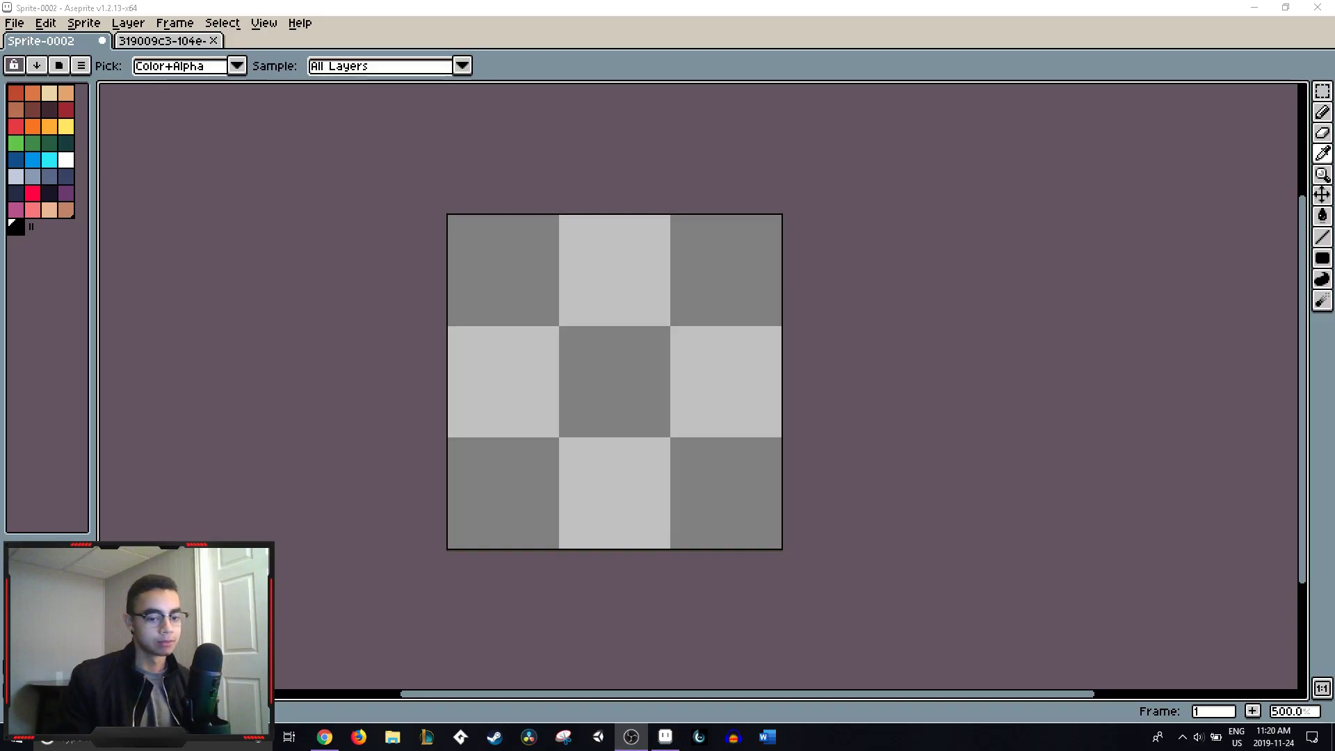
# - Compare the monster sprite sheet with the blank Sprite-0002 canvas
pyautogui.hotkey('alt', 'Tab')
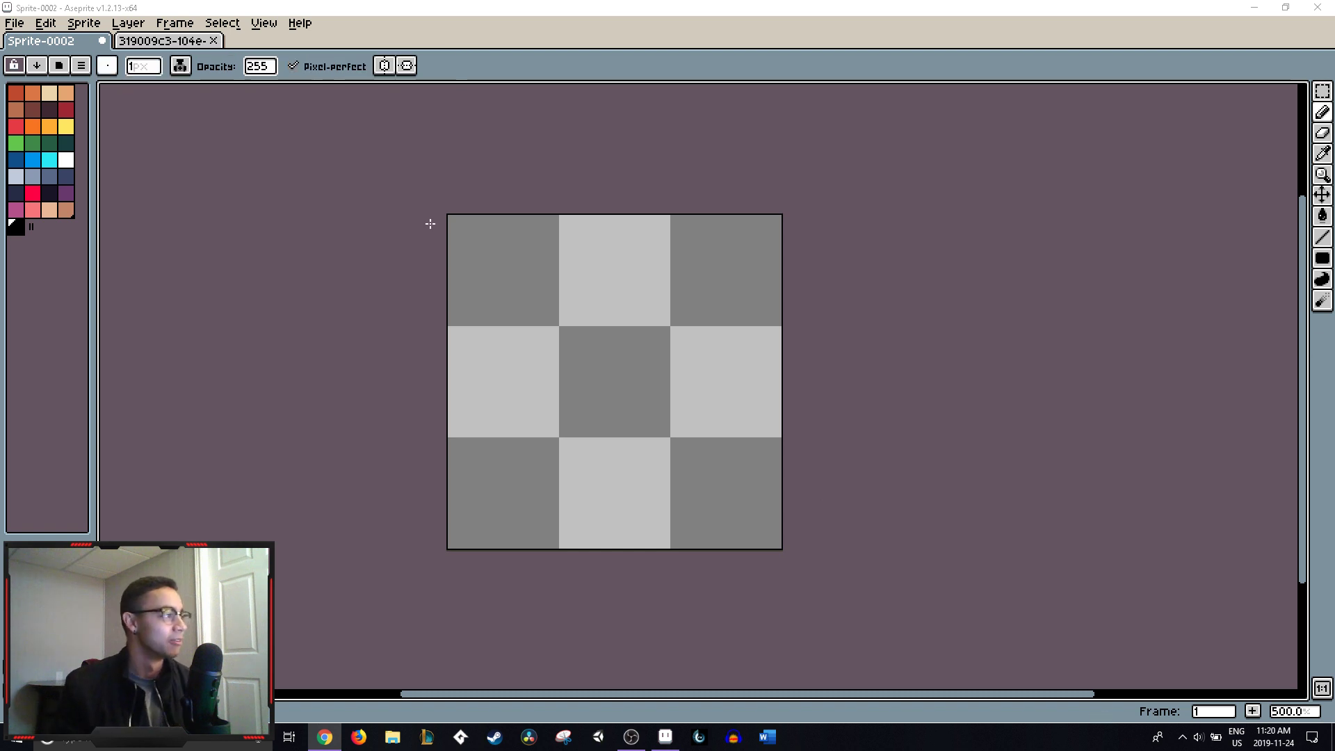
pyautogui.click(120, 41)
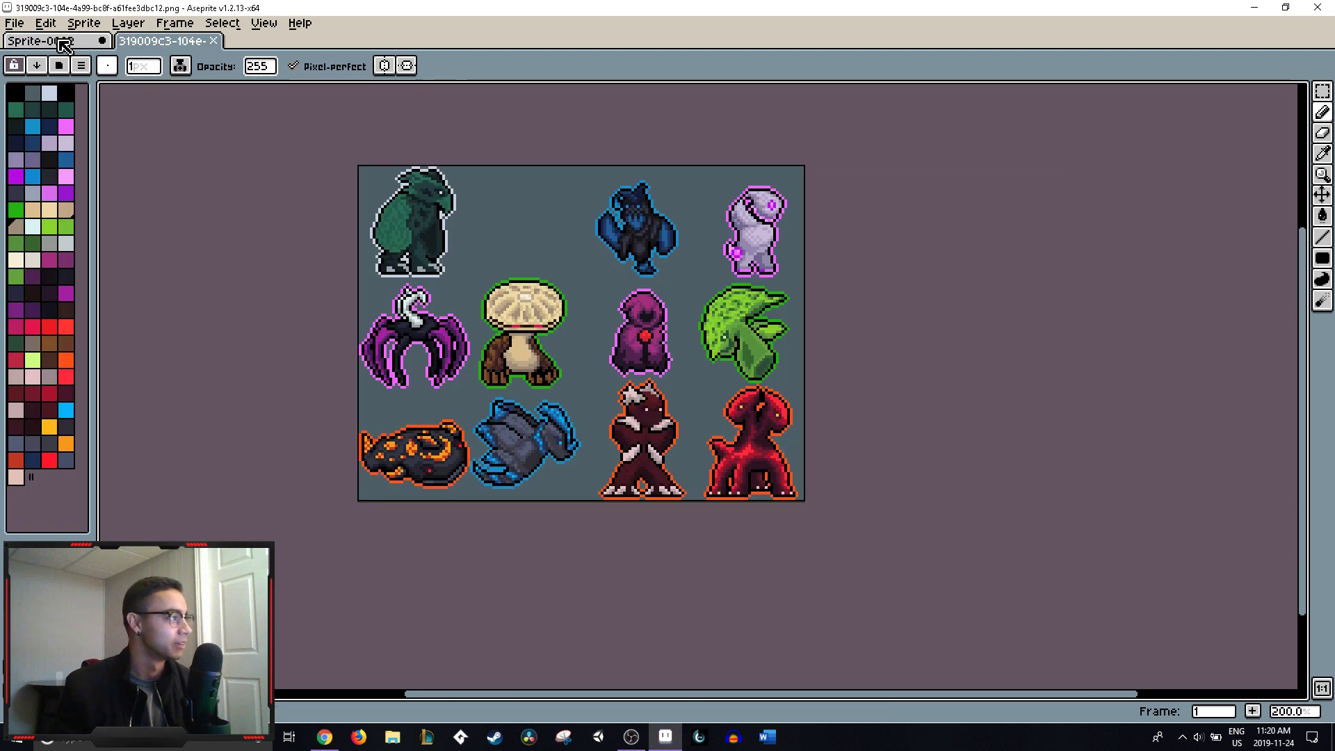
pyautogui.click(97, 43)
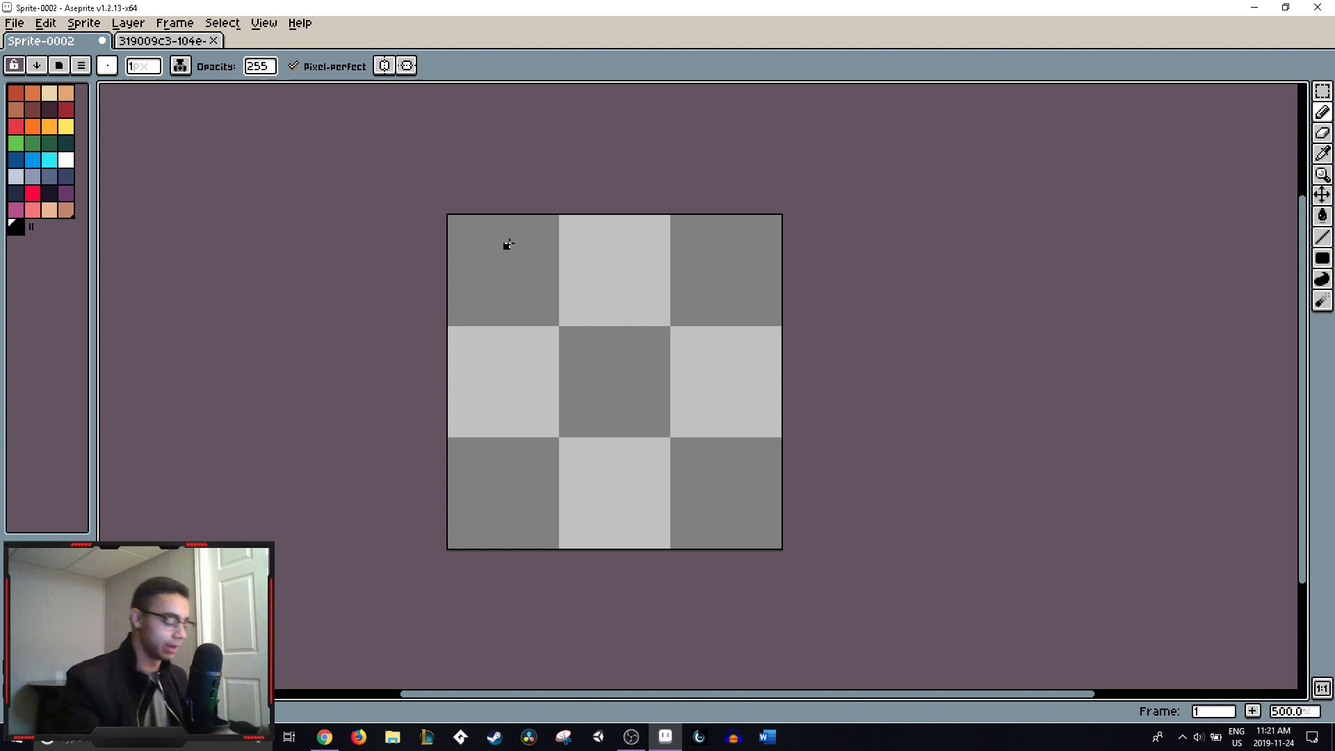
pyautogui.press('XF86AudioLowerVolume')
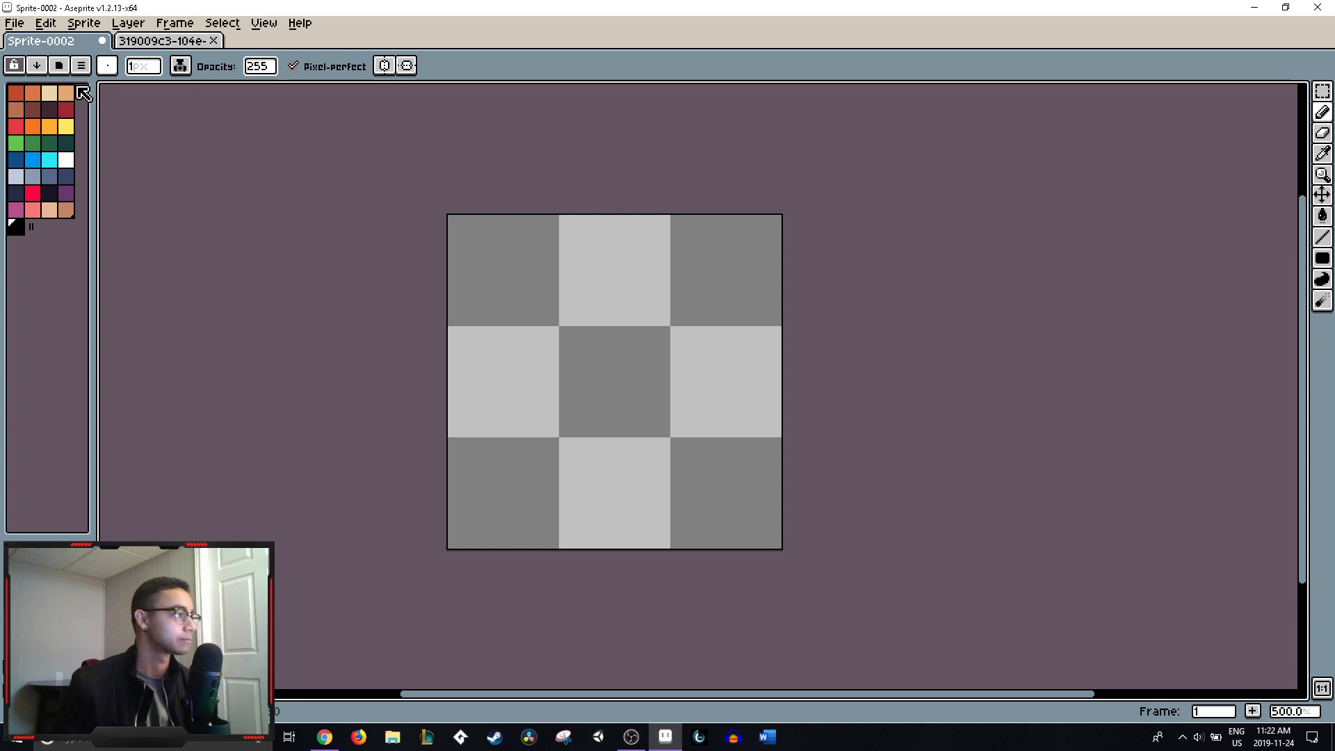
pyautogui.click(133, 42)
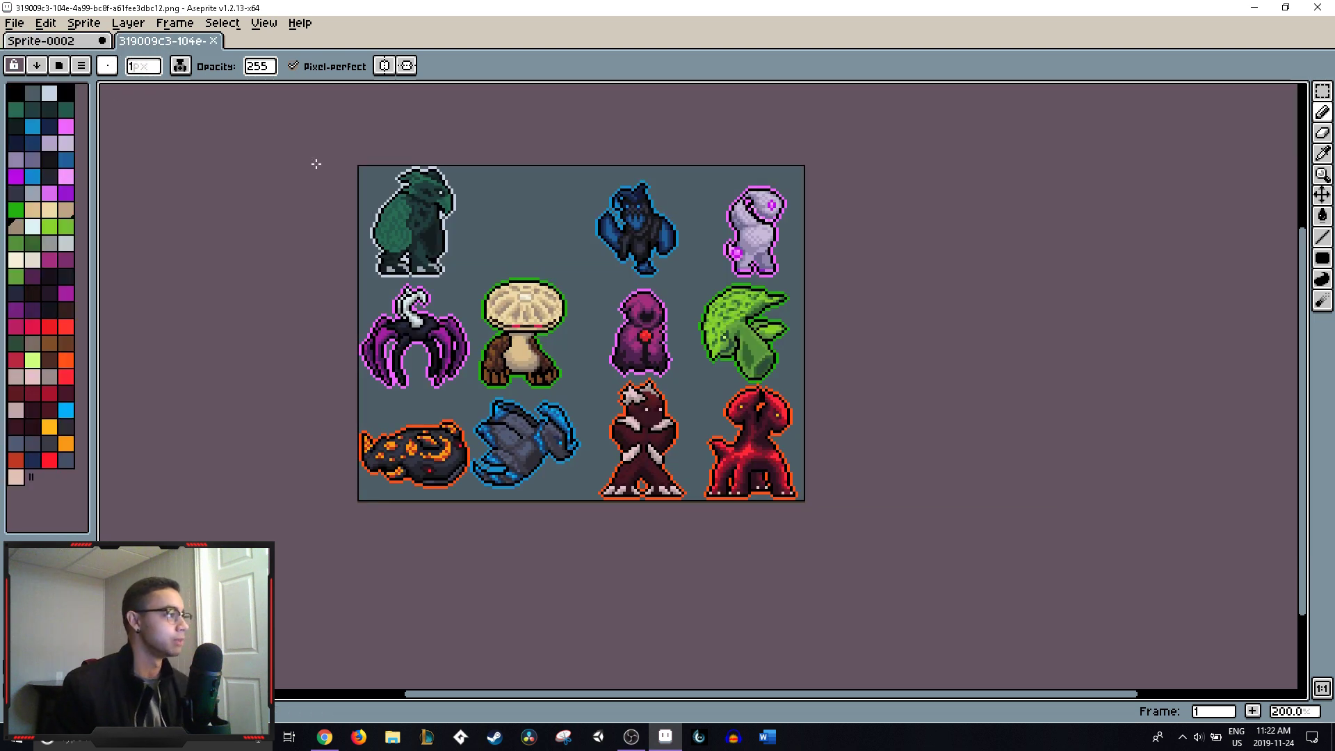
pyautogui.click(63, 40)
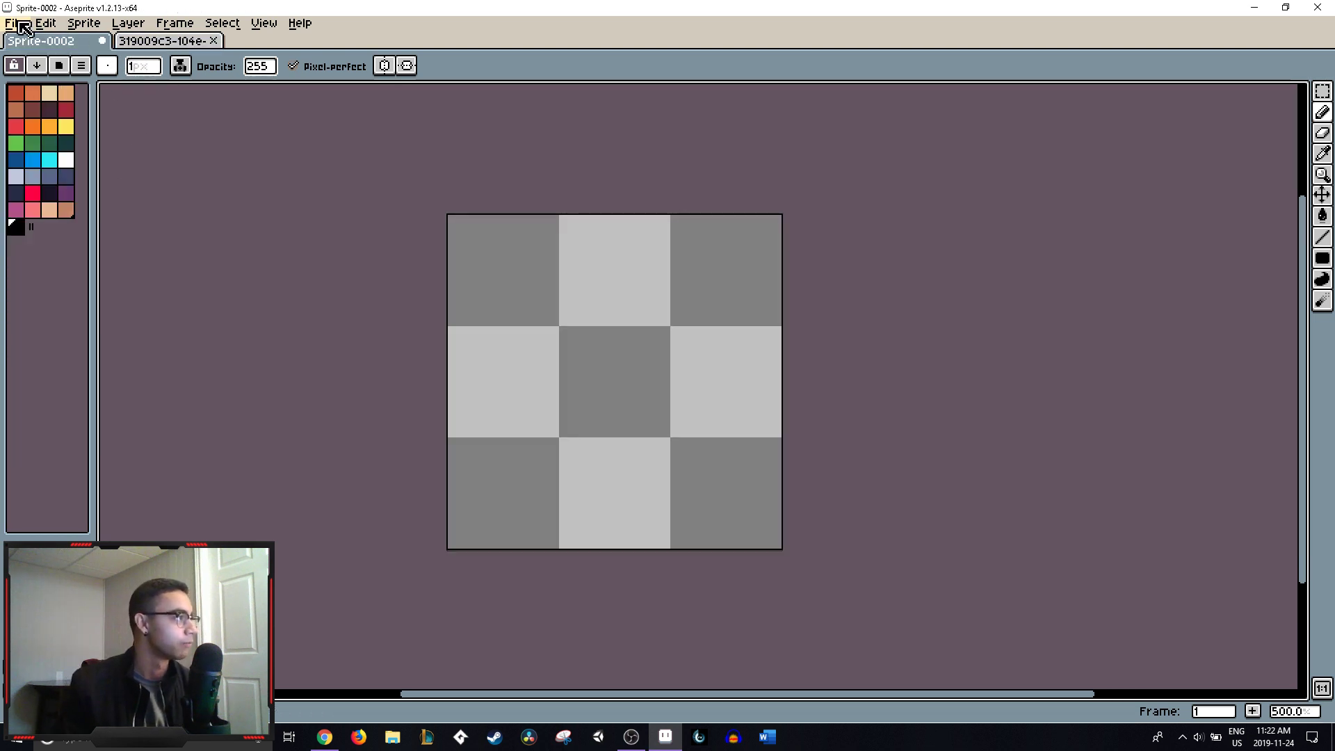
pyautogui.click(150, 41)
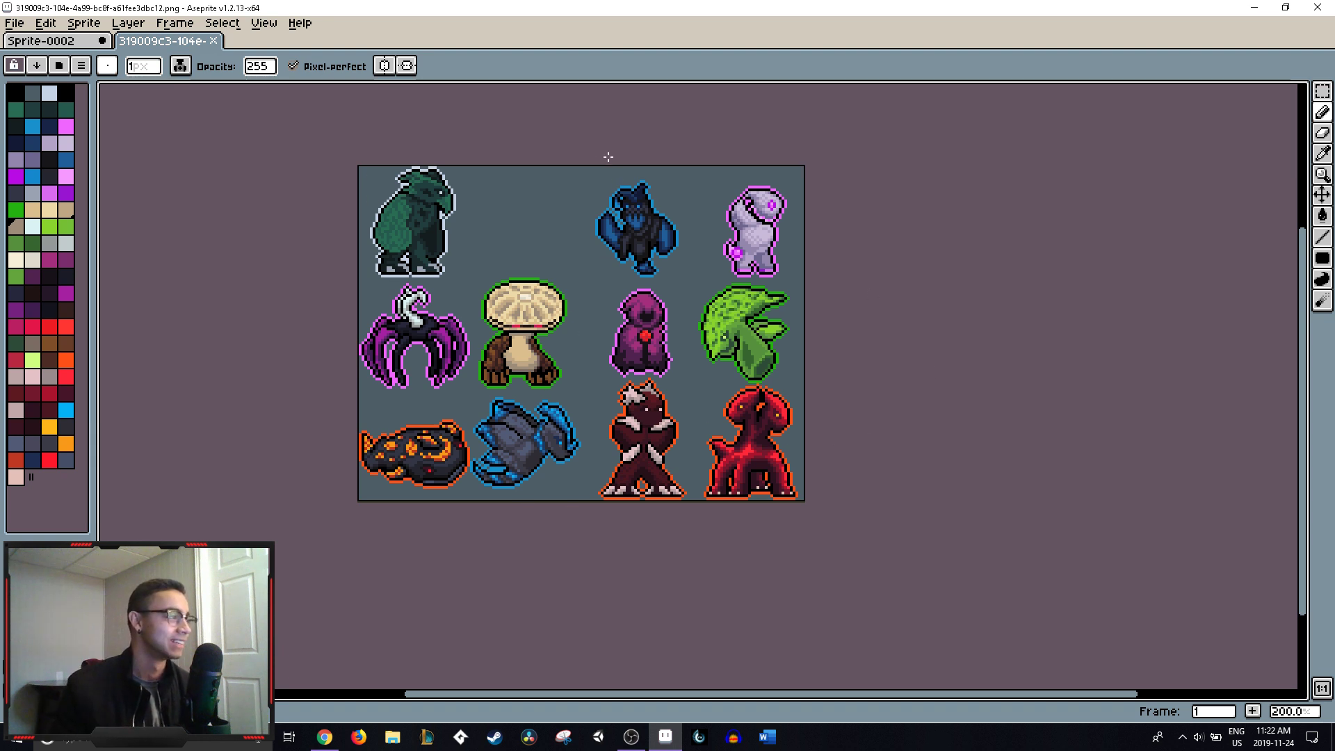
pyautogui.click(83, 45)
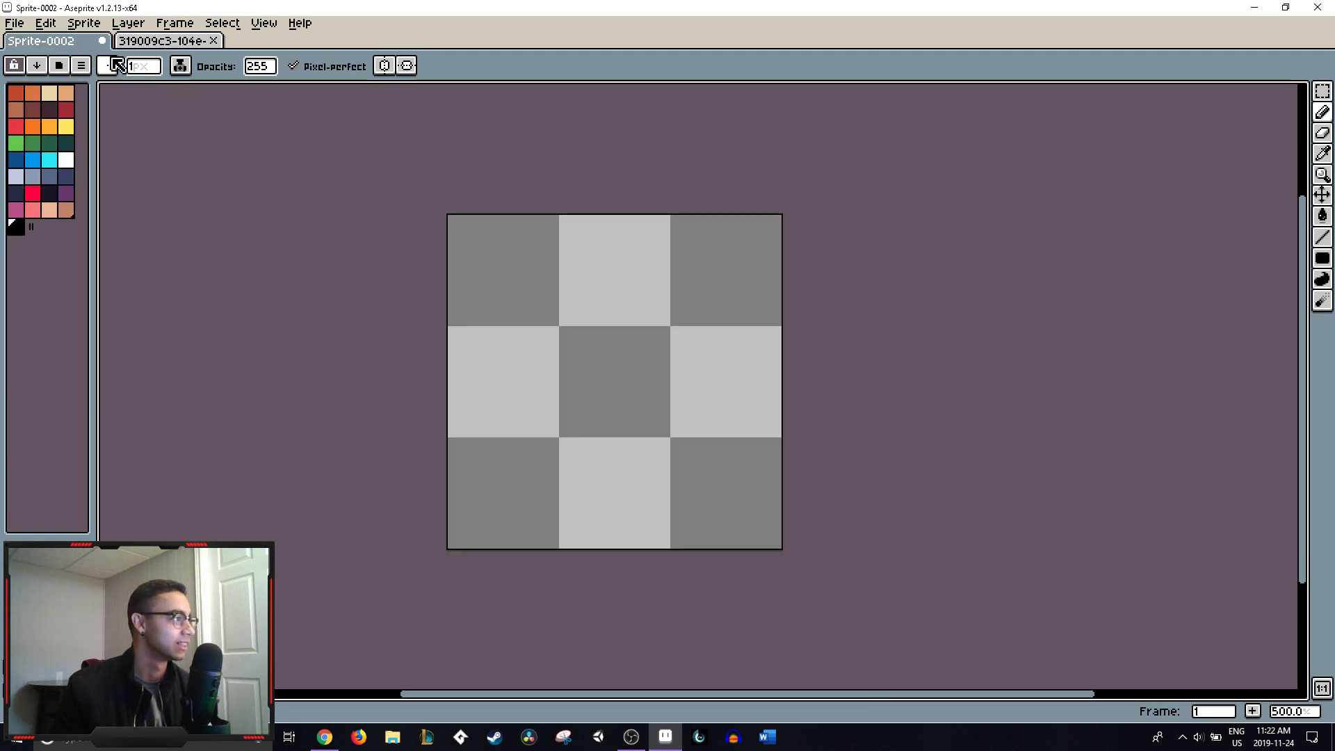
pyautogui.click(143, 41)
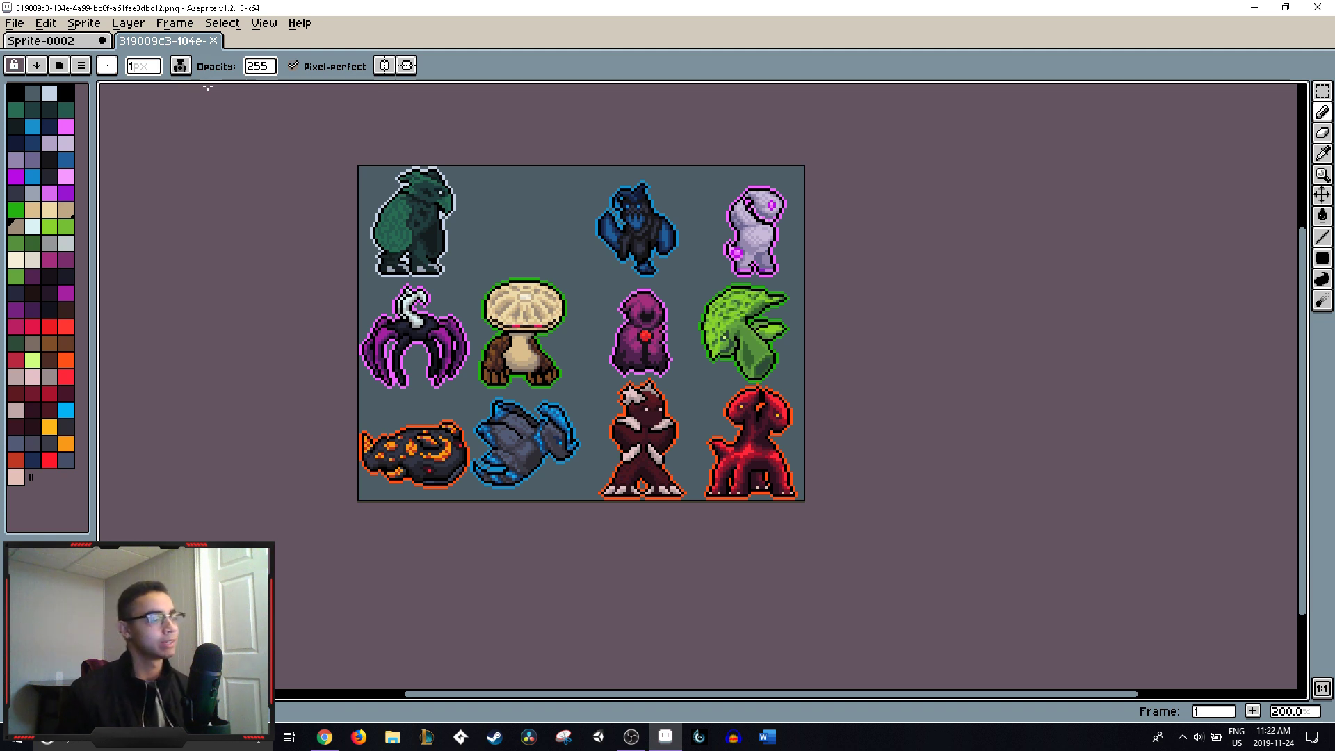
pyautogui.click(77, 42)
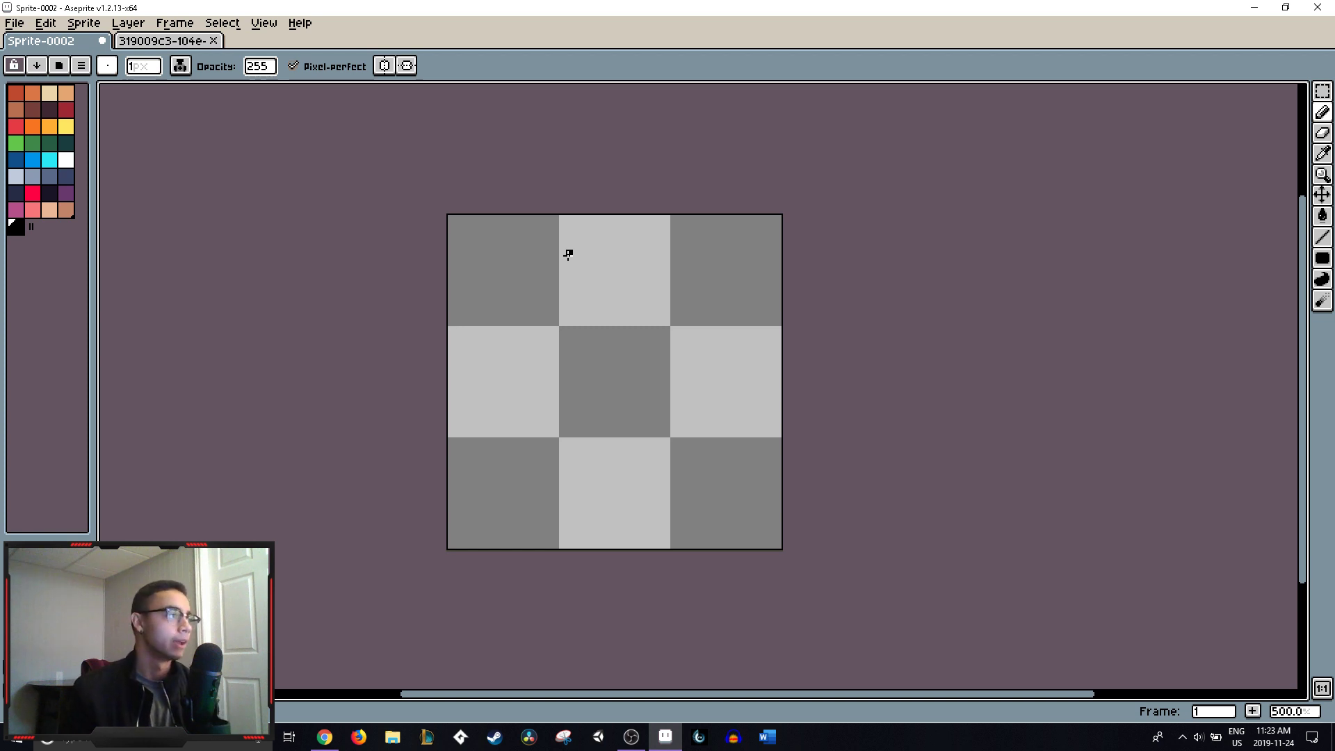
pyautogui.click(130, 43)
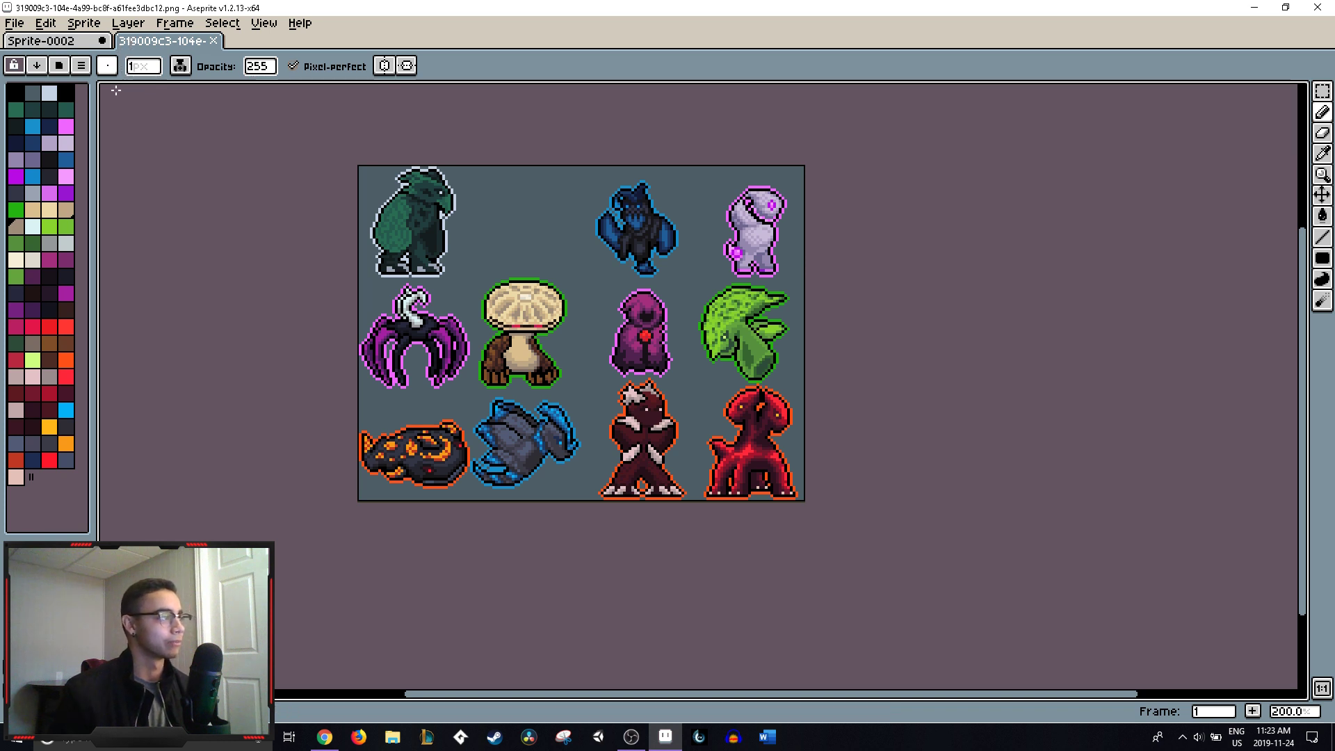
pyautogui.click(80, 44)
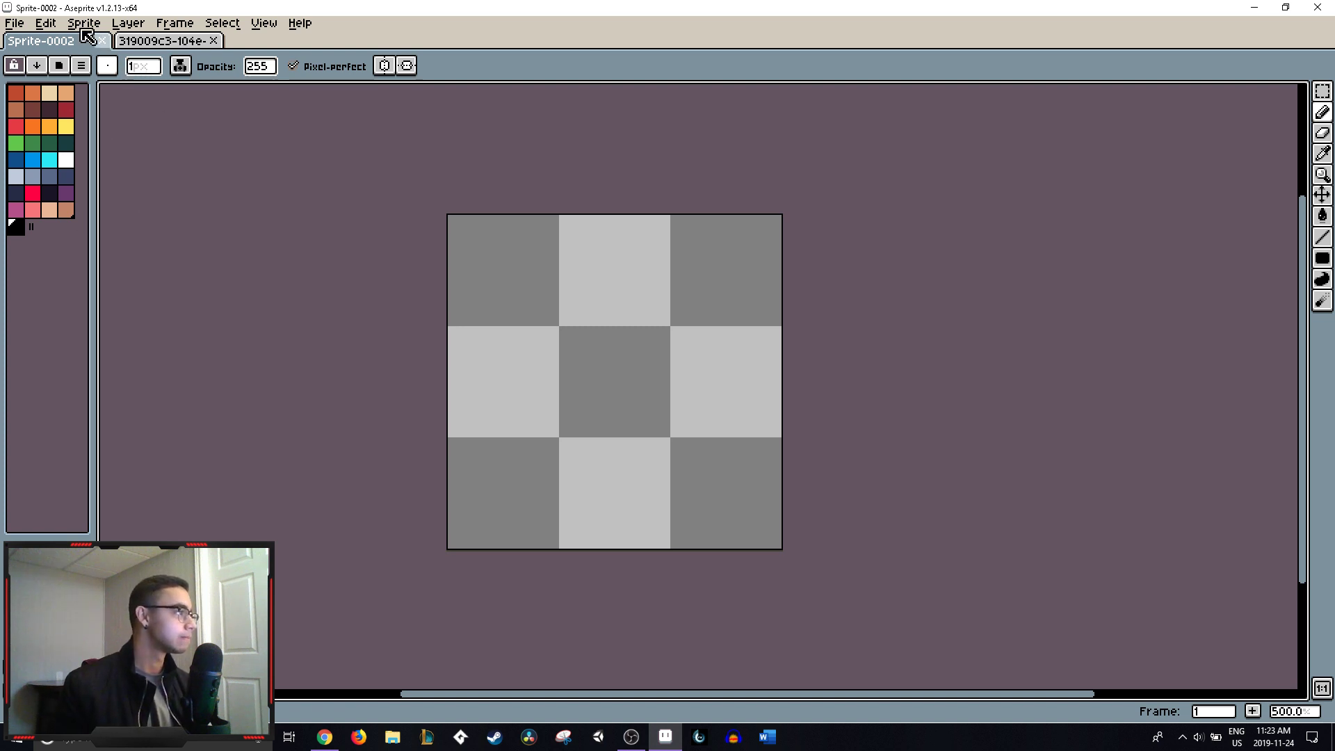
pyautogui.click(165, 41)
pyautogui.click(43, 42)
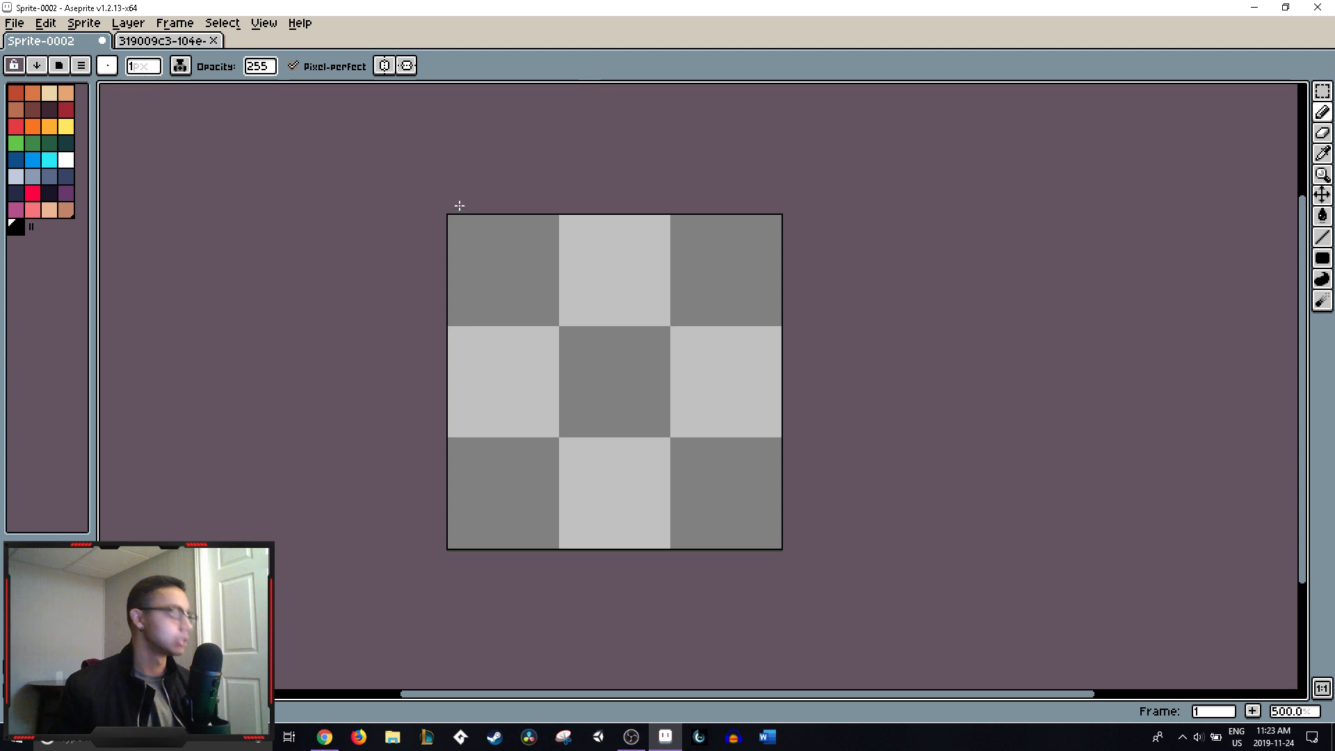
# - Try filling the blank Sprite-0002 canvas with black using the Paint Bucket, testing undo and redo before undoing the fill
pyautogui.press('g')
pyautogui.click(608, 313)
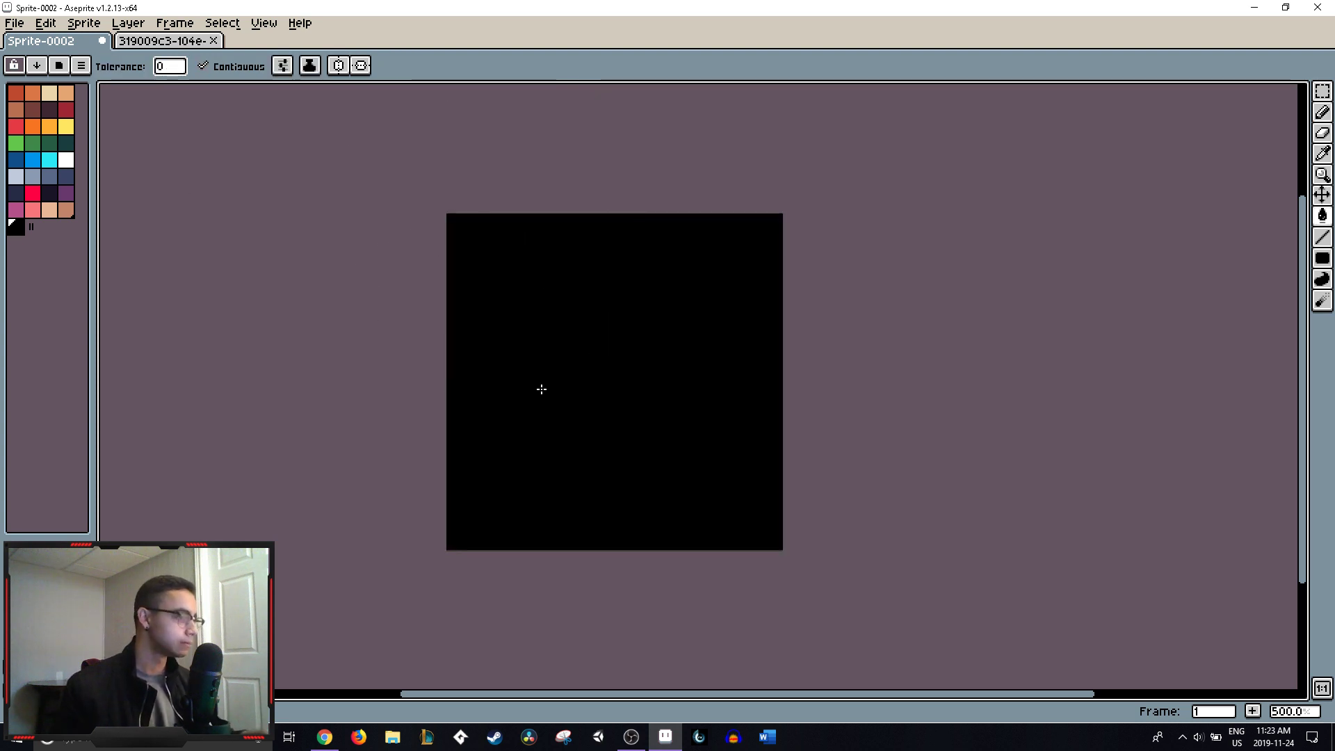
pyautogui.hotkey('ctrl', 'z')
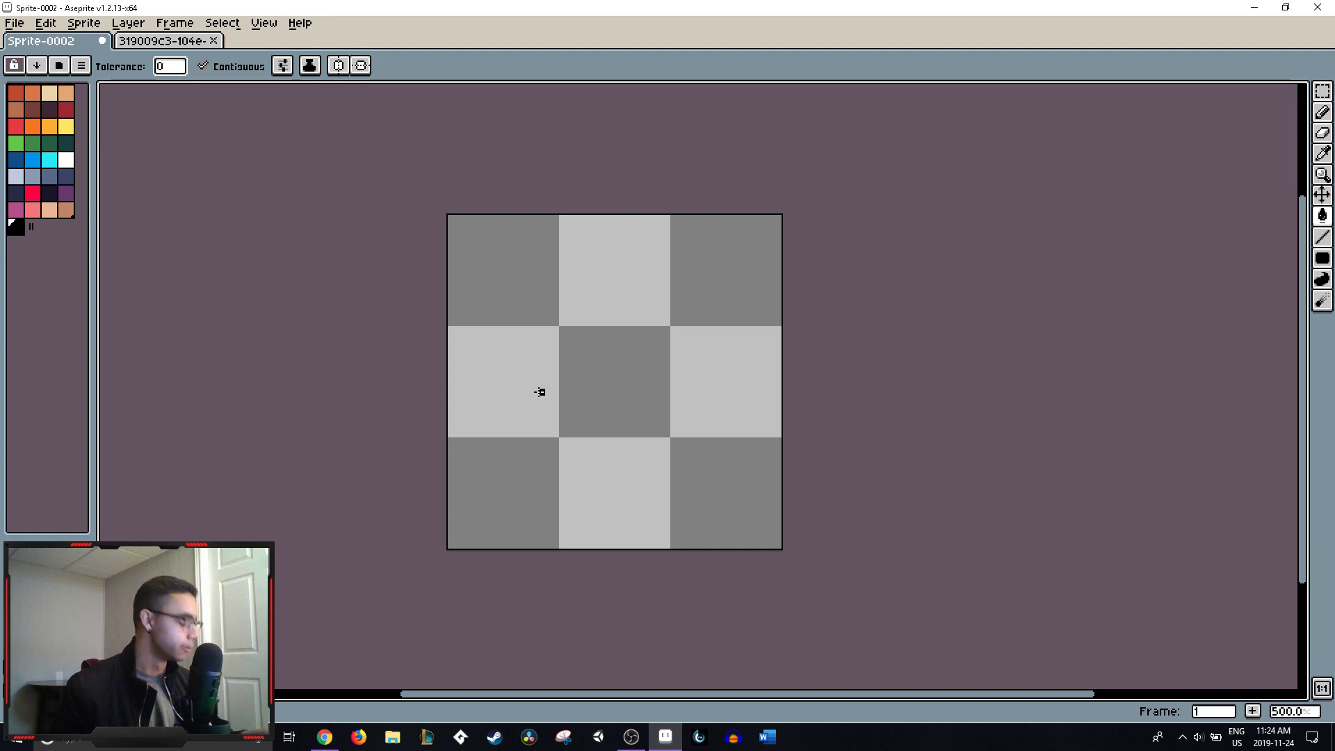
pyautogui.hotkey('ctrl', 'y')
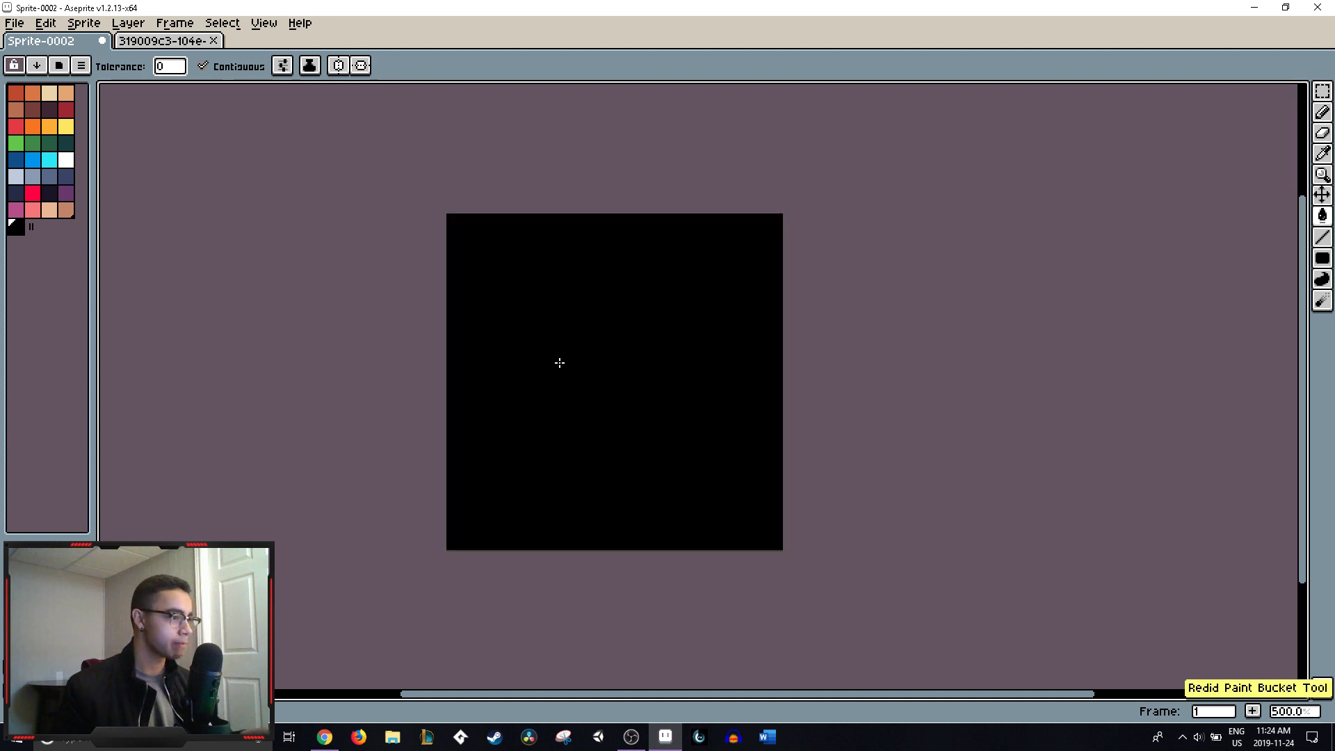
pyautogui.hotkey('ctrl', 'z')
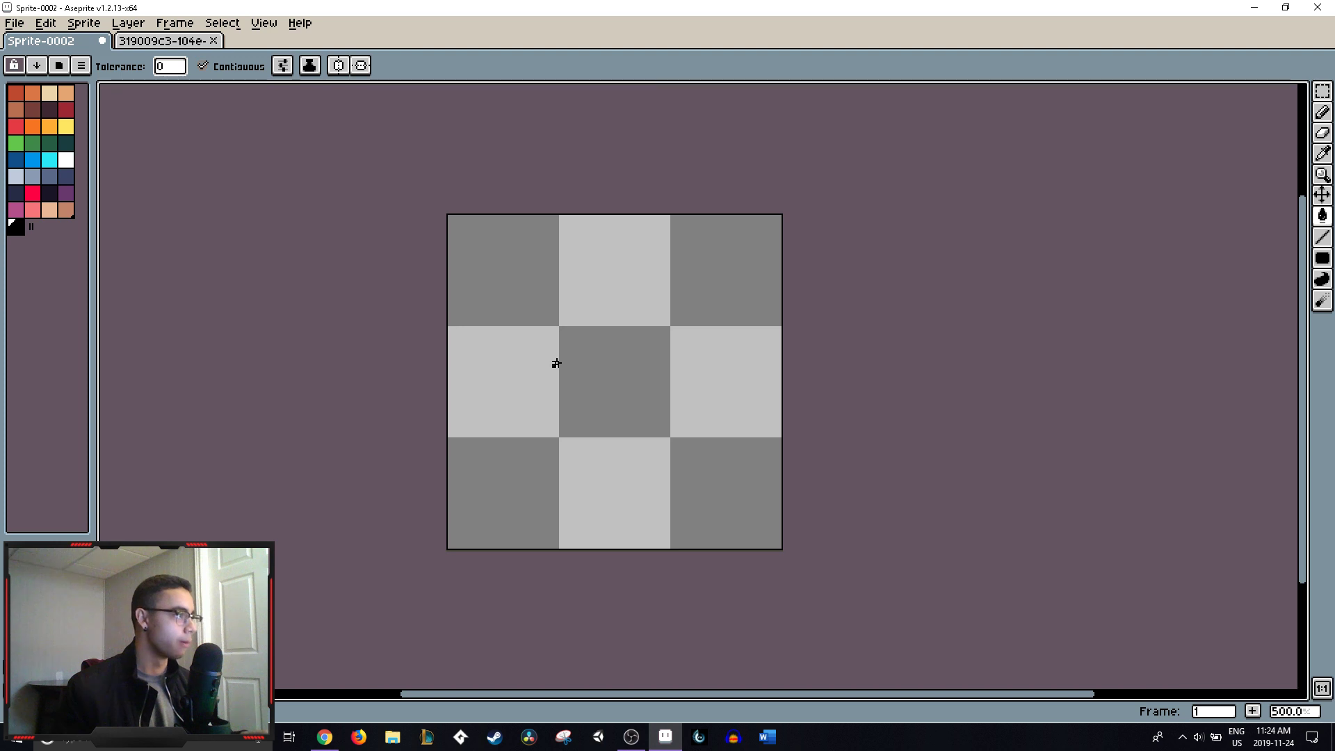
# - Sketch a freehand black spiral with the 1 px Pencil tool, then select that area and delete its contents
pyautogui.press('b')
pyautogui.moveTo(556, 288)
pyautogui.mouseDown()
pyautogui.moveTo(519, 351)
pyautogui.moveTo(574, 315)
pyautogui.mouseUp()
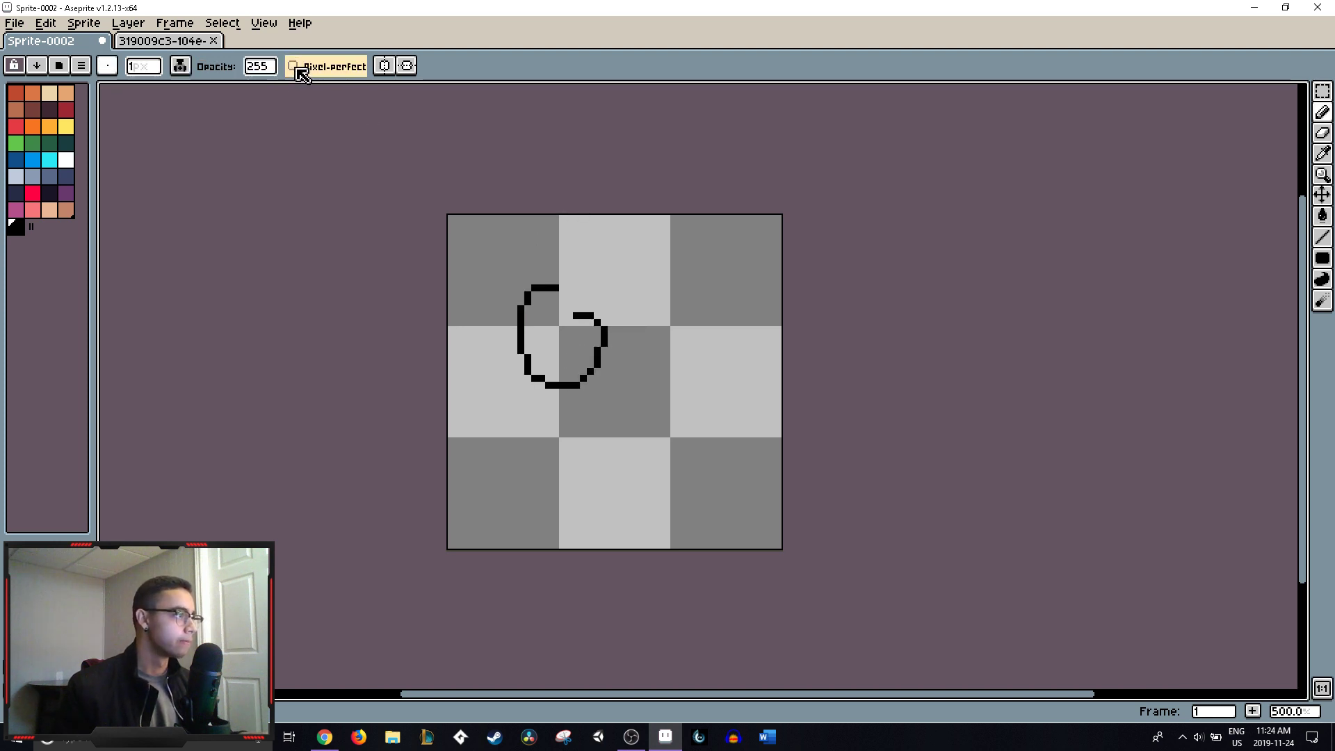
pyautogui.moveTo(555, 285); pyautogui.dragTo(639, 287)
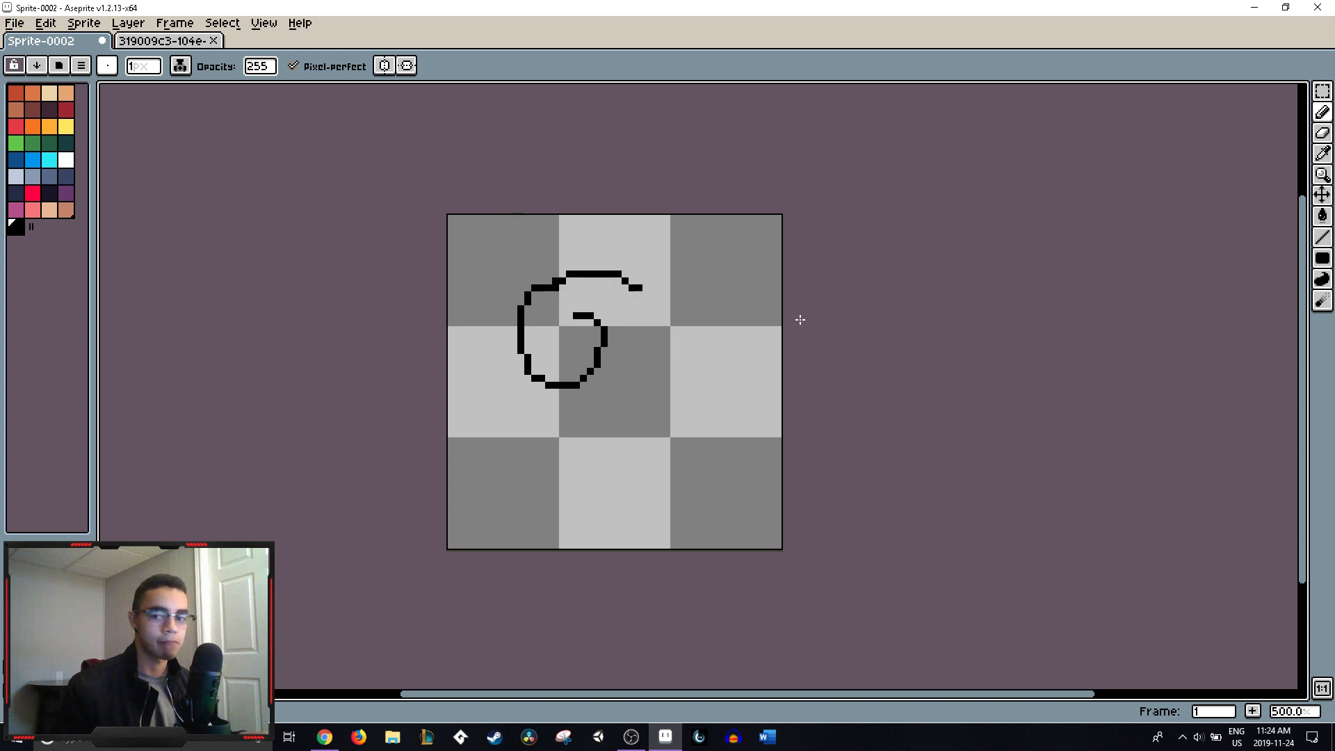
pyautogui.press('m')
pyautogui.moveTo(448, 215); pyautogui.dragTo(650, 499)
pyautogui.press('Delete')
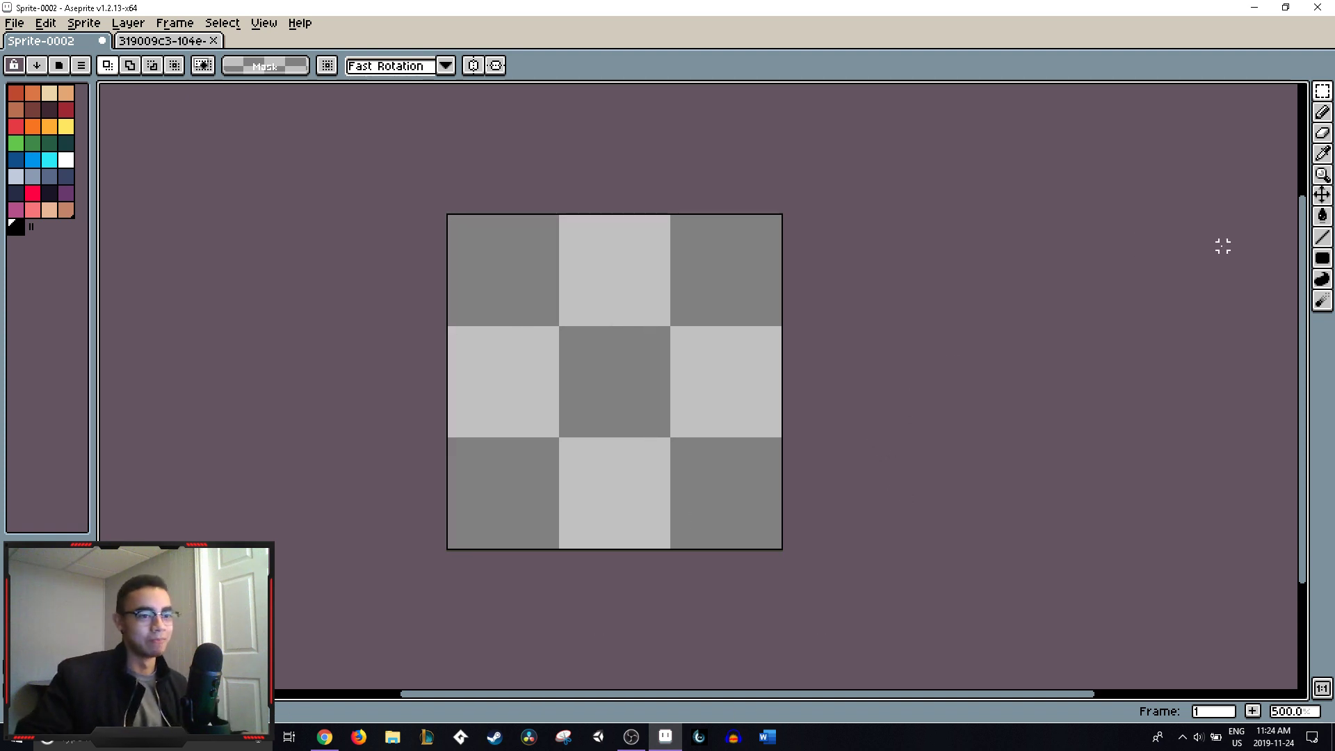
# - Draw a straight, slightly descending black line across the canvas with the Line tool and undo it
pyautogui.click(1323, 238)
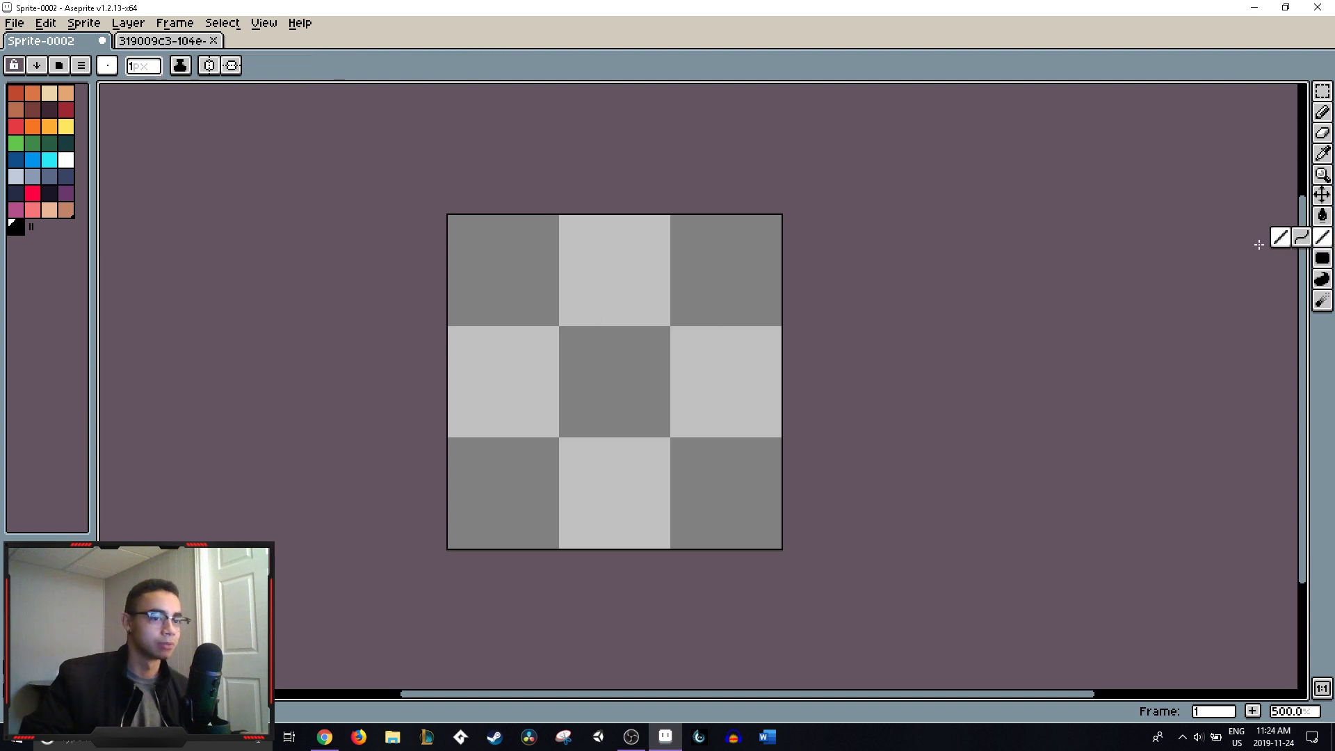
pyautogui.moveTo(448, 286); pyautogui.dragTo(765, 352)
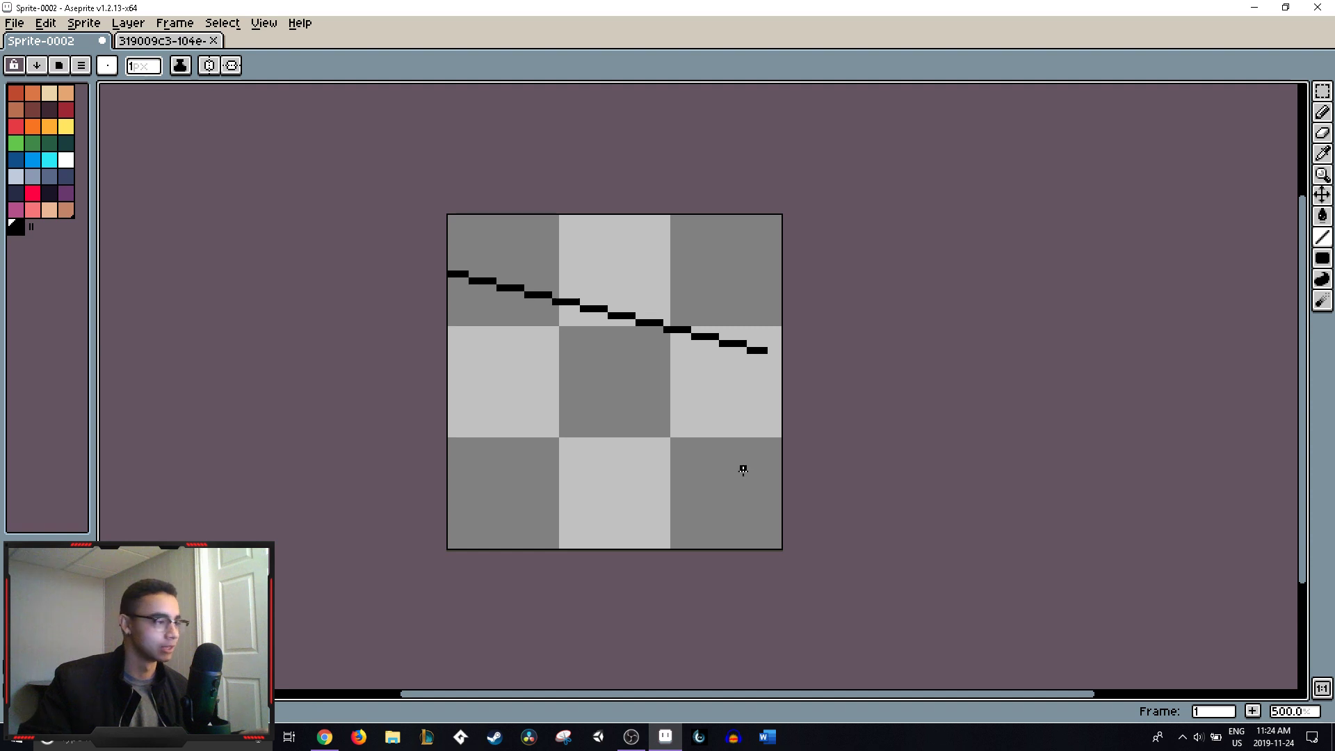
pyautogui.hotkey('ctrl', 'z')
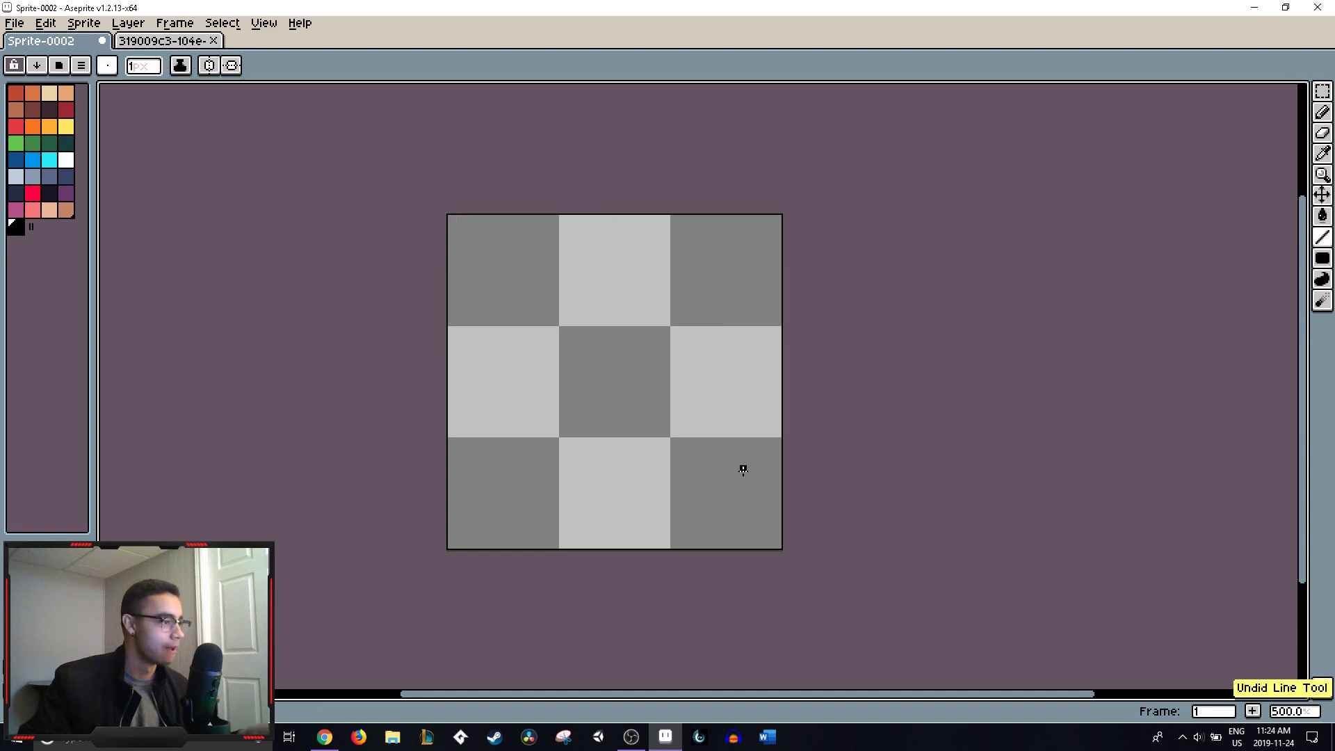
pyautogui.click(1323, 262)
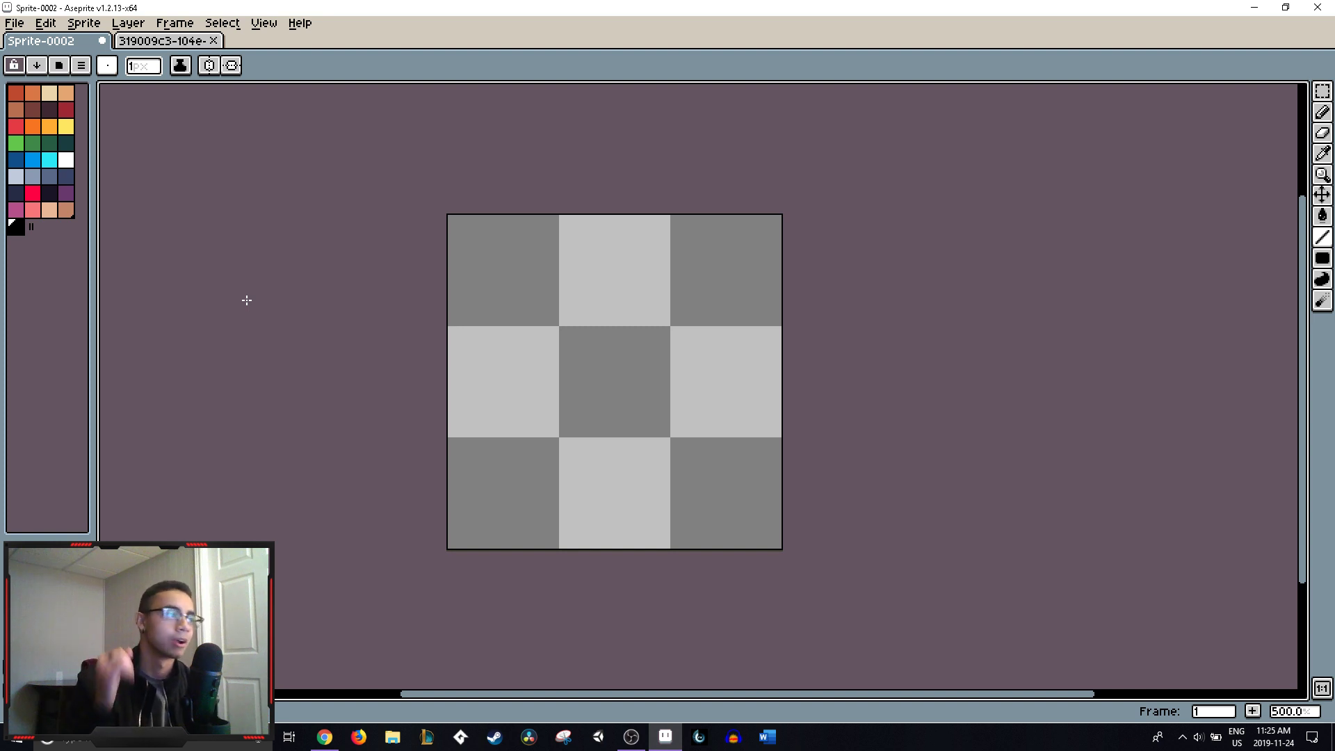
# - Review the finished monster sprites in the reference sheet again and return to the blank Sprite-0002 canvas
pyautogui.click(170, 44)
pyautogui.click(71, 45)
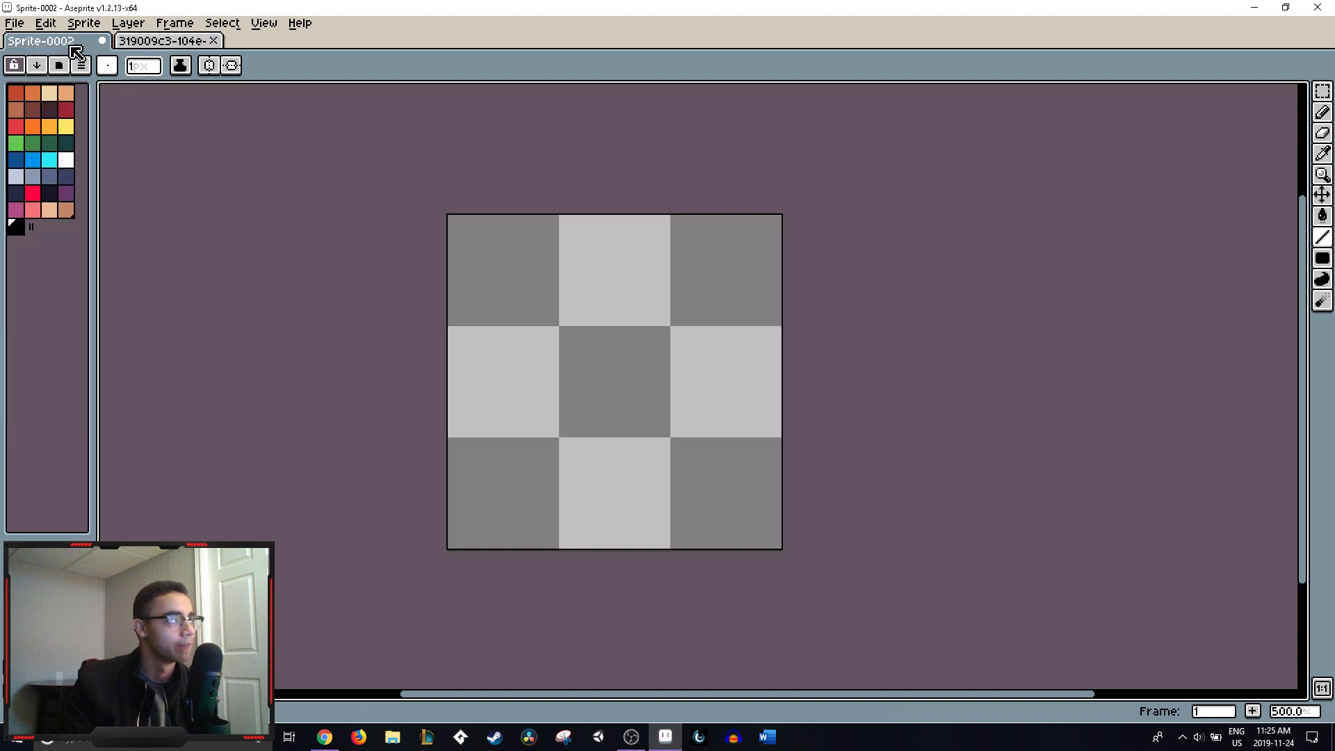
pyautogui.click(141, 44)
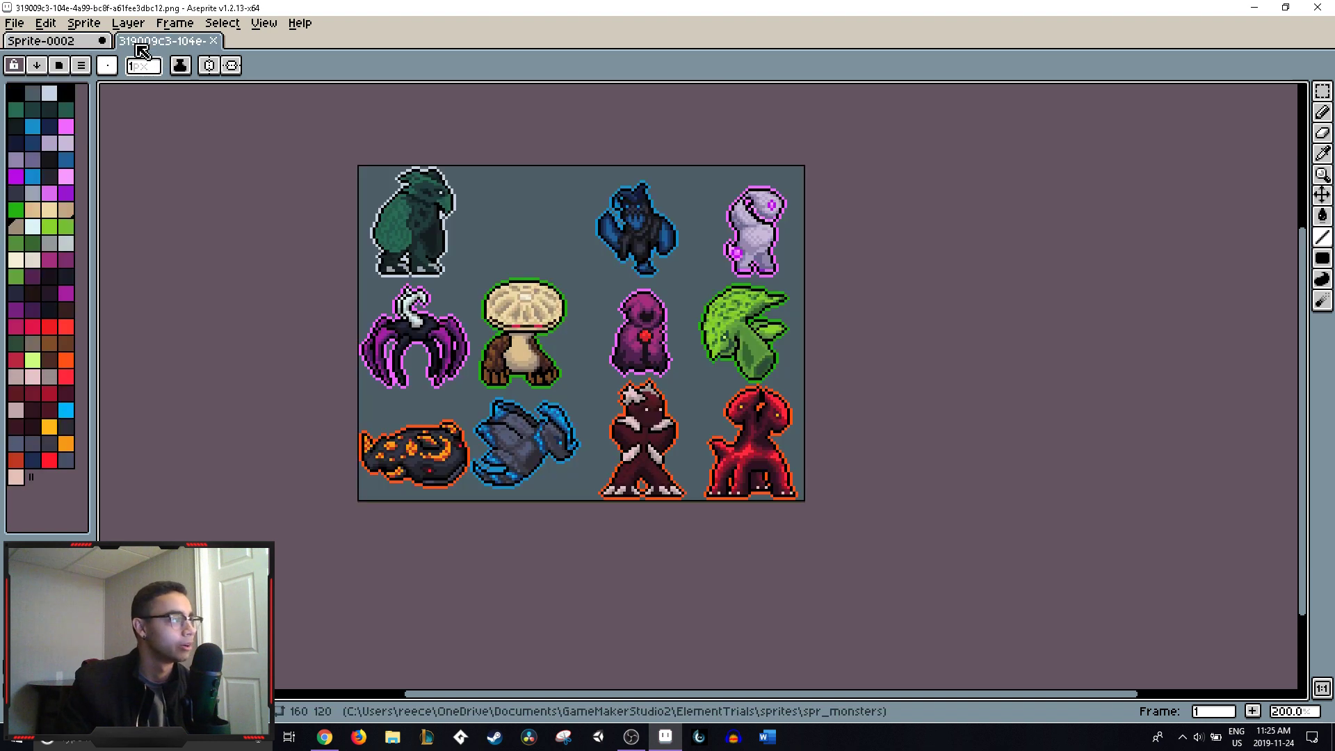
pyautogui.click(70, 46)
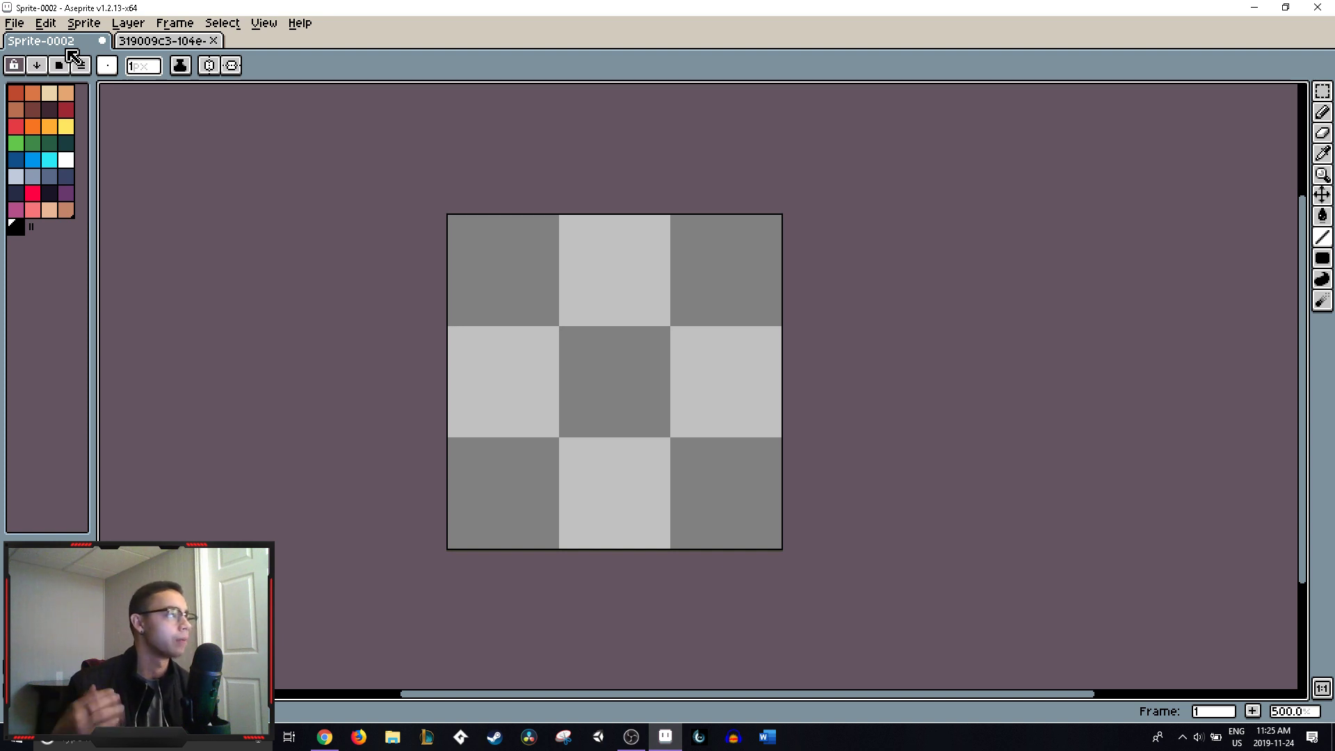
pyautogui.click(144, 43)
pyautogui.click(64, 46)
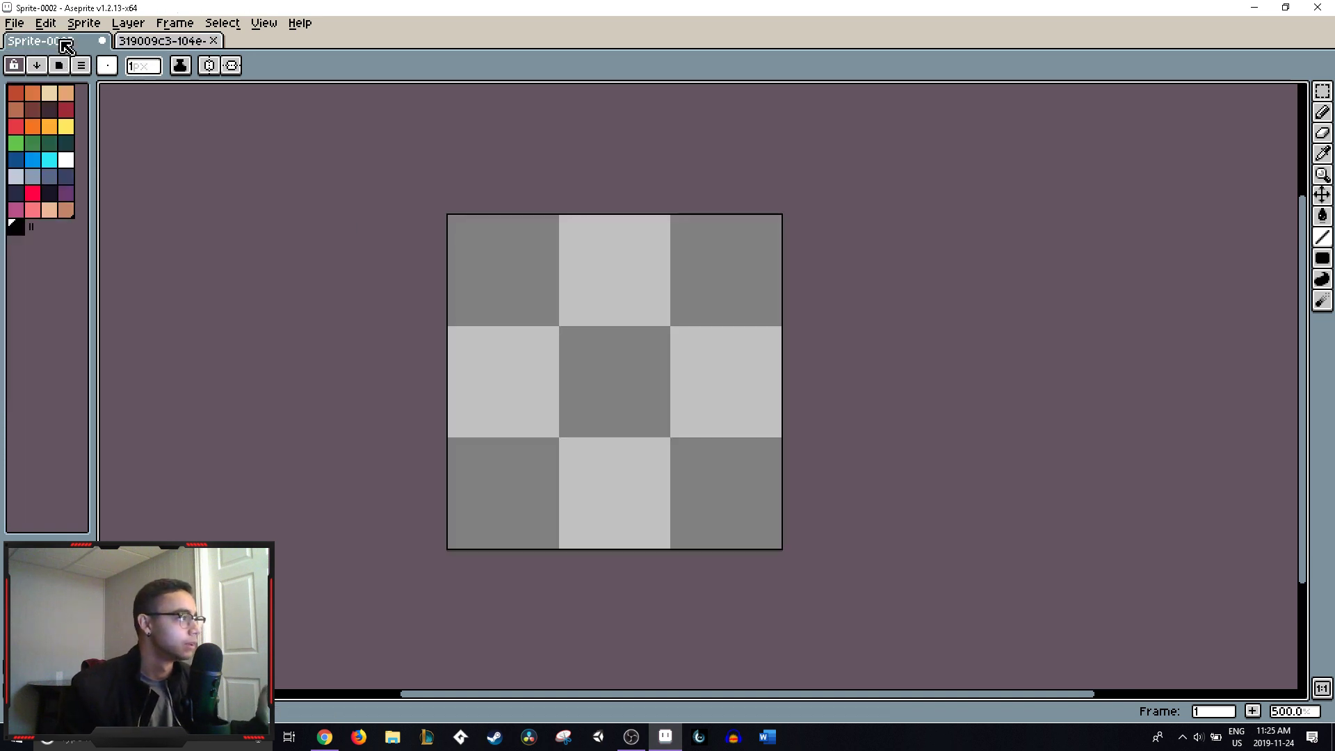
pyautogui.click(188, 43)
pyautogui.click(59, 46)
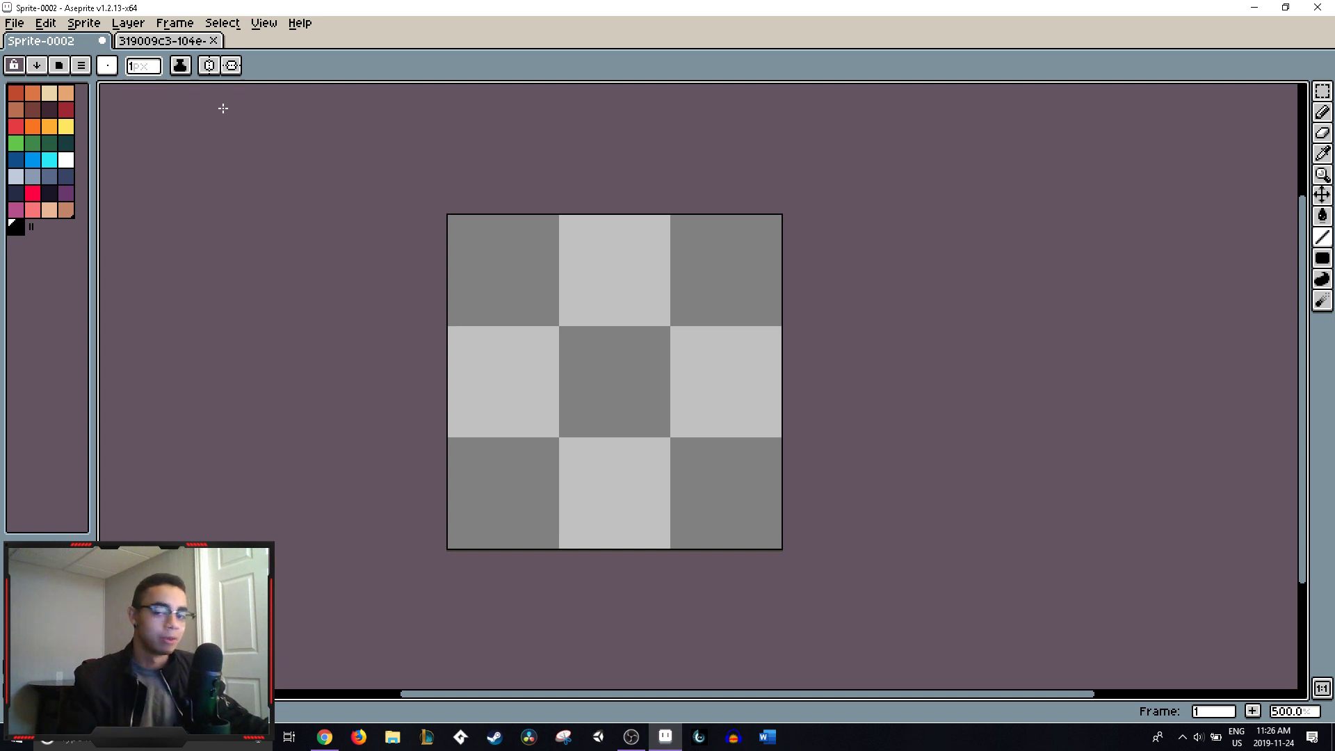
pyautogui.click(164, 44)
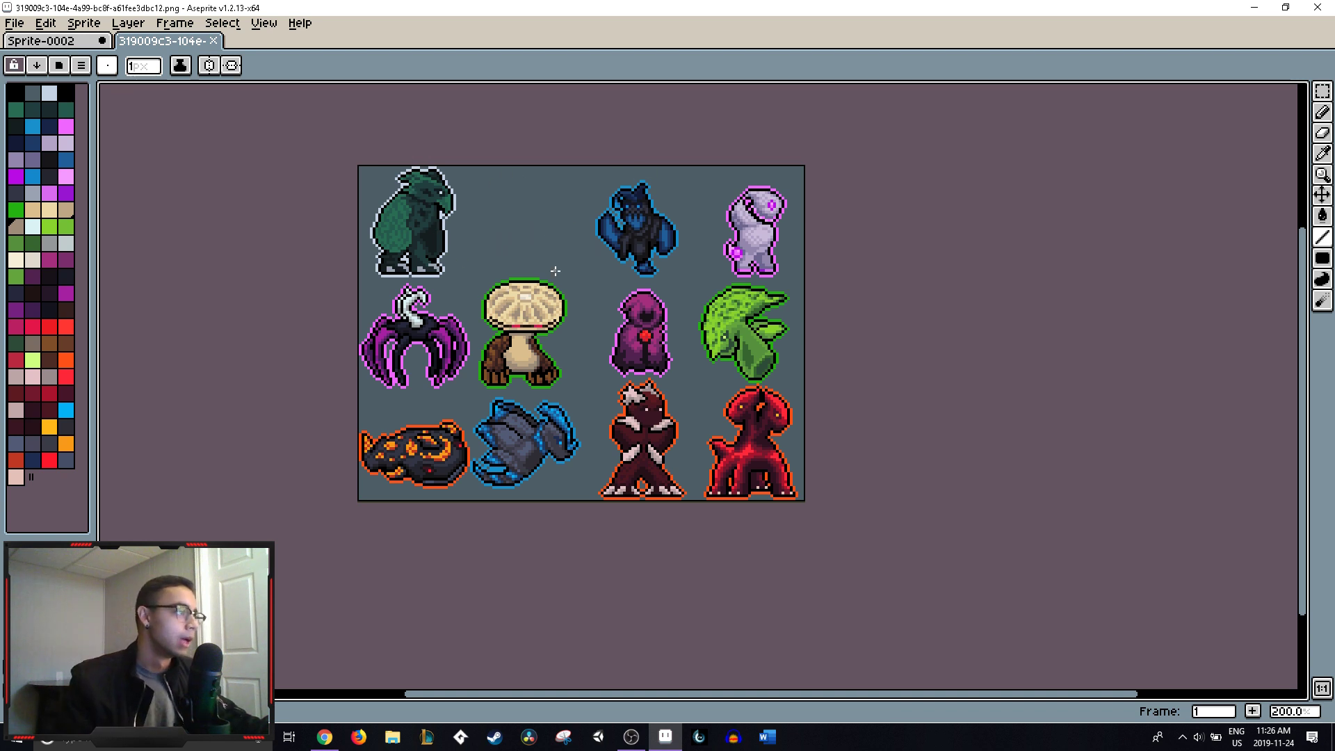
pyautogui.click(88, 42)
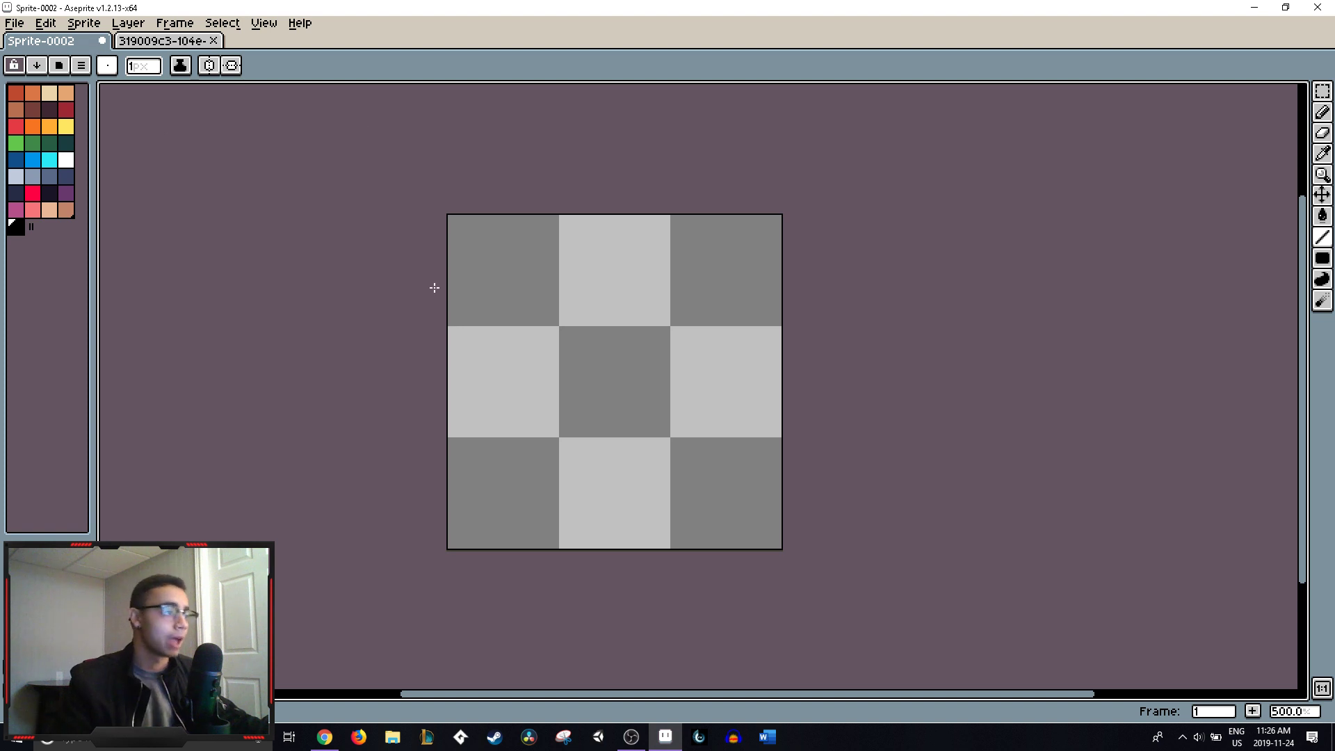
# - Activate the 1 px Pencil tool for drawing on the blank Sprite-0002 canvas
pyautogui.scroll(1, 602, 361)
pyautogui.scroll(1, 643, 348)
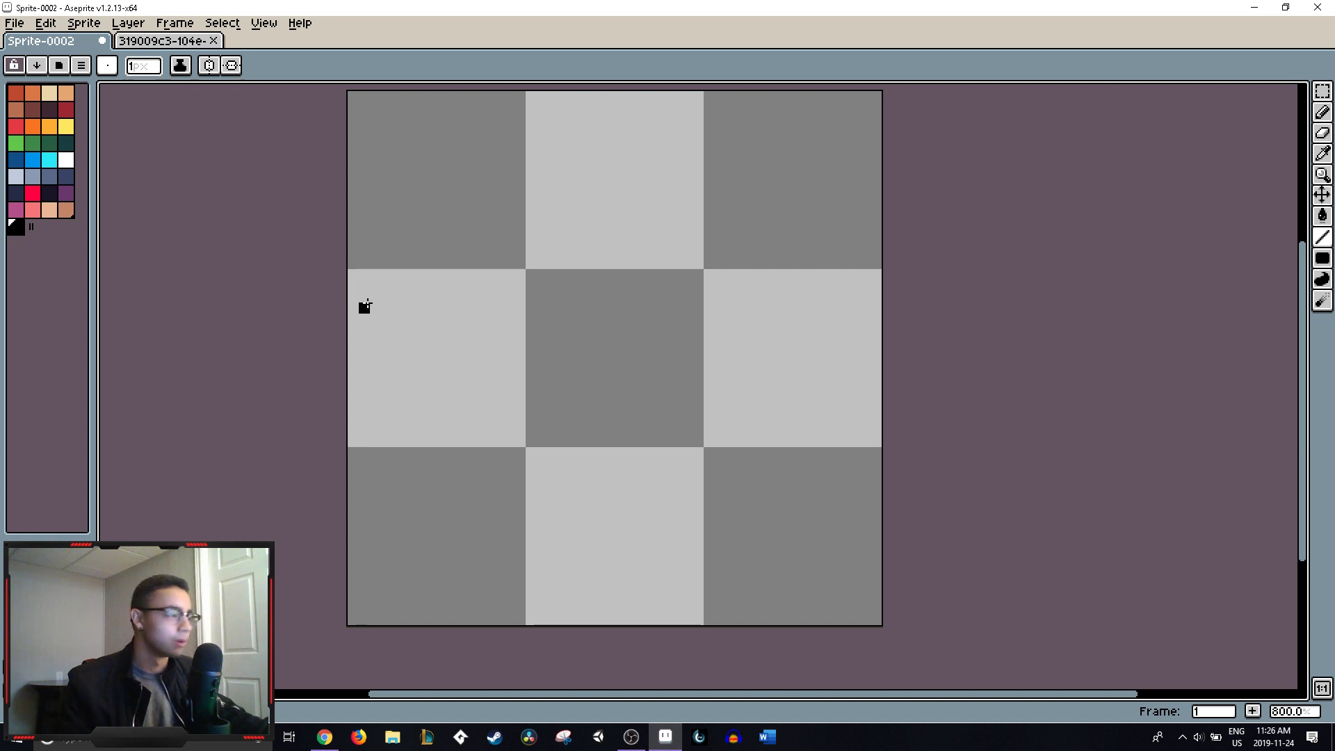
pyautogui.press('e')
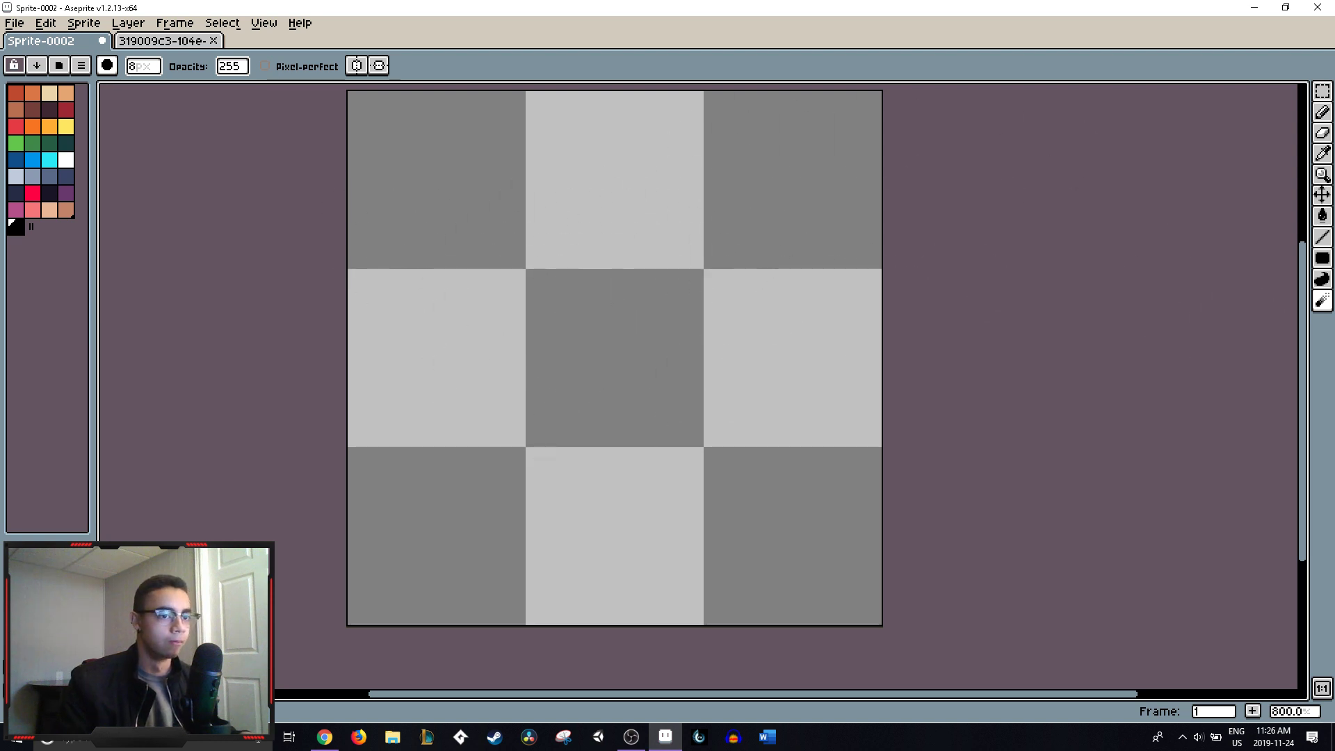
pyautogui.click(1324, 306)
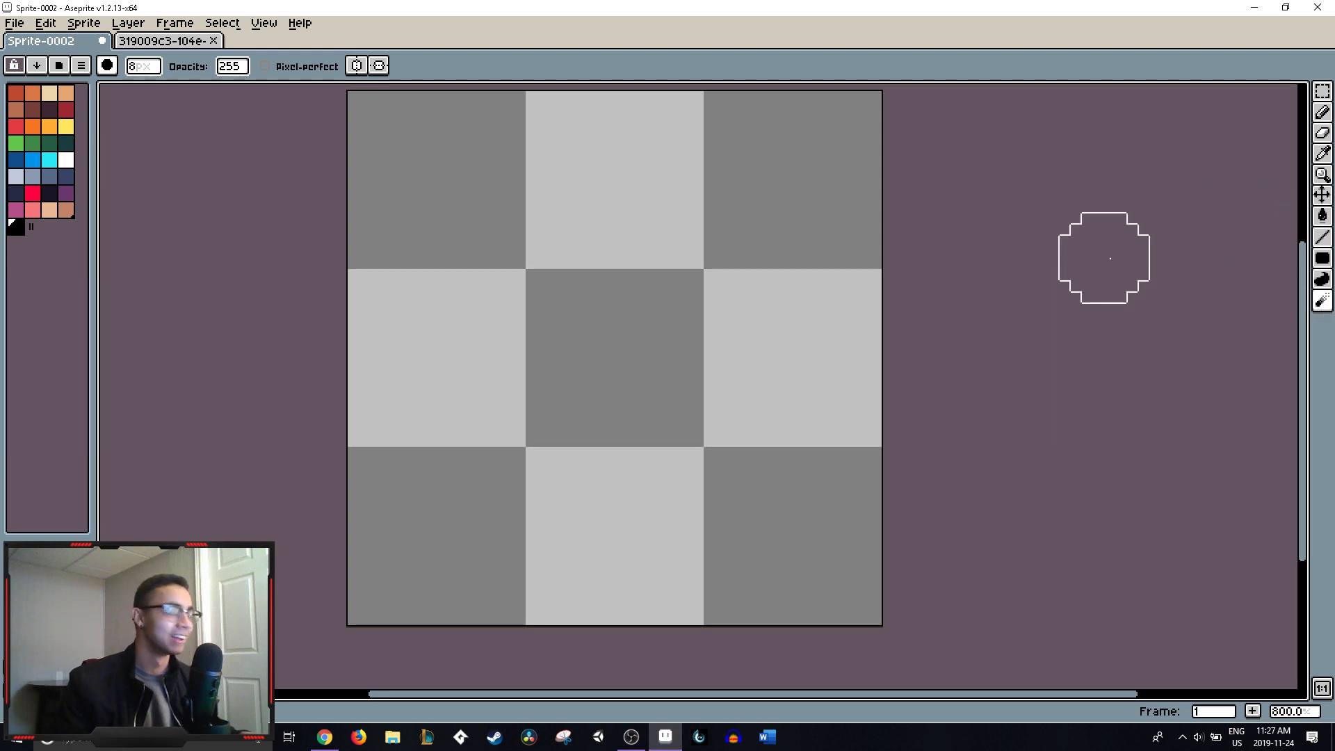
pyautogui.click(1324, 113)
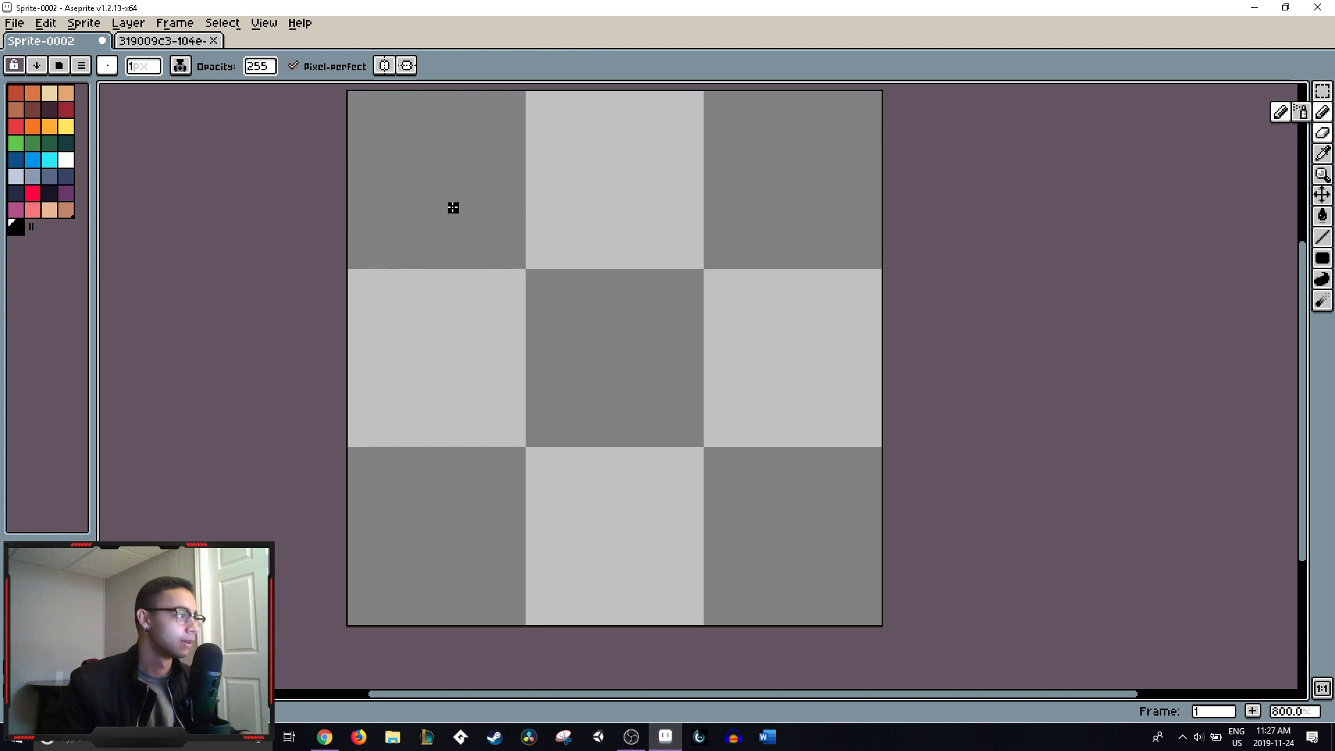
# - Check the reference sprite sheet, return to Sprite-0002 and draw a filled black square covering most of the canvas
pyautogui.click(142, 42)
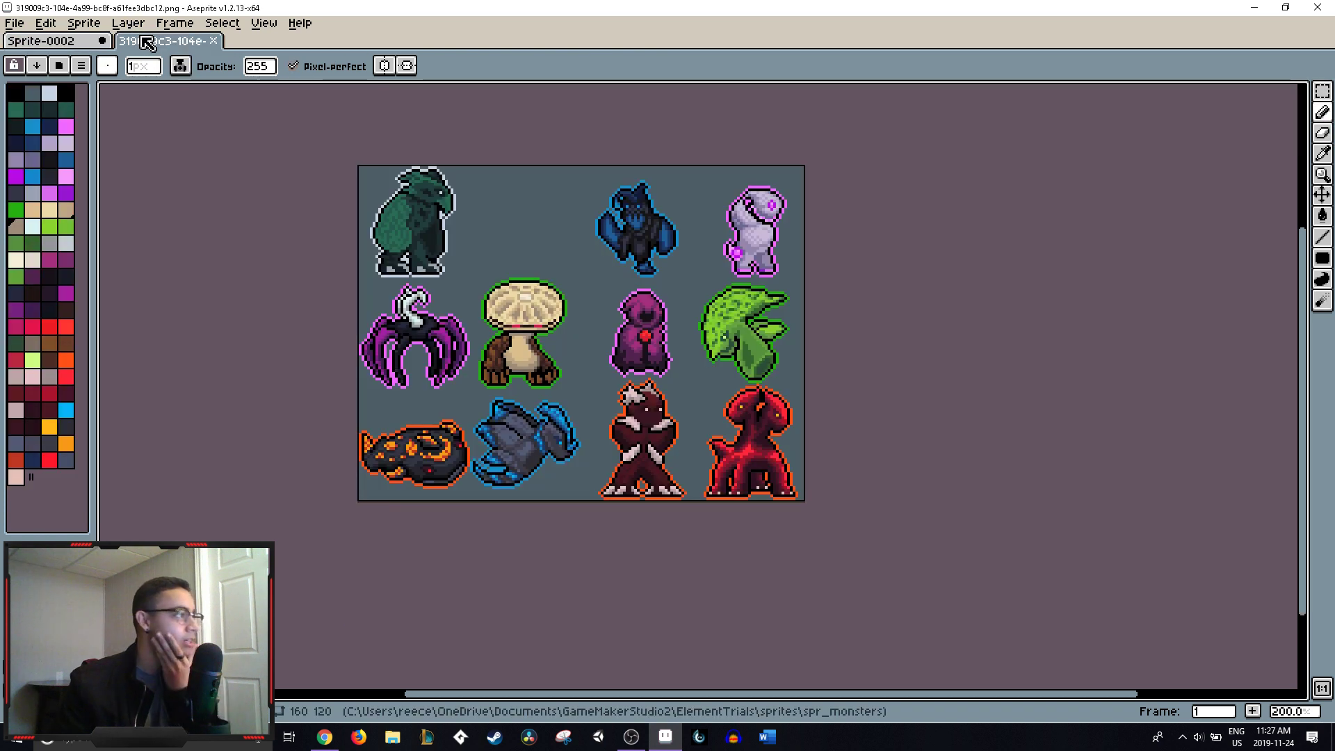
pyautogui.click(67, 44)
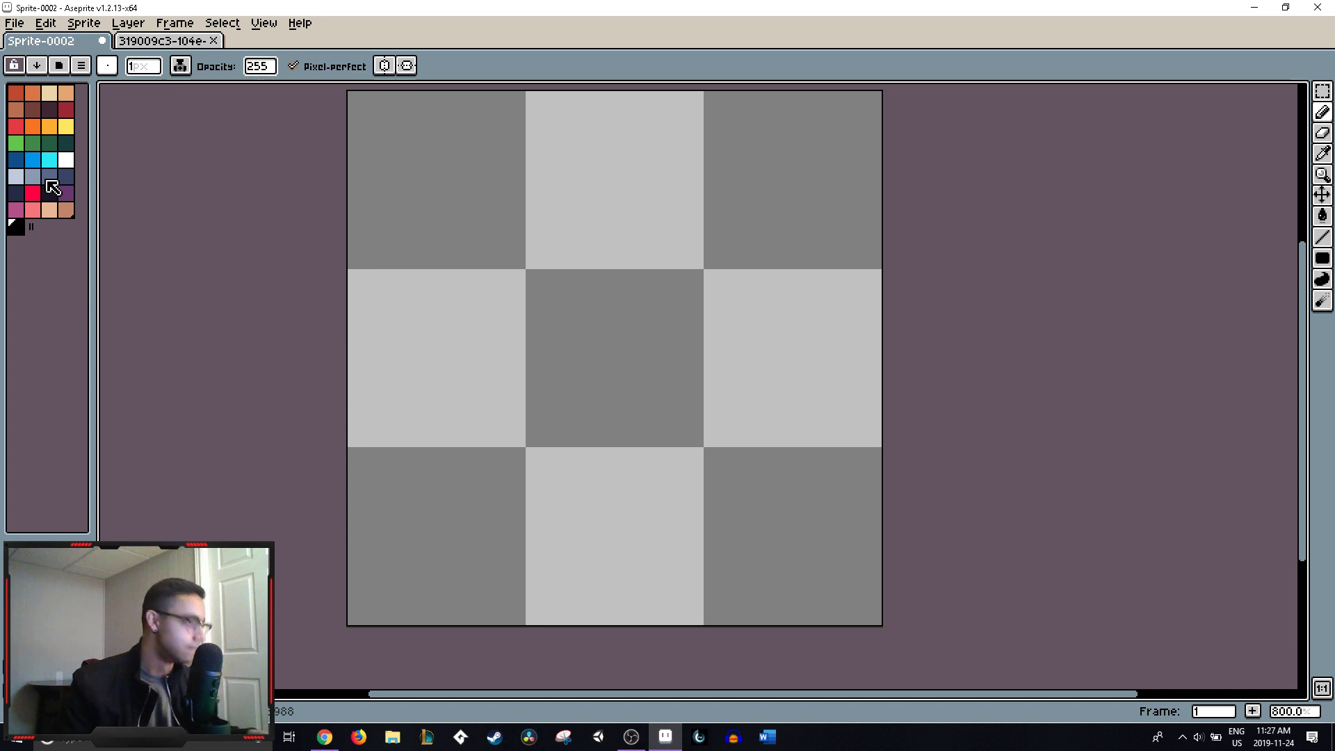
pyautogui.press('+')
pyautogui.press('+')
pyautogui.press('+')
pyautogui.press('+')
pyautogui.press('+')
pyautogui.press('+')
pyautogui.press('+')
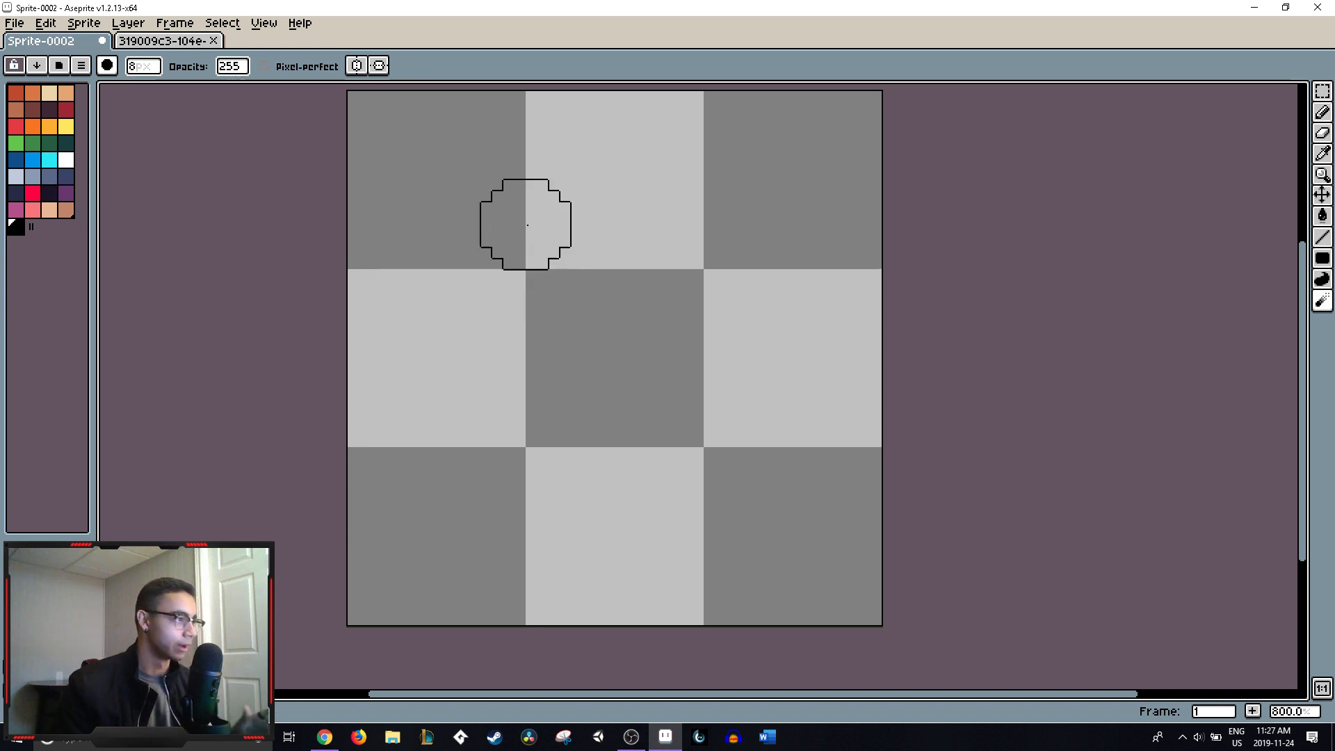
pyautogui.press('e')
pyautogui.moveTo(384, 117); pyautogui.dragTo(826, 567)
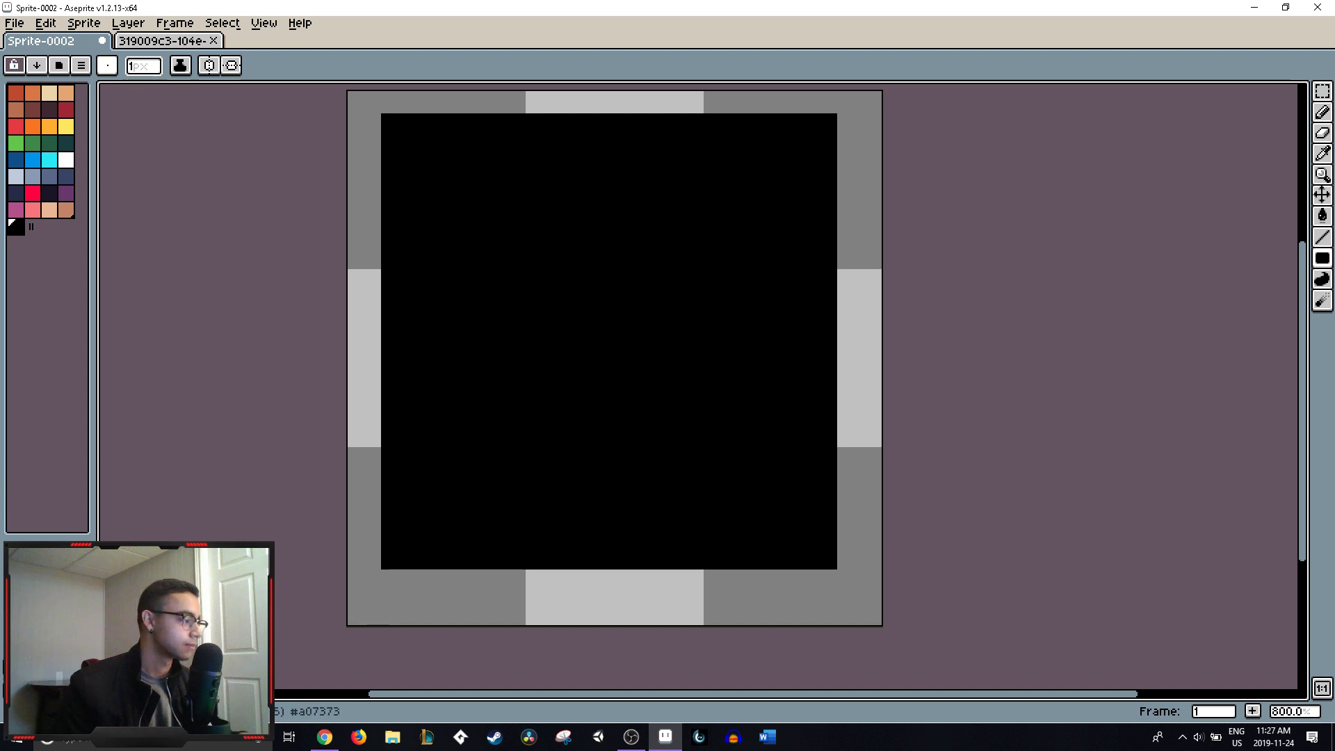
# - Recolour the black square with the dark red-brown palette colour using the Paint Bucket
pyautogui.click(66, 109)
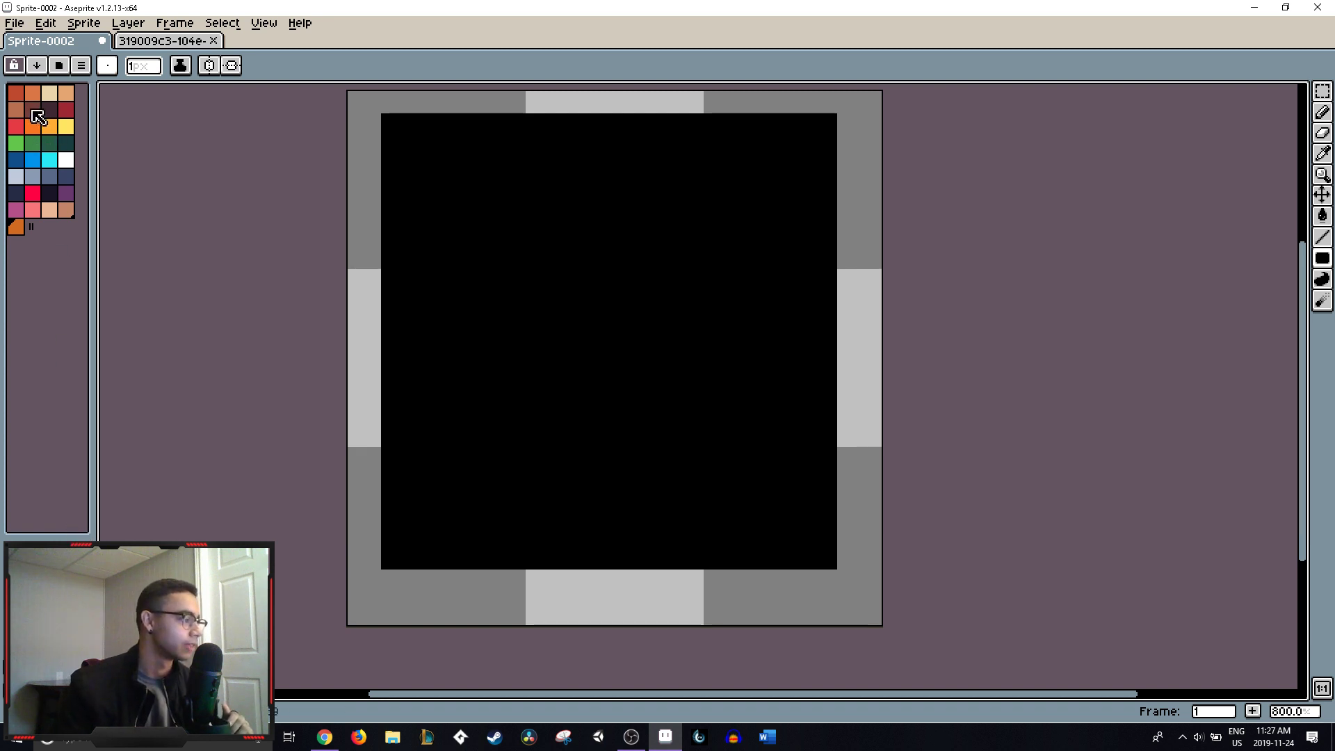
pyautogui.click(32, 111)
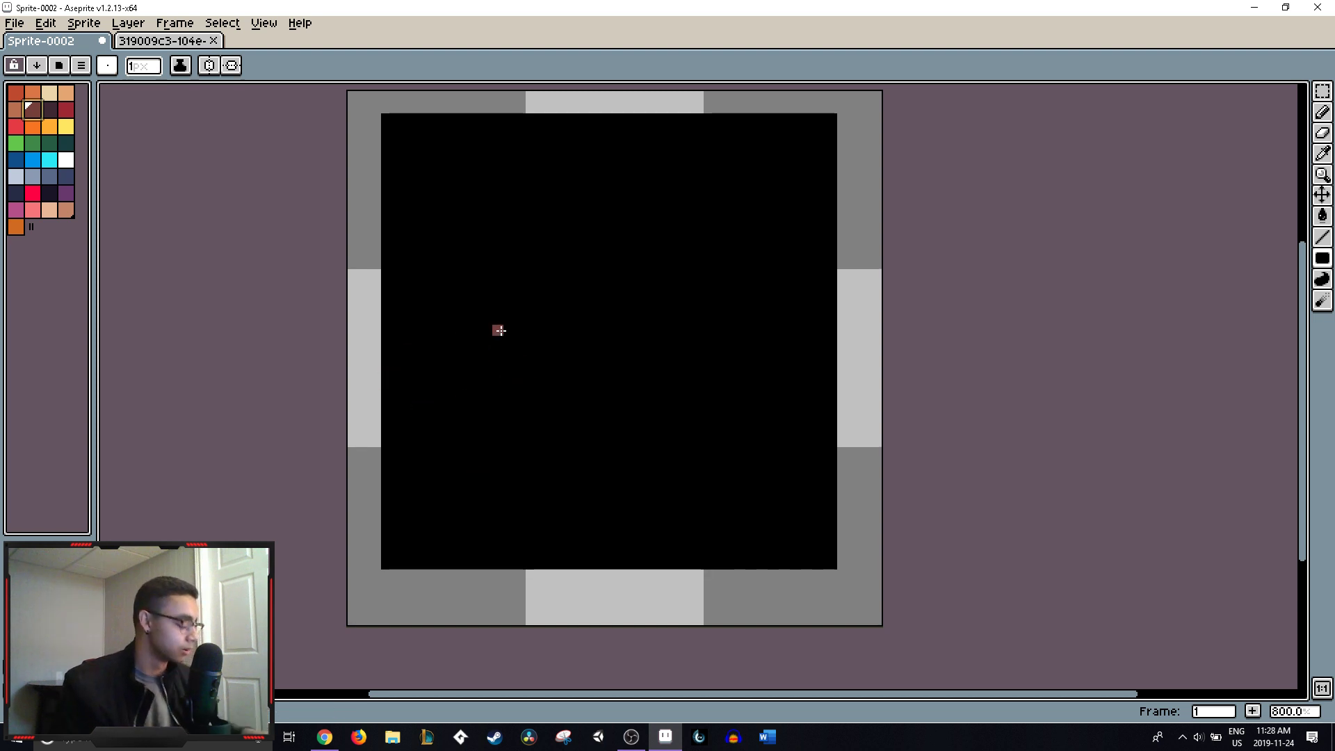
pyautogui.press('g')
pyautogui.click(497, 332)
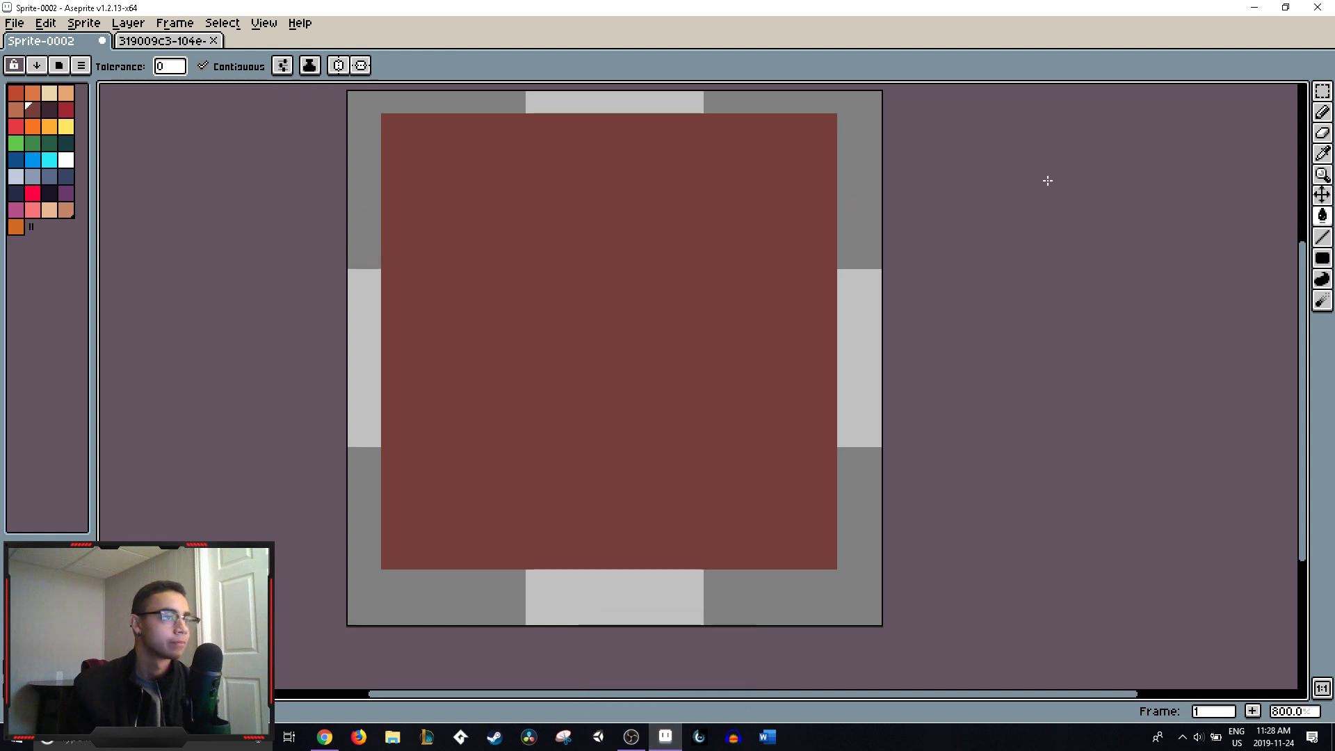
# - Fill the whole canvas with the dark red-brown colour and undo that fill
pyautogui.press('f')
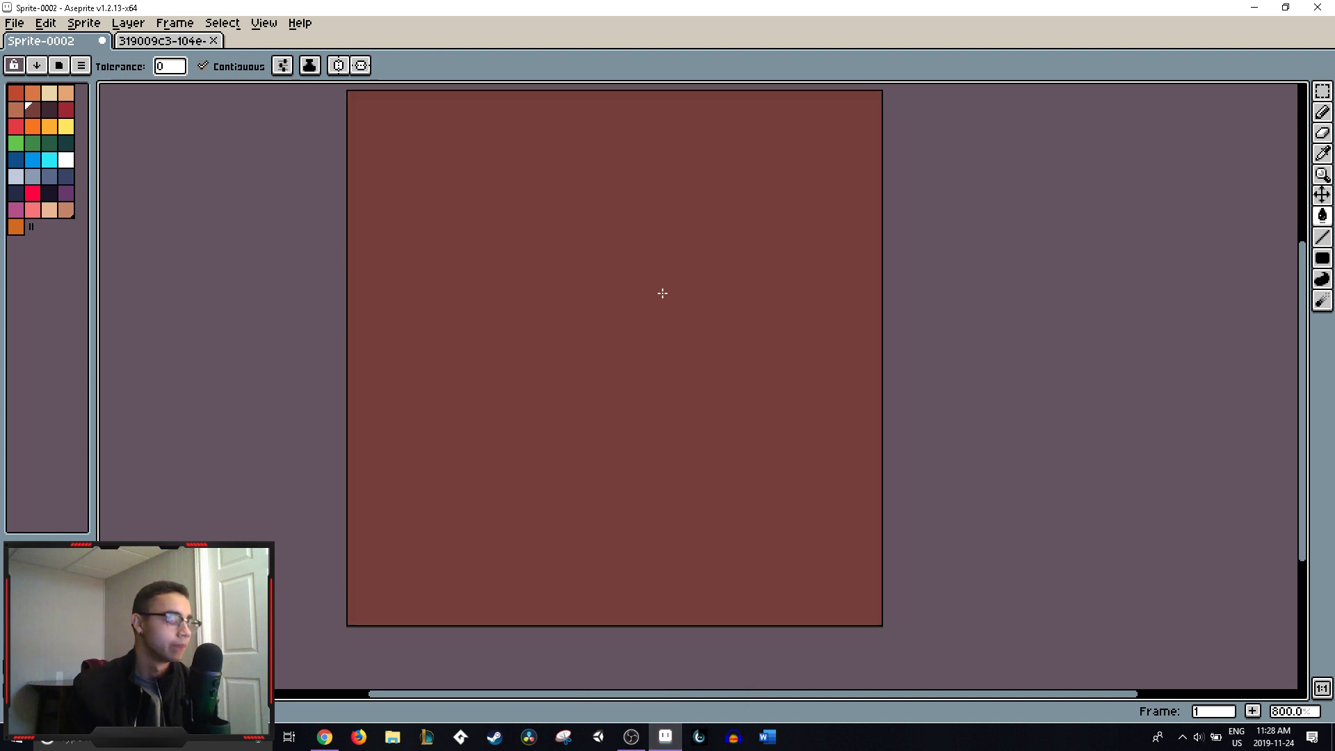
pyautogui.hotkey('ctrl', 'z')
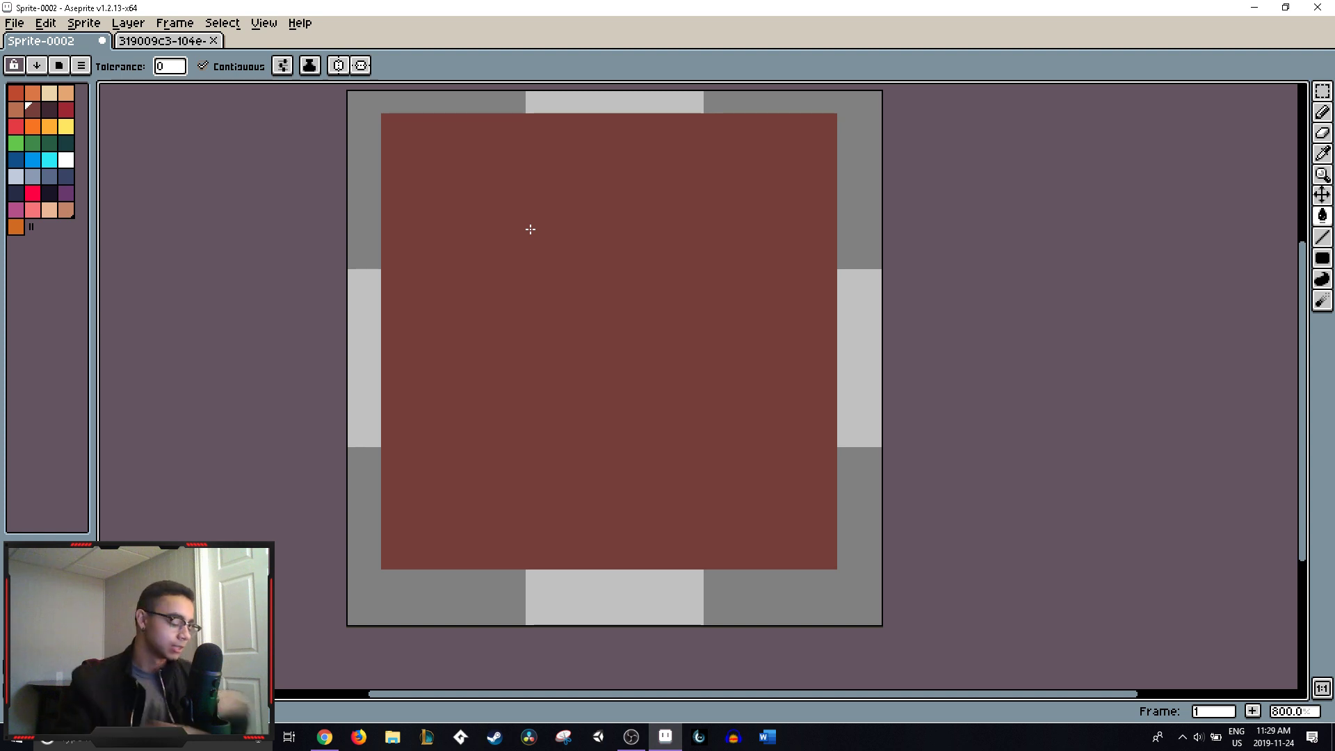
pyautogui.press('XF86AudioLowerVolume')
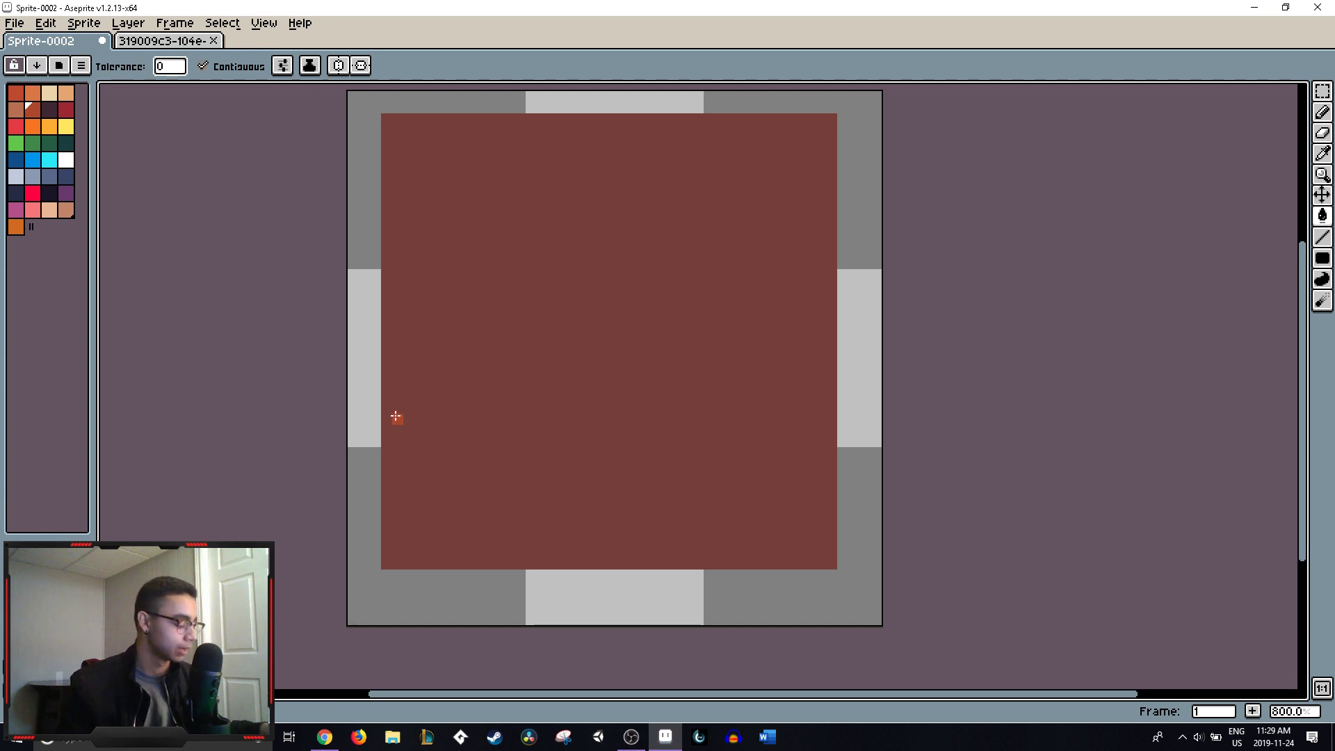
# - Draw a straight rust-orange line across the upper part of the square and fill the area above it with the same colour
pyautogui.press('b')
pyautogui.moveTo(388, 196)
pyautogui.mouseDown()
pyautogui.moveTo(620, 179)
pyautogui.moveTo(831, 198)
pyautogui.mouseUp()
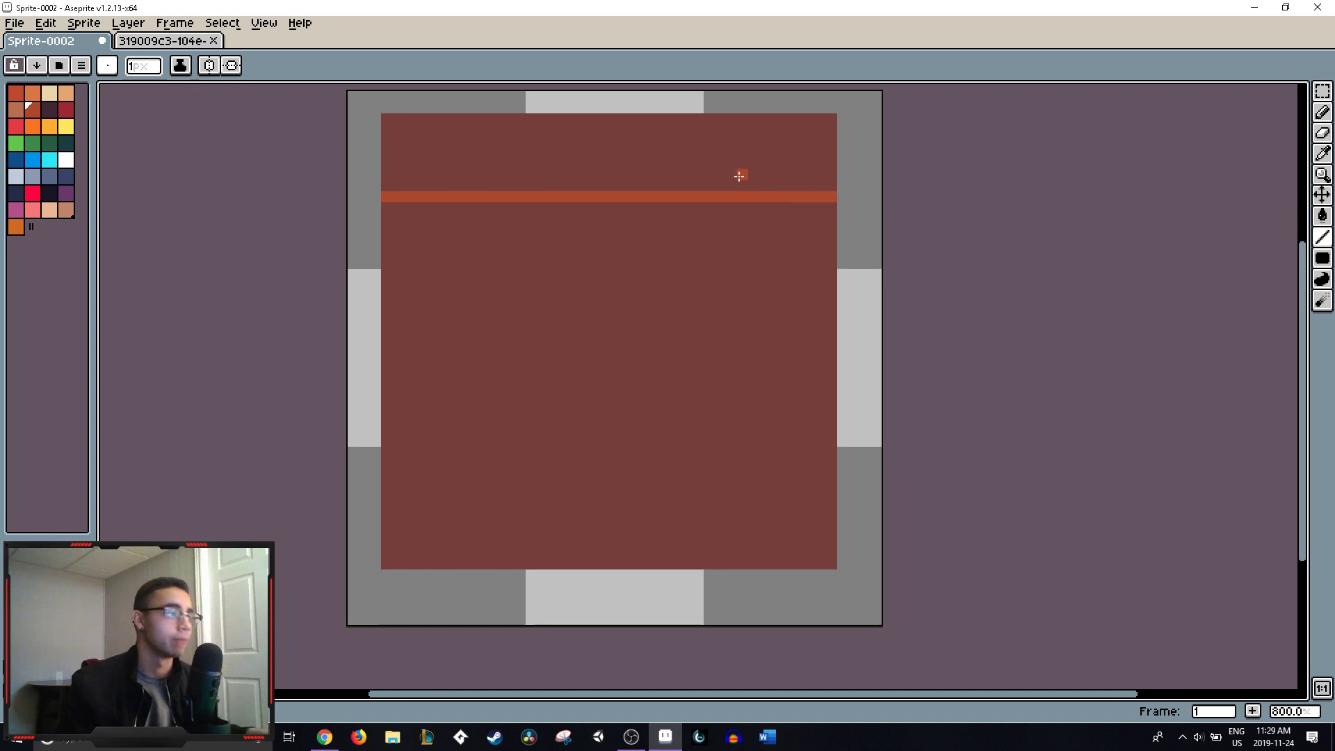
pyautogui.press('g')
pyautogui.click(628, 171)
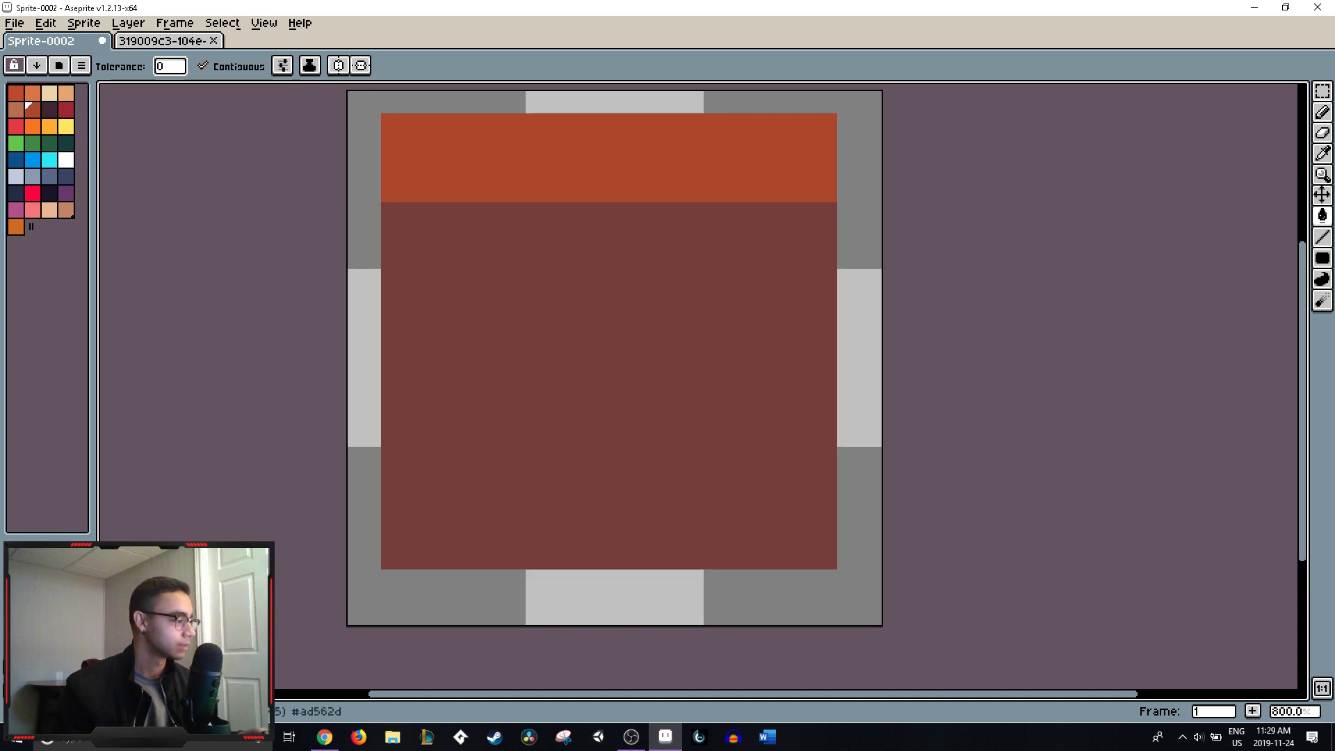
pyautogui.click(42, 546)
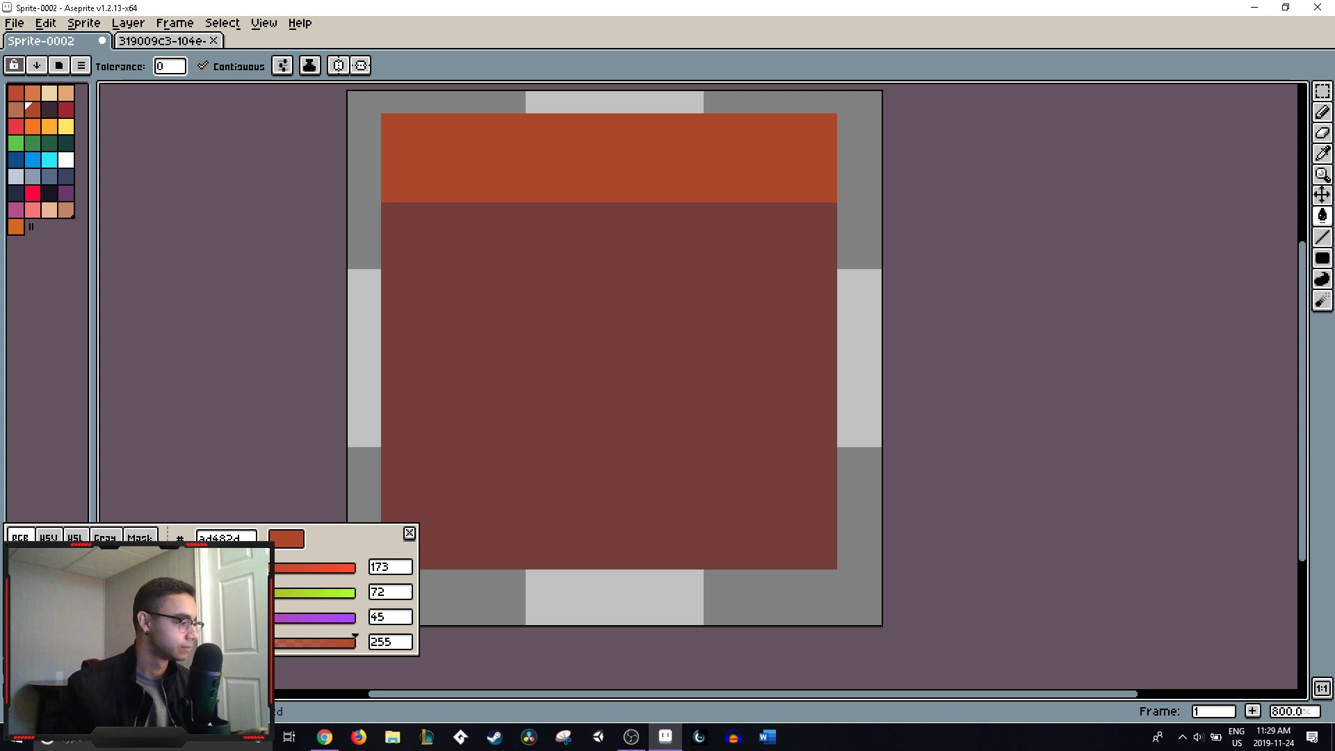
pyautogui.click(32, 107)
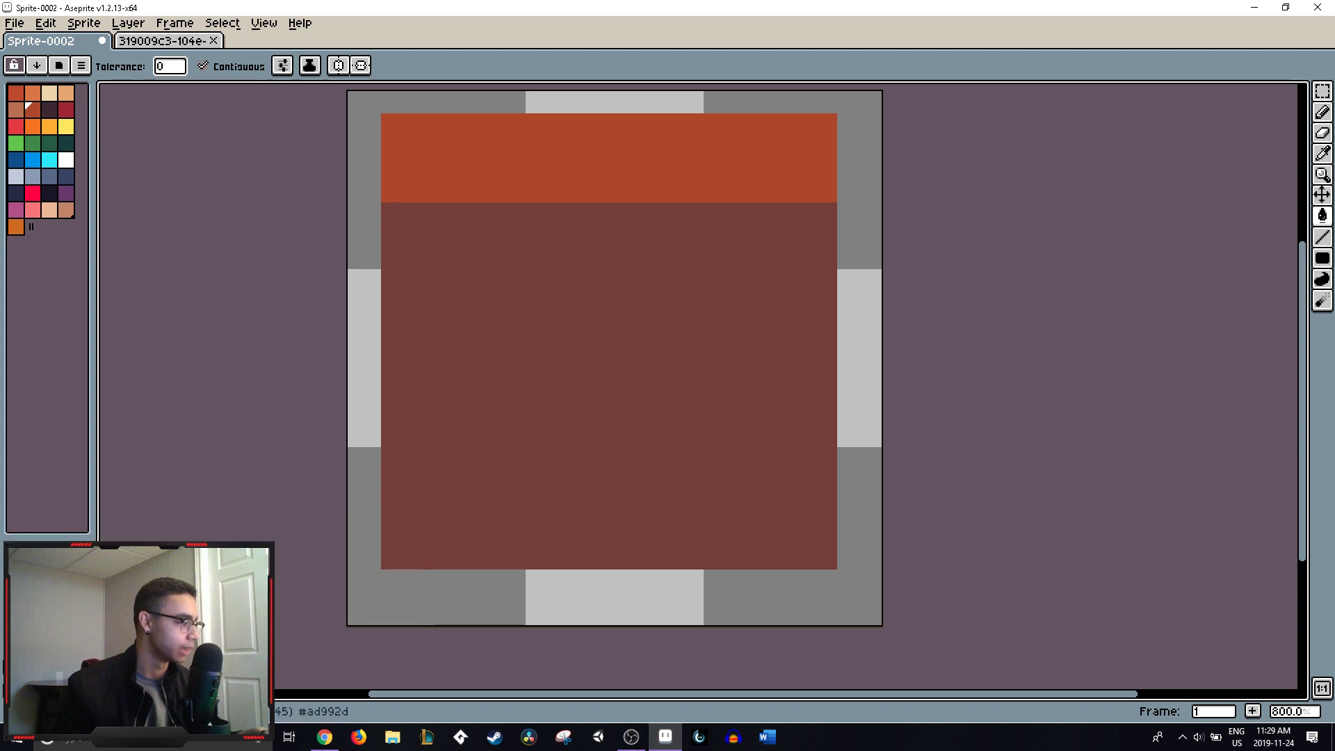
pyautogui.click(15, 109)
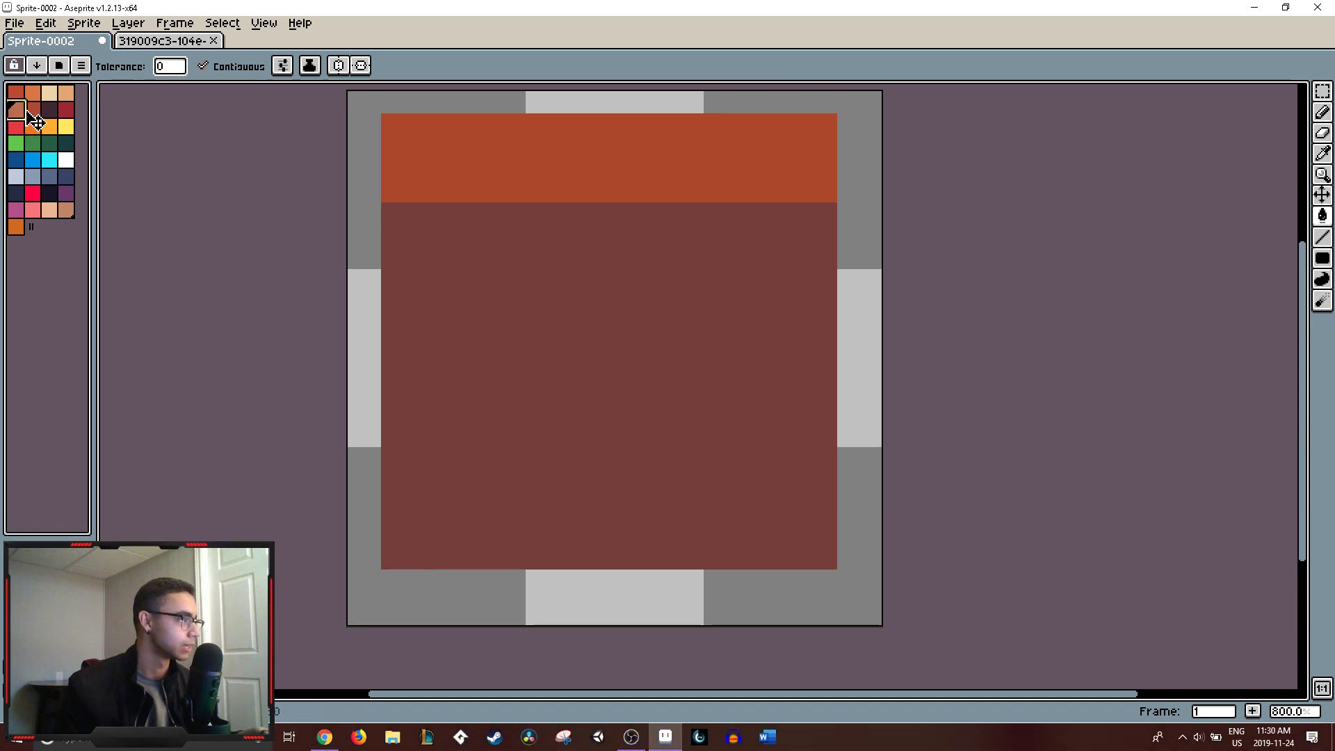
pyautogui.click(32, 109)
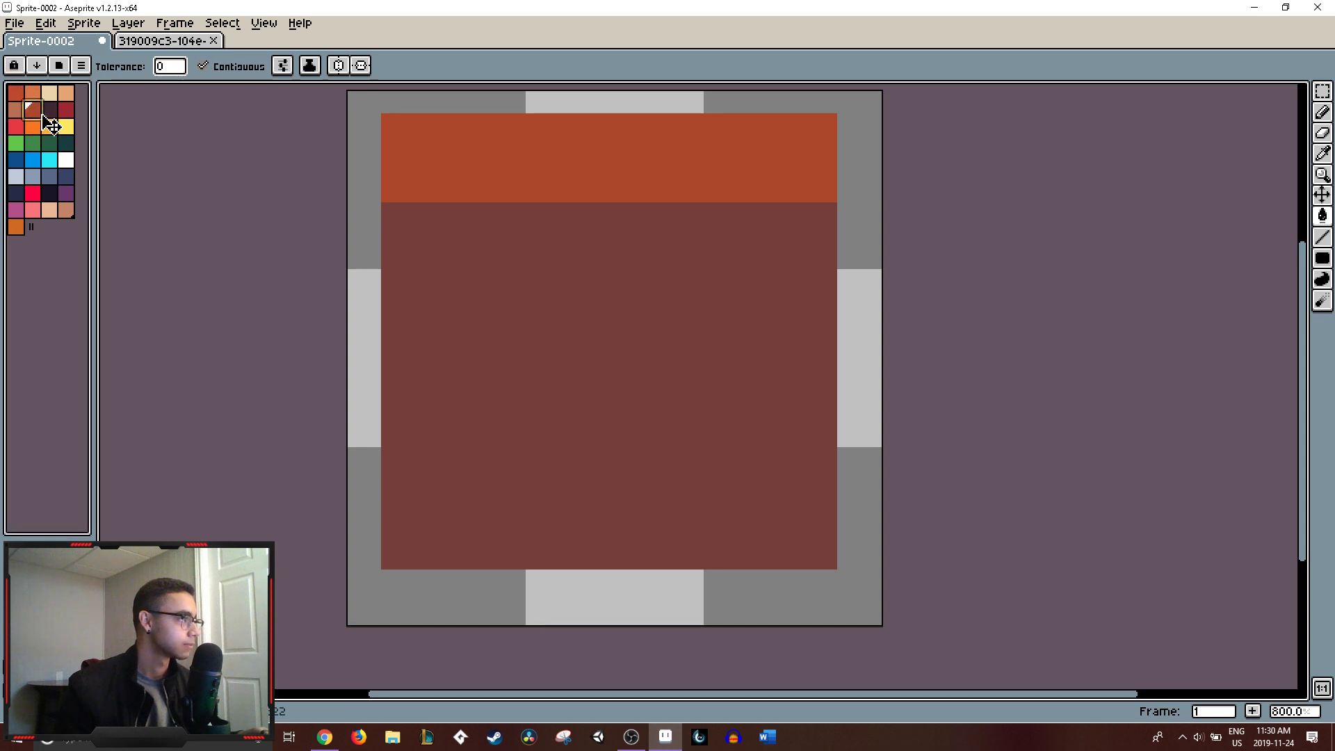
pyautogui.keyDown('alt'); pyautogui.click(529, 309); pyautogui.keyUp('alt')
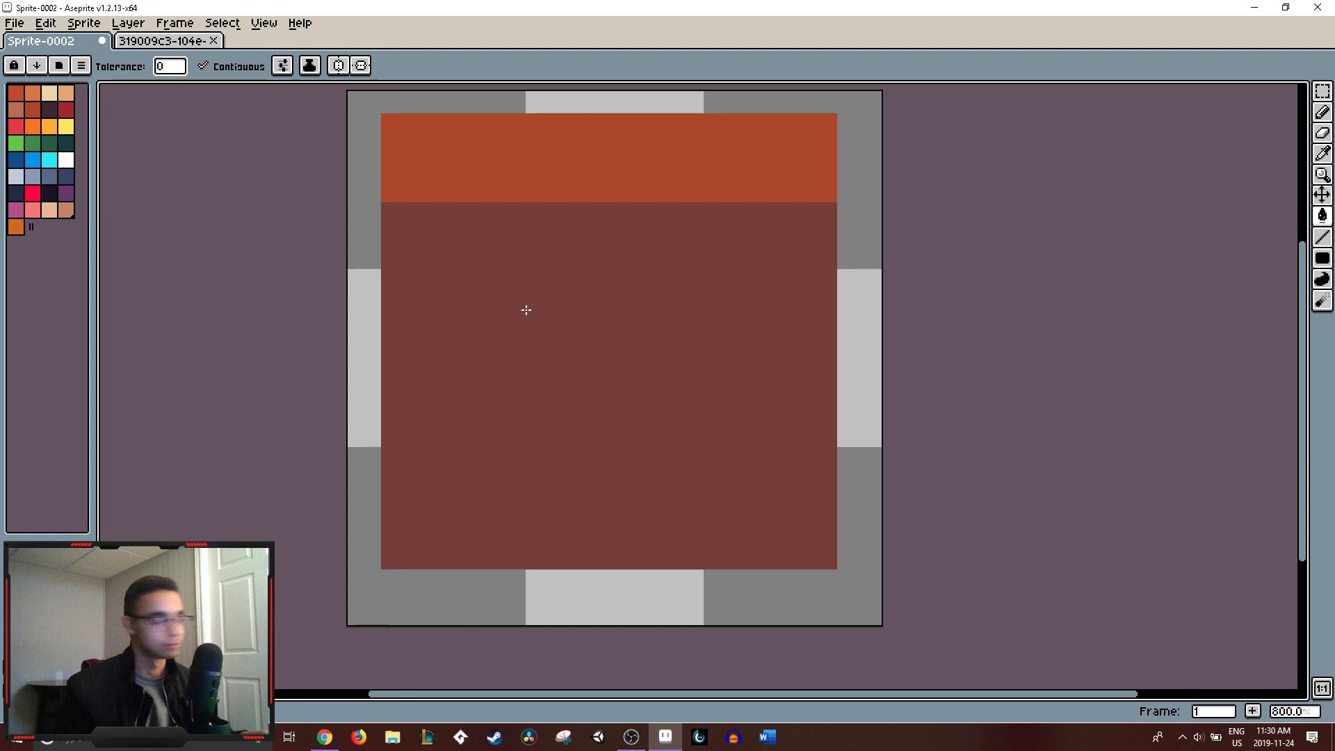
pyautogui.click(33, 109)
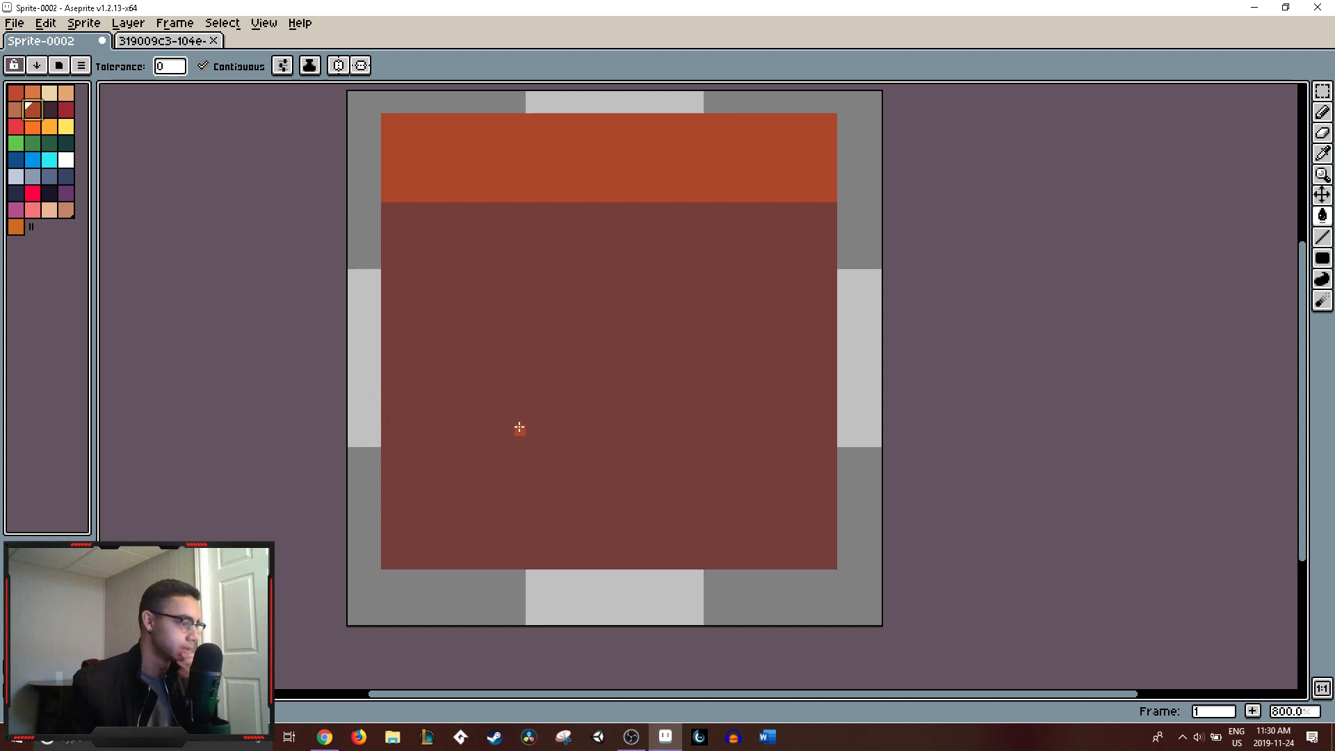
# - Sample the square's dark red-brown as the foreground colour and set its HSV value (brightness) to 53
pyautogui.keyDown('alt'); pyautogui.click(598, 380); pyautogui.keyUp('alt')
pyautogui.keyDown('alt'); pyautogui.click(569, 382); pyautogui.keyUp('alt')
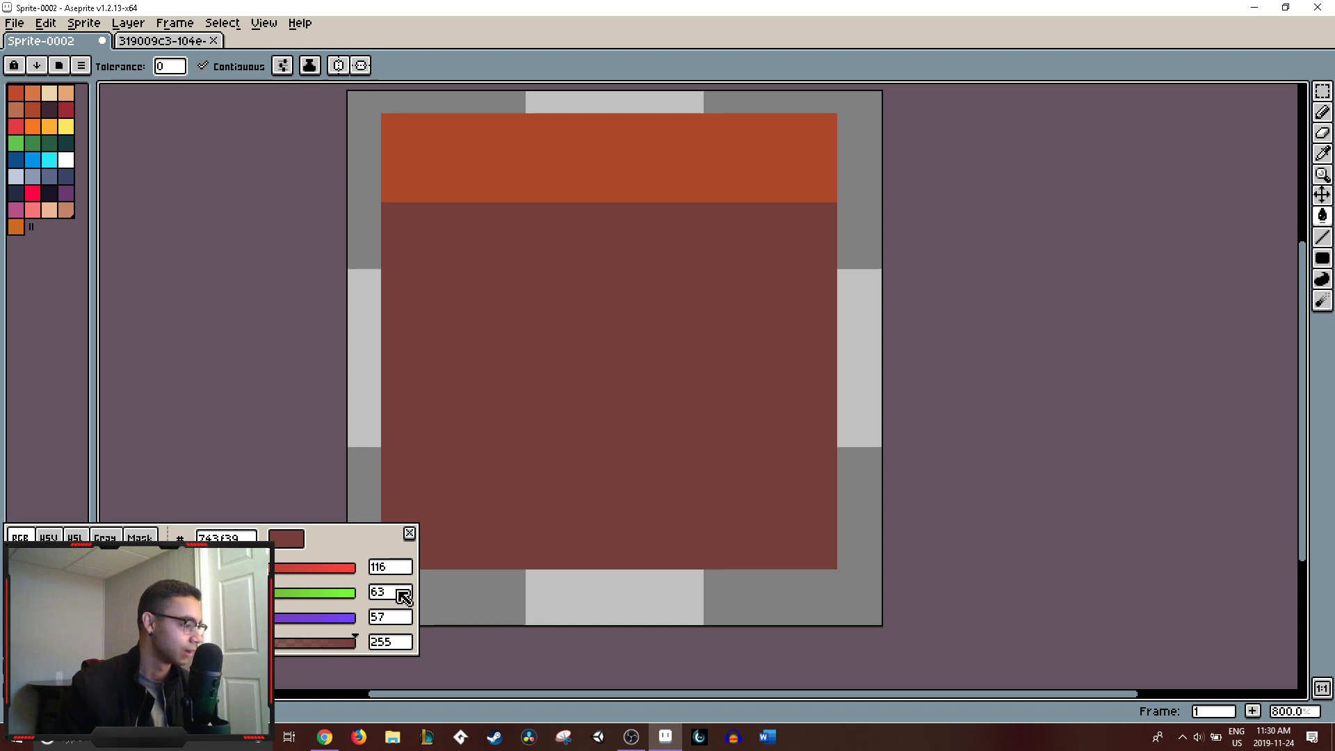
pyautogui.click(47, 537)
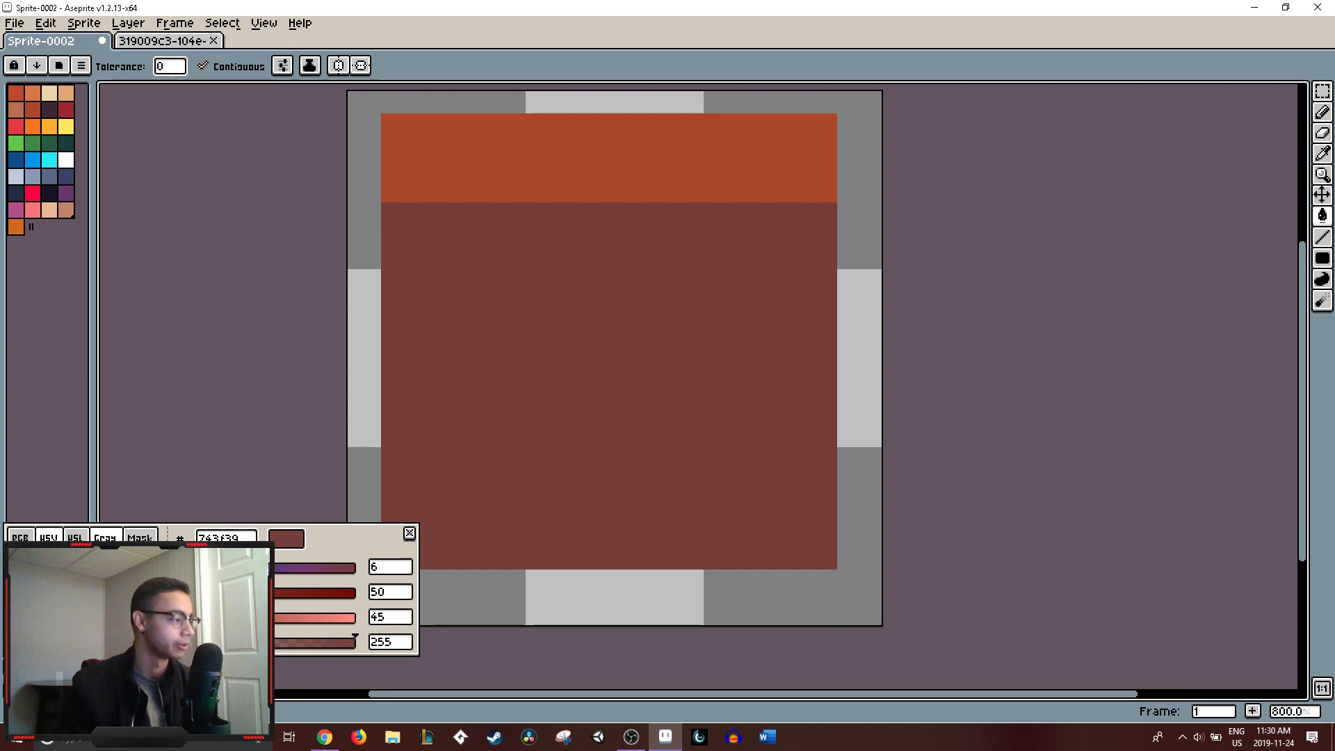
pyautogui.click(80, 539)
pyautogui.click(48, 537)
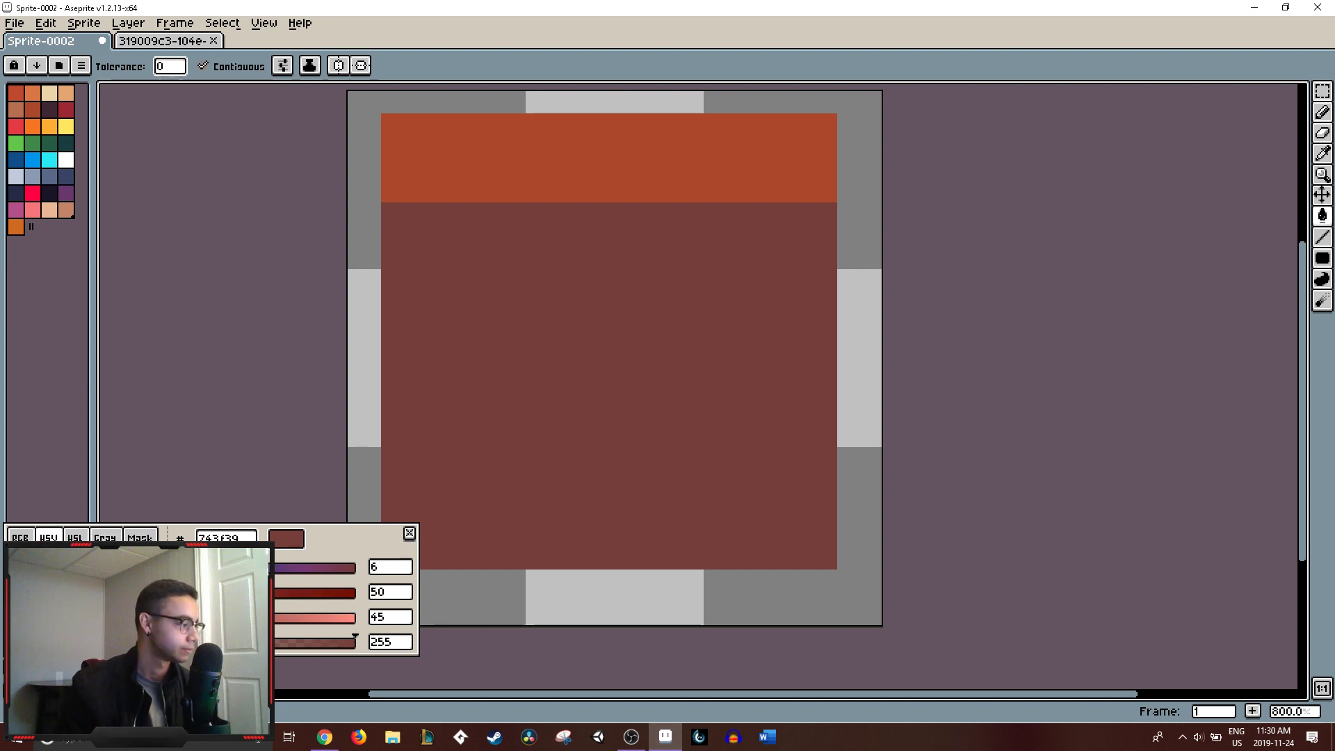
pyautogui.click(375, 618)
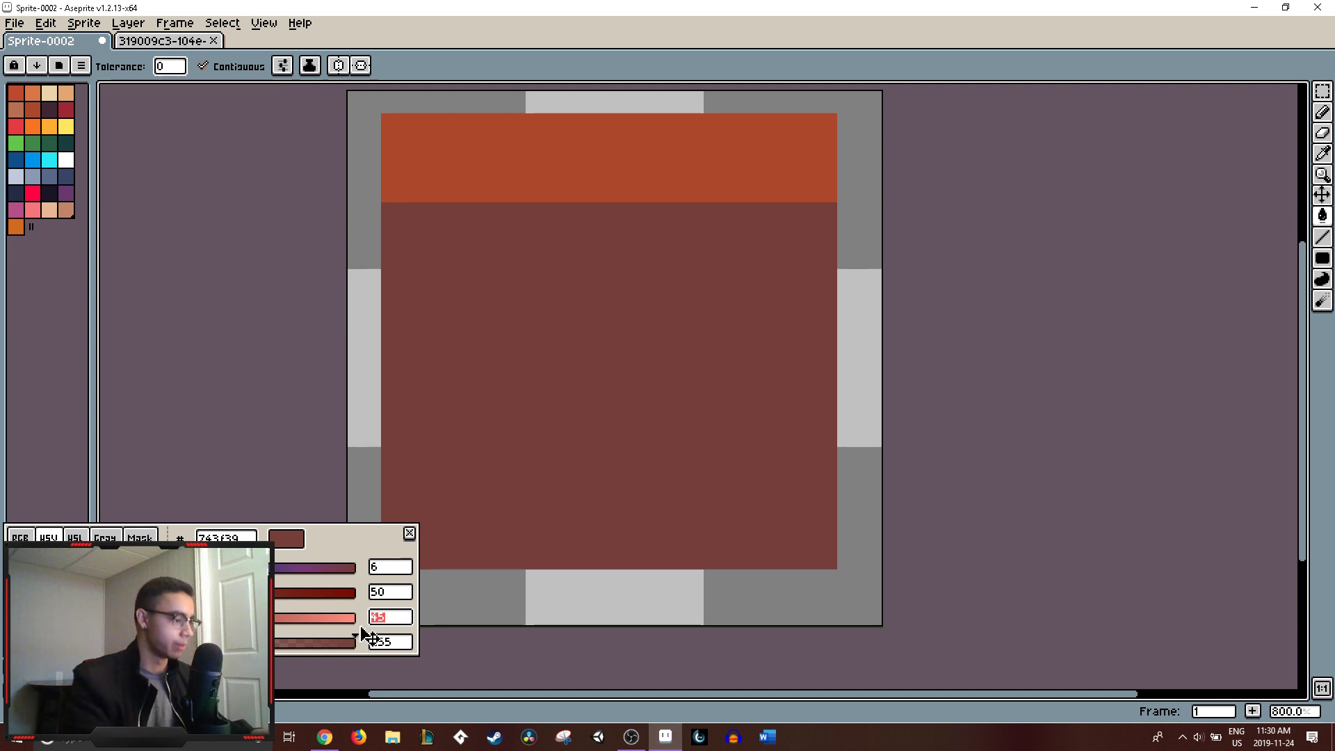
pyautogui.write('3')
pyautogui.click(361, 627)
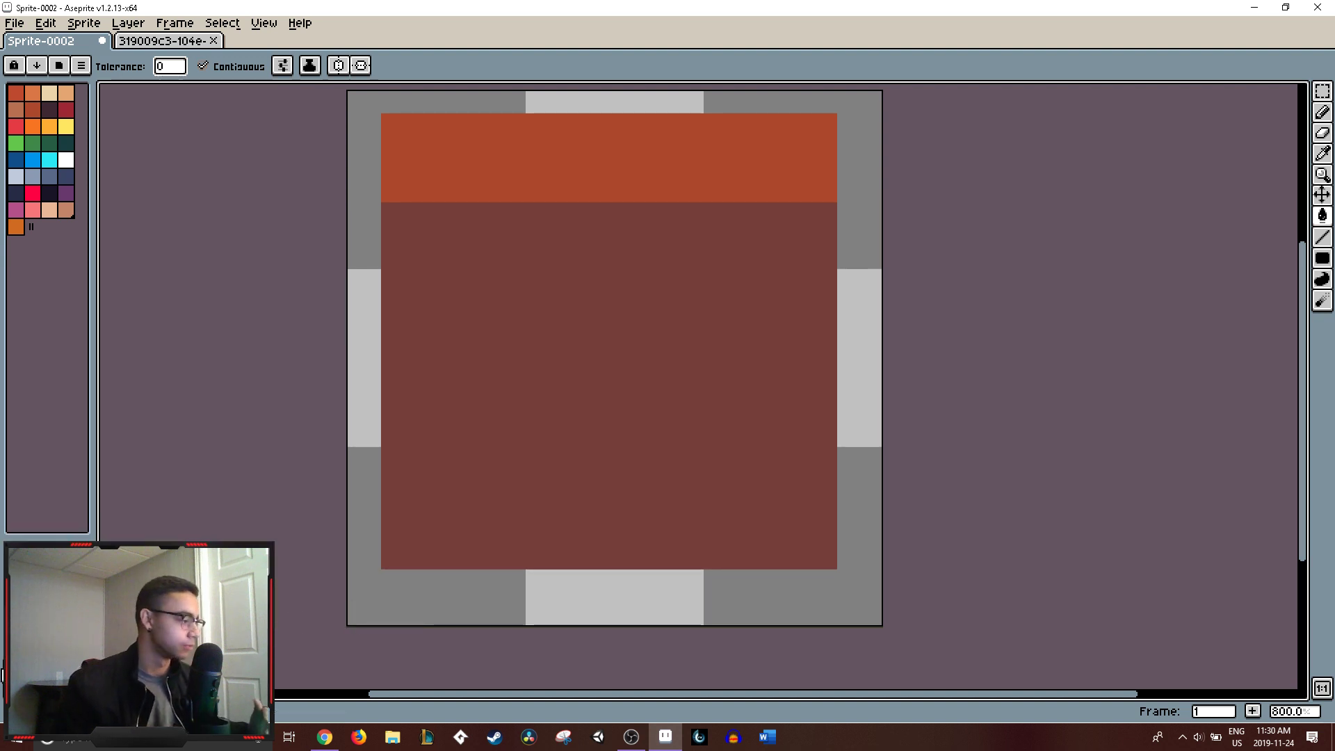
pyautogui.click(43, 675)
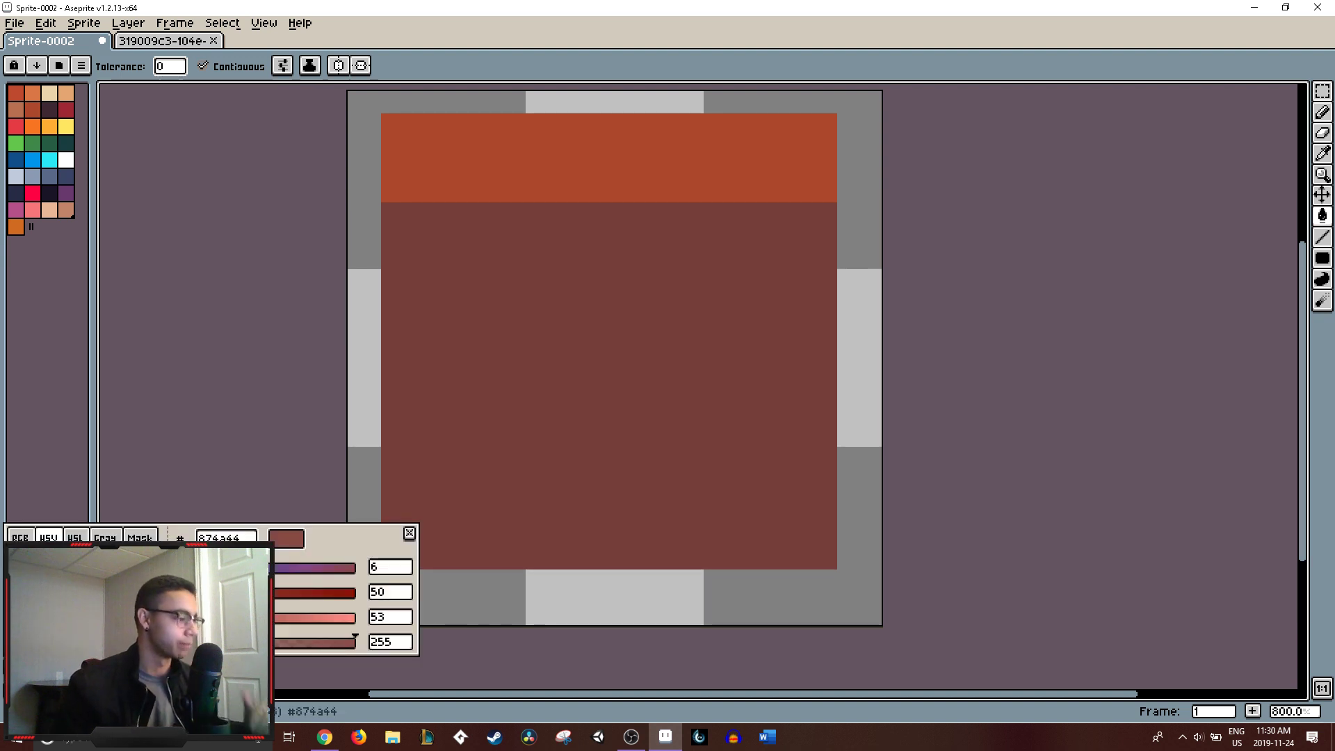
# - Set the foreground colour's saturation to 60 and hue to 17, and fill the square's upper band with it
pyautogui.click(395, 594)
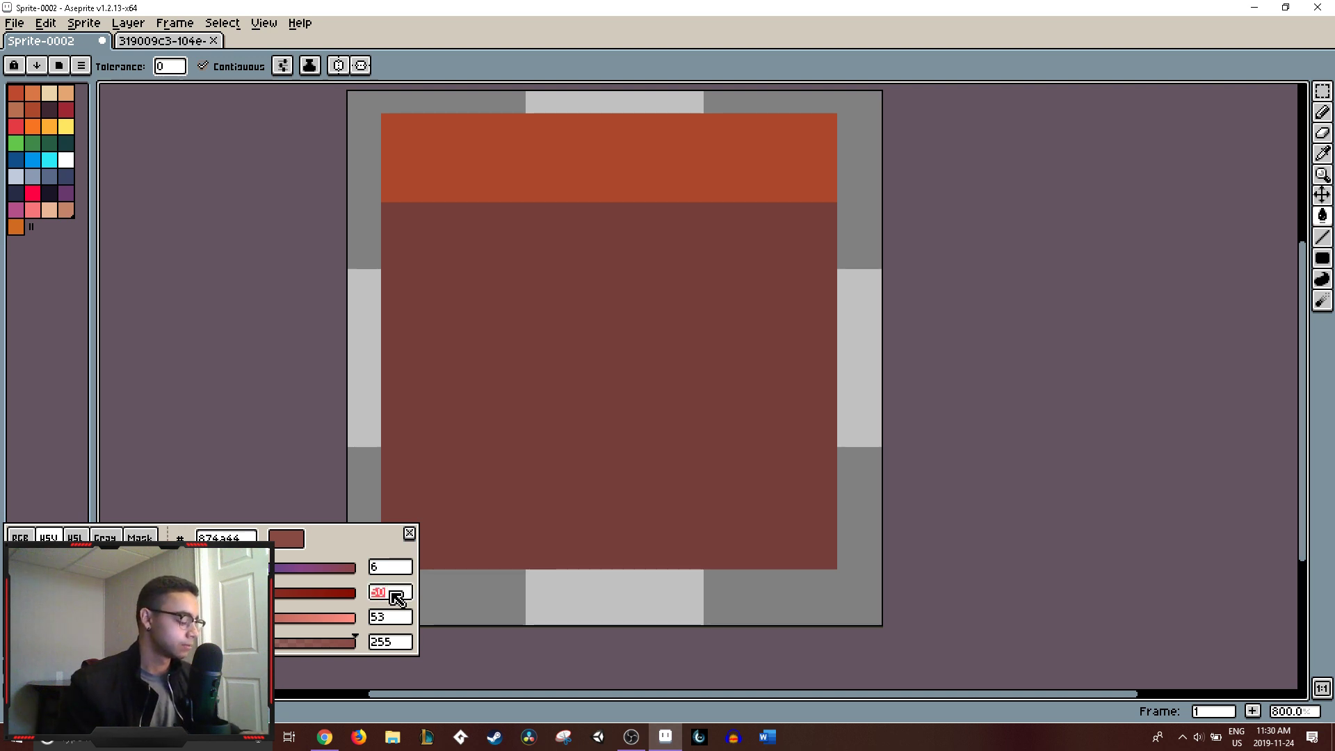
pyautogui.write('60')
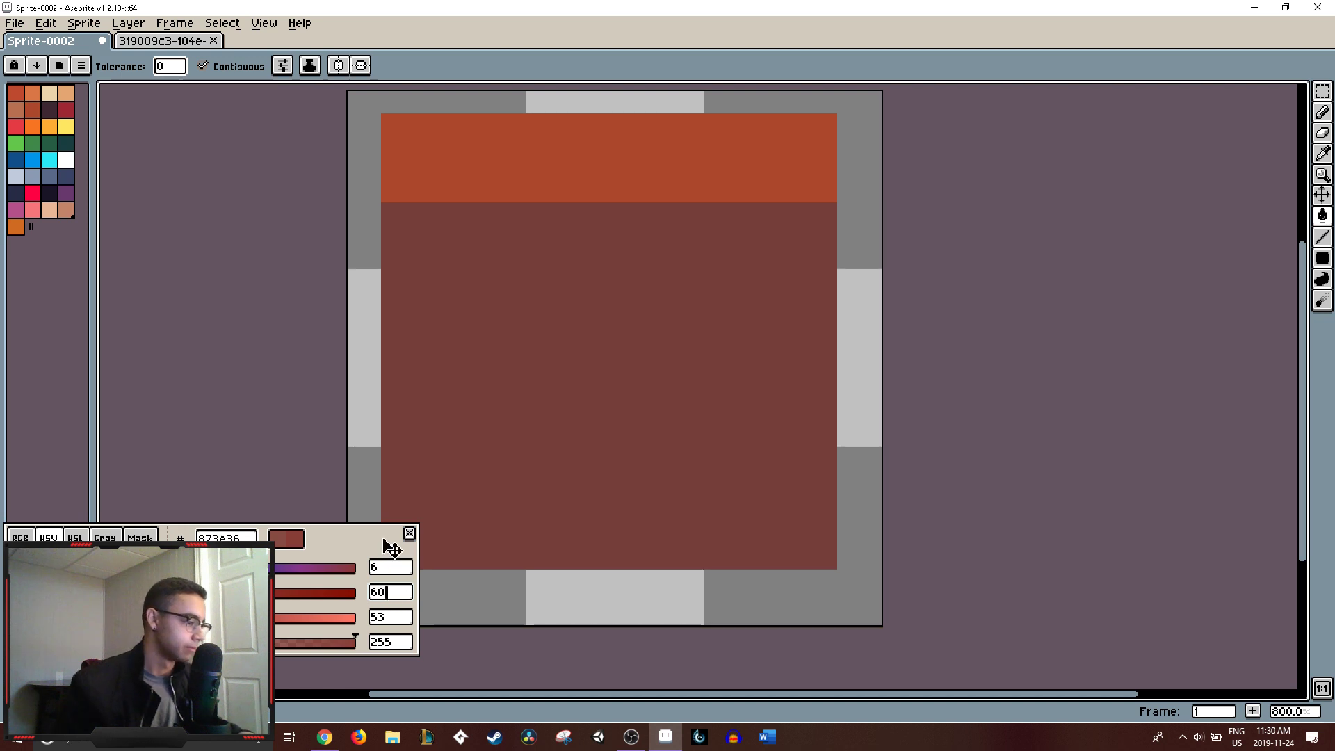
pyautogui.click(384, 567)
pyautogui.write('17')
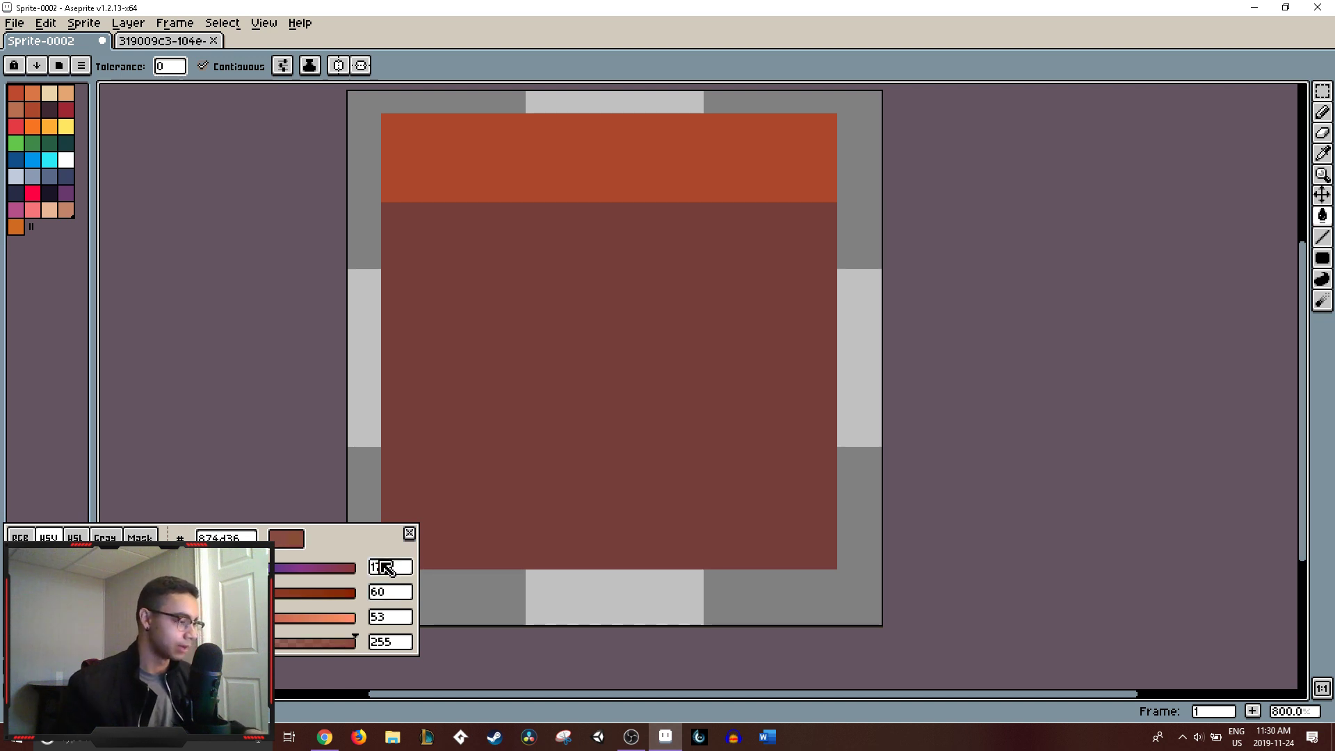
pyautogui.click(441, 584)
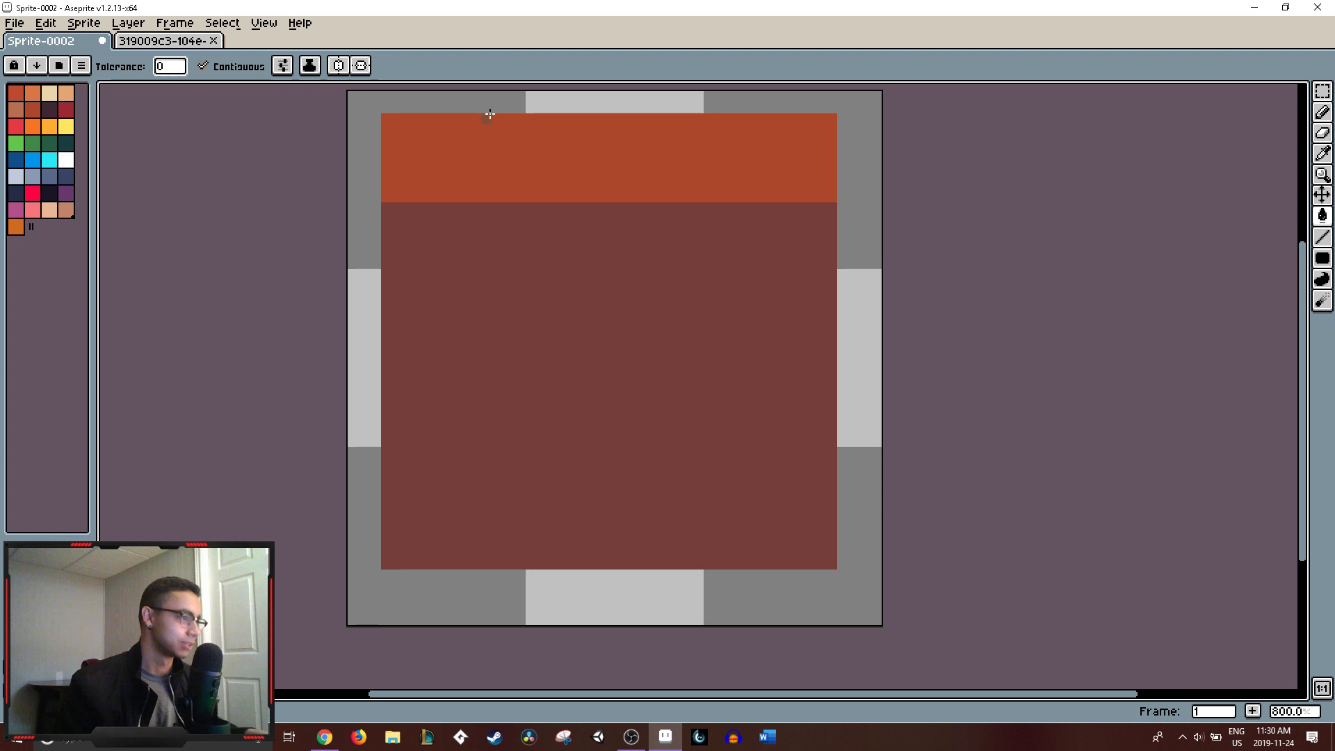
pyautogui.click(544, 173)
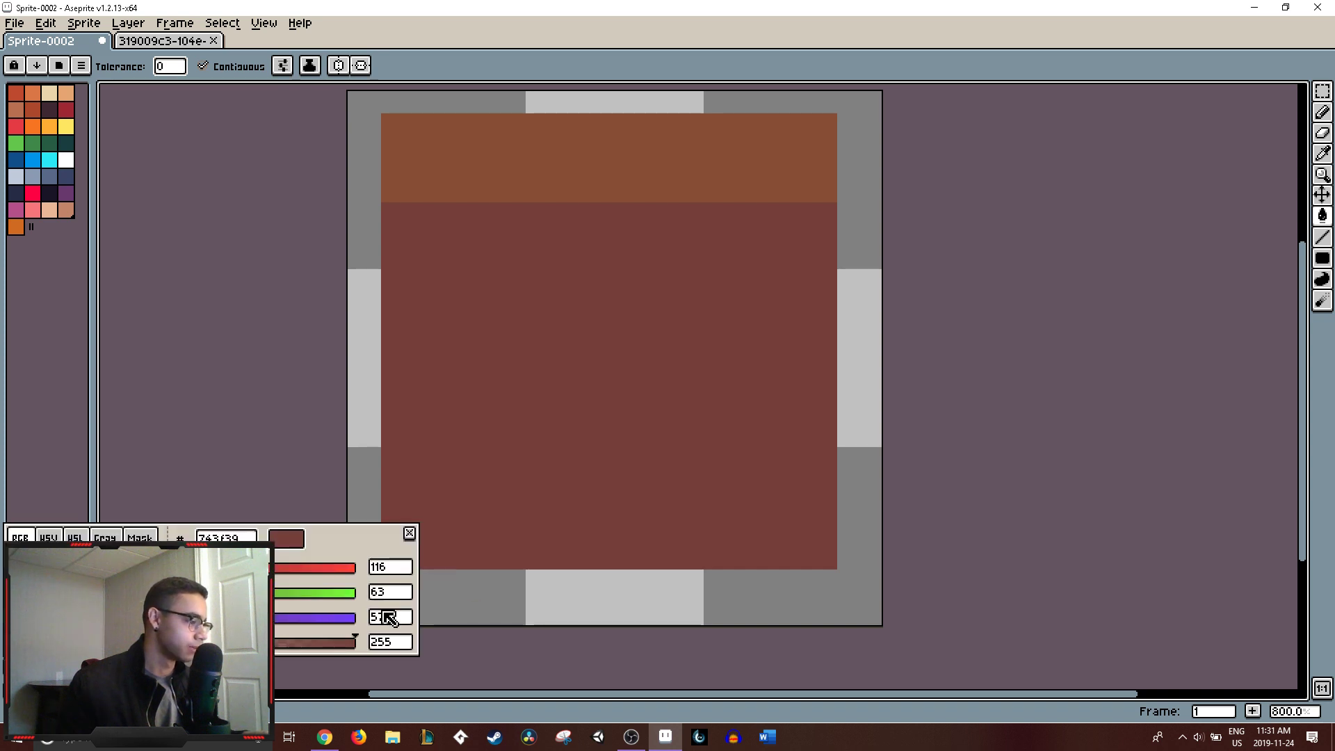
# - Resample the square's dark red-brown as the foreground colour and display its HSV values
pyautogui.doubleClick(389, 618)
pyautogui.keyDown('alt'); pyautogui.click(512, 420); pyautogui.keyUp('alt')
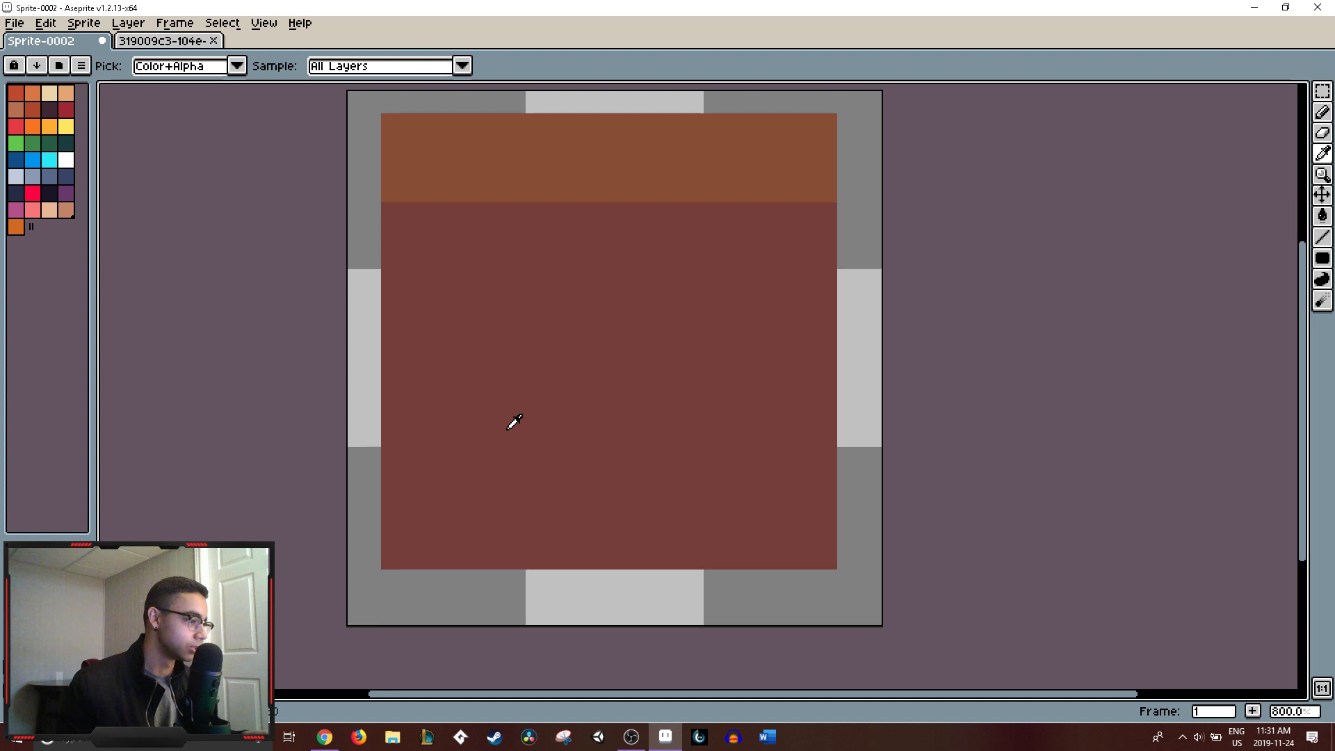
pyautogui.click(41, 557)
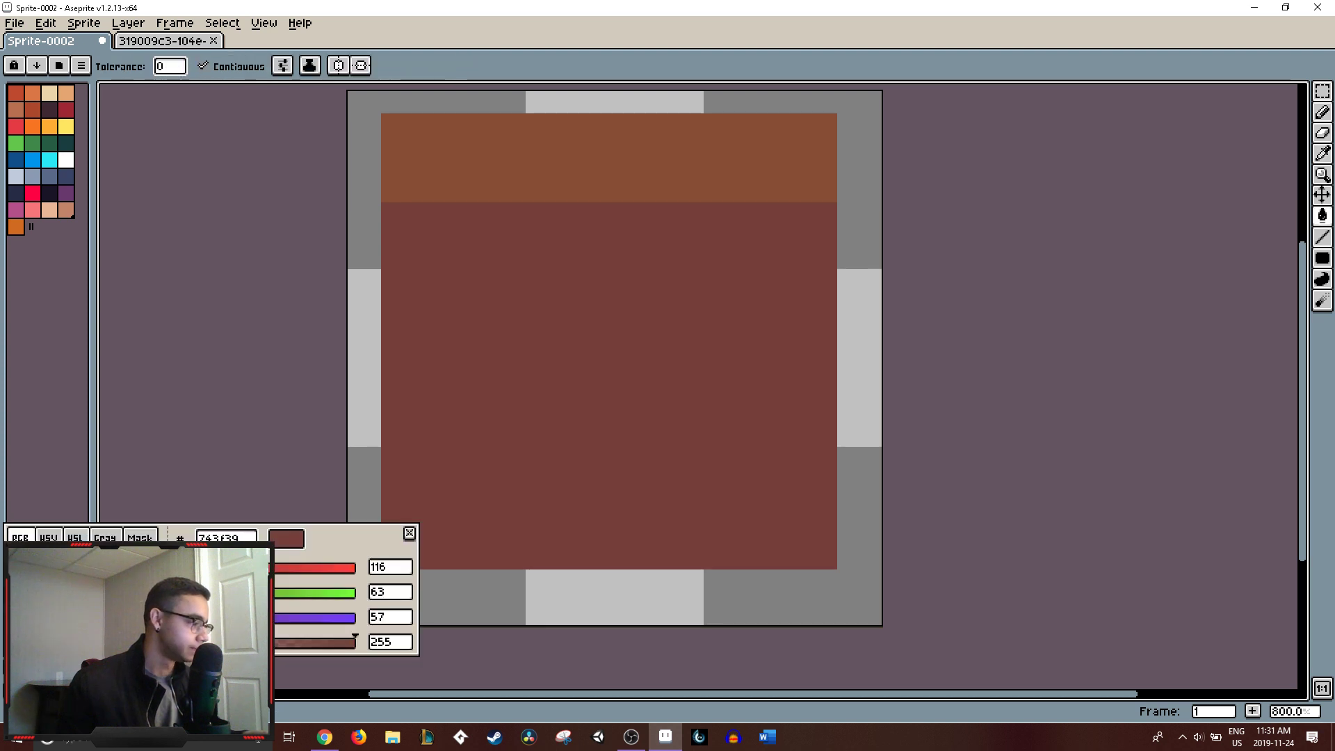
pyautogui.doubleClick(391, 617)
pyautogui.click(502, 410)
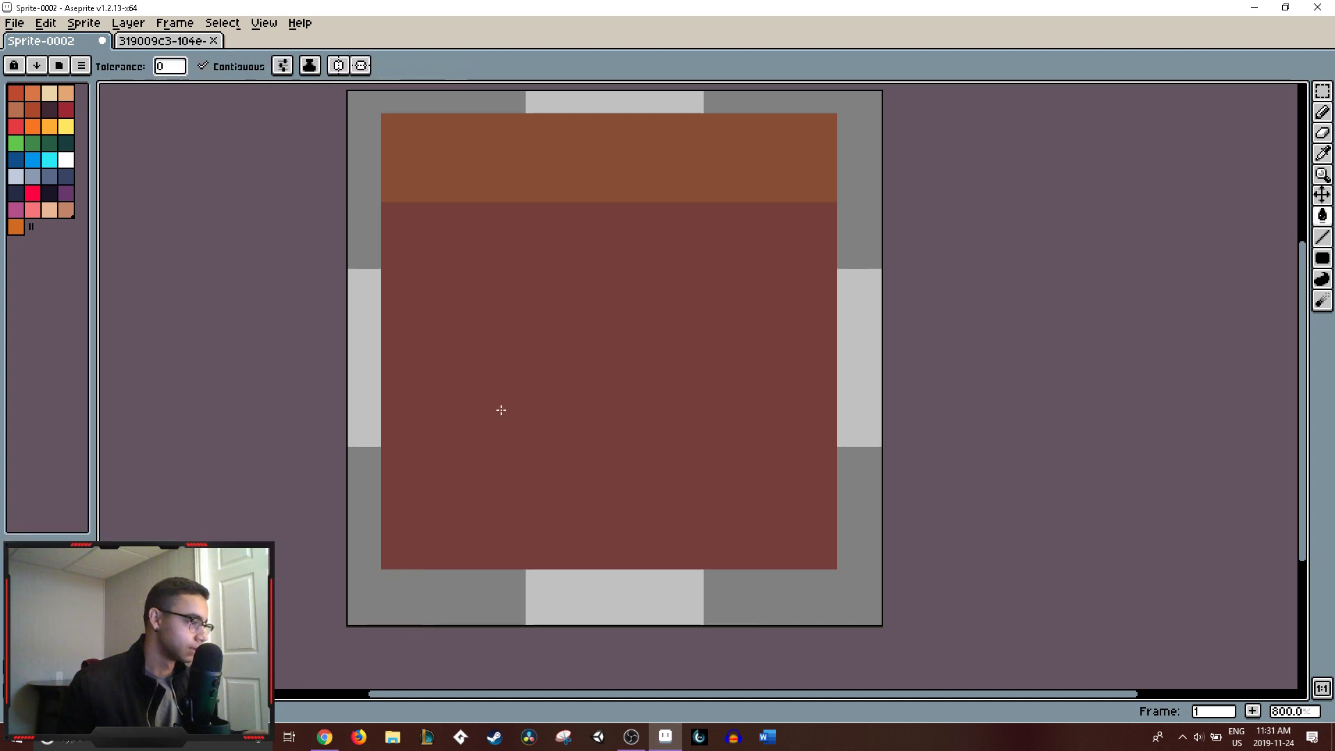
pyautogui.keyDown('alt'); pyautogui.click(547, 329); pyautogui.keyUp('alt')
pyautogui.keyDown('alt'); pyautogui.click(523, 187); pyautogui.keyUp('alt')
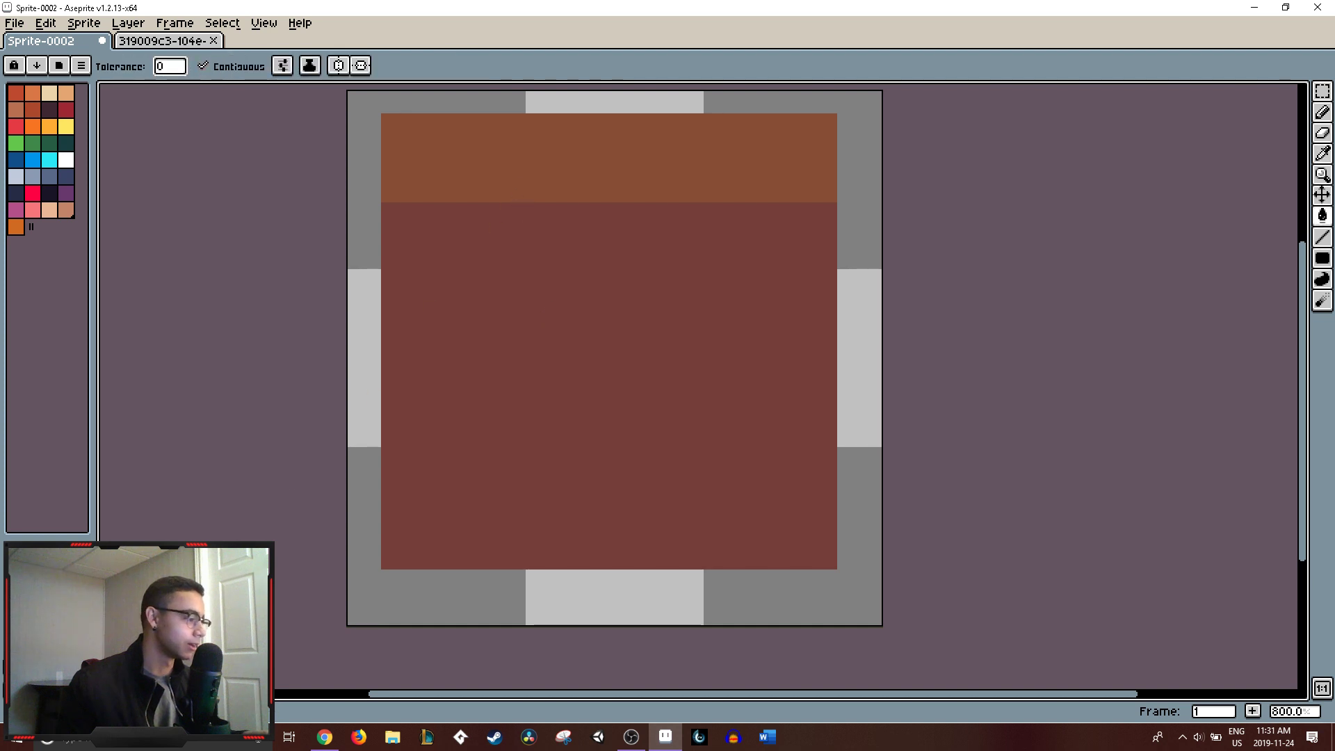
pyautogui.click(41, 556)
pyautogui.keyDown('alt'); pyautogui.click(403, 346); pyautogui.keyUp('alt')
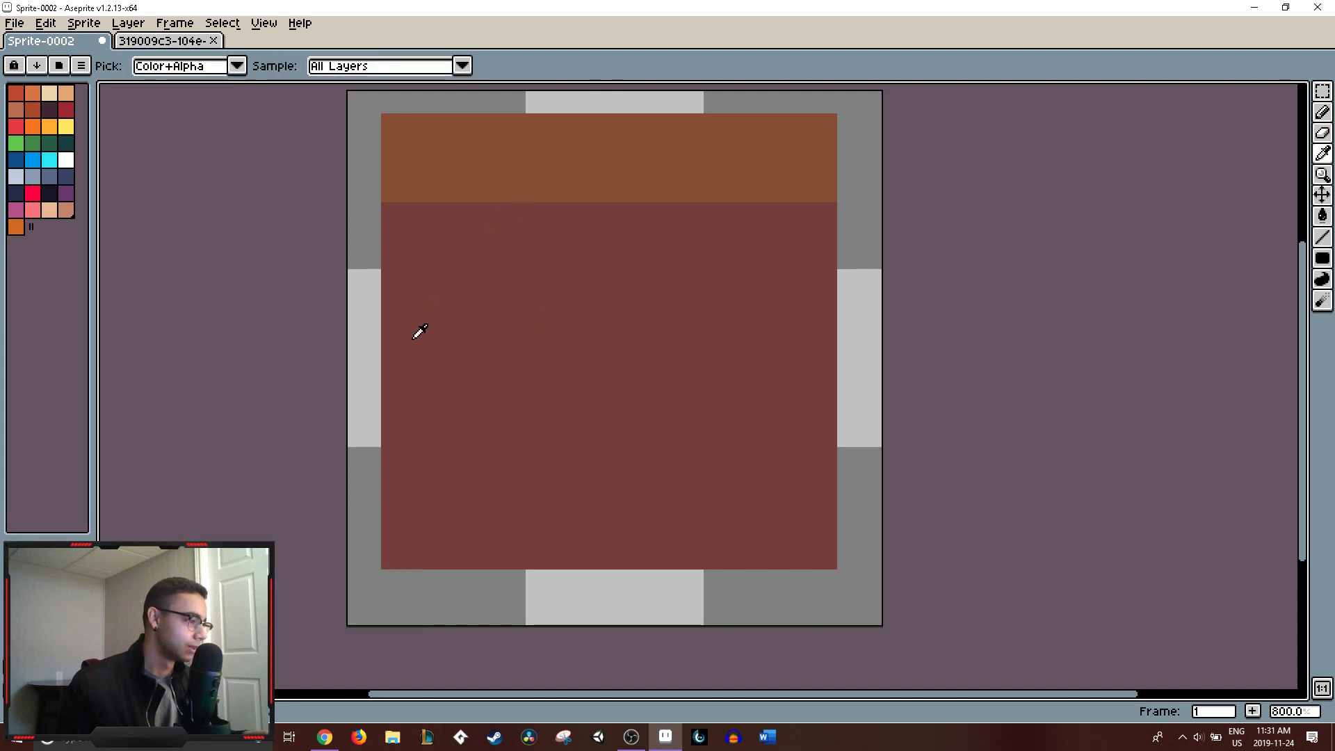
pyautogui.click(42, 556)
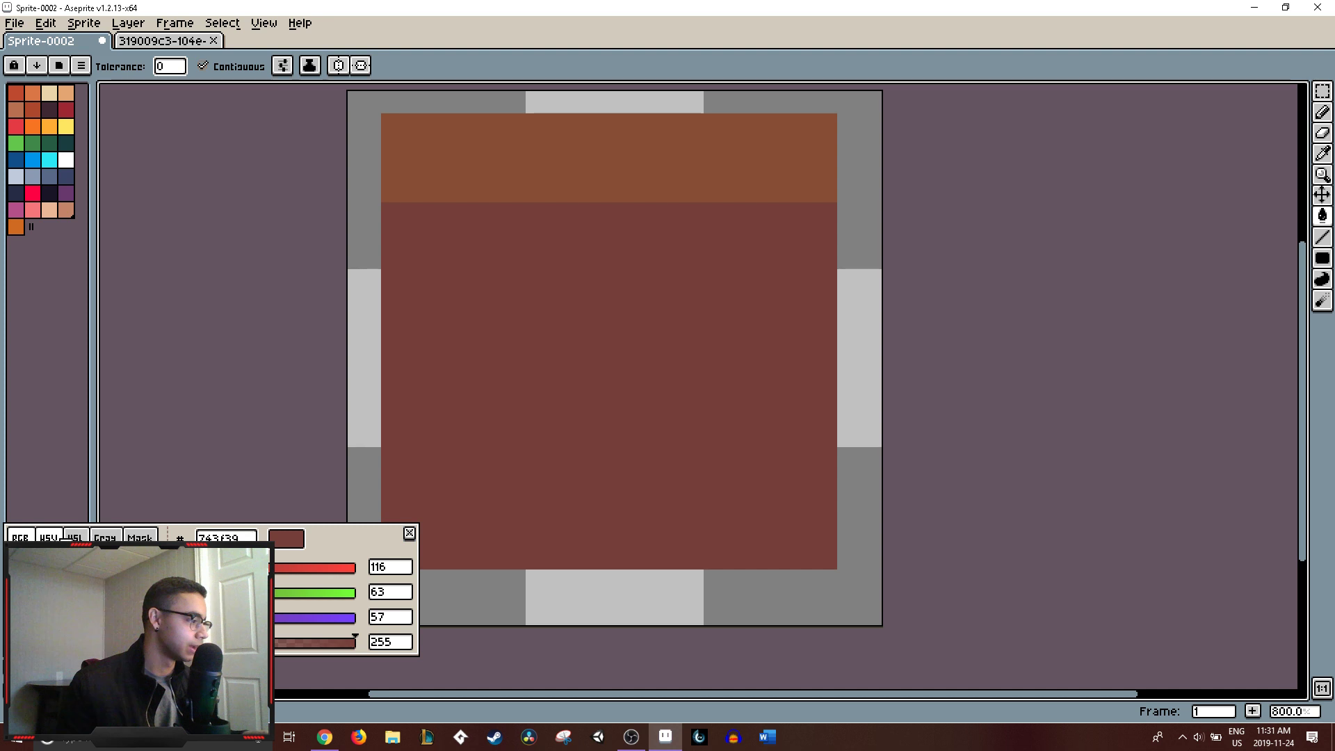
pyautogui.click(48, 539)
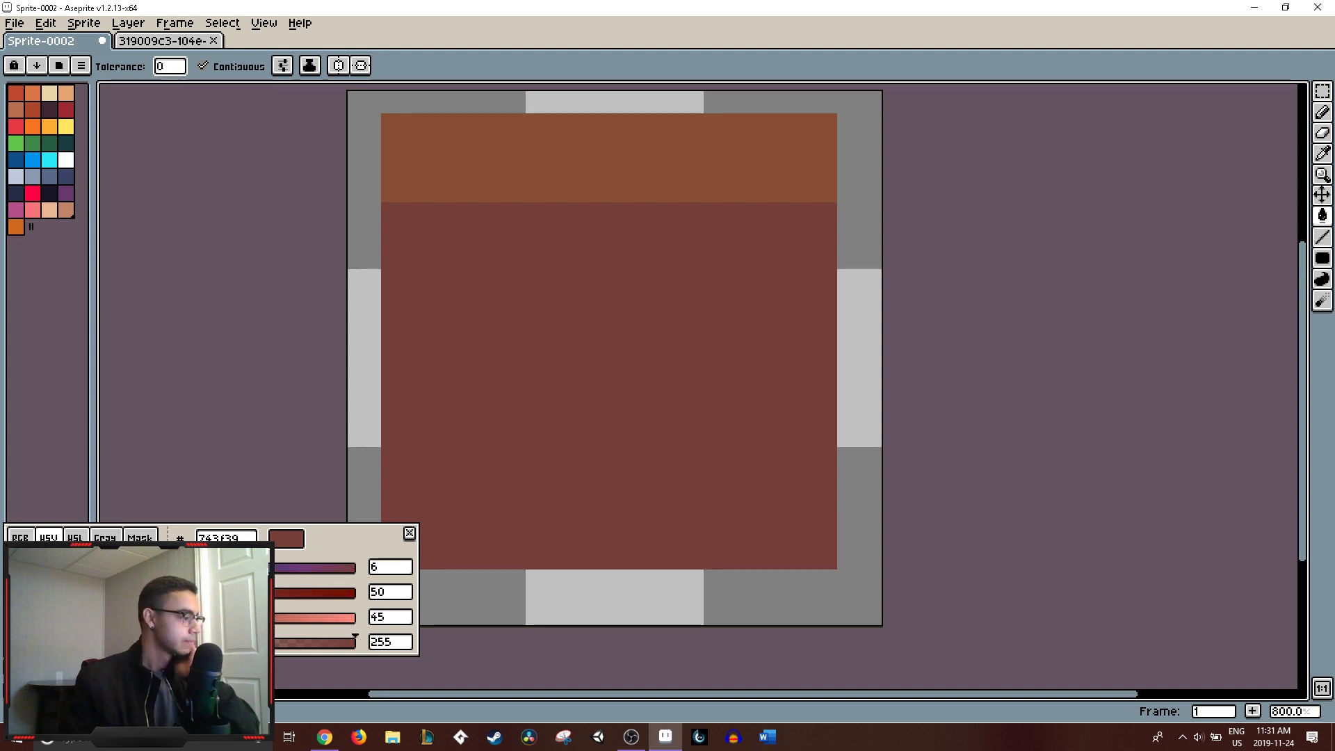
# - Compare how the dark red-brown is expressed in the RGB, HSV, HSL, grayscale and mask colour modes
pyautogui.click(21, 538)
pyautogui.click(76, 538)
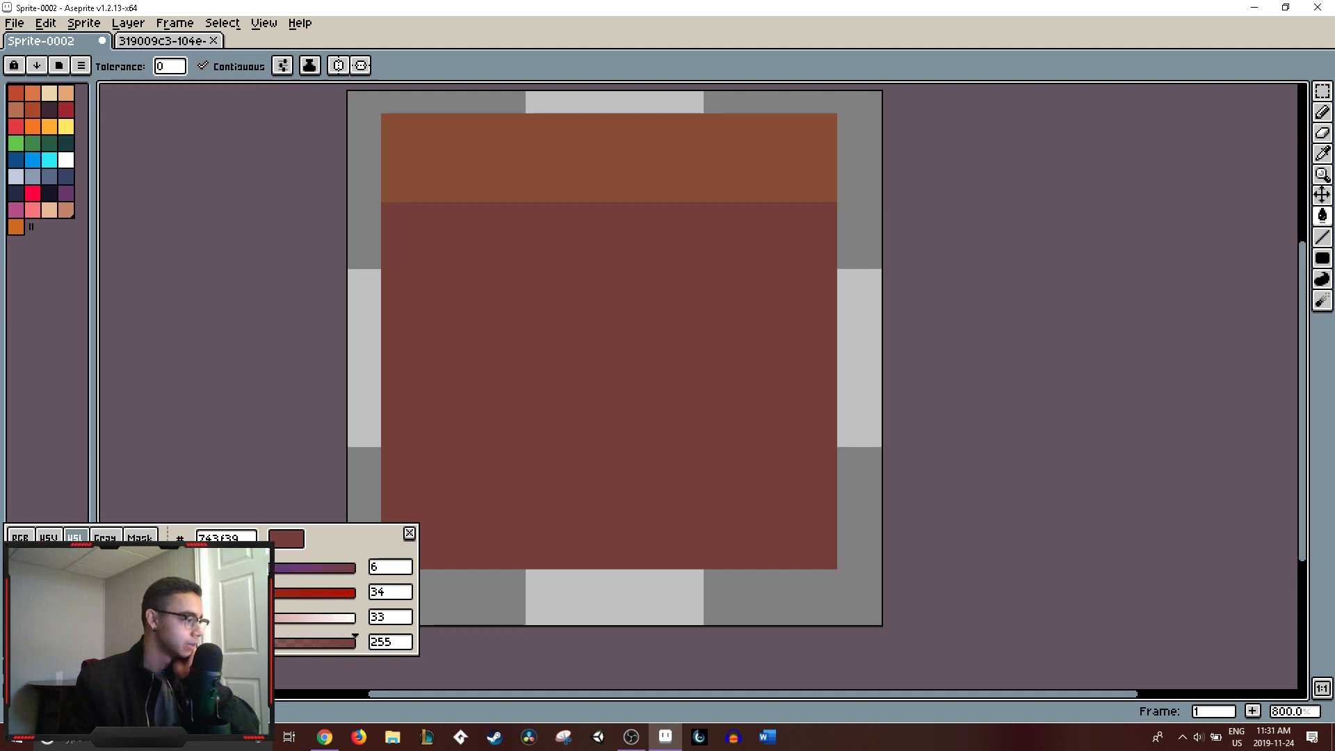
pyautogui.click(48, 539)
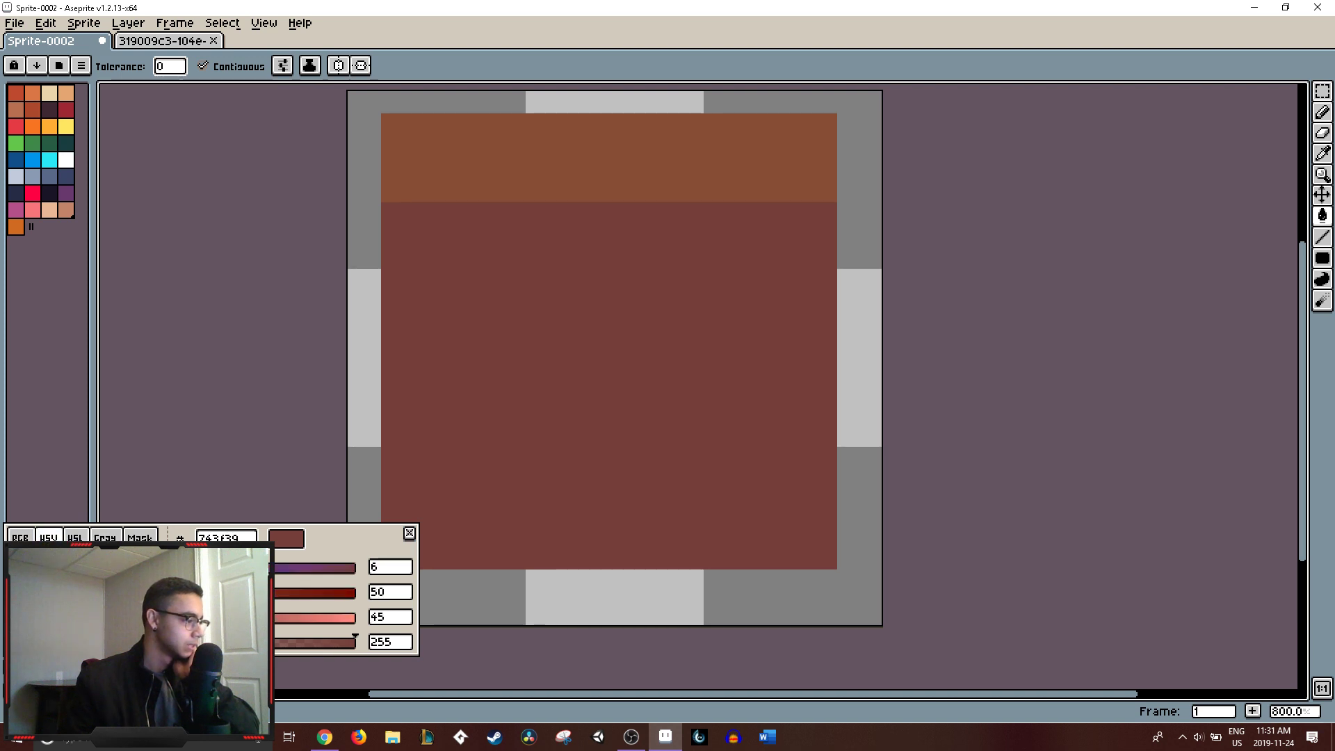
pyautogui.click(20, 538)
pyautogui.click(48, 538)
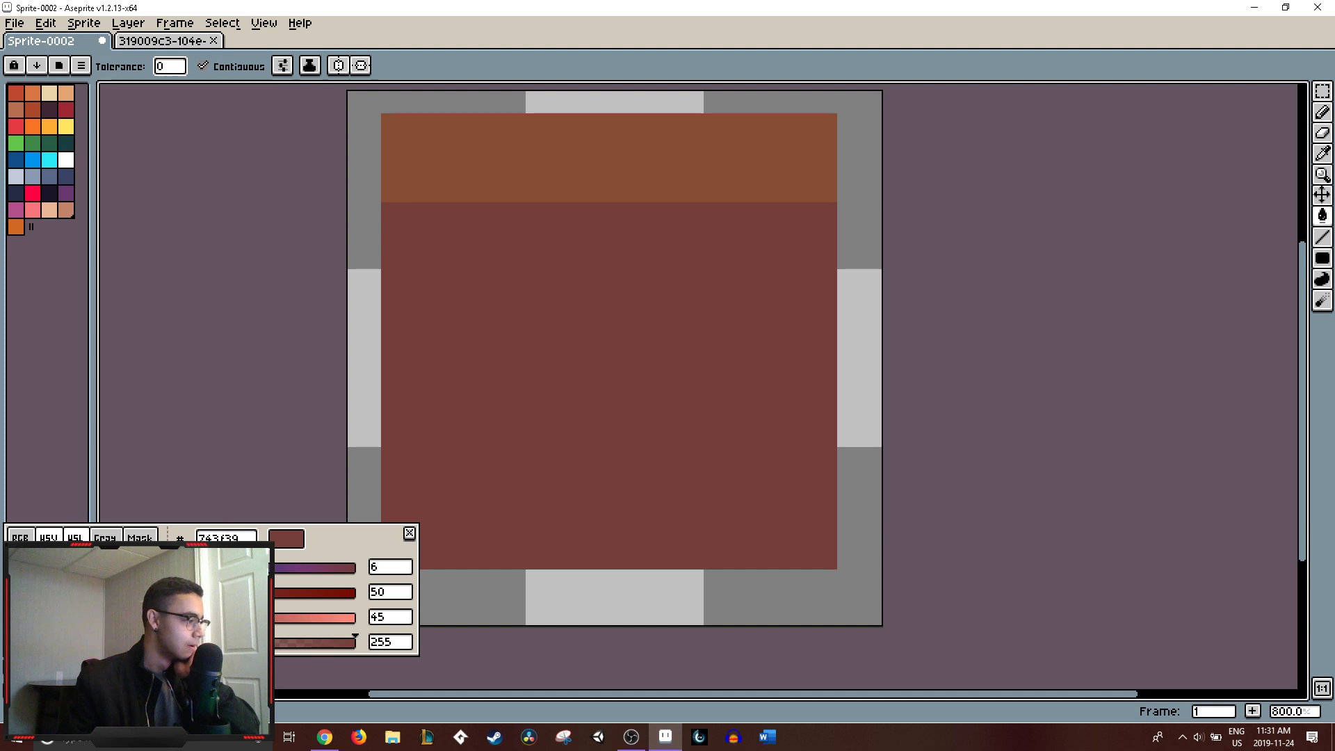
pyautogui.click(75, 538)
pyautogui.click(105, 539)
pyautogui.click(139, 538)
pyautogui.click(48, 538)
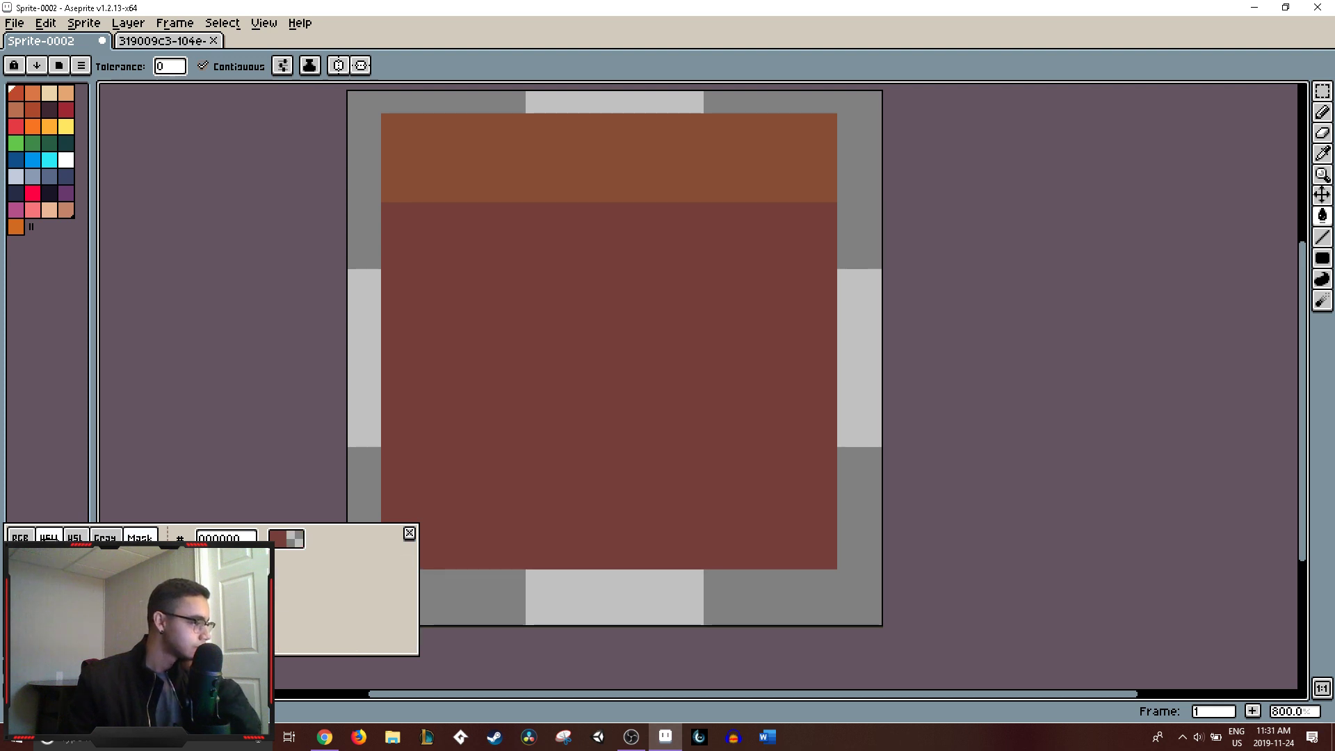
pyautogui.click(51, 498)
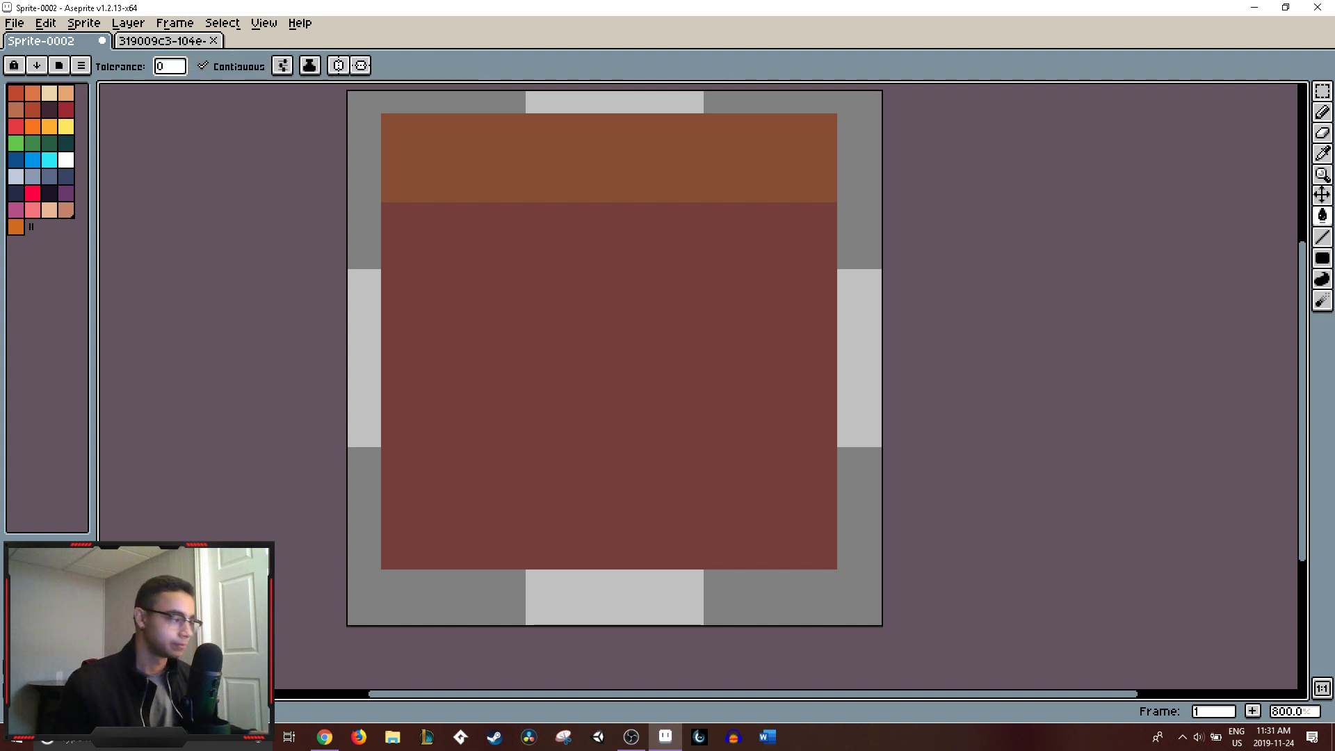
# - Set the foreground colour's HSV value (brightness) to 38 and its saturation to 41
pyautogui.click(28, 702)
pyautogui.click(48, 537)
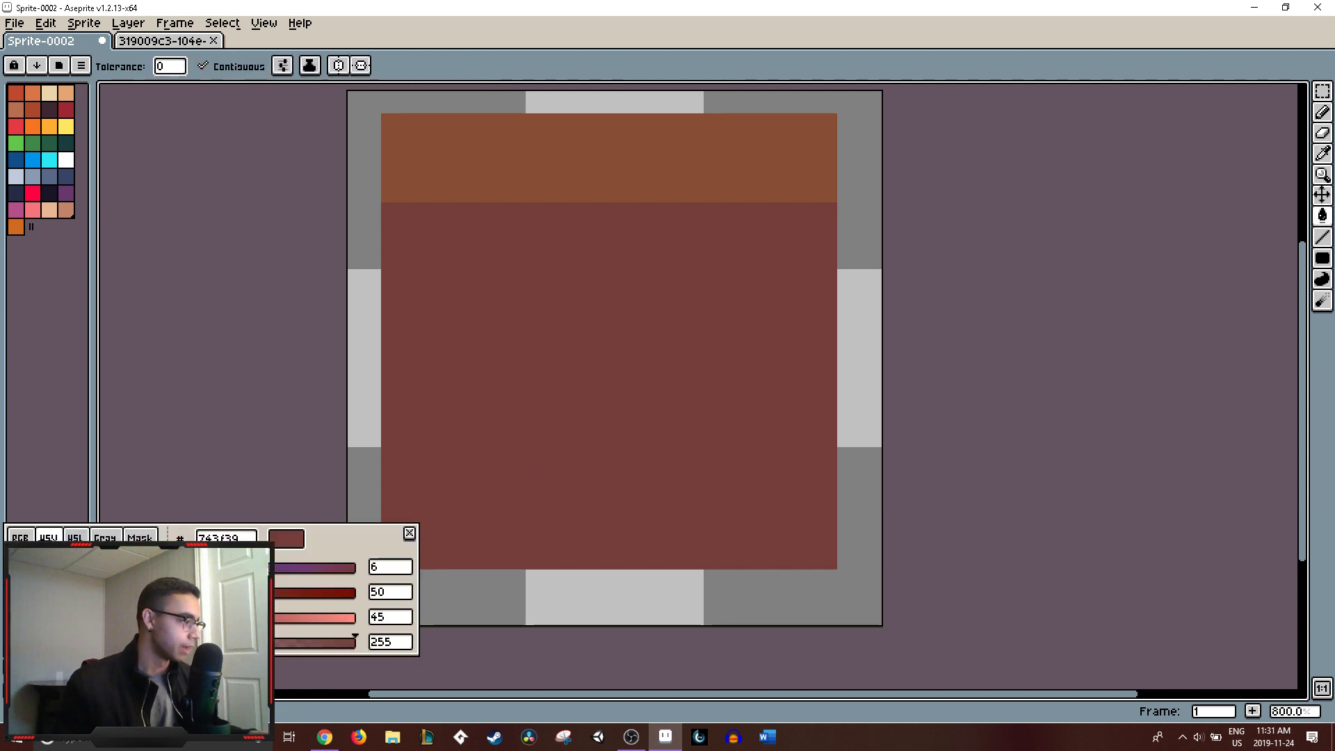
pyautogui.click(379, 618)
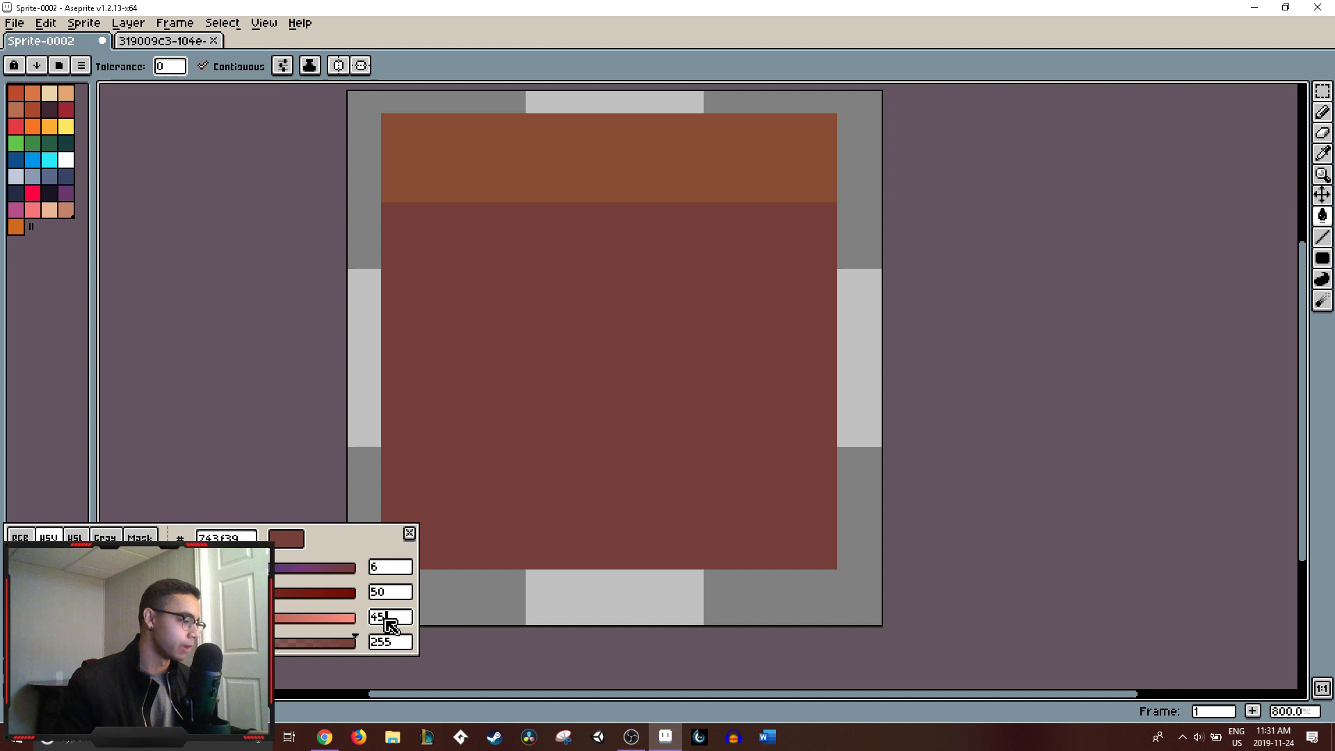
pyautogui.doubleClick(377, 624)
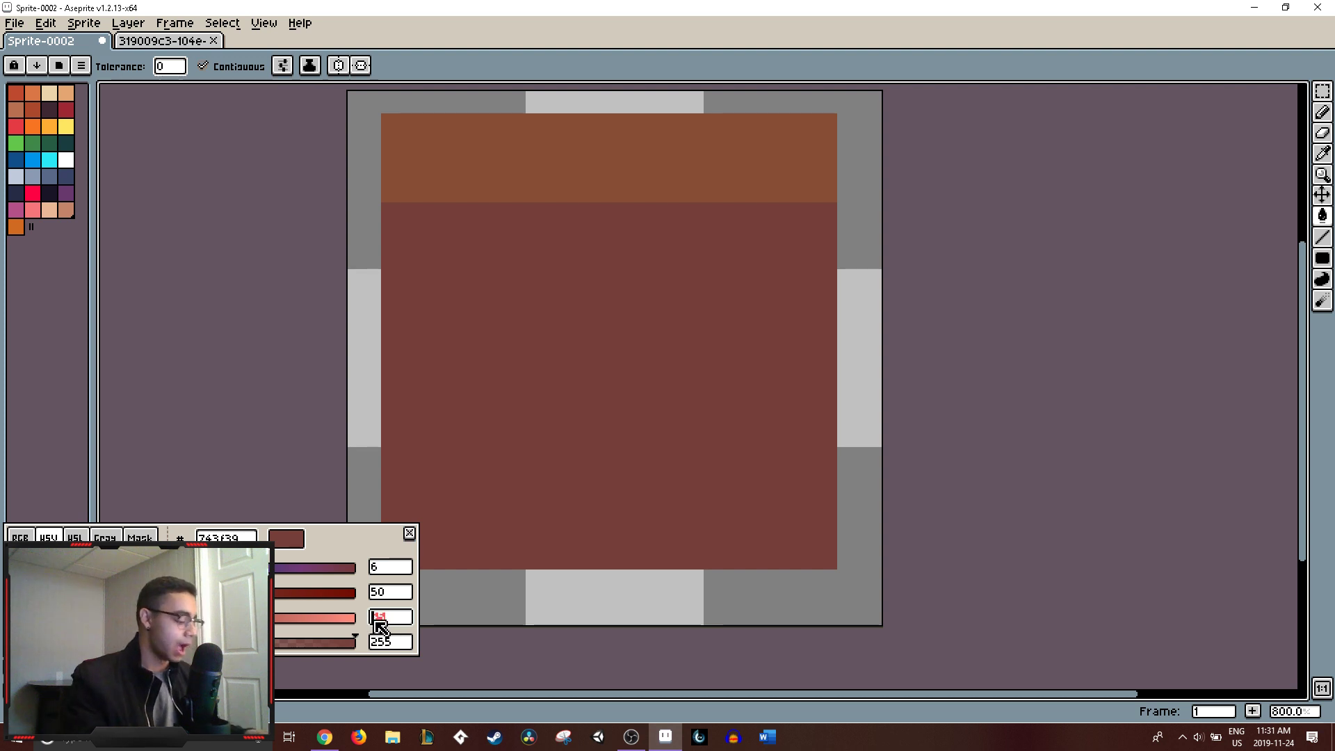
pyautogui.write('38')
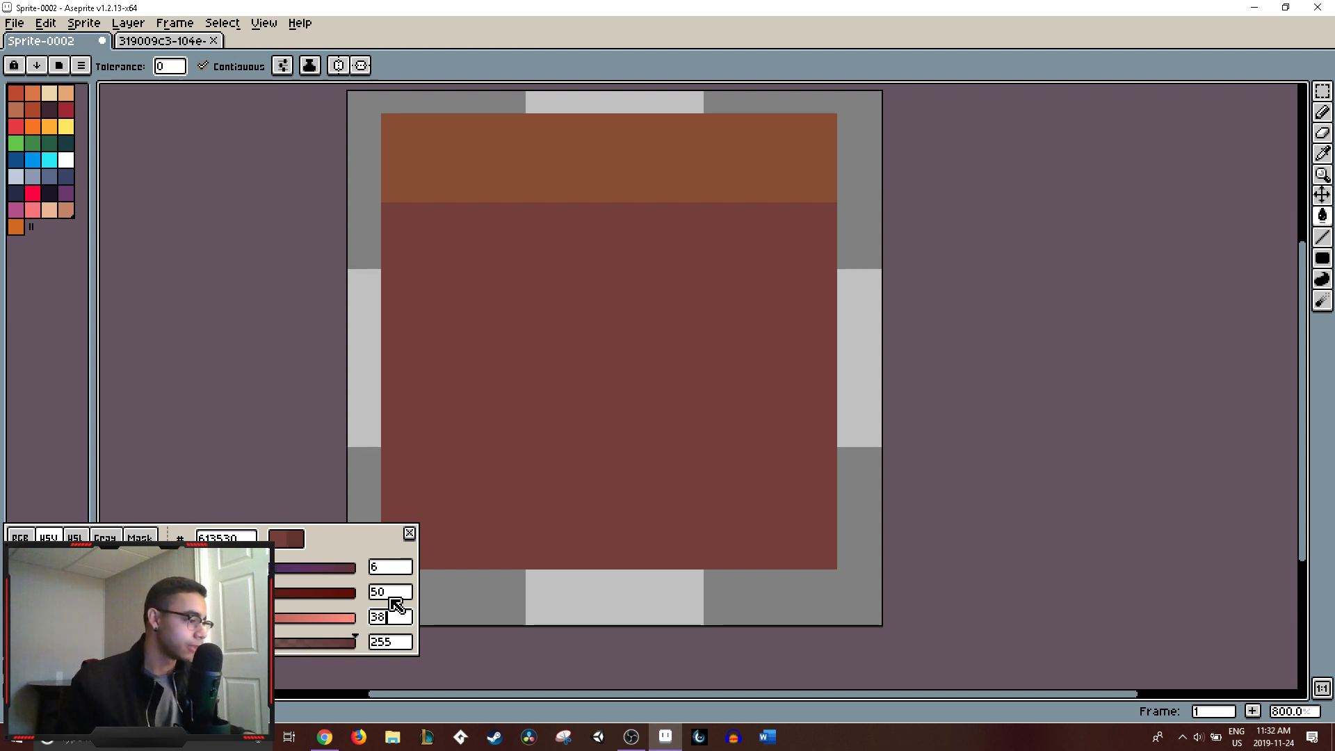
pyautogui.doubleClick(387, 593)
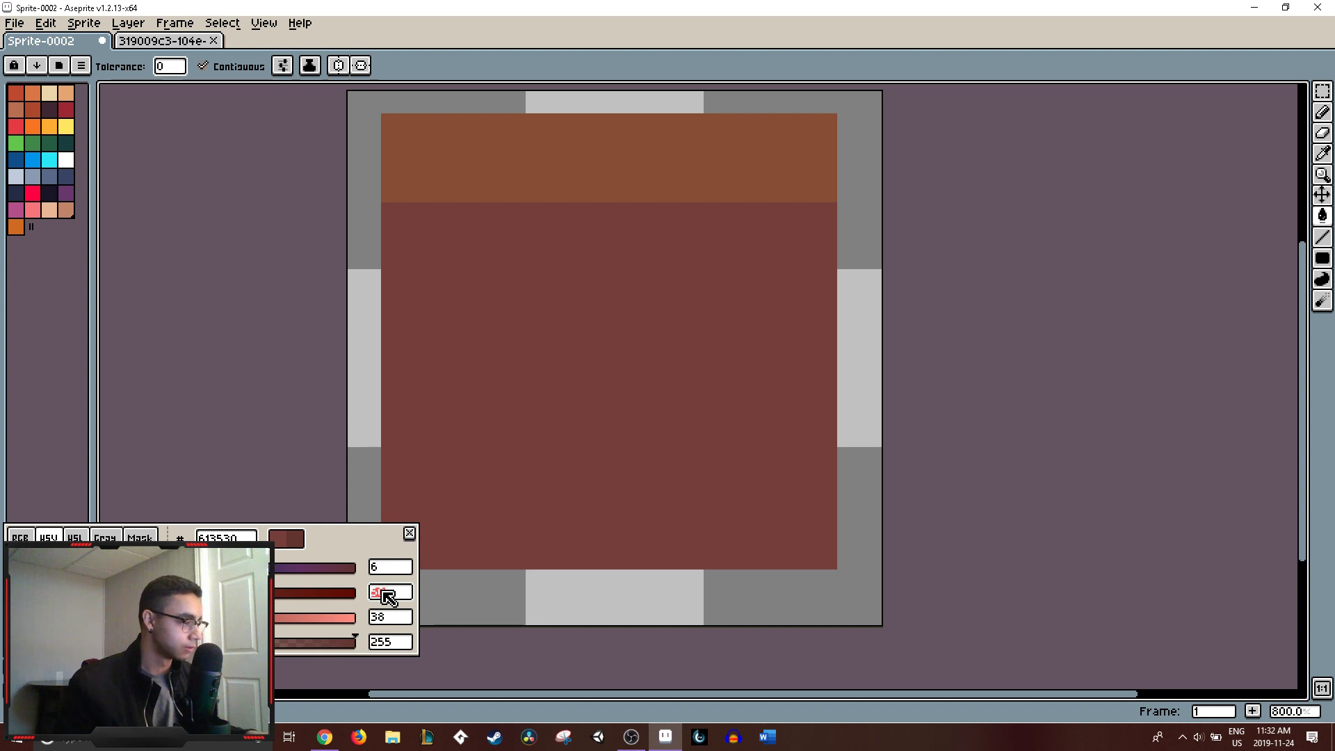
pyautogui.write('41')
pyautogui.doubleClick(387, 568)
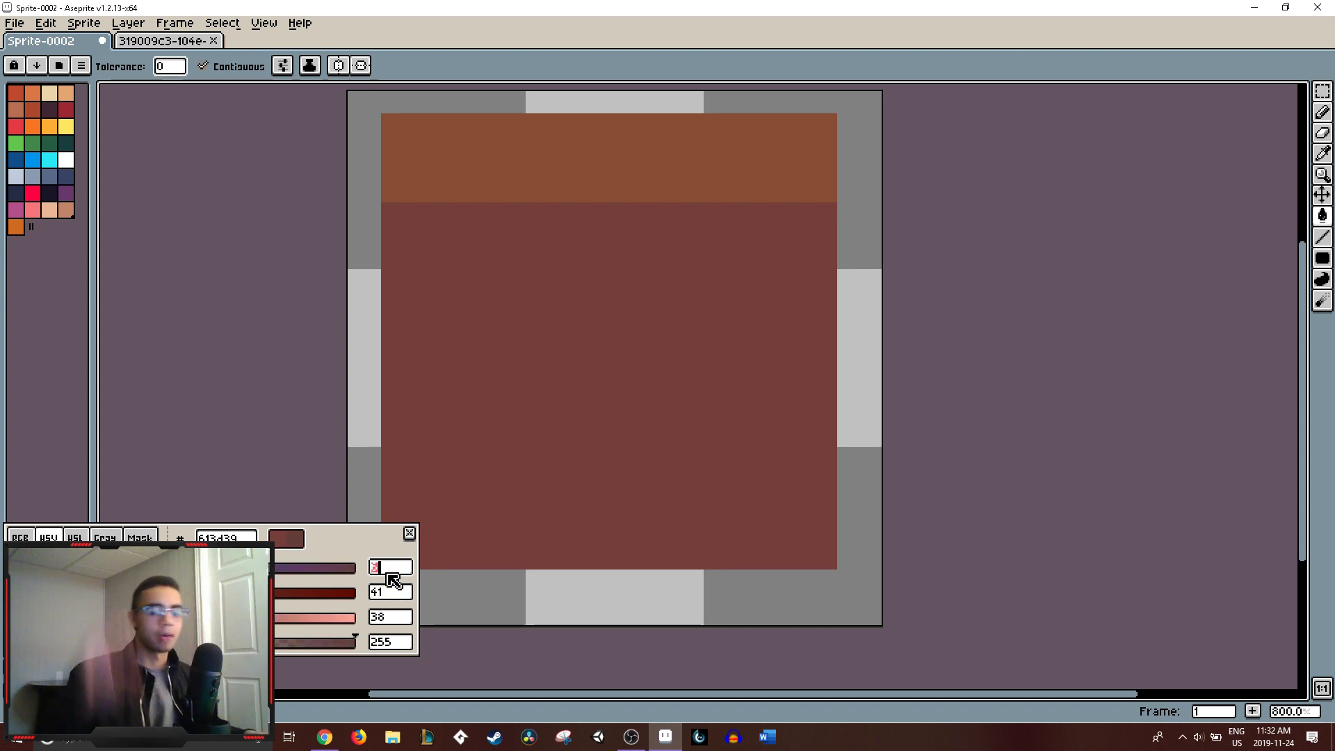
pyautogui.click(410, 490)
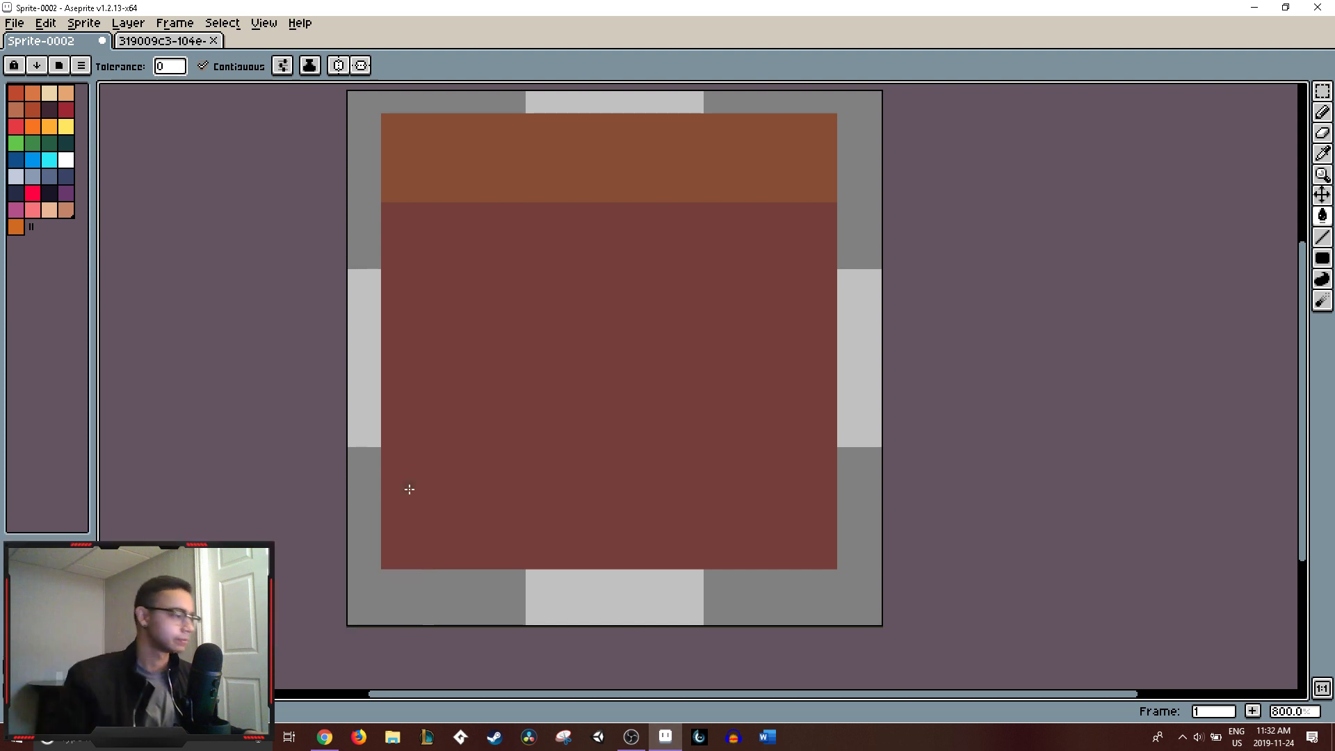
# - Shift the foreground colour's hue to 355
pyautogui.click(46, 546)
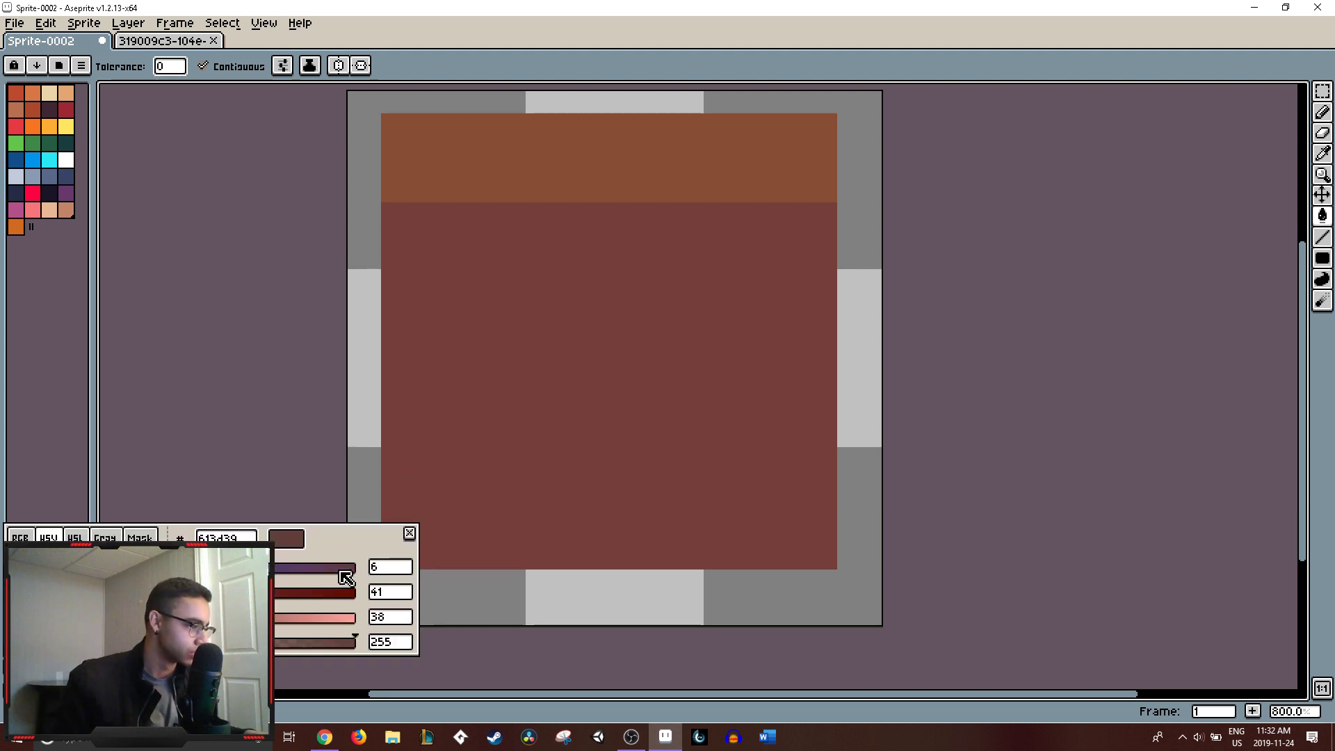
pyautogui.moveTo(342, 571); pyautogui.dragTo(367, 572)
pyautogui.click(387, 567)
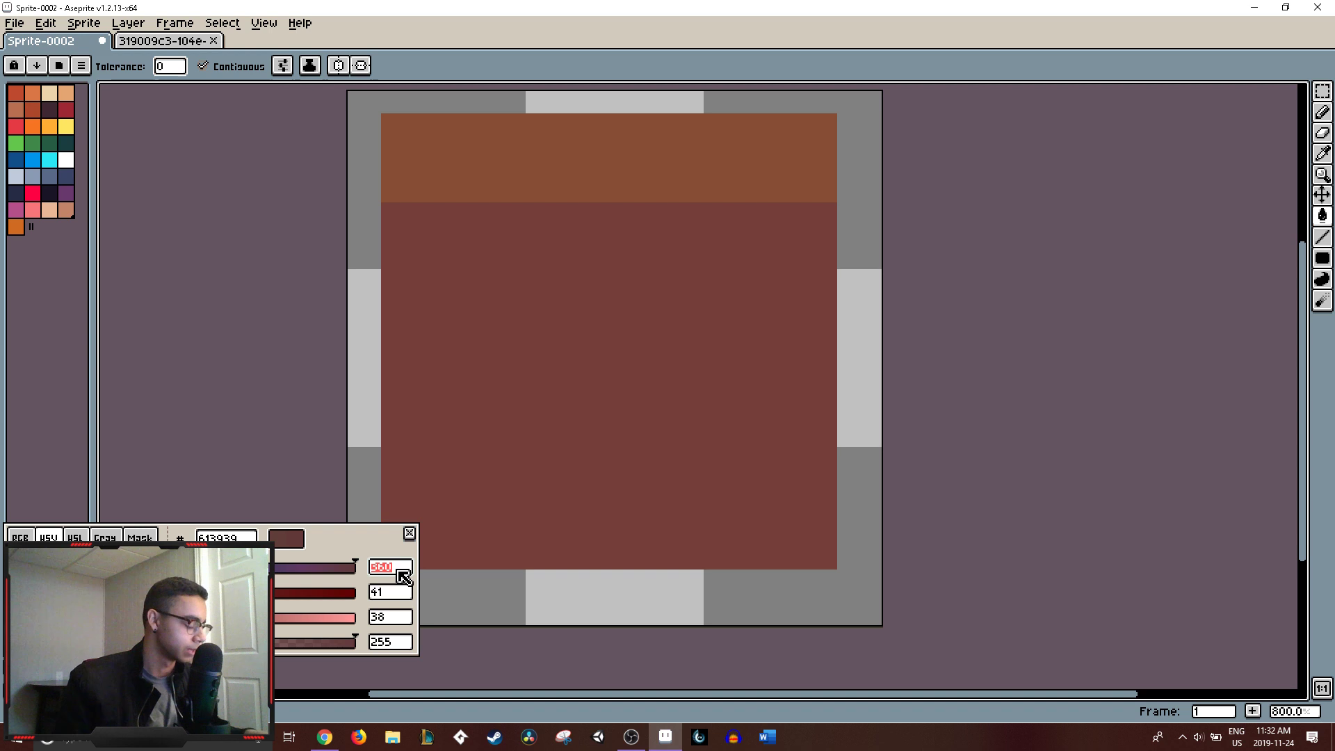
pyautogui.write('355')
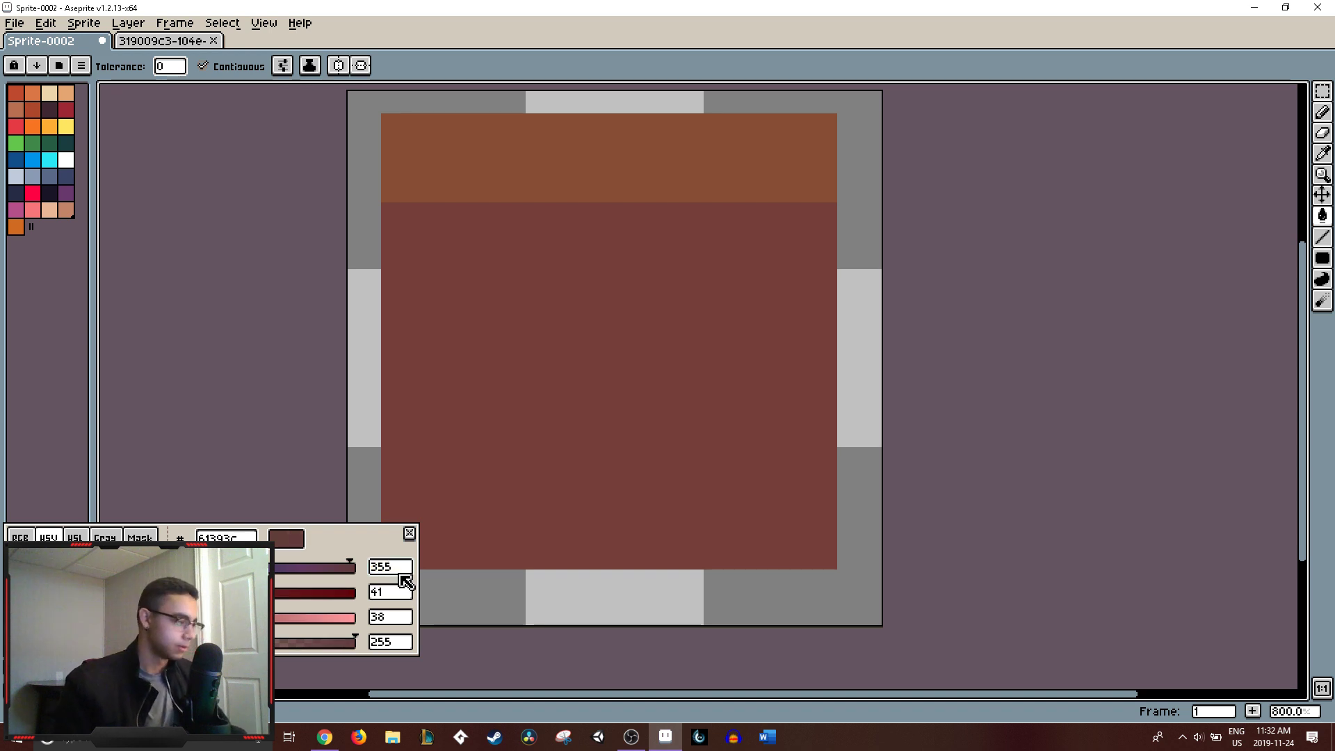
pyautogui.press('Return')
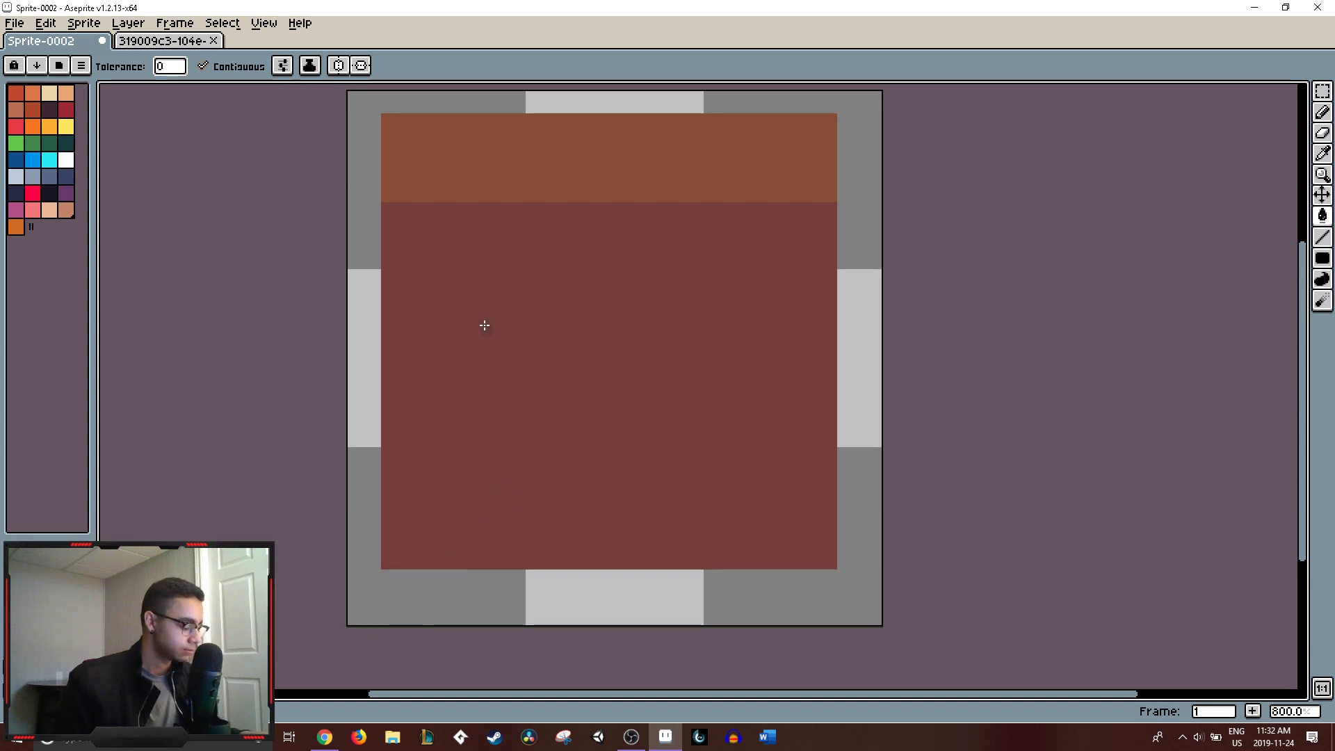
# - Draw one-pixel straight lines in the darker shade along the square's left, bottom and right edges, including beside the orange band
pyautogui.press('b')
pyautogui.moveTo(386, 207)
pyautogui.mouseDown()
pyautogui.moveTo(399, 568)
pyautogui.moveTo(388, 566)
pyautogui.moveTo(767, 547)
pyautogui.moveTo(841, 559)
pyautogui.moveTo(832, 566)
pyautogui.moveTo(830, 209)
pyautogui.mouseUp()
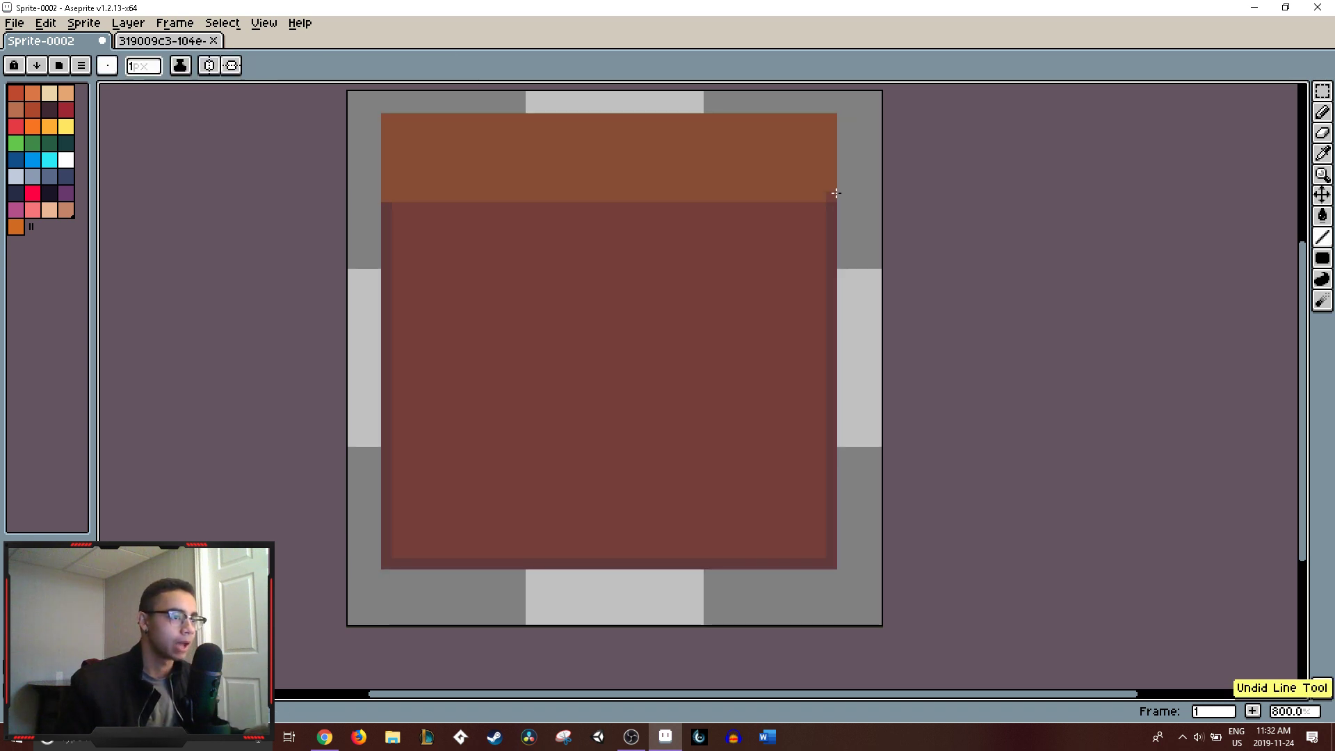
pyautogui.moveTo(834, 192); pyautogui.dragTo(832, 123)
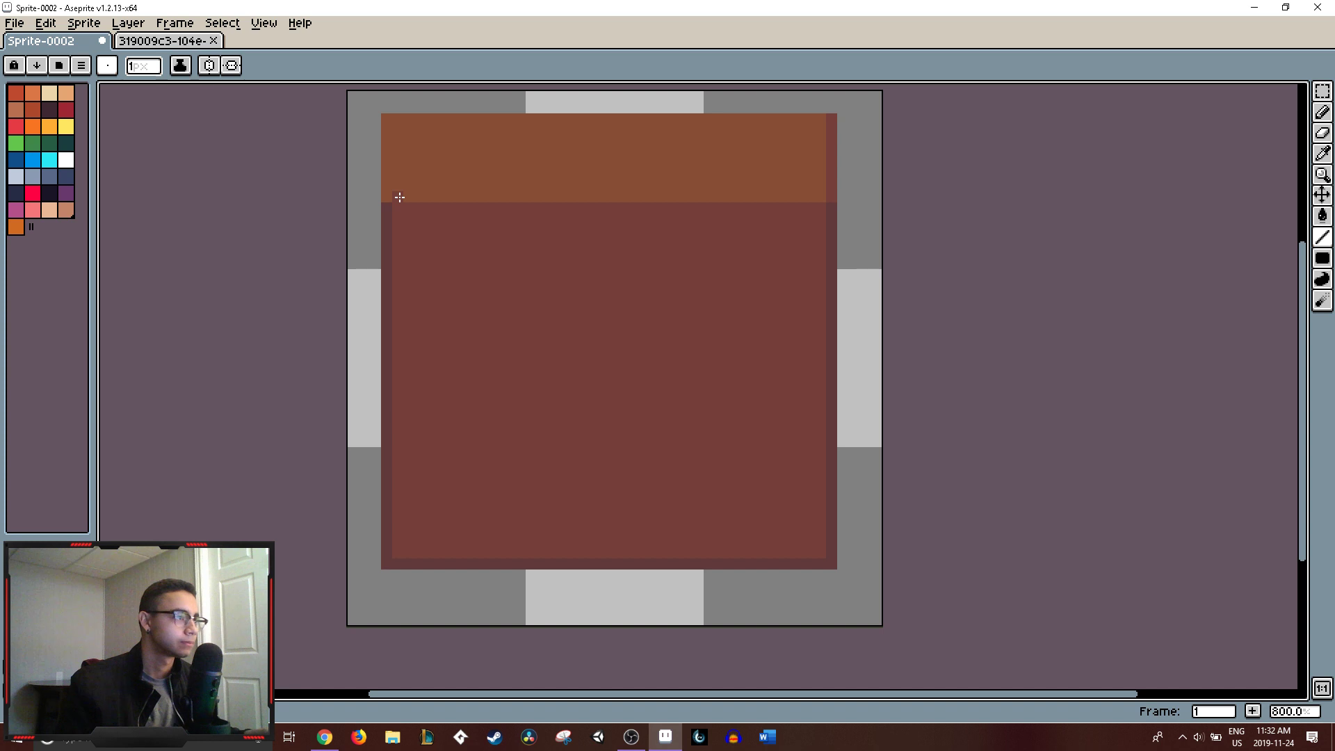
pyautogui.moveTo(384, 194); pyautogui.dragTo(391, 100)
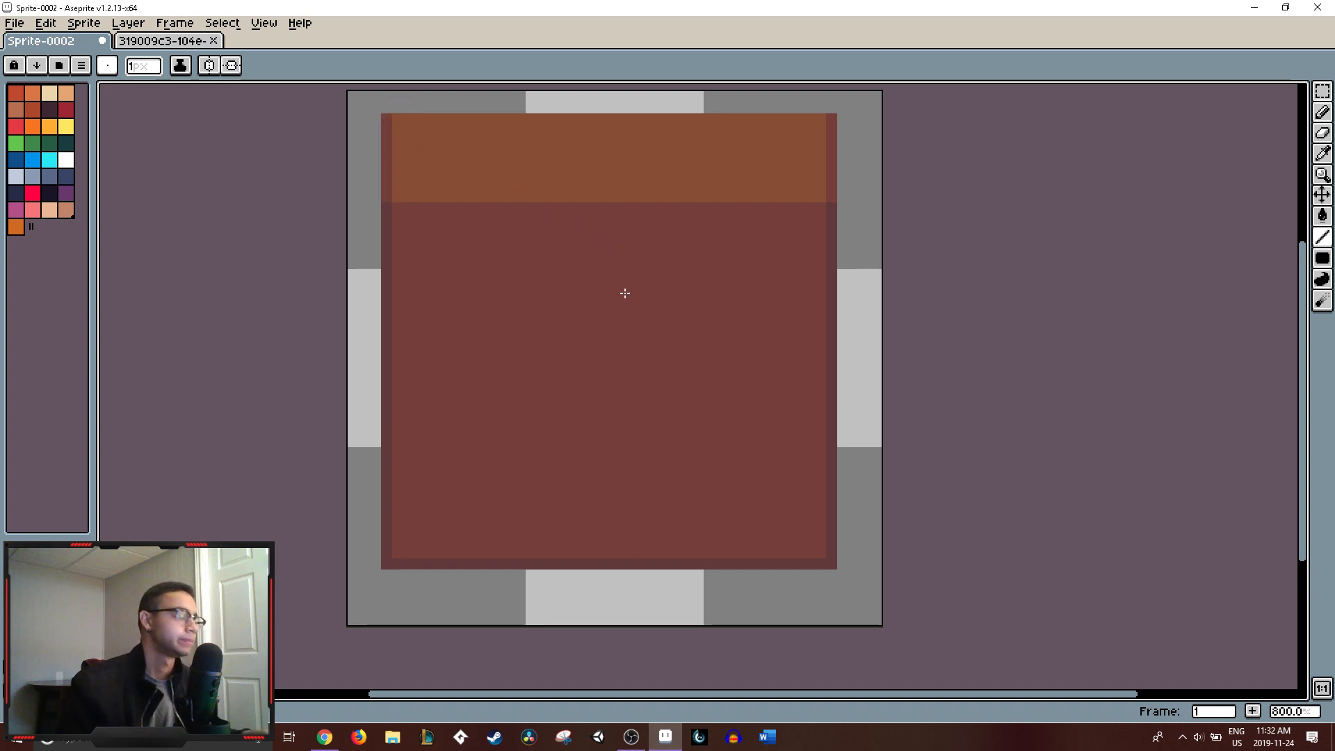
# - Select a 41 by 16 pixel area covering the orange band and the part of the square just below it
pyautogui.press('m')
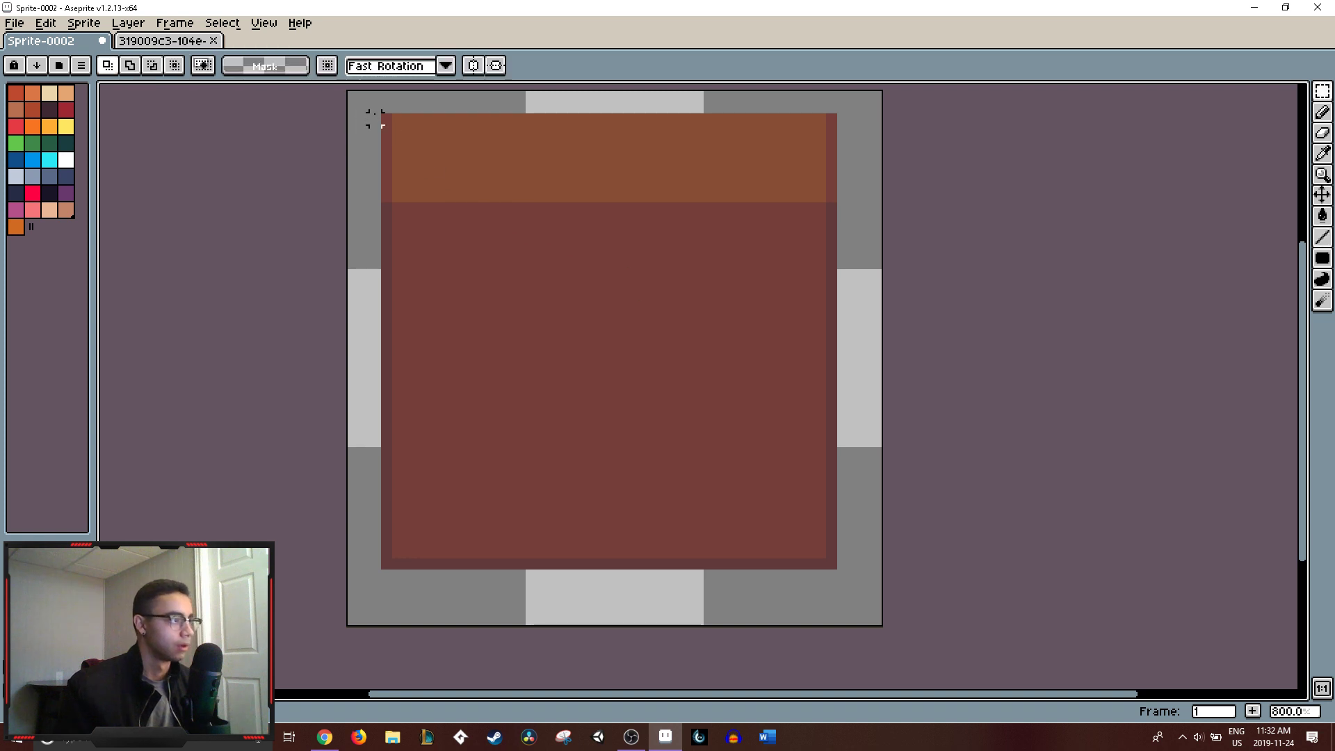
pyautogui.moveTo(385, 115); pyautogui.dragTo(835, 296)
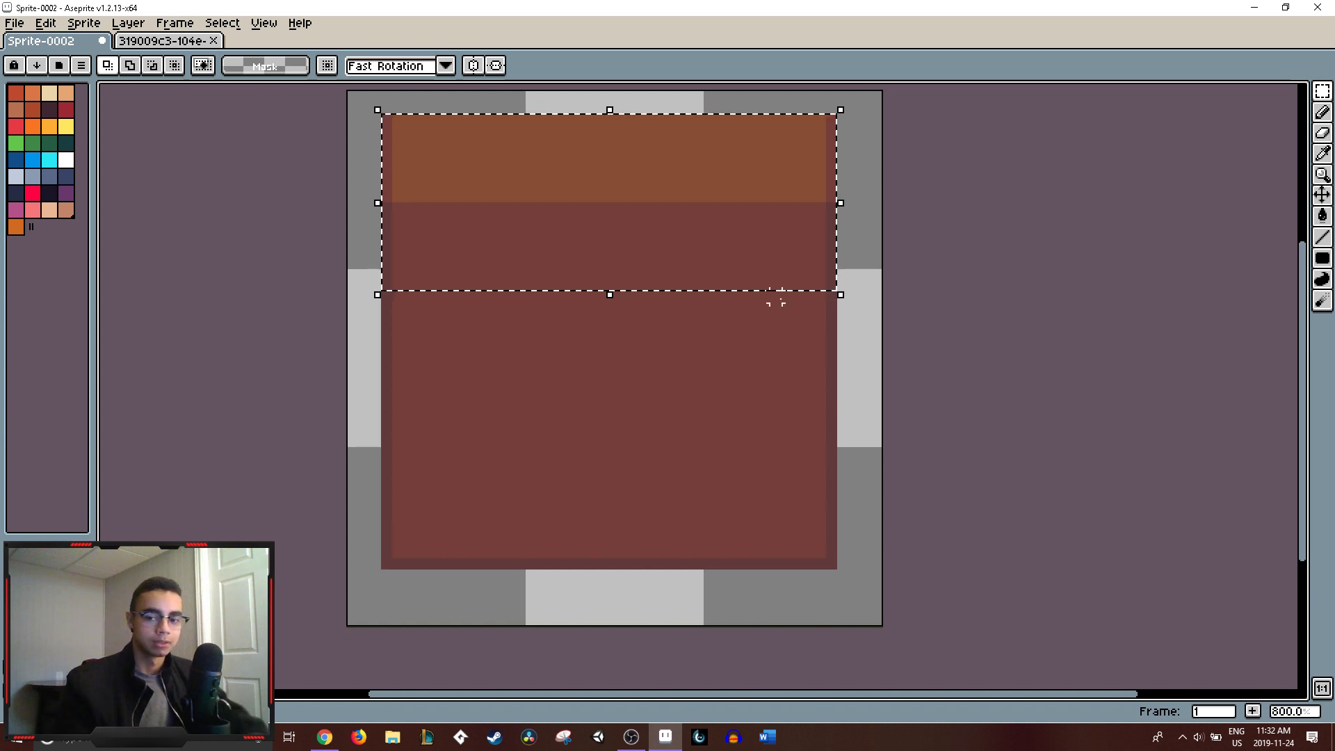
pyautogui.moveTo(840, 292)
pyautogui.mouseDown()
pyautogui.moveTo(844, 310)
pyautogui.moveTo(840, 296)
pyautogui.mouseUp()
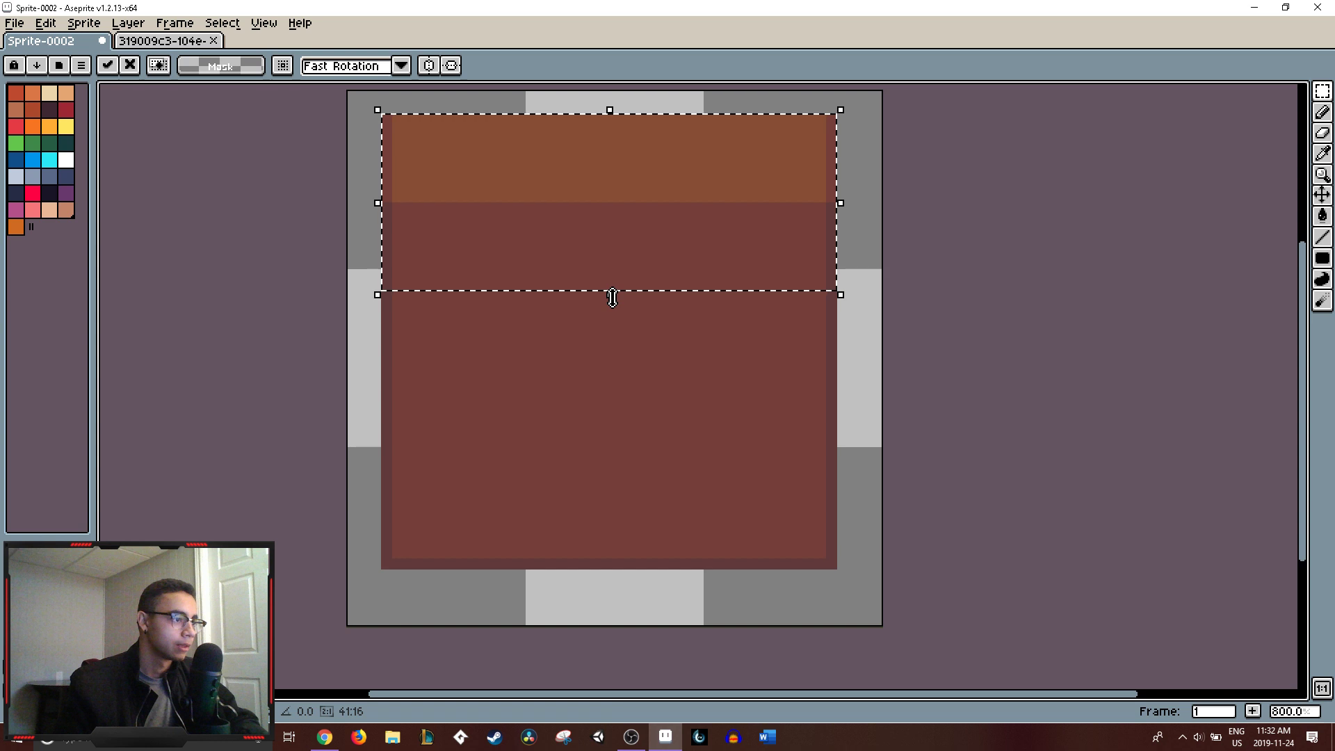
# - Try stretching the selected area to 41 by 20 pixels and rotating it about 90 degrees, and undo these transformations
pyautogui.moveTo(610, 294); pyautogui.dragTo(623, 336)
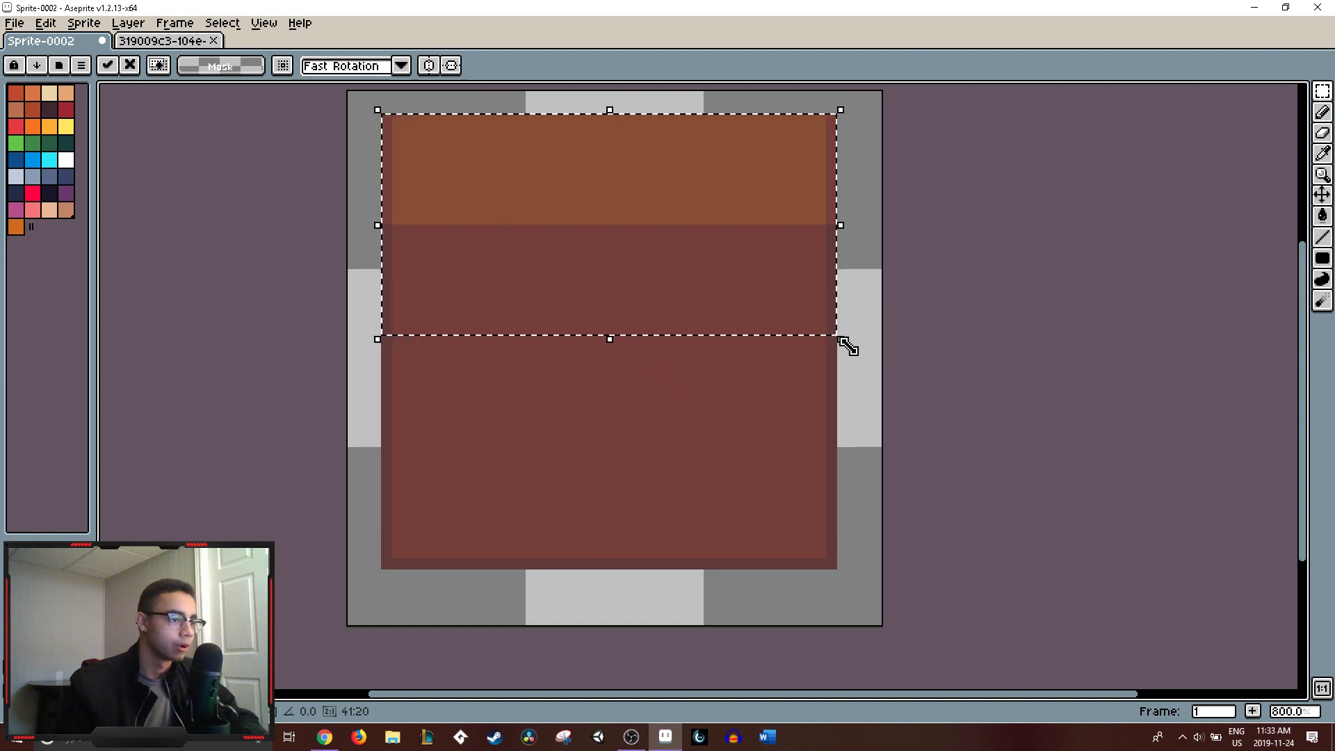
pyautogui.moveTo(855, 348); pyautogui.dragTo(720, 162)
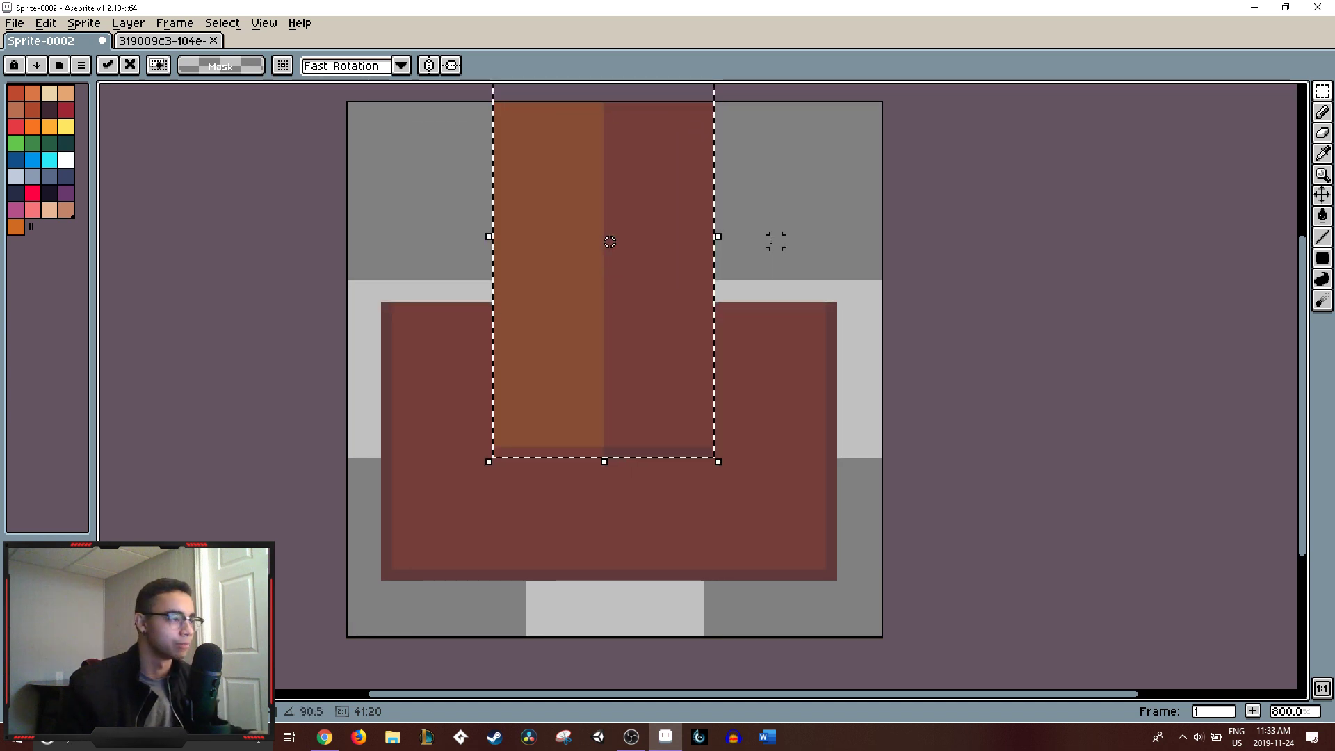
pyautogui.hotkey('ctrl', 'z')
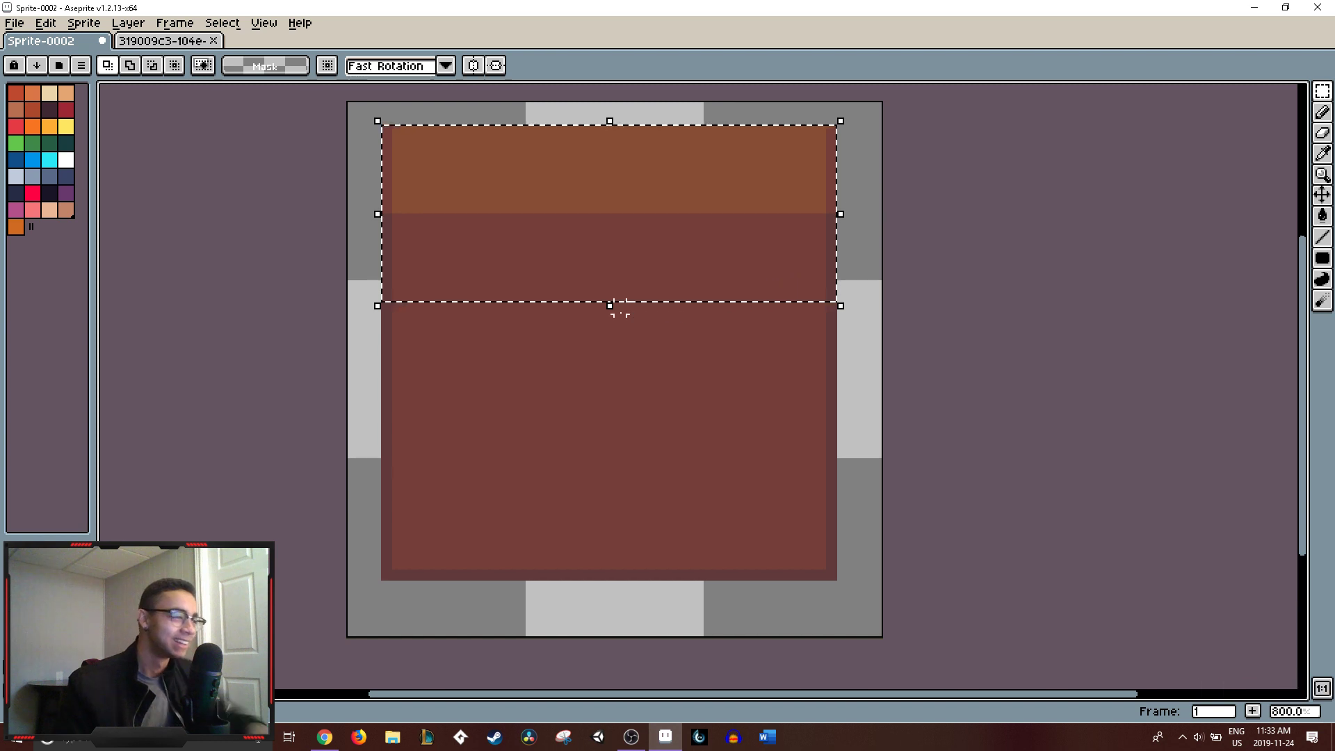
# - Stretch the selected area downward to 41 by 23 pixels to deepen the orange band, and deselect it
pyautogui.click(610, 307)
pyautogui.moveTo(616, 311); pyautogui.dragTo(632, 395)
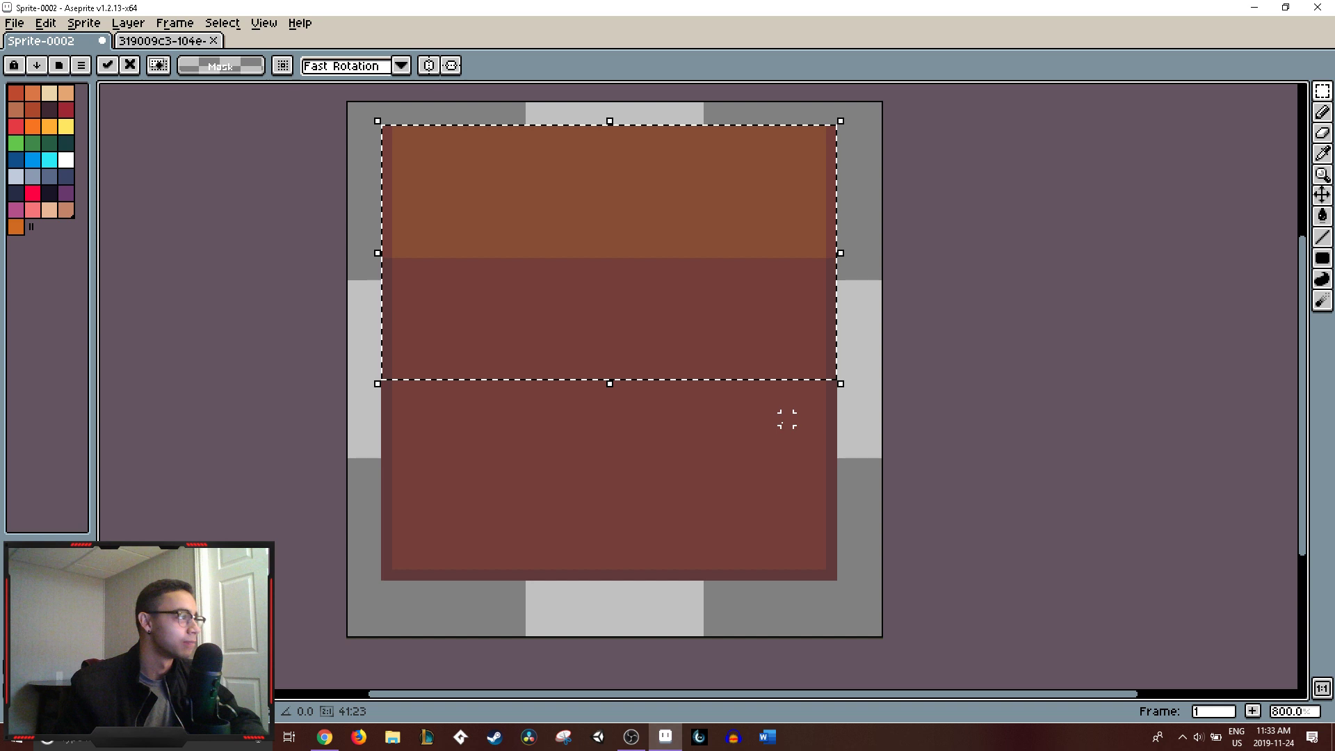
pyautogui.moveTo(827, 390); pyautogui.dragTo(976, 397)
pyautogui.click(976, 397)
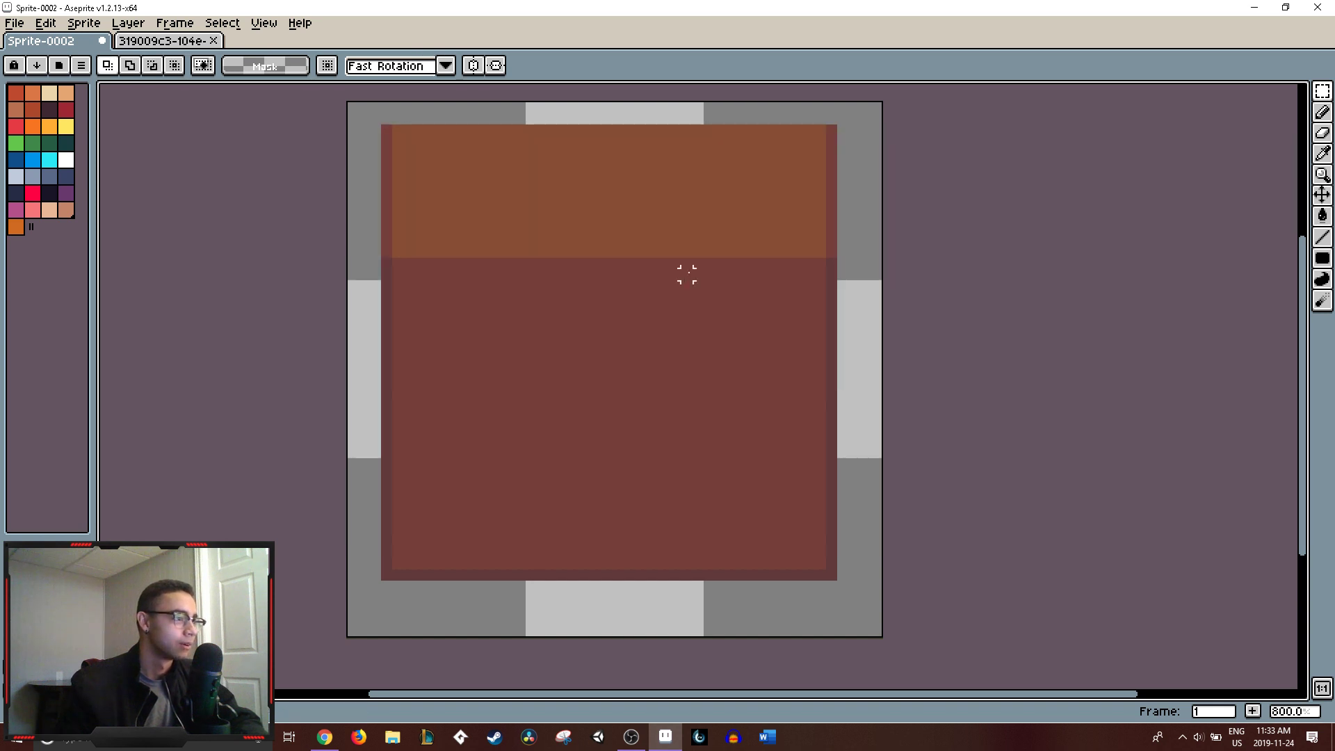
# - Select the upper part of the square including the orange band, stretch it downward to 41 by 32 pixels, and deselect it
pyautogui.moveTo(383, 127); pyautogui.dragTo(836, 379)
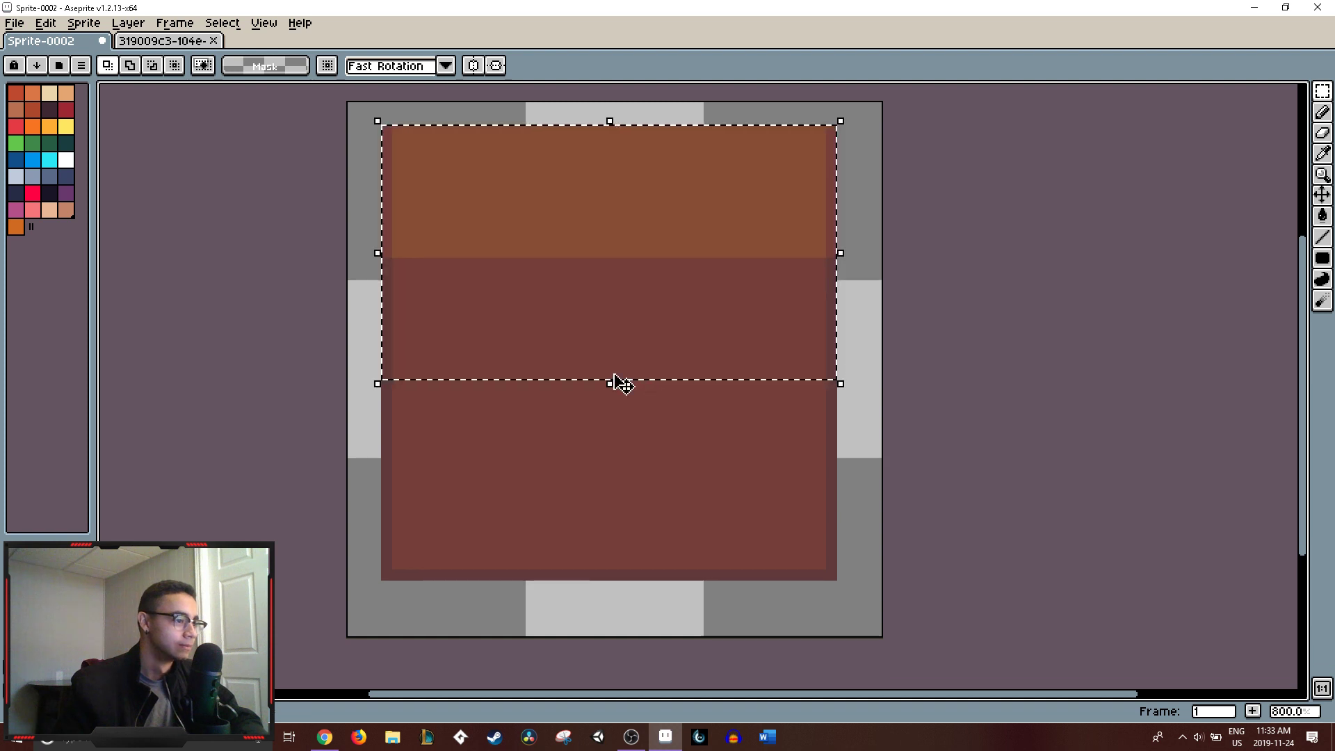
pyautogui.moveTo(608, 382); pyautogui.dragTo(593, 493)
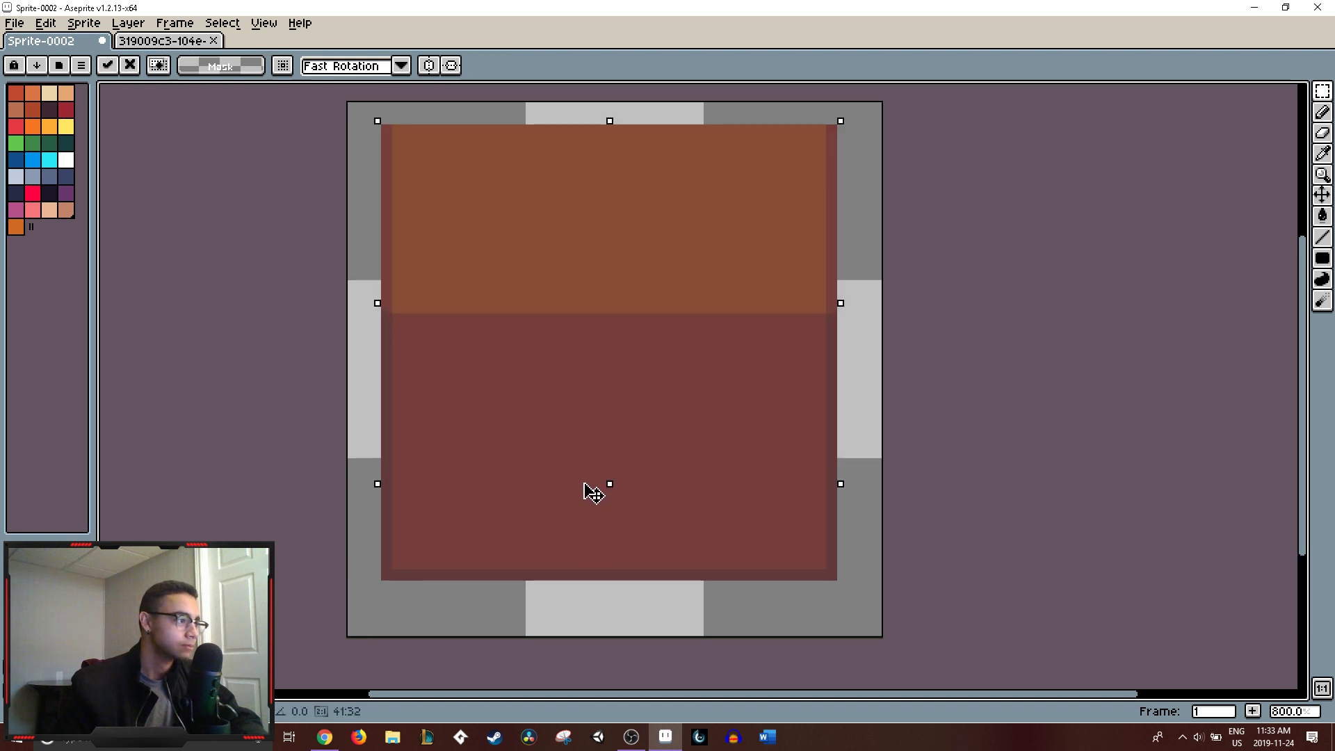
pyautogui.click(963, 405)
# - Sample the orange band's colour and extend the palette by fourteen empty slots
pyautogui.press('b')
pyautogui.keyDown('alt'); pyautogui.click(445, 274); pyautogui.keyUp('alt')
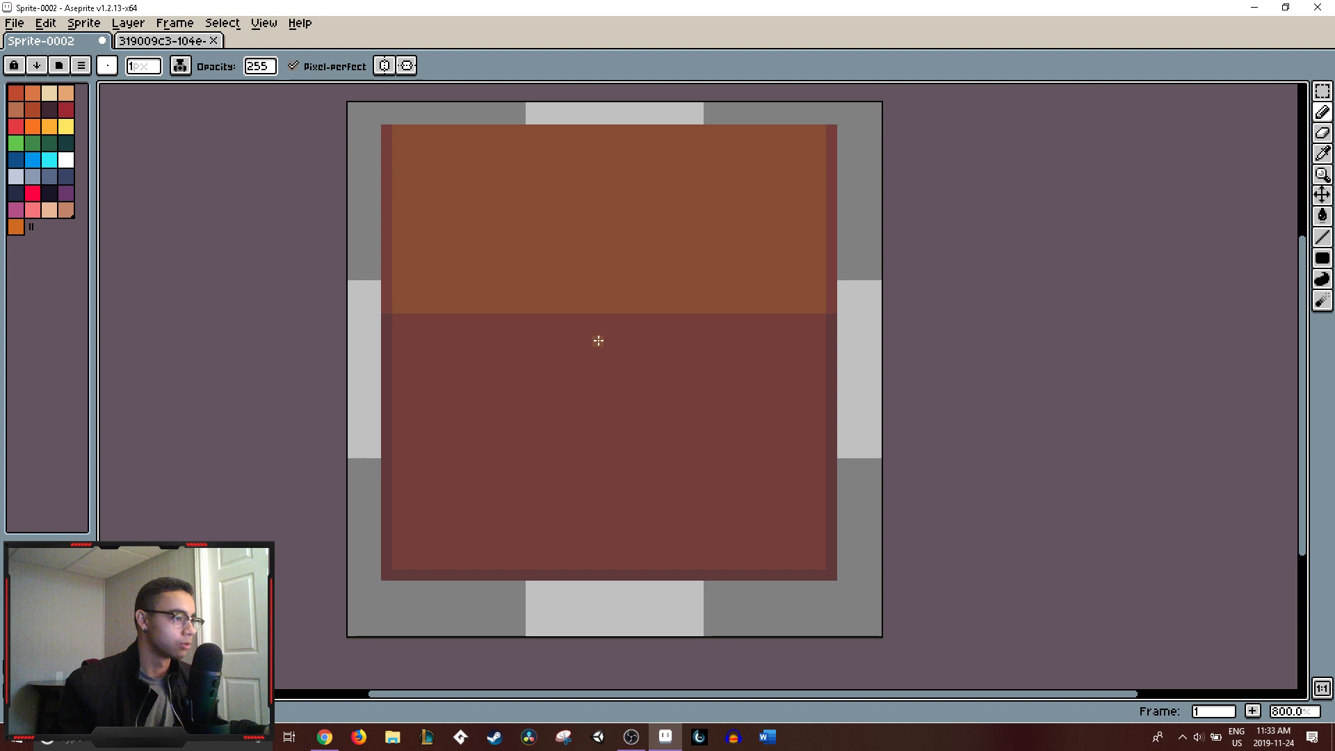
pyautogui.press('i')
pyautogui.press('b')
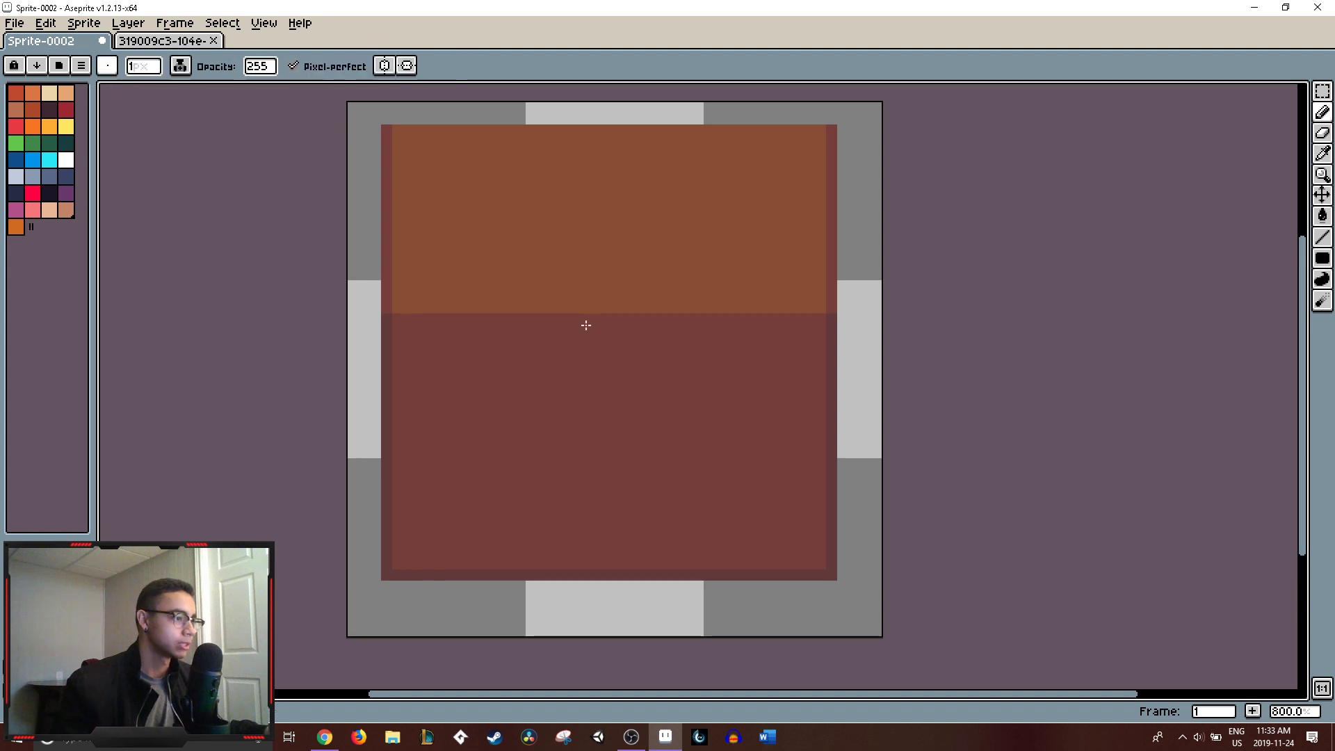
pyautogui.click(19, 228)
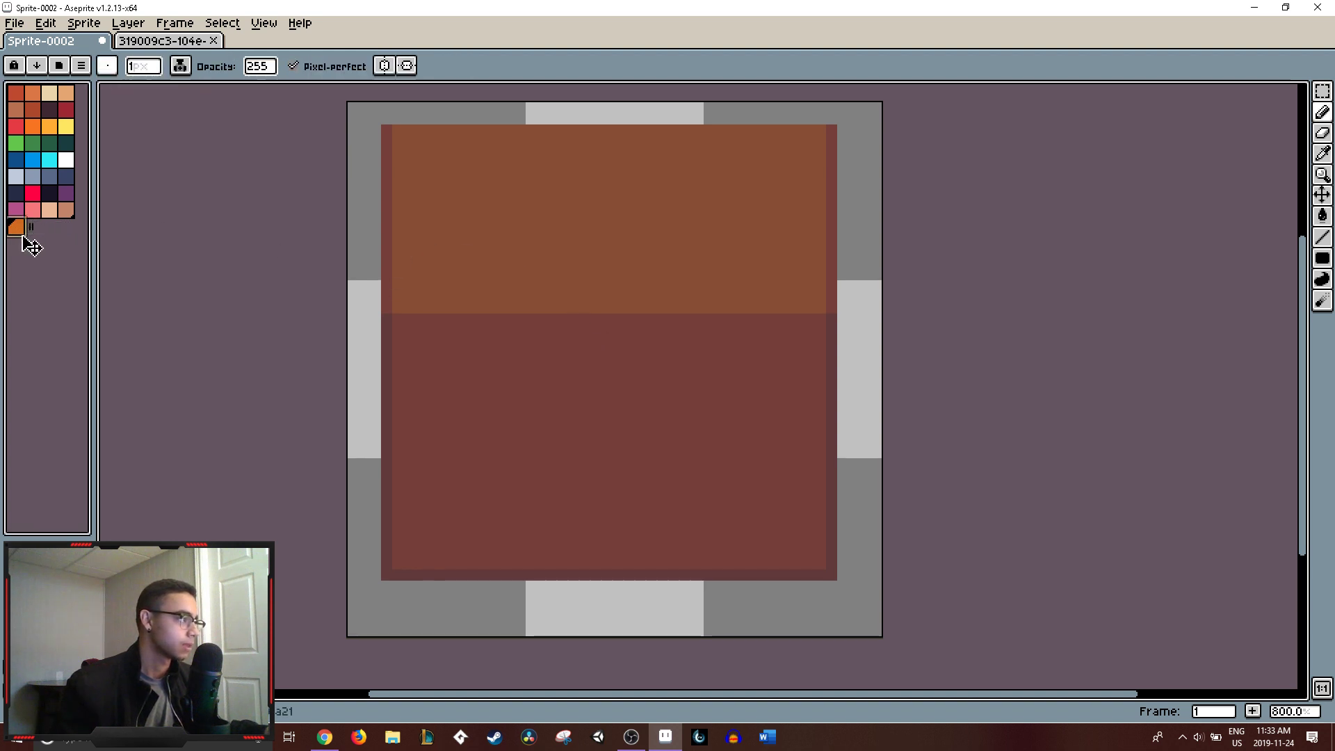
pyautogui.moveTo(32, 228); pyautogui.dragTo(72, 285)
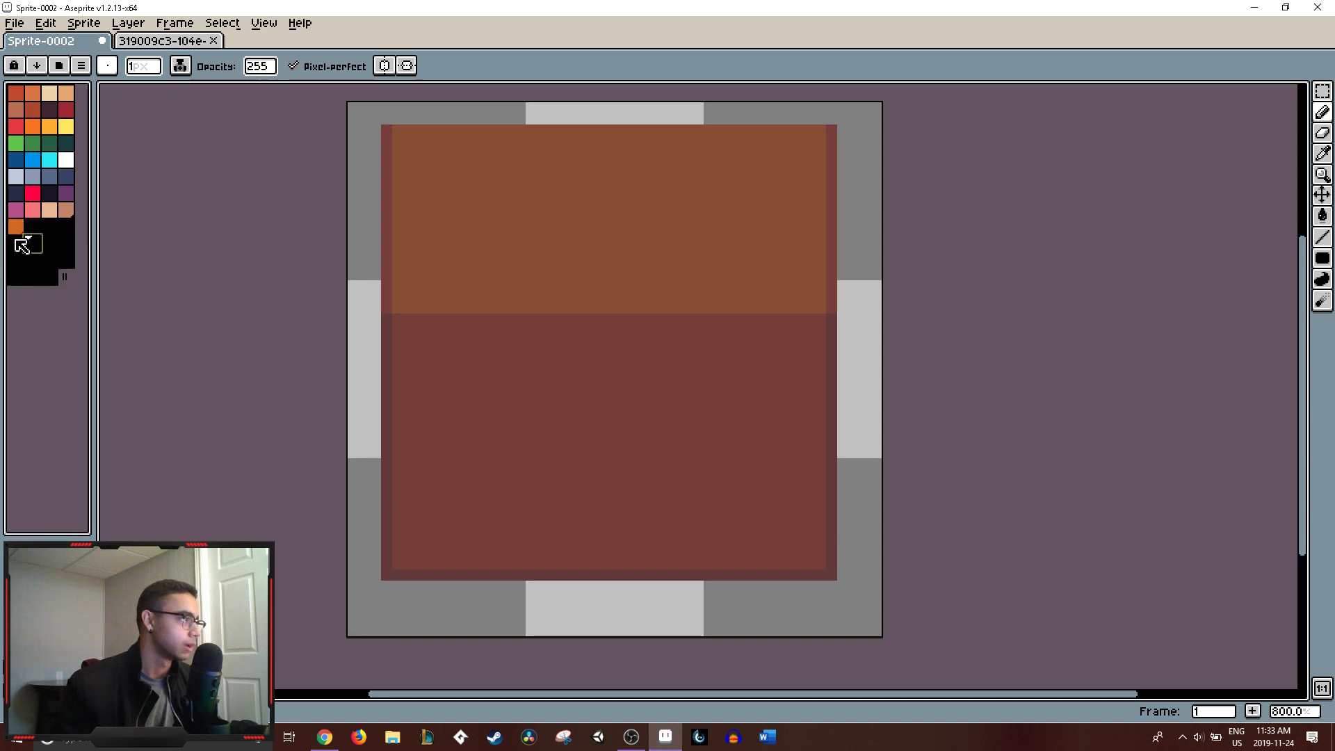
# - Try to store the orange band's sampled colour in the first empty slot of the palette's last row
pyautogui.click(16, 276)
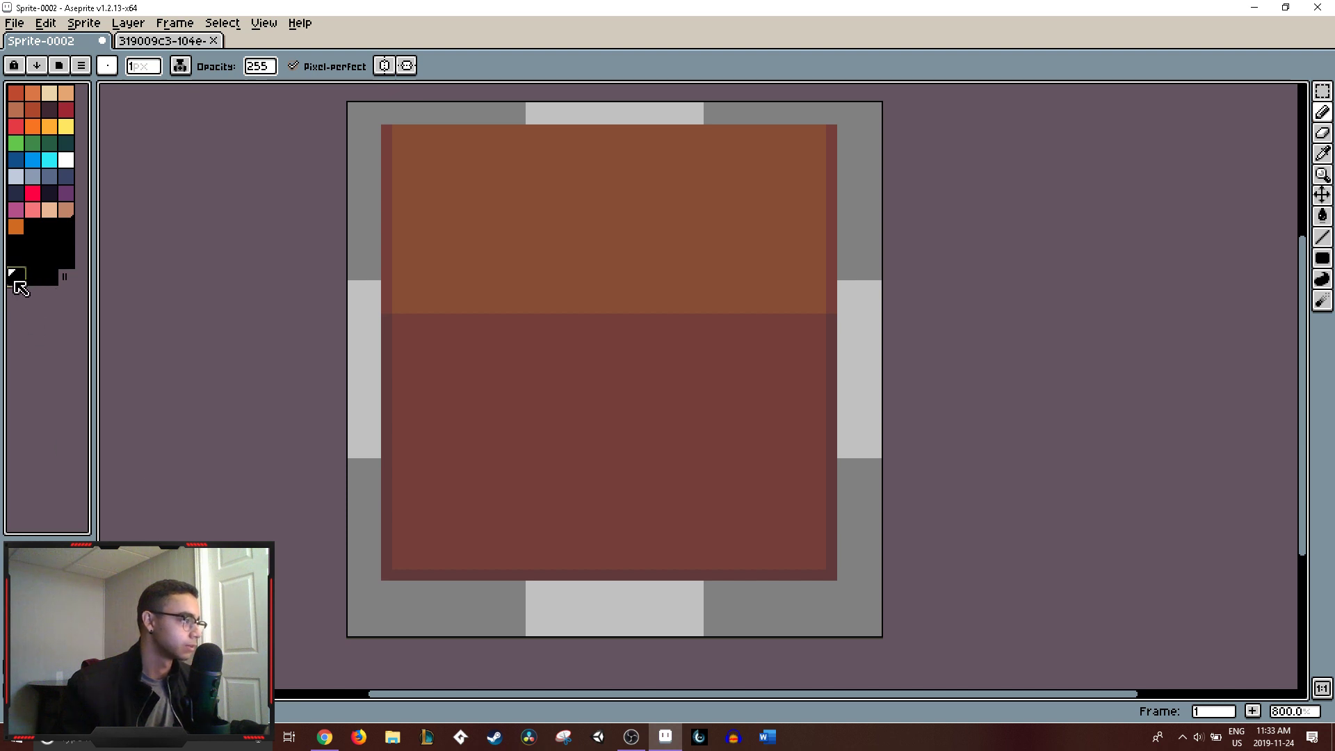
pyautogui.press('i')
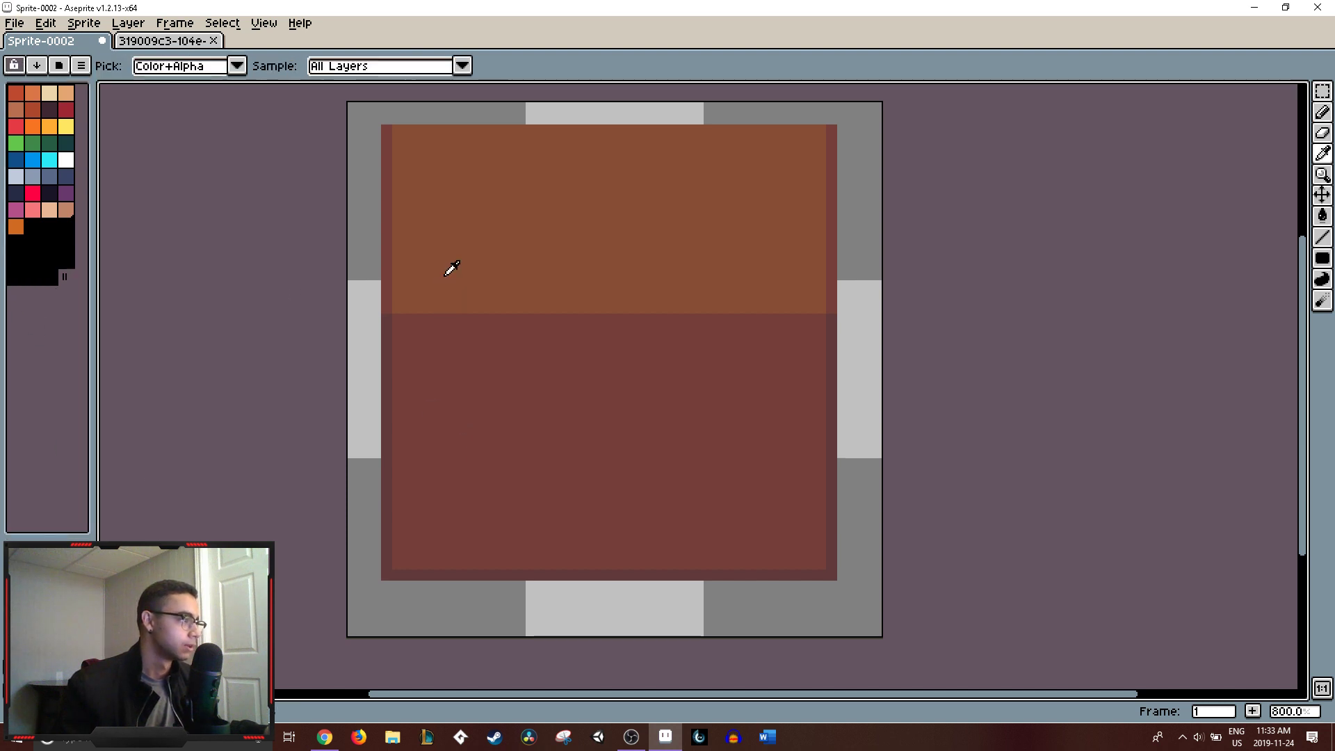
pyautogui.press('b')
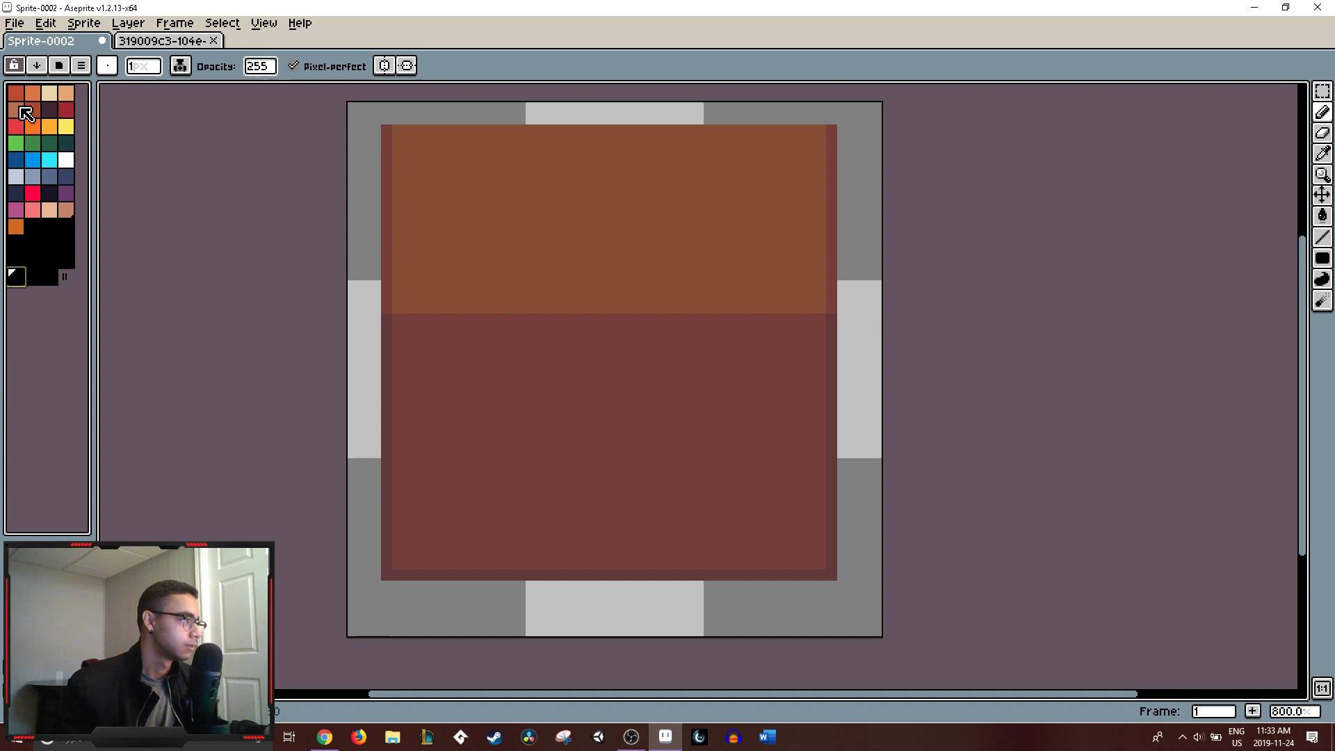
pyautogui.press('i')
pyautogui.press('b')
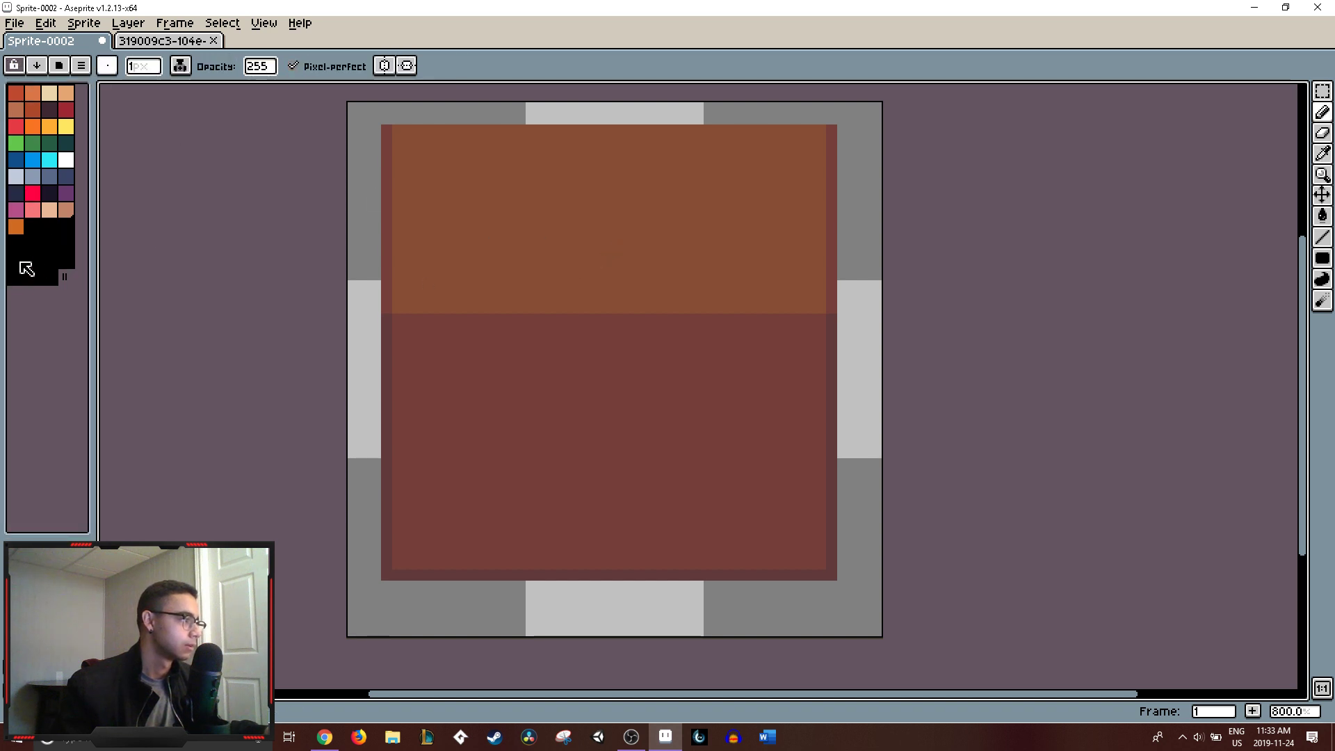
pyautogui.press('i')
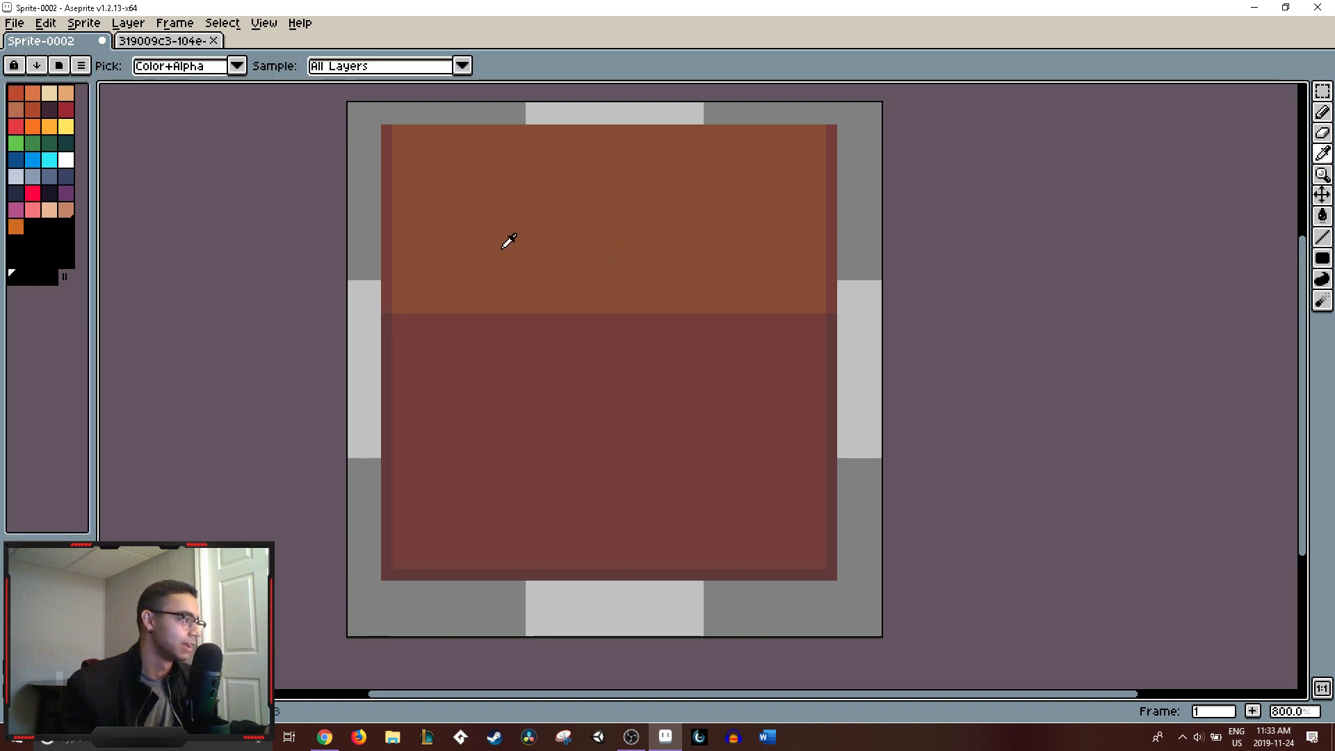
pyautogui.press('b')
pyautogui.click(16, 277)
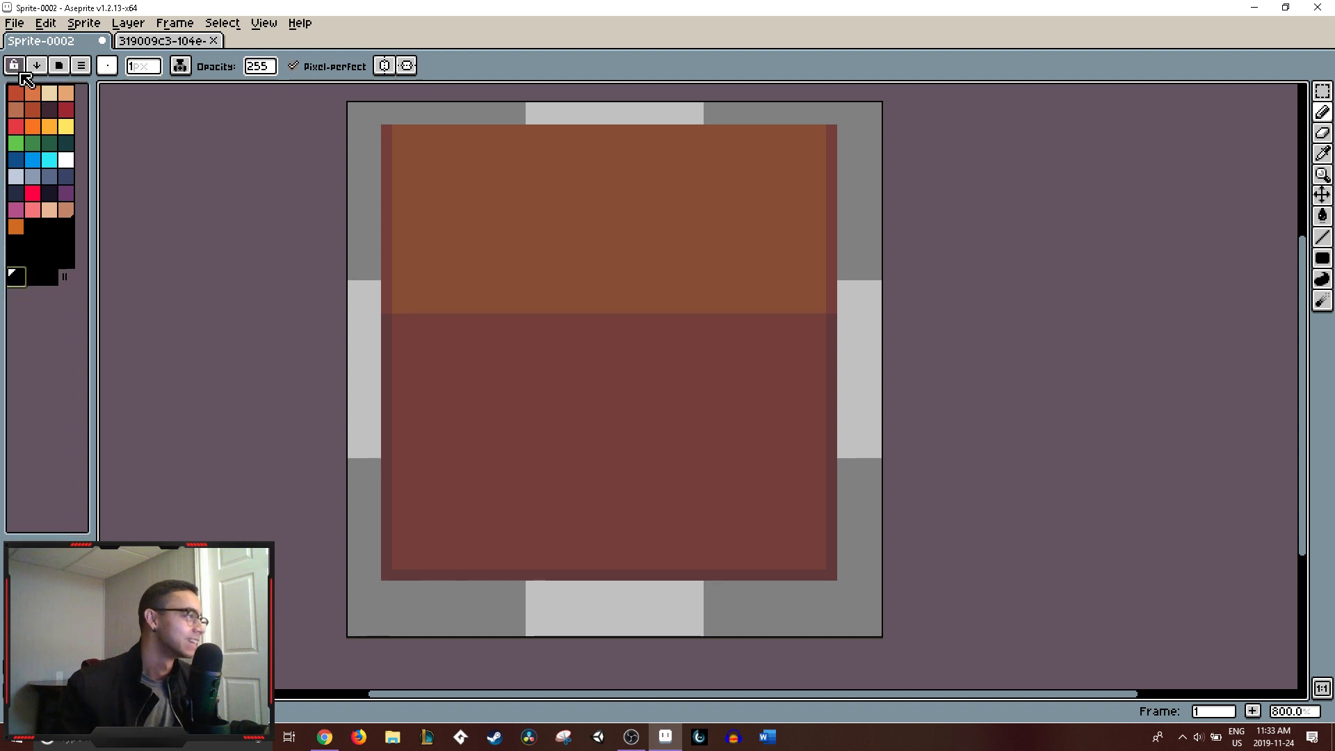
pyautogui.press('i')
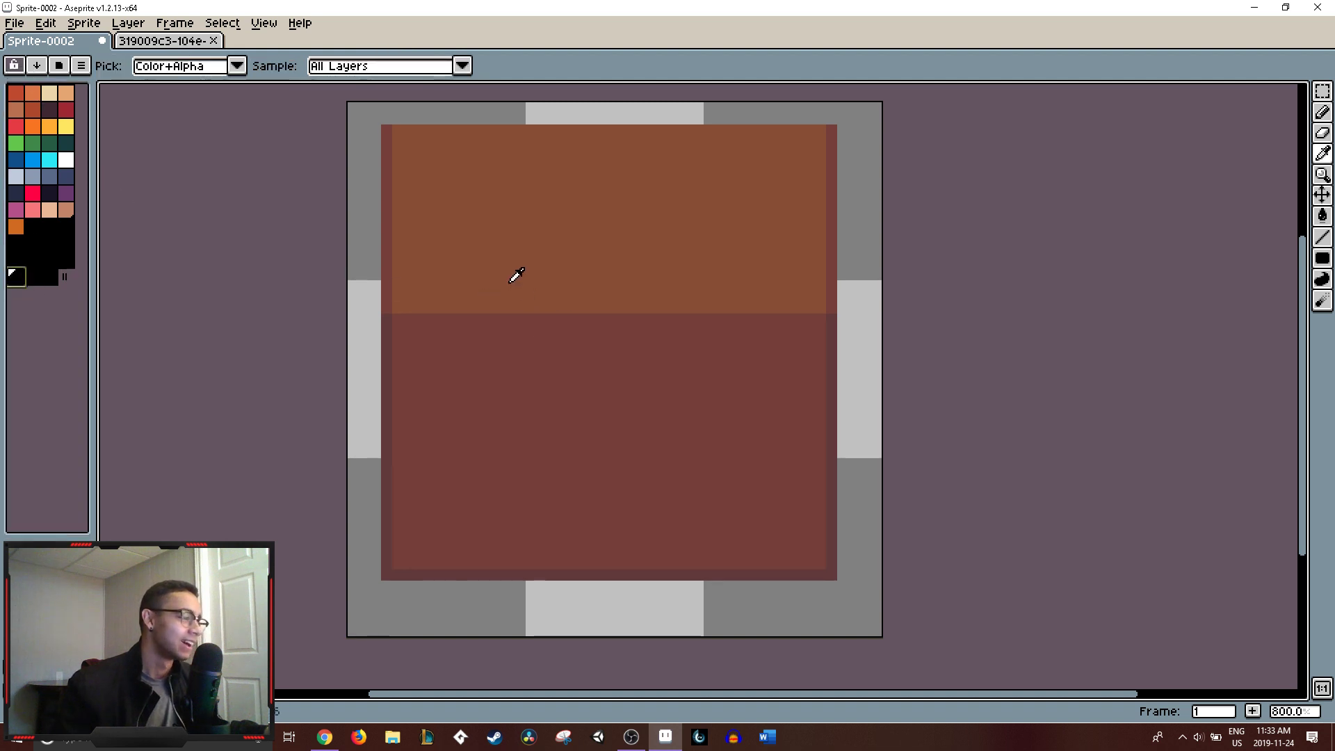
pyautogui.click(466, 256)
pyautogui.press('b')
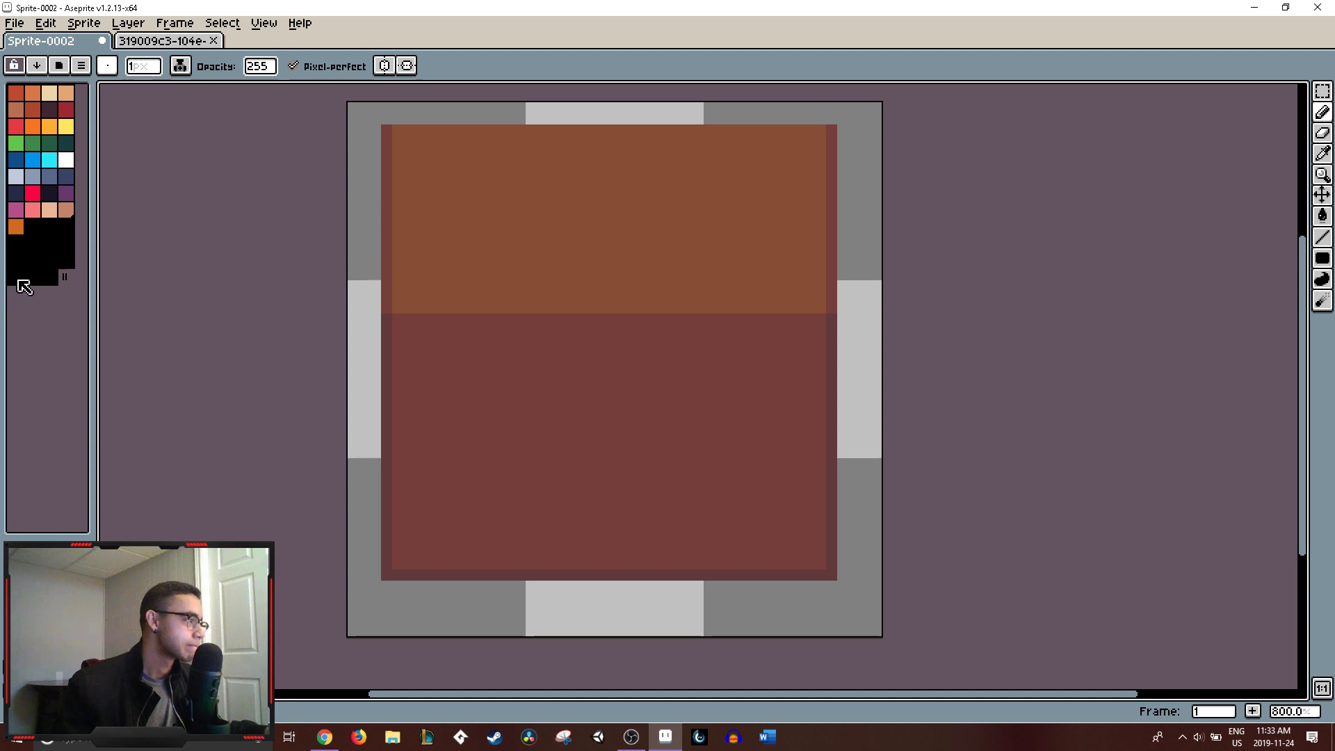
pyautogui.press('i')
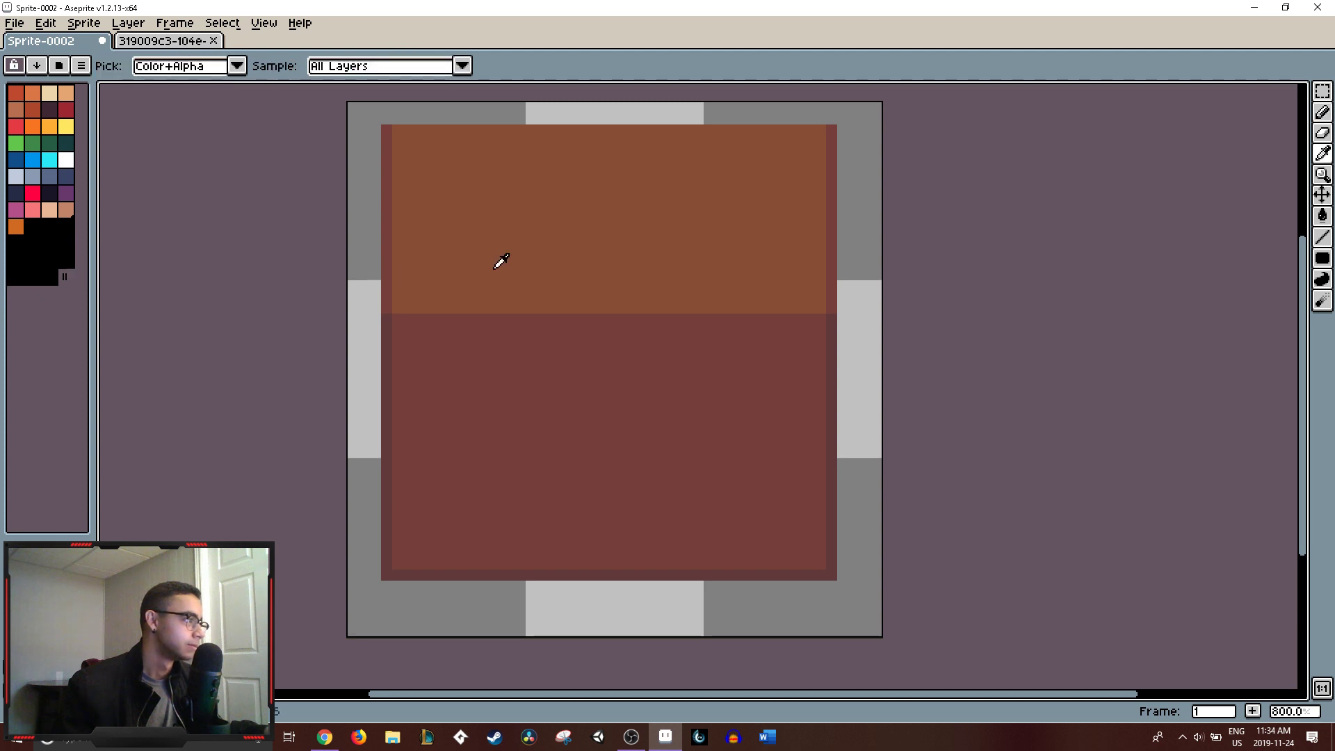
pyautogui.press('b')
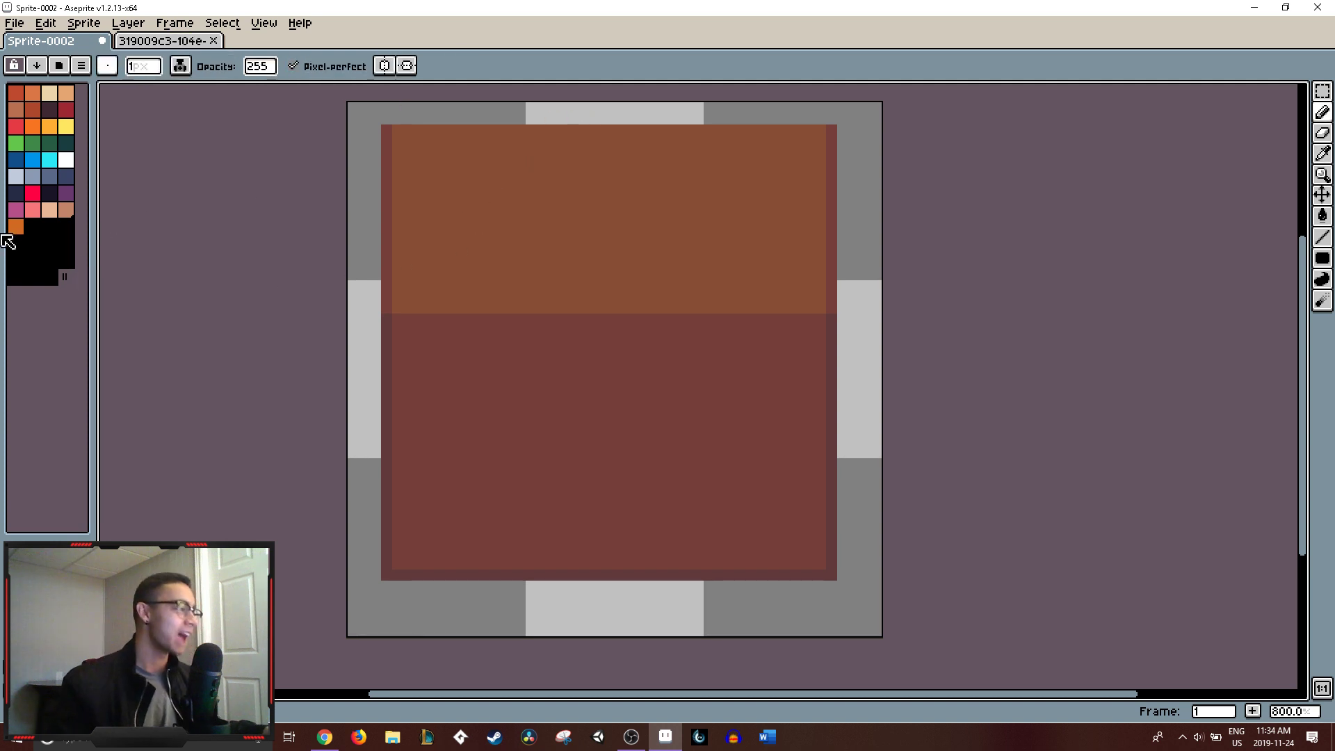
# - Store the orange band's colour, #864b34, in the first slot of the palette's last row
pyautogui.click(16, 278)
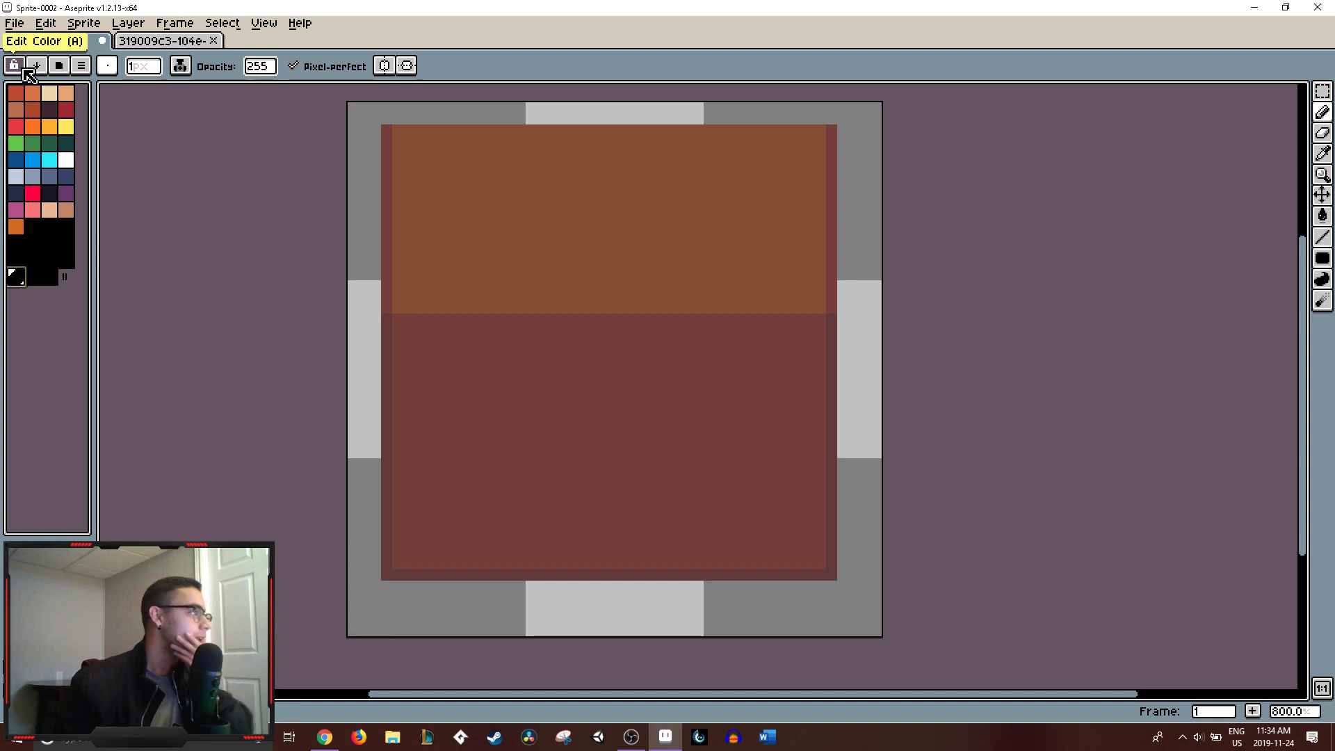
pyautogui.click(83, 68)
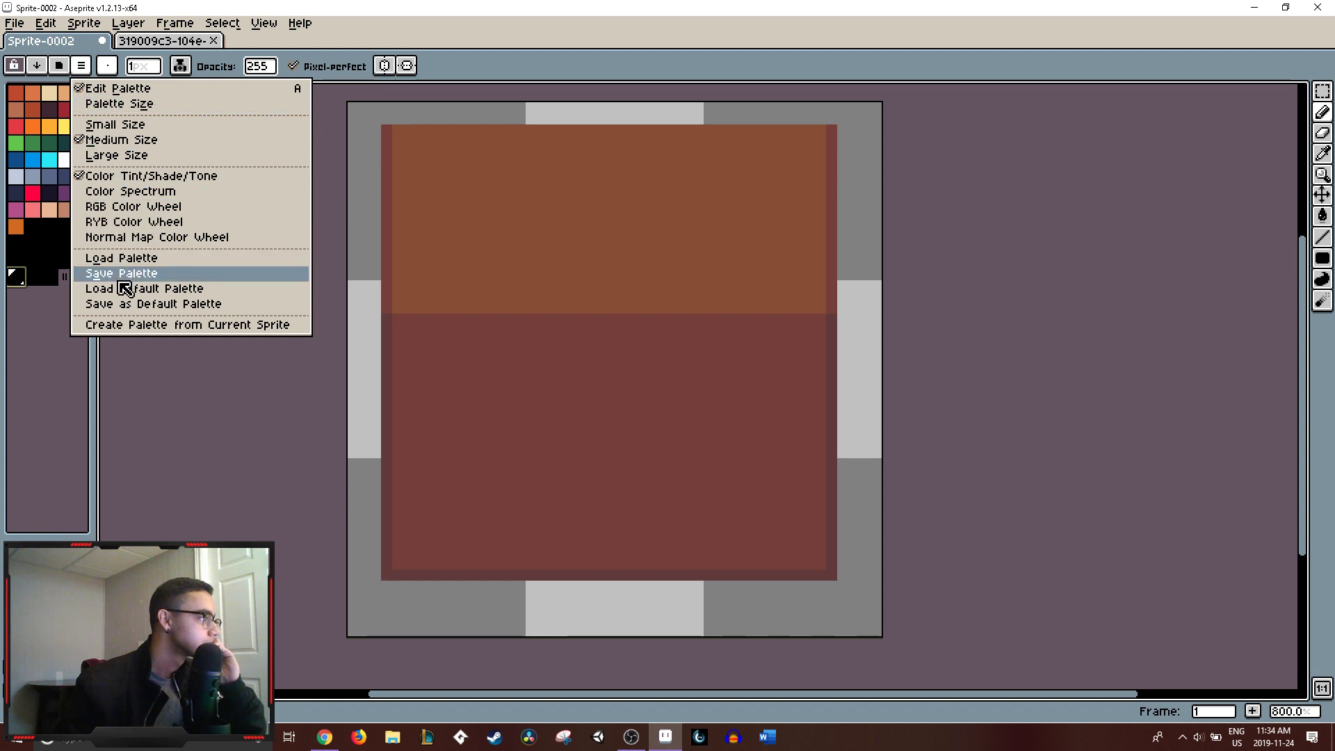
pyautogui.click(9, 324)
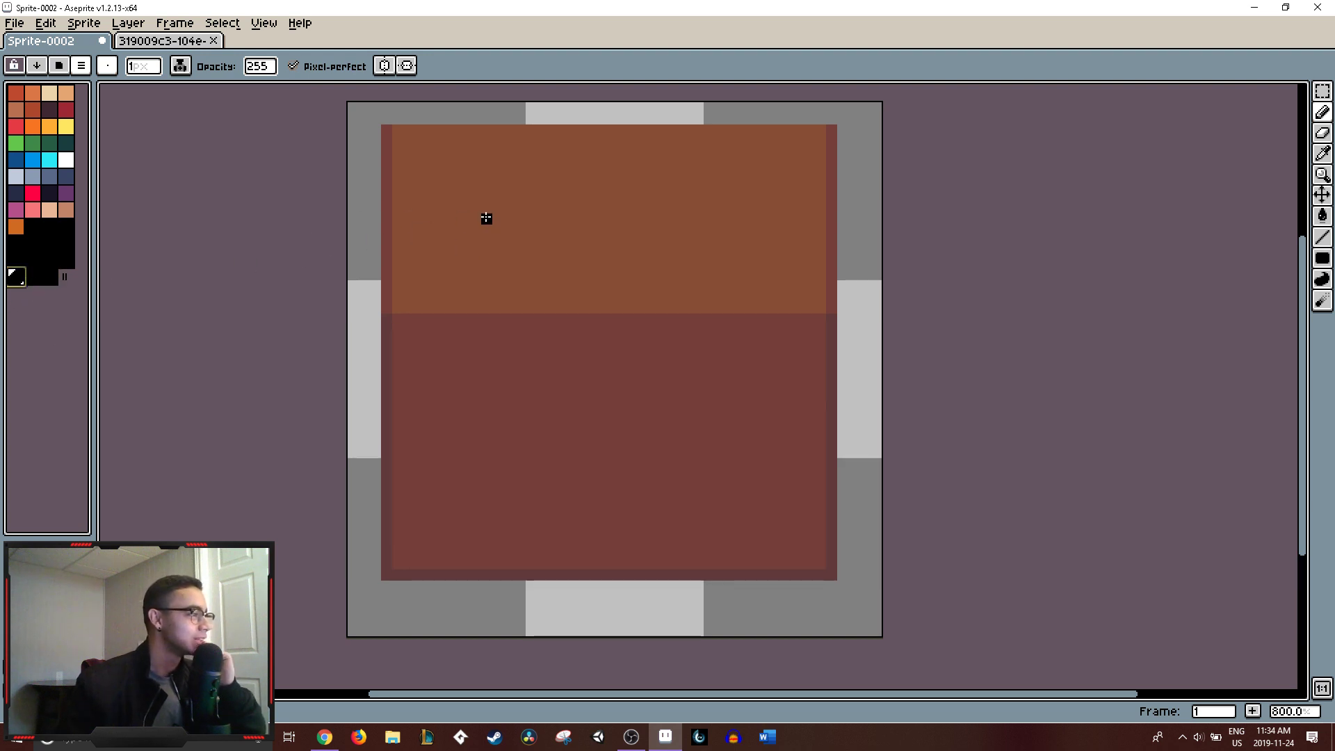
pyautogui.press('i')
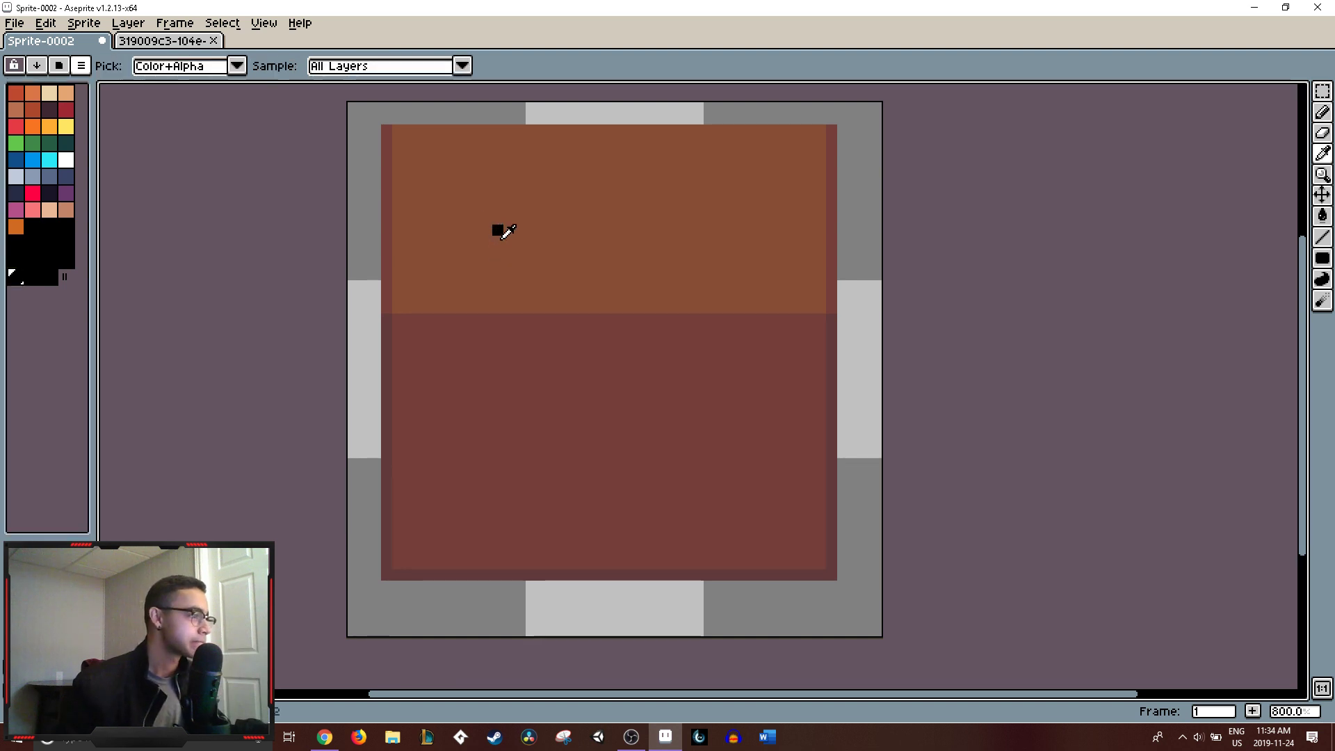
pyautogui.click(503, 235)
pyautogui.press('b')
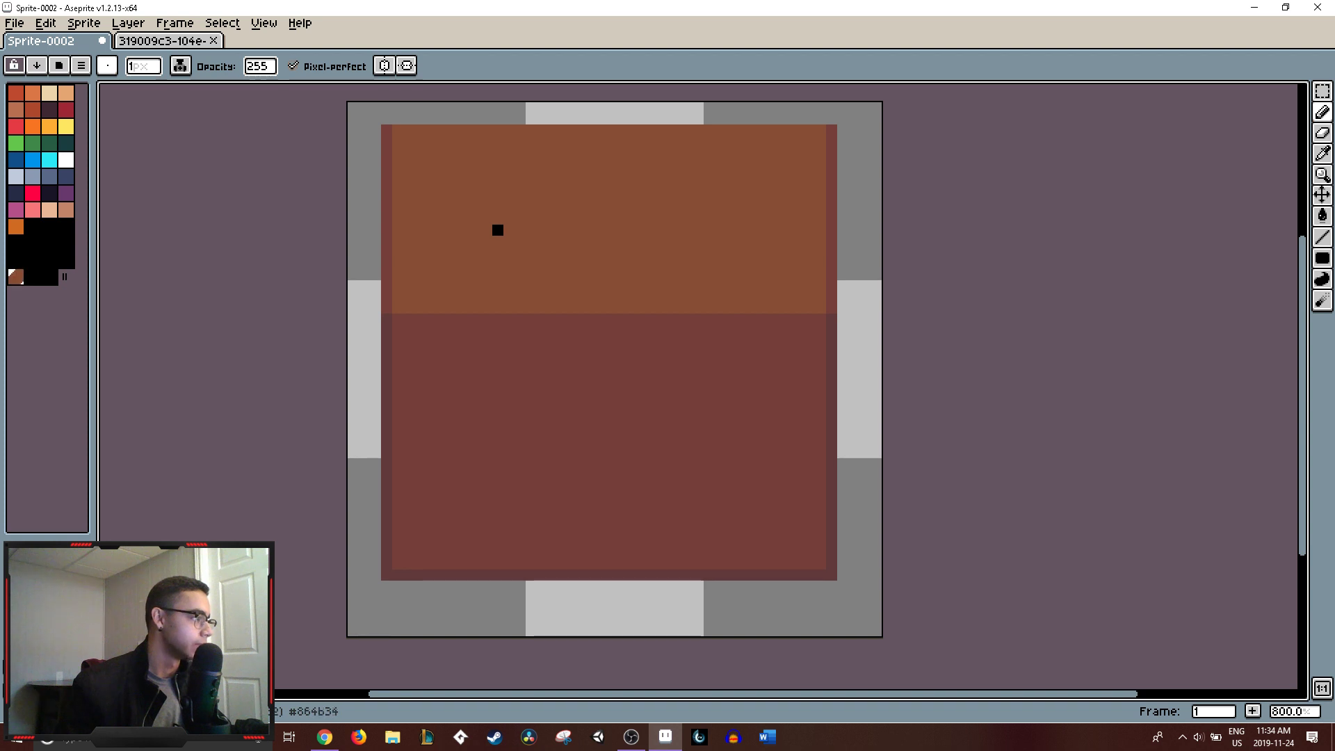
pyautogui.hotkey('ctrl', 'z')
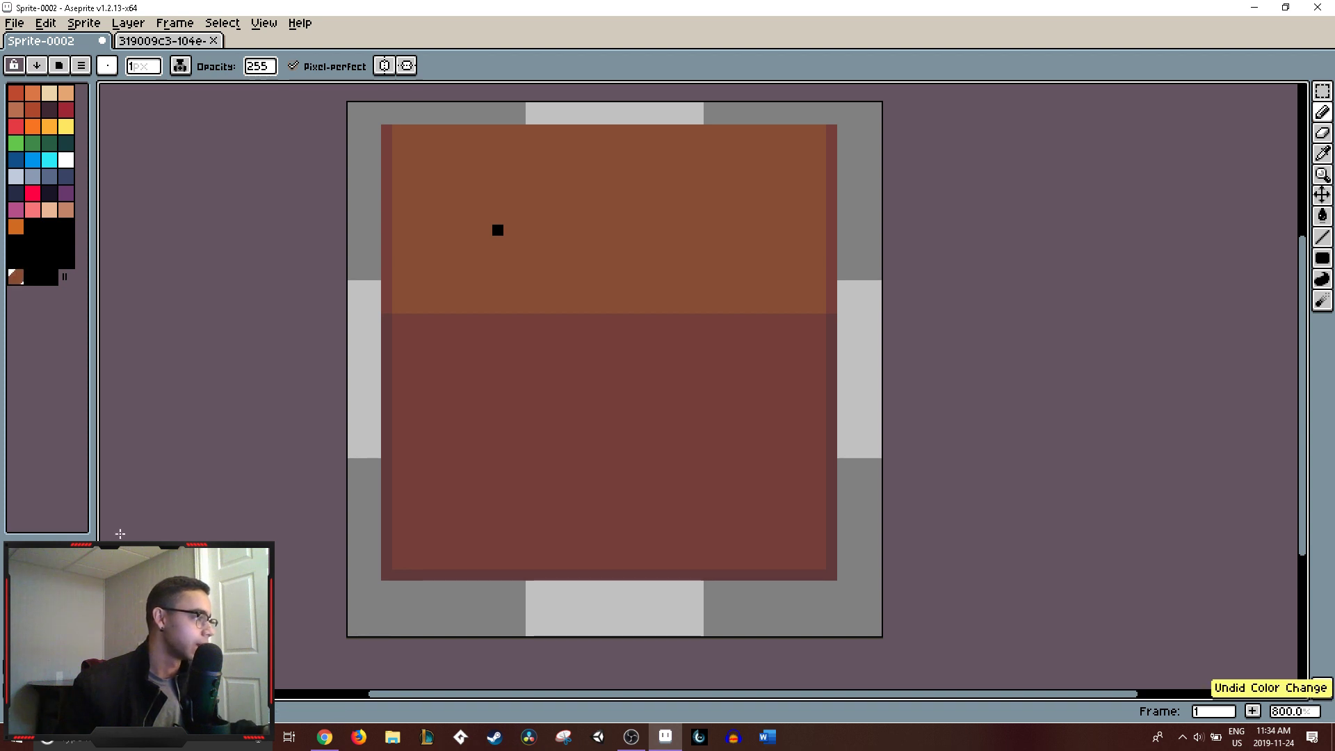
# - Store the square's main dark red colour in the second slot of the palette's last row
pyautogui.press('i')
pyautogui.press('b')
pyautogui.press('i')
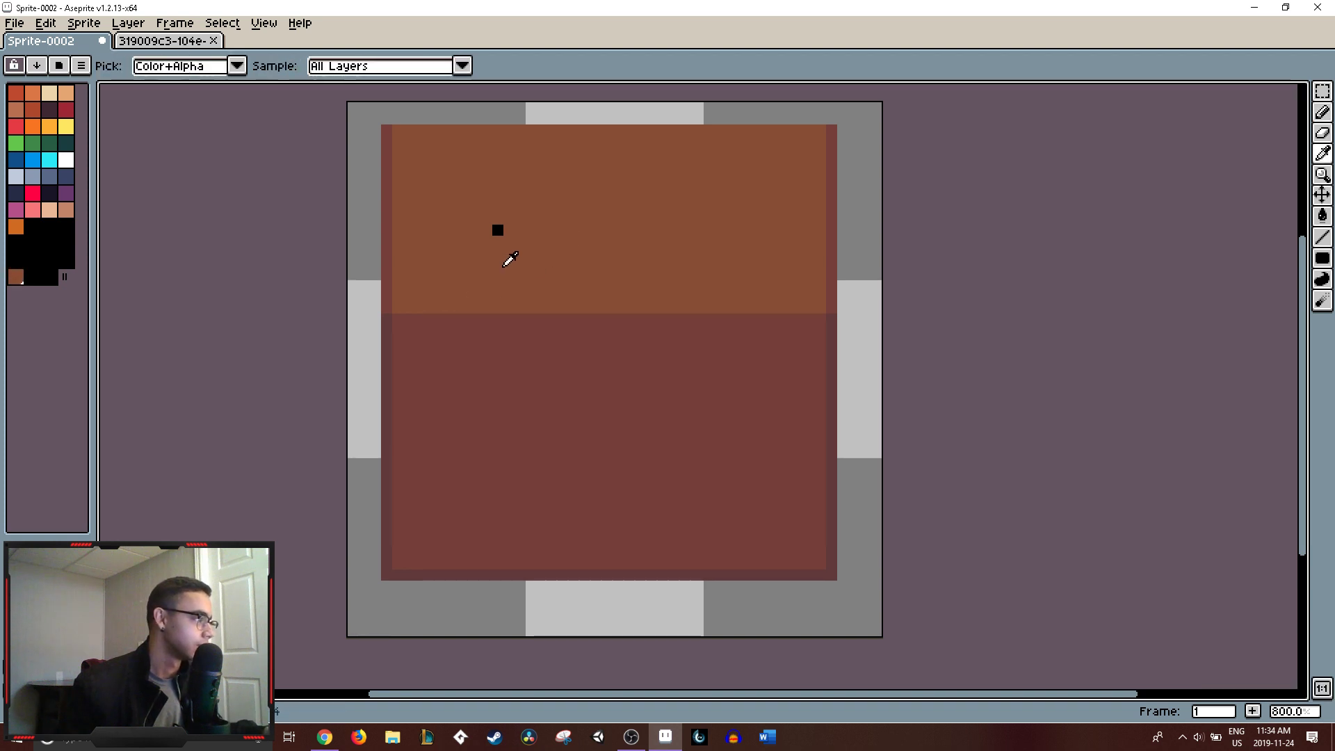
pyautogui.press('b')
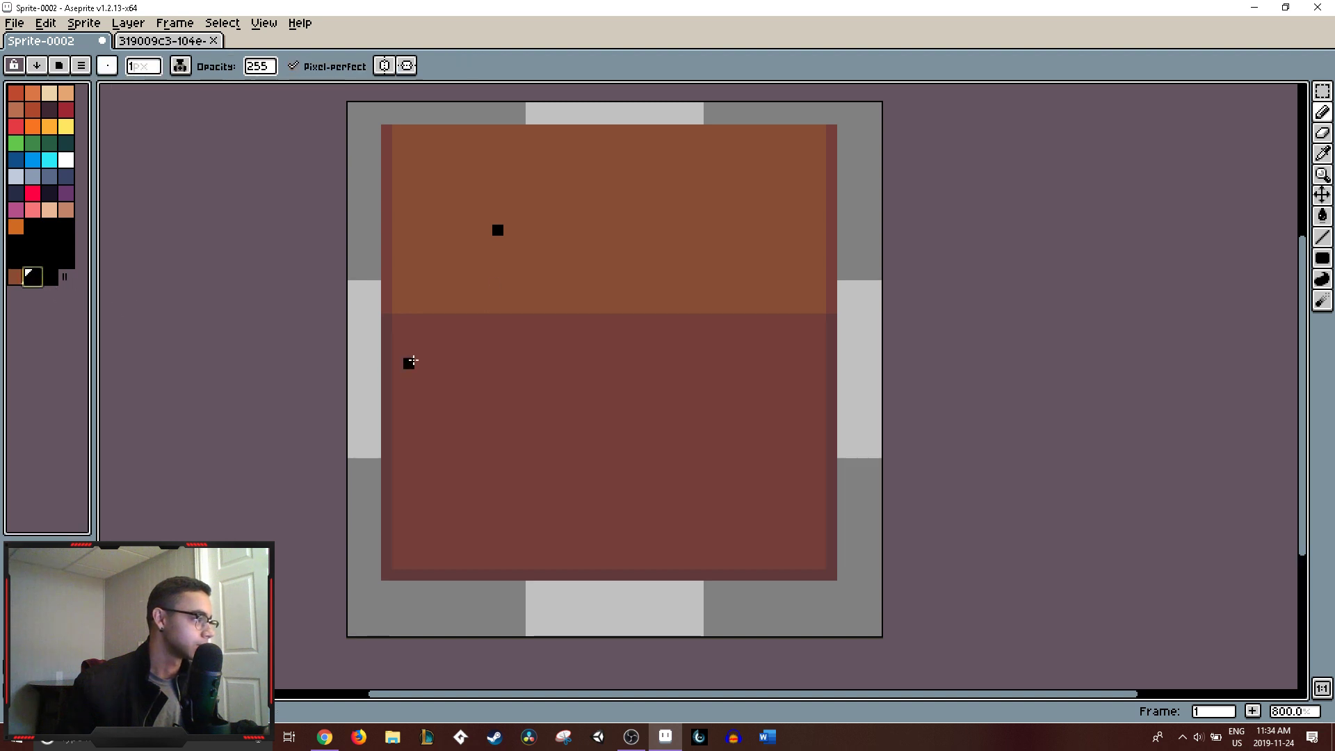
pyautogui.press('i')
pyautogui.press('b')
pyautogui.keyDown('alt'); pyautogui.click(460, 361); pyautogui.keyUp('alt')
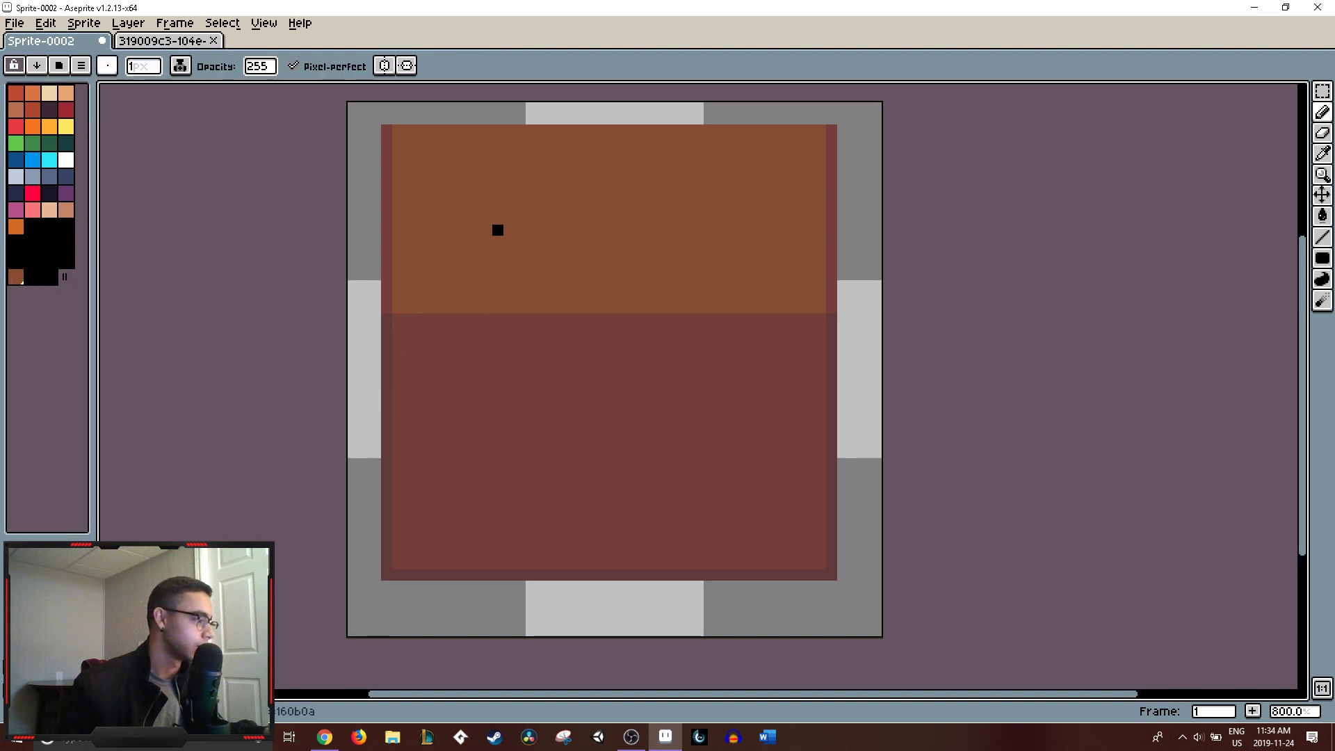
pyautogui.click(43, 666)
pyautogui.click(32, 277)
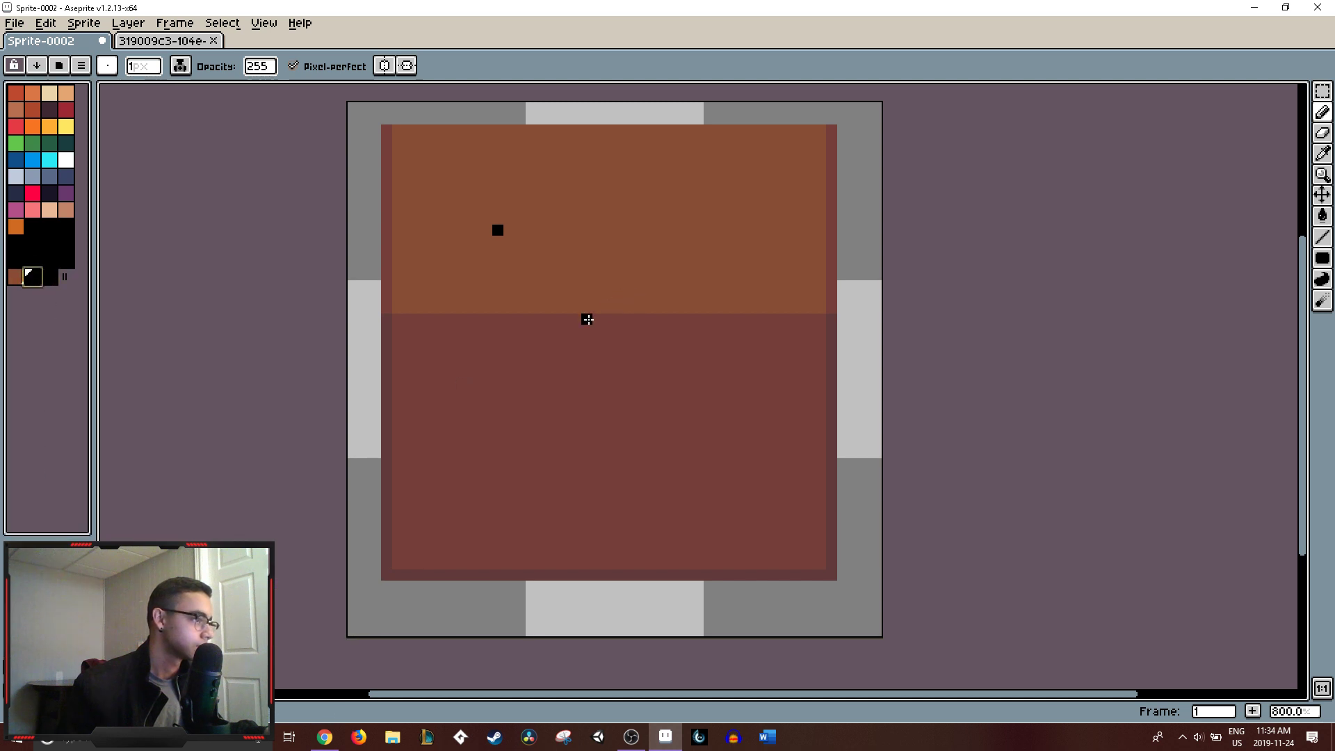
pyautogui.keyDown('alt'); pyautogui.click(566, 408); pyautogui.keyUp('alt')
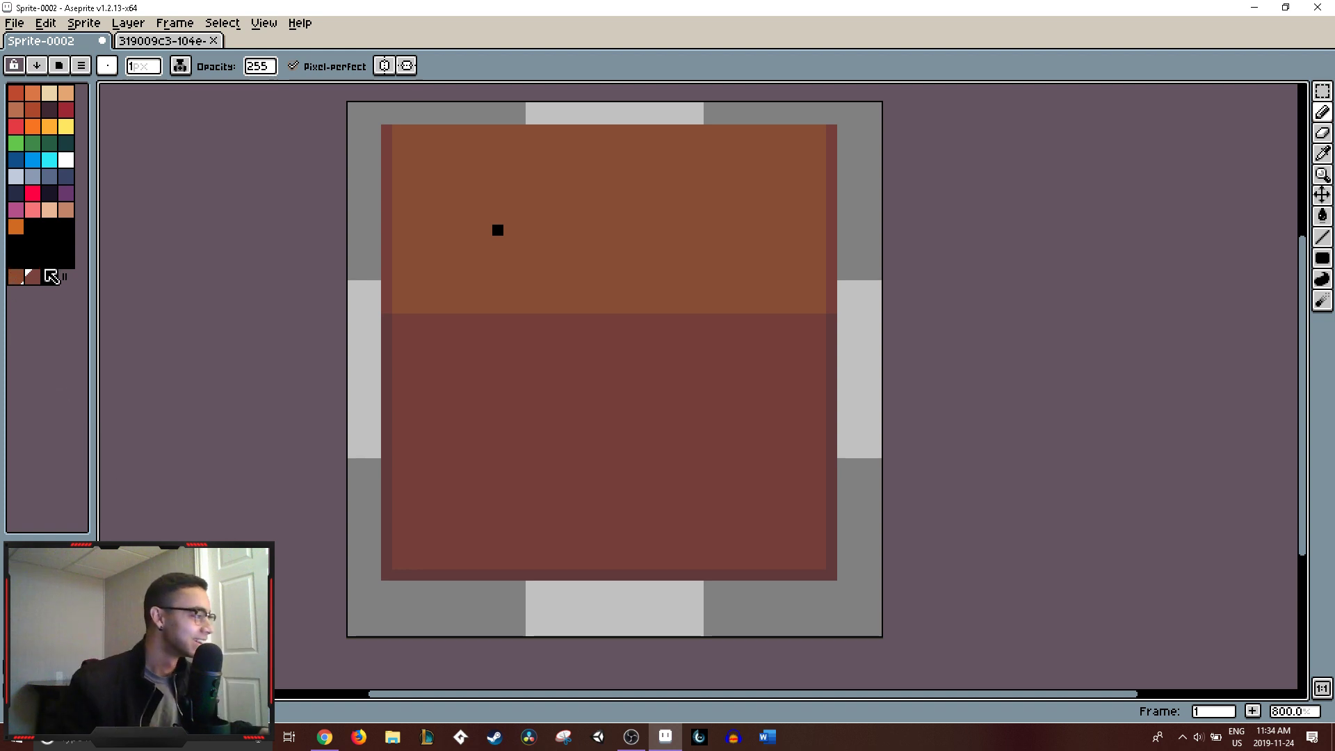
# - Sample the dark red shades near the square's left edge for the palette's last slot, and select the neighbouring second slot
pyautogui.click(51, 276)
pyautogui.press('i')
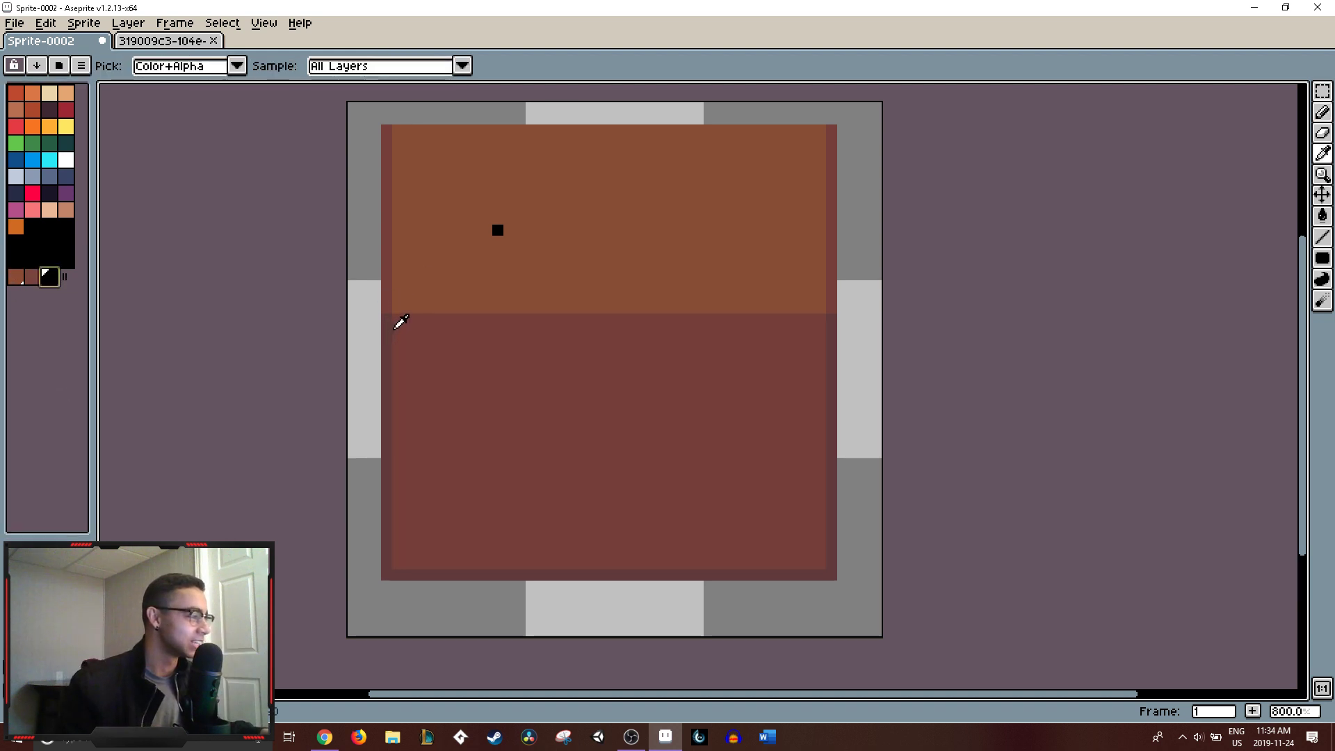
pyautogui.click(395, 328)
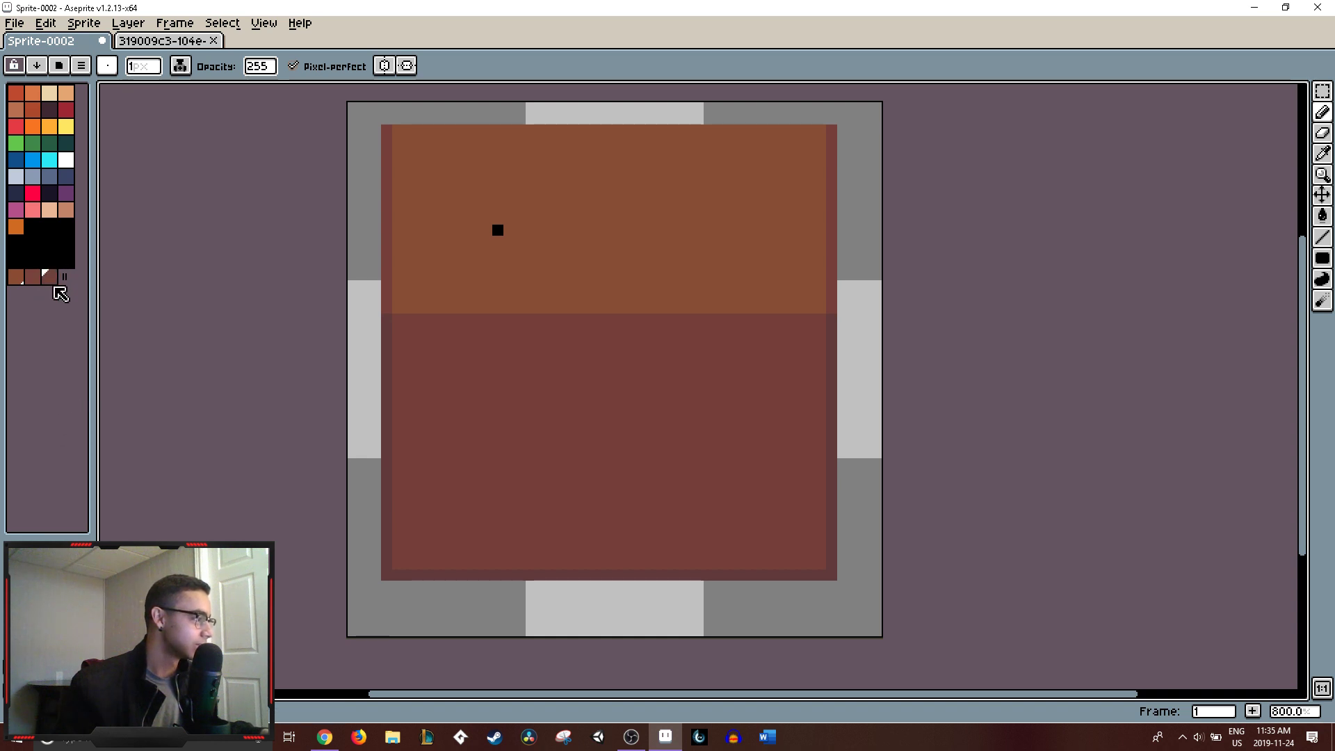
pyautogui.press('alt')
pyautogui.keyDown('alt'); pyautogui.click(383, 374); pyautogui.keyUp('alt')
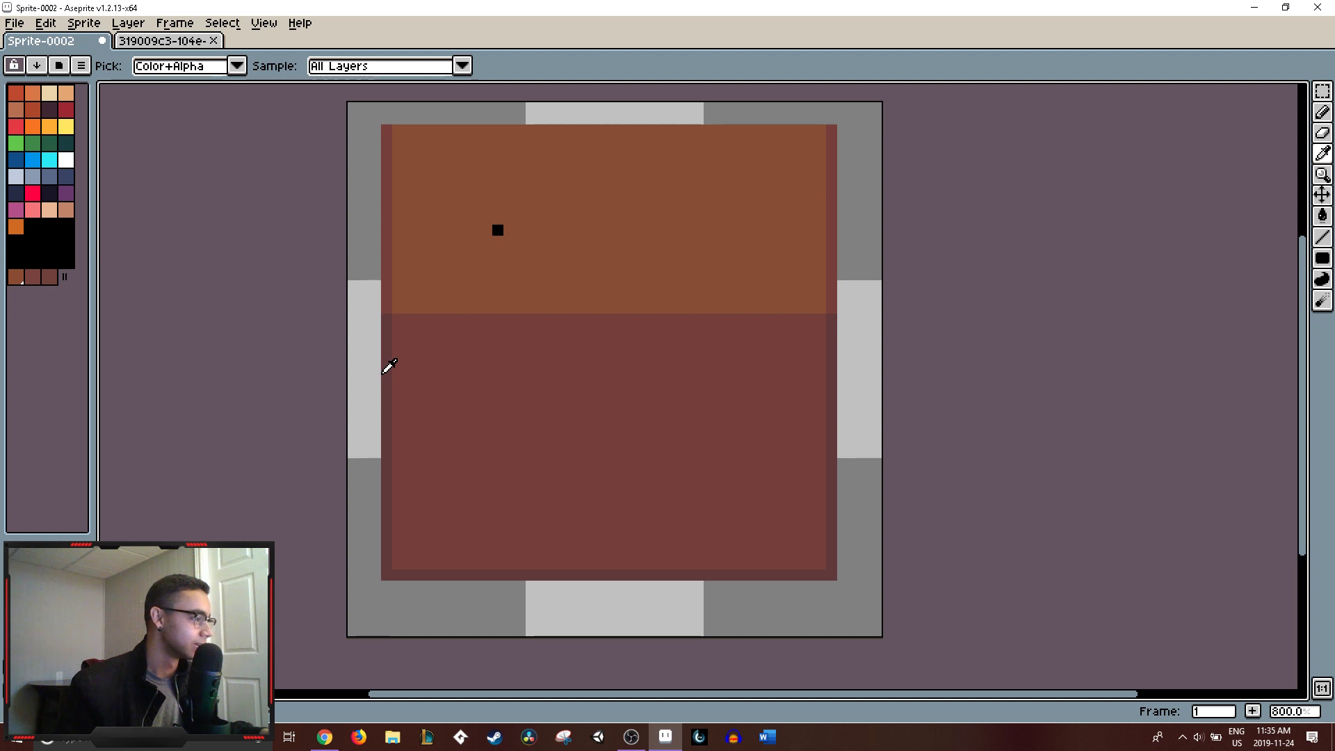
pyautogui.keyDown('alt'); pyautogui.click(430, 376); pyautogui.keyUp('alt')
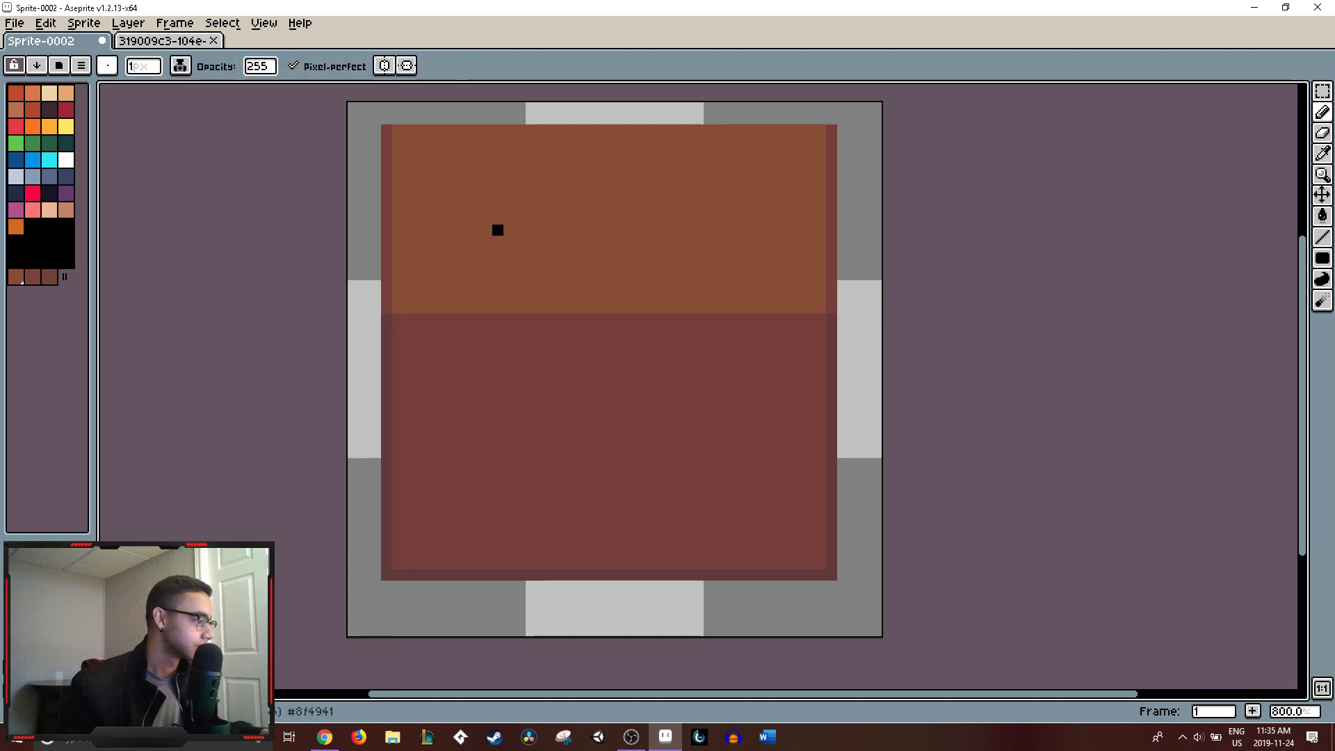
pyautogui.click(33, 281)
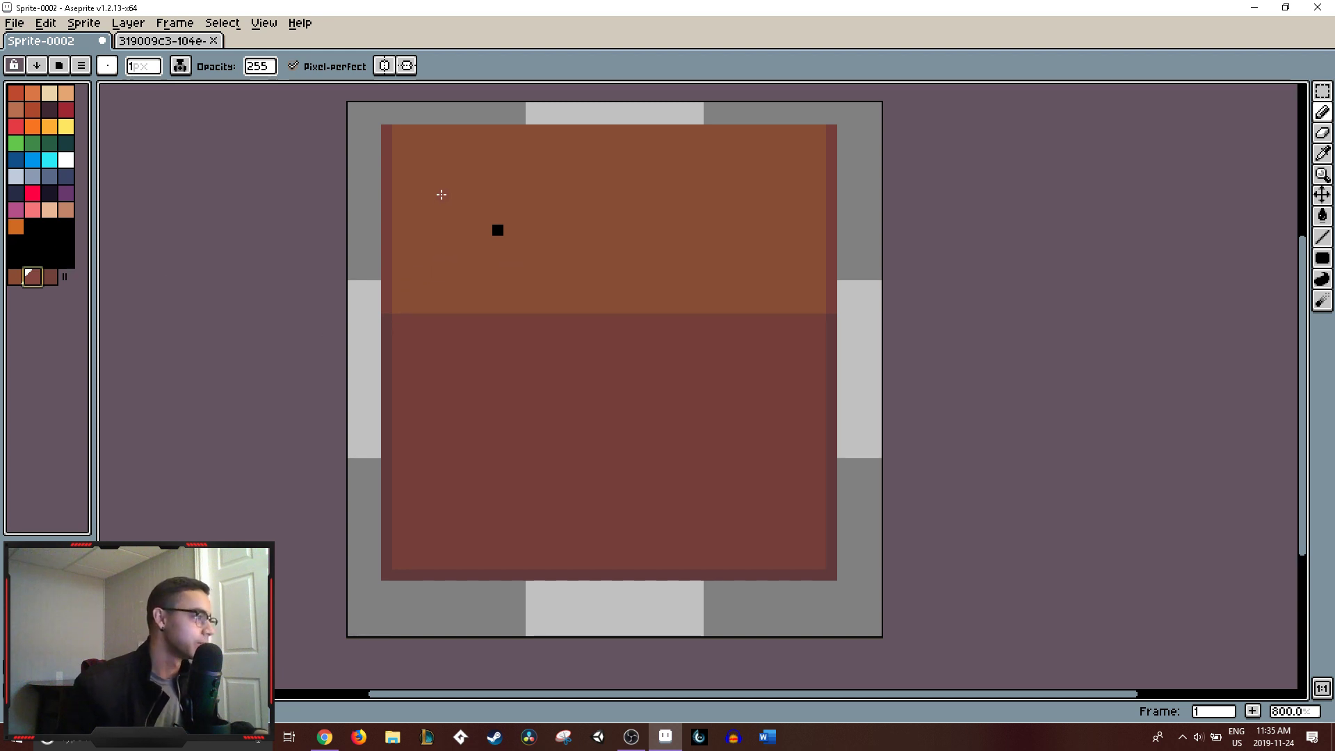
# - Select the whole practice square on the canvas with the rectangular marquee and delete it
pyautogui.press('m')
pyautogui.moveTo(369, 107); pyautogui.dragTo(874, 641)
pyautogui.press('Delete')
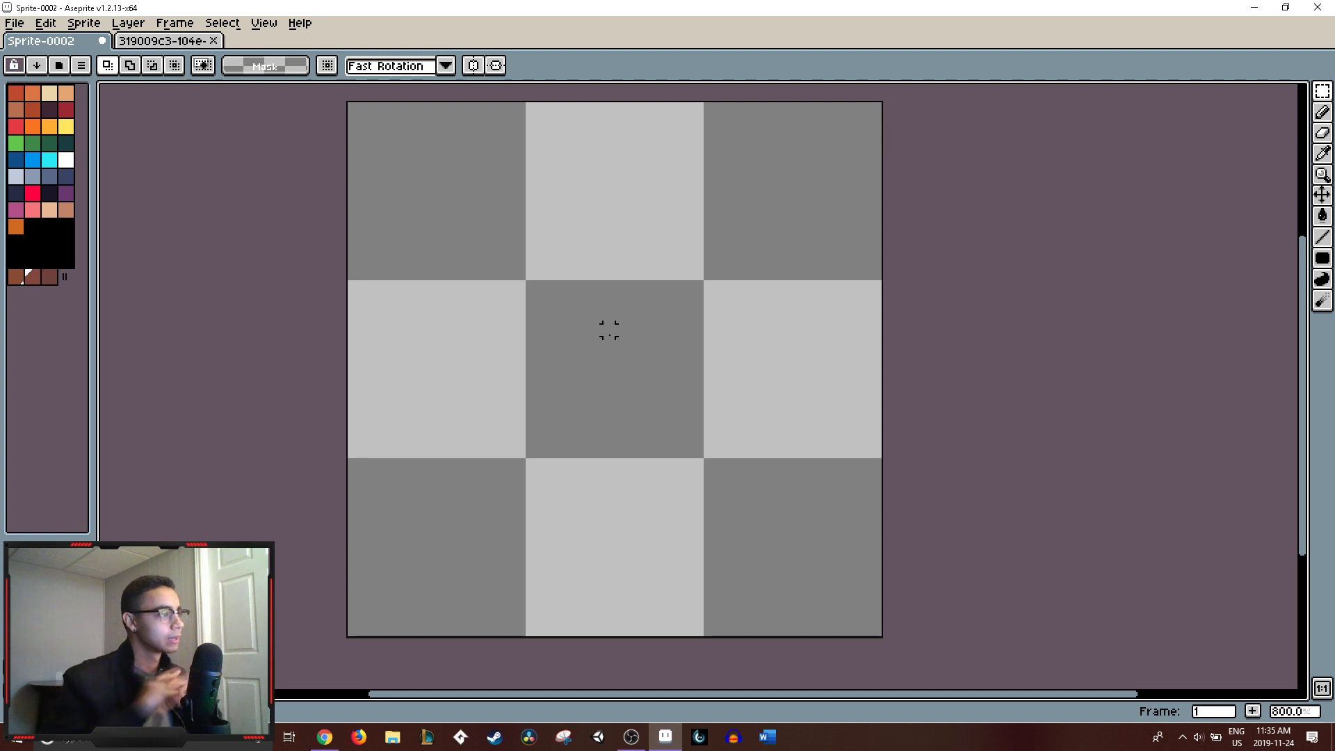
# - Draw a freehand yellow shape with a line reaching the canvas edge, using a 1 px brush in the upper-right checker square
pyautogui.press('b')
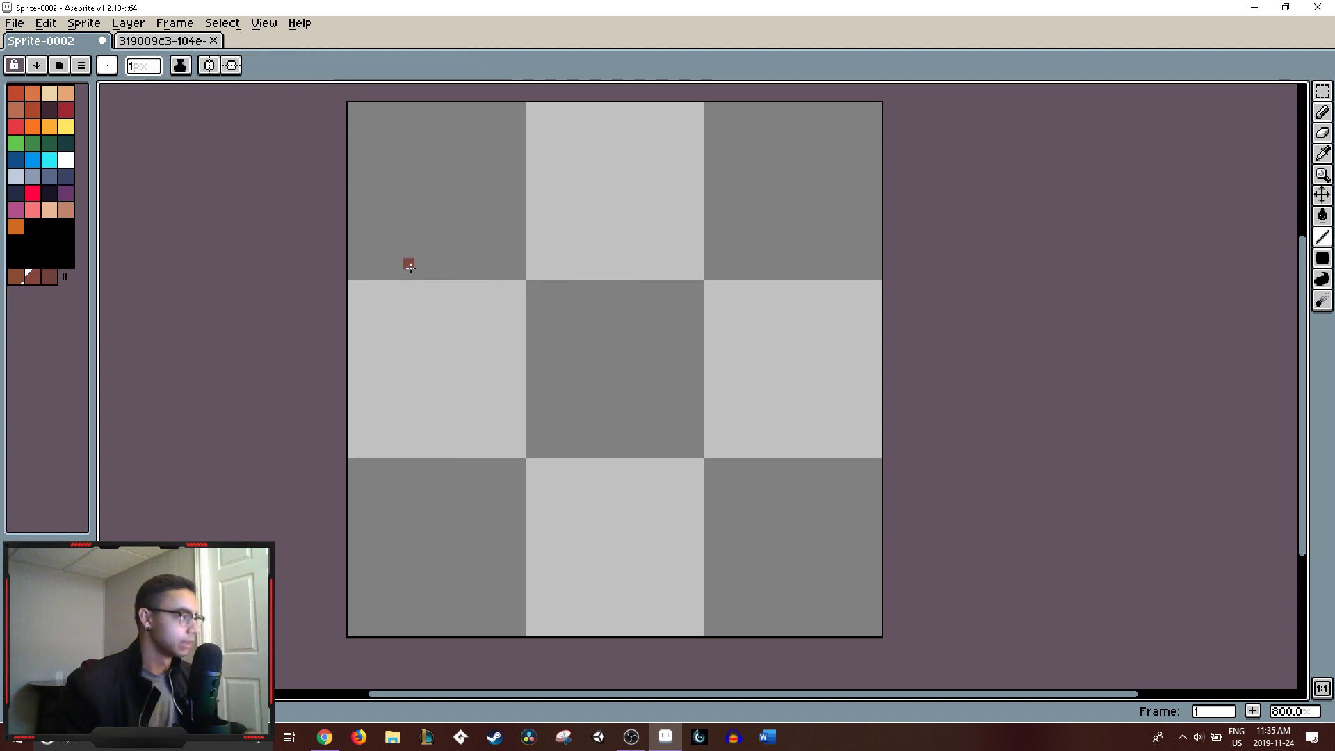
pyautogui.click(67, 126)
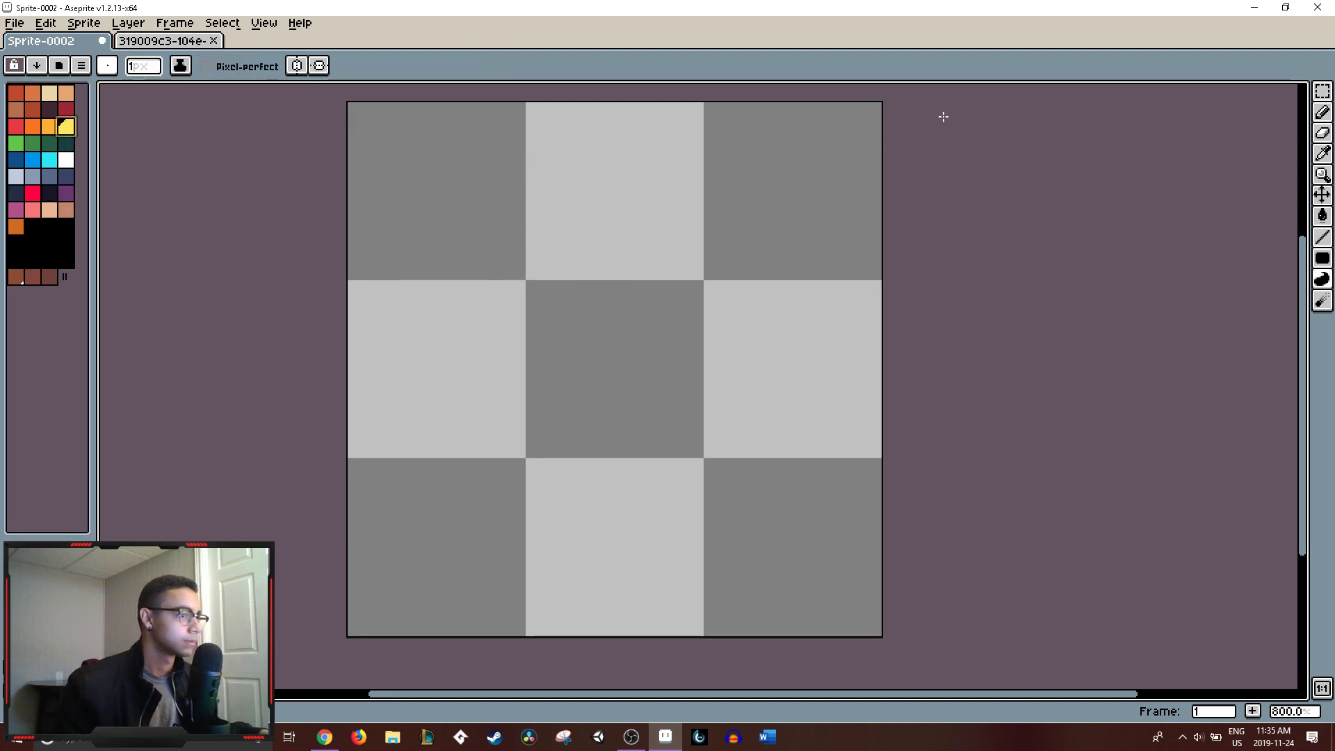
pyautogui.moveTo(904, 124)
pyautogui.mouseDown()
pyautogui.moveTo(770, 184)
pyautogui.moveTo(772, 165)
pyautogui.moveTo(721, 220)
pyautogui.mouseUp()
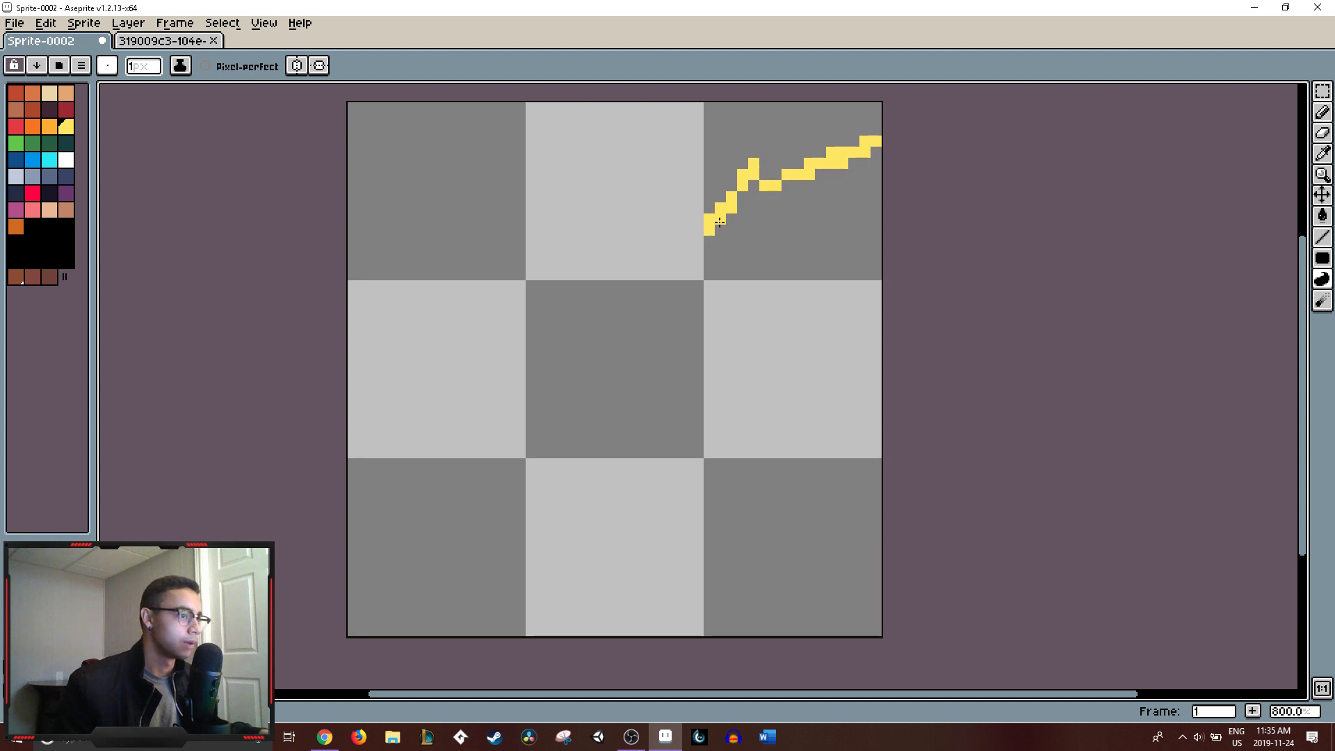
pyautogui.hotkey('ctrl', 'z')
pyautogui.moveTo(765, 174)
pyautogui.mouseDown()
pyautogui.moveTo(721, 219)
pyautogui.moveTo(797, 209)
pyautogui.moveTo(770, 174)
pyautogui.moveTo(740, 173)
pyautogui.moveTo(737, 209)
pyautogui.mouseUp()
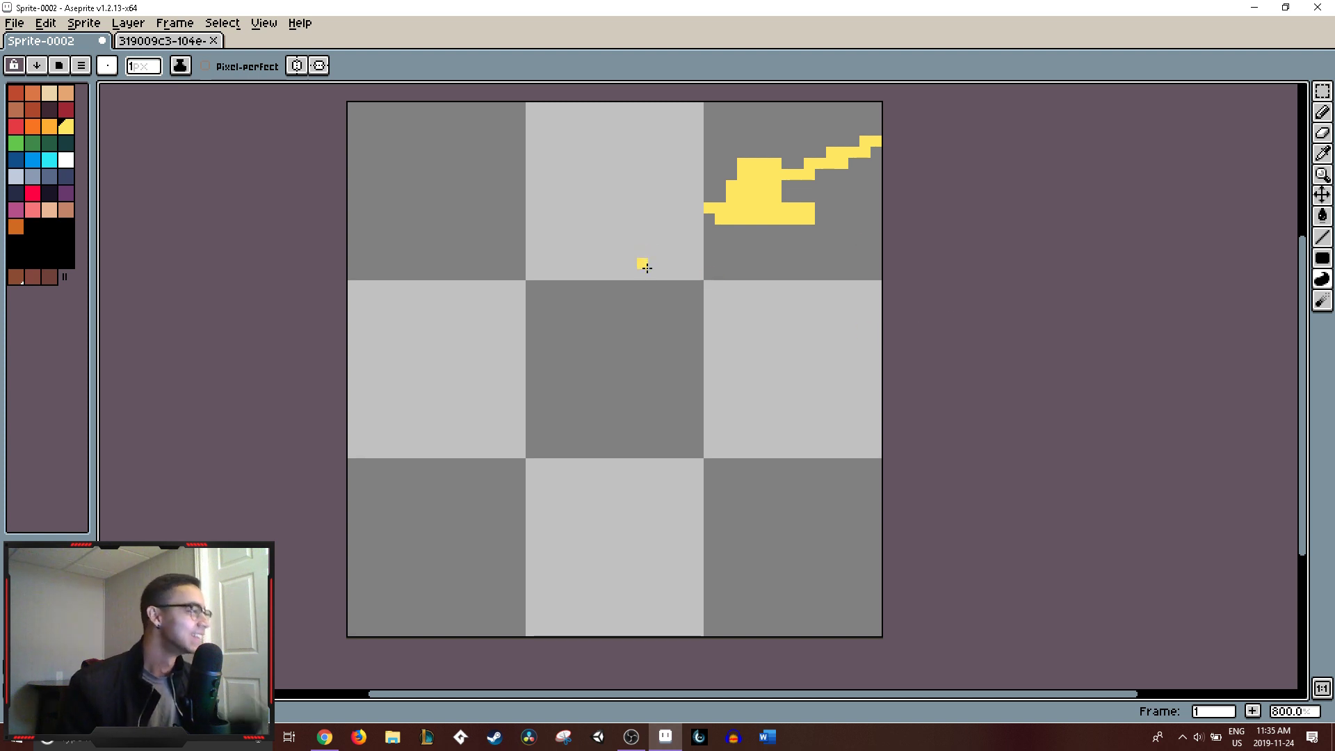
# - Draw a large filled rectangle below the yellow shape in the dark red from the second slot of the palette's last row
pyautogui.click(16, 276)
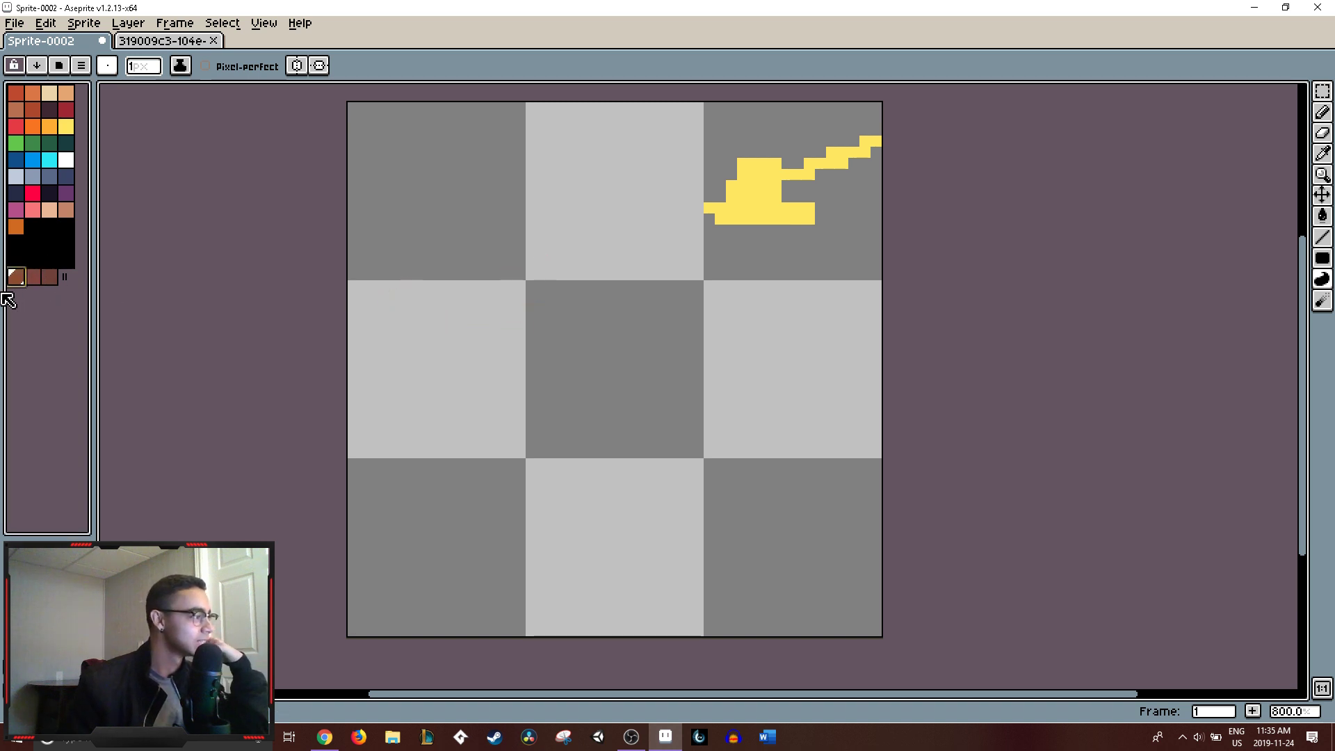
pyautogui.click(32, 277)
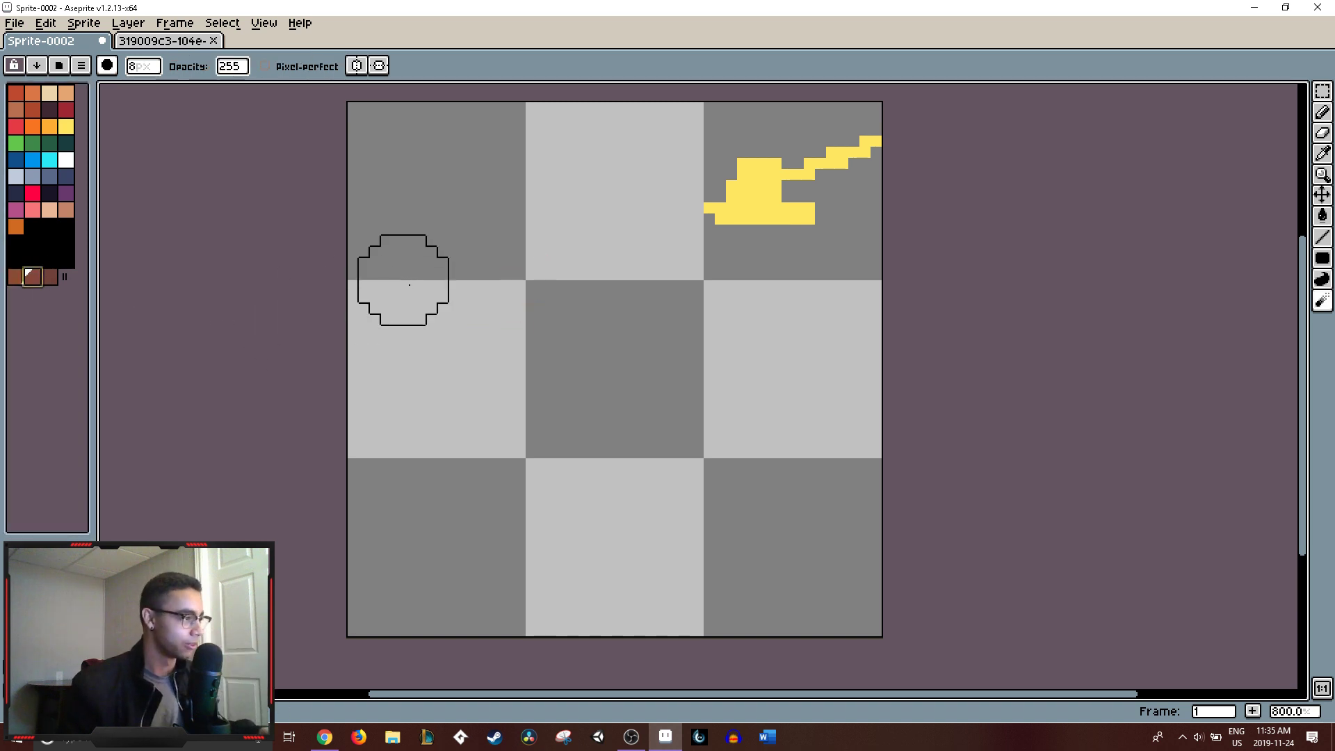
pyautogui.press('m')
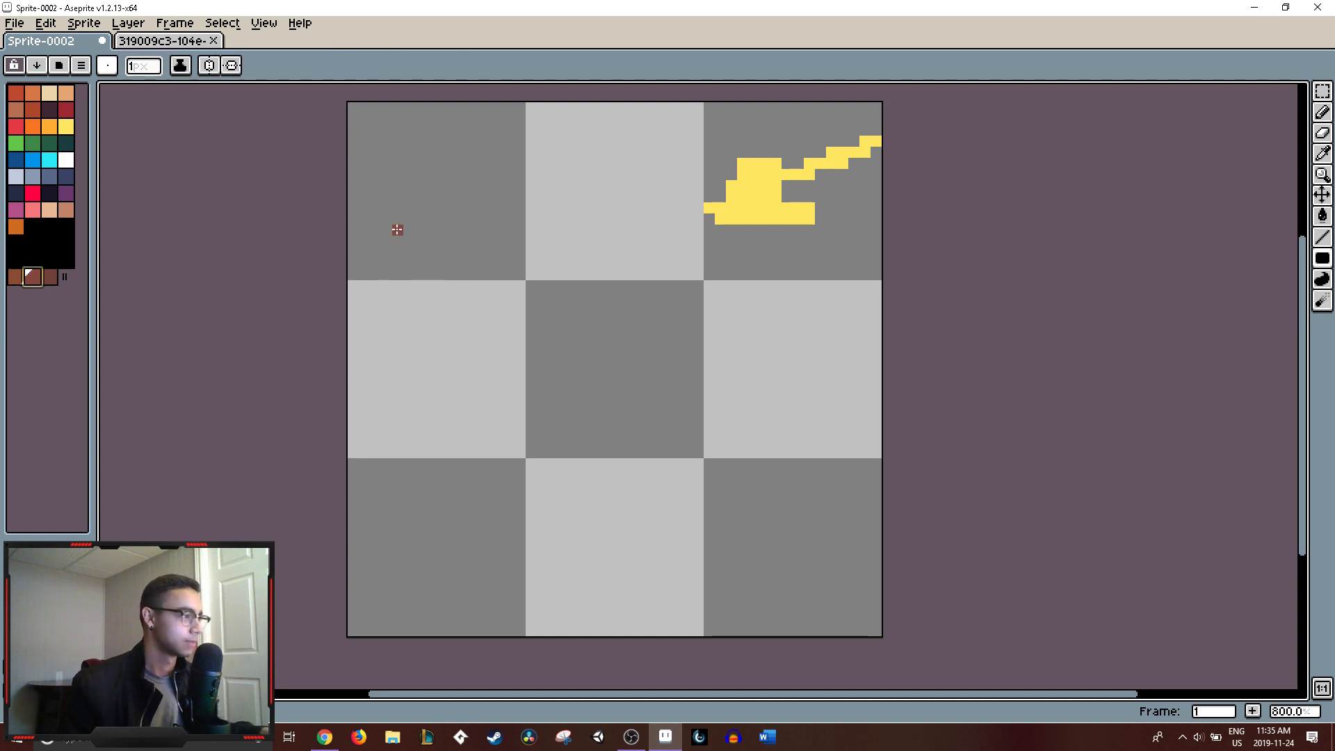
pyautogui.moveTo(375, 230); pyautogui.dragTo(680, 572)
pyautogui.hotkey('ctrl', 'b')
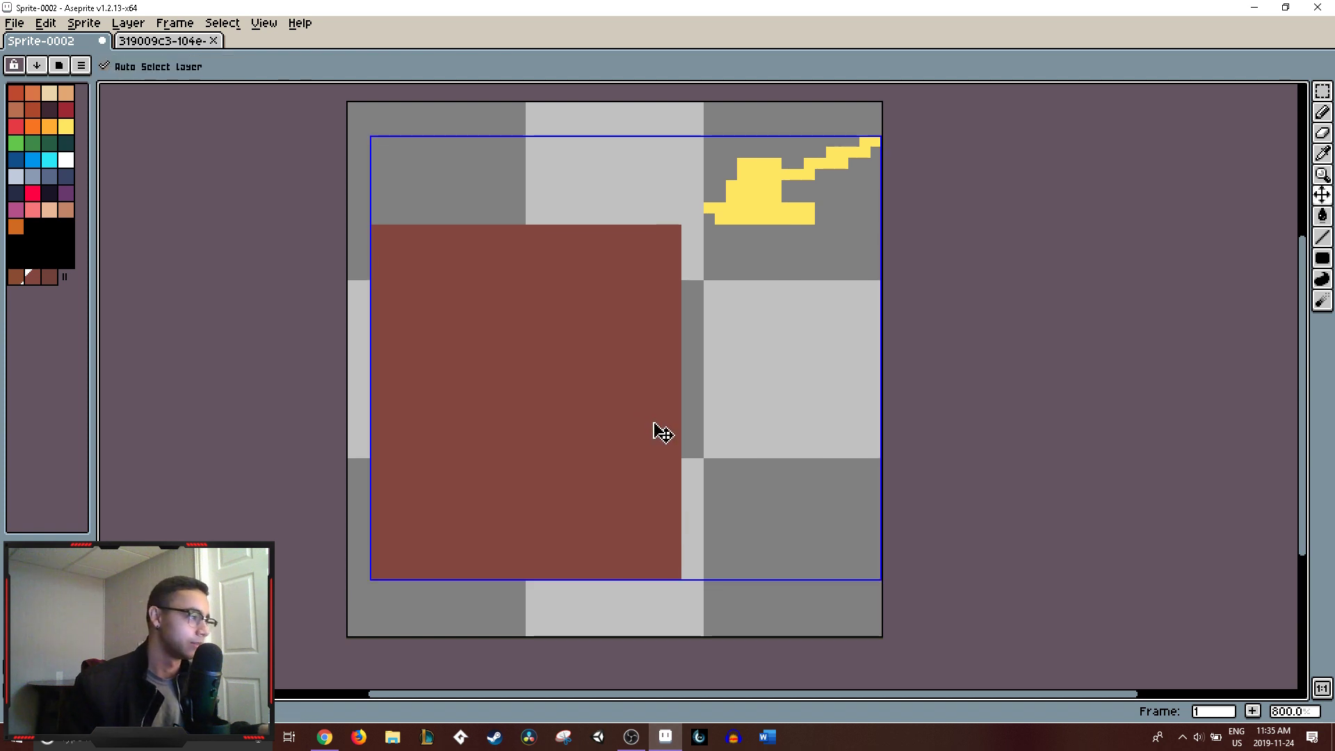
pyautogui.hotkey('ctrl', 'z')
pyautogui.moveTo(394, 260); pyautogui.dragTo(794, 608)
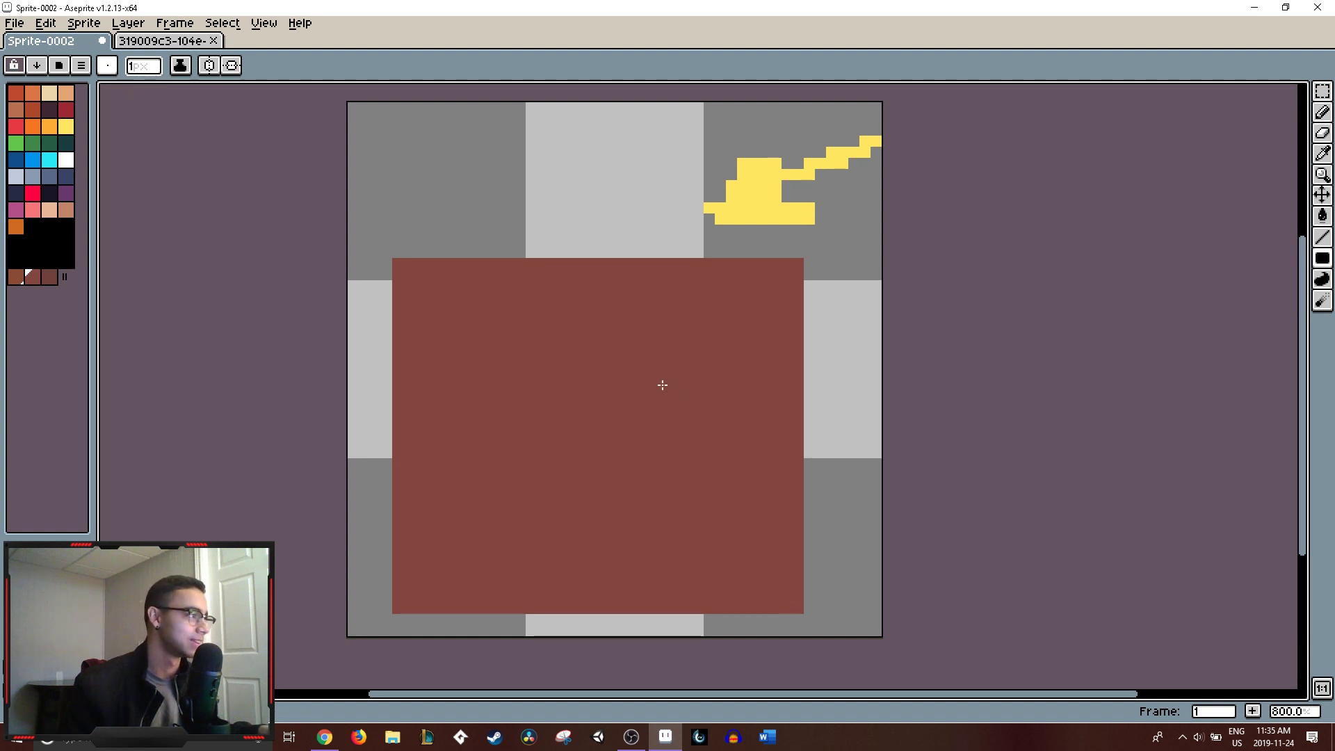
# - Shade the red rectangle with a filled brown block on its upper-right part and a darker red block in its lower-left corner
pyautogui.click(50, 277)
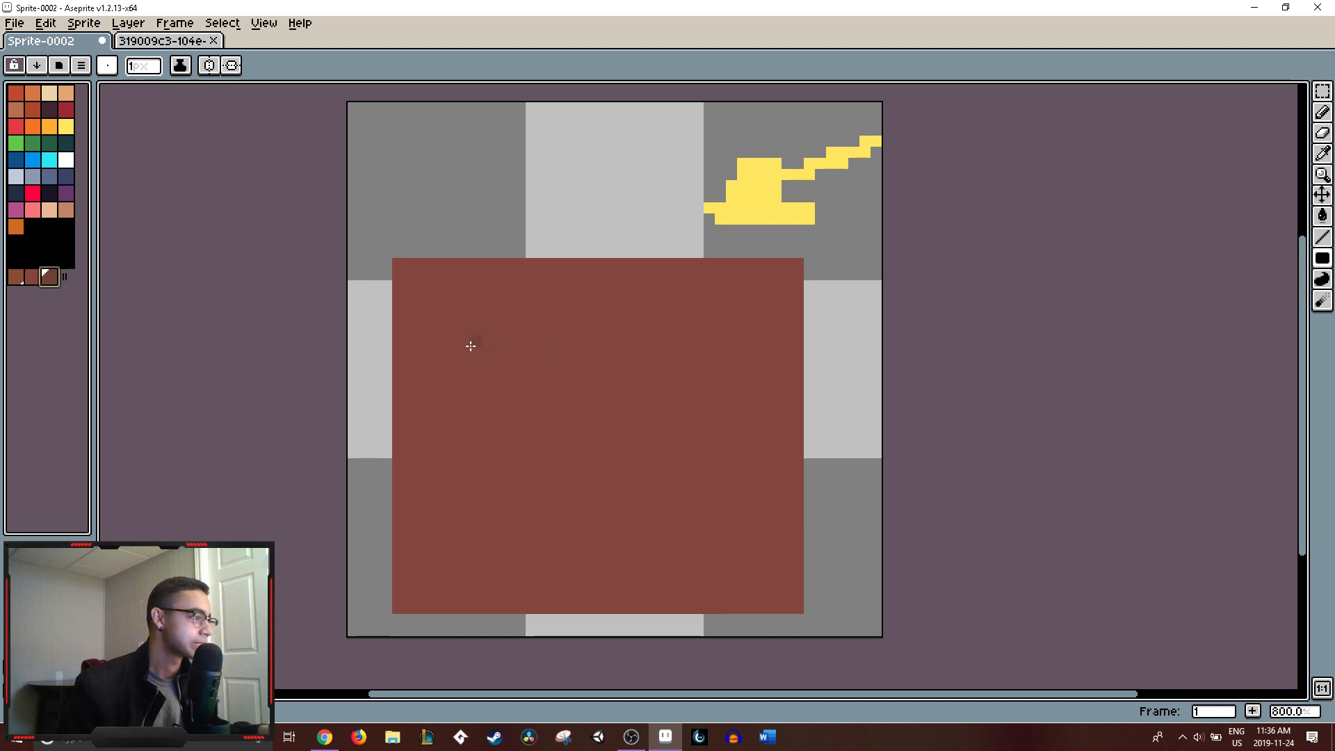
pyautogui.click(15, 277)
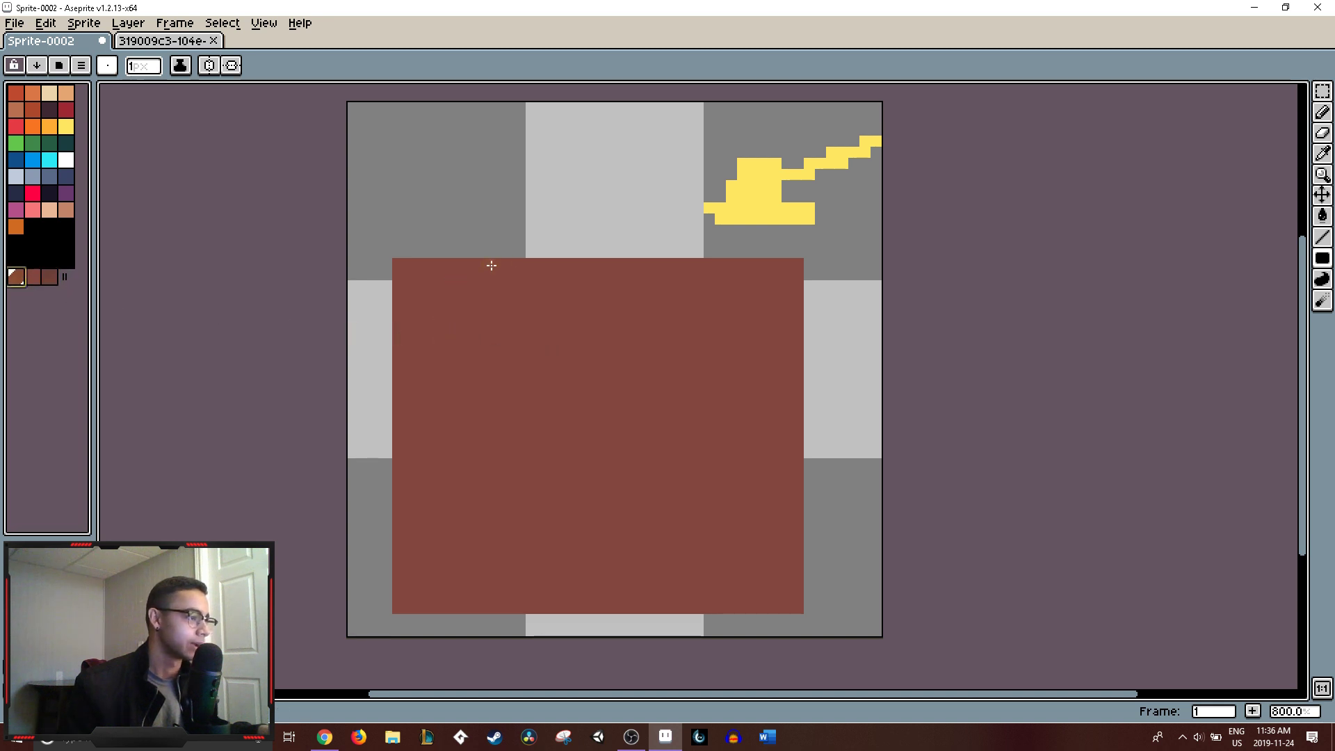
pyautogui.moveTo(492, 266); pyautogui.dragTo(792, 450)
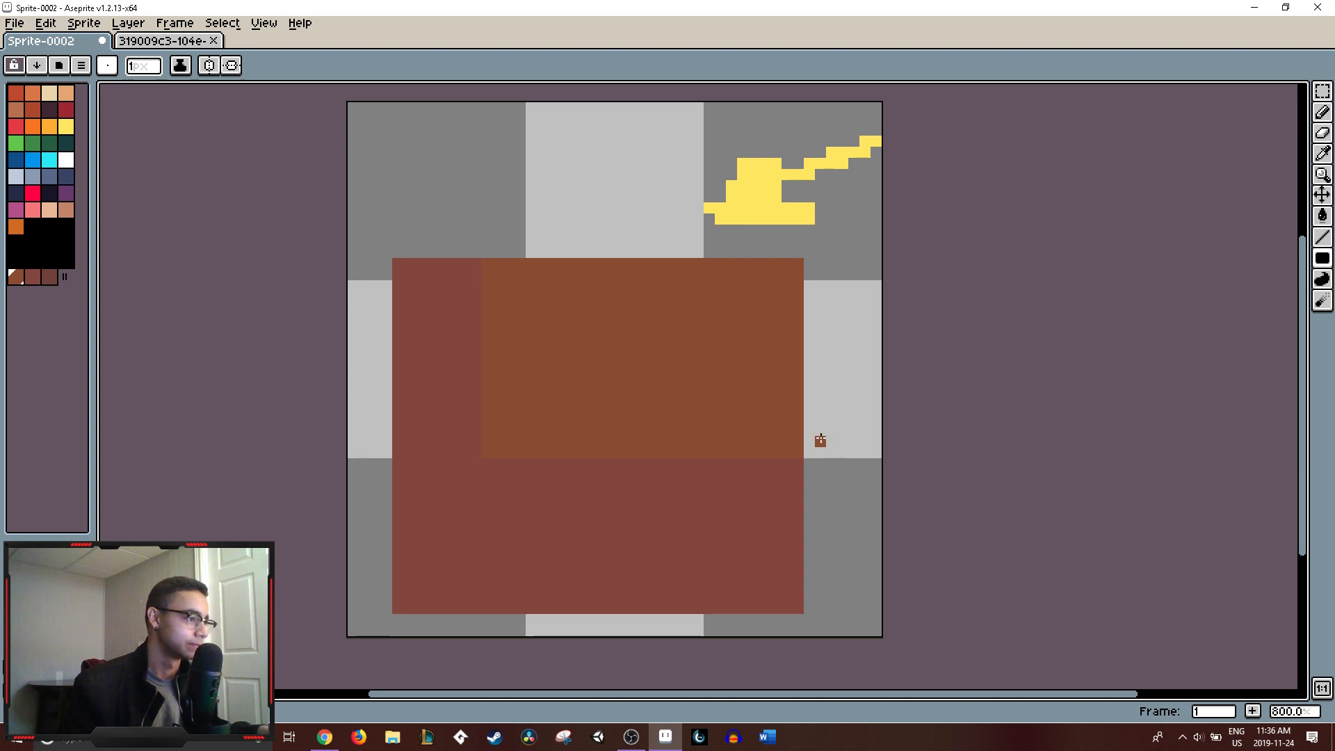
pyautogui.hotkey('ctrl', 'z')
pyautogui.moveTo(495, 398); pyautogui.dragTo(802, 260)
pyautogui.click(48, 277)
pyautogui.moveTo(490, 404); pyautogui.dragTo(394, 612)
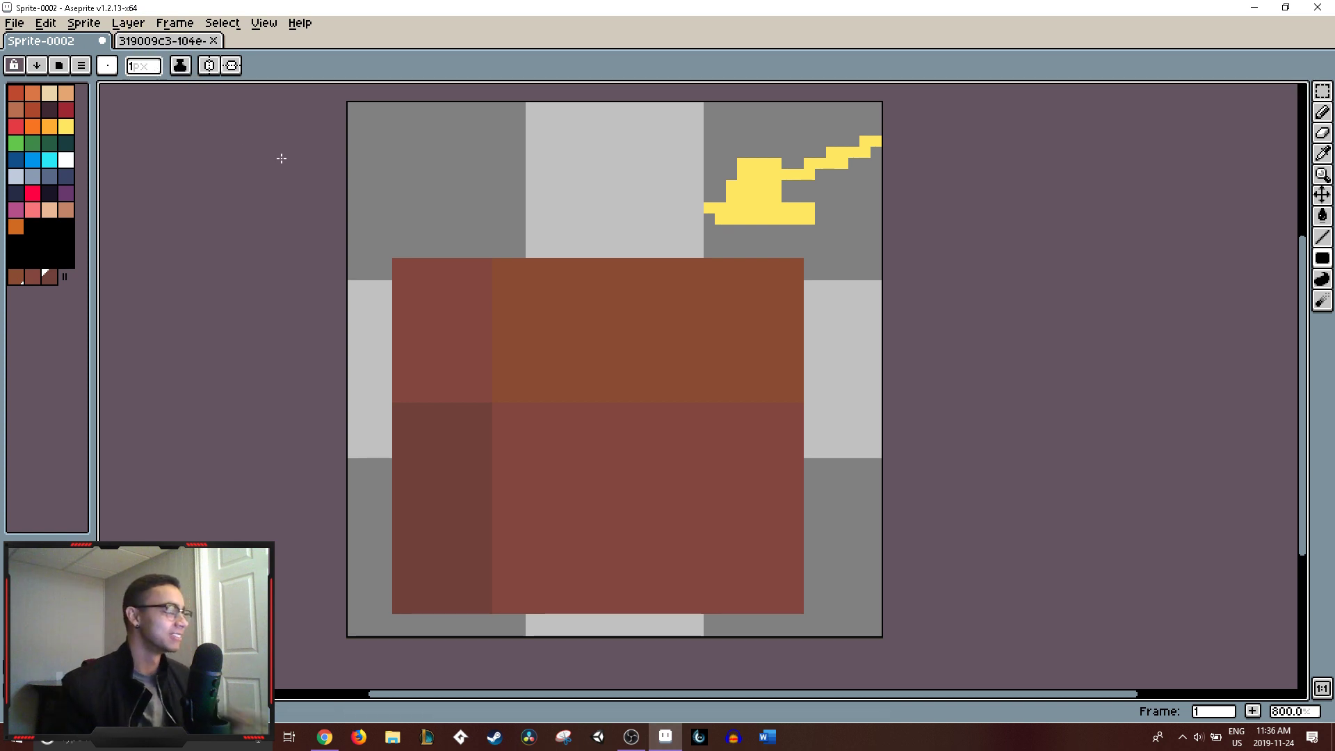
# - Undo the two shading blocks and draw a filled brown square over the red rectangle's upper-left corner
pyautogui.hotkey('ctrl', 'z')
pyautogui.hotkey('ctrl', 'z')
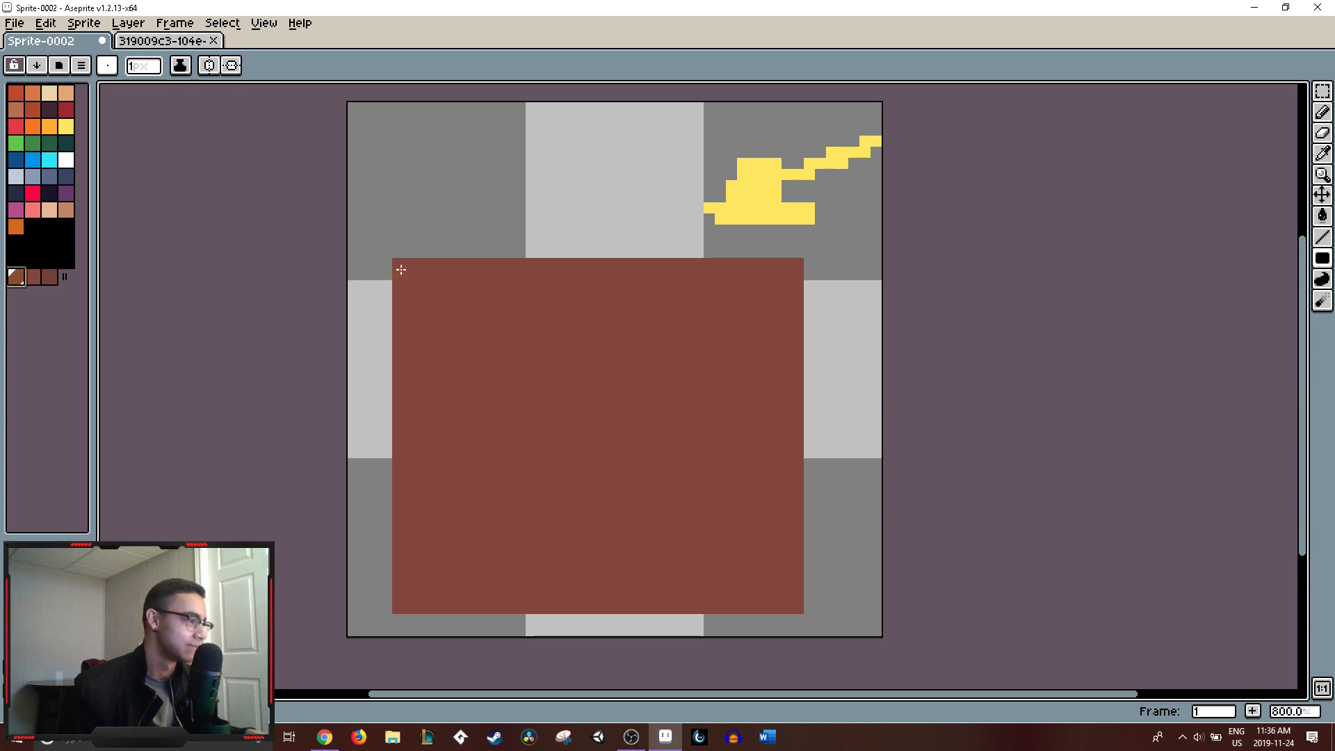
pyautogui.moveTo(381, 257); pyautogui.dragTo(598, 481)
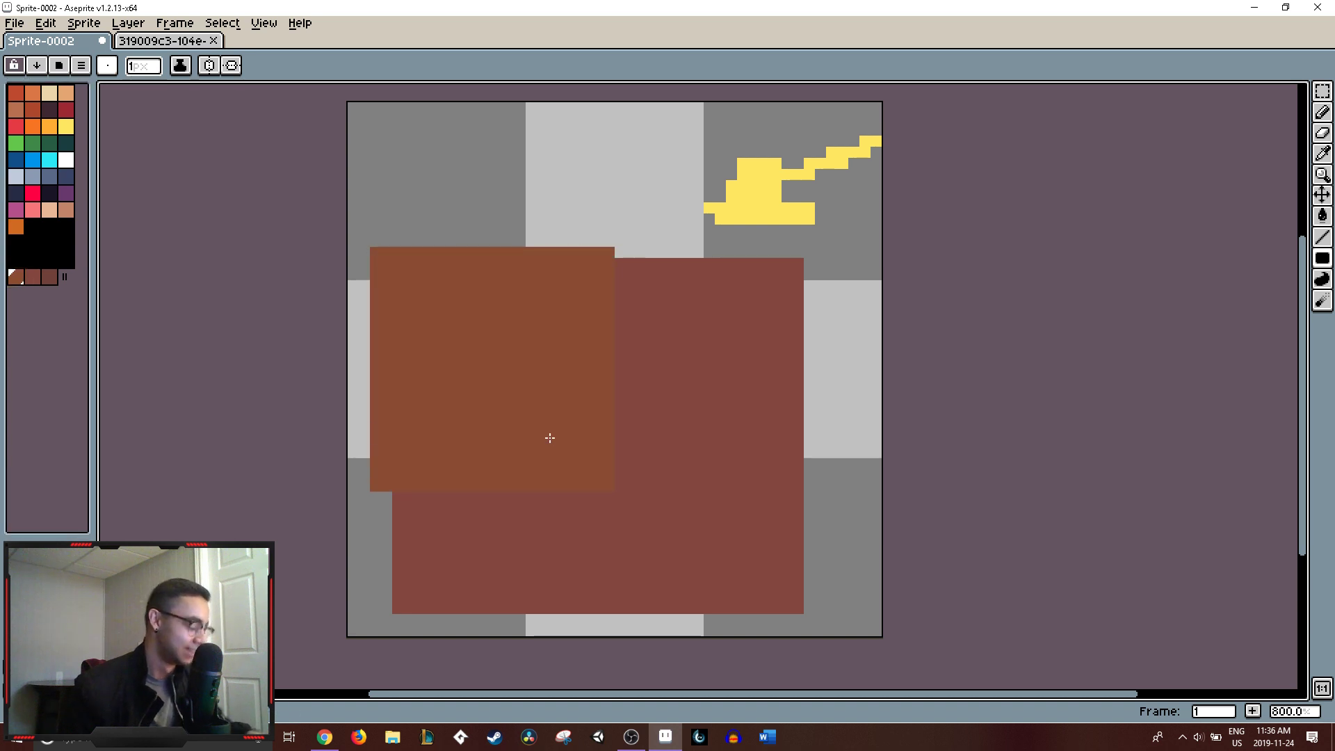
# - Select the brown square and the red rectangle with the rectangular marquee and delete them
pyautogui.press('u')
pyautogui.press('m')
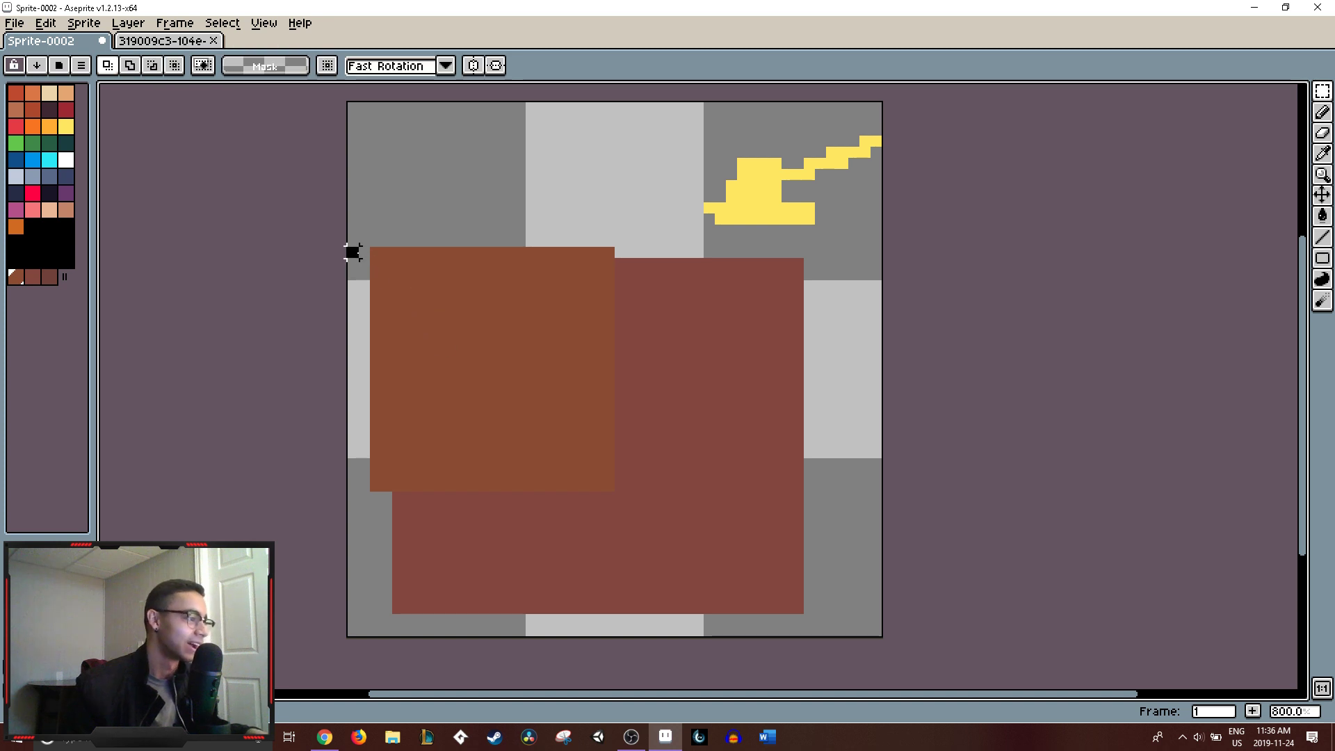
pyautogui.moveTo(347, 247); pyautogui.dragTo(859, 637)
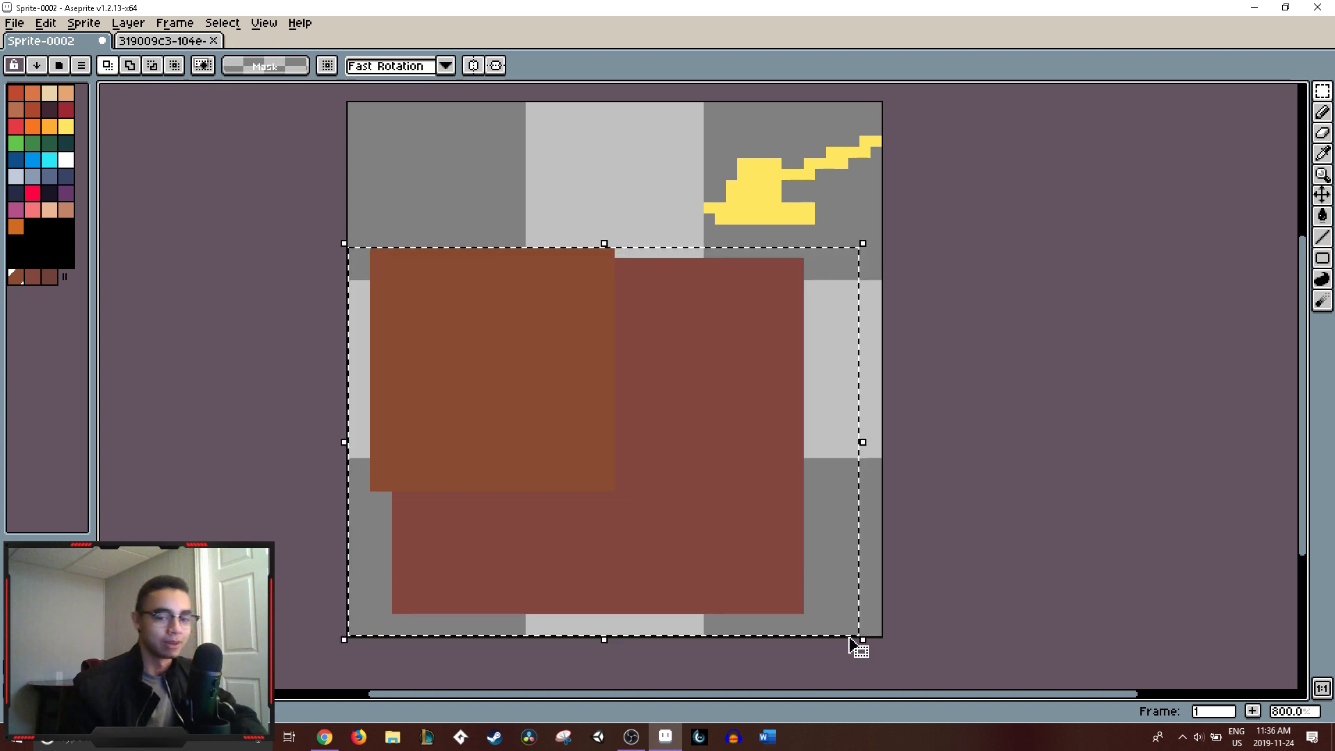
pyautogui.press('Delete')
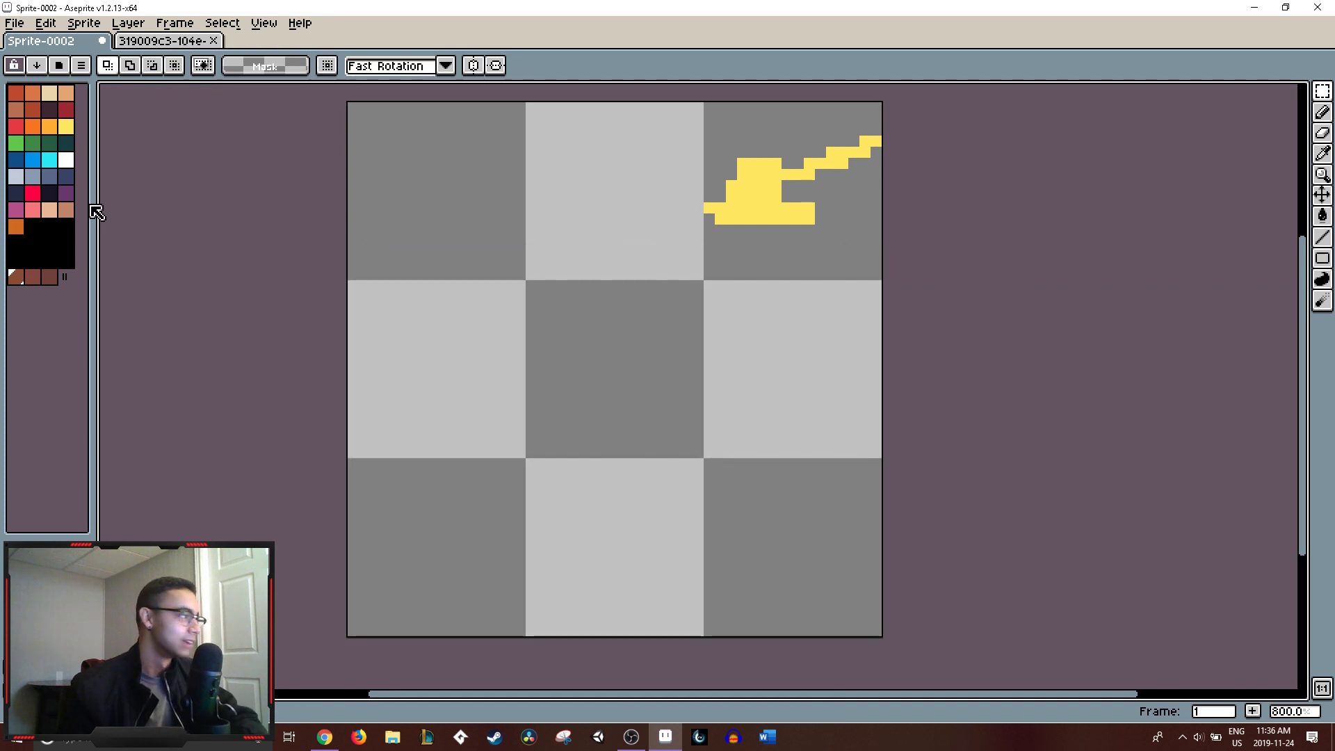
# - Examine the monsters in the reference sprite sheet, framing the red two-headed one with a marquee, and return to Sprite-0002
pyautogui.click(131, 41)
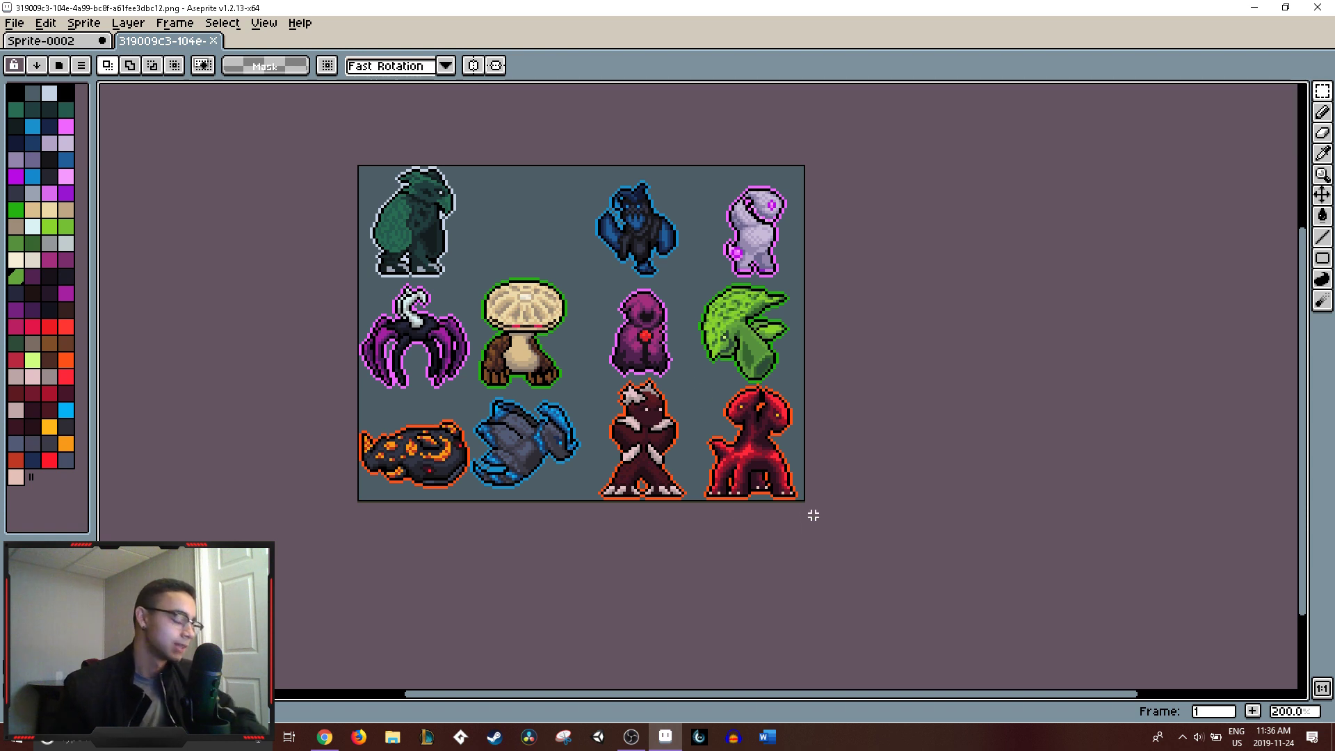
pyautogui.scroll(6, 810, 513)
pyautogui.scroll(-3, 781, 373)
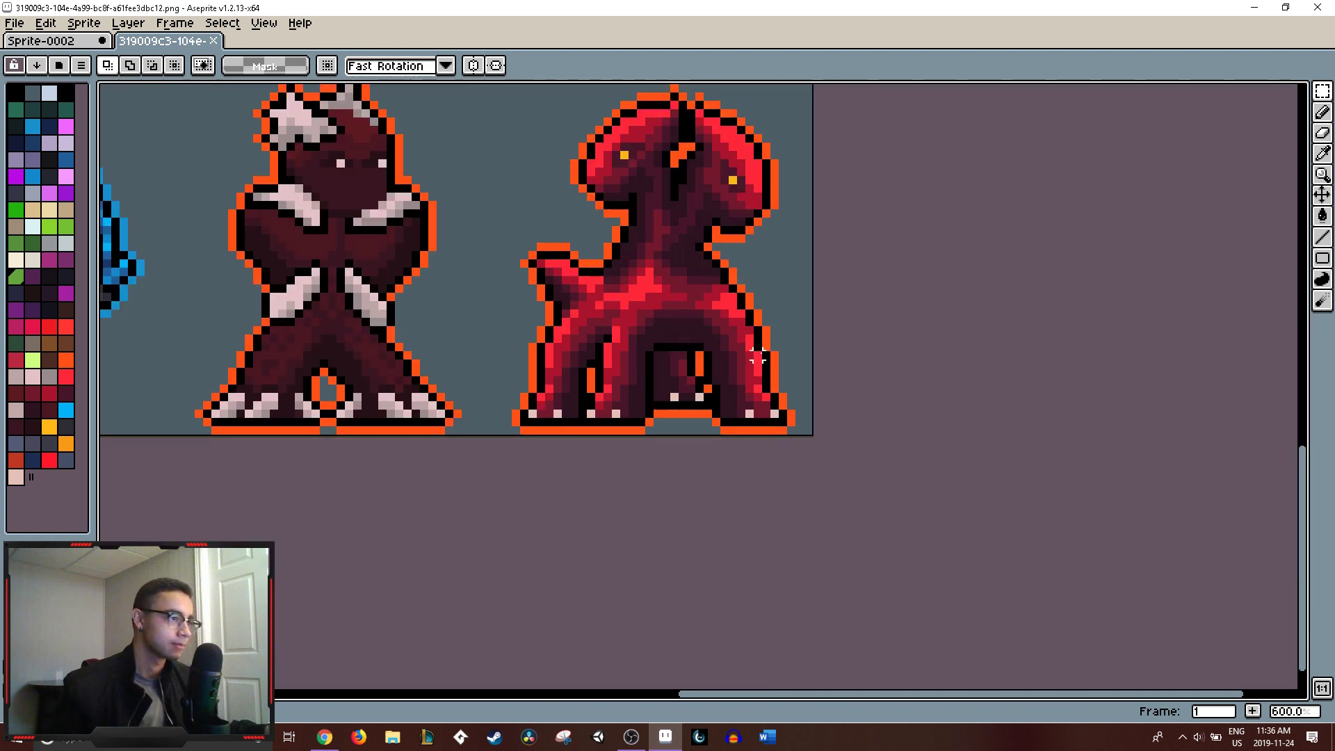
pyautogui.scroll(3, 757, 357)
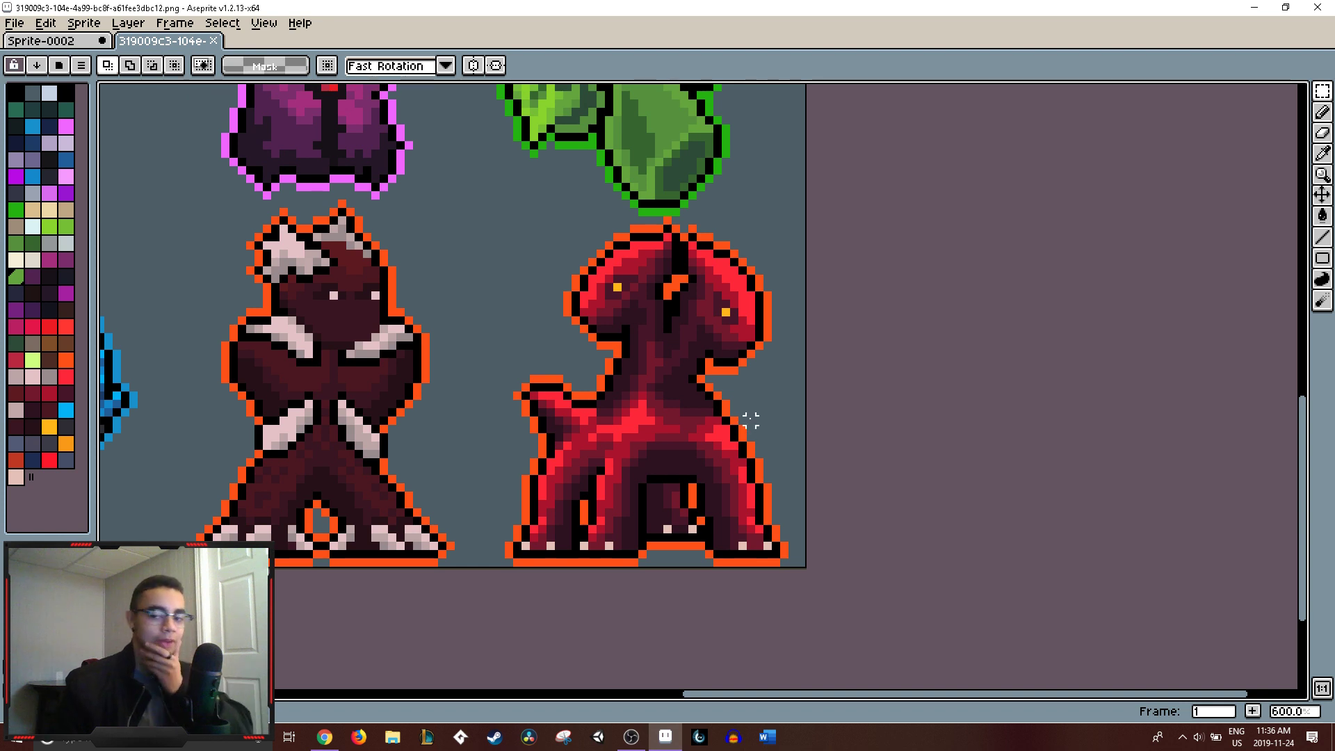
pyautogui.scroll(-2, 742, 434)
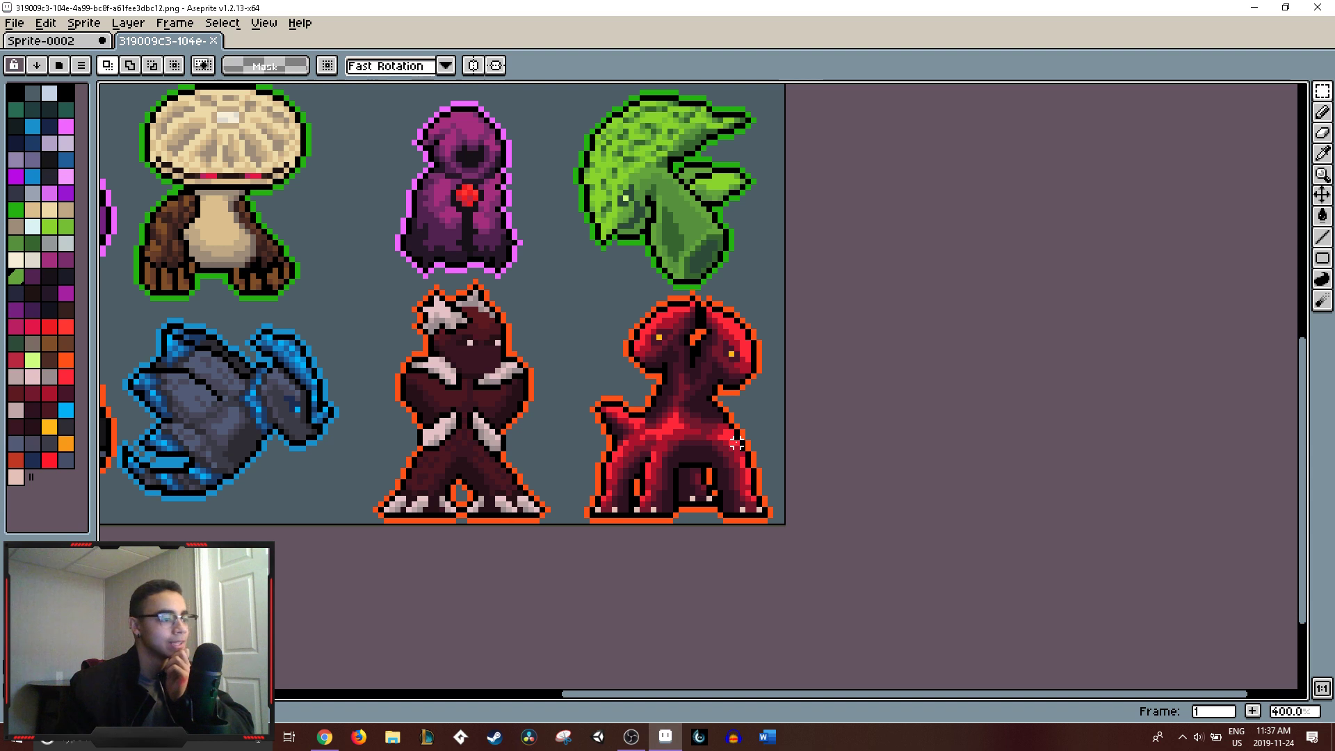
pyautogui.scroll(-1, 737, 443)
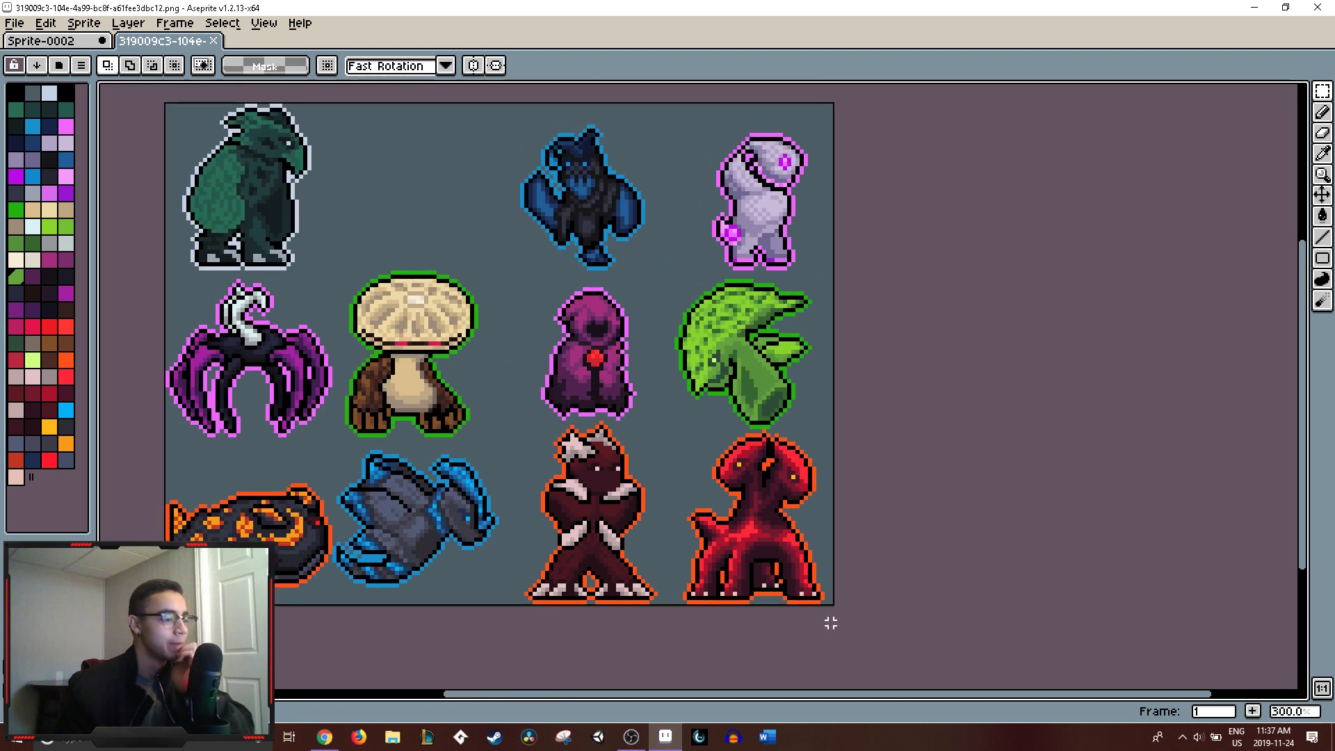
pyautogui.moveTo(835, 606); pyautogui.dragTo(661, 431)
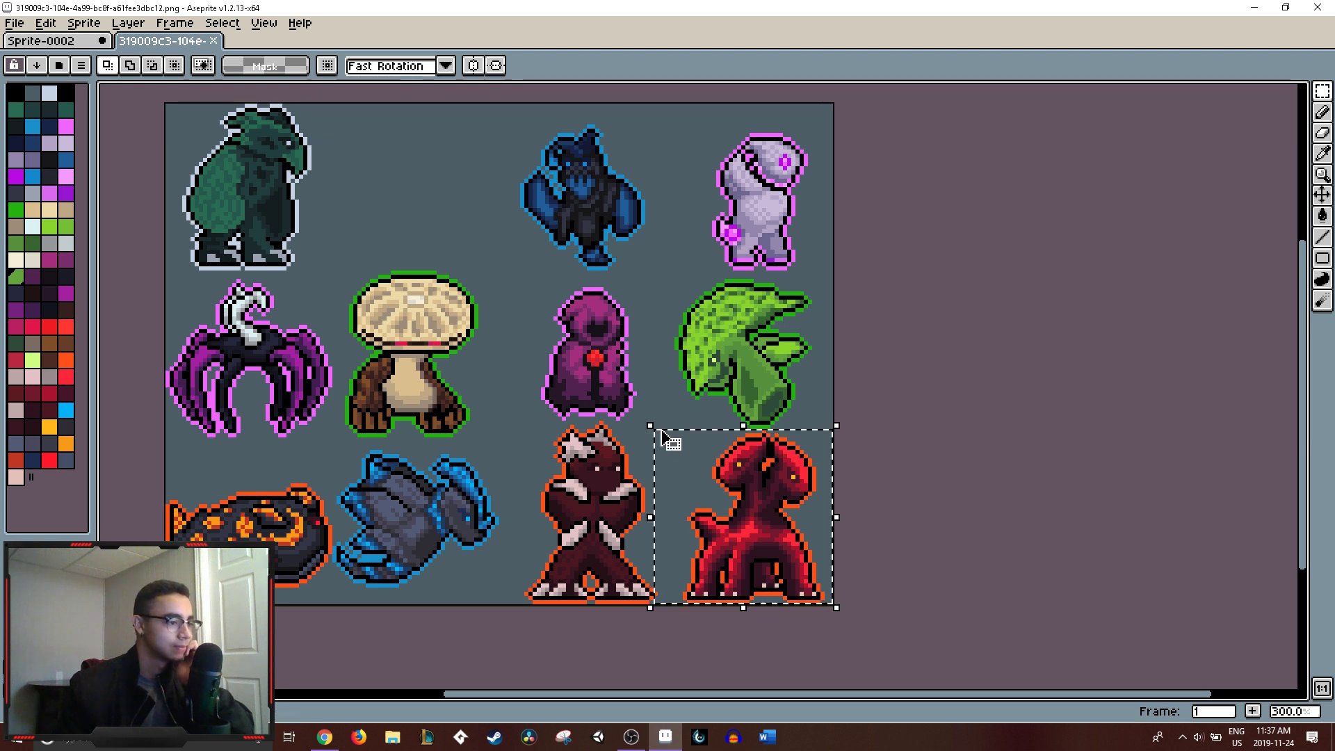
pyautogui.click(859, 339)
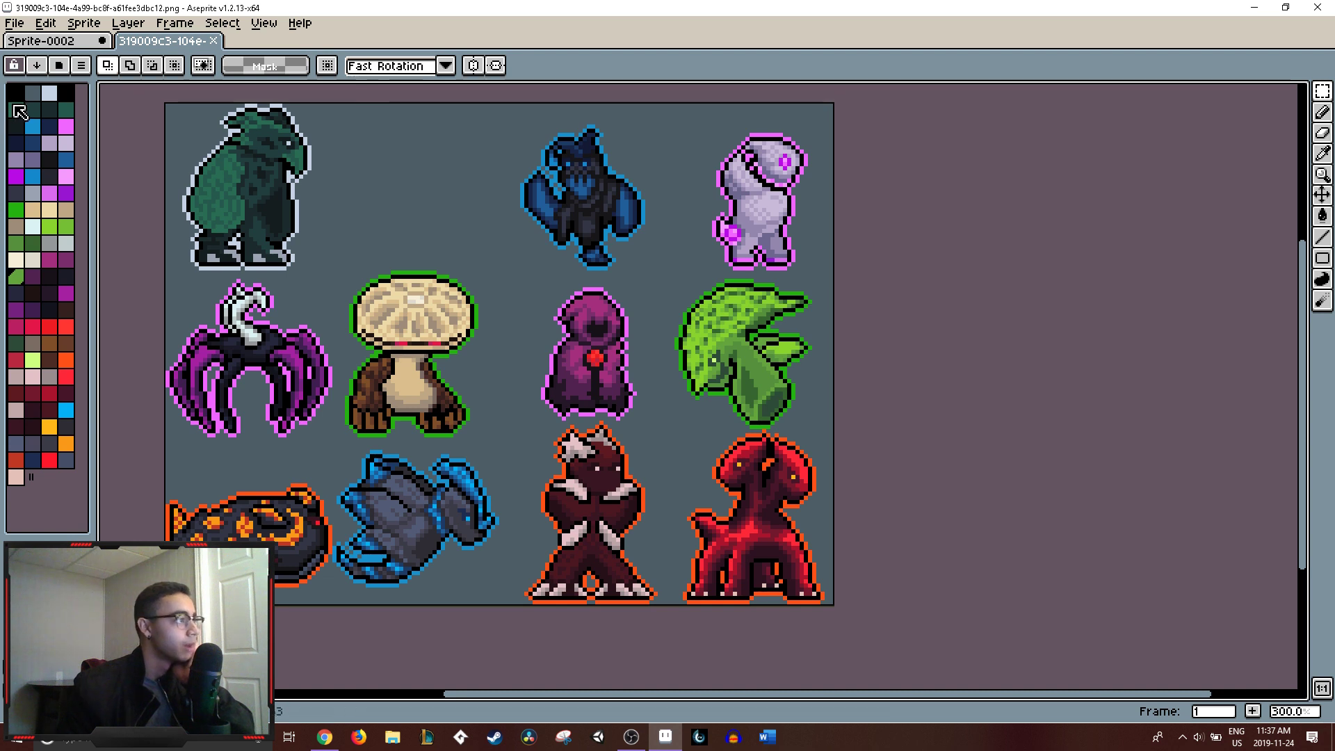
pyautogui.click(55, 43)
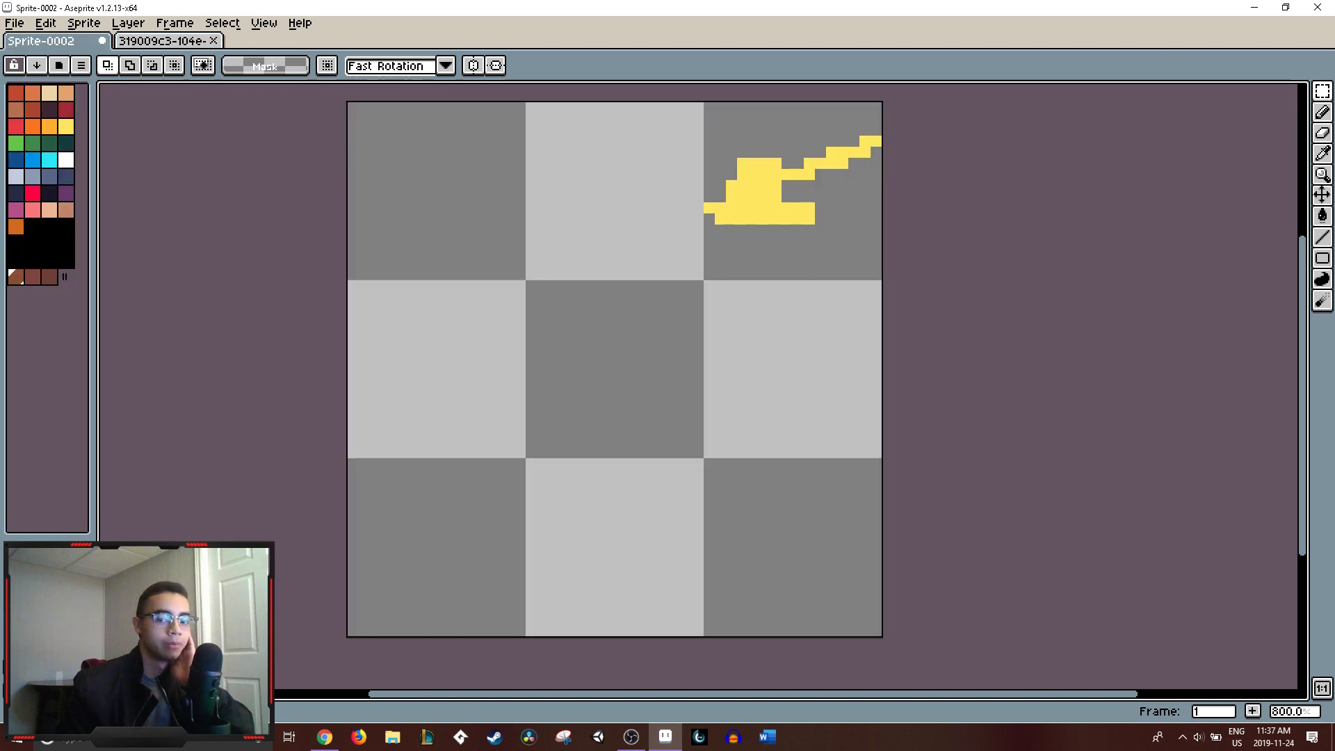
# - Switch to the Chrome browser and look through the ShieldShock pixel-art posts on the Boundless Studios Twitter profile
pyautogui.hotkey('alt', 'Tab')
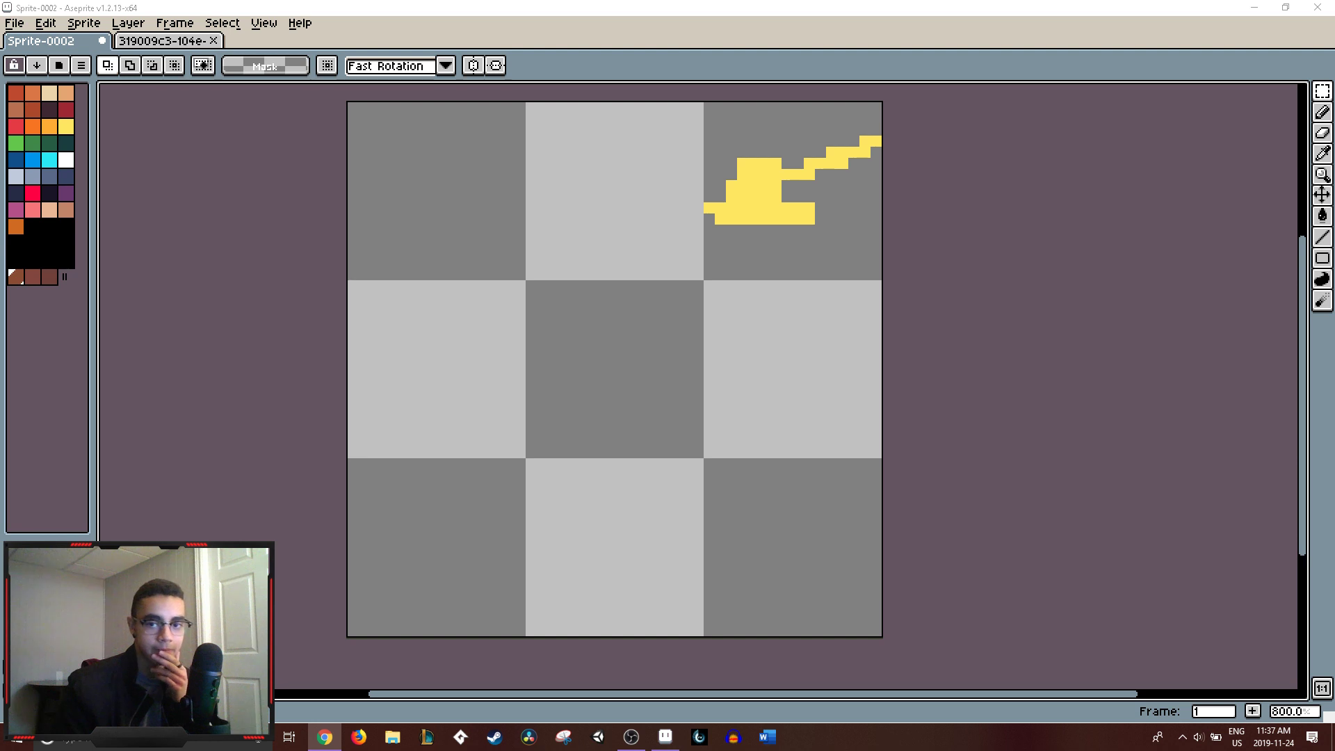
pyautogui.hotkey('alt', 'Tab')
pyautogui.doubleClick(723, 7)
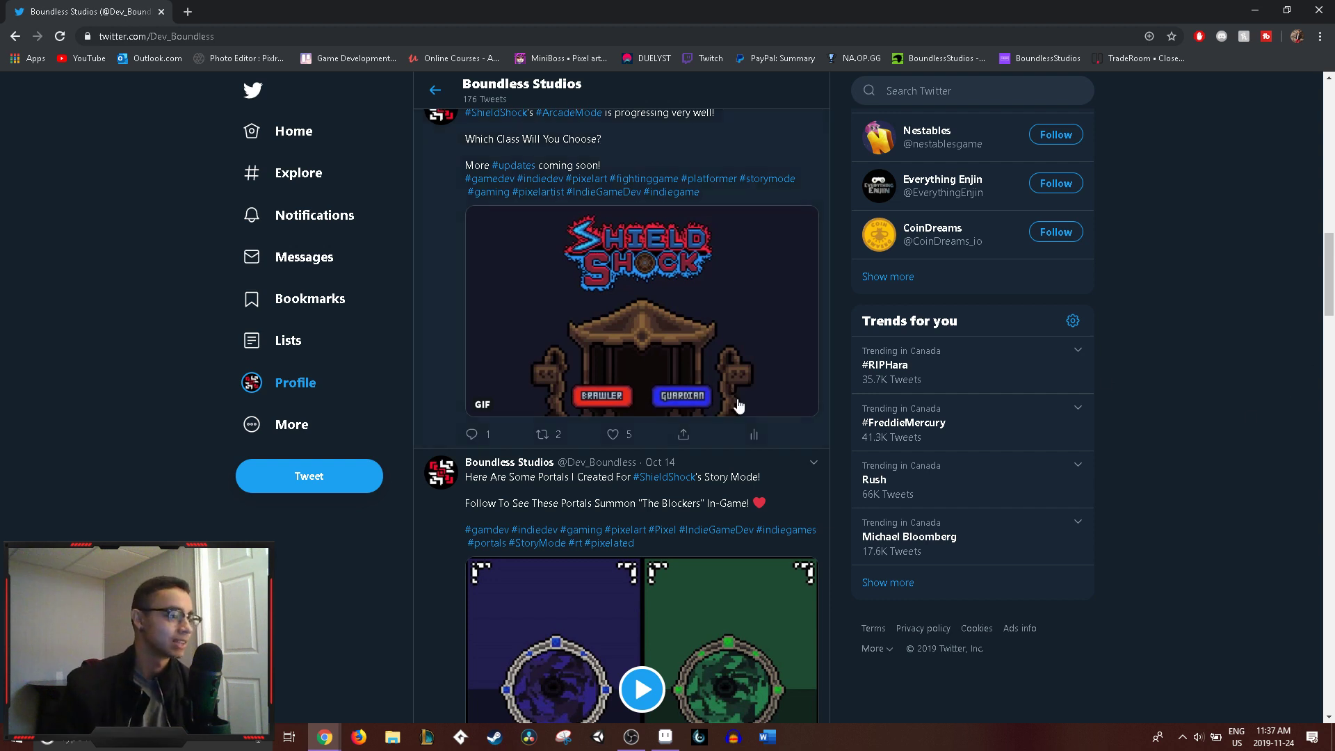
pyautogui.scroll(1, 641, 407)
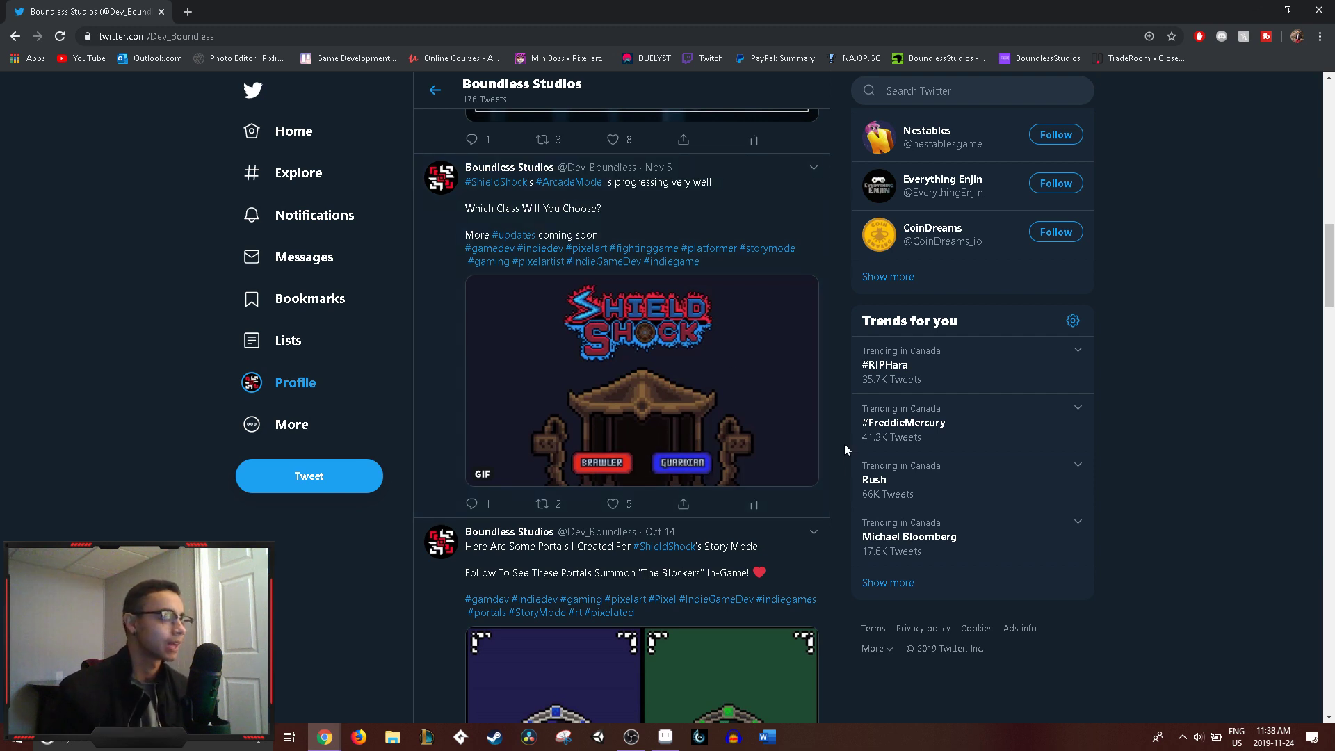
pyautogui.scroll(-6, 738, 453)
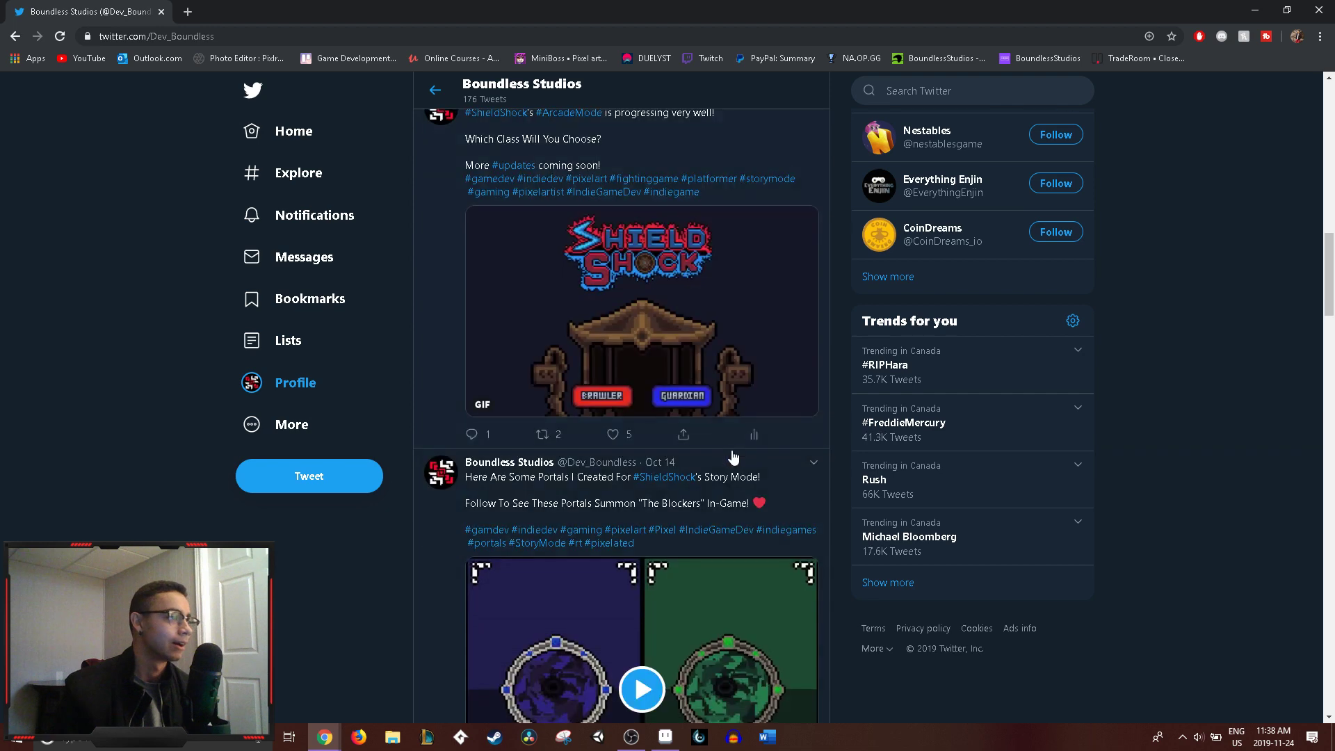
pyautogui.scroll(-7, 830, 474)
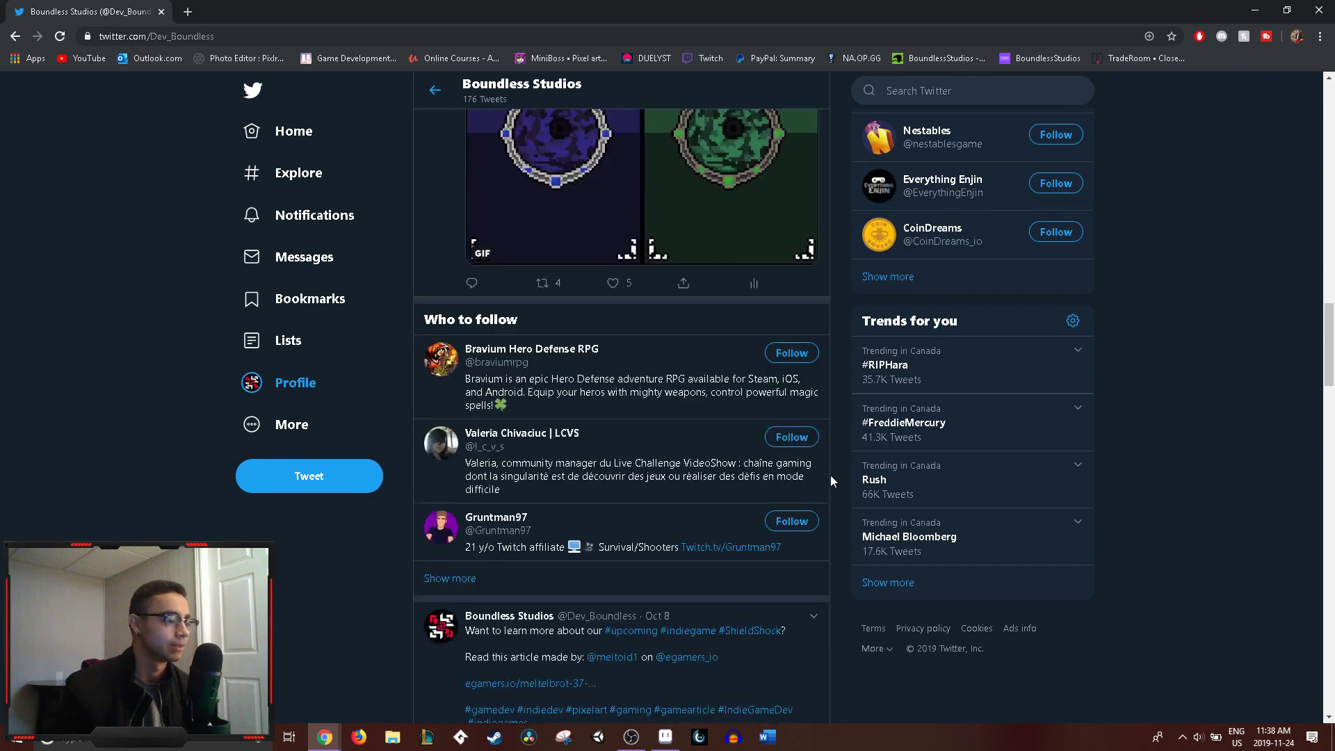
pyautogui.scroll(9, 830, 474)
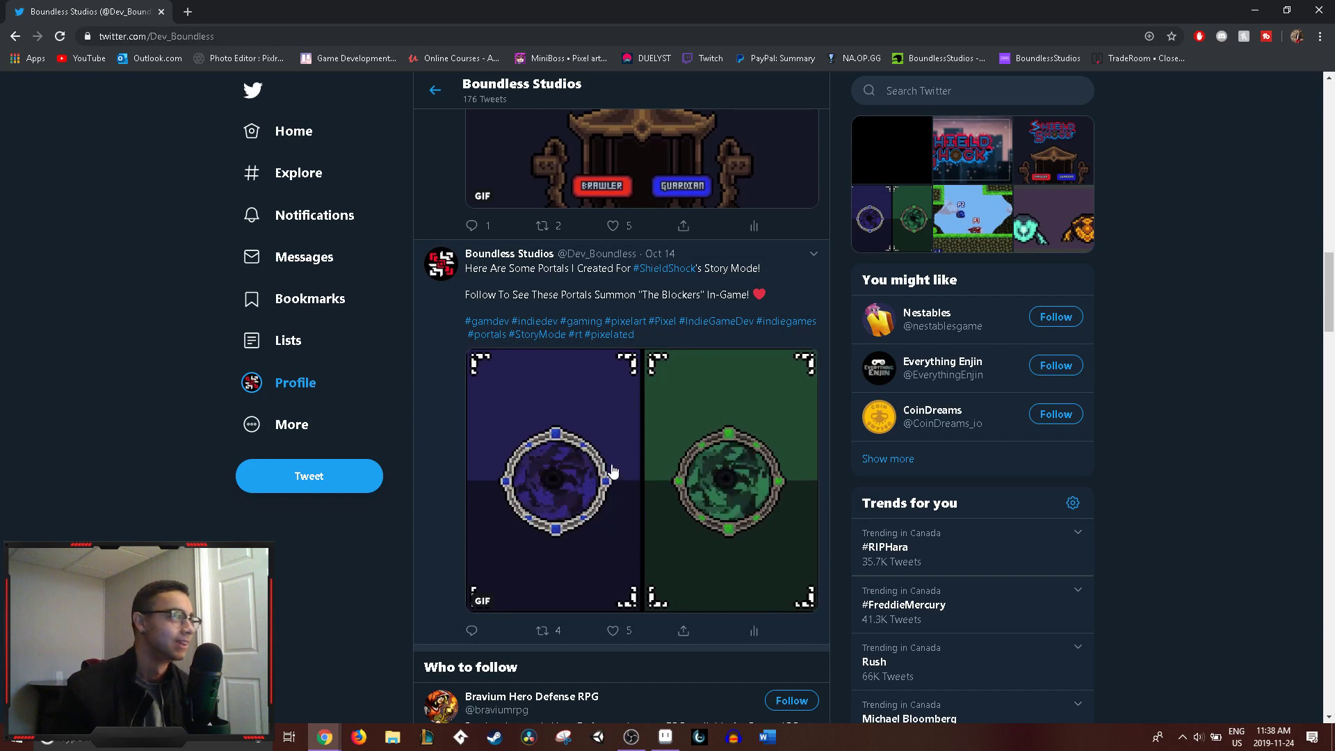
# - Switch back to Aseprite and examine the monsters in the reference sprite sheet up close
pyautogui.moveTo(83, 5); pyautogui.dragTo(1334, 472)
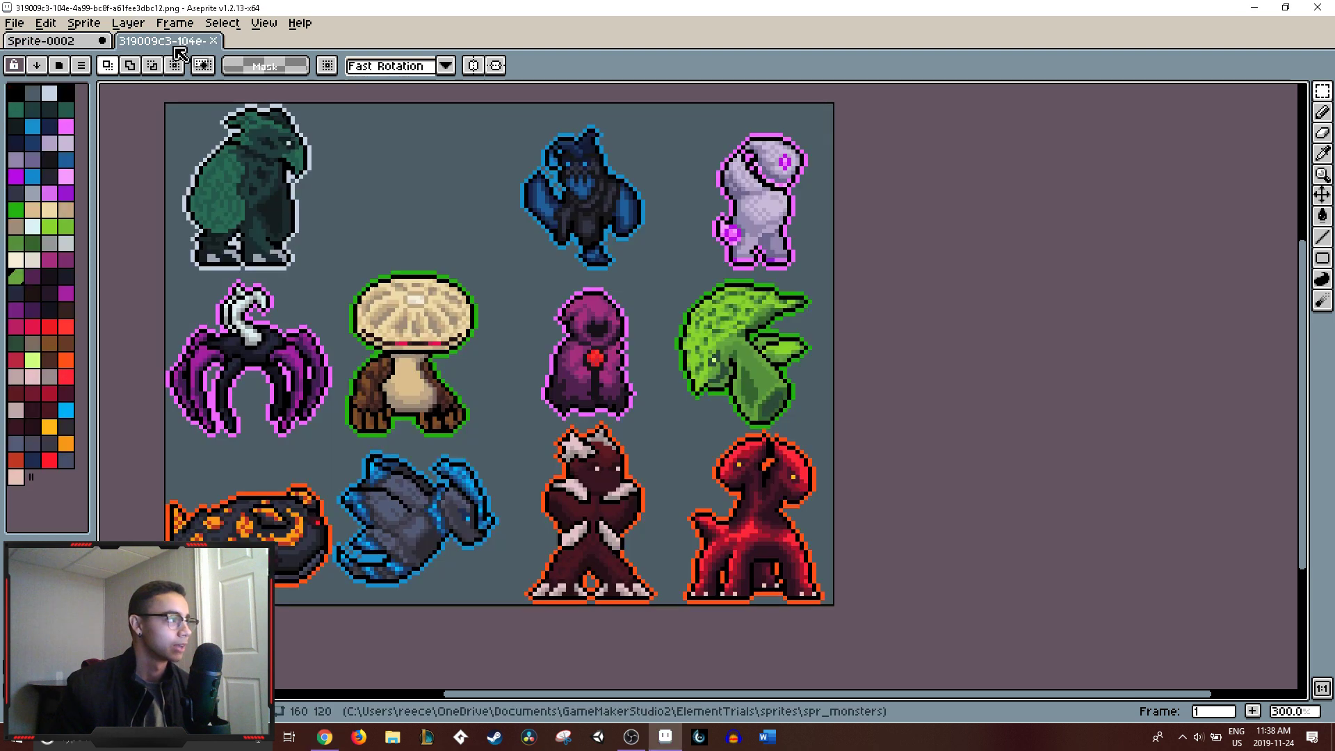
pyautogui.click(167, 41)
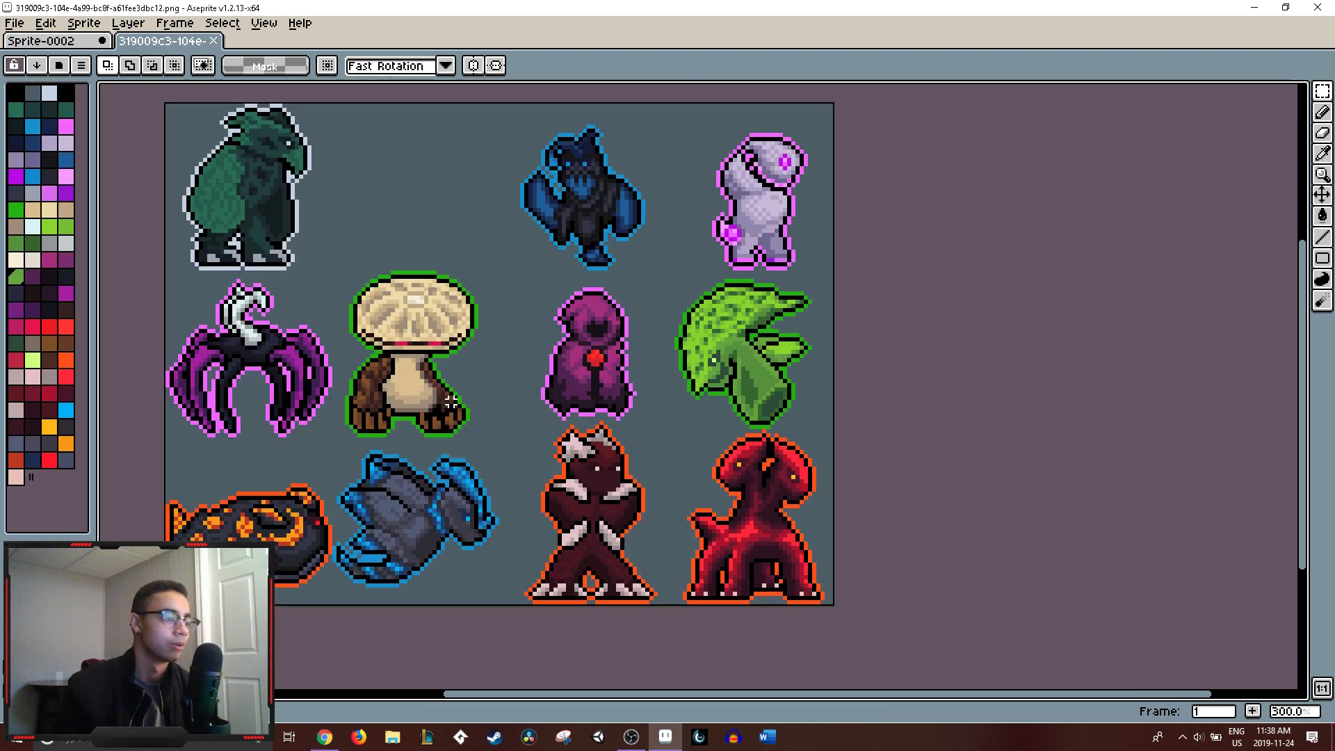
pyautogui.scroll(1, 451, 402)
pyautogui.scroll(-3, 557, 361)
pyautogui.scroll(3, 656, 322)
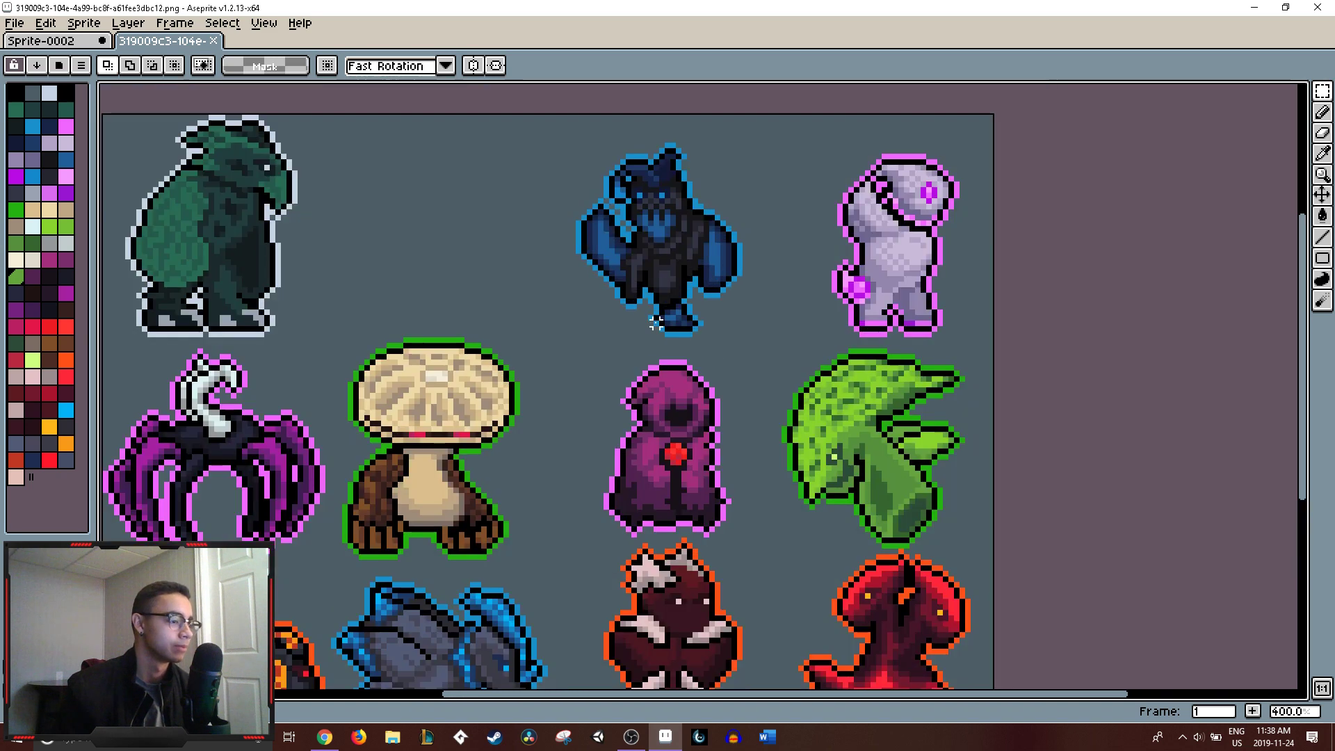
# - Compare the Sprite-0002 canvas with the full monster reference sheet, ending on the reference sheet
pyautogui.scroll(-2, 715, 292)
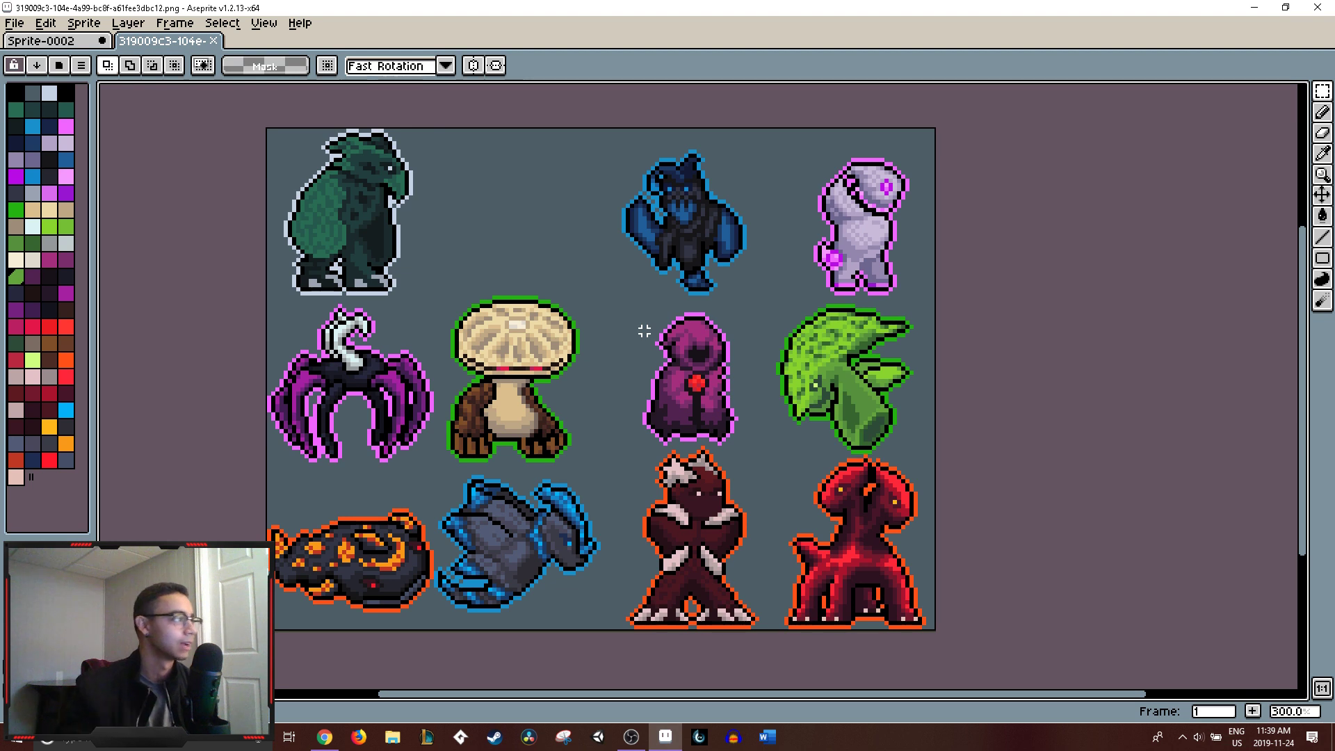
pyautogui.click(82, 43)
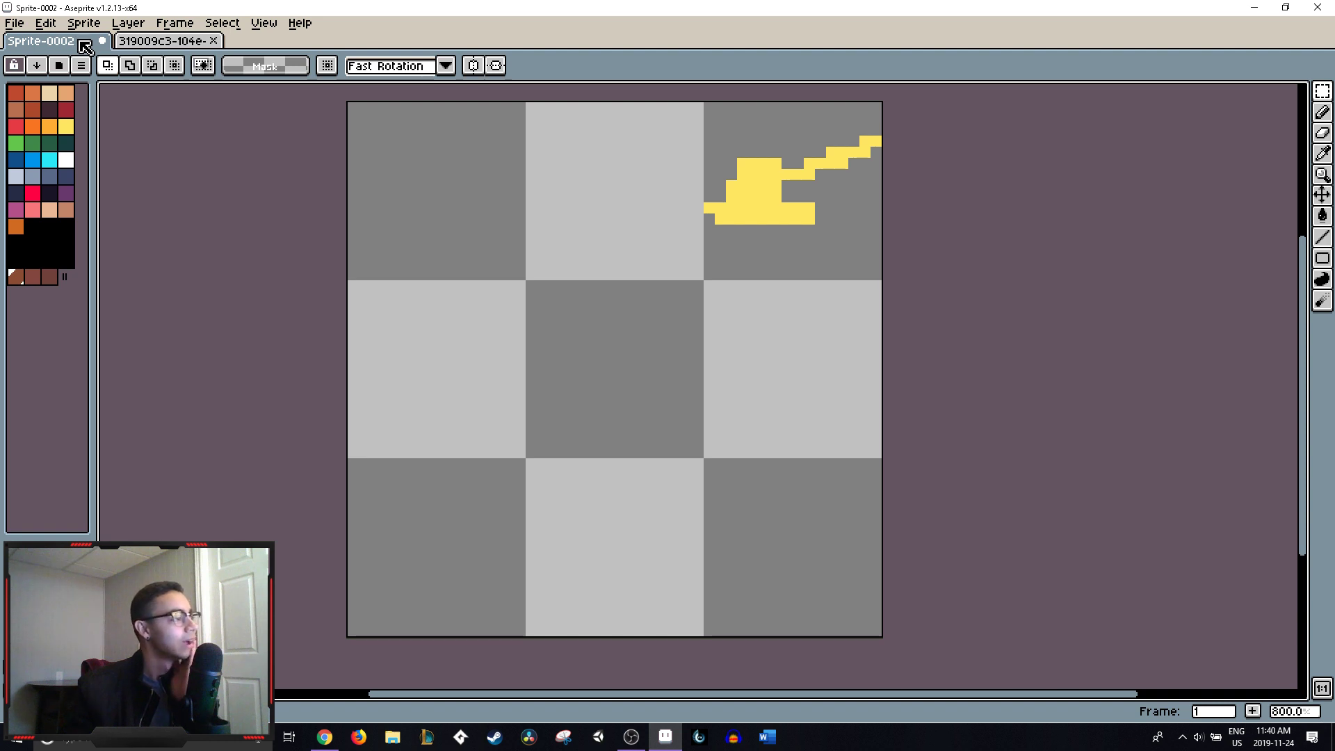
pyautogui.click(148, 43)
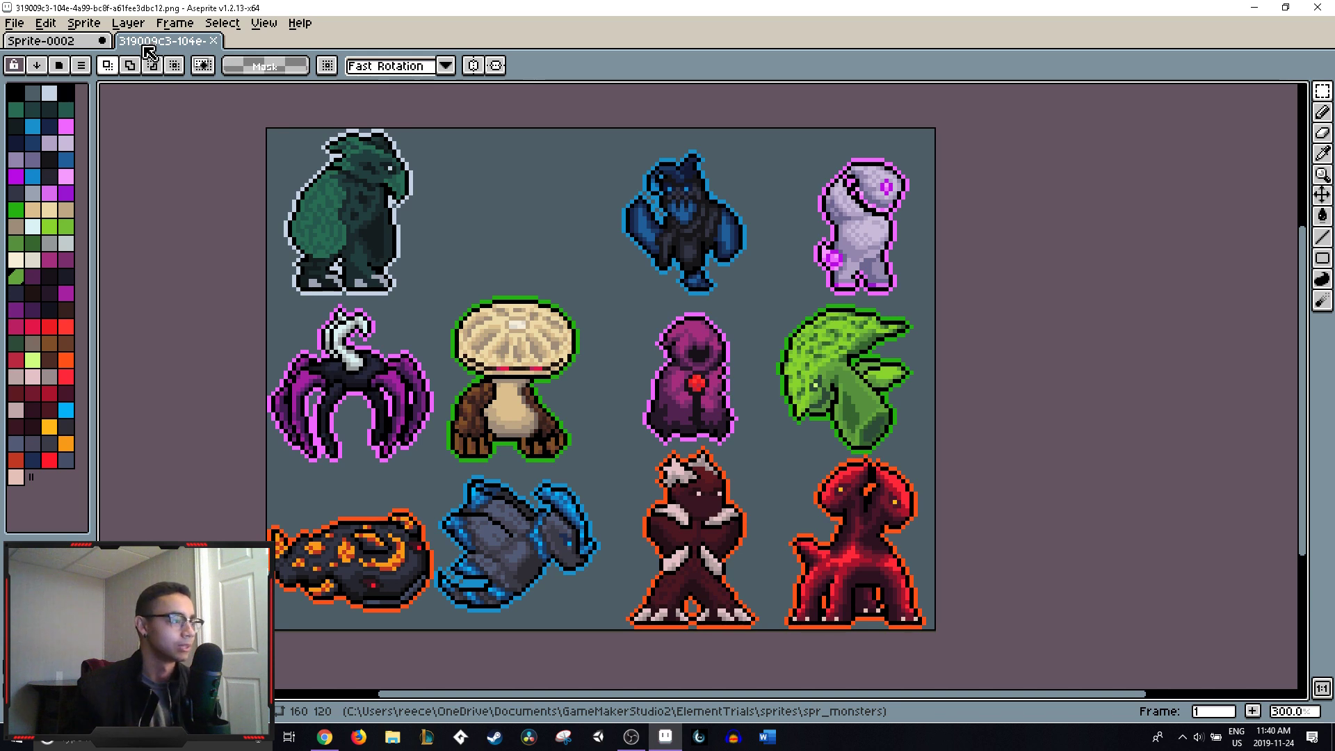
pyautogui.click(69, 42)
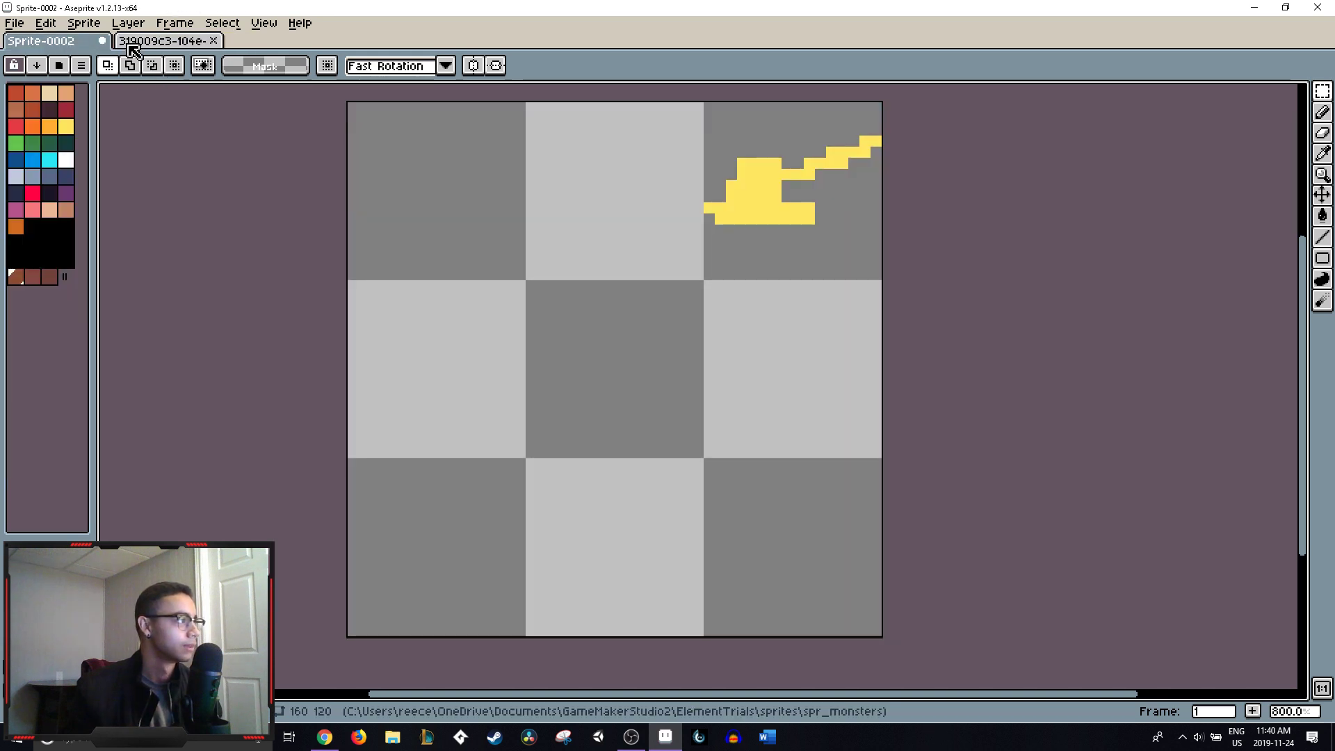
pyautogui.click(139, 43)
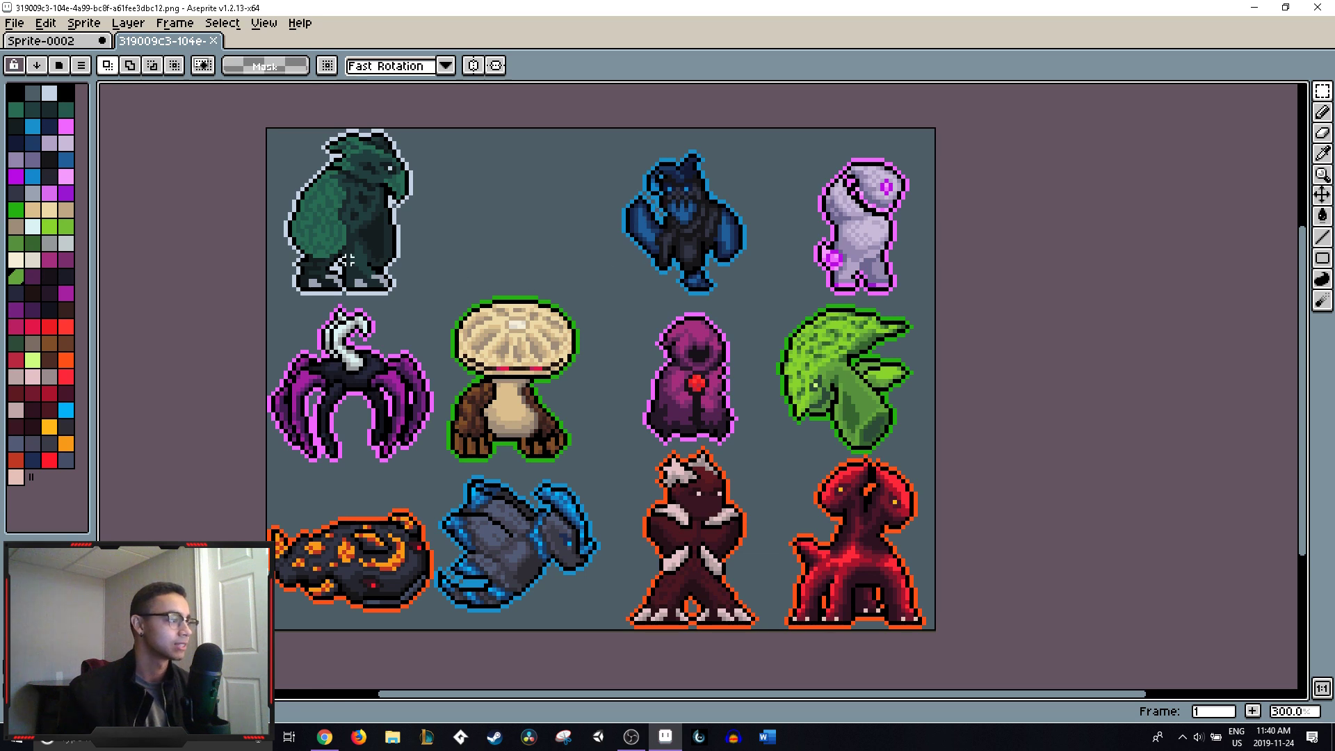
# - Frame the green bird monster and the hooded purple monster in turn with the rectangular marquee, clearing each selection
pyautogui.moveTo(268, 126); pyautogui.dragTo(441, 299)
pyautogui.click(507, 190)
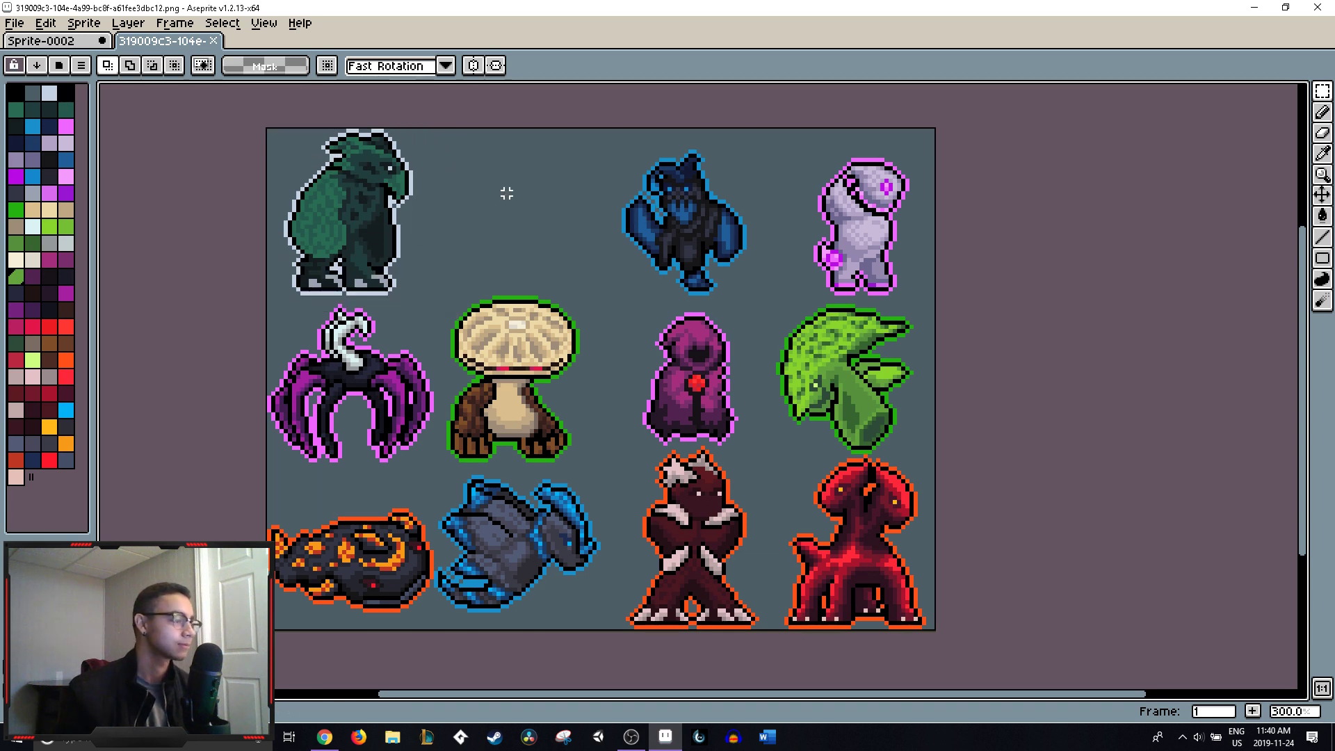
pyautogui.moveTo(268, 128); pyautogui.dragTo(446, 299)
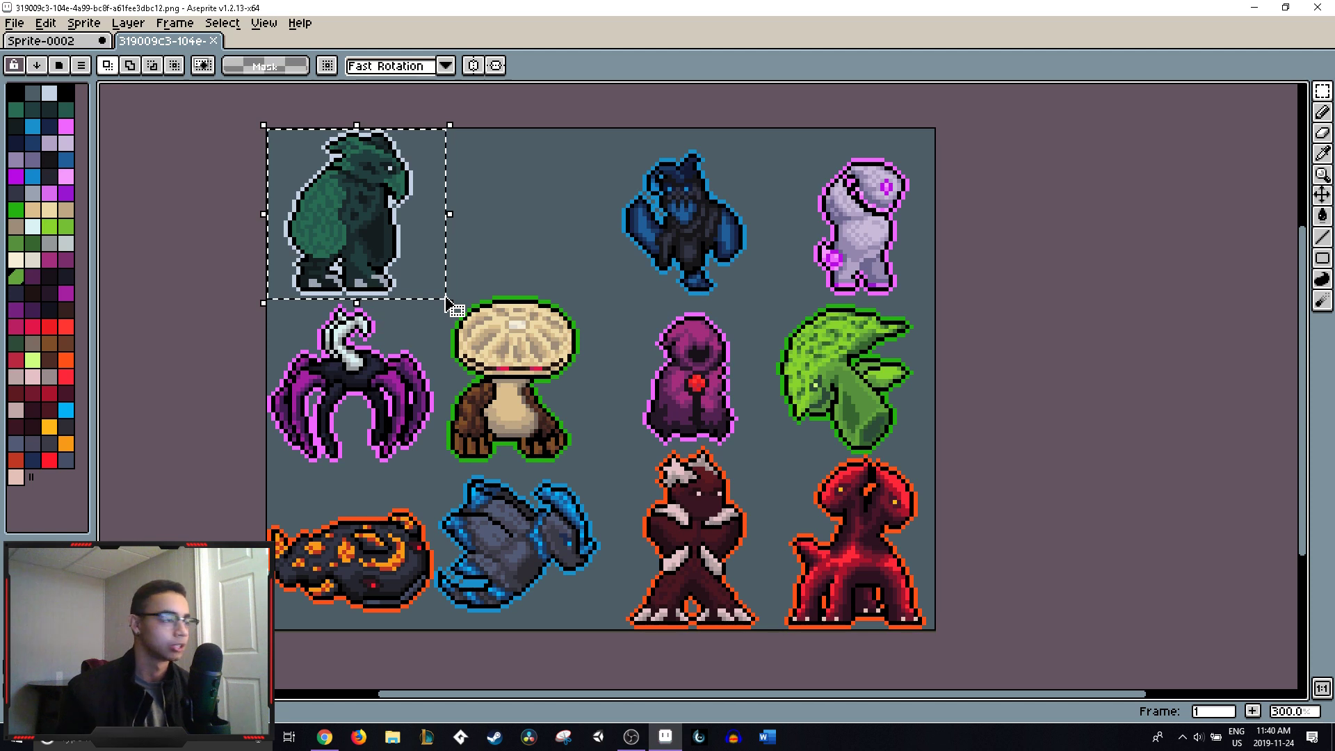
pyautogui.click(521, 261)
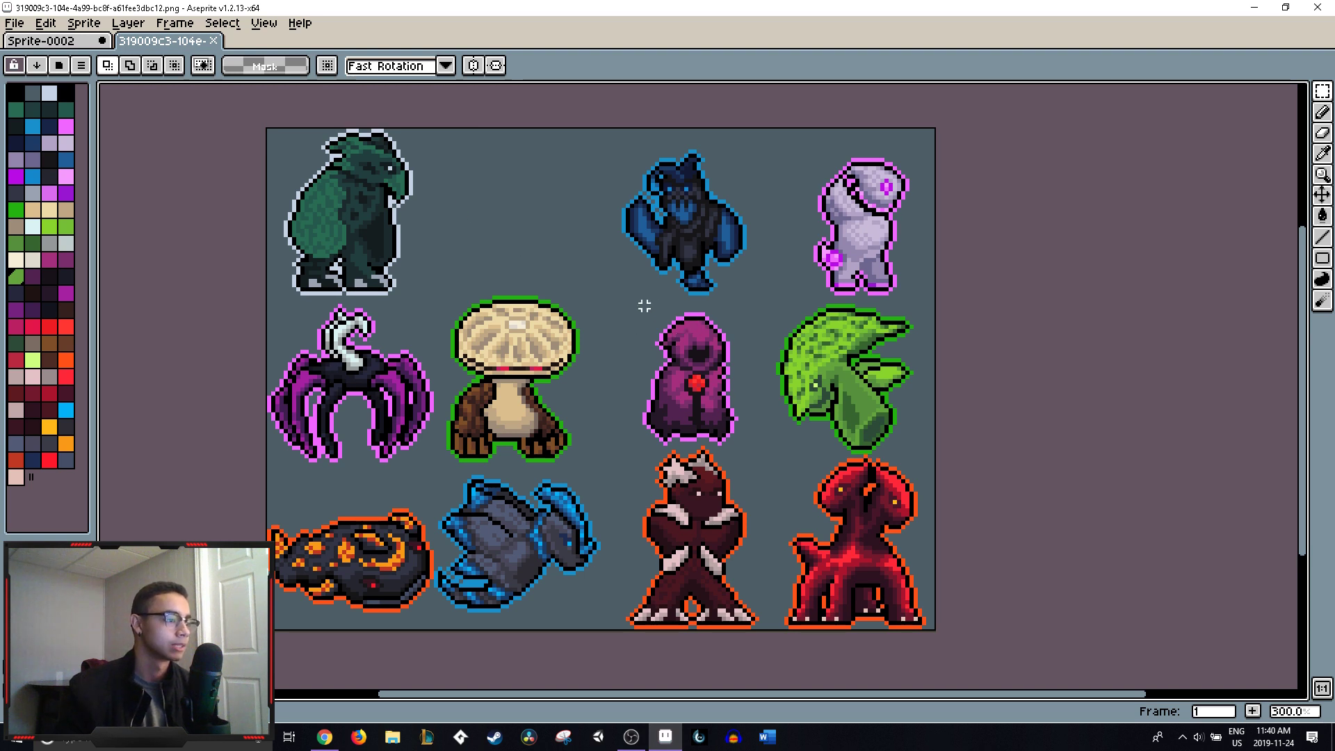
pyautogui.moveTo(635, 305); pyautogui.dragTo(751, 444)
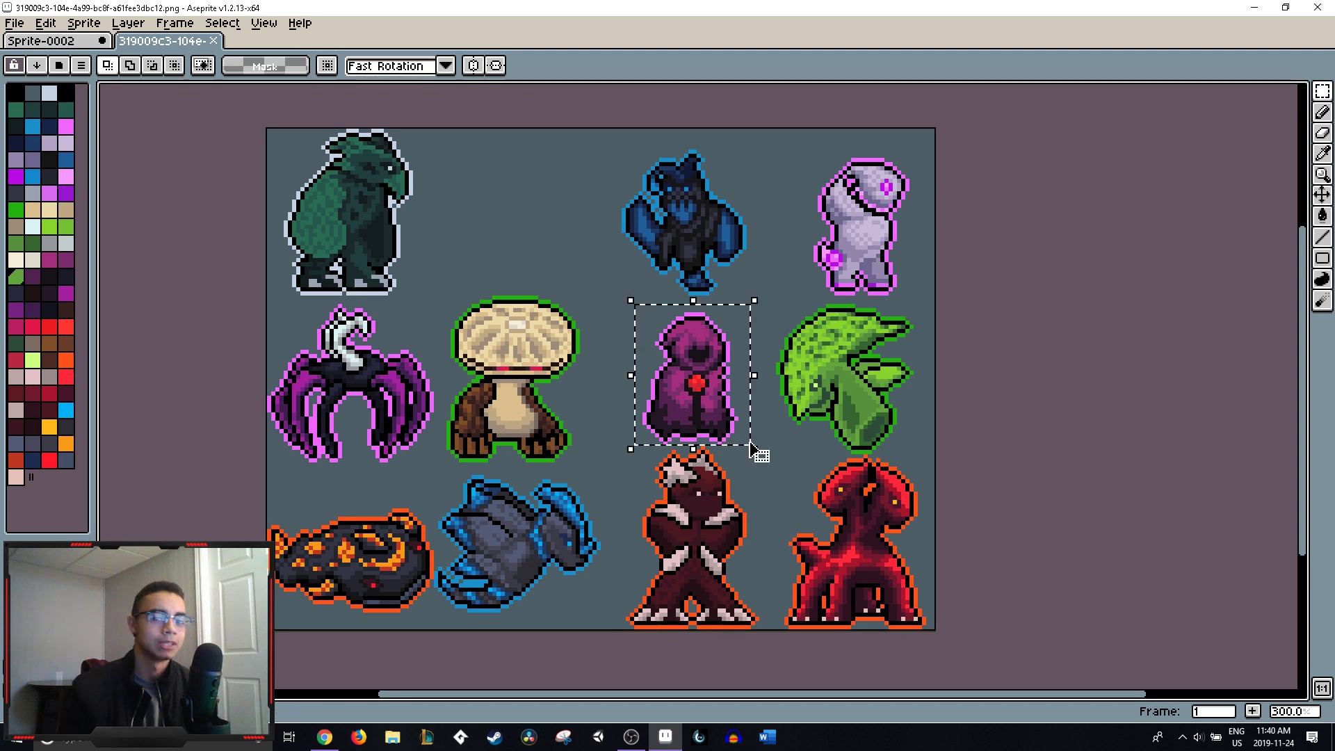
pyautogui.click(461, 217)
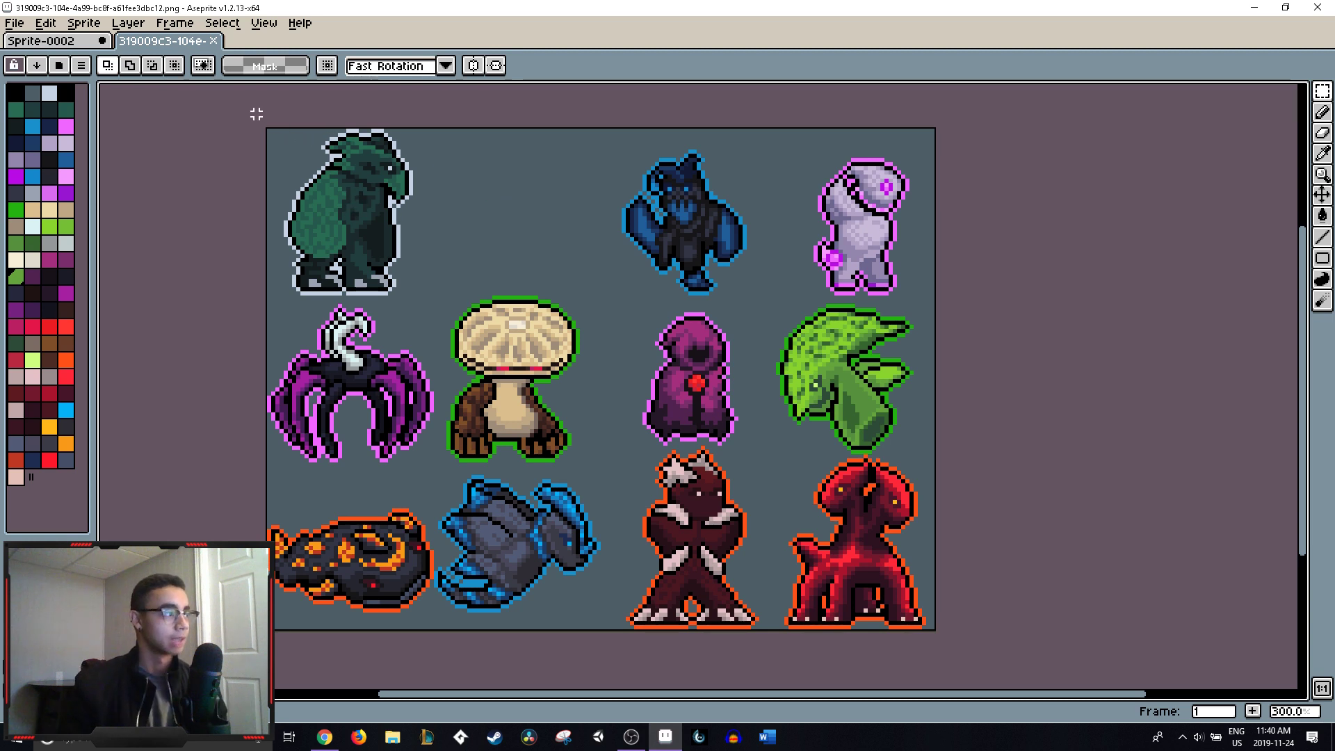
pyautogui.moveTo(259, 112); pyautogui.dragTo(452, 301)
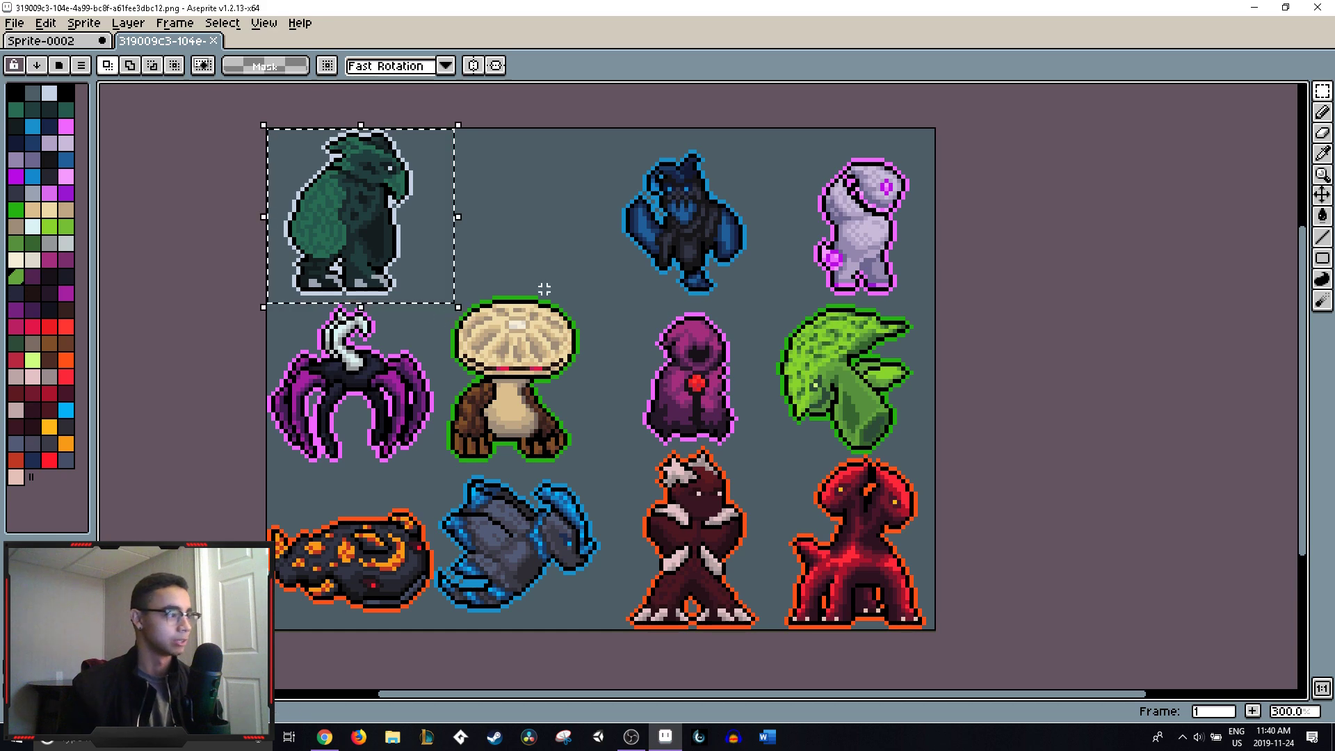
pyautogui.hotkey('ctrl', 'd')
# - Examine the green bird monster's feather texture, shading and outline up close
pyautogui.scroll(1, 297, 221)
pyautogui.scroll(6, 297, 221)
pyautogui.scroll(-5, 336, 164)
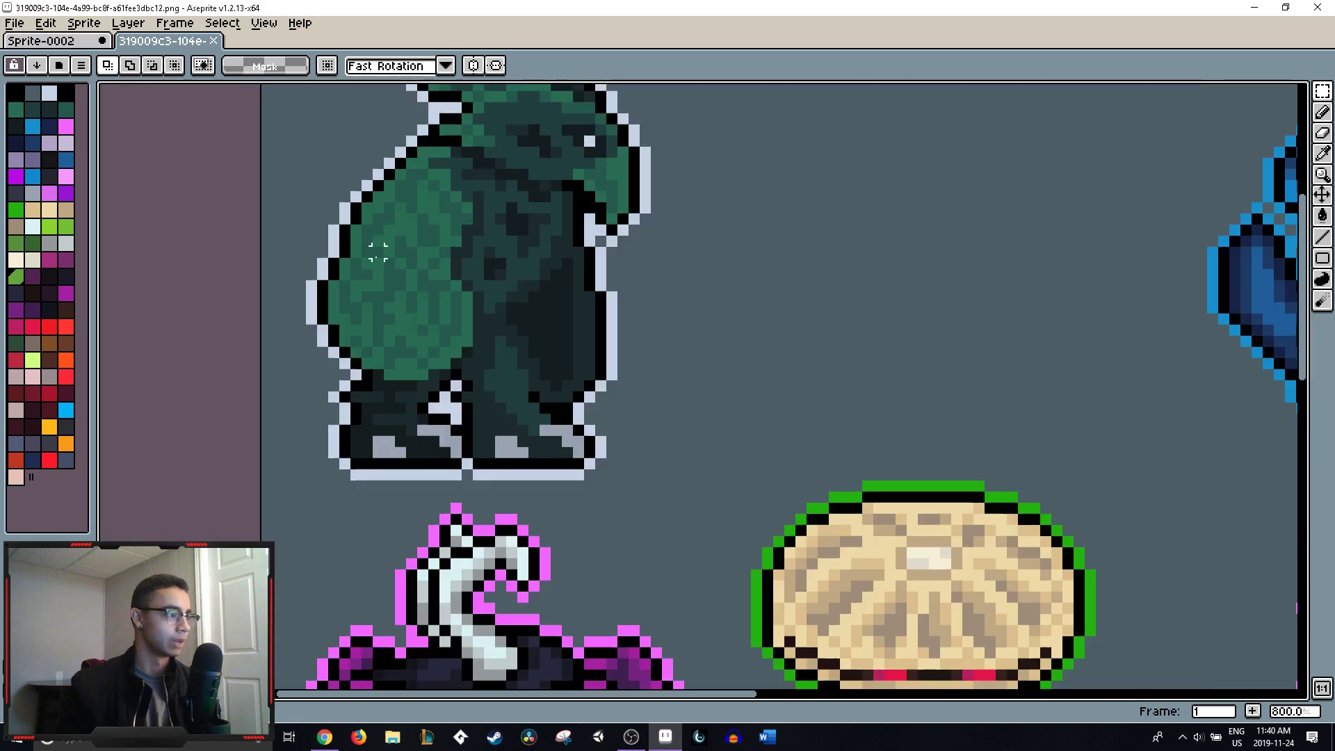
pyautogui.scroll(5, 372, 247)
pyautogui.scroll(-6, 343, 185)
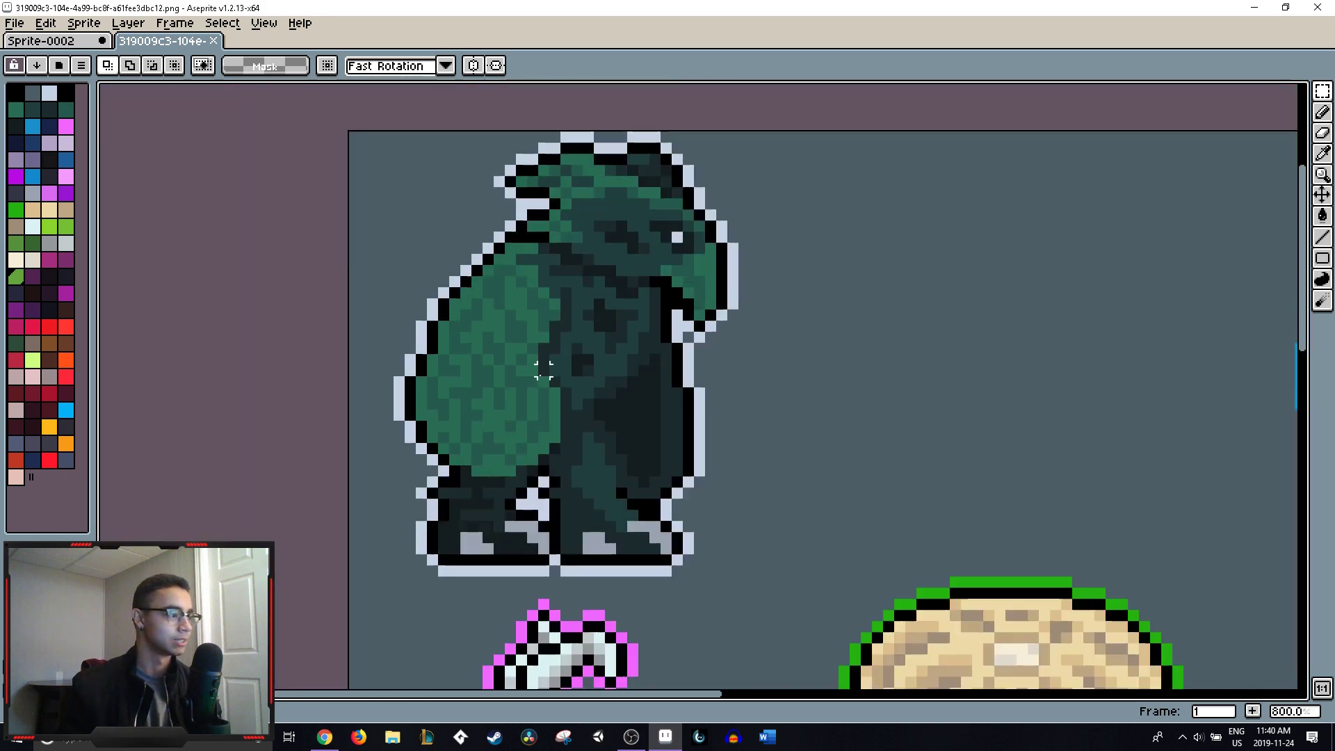
pyautogui.scroll(5, 501, 366)
pyautogui.scroll(7, 530, 253)
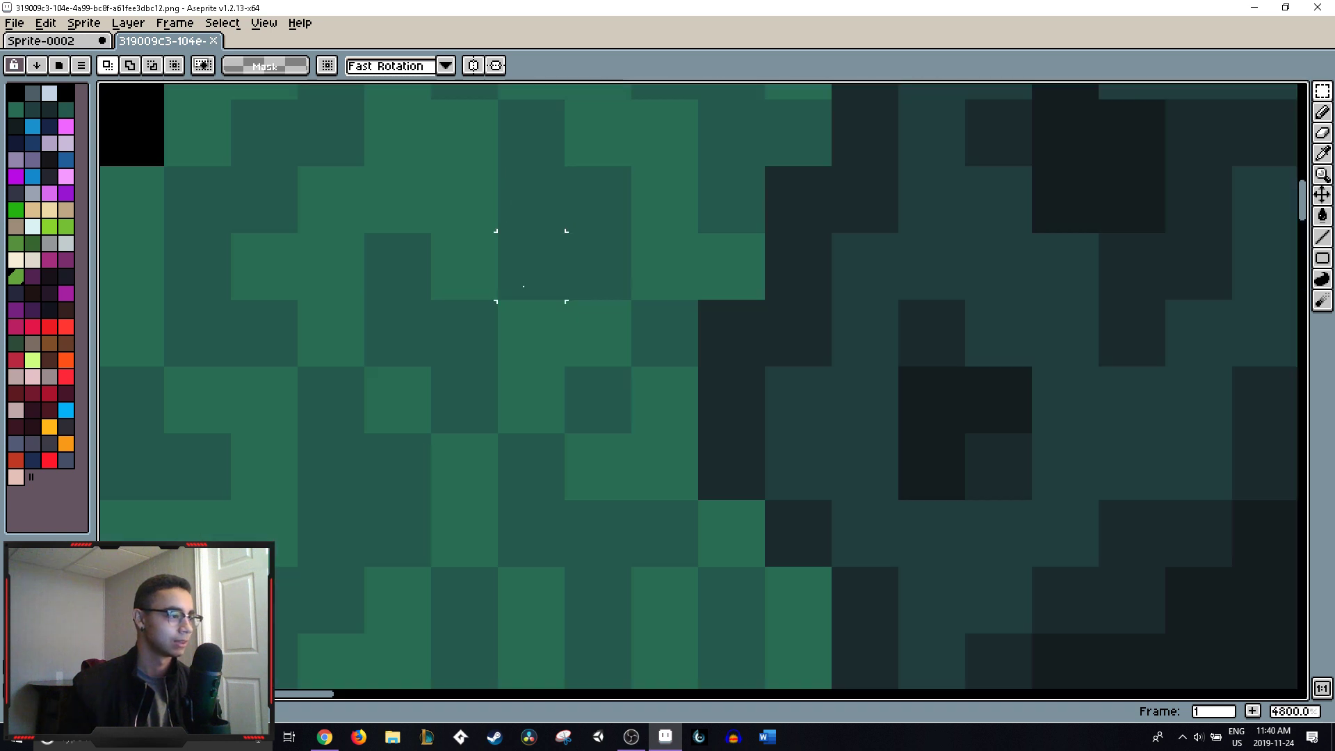
pyautogui.scroll(-5, 536, 257)
pyautogui.scroll(-7, 521, 283)
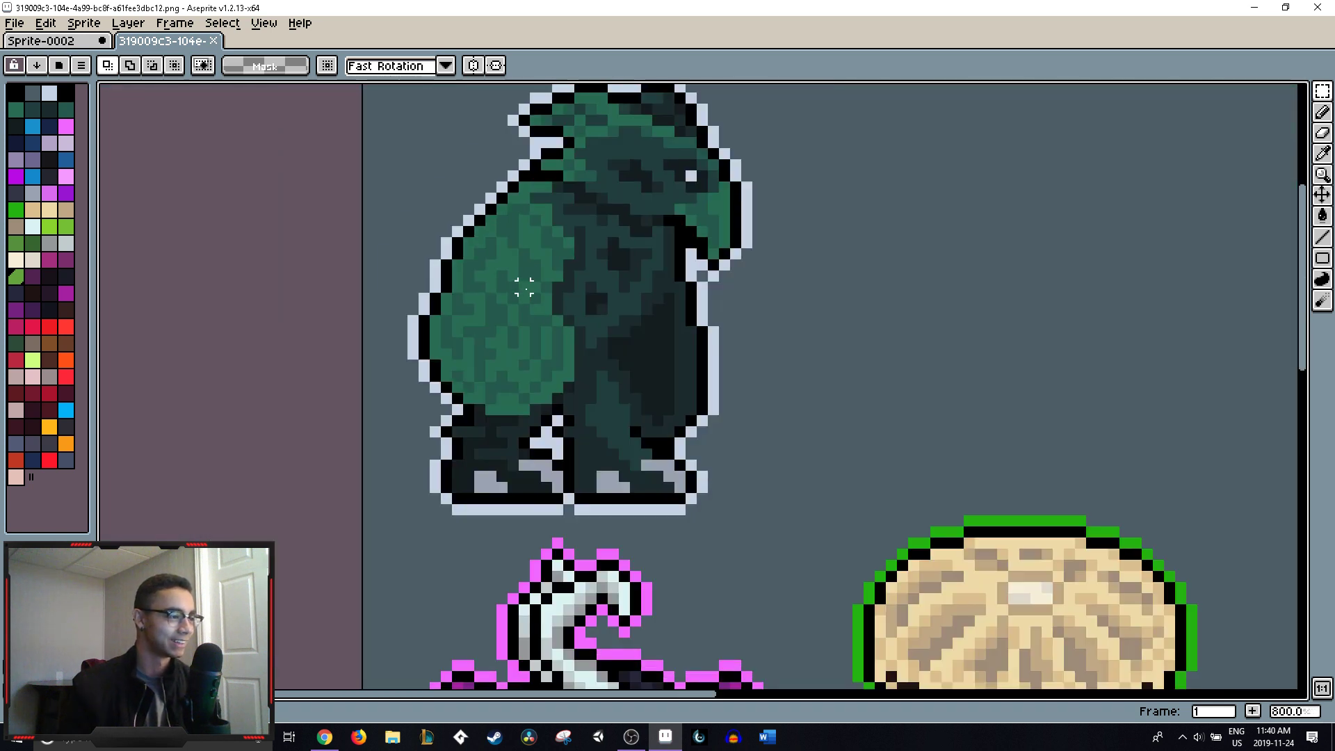
pyautogui.scroll(2, 593, 276)
pyautogui.scroll(1, 593, 276)
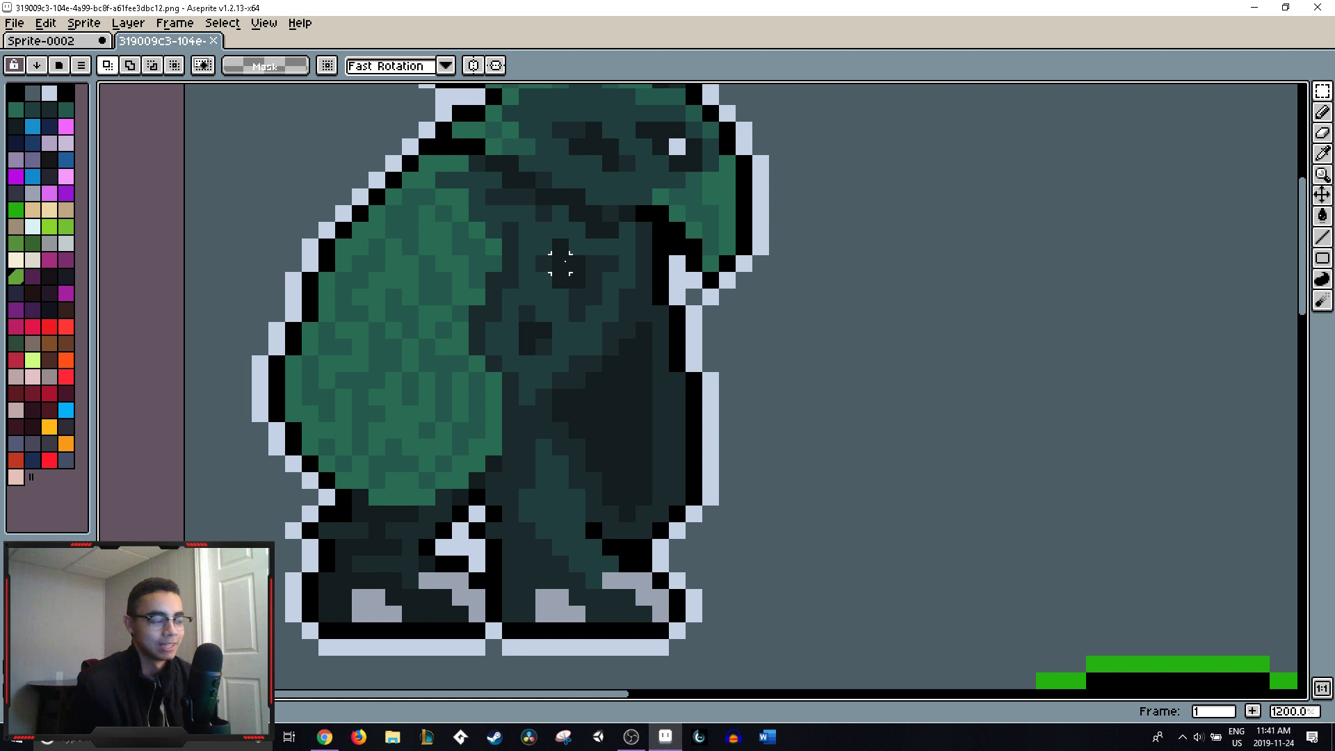
pyautogui.scroll(-1, 584, 292)
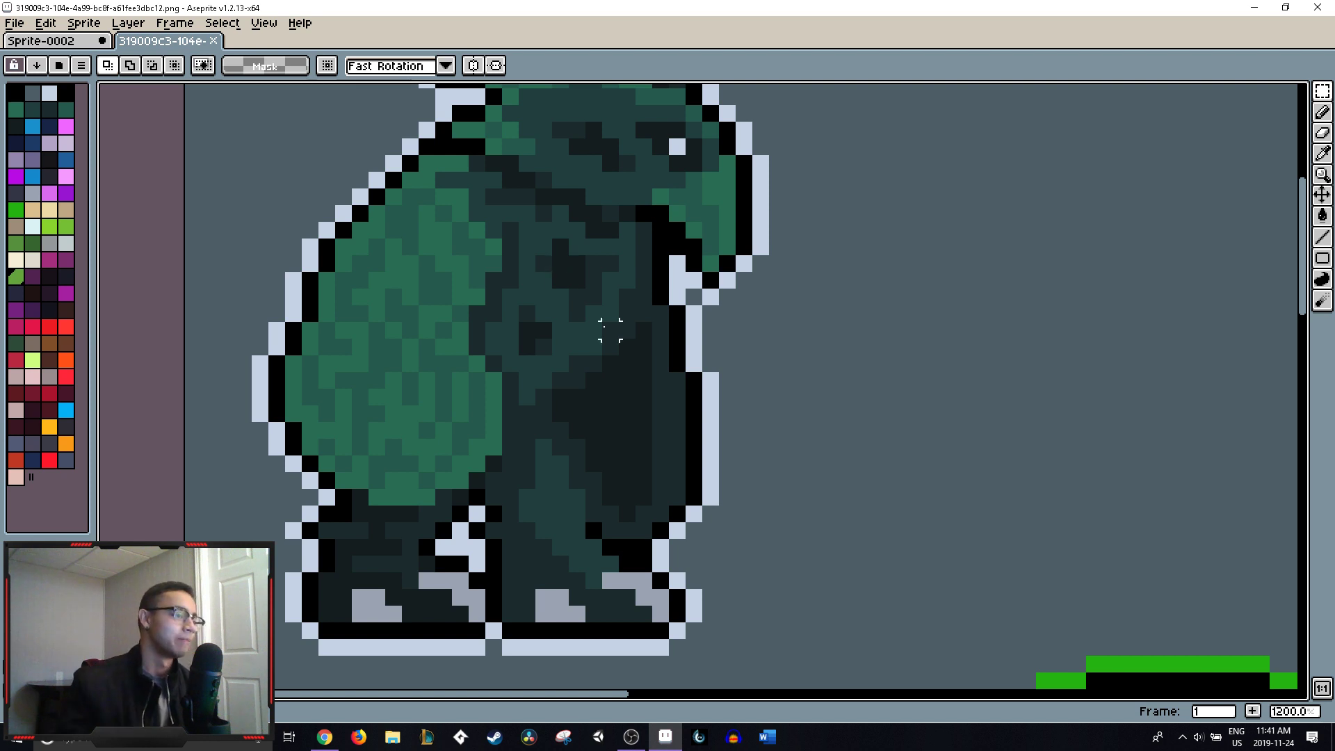
pyautogui.scroll(3, 582, 224)
pyautogui.scroll(-3, 541, 296)
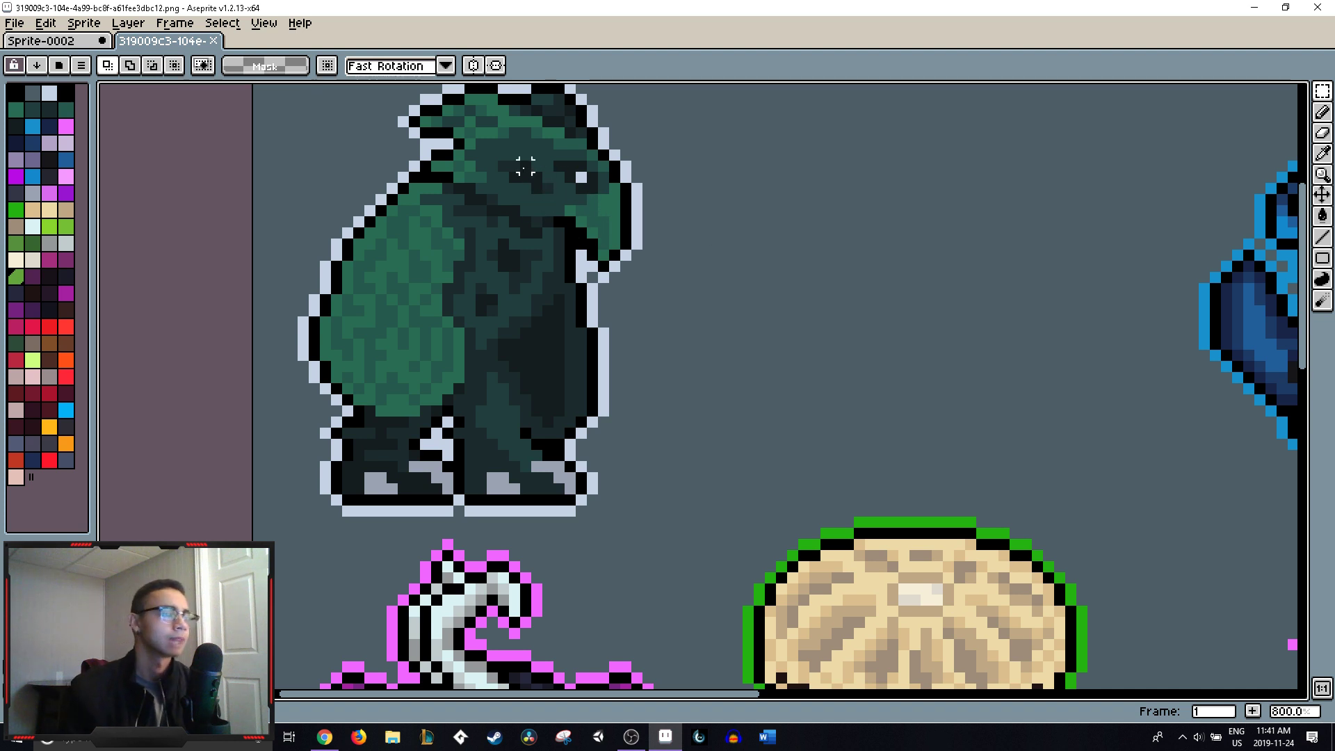
pyautogui.scroll(-1, 603, 221)
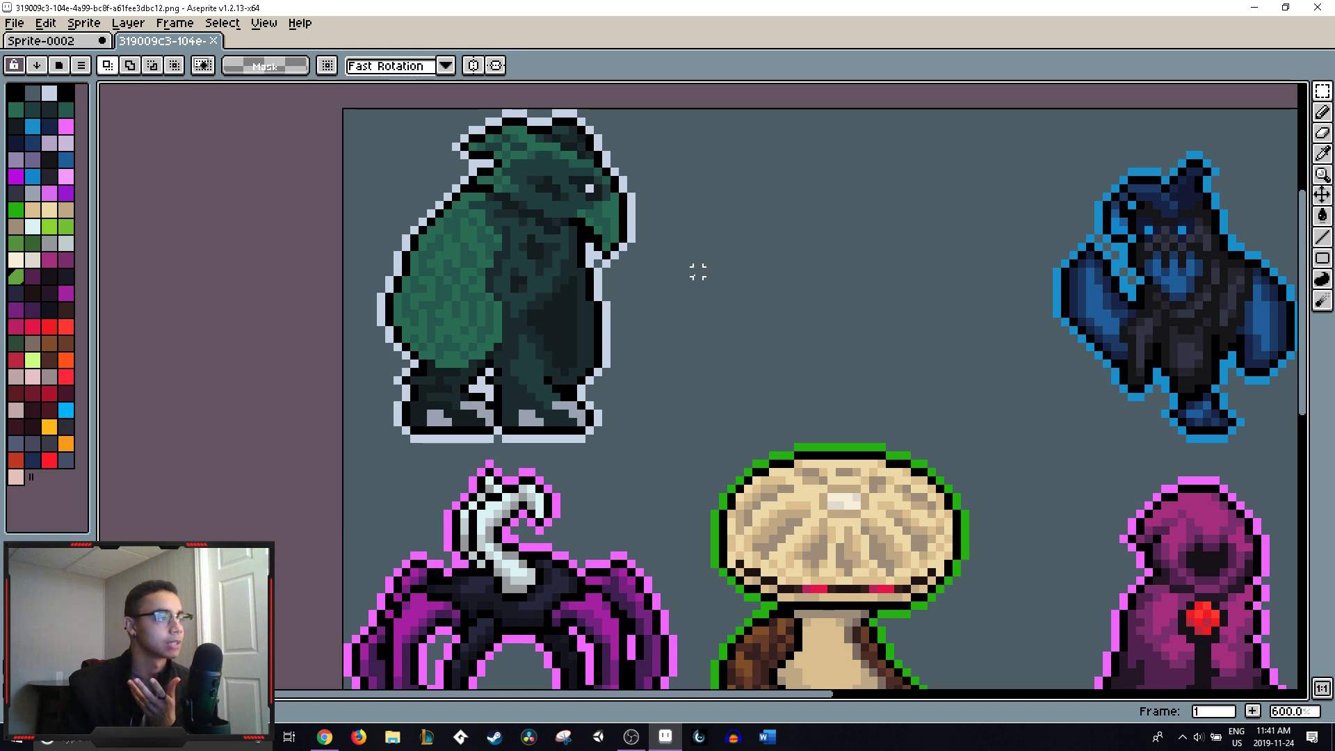
# - Examine the bottom-row monsters and the mushroom monster's body shading up close in the reference sheet
pyautogui.scroll(-5, 697, 271)
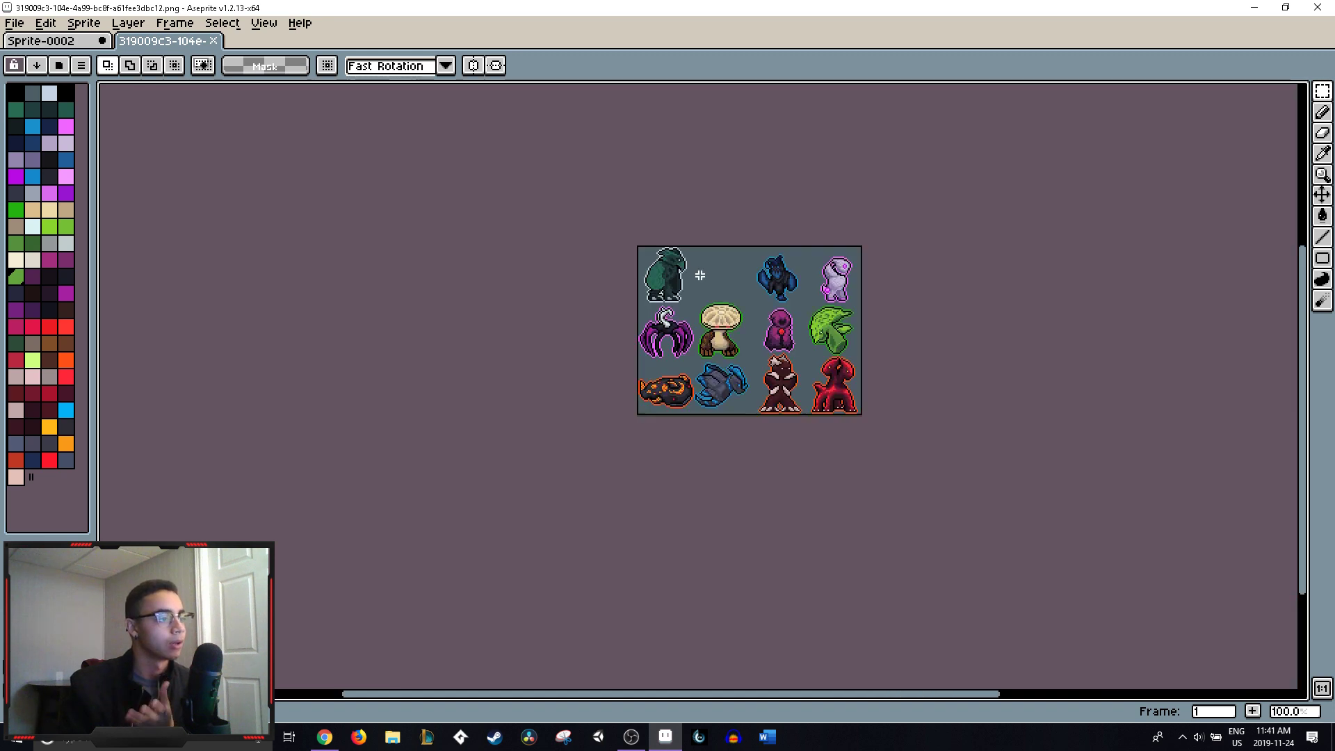
pyautogui.scroll(5, 837, 501)
pyautogui.scroll(-2, 837, 500)
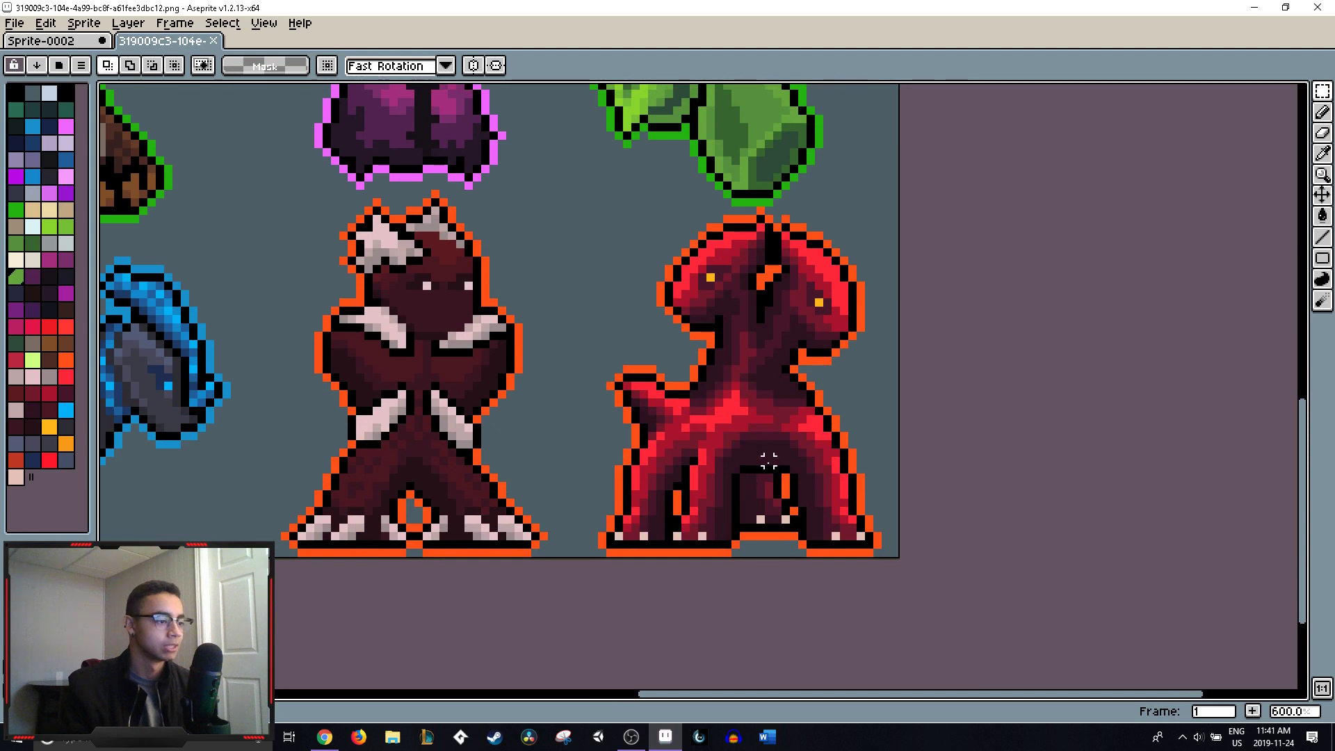
pyautogui.scroll(-2, 843, 401)
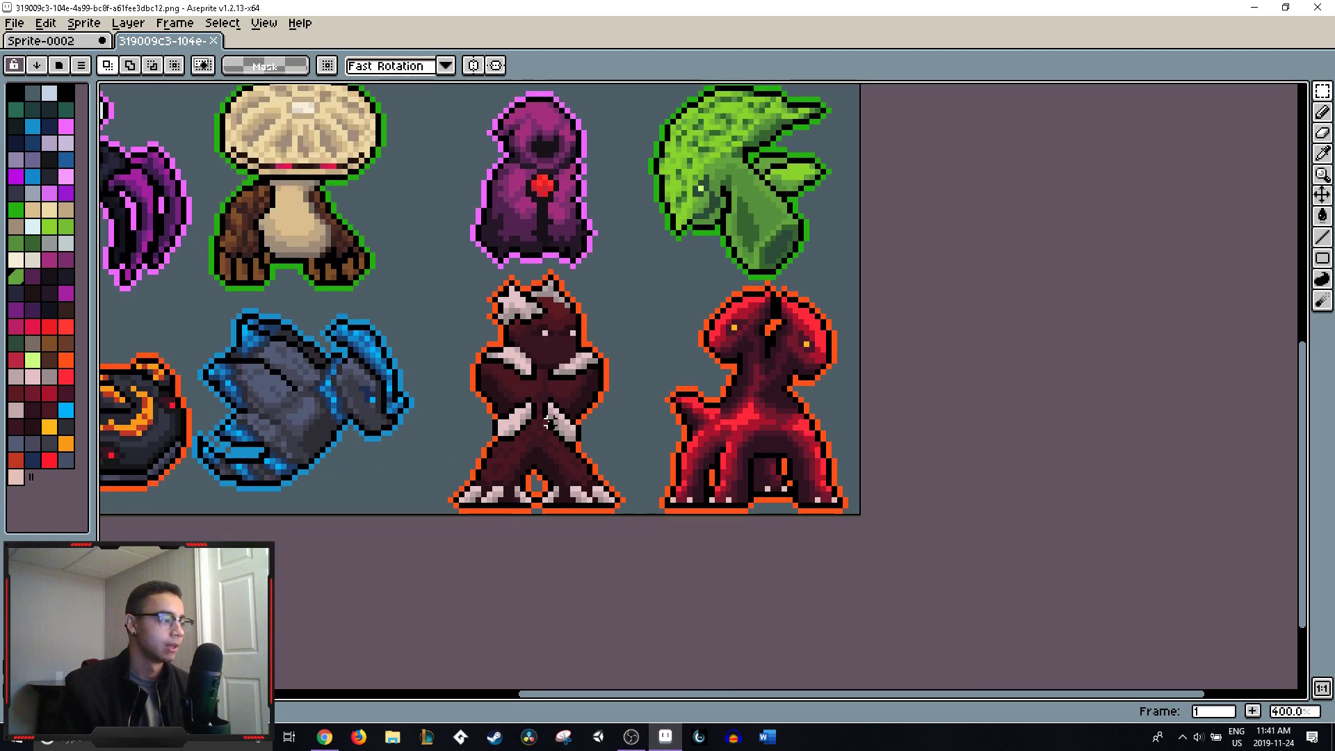
pyautogui.scroll(1, 450, 365)
pyautogui.scroll(1, 450, 365)
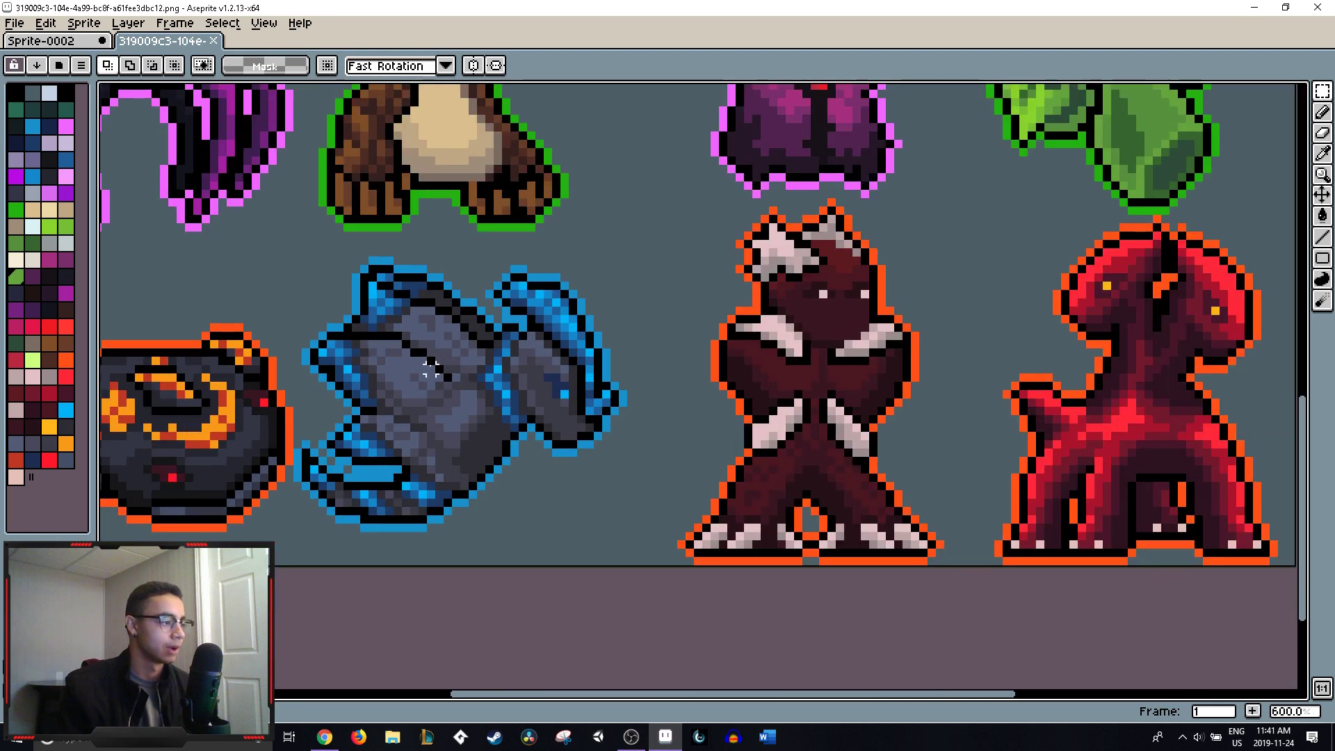
pyautogui.scroll(-2, 431, 369)
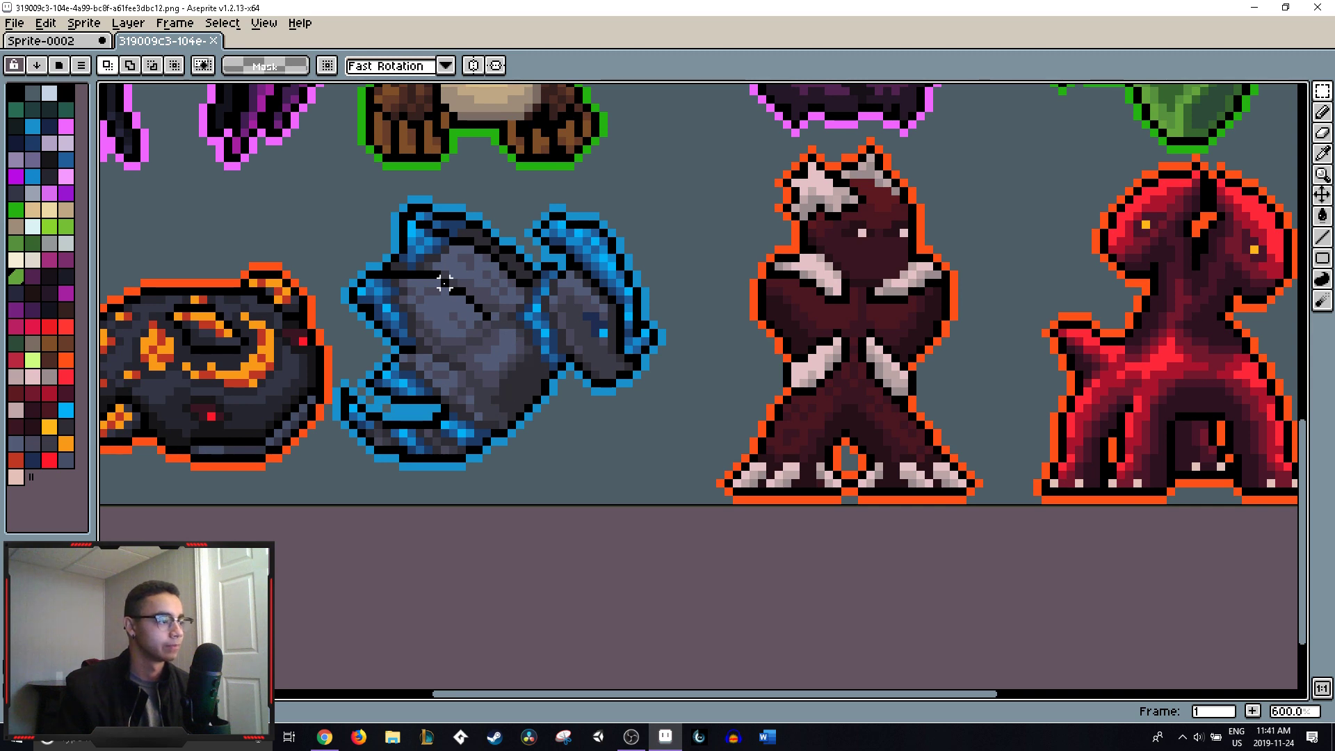
pyautogui.scroll(-2, 553, 300)
pyautogui.scroll(3, 452, 264)
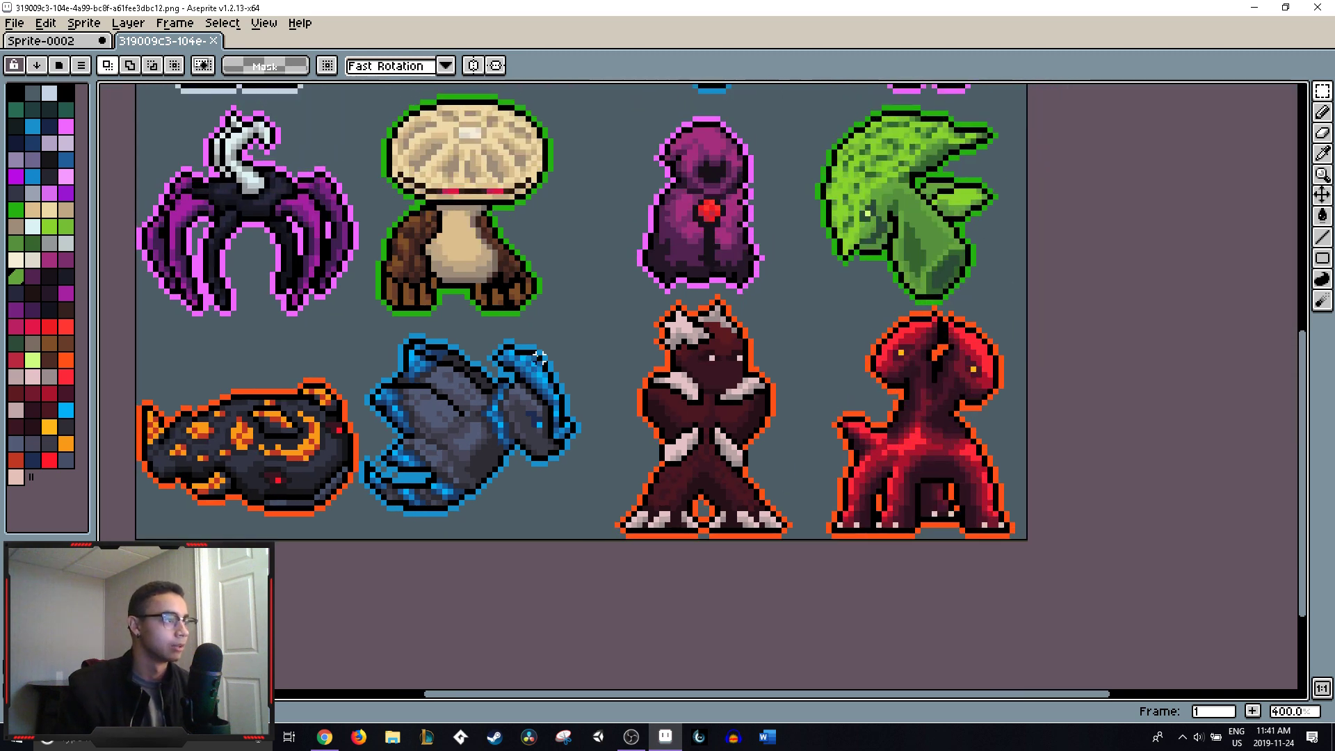
pyautogui.scroll(8, 419, 233)
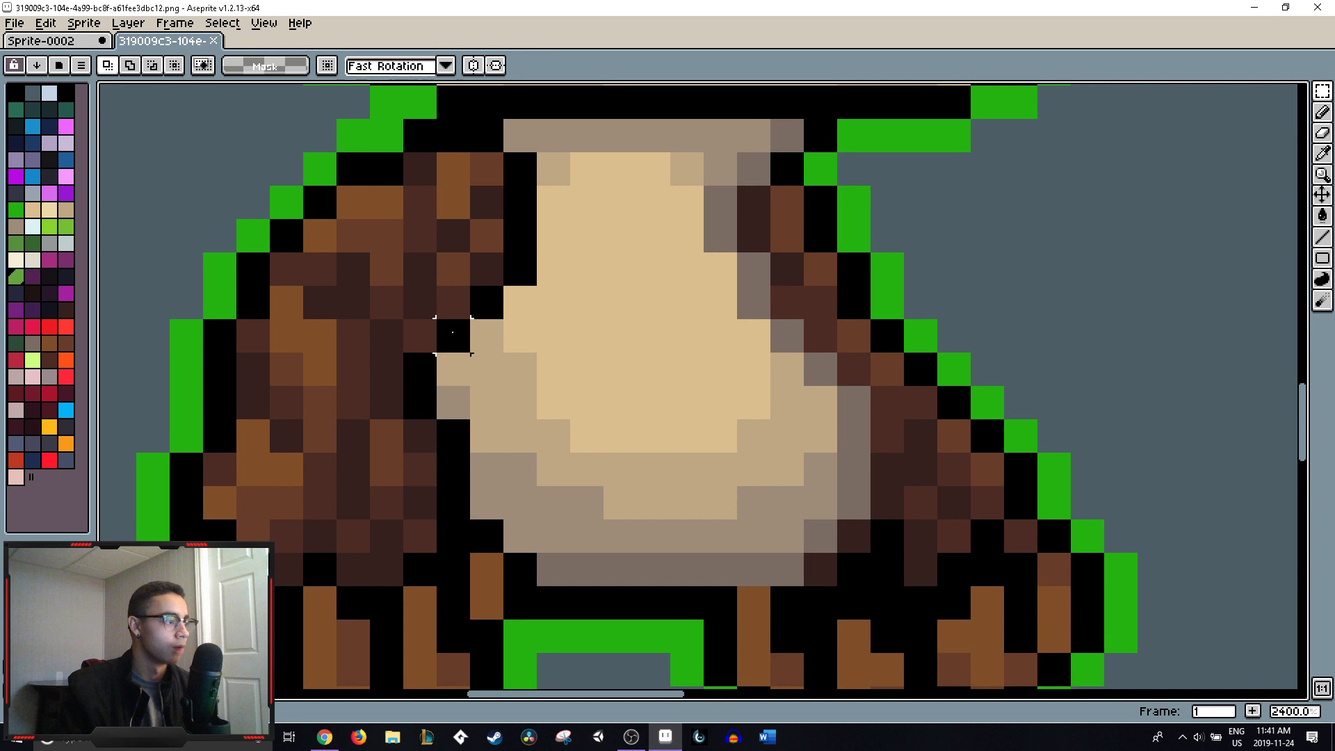
pyautogui.scroll(-5, 286, 502)
pyautogui.scroll(-3, 436, 314)
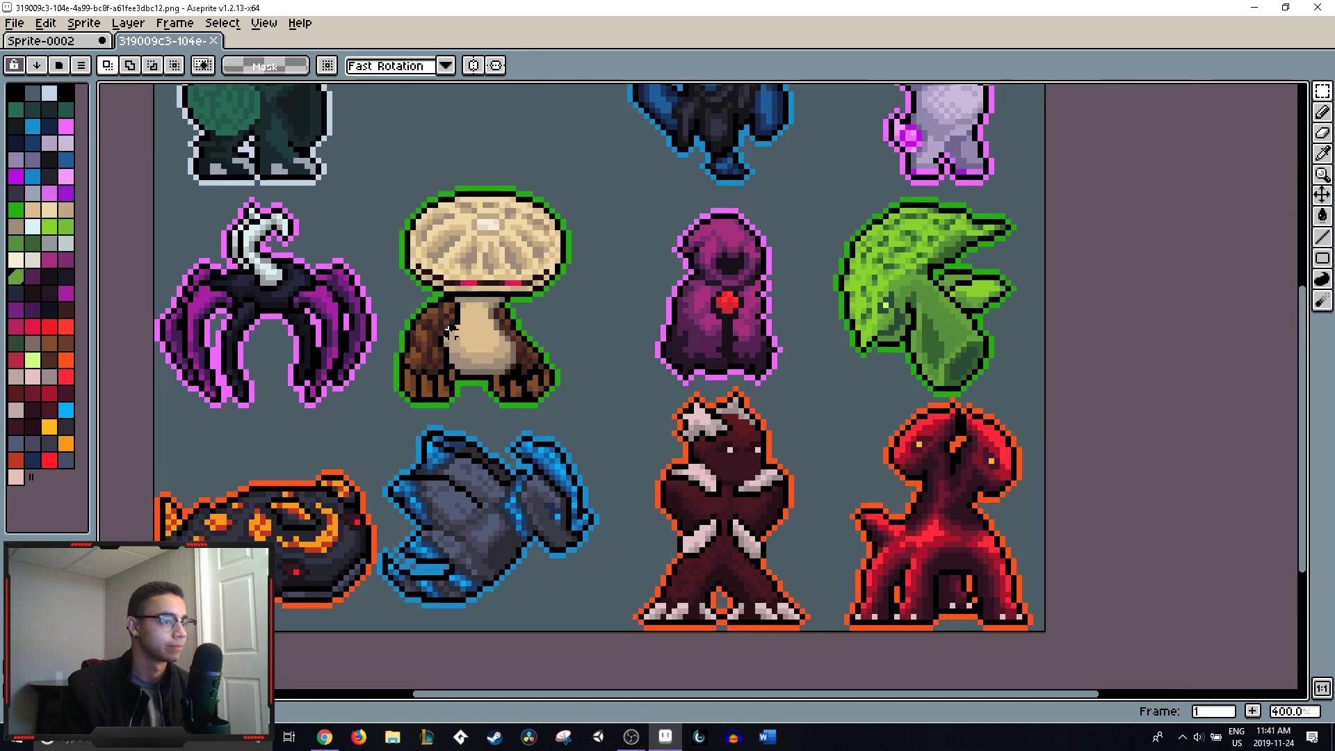
pyautogui.scroll(-1, 655, 283)
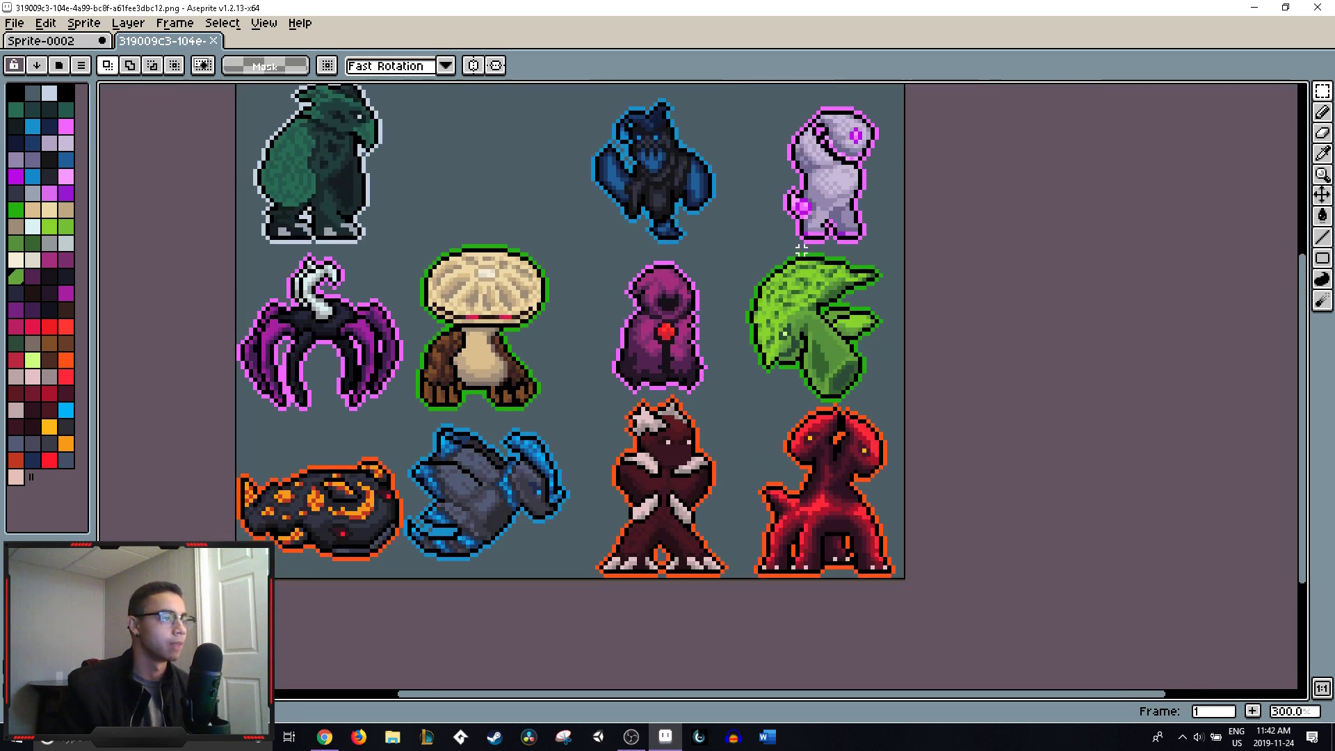
# - Frame the green leaf-headed monster and parts of its head with the rectangular marquee to study its shape, clearing each selection
pyautogui.scroll(2, 808, 300)
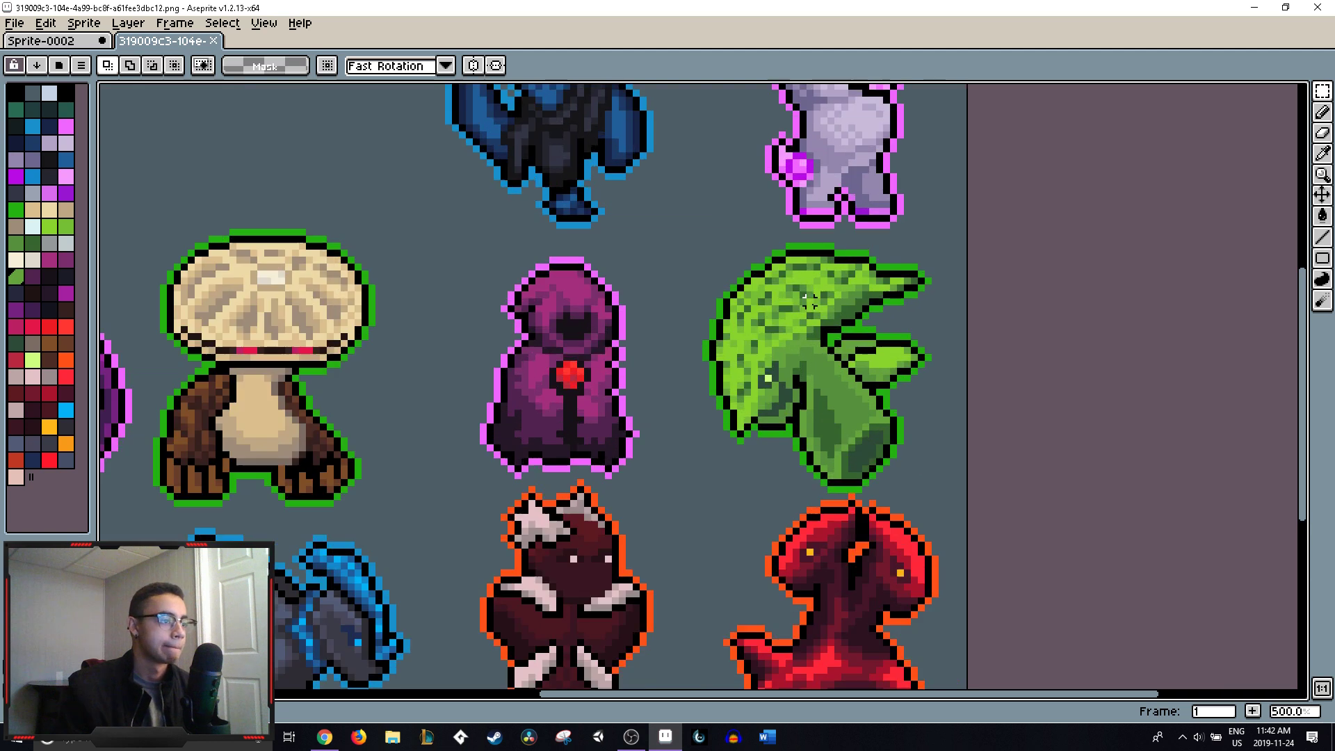
pyautogui.scroll(1, 809, 301)
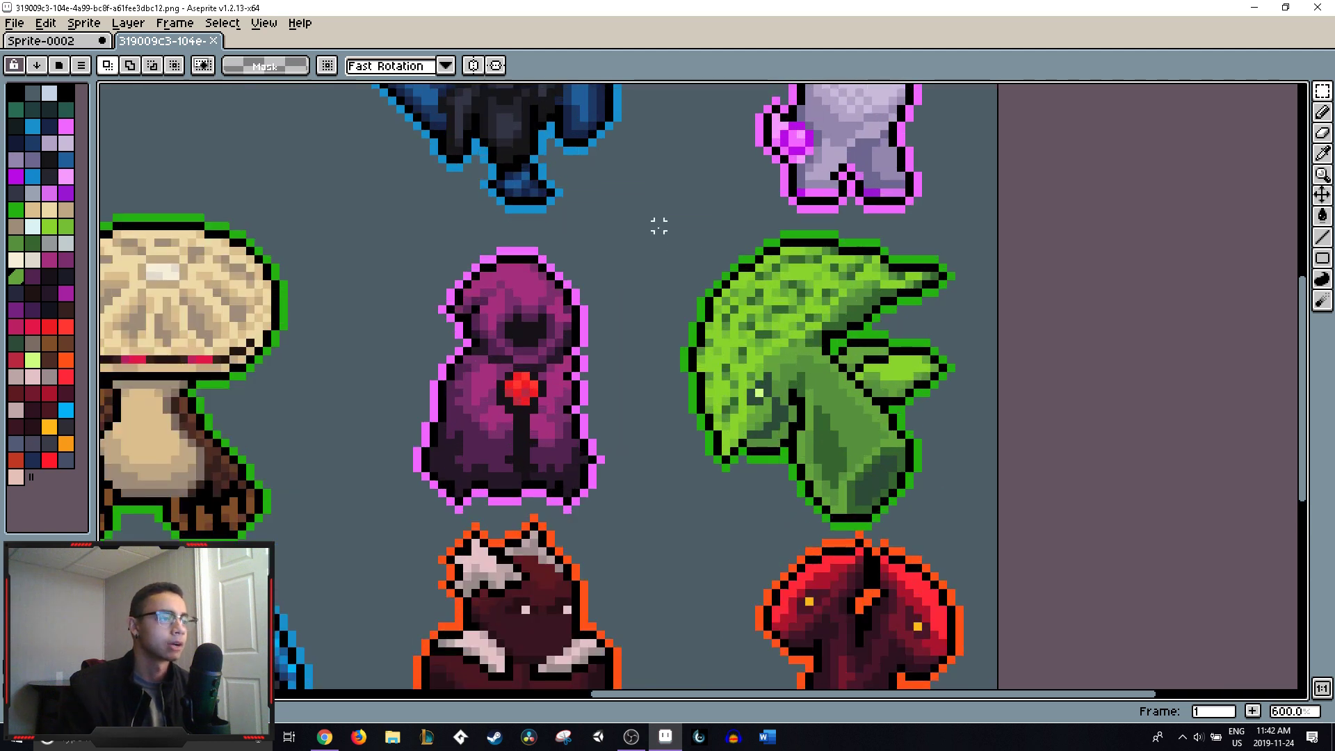
pyautogui.moveTo(628, 203); pyautogui.dragTo(1001, 541)
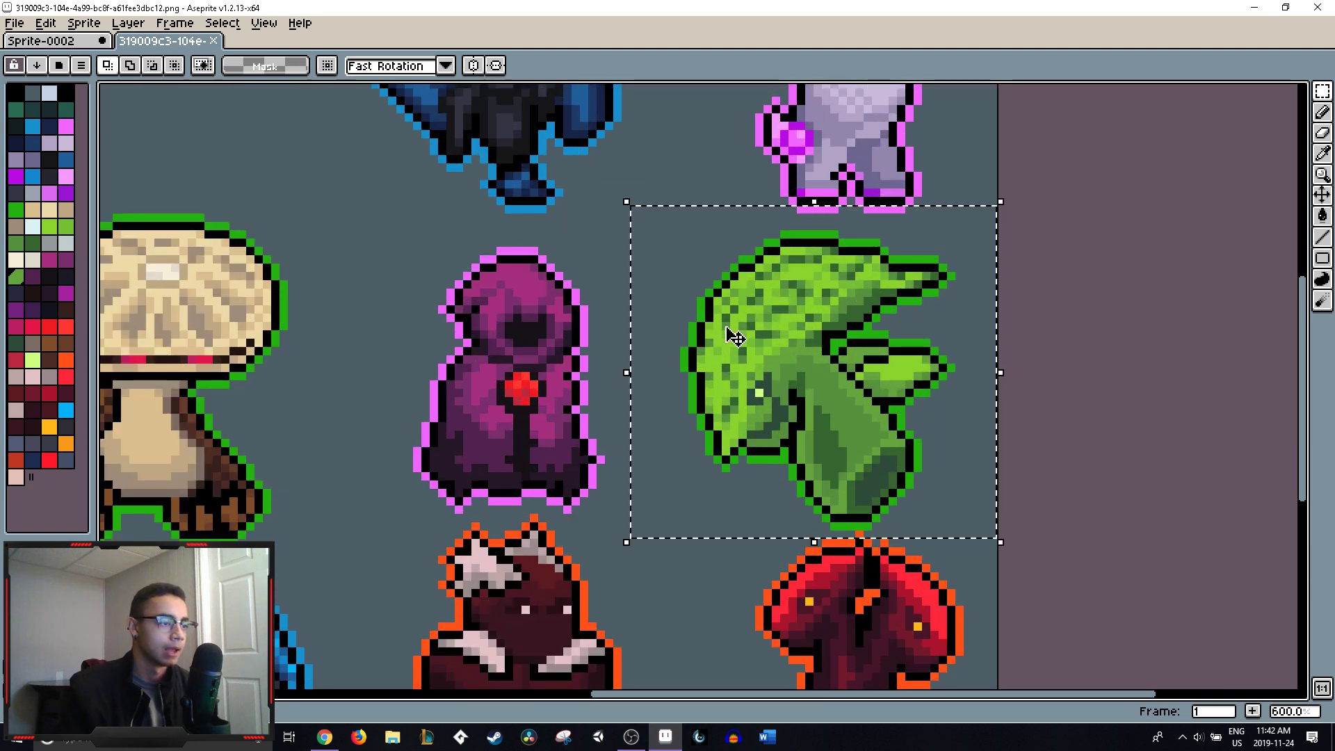
pyautogui.hotkey('ctrl', 'd')
pyautogui.moveTo(632, 215)
pyautogui.mouseDown()
pyautogui.moveTo(893, 482)
pyautogui.moveTo(1022, 542)
pyautogui.moveTo(1022, 523)
pyautogui.mouseUp()
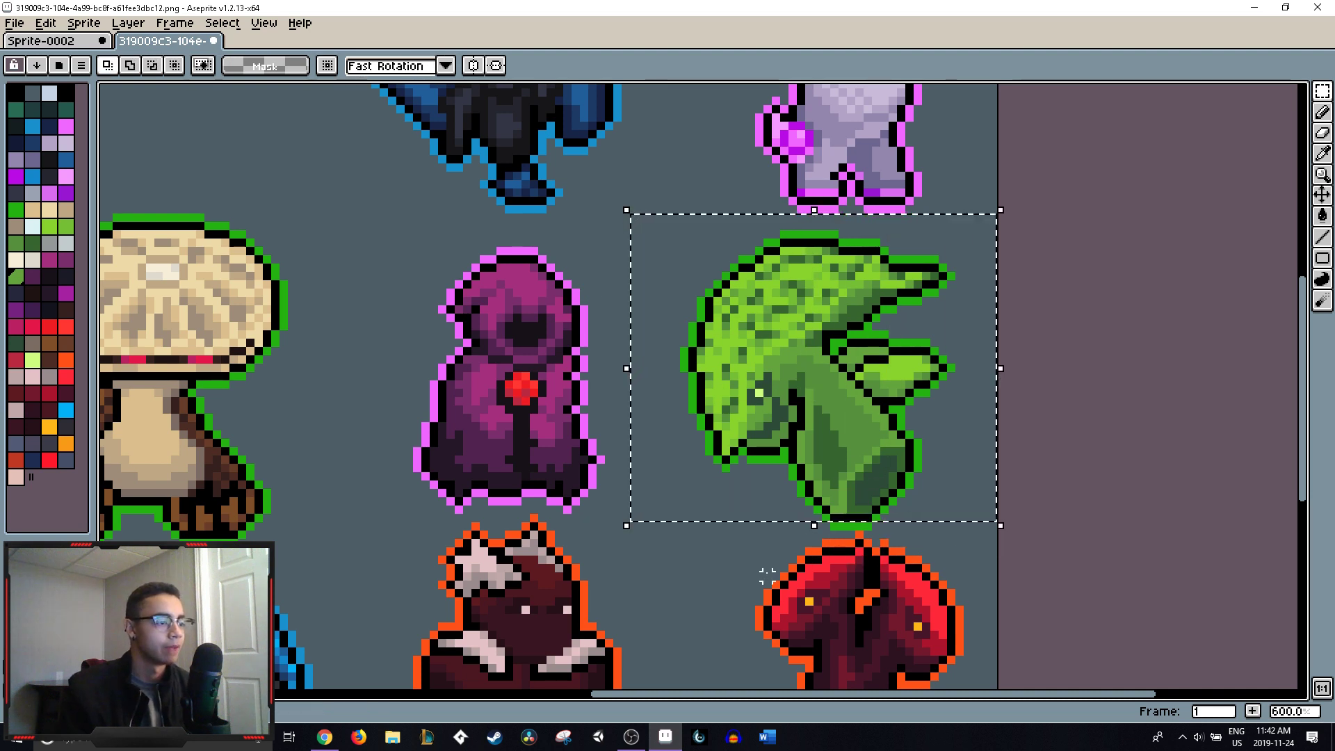
pyautogui.hotkey('ctrl', 'd')
pyautogui.scroll(-1, 757, 557)
pyautogui.moveTo(700, 317); pyautogui.dragTo(728, 401)
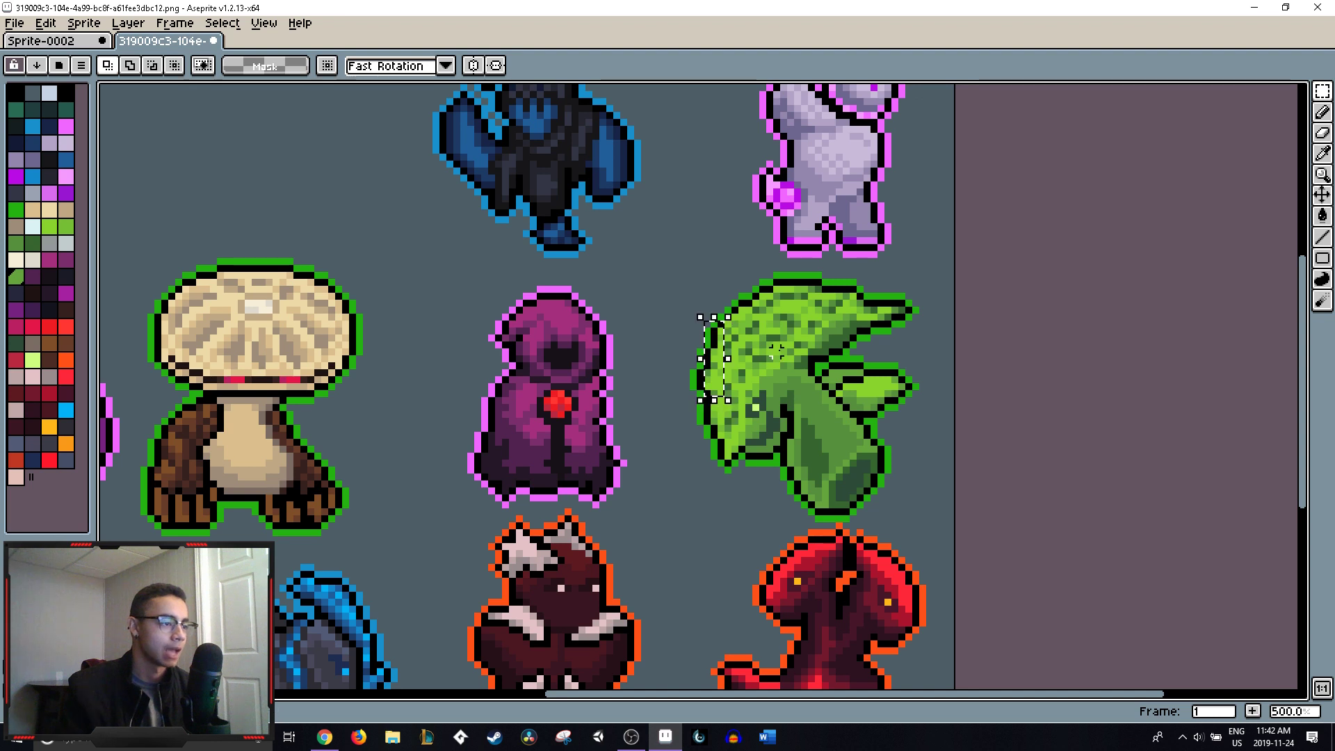
pyautogui.hotkey('ctrl', 'd')
pyautogui.moveTo(922, 268); pyautogui.dragTo(673, 449)
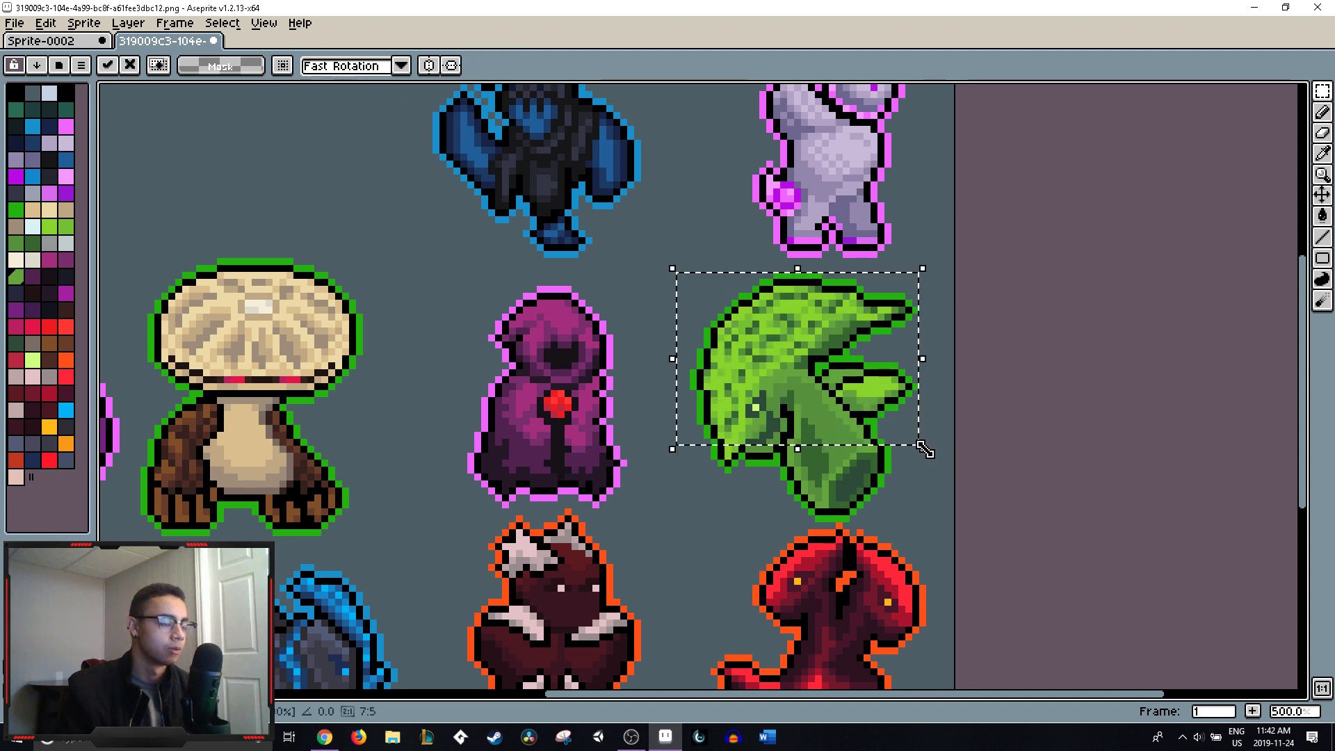
pyautogui.hotkey('ctrl', 'd')
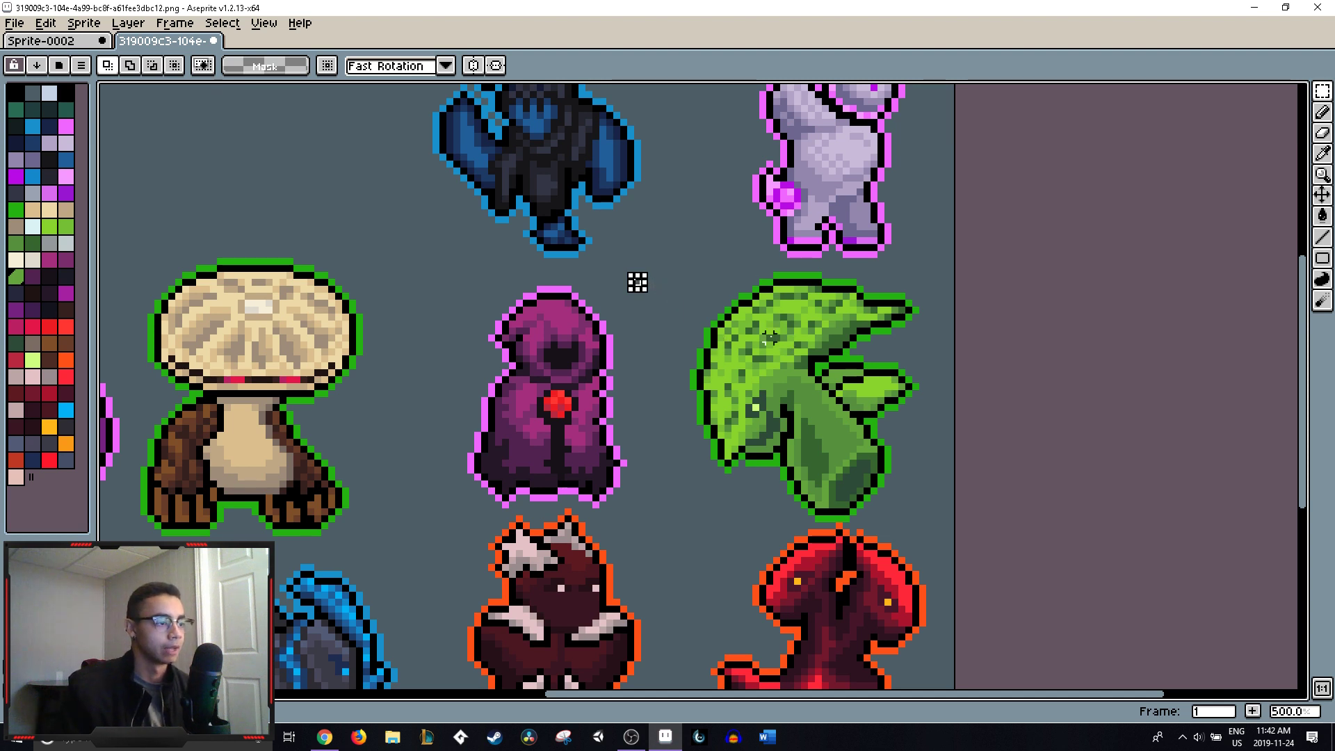
# - Frame the red two-headed monster in the reference sheet with the rectangular marquee and copy it
pyautogui.scroll(-2, 830, 309)
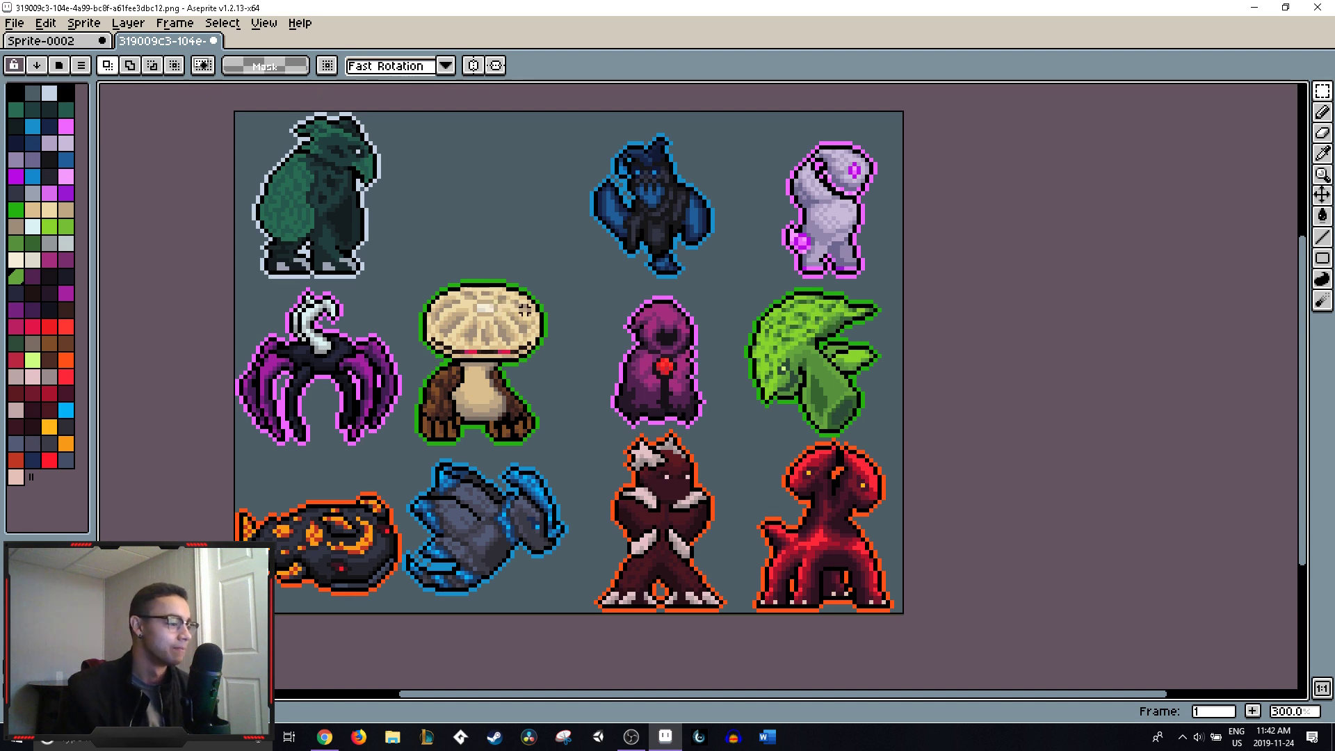
pyautogui.scroll(-1, 628, 306)
pyautogui.scroll(2, 723, 333)
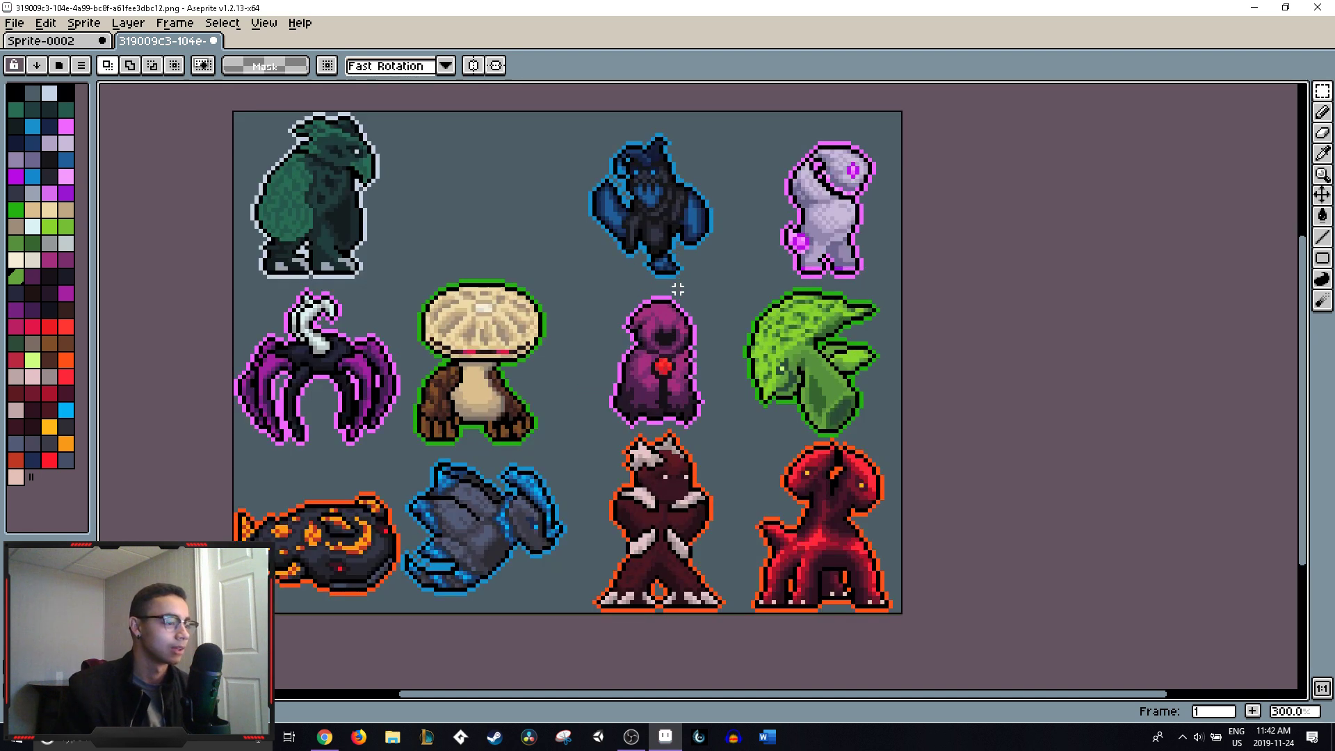
pyautogui.scroll(-1, 745, 352)
pyautogui.scroll(3, 901, 583)
pyautogui.scroll(-5, 808, 398)
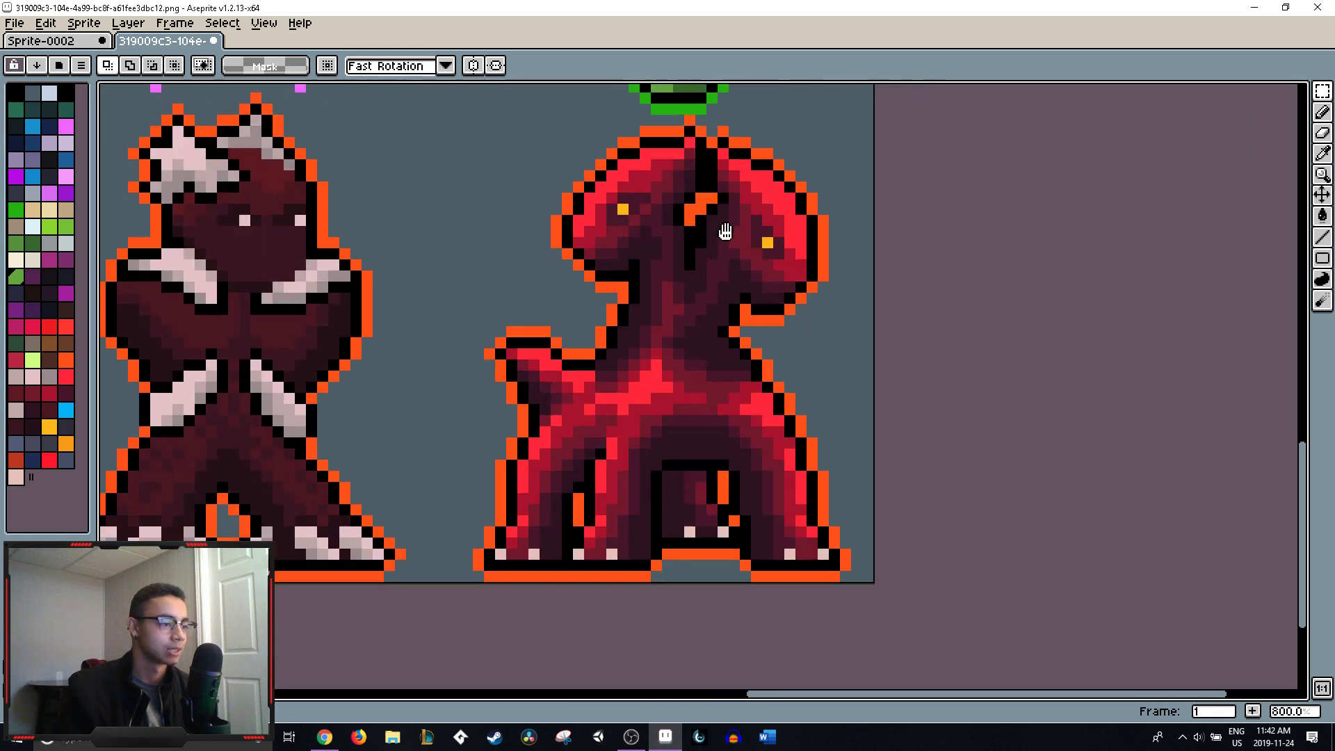
pyautogui.hscroll(2, 806, 313)
pyautogui.moveTo(429, 551); pyautogui.dragTo(929, 104)
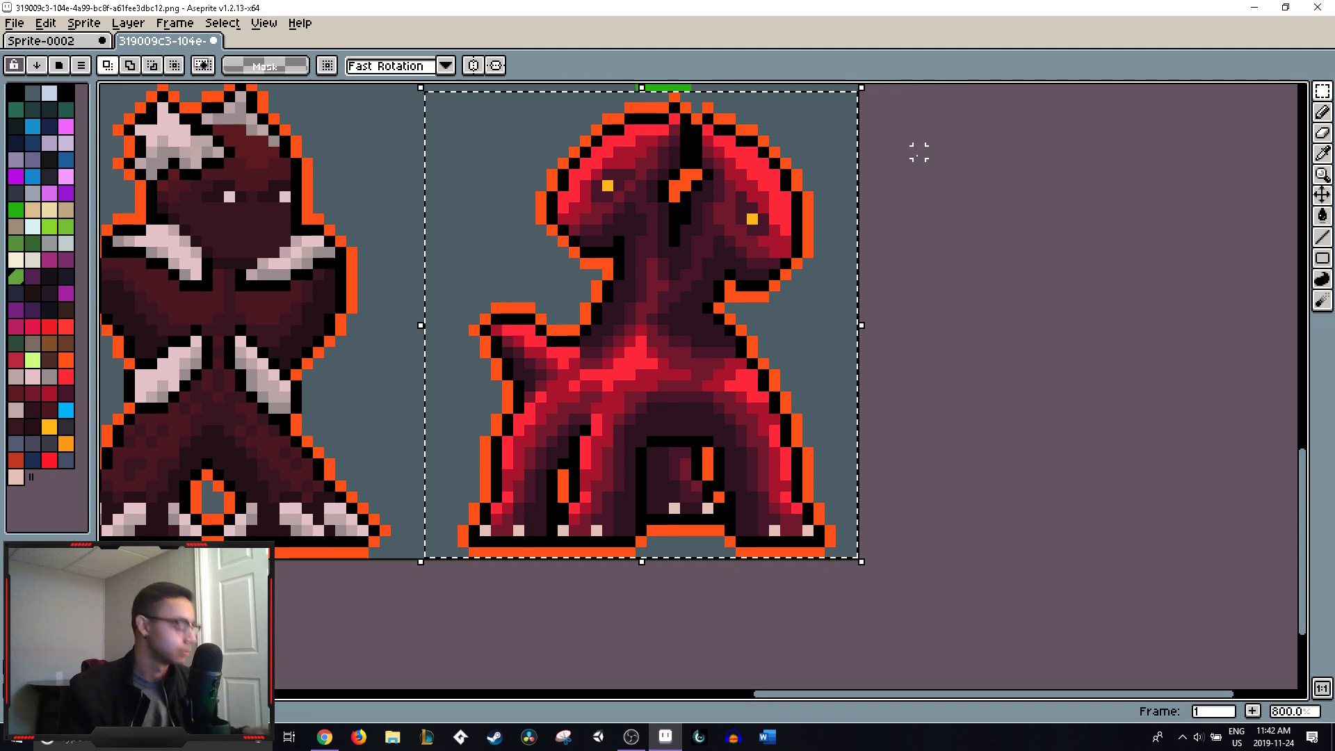
pyautogui.scroll(3, 183, 145)
pyautogui.hscroll(-5, 183, 145)
pyautogui.hotkey('ctrl', 'c')
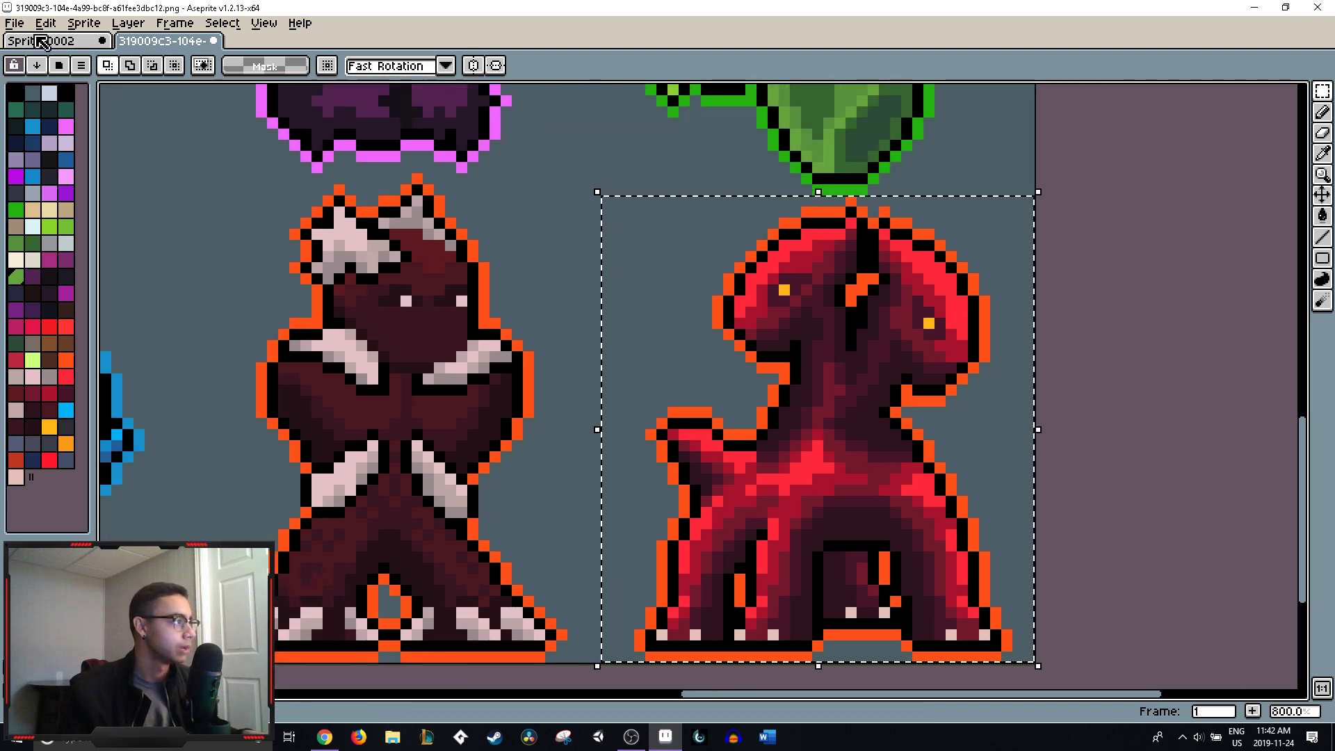
# - Paste the copied red monster into Sprite-0002, position it near the middle of the canvas and clear the selection
pyautogui.hotkey('ctrl', 'Tab')
pyautogui.hotkey('ctrl', 'v')
pyautogui.moveTo(520, 351); pyautogui.dragTo(642, 374)
pyautogui.click(864, 272)
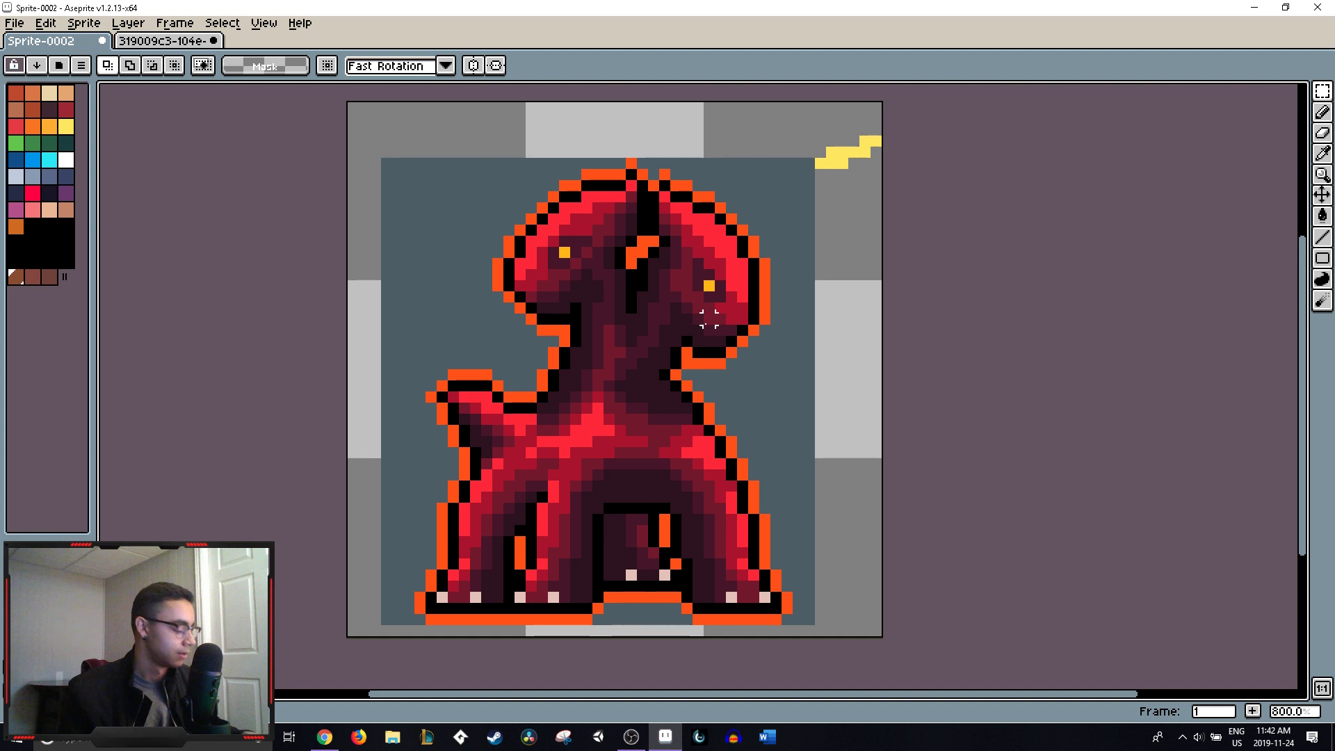
# - Sample the grey-blue background around the pasted monster and fill the surrounding transparent canvas with it
pyautogui.press('i')
pyautogui.click(787, 374)
pyautogui.press('g')
pyautogui.click(821, 351)
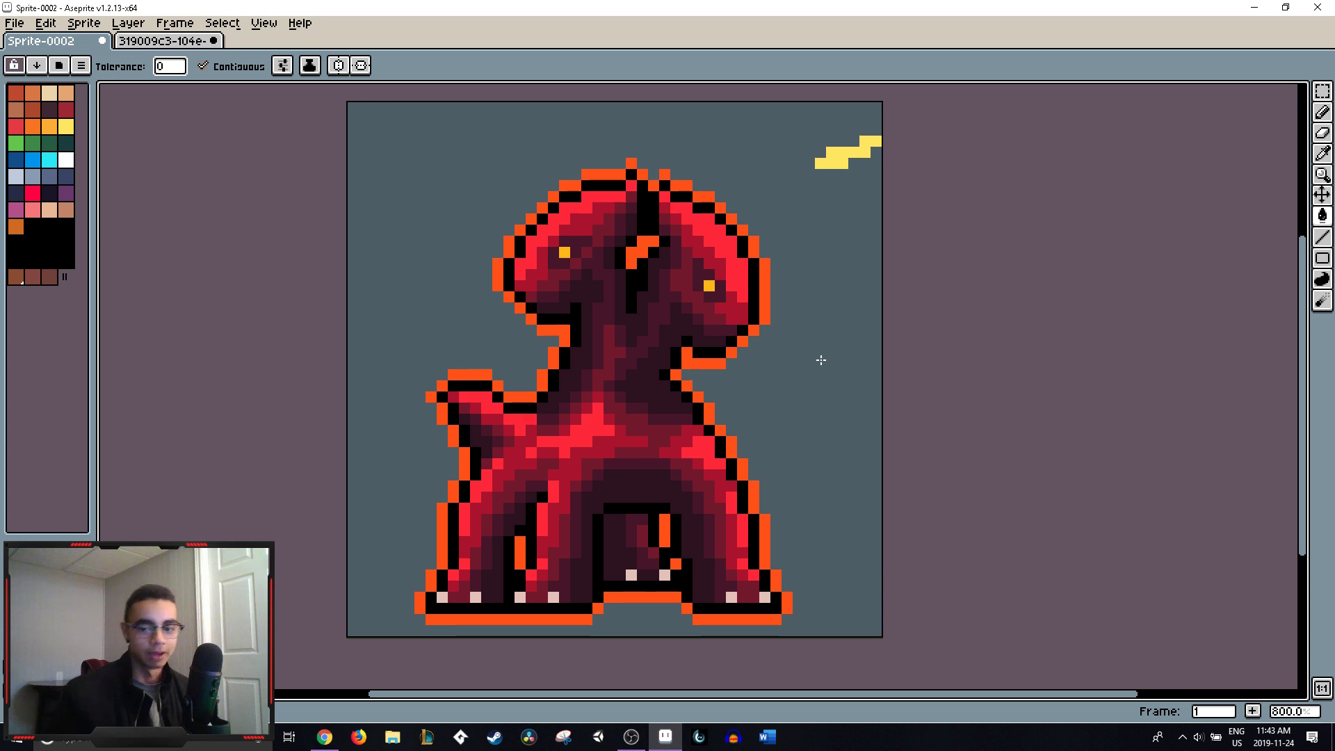
# - Return to the reference sheet and sample a green from the bird monster's feathered back
pyautogui.click(164, 40)
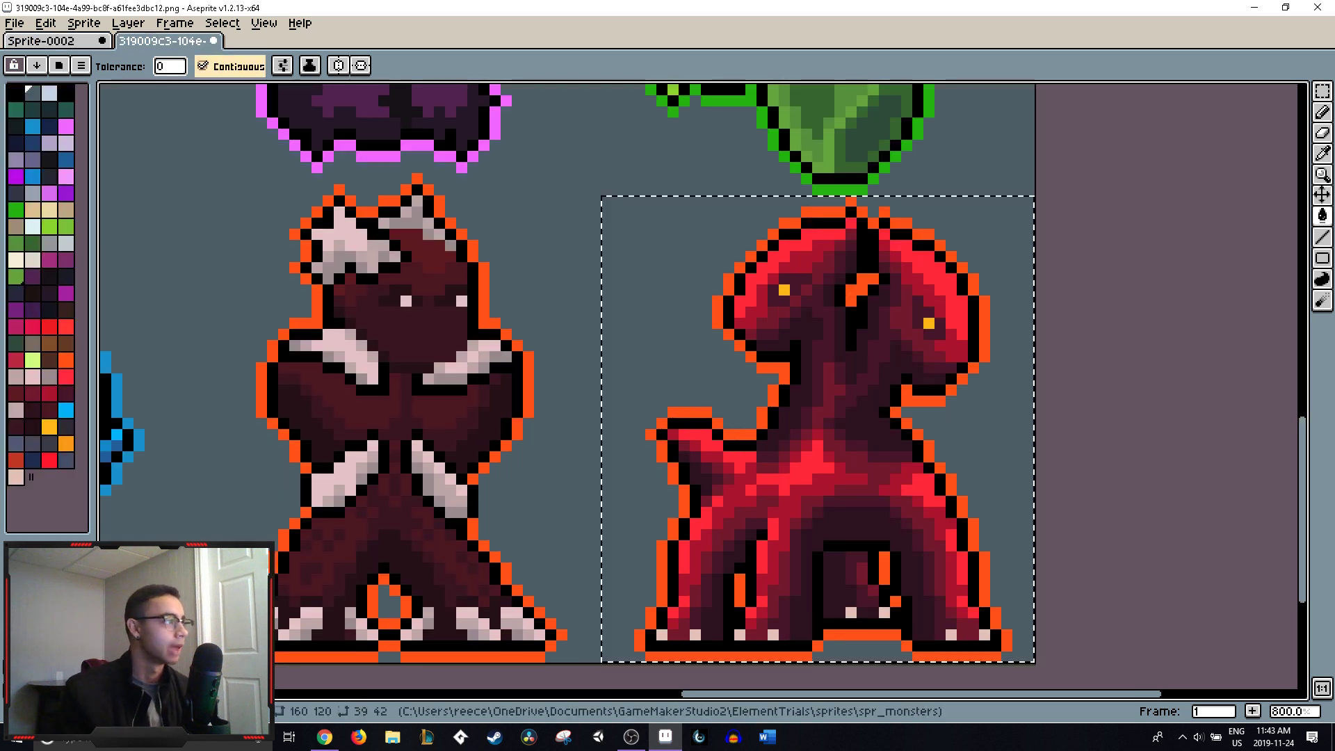
pyautogui.moveTo(278, 348); pyautogui.dragTo(667, 465)
pyautogui.moveTo(455, 76); pyautogui.dragTo(587, 241)
pyautogui.moveTo(627, 185); pyautogui.dragTo(738, 371)
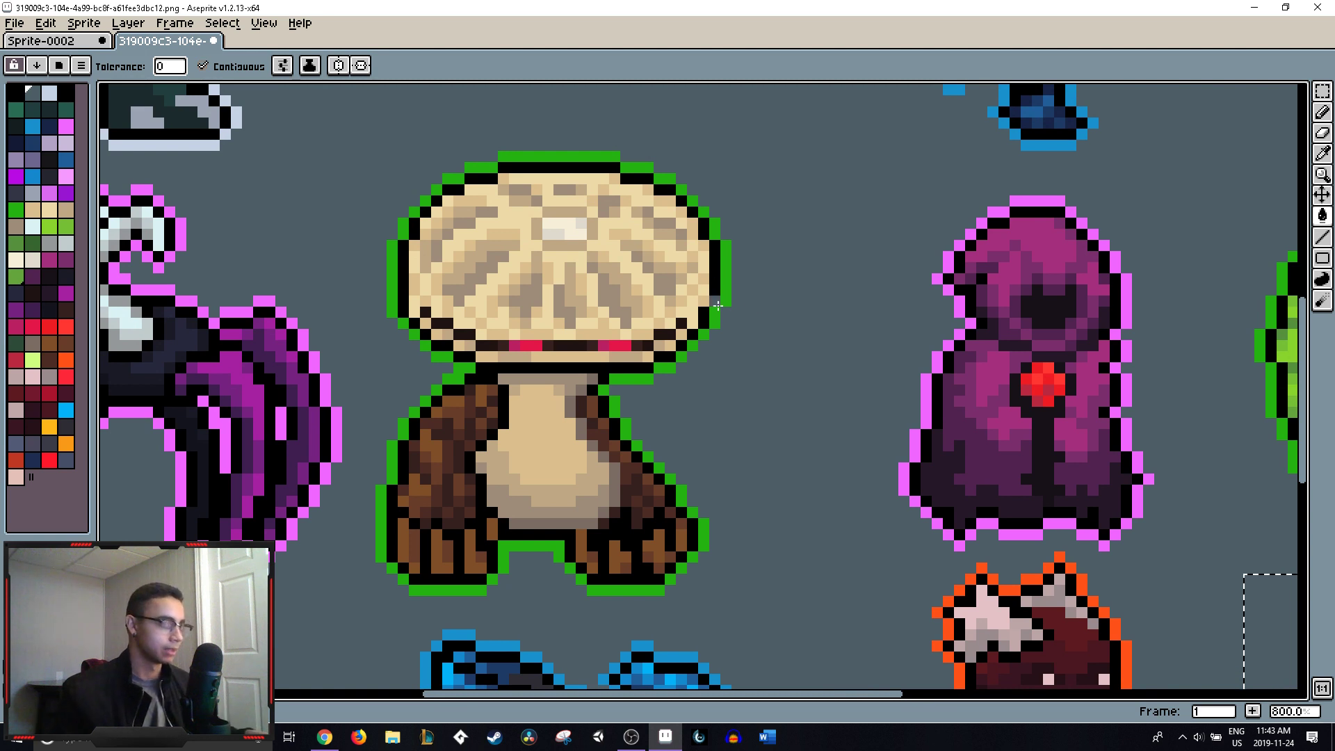
pyautogui.press('m')
pyautogui.moveTo(718, 305); pyautogui.dragTo(930, 545)
pyautogui.moveTo(490, 83)
pyautogui.mouseDown()
pyautogui.moveTo(694, 415)
pyautogui.moveTo(674, 376)
pyautogui.mouseUp()
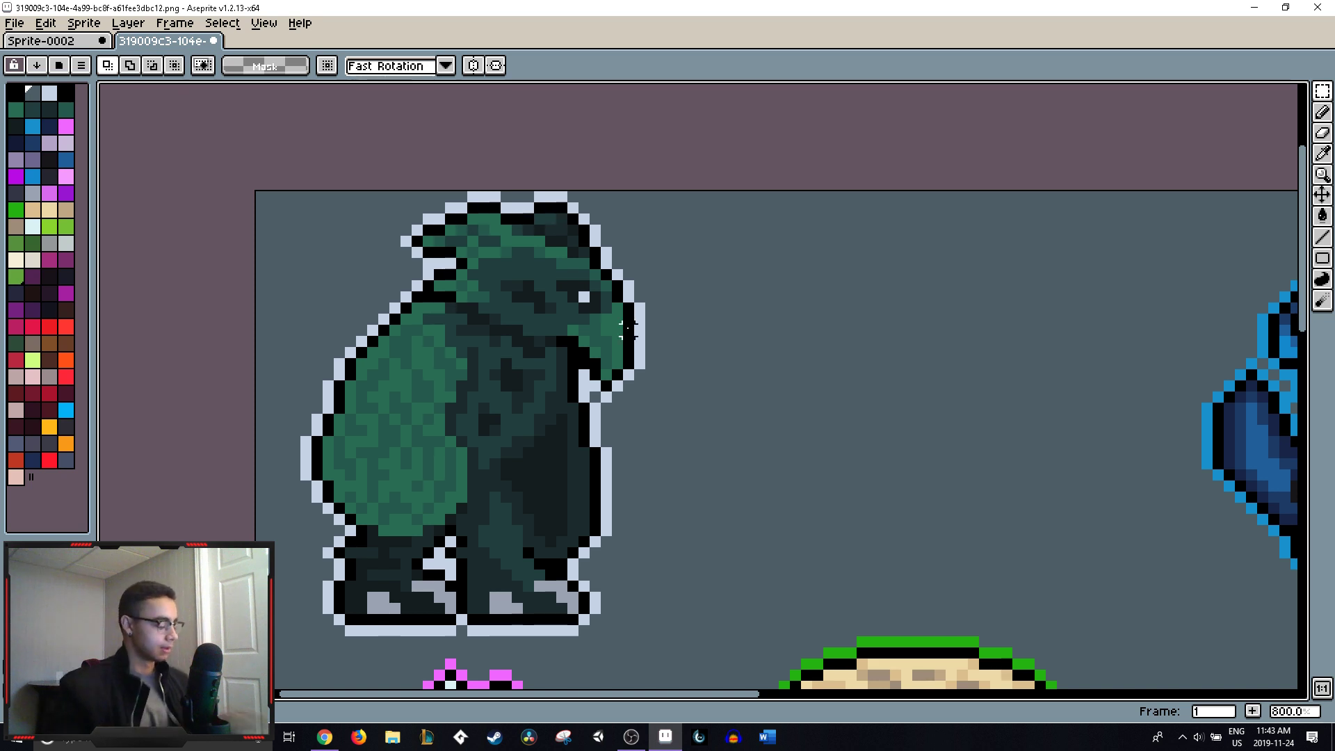
pyautogui.press('i')
pyautogui.click(415, 369)
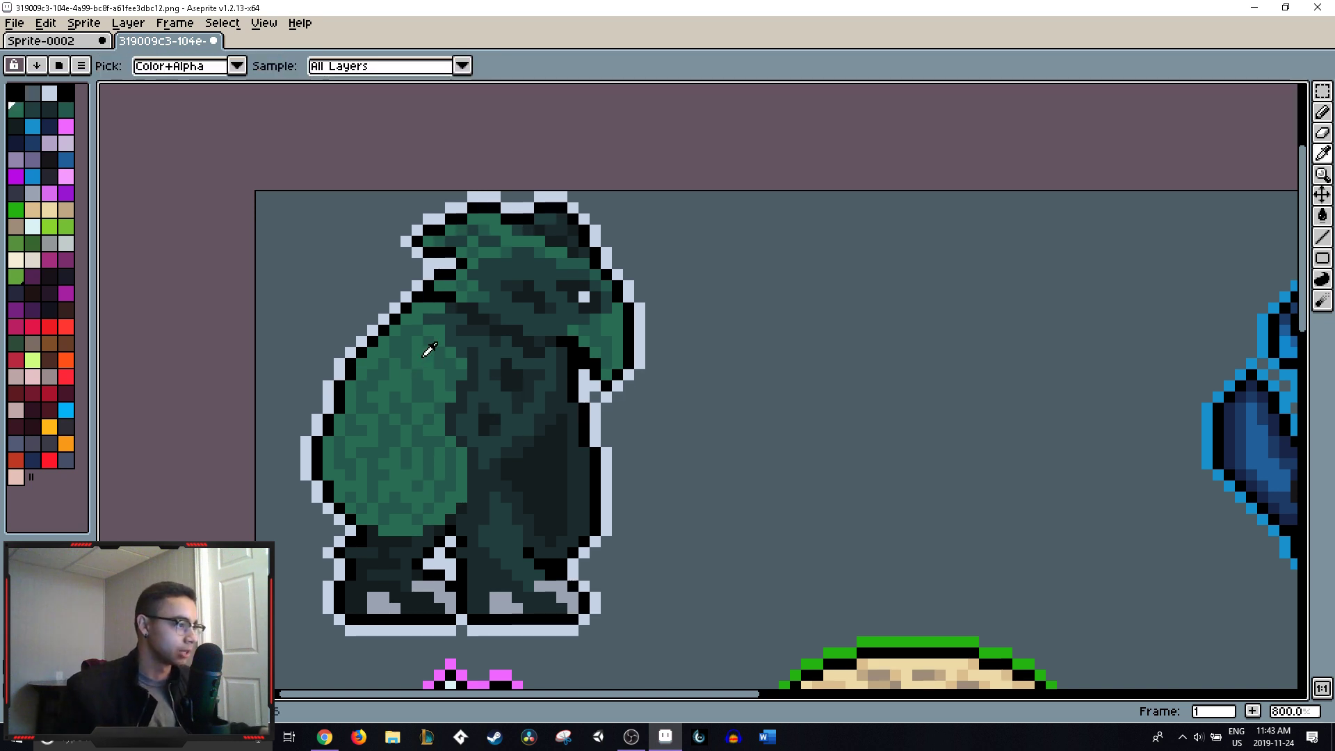
# - Paint freehand green strokes across the bird monster's back outline and over its feather texture
pyautogui.press('b')
pyautogui.moveTo(351, 352)
pyautogui.mouseDown()
pyautogui.moveTo(385, 391)
pyautogui.moveTo(379, 424)
pyautogui.moveTo(324, 414)
pyautogui.mouseUp()
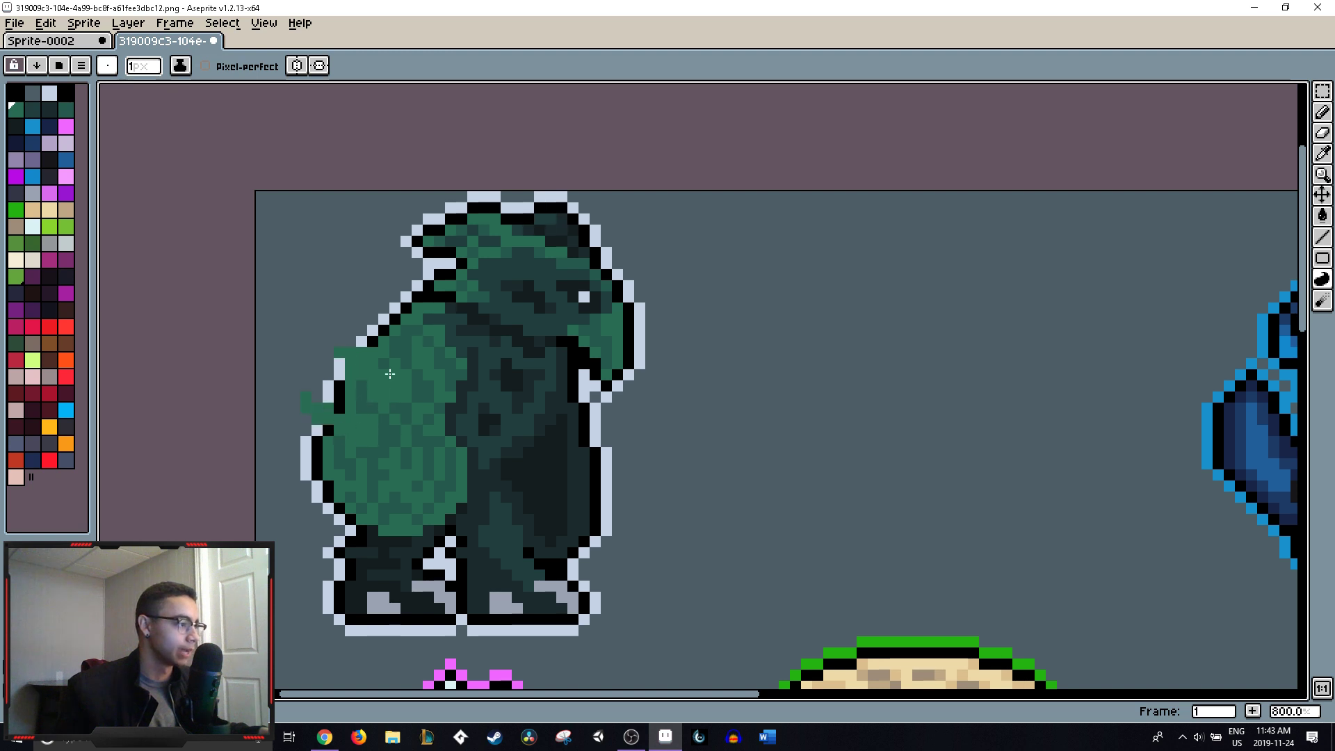
pyautogui.moveTo(384, 324); pyautogui.dragTo(384, 307)
pyautogui.moveTo(380, 475)
pyautogui.mouseDown()
pyautogui.moveTo(346, 458)
pyautogui.moveTo(379, 503)
pyautogui.mouseUp()
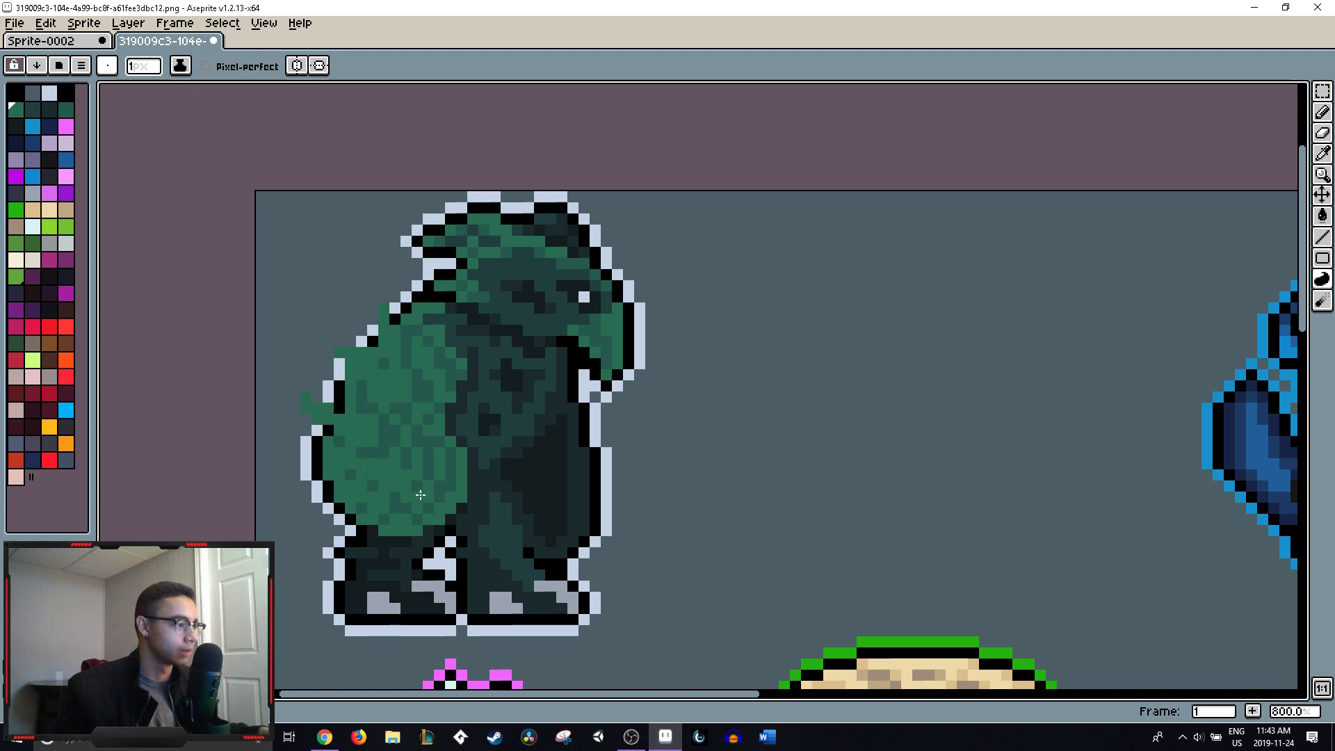
pyautogui.moveTo(427, 462); pyautogui.dragTo(427, 415)
pyautogui.click(453, 437)
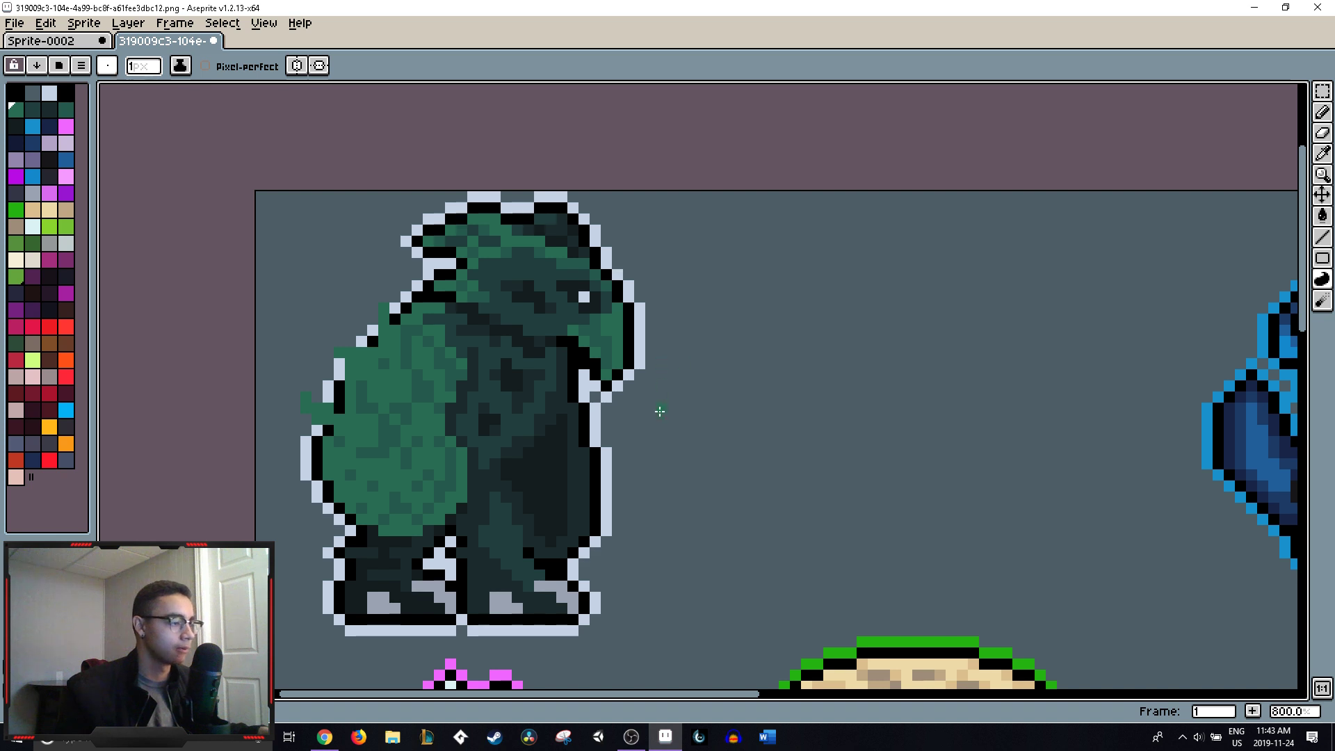
# - Sample a dark body colour from the bird monster and draw short horizontal strokes outward from its belly
pyautogui.keyDown('alt'); pyautogui.click(577, 461); pyautogui.keyUp('alt')
pyautogui.moveTo(576, 462)
pyautogui.mouseDown()
pyautogui.moveTo(593, 429)
pyautogui.moveTo(585, 454)
pyautogui.moveTo(621, 459)
pyautogui.moveTo(593, 503)
pyautogui.moveTo(617, 464)
pyautogui.moveTo(653, 462)
pyautogui.mouseUp()
pyautogui.keyDown('alt'); pyautogui.click(616, 377); pyautogui.keyUp('alt')
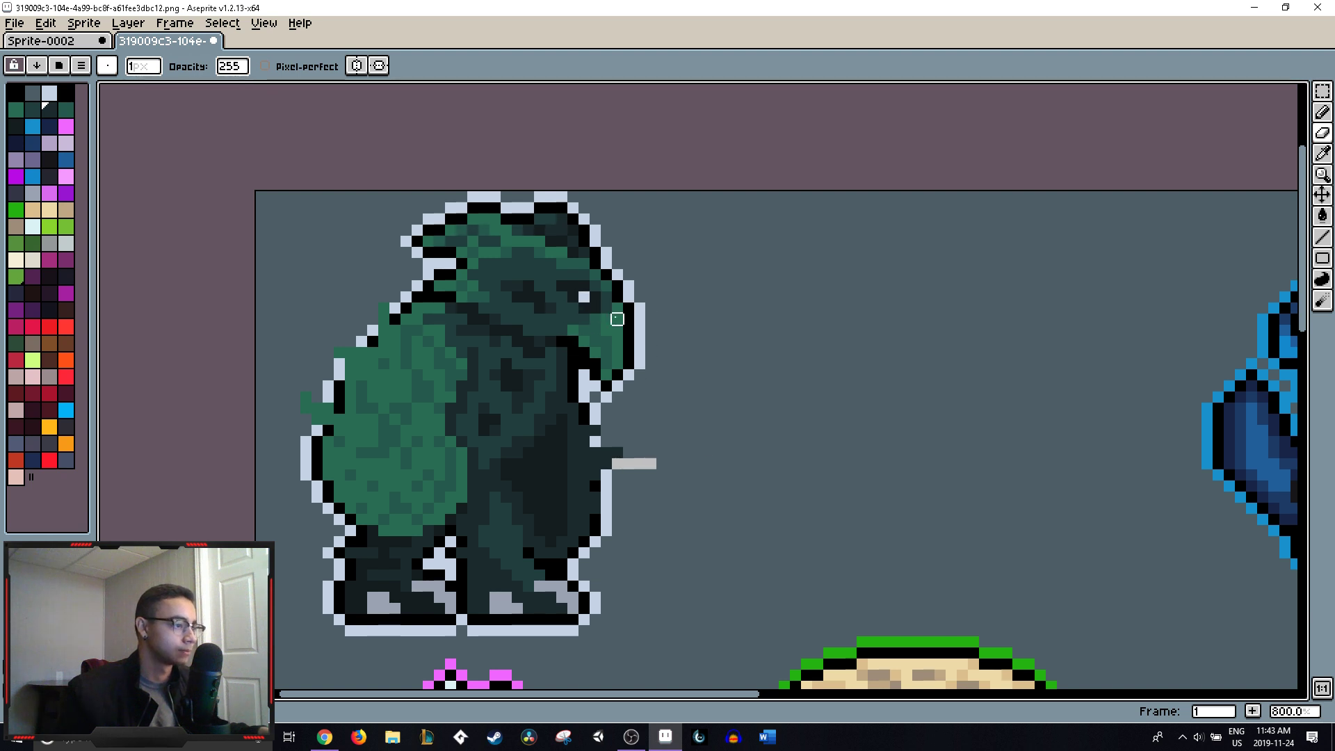
pyautogui.press('alt')
pyautogui.press('alt')
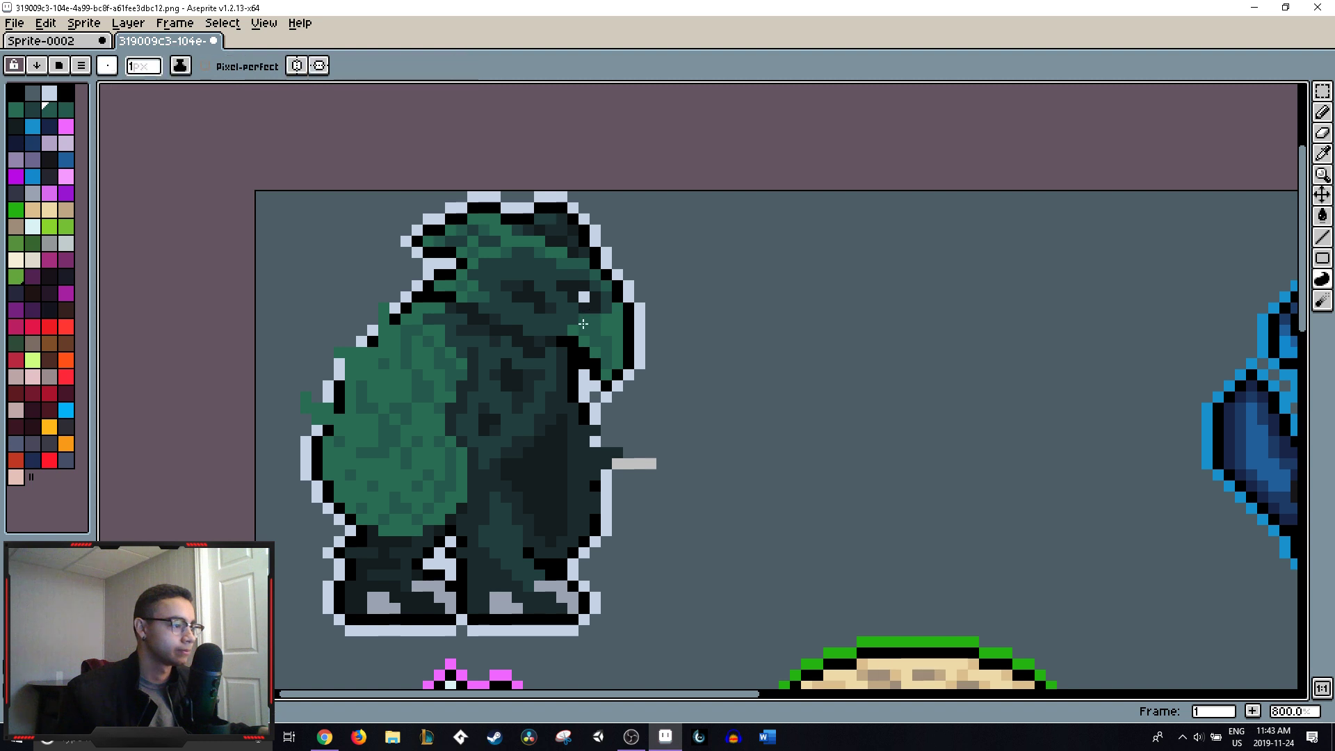
# - Try filling the dark patches on the bird monster's chest with dark red from the palette, undoing the fills
pyautogui.scroll(-4, 589, 366)
pyautogui.scroll(1, 683, 387)
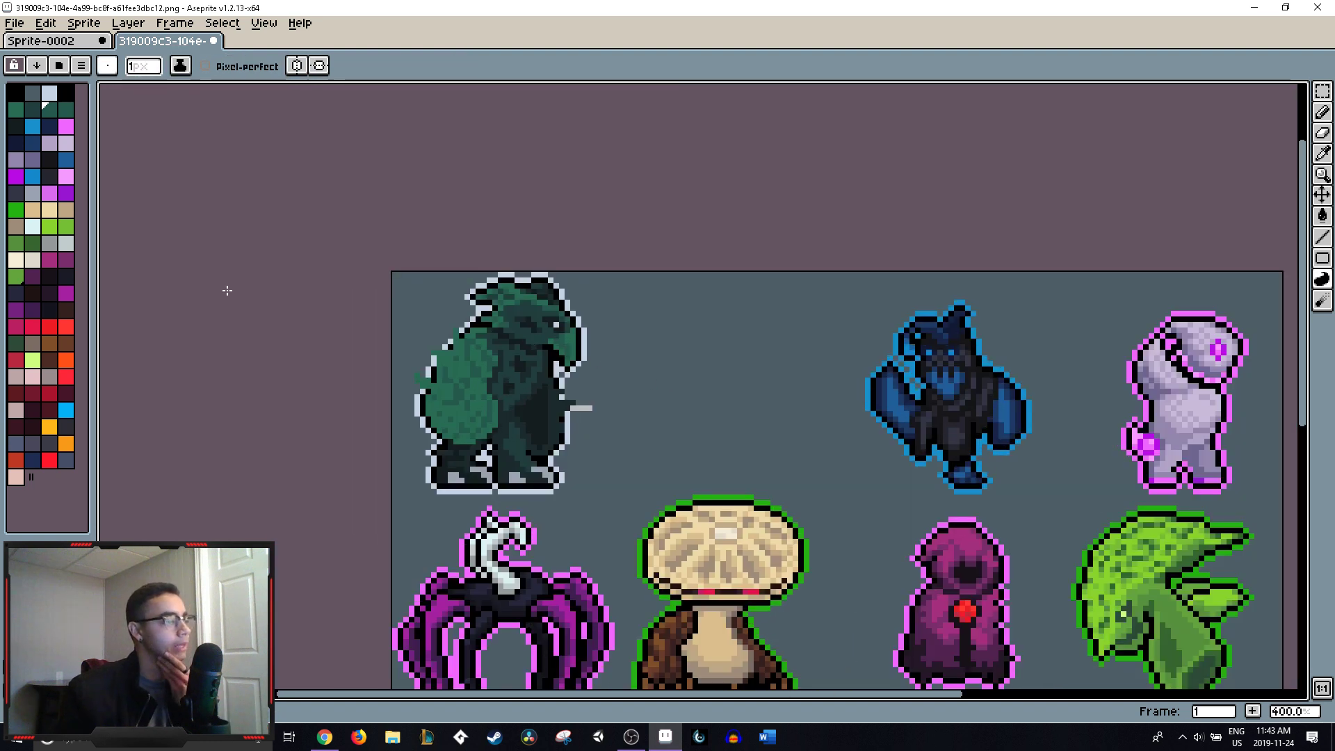
pyautogui.click(66, 393)
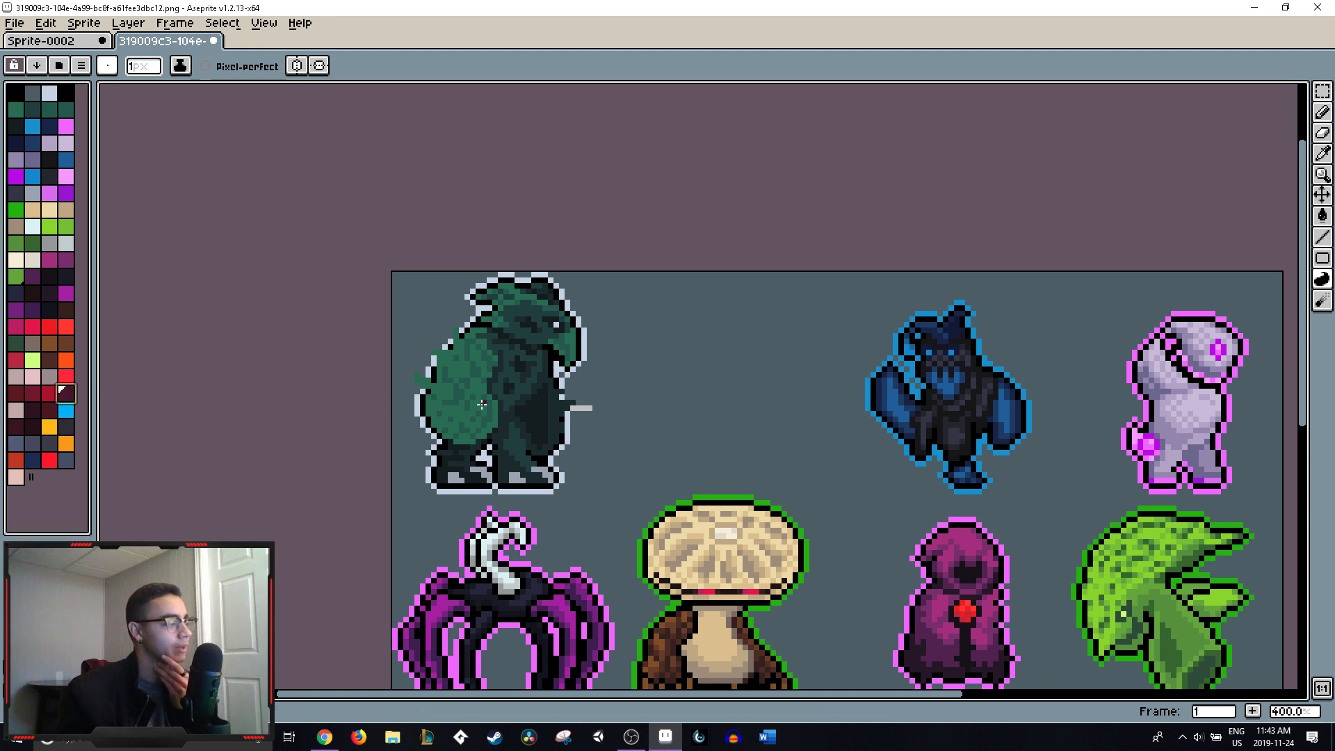
pyautogui.click(49, 393)
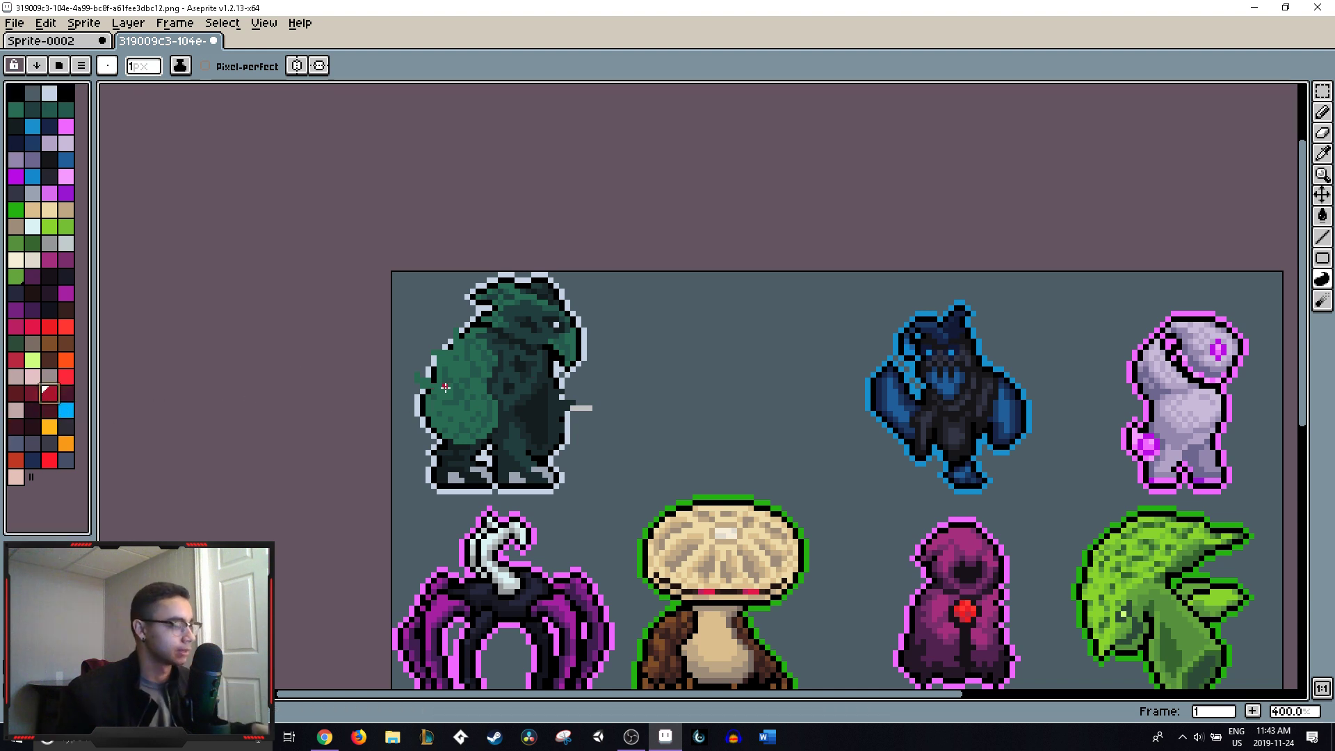
pyautogui.press('g')
pyautogui.click(528, 372)
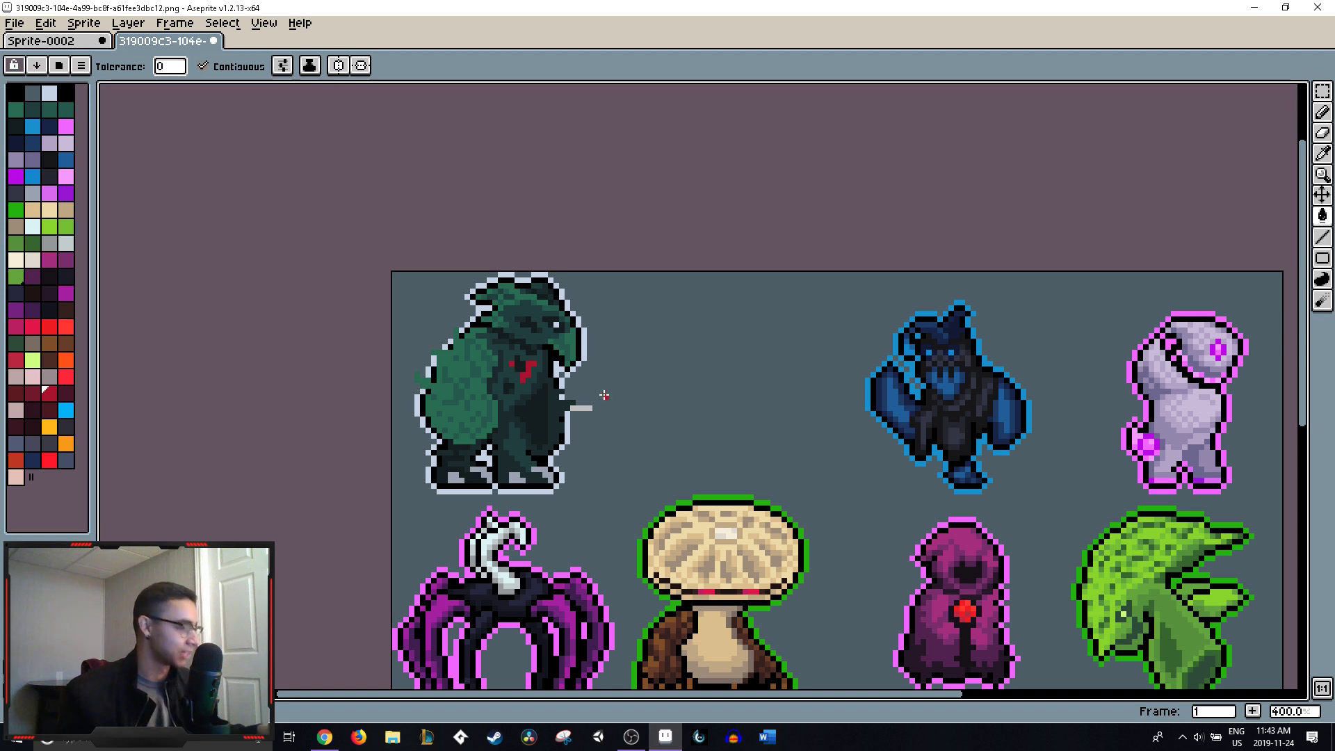
pyautogui.press('ctrl')
pyautogui.press('ctrl')
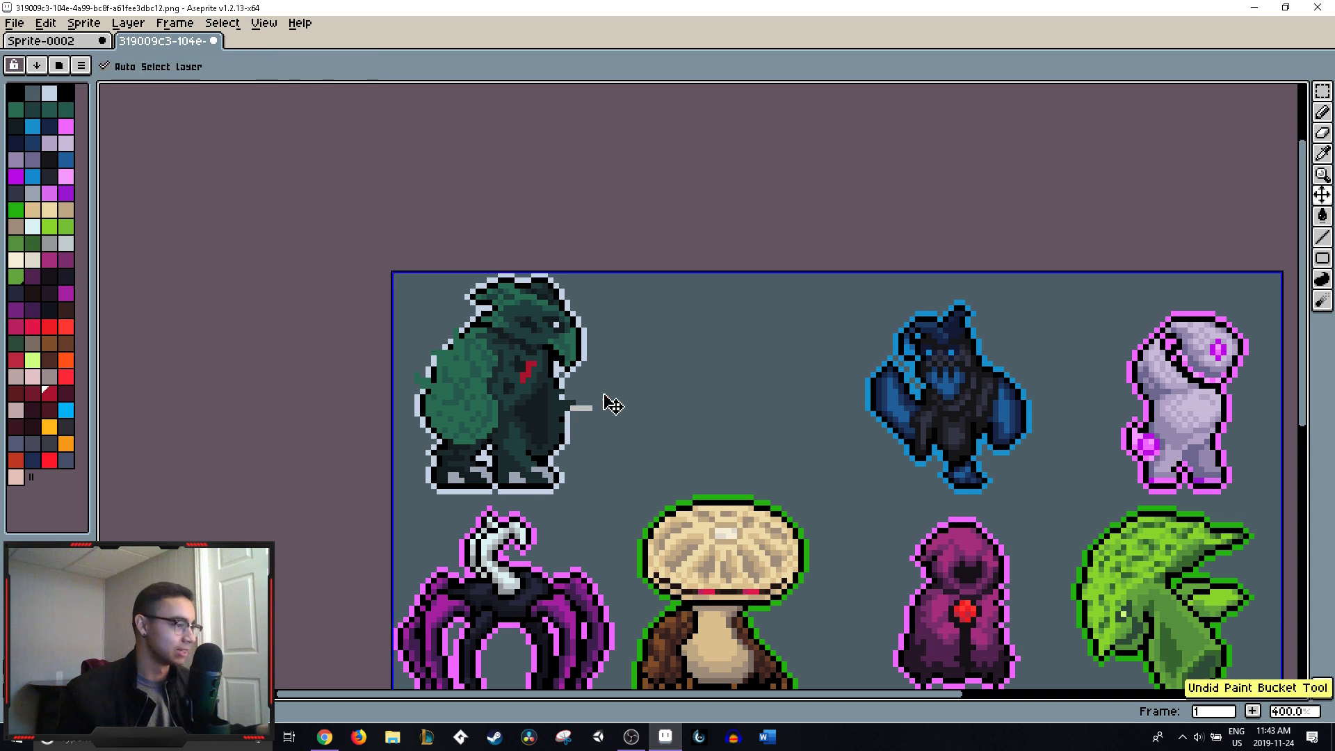
pyautogui.press('alt')
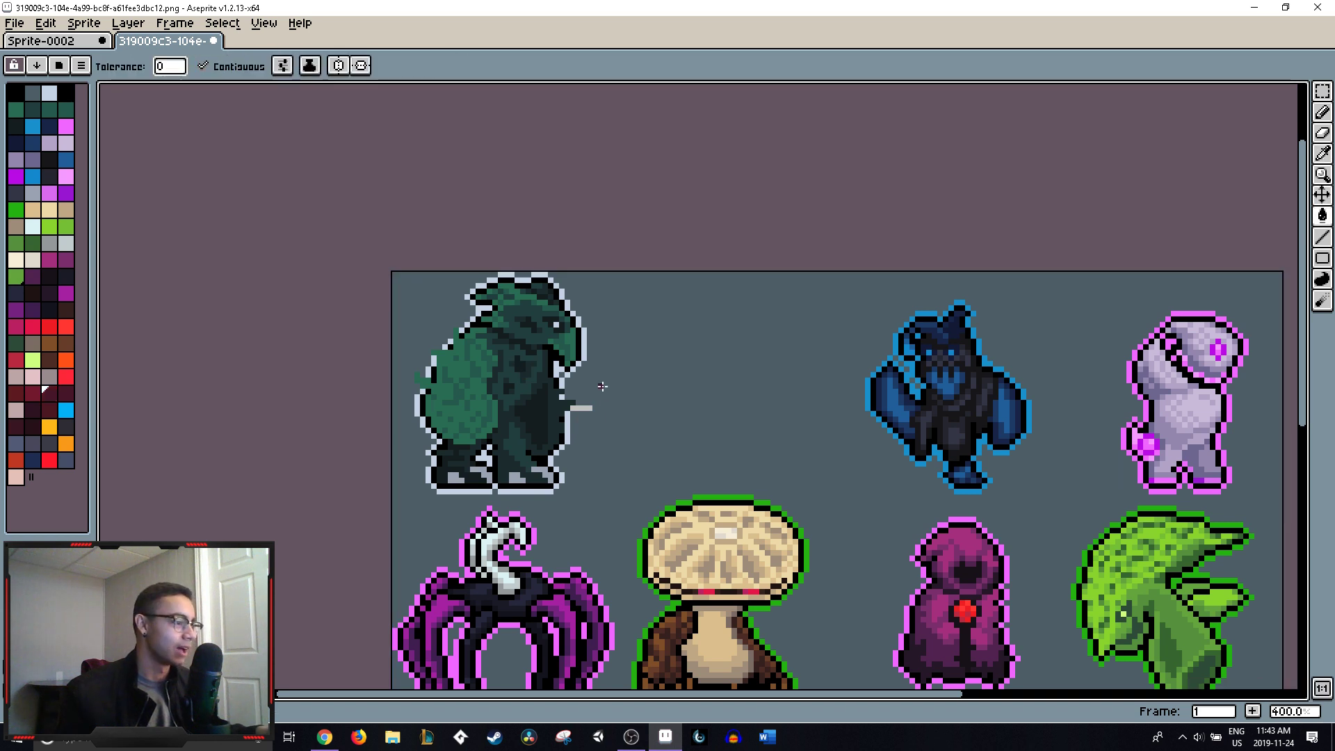
# - Compare the pasted red monster in Sprite-0002 with the other monsters on the reference sheet
pyautogui.moveTo(617, 365); pyautogui.dragTo(486, 325)
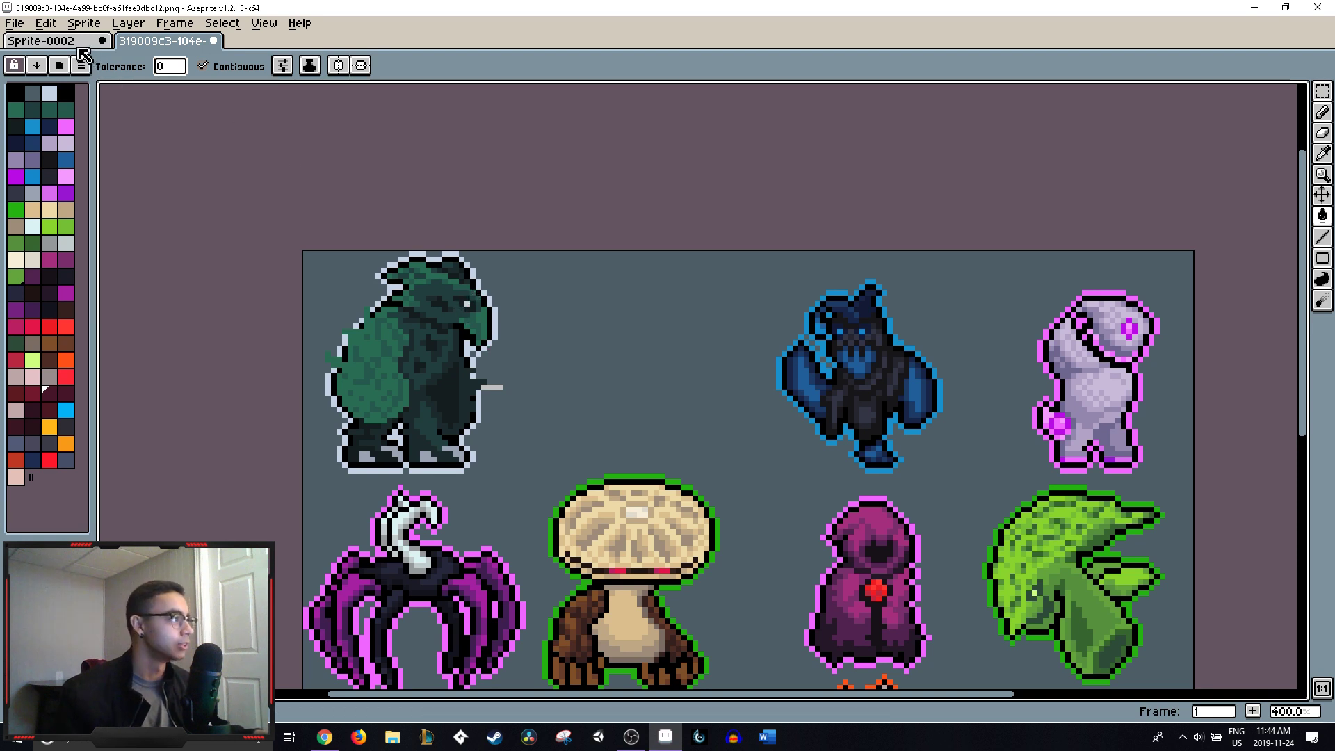
pyautogui.hotkey('ctrl', 'Tab')
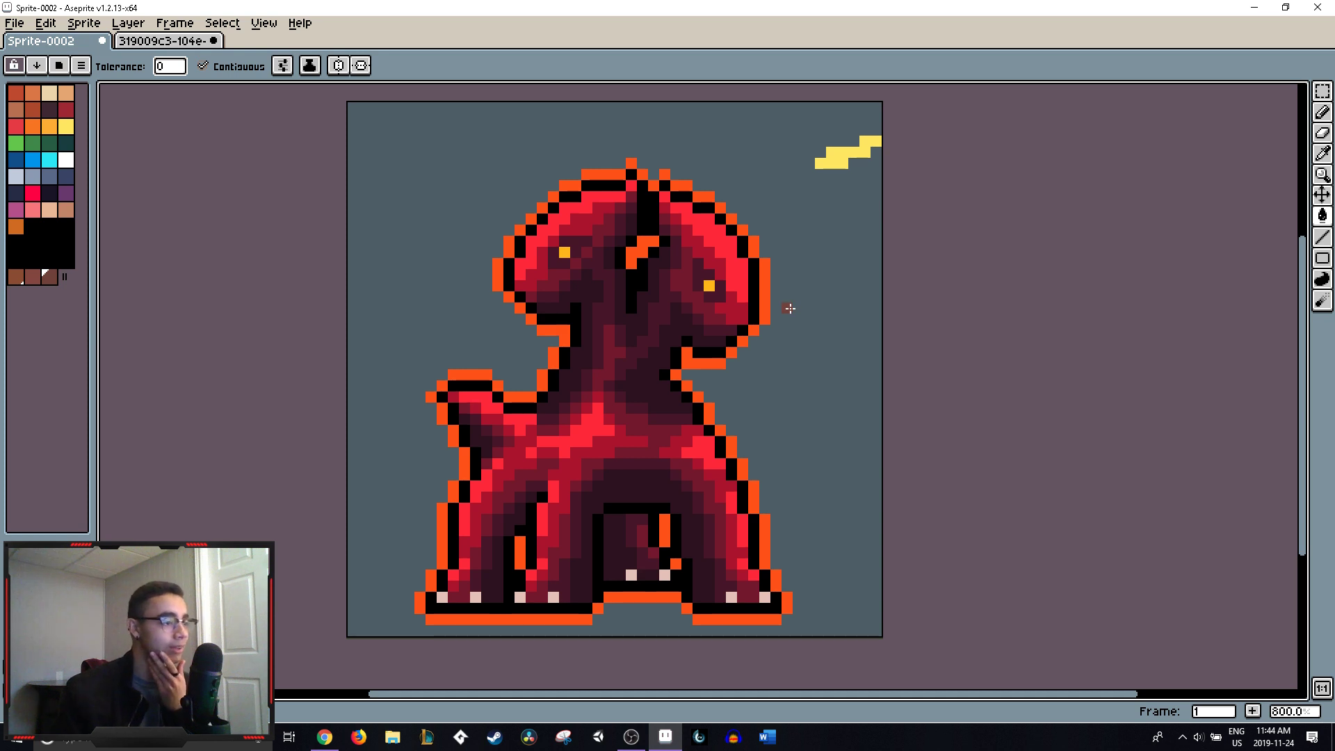
pyautogui.click(151, 42)
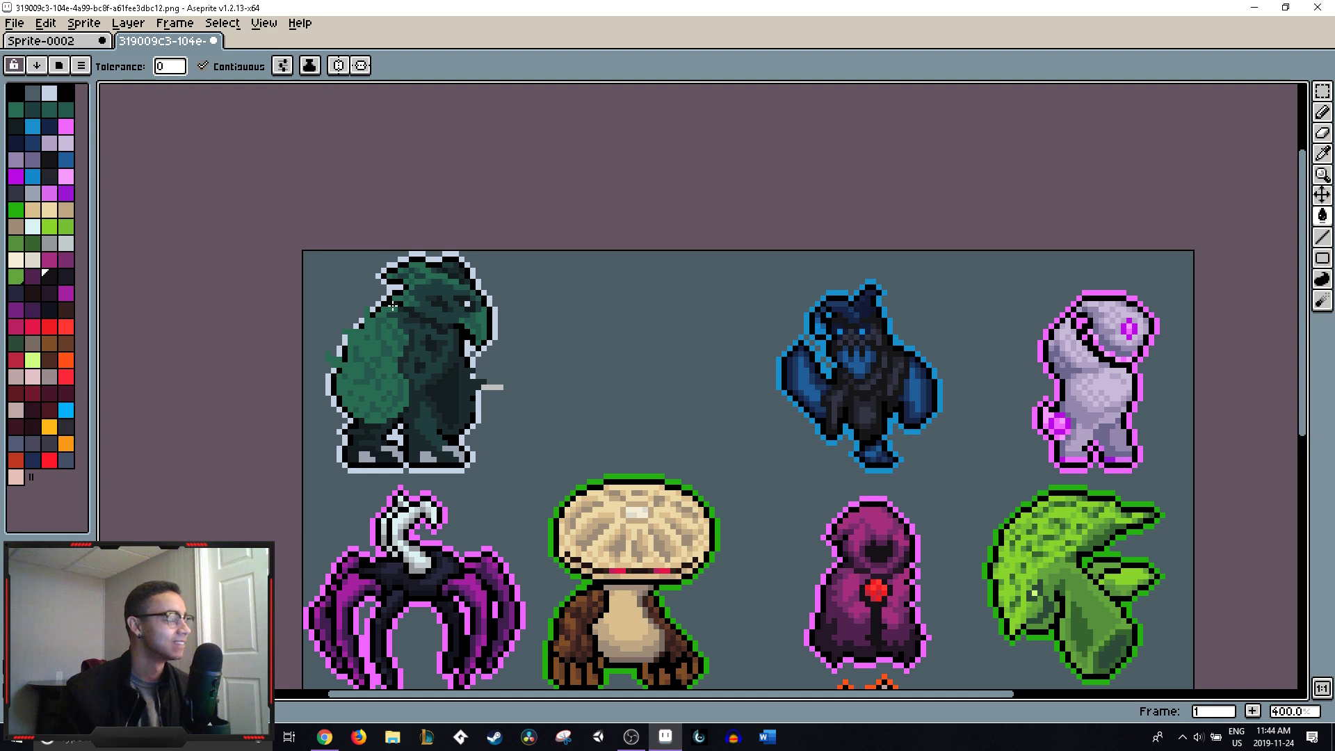
pyautogui.scroll(-4, 447, 254)
pyautogui.hscroll(4, 447, 254)
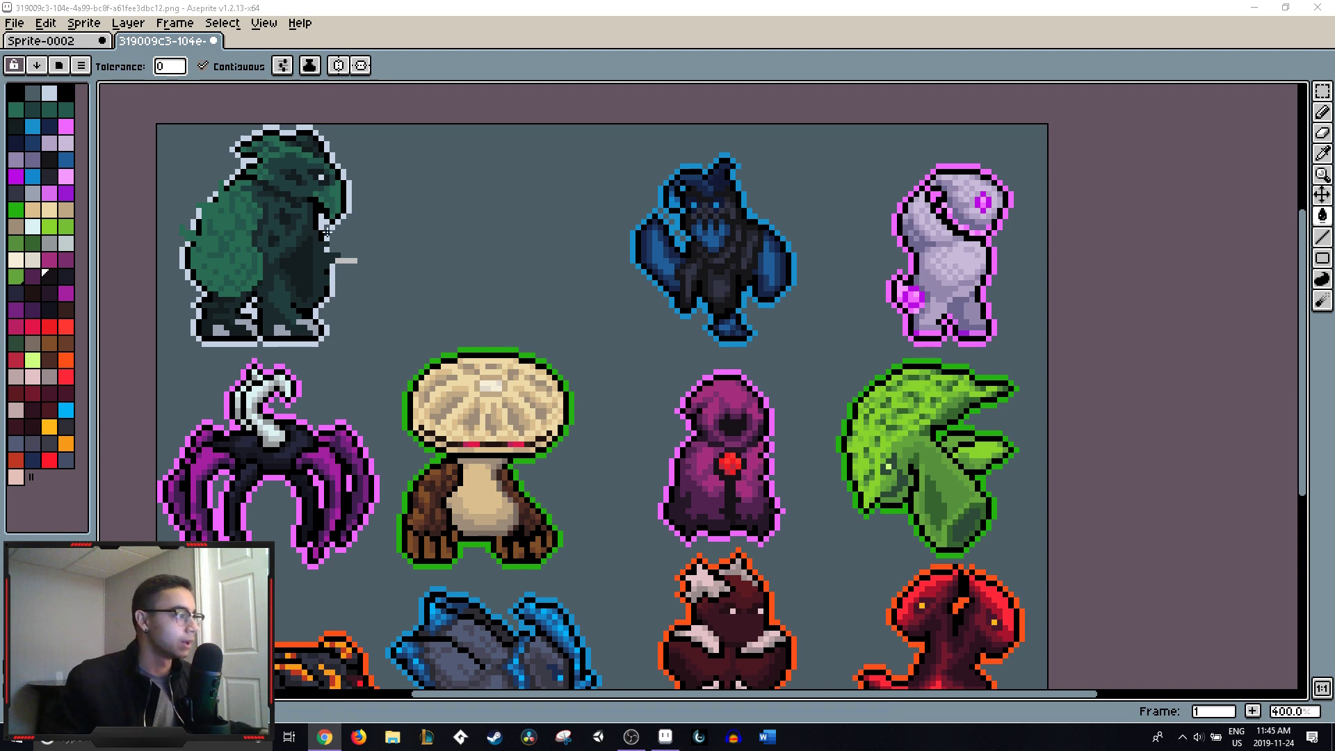
pyautogui.moveTo(286, 231); pyautogui.dragTo(439, 264)
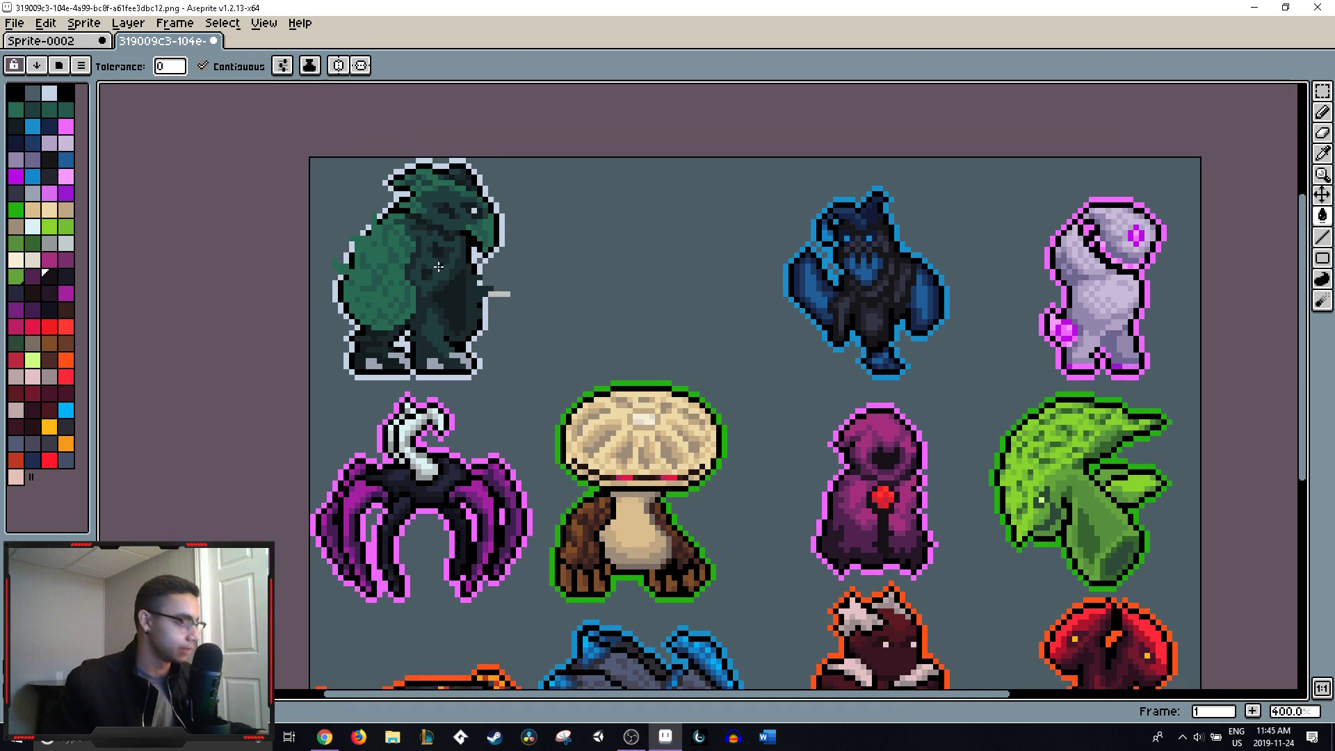
pyautogui.press('b')
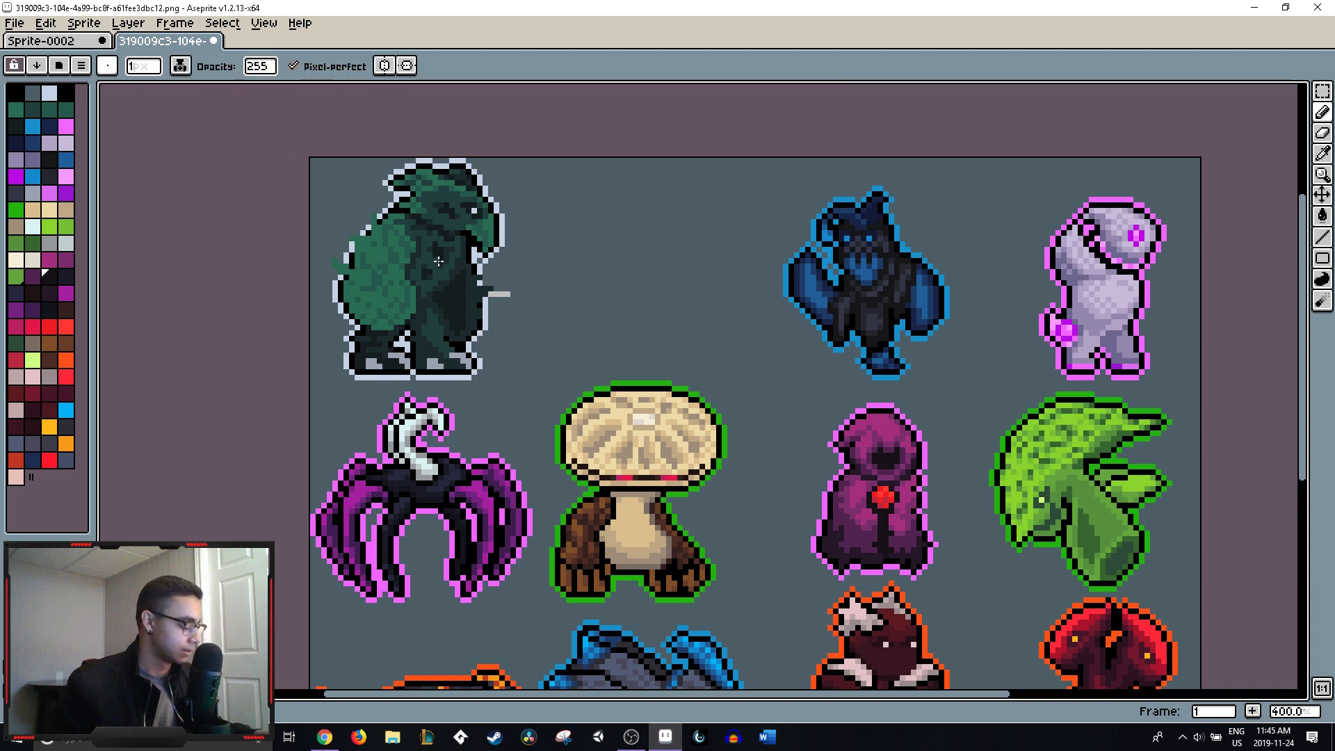
pyautogui.press('g')
pyautogui.scroll(-1, 448, 247)
pyautogui.moveTo(514, 267); pyautogui.dragTo(579, 273)
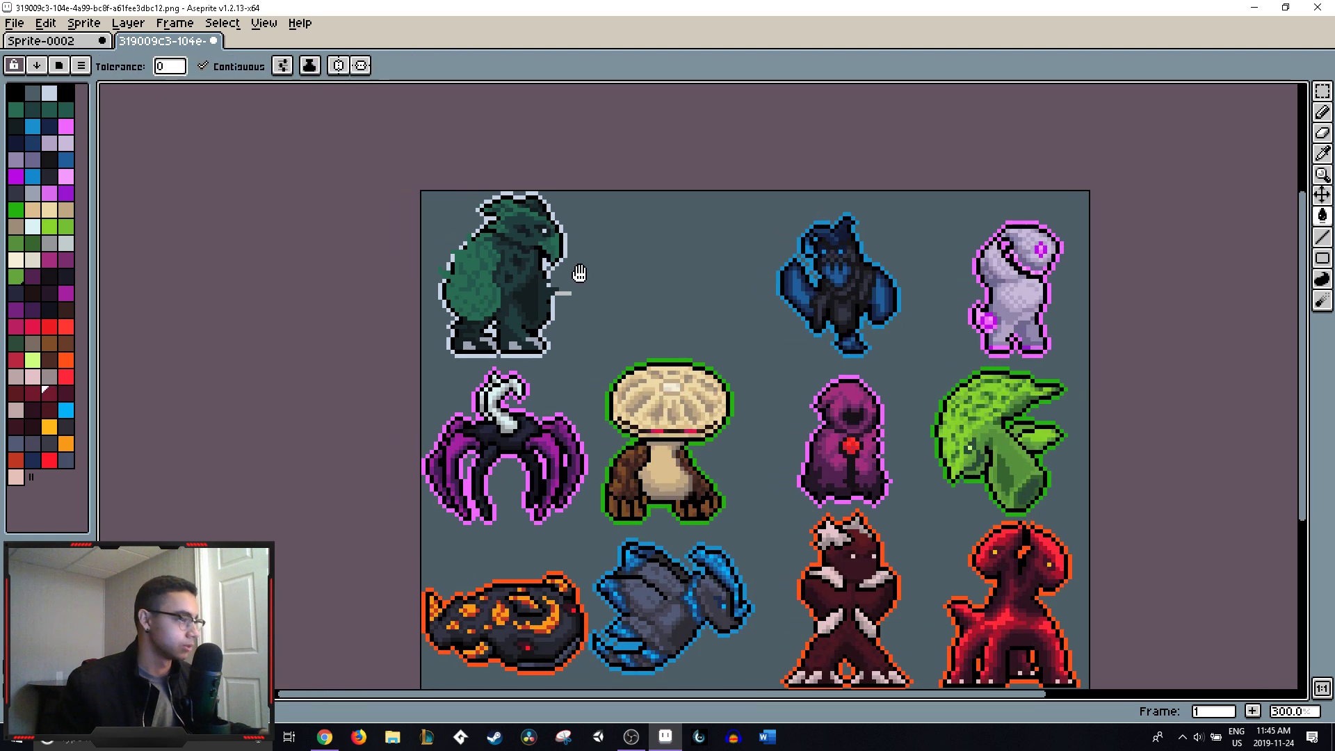
# - Try filling the bird monster's chest and head patches with its sampled pale eye colour, undoing the fills
pyautogui.scroll(3, 542, 251)
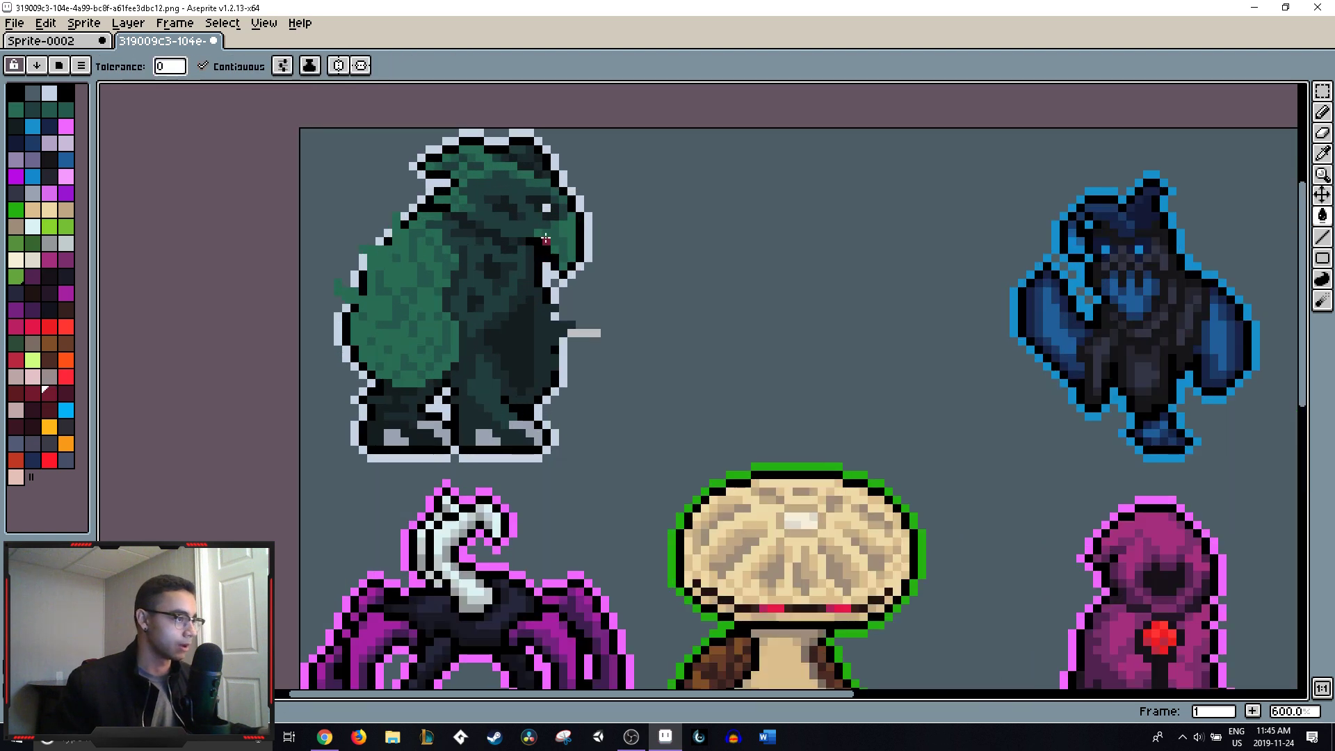
pyautogui.keyDown('alt'); pyautogui.click(547, 207); pyautogui.keyUp('alt')
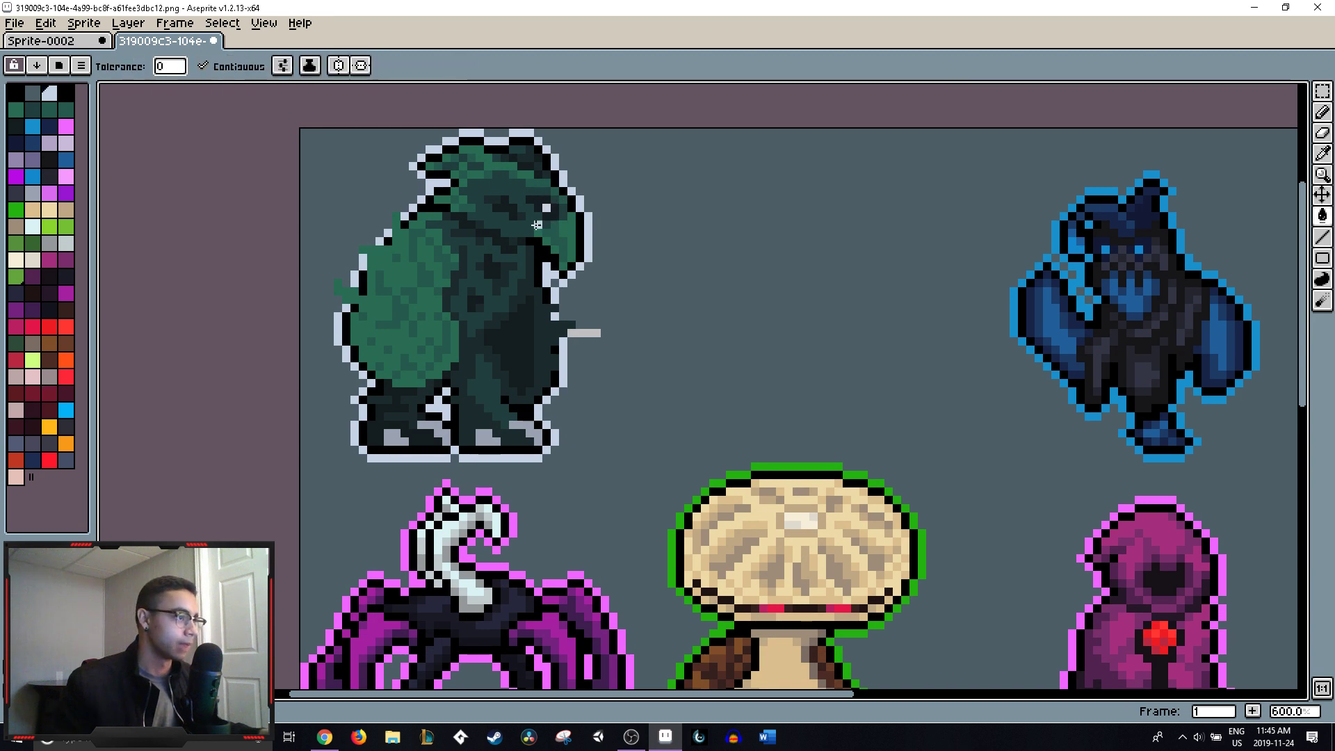
pyautogui.click(476, 300)
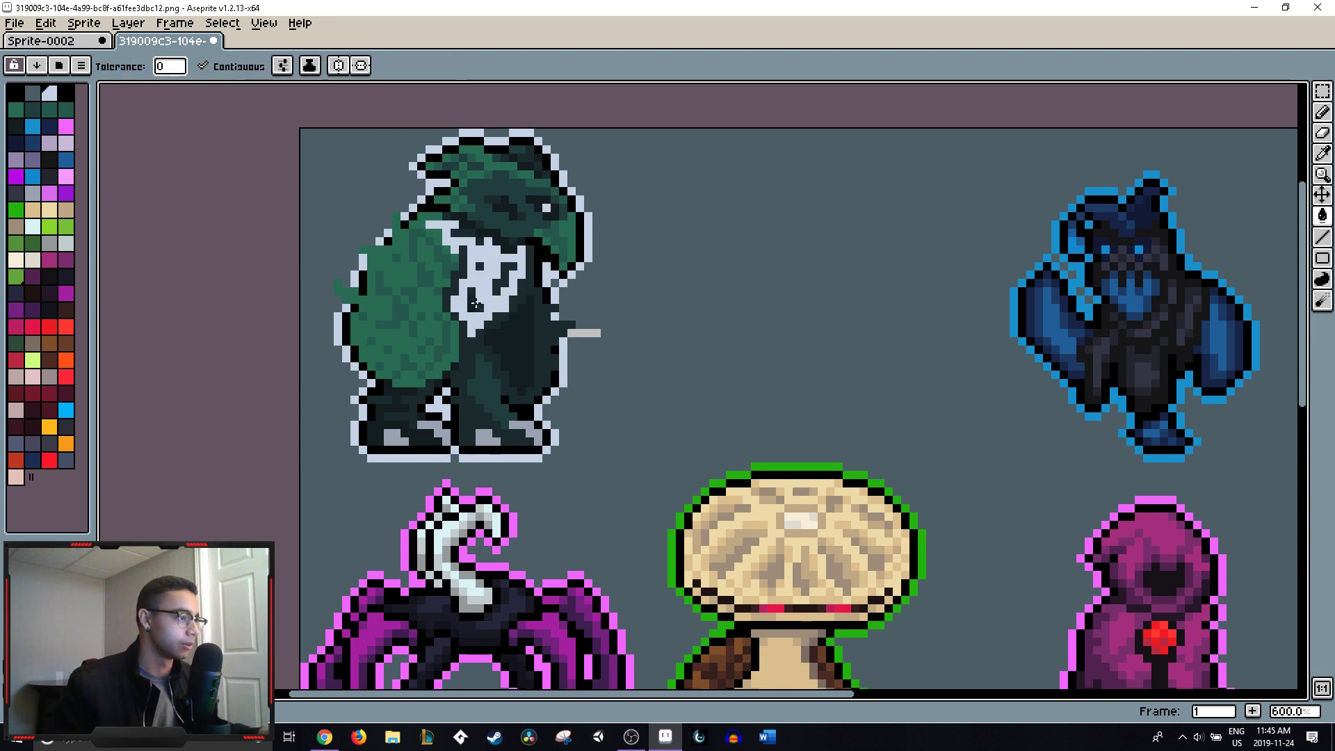
pyautogui.hotkey('ctrl', 'z')
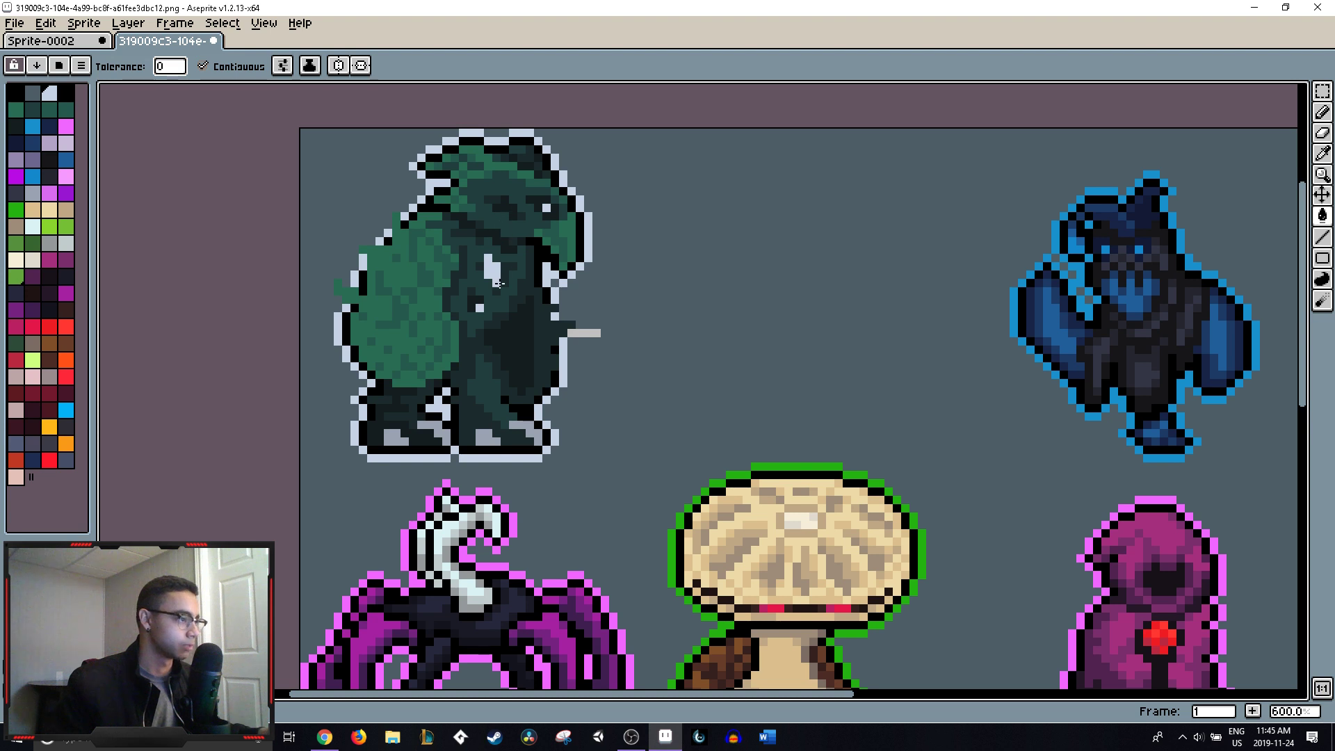
pyautogui.click(477, 302)
pyautogui.click(506, 209)
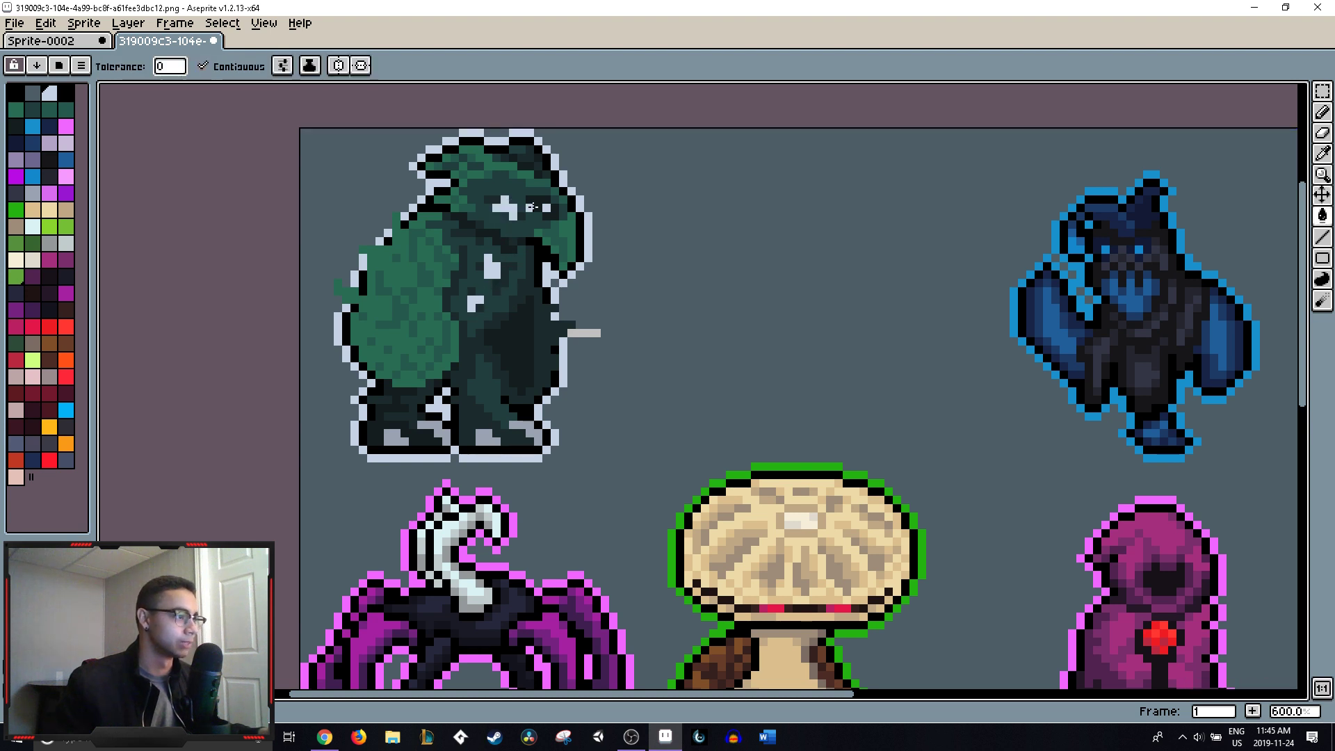
pyautogui.press('alt')
pyautogui.scroll(-5, 673, 285)
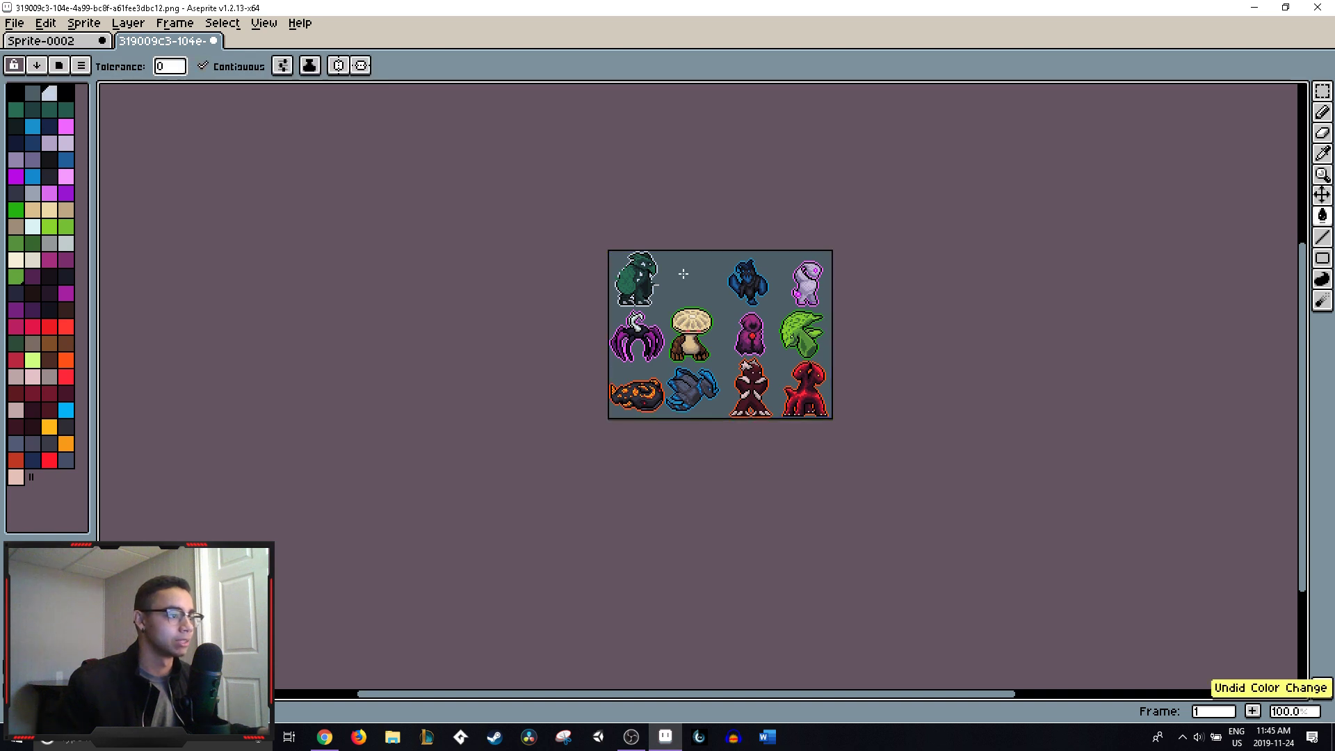
# - Undo the pale fills on the bird monster's chest and head patches
pyautogui.keyDown('alt'); pyautogui.click(698, 285); pyautogui.keyUp('alt')
pyautogui.scroll(2, 698, 286)
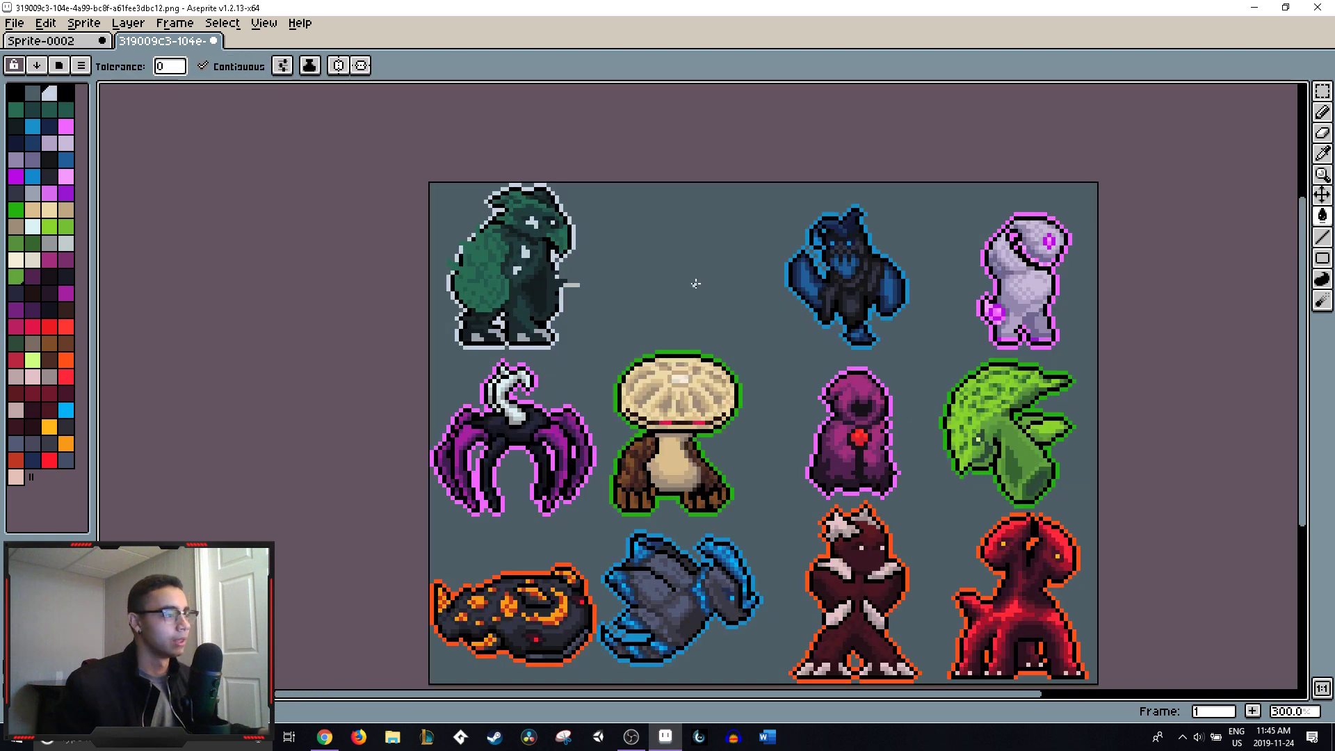
pyautogui.scroll(1, 695, 284)
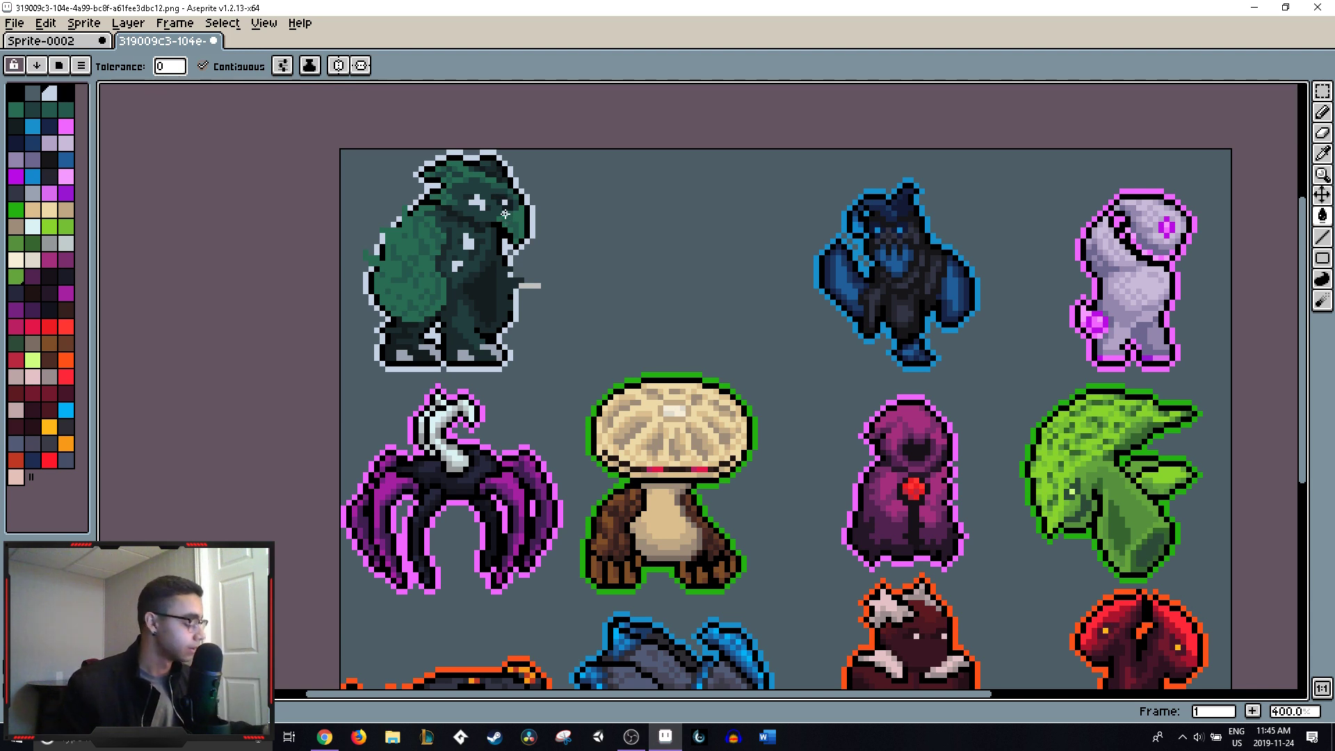
pyautogui.hotkey('ctrl', 'z')
pyautogui.hotkey('ctrl', 'z')
pyautogui.hotkey('ctrl', 'z')
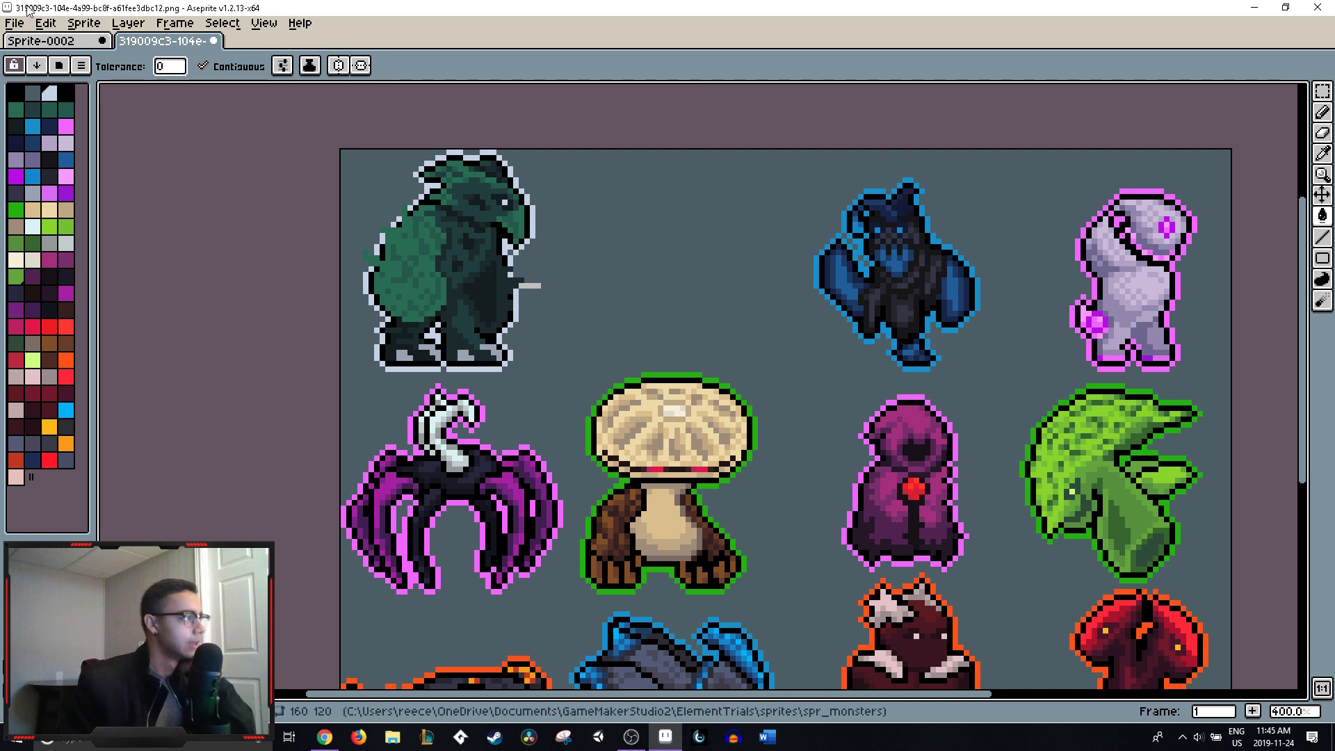
# - Examine the red monster's shading in Sprite-0002 alongside the lower rows of monsters on the reference sheet
pyautogui.click(69, 42)
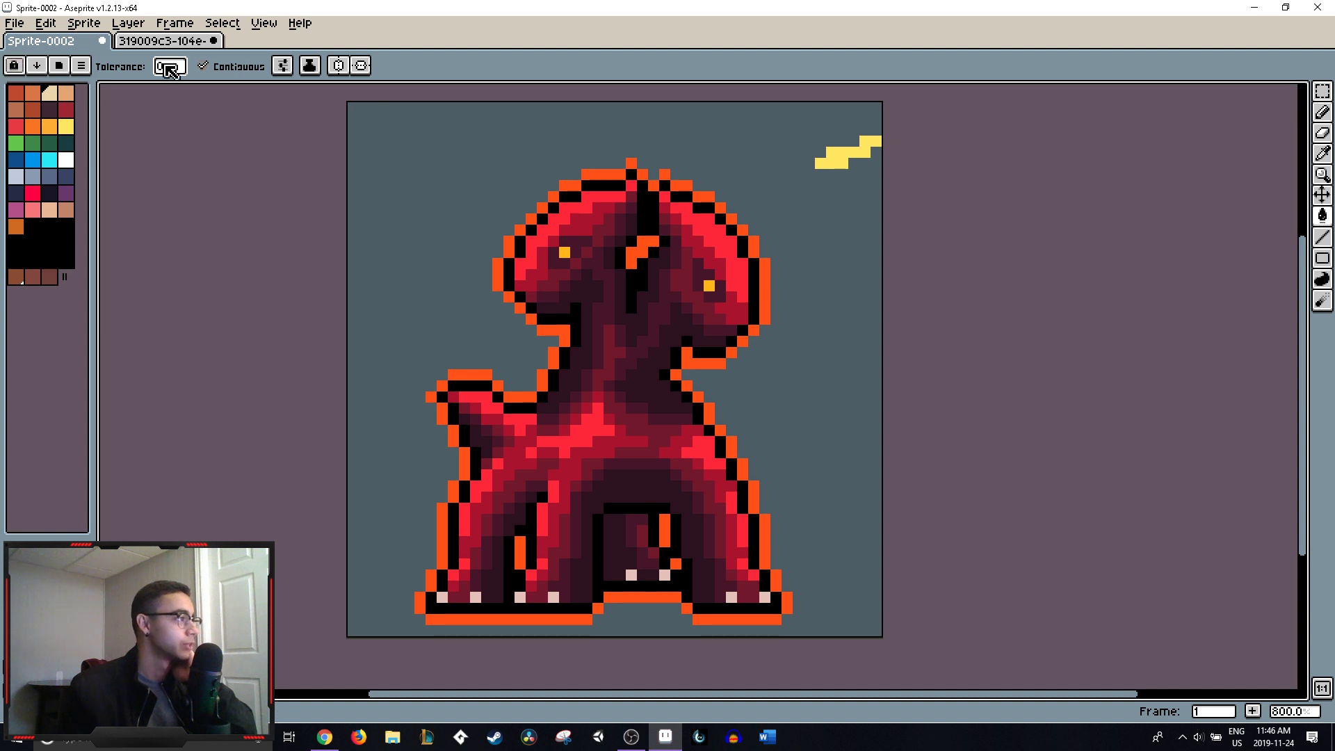
pyautogui.click(163, 40)
pyautogui.moveTo(763, 274); pyautogui.dragTo(650, 227)
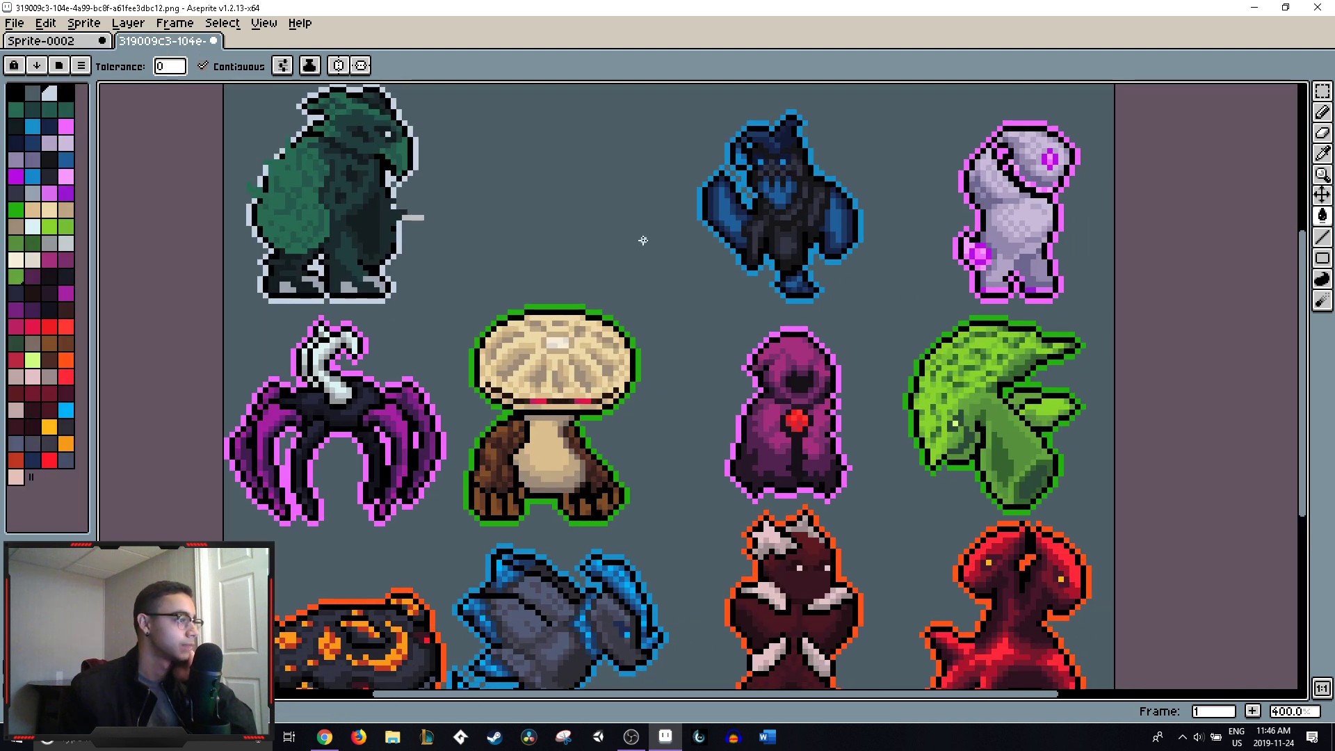
pyautogui.moveTo(811, 342); pyautogui.dragTo(643, 239)
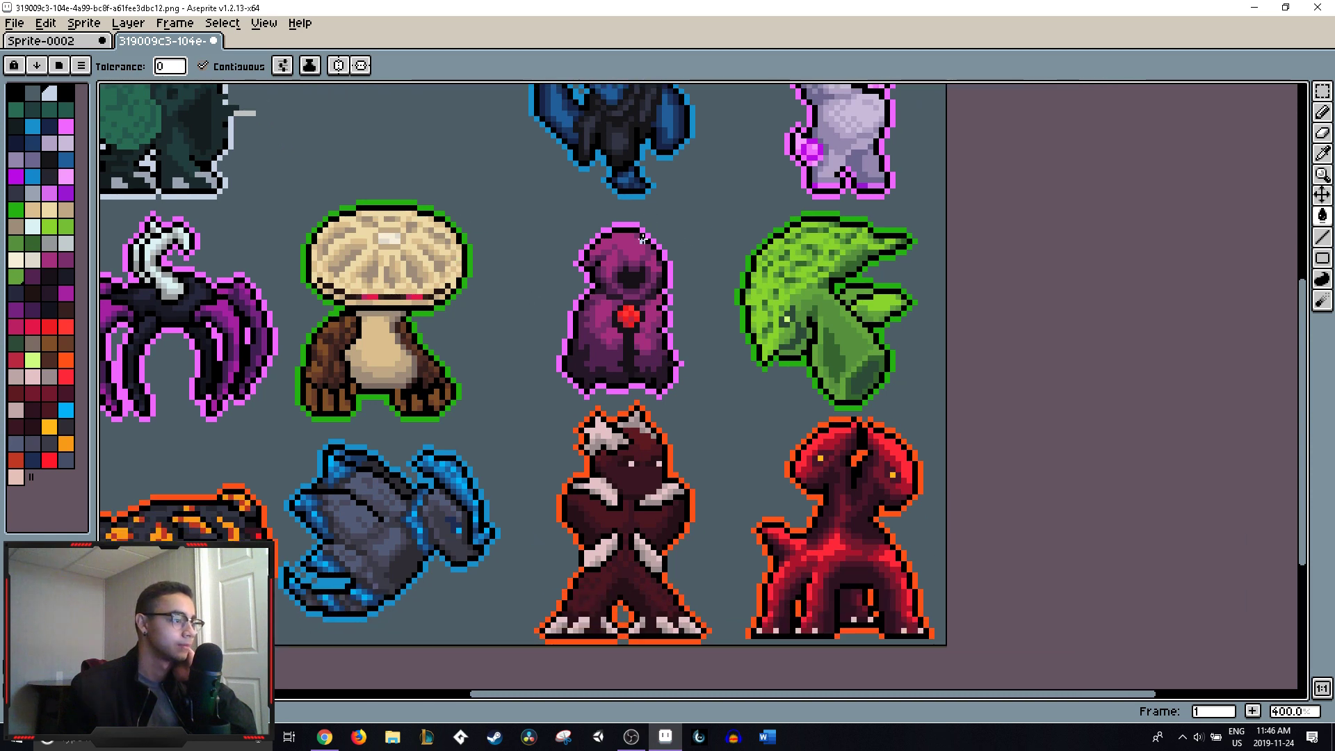
pyautogui.scroll(-1, 688, 323)
pyautogui.moveTo(689, 324); pyautogui.dragTo(772, 448)
pyautogui.click(41, 40)
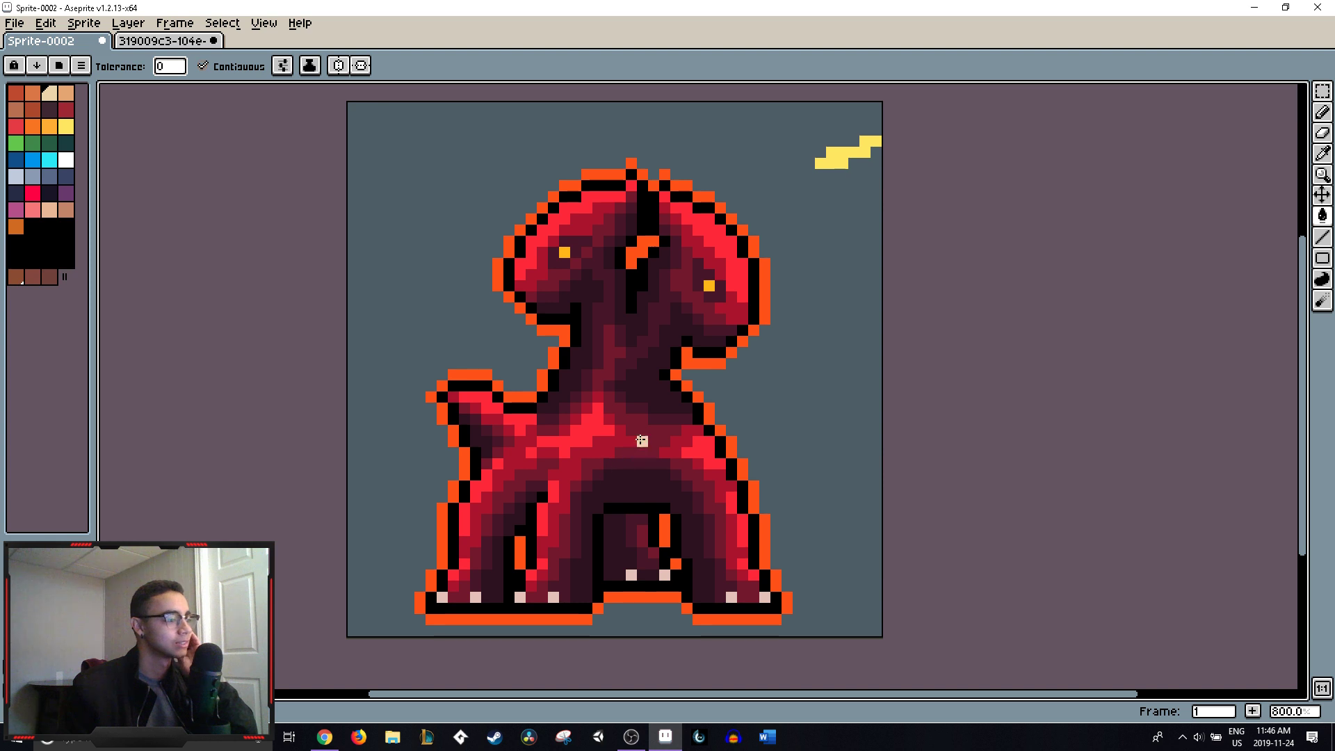
pyautogui.moveTo(634, 441); pyautogui.dragTo(646, 410)
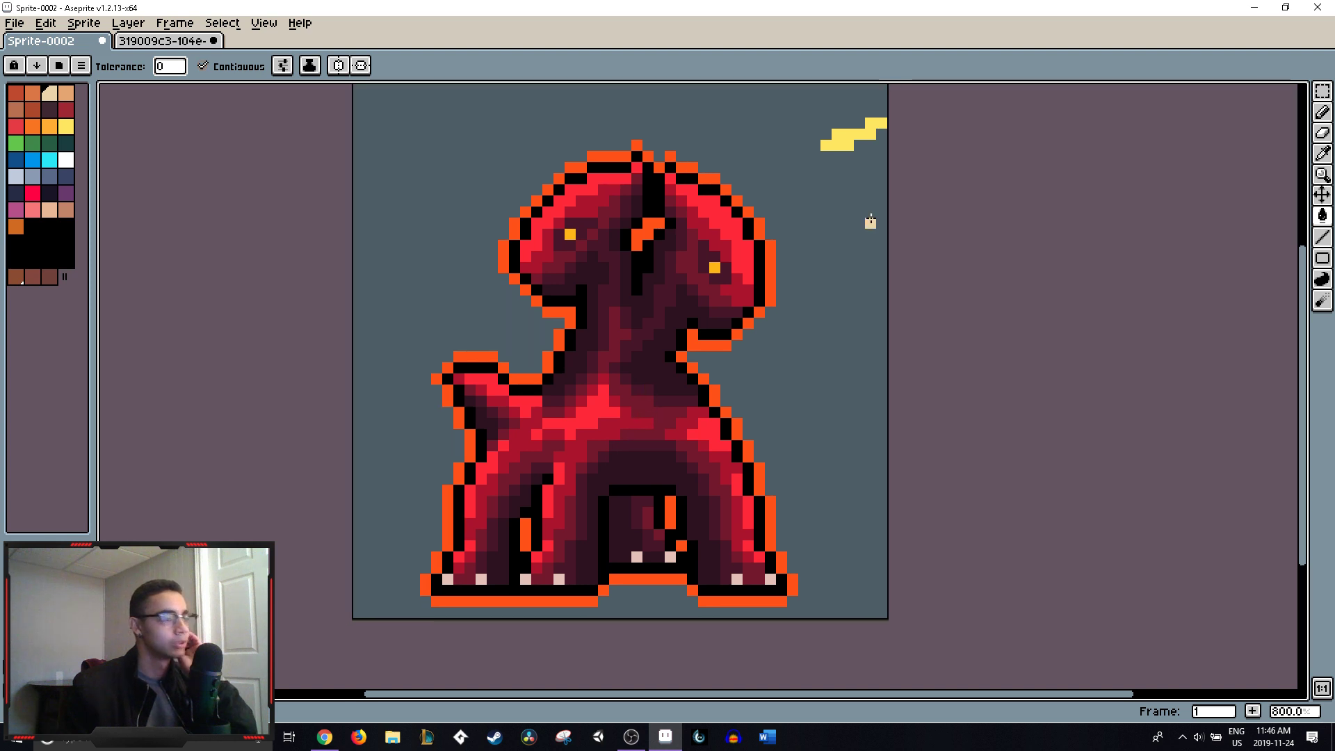
# - Sample the yellow of the stroke beside the red monster and extend it with a pencil-drawn arrowhead pointing toward the monster
pyautogui.click(818, 137)
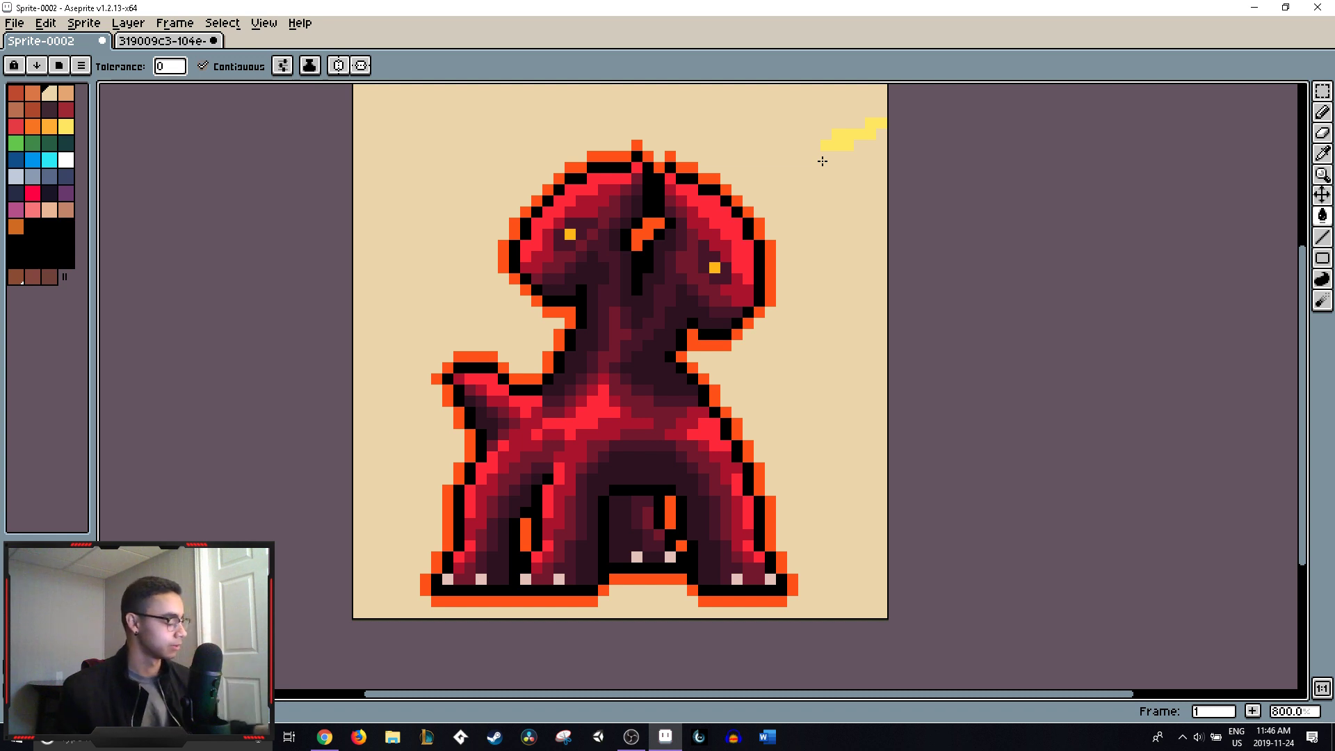
pyautogui.hotkey('ctrl', 'z')
pyautogui.press('b')
pyautogui.keyDown('alt'); pyautogui.click(826, 144); pyautogui.keyUp('alt')
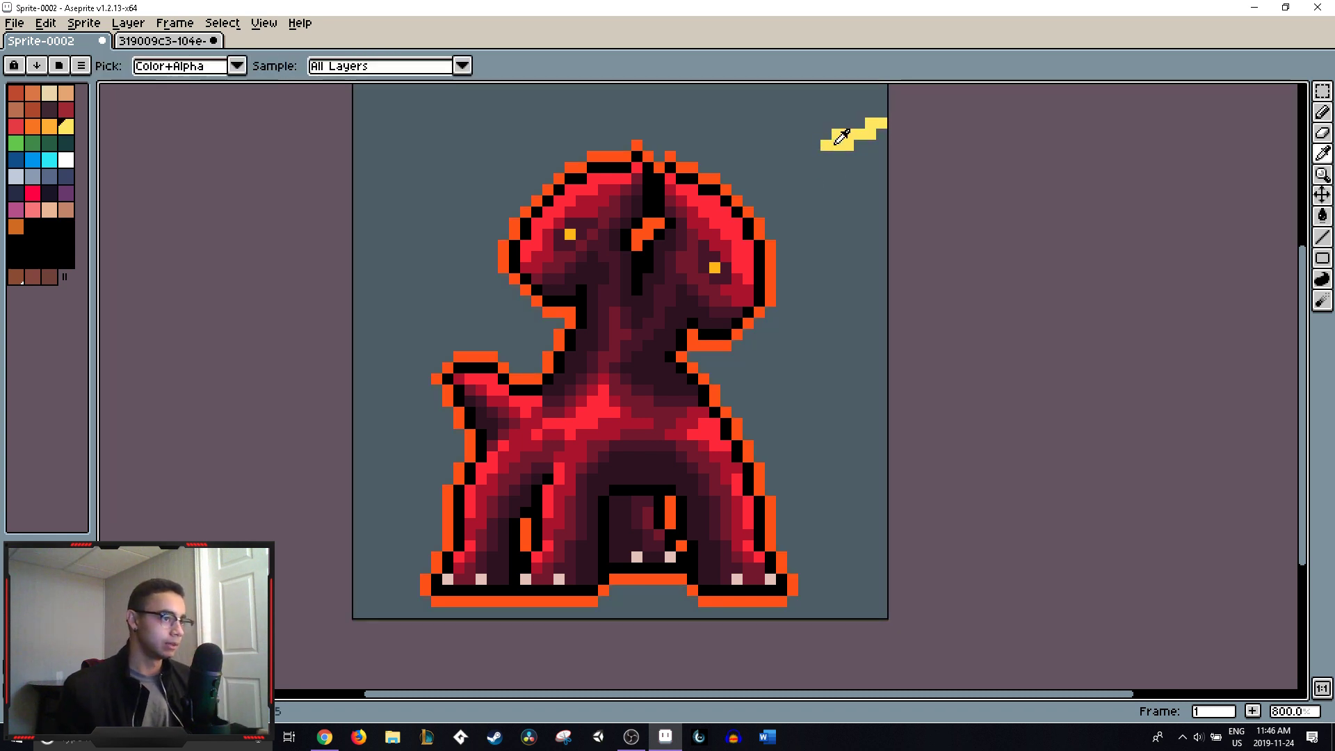
pyautogui.moveTo(815, 143)
pyautogui.mouseDown()
pyautogui.moveTo(803, 181)
pyautogui.moveTo(807, 147)
pyautogui.moveTo(818, 180)
pyautogui.mouseUp()
# - Try erasing pixels just below the yellow arrowhead with the 1 px eraser
pyautogui.press('e')
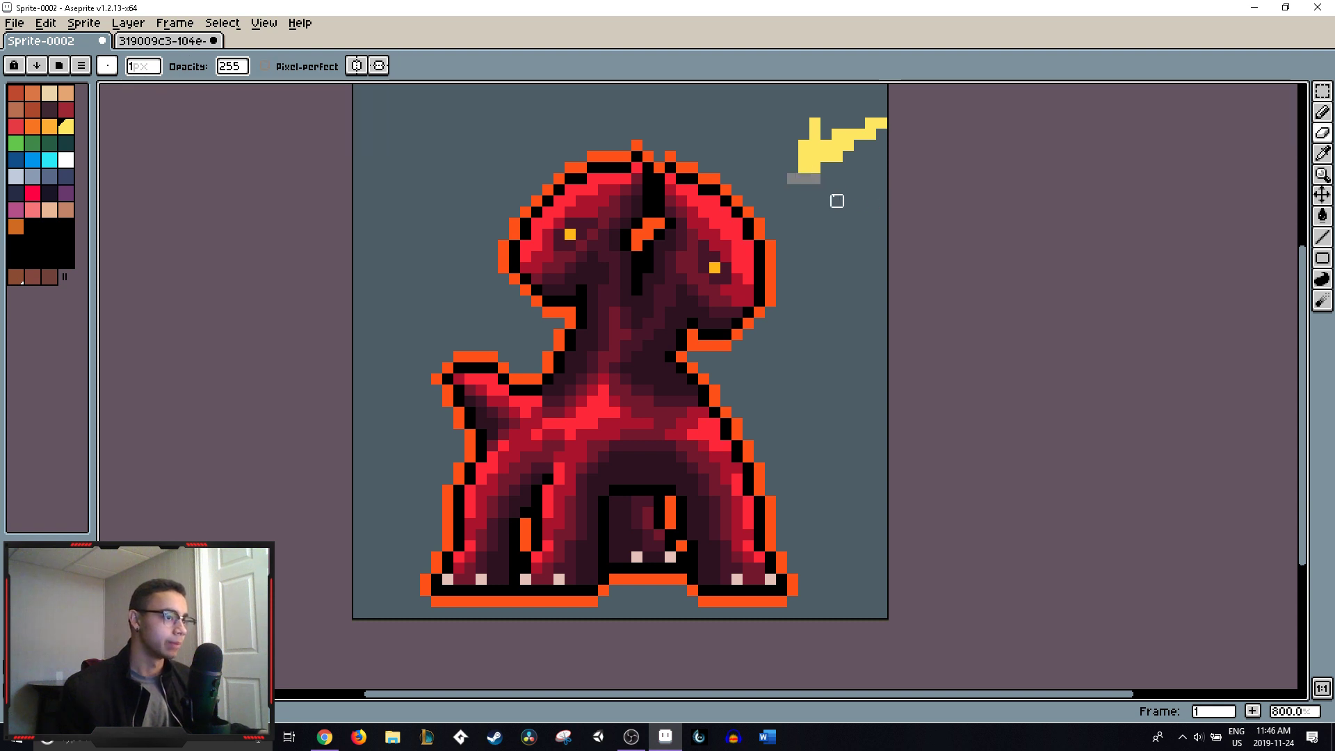
pyautogui.keyDown('alt'); pyautogui.click(803, 179); pyautogui.keyUp('alt')
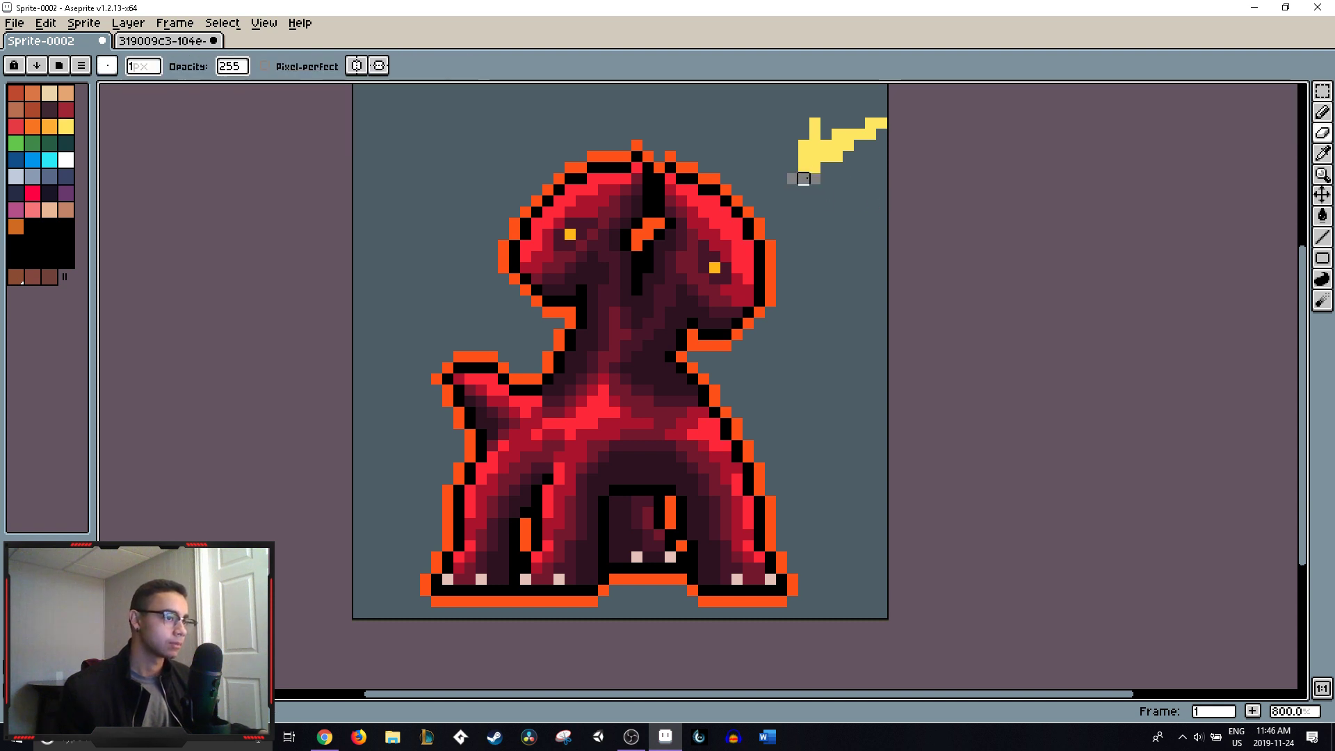
pyautogui.press('alt')
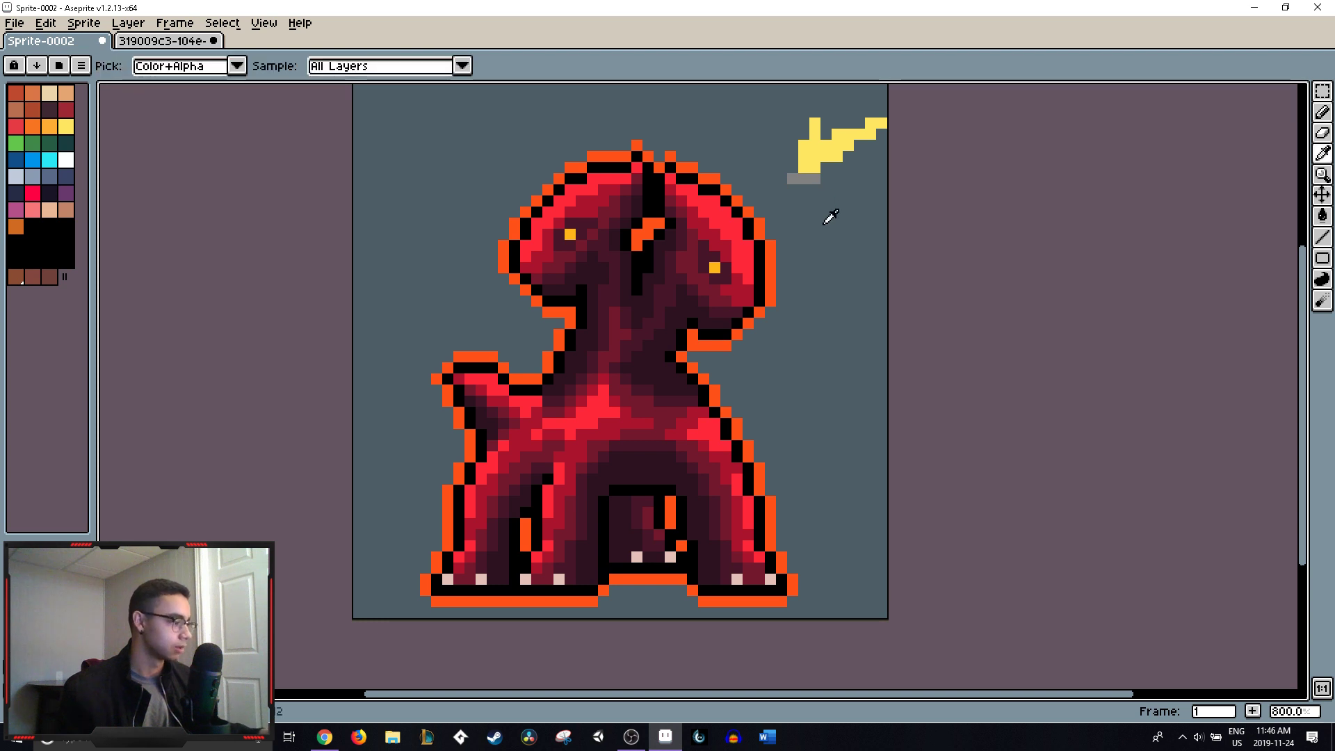
pyautogui.moveTo(824, 179); pyautogui.dragTo(838, 179)
pyautogui.click(815, 189)
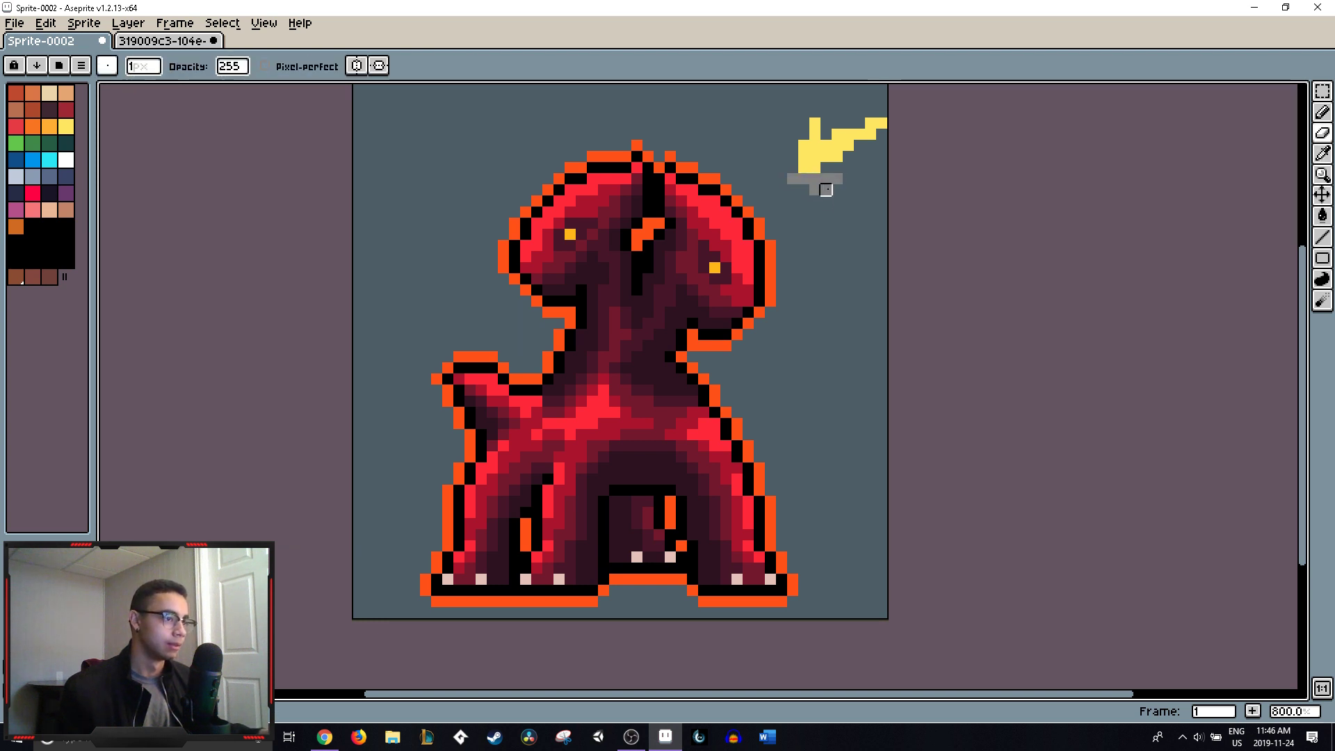
pyautogui.click(826, 189)
pyautogui.press('e')
pyautogui.moveTo(831, 178)
pyautogui.mouseDown()
pyautogui.moveTo(812, 178)
pyautogui.moveTo(842, 183)
pyautogui.moveTo(829, 192)
pyautogui.mouseUp()
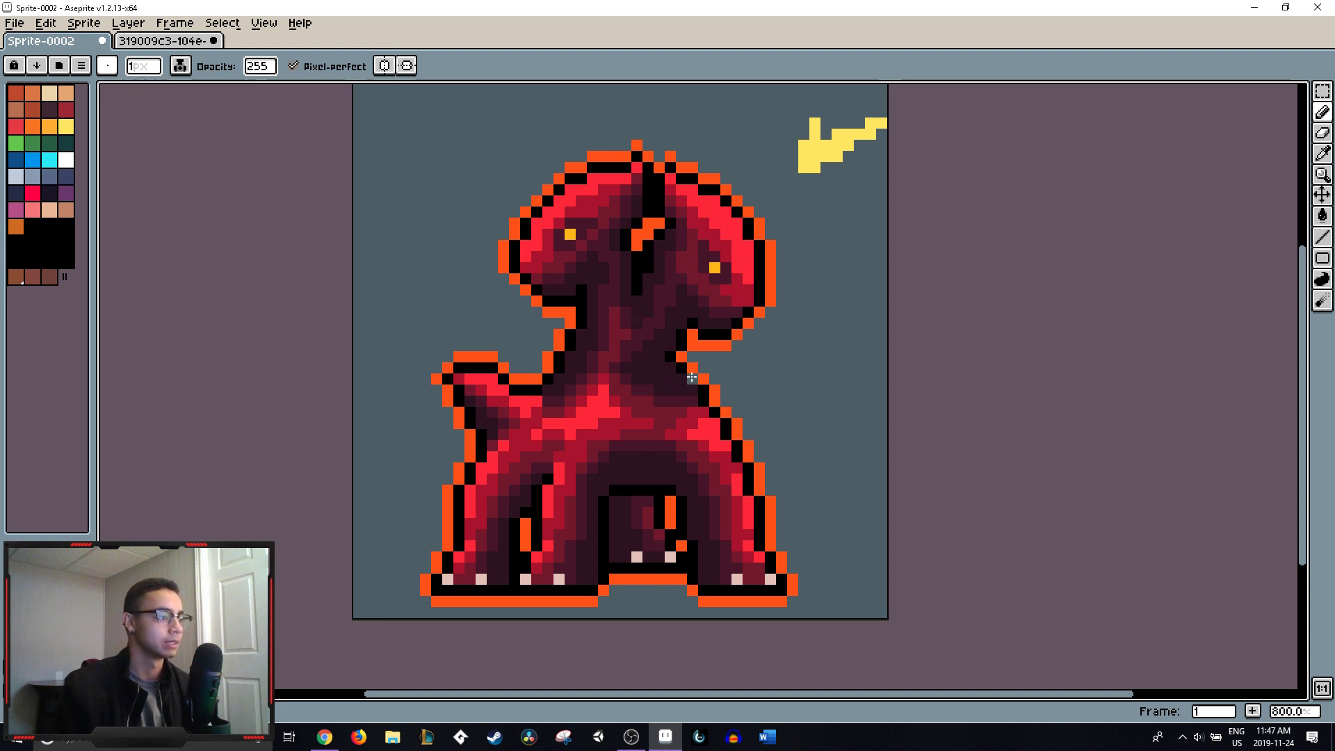
# - Remove the yellow arrow by filling it with the canvas's sampled grey-blue background colour
pyautogui.scroll(-2, 761, 338)
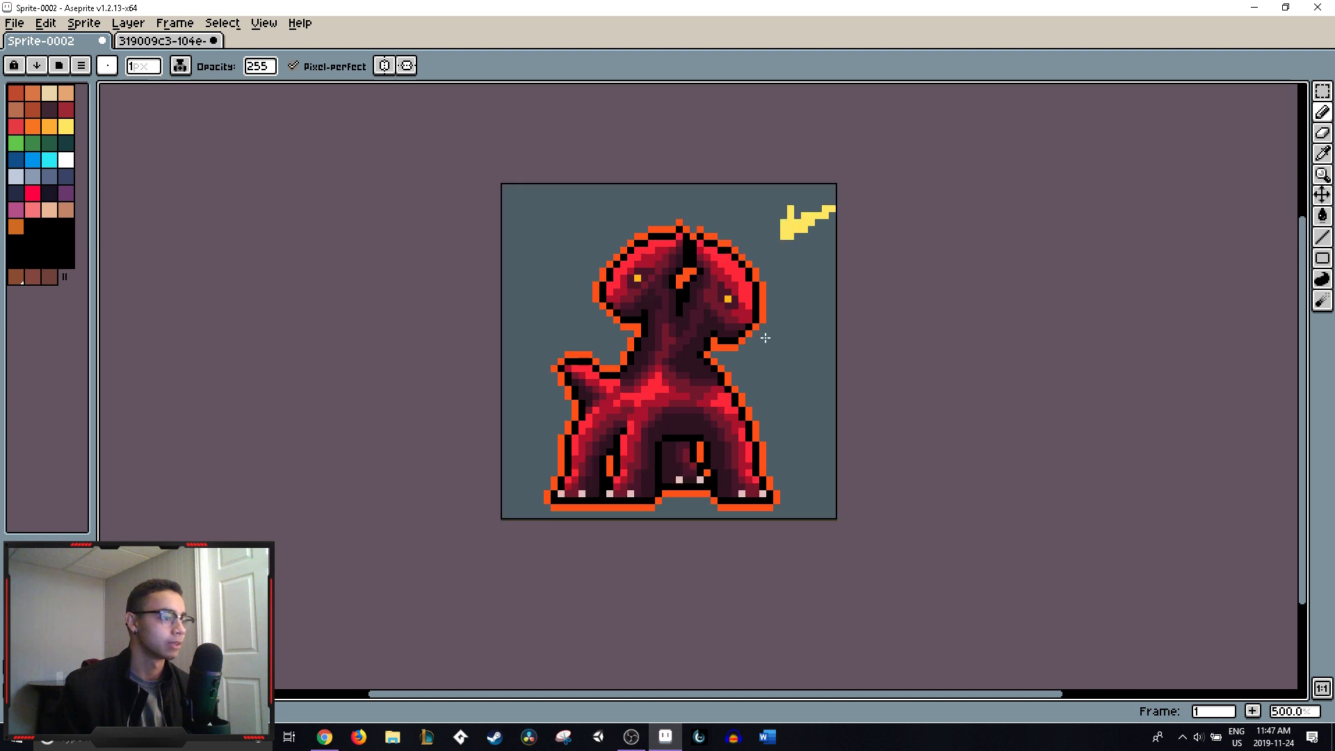
pyautogui.scroll(1, 814, 306)
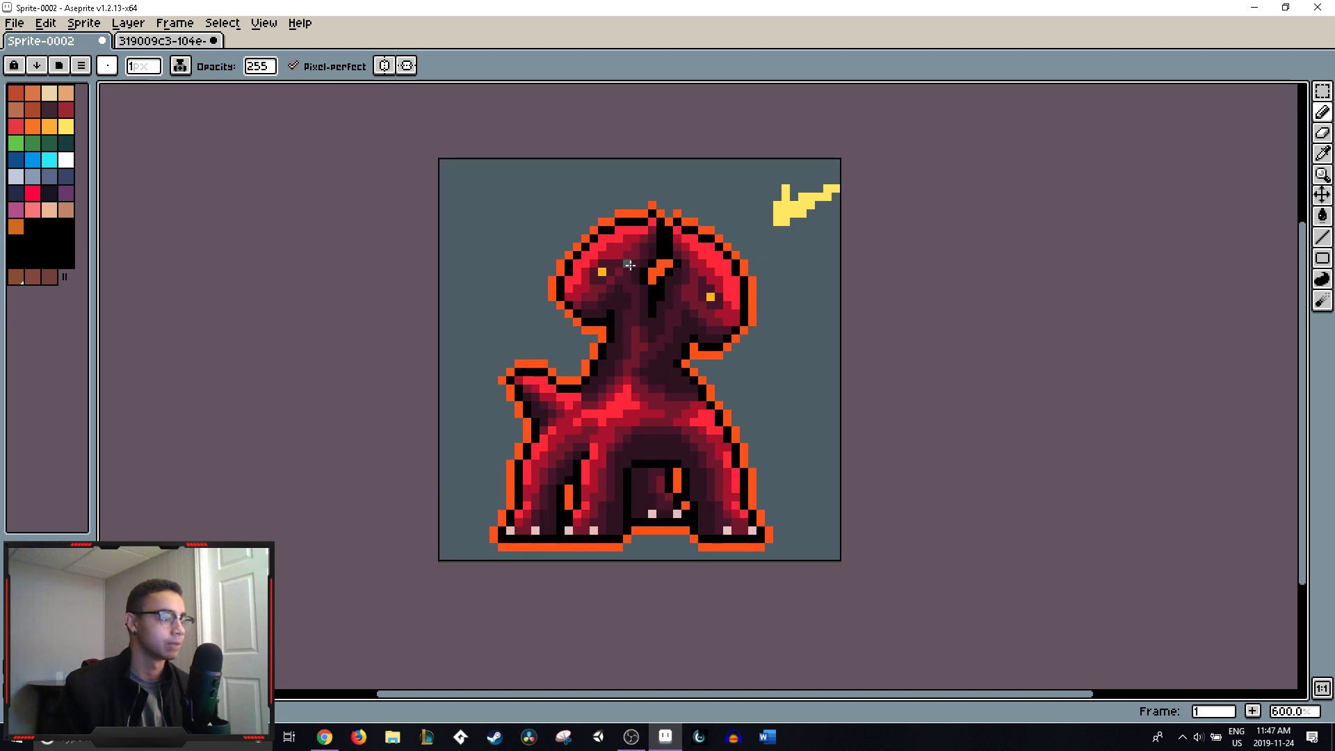
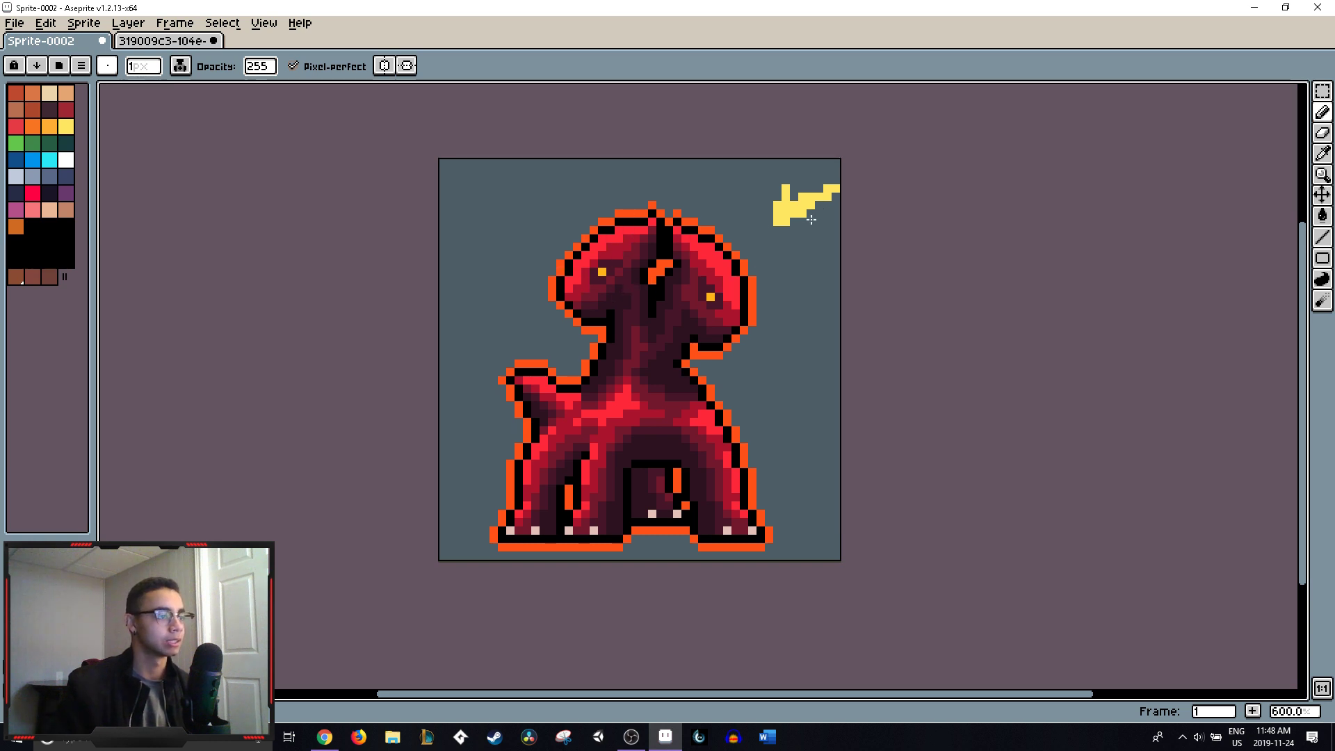
pyautogui.click(793, 205)
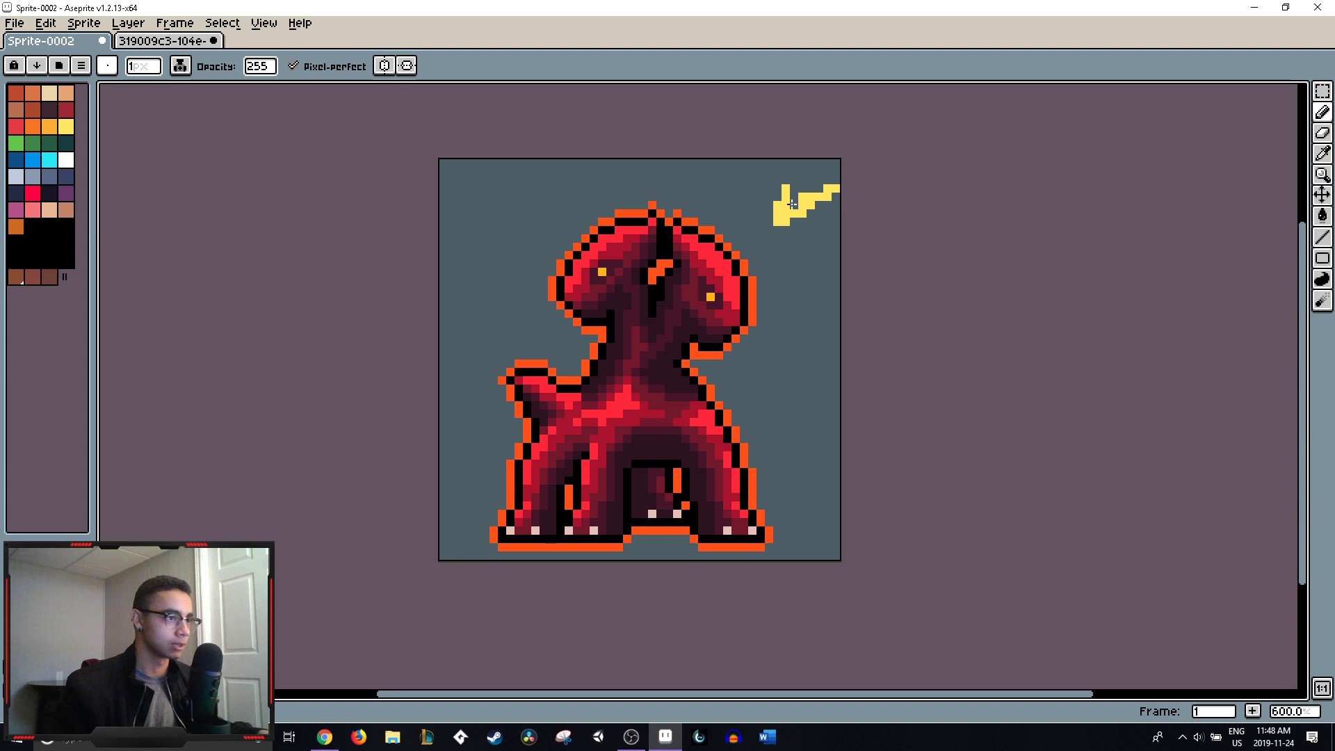
pyautogui.press('g')
pyautogui.click(784, 216)
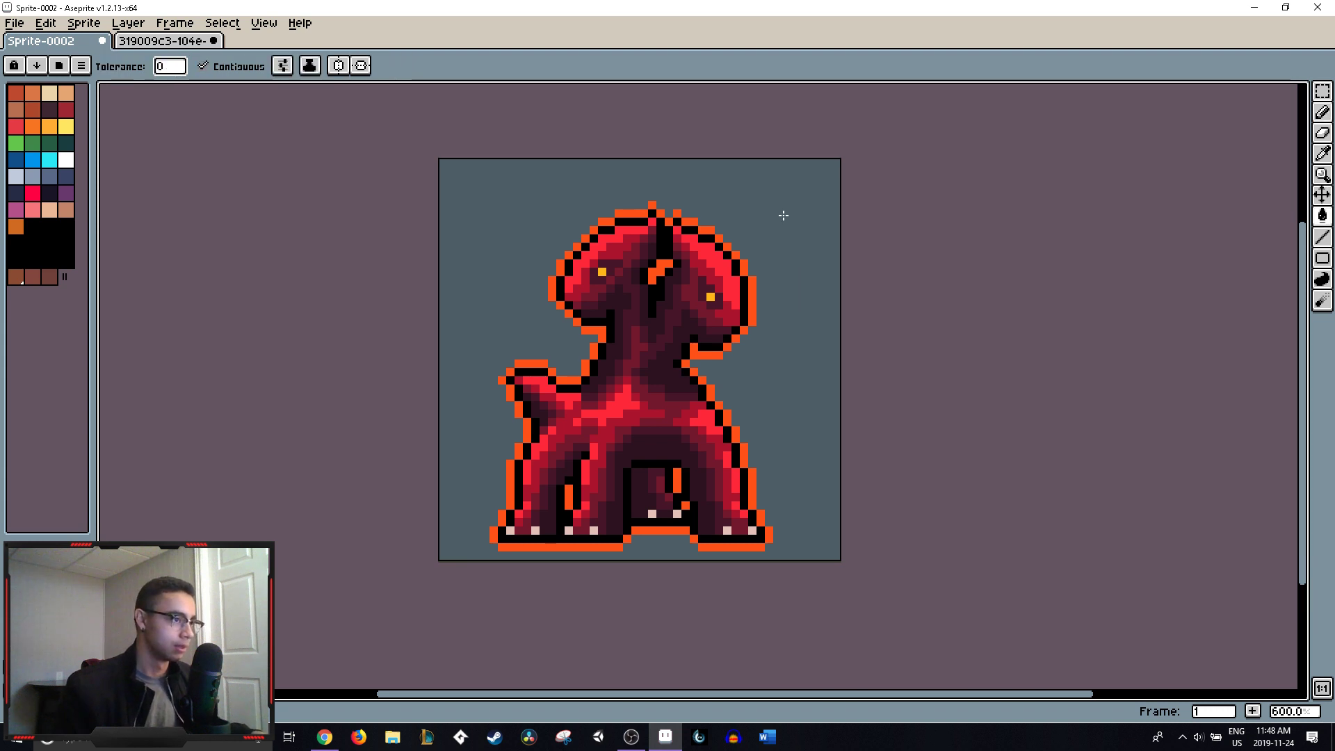
# - Draw a small solid yellow light-source mark with the pencil at the canvas's upper edge, directly above the monster's heads
pyautogui.press('b')
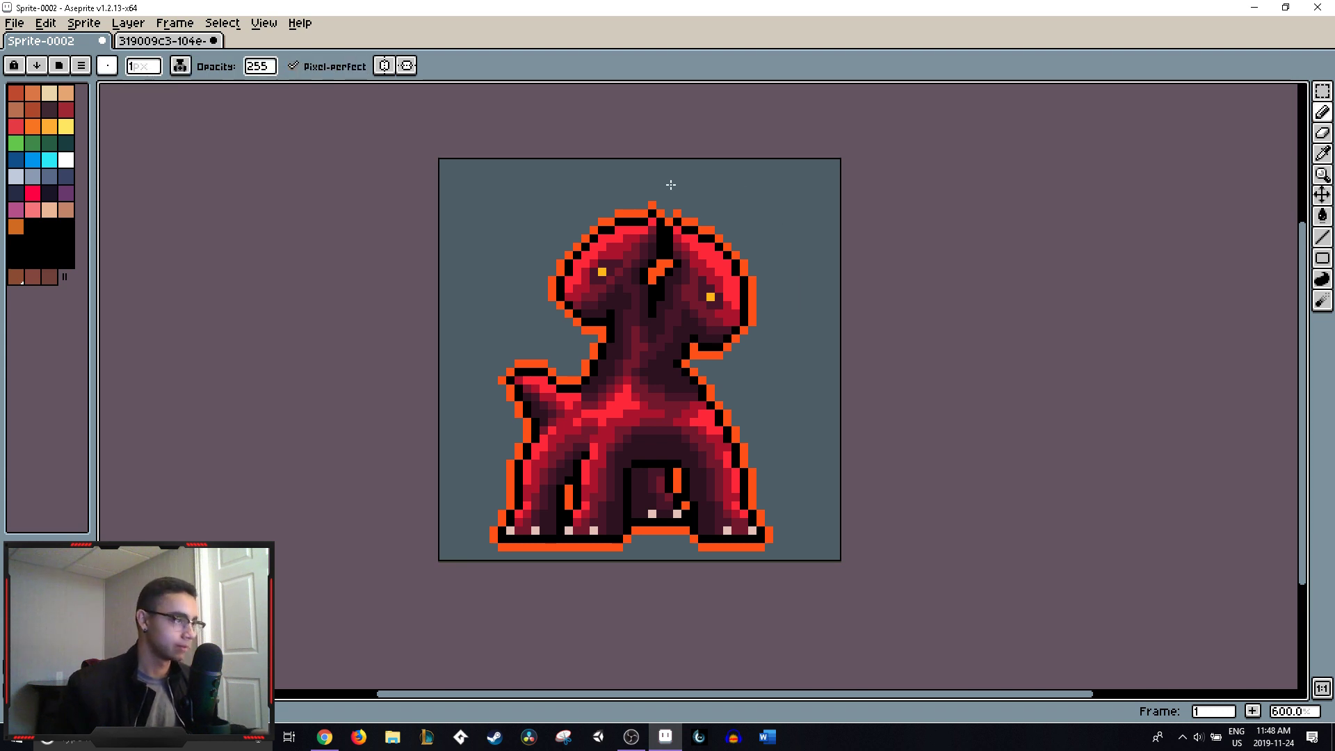
pyautogui.click(66, 126)
pyautogui.moveTo(643, 170)
pyautogui.mouseDown()
pyautogui.moveTo(626, 164)
pyautogui.moveTo(678, 177)
pyautogui.moveTo(635, 183)
pyautogui.moveTo(659, 157)
pyautogui.mouseUp()
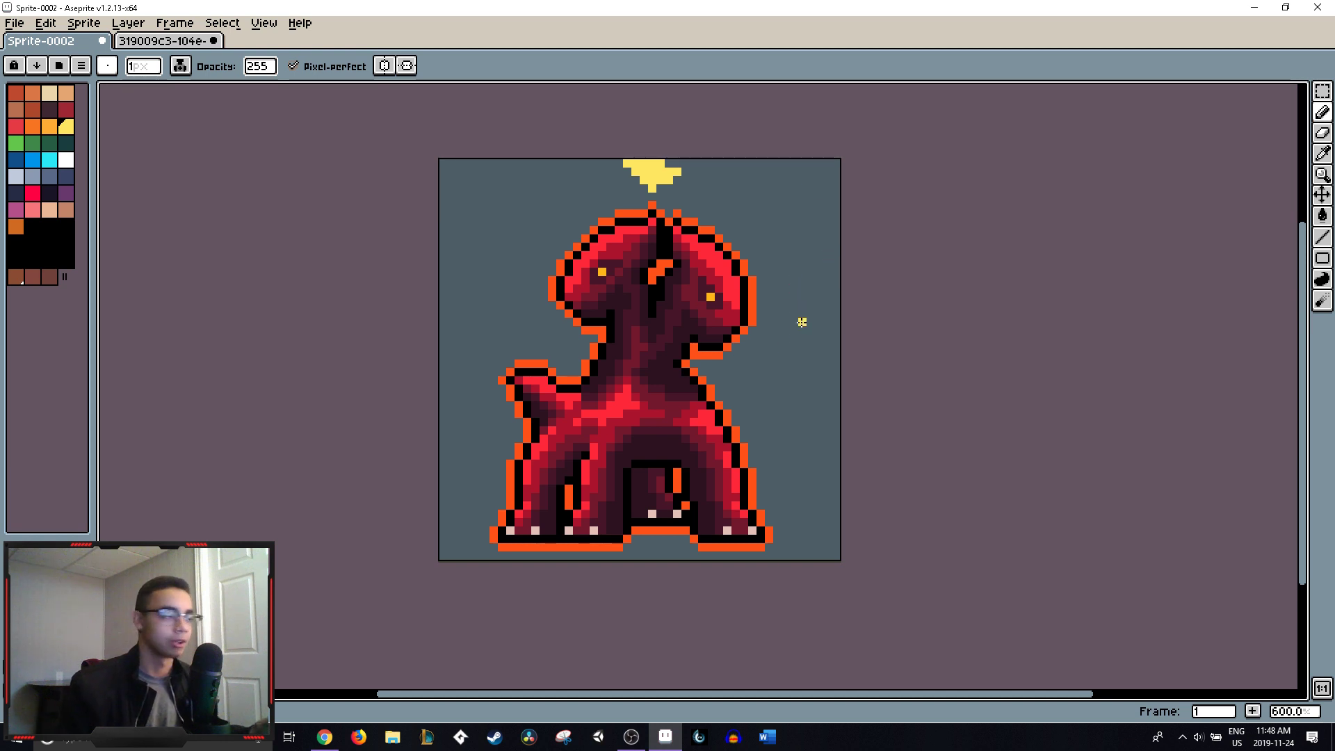
pyautogui.moveTo(836, 160); pyautogui.dragTo(792, 203)
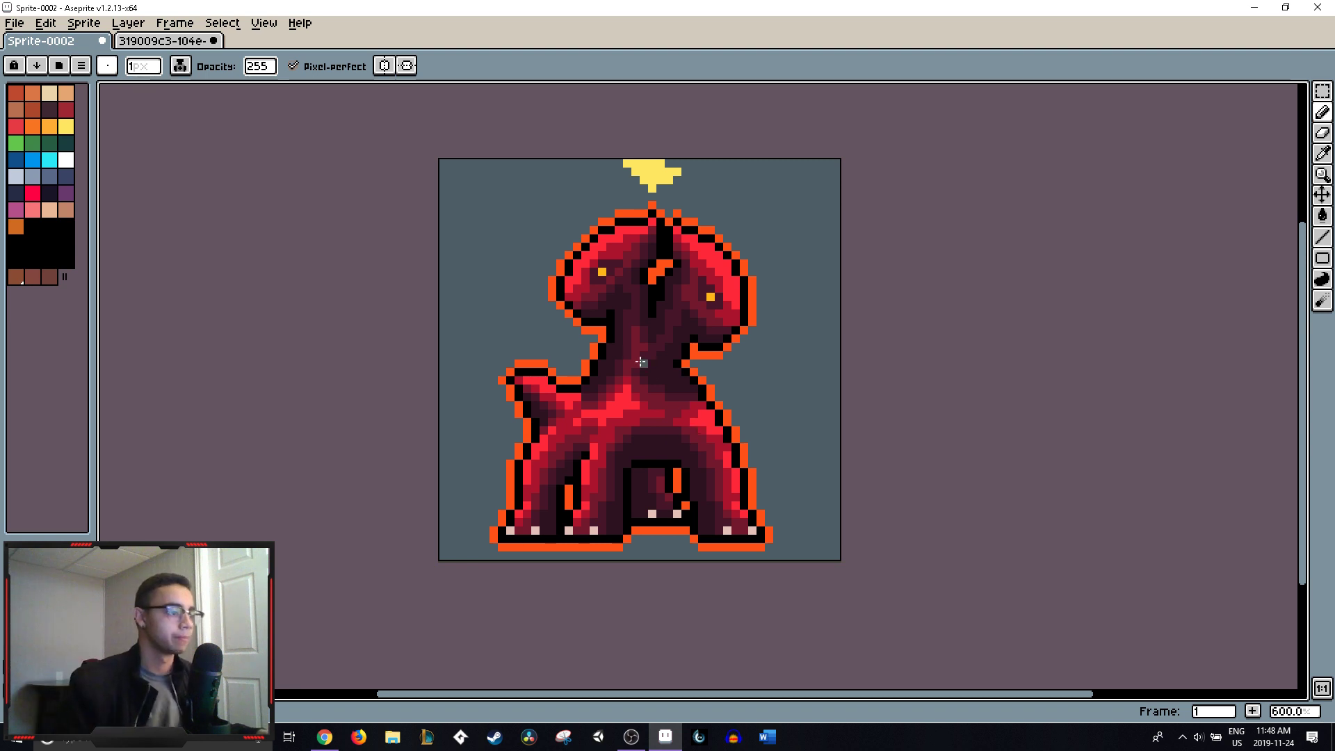
# - Examine the light and dark shading on the red monster's body and legs in relation to the yellow light-source mark
pyautogui.keyDown('alt'); pyautogui.click(659, 395); pyautogui.keyUp('alt')
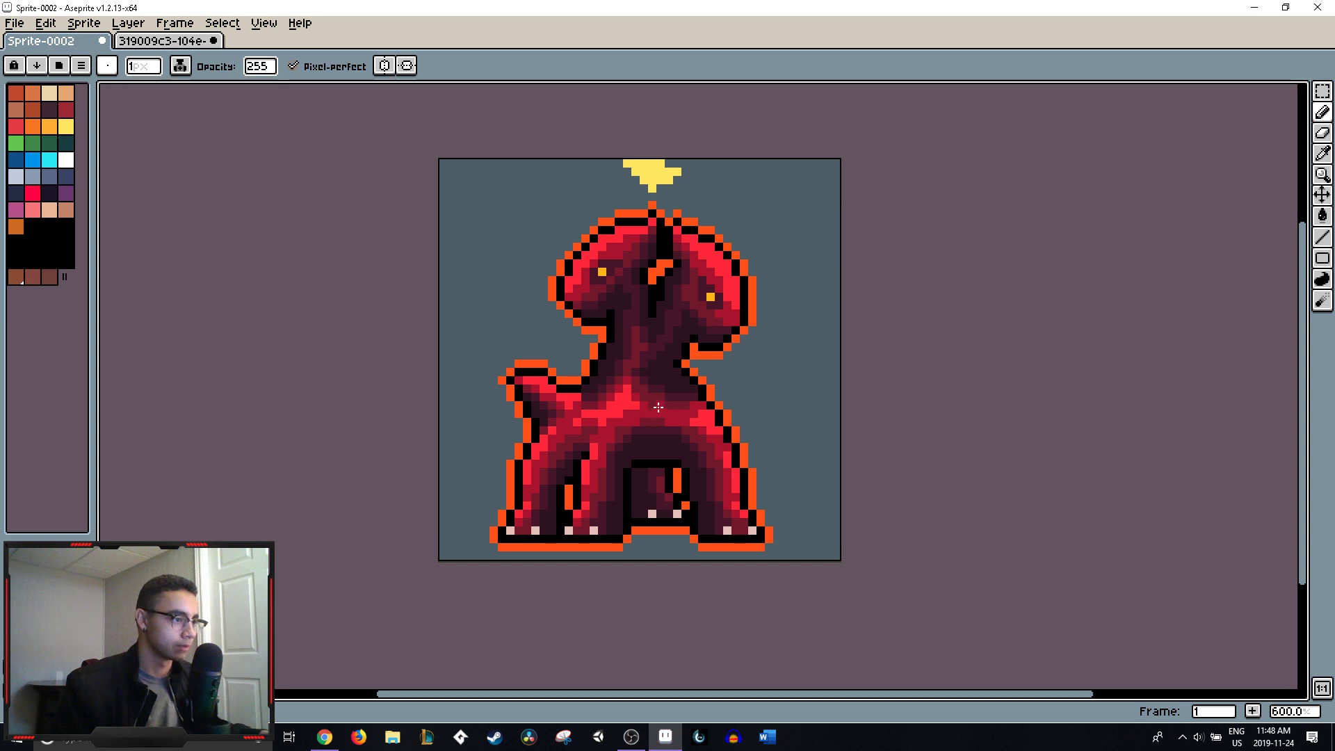
pyautogui.keyDown('alt'); pyautogui.click(731, 423); pyautogui.keyUp('alt')
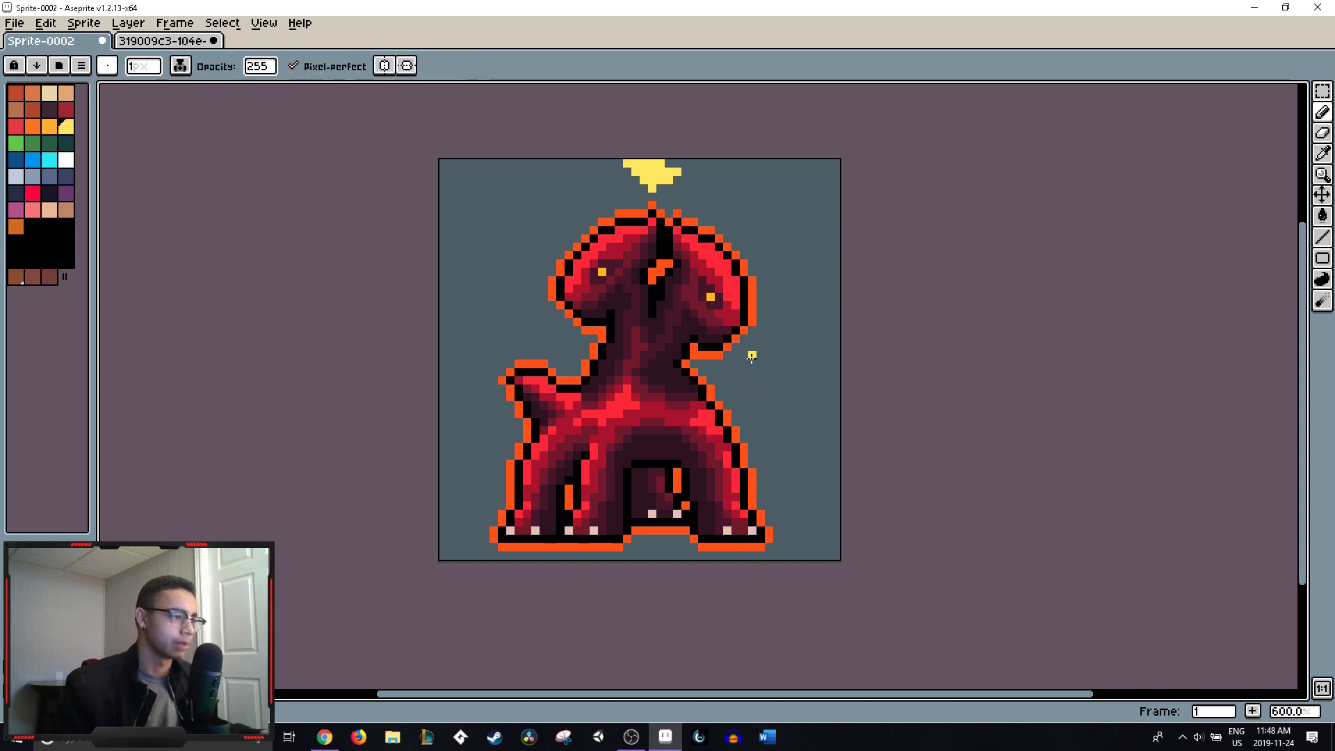
pyautogui.scroll(-5, 748, 355)
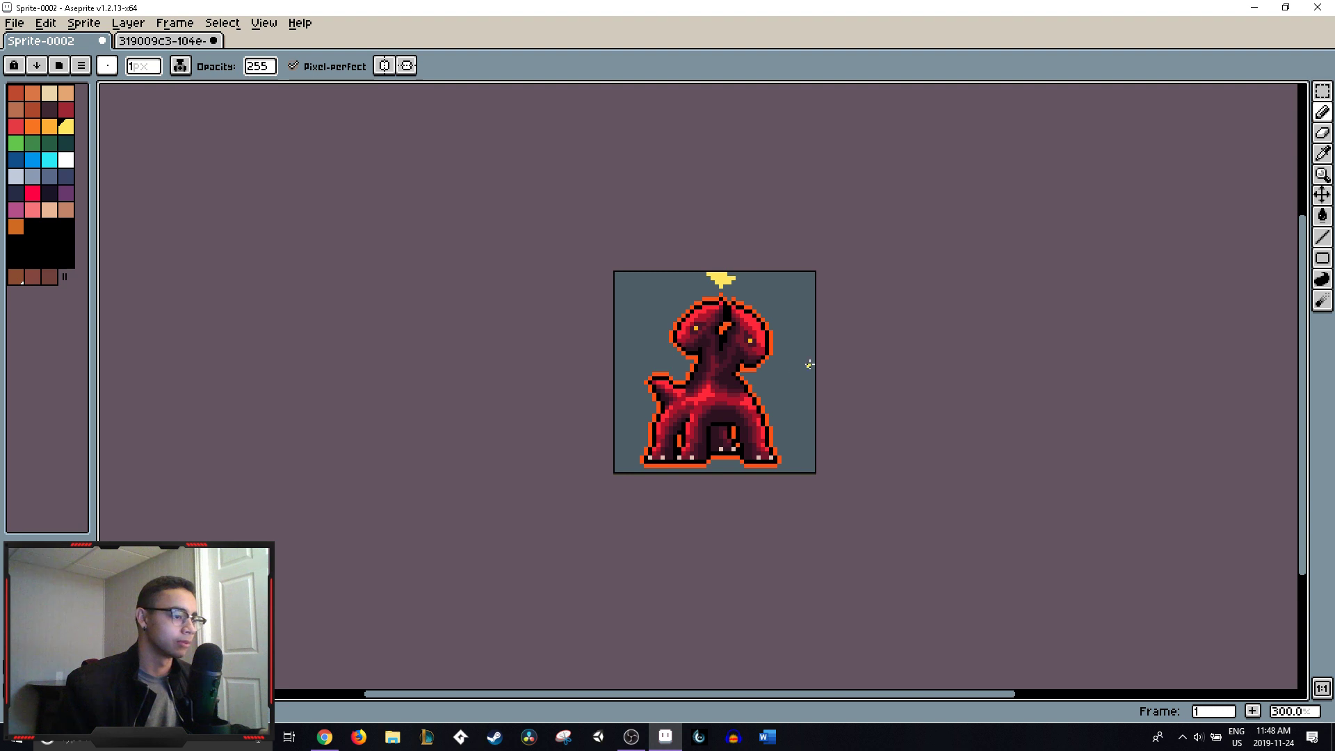
pyautogui.scroll(4, 823, 355)
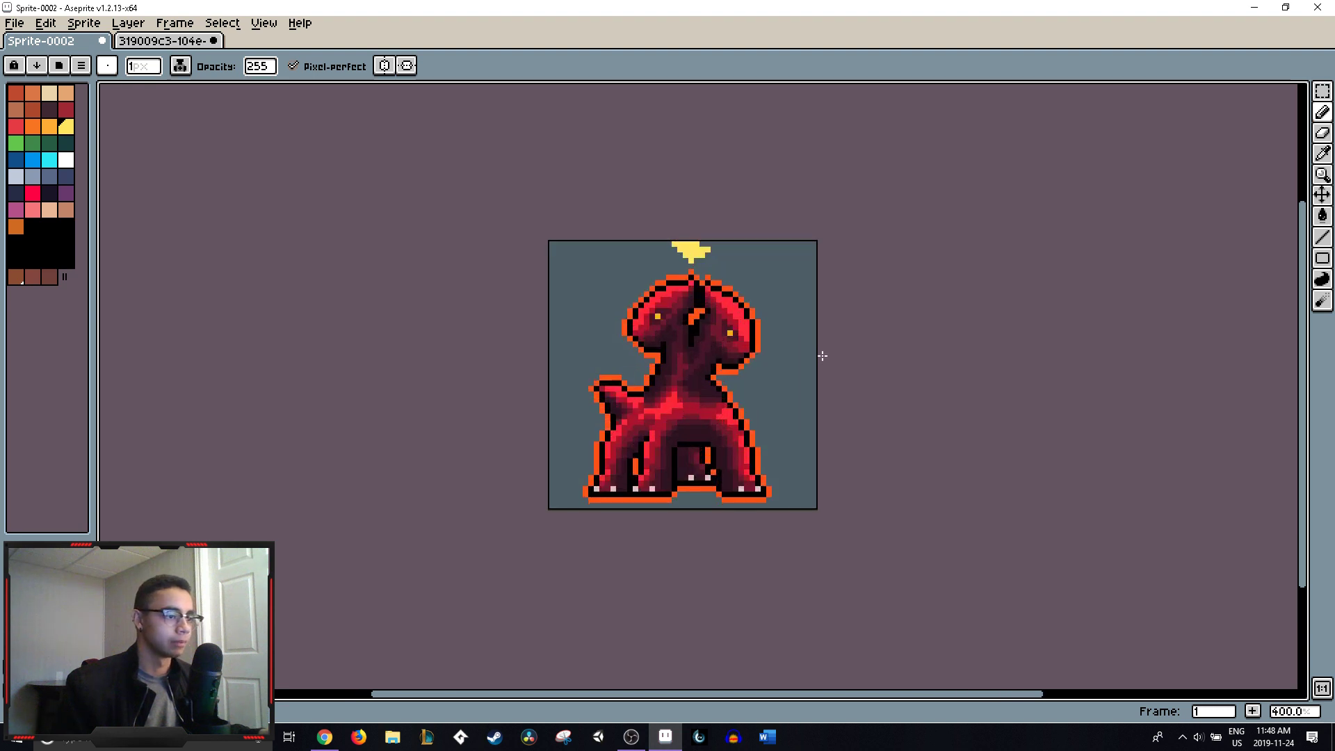
pyautogui.hotkey('ctrl', 'z')
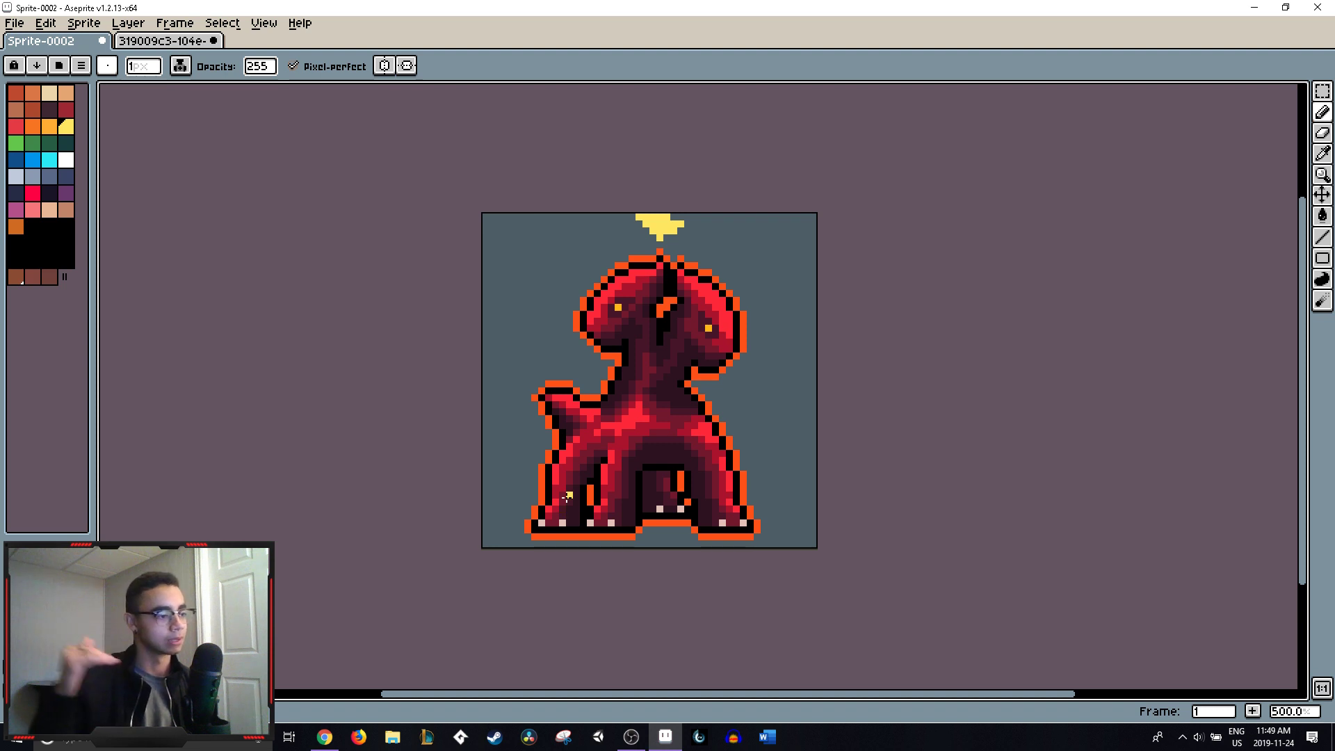
pyautogui.scroll(6, 644, 475)
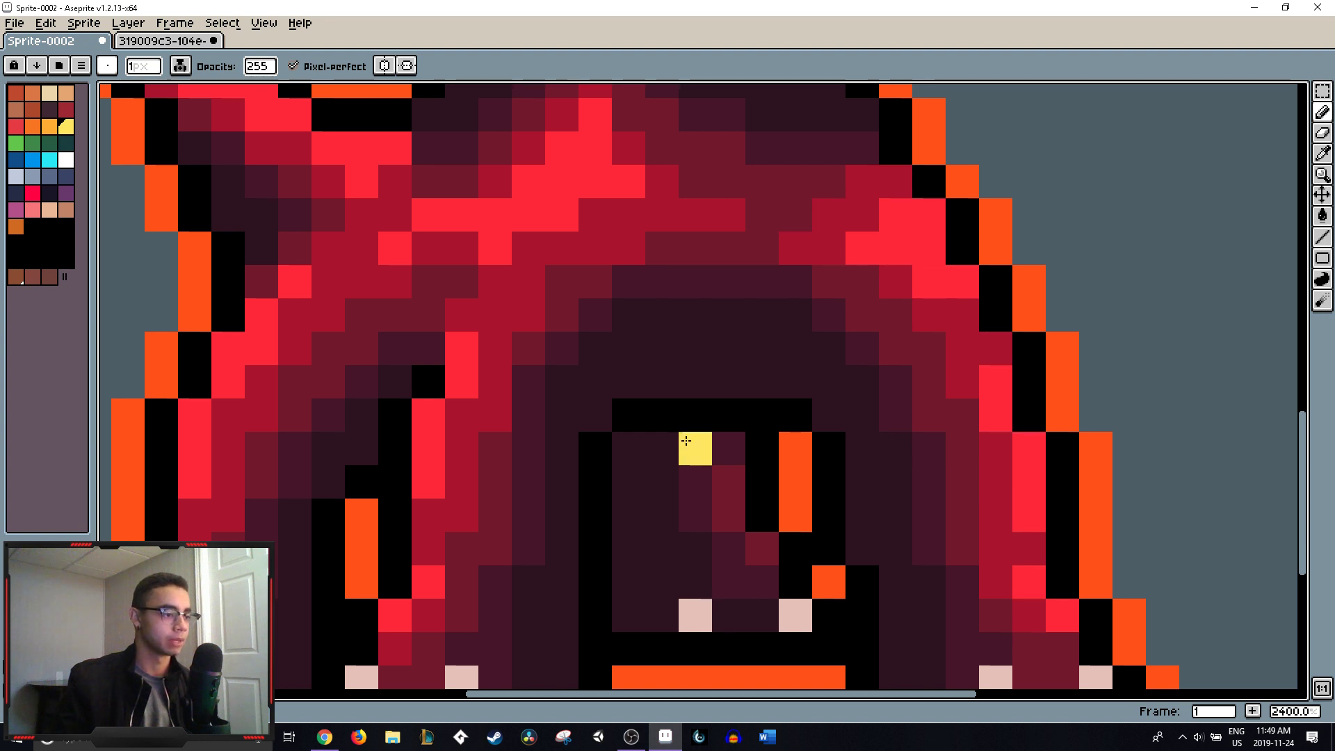
pyautogui.scroll(-3, 695, 448)
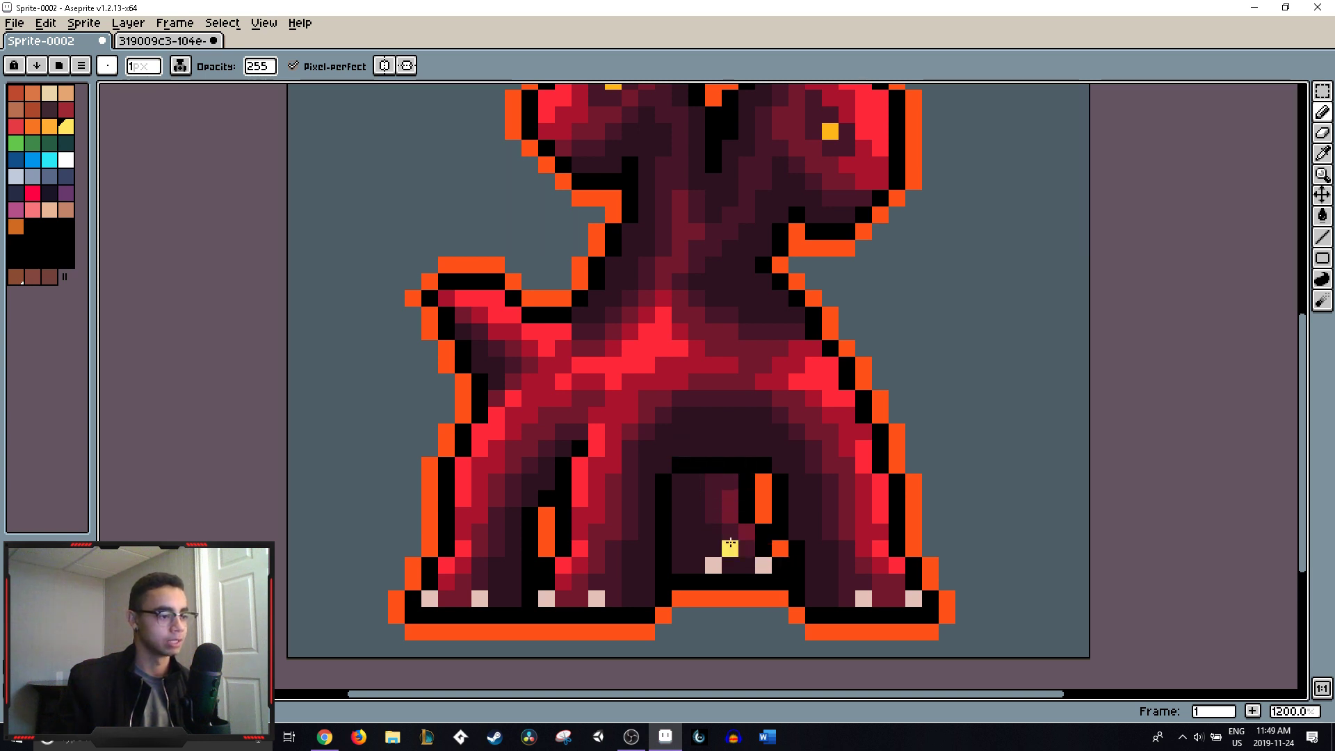
pyautogui.scroll(-6, 724, 487)
pyautogui.scroll(3, 772, 474)
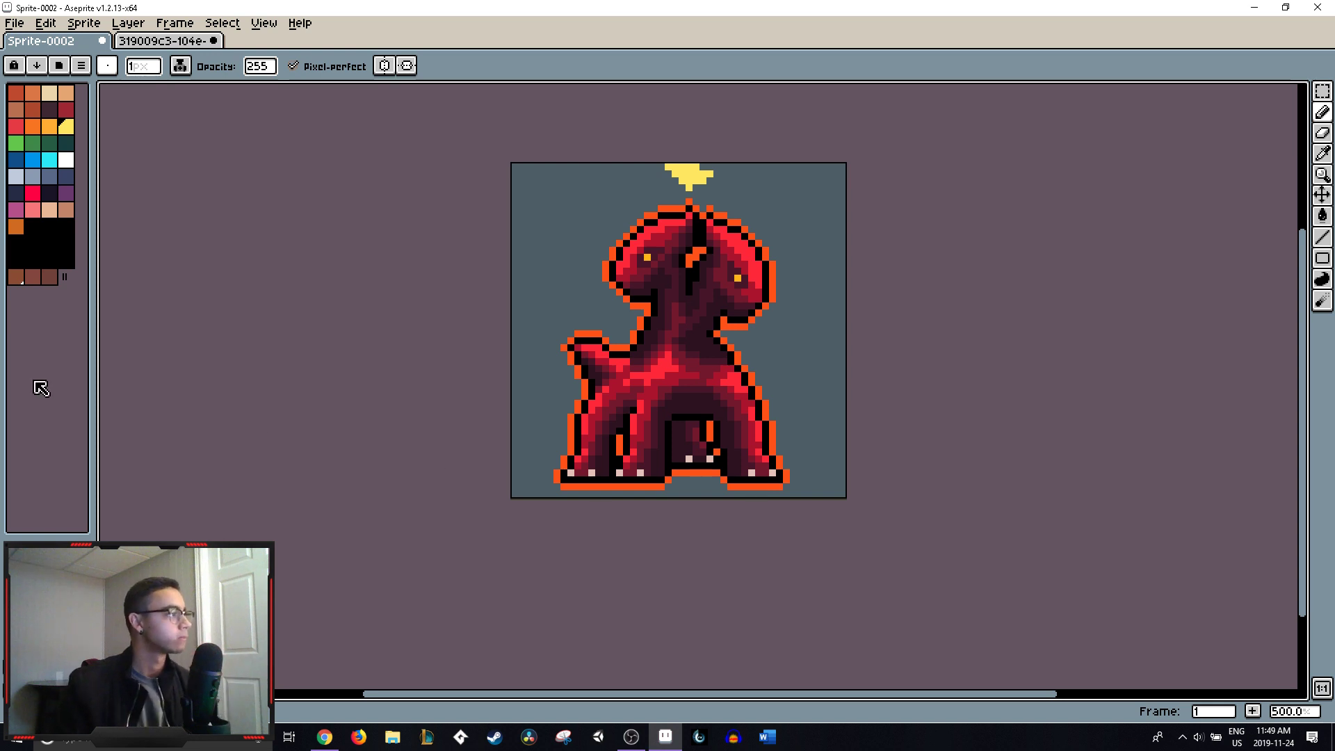
# - Create a new 42 × 42 px RGBA sprite with a transparent background
pyautogui.click(161, 42)
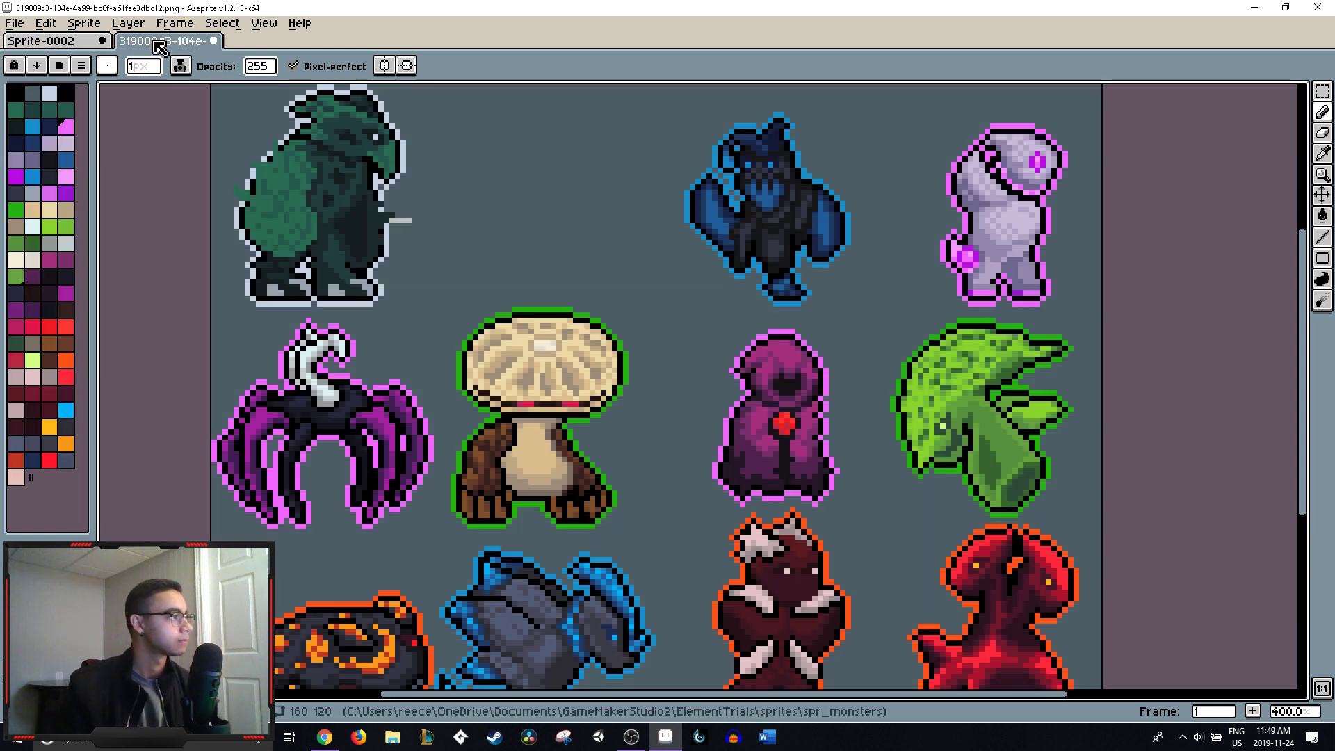
pyautogui.click(88, 44)
pyautogui.click(14, 23)
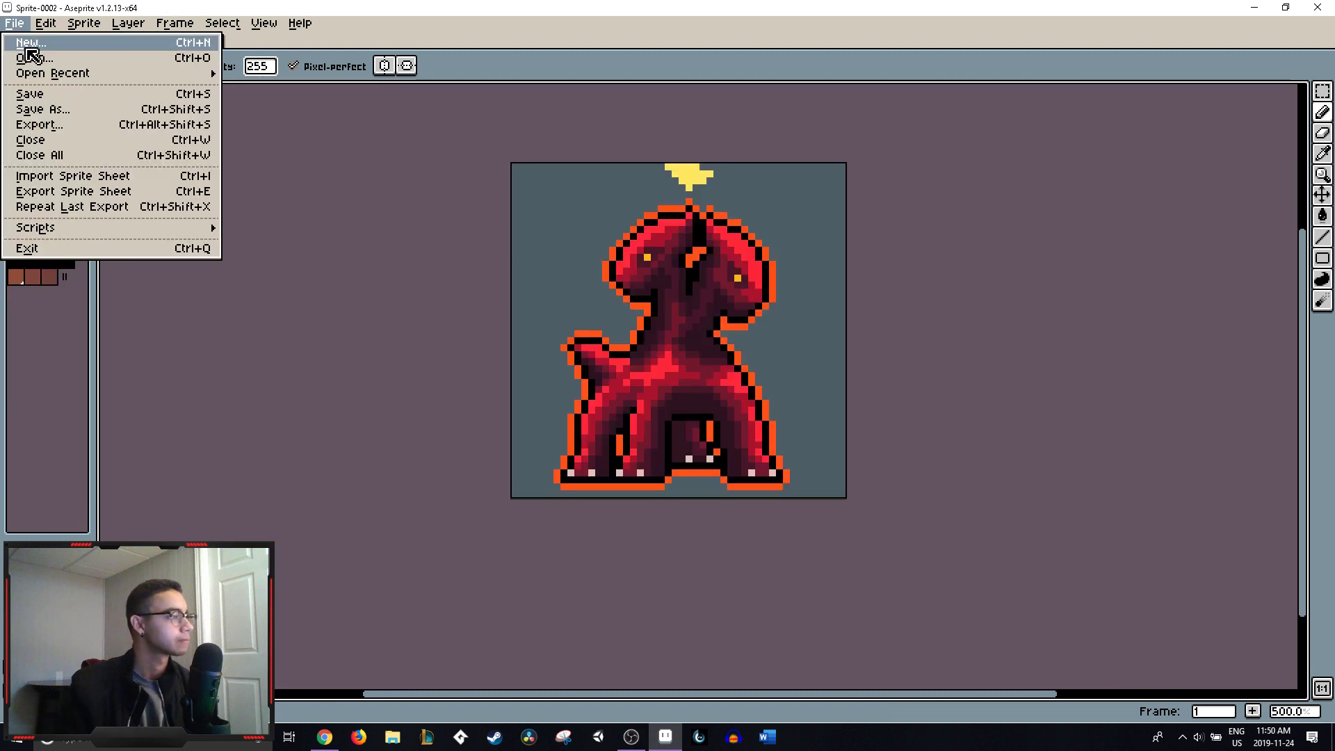
pyautogui.click(28, 48)
pyautogui.doubleClick(634, 277)
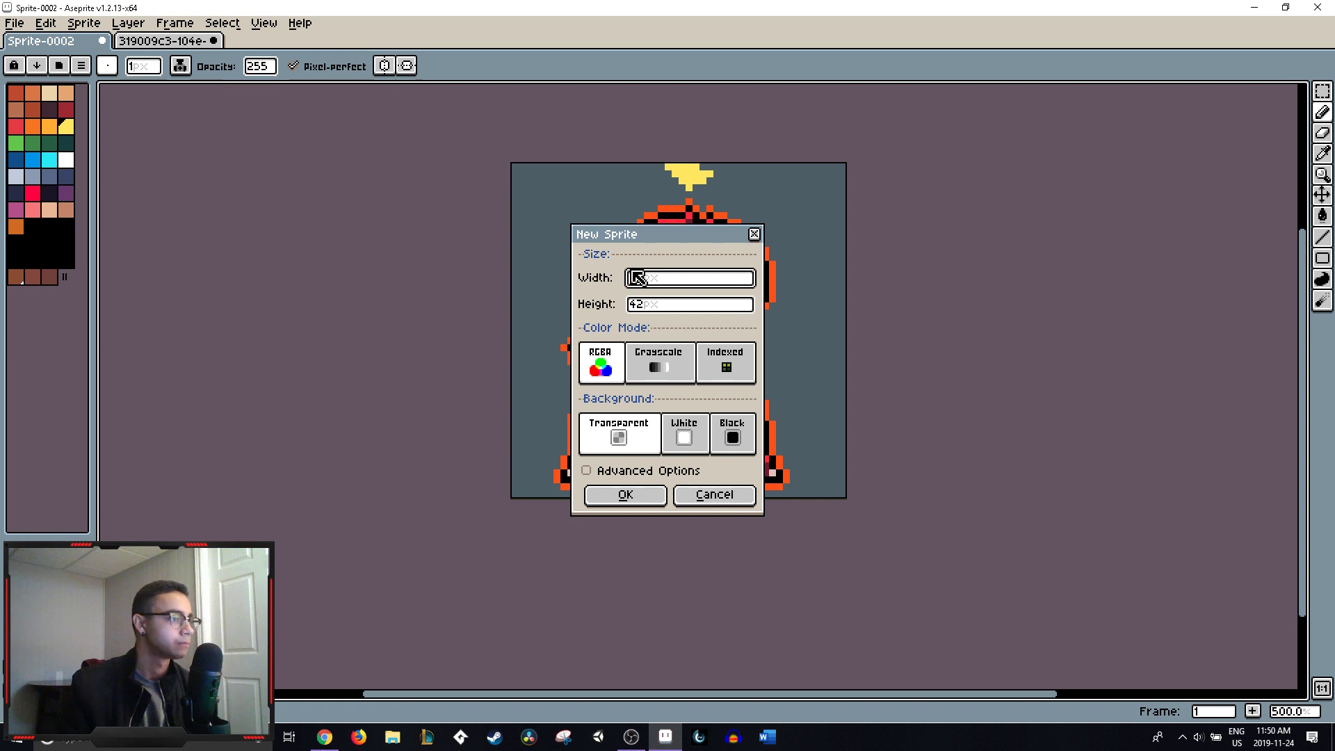
pyautogui.click(651, 282)
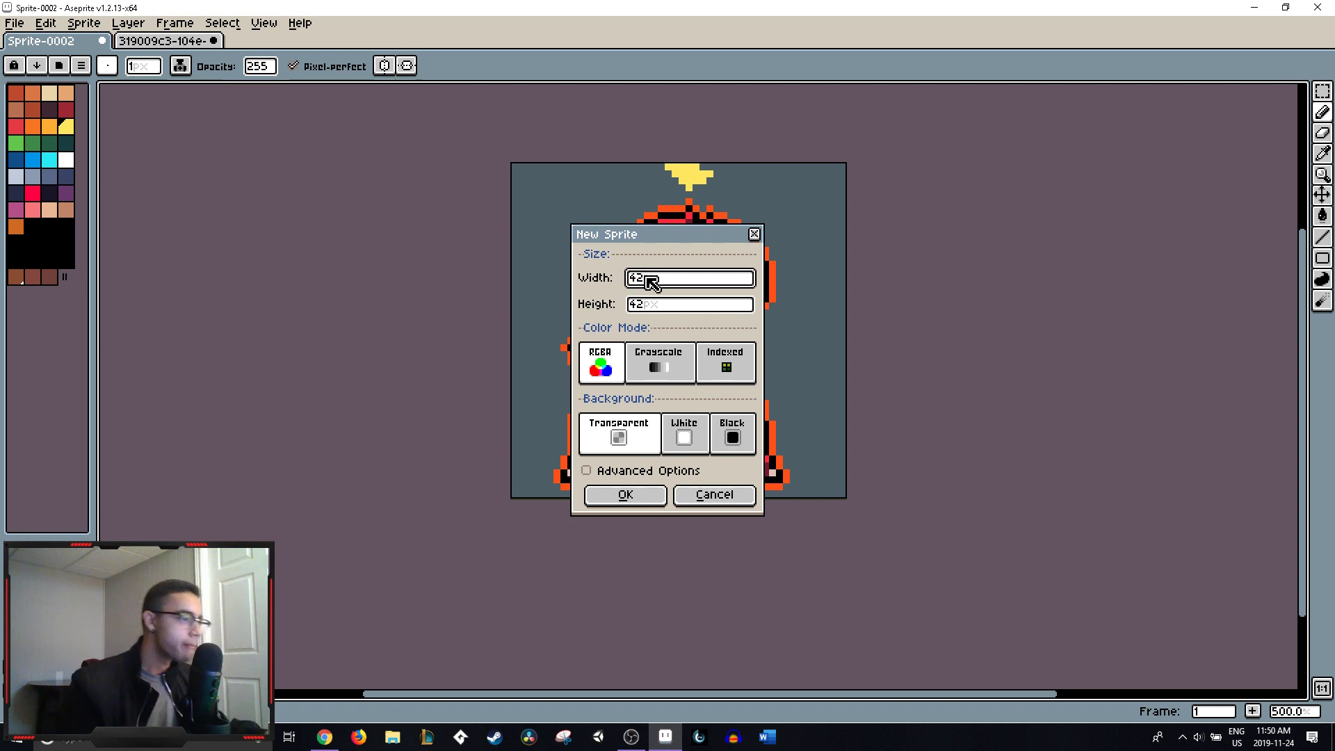
pyautogui.click(628, 494)
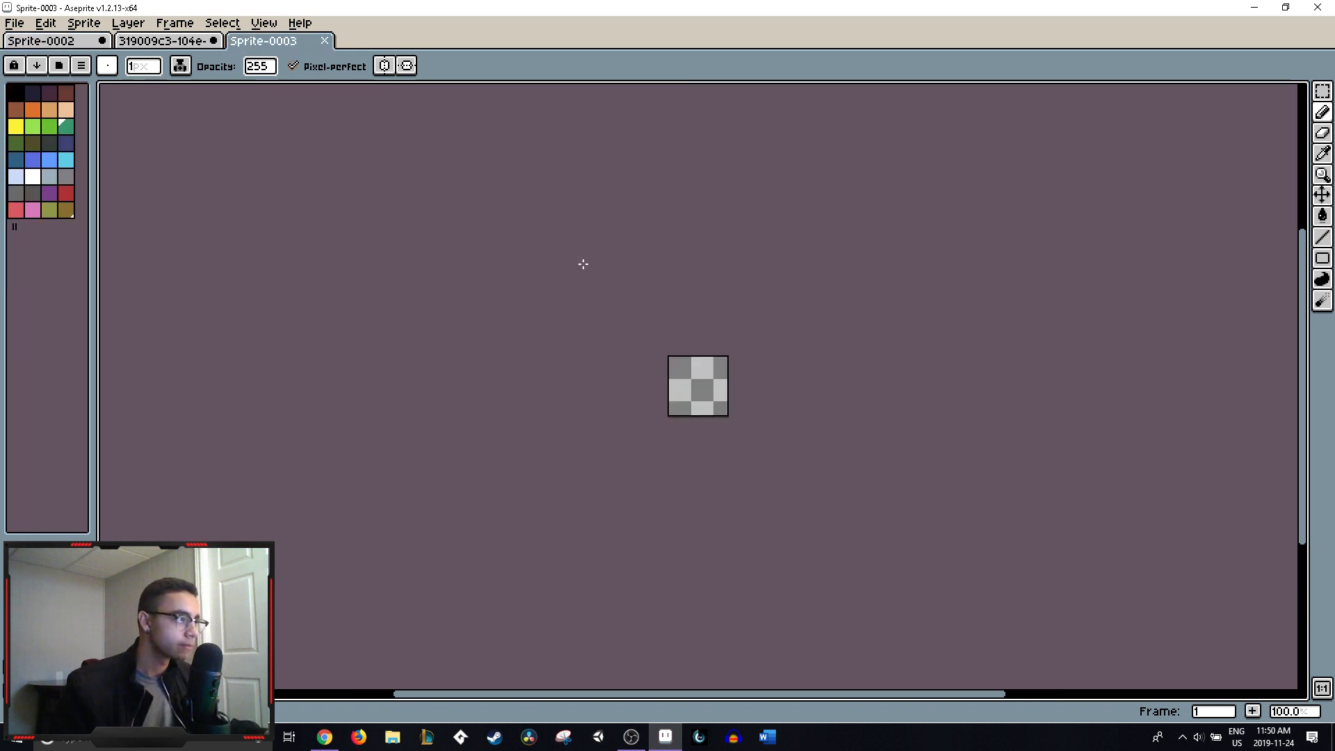
# - Choose black as the drawing colour for the new blank sprite
pyautogui.scroll(2, 778, 410)
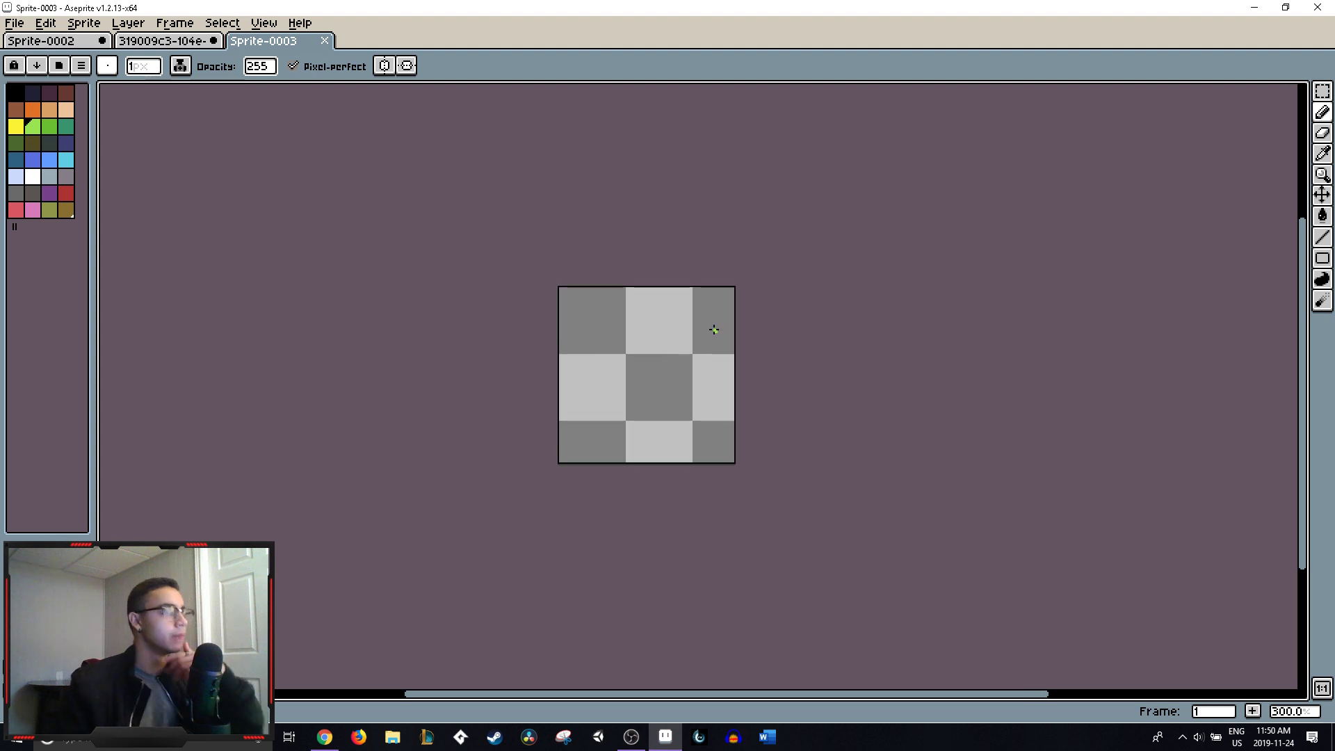
pyautogui.scroll(4, 734, 333)
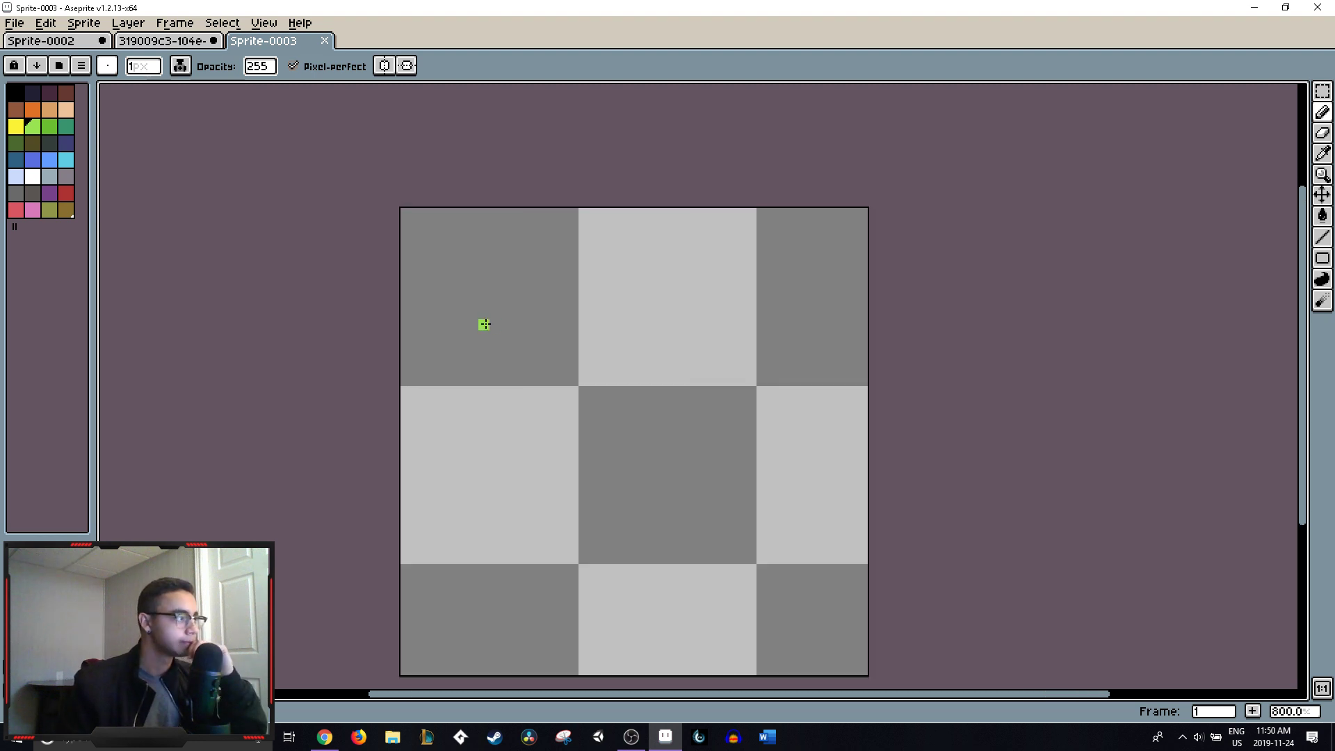
pyautogui.click(14, 92)
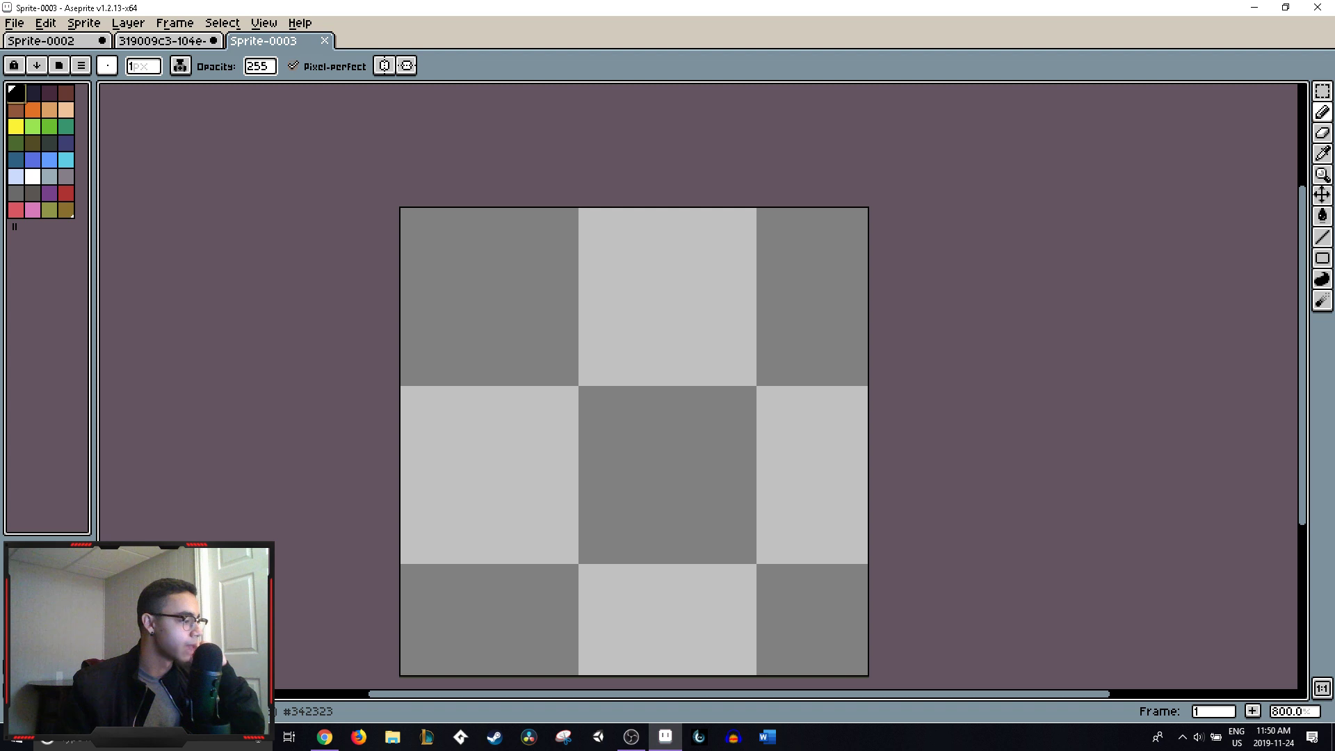
pyautogui.moveTo(626, 470); pyautogui.dragTo(624, 399)
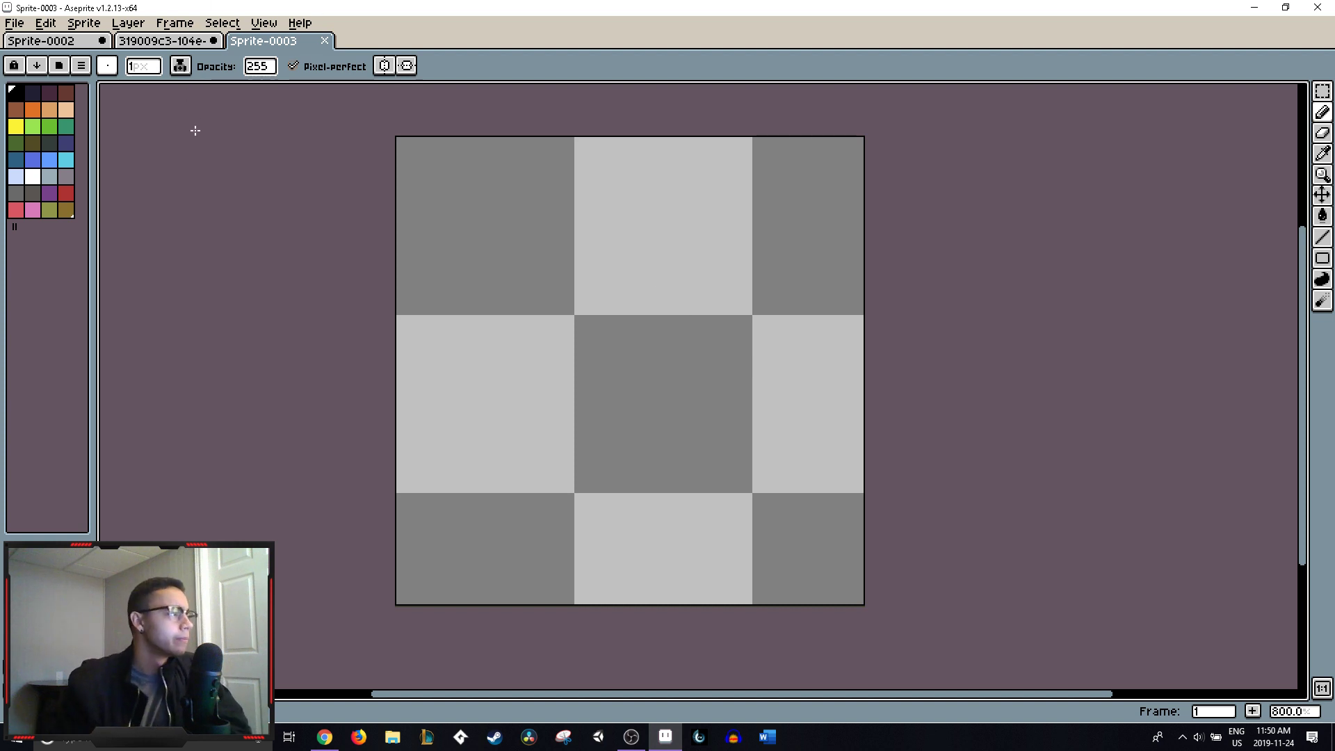
# - Examine the body shapes and silhouettes of the reference monsters in the monster sprite sheet
pyautogui.click(180, 65)
pyautogui.click(186, 43)
pyautogui.click(189, 41)
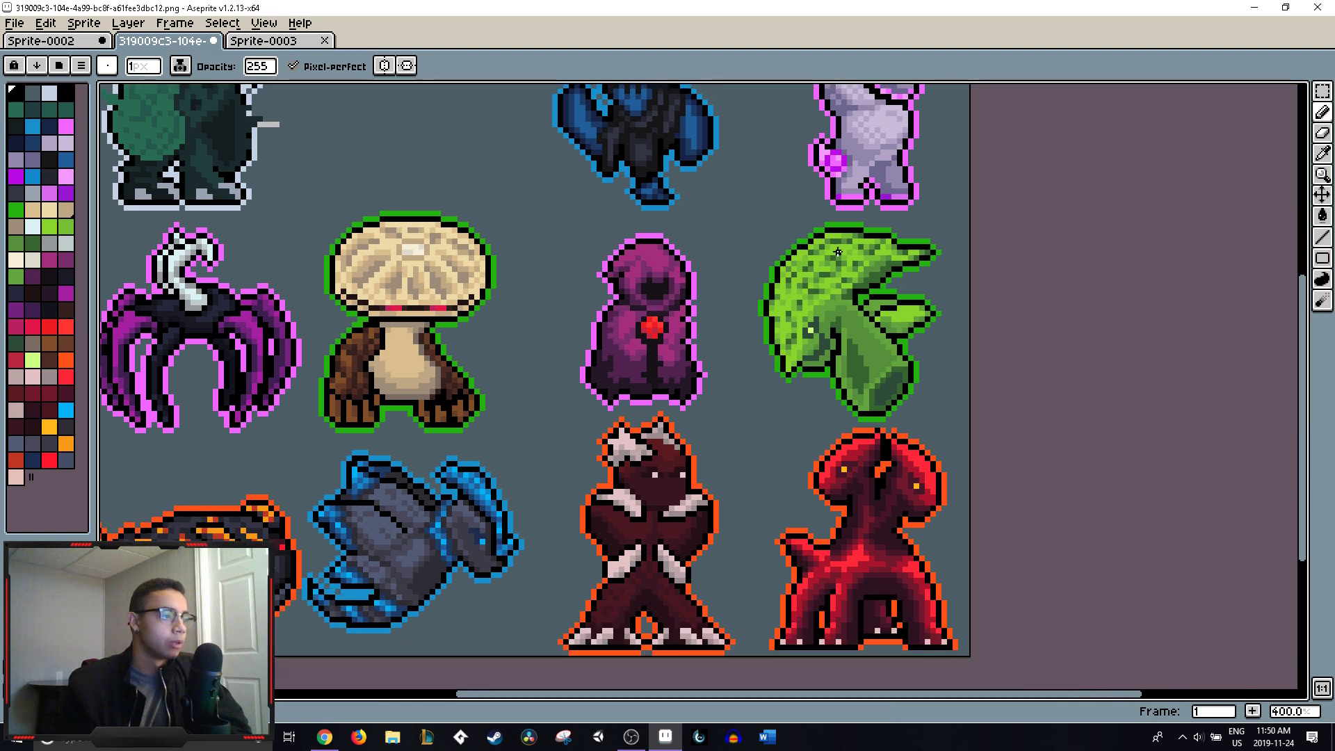
pyautogui.scroll(-4, 873, 366)
pyautogui.hscroll(-5, 873, 366)
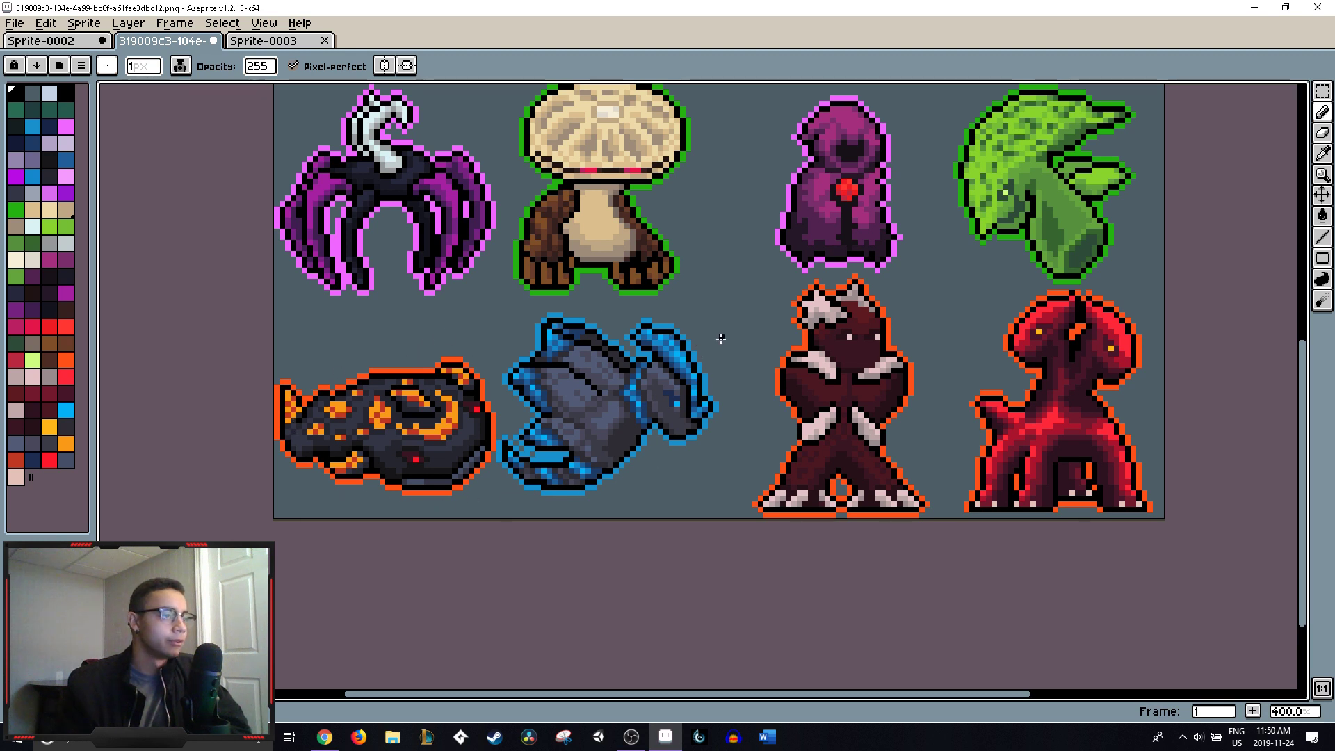
pyautogui.scroll(2, 721, 339)
pyautogui.hscroll(2, 732, 489)
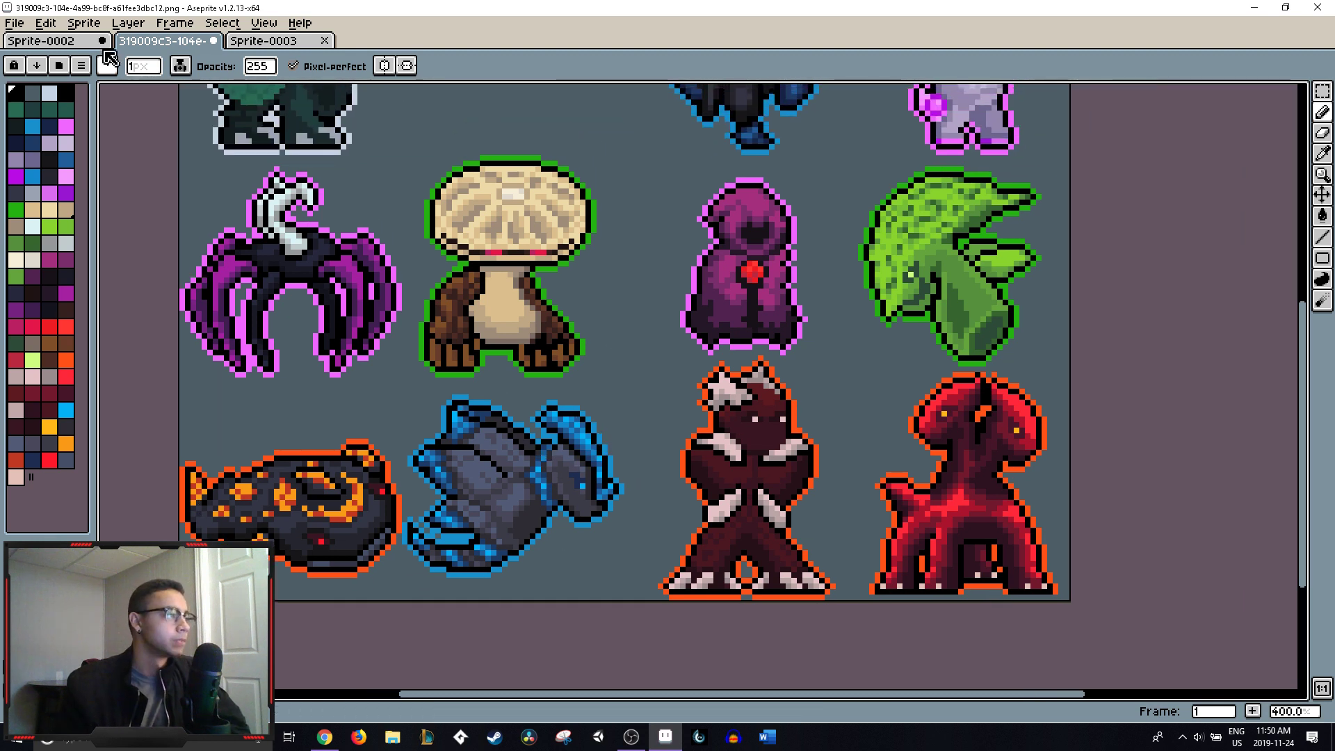
pyautogui.click(269, 41)
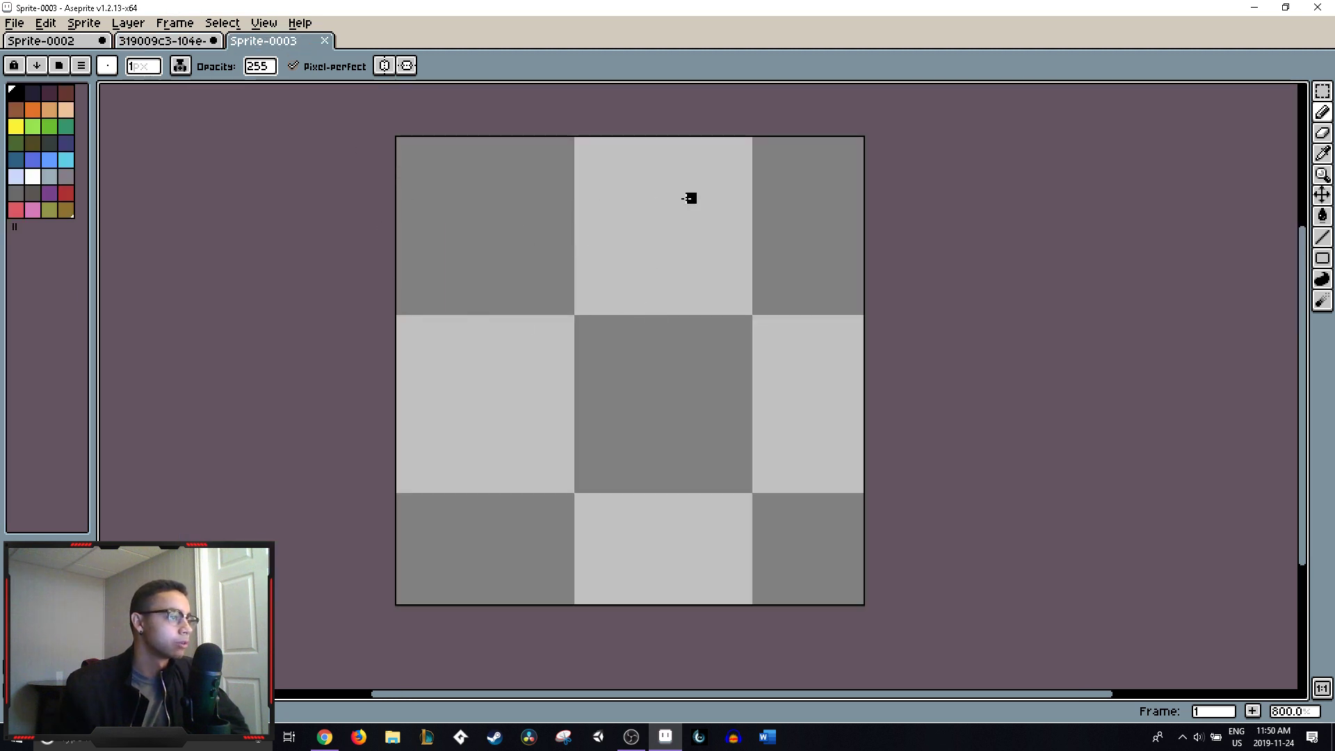
pyautogui.click(165, 41)
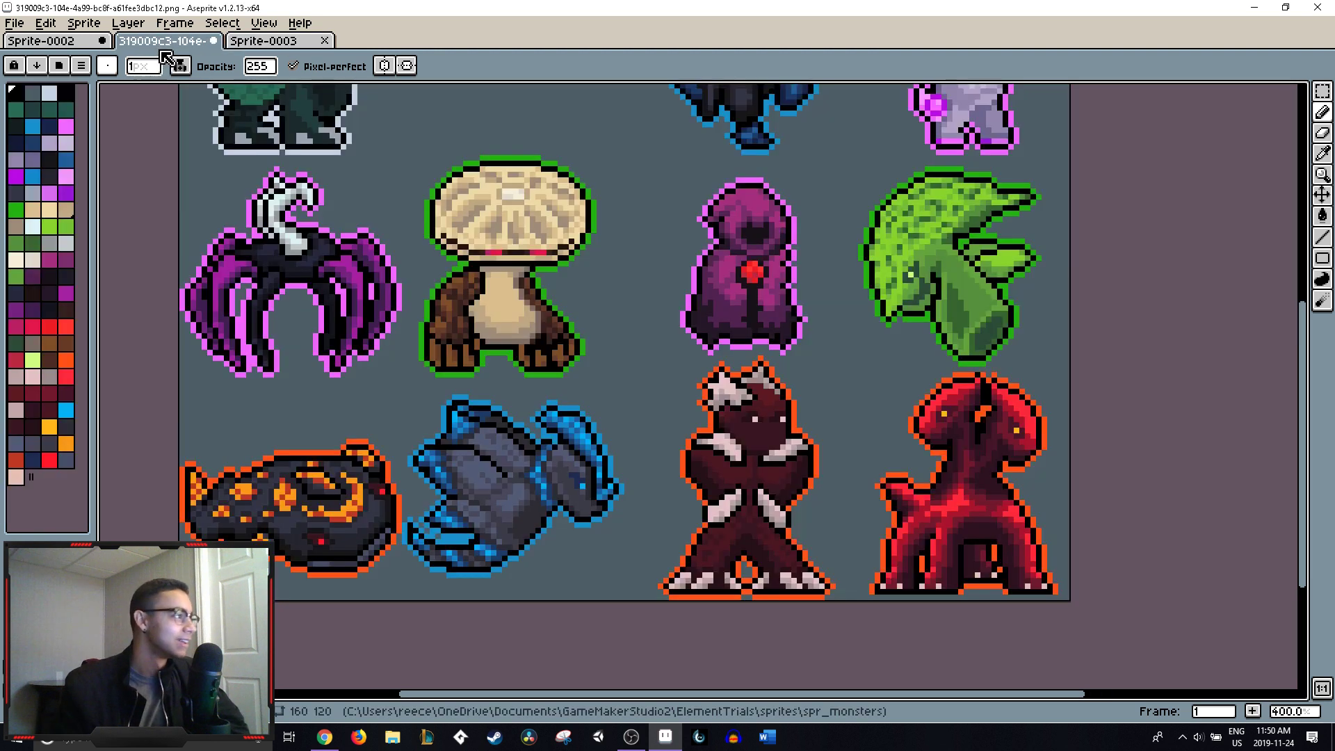
pyautogui.click(292, 43)
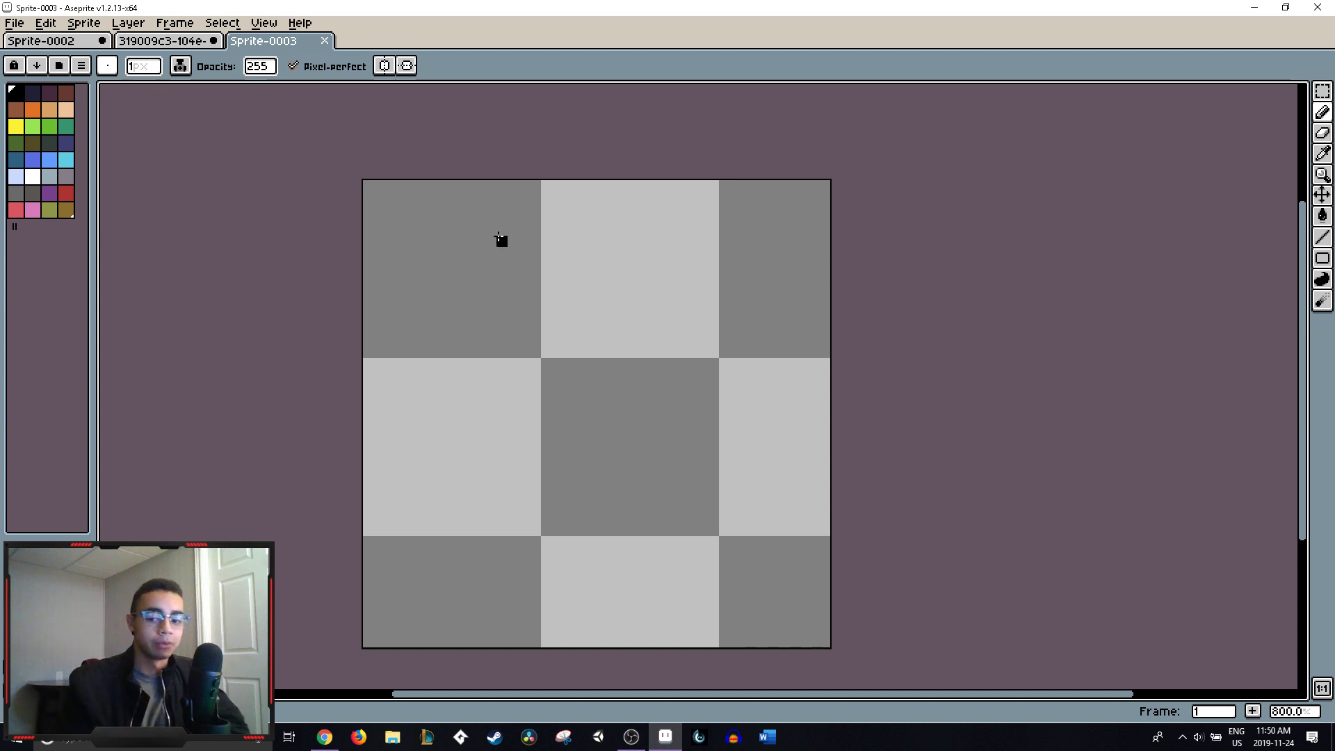
# - Draw a closed, rounded black head outline with the 1 px pencil in the canvas's upper half and erase its doubled corner pixel
pyautogui.moveTo(703, 231)
pyautogui.mouseDown()
pyautogui.moveTo(533, 215)
pyautogui.moveTo(477, 301)
pyautogui.moveTo(491, 409)
pyautogui.mouseUp()
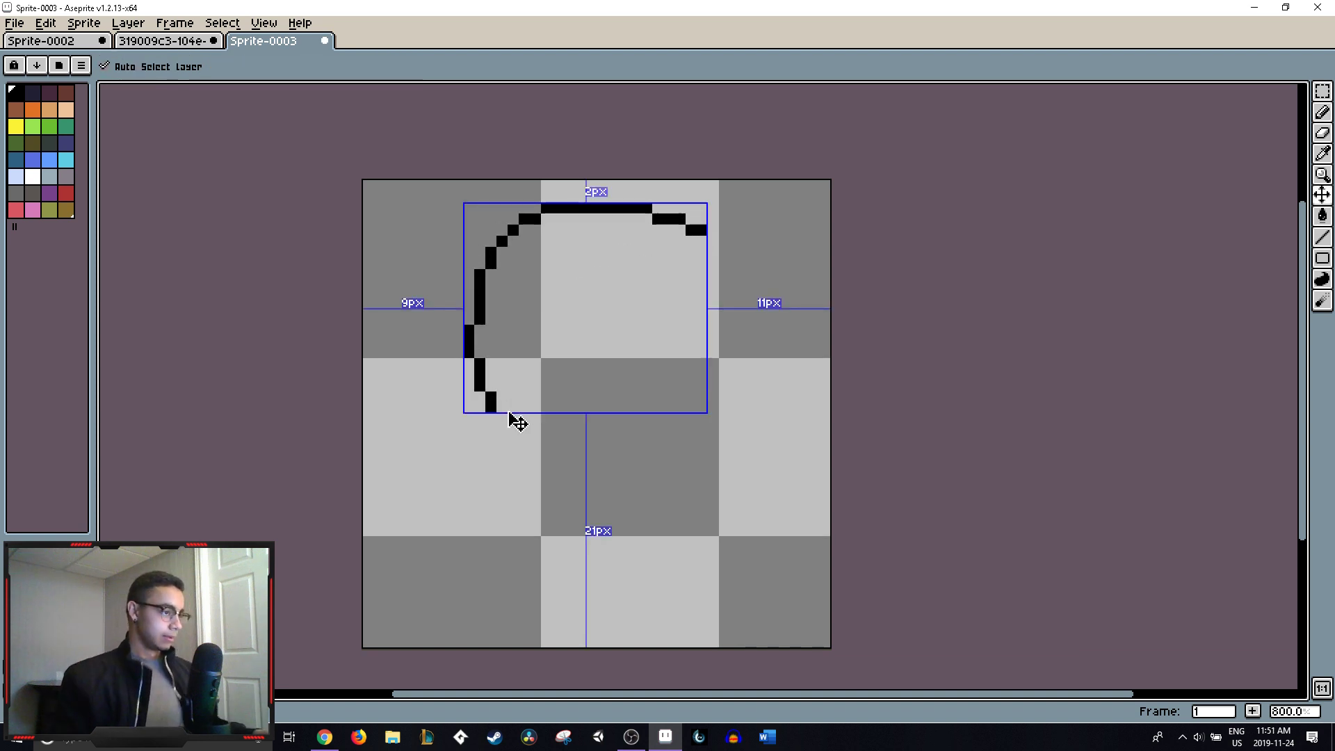
pyautogui.hotkey('ctrl', 'z')
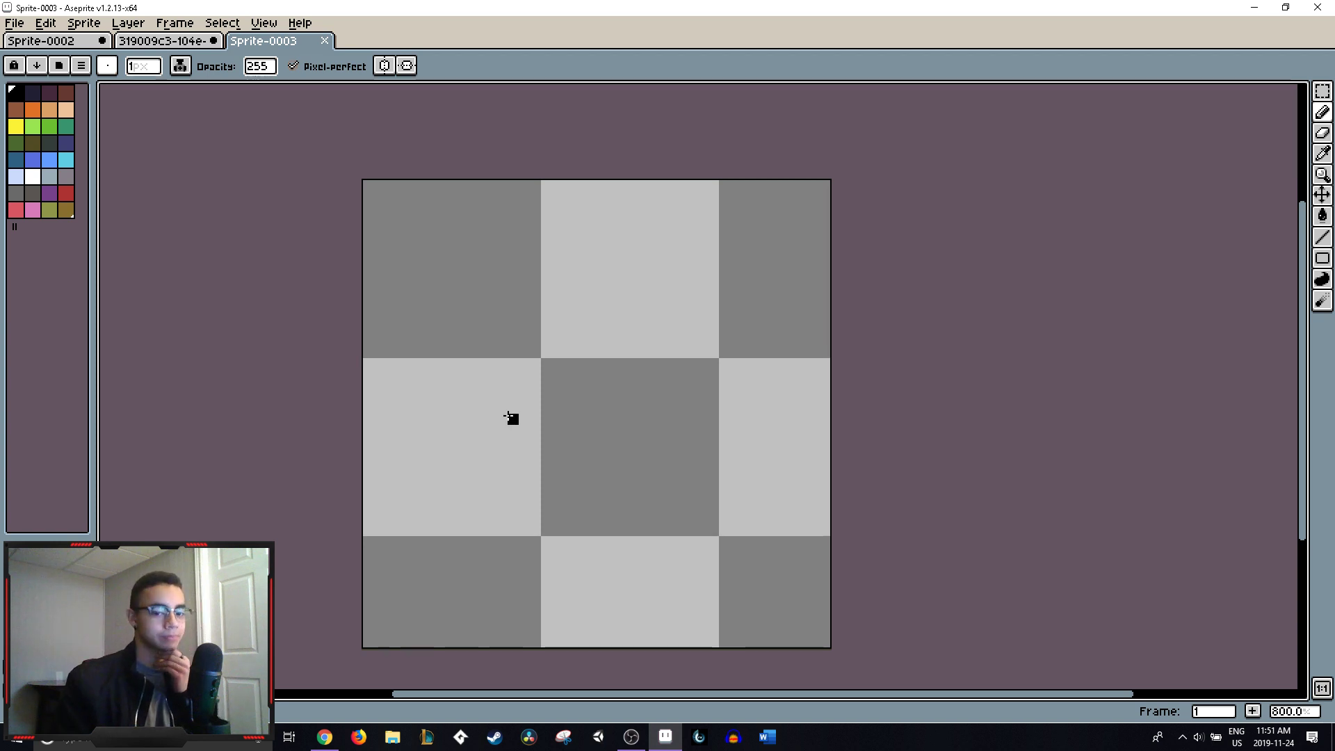
pyautogui.click(175, 43)
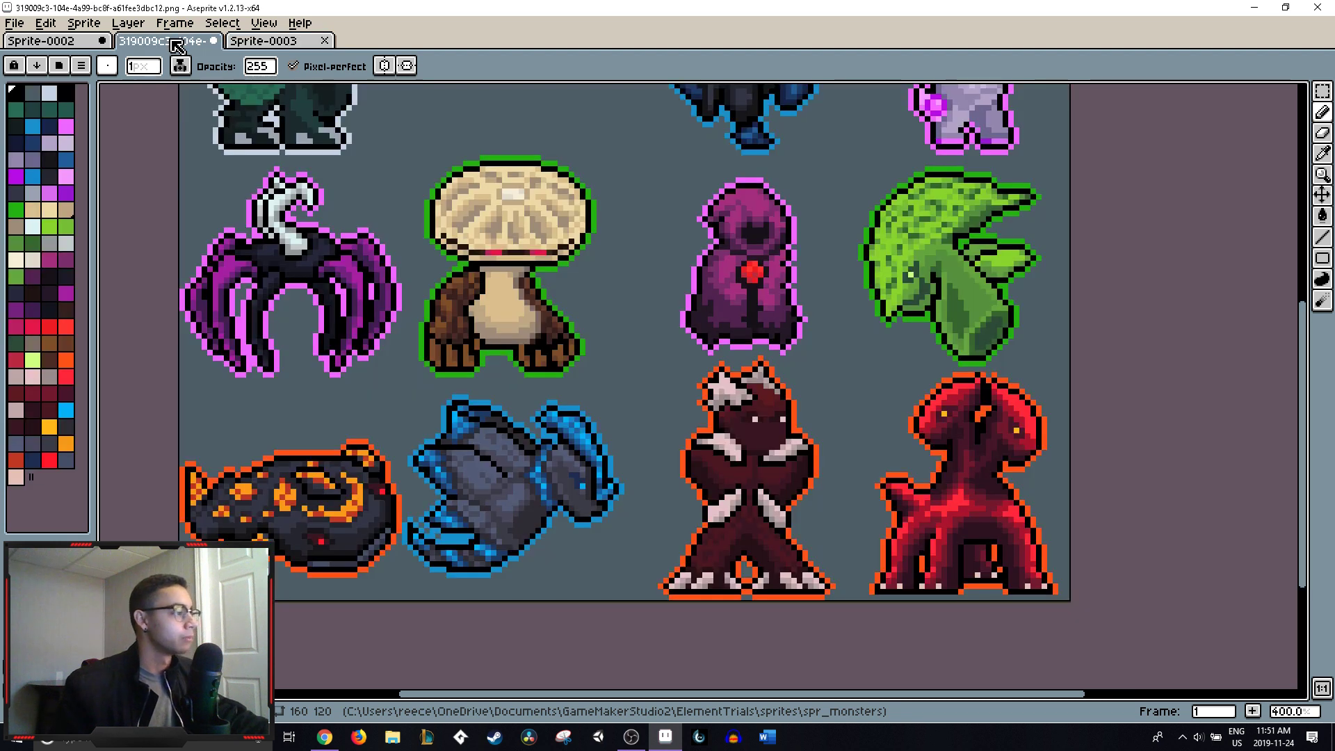
pyautogui.click(266, 46)
pyautogui.moveTo(632, 252)
pyautogui.mouseDown()
pyautogui.moveTo(443, 290)
pyautogui.moveTo(525, 421)
pyautogui.moveTo(625, 418)
pyautogui.moveTo(656, 362)
pyautogui.moveTo(634, 262)
pyautogui.mouseUp()
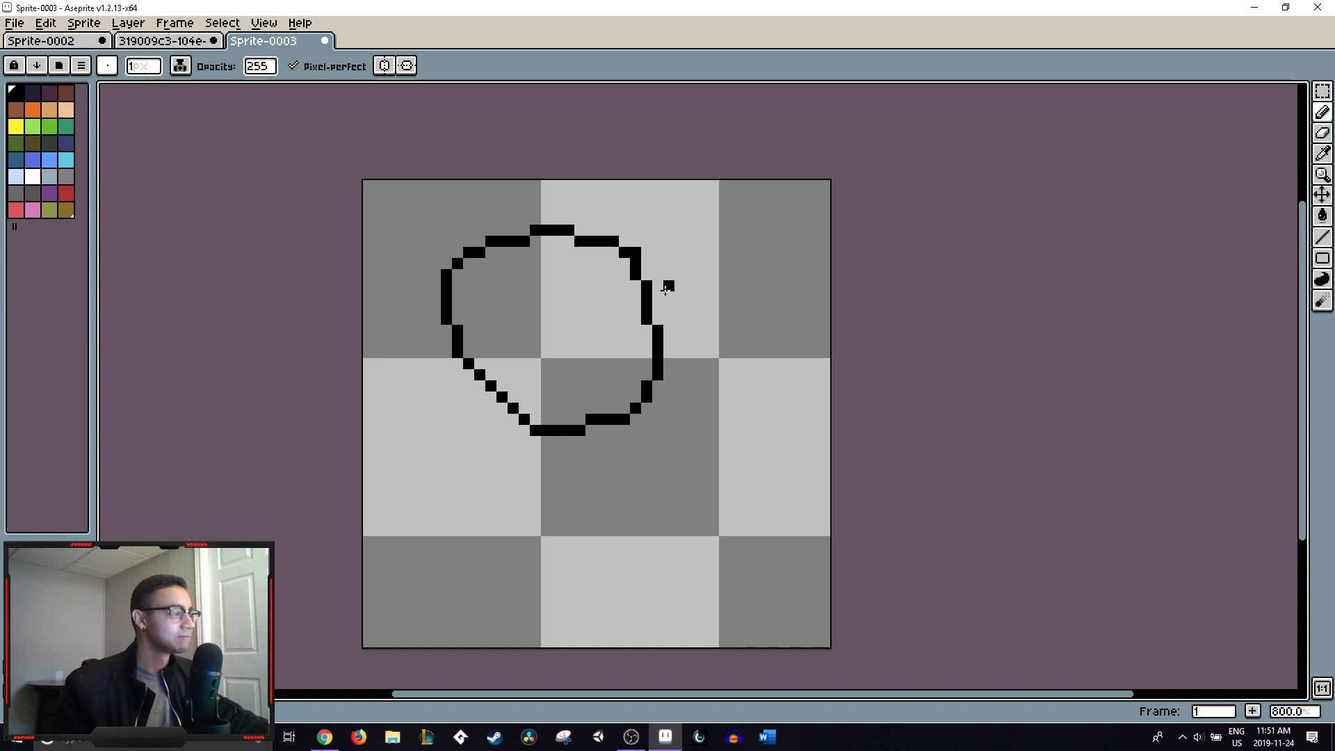
pyautogui.press('e')
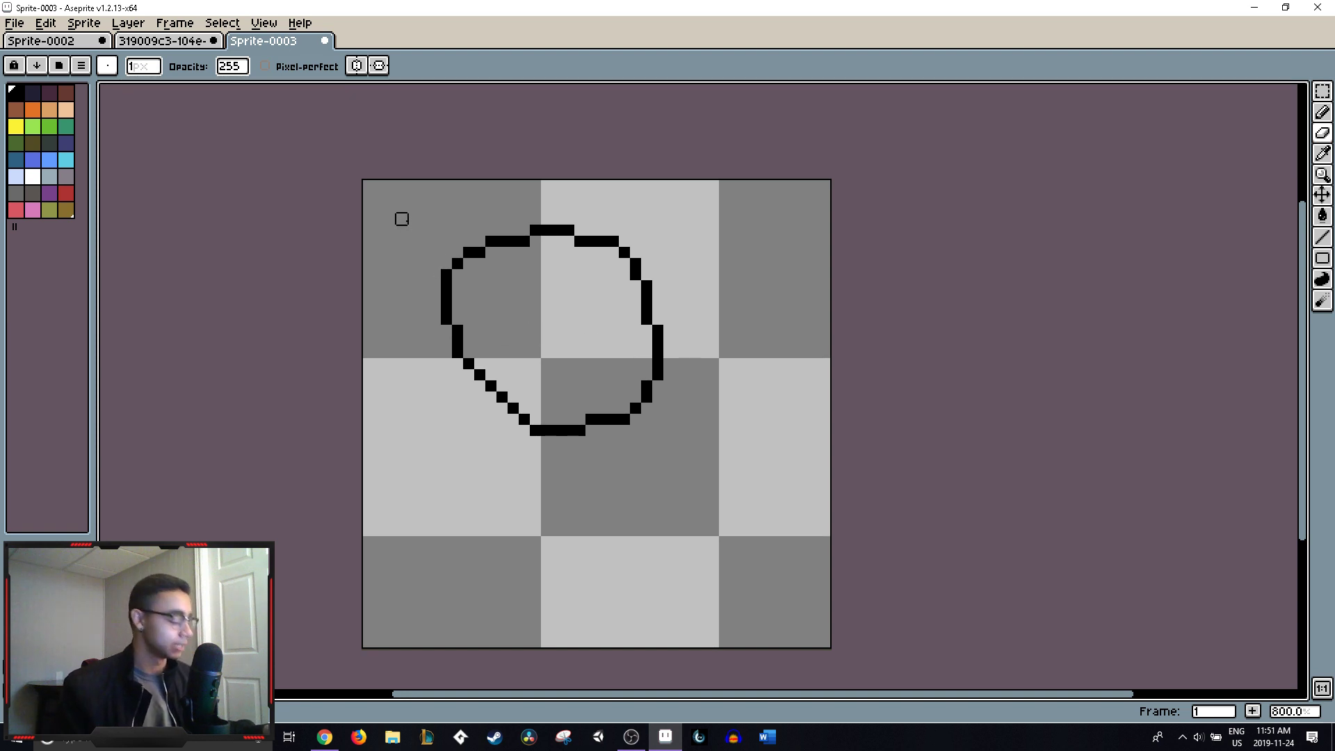
# - Select the head outline with a rectangular marquee and move it toward the canvas's upper-right area
pyautogui.press('m')
pyautogui.moveTo(366, 181); pyautogui.dragTo(638, 390)
pyautogui.click(291, 130)
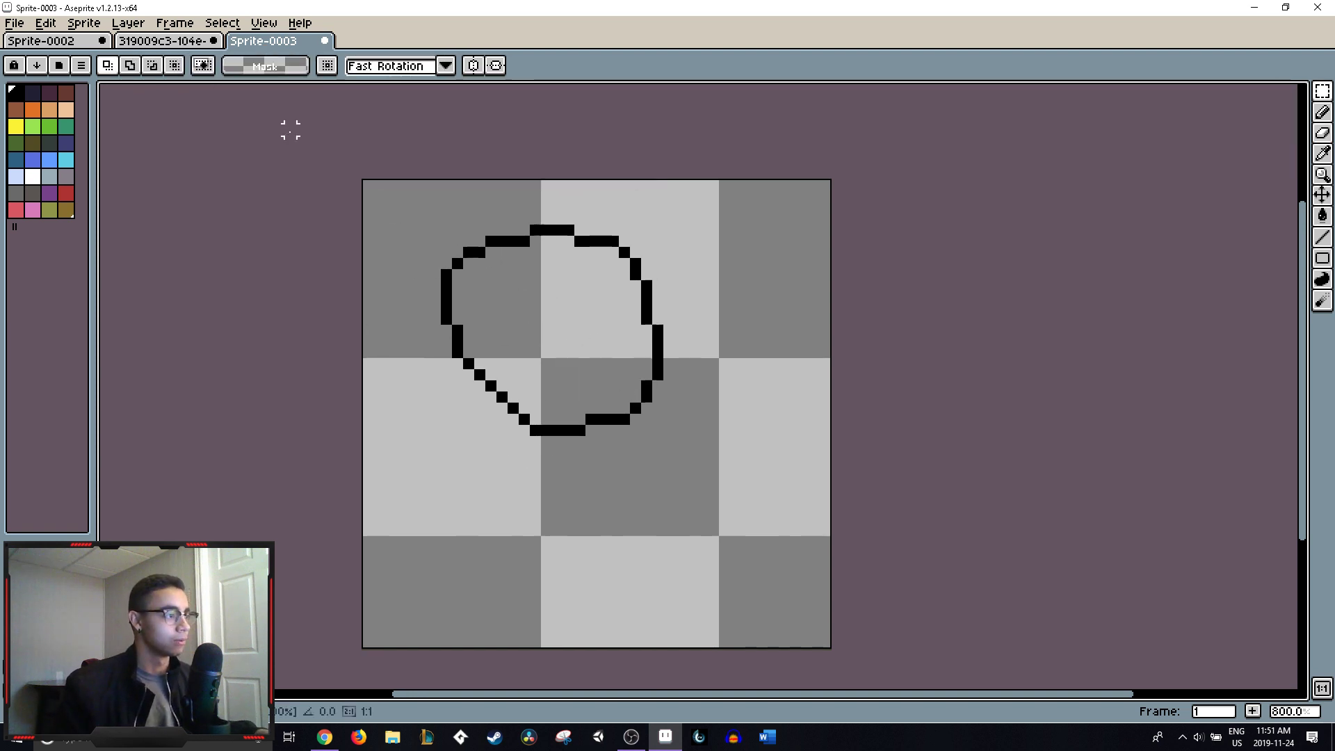
pyautogui.moveTo(291, 130); pyautogui.dragTo(789, 492)
pyautogui.moveTo(668, 372); pyautogui.dragTo(804, 363)
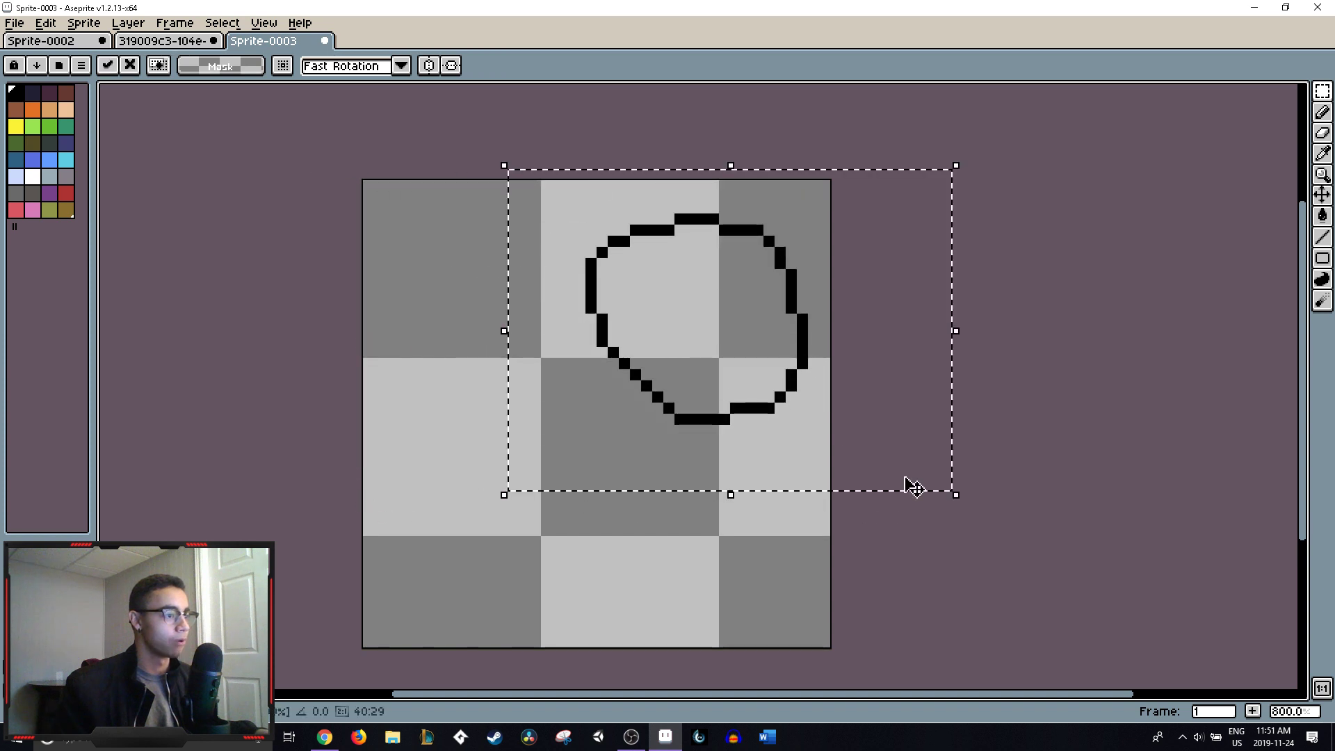
pyautogui.moveTo(715, 387); pyautogui.dragTo(705, 411)
pyautogui.click(1046, 462)
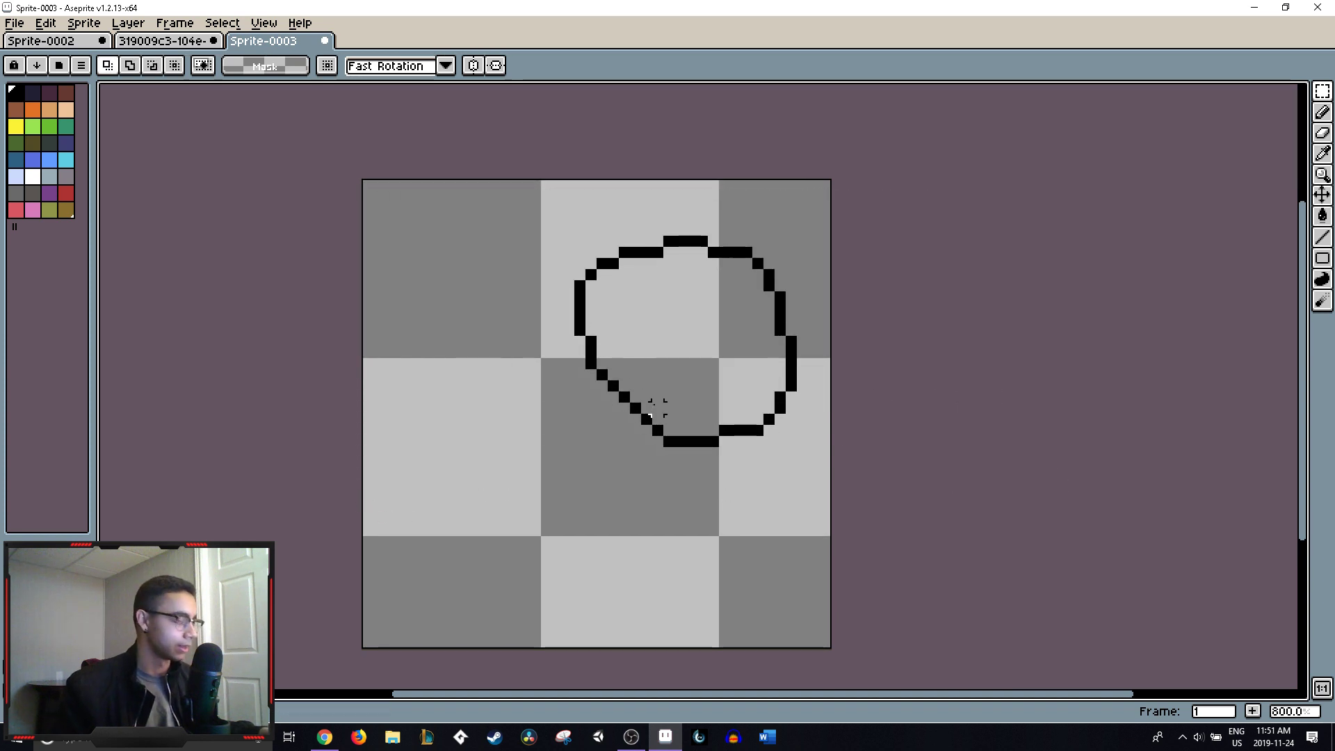
# - Erase the lower-left edge of the head outline and redraw it in black with a gentler stepped slope
pyautogui.press('b')
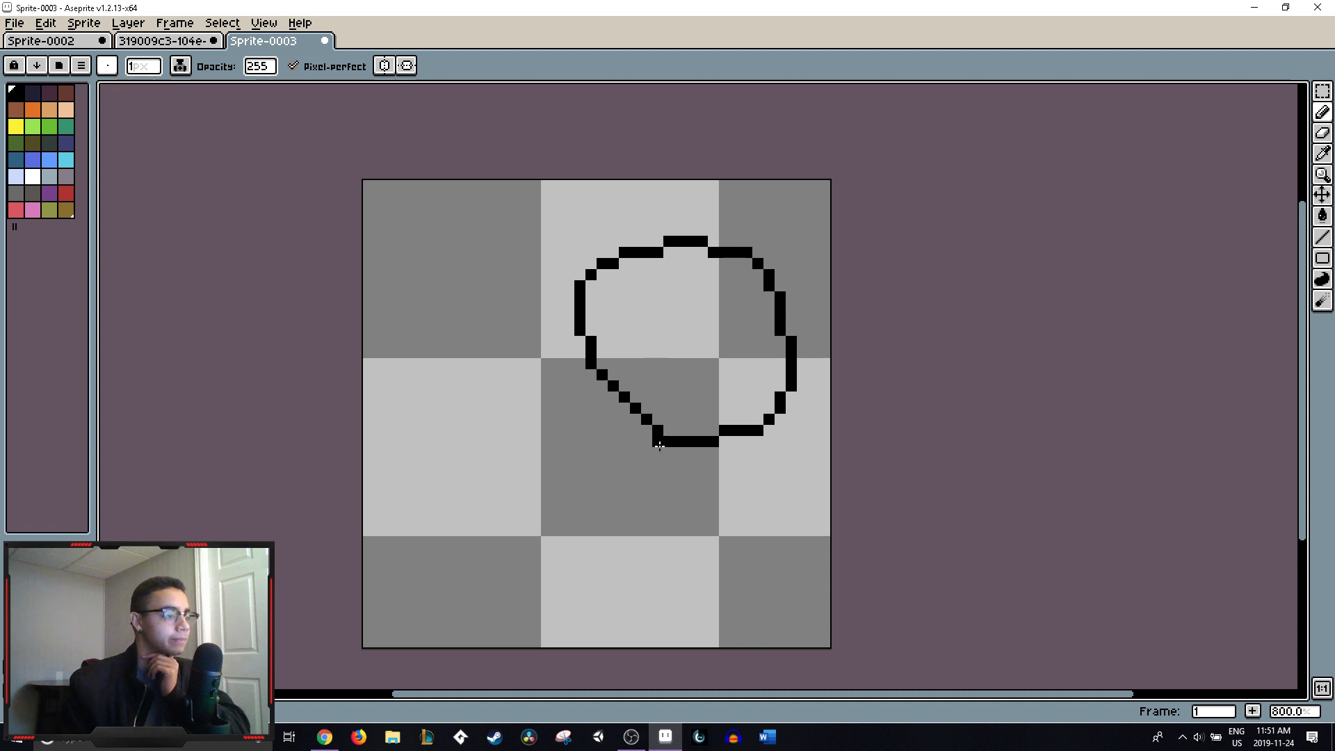
pyautogui.click(81, 43)
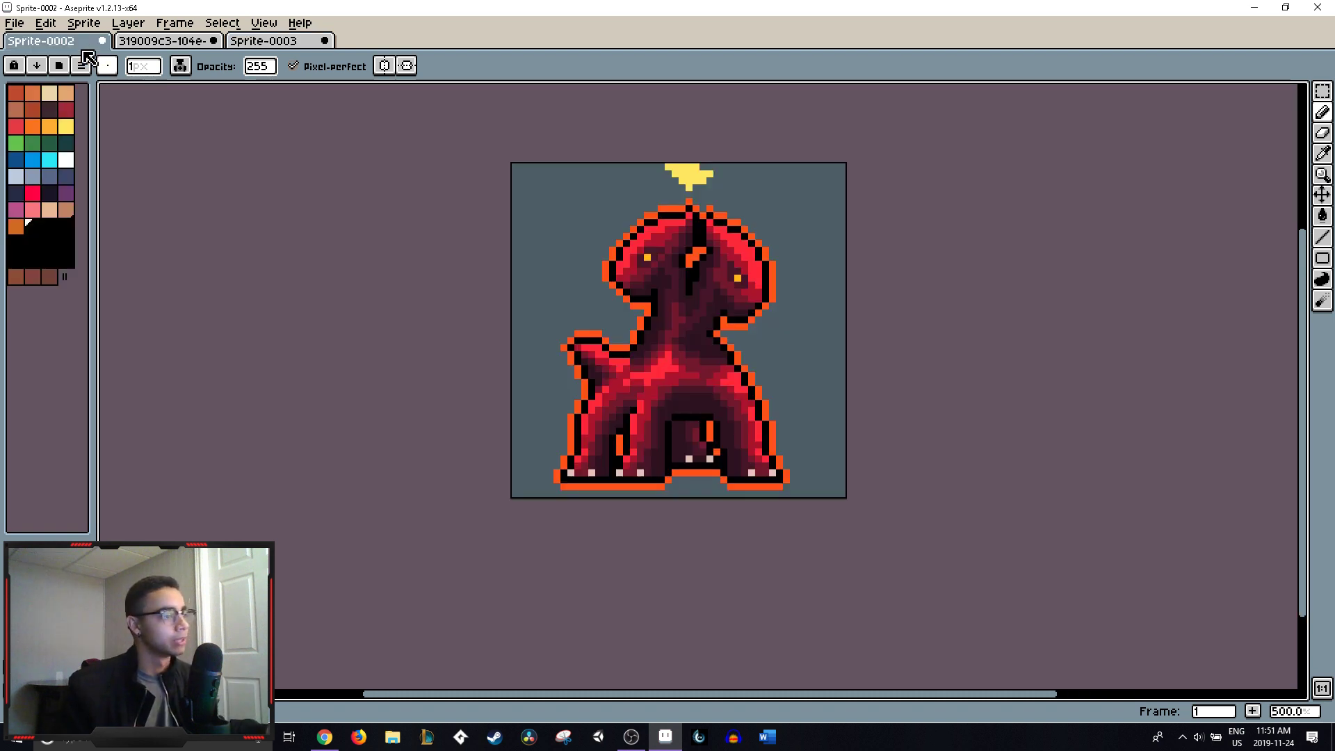
pyautogui.click(311, 53)
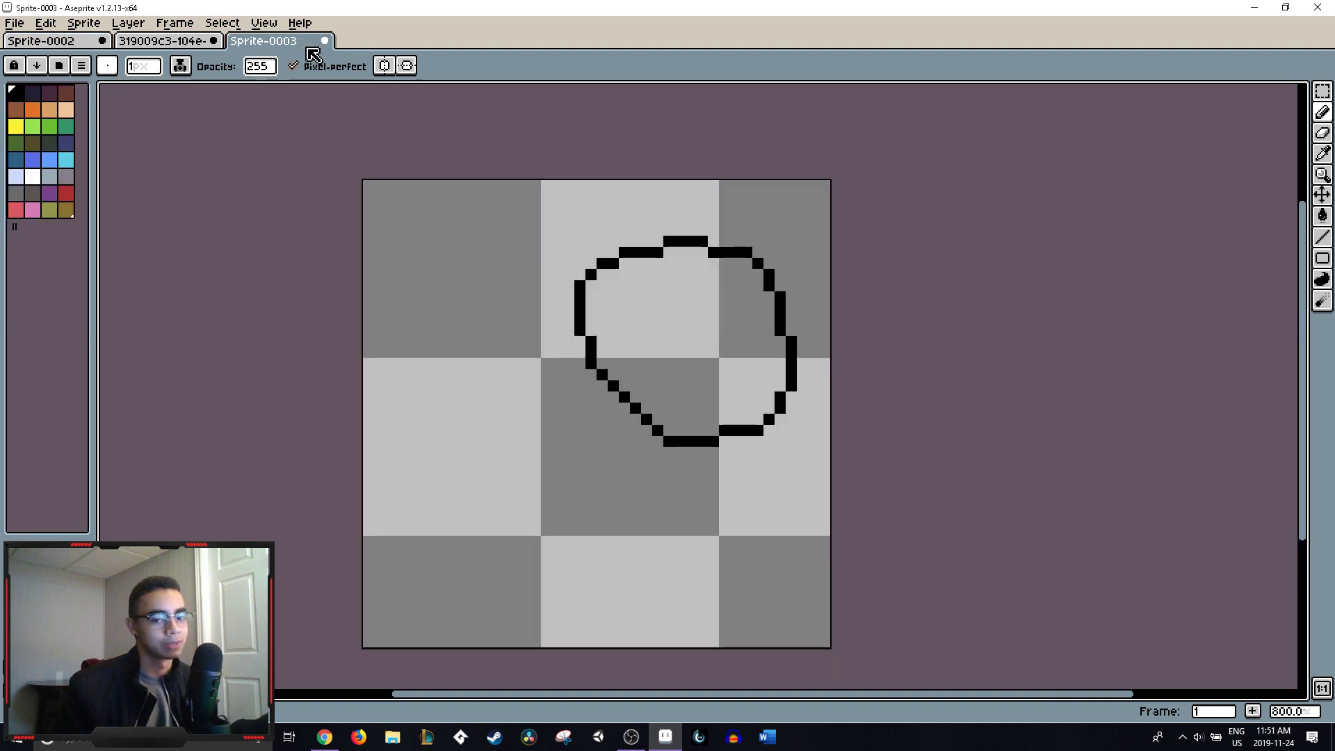
pyautogui.press('e')
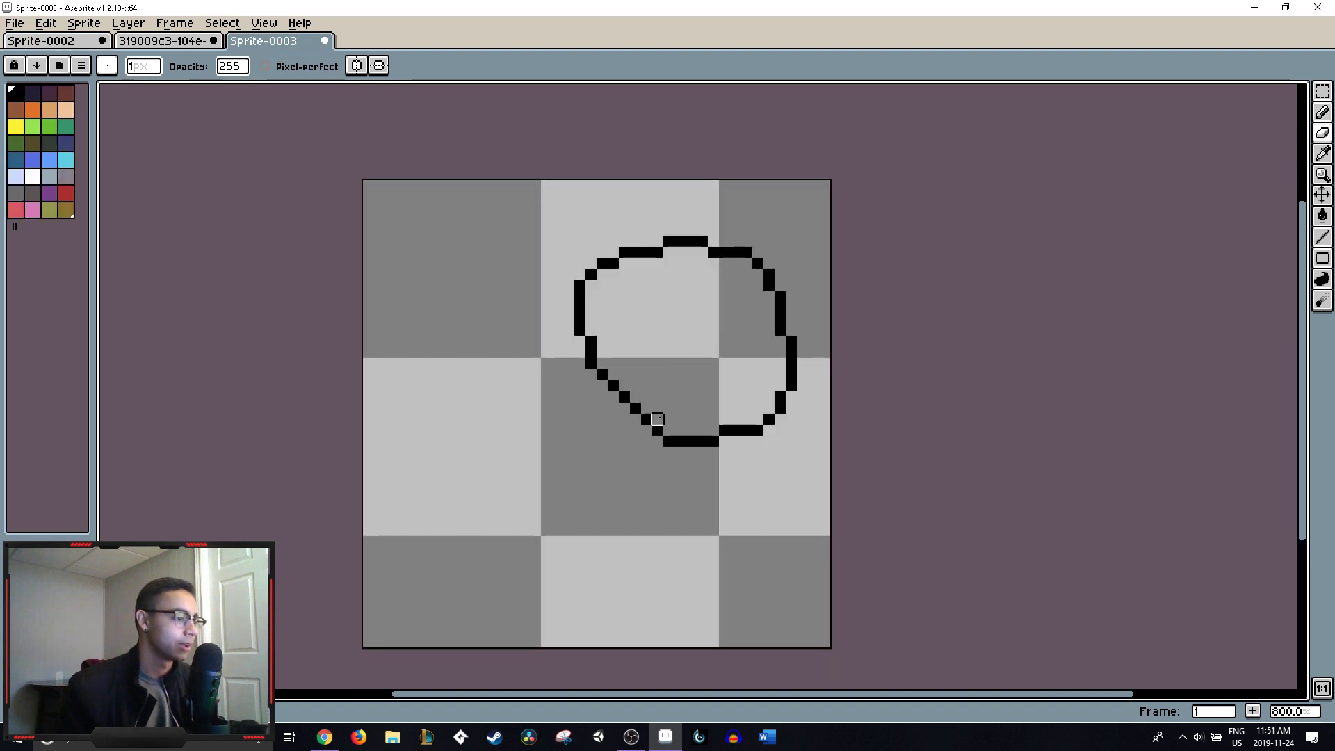
pyautogui.moveTo(658, 419)
pyautogui.mouseDown()
pyautogui.moveTo(691, 464)
pyautogui.moveTo(675, 429)
pyautogui.moveTo(761, 471)
pyautogui.moveTo(649, 420)
pyautogui.moveTo(696, 437)
pyautogui.mouseUp()
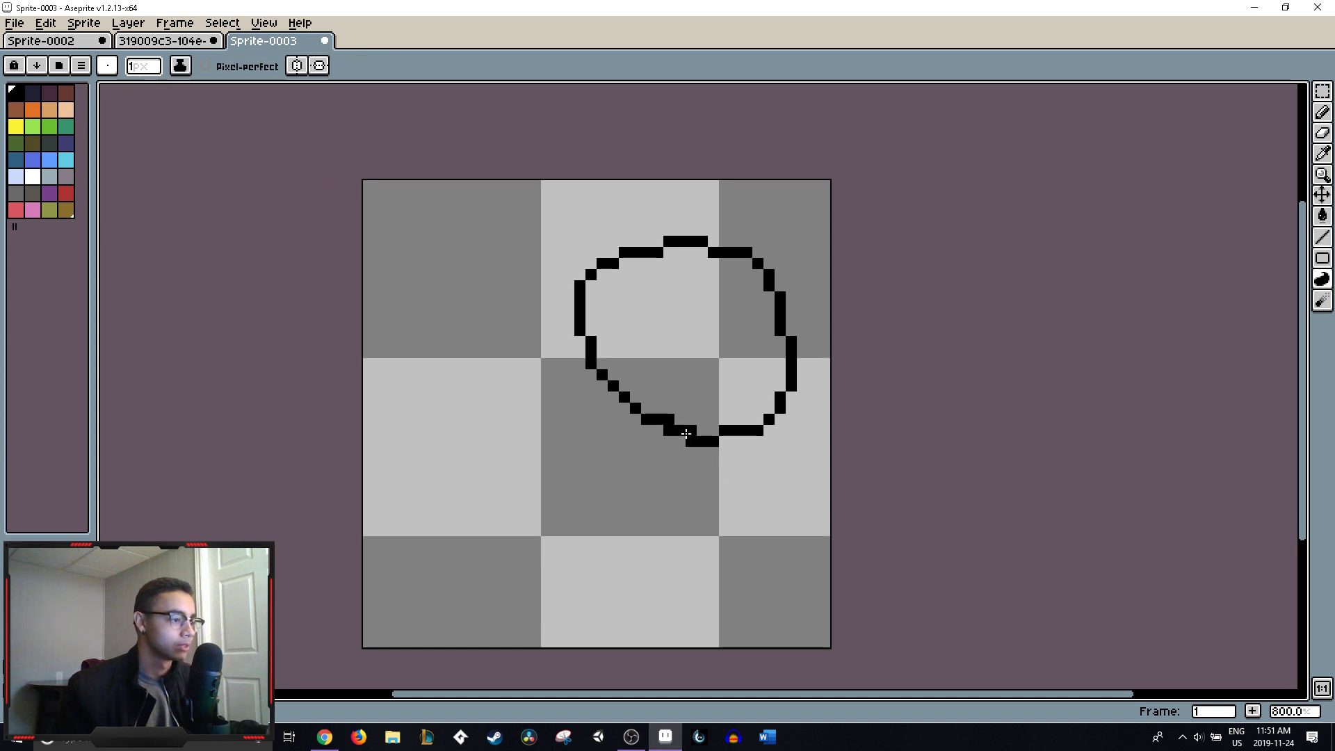
pyautogui.hotkey('ctrl', 'z')
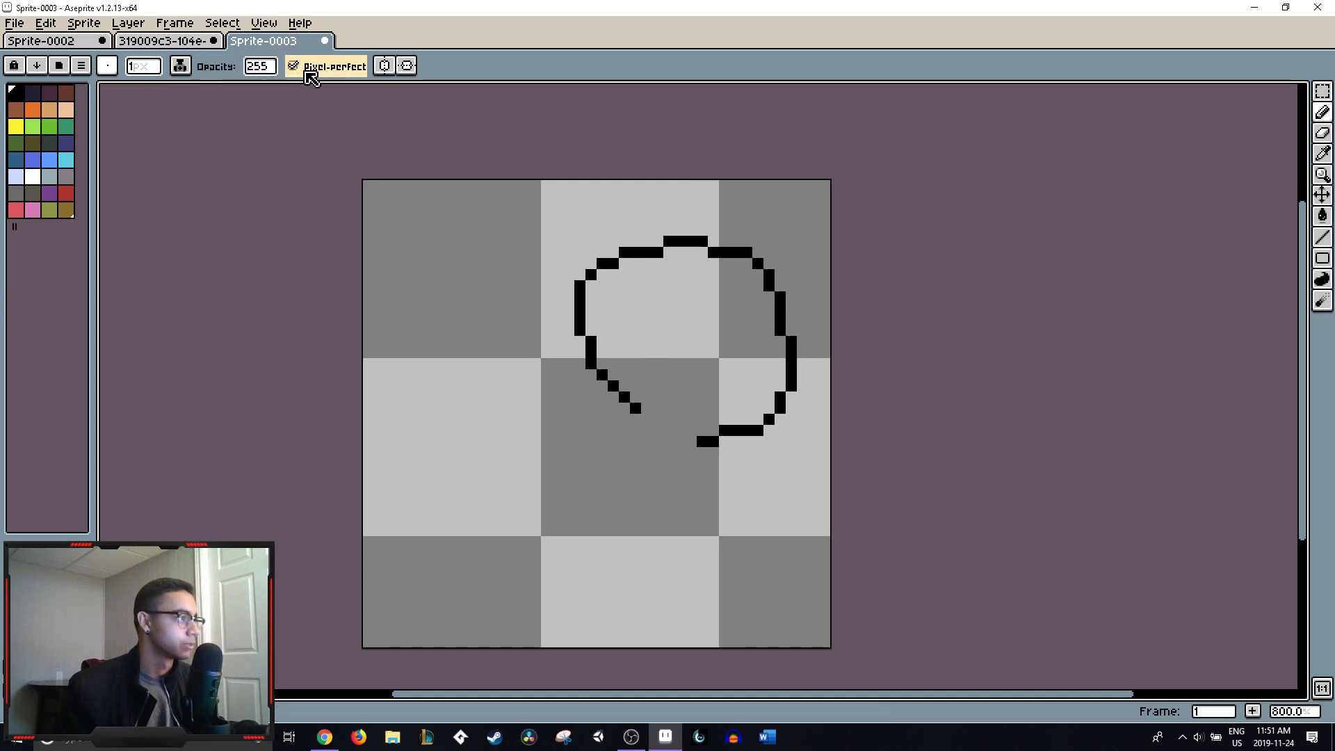
pyautogui.click(646, 407)
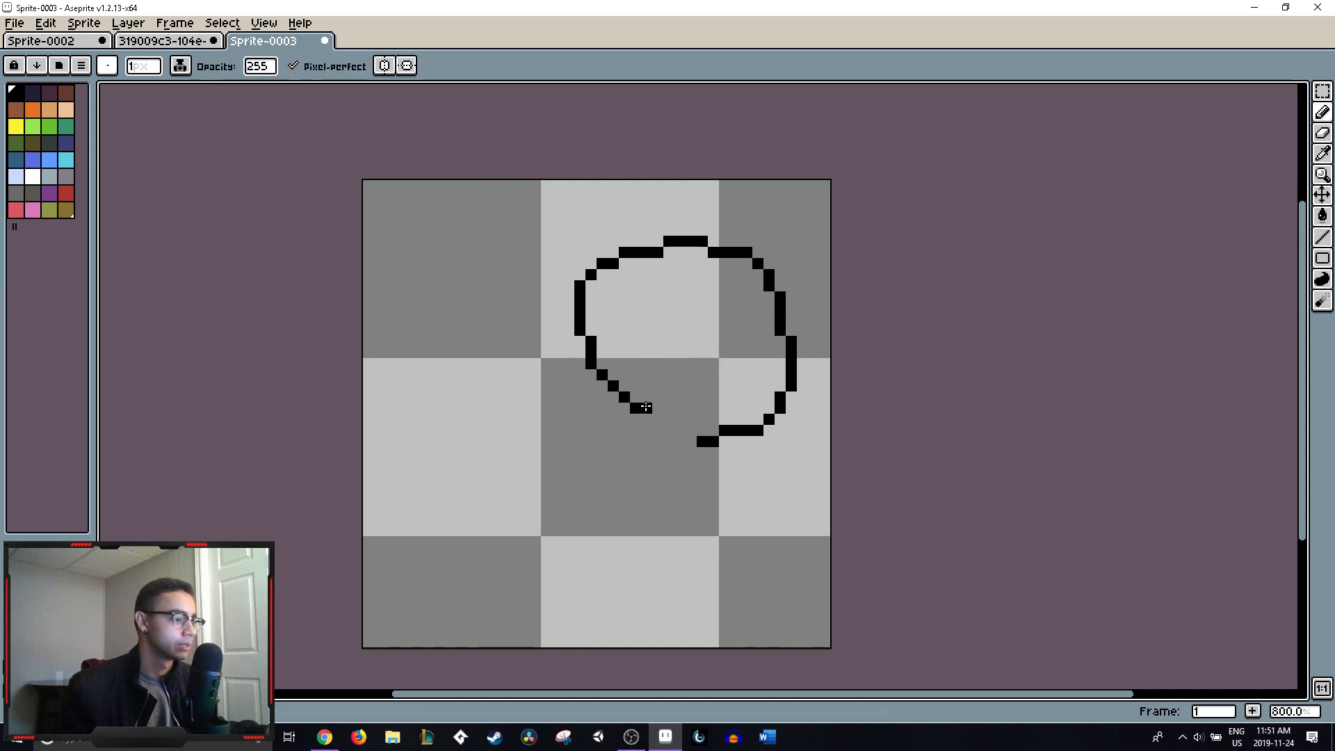
pyautogui.moveTo(646, 408); pyautogui.dragTo(695, 439)
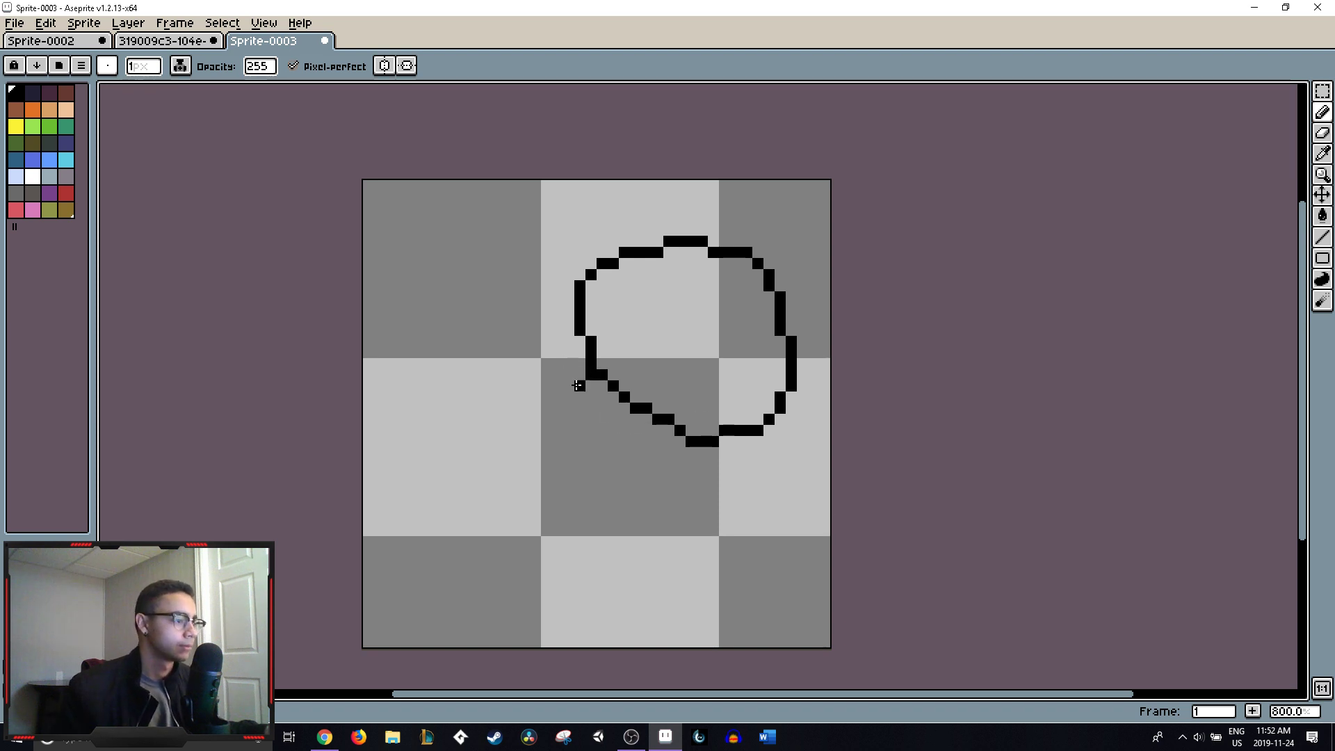
# - Draw a pear-shaped black body outline below and to the left of the head, joining the head's lower-left edge
pyautogui.moveTo(588, 377); pyautogui.dragTo(568, 398)
pyautogui.hotkey('ctrl', 'z')
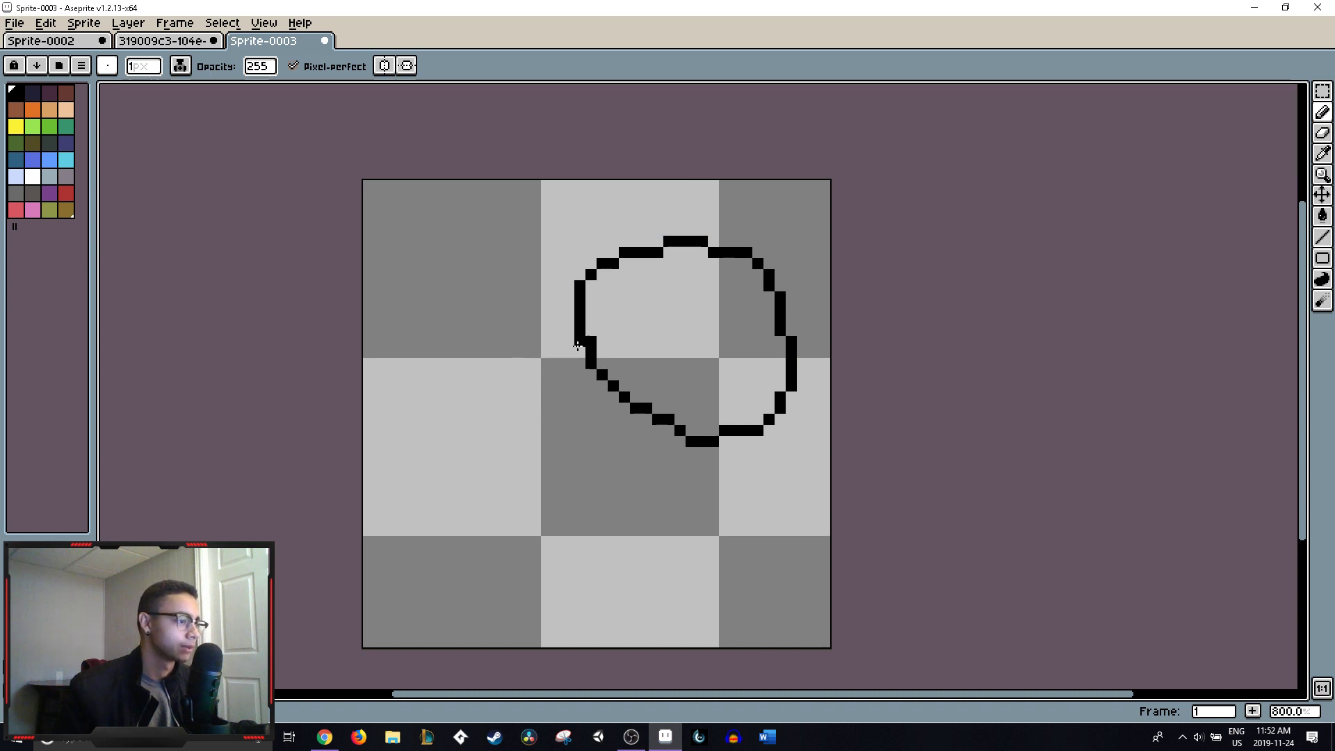
pyautogui.moveTo(610, 394)
pyautogui.mouseDown()
pyautogui.moveTo(593, 430)
pyautogui.moveTo(672, 442)
pyautogui.moveTo(708, 500)
pyautogui.moveTo(708, 555)
pyautogui.moveTo(670, 597)
pyautogui.moveTo(561, 605)
pyautogui.moveTo(534, 587)
pyautogui.moveTo(541, 484)
pyautogui.moveTo(581, 432)
pyautogui.mouseUp()
pyautogui.click(703, 506)
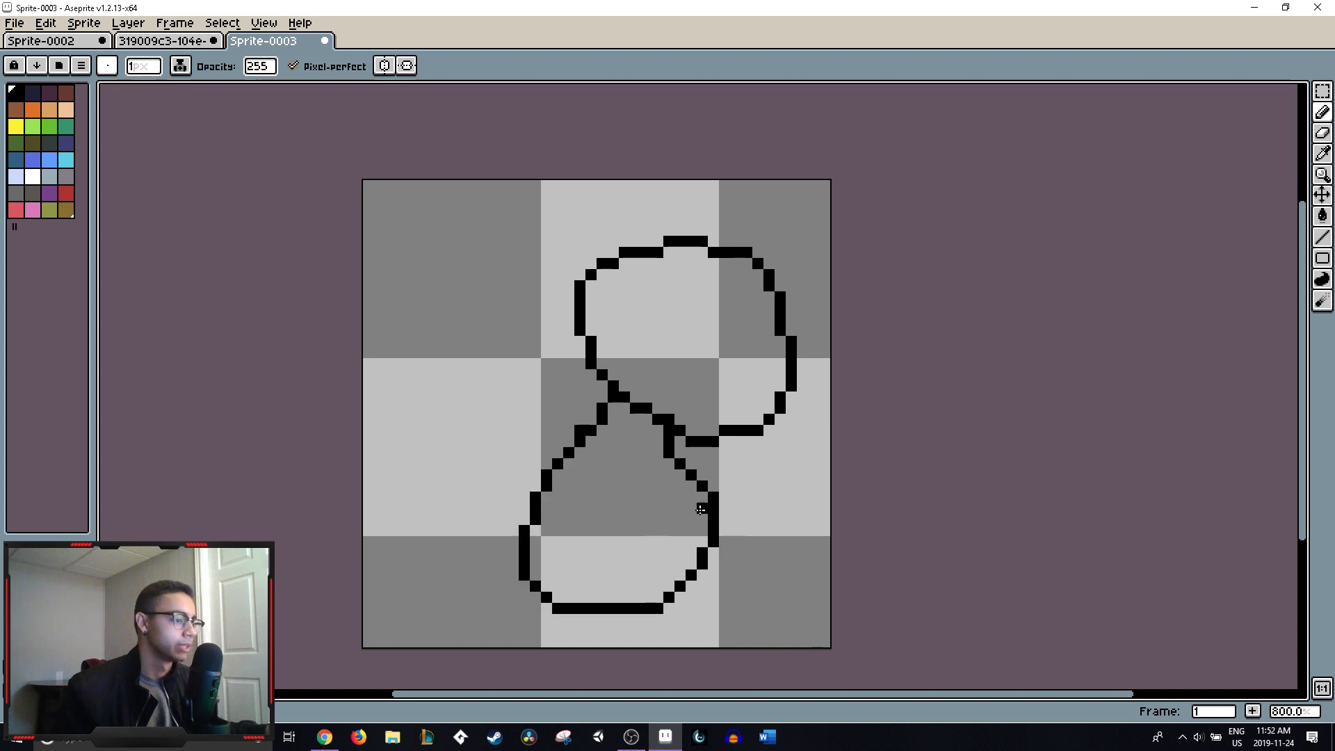
# - Select the whole head and body outline with a rectangular marquee, move it up about 3 px, and deselect it
pyautogui.press('e')
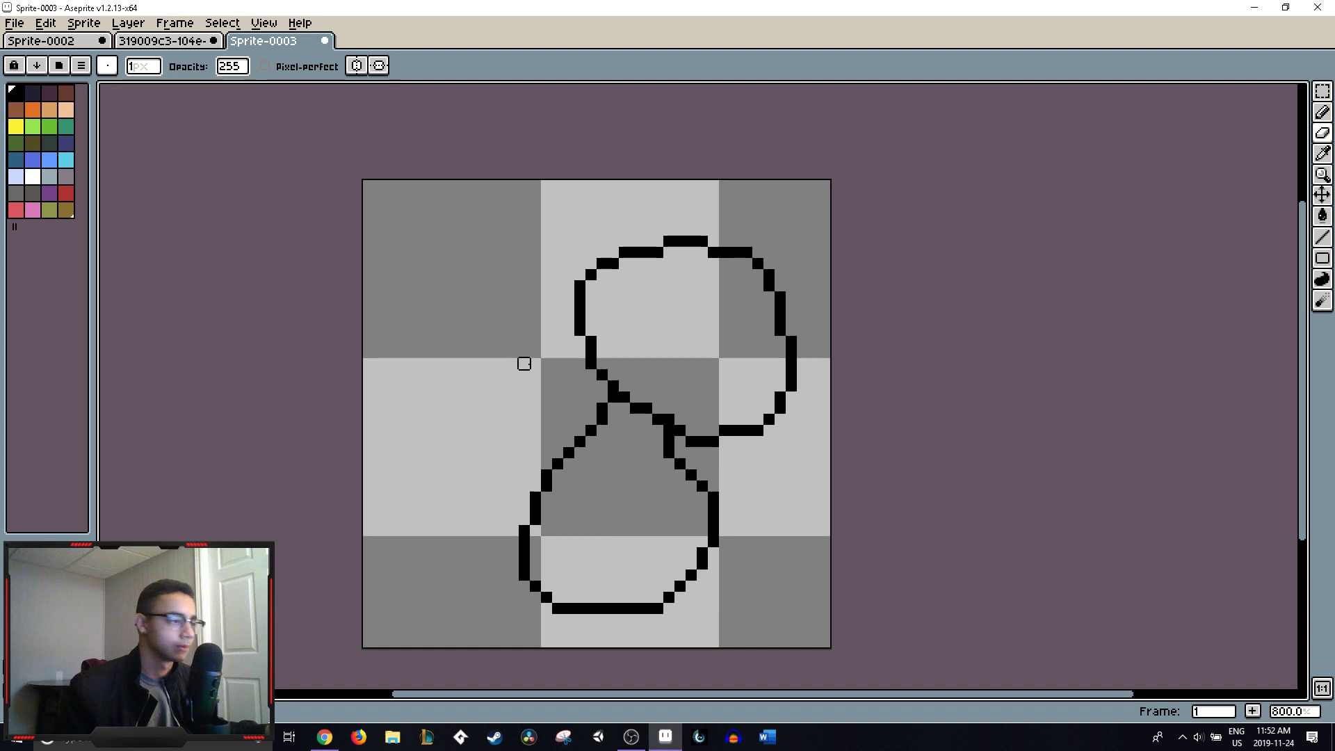
pyautogui.press('m')
pyautogui.moveTo(445, 184)
pyautogui.mouseDown()
pyautogui.moveTo(758, 562)
pyautogui.moveTo(855, 629)
pyautogui.mouseUp()
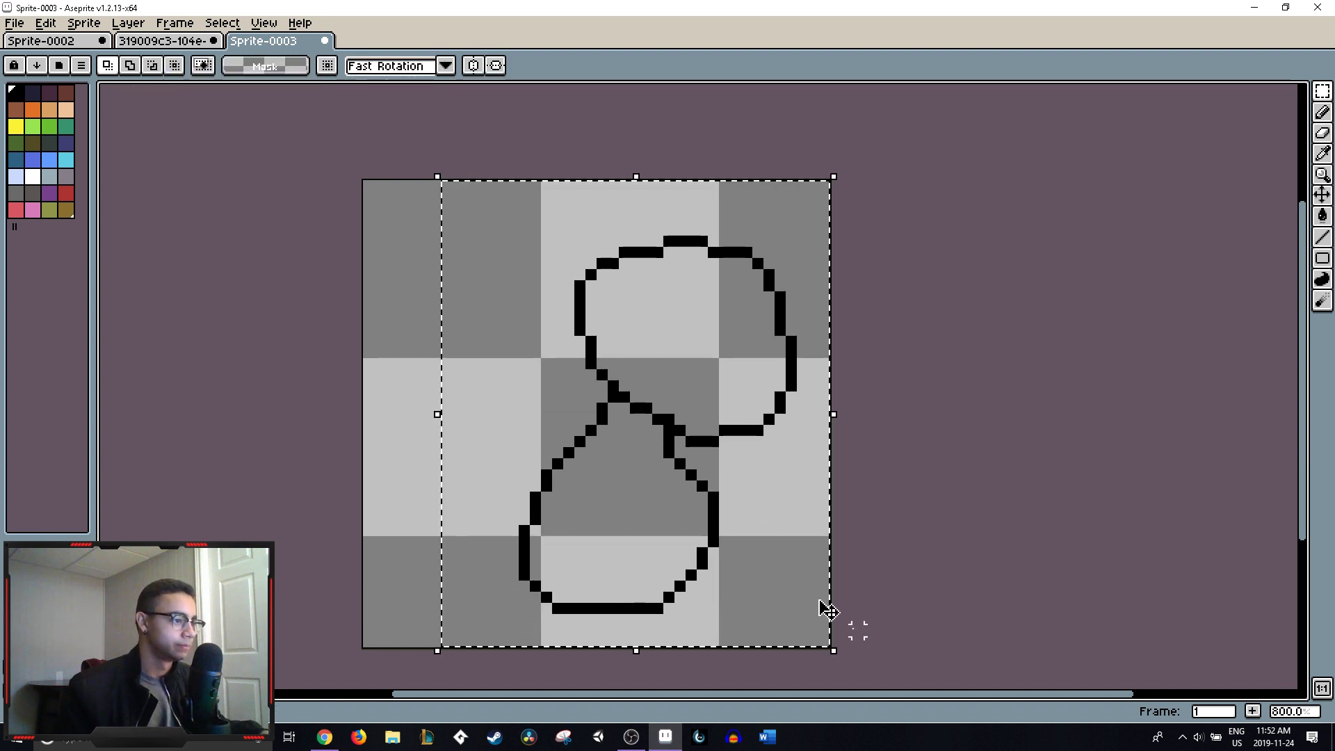
pyautogui.moveTo(751, 540); pyautogui.dragTo(751, 507)
pyautogui.click(946, 508)
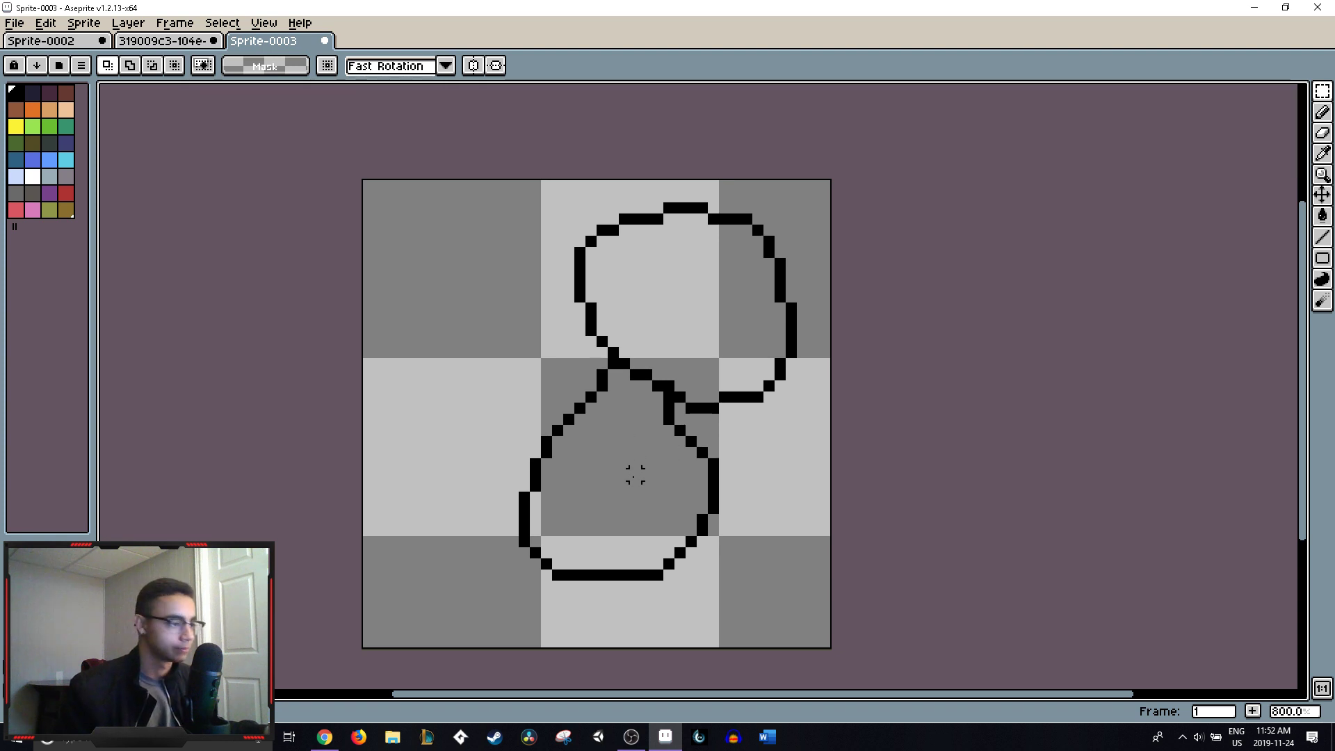
# - Draw a black upward-curving tail outline from the body's lower-left edge, with its upper edge returning to the body's left side
pyautogui.press('b')
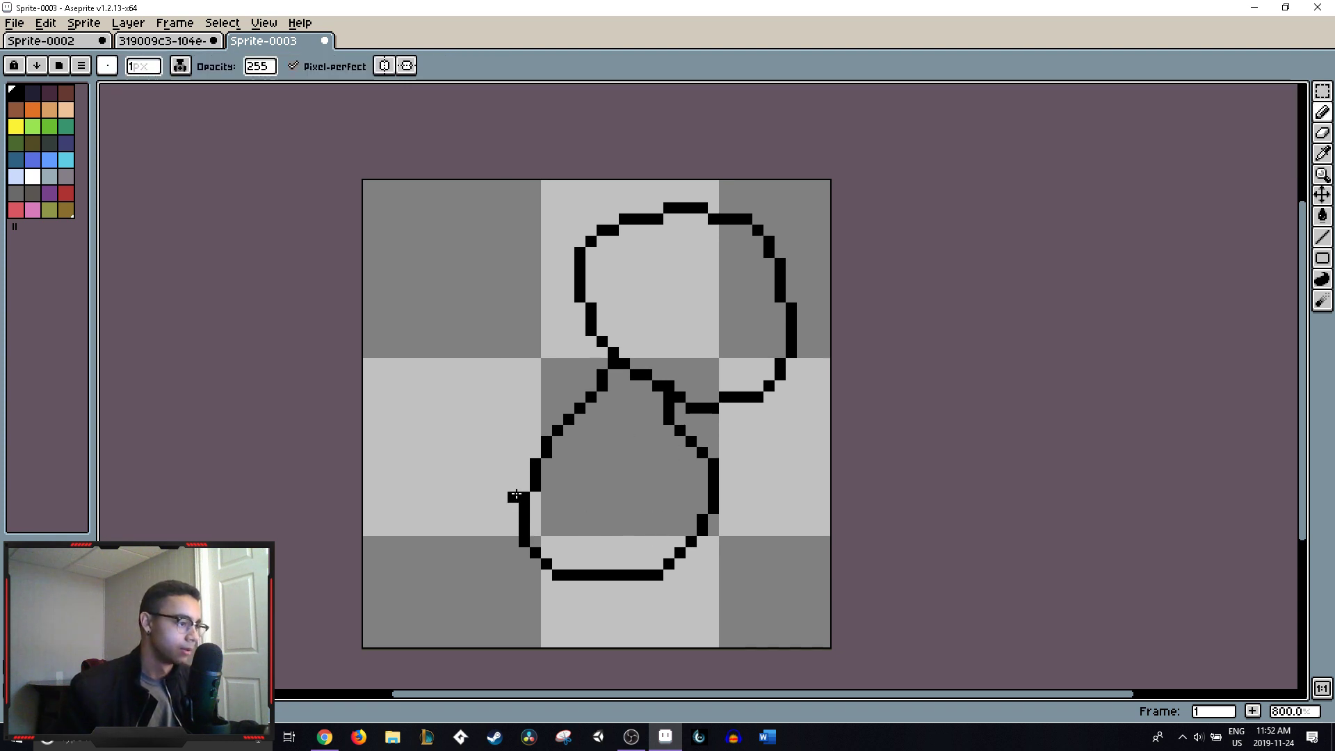
pyautogui.hotkey('ctrl', 'z')
pyautogui.moveTo(537, 554)
pyautogui.mouseDown()
pyautogui.moveTo(470, 545)
pyautogui.moveTo(447, 518)
pyautogui.moveTo(444, 438)
pyautogui.moveTo(514, 503)
pyautogui.moveTo(491, 475)
pyautogui.mouseUp()
pyautogui.press('e')
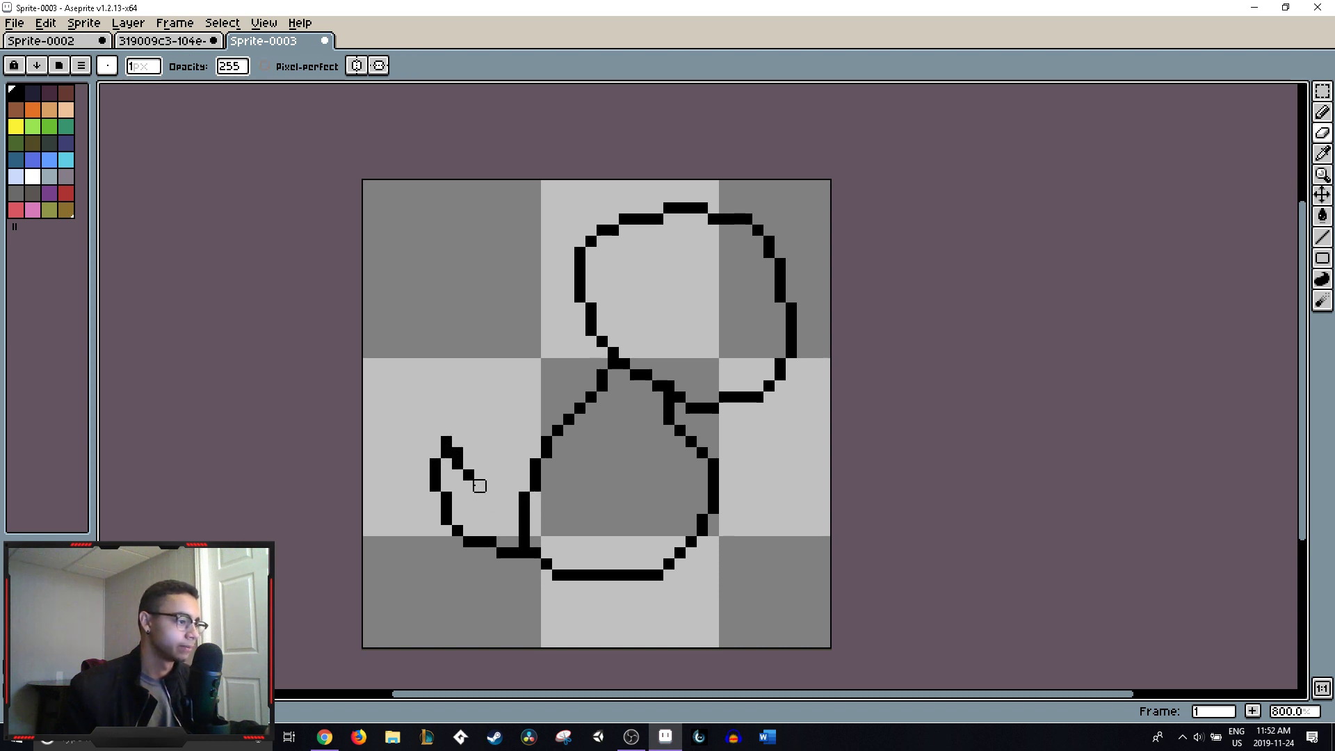
pyautogui.click(457, 462)
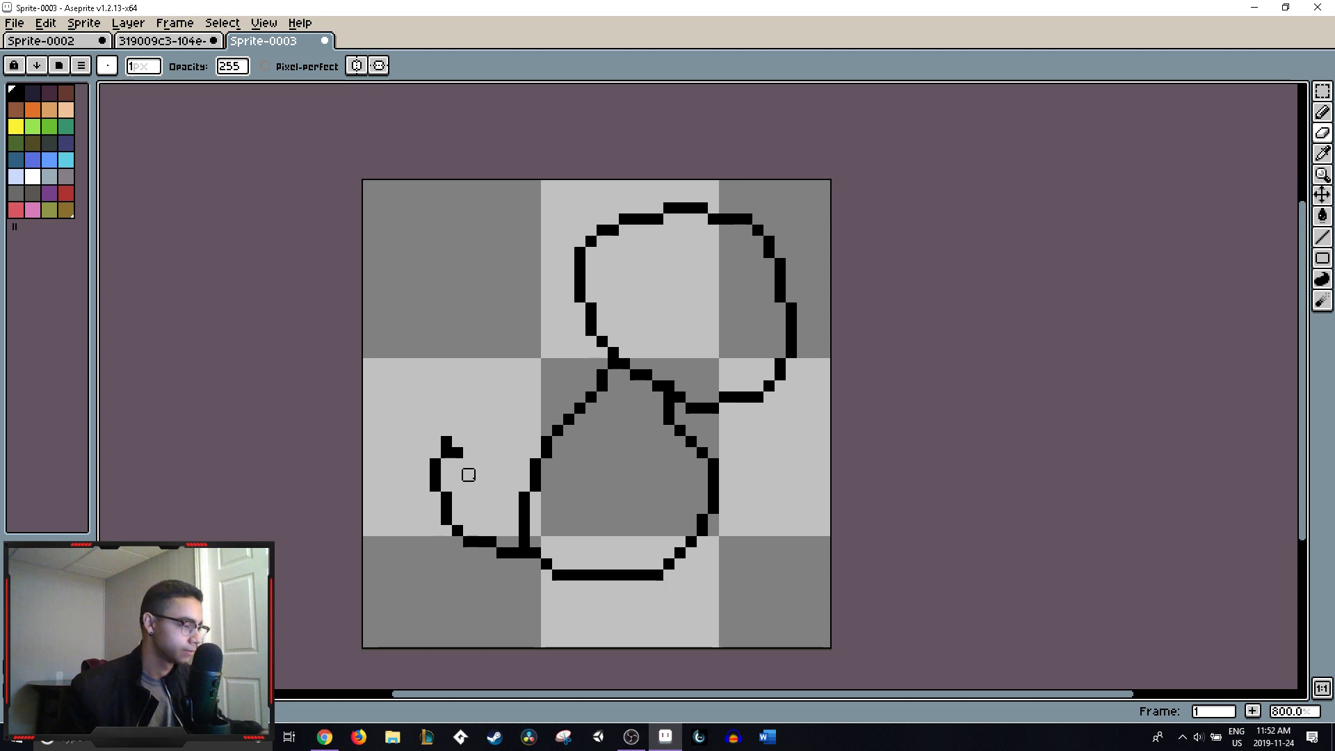
pyautogui.press('b')
pyautogui.click(469, 463)
pyautogui.moveTo(468, 464)
pyautogui.mouseDown()
pyautogui.moveTo(522, 486)
pyautogui.moveTo(492, 484)
pyautogui.mouseUp()
# - Erase the stepped pixels along the tail's upper edge and redraw them in black as a lower, flatter curve
pyautogui.press('e')
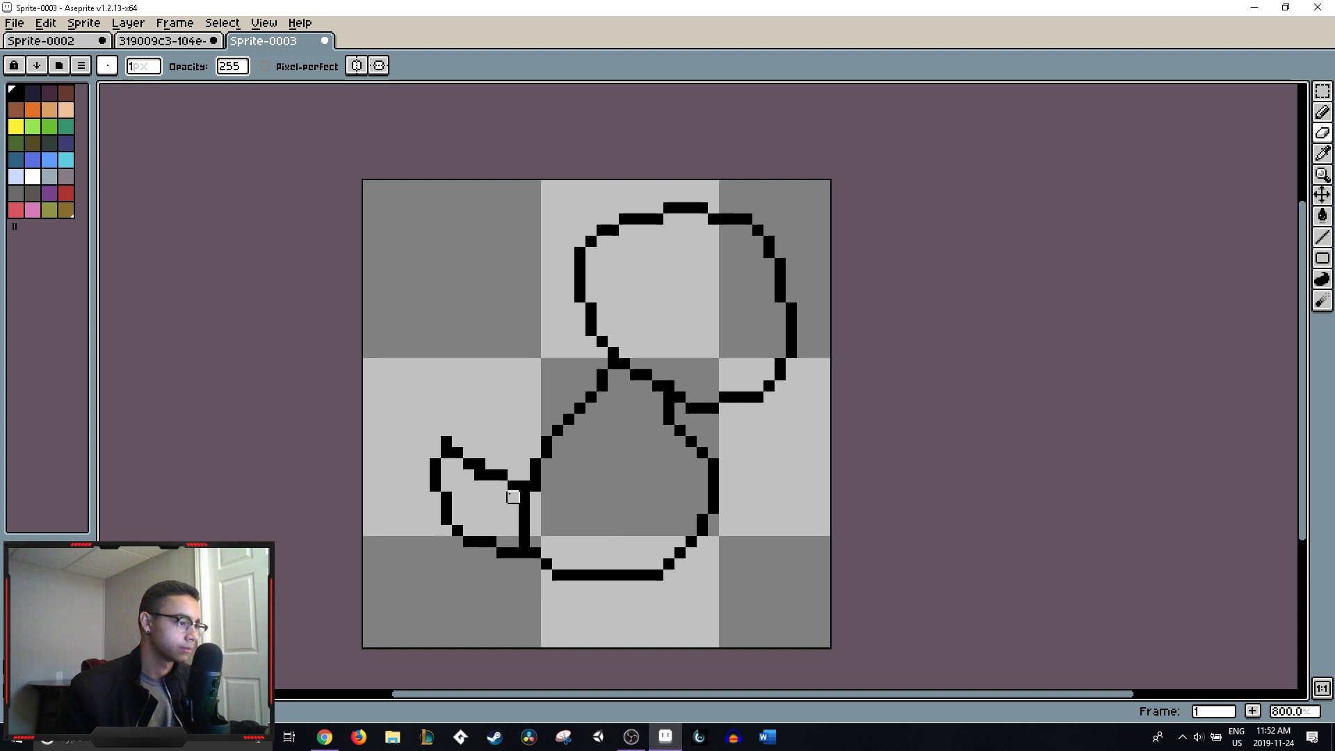
pyautogui.click(480, 475)
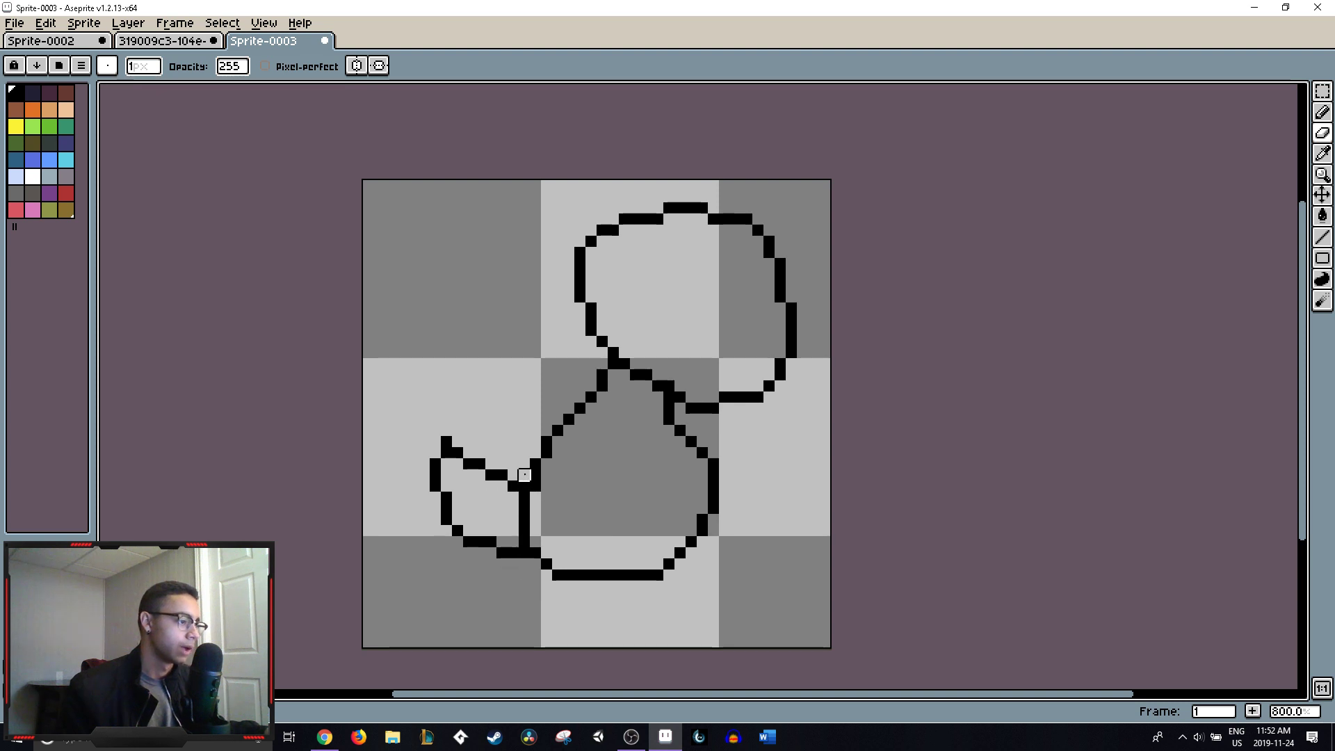
pyautogui.click(457, 452)
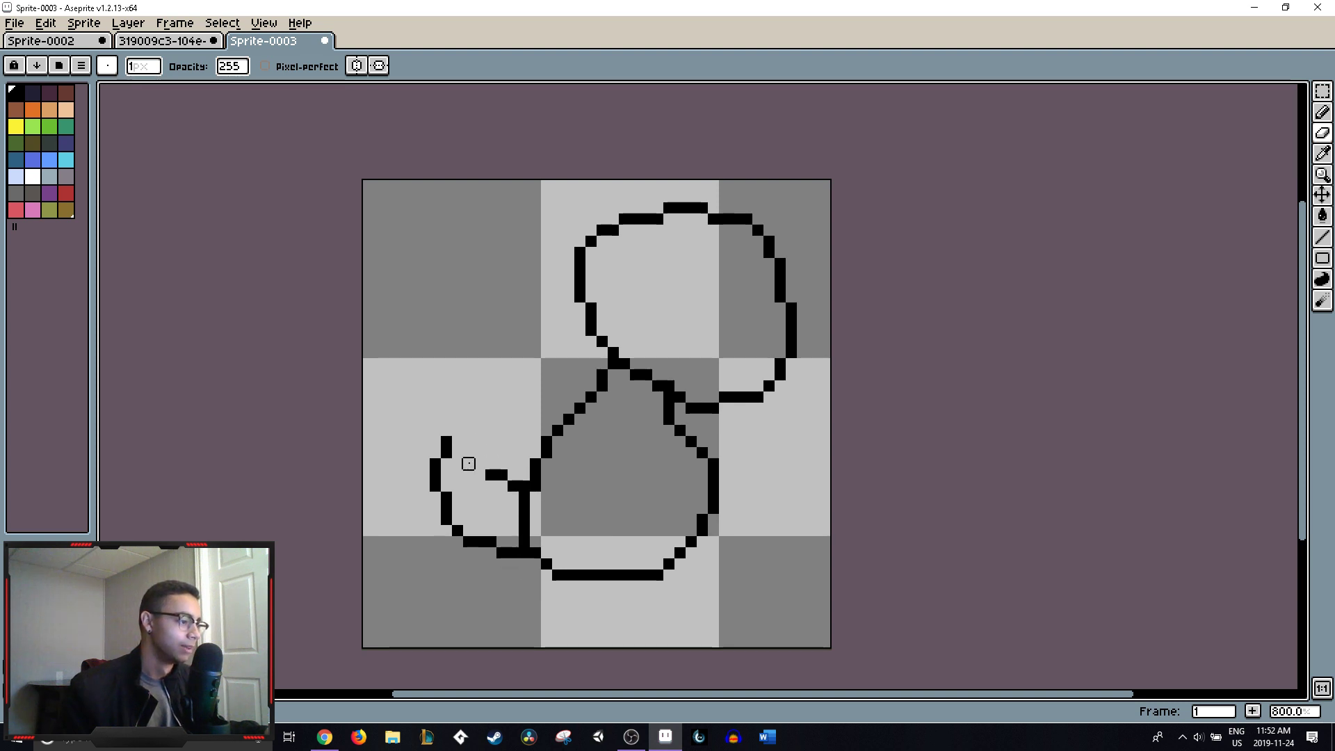
pyautogui.press('b')
pyautogui.click(458, 454)
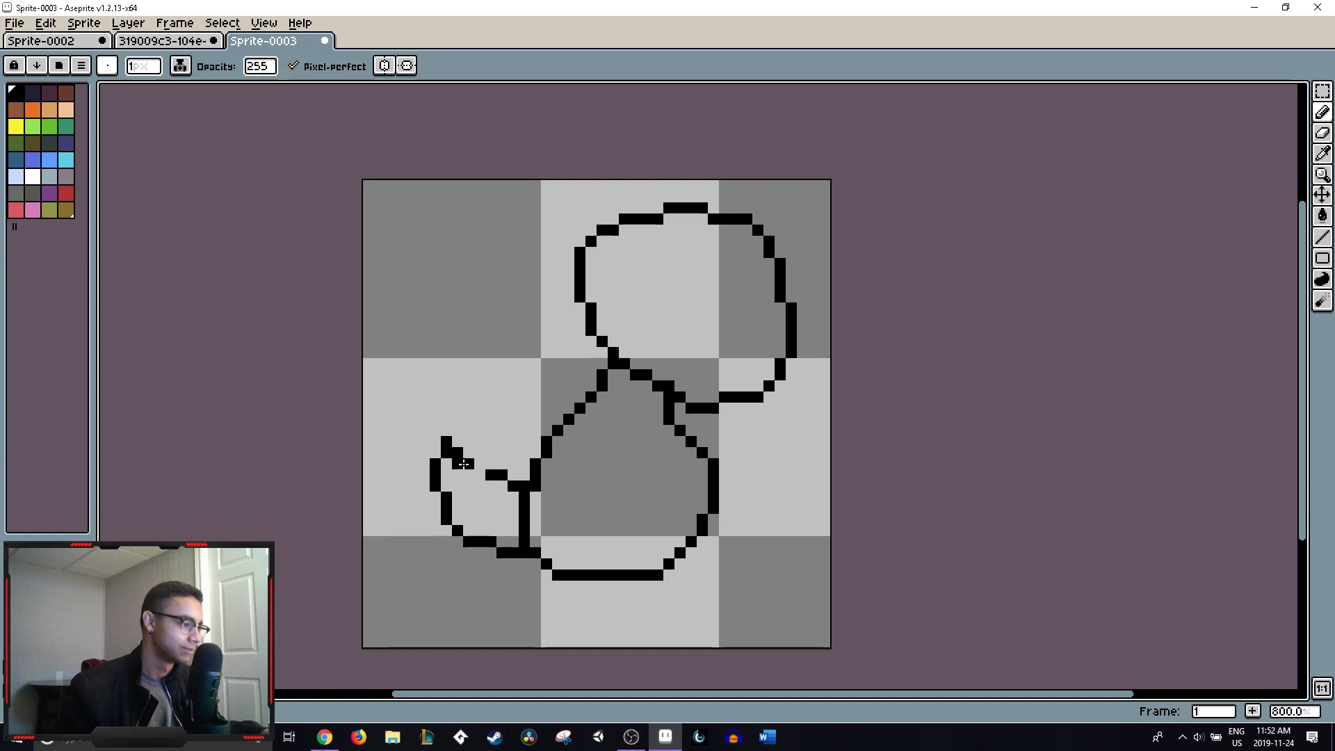
# - Reshape the tail tip into a single sharp point and erase the body edge that separates the tail from the body
pyautogui.press('e')
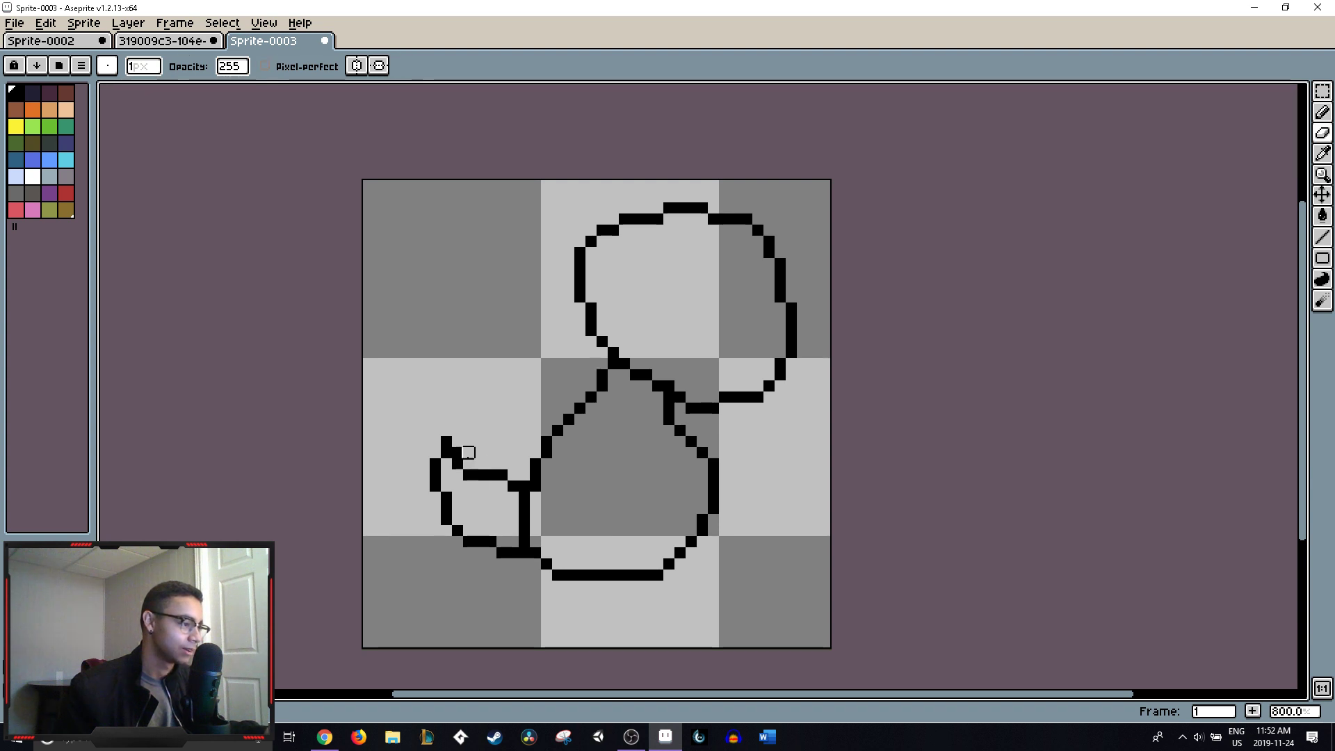
pyautogui.click(453, 453)
pyautogui.click(445, 440)
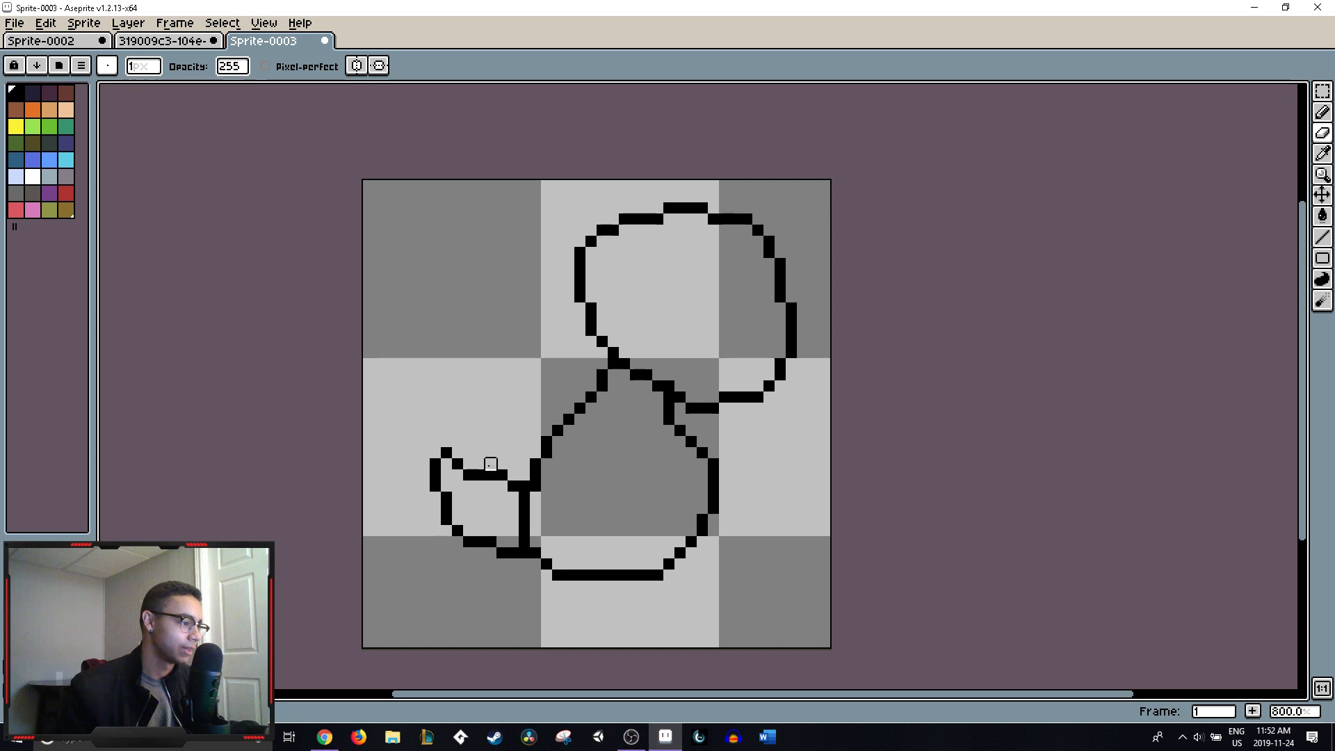
pyautogui.press('b')
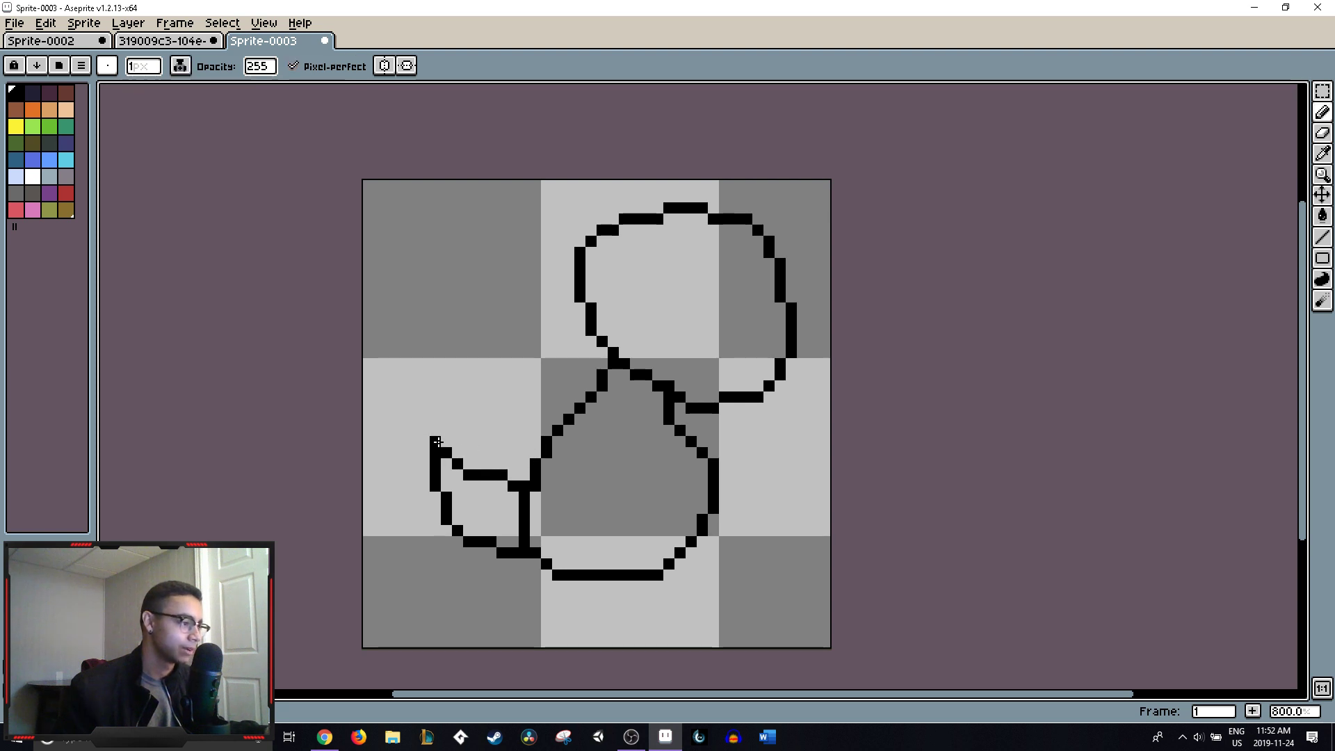
pyautogui.press('e')
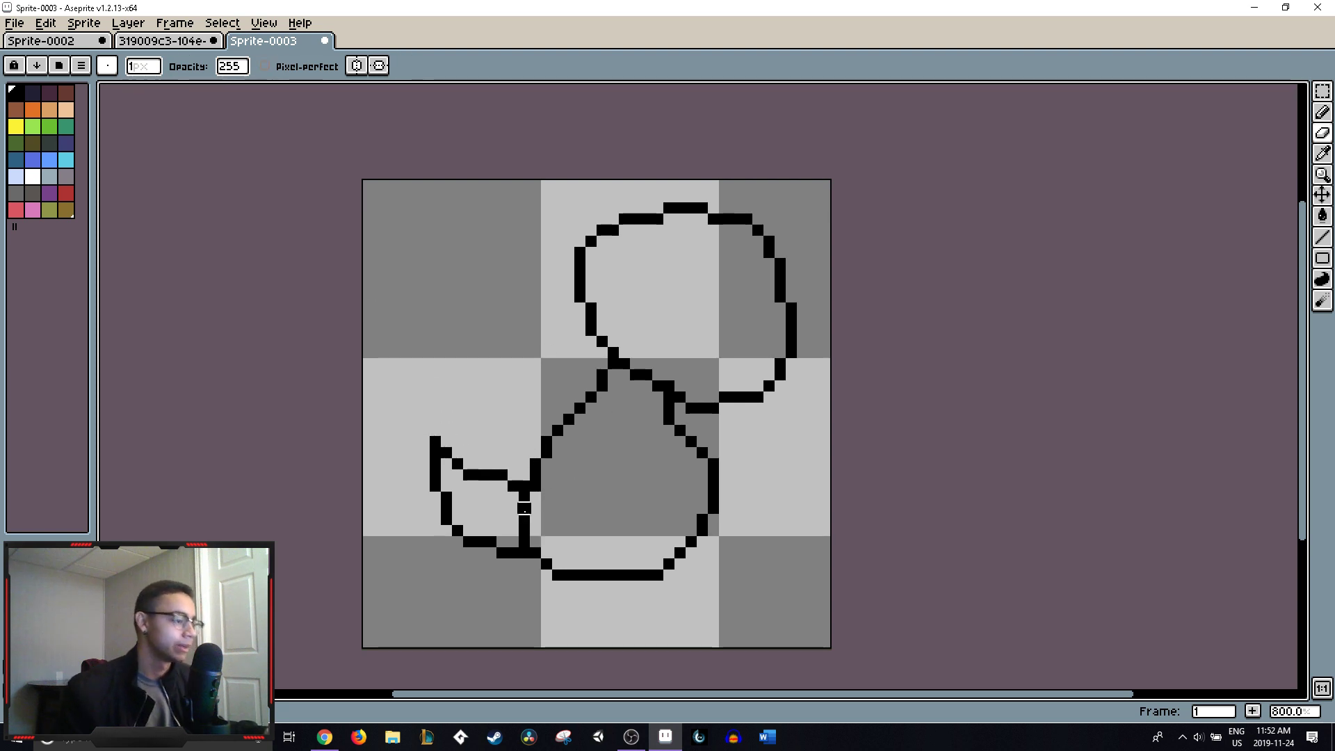
pyautogui.moveTo(525, 508)
pyautogui.mouseDown()
pyautogui.moveTo(526, 485)
pyautogui.moveTo(512, 522)
pyautogui.moveTo(524, 547)
pyautogui.mouseUp()
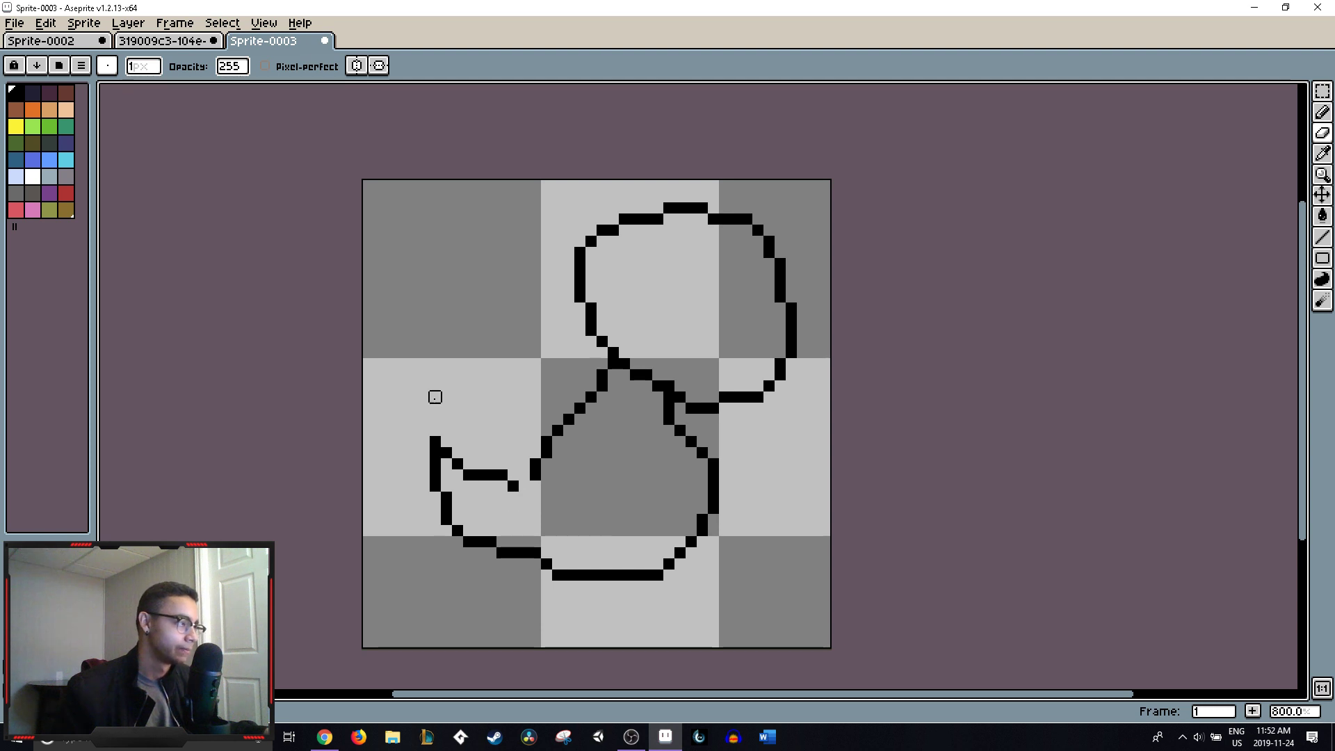
# - Examine the monsters on the reference sheet, comparing their silhouettes and how their limbs and tails join the bodies
pyautogui.click(162, 41)
pyautogui.scroll(2, 647, 435)
pyautogui.hscroll(-2, 646, 436)
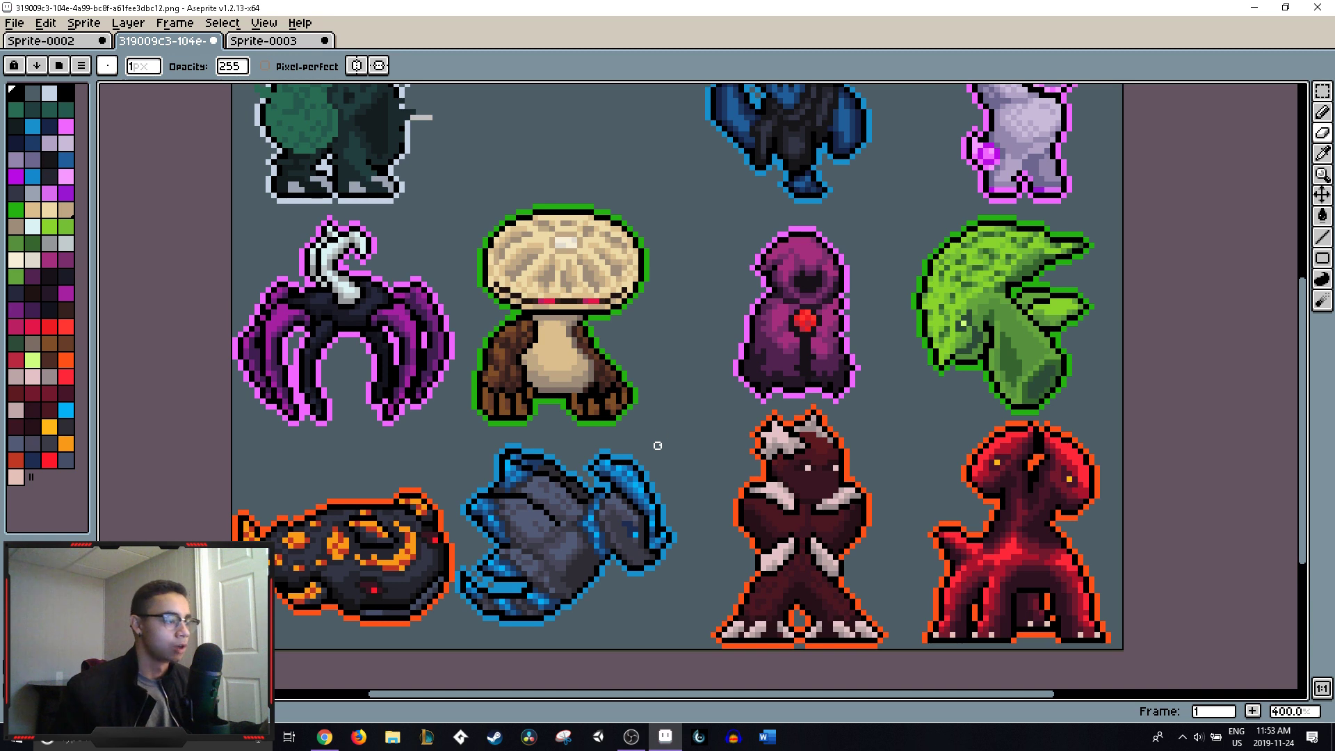
pyautogui.scroll(3, 663, 424)
pyautogui.hscroll(-1, 664, 417)
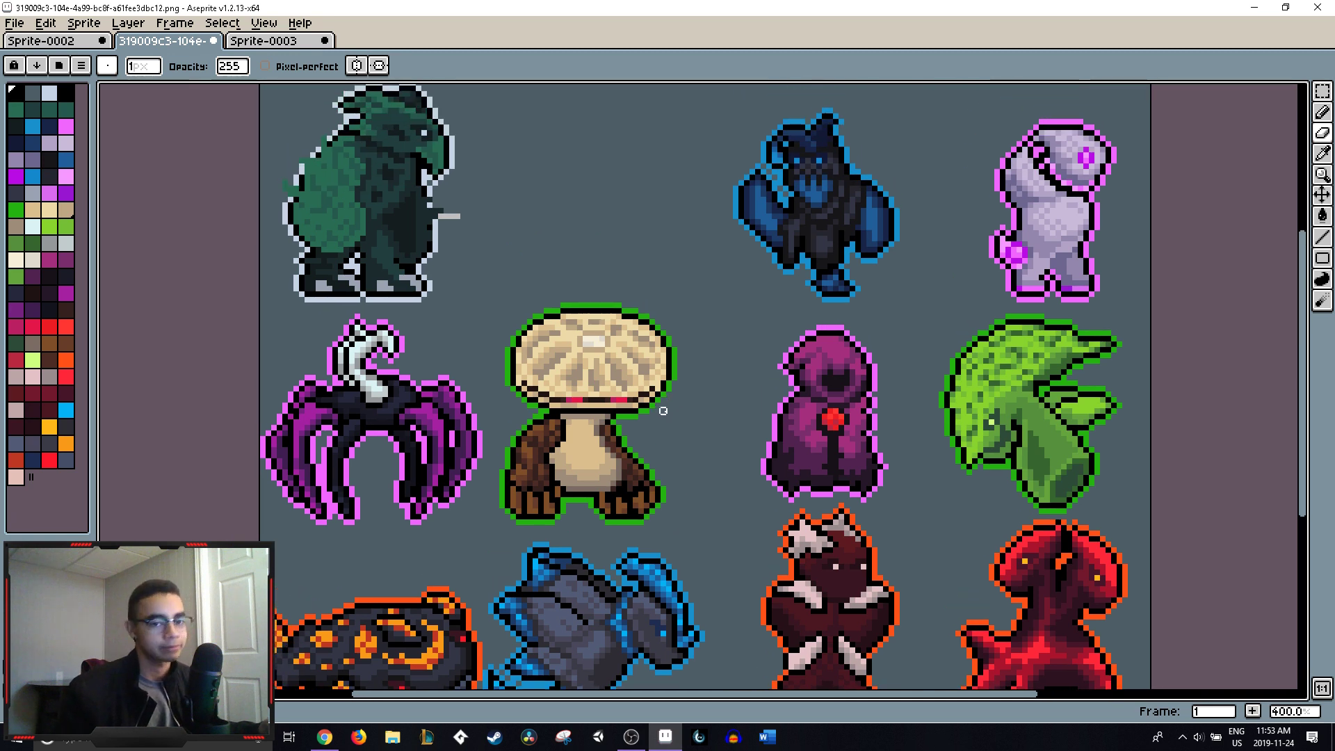
pyautogui.moveTo(679, 221); pyautogui.dragTo(563, 181)
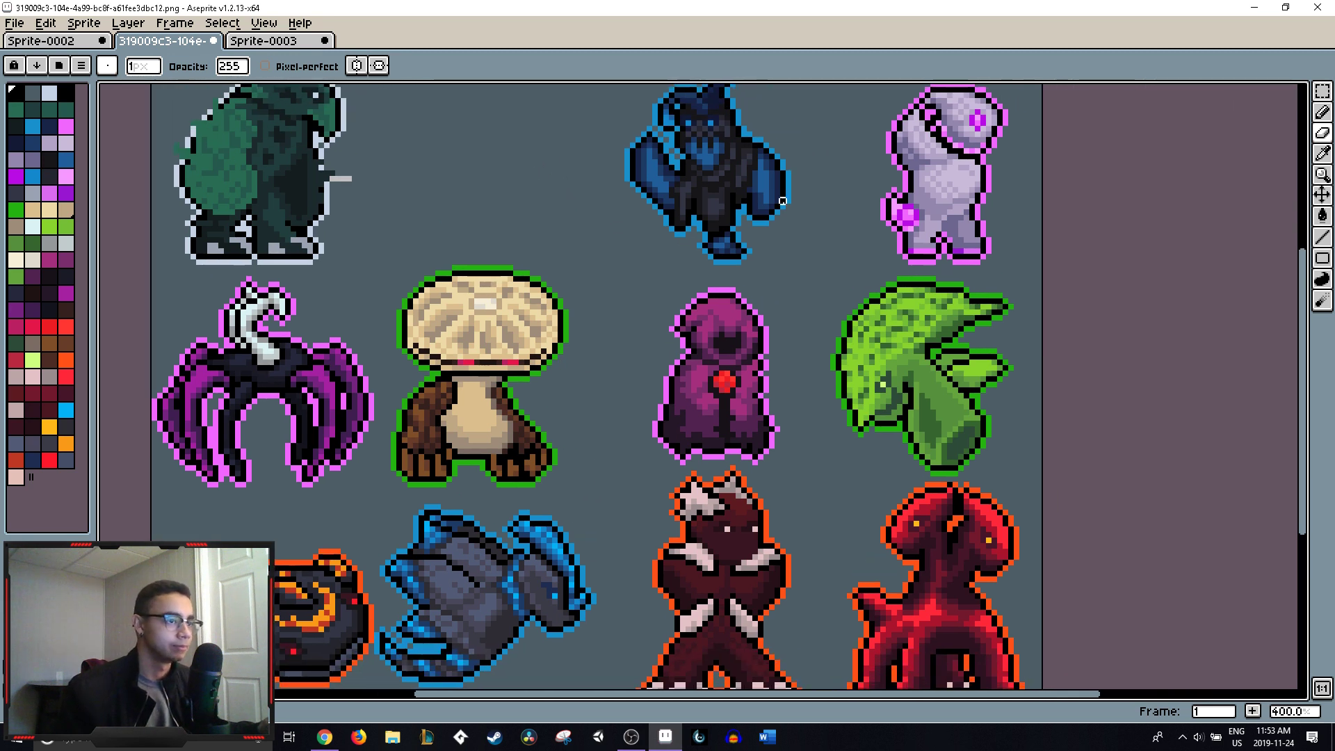
pyautogui.scroll(-3, 839, 357)
pyautogui.hscroll(-3, 839, 357)
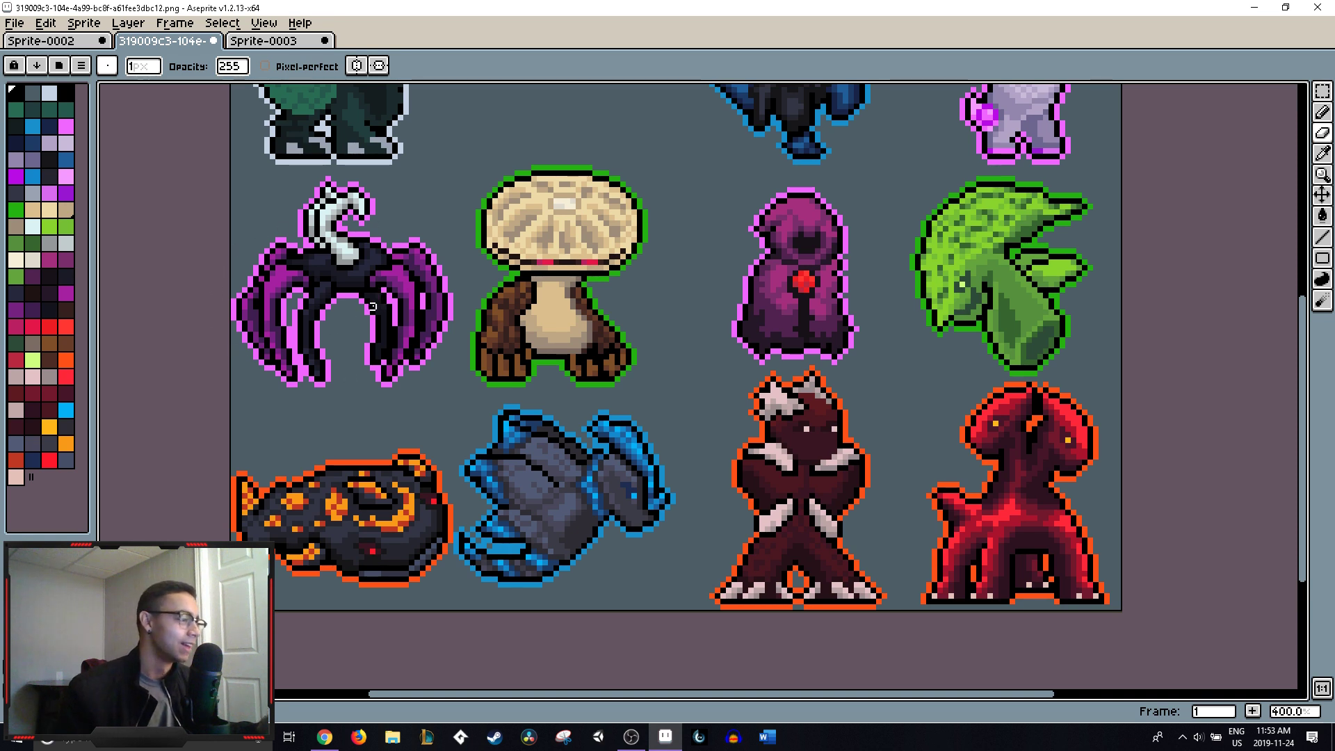
pyautogui.click(263, 42)
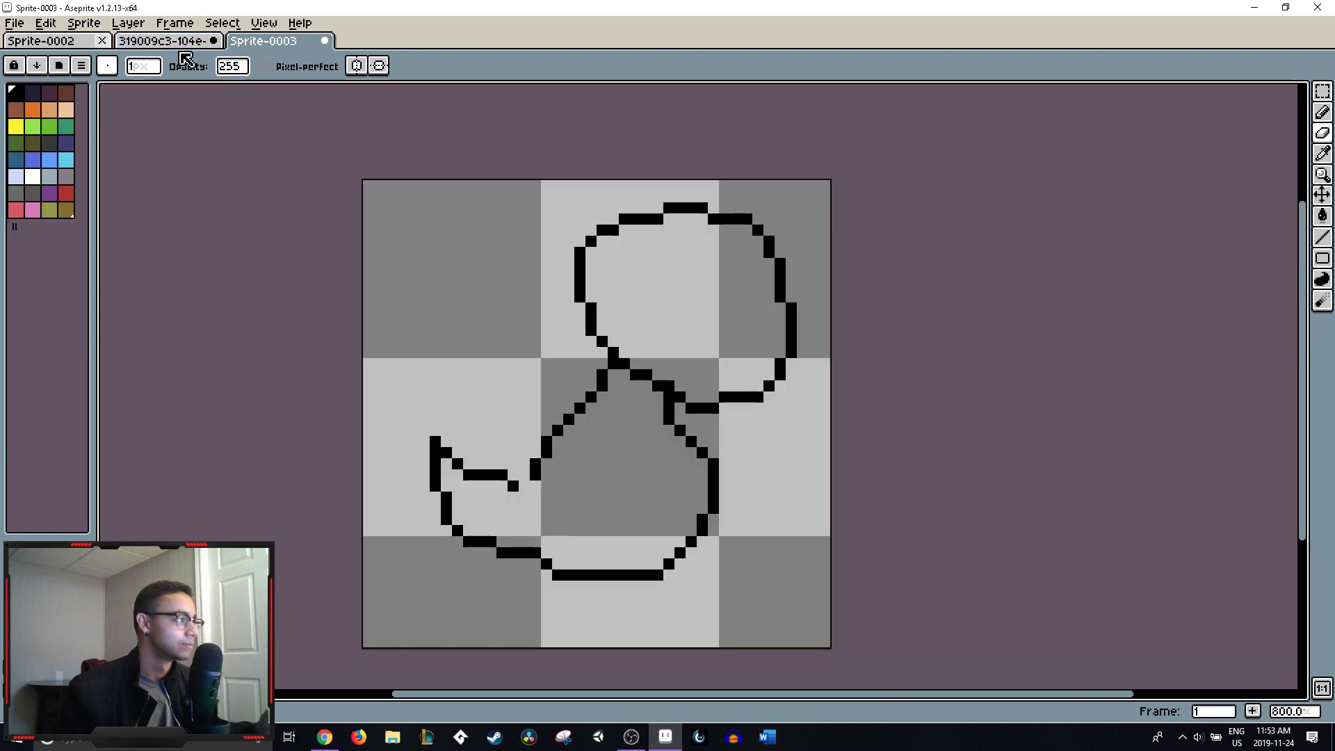
pyautogui.click(175, 42)
pyautogui.moveTo(497, 230); pyautogui.dragTo(474, 329)
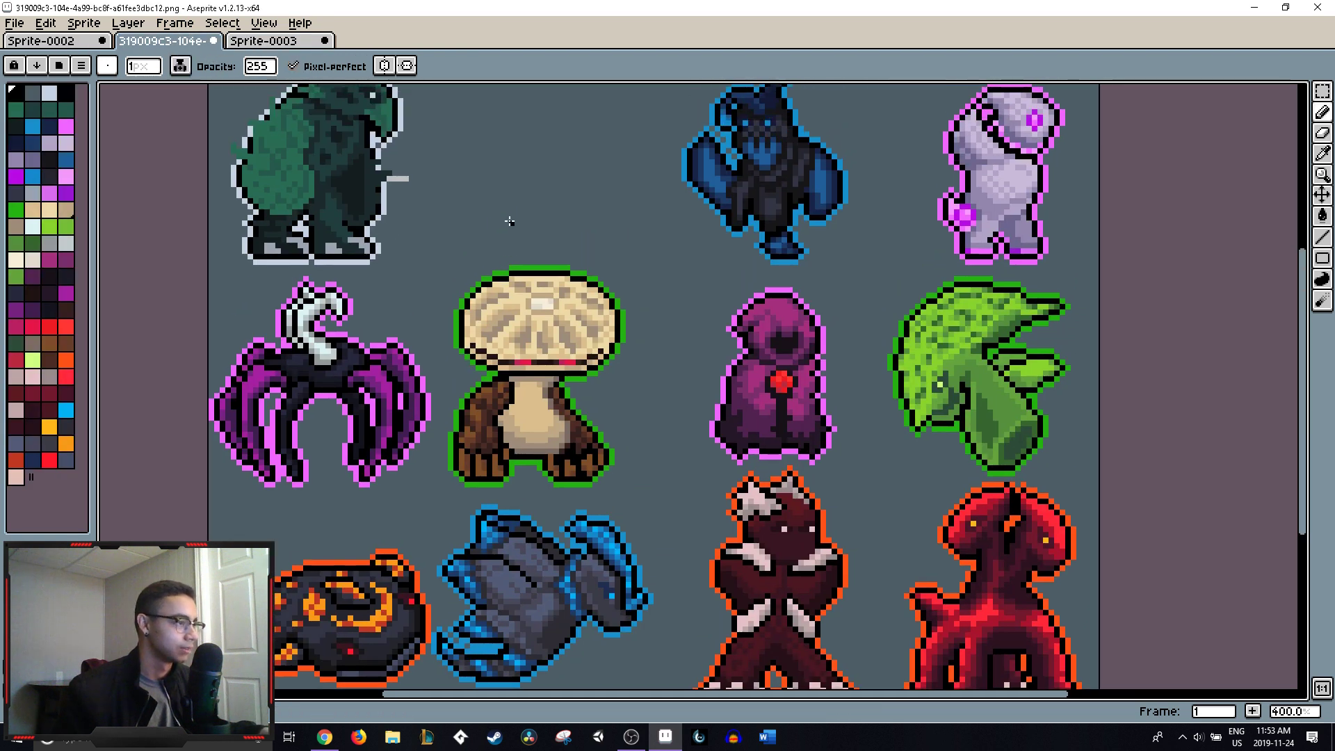
# - Return to the monster sprite and draw black pixels connecting the tail's upper edge to the body's left edge
pyautogui.click(290, 44)
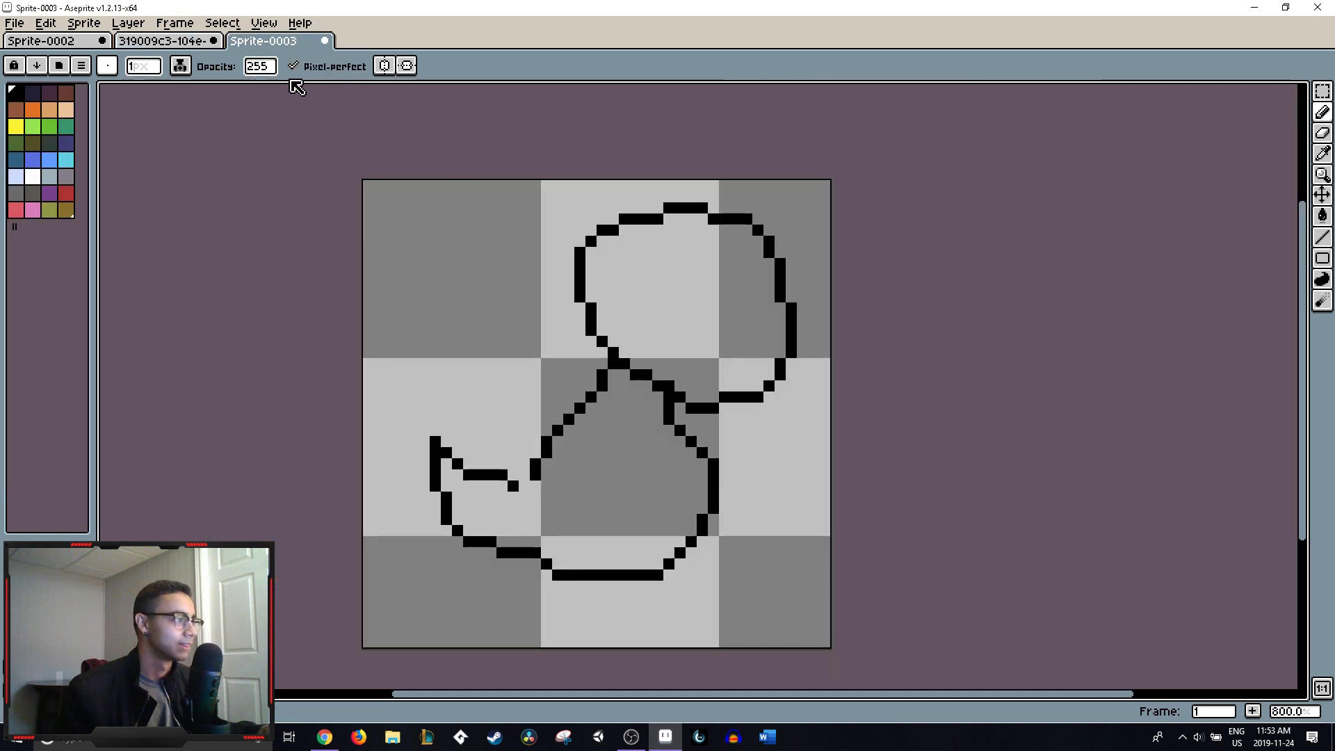
pyautogui.moveTo(511, 462)
pyautogui.mouseDown()
pyautogui.moveTo(547, 496)
pyautogui.moveTo(508, 492)
pyautogui.mouseUp()
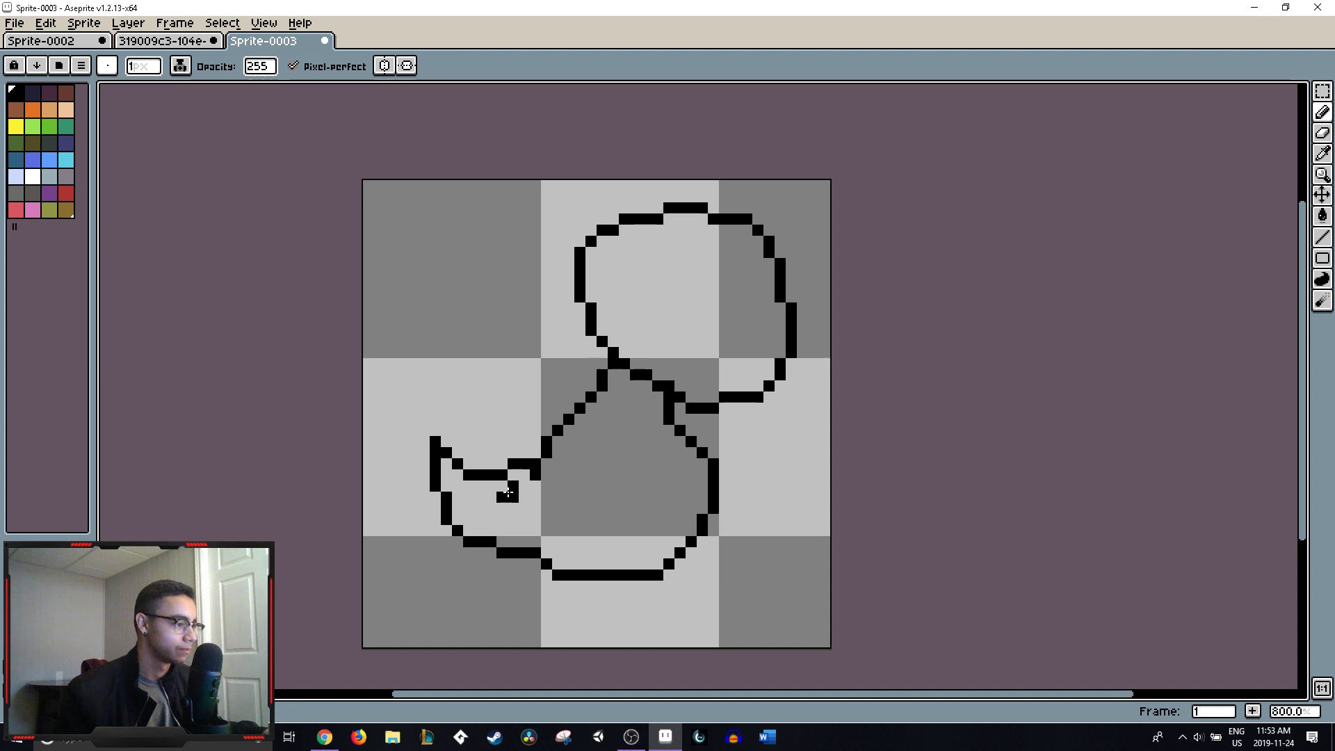
pyautogui.press('g')
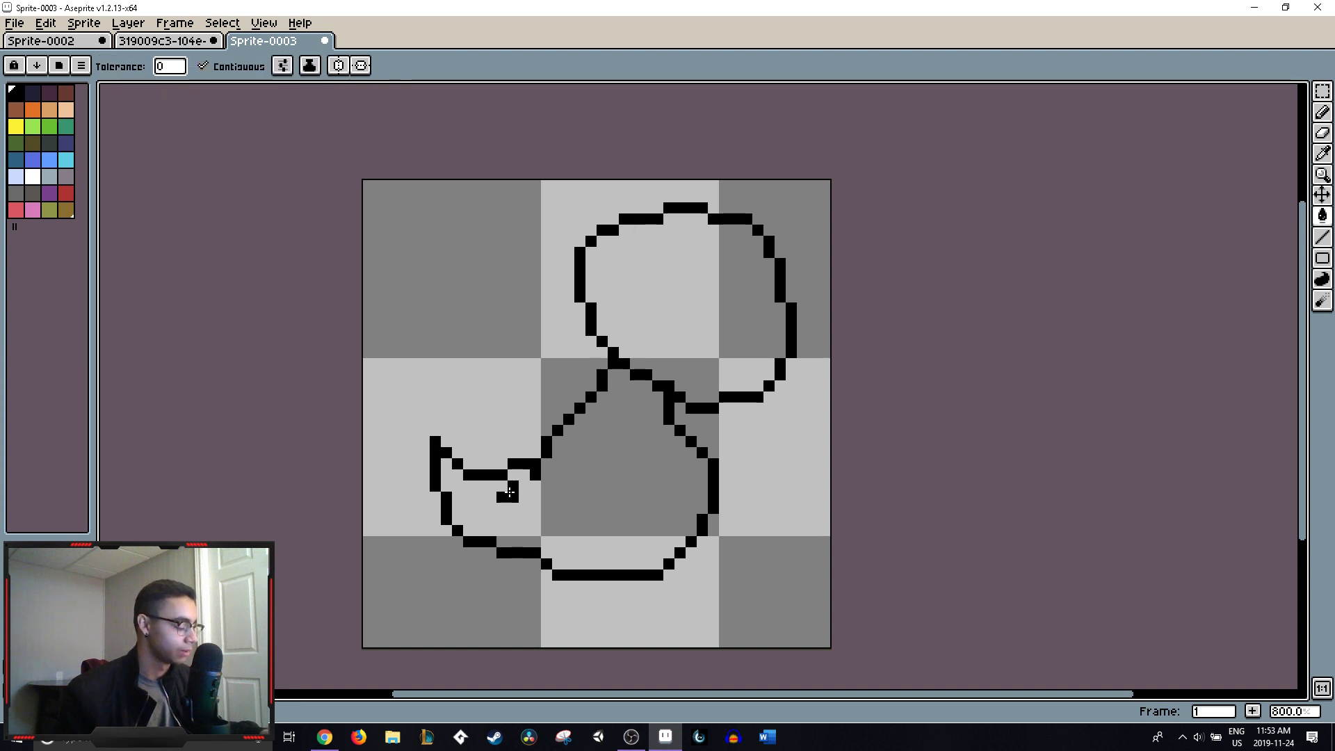
# - Erase the stray hook of pixels inside the creature's tail, below its upper outline
pyautogui.press('e')
pyautogui.moveTo(515, 486); pyautogui.dragTo(502, 498)
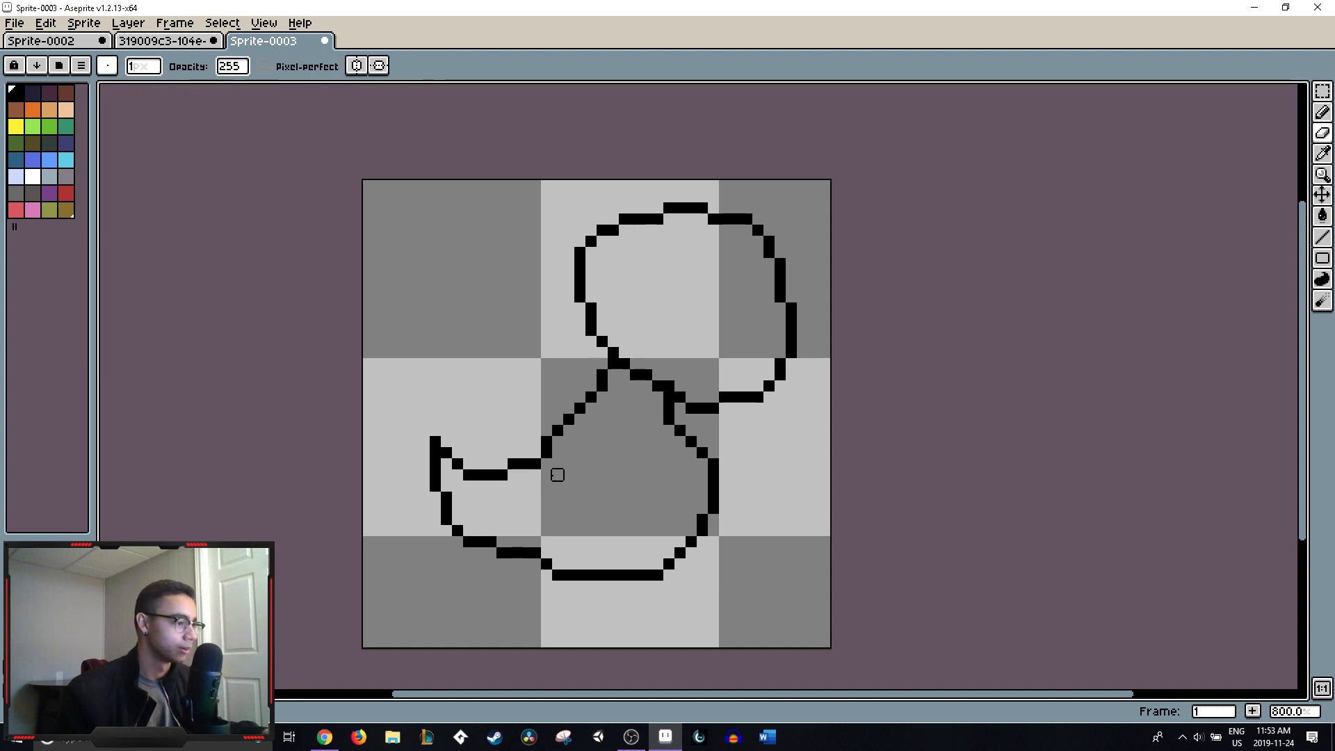
# - Draw a blocky black front leg outline from the underside of the body down to the canvas's lower edge
pyautogui.scroll(-3, 598, 459)
pyautogui.hscroll(3, 598, 458)
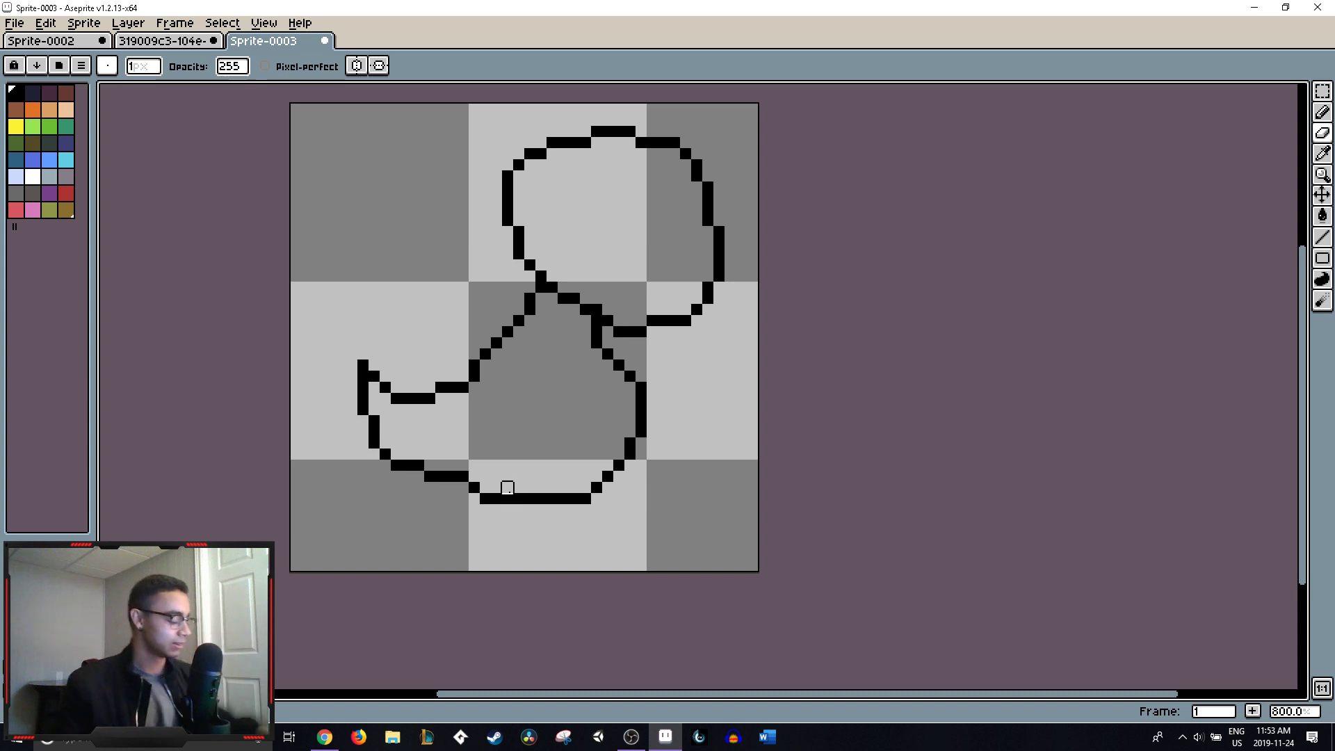
pyautogui.press('b')
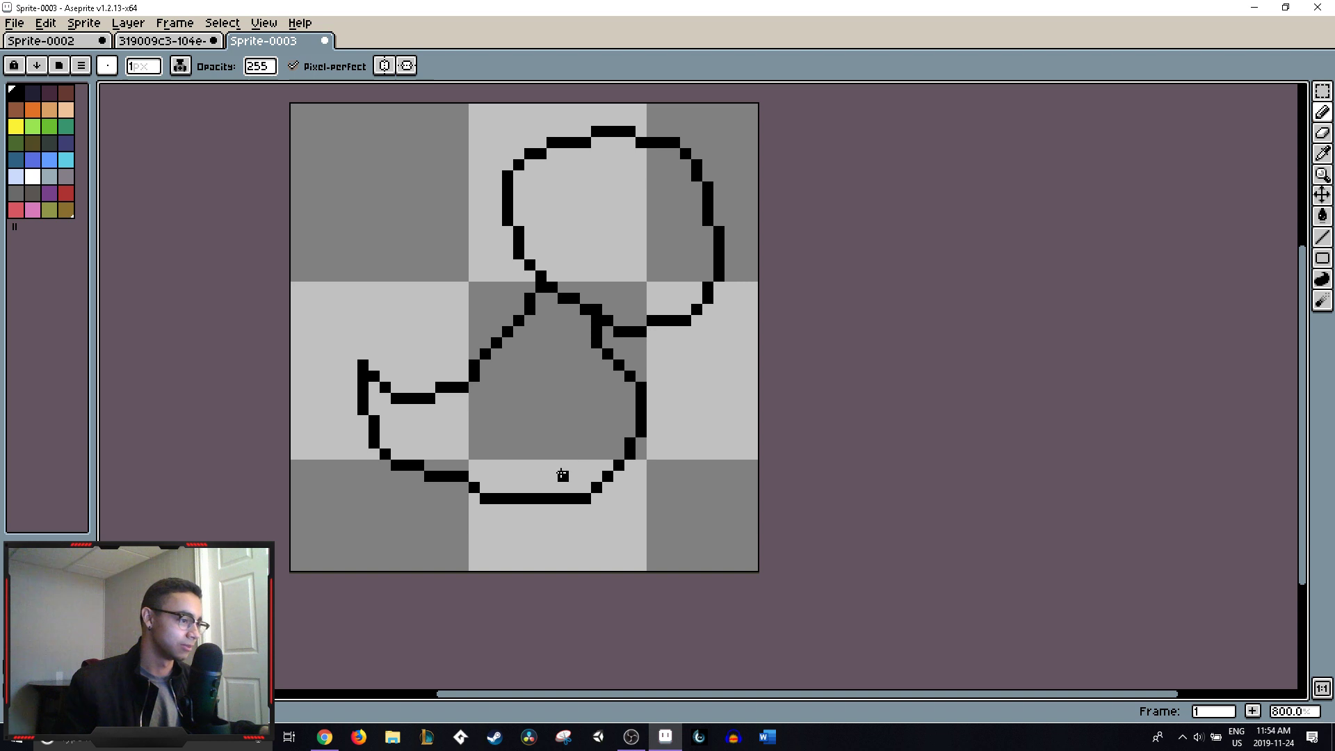
pyautogui.moveTo(562, 474); pyautogui.dragTo(567, 540)
pyautogui.moveTo(613, 460)
pyautogui.mouseDown()
pyautogui.moveTo(643, 559)
pyautogui.moveTo(580, 565)
pyautogui.mouseUp()
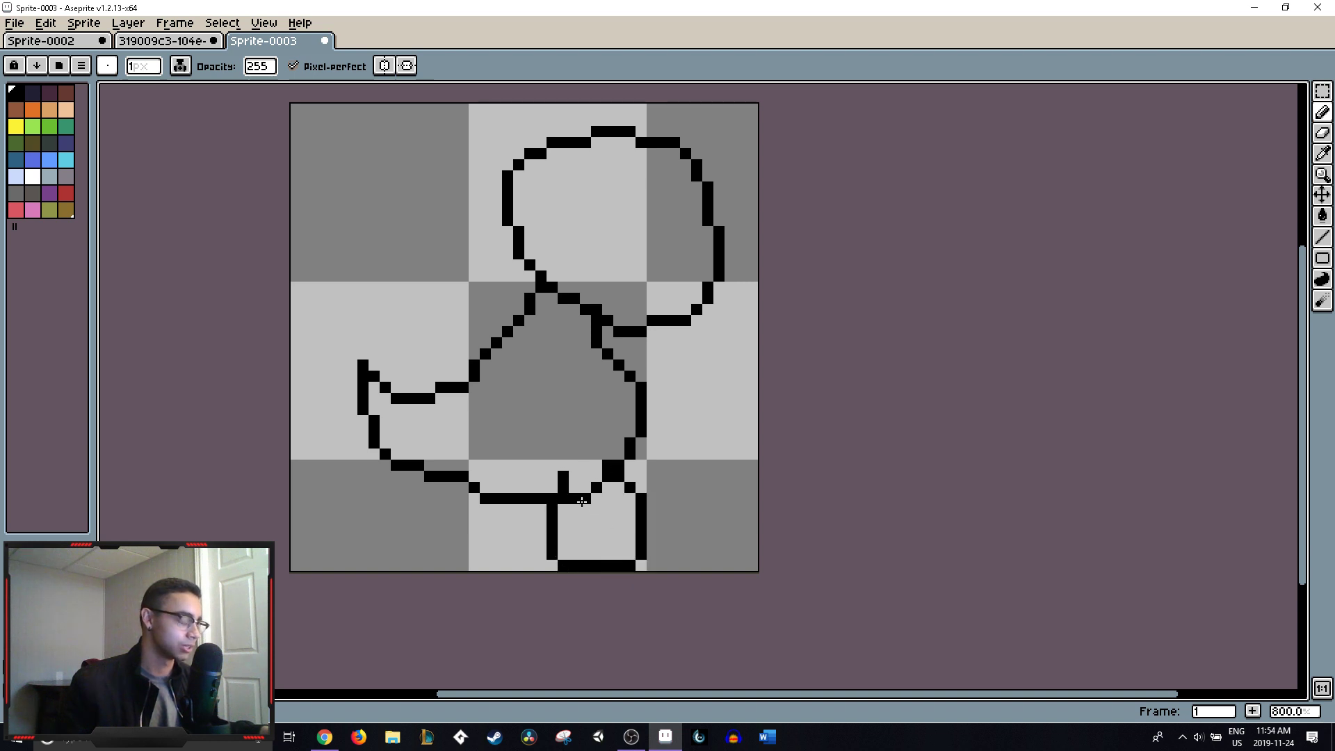
# - Erase the overlapping lines where the front leg meets the body, reconnect the outline, and draw a second, narrower leg behind it
pyautogui.press('e')
pyautogui.moveTo(585, 498)
pyautogui.mouseDown()
pyautogui.moveTo(563, 498)
pyautogui.moveTo(610, 487)
pyautogui.moveTo(612, 464)
pyautogui.mouseUp()
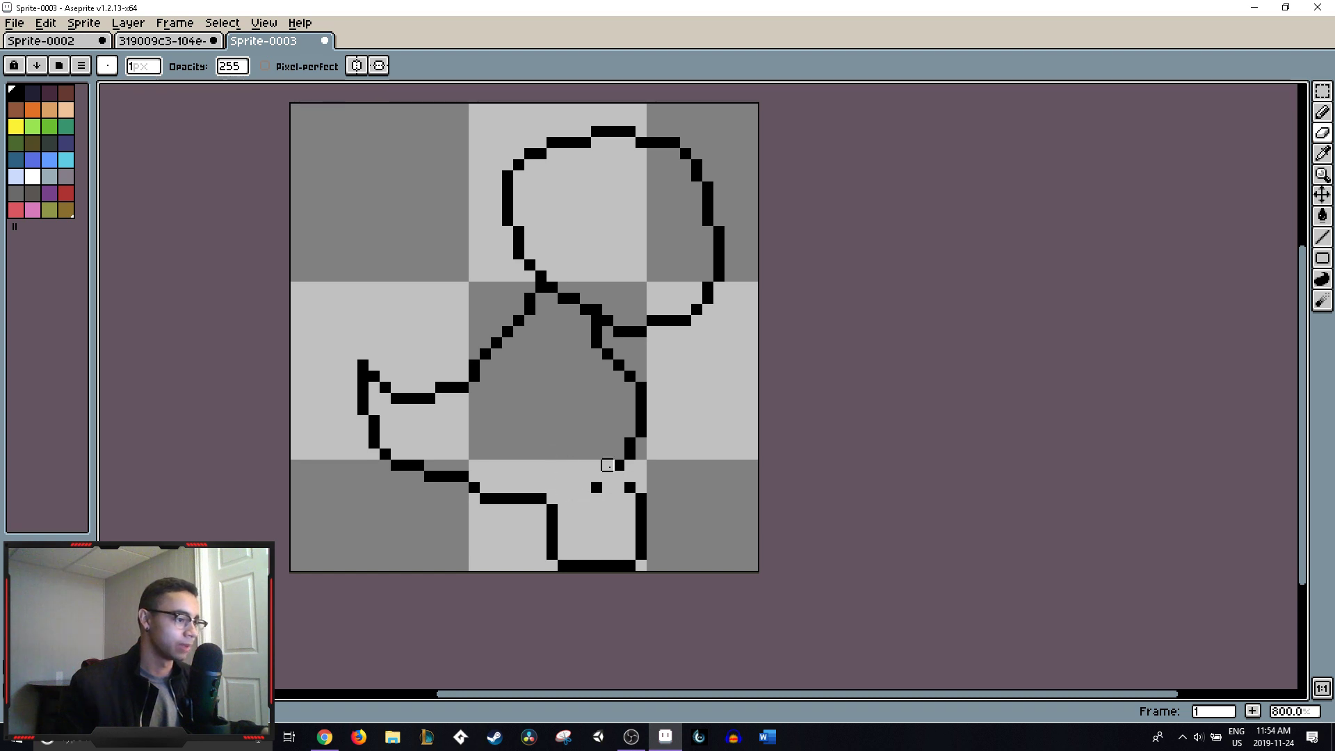
pyautogui.click(596, 488)
pyautogui.press('b')
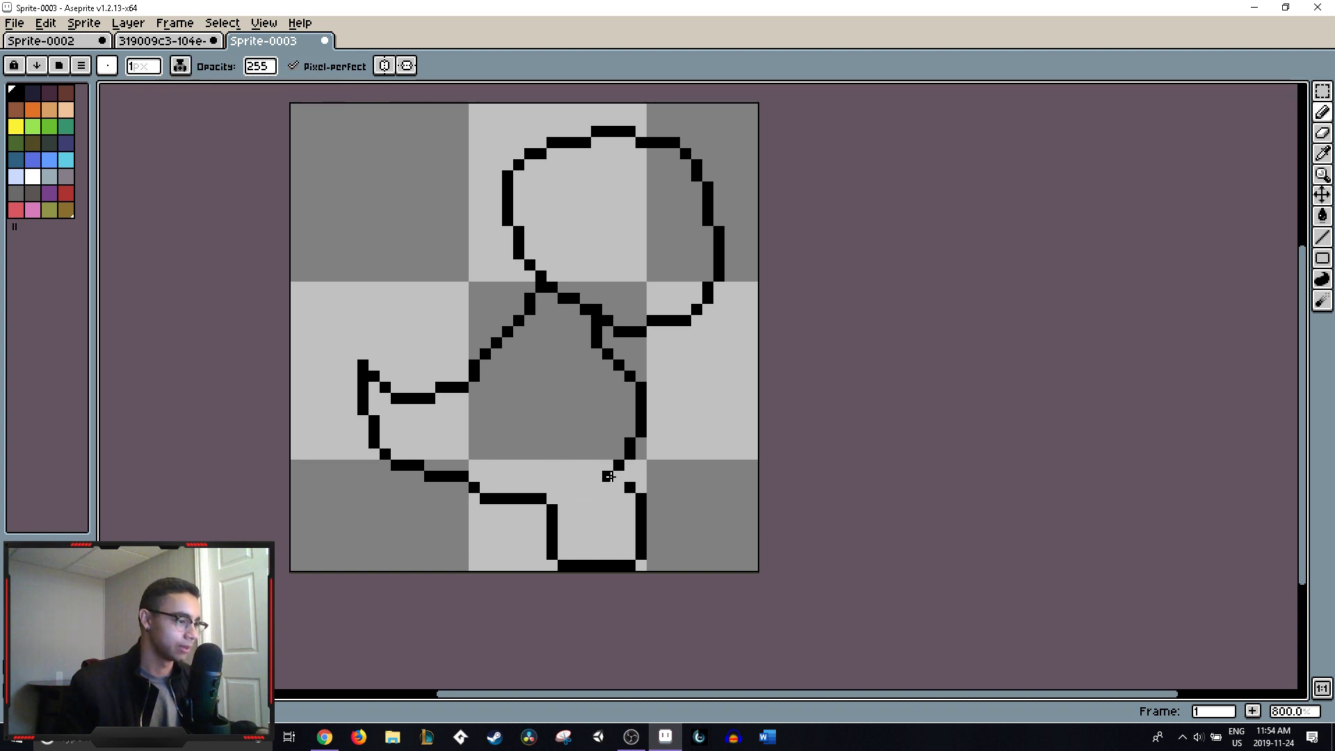
pyautogui.click(618, 476)
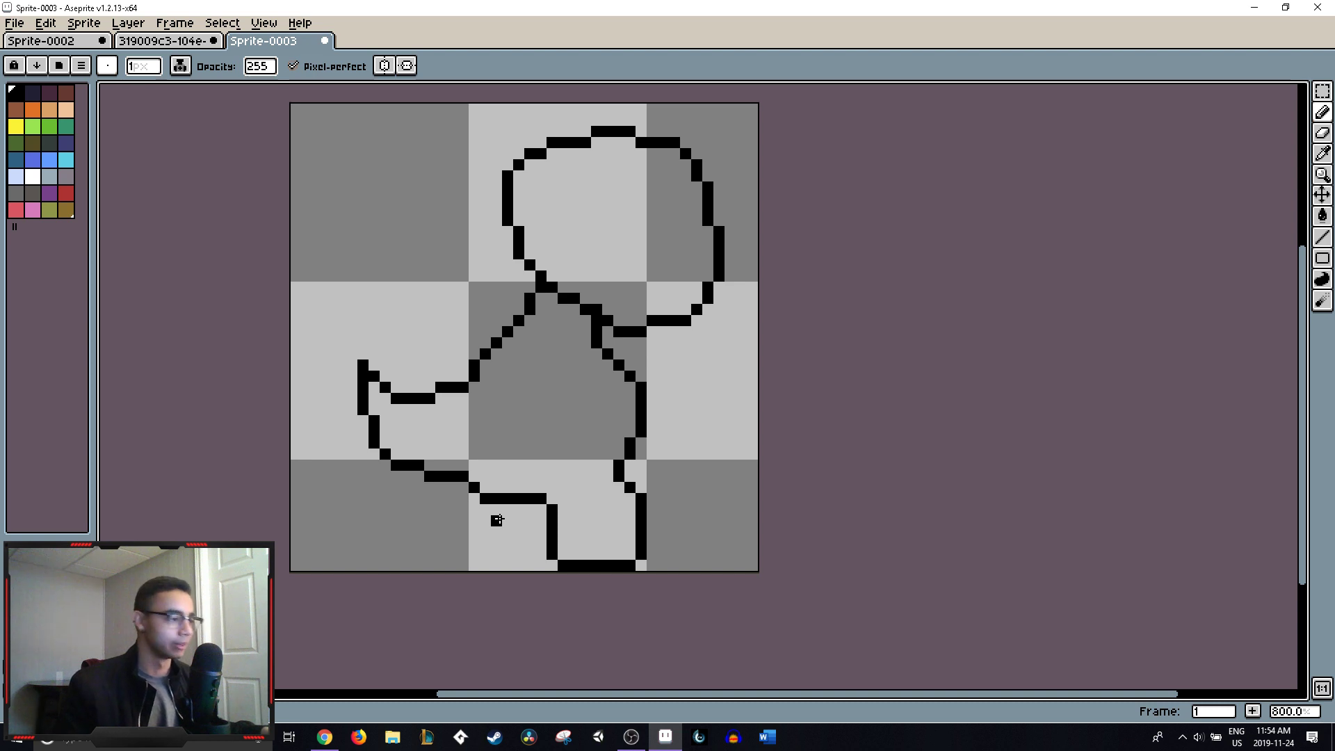
pyautogui.moveTo(507, 506)
pyautogui.mouseDown()
pyautogui.moveTo(494, 562)
pyautogui.moveTo(523, 569)
pyautogui.mouseUp()
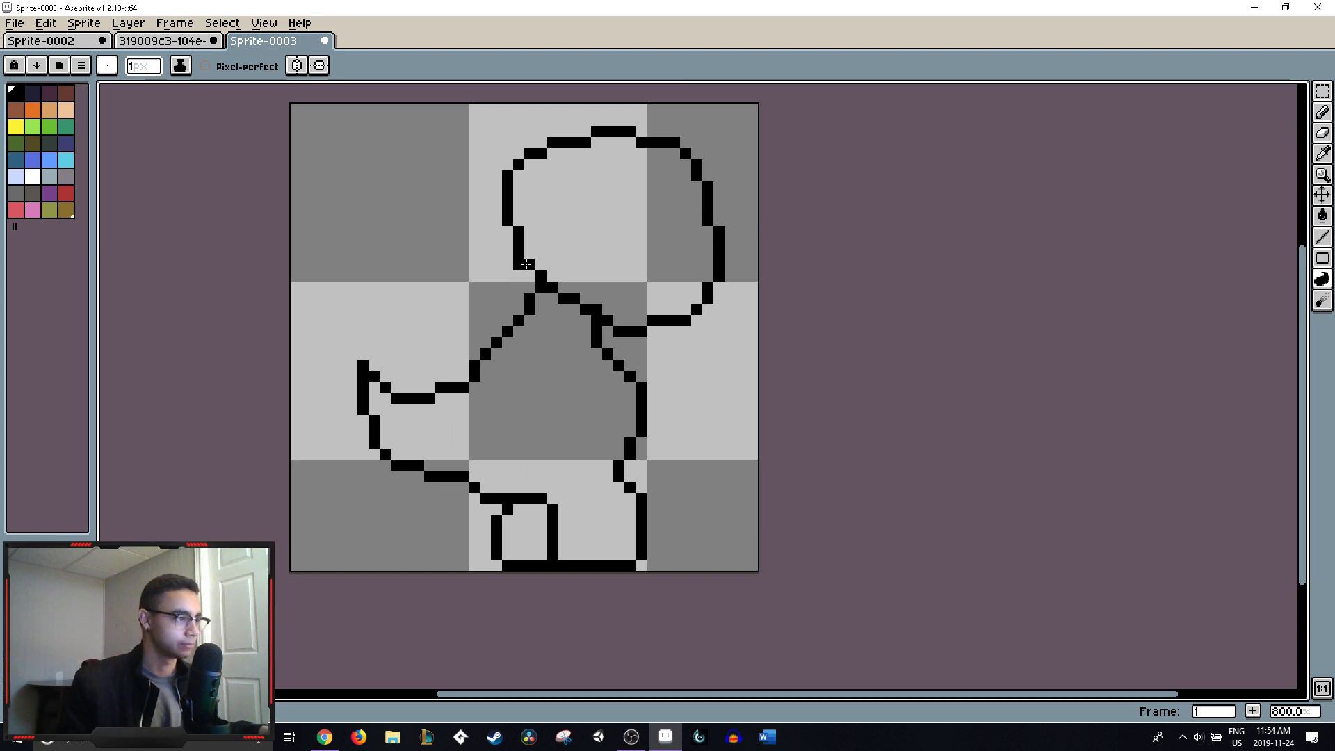
# - Redraw the back of the neck as one continuous line from head to body and erase the leftover head outline crossing it
pyautogui.press('v')
pyautogui.press('b')
pyautogui.moveTo(529, 274); pyautogui.dragTo(529, 290)
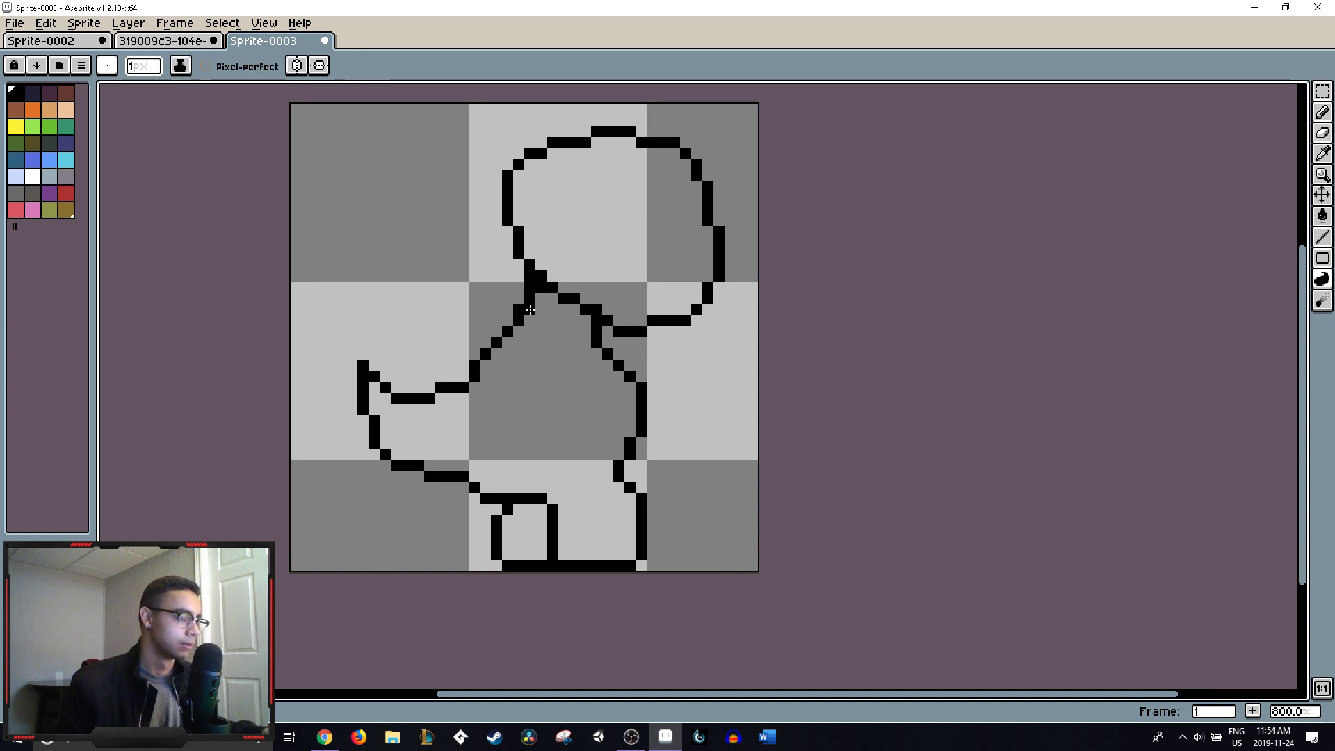
pyautogui.press('e')
pyautogui.moveTo(540, 276); pyautogui.dragTo(540, 287)
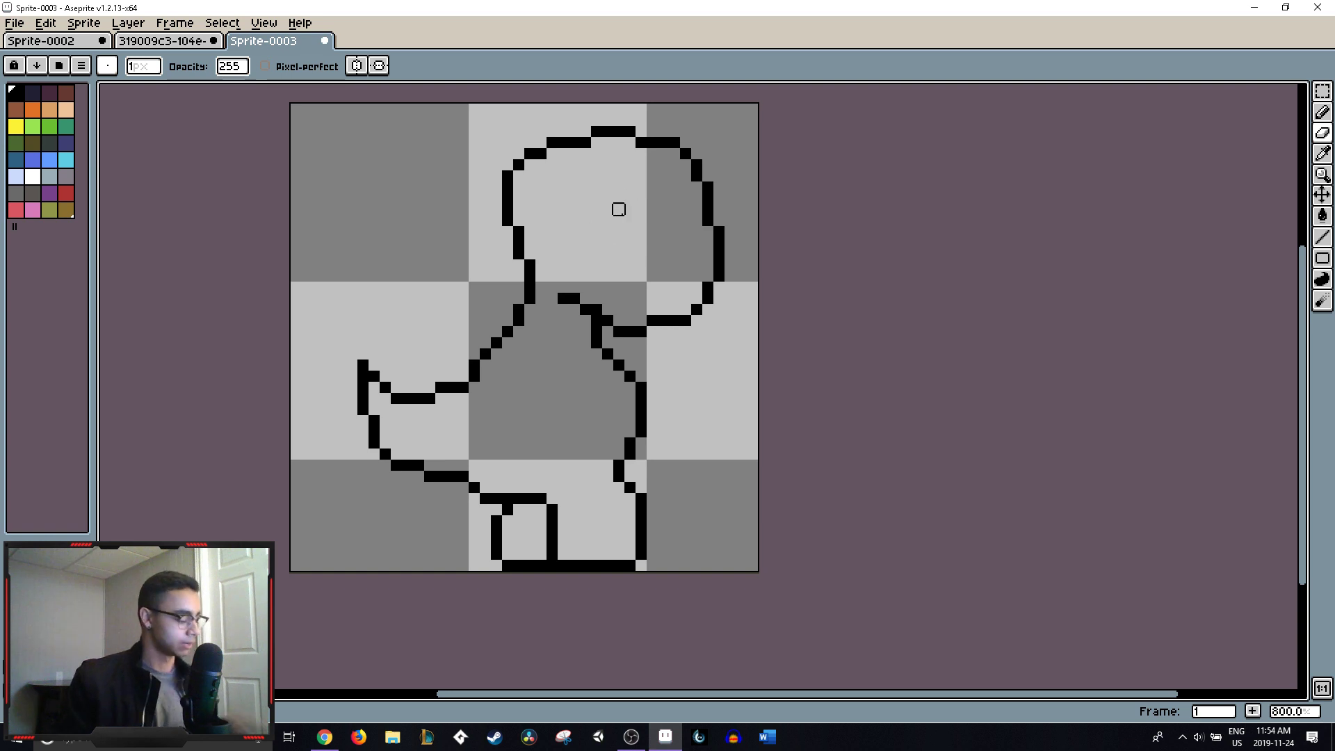
# - Place two single-pixel black eyes side by side on the head, with the second one closer to the front of the face
pyautogui.press('b')
pyautogui.click(596, 209)
pyautogui.click(641, 209)
pyautogui.hotkey('ctrl', 'z')
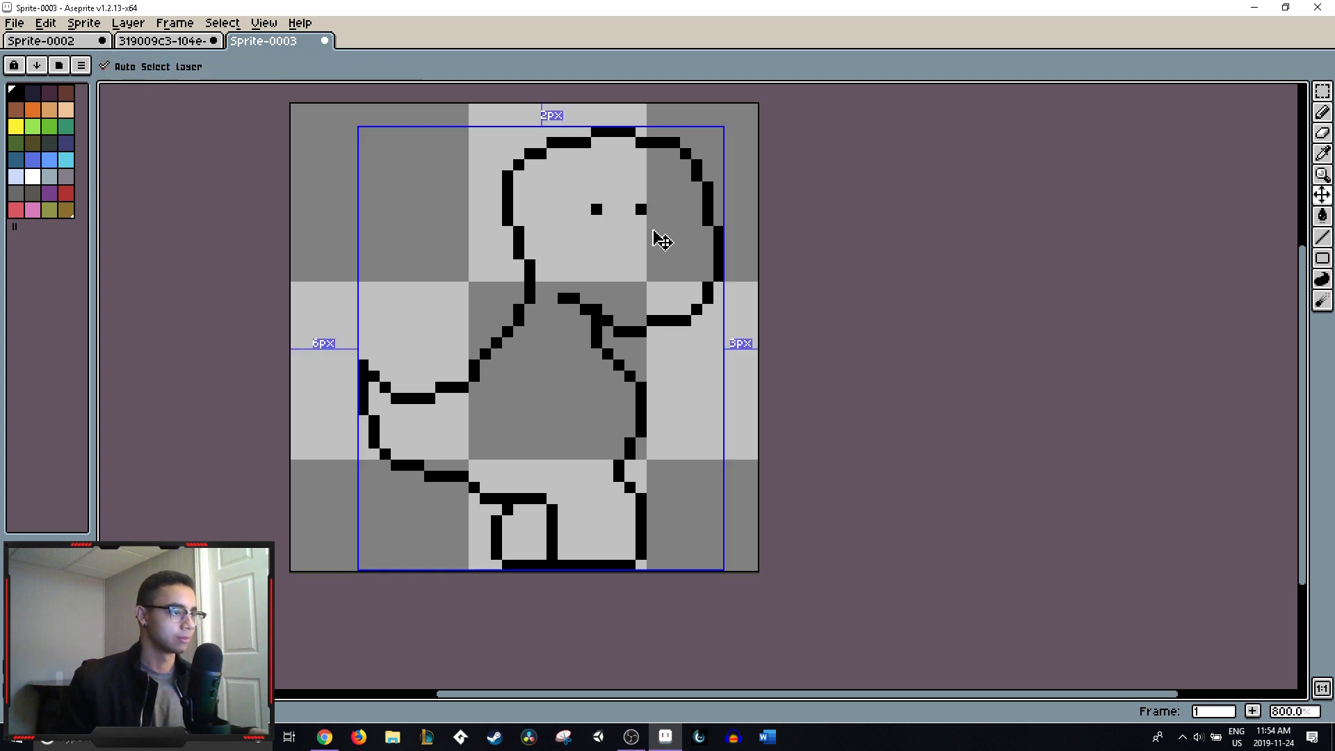
pyautogui.click(674, 209)
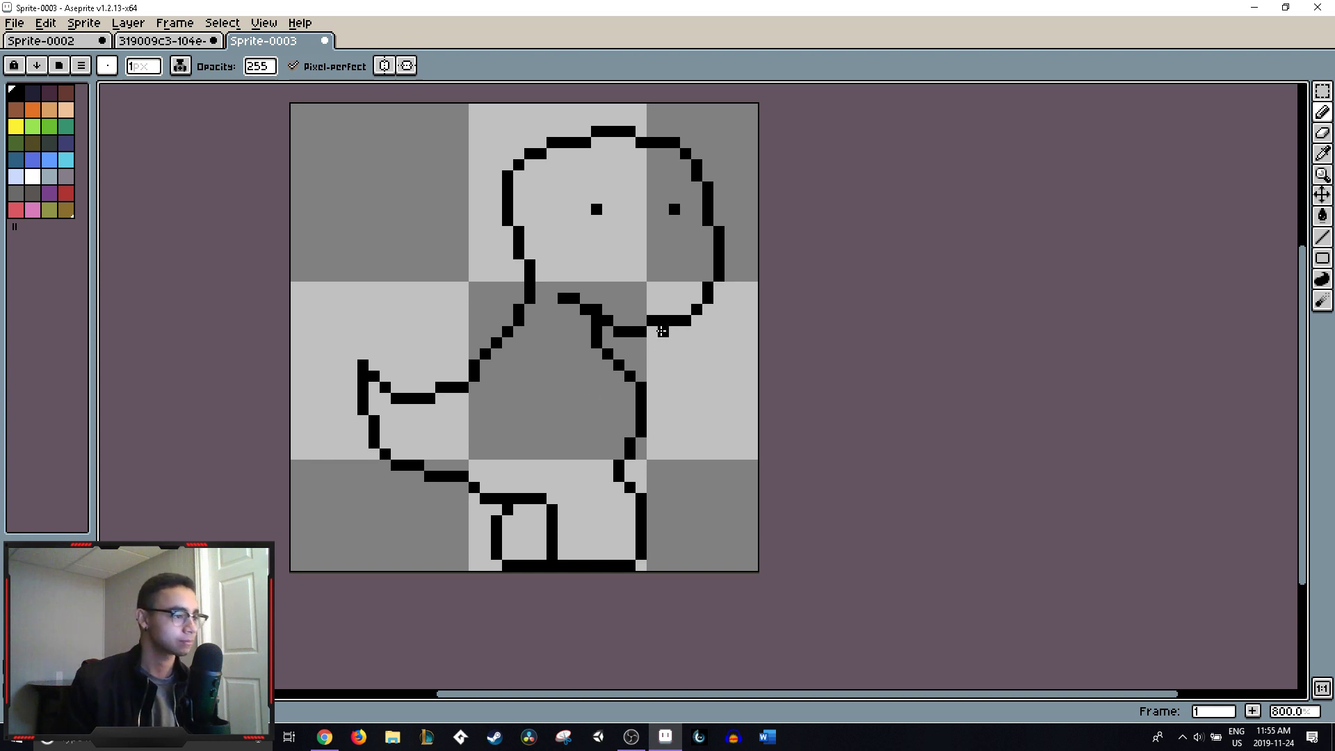
# - Reshape the chin by erasing part of the jaw outline and redrawing it one pixel lower as a rounder curve
pyautogui.press('e')
pyautogui.moveTo(651, 321); pyautogui.dragTo(676, 320)
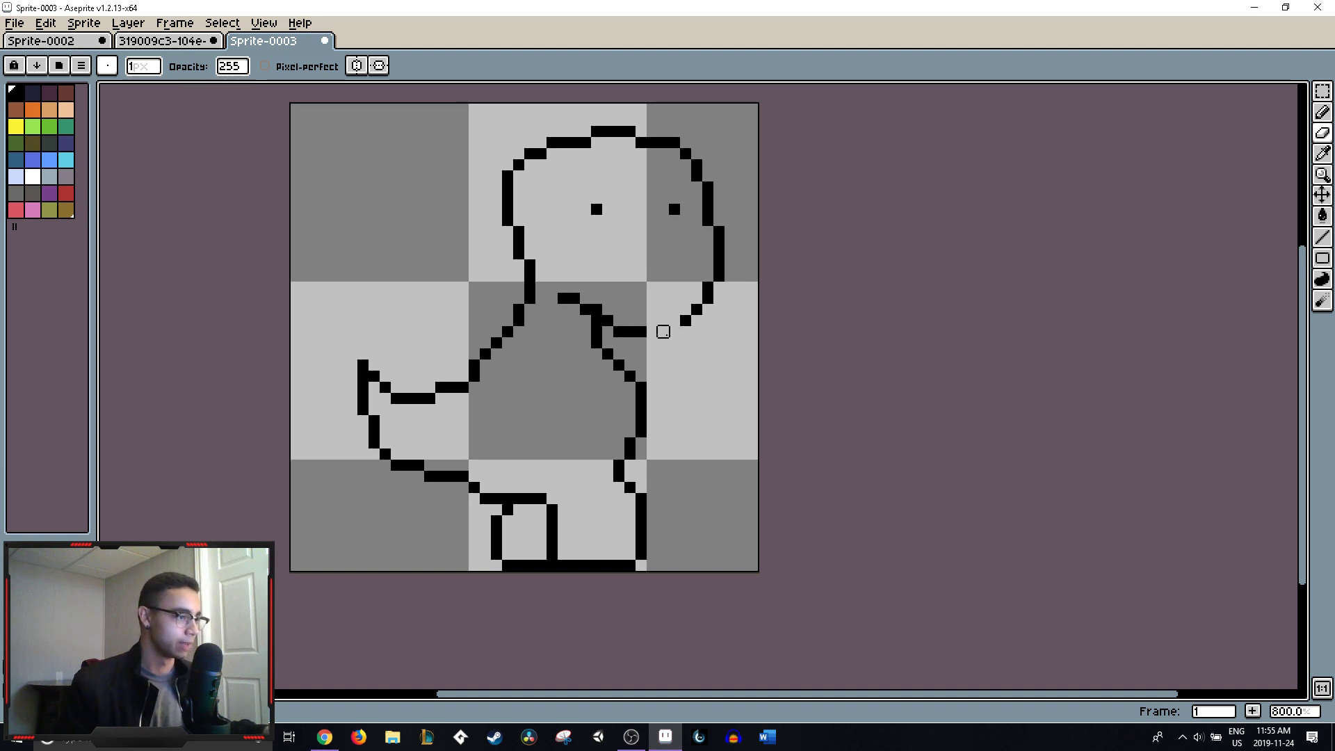
pyautogui.press('b')
pyautogui.moveTo(662, 332); pyautogui.dragTo(669, 333)
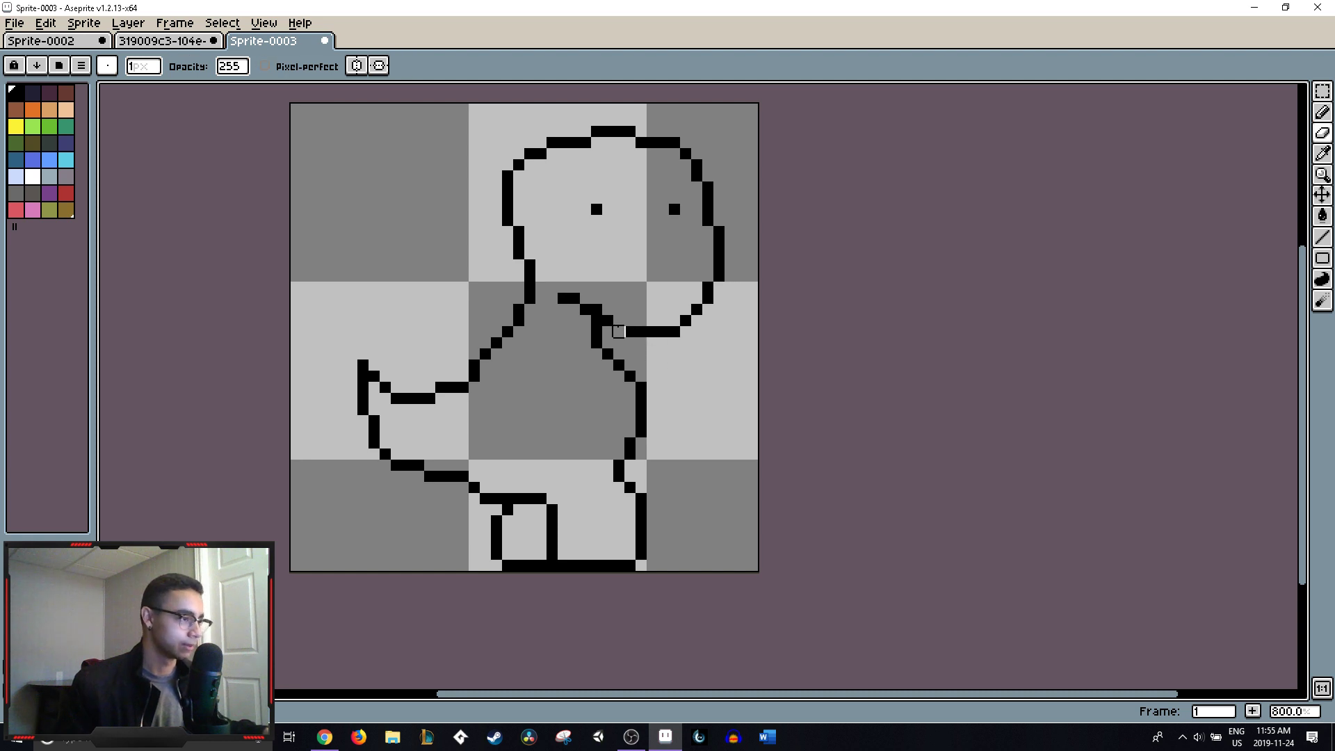
pyautogui.hotkey('ctrl', 'z')
pyautogui.hotkey('ctrl', 'z')
pyautogui.hotkey('ctrl', 'z')
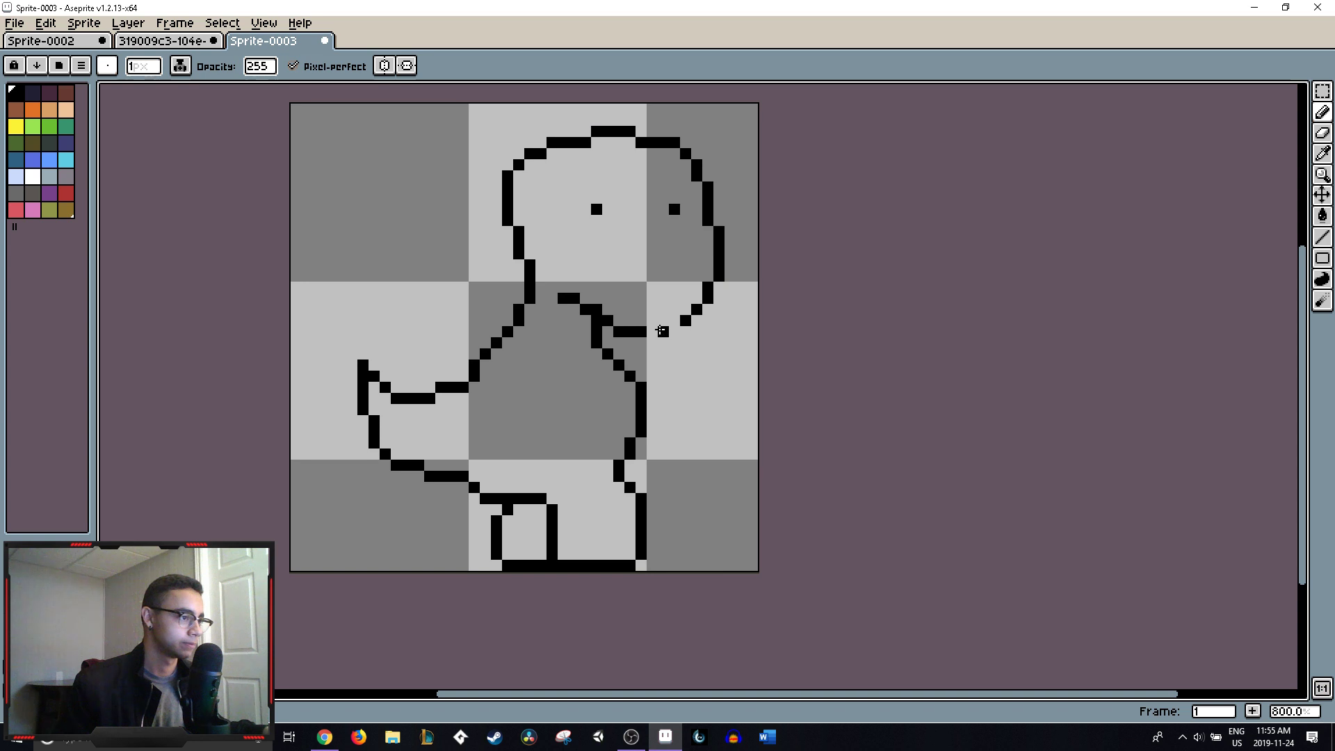
pyautogui.moveTo(652, 331); pyautogui.dragTo(660, 329)
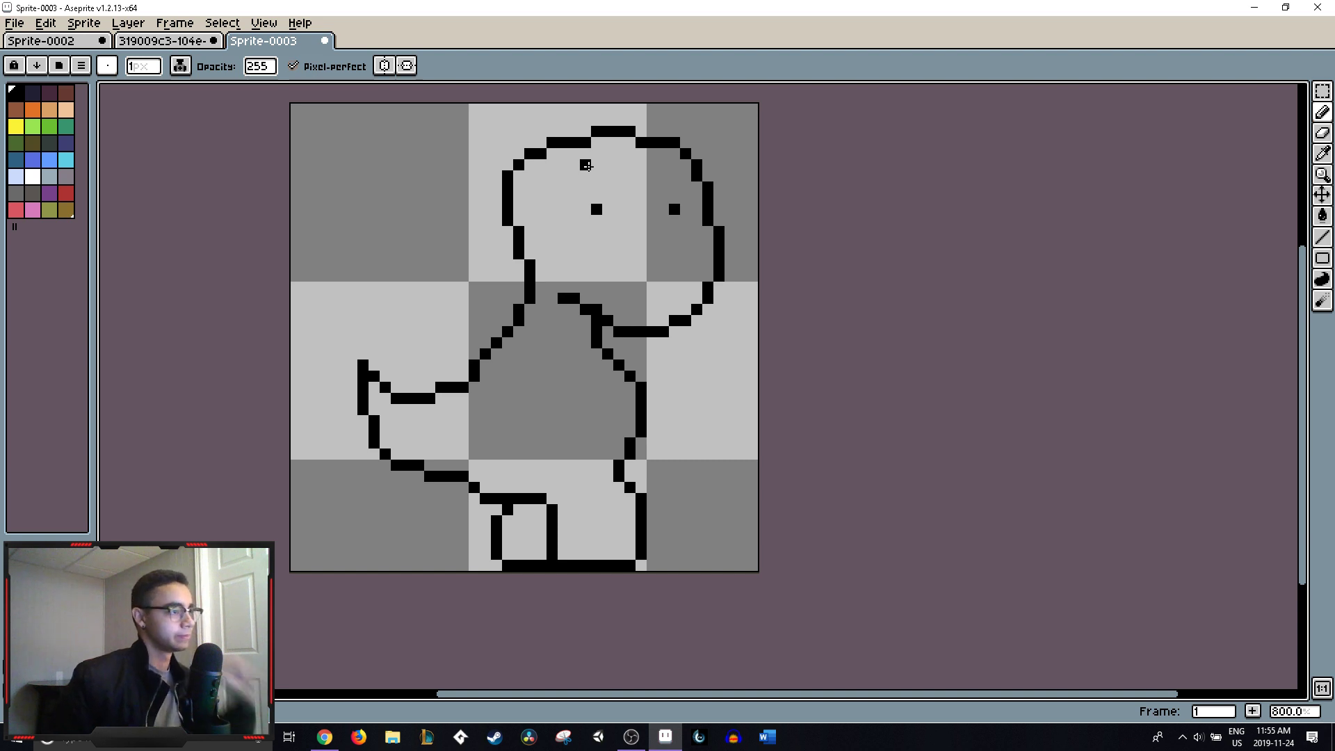
# - Draw short angled eyebrows above both eyes and a black mouth on the lower part of the face
pyautogui.moveTo(574, 175)
pyautogui.mouseDown()
pyautogui.moveTo(682, 197)
pyautogui.moveTo(664, 175)
pyautogui.mouseUp()
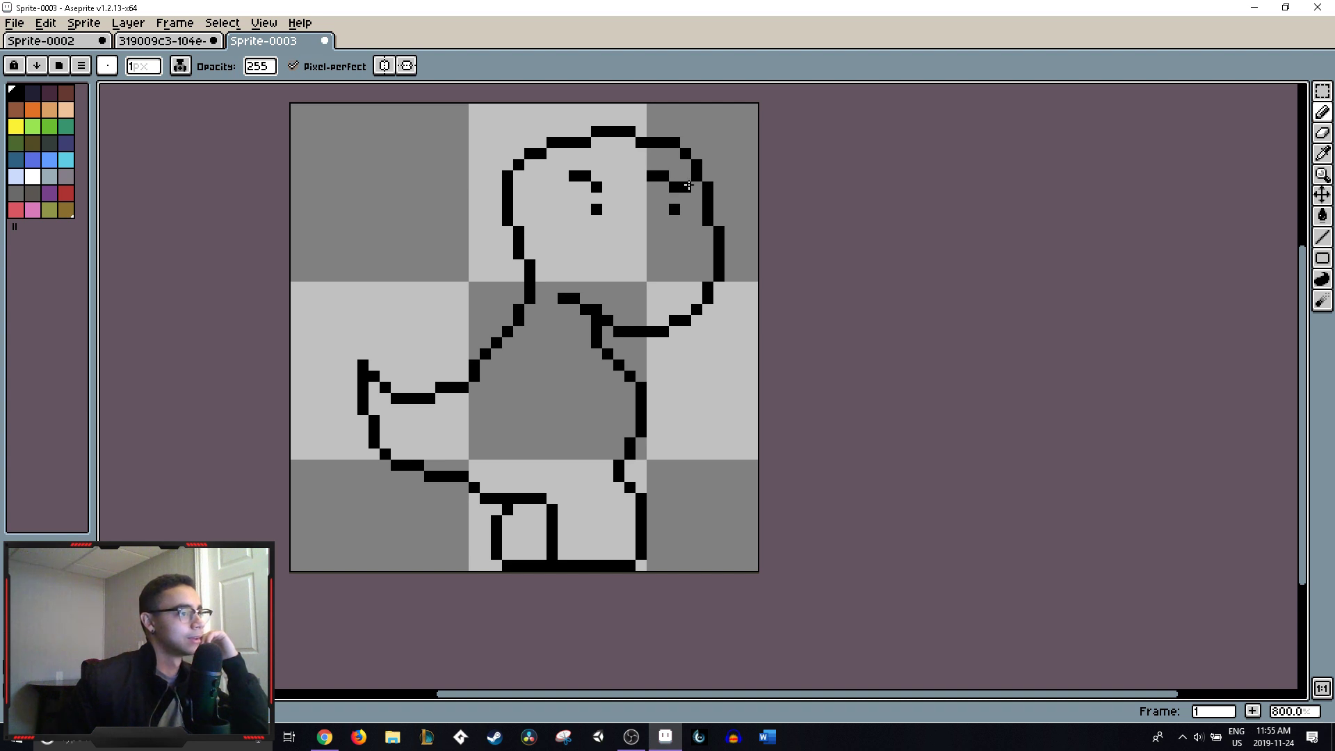
pyautogui.press('e')
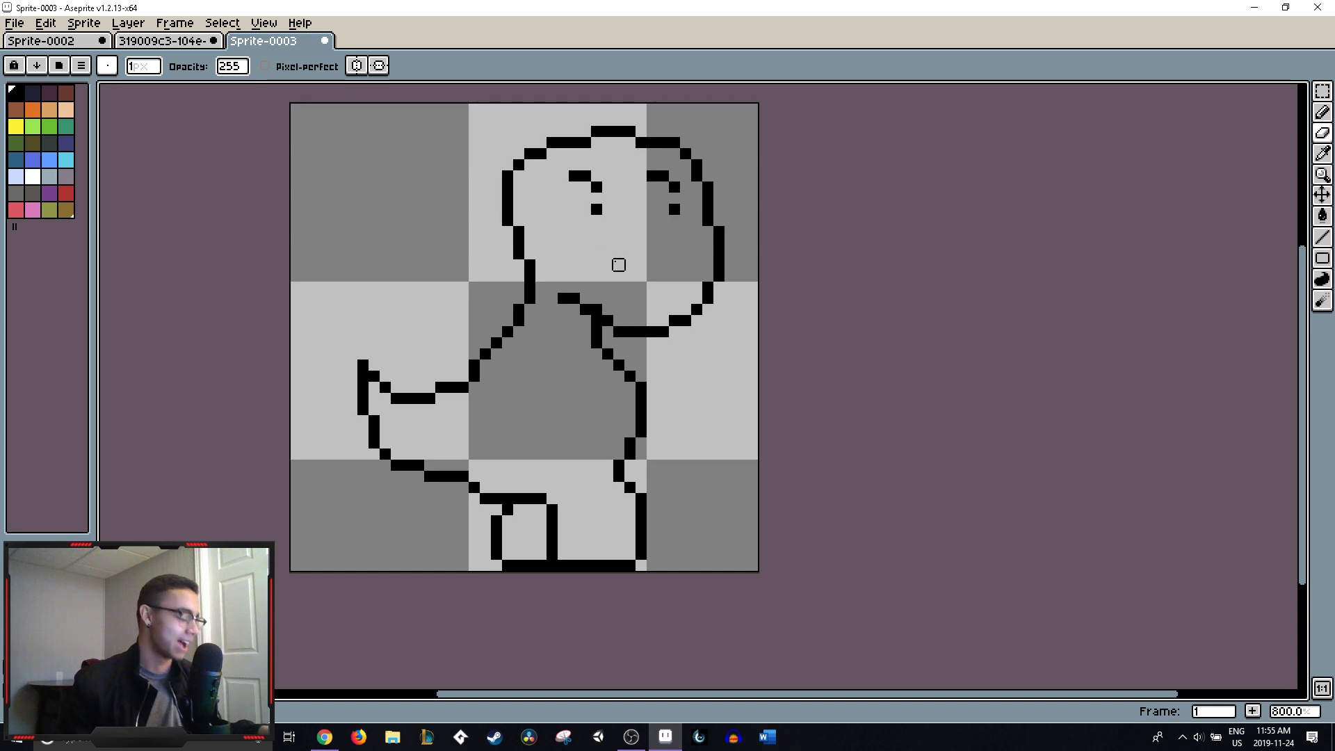
pyautogui.press('b')
pyautogui.moveTo(585, 254); pyautogui.dragTo(626, 274)
pyautogui.hotkey('ctrl', 'z')
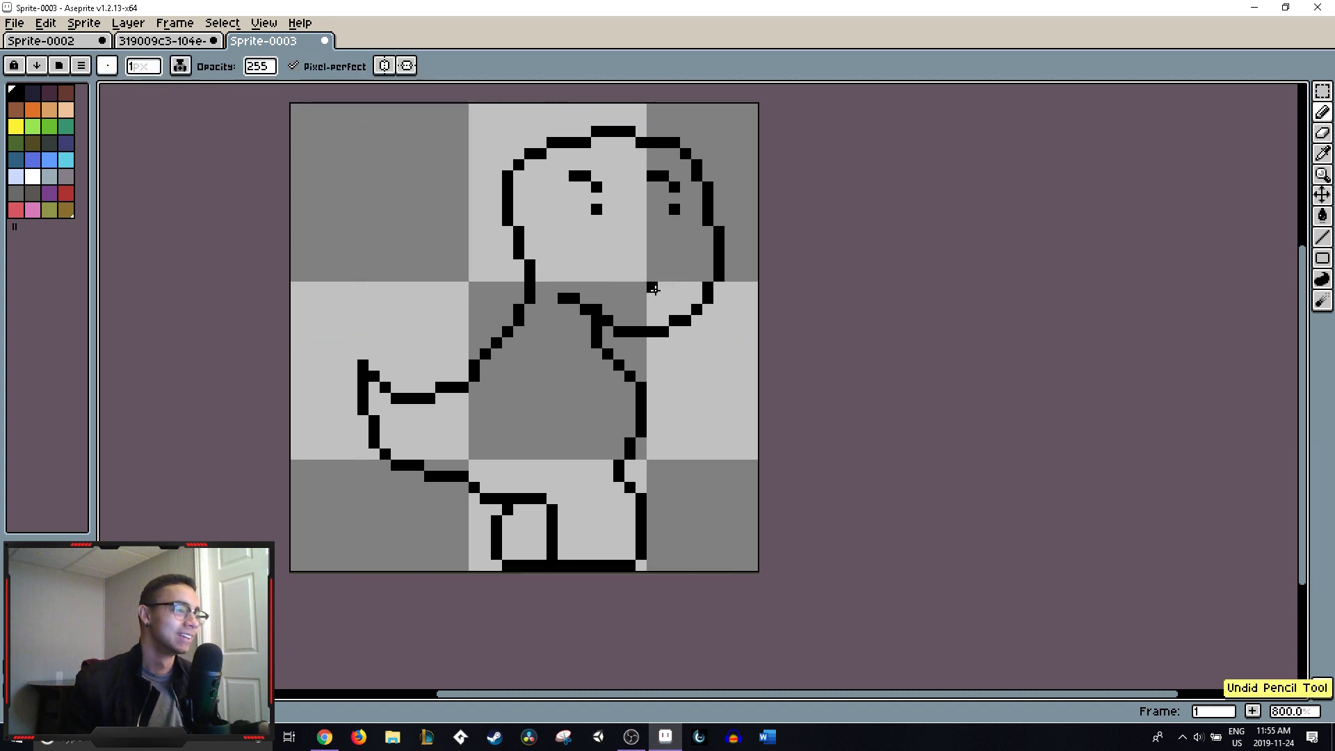
pyautogui.hotkey('ctrl', 'z')
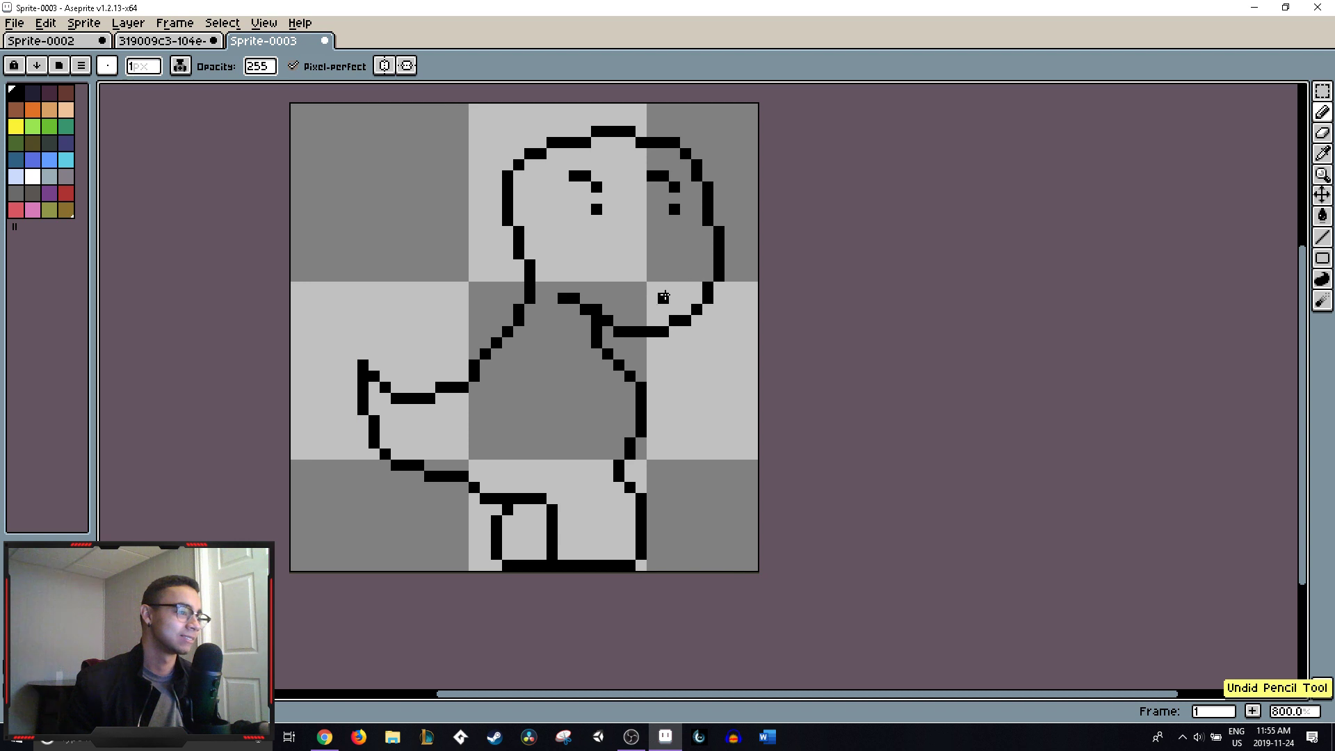
pyautogui.moveTo(664, 298); pyautogui.dragTo(624, 293)
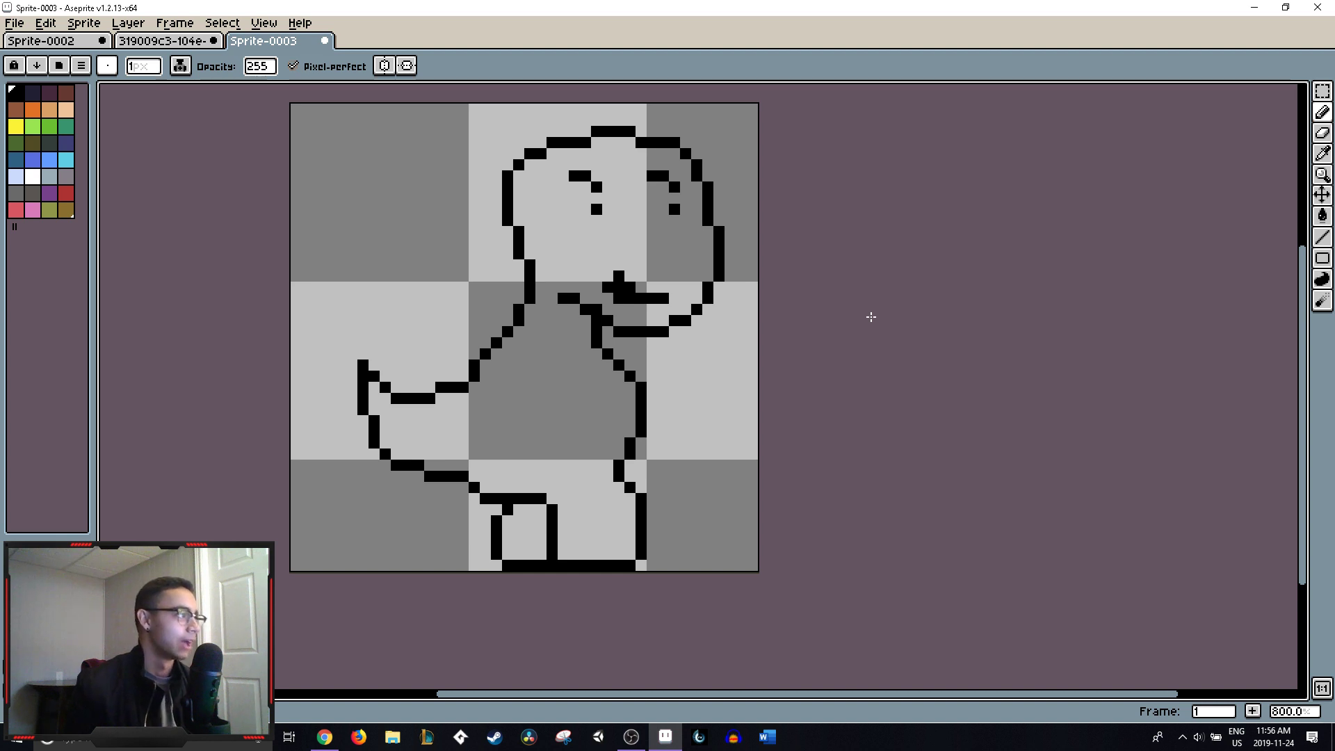
# - Glance at the monster sprite sheet for reference and erase the mouth, eyes and eyebrows from the head in Sprite-0003
pyautogui.click(171, 41)
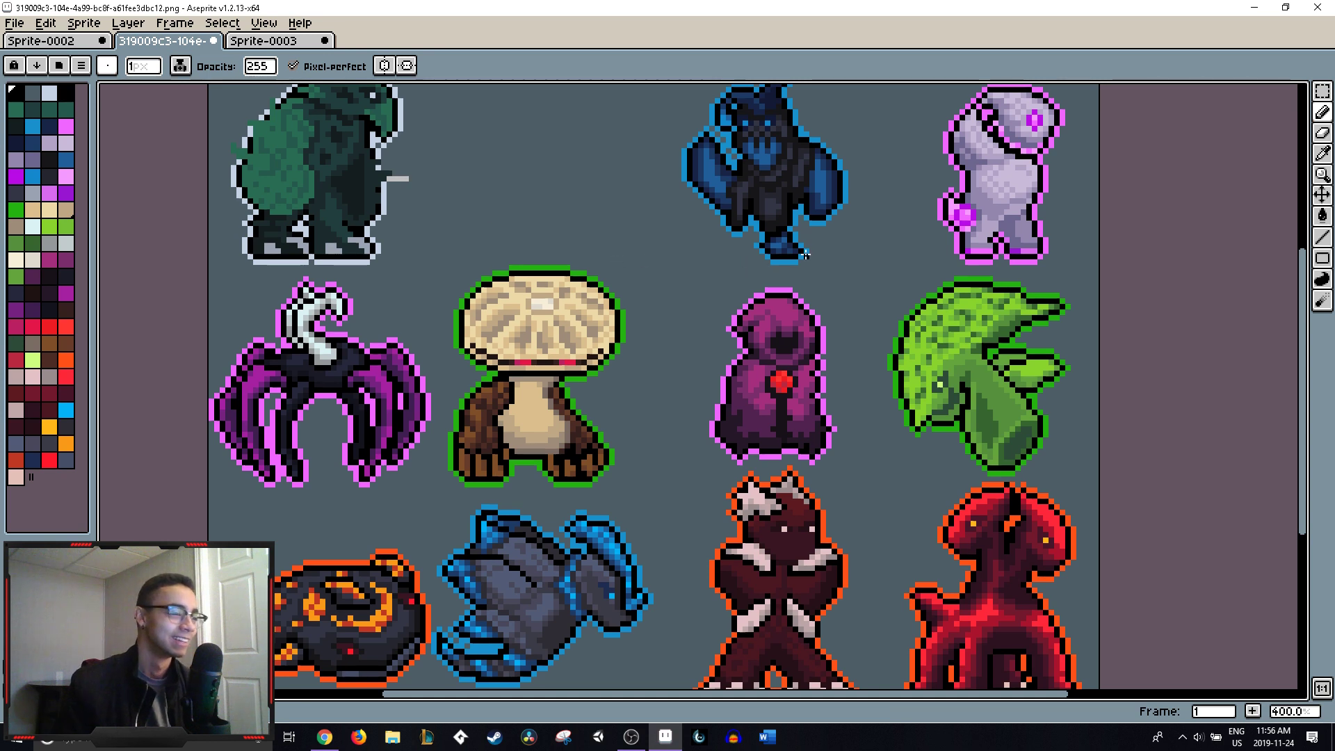
pyautogui.click(276, 46)
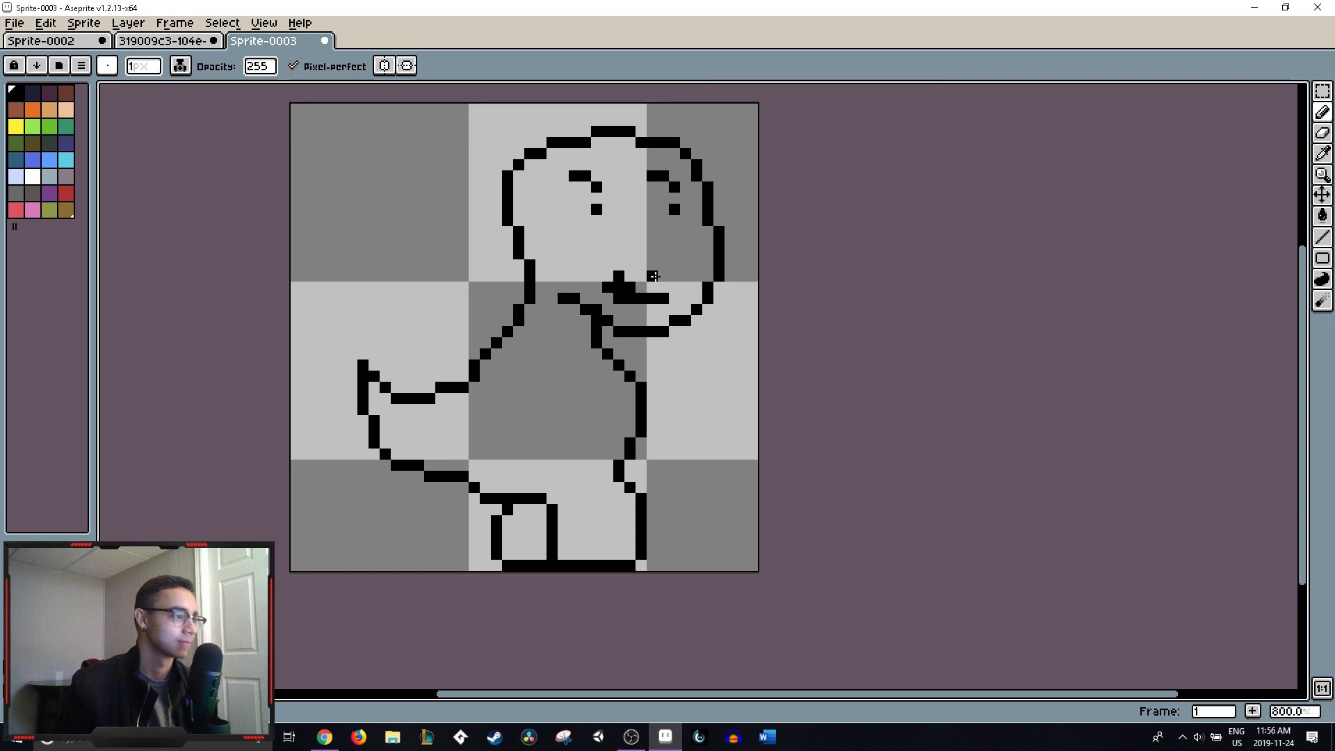
pyautogui.press('e')
pyautogui.moveTo(629, 286)
pyautogui.mouseDown()
pyautogui.moveTo(612, 298)
pyautogui.moveTo(666, 299)
pyautogui.mouseUp()
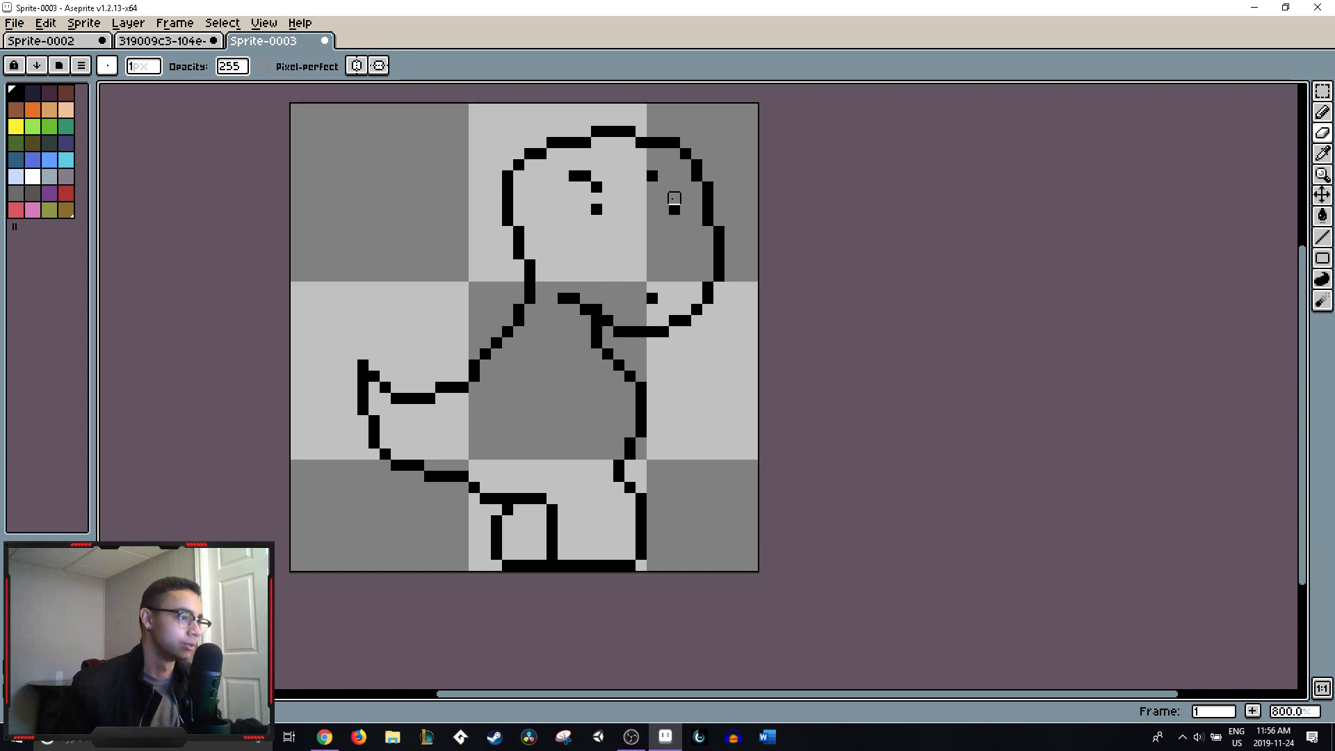
pyautogui.moveTo(674, 198)
pyautogui.mouseDown()
pyautogui.moveTo(629, 165)
pyautogui.moveTo(586, 165)
pyautogui.moveTo(607, 199)
pyautogui.moveTo(551, 176)
pyautogui.mouseUp()
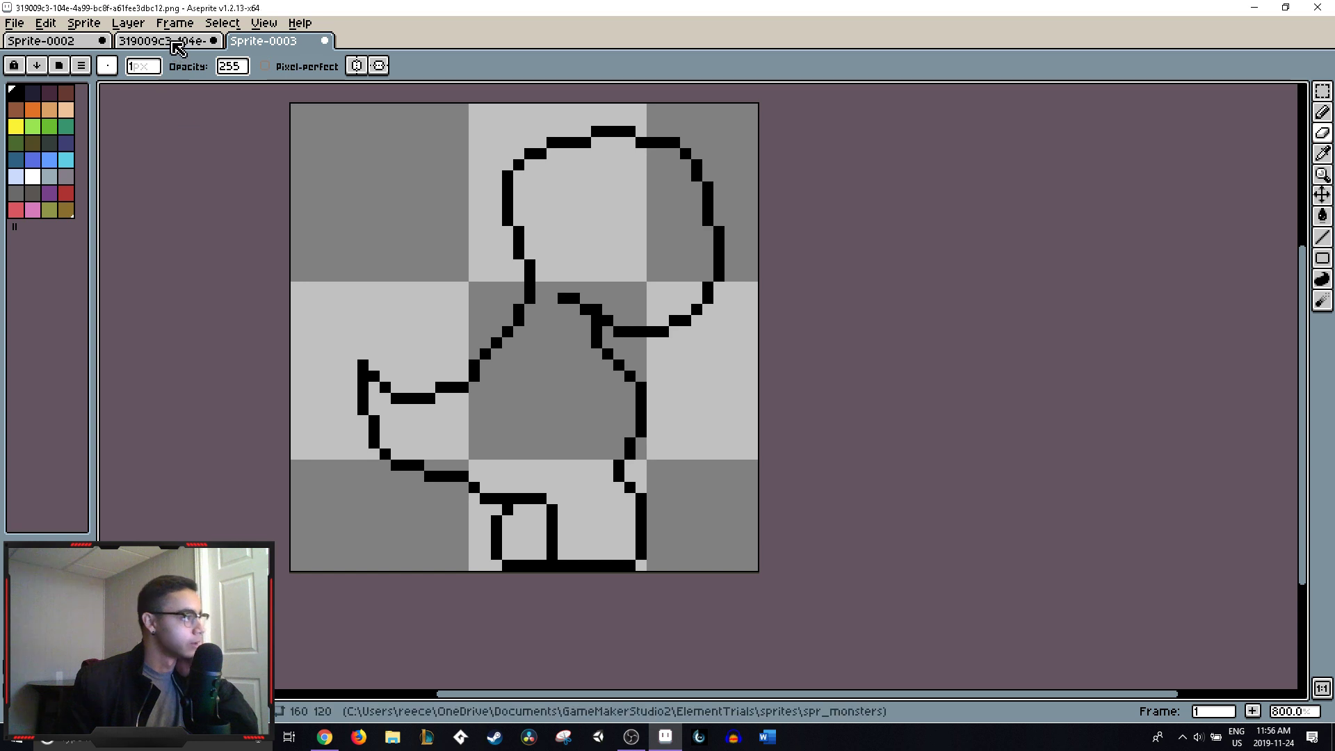
# - Survey all the finished monsters on the sprite sheet as face and body references, and return to Sprite-0003
pyautogui.click(178, 43)
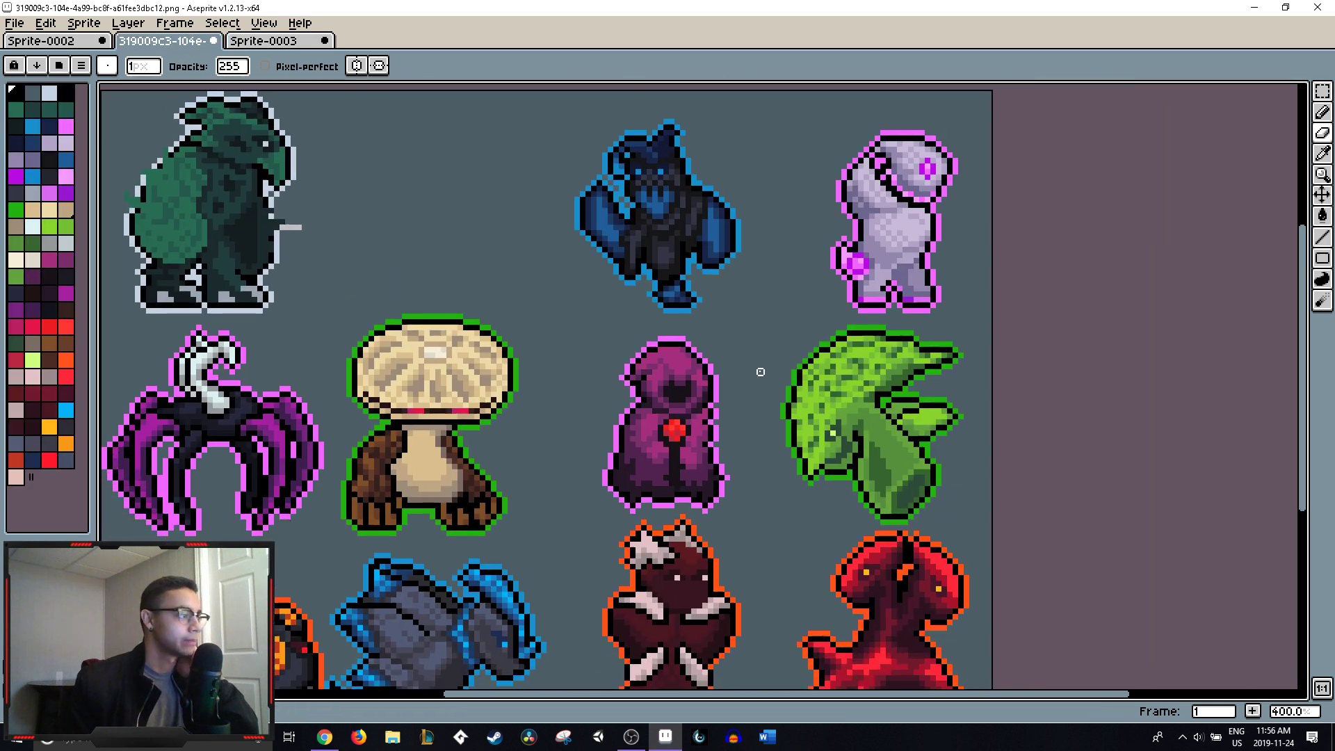
pyautogui.scroll(-2, 765, 389)
pyautogui.scroll(-3, 771, 447)
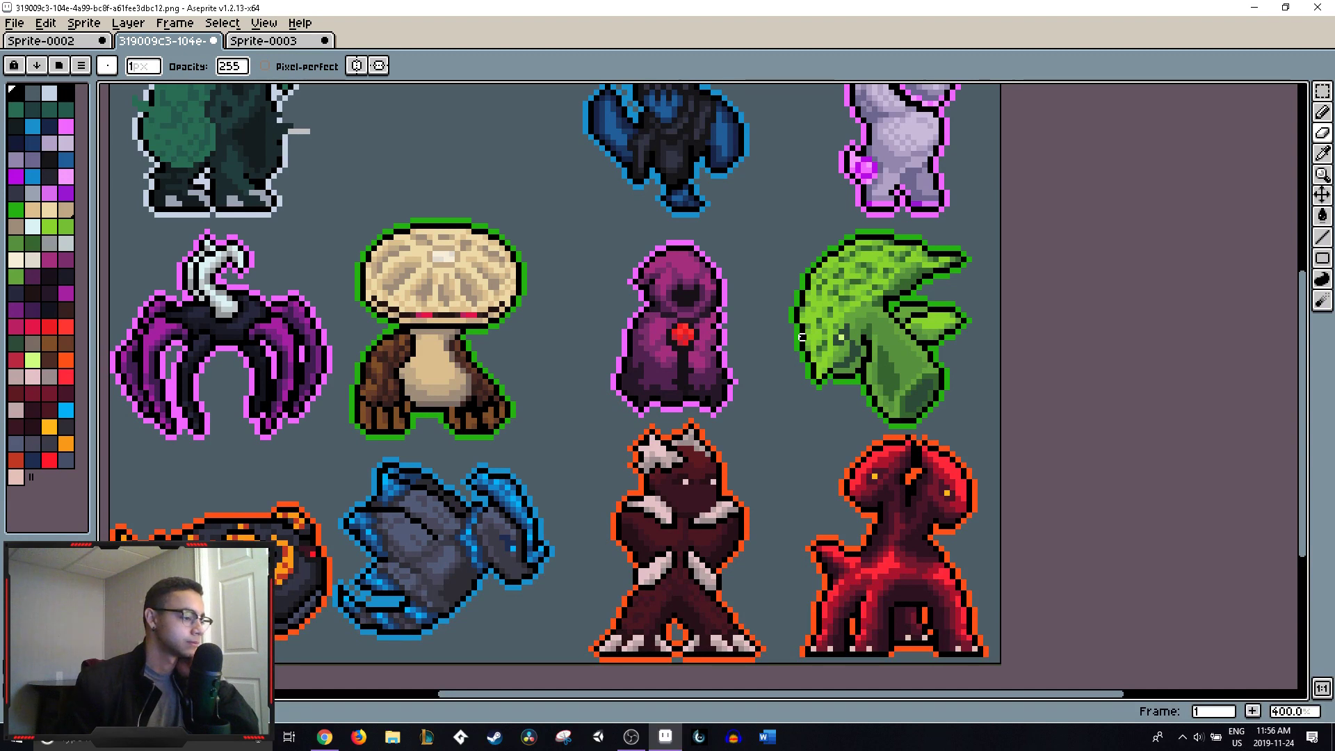
pyautogui.moveTo(802, 337); pyautogui.dragTo(806, 429)
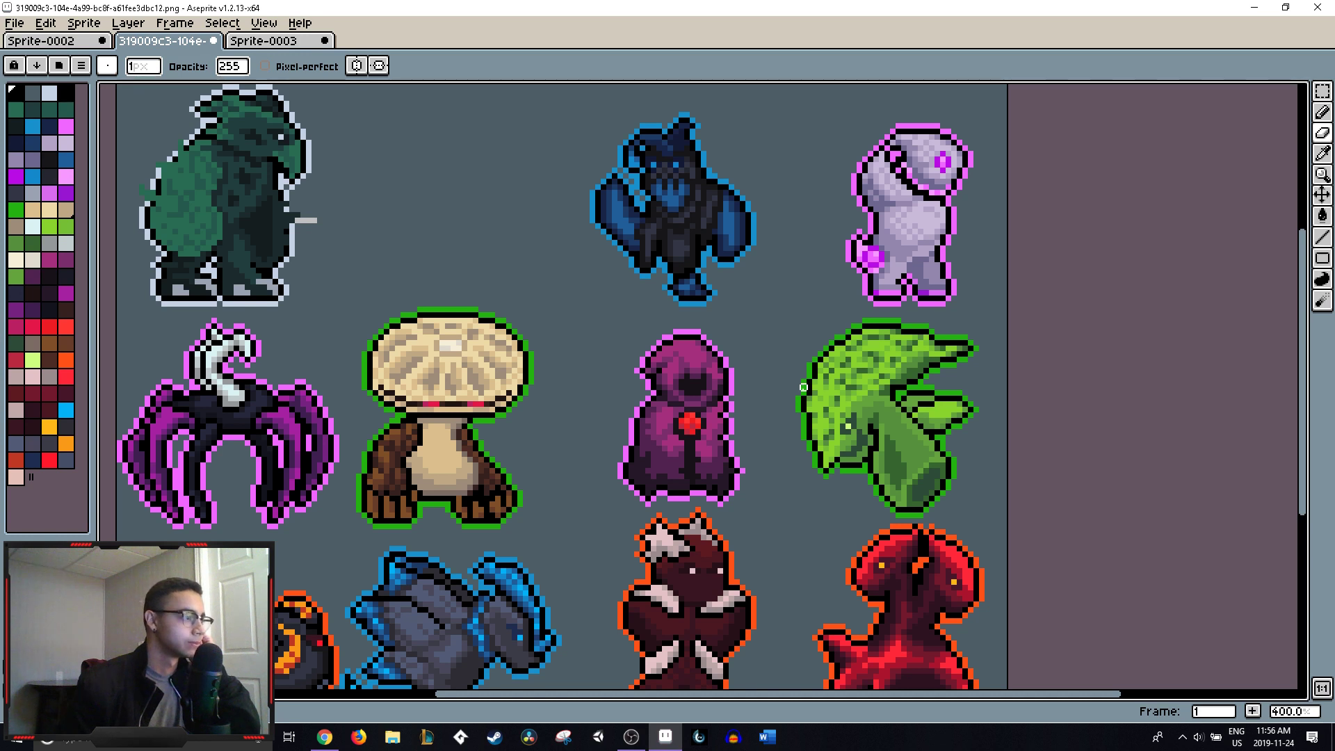
pyautogui.scroll(-1, 803, 387)
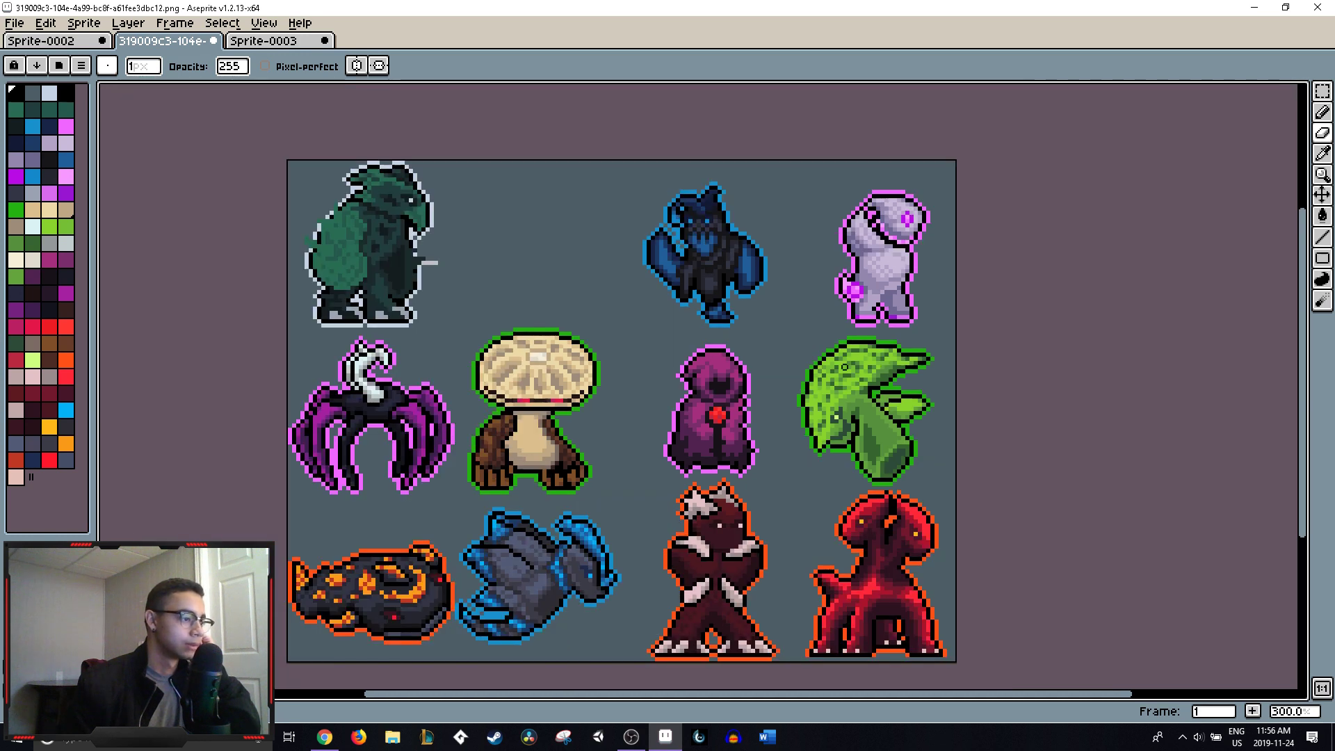
pyautogui.moveTo(845, 367); pyautogui.dragTo(804, 354)
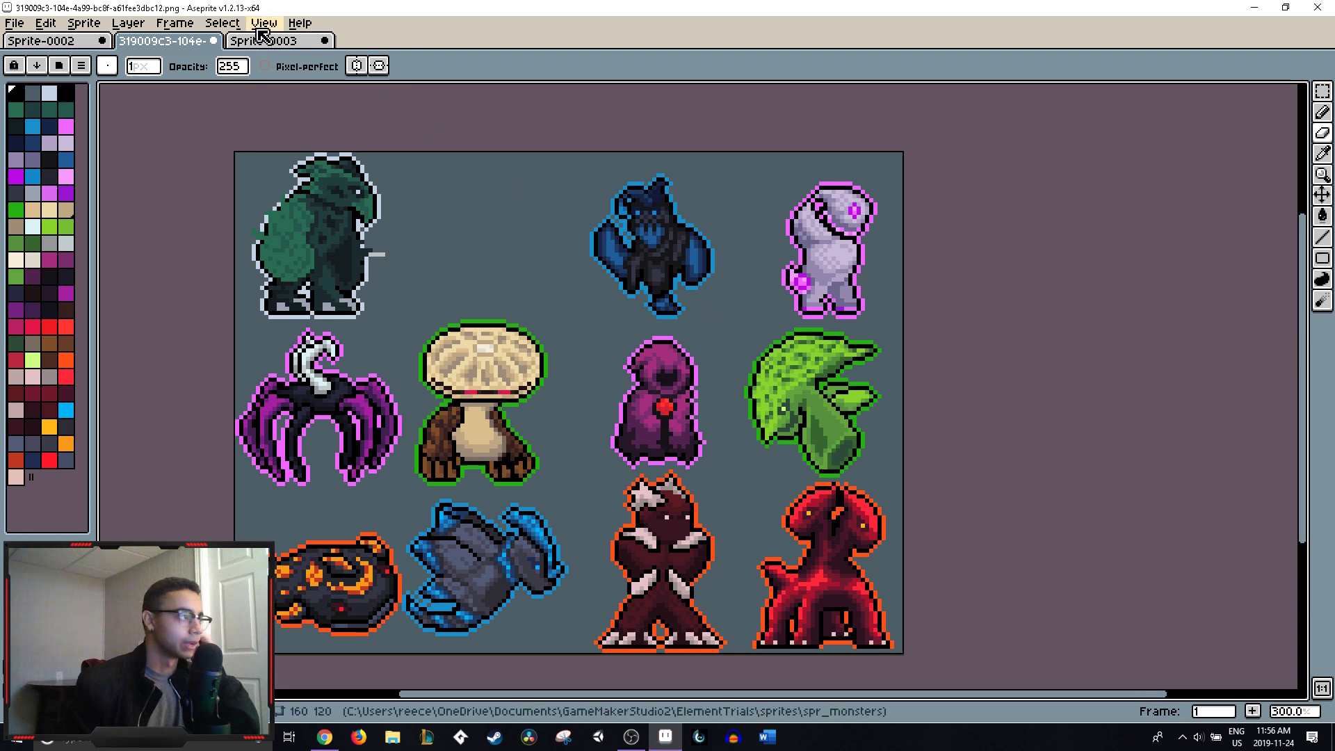
pyautogui.click(282, 41)
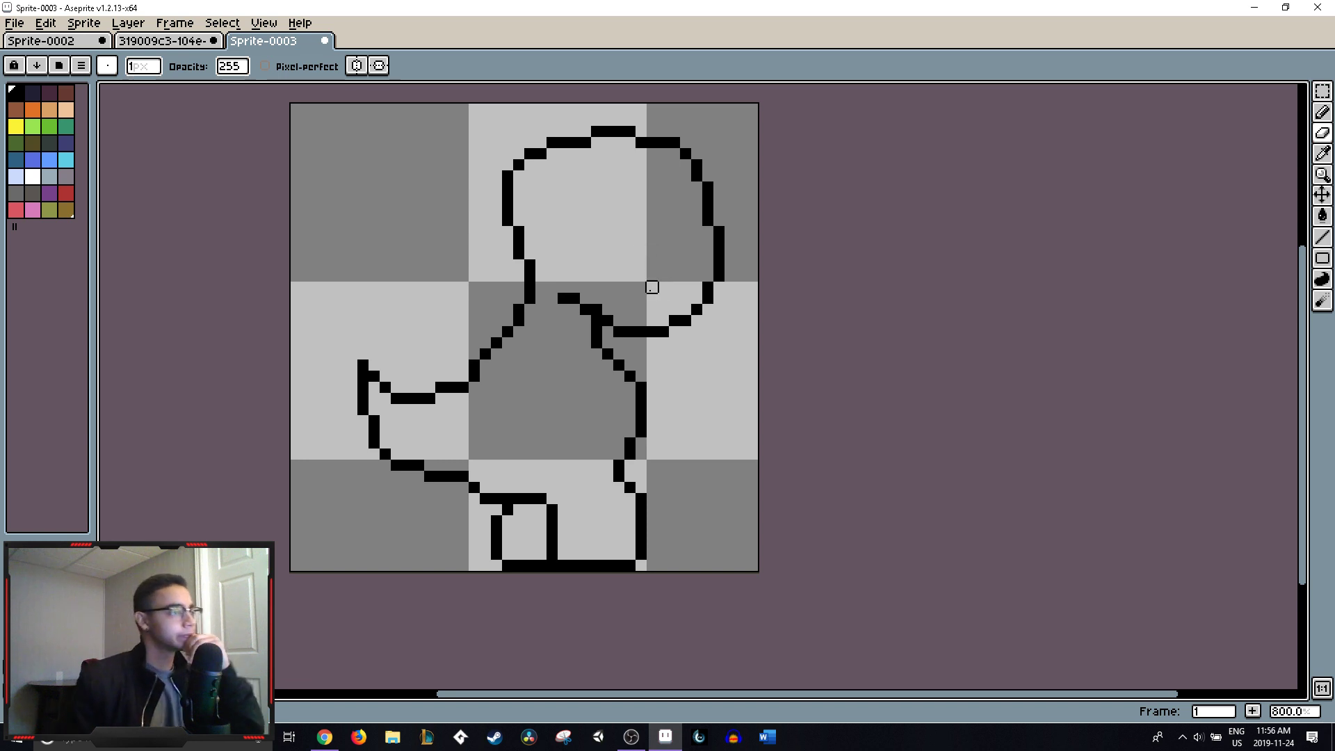
# - Reopen the monster sprite sheet and examine the pale purple monster's outline and shading up close, along with the neighbouring monsters
pyautogui.click(167, 41)
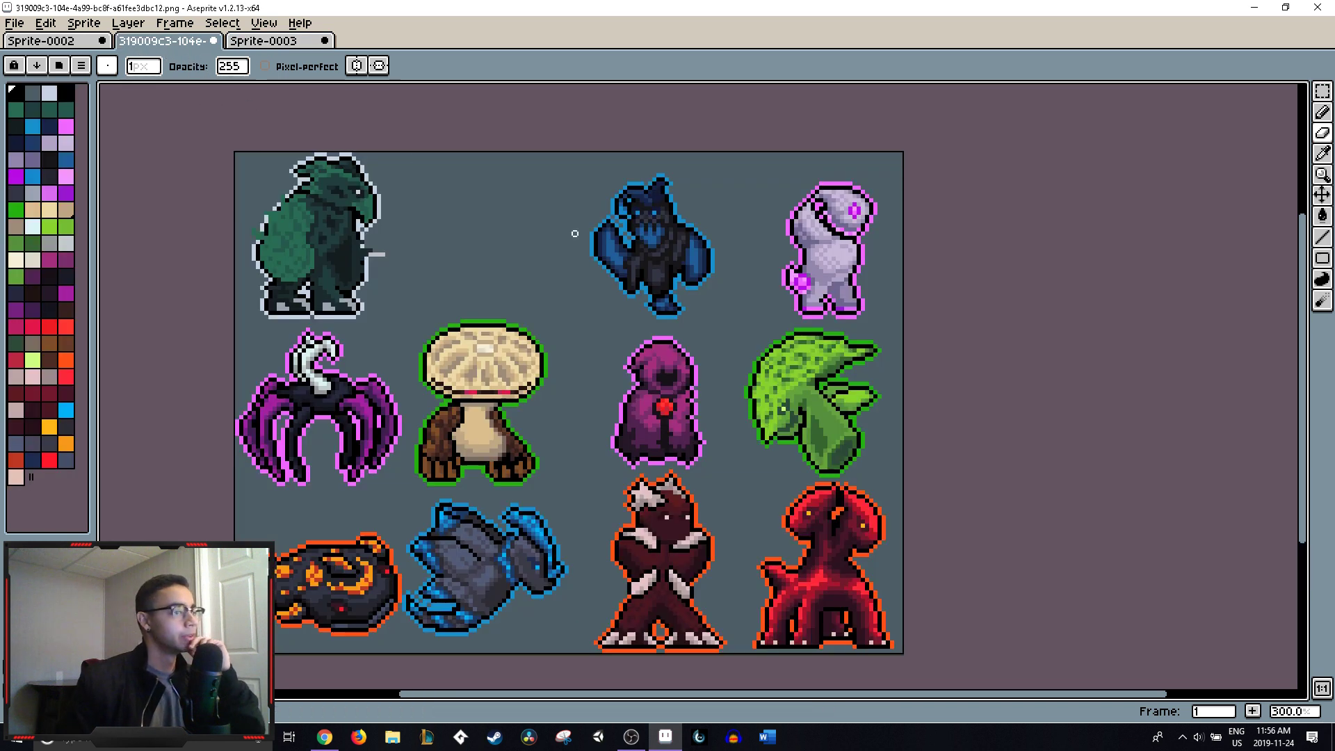
pyautogui.scroll(5, 867, 241)
pyautogui.scroll(-3, 867, 242)
pyautogui.scroll(4, 867, 241)
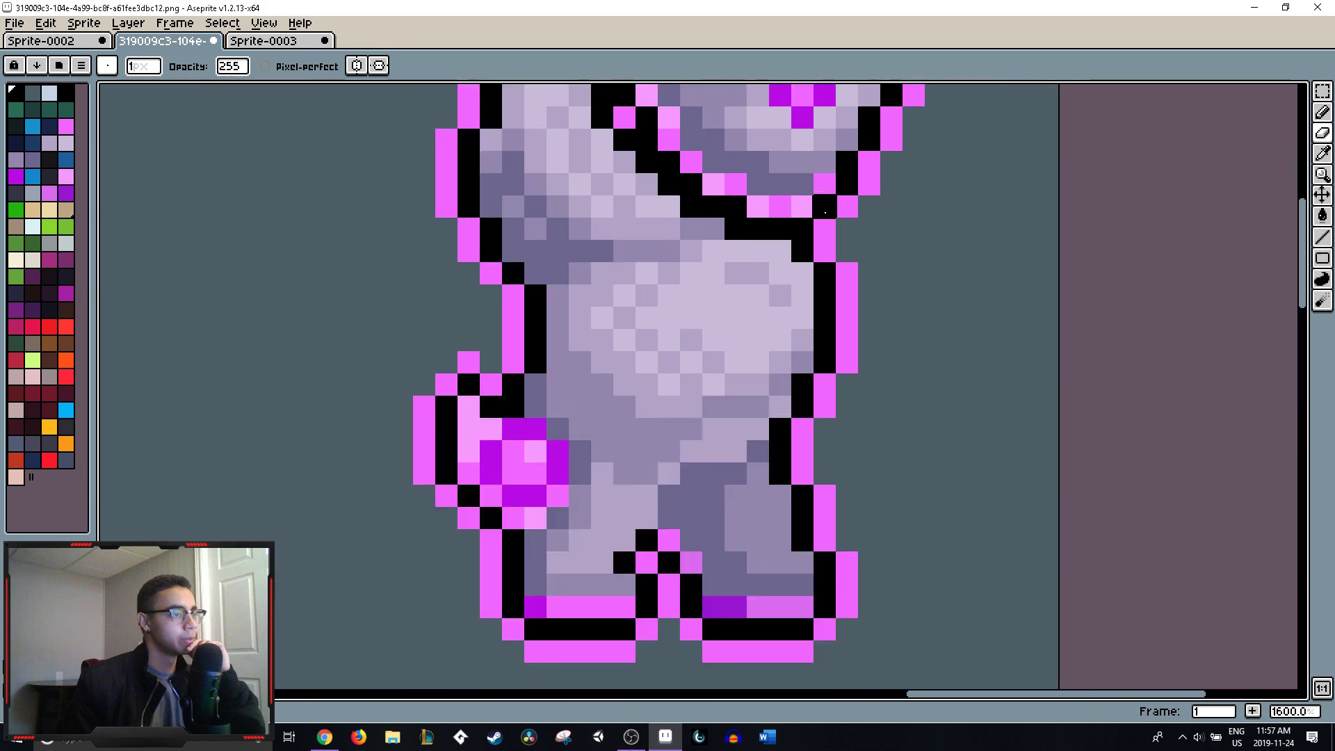
pyautogui.scroll(-6, 867, 242)
pyautogui.scroll(3, 825, 212)
pyautogui.scroll(-7, 800, 208)
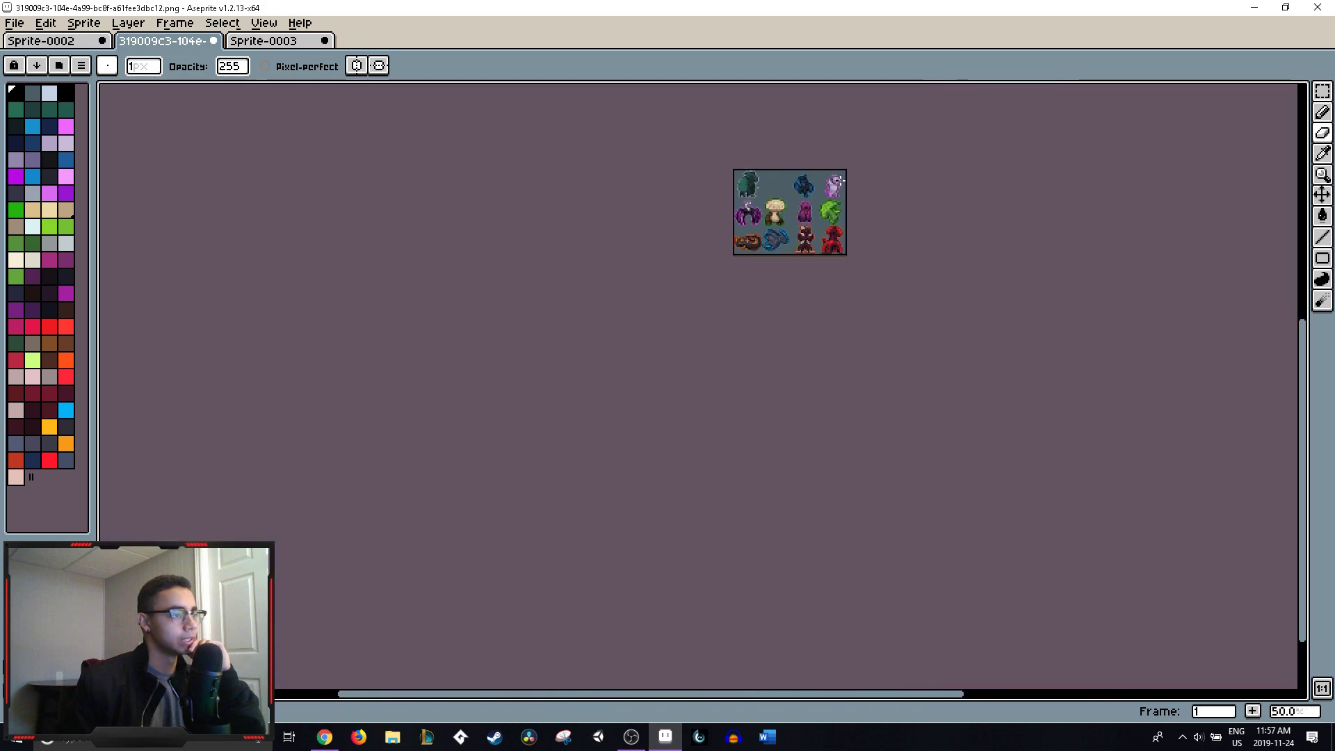
pyautogui.scroll(5, 760, 218)
pyautogui.scroll(2, 760, 217)
pyautogui.hscroll(3, 760, 217)
pyautogui.scroll(-2, 715, 307)
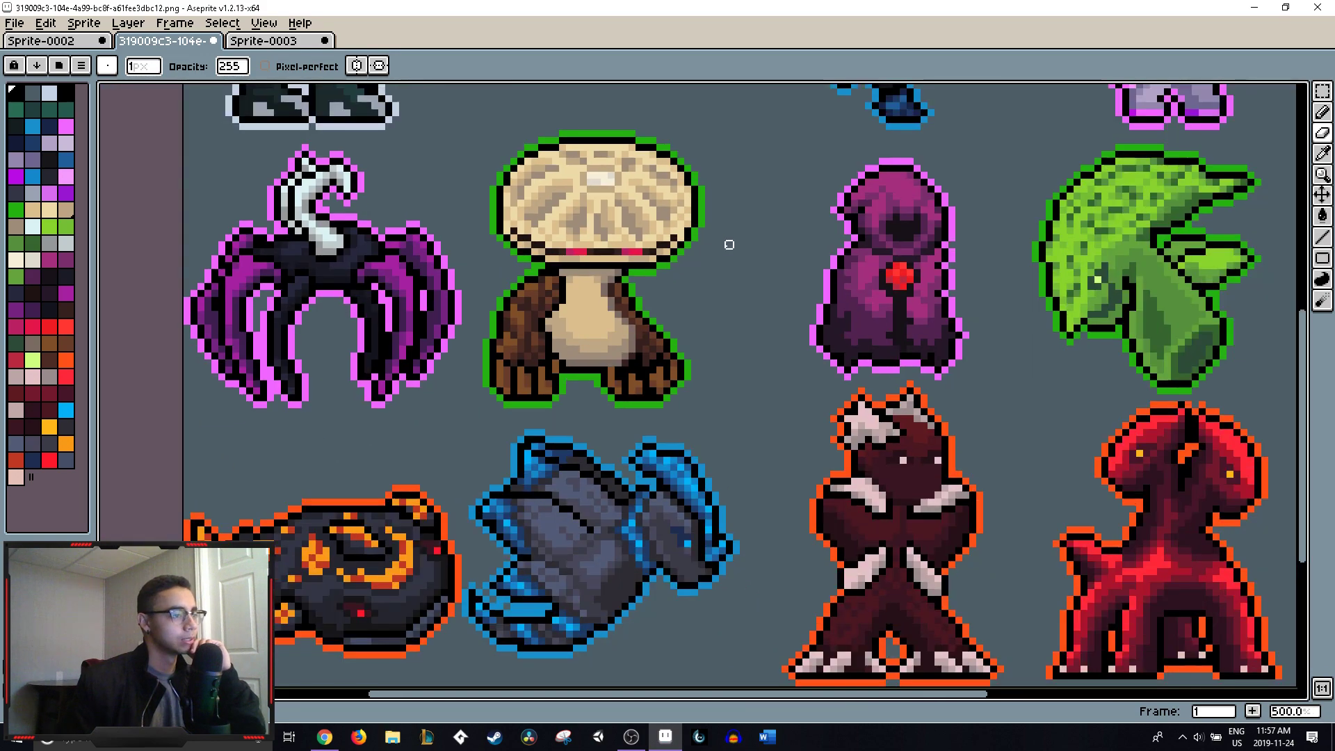
# - Cut the pale purple monster with its surrounding background from the sprite sheet, undo the cut there, and switch to Sprite-0003
pyautogui.moveTo(715, 307); pyautogui.dragTo(621, 408)
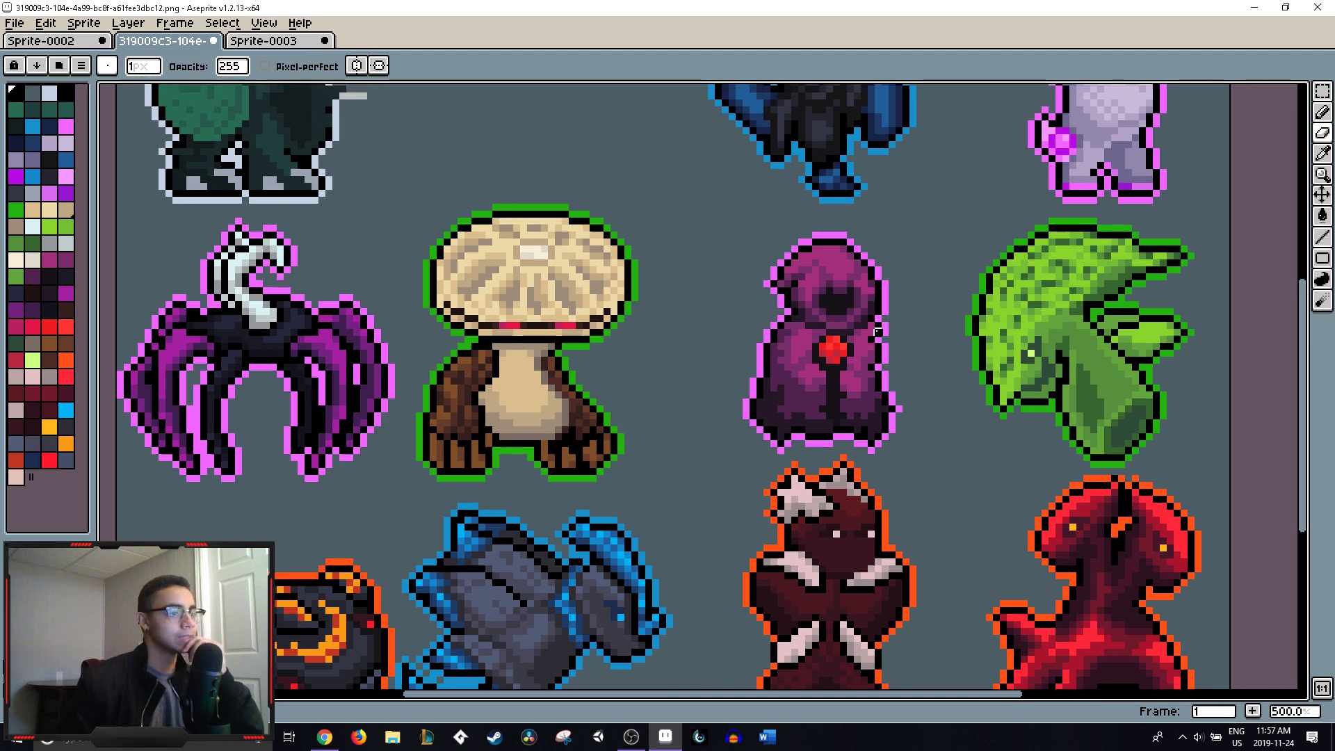
pyautogui.scroll(-1, 878, 332)
pyautogui.moveTo(879, 333); pyautogui.dragTo(815, 445)
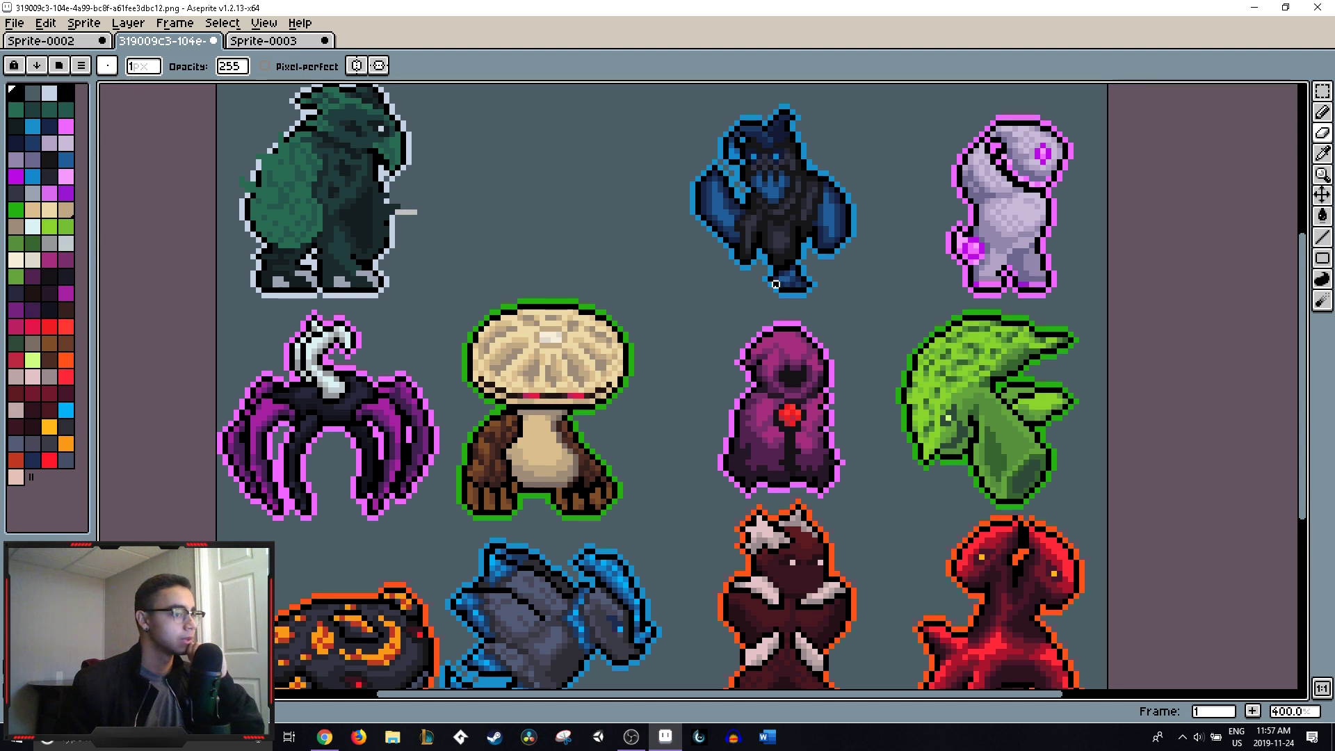
pyautogui.scroll(-2, 930, 411)
pyautogui.scroll(1, 1025, 507)
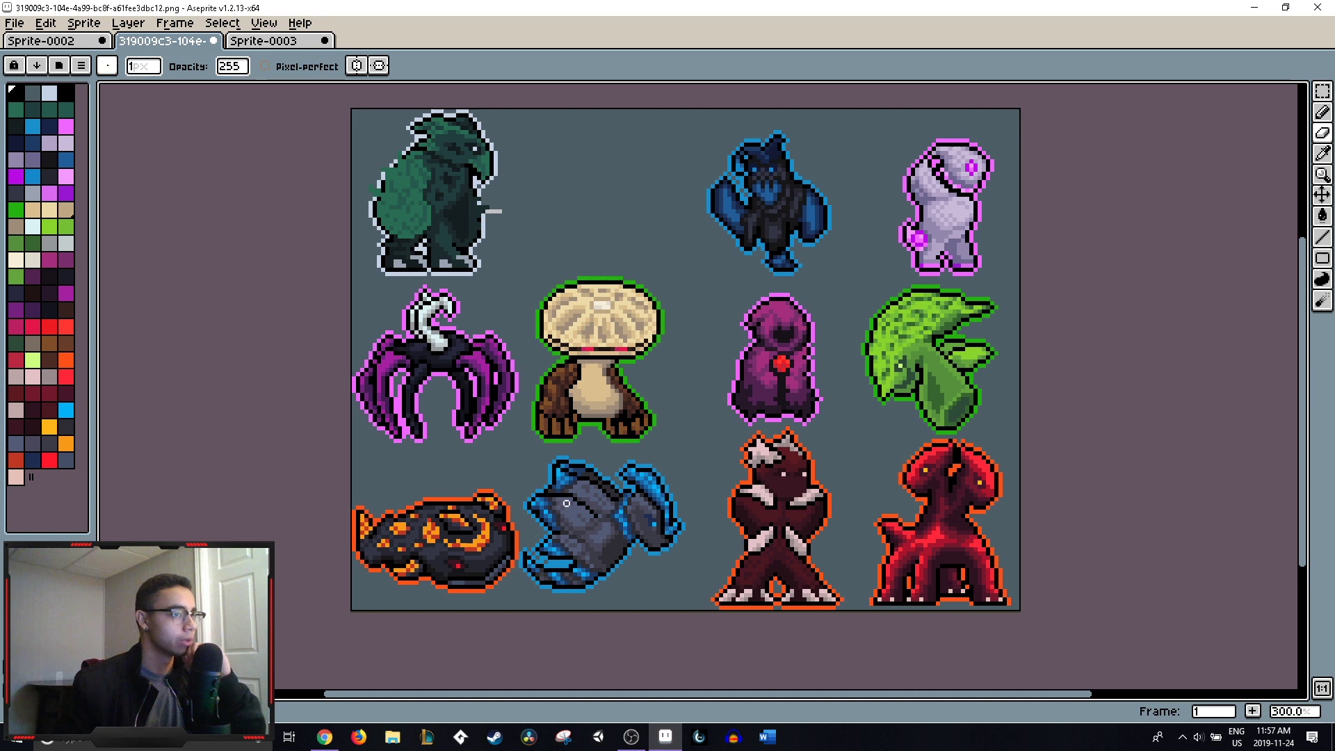
pyautogui.scroll(4, 981, 202)
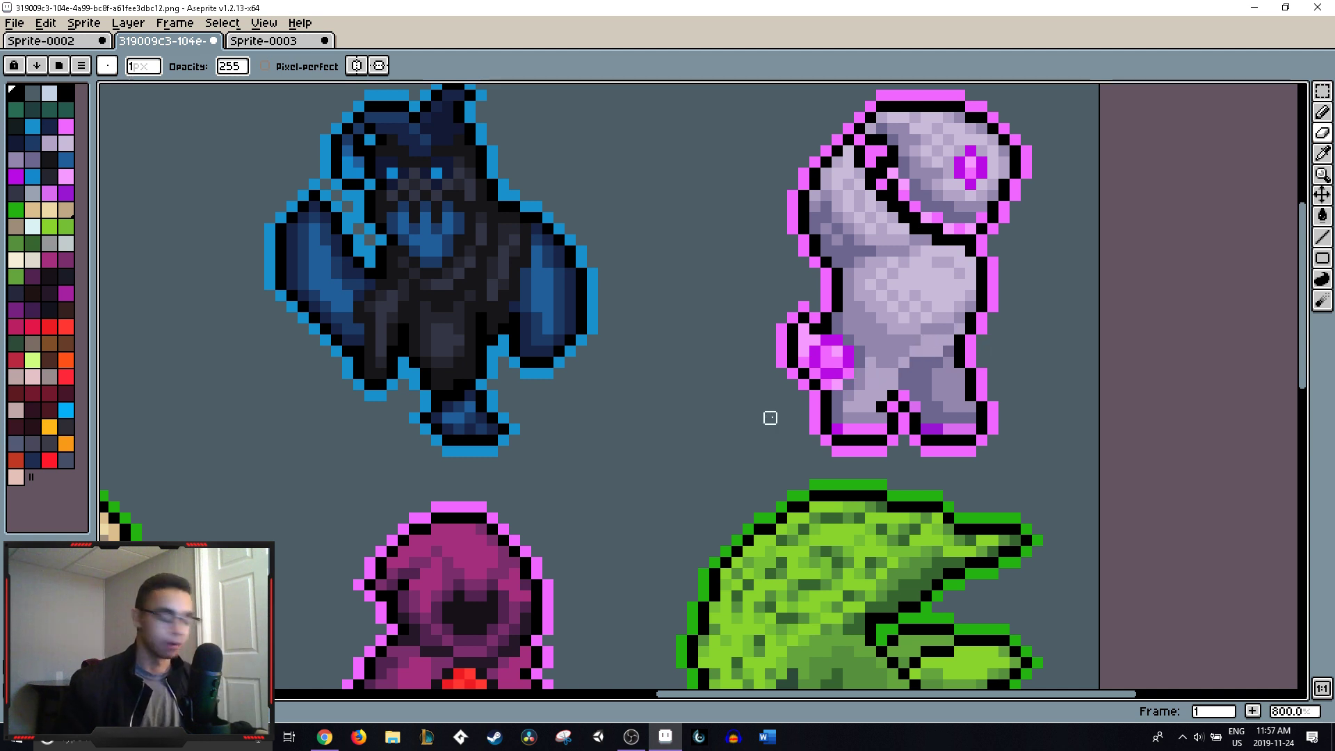
pyautogui.press('b')
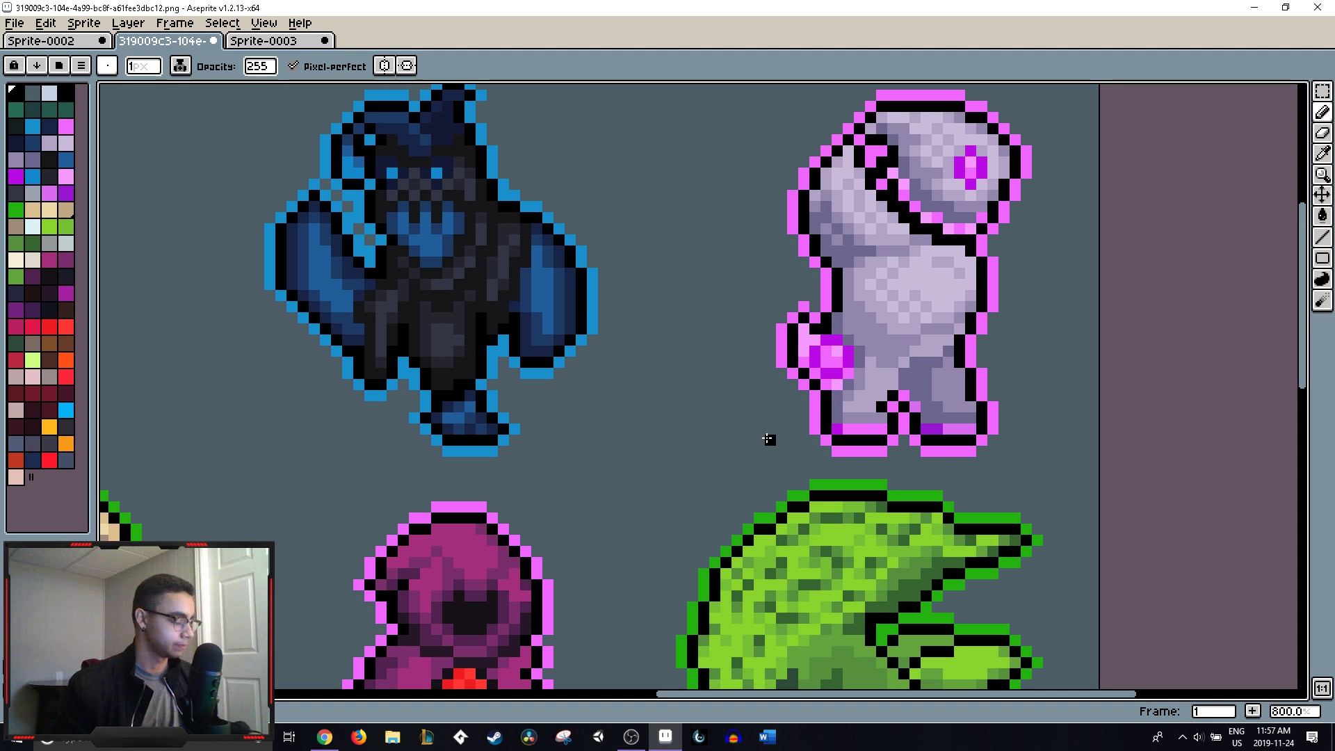
pyautogui.press('m')
pyautogui.moveTo(759, 463); pyautogui.dragTo(1102, 86)
pyautogui.press('Delete')
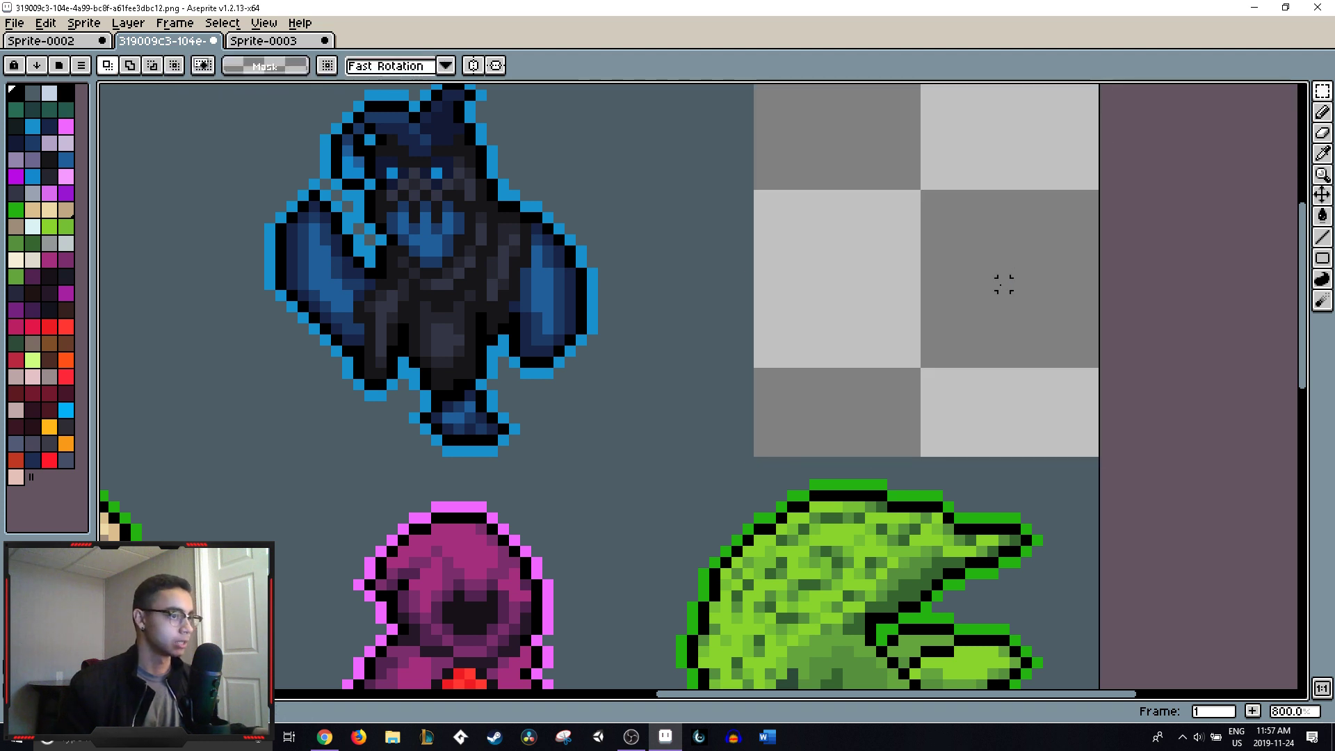
pyautogui.hotkey('ctrl', 'z')
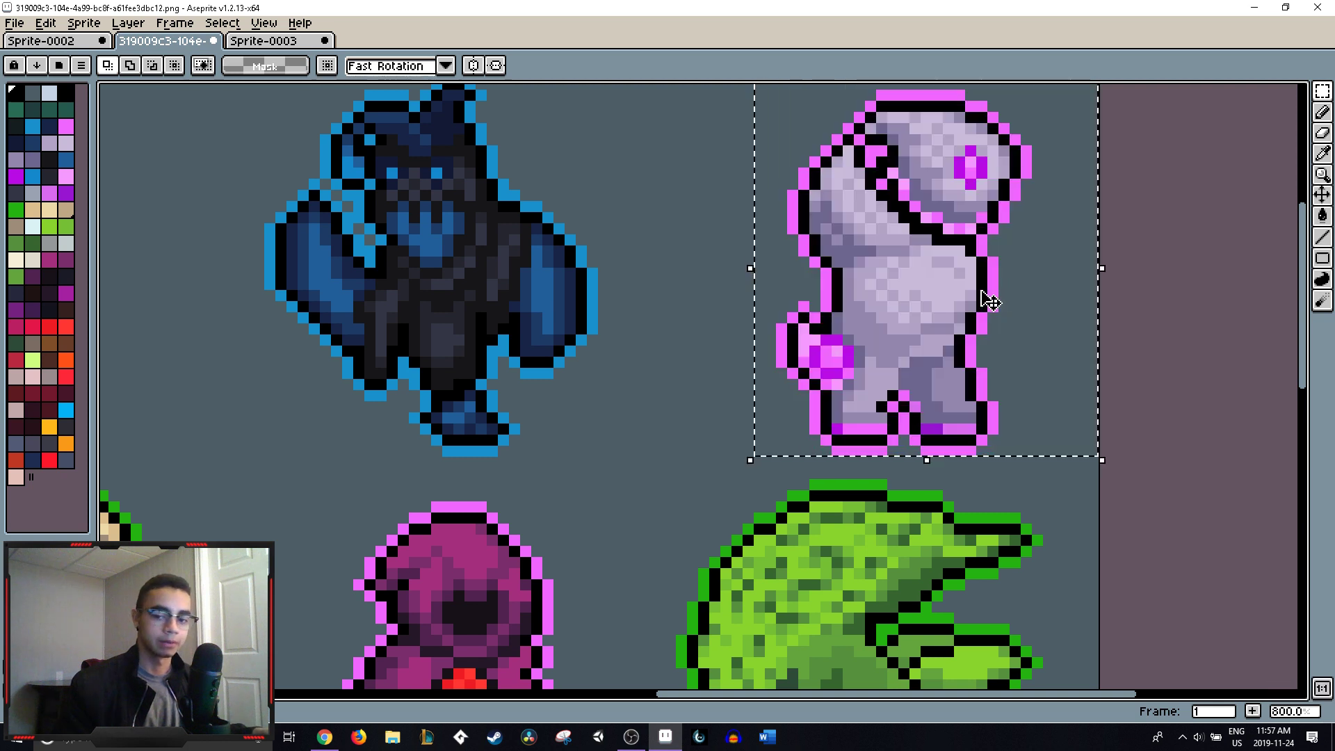
pyautogui.click(277, 42)
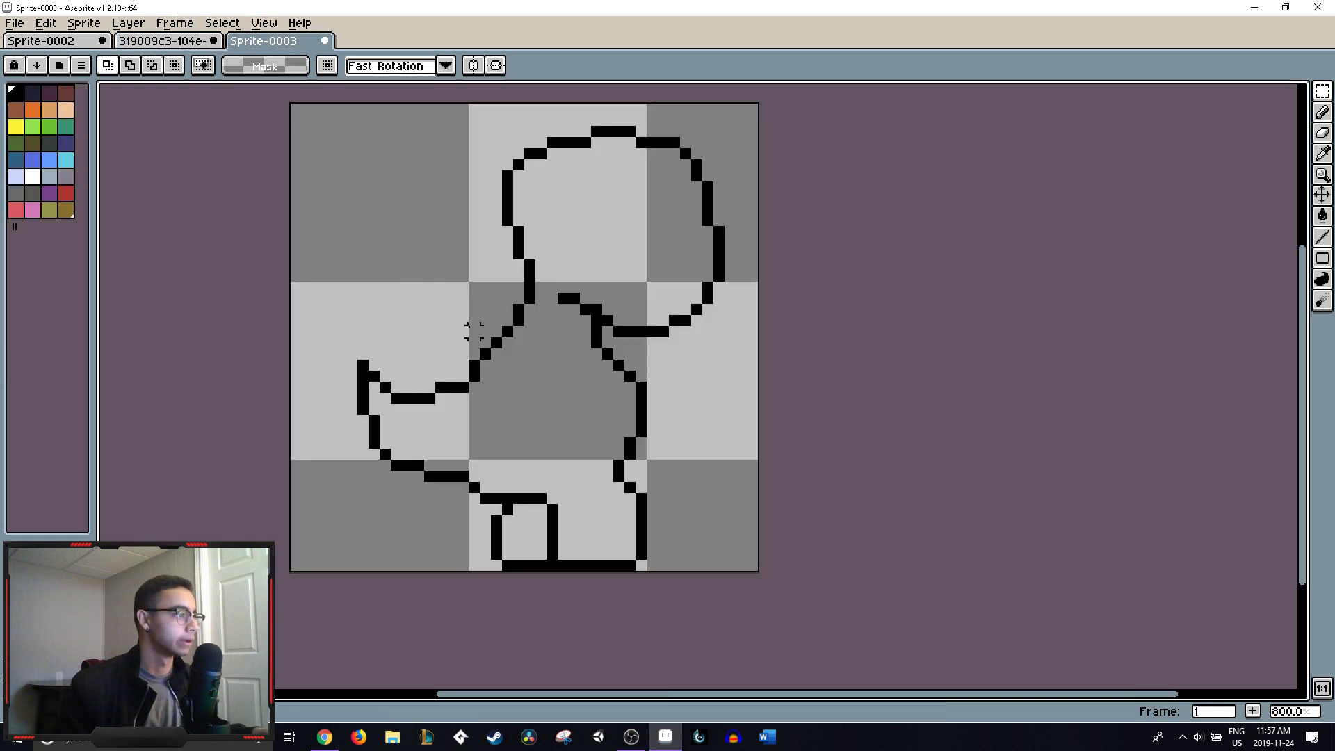
# - Try to create a new palette of up to 256 colors from the current outline sprite, and undo it
pyautogui.scroll(-3, 473, 332)
pyautogui.scroll(2, 535, 280)
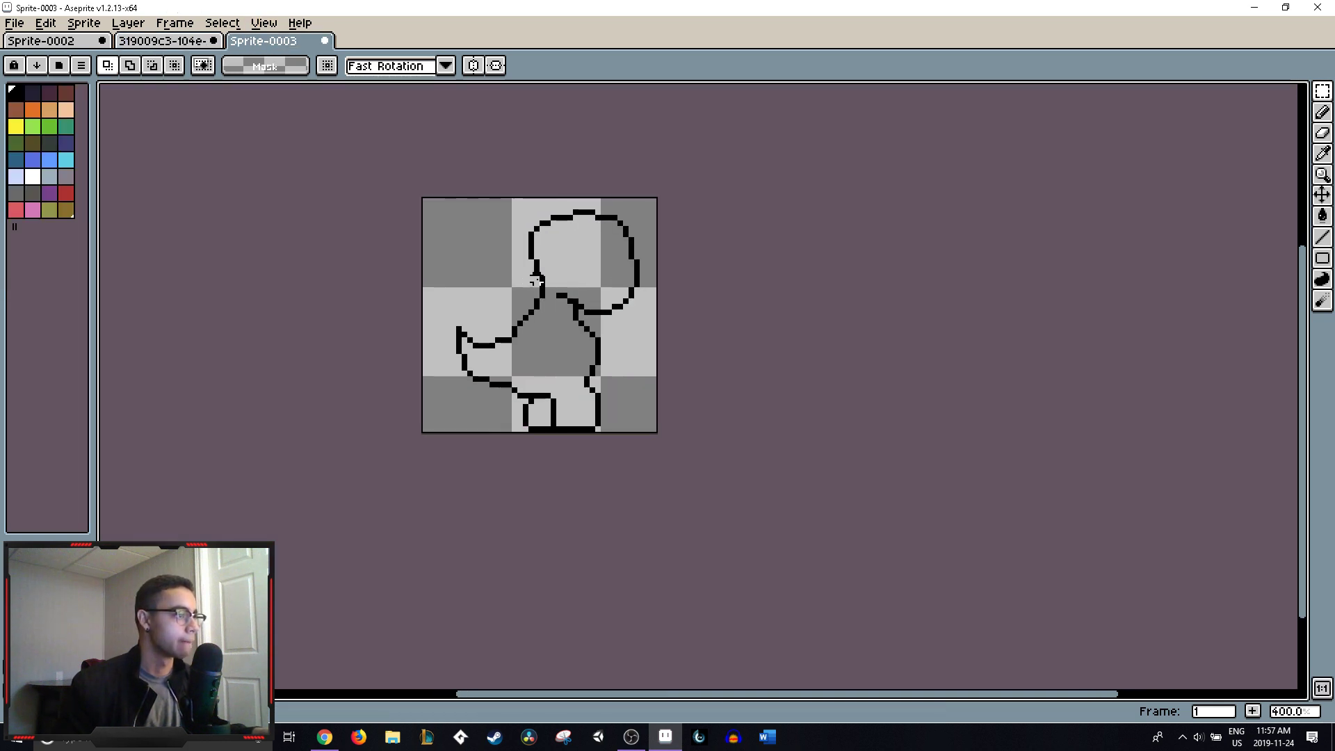
pyautogui.click(58, 65)
pyautogui.click(81, 66)
pyautogui.click(83, 68)
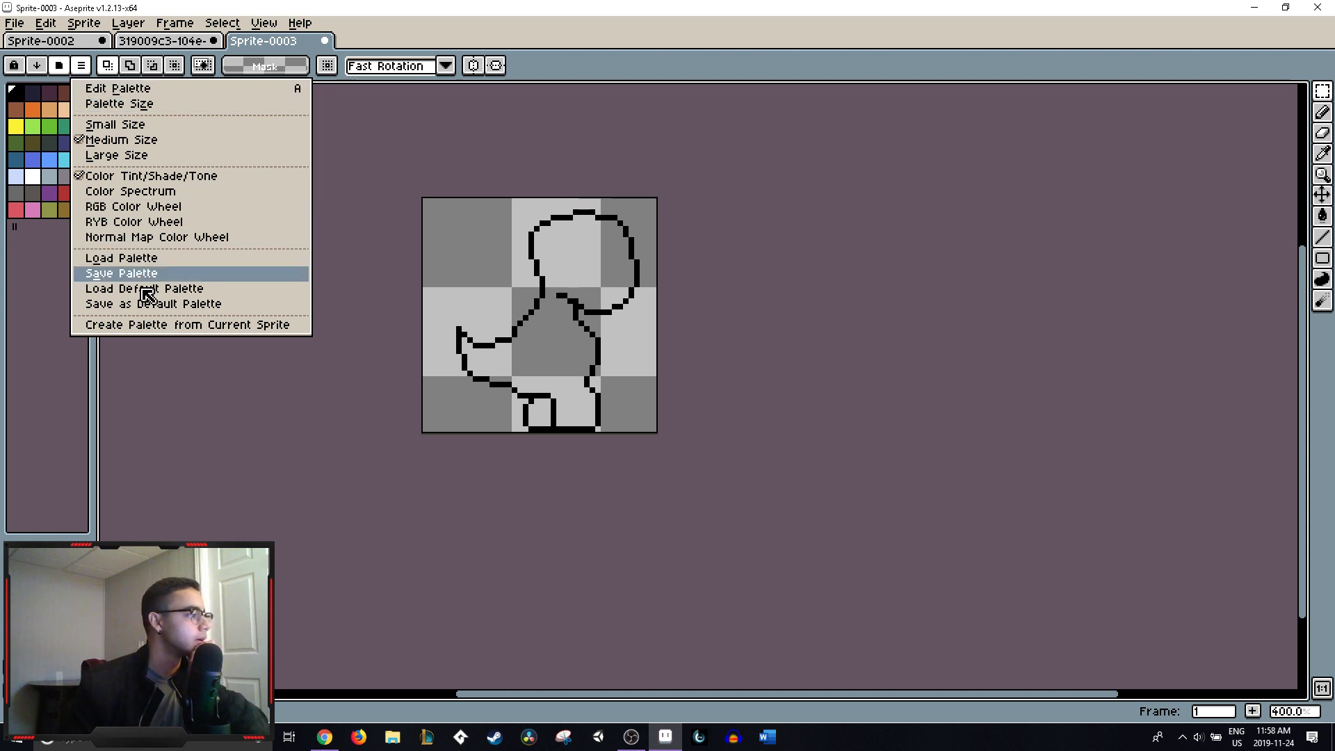
pyautogui.click(156, 324)
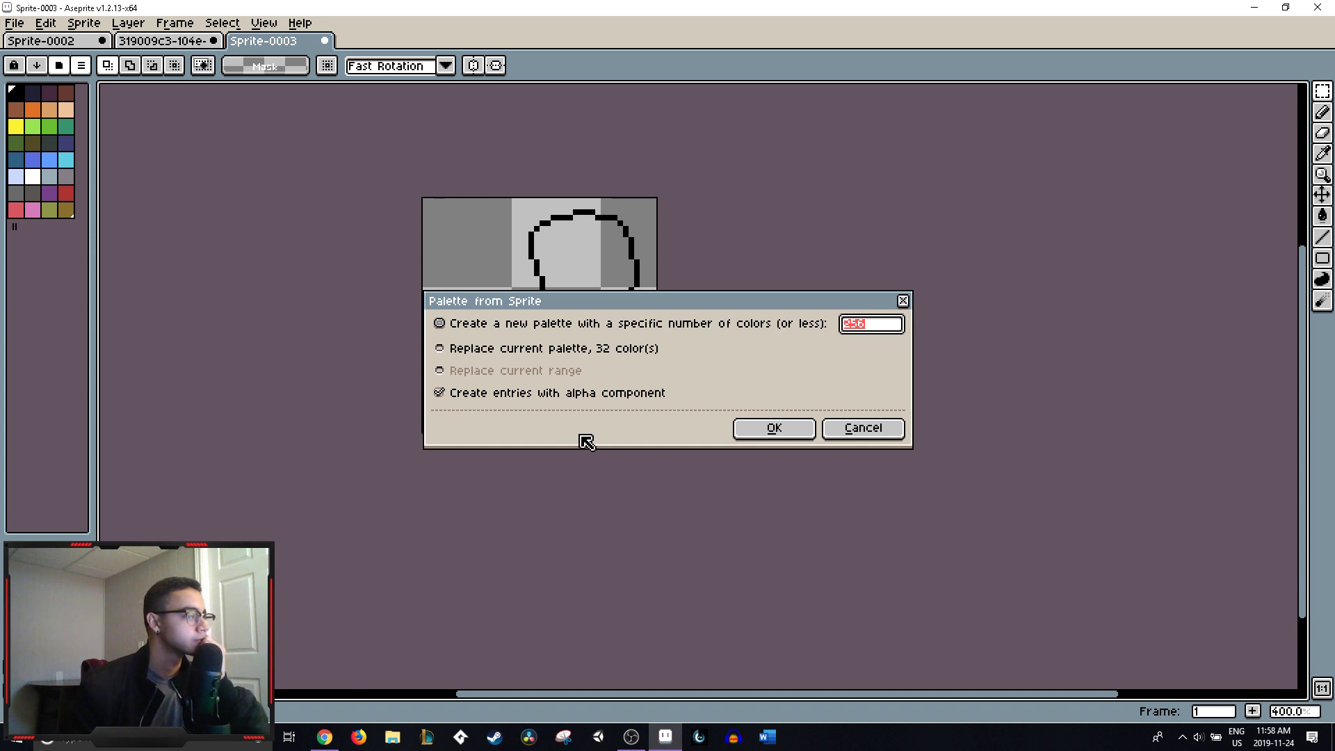
pyautogui.click(785, 432)
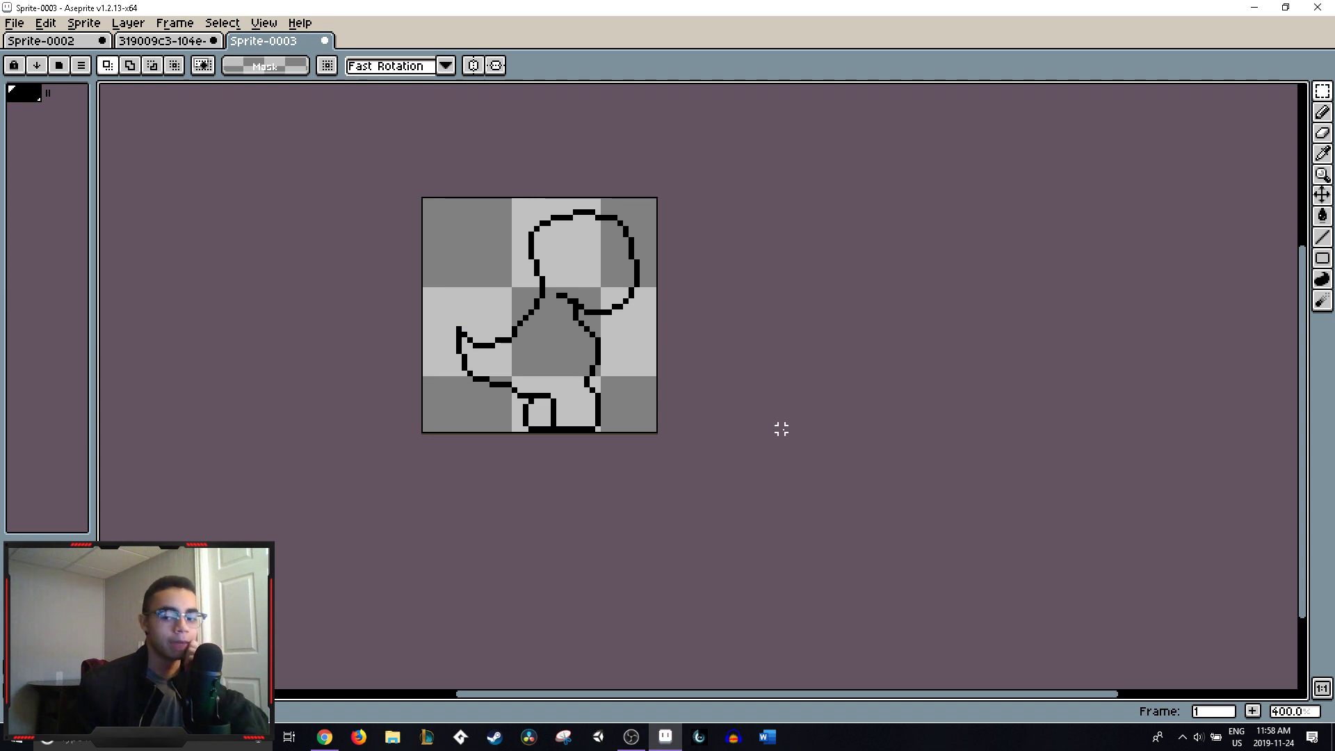
pyautogui.hotkey('ctrl', 'z')
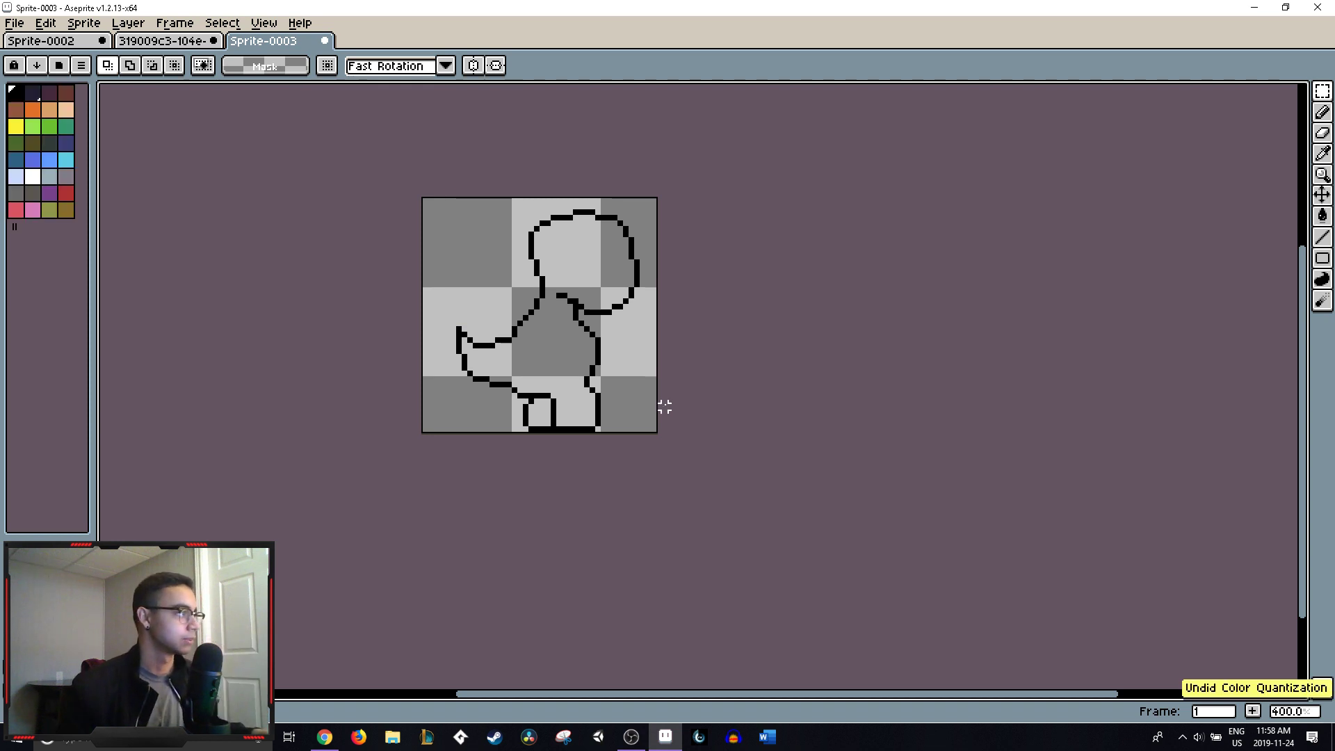
# - Paste the pale purple monster over the outline and create a new palette of up to 256 colors from the current sprite
pyautogui.hotkey('ctrl', 'v')
pyautogui.moveTo(718, 337)
pyautogui.mouseDown()
pyautogui.moveTo(582, 333)
pyautogui.moveTo(767, 320)
pyautogui.moveTo(534, 351)
pyautogui.moveTo(546, 368)
pyautogui.mouseUp()
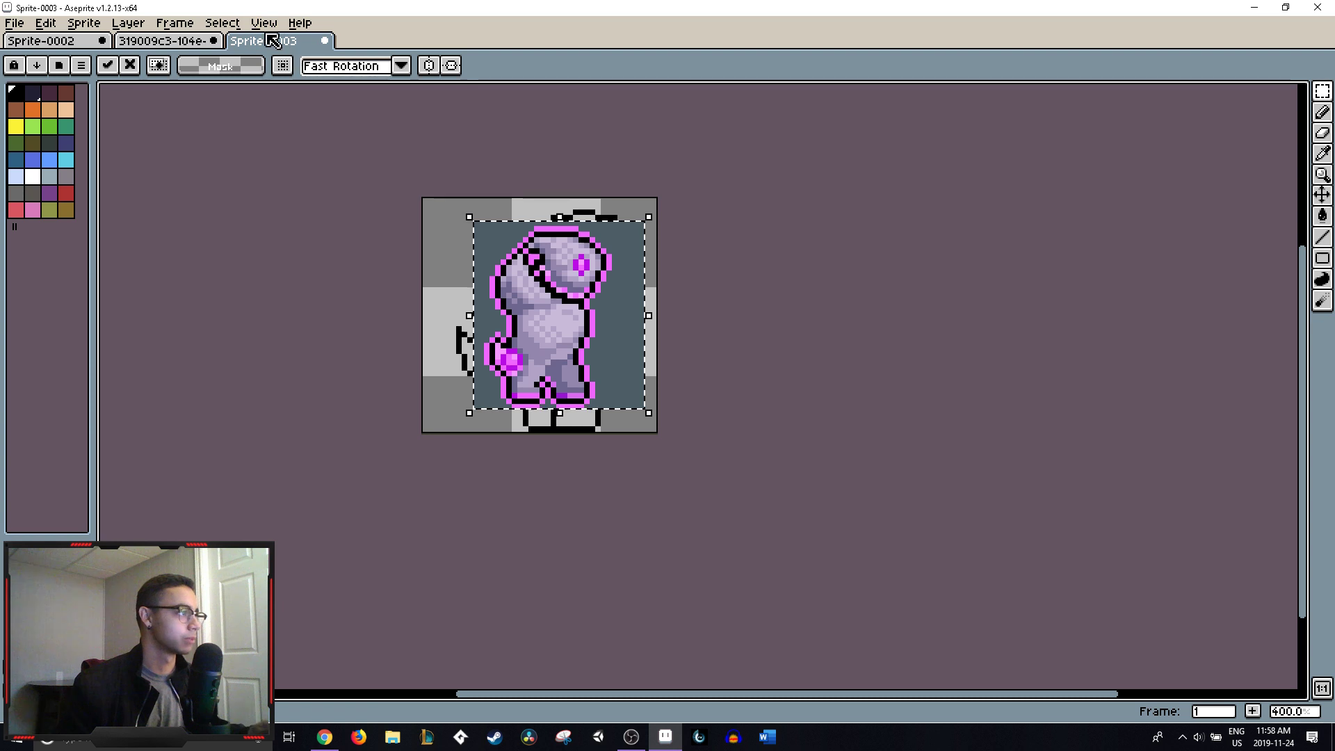
pyautogui.click(81, 65)
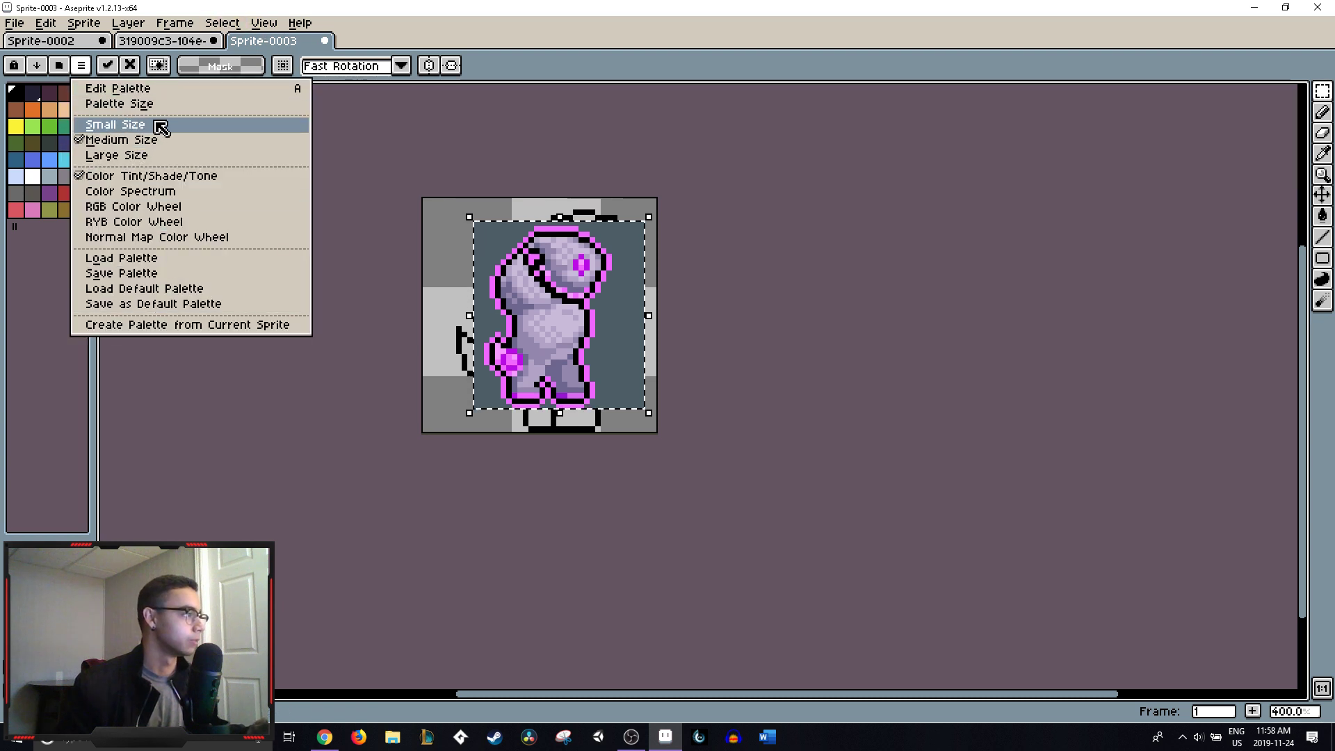
pyautogui.click(178, 324)
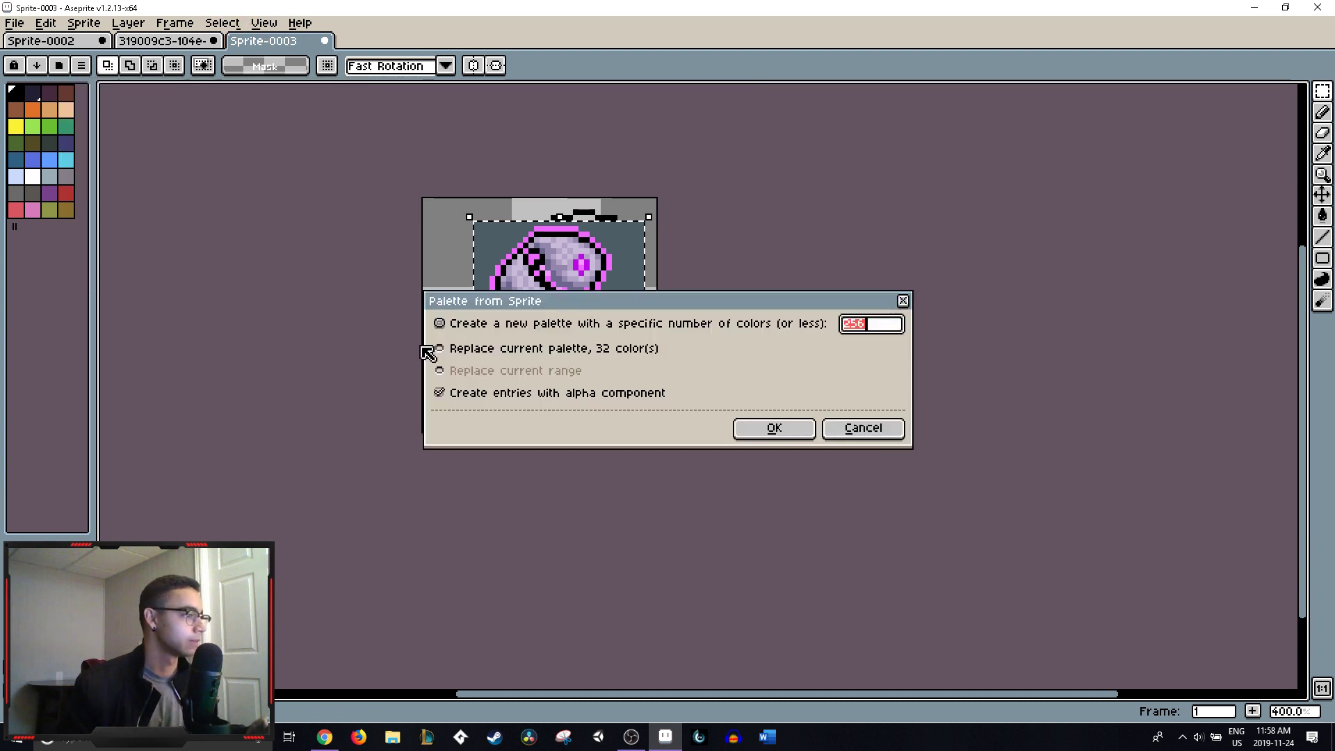
pyautogui.click(753, 429)
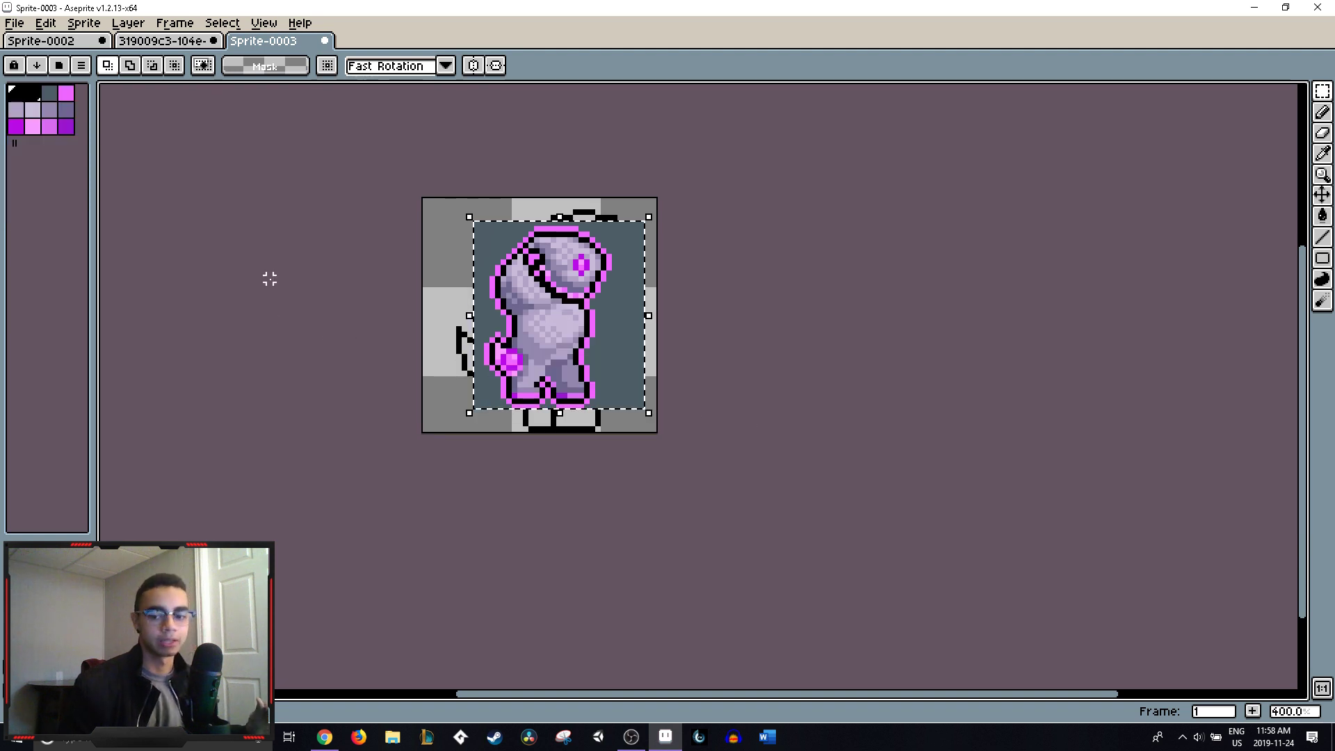
# - Try moving the pasted monster toward the canvas's upper-left corner, undoing and redoing the move and the palette change
pyautogui.moveTo(545, 345); pyautogui.dragTo(506, 302)
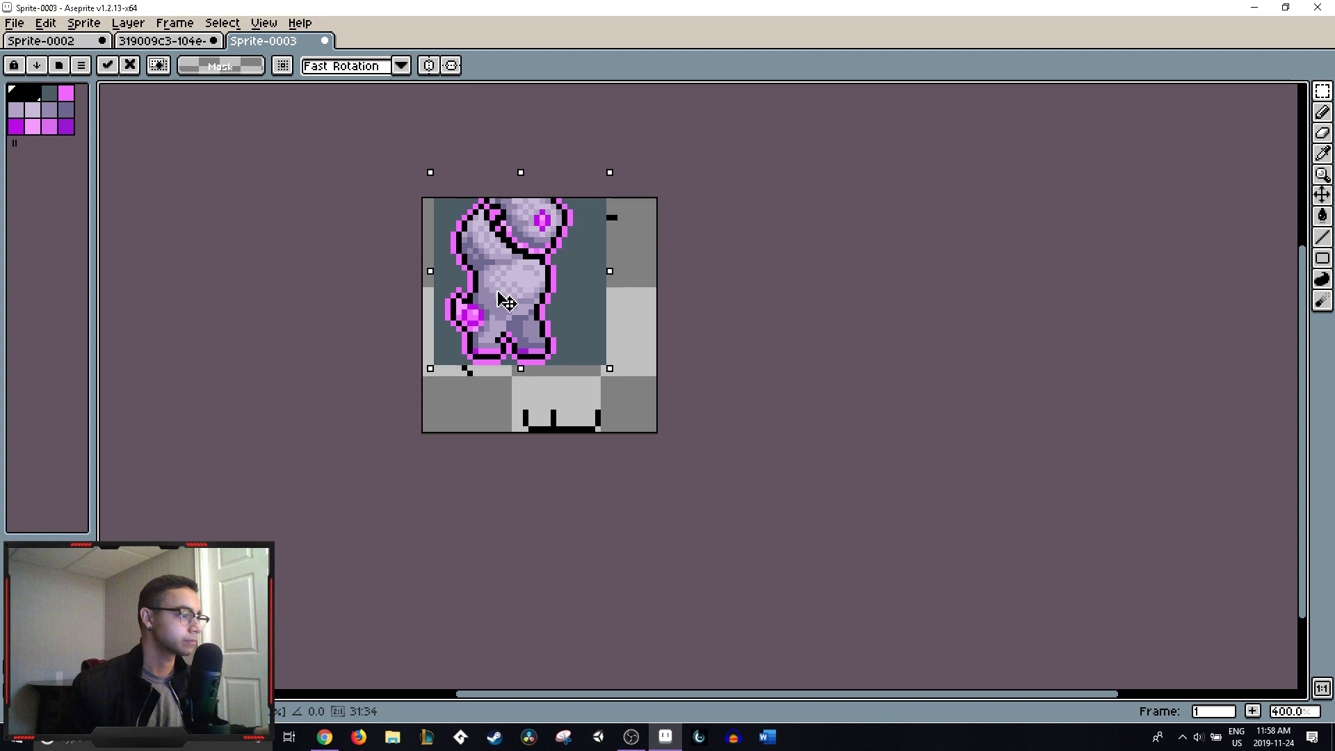
pyautogui.hotkey('ctrl', 'z')
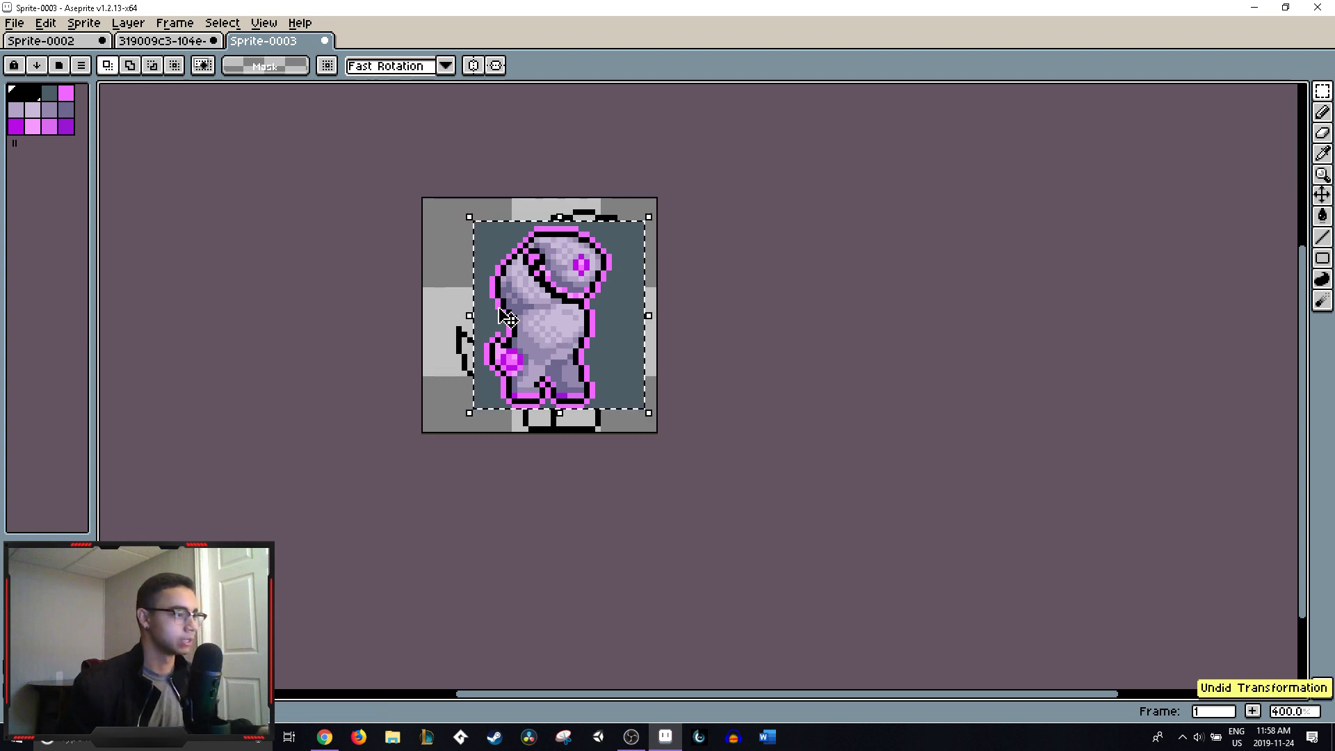
pyautogui.hotkey('ctrl', 'z')
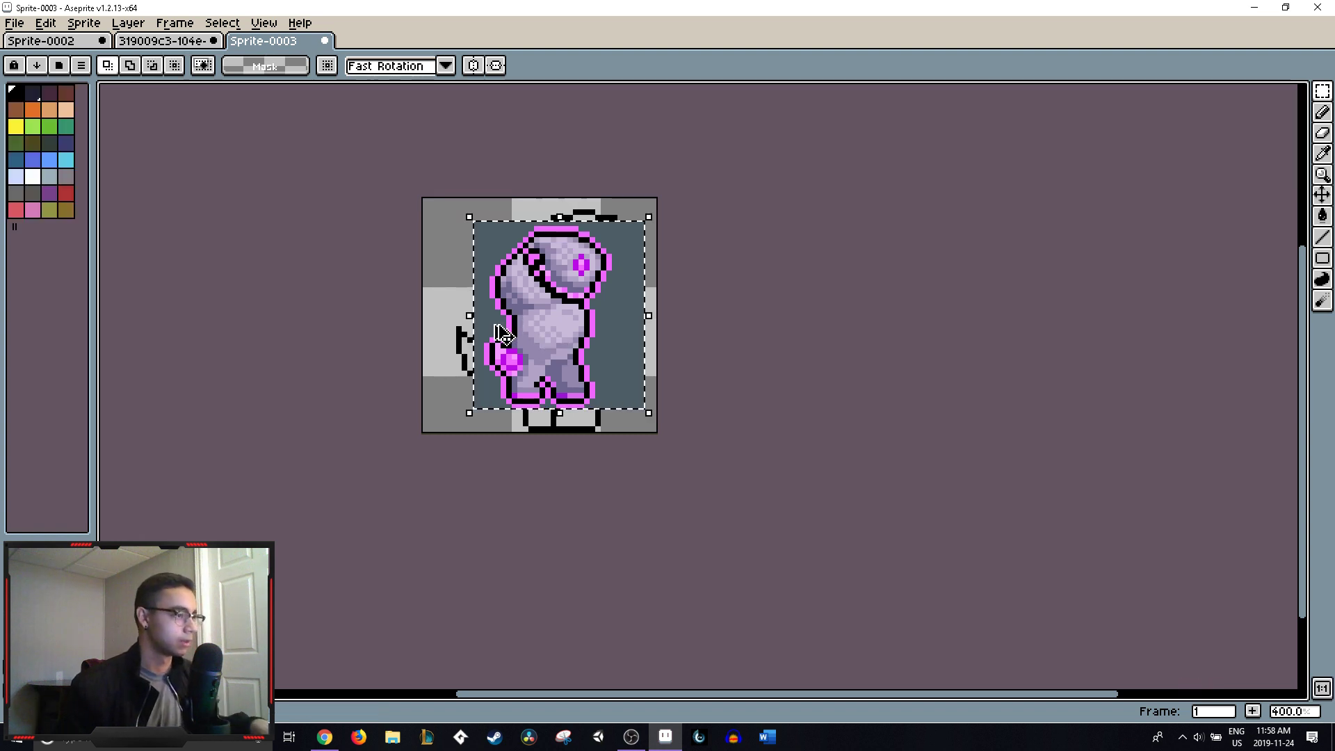
pyautogui.hotkey('ctrl', 'y')
pyautogui.hotkey('ctrl', 'y')
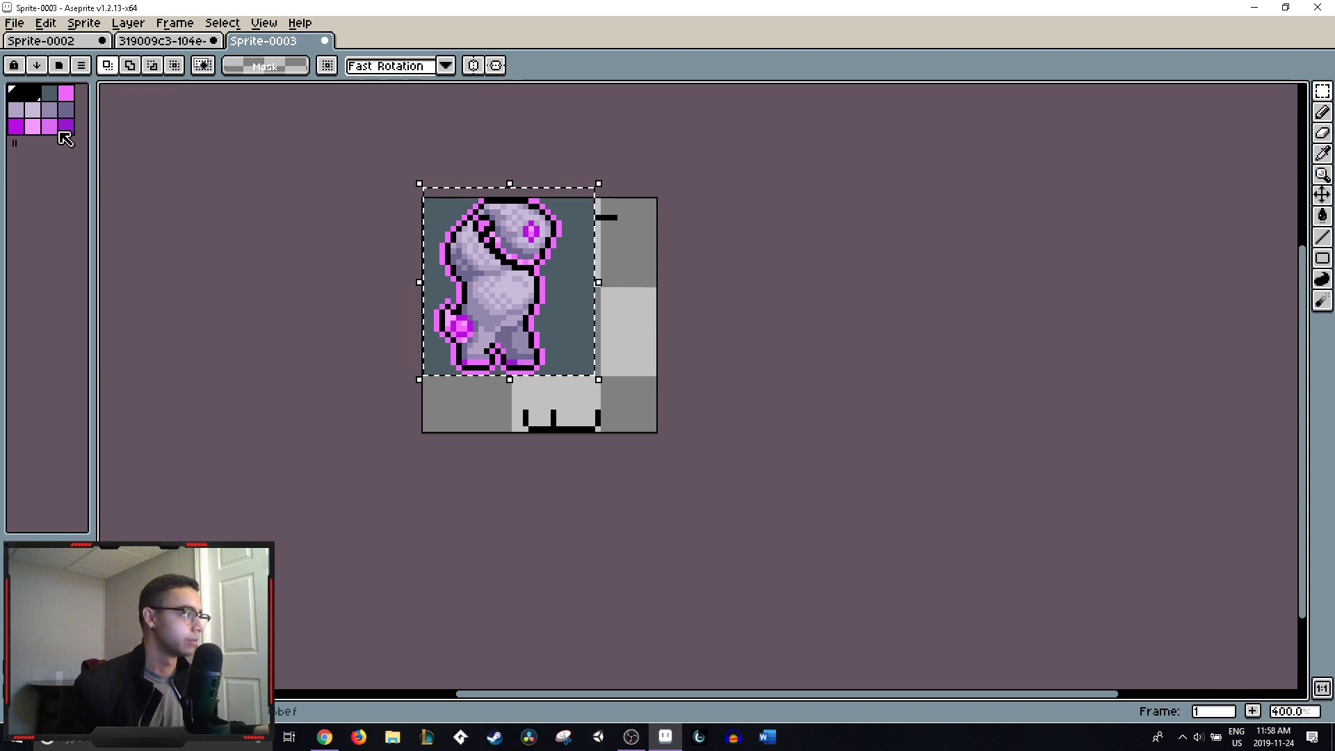
# - Copy all the swatches of the generated palette, and undo the palette creation and the pasted monster
pyautogui.moveTo(16, 91); pyautogui.dragTo(66, 126)
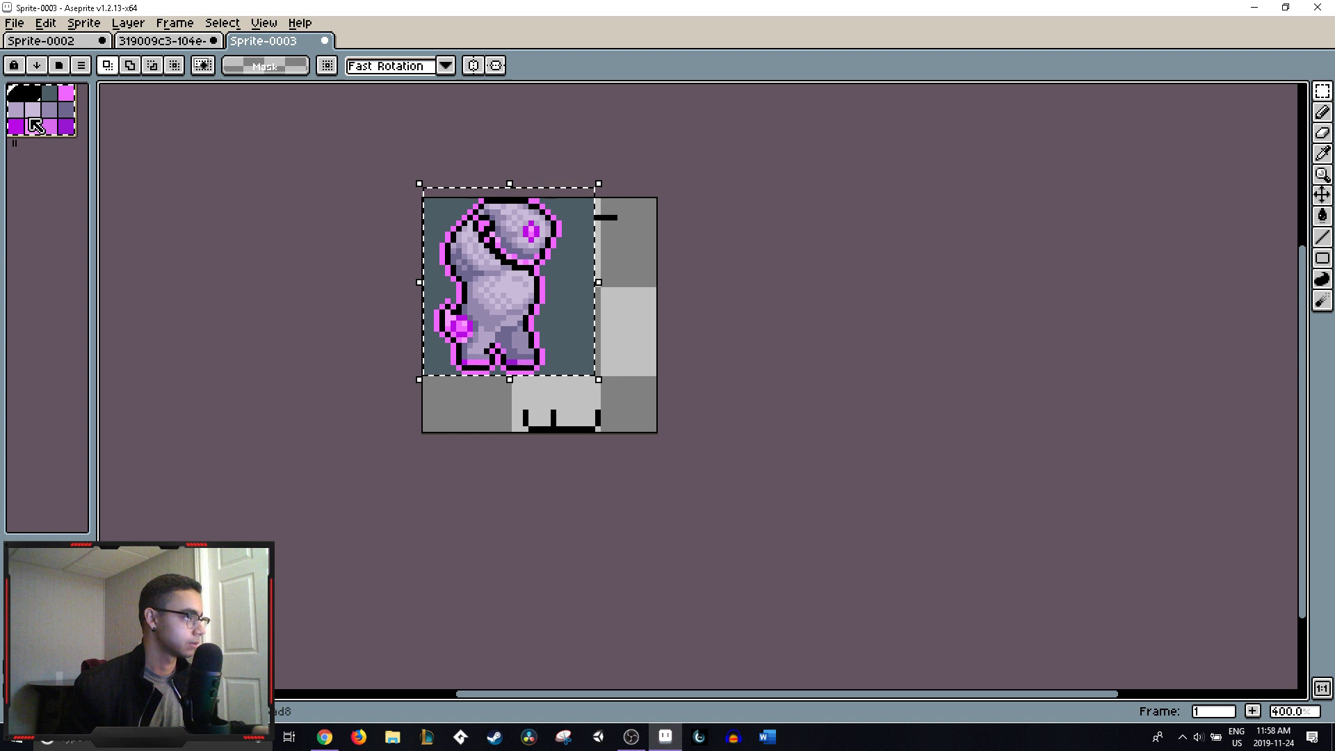
pyautogui.hotkey('ctrl', 'z')
pyautogui.hotkey('ctrl', 'z')
pyautogui.hotkey('ctrl', 'z')
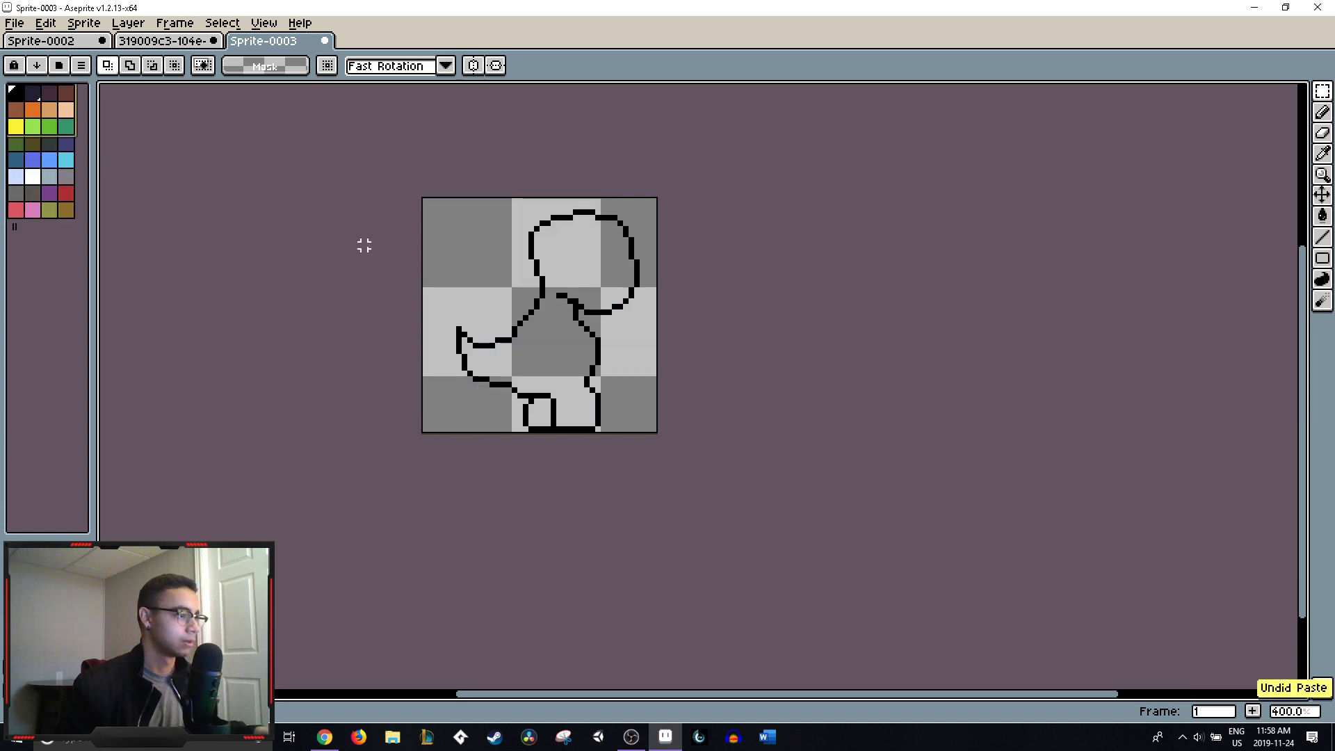
# - Paste the copied purple monster colors over the default palette from its second row on, and delete the default colors below them
pyautogui.moveTo(66, 210); pyautogui.dragTo(9, 105)
pyautogui.hotkey('ctrl', 'v')
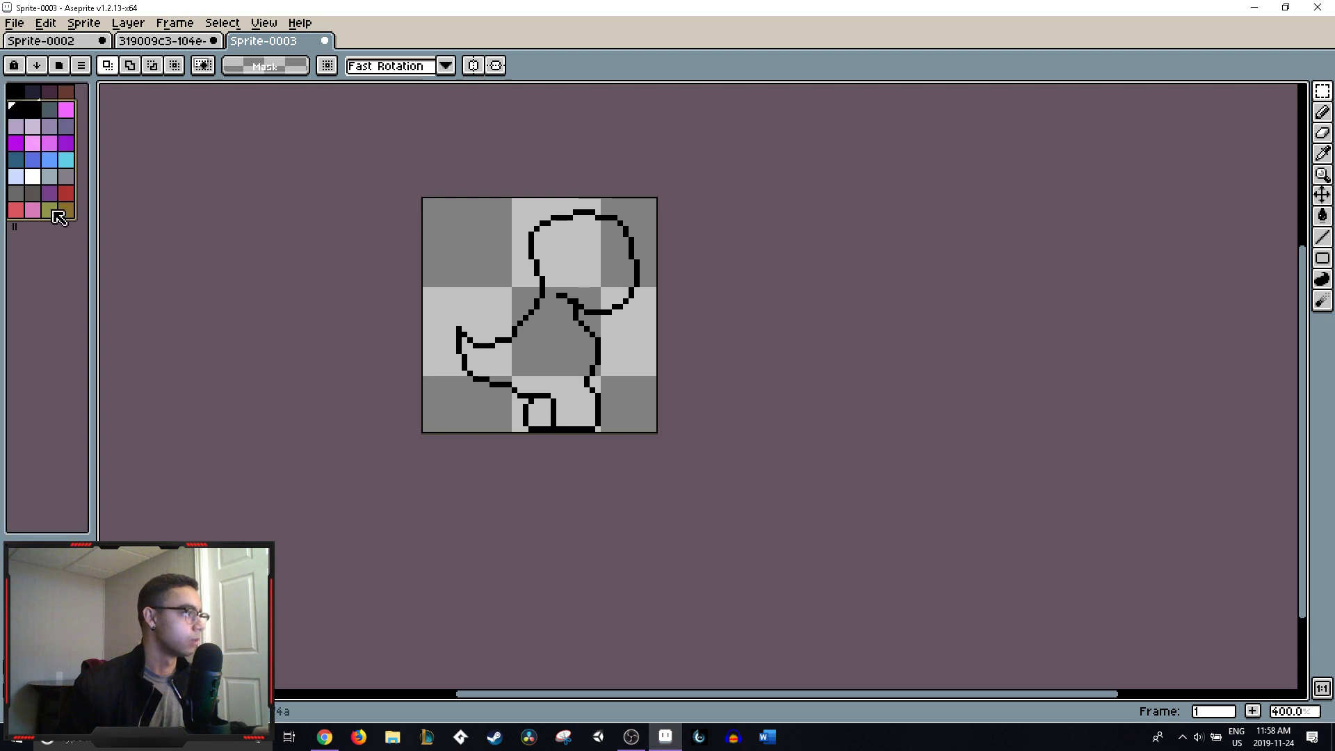
pyautogui.keyDown('shift'); pyautogui.click(14, 175); pyautogui.keyUp('shift')
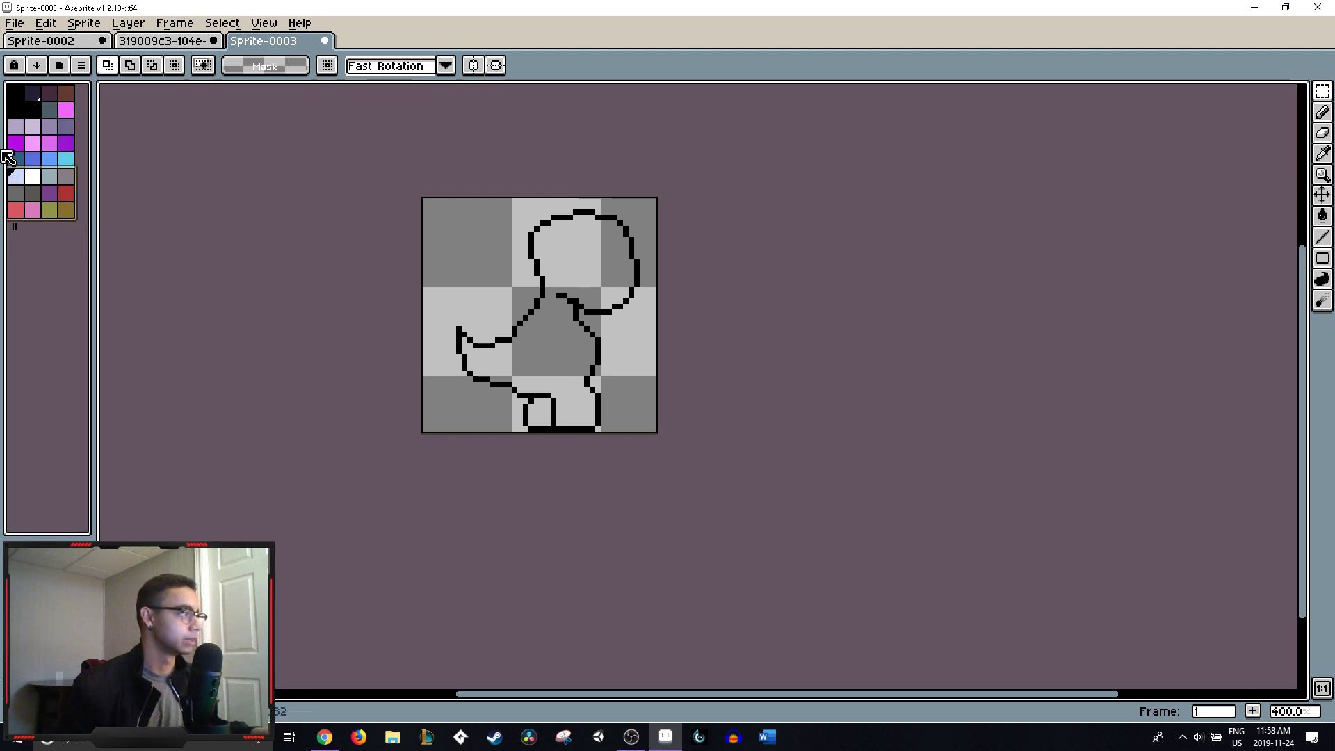
pyautogui.keyDown('shift'); pyautogui.click(15, 157); pyautogui.keyUp('shift')
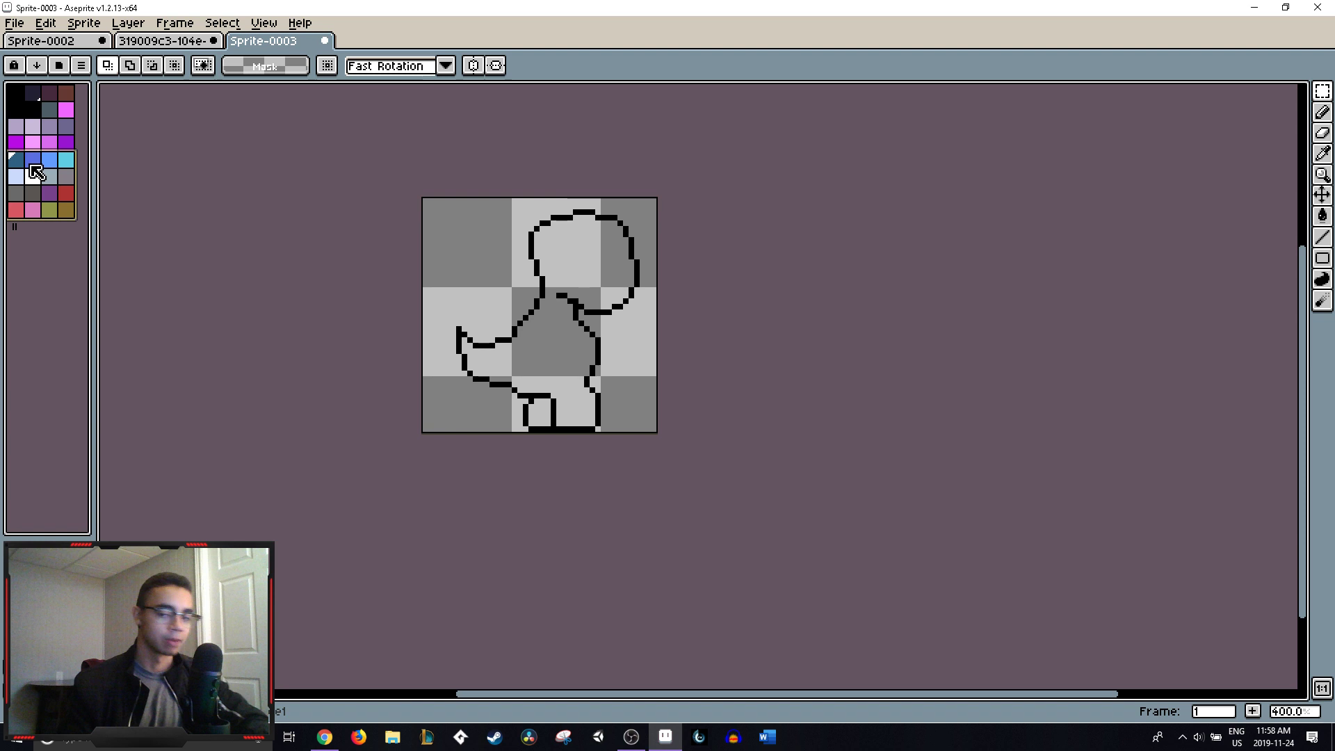
pyautogui.press('Delete')
# - Delete the leftover default colors in the palette's first row and the duplicate black swatch
pyautogui.click(40, 95)
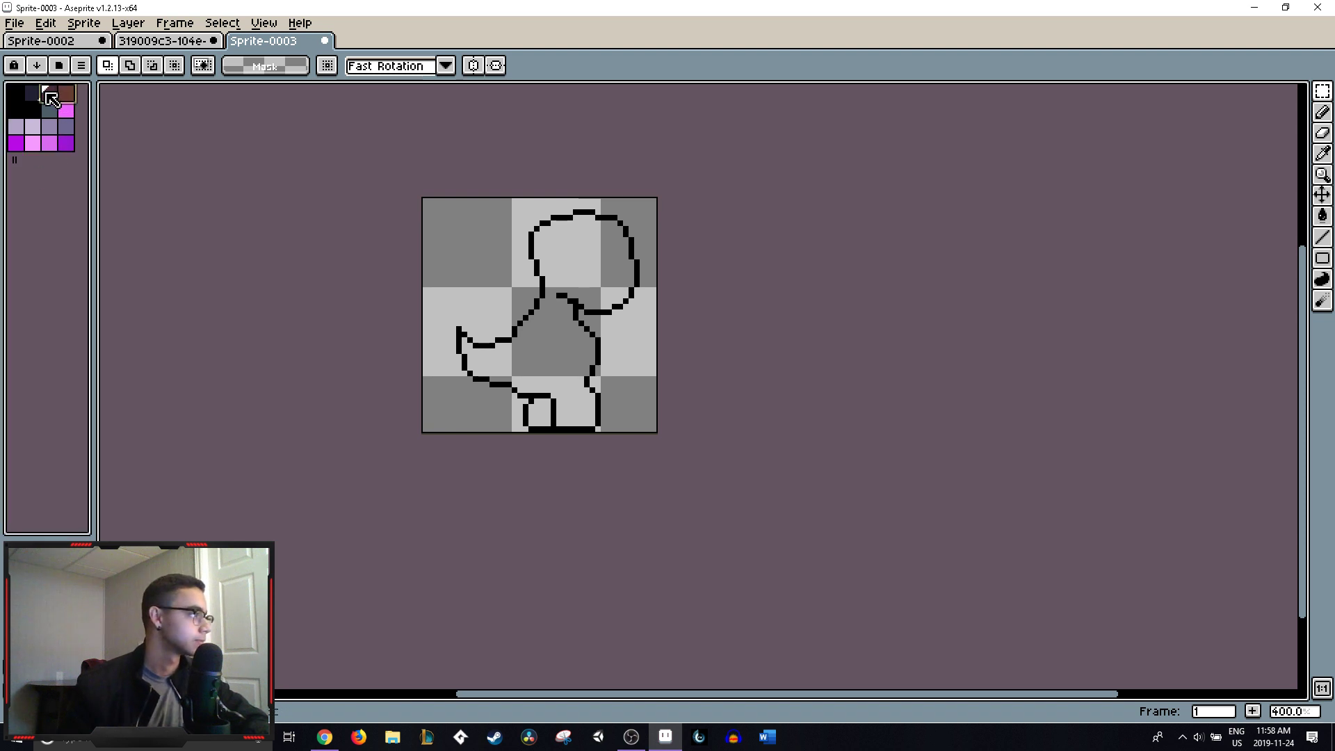
pyautogui.press('Delete')
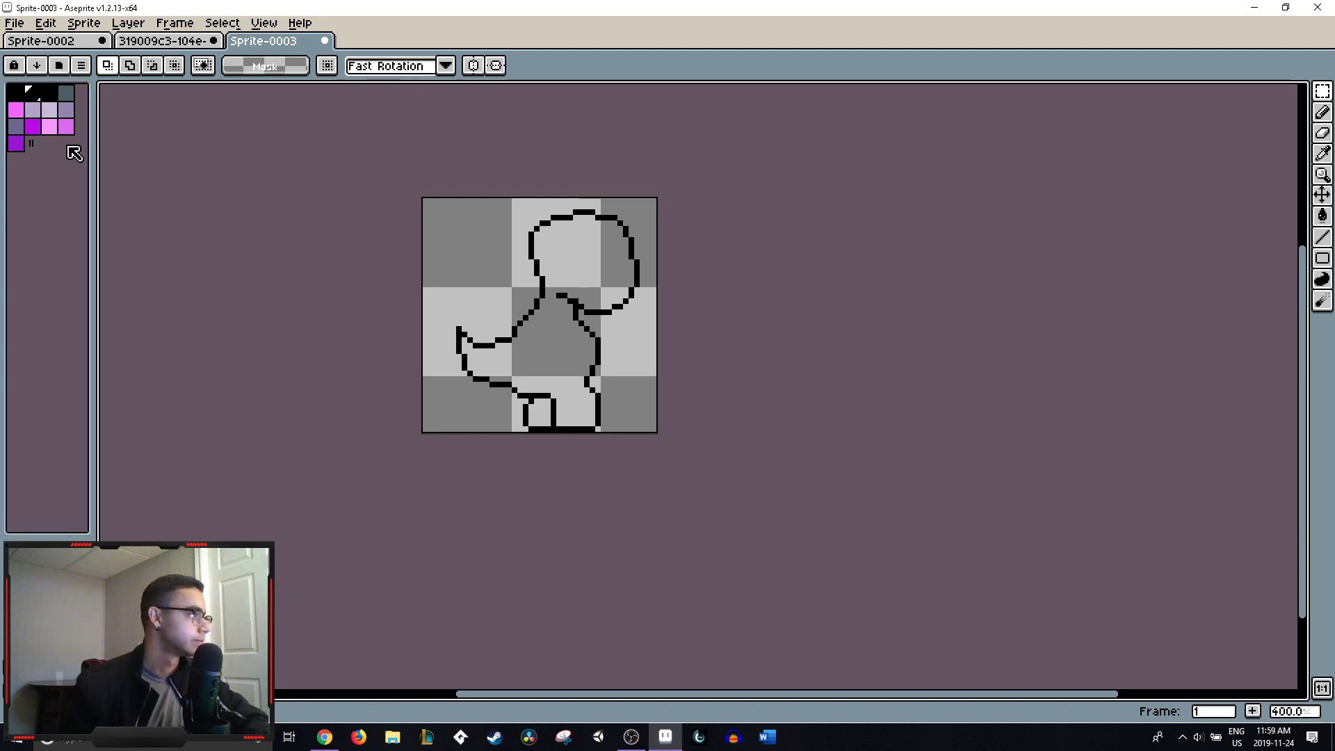
pyautogui.hotkey('ctrl', 'z')
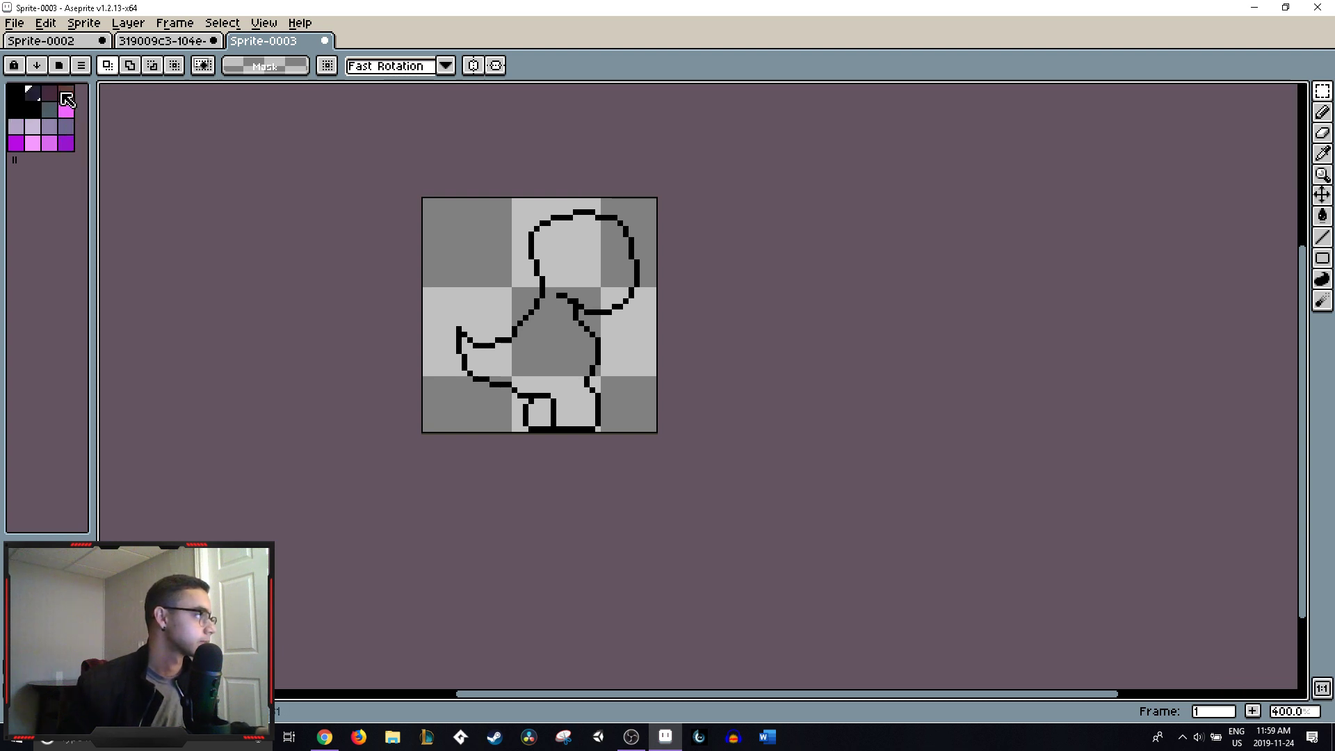
pyautogui.click(21, 95)
pyautogui.moveTo(31, 95); pyautogui.dragTo(31, 111)
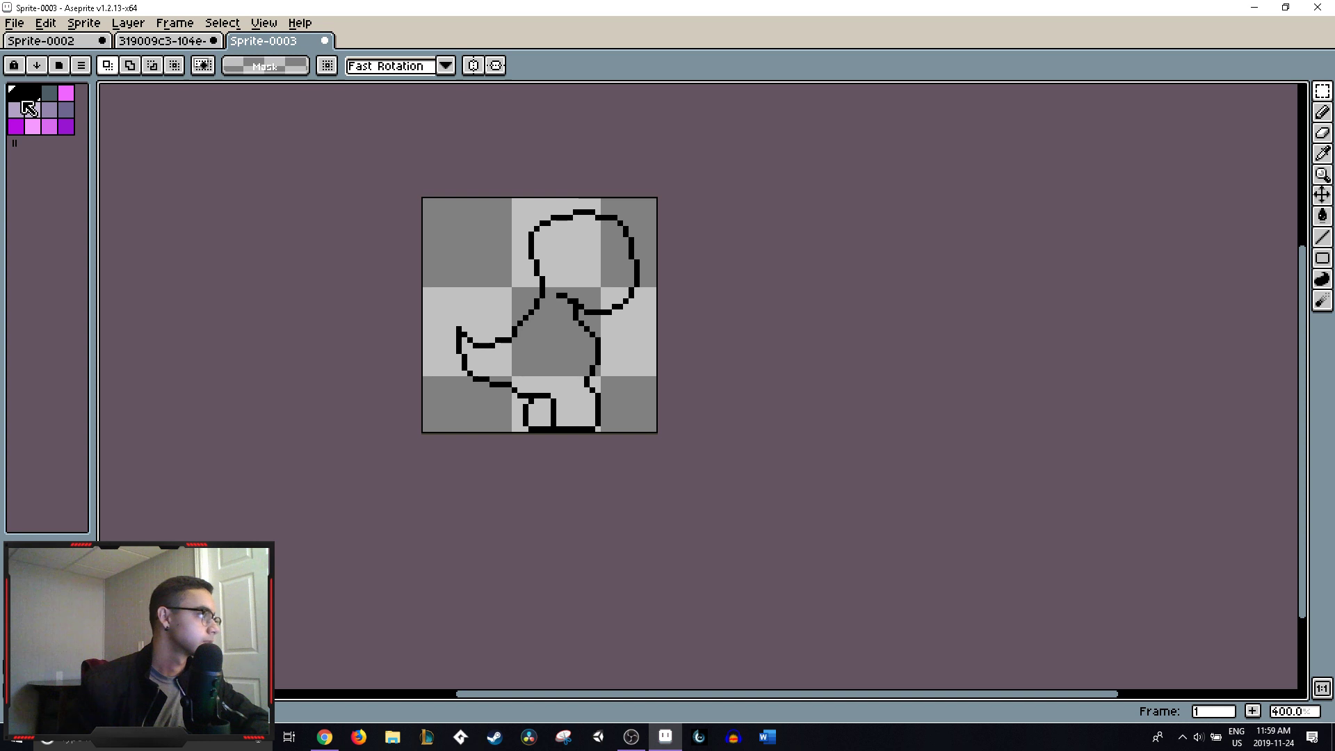
pyautogui.press('Delete')
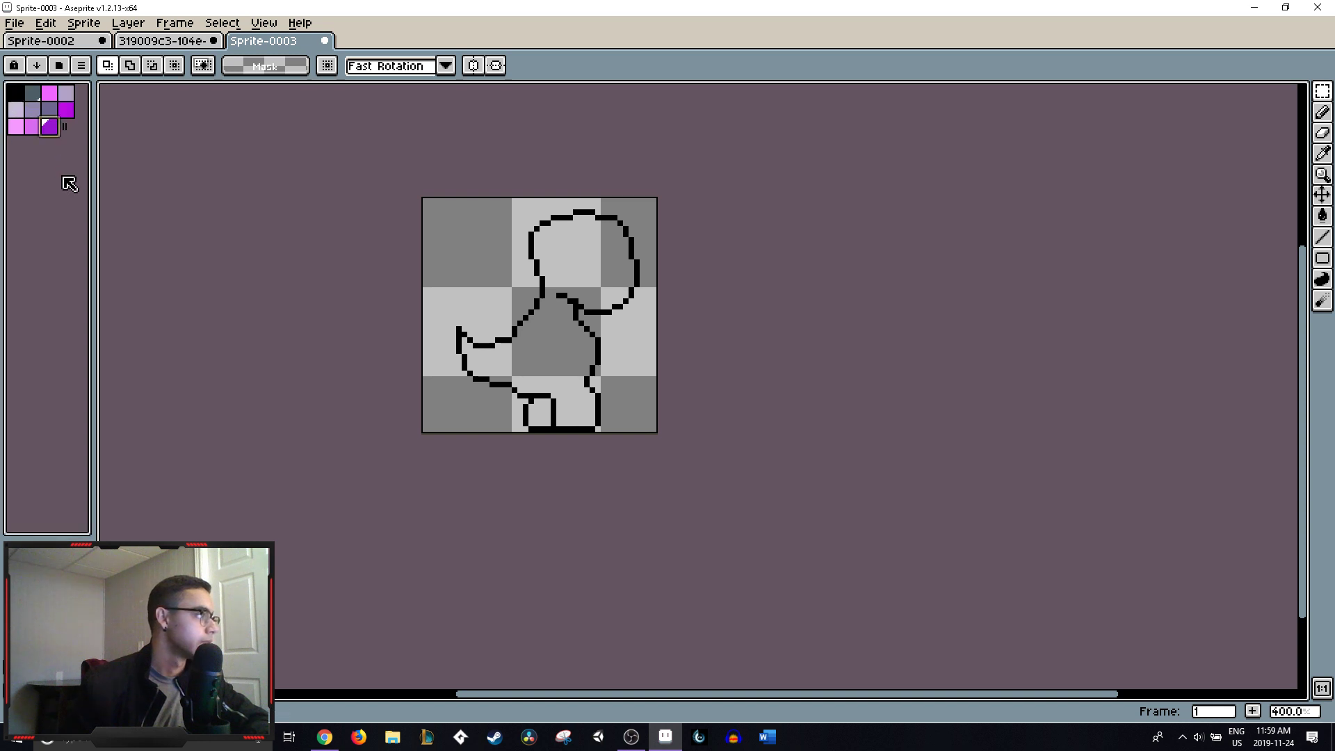
# - Sort the palette colors by hue
pyautogui.click(49, 126)
pyautogui.moveTo(70, 117); pyautogui.dragTo(61, 132)
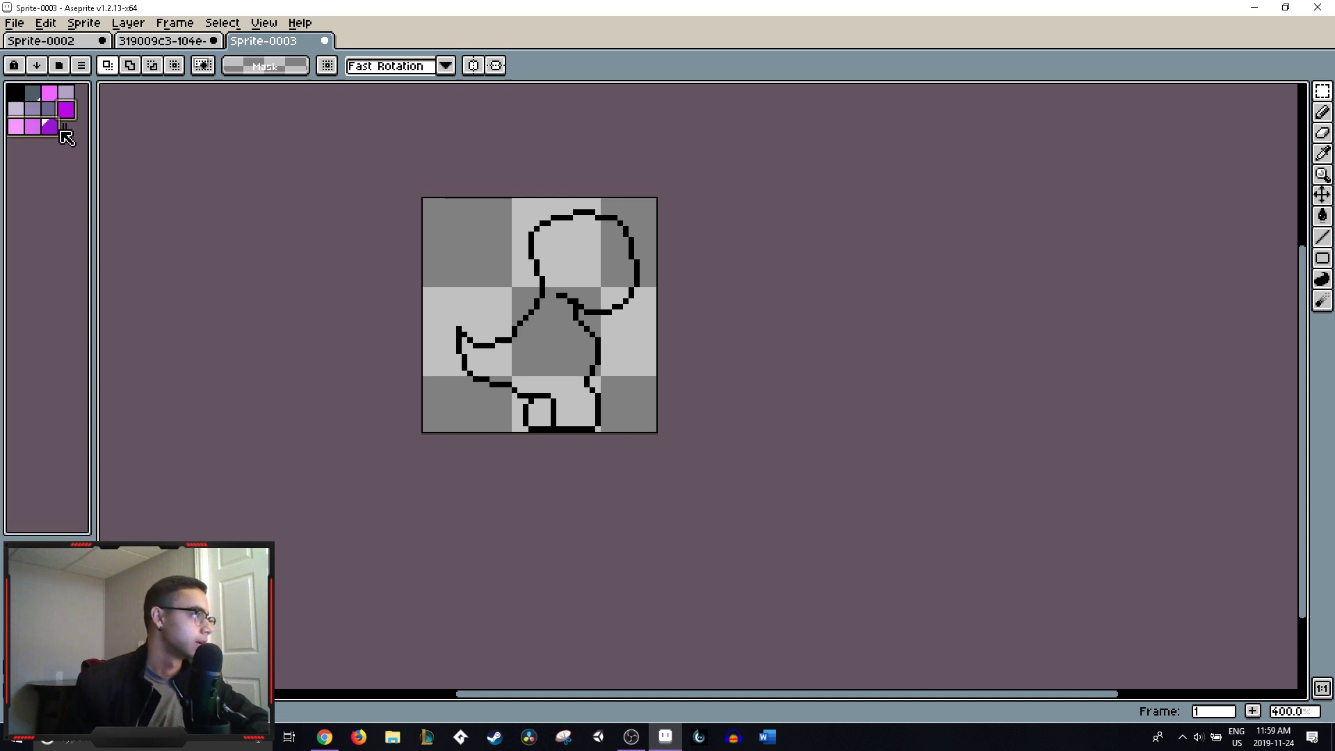
pyautogui.click(53, 129)
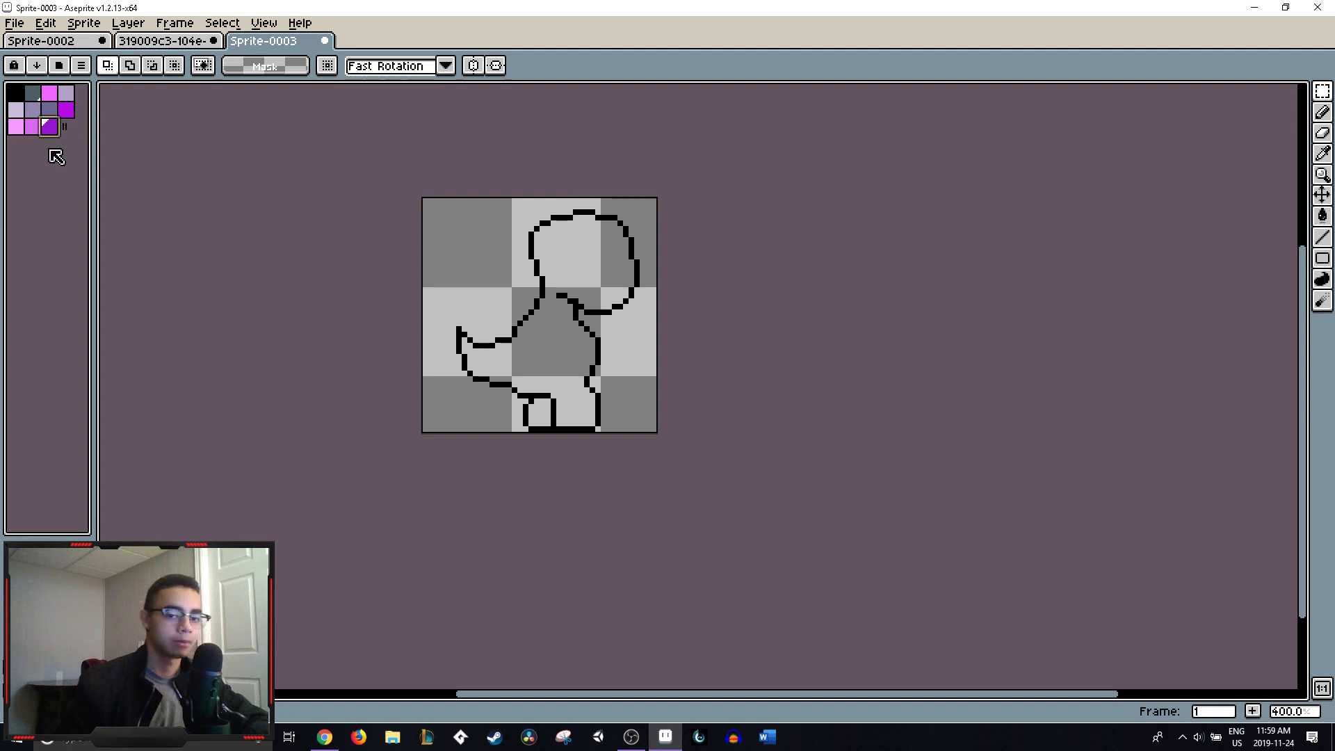
pyautogui.click(37, 66)
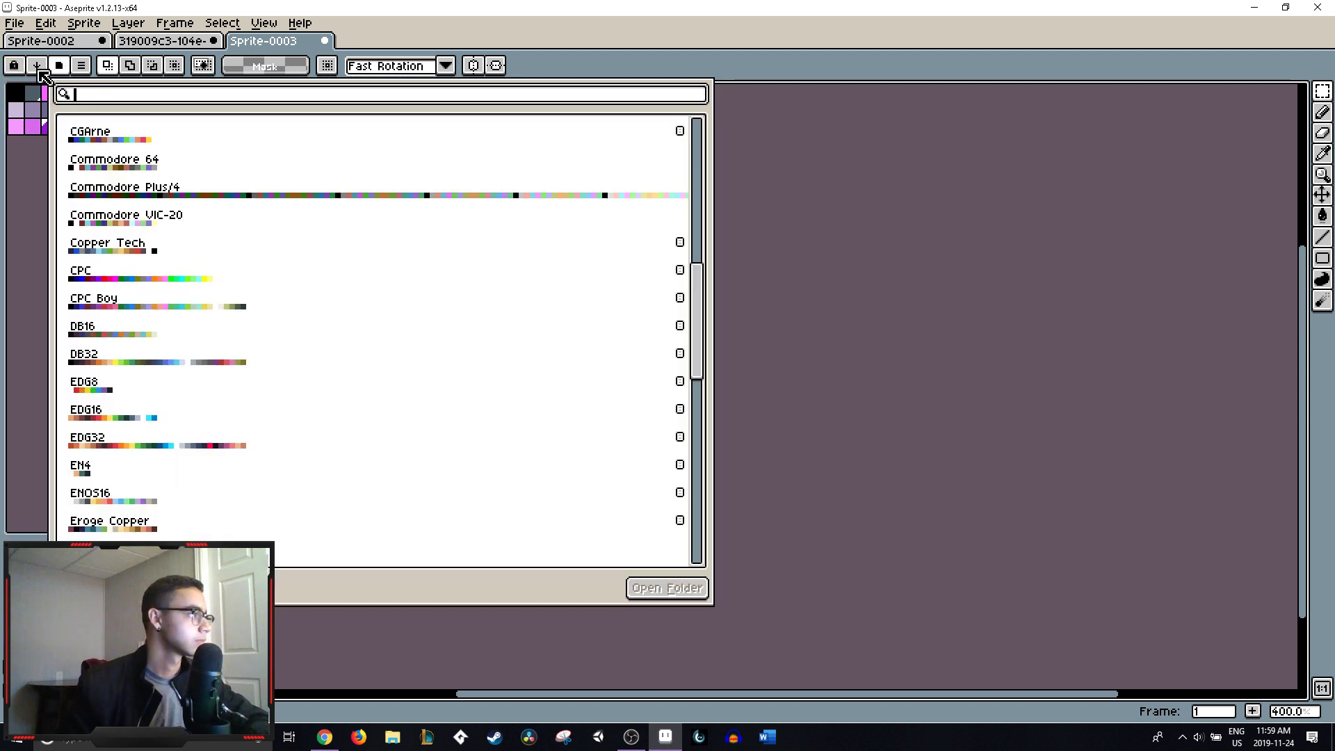
pyautogui.click(37, 68)
pyautogui.click(38, 68)
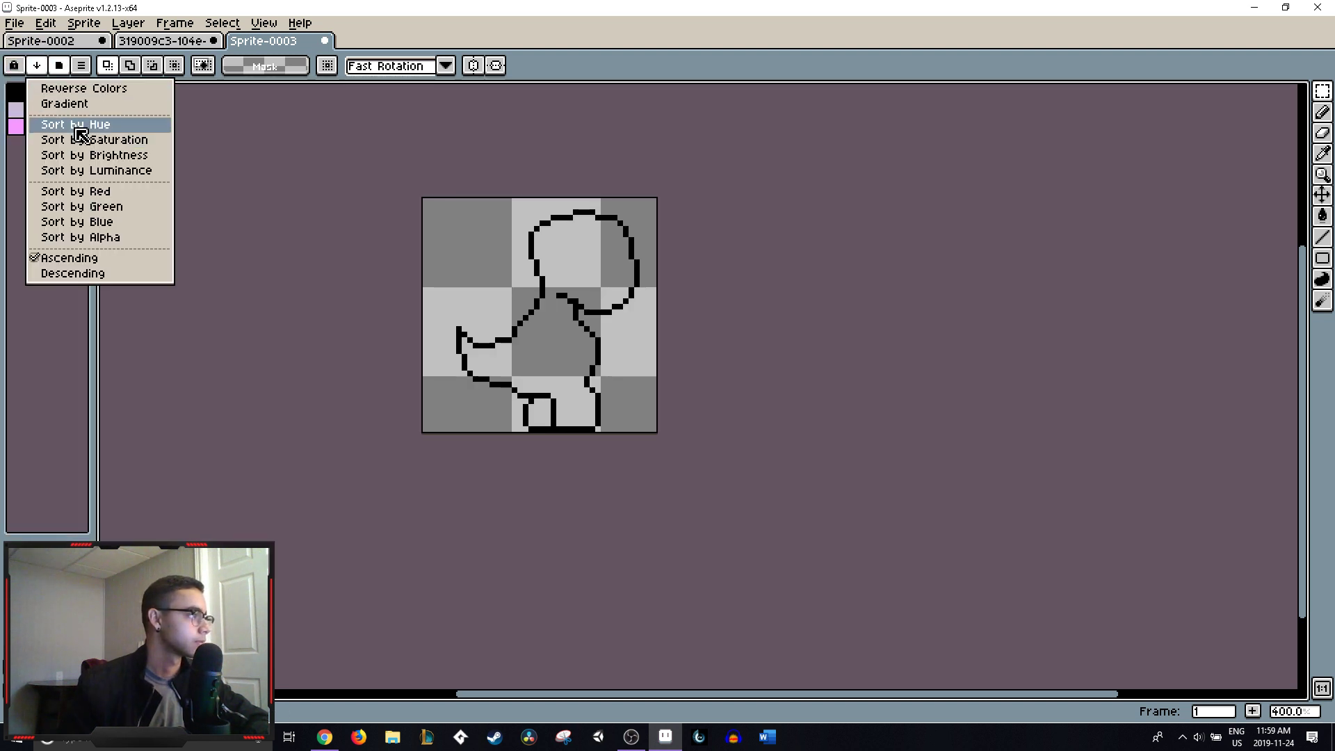
pyautogui.click(80, 125)
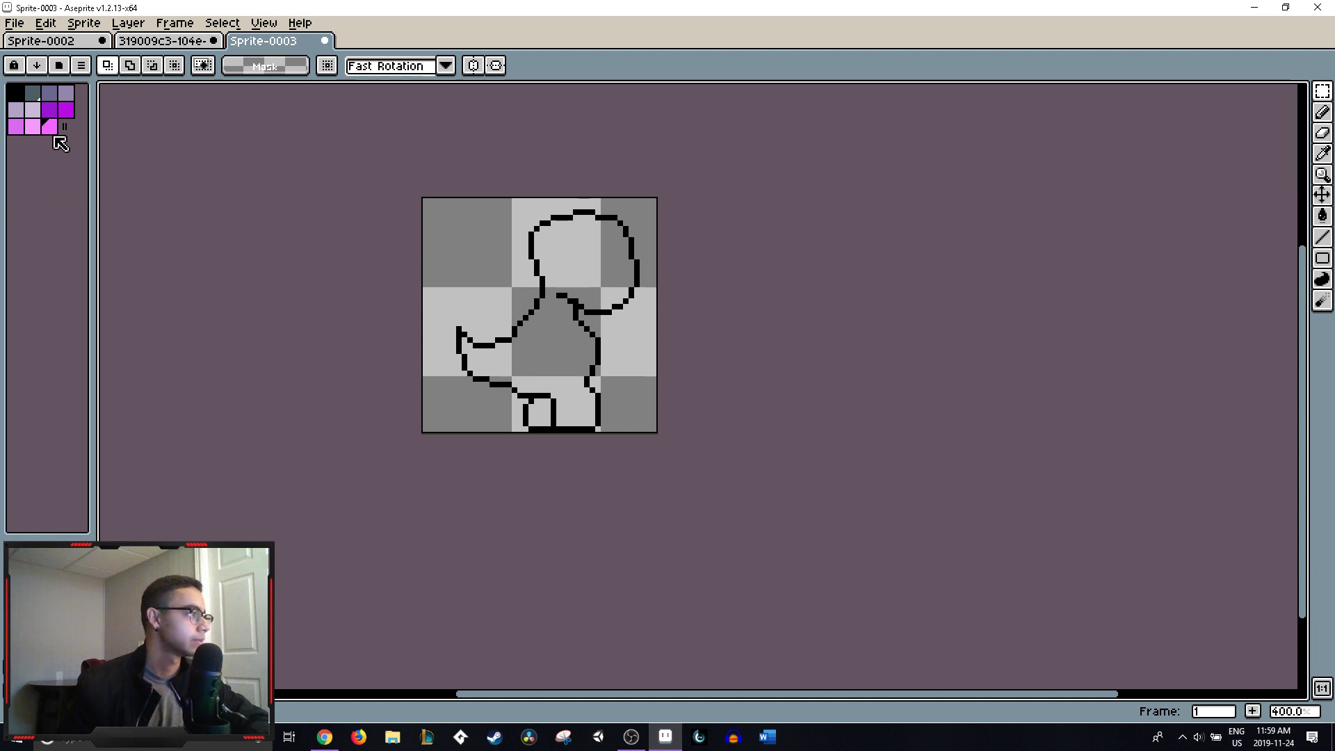
# - Try sorting the palette by brightness, luminance and saturation, and return it to the hue order
pyautogui.click(37, 66)
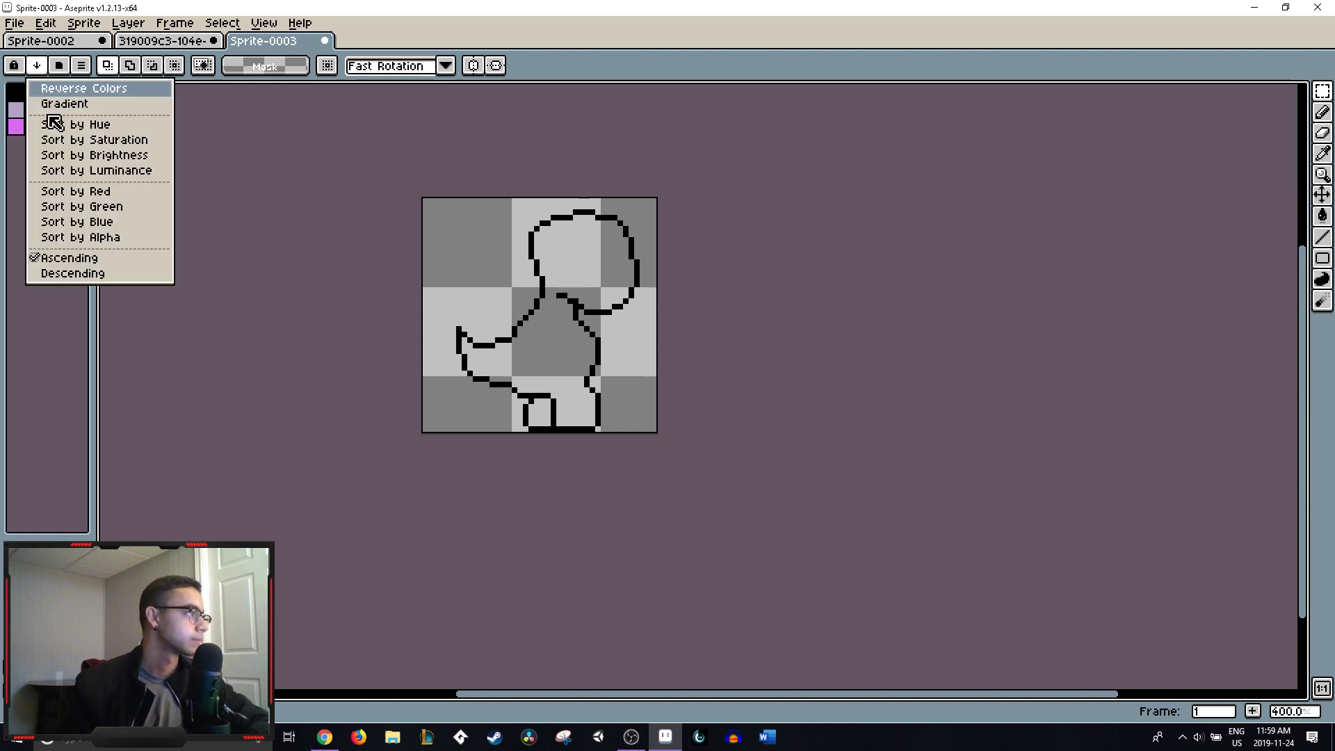
pyautogui.click(98, 155)
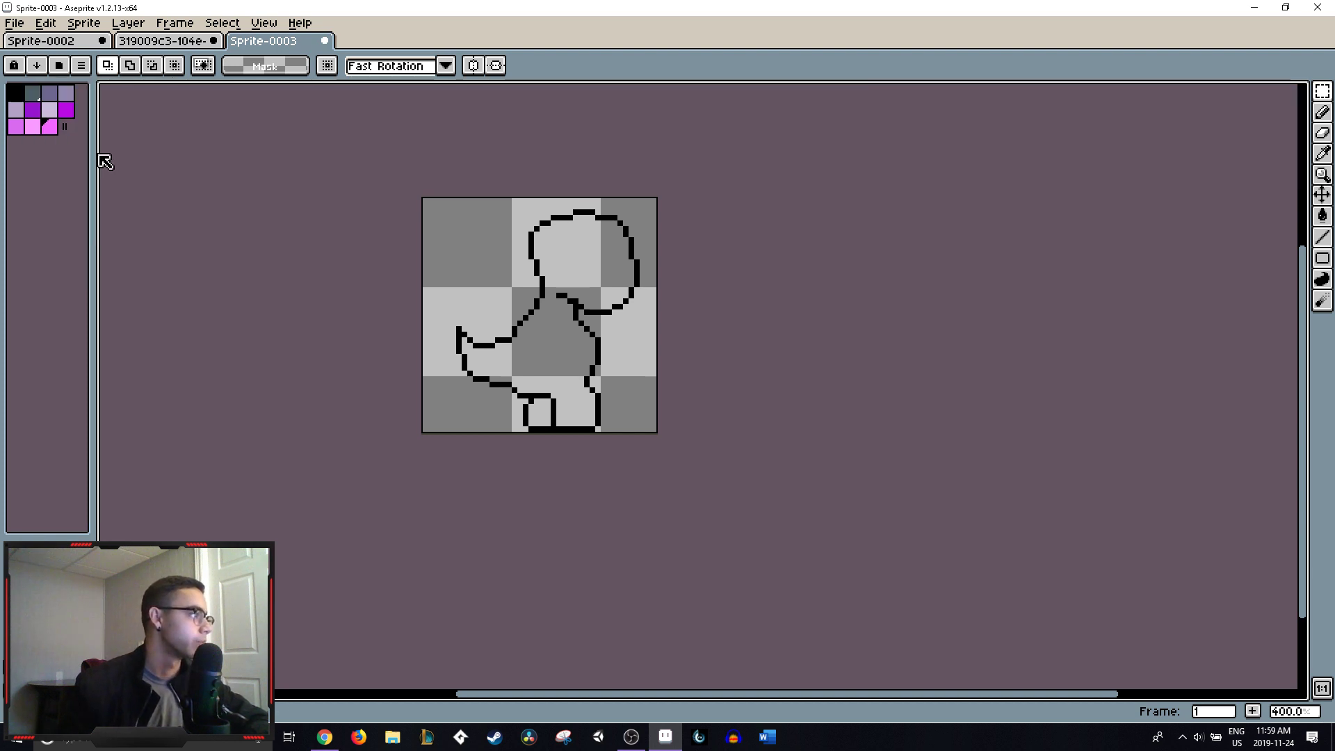
pyautogui.click(42, 69)
pyautogui.click(112, 170)
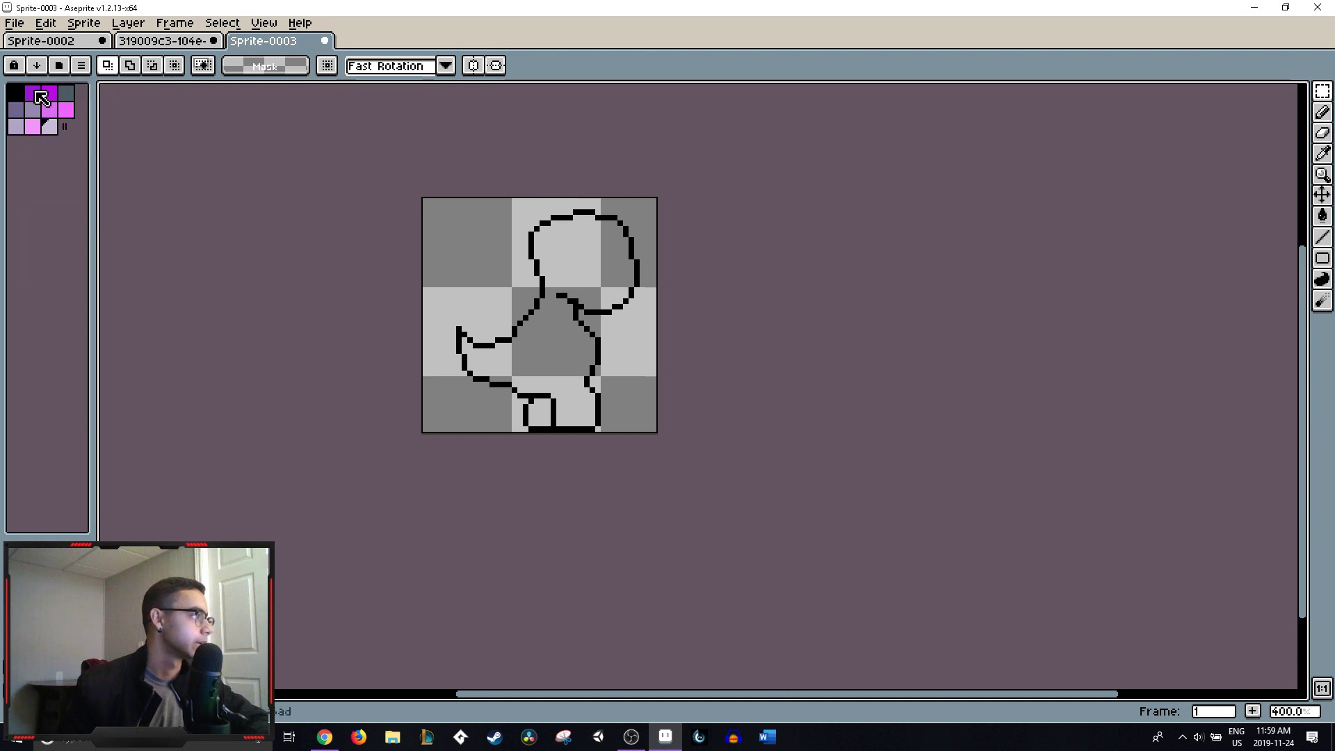
pyautogui.click(37, 66)
pyautogui.click(90, 150)
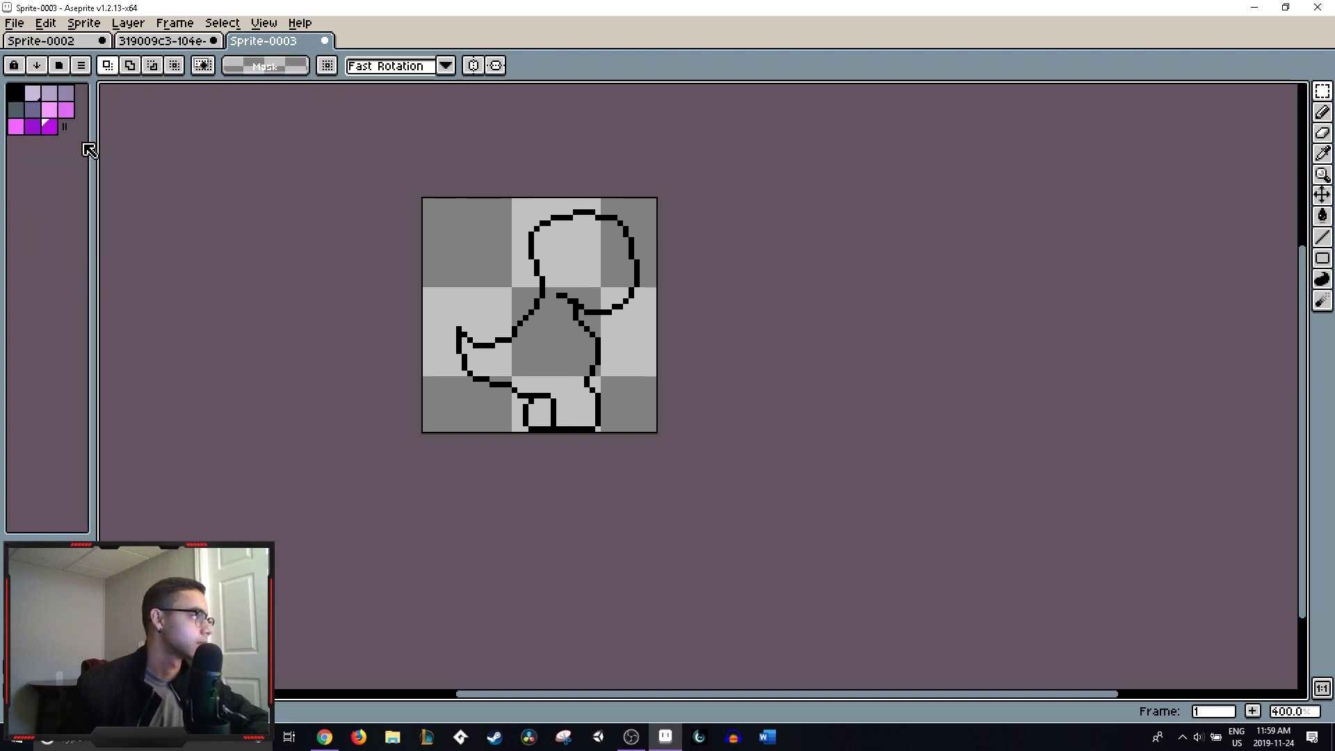
pyautogui.click(37, 66)
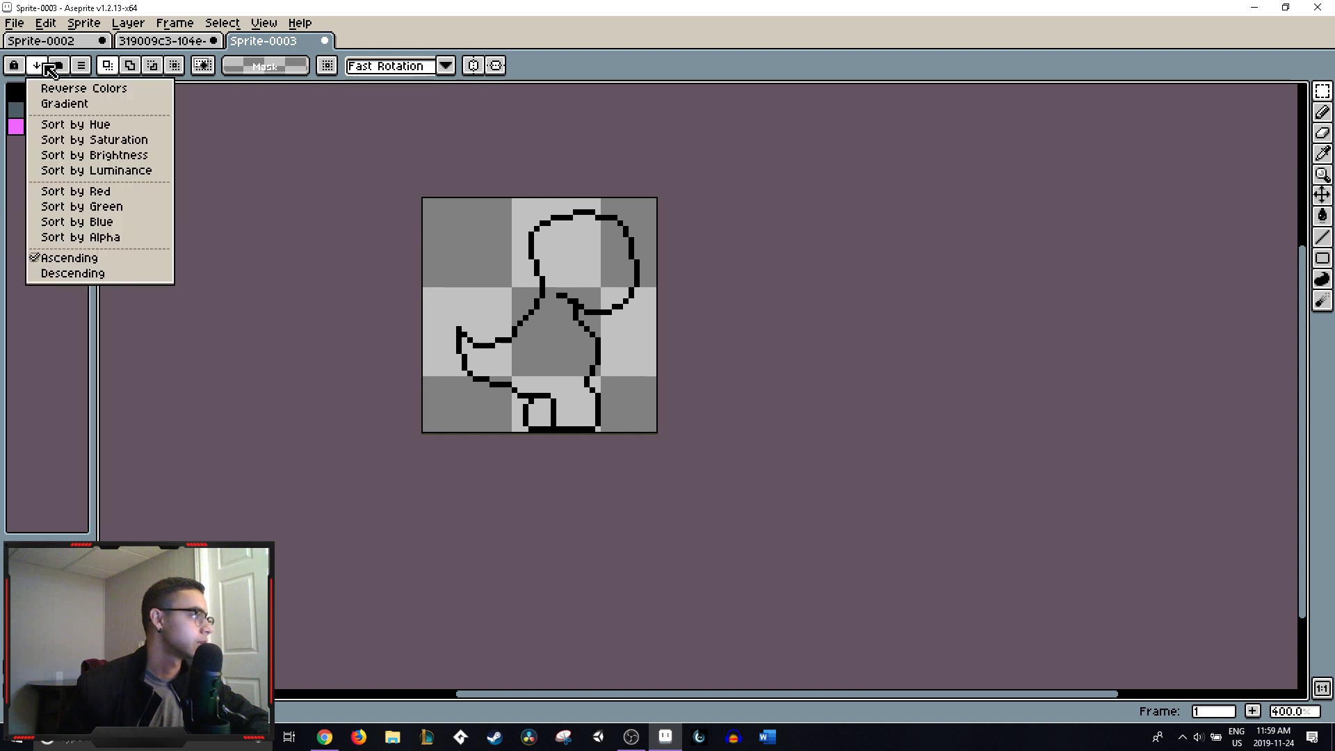
pyautogui.click(79, 127)
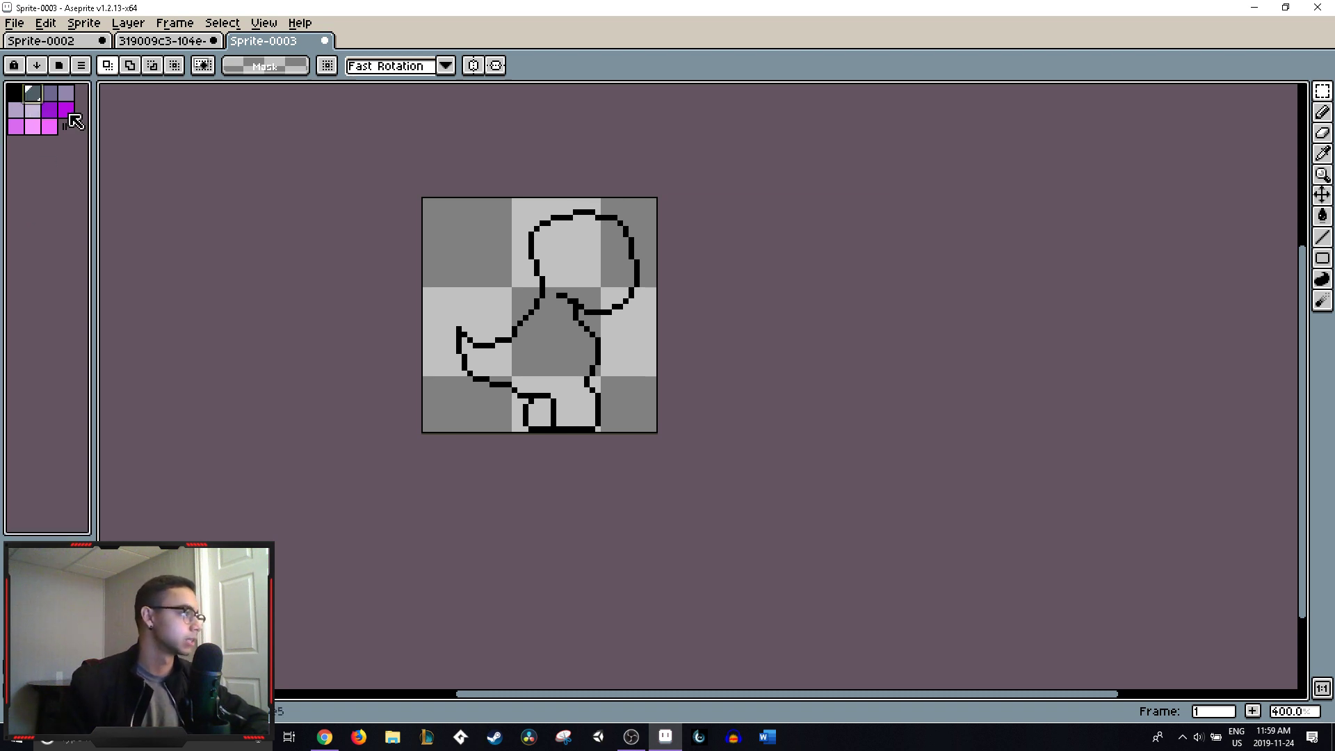
# - Fill the monster's back leg with the dark muted purple, and its head and body with the next lighter muted purple
pyautogui.click(49, 92)
pyautogui.press('g')
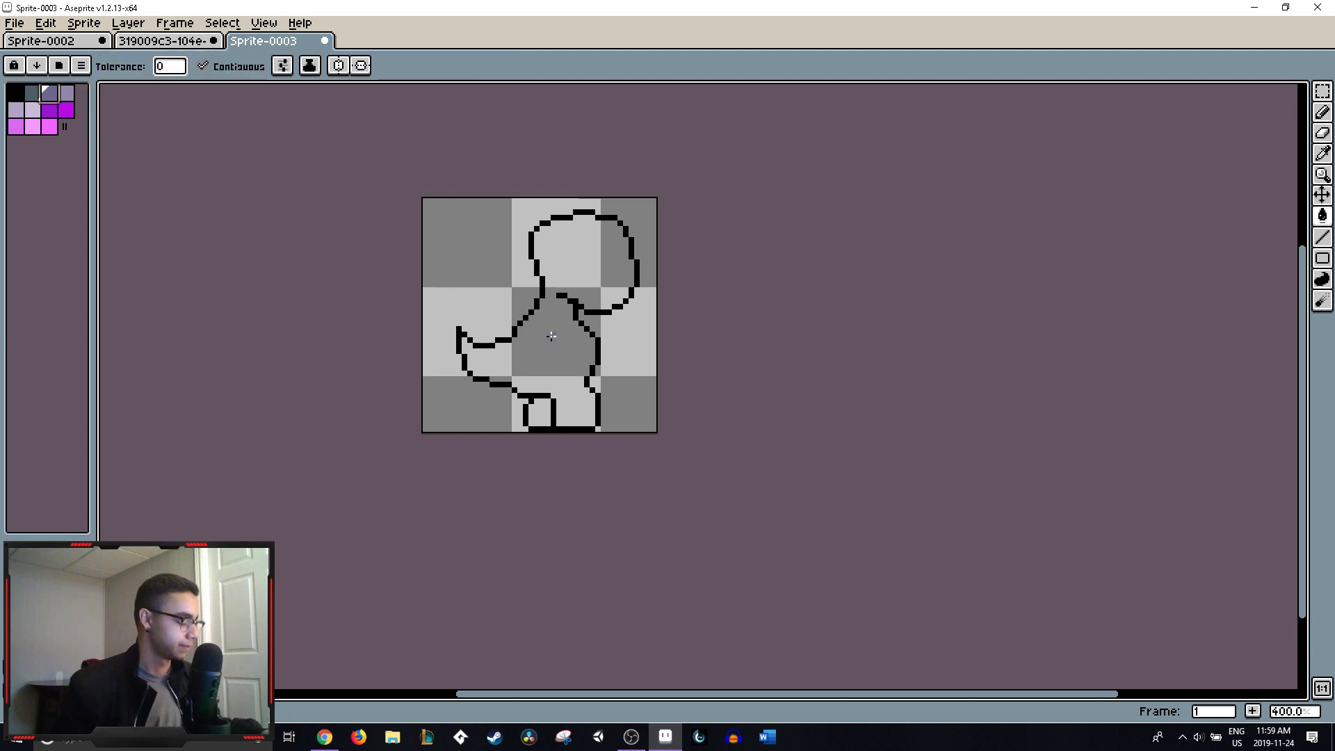
pyautogui.click(581, 374)
pyautogui.click(554, 414)
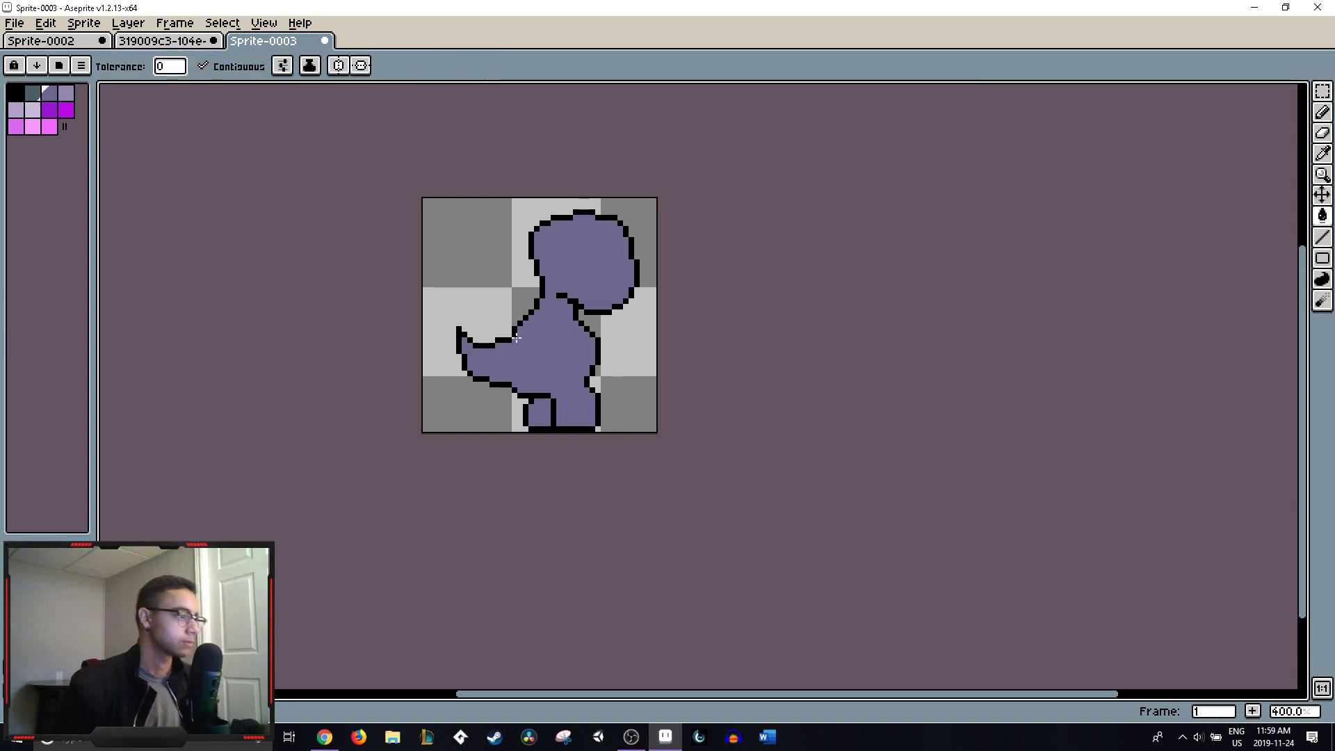
pyautogui.click(67, 94)
pyautogui.click(504, 339)
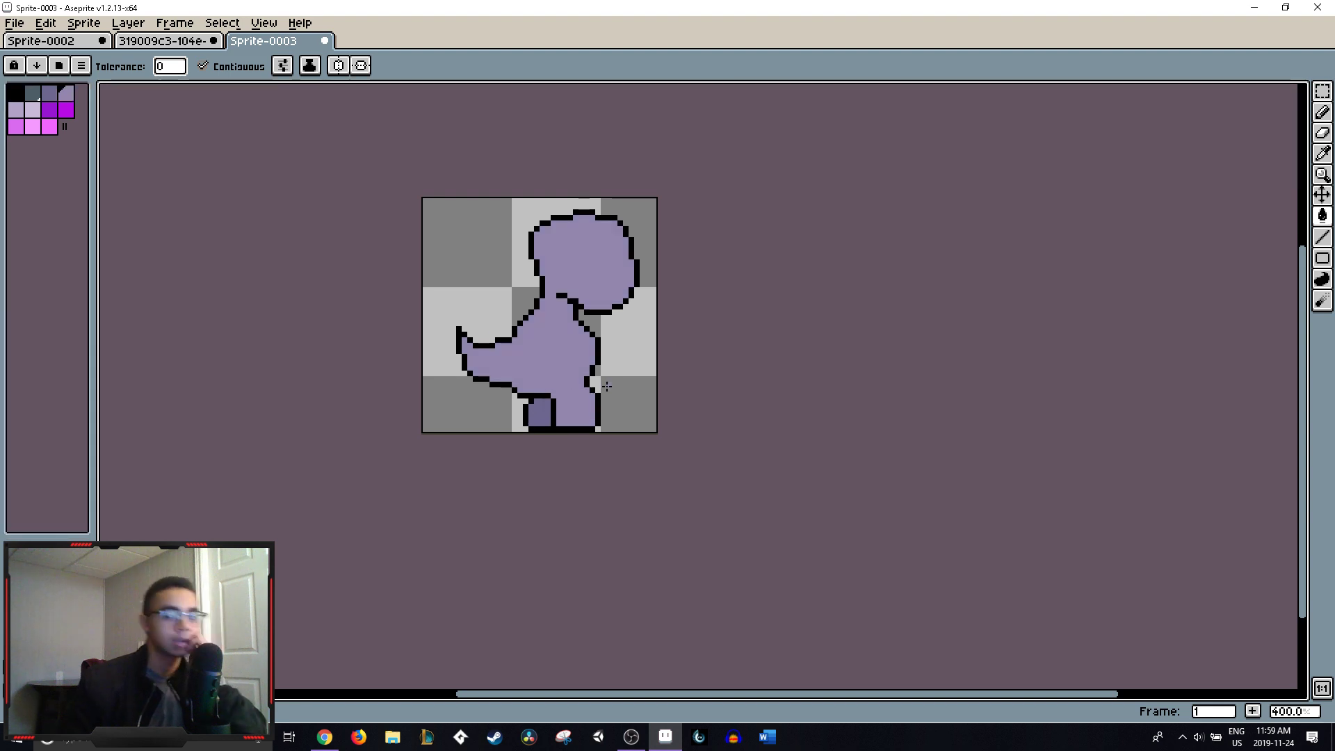
# - Try a one-pixel highlight line in a lighter purple from the neck down the back to the tail, and undo it
pyautogui.click(15, 109)
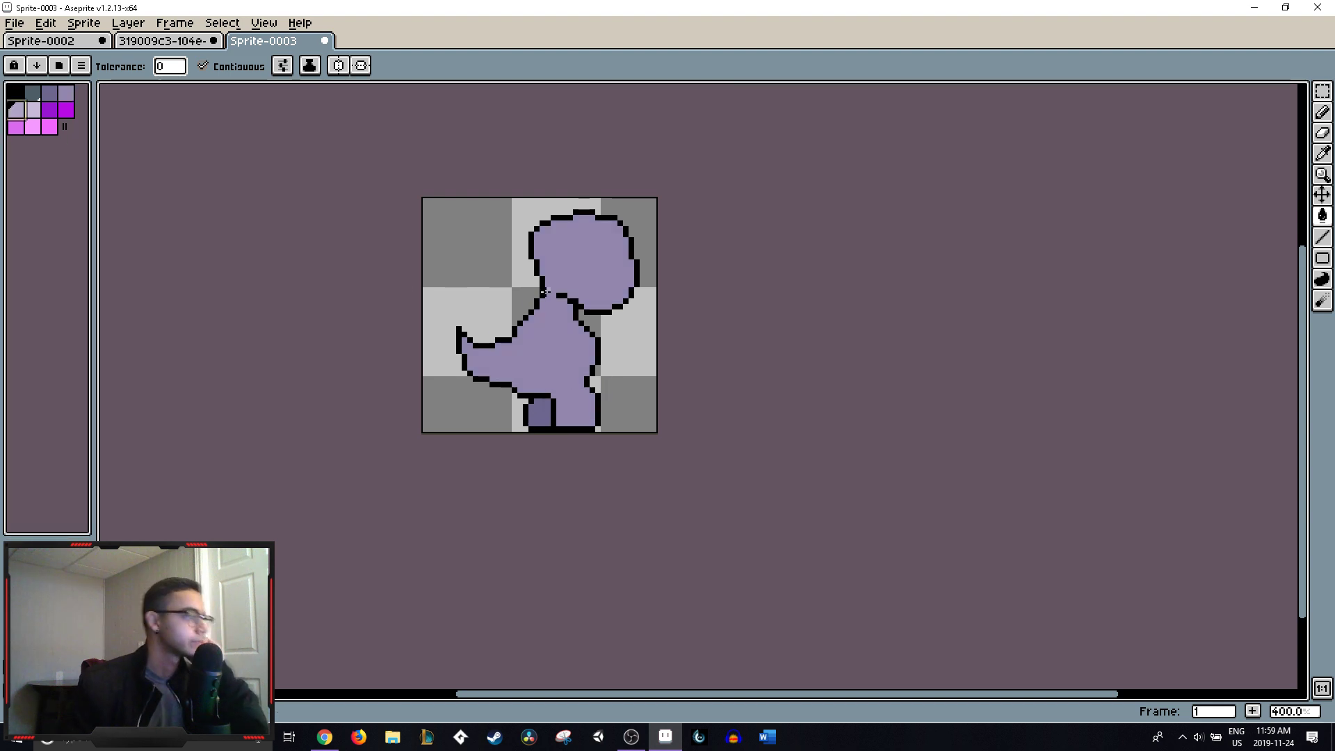
pyautogui.press('b')
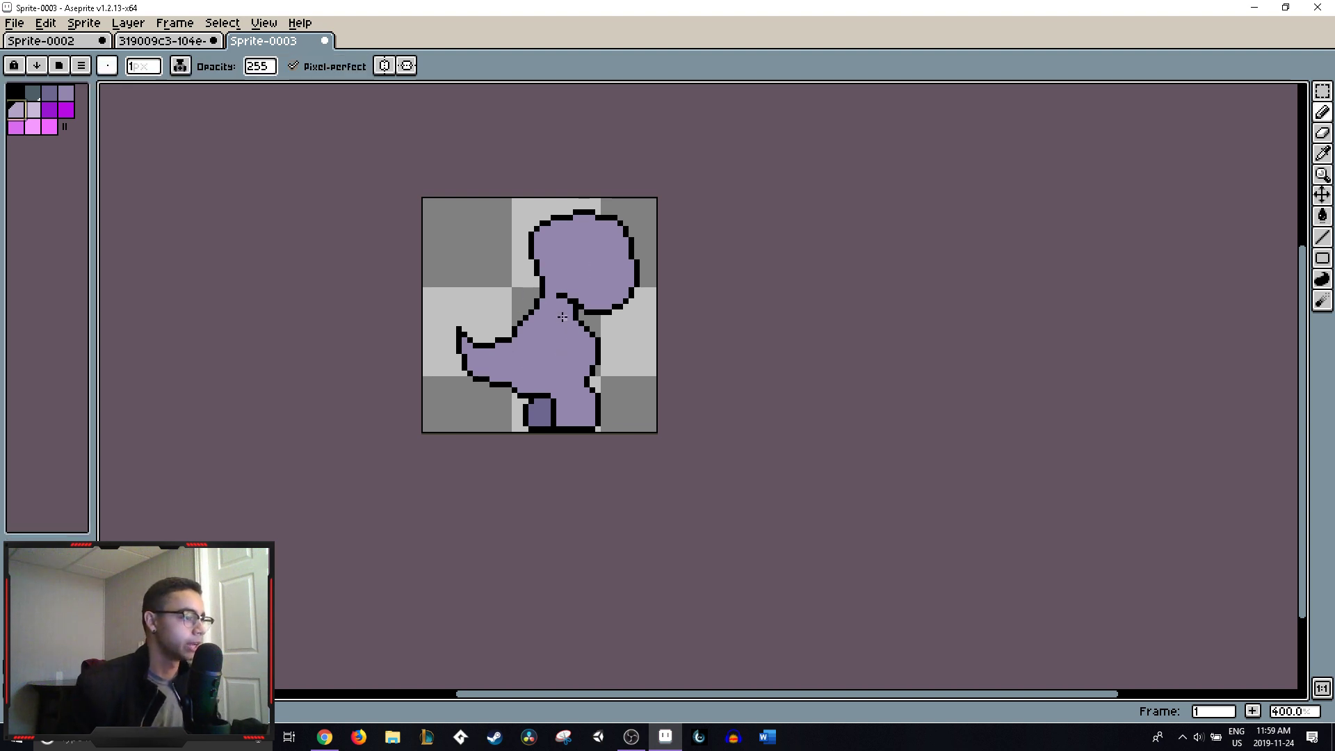
pyautogui.moveTo(547, 302)
pyautogui.mouseDown()
pyautogui.moveTo(538, 339)
pyautogui.moveTo(486, 351)
pyautogui.mouseUp()
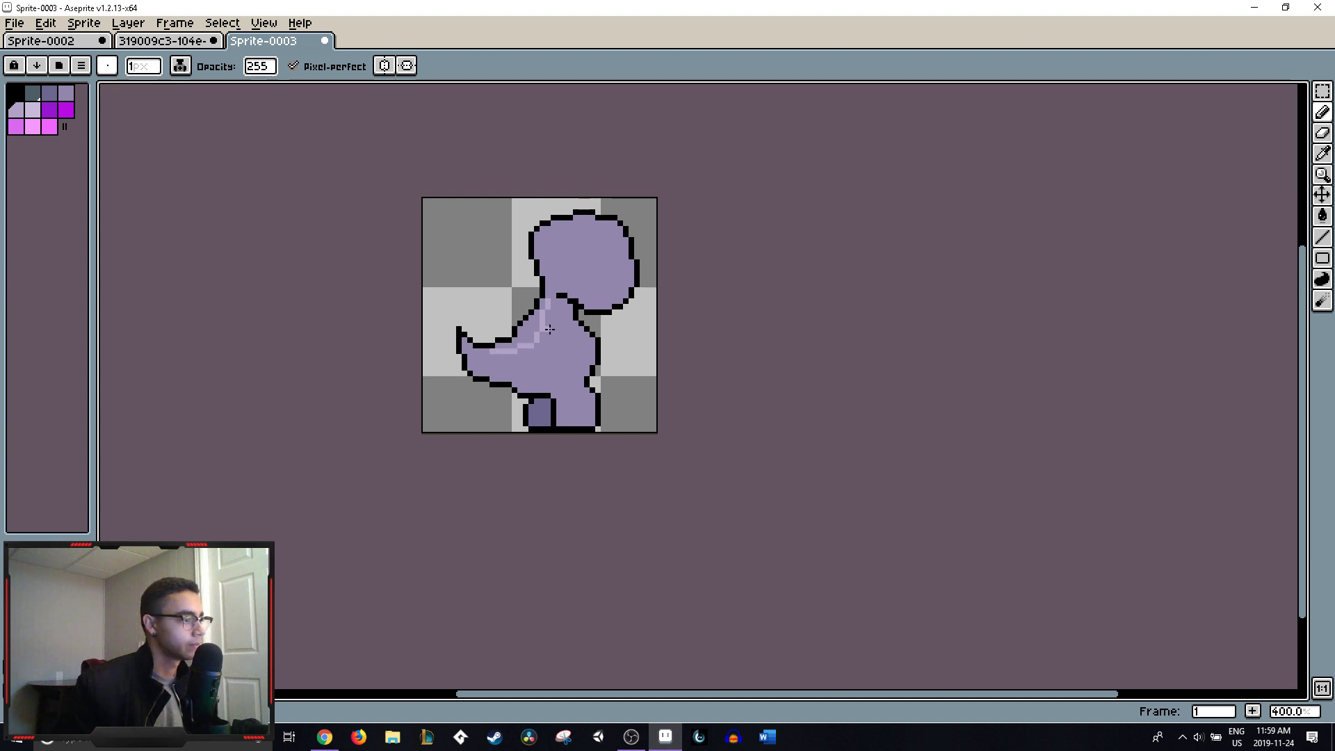
pyautogui.hotkey('ctrl', 'z')
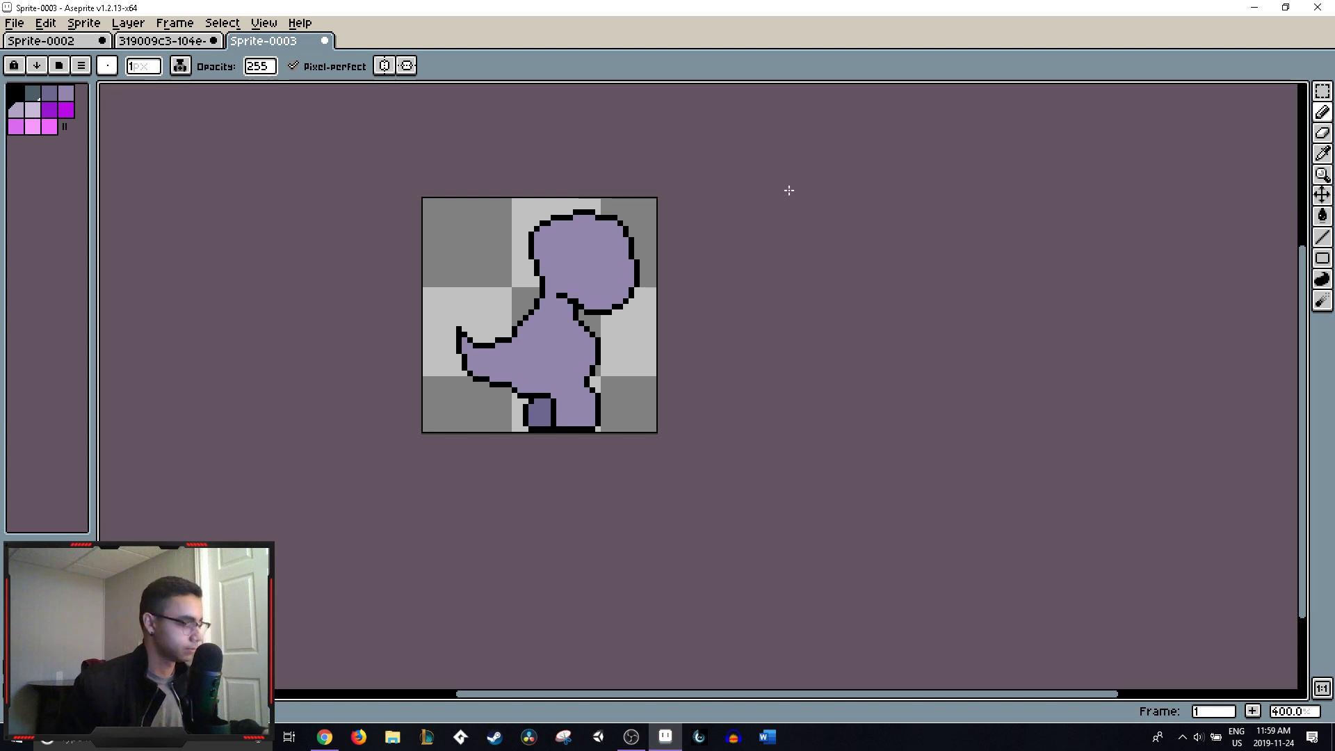
# - Select the purple fill of the head and body with the Magic Wand
pyautogui.press('w')
pyautogui.click(616, 286)
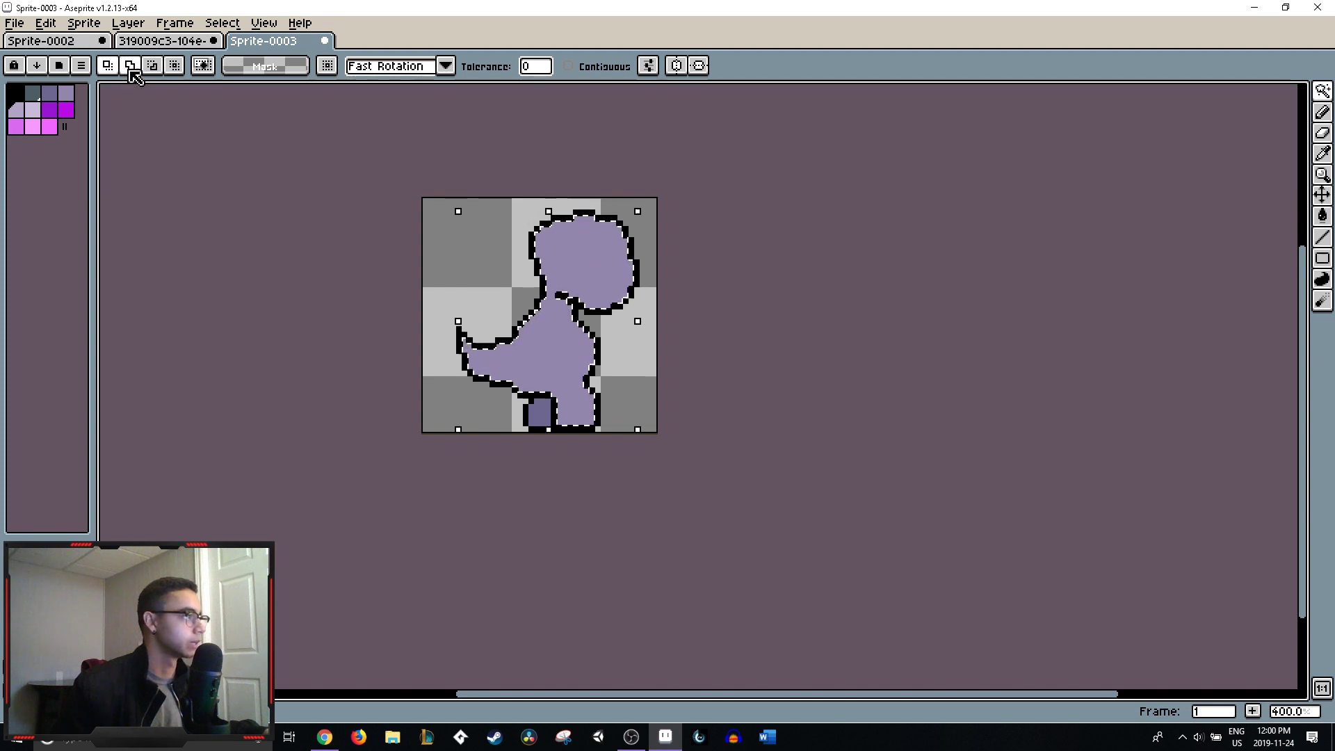
pyautogui.click(219, 70)
pyautogui.click(219, 70)
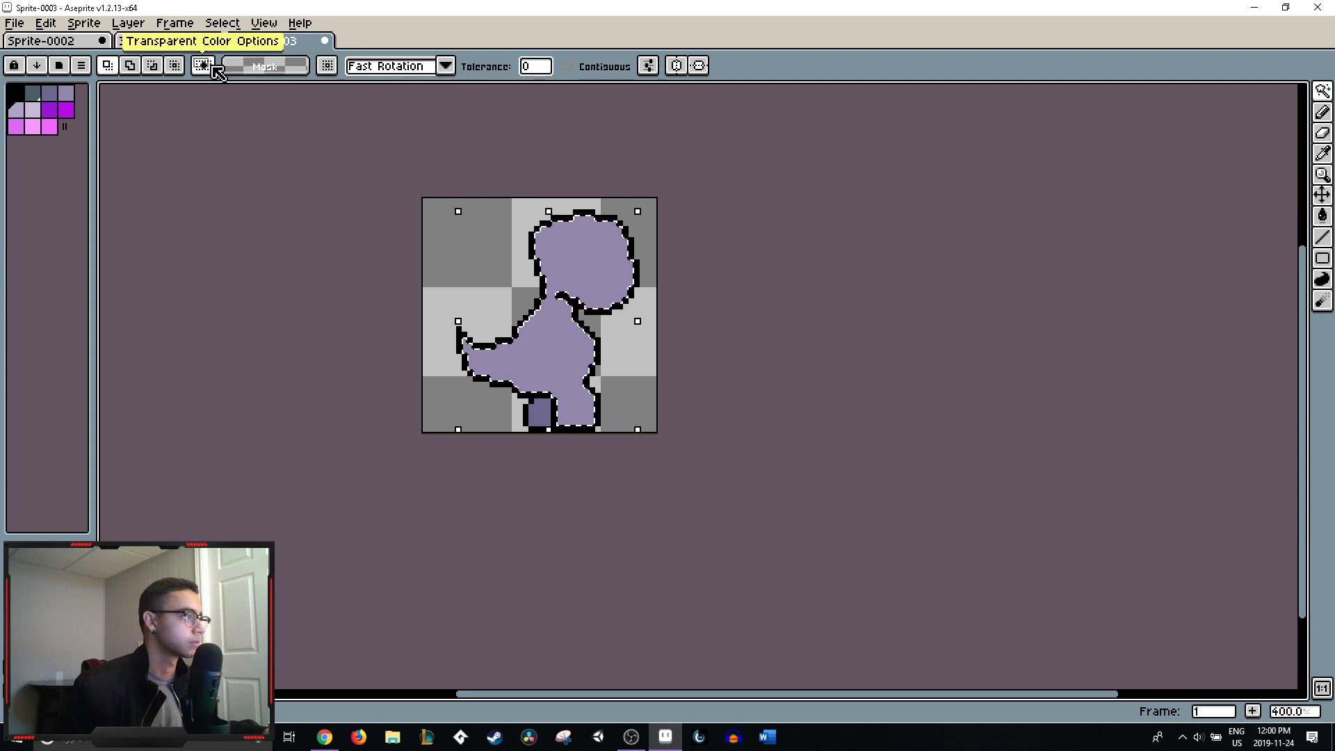
pyautogui.click(328, 66)
pyautogui.click(335, 68)
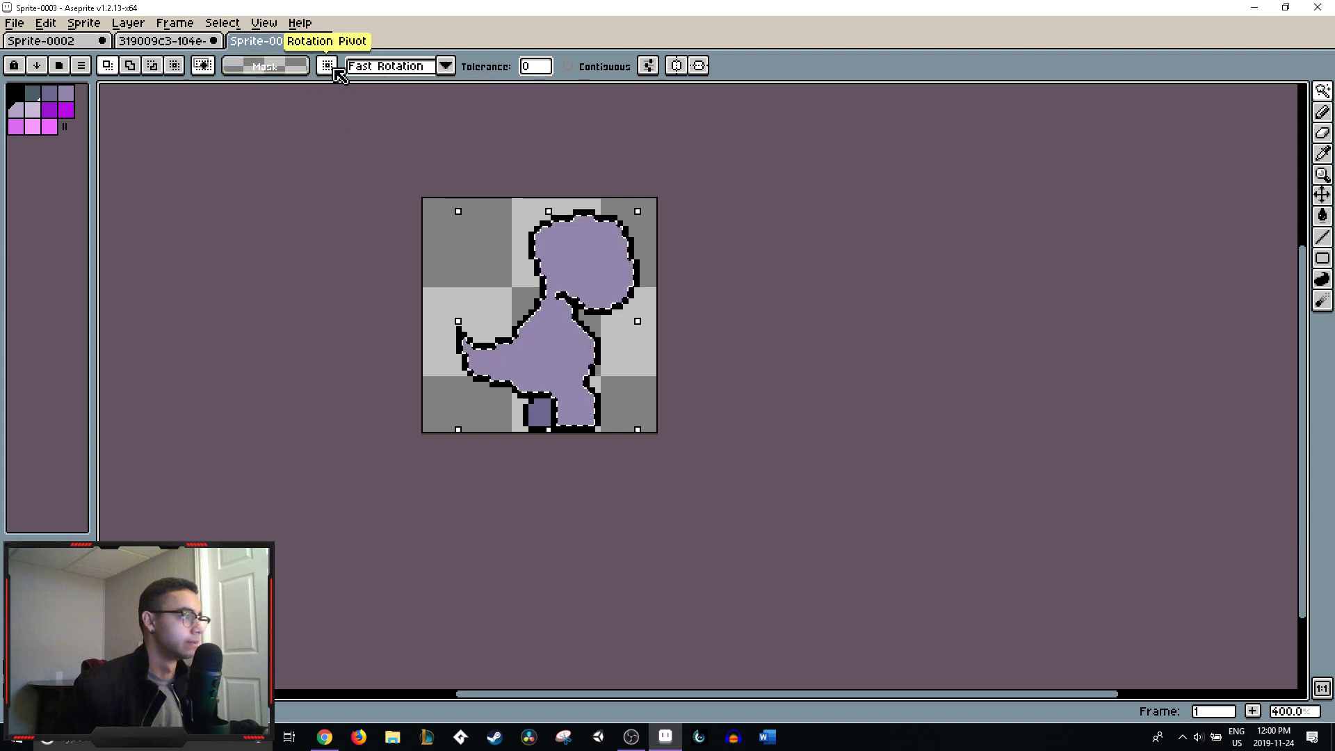
pyautogui.click(334, 69)
pyautogui.click(335, 69)
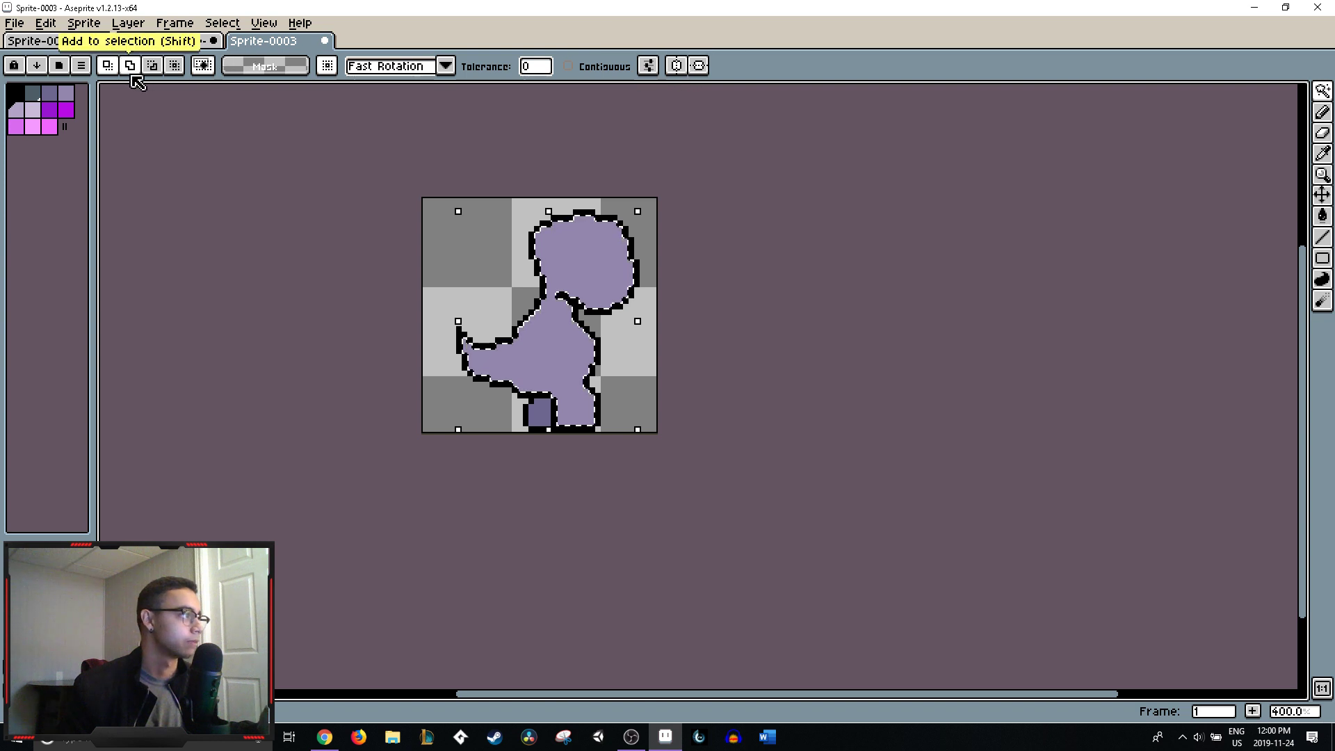
# - Paint a lighter purple highlight inside the selection with the Pencil, covering the back from the neck to the upper side of the tail
pyautogui.press('b')
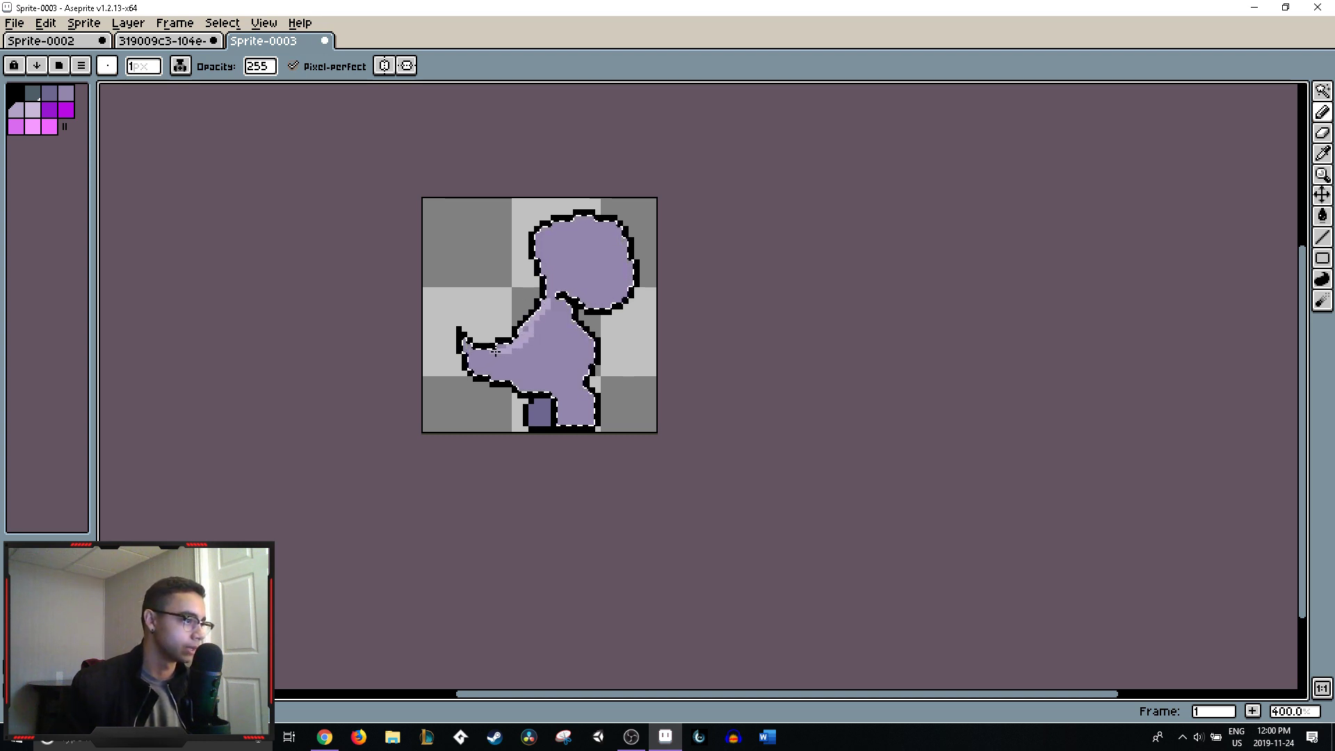
pyautogui.moveTo(522, 336); pyautogui.dragTo(497, 356)
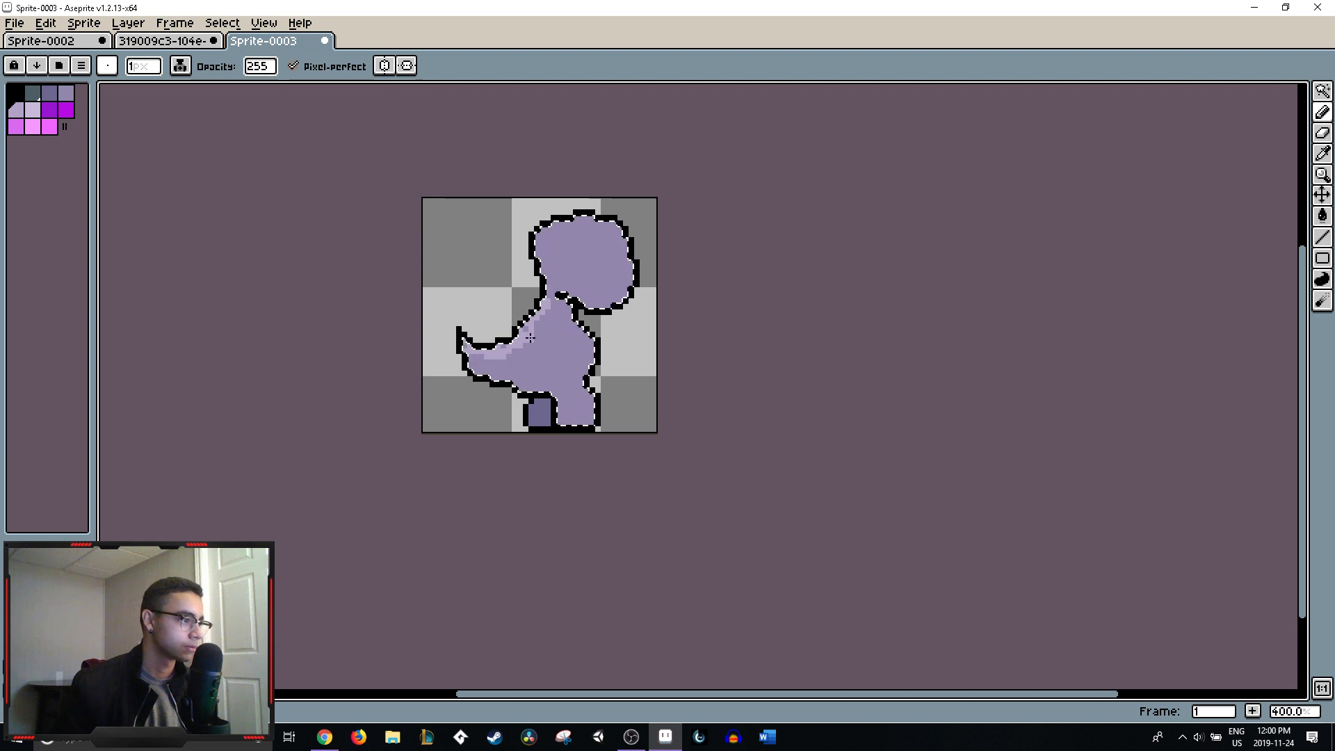
pyautogui.scroll(3, 538, 339)
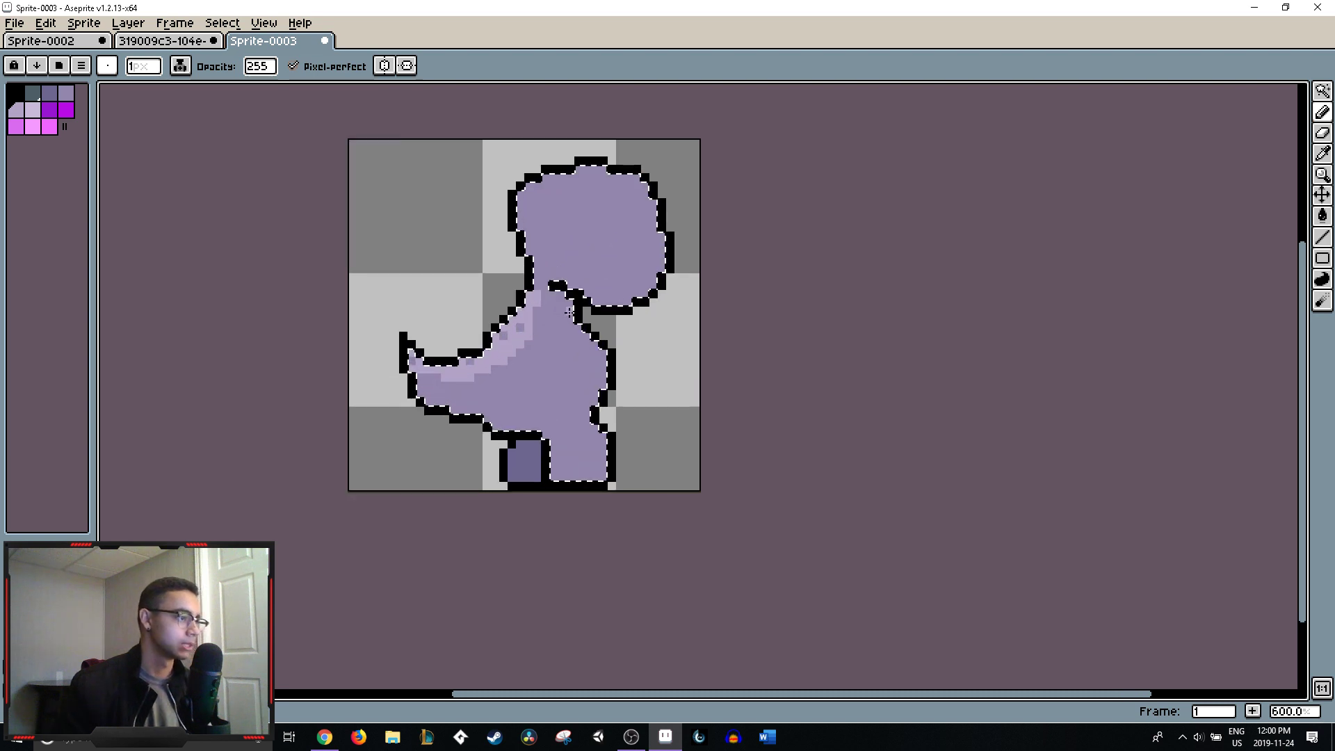
pyautogui.moveTo(495, 368)
pyautogui.mouseDown()
pyautogui.moveTo(512, 338)
pyautogui.moveTo(468, 347)
pyautogui.moveTo(501, 338)
pyautogui.mouseUp()
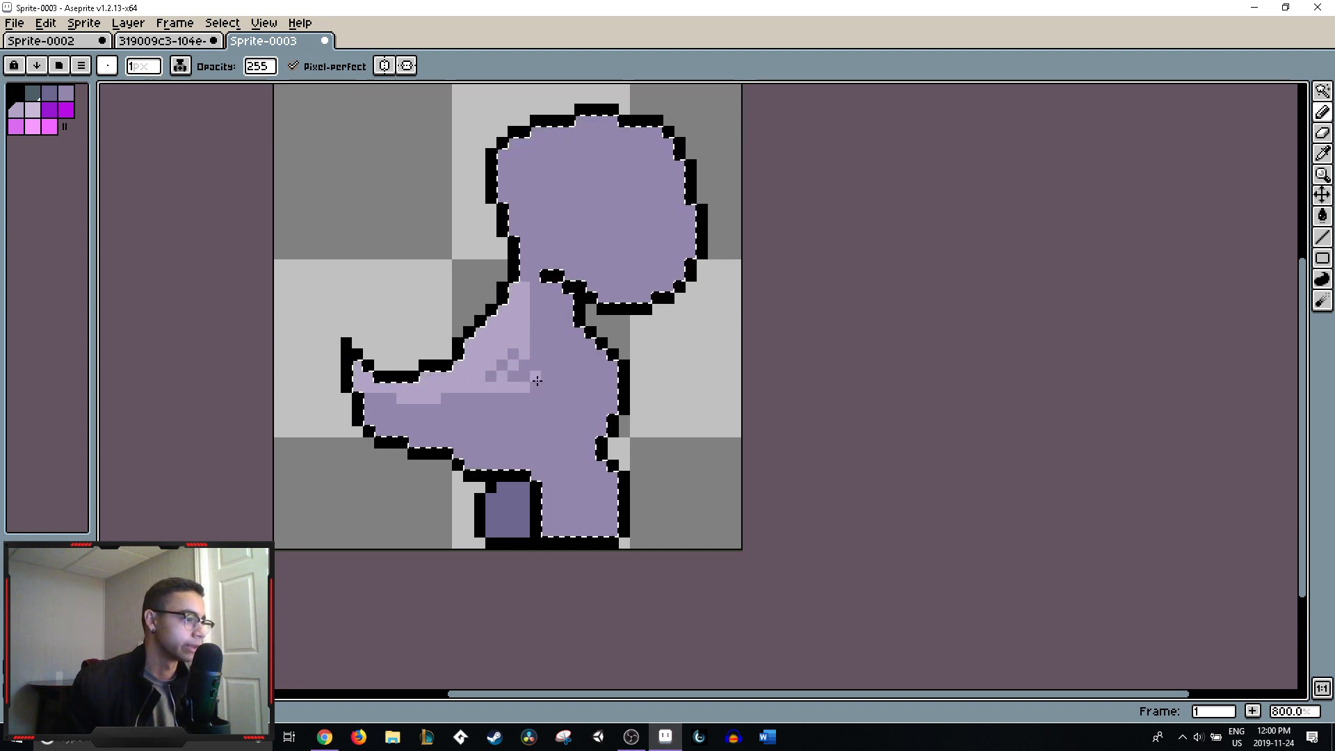
pyautogui.moveTo(531, 308)
pyautogui.mouseDown()
pyautogui.moveTo(537, 364)
pyautogui.moveTo(479, 393)
pyautogui.mouseUp()
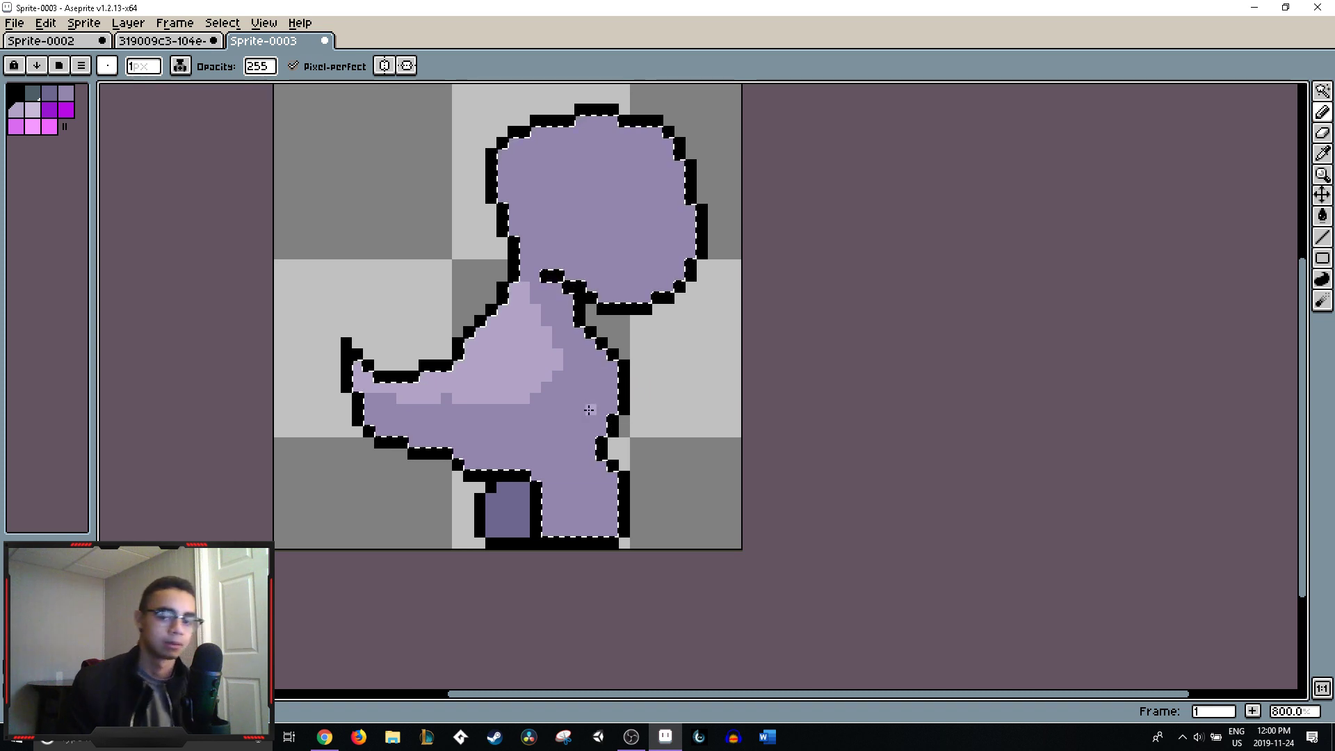
# - Clean up the lower edge of the body and tail highlight, alternating between the sampled base purple and the lighter highlight purple
pyautogui.keyDown('alt'); pyautogui.click(538, 405); pyautogui.keyUp('alt')
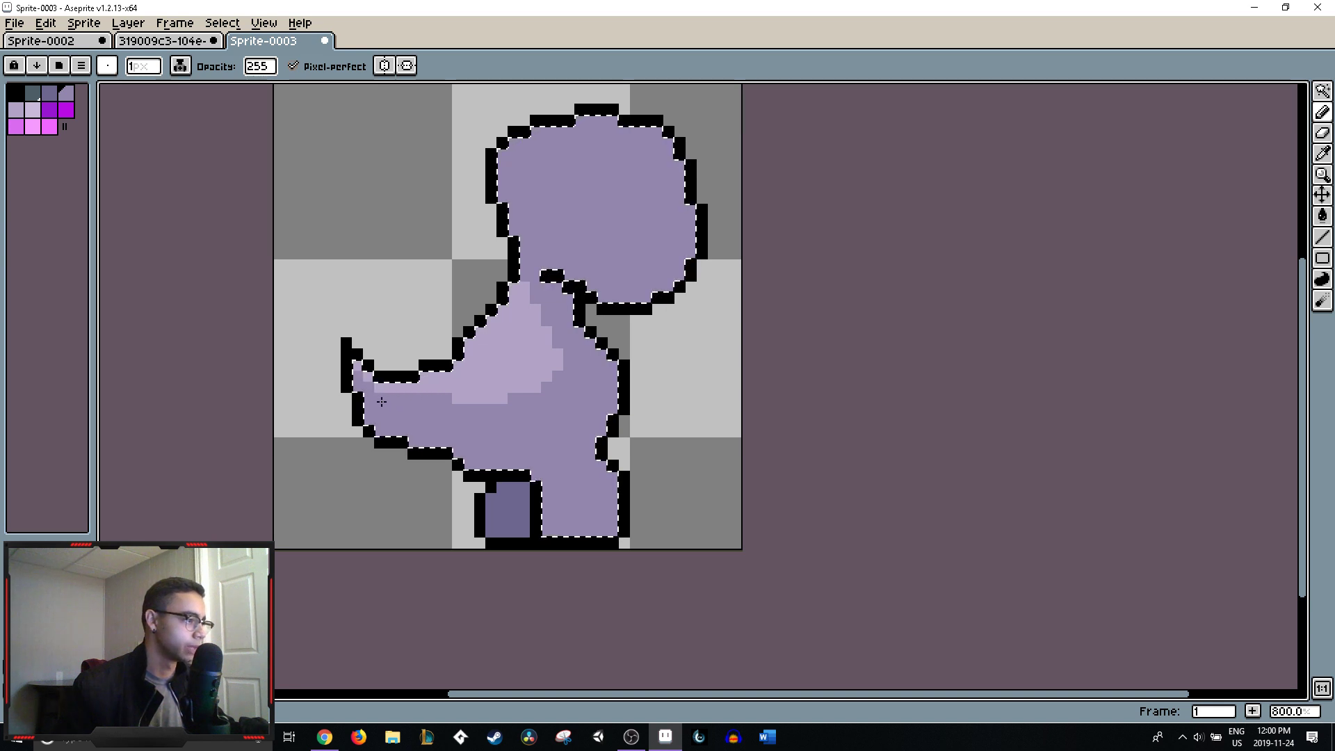
pyautogui.keyDown('alt'); pyautogui.click(455, 397); pyautogui.keyUp('alt')
pyautogui.press('alt')
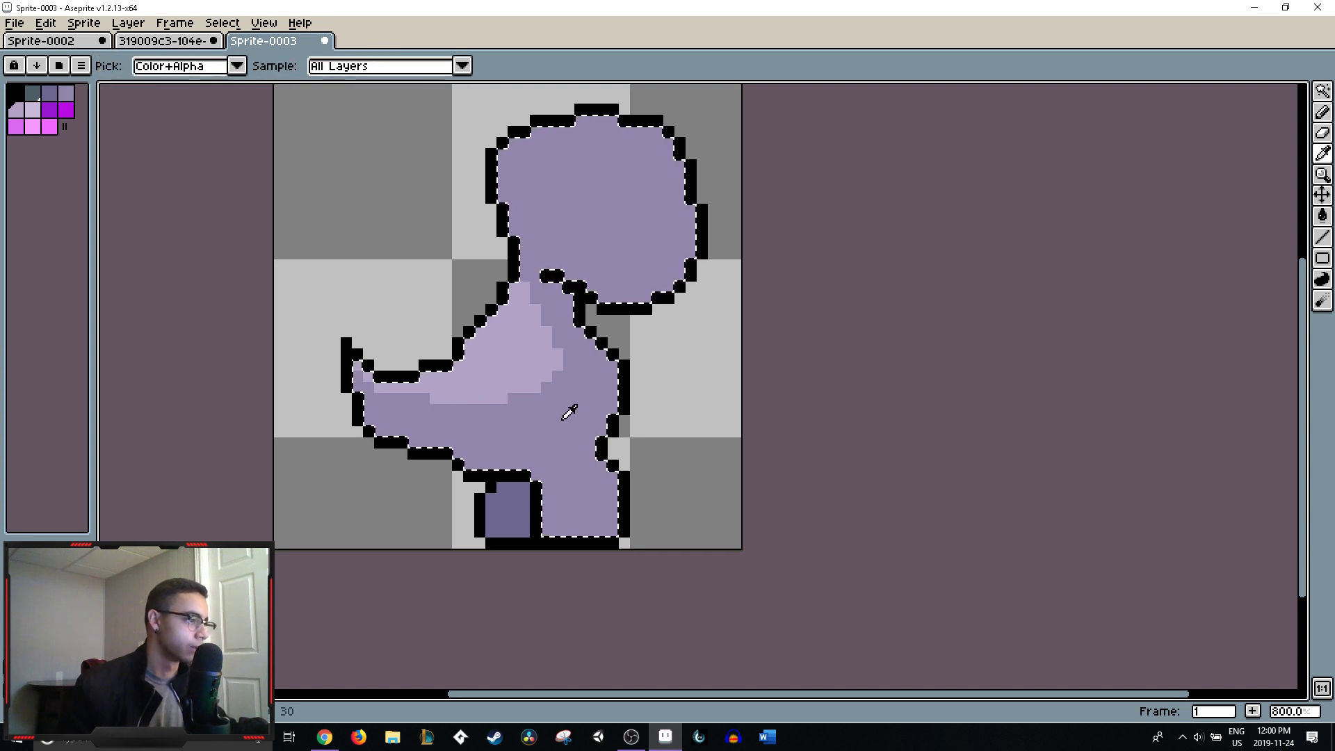
pyautogui.press('alt')
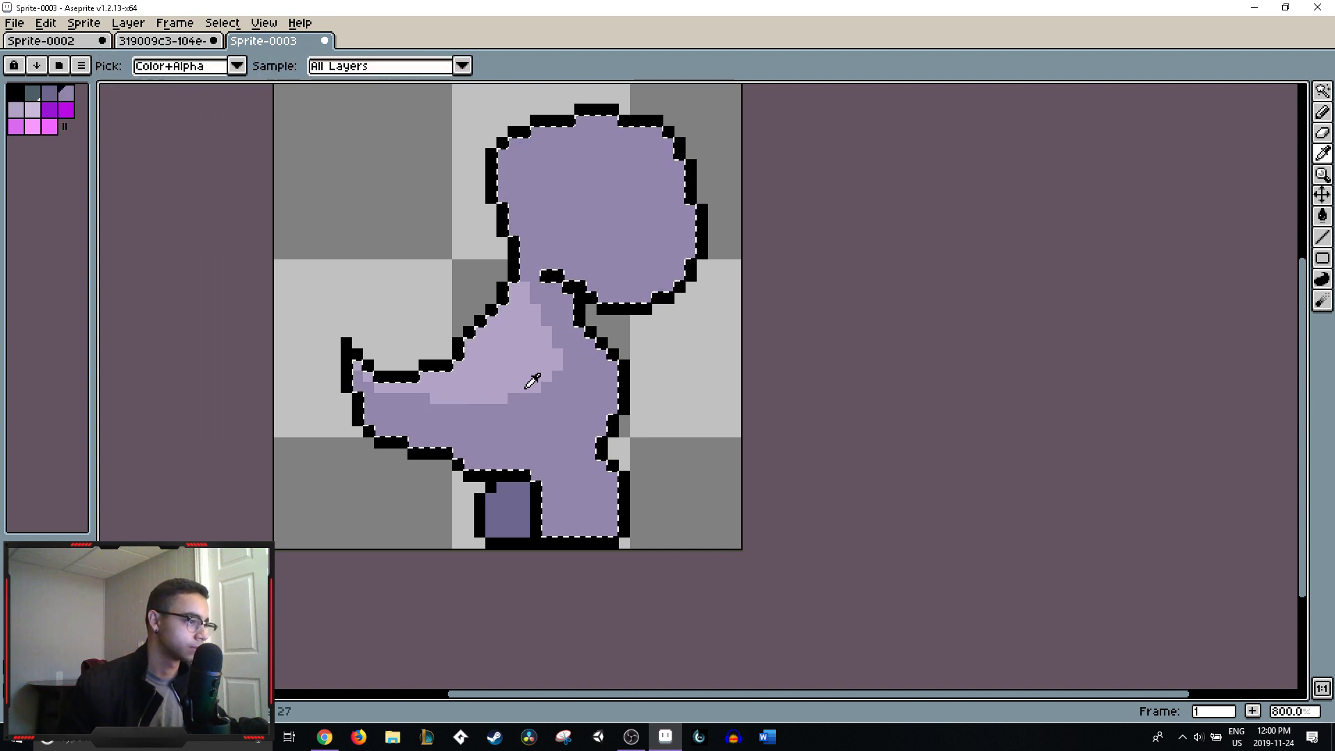
pyautogui.keyDown('alt'); pyautogui.click(549, 389); pyautogui.keyUp('alt')
# - Draw a curved lighter purple boundary across the head, fill the area above it with the same color, and resample the base purple
pyautogui.keyDown('alt'); pyautogui.click(531, 274); pyautogui.keyUp('alt')
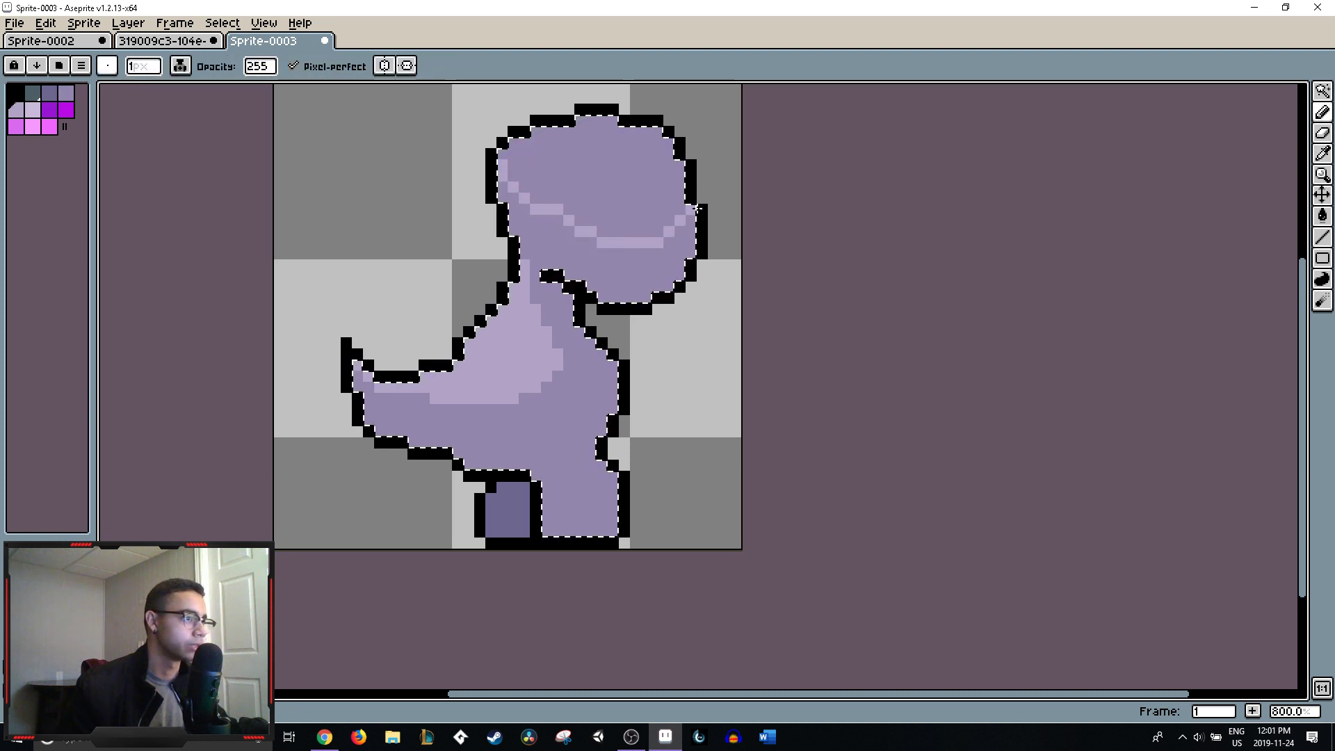
pyautogui.press('g')
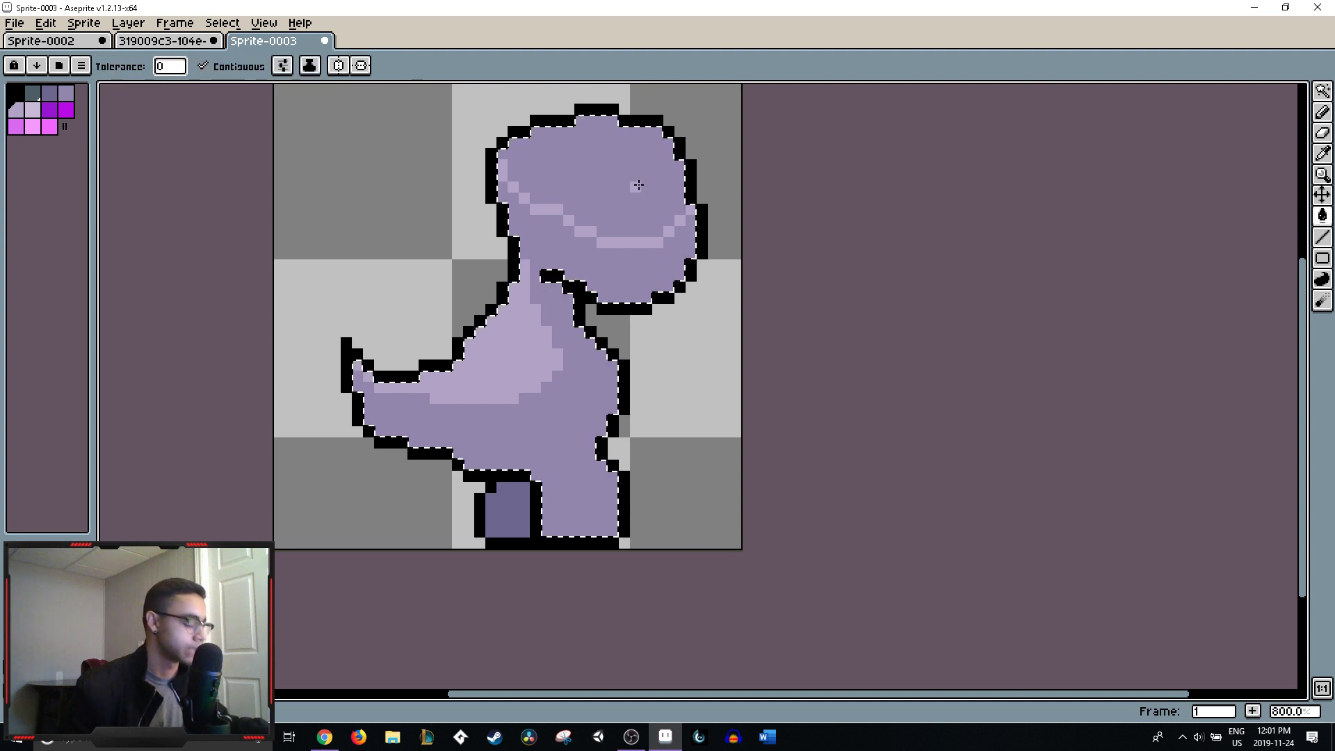
pyautogui.click(639, 185)
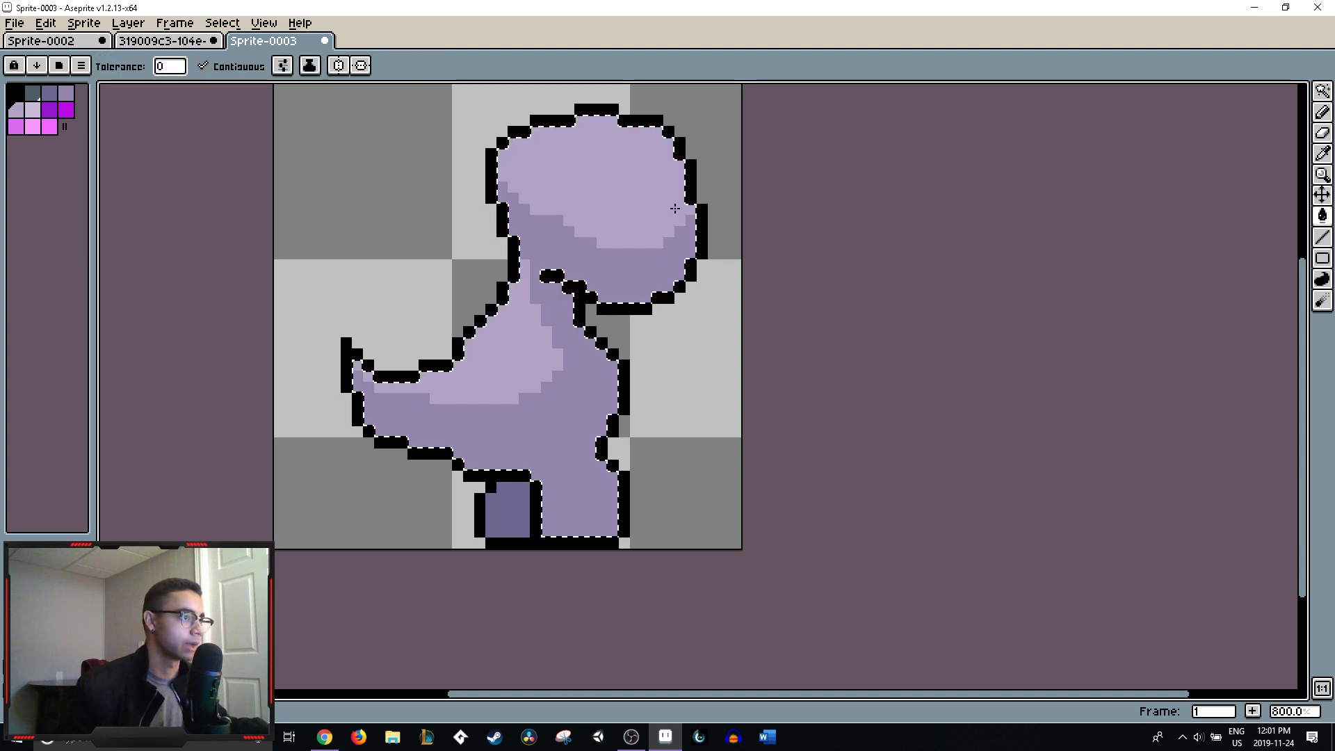
pyautogui.press('b')
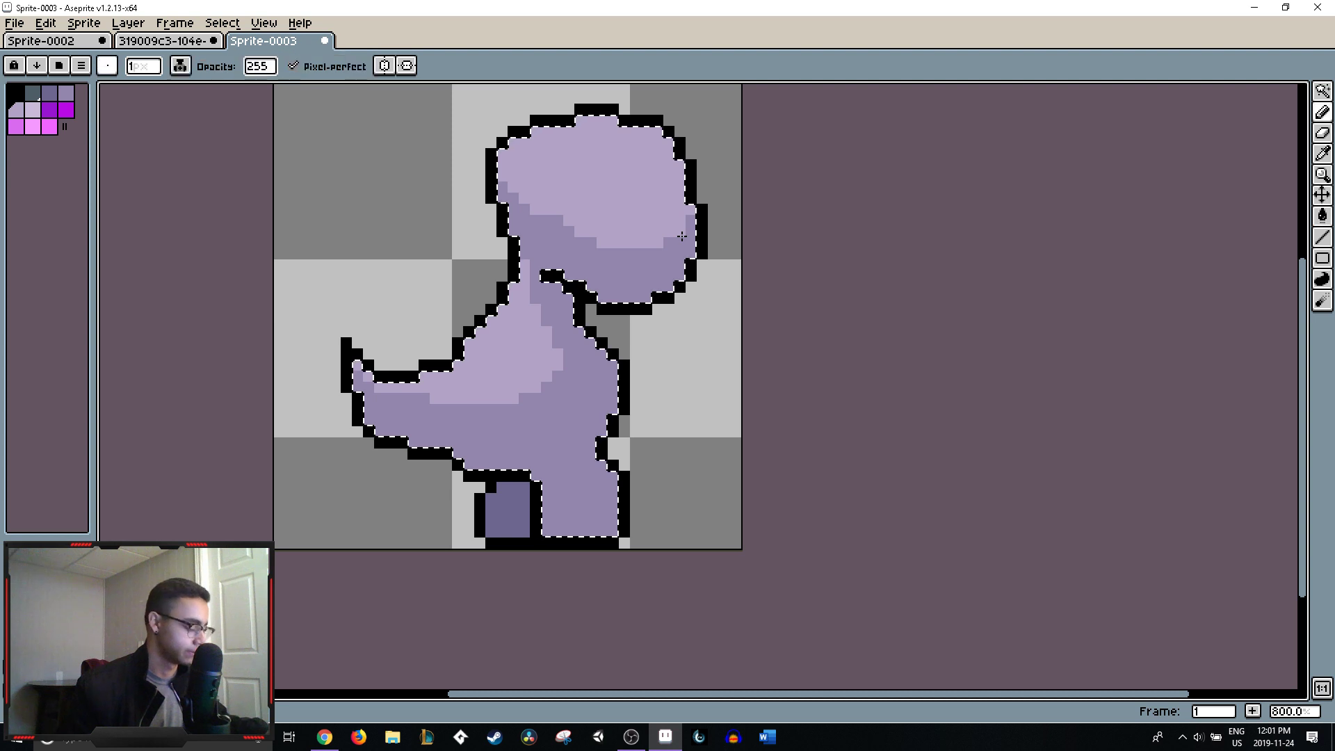
pyautogui.keyDown('alt'); pyautogui.click(687, 212); pyautogui.keyUp('alt')
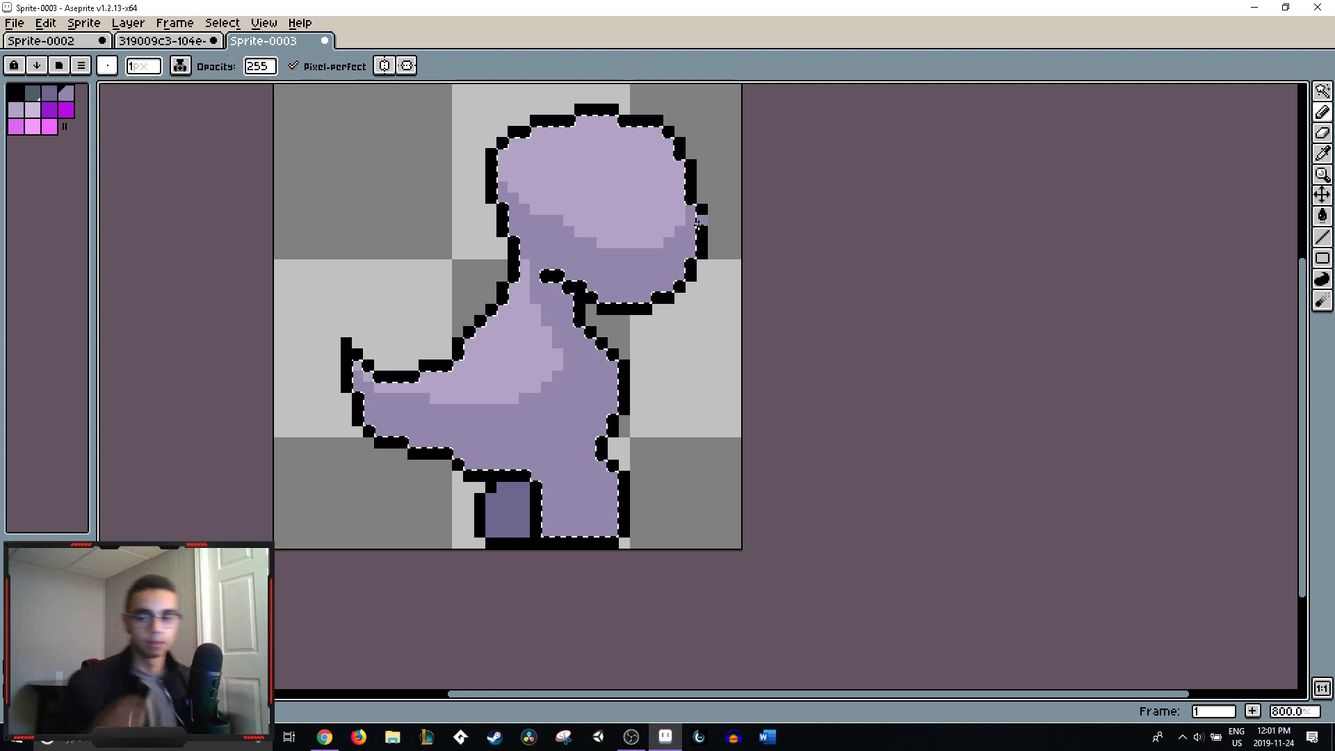
# - Reshape the lower edge of the head's highlight and paint a lighter purple highlight along the front of the leg
pyautogui.click(702, 220)
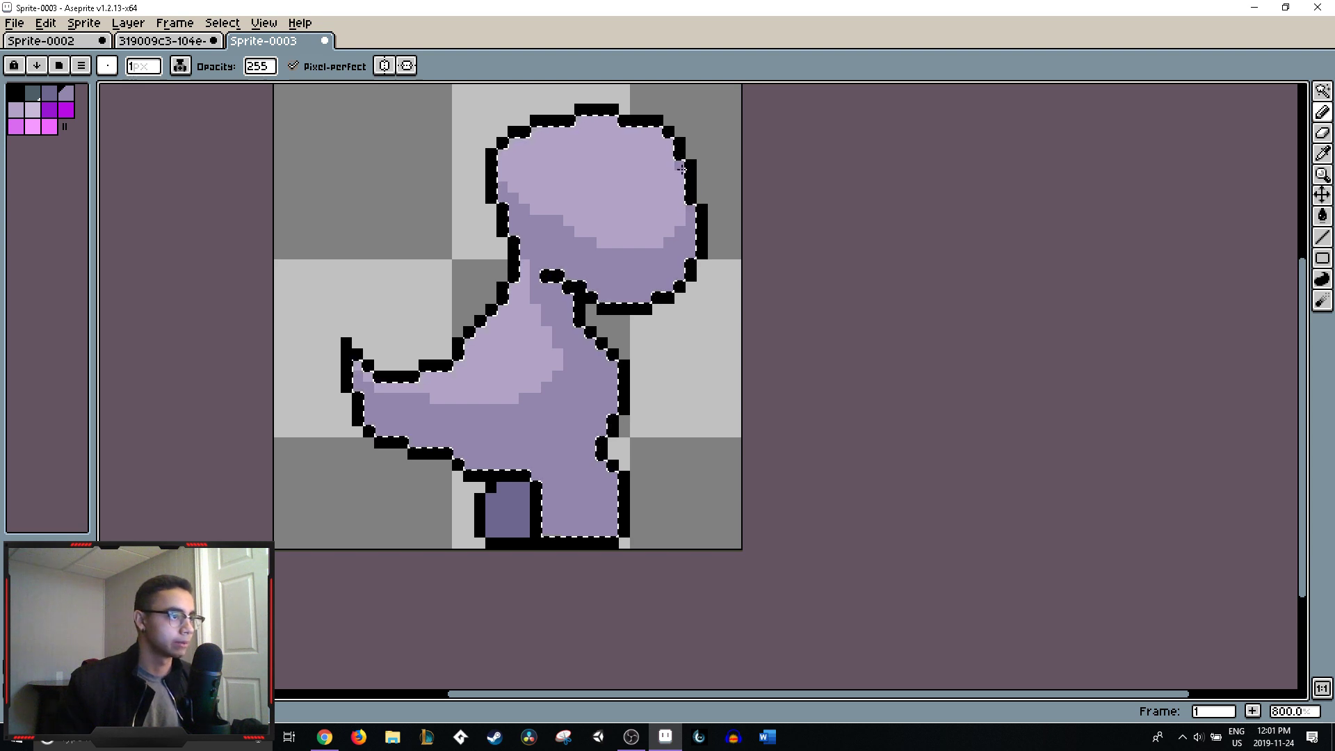
pyautogui.moveTo(673, 208)
pyautogui.mouseDown()
pyautogui.moveTo(636, 245)
pyautogui.moveTo(656, 242)
pyautogui.moveTo(688, 209)
pyautogui.moveTo(622, 241)
pyautogui.mouseUp()
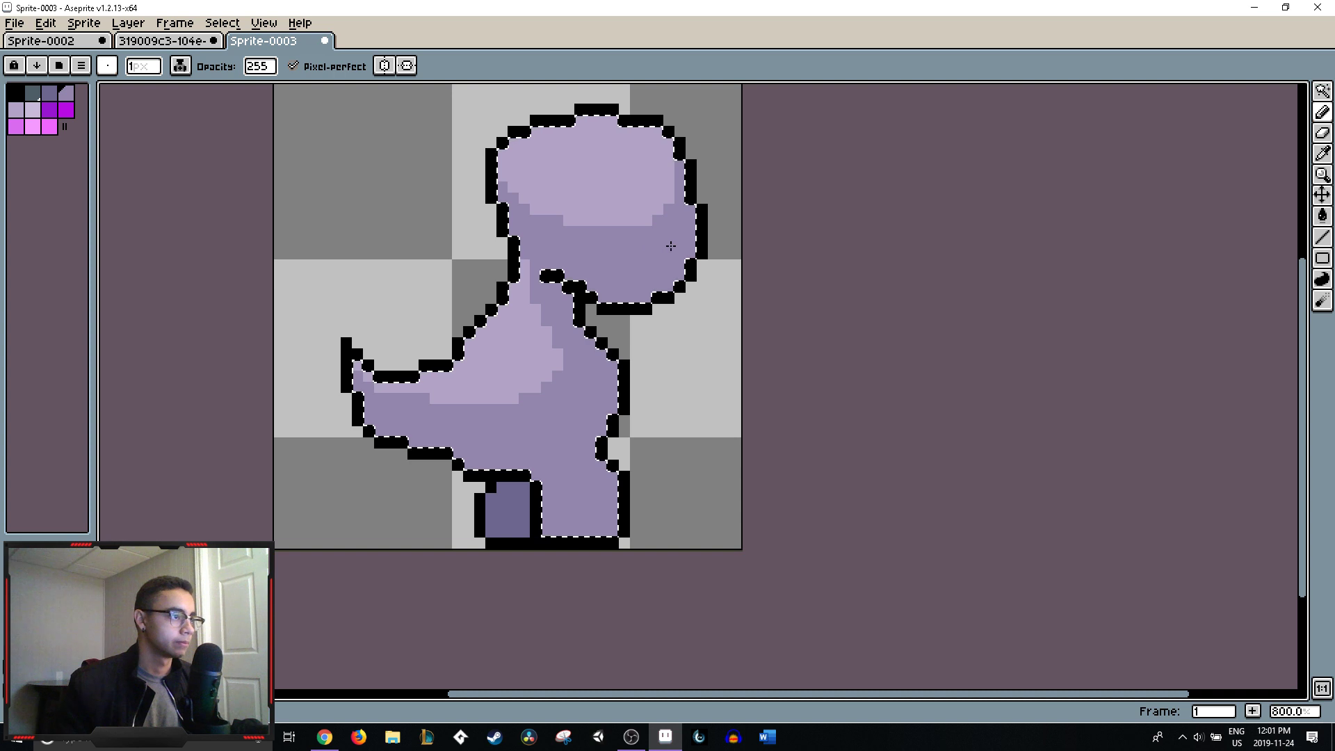
pyautogui.scroll(-5, 716, 263)
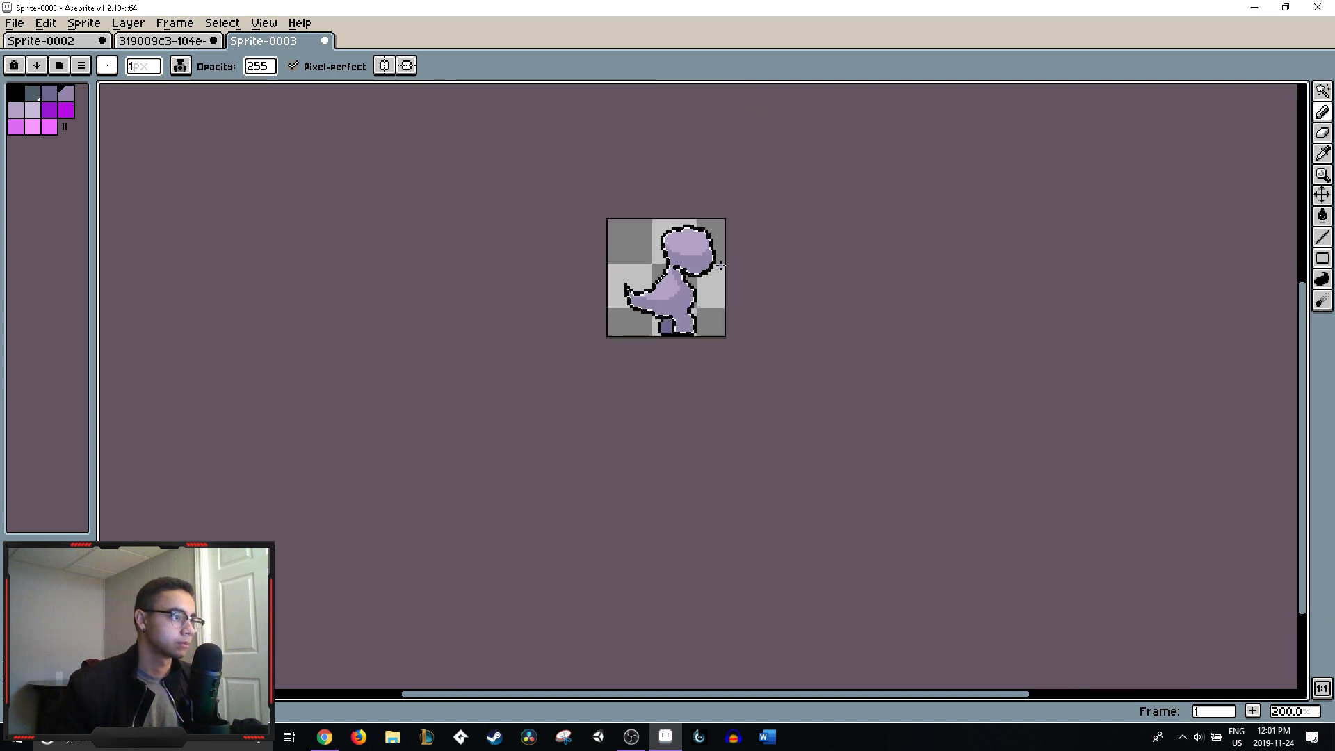
pyautogui.scroll(5, 723, 227)
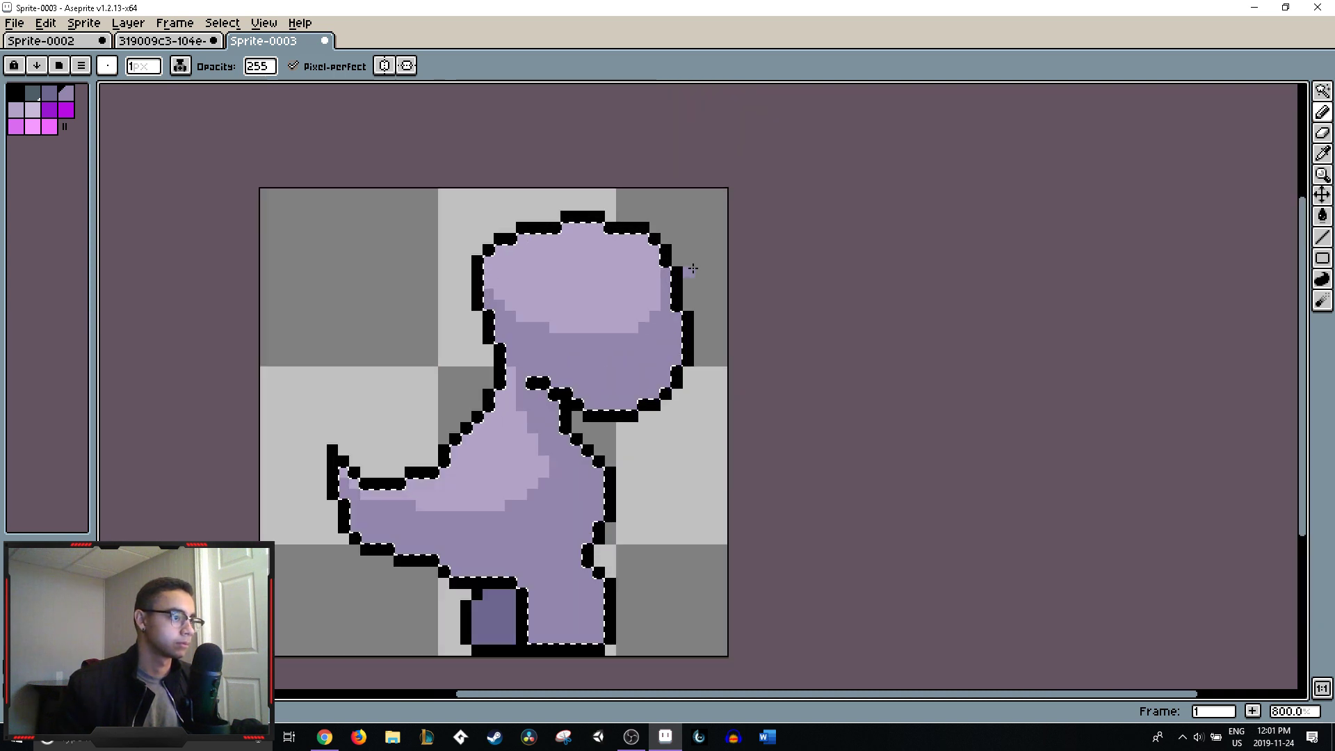
pyautogui.keyDown('alt'); pyautogui.click(635, 314); pyautogui.keyUp('alt')
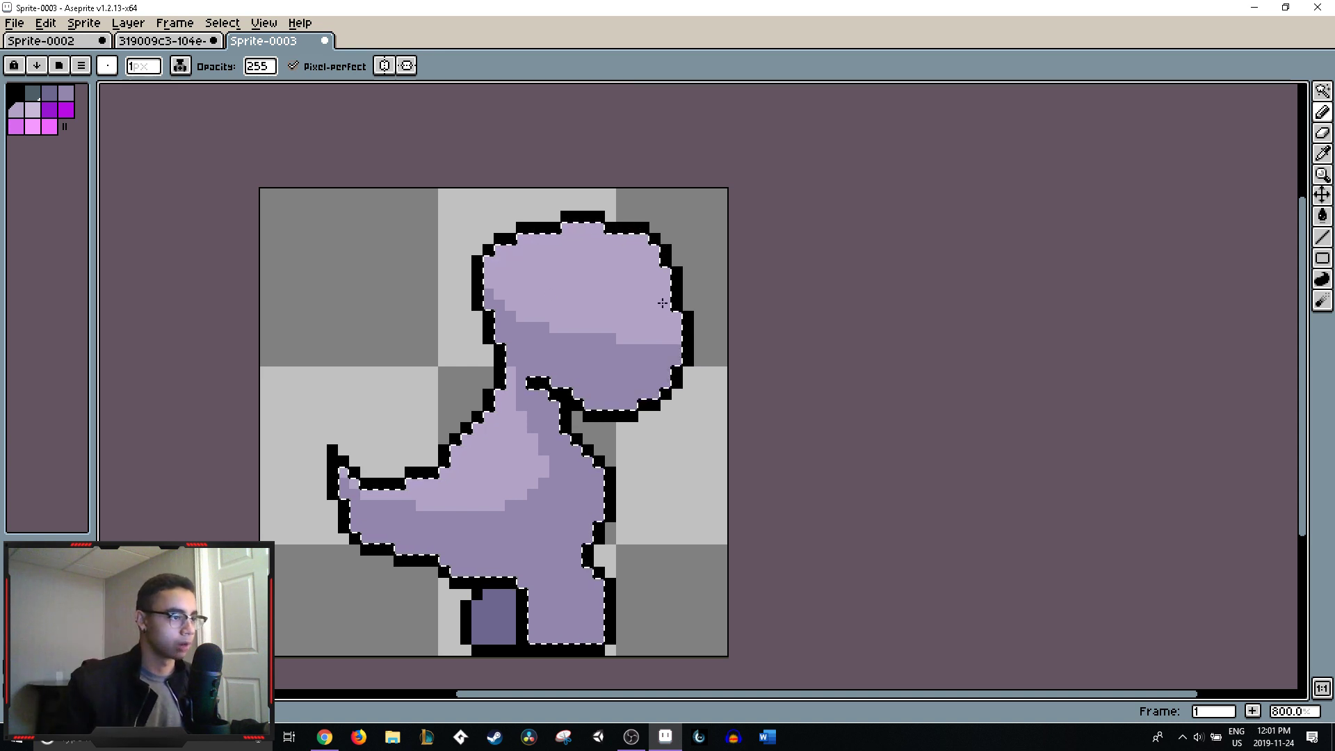
pyautogui.scroll(-3, 620, 468)
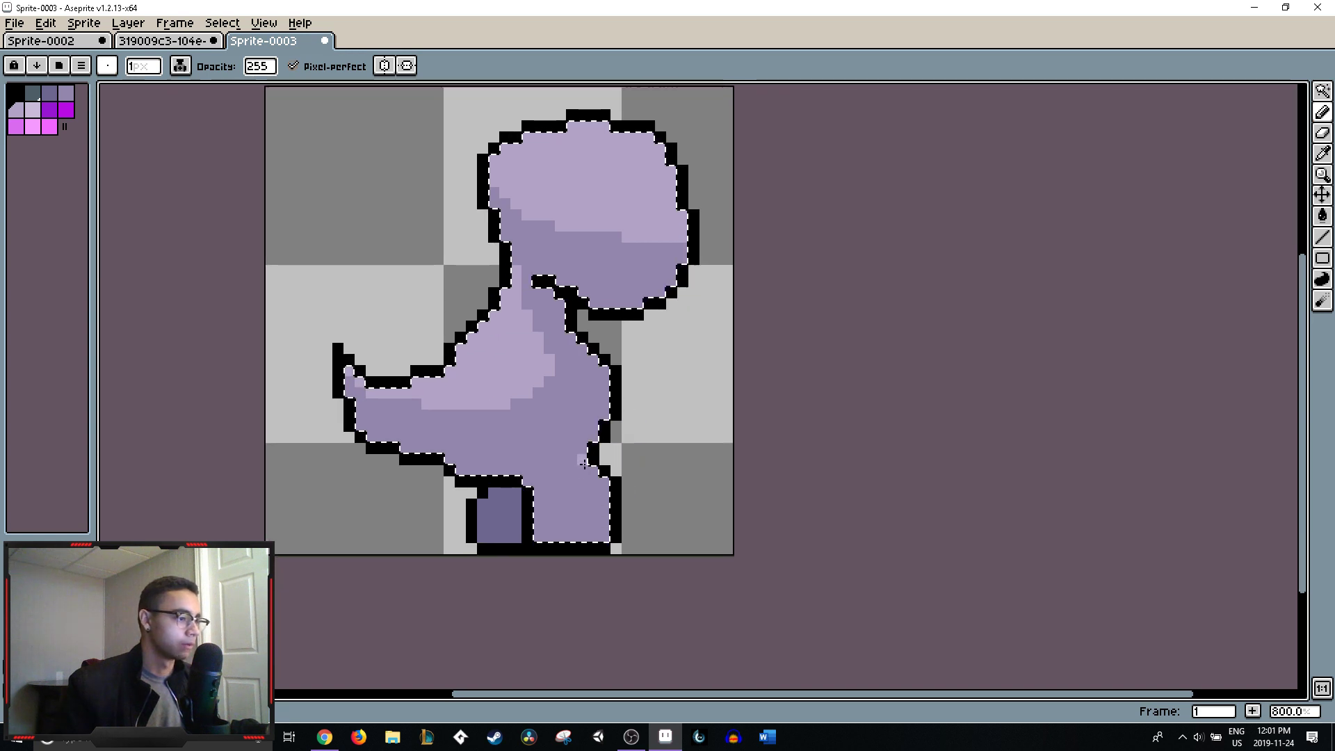
pyautogui.moveTo(583, 481)
pyautogui.mouseDown()
pyautogui.moveTo(598, 504)
pyautogui.moveTo(600, 474)
pyautogui.moveTo(607, 530)
pyautogui.moveTo(596, 491)
pyautogui.mouseUp()
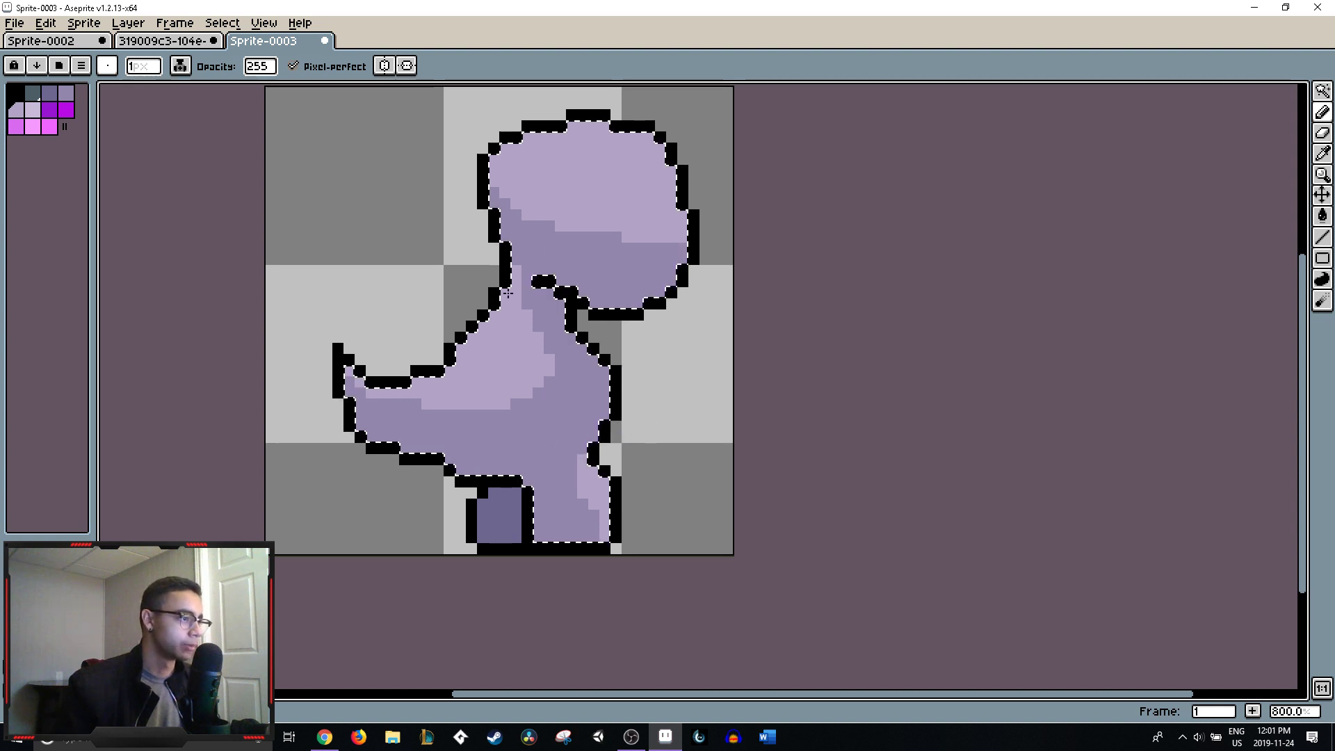
# - Outline a smaller highlight on the back in the palest purple and fill it with the same color
pyautogui.click(32, 109)
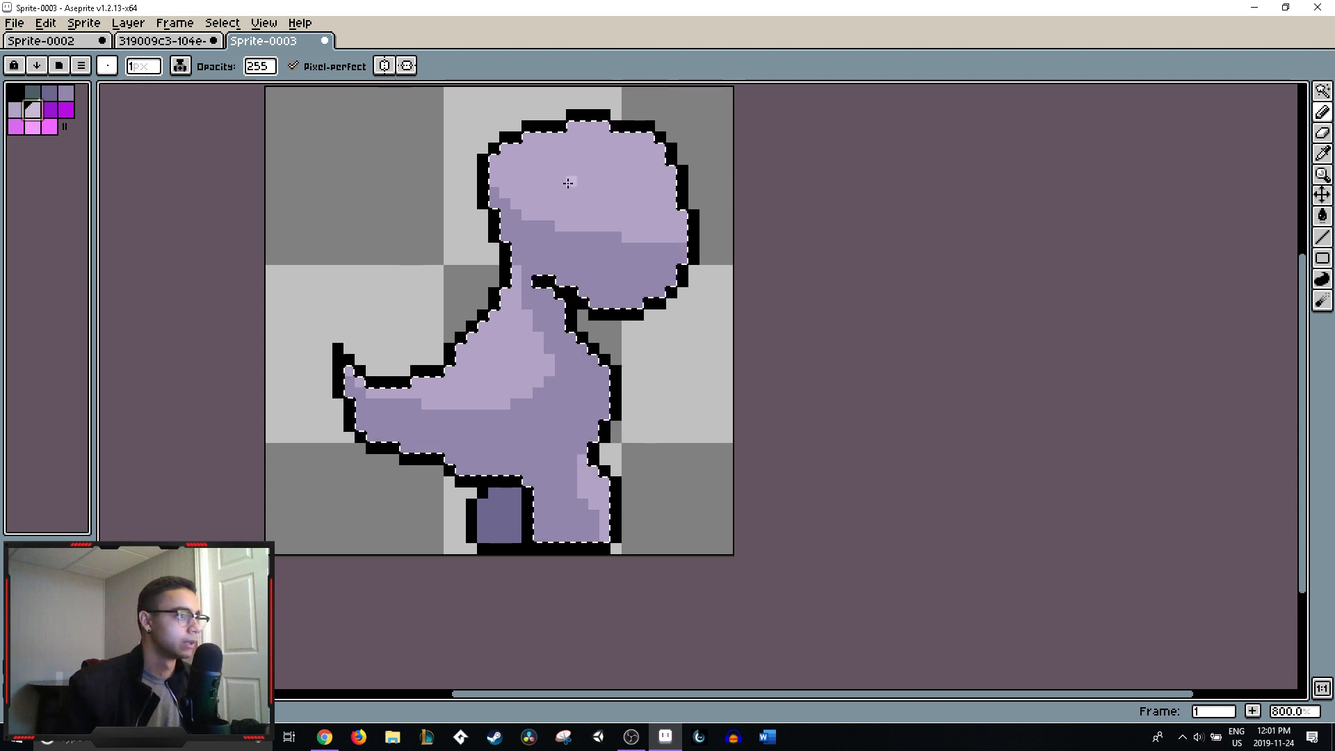
pyautogui.moveTo(448, 381); pyautogui.dragTo(491, 378)
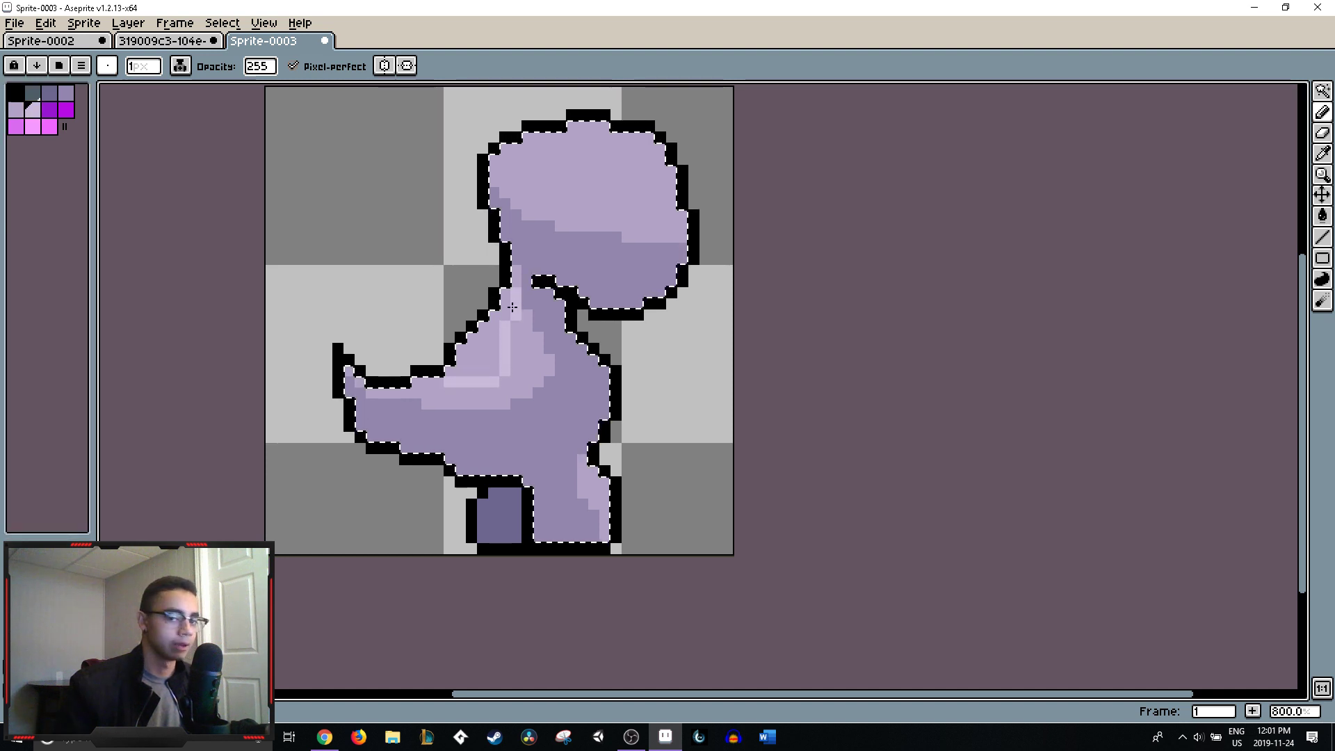
pyautogui.hotkey('ctrl', 'z')
pyautogui.moveTo(539, 350); pyautogui.dragTo(490, 391)
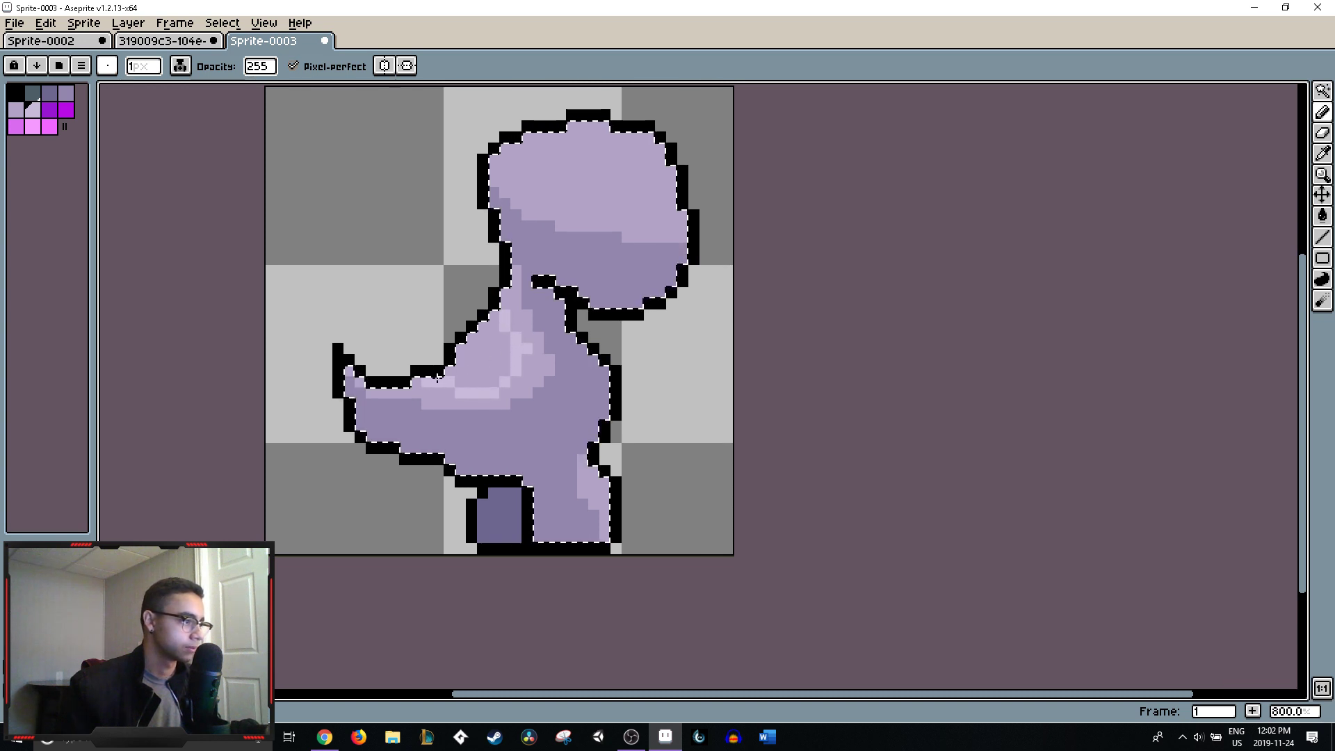
pyautogui.press('g')
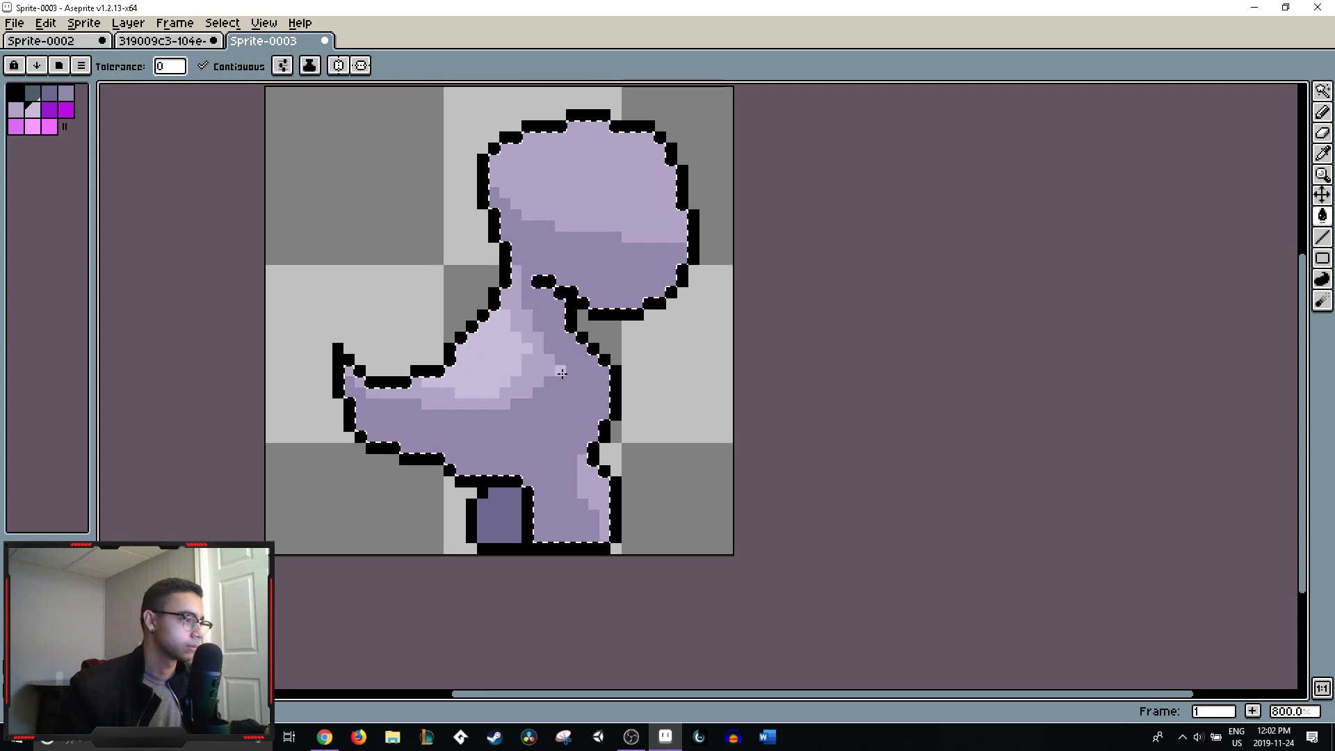
pyautogui.keyDown('alt'); pyautogui.click(536, 363); pyautogui.keyUp('alt')
pyautogui.click(528, 348)
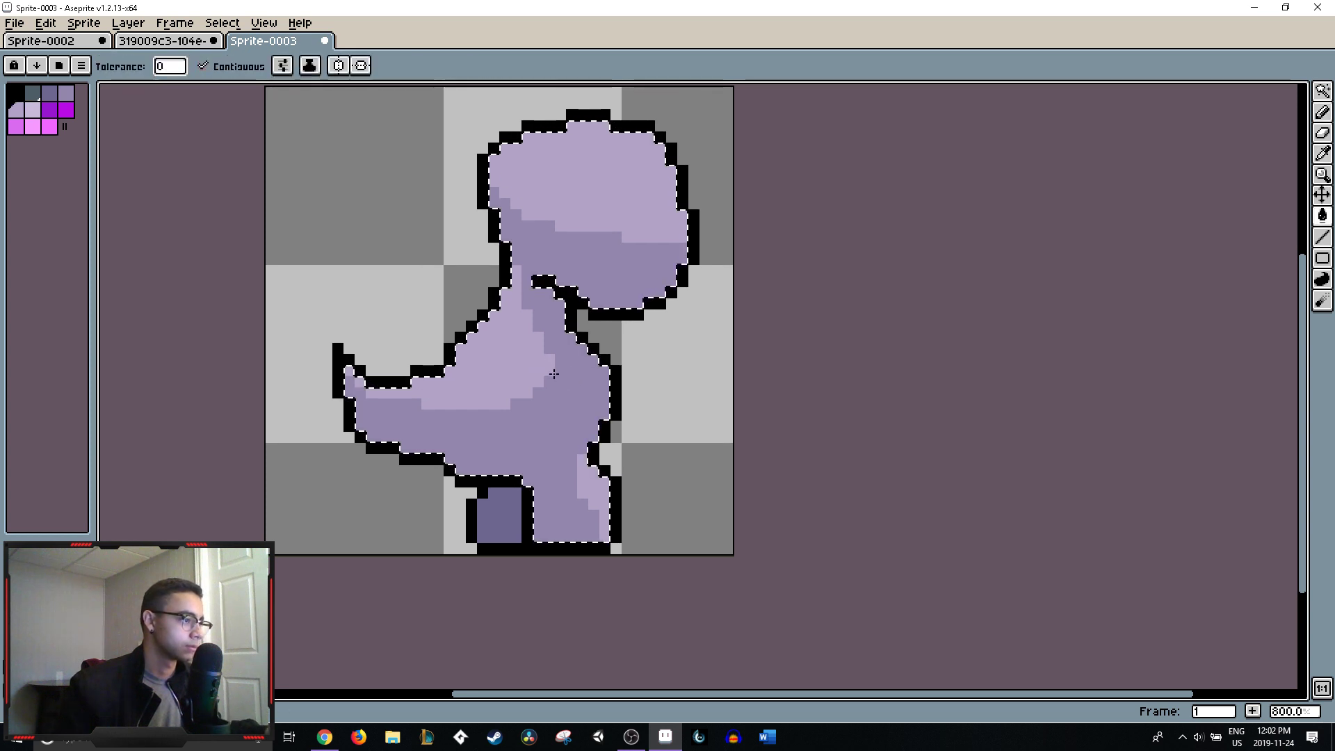
pyautogui.hotkey('ctrl', 'z')
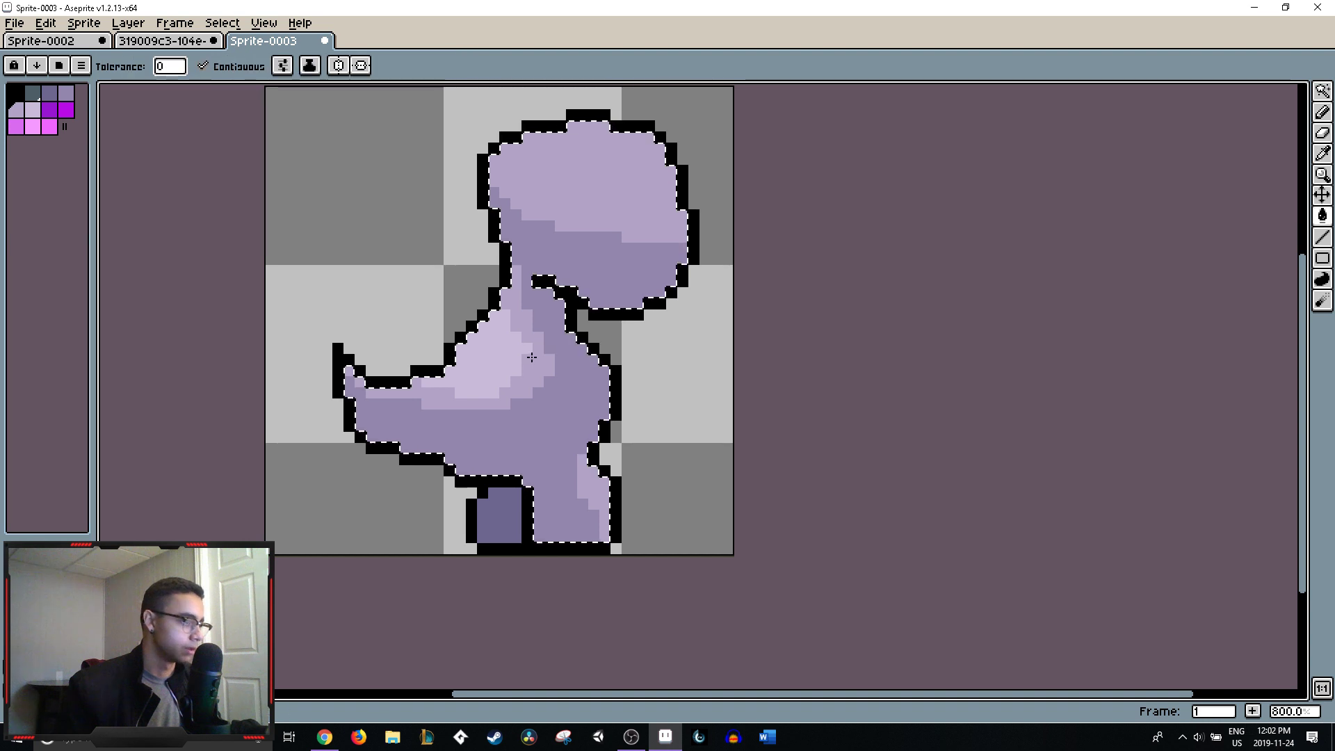
# - Add palest purple highlight pixels near the tail tip with the Pencil, edged below with the lighter mid purple
pyautogui.press('b')
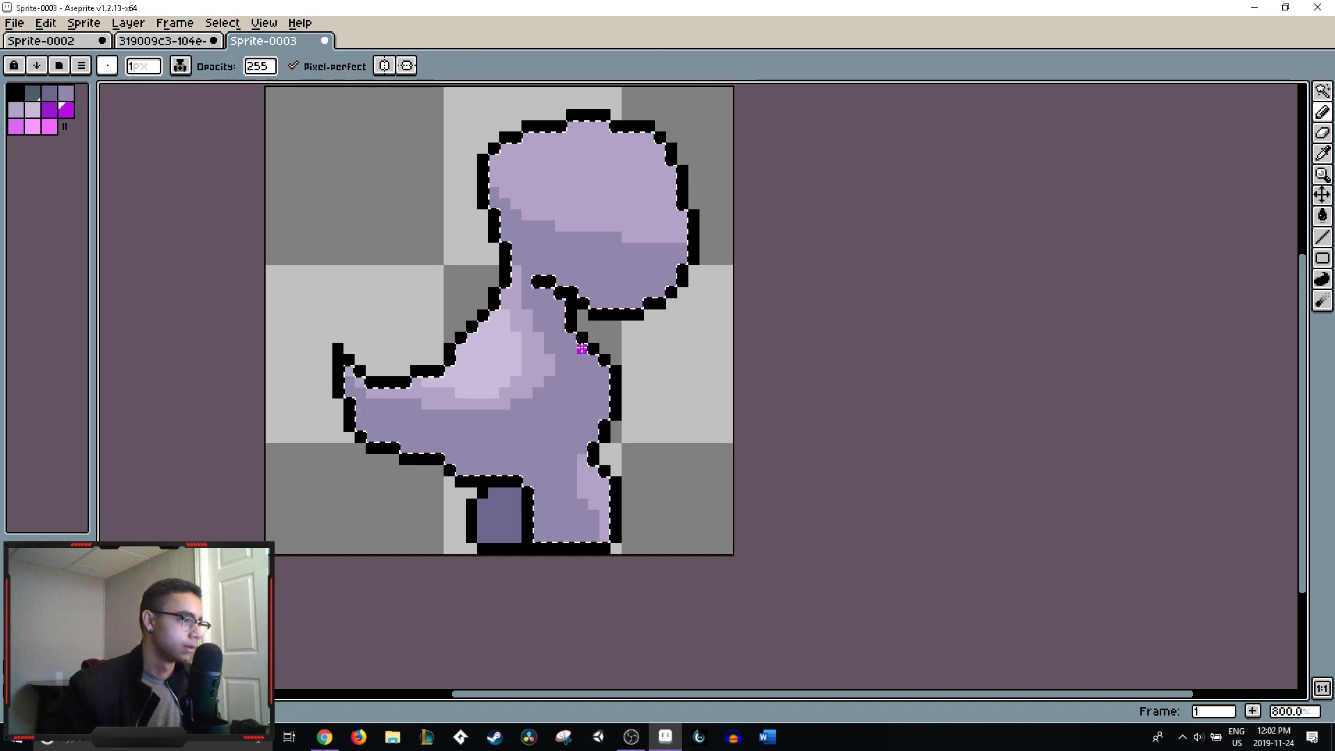
pyautogui.scroll(-2, 581, 349)
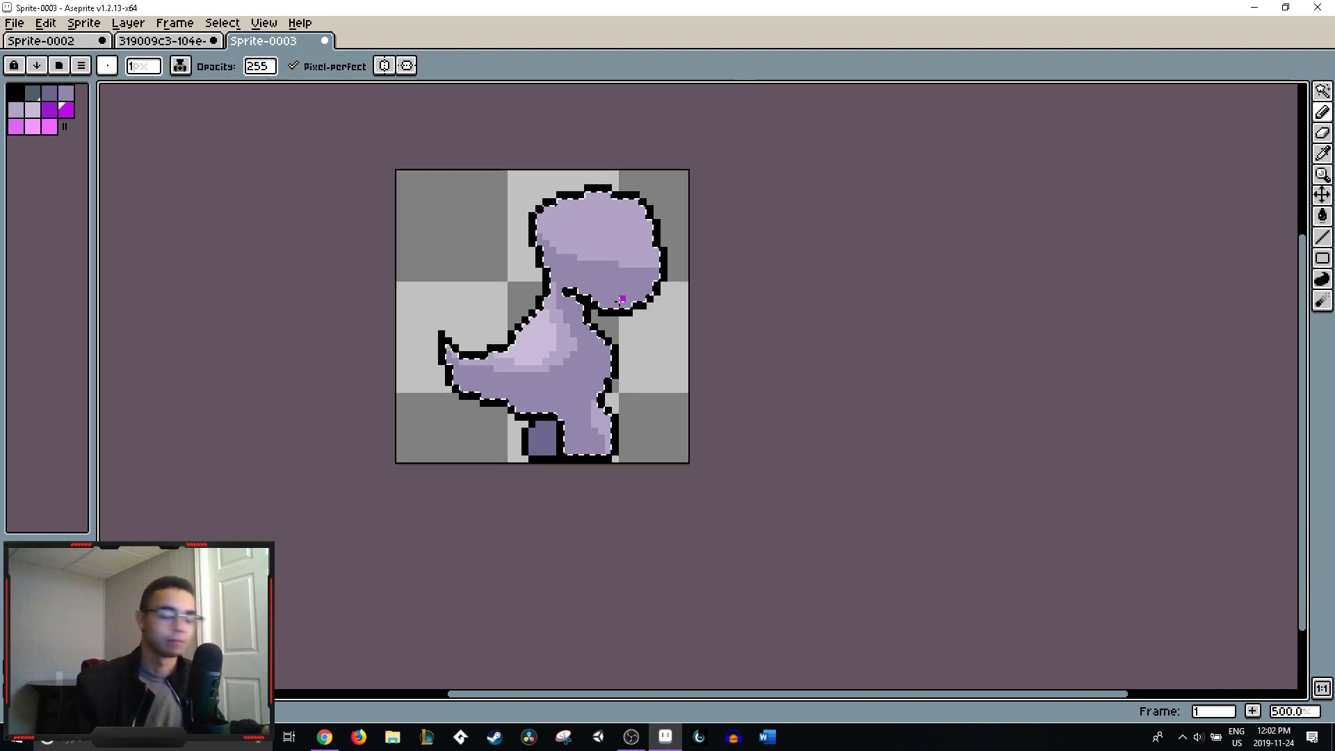
pyautogui.press('alt')
pyautogui.keyDown('alt'); pyautogui.click(493, 342); pyautogui.keyUp('alt')
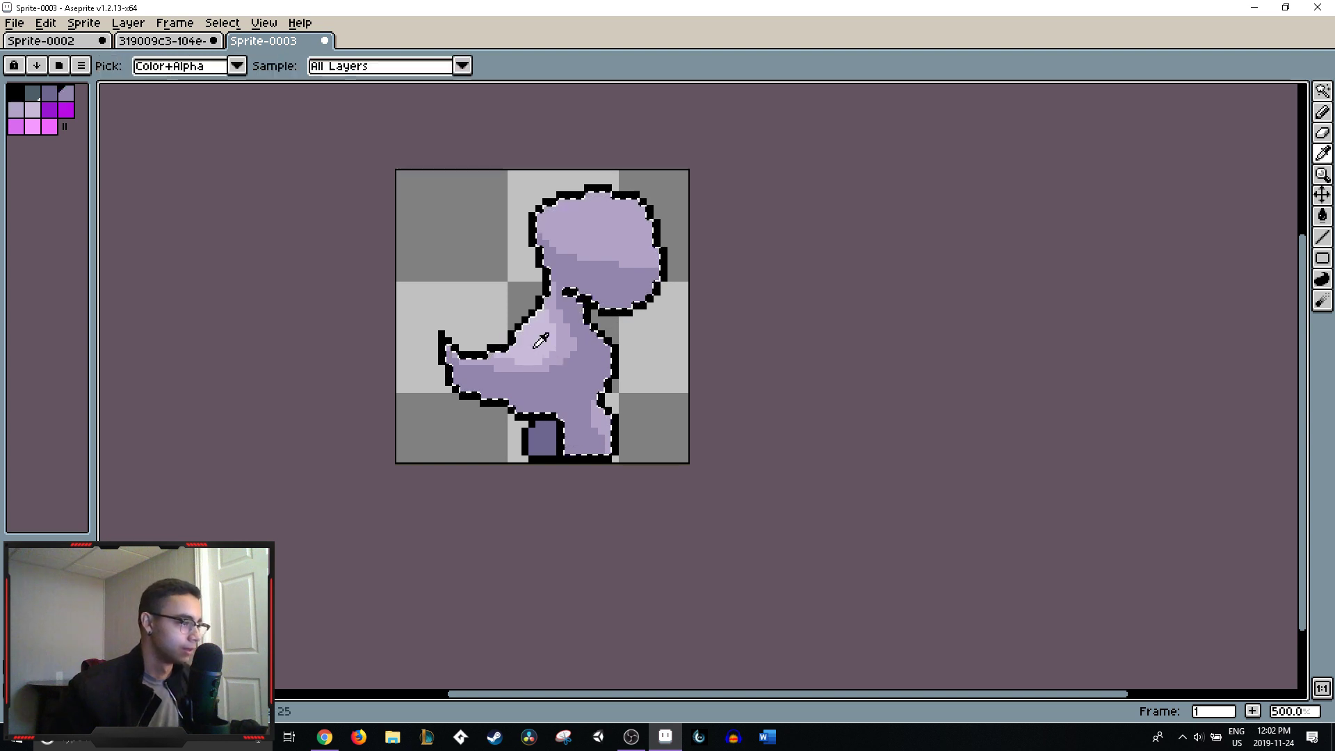
pyautogui.scroll(7, 534, 336)
pyautogui.scroll(-3, 534, 337)
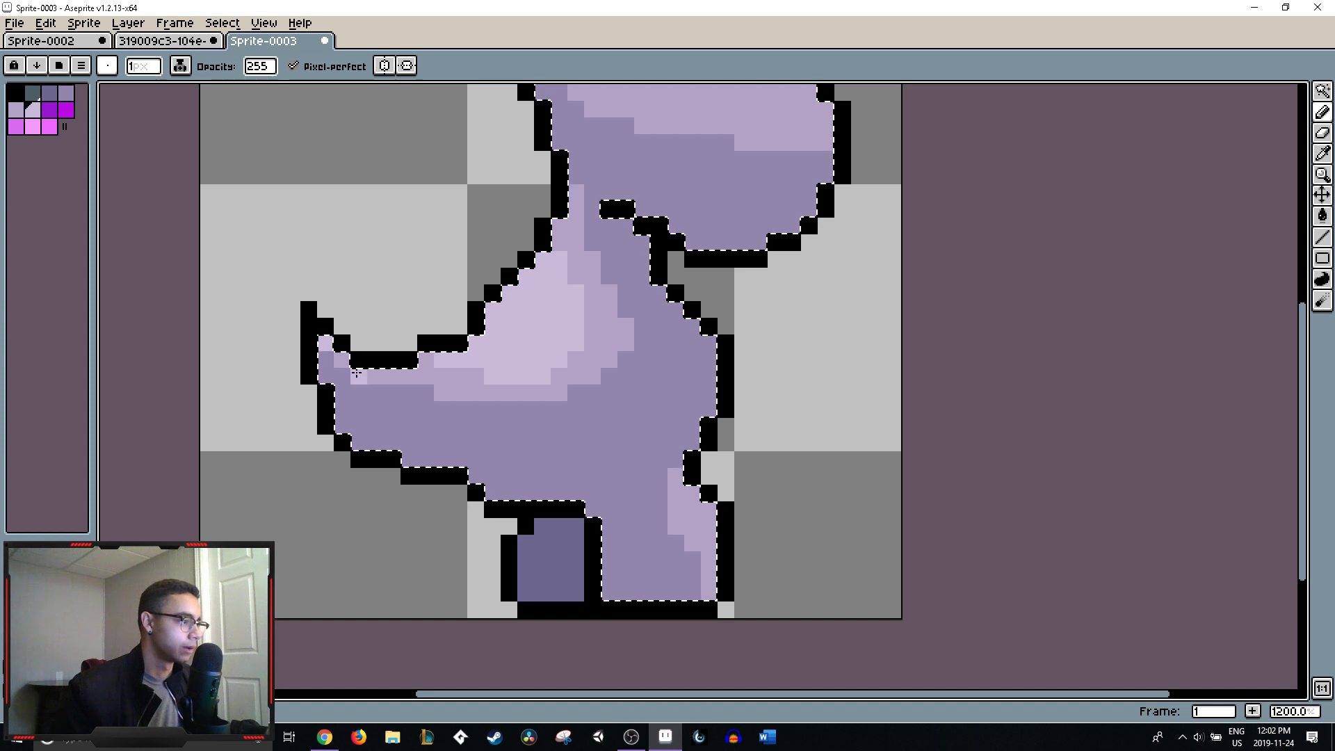
pyautogui.hotkey('ctrl', 'z')
pyautogui.moveTo(346, 363)
pyautogui.mouseDown()
pyautogui.moveTo(397, 372)
pyautogui.moveTo(386, 392)
pyautogui.moveTo(334, 376)
pyautogui.mouseUp()
pyautogui.keyDown('alt'); pyautogui.click(382, 392); pyautogui.keyUp('alt')
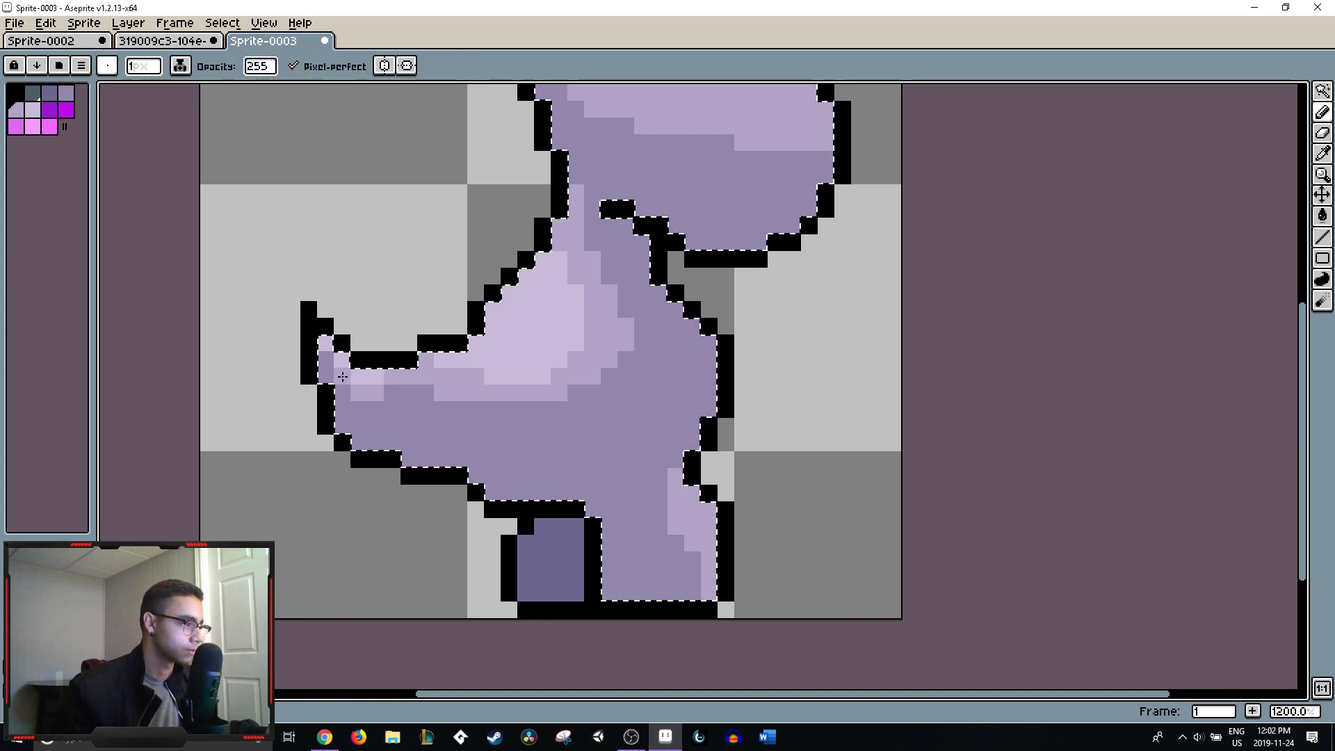
pyautogui.click(388, 392)
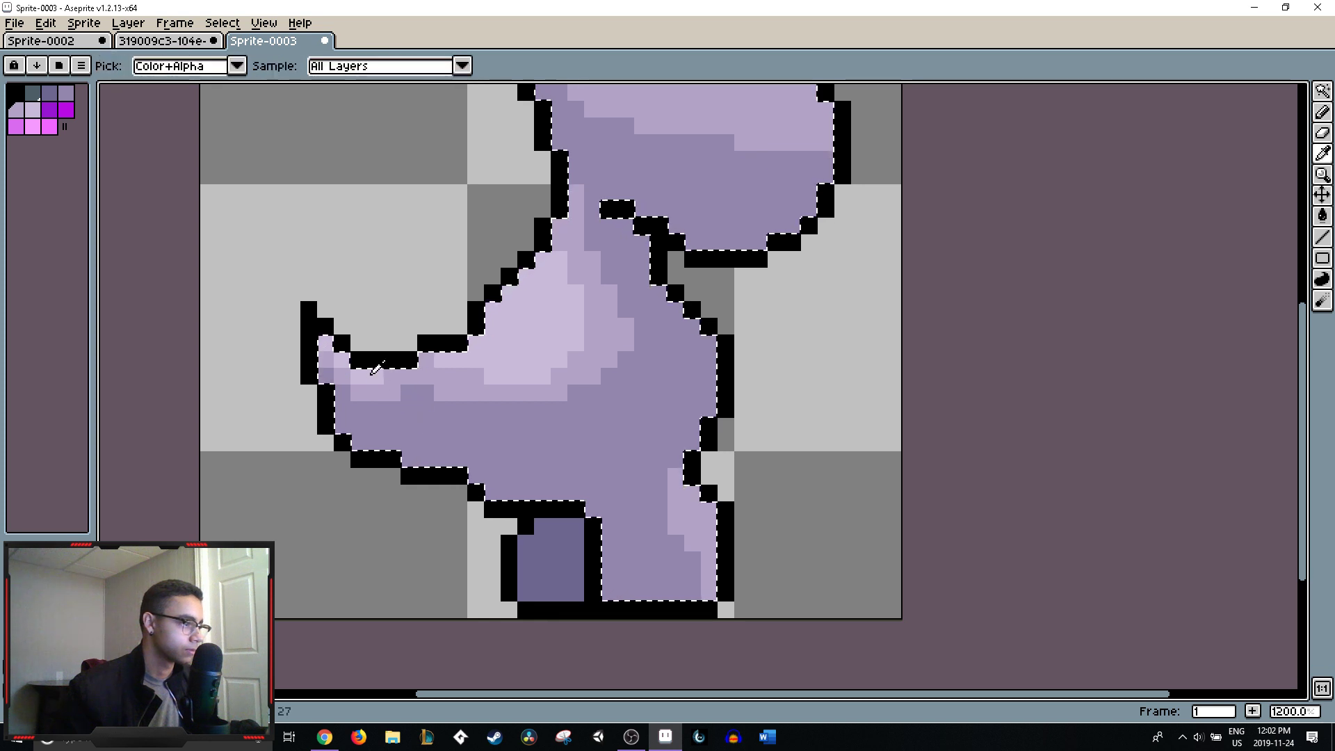
# - Try a palest purple highlight down the front edge of the leg, with the lighter mid purple at its lower end
pyautogui.scroll(-4, 566, 378)
pyautogui.click(553, 387)
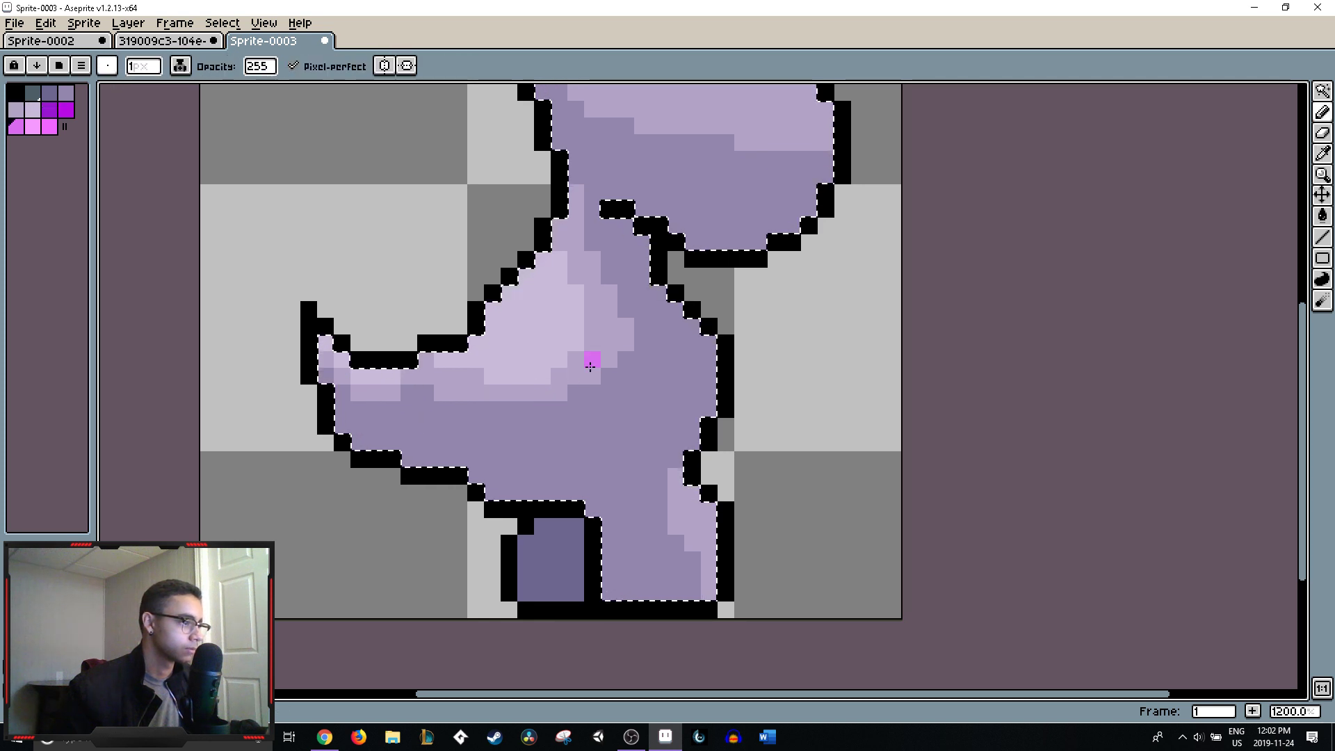
pyautogui.scroll(-4, 591, 366)
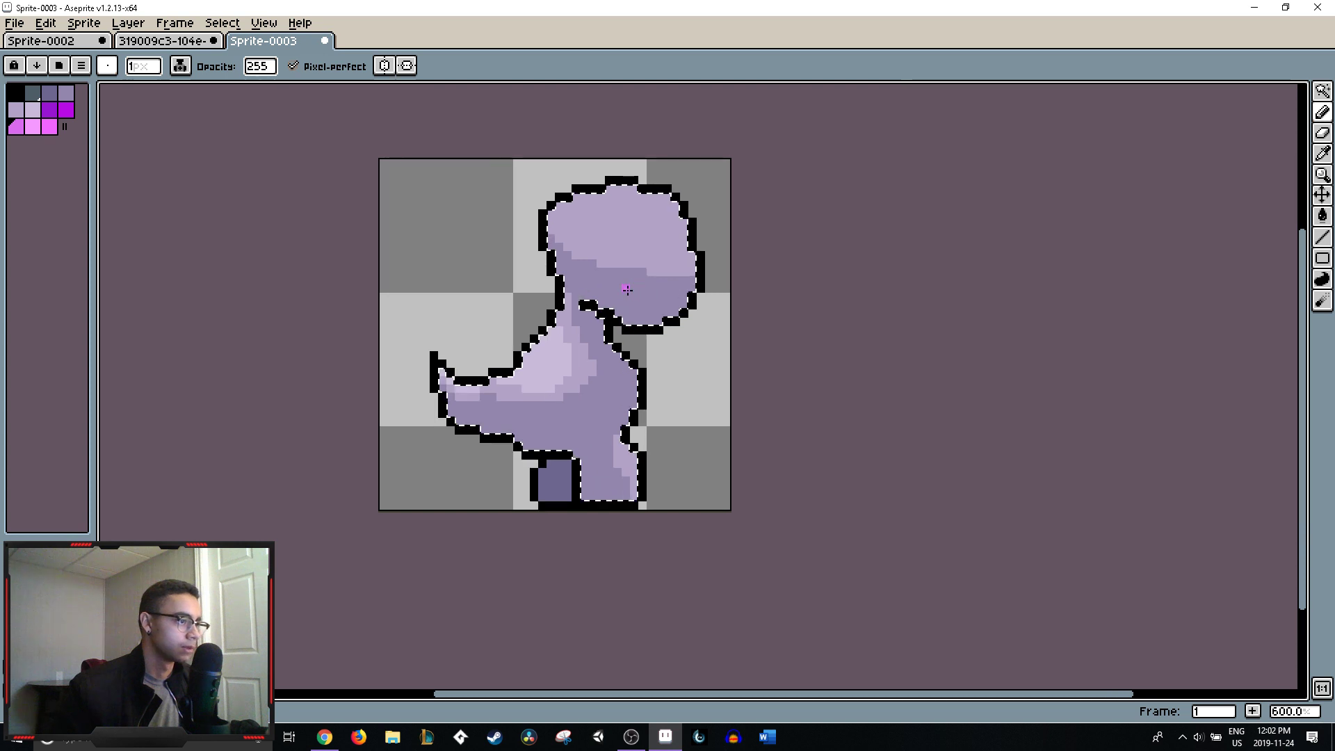
pyautogui.keyDown('alt'); pyautogui.click(629, 324); pyautogui.keyUp('alt')
pyautogui.scroll(8, 618, 455)
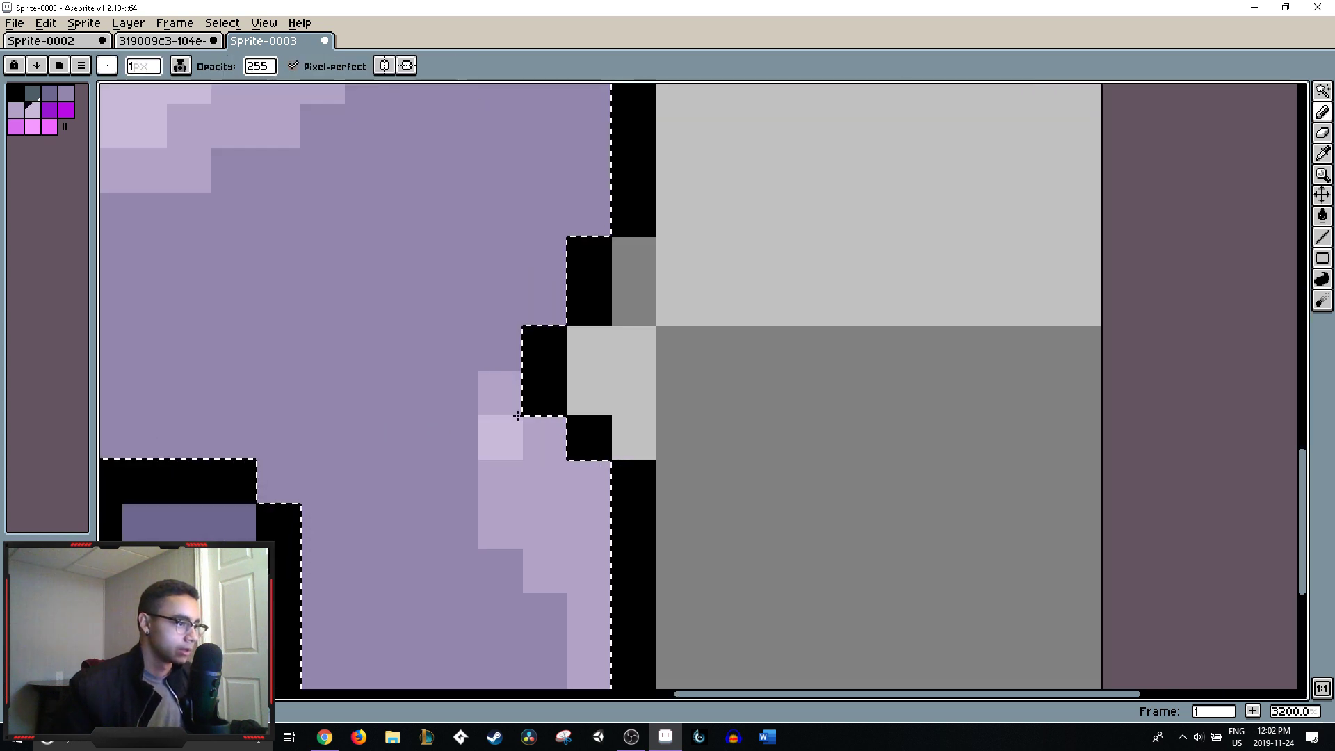
pyautogui.moveTo(517, 415)
pyautogui.mouseDown()
pyautogui.moveTo(519, 436)
pyautogui.moveTo(575, 486)
pyautogui.moveTo(596, 566)
pyautogui.moveTo(557, 493)
pyautogui.mouseUp()
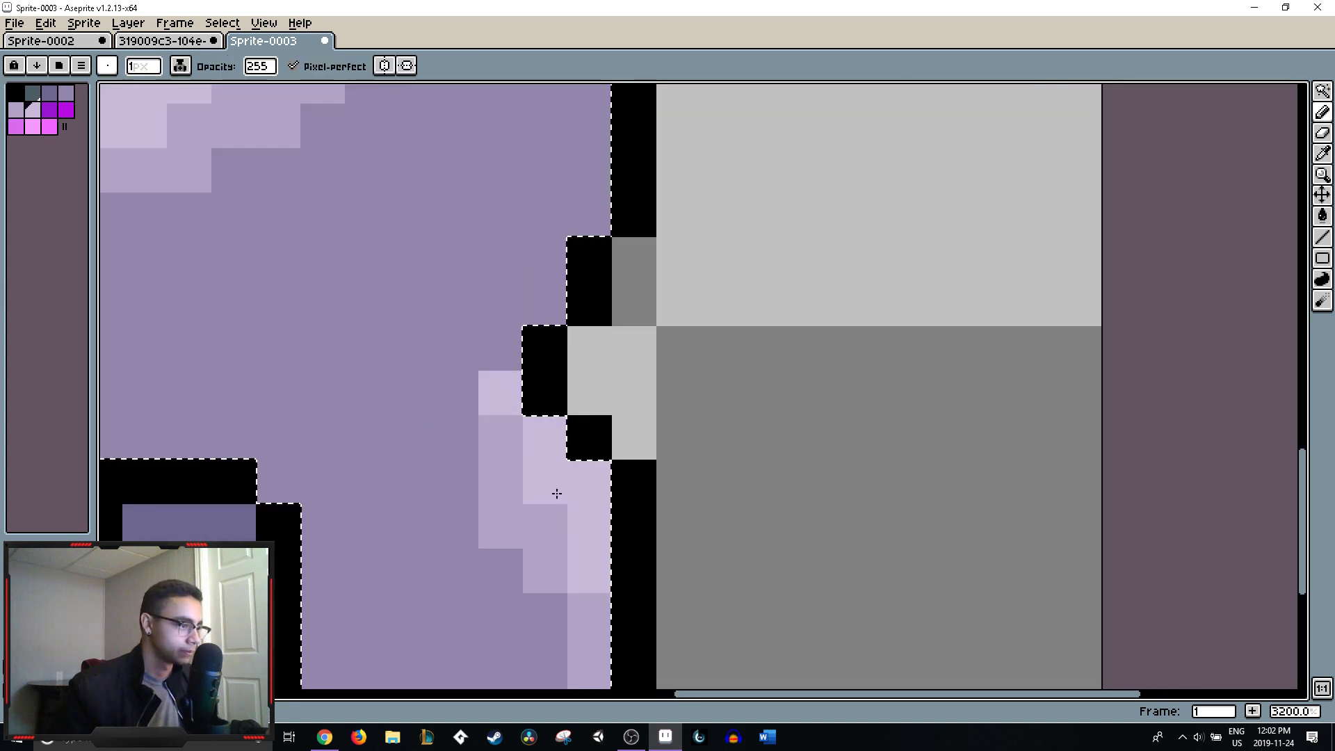
pyautogui.click(589, 616)
pyautogui.scroll(-3, 664, 470)
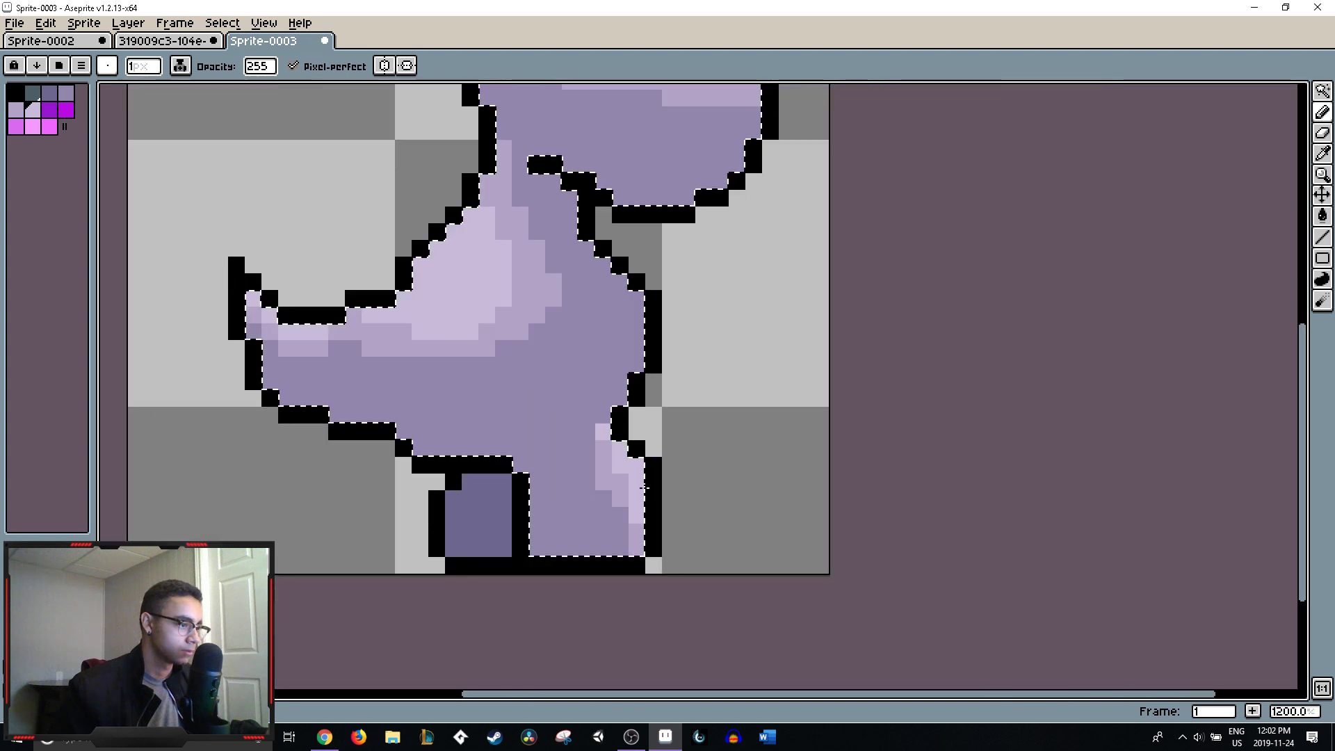
pyautogui.keyDown('alt'); pyautogui.click(620, 530); pyautogui.keyUp('alt')
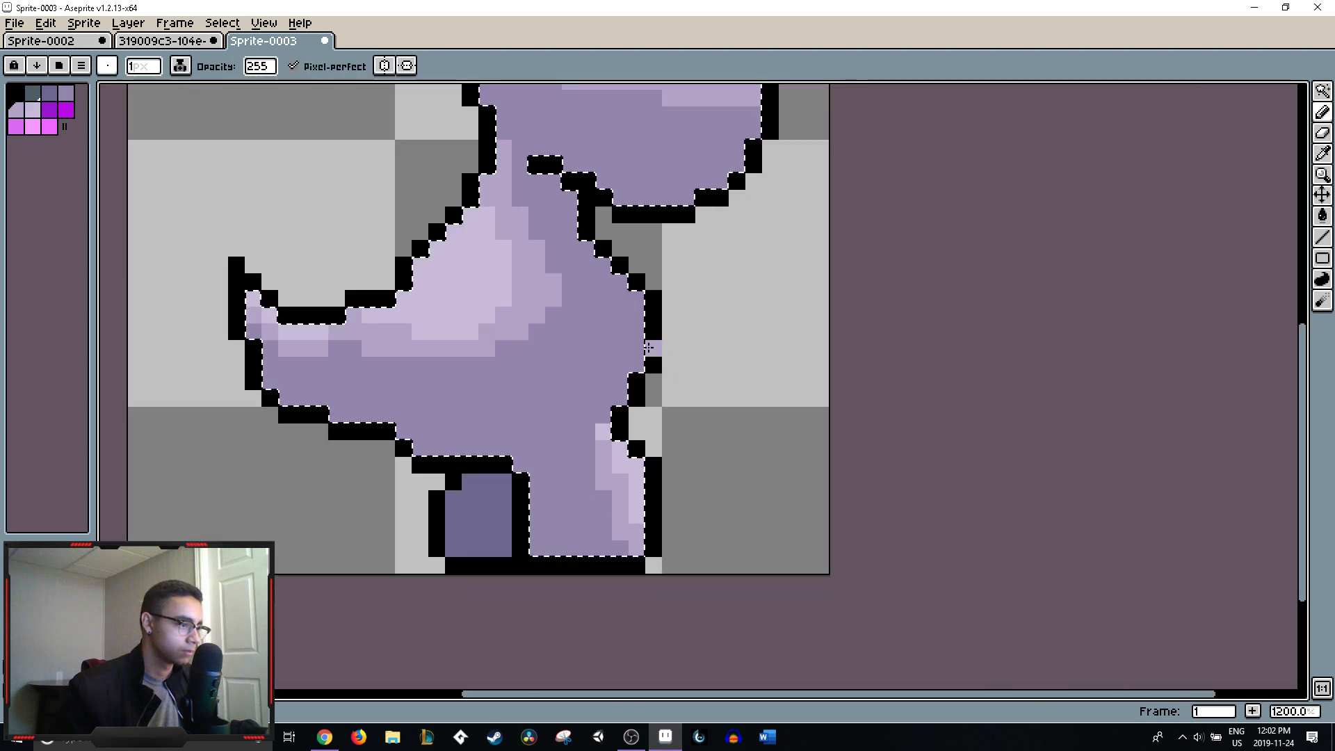
pyautogui.scroll(4, 618, 515)
pyautogui.scroll(3, 635, 262)
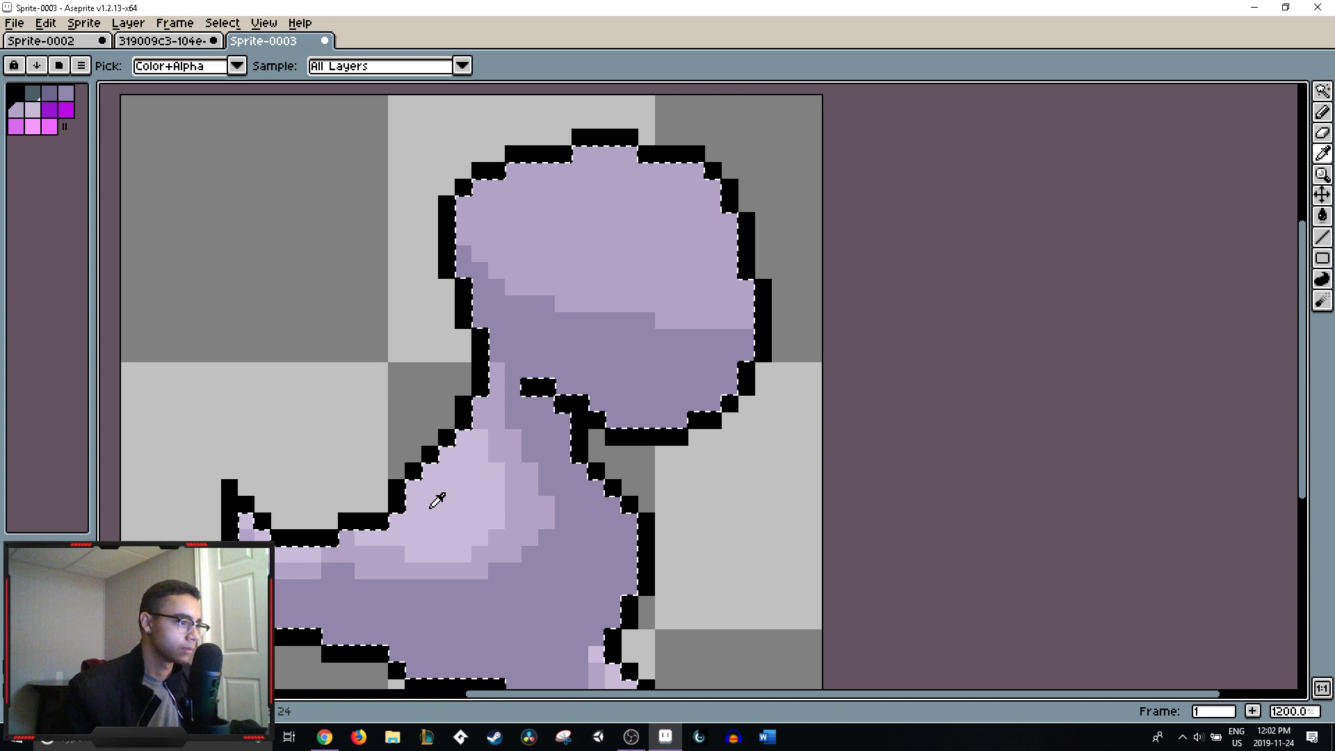
# - Undo the palest purple highlight strokes on the leg
pyautogui.moveTo(553, 553); pyautogui.dragTo(590, 317)
pyautogui.hotkey('ctrl', 'z')
pyautogui.hotkey('ctrl', 'z')
pyautogui.hotkey('ctrl', 'z')
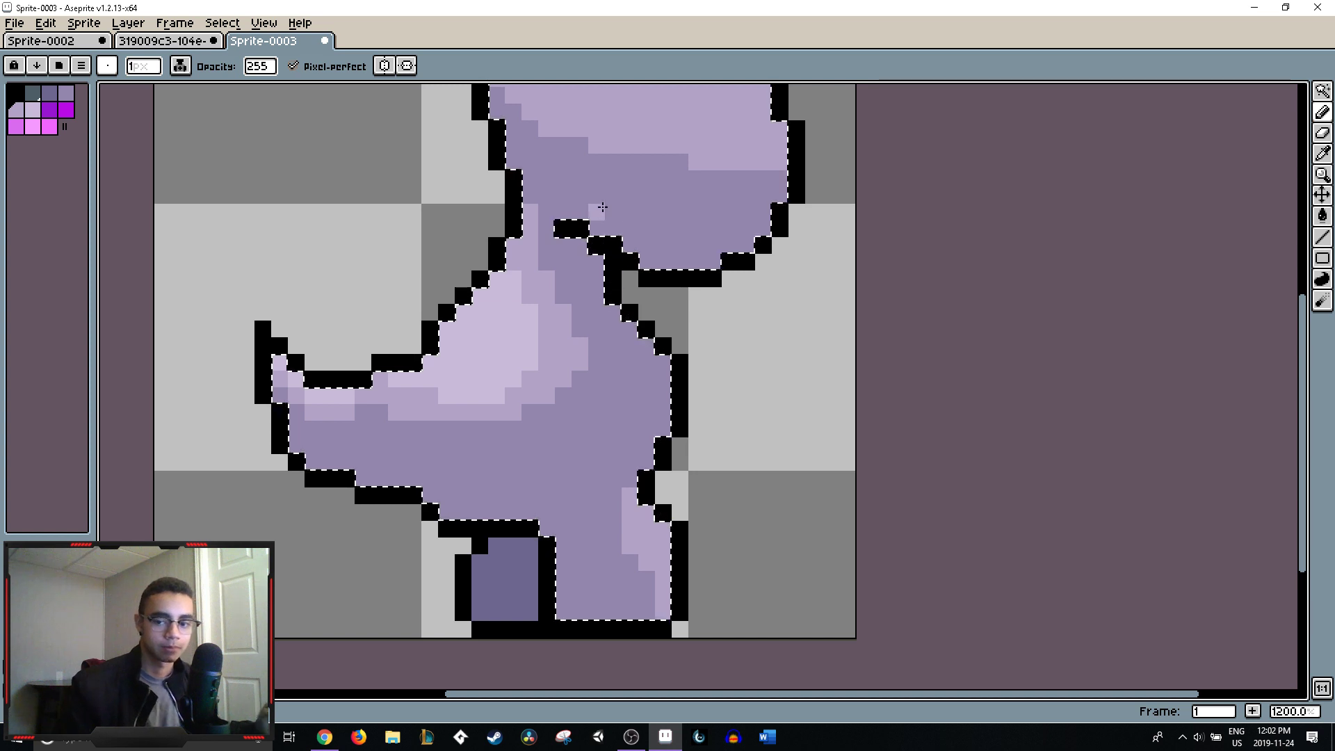
# - Draw a palest purple highlight boundary across the upper head and fill the whole area above it with the same color
pyautogui.moveTo(611, 178); pyautogui.dragTo(537, 320)
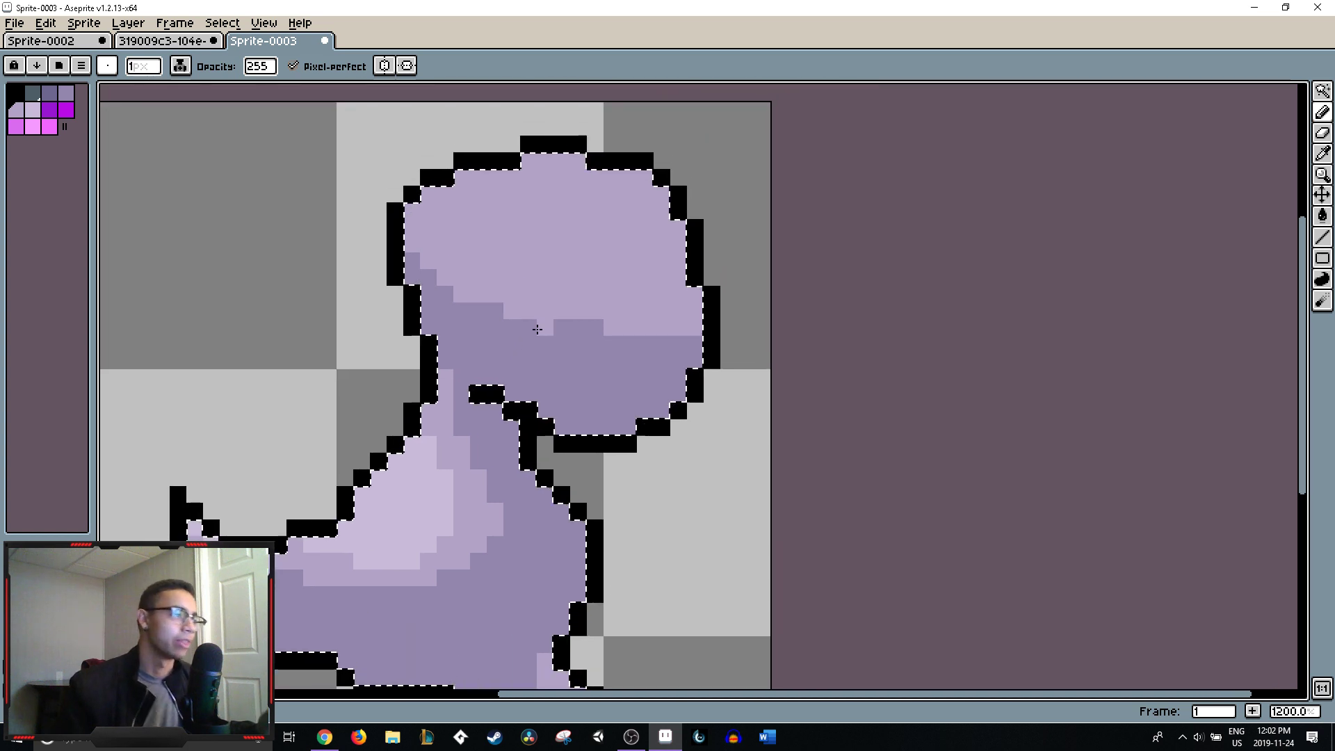
pyautogui.press('alt')
pyautogui.click(506, 149)
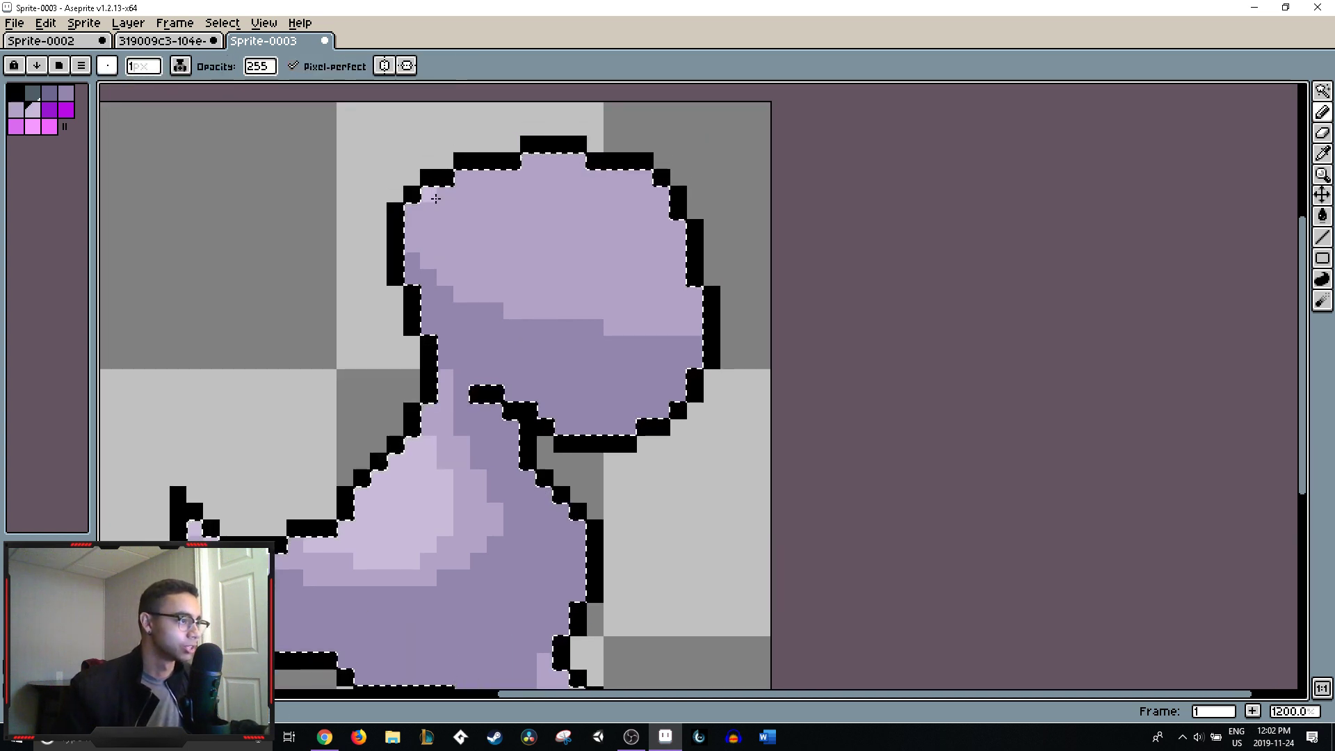
pyautogui.moveTo(436, 199); pyautogui.dragTo(509, 248)
pyautogui.moveTo(495, 178); pyautogui.dragTo(616, 249)
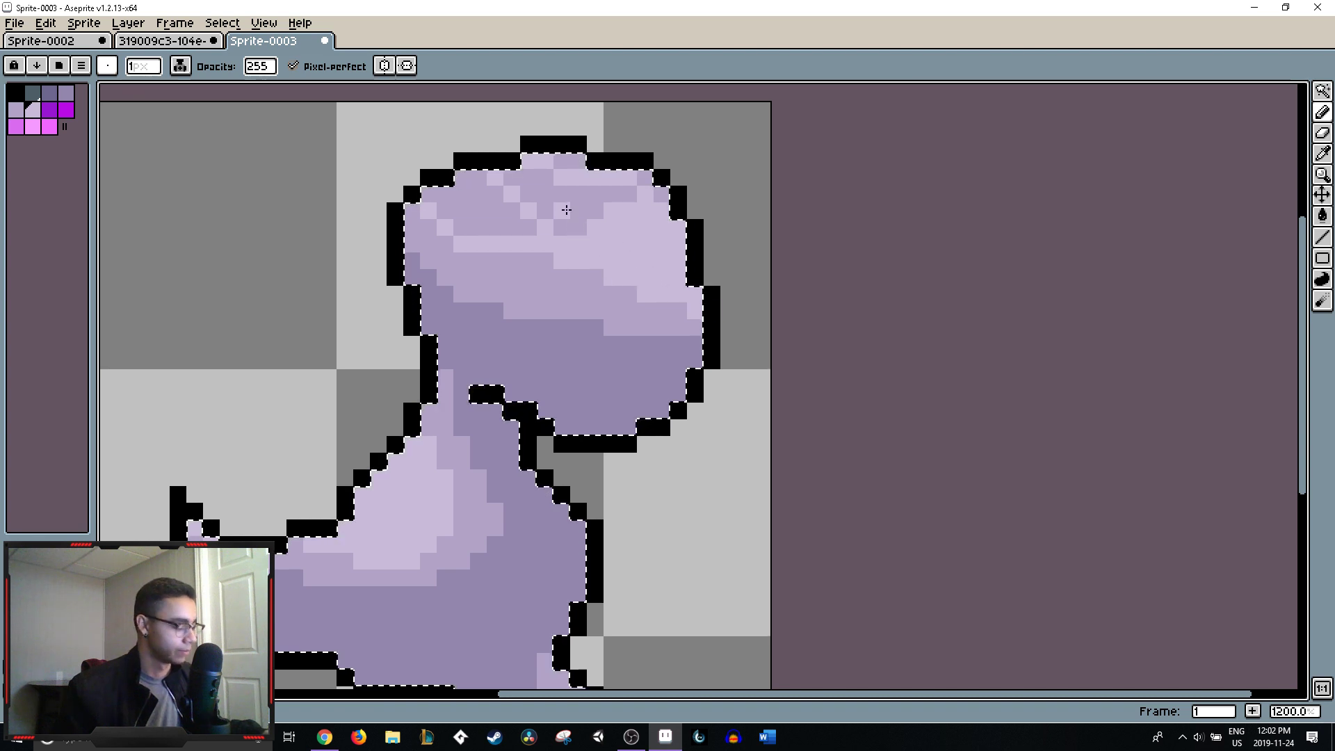
pyautogui.press('g')
pyautogui.click(540, 181)
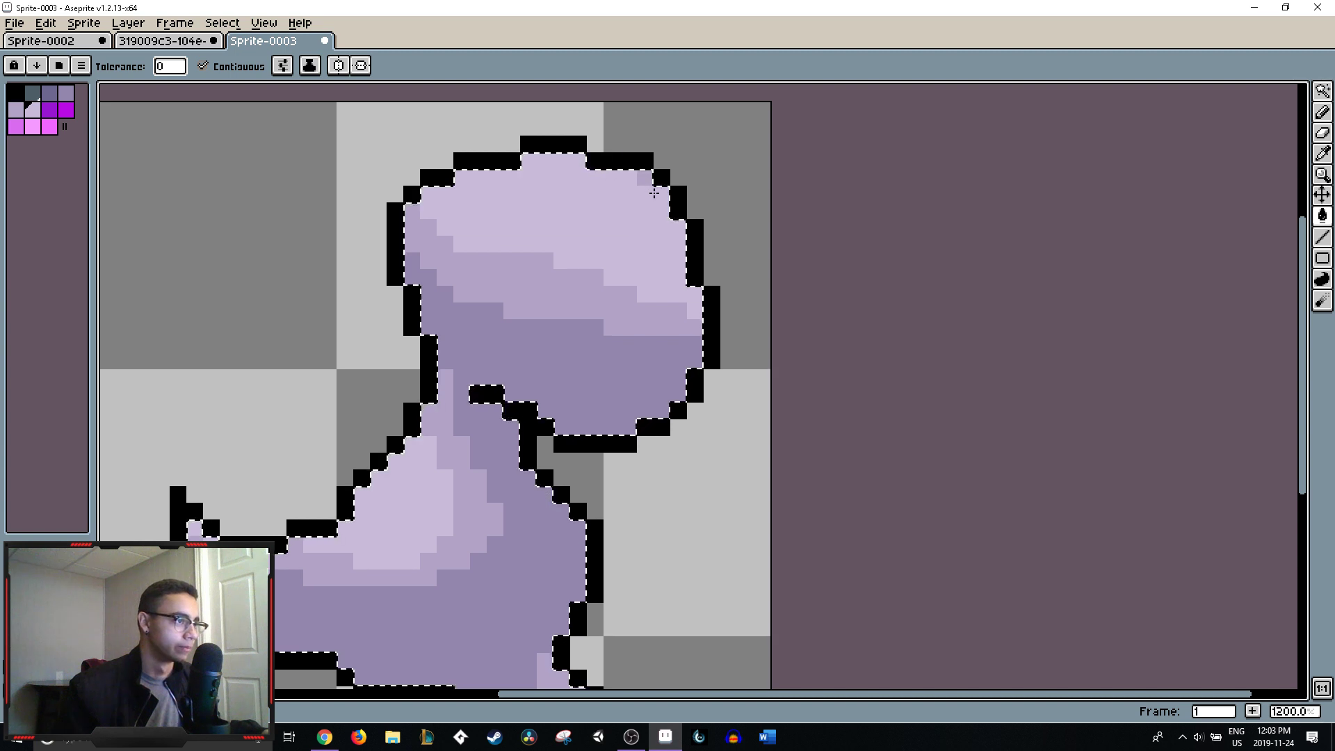
pyautogui.click(640, 179)
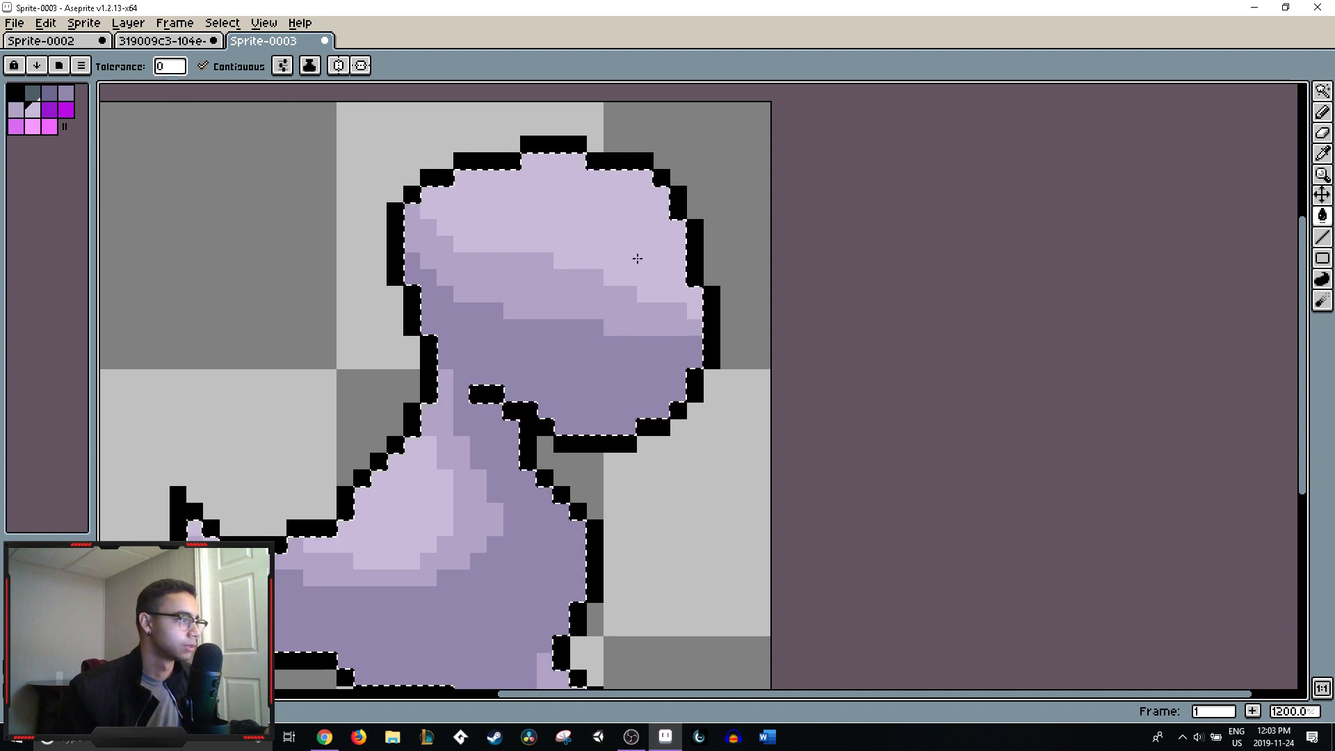
# - Clear the selection around the head and body
pyautogui.press(']')
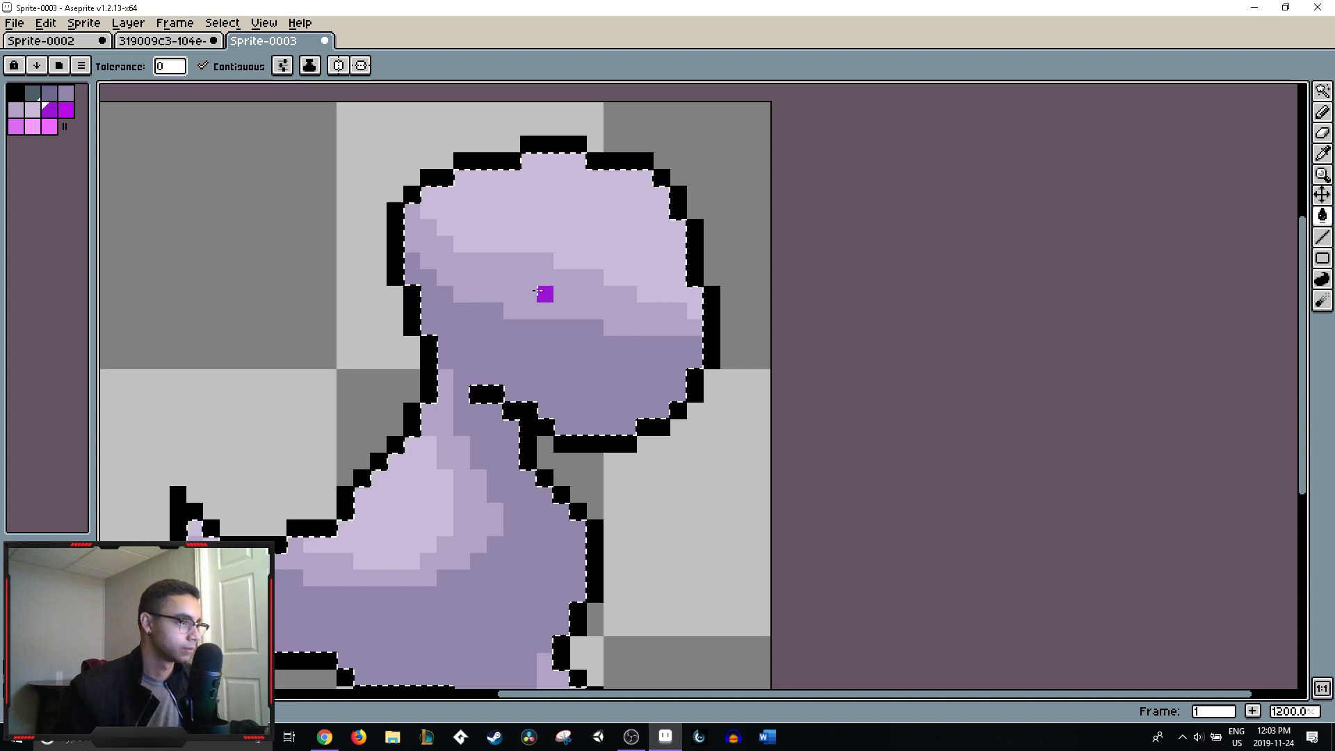
pyautogui.press('m')
pyautogui.hotkey('ctrl', 'd')
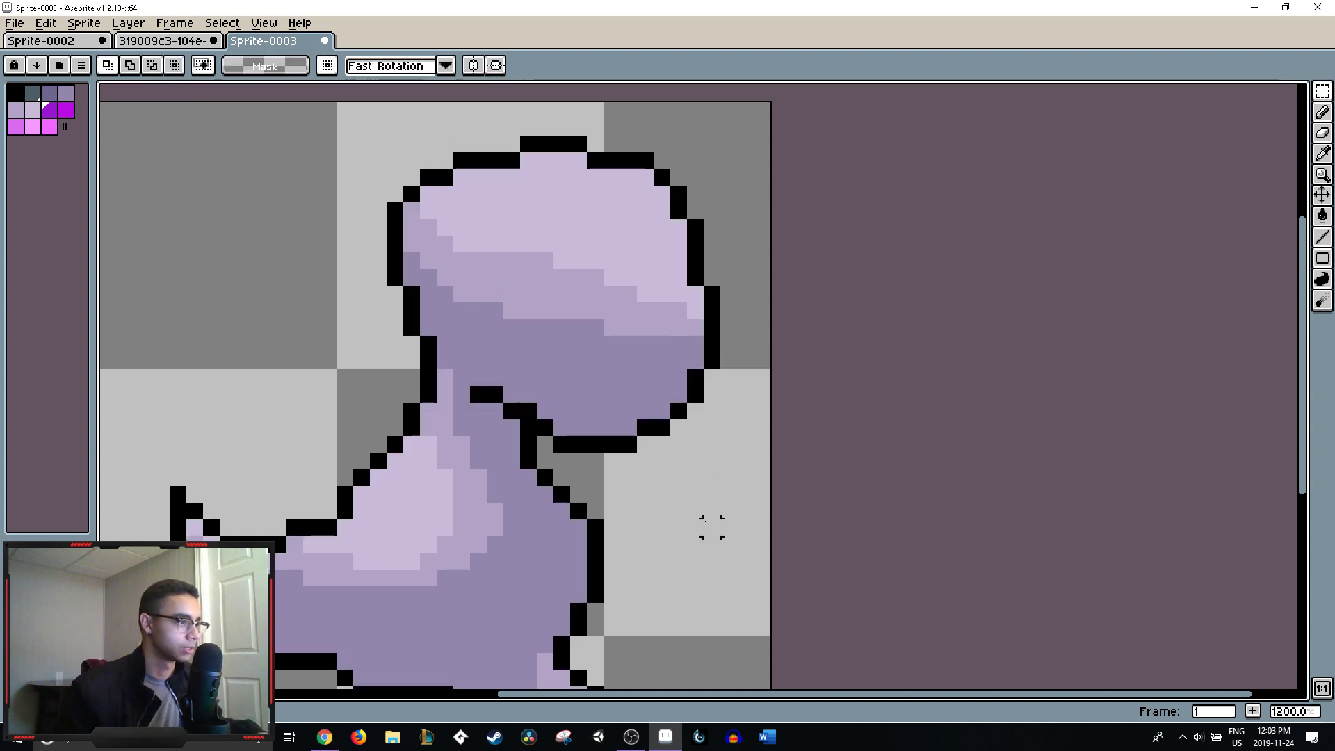
pyautogui.scroll(-2, 711, 527)
pyautogui.hscroll(-3, 739, 531)
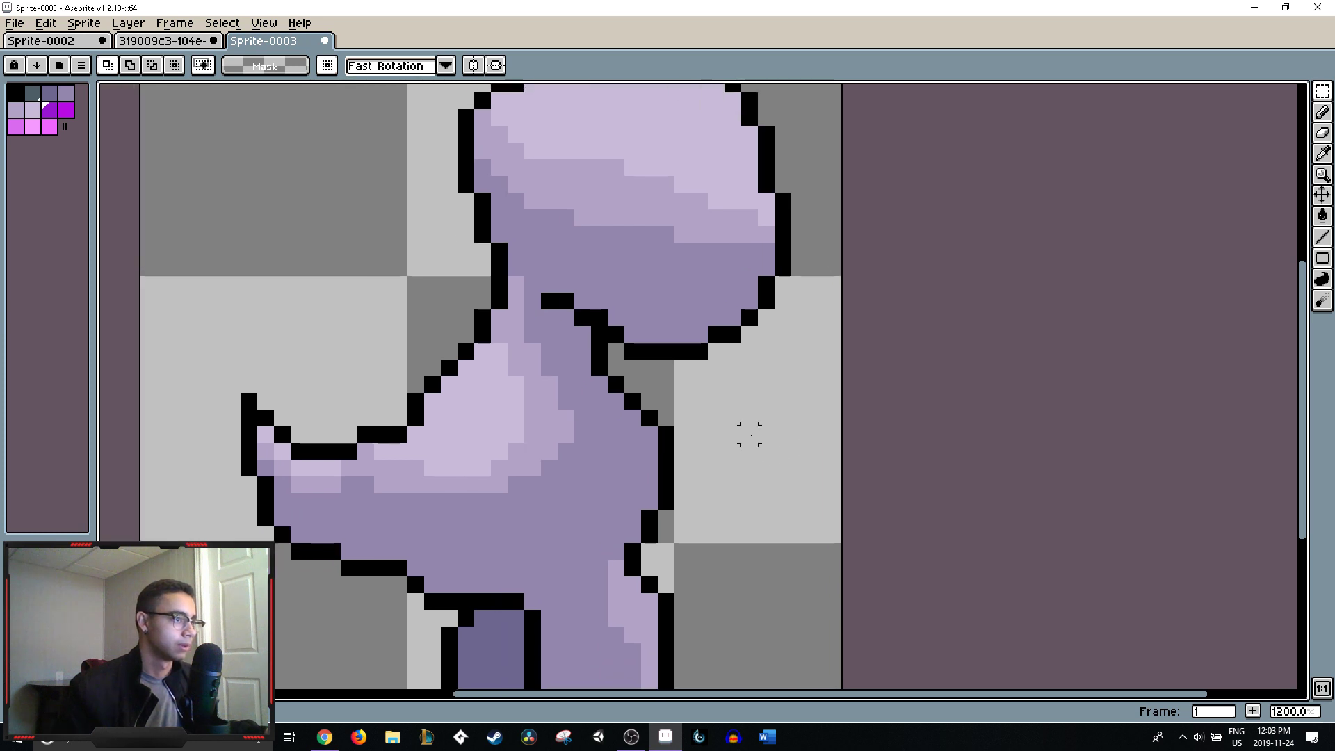
# - Trim the underside of the lighter mid purple band across the head with the mid purple sampled from the lower head
pyautogui.keyDown('alt'); pyautogui.scroll(-1, 635, 336); pyautogui.keyUp('alt')
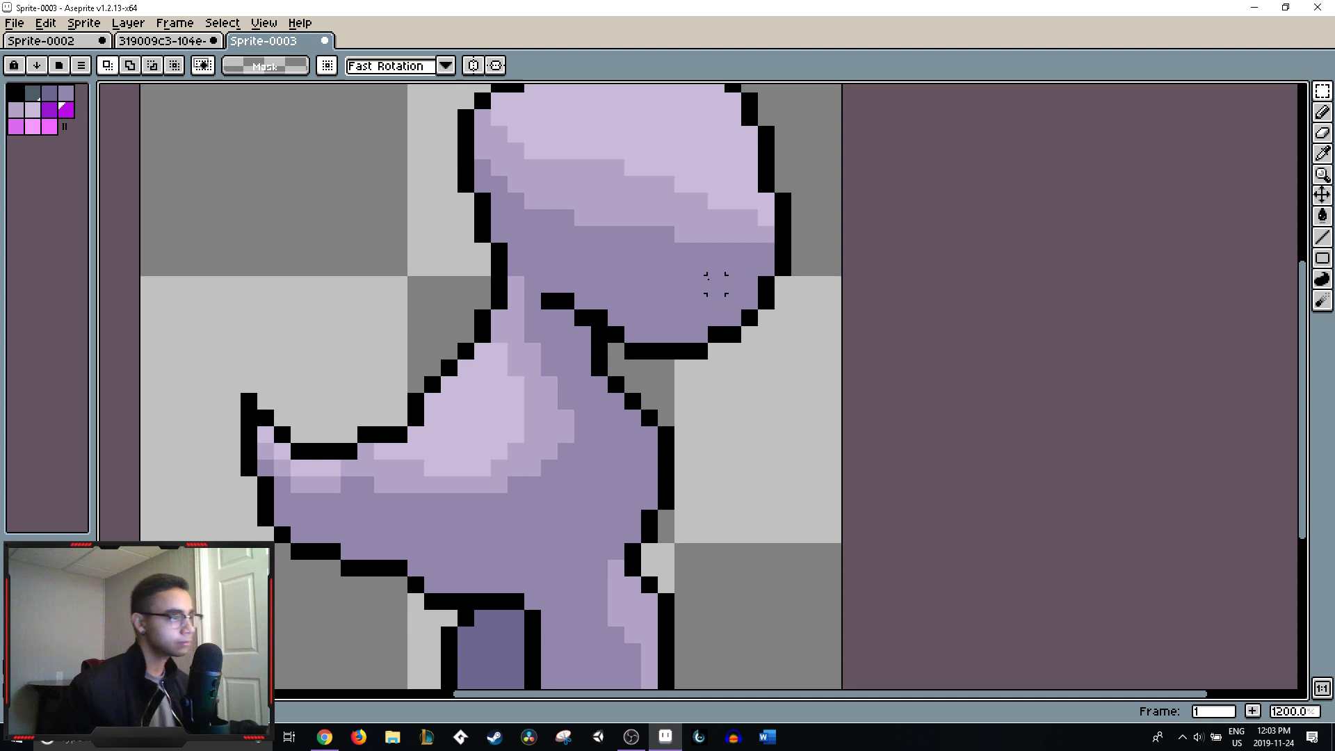
pyautogui.keyDown('alt'); pyautogui.click(637, 274); pyautogui.keyUp('alt')
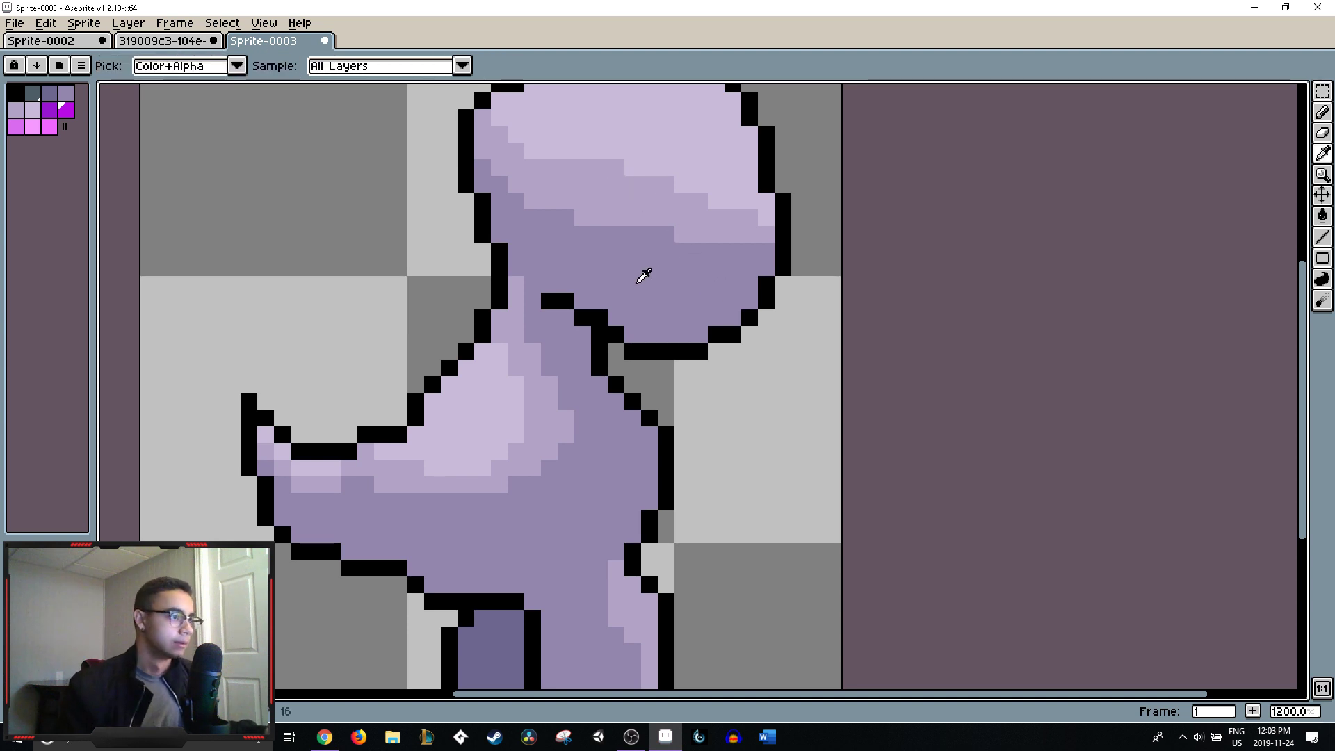
pyautogui.press('b')
pyautogui.moveTo(582, 217)
pyautogui.mouseDown()
pyautogui.moveTo(514, 183)
pyautogui.moveTo(587, 252)
pyautogui.moveTo(747, 279)
pyautogui.mouseUp()
pyautogui.click(582, 184)
pyautogui.keyDown('alt'); pyautogui.click(792, 276); pyautogui.keyUp('alt')
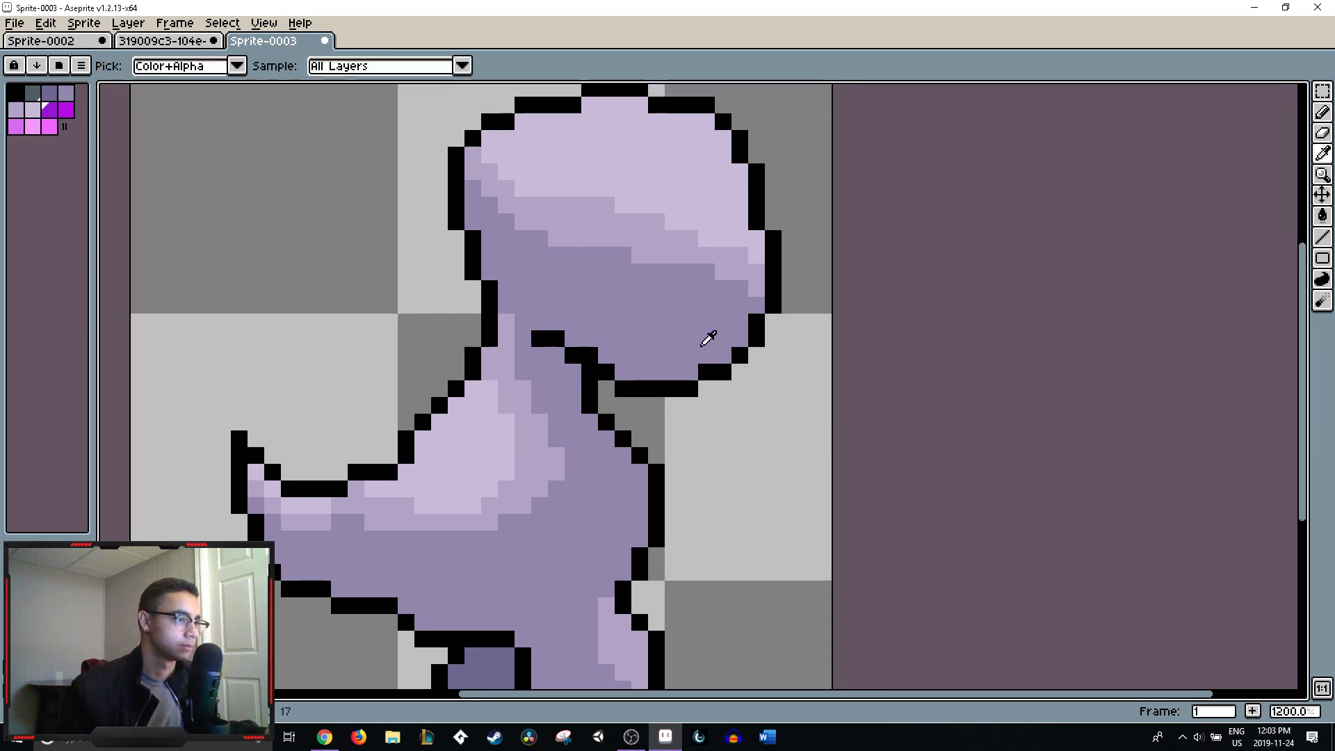
# - Smooth the stepped ends of the palest highlight and the lighter mid purple band at the front edge of the head
pyautogui.keyDown('alt'); pyautogui.click(745, 253); pyautogui.keyUp('alt')
pyautogui.click(741, 272)
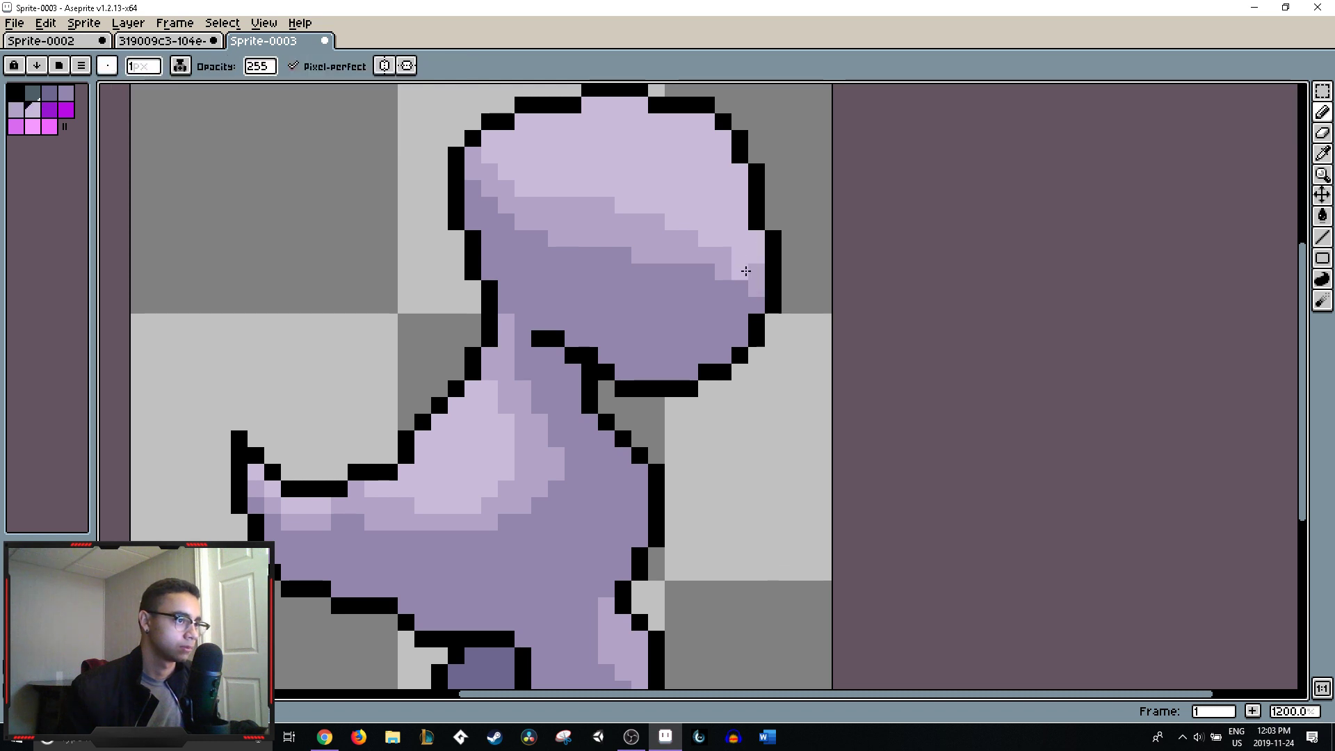
pyautogui.click(758, 272)
pyautogui.keyDown('alt'); pyautogui.click(754, 265); pyautogui.keyUp('alt')
pyautogui.click(749, 284)
pyautogui.click(741, 288)
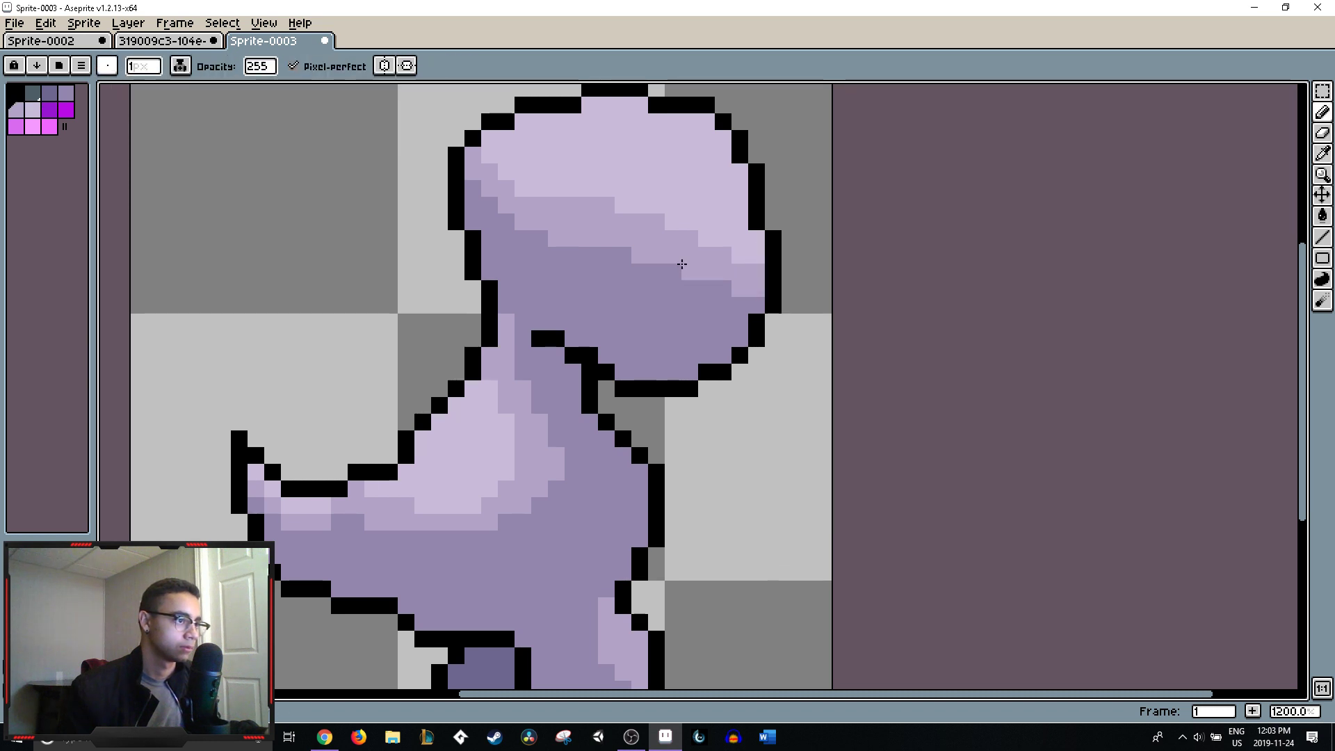
pyautogui.press('0')
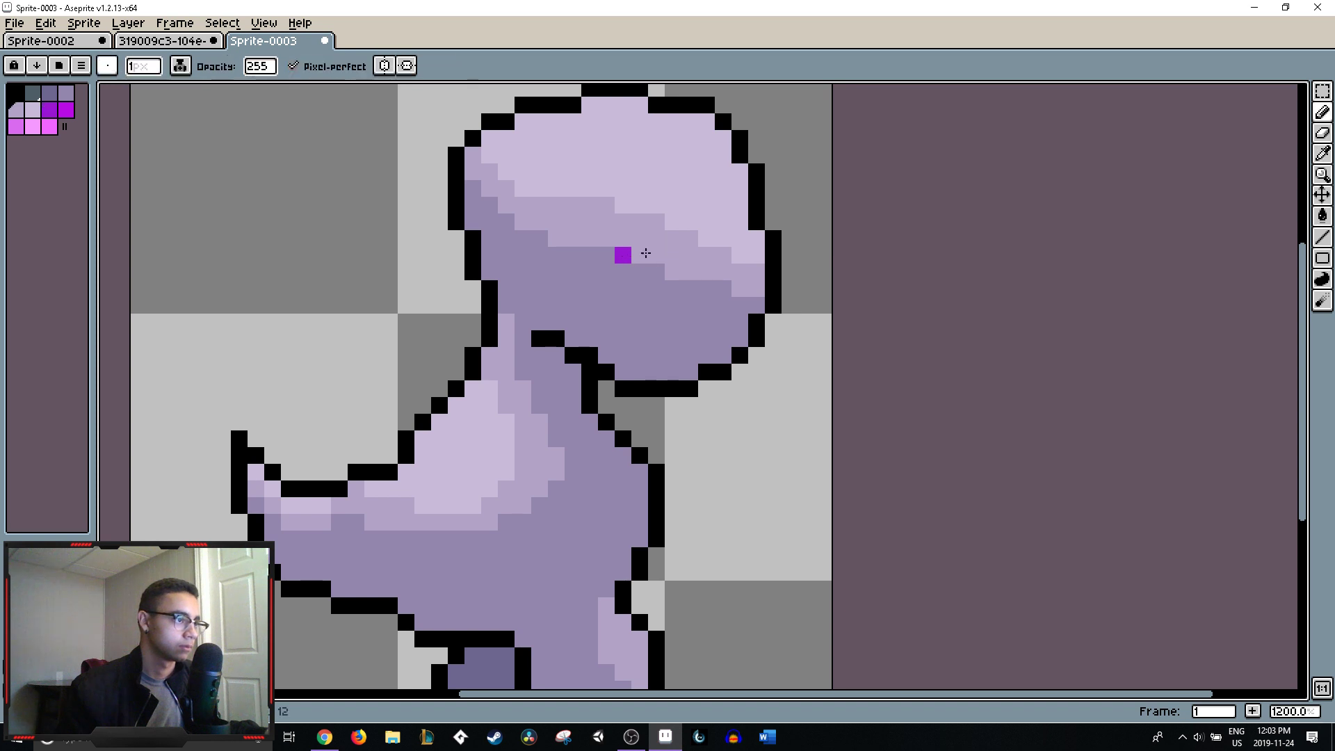
pyautogui.scroll(-3, 680, 248)
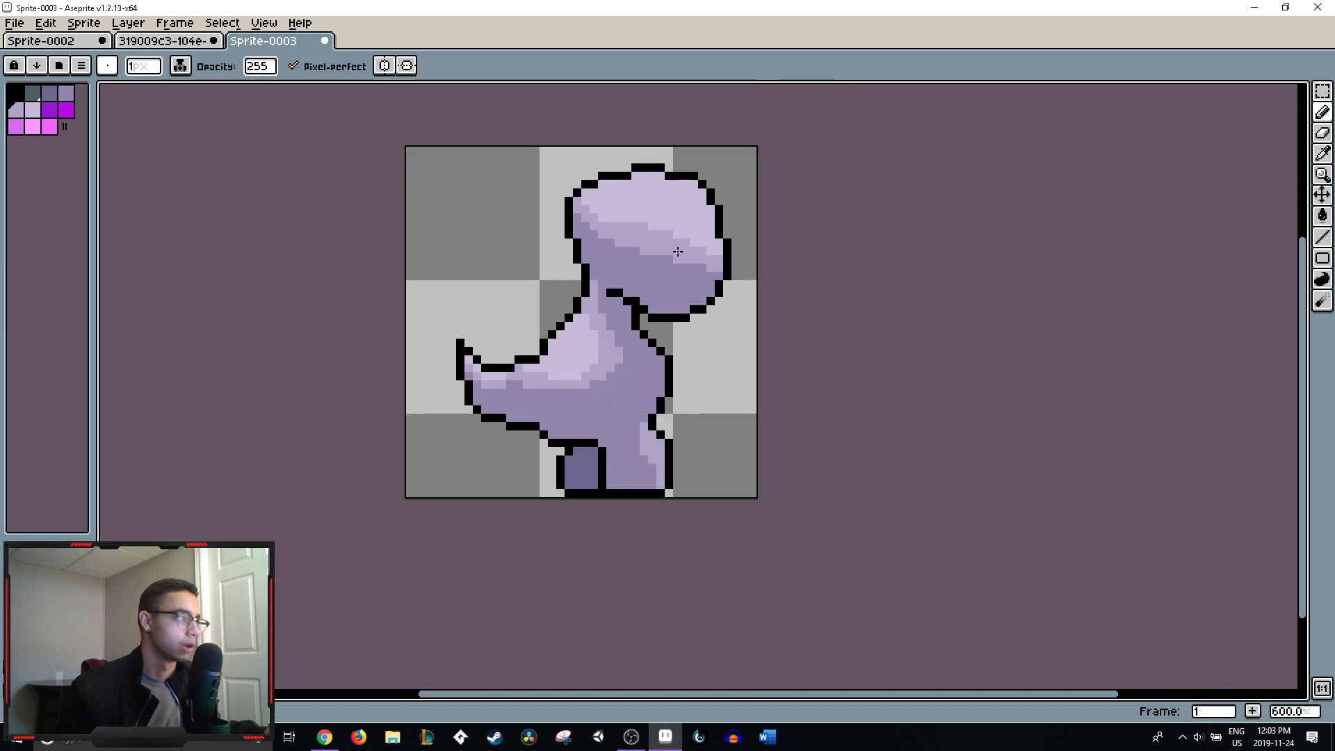
# - Try a lighter mid purple stroke down the upper front edge of the head, crossing the outline, and undo it
pyautogui.keyDown('alt'); pyautogui.click(676, 226); pyautogui.keyUp('alt')
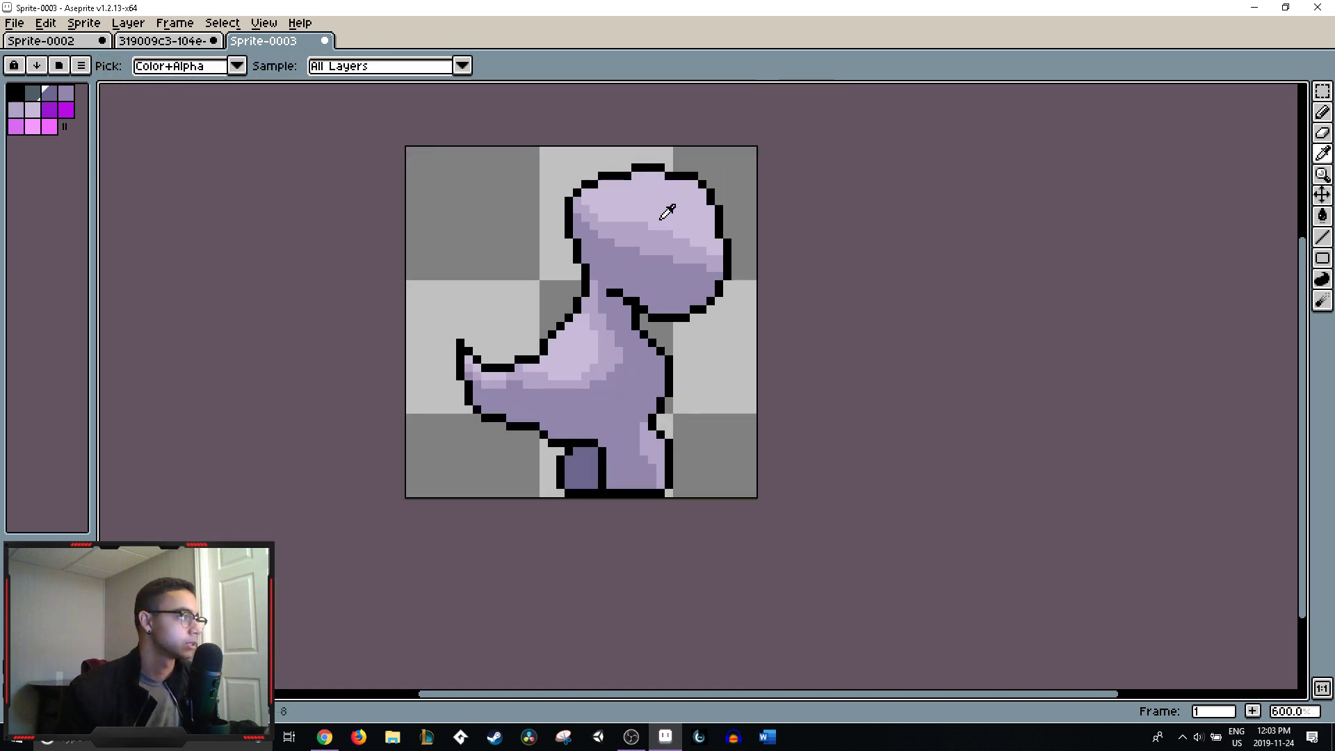
pyautogui.keyDown('alt'); pyautogui.click(661, 224); pyautogui.keyUp('alt')
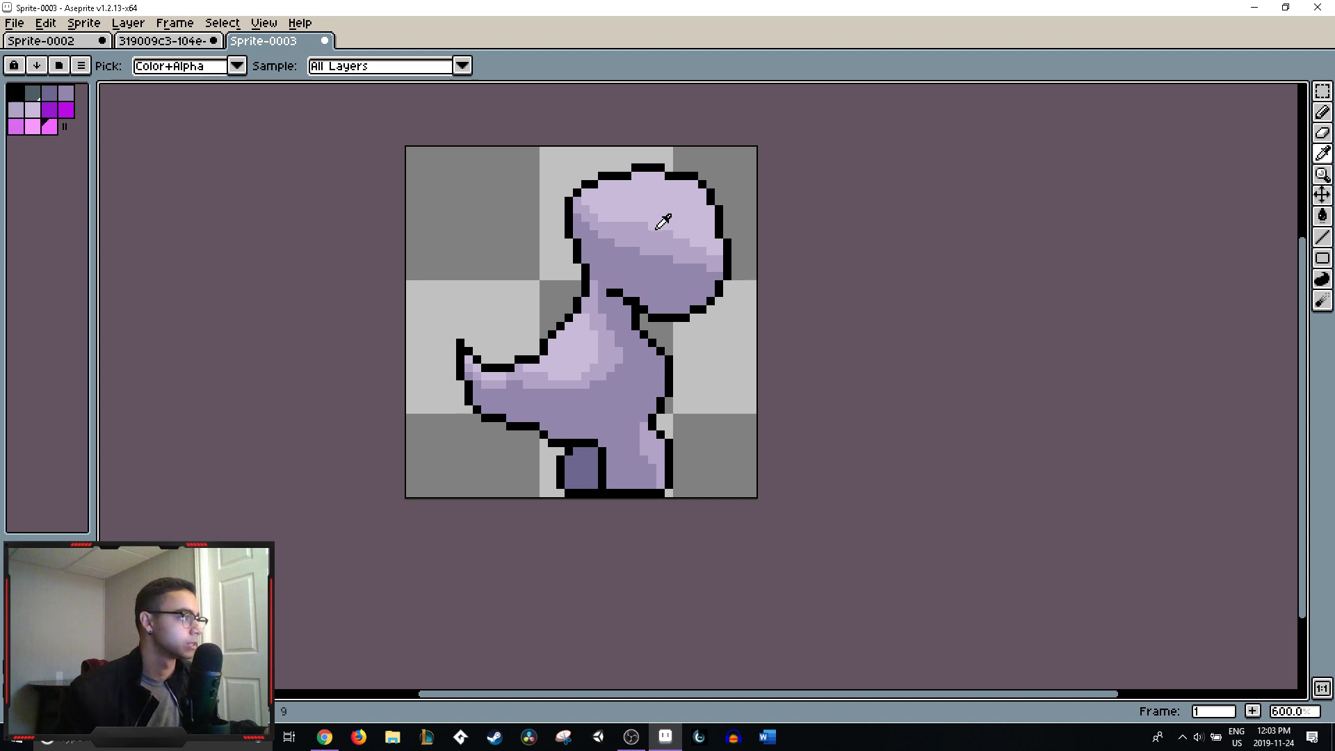
pyautogui.keyDown('alt'); pyautogui.click(671, 209); pyautogui.keyUp('alt')
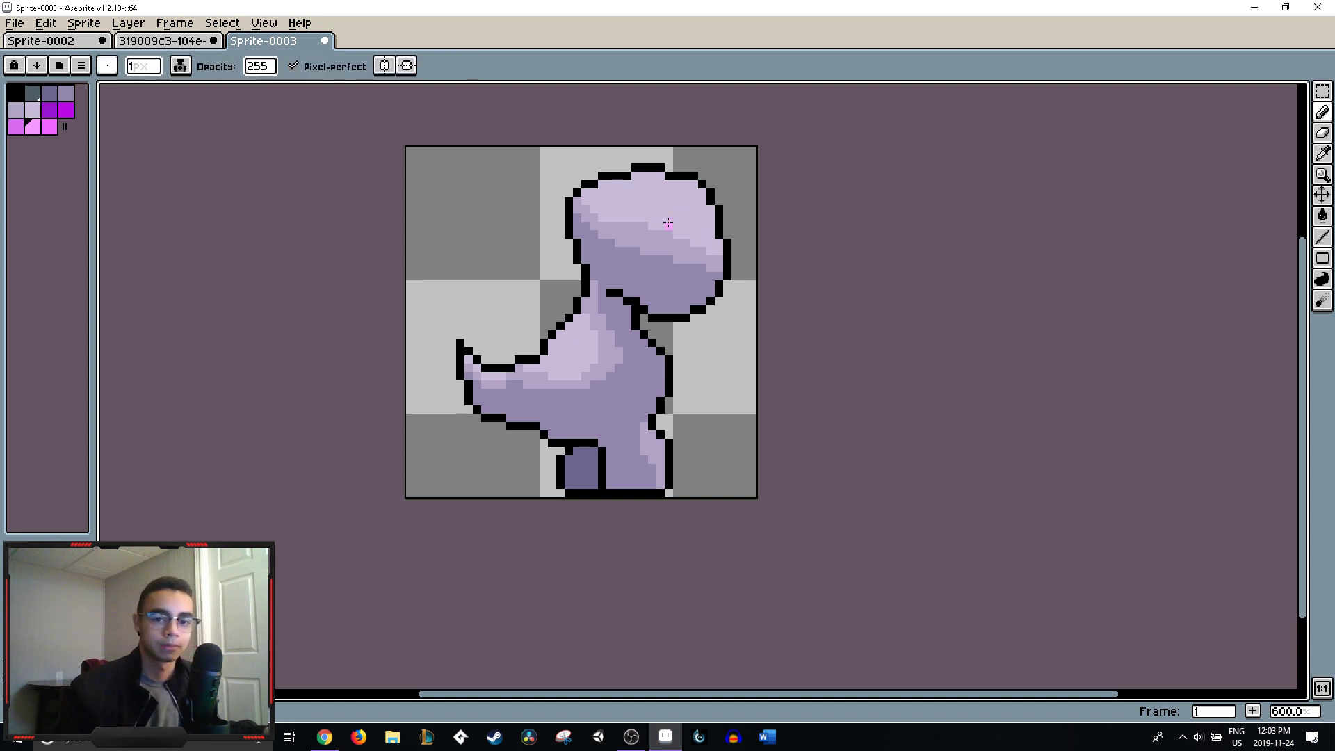
pyautogui.click(16, 109)
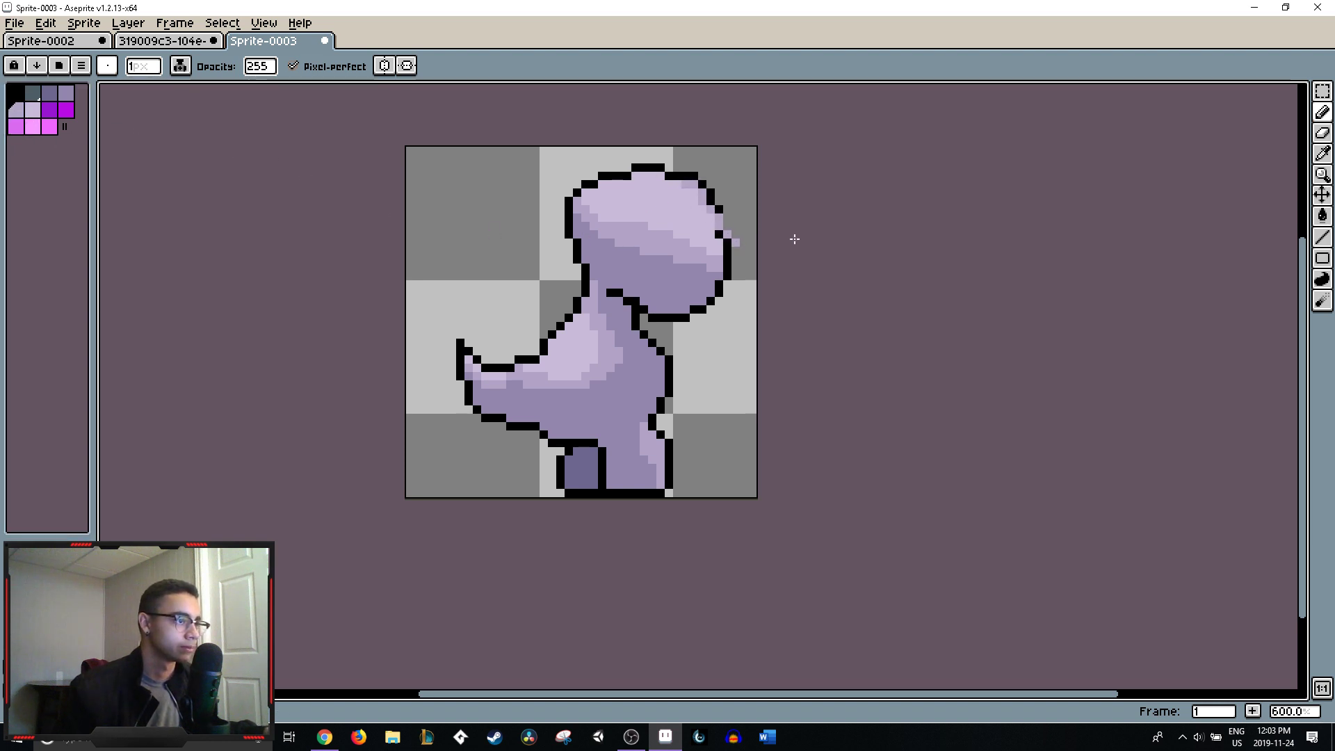
pyautogui.hotkey('ctrl', 'z')
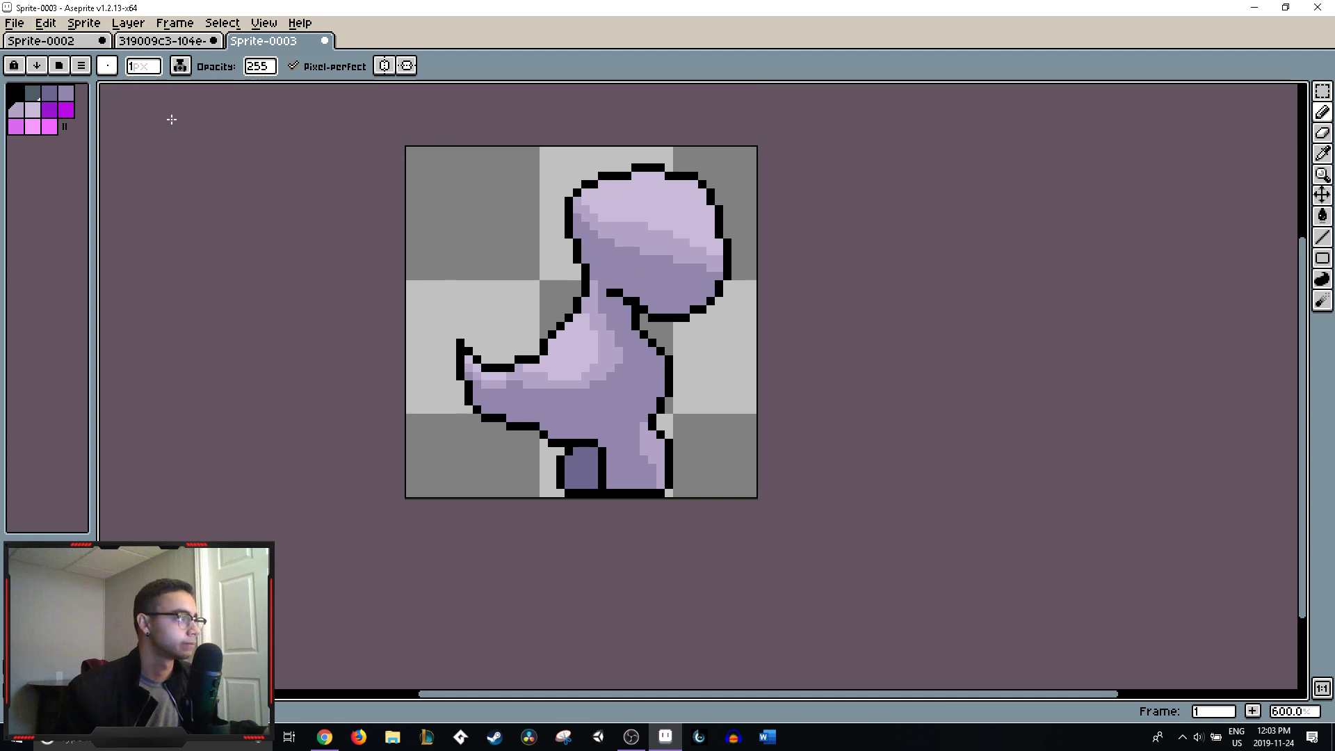
# - Select the palest, lighter mid and mid purple areas of the head, body, tail and front leg by color
pyautogui.press('w')
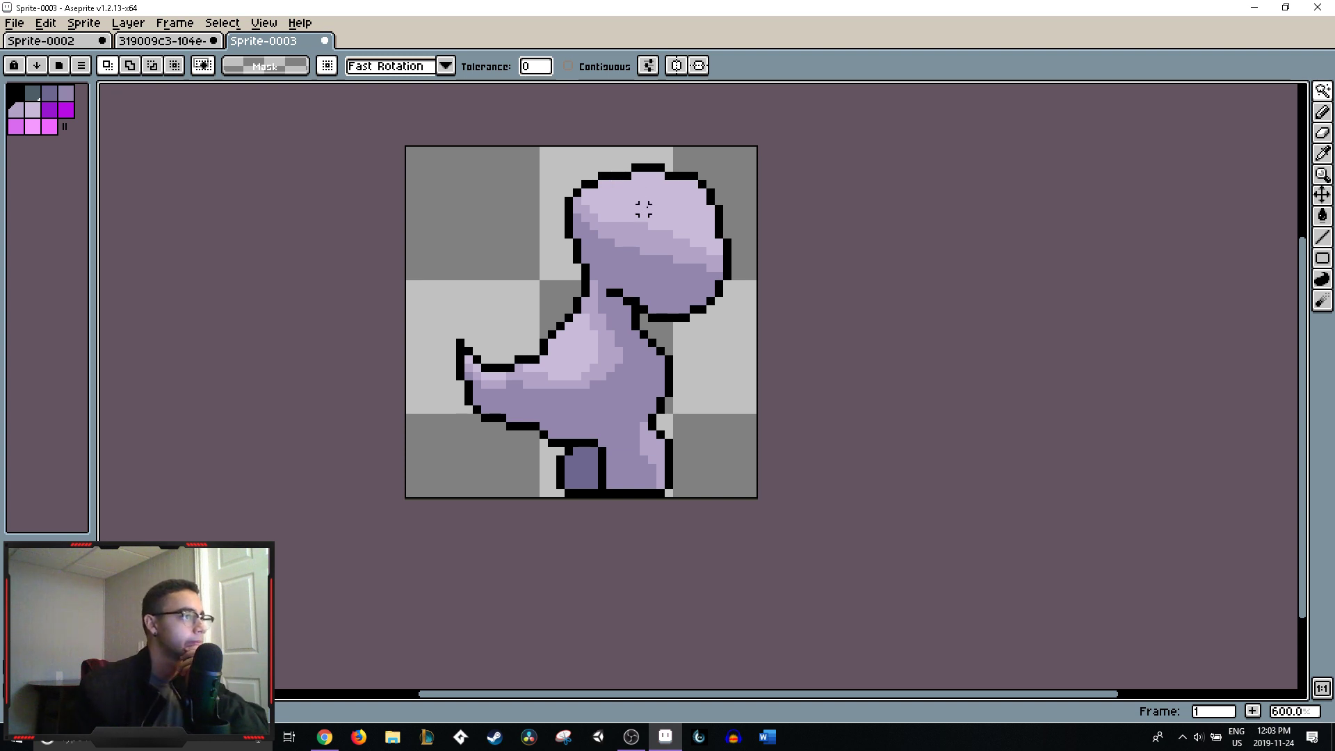
pyautogui.click(652, 235)
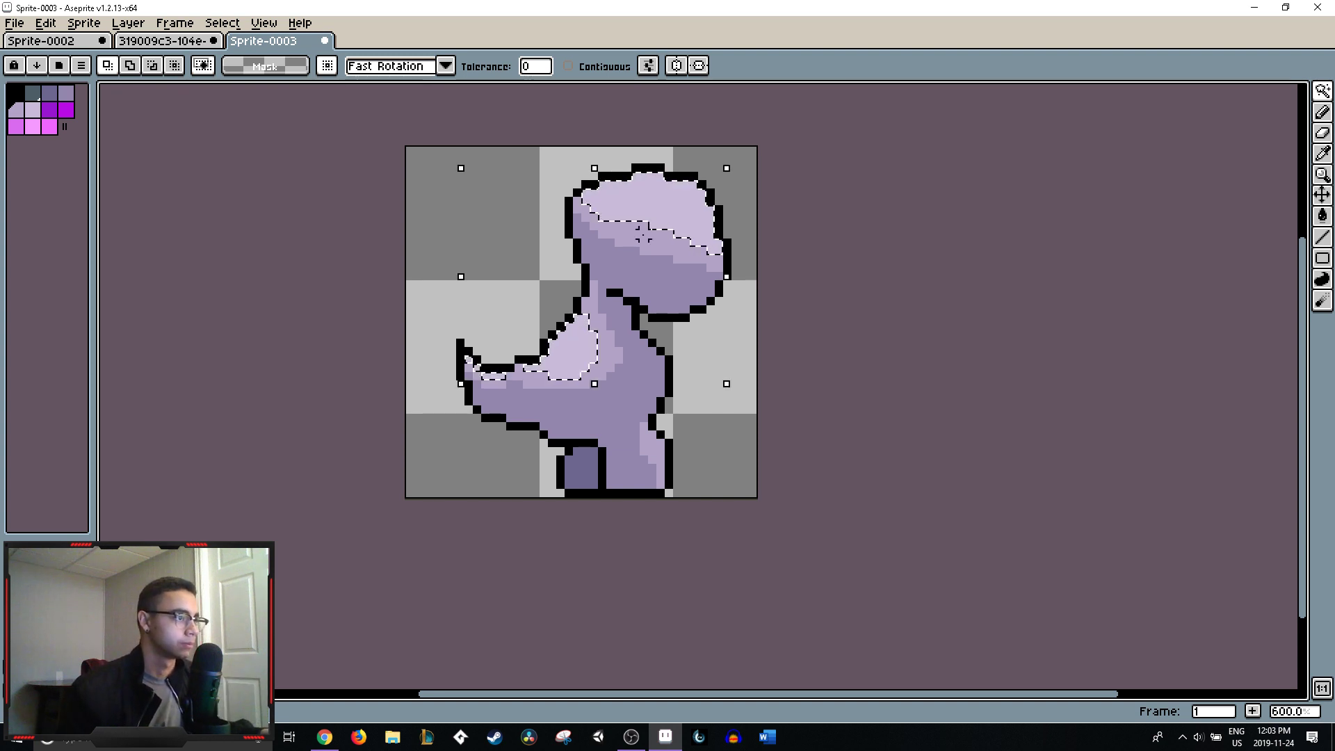
pyautogui.press('f')
pyautogui.click(644, 250)
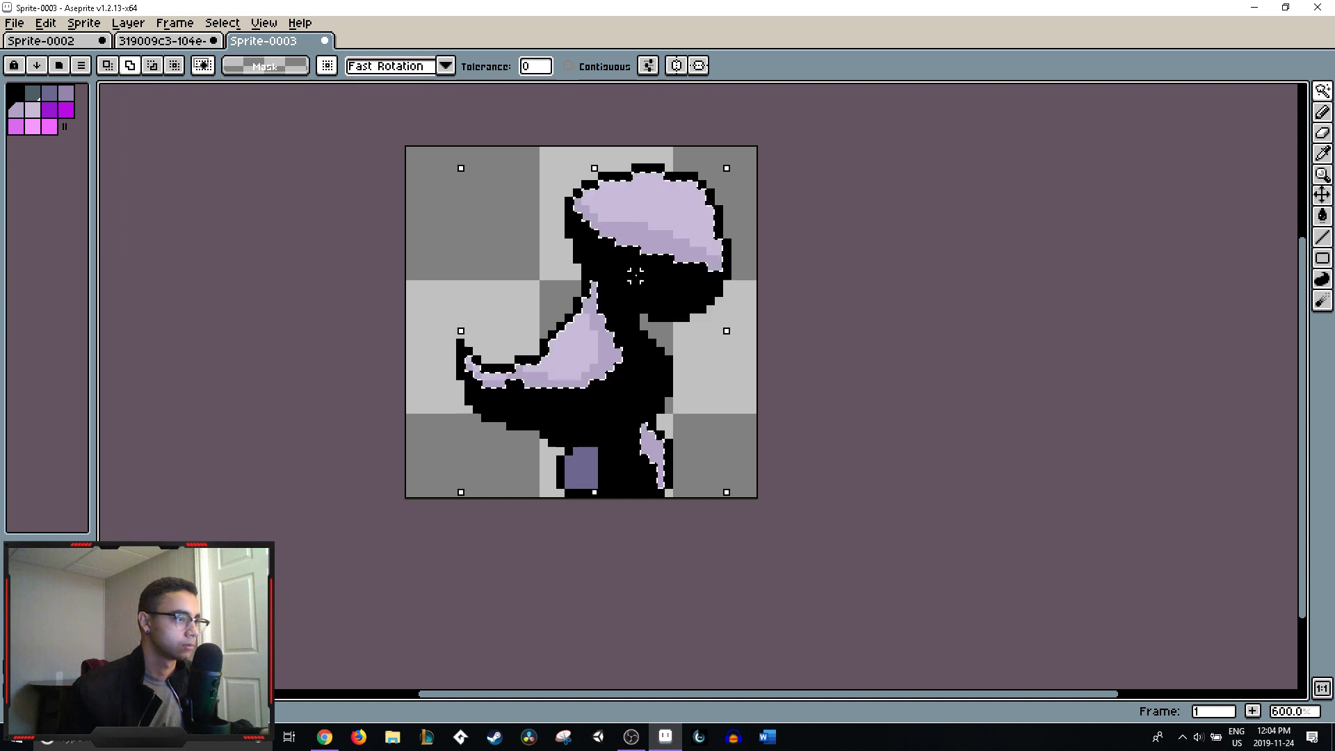
pyautogui.hotkey('ctrl', 'z')
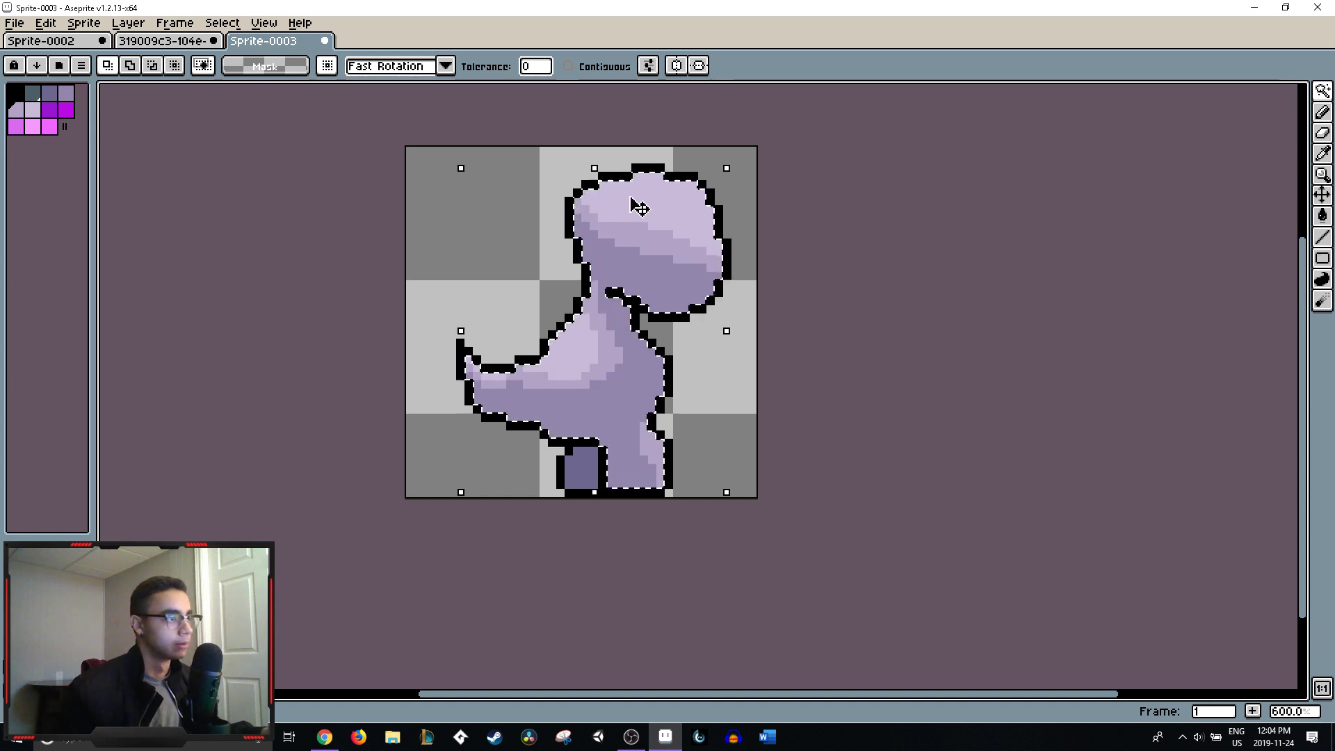
# - Try lighter mid purple shading along the head's upper front edge within the selection, trimming its inner side with the palest purple
pyautogui.press('b')
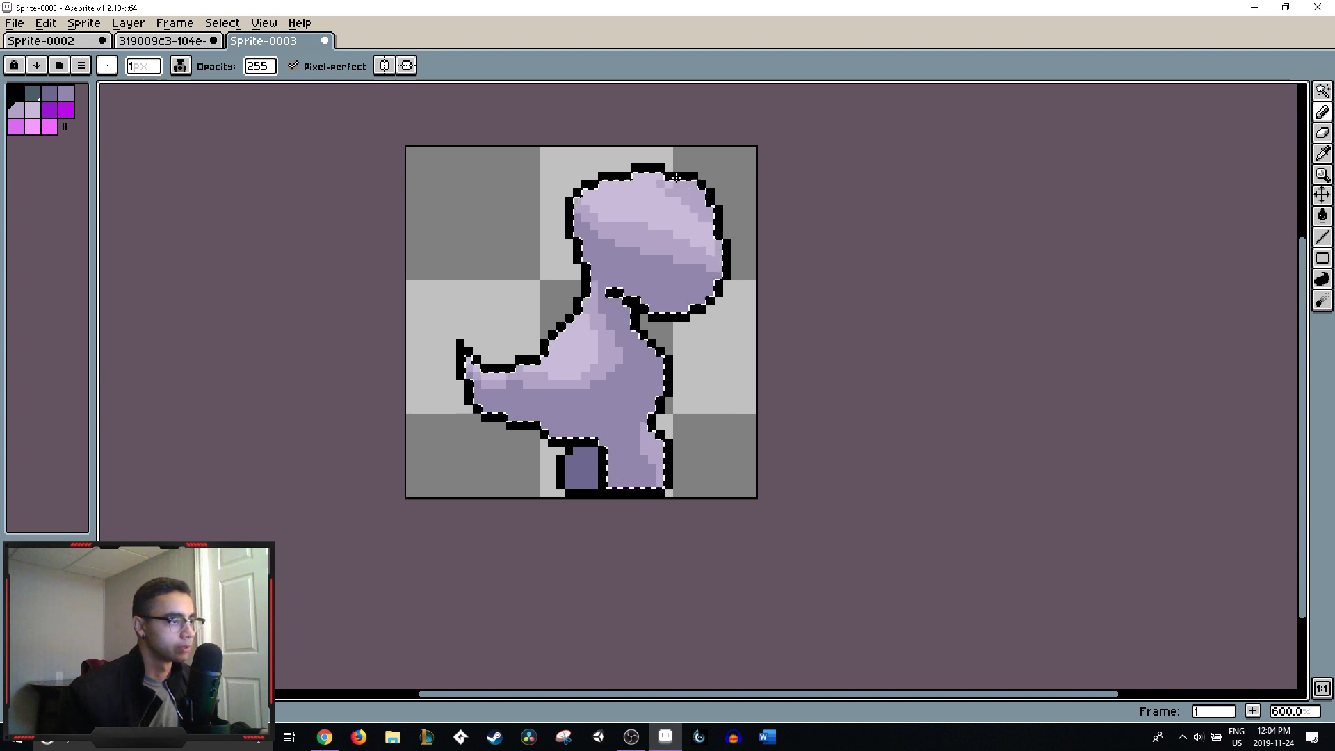
pyautogui.press('ctrl')
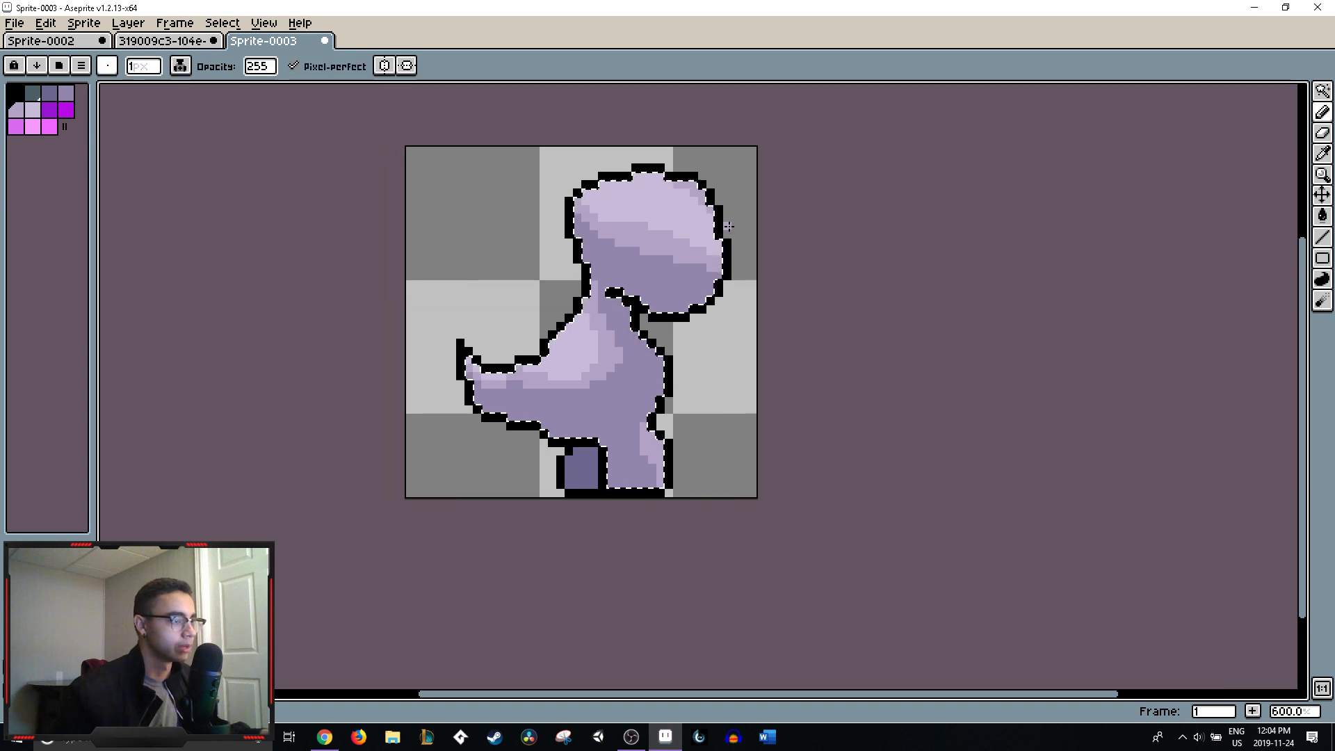
pyautogui.scroll(4, 726, 225)
pyautogui.scroll(-1, 723, 223)
pyautogui.scroll(1, 671, 203)
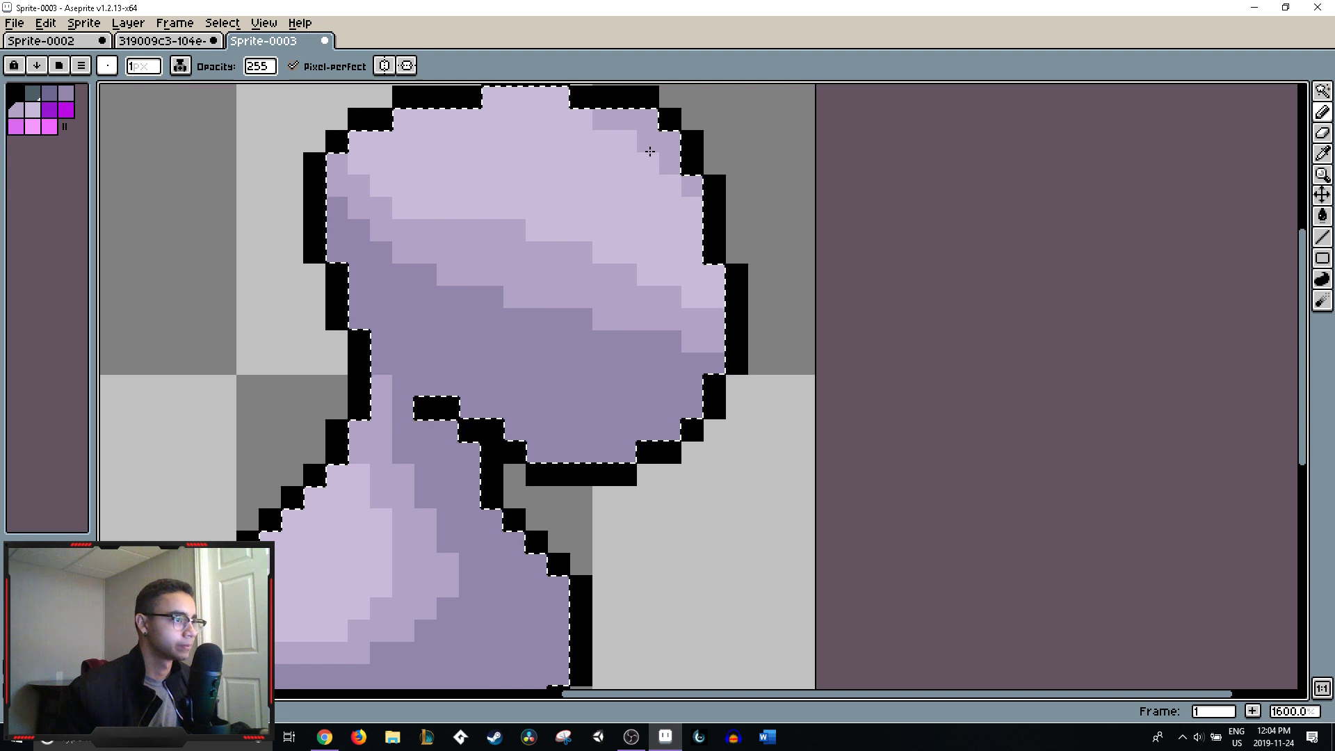
pyautogui.keyDown('alt'); pyautogui.click(610, 143); pyautogui.keyUp('alt')
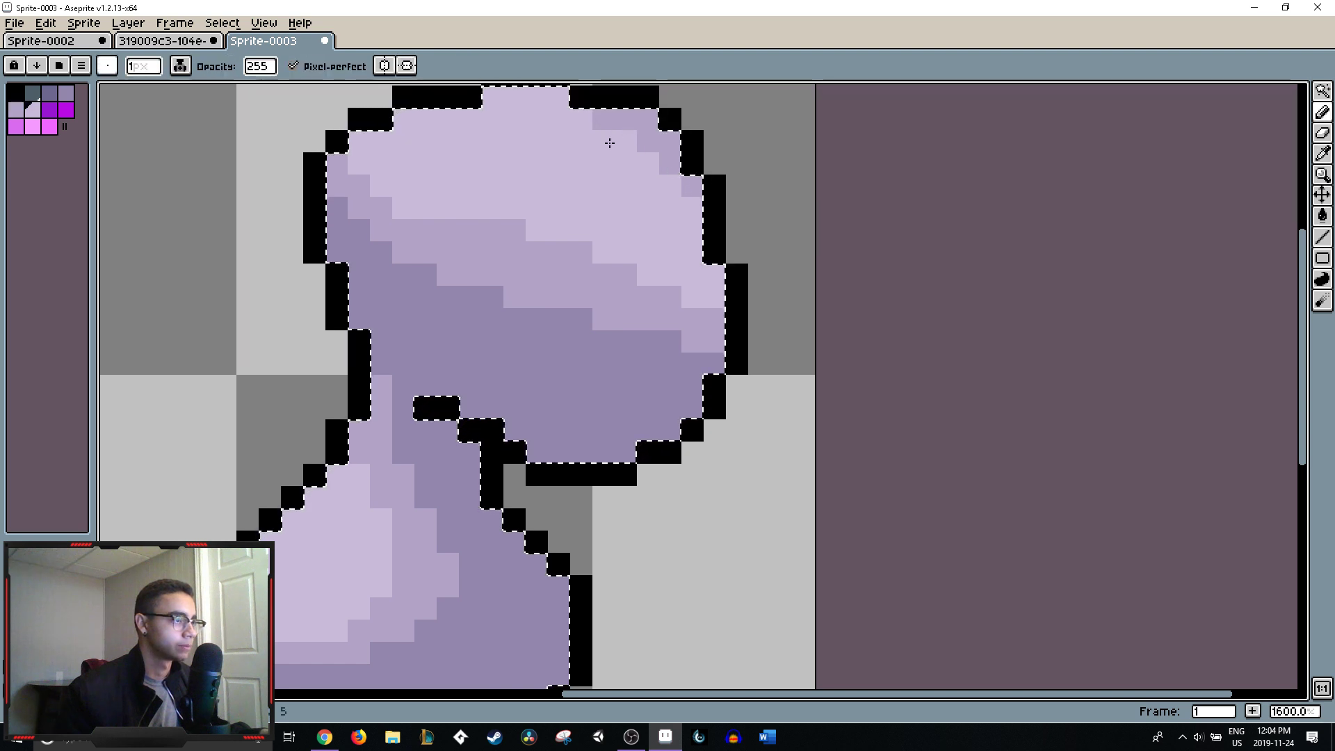
pyautogui.moveTo(610, 142); pyautogui.dragTo(596, 125)
pyautogui.click(621, 119)
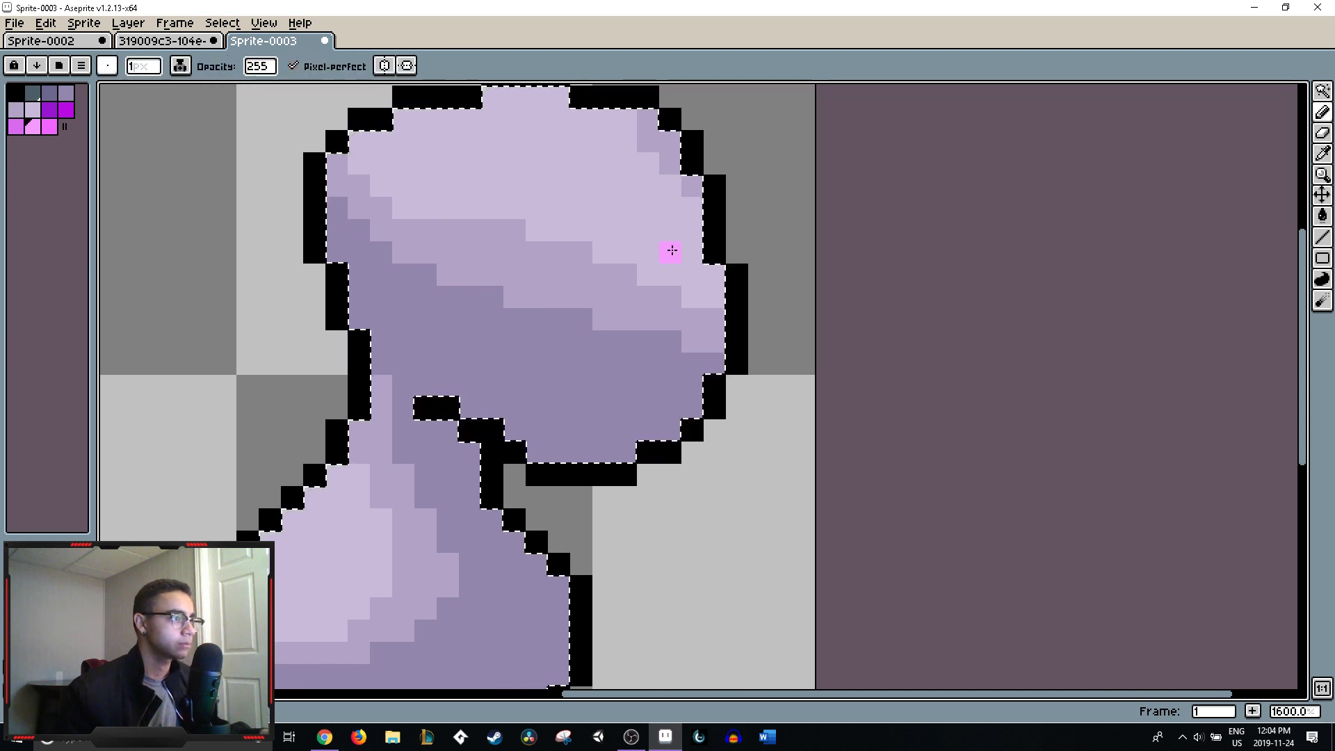
# - Try a light pink outline along the inside of the head and body selection, and undo it
pyautogui.press('+')
pyautogui.scroll(-4, 675, 240)
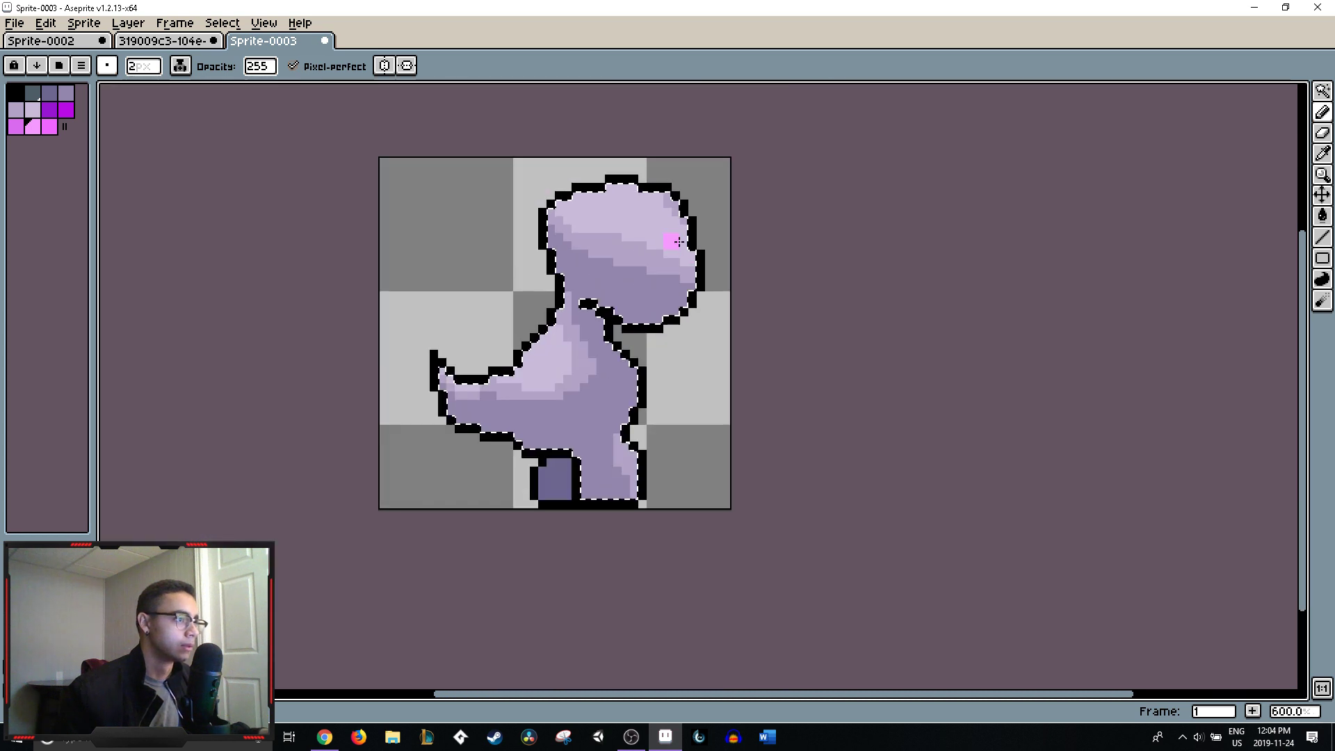
pyautogui.hotkey('ctrl', 'z')
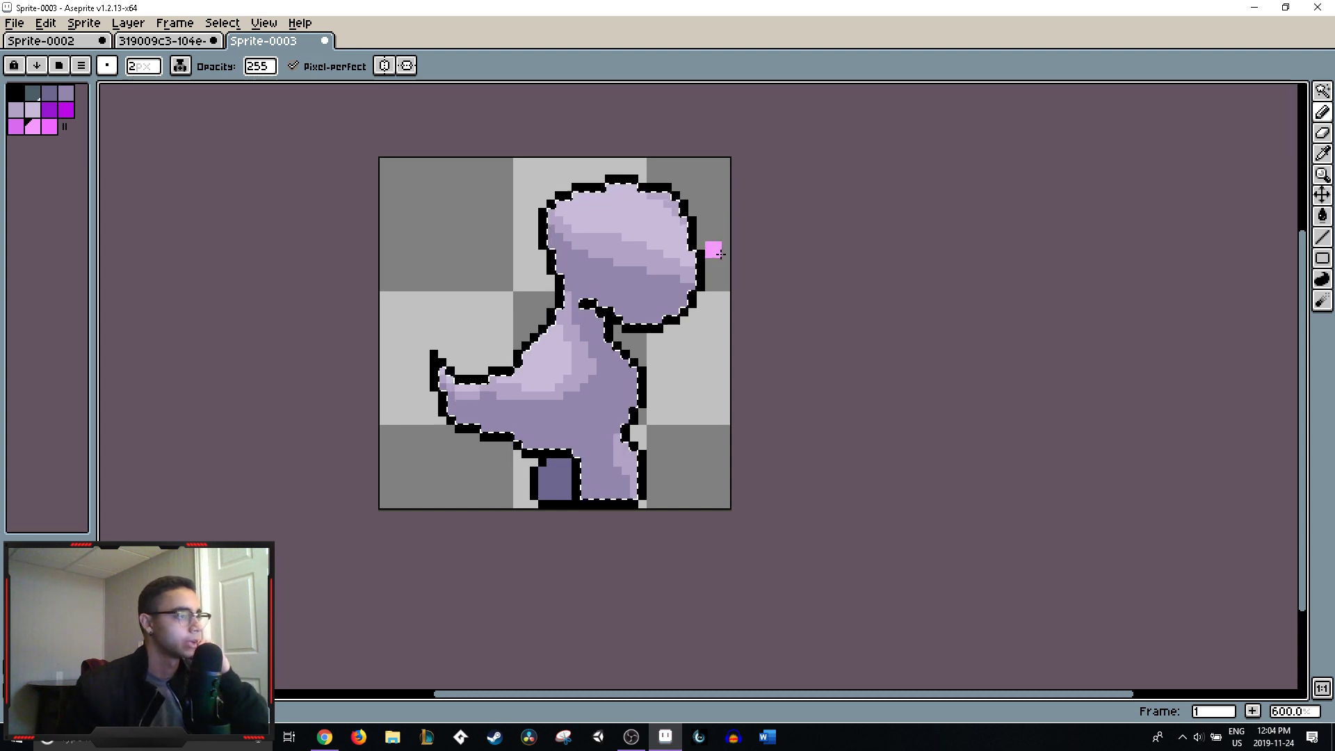
pyautogui.hotkey('ctrl', 'z')
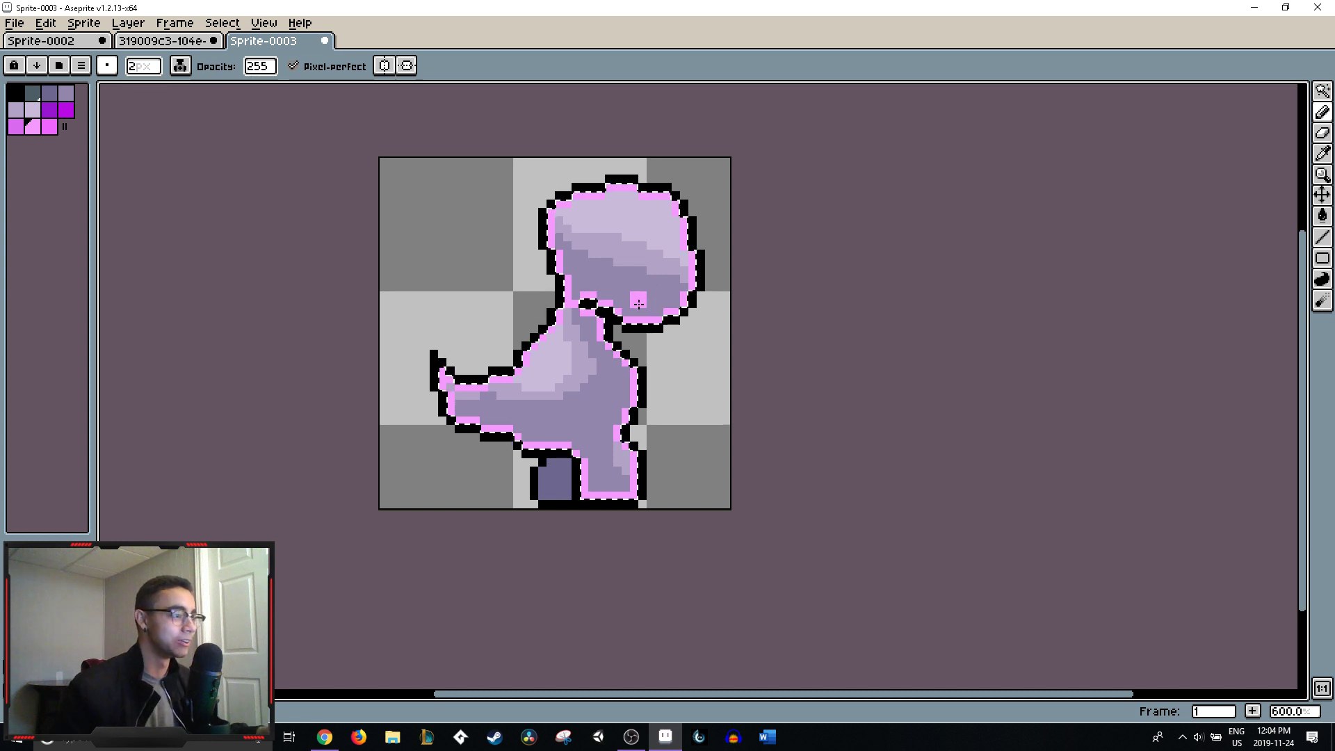
pyautogui.hotkey('ctrl', 'z')
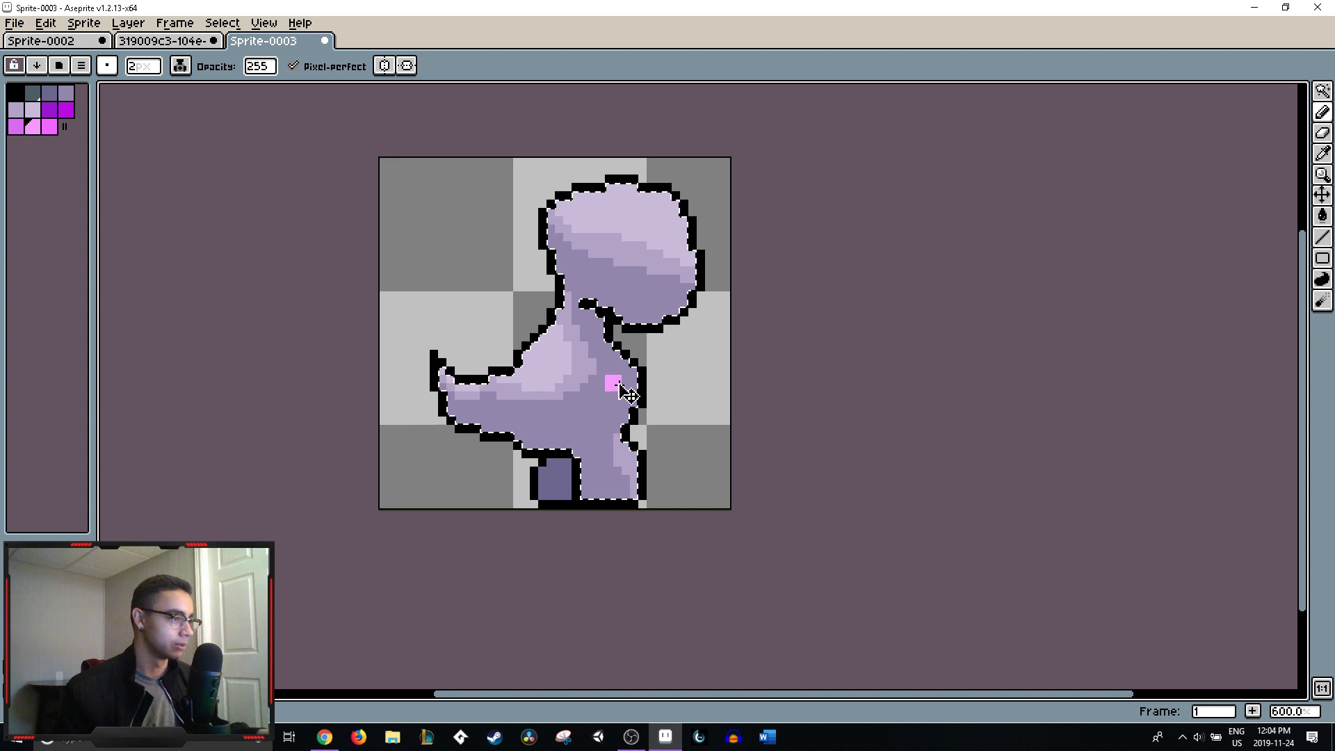
# - Try a light pink border around the whole selected canvas, undo it and clear the selection
pyautogui.hotkey('ctrl', 'a')
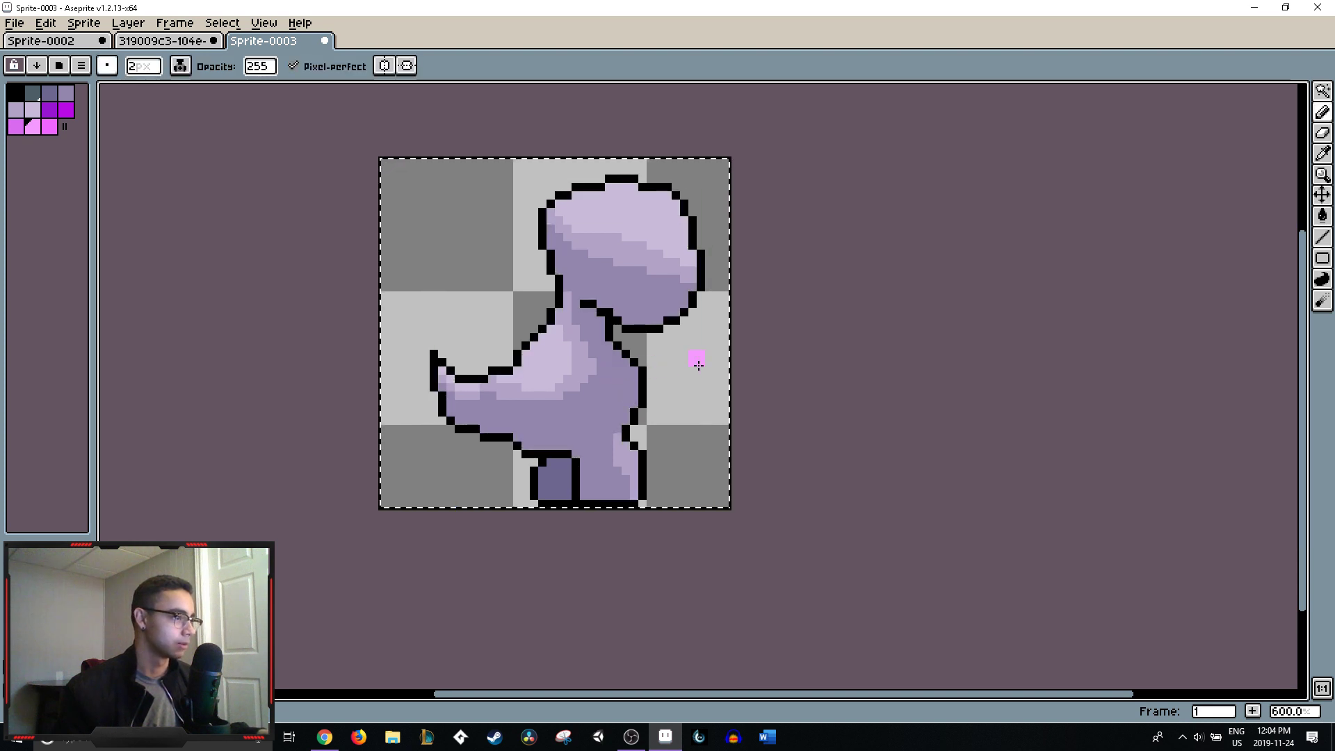
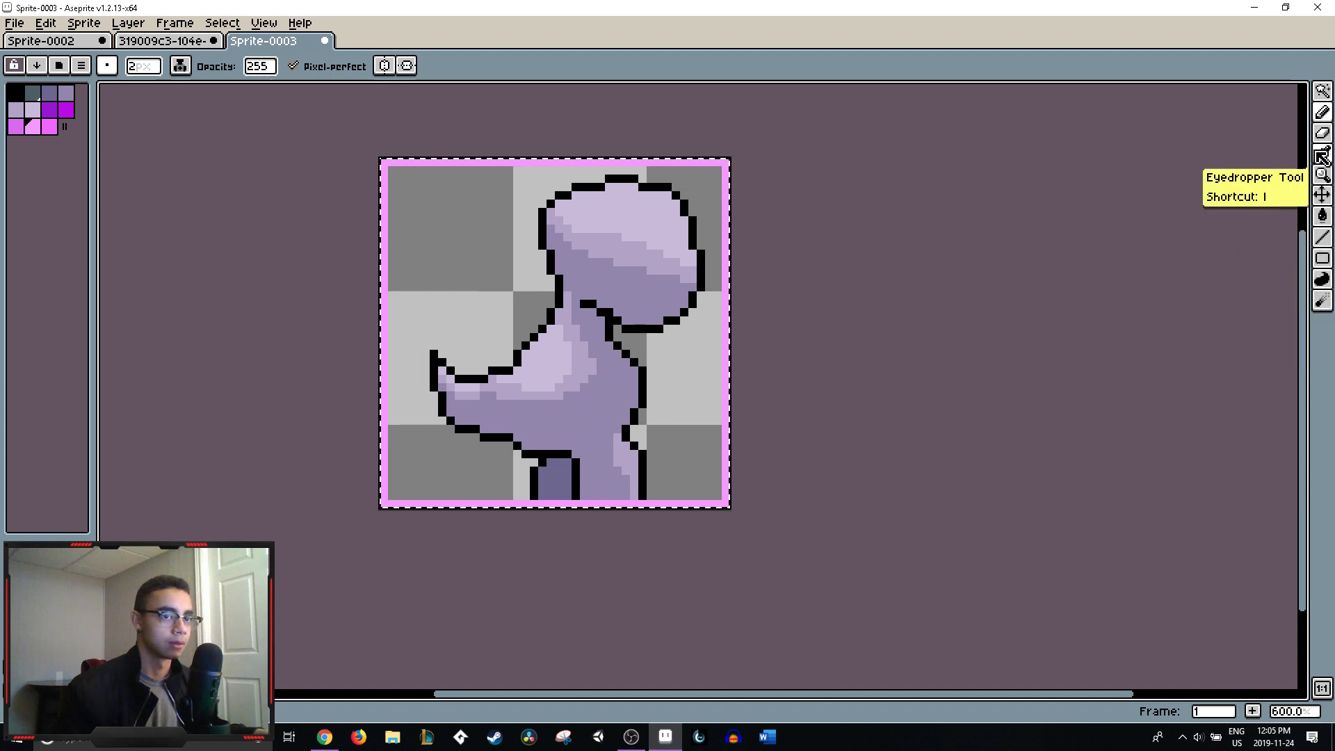
pyautogui.click(1324, 95)
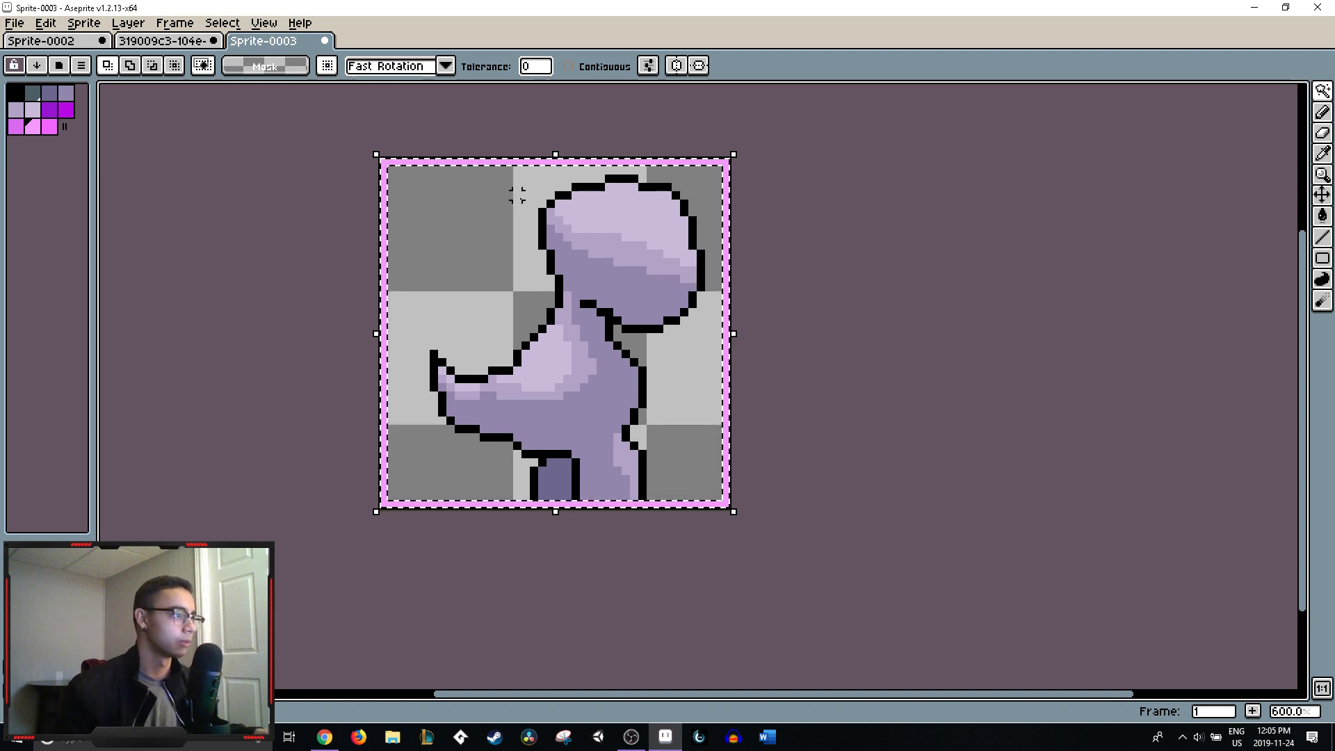
pyautogui.hotkey('ctrl', 'z')
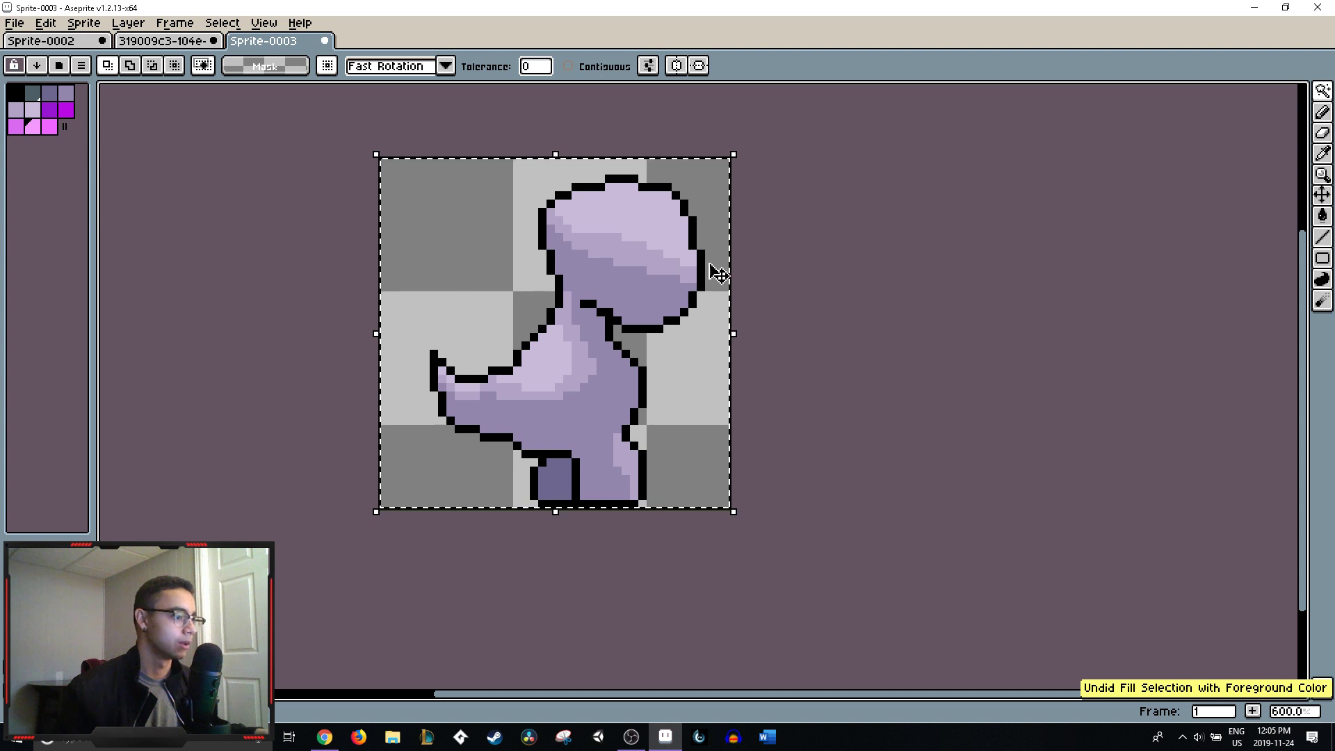
pyautogui.press('m')
pyautogui.hotkey('ctrl', 'd')
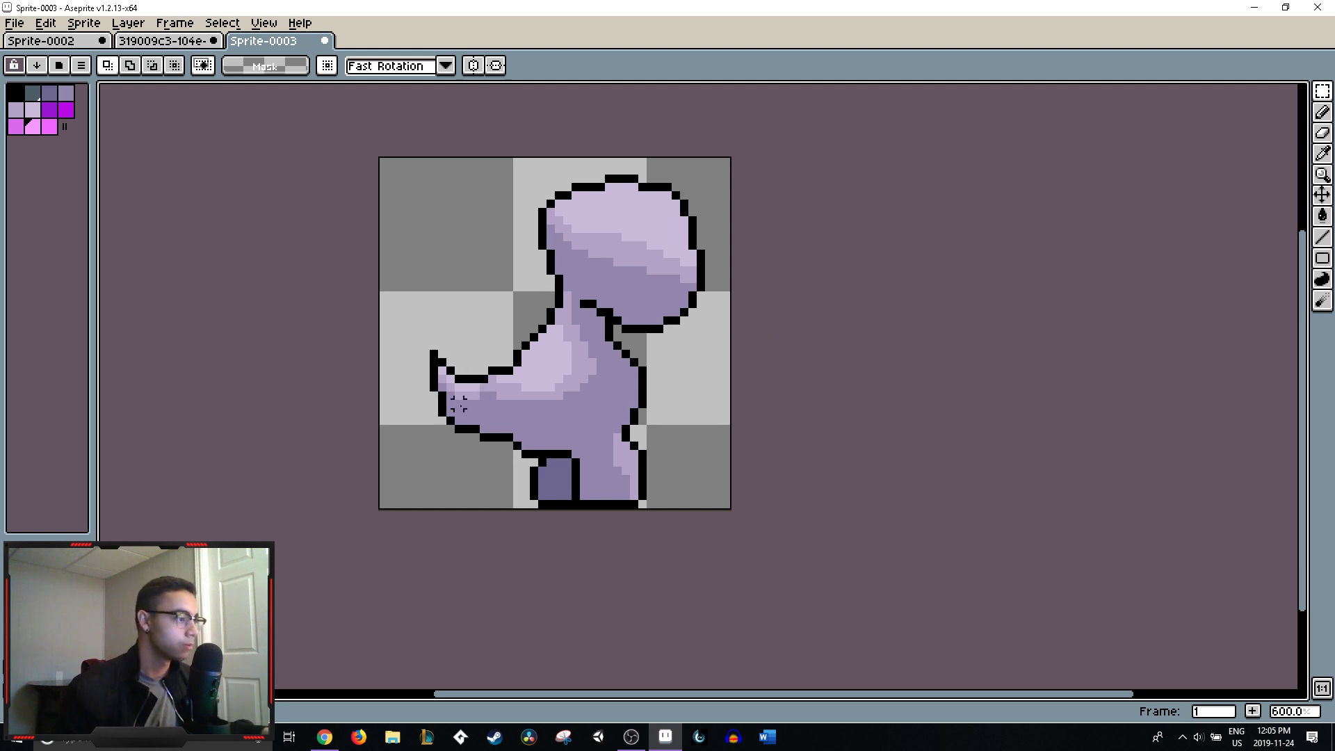
# - Examine the coloring and shading of the finished monsters in the 319009c3-104e reference sprite sheet
pyautogui.click(143, 42)
pyautogui.scroll(-1, 661, 173)
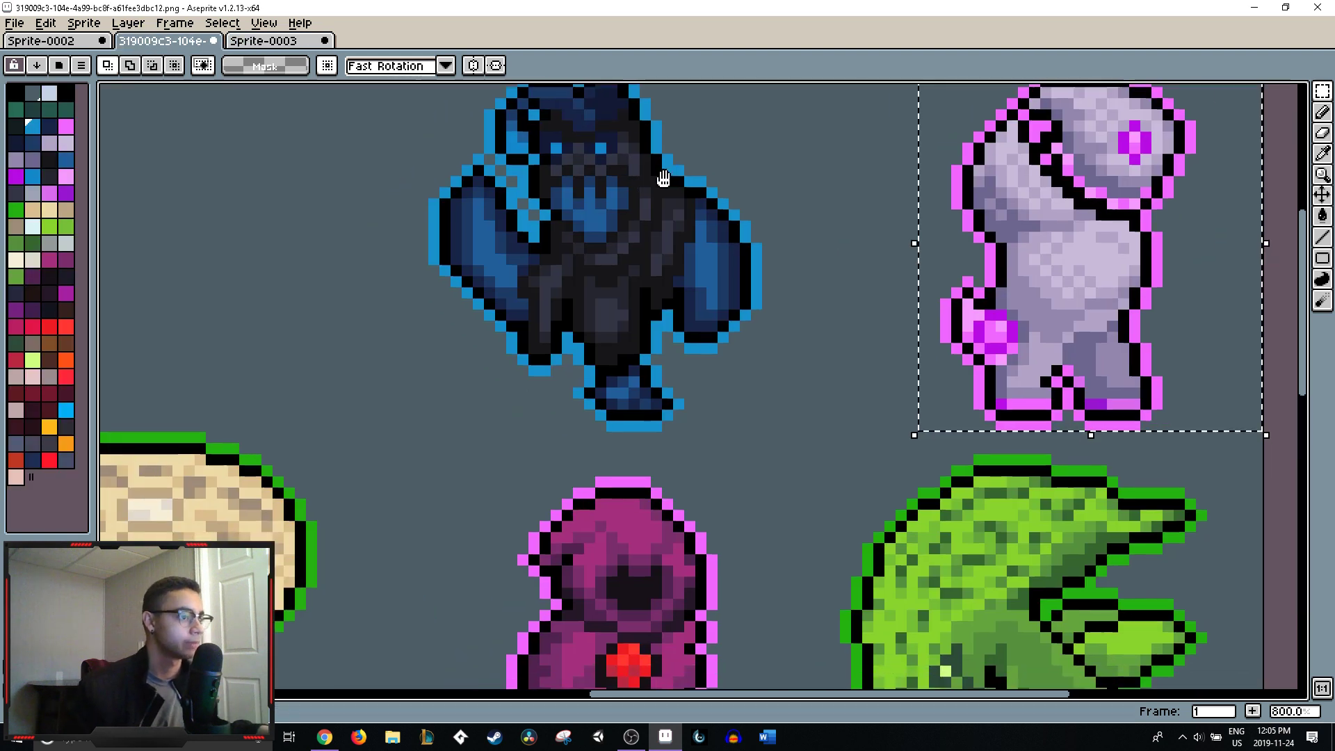
pyautogui.scroll(1, 829, 416)
pyautogui.scroll(-2, 830, 416)
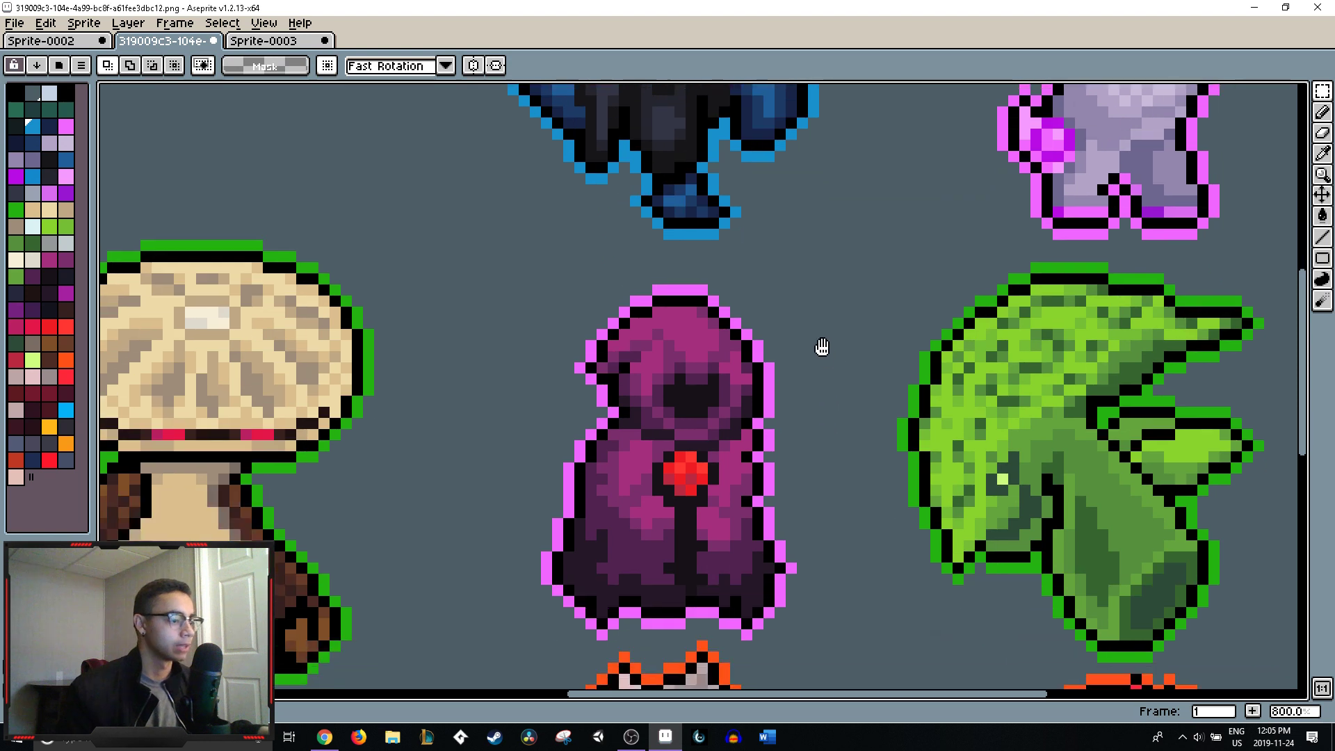
pyautogui.click(267, 42)
pyautogui.click(163, 41)
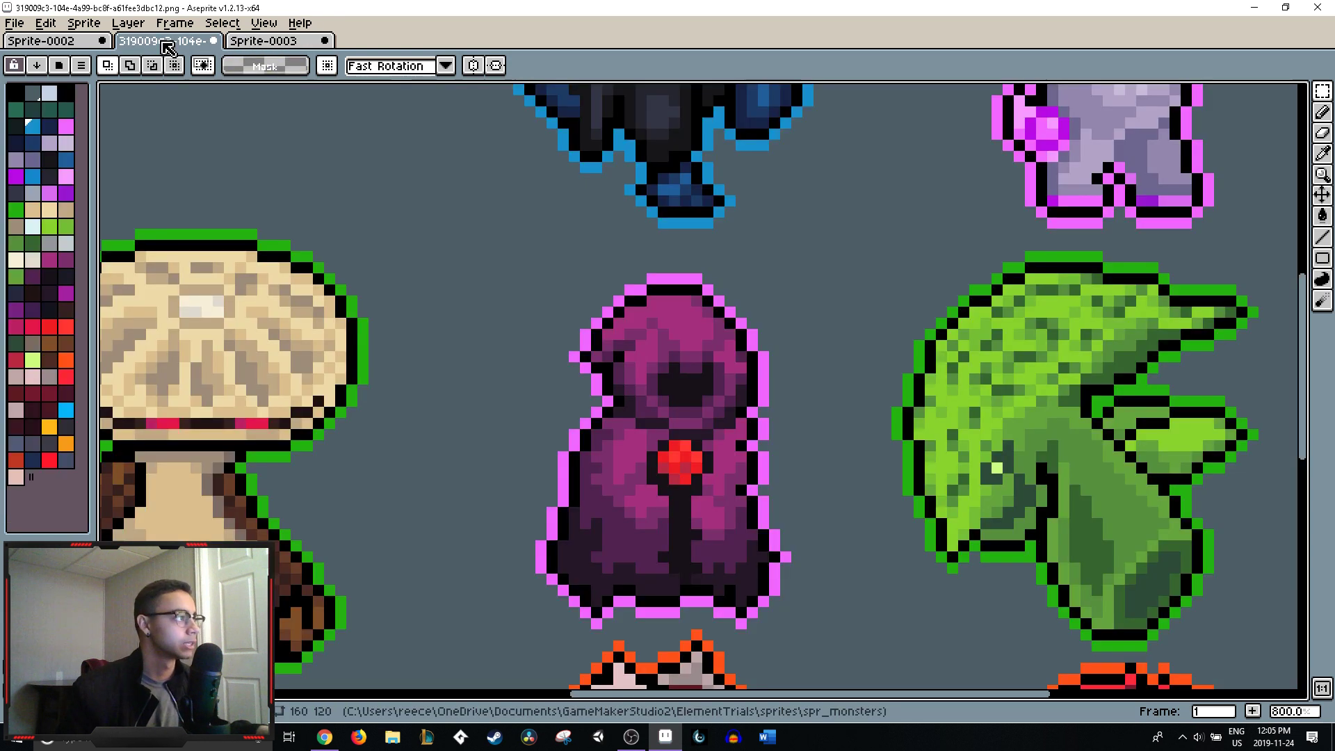
pyautogui.scroll(2, 849, 262)
pyautogui.scroll(-1, 752, 369)
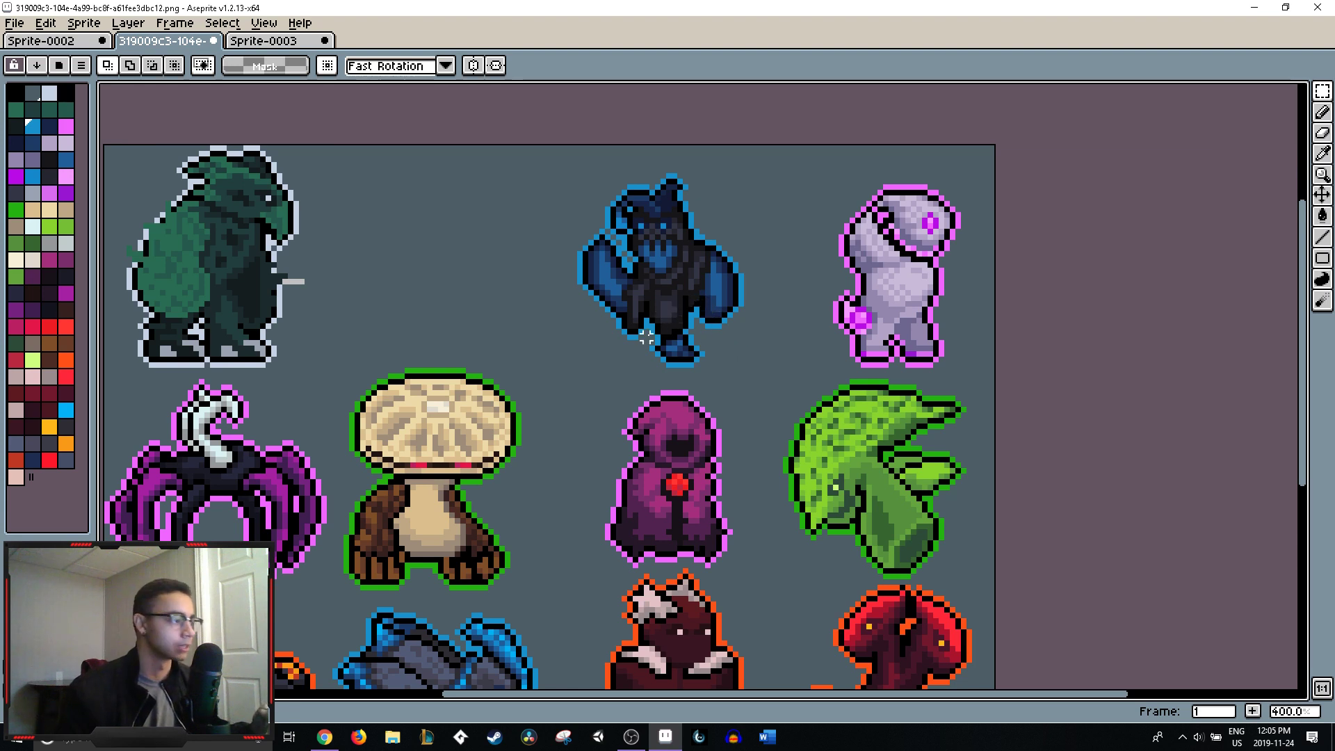
pyautogui.scroll(-1, 657, 299)
pyautogui.hscroll(-1, 657, 299)
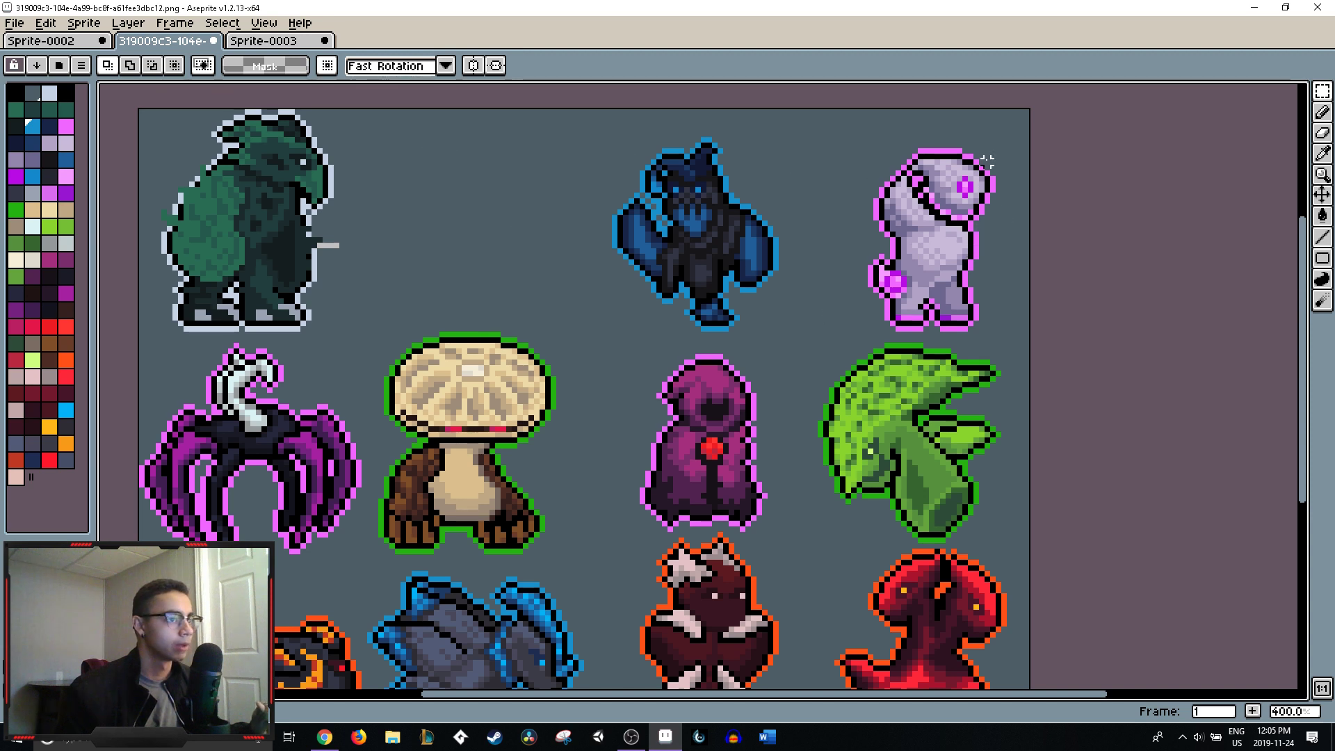
# - Examine the pale purple monster's shading up close in the reference sheet and return to Sprite-0003
pyautogui.scroll(2, 987, 162)
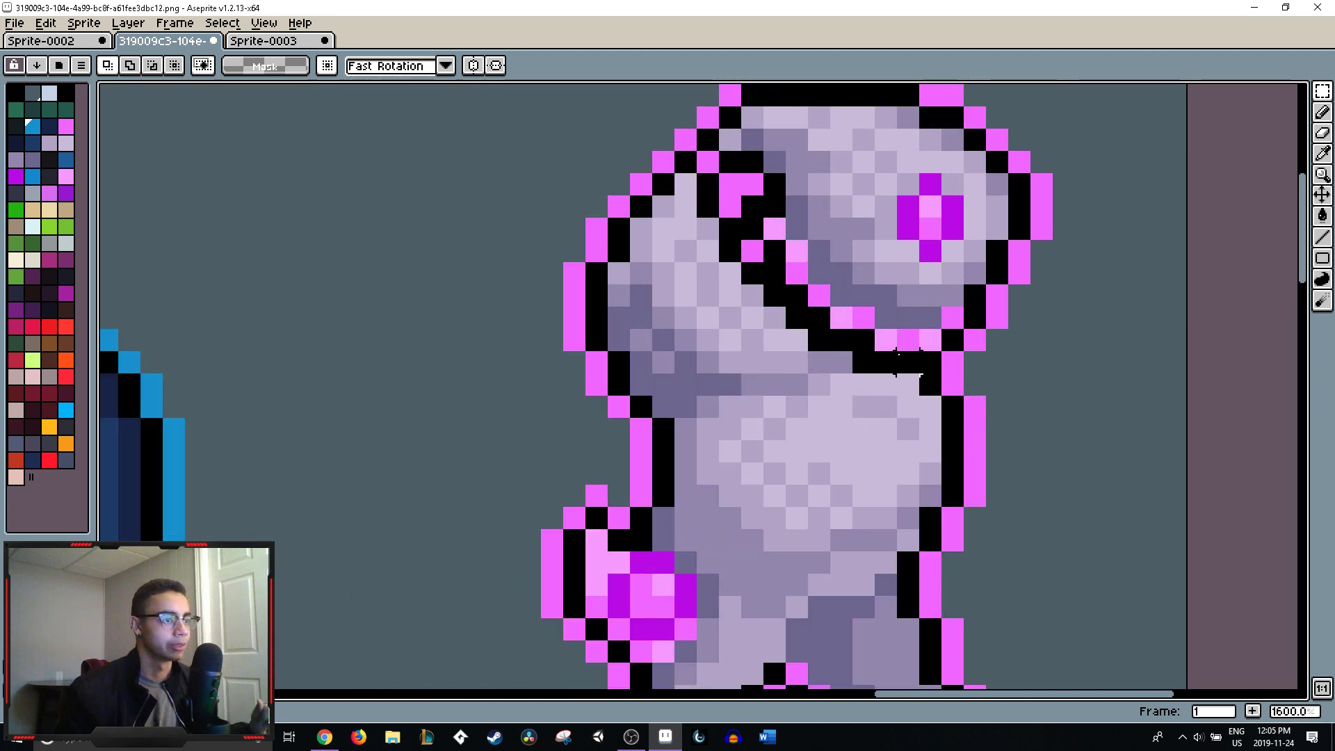
pyautogui.scroll(-1, 908, 250)
pyautogui.scroll(1, 908, 250)
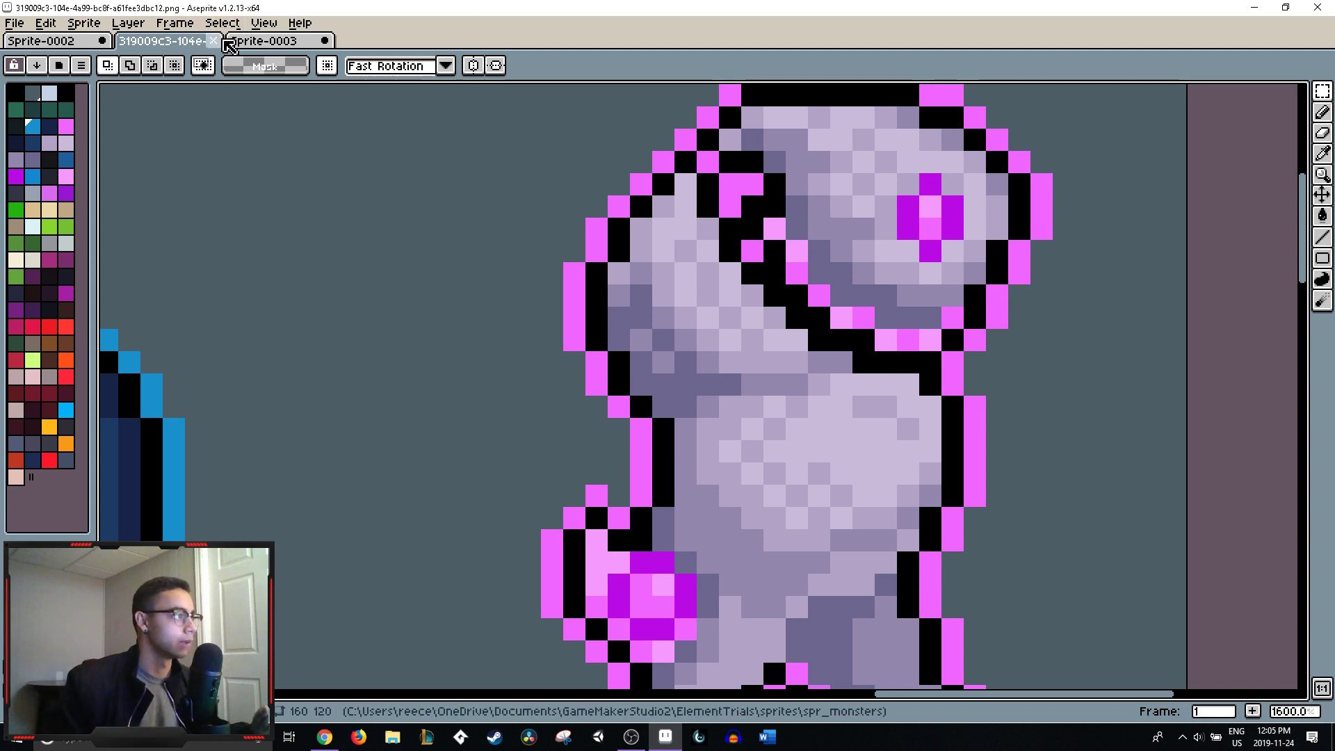
pyautogui.click(236, 42)
pyautogui.scroll(-2, 650, 244)
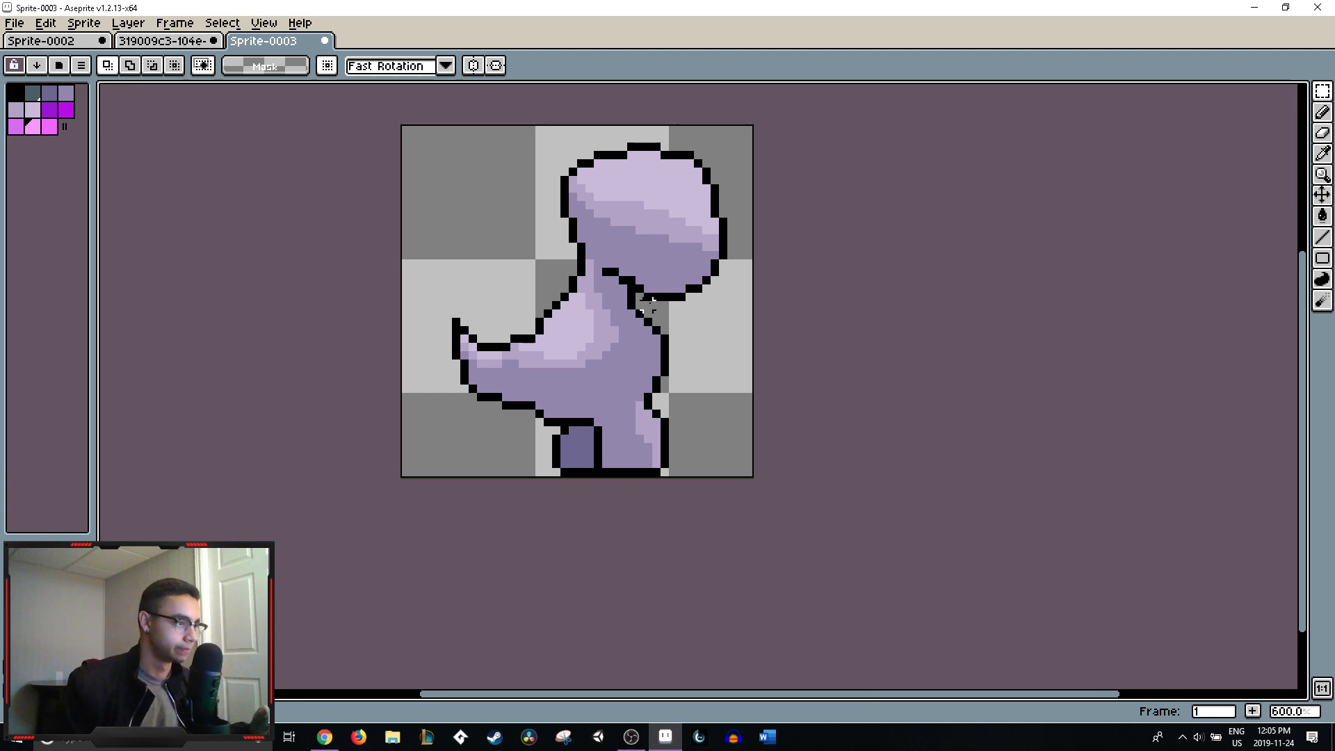
# - Pick up the palest purple from the body highlight and set the pencil's brush size to 1 px
pyautogui.press('b')
pyautogui.click(574, 311)
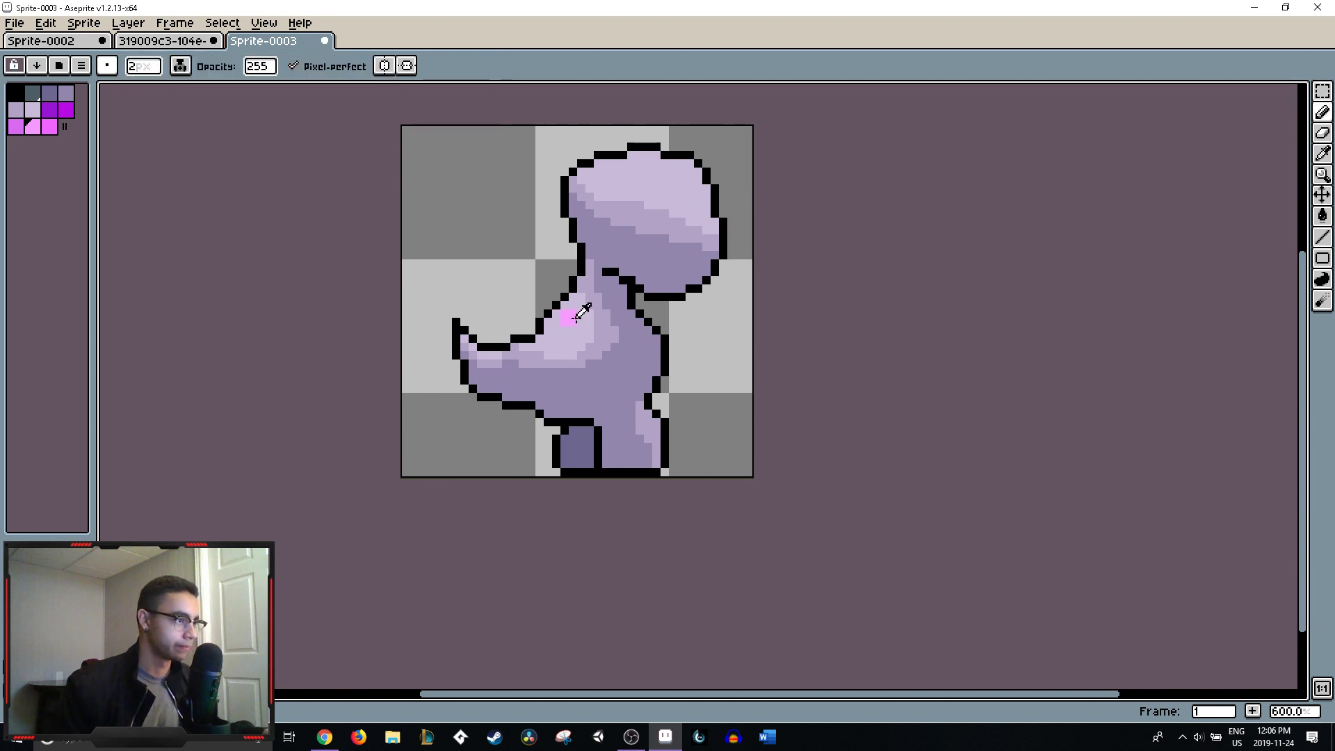
pyautogui.hotkey('ctrl', 'z')
pyautogui.scroll(3, 576, 318)
pyautogui.scroll(-3, 583, 286)
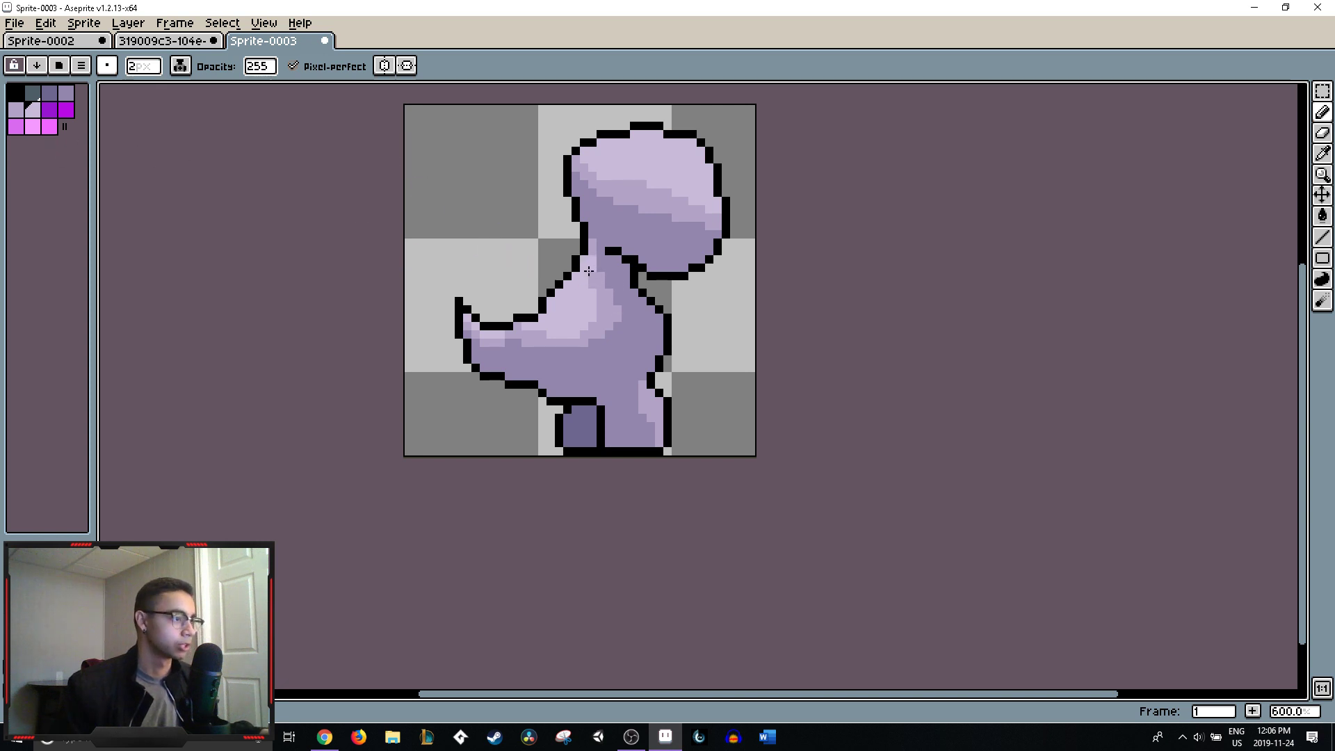
pyautogui.click(143, 69)
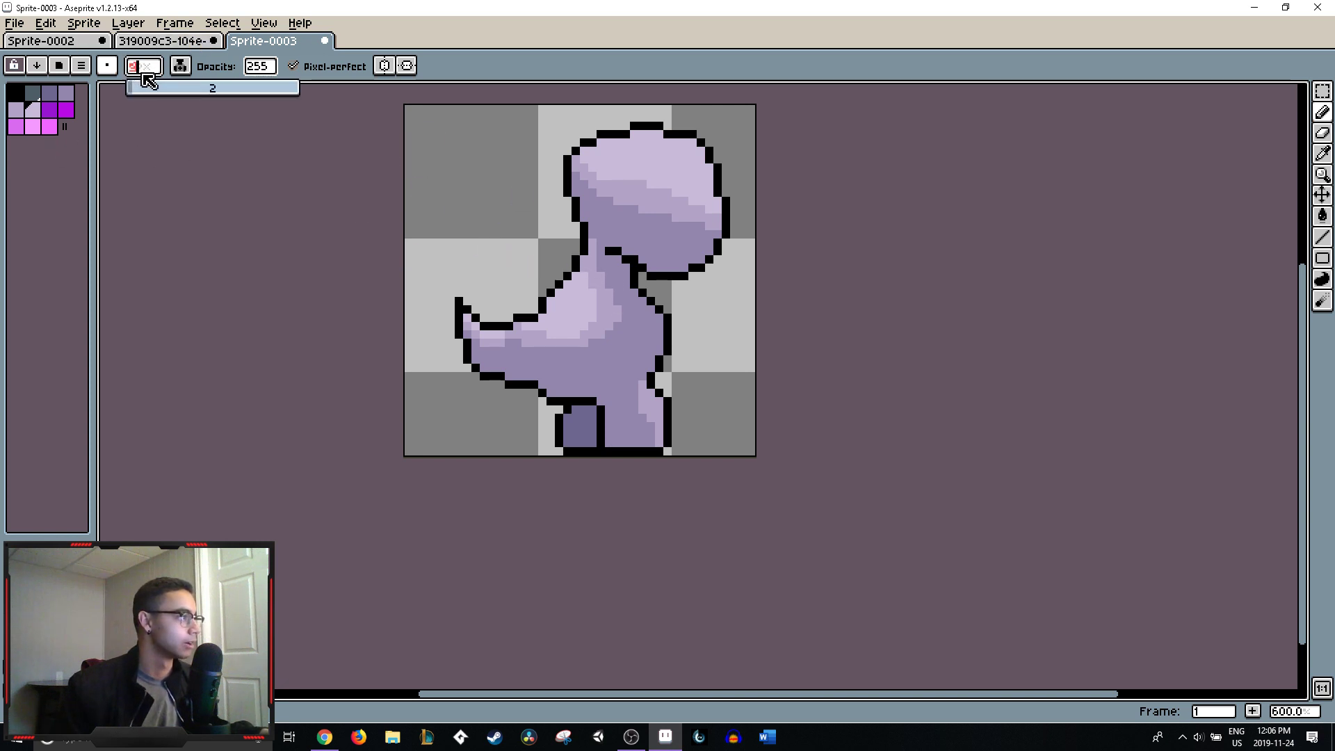
pyautogui.write('1')
pyautogui.press('Return')
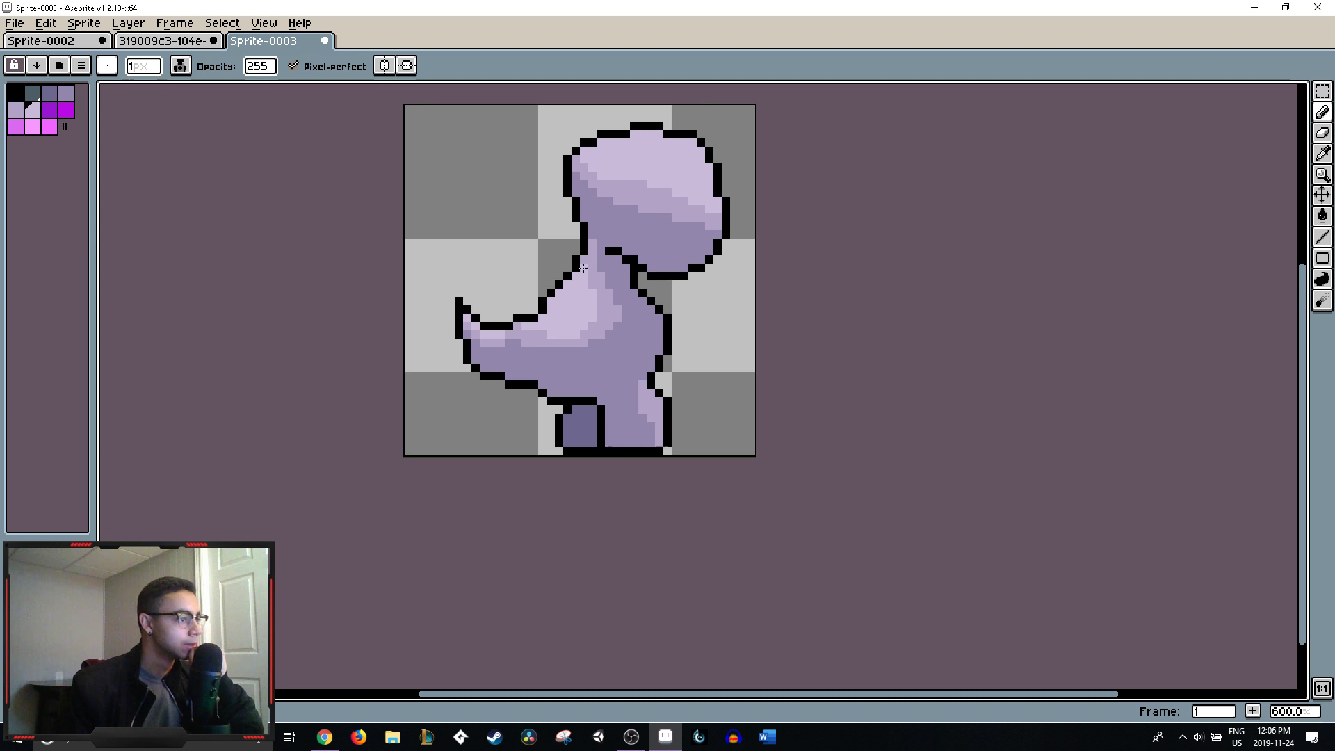
pyautogui.click(651, 388)
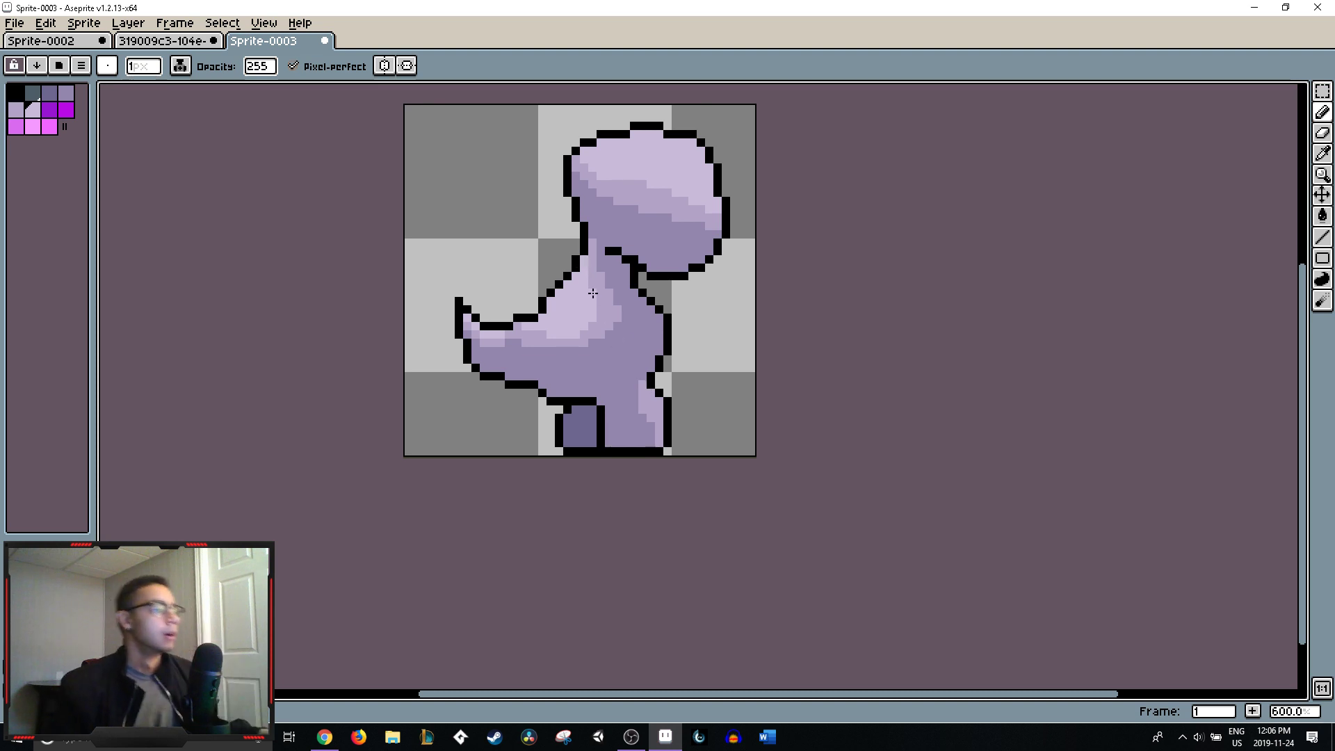
pyautogui.hotkey('ctrl', 'z')
pyautogui.moveTo(635, 324); pyautogui.dragTo(695, 310)
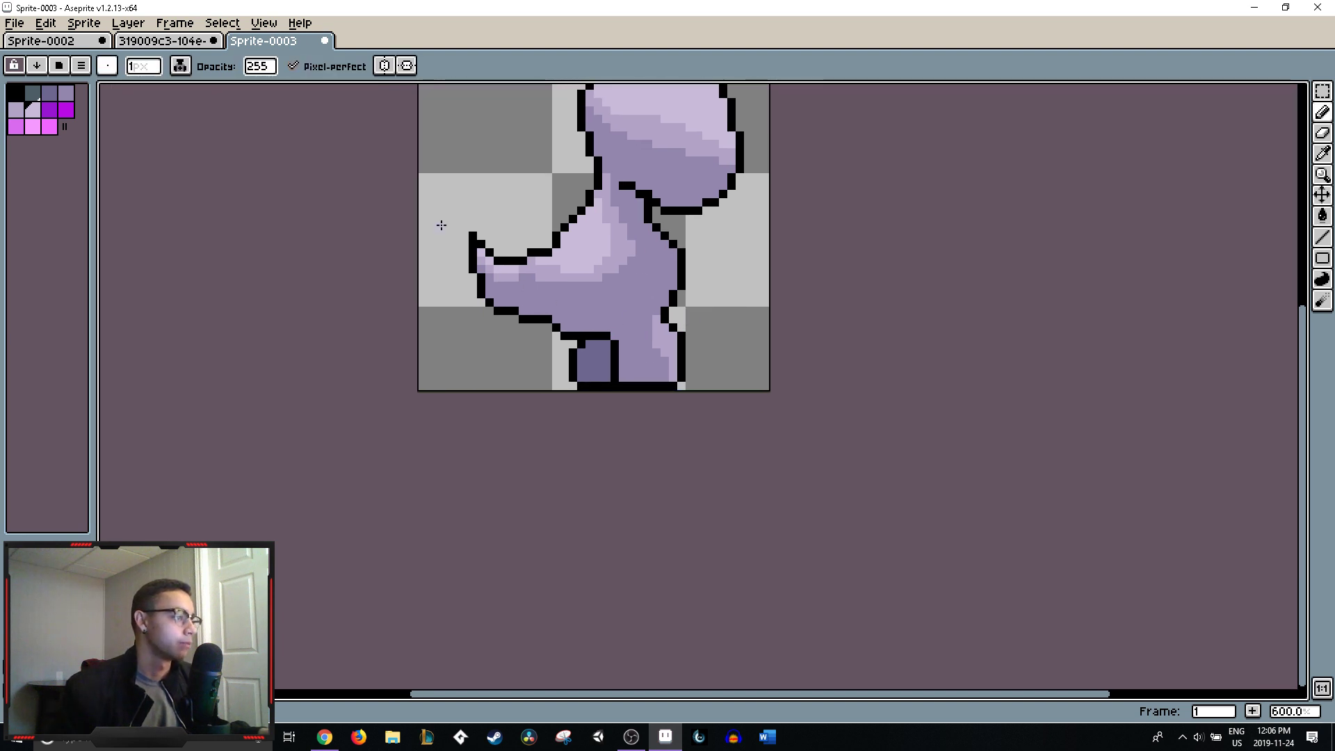
pyautogui.press('m')
pyautogui.moveTo(431, 211); pyautogui.dragTo(534, 357)
pyautogui.press('Left')
pyautogui.press('Right')
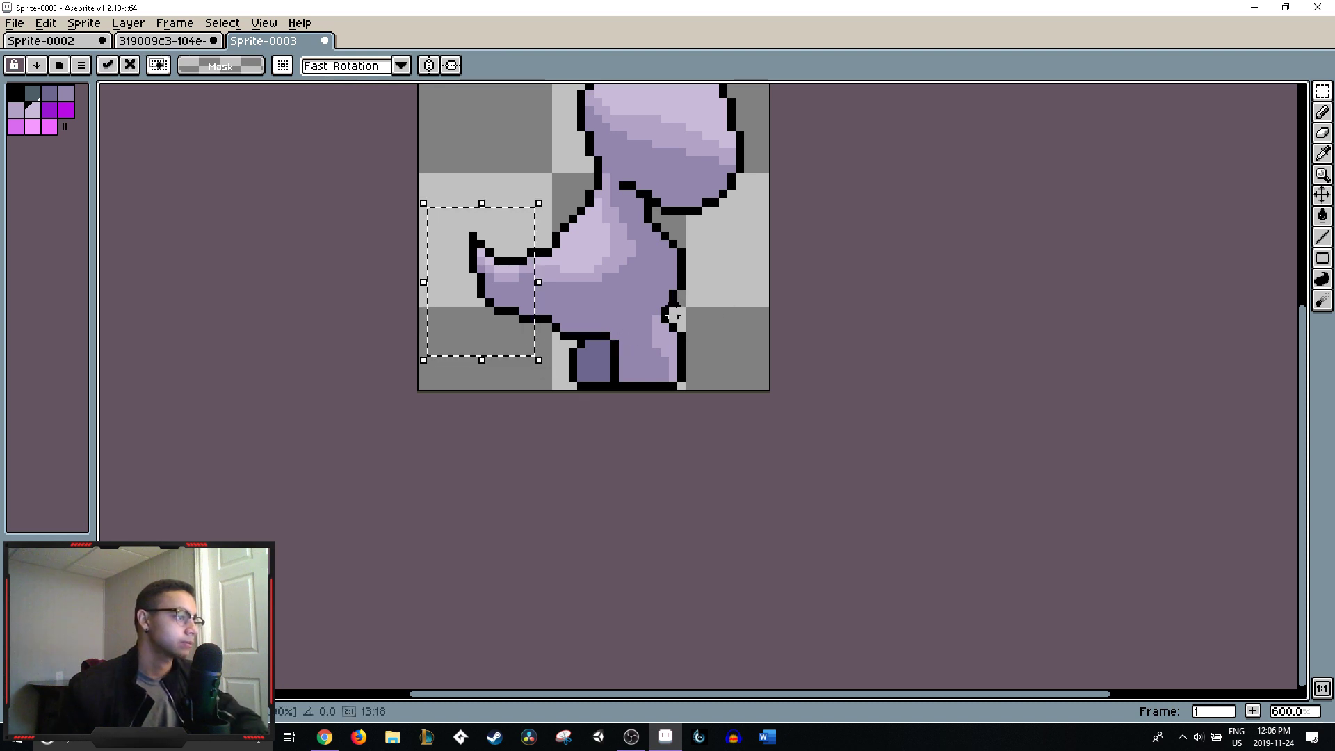
pyautogui.hotkey('ctrl', 'd')
pyautogui.moveTo(415, 183); pyautogui.dragTo(549, 355)
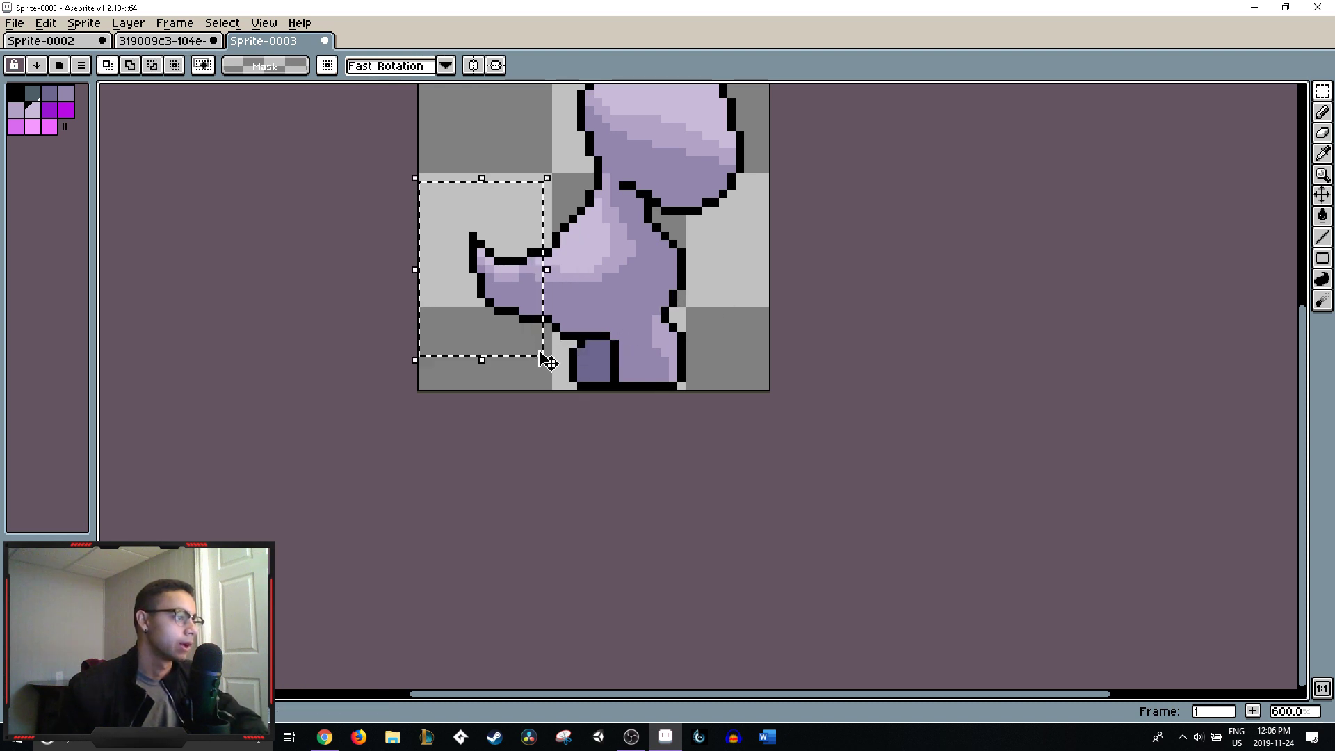
pyautogui.press('Left')
pyautogui.press('Left')
pyautogui.hotkey('ctrl', 'd')
# - Select the outer part of the tail, shift it three pixels away from the body and clear the selection
pyautogui.moveTo(423, 213); pyautogui.dragTo(547, 377)
pyautogui.press('Right')
pyautogui.press('Left')
pyautogui.press('Left')
pyautogui.press('Left')
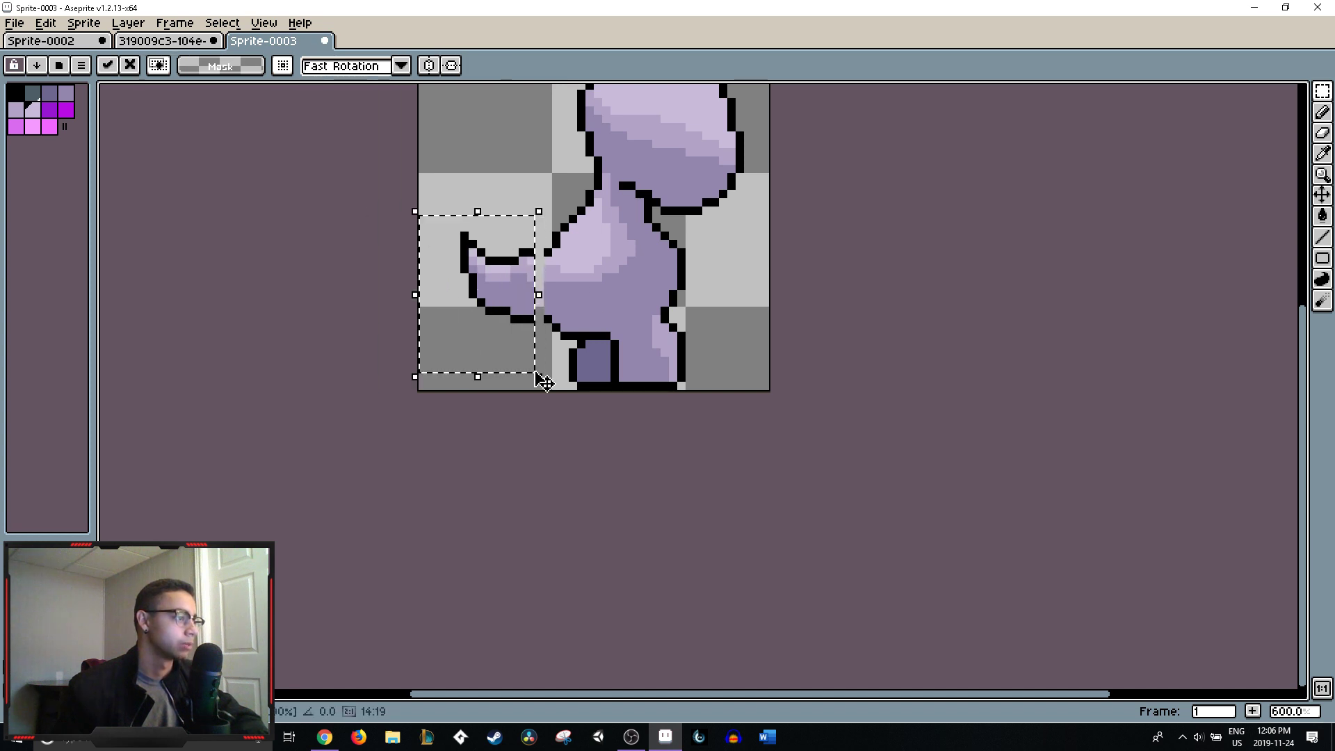
pyautogui.hotkey('ctrl', 'd')
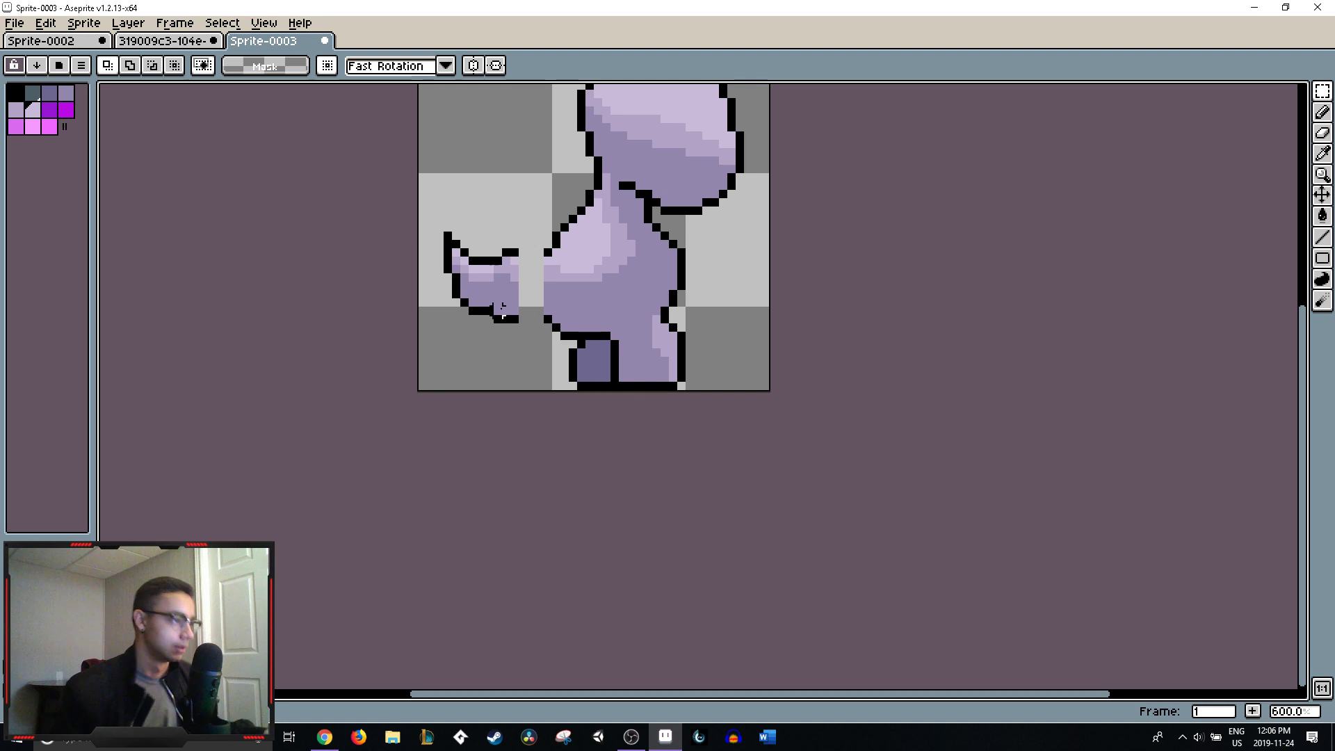
# - Check the pale purple monster's tail and leg accents in the reference sheet and return to Sprite-0003
pyautogui.hotkey('ctrl', 'shift', 'Tab')
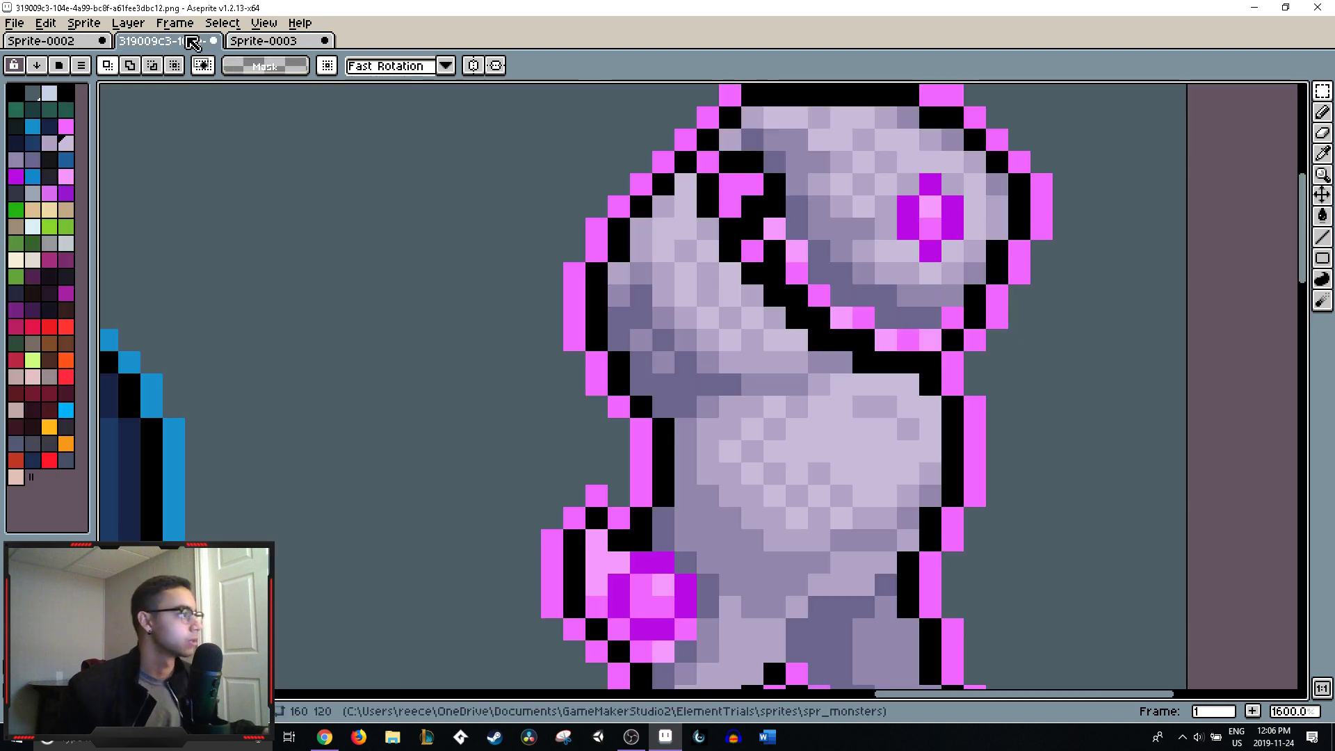
pyautogui.moveTo(685, 452); pyautogui.dragTo(374, 337)
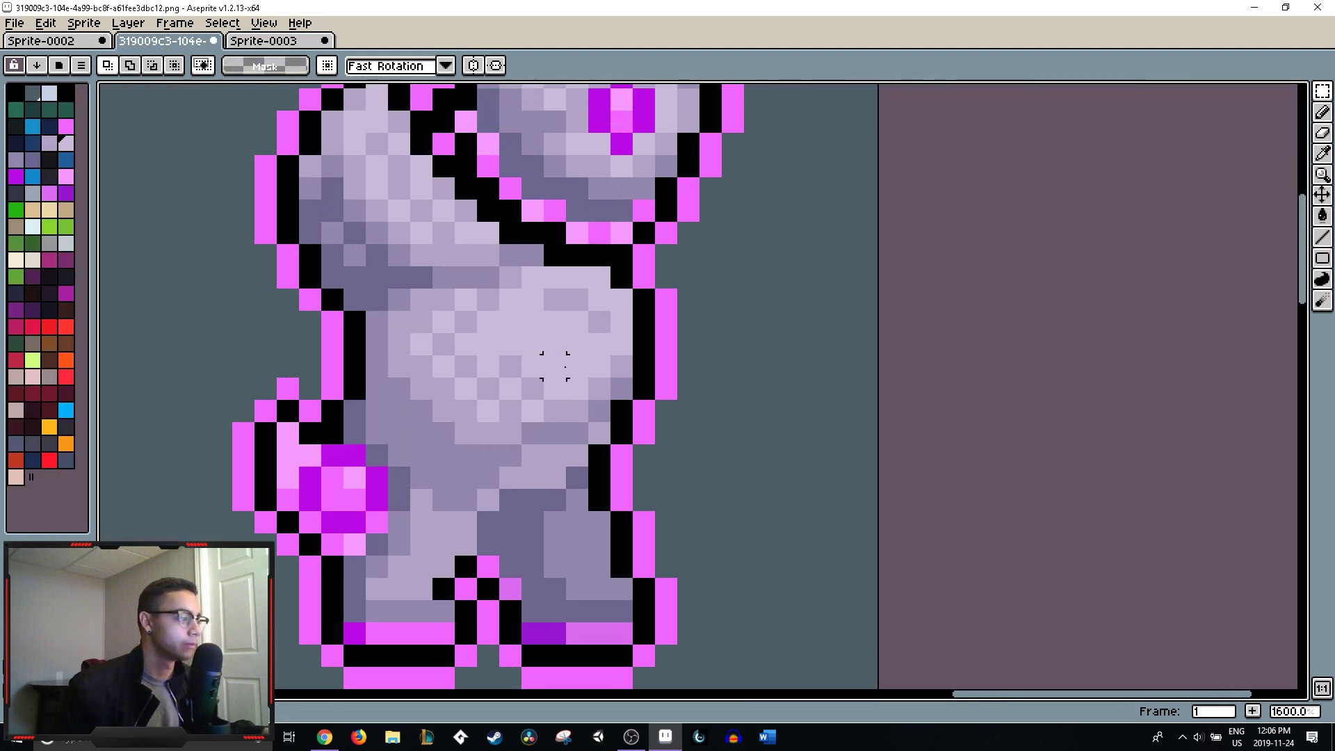
pyautogui.hotkey('ctrl', 'Tab')
pyautogui.moveTo(376, 179); pyautogui.dragTo(442, 213)
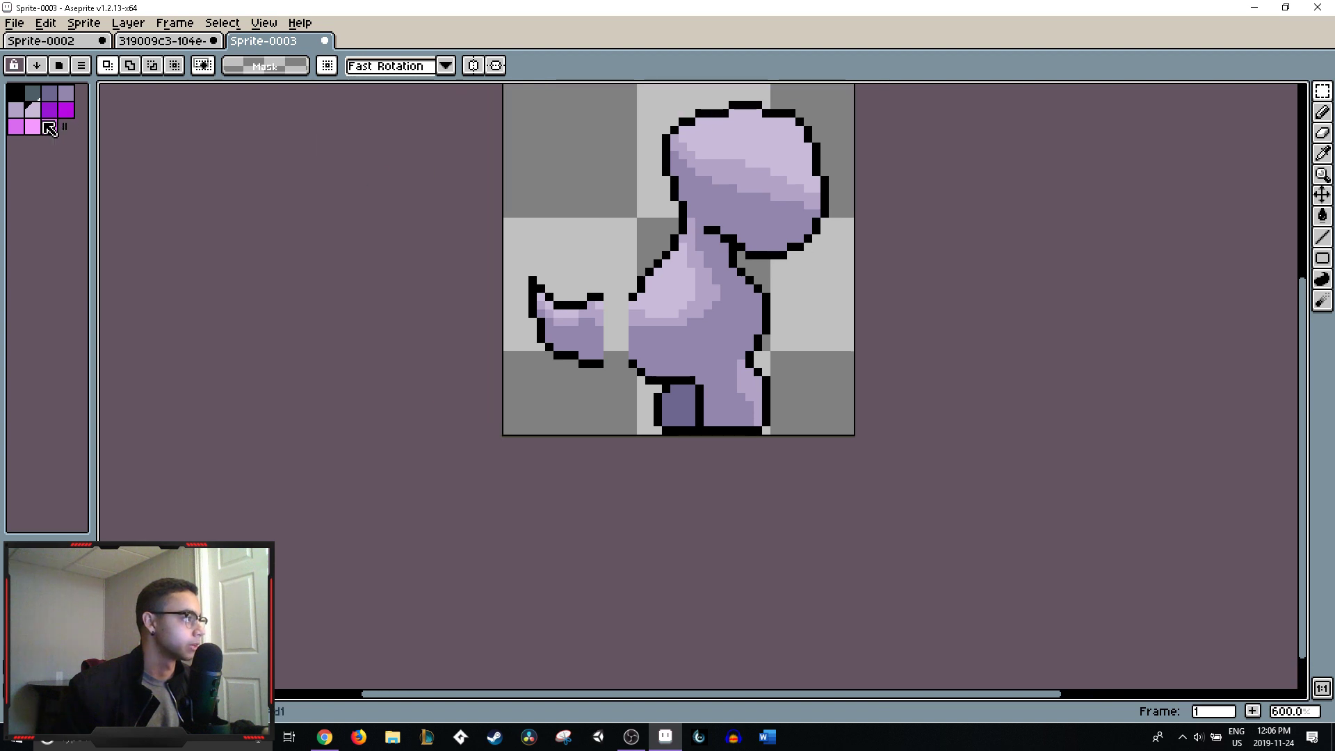
# - Draw two one-pixel-wide bright magenta vertical bands in the tail gap, one against the tail piece and one against the body
pyautogui.click(66, 109)
pyautogui.hscroll(2, 607, 337)
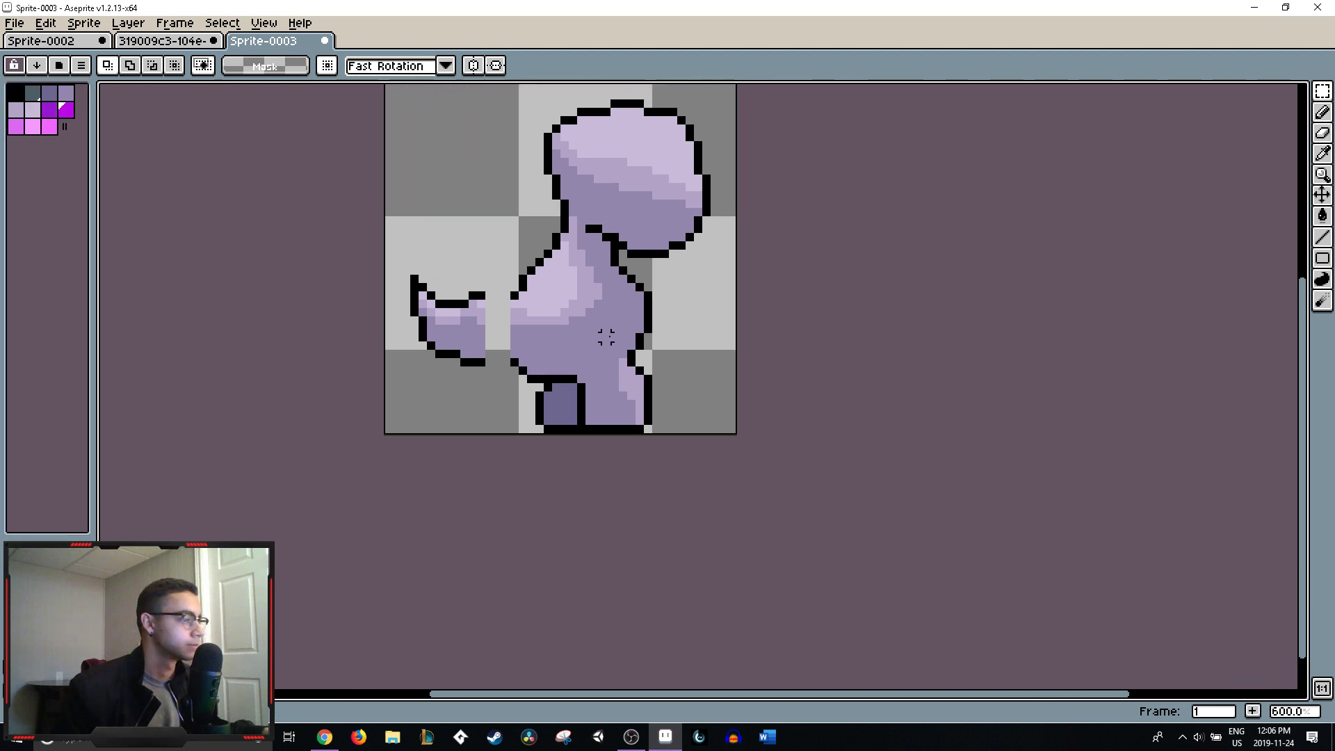
pyautogui.click(15, 126)
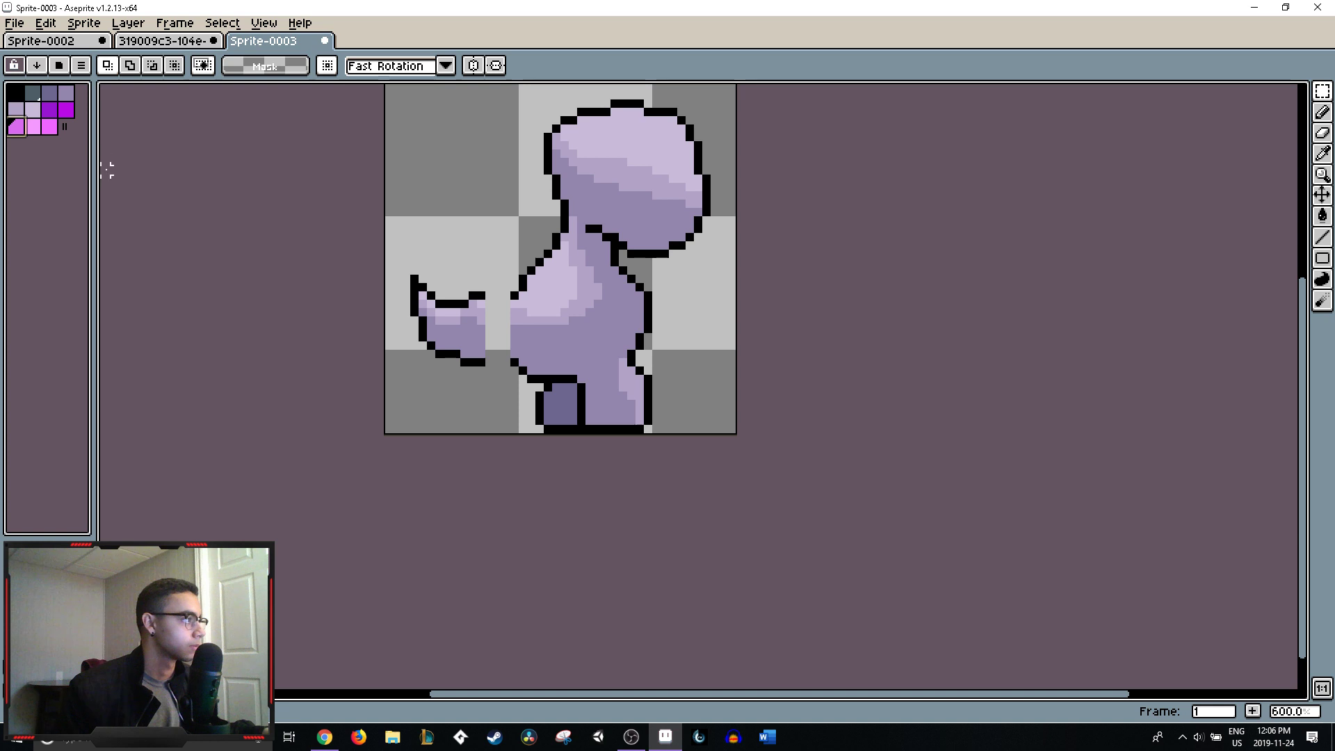
pyautogui.click(49, 127)
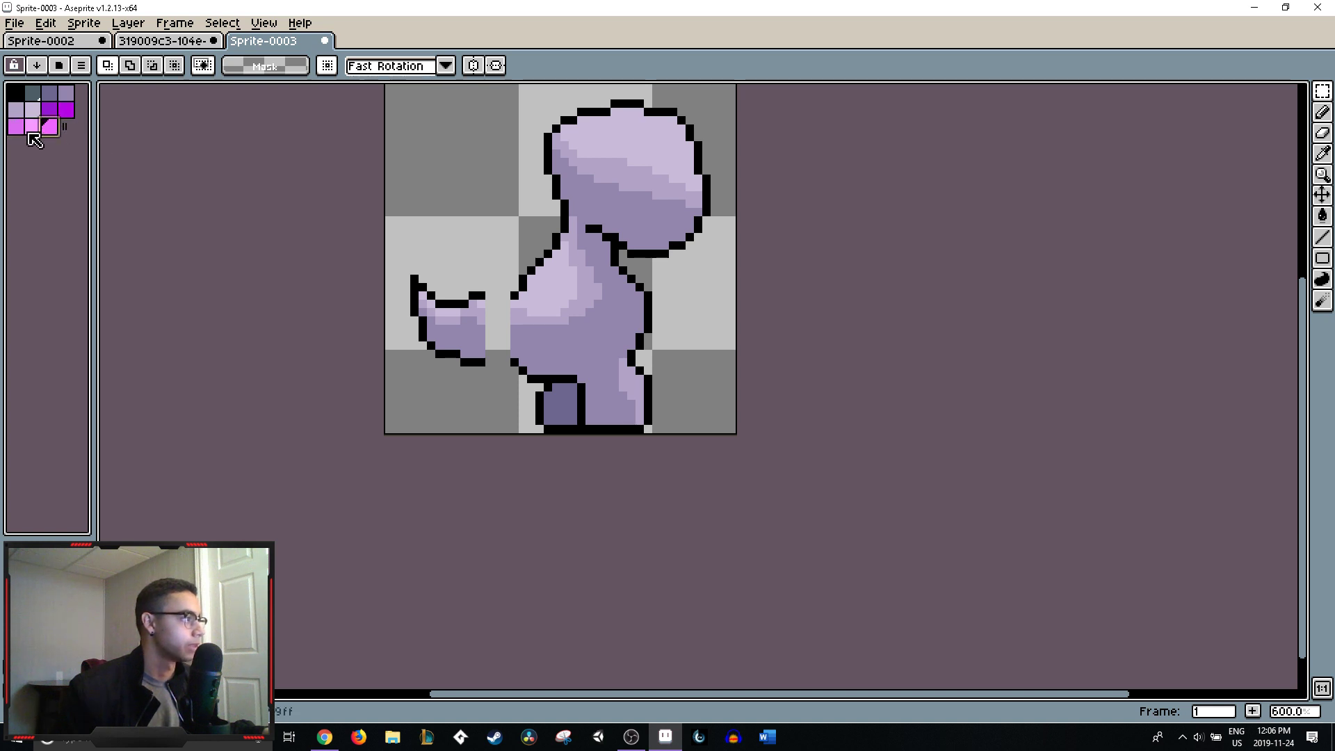
pyautogui.click(32, 125)
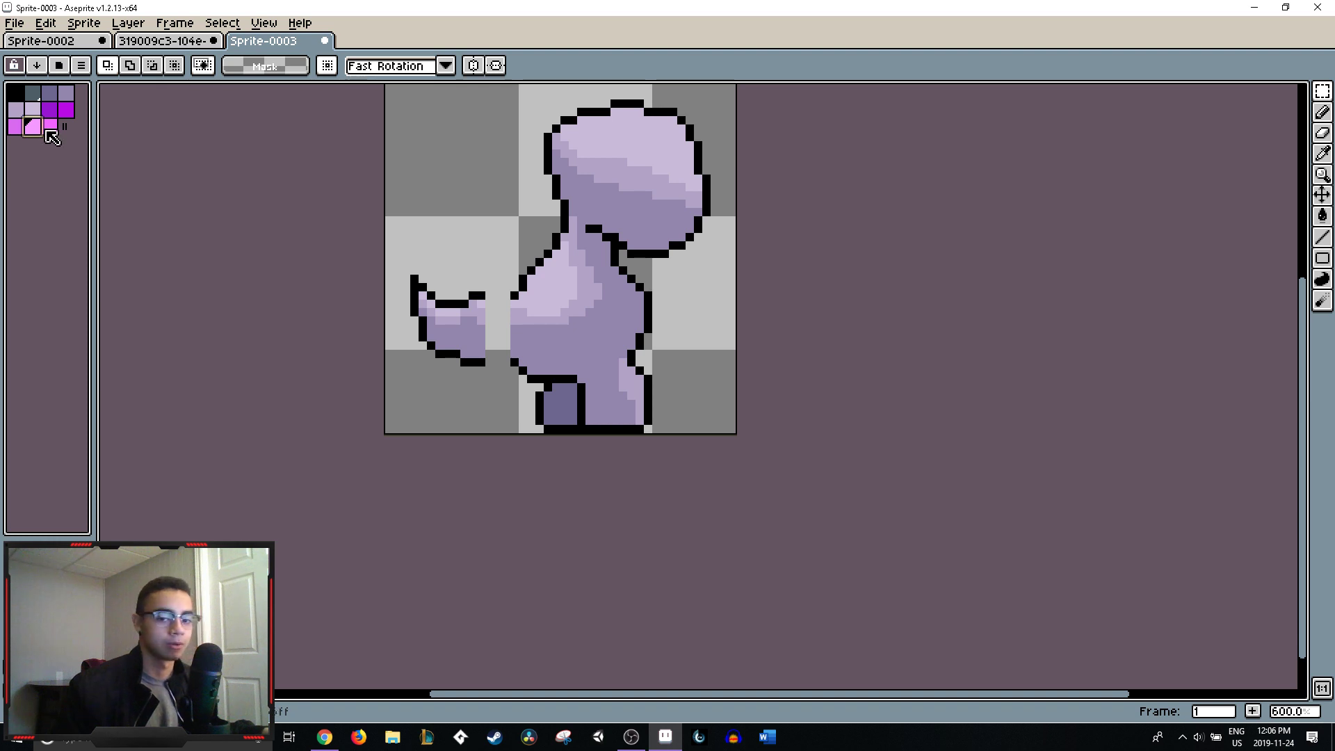
pyautogui.click(66, 109)
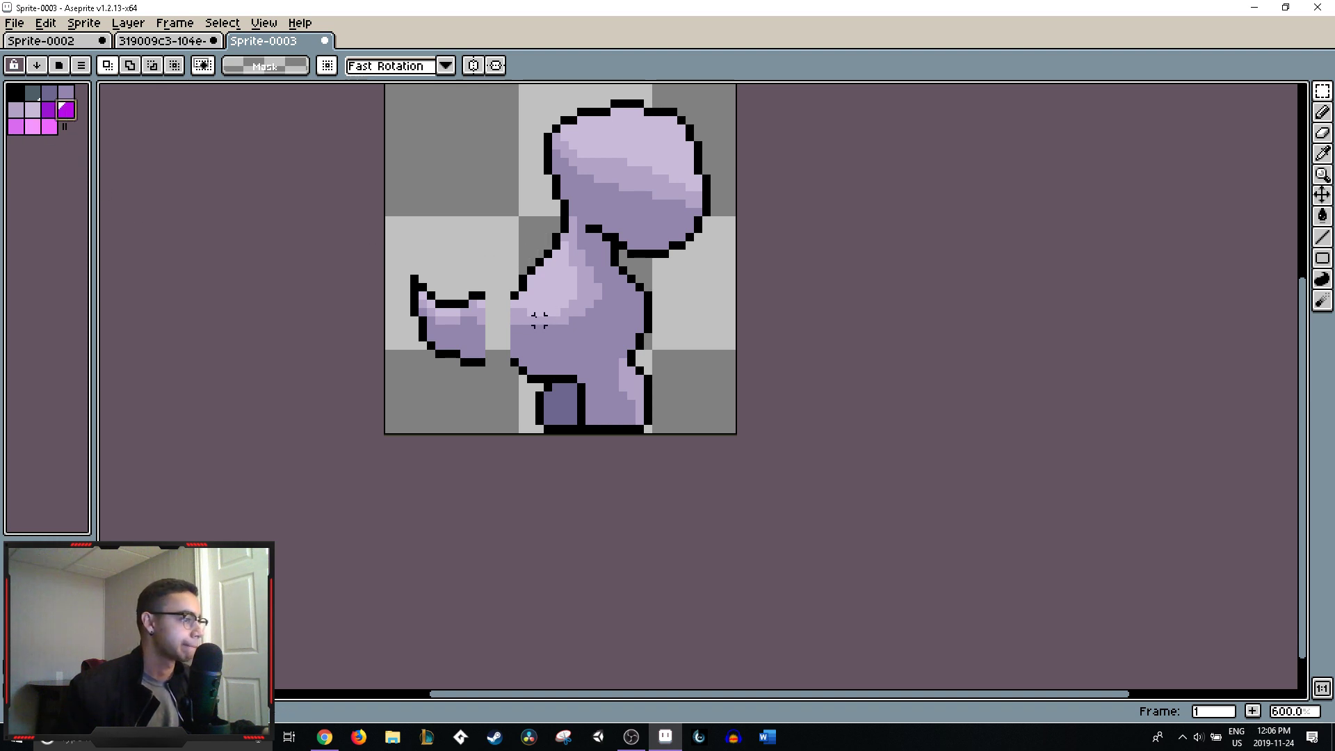
pyautogui.press('b')
pyautogui.scroll(4, 490, 295)
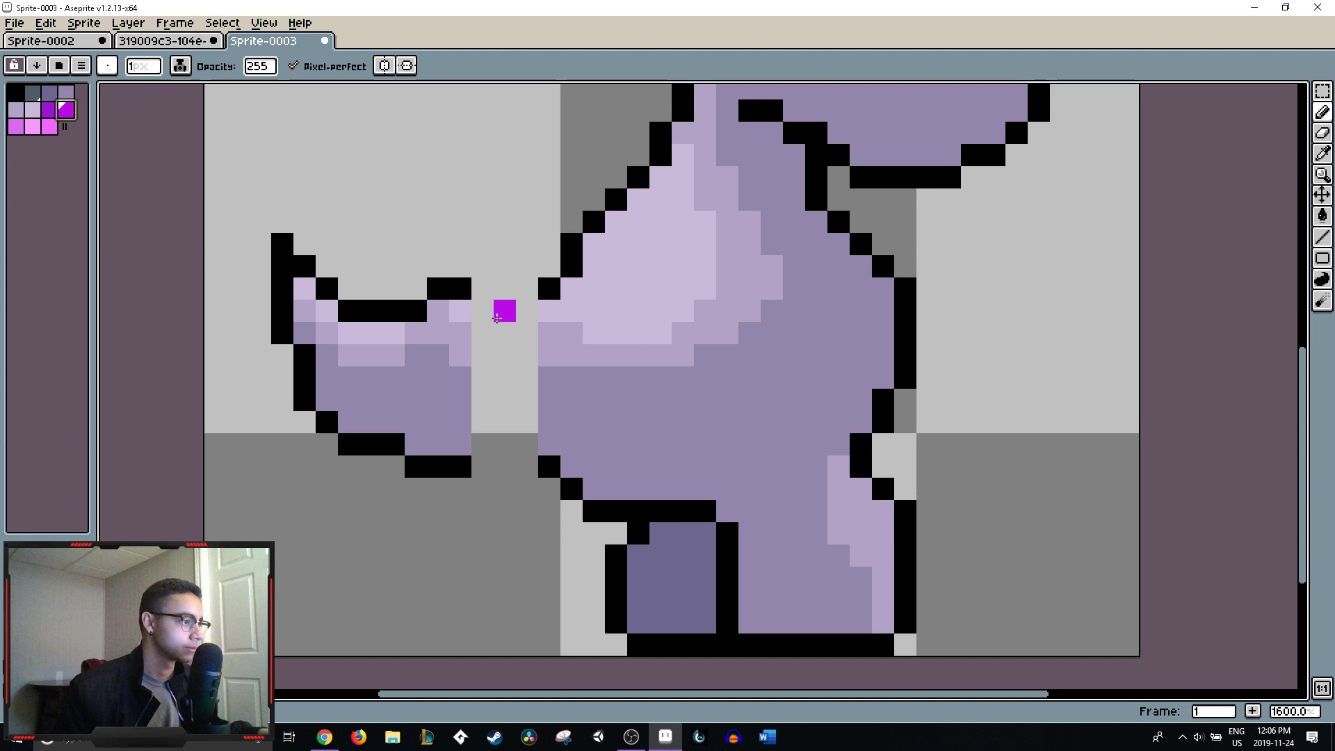
pyautogui.moveTo(483, 310); pyautogui.dragTo(478, 442)
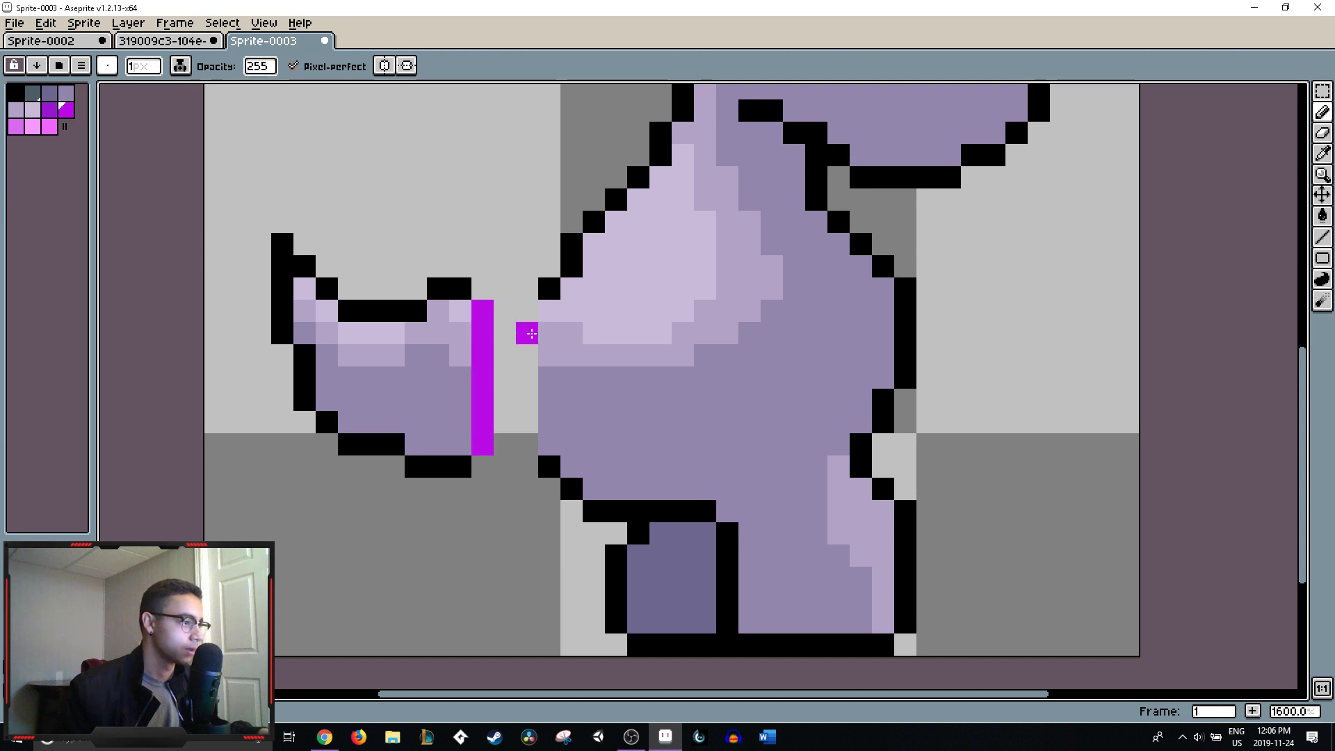
pyautogui.moveTo(526, 310); pyautogui.dragTo(524, 445)
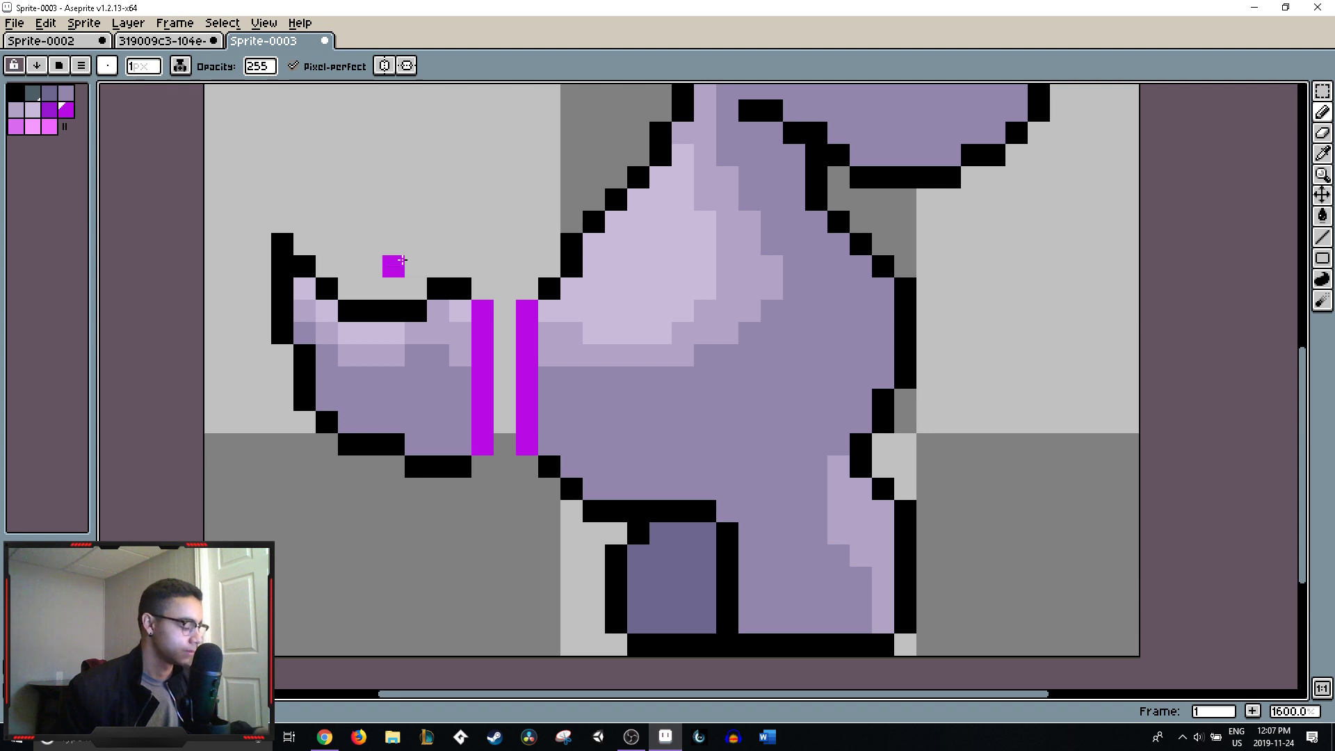
# - Draw a black line between the magenta bands and extend the tail's black outline above and below both bands
pyautogui.keyDown('alt'); pyautogui.click(459, 288); pyautogui.keyUp('alt')
pyautogui.moveTo(483, 289)
pyautogui.mouseDown()
pyautogui.moveTo(512, 319)
pyautogui.moveTo(517, 438)
pyautogui.moveTo(505, 306)
pyautogui.mouseUp()
pyautogui.hotkey('ctrl', 'z')
pyautogui.click(527, 289)
pyautogui.click(527, 467)
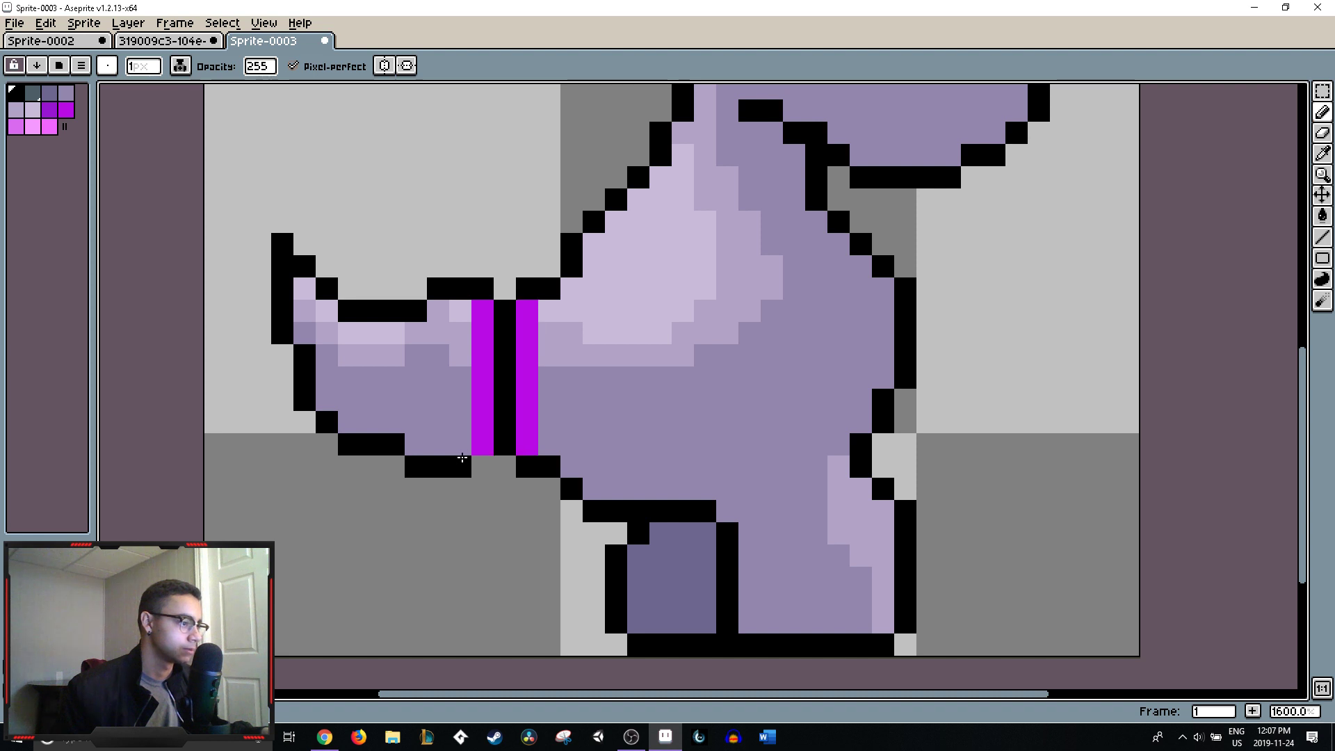
pyautogui.click(482, 466)
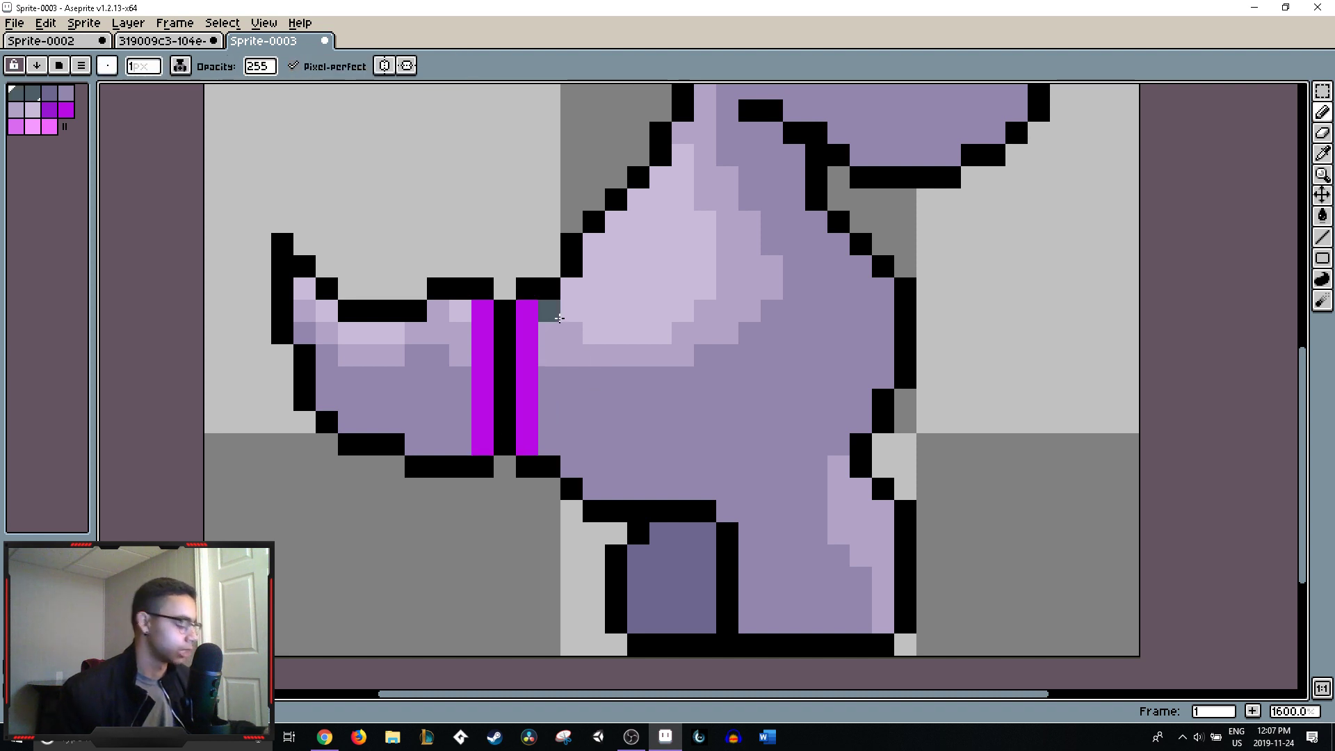
# - Lighten parts of the outer magenta tail band with orchid-pink pixels, alternating pink and magenta segments along its height
pyautogui.scroll(-1, 607, 320)
pyautogui.scroll(-3, 608, 313)
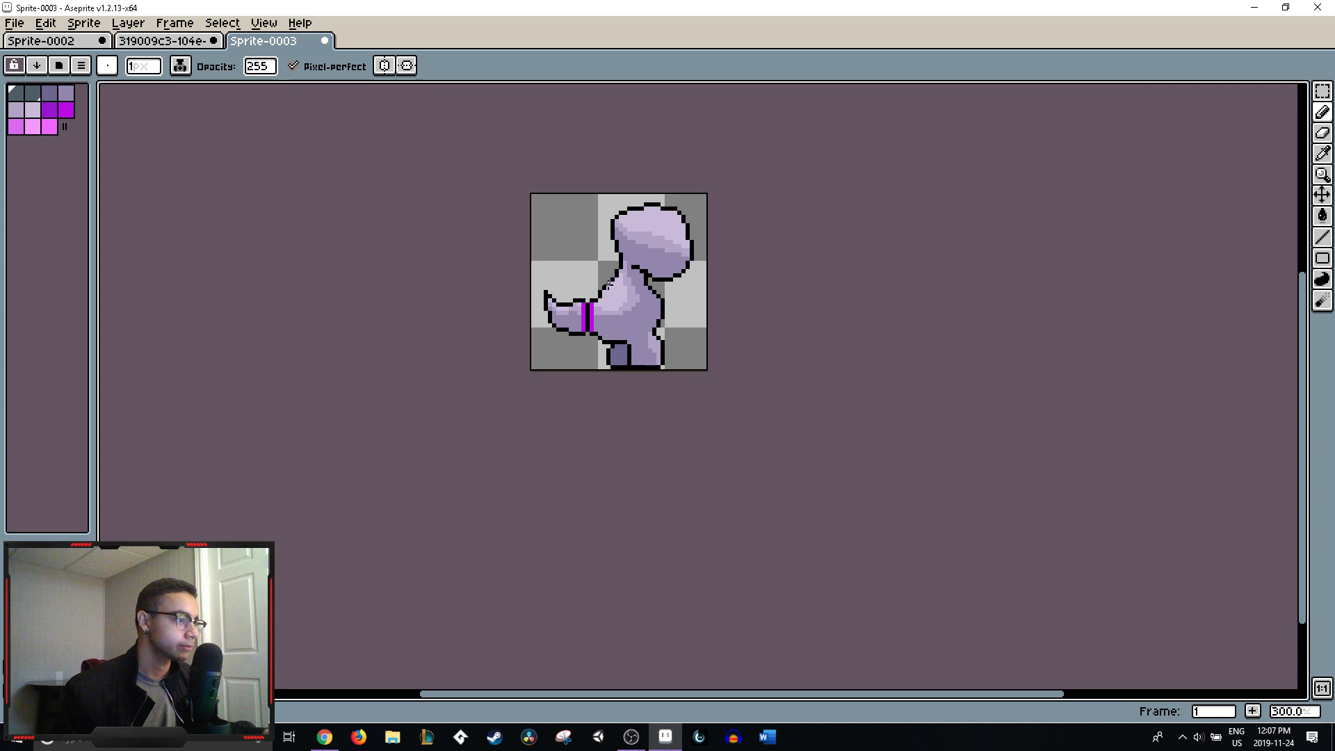
pyautogui.scroll(1, 614, 278)
pyautogui.scroll(1, 688, 316)
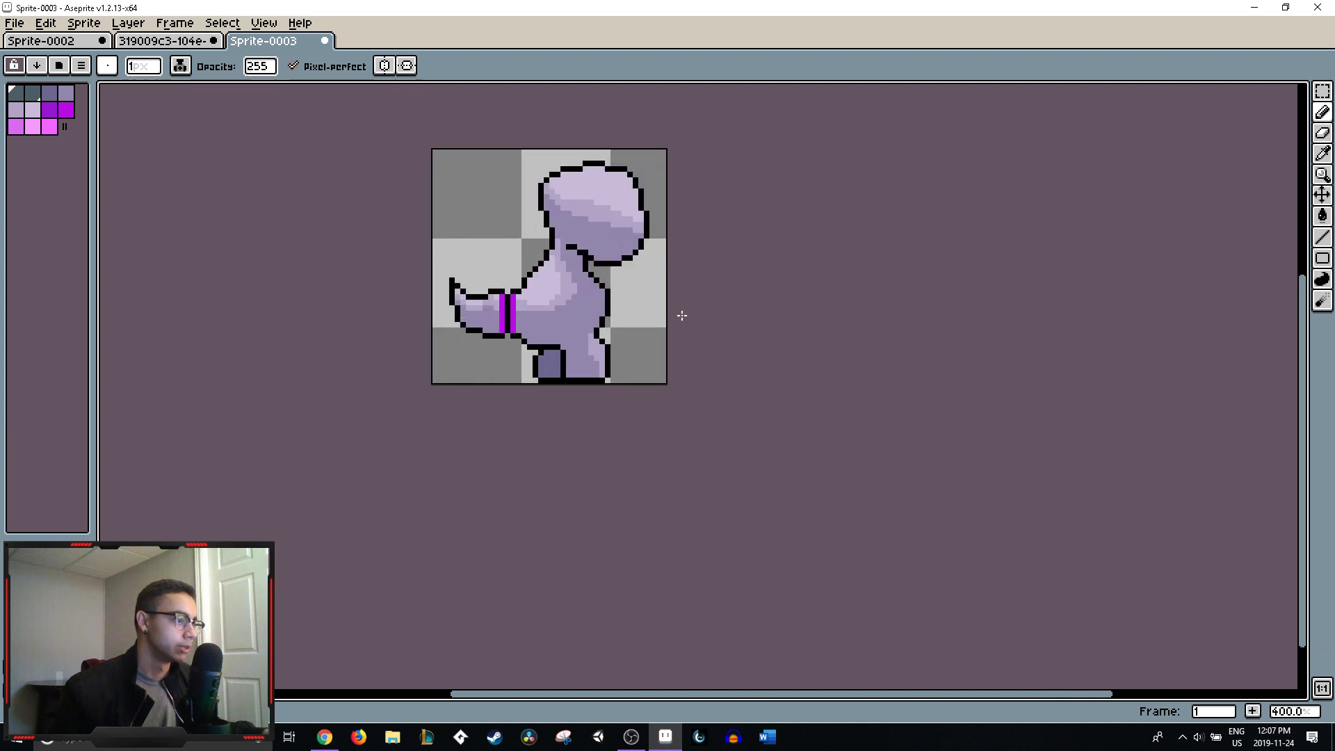
pyautogui.scroll(1, 626, 312)
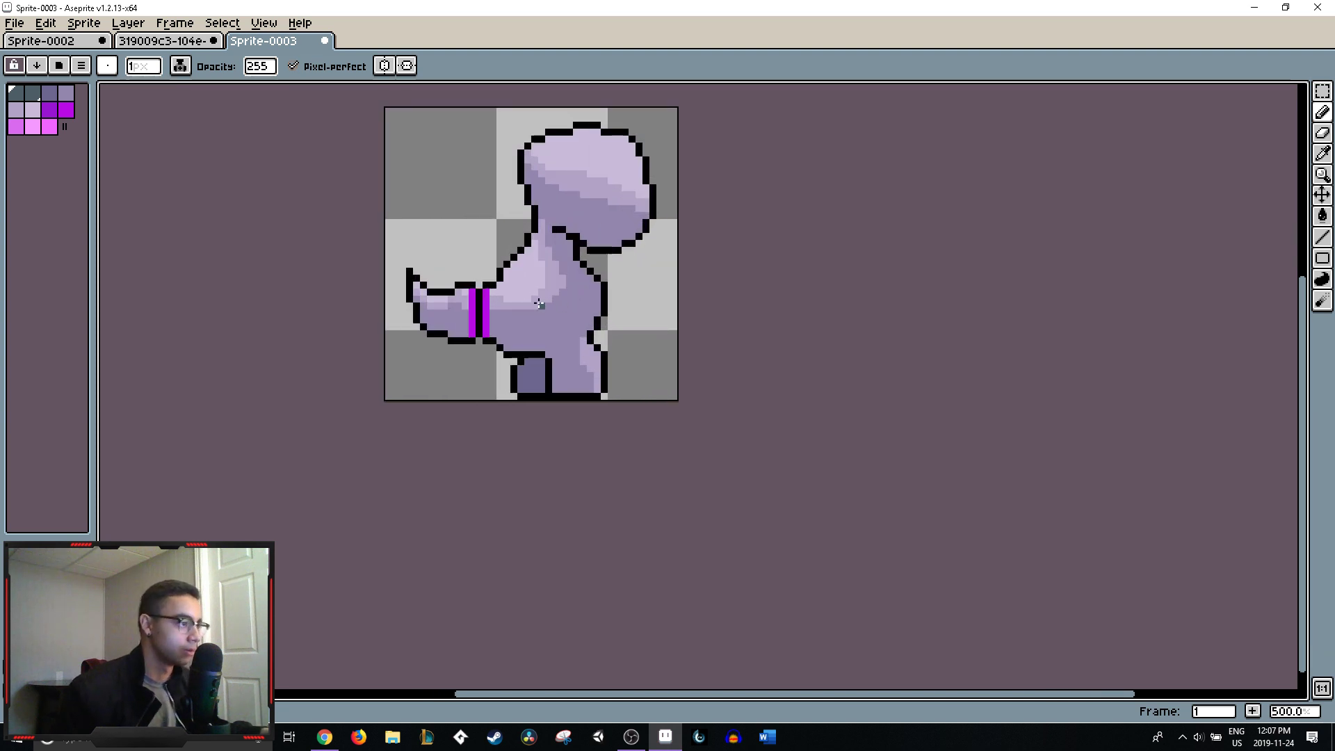
pyautogui.scroll(4, 535, 301)
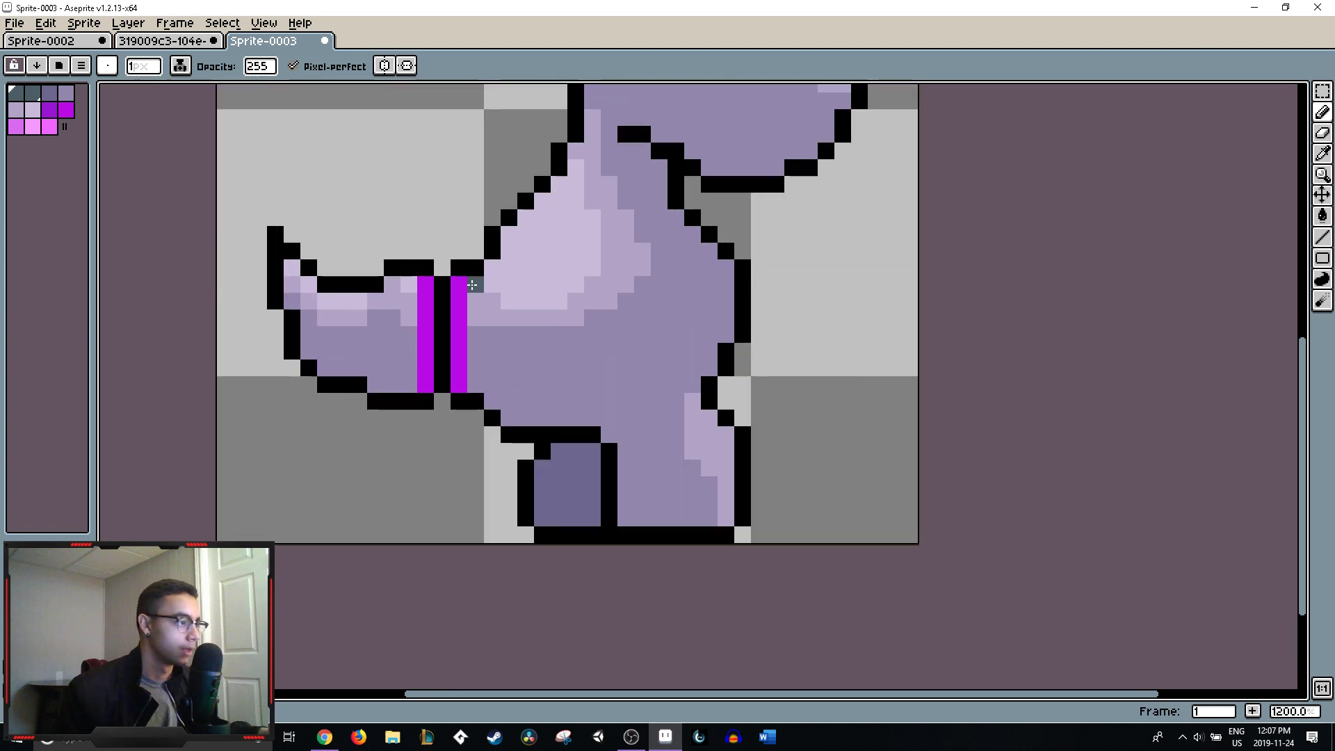
pyautogui.click(33, 127)
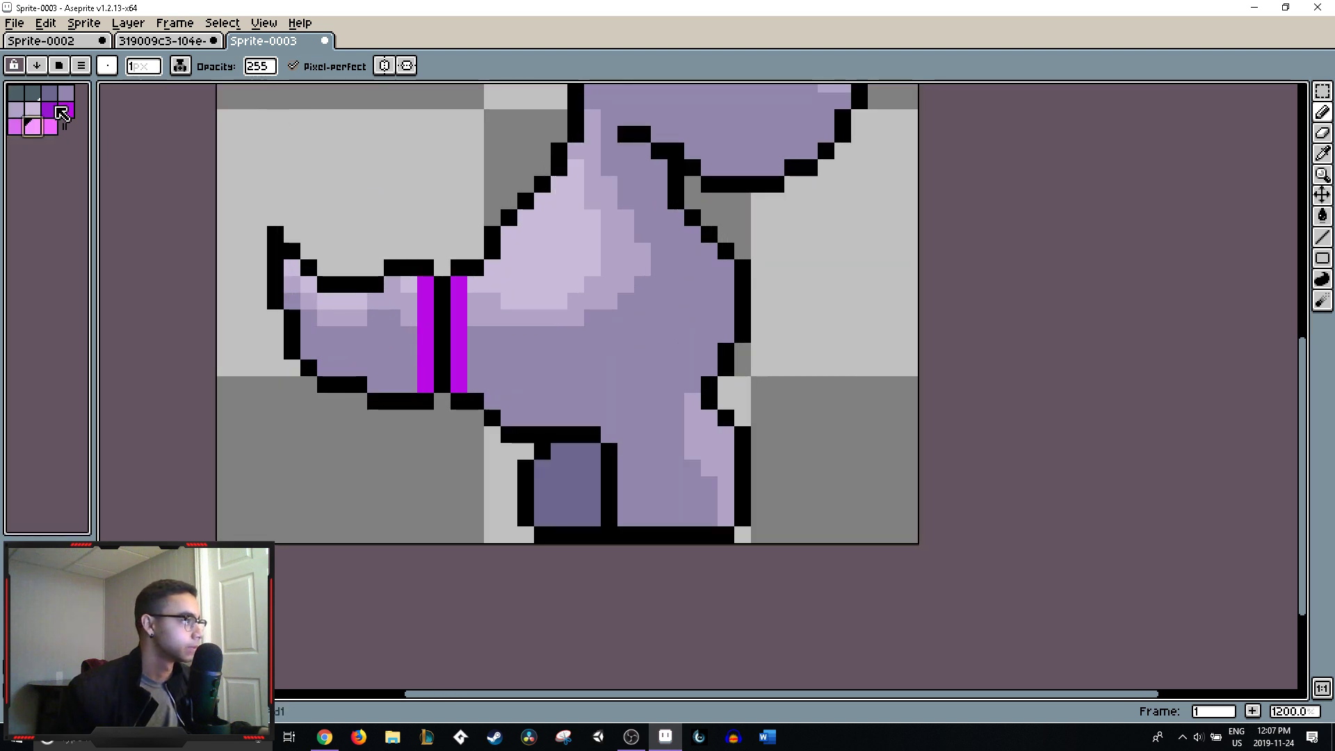
pyautogui.click(21, 127)
pyautogui.click(410, 344)
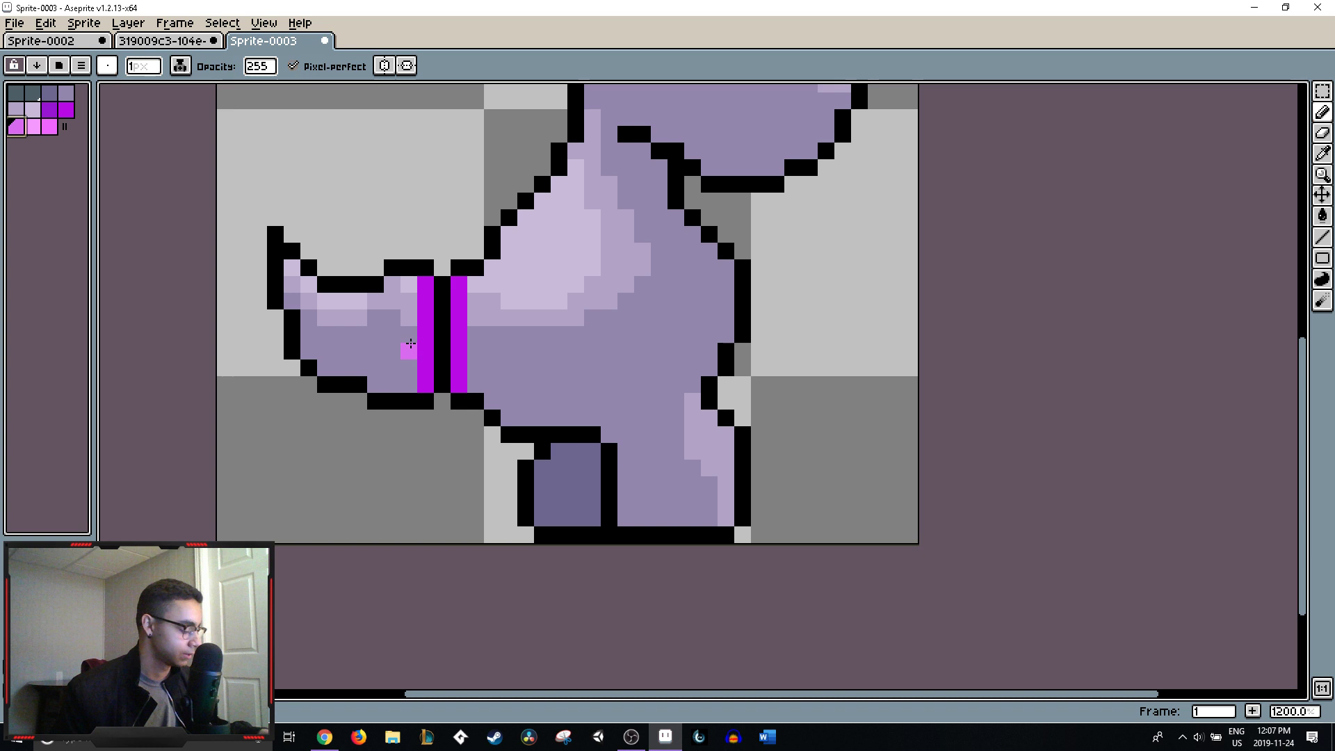
pyautogui.hotkey('ctrl', 'z')
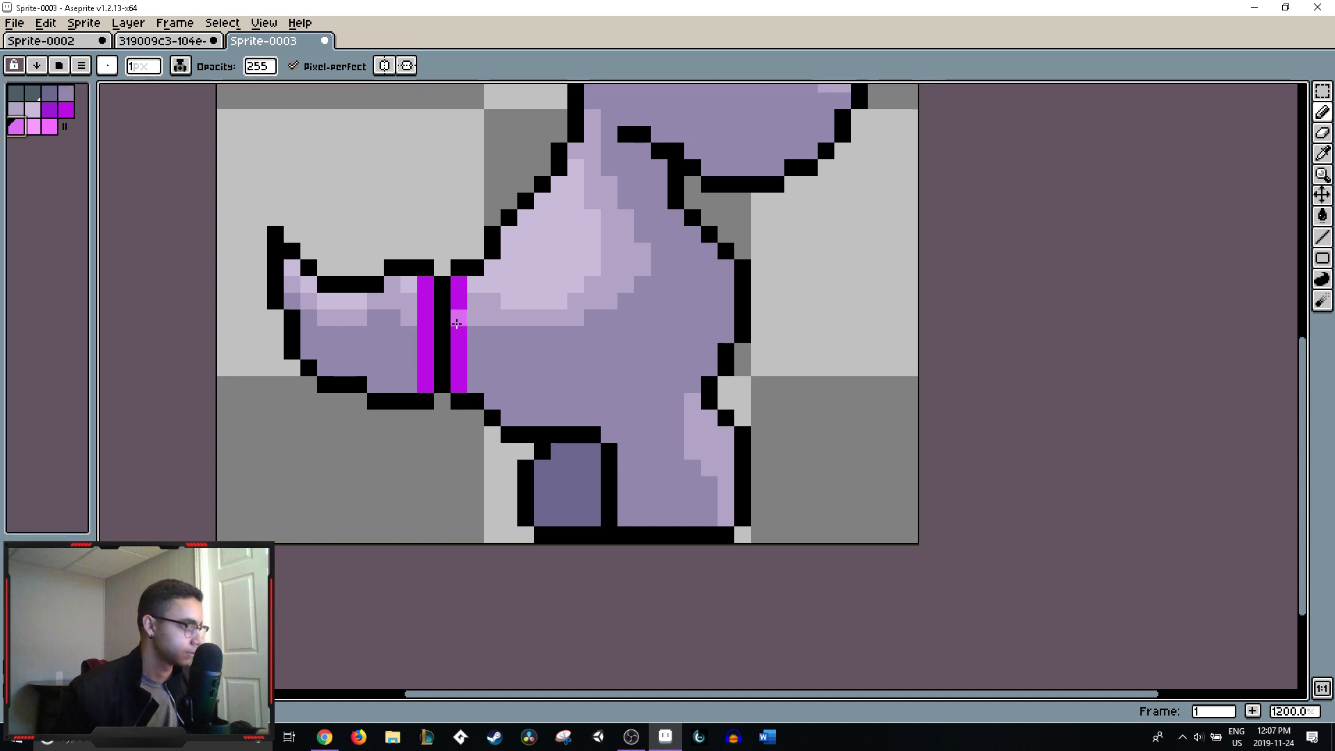
pyautogui.click(426, 287)
pyautogui.click(426, 300)
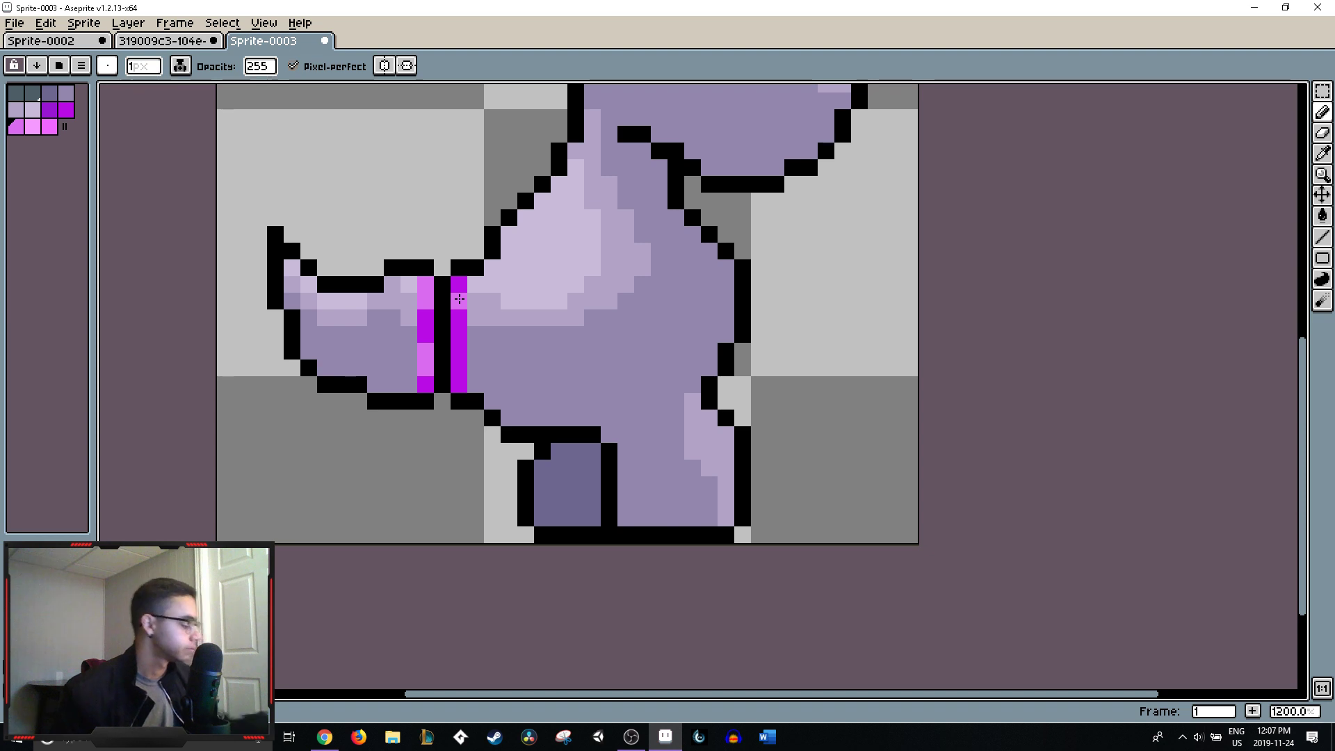
# - Add the same orchid-pink segments to the magenta band against the body, leaving magenta pixels between them
pyautogui.click(461, 301)
pyautogui.click(461, 318)
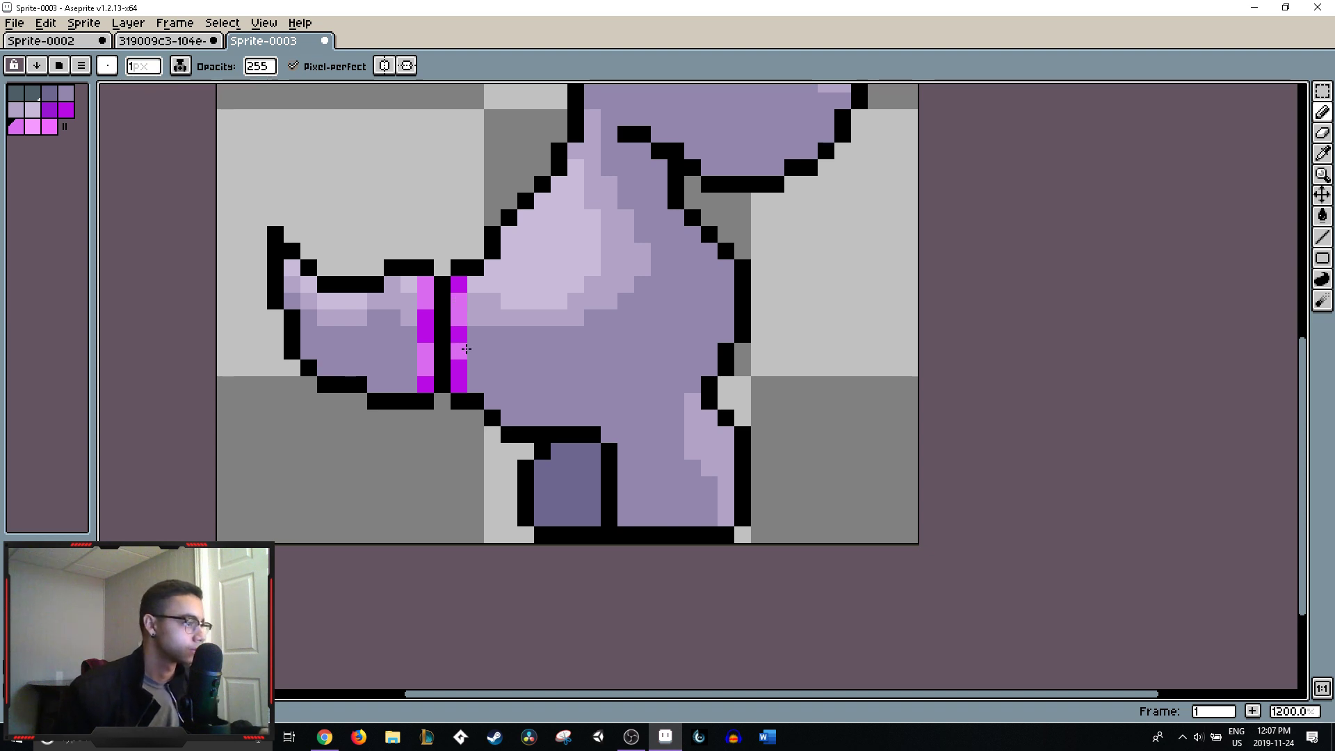
pyautogui.click(466, 362)
# - Repaint the black line between the two tail bands light pink, extending it through the upper and lower outline
pyautogui.scroll(-6, 465, 381)
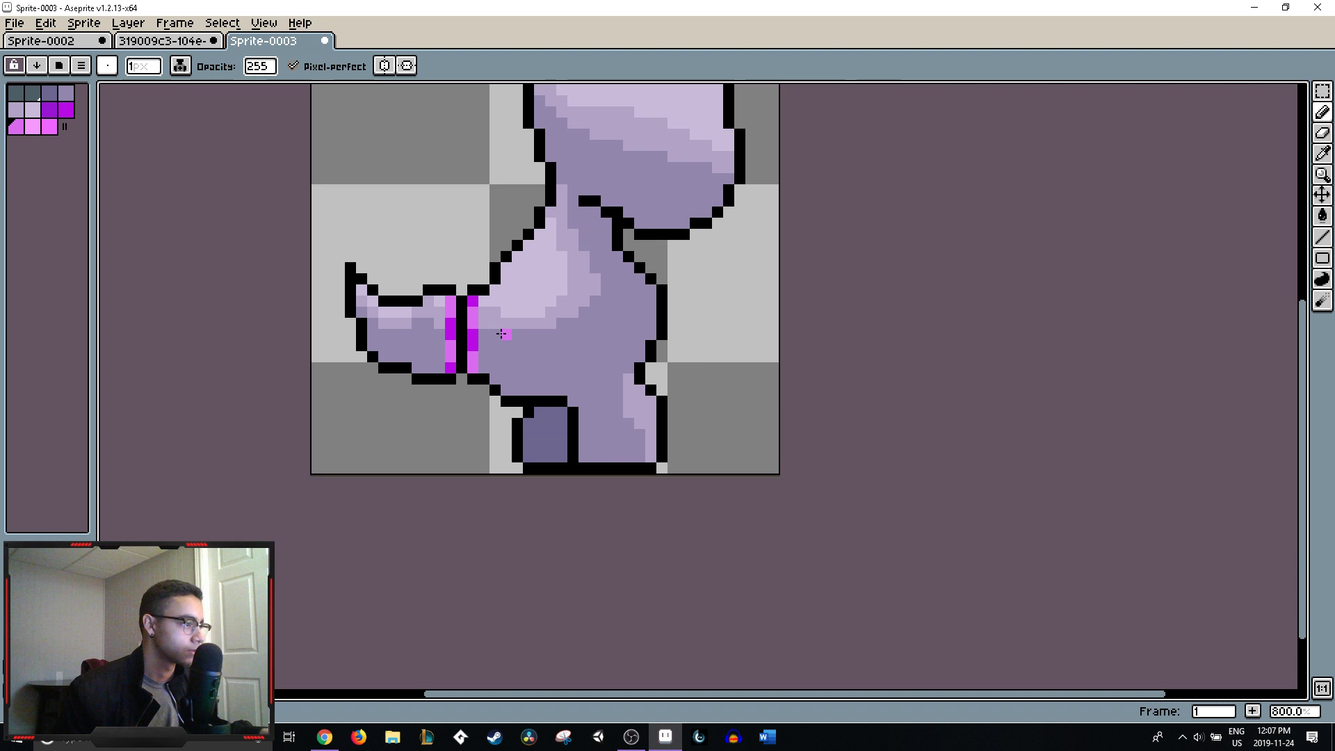
pyautogui.scroll(7, 505, 326)
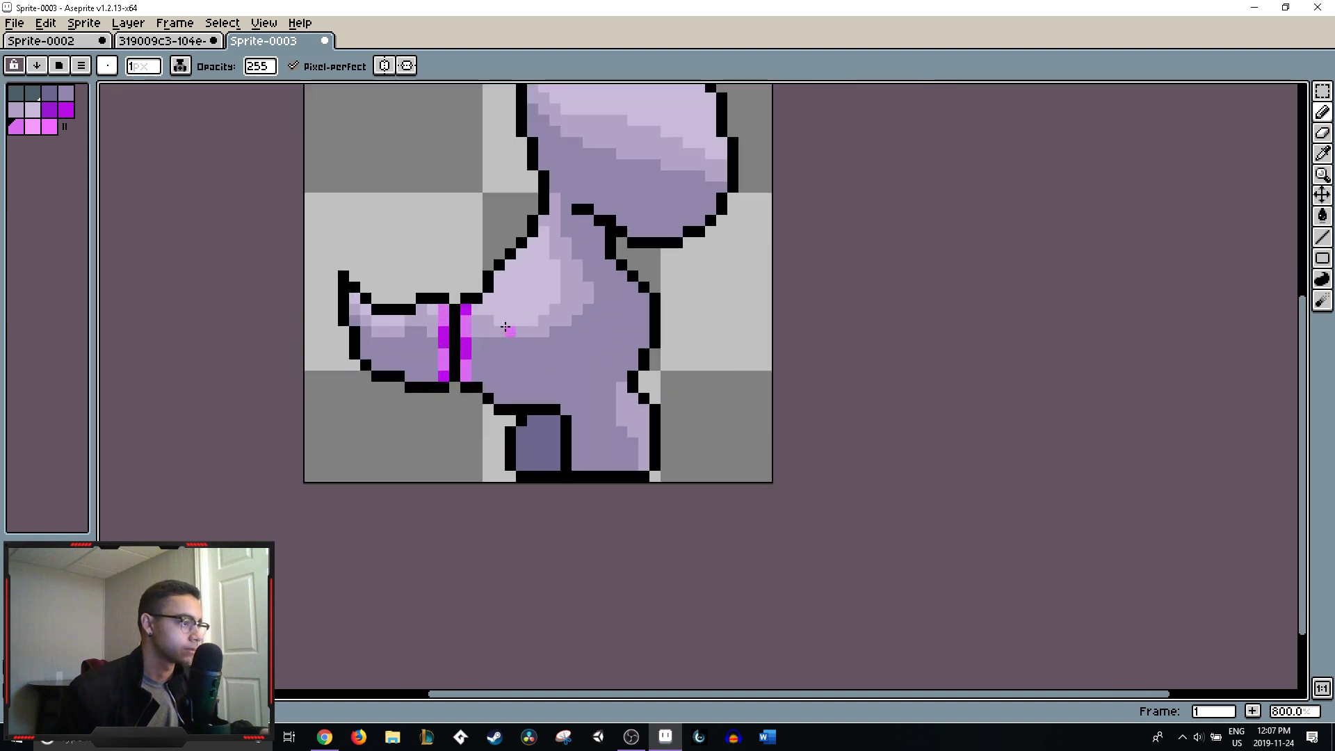
pyautogui.rightClick(366, 277)
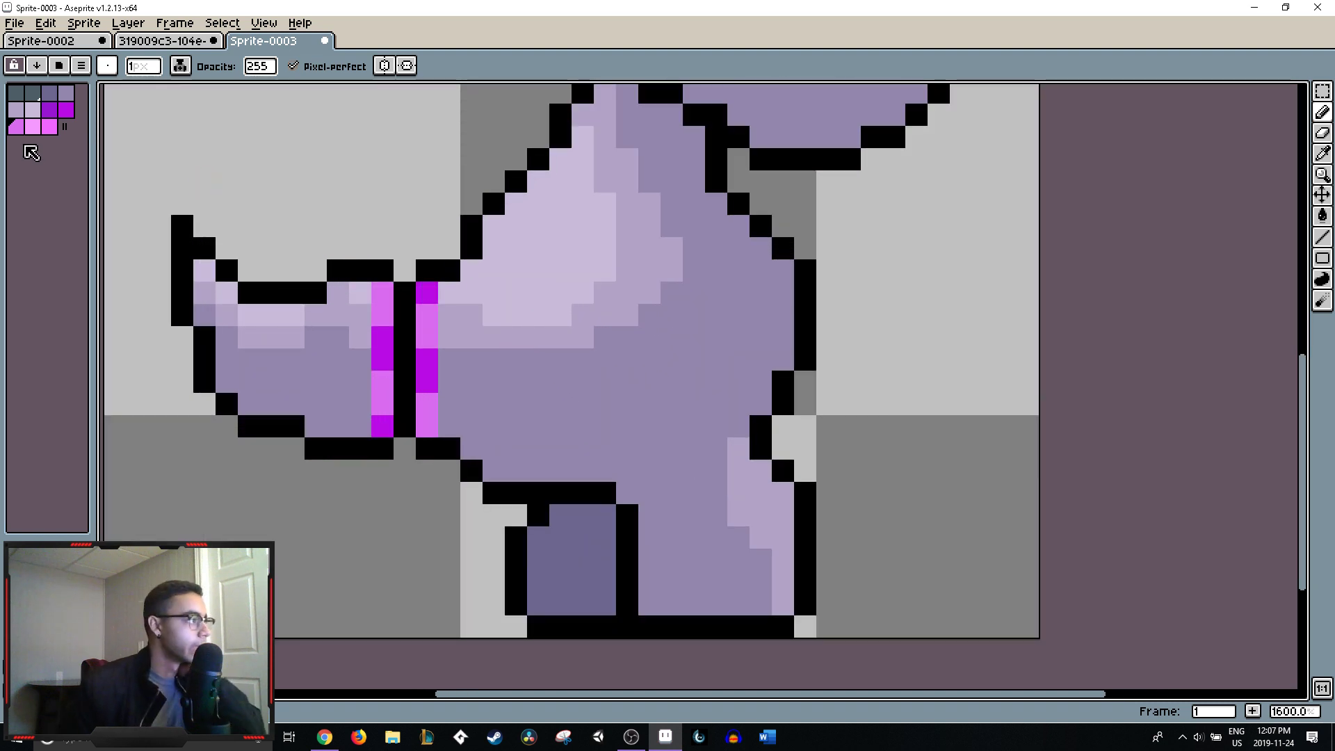
pyautogui.click(32, 127)
pyautogui.click(402, 306)
pyautogui.moveTo(402, 304); pyautogui.dragTo(405, 279)
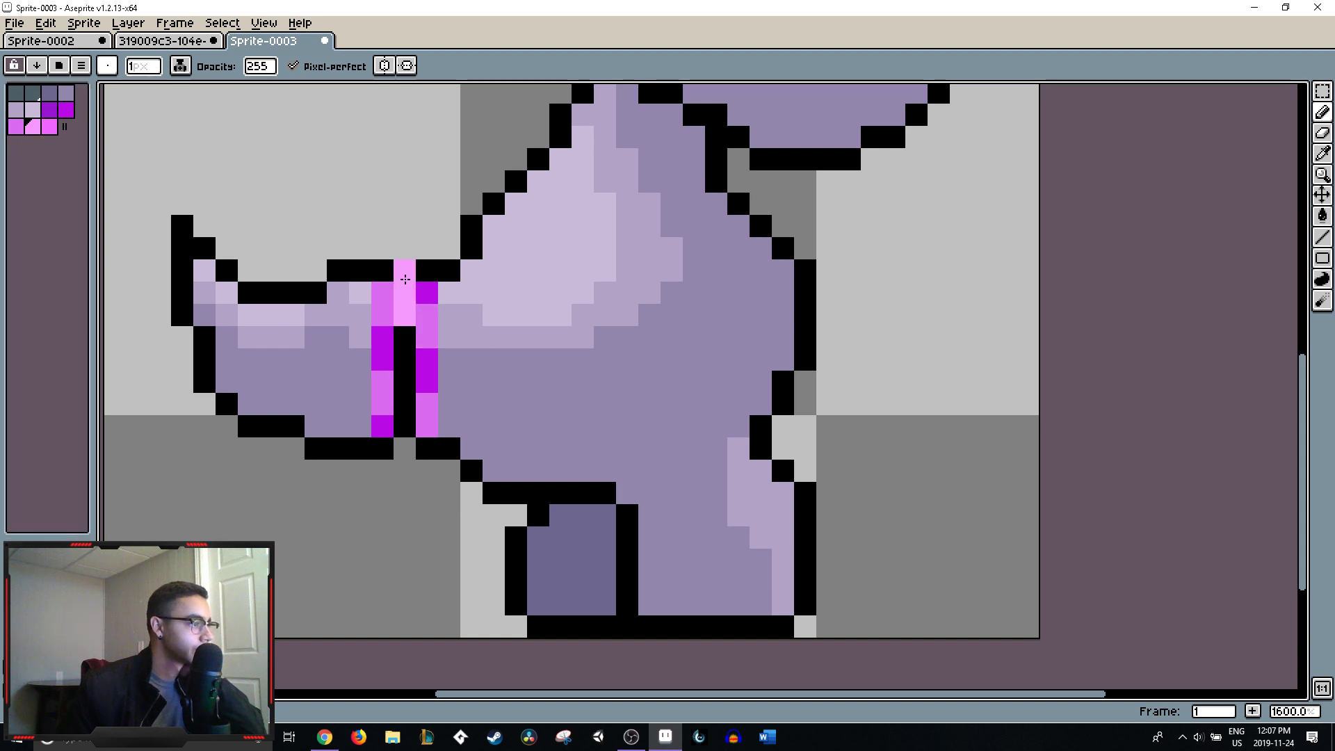
pyautogui.moveTo(405, 359); pyautogui.dragTo(406, 449)
pyautogui.click(405, 338)
pyautogui.rightClick(394, 243)
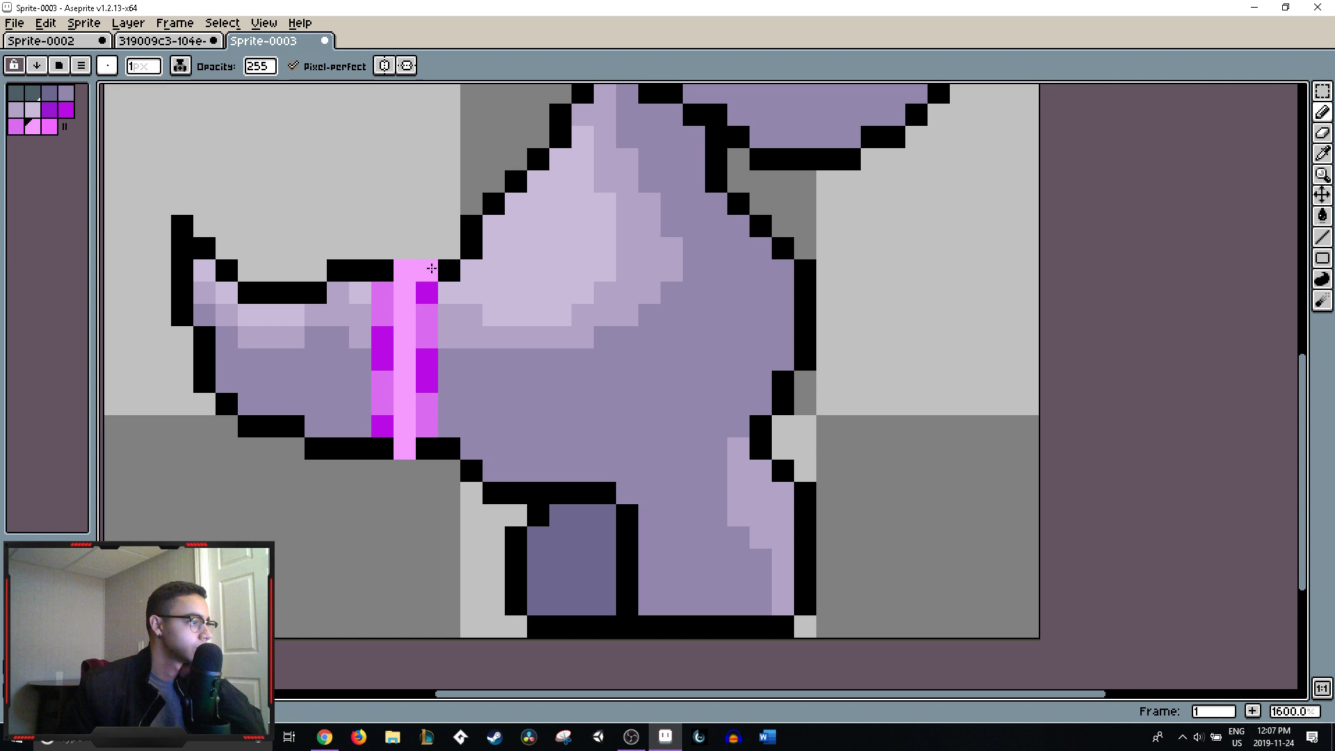
# - Cap the light pink centre band with one black outline pixel above it and one below it
pyautogui.press('i')
pyautogui.click(427, 263)
pyautogui.press('b')
pyautogui.click(405, 248)
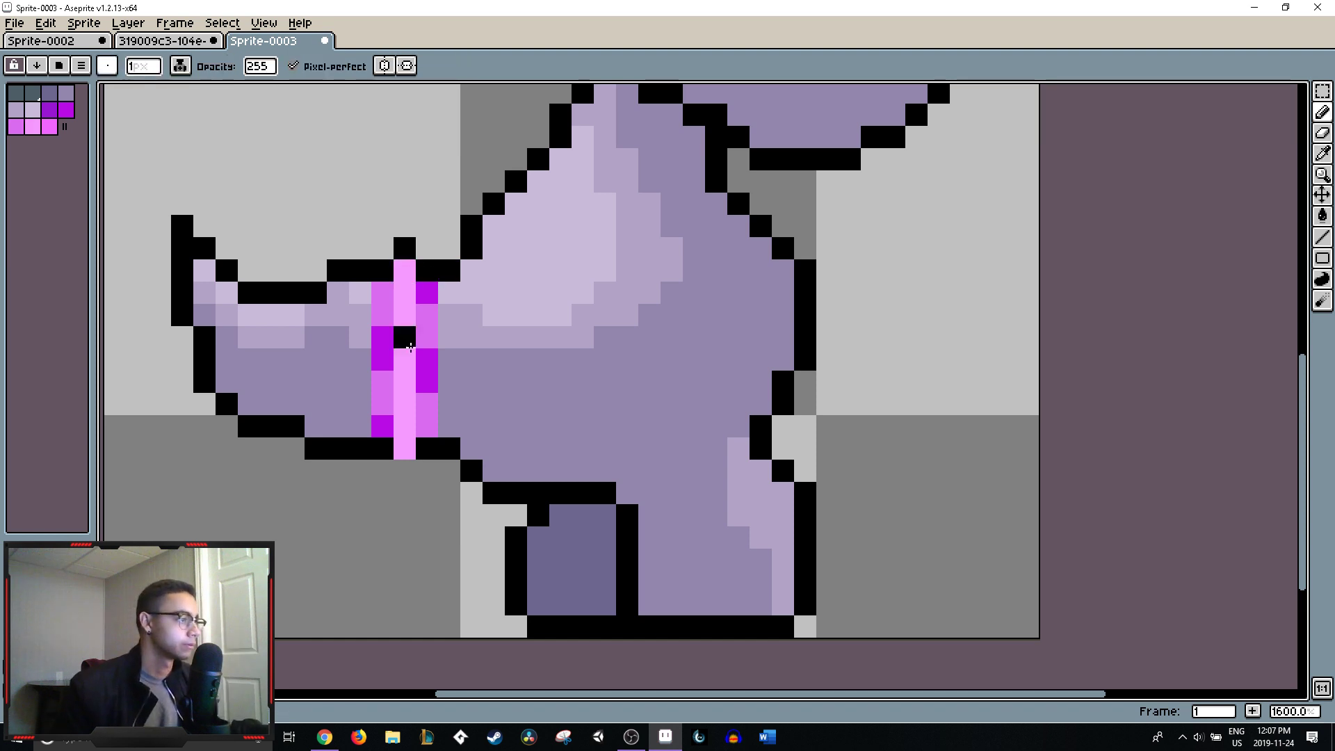
pyautogui.click(405, 493)
pyautogui.click(405, 470)
pyautogui.rightClick(404, 493)
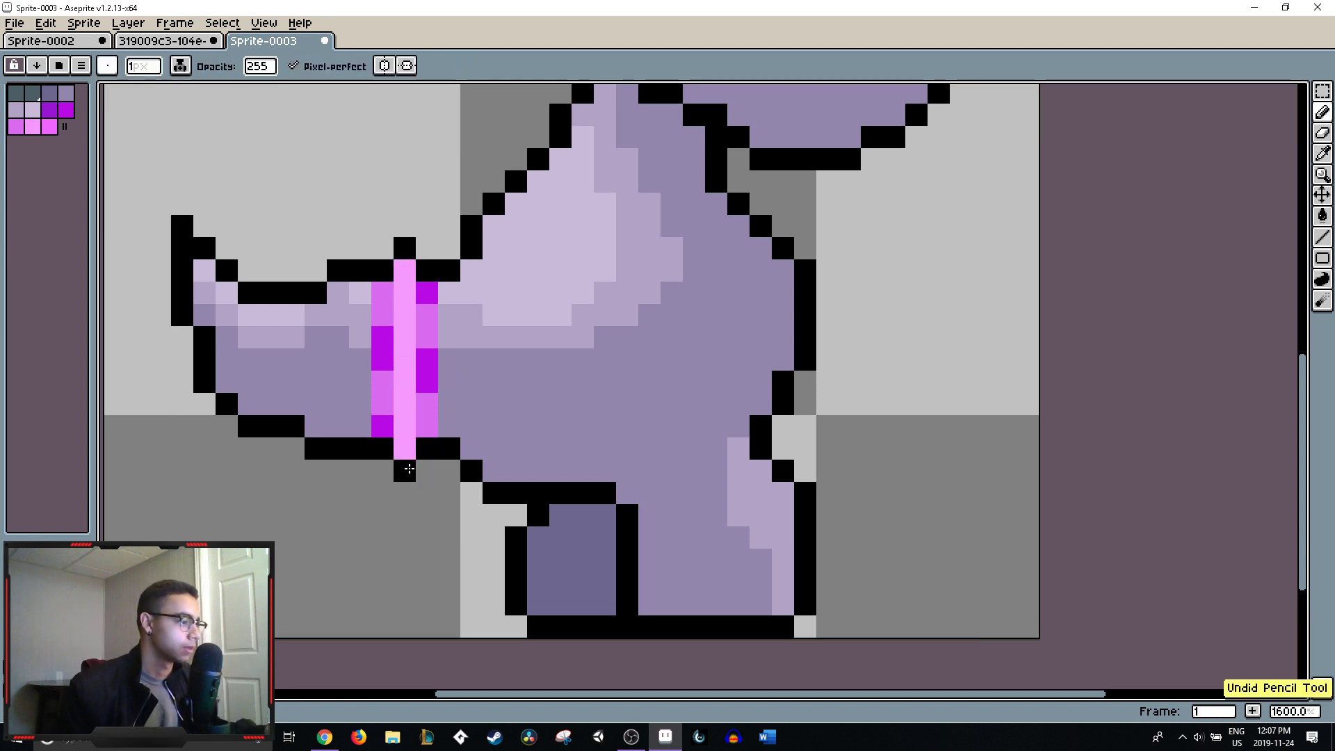
pyautogui.press('i')
pyautogui.press('b')
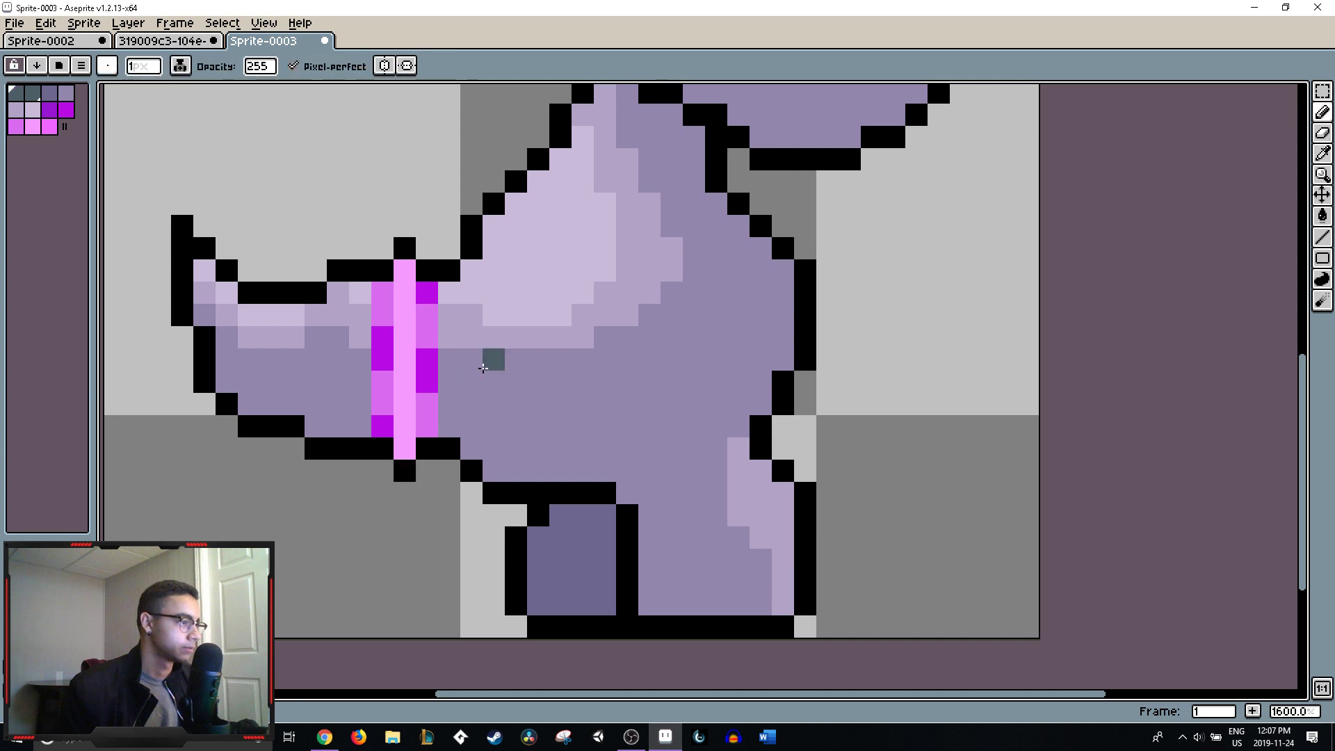
# - Shade the light pink centre band with brighter pink segments in its upper and lower parts
pyautogui.scroll(-8, 549, 332)
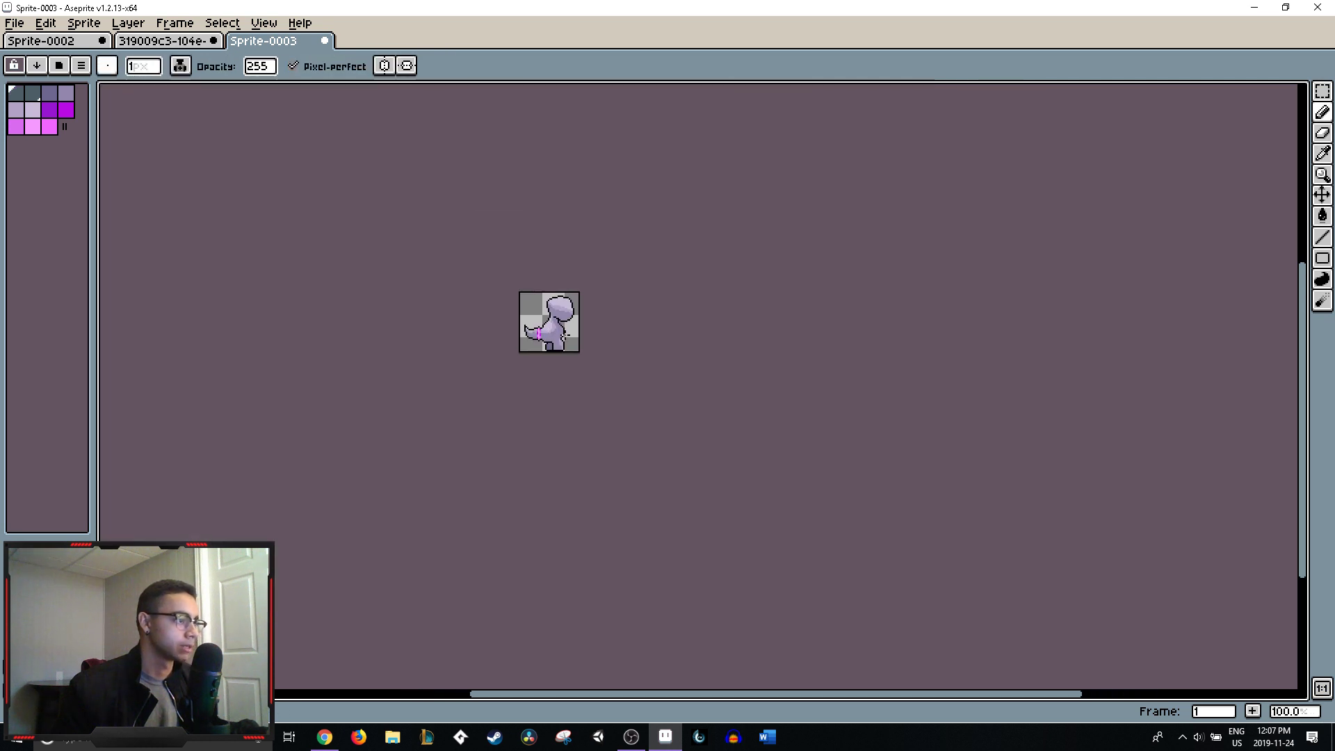
pyautogui.scroll(2, 583, 322)
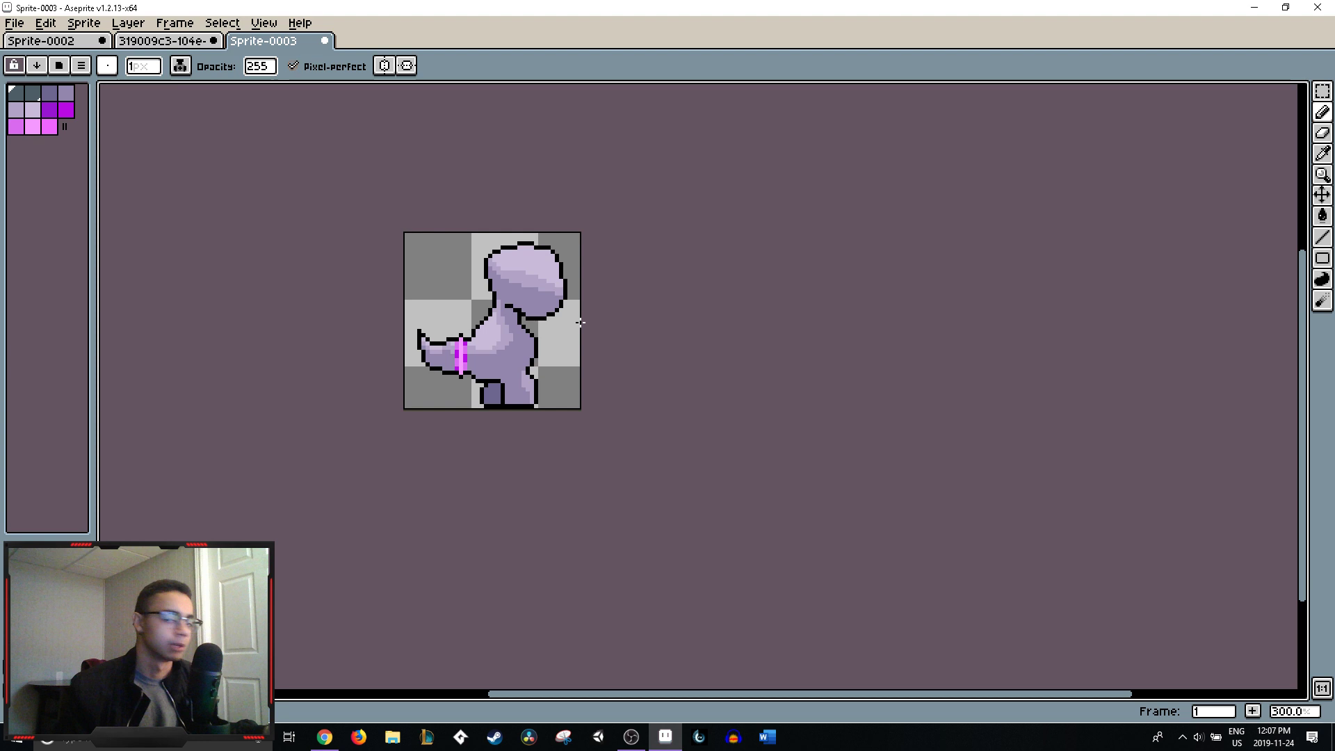
pyautogui.scroll(1, 579, 322)
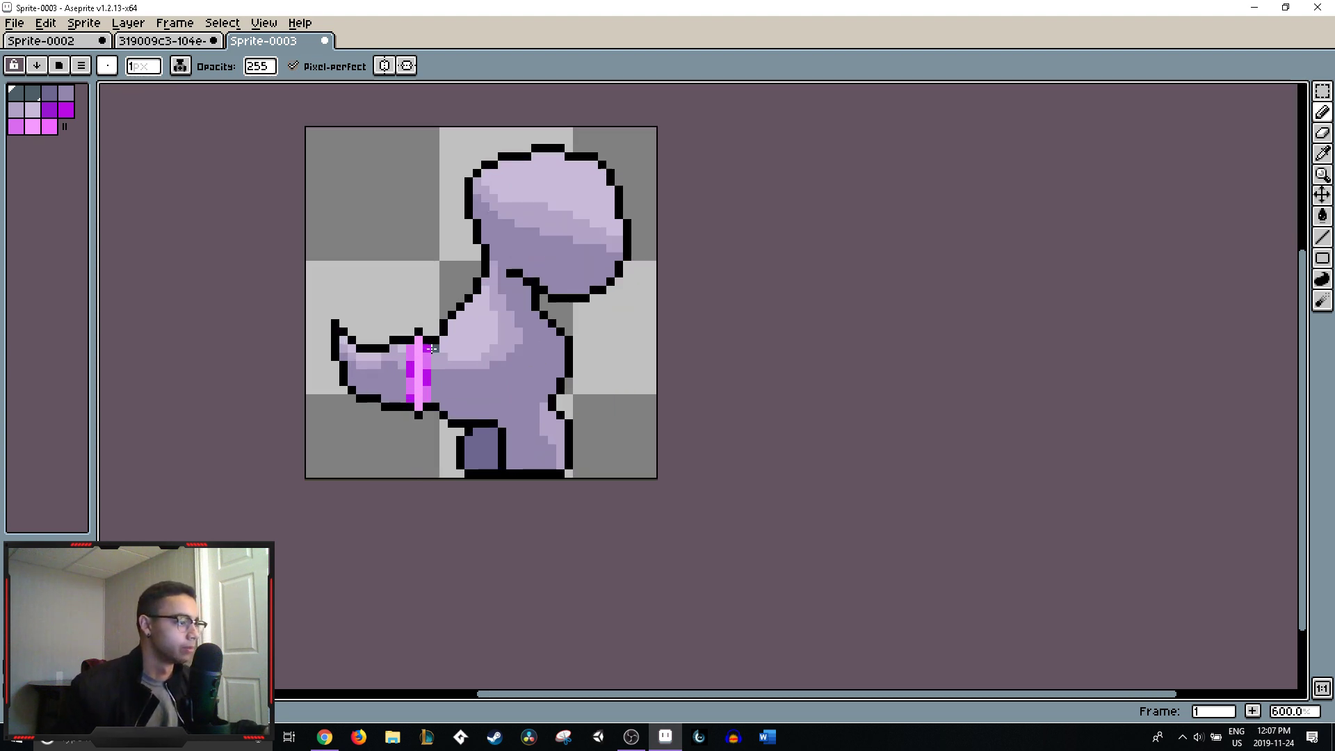
pyautogui.keyDown('alt'); pyautogui.click(426, 350); pyautogui.keyUp('alt')
pyautogui.scroll(5, 414, 360)
pyautogui.scroll(1, 414, 361)
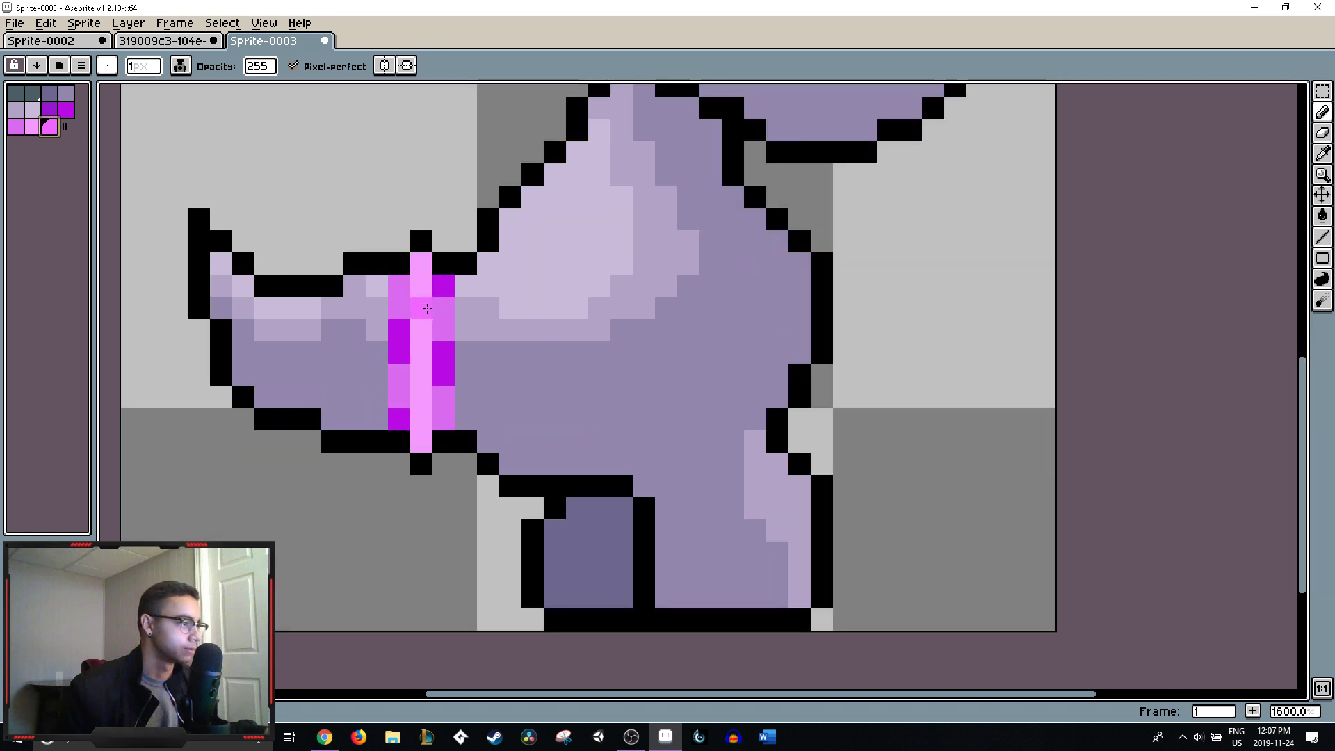
pyautogui.click(442, 352)
pyautogui.hotkey('ctrl', 'z')
pyautogui.click(427, 308)
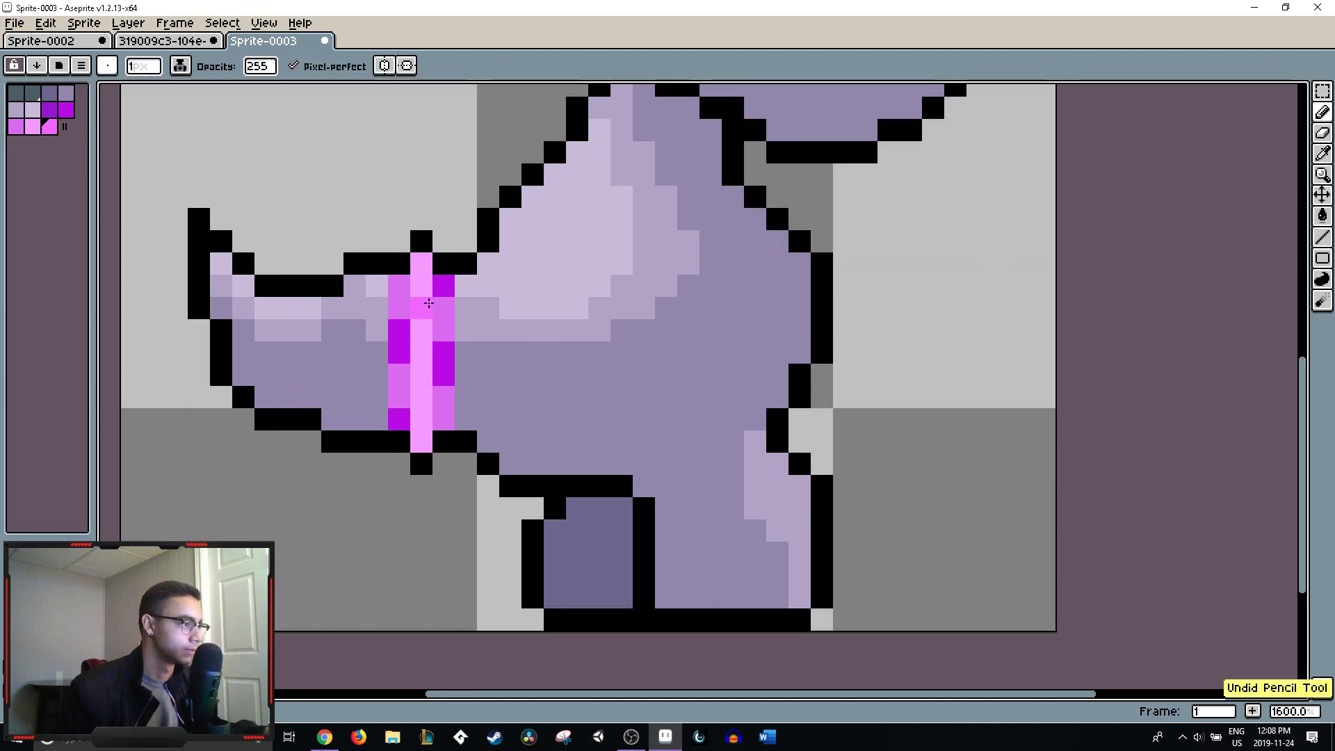
pyautogui.click(428, 329)
pyautogui.click(428, 397)
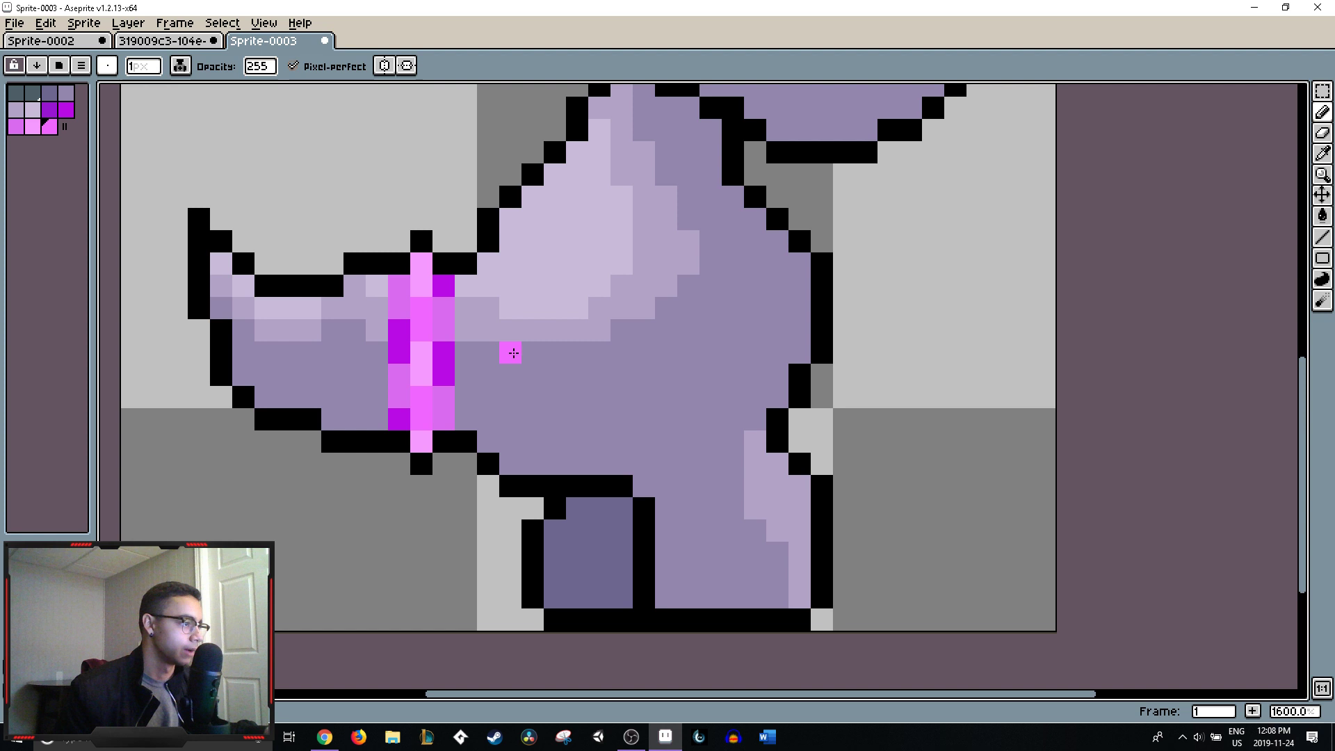
# - Examine how the pink tail ring reads on the whole monster at small and large sizes
pyautogui.scroll(-7, 520, 337)
pyautogui.scroll(-2, 521, 338)
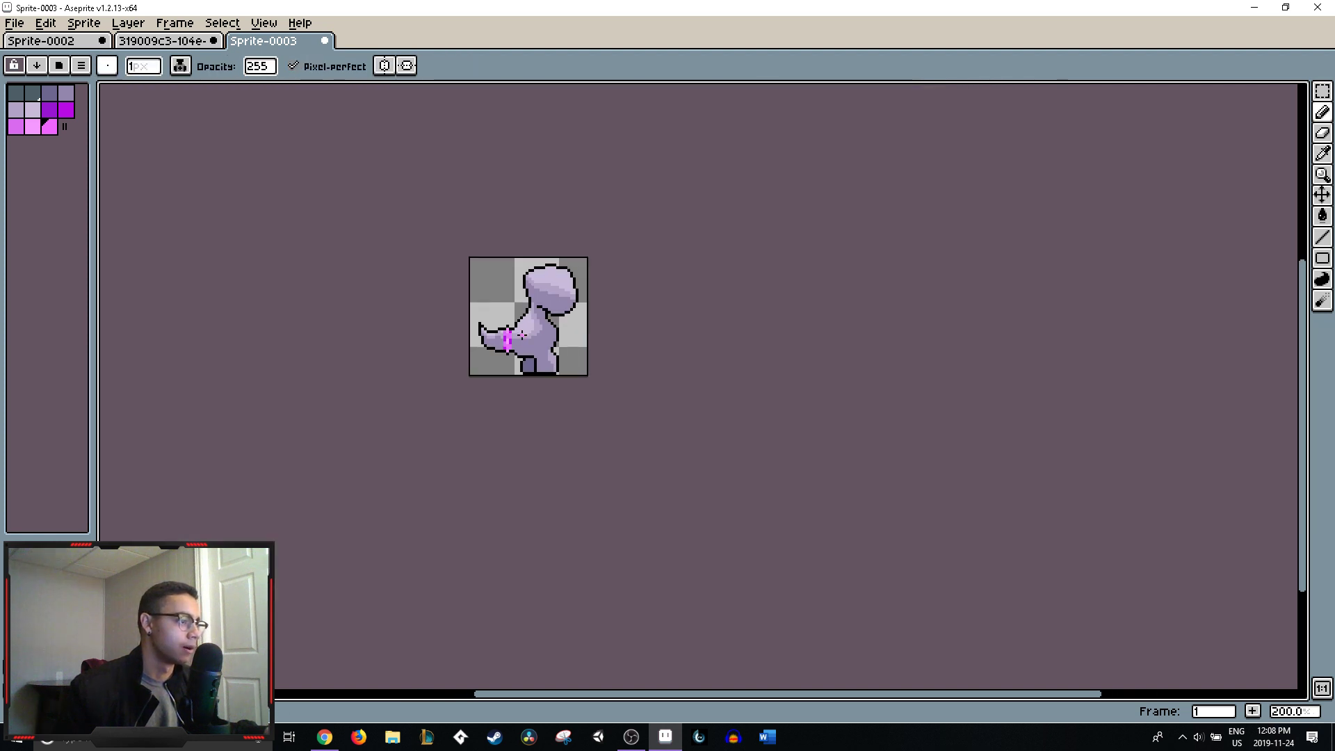
pyautogui.scroll(5, 531, 333)
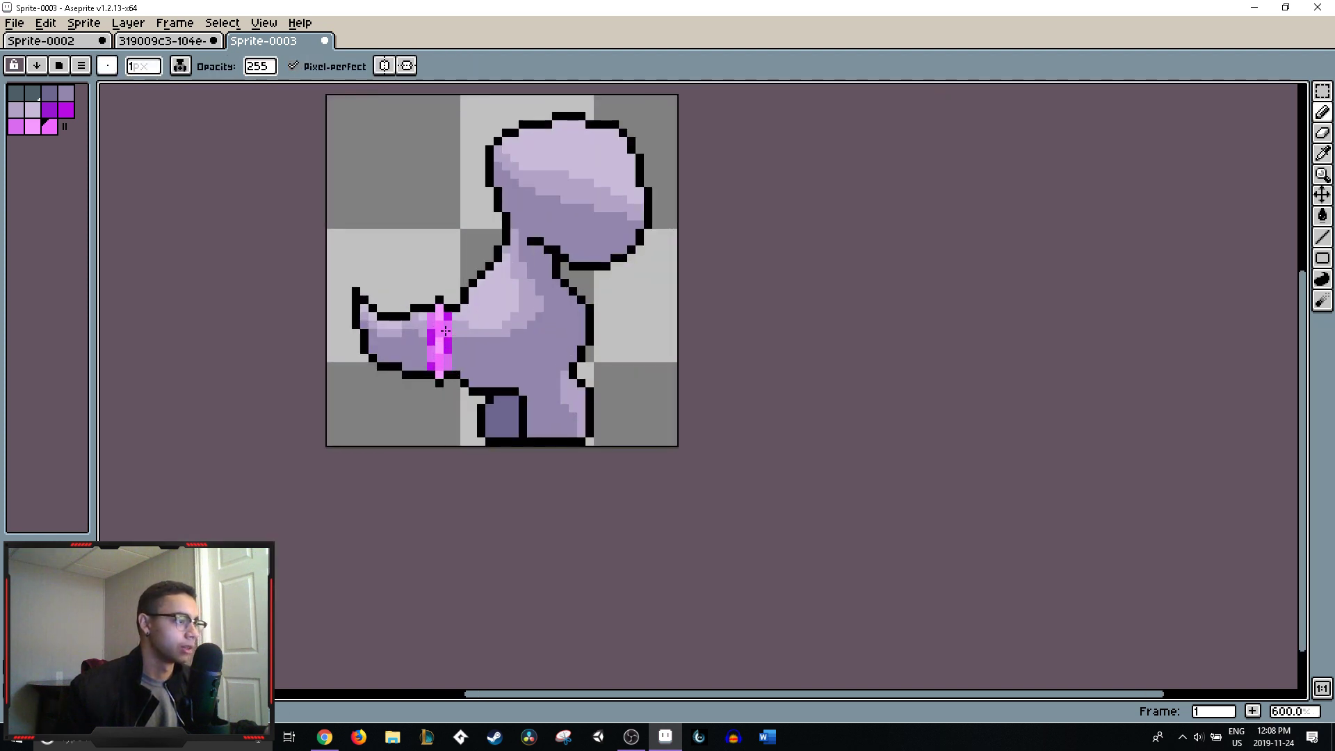
pyautogui.scroll(4, 433, 345)
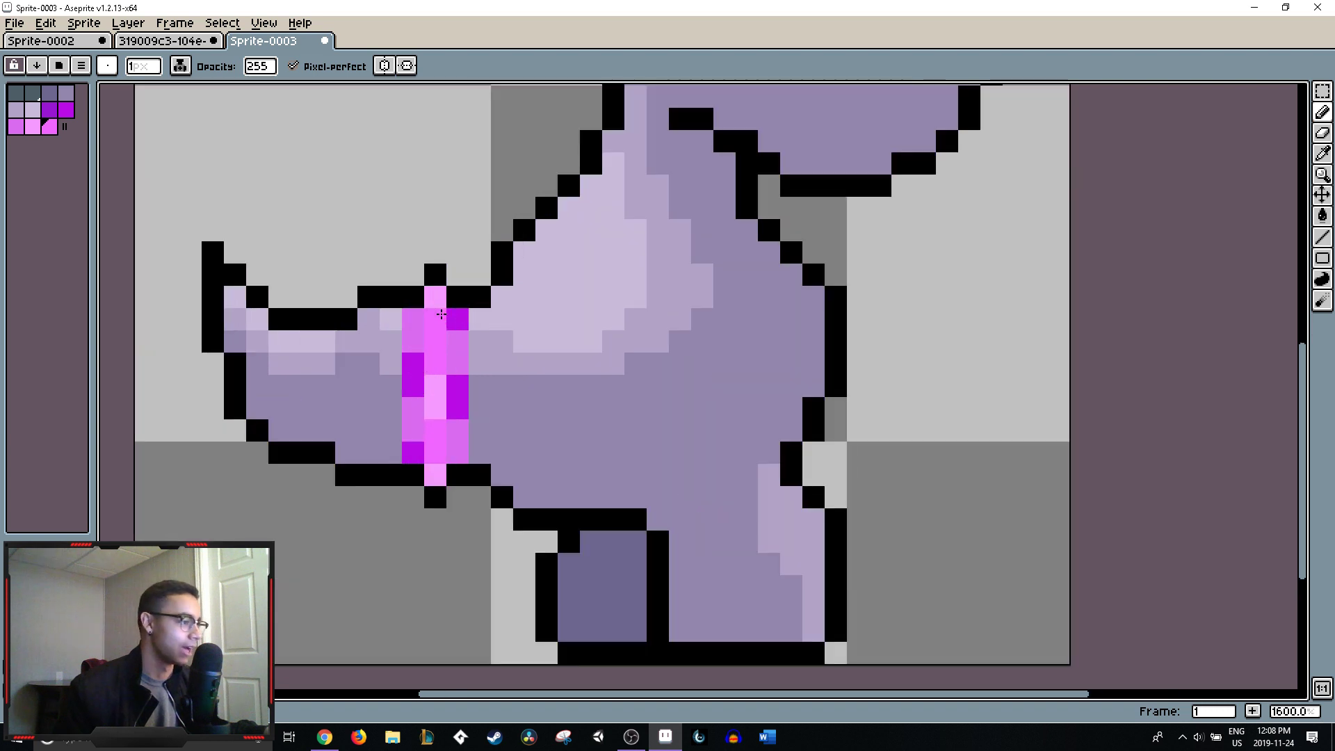
pyautogui.scroll(-8, 454, 333)
pyautogui.scroll(10, 453, 333)
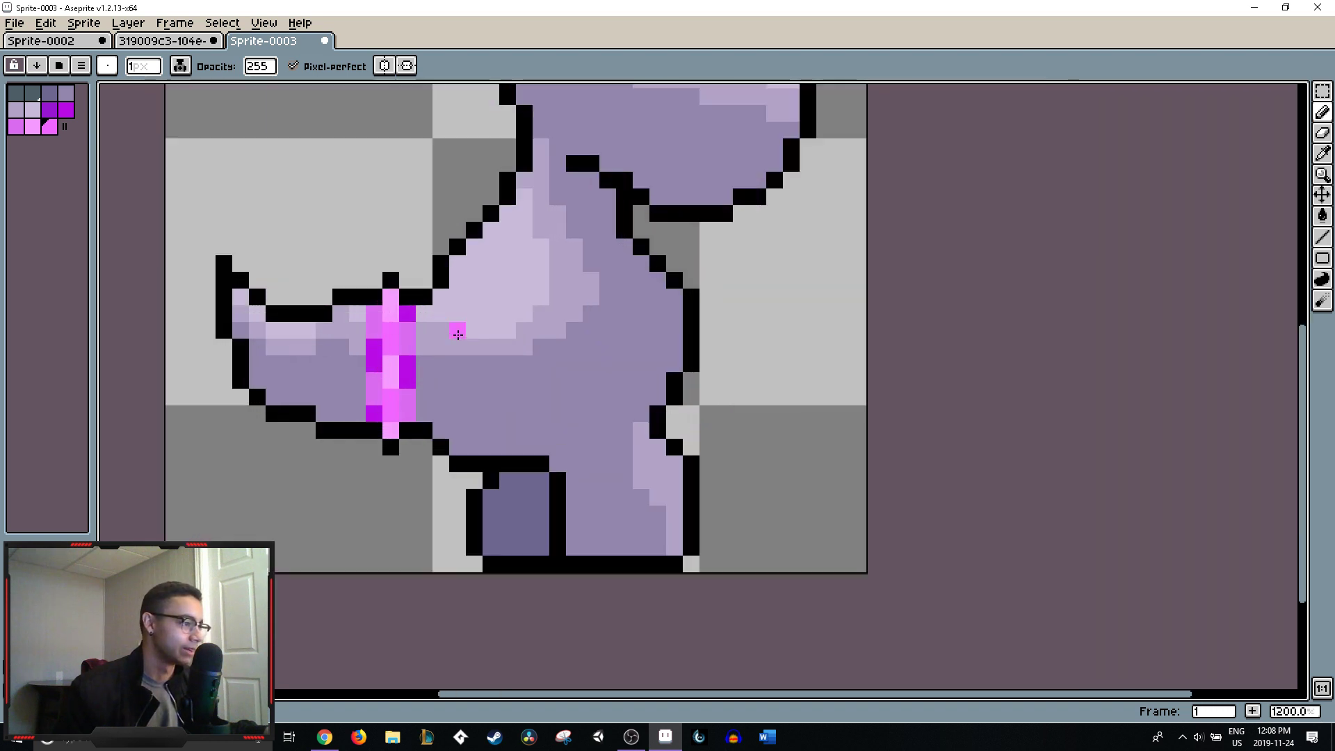
pyautogui.scroll(-3, 405, 331)
pyautogui.scroll(-5, 357, 322)
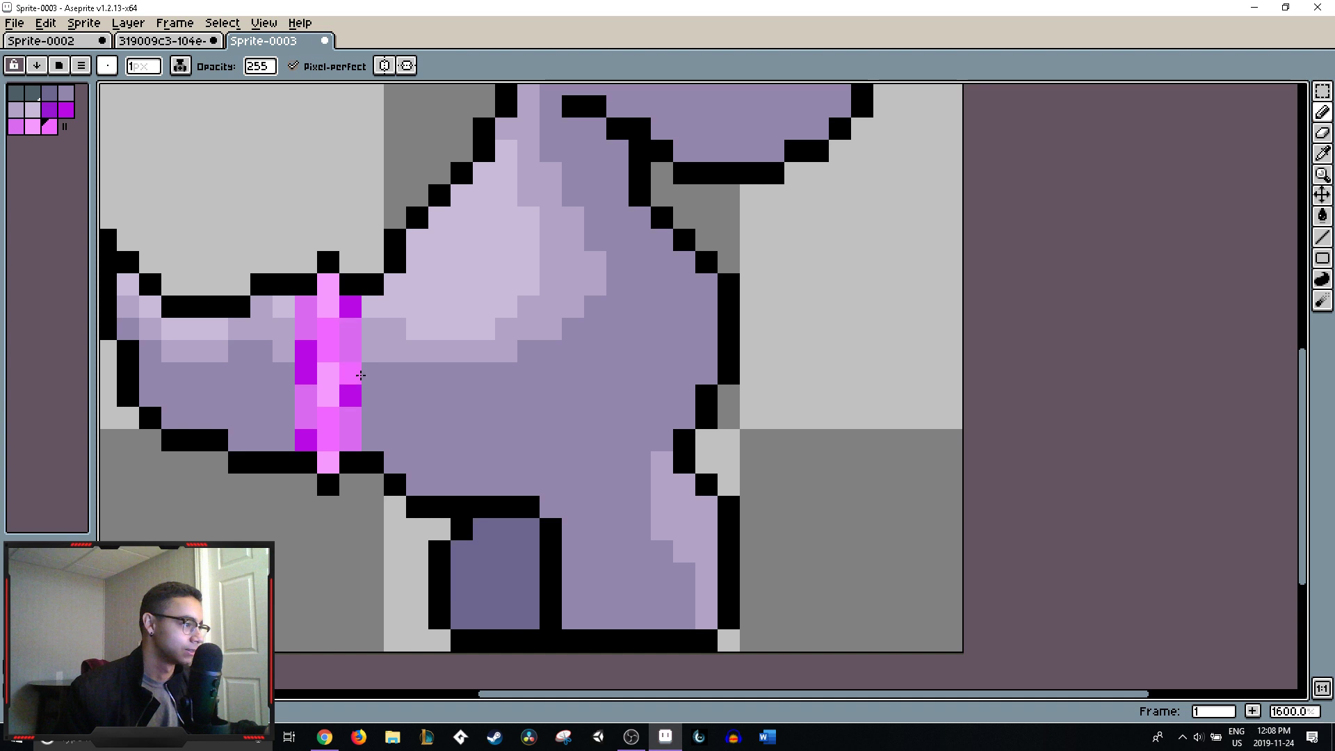
pyautogui.scroll(-2, 471, 332)
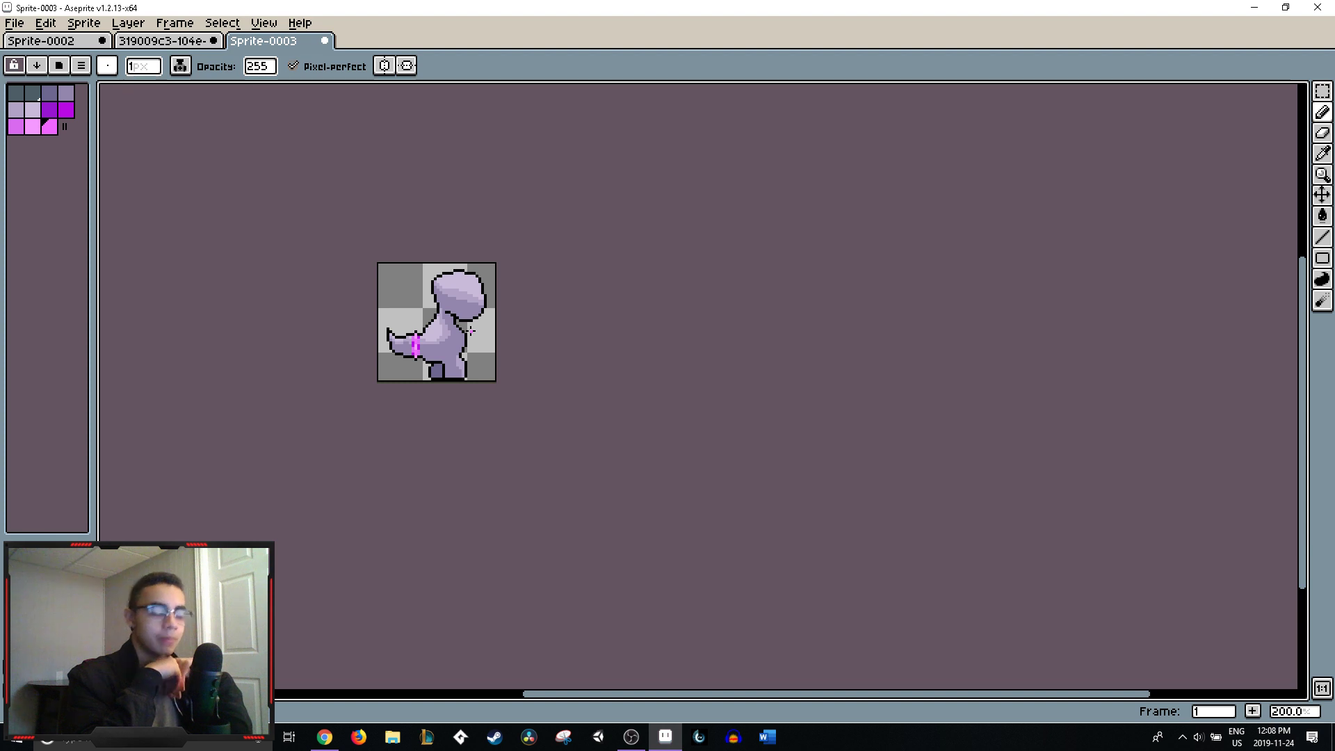
# - Undo the last pencil stroke on the tail ring and restore it
pyautogui.press('v')
pyautogui.hotkey('ctrl', 'z')
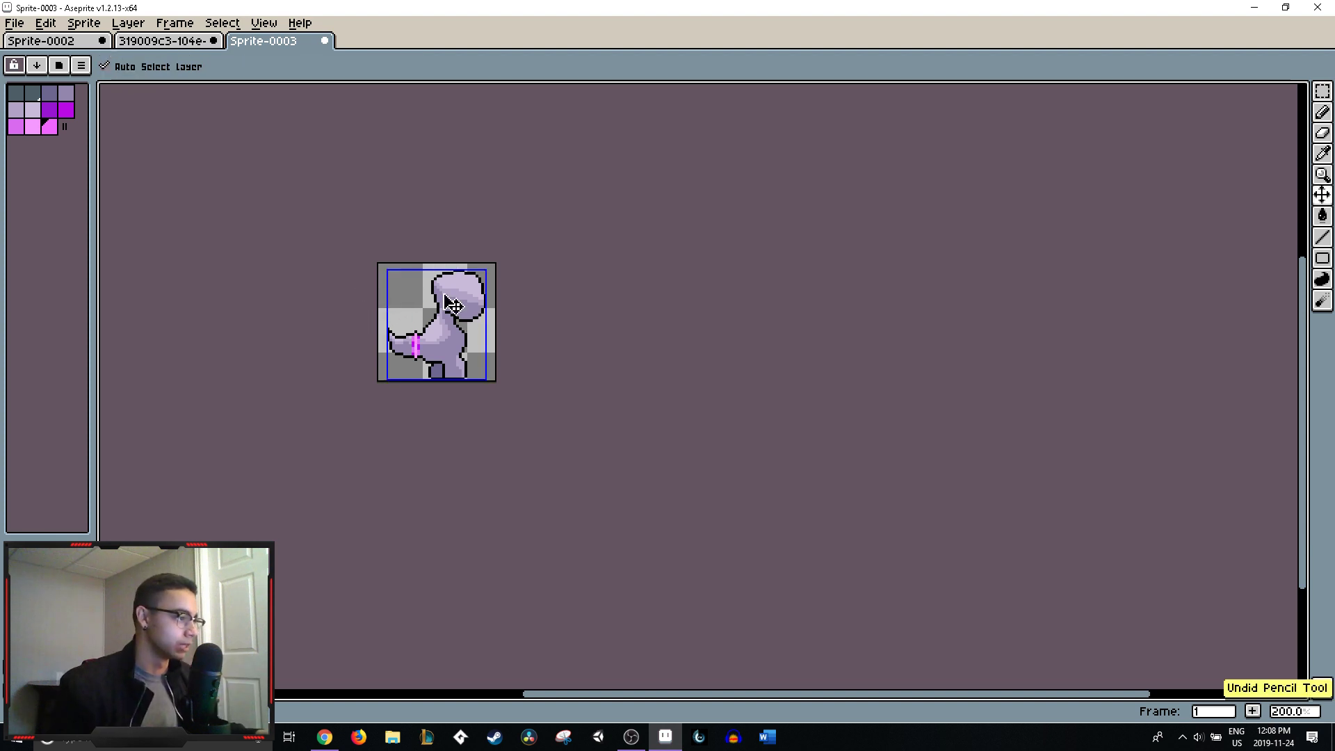
pyautogui.hotkey('ctrl', 'y')
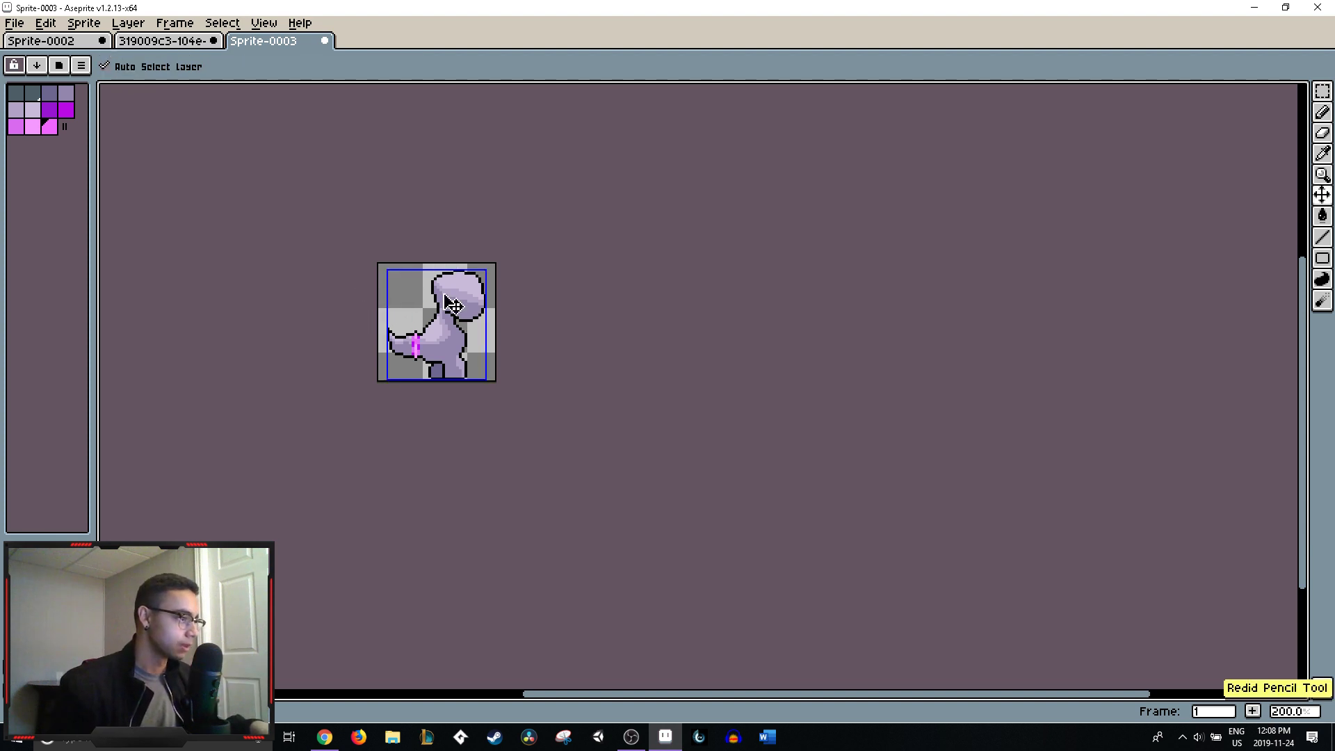
pyautogui.press('b')
# - Select the tail up to and including the pink centre band, shift it two pixels away from the body and clear the selection
pyautogui.scroll(8, 415, 348)
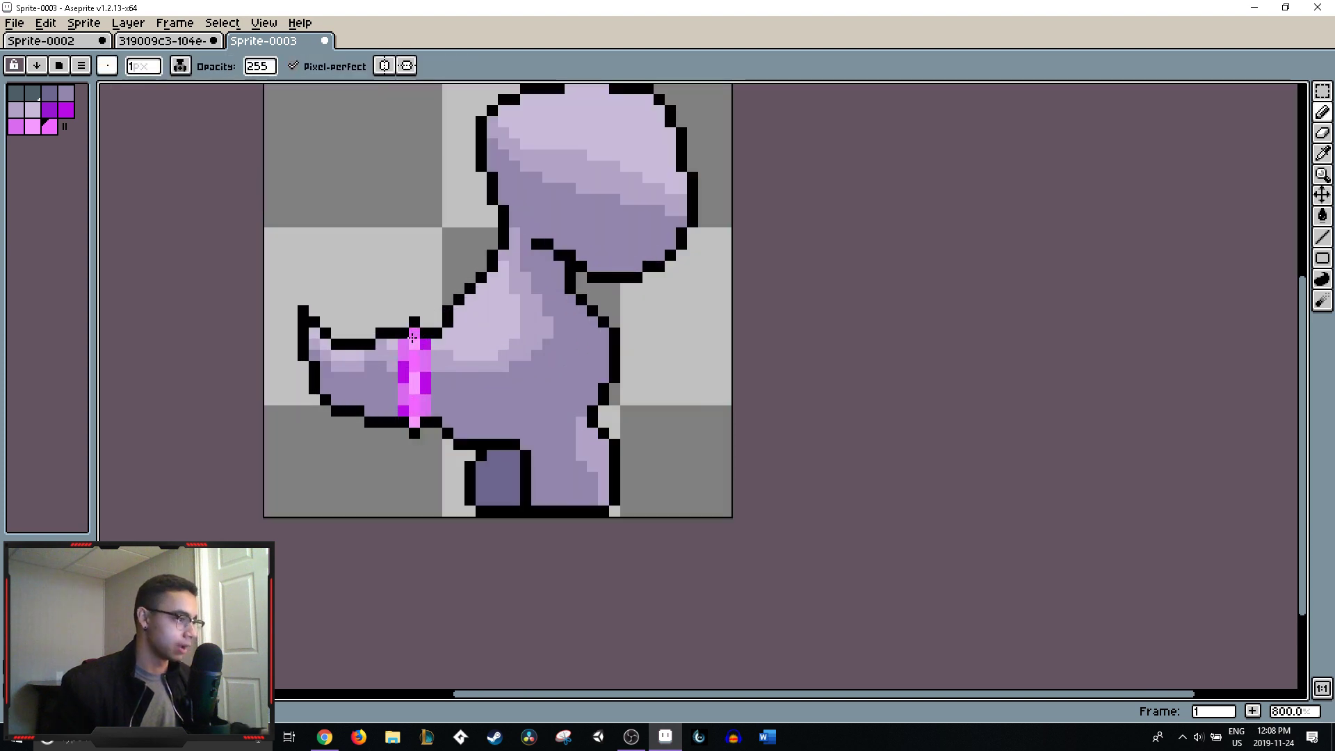
pyautogui.scroll(-5, 416, 348)
pyautogui.scroll(1, 381, 298)
pyautogui.press('m')
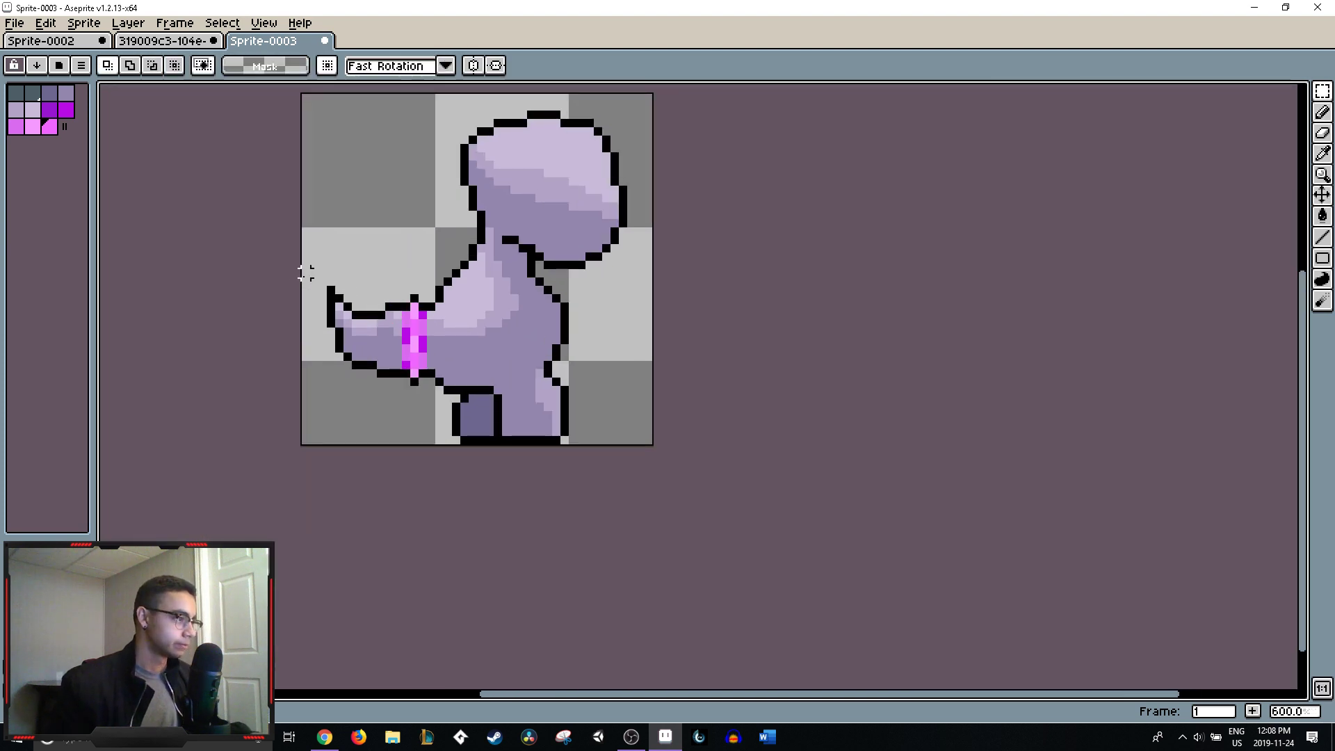
pyautogui.moveTo(299, 264); pyautogui.dragTo(418, 427)
pyautogui.press('Left')
pyautogui.press('Left')
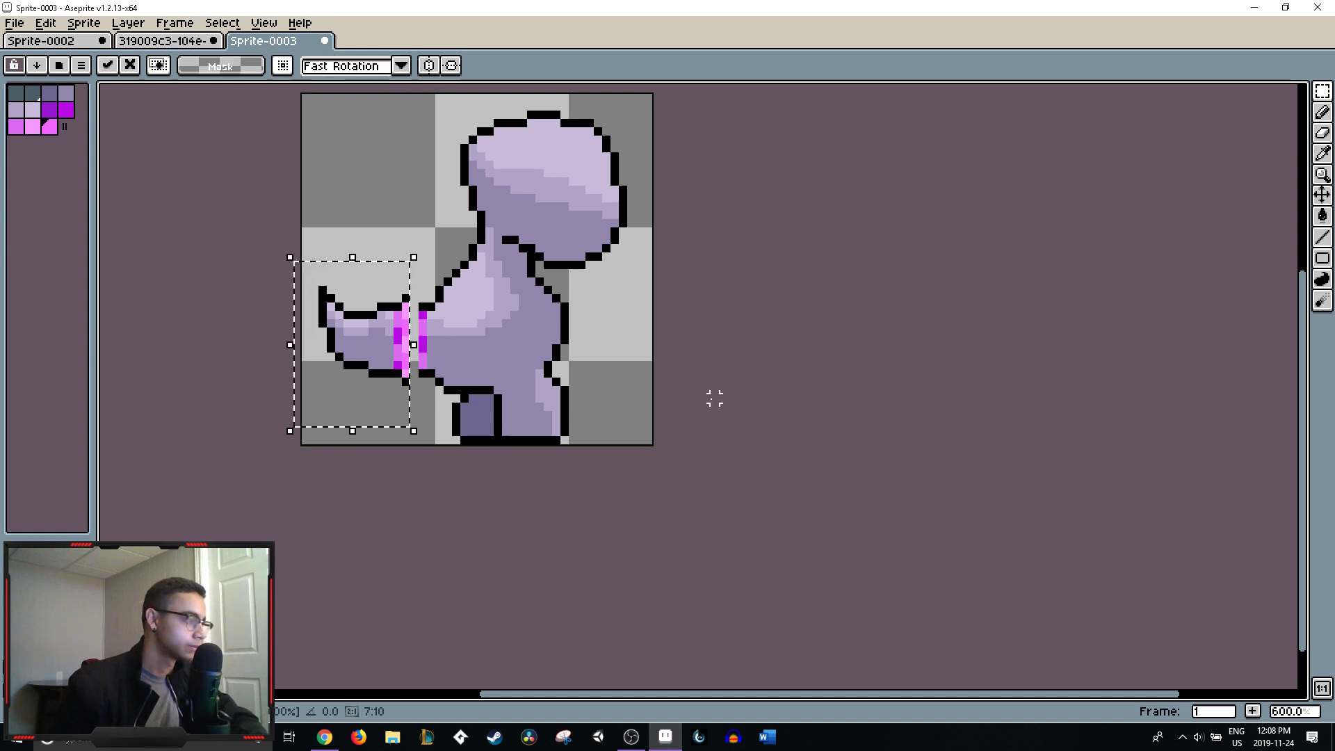
pyautogui.press('Left')
pyautogui.press('Left')
pyautogui.click(431, 339)
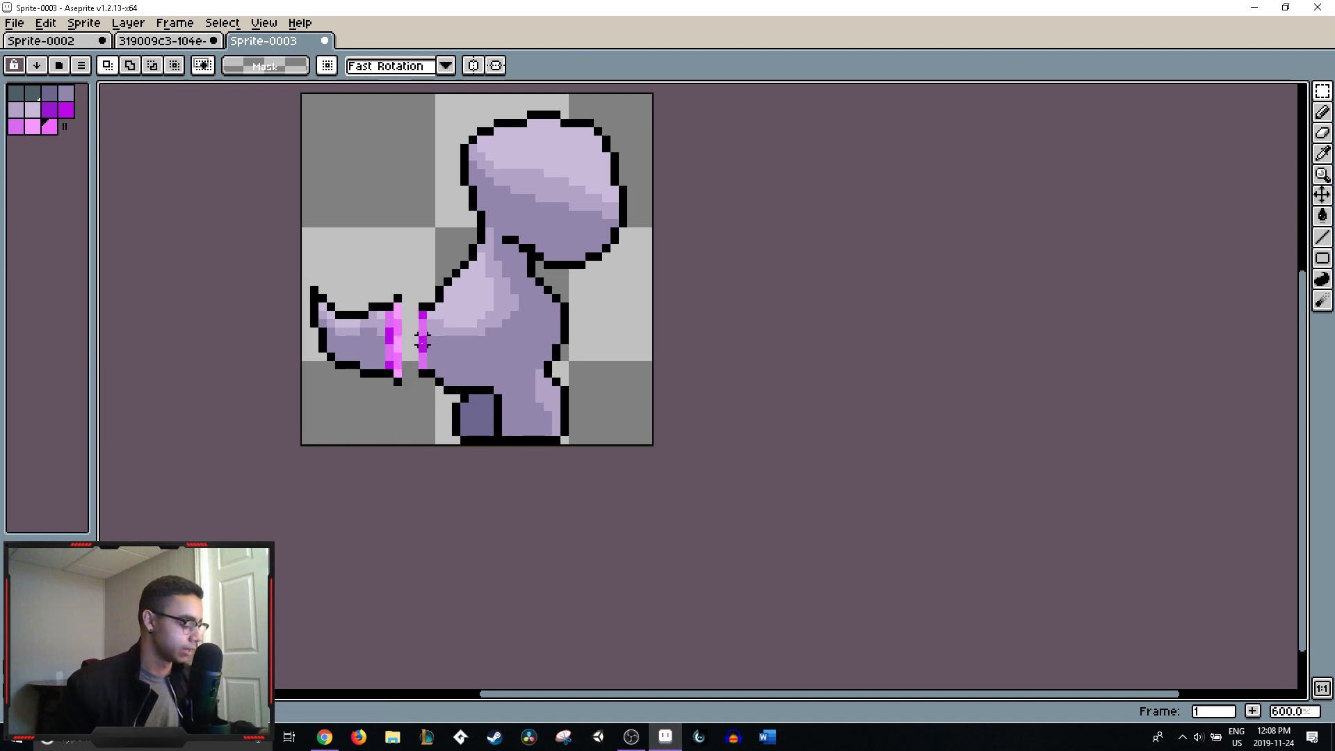
# - Try to fill the gap between the shifted tail and the body with vertical black columns
pyautogui.press('b')
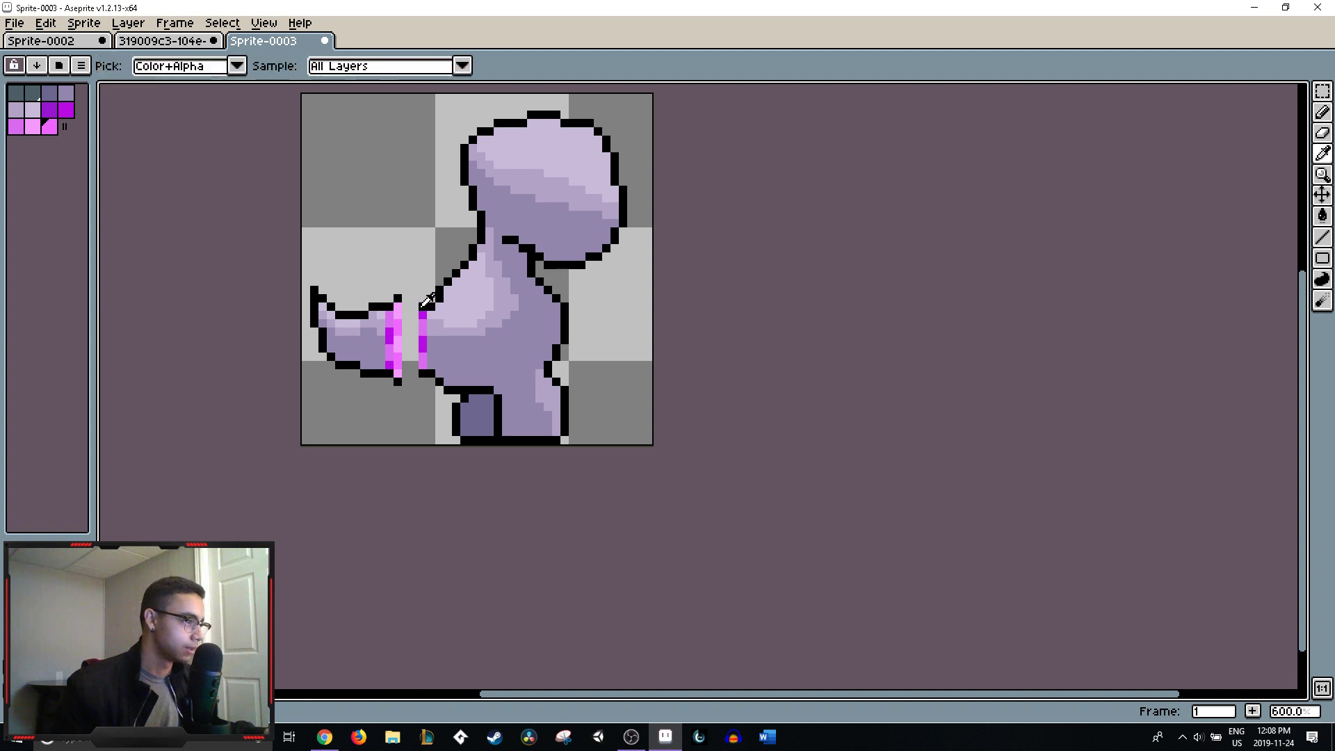
pyautogui.keyDown('alt'); pyautogui.click(420, 311); pyautogui.keyUp('alt')
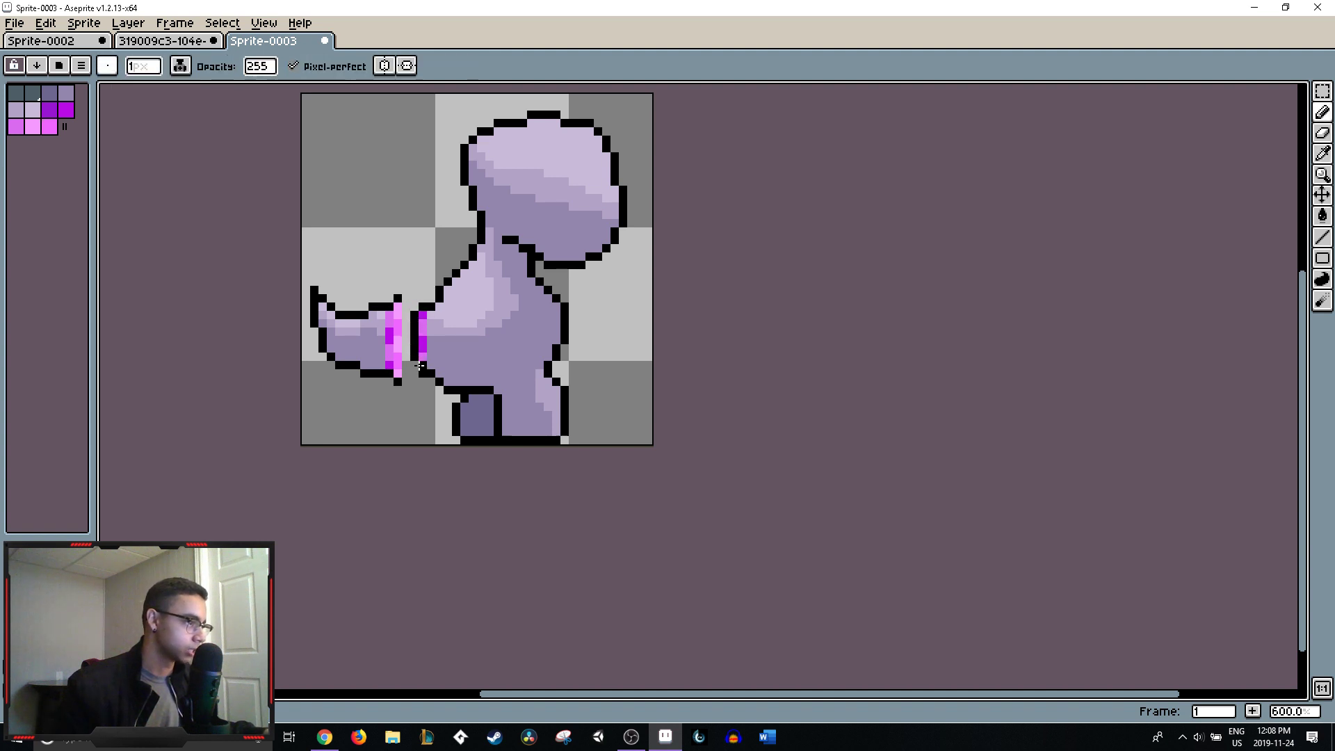
pyautogui.moveTo(420, 365); pyautogui.dragTo(408, 315)
pyautogui.hotkey('ctrl', 'z')
pyautogui.press('e')
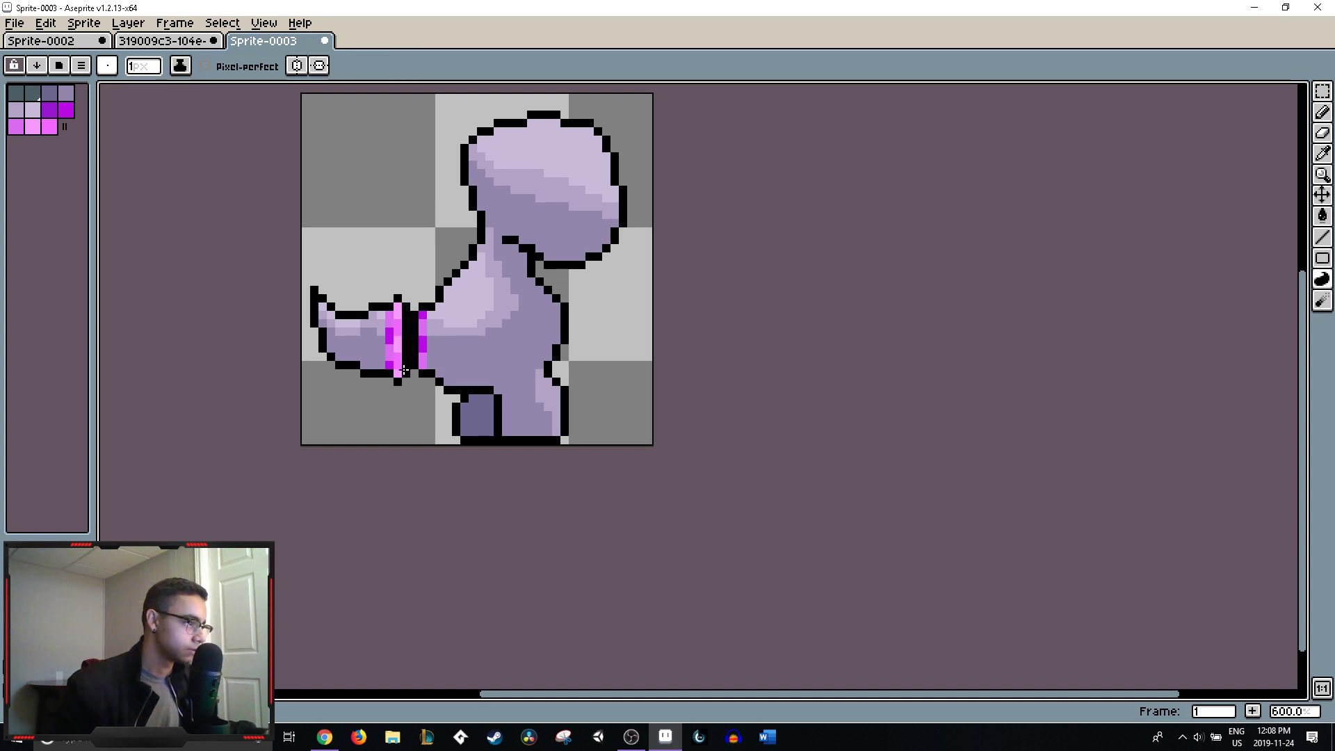
pyautogui.keyDown('alt'); pyautogui.click(463, 356); pyautogui.keyUp('alt')
pyautogui.scroll(-5, 464, 357)
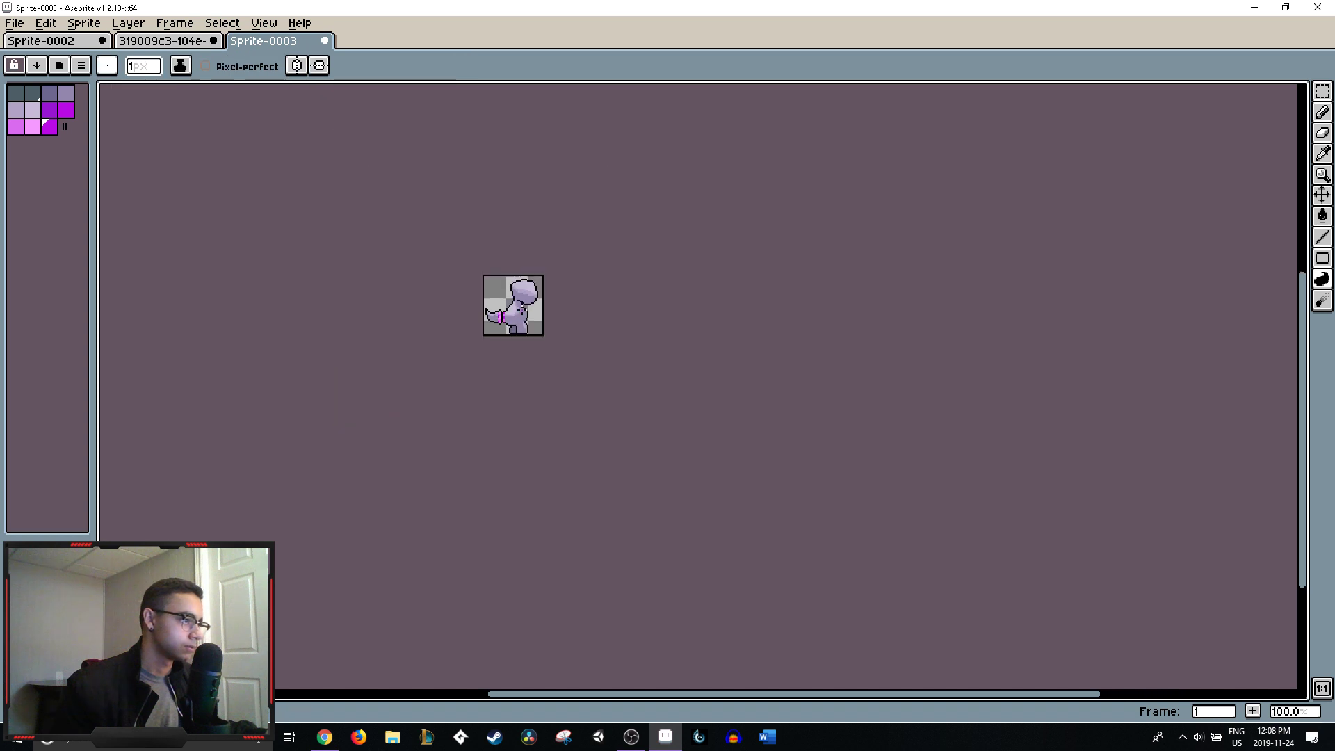
pyautogui.scroll(1, 539, 304)
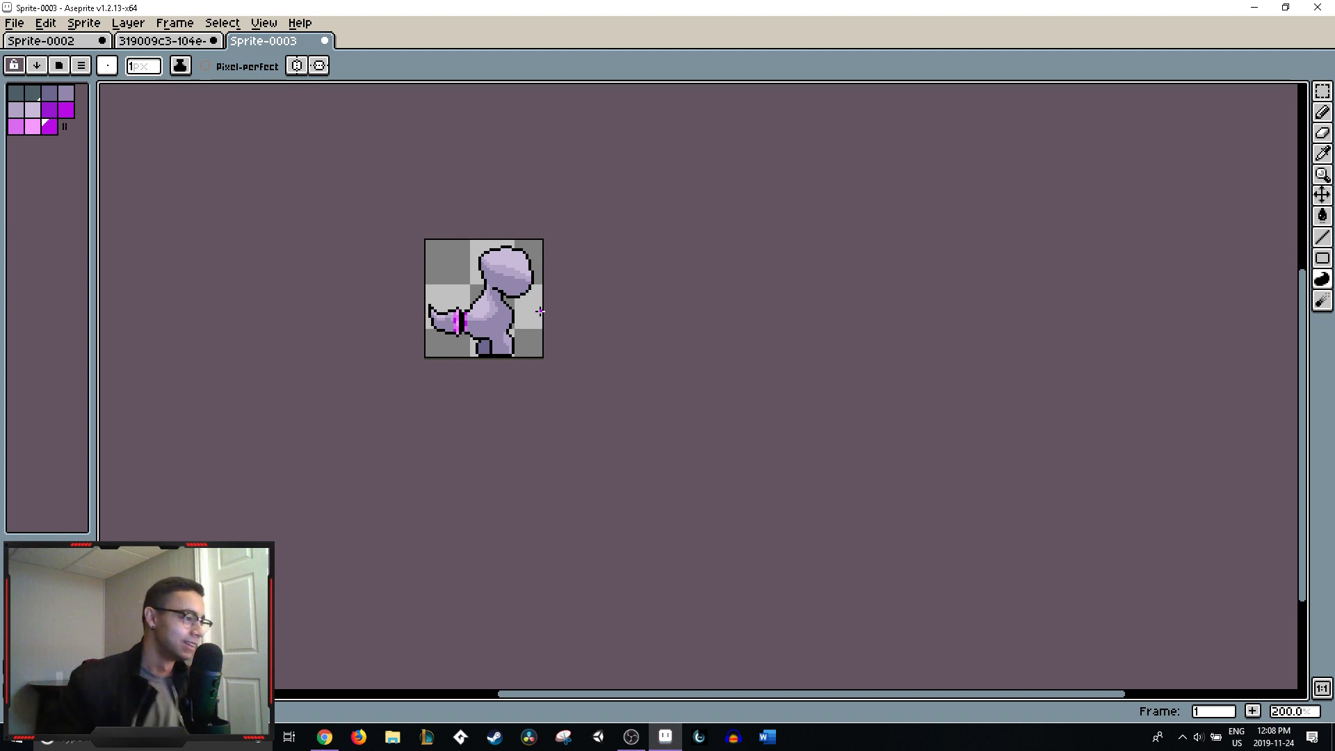
# - Undo the recent ring and tail edits back to the unshifted tail with a black centre band between the pink bands
pyautogui.hotkey('ctrl', 'z')
pyautogui.hotkey('ctrl', 'z')
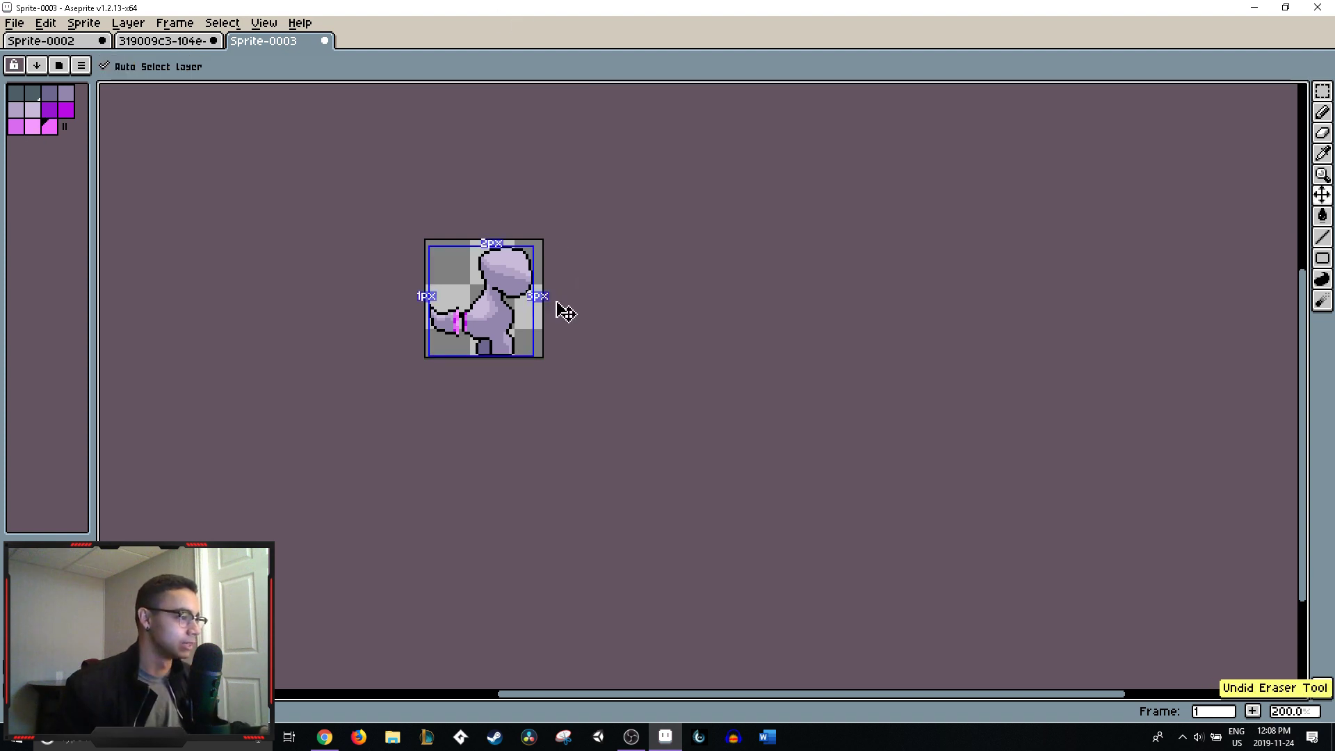
pyautogui.hotkey('ctrl', 'z')
pyautogui.hotkey('ctrl', 'z')
pyautogui.hotkey('ctrl', 'z')
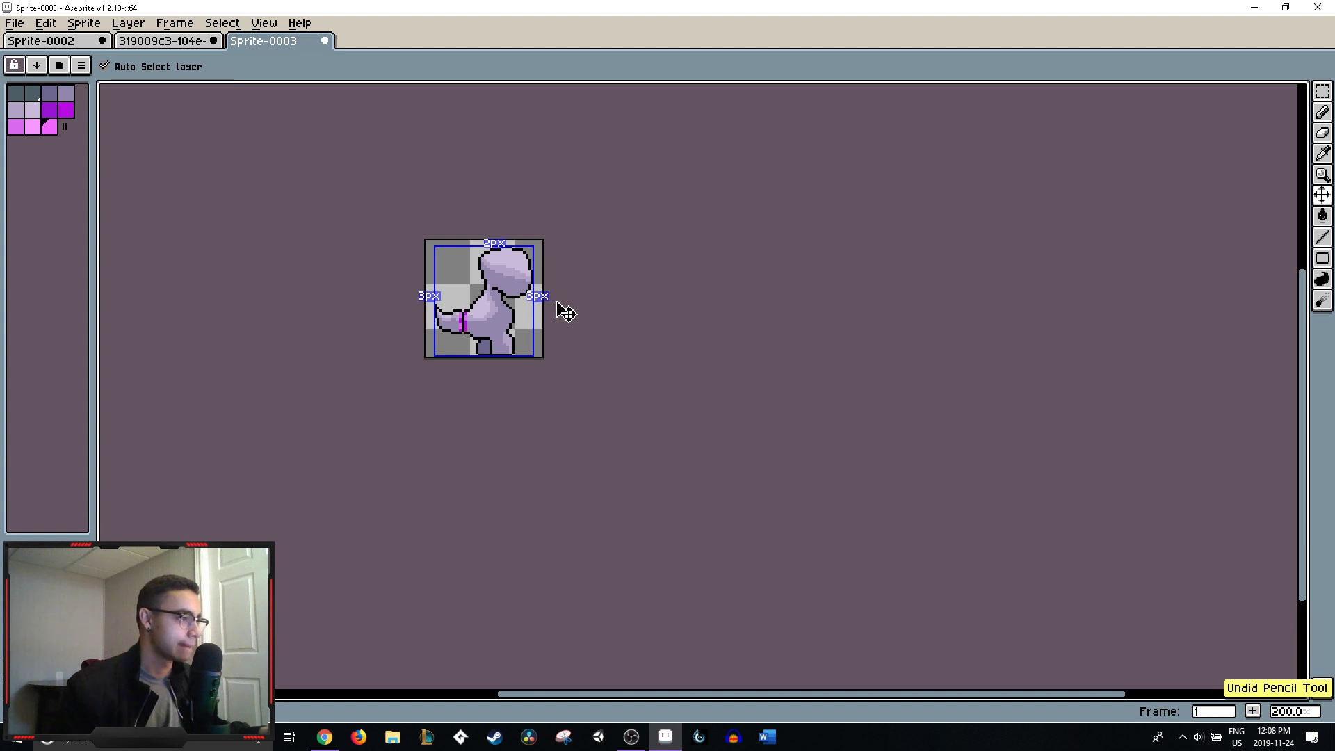
# - Select the tail up to and including the black centre band, shift it one pixel down and clear the selection
pyautogui.press('b')
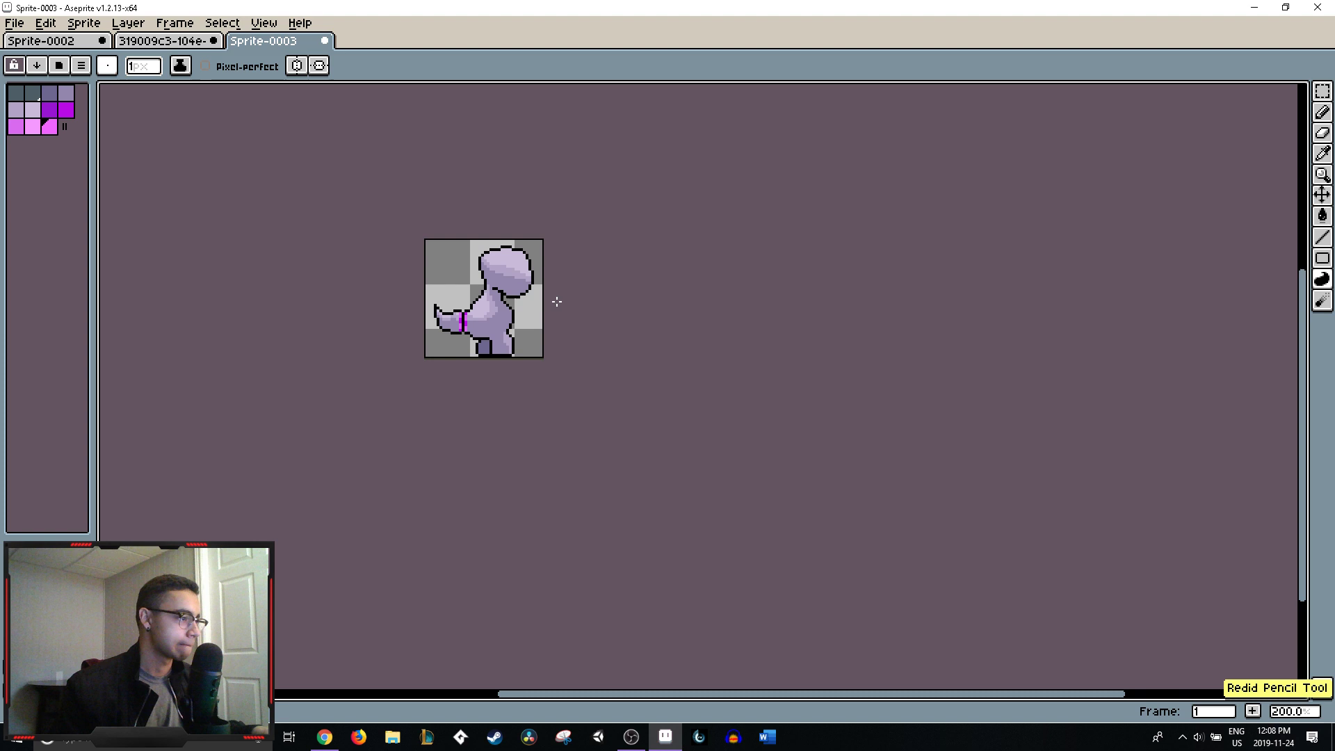
pyautogui.scroll(2, 483, 304)
pyautogui.scroll(1, 474, 317)
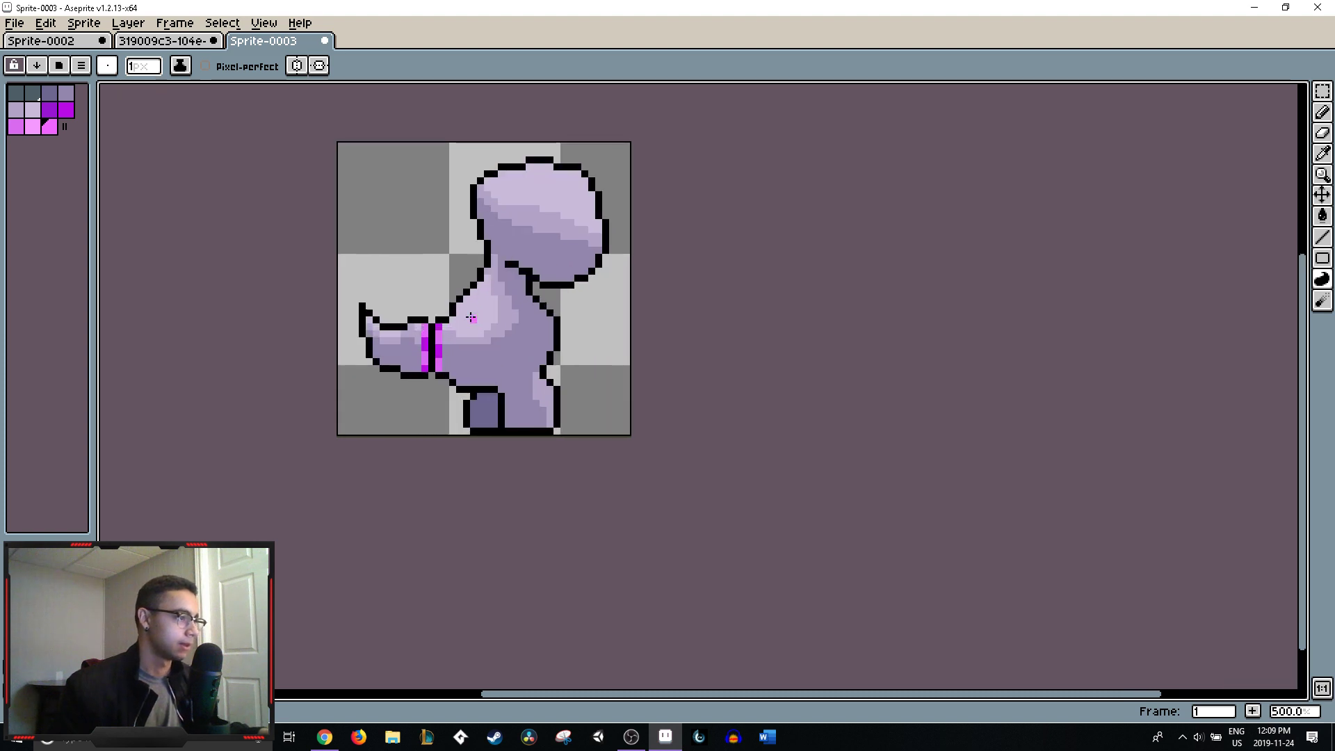
pyautogui.press('m')
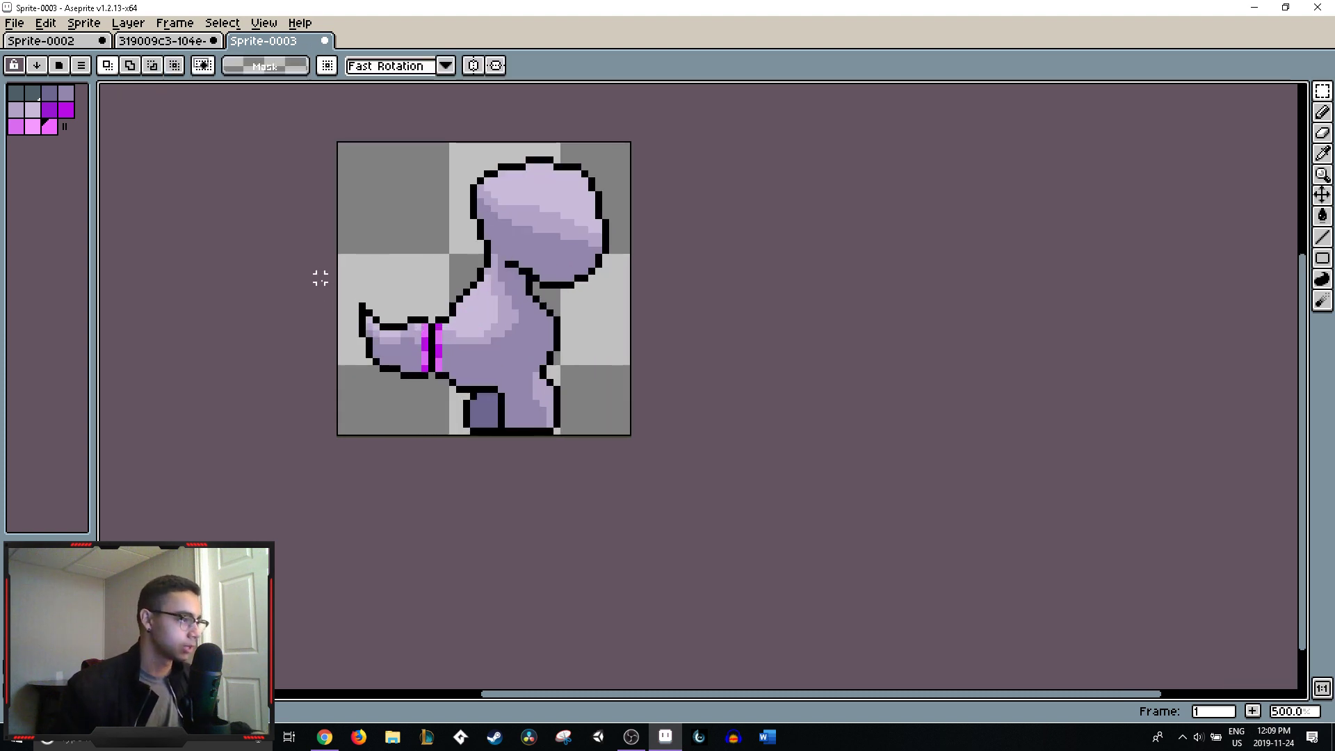
pyautogui.moveTo(320, 277)
pyautogui.mouseDown()
pyautogui.moveTo(403, 414)
pyautogui.moveTo(436, 438)
pyautogui.mouseUp()
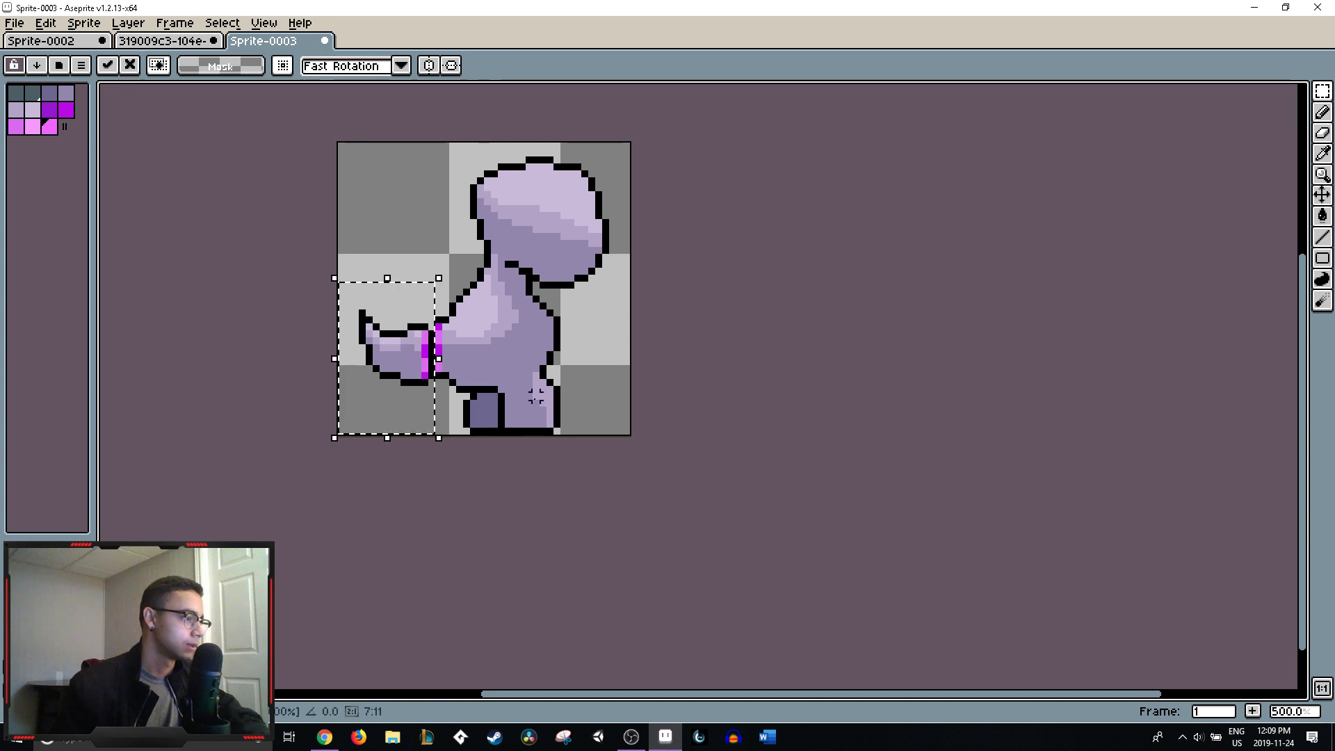
pyautogui.click(799, 349)
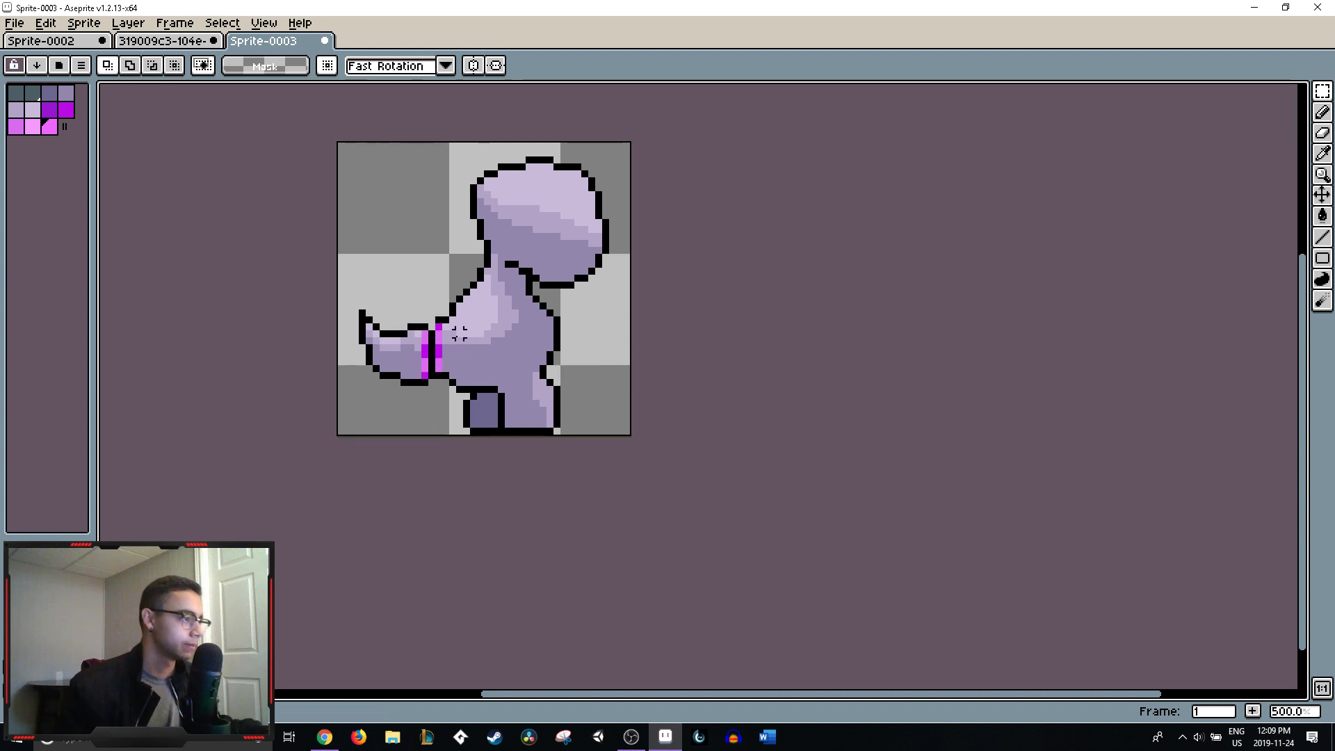
# - Extend the tail's highlight beside the ring with lightest-purple pixels and a mid-purple edge beneath them
pyautogui.press('b')
pyautogui.keyDown('alt'); pyautogui.click(437, 331); pyautogui.keyUp('alt')
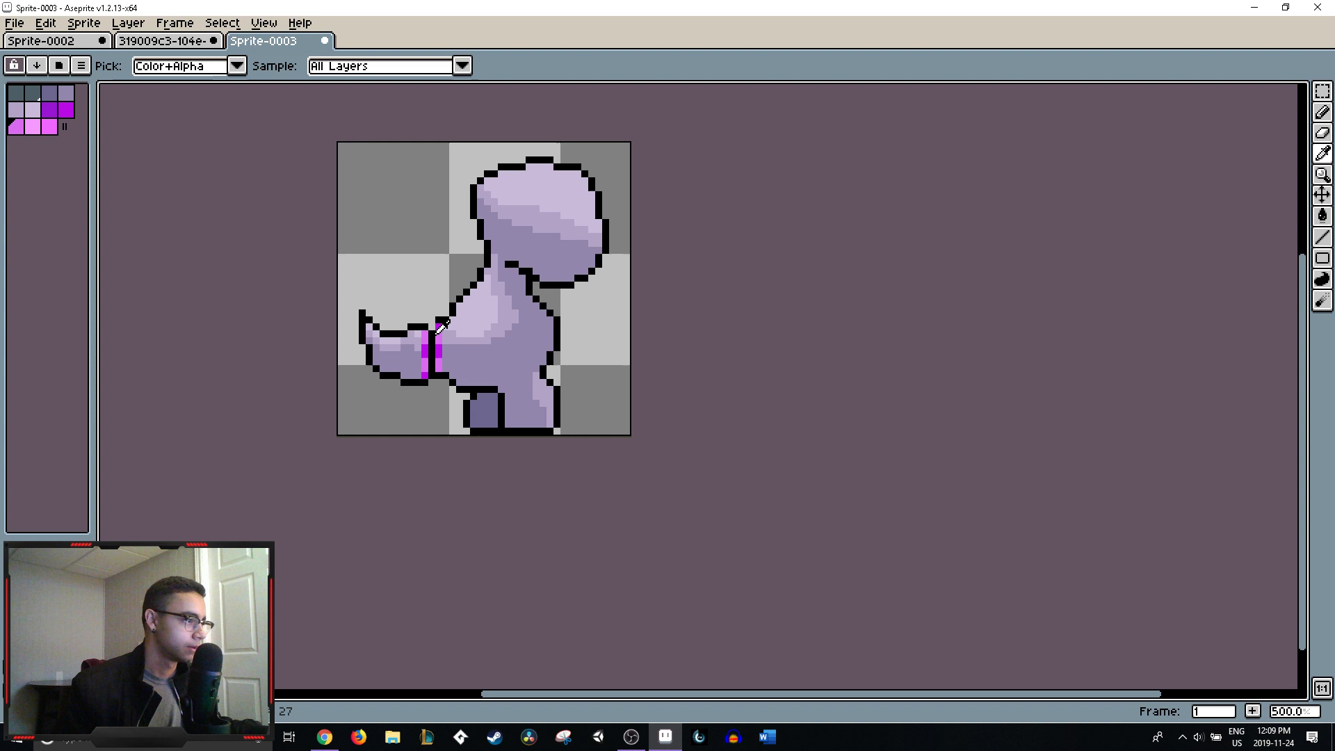
pyautogui.keyDown('alt'); pyautogui.click(570, 369); pyautogui.keyUp('alt')
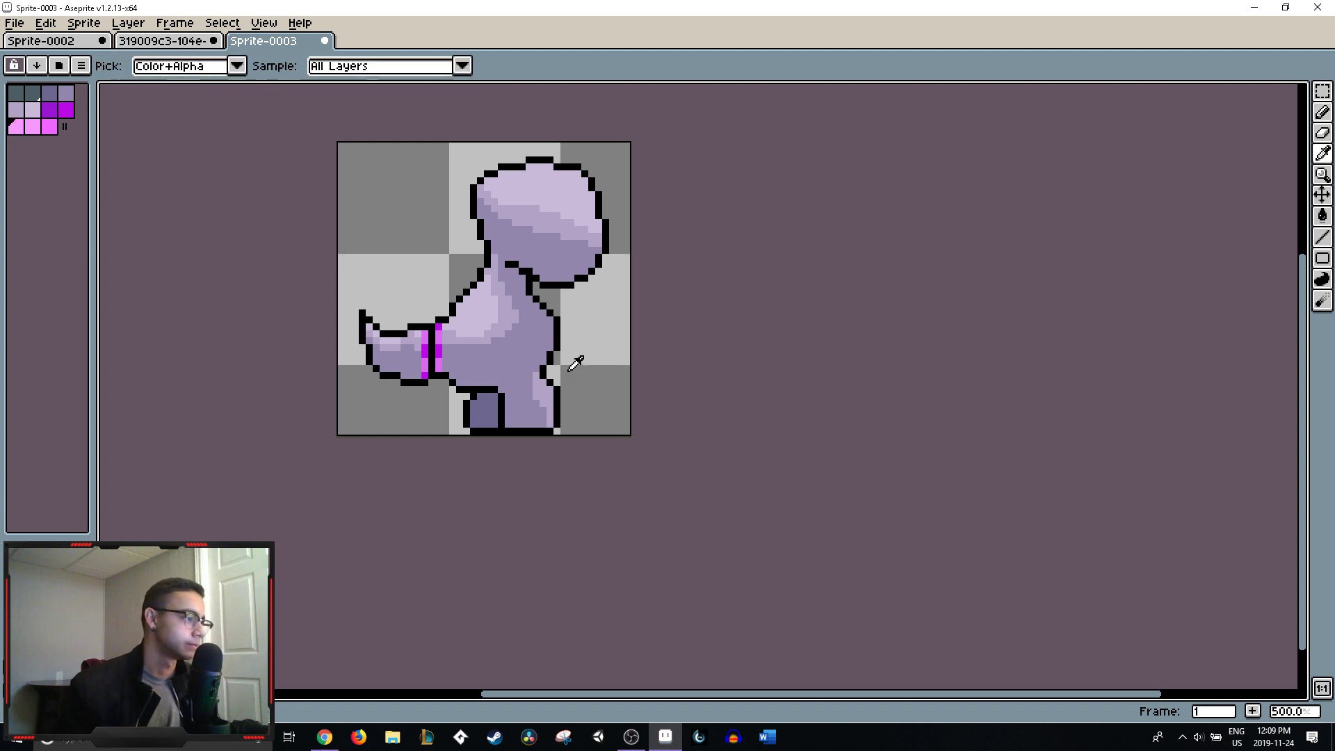
pyautogui.scroll(-2, 560, 316)
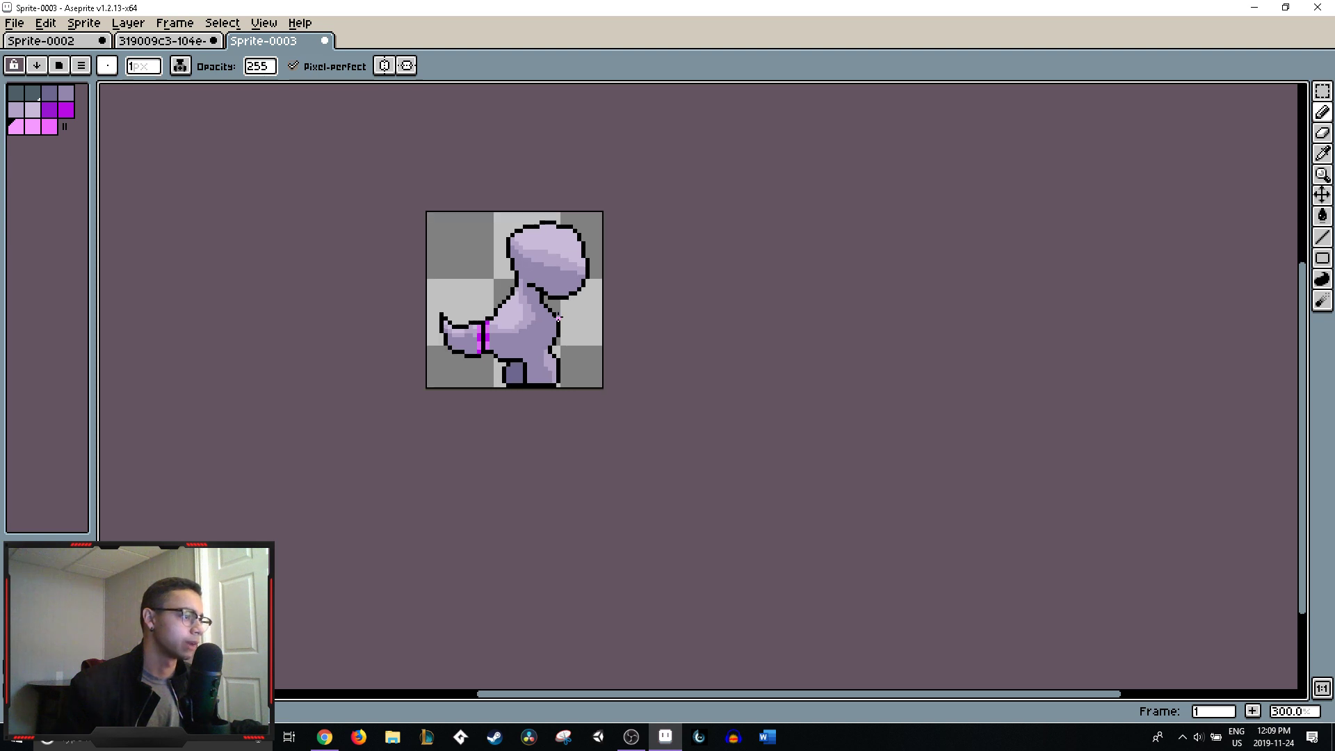
pyautogui.scroll(-1, 551, 315)
pyautogui.scroll(10, 487, 320)
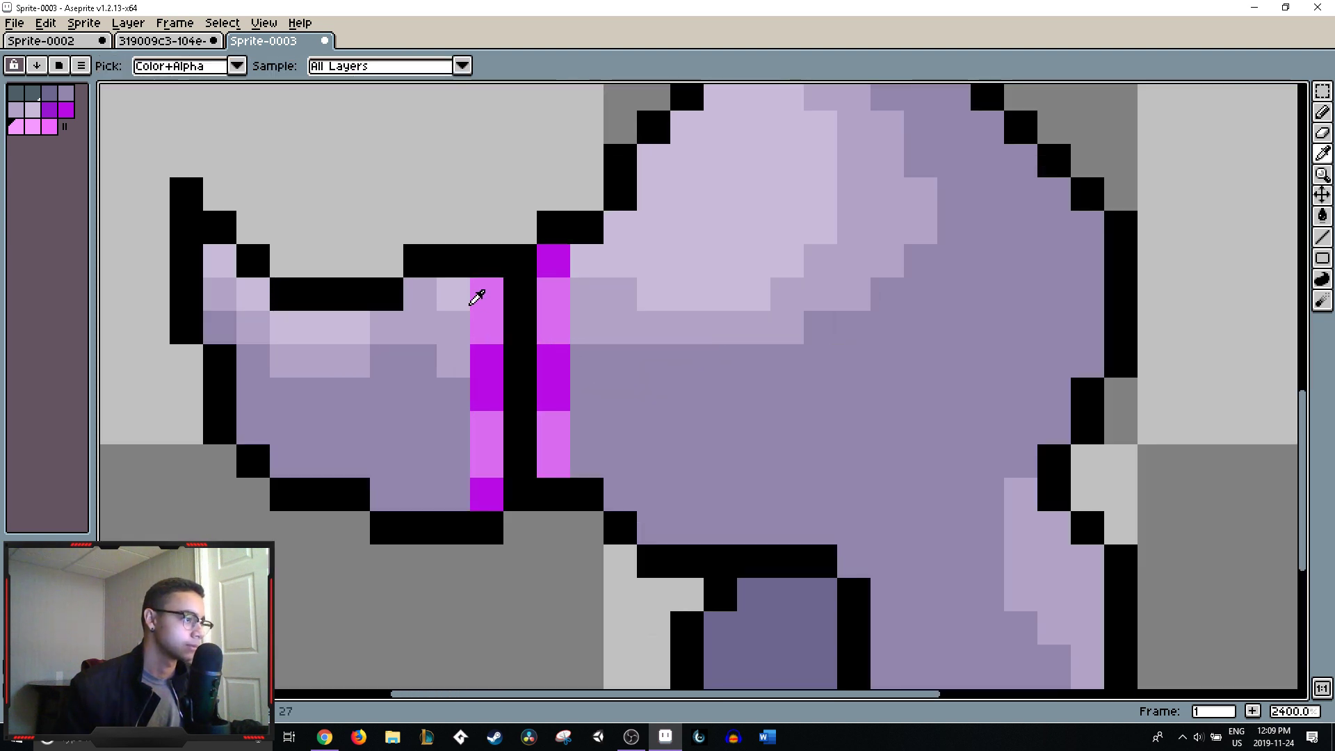
pyautogui.keyDown('alt'); pyautogui.click(473, 303); pyautogui.keyUp('alt')
pyautogui.click(420, 295)
pyautogui.click(453, 327)
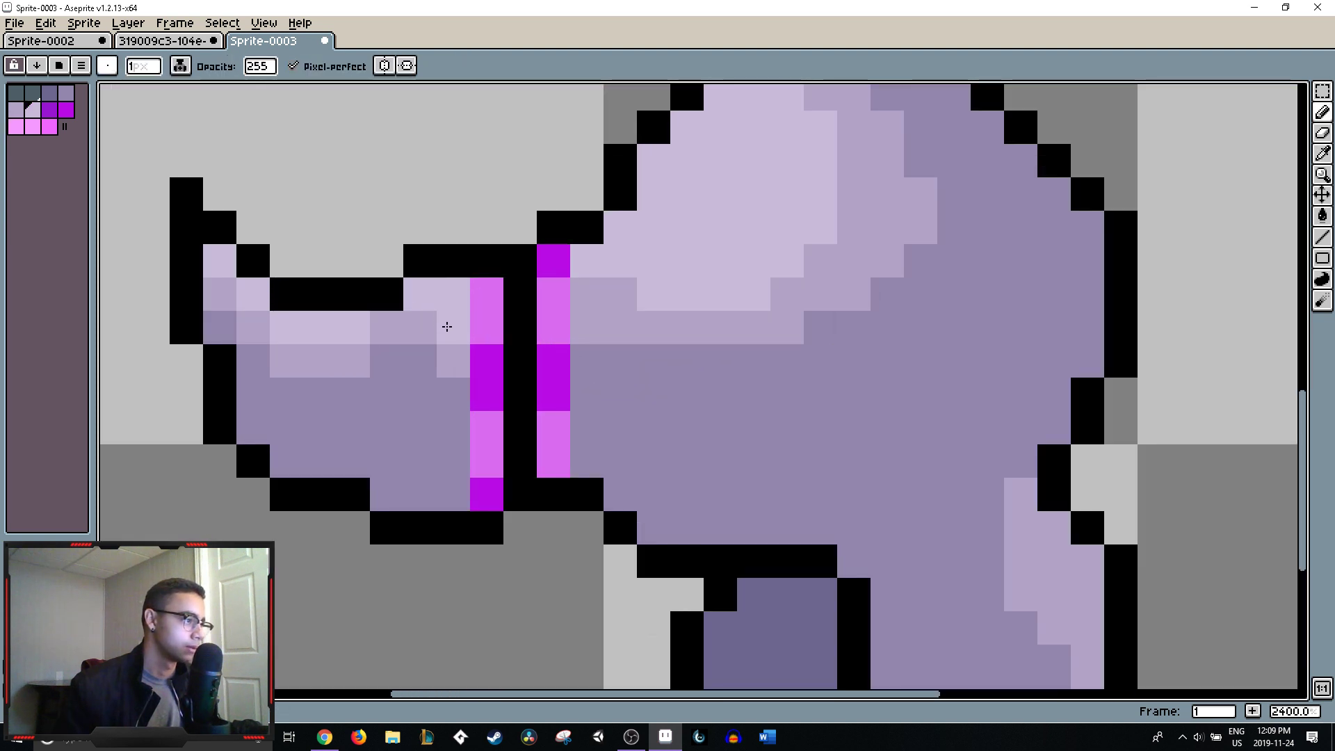
pyautogui.keyDown('alt'); pyautogui.click(426, 340); pyautogui.keyUp('alt')
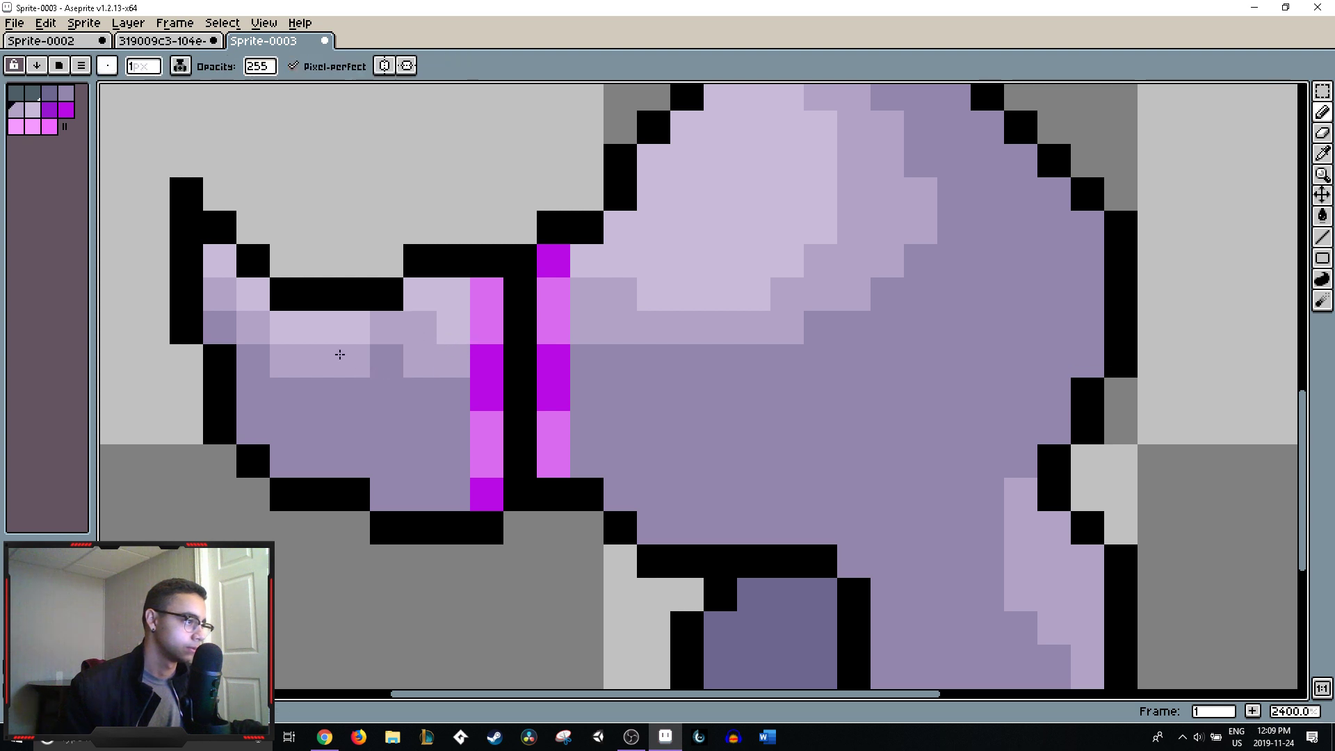
pyautogui.click(458, 341)
pyautogui.keyDown('alt'); pyautogui.click(478, 343); pyautogui.keyUp('alt')
# - Extend the body's highlight one pixel lower beside the ring, with a short mid-purple edge under it
pyautogui.scroll(-8, 561, 301)
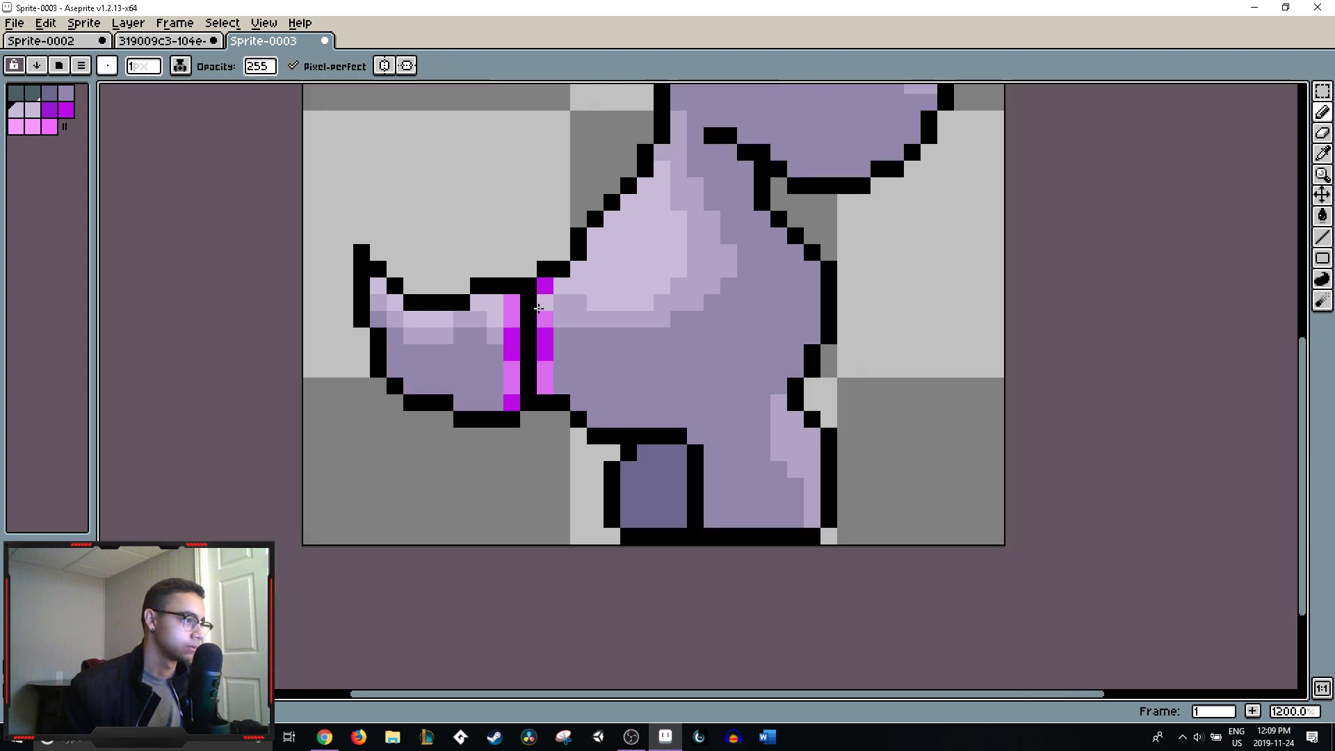
pyautogui.scroll(-1, 560, 302)
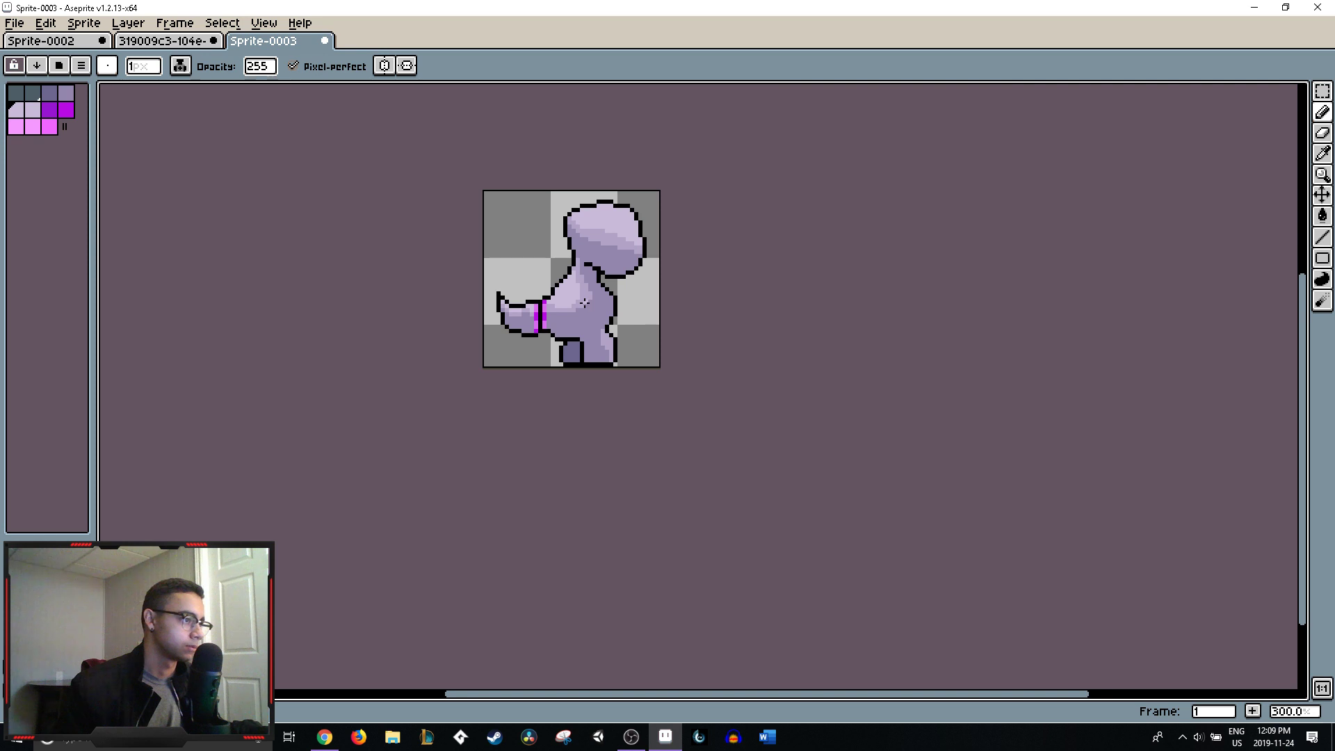
pyautogui.scroll(4, 585, 301)
pyautogui.scroll(3, 525, 304)
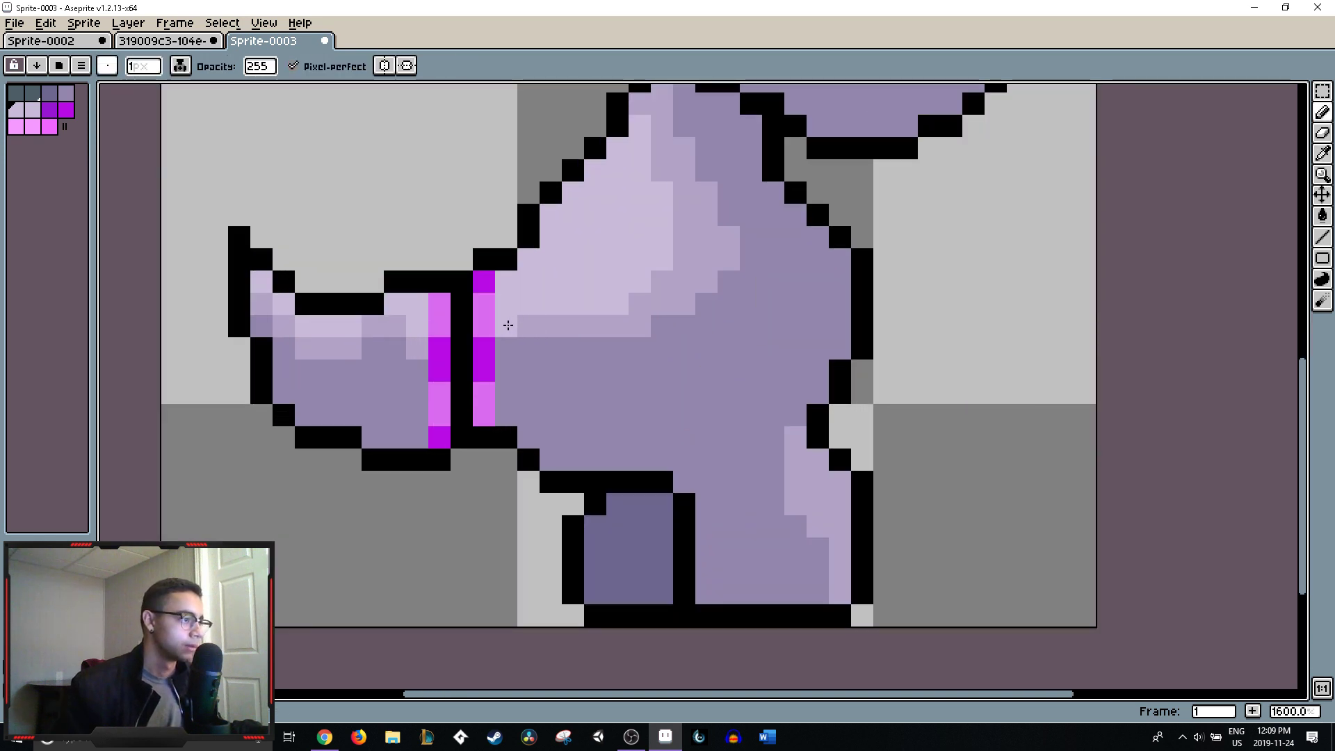
pyautogui.moveTo(529, 348); pyautogui.dragTo(513, 352)
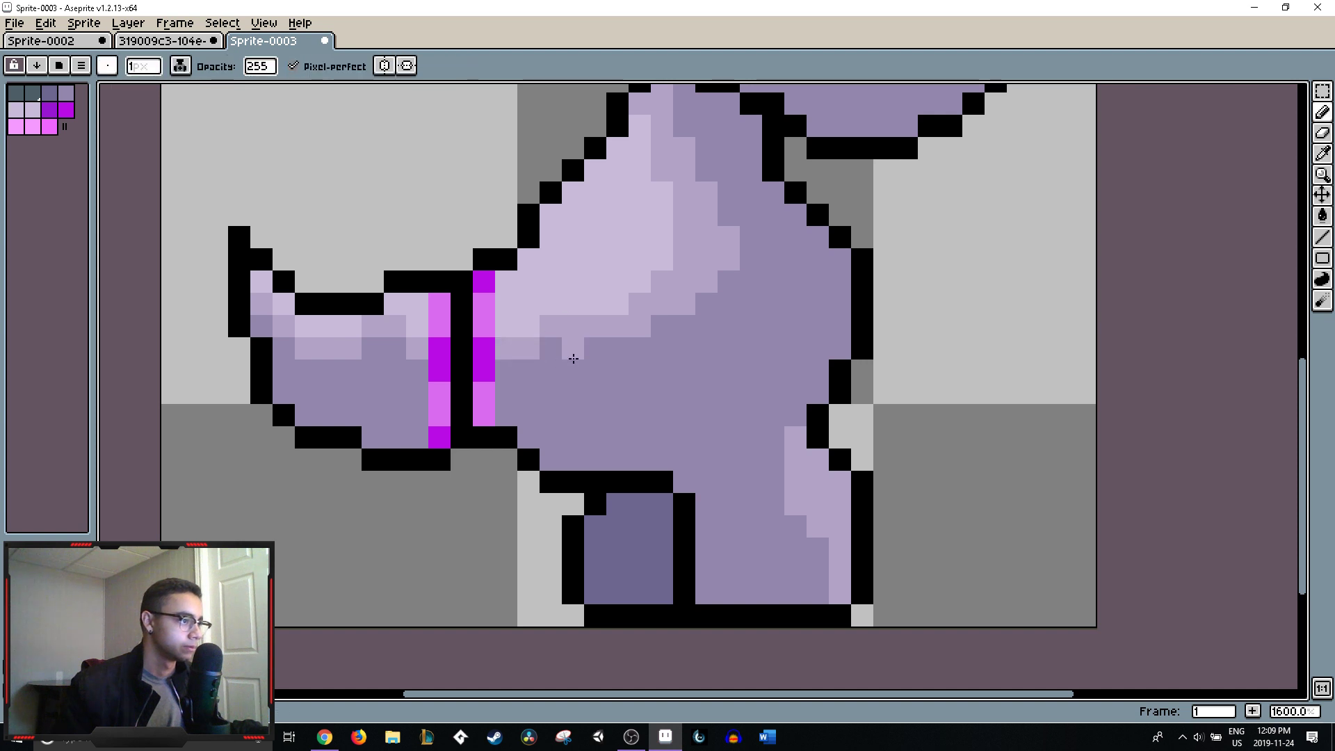
# - Paint mid-purple crease pixels diagonally across the body highlight near the base of the tail
pyautogui.scroll(-4, 637, 371)
pyautogui.scroll(-3, 637, 371)
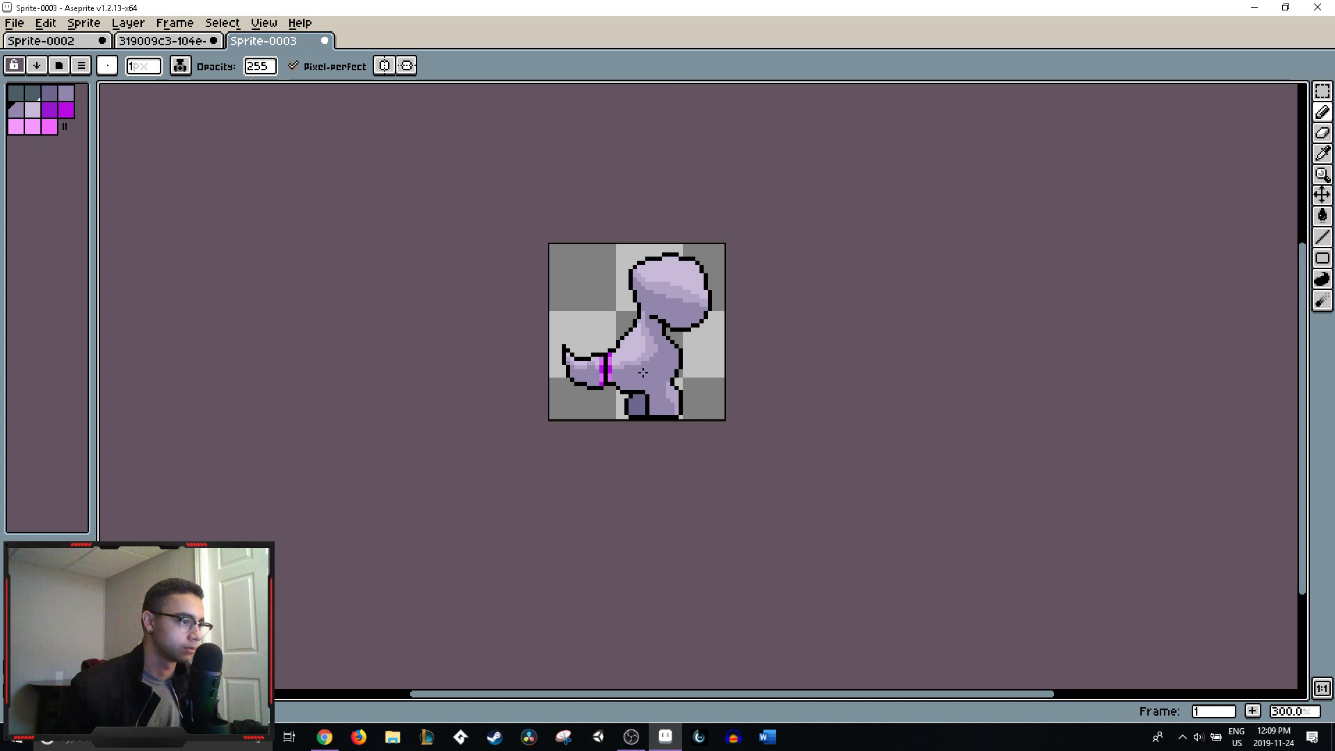
pyautogui.scroll(7, 638, 366)
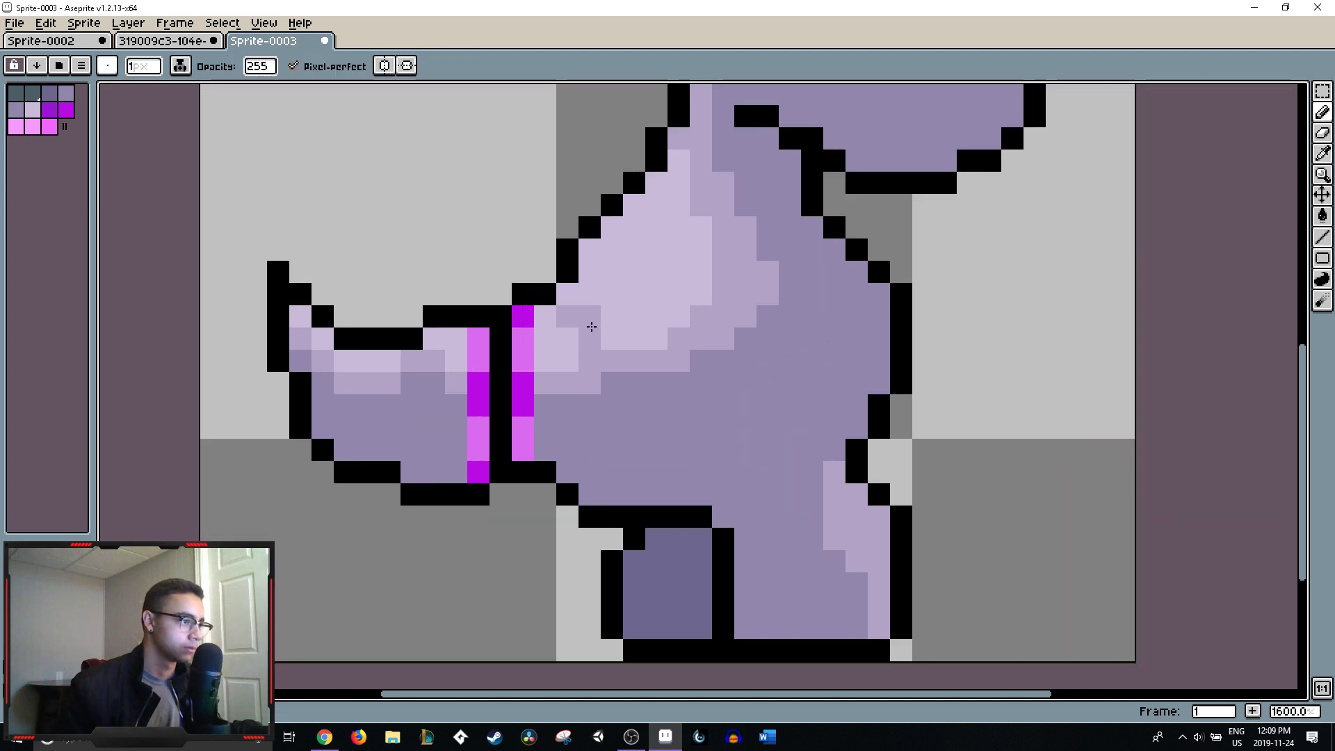
pyautogui.click(567, 338)
pyautogui.click(568, 294)
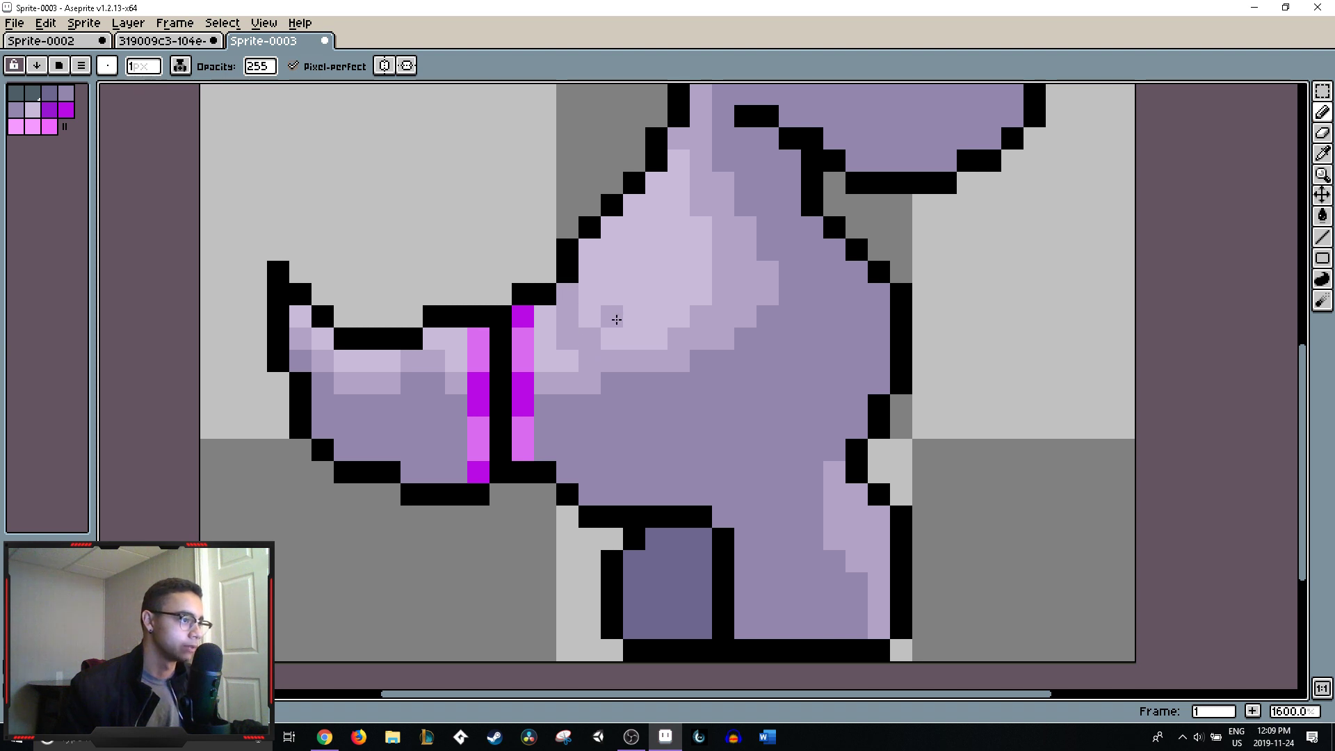
pyautogui.click(589, 272)
pyautogui.click(590, 249)
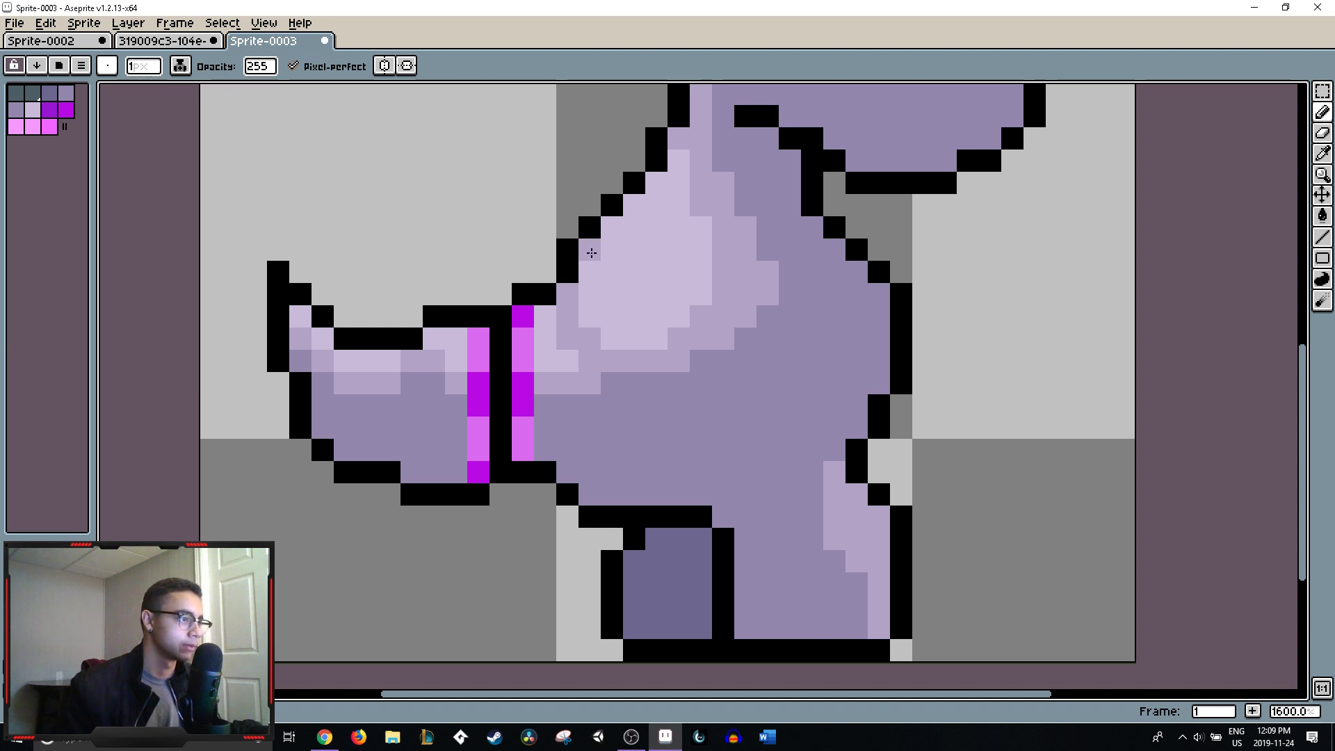
pyautogui.click(612, 272)
pyautogui.click(632, 295)
pyautogui.click(656, 317)
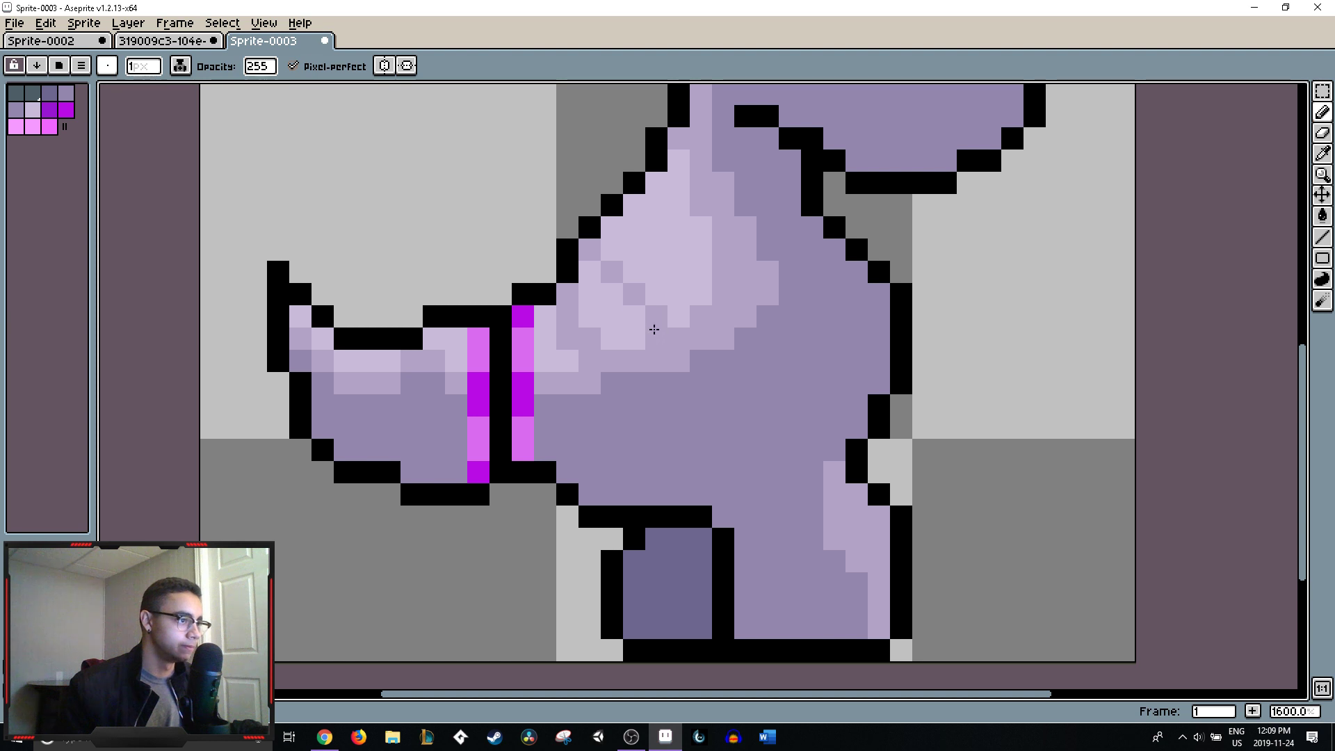
# - Lengthen and thicken the diagonal mid-purple creases so they break up the lower part of the body highlight
pyautogui.click(611, 293)
pyautogui.hotkey('ctrl', 'z')
pyautogui.click(634, 316)
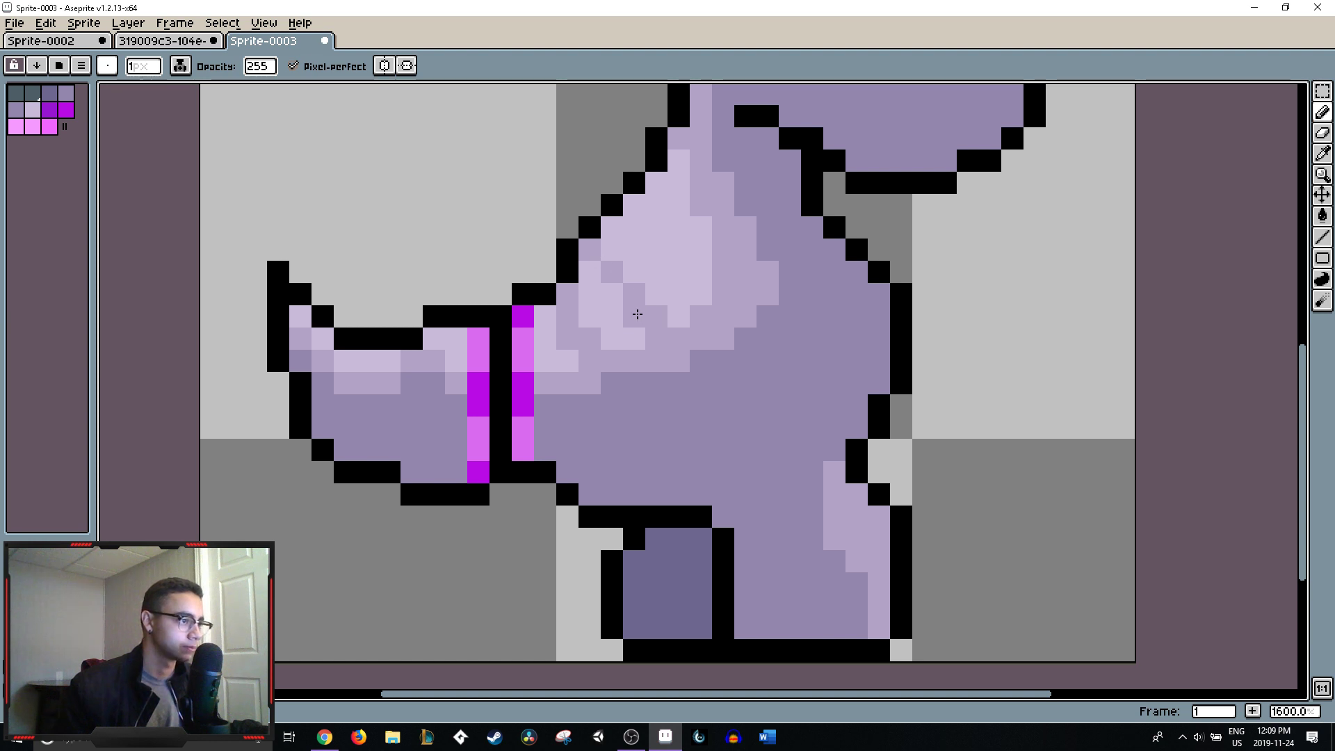
pyautogui.click(590, 272)
pyautogui.keyDown('alt'); pyautogui.click(591, 285); pyautogui.keyUp('alt')
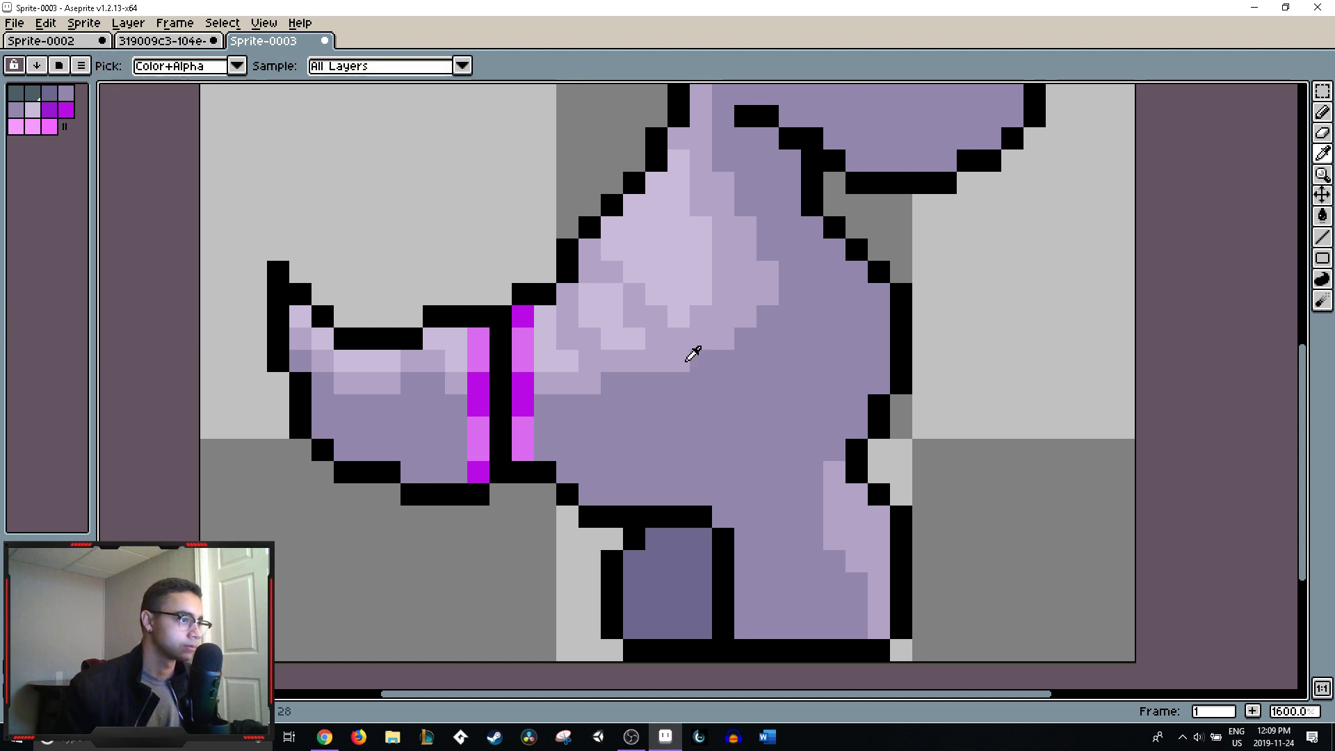
pyautogui.click(569, 293)
pyautogui.press('alt')
pyautogui.press('alt')
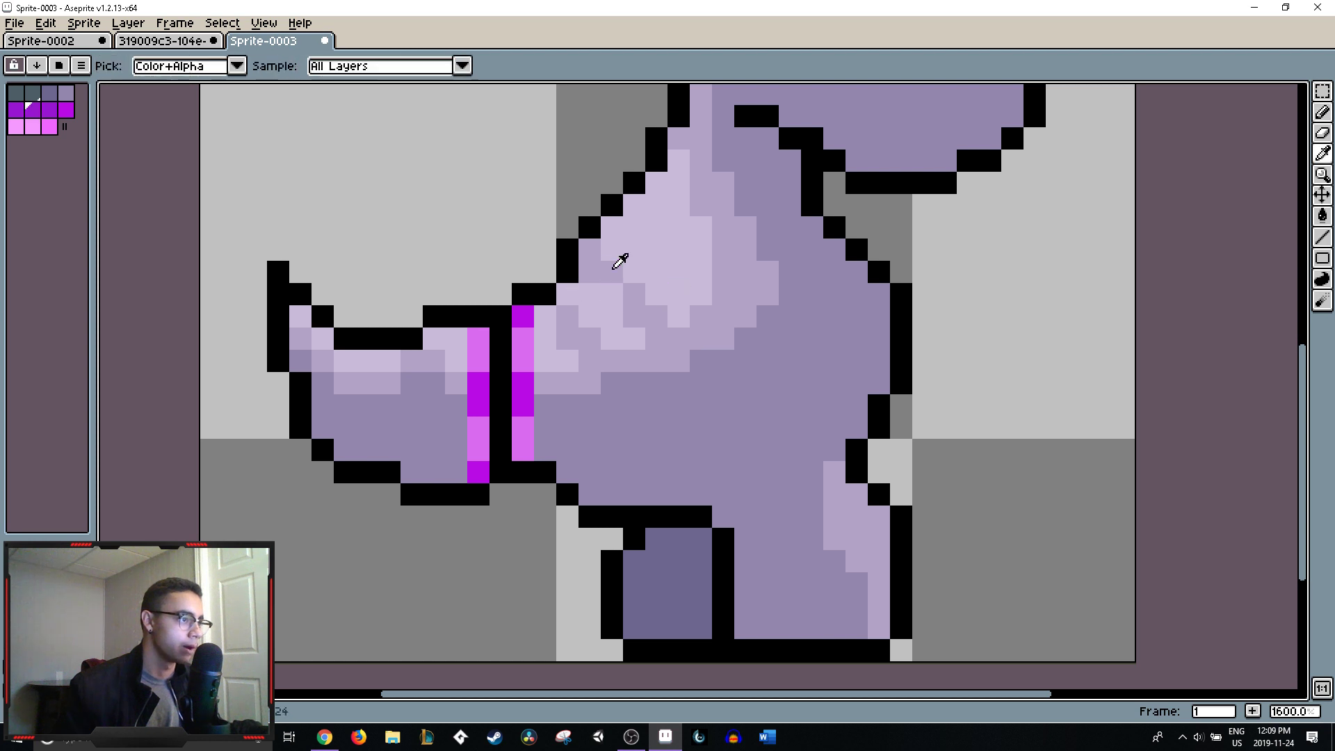
pyautogui.click(612, 295)
pyautogui.press('alt')
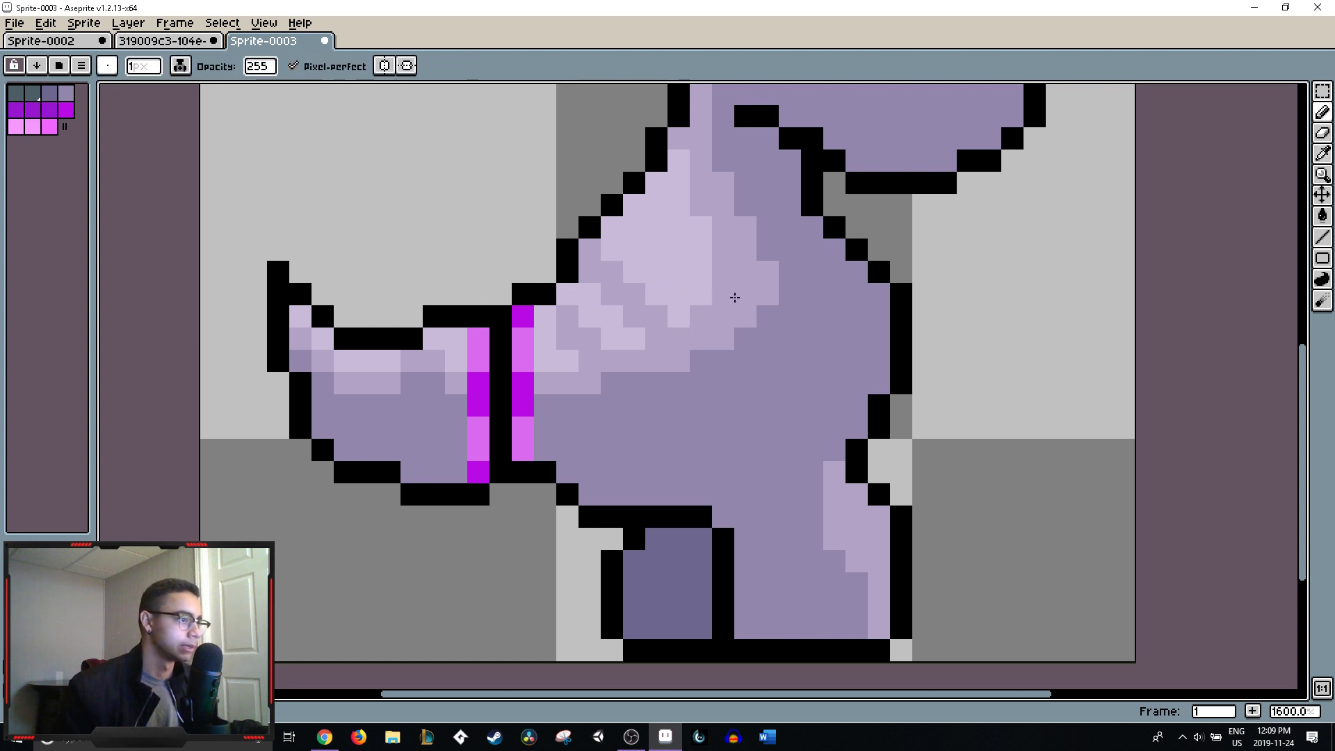
pyautogui.click(703, 295)
pyautogui.scroll(-3, 709, 298)
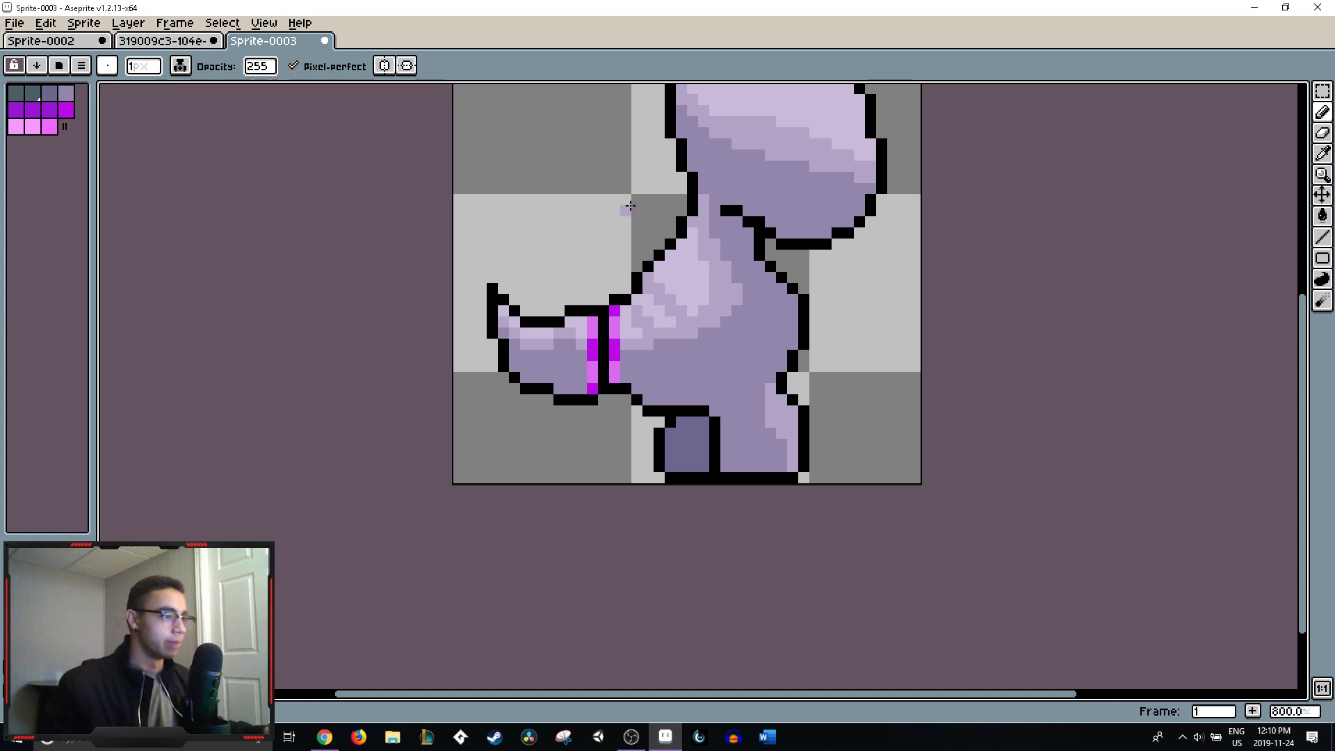
pyautogui.scroll(-4, 775, 277)
pyautogui.scroll(2, 710, 201)
pyautogui.moveTo(710, 202); pyautogui.dragTo(715, 242)
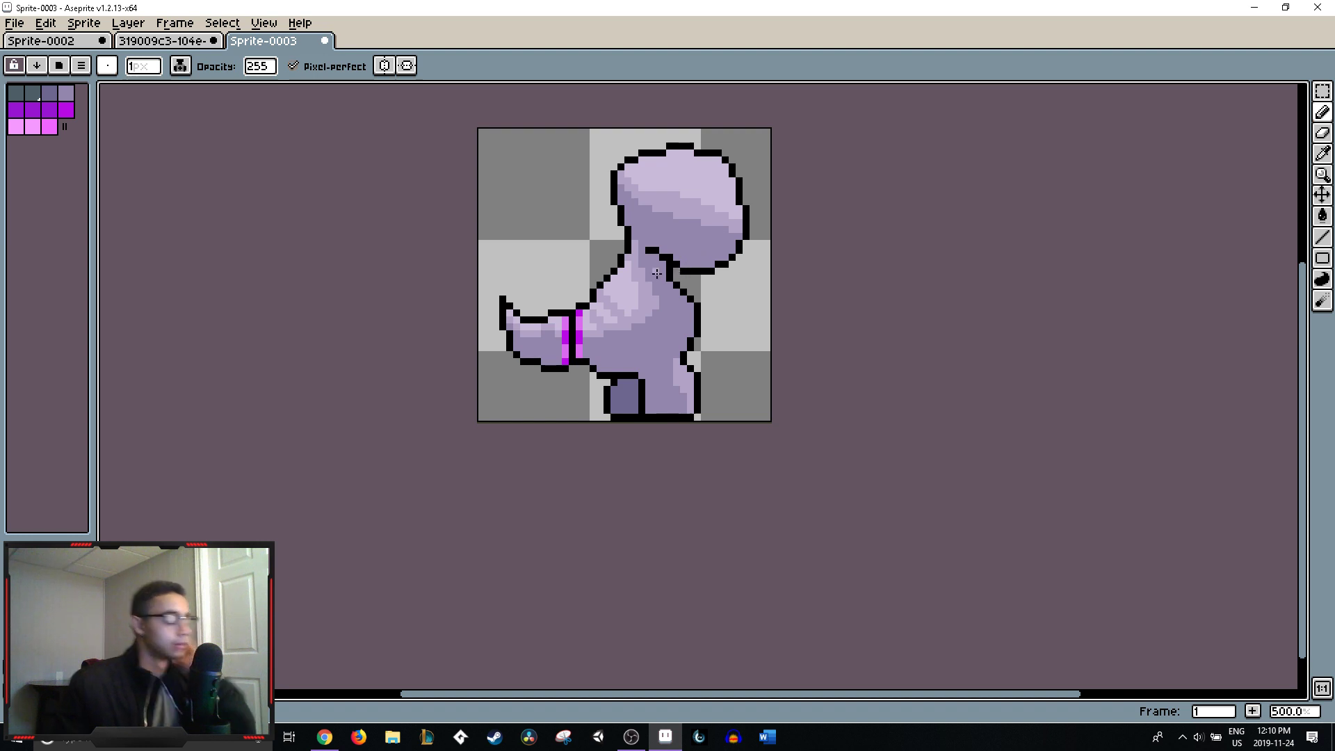
pyautogui.press('XF86AudioLowerVolume')
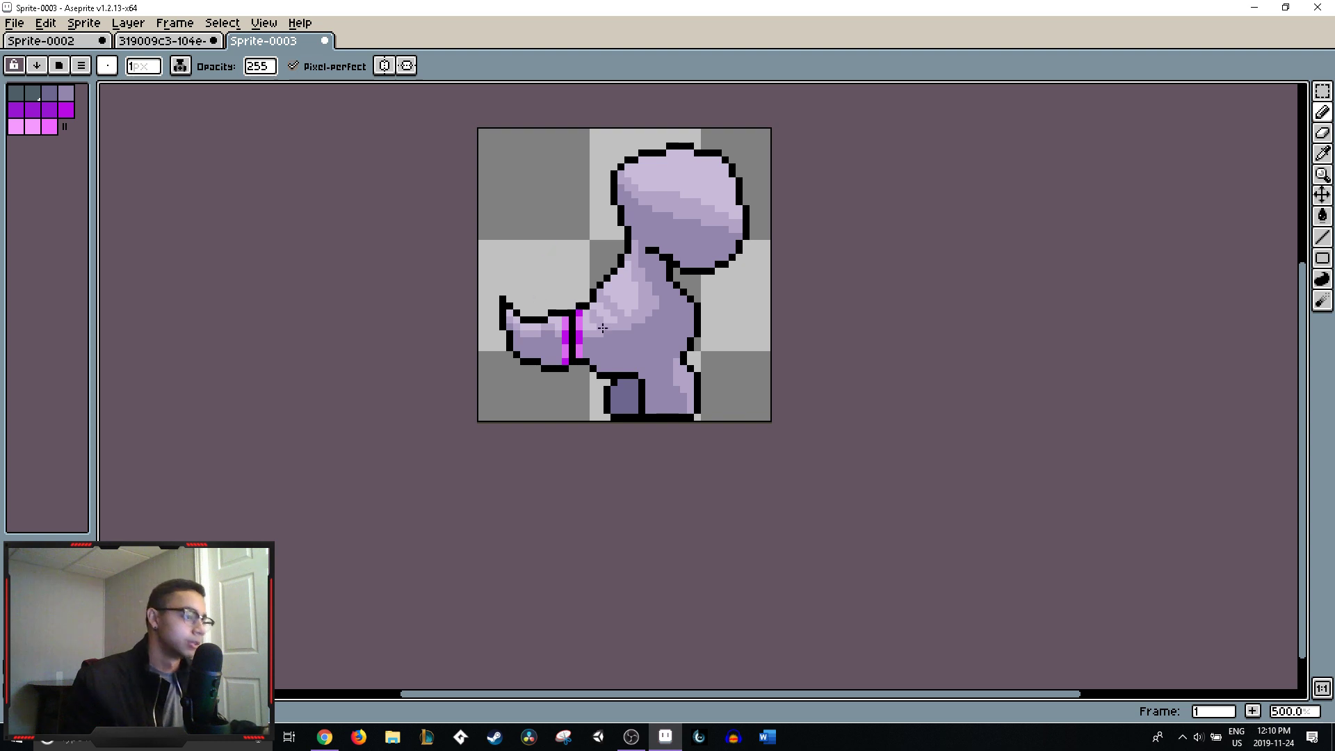
# - Touch up the crease near the tail base with light pixels and draw another diagonal mid-purple crease through the body highlight
pyautogui.scroll(4, 606, 334)
pyautogui.press('i')
pyautogui.press('b')
pyautogui.press('alt')
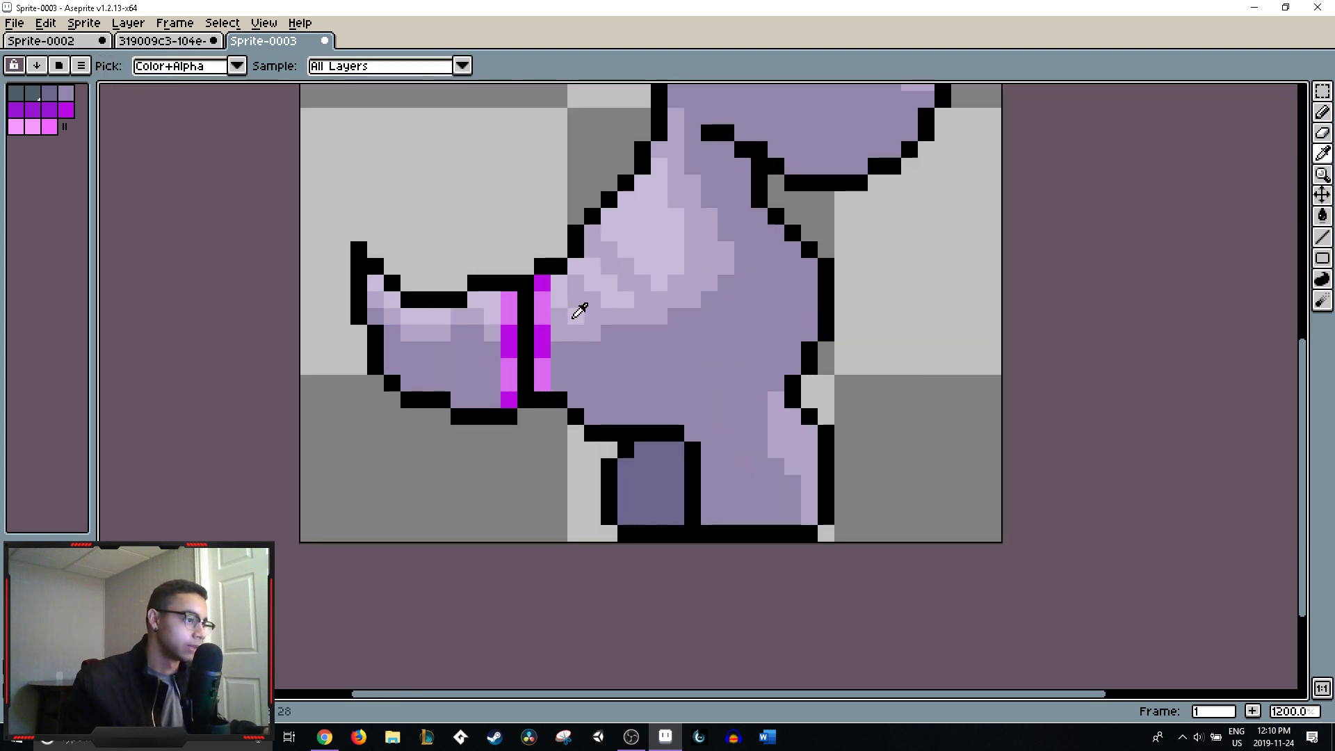
pyautogui.press('alt')
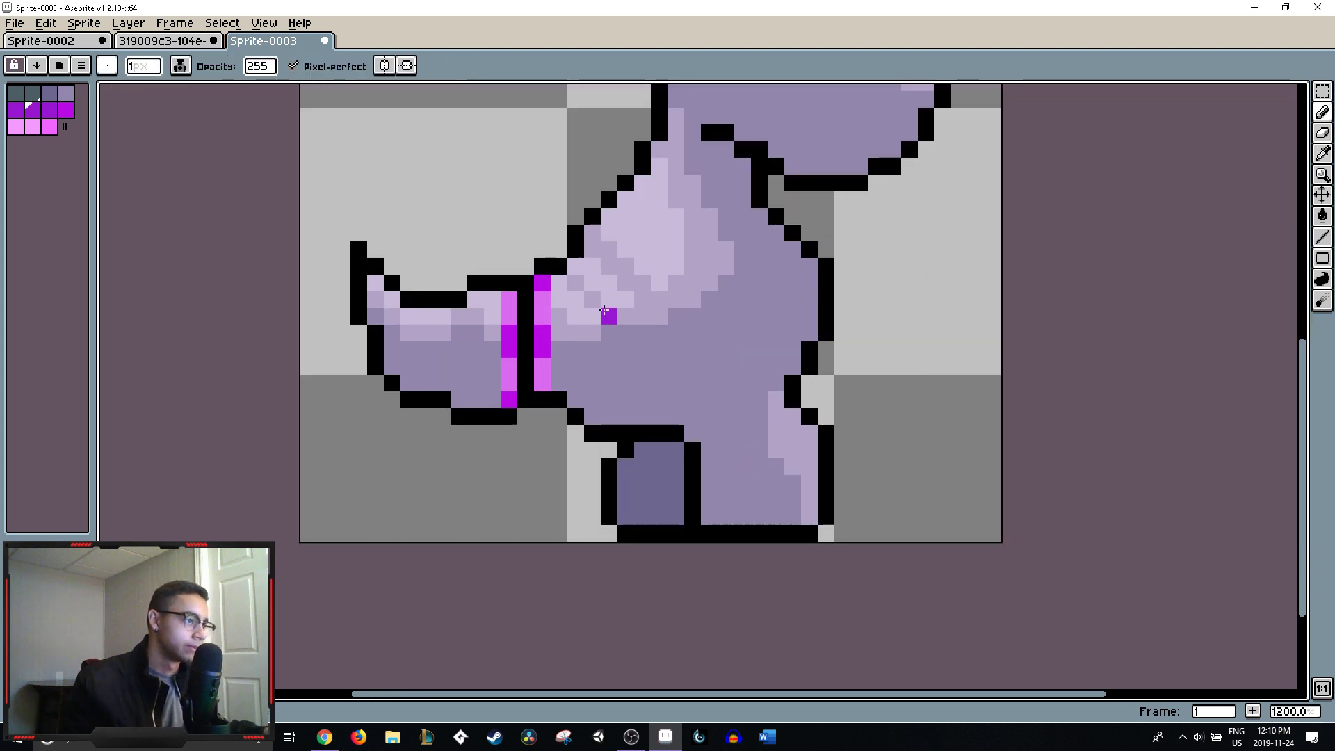
pyautogui.press('alt')
pyautogui.click(605, 299)
pyautogui.press('alt')
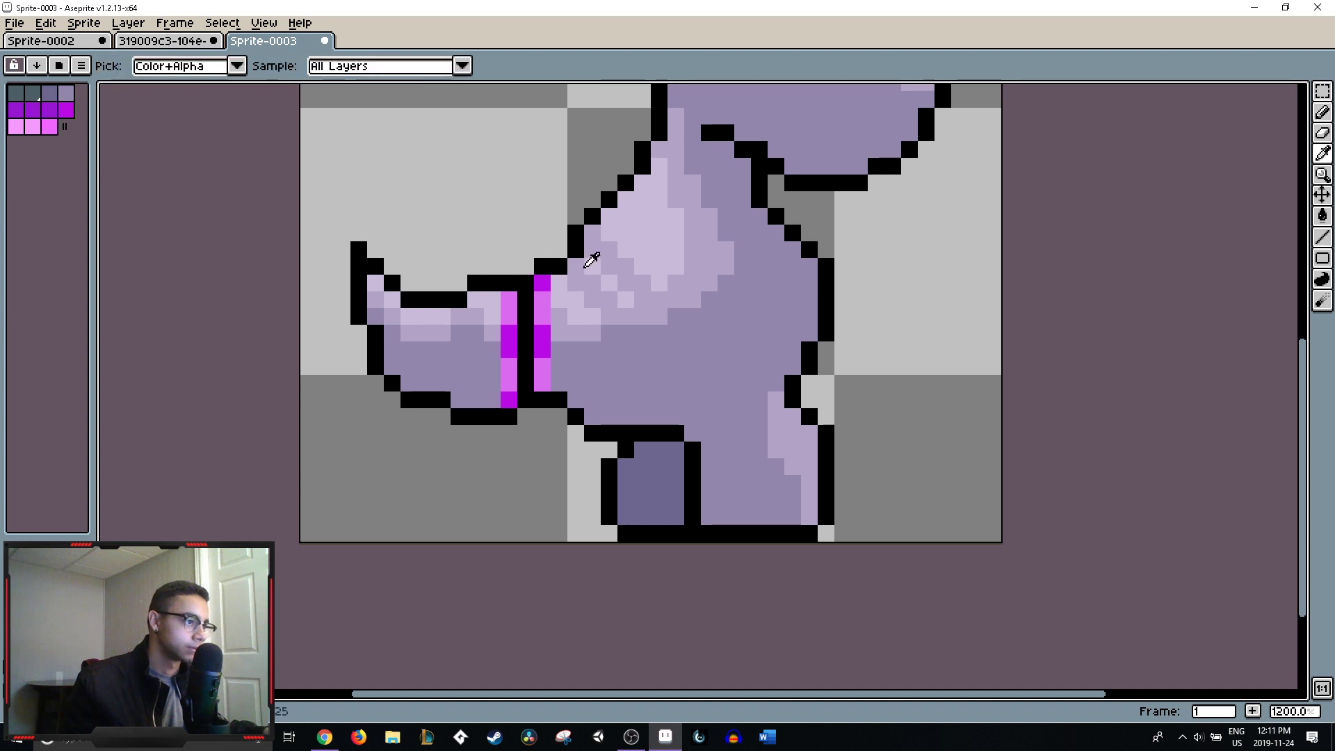
pyautogui.click(604, 251)
pyautogui.moveTo(602, 263); pyautogui.dragTo(642, 299)
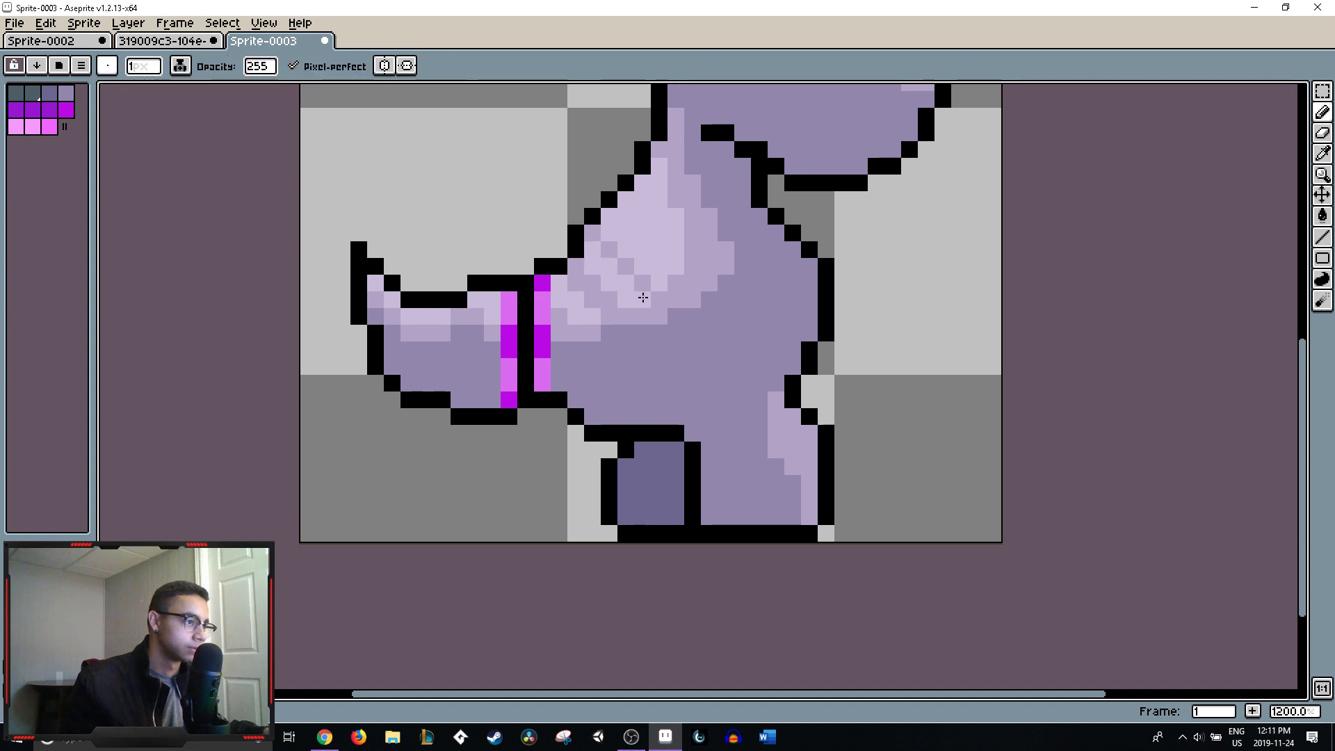
# - Thicken the upper crease with mid-purple pixels and widen the lightest-purple body highlight toward the chest and neck
pyautogui.press('alt')
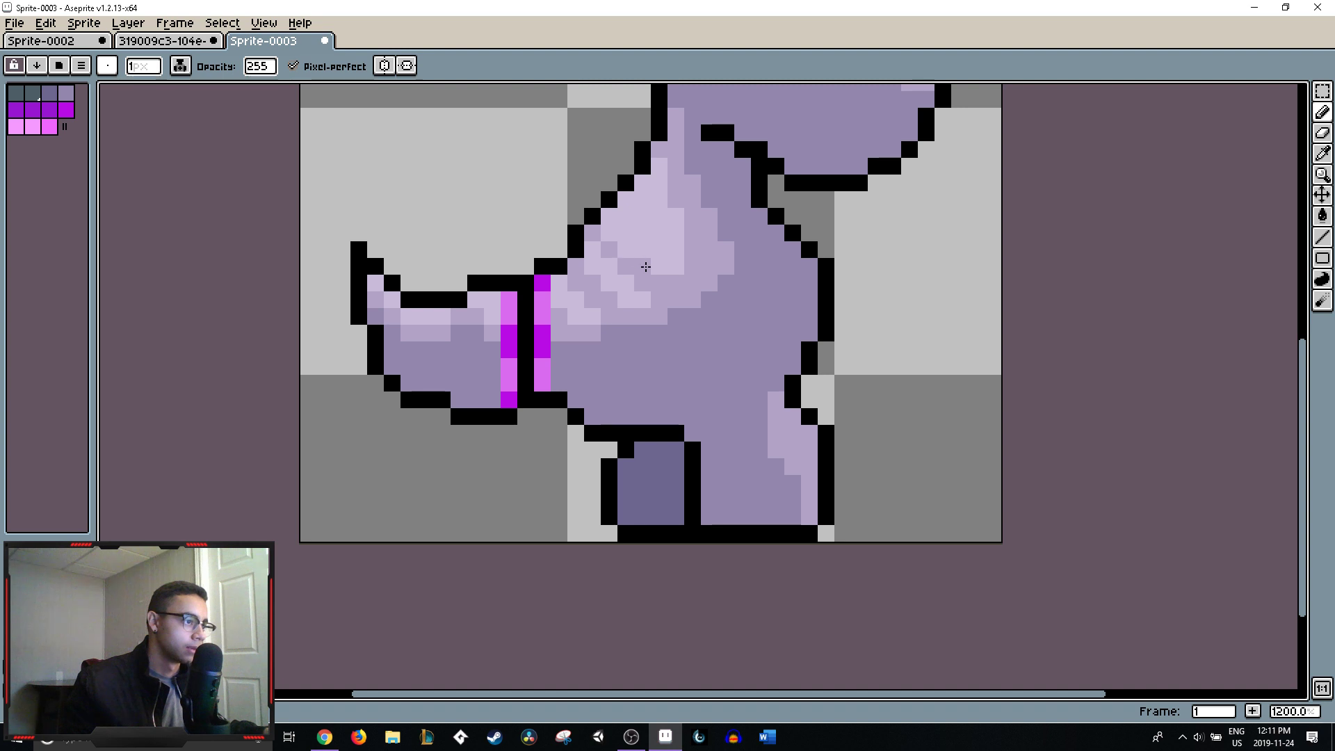
pyautogui.press('alt')
pyautogui.moveTo(626, 251)
pyautogui.mouseDown()
pyautogui.moveTo(683, 261)
pyautogui.moveTo(690, 233)
pyautogui.mouseUp()
pyautogui.press('alt')
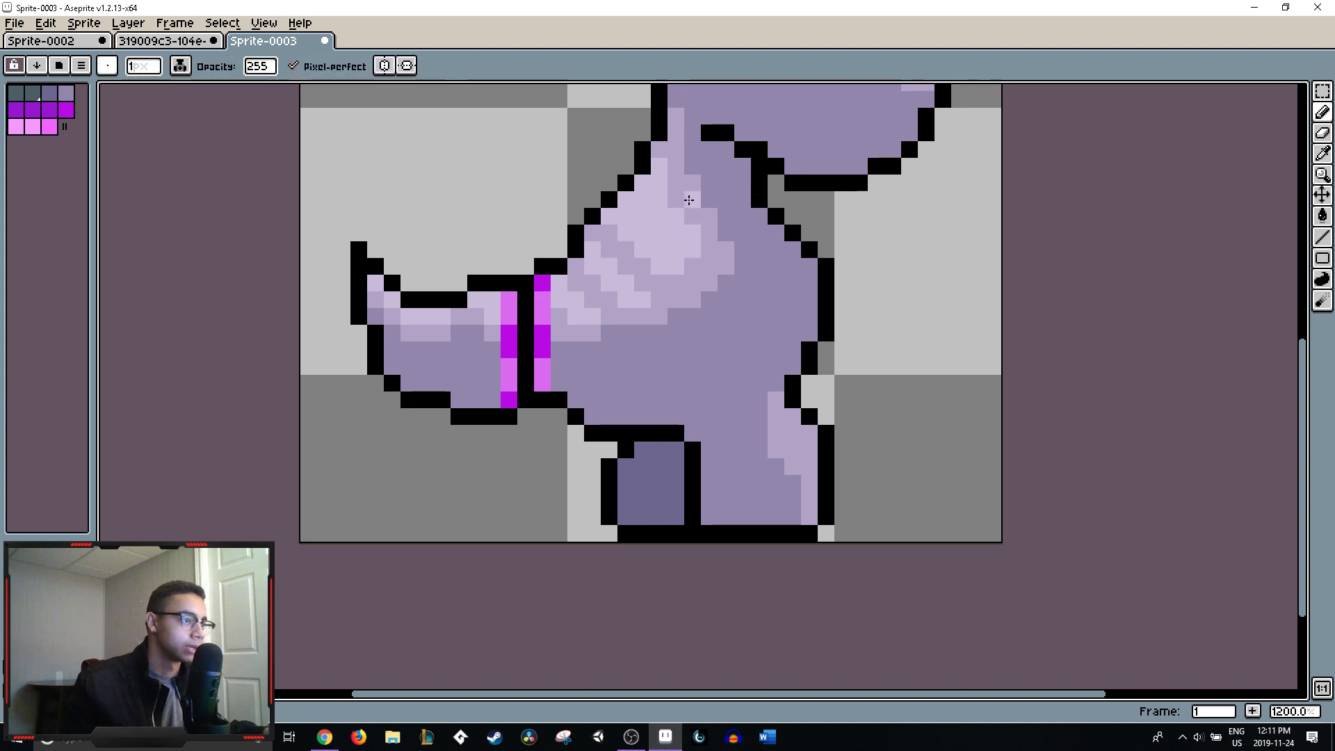
pyautogui.click(687, 196)
pyautogui.press('alt')
pyautogui.scroll(-7, 725, 213)
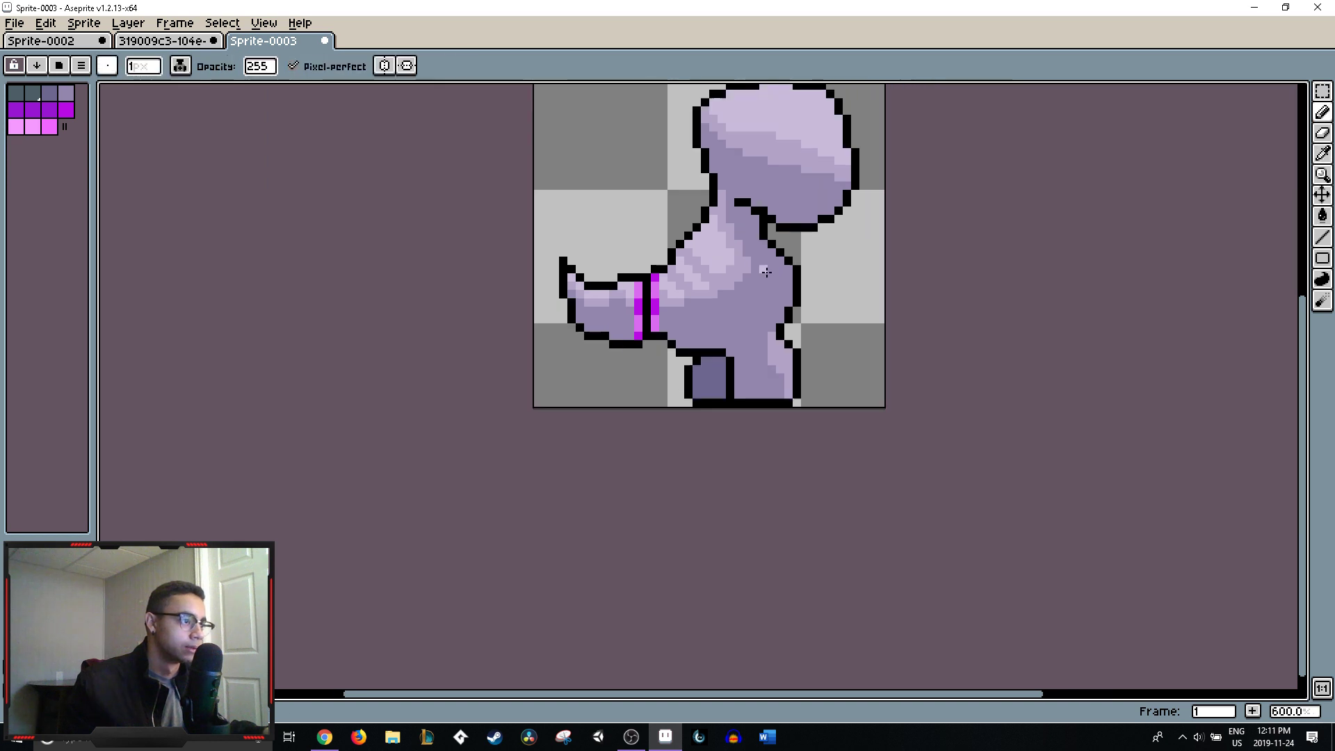
pyautogui.scroll(-1, 781, 267)
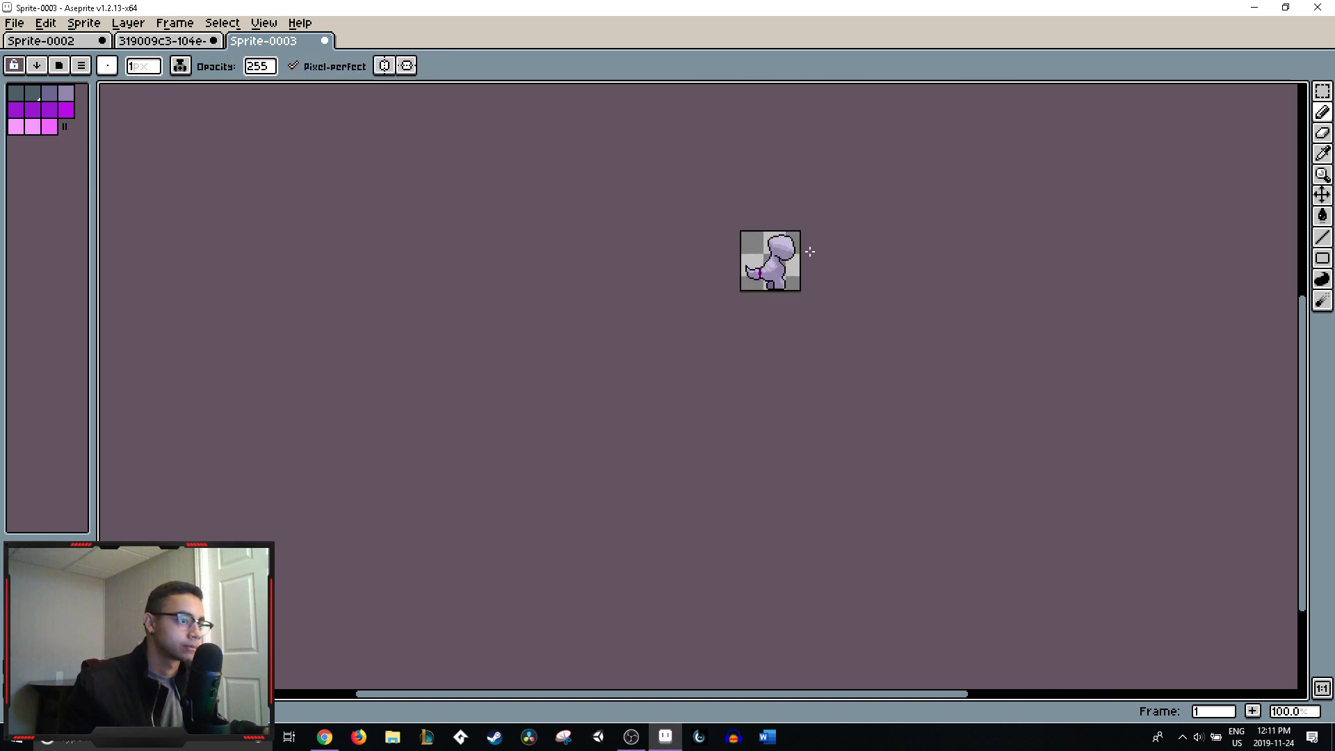
pyautogui.scroll(1, 810, 255)
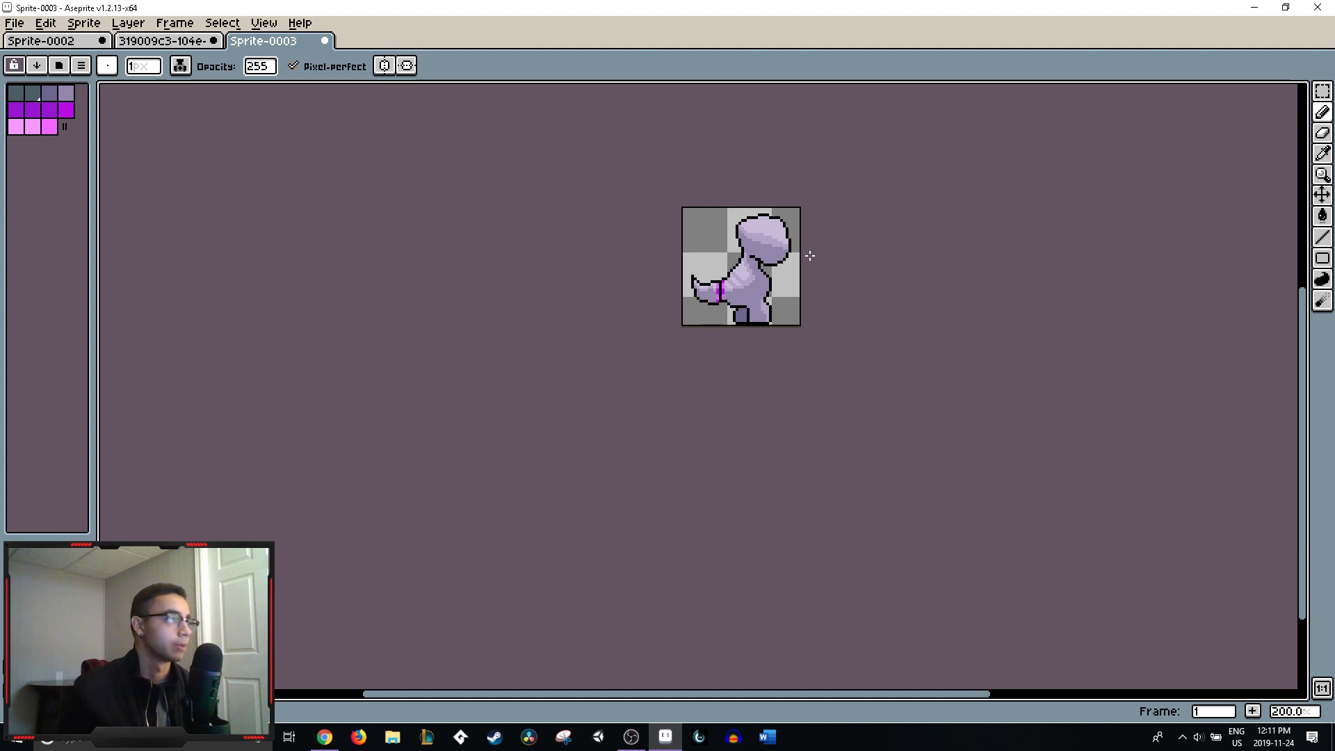
pyautogui.scroll(2, 799, 209)
pyautogui.press('i')
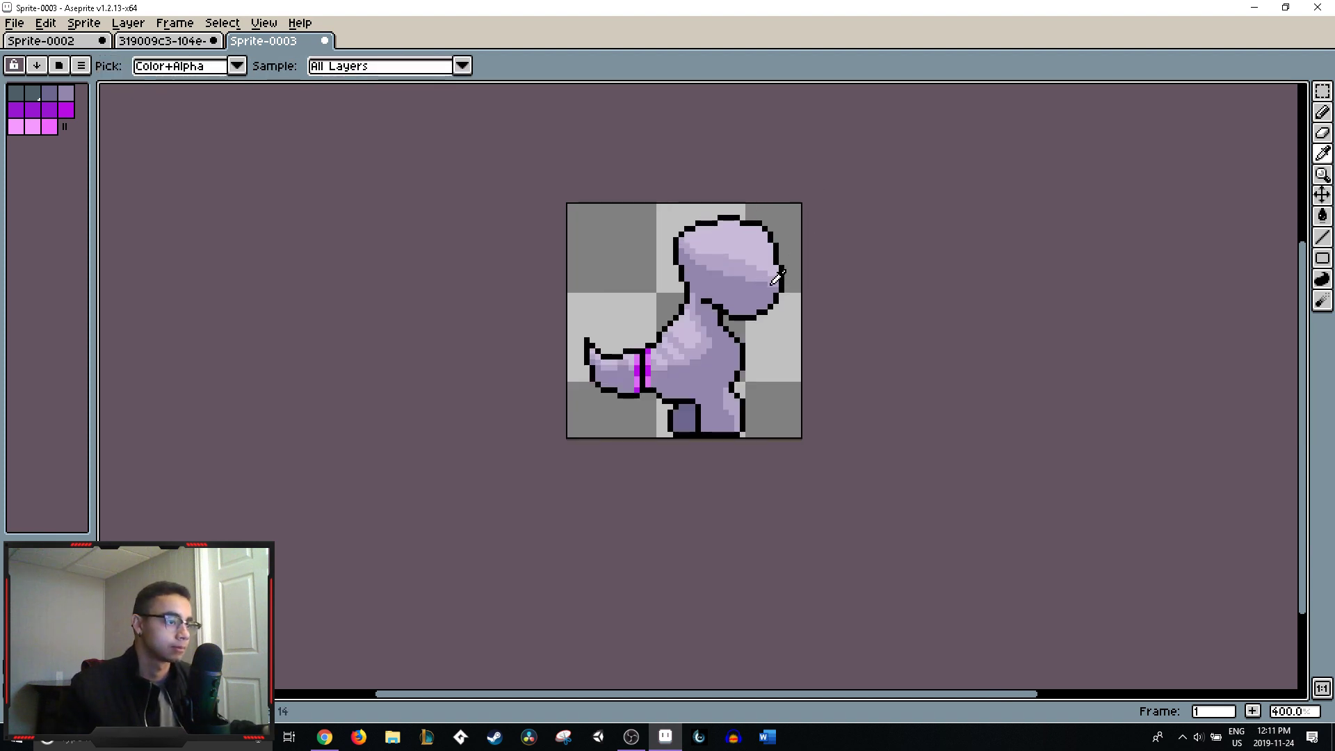
pyautogui.press('b')
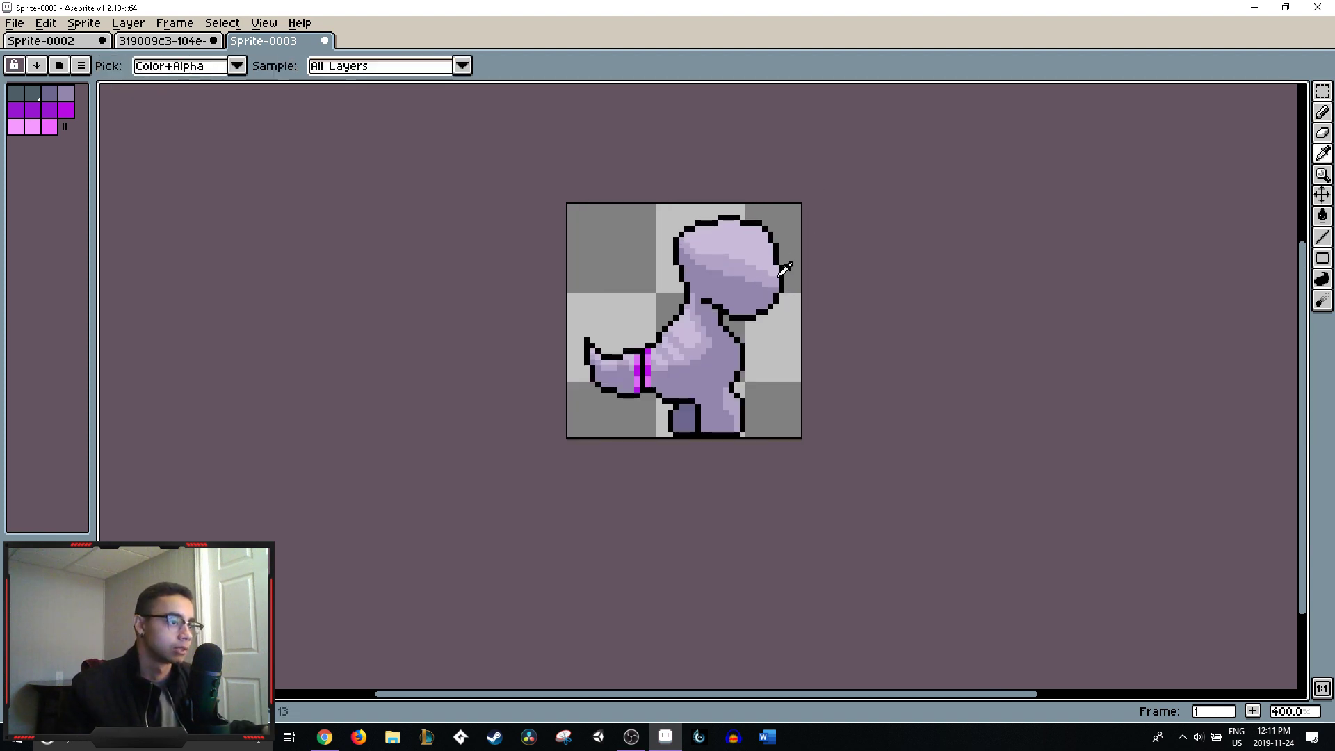
pyautogui.click(781, 272)
pyautogui.scroll(1, 783, 275)
pyautogui.hotkey('ctrl', 'z')
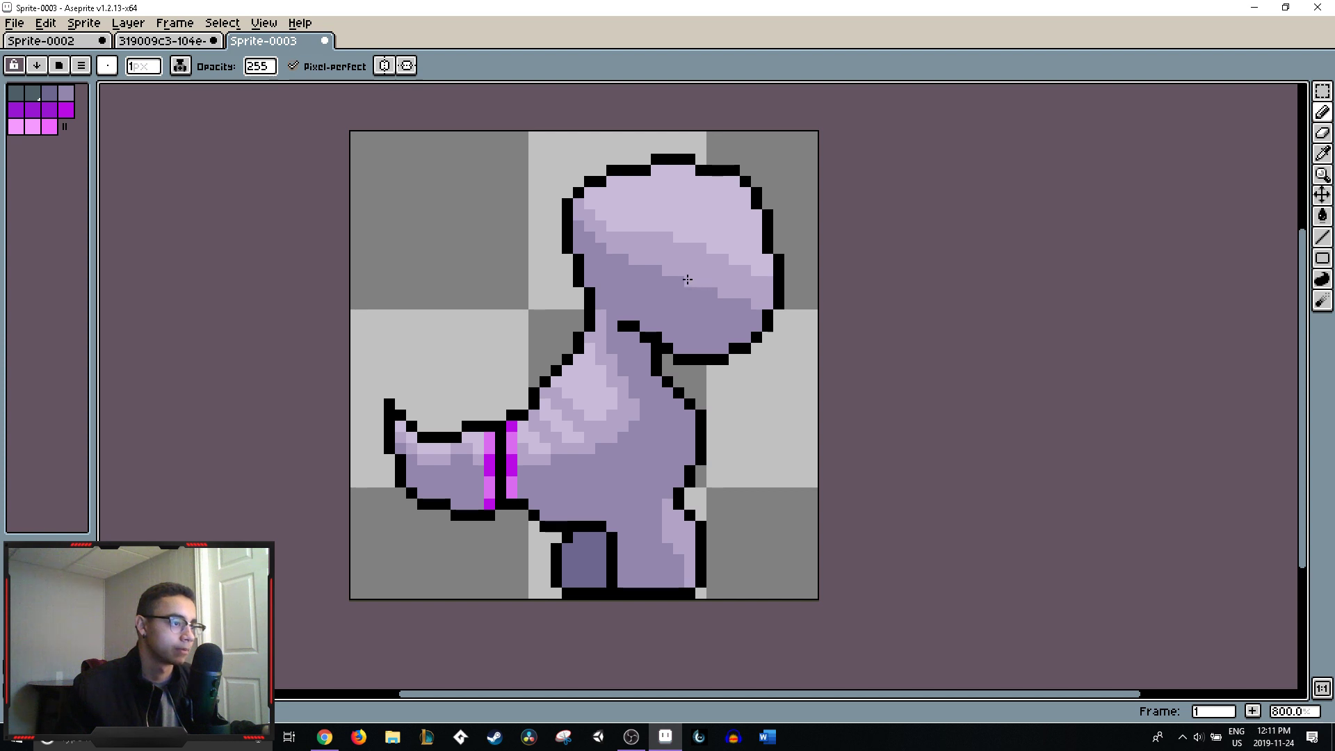
pyautogui.keyDown('alt'); pyautogui.click(745, 317); pyautogui.keyUp('alt')
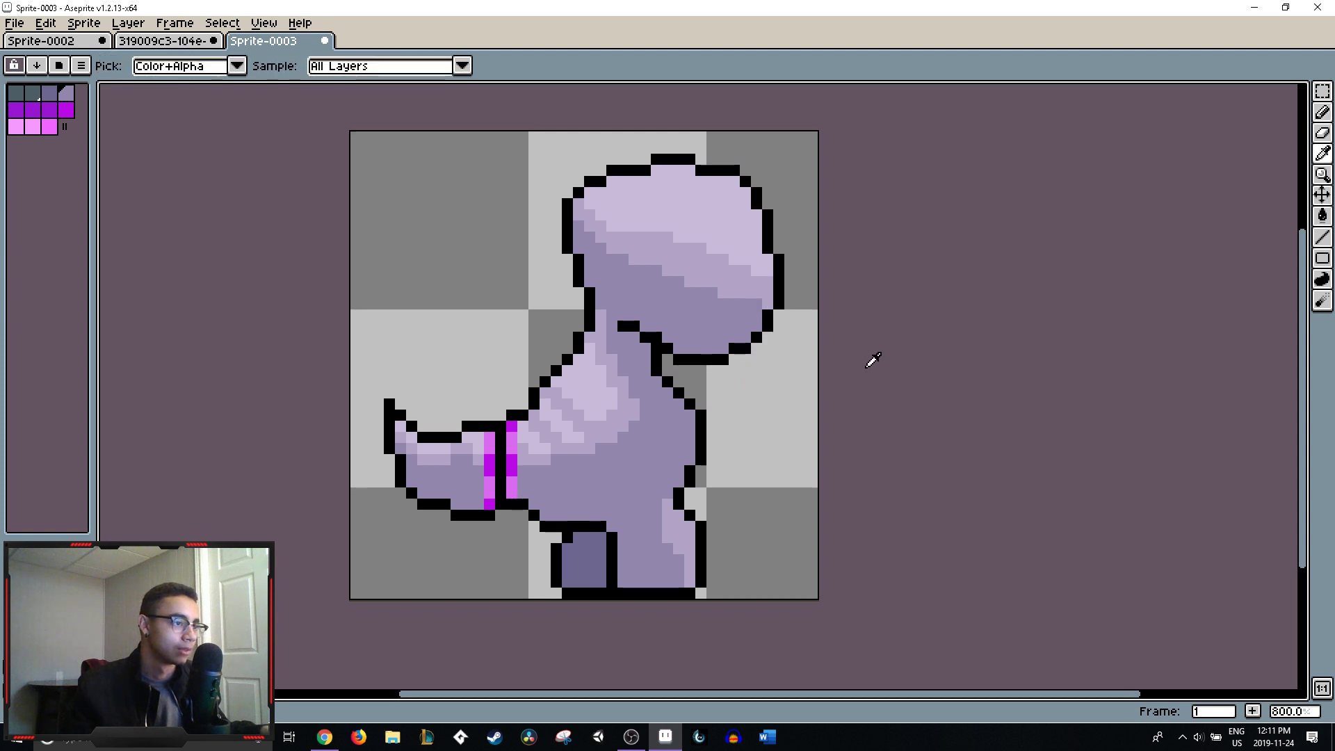
pyautogui.hotkey('ctrl', 'z')
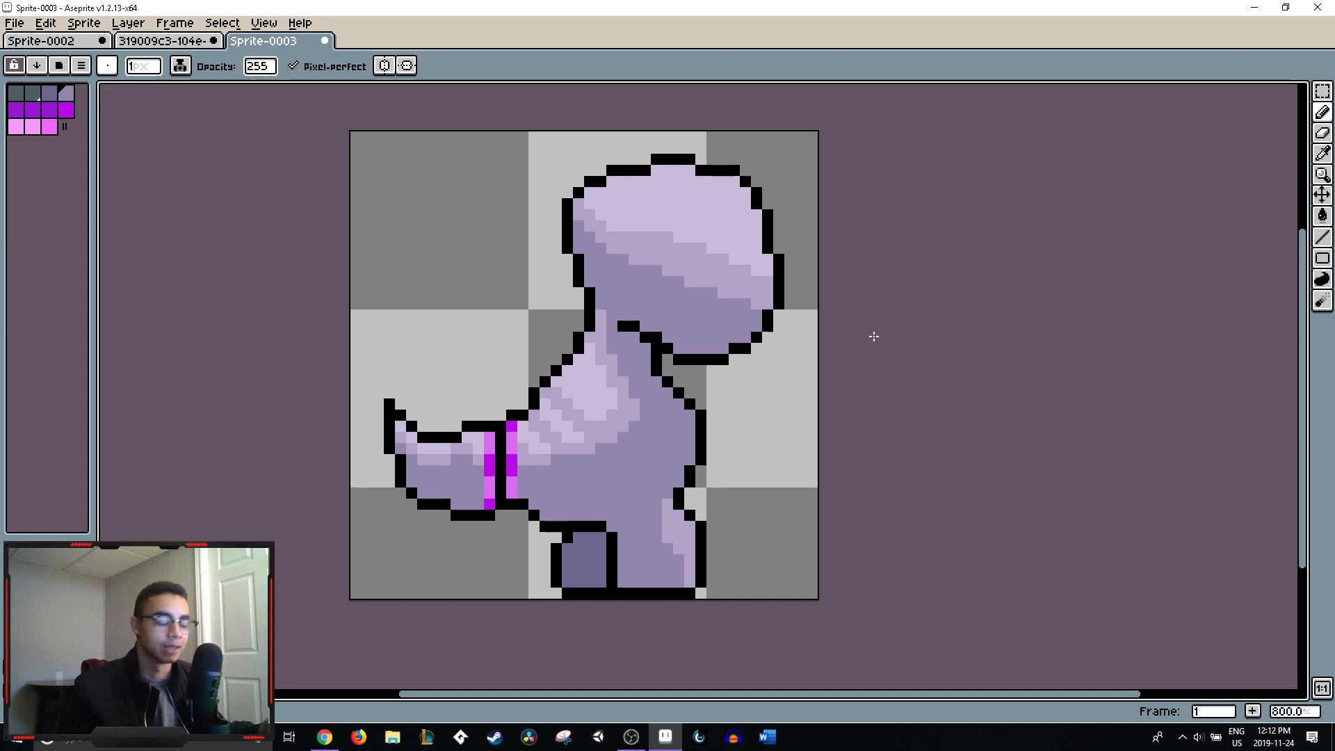
pyautogui.press('i')
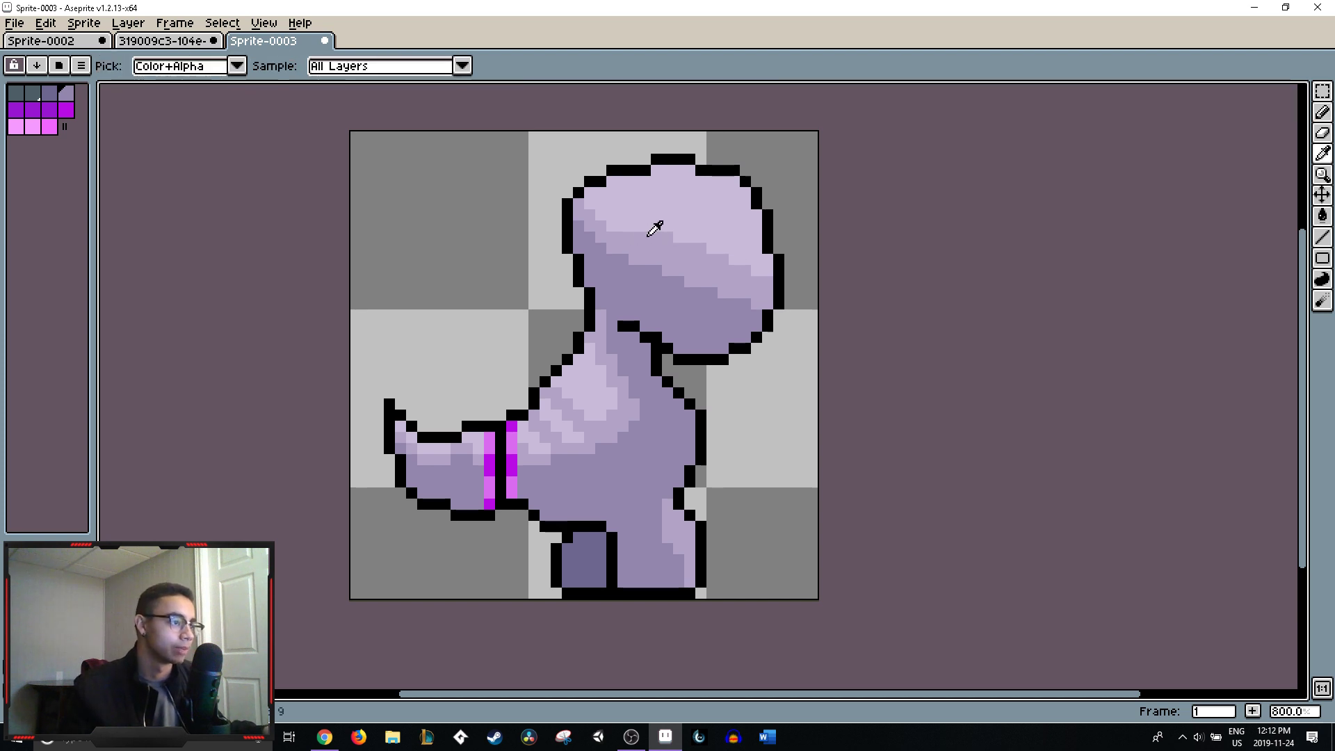
pyautogui.press('b')
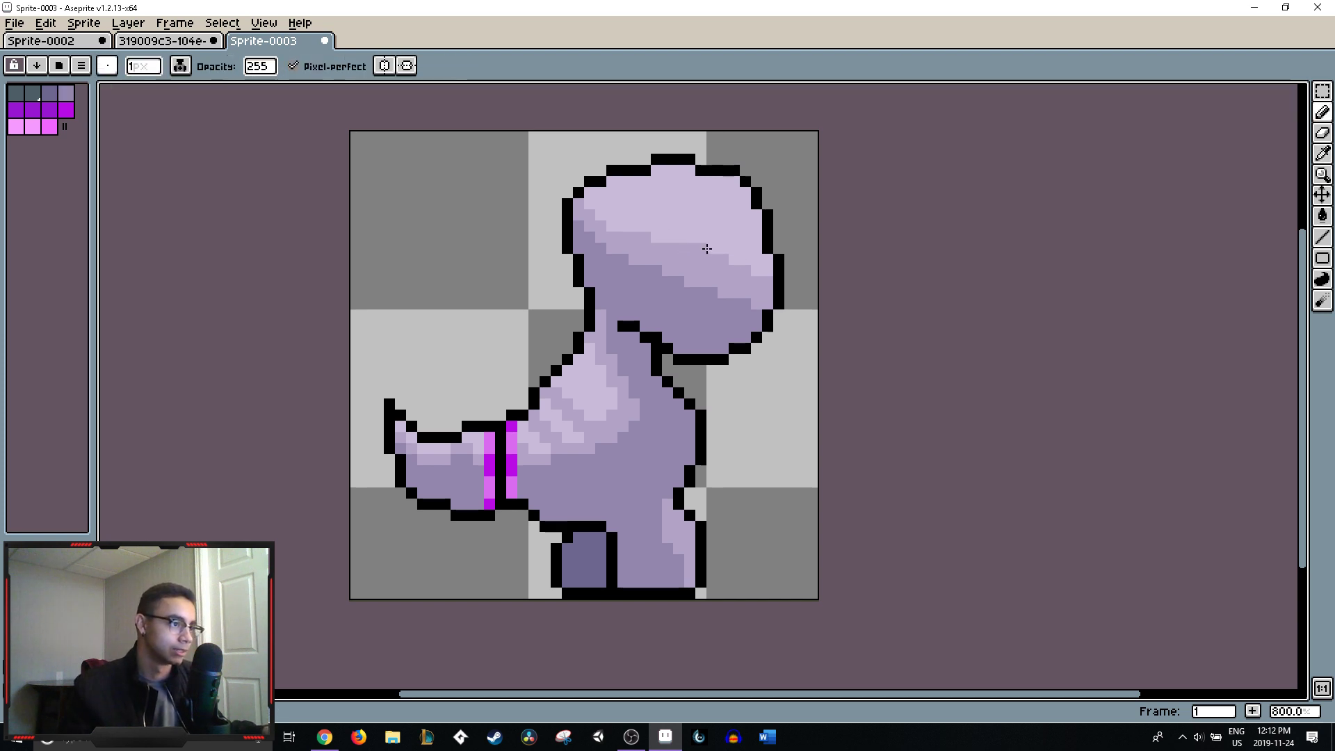
pyautogui.click(700, 248)
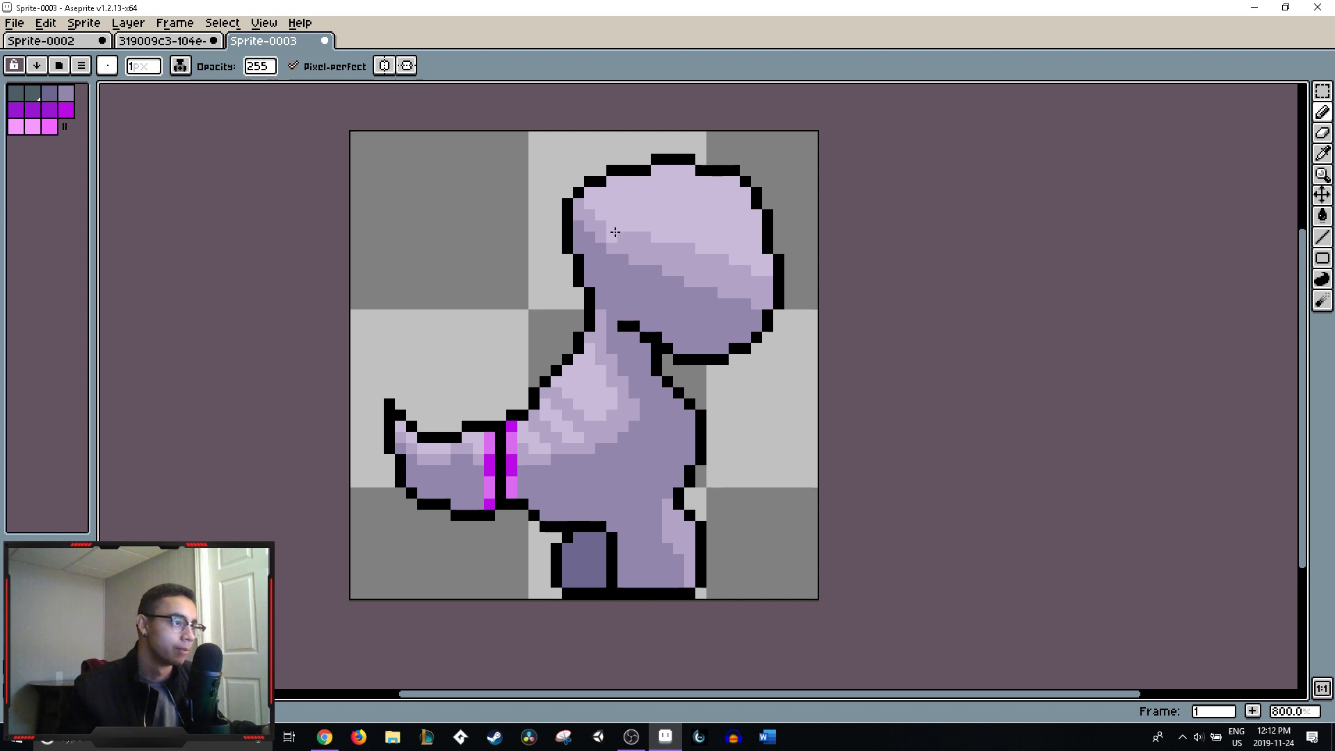
pyautogui.keyDown('alt'); pyautogui.click(742, 236); pyautogui.keyUp('alt')
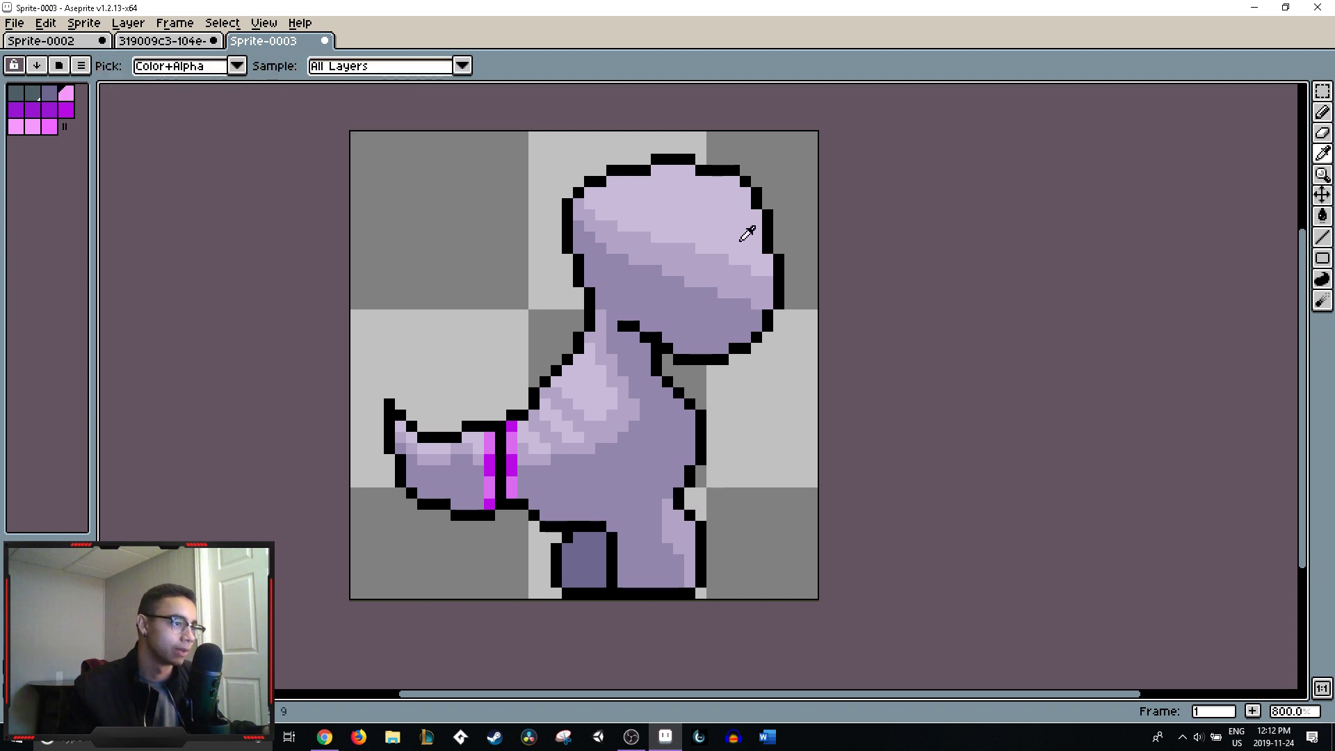
pyautogui.scroll(-2, 743, 241)
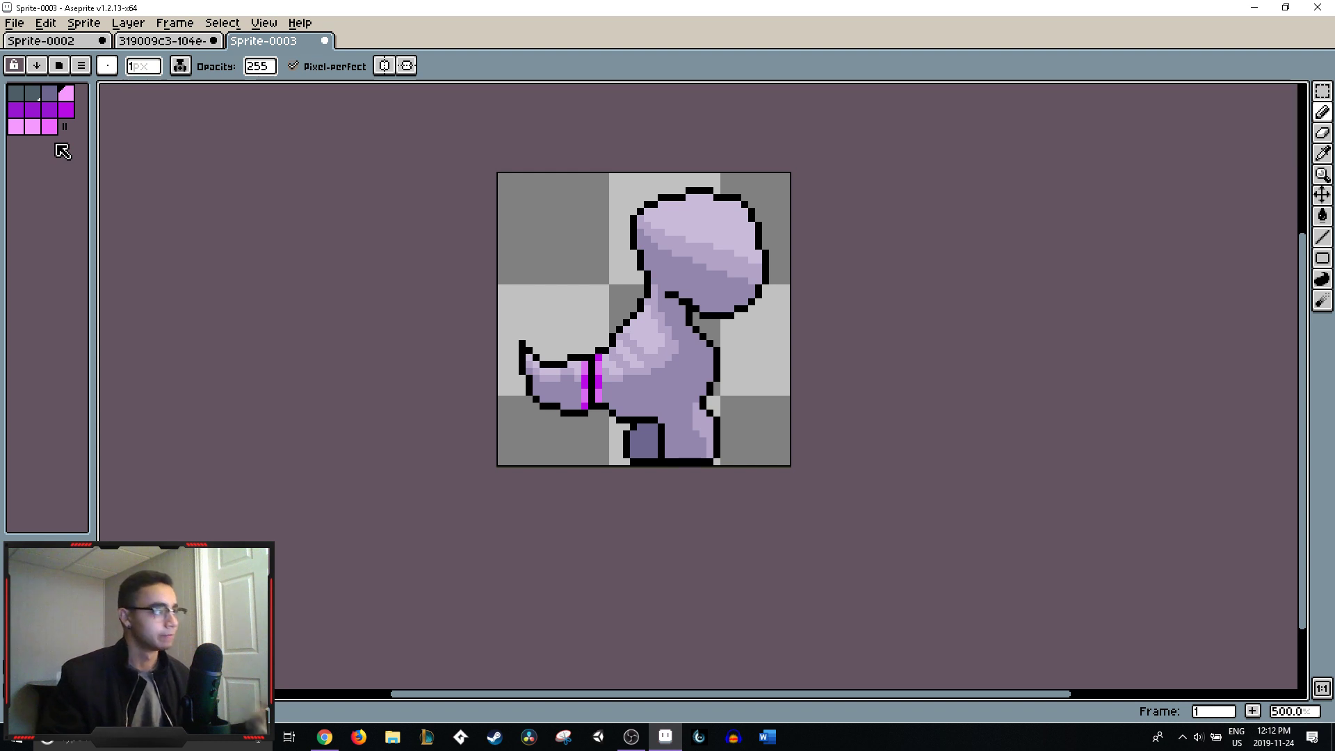
# - Paint a vivid purple band along the inside of the head's upper outline, using the purple from the palette
pyautogui.click(17, 93)
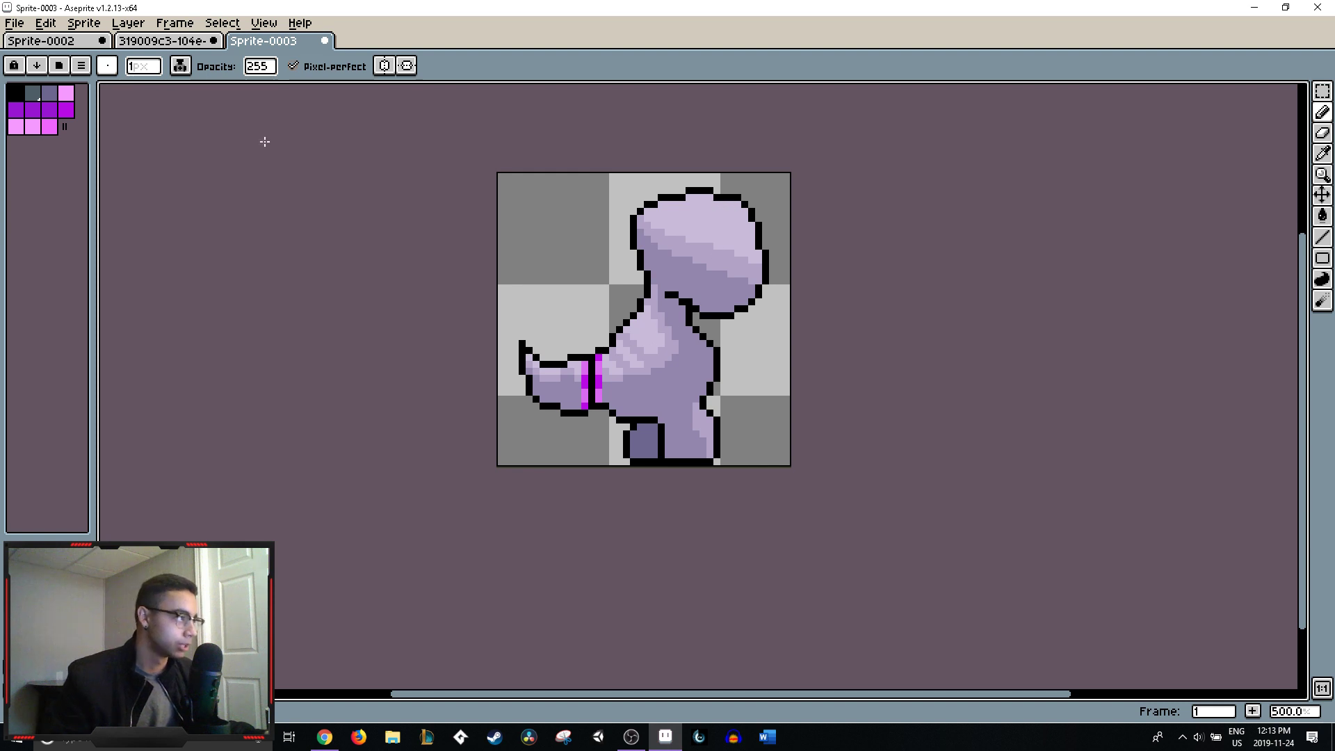
pyautogui.click(66, 111)
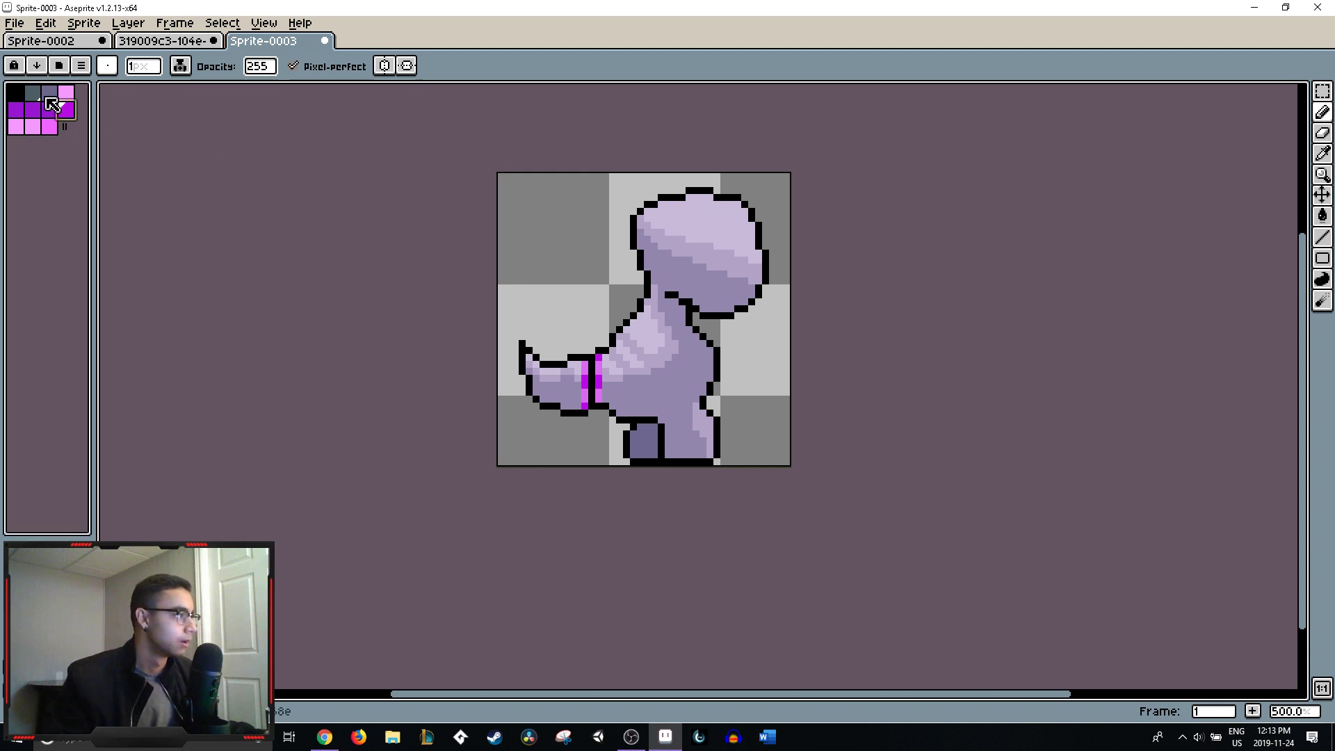
pyautogui.click(48, 110)
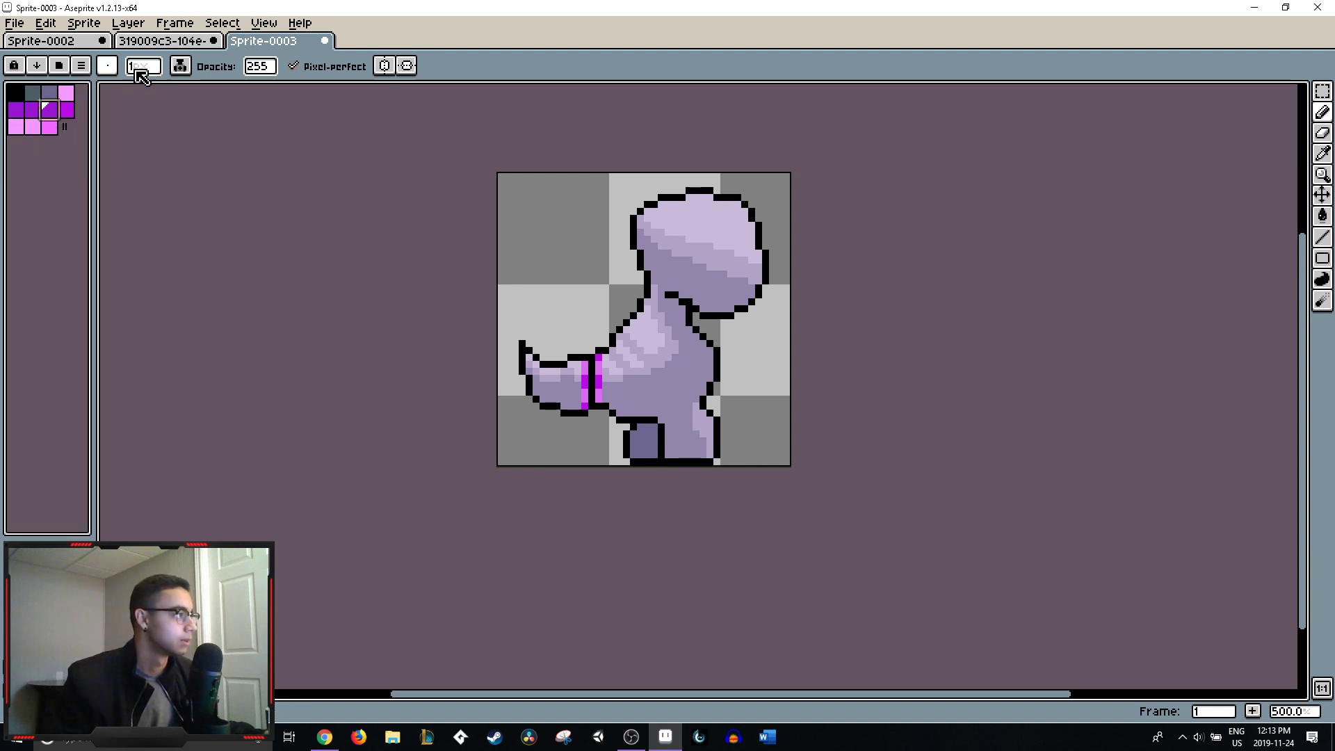
pyautogui.click(146, 43)
pyautogui.click(243, 43)
pyautogui.moveTo(571, 261); pyautogui.dragTo(511, 280)
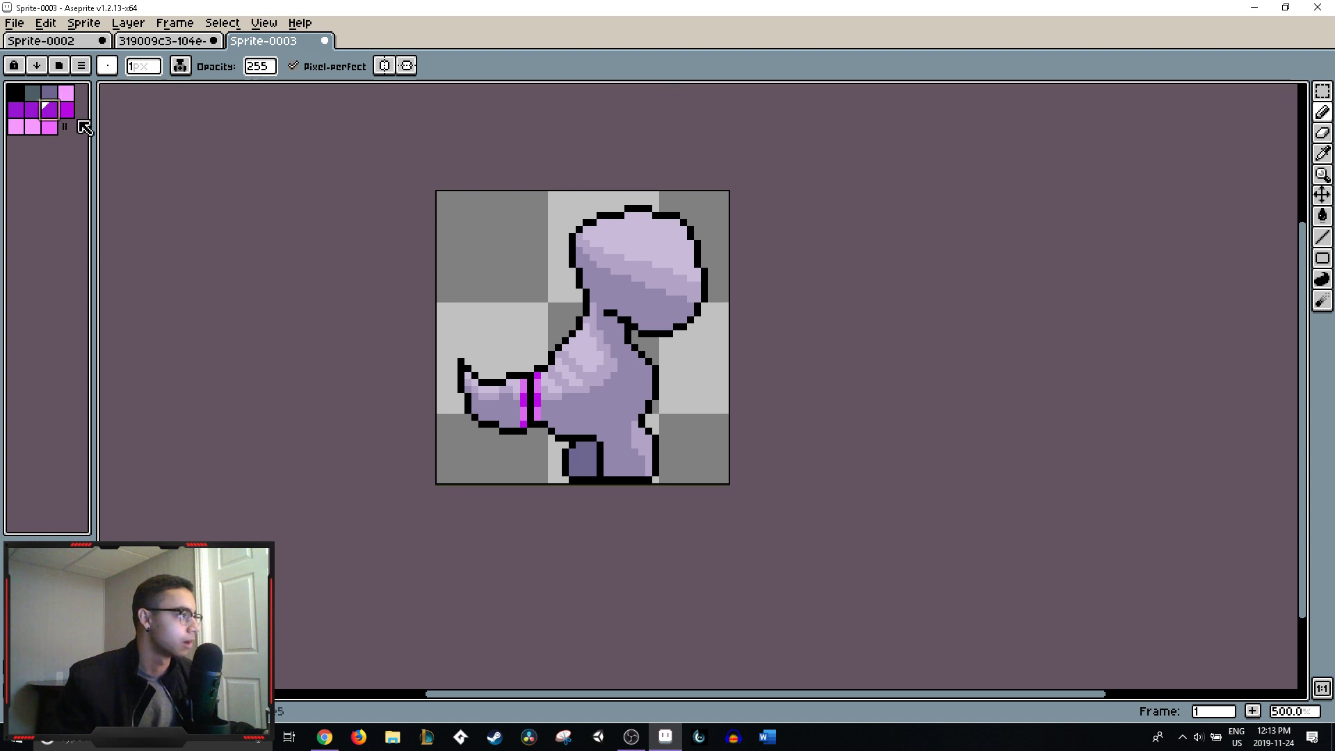
pyautogui.click(15, 109)
pyautogui.click(49, 109)
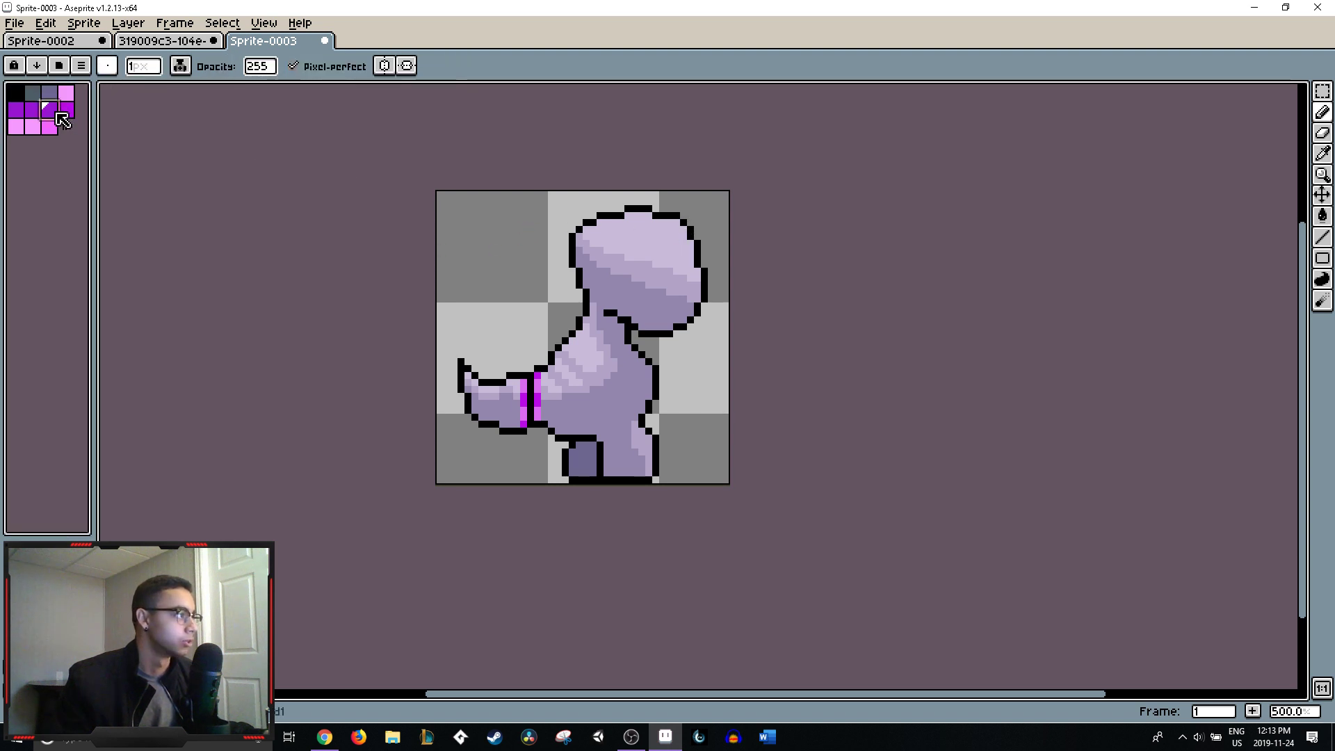
pyautogui.scroll(2, 683, 251)
pyautogui.click(585, 218)
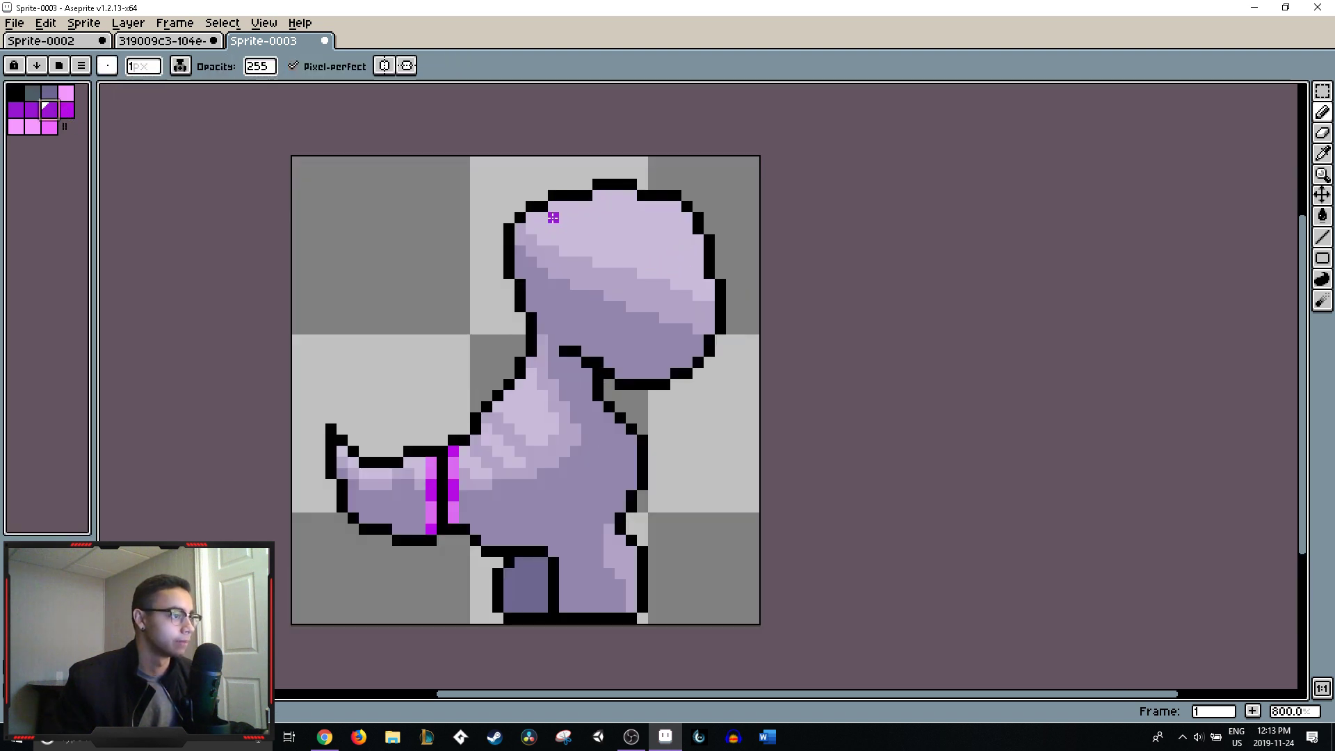
pyautogui.moveTo(554, 216)
pyautogui.mouseDown()
pyautogui.moveTo(593, 208)
pyautogui.moveTo(615, 190)
pyautogui.moveTo(685, 215)
pyautogui.mouseUp()
pyautogui.click(609, 206)
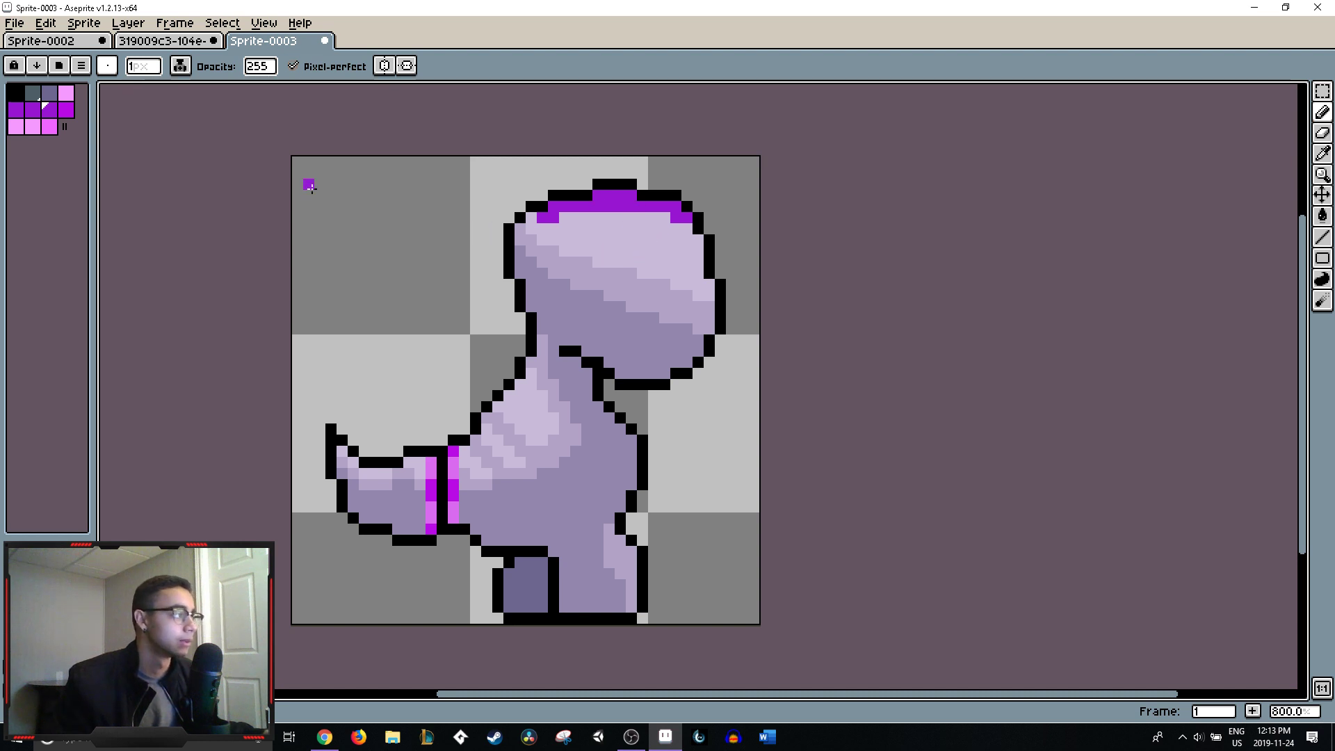
# - Draw a second, arched purple stripe across the head below the top band, tapering down at both ends
pyautogui.click(607, 249)
pyautogui.hotkey('ctrl', 'z')
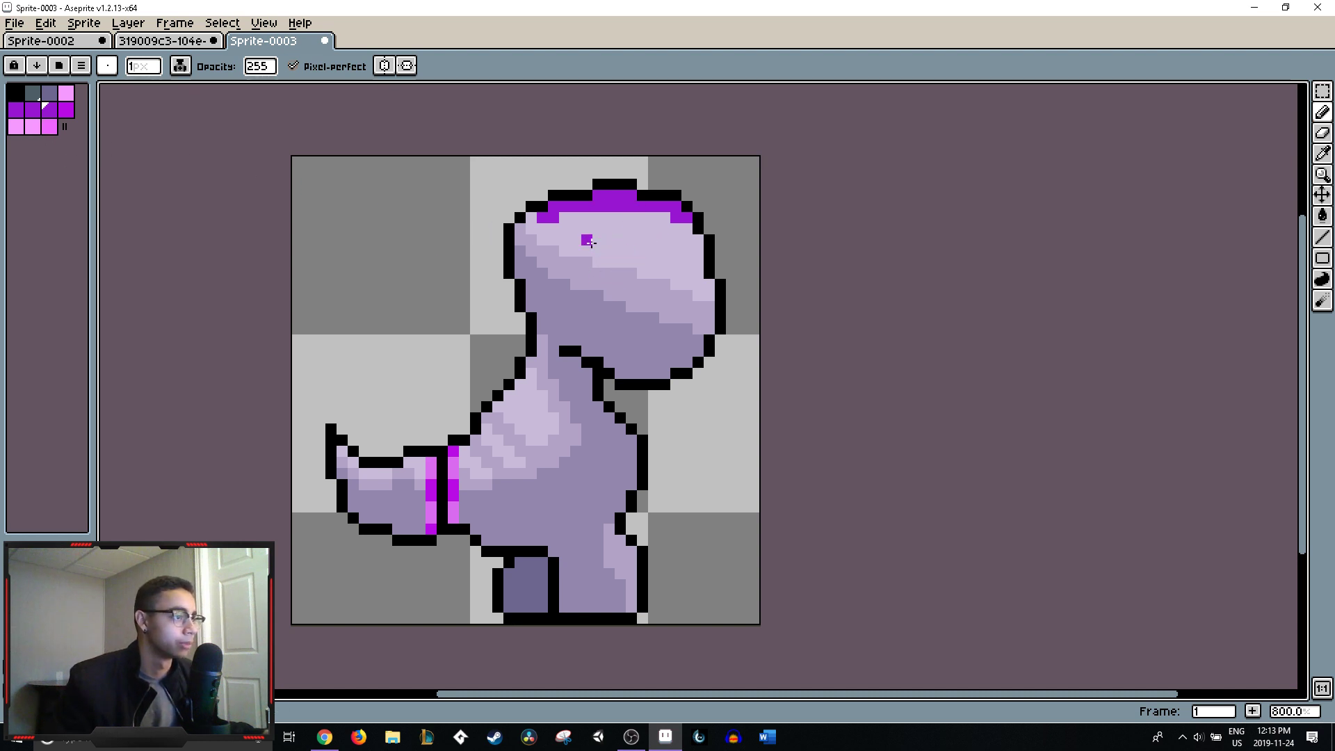
pyautogui.moveTo(587, 239)
pyautogui.mouseDown()
pyautogui.moveTo(588, 239)
pyautogui.moveTo(655, 239)
pyautogui.moveTo(627, 227)
pyautogui.moveTo(686, 246)
pyautogui.moveTo(647, 240)
pyautogui.moveTo(699, 240)
pyautogui.mouseUp()
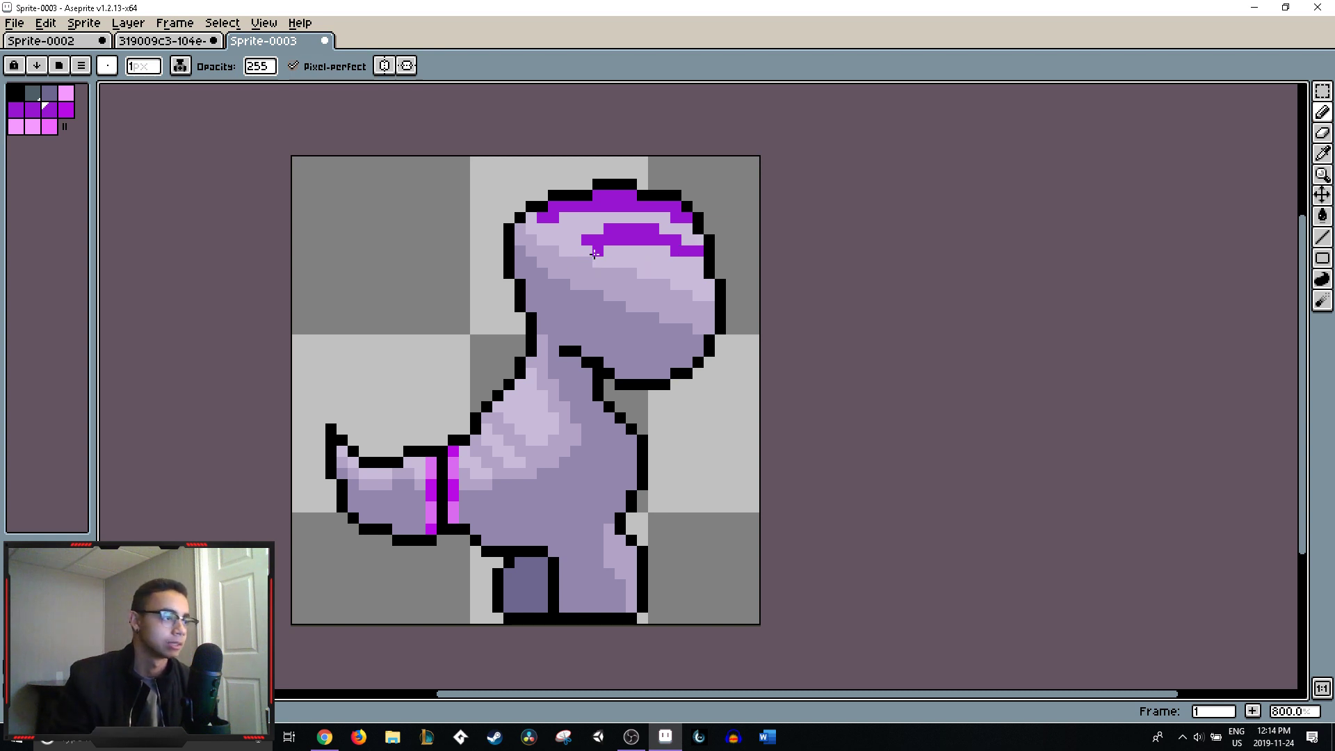
pyautogui.moveTo(575, 250); pyautogui.dragTo(602, 251)
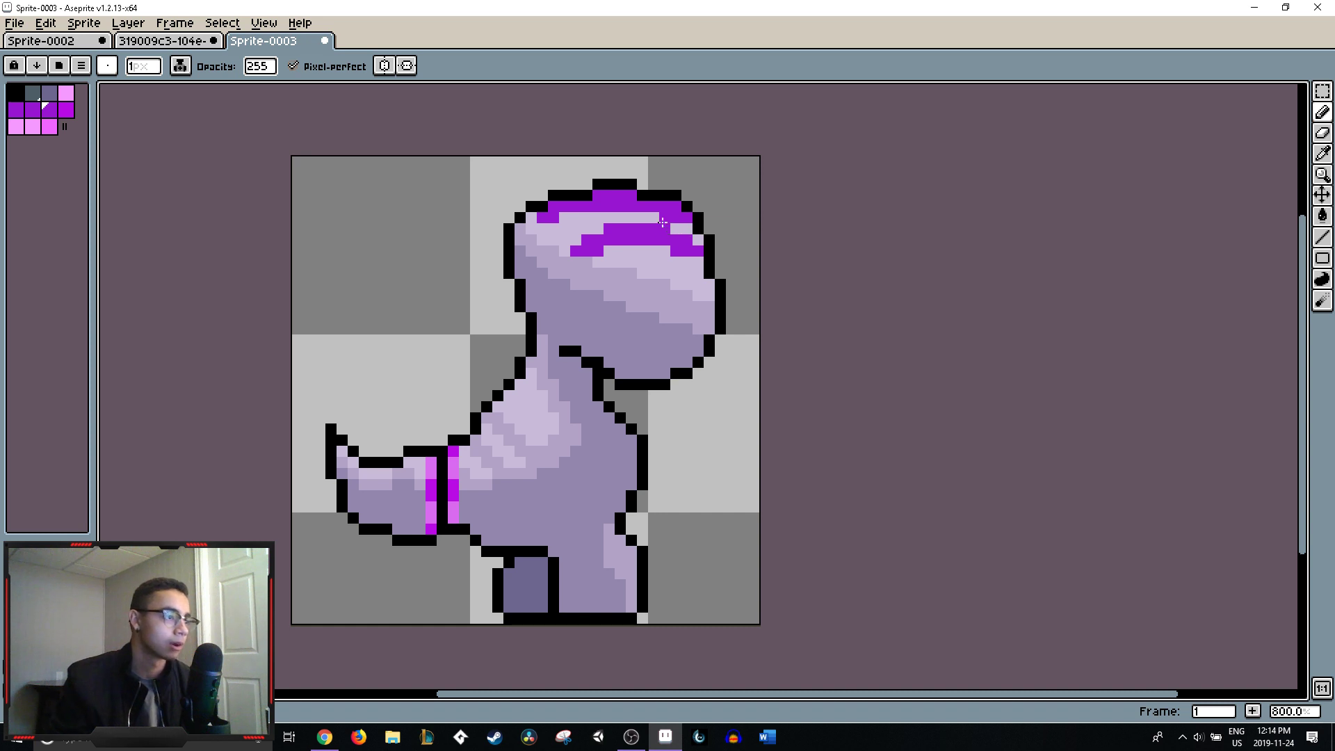
pyautogui.keyDown('alt'); pyautogui.click(671, 217); pyautogui.keyUp('alt')
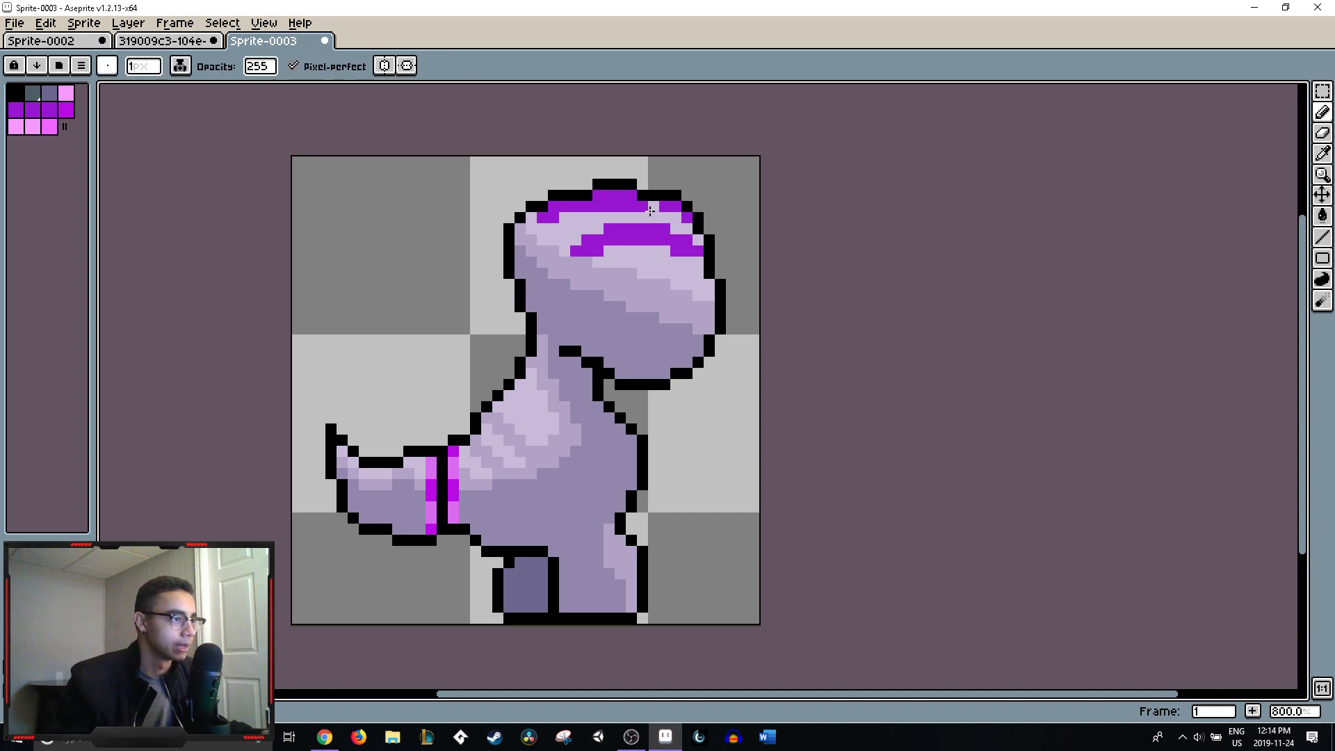
pyautogui.keyDown('alt'); pyautogui.click(643, 197); pyautogui.keyUp('alt')
pyautogui.keyDown('alt'); pyautogui.click(654, 227); pyautogui.keyUp('alt')
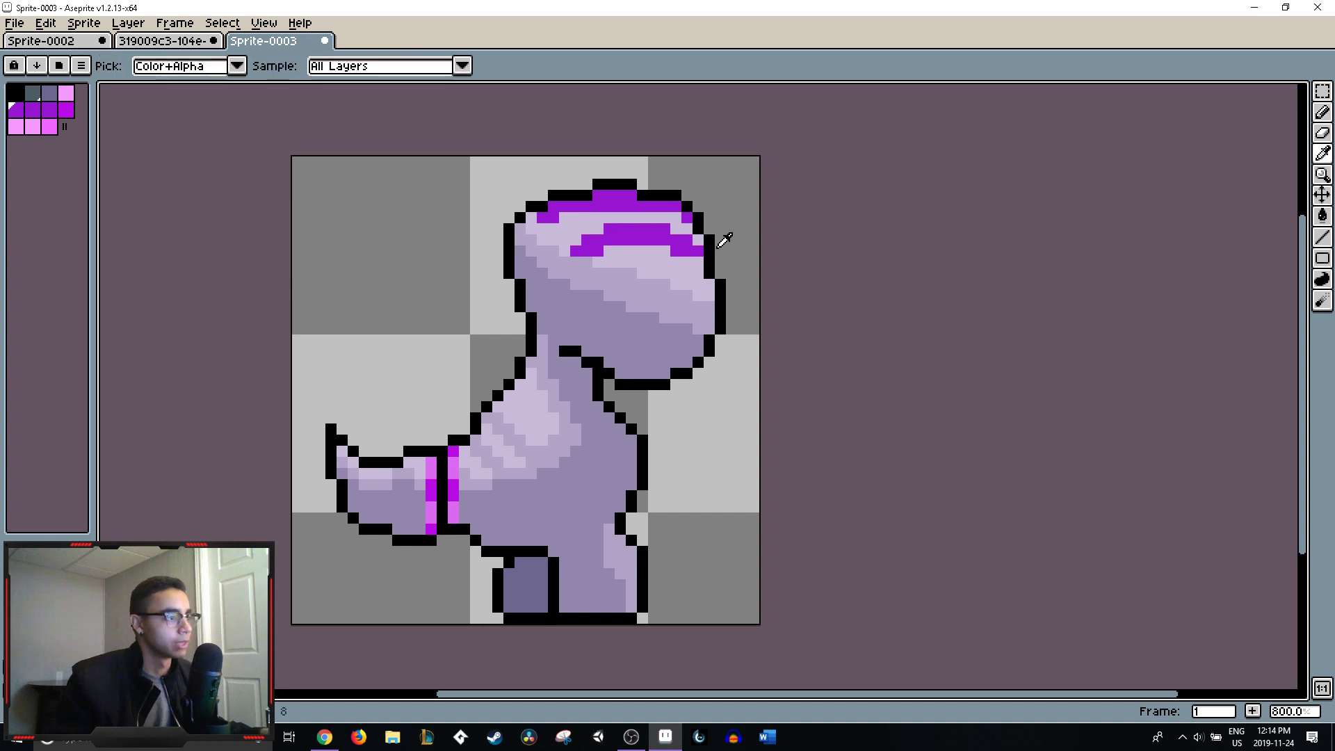
# - Paint a third, shorter arched purple stripe below the second stripe on the head
pyautogui.scroll(-4, 684, 245)
pyautogui.scroll(-1, 684, 245)
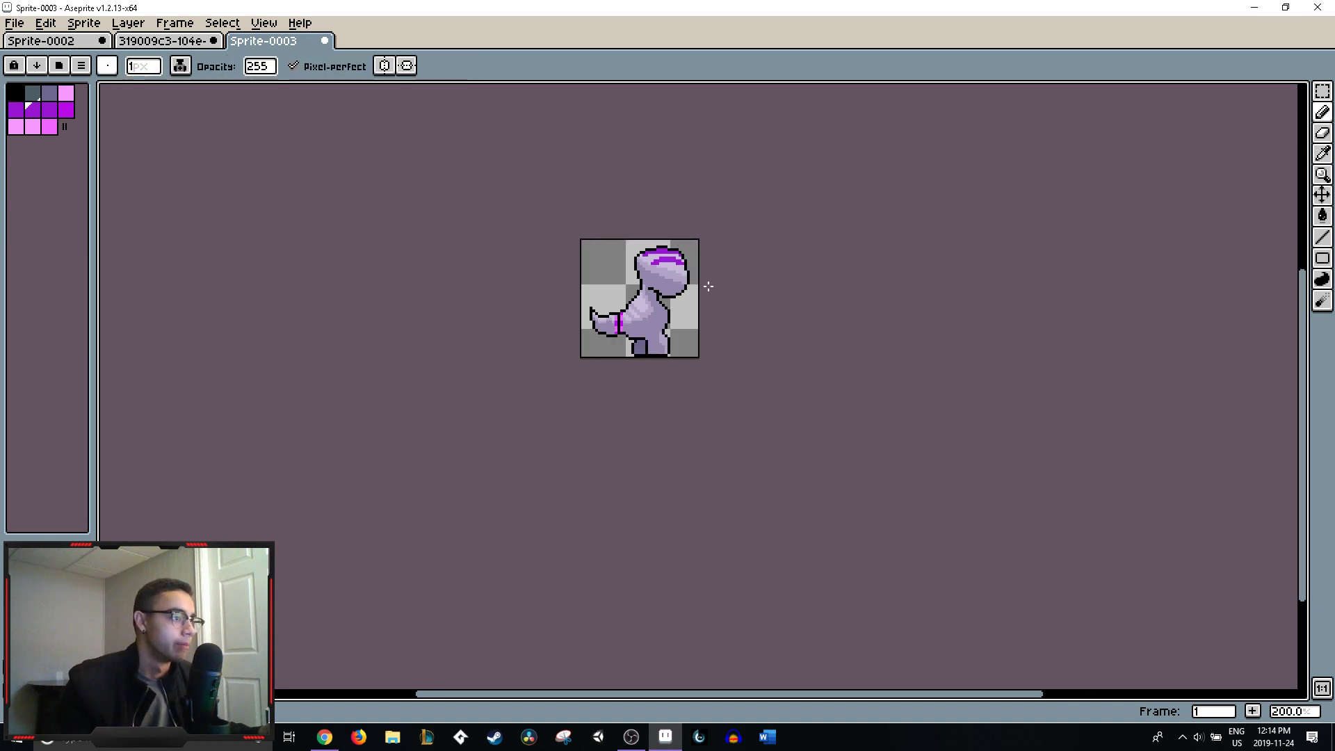
pyautogui.scroll(3, 708, 286)
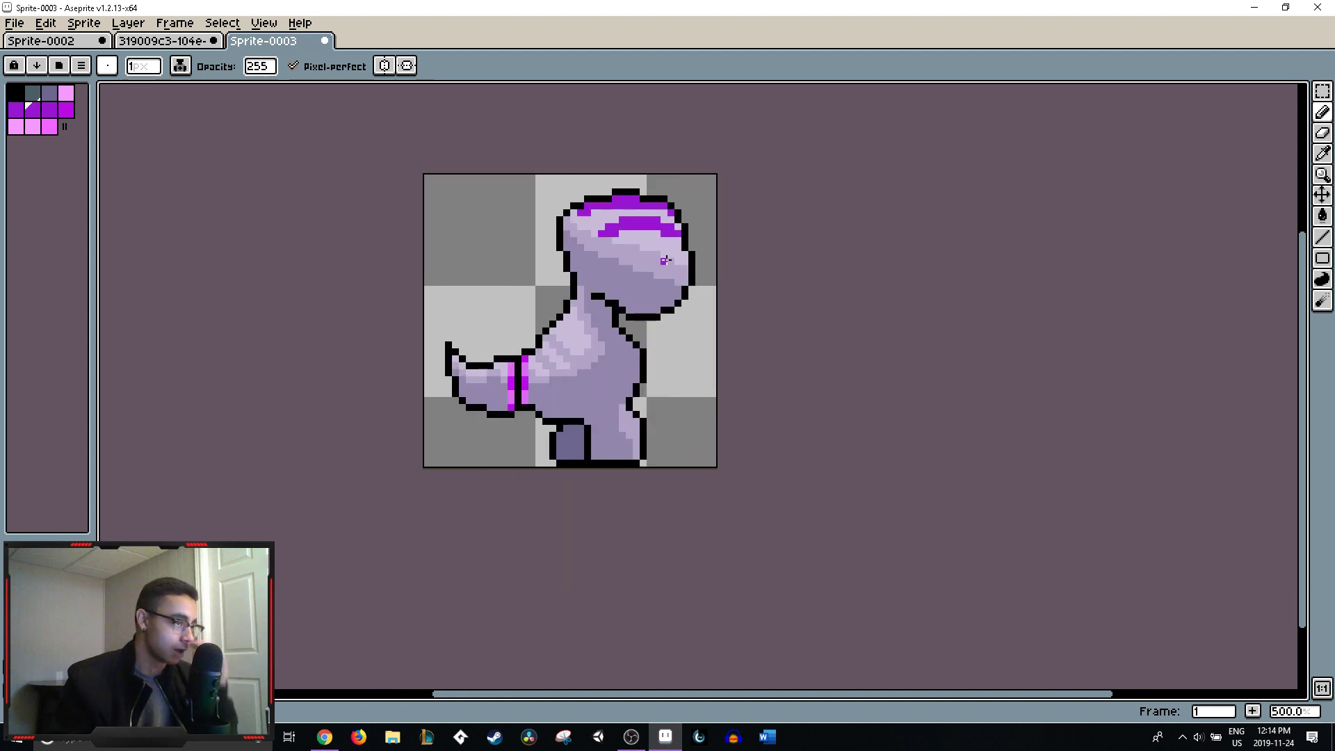
pyautogui.scroll(2, 632, 258)
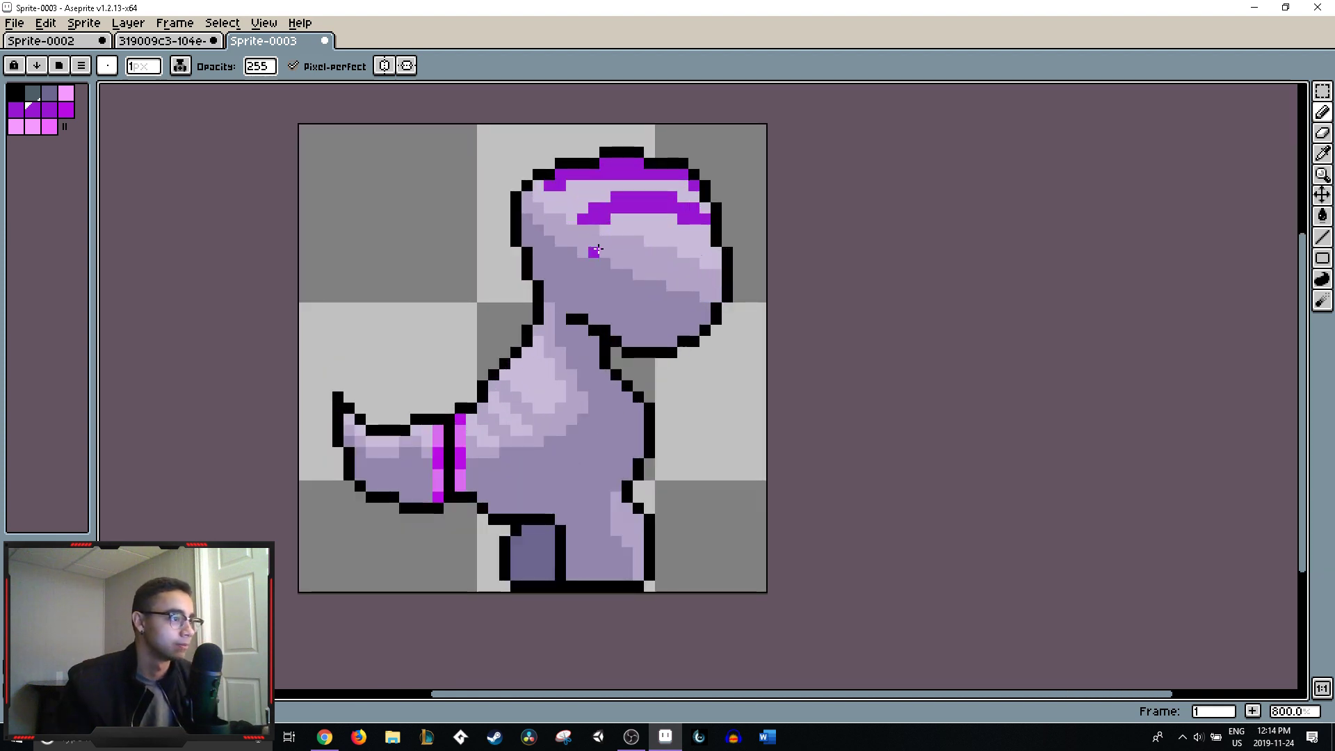
pyautogui.moveTo(605, 252); pyautogui.dragTo(628, 251)
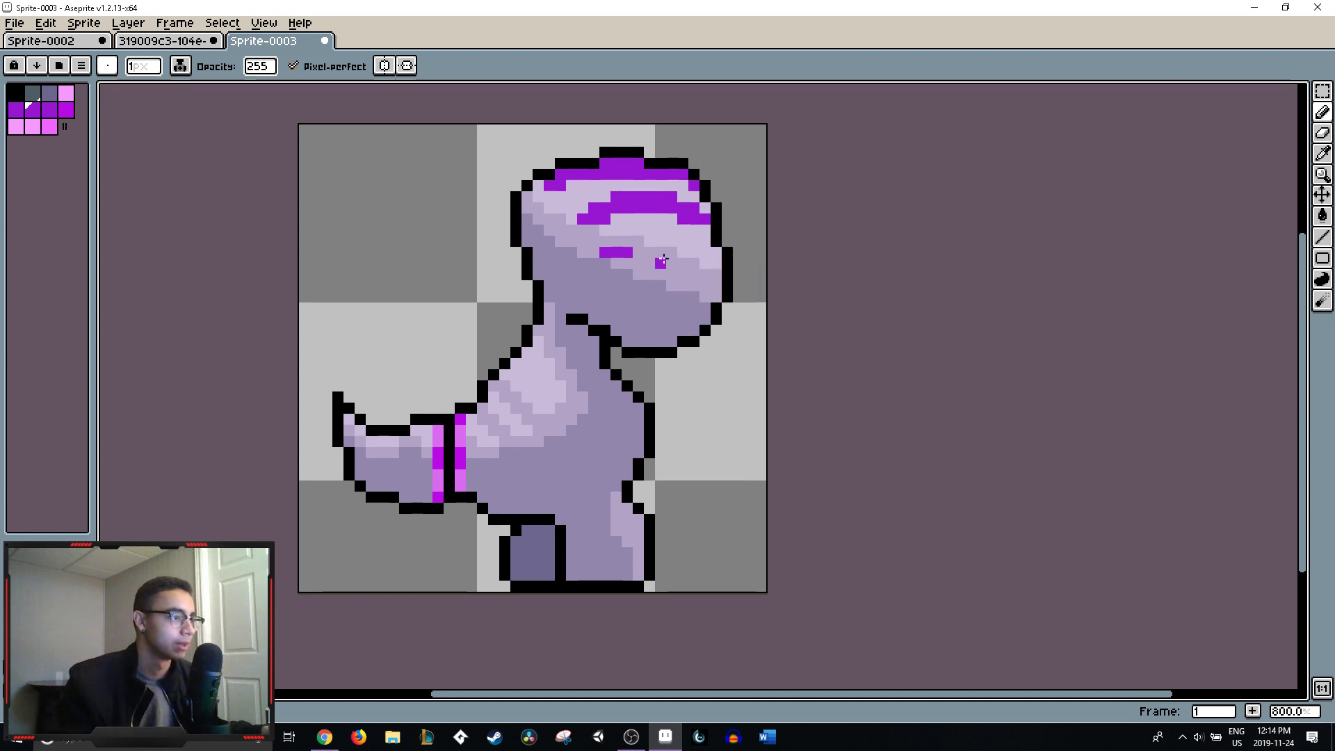
pyautogui.hotkey('ctrl', 'z')
pyautogui.moveTo(616, 263); pyautogui.dragTo(698, 263)
pyautogui.click(672, 241)
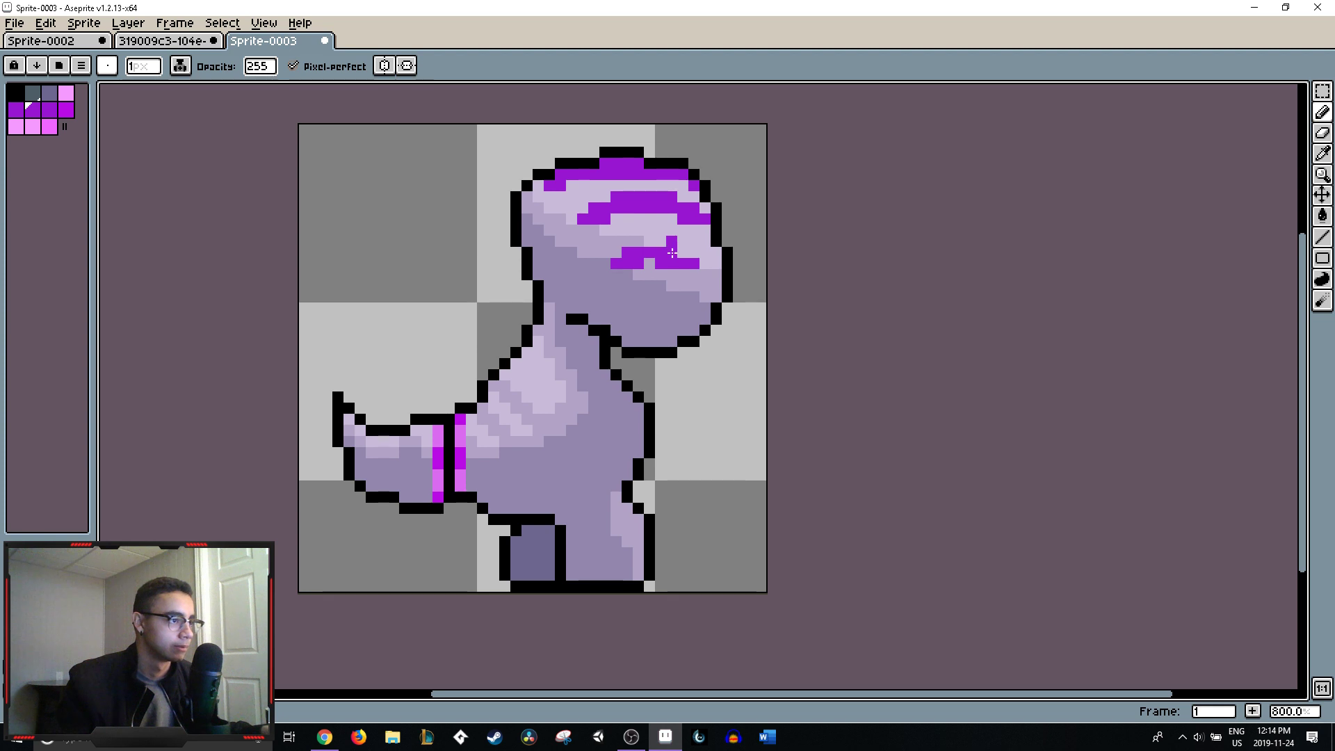
# - Clean up the stray purple pixels around the third stripe with the surrounding pale purple
pyautogui.keyDown('alt'); pyautogui.click(660, 256); pyautogui.keyUp('alt')
pyautogui.click(664, 265)
pyautogui.press('alt')
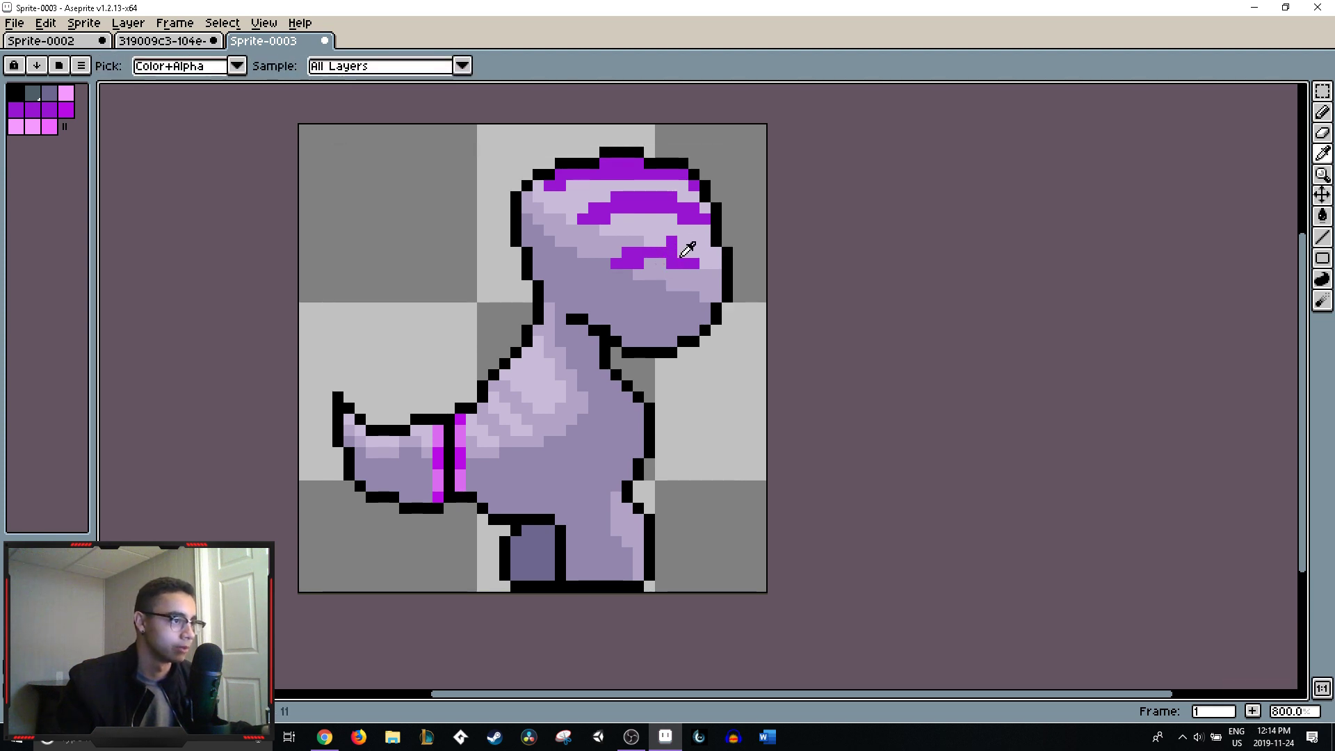
pyautogui.click(673, 243)
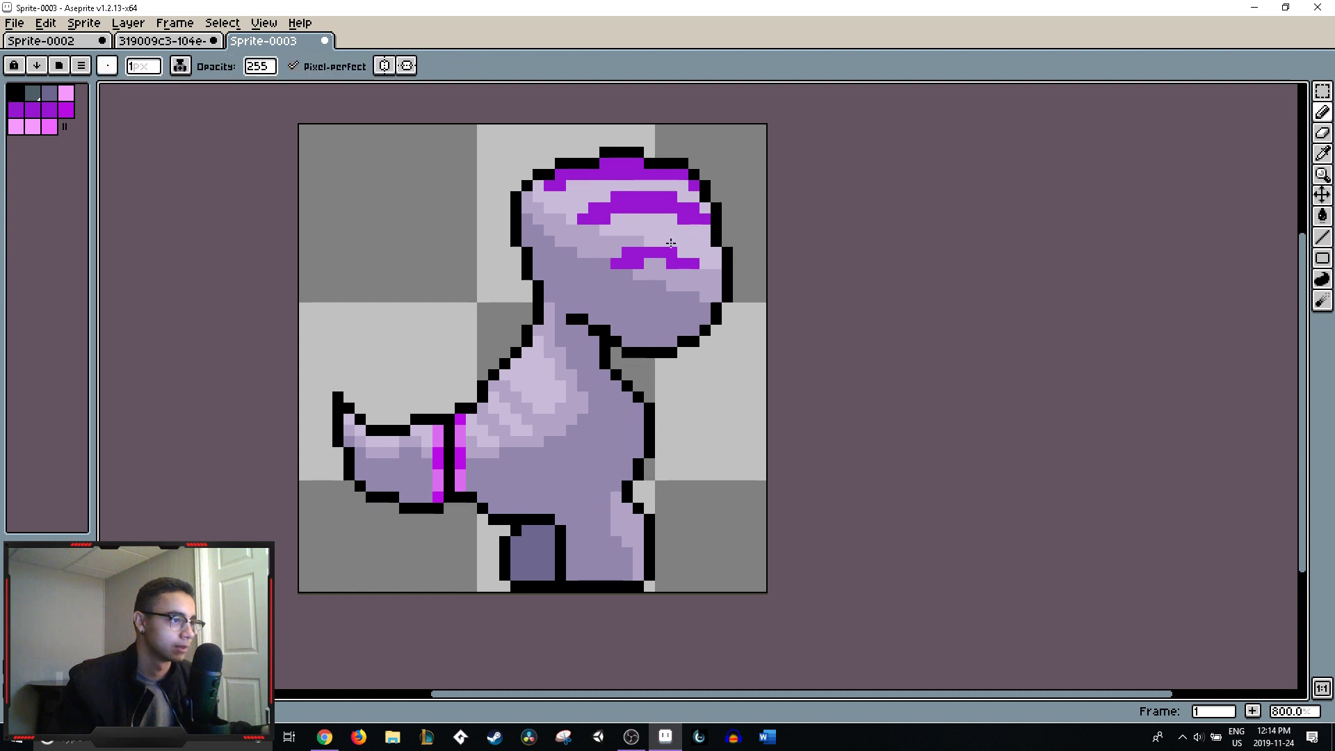
# - Thicken the third stripe's far end with purple and add a small raised peak above its middle
pyautogui.press('alt')
pyautogui.keyDown('alt'); pyautogui.click(681, 258); pyautogui.keyUp('alt')
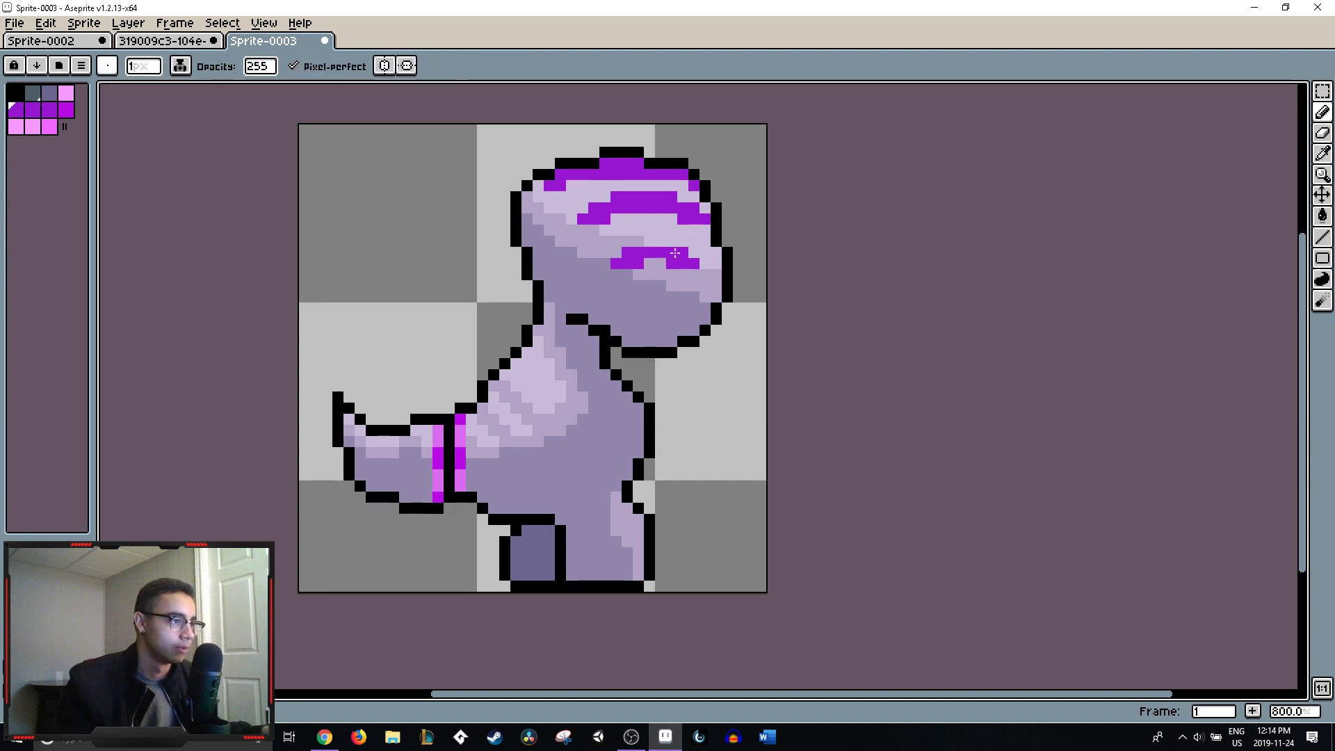
pyautogui.click(657, 241)
pyautogui.hotkey('ctrl', 'z')
pyautogui.click(693, 253)
pyautogui.click(660, 241)
pyautogui.click(652, 242)
pyautogui.keyDown('alt'); pyautogui.click(709, 240); pyautogui.keyUp('alt')
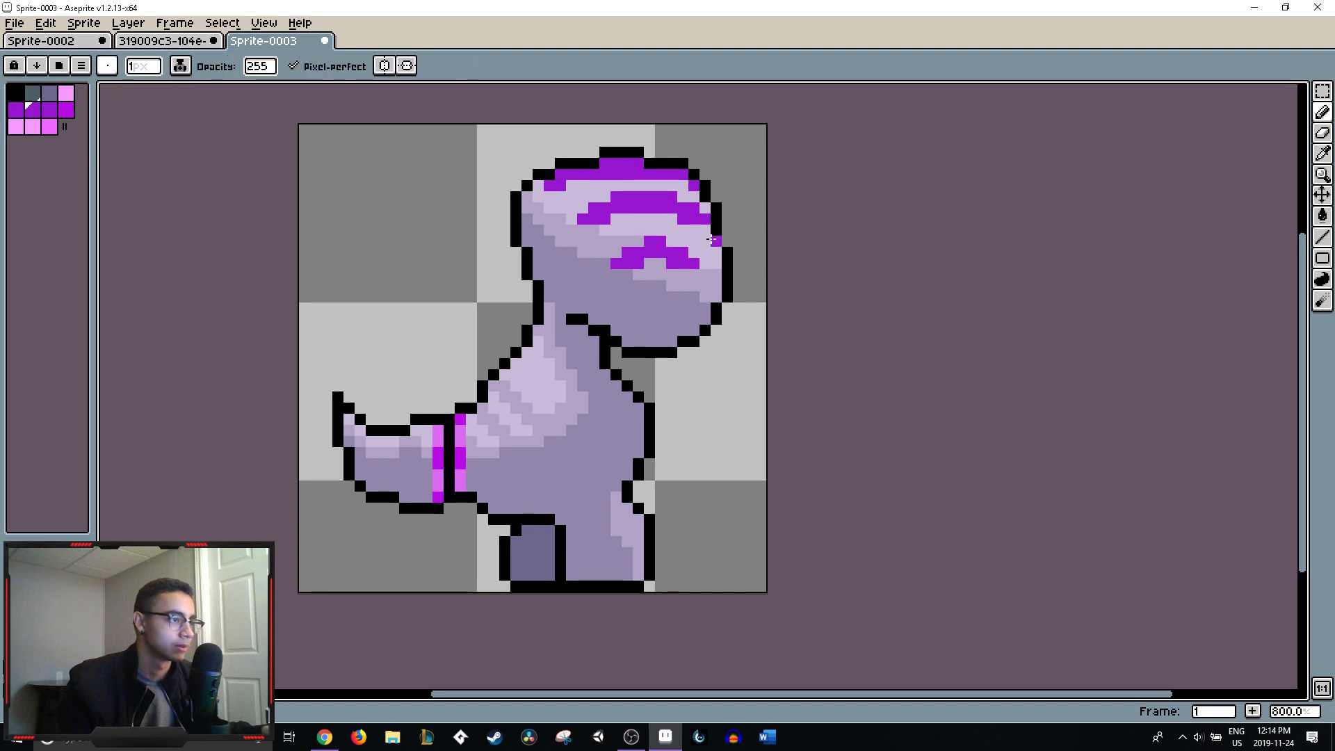
# - Outline a larger face highlight below the third stripe in the lightest purple, curving from the cheek to the snout's front
pyautogui.scroll(-6, 717, 232)
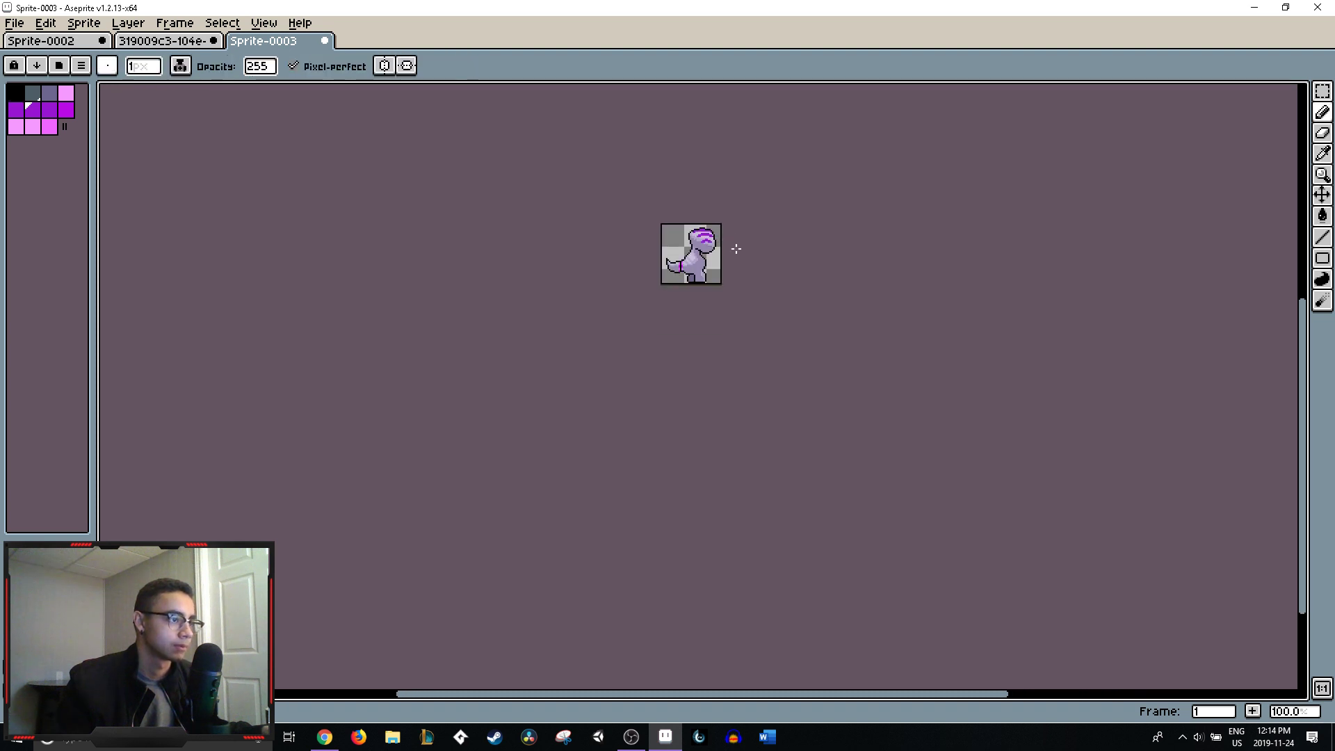
pyautogui.scroll(6, 709, 240)
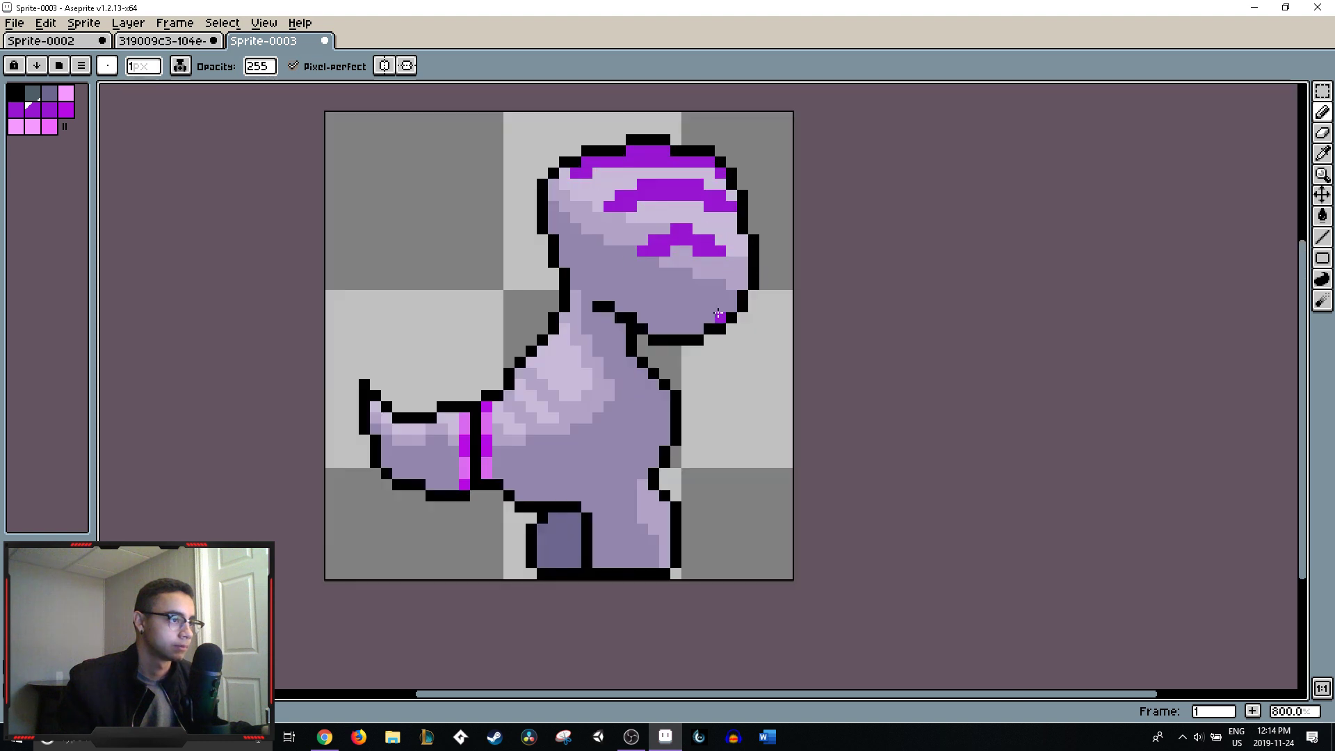
pyautogui.keyDown('alt'); pyautogui.click(699, 295); pyautogui.keyUp('alt')
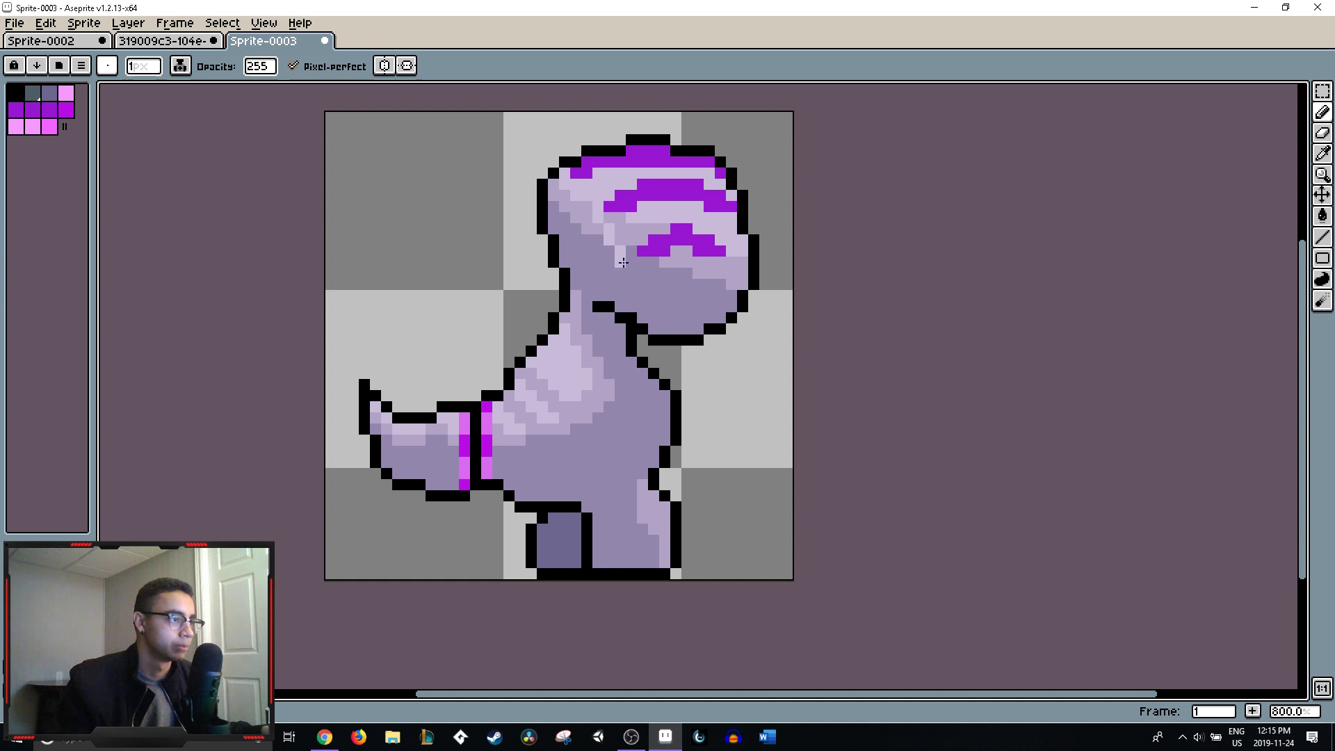
pyautogui.moveTo(623, 263); pyautogui.dragTo(694, 294)
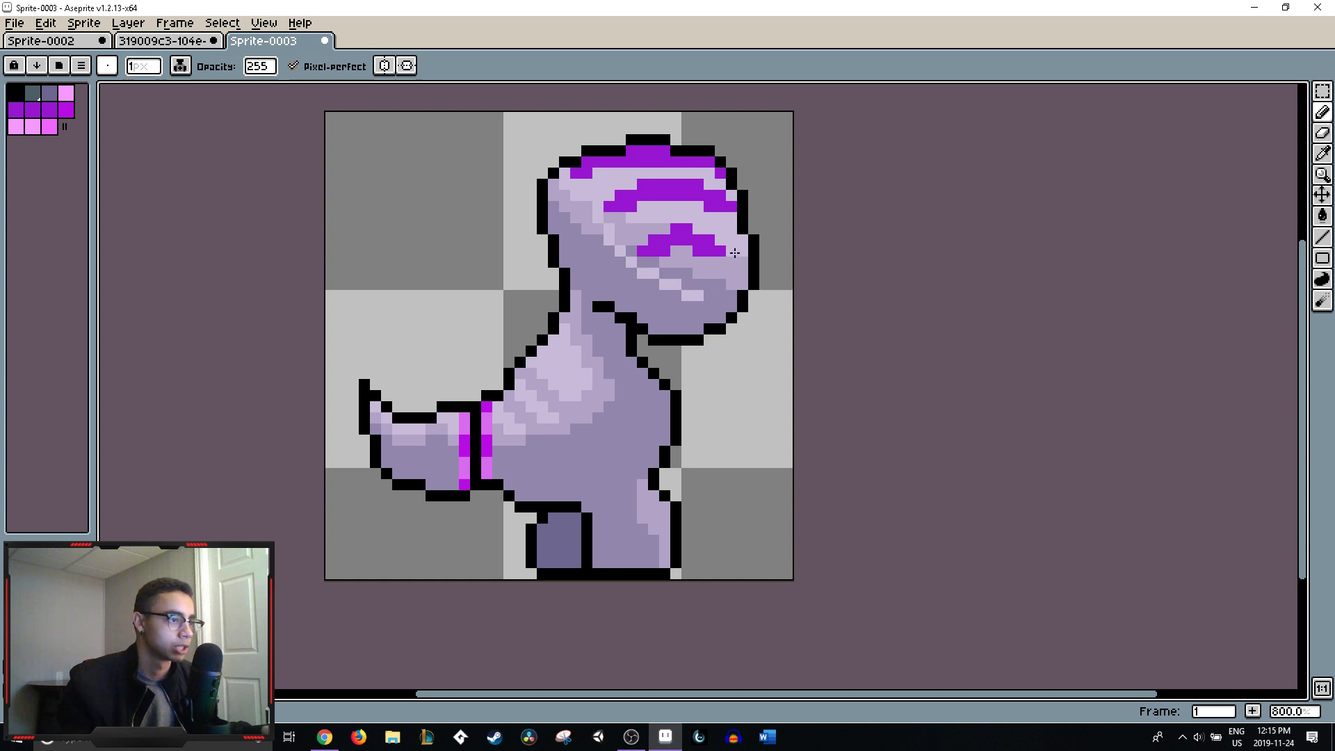
pyautogui.moveTo(735, 253); pyautogui.dragTo(714, 284)
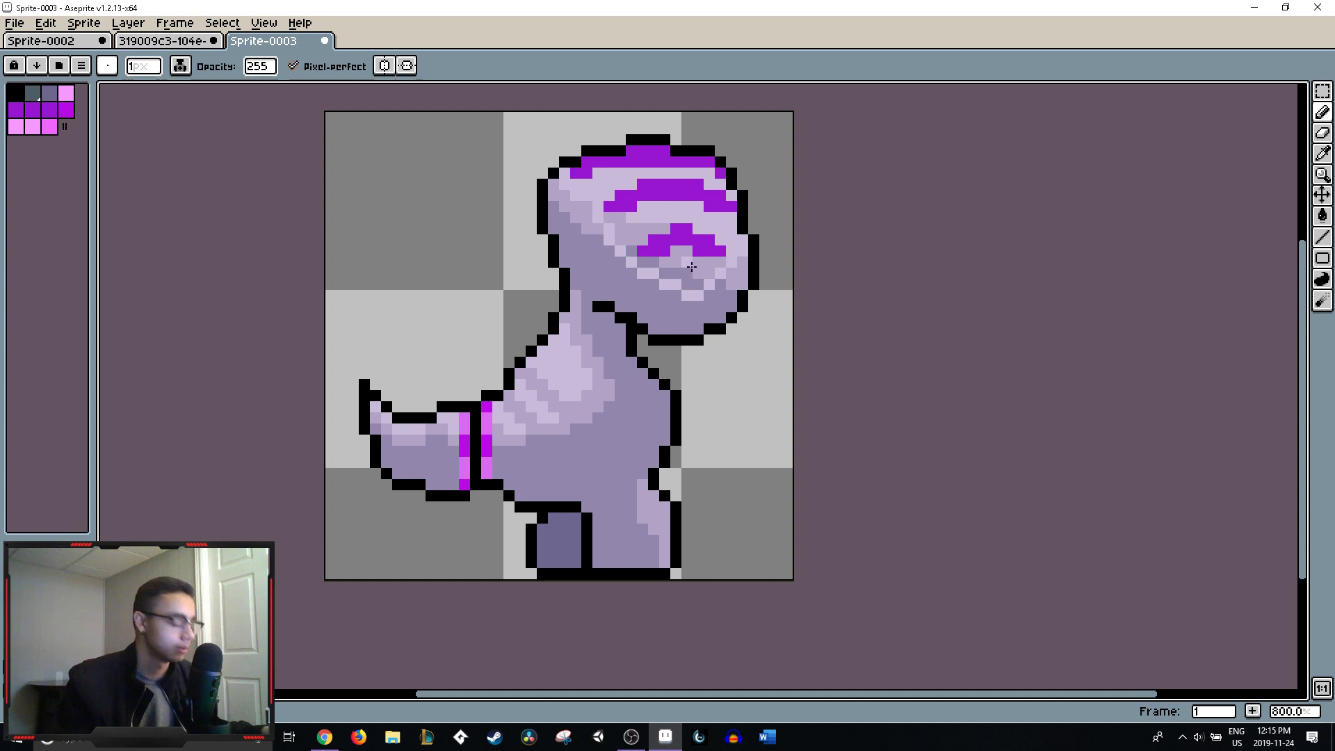
# - Fill the darker patches inside the outlined face highlight with the lightest purple, and sample the mid-purple shade beside it
pyautogui.press('g')
pyautogui.click(688, 267)
pyautogui.click(654, 263)
pyautogui.click(686, 276)
pyautogui.click(642, 261)
pyautogui.click(636, 229)
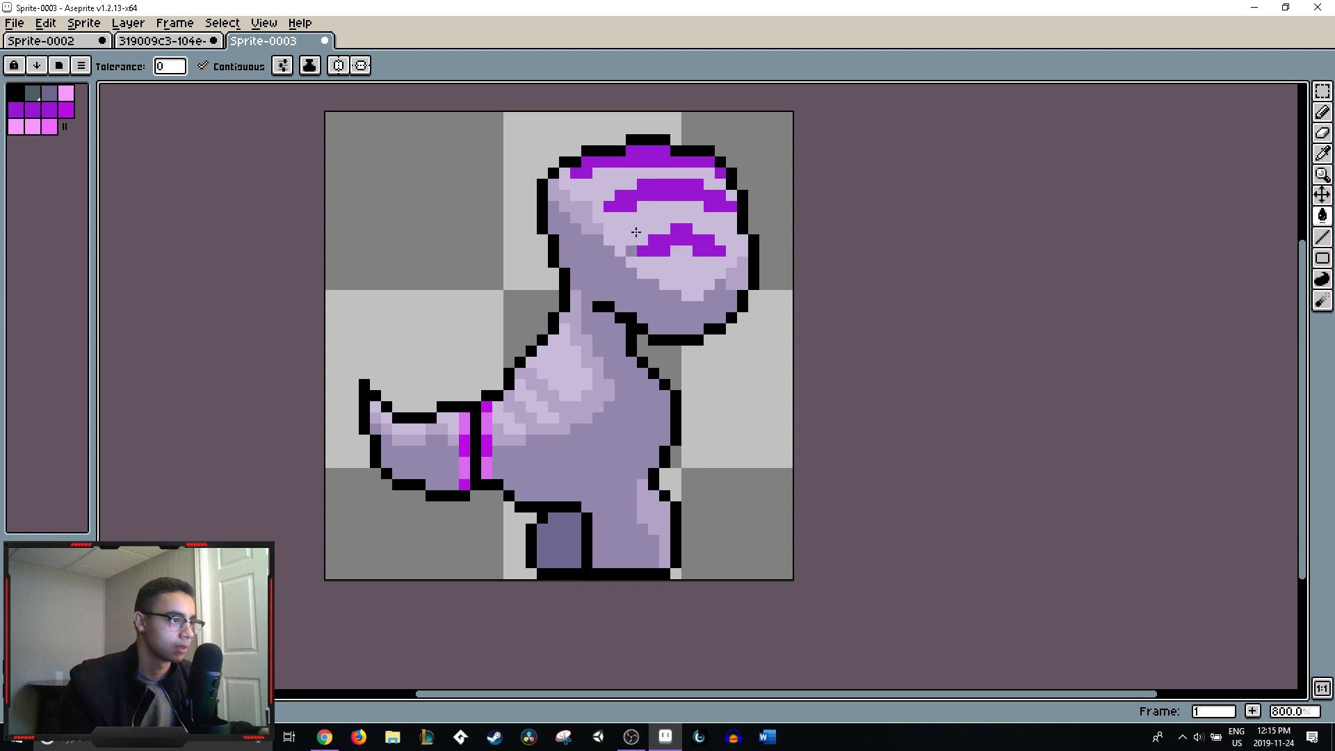
pyautogui.click(636, 233)
pyautogui.click(628, 247)
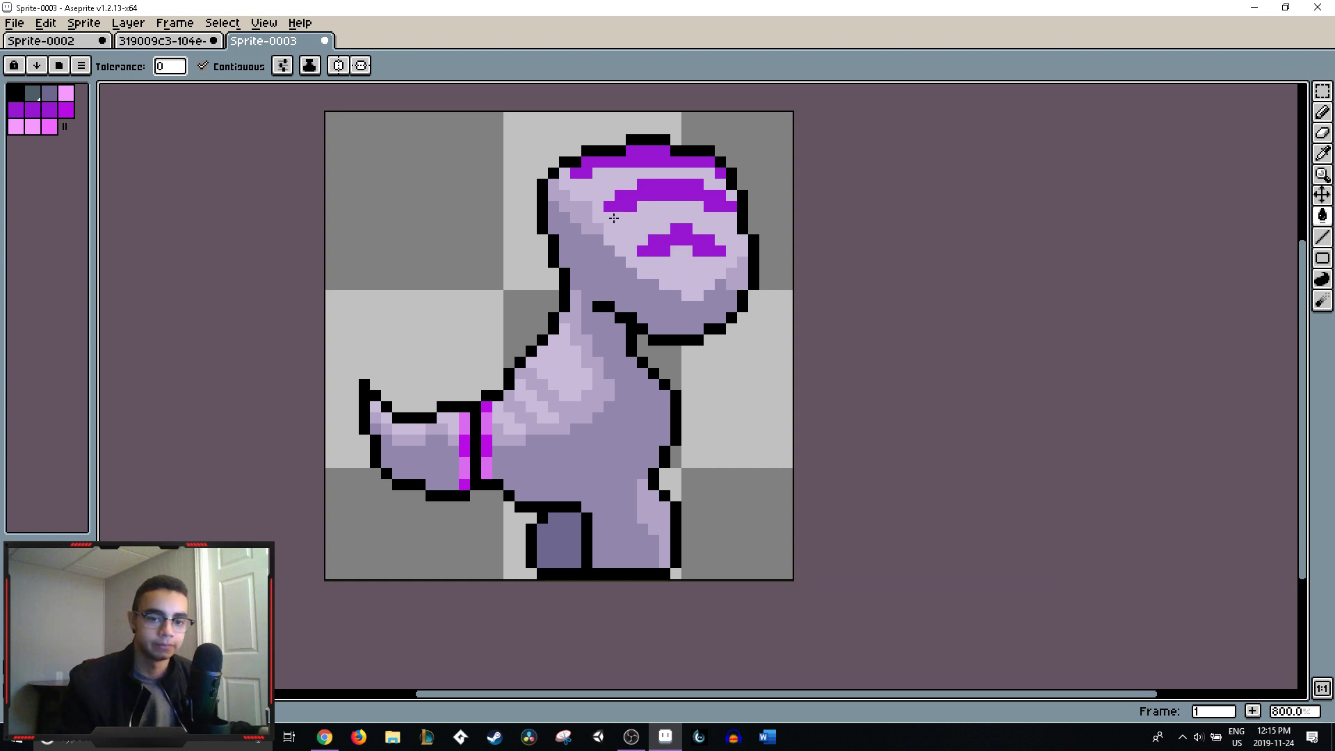
pyautogui.press('i')
pyautogui.click(594, 230)
pyautogui.press('g')
pyautogui.click(596, 239)
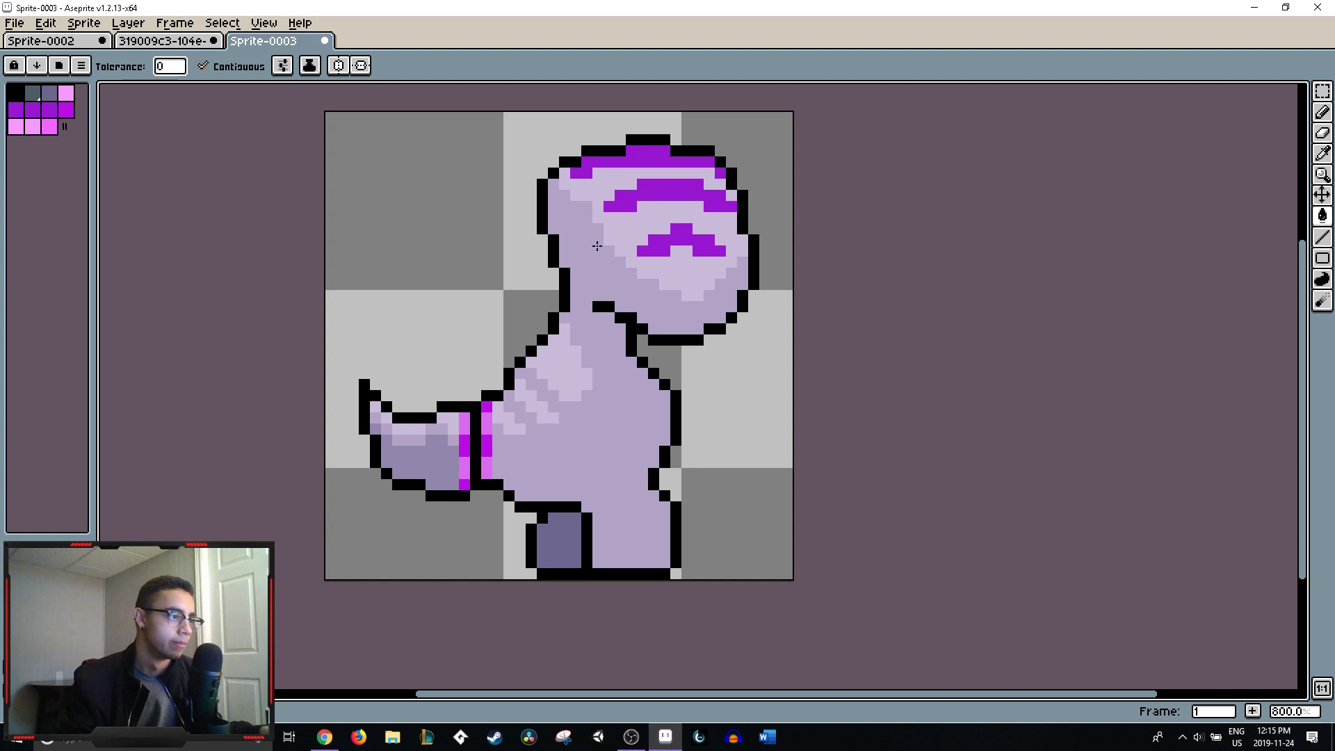
pyautogui.hotkey('ctrl', 'z')
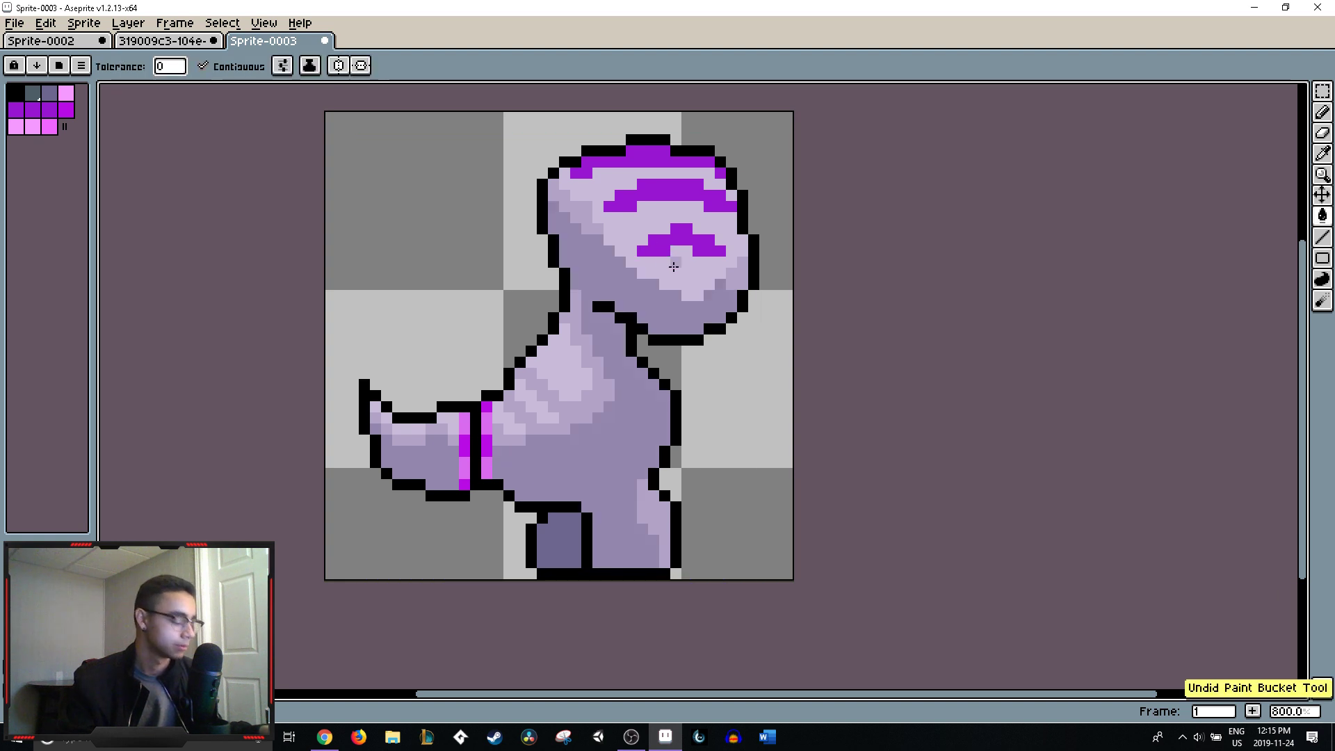
# - Paint a mid-purple transition band along the lower edge of the face highlight with the Pencil
pyautogui.press('b')
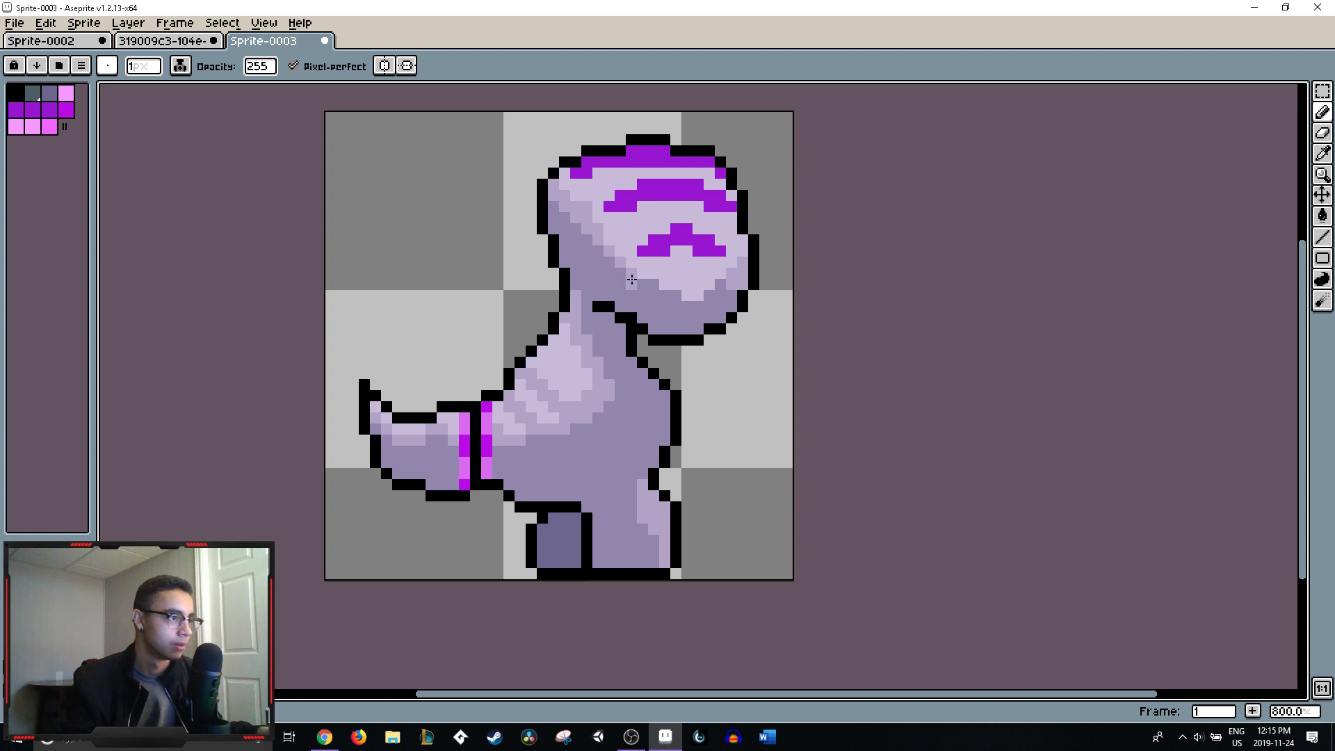
pyautogui.moveTo(652, 284); pyautogui.dragTo(658, 287)
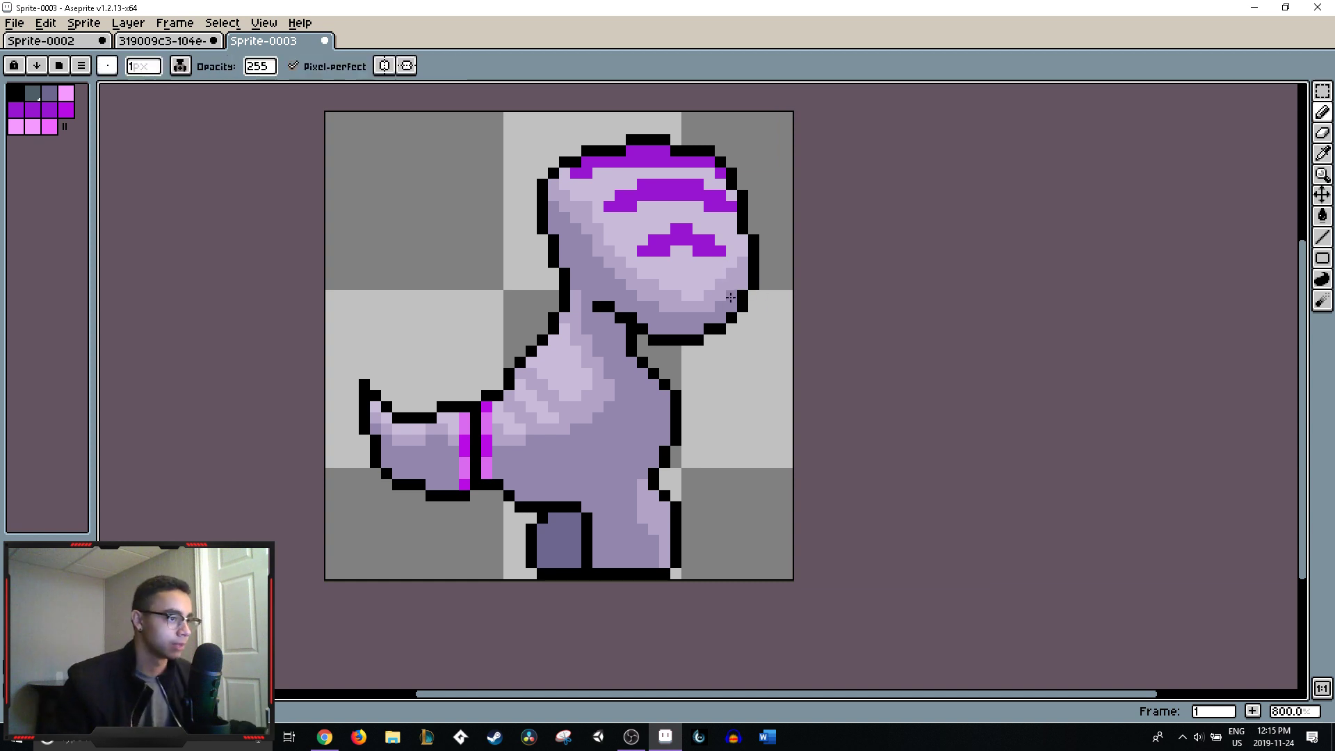
pyautogui.scroll(-7, 765, 296)
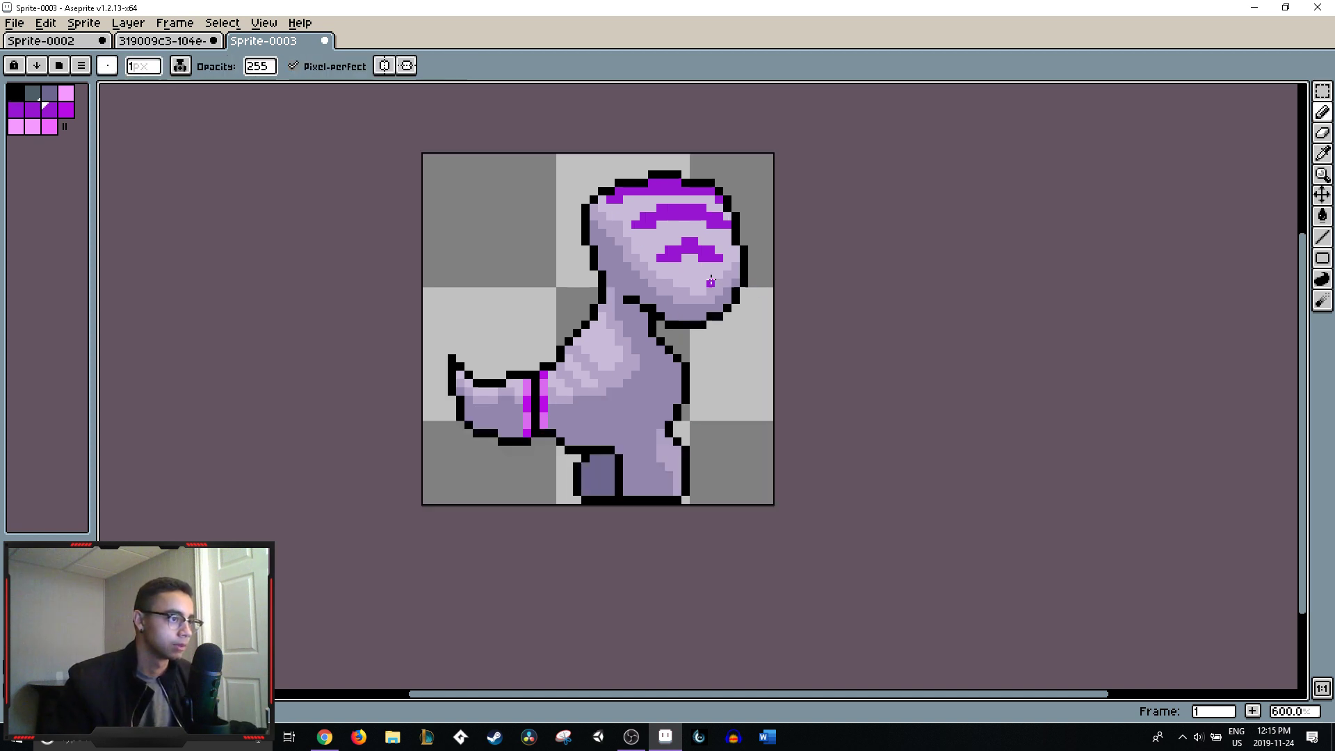
pyautogui.scroll(7, 747, 269)
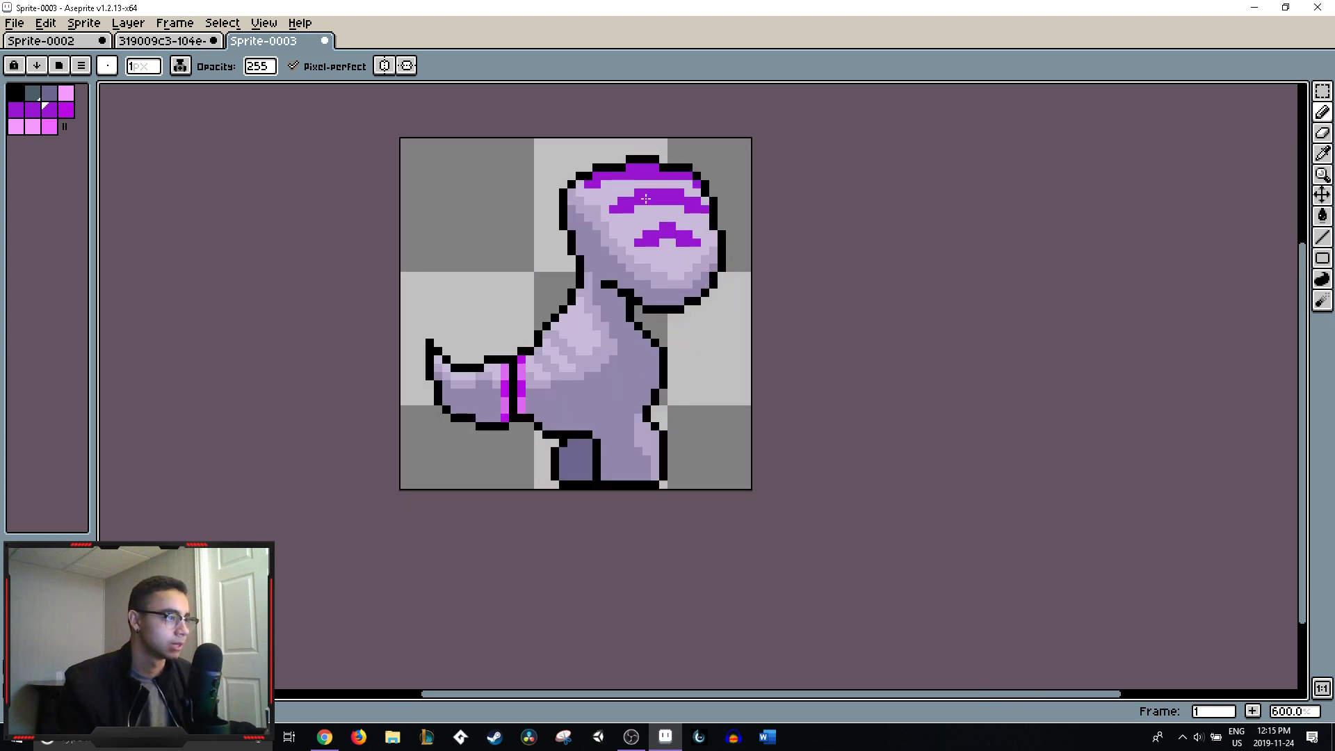
# - Extend the top purple band over the black outline at the head's crown and lighten the pixels beneath its middle
pyautogui.press('i')
pyautogui.keyDown('alt'); pyautogui.click(625, 168); pyautogui.keyUp('alt')
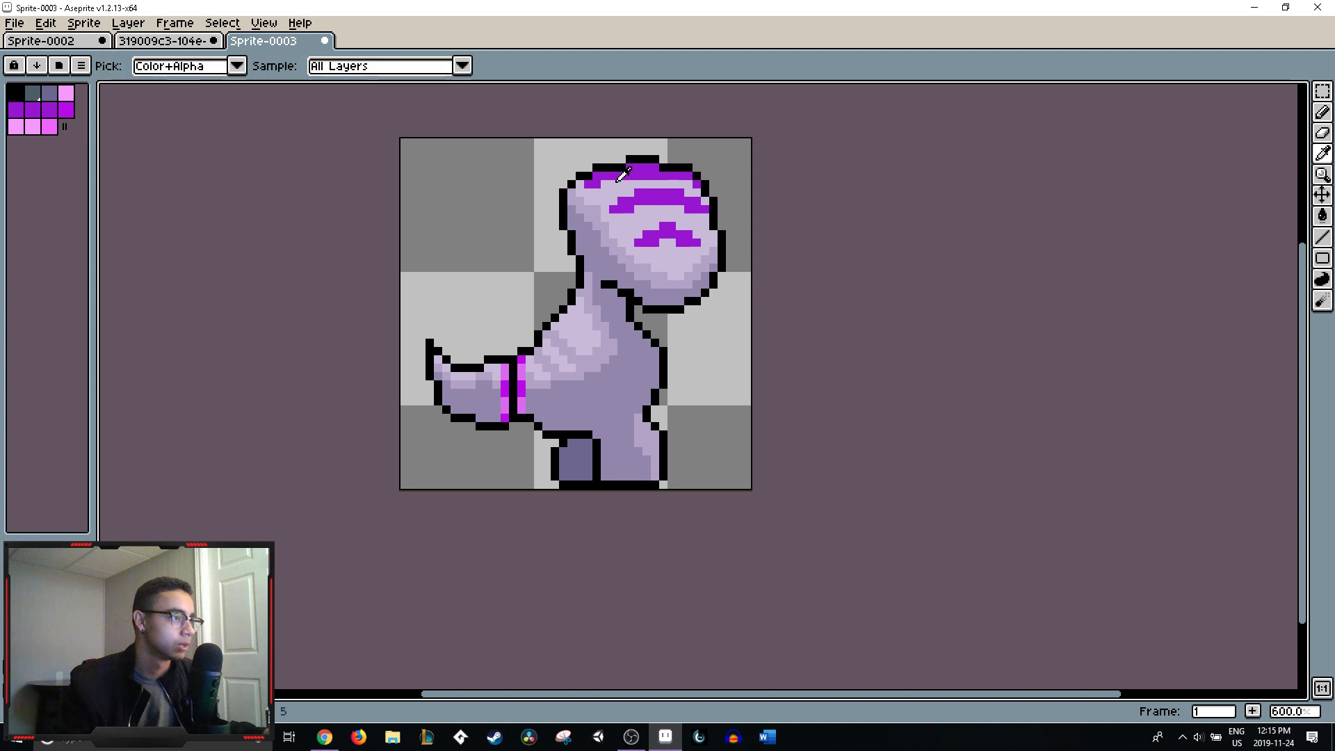
pyautogui.click(663, 167)
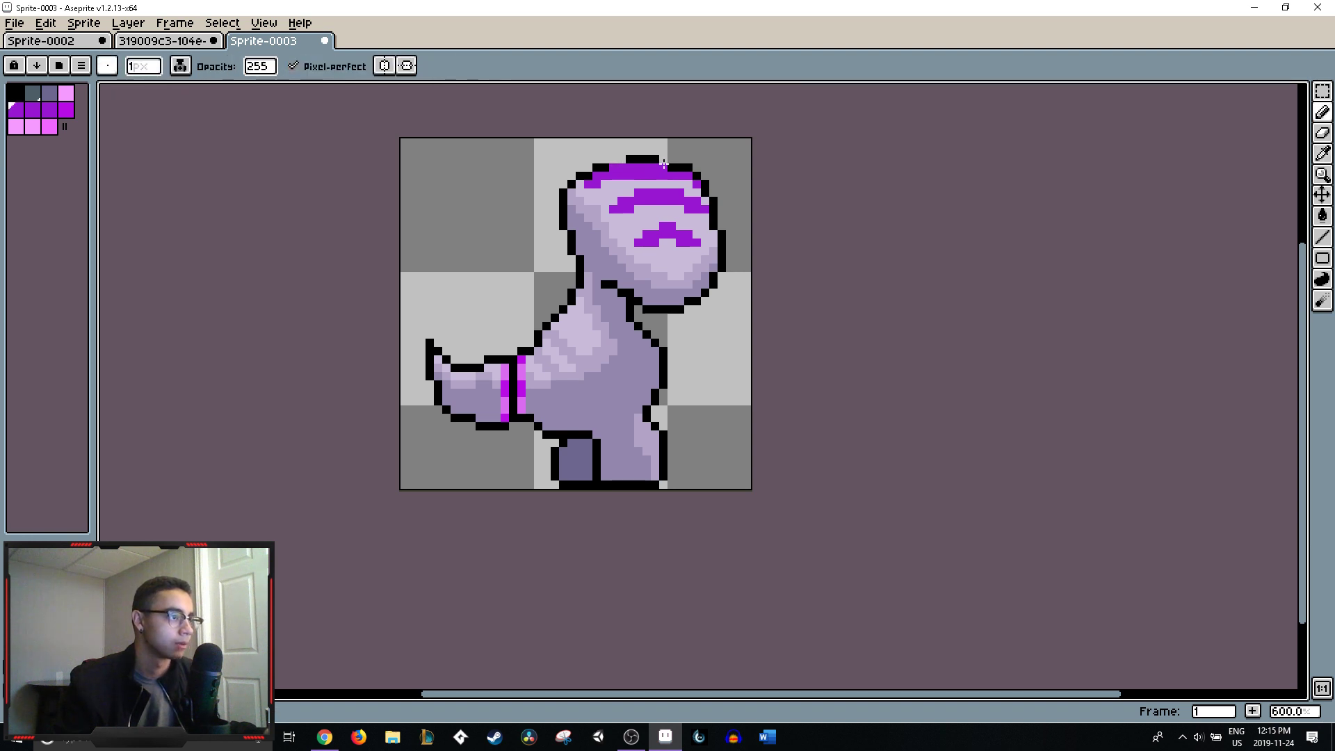
pyautogui.click(671, 166)
pyautogui.moveTo(657, 159); pyautogui.dragTo(624, 158)
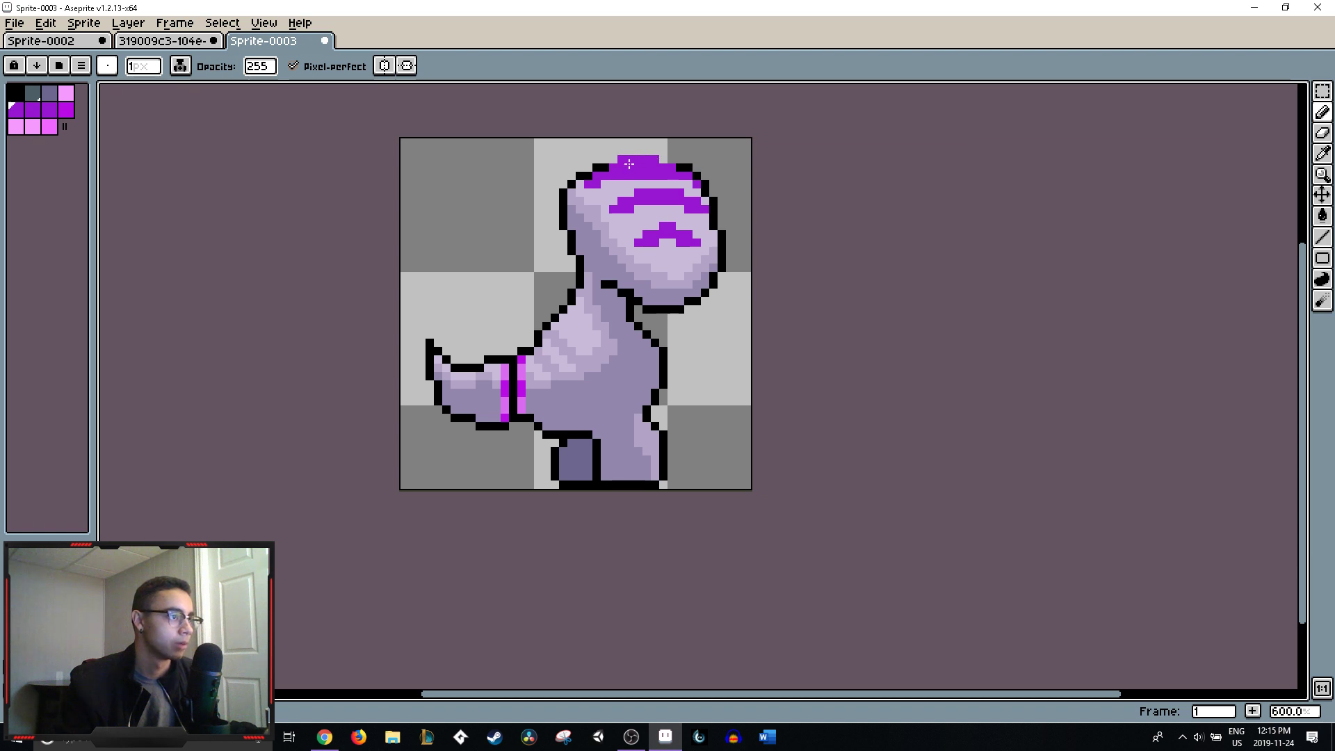
pyautogui.press('alt')
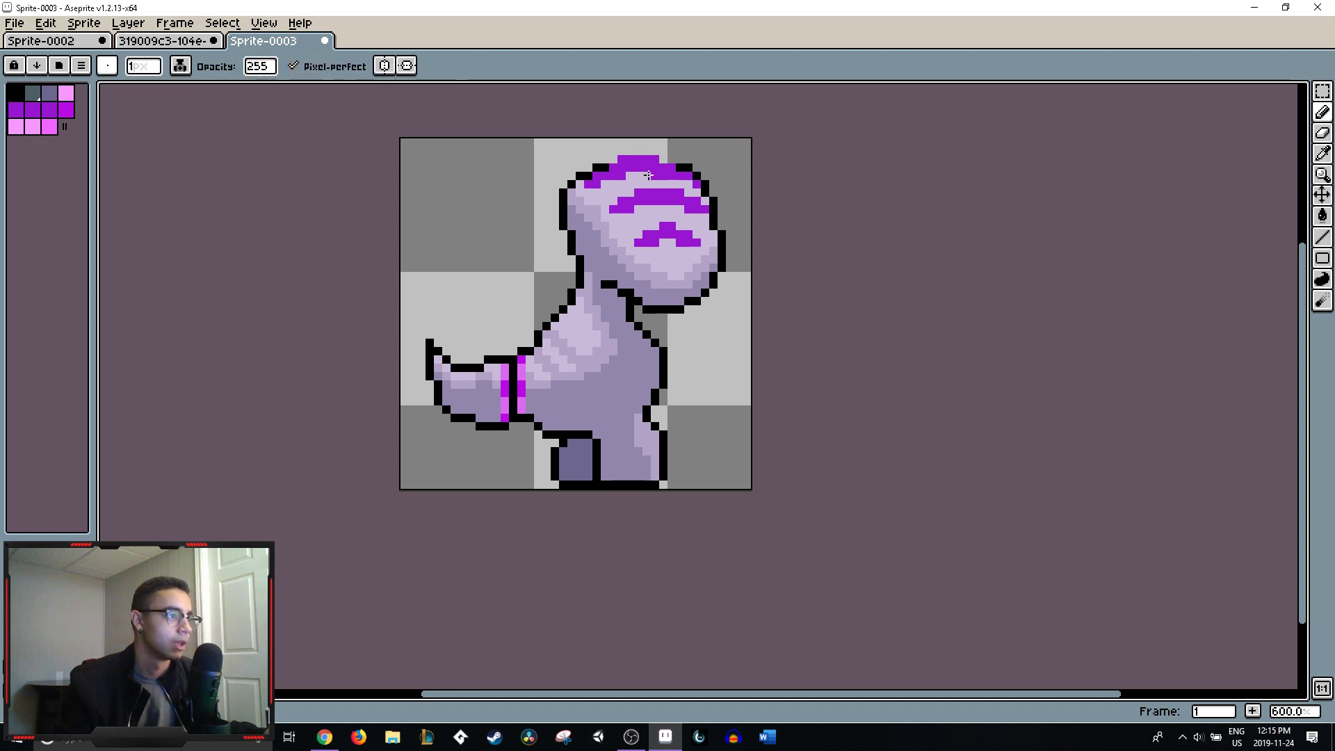
pyautogui.press('alt')
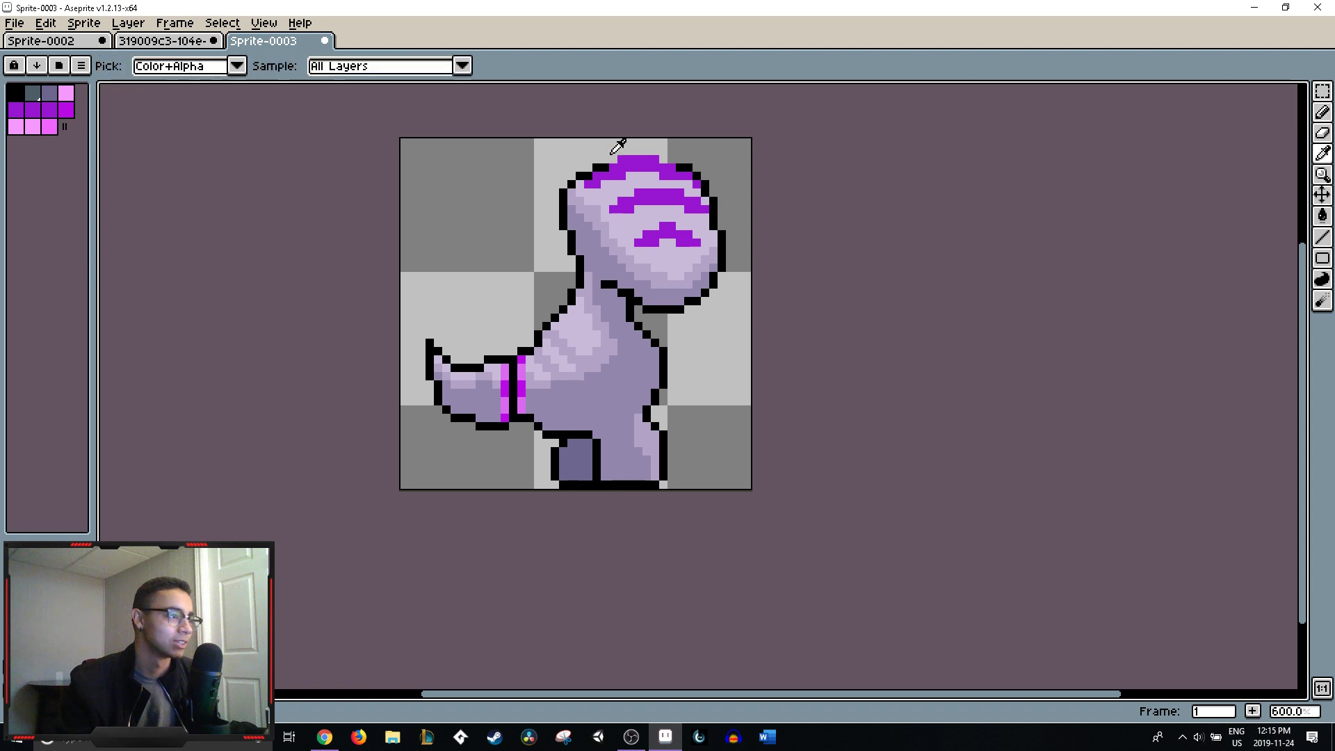
# - Close the outline above the head's top purple stripe with black pencil pixels, using the black sampled from the existing outline
pyautogui.press('alt')
pyautogui.keyDown('alt'); pyautogui.click(603, 167); pyautogui.keyUp('alt')
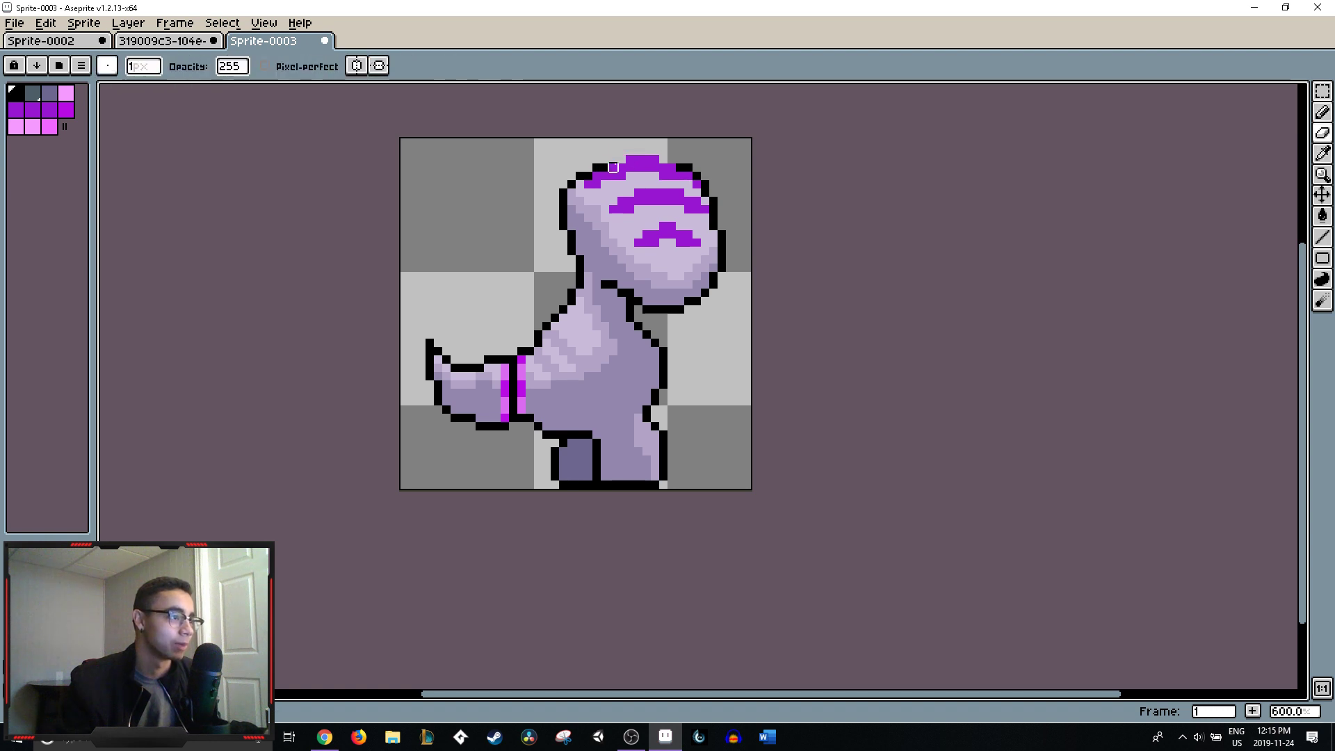
pyautogui.press('alt')
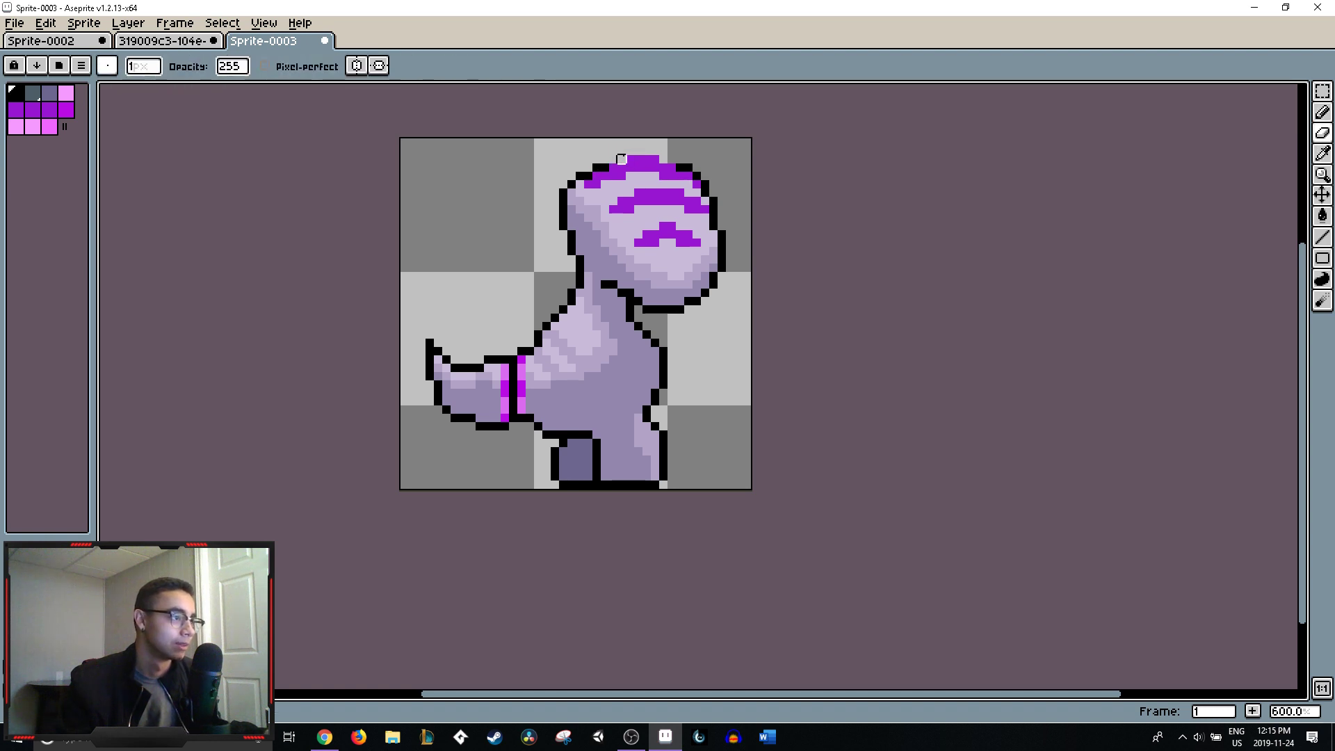
pyautogui.press('b')
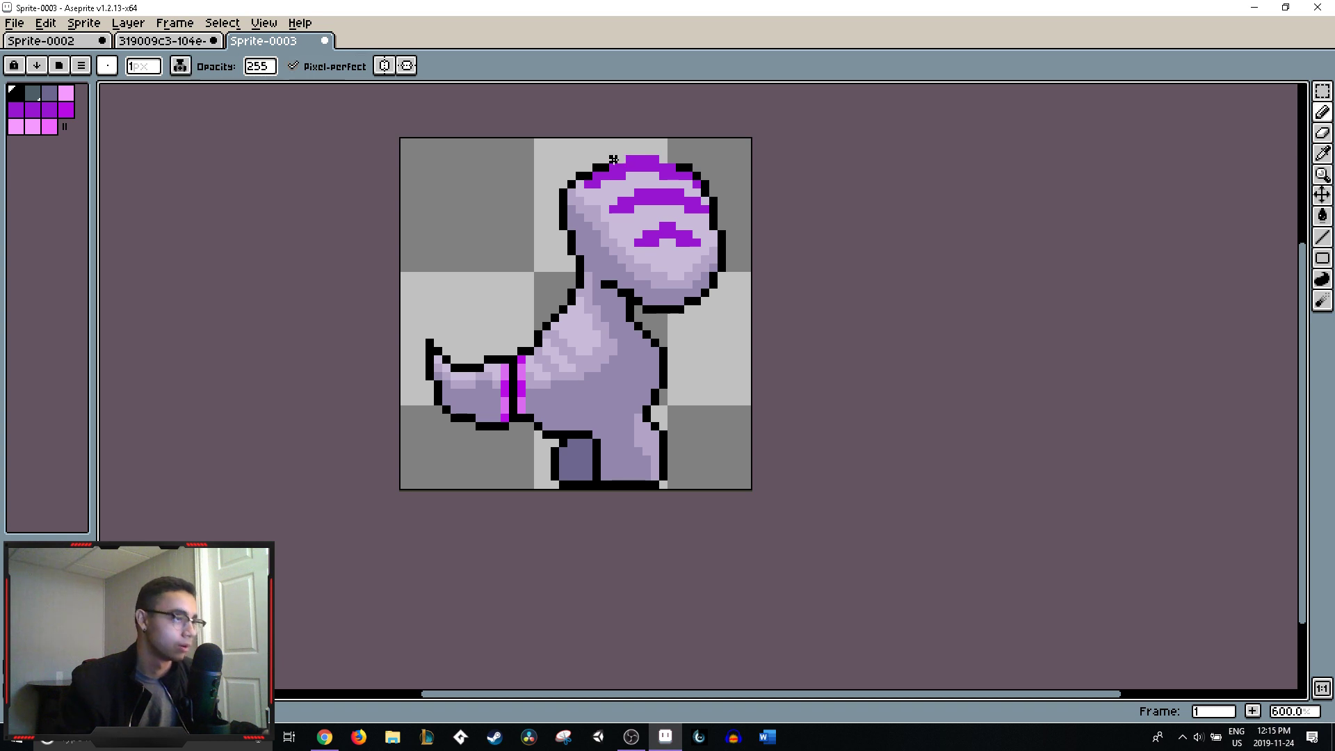
pyautogui.moveTo(630, 151); pyautogui.dragTo(648, 151)
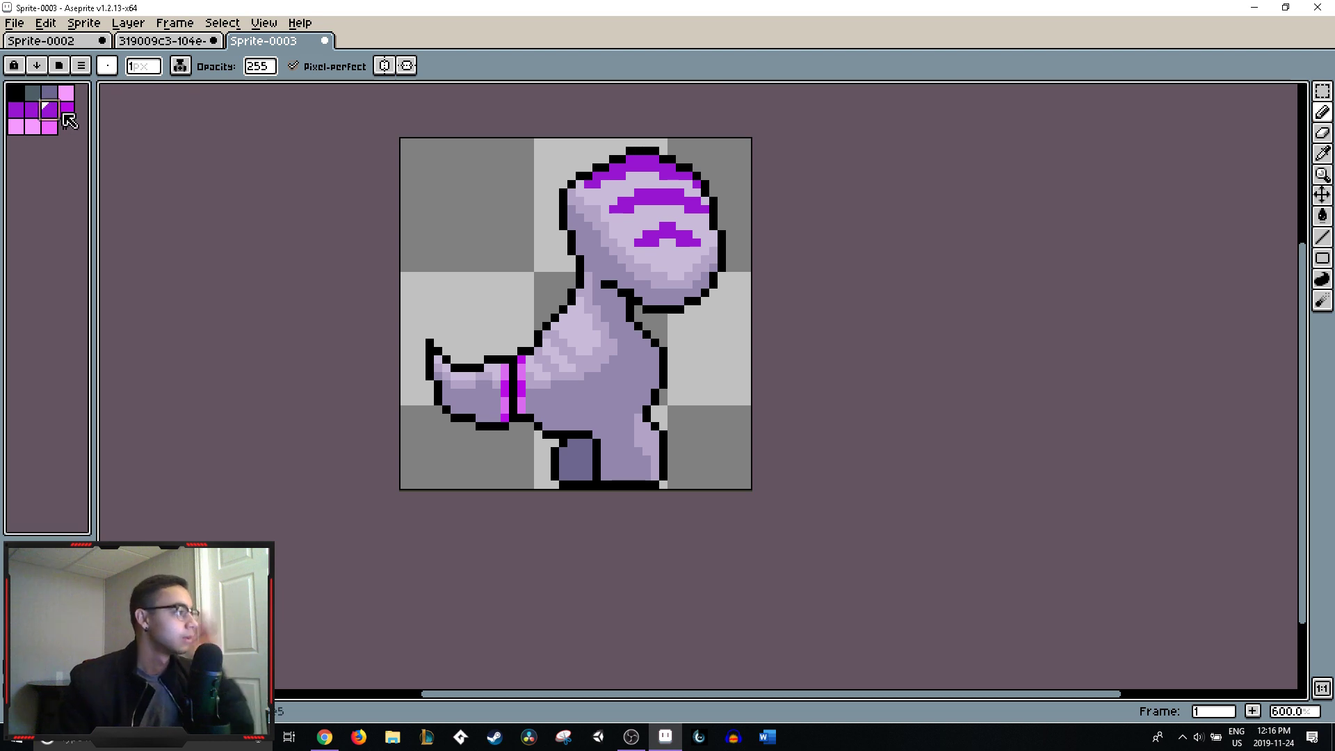
# - Paint a bright magenta highlight along the upper edge of the head's top purple stripe, including its right end
pyautogui.click(67, 110)
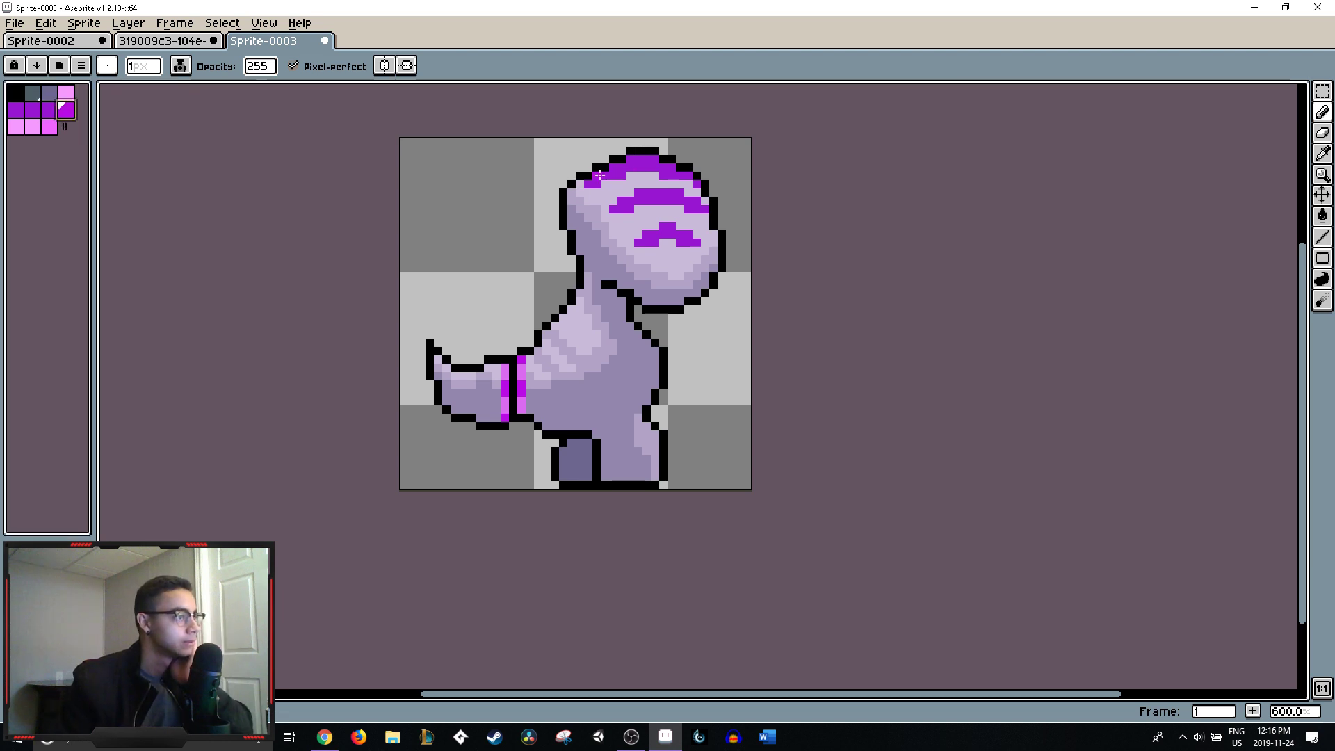
pyautogui.click(647, 151)
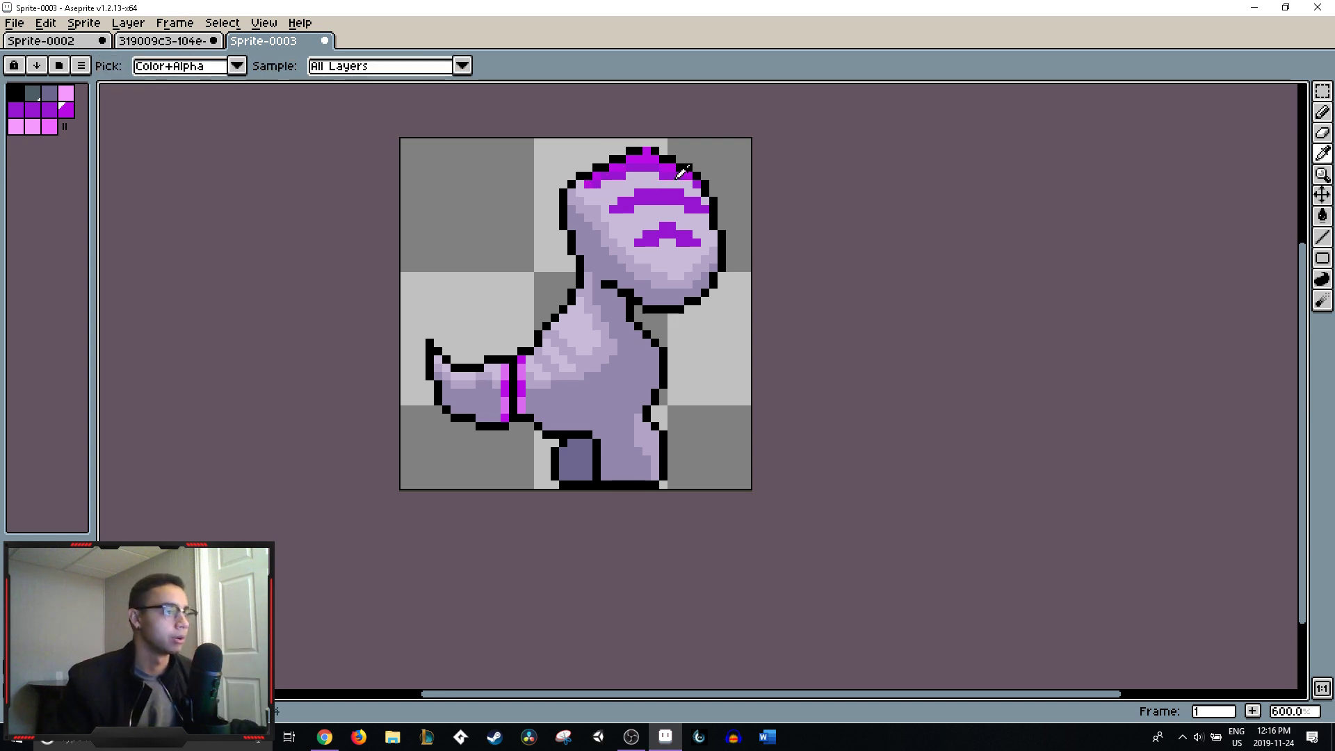
pyautogui.keyDown('alt'); pyautogui.click(686, 176); pyautogui.keyUp('alt')
pyautogui.keyDown('alt'); pyautogui.click(686, 171); pyautogui.keyUp('alt')
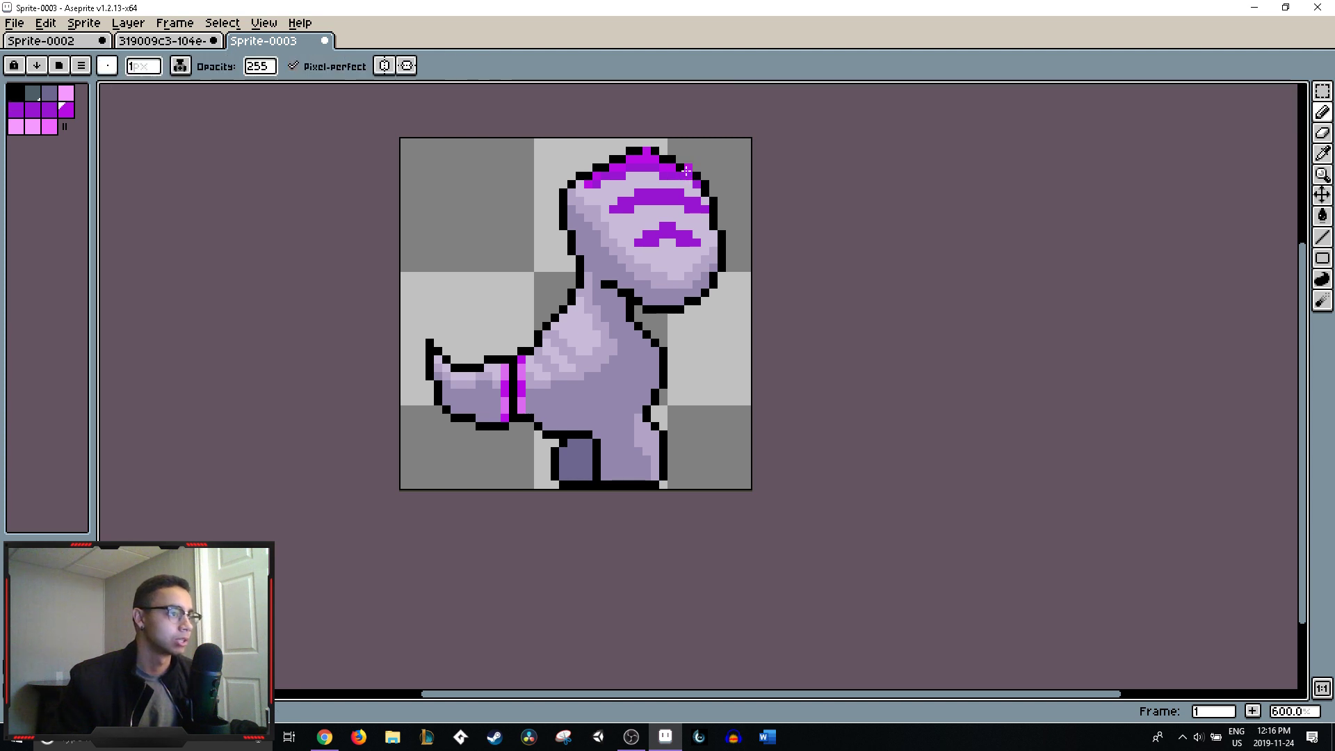
# - Repair the black outline above the right end of the top stripe and across the crown of the head
pyautogui.keyDown('alt'); pyautogui.click(687, 162); pyautogui.keyUp('alt')
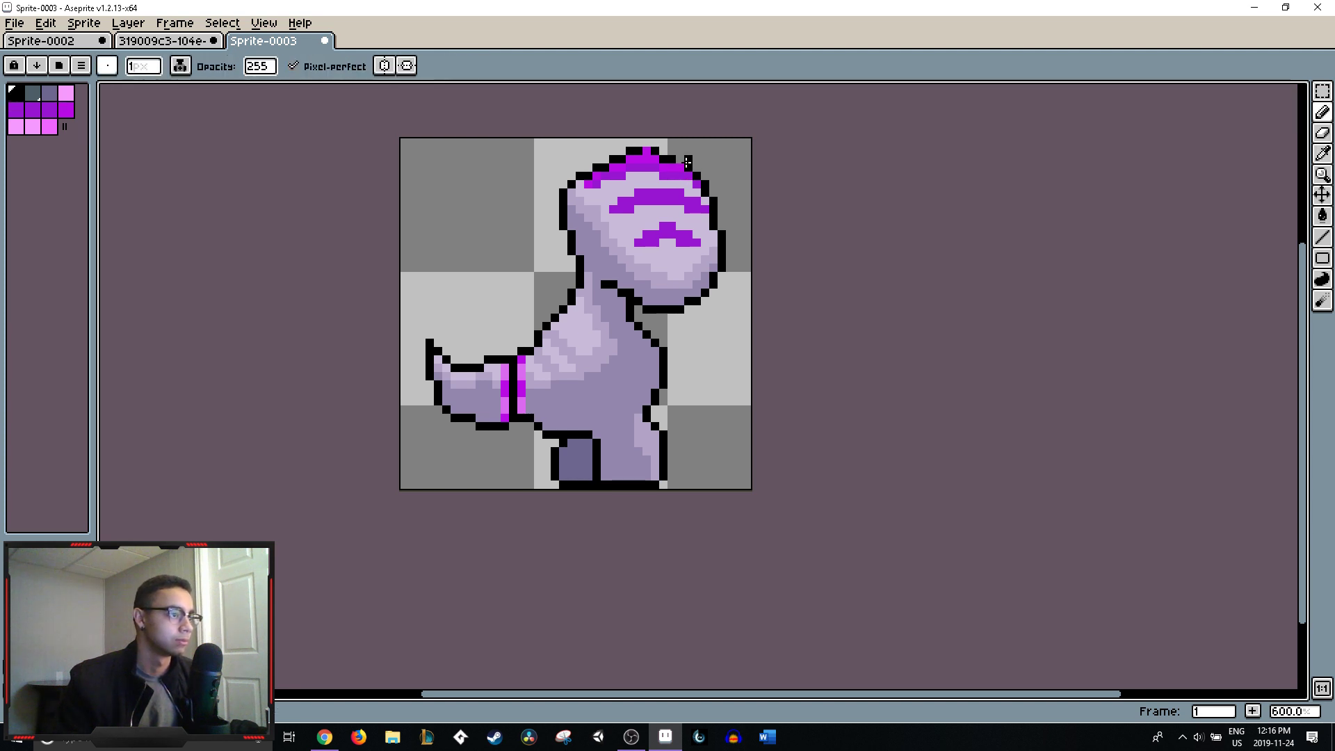
pyautogui.keyDown('alt'); pyautogui.click(696, 177); pyautogui.keyUp('alt')
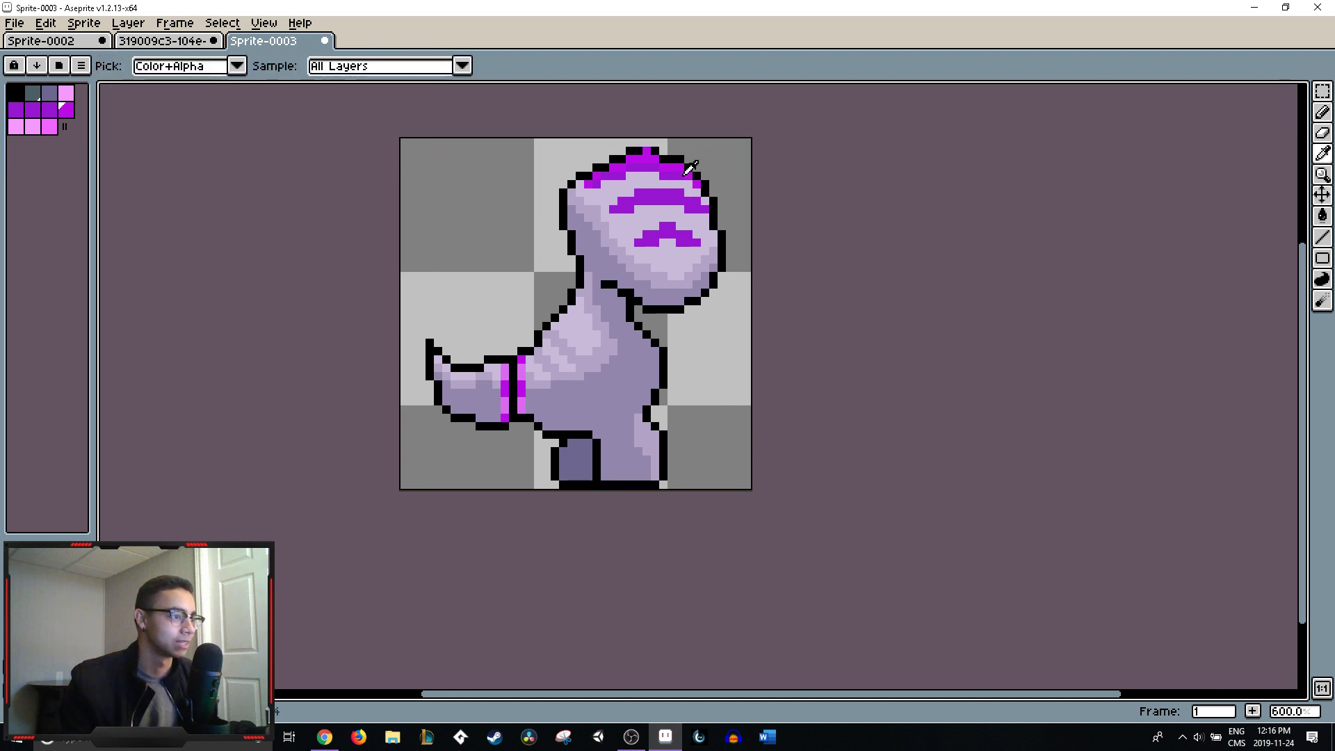
pyautogui.keyDown('alt'); pyautogui.click(687, 179); pyautogui.keyUp('alt')
pyautogui.keyDown('alt'); pyautogui.click(774, 179); pyautogui.keyUp('alt')
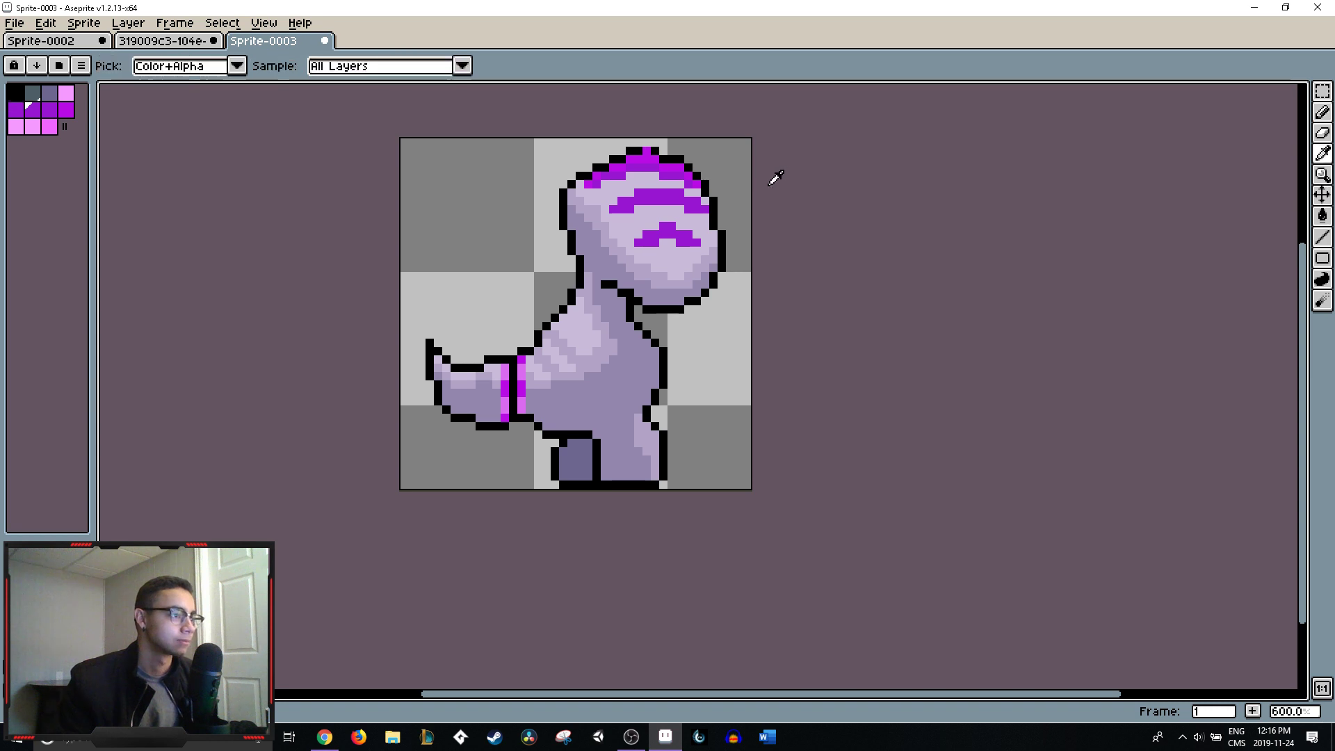
pyautogui.scroll(-4, 740, 182)
pyautogui.scroll(5, 740, 182)
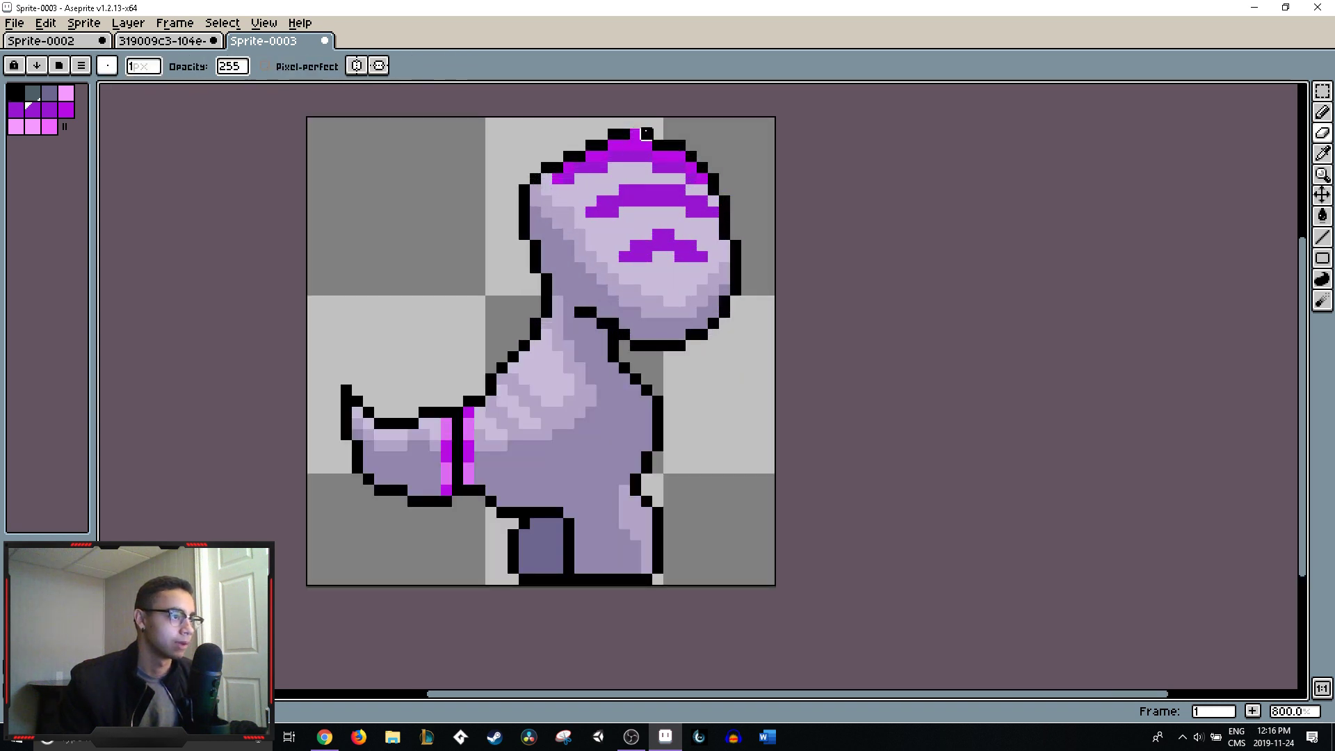
pyautogui.keyDown('alt'); pyautogui.click(631, 131); pyautogui.keyUp('alt')
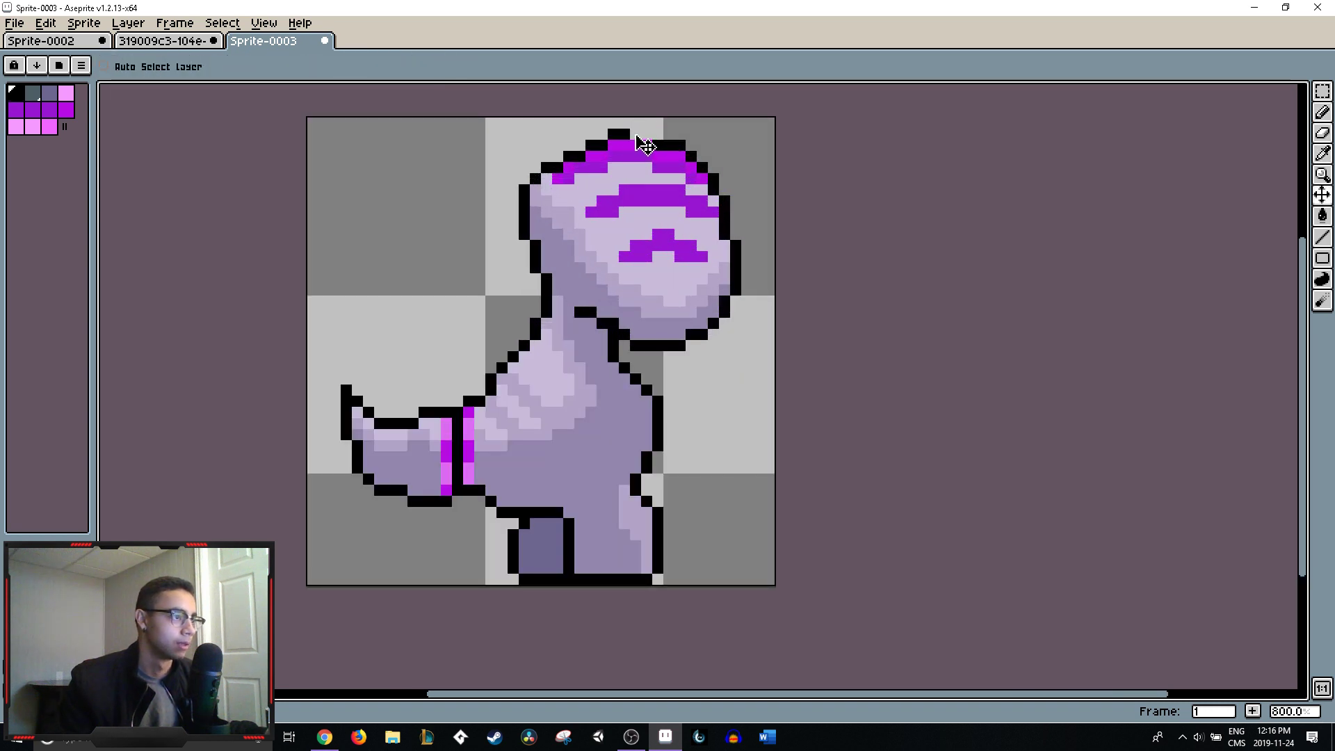
pyautogui.click(643, 134)
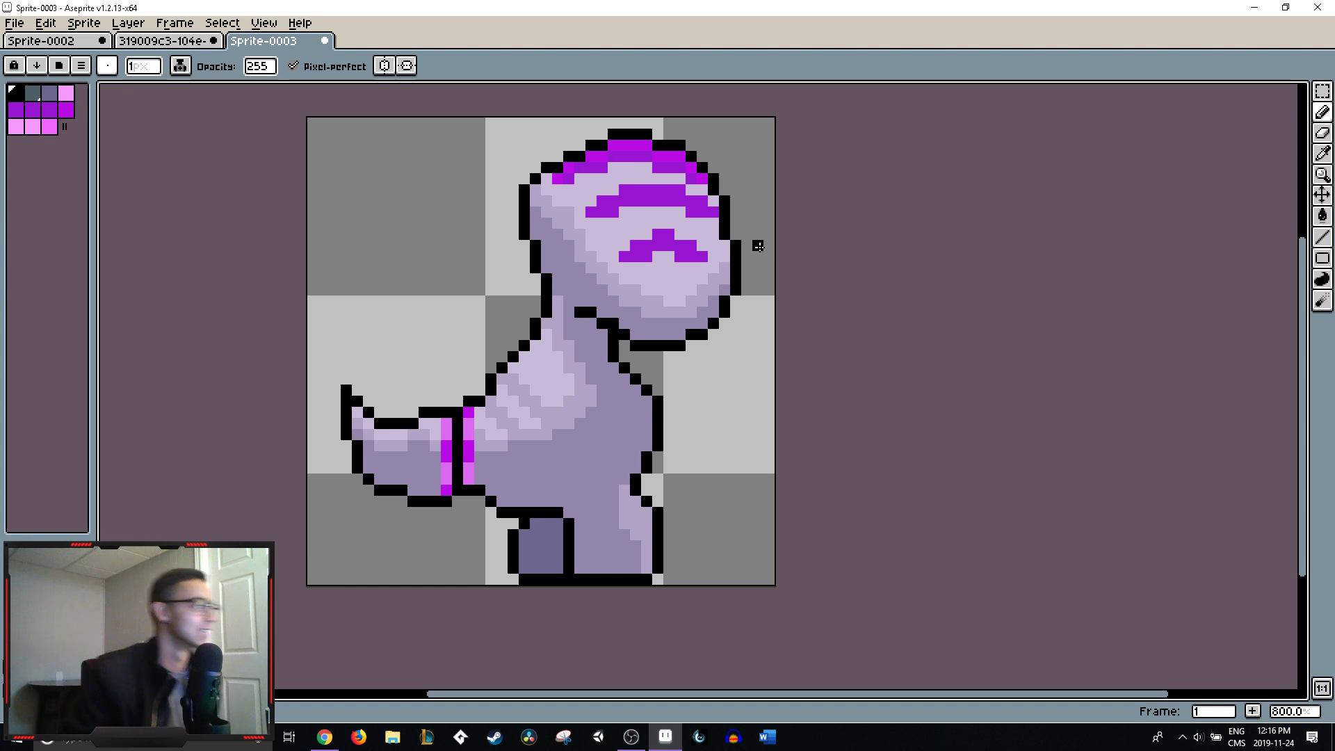
# - Paint bright magenta highlights along the upper edges of the second and third head stripes with the sampled stripe colour
pyautogui.press('alt')
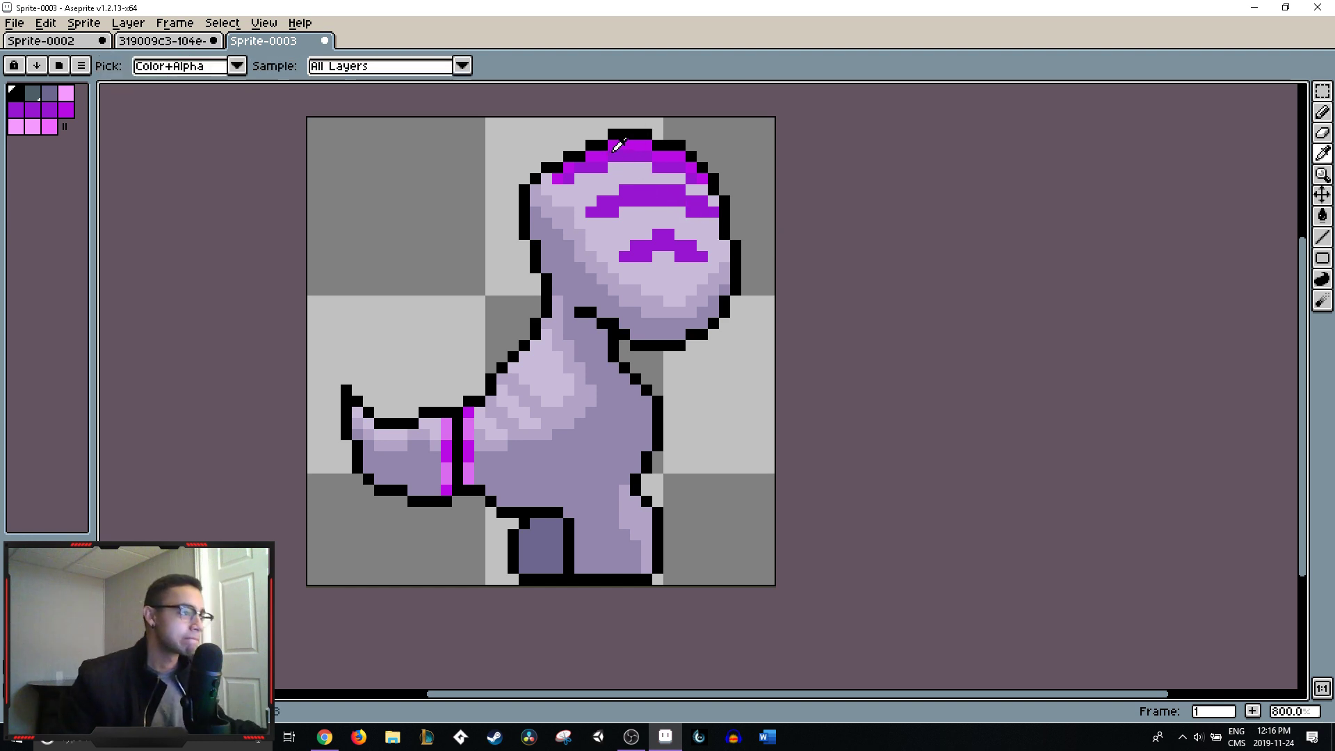
pyautogui.keyDown('alt'); pyautogui.click(617, 145); pyautogui.keyUp('alt')
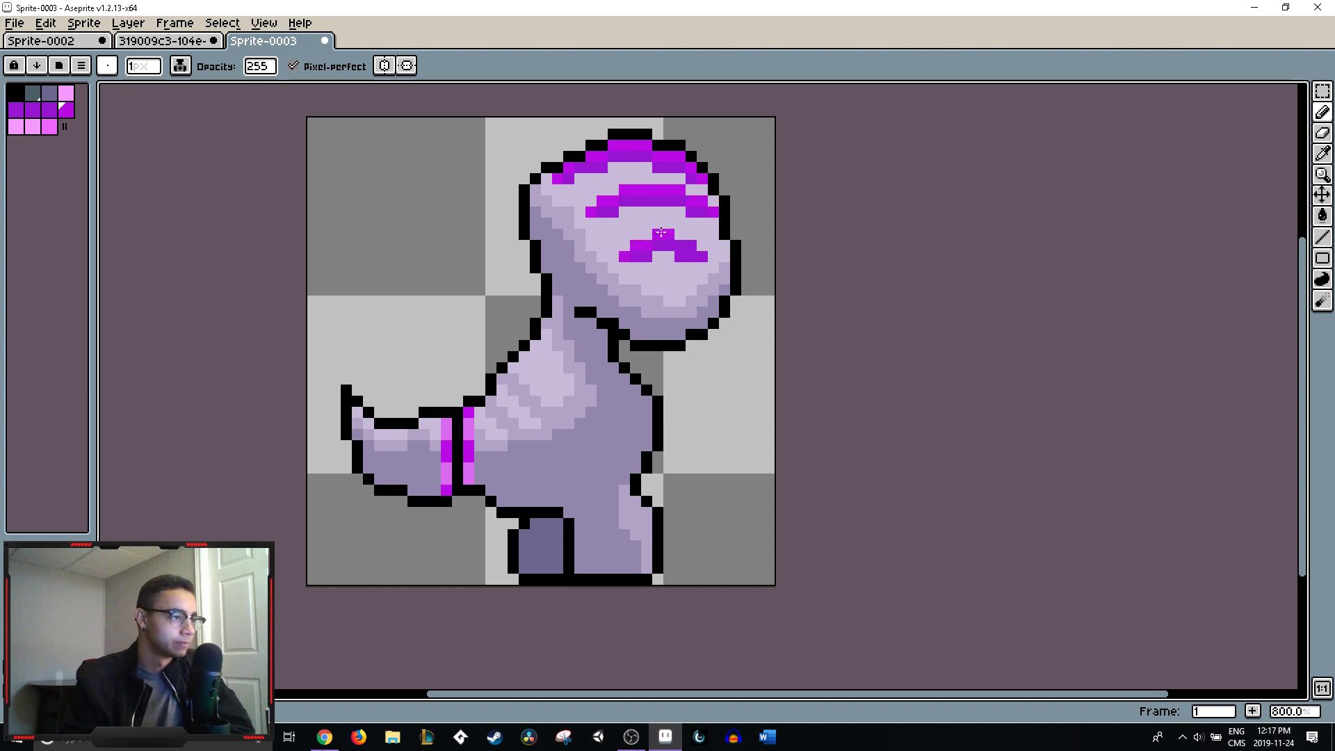
pyautogui.moveTo(661, 232); pyautogui.dragTo(678, 241)
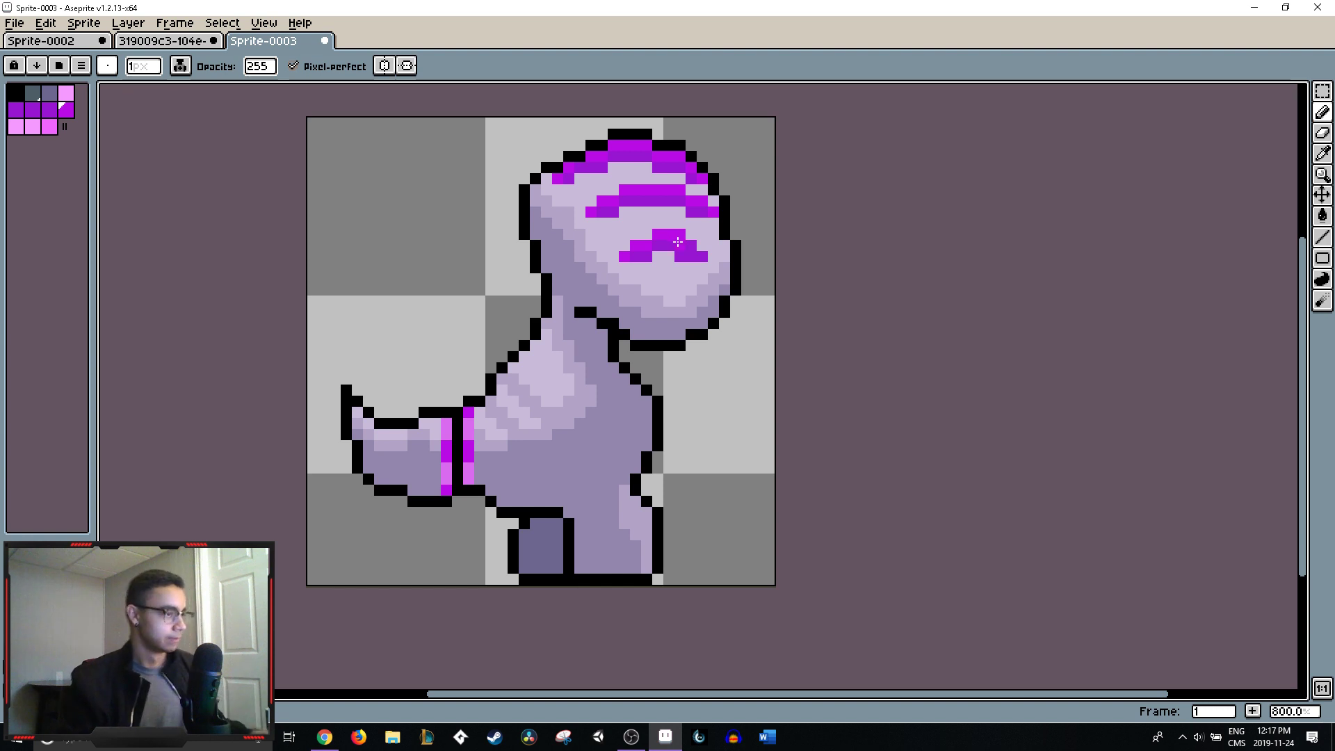
pyautogui.hotkey('ctrl', 'z')
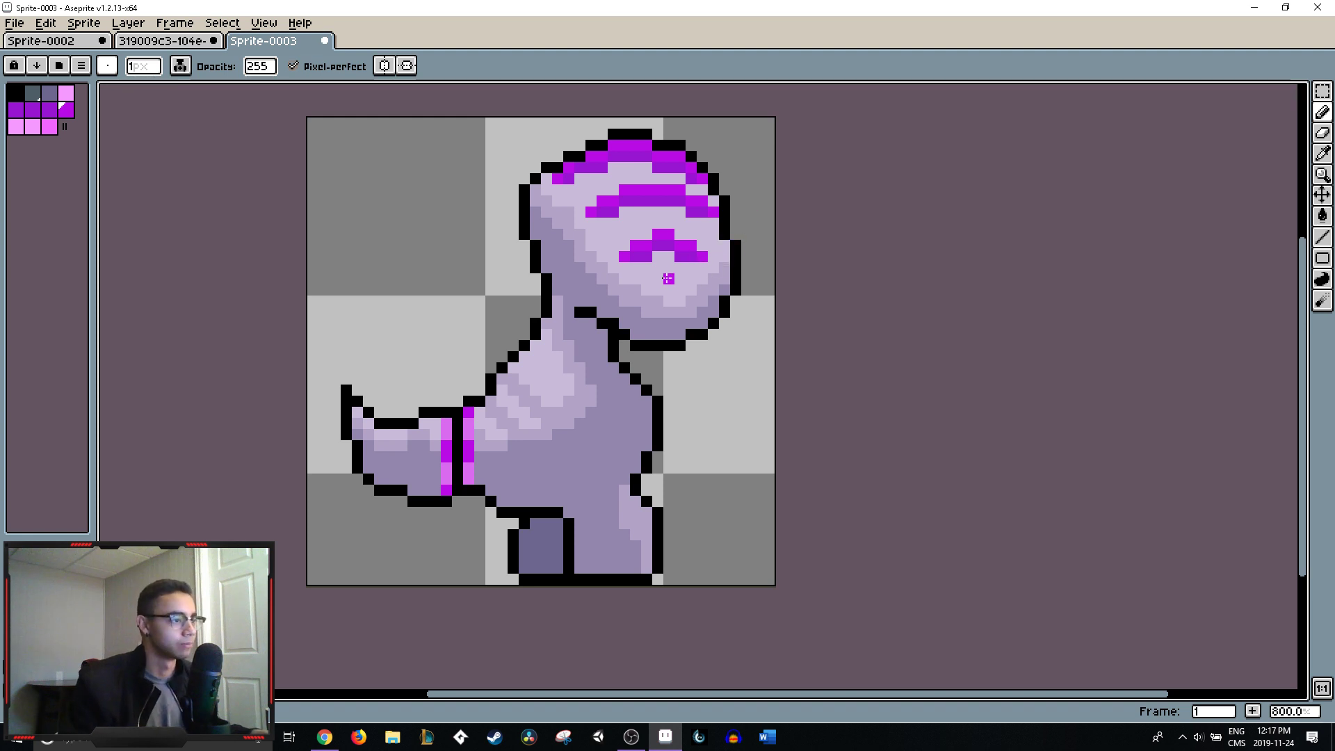
# - Try adding a small magenta mark below the third head stripe, and undo it
pyautogui.moveTo(663, 279); pyautogui.dragTo(663, 286)
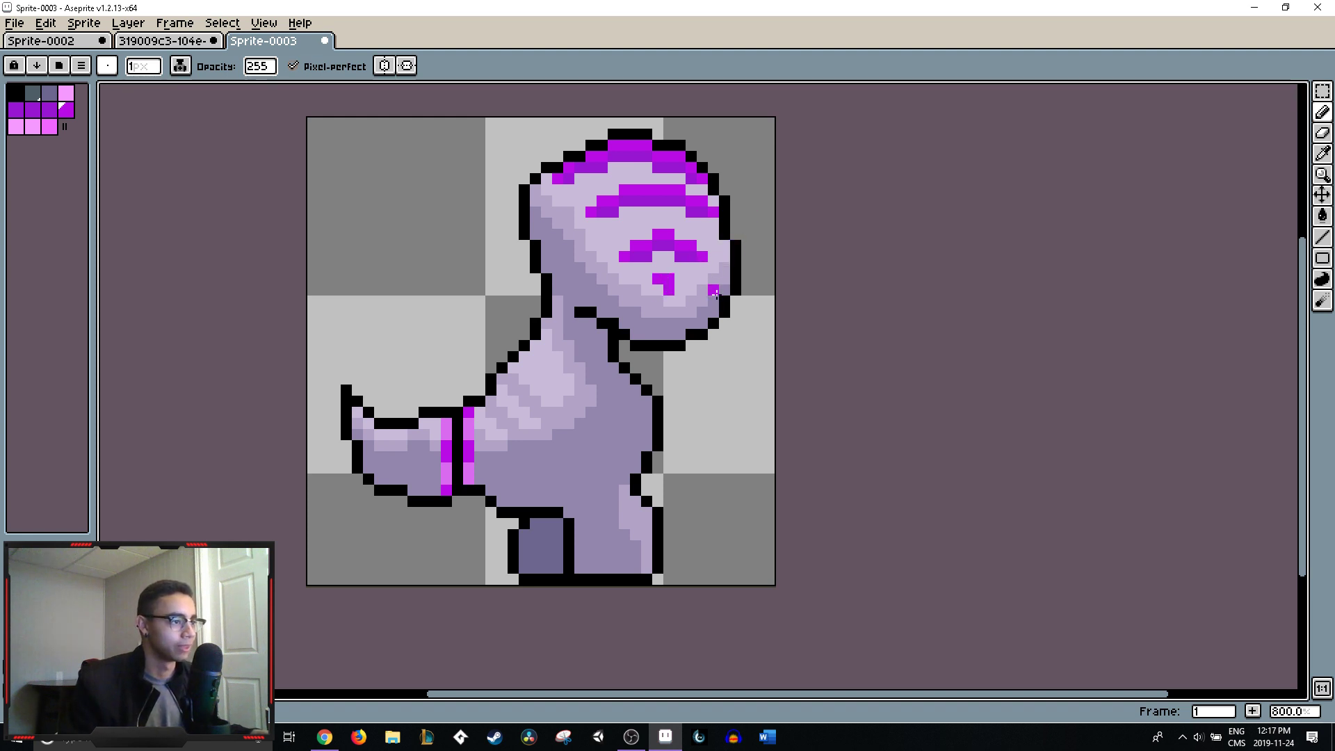
pyautogui.press('v')
pyautogui.press('b')
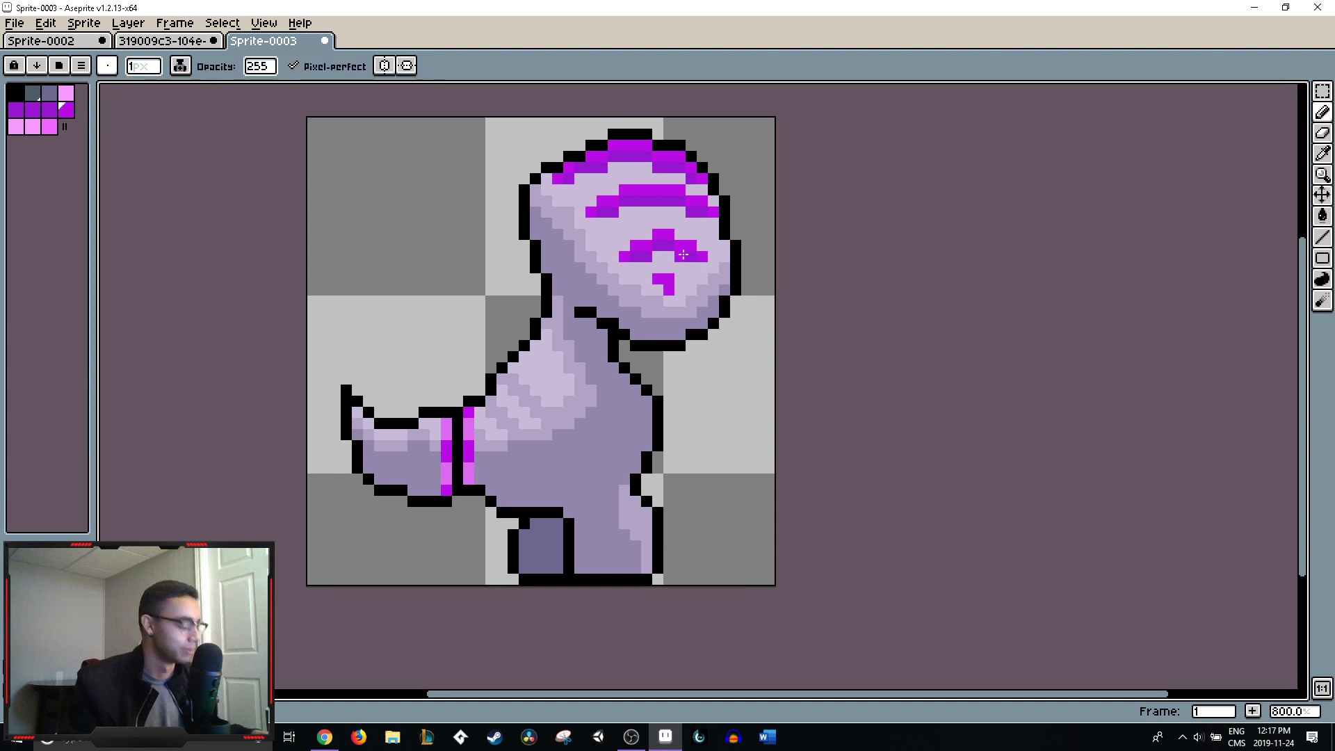
pyautogui.keyDown('alt'); pyautogui.click(667, 269); pyautogui.keyUp('alt')
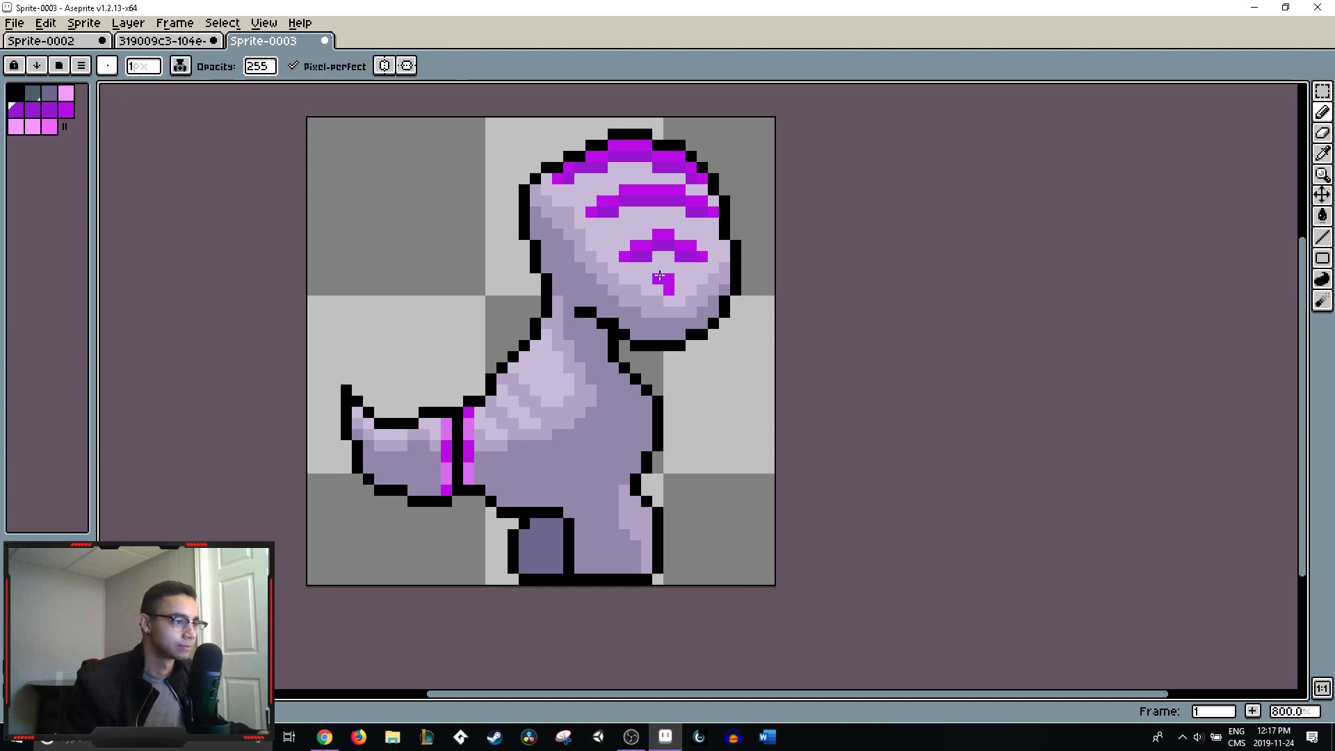
pyautogui.keyDown('alt'); pyautogui.click(676, 261); pyautogui.keyUp('alt')
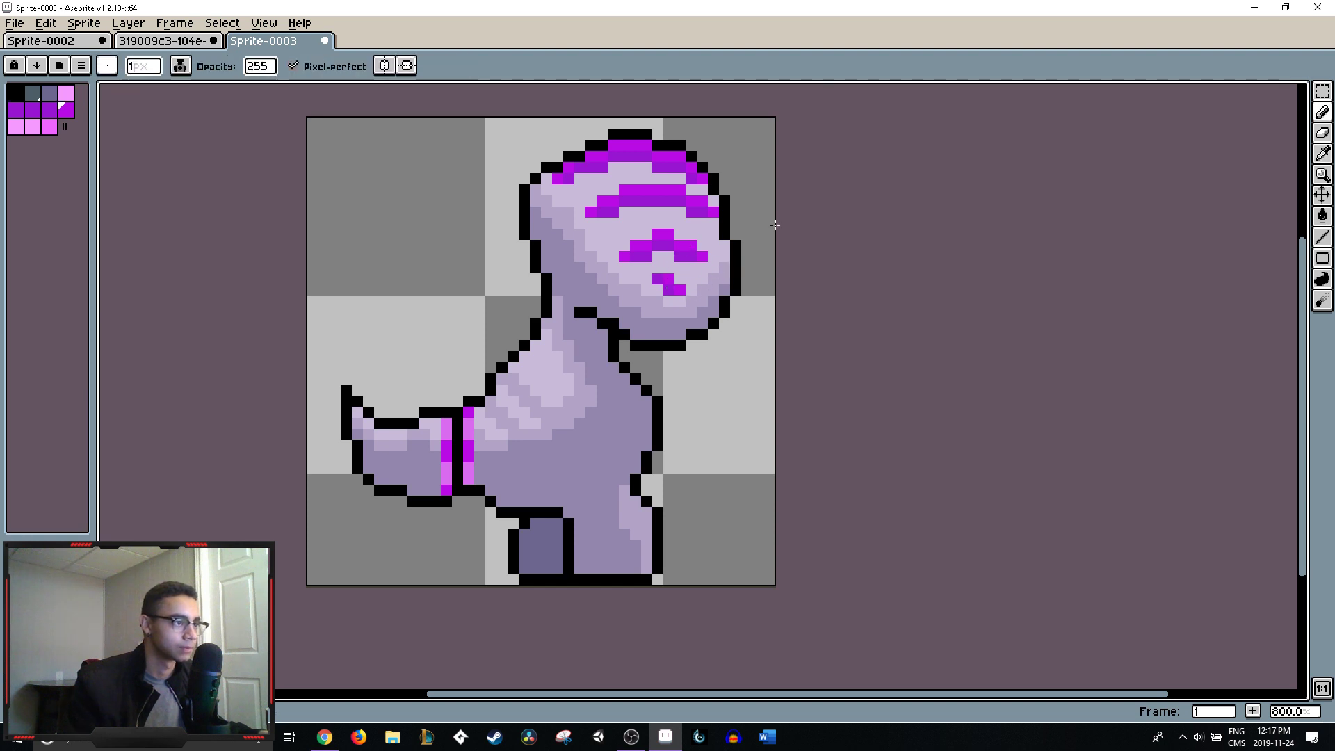
pyautogui.scroll(-1, 760, 231)
pyautogui.scroll(-3, 762, 231)
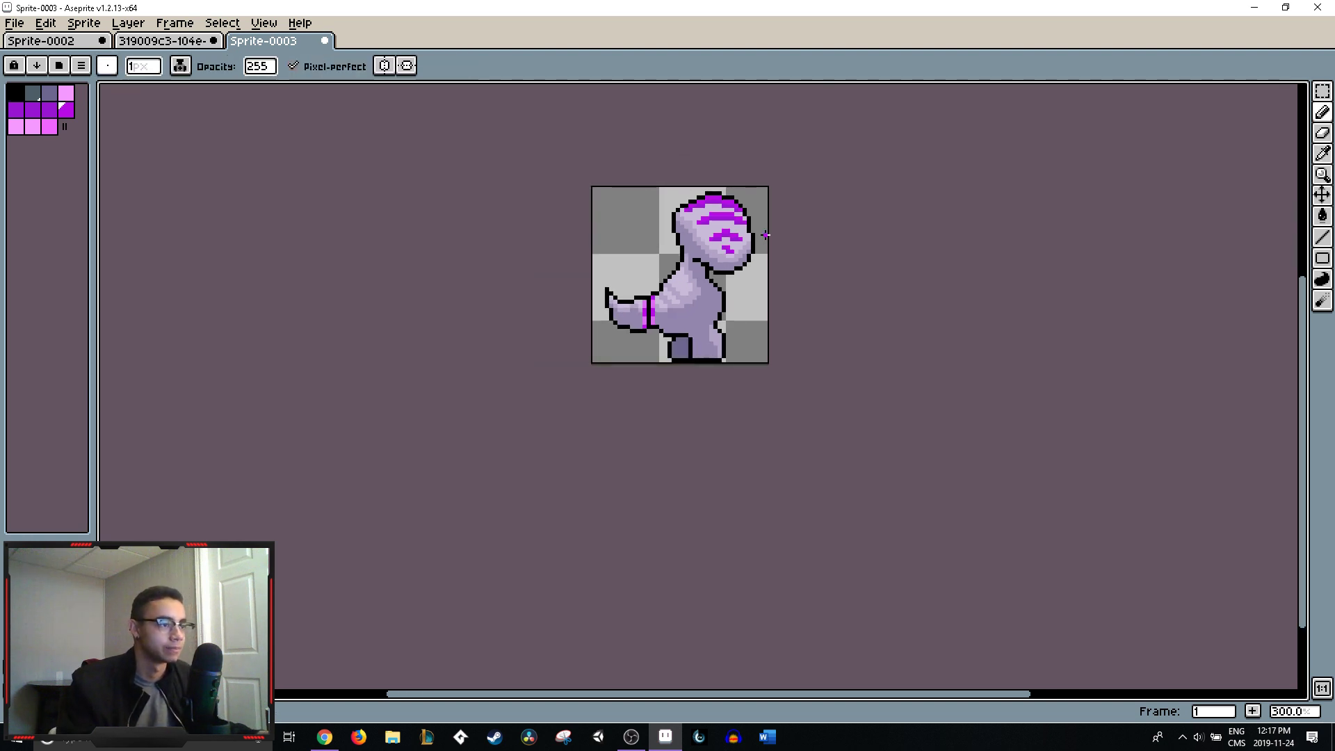
pyautogui.hotkey('ctrl', 'z')
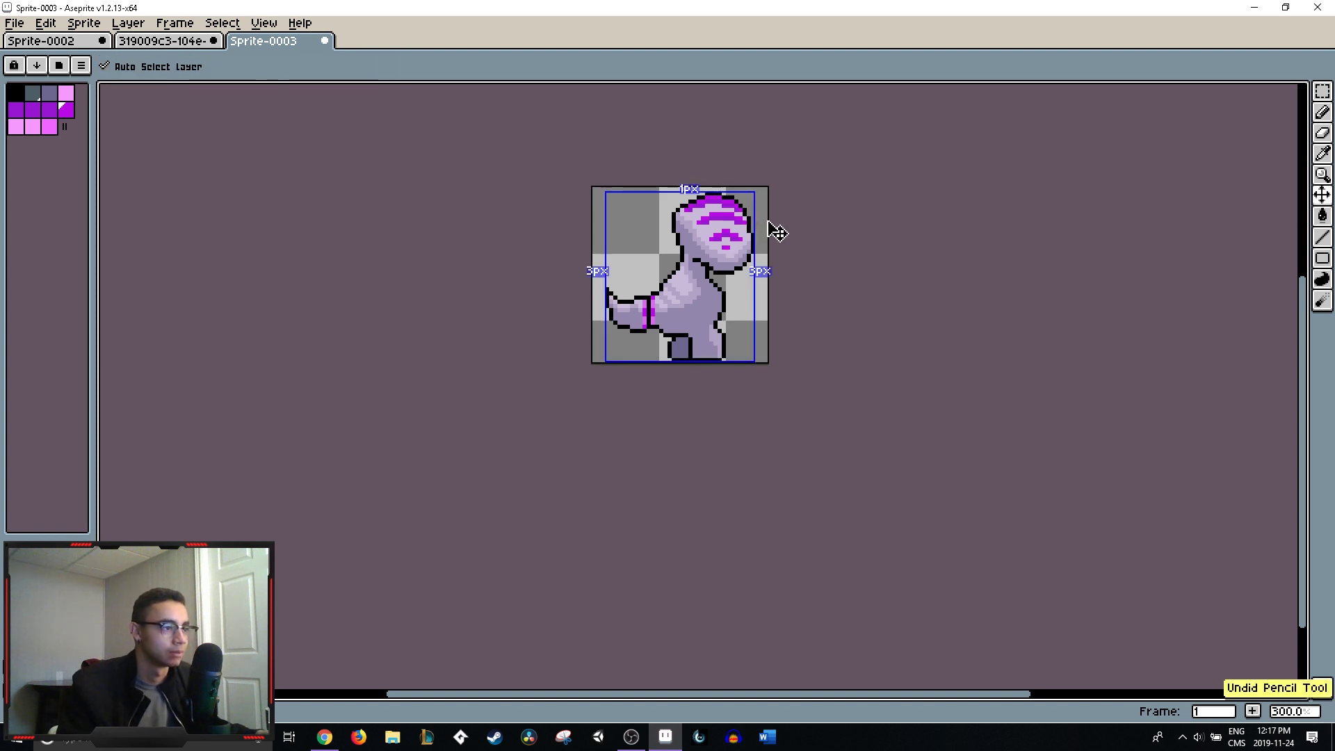
# - Refine the third head stripe by widening its magenta peak and adjusting the darker purple pixels beneath it
pyautogui.scroll(6, 777, 231)
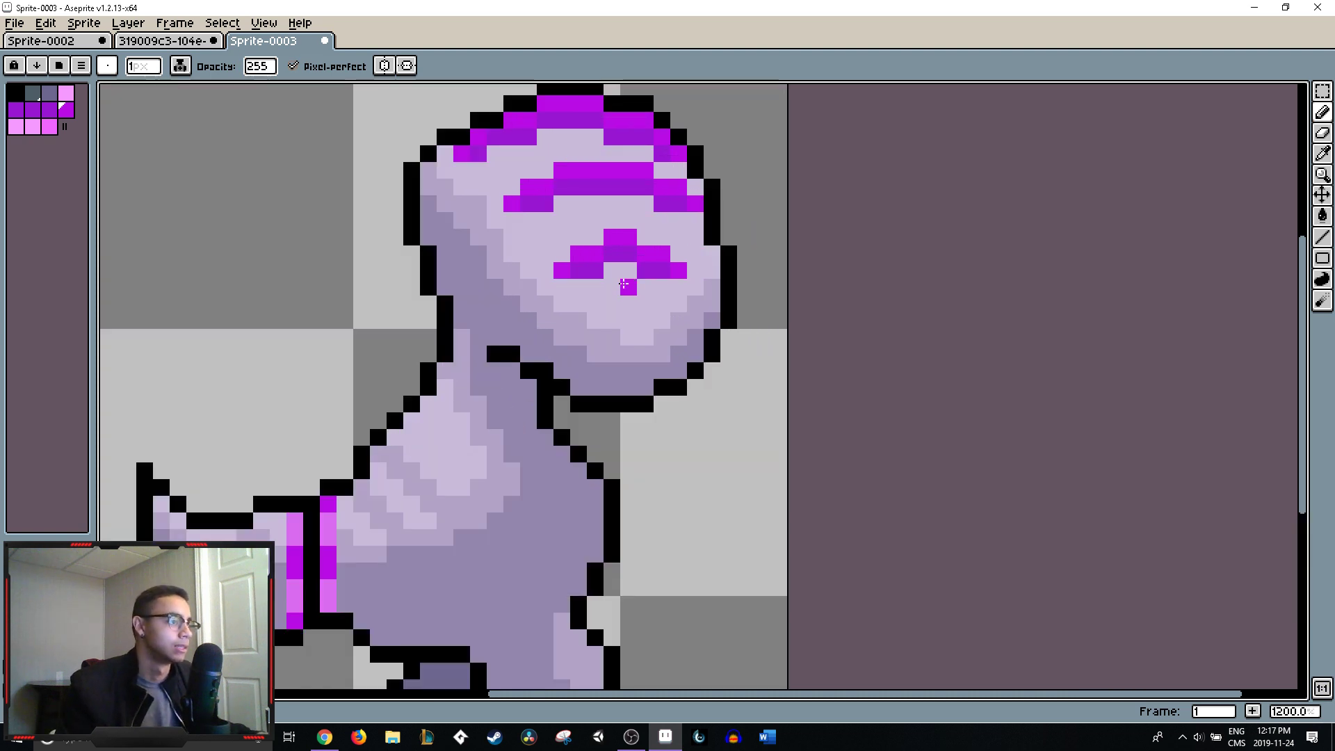
pyautogui.keyDown('alt'); pyautogui.click(626, 248); pyautogui.keyUp('alt')
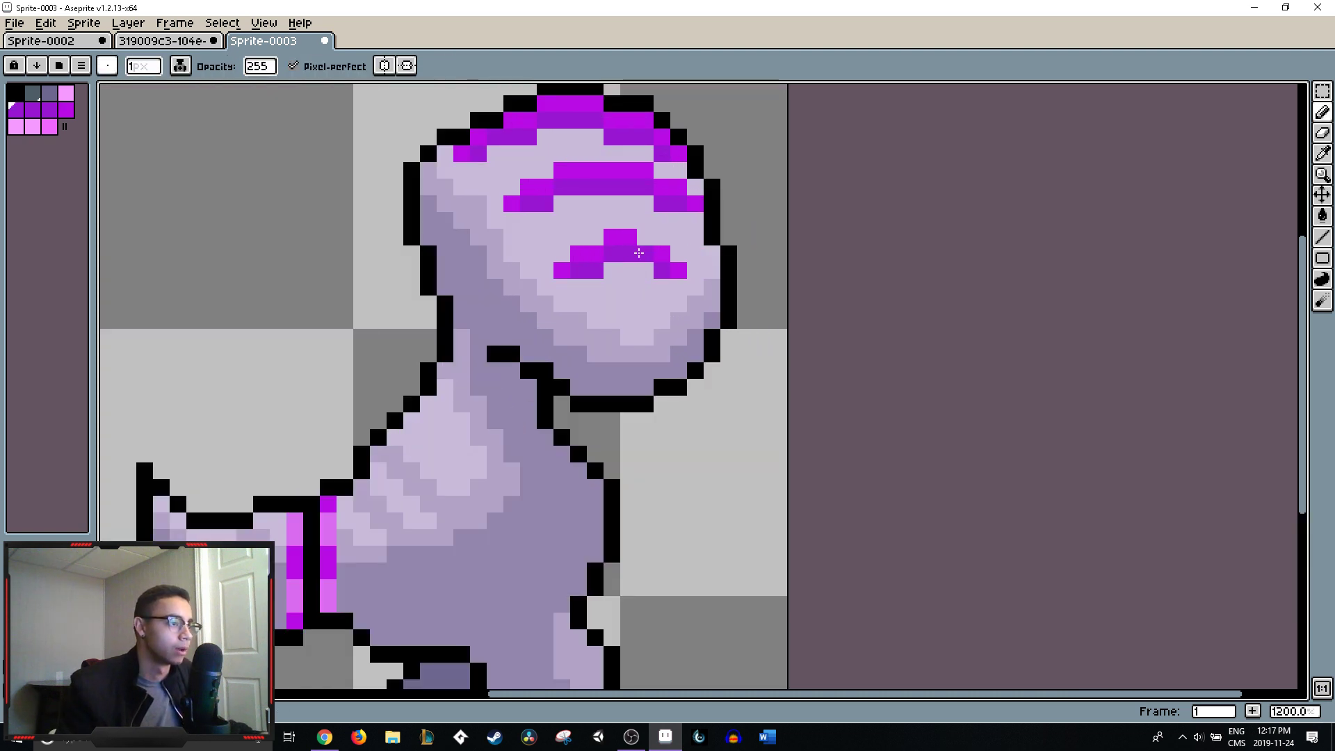
pyautogui.keyDown('alt'); pyautogui.click(718, 246); pyautogui.keyUp('alt')
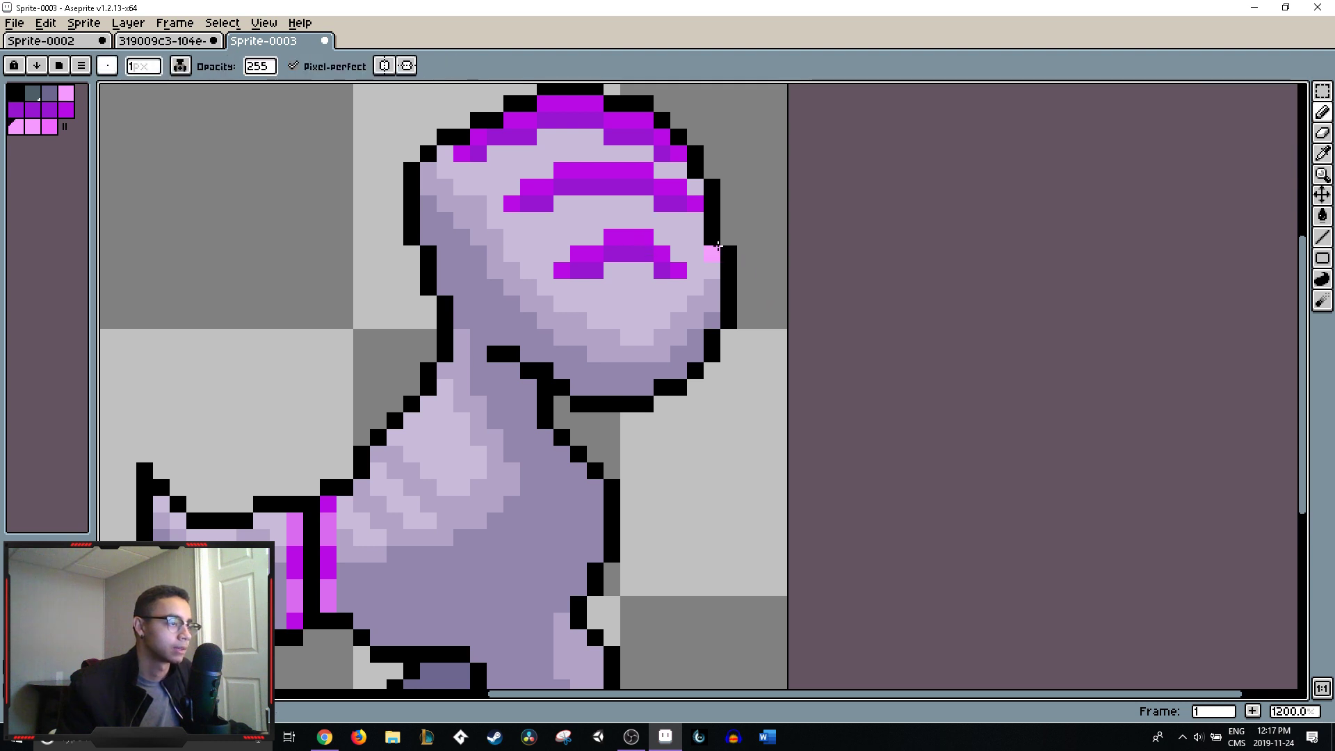
pyautogui.scroll(-6, 717, 245)
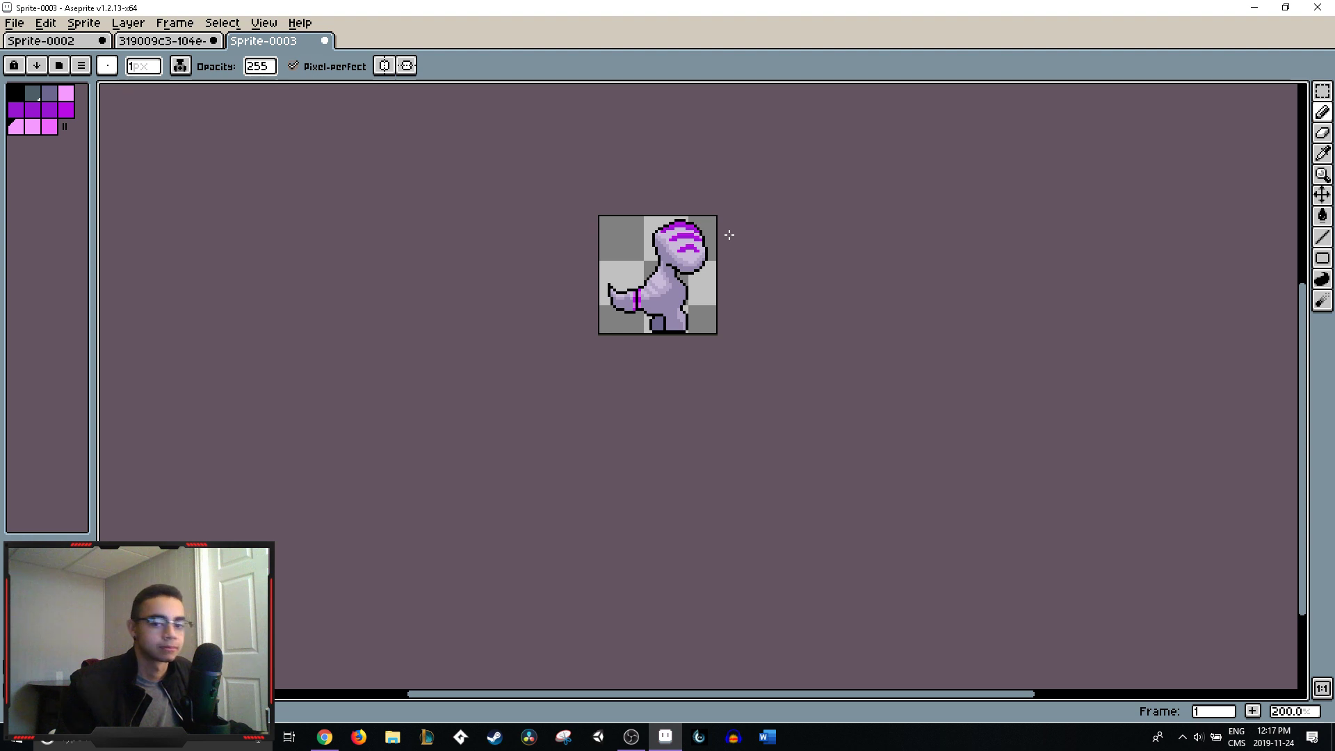
# - Draw a short diagonal stripe down from the outline on the creature's lower back, using the magenta sampled from the head stripes
pyautogui.scroll(4, 729, 235)
pyautogui.press('alt')
pyautogui.keyDown('alt'); pyautogui.click(613, 260); pyautogui.keyUp('alt')
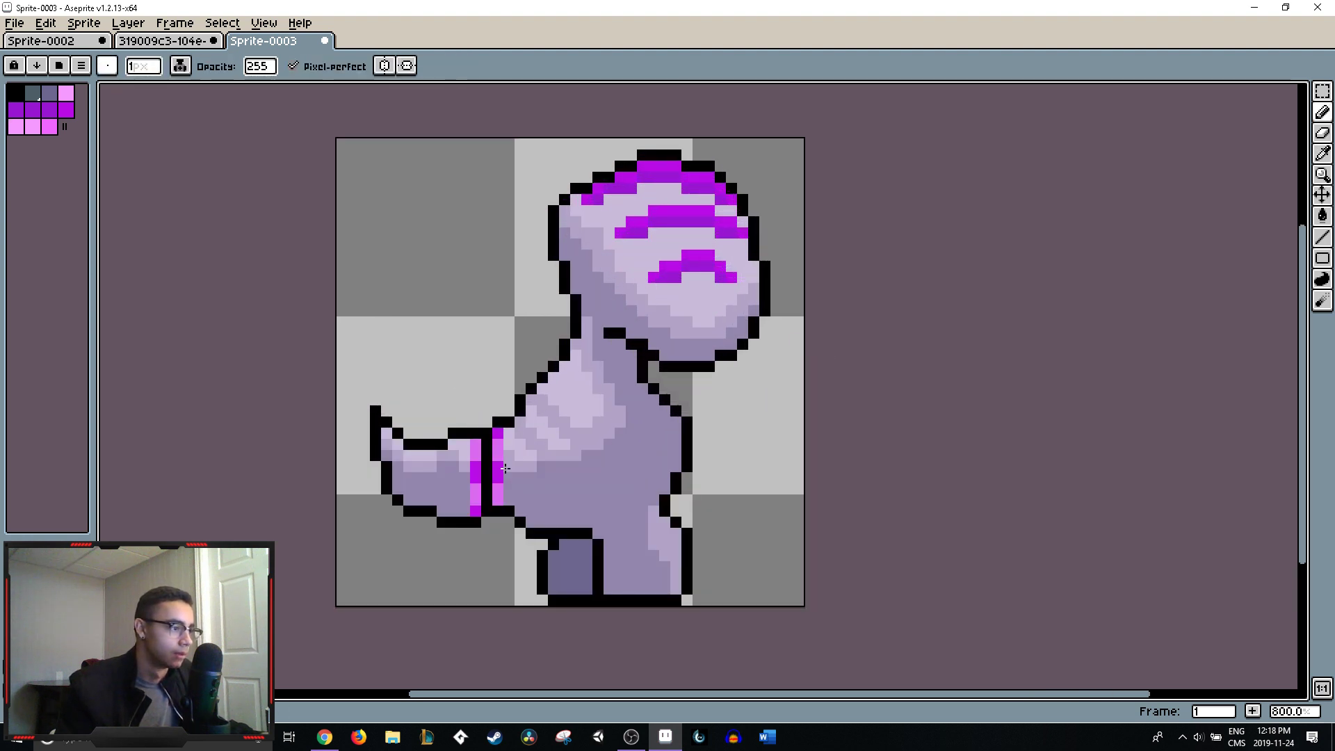
pyautogui.keyDown('alt'); pyautogui.click(692, 263); pyautogui.keyUp('alt')
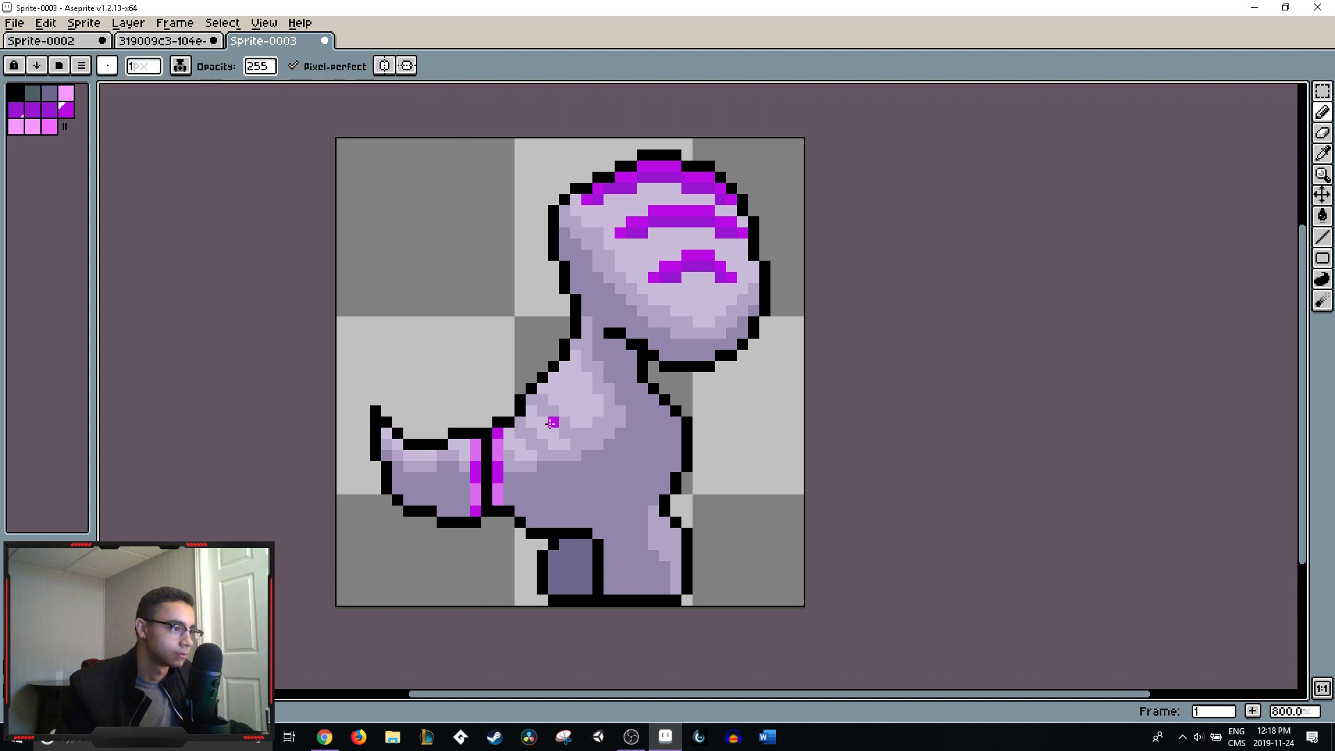
pyautogui.moveTo(532, 413)
pyautogui.mouseDown()
pyautogui.moveTo(562, 438)
pyautogui.moveTo(536, 425)
pyautogui.mouseUp()
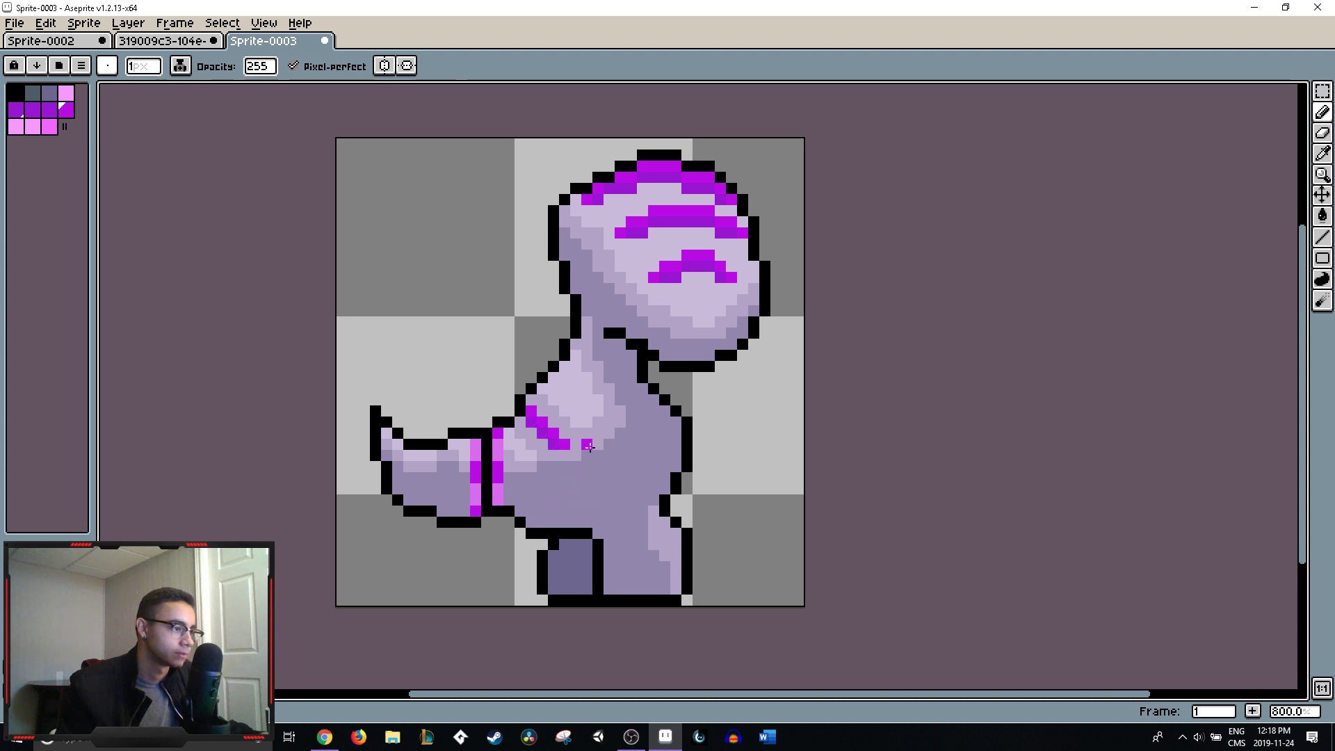
# - Draw a second diagonal magenta stripe on the creature's upper back, starting at the outline just below the neck
pyautogui.click(565, 377)
pyautogui.click(565, 366)
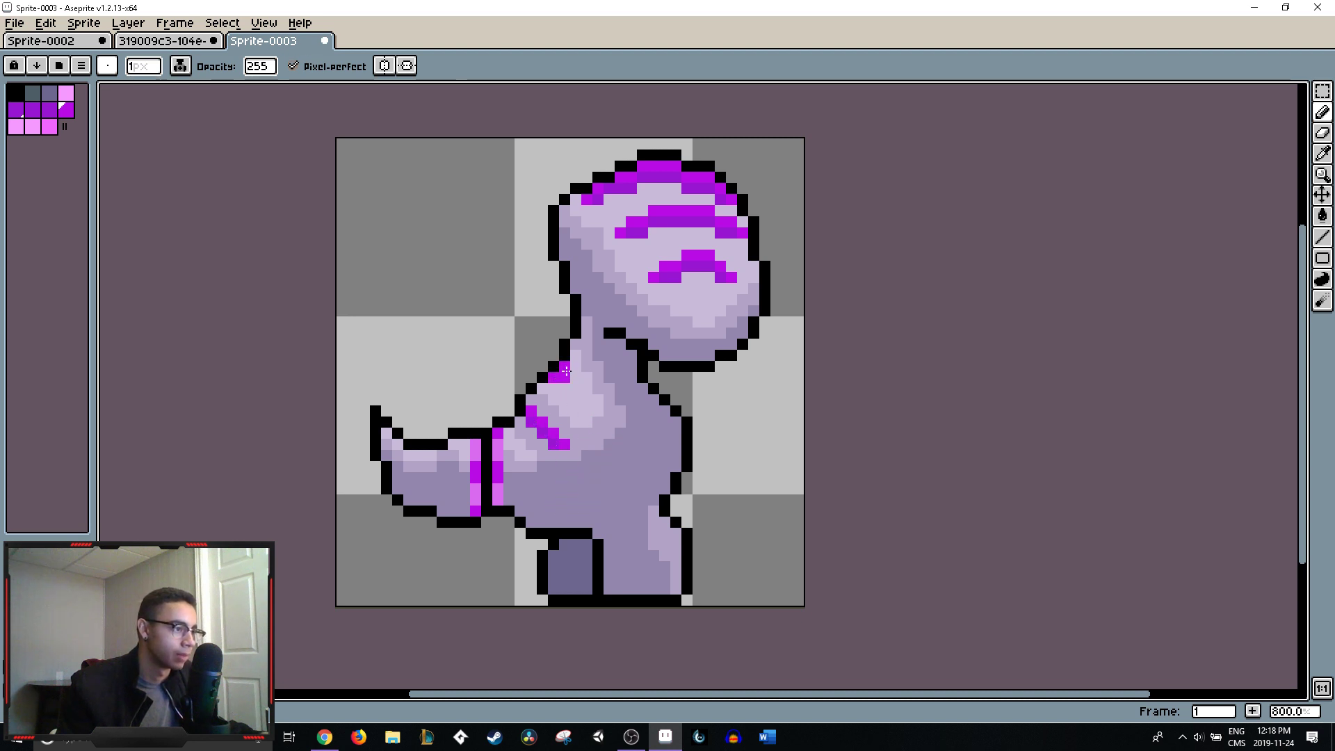
pyautogui.click(576, 389)
pyautogui.click(574, 380)
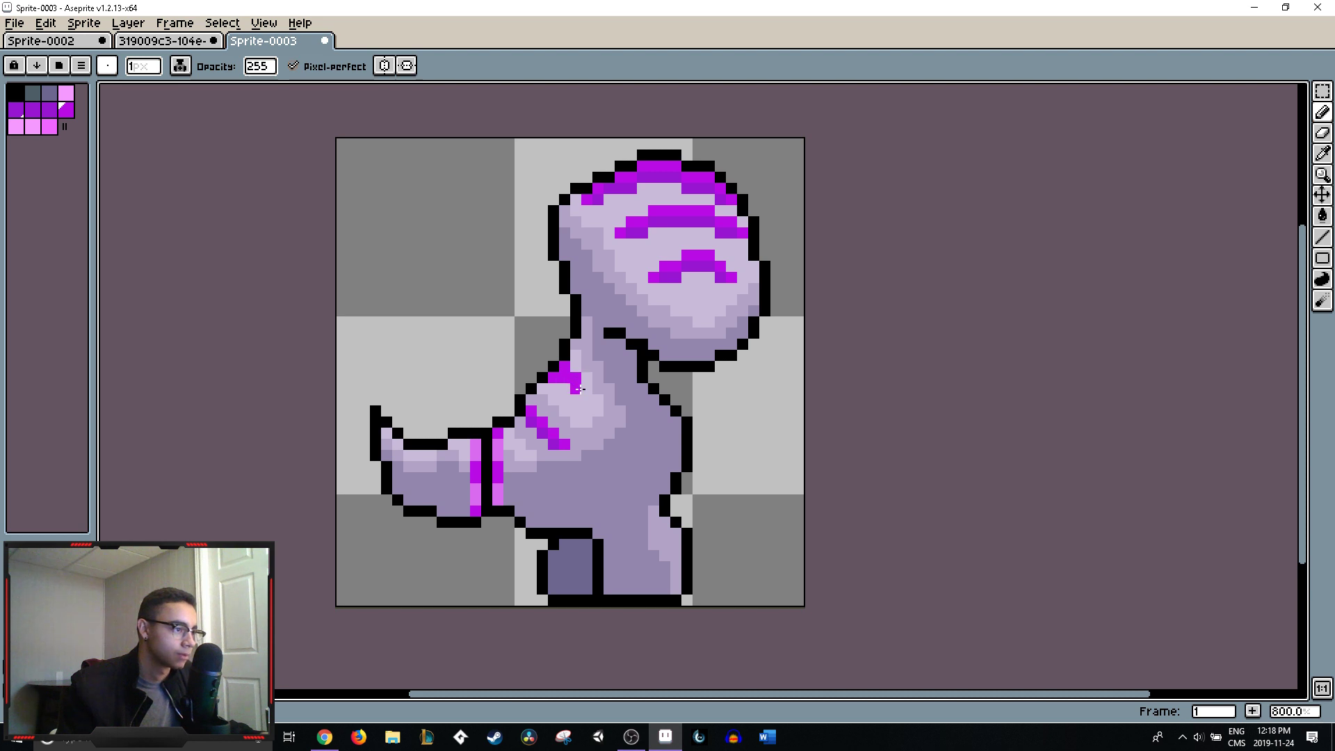
pyautogui.click(576, 399)
pyautogui.click(586, 407)
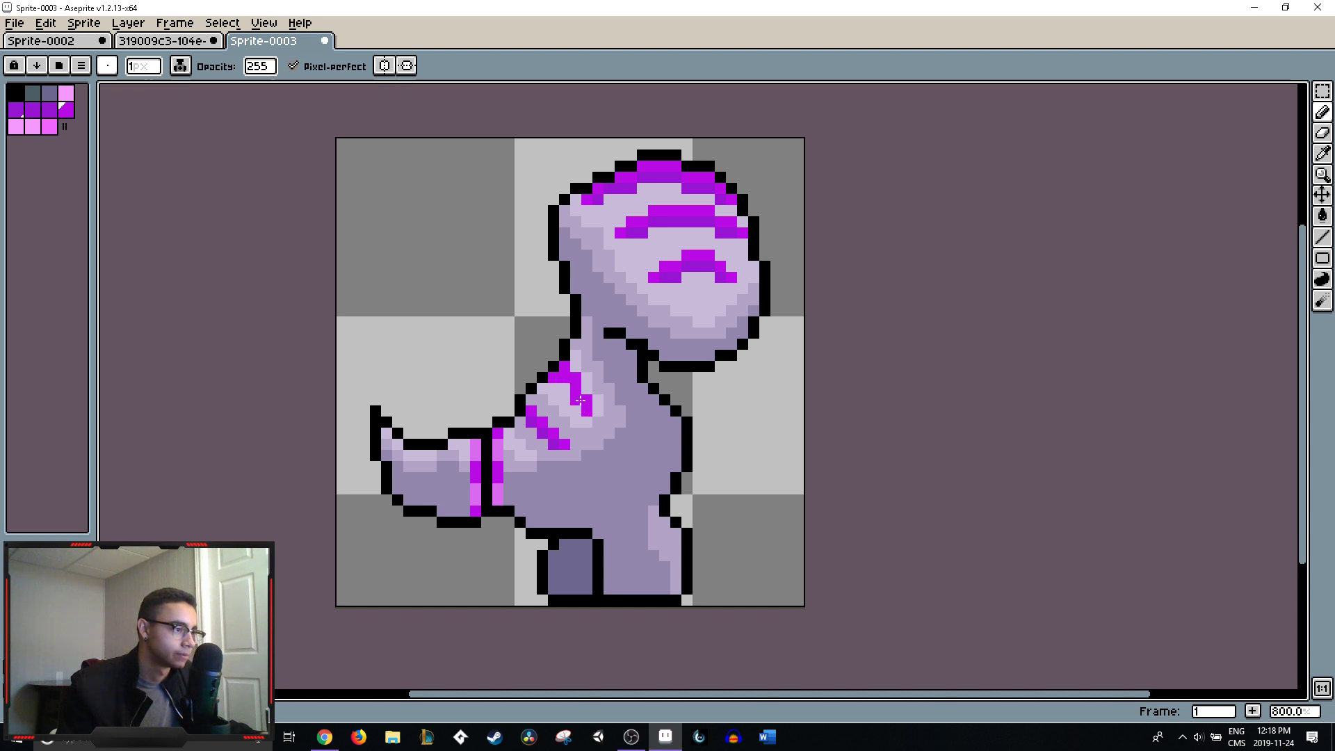
pyautogui.moveTo(581, 400); pyautogui.dragTo(601, 414)
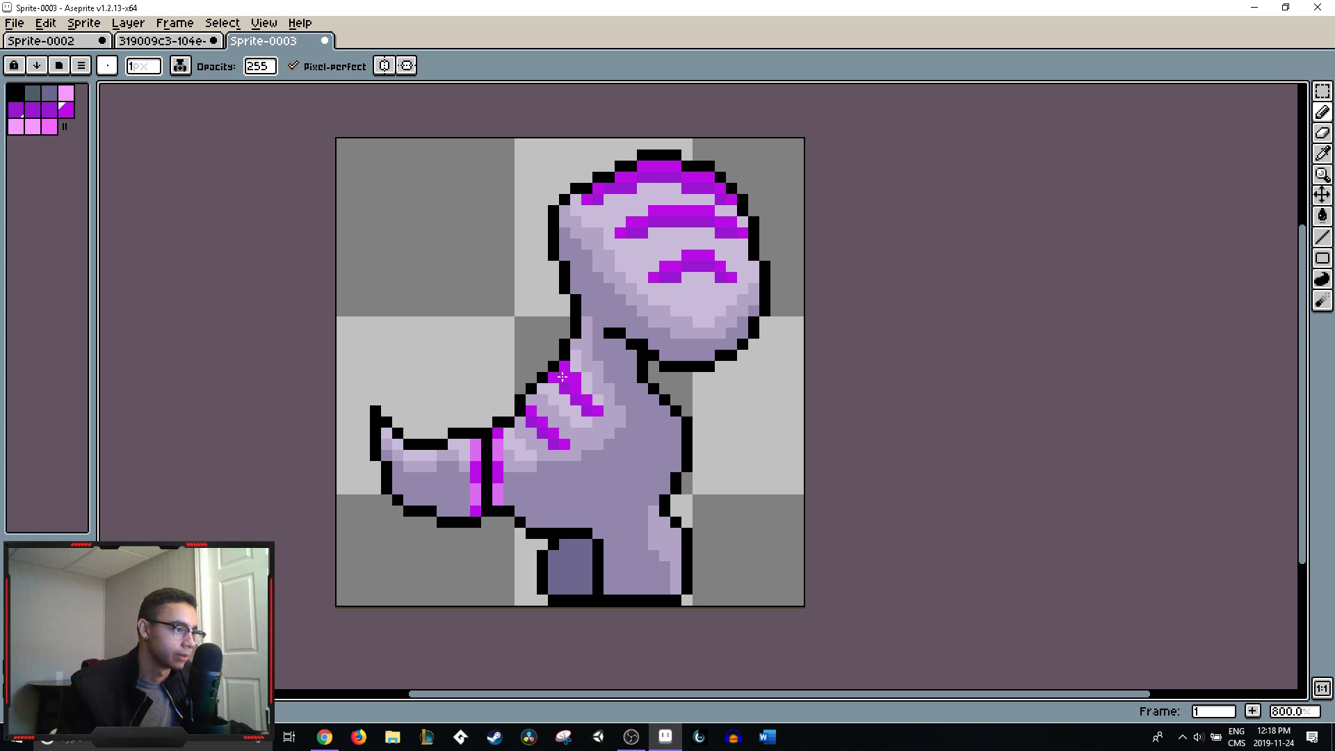
pyautogui.press('alt')
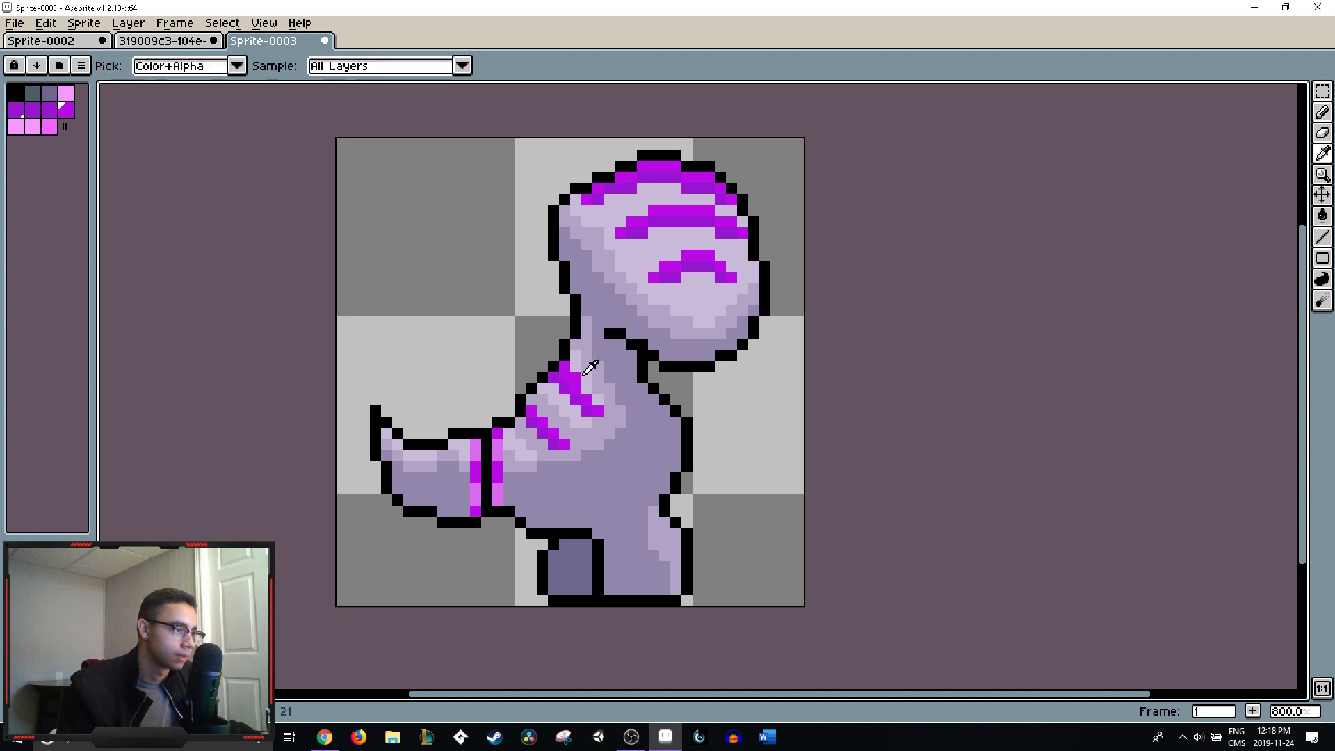
# - Shade the lower edge of the upper back stripe with darker purple and restore the body colour above its top end
pyautogui.press('alt')
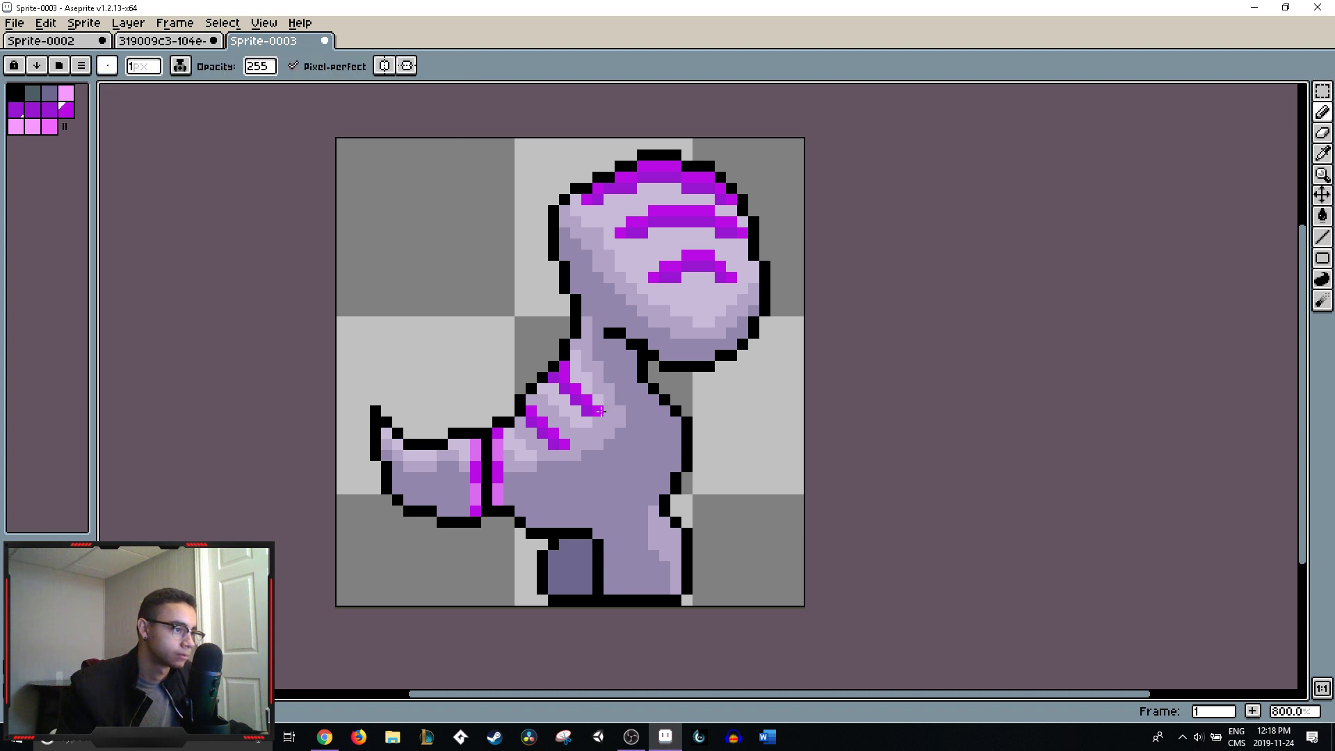
pyautogui.keyDown('alt'); pyautogui.click(595, 421); pyautogui.keyUp('alt')
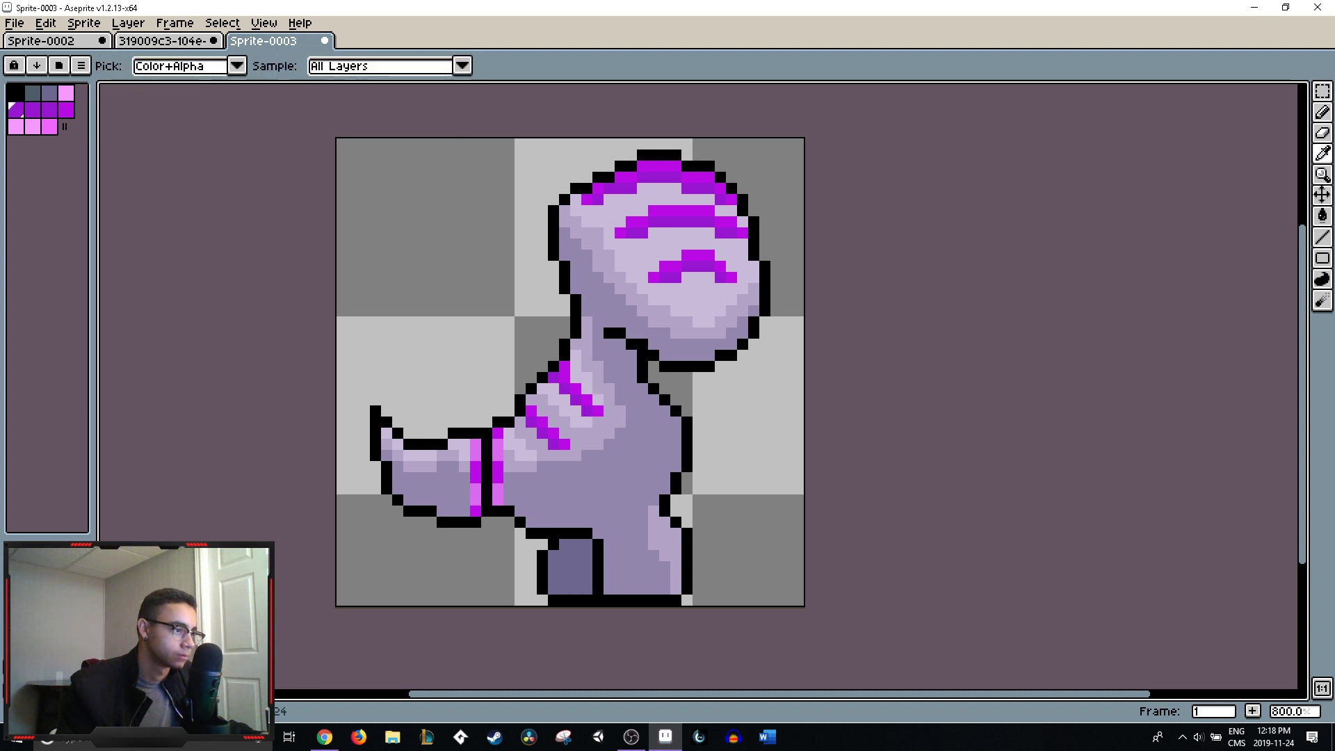
pyautogui.keyDown('alt'); pyautogui.click(605, 390); pyautogui.keyUp('alt')
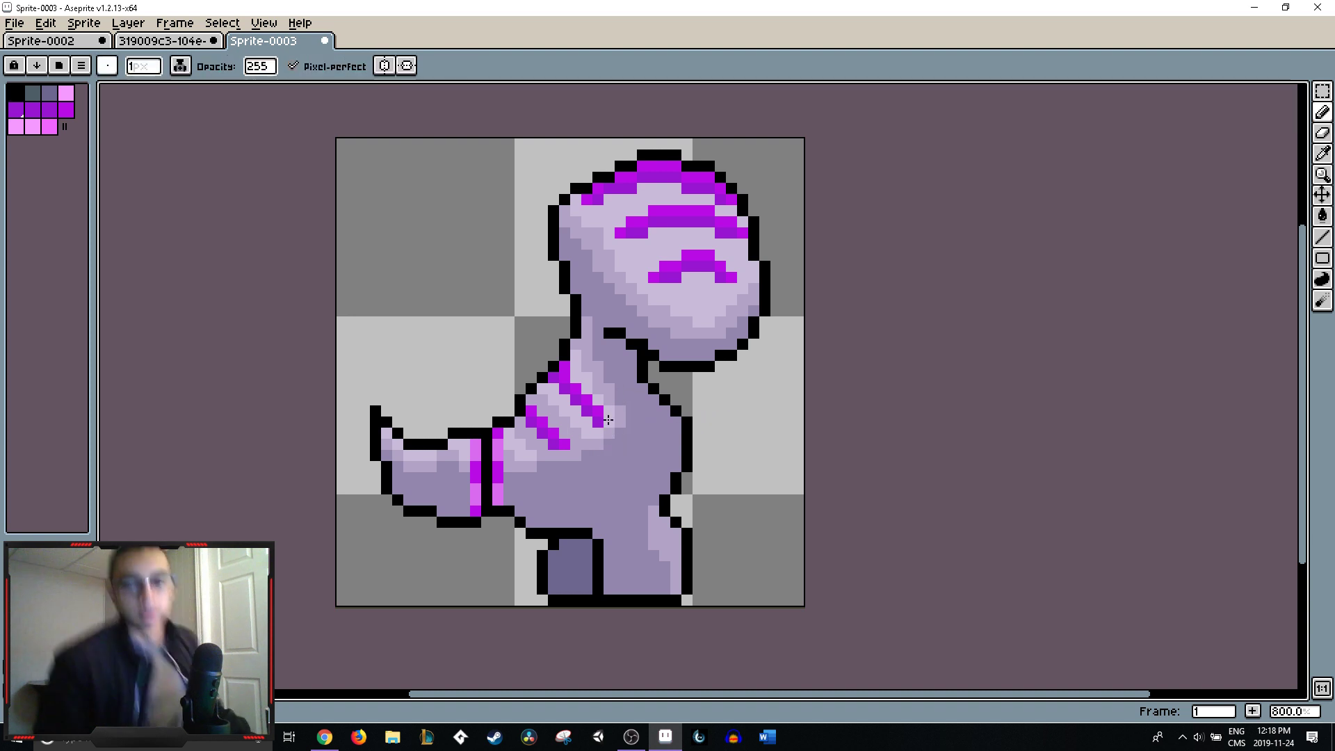
pyautogui.keyDown('alt'); pyautogui.click(577, 363); pyautogui.keyUp('alt')
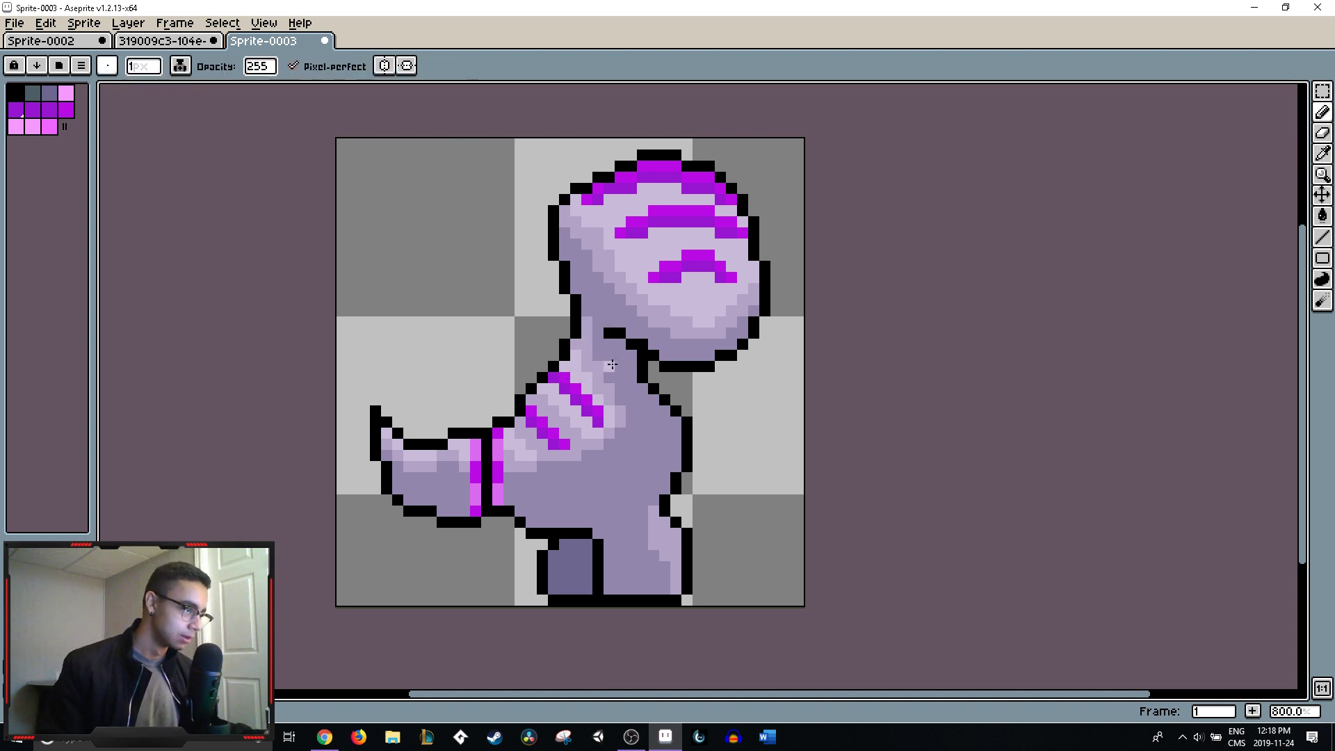
# - Place diagonal rows of mid-tone body purple pixels between the two back stripes and below the lower one
pyautogui.scroll(-6, 677, 375)
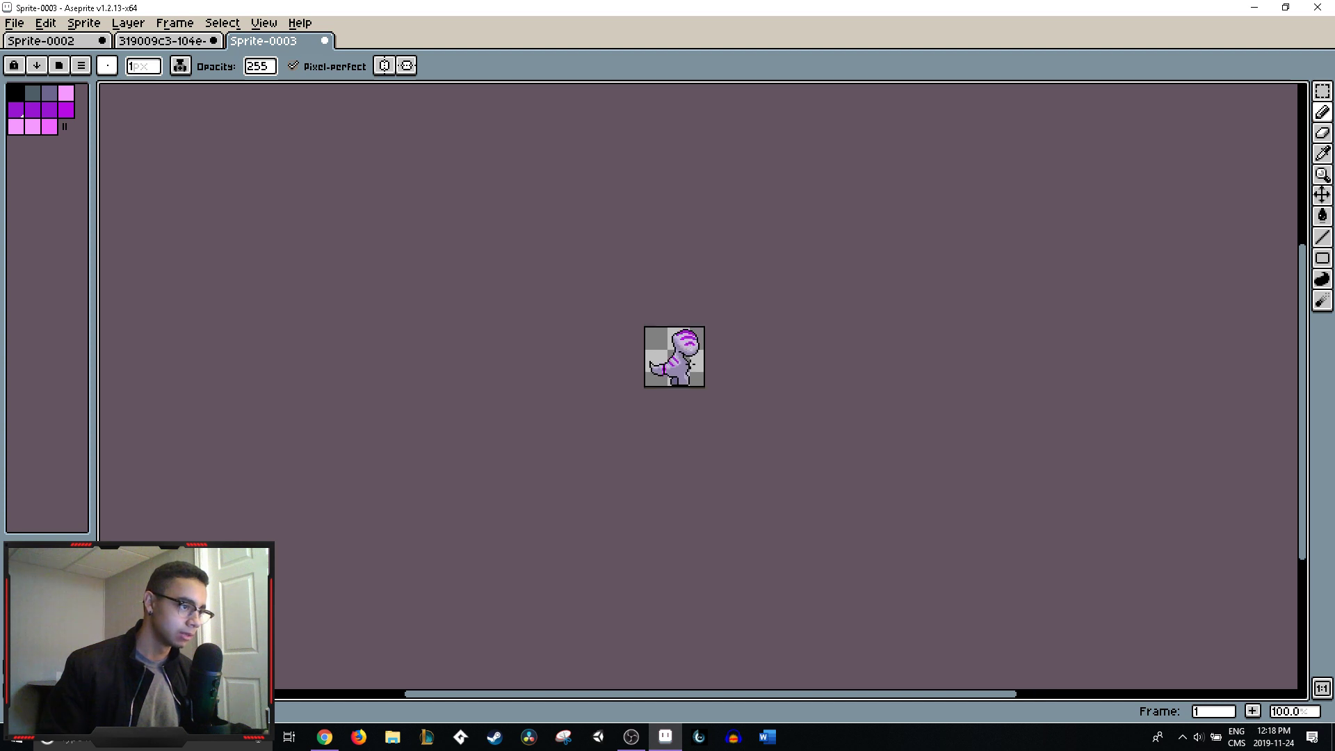
pyautogui.scroll(1, 693, 366)
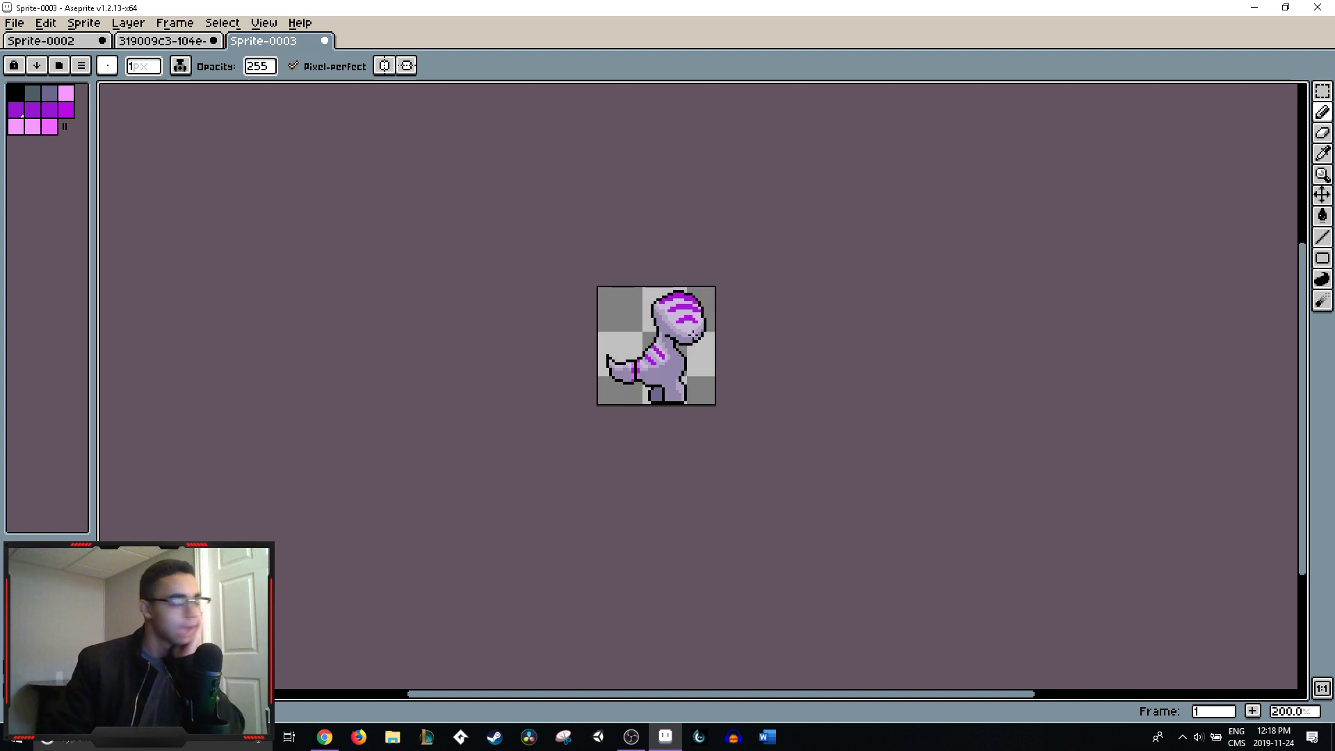
pyautogui.scroll(3, 695, 339)
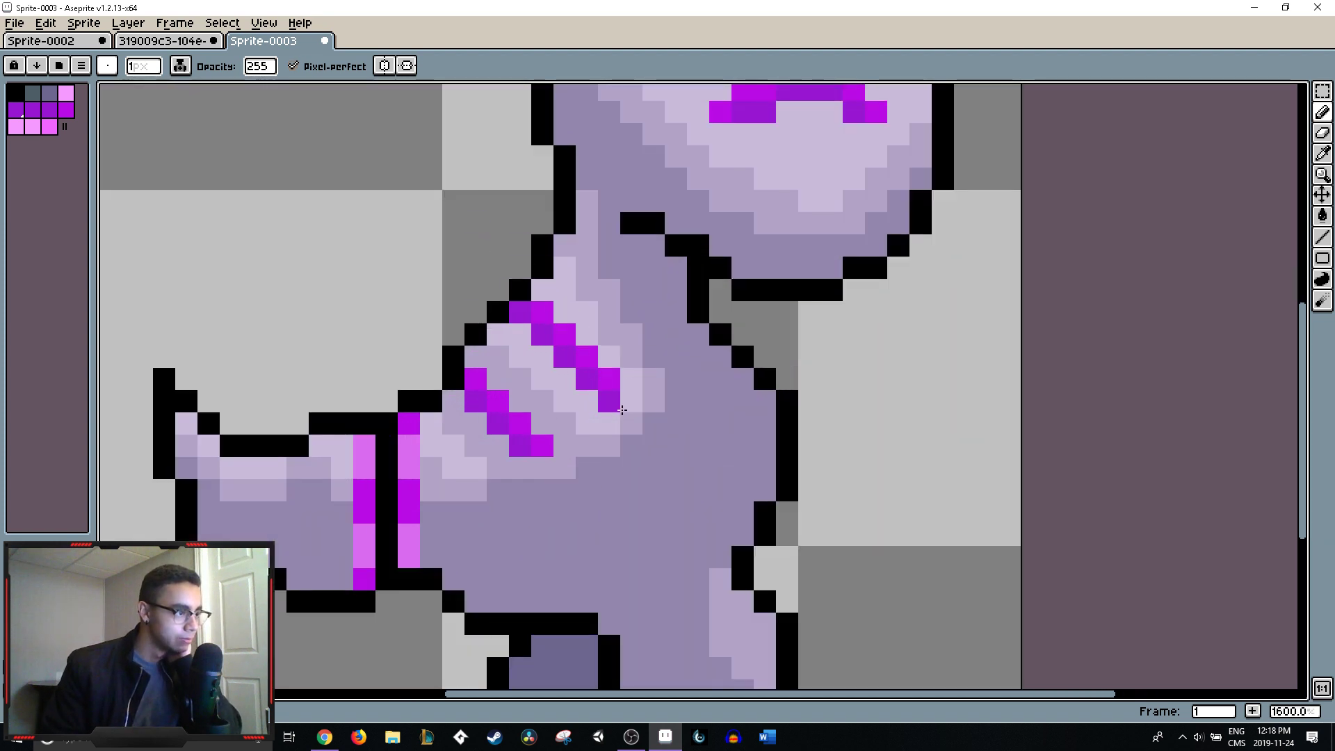
pyautogui.click(497, 379)
pyautogui.click(520, 379)
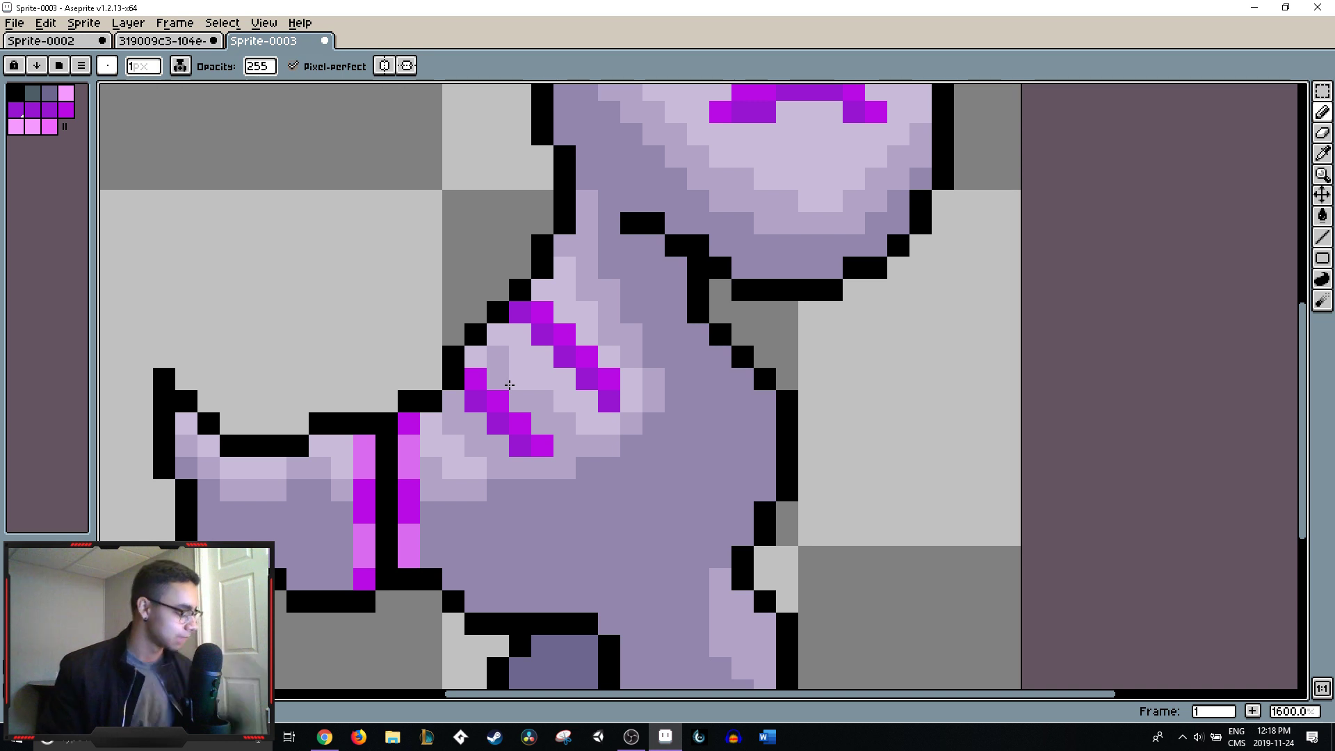
pyautogui.press('ctrl')
pyautogui.press('ctrl')
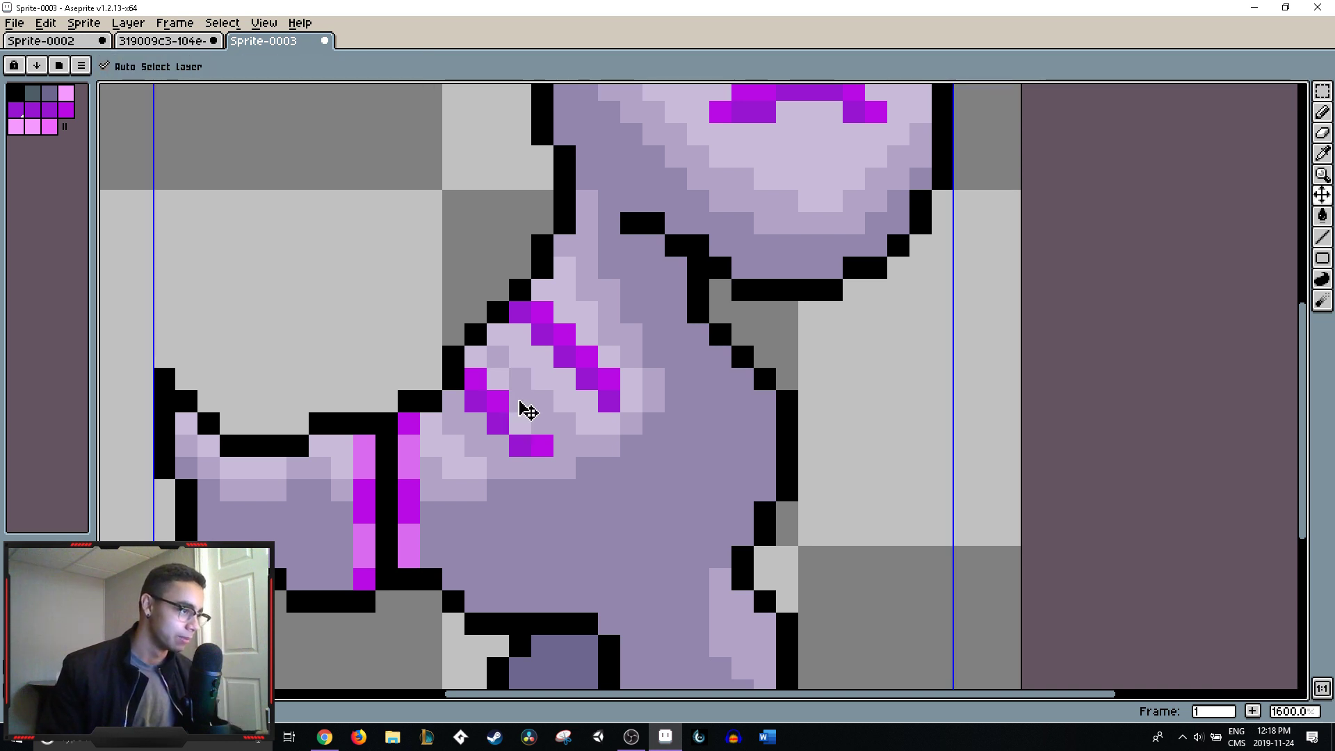
pyautogui.hotkey('ctrl', 'z')
pyautogui.hotkey('ctrl', 'z')
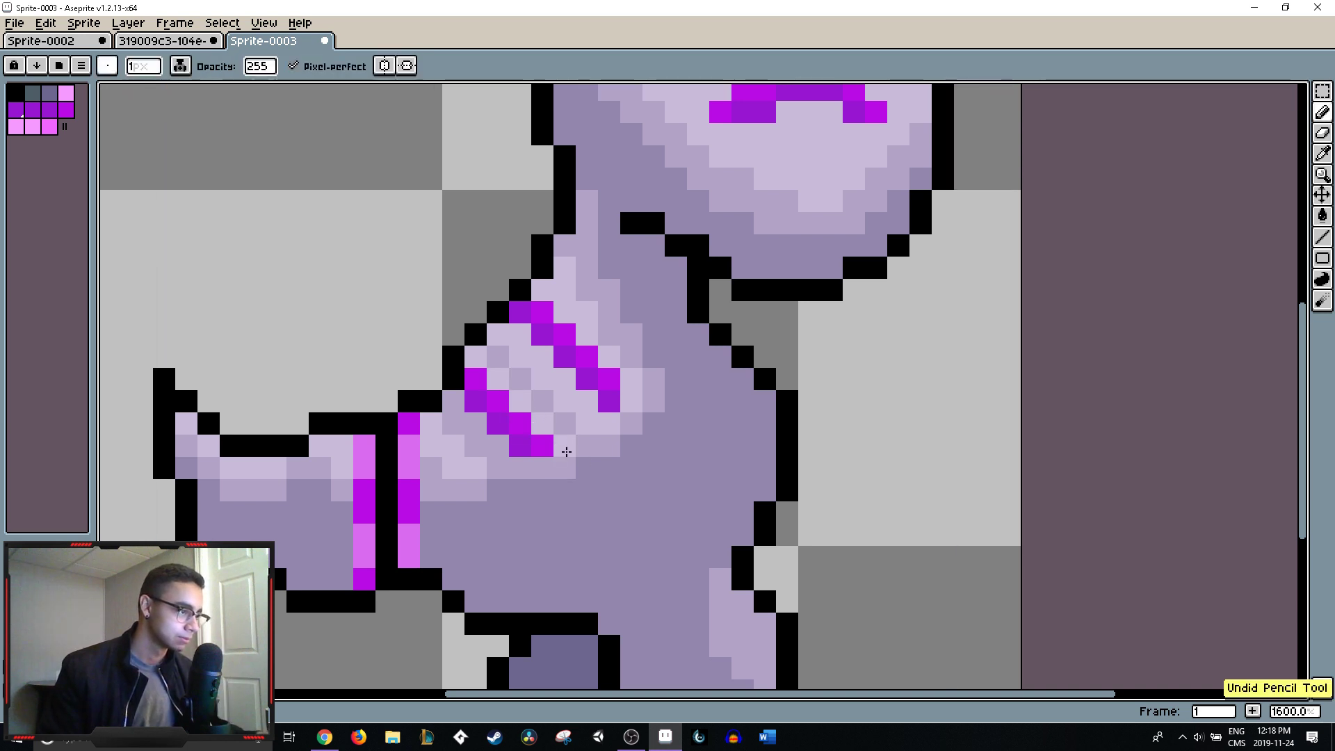
pyautogui.moveTo(566, 452)
pyautogui.mouseDown()
pyautogui.moveTo(521, 466)
pyautogui.moveTo(472, 427)
pyautogui.moveTo(460, 390)
pyautogui.moveTo(520, 379)
pyautogui.mouseUp()
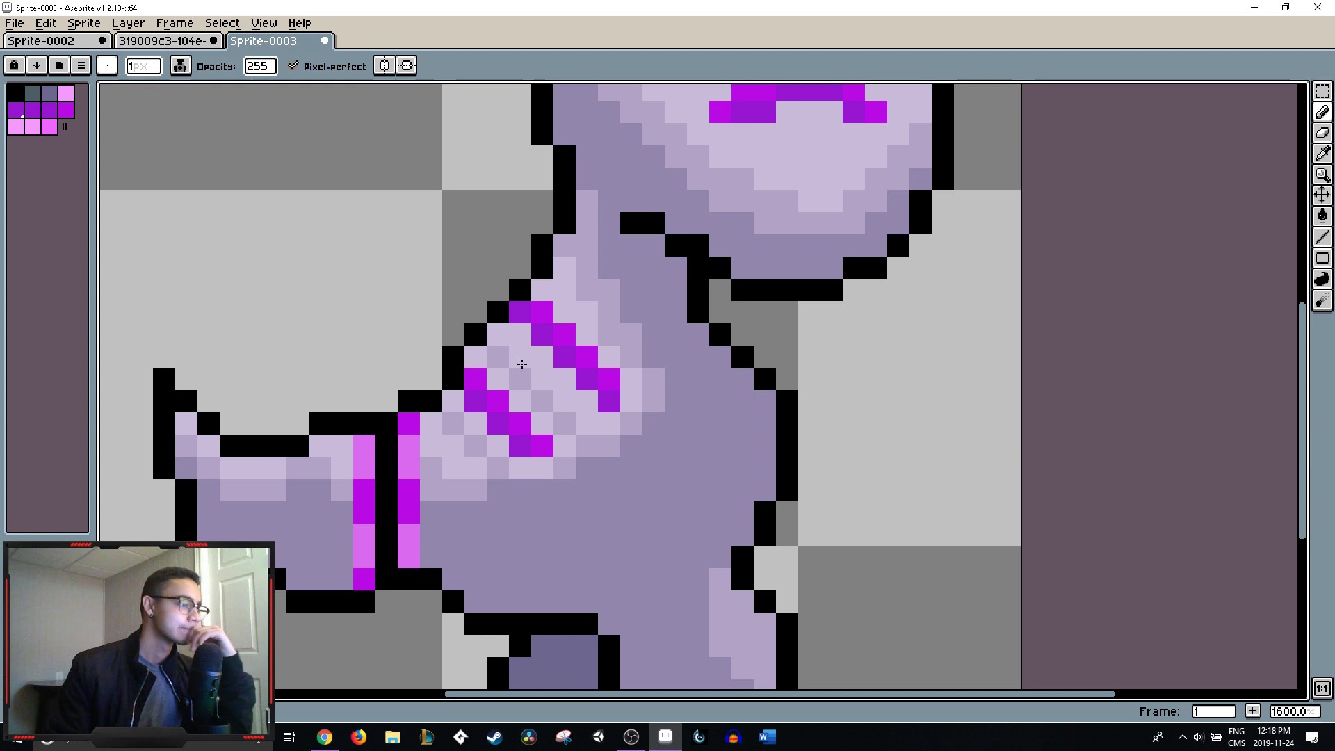
# - Extend the lower back stripe to the outline with a magenta pixel and shade its start with darker purple
pyautogui.click(325, 737)
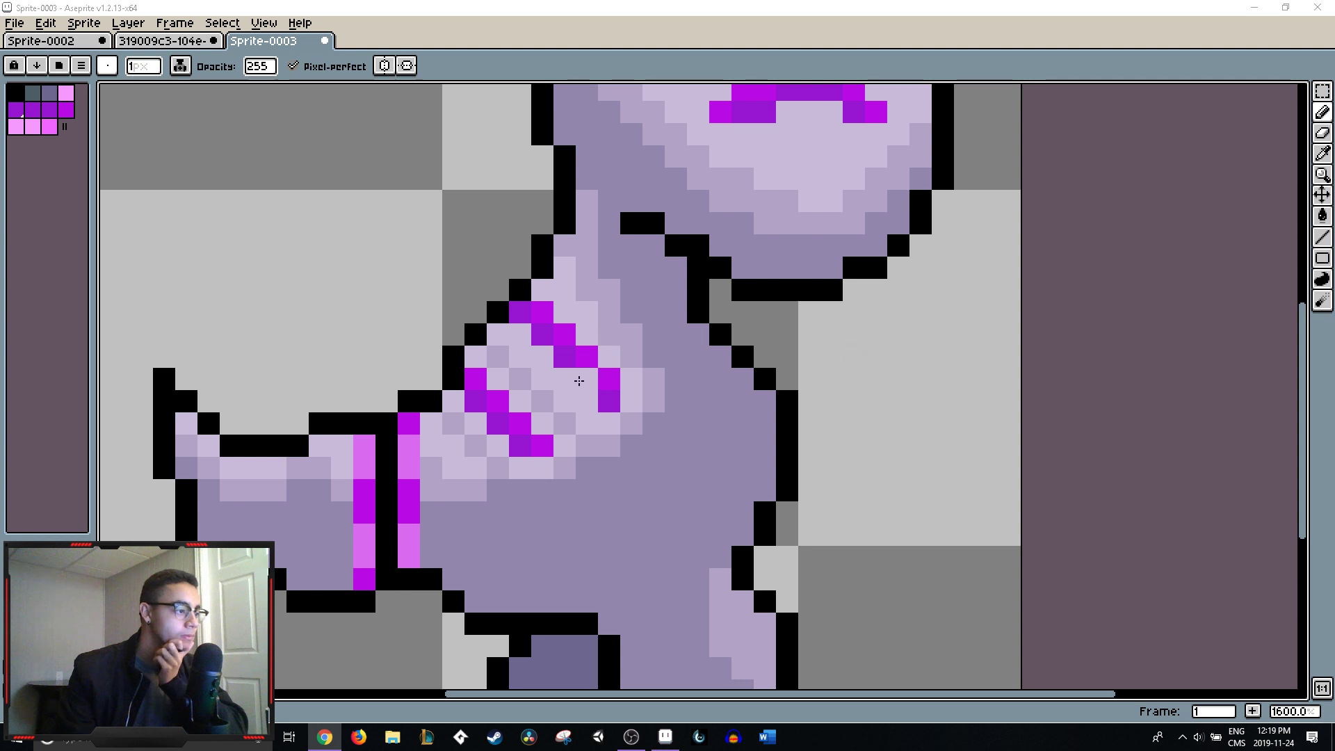
pyautogui.click(492, 420)
pyautogui.click(492, 413)
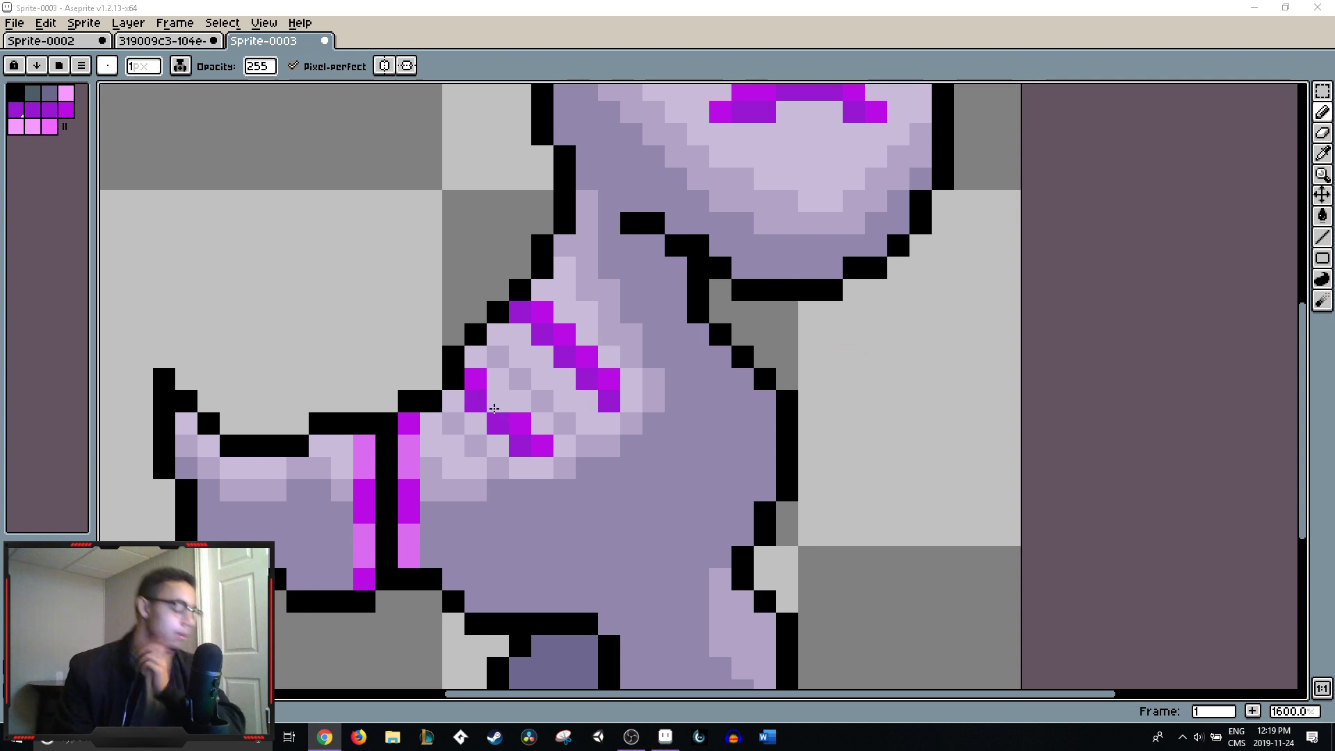
pyautogui.press('i')
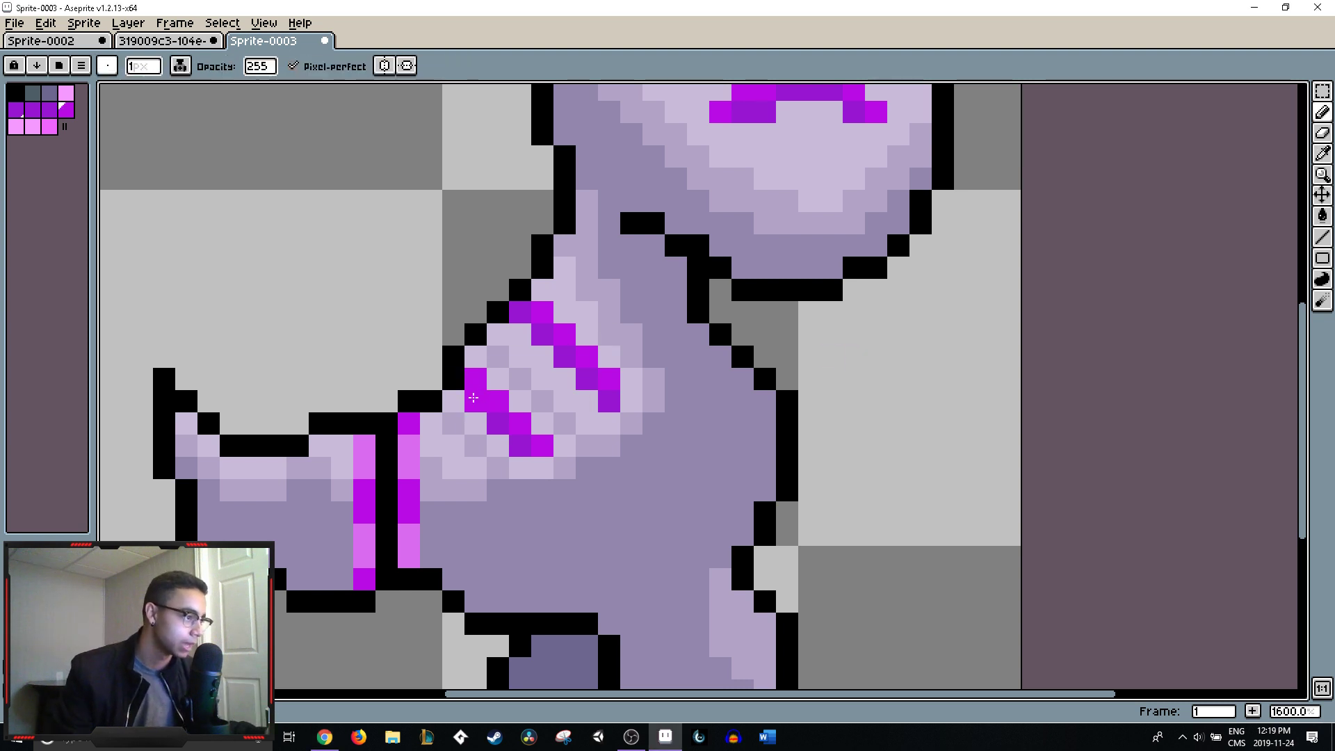
pyautogui.keyDown('alt'); pyautogui.click(476, 399); pyautogui.keyUp('alt')
pyautogui.click(454, 402)
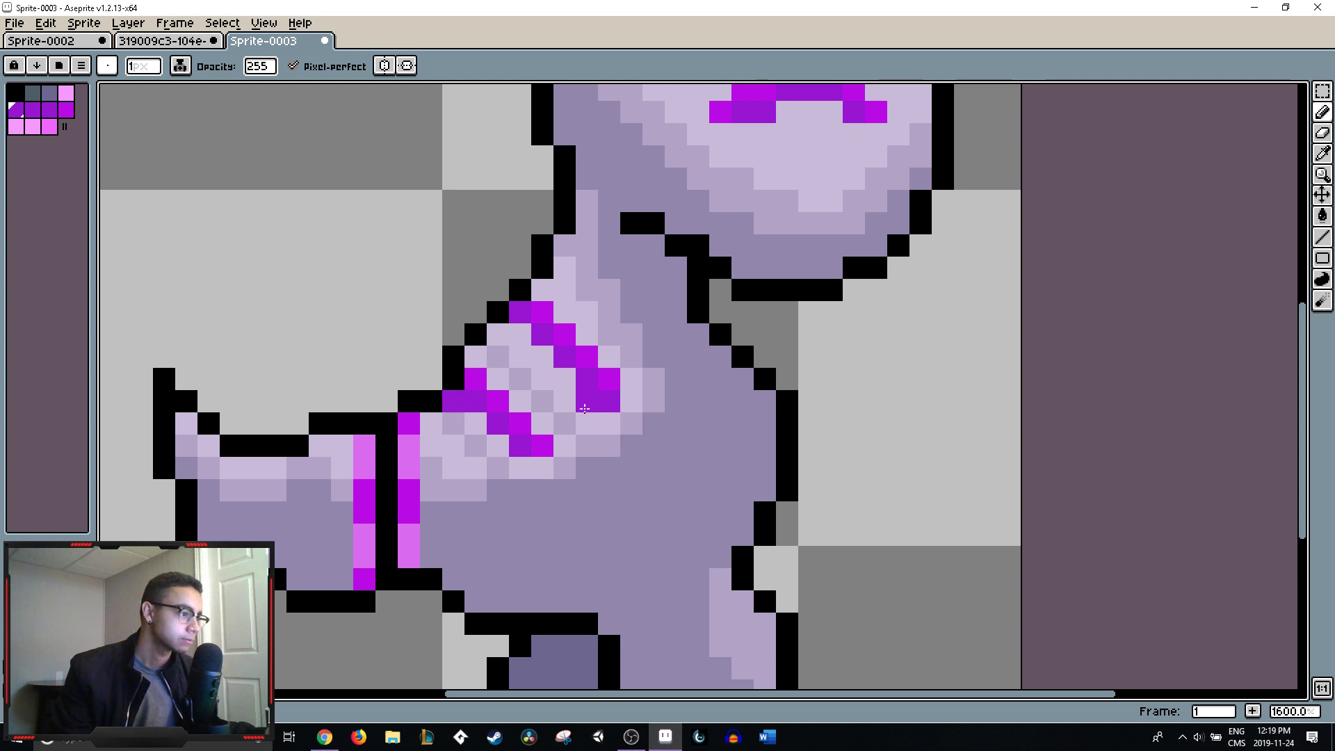
pyautogui.keyDown('alt'); pyautogui.click(480, 380); pyautogui.keyUp('alt')
pyautogui.click(443, 408)
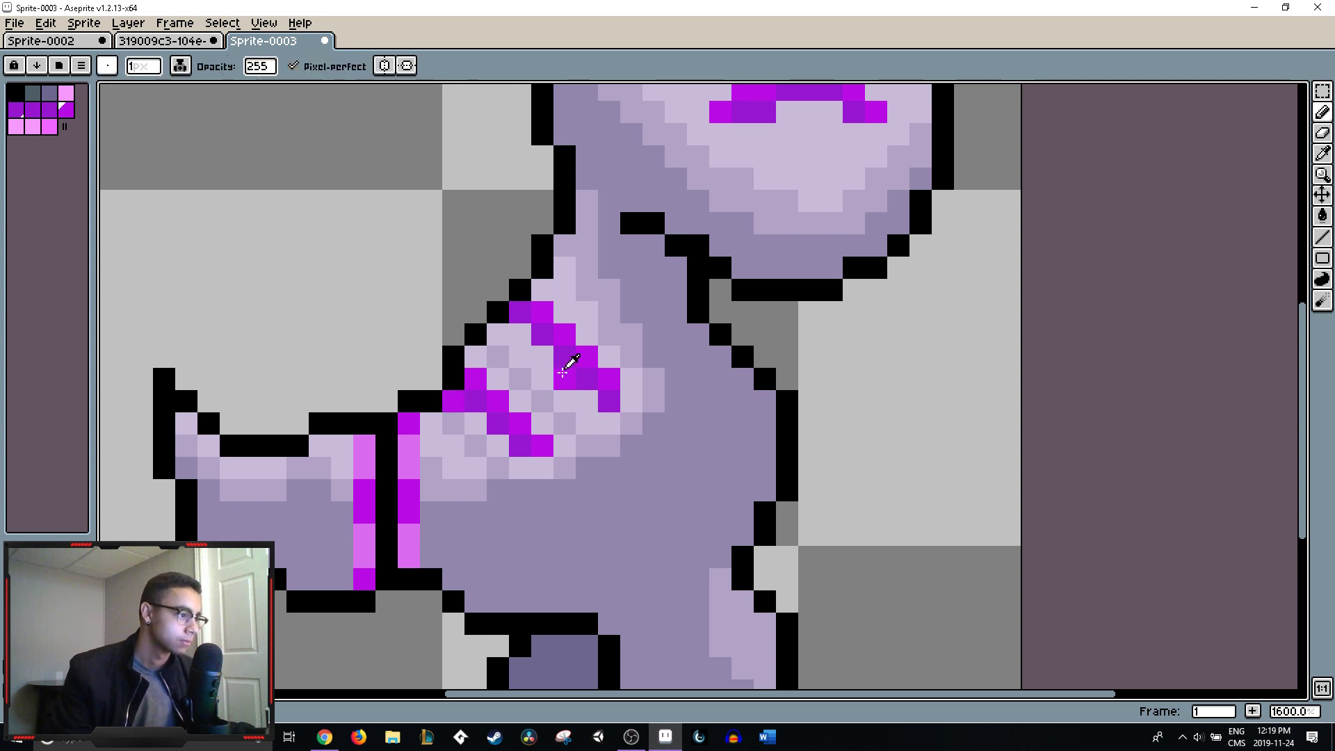
pyautogui.keyDown('alt'); pyautogui.click(564, 361); pyautogui.keyUp('alt')
# - Examine the head, back and tail stripes on the whole sprite at several magnifications
pyautogui.scroll(-2, 610, 401)
pyautogui.scroll(-3, 631, 377)
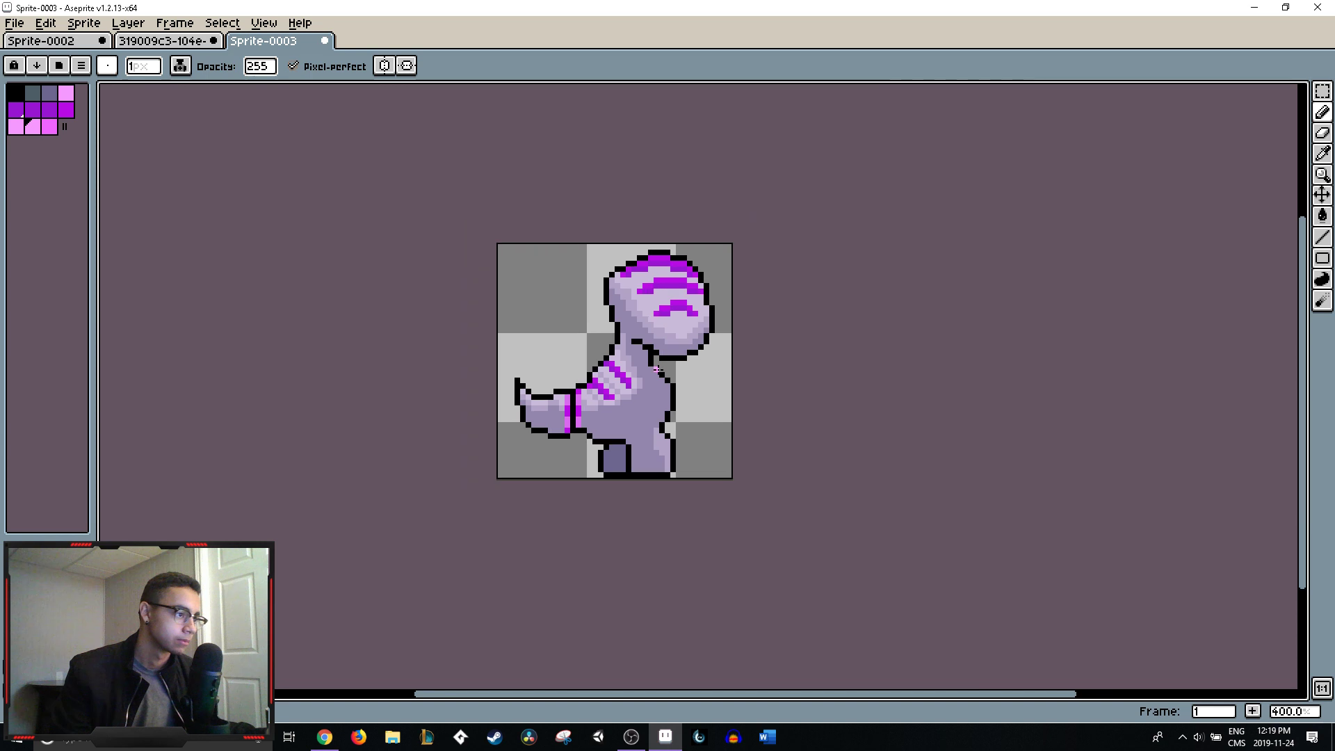
pyautogui.scroll(-1, 667, 369)
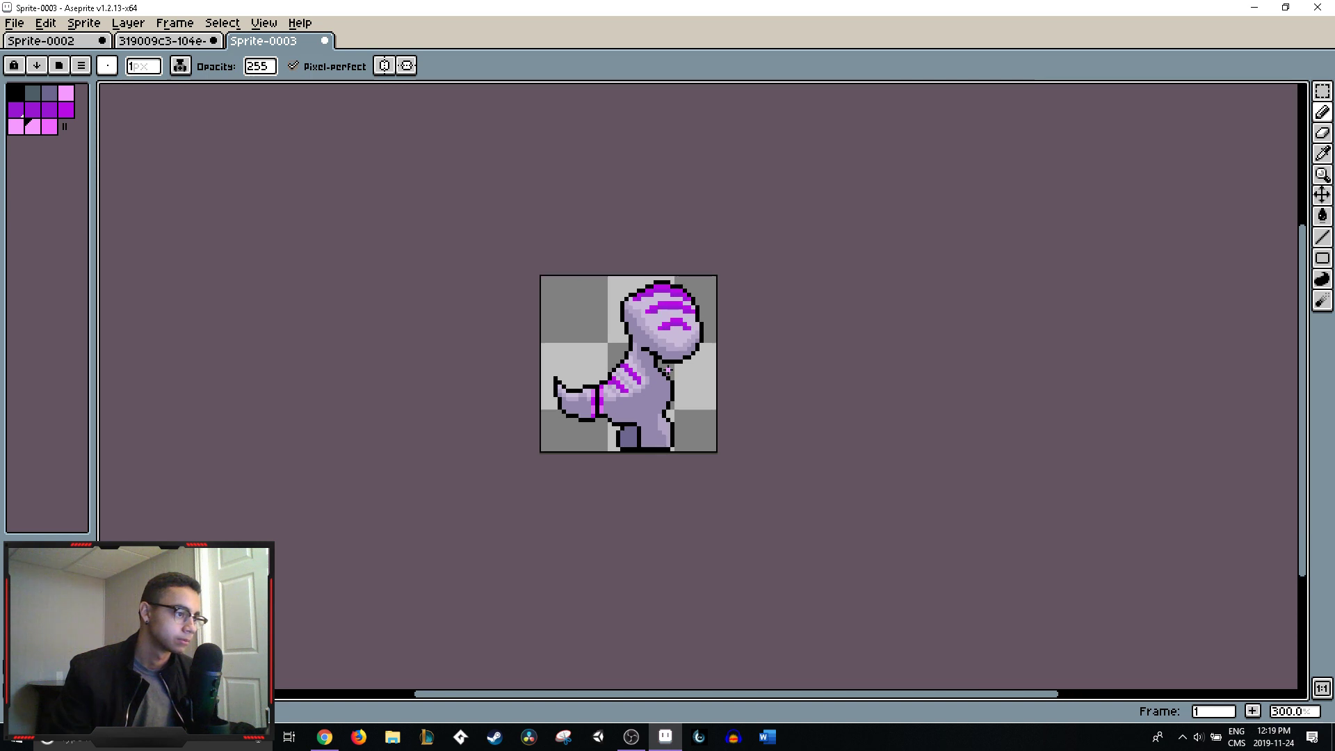
pyautogui.scroll(2, 666, 374)
pyautogui.hotkey('ctrl', 'b')
pyautogui.press('Escape')
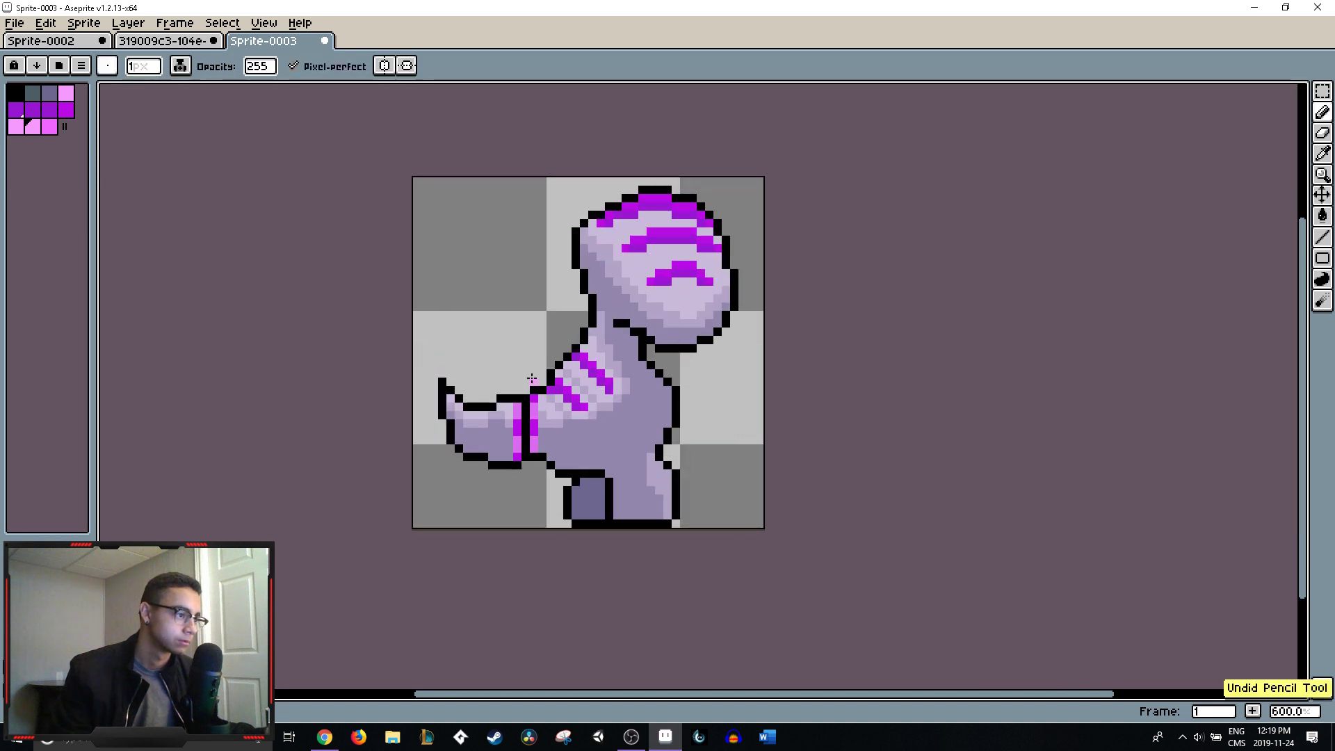
pyautogui.scroll(7, 531, 378)
pyautogui.click(531, 393)
pyautogui.moveTo(402, 351); pyautogui.dragTo(316, 283)
pyautogui.scroll(-6, 541, 304)
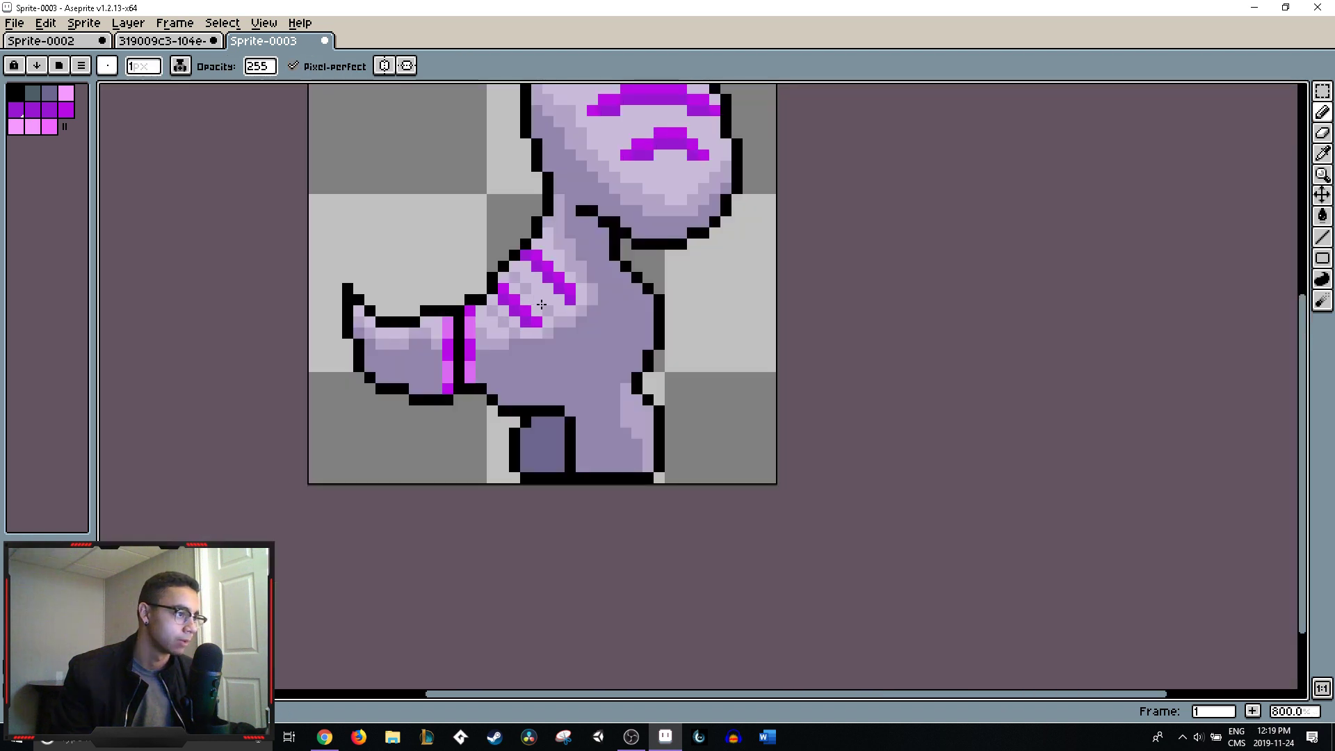
pyautogui.scroll(-4, 617, 323)
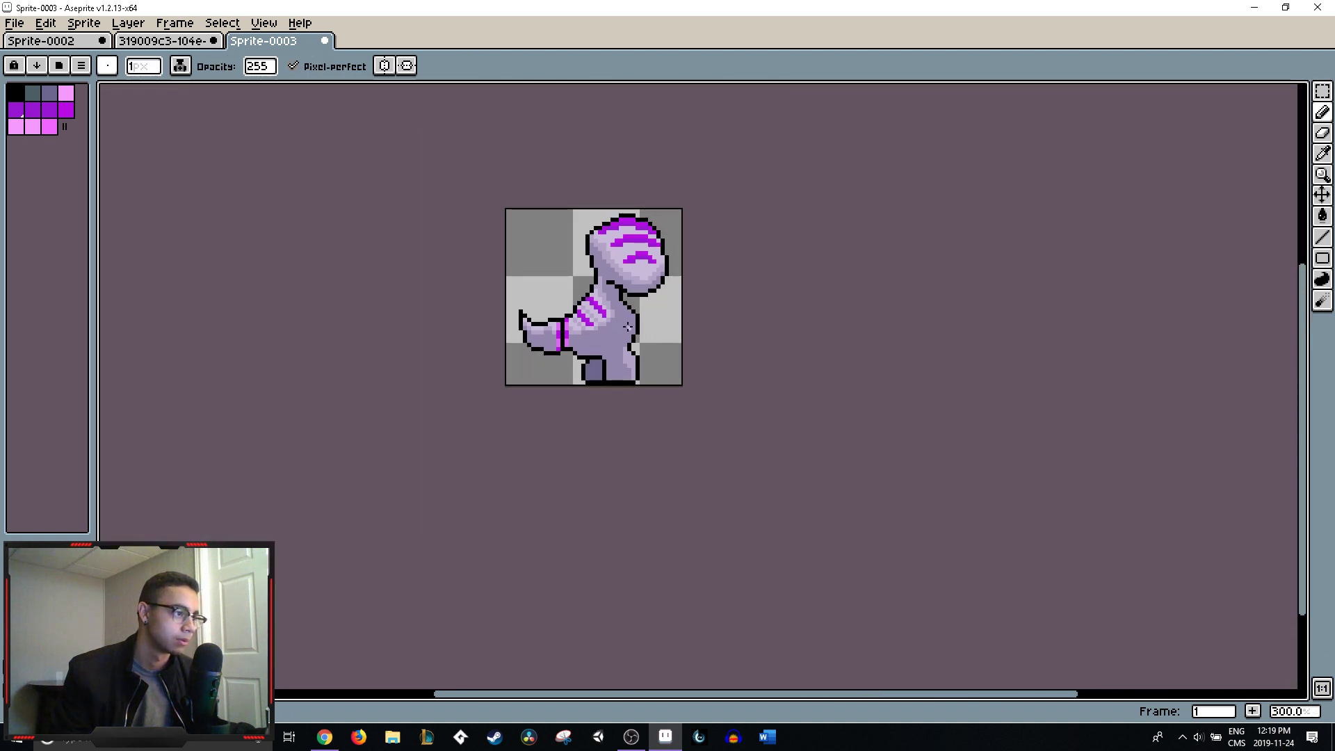
pyautogui.scroll(4, 613, 327)
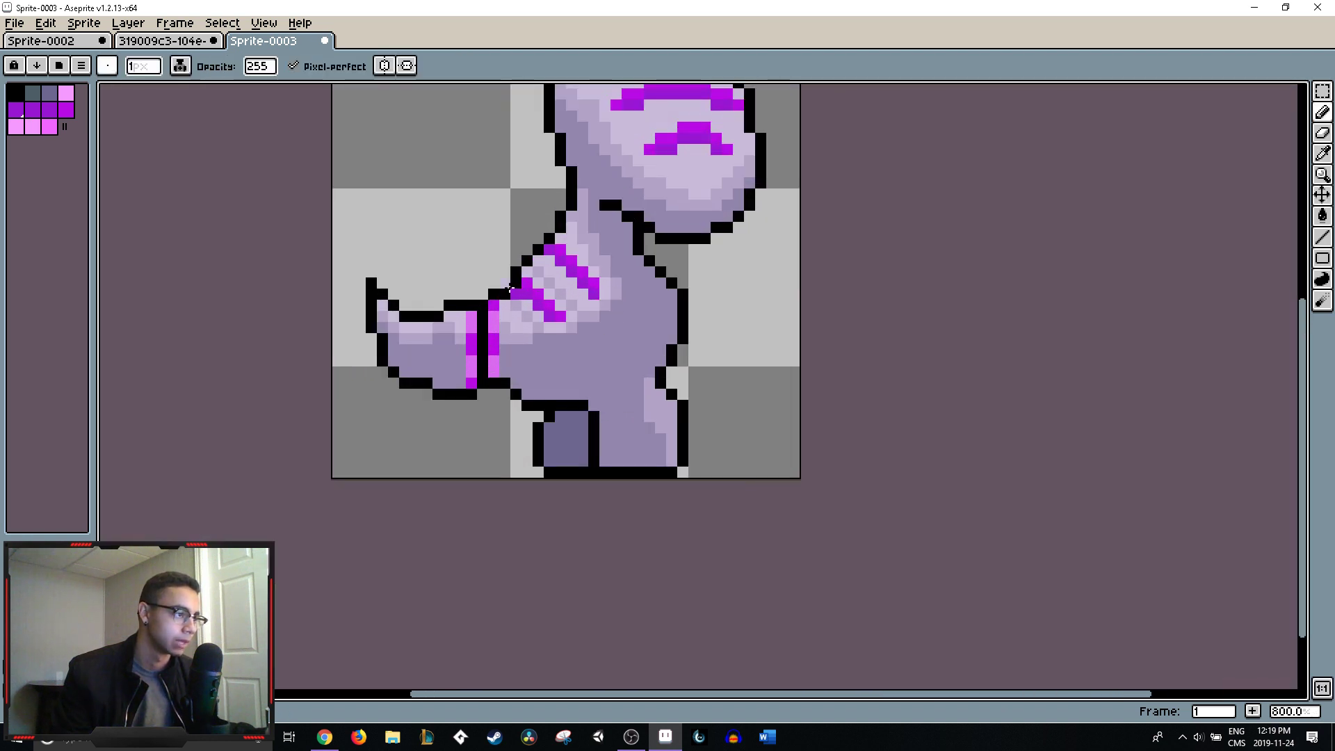
pyautogui.scroll(1, 510, 287)
pyautogui.press('alt')
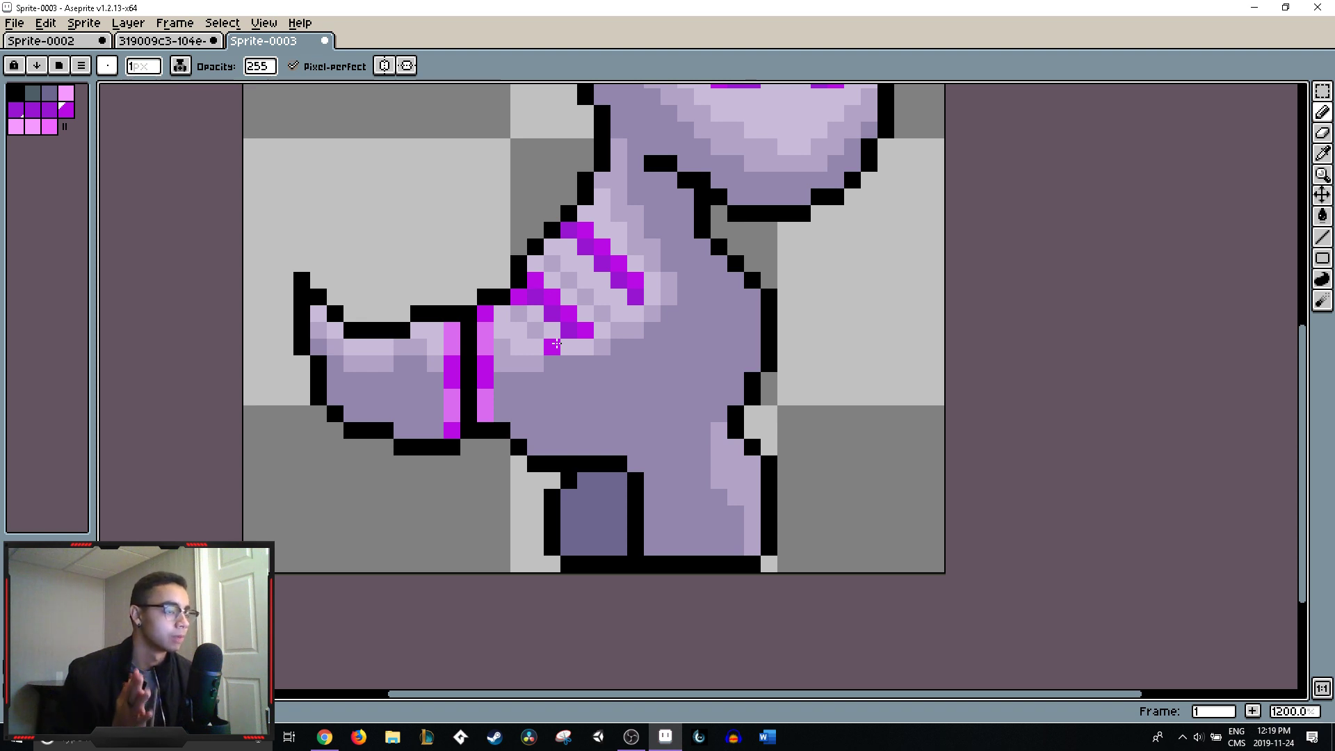
pyautogui.scroll(-5, 800, 263)
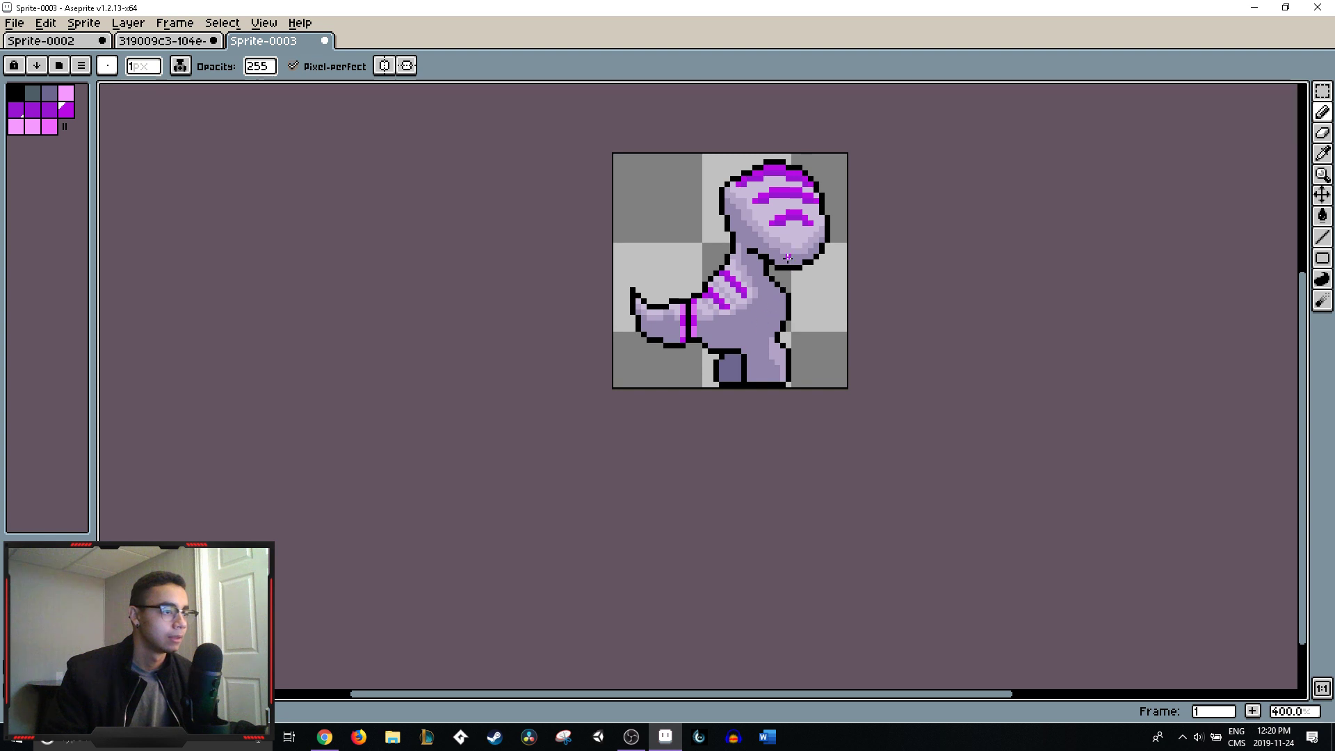
pyautogui.scroll(3, 788, 258)
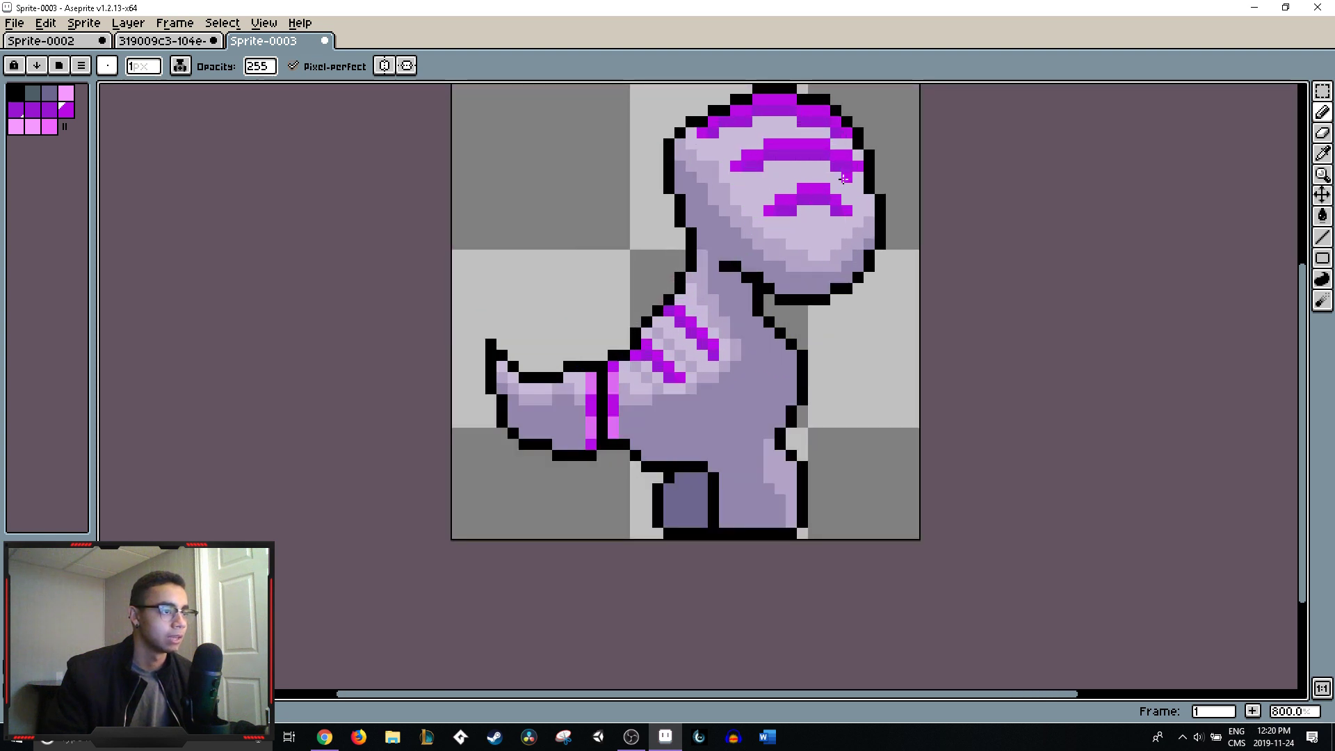
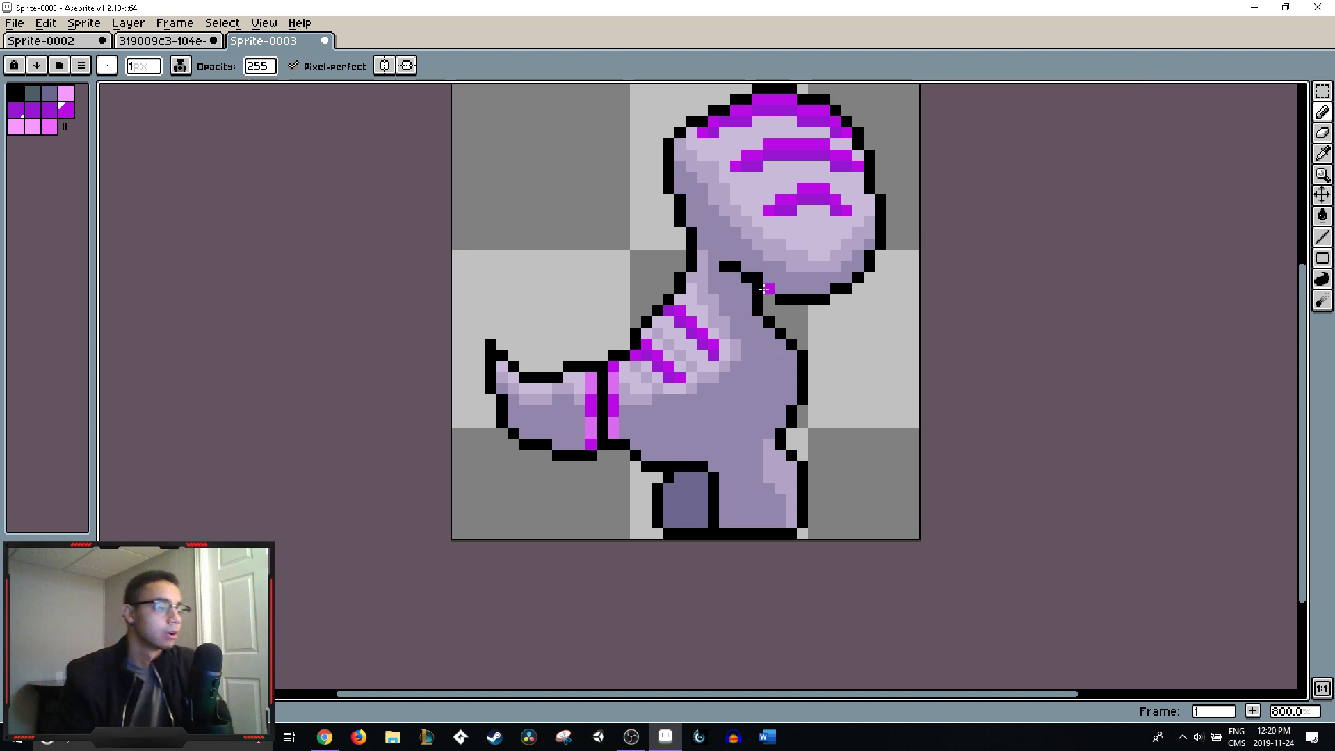
# - Paint a shadow along the chest's front outline using the dark purple sampled from the far leg
pyautogui.scroll(3, 779, 310)
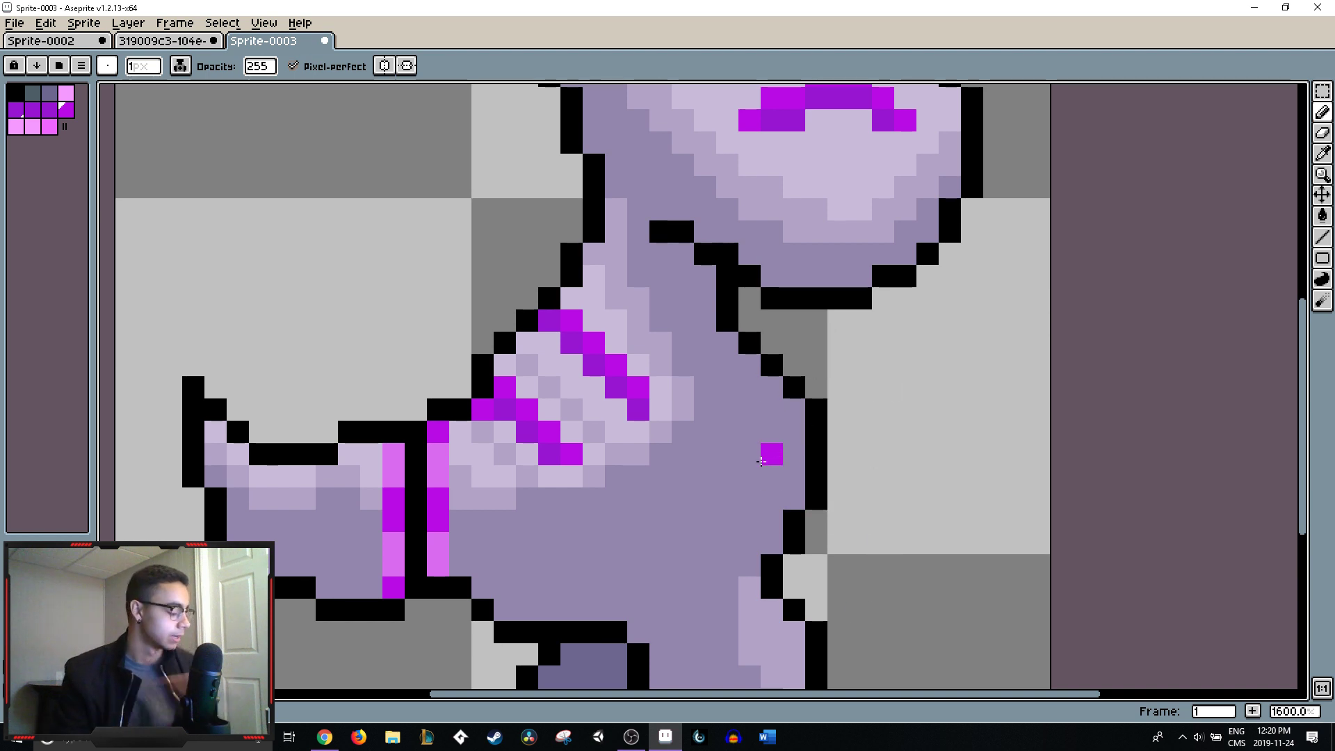
pyautogui.press('i')
pyautogui.click(614, 656)
pyautogui.press('b')
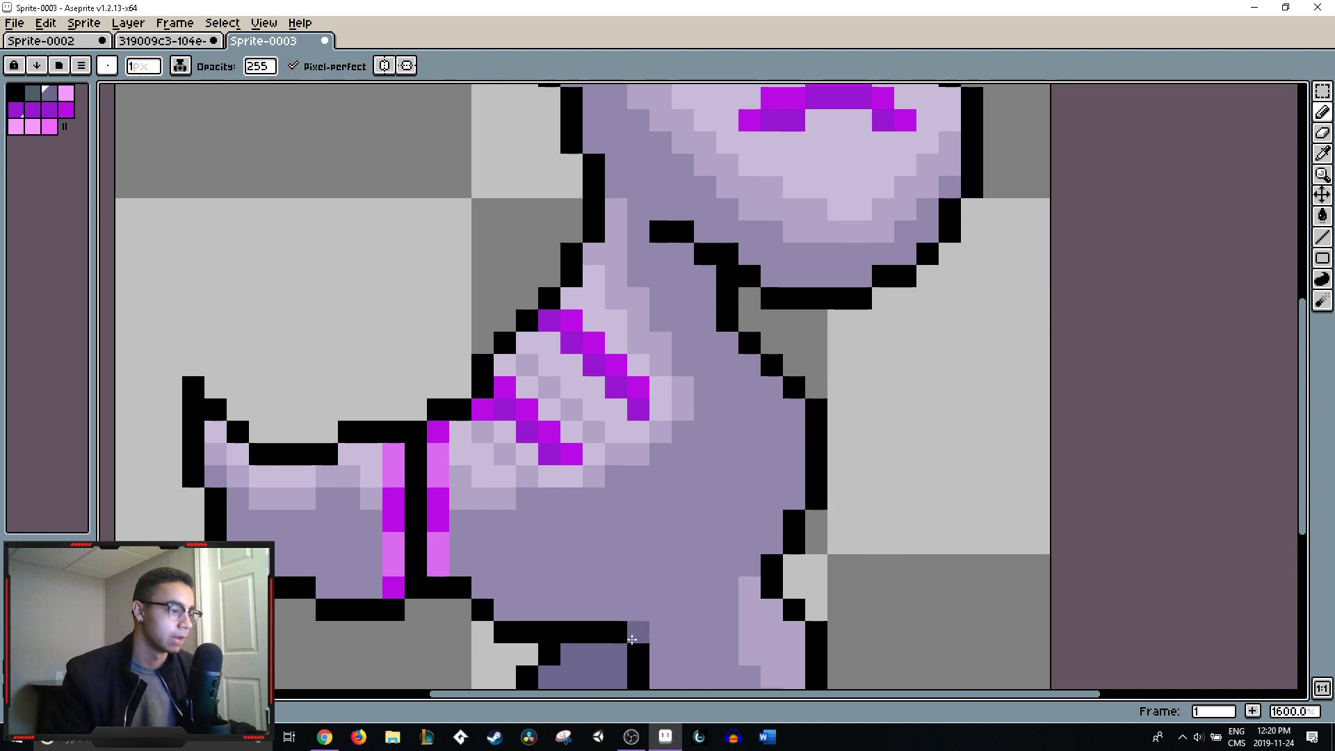
pyautogui.click(750, 353)
pyautogui.moveTo(762, 374)
pyautogui.mouseDown()
pyautogui.moveTo(760, 447)
pyautogui.moveTo(787, 429)
pyautogui.moveTo(793, 396)
pyautogui.moveTo(782, 486)
pyautogui.moveTo(773, 473)
pyautogui.moveTo(738, 524)
pyautogui.moveTo(764, 512)
pyautogui.moveTo(781, 476)
pyautogui.moveTo(752, 421)
pyautogui.moveTo(739, 488)
pyautogui.moveTo(737, 363)
pyautogui.moveTo(721, 328)
pyautogui.moveTo(745, 382)
pyautogui.mouseUp()
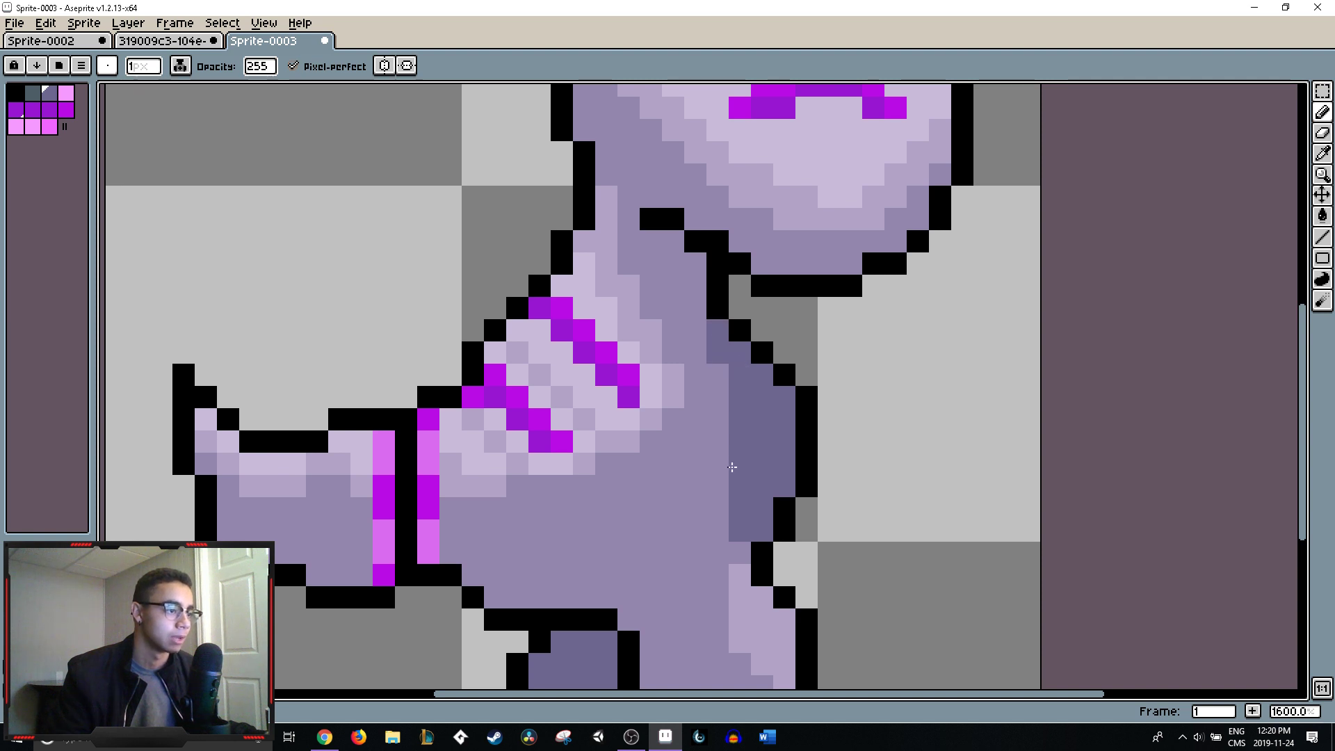
pyautogui.moveTo(781, 452)
pyautogui.mouseDown()
pyautogui.moveTo(691, 586)
pyautogui.moveTo(748, 532)
pyautogui.moveTo(746, 503)
pyautogui.moveTo(628, 566)
pyautogui.moveTo(624, 576)
pyautogui.moveTo(717, 526)
pyautogui.moveTo(633, 576)
pyautogui.moveTo(526, 574)
pyautogui.moveTo(447, 542)
pyautogui.moveTo(519, 588)
pyautogui.moveTo(508, 594)
pyautogui.moveTo(623, 593)
pyautogui.moveTo(630, 613)
pyautogui.moveTo(670, 581)
pyautogui.moveTo(688, 611)
pyautogui.moveTo(701, 601)
pyautogui.moveTo(762, 490)
pyautogui.moveTo(694, 582)
pyautogui.moveTo(715, 508)
pyautogui.moveTo(686, 544)
pyautogui.moveTo(724, 542)
pyautogui.moveTo(743, 525)
pyautogui.moveTo(739, 549)
pyautogui.moveTo(740, 507)
pyautogui.mouseUp()
# - Trim the chest shadow's lower end with the body colour and paint a dark purple shadow along the belly above the legs
pyautogui.keyDown('alt'); pyautogui.click(661, 518); pyautogui.keyUp('alt')
pyautogui.keyDown('alt'); pyautogui.click(760, 482); pyautogui.keyUp('alt')
pyautogui.keyDown('alt'); pyautogui.click(682, 495); pyautogui.keyUp('alt')
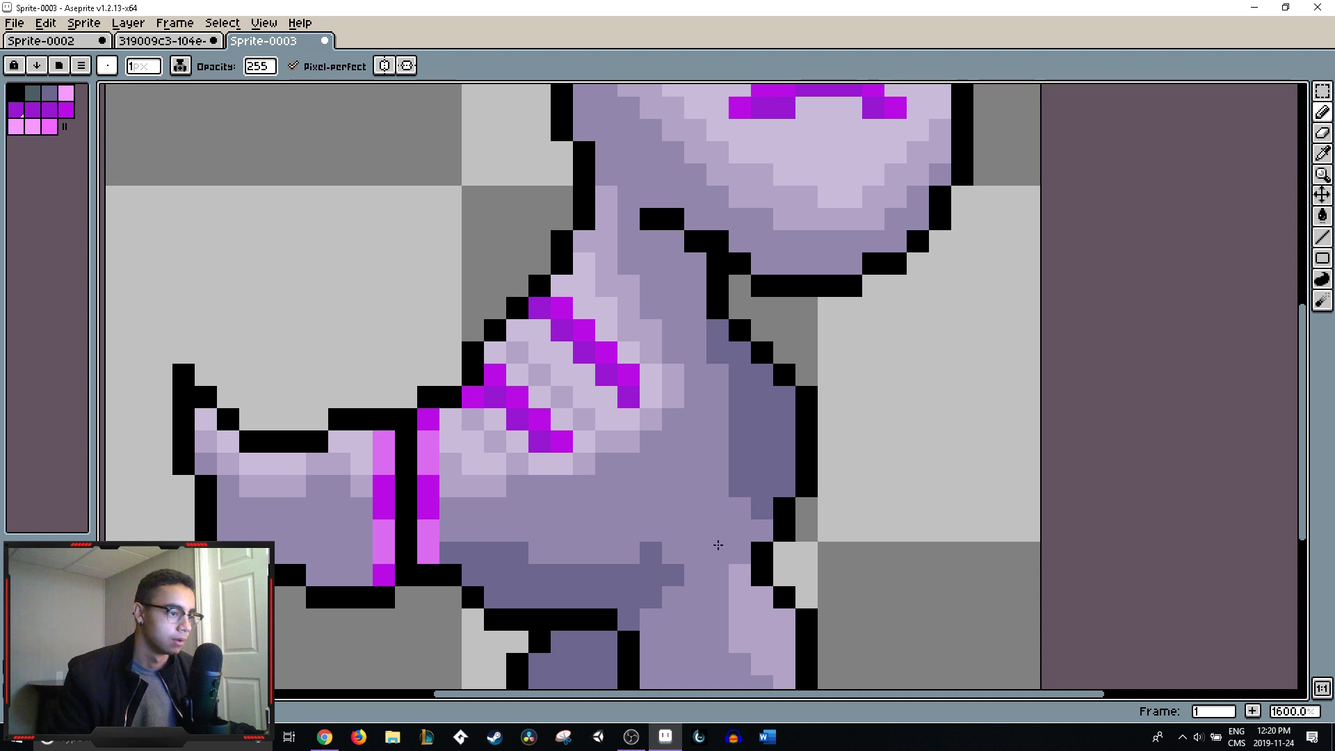
pyautogui.keyDown('alt'); pyautogui.click(672, 574); pyautogui.keyUp('alt')
pyautogui.click(673, 553)
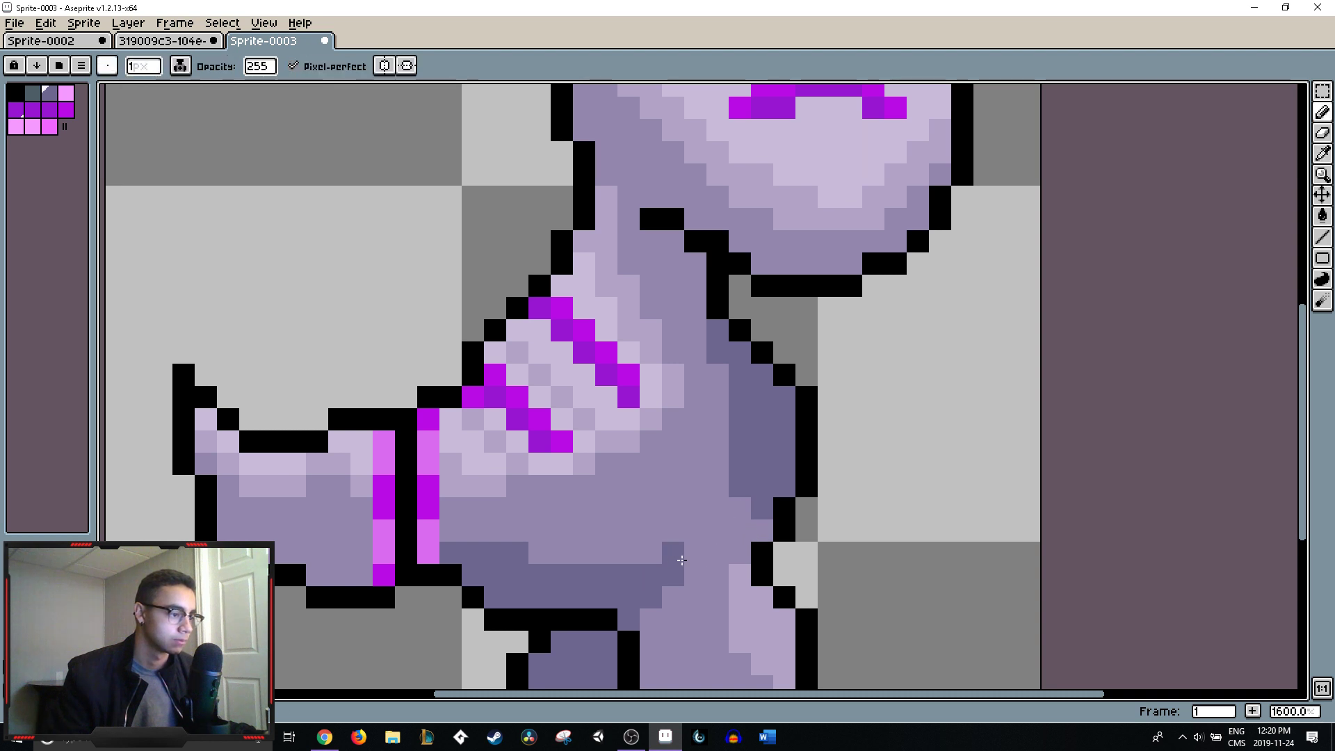
pyautogui.click(696, 553)
pyautogui.click(629, 554)
pyautogui.click(650, 554)
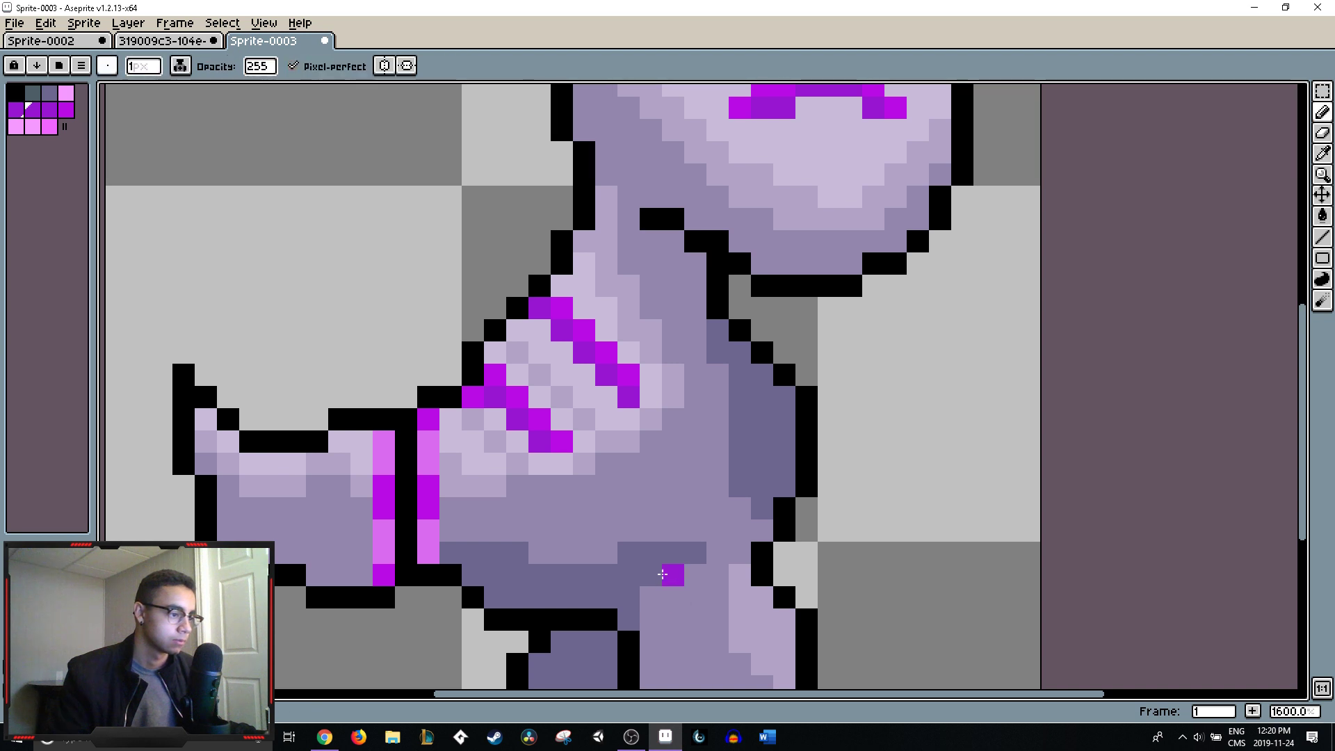
# - Paint a dark purple shadow along the underside of the tail up to the magenta band
pyautogui.scroll(-6, 672, 574)
pyautogui.scroll(8, 693, 601)
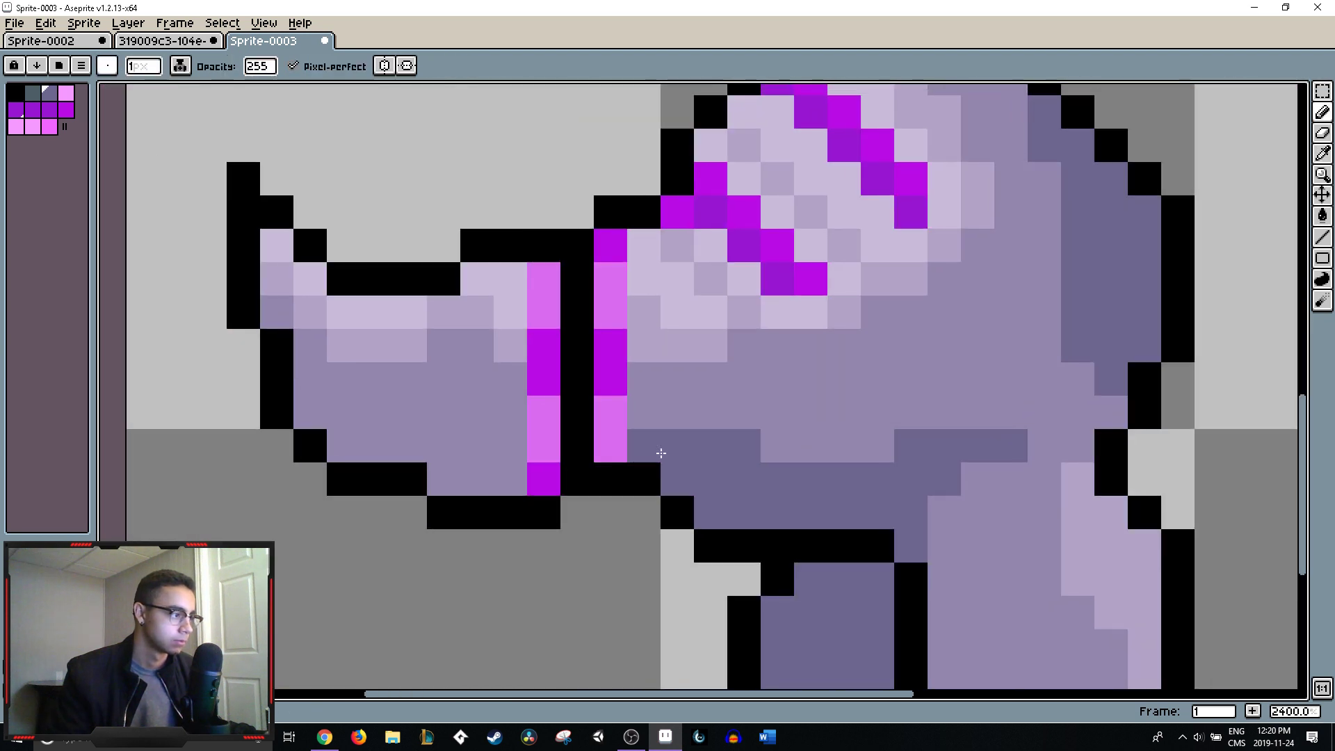
pyautogui.click(519, 460)
pyautogui.moveTo(519, 460)
pyautogui.mouseDown()
pyautogui.moveTo(358, 443)
pyautogui.moveTo(299, 396)
pyautogui.mouseUp()
pyautogui.click(476, 479)
pyautogui.moveTo(443, 478); pyautogui.dragTo(495, 469)
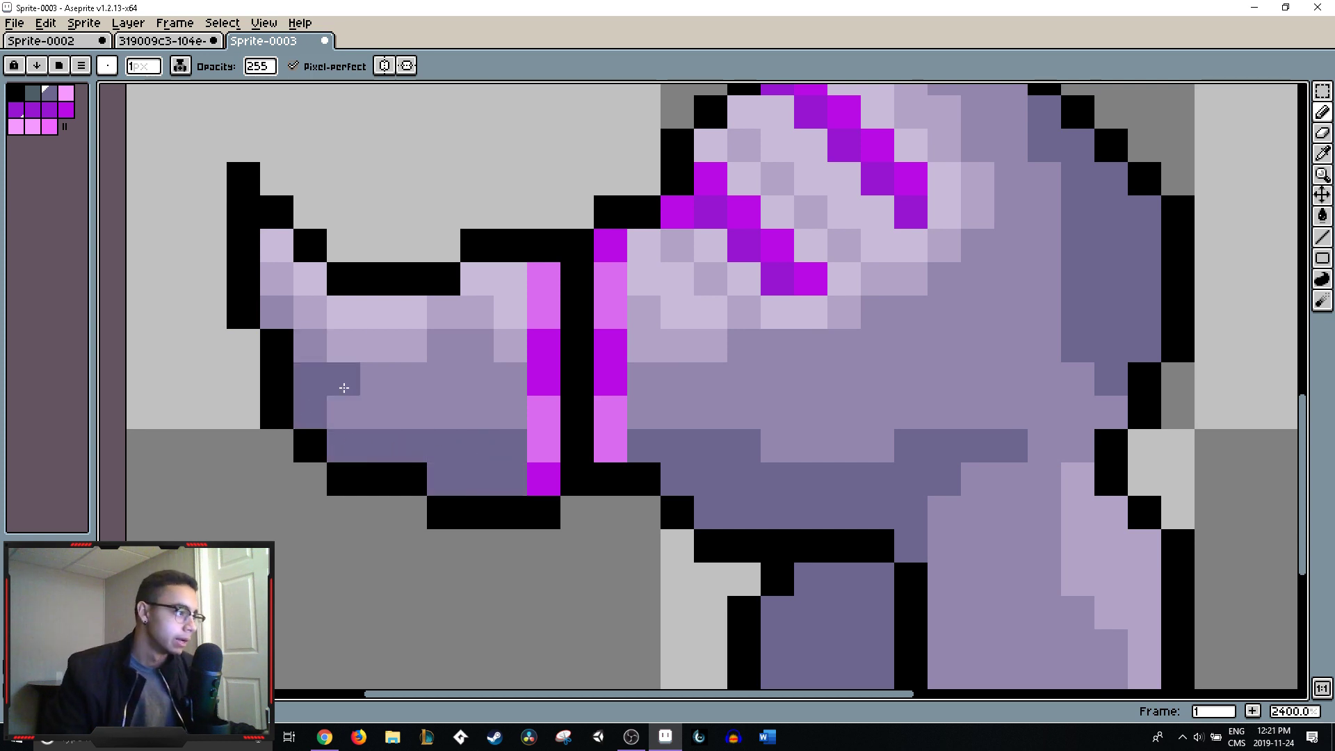
# - Repaint the shadow pixels beside the outline near the tail tip with the sampled mid-purple body colour
pyautogui.keyDown('alt'); pyautogui.click(411, 406); pyautogui.keyUp('alt')
pyautogui.click(502, 442)
pyautogui.click(310, 378)
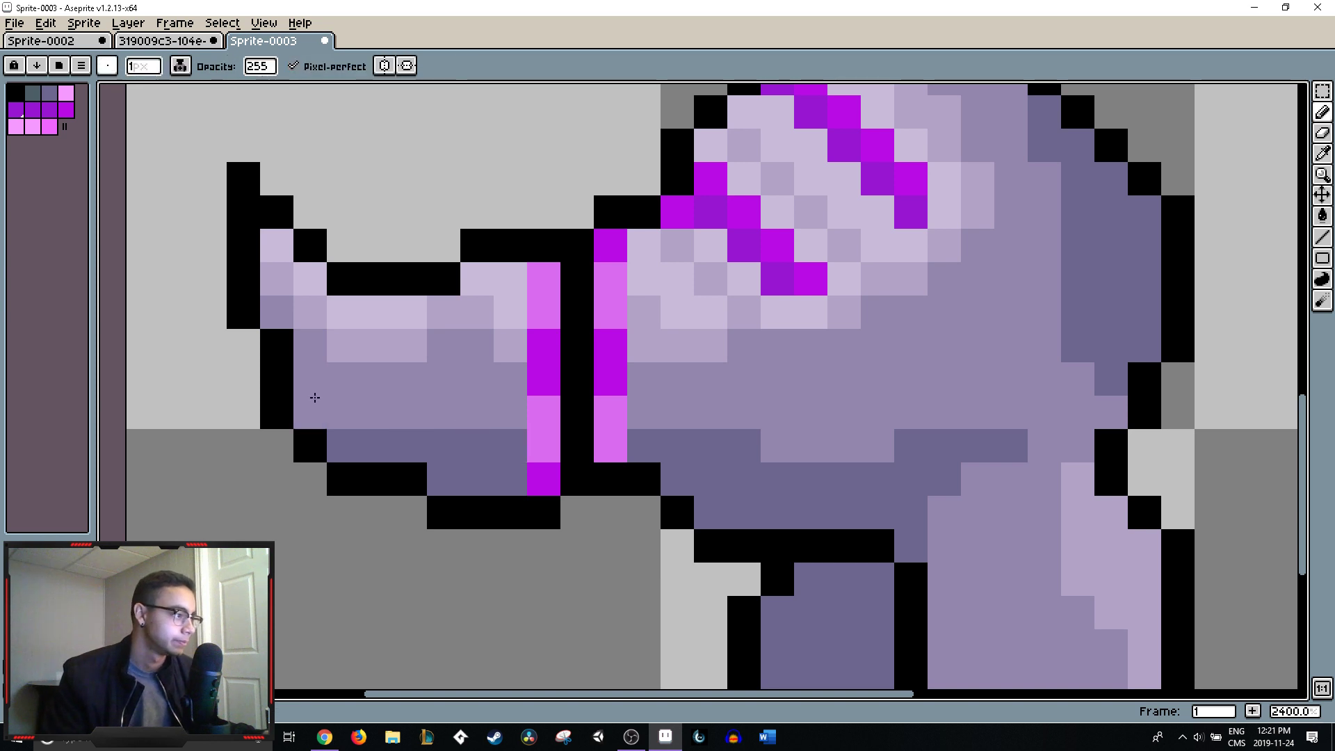
# - Darken two pixels beside the tail tip's outline with the dark purple shadow colour and extend the black outline down by one pixel
pyautogui.keyDown('alt'); pyautogui.click(301, 388); pyautogui.keyUp('alt')
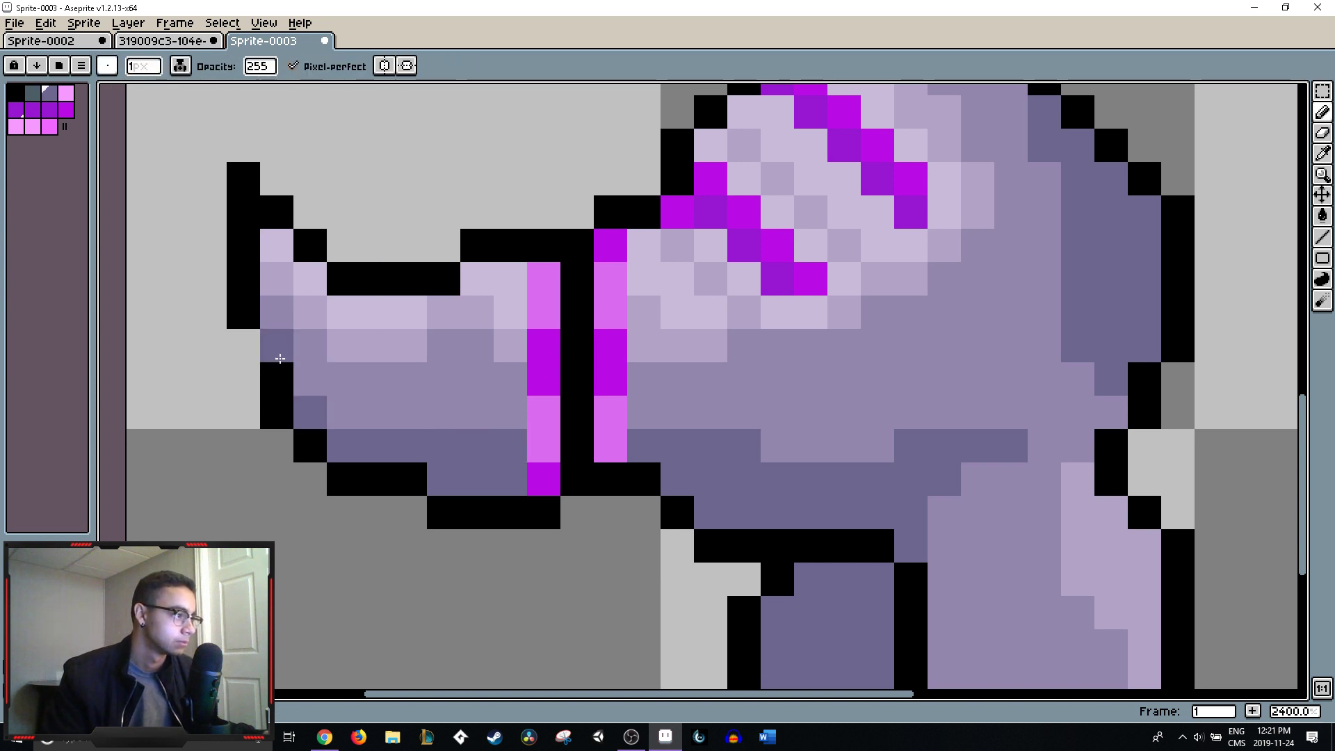
pyautogui.press('alt')
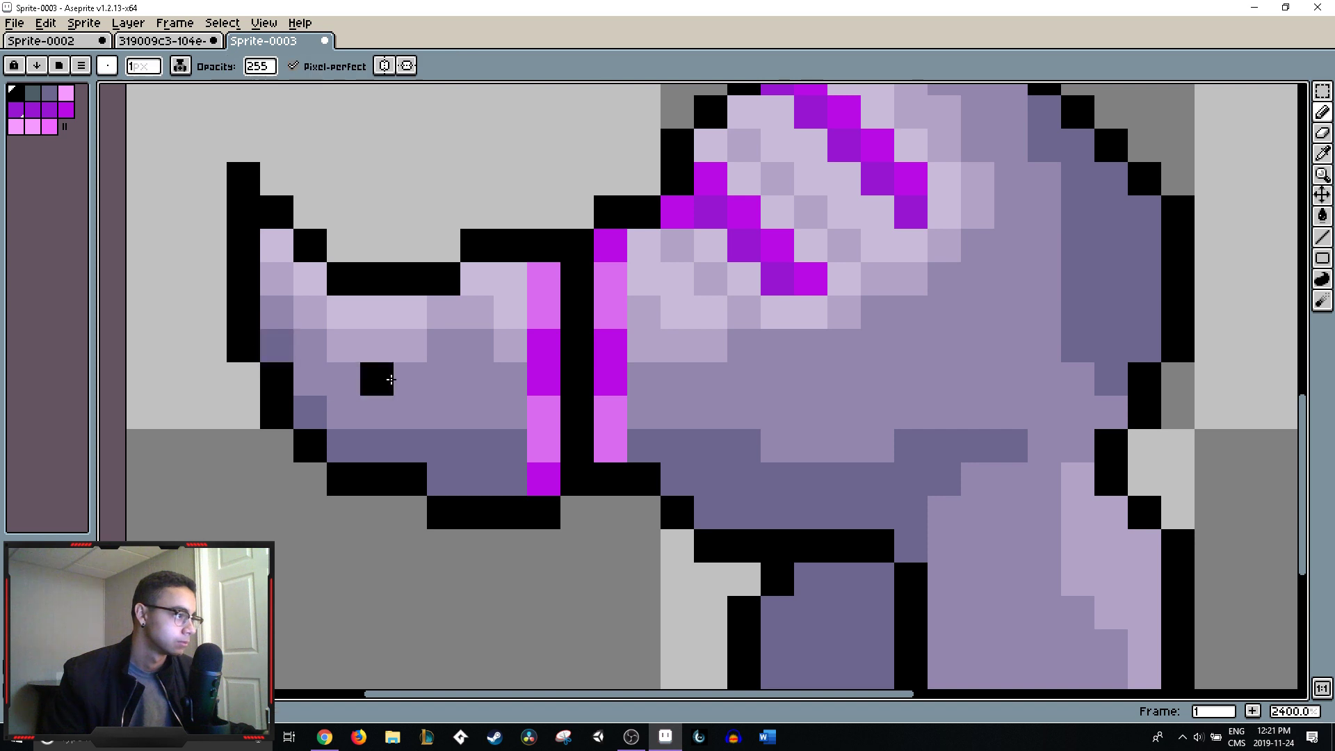
pyautogui.scroll(-6, 449, 396)
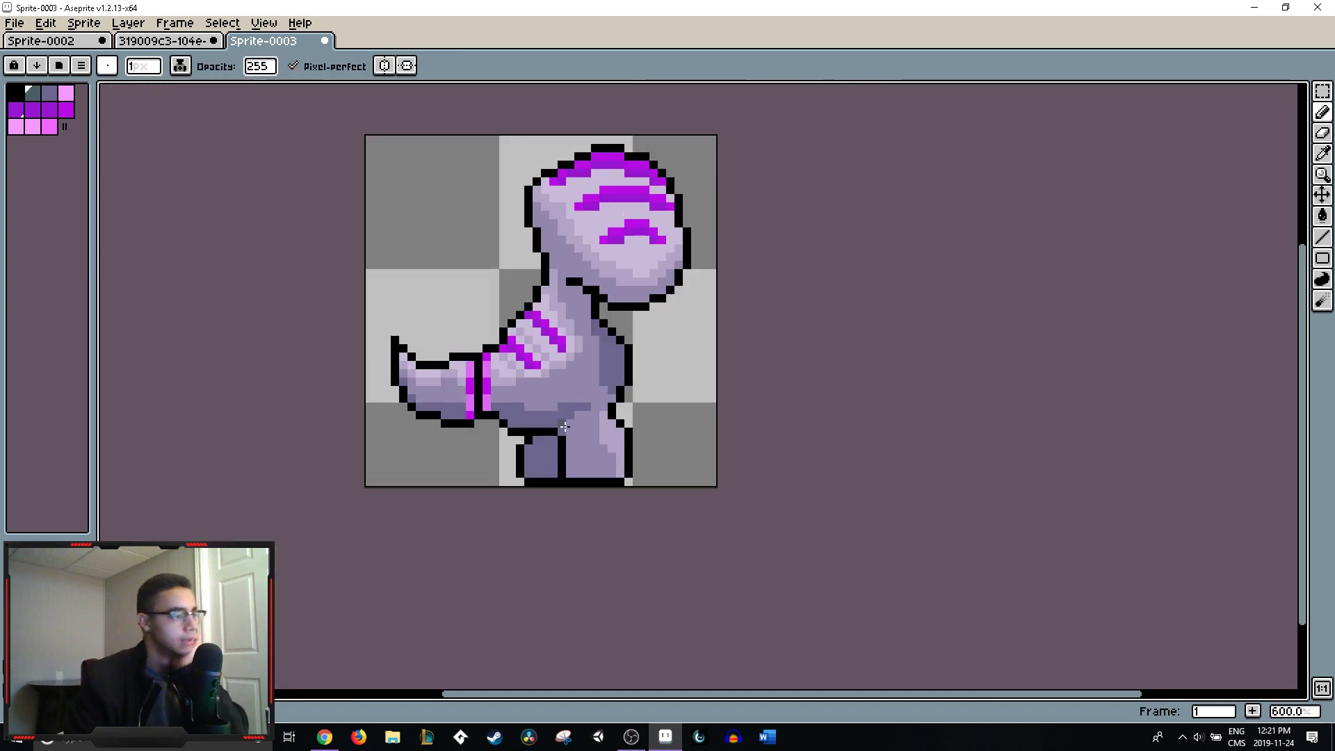
# - Try to fill the chest shadow with the lighter purple sampled from the head, and undo the fill
pyautogui.keyDown('alt'); pyautogui.click(452, 401); pyautogui.keyUp('alt')
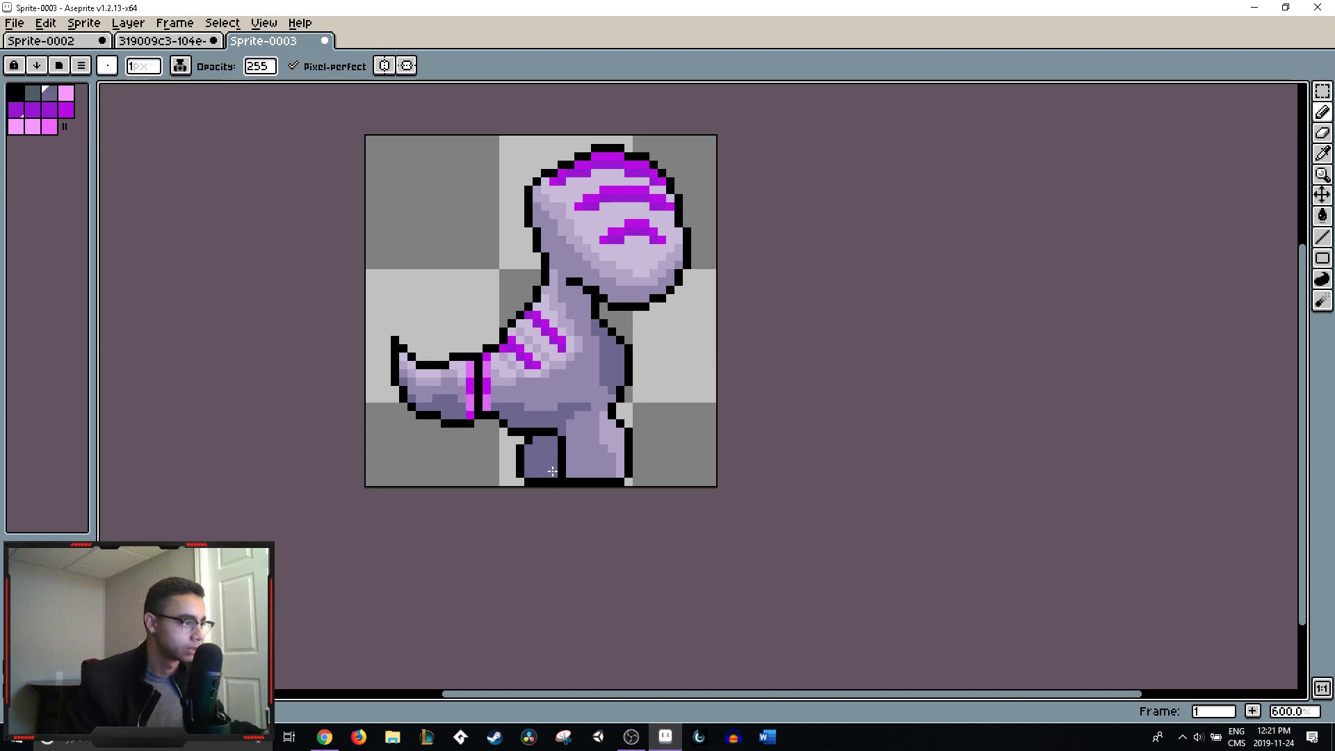
pyautogui.scroll(-4, 578, 417)
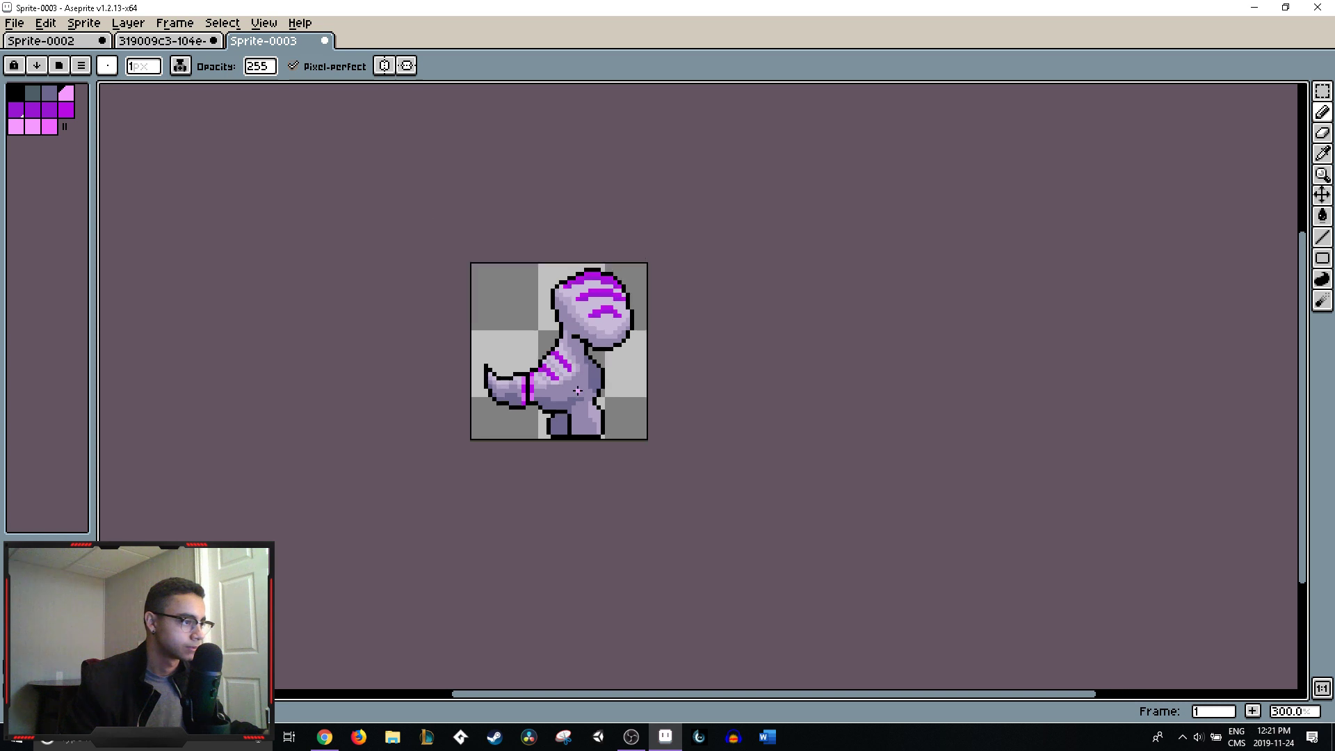
pyautogui.scroll(-1, 578, 388)
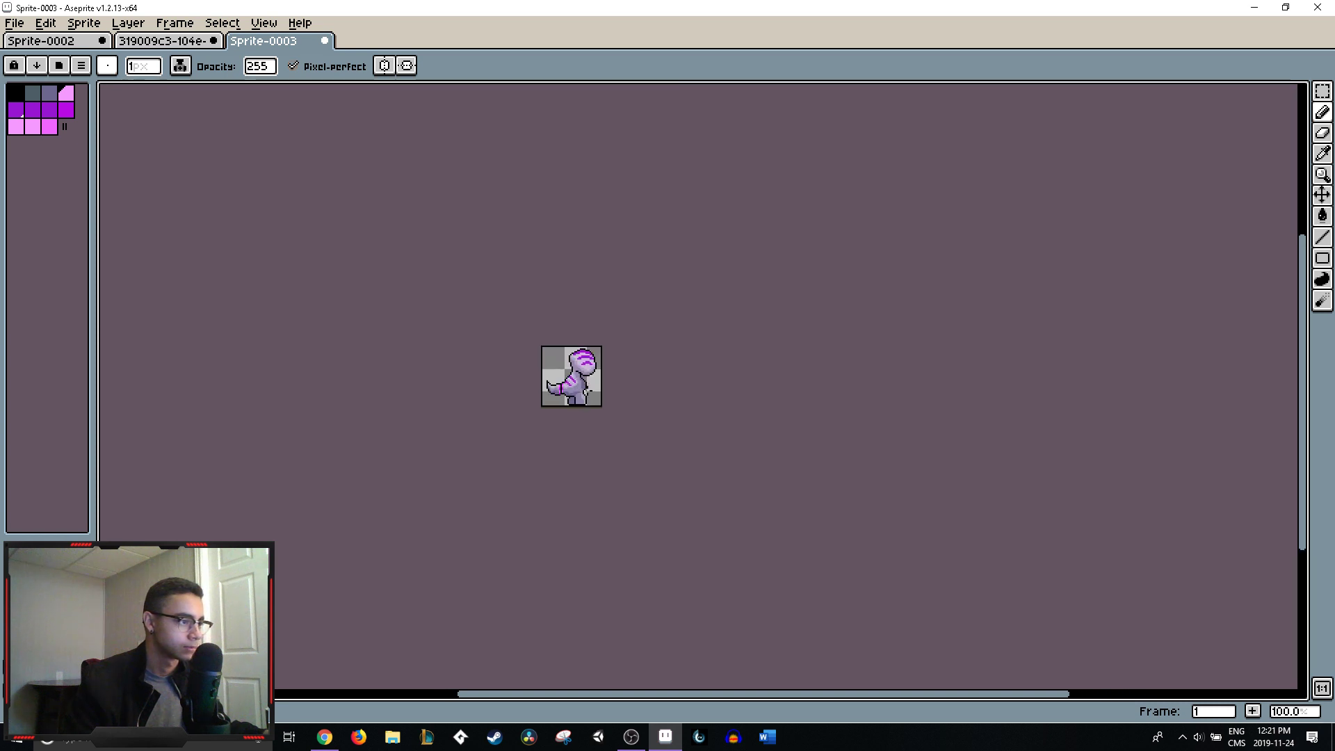
pyautogui.scroll(6, 586, 390)
pyautogui.keyDown('alt'); pyautogui.click(552, 333); pyautogui.keyUp('alt')
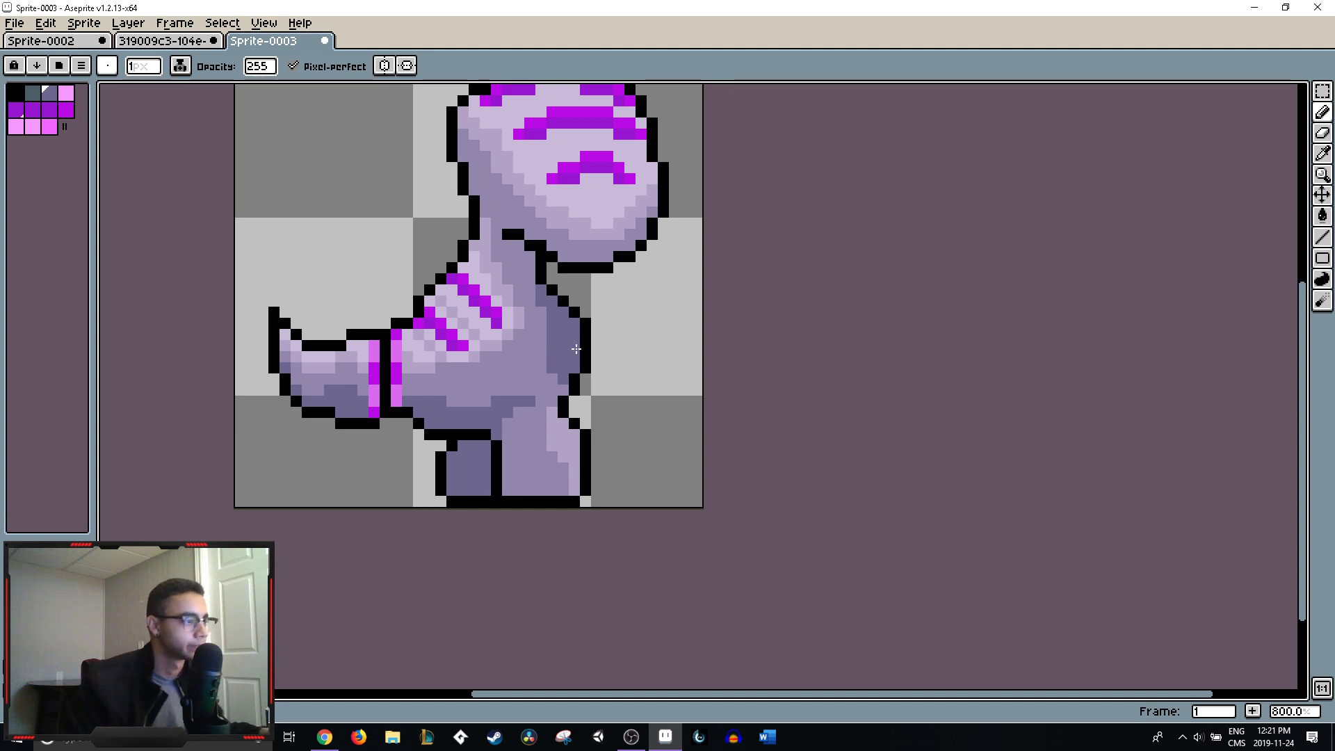
pyautogui.keyDown('alt'); pyautogui.click(615, 221); pyautogui.keyUp('alt')
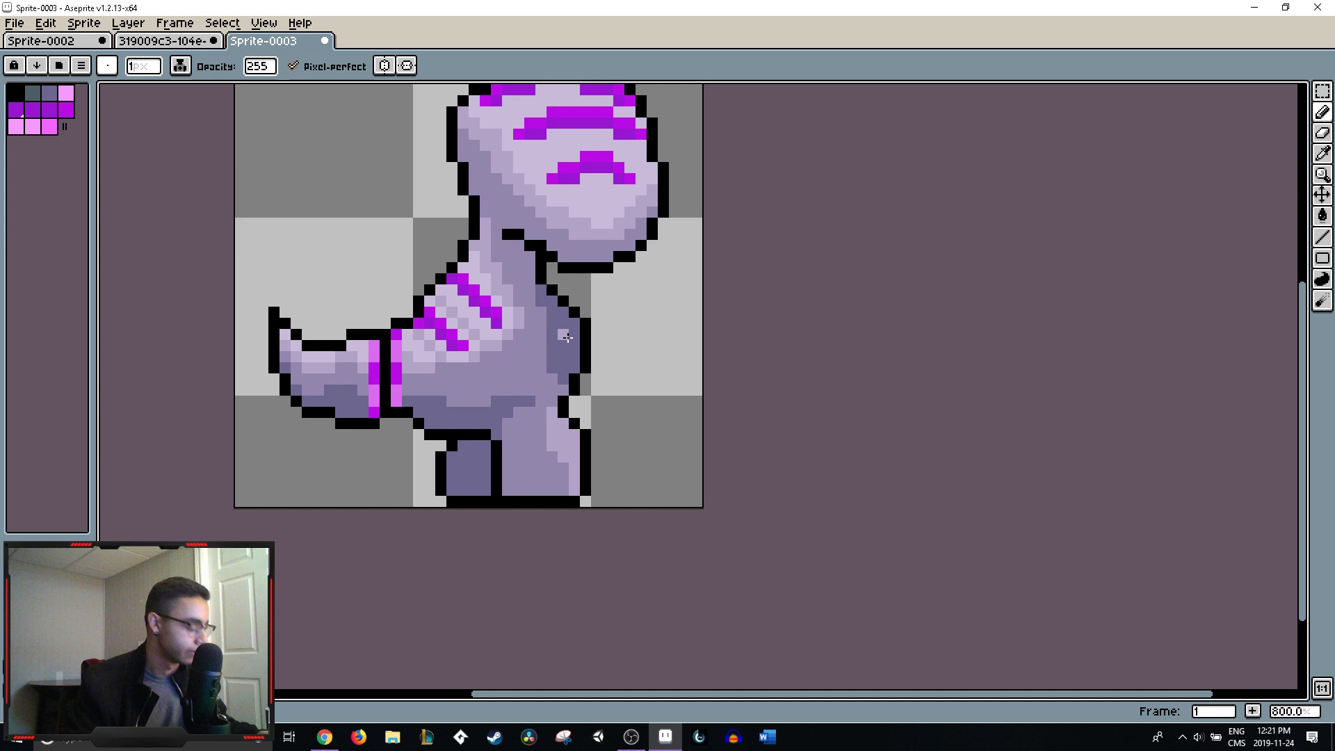
pyautogui.press('g')
pyautogui.click(564, 337)
pyautogui.scroll(-4, 653, 363)
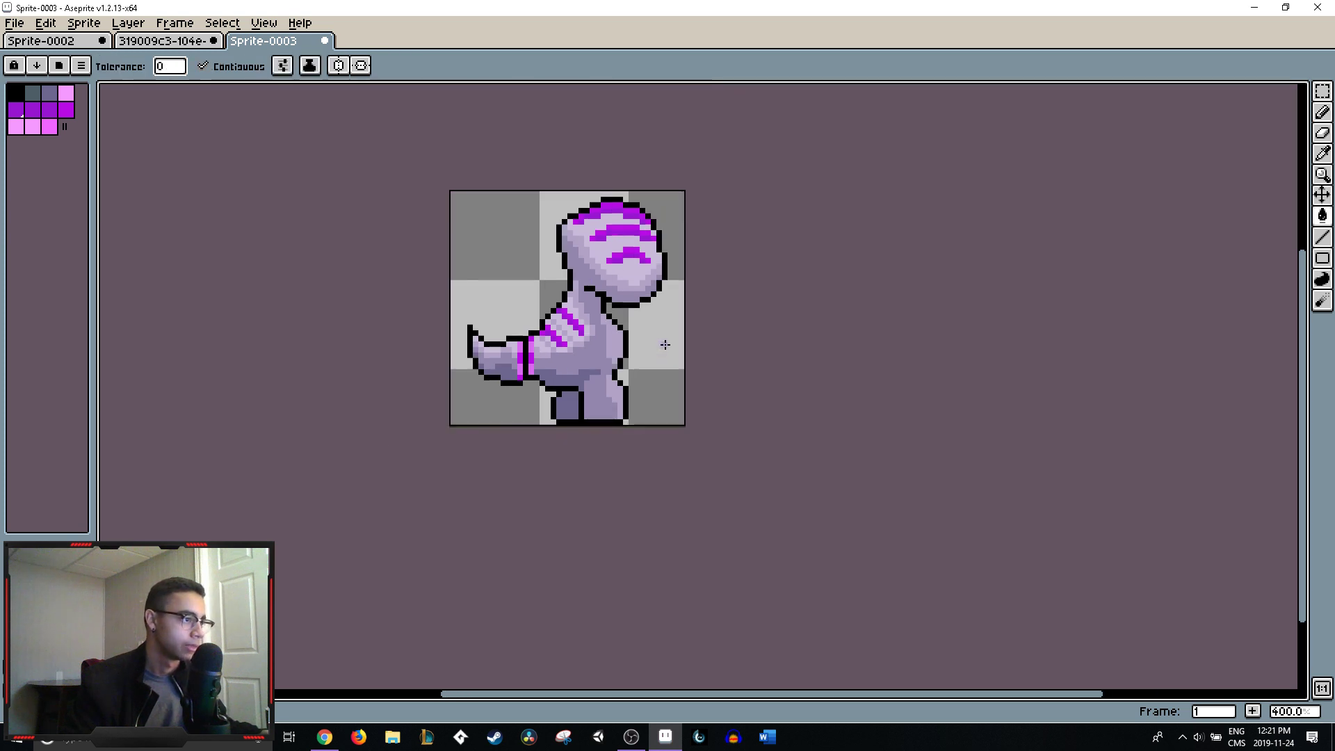
pyautogui.hotkey('ctrl', 'z')
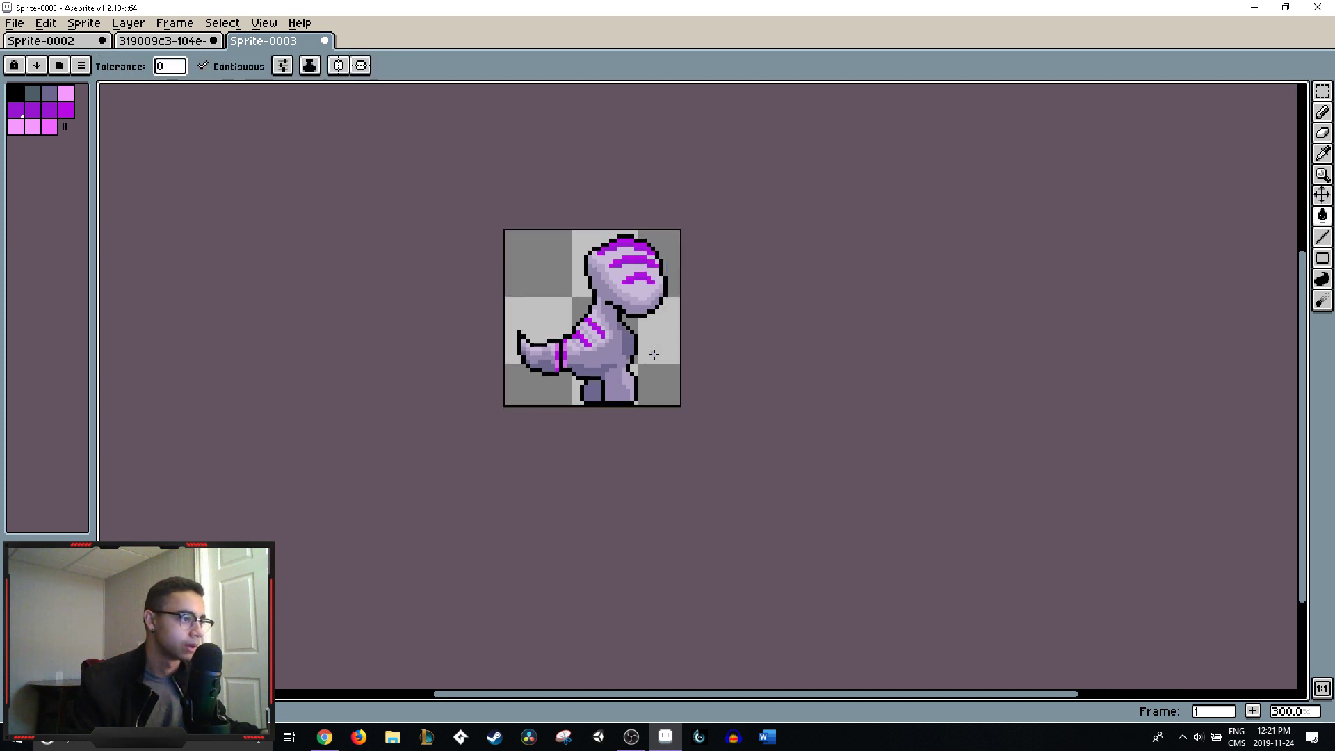
# - Paint a shadow directly under the head's middle magenta stripe with the light purple shade sampled from the head
pyautogui.scroll(7, 643, 351)
pyautogui.press('b')
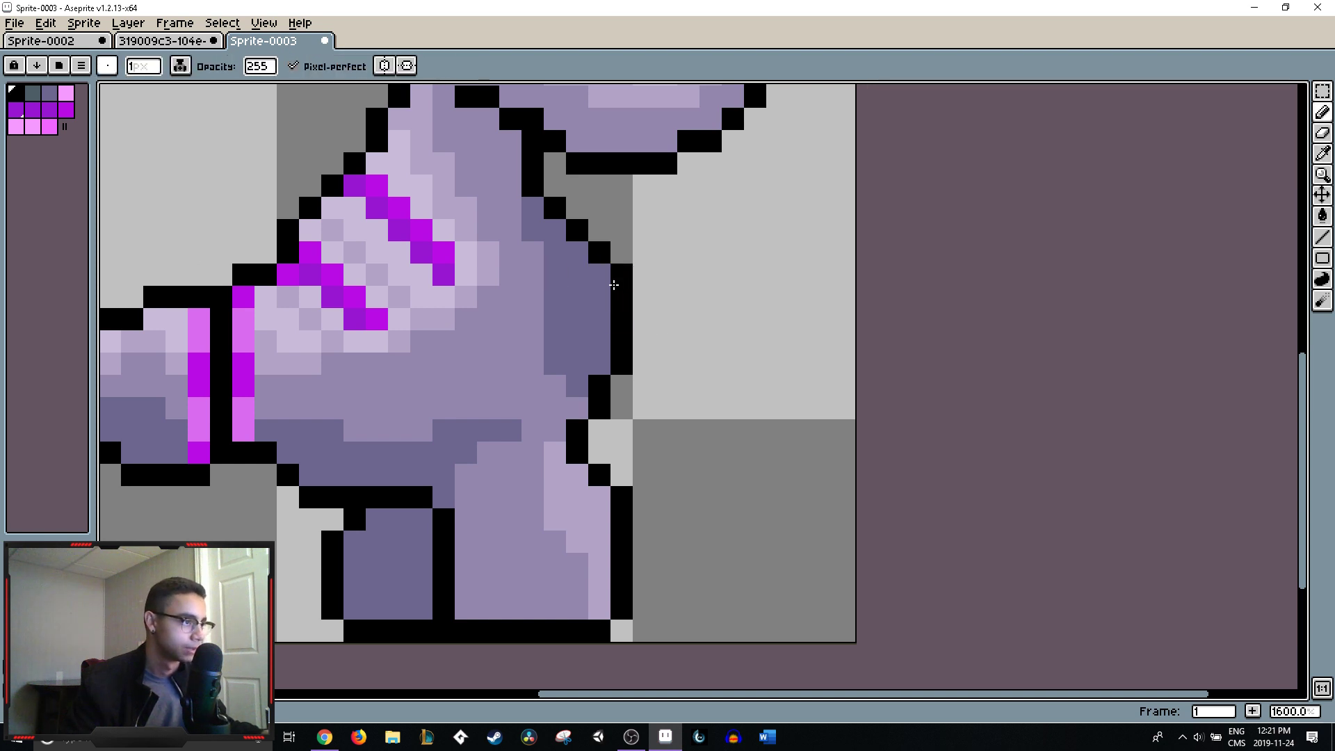
pyautogui.scroll(-5, 736, 317)
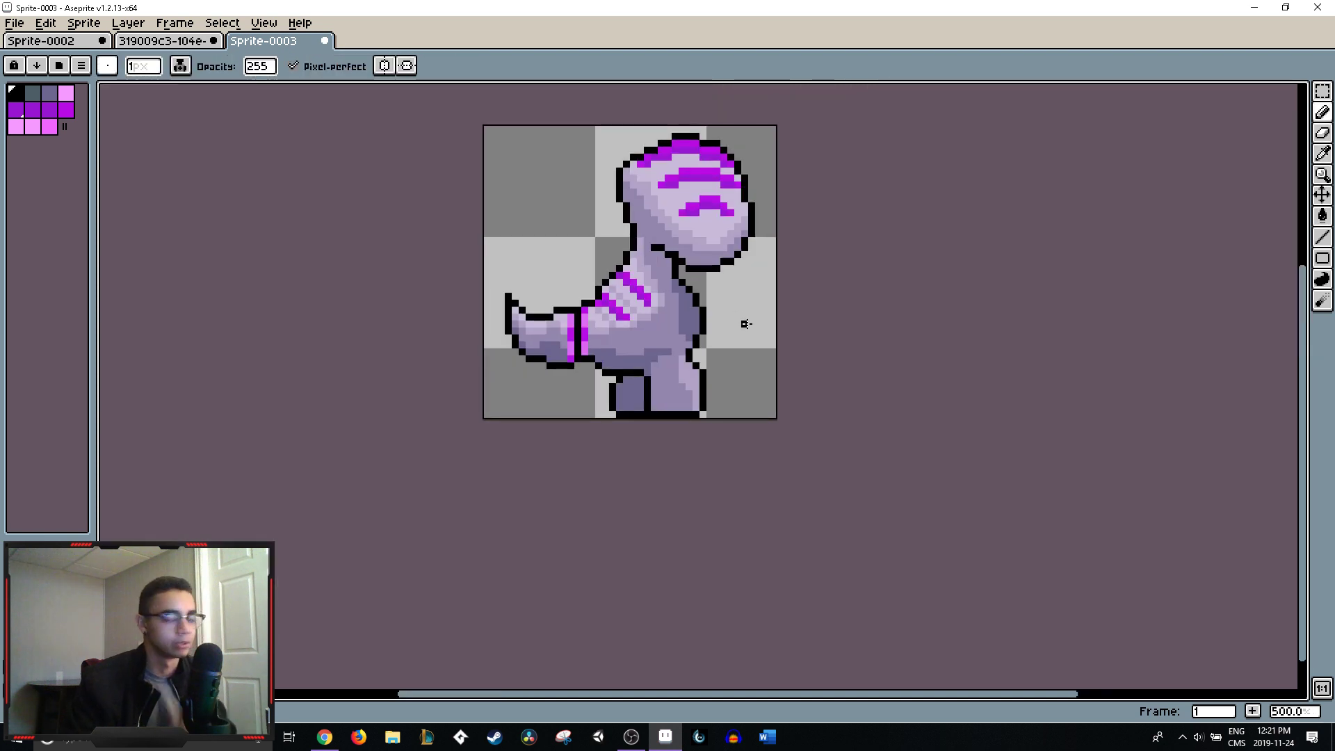
pyautogui.scroll(4, 751, 333)
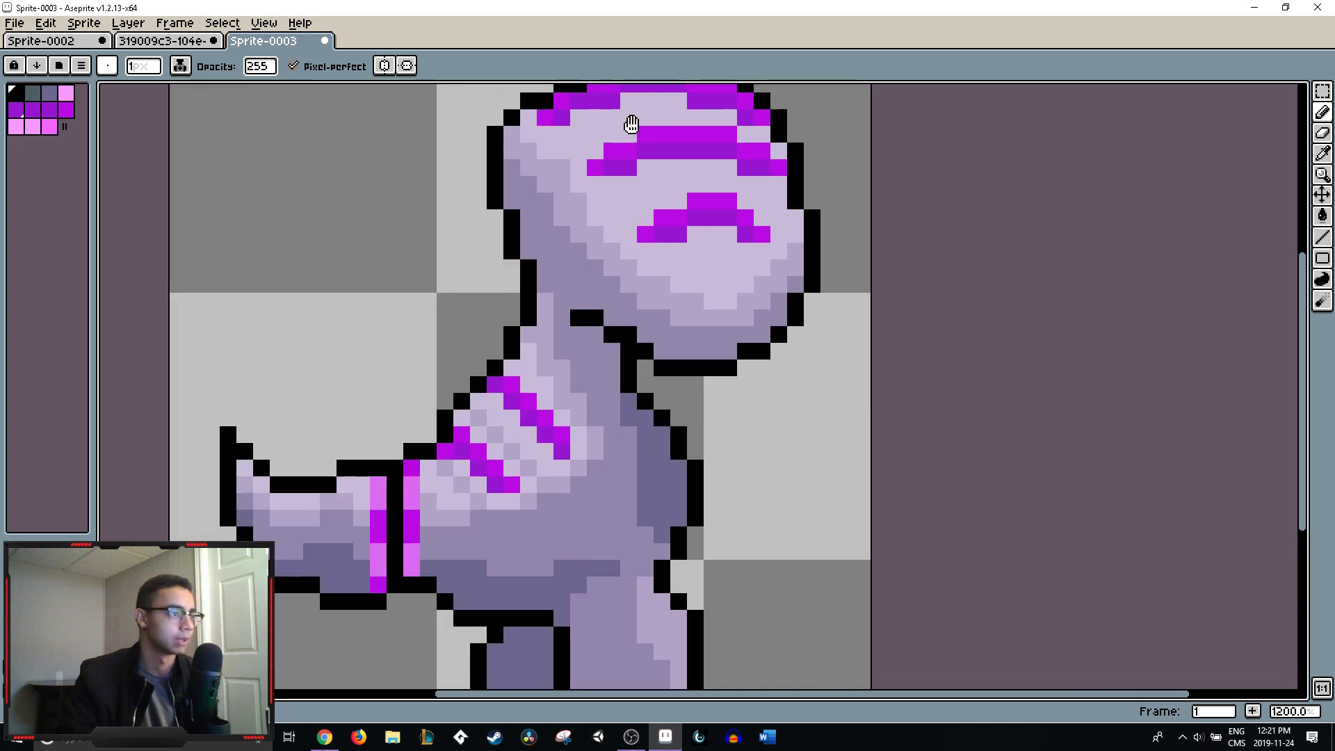
pyautogui.keyDown('alt'); pyautogui.click(562, 208); pyautogui.keyUp('alt')
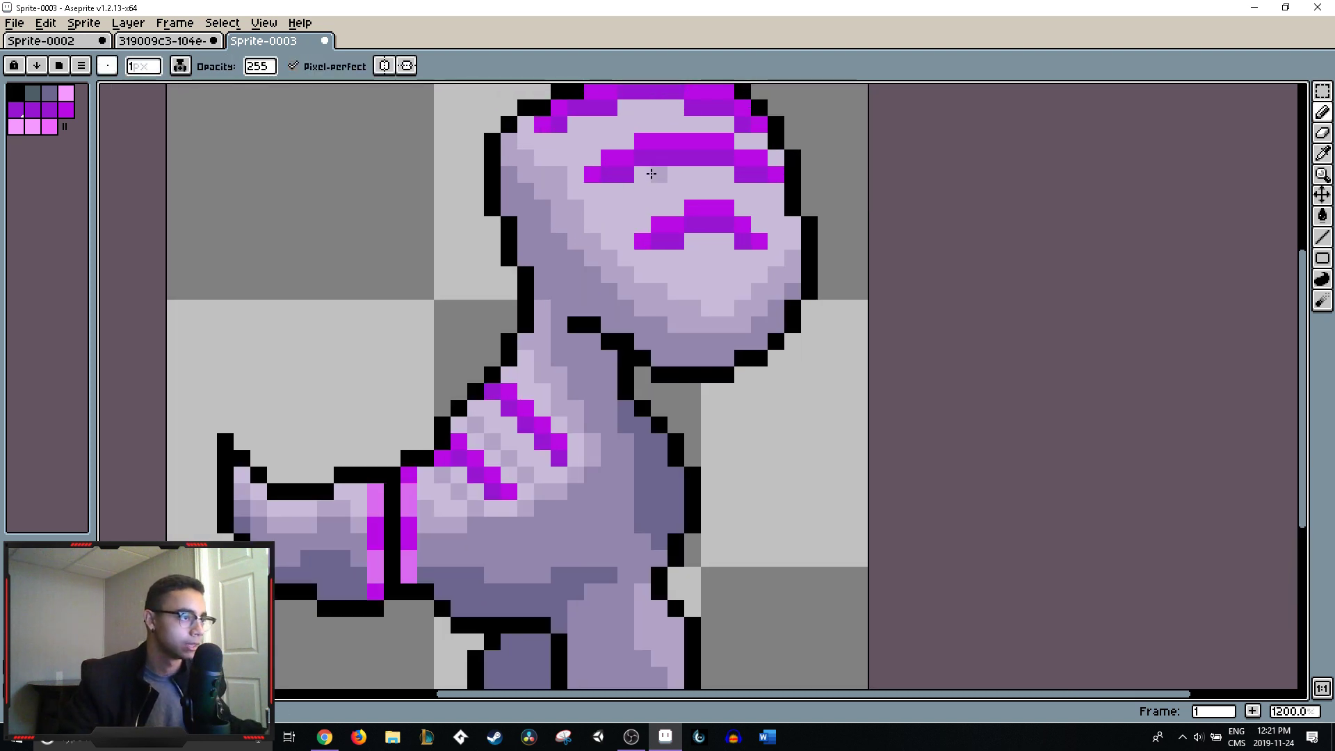
pyautogui.moveTo(653, 175)
pyautogui.mouseDown()
pyautogui.moveTo(742, 182)
pyautogui.moveTo(592, 192)
pyautogui.mouseUp()
# - Paint a matching shadow directly under the head's lowest magenta stripe
pyautogui.keyDown('alt'); pyautogui.click(699, 182); pyautogui.keyUp('alt')
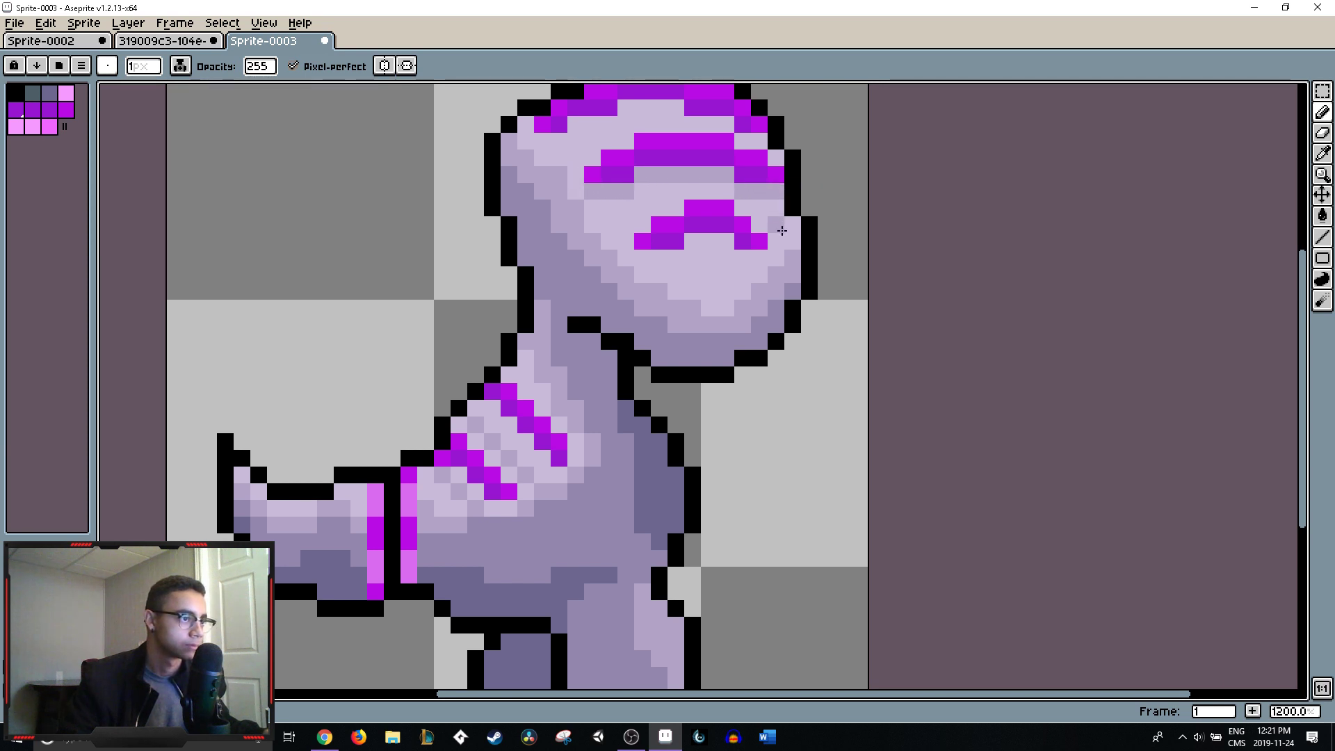
pyautogui.moveTo(726, 240); pyautogui.dragTo(693, 242)
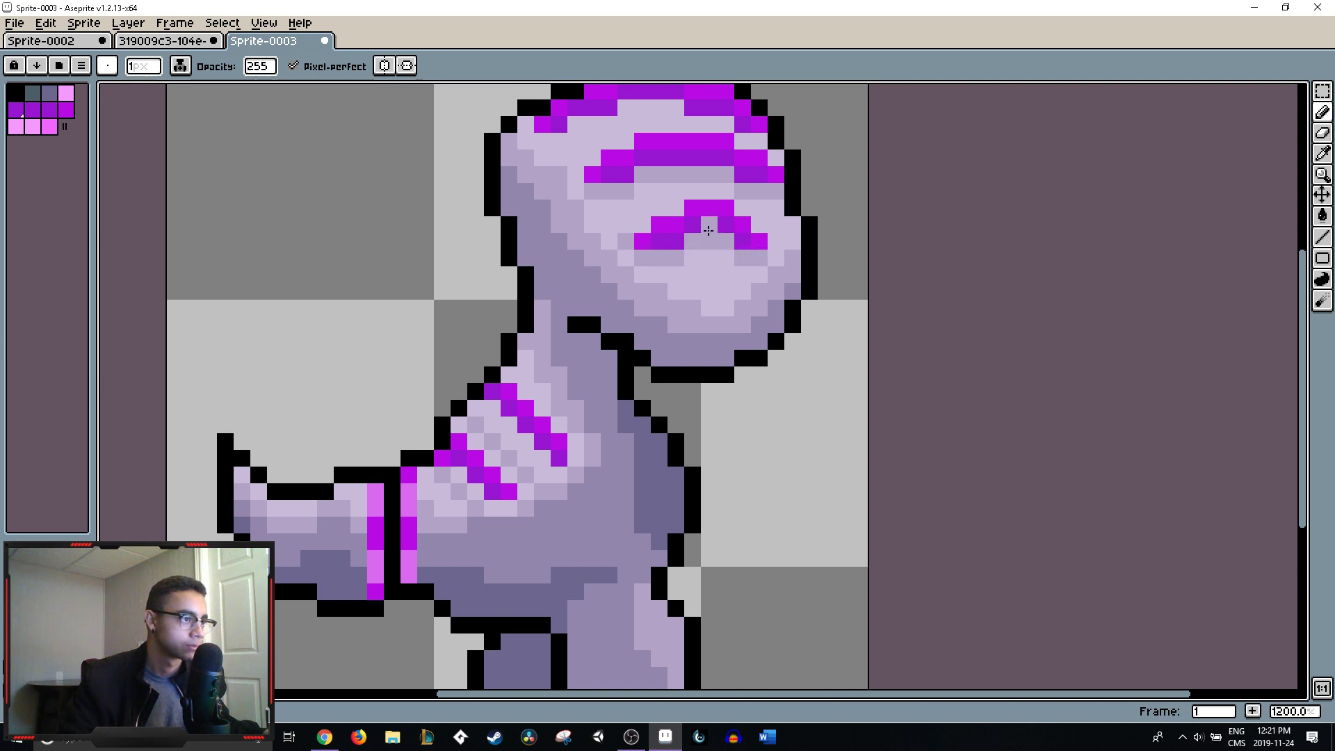
pyautogui.keyDown('alt'); pyautogui.click(792, 242); pyautogui.keyUp('alt')
pyautogui.scroll(-2, 817, 277)
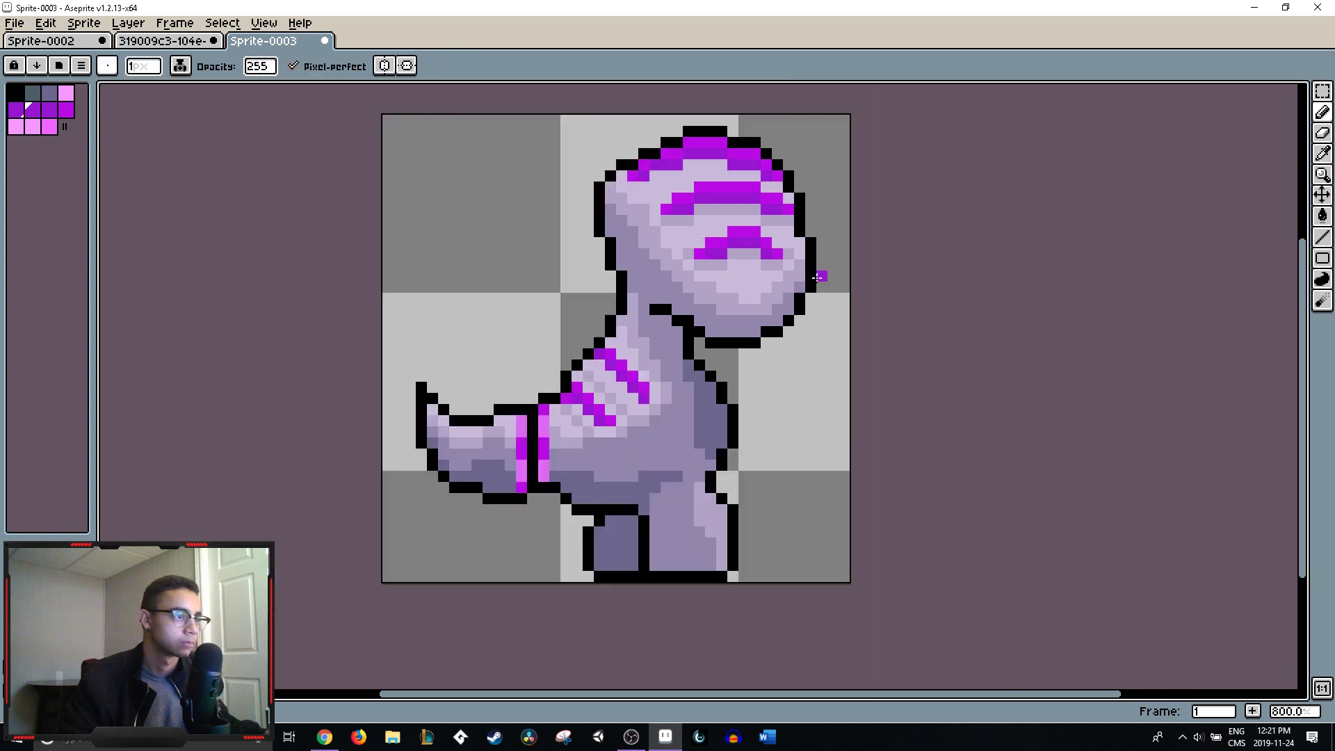
pyautogui.scroll(-5, 817, 277)
# - Paint a matching shadow along the underside of the head's top magenta stripe from end to end
pyautogui.scroll(6, 819, 270)
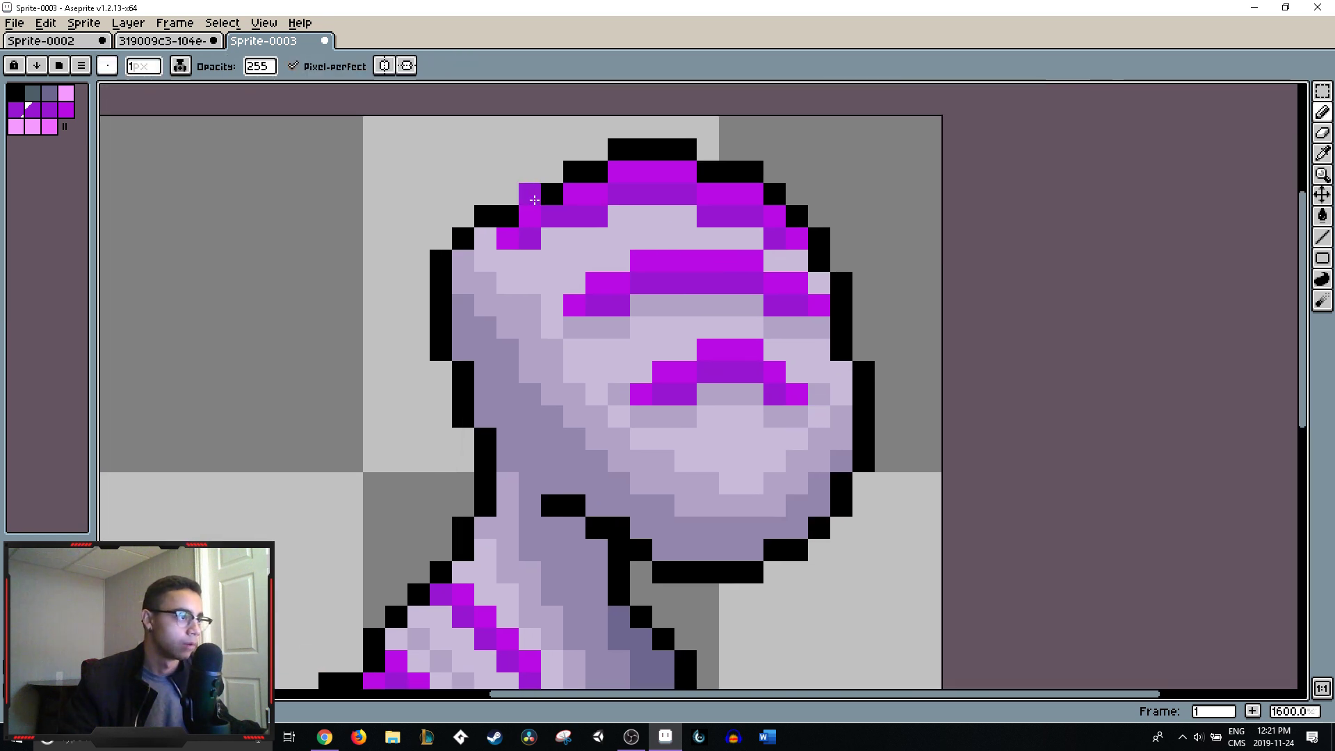
pyautogui.moveTo(507, 260)
pyautogui.mouseDown()
pyautogui.moveTo(583, 282)
pyautogui.moveTo(562, 289)
pyautogui.moveTo(533, 250)
pyautogui.moveTo(552, 252)
pyautogui.moveTo(518, 255)
pyautogui.moveTo(557, 232)
pyautogui.moveTo(692, 219)
pyautogui.moveTo(705, 235)
pyautogui.moveTo(774, 246)
pyautogui.moveTo(825, 287)
pyautogui.mouseUp()
pyautogui.keyDown('alt'); pyautogui.click(594, 322); pyautogui.keyUp('alt')
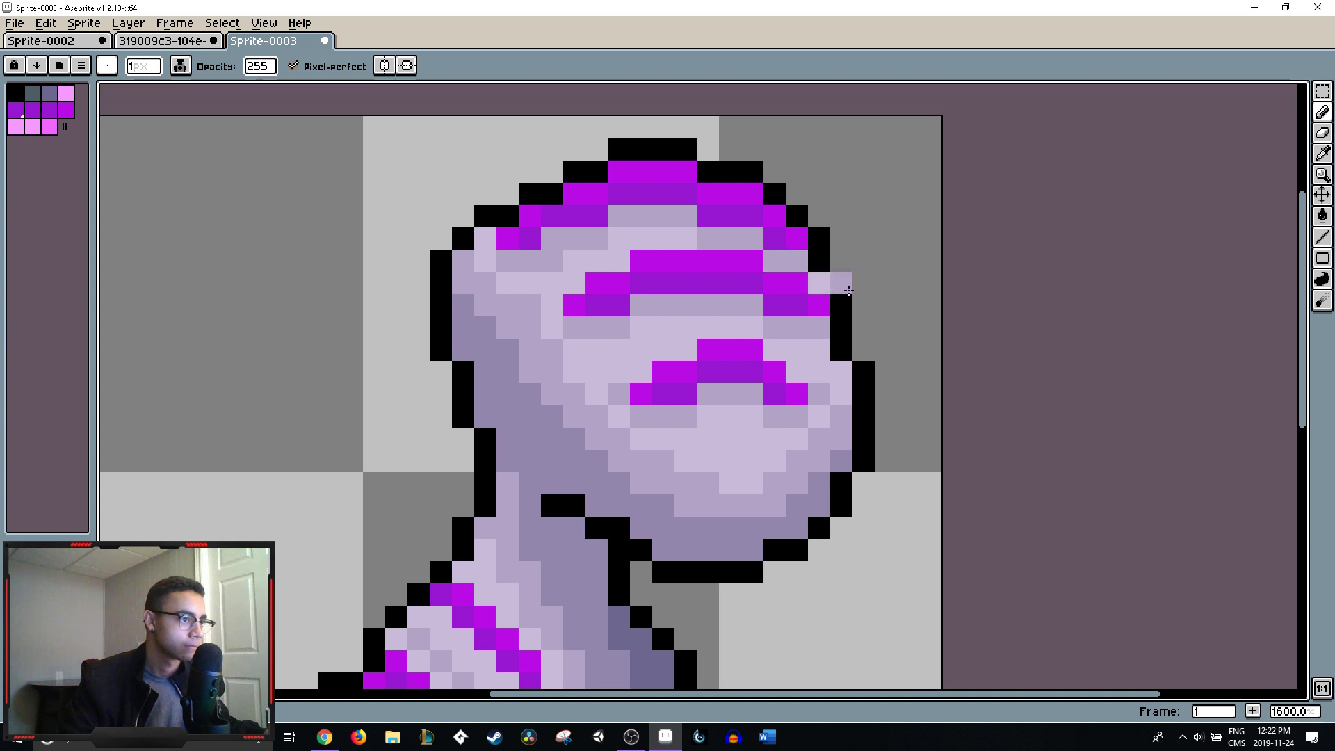
# - Trim the shadow under the front half of the head's top stripe with the lightest body colour
pyautogui.scroll(-5, 969, 269)
pyautogui.scroll(5, 948, 259)
pyautogui.scroll(2, 732, 263)
pyautogui.press('i')
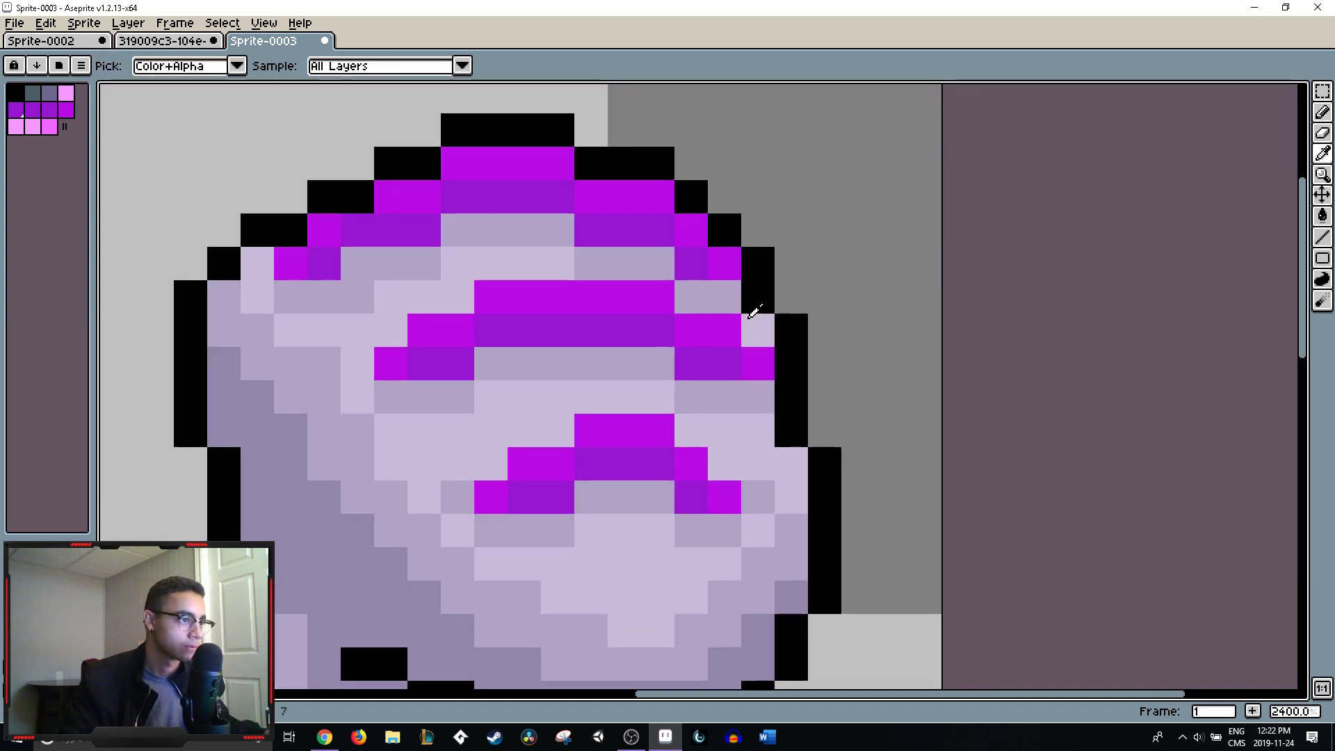
pyautogui.press('b')
pyautogui.click(690, 292)
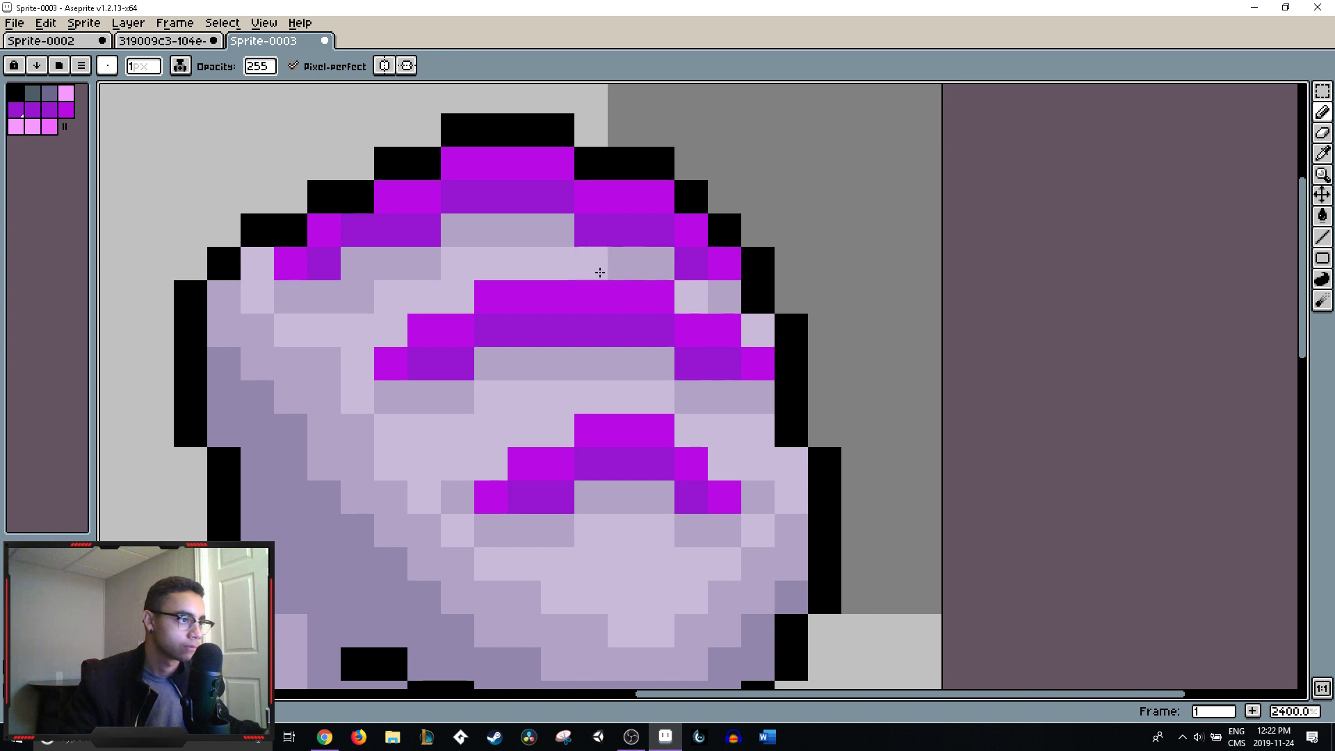
pyautogui.click(624, 263)
pyautogui.keyDown('alt'); pyautogui.click(727, 256); pyautogui.keyUp('alt')
pyautogui.scroll(-7, 725, 266)
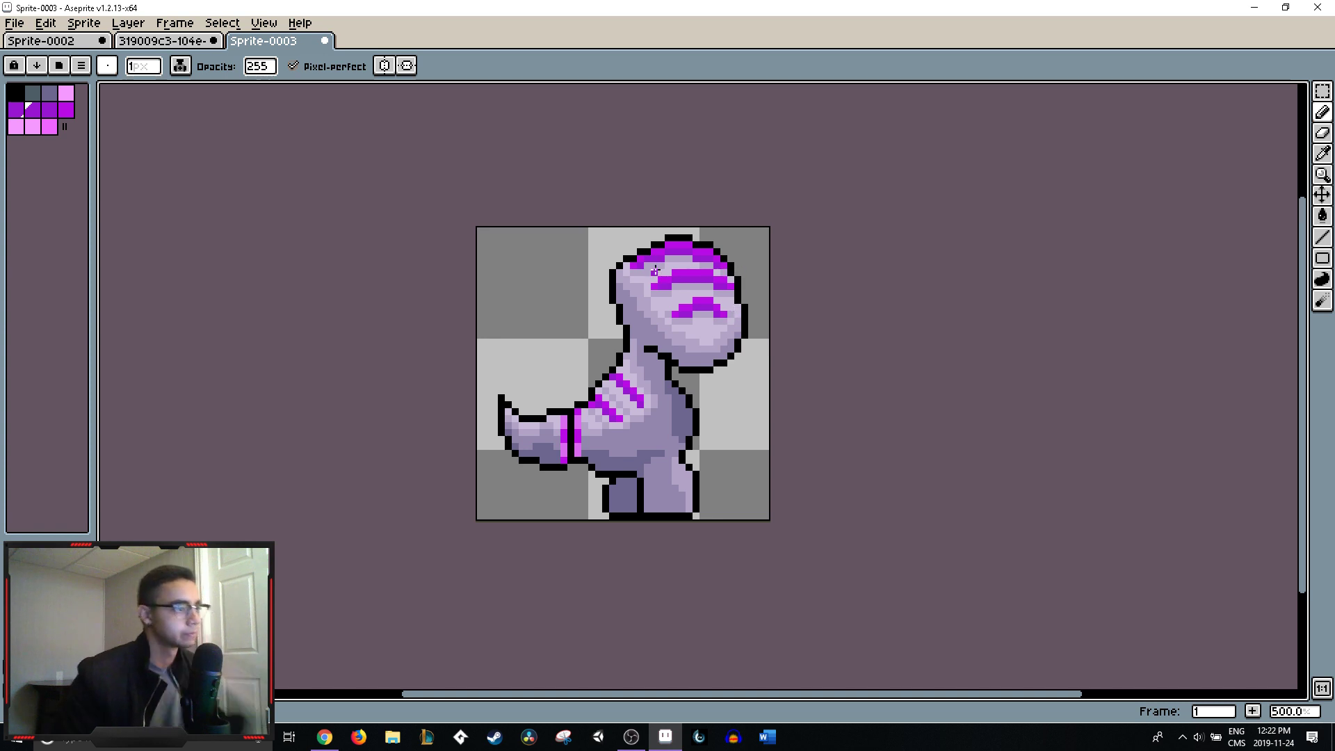
# - Try to retouch the pixels at the back of the head with sampled purples, and undo the last stroke
pyautogui.press('i')
pyautogui.press('b')
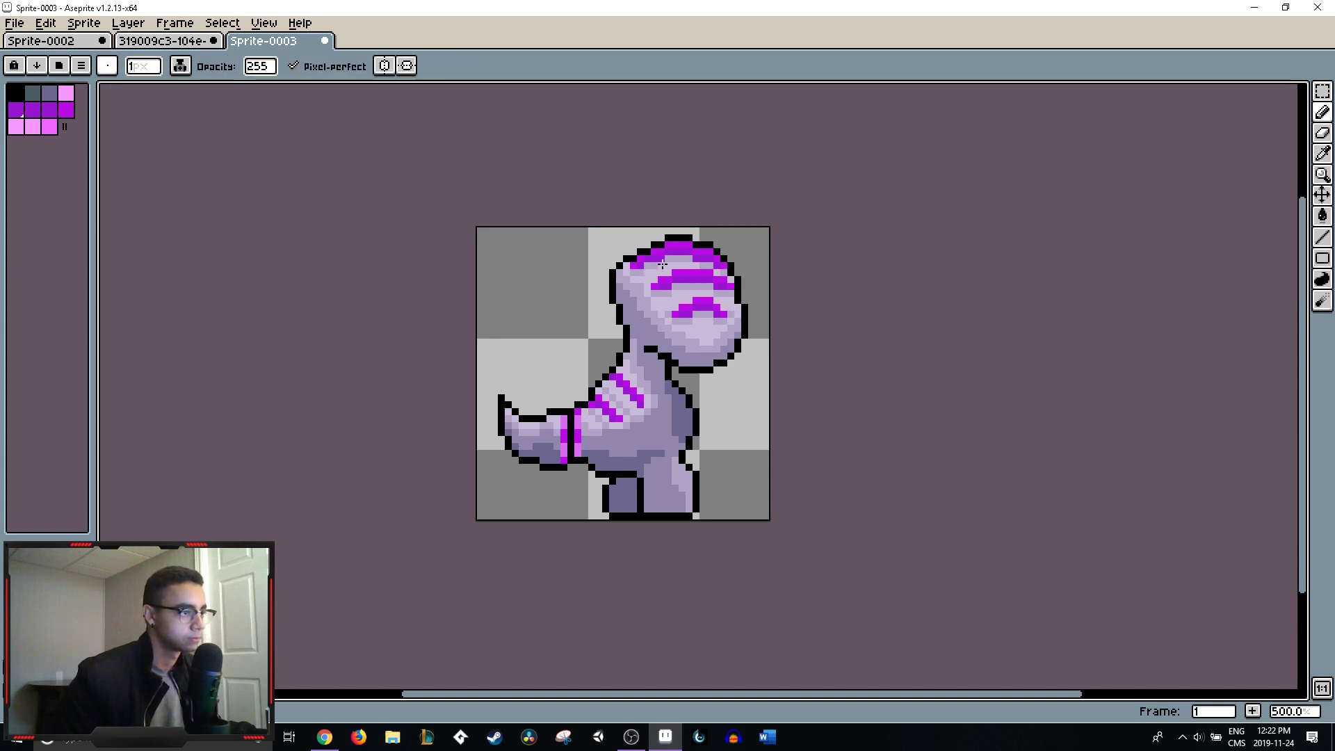
pyautogui.press('i')
pyautogui.press('b')
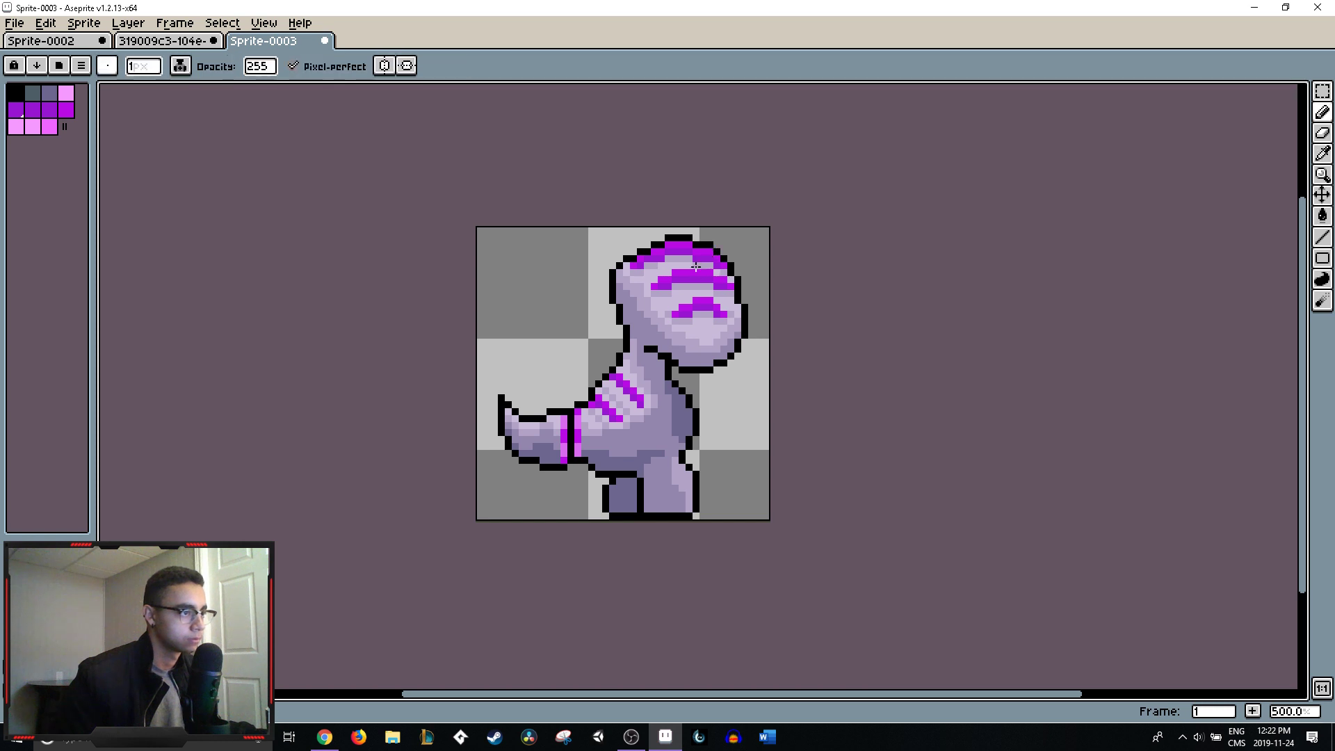
pyautogui.scroll(-4, 768, 256)
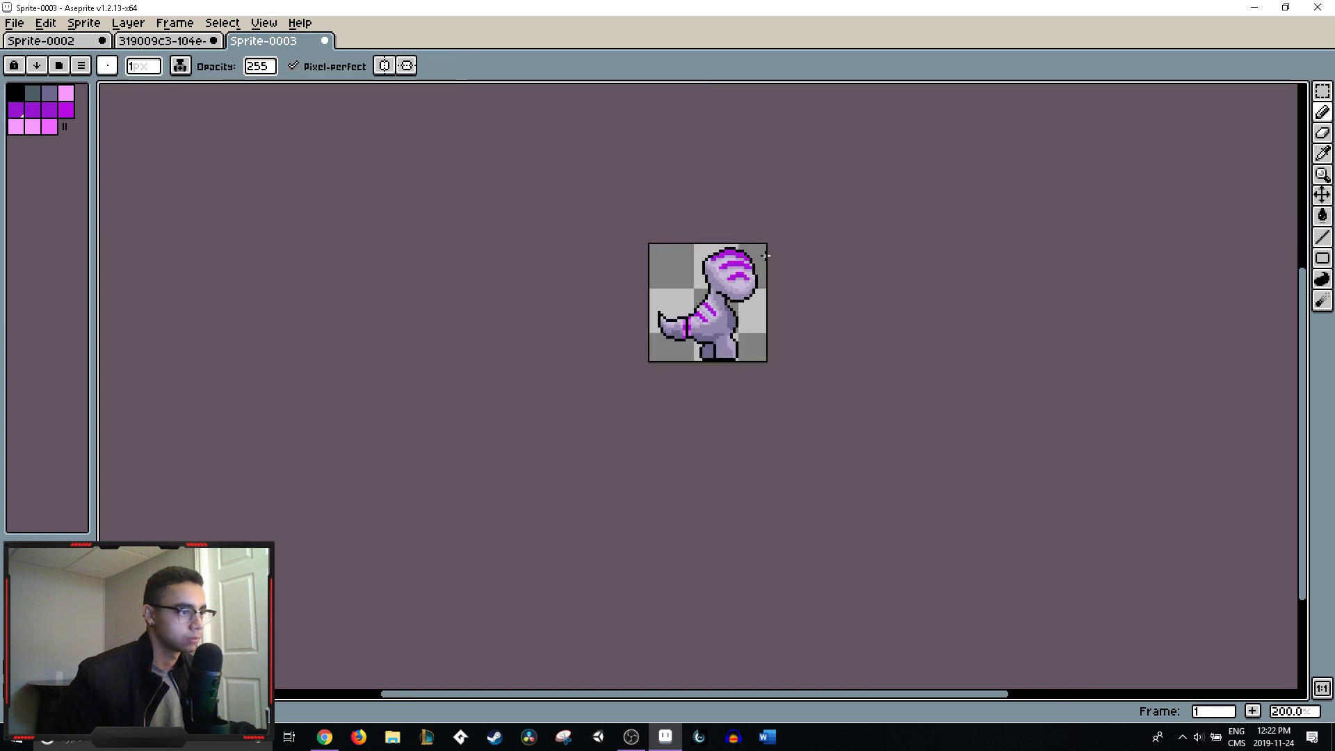
pyautogui.scroll(2, 767, 256)
pyautogui.scroll(4, 737, 240)
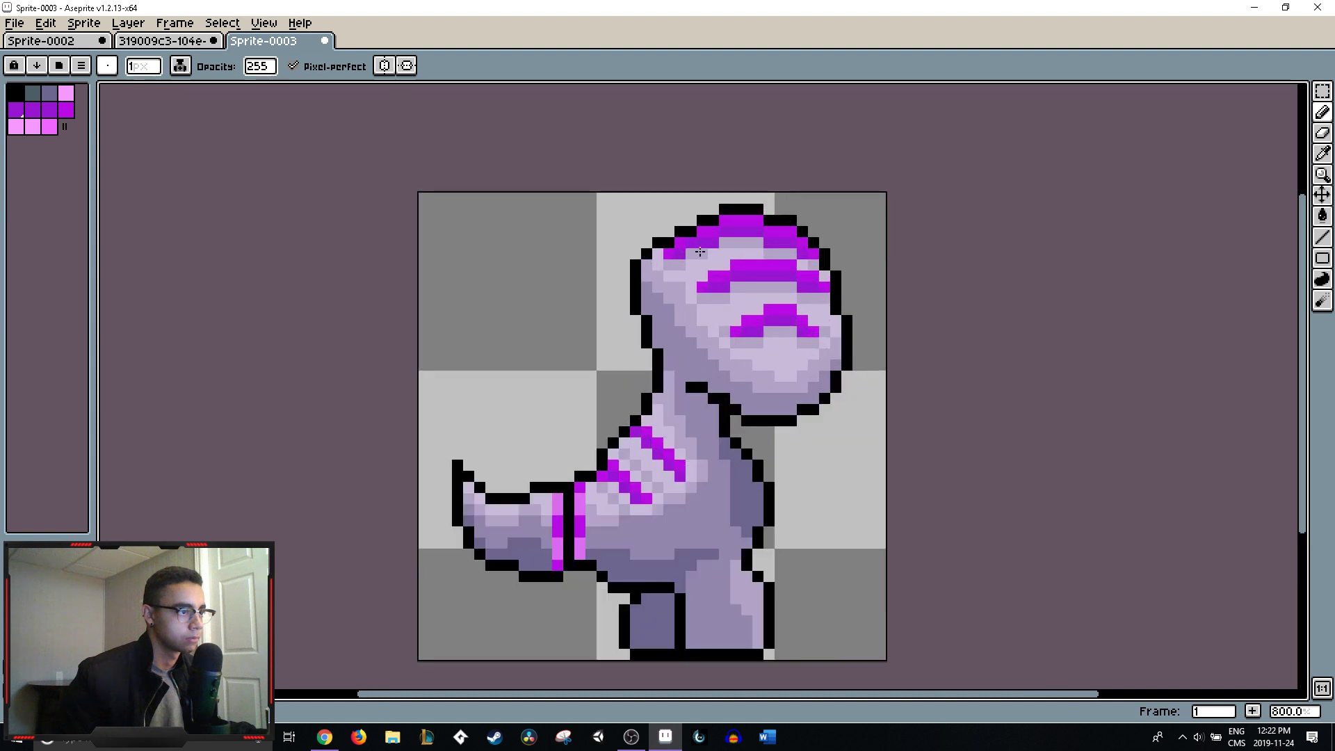
pyautogui.press('alt')
pyautogui.press('alt')
pyautogui.keyDown('alt'); pyautogui.click(668, 258); pyautogui.keyUp('alt')
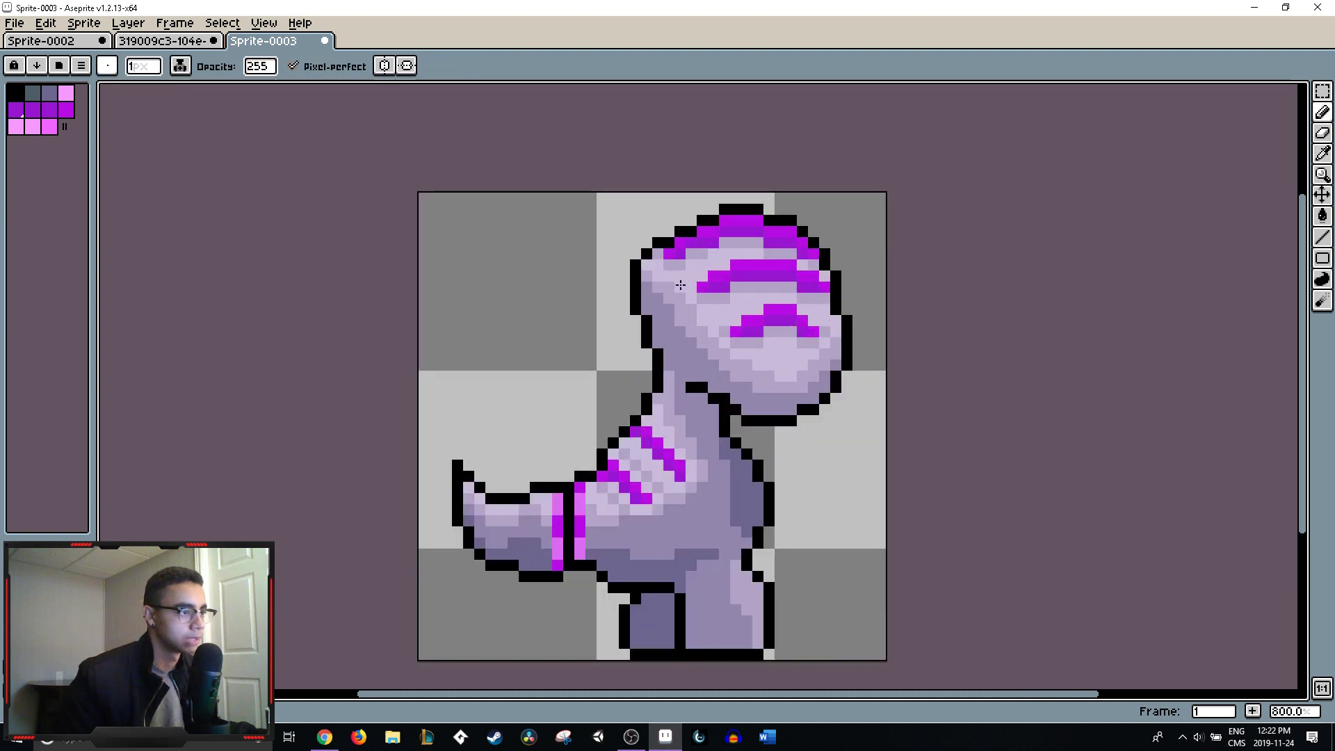
pyautogui.keyDown('alt'); pyautogui.click(667, 274); pyautogui.keyUp('alt')
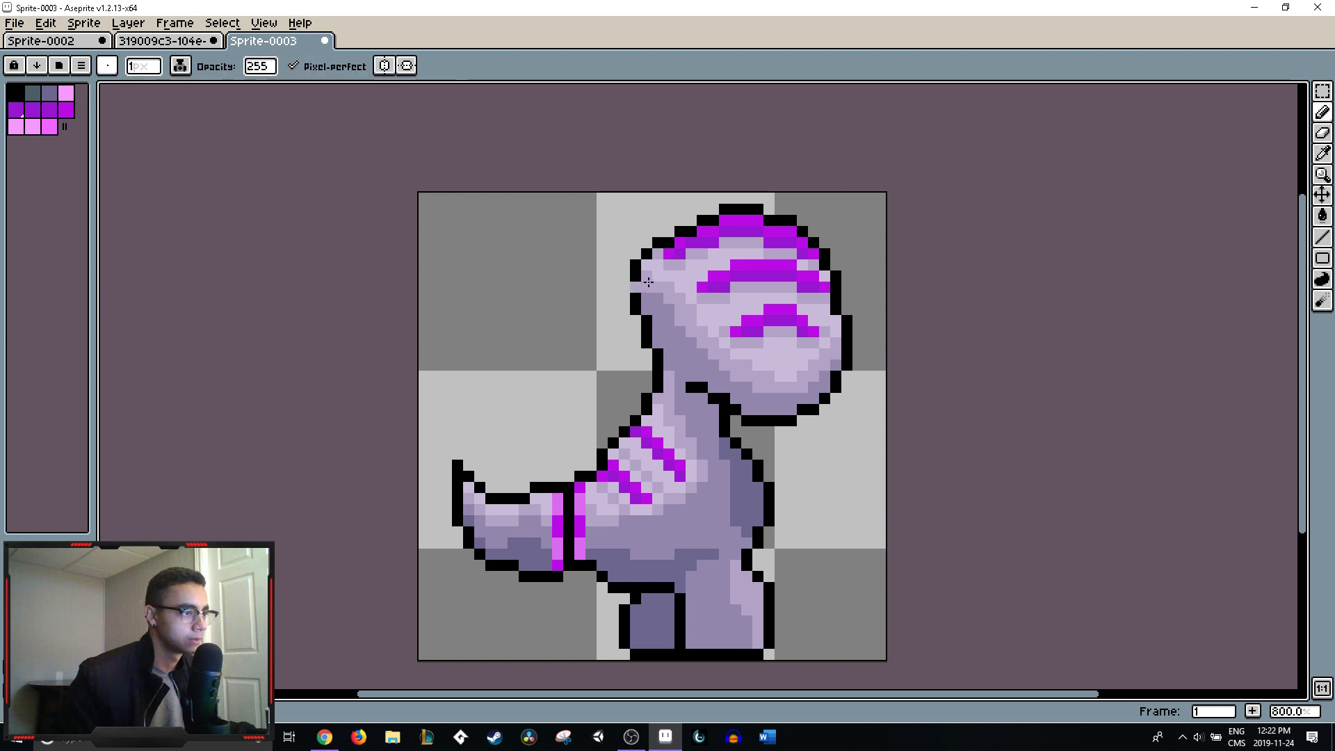
pyautogui.hotkey('ctrl', 'z')
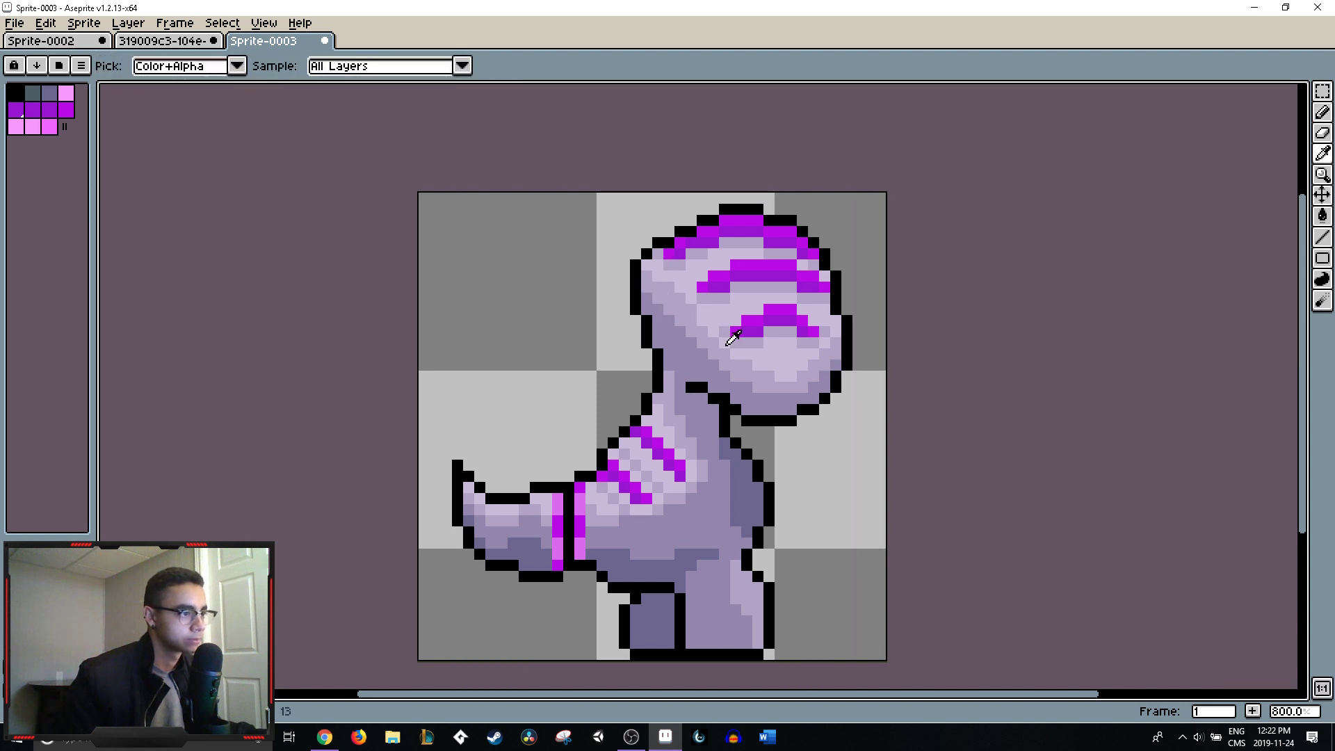
pyautogui.scroll(-5, 730, 334)
pyautogui.scroll(-1, 746, 365)
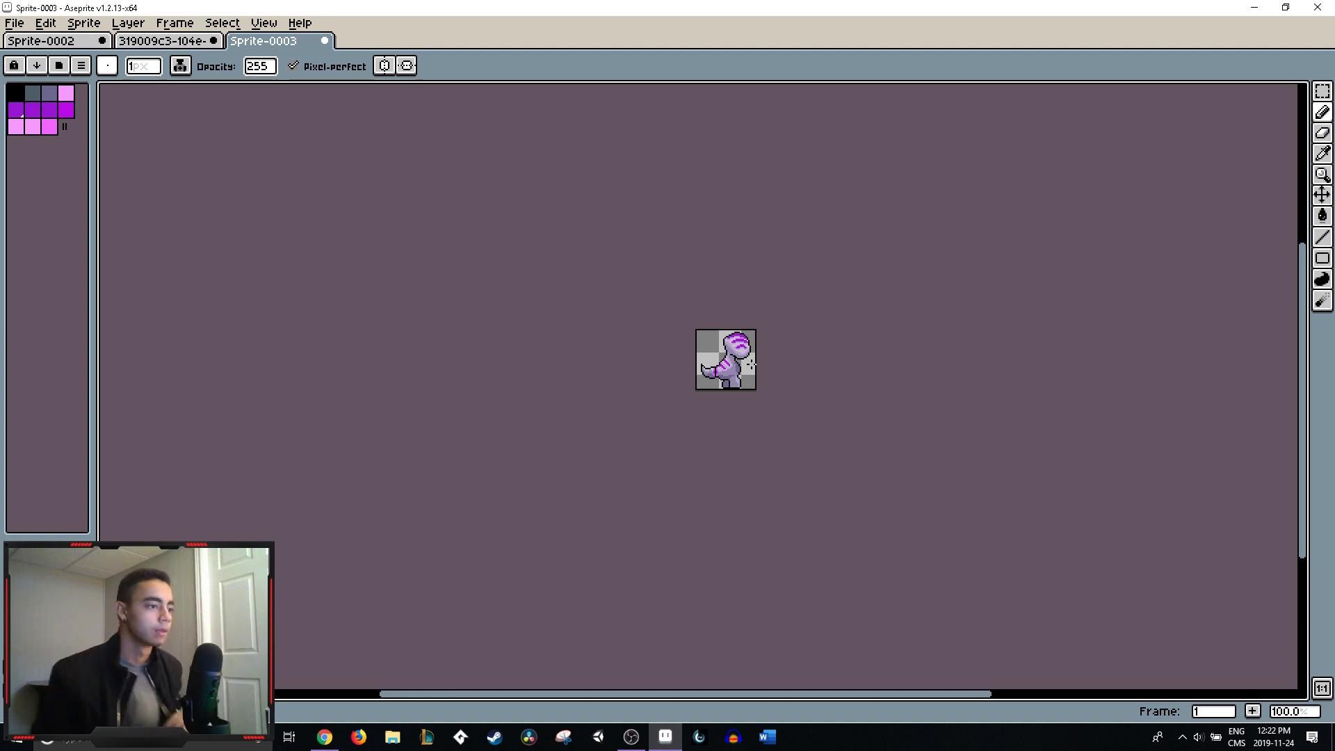
pyautogui.scroll(2, 750, 363)
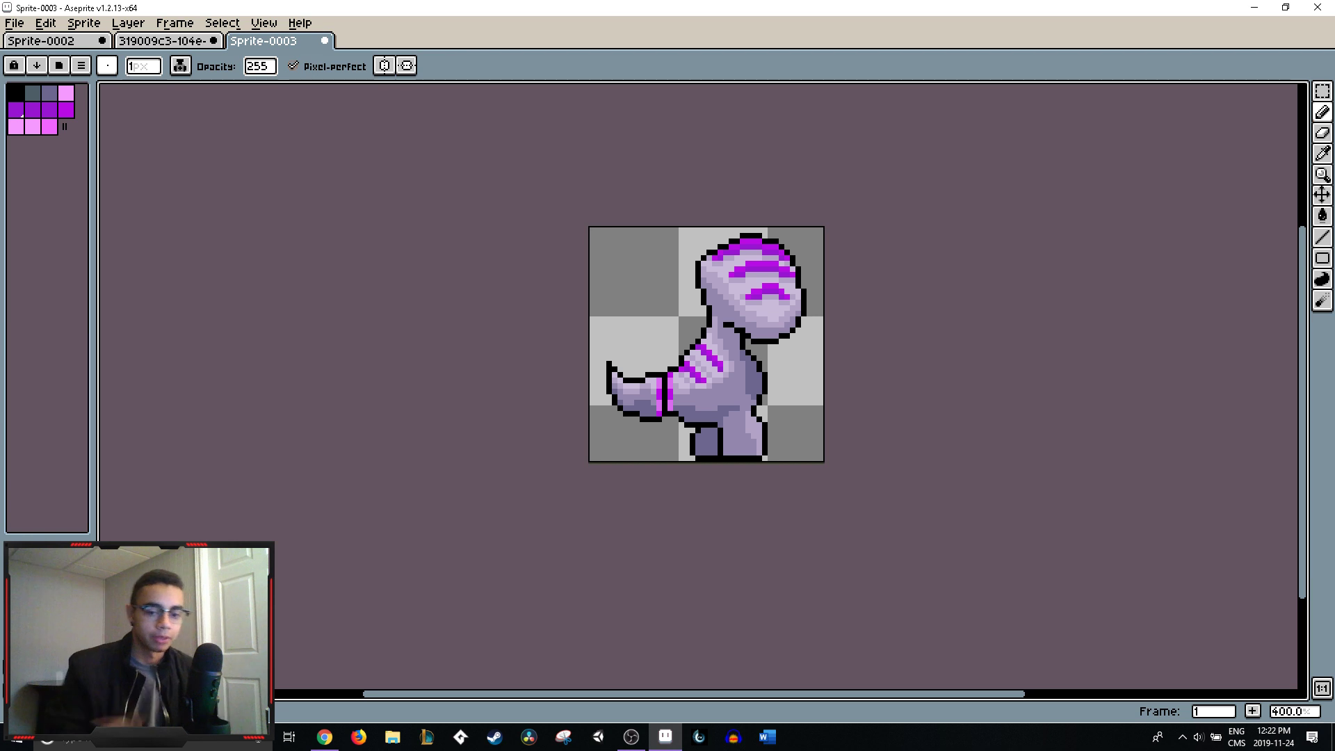
pyautogui.click(325, 737)
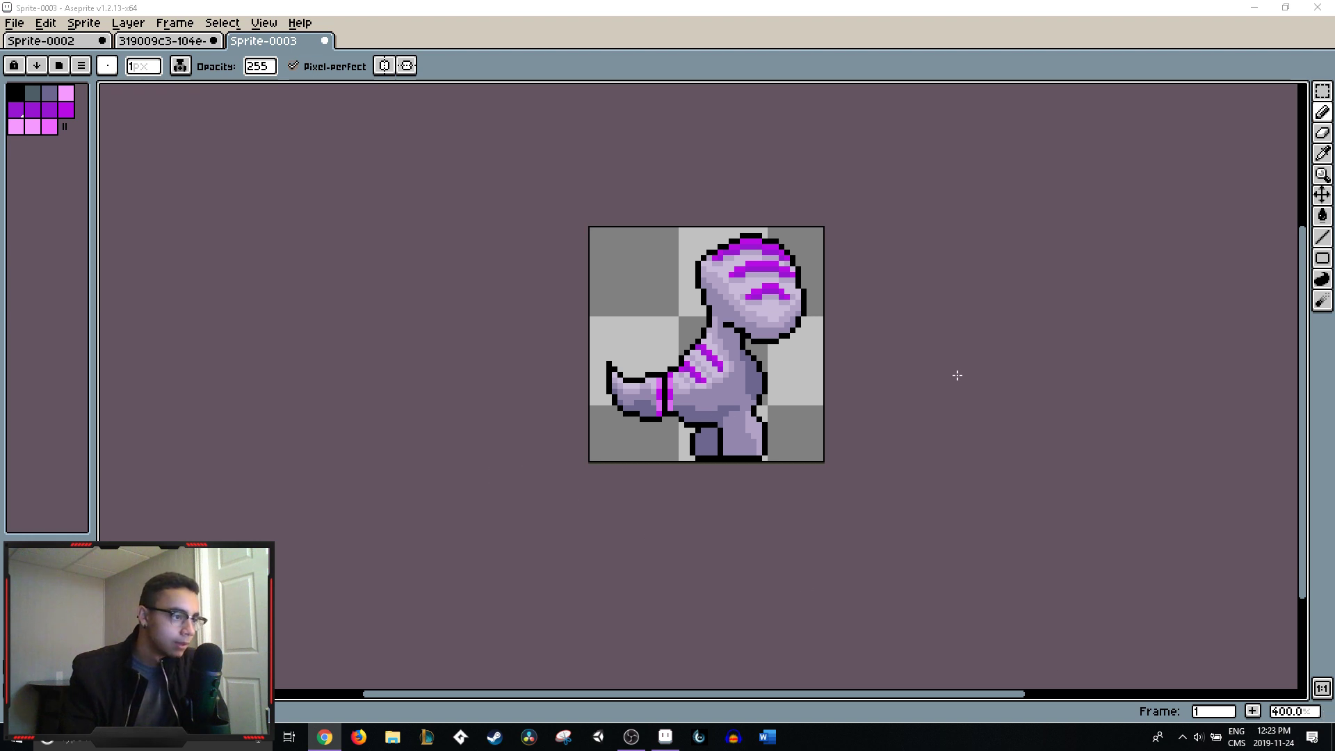
# - Paint a shadow along the lower back edge of the near leg with the dark purple sampled from the belly shadow
pyautogui.scroll(3, 786, 356)
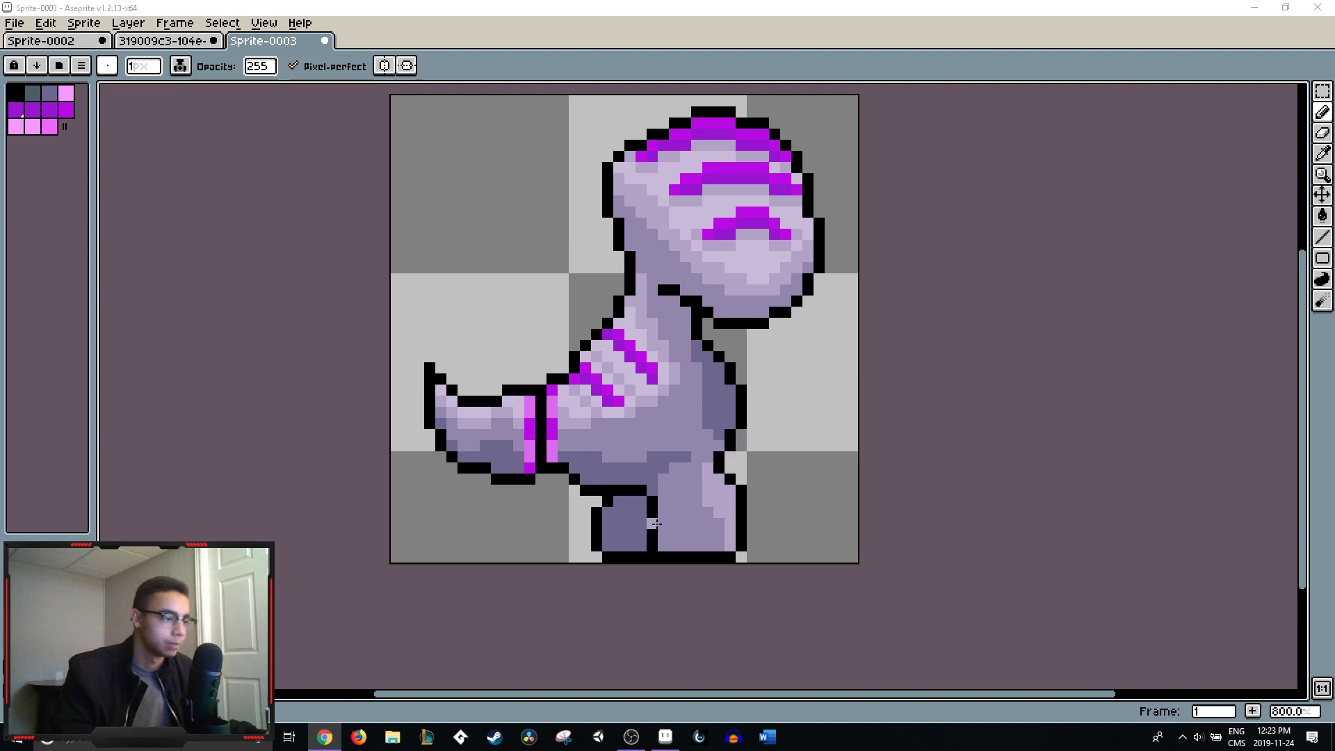
pyautogui.keyDown('alt'); pyautogui.click(666, 474); pyautogui.keyUp('alt')
pyautogui.click(670, 547)
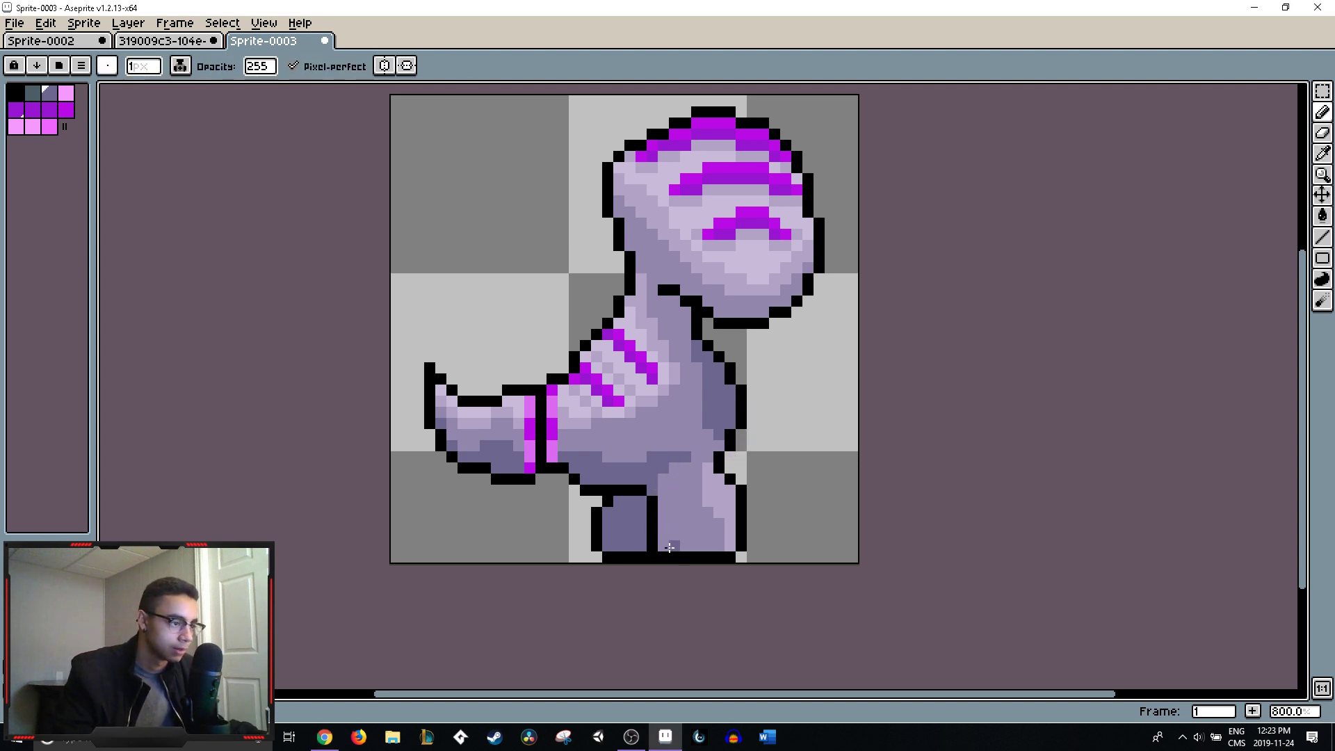
pyautogui.moveTo(669, 547)
pyautogui.mouseDown()
pyautogui.moveTo(715, 550)
pyautogui.moveTo(666, 513)
pyautogui.mouseUp()
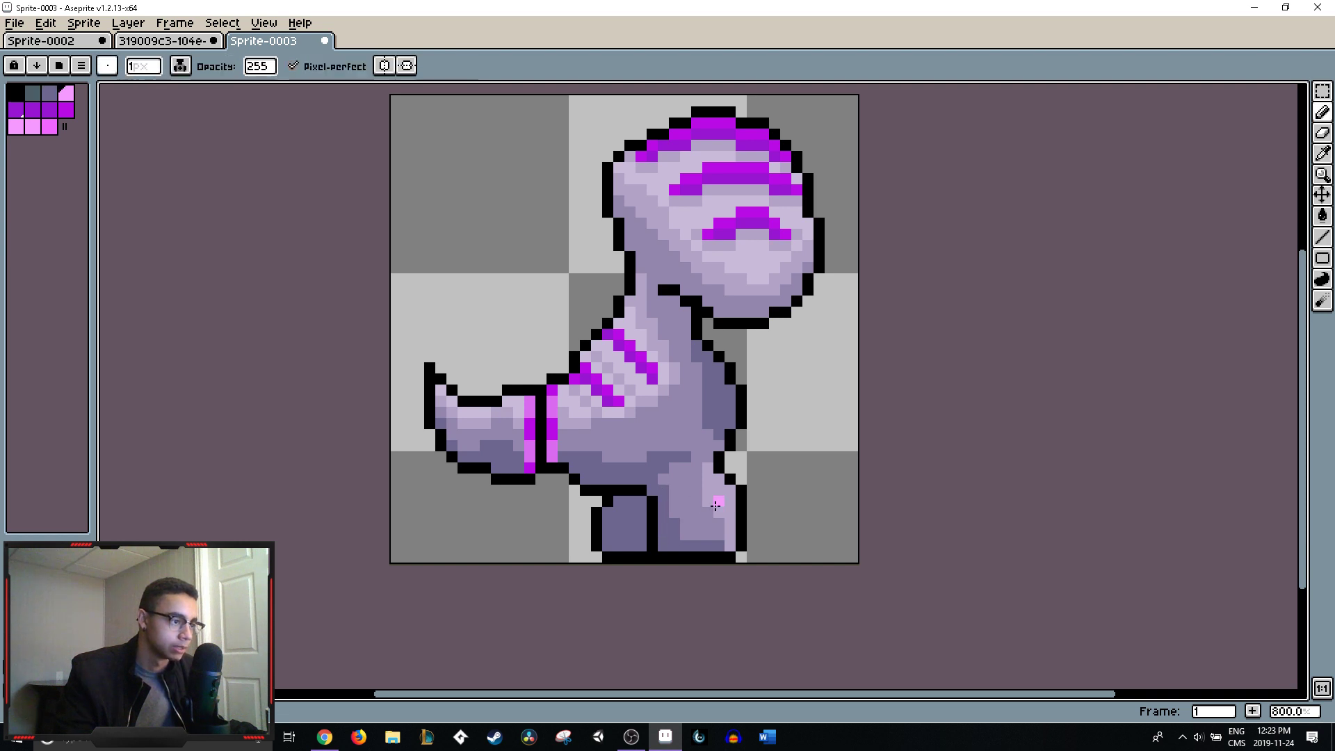
# - Recolour the dark shadow pixels along the bottom edge of the near leg with the leg's mid purple
pyautogui.scroll(-6, 711, 463)
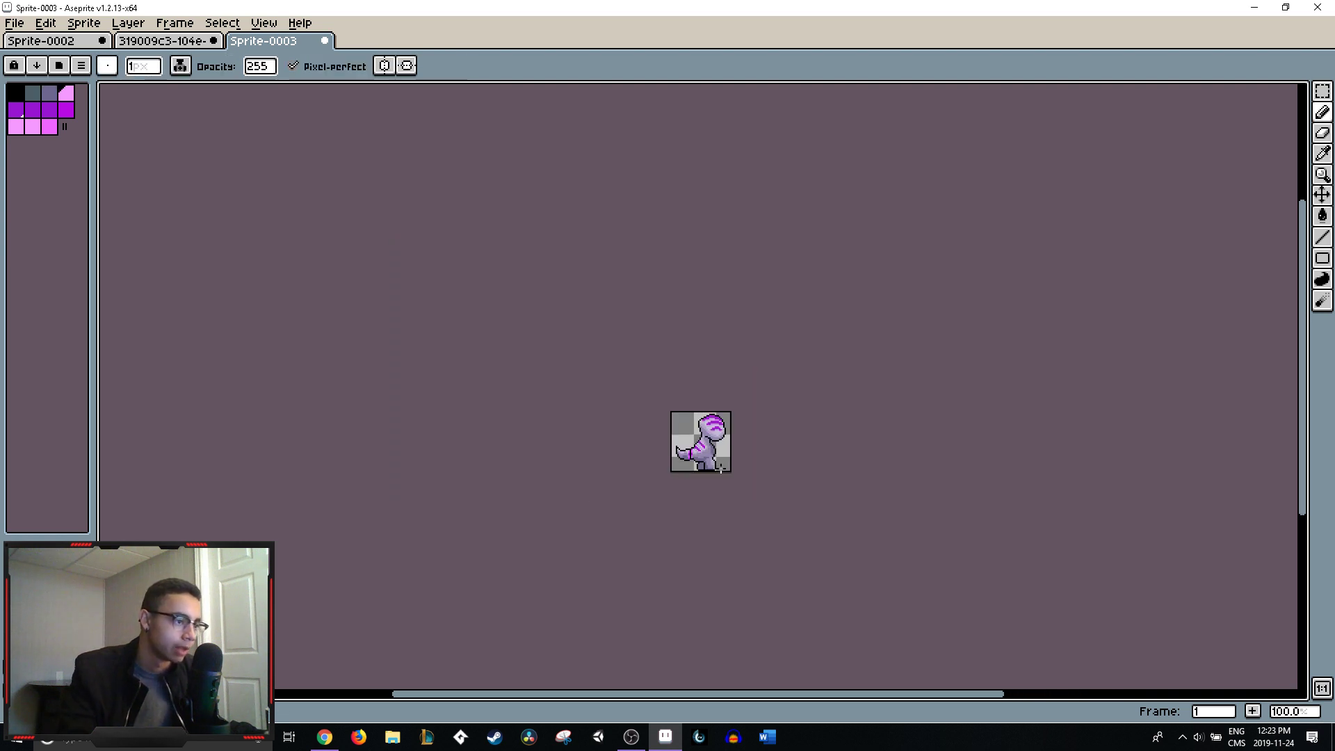
pyautogui.scroll(8, 720, 469)
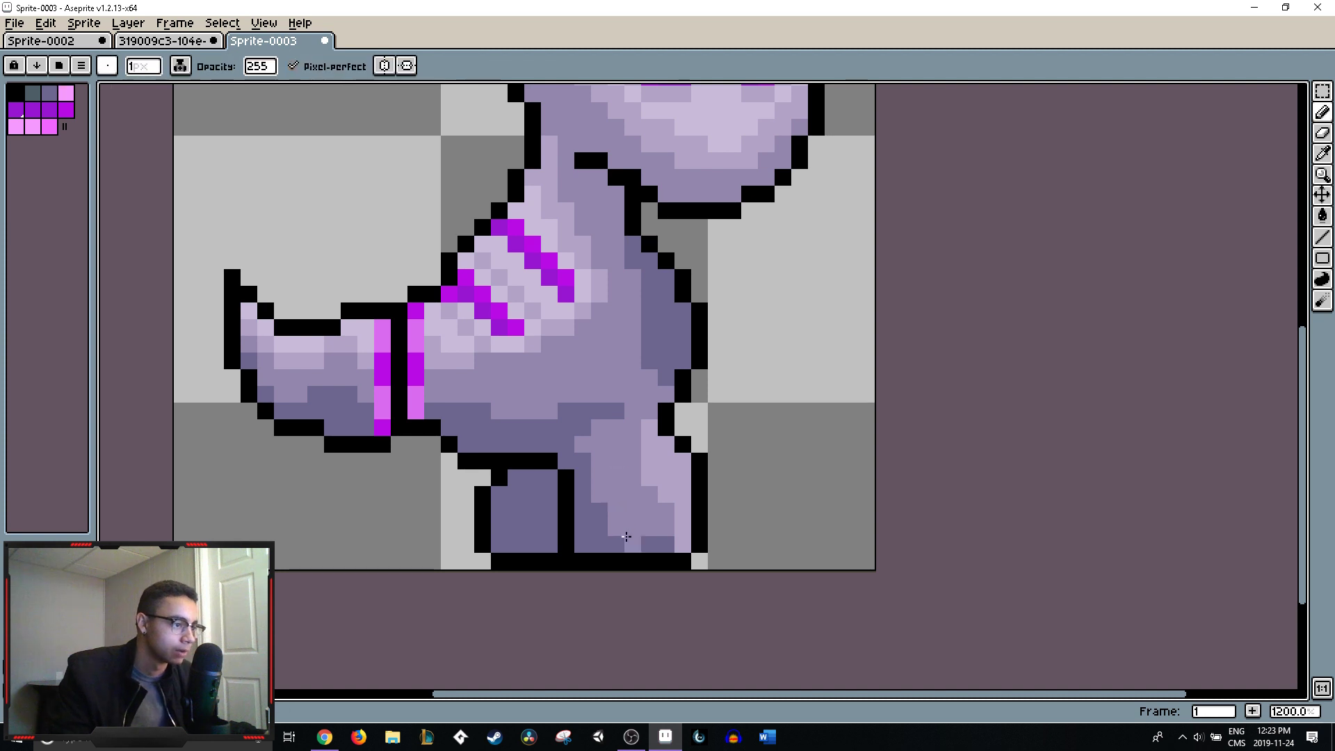
pyautogui.click(626, 536)
pyautogui.rightClick(659, 537)
pyautogui.rightClick(627, 535)
pyautogui.rightClick(625, 539)
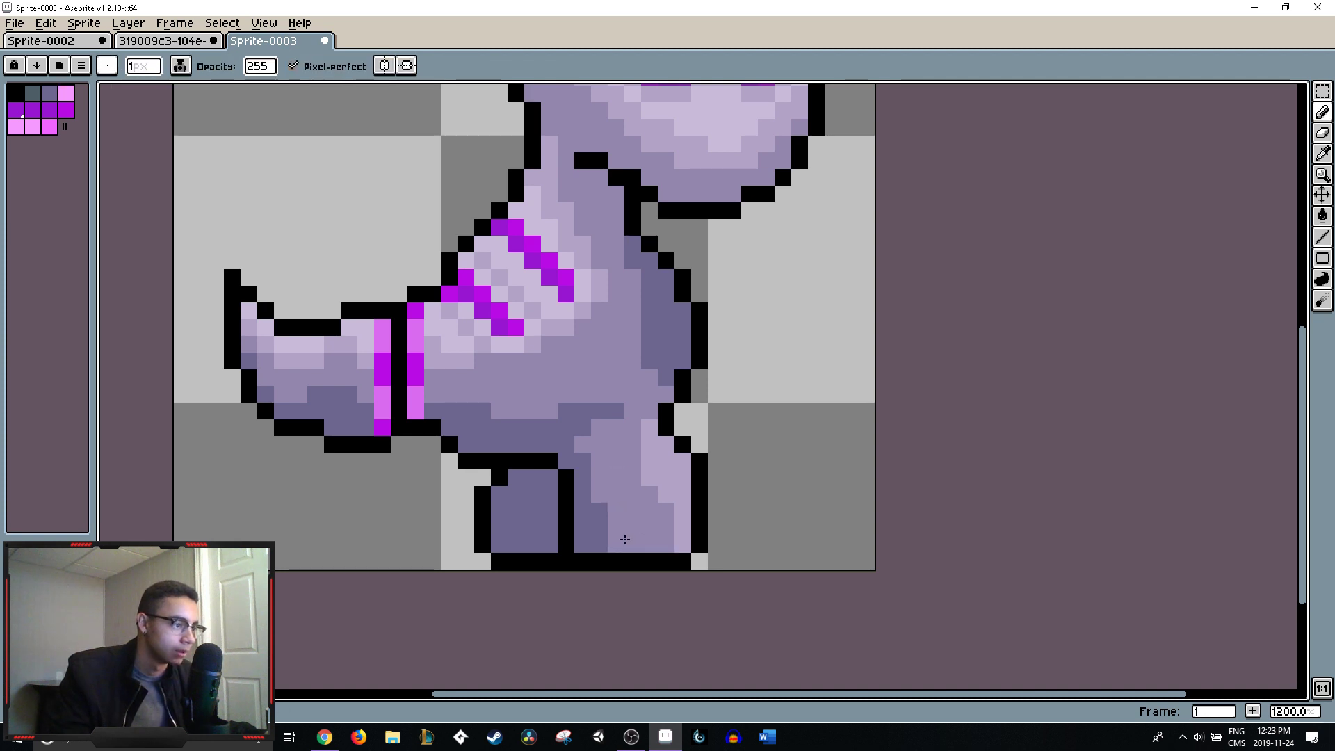
# - Widen the shadow along the lower back of the near leg with the dark purple sampled from that shadow
pyautogui.scroll(-8, 626, 454)
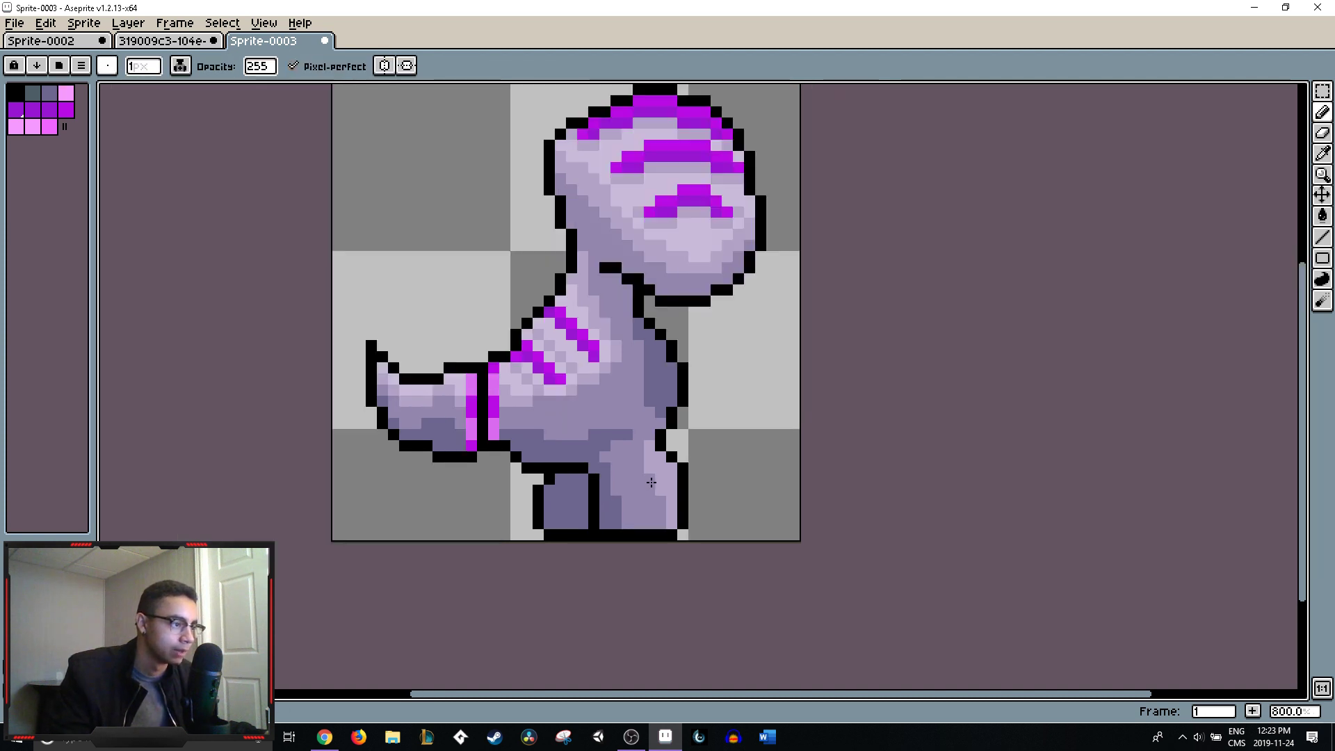
pyautogui.scroll(8, 666, 490)
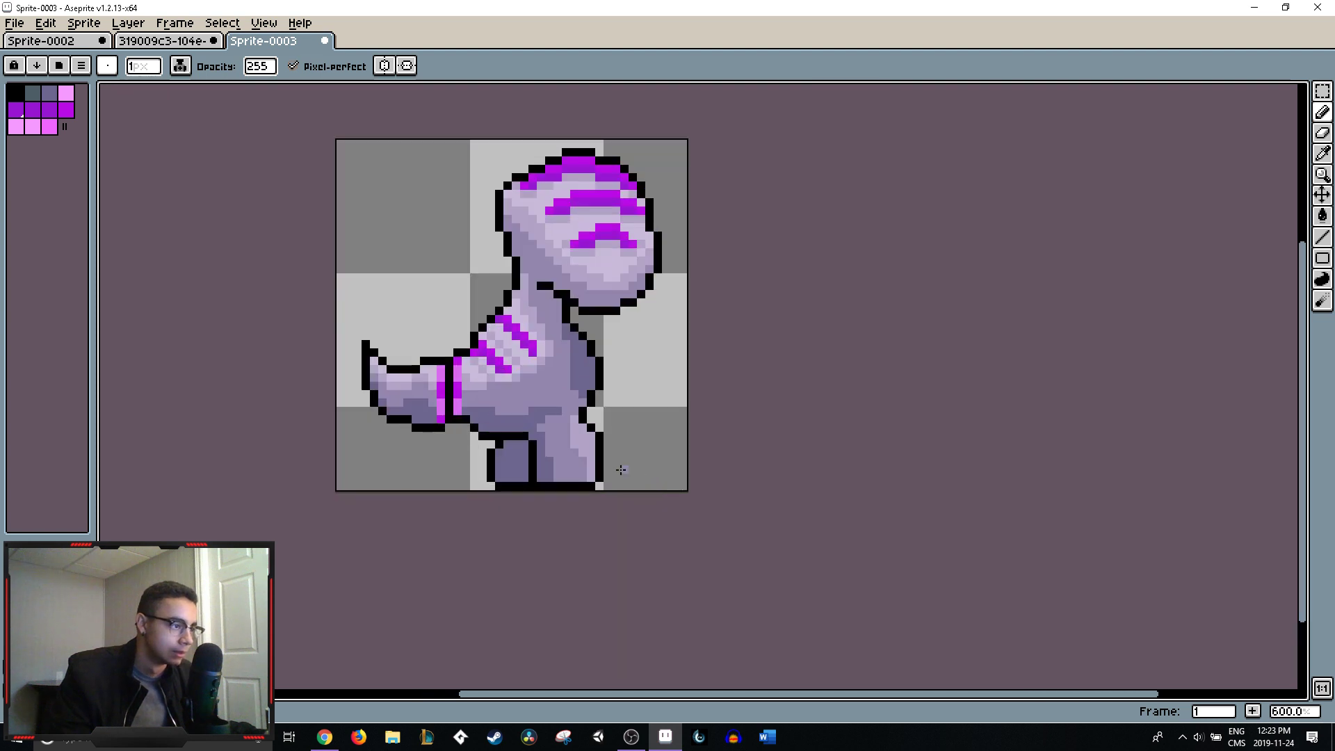
pyautogui.rightClick(577, 422)
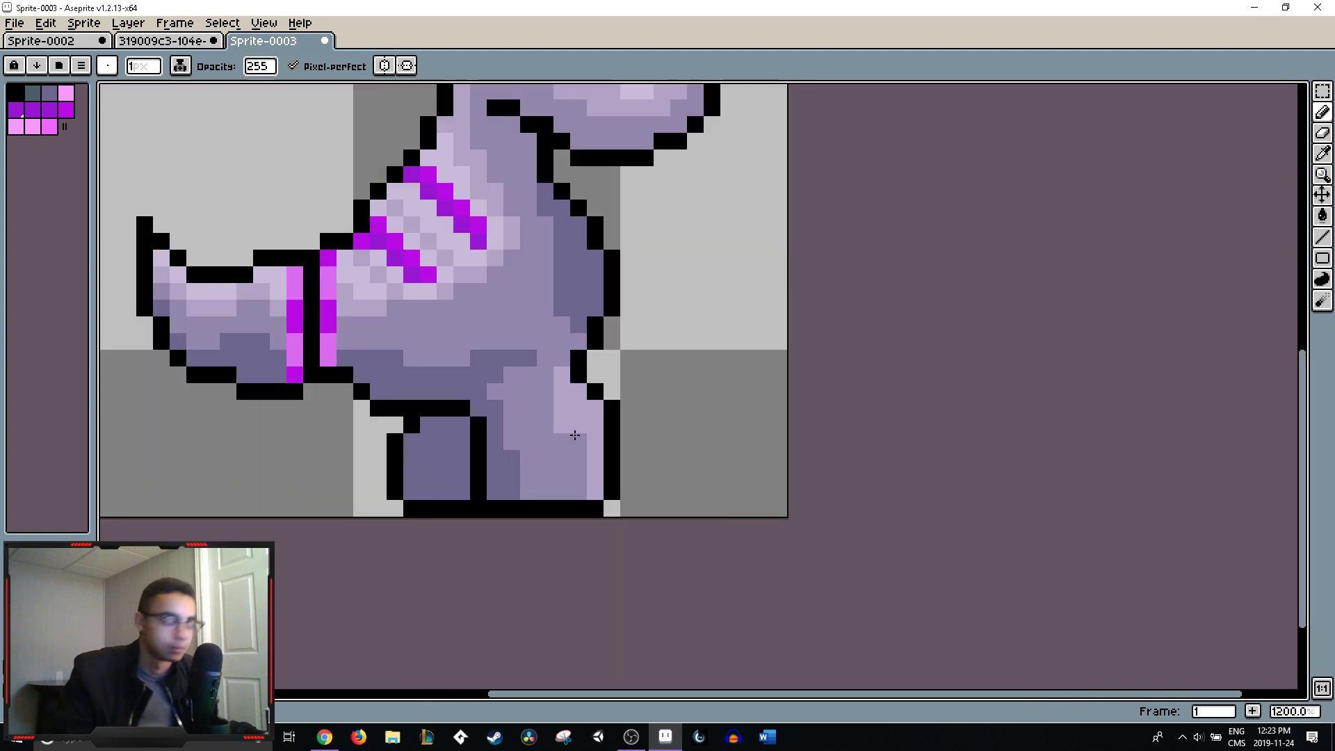
pyautogui.rightClick(573, 444)
pyautogui.keyDown('alt'); pyautogui.click(492, 453); pyautogui.keyUp('alt')
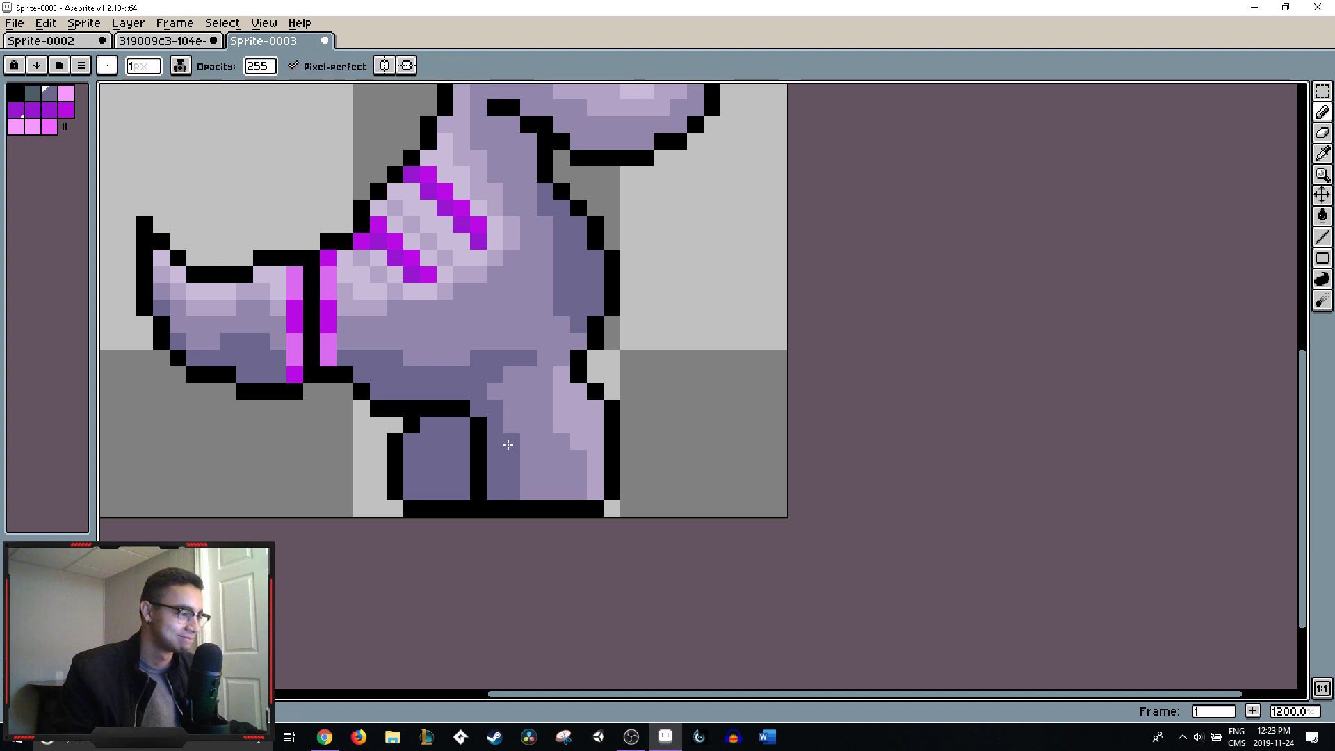
pyautogui.moveTo(511, 443); pyautogui.dragTo(528, 475)
pyautogui.click(528, 491)
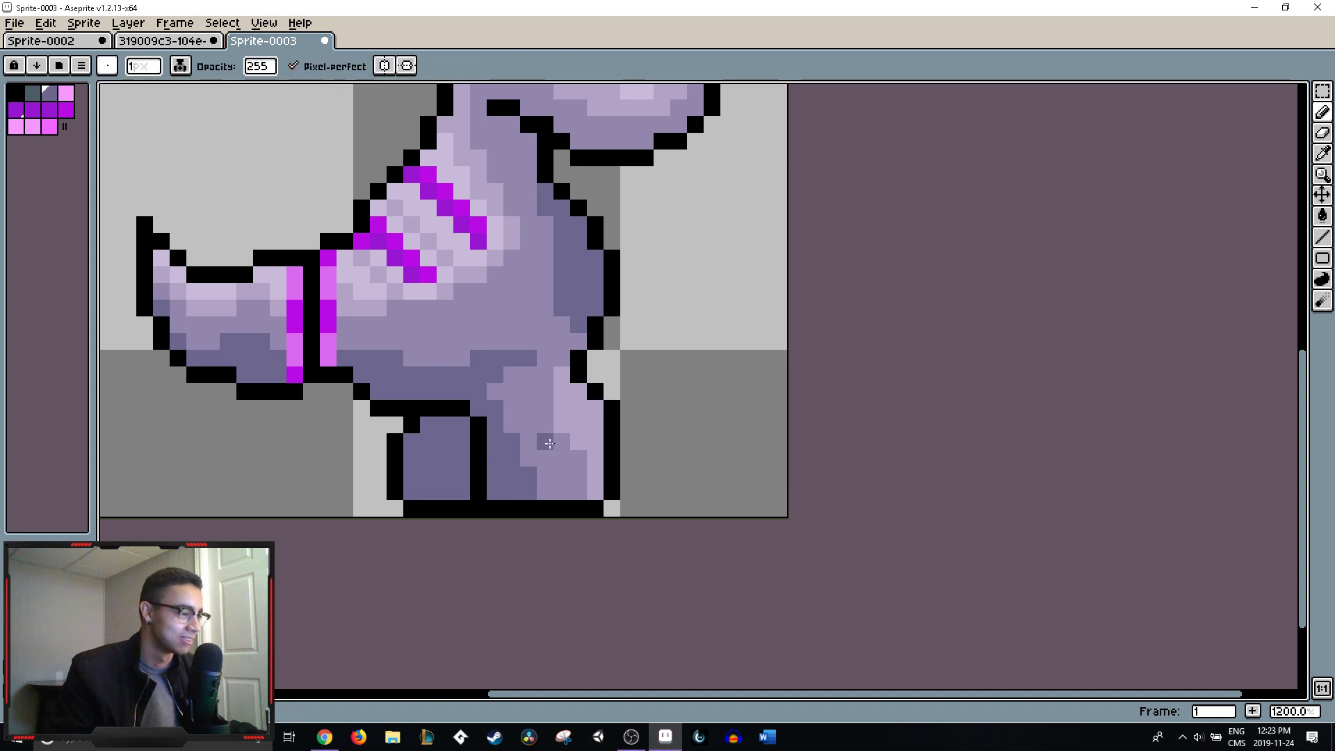
# - Examine the shading of the whole dinosaur sprite at small and medium zoom levels
pyautogui.scroll(-3, 601, 442)
pyautogui.scroll(-4, 601, 442)
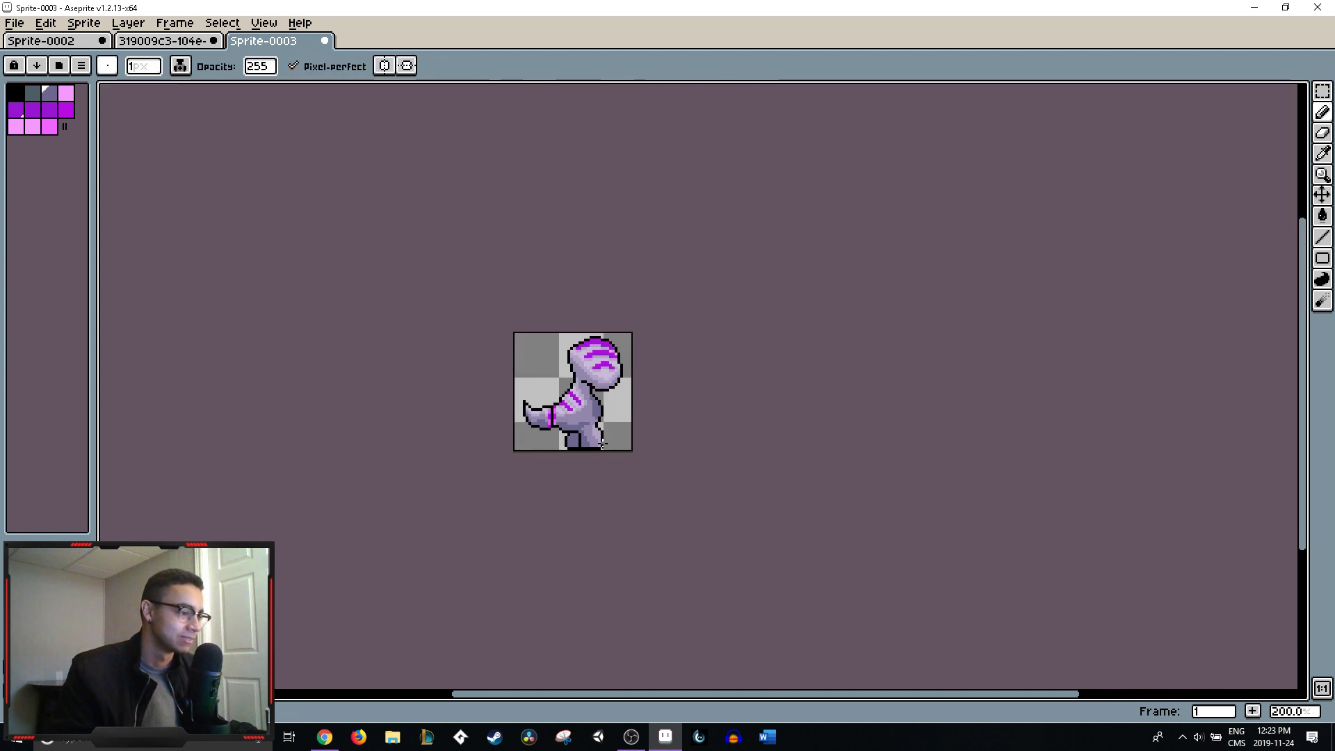
pyautogui.scroll(-4, 602, 444)
pyautogui.scroll(5, 605, 448)
pyautogui.scroll(-8, 607, 453)
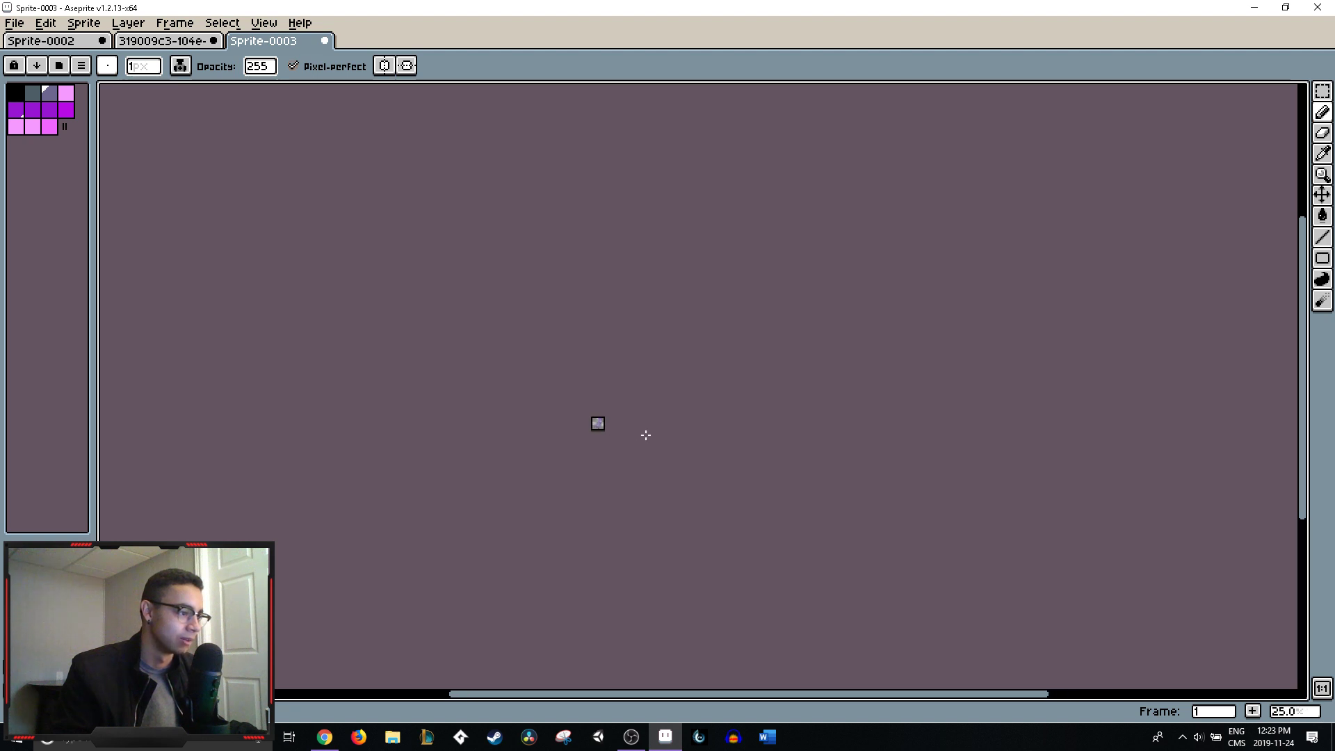
pyautogui.scroll(1, 632, 443)
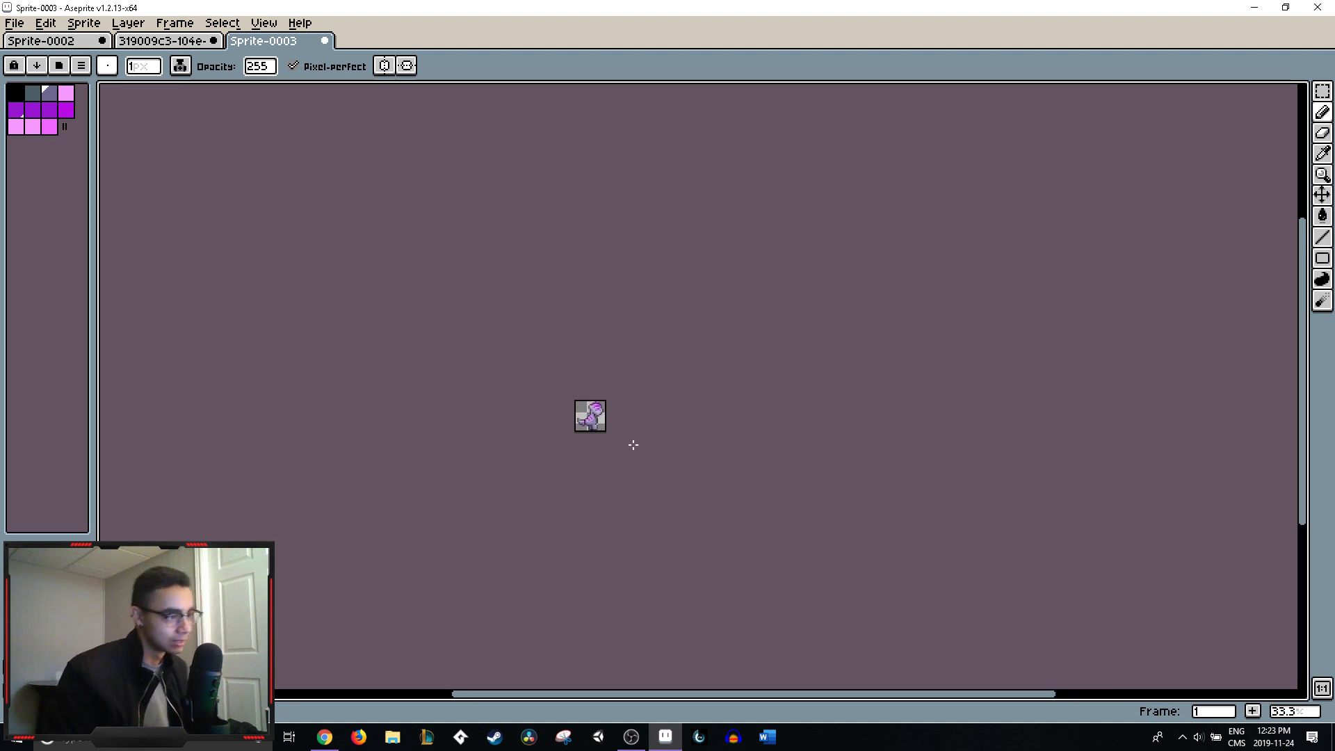
pyautogui.scroll(-1, 611, 417)
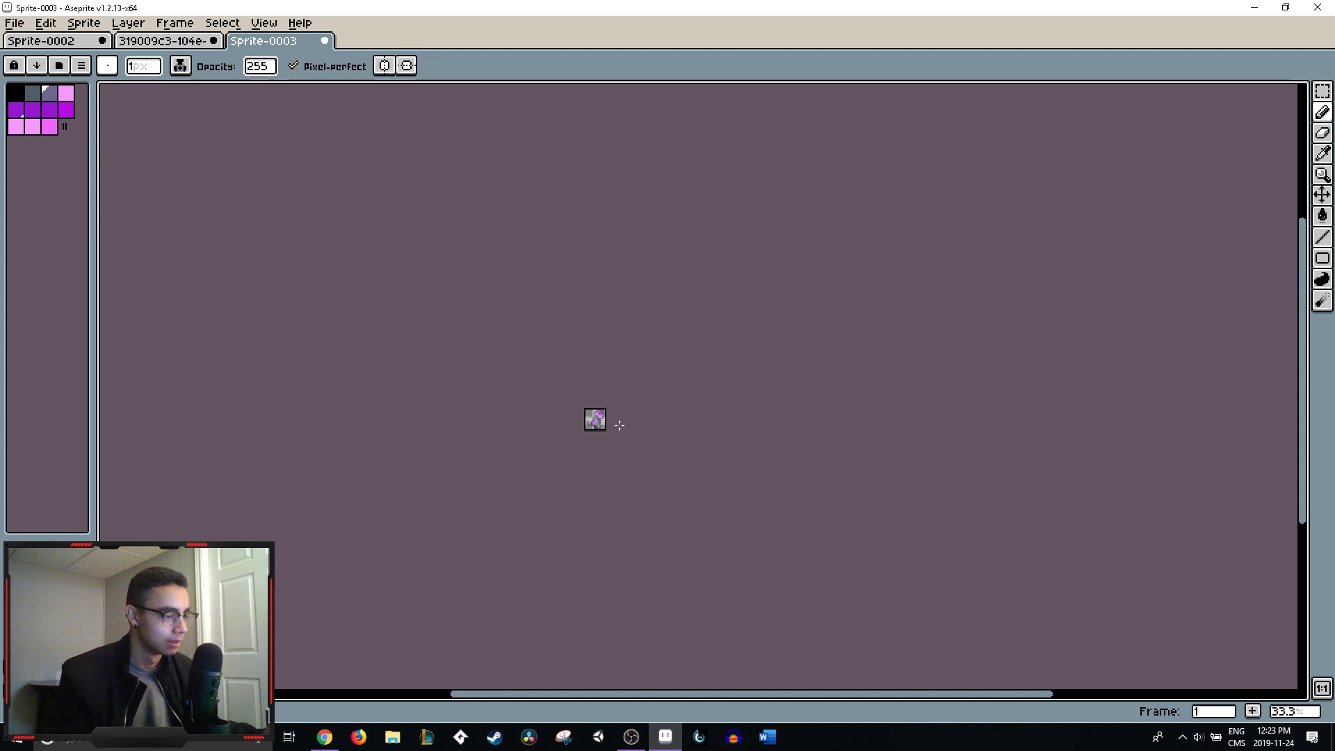
pyautogui.scroll(6, 620, 425)
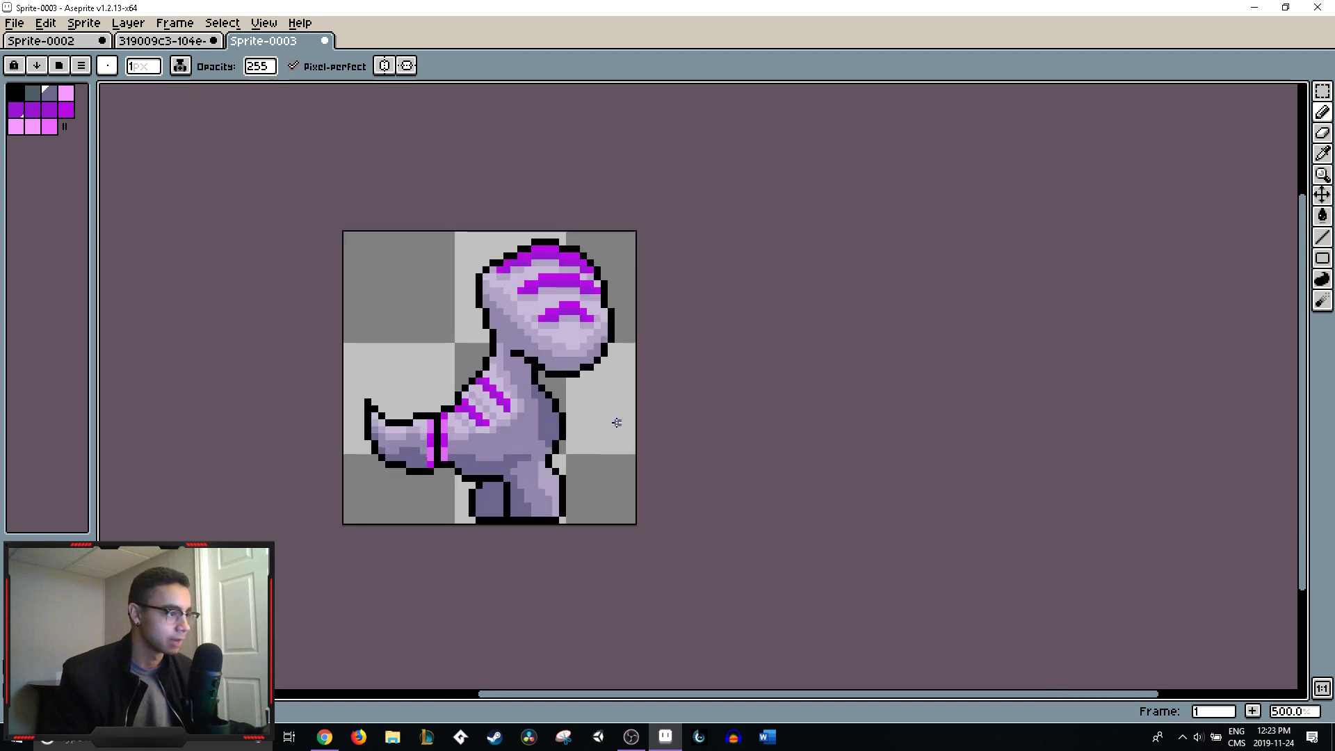
pyautogui.moveTo(612, 422); pyautogui.dragTo(628, 371)
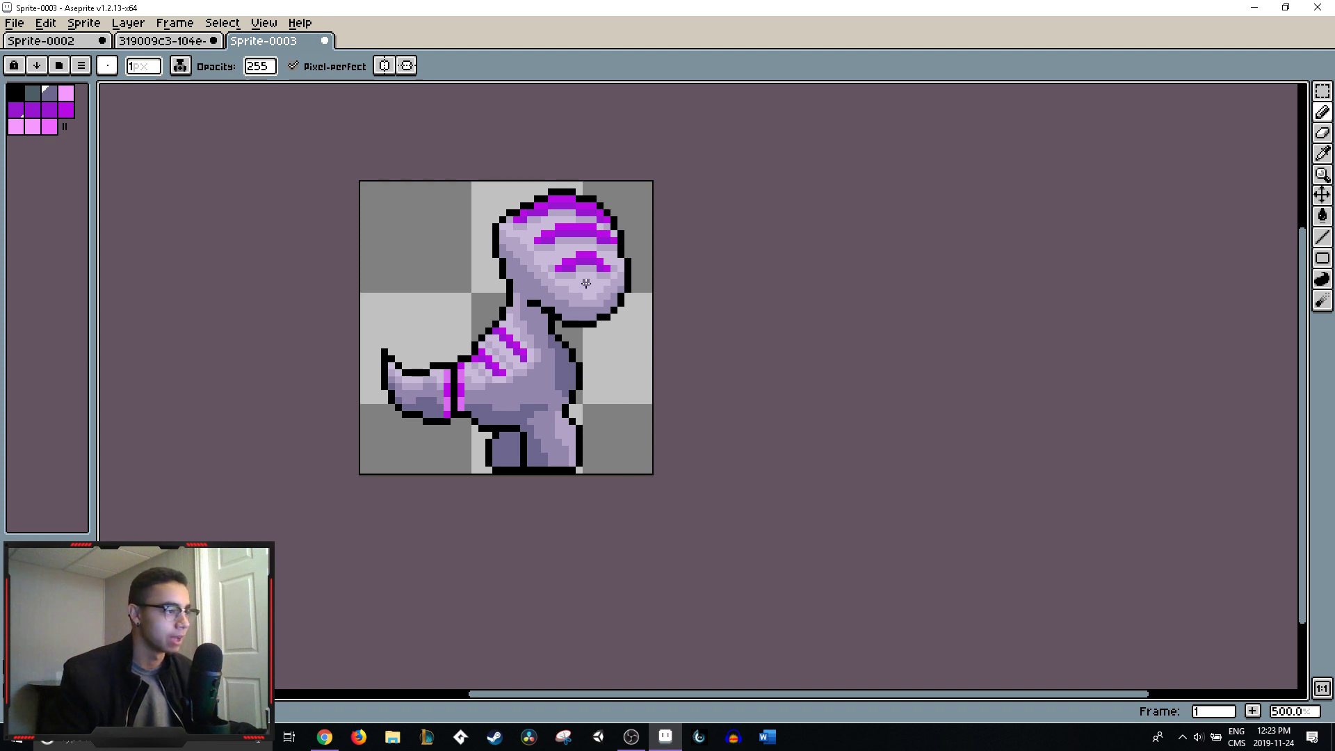
# - Try a light pink patch beneath the head's middle magenta stripe, and undo it
pyautogui.scroll(2, 585, 283)
pyautogui.press('alt')
pyautogui.press('alt')
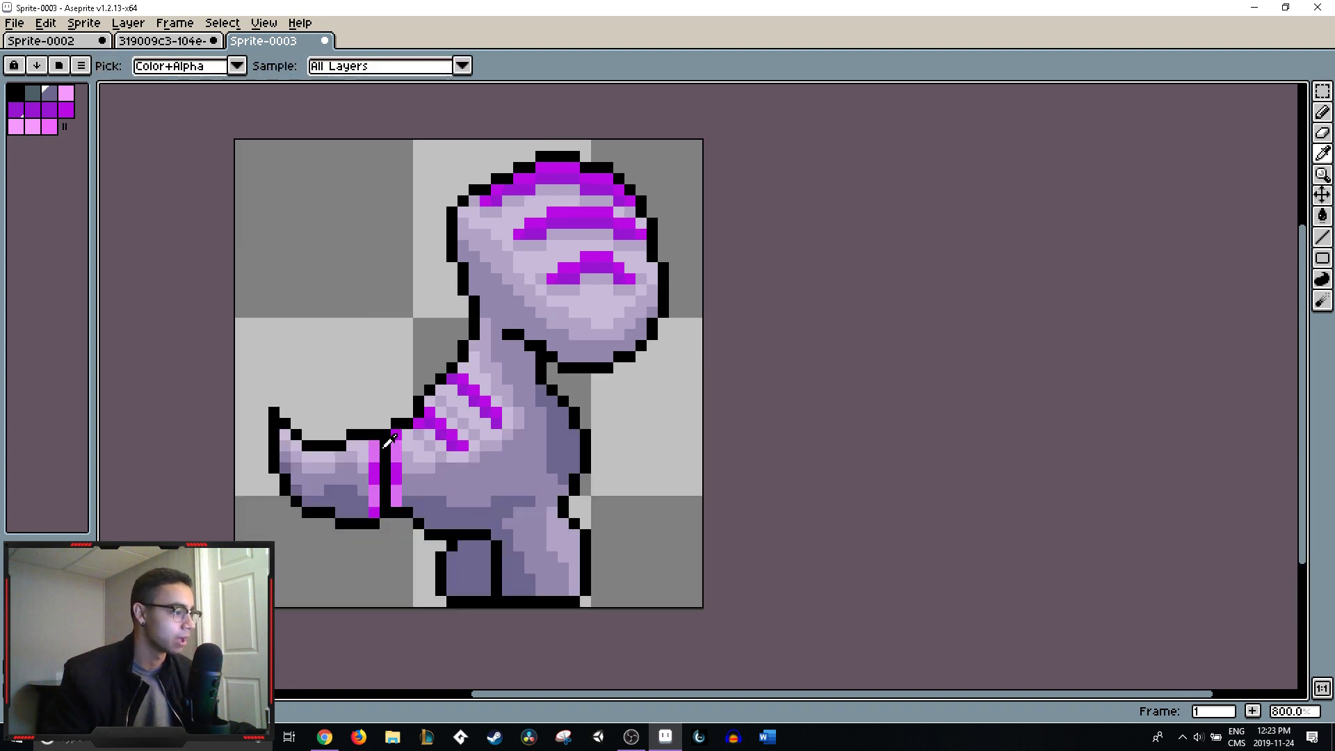
pyautogui.click(32, 127)
pyautogui.click(587, 232)
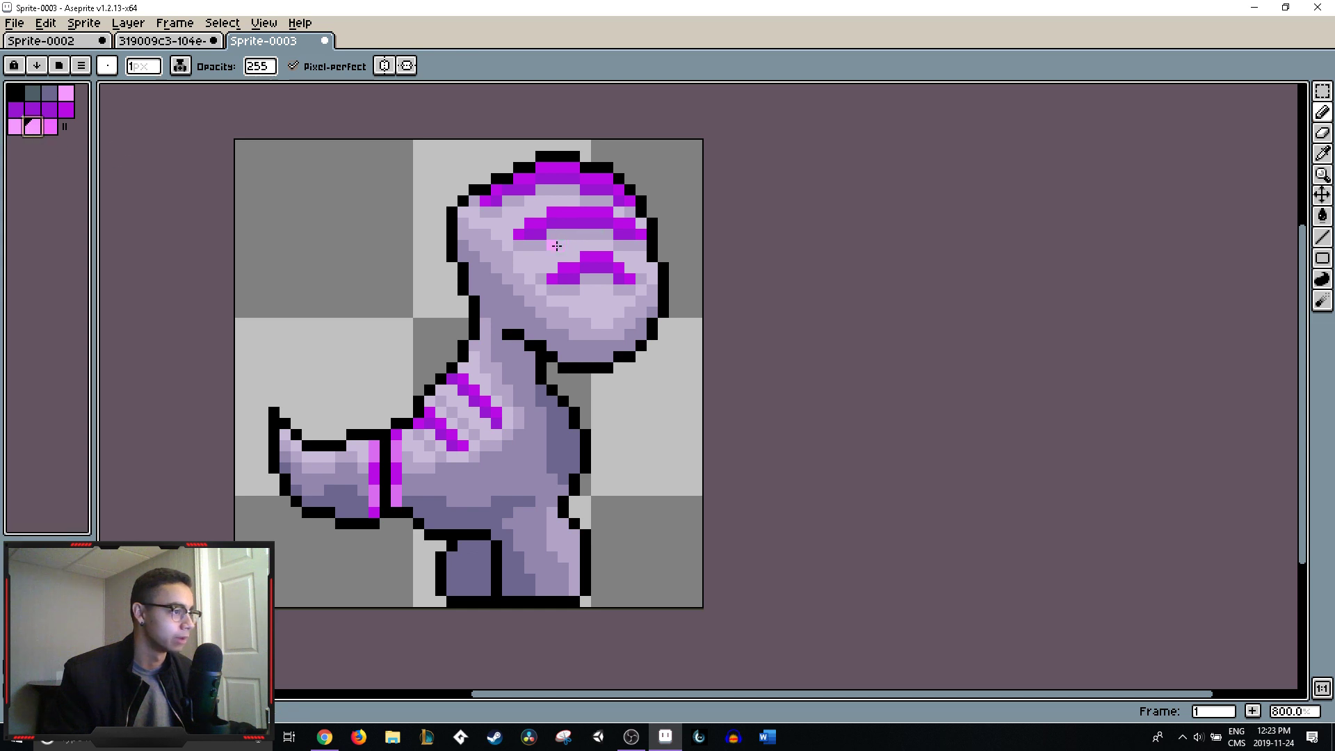
pyautogui.keyDown('alt'); pyautogui.click(541, 256); pyautogui.keyUp('alt')
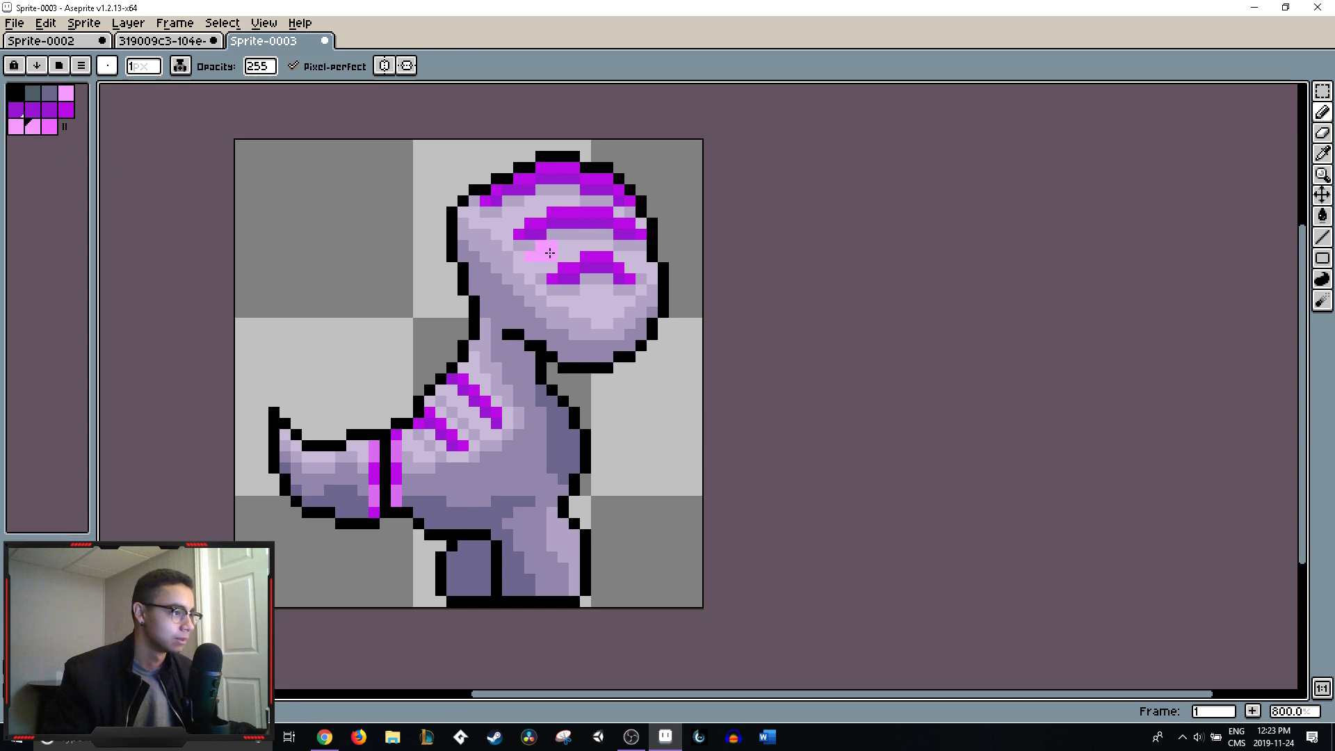
pyautogui.hotkey('ctrl', 'z')
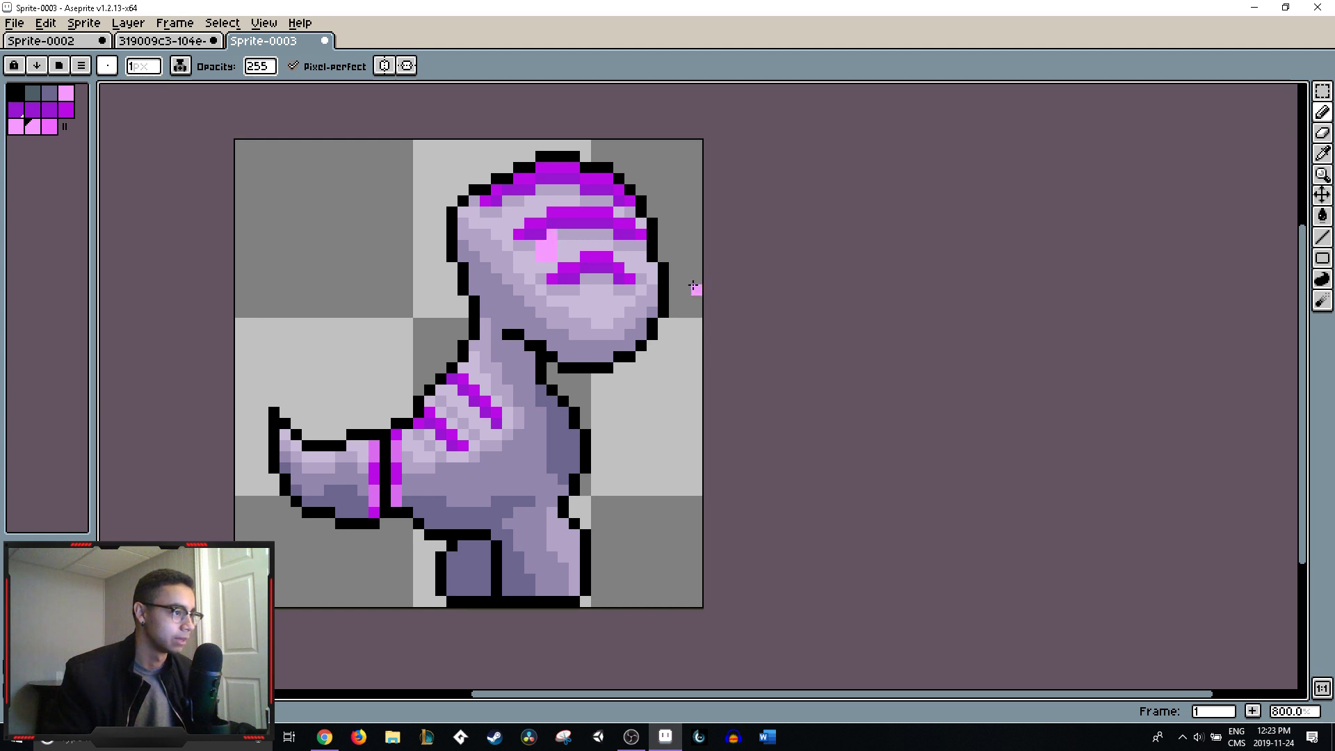
pyautogui.scroll(-4, 681, 265)
pyautogui.scroll(1, 678, 260)
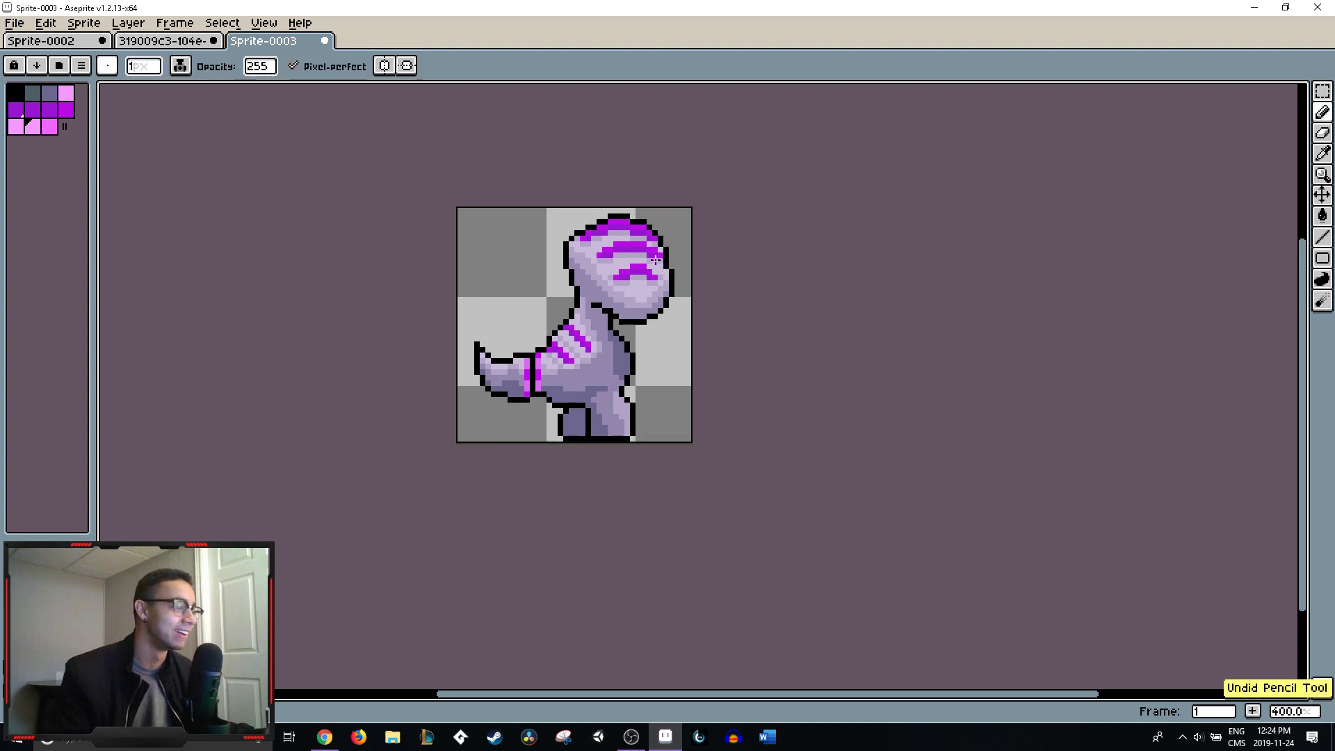
# - Sample the light pink from the round tail marking in the 319009c3-104e reference image and return to Sprite-0003
pyautogui.click(166, 42)
pyautogui.hscroll(-2, 551, 209)
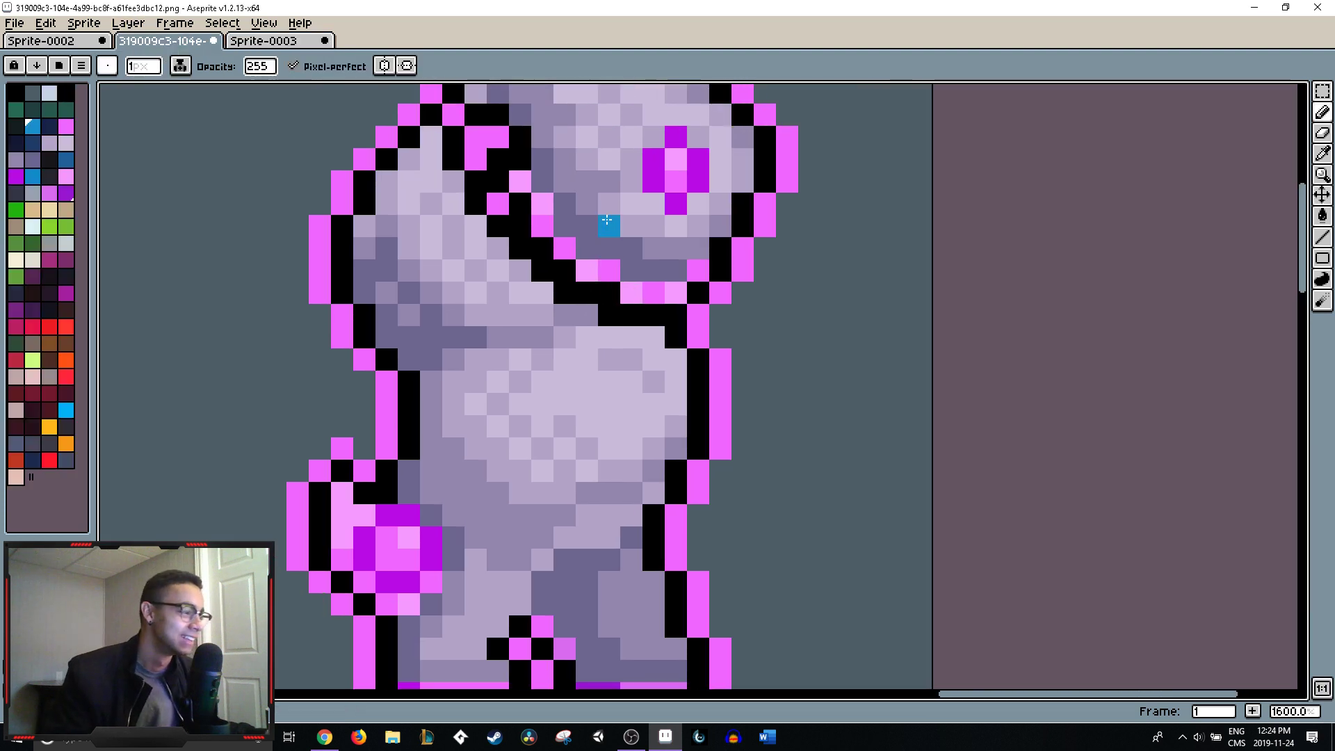
pyautogui.press('i')
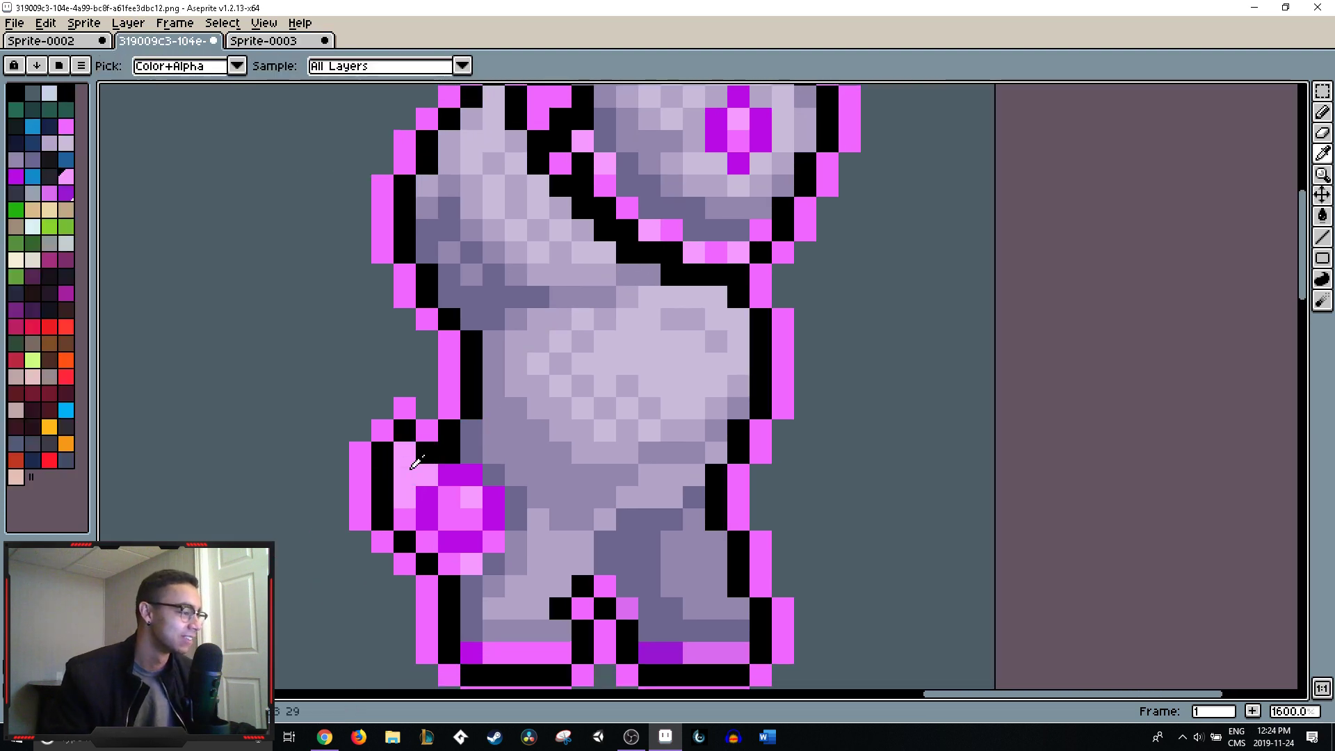
pyautogui.press('b')
pyautogui.click(259, 42)
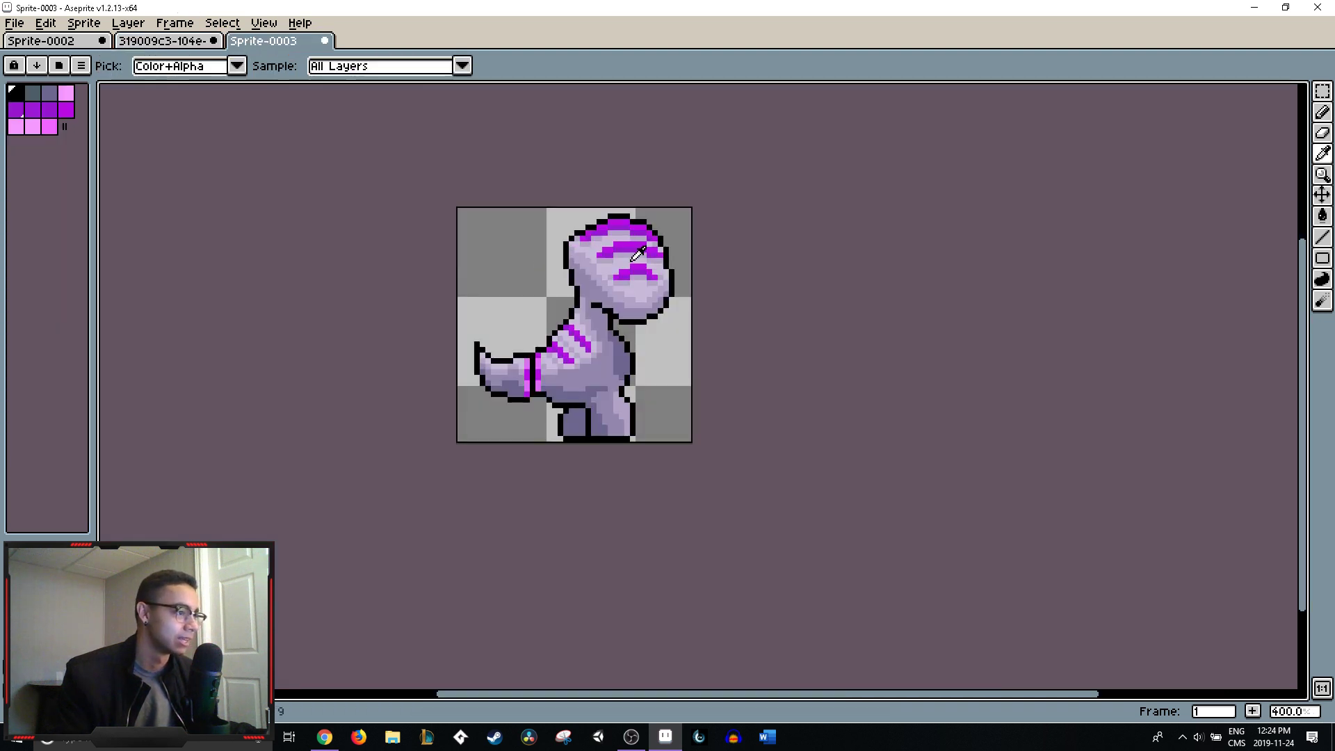
pyautogui.click(163, 40)
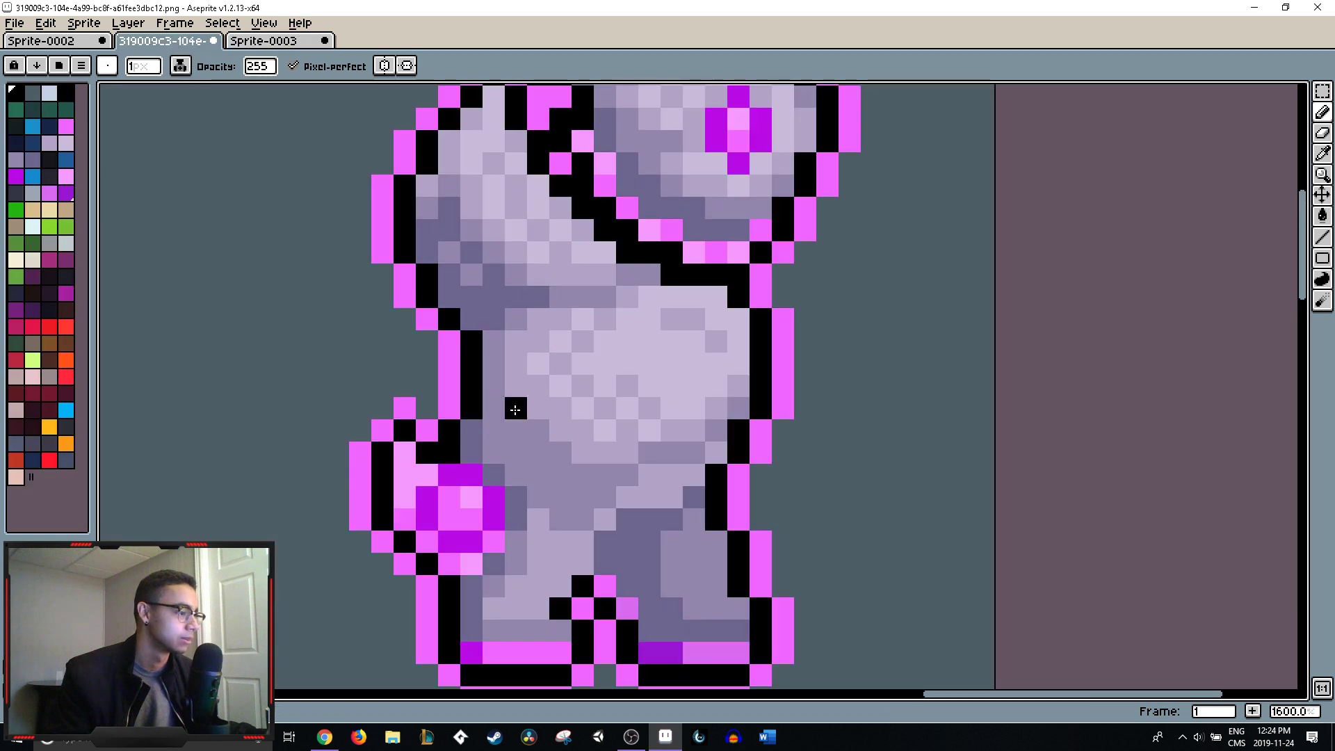
pyautogui.keyDown('alt'); pyautogui.click(471, 480); pyautogui.keyUp('alt')
pyautogui.click(296, 43)
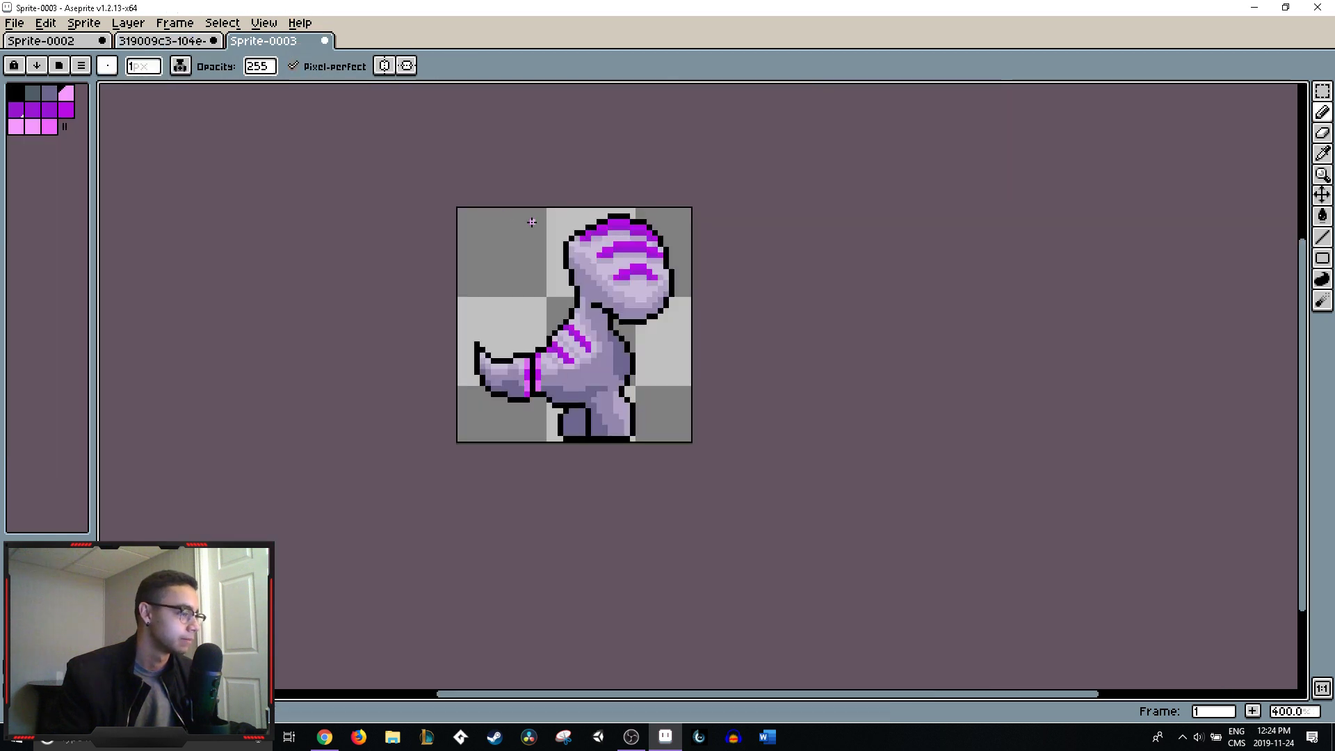
# - Paint two light pink patches between the head's middle and lowest stripes, one toward each end of the lowest stripe
pyautogui.scroll(4, 473, 326)
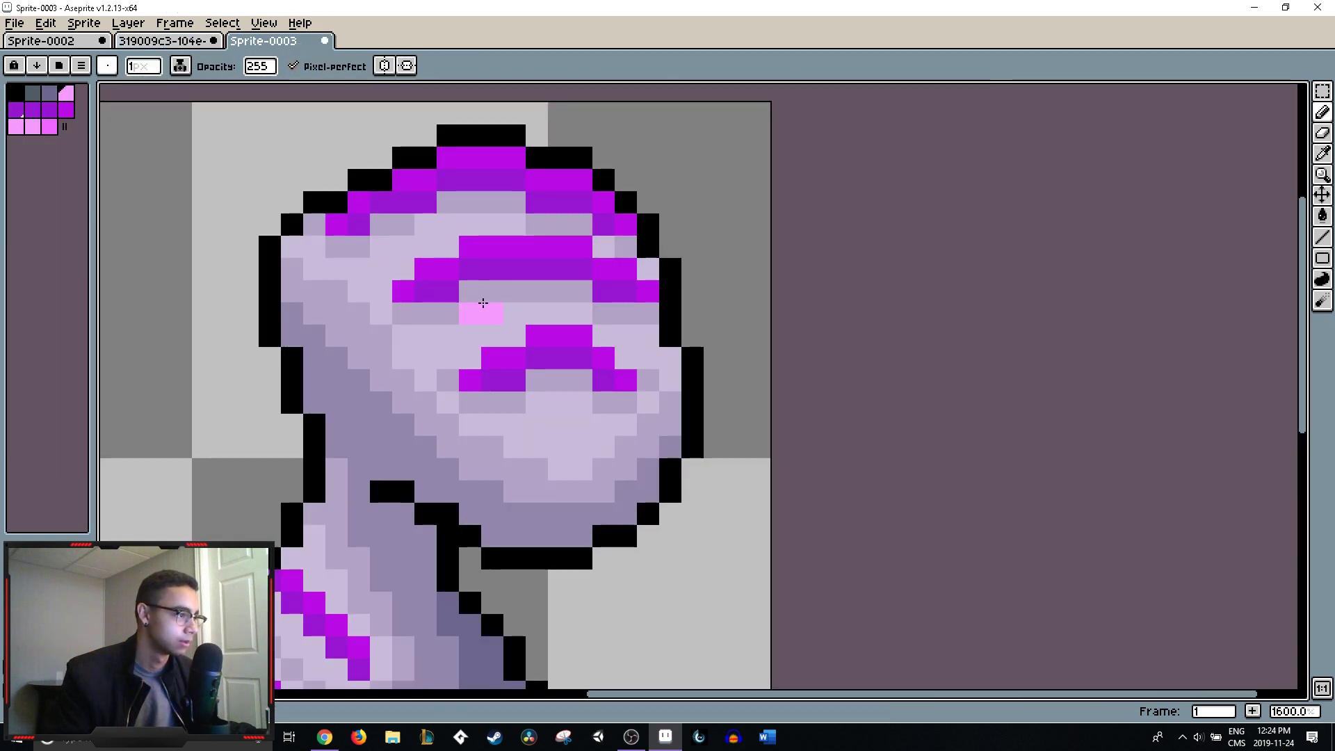
pyautogui.moveTo(483, 303)
pyautogui.mouseDown()
pyautogui.moveTo(477, 292)
pyautogui.moveTo(482, 309)
pyautogui.moveTo(452, 313)
pyautogui.moveTo(465, 327)
pyautogui.mouseUp()
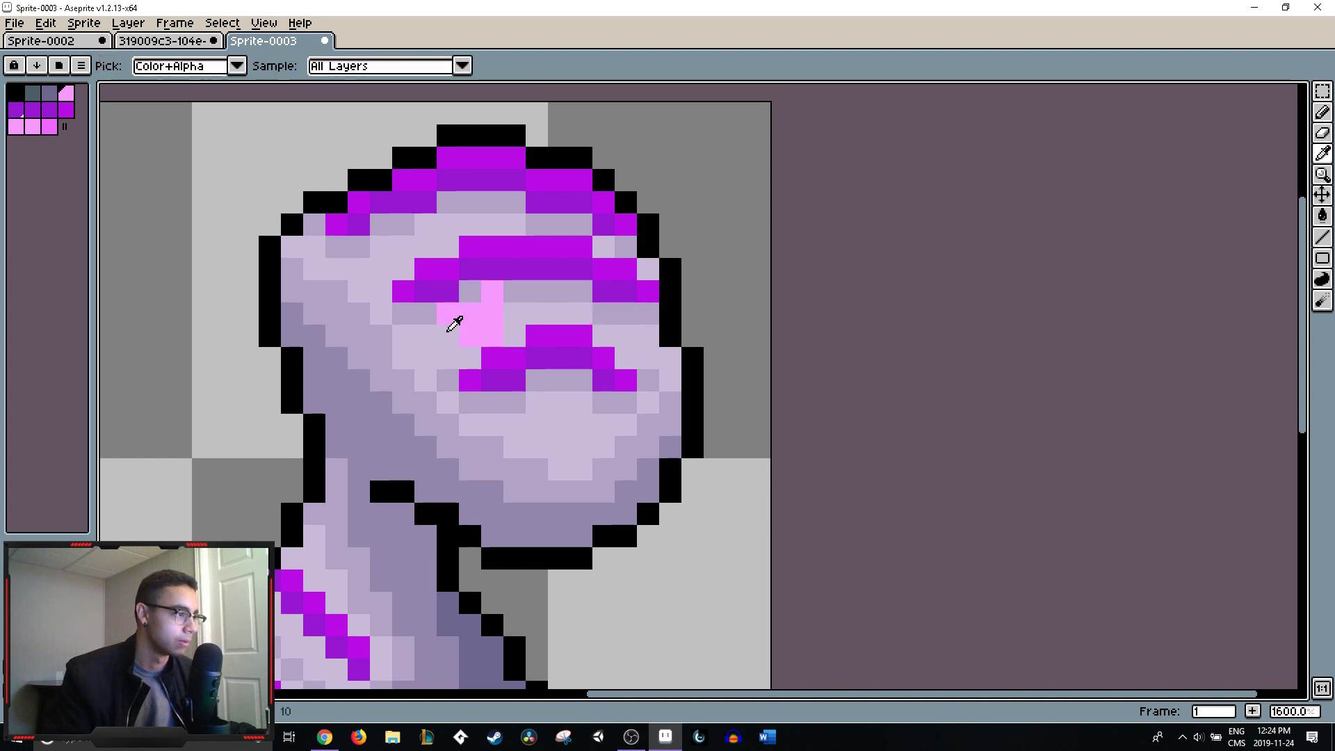
pyautogui.keyDown('alt'); pyautogui.click(467, 306); pyautogui.keyUp('alt')
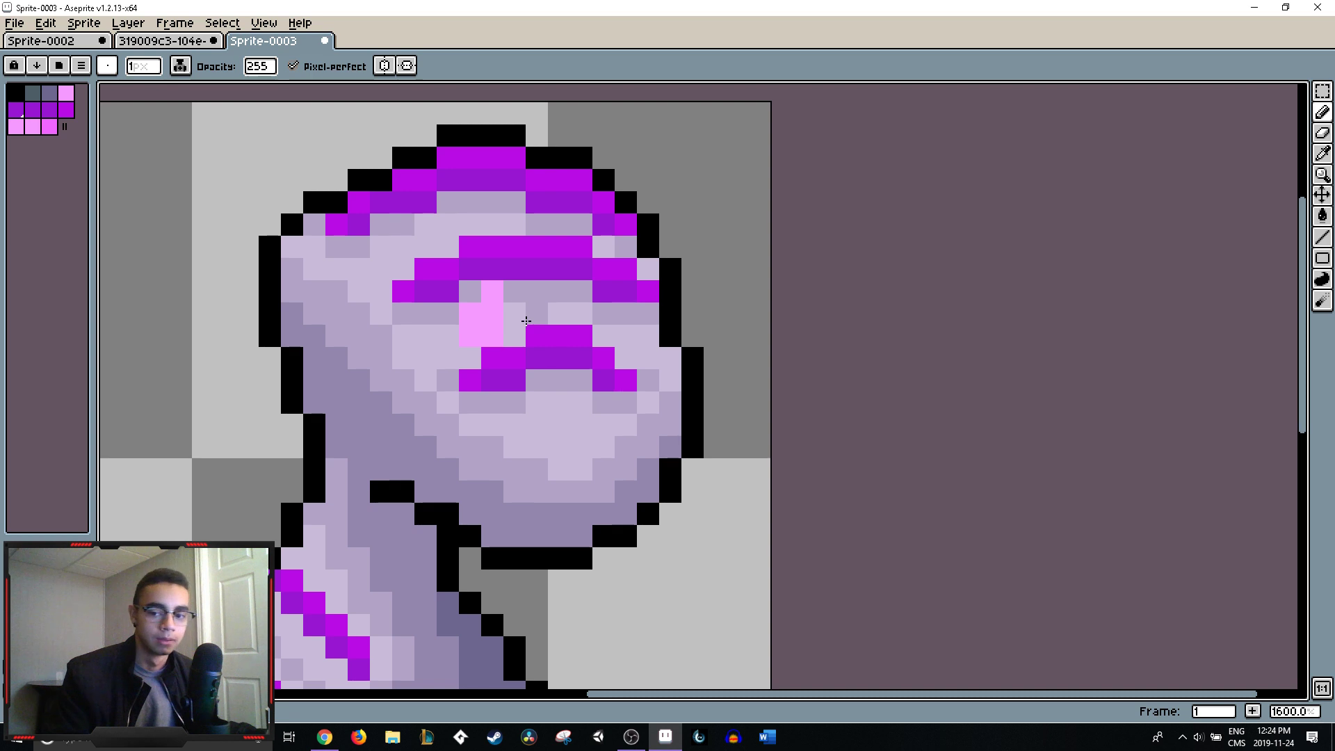
pyautogui.press('alt')
pyautogui.keyDown('alt'); pyautogui.click(498, 311); pyautogui.keyUp('alt')
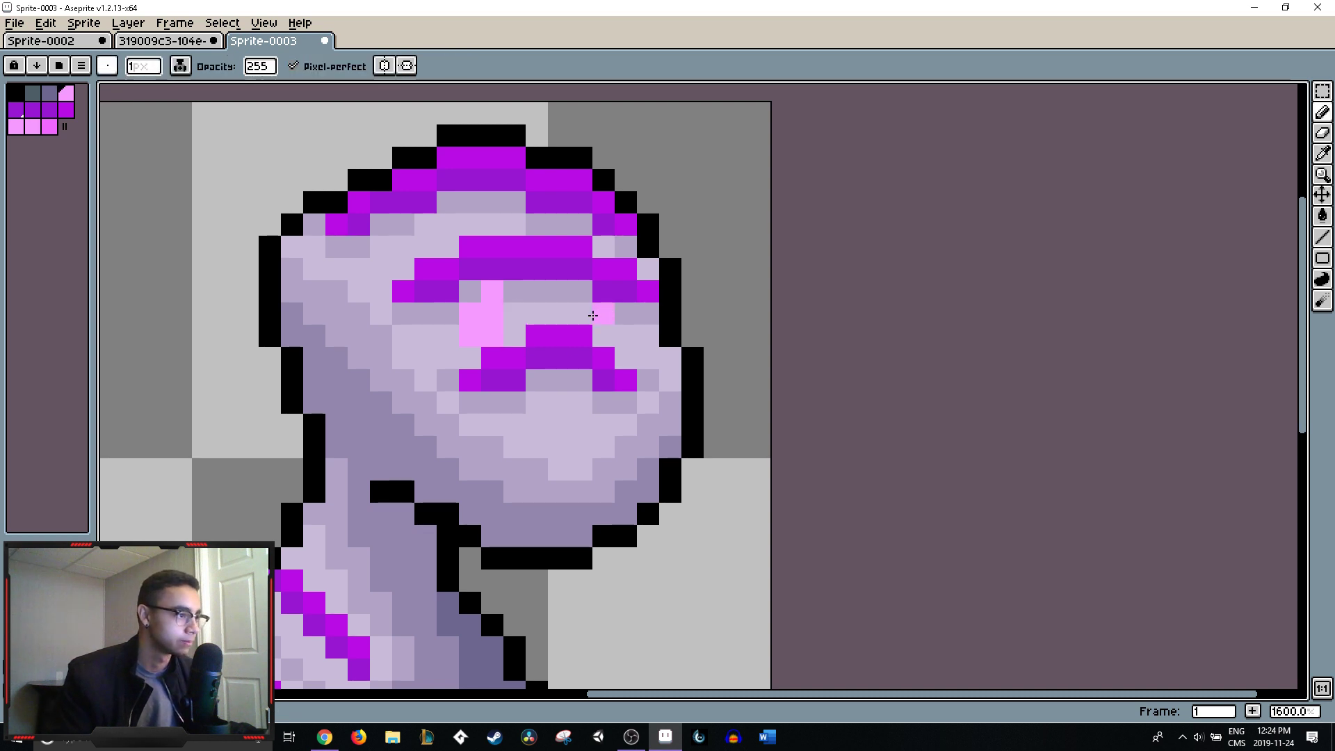
pyautogui.moveTo(584, 313); pyautogui.dragTo(582, 298)
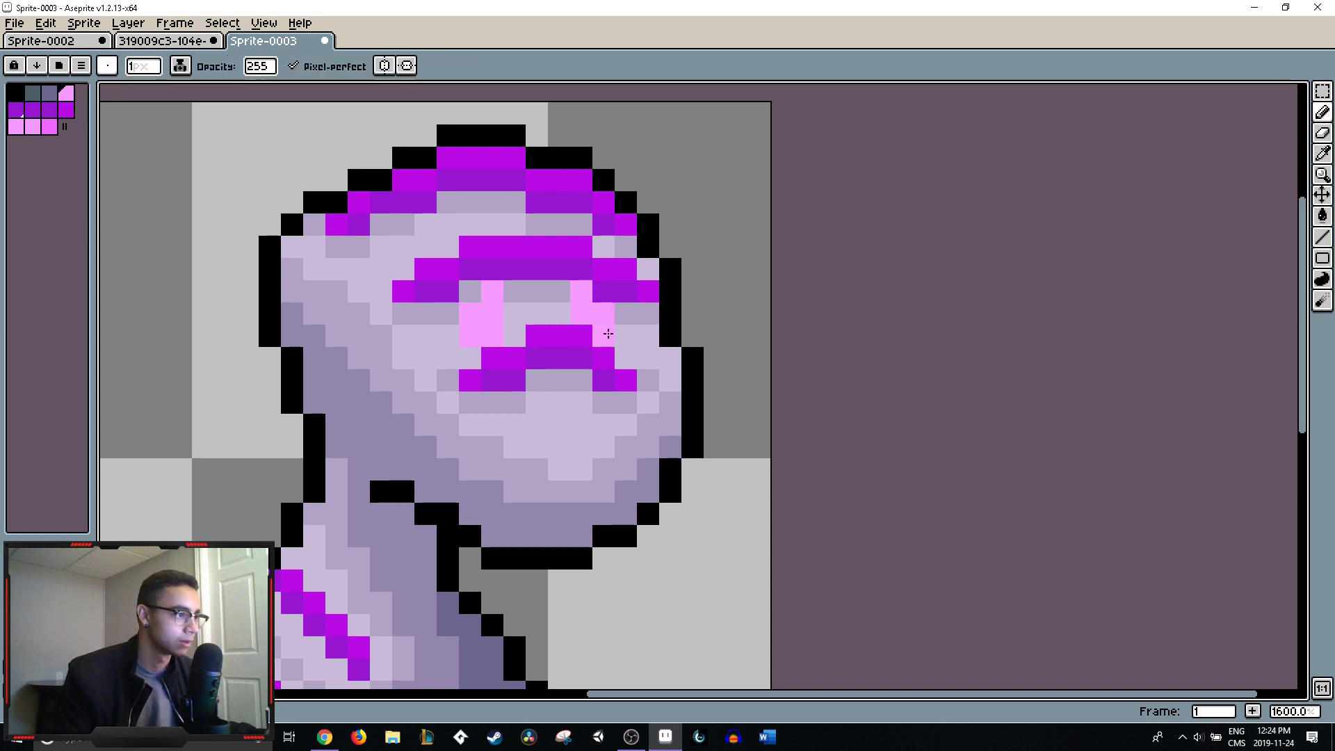
# - Checker both pink head patches with the darker pink sampled from the magenta marking in the 319009c3-104e reference image
pyautogui.scroll(-6, 608, 333)
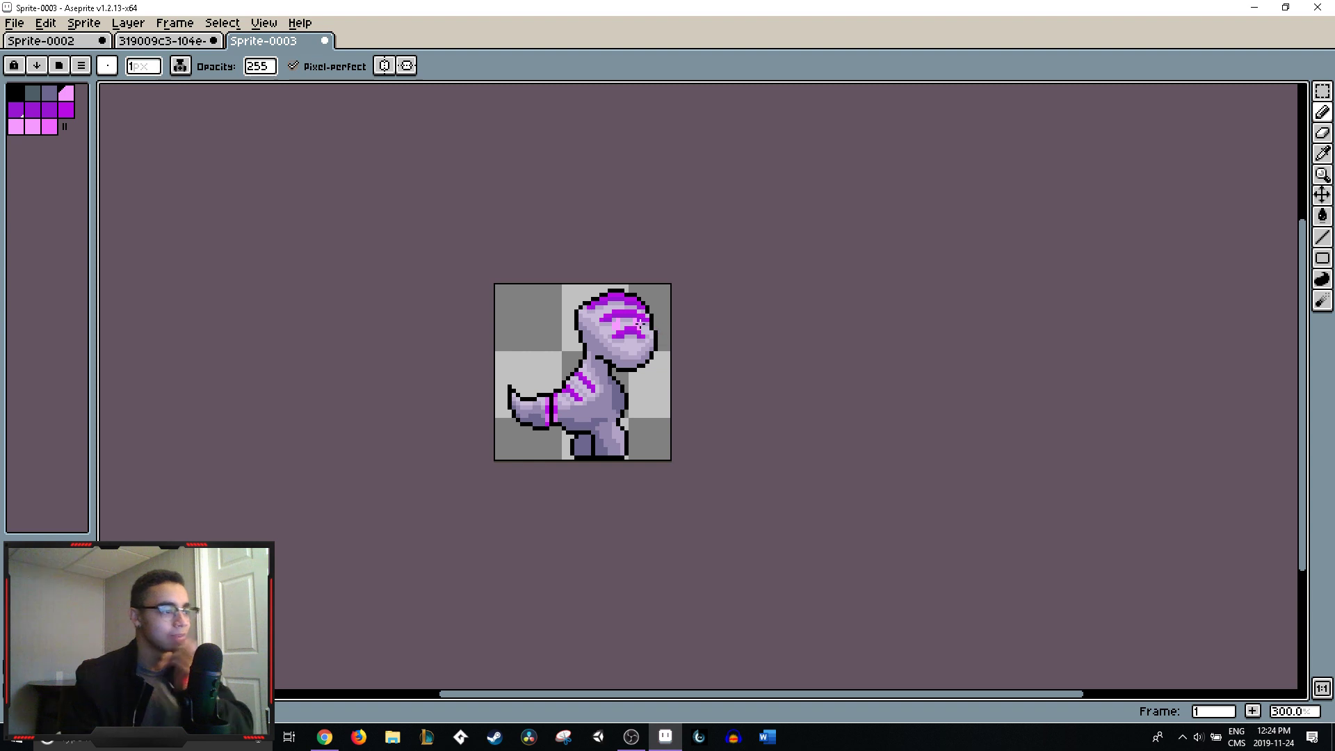
pyautogui.scroll(7, 641, 326)
pyautogui.click(162, 40)
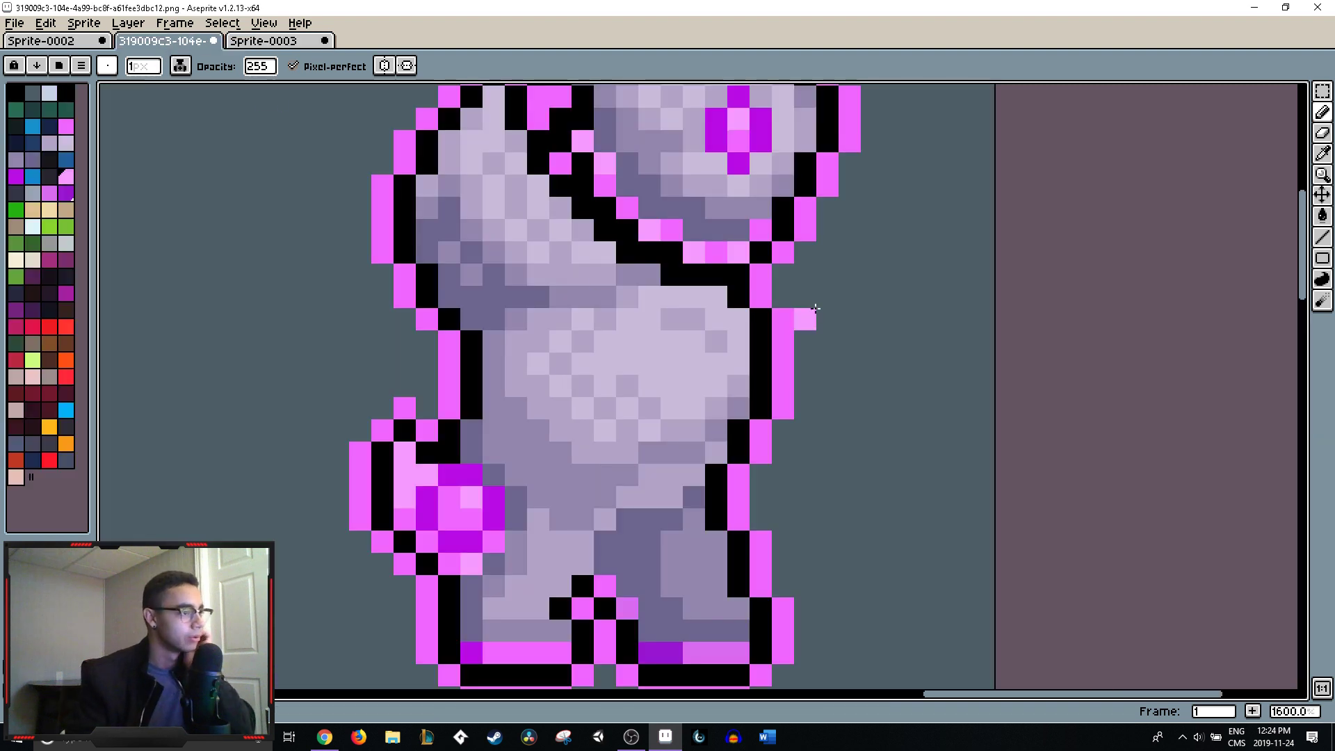
pyautogui.scroll(3, 747, 201)
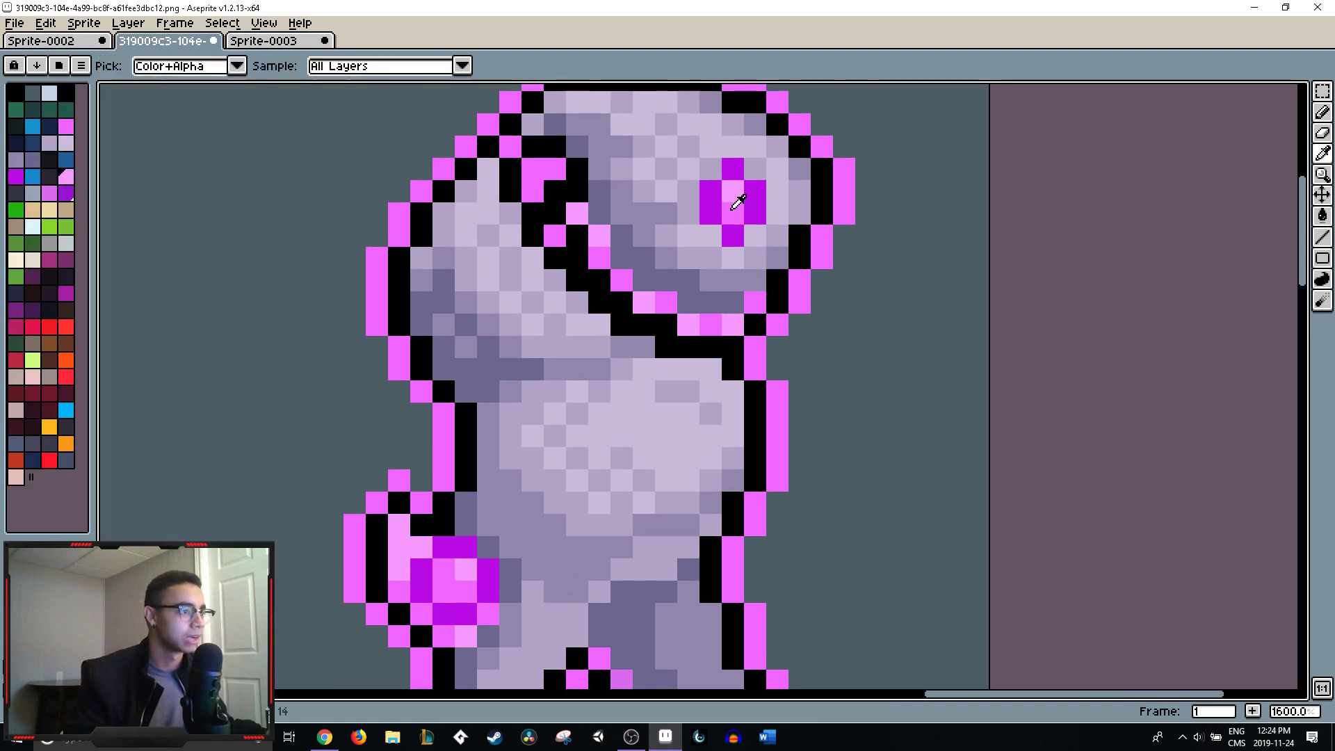
pyautogui.click(263, 43)
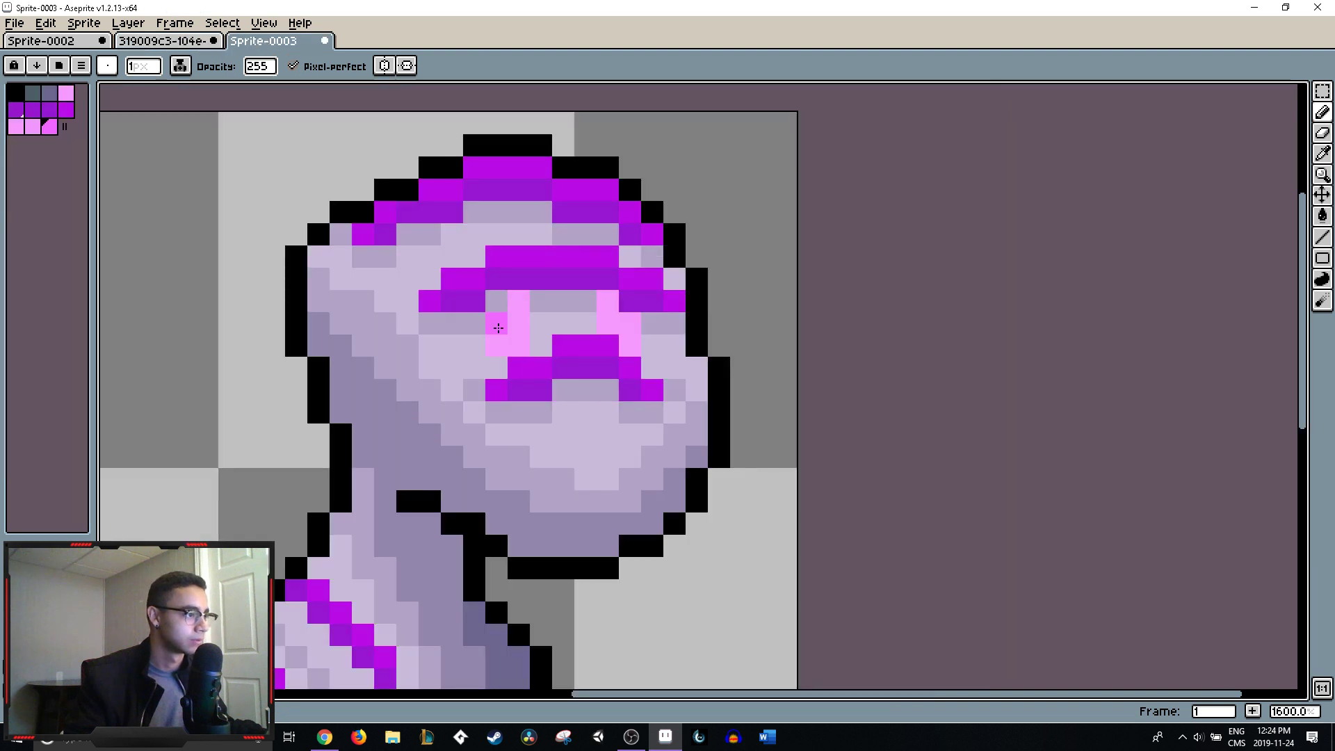
pyautogui.click(496, 346)
pyautogui.click(518, 323)
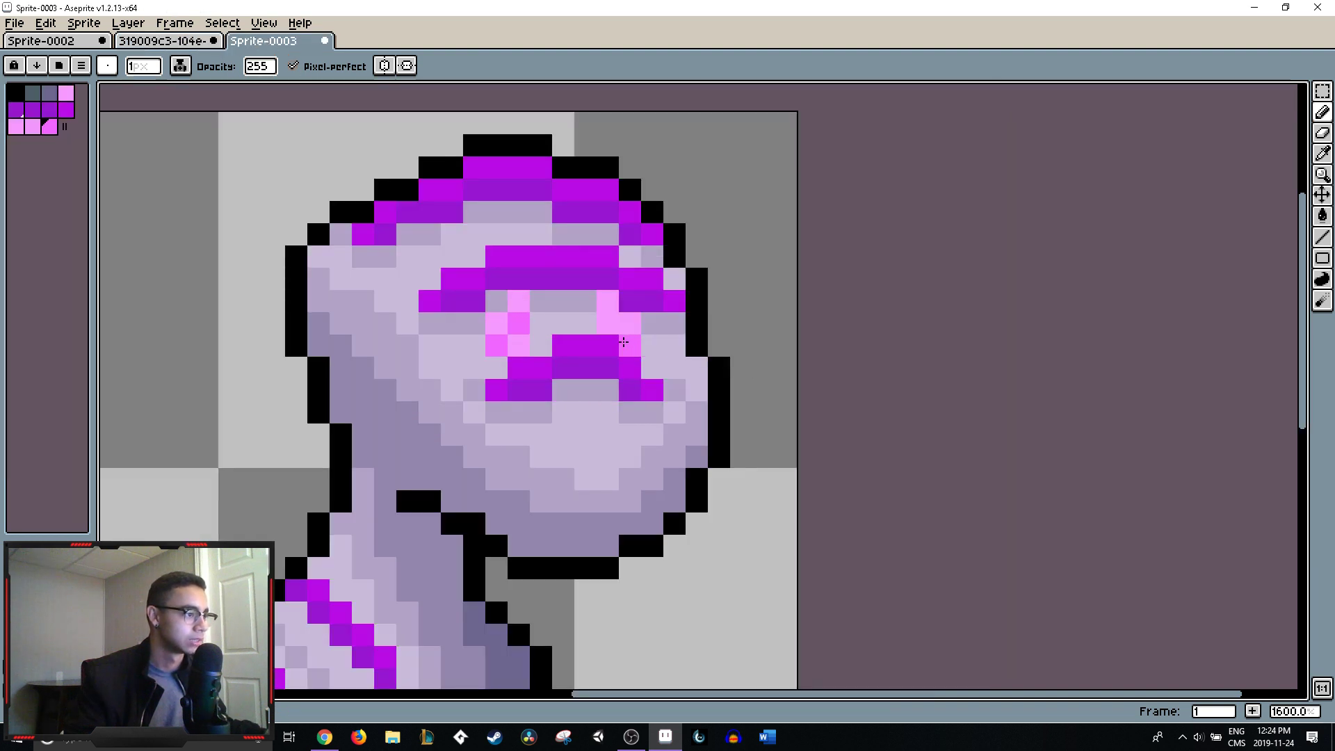
pyautogui.click(631, 345)
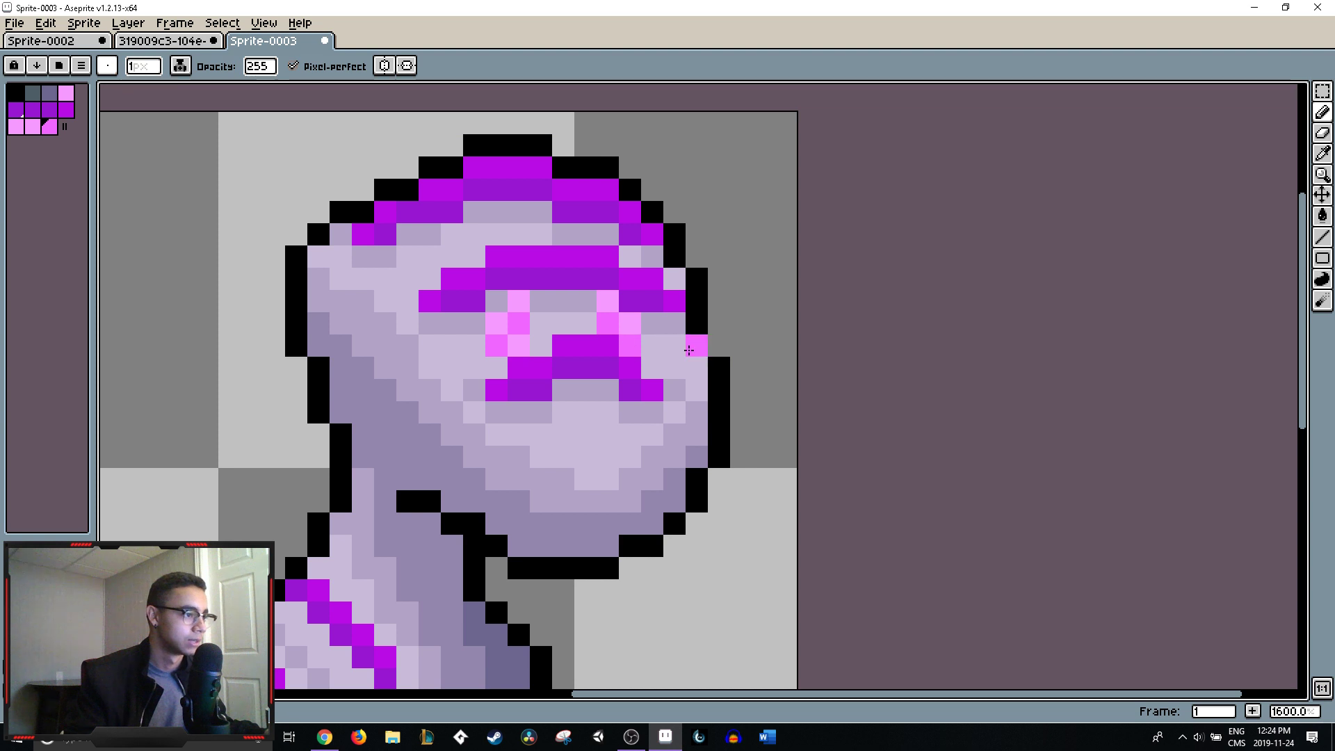
# - Undo the checkered darker pink and repaint it only on the upper and outer pixels of both head patches
pyautogui.hotkey('ctrl', 'z')
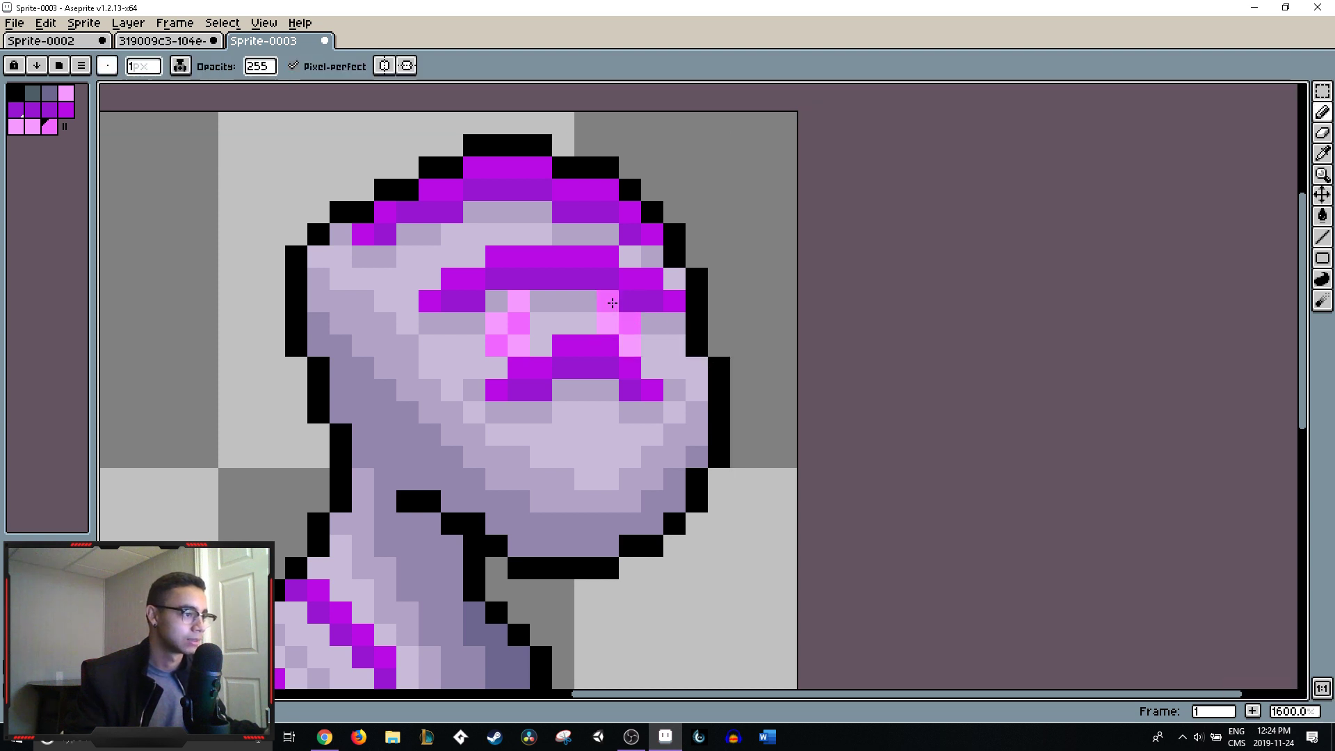
pyautogui.hotkey('ctrl', 'z')
pyautogui.hotkey('ctrl', 'z')
pyautogui.hotkey('ctrl', 'z')
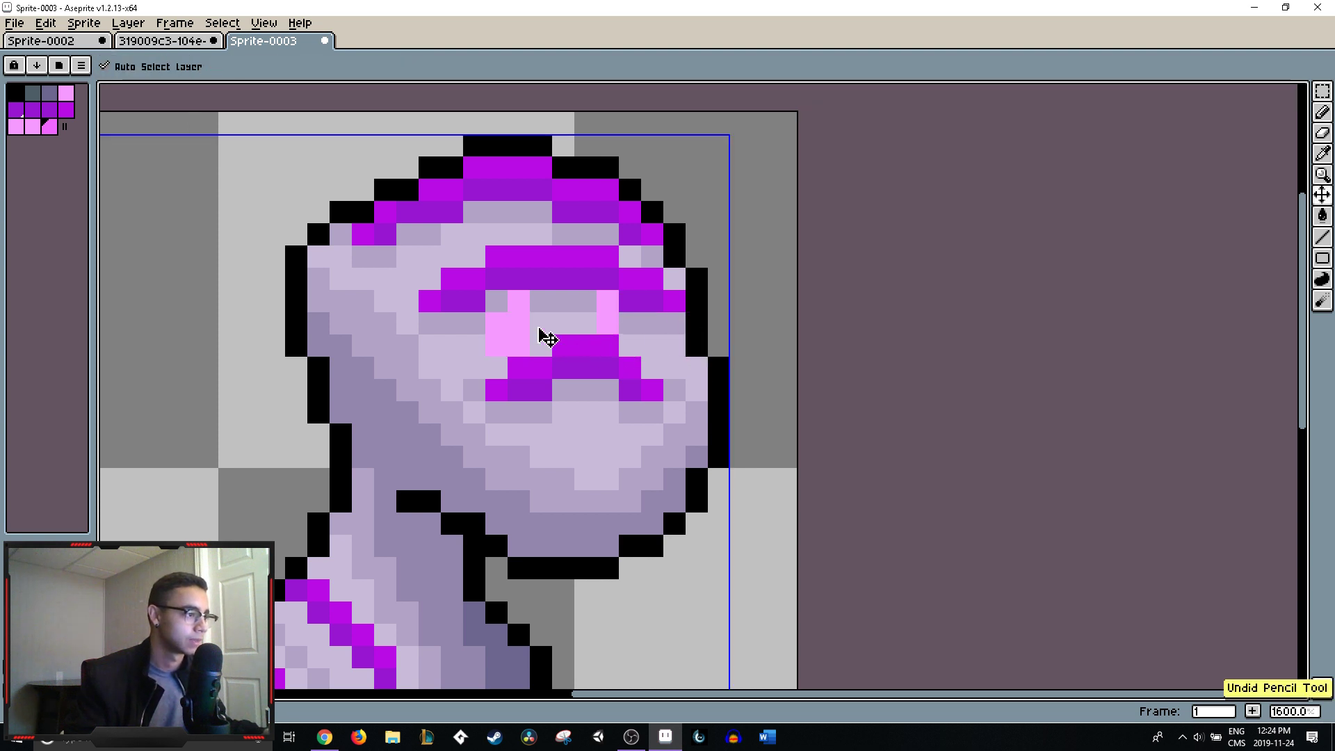
pyautogui.hotkey('ctrl', 'y')
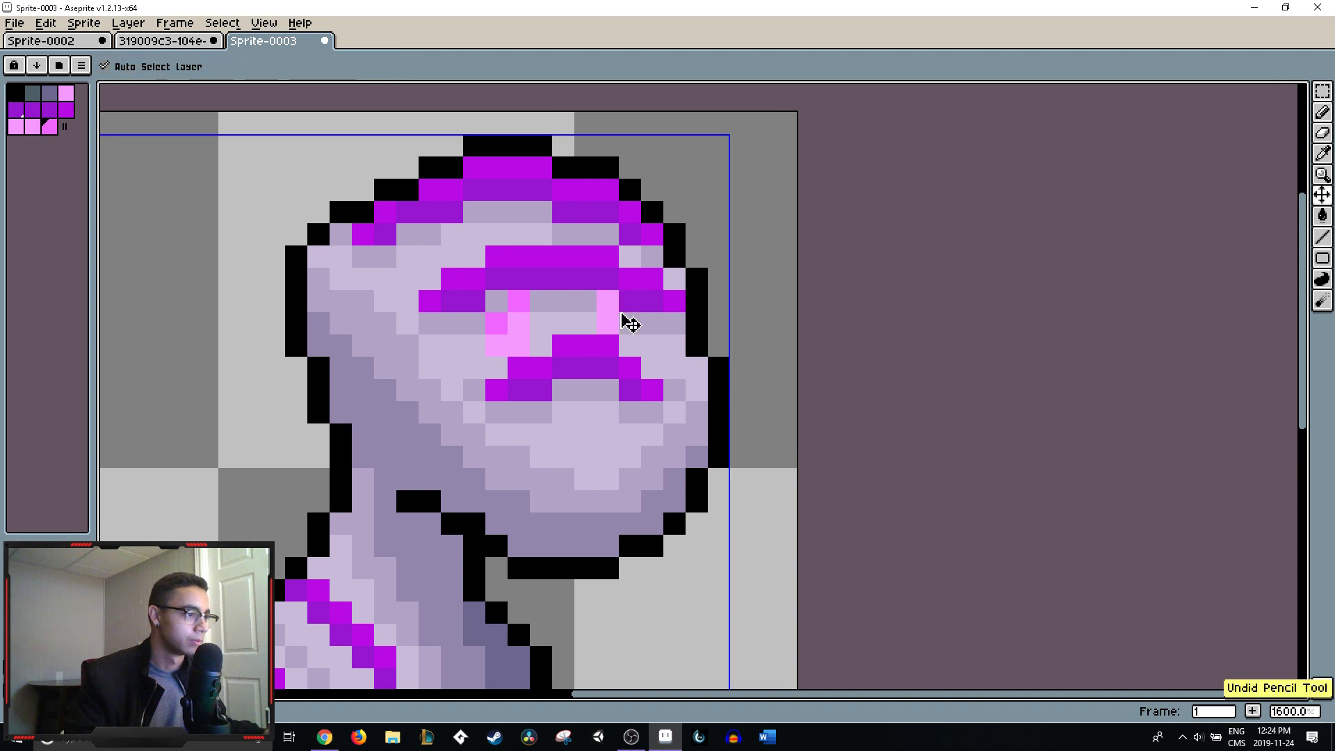
pyautogui.press('b')
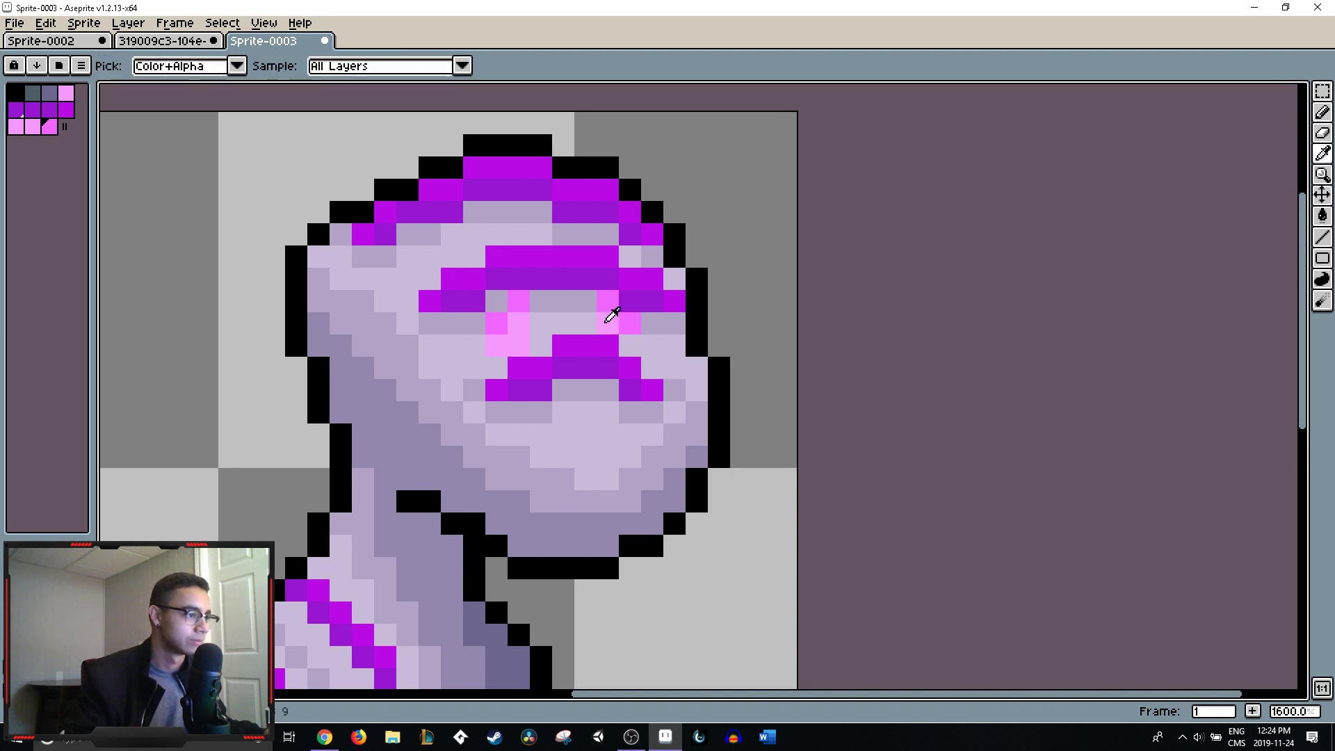
# - Try a darker pink pixel in the lower inner corner of the head patch nearer the back of the head
pyautogui.scroll(-5, 712, 348)
pyautogui.scroll(-1, 712, 347)
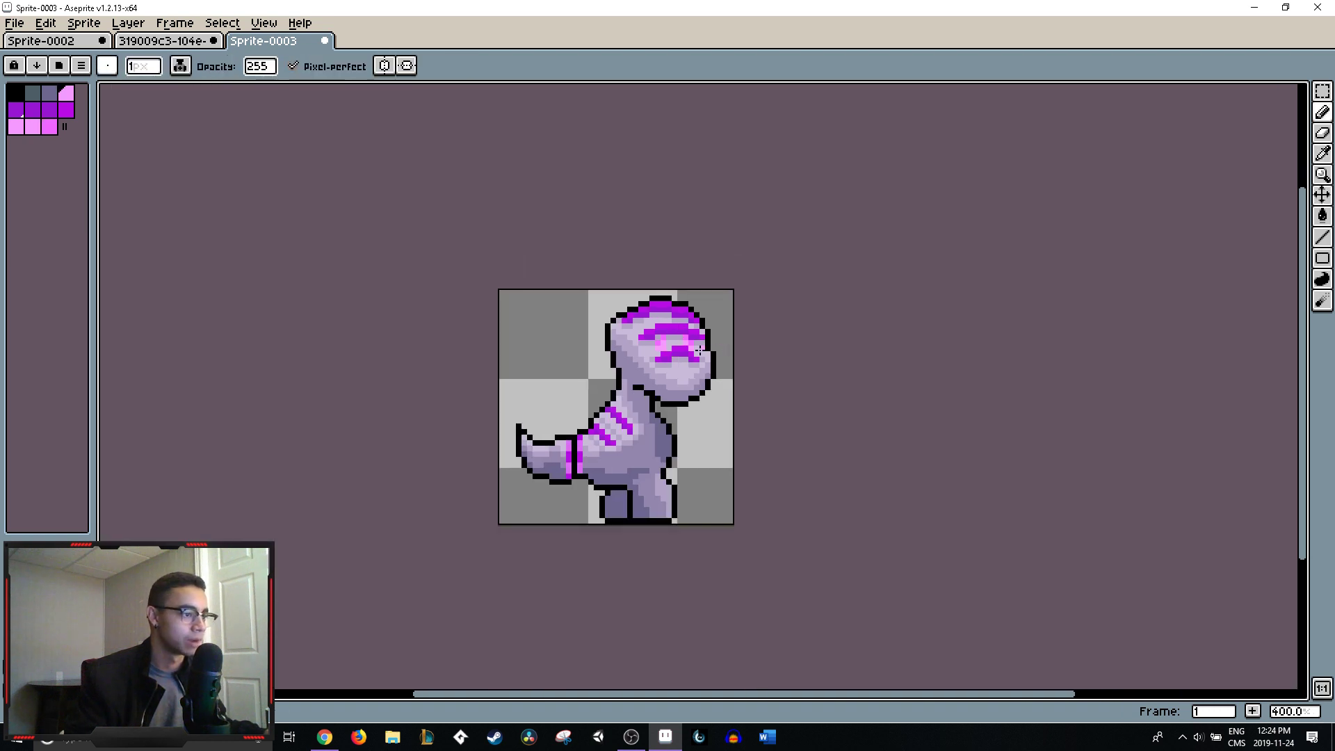
pyautogui.scroll(13, 699, 350)
pyautogui.click(665, 336)
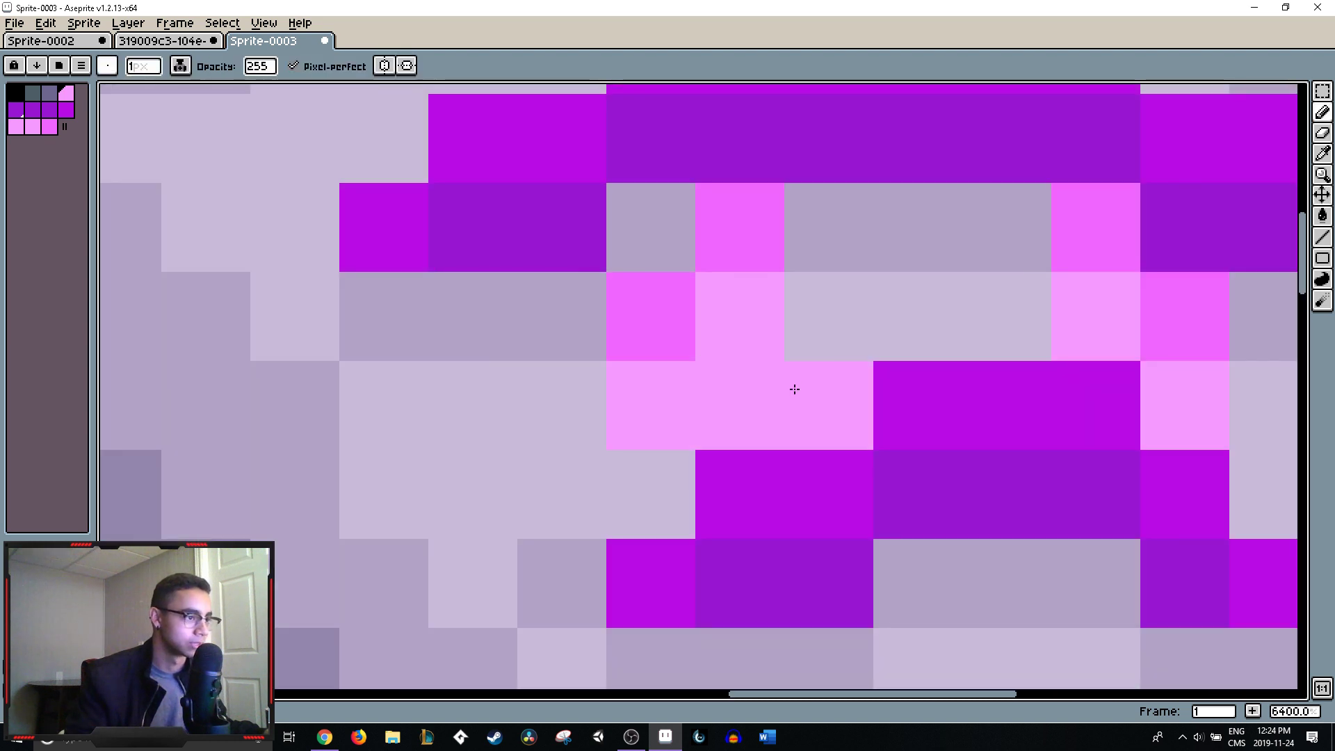
pyautogui.rightClick(795, 389)
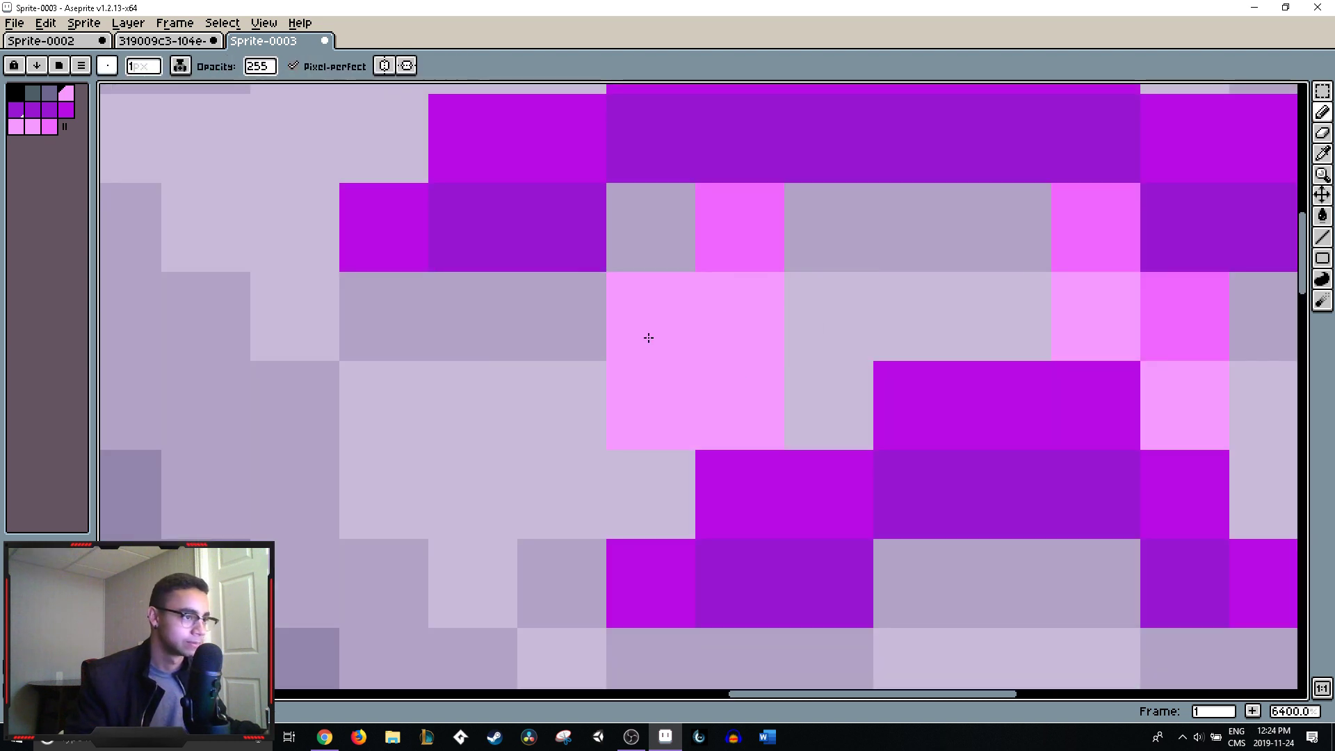
pyautogui.keyDown('alt'); pyautogui.click(676, 313); pyautogui.keyUp('alt')
pyautogui.click(739, 399)
pyautogui.click(860, 345)
pyautogui.scroll(-6, 860, 345)
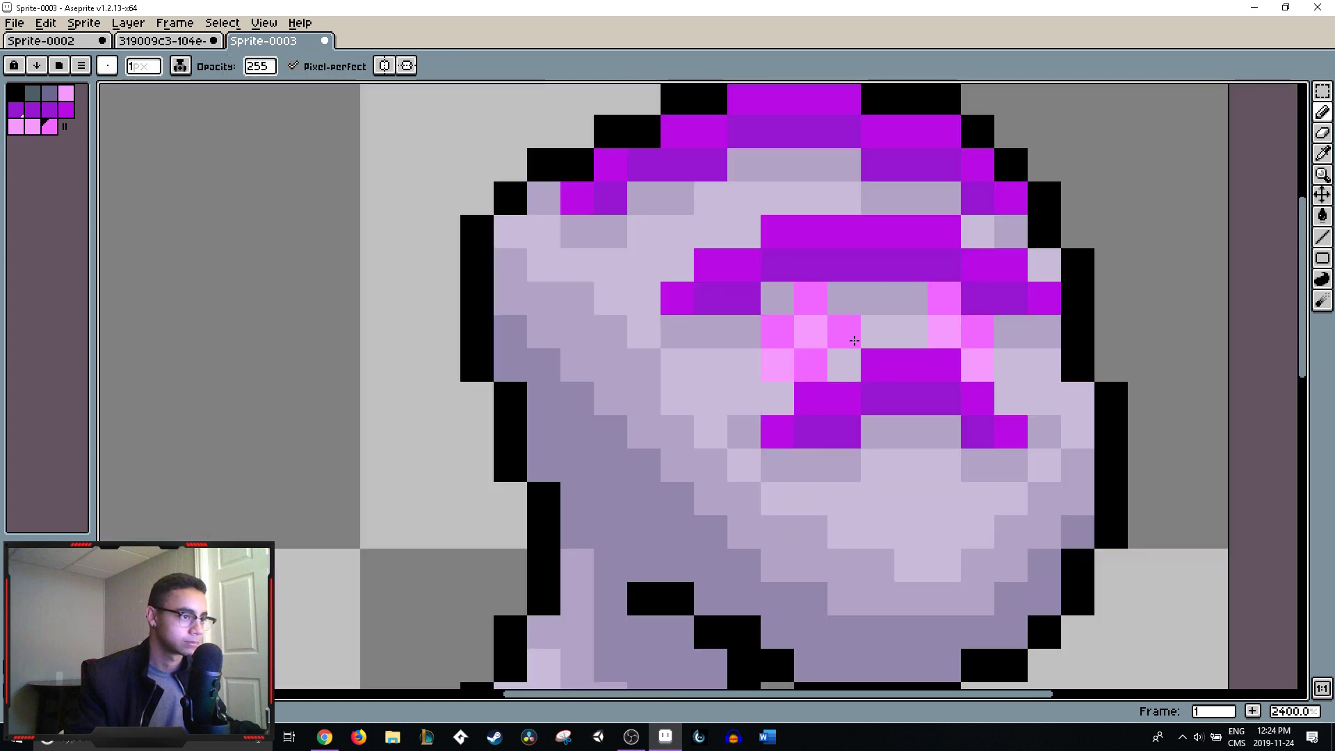
pyautogui.scroll(1, 718, 206)
pyautogui.scroll(-3, 764, 237)
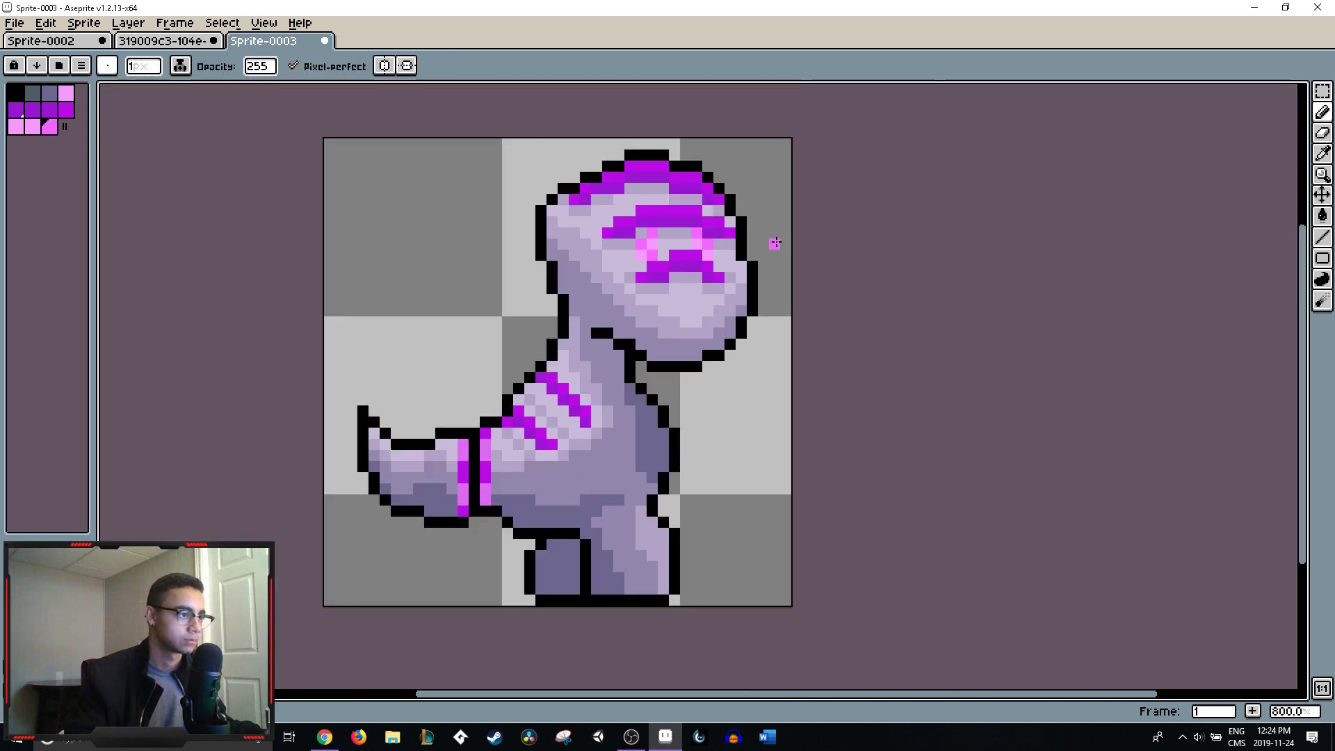
# - Sample the medium lavender from the head and paint shading pixels along the sides of the two pink patches
pyautogui.scroll(2, 723, 233)
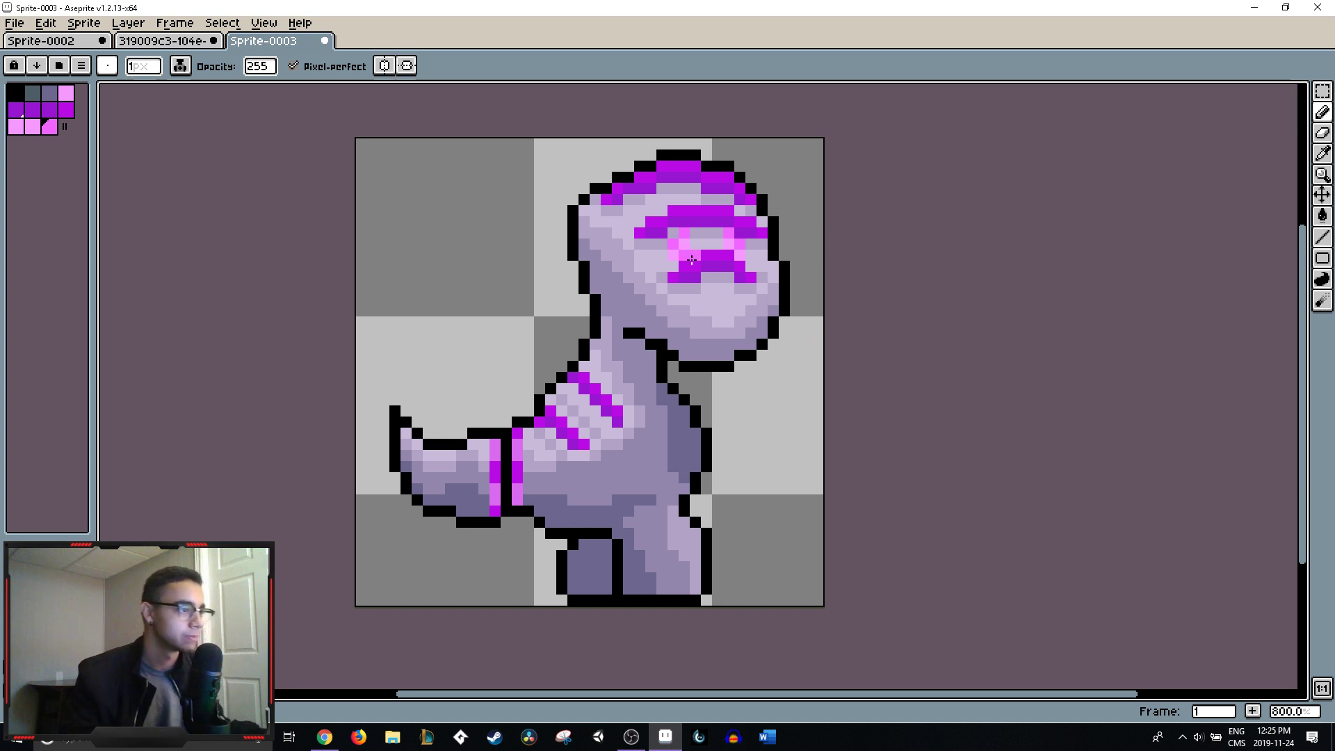
pyautogui.scroll(2, 692, 262)
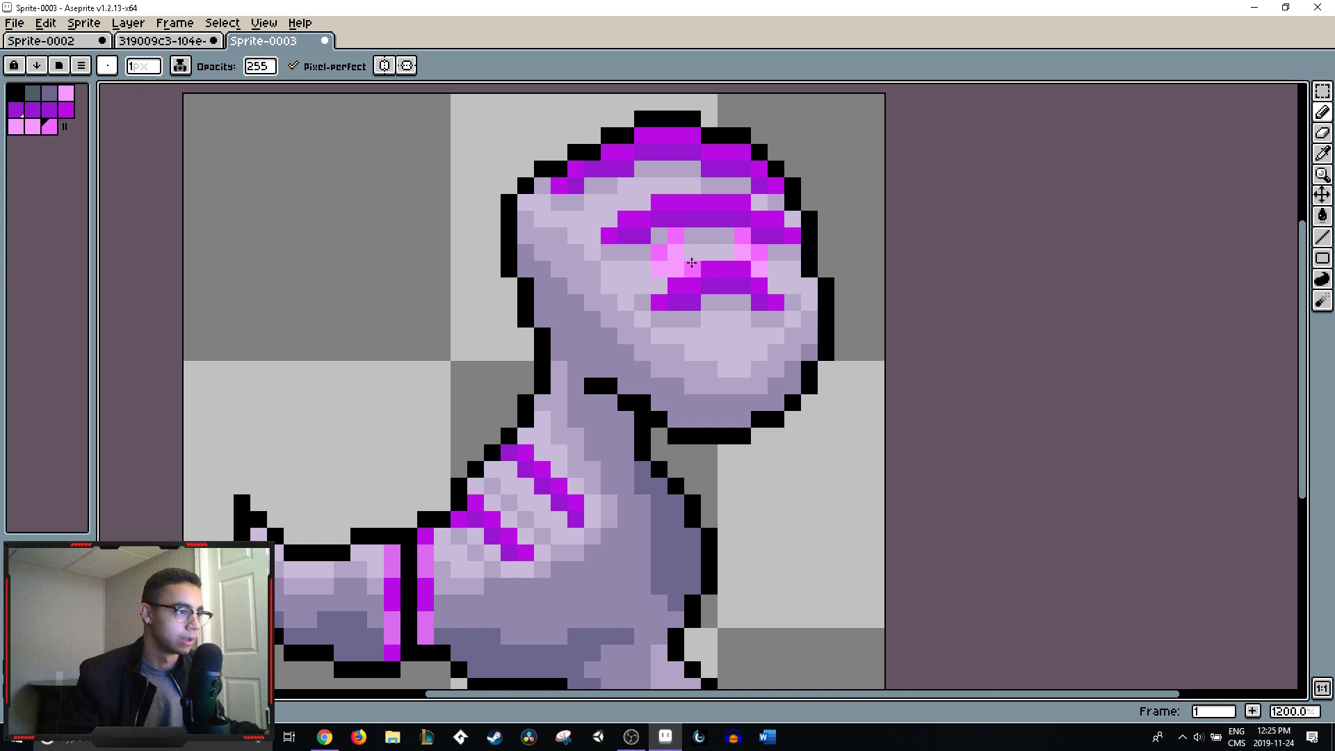
pyautogui.keyDown('alt'); pyautogui.click(638, 262); pyautogui.keyUp('alt')
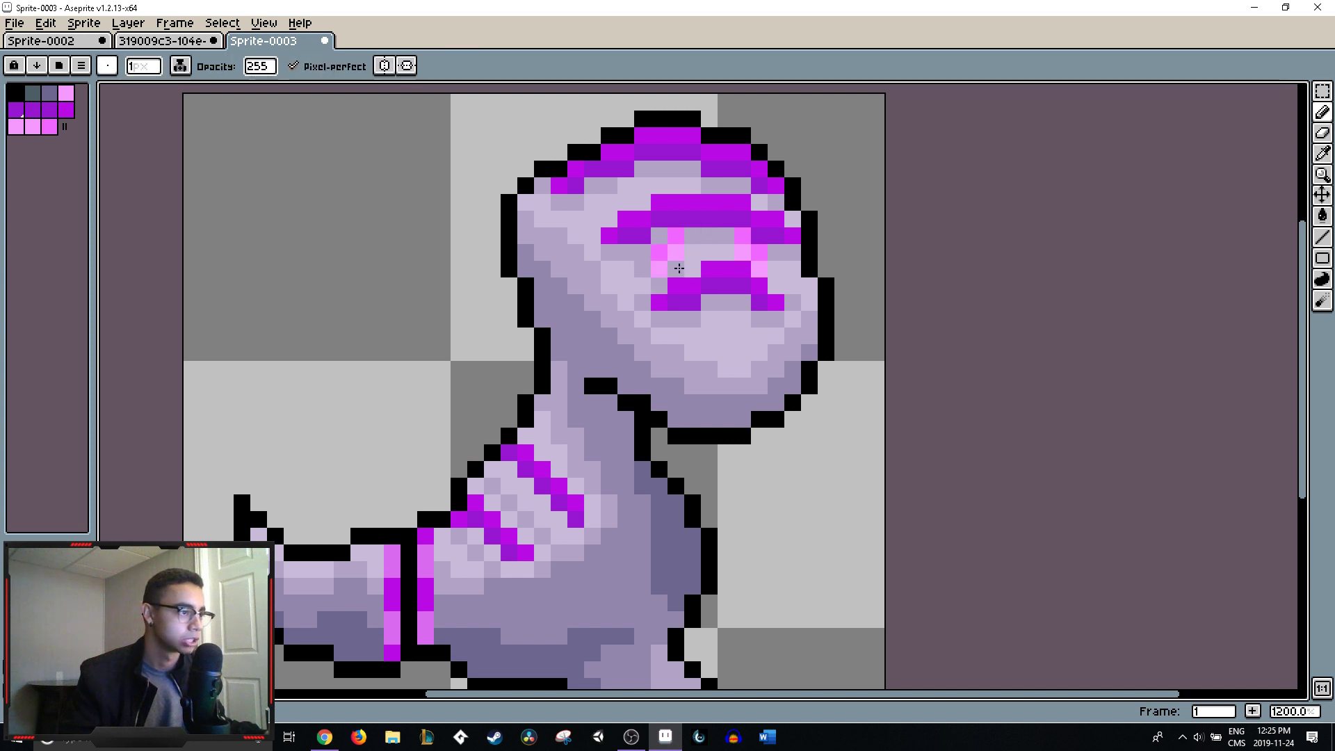
pyautogui.moveTo(680, 268); pyautogui.dragTo(734, 247)
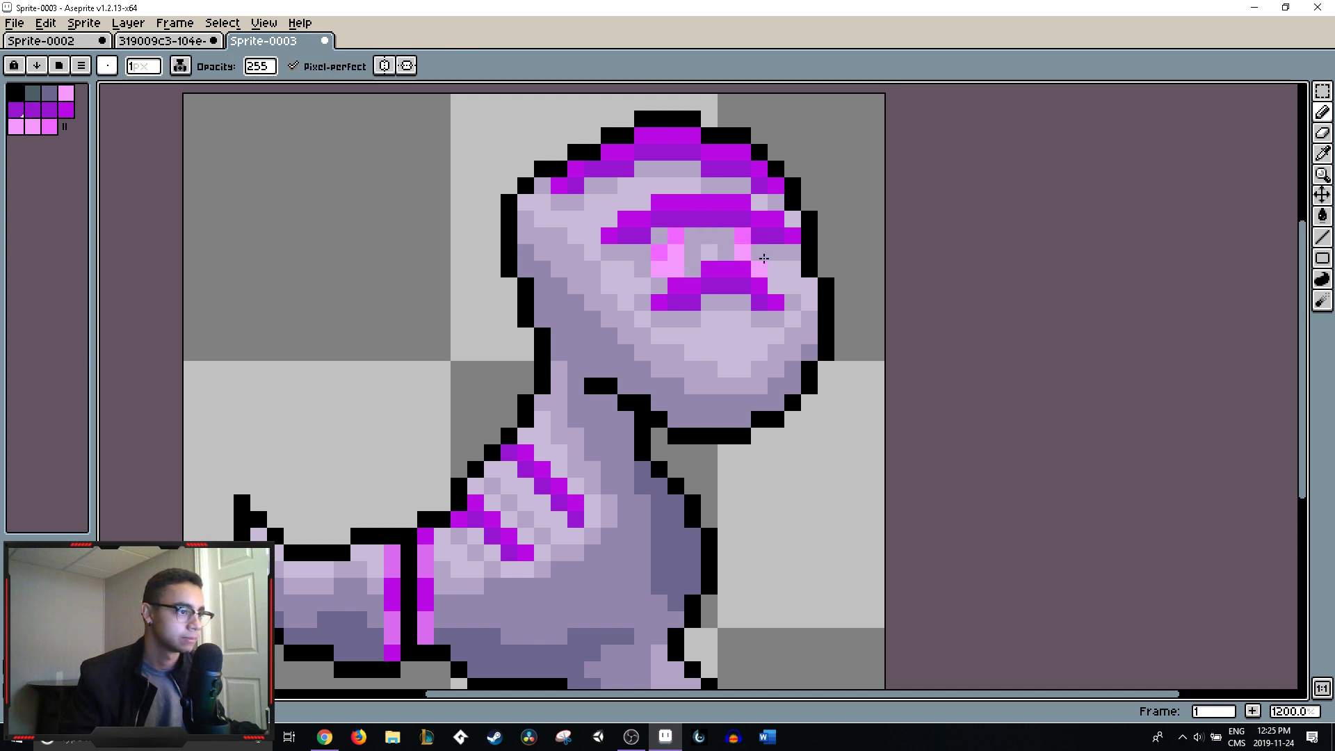
pyautogui.click(763, 259)
# - Add darker lavender shadow pixels directly beside both pink patches, just beneath the head's middle stripe
pyautogui.keyDown('alt'); pyautogui.click(626, 298); pyautogui.keyUp('alt')
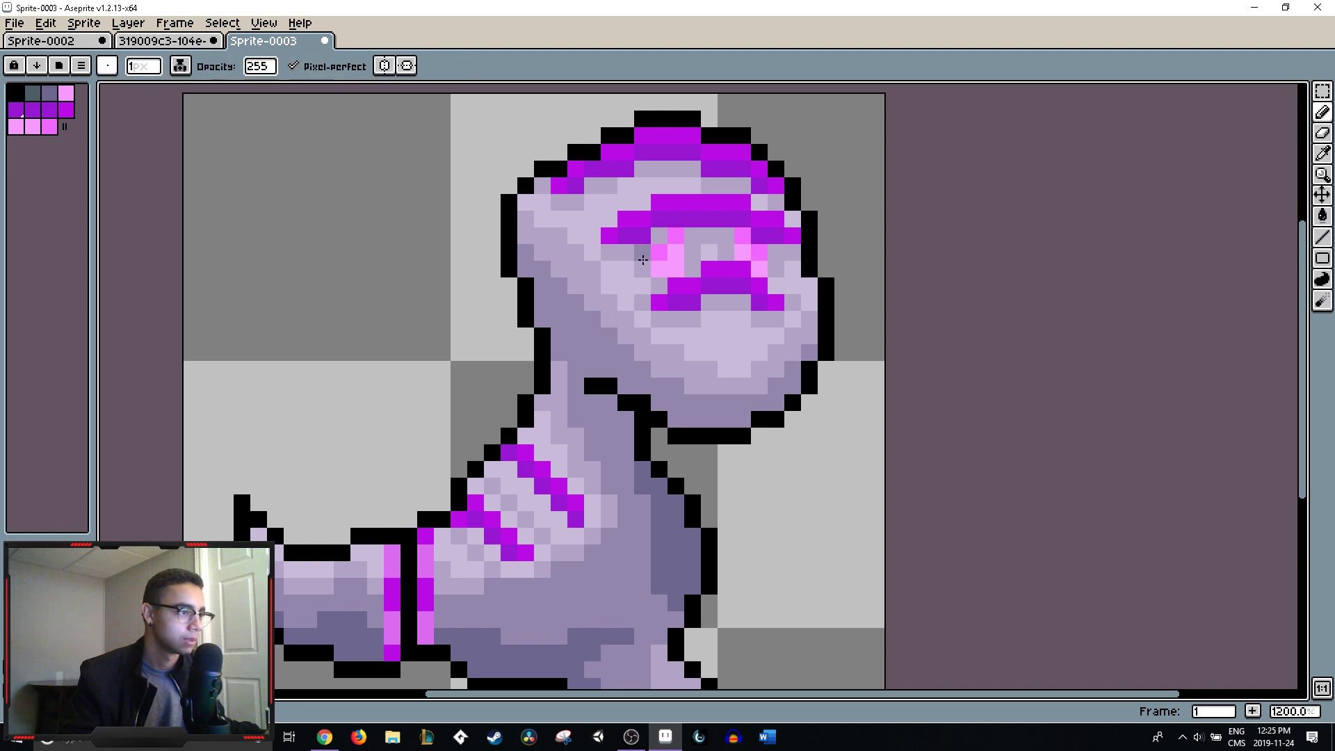
pyautogui.click(642, 252)
pyautogui.click(693, 252)
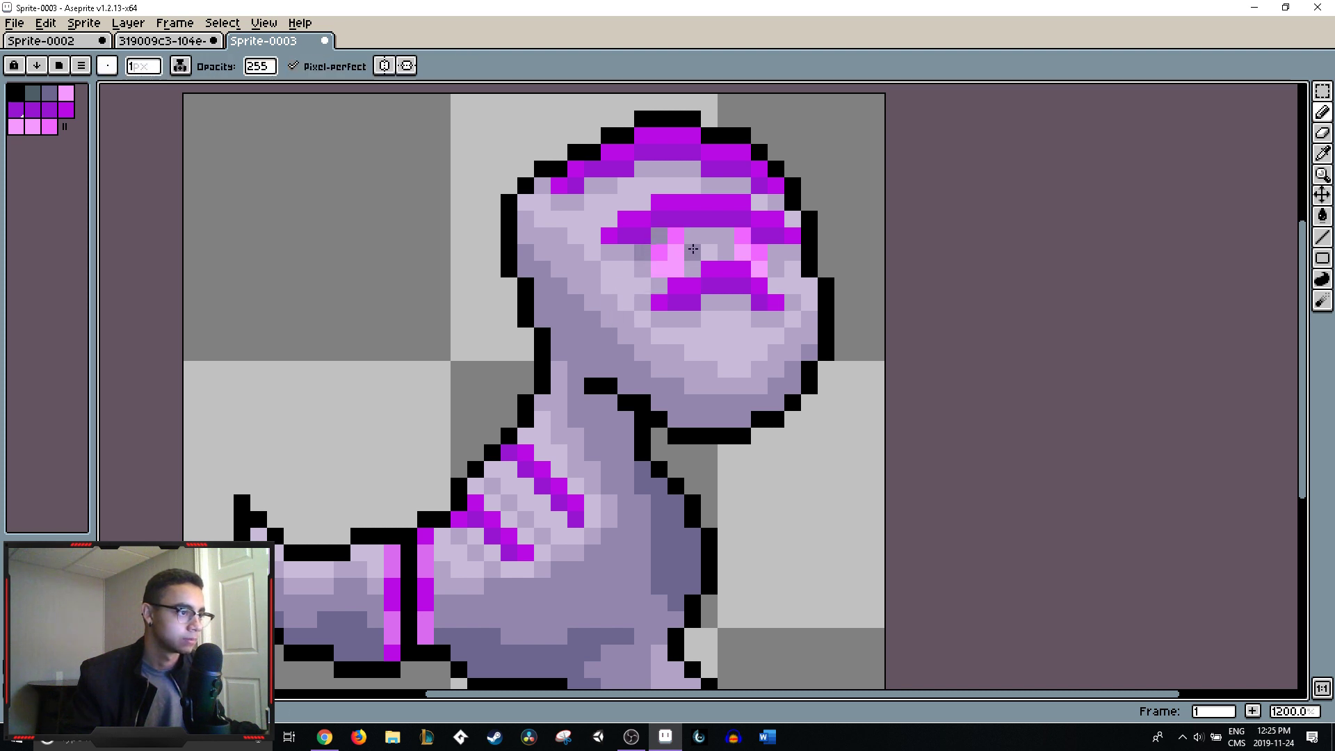
pyautogui.press('alt')
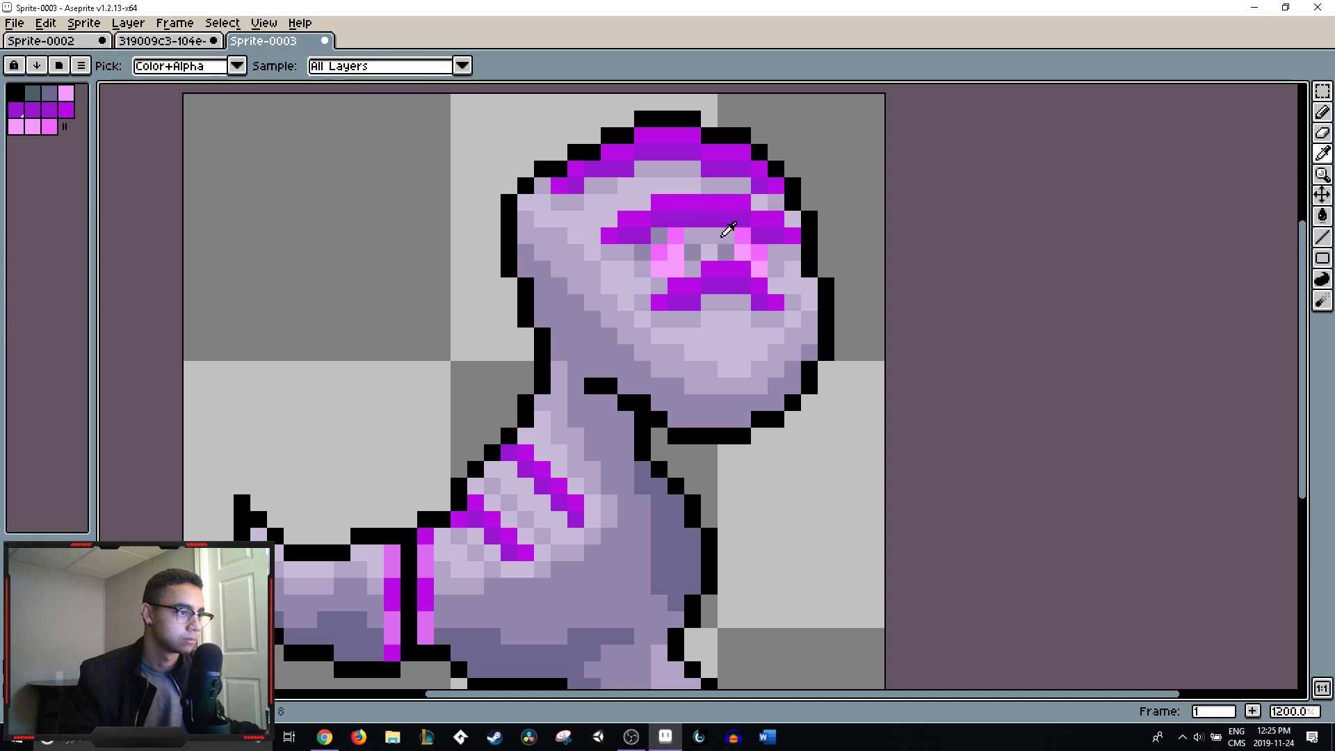
pyautogui.keyDown('alt'); pyautogui.click(728, 230); pyautogui.keyUp('alt')
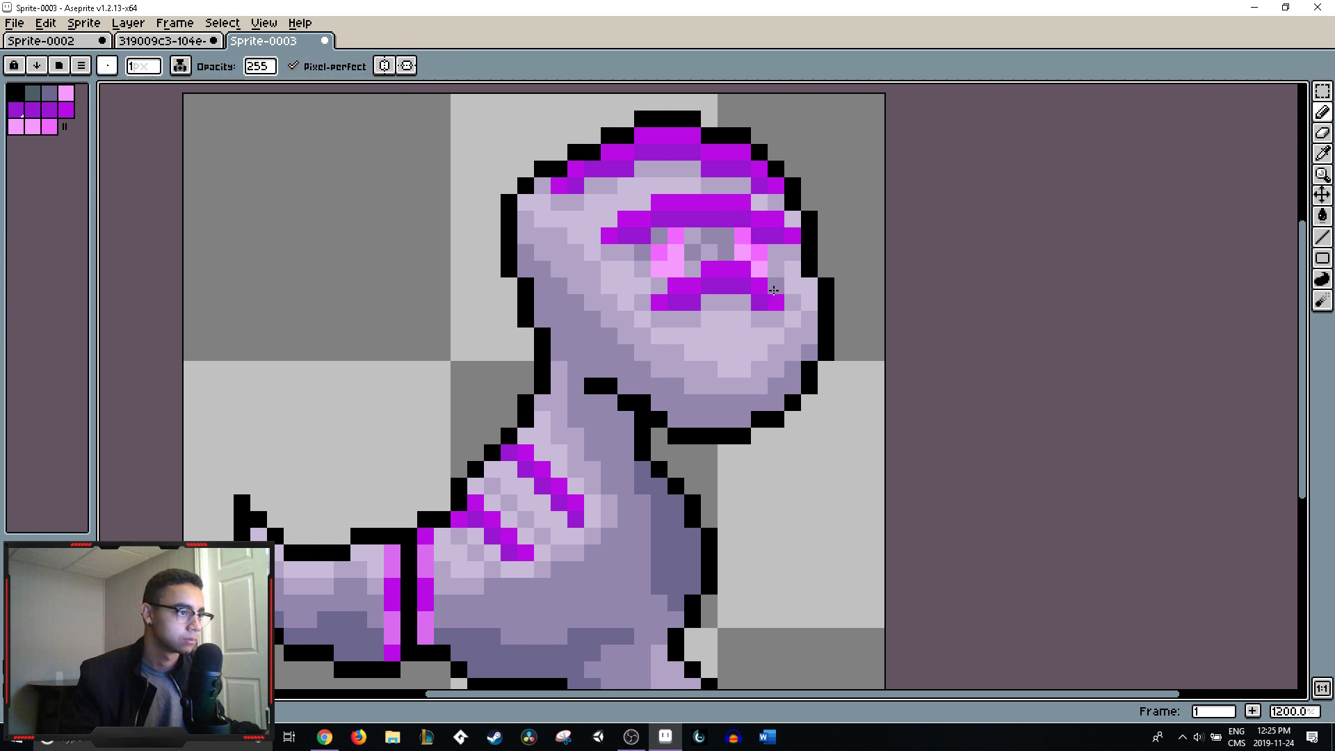
# - Examine the shading around the pink head patches up close and against the whole sprite
pyautogui.scroll(-5, 775, 273)
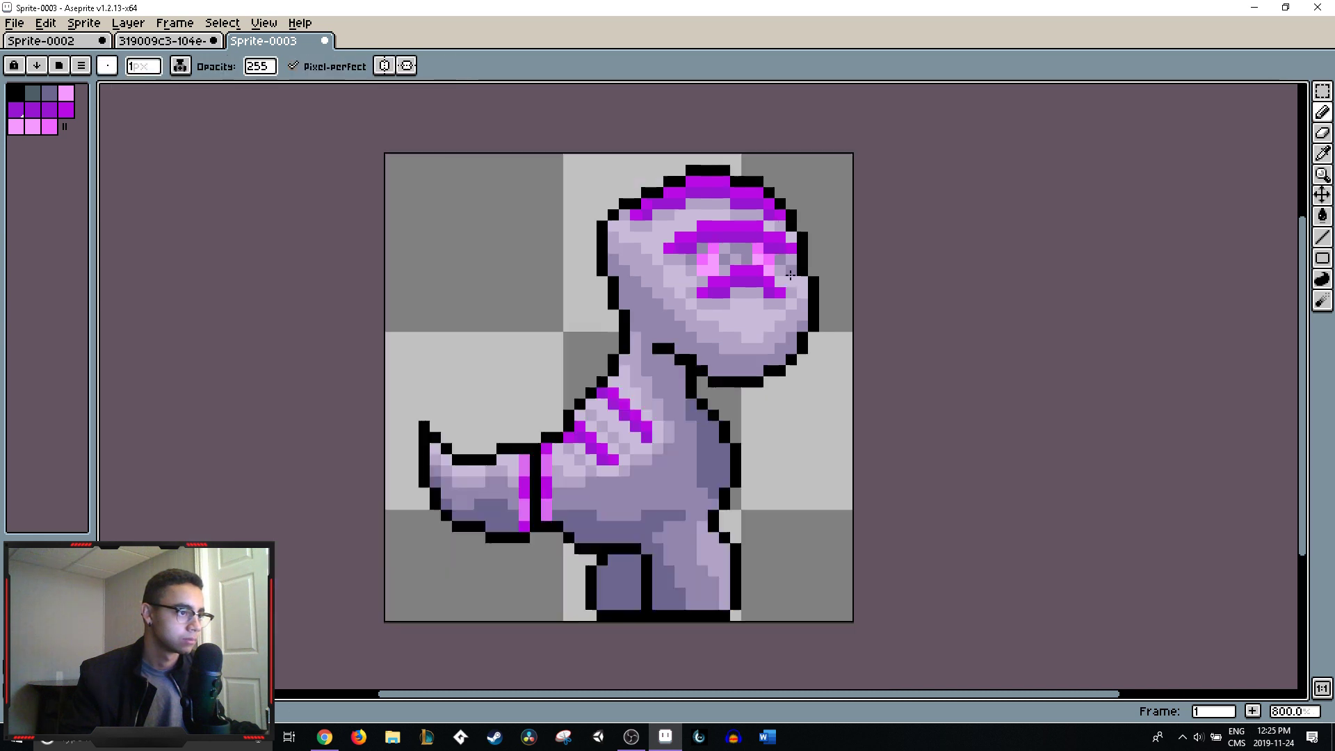
pyautogui.scroll(3, 761, 243)
pyautogui.scroll(6, 761, 243)
pyautogui.keyDown('alt'); pyautogui.click(674, 313); pyautogui.keyUp('alt')
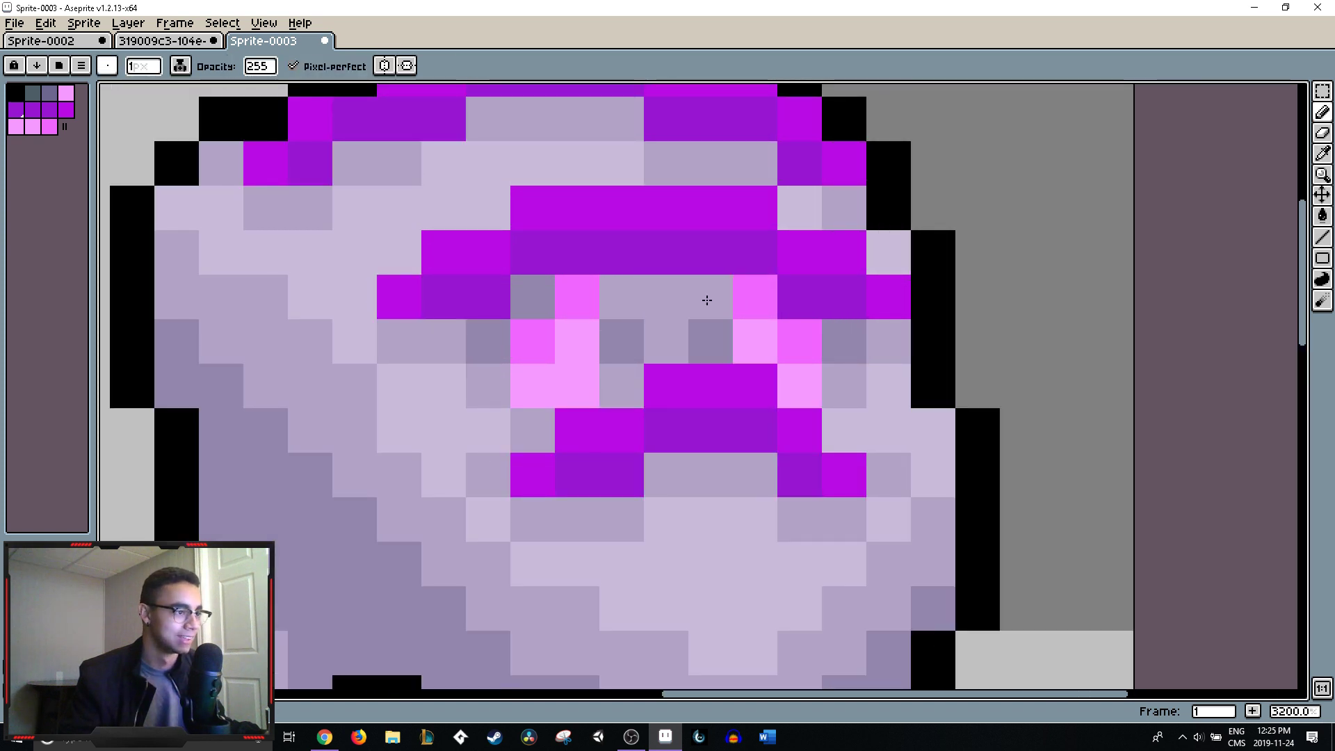
pyautogui.scroll(-7, 778, 325)
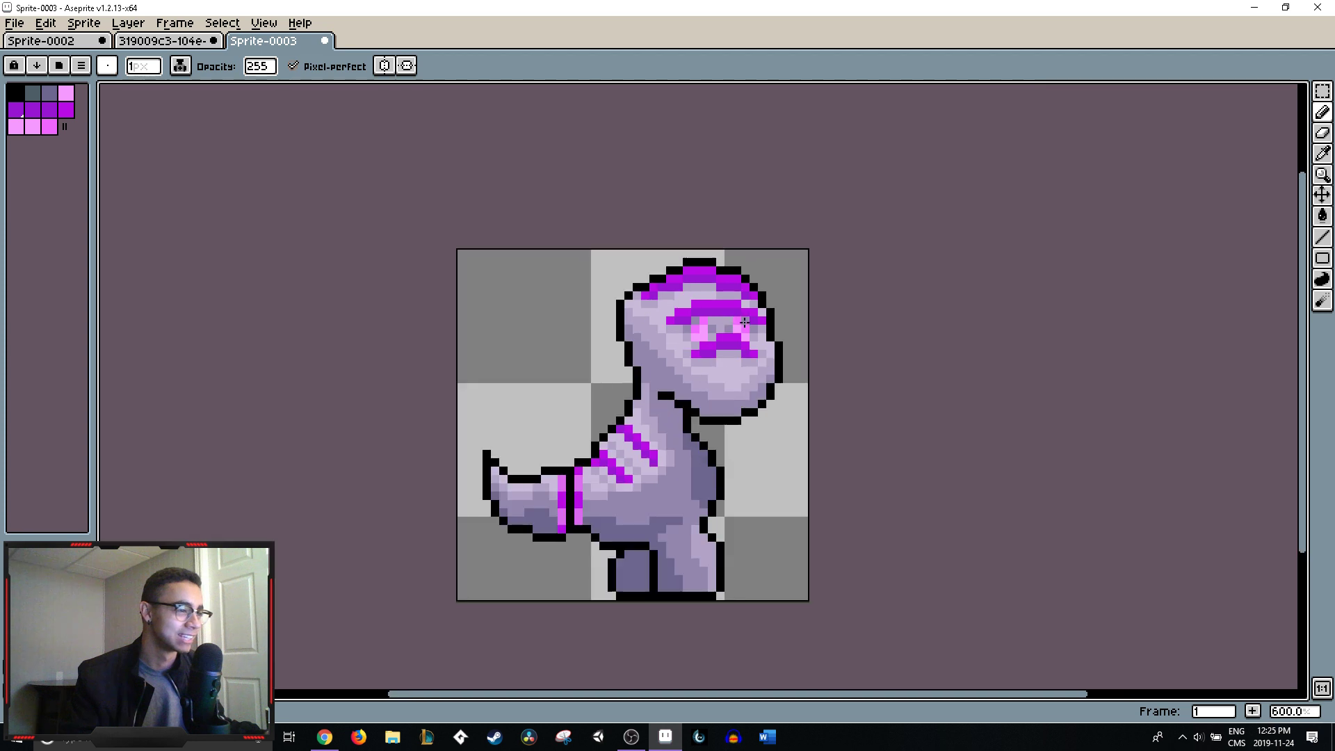
pyautogui.scroll(5, 779, 325)
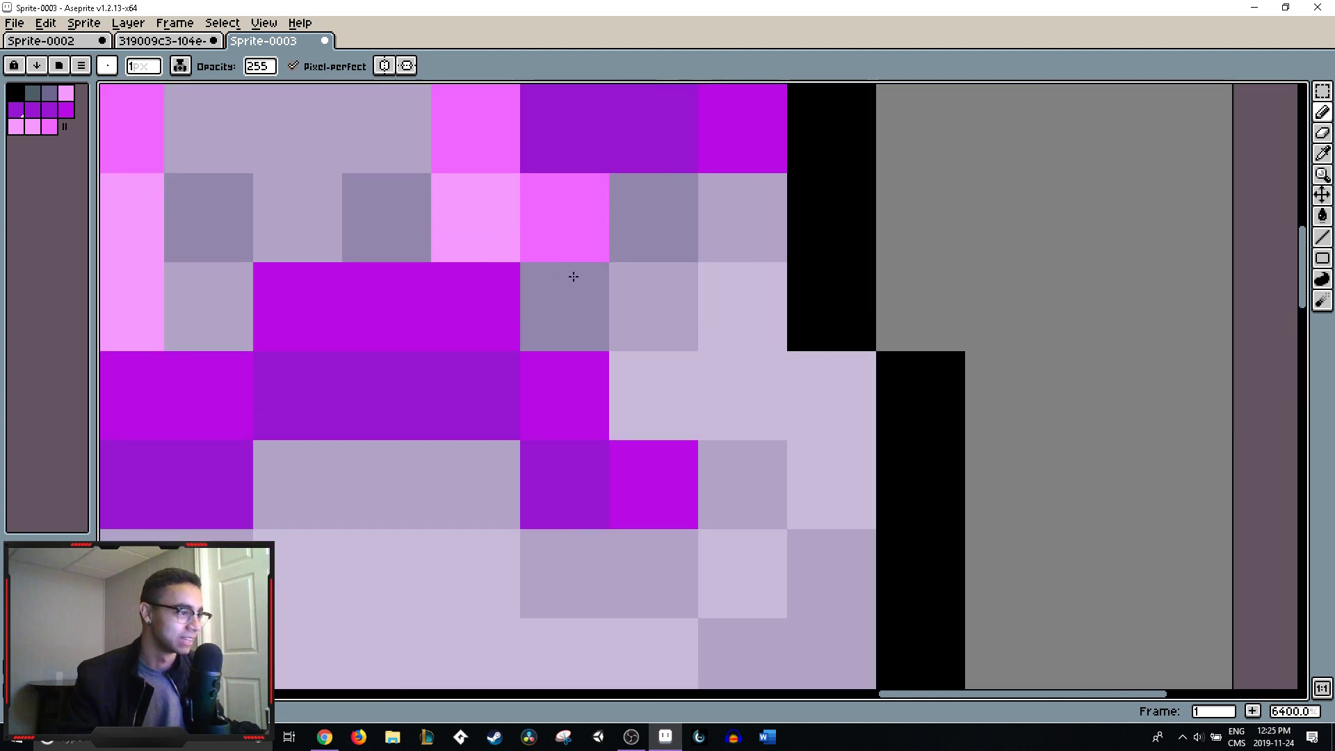
pyautogui.scroll(-5, 572, 277)
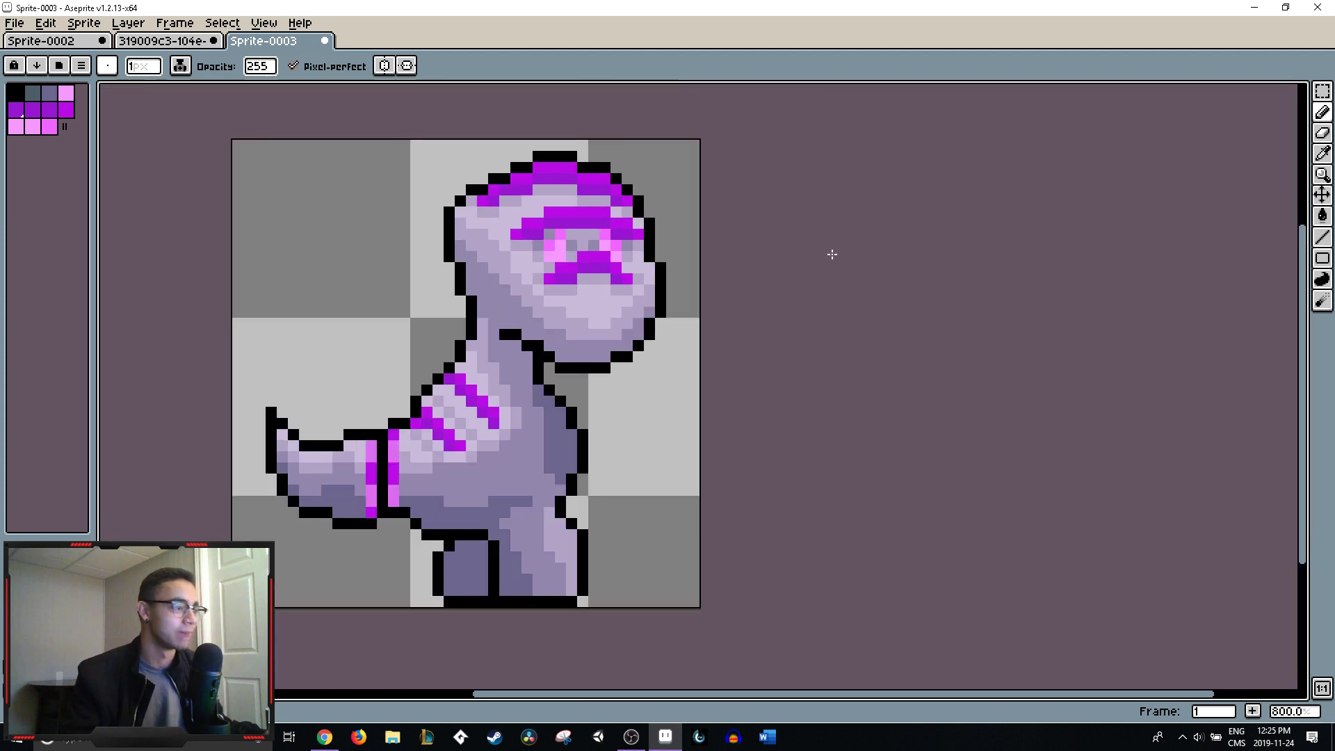
# - Darken the lavender pixel at the rear pink patch's lower inner edge, try a shadow below the patch, and undo the last pixel
pyautogui.scroll(4, 528, 264)
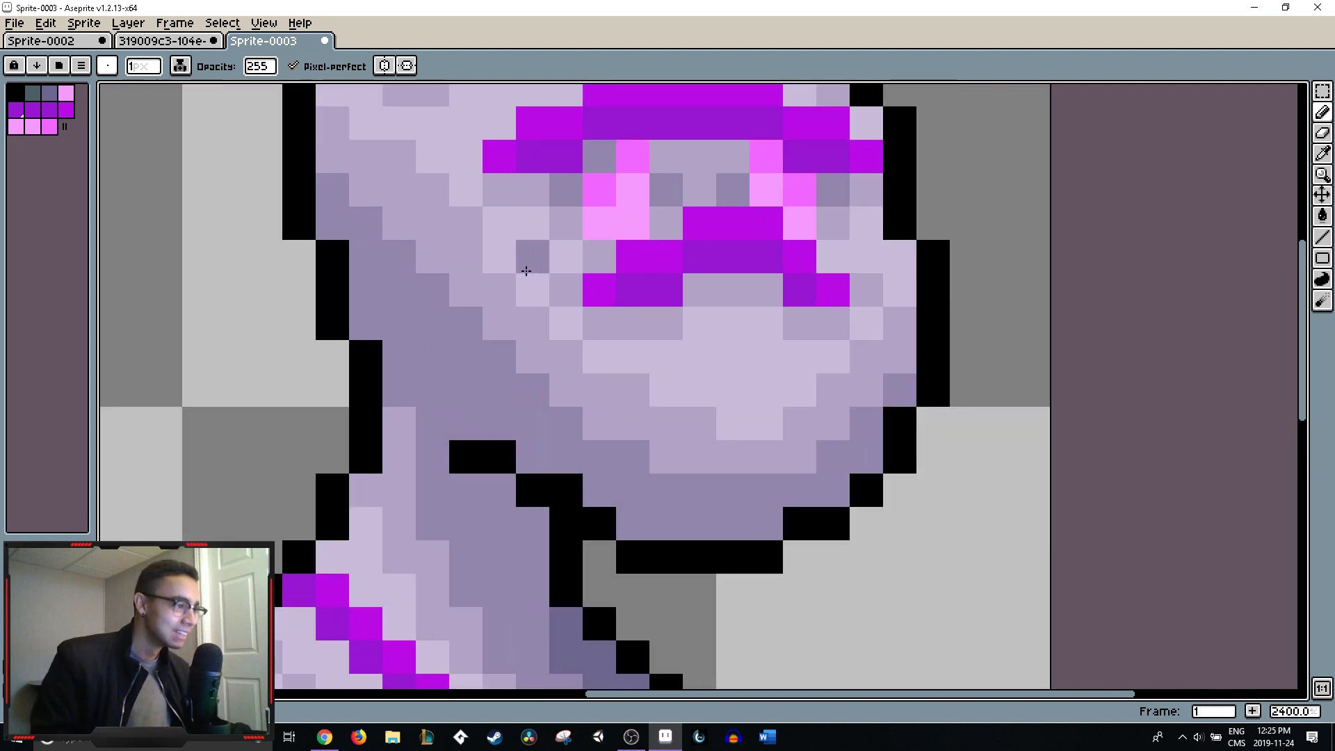
pyautogui.keyDown('alt'); pyautogui.click(679, 210); pyautogui.keyUp('alt')
pyautogui.click(599, 256)
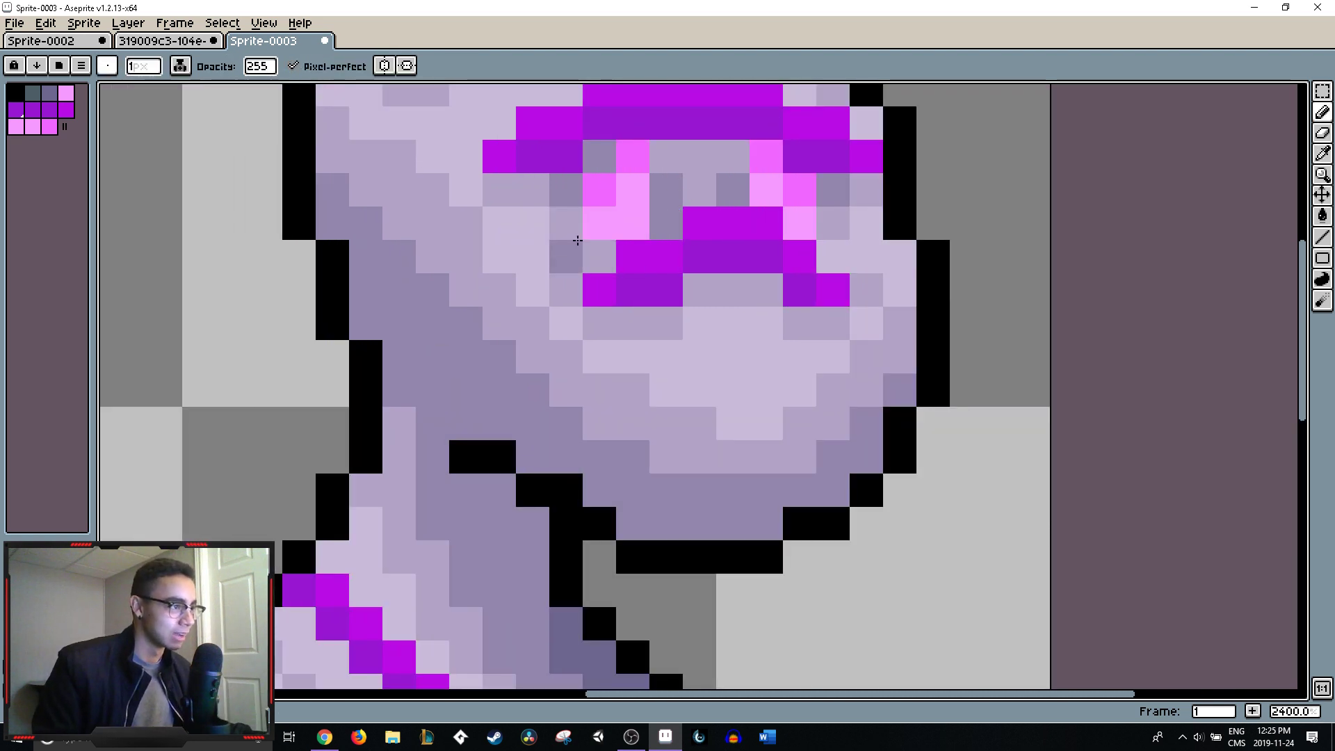
pyautogui.scroll(-4, 598, 222)
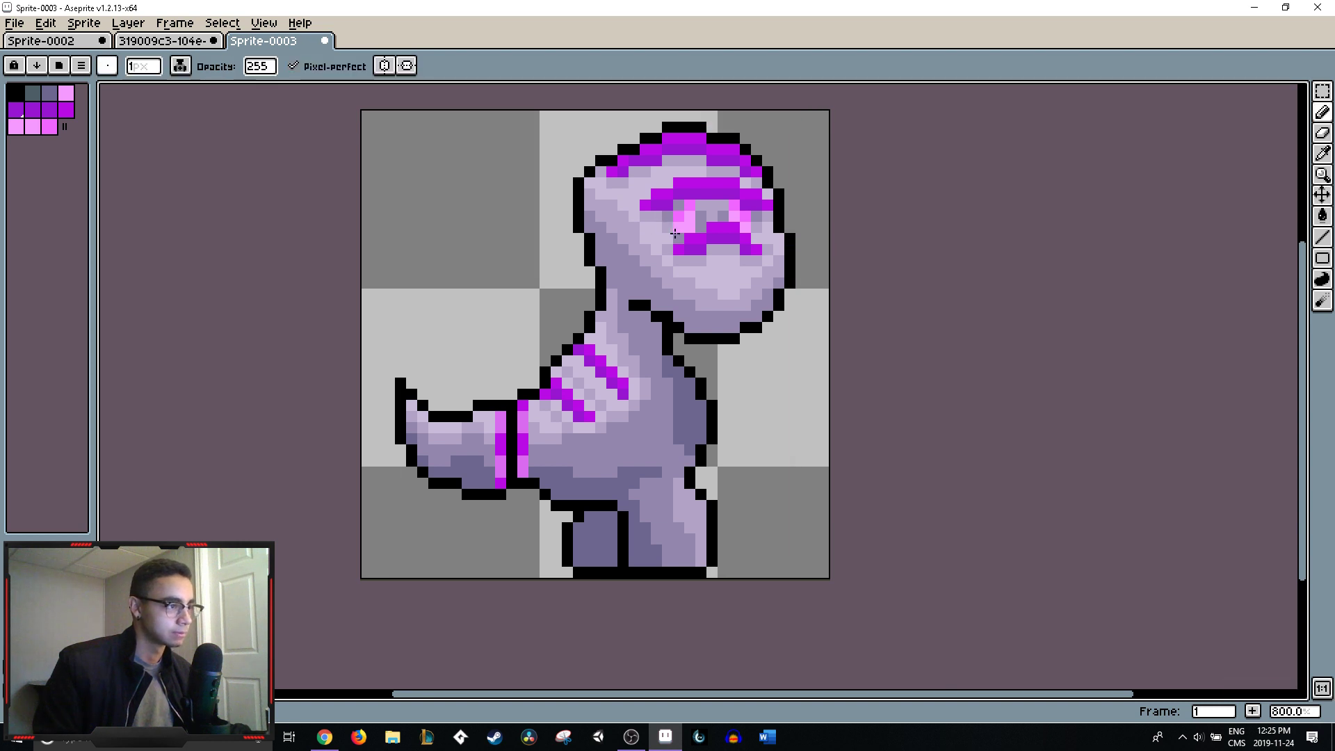
pyautogui.scroll(-4, 765, 267)
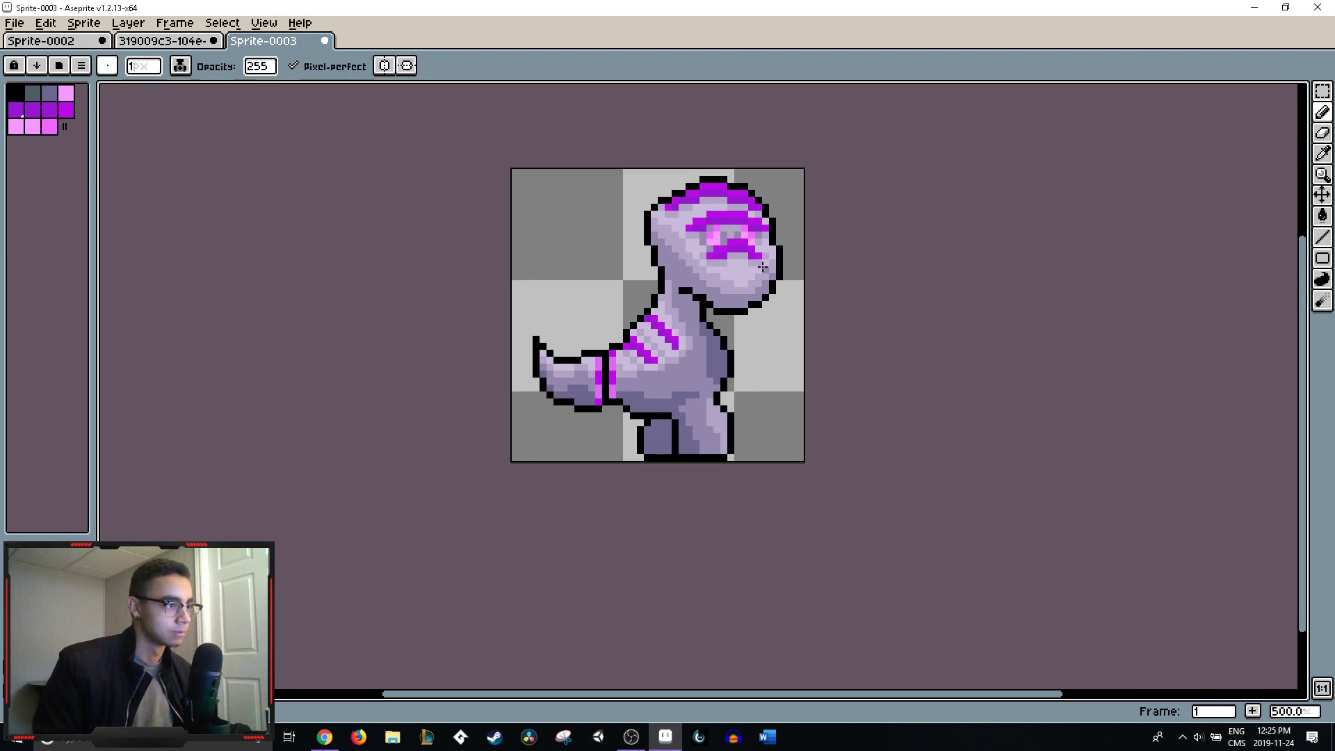
pyautogui.hotkey('ctrl', 'z')
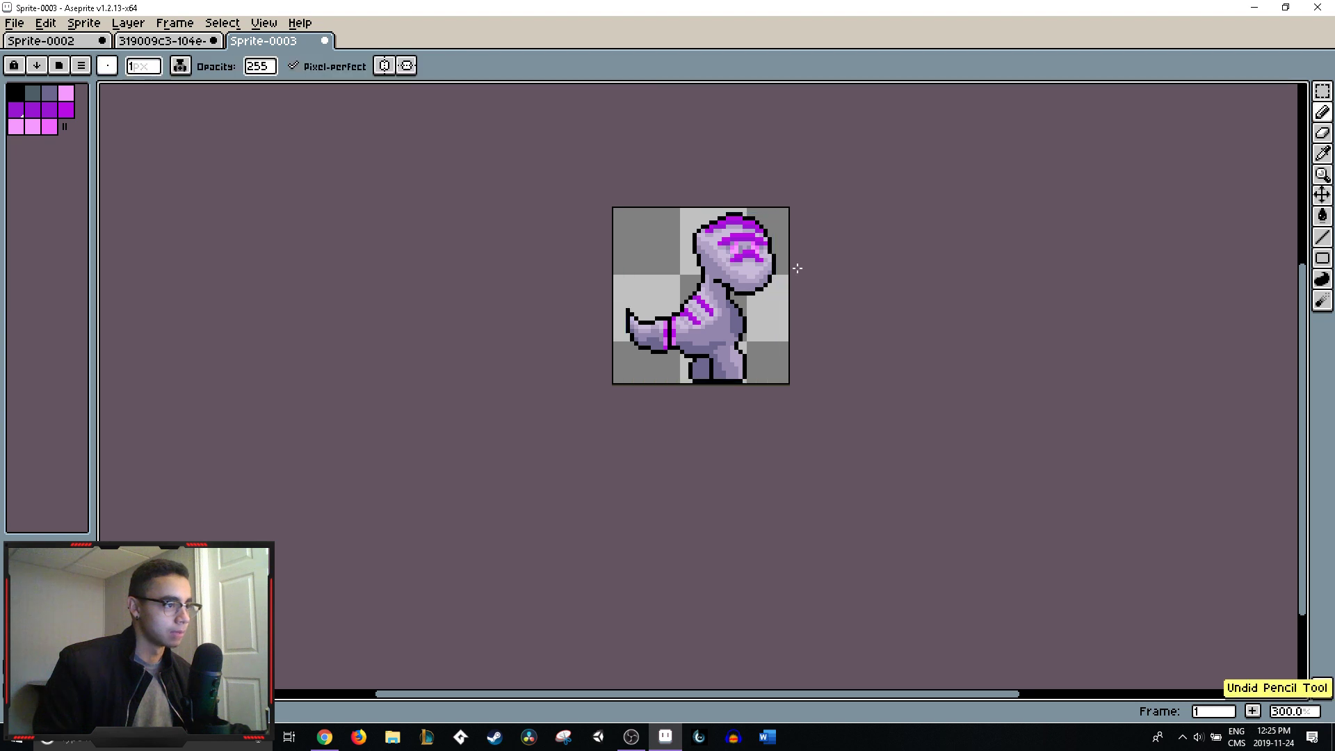
# - Examine how the pink patches and their shadows read on the head at small and large sizes
pyautogui.scroll(6, 778, 259)
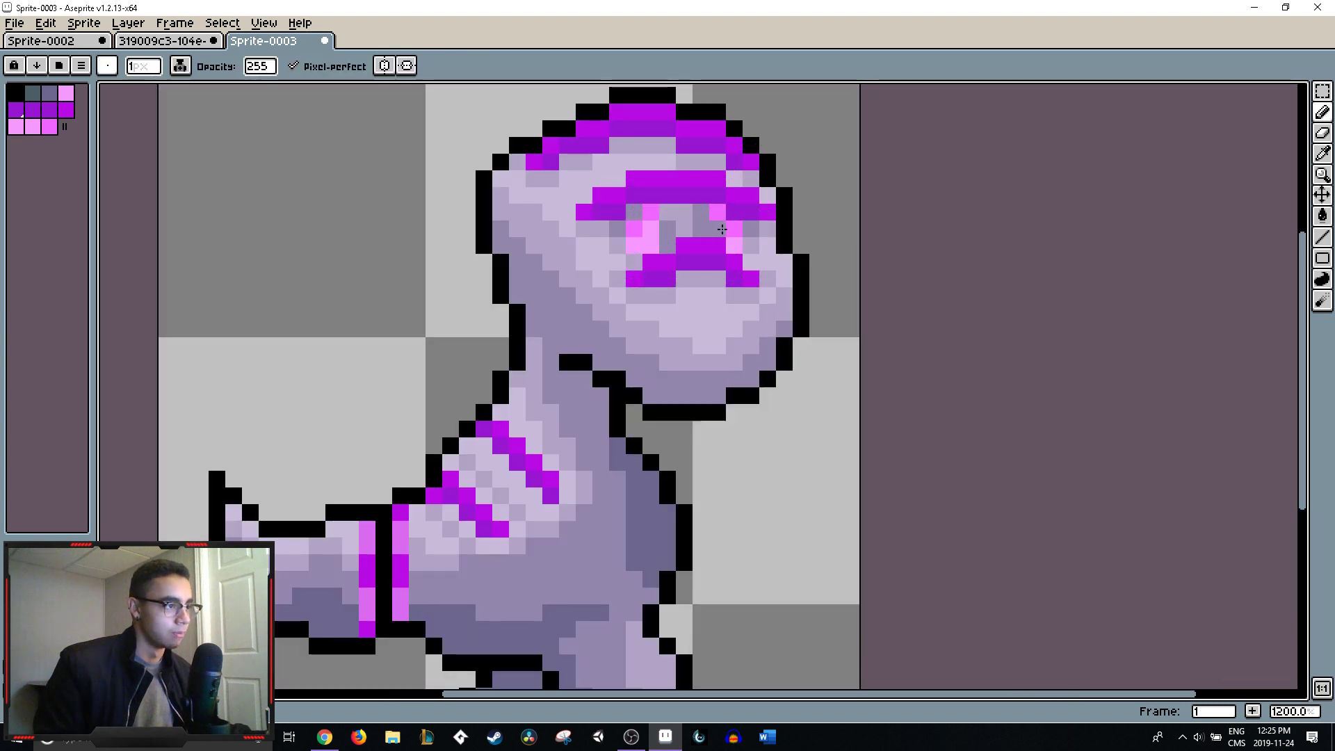
pyautogui.scroll(-6, 773, 274)
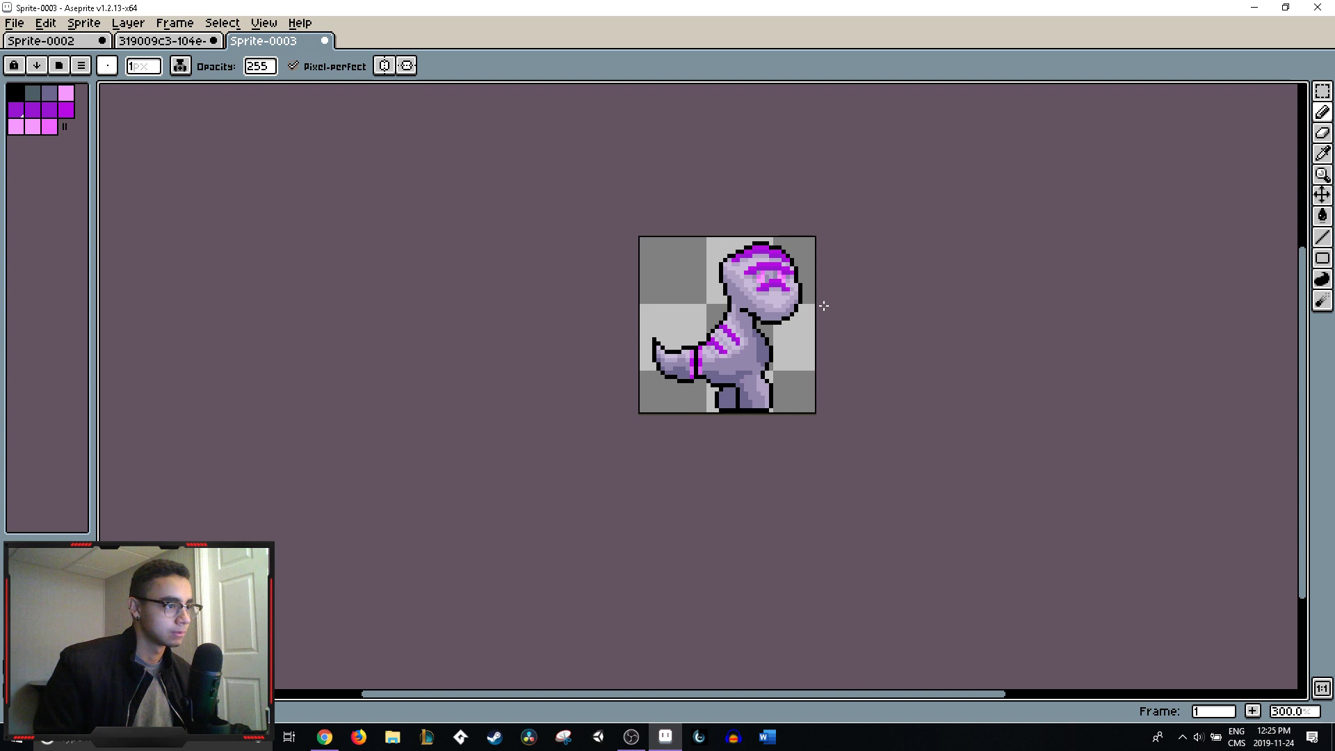
pyautogui.scroll(1, 819, 297)
pyautogui.scroll(3, 818, 297)
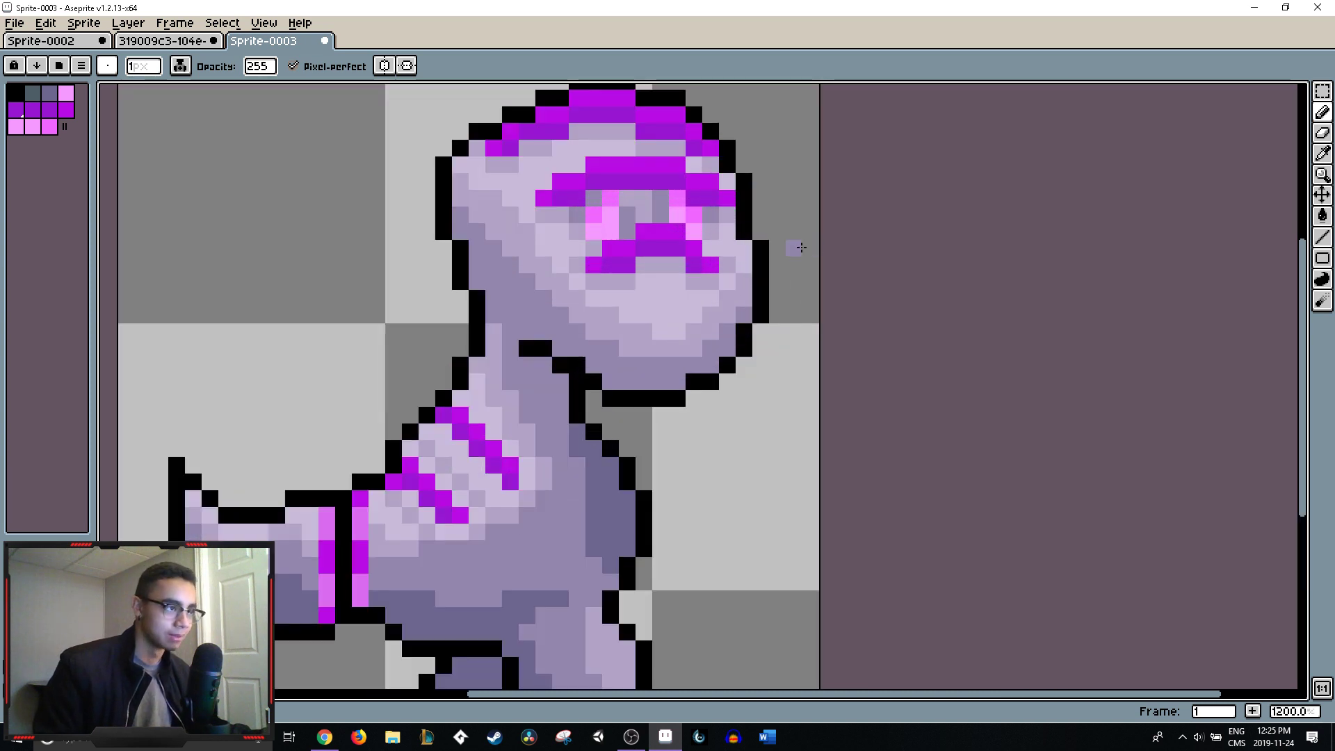
pyautogui.keyDown('alt'); pyautogui.click(691, 231); pyautogui.keyUp('alt')
pyautogui.click(765, 248)
pyautogui.scroll(-5, 767, 249)
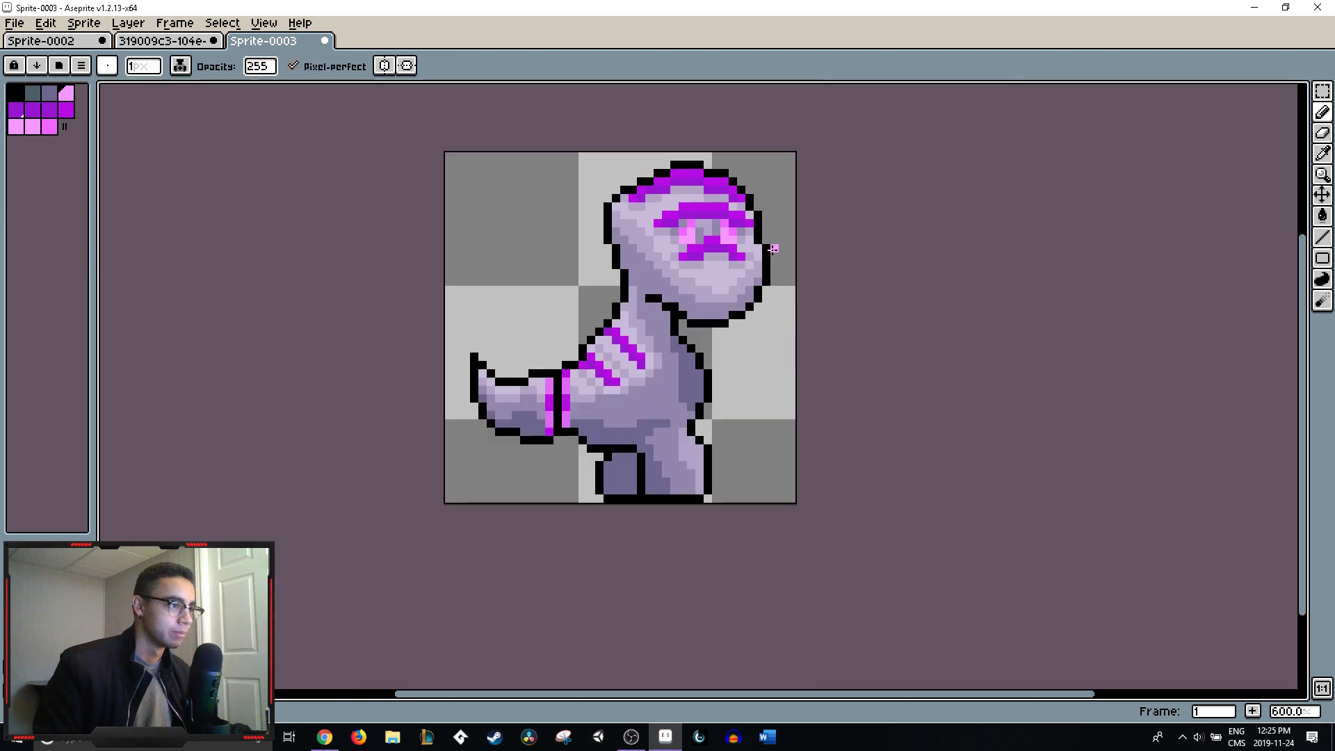
pyautogui.scroll(-2, 786, 260)
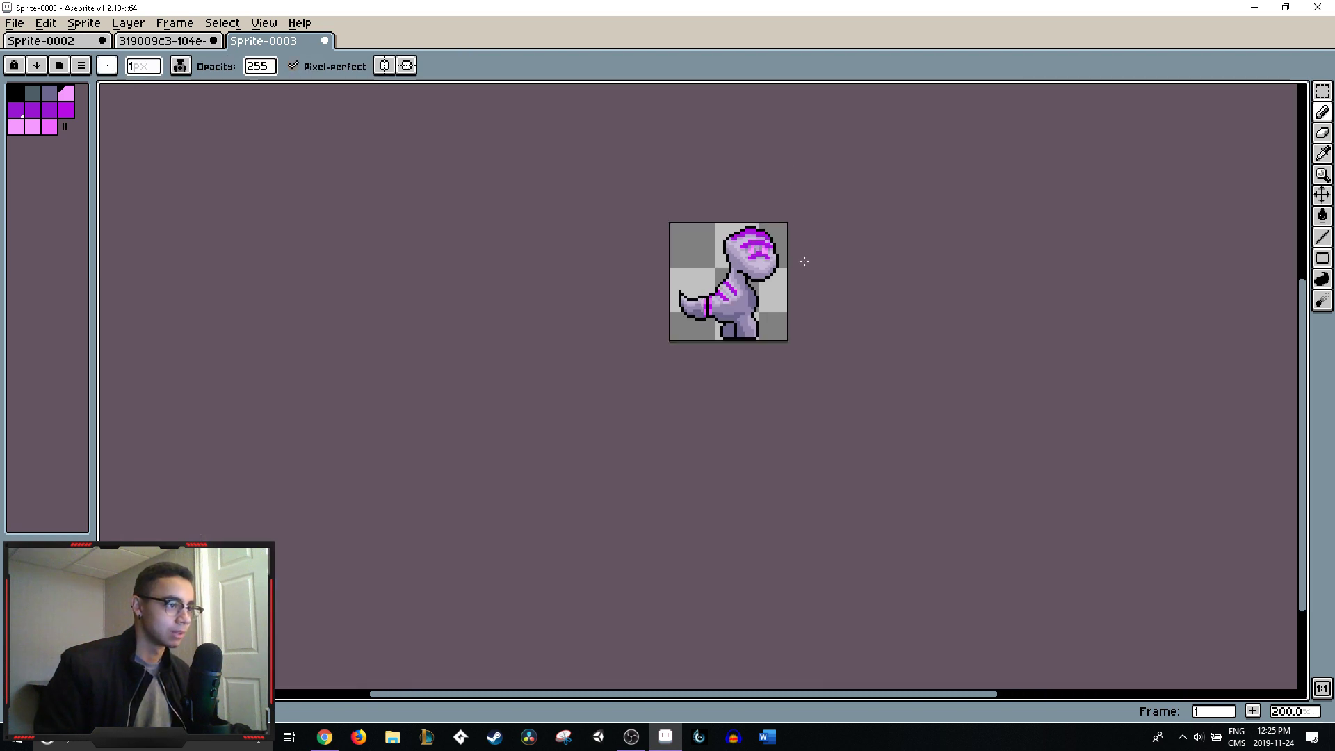
pyautogui.scroll(3, 804, 261)
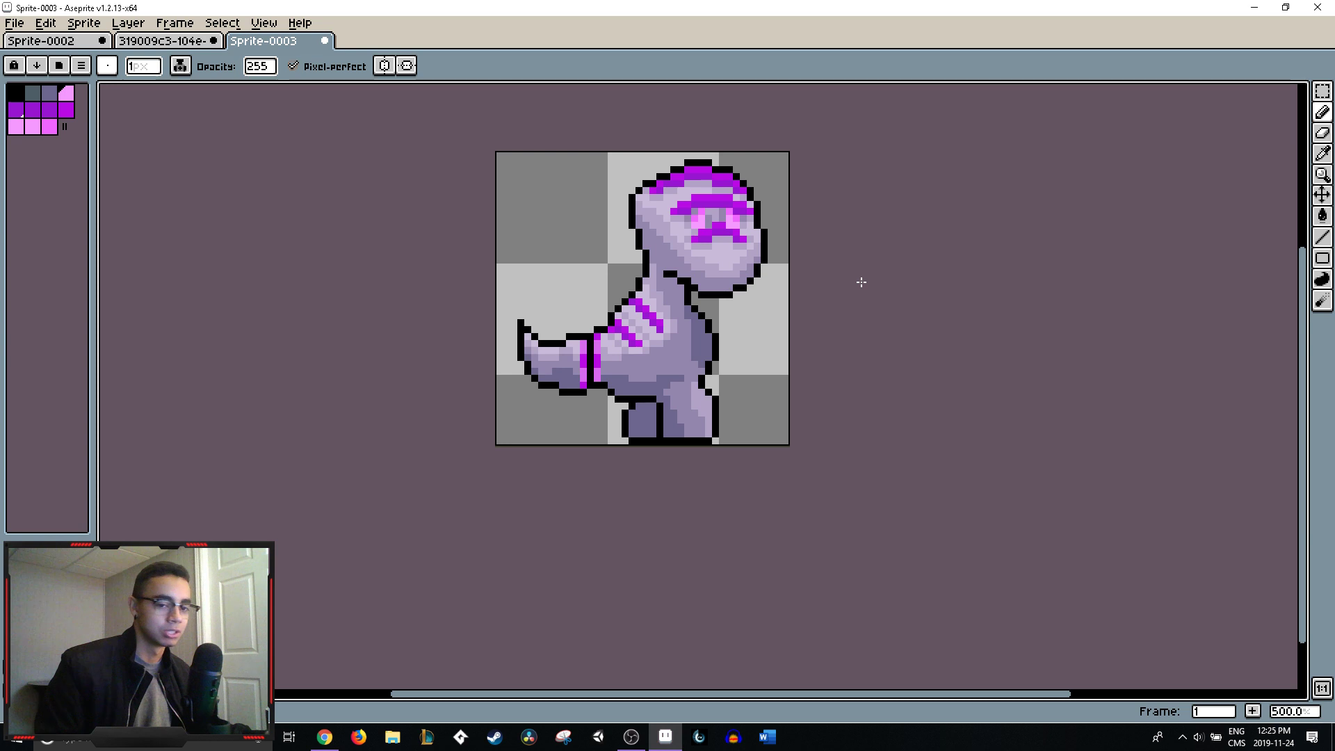
pyautogui.scroll(4, 795, 237)
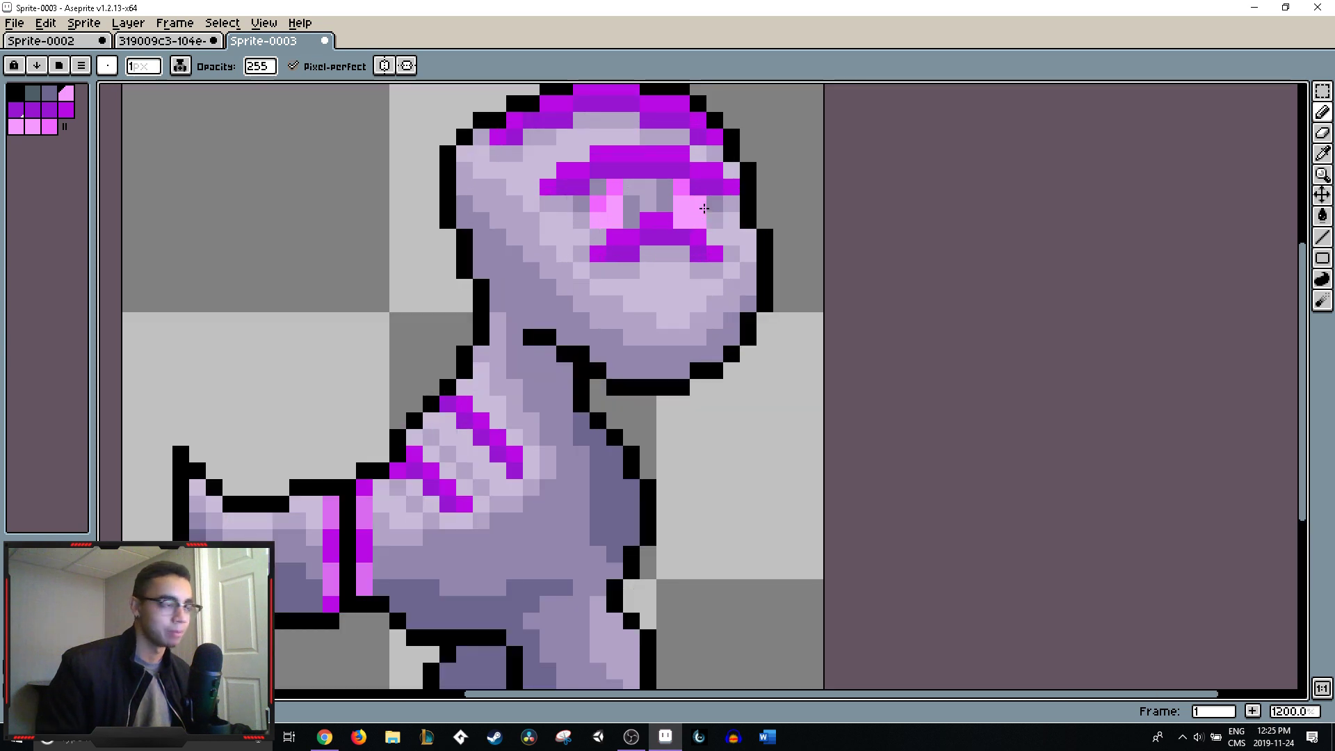
# - Try covering the topmost pink pixel of both head patches with the lavender tones sampled beside them
pyautogui.keyDown('alt'); pyautogui.click(674, 188); pyautogui.keyUp('alt')
pyautogui.keyDown('alt'); pyautogui.click(660, 189); pyautogui.keyUp('alt')
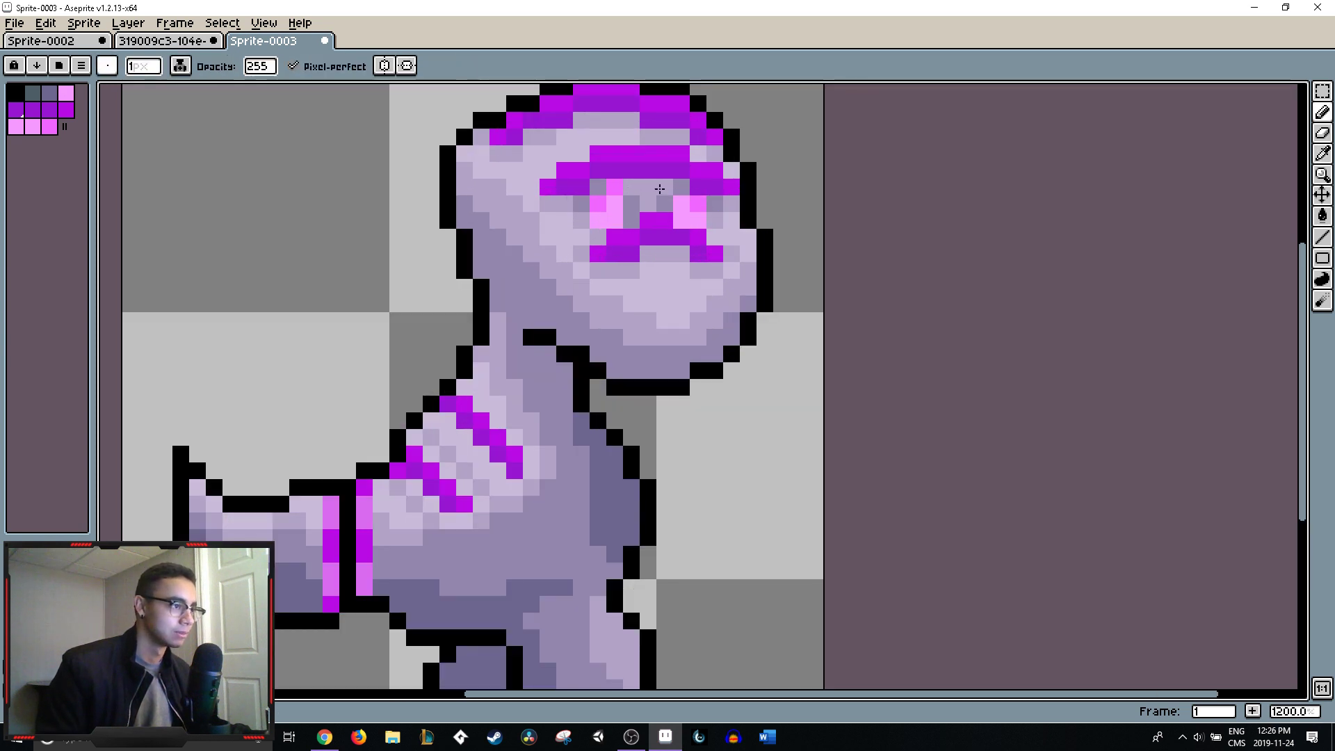
pyautogui.keyDown('alt'); pyautogui.click(619, 187); pyautogui.keyUp('alt')
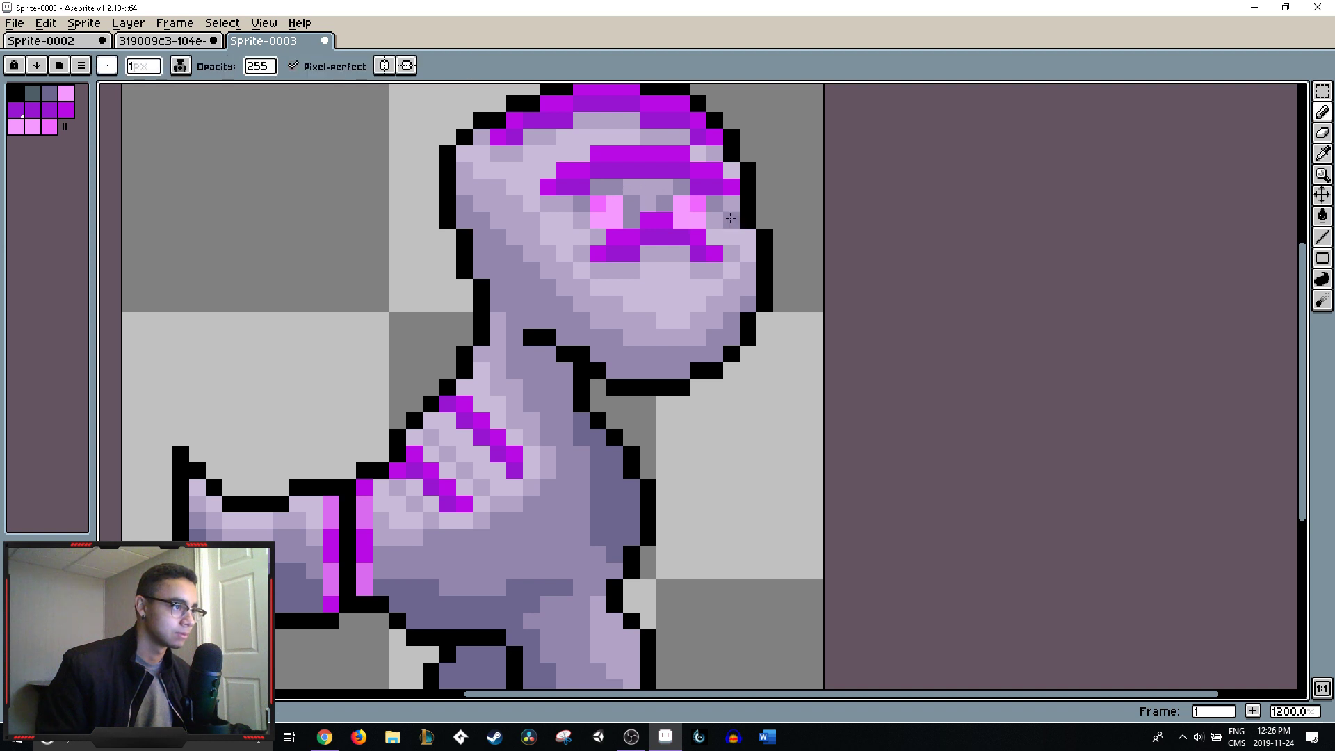
pyautogui.scroll(-4, 730, 218)
pyautogui.scroll(5, 647, 202)
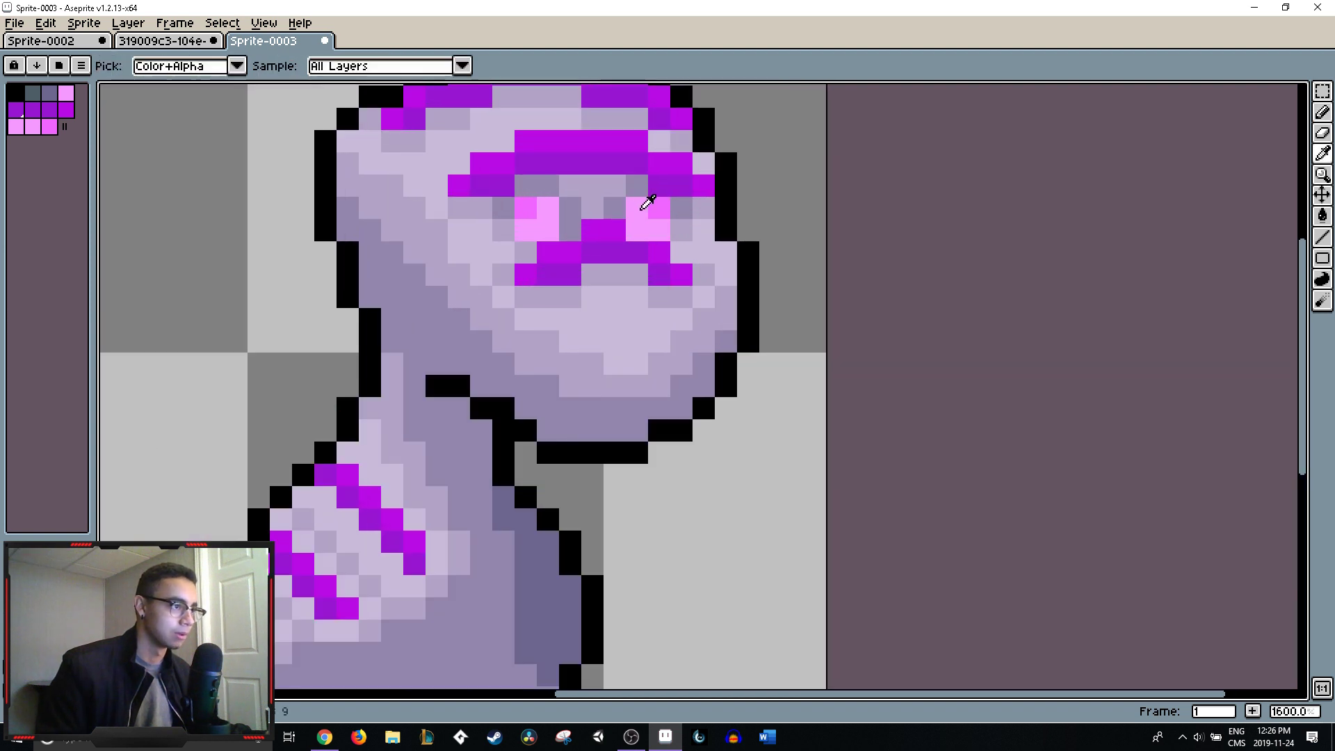
# - Try repainting the lower row of both head patches and the front patch's upper inner pixel in the deeper pink
pyautogui.keyDown('alt'); pyautogui.click(642, 207); pyautogui.keyUp('alt')
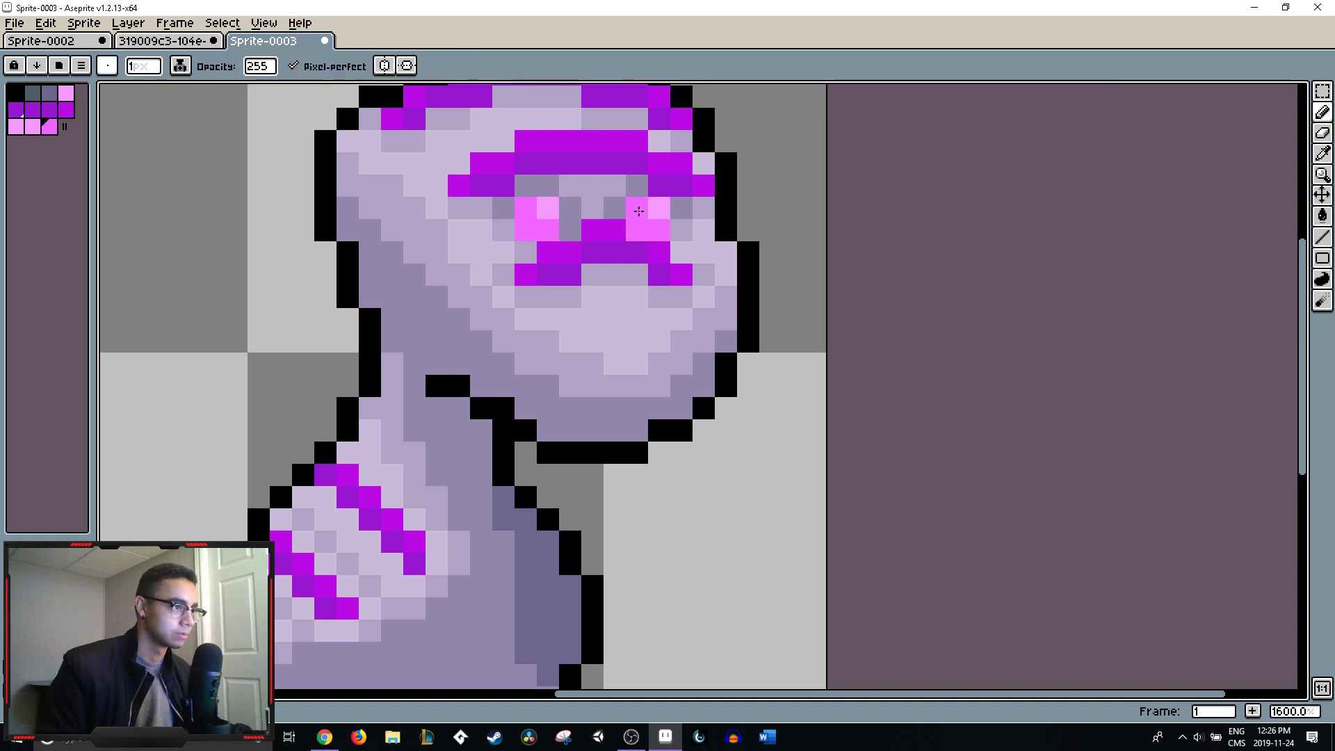
pyautogui.scroll(-3, 715, 222)
pyautogui.scroll(-4, 811, 244)
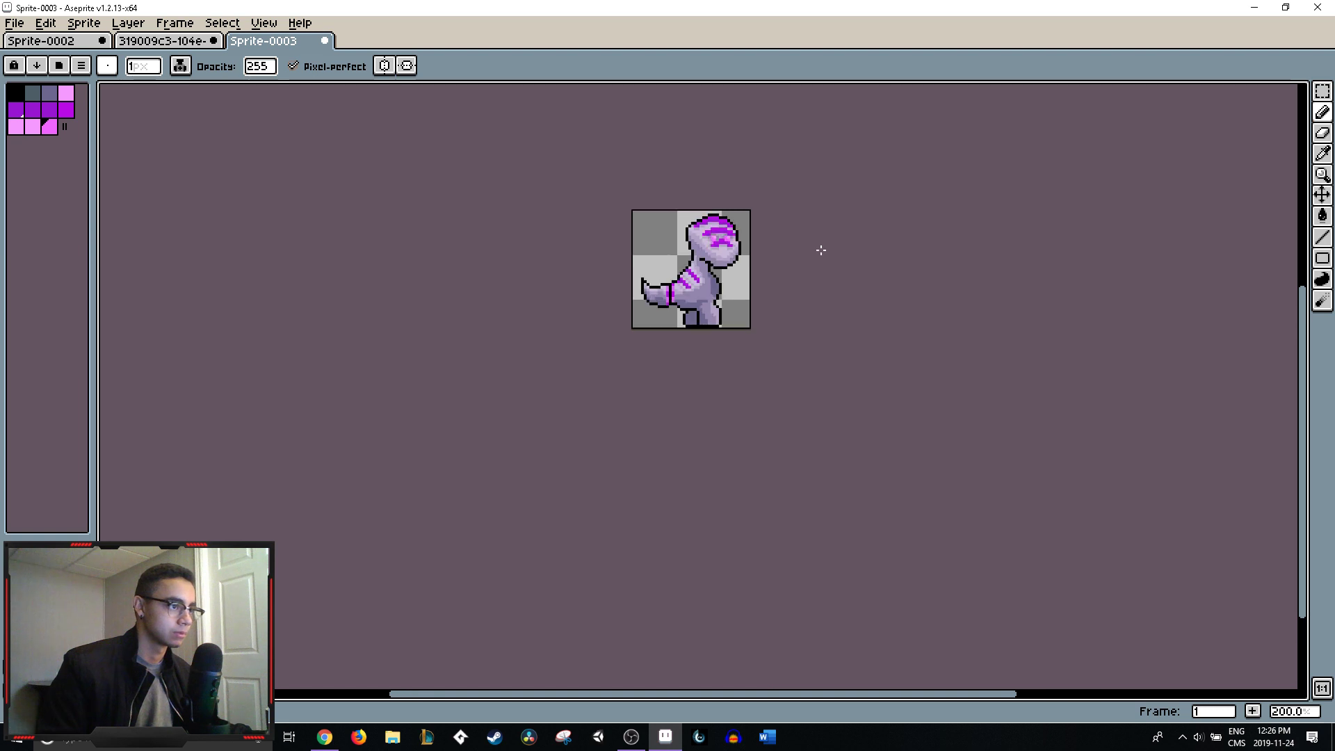
pyautogui.scroll(2, 821, 251)
pyautogui.scroll(6, 744, 241)
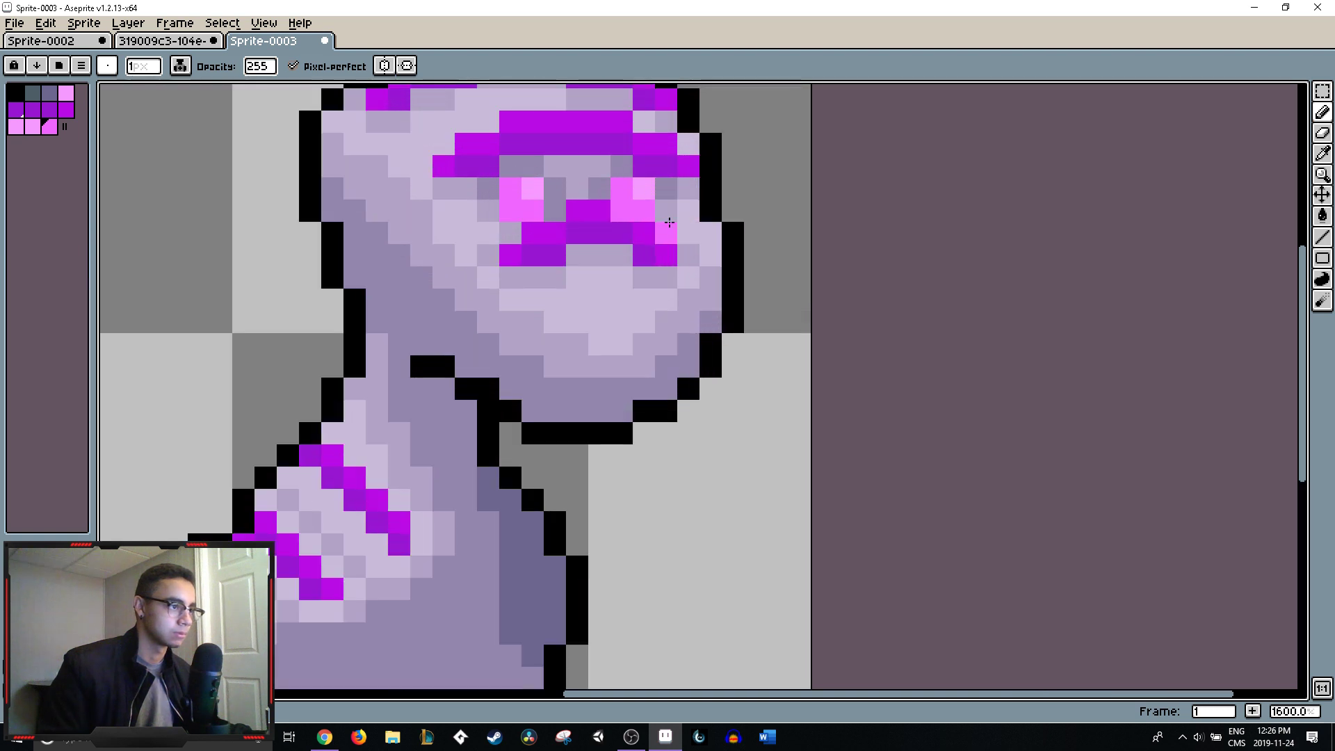
# - Try painting darker lavender over the rear patch's lower row and the front patch's lower inner pixel
pyautogui.keyDown('alt'); pyautogui.click(596, 185); pyautogui.keyUp('alt')
pyautogui.scroll(-5, 698, 230)
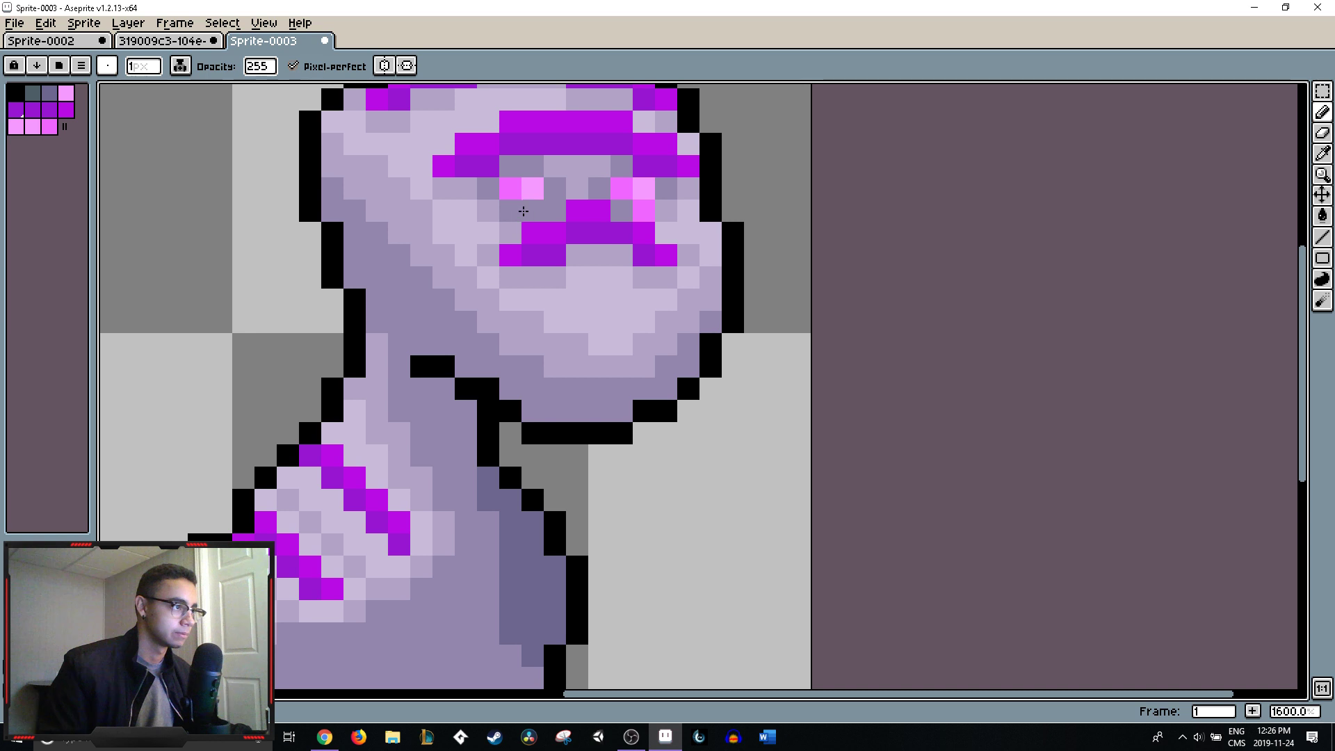
pyautogui.scroll(-1, 702, 232)
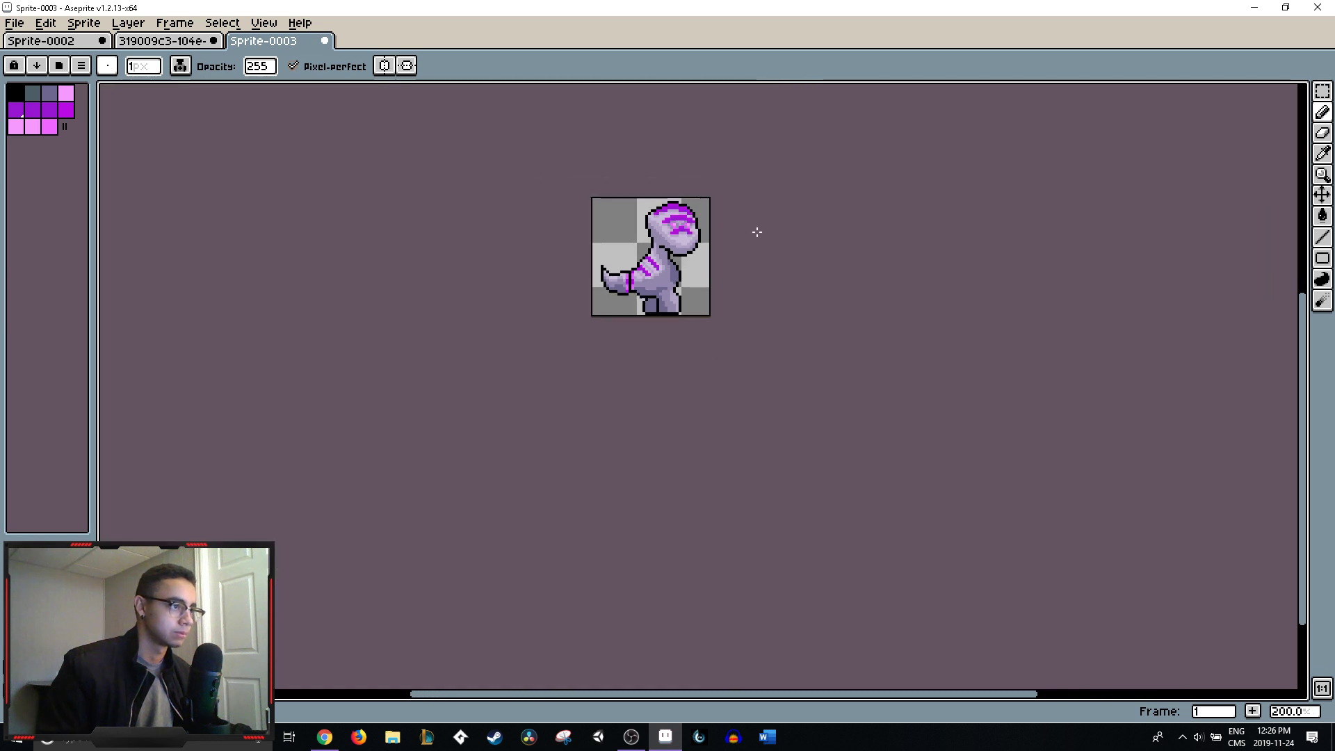
pyautogui.scroll(1, 756, 232)
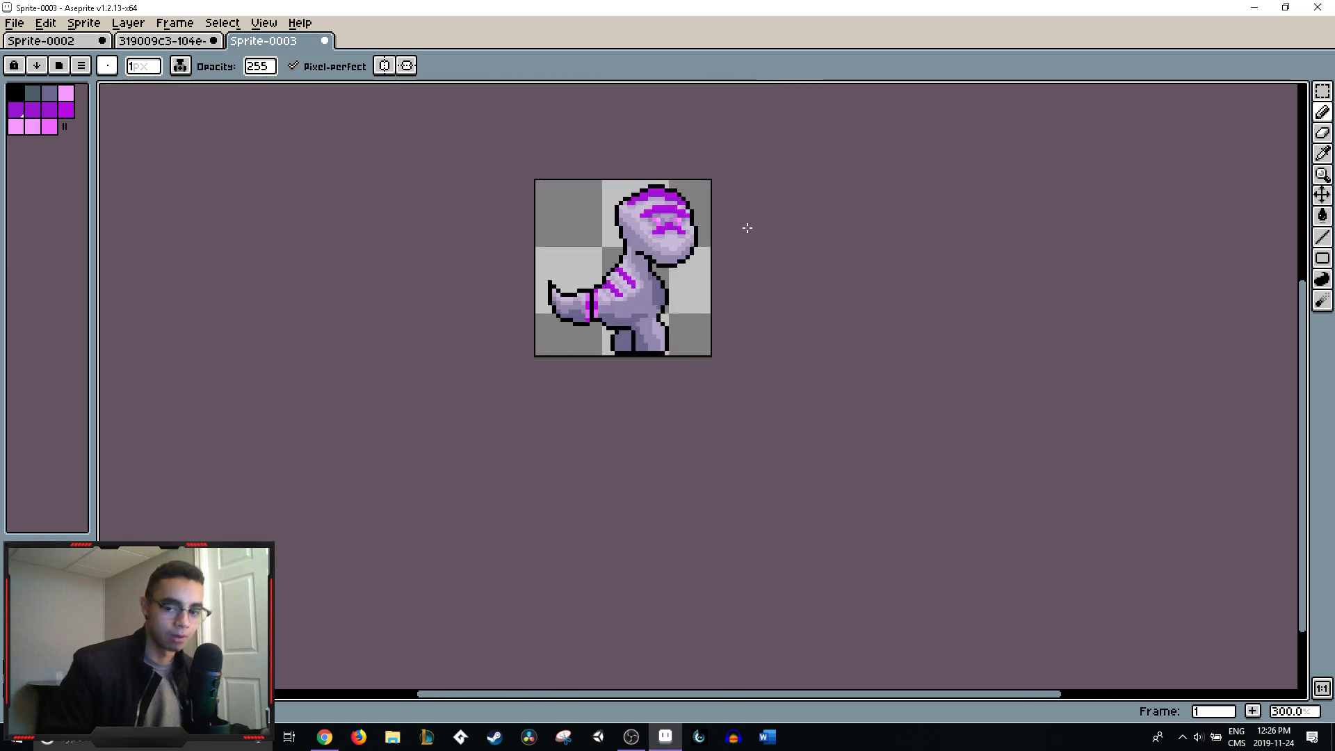
pyautogui.scroll(2, 669, 220)
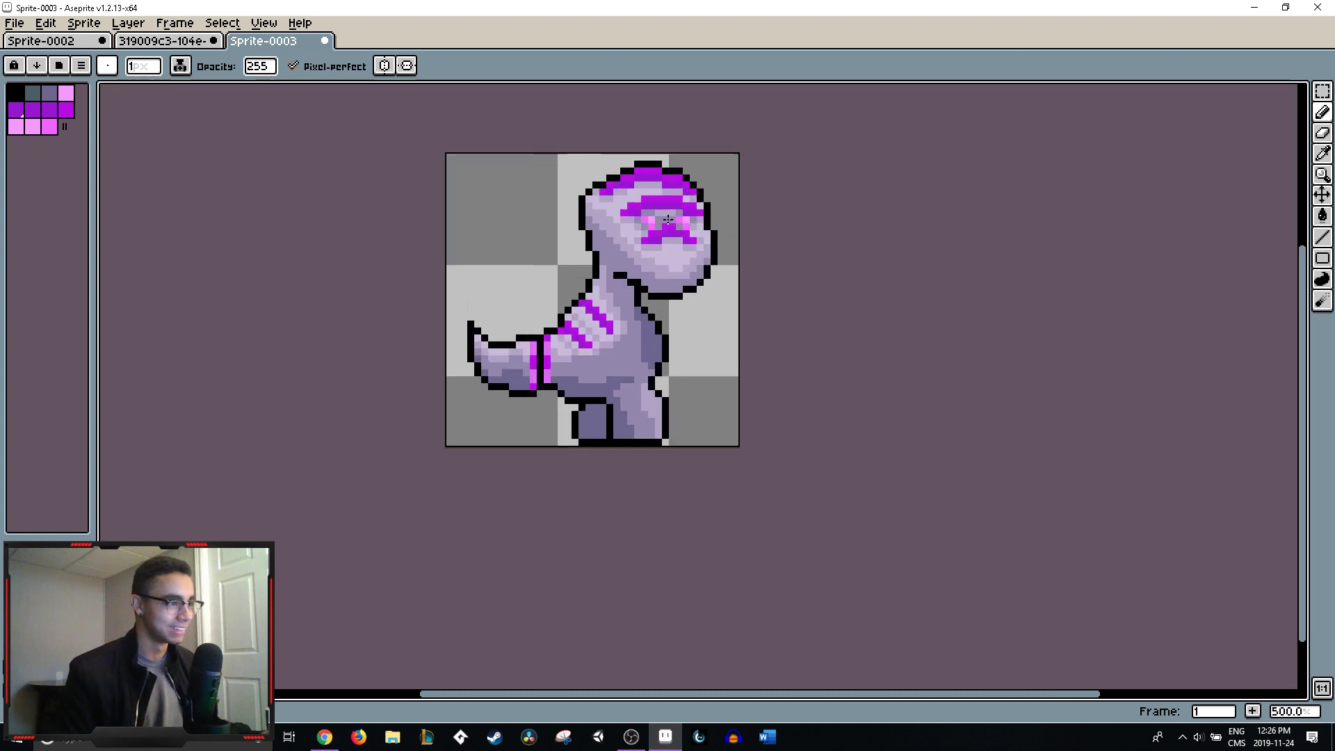
# - Examine how the eyes are drawn on the creature reference sheet, especially the blue creature's, and return to the dinosaur sprite
pyautogui.click(163, 41)
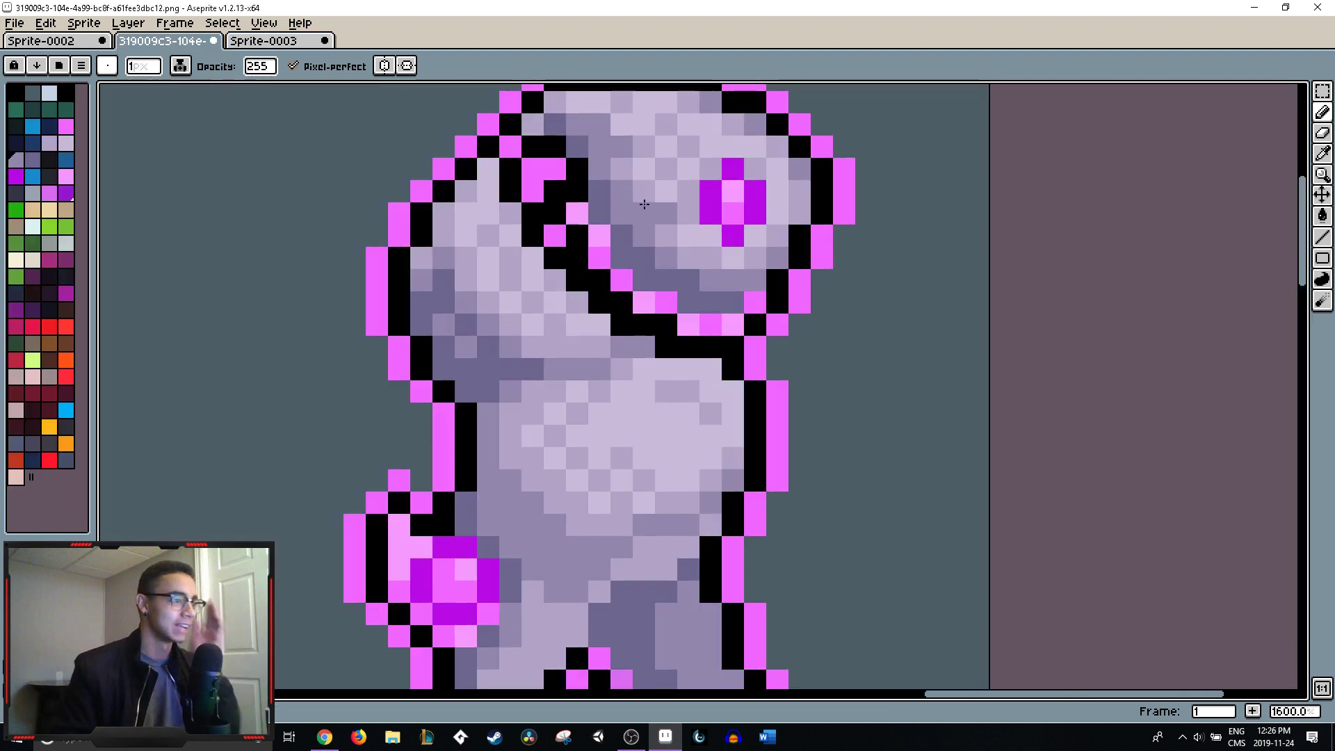
pyautogui.scroll(-2, 834, 236)
pyautogui.scroll(-2, 834, 237)
pyautogui.scroll(1, 682, 285)
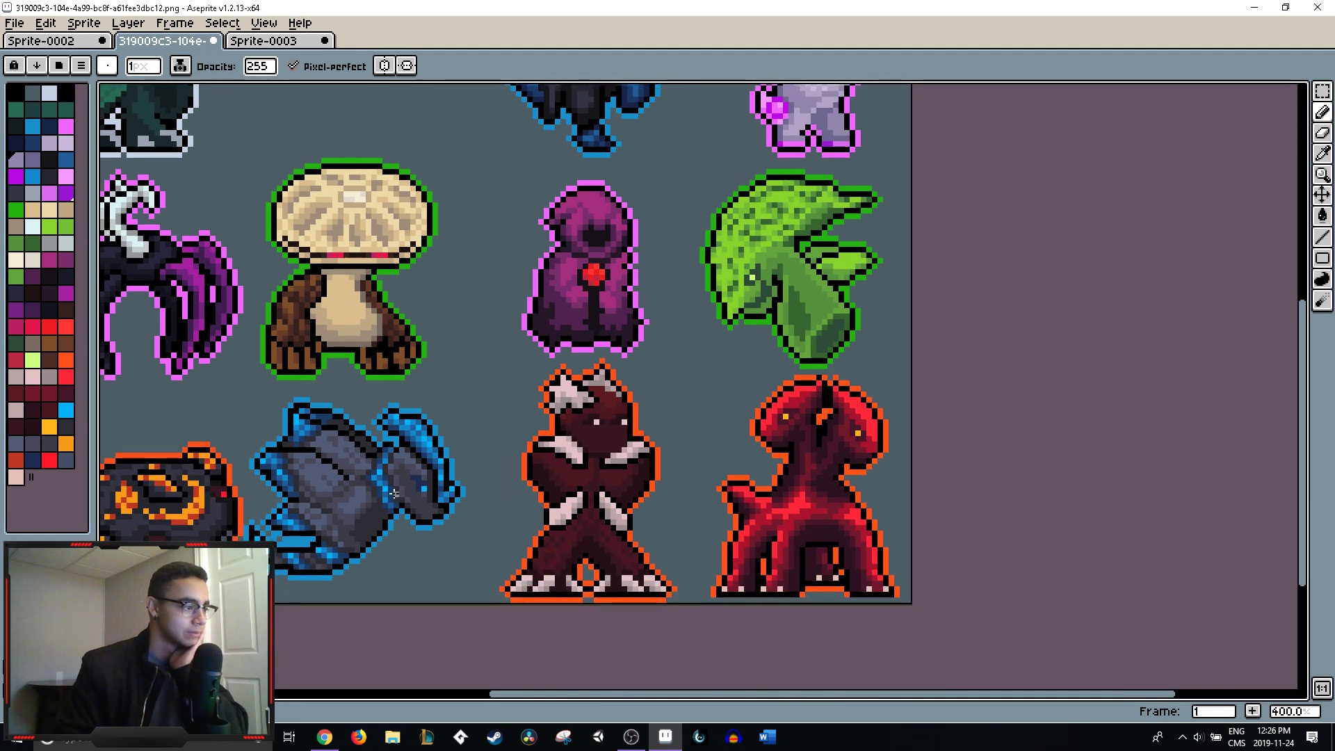
pyautogui.scroll(5, 394, 493)
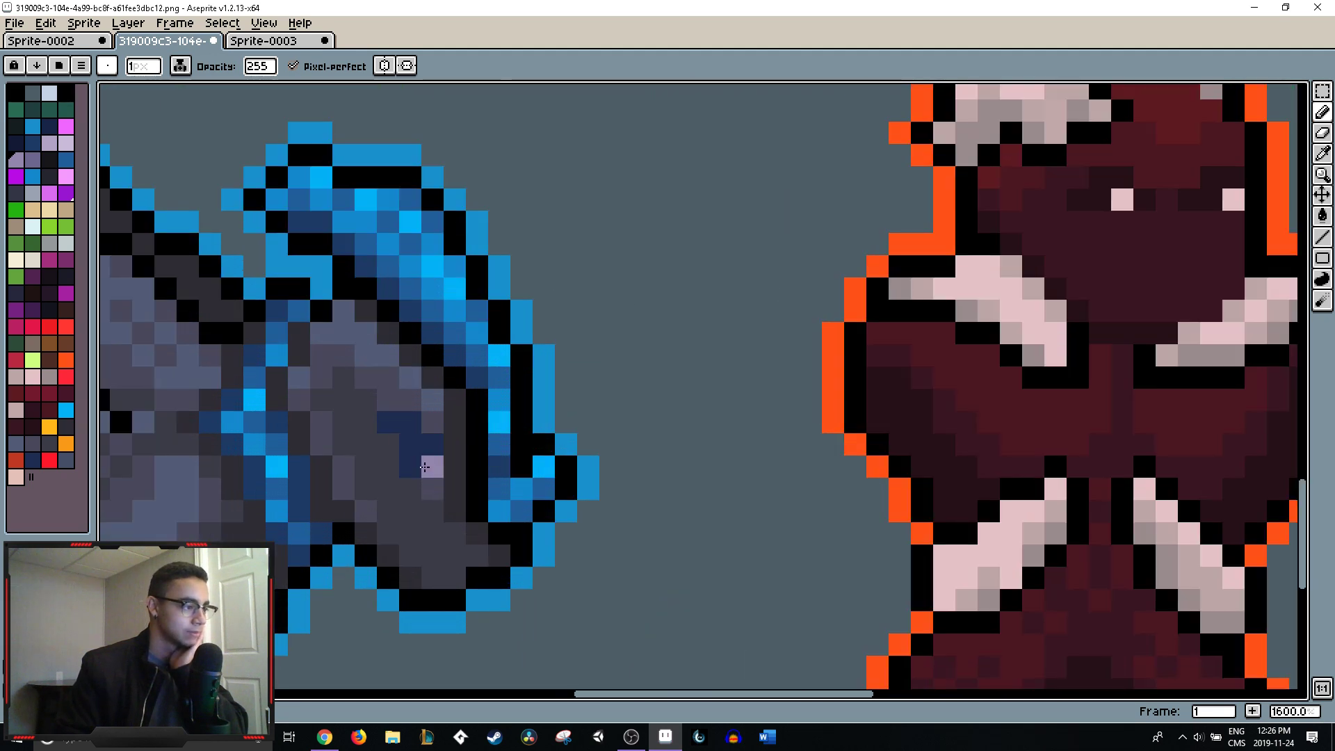
pyautogui.scroll(-3, 554, 417)
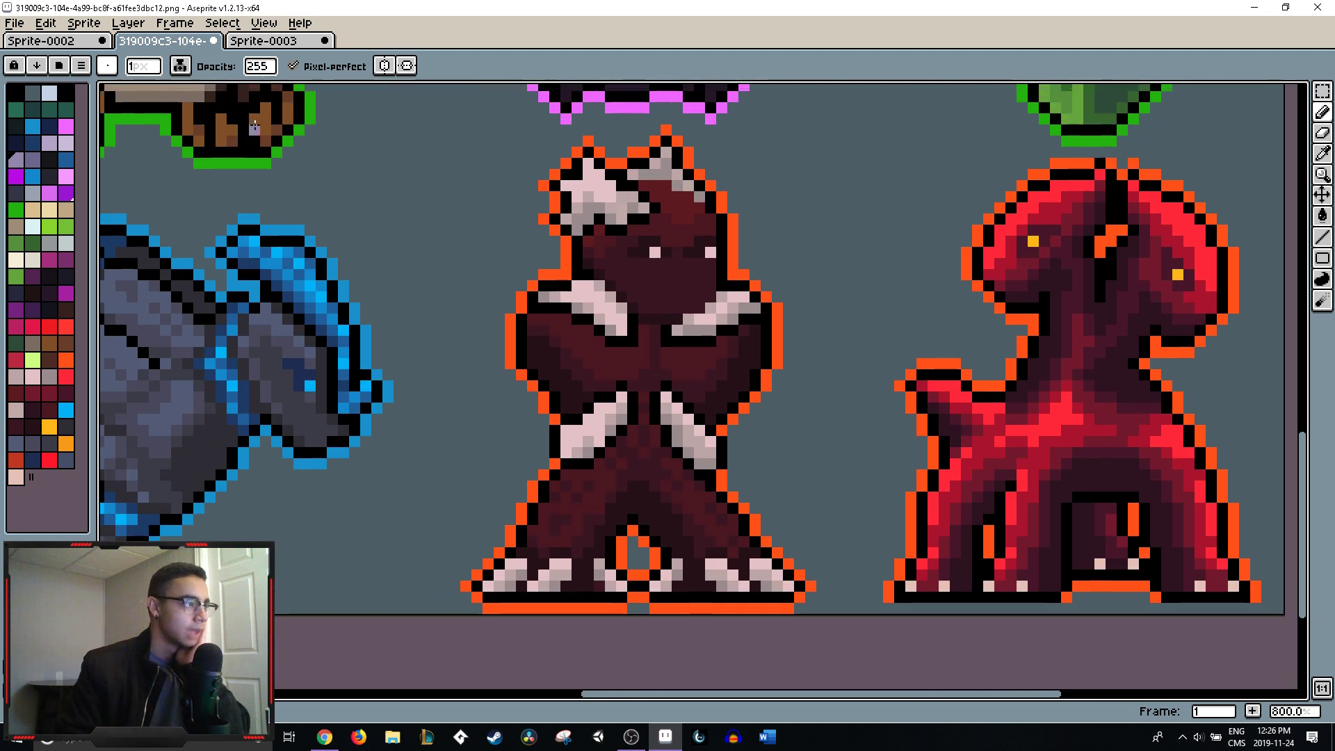
pyautogui.click(257, 44)
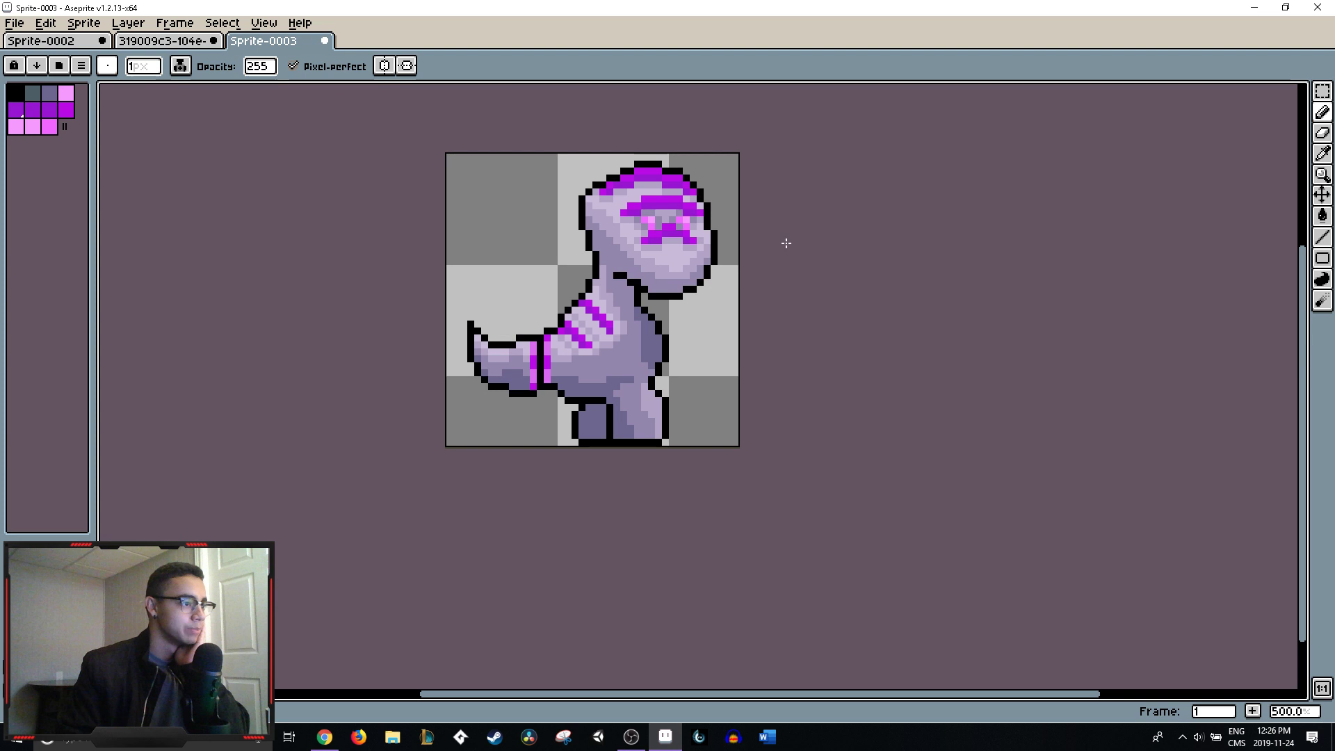
# - Try reshaping the rear patch into a two-by-two block of deeper pink with one light pixel, edged in darker lavender
pyautogui.scroll(7, 649, 225)
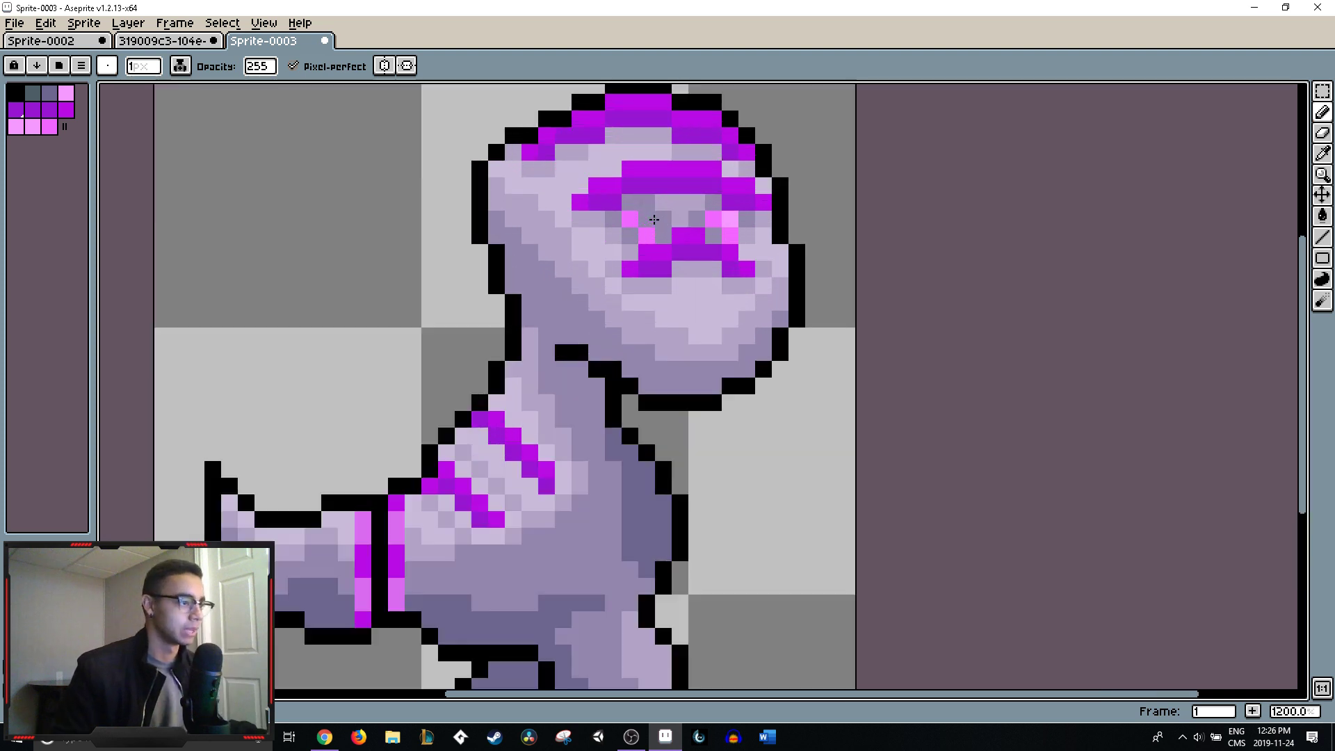
pyautogui.keyDown('alt'); pyautogui.click(581, 201); pyautogui.keyUp('alt')
pyautogui.moveTo(581, 201); pyautogui.dragTo(614, 185)
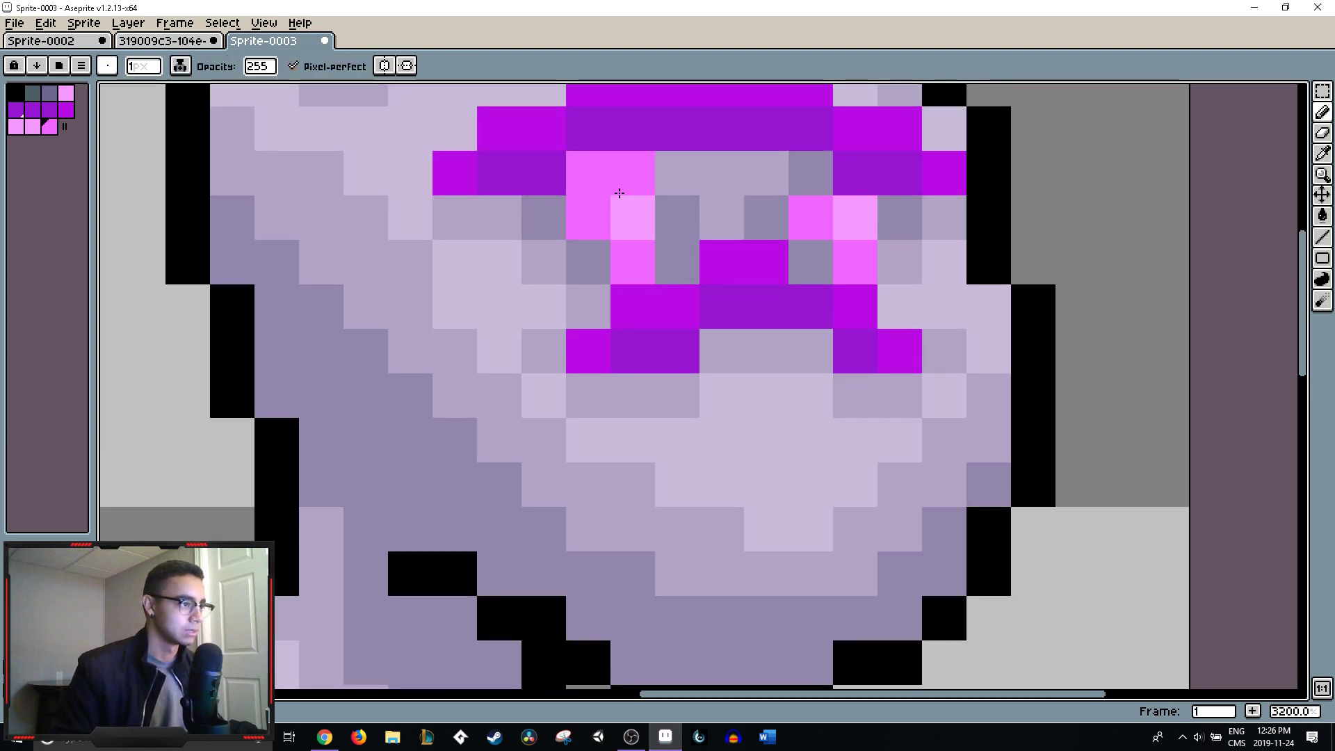
pyautogui.keyDown('alt'); pyautogui.click(674, 253); pyautogui.keyUp('alt')
pyautogui.moveTo(633, 261); pyautogui.dragTo(678, 193)
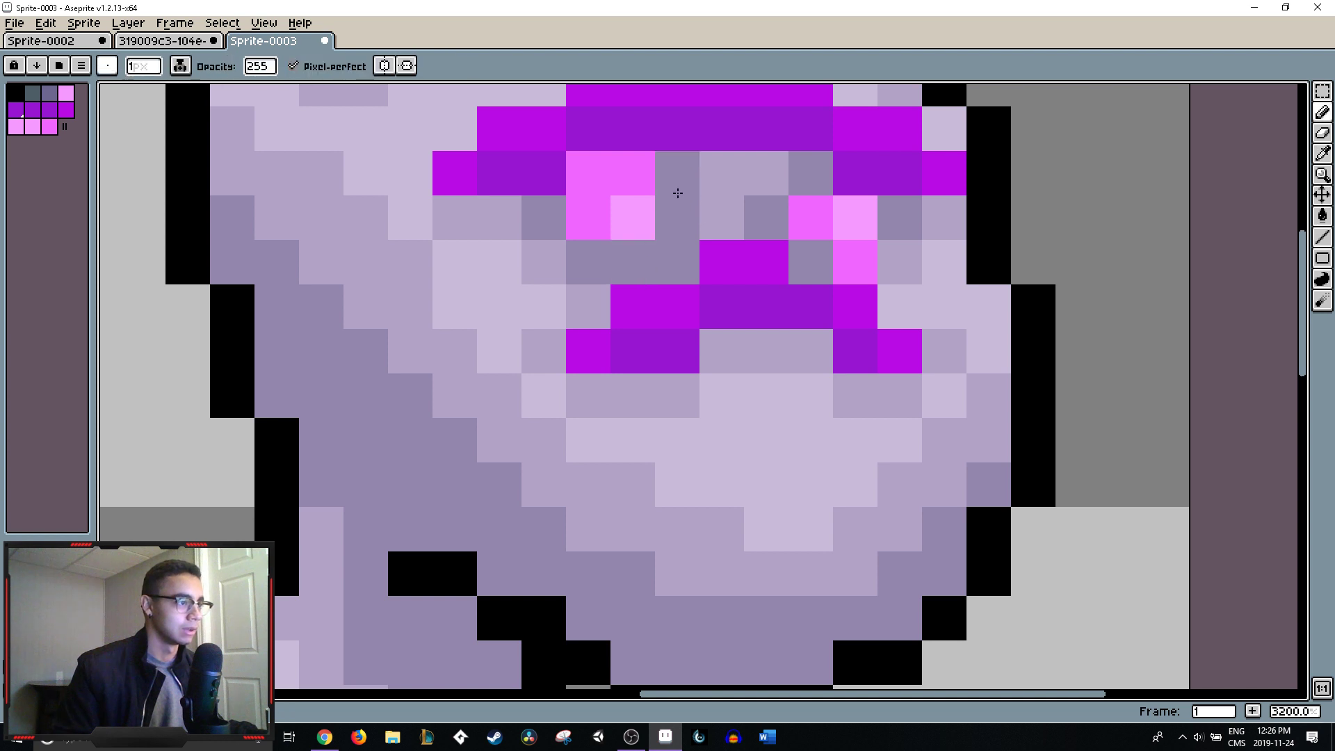
pyautogui.click(646, 182)
pyautogui.click(629, 212)
pyautogui.keyDown('alt'); pyautogui.click(618, 189); pyautogui.keyUp('alt')
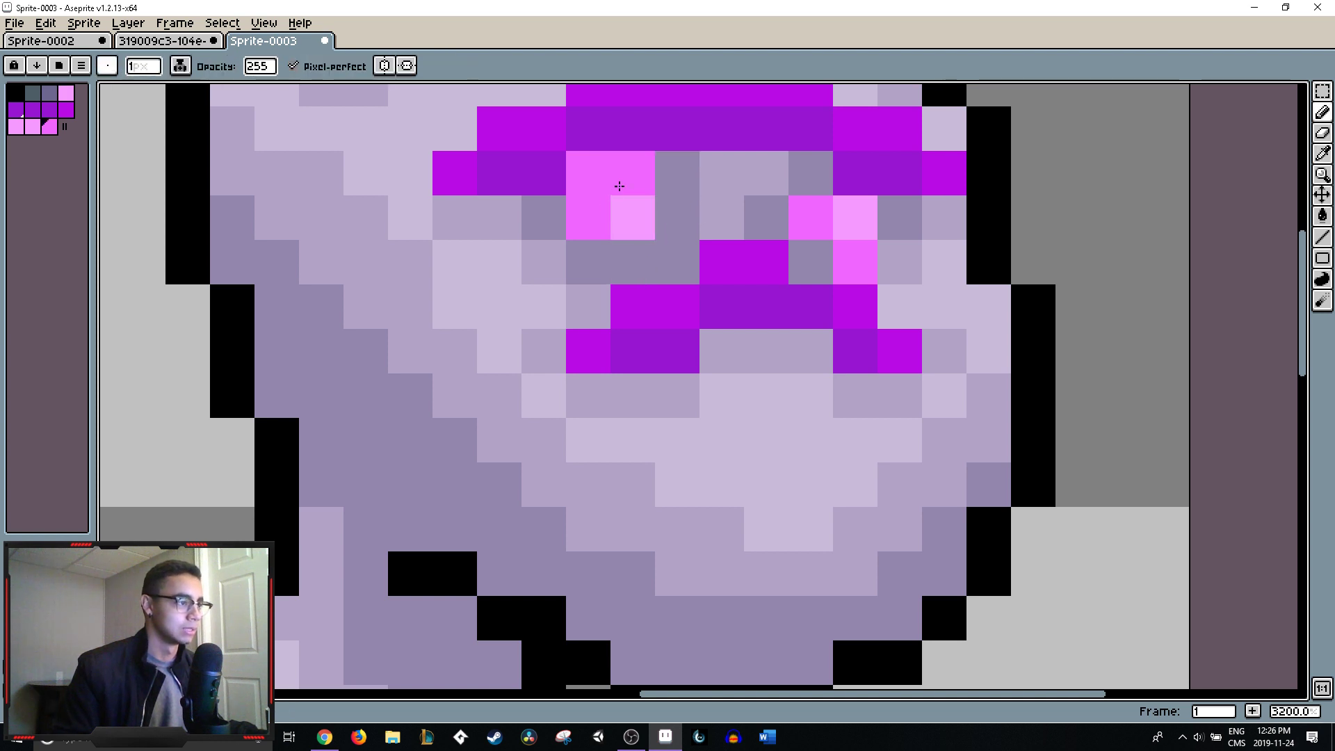
pyautogui.scroll(-5, 707, 197)
pyautogui.scroll(-5, 706, 198)
pyautogui.scroll(5, 650, 180)
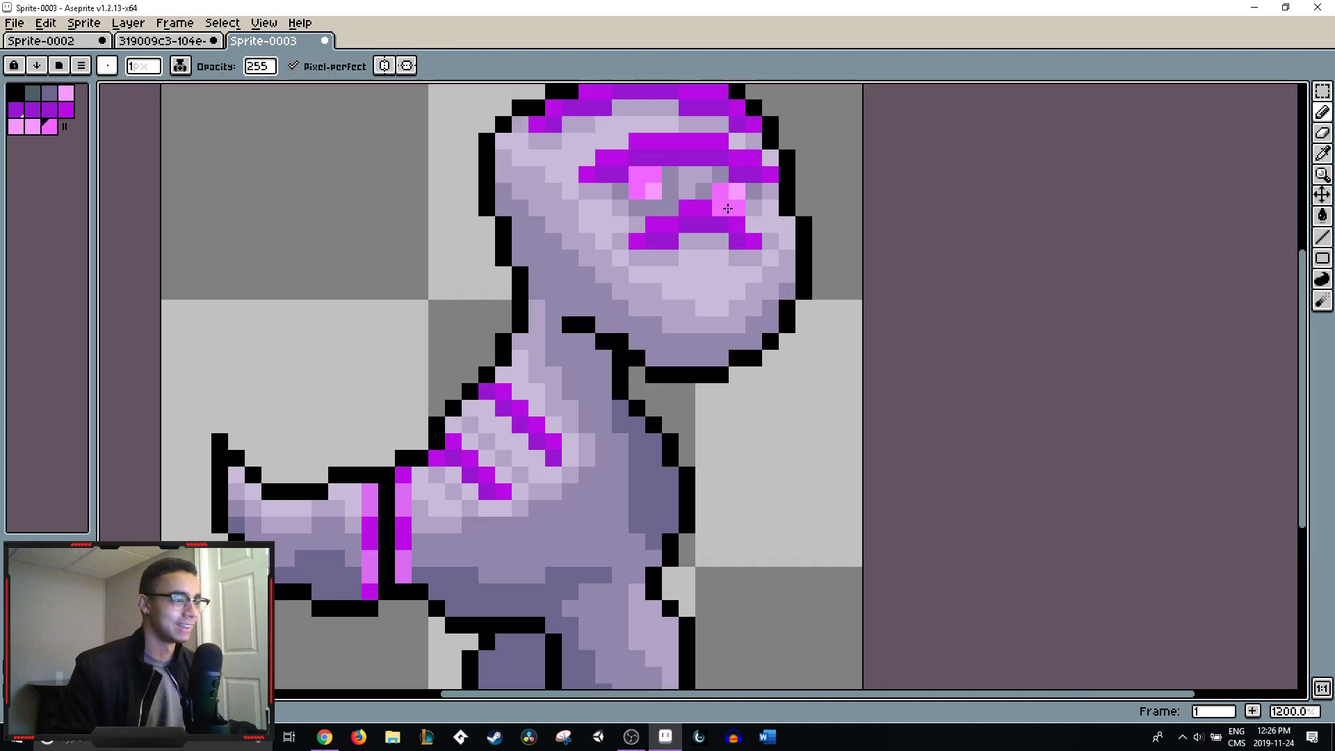
# - Undo the pencil edits on the head until both pink patches and their shadows are removed, keeping the Pencil ready
pyautogui.hotkey('ctrl', 'z')
pyautogui.hotkey('ctrl', 'z')
pyautogui.hotkey('ctrl', 'z')
pyautogui.hotkey('ctrl', 'z')
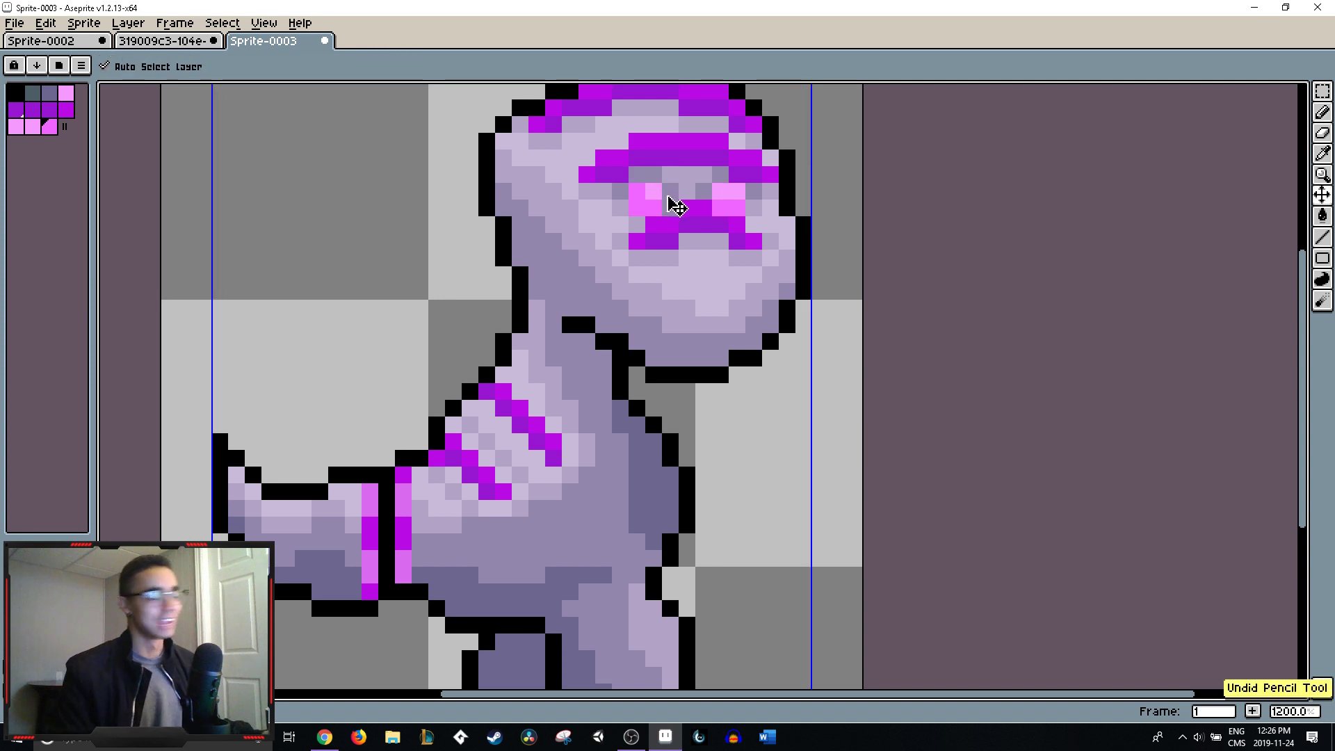
pyautogui.hotkey('ctrl', 'z')
pyautogui.hotkey('ctrl', 'z')
pyautogui.hotkey('ctrl', 'z')
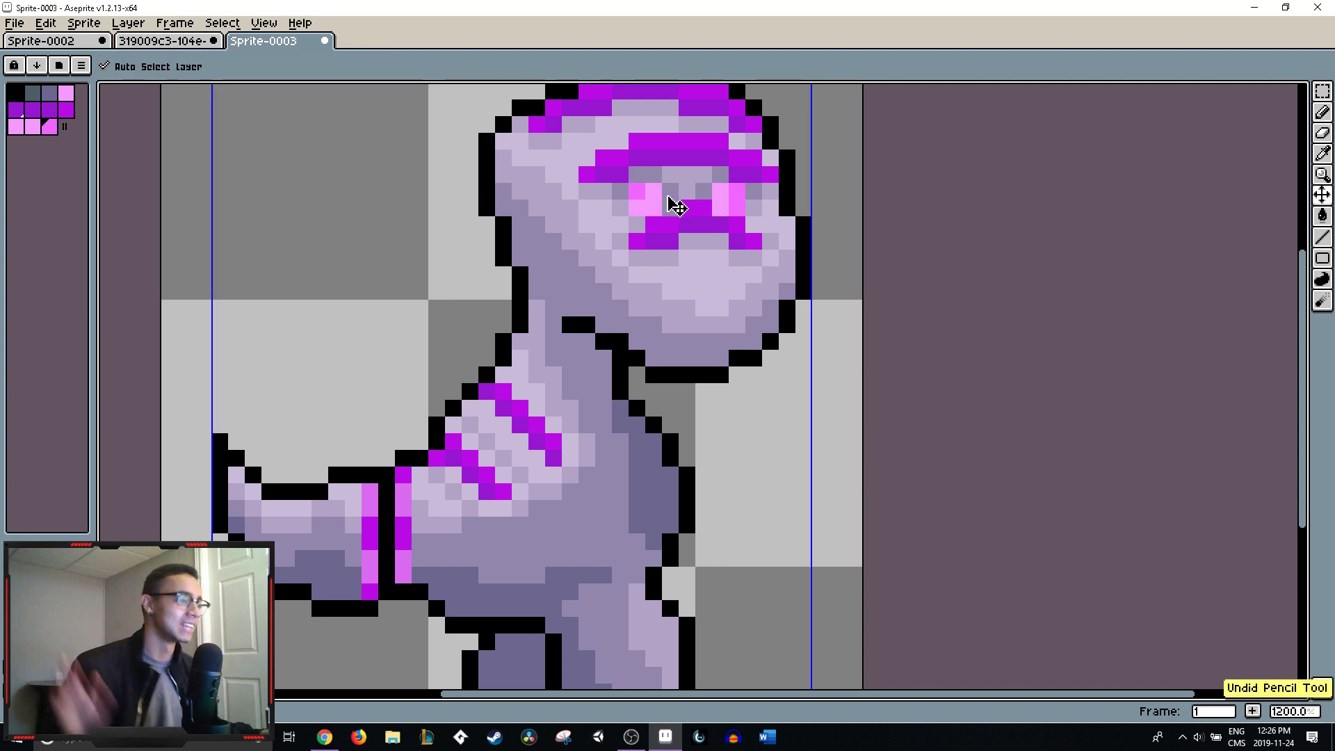
pyautogui.hotkey('ctrl', 'z')
pyautogui.hotkey('ctrl', 'z')
pyautogui.hotkey('ctrl', 'z')
pyautogui.hotkey('ctrl', 'z')
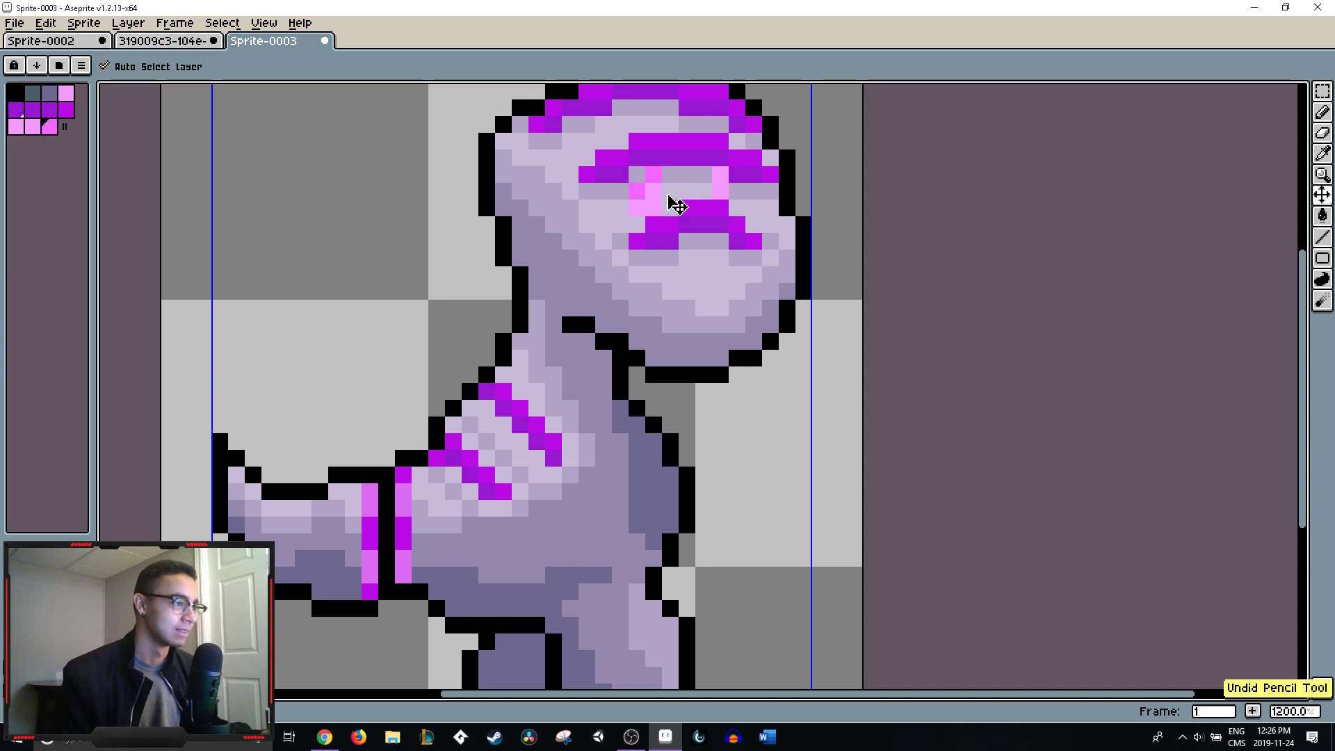
pyautogui.hotkey('ctrl', 'z')
pyautogui.hotkey('ctrl', 'z')
pyautogui.hotkey('ctrl', 'z')
pyautogui.press('b')
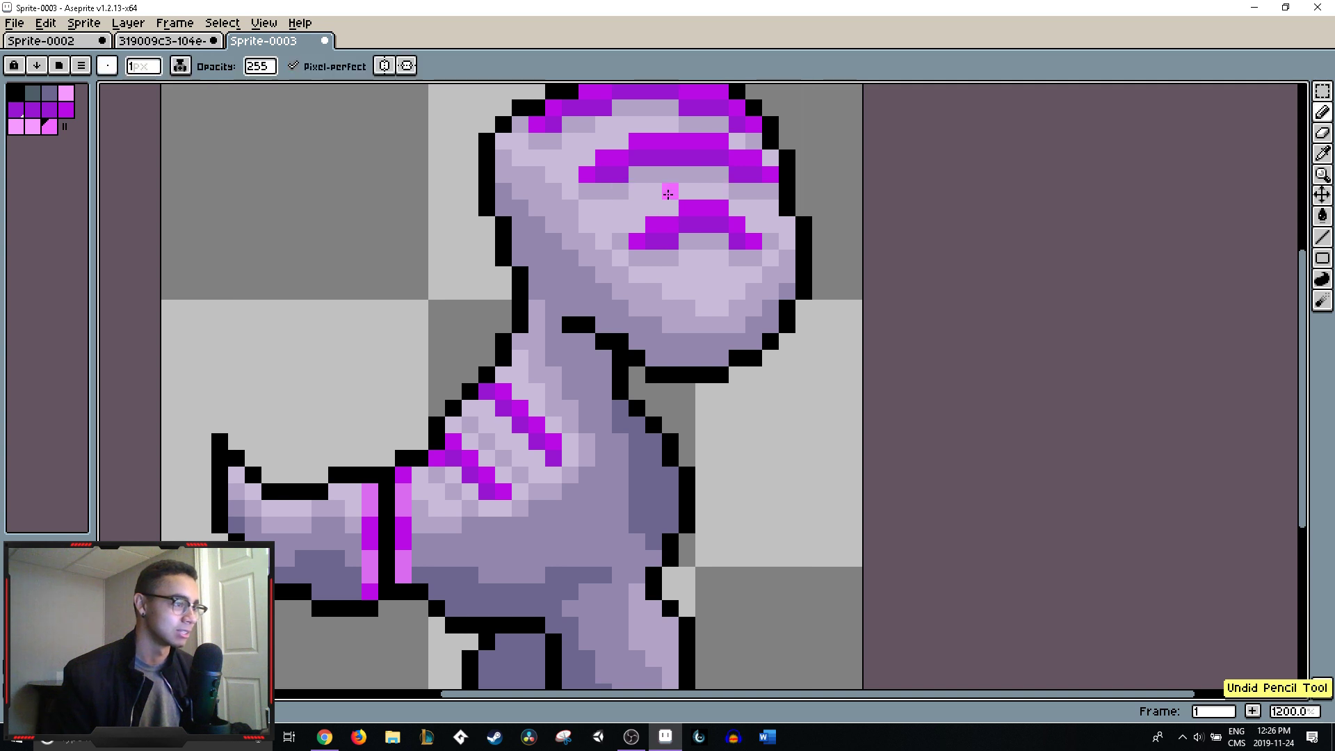
# - Examine the eyes and surrounding shading of the dark-red horned creature and the red two-headed creature on the reference sheet
pyautogui.scroll(-2, 696, 278)
pyautogui.hscroll(-2, 695, 278)
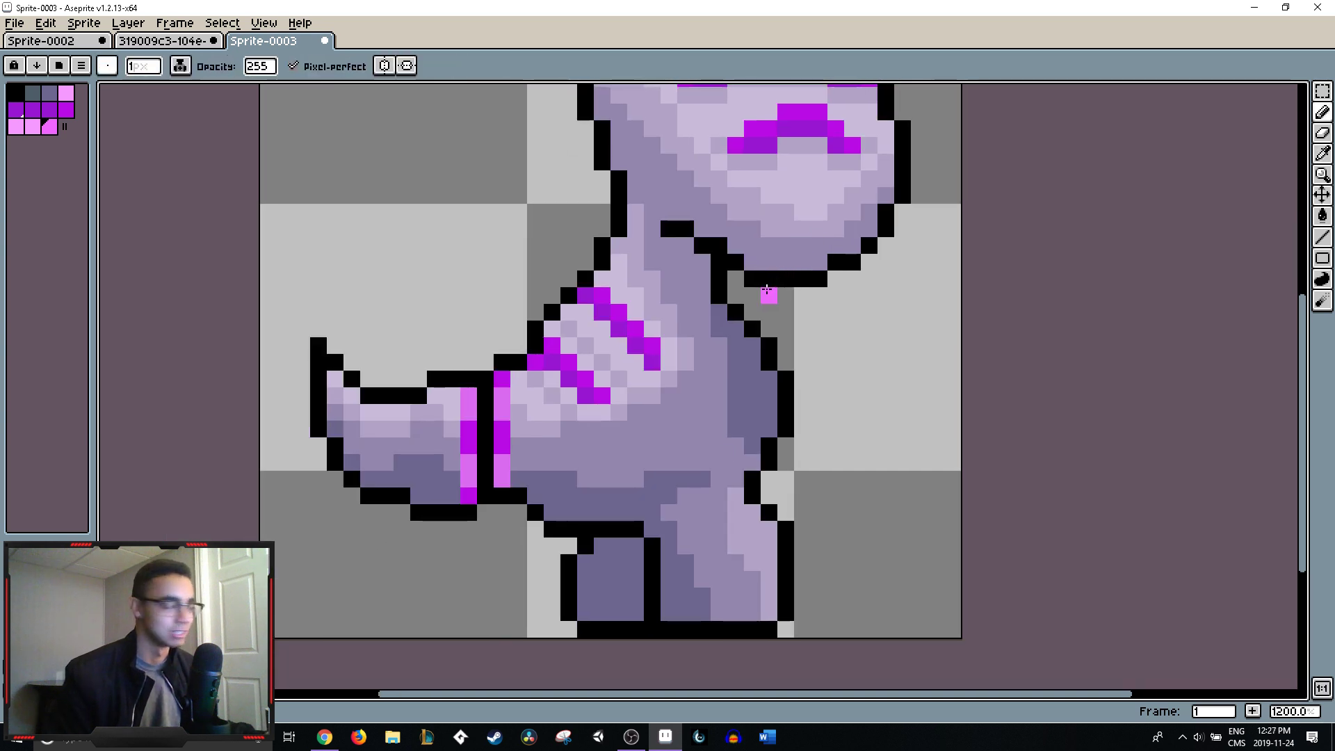
pyautogui.click(163, 41)
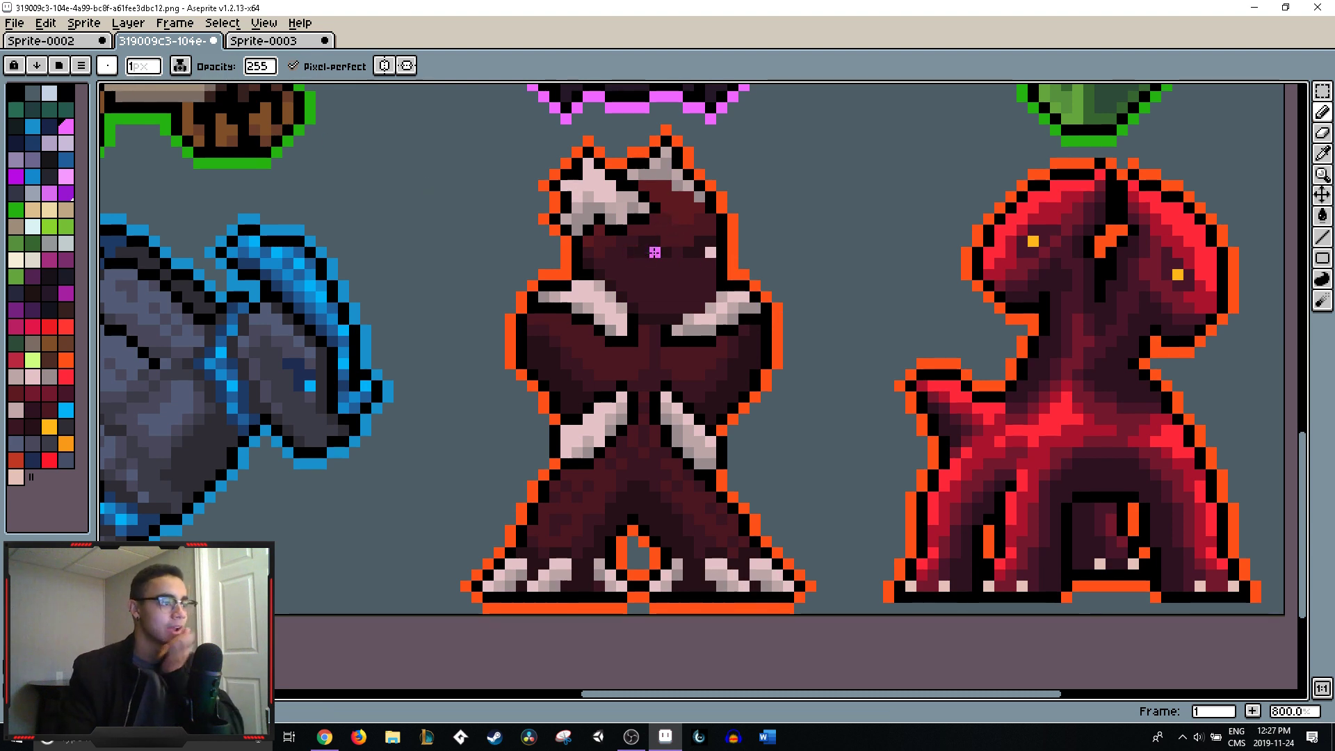
pyautogui.scroll(-3, 704, 261)
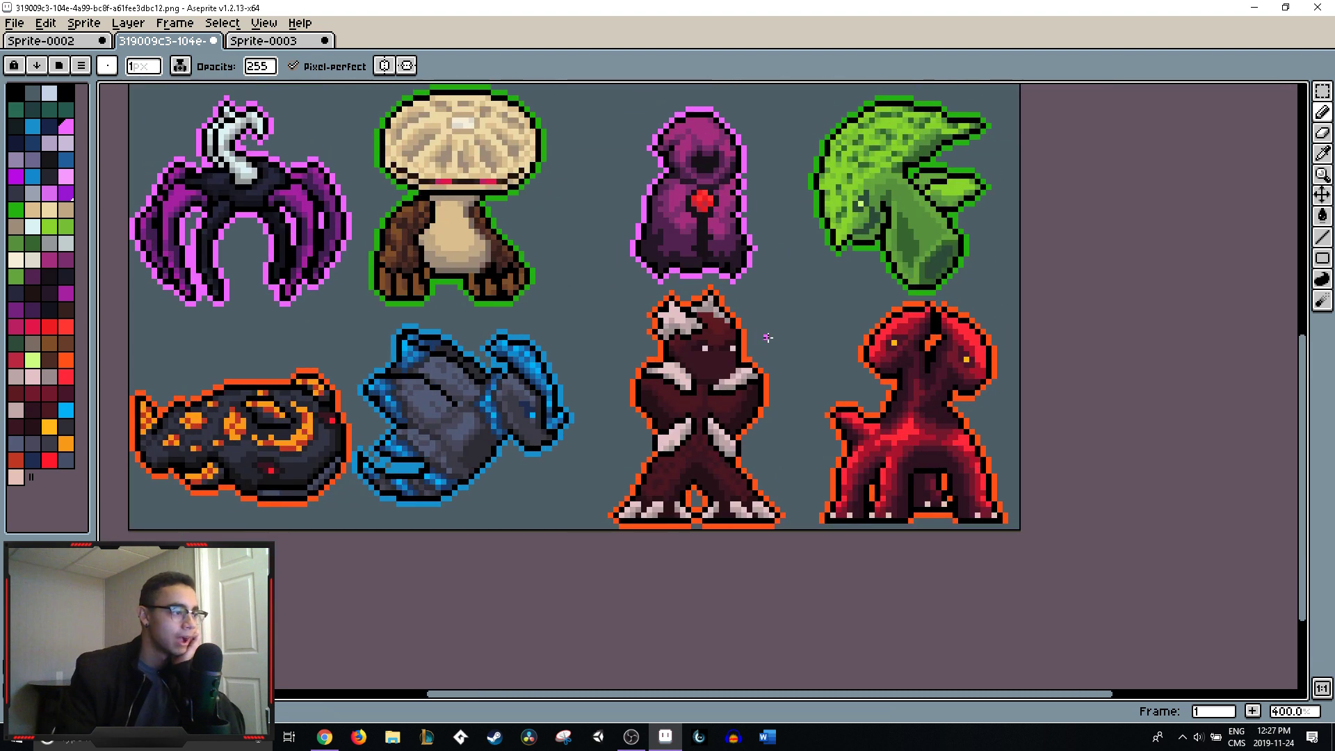
pyautogui.scroll(3, 704, 348)
pyautogui.scroll(5, 705, 348)
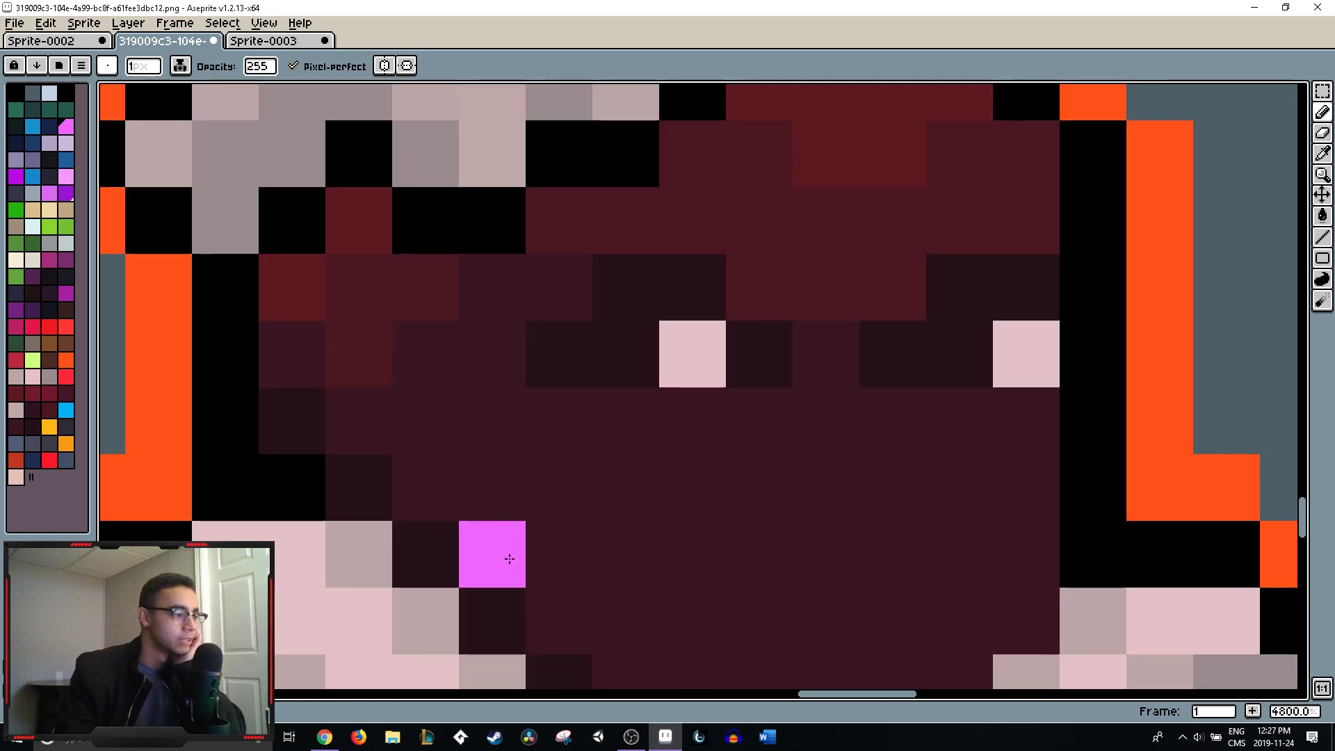
pyautogui.moveTo(645, 495); pyautogui.dragTo(438, 431)
pyautogui.scroll(-8, 438, 432)
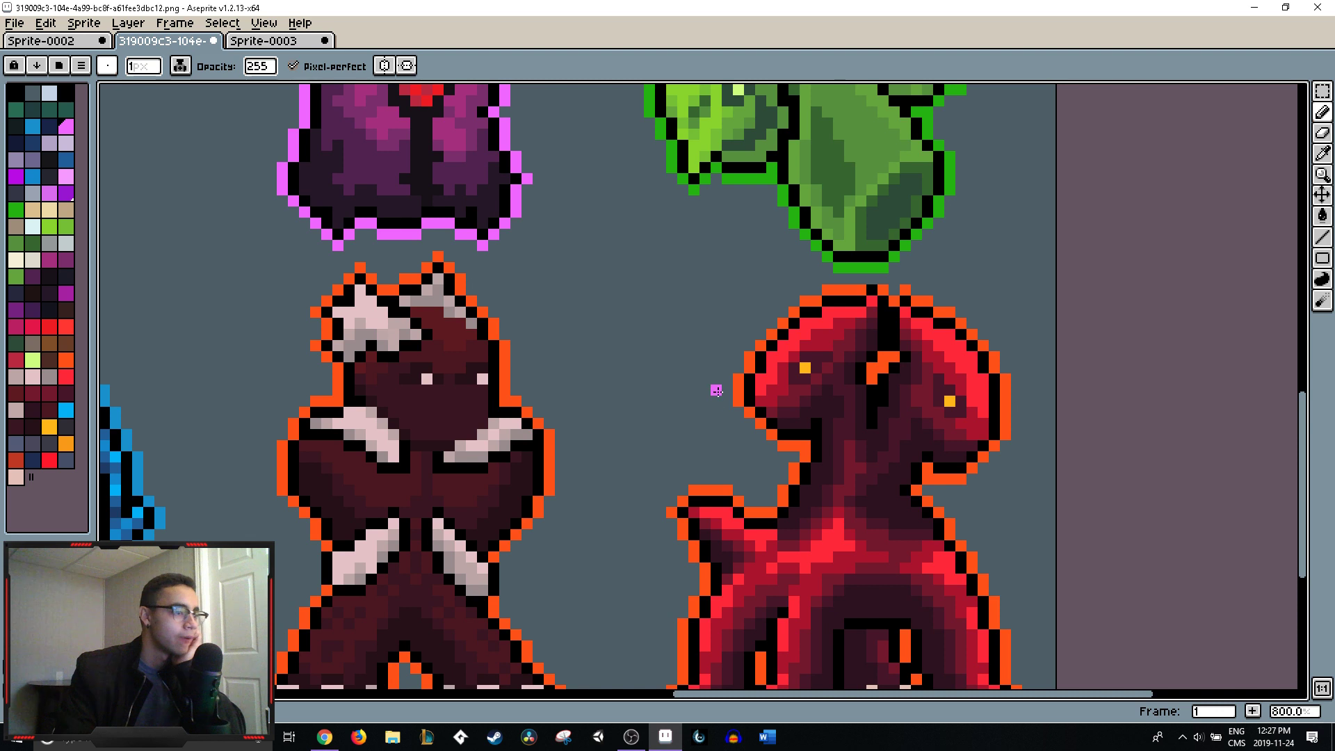
pyautogui.scroll(3, 904, 363)
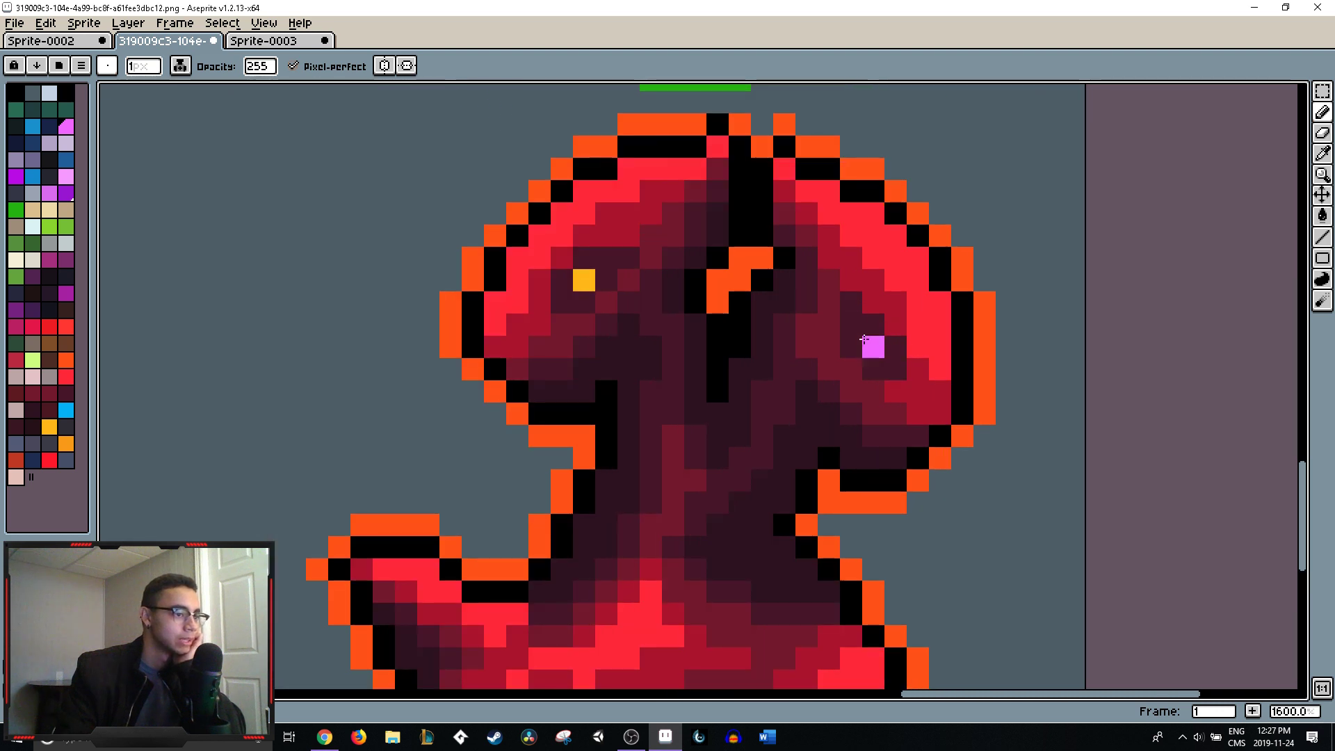
pyautogui.scroll(-4, 917, 360)
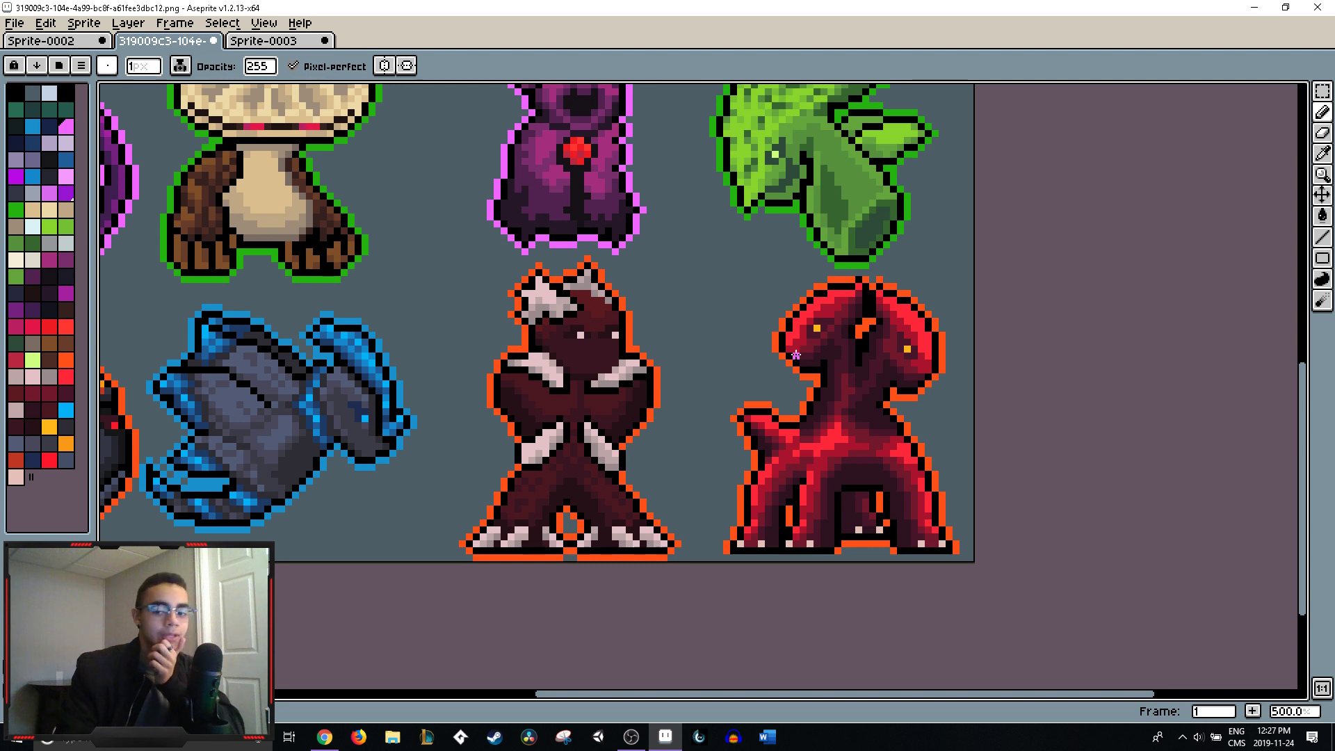
# - Compare the faces and shading of the creatures across the lower rows of the reference sheet
pyautogui.moveTo(893, 315); pyautogui.dragTo(947, 385)
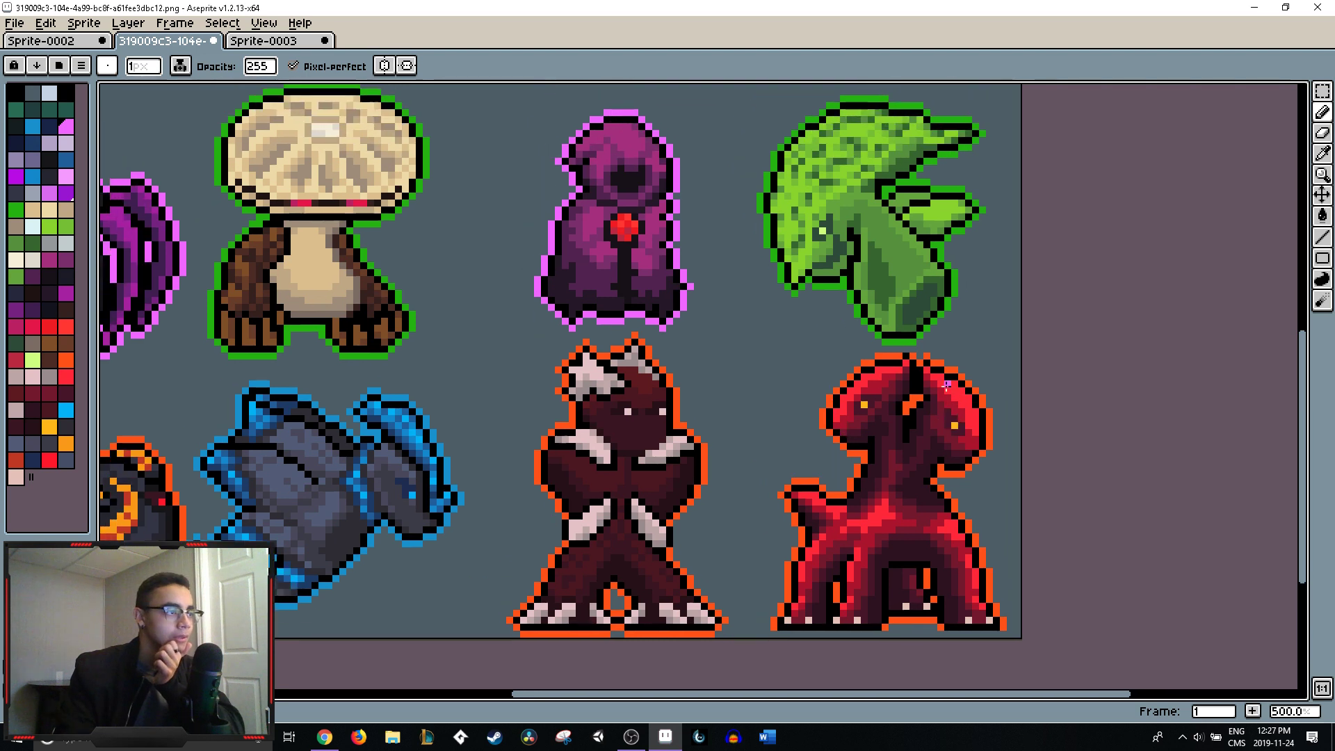
pyautogui.moveTo(846, 479); pyautogui.dragTo(930, 550)
pyautogui.scroll(3, 920, 277)
pyautogui.scroll(-4, 920, 277)
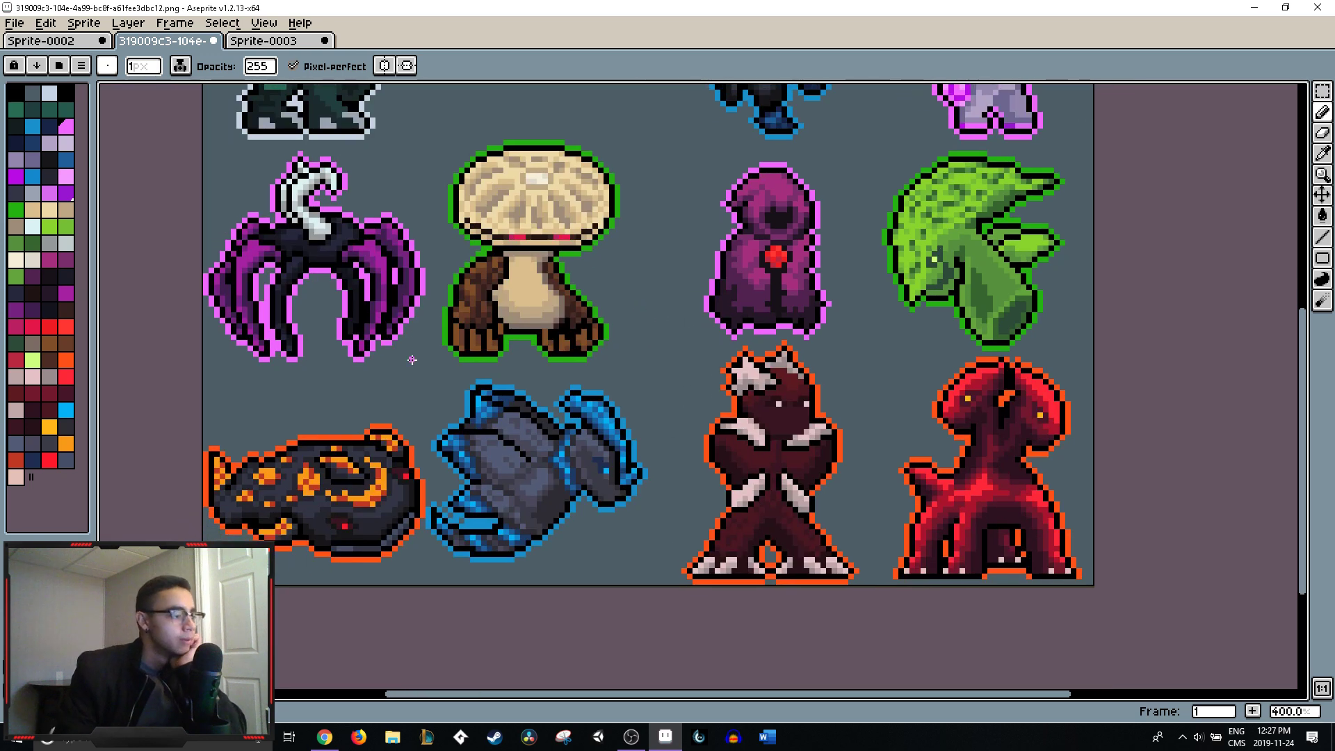
pyautogui.scroll(3, 391, 502)
pyautogui.scroll(-4, 445, 459)
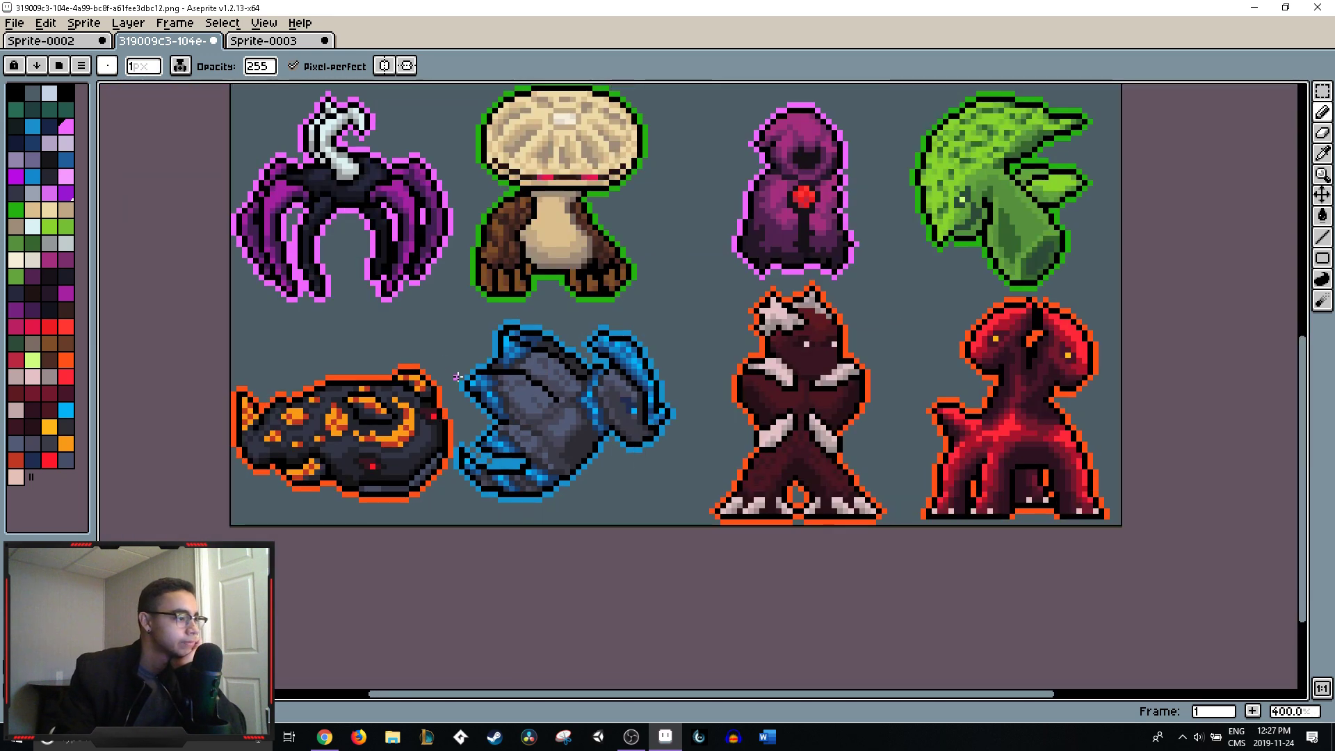
pyautogui.scroll(1, 499, 414)
pyautogui.moveTo(498, 415); pyautogui.dragTo(592, 421)
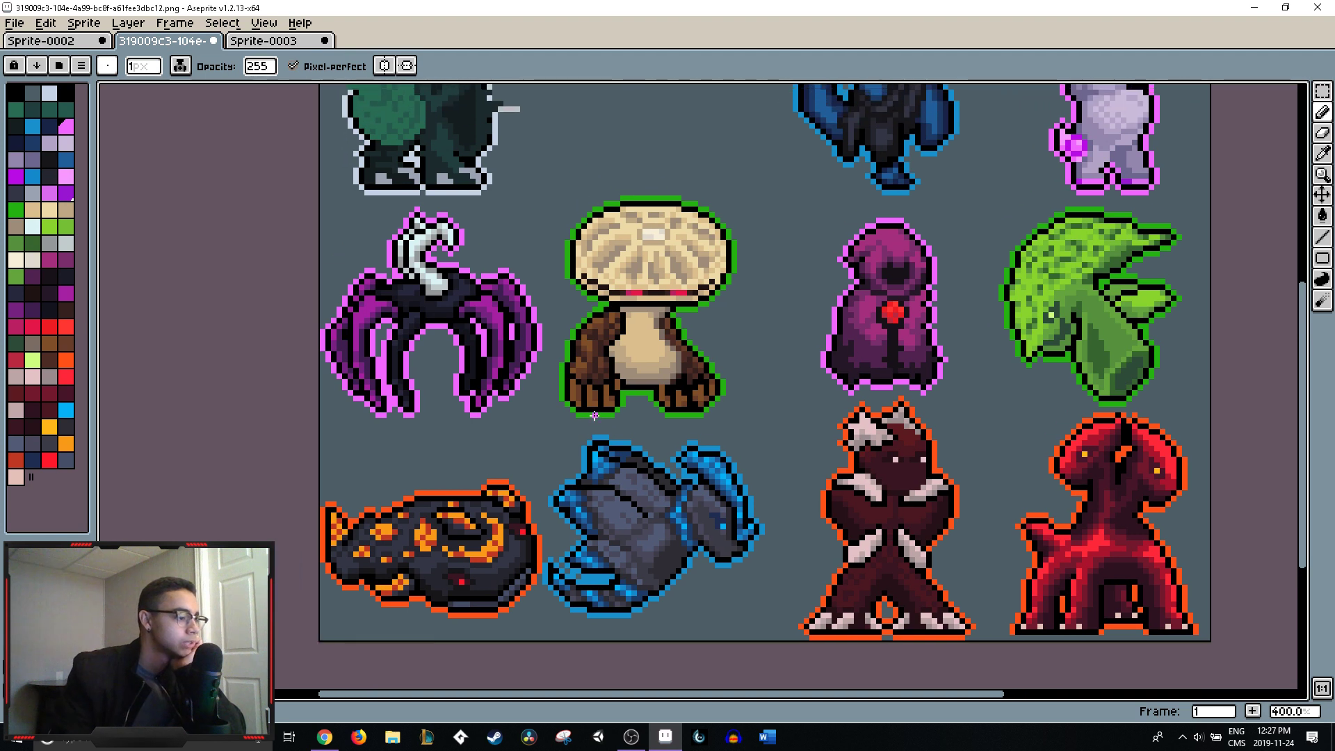
# - Examine the eyes and nearby shading of the black-and-orange, blue-winged and dark-red horned creatures on the reference sheet
pyautogui.moveTo(518, 530); pyautogui.dragTo(633, 307)
pyautogui.scroll(3, 633, 307)
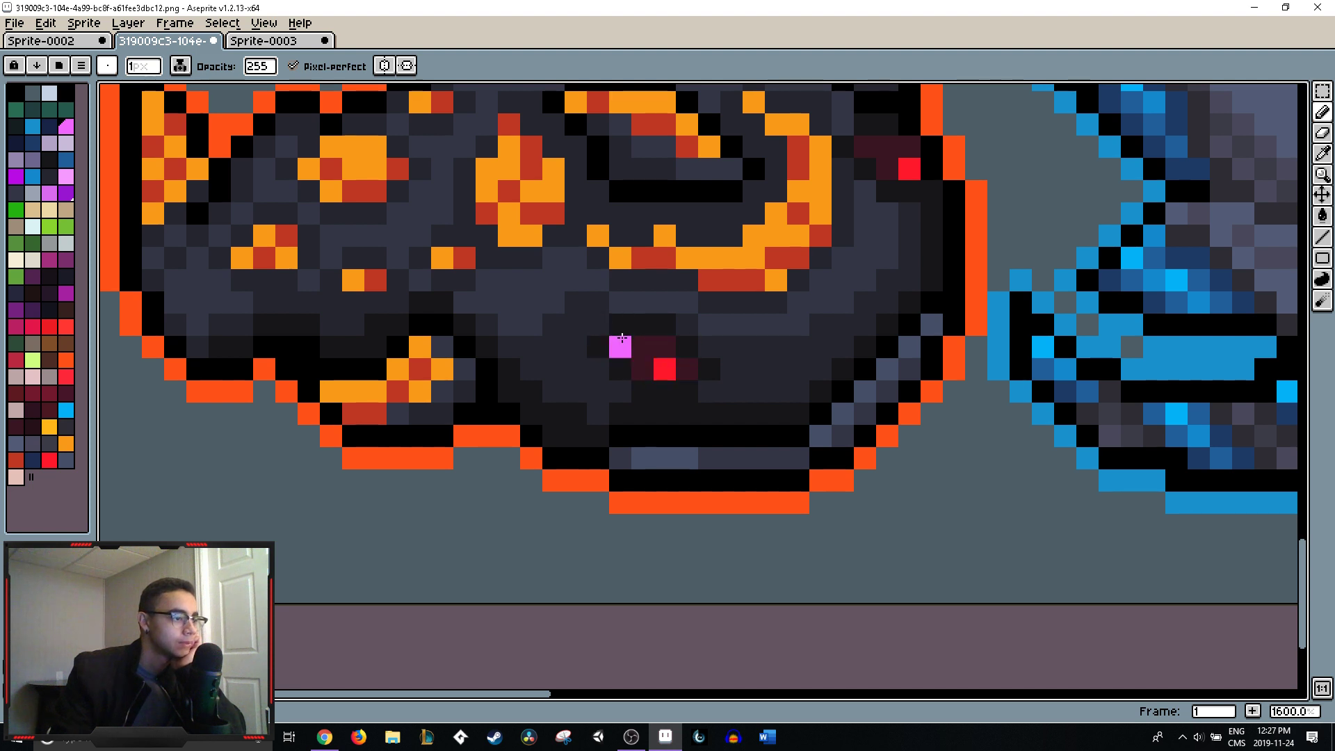
pyautogui.scroll(-4, 694, 377)
pyautogui.scroll(2, 485, 274)
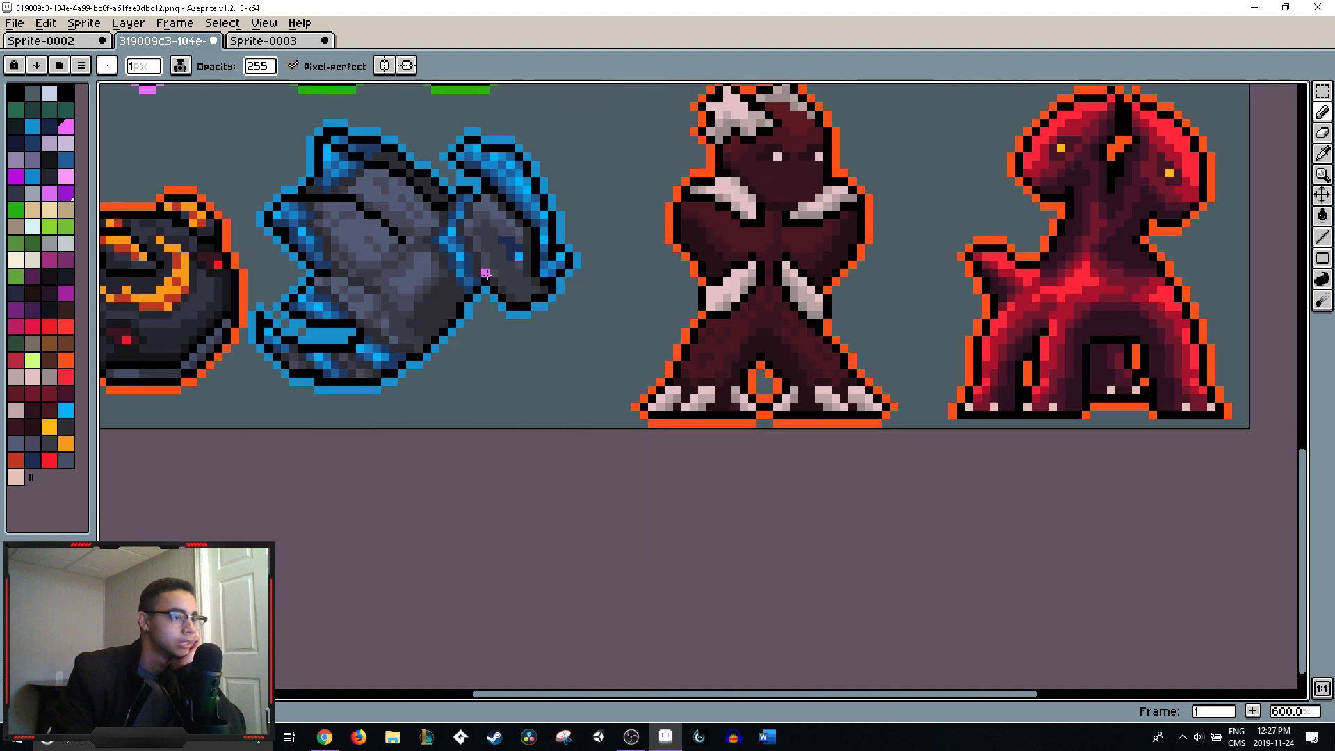
pyautogui.scroll(2, 419, 263)
pyautogui.hscroll(3, 881, 227)
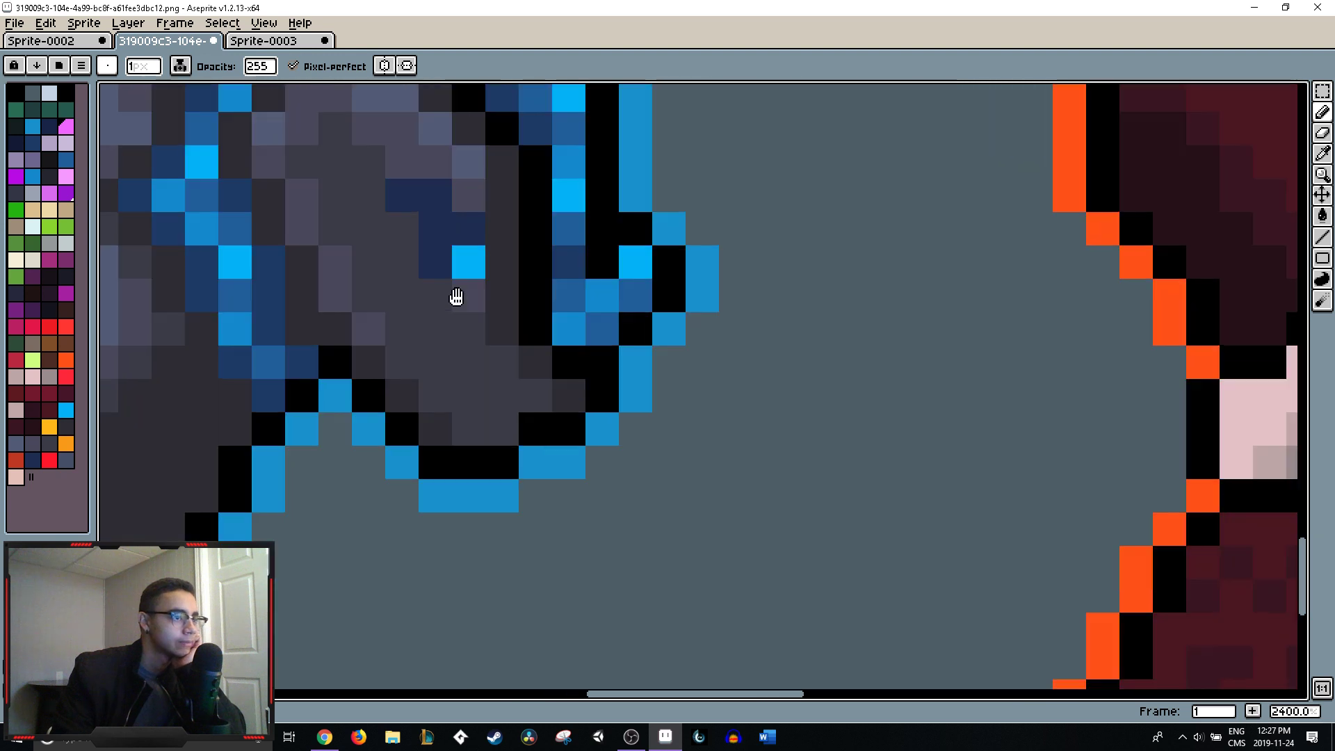
pyautogui.scroll(-2, 695, 285)
pyautogui.hscroll(3, 695, 285)
pyautogui.scroll(1, 695, 285)
pyautogui.scroll(3, 612, 285)
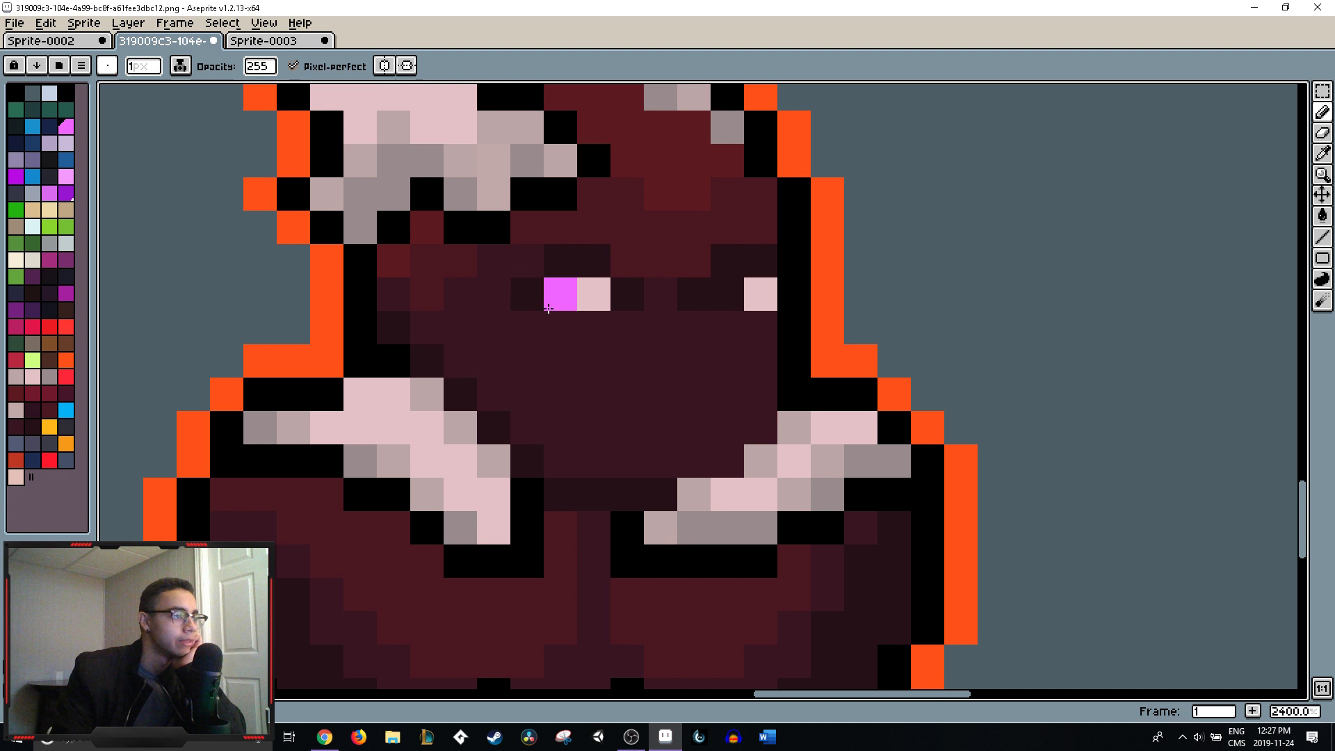
pyautogui.scroll(-5, 566, 292)
pyautogui.hscroll(-2, 746, 376)
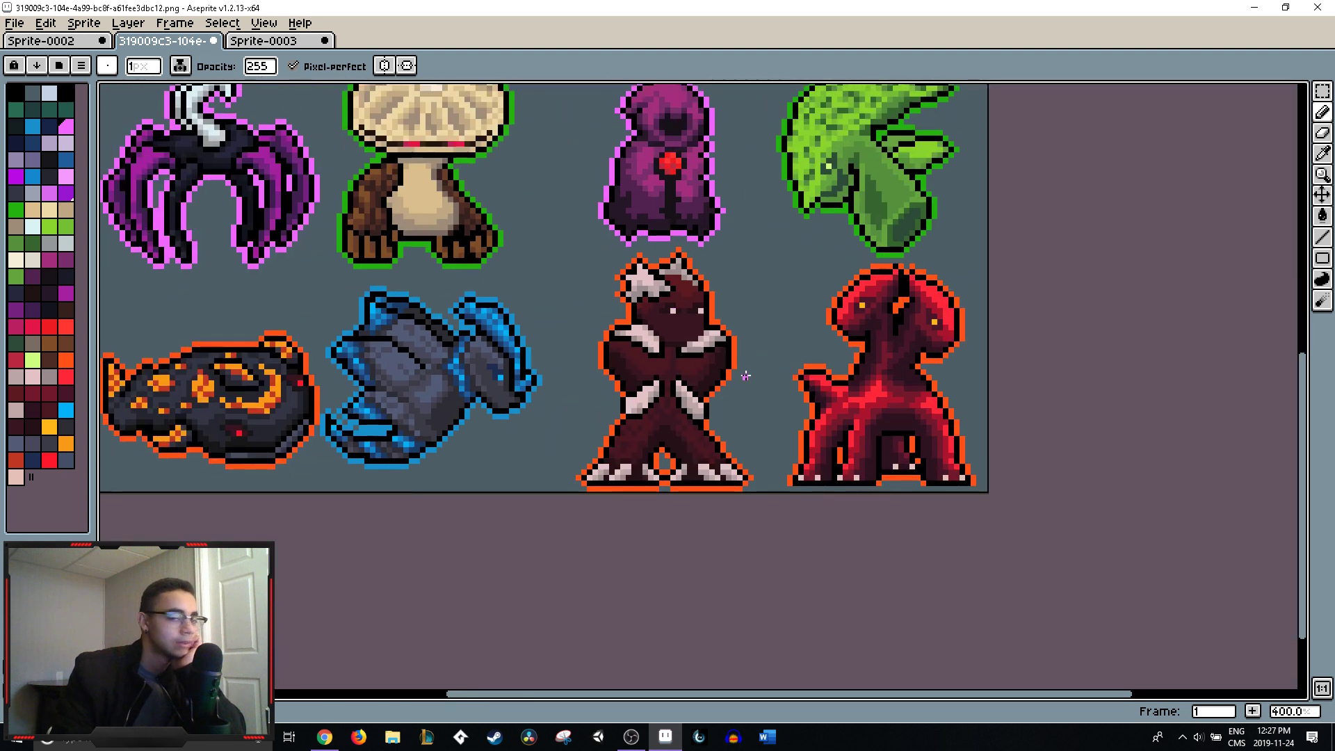
pyautogui.hscroll(-2, 625, 311)
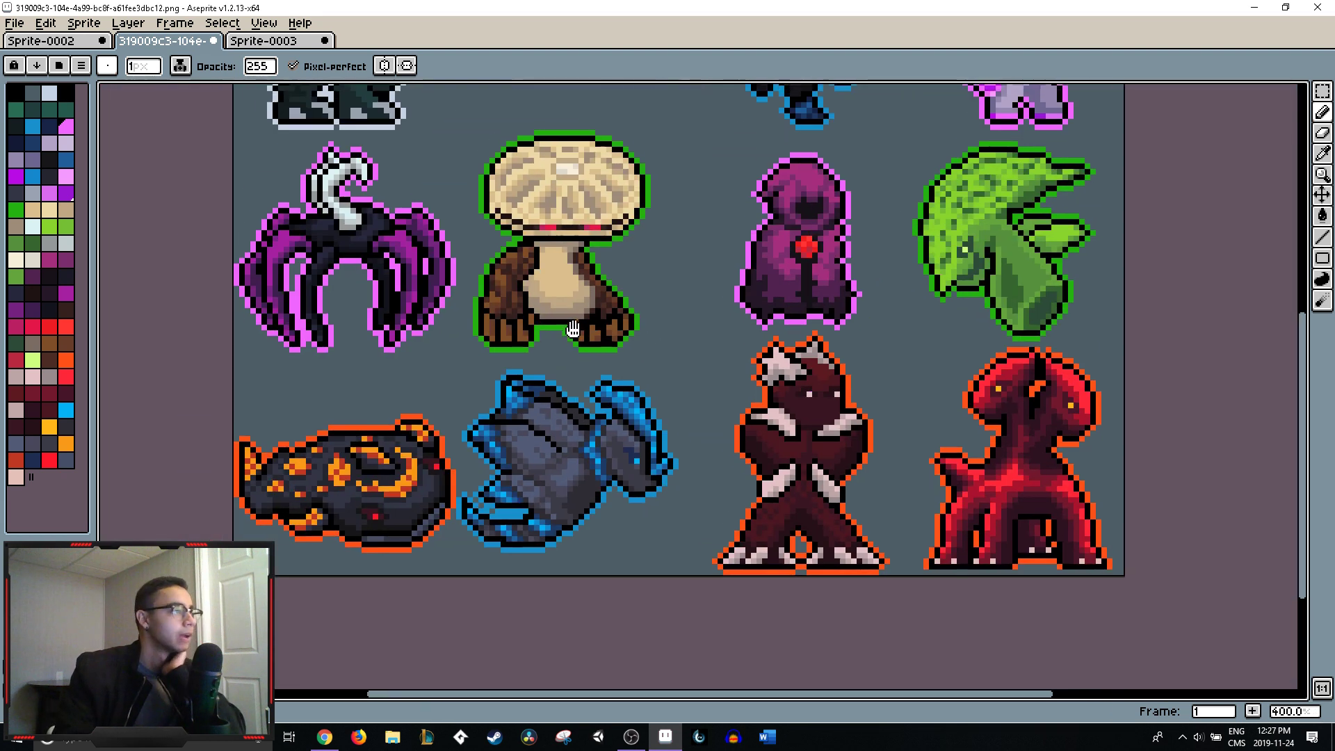
pyautogui.scroll(-2, 612, 278)
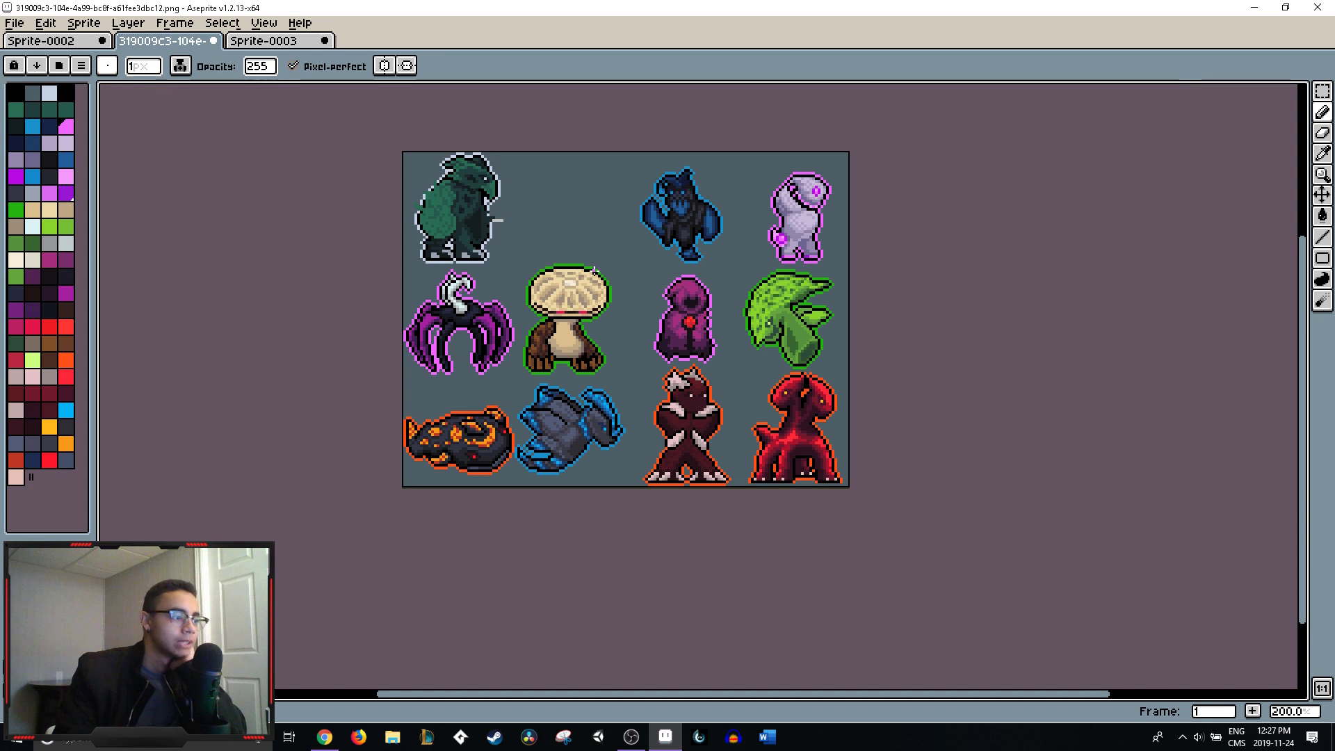
# - Return to the purple dinosaur sprite and undo the last pencil edit on its head
pyautogui.click(251, 40)
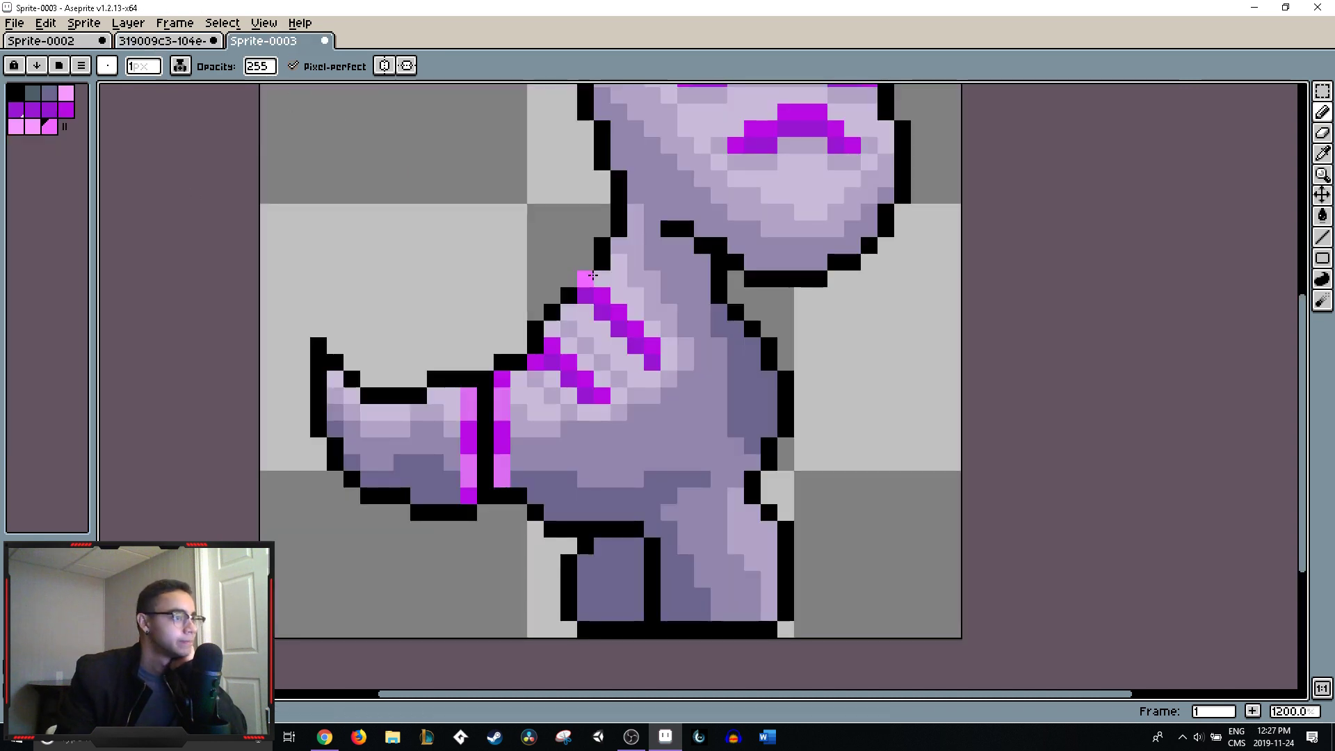
pyautogui.scroll(-2, 626, 271)
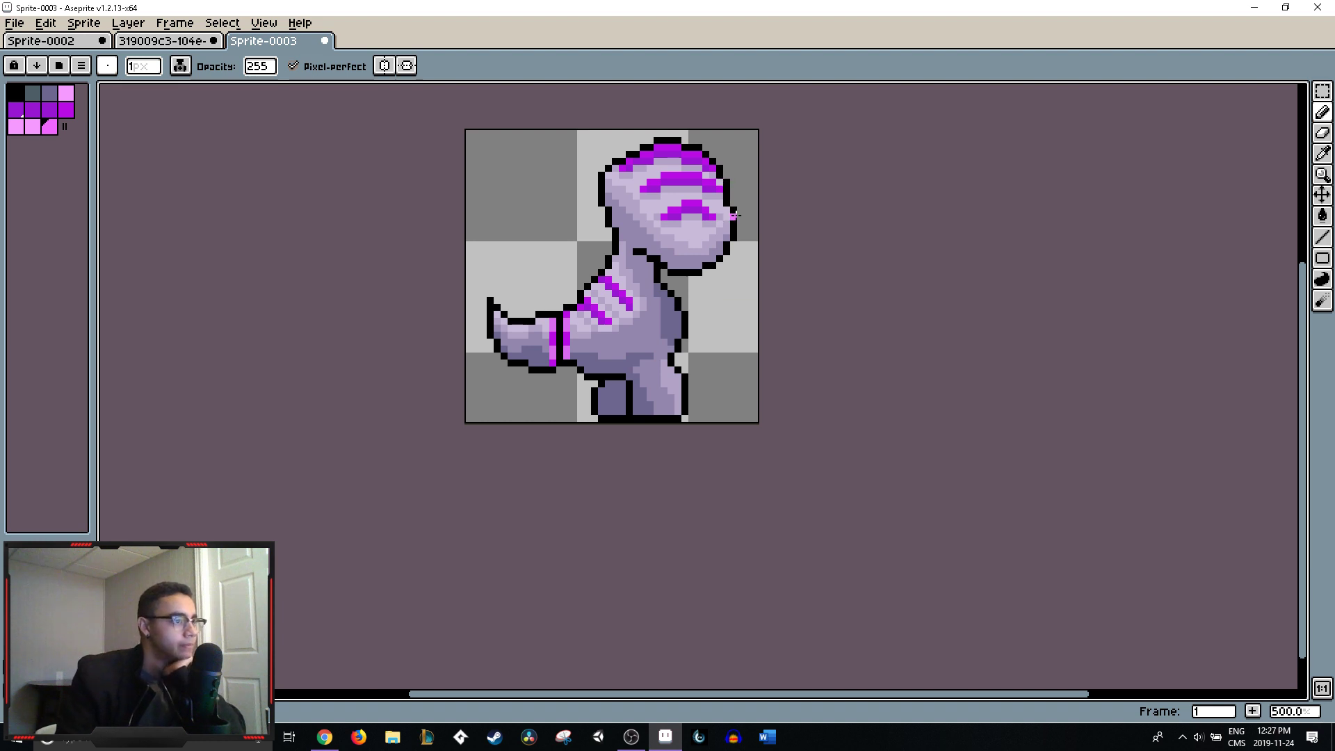
pyautogui.keyDown('alt'); pyautogui.click(680, 196); pyautogui.keyUp('alt')
pyautogui.keyDown('alt'); pyautogui.click(708, 175); pyautogui.keyUp('alt')
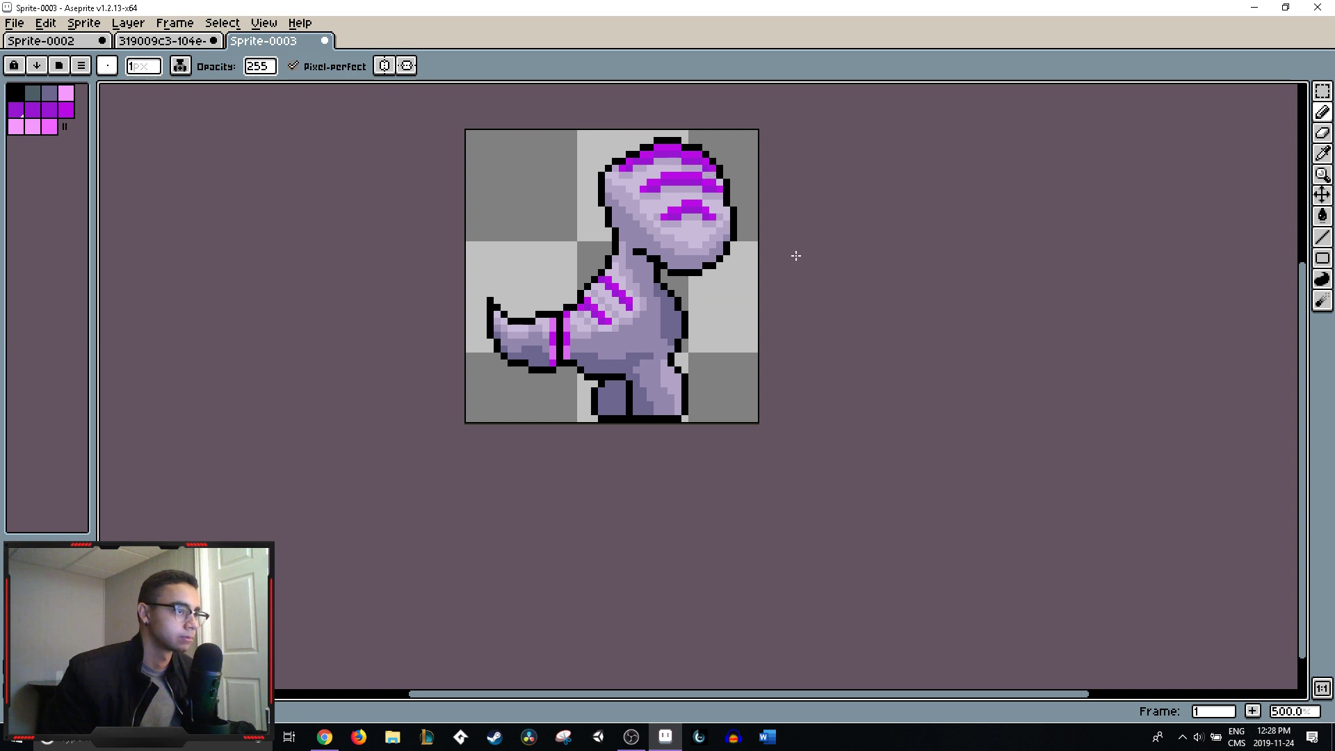
pyautogui.hotkey('ctrl', 'z')
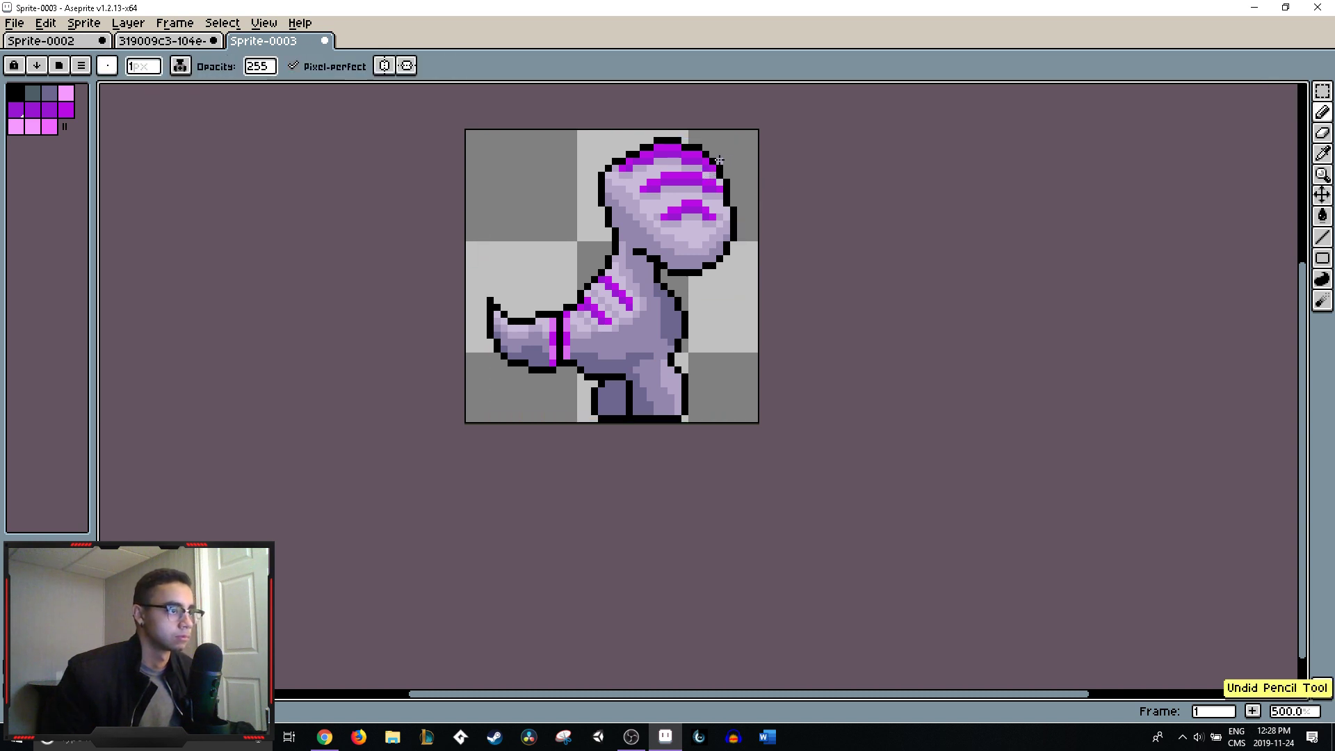
# - Try extending the top head stripe down the front edge with bright magenta pixels, replacing light lavender and an outline pixel
pyautogui.scroll(8, 719, 159)
pyautogui.keyDown('alt'); pyautogui.click(647, 239); pyautogui.keyUp('alt')
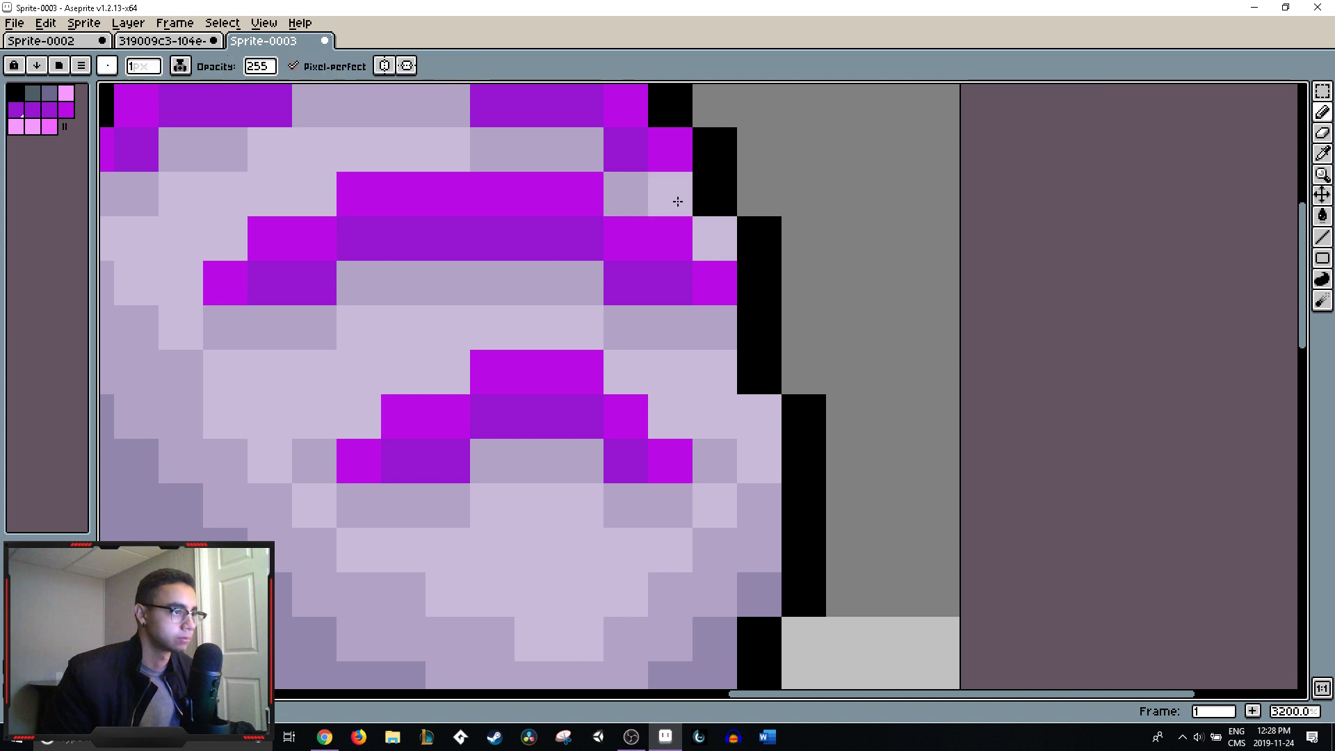
pyautogui.scroll(-9, 753, 196)
pyautogui.scroll(8, 694, 189)
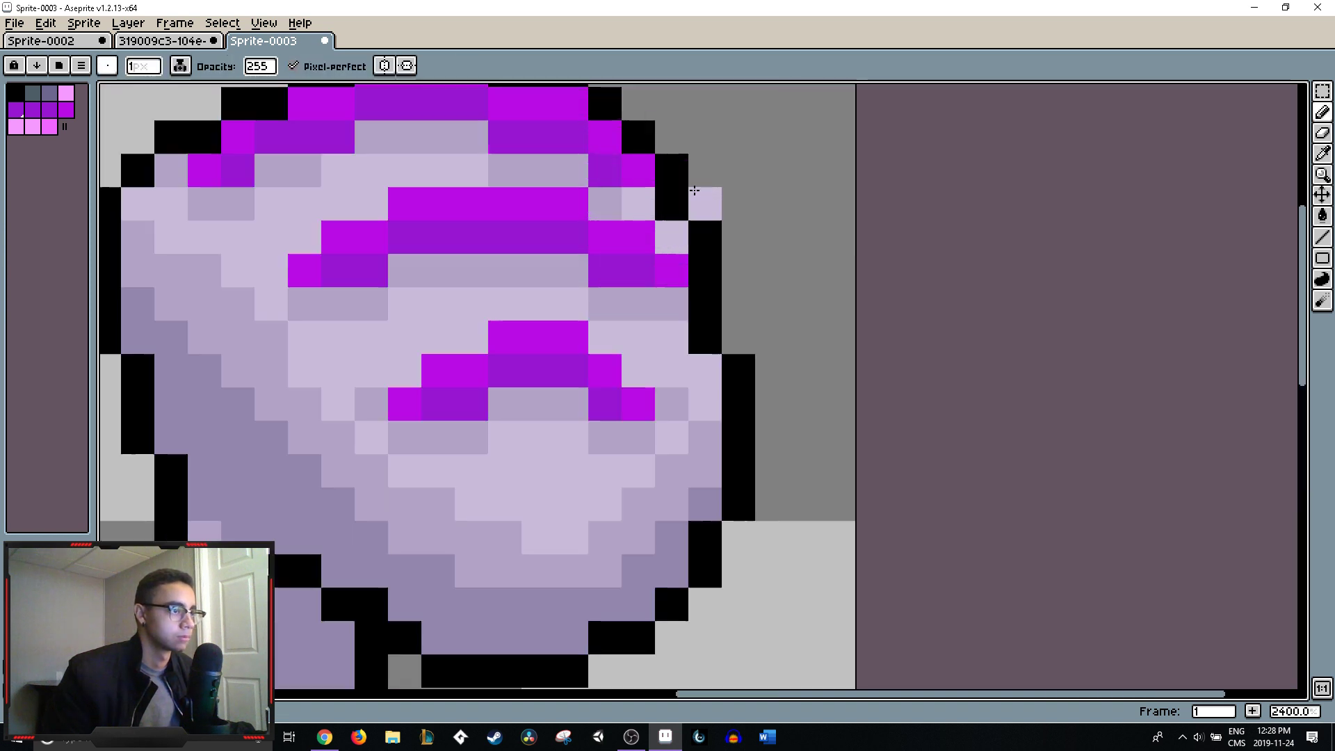
pyautogui.rightClick(694, 189)
pyautogui.keyDown('alt'); pyautogui.click(623, 182); pyautogui.keyUp('alt')
pyautogui.click(686, 198)
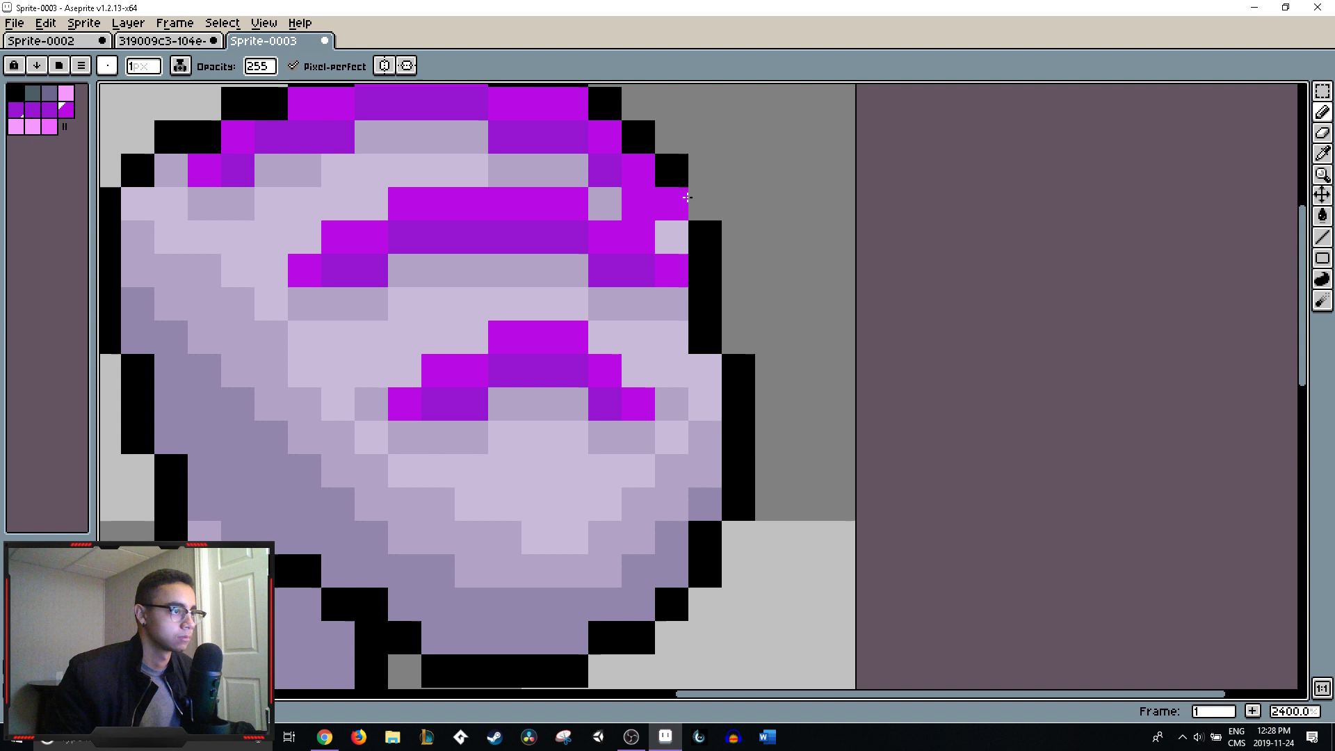
pyautogui.hotkey('ctrl', 'z')
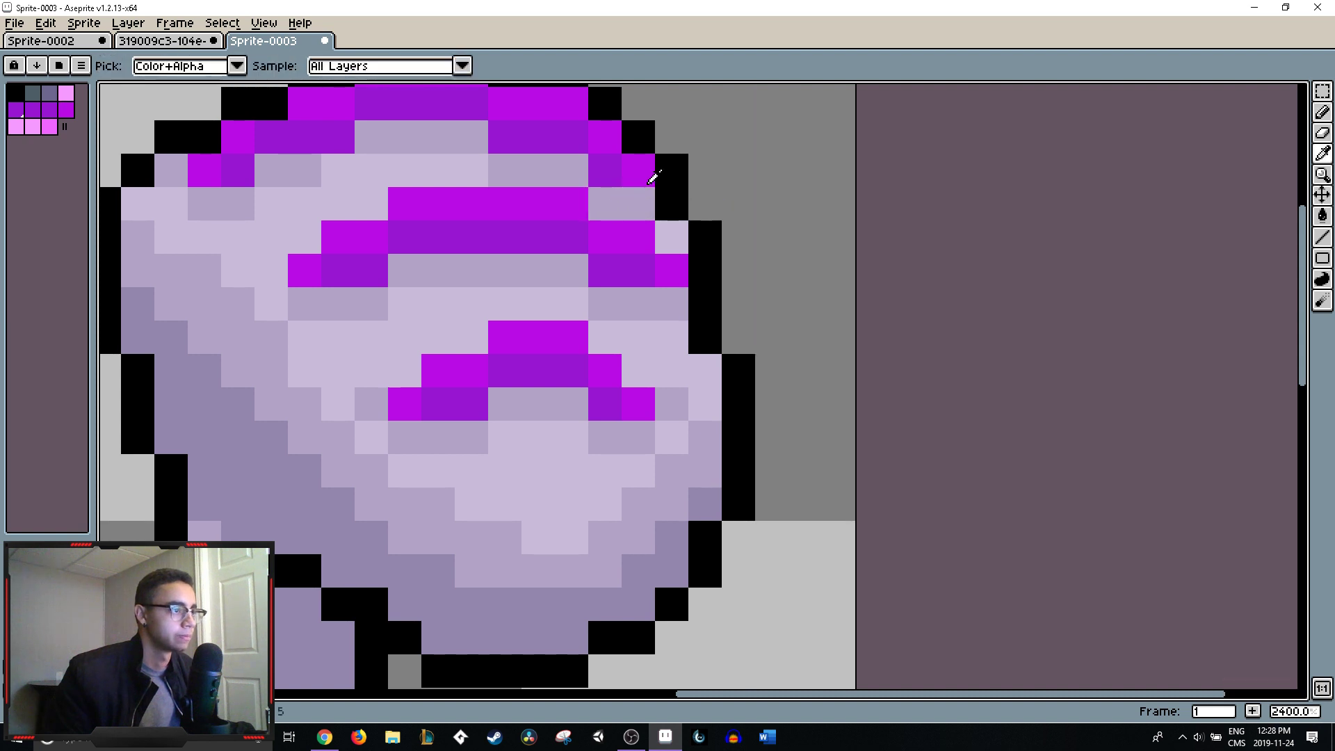
# - Try widening the head by one pixel beside the upper stripes, filling with light lavender and moving the black outline outward
pyautogui.keyDown('alt'); pyautogui.click(683, 200); pyautogui.keyUp('alt')
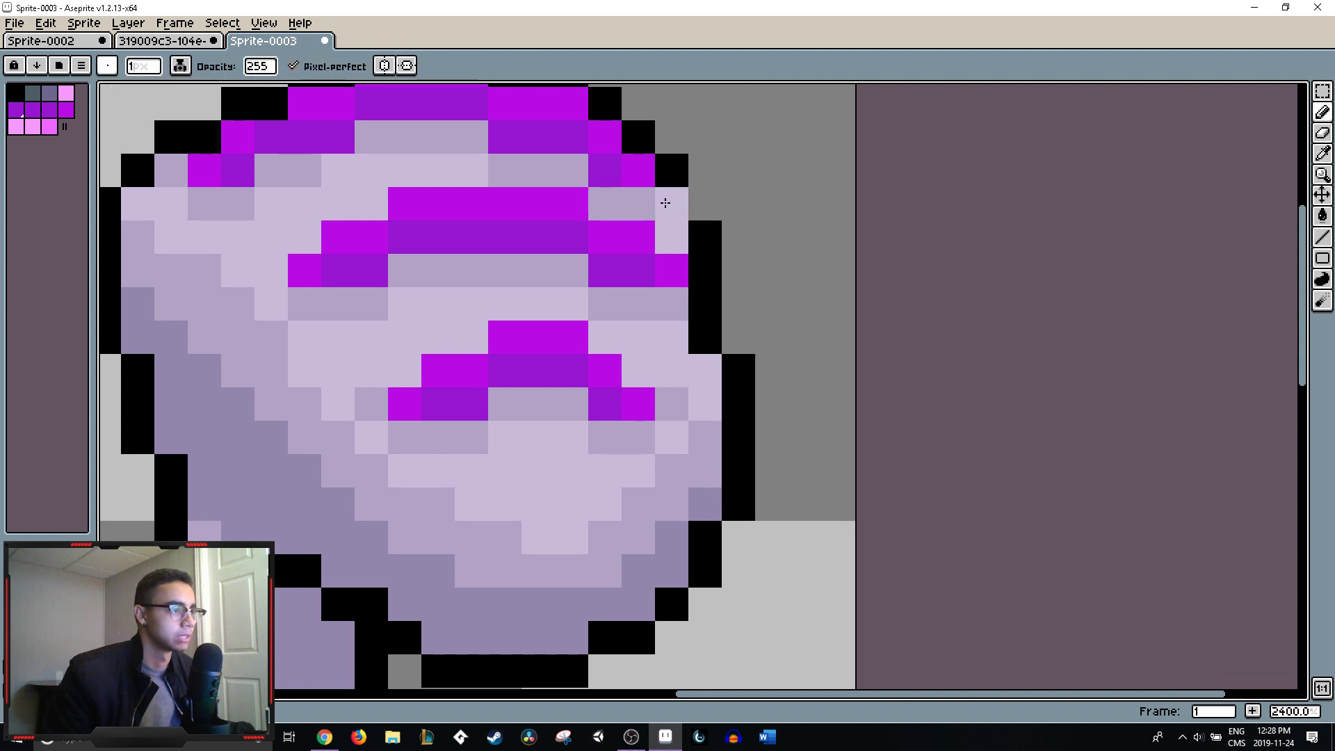
pyautogui.moveTo(669, 200); pyautogui.dragTo(649, 200)
pyautogui.keyDown('alt'); pyautogui.click(683, 167); pyautogui.keyUp('alt')
pyautogui.scroll(-5, 751, 202)
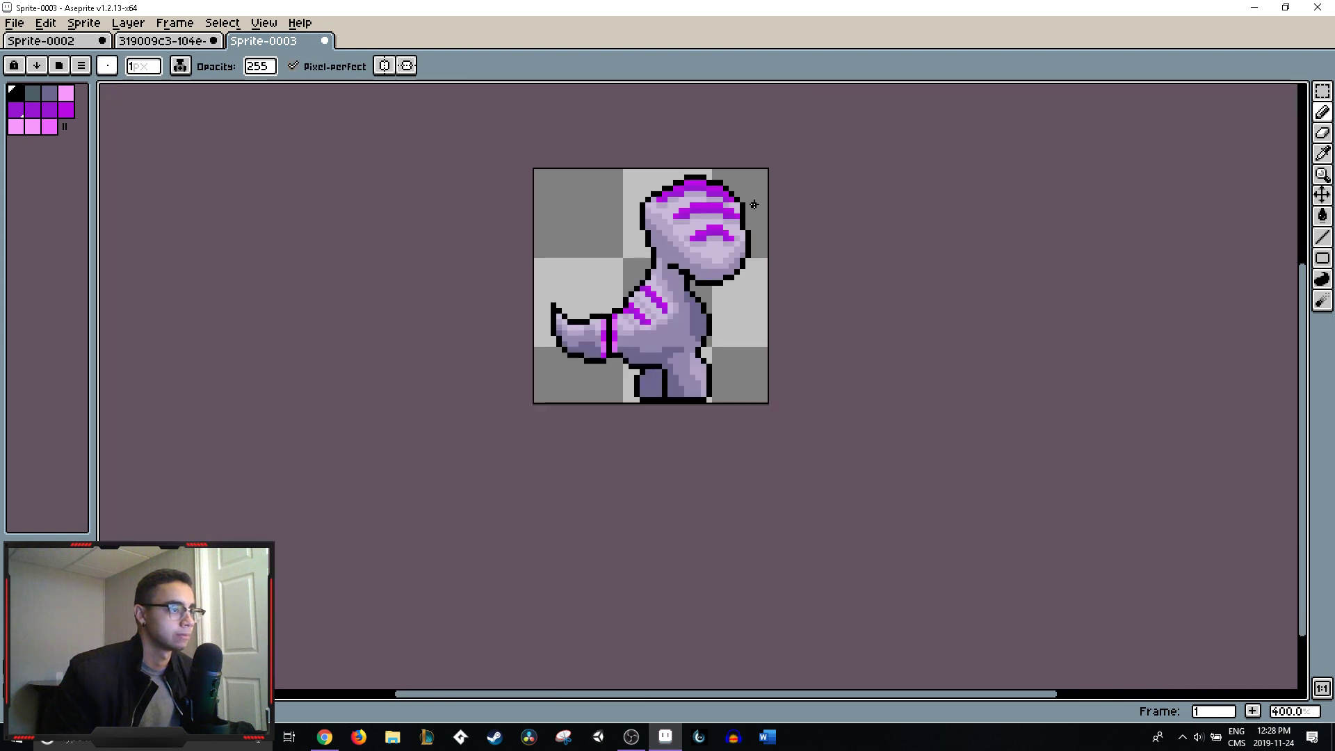
pyautogui.scroll(3, 749, 212)
pyautogui.scroll(5, 749, 212)
pyautogui.scroll(-5, 700, 174)
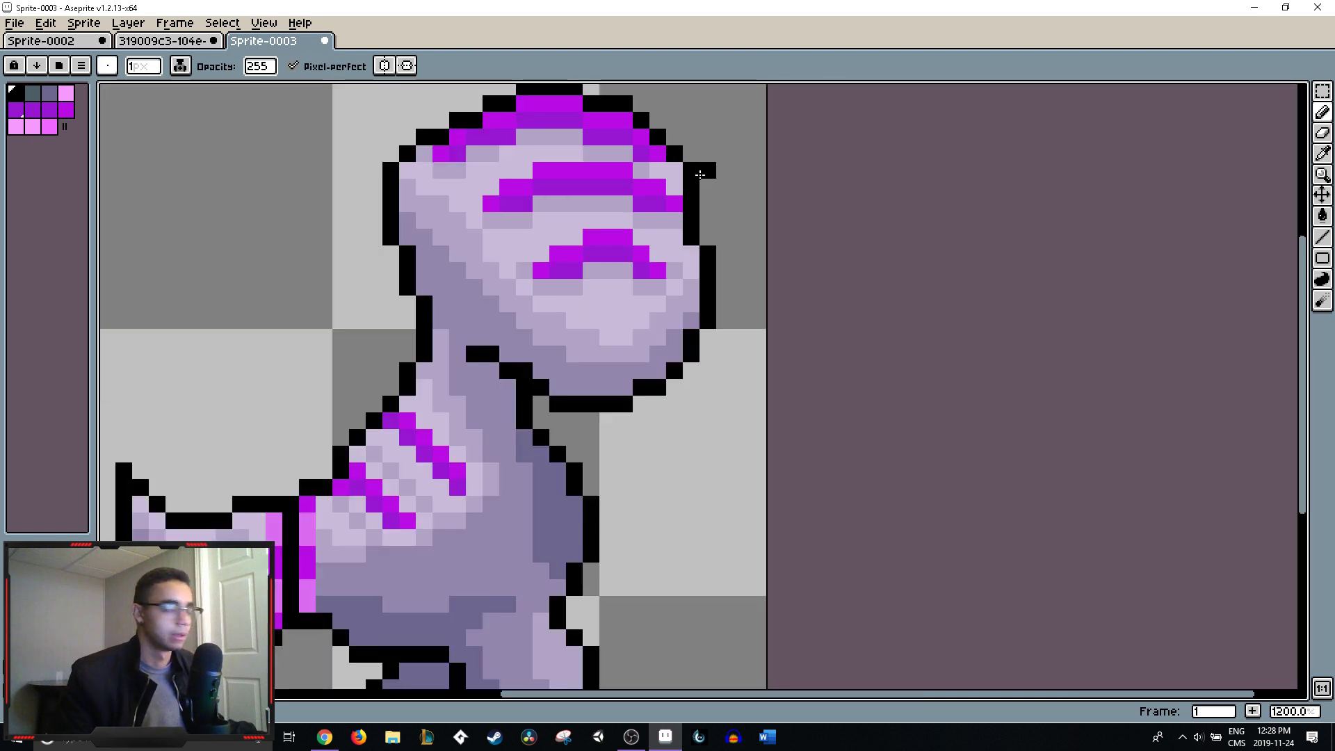
pyautogui.scroll(5, 699, 173)
pyautogui.scroll(-5, 704, 216)
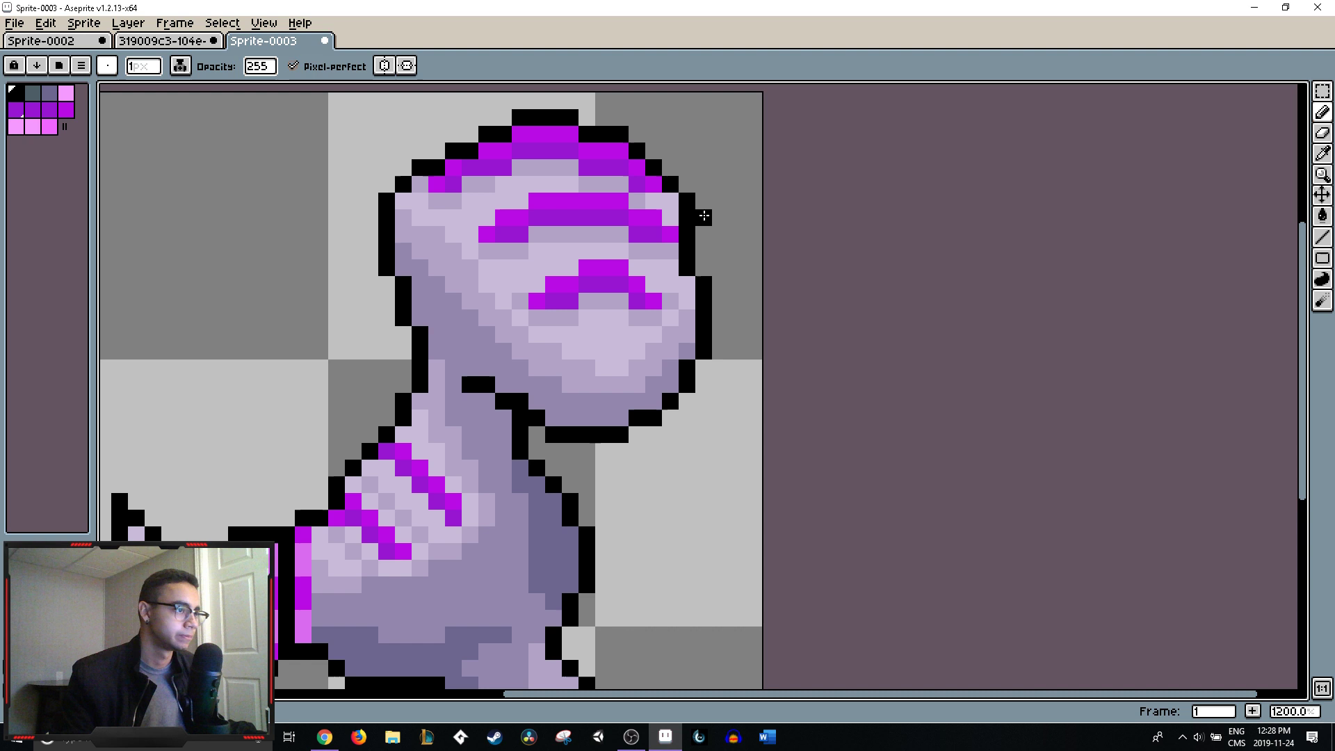
# - Try filling the head's front edge with light lavender, redrawing its black outline one pixel further out and trimming it with the Eraser
pyautogui.keyDown('alt'); pyautogui.click(670, 201); pyautogui.keyUp('alt')
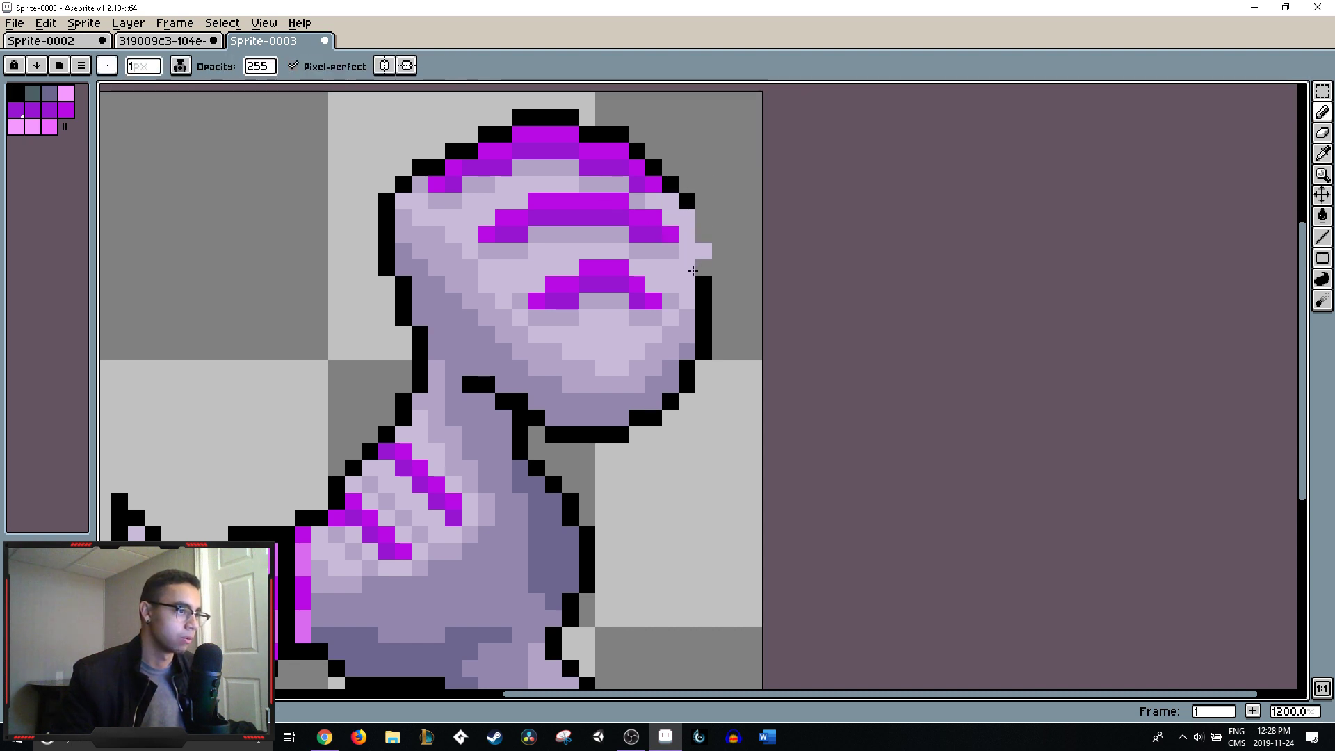
pyautogui.scroll(-4, 693, 272)
pyautogui.scroll(2, 699, 271)
pyautogui.keyDown('alt'); pyautogui.click(704, 272); pyautogui.keyUp('alt')
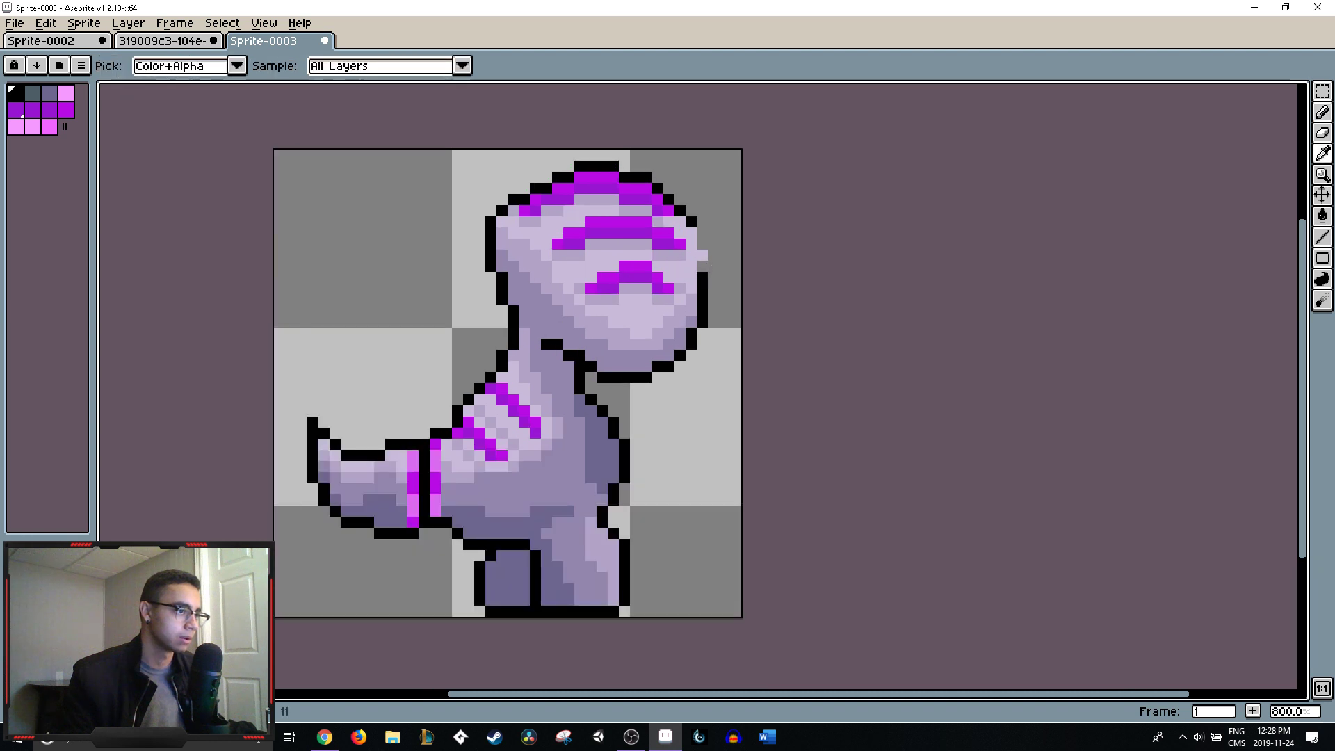
pyautogui.moveTo(702, 254); pyautogui.dragTo(701, 244)
pyautogui.keyDown('alt'); pyautogui.click(705, 212); pyautogui.keyUp('alt')
pyautogui.click(701, 222)
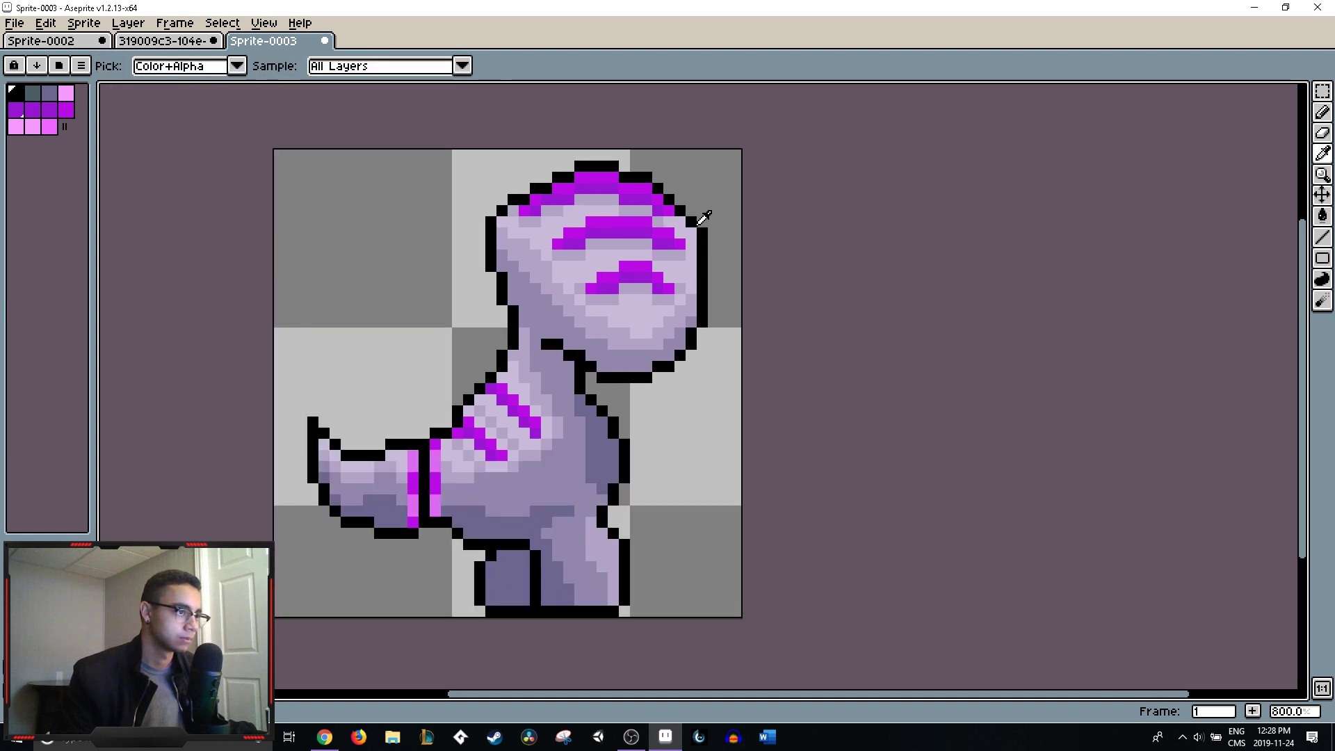
pyautogui.keyDown('alt'); pyautogui.click(693, 225); pyautogui.keyUp('alt')
pyautogui.press('e')
pyautogui.scroll(-4, 769, 299)
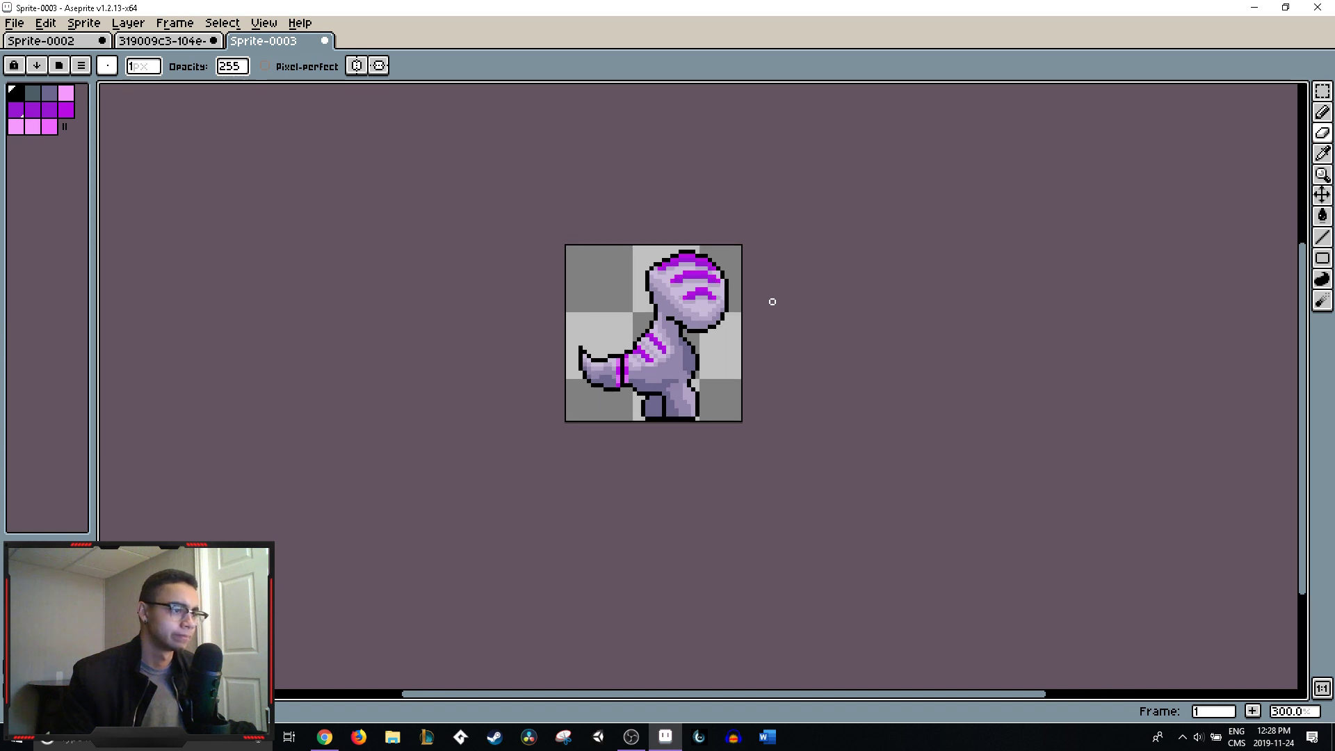
# - Undo the eraser and pencil edits that widened the front of the head
pyautogui.scroll(-2, 771, 302)
pyautogui.scroll(3, 772, 302)
pyautogui.hotkey('ctrl', 'z')
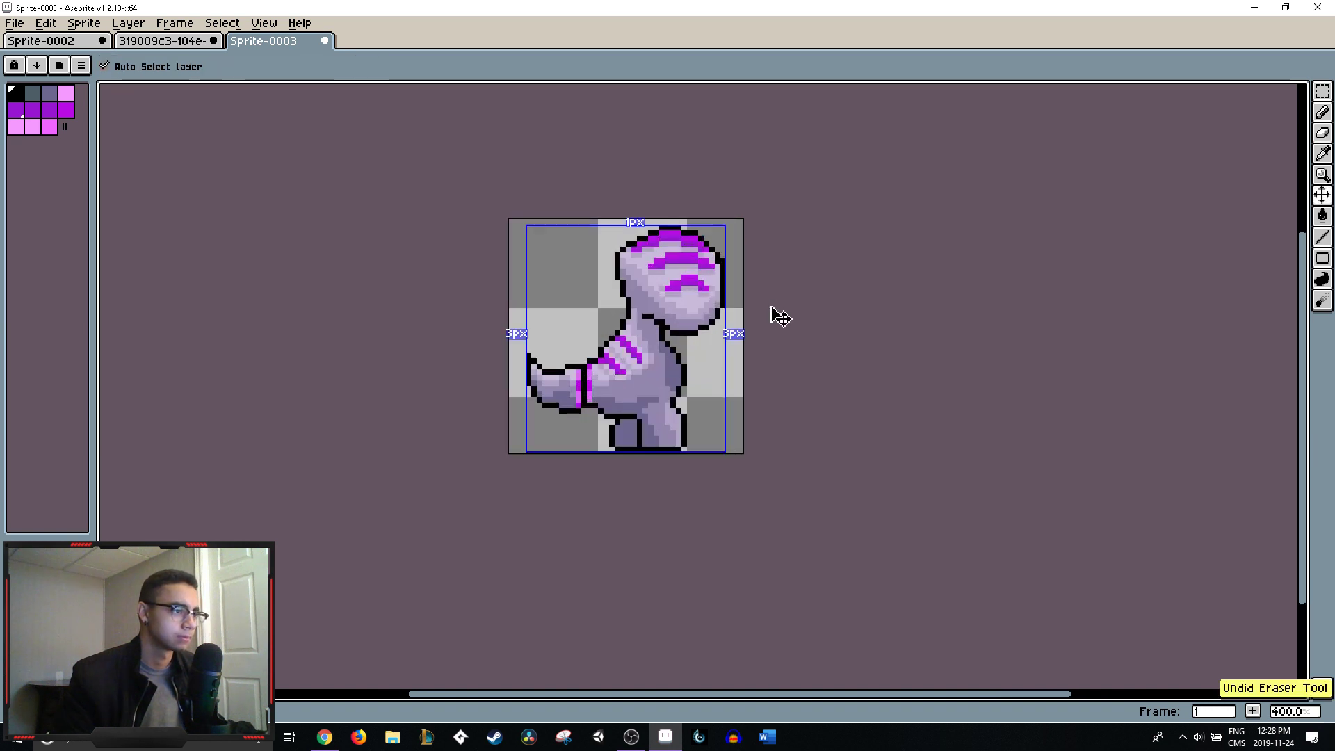
pyautogui.hotkey('ctrl', 'z')
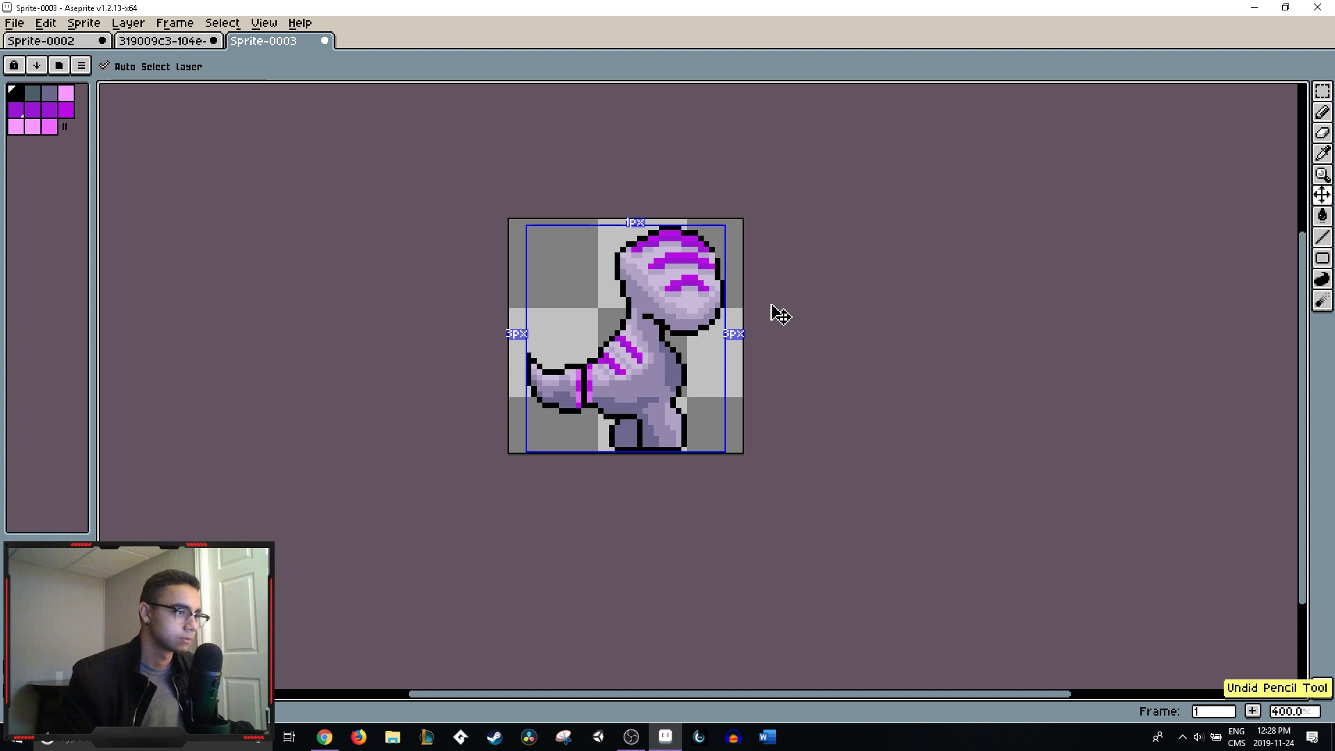
pyautogui.press('b')
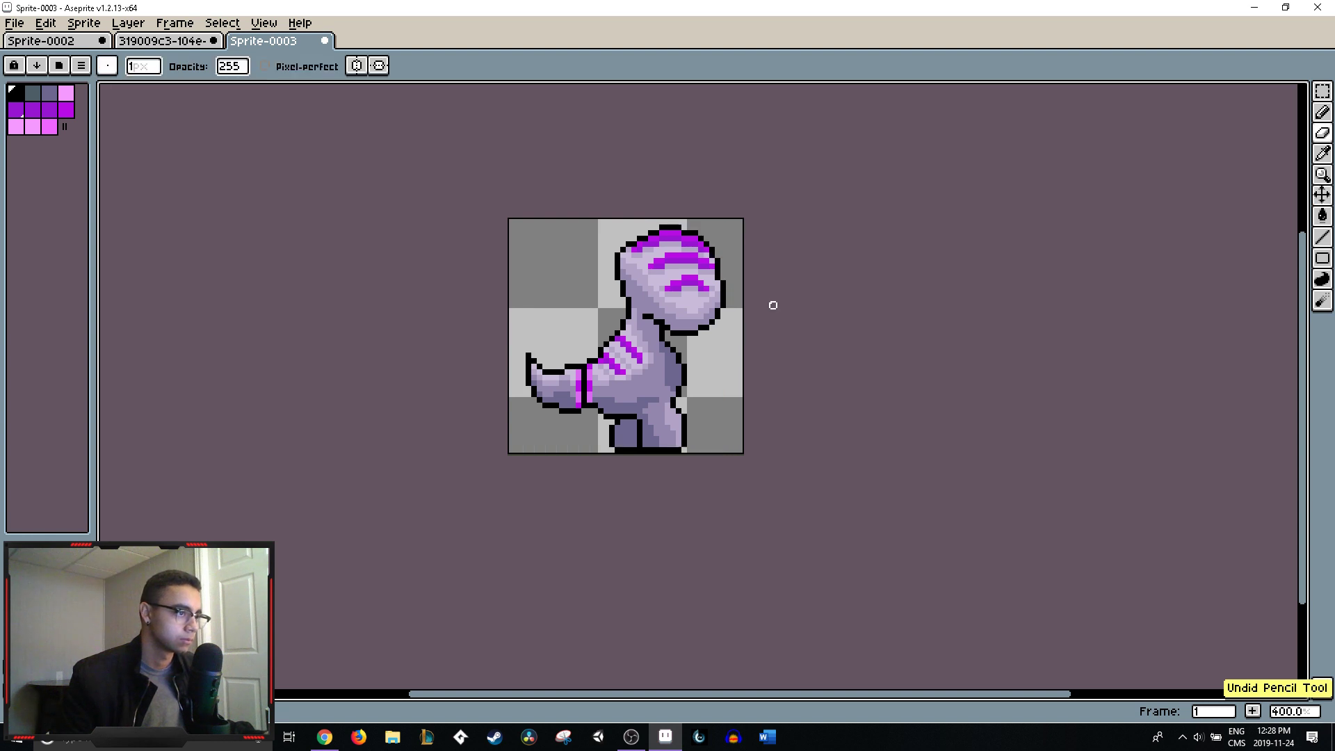
# - Try erasing the two light lavender pixels above the middle stripe's front end and reworking that spot with medium lavender
pyautogui.scroll(-2, 772, 304)
pyautogui.scroll(7, 761, 293)
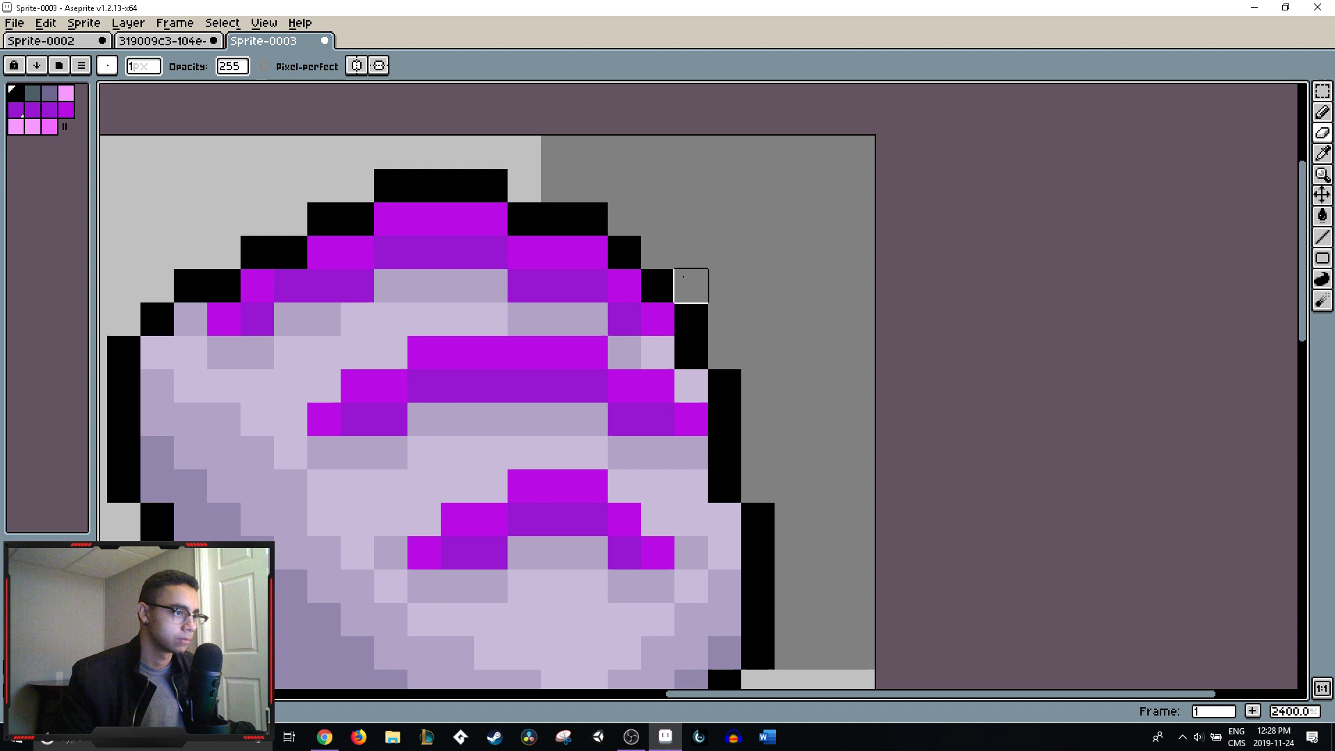
pyautogui.keyDown('alt'); pyautogui.click(647, 351); pyautogui.keyUp('alt')
pyautogui.click(691, 386)
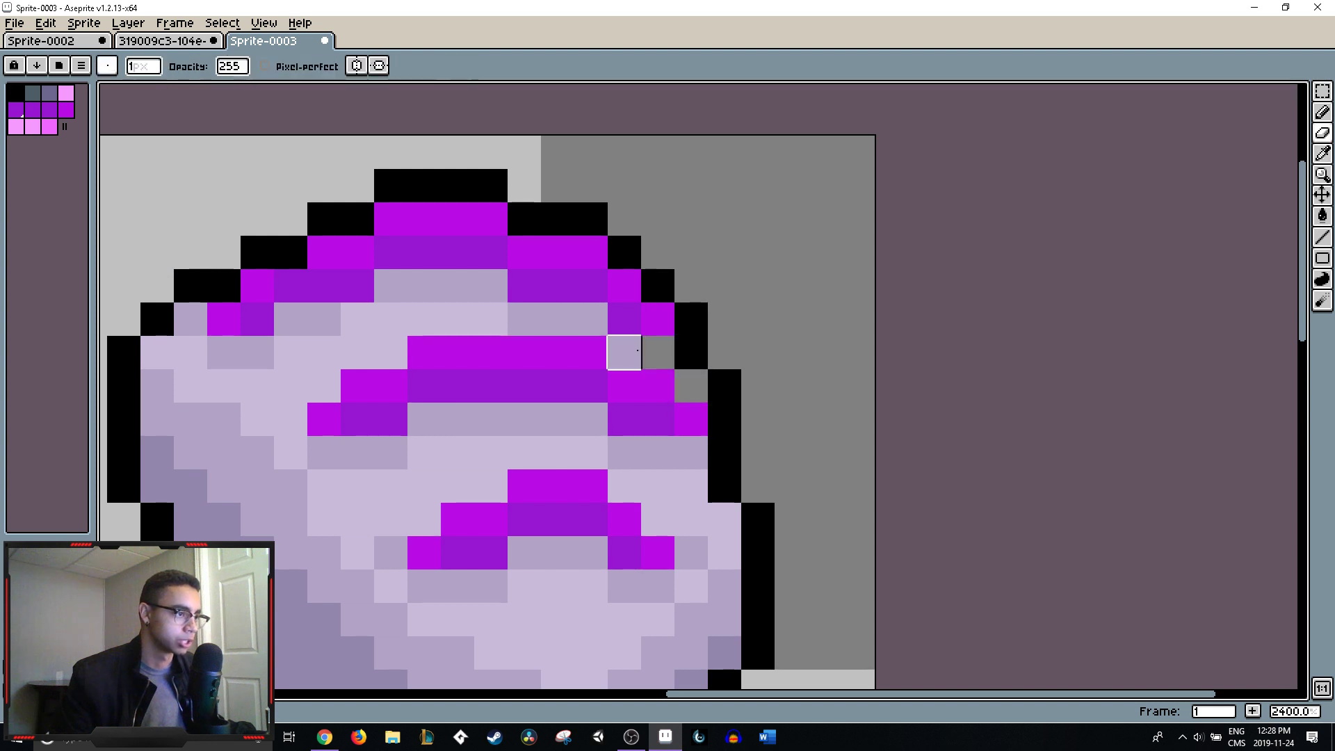
pyautogui.press('b')
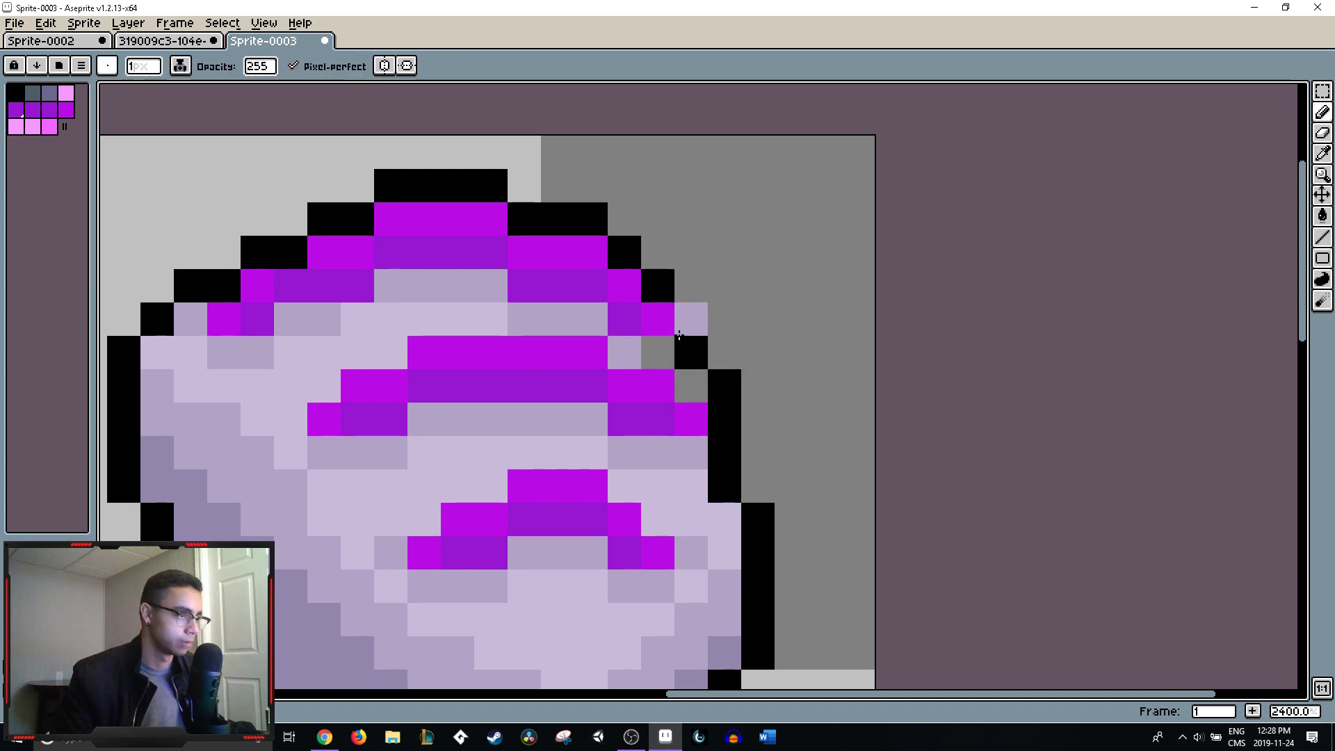
pyautogui.scroll(-3, 757, 322)
pyautogui.moveTo(696, 356); pyautogui.dragTo(672, 194)
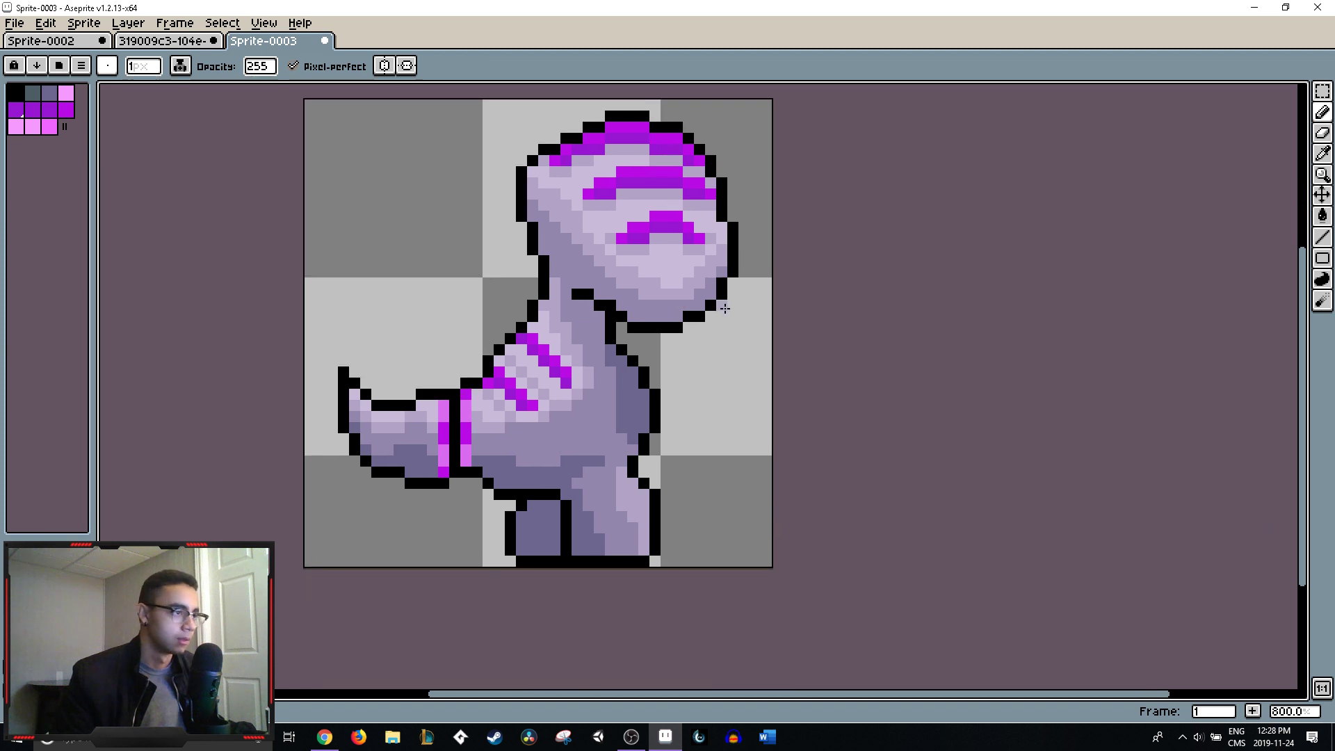
pyautogui.press('i')
pyautogui.press('b')
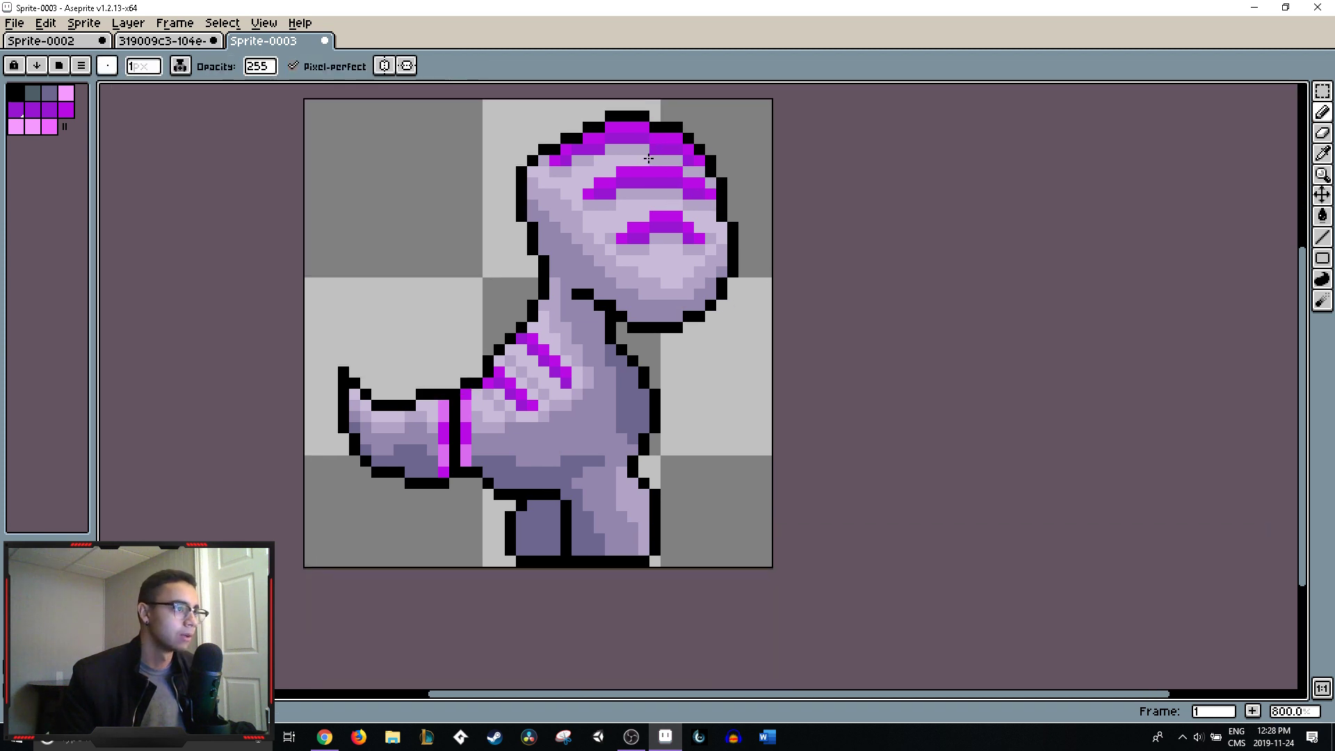
# - Undo the latest pencil edits around the middle stripe on the head
pyautogui.hotkey('ctrl', 'z')
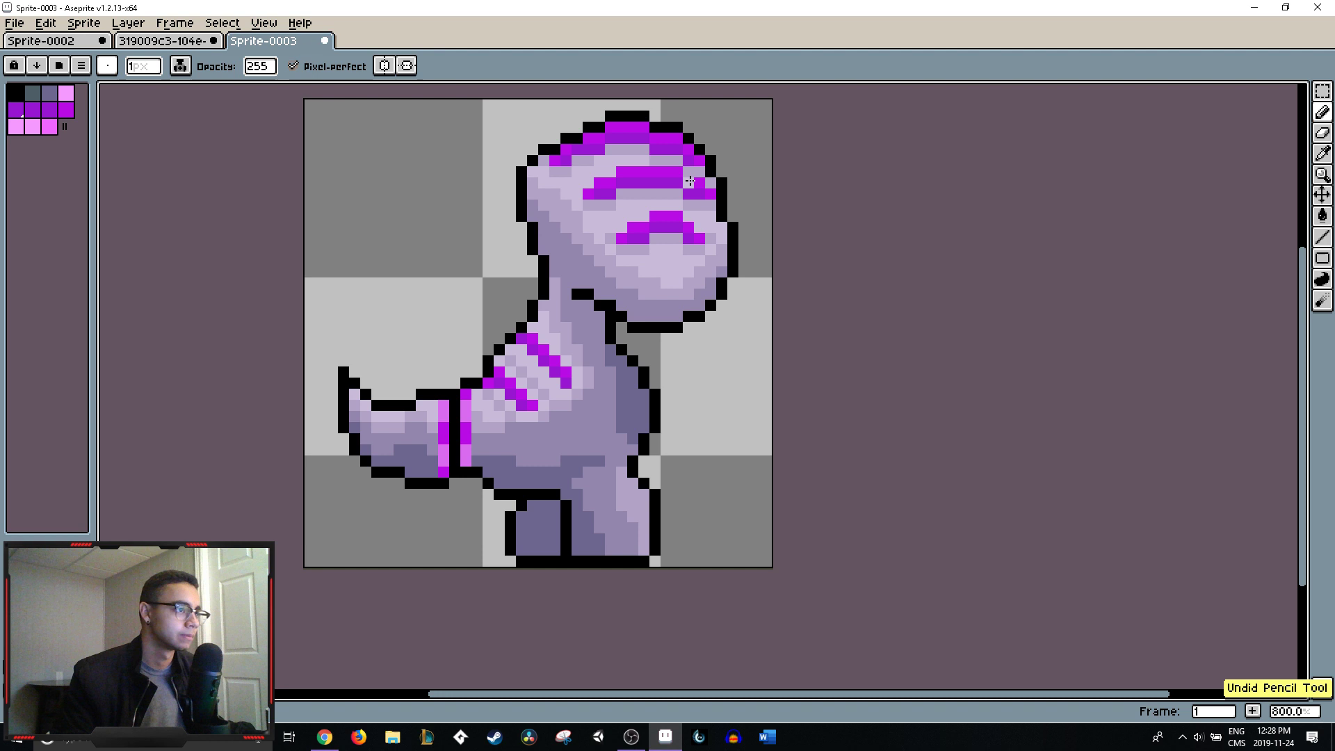
pyautogui.scroll(-2, 765, 198)
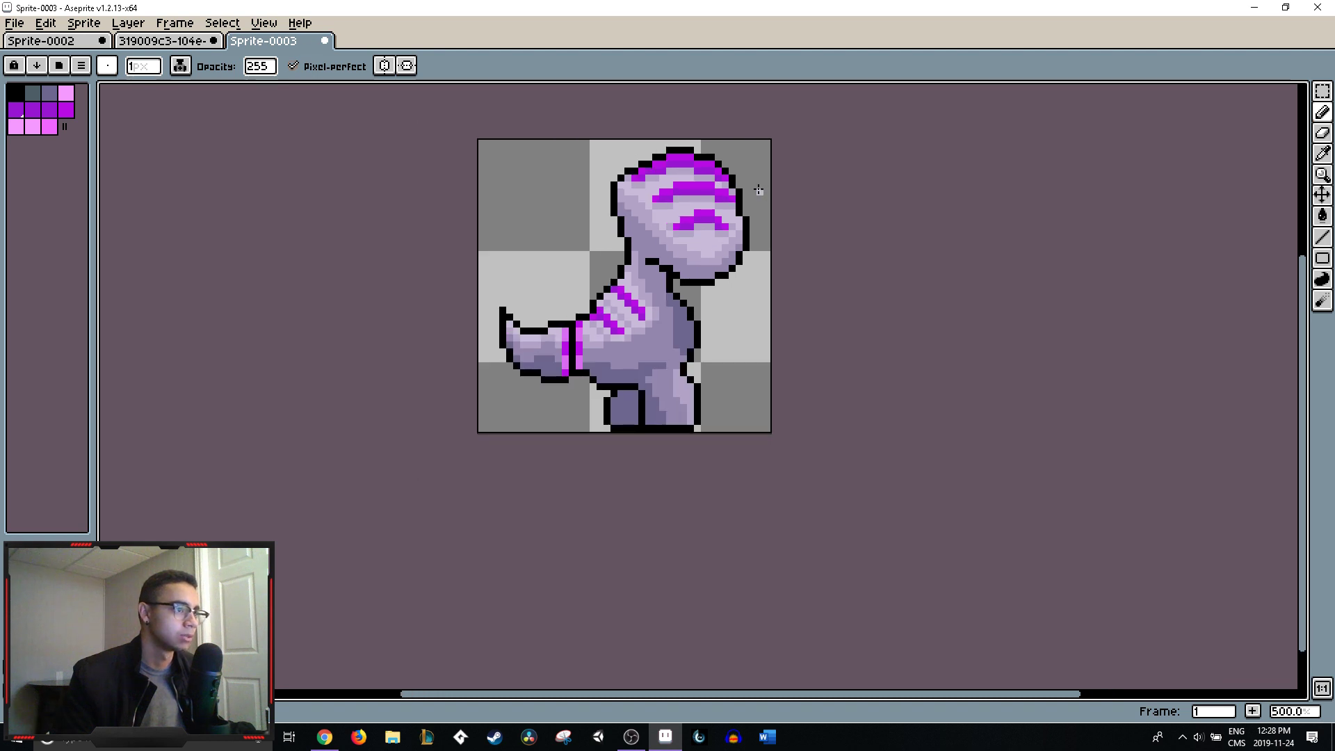
pyautogui.hotkey('ctrl', 'z')
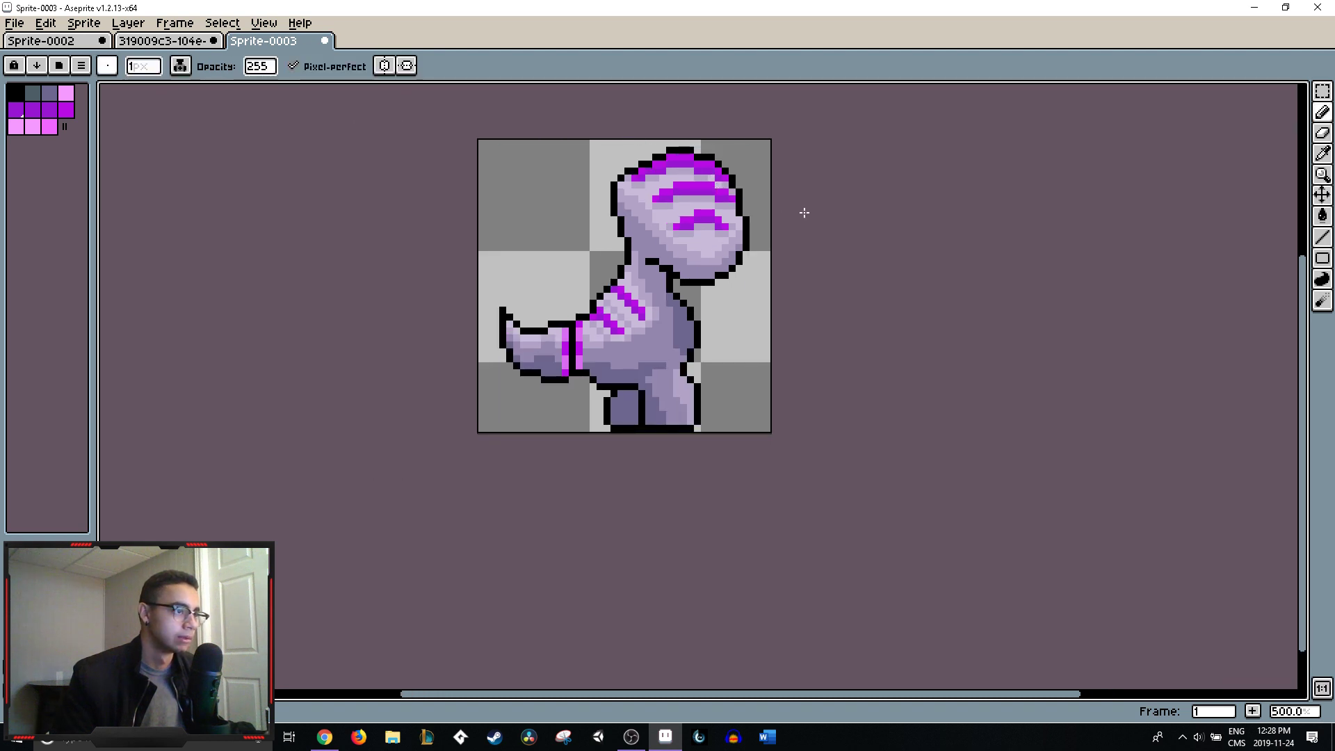
pyautogui.scroll(-2, 805, 212)
pyautogui.hotkey('ctrl', 'z')
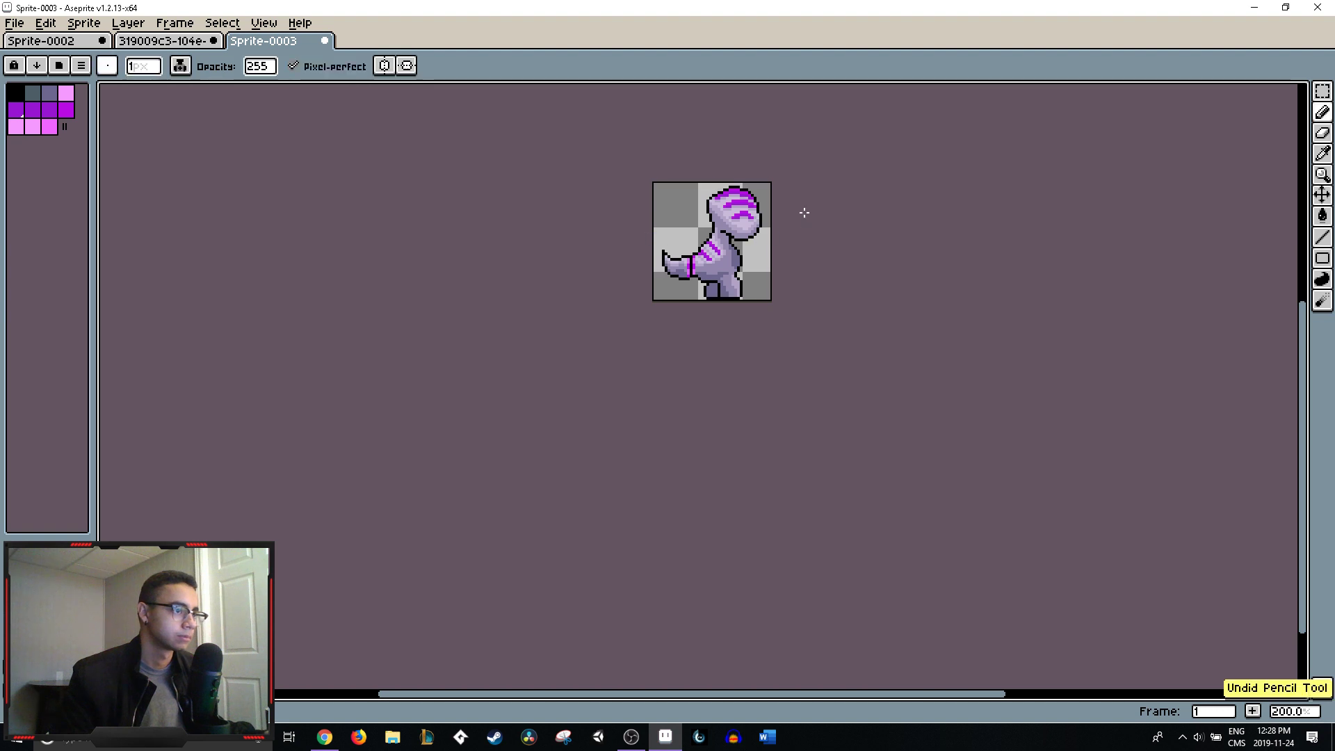
# - Step back through the most recent pencil edits on the front of the head, restoring one for comparison
pyautogui.scroll(5, 769, 203)
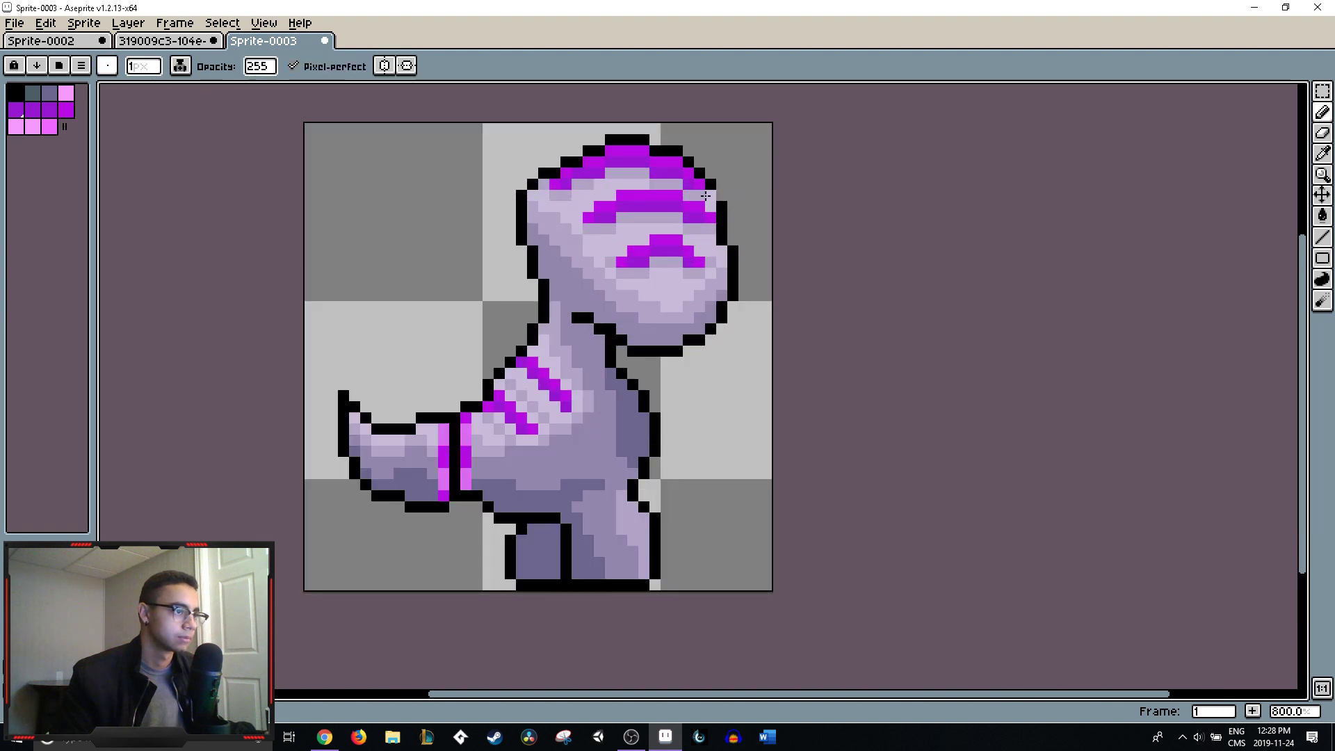
pyautogui.hotkey('ctrl', 'z')
pyautogui.scroll(-4, 767, 205)
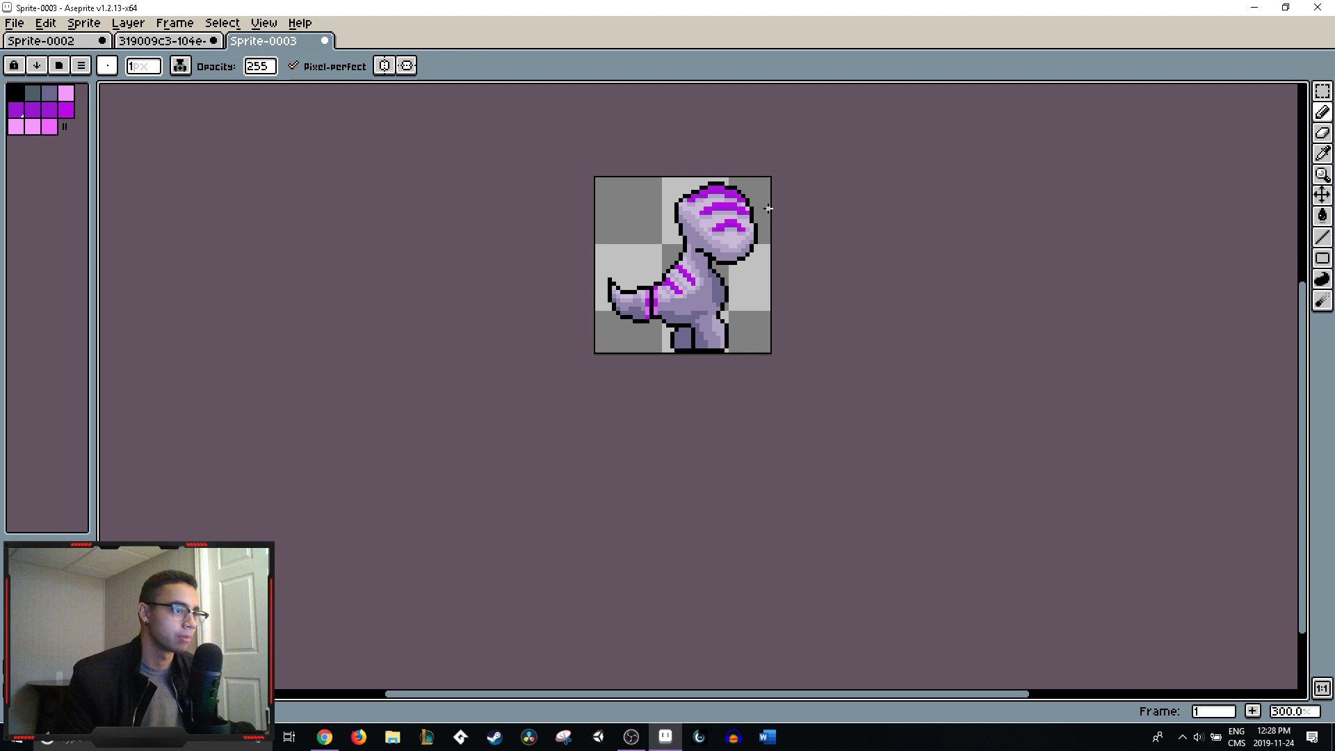
pyautogui.hotkey('ctrl', 'z')
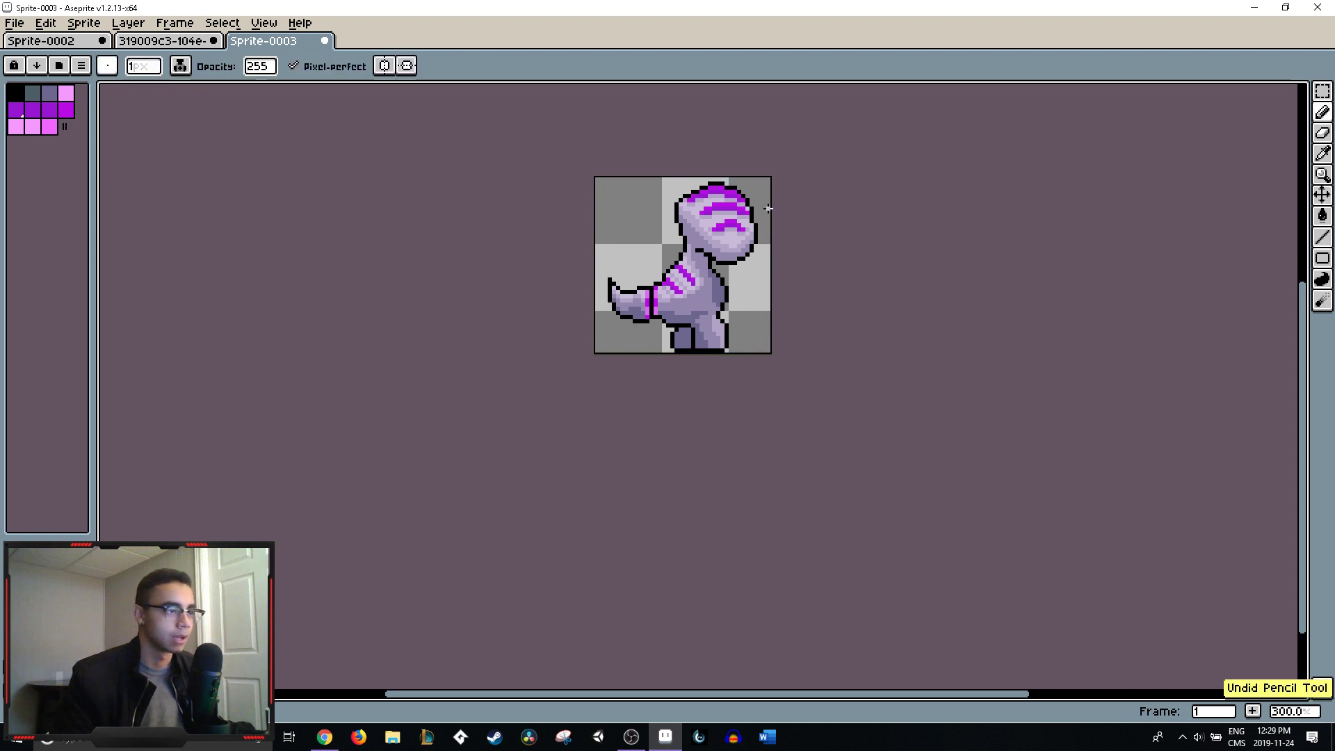
pyautogui.hotkey('ctrl', 'z')
pyautogui.hotkey('ctrl', 'y')
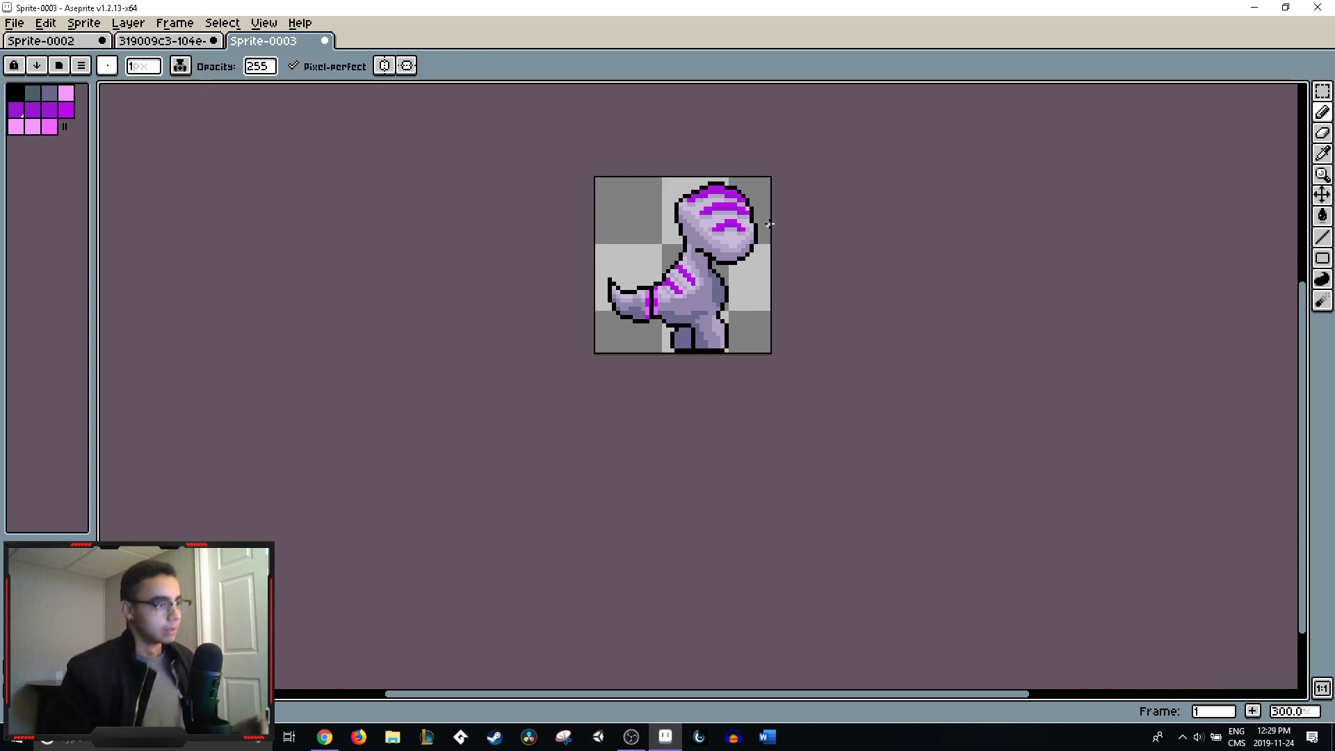
pyautogui.hotkey('ctrl', 'z')
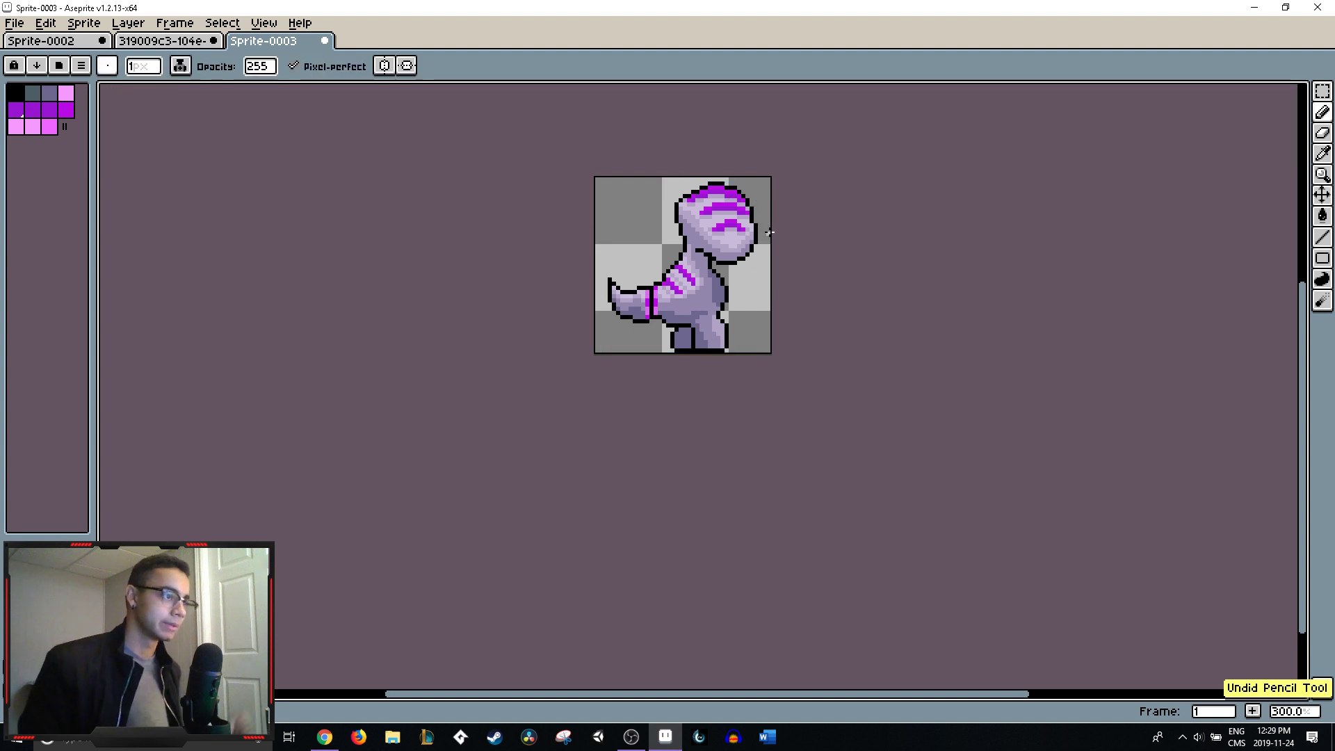
# - Extend the front end of the head's top stripe outward with bright magenta pixels and darker purple pixels beneath
pyautogui.scroll(5, 751, 208)
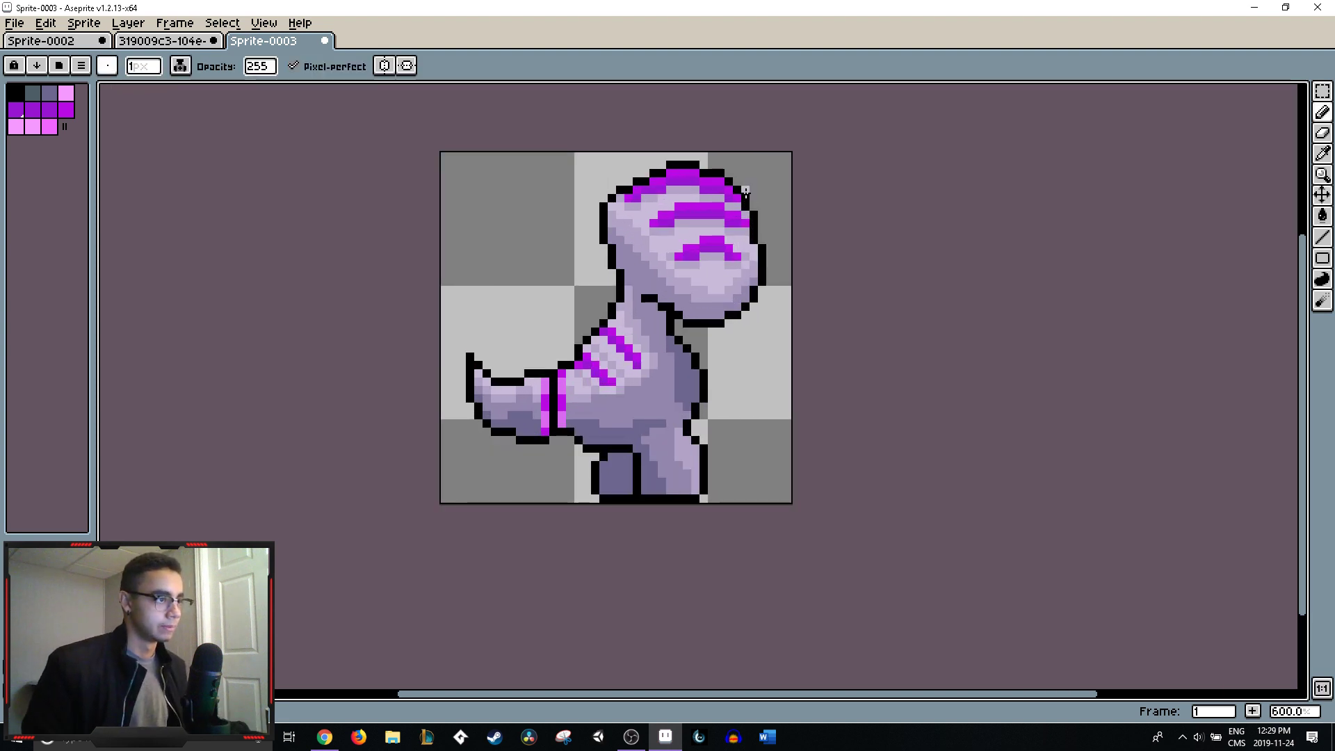
pyautogui.keyDown('alt'); pyautogui.click(729, 185); pyautogui.keyUp('alt')
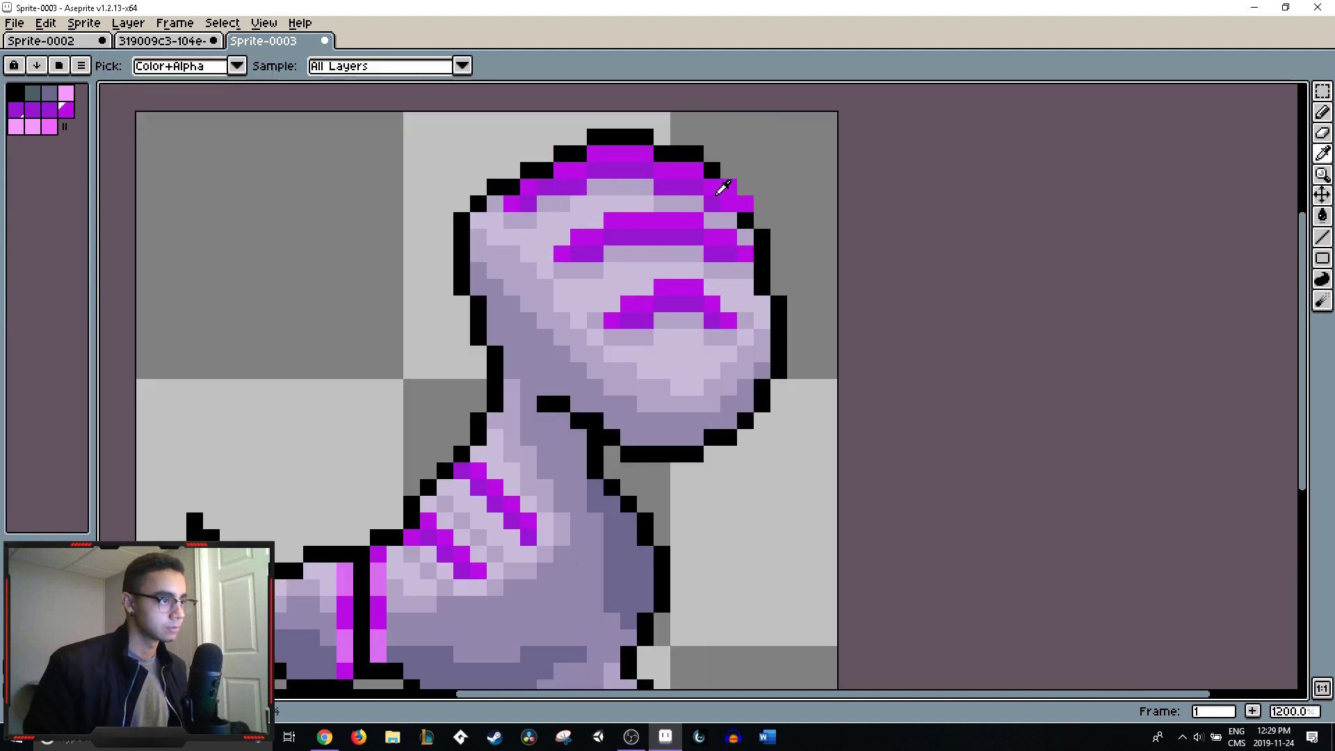
pyautogui.click(723, 187)
pyautogui.click(711, 171)
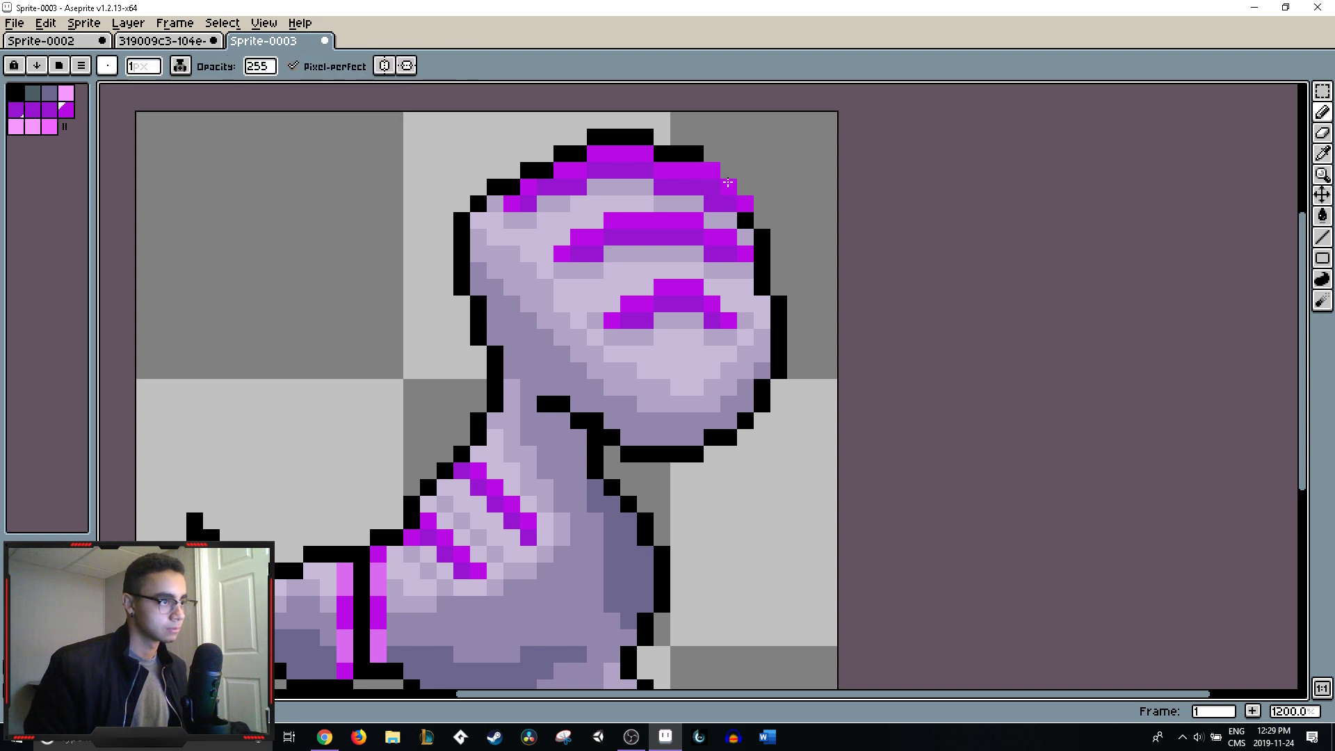
pyautogui.keyDown('alt'); pyautogui.click(697, 188); pyautogui.keyUp('alt')
pyautogui.click(709, 187)
pyautogui.keyDown('alt'); pyautogui.click(632, 191); pyautogui.keyUp('alt')
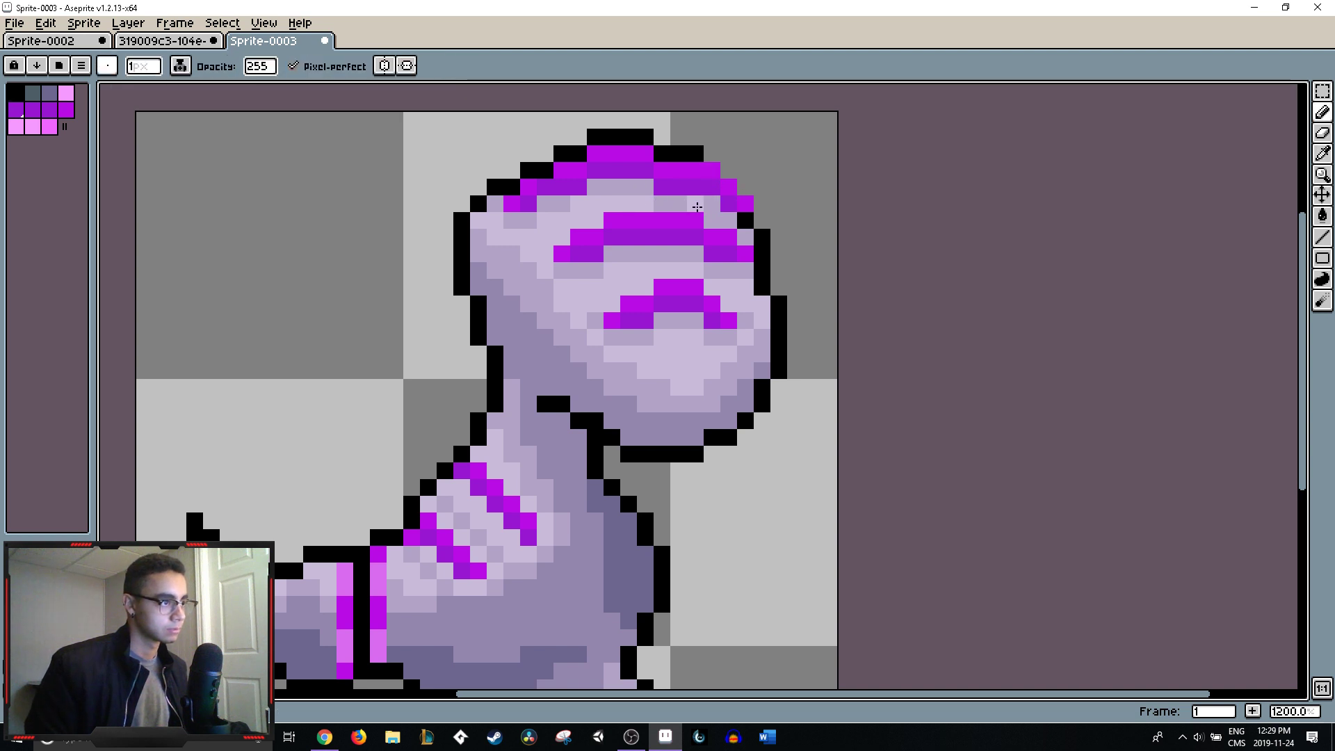
# - Redraw the head's black front outline one pixel further out, from the top stripe down past the middle stripe
pyautogui.scroll(-5, 809, 209)
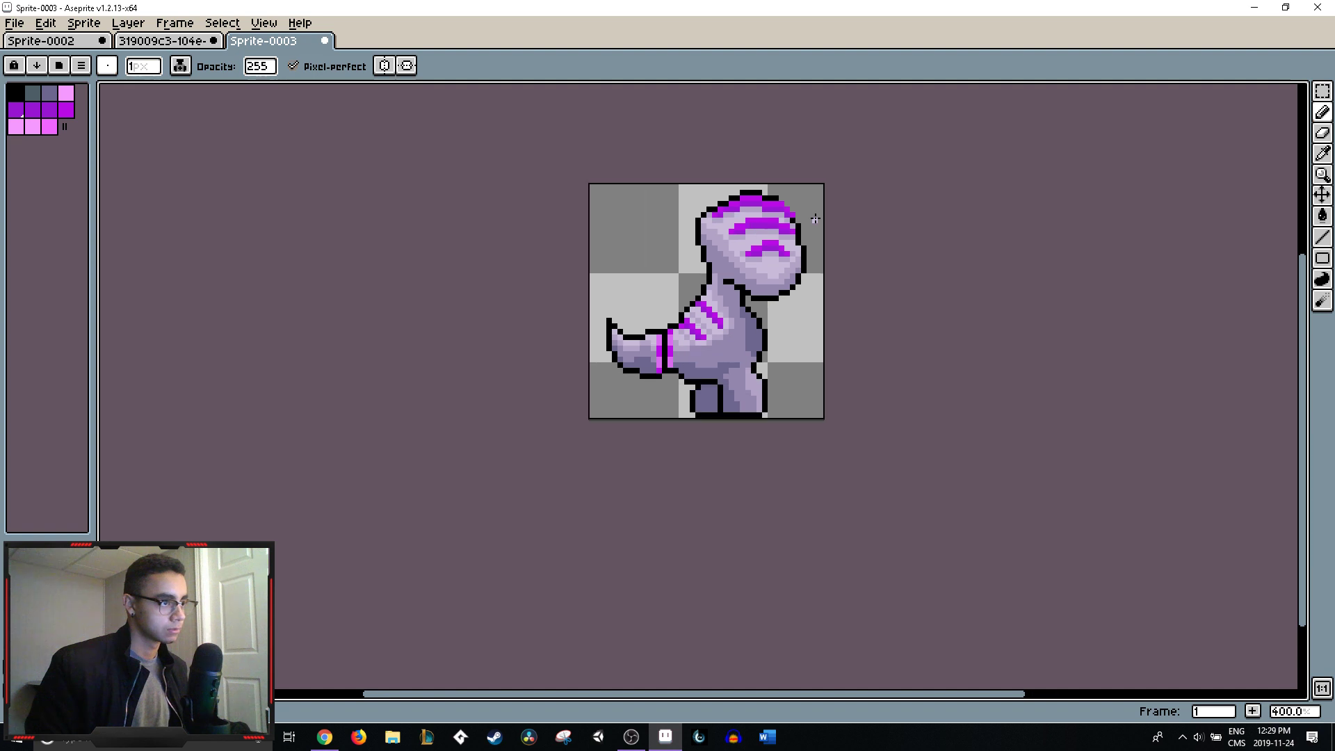
pyautogui.scroll(3, 808, 209)
pyautogui.scroll(3, 809, 209)
pyautogui.keyDown('alt'); pyautogui.click(673, 162); pyautogui.keyUp('alt')
pyautogui.moveTo(698, 162)
pyautogui.mouseDown()
pyautogui.moveTo(767, 224)
pyautogui.moveTo(769, 252)
pyautogui.mouseUp()
# - Erase the leftover black pixel between the top and middle stripes' front ends and fill it with medium lavender
pyautogui.keyDown('alt'); pyautogui.click(777, 250); pyautogui.keyUp('alt')
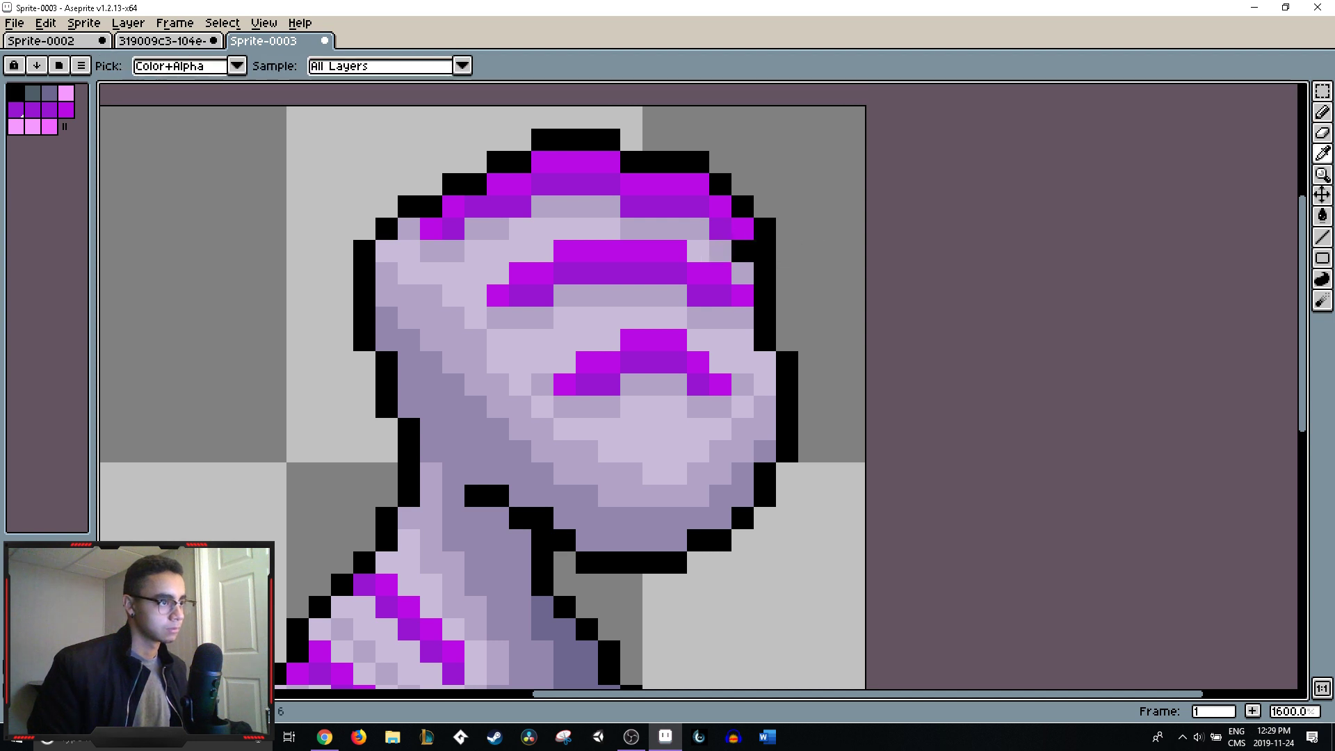
pyautogui.click(742, 251)
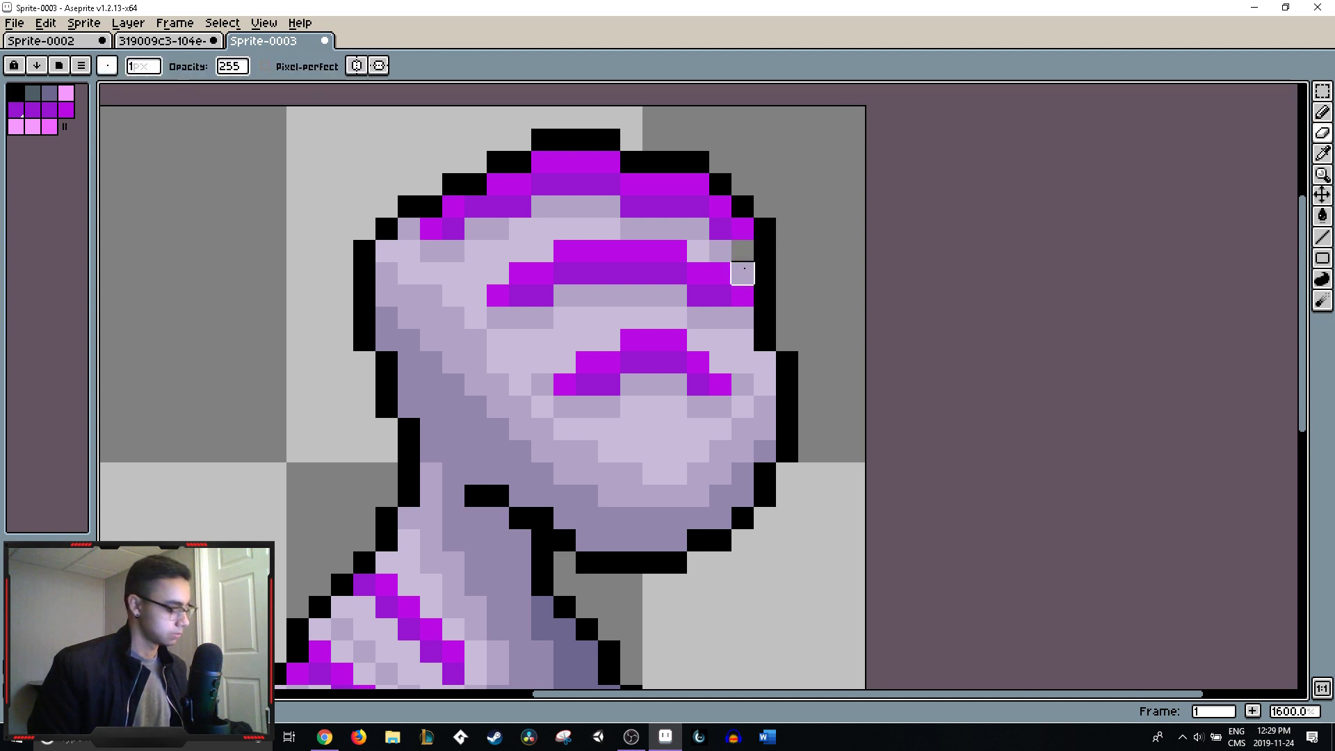
pyautogui.press('b')
pyautogui.click(743, 251)
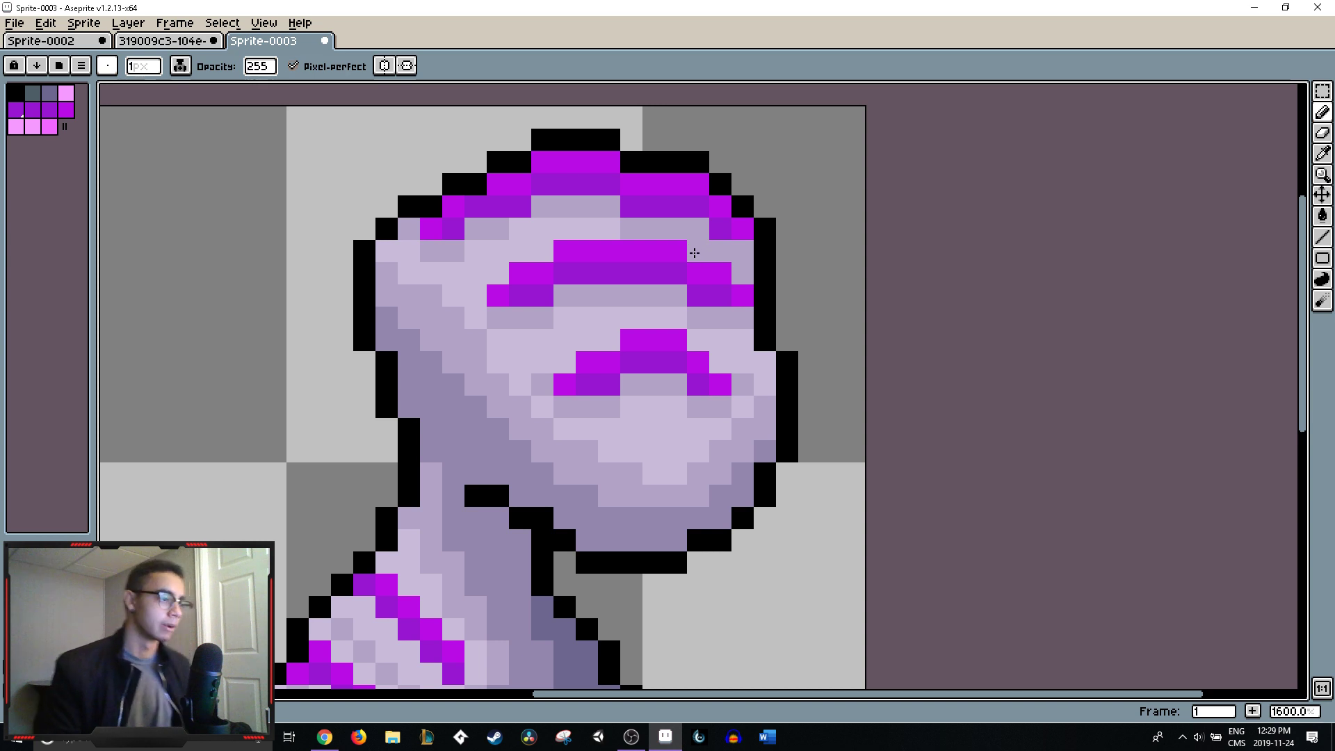
# - Try light lavender pixels around the middle stripe's front end, and undo the last one
pyautogui.keyDown('alt'); pyautogui.click(698, 250); pyautogui.keyUp('alt')
pyautogui.click(754, 267)
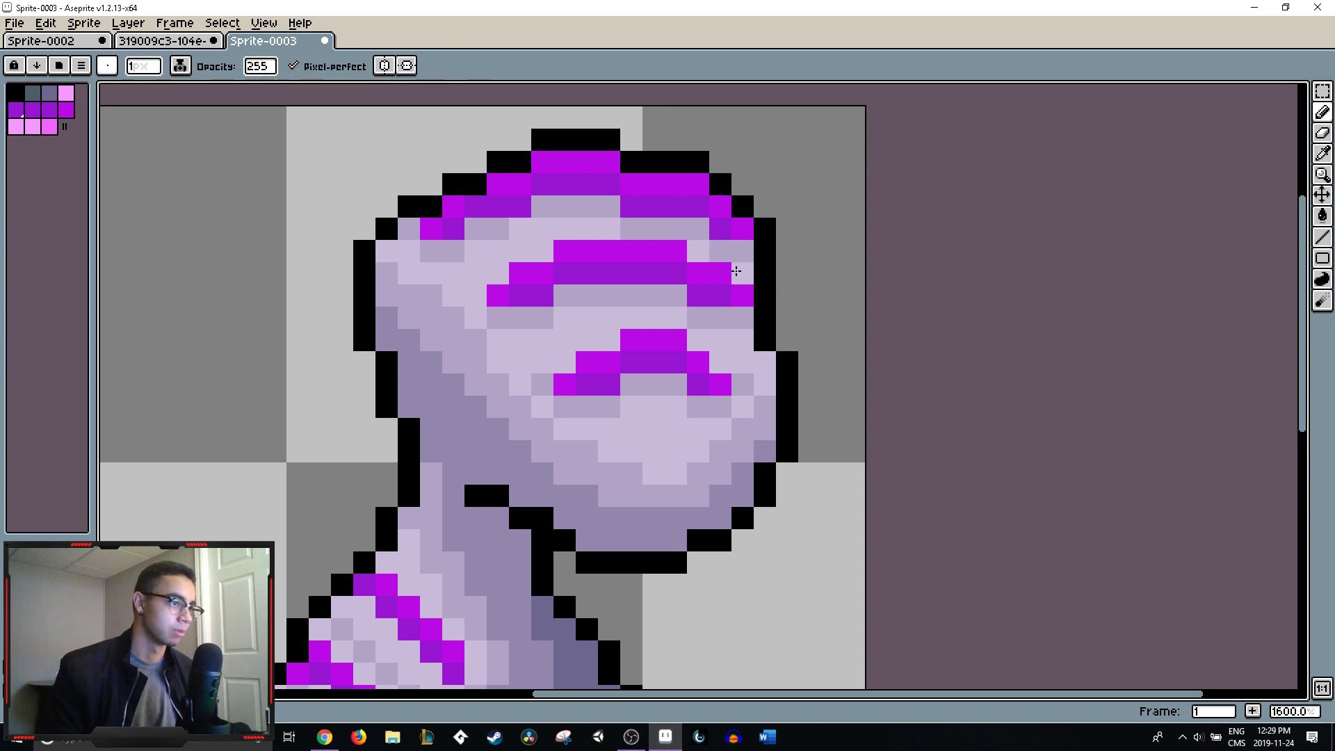
pyautogui.click(721, 251)
pyautogui.scroll(-4, 786, 265)
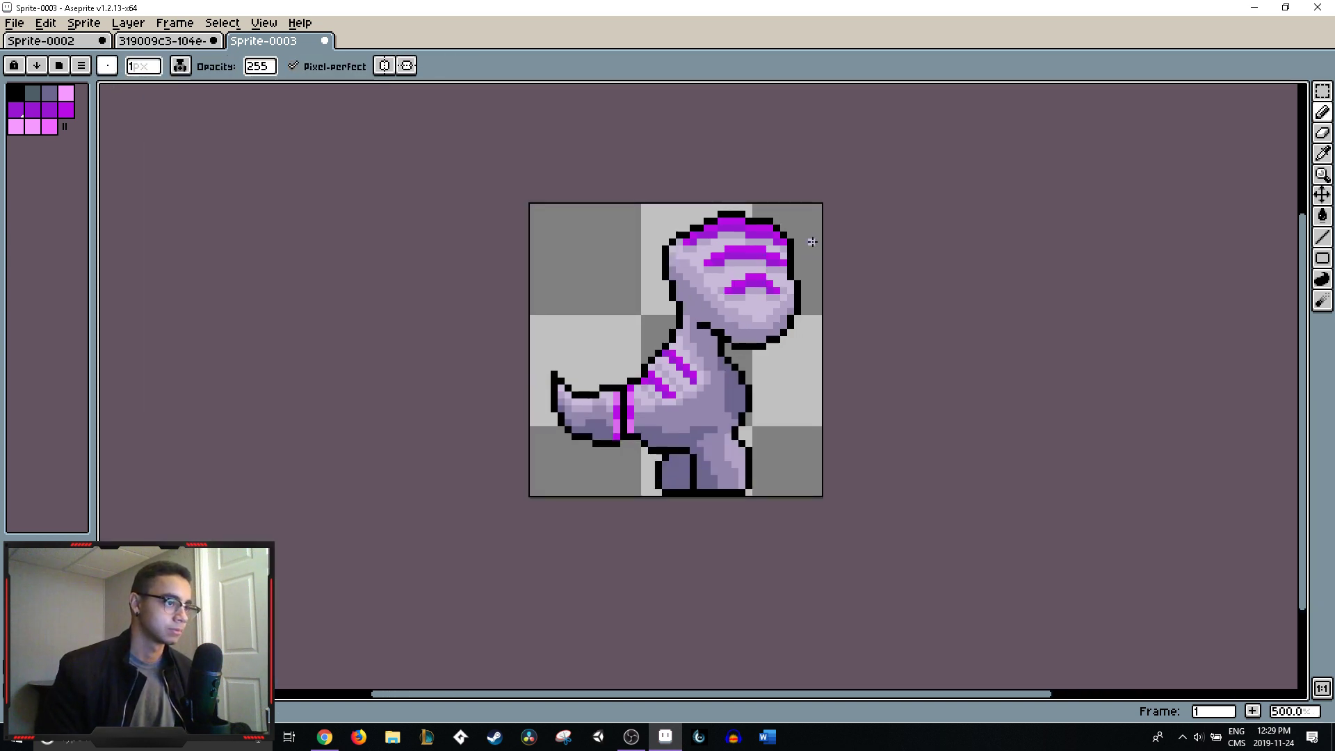
pyautogui.hotkey('ctrl', 'z')
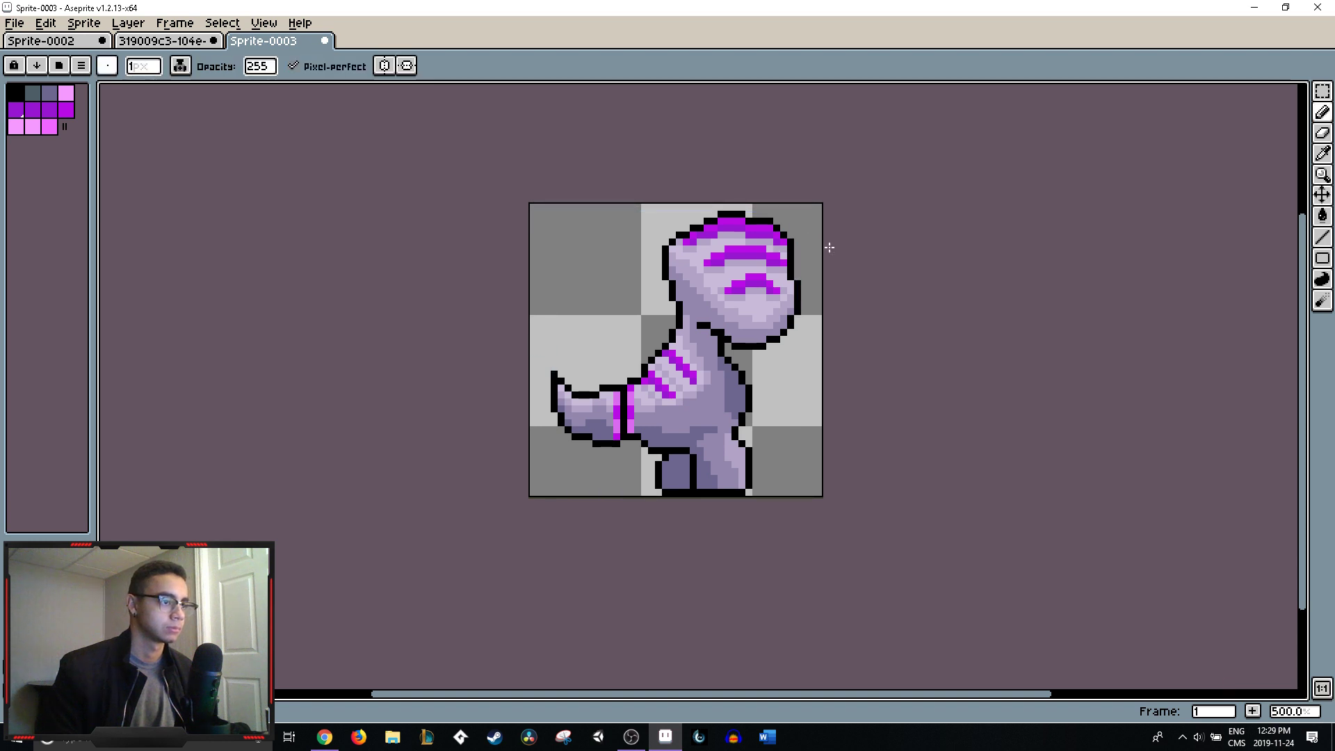
# - Raise the front part of the top stripe by one pixel row, repainting it bright magenta, darker purple and lavender beneath
pyautogui.scroll(-2, 827, 248)
pyautogui.scroll(-1, 829, 248)
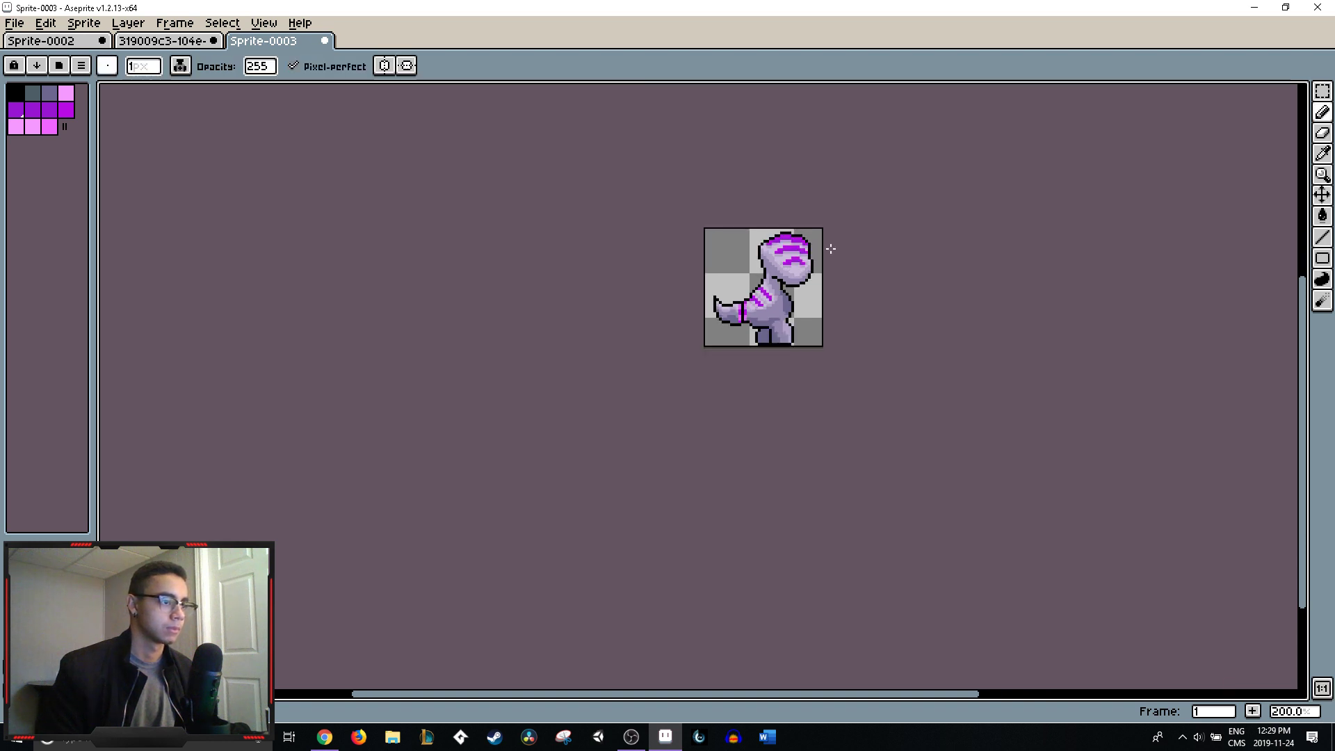
pyautogui.scroll(7, 827, 243)
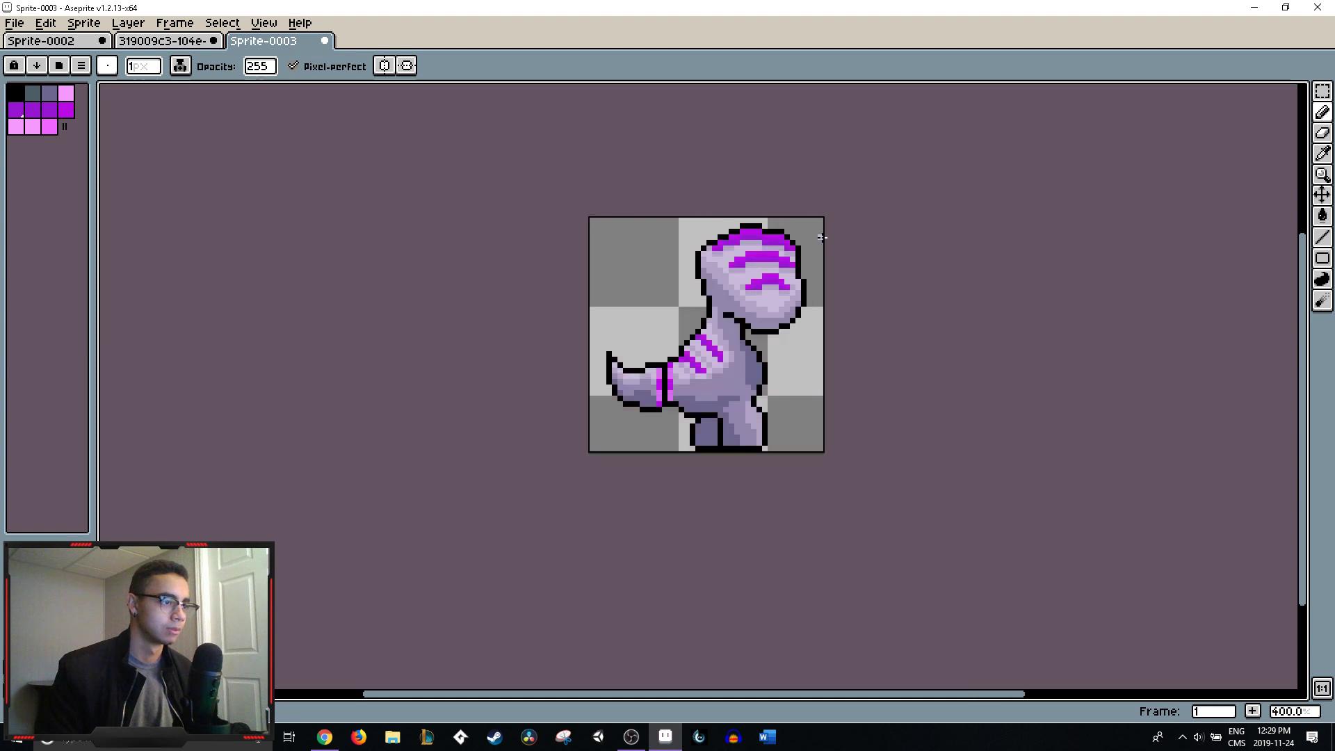
pyautogui.click(765, 218)
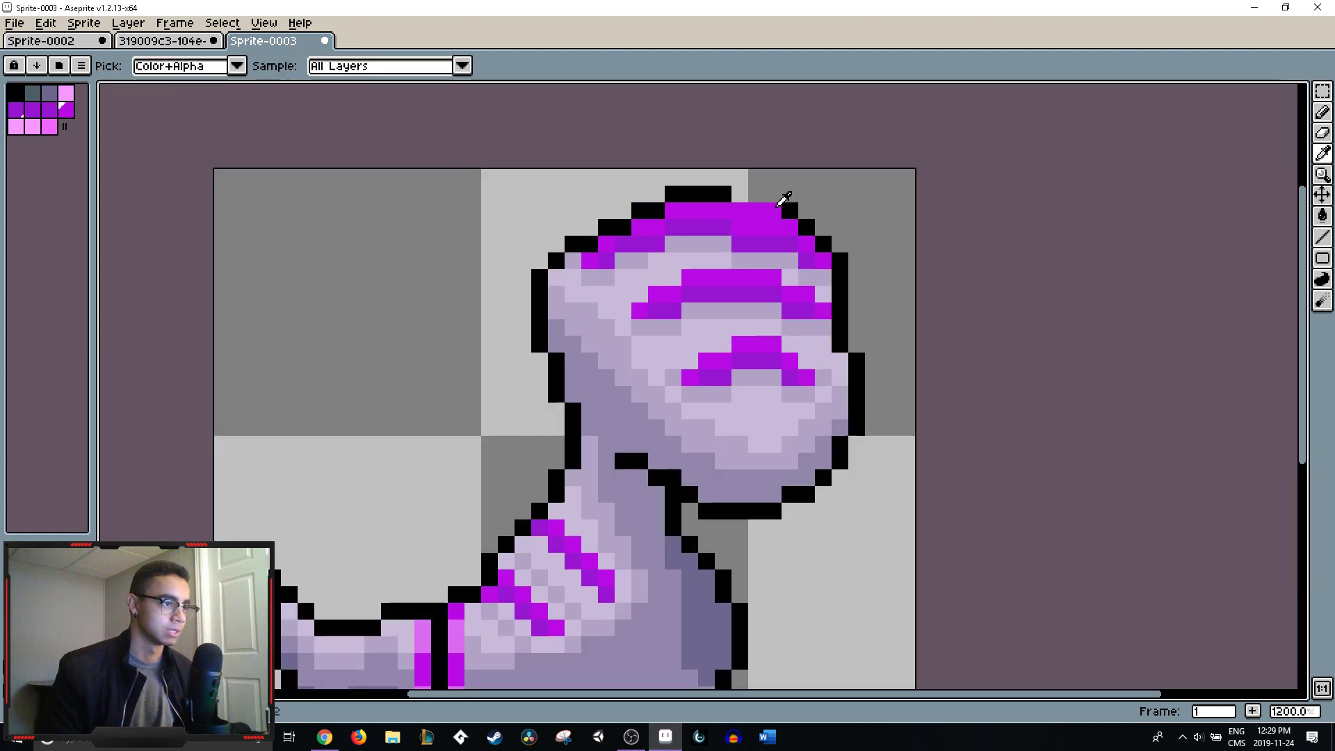
pyautogui.keyDown('alt'); pyautogui.click(723, 220); pyautogui.keyUp('alt')
pyautogui.keyDown('alt'); pyautogui.click(723, 244); pyautogui.keyUp('alt')
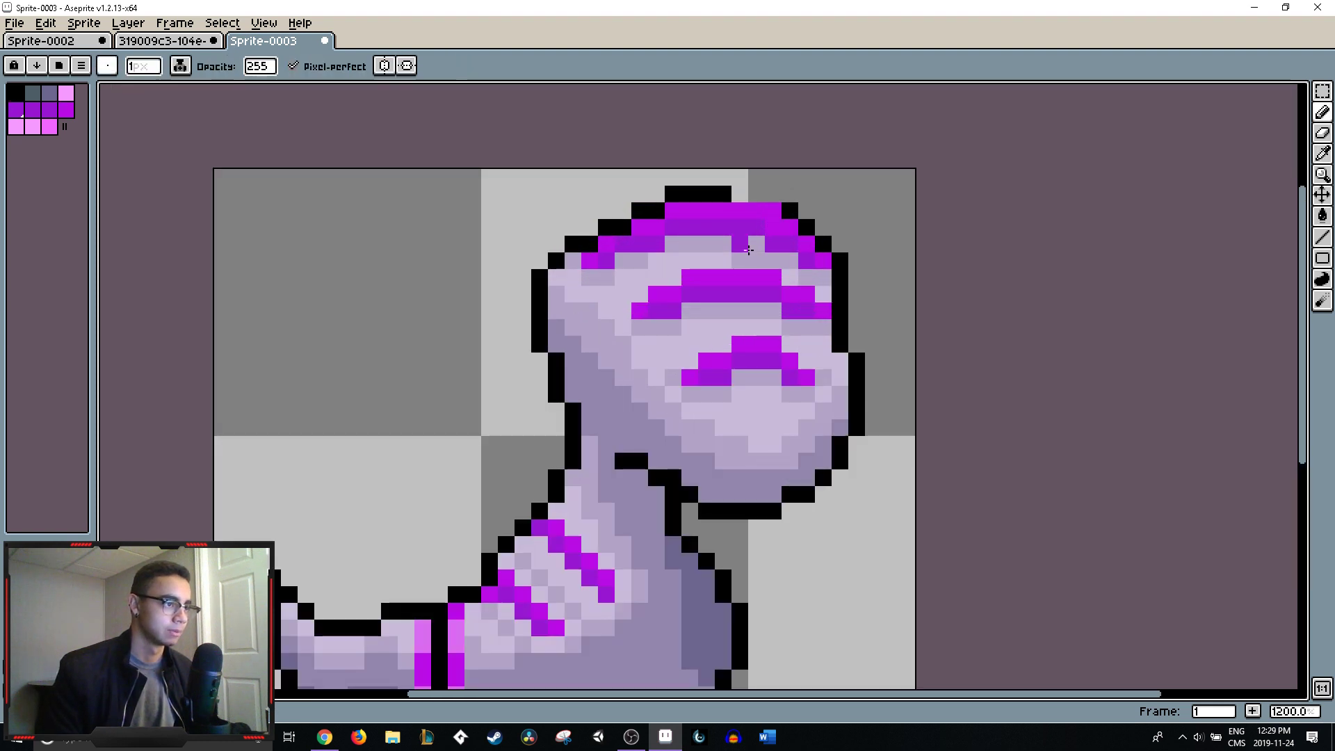
pyautogui.moveTo(740, 244); pyautogui.dragTo(756, 244)
# - Close the head's top outline with a row of black pixels above the raised part of the stripe
pyautogui.keyDown('alt'); pyautogui.click(795, 202); pyautogui.keyUp('alt')
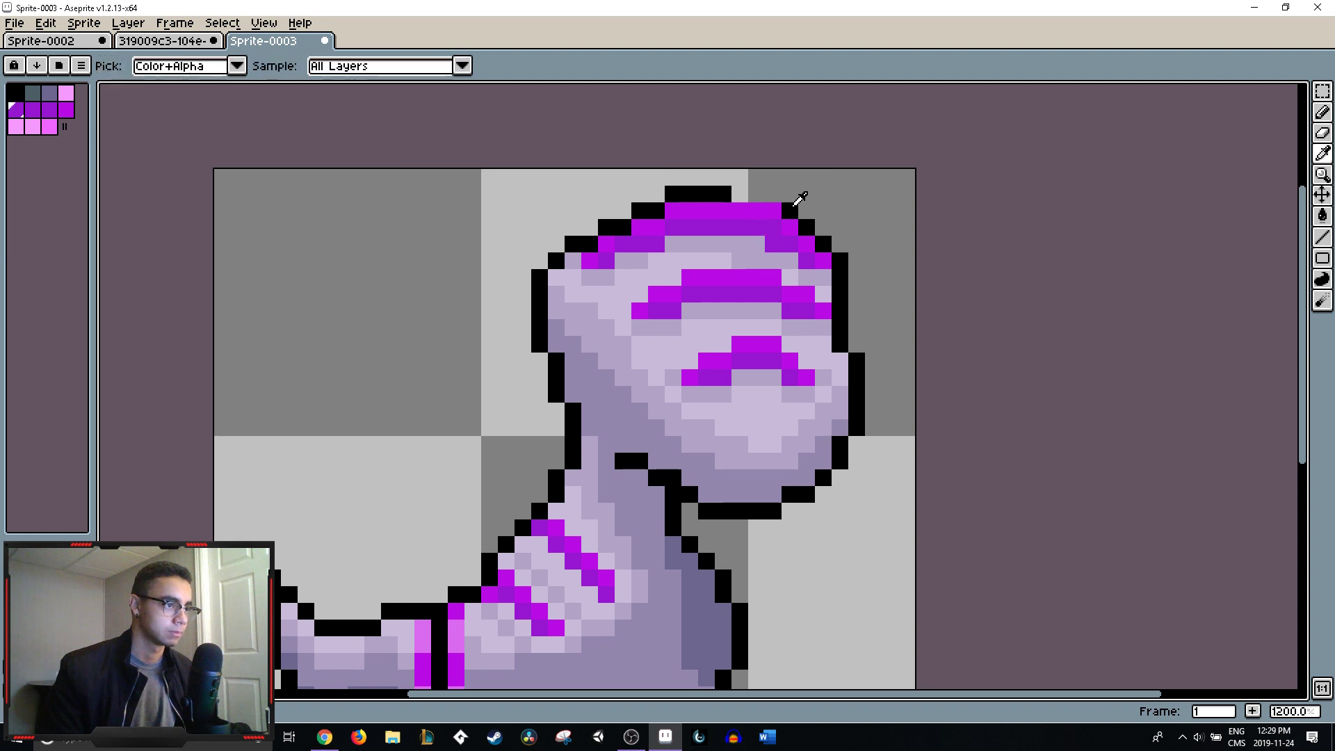
pyautogui.moveTo(765, 194); pyautogui.dragTo(739, 194)
pyautogui.scroll(-6, 823, 207)
pyautogui.scroll(-1, 828, 211)
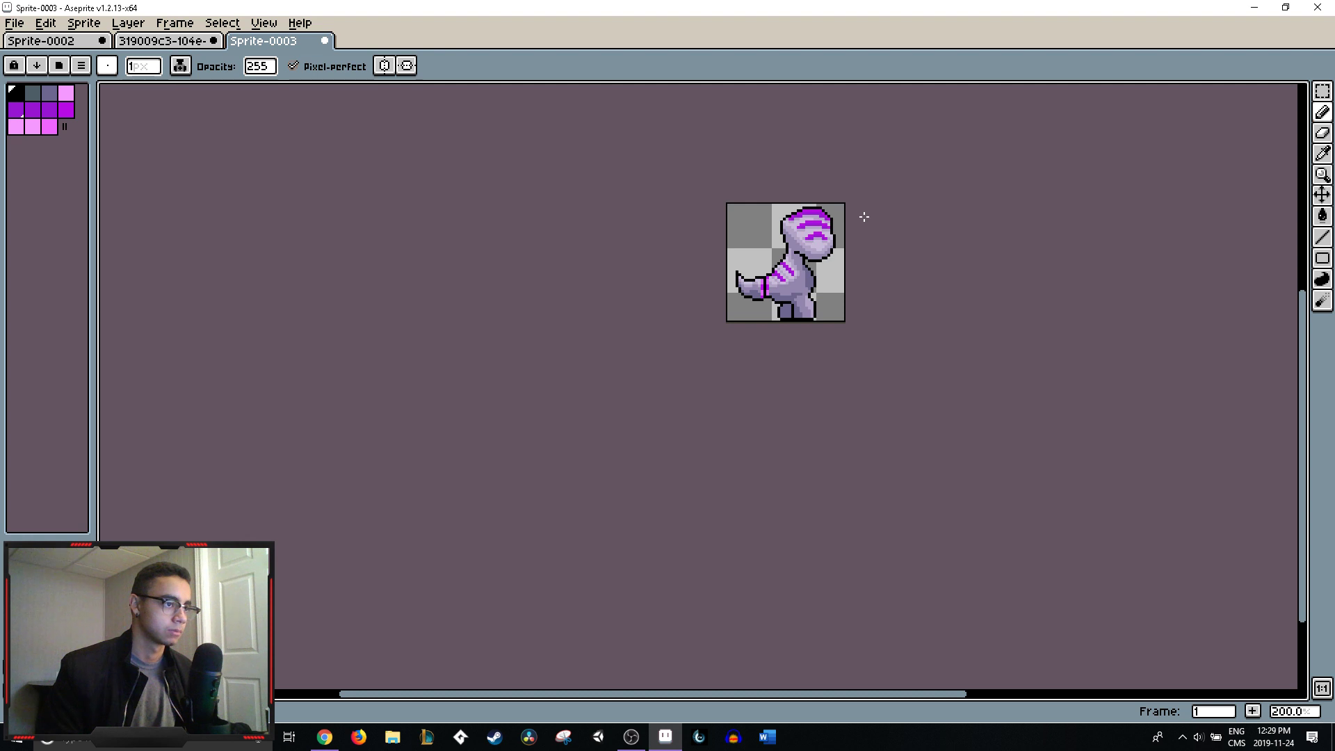
pyautogui.scroll(7, 849, 201)
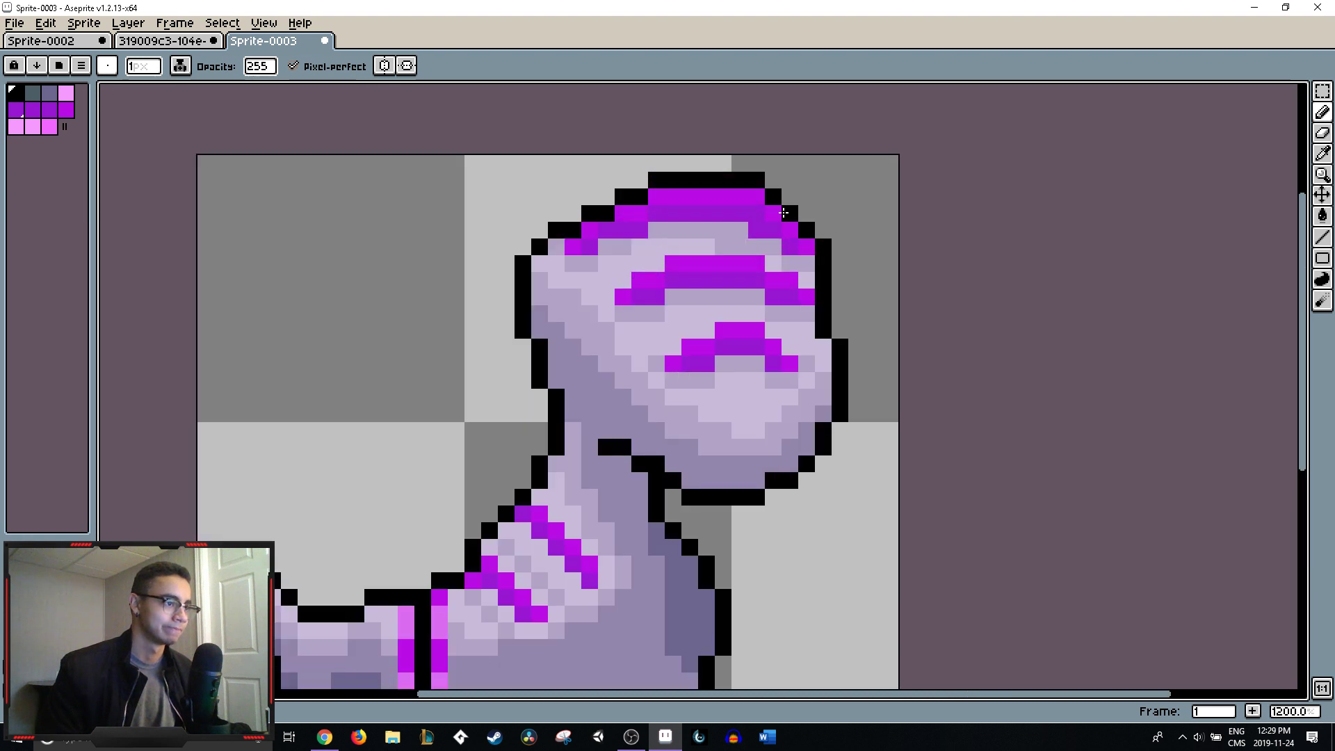
# - Move the outline's upper front corner inward by one black pixel and erase the leftover outline pixel above it
pyautogui.press('alt')
pyautogui.click(757, 197)
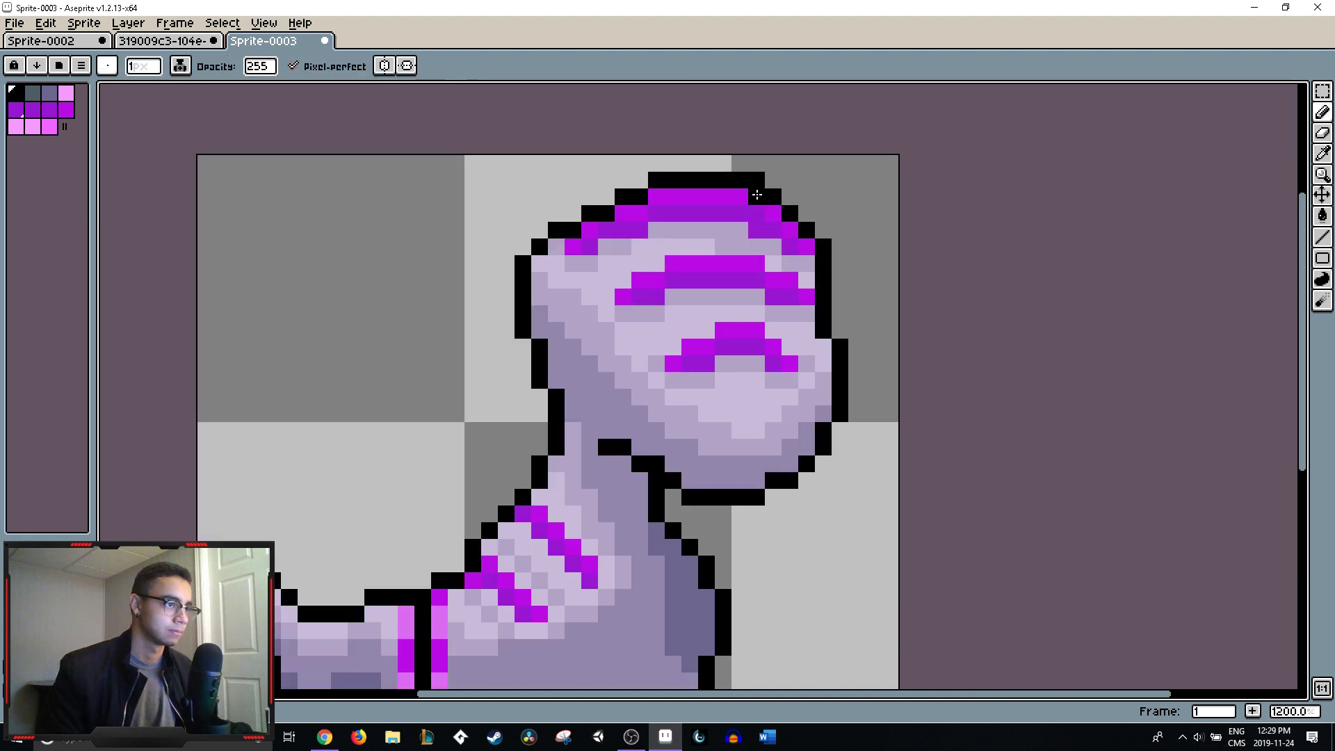
pyautogui.keyDown('alt'); pyautogui.click(779, 216); pyautogui.keyUp('alt')
pyautogui.press('e')
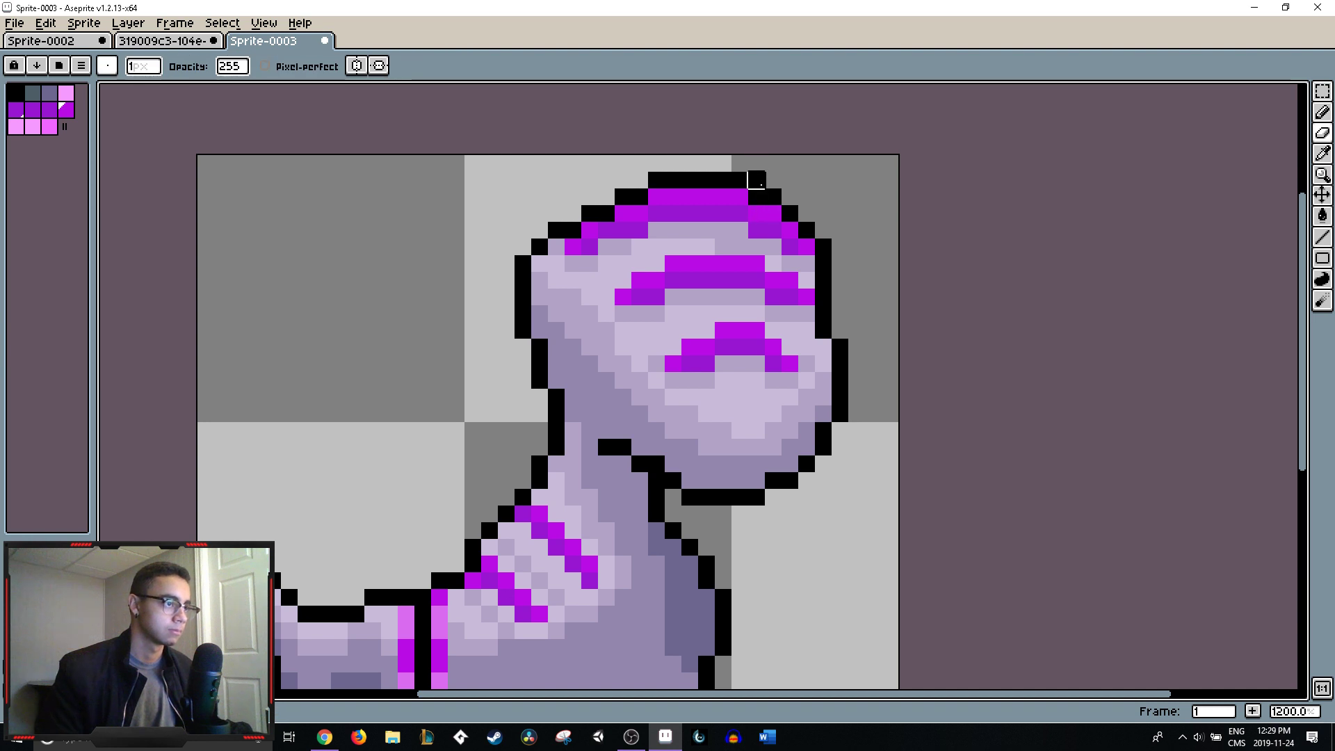
pyautogui.click(756, 196)
pyautogui.keyDown('alt'); pyautogui.click(757, 196); pyautogui.keyUp('alt')
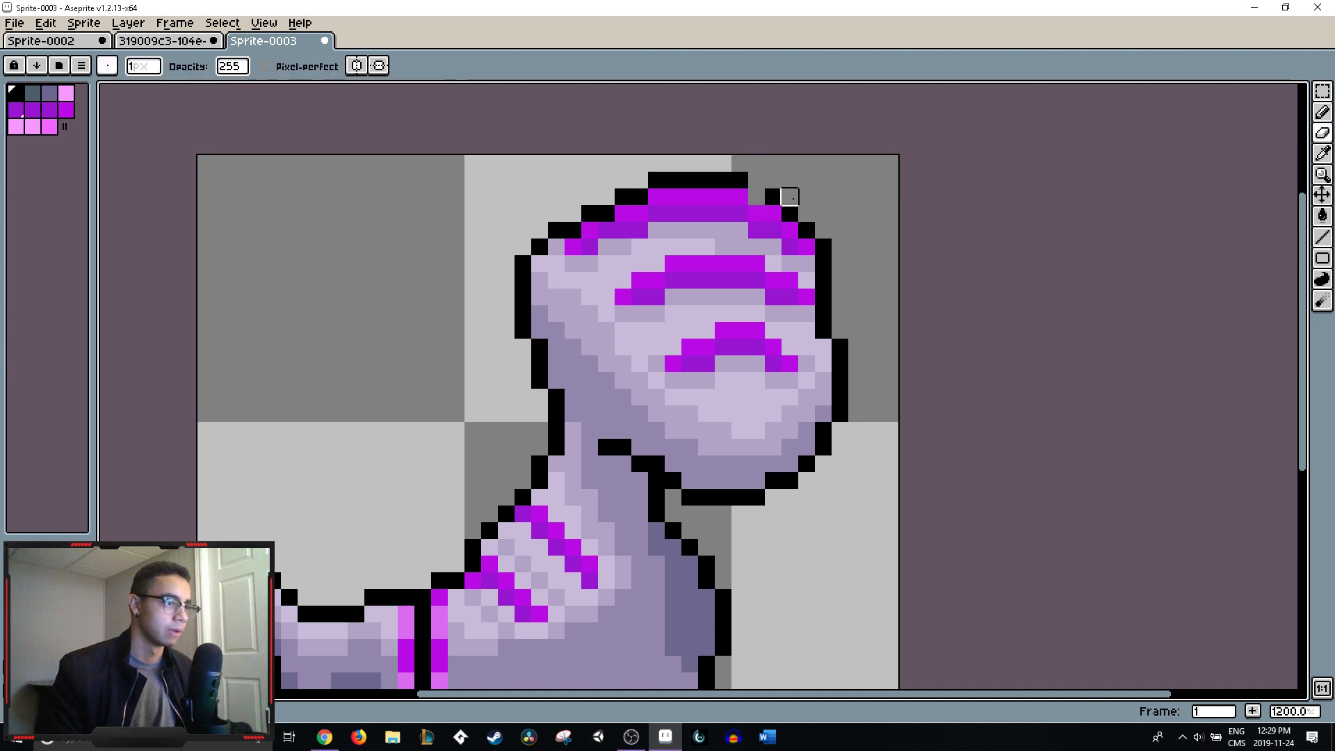
pyautogui.scroll(-4, 791, 197)
pyautogui.scroll(1, 791, 197)
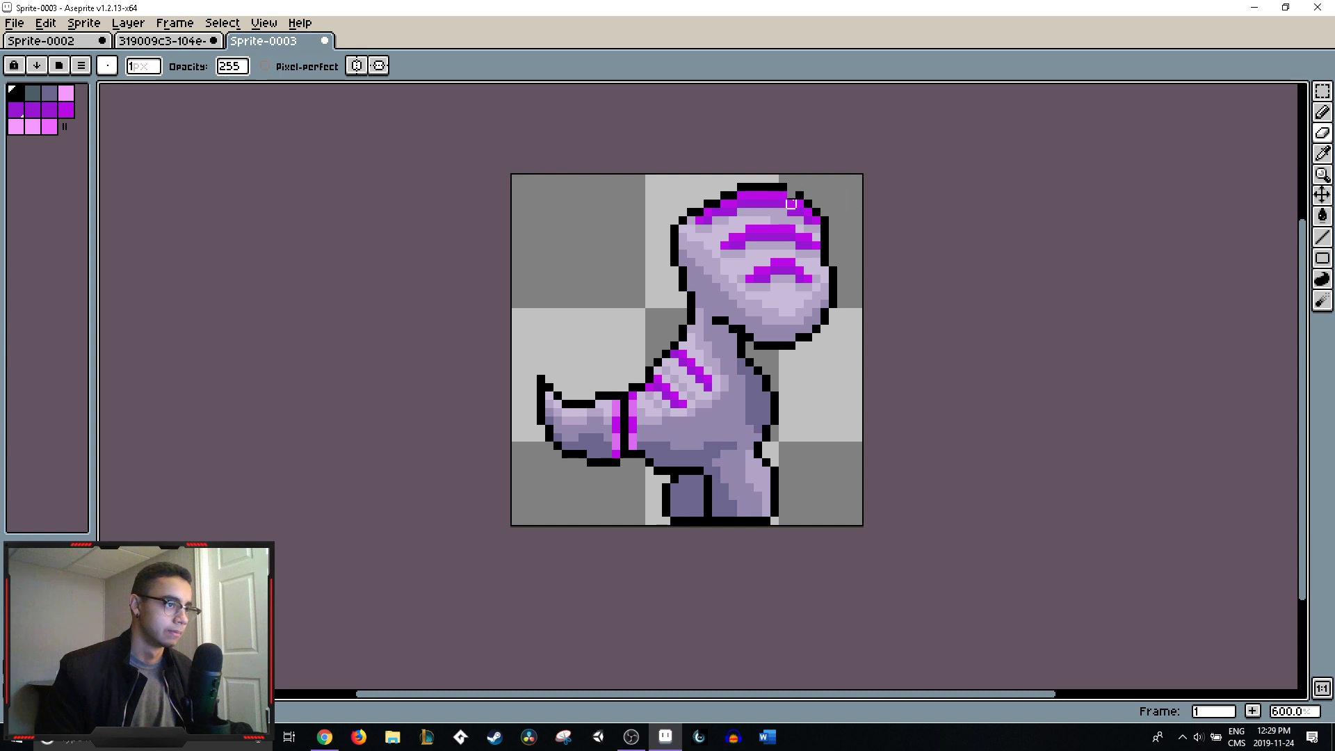
pyautogui.press('b')
pyautogui.scroll(-5, 860, 208)
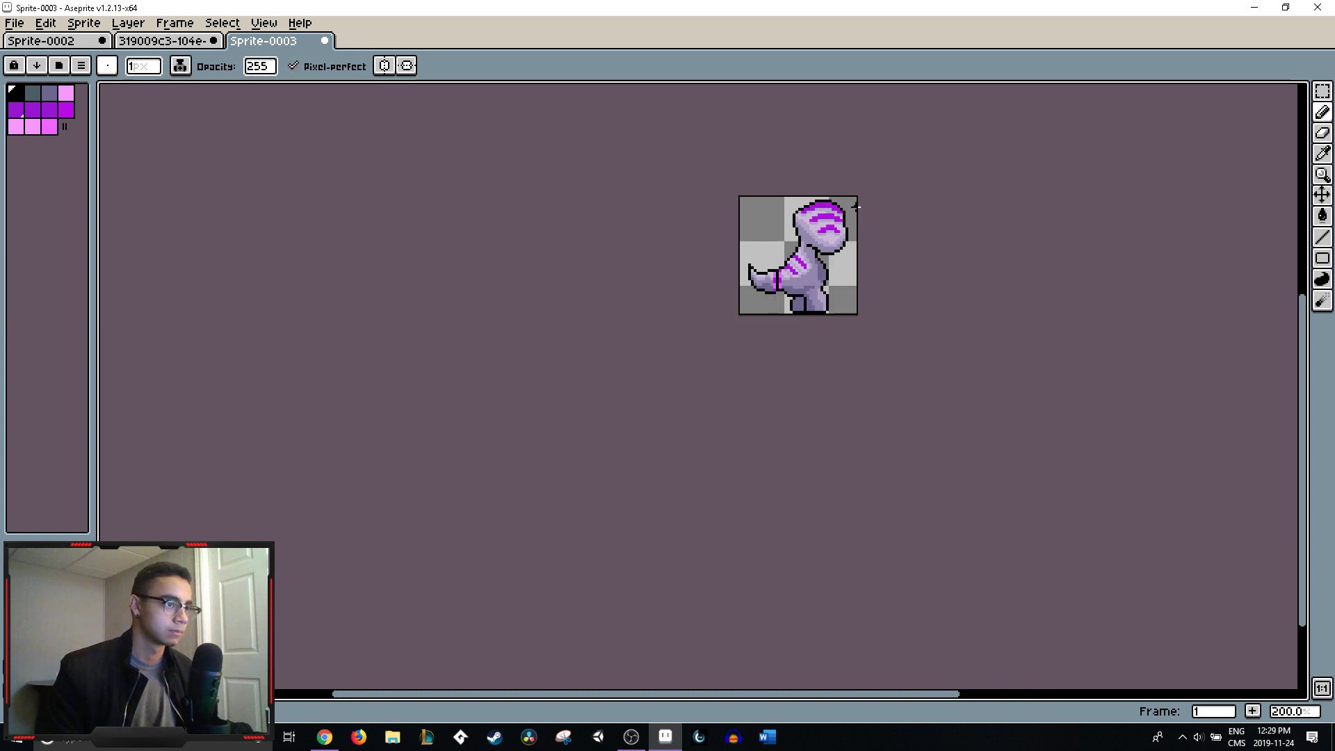
pyautogui.scroll(1, 860, 218)
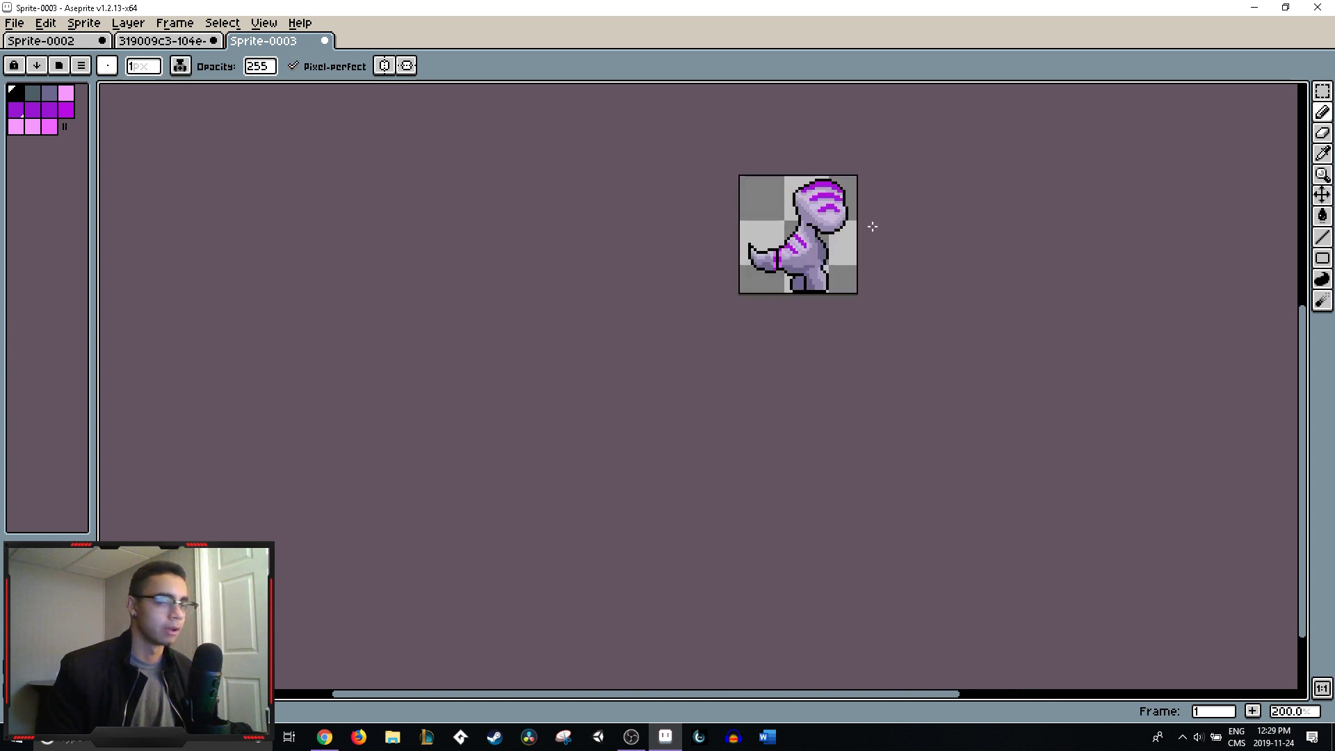
pyautogui.scroll(2, 860, 221)
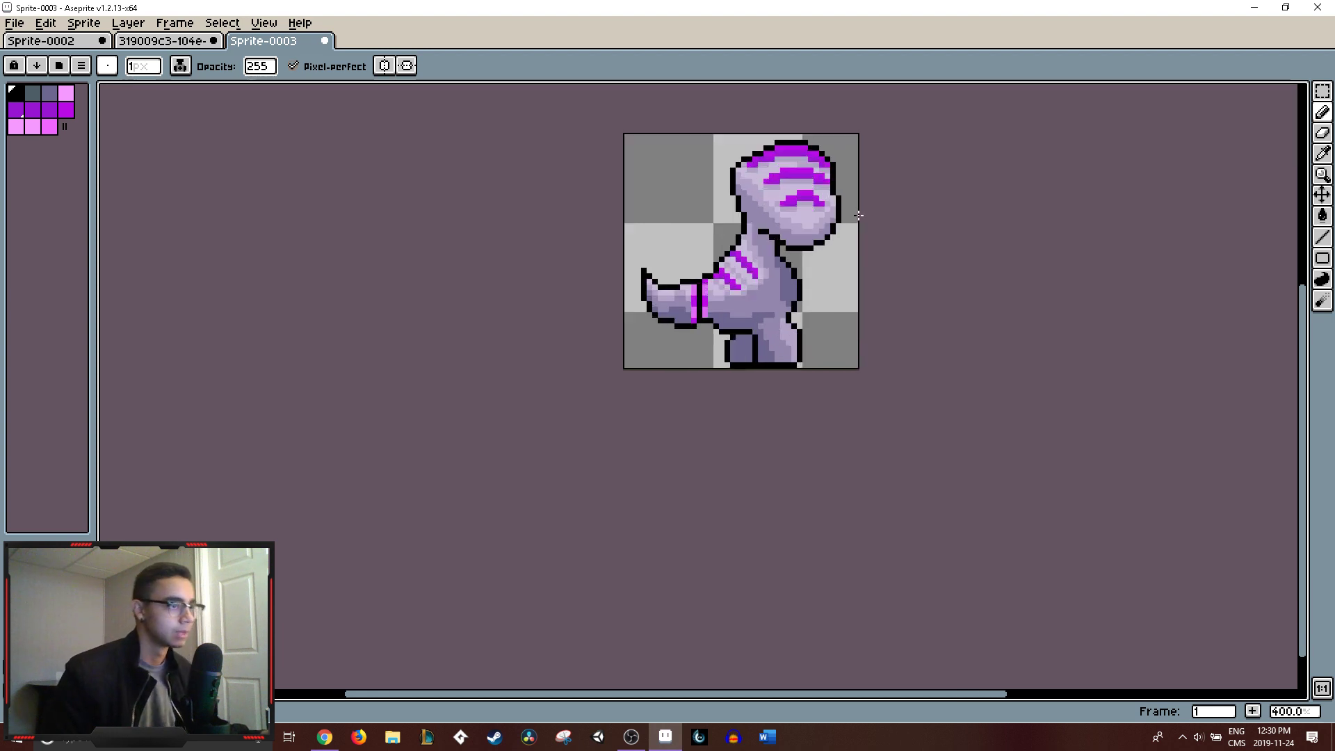
# - Undo the pencil and eraser edits that reshaped the head's front outline and extended the top stripe
pyautogui.hotkey('ctrl', 'z')
pyautogui.hotkey('ctrl', 'z')
pyautogui.hotkey('ctrl', 'z')
pyautogui.hotkey('ctrl', 'z')
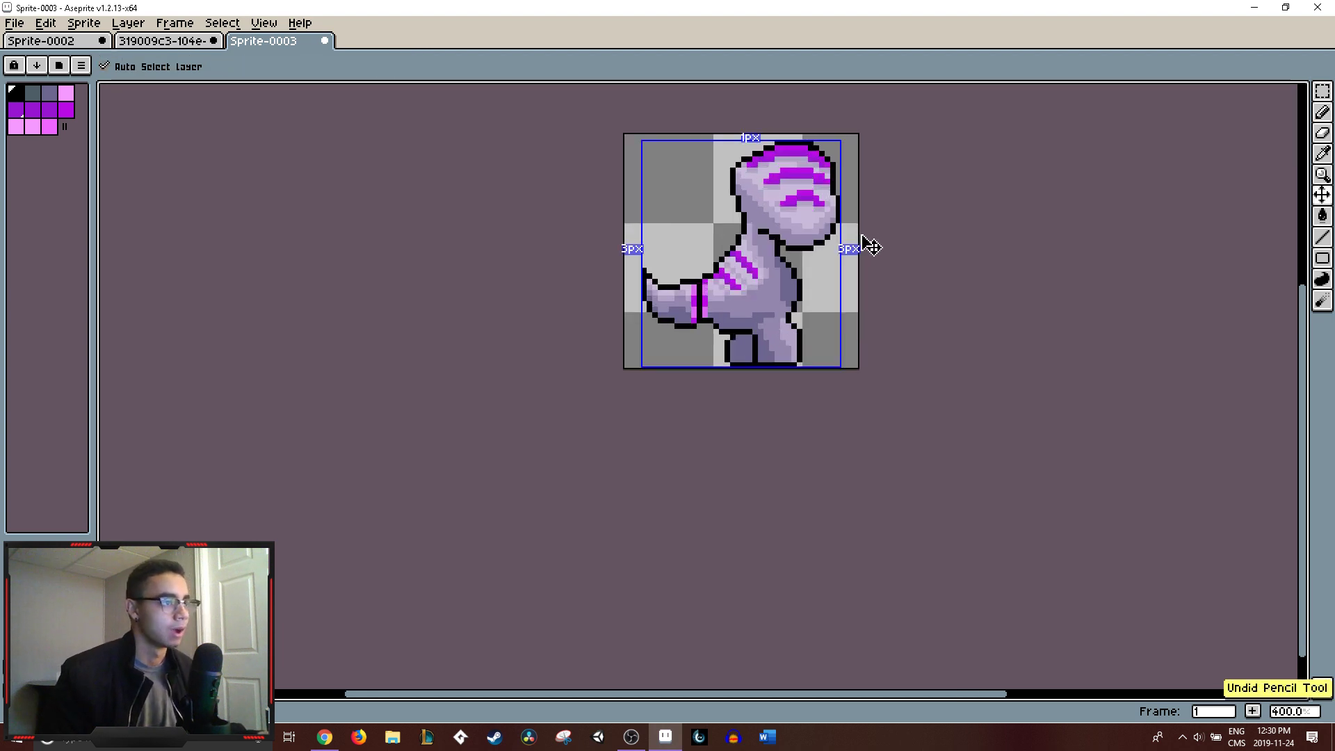
pyautogui.hotkey('ctrl', 'z')
pyautogui.hotkey('ctrl', 'z')
pyautogui.hotkey('ctrl', 'z')
pyautogui.hotkey('ctrl', 'z')
pyautogui.hotkey('ctrl', 'z')
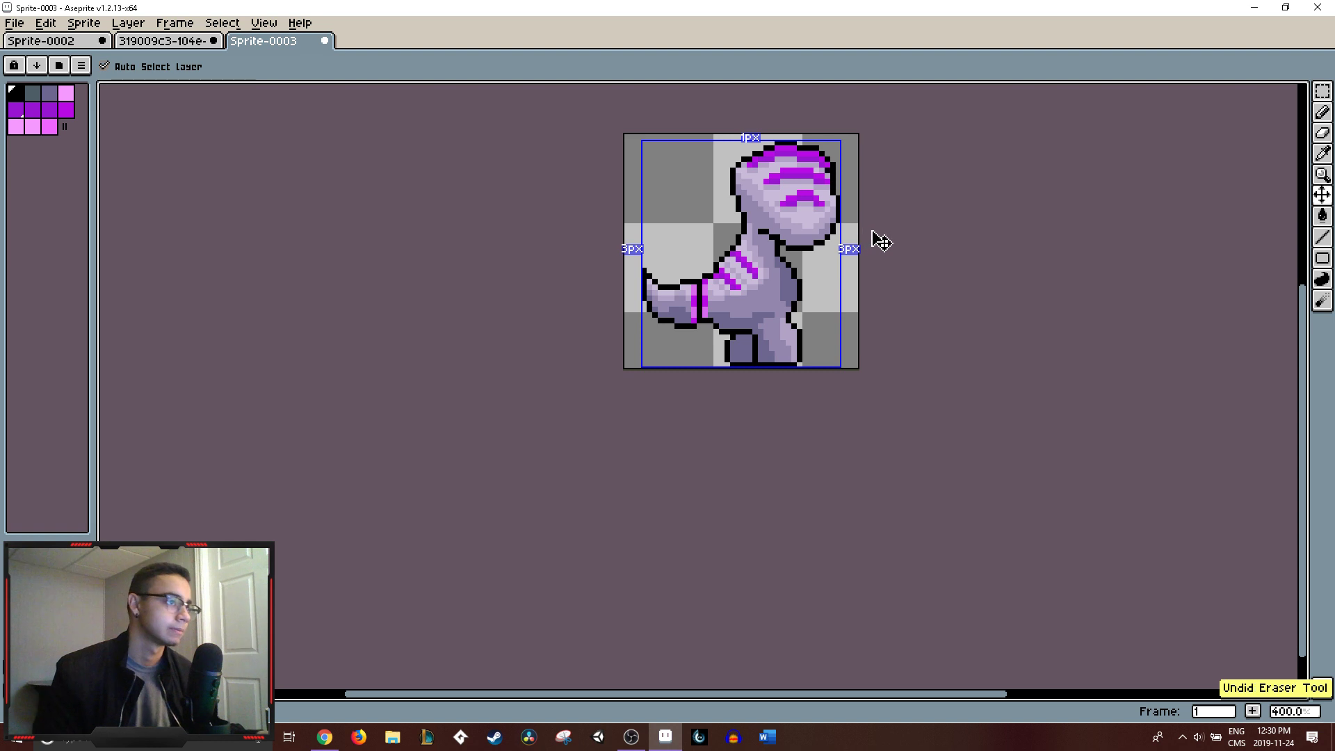
pyautogui.hotkey('ctrl', 'z')
pyautogui.hotkey('ctrl', 'z')
pyautogui.hotkey('ctrl', 'z')
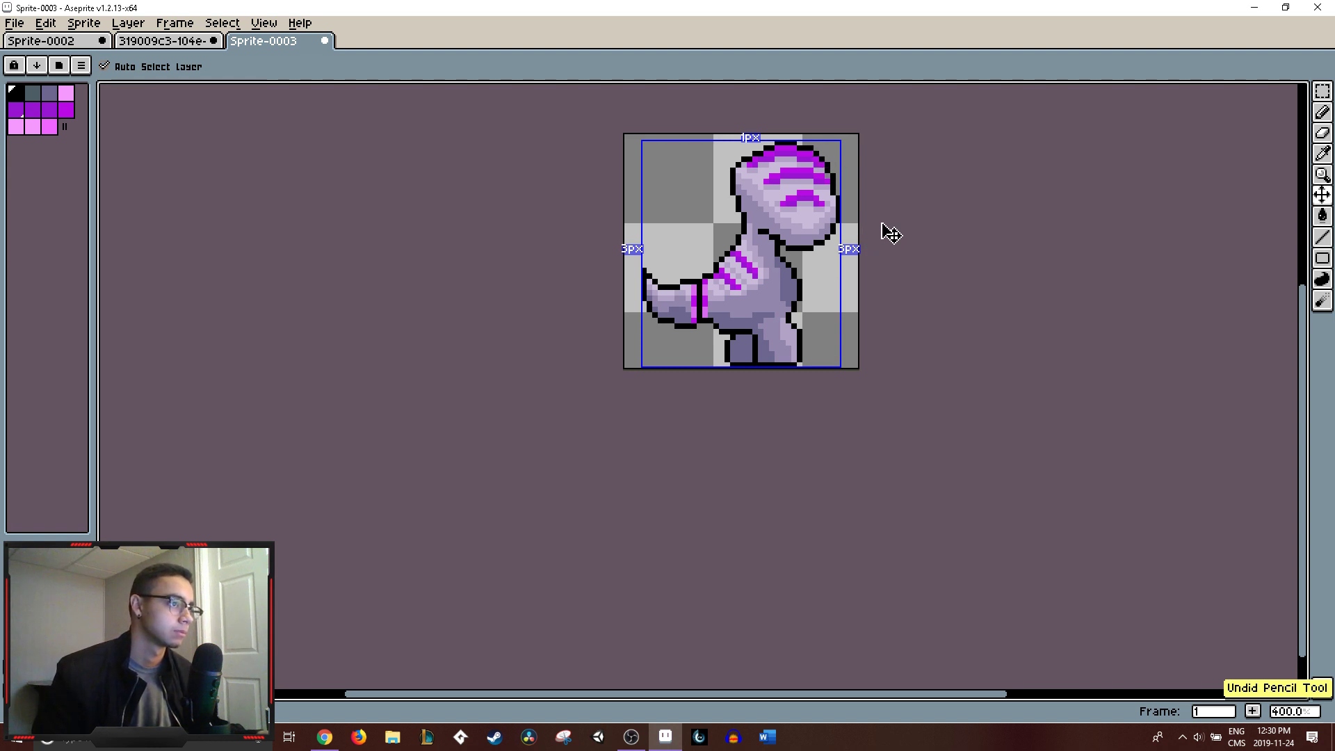
# - Fill the gap above the middle stripe's front end with medium lavender, also recolouring the inner black outline pixel and the top stripe's front dark purple pixel
pyautogui.scroll(8, 841, 171)
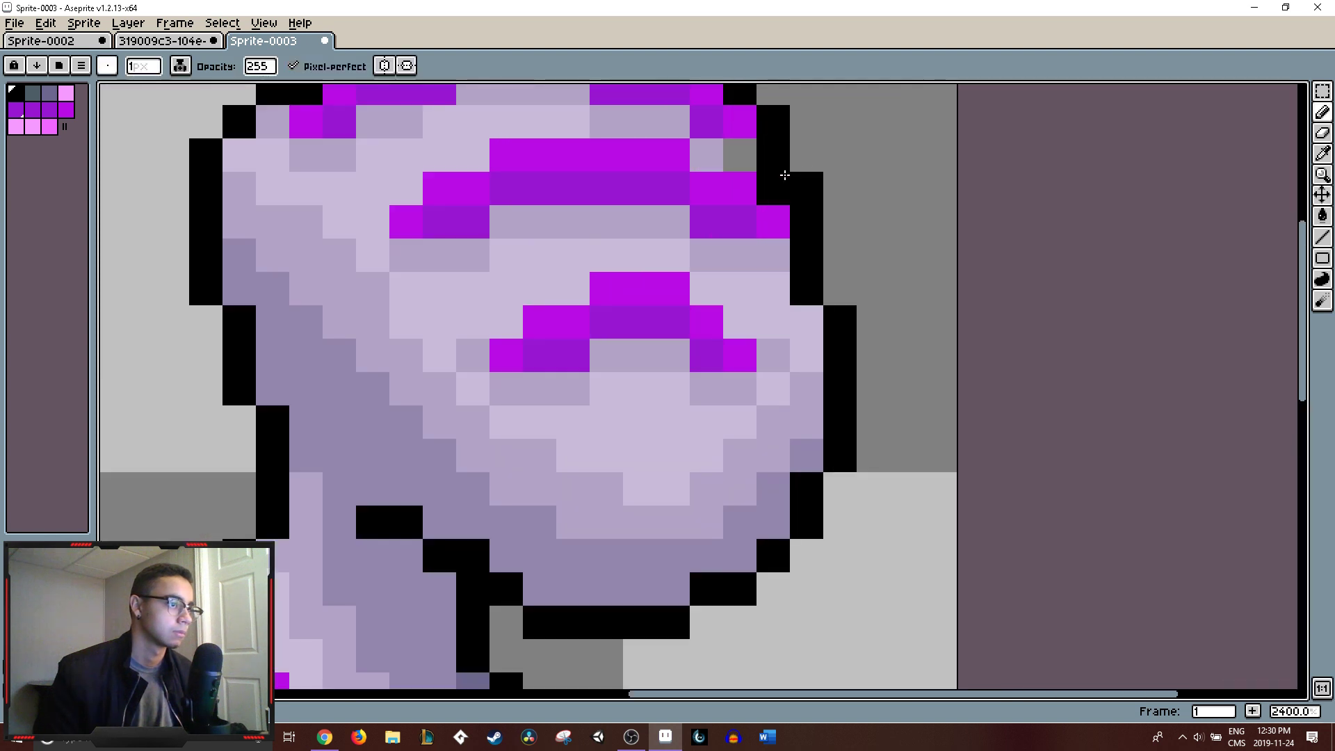
pyautogui.keyDown('alt'); pyautogui.click(719, 148); pyautogui.keyUp('alt')
pyautogui.click(738, 155)
pyautogui.click(771, 187)
pyautogui.click(712, 126)
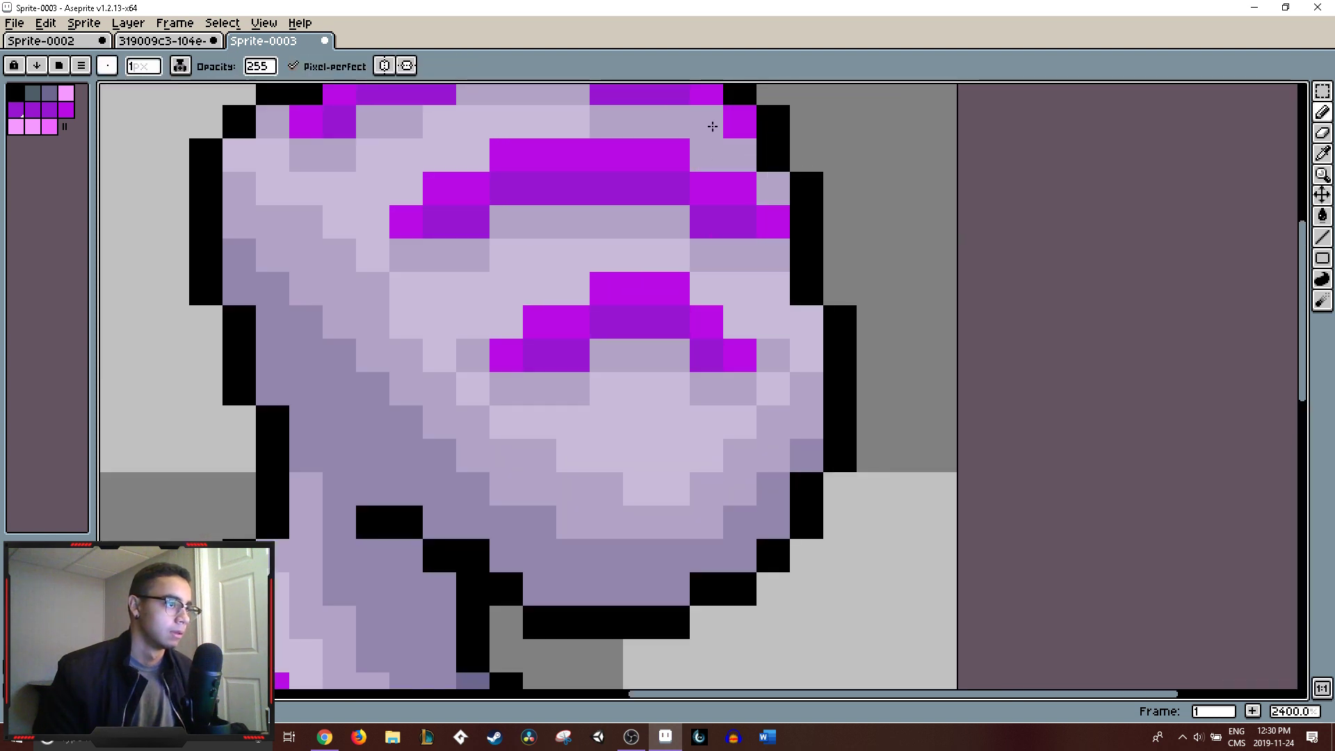
# - Undo the recolouring of the top stripe's front dark purple pixel and fill the inner front outline pixel with light lavender
pyautogui.hotkey('ctrl', 'z')
pyautogui.keyDown('alt'); pyautogui.click(587, 107); pyautogui.keyUp('alt')
pyautogui.click(765, 154)
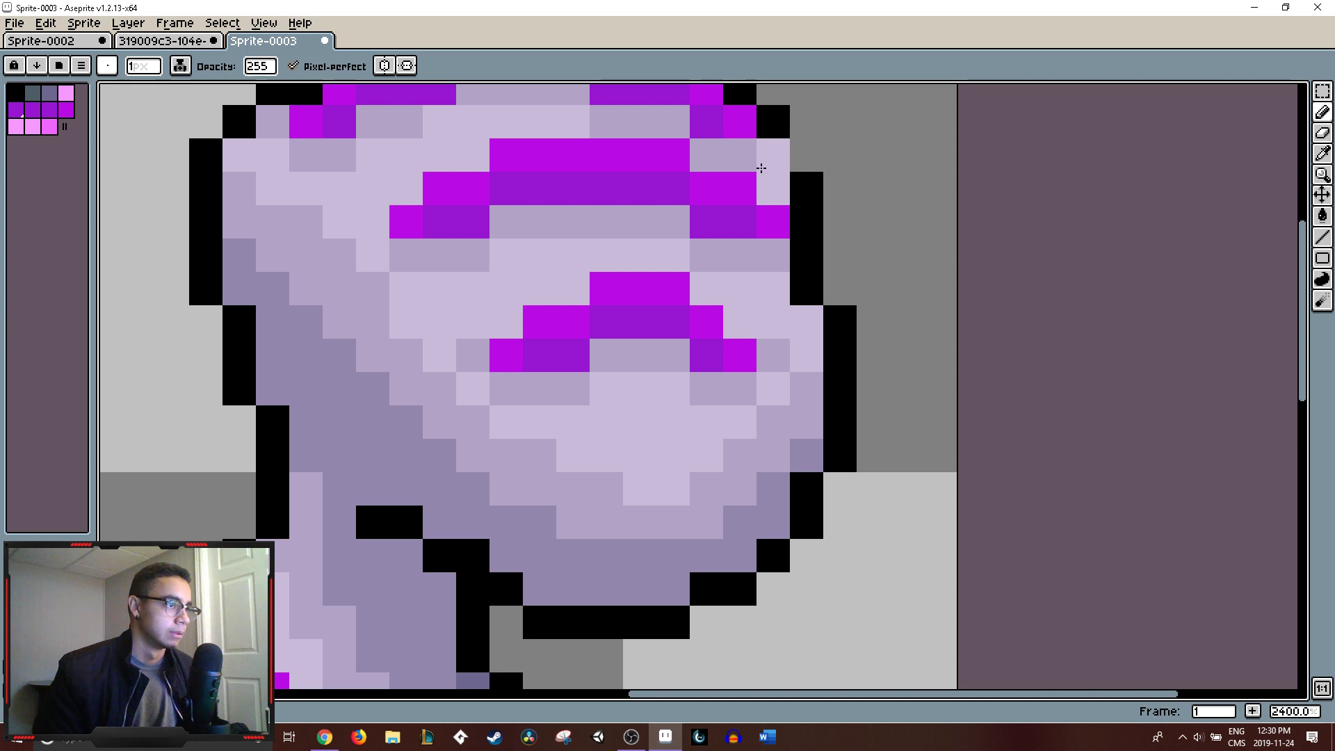
# - Extend the magenta segment of the tail-side band up by one pixel and paint the pixel at the tail's tip pink
pyautogui.scroll(-8, 765, 146)
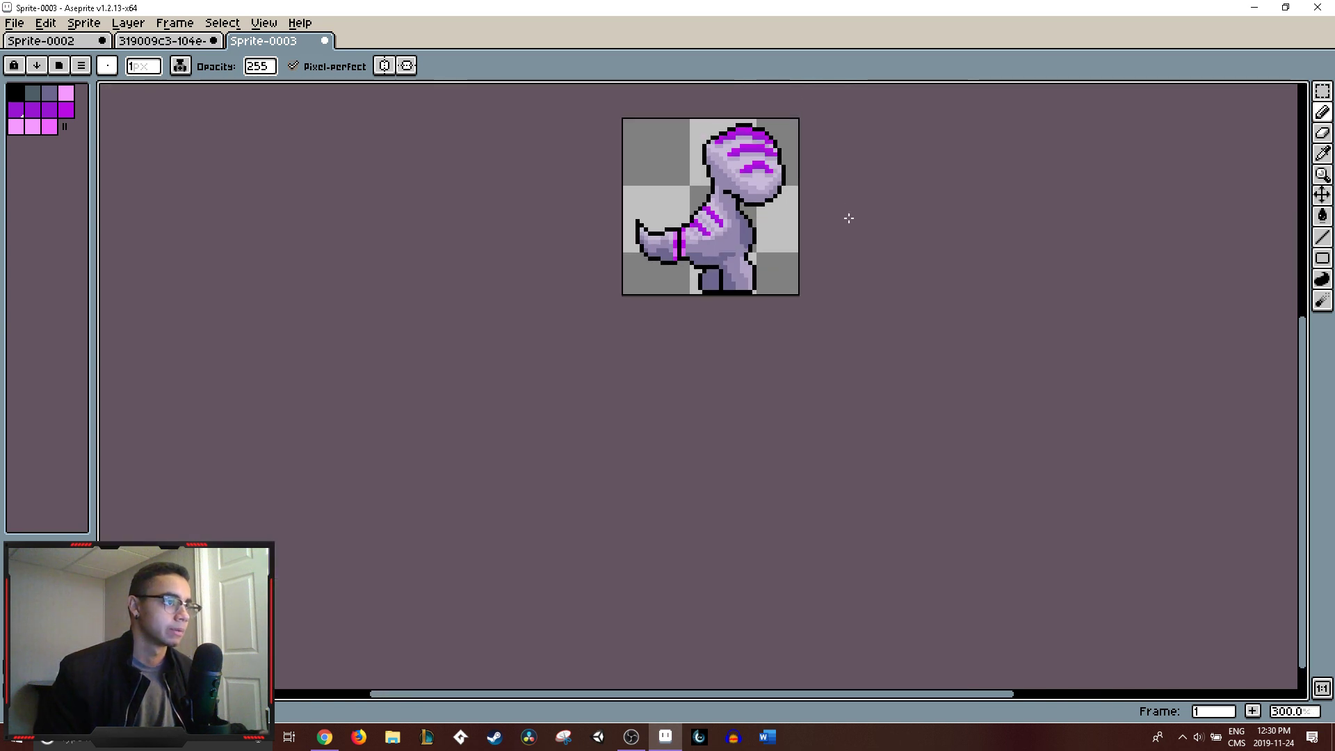
pyautogui.scroll(3, 778, 168)
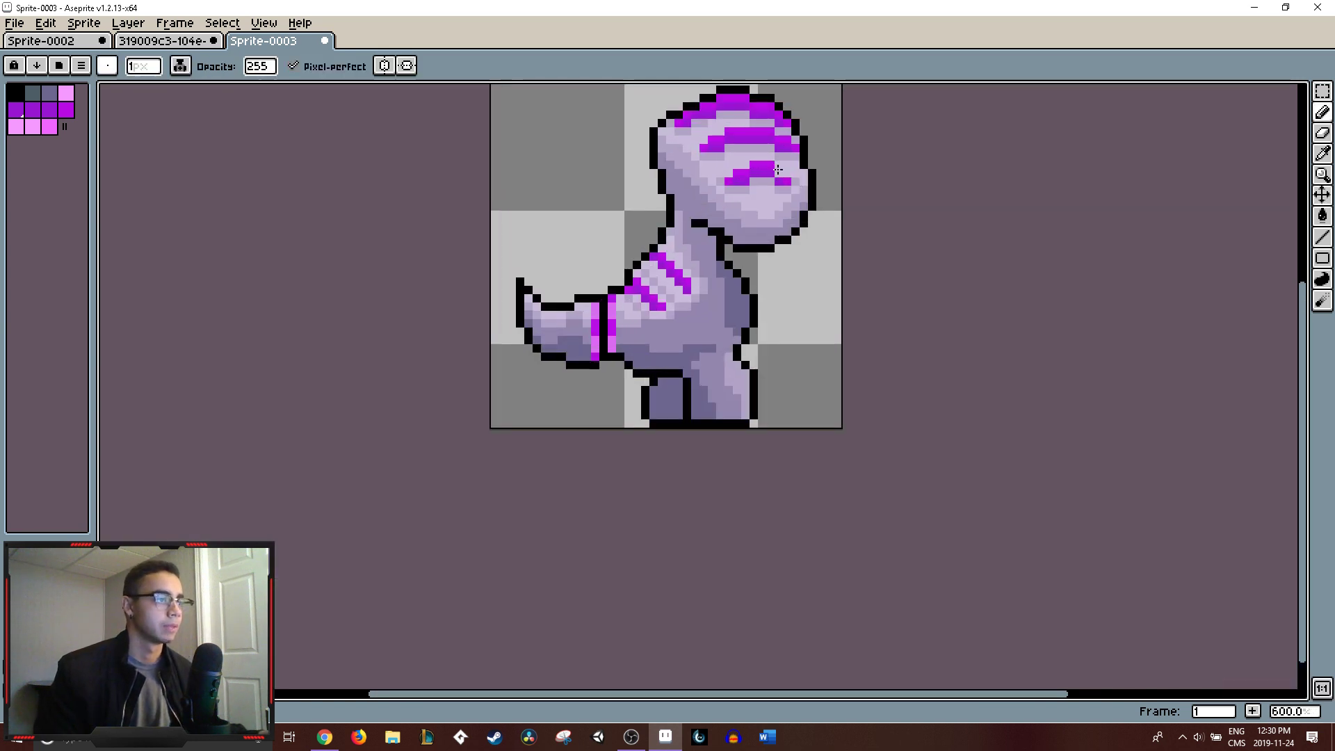
pyautogui.scroll(3, 778, 168)
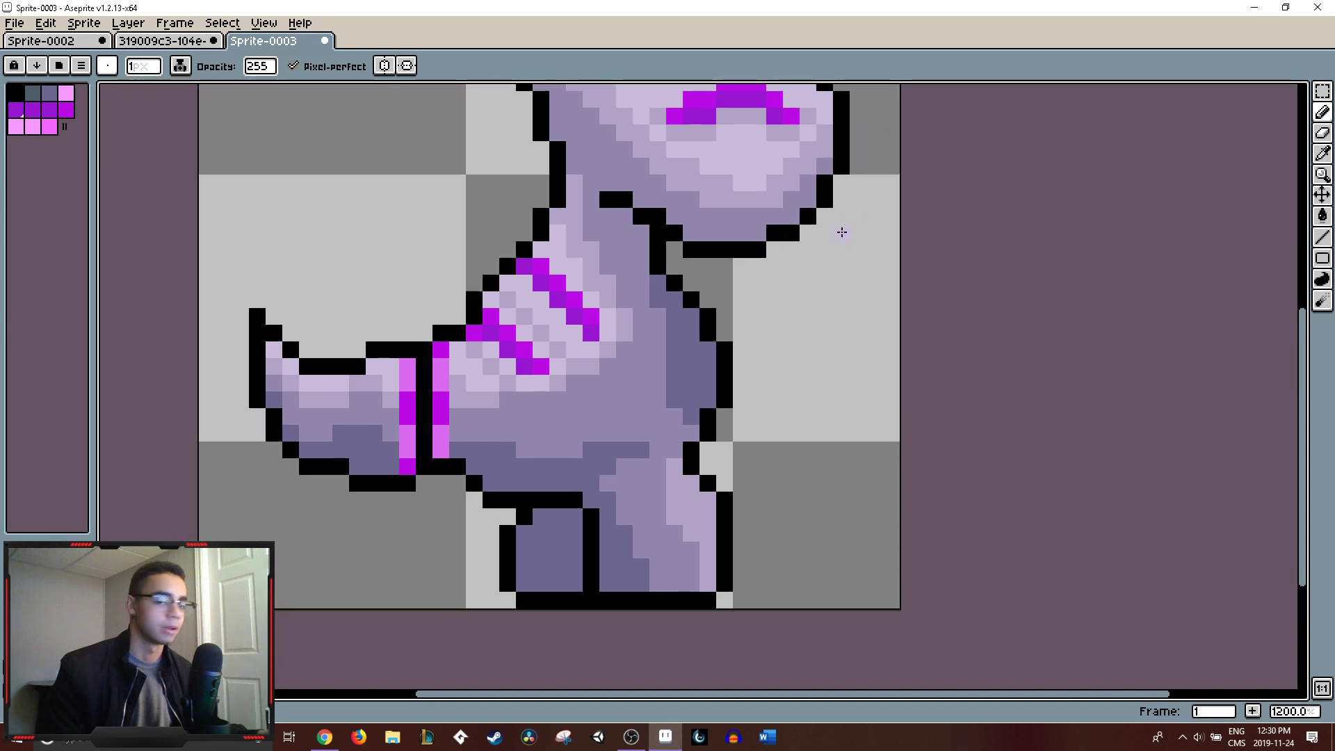
pyautogui.hscroll(-5, 823, 310)
pyautogui.scroll(-2, 823, 310)
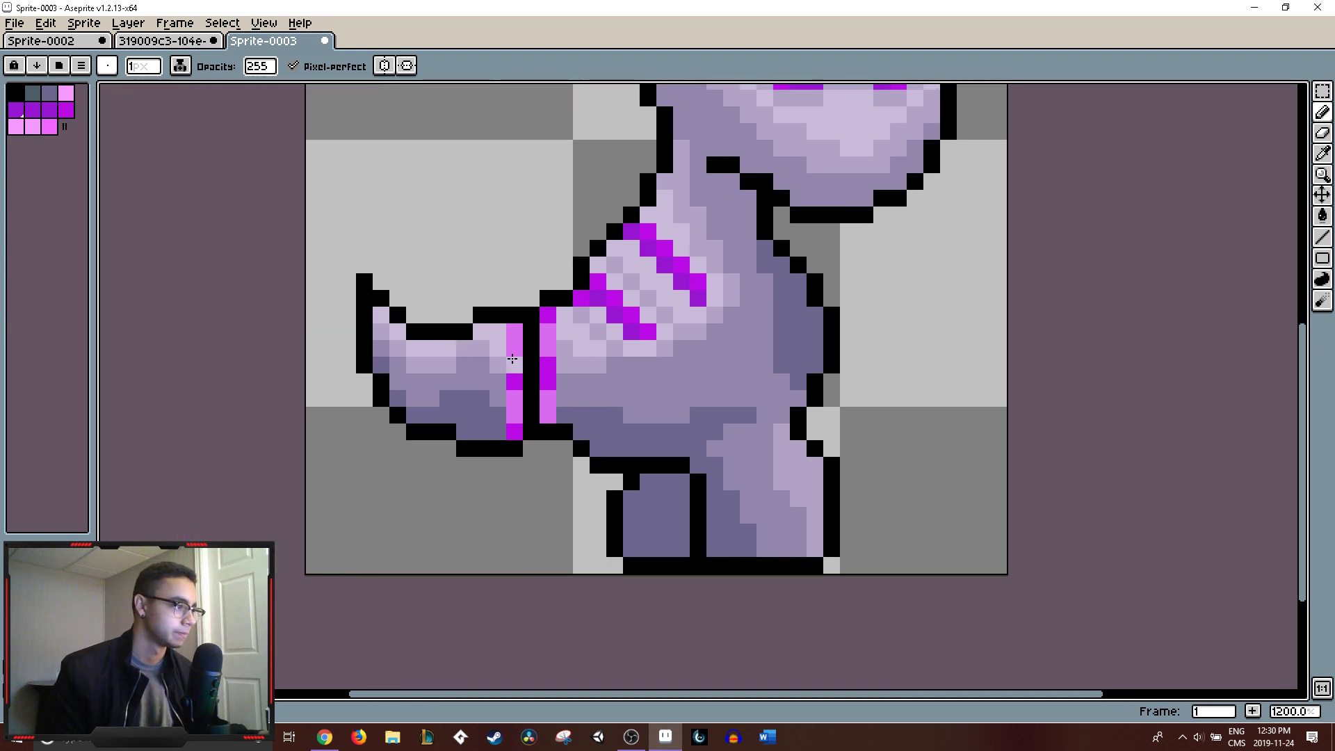
pyautogui.click(512, 358)
pyautogui.keyDown('alt'); pyautogui.click(515, 338); pyautogui.keyUp('alt')
pyautogui.click(382, 318)
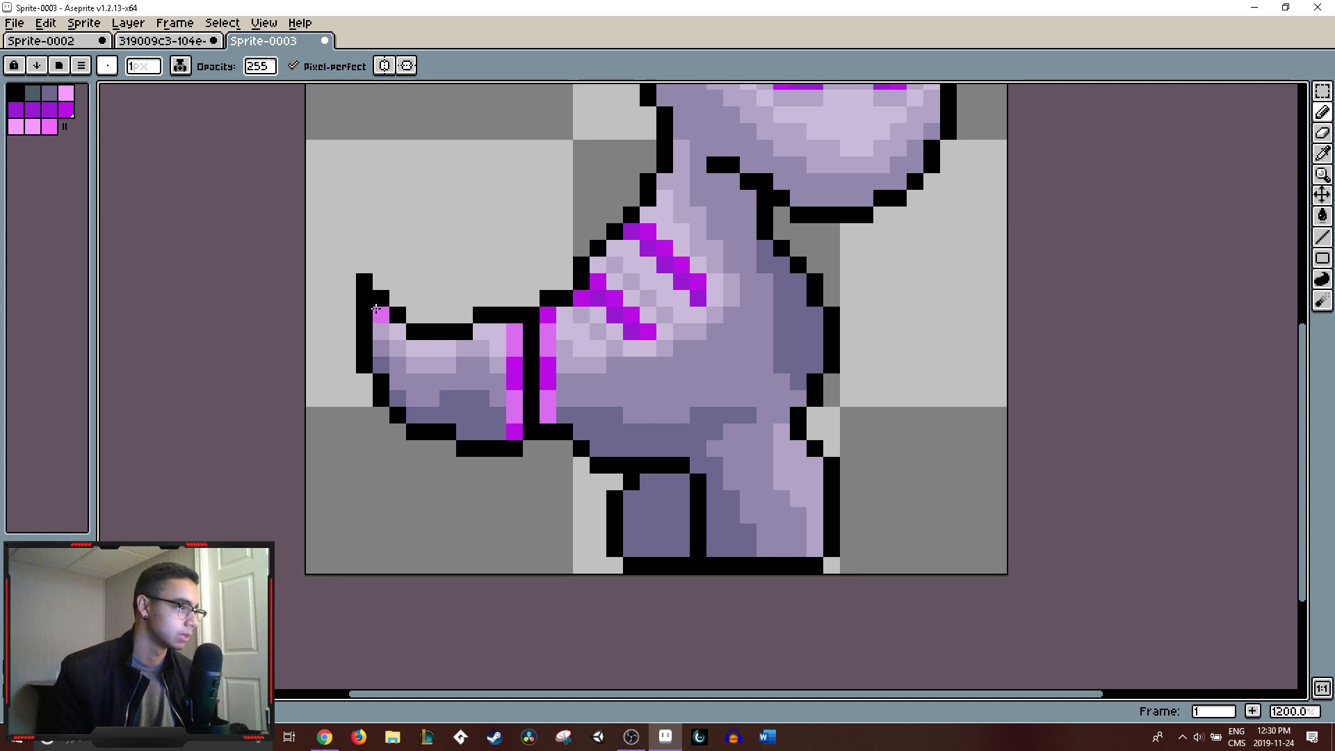
pyautogui.scroll(-5, 512, 318)
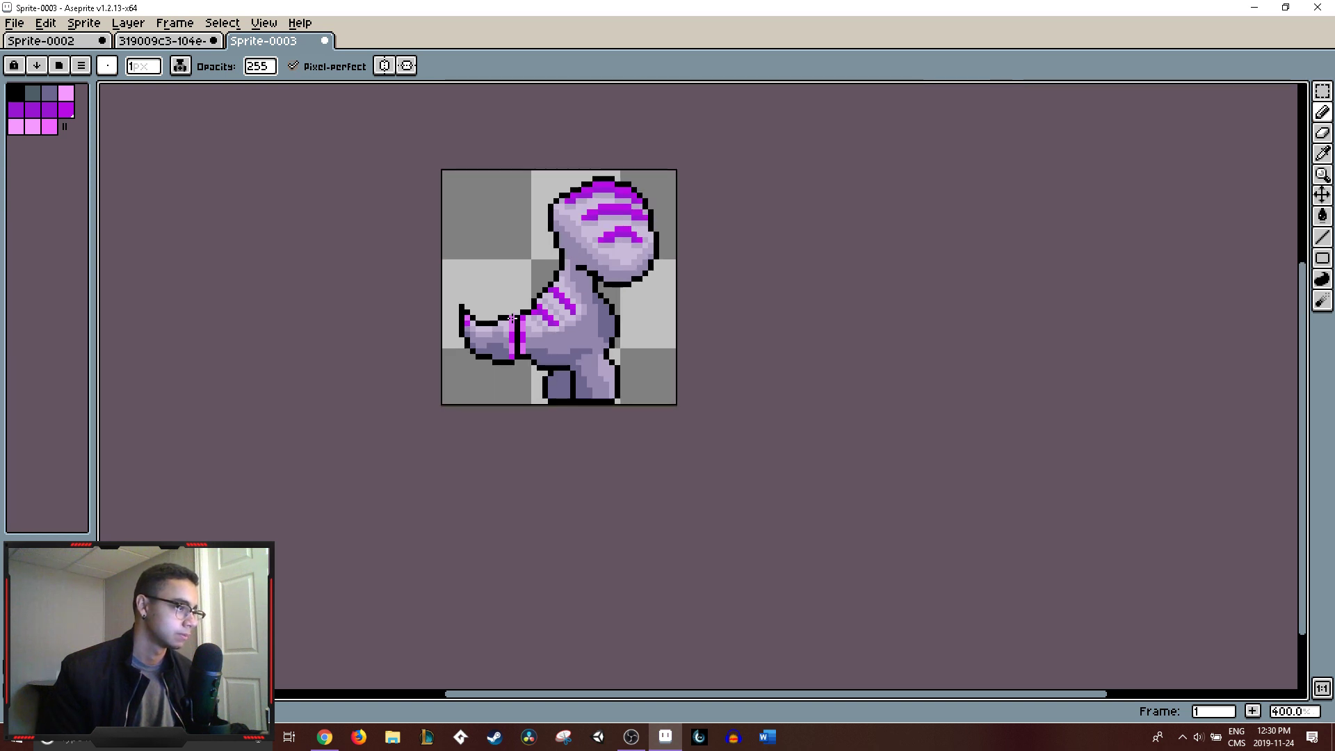
pyautogui.scroll(-1, 513, 319)
pyautogui.scroll(-2, 535, 316)
pyautogui.scroll(1, 549, 317)
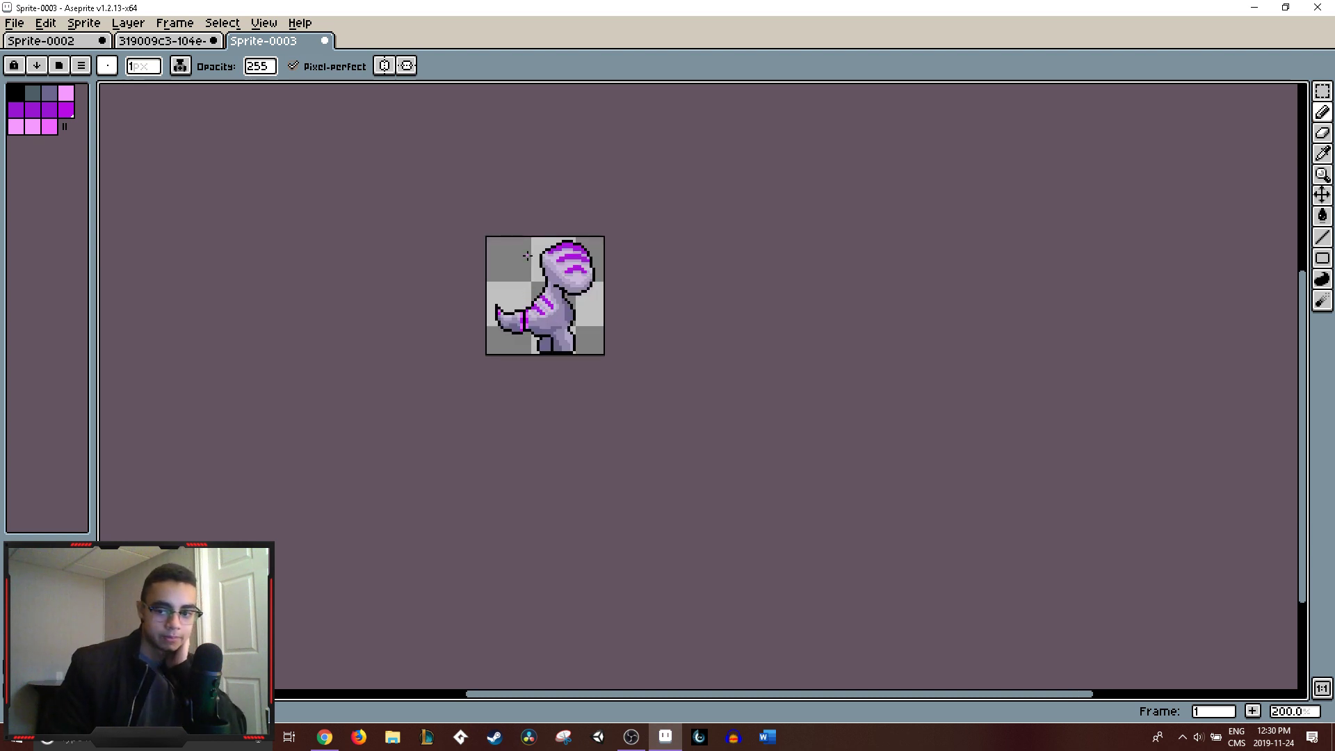
# - Switch to the browser and examine the monster concept image shared in the Discord chat
pyautogui.hotkey('alt', 'Tab')
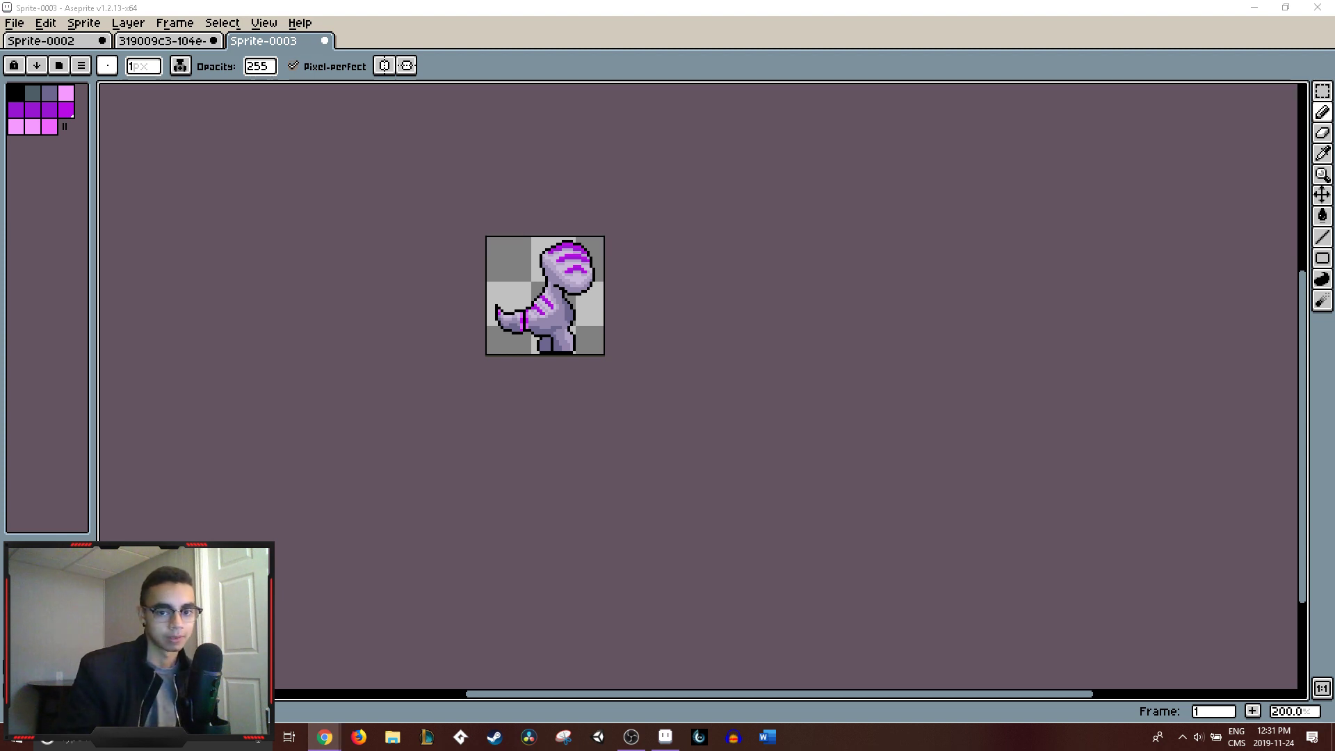
pyautogui.moveTo(686, 7)
pyautogui.mouseDown()
pyautogui.moveTo(700, 197)
pyautogui.moveTo(686, 5)
pyautogui.mouseUp()
pyautogui.hotkey('alt', 'Tab')
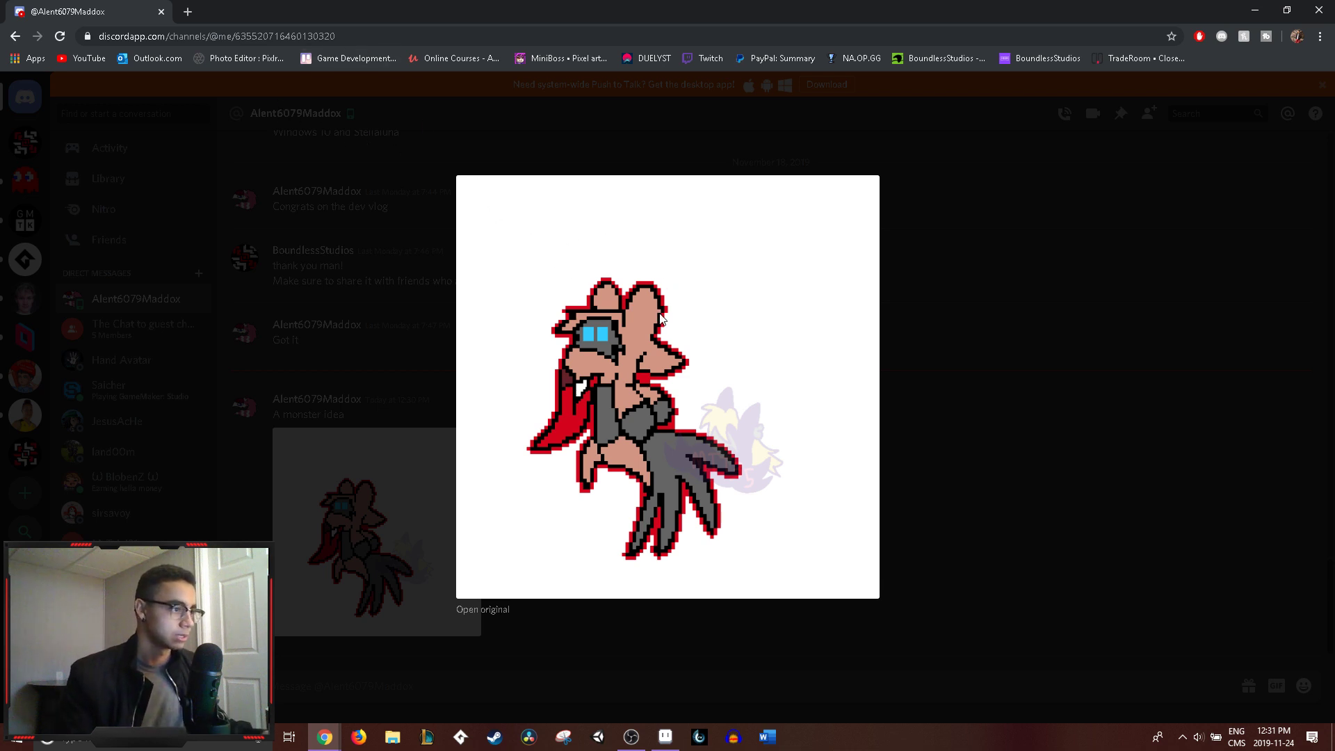
pyautogui.scroll(5, 660, 318)
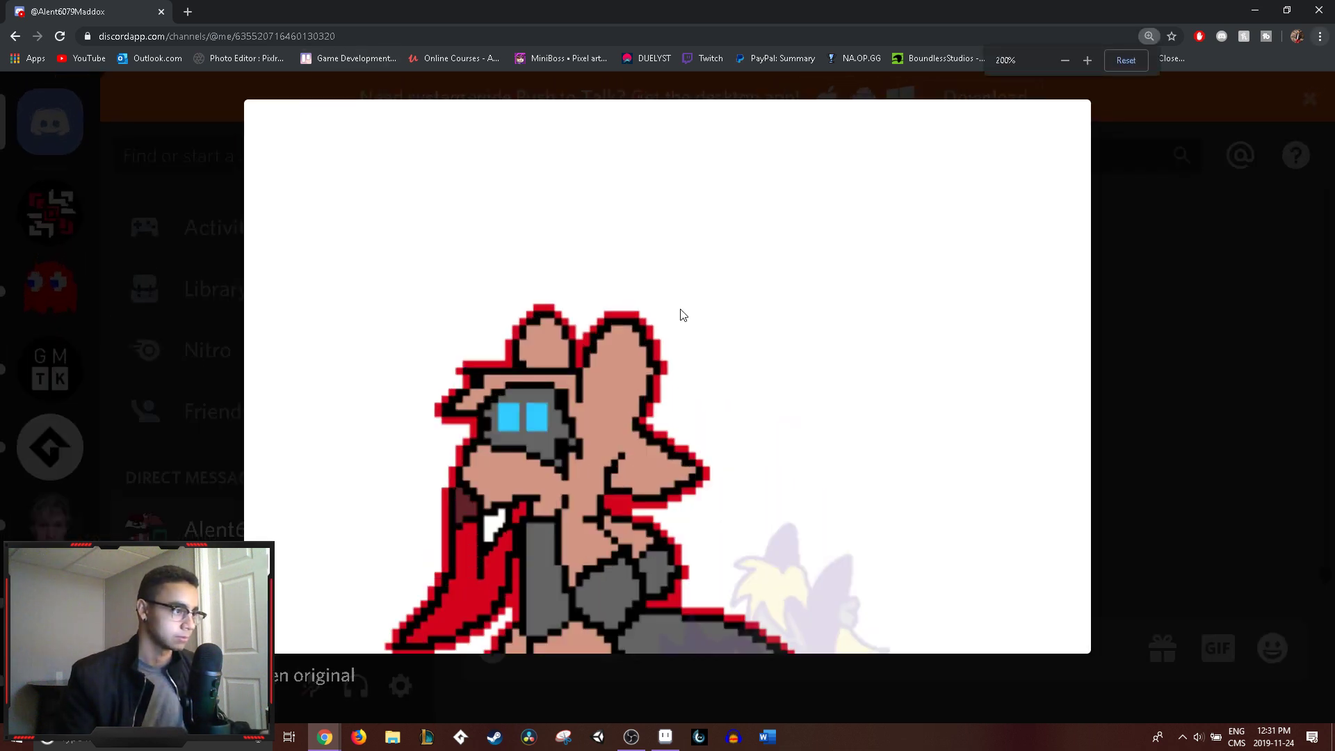
pyautogui.scroll(1, 682, 315)
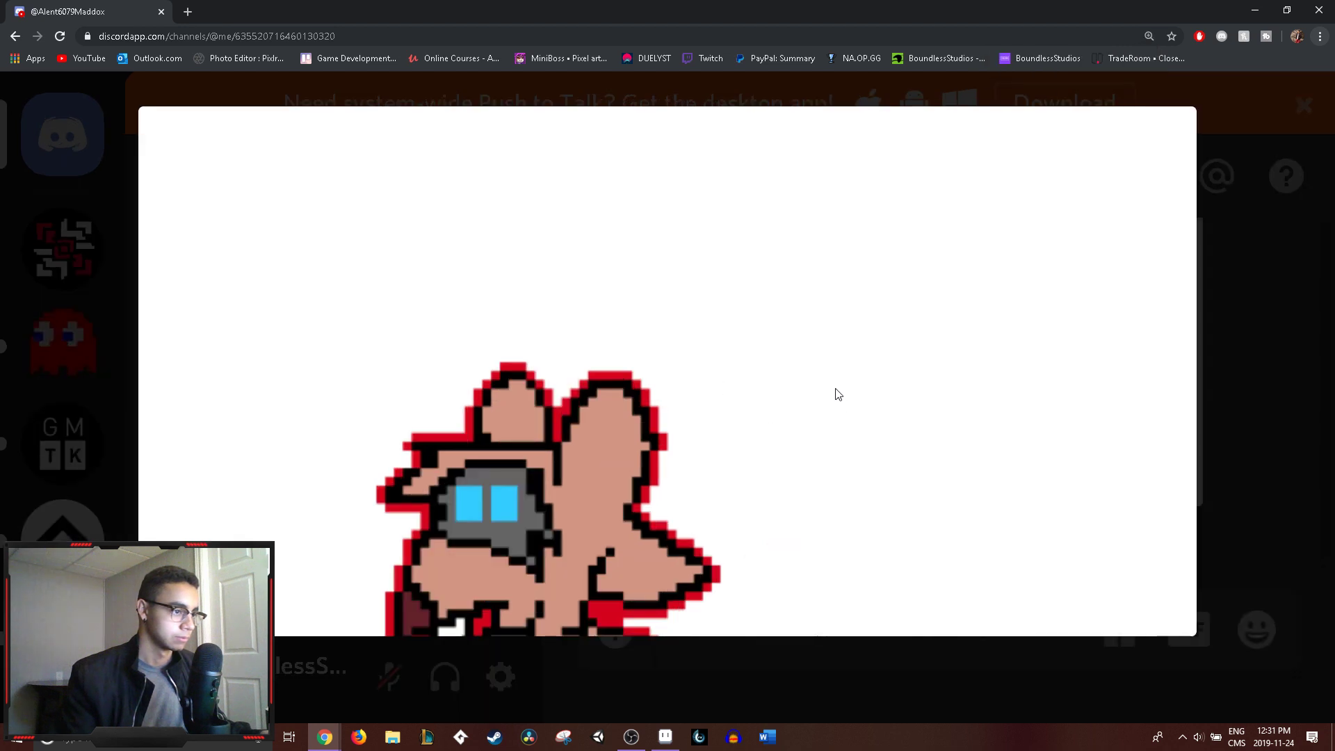
pyautogui.scroll(-3, 838, 395)
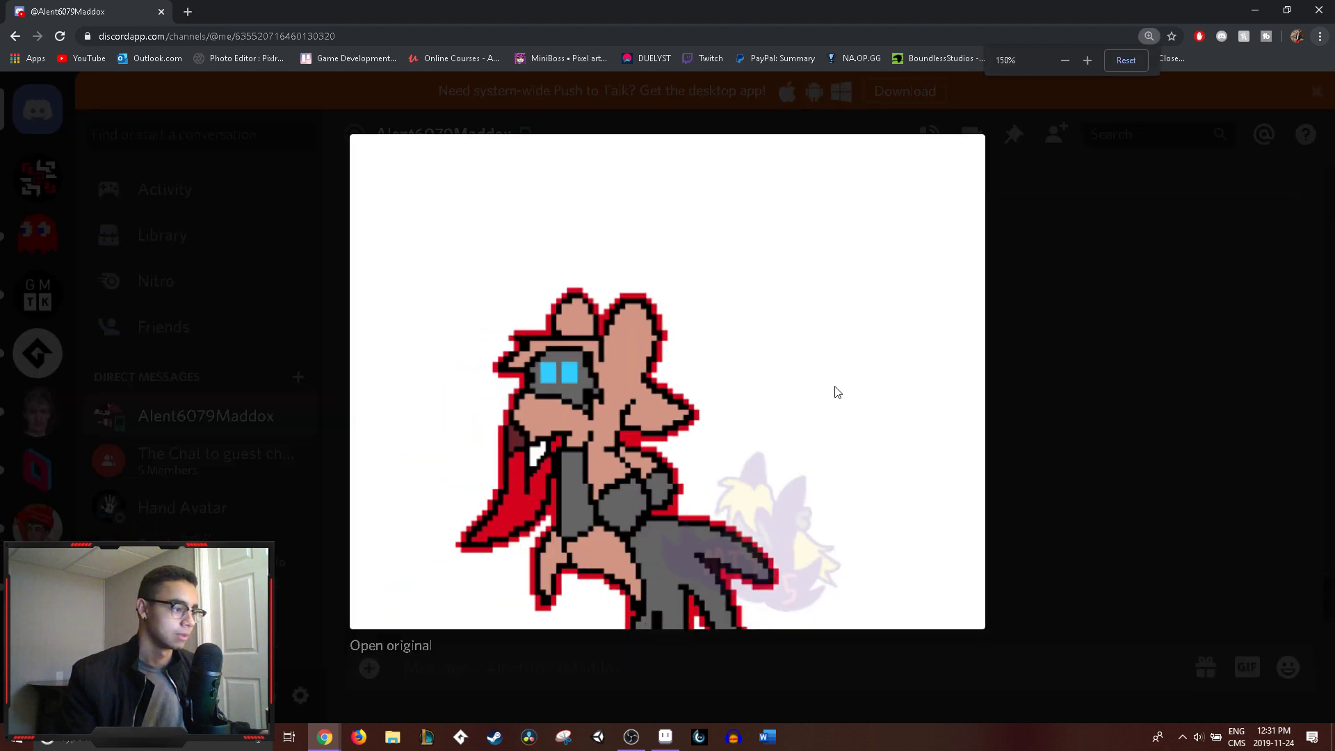
pyautogui.scroll(-2, 837, 394)
# - Enlarge the monster sketch sketch-1574616590558.png in Photos to examine its details
pyautogui.hotkey('alt', 'Tab')
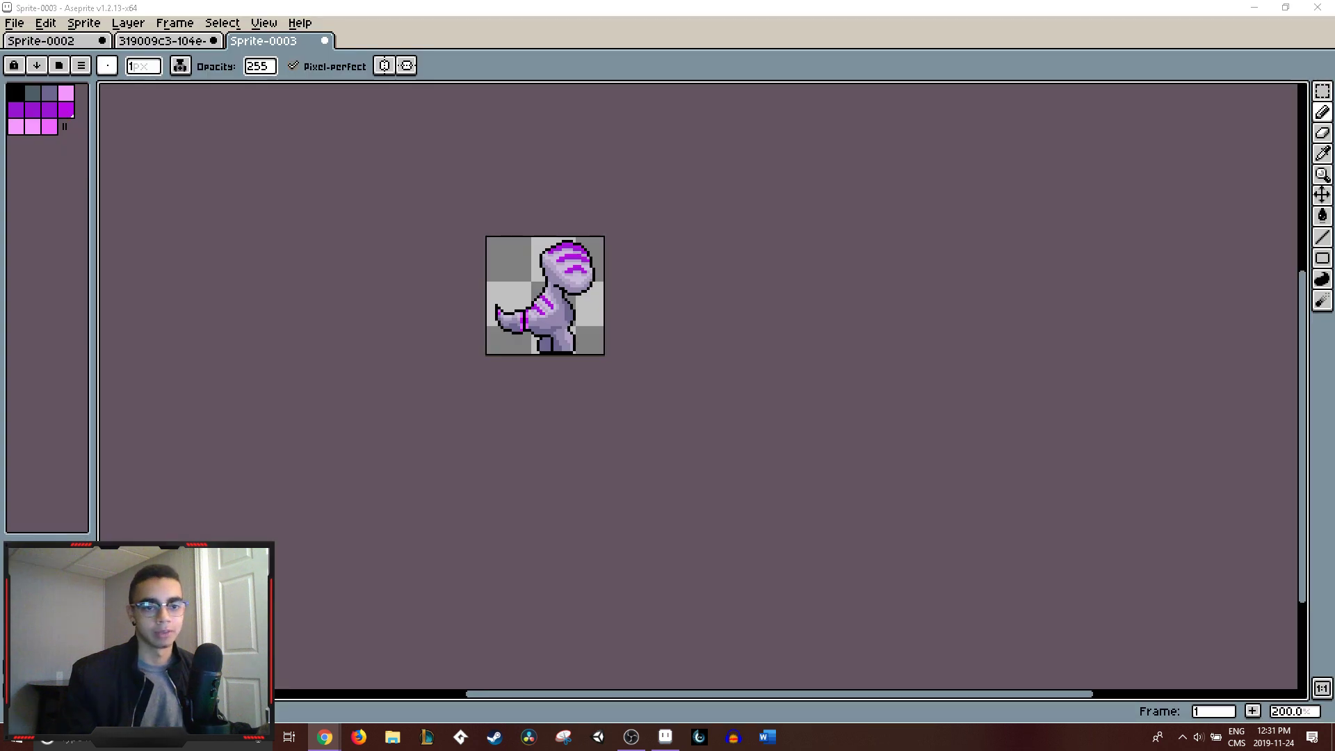
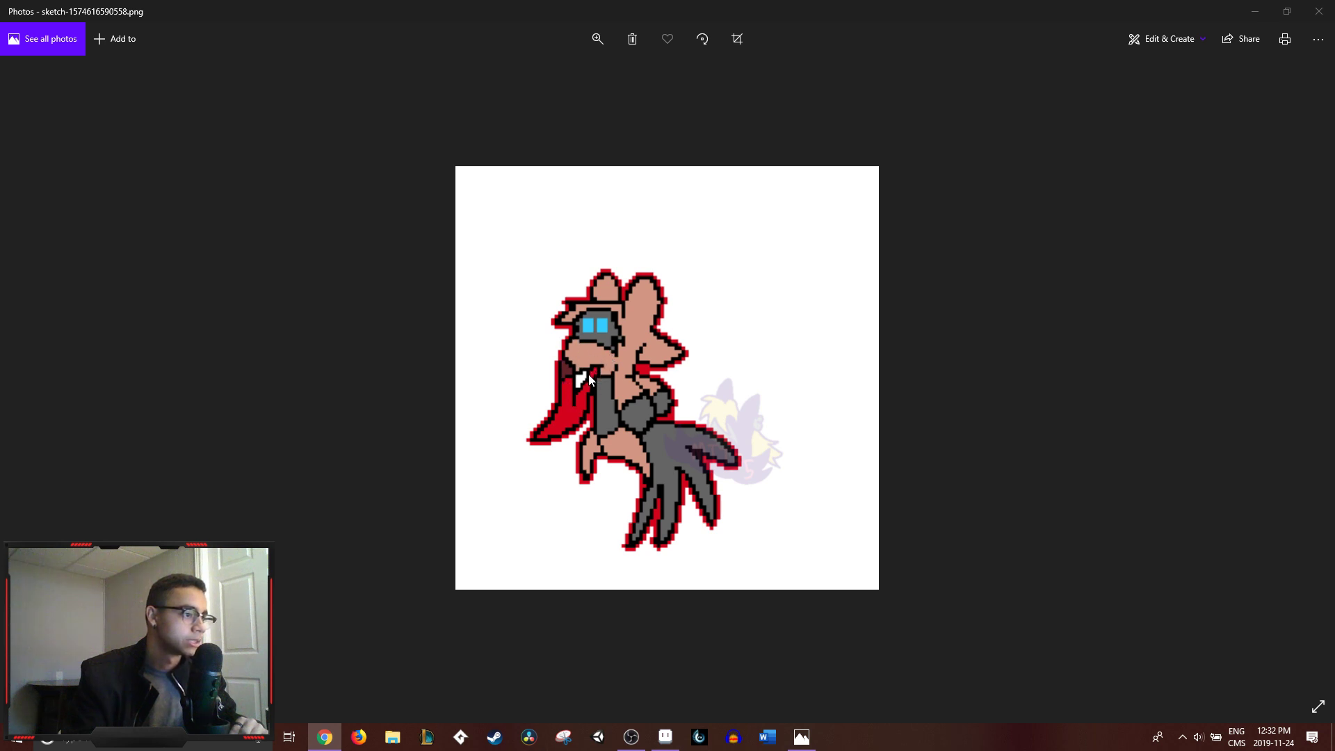
pyautogui.click(595, 42)
pyautogui.moveTo(552, 75); pyautogui.dragTo(575, 74)
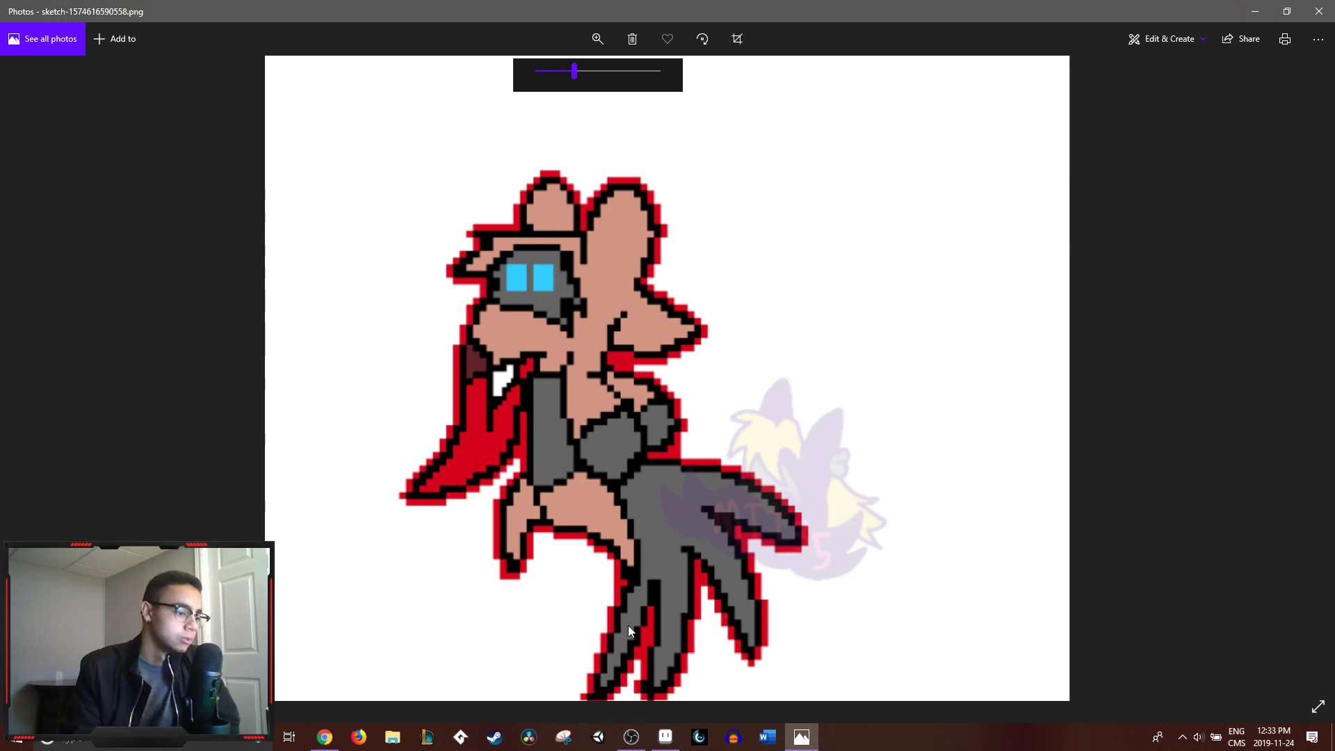
# - Switch to Aseprite and examine the finished creatures across the monster reference sheet for comparison with the sketch
pyautogui.click(666, 736)
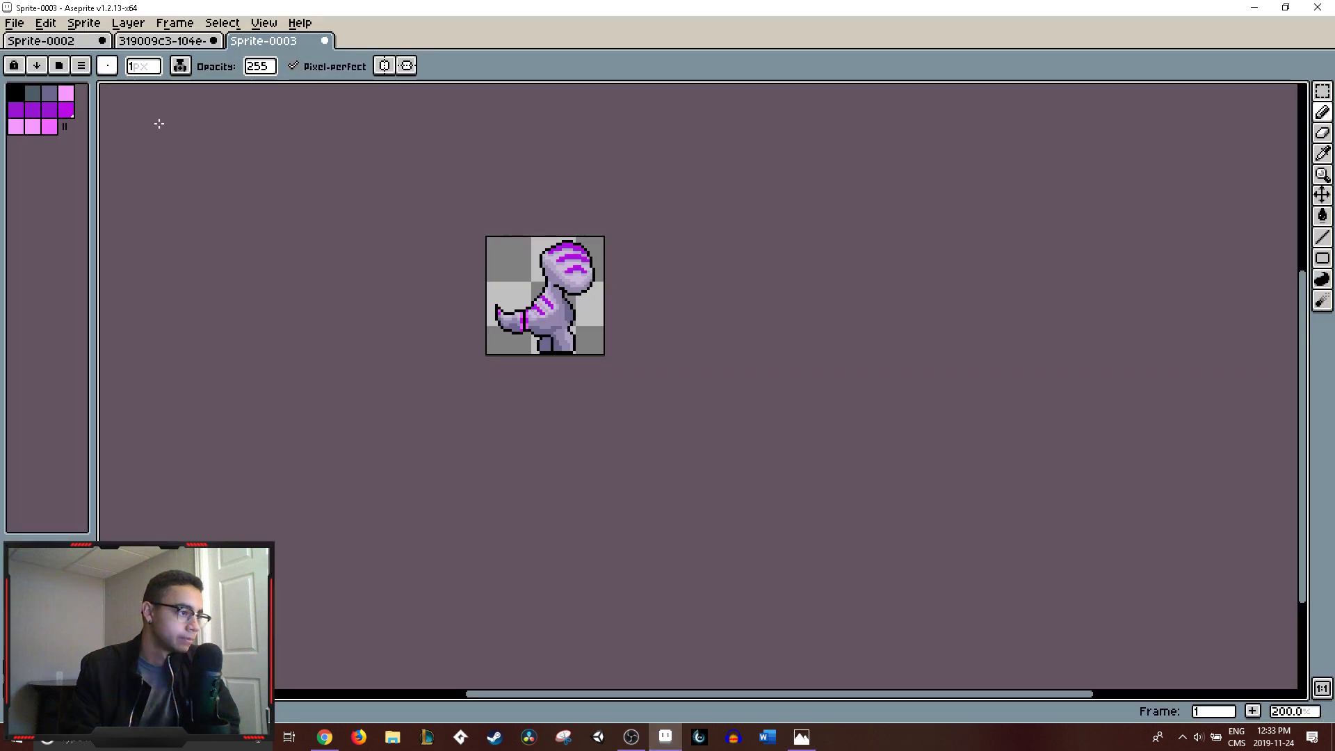
pyautogui.click(162, 40)
pyautogui.scroll(2, 592, 316)
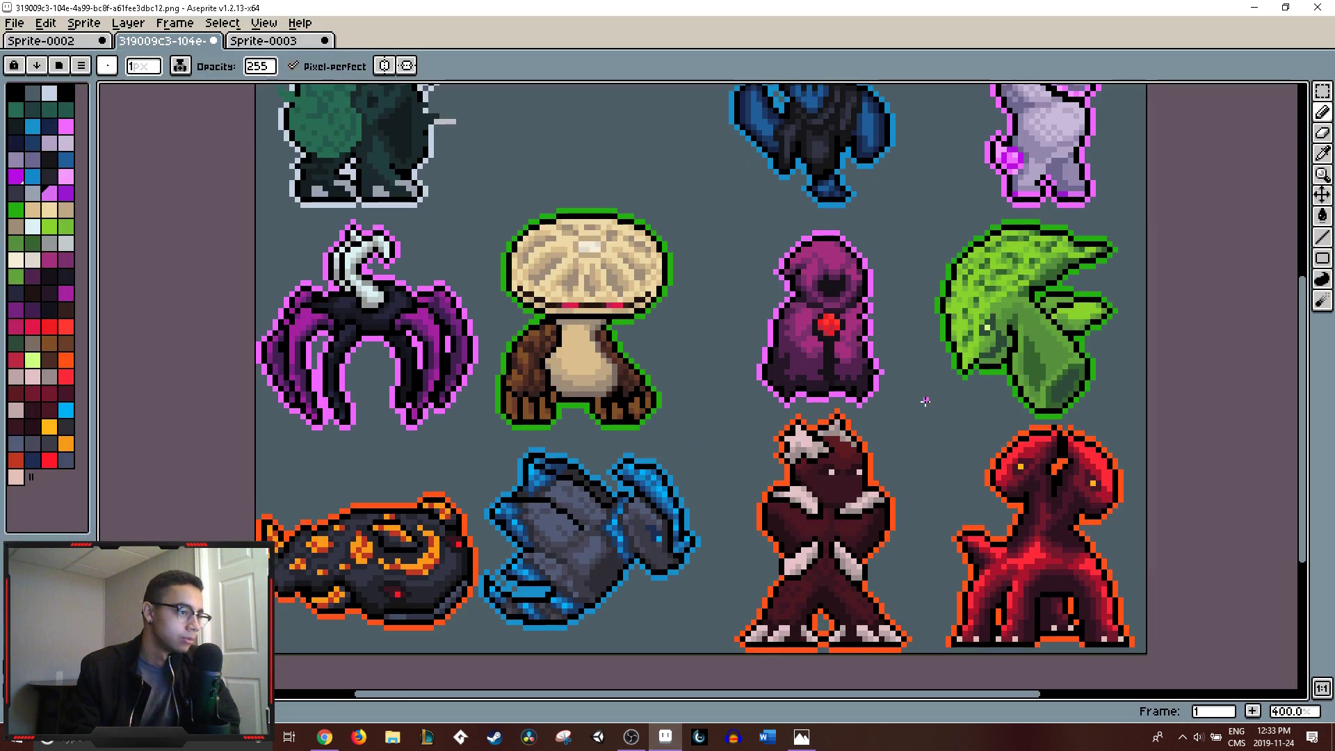
pyautogui.moveTo(949, 369); pyautogui.dragTo(695, 278)
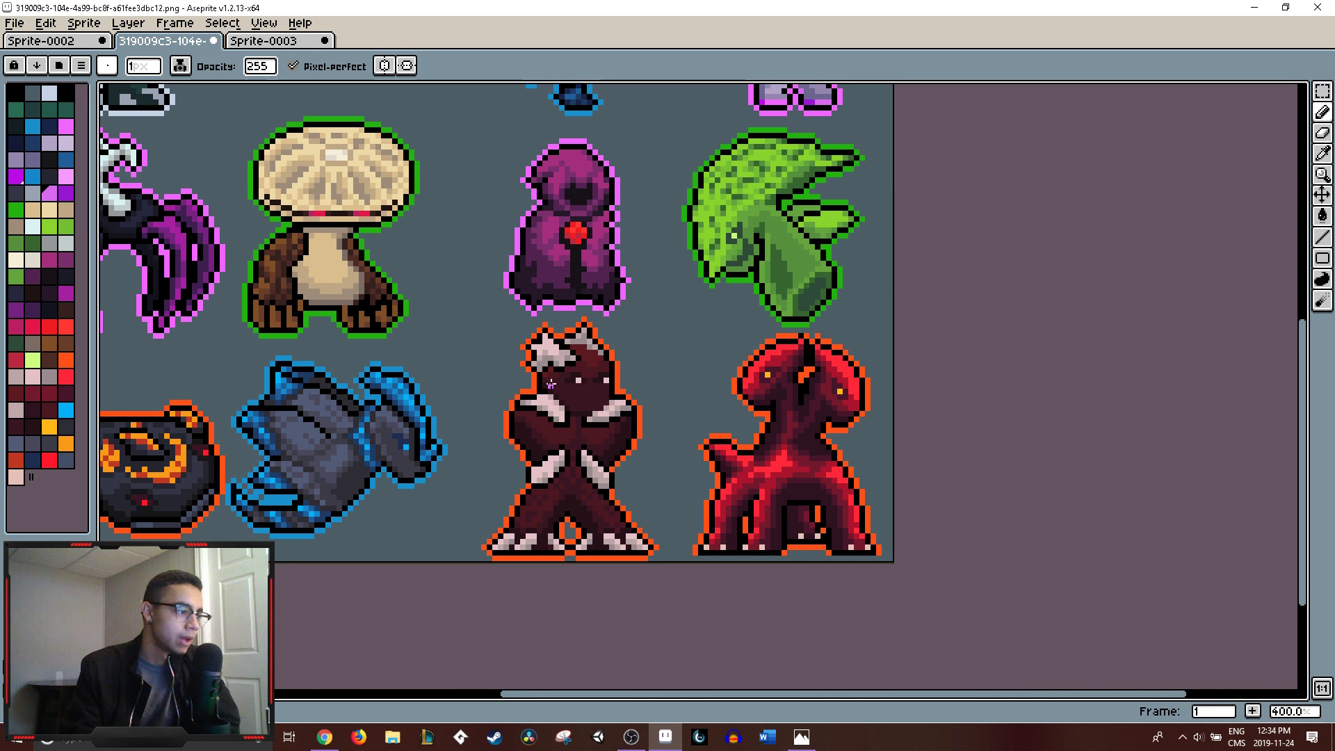
pyautogui.moveTo(343, 430); pyautogui.dragTo(465, 421)
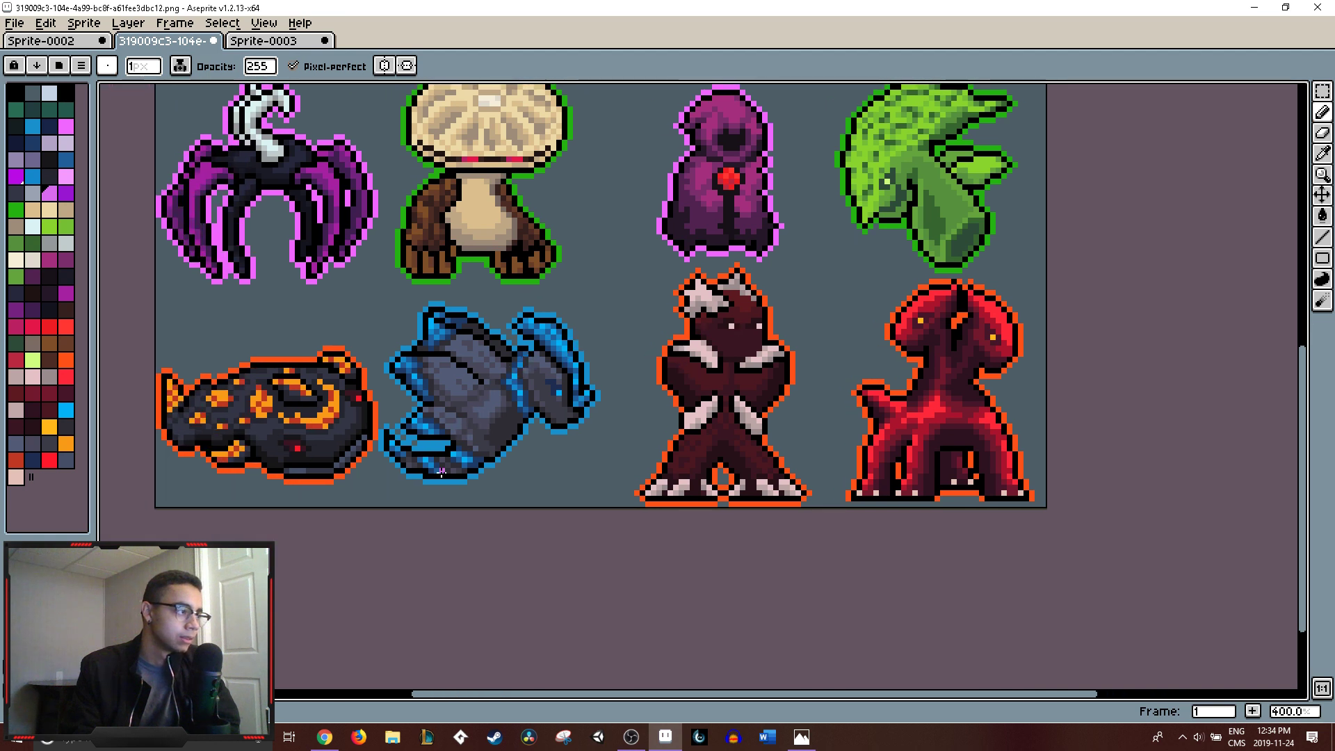
pyautogui.moveTo(635, 267); pyautogui.dragTo(555, 544)
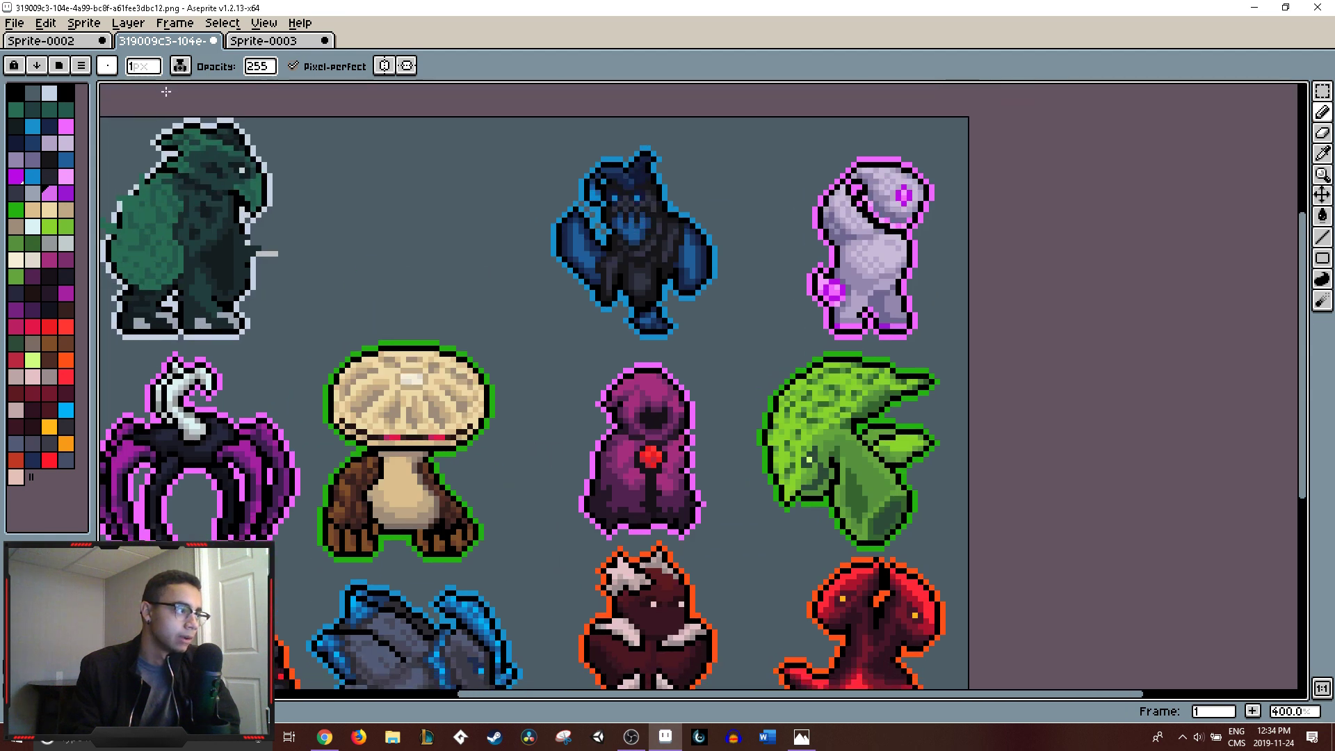
pyautogui.scroll(5, 277, 185)
pyautogui.scroll(-5, 393, 301)
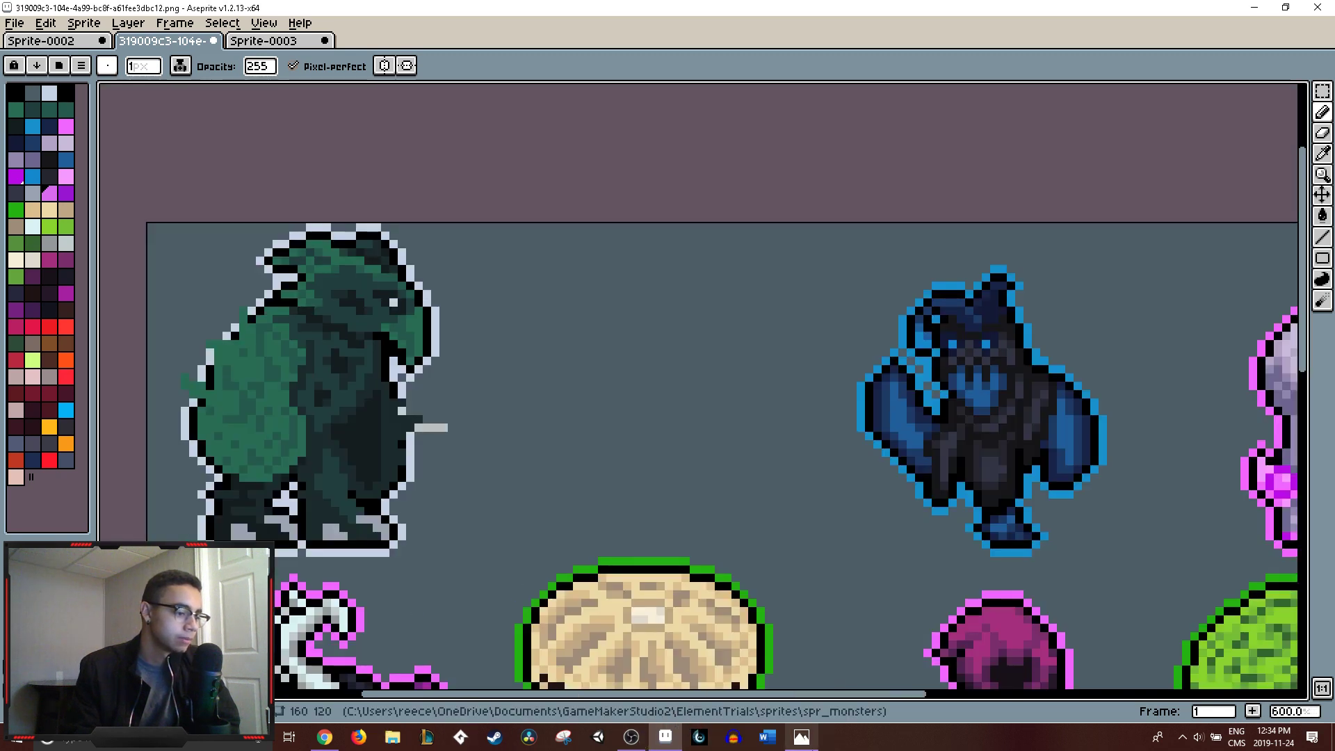
# - Review the monster sketch in Photos once more and close the viewer
pyautogui.click(802, 737)
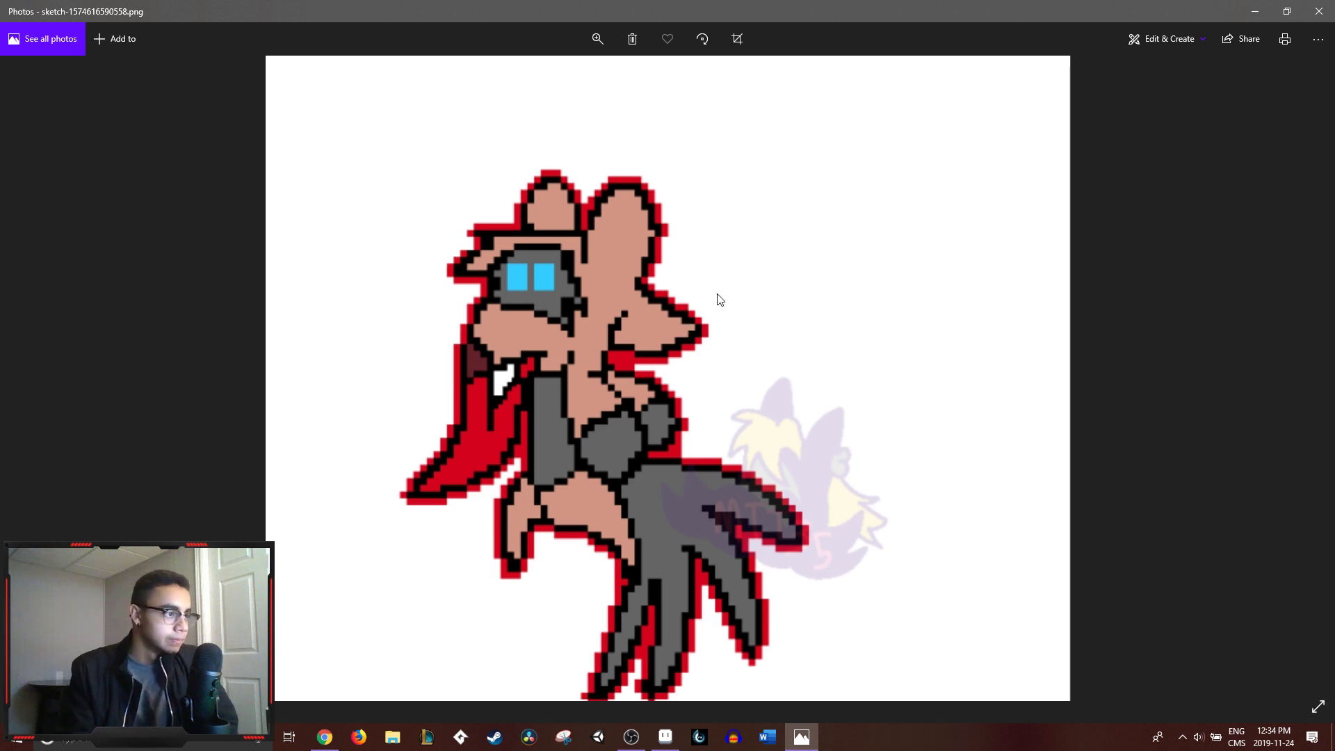
pyautogui.click(1332, 6)
pyautogui.scroll(-3, 529, 324)
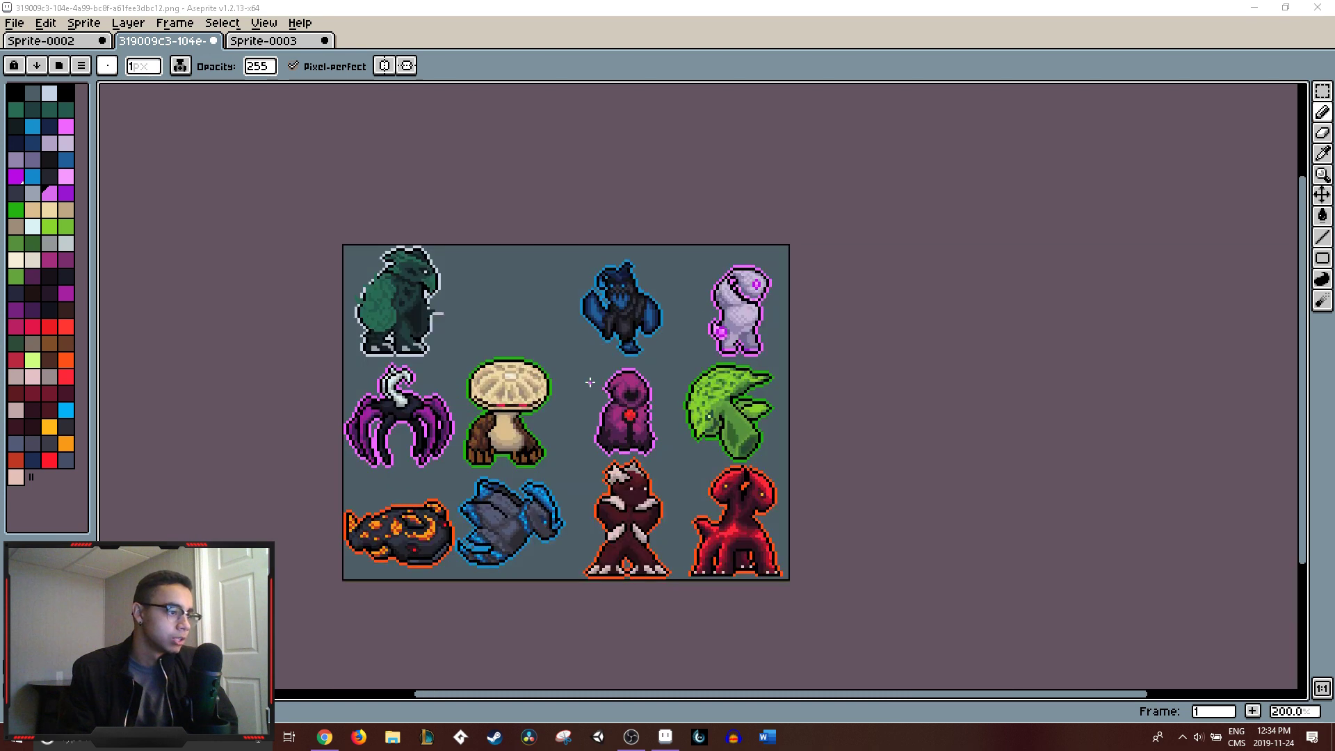
# - Return to the Sprite-0003 document and browse to the Downloads folder for a file to open
pyautogui.click(261, 41)
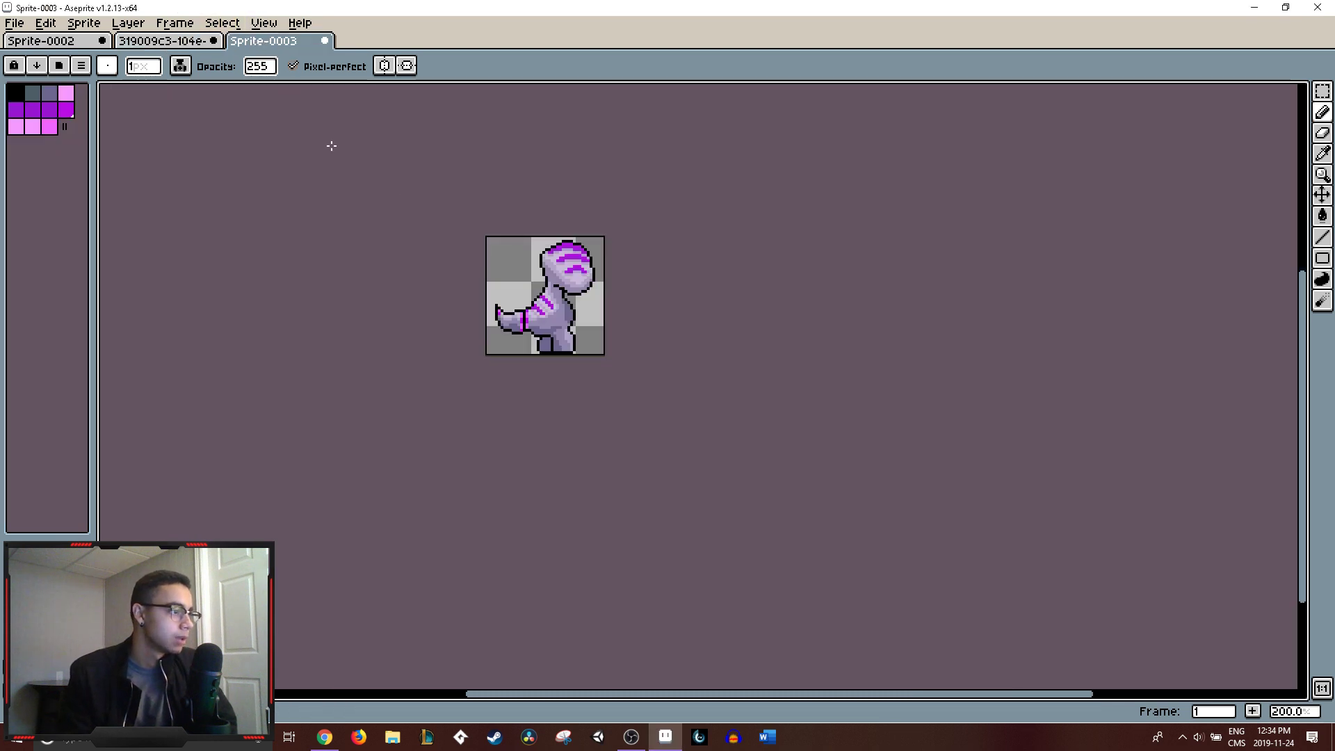
pyautogui.click(14, 23)
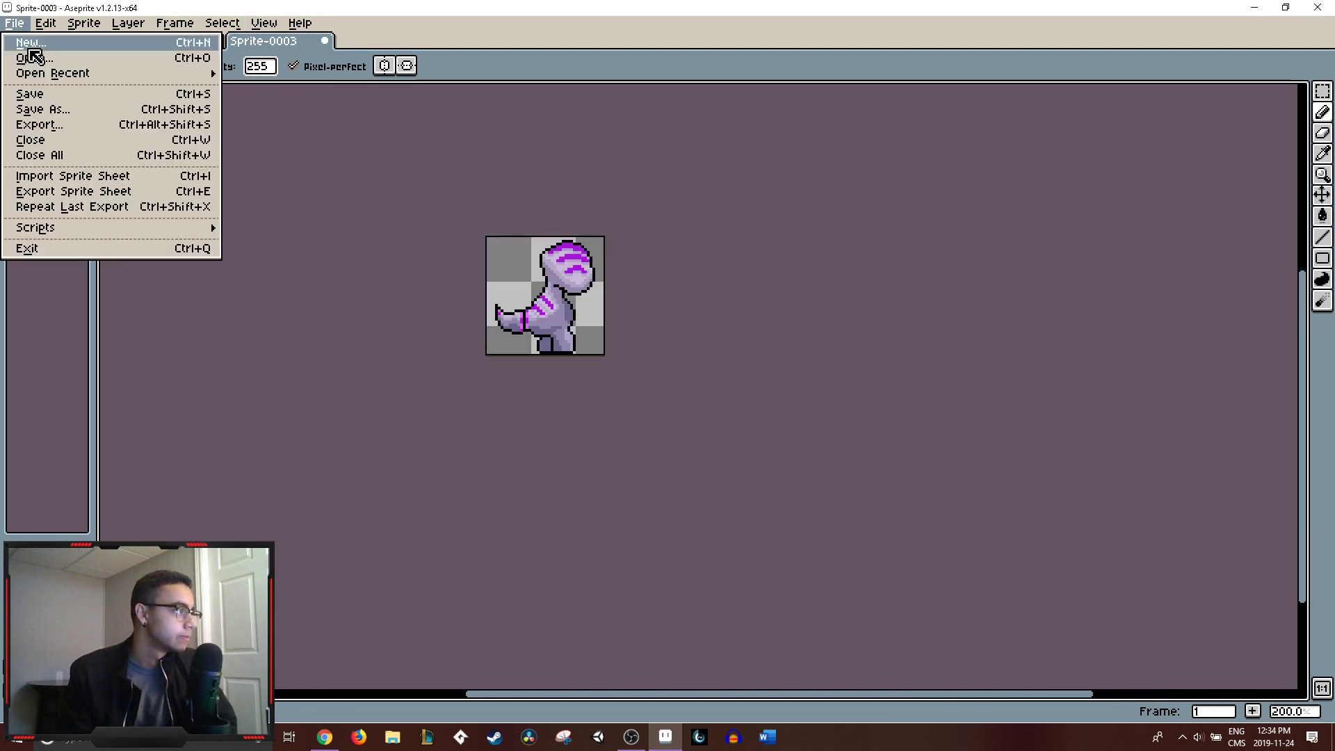
pyautogui.click(33, 58)
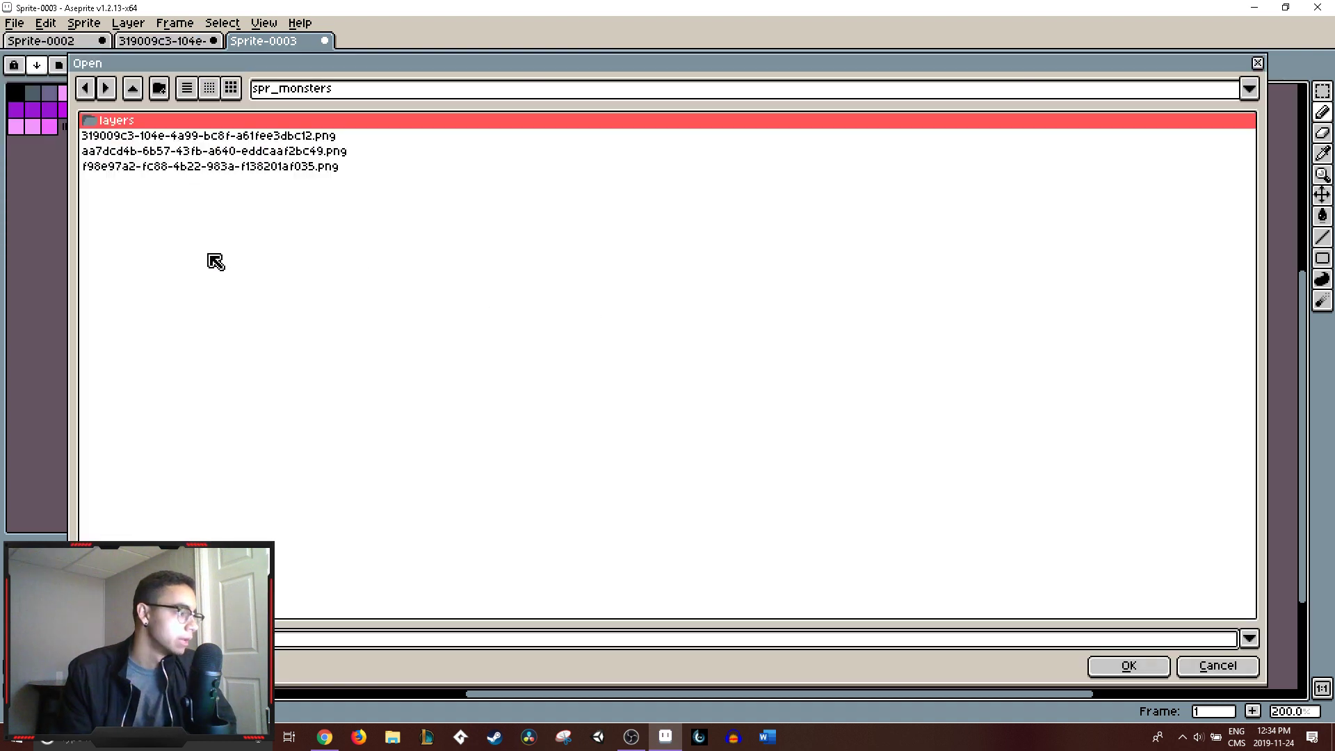
pyautogui.doubleClick(138, 92)
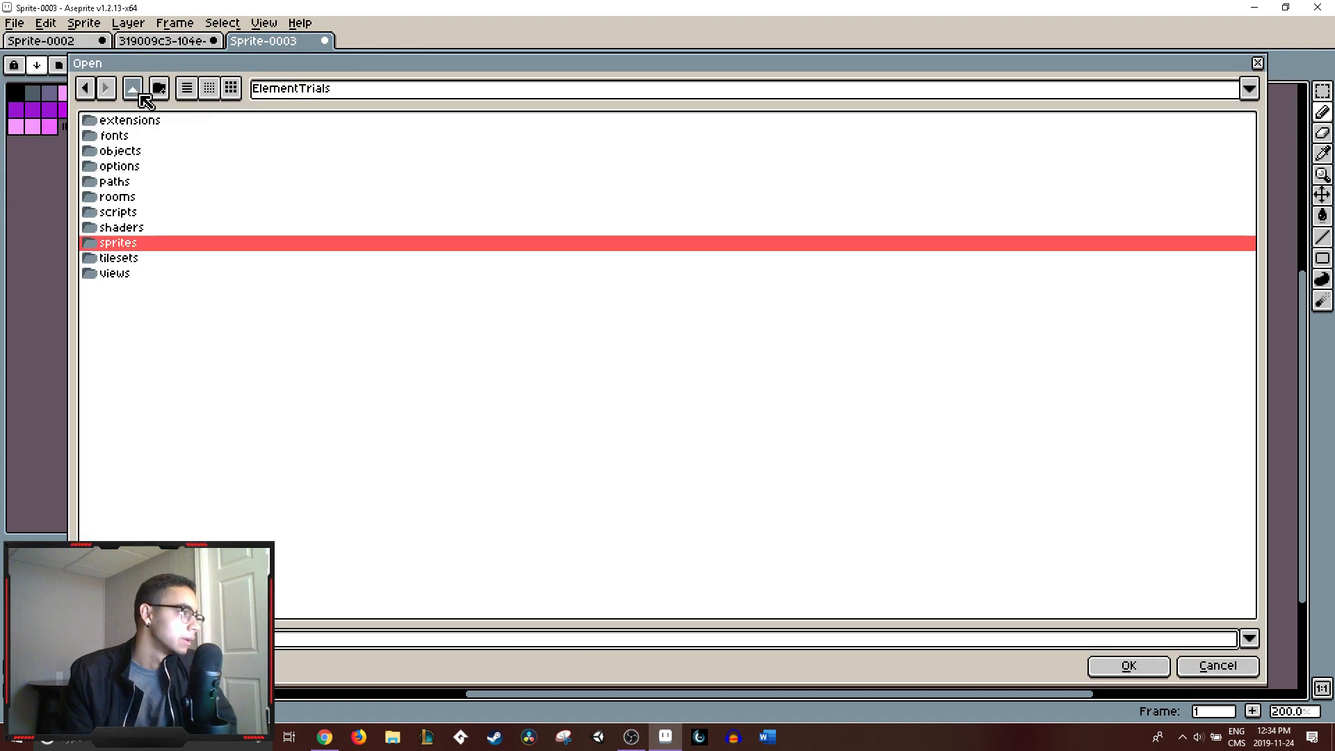
pyautogui.doubleClick(139, 93)
pyautogui.click(138, 93)
pyautogui.click(139, 94)
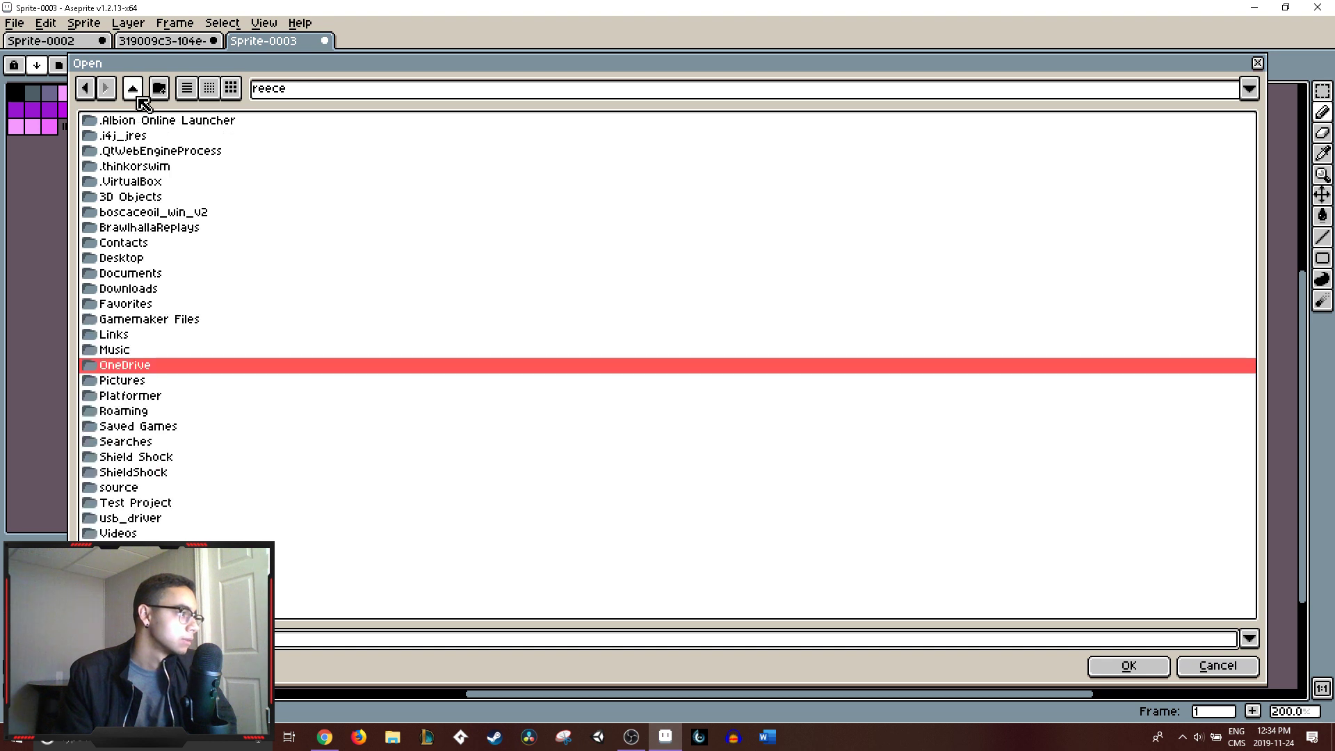
pyautogui.click(134, 98)
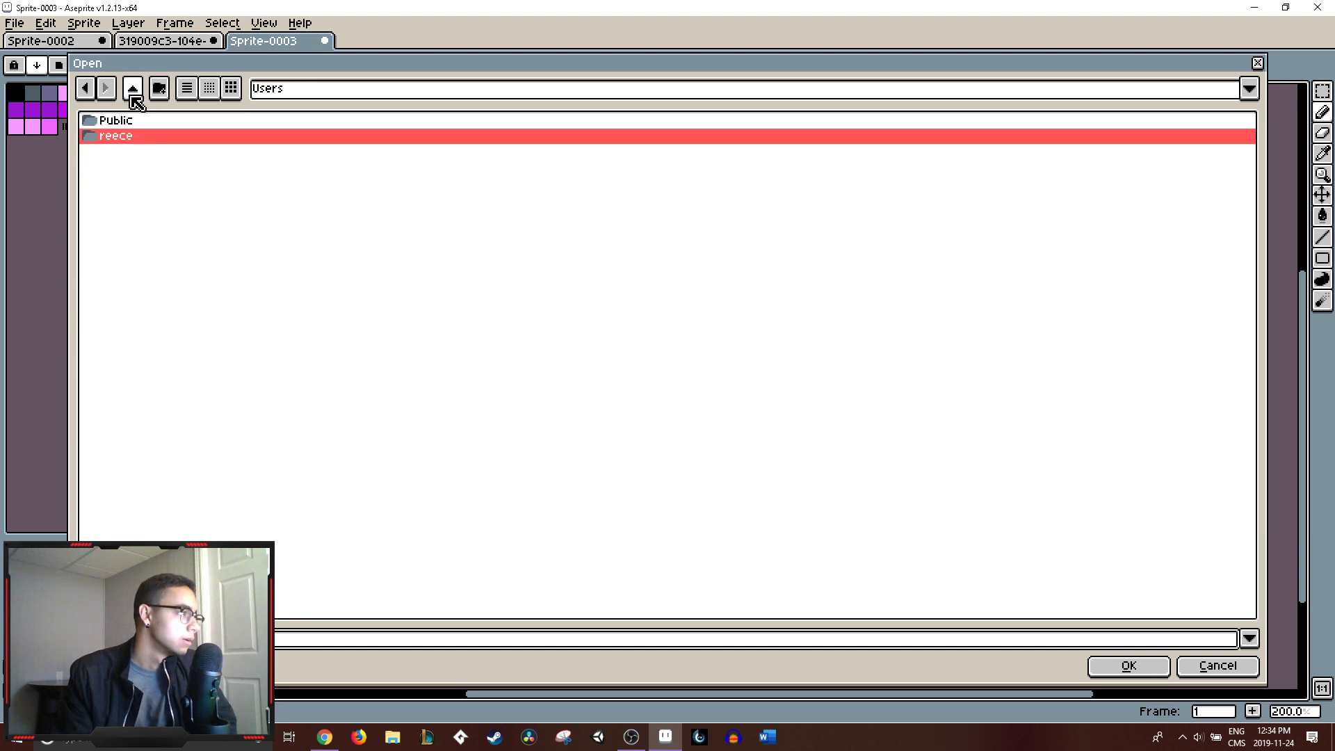
pyautogui.doubleClick(122, 138)
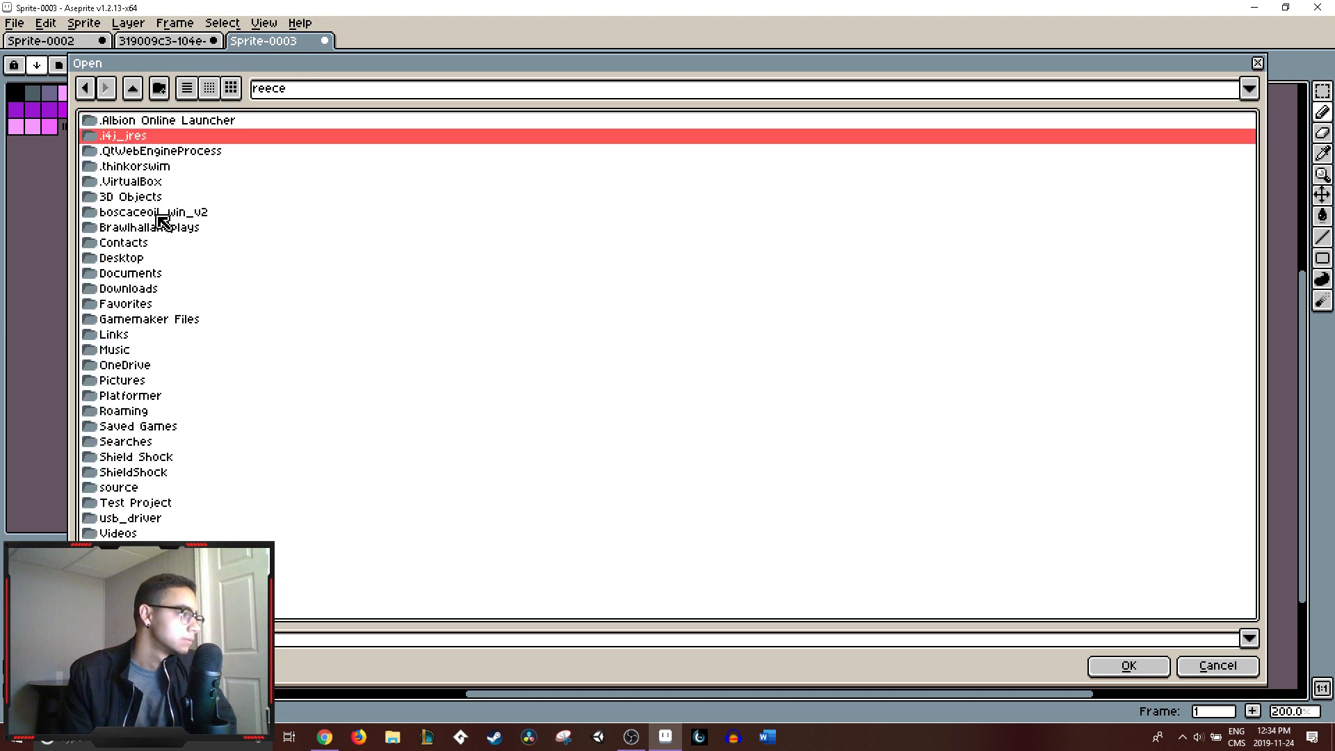
pyautogui.doubleClick(139, 293)
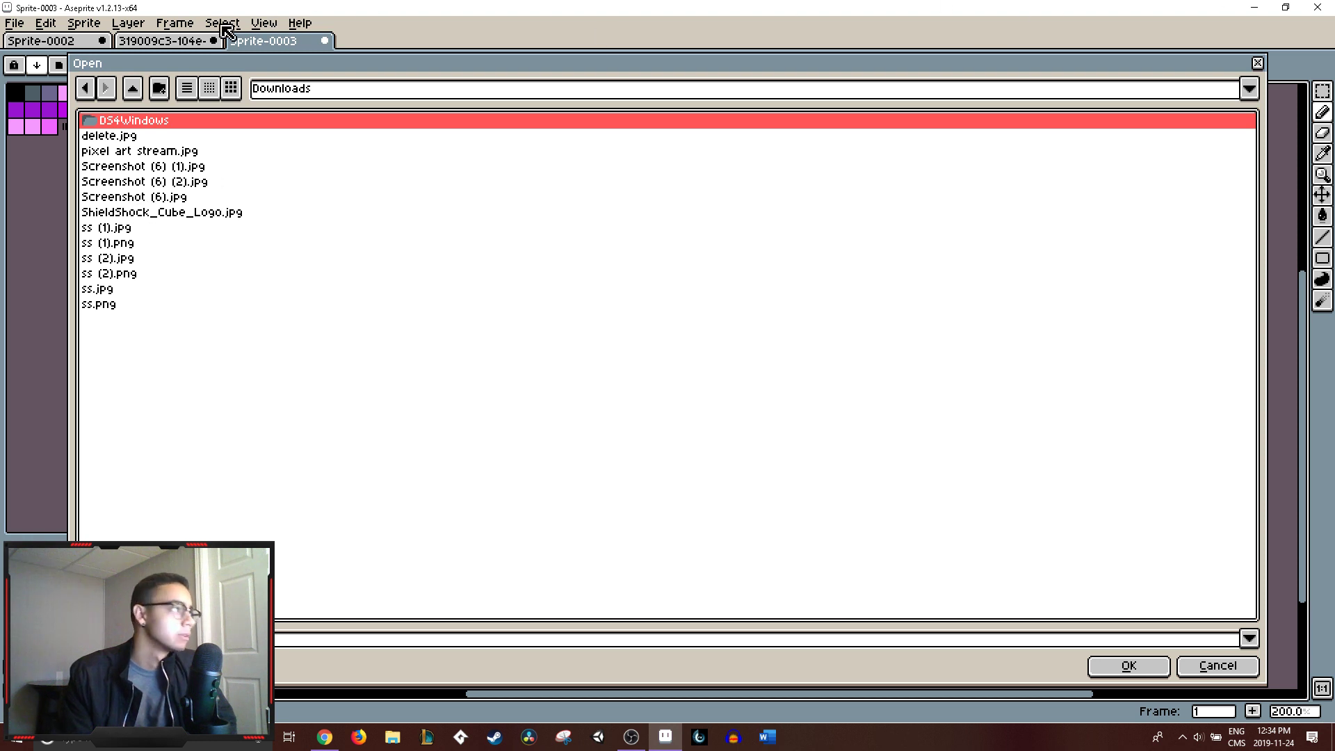
# - Minimize Aseprite and open File Explorer to locate the monster sketch file
pyautogui.click(1254, 7)
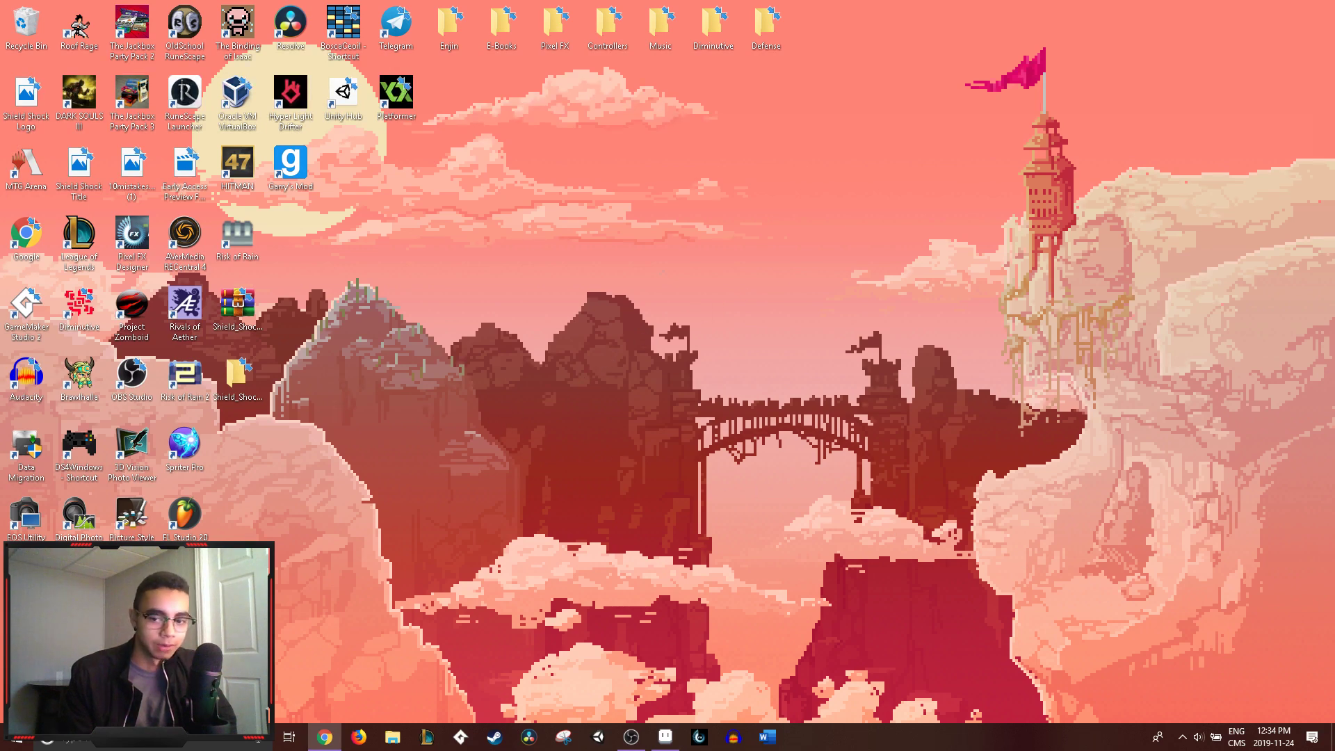
pyautogui.press('super+e')
pyautogui.press('super+Right')
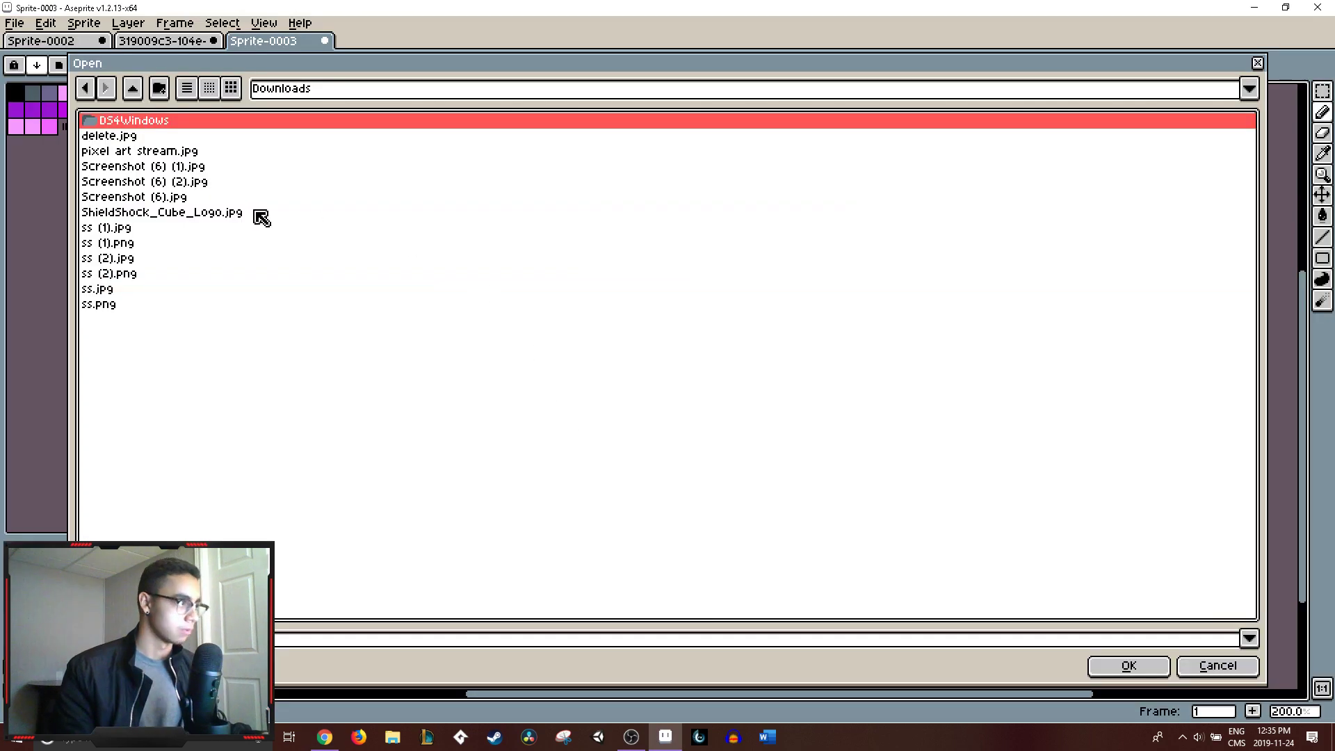
# - Search the Desktop, Downloads and Documents folders in the Open dialog for the monster sketch
pyautogui.click(133, 88)
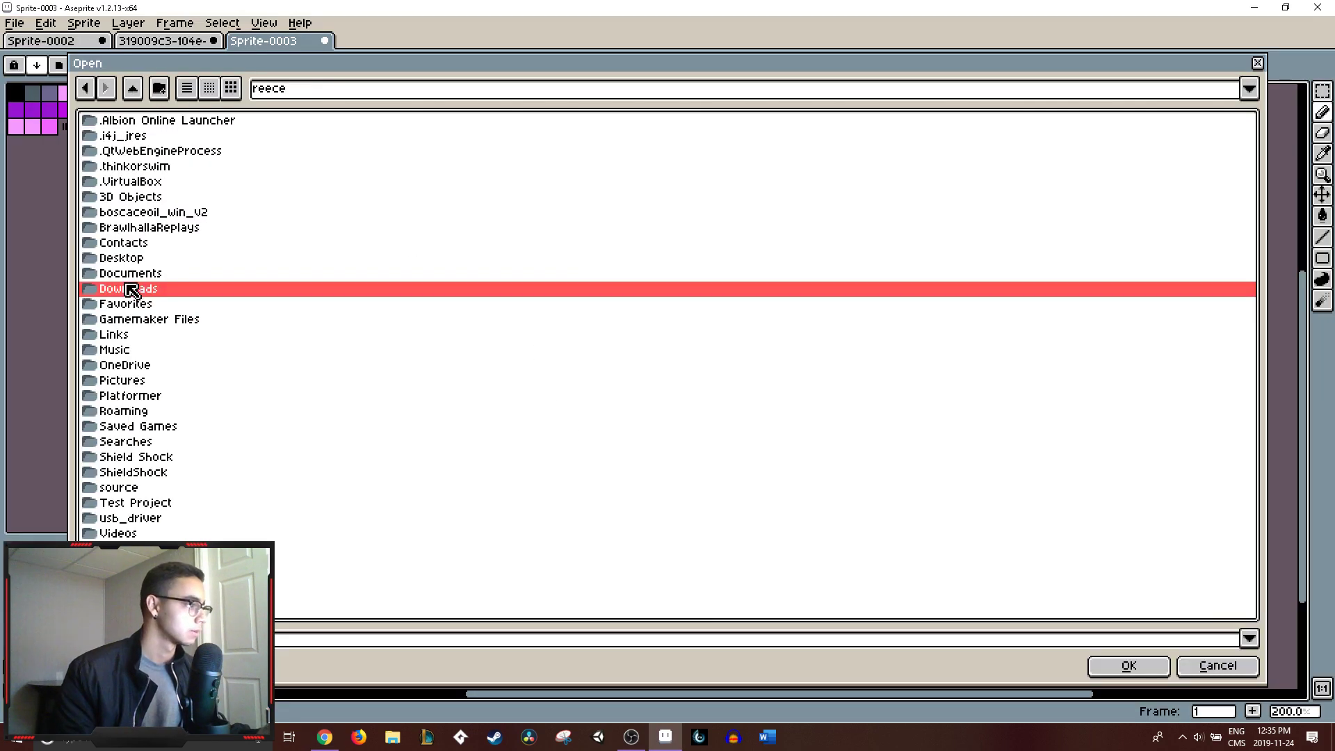
pyautogui.doubleClick(130, 262)
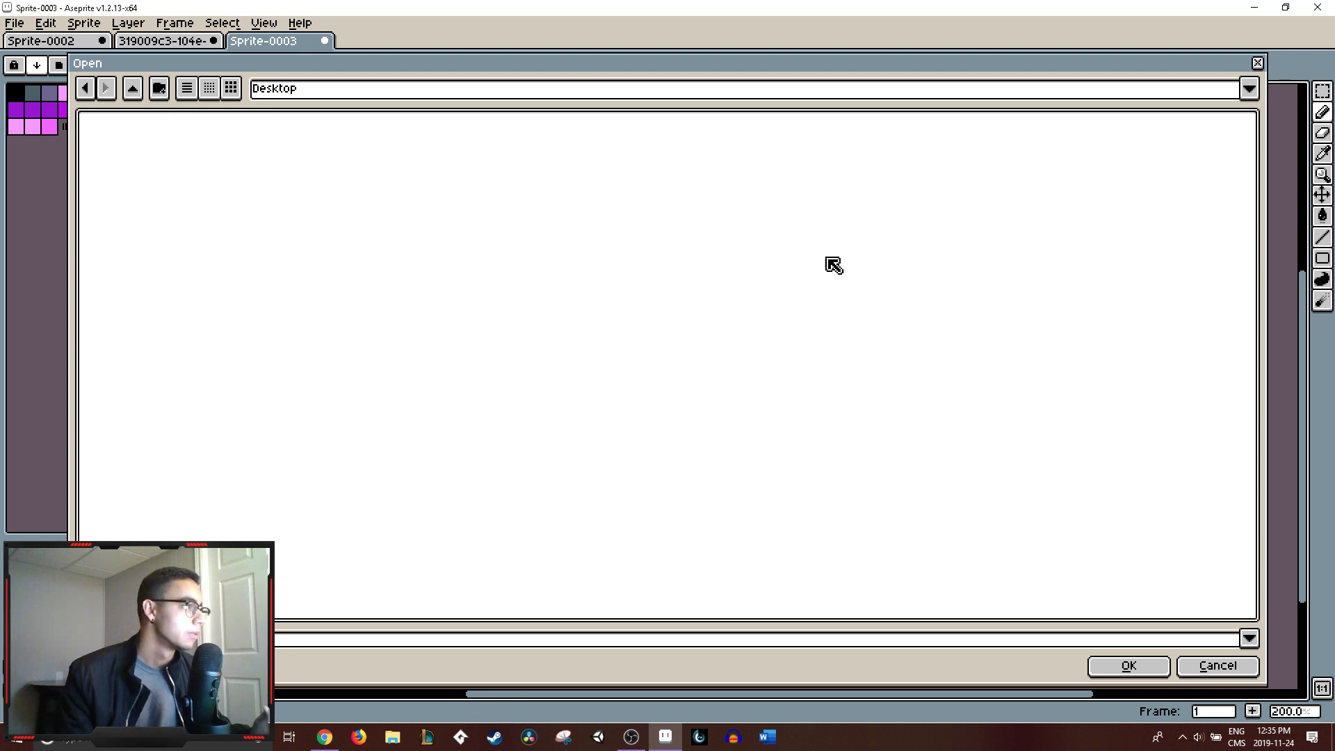
pyautogui.click(133, 88)
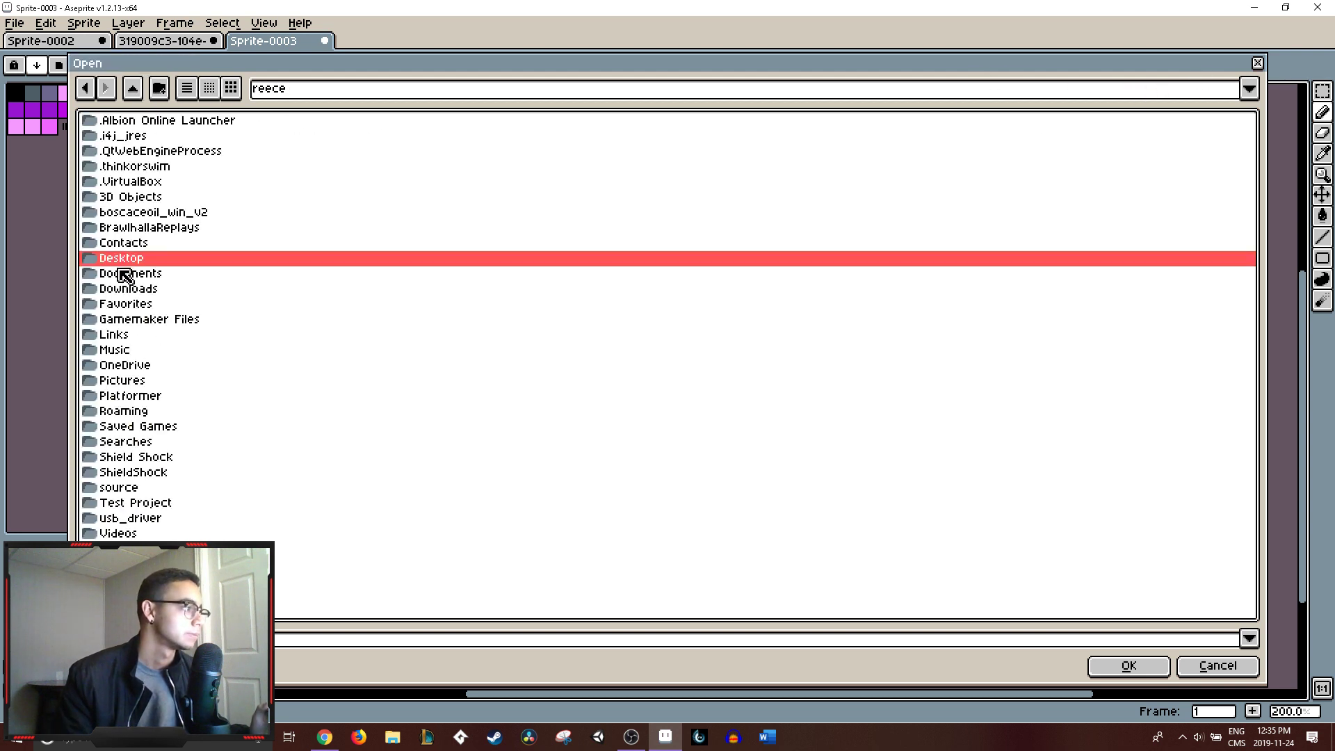
pyautogui.doubleClick(142, 292)
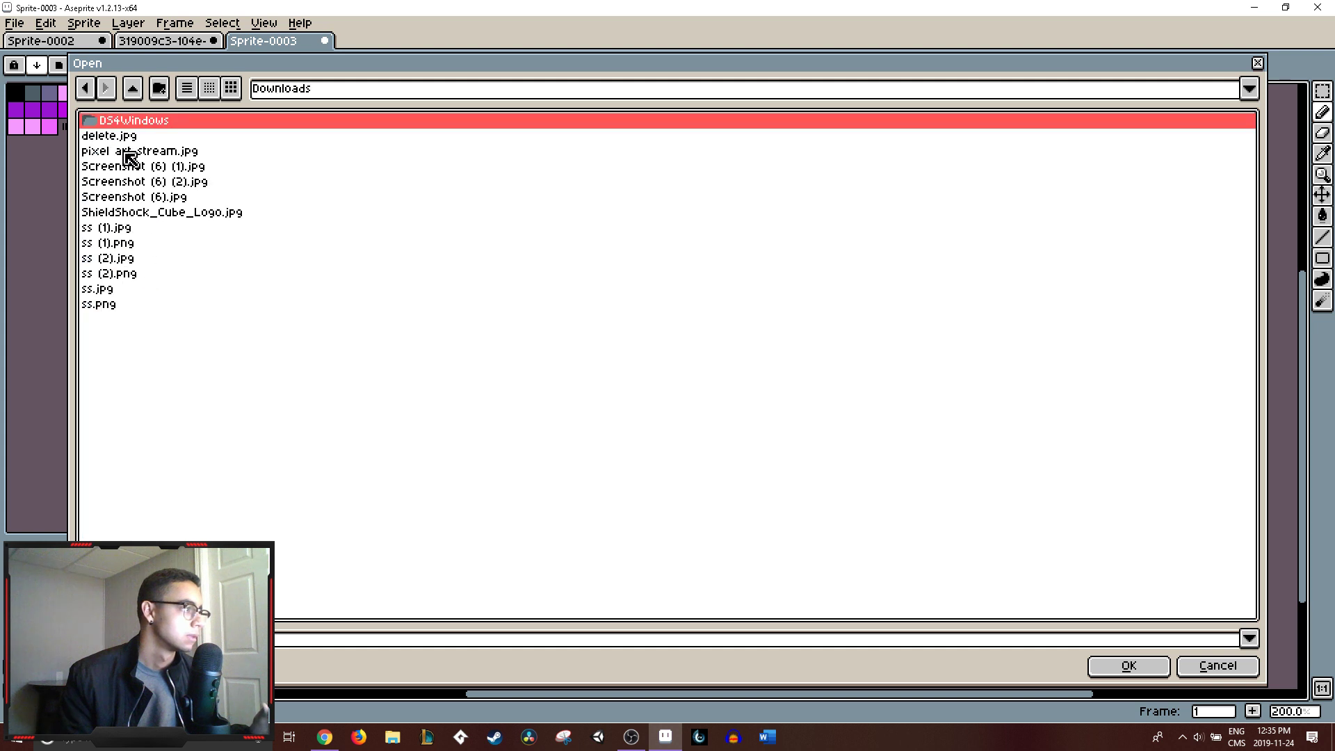
pyautogui.click(138, 86)
pyautogui.doubleClick(132, 274)
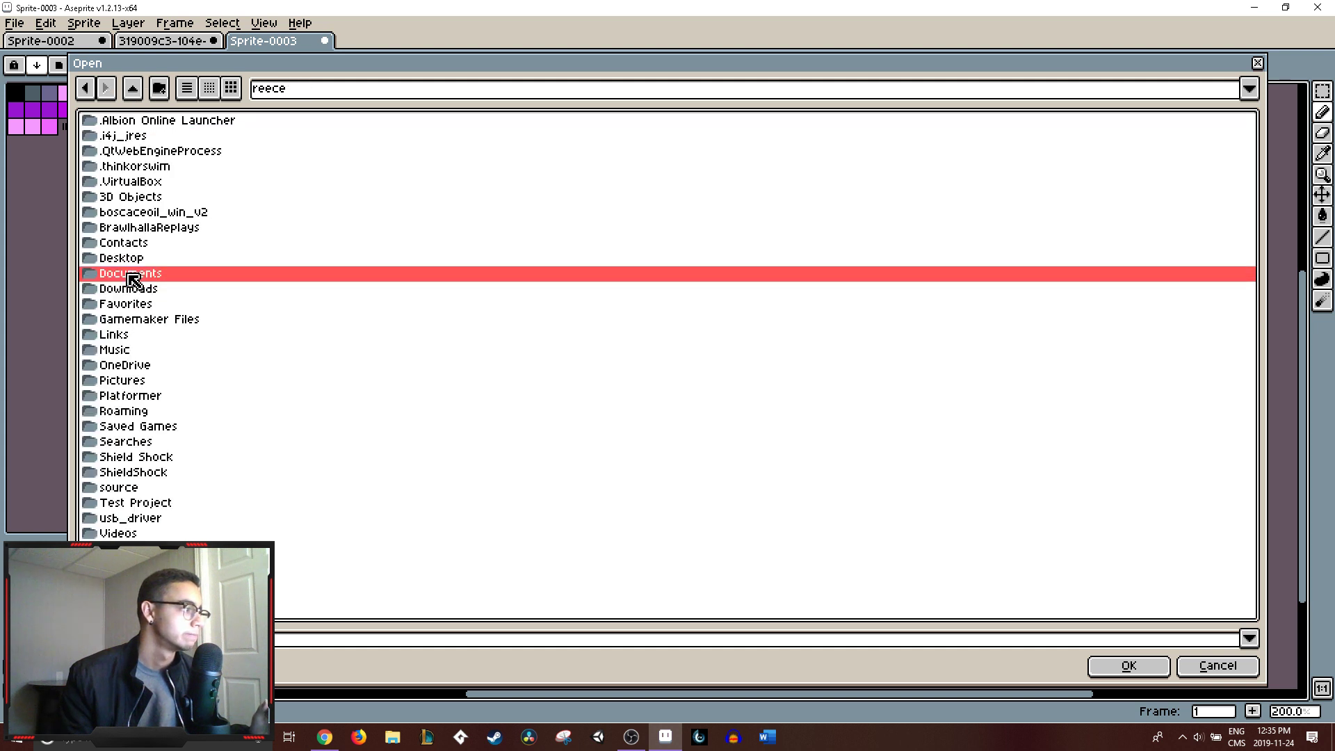
pyautogui.click(132, 87)
pyautogui.doubleClick(132, 259)
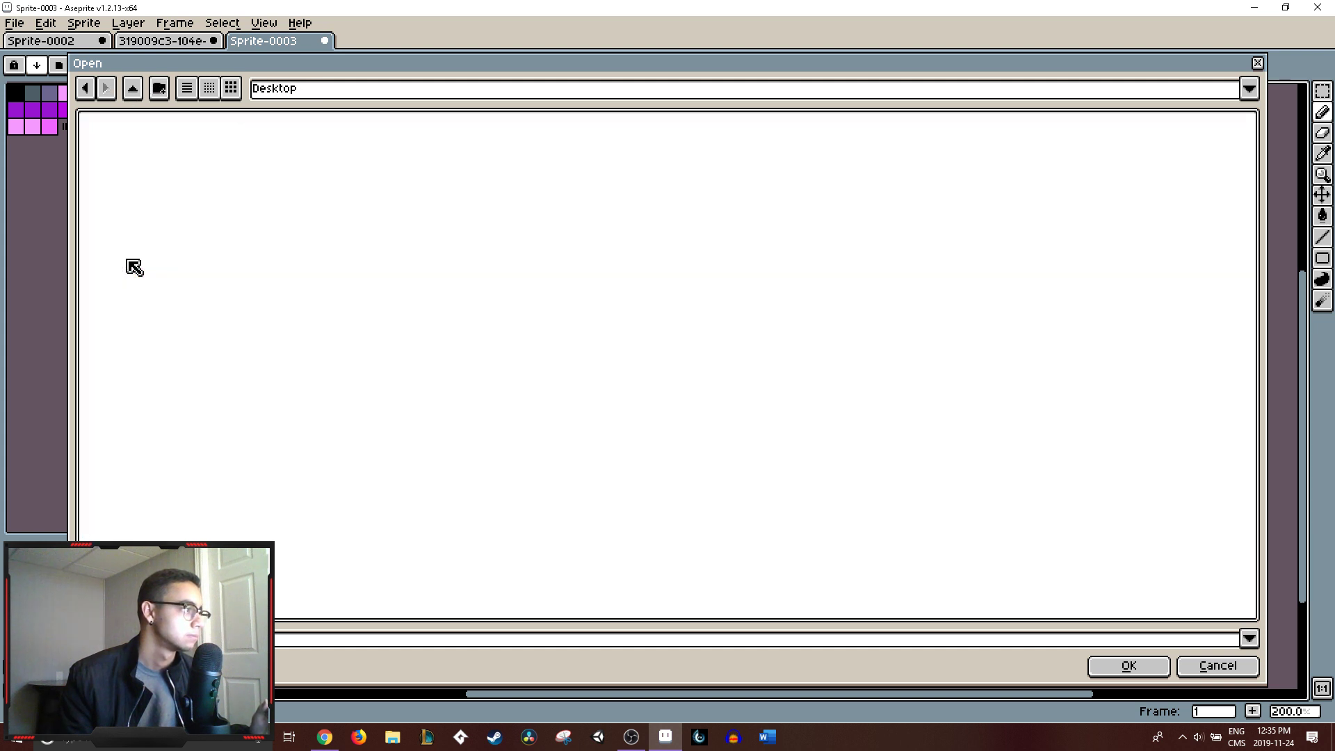
# - Check the Windows desktop, recheck Downloads in Aseprite's Open dialog for the sketch, and cancel the dialog
pyautogui.click(1254, 7)
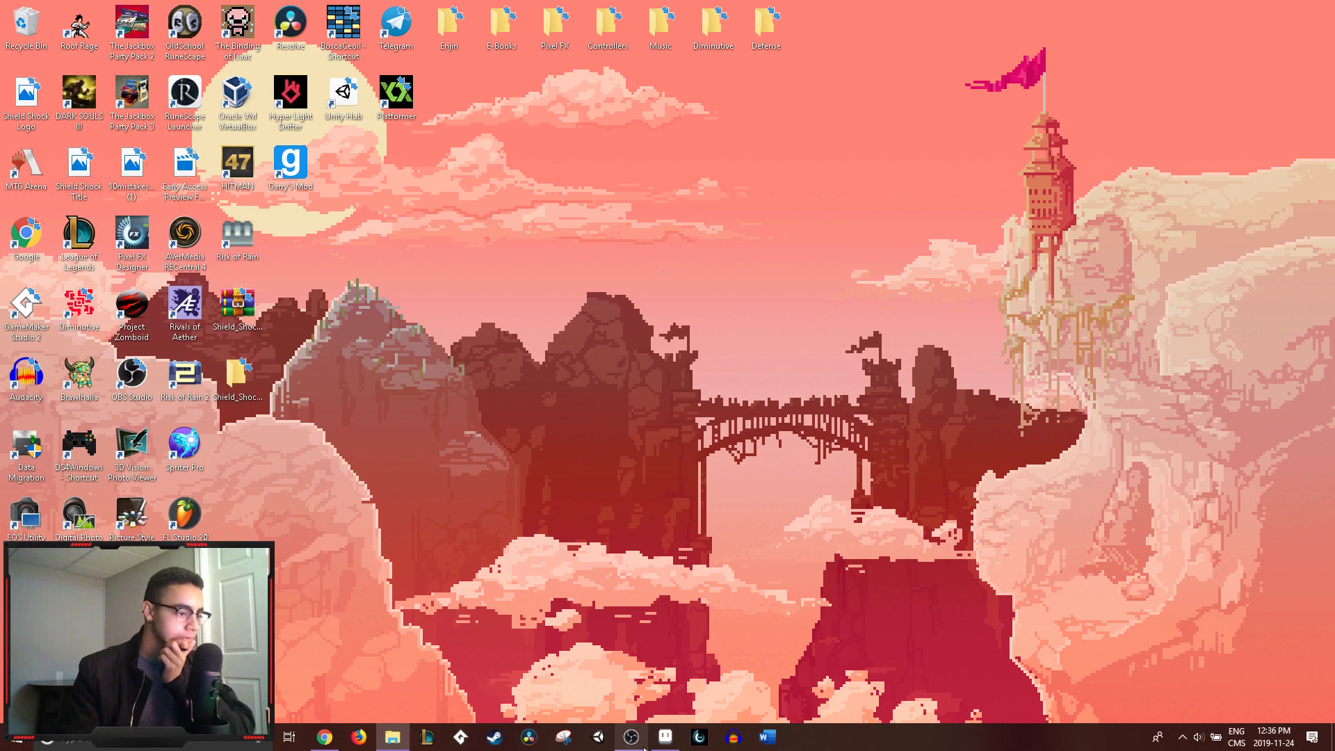
pyautogui.click(665, 736)
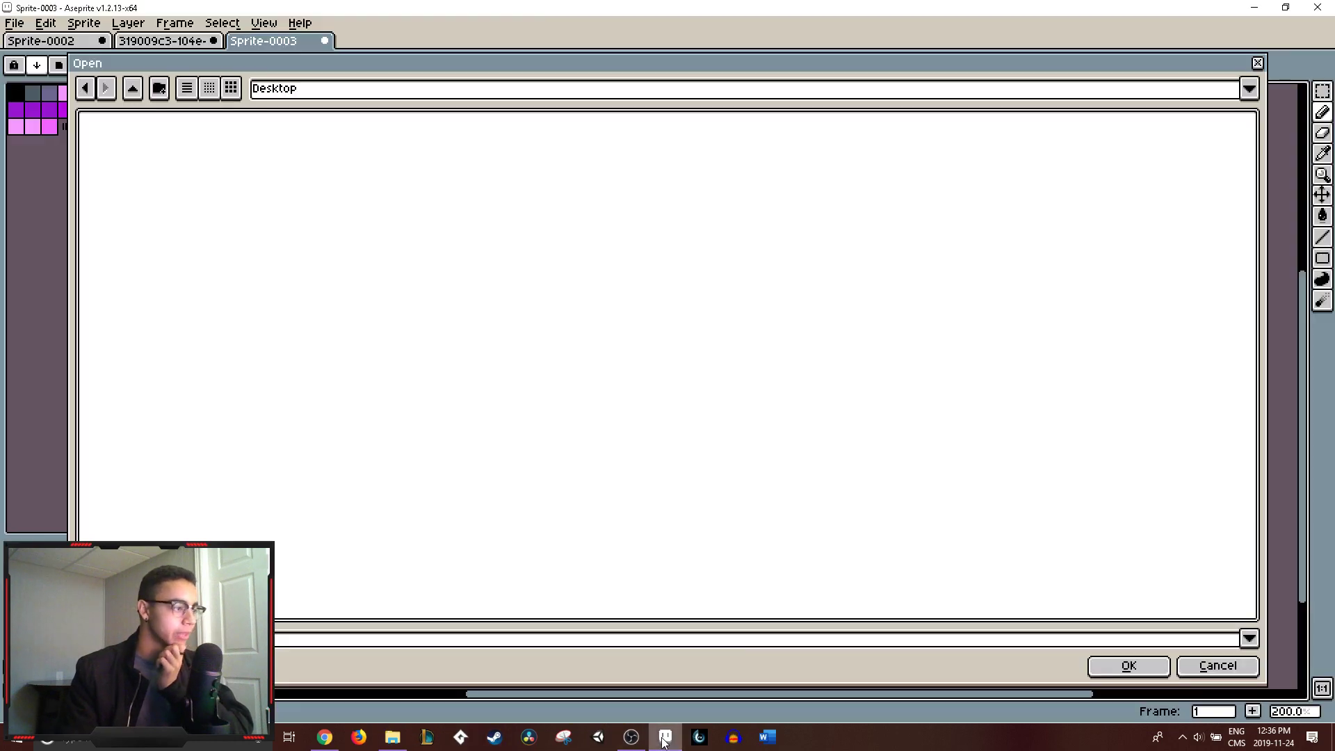
pyautogui.click(132, 88)
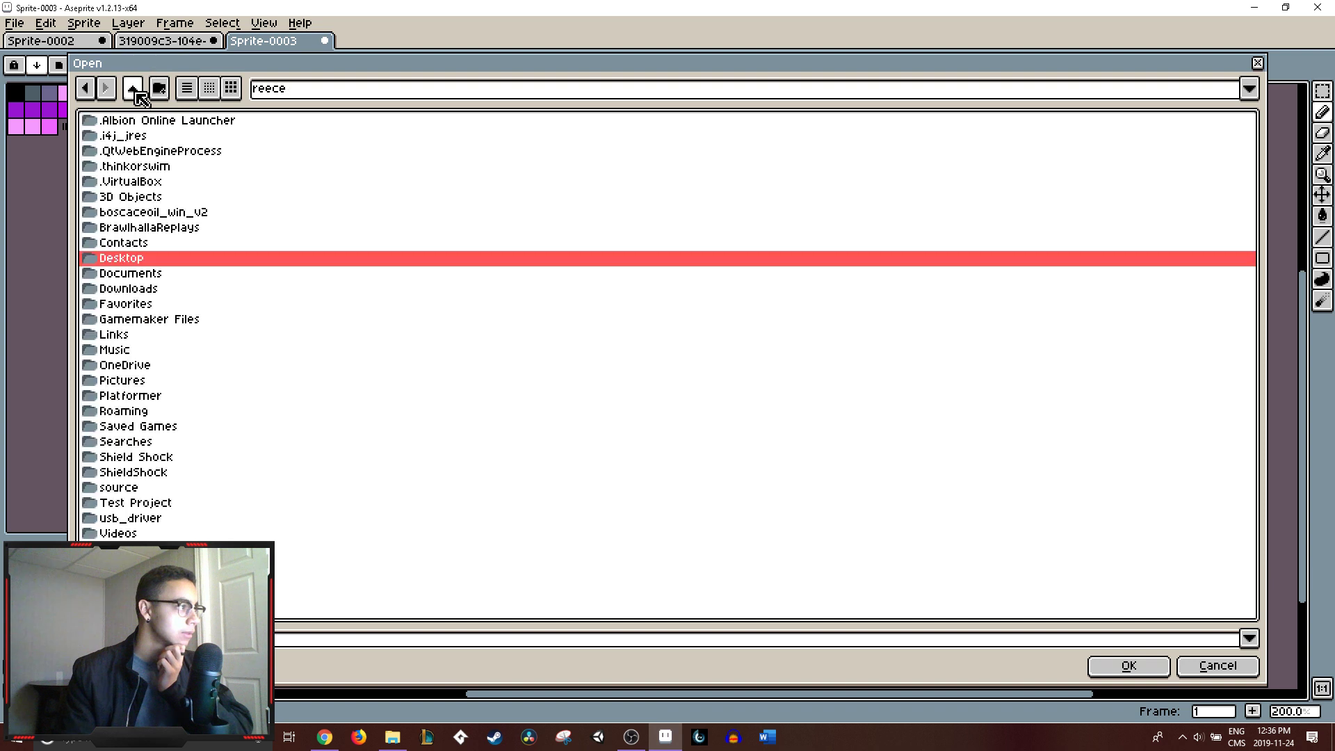
pyautogui.doubleClick(122, 288)
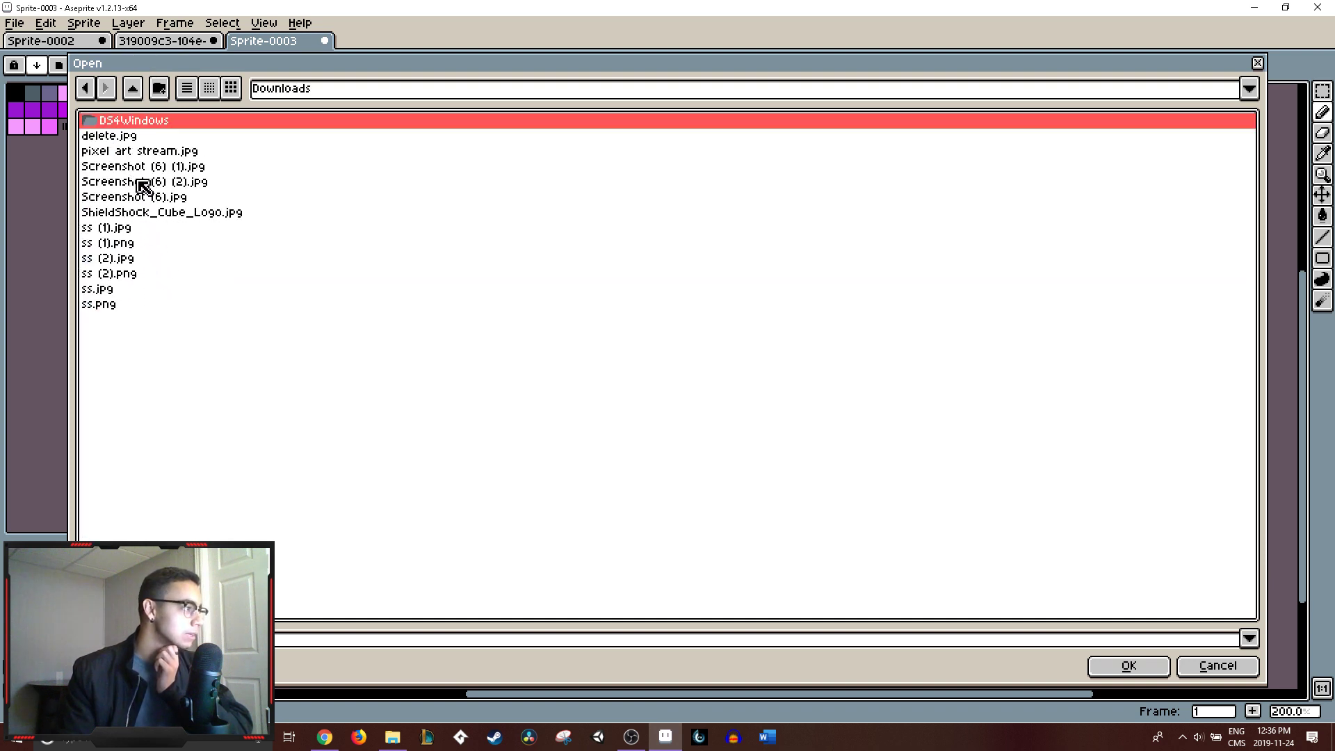
pyautogui.click(1221, 665)
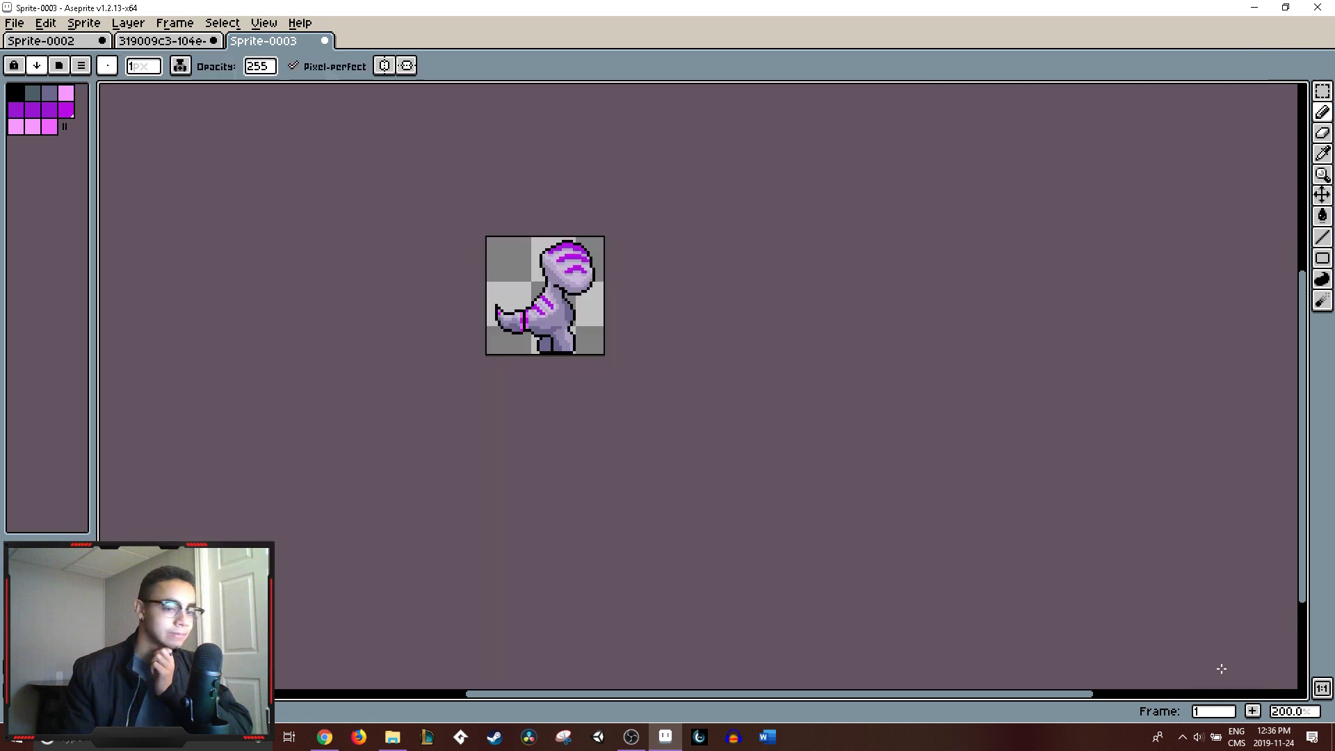
# - Switch to File Explorer to find the folder holding the monster sketch
pyautogui.press('super+e')
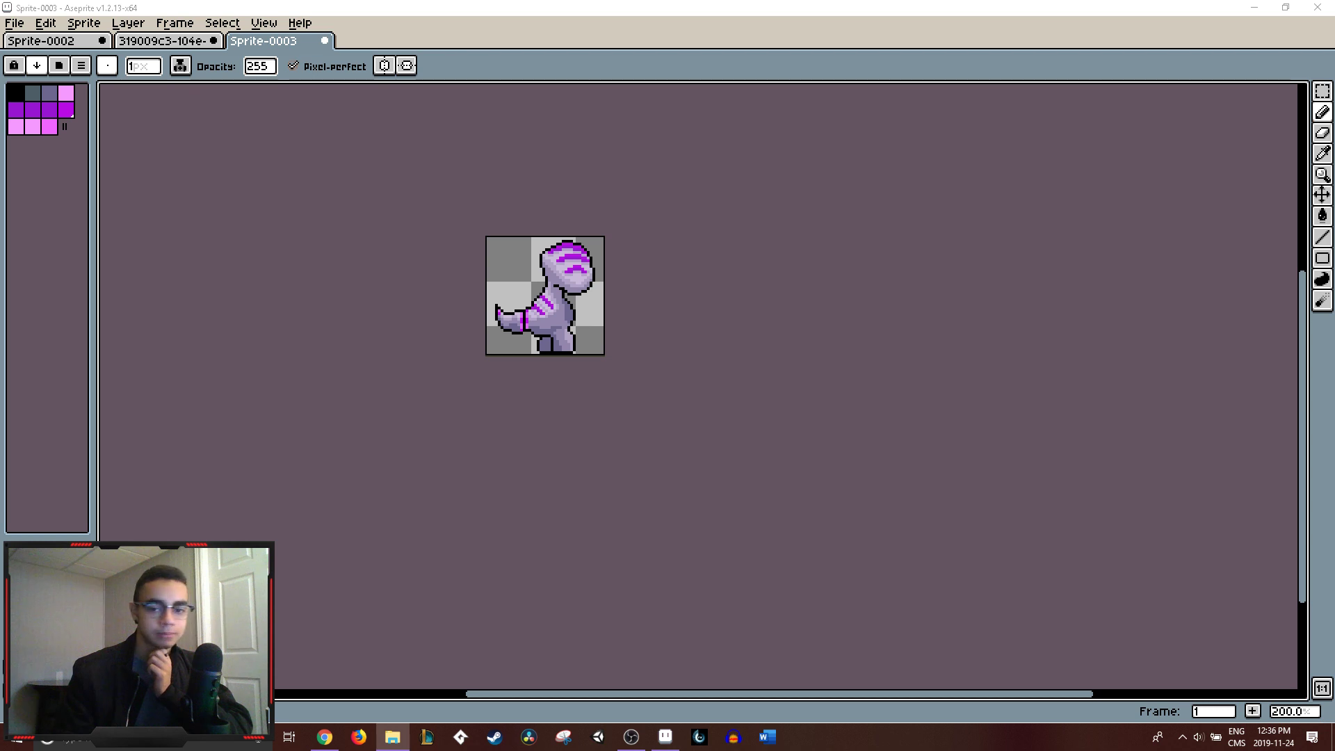
# - Open monster.png and look over the monster sprite
pyautogui.moveTo(639, 292); pyautogui.dragTo(640, 295)
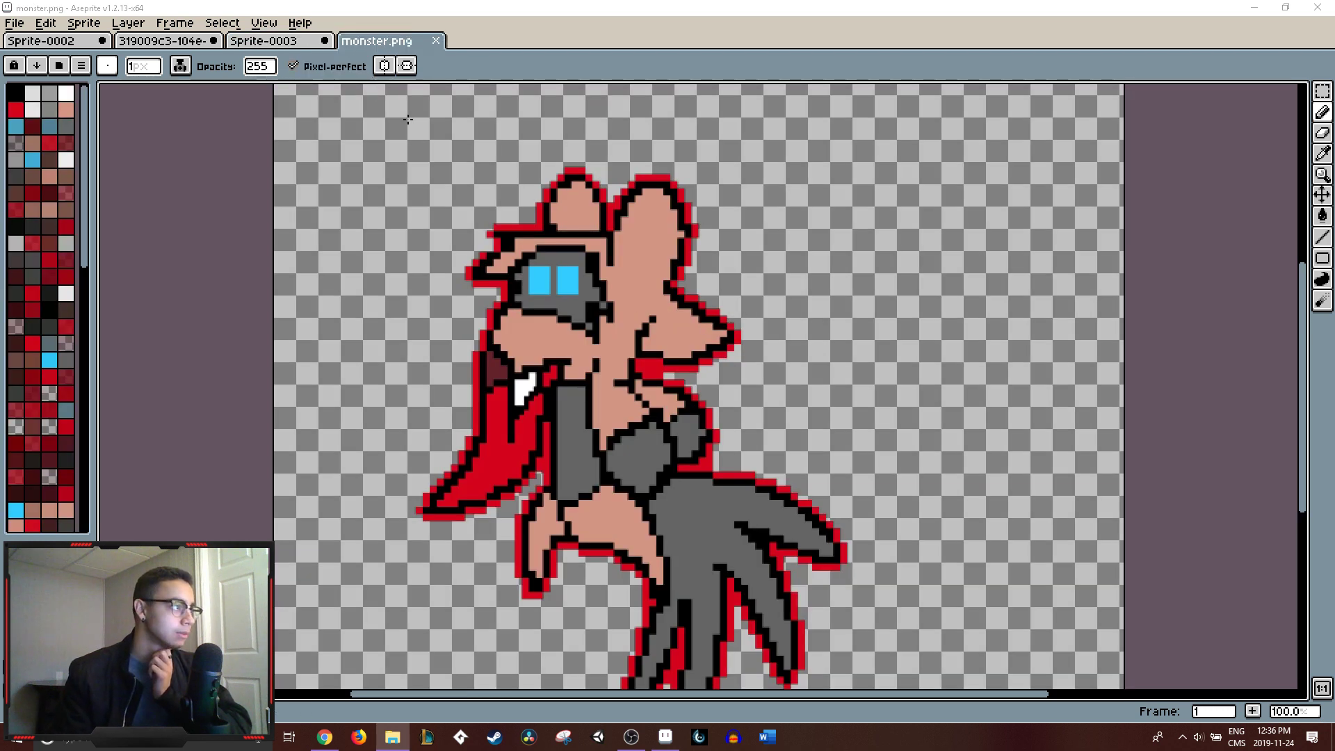
pyautogui.hotkey('alt', 'Tab')
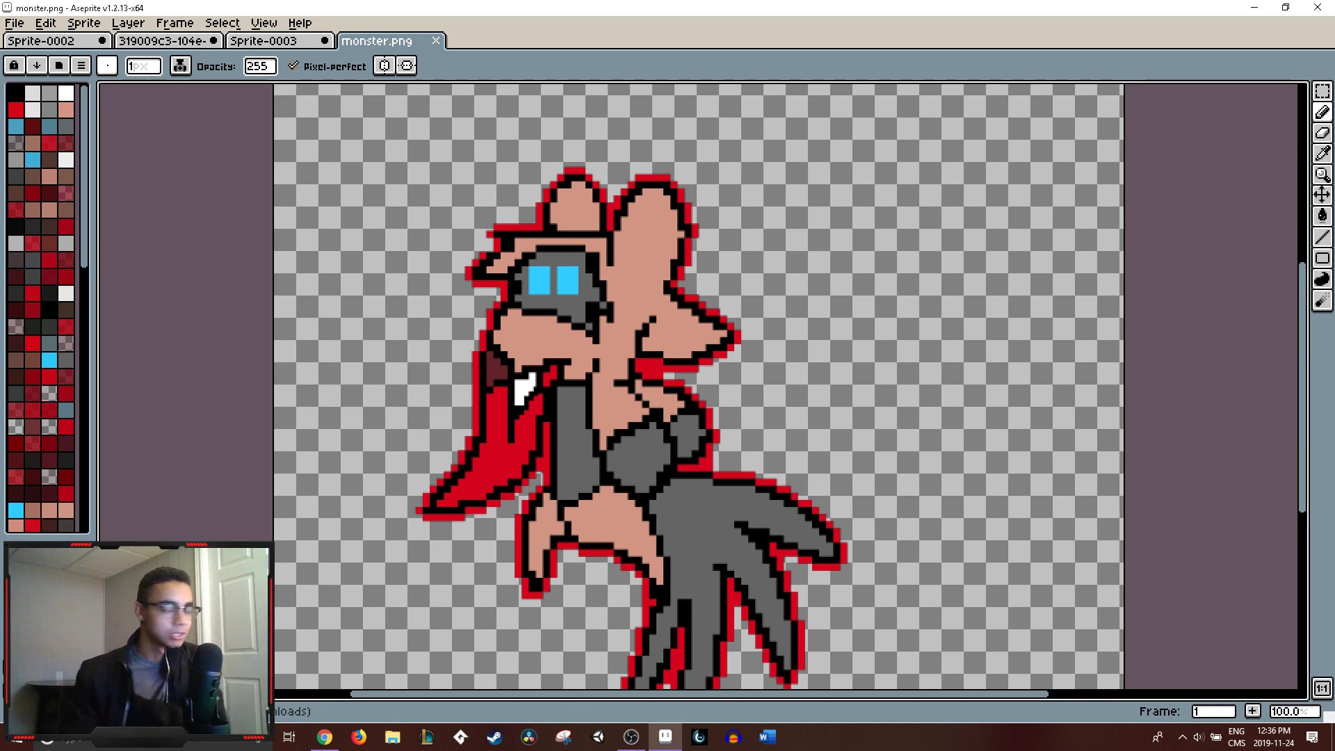
pyautogui.hotkey('alt', 'Tab')
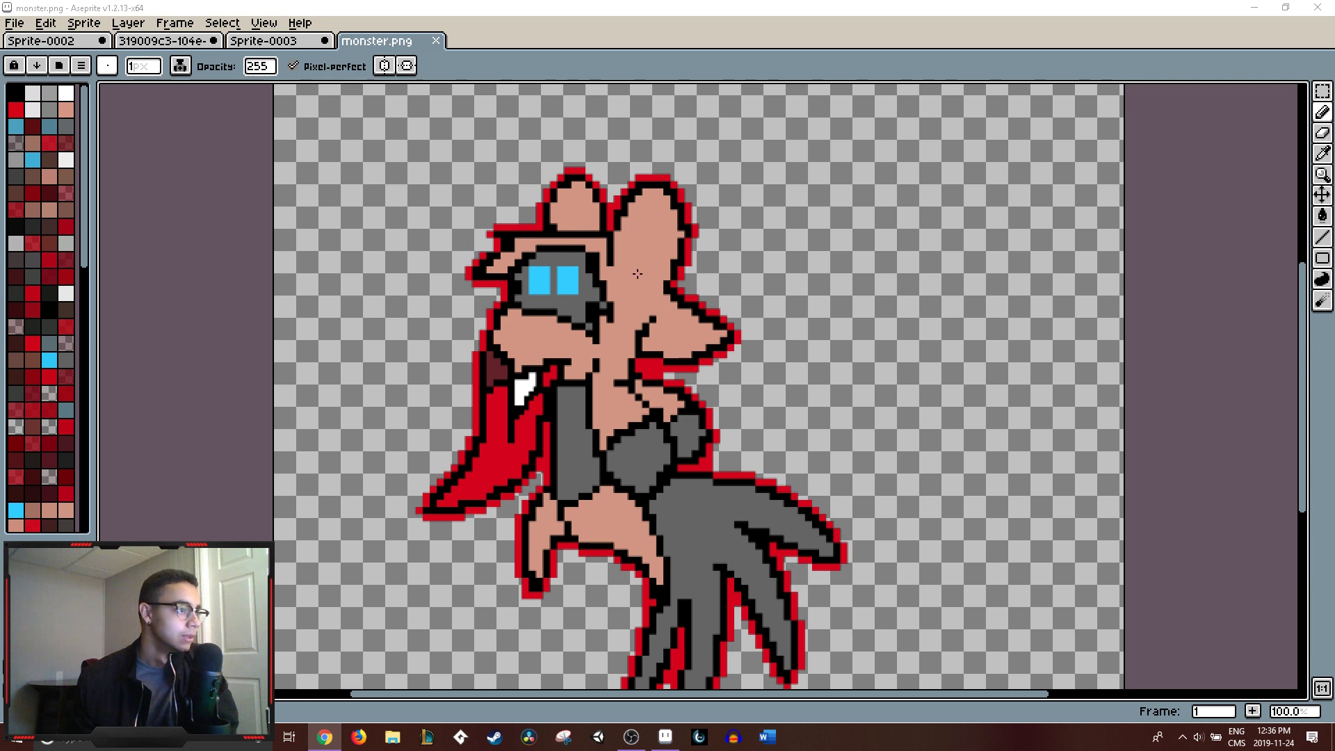
pyautogui.scroll(-3, 524, 320)
pyautogui.scroll(1, 532, 307)
pyautogui.scroll(2, 546, 307)
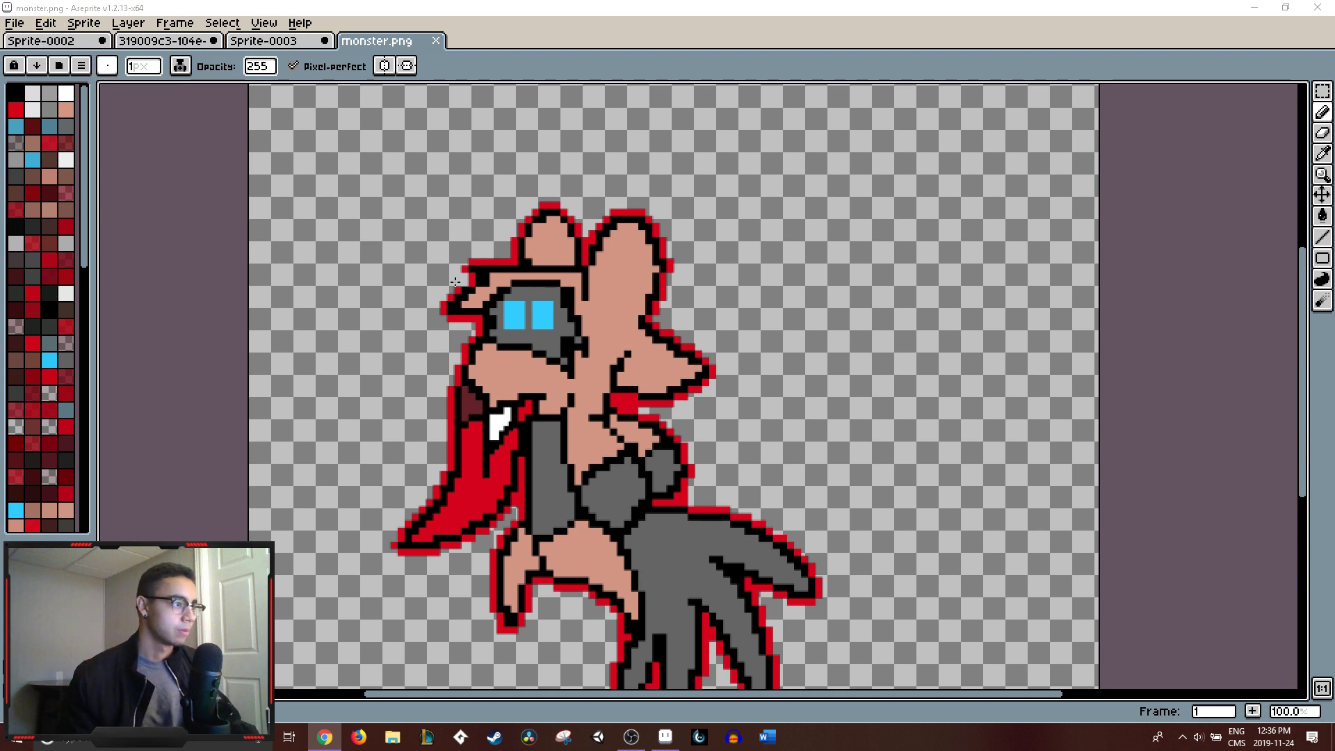
pyautogui.press('p')
pyautogui.click(747, 404)
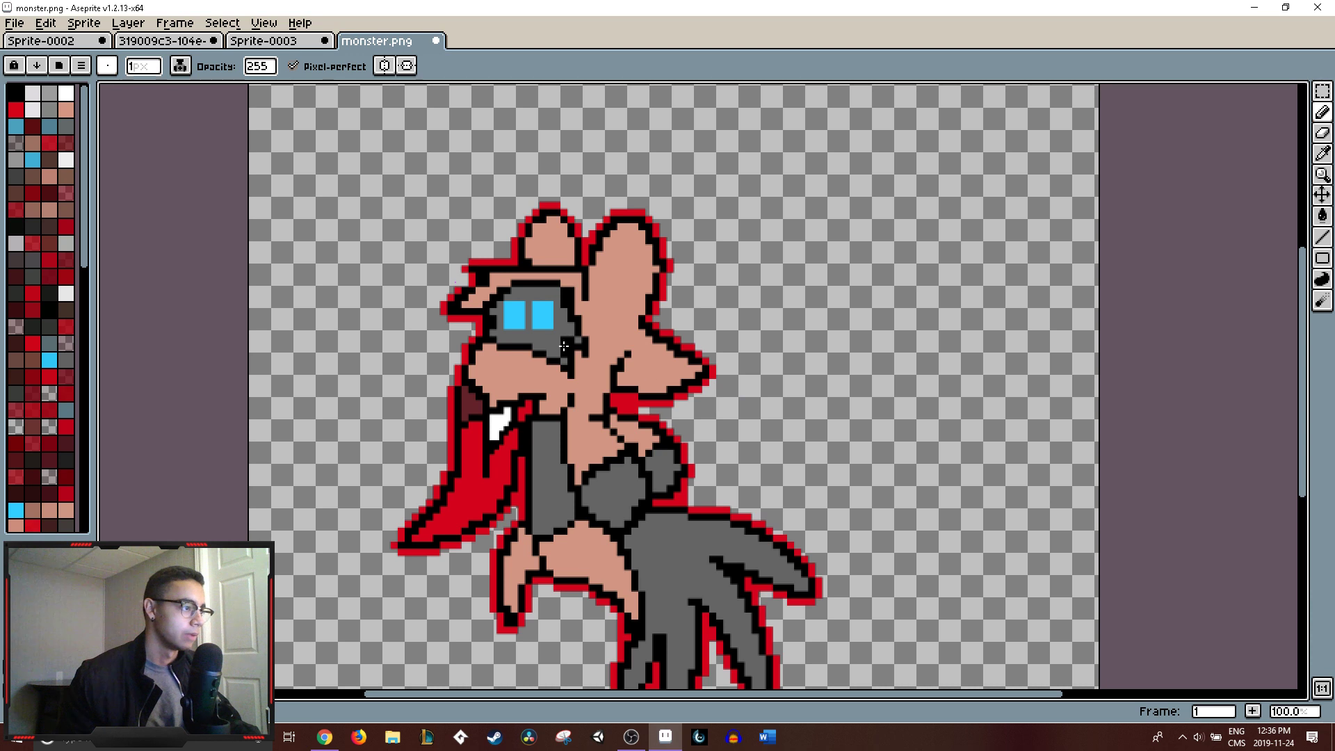
pyautogui.hotkey('ctrl', 'z')
pyautogui.moveTo(501, 238)
pyautogui.mouseDown()
pyautogui.moveTo(495, 166)
pyautogui.moveTo(439, 185)
pyautogui.moveTo(625, 212)
pyautogui.mouseUp()
pyautogui.press('v')
pyautogui.hotkey('ctrl', 'z')
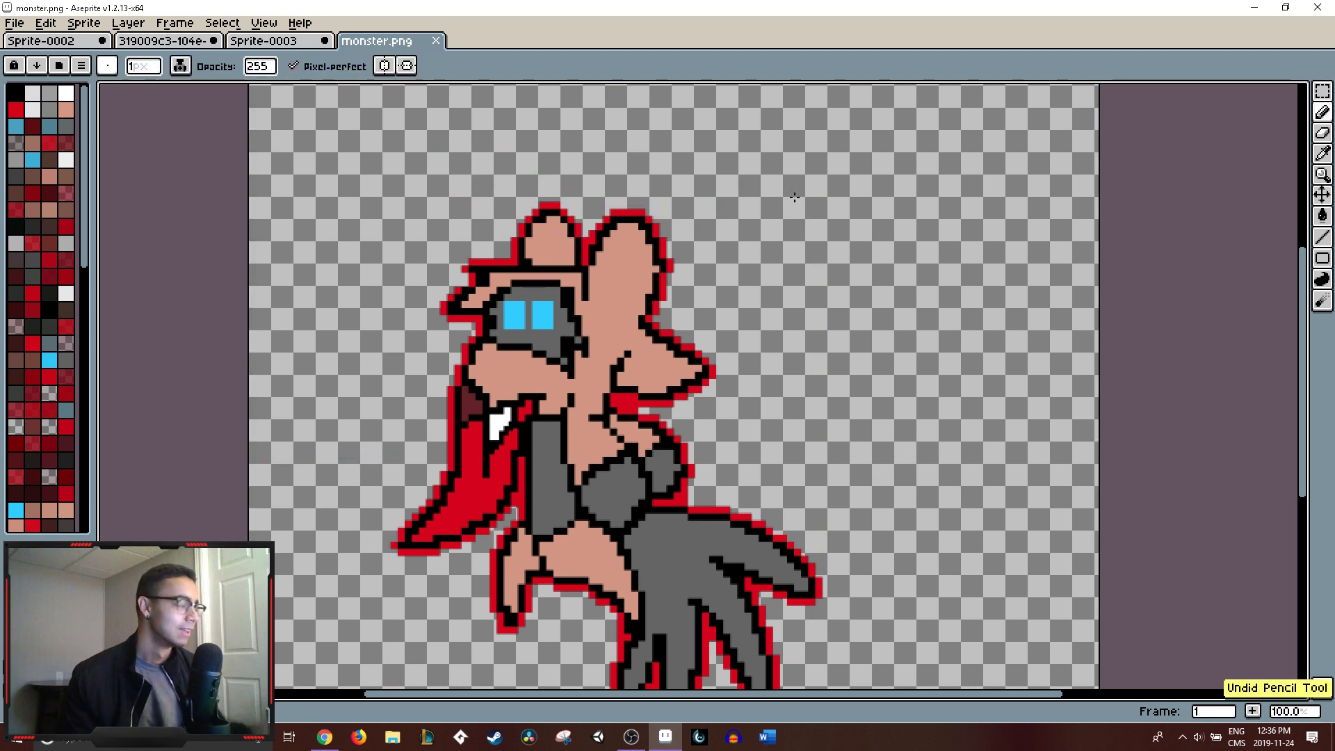
# - Check the size, pixel aspect ratio and color profile in the monster sprite's properties without changing anything
pyautogui.click(13, 24)
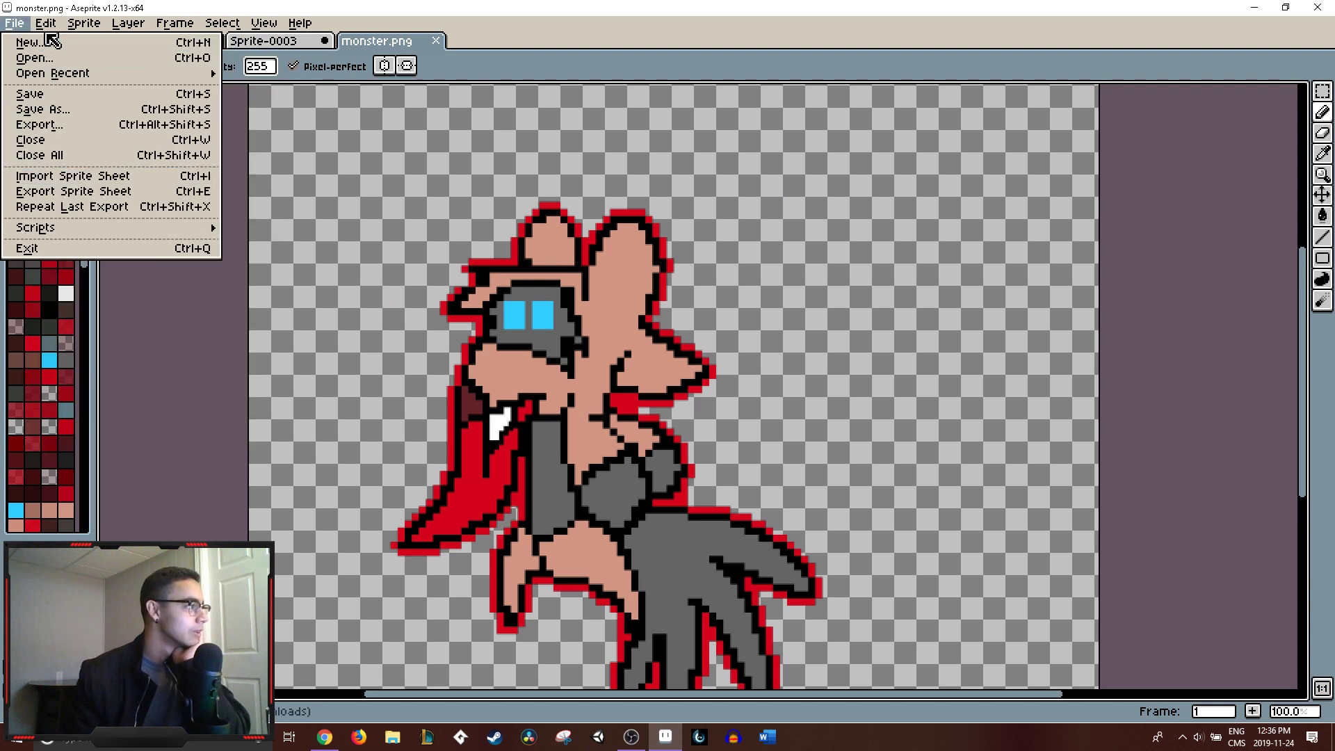
pyautogui.moveTo(83, 23)
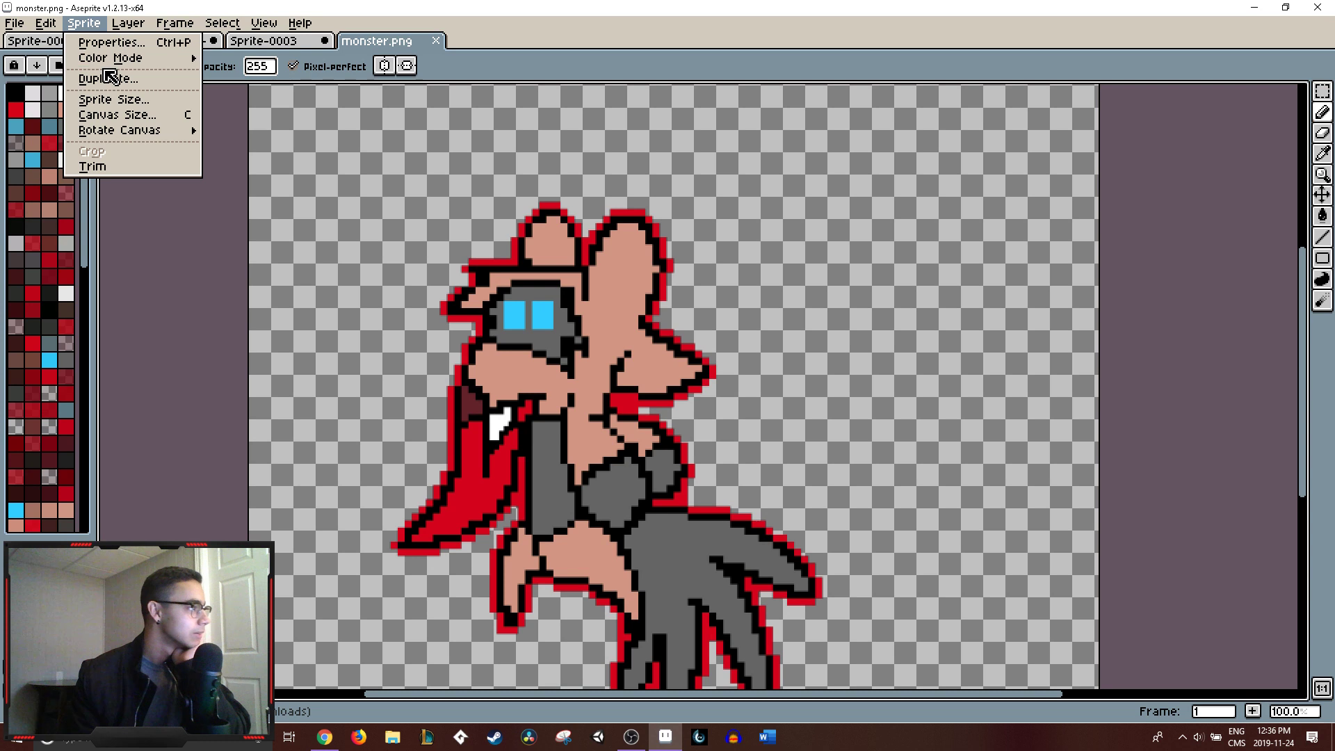
pyautogui.click(112, 43)
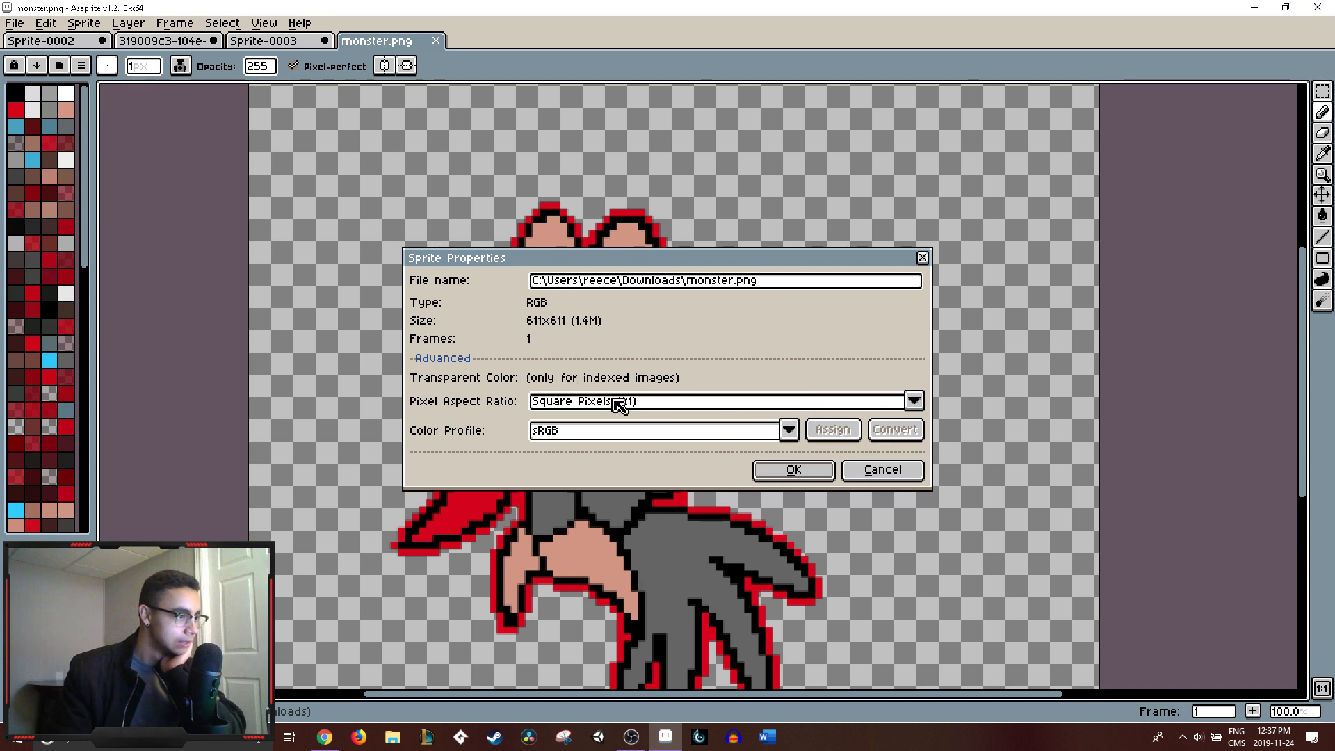
pyautogui.click(914, 403)
pyautogui.click(914, 407)
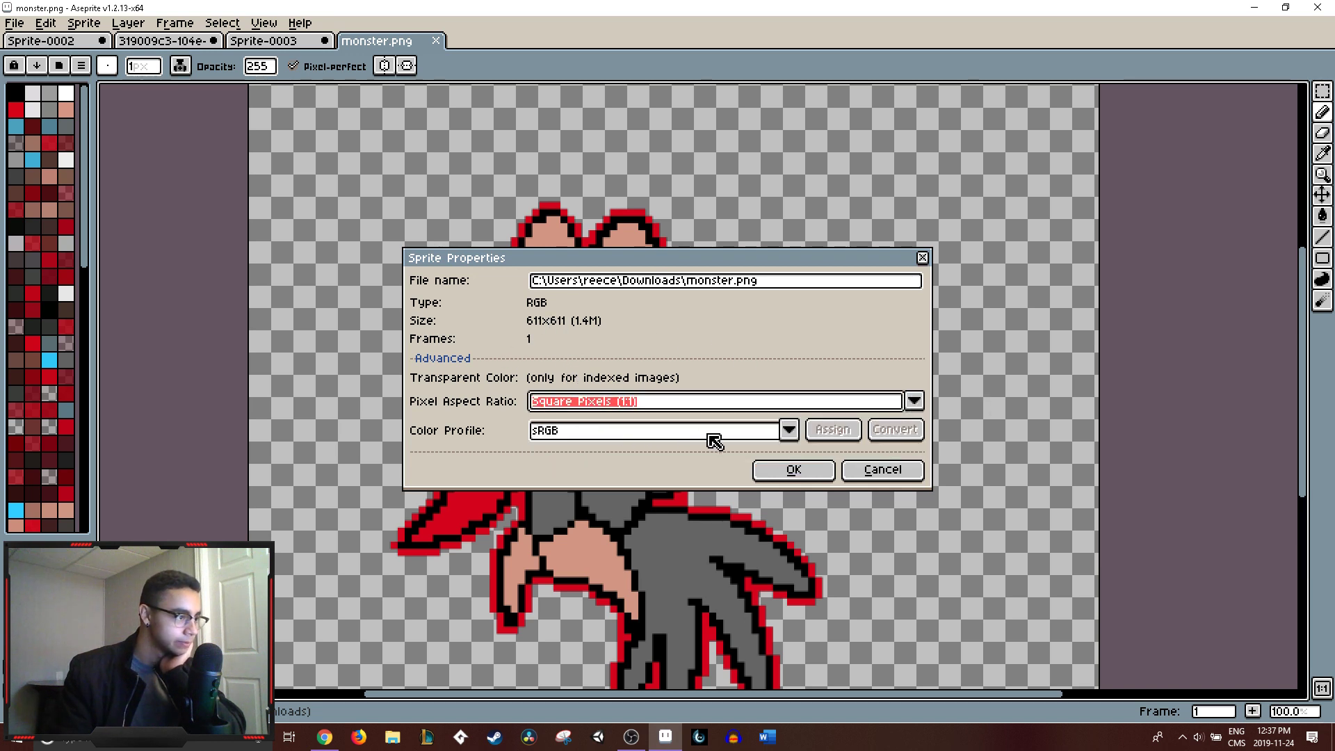
pyautogui.click(758, 434)
pyautogui.click(789, 426)
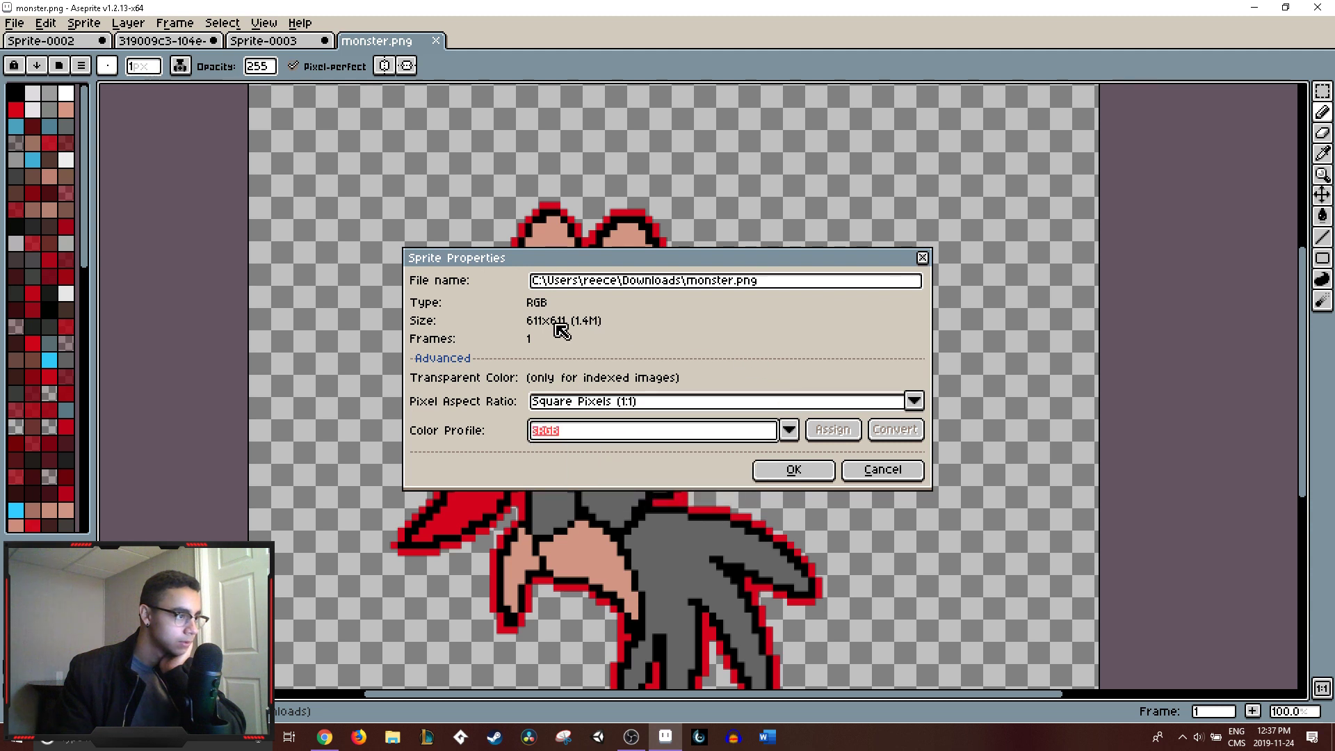
pyautogui.click(864, 467)
# - Resize the monster sprite to 25% width and height with the ratio locked and nearest-neighbor interpolation
pyautogui.click(98, 25)
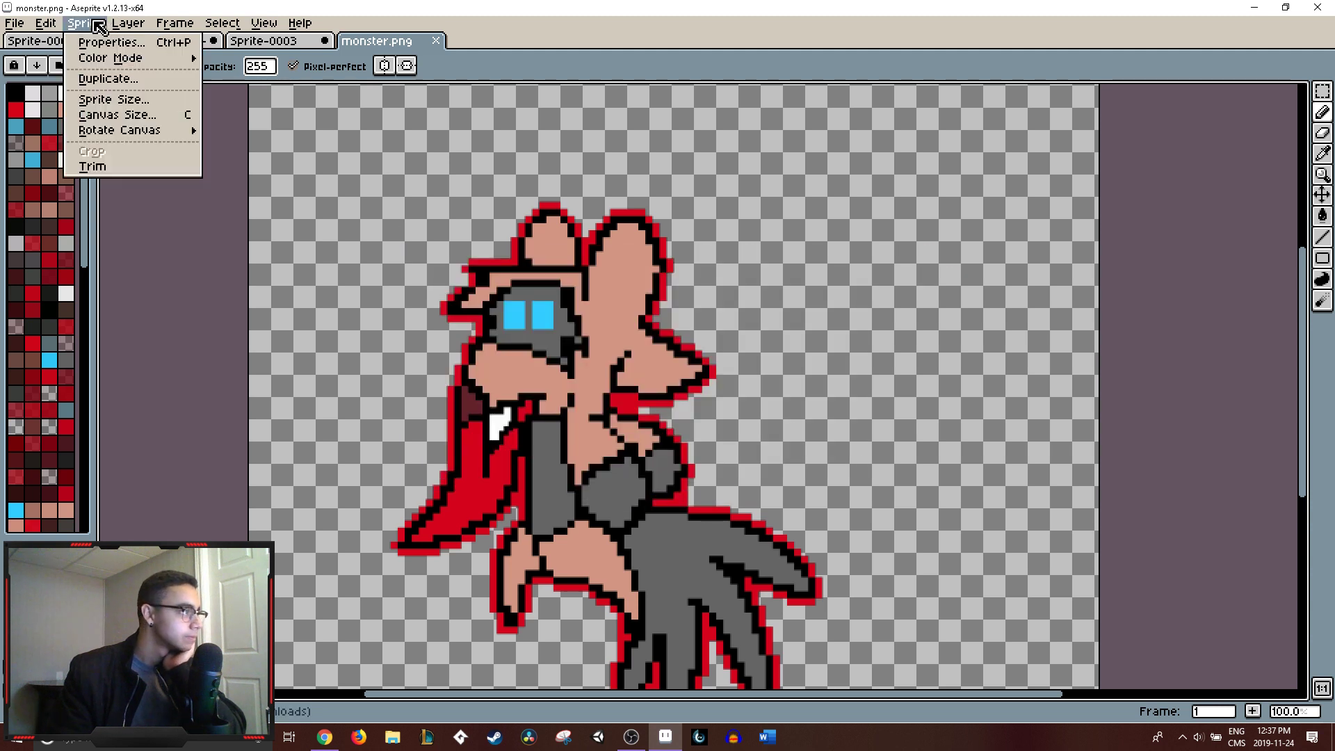
pyautogui.click(139, 101)
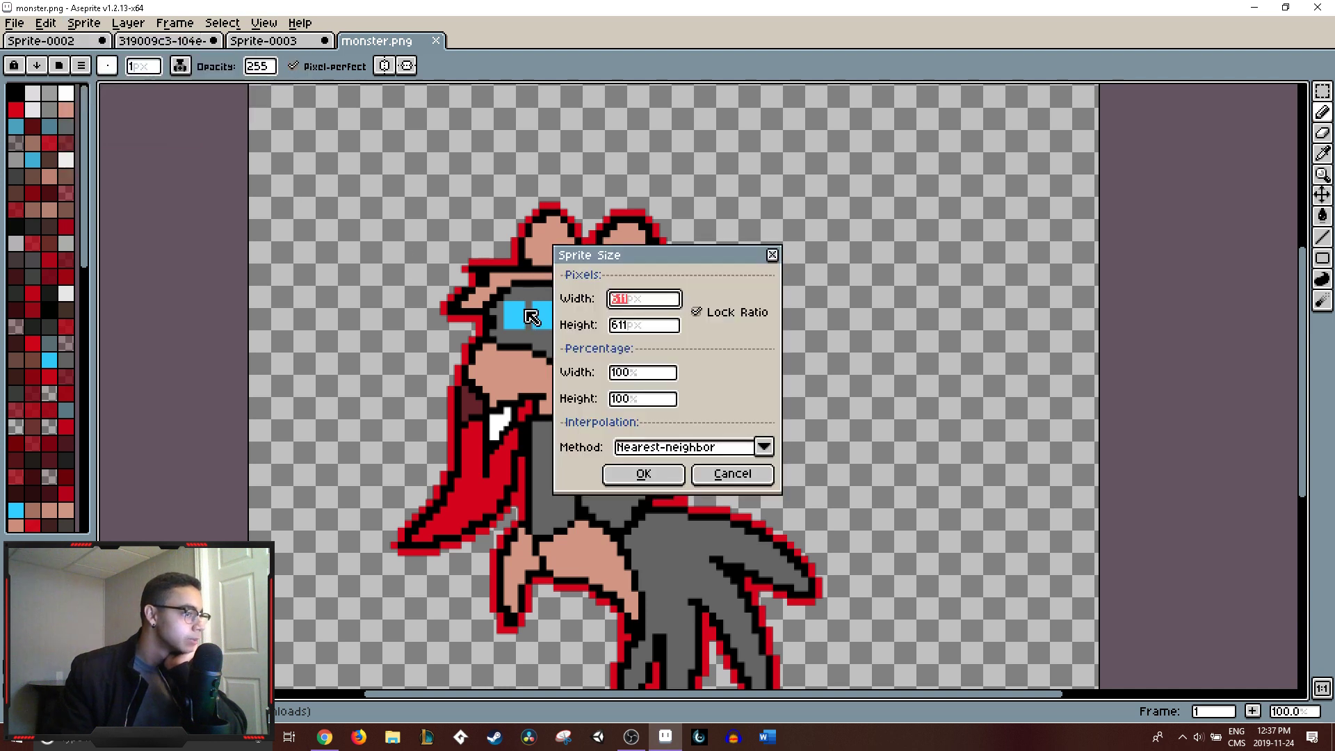
pyautogui.click(617, 301)
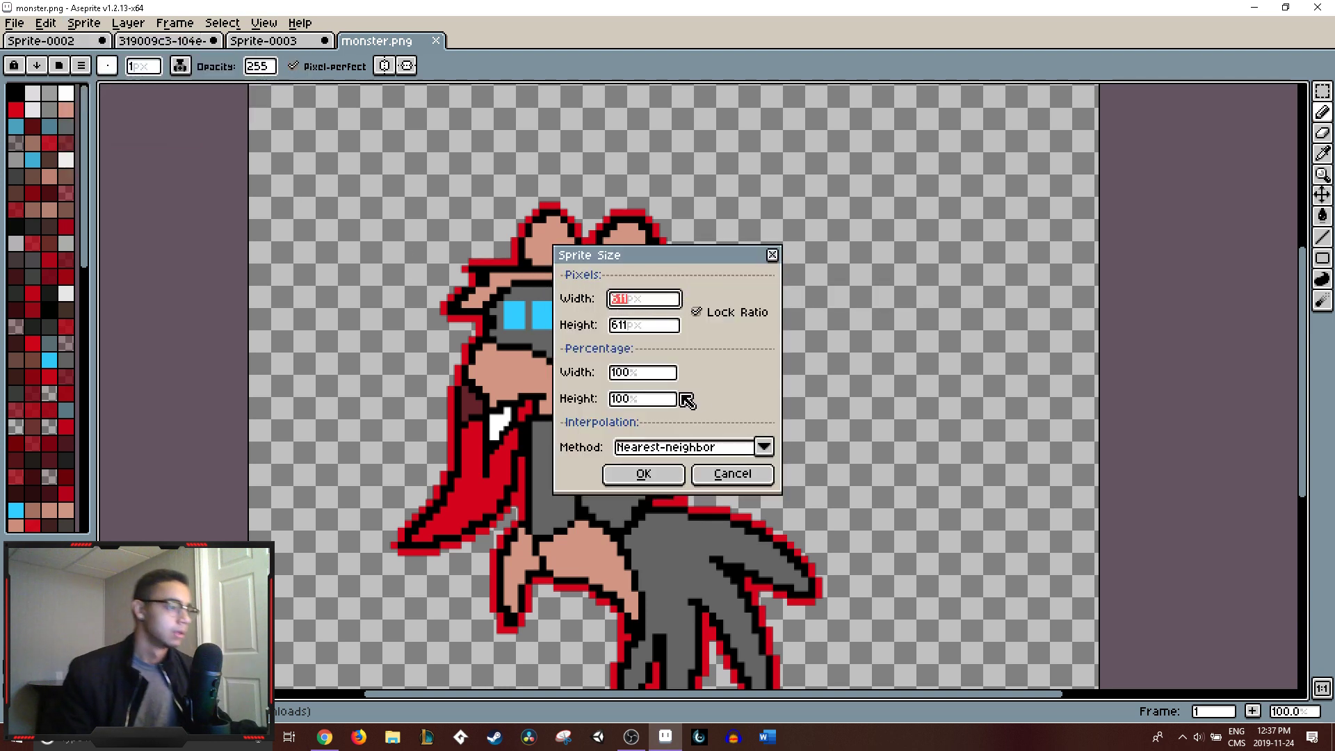
pyautogui.click(628, 376)
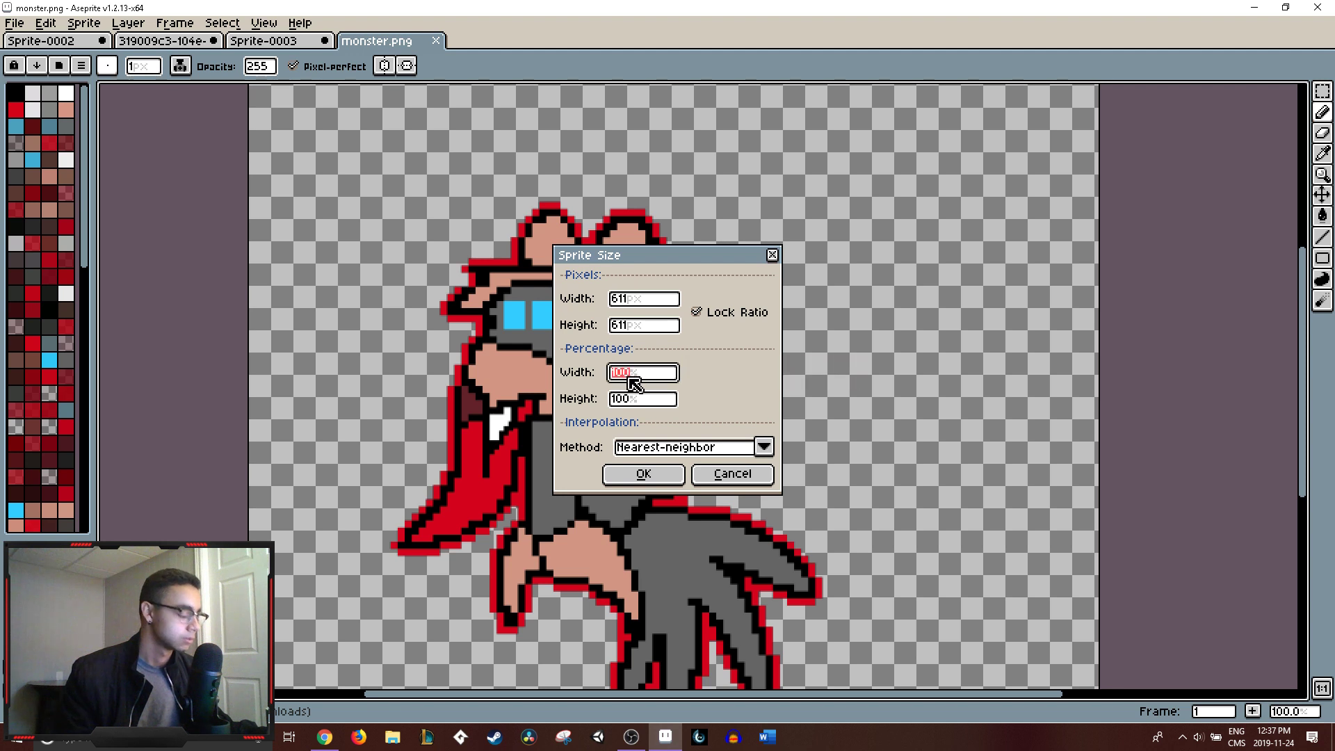
pyautogui.write('25')
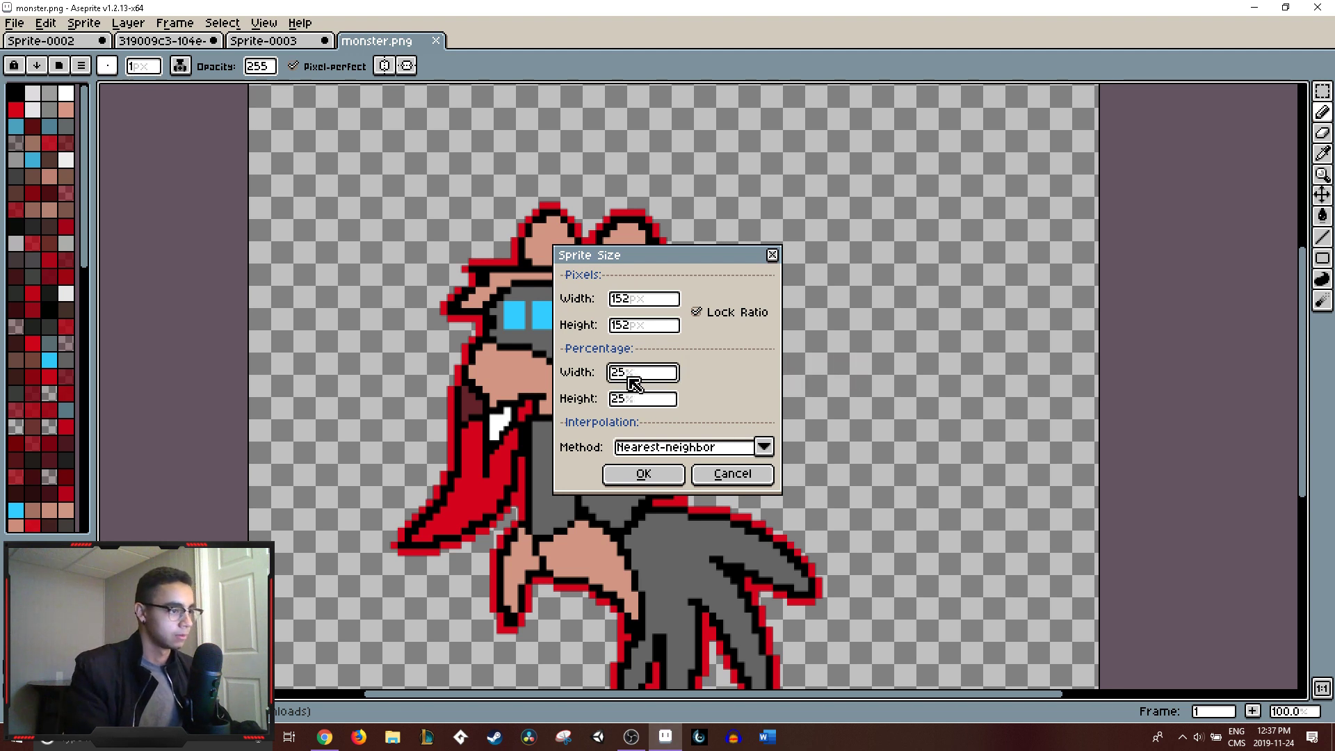
pyautogui.press('Return')
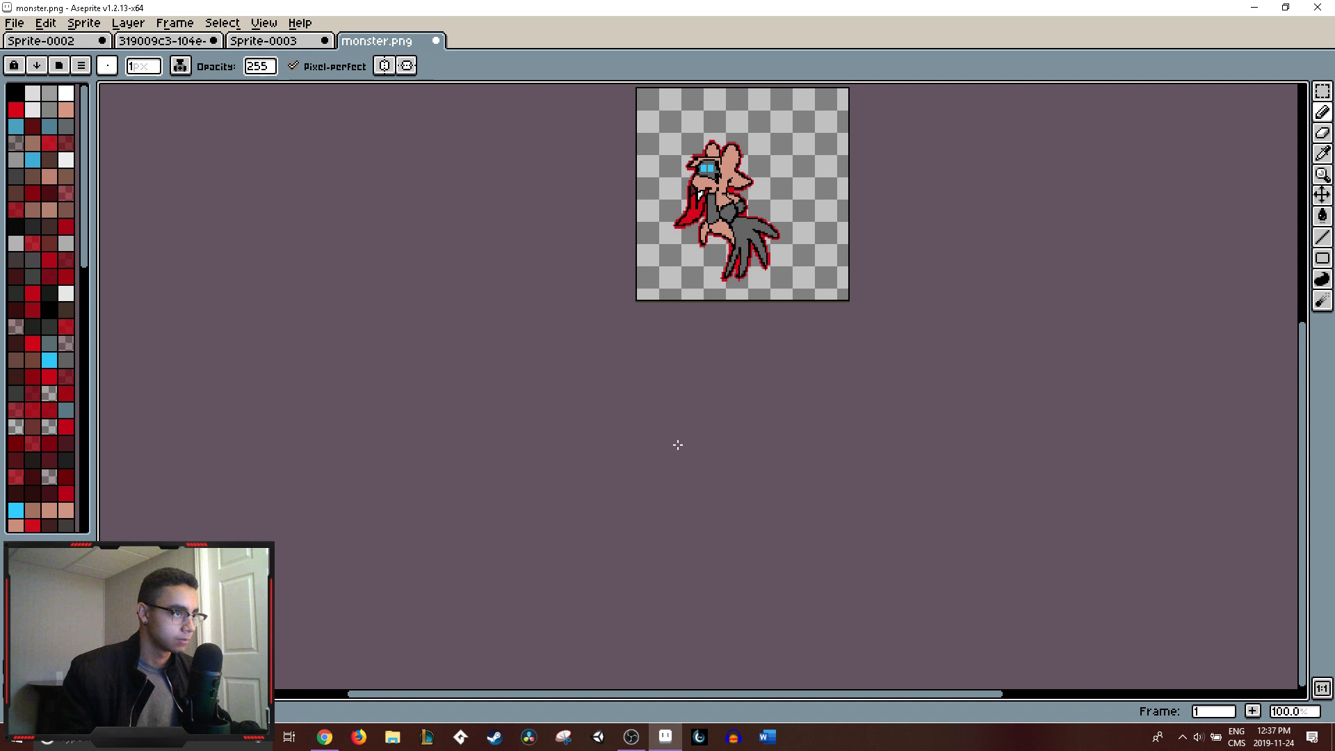
# - Compare the reduced monster sprite with the dinosaur in Sprite-0003
pyautogui.scroll(2, 755, 187)
pyautogui.scroll(1, 706, 174)
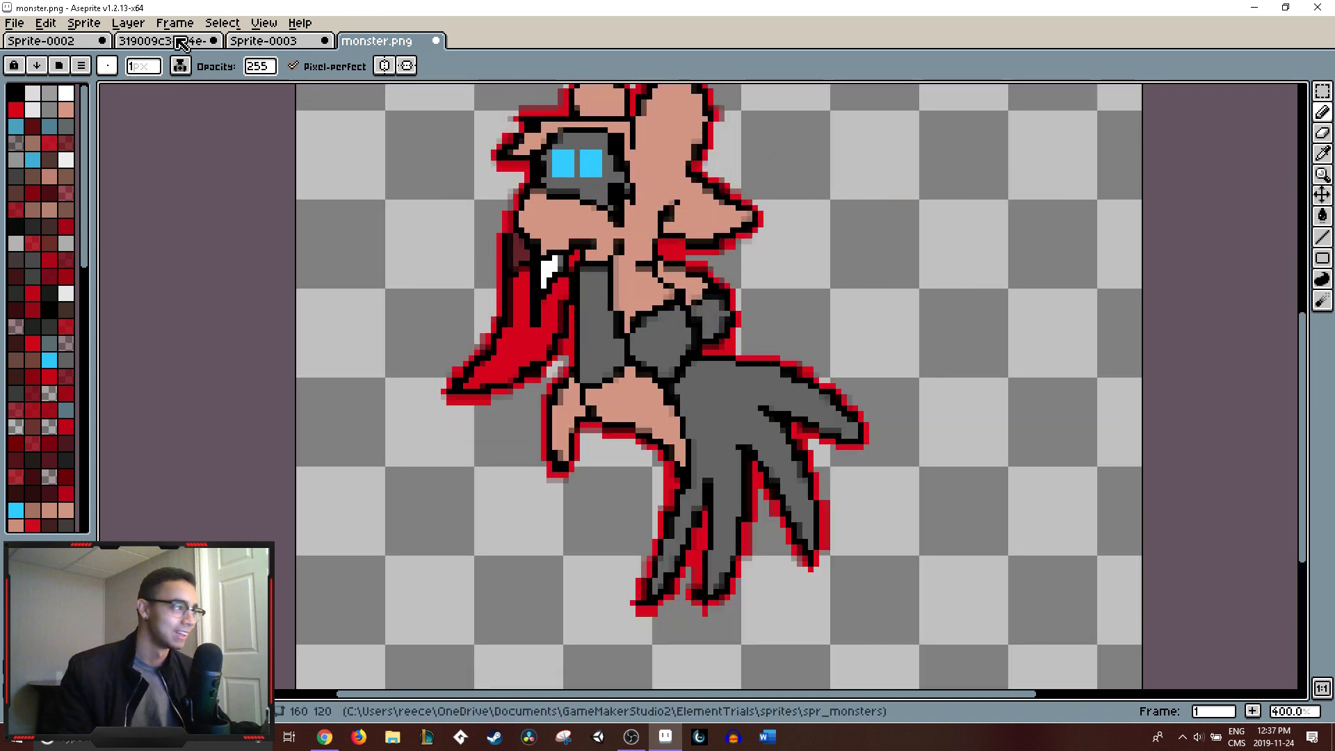
pyautogui.click(241, 40)
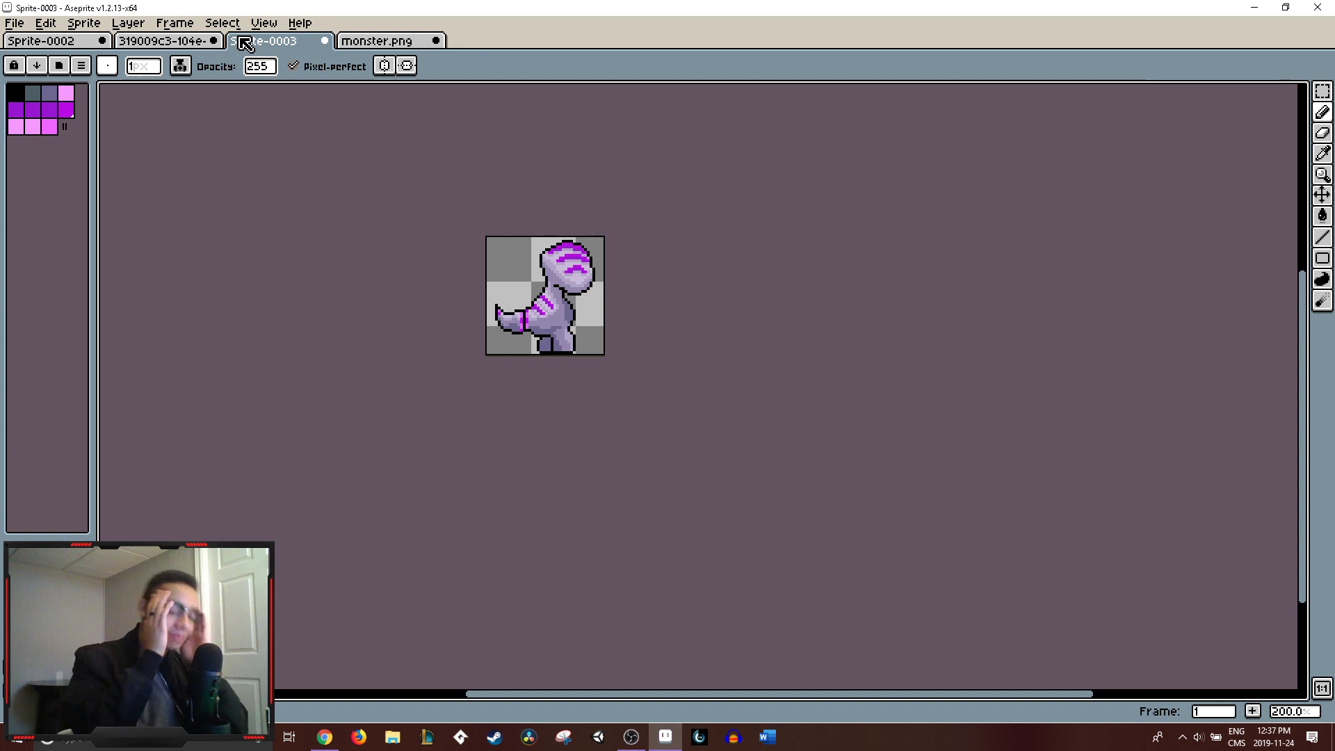
pyautogui.click(386, 41)
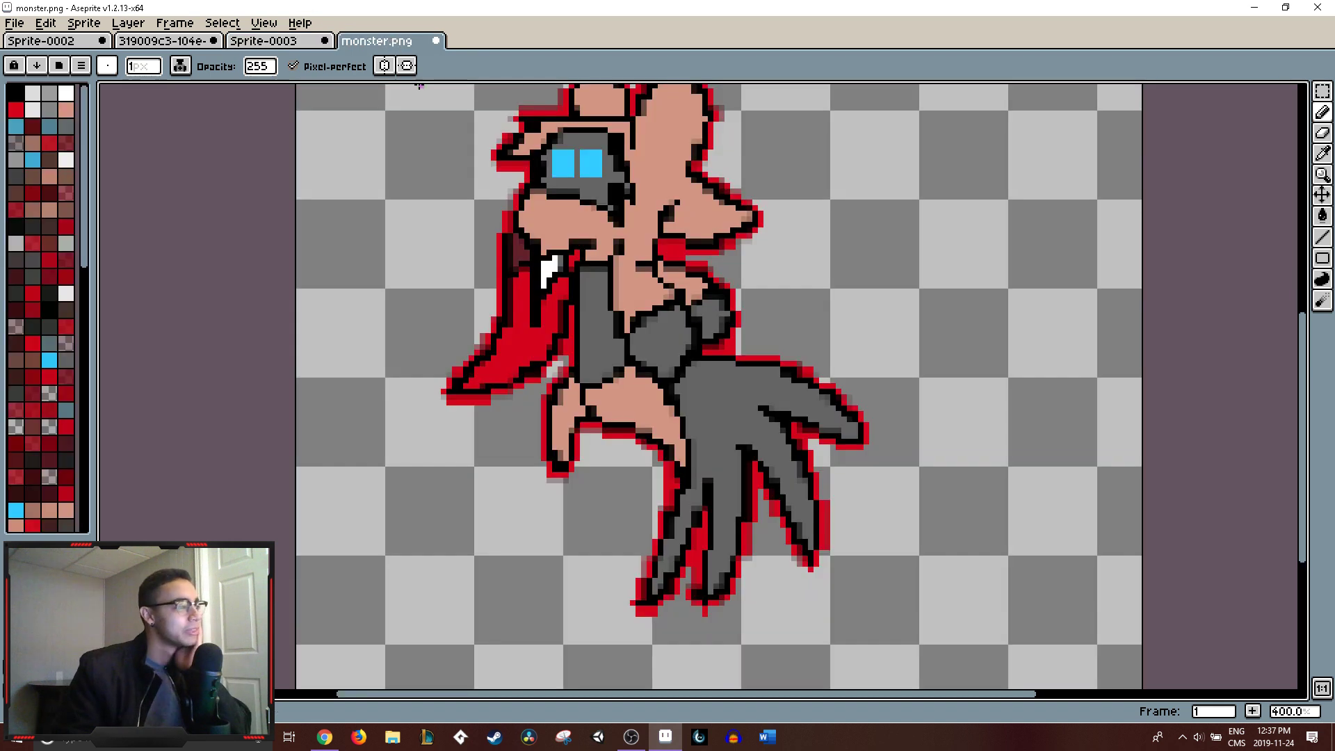
# - Close monster.png without saving its changes
pyautogui.moveTo(586, 194); pyautogui.dragTo(578, 230)
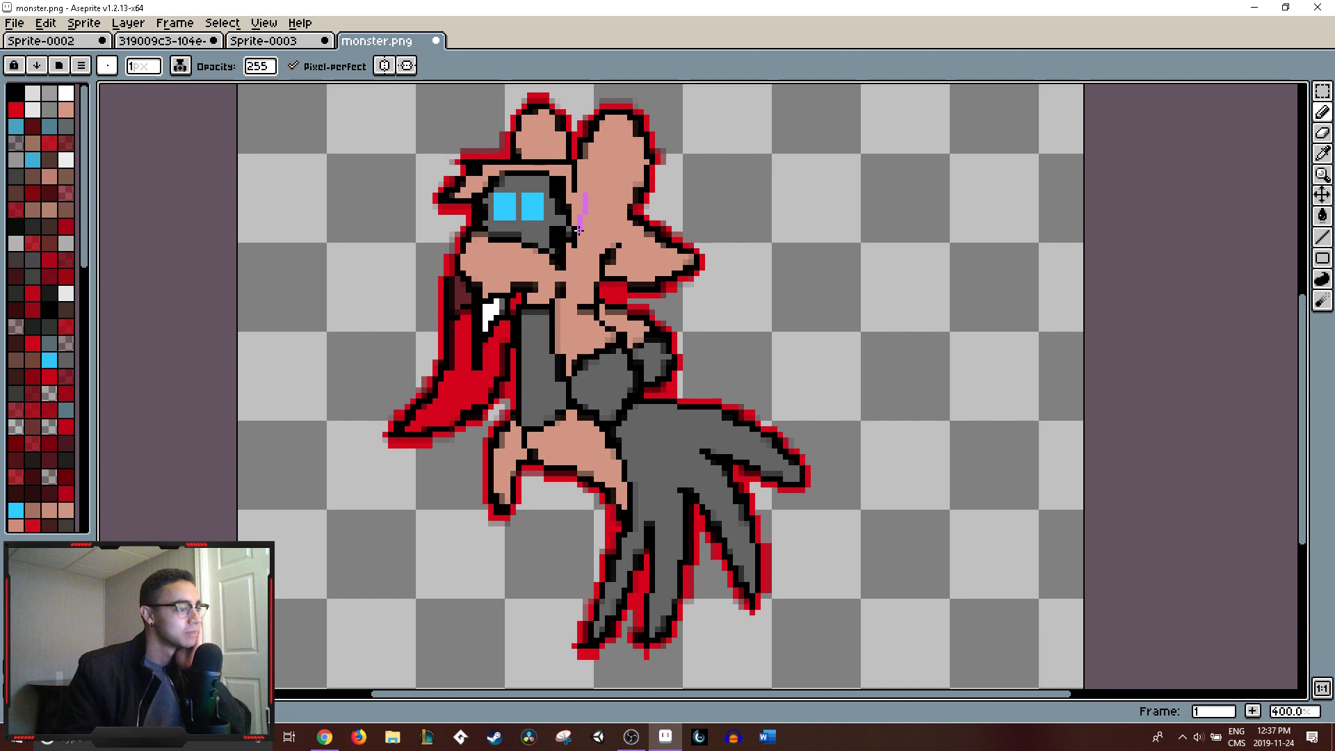
pyautogui.hotkey('ctrl', 'z')
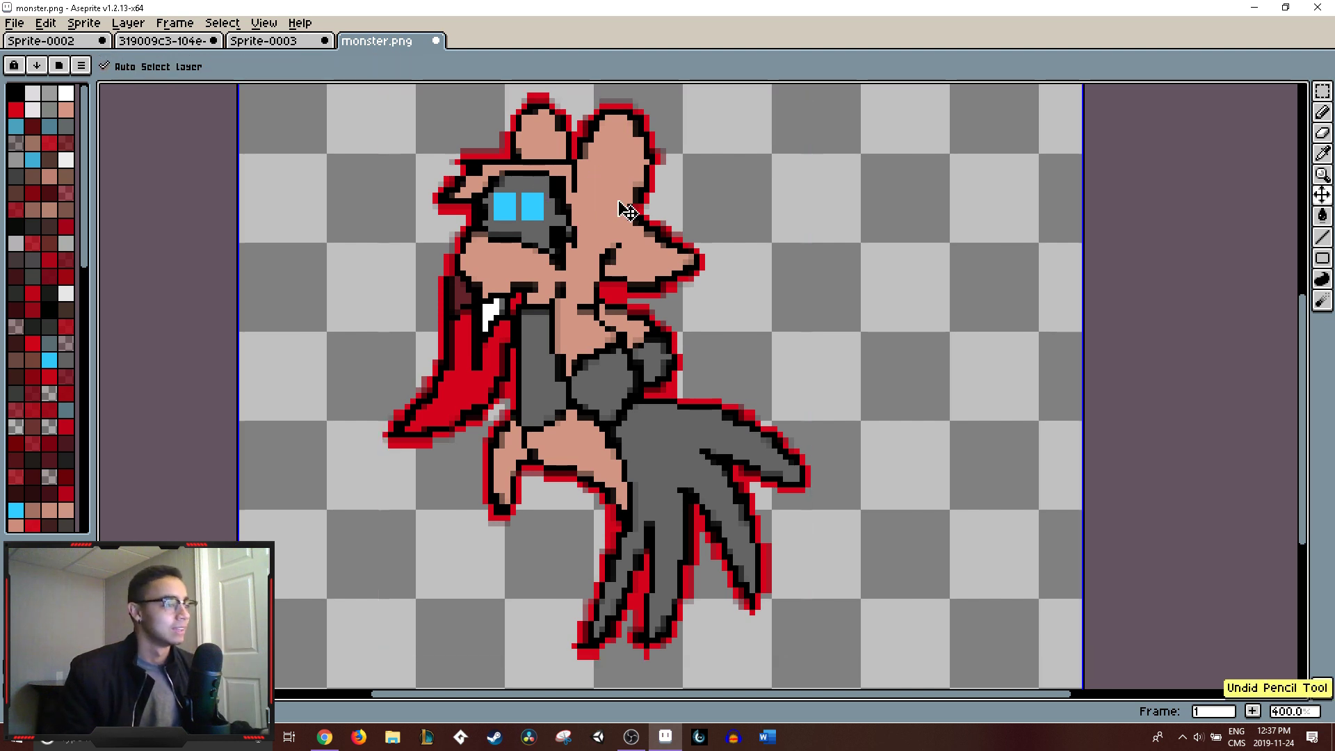
pyautogui.click(437, 41)
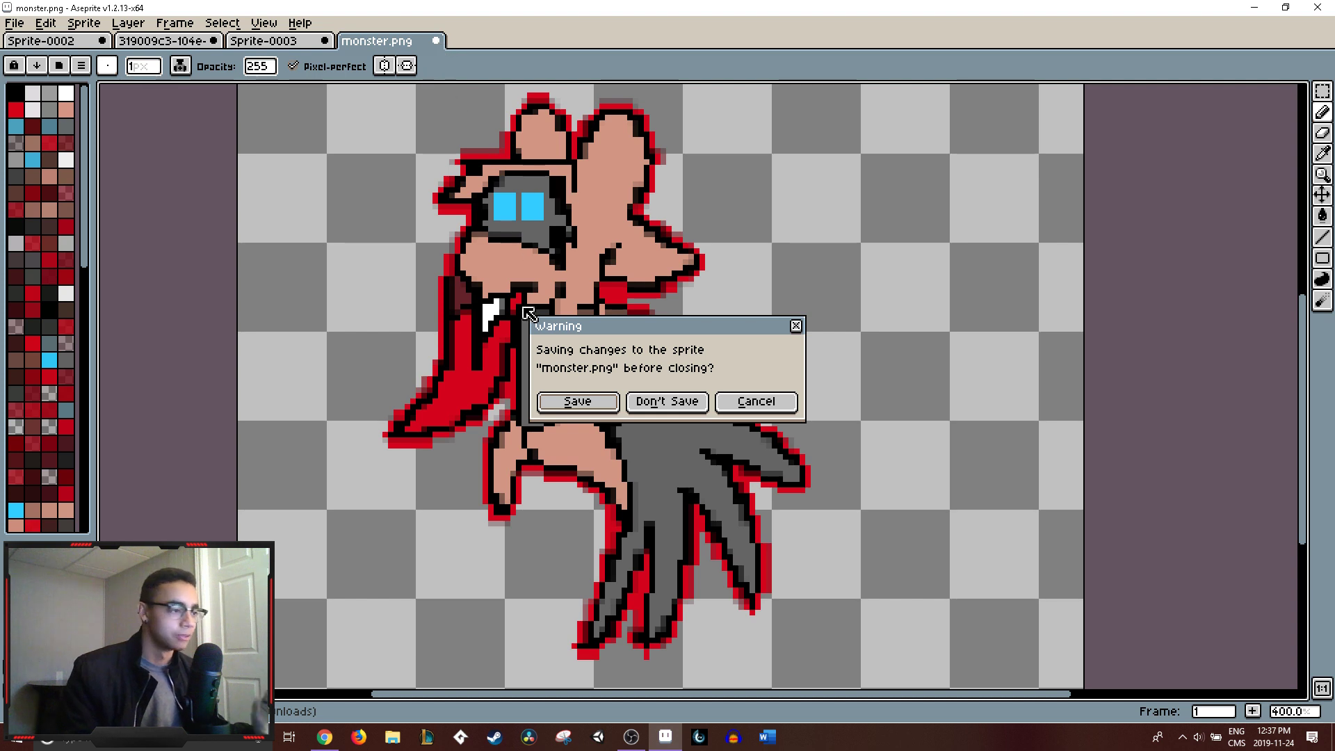
pyautogui.click(663, 402)
pyautogui.scroll(2, 564, 269)
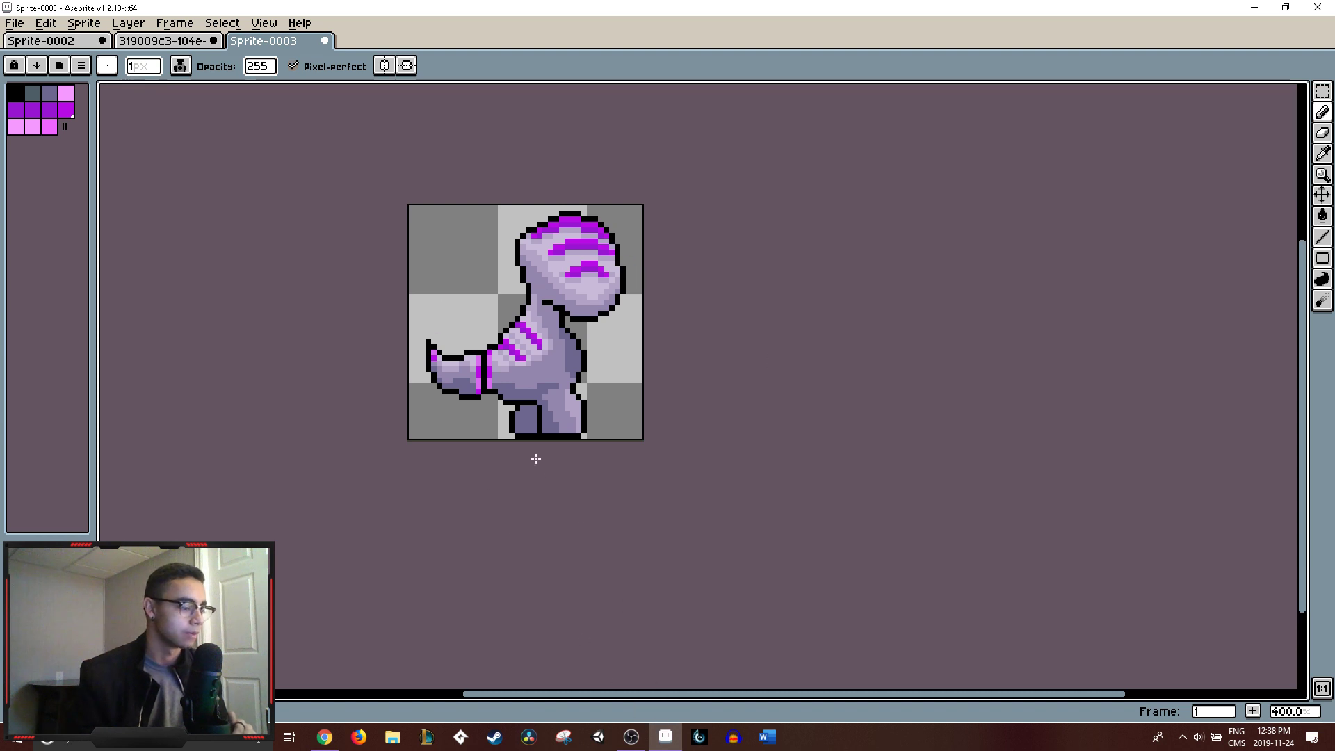
pyautogui.click(325, 738)
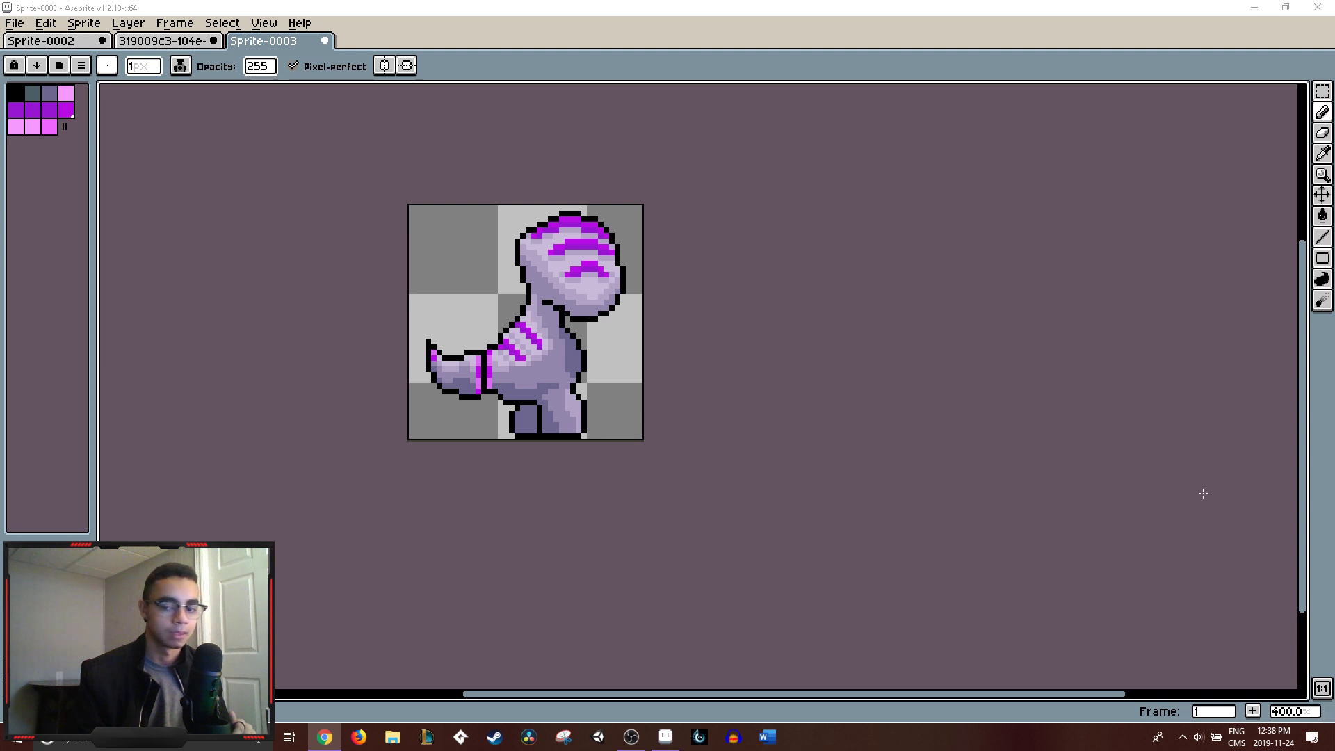
pyautogui.scroll(-2, 602, 309)
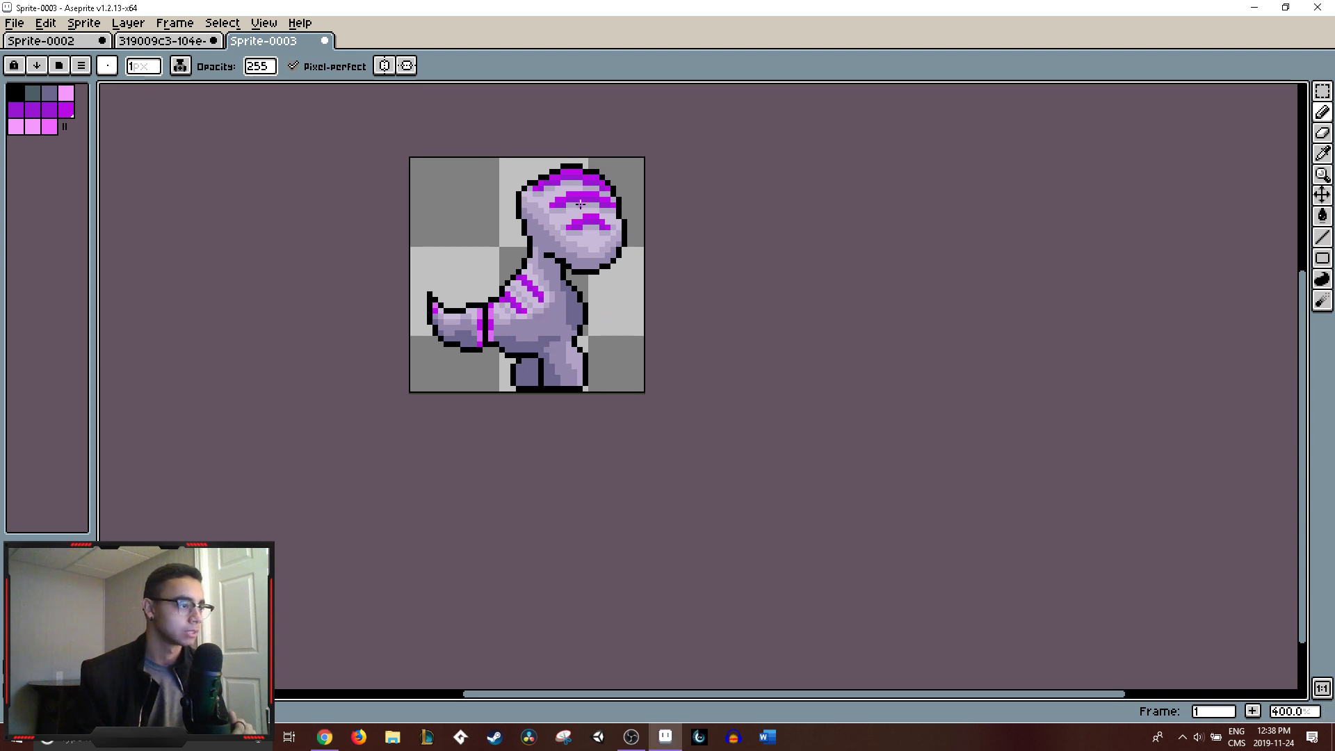
pyautogui.scroll(1, 581, 204)
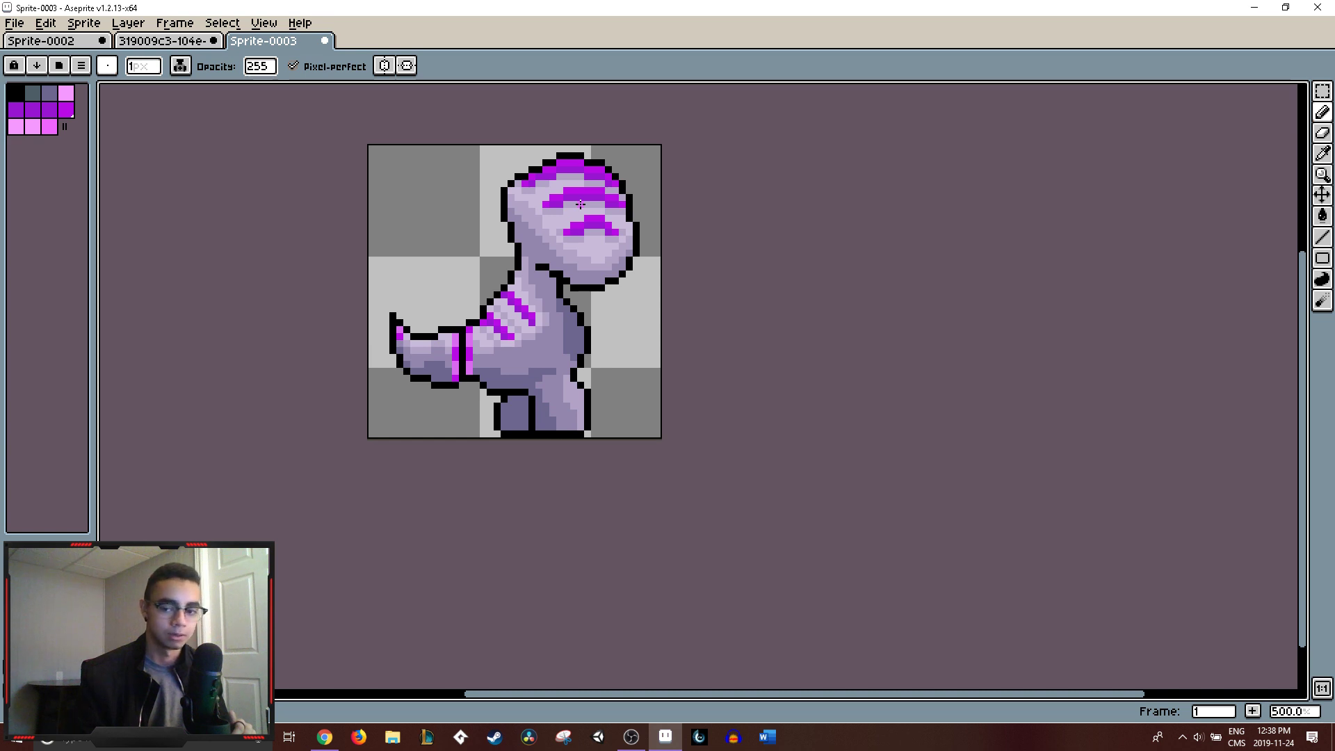
pyautogui.hotkey('alt', 'Tab')
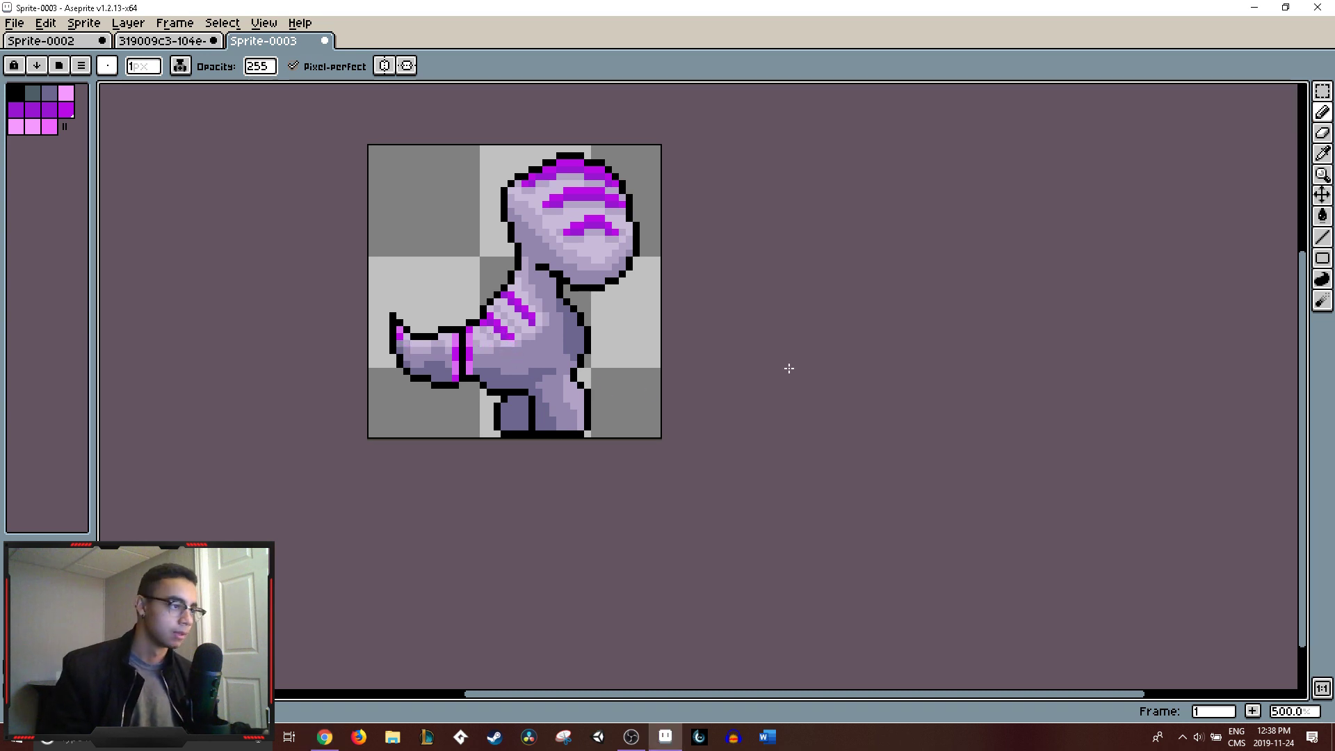
# - Sample the purple of the dinosaur's back stripes and paint the pixels at the tip of its tail with it
pyautogui.keyDown('alt'); pyautogui.click(485, 333); pyautogui.keyUp('alt')
pyautogui.scroll(3, 484, 333)
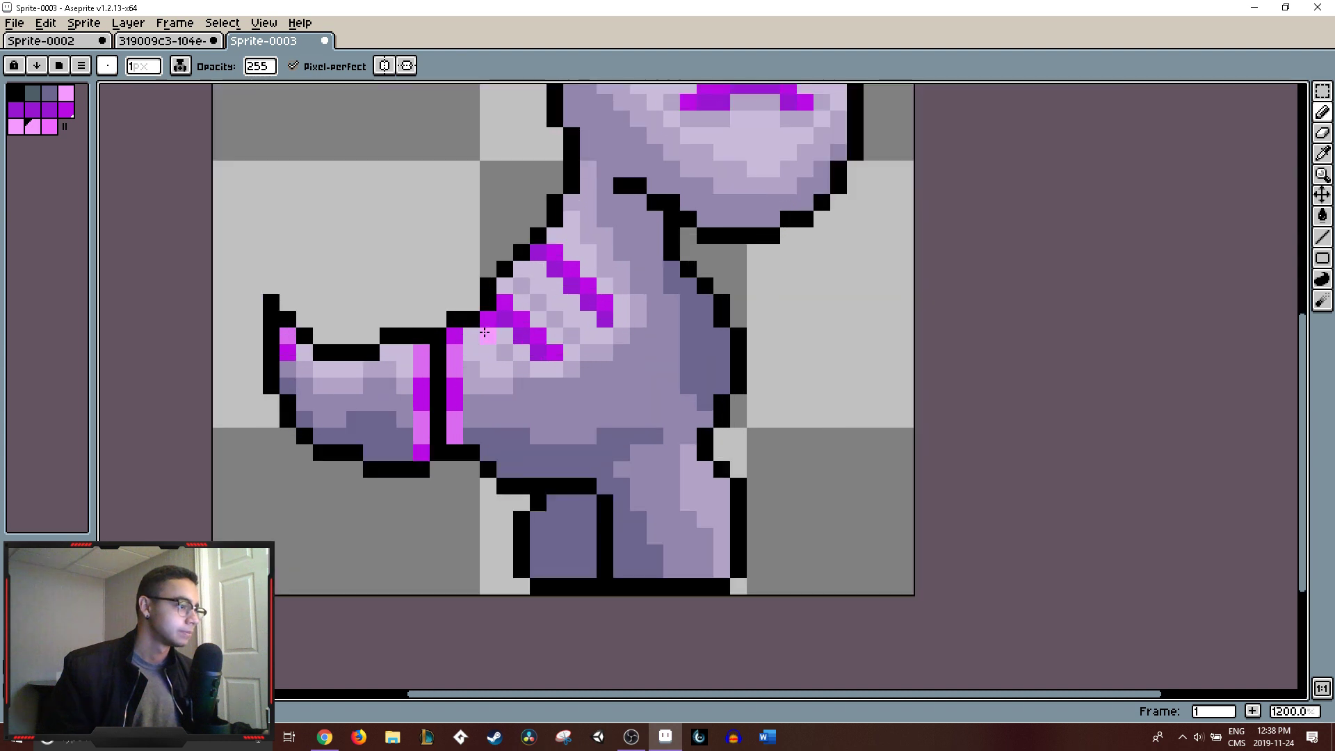
pyautogui.keyDown('alt'); pyautogui.click(515, 314); pyautogui.keyUp('alt')
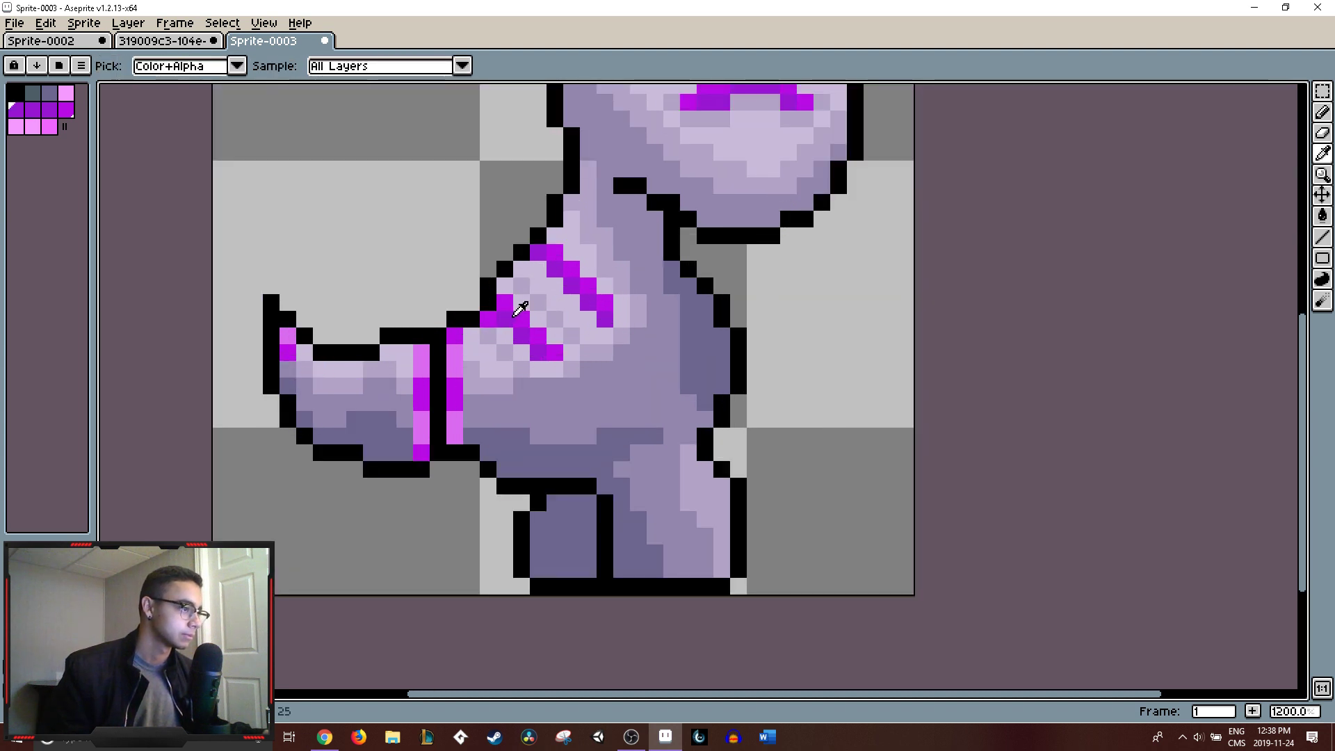
pyautogui.click(279, 343)
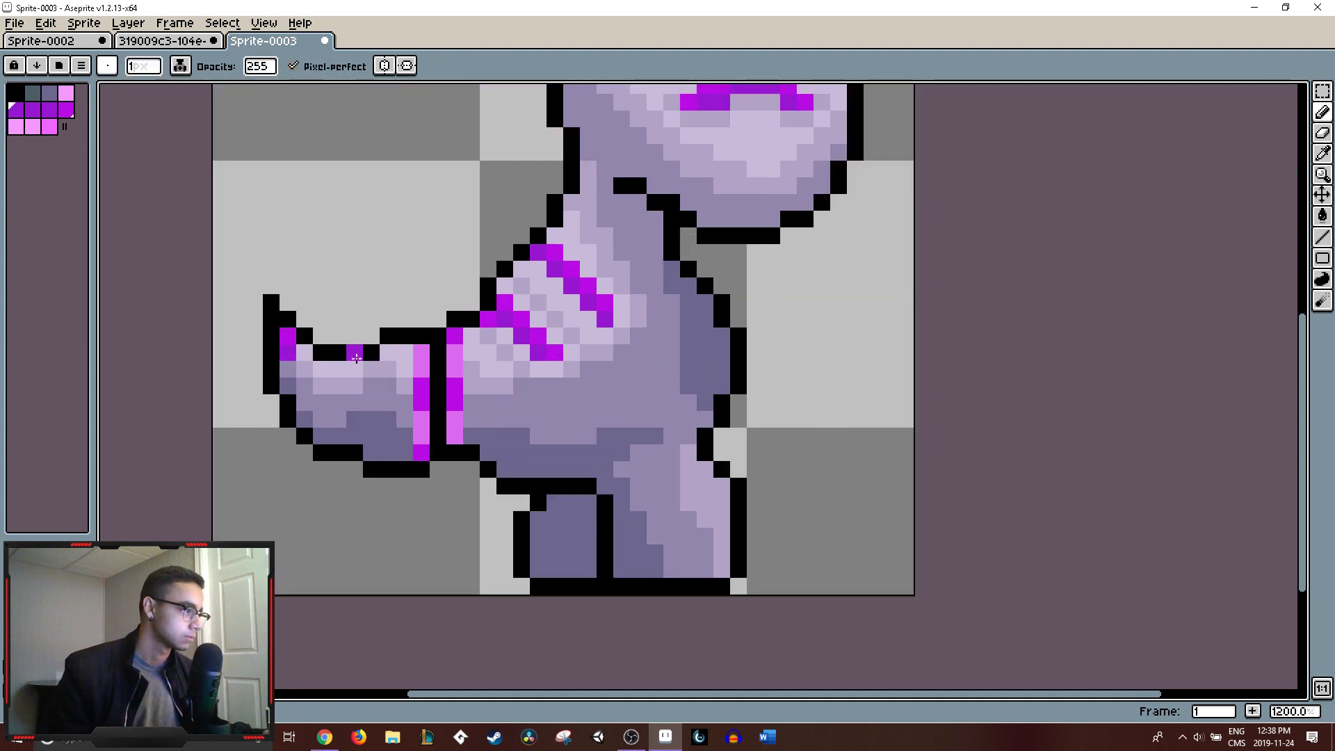
pyautogui.click(305, 354)
pyautogui.moveTo(286, 370); pyautogui.dragTo(278, 369)
pyautogui.hotkey('ctrl', 'z')
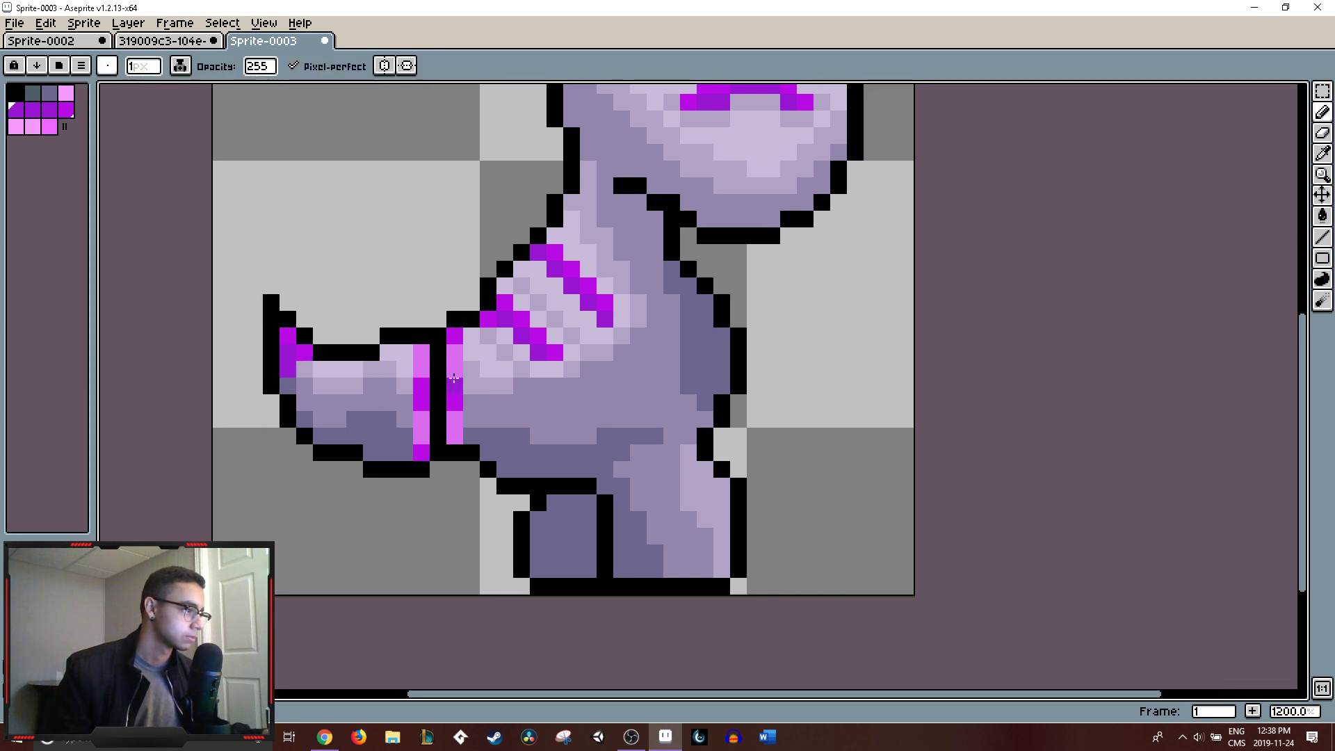
# - Sample the tail's lilac shades and repaint single pixels along its upper edge to blend the highlight
pyautogui.keyDown('alt'); pyautogui.click(303, 380); pyautogui.keyUp('alt')
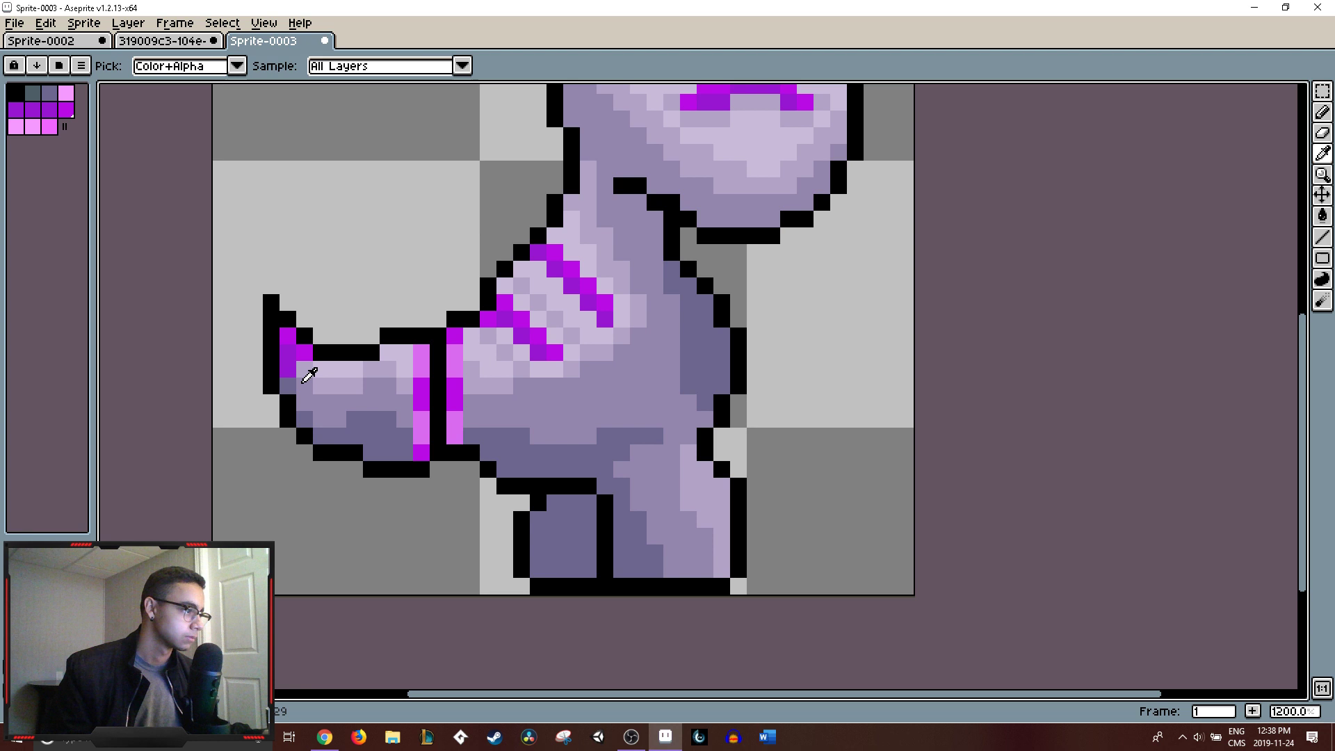
pyautogui.press('alt')
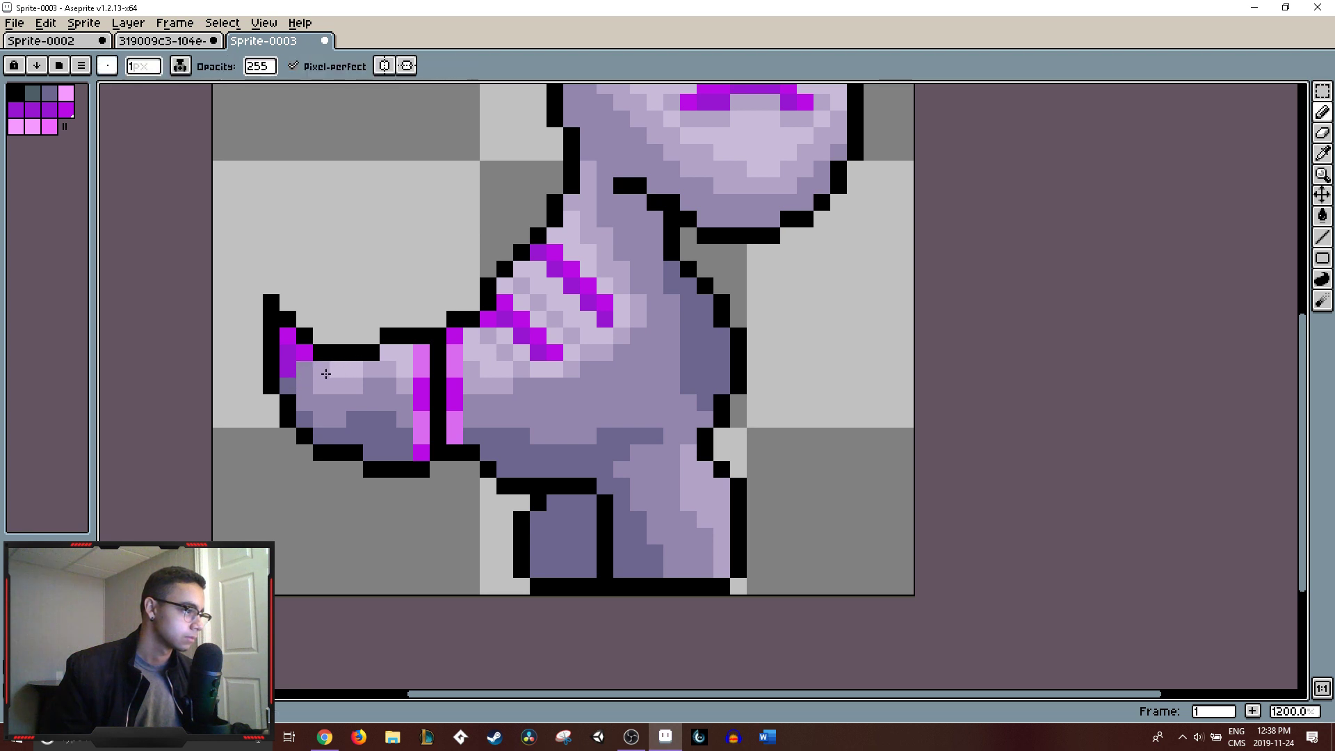
pyautogui.press('alt')
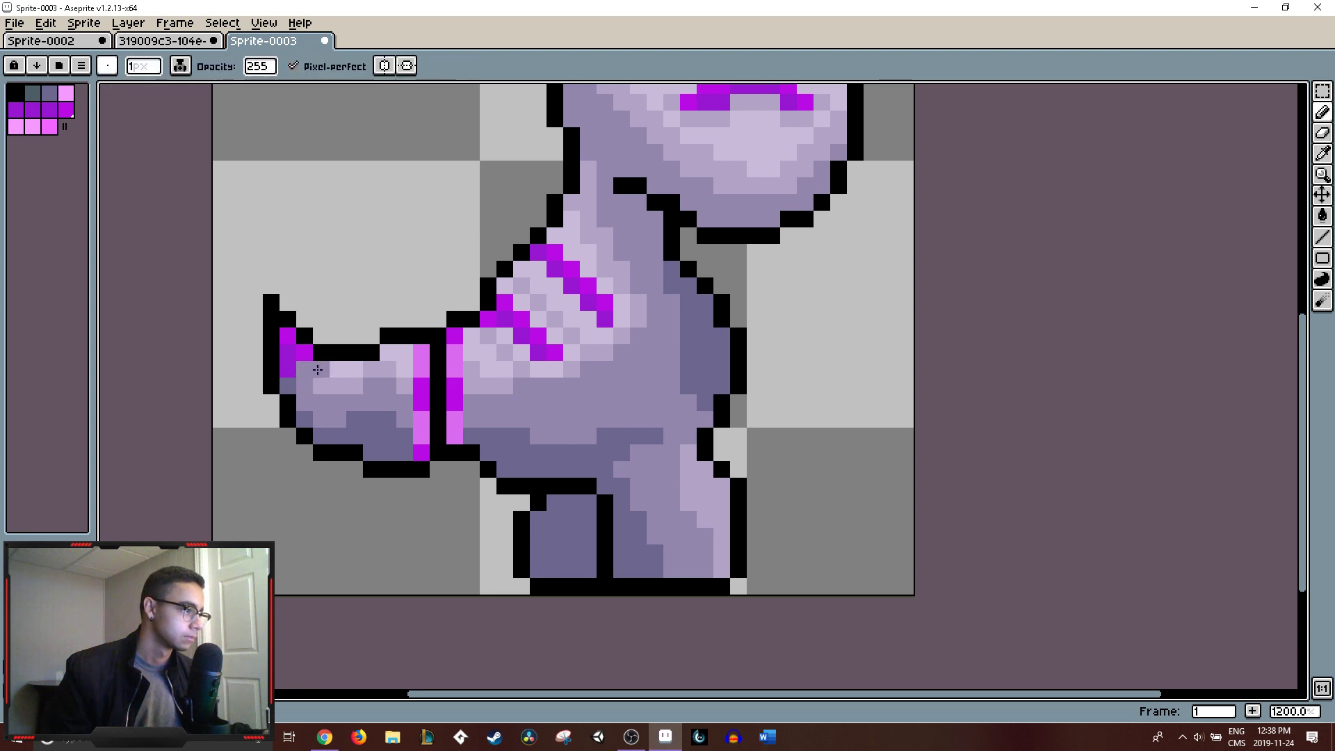
pyautogui.press('alt')
pyautogui.press('alt')
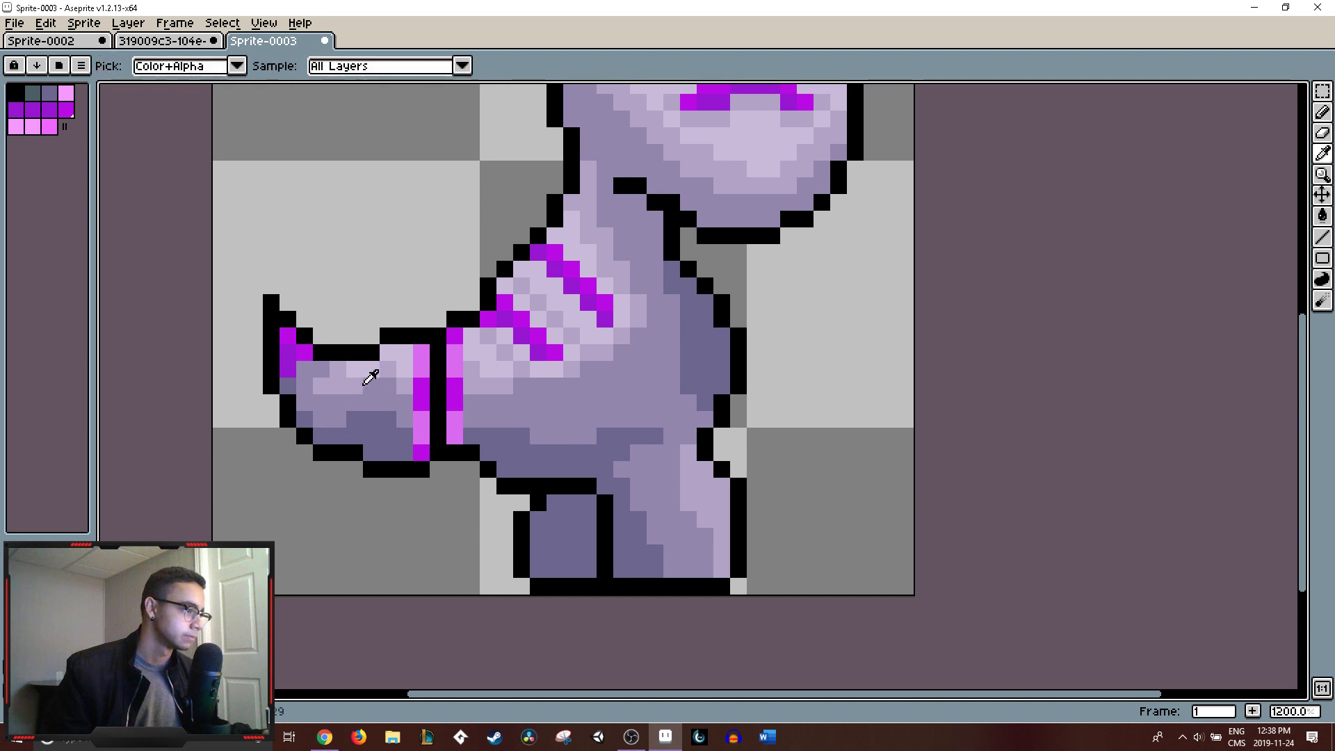
pyautogui.press('alt')
pyautogui.click(377, 358)
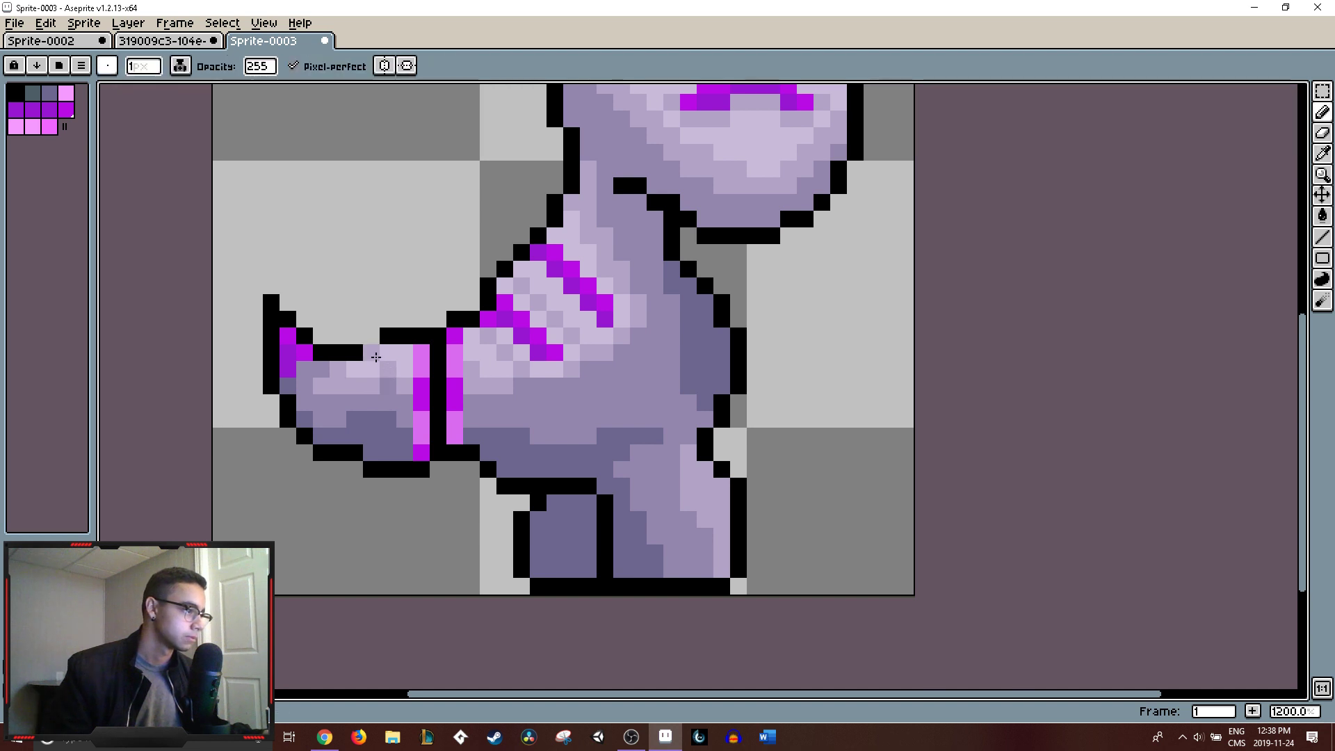
pyautogui.click(374, 369)
pyautogui.keyDown('alt'); pyautogui.click(358, 366); pyautogui.keyUp('alt')
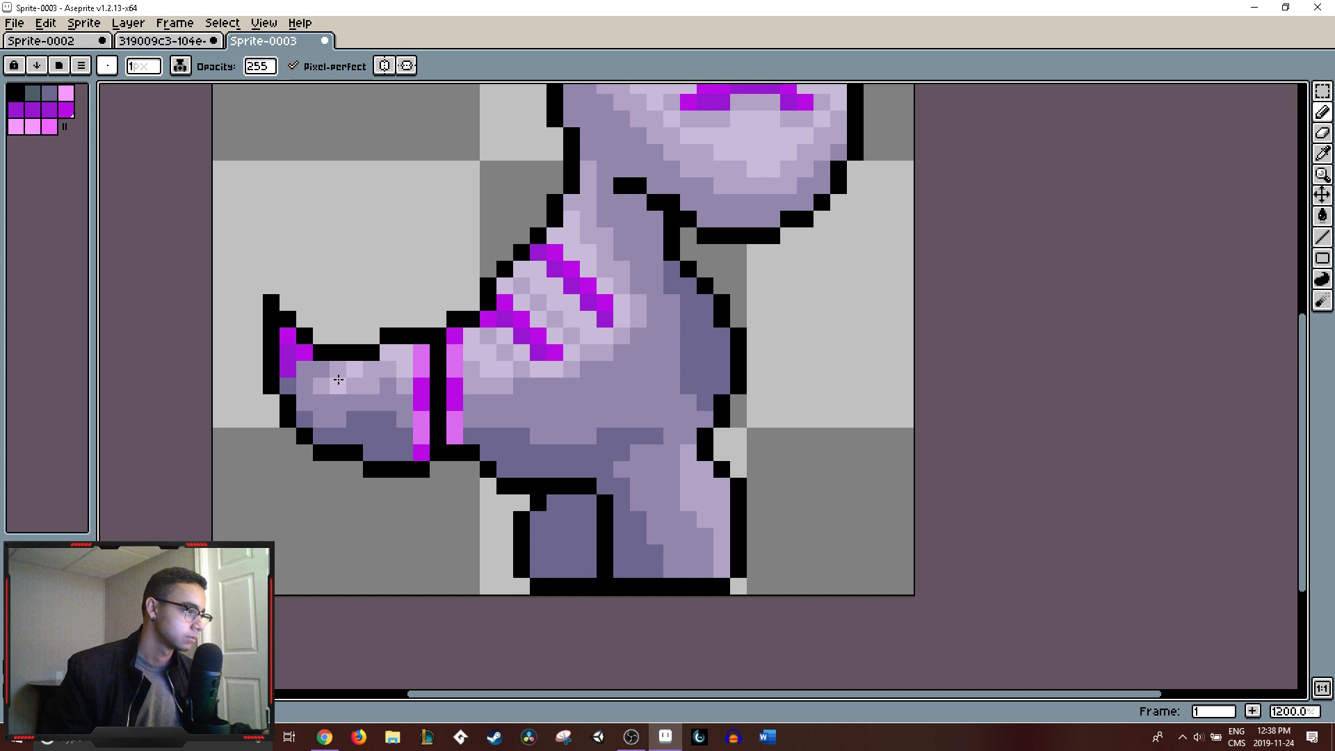
pyautogui.click(338, 373)
pyautogui.keyDown('alt'); pyautogui.click(331, 382); pyautogui.keyUp('alt')
pyautogui.click(323, 372)
# - Examine the shading of the dinosaur's tail up close and within the whole sprite
pyautogui.moveTo(359, 399); pyautogui.dragTo(416, 399)
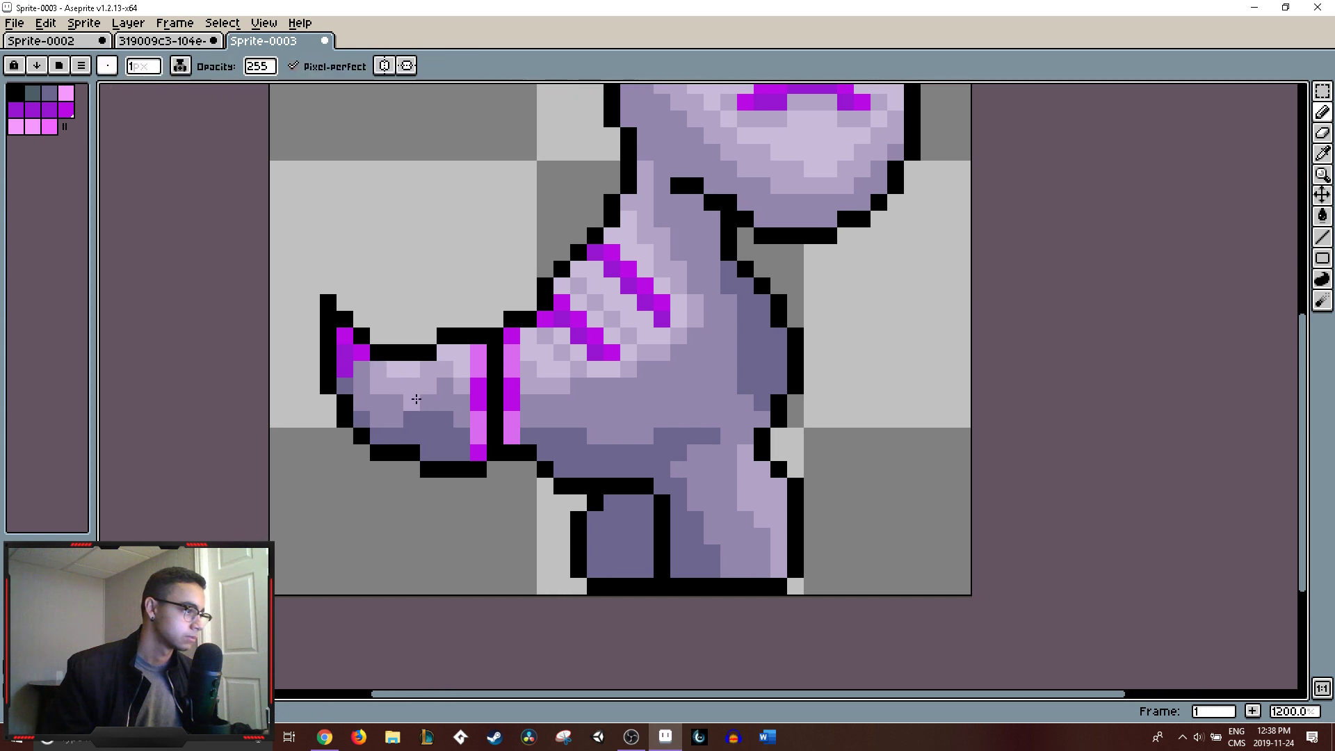
pyautogui.scroll(-6, 416, 399)
pyautogui.scroll(1, 420, 382)
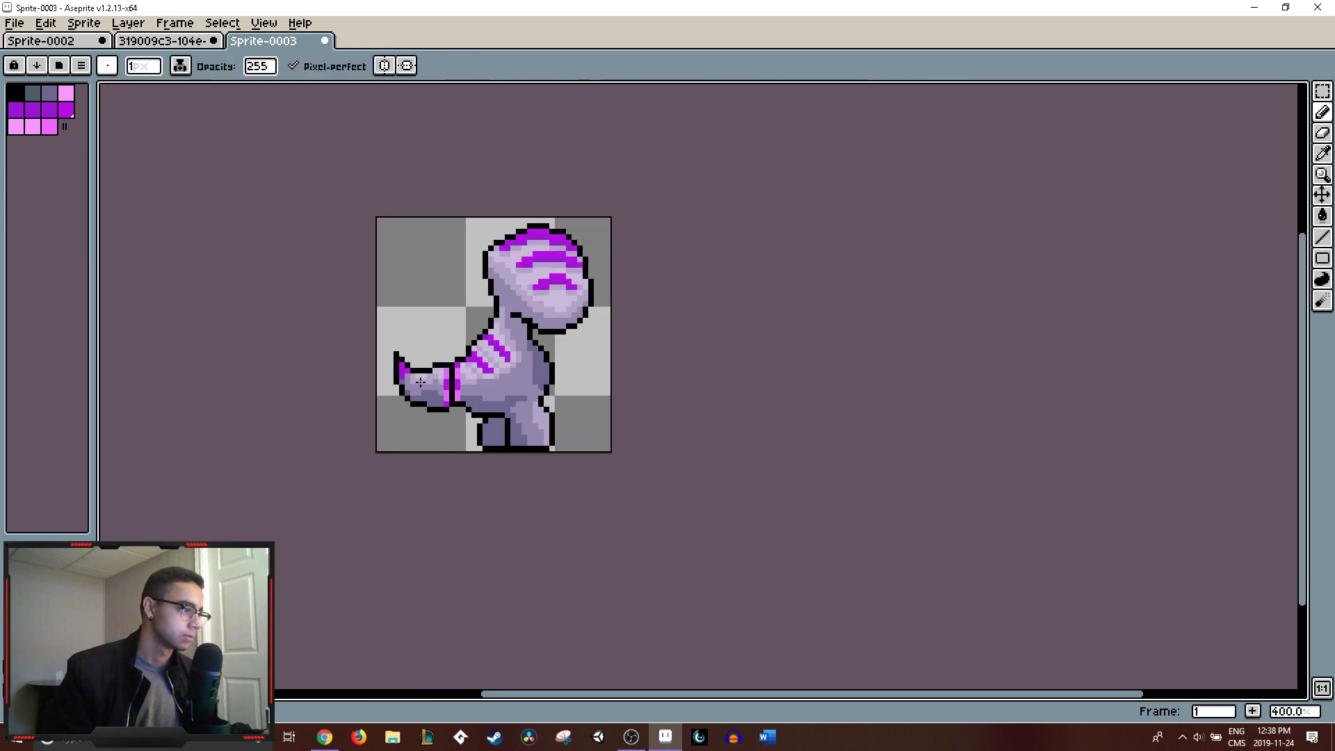
pyautogui.scroll(3, 420, 382)
pyautogui.keyDown('alt'); pyautogui.click(425, 376); pyautogui.keyUp('alt')
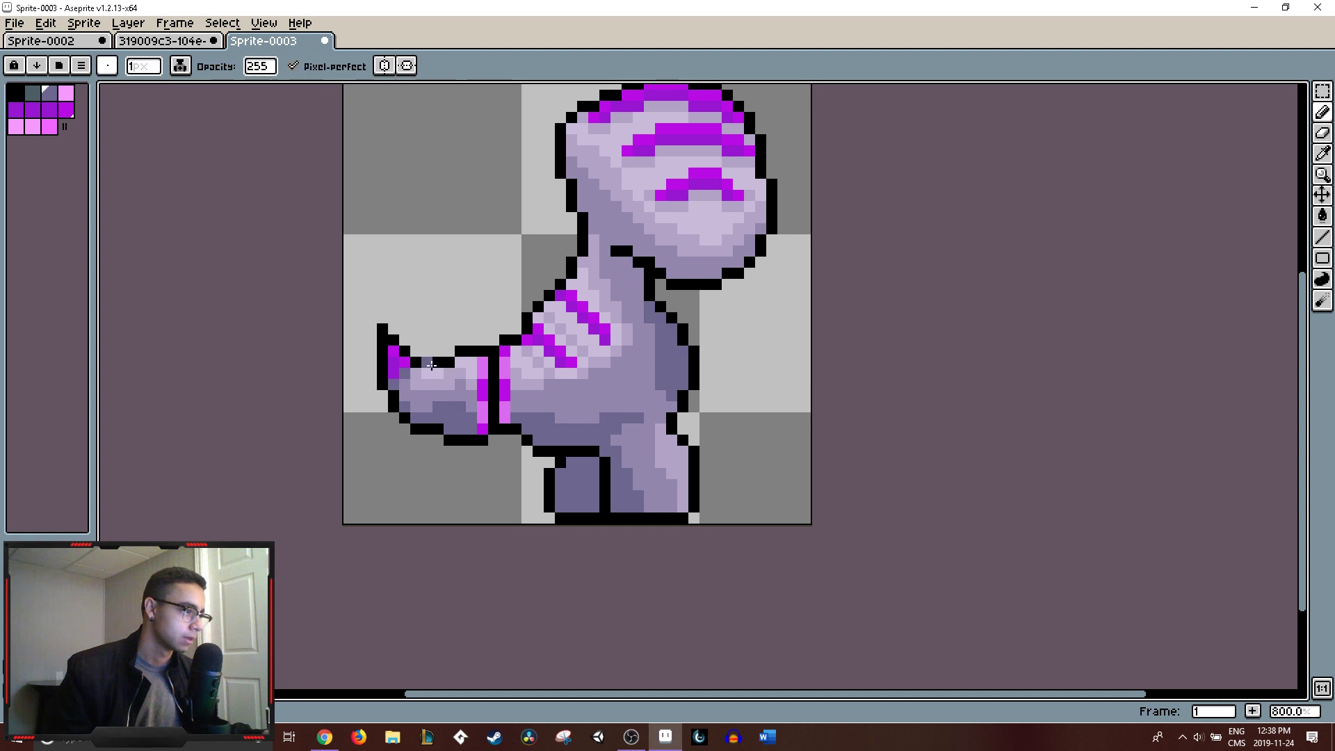
pyautogui.moveTo(431, 364); pyautogui.dragTo(440, 330)
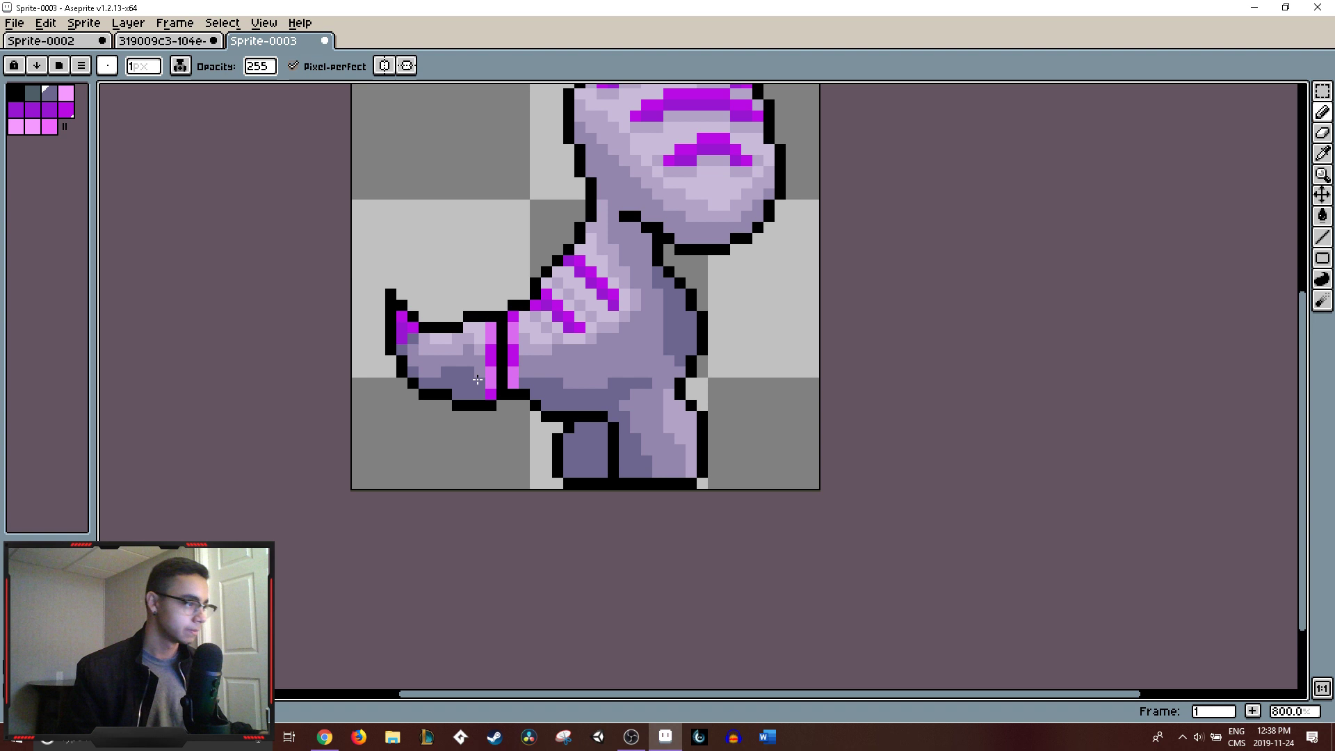
pyautogui.moveTo(476, 372); pyautogui.dragTo(481, 364)
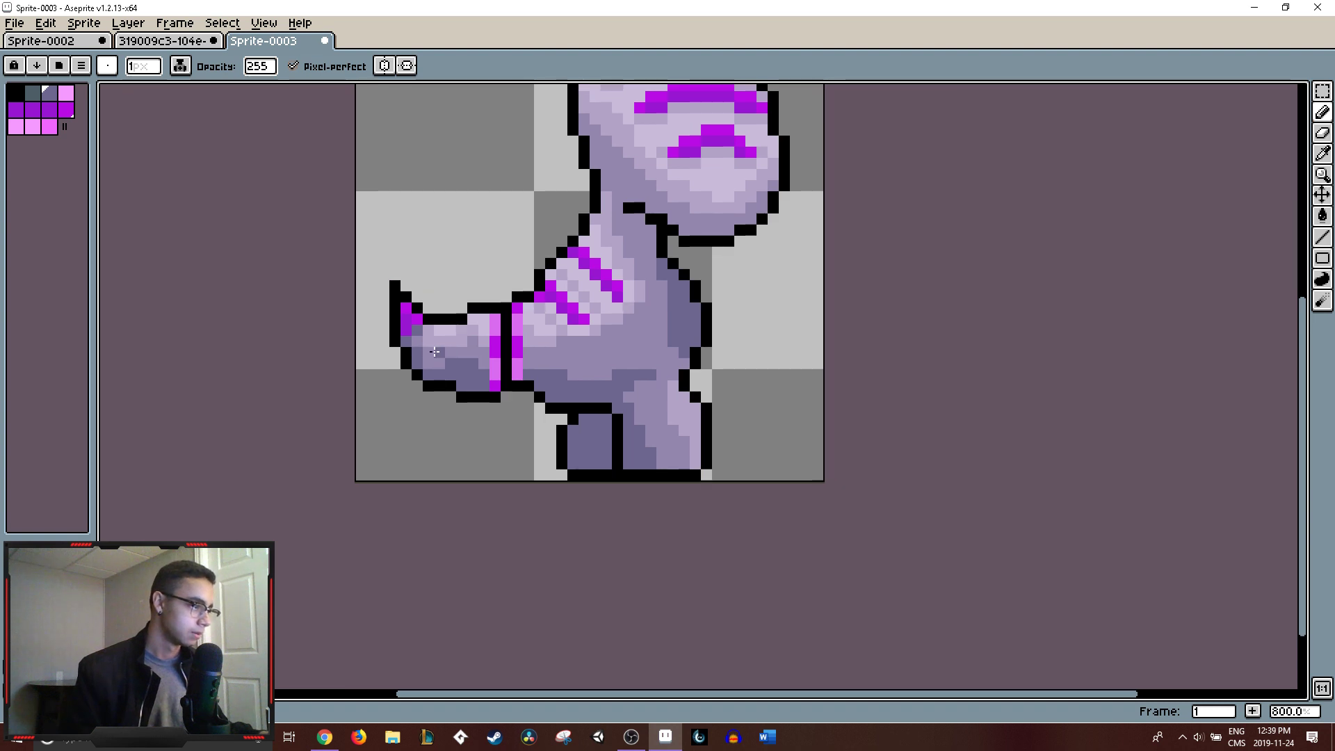
pyautogui.scroll(-5, 501, 368)
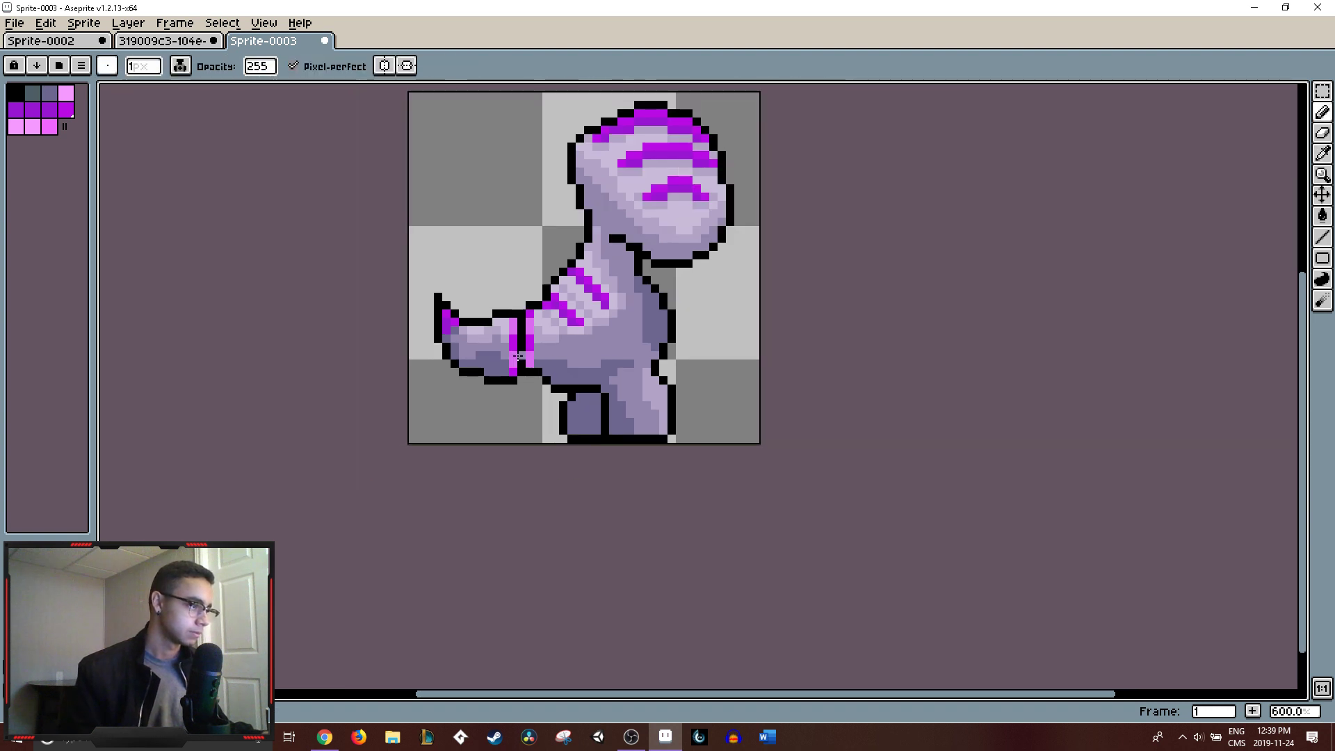
pyautogui.scroll(-1, 518, 350)
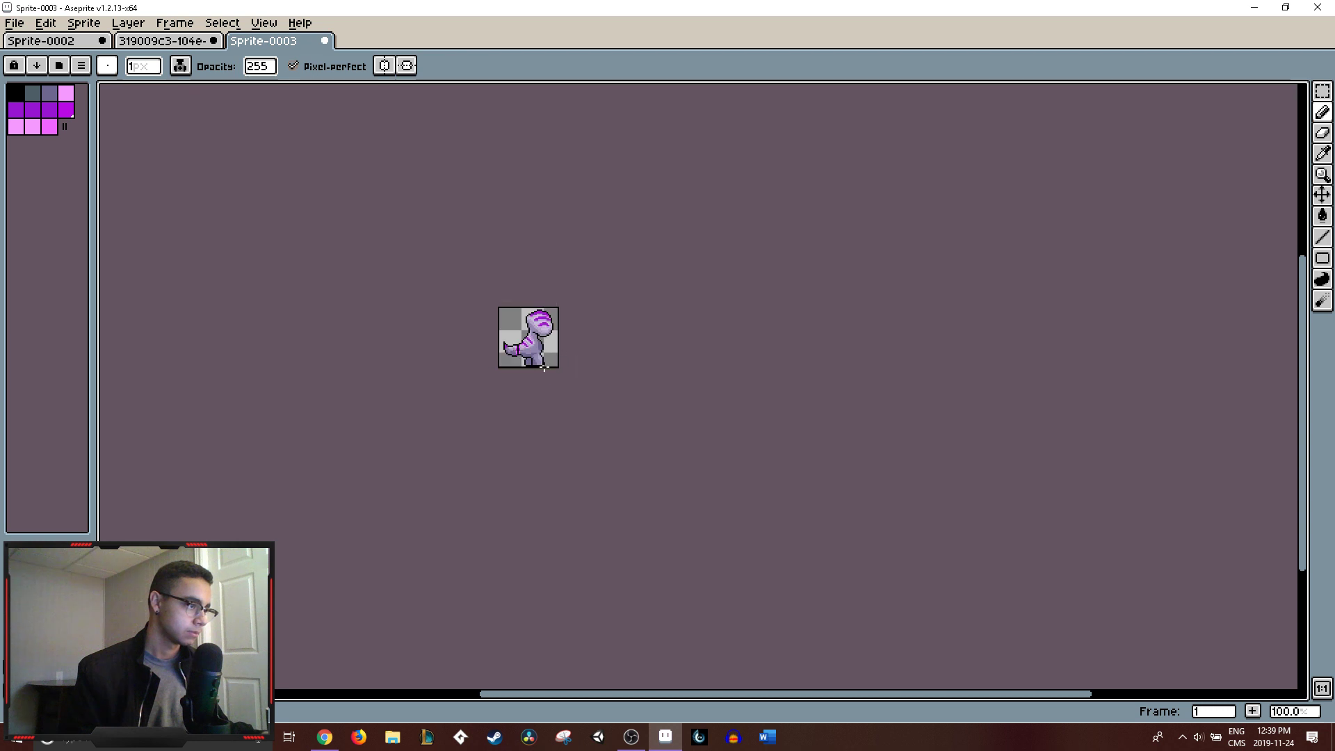
pyautogui.scroll(1, 545, 367)
pyautogui.scroll(1, 483, 318)
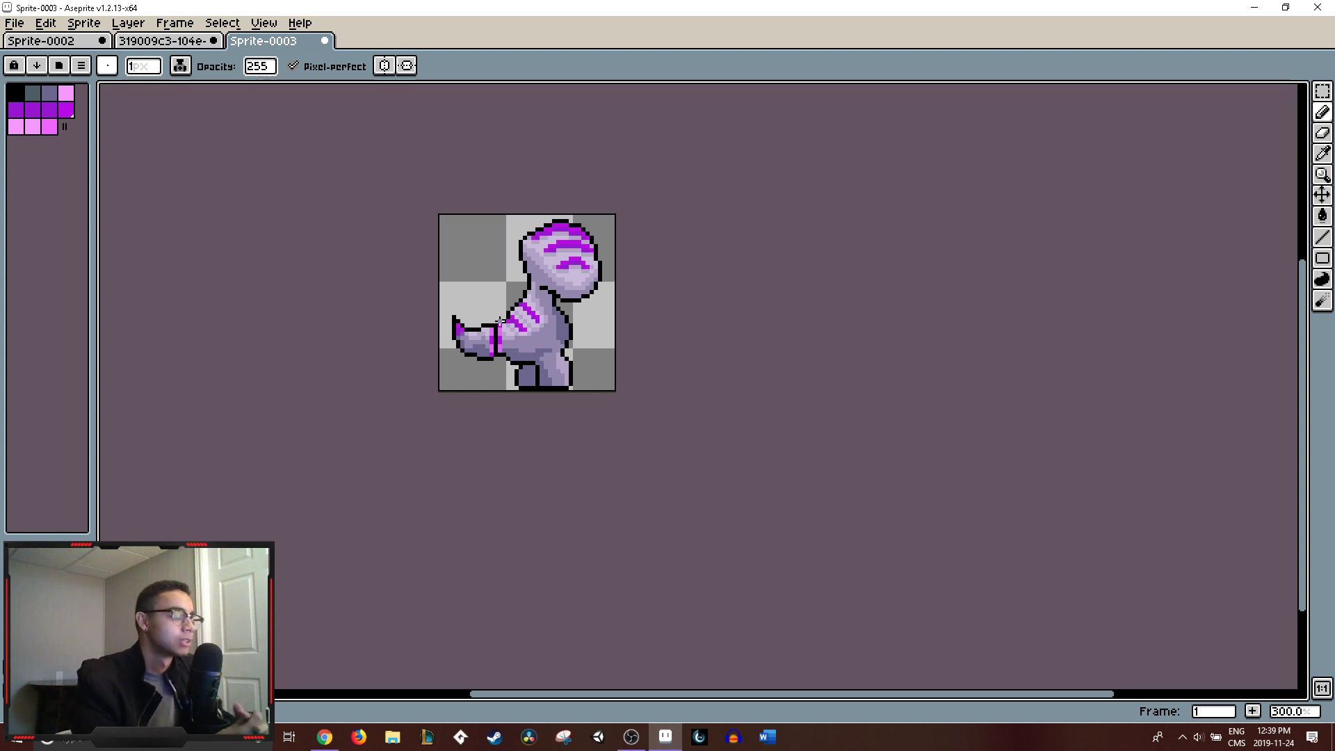
# - In the monster sprite sheet, paint the background colour over the stray line beside the green bird's chest
pyautogui.click(179, 43)
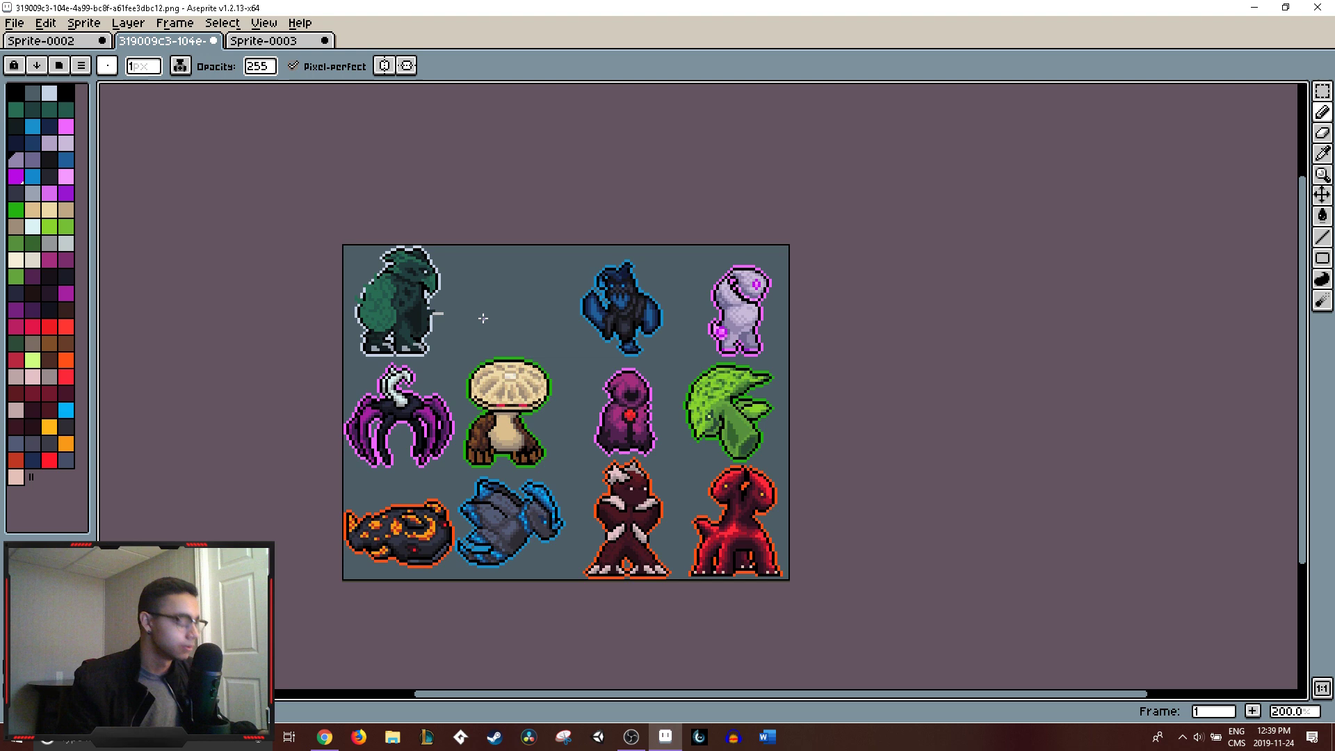
pyautogui.press('i')
pyautogui.moveTo(477, 313)
pyautogui.mouseDown()
pyautogui.moveTo(572, 309)
pyautogui.moveTo(581, 322)
pyautogui.mouseUp()
pyautogui.scroll(7, 572, 308)
pyautogui.press('b')
pyautogui.click(548, 319)
pyautogui.click(523, 325)
pyautogui.scroll(-2, 614, 283)
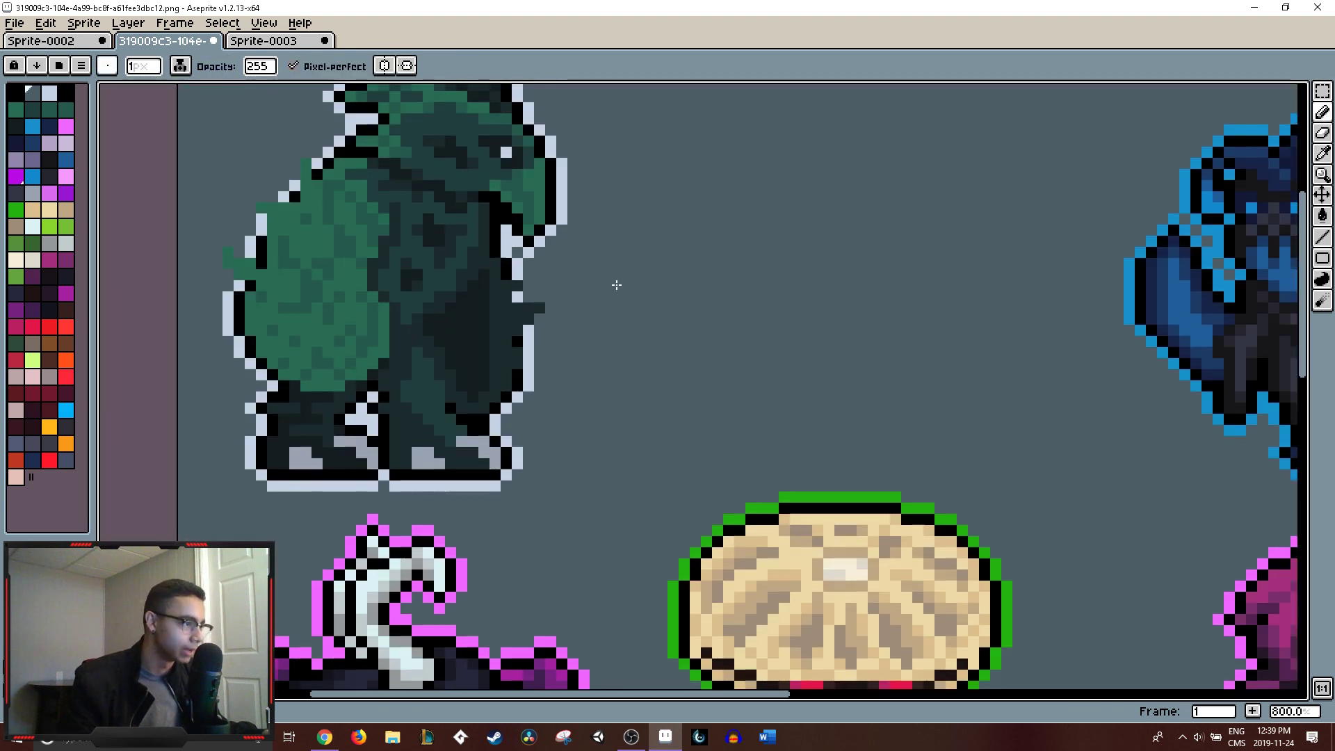
# - Sample black and outline the pointed protrusion on the green bird's chest
pyautogui.keyDown('alt'); pyautogui.click(563, 283); pyautogui.keyUp('alt')
pyautogui.keyDown('alt'); pyautogui.click(498, 290); pyautogui.keyUp('alt')
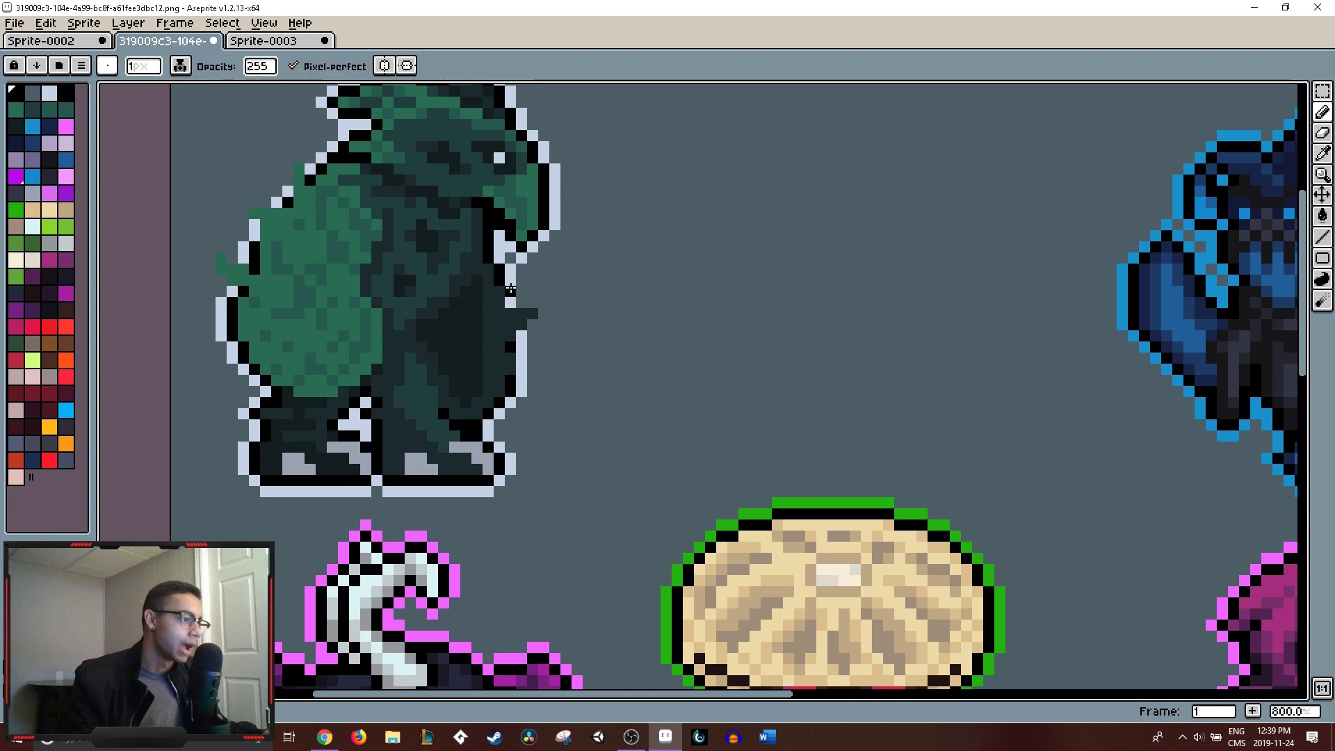
pyautogui.click(511, 281)
pyautogui.moveTo(521, 291)
pyautogui.mouseDown()
pyautogui.moveTo(546, 315)
pyautogui.moveTo(522, 337)
pyautogui.moveTo(523, 367)
pyautogui.mouseUp()
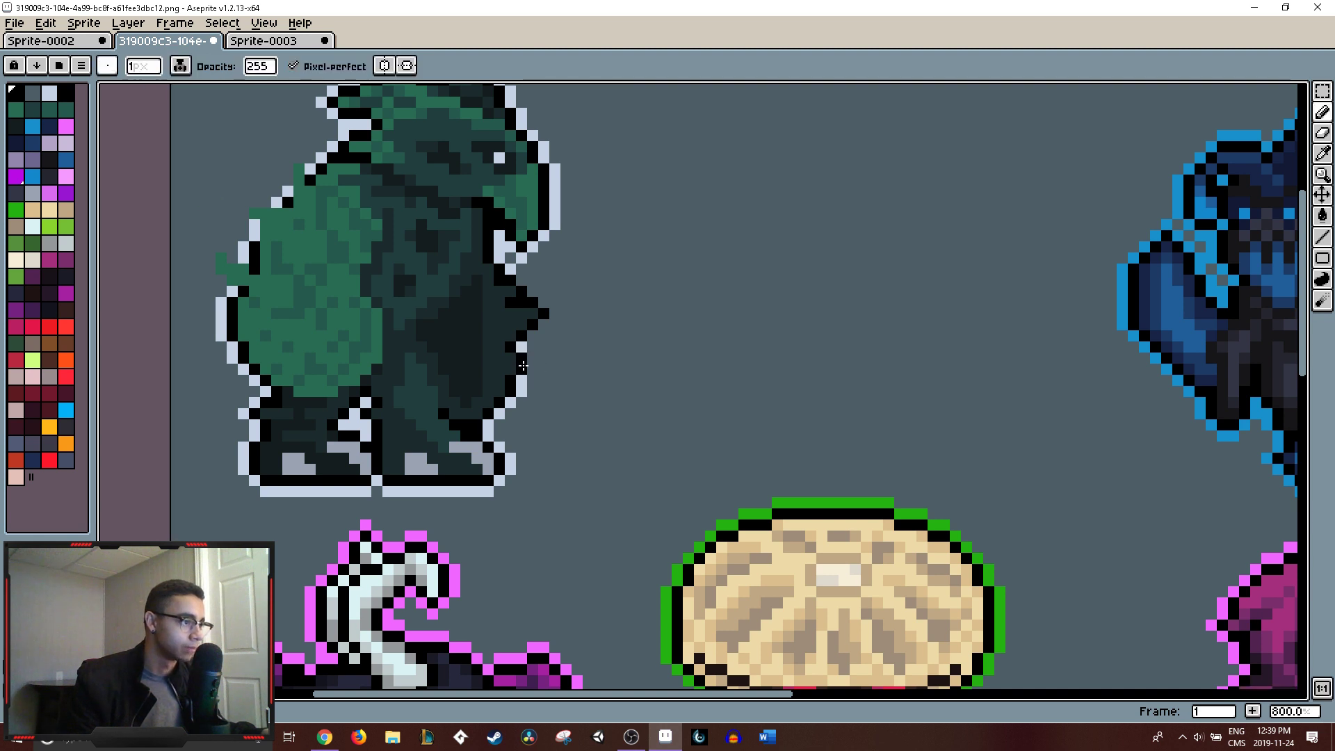
pyautogui.press('alt')
# - Sample the bird's pale border colour and extend the outer border around the chest protrusion
pyautogui.keyDown('alt'); pyautogui.click(528, 379); pyautogui.keyUp('alt')
pyautogui.moveTo(536, 370); pyautogui.dragTo(533, 330)
pyautogui.click(537, 325)
pyautogui.click(555, 313)
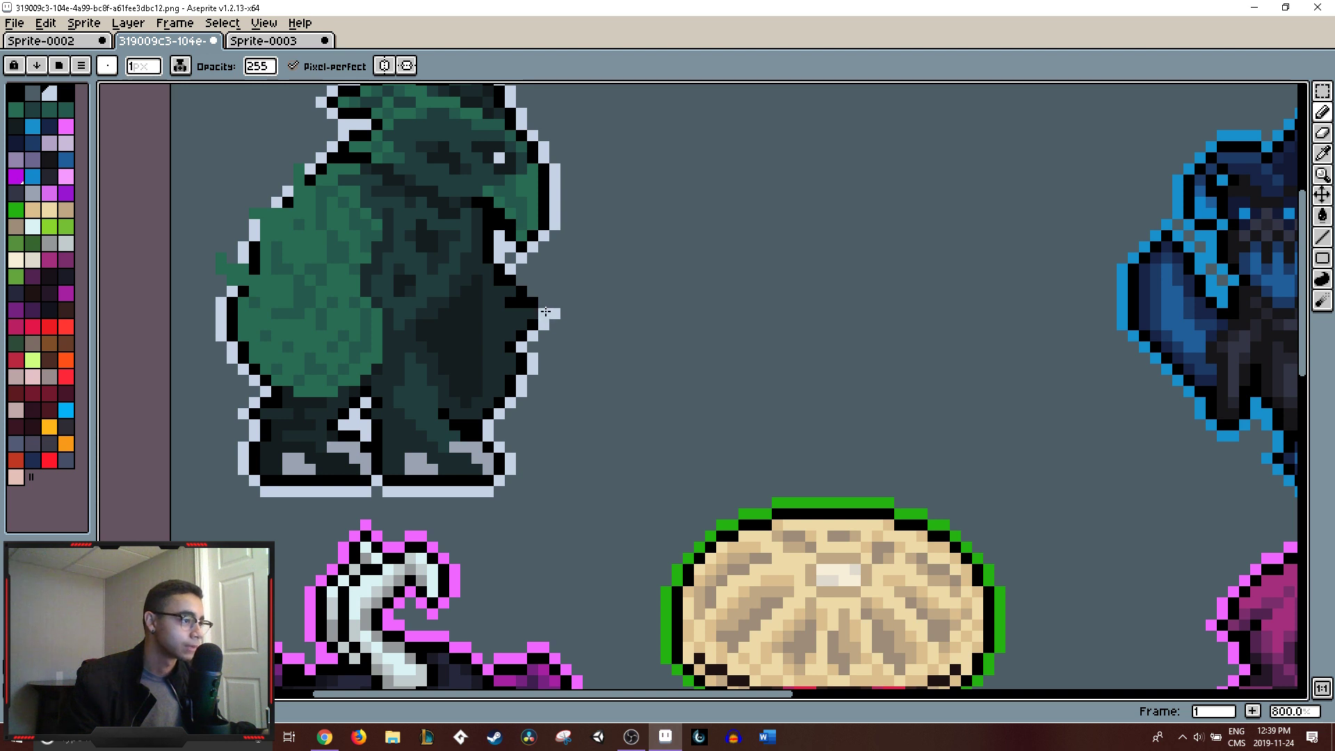
pyautogui.click(544, 302)
pyautogui.click(535, 290)
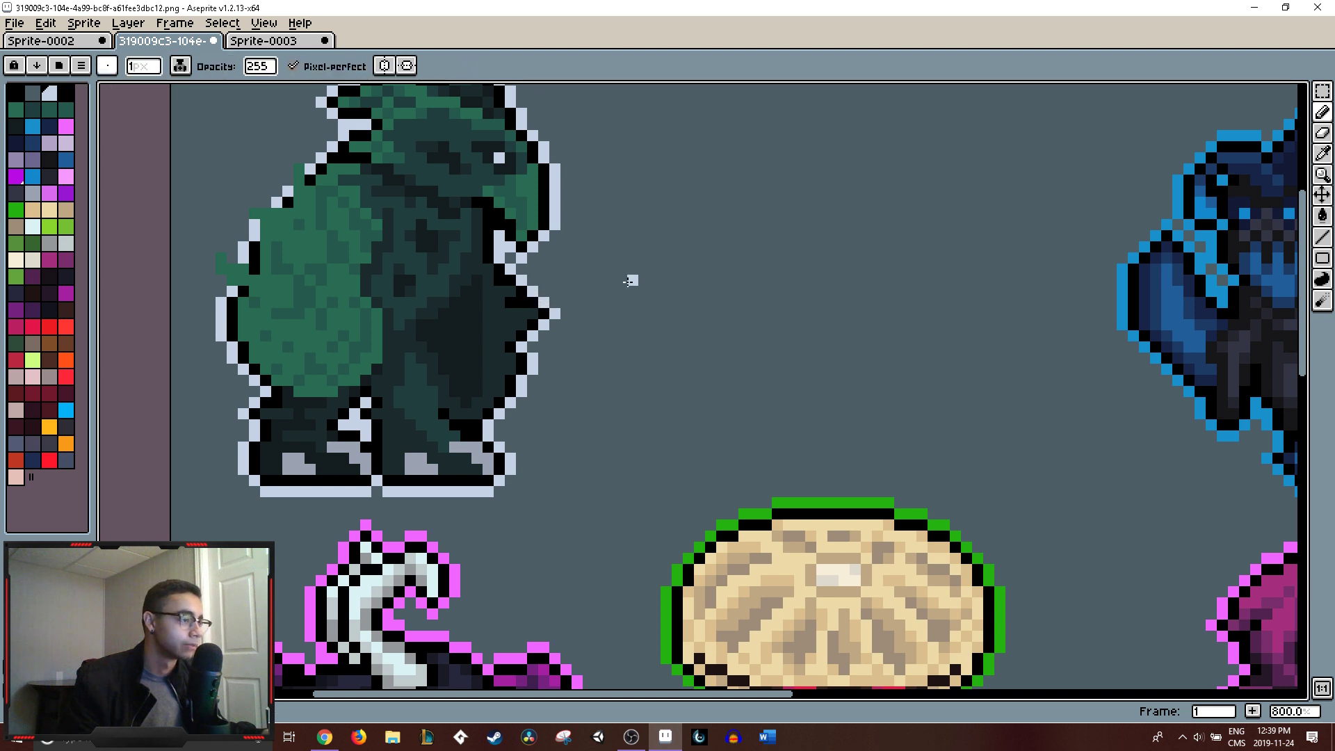
pyautogui.scroll(-4, 647, 285)
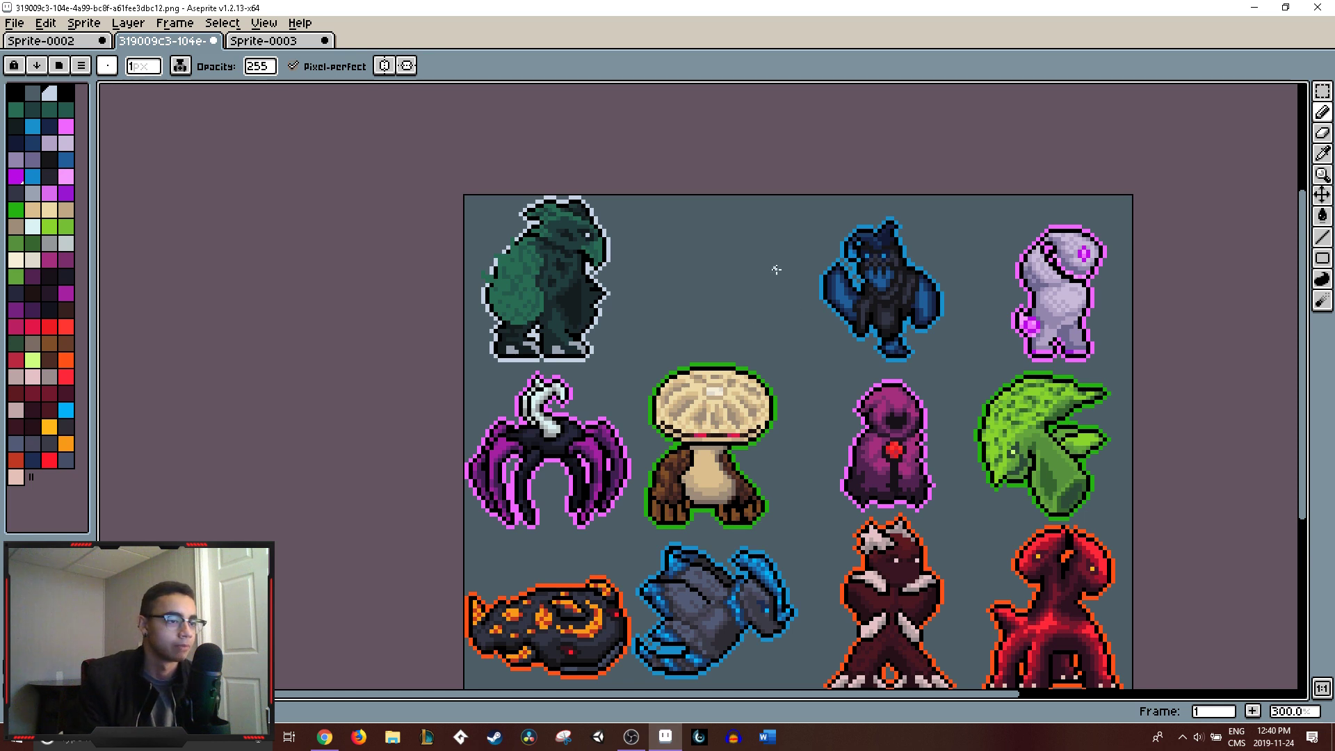
pyautogui.moveTo(891, 232); pyautogui.dragTo(775, 203)
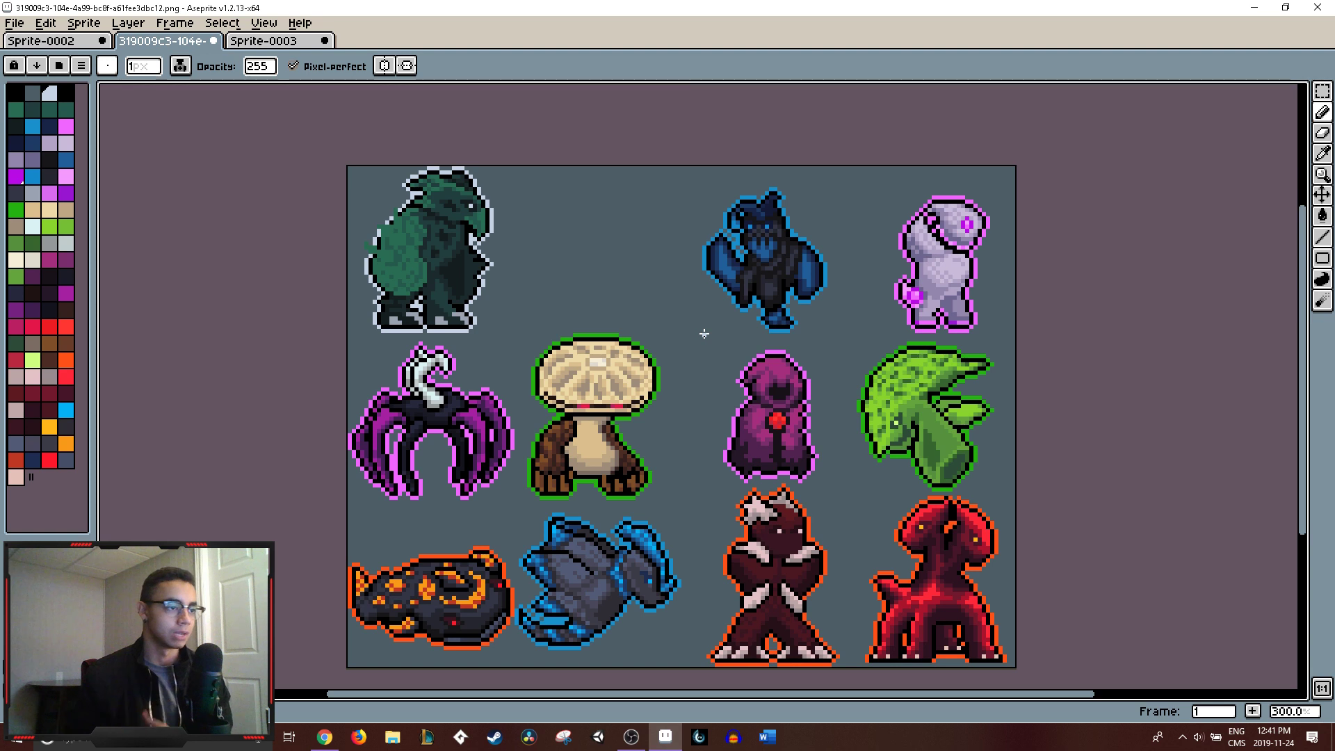
# - In Sprite-0003, select the dinosaur's tail tip, move it one pixel up and one pixel left, and deselect it
pyautogui.click(265, 45)
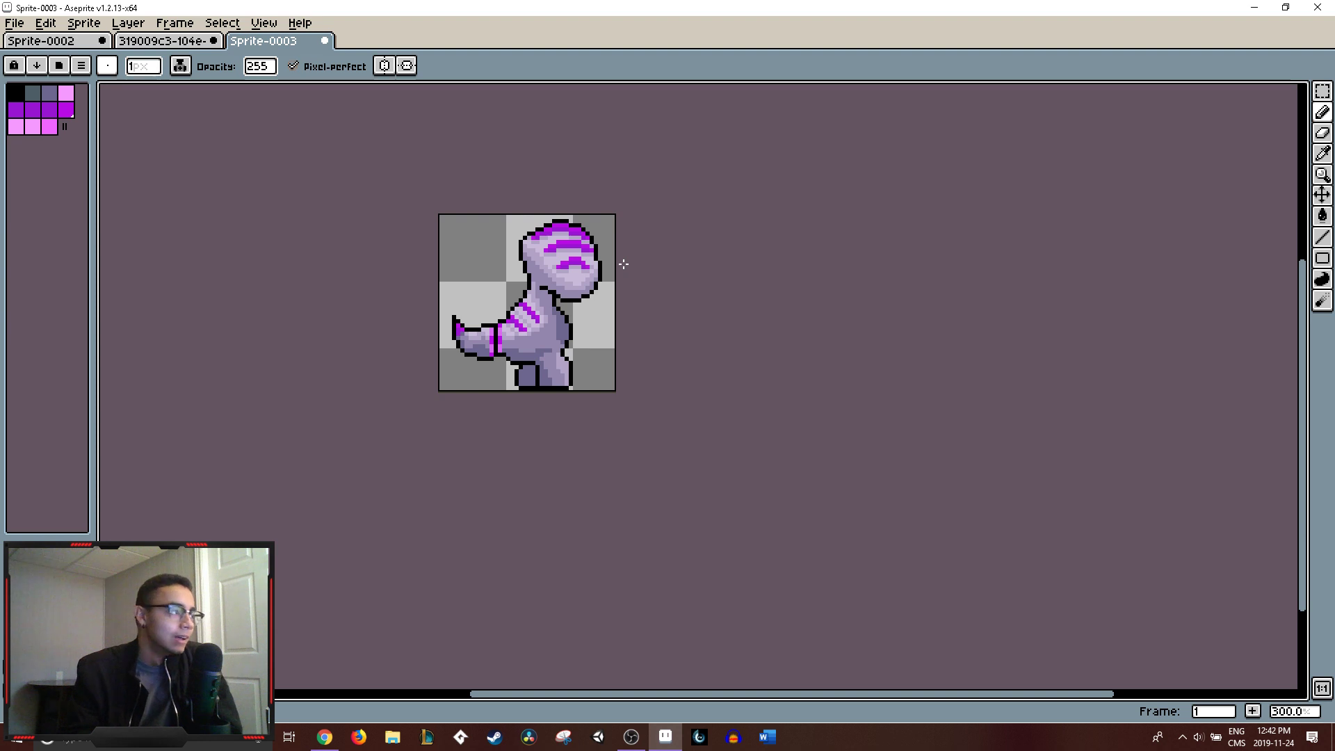
pyautogui.scroll(2, 598, 276)
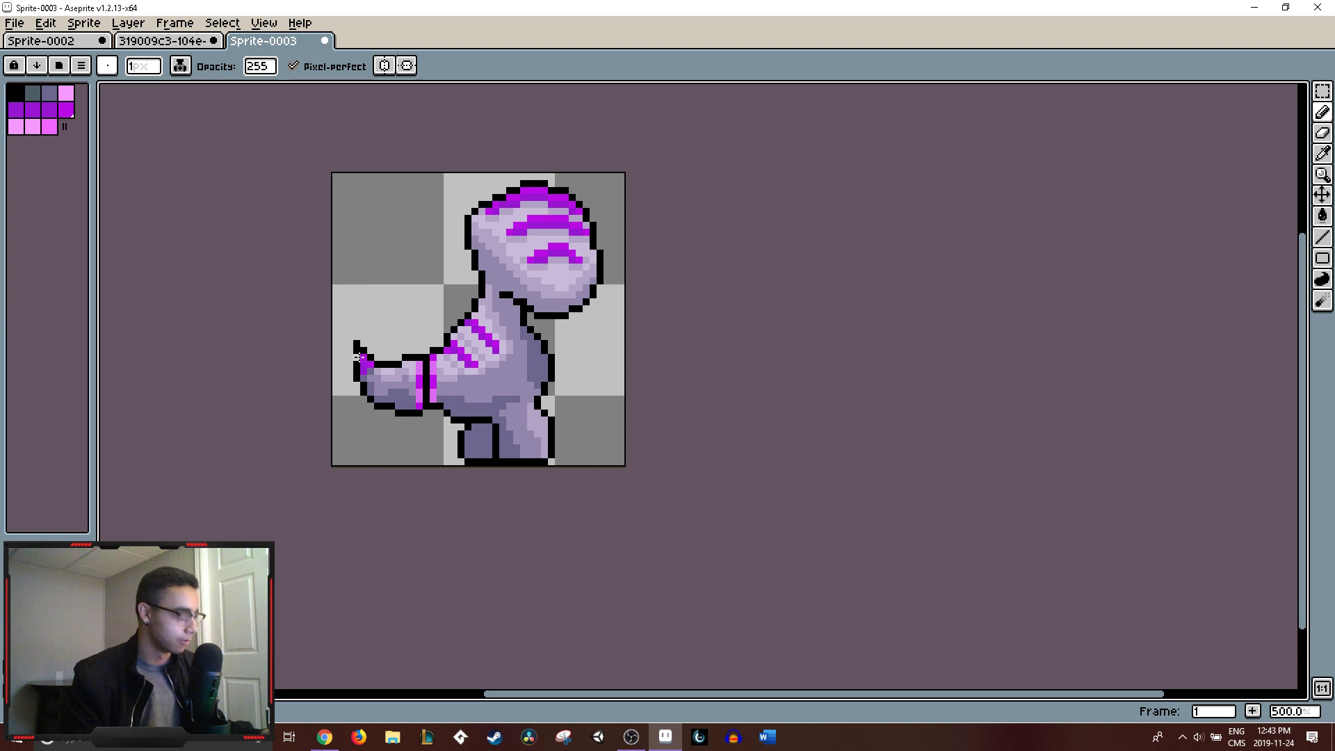
pyautogui.click(366, 349)
pyautogui.press('m')
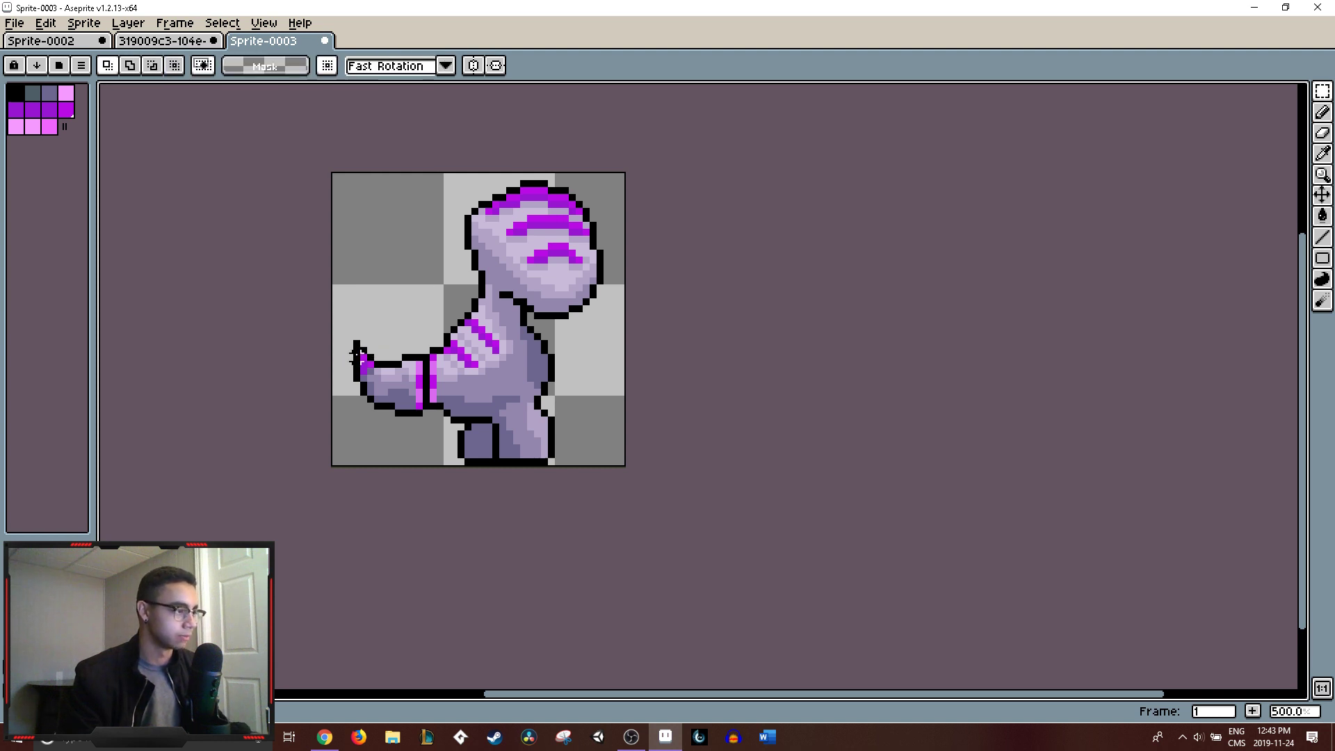
pyautogui.scroll(4, 355, 334)
pyautogui.moveTo(339, 379); pyautogui.dragTo(401, 425)
pyautogui.moveTo(397, 376); pyautogui.dragTo(381, 359)
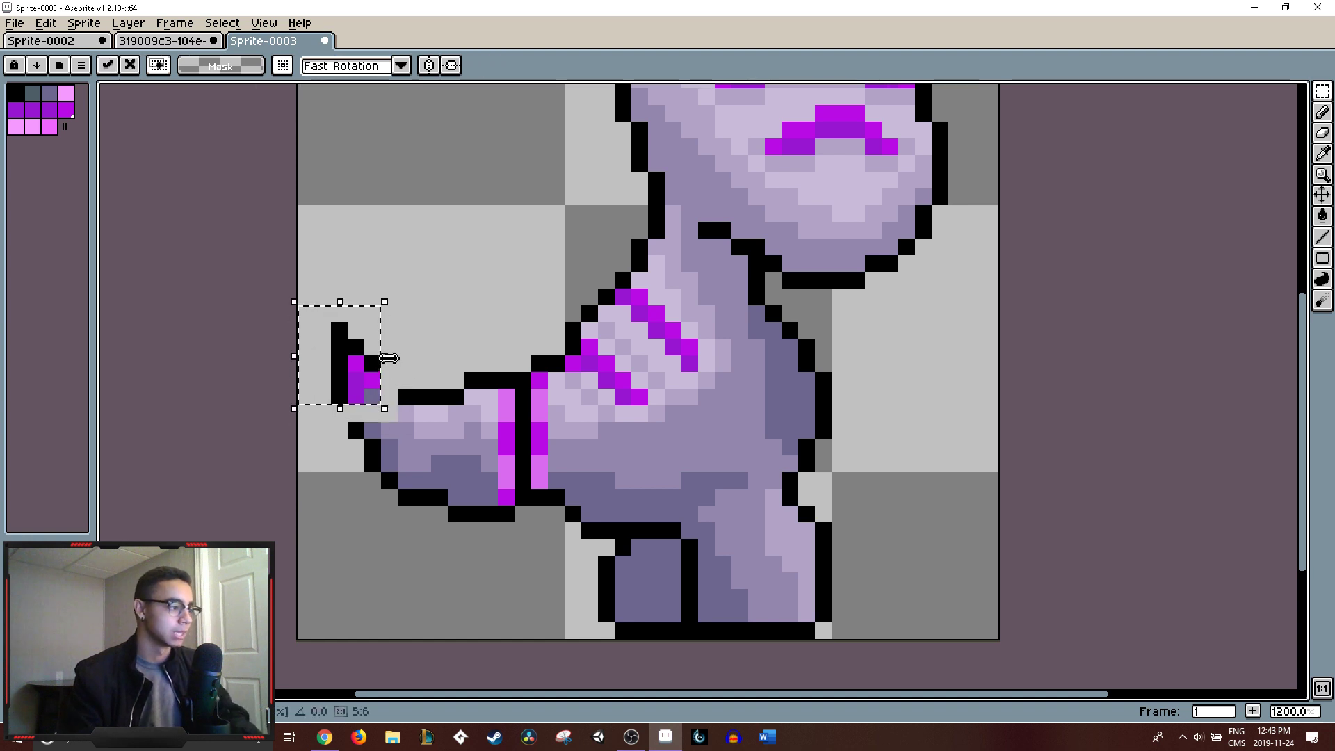
pyautogui.hotkey('ctrl', 'd')
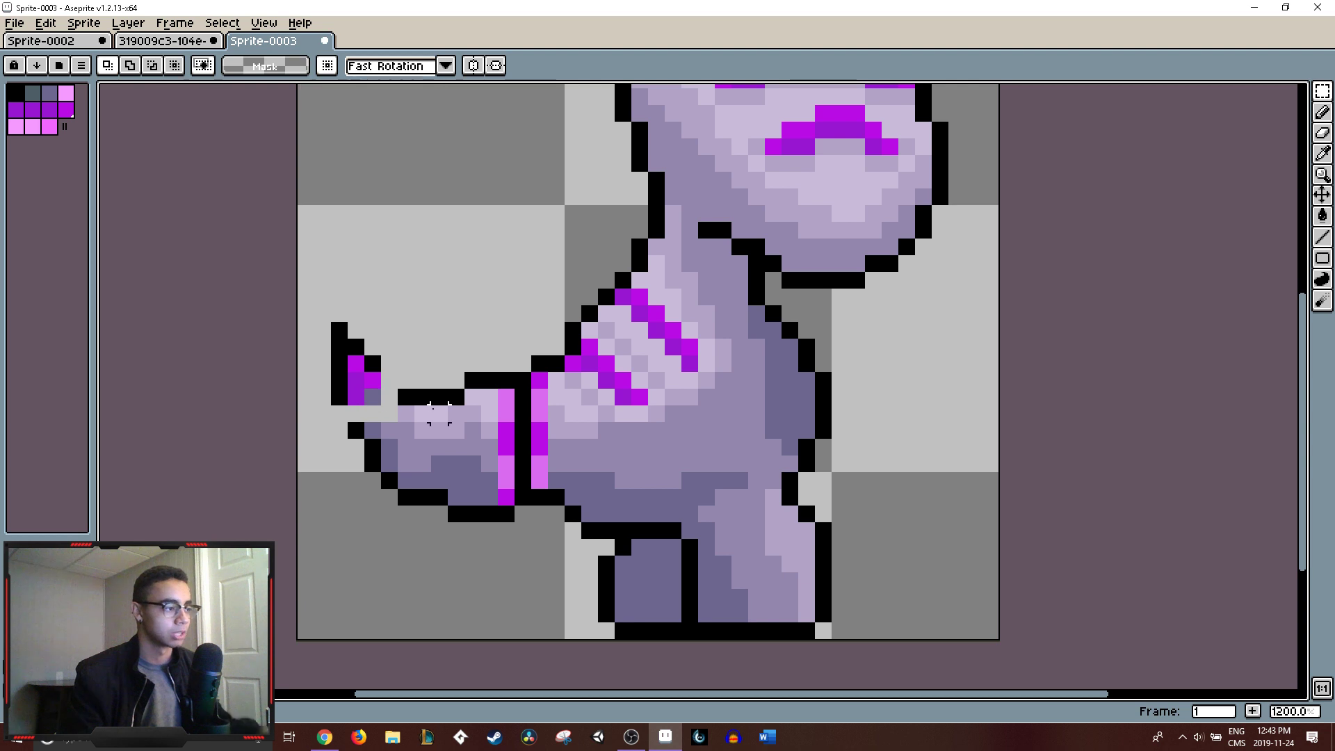
# - Clear the small patch between the shifted tail tip and the tail, and bridge the gap with black outline pixels
pyautogui.moveTo(401, 424); pyautogui.dragTo(360, 385)
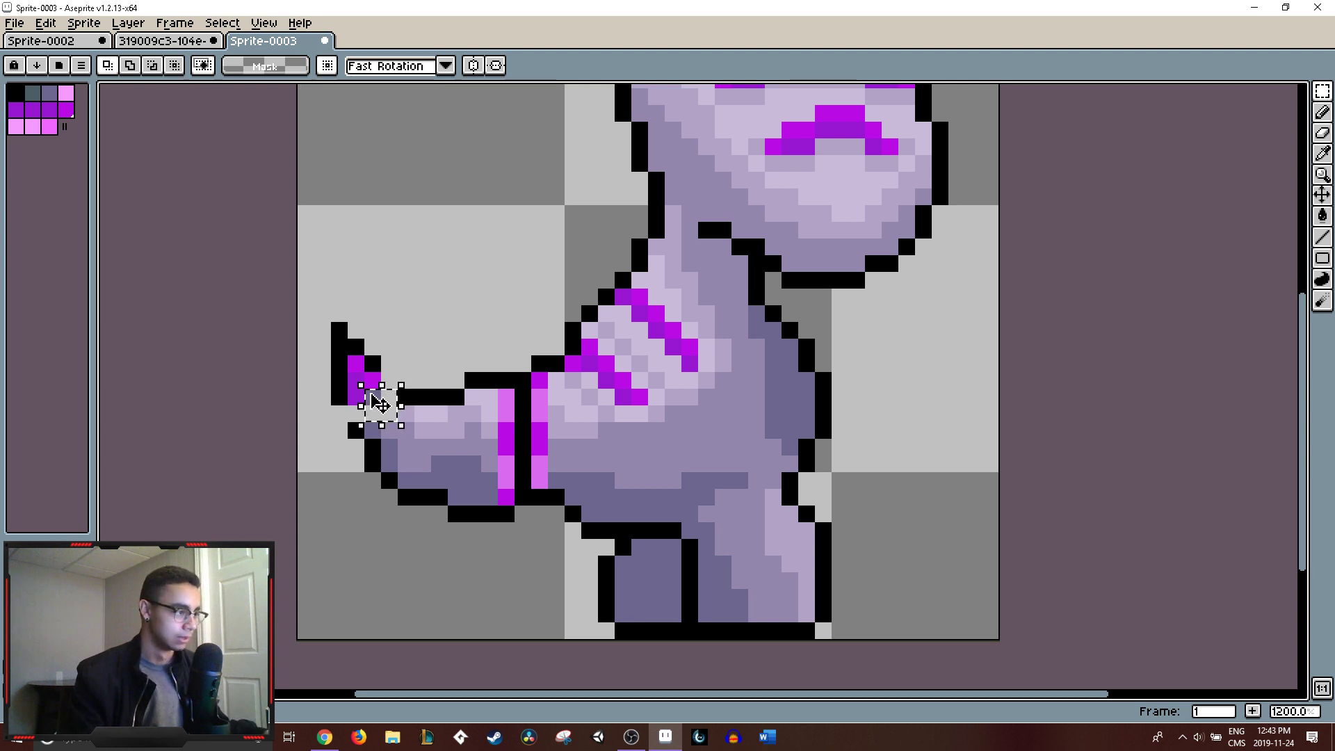
pyautogui.press('Delete')
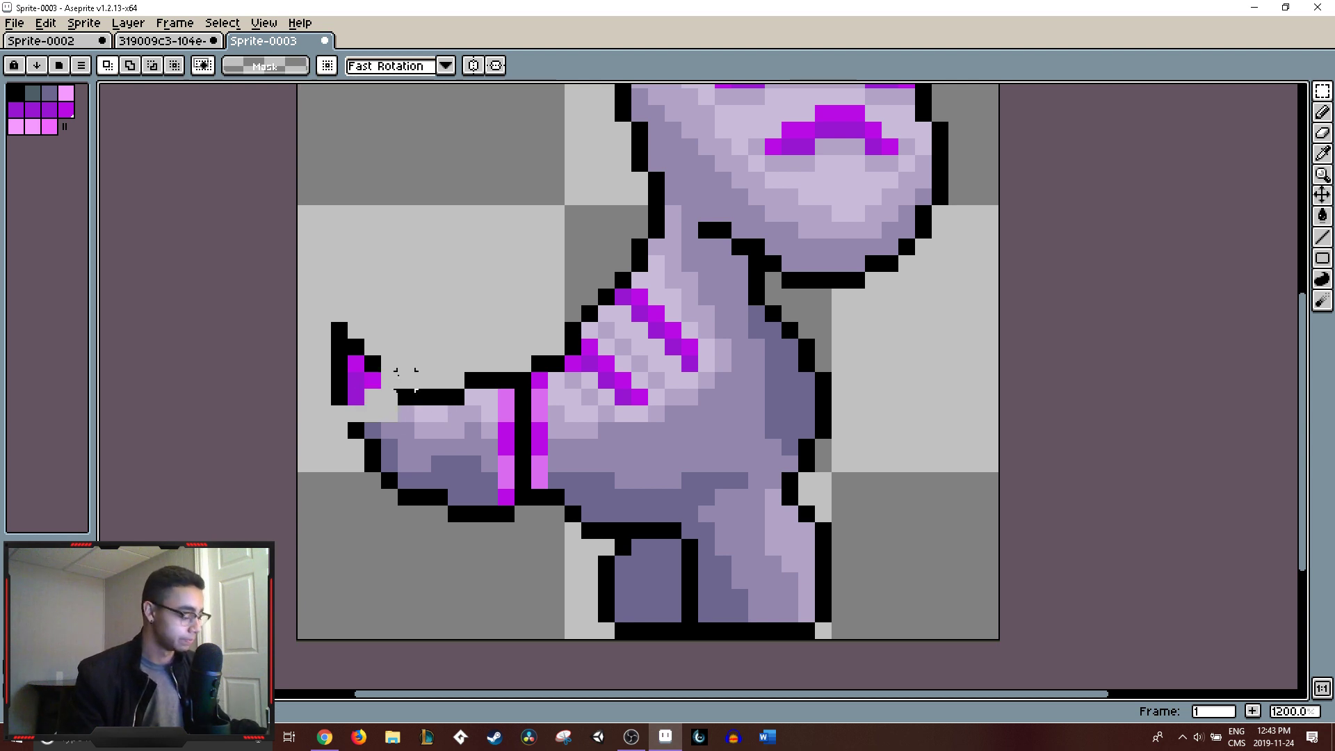
pyautogui.press('i')
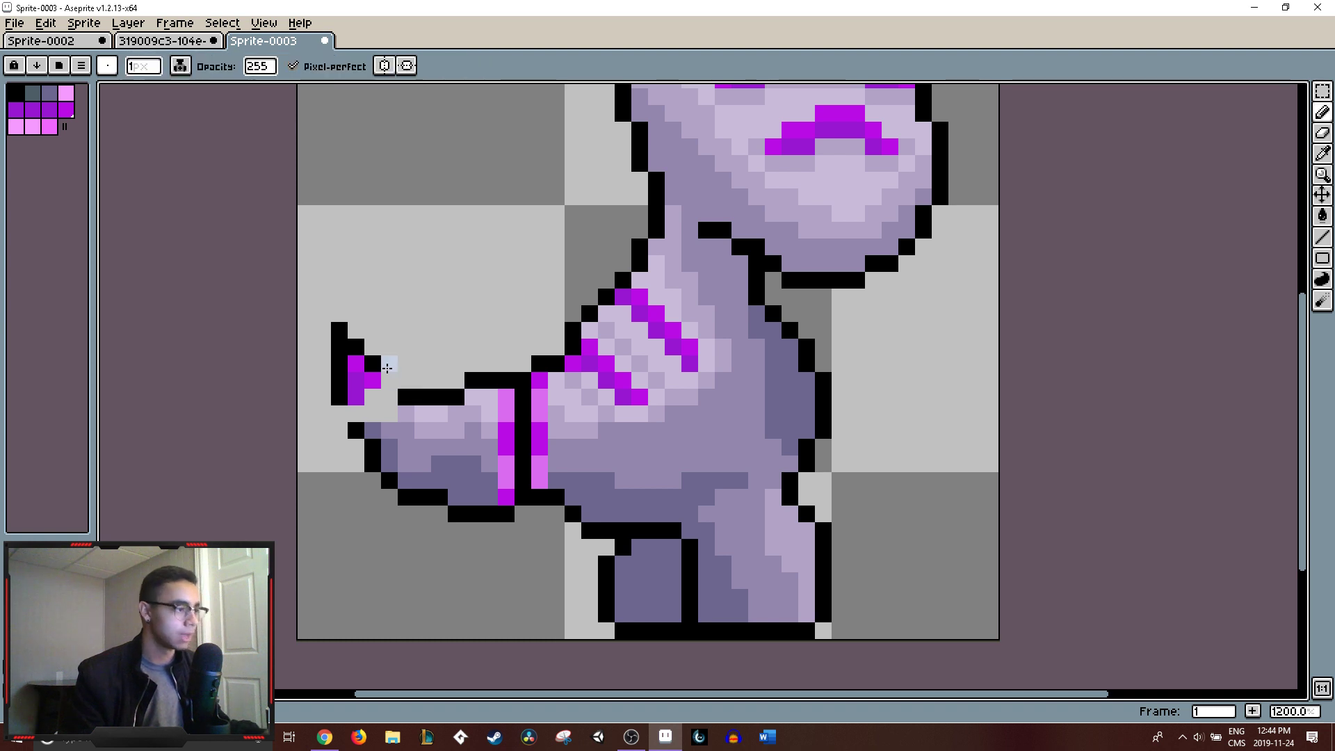
pyautogui.press('b')
pyautogui.moveTo(376, 361)
pyautogui.mouseDown()
pyautogui.moveTo(388, 382)
pyautogui.moveTo(356, 413)
pyautogui.moveTo(384, 413)
pyautogui.moveTo(390, 396)
pyautogui.mouseUp()
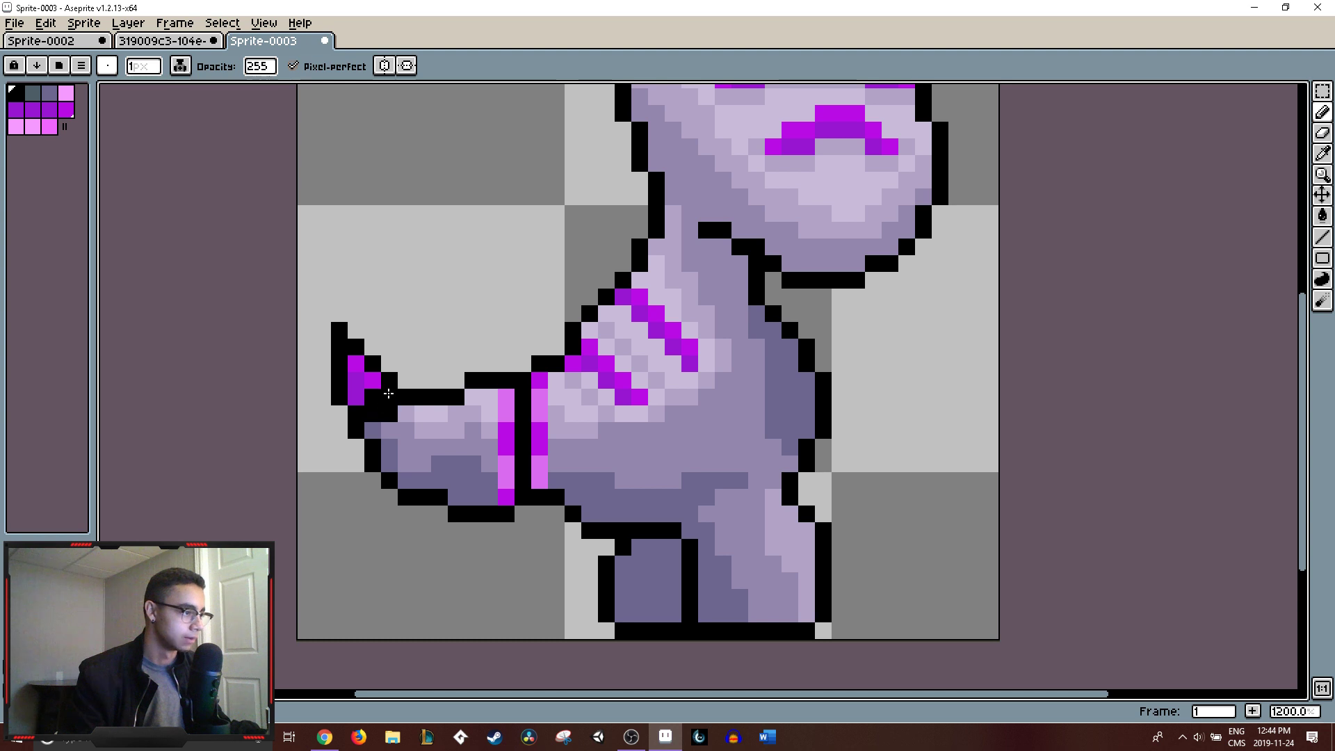
pyautogui.click(484, 365)
pyautogui.scroll(-8, 484, 365)
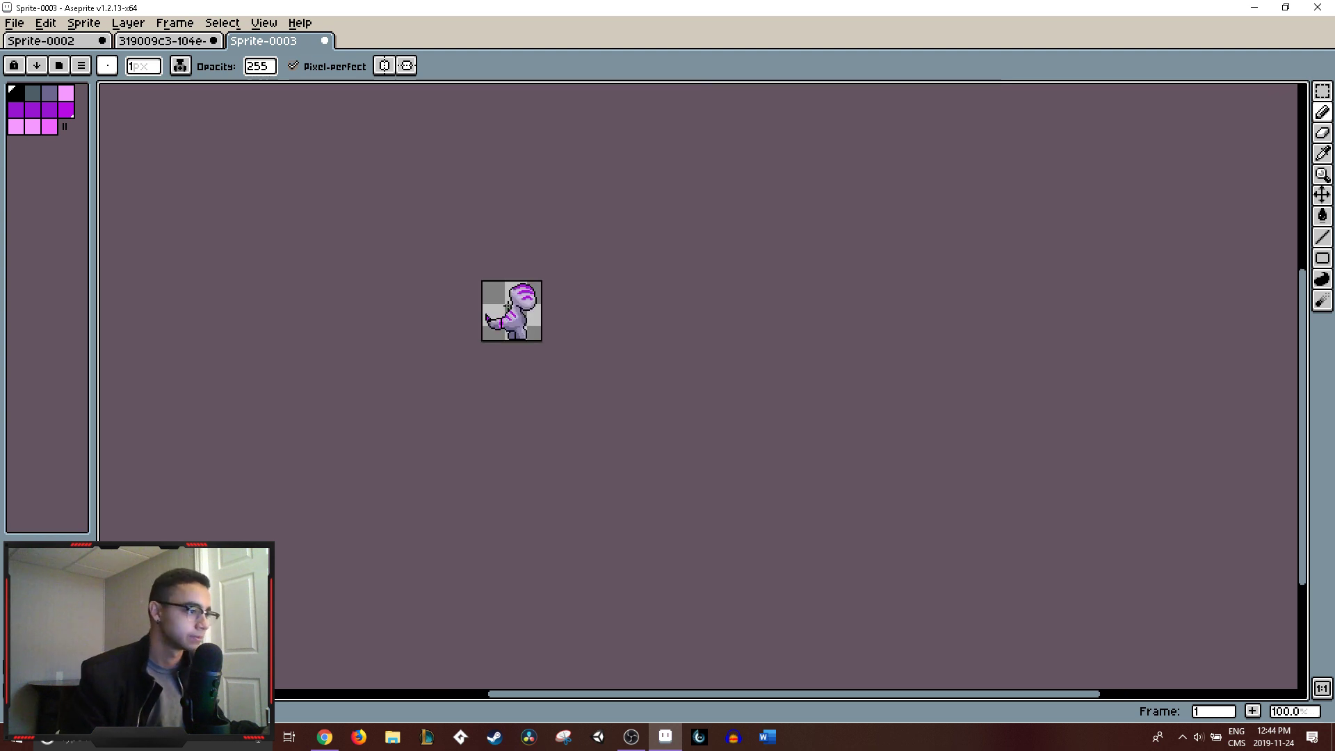
pyautogui.scroll(1, 556, 304)
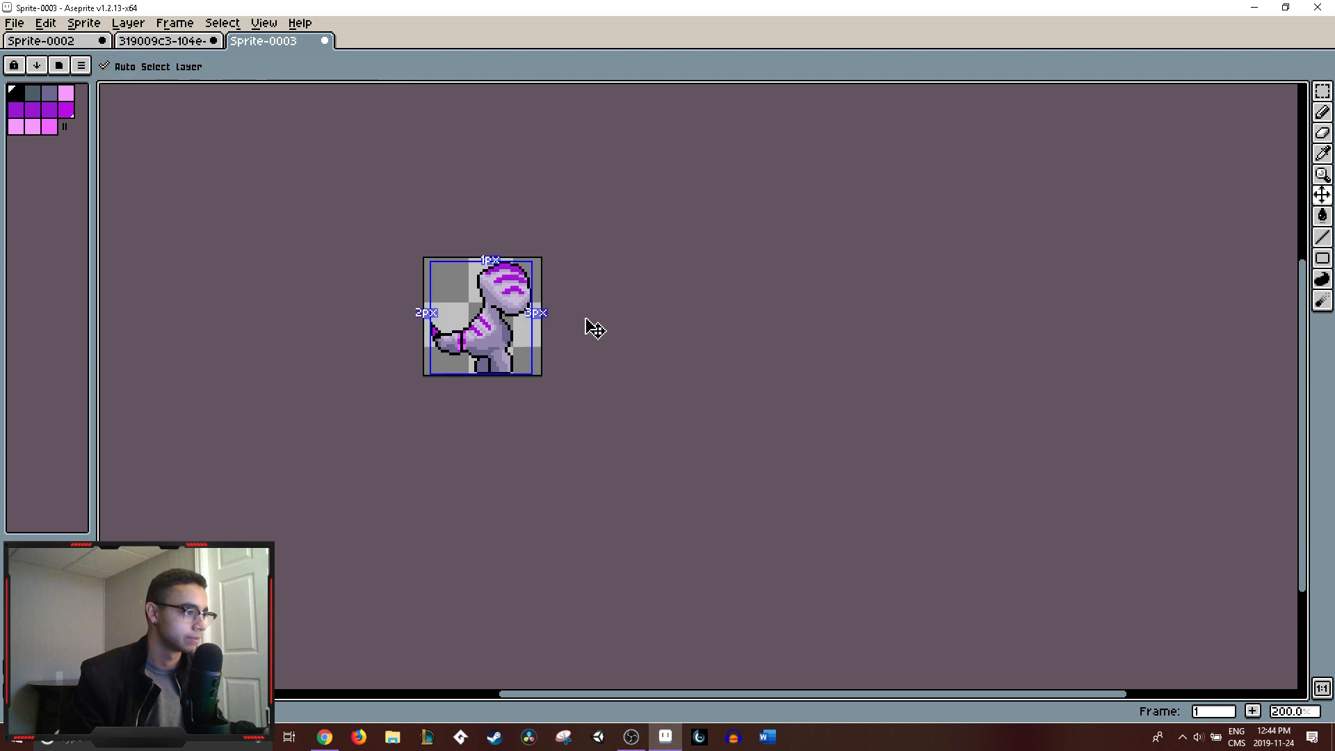
# - Undo the black bridging pixels, the cleared patch and its selection at the tail tip
pyautogui.hotkey('ctrl', 'z')
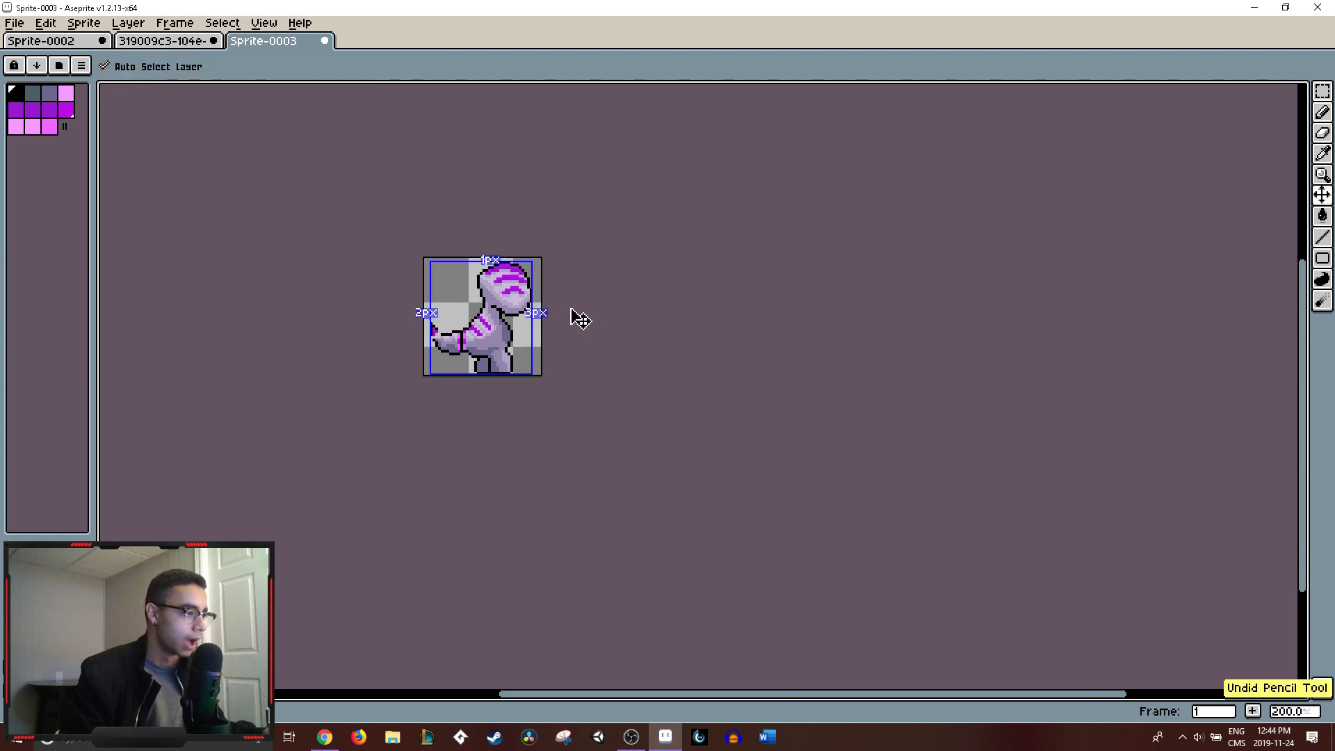
pyautogui.hotkey('ctrl', 'z')
pyautogui.hotkey('ctrl', 'z')
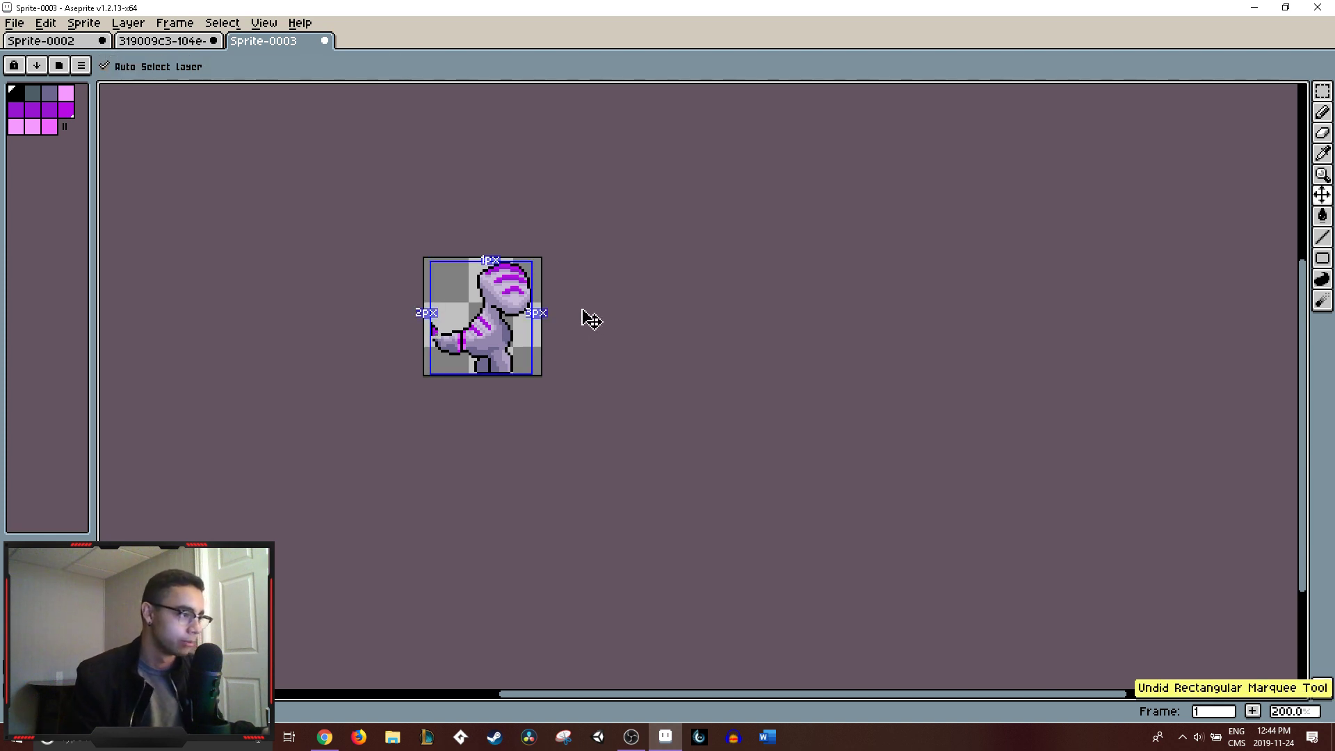
# - Undo the selection and the shift of the dinosaur's tail tip, returning the tail to its original shape
pyautogui.hotkey('ctrl', 'z')
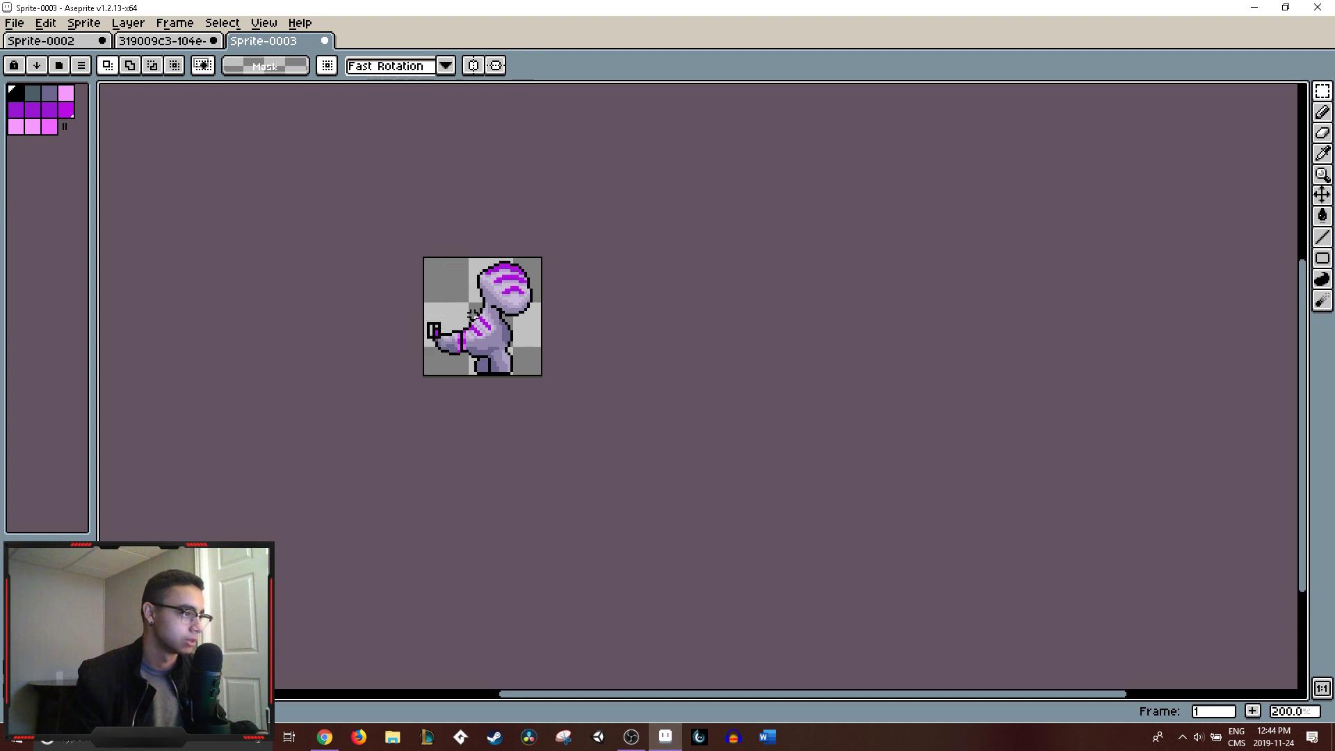
pyautogui.scroll(1, 468, 287)
pyautogui.scroll(1, 461, 313)
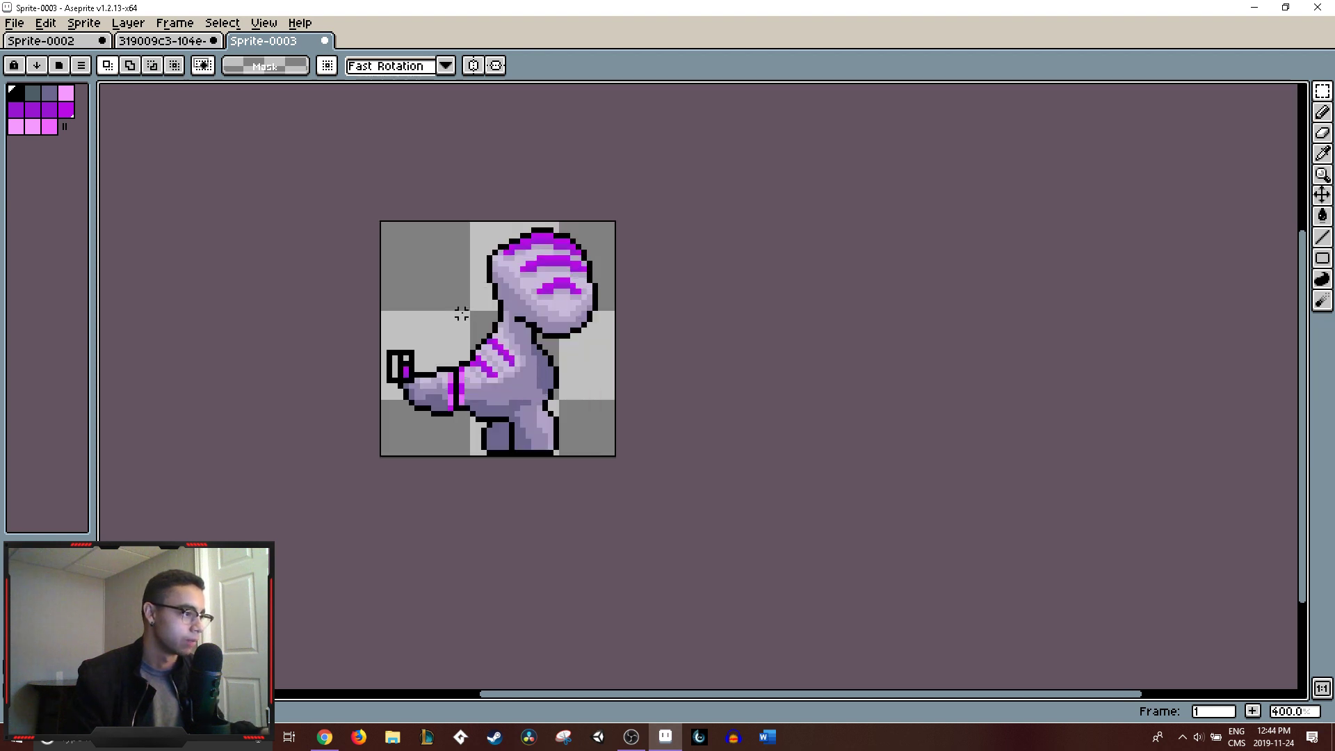
pyautogui.hotkey('ctrl', 'z')
pyautogui.hotkey('ctrl', 'z')
pyautogui.hotkey('ctrl', 'z')
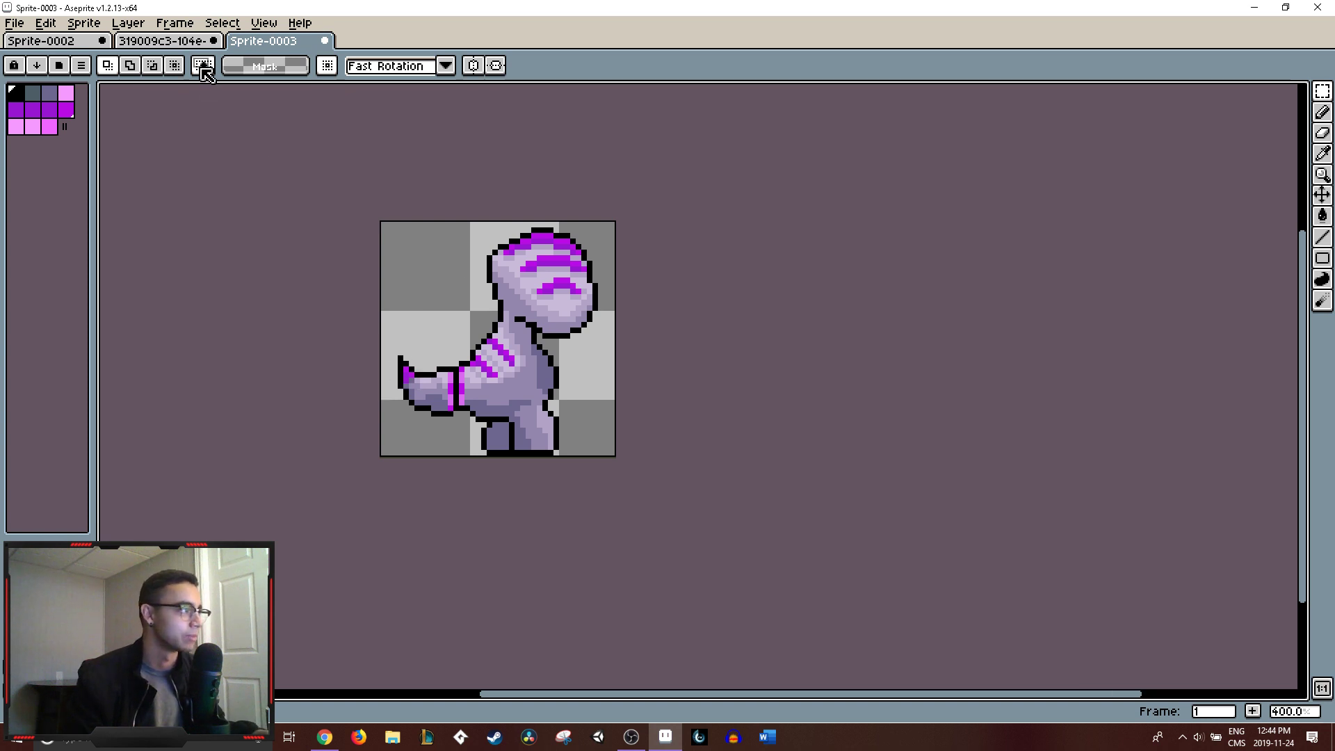
# - Bring up the reference monster sheet, switch to the Discord chat in Chrome, and compare the earlier and newest winged-creature sprites at preview size
pyautogui.click(193, 42)
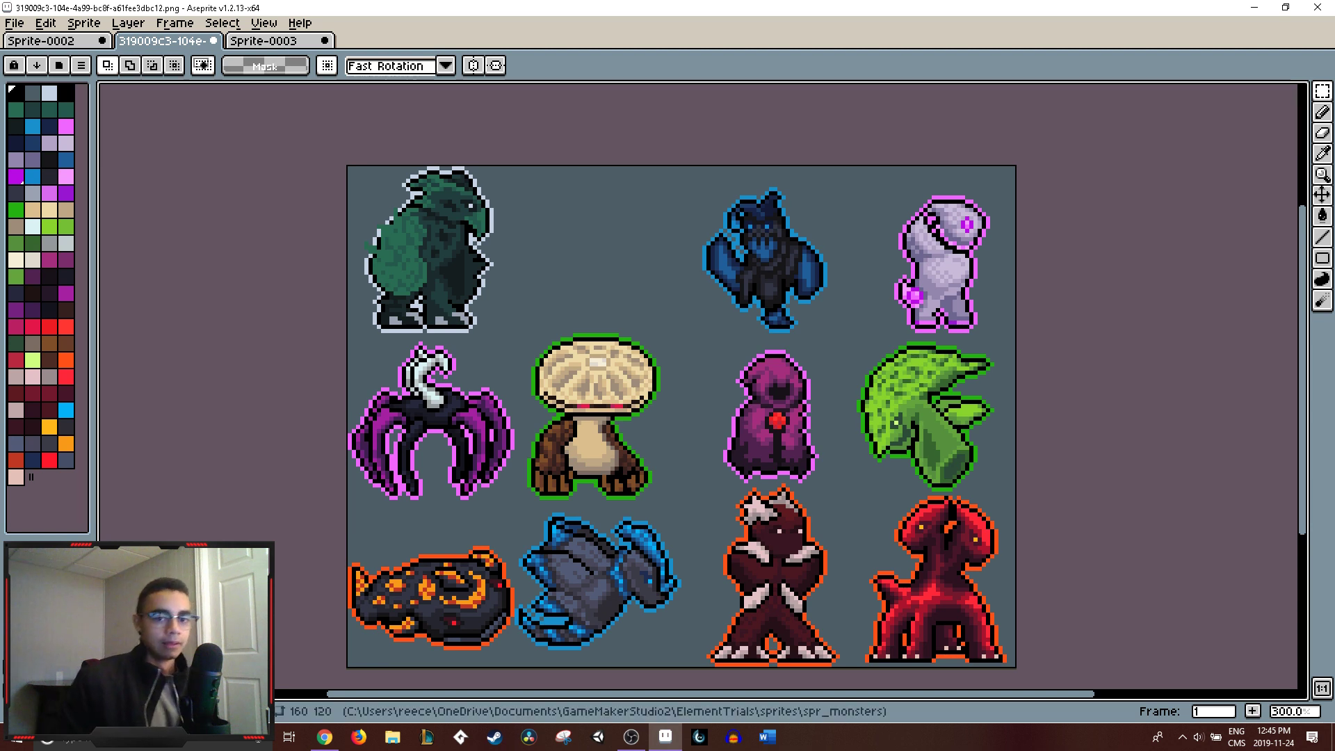
pyautogui.hotkey('alt', 'Tab')
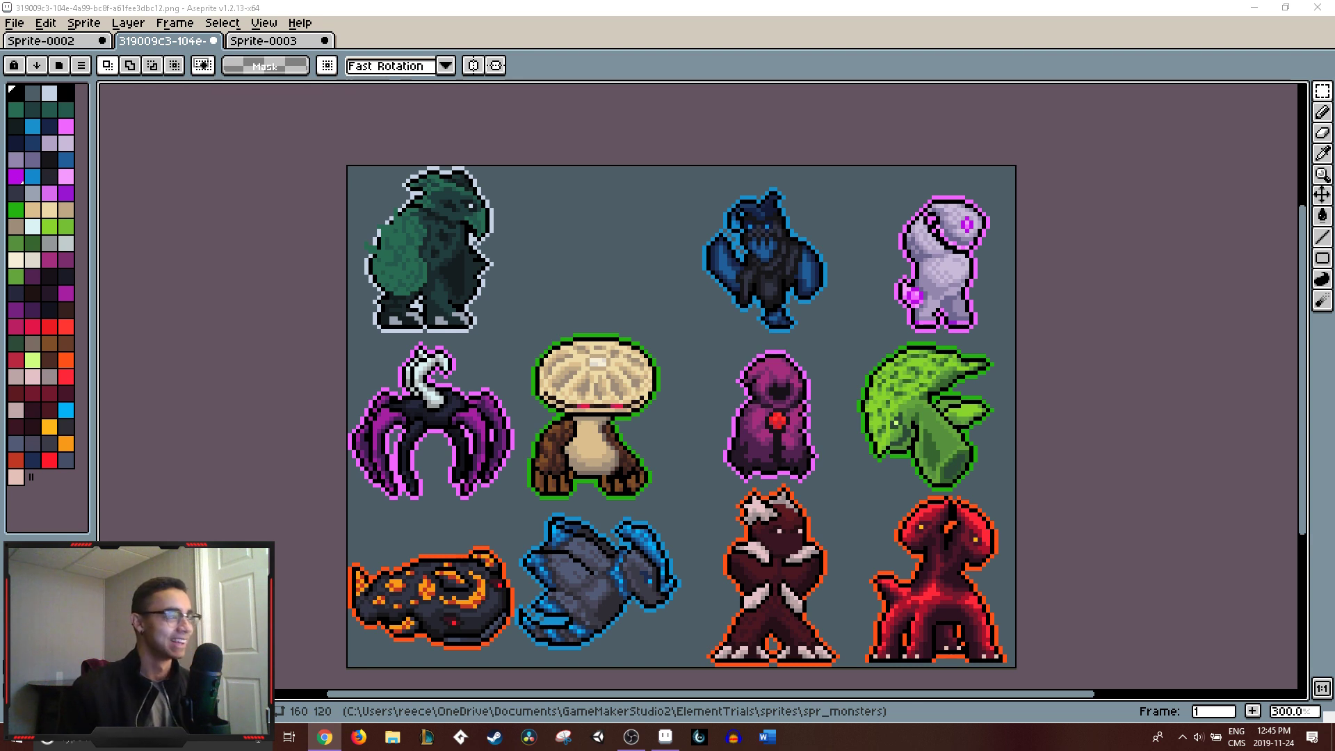
pyautogui.hotkey('alt', 'Tab')
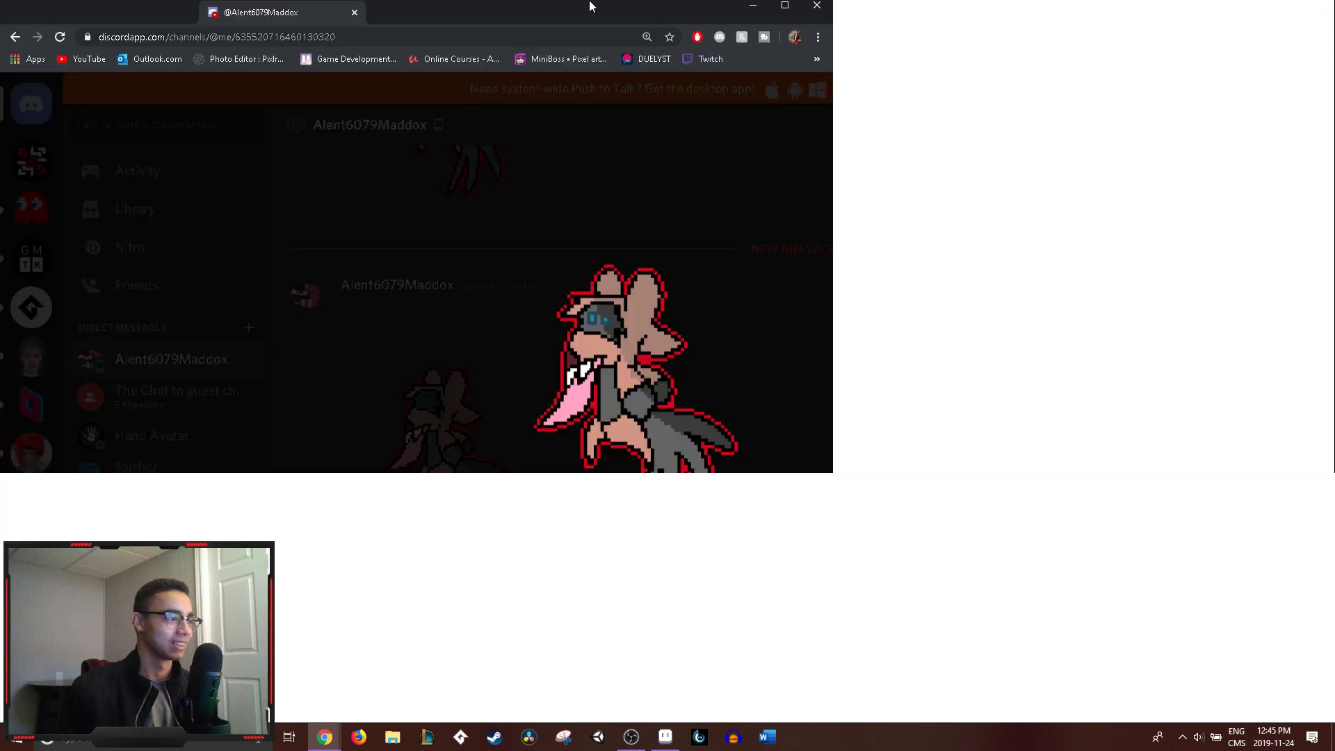
pyautogui.doubleClick(590, 6)
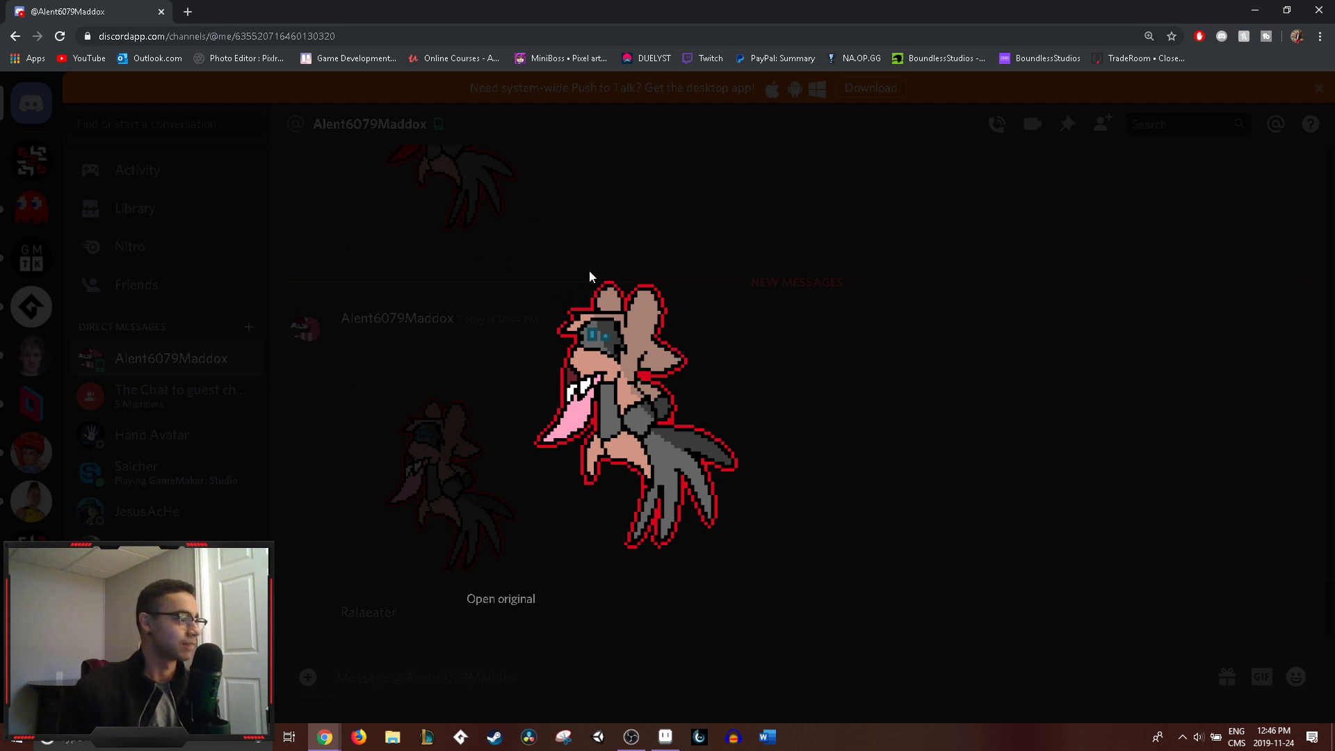
pyautogui.click(924, 321)
pyautogui.scroll(1, 510, 297)
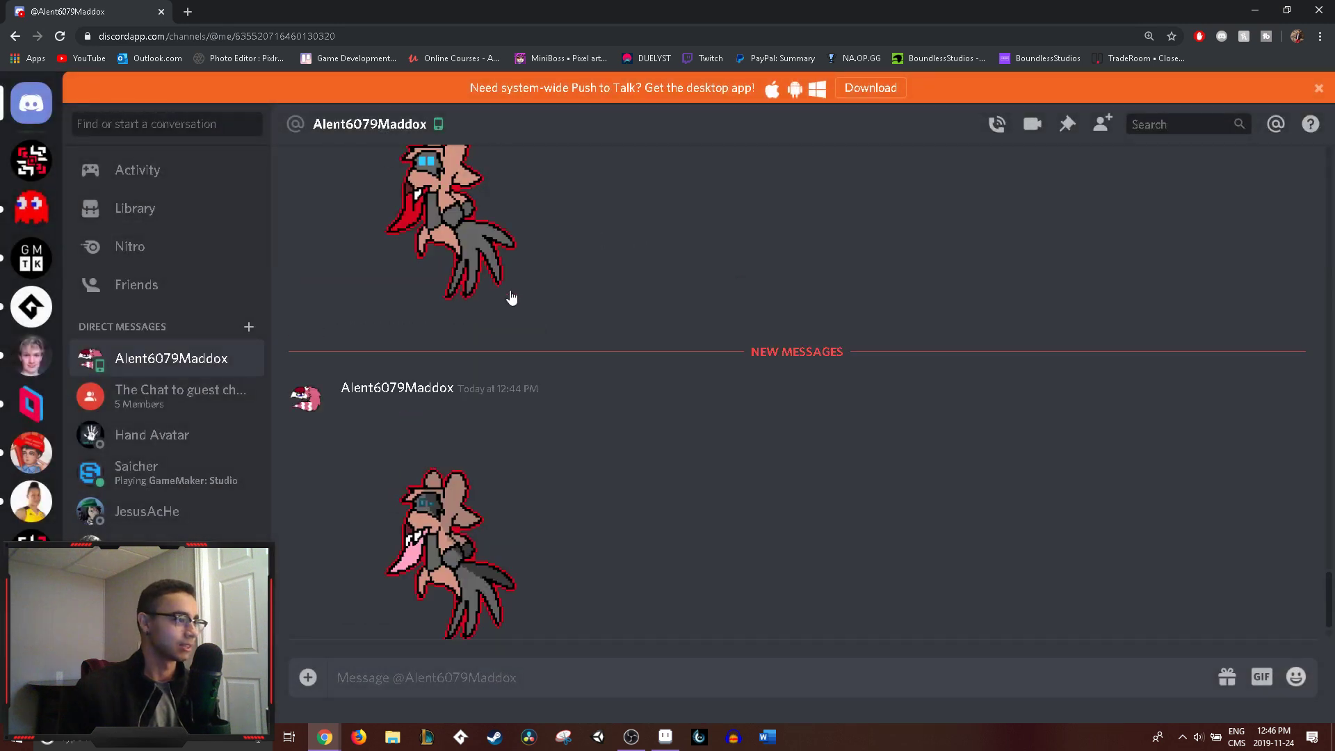
pyautogui.click(485, 288)
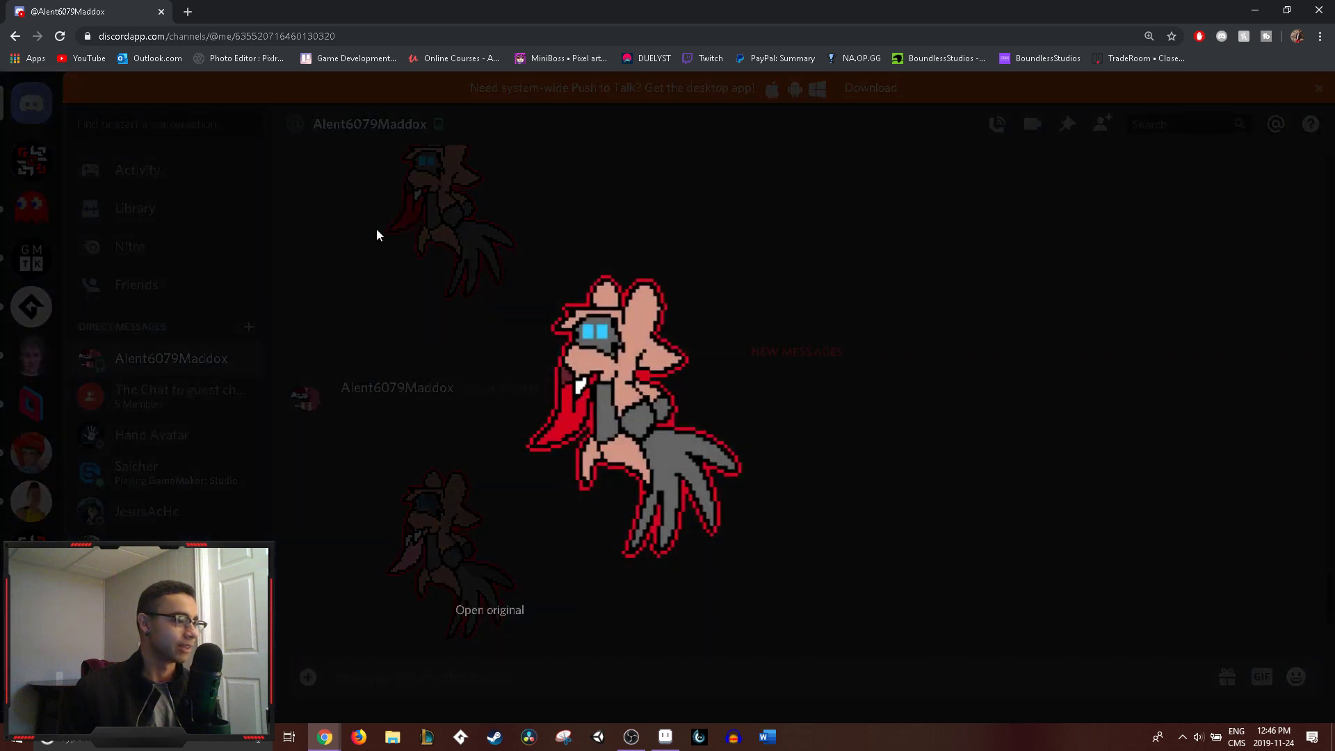
pyautogui.click(377, 230)
pyautogui.click(436, 536)
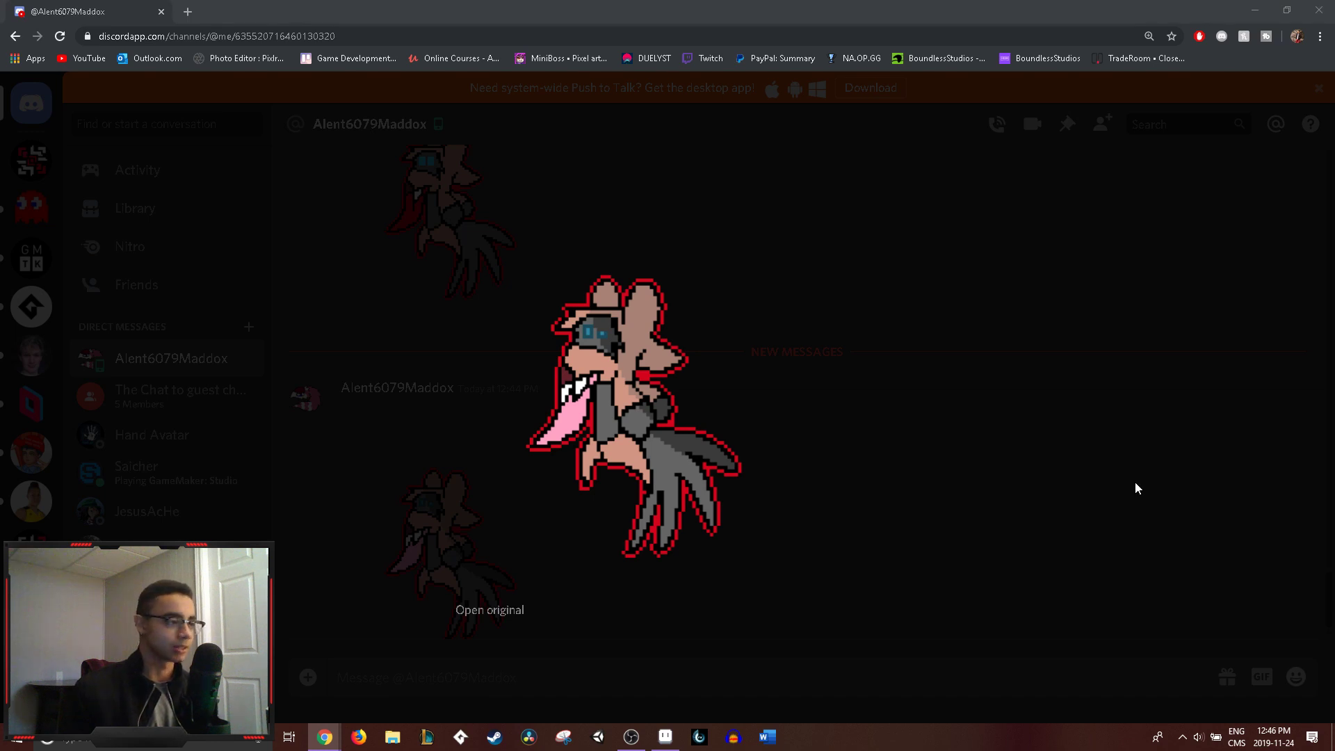
pyautogui.rightClick(653, 360)
pyautogui.click(716, 389)
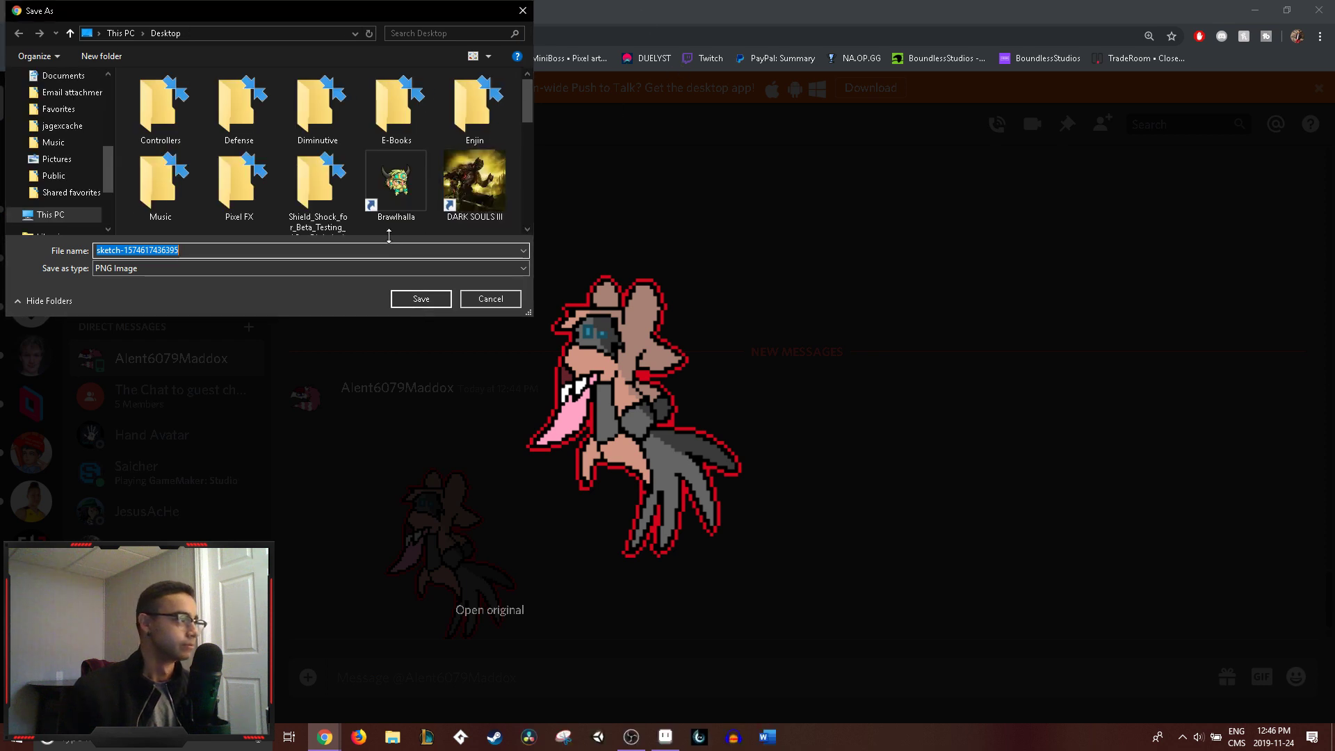
pyautogui.click(419, 303)
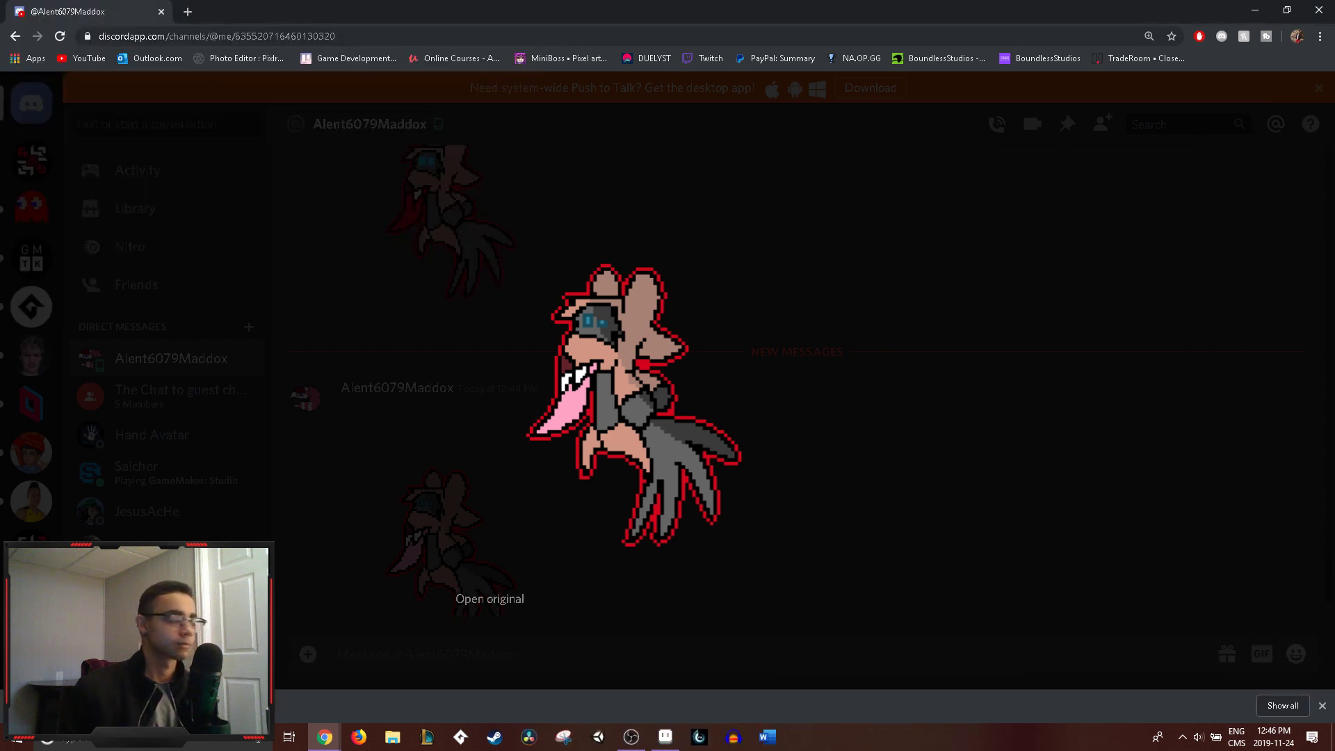
pyautogui.hotkey('alt', 'Tab')
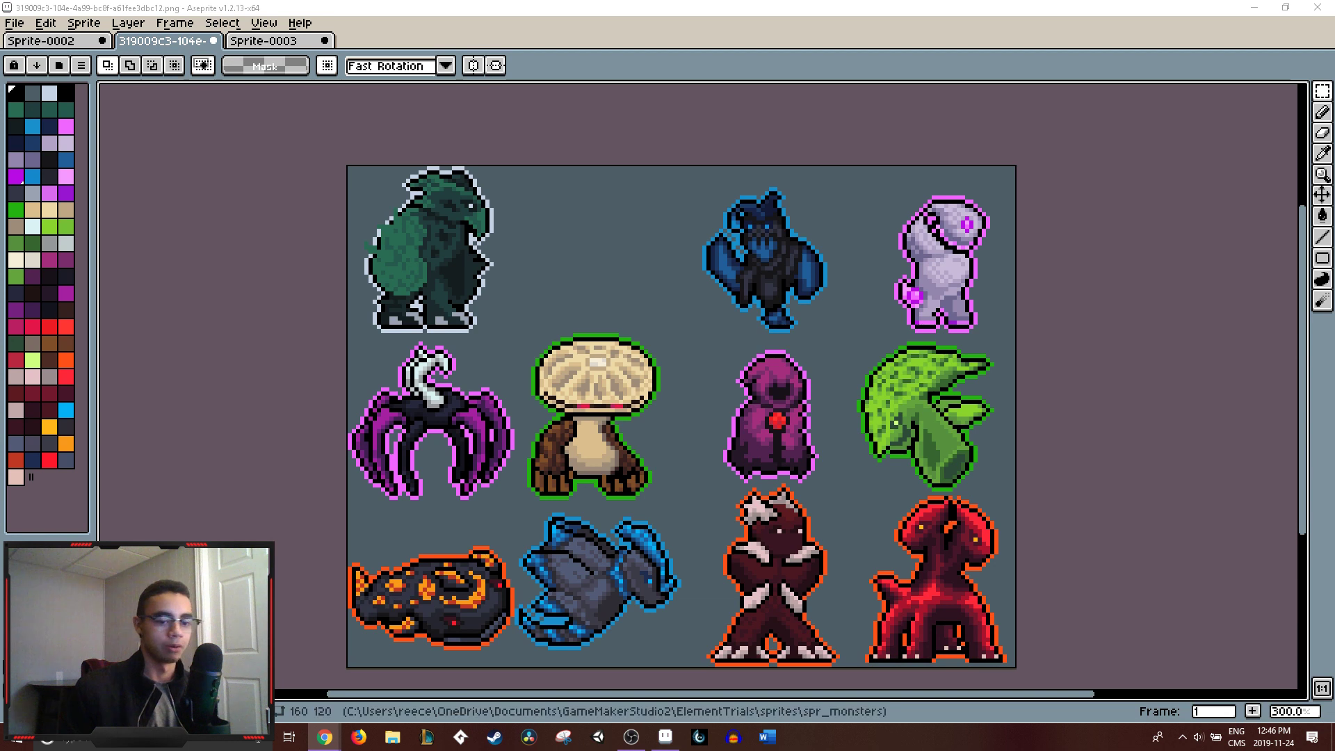
pyautogui.moveTo(758, 377); pyautogui.dragTo(758, 379)
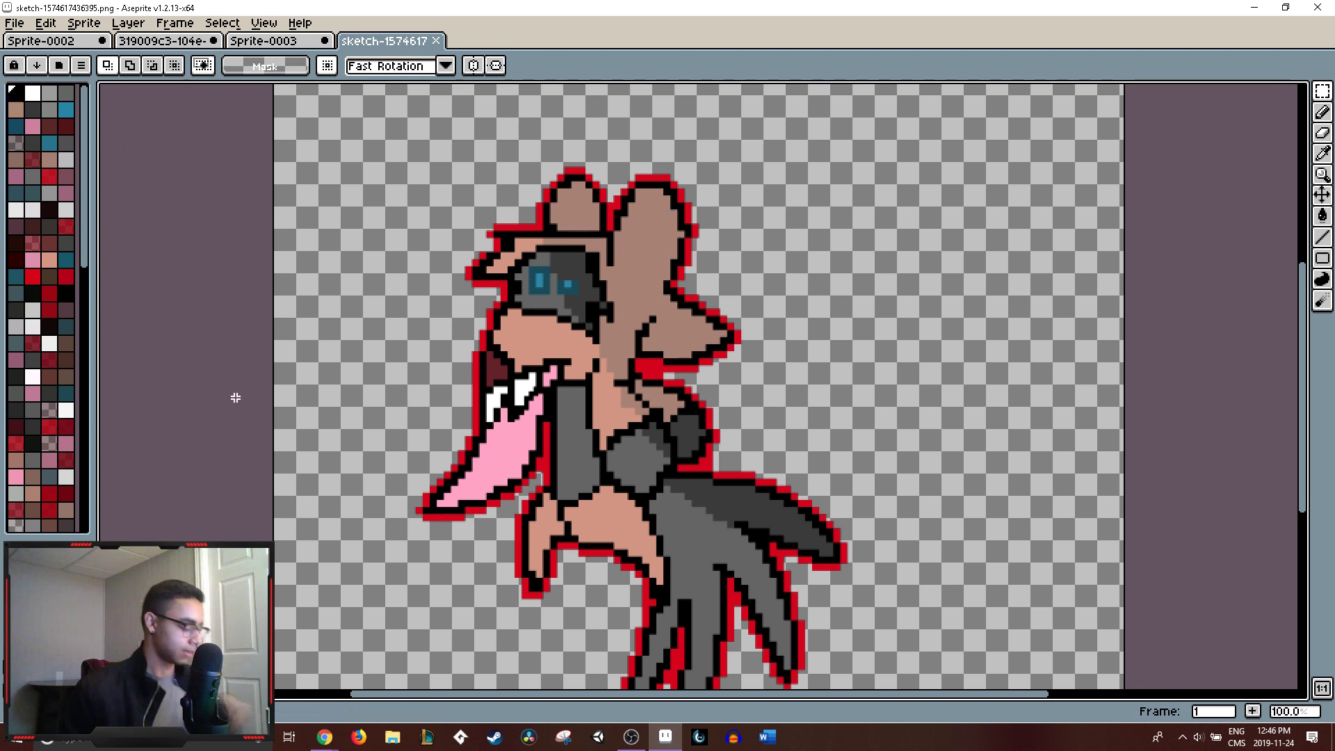
# - Try a thin black pencil stroke on the creature's head, undo it, and close the sketch image
pyautogui.press('b')
pyautogui.moveTo(649, 264); pyautogui.dragTo(638, 292)
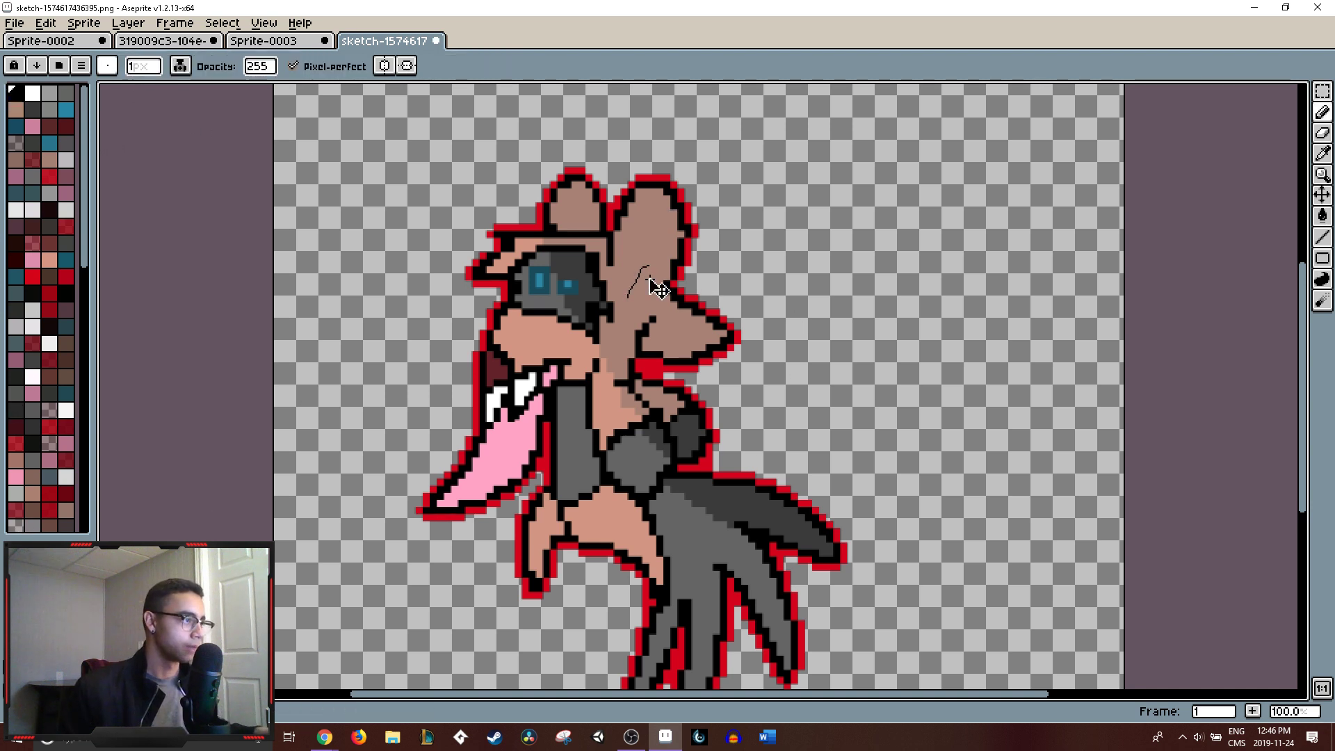
pyautogui.hotkey('ctrl', 'z')
pyautogui.click(436, 40)
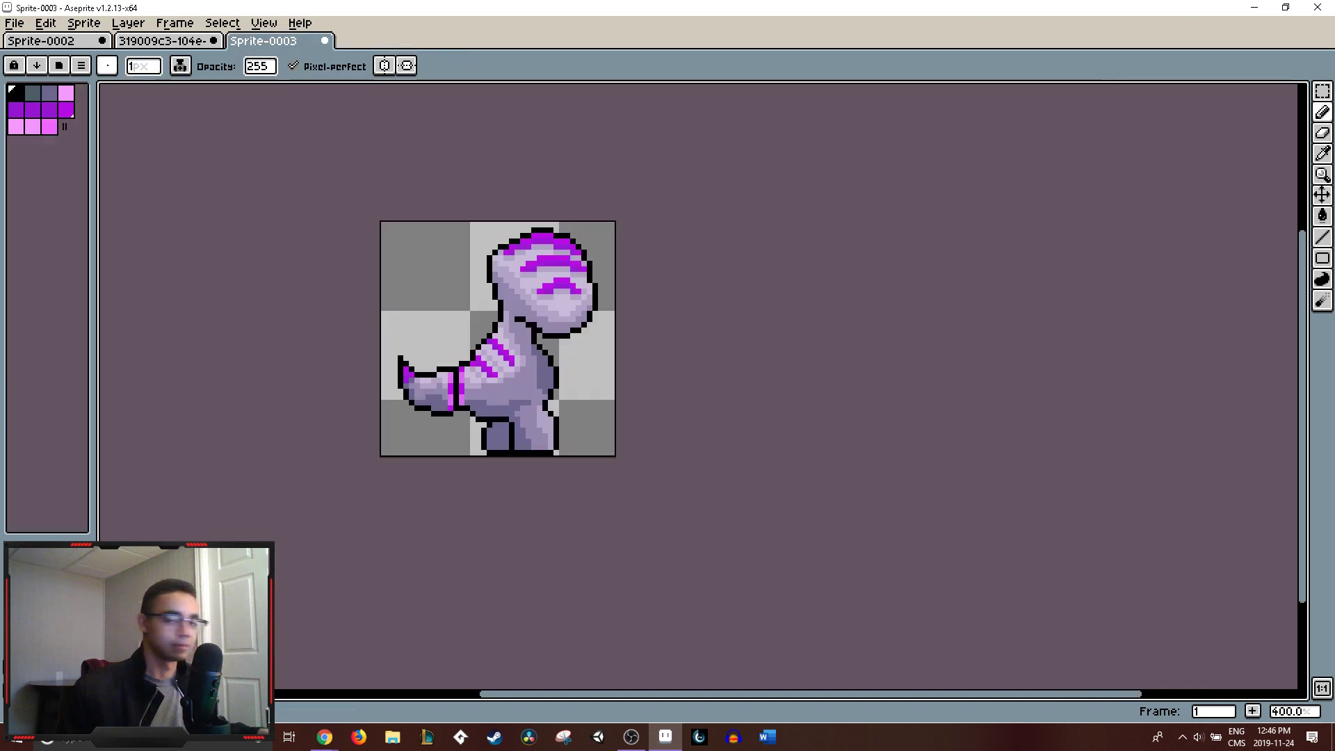
# - Switch to Chrome, enlarge the creature sprite page to 175%, and close the browser window
pyautogui.hotkey('alt', 'Tab')
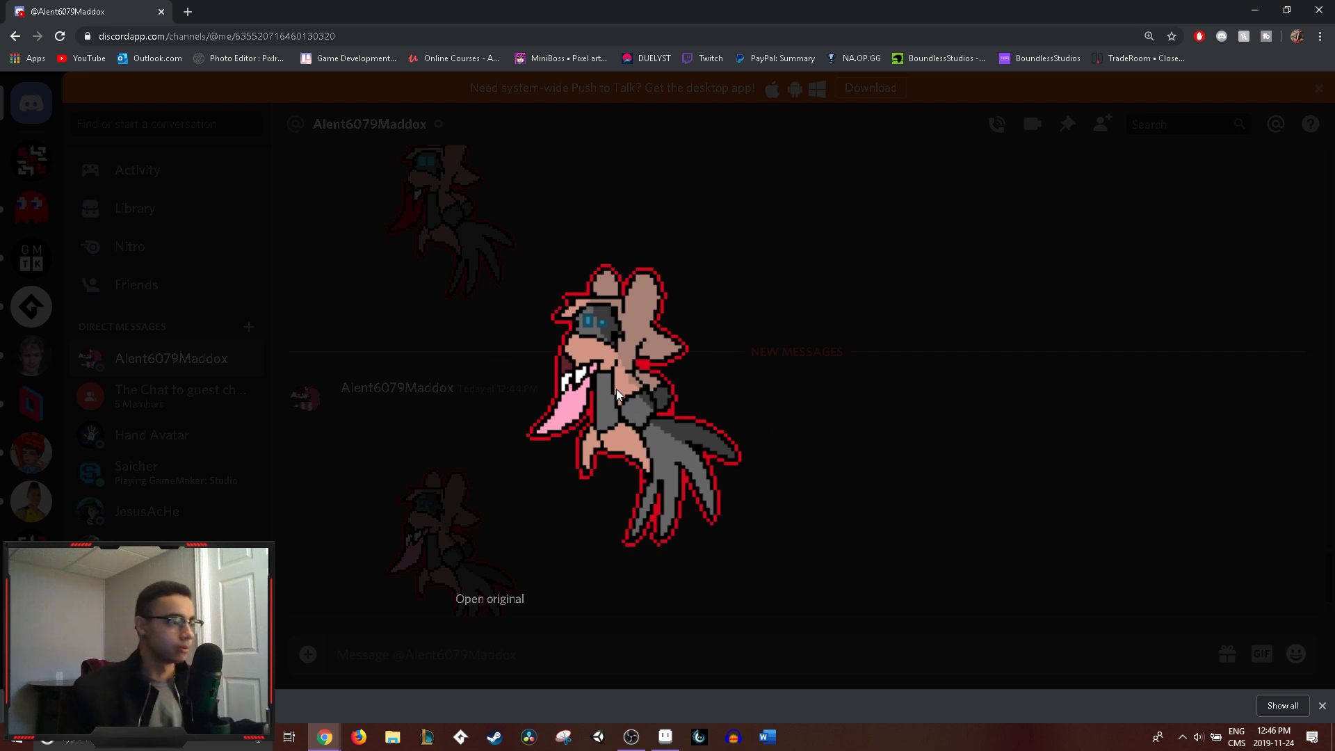
pyautogui.scroll(3, 662, 380)
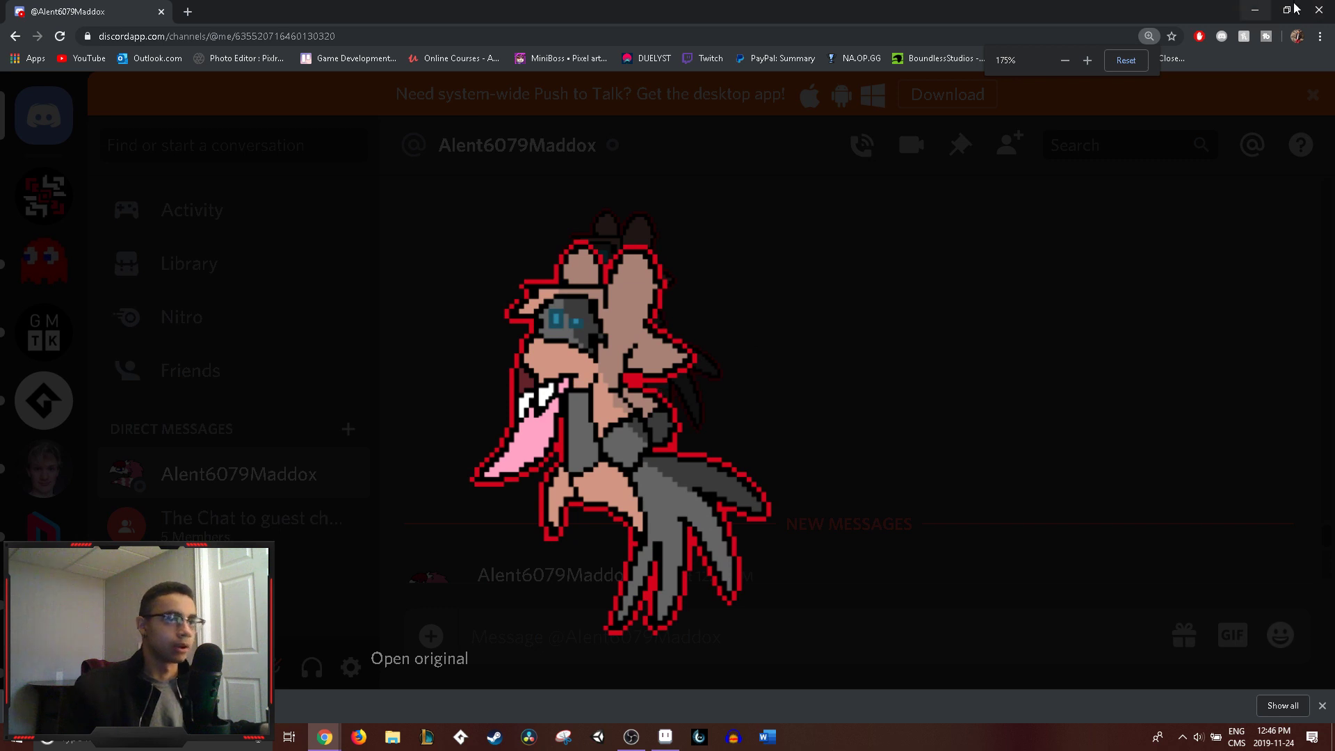
pyautogui.click(1319, 9)
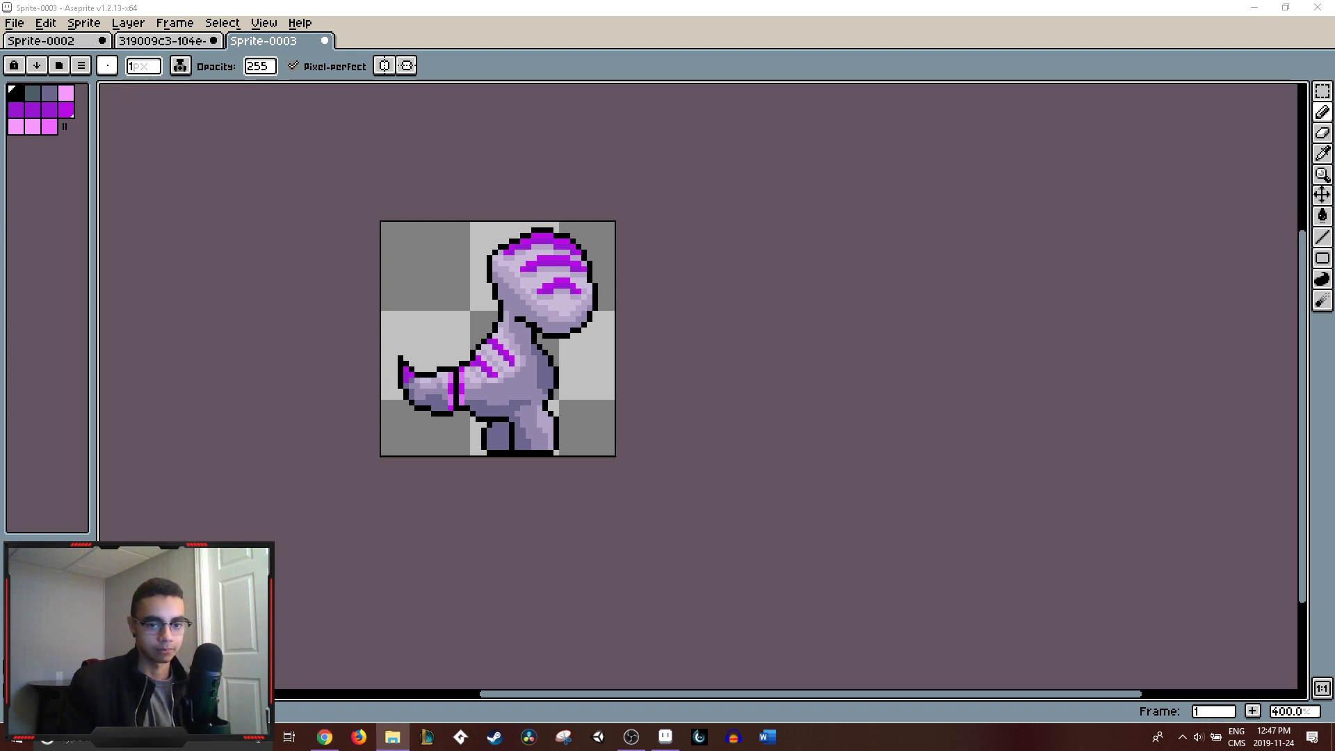
# - Open sketch-1574617436395.png in Photos, examine the enlarged creature's head, body and tail shading, and close the viewer
pyautogui.press('Return')
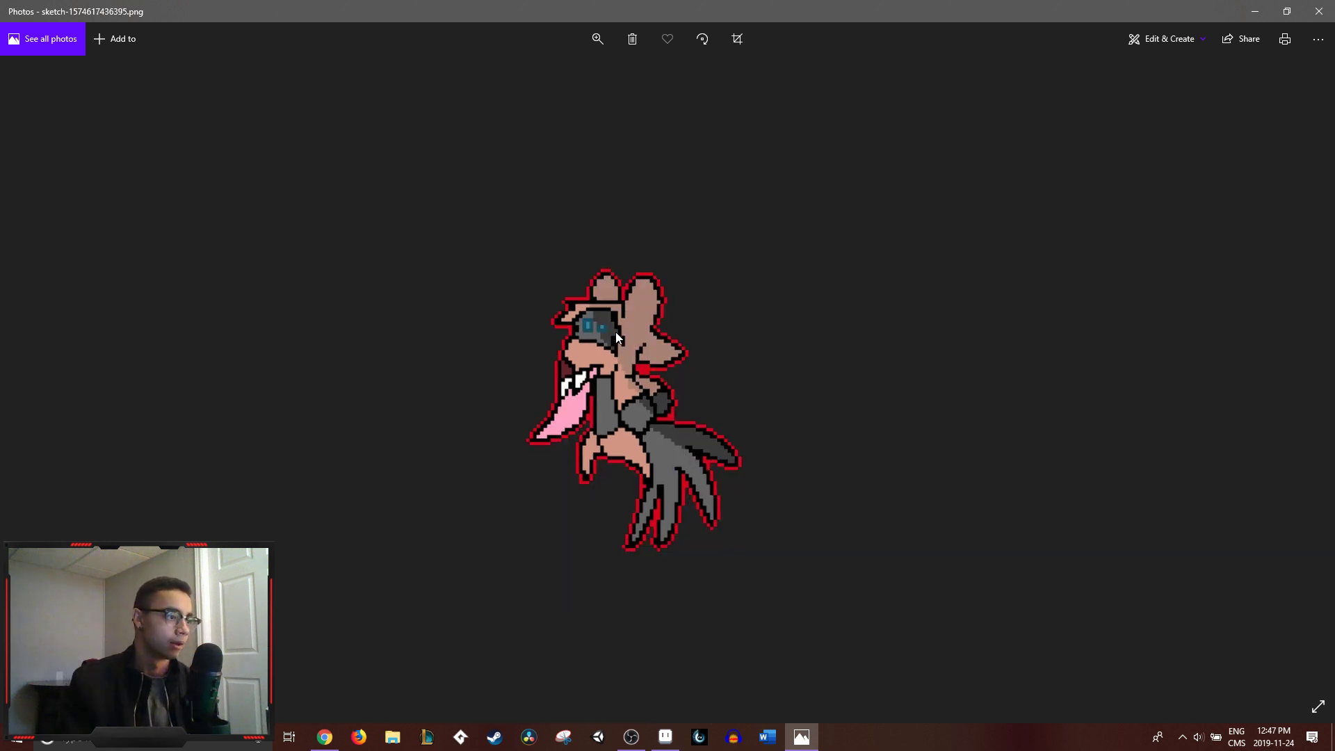
pyautogui.click(595, 36)
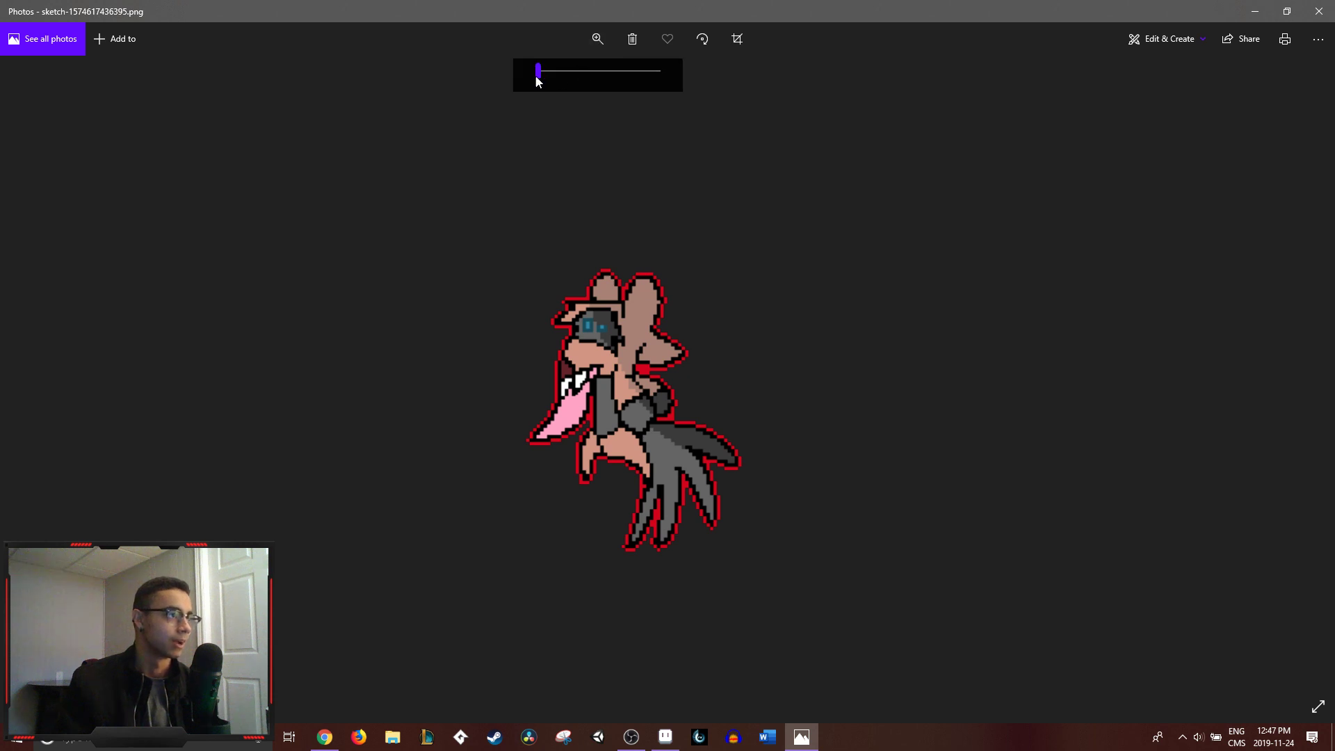
pyautogui.moveTo(537, 76); pyautogui.dragTo(581, 77)
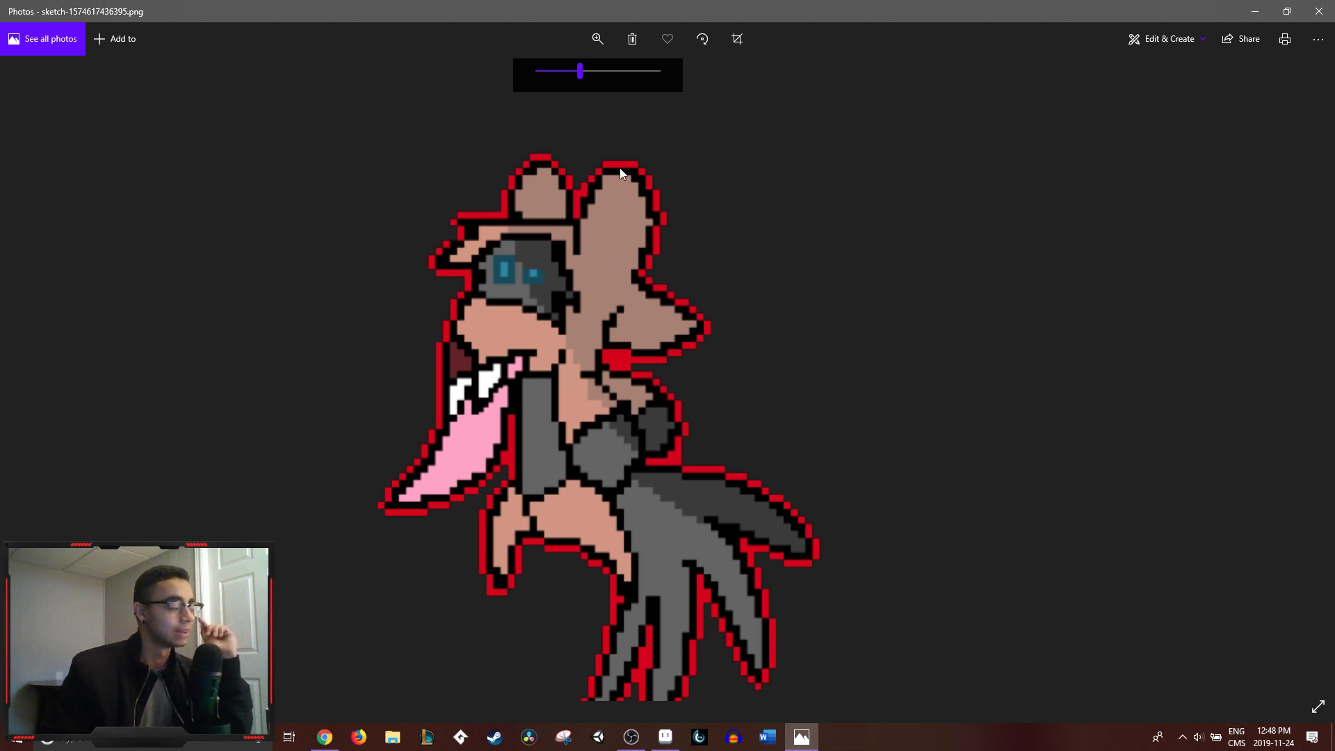
pyautogui.hscroll(-3, 605, 194)
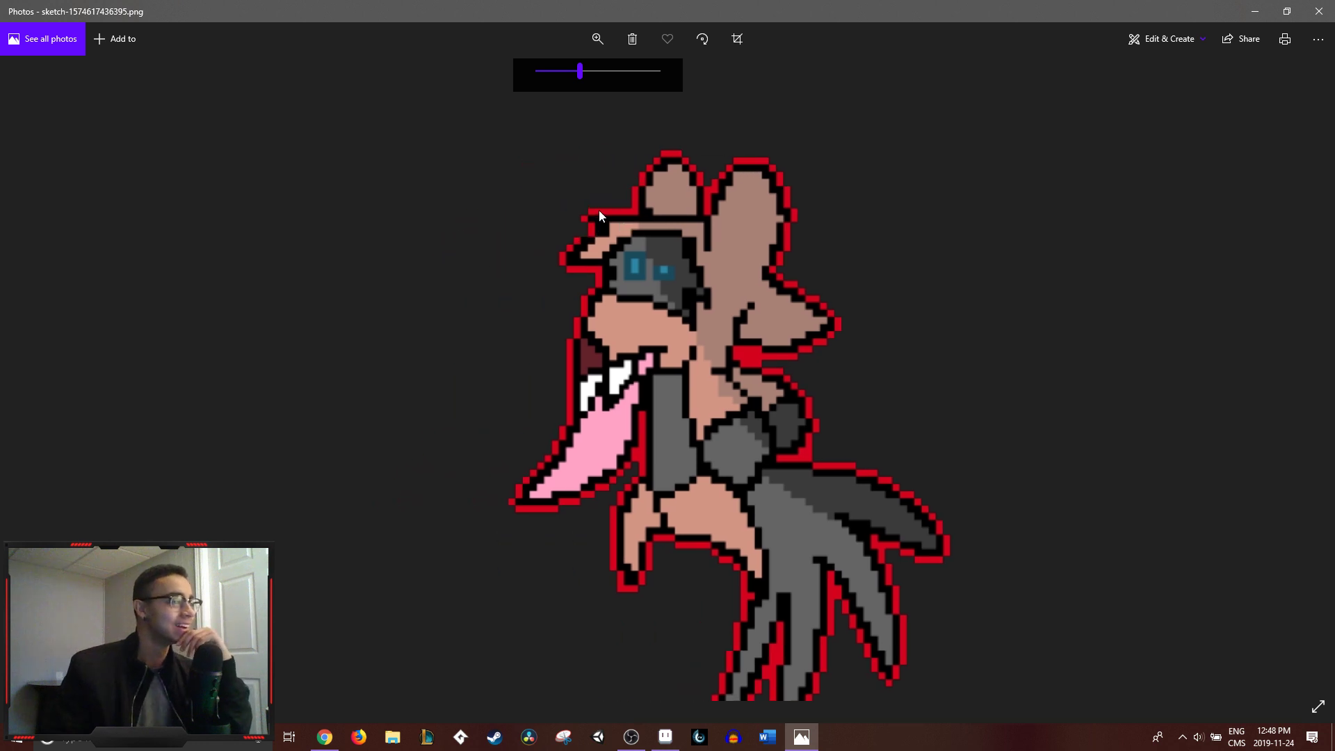
pyautogui.scroll(-3, 599, 210)
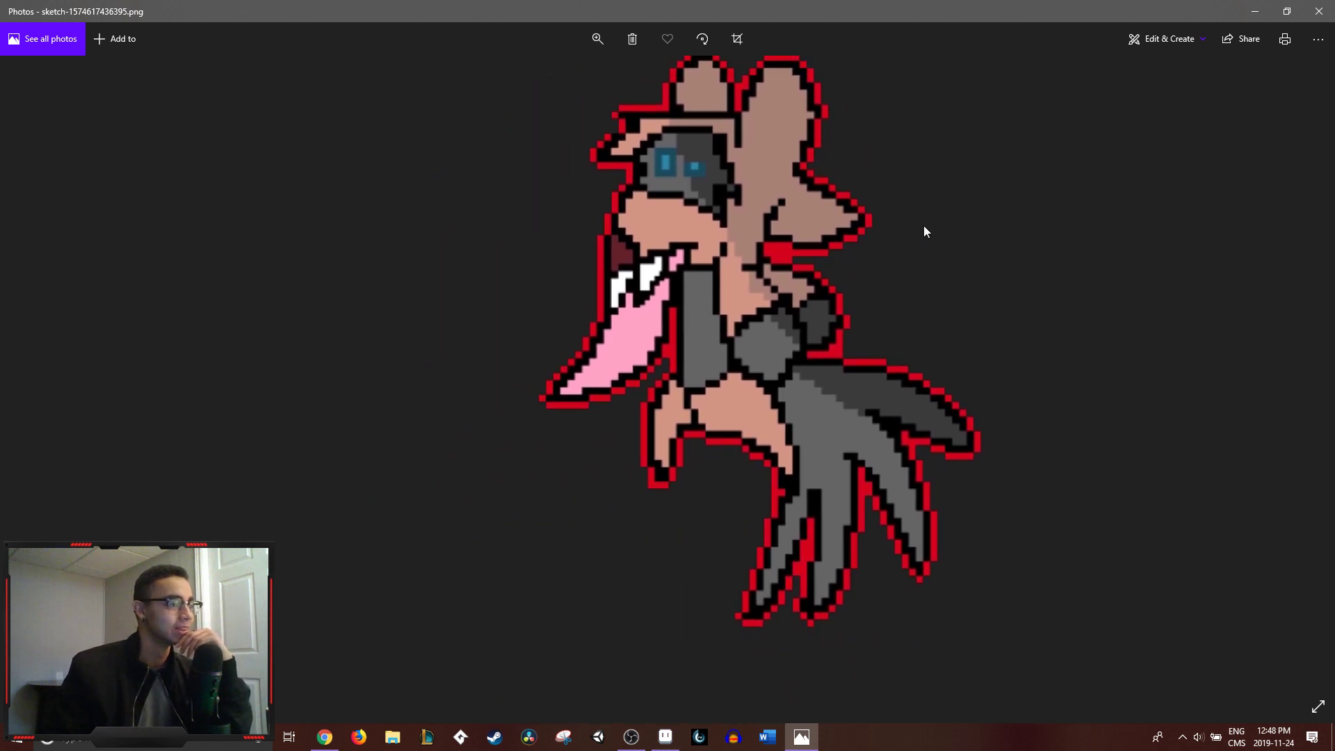
pyautogui.scroll(-3, 924, 226)
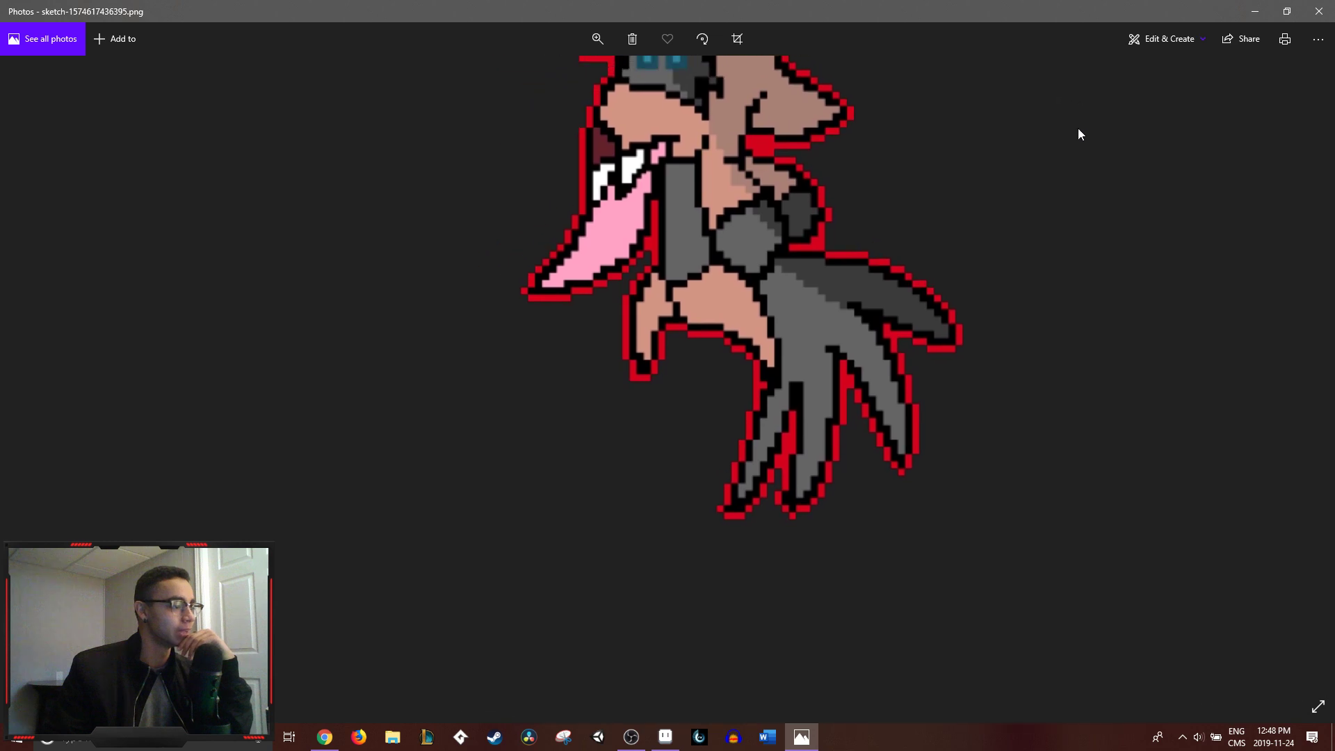
pyautogui.scroll(5, 1078, 132)
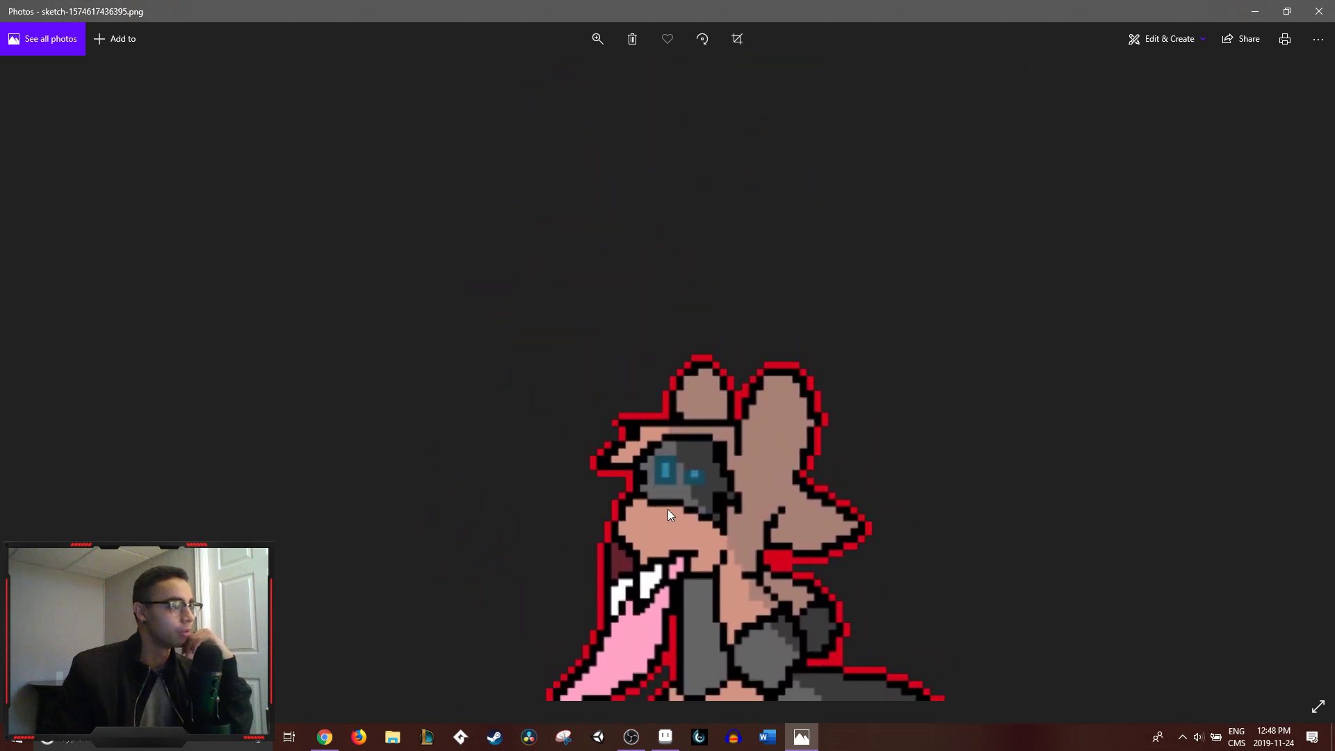
pyautogui.scroll(-3, 849, 674)
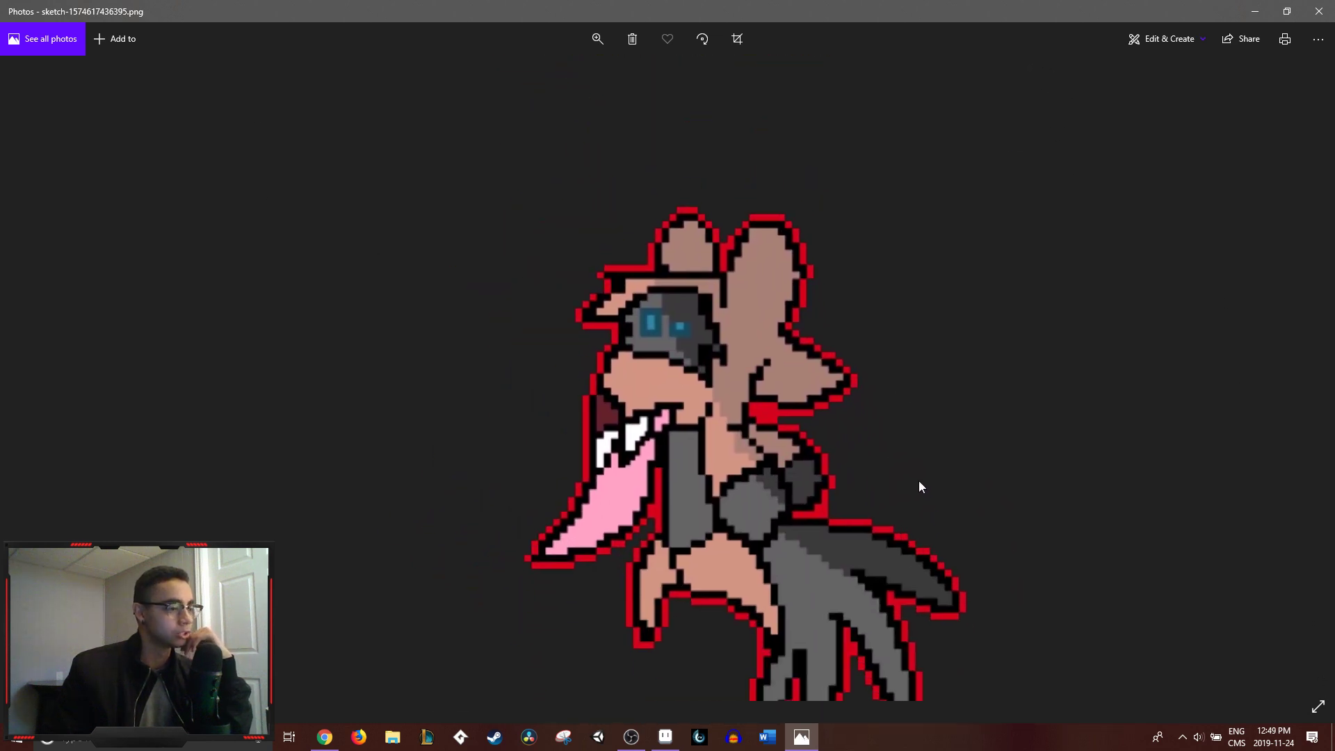
pyautogui.hscroll(2, 904, 452)
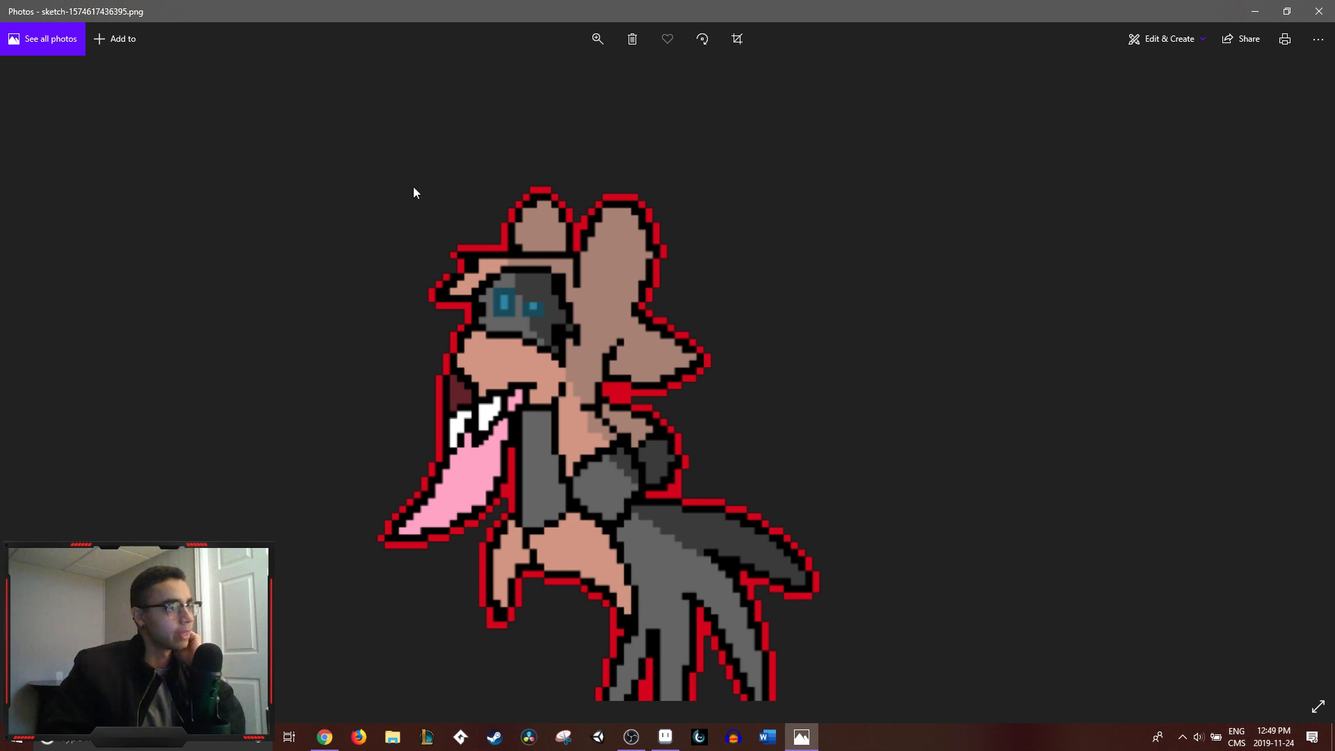
pyautogui.click(1319, 11)
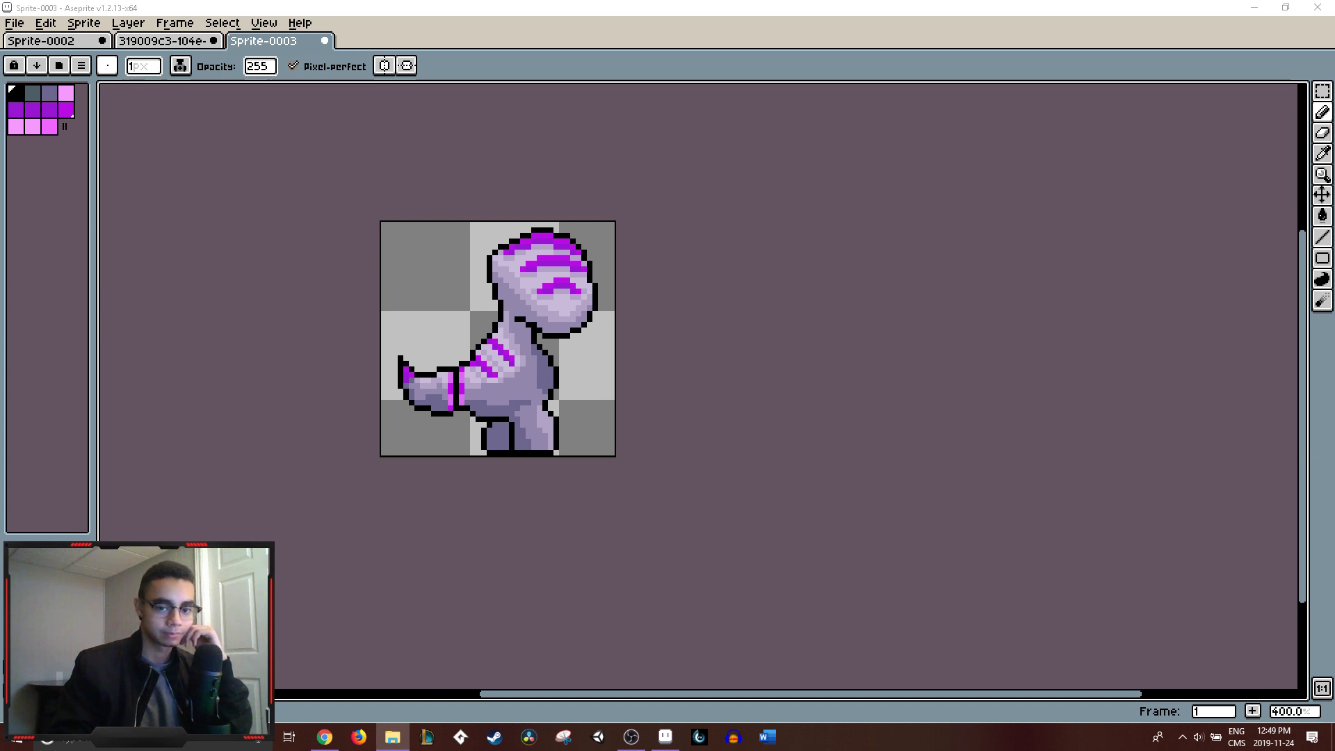
# - Open sketch-1574617436395.png in Aseprite again for drawing with the Pencil tool
pyautogui.moveTo(879, 462); pyautogui.dragTo(863, 446)
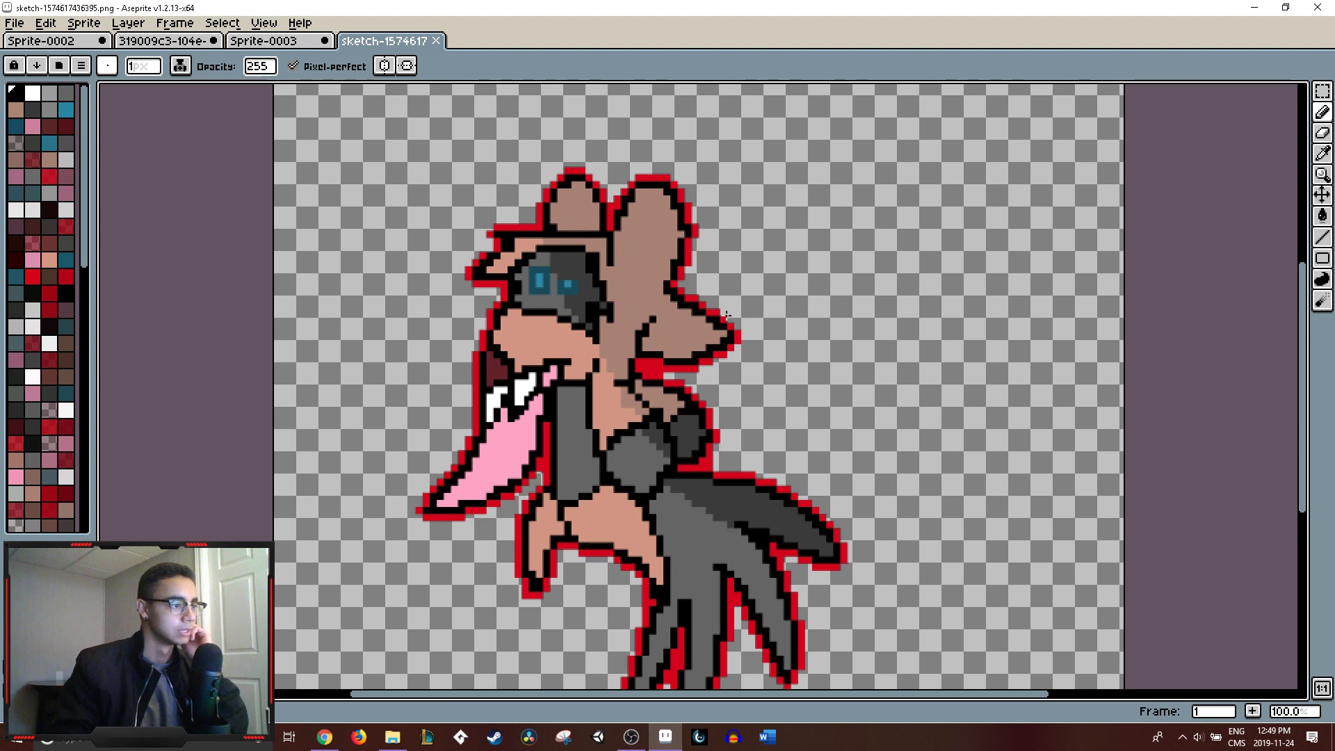
pyautogui.moveTo(726, 315); pyautogui.dragTo(734, 299)
pyautogui.press('i')
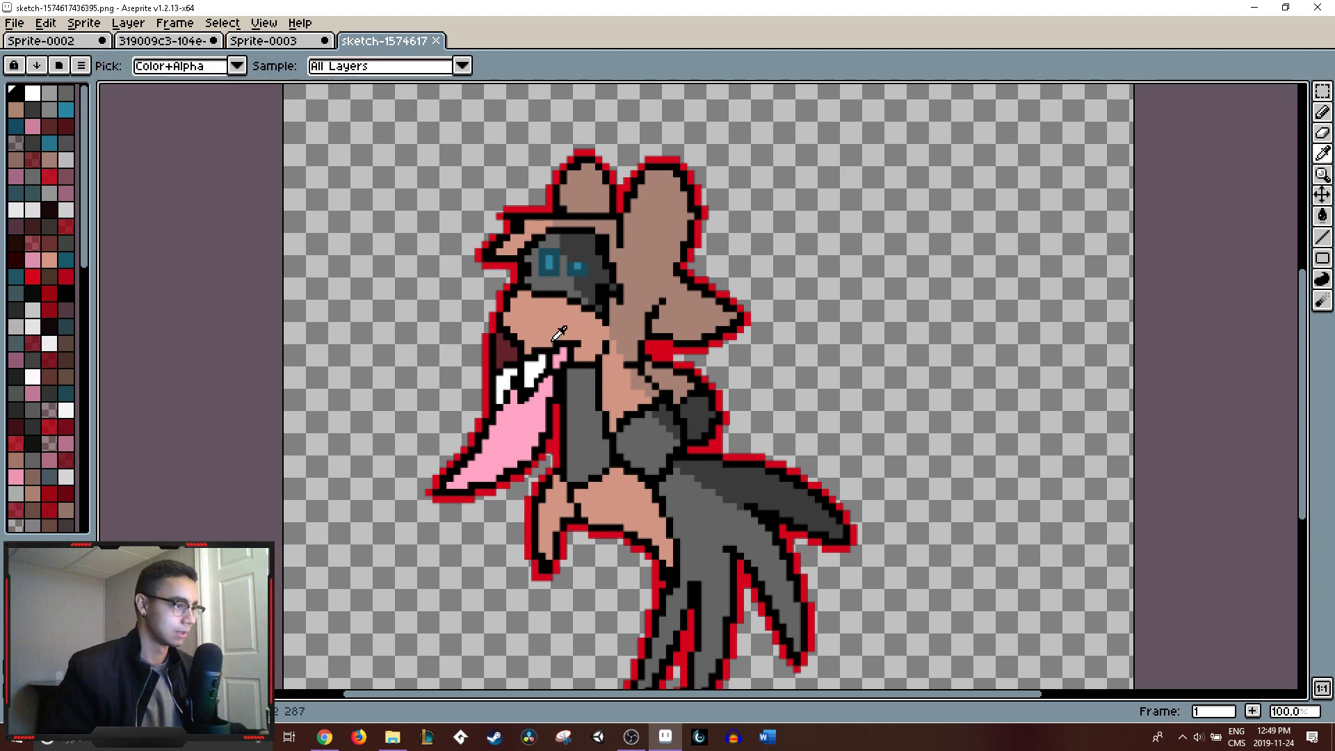
pyautogui.press('b')
pyautogui.moveTo(560, 334); pyautogui.dragTo(654, 386)
# - Scribble a yellow light-source mark with the Pencil tool in the canvas's empty upper-left area
pyautogui.scroll(-3, 60, 261)
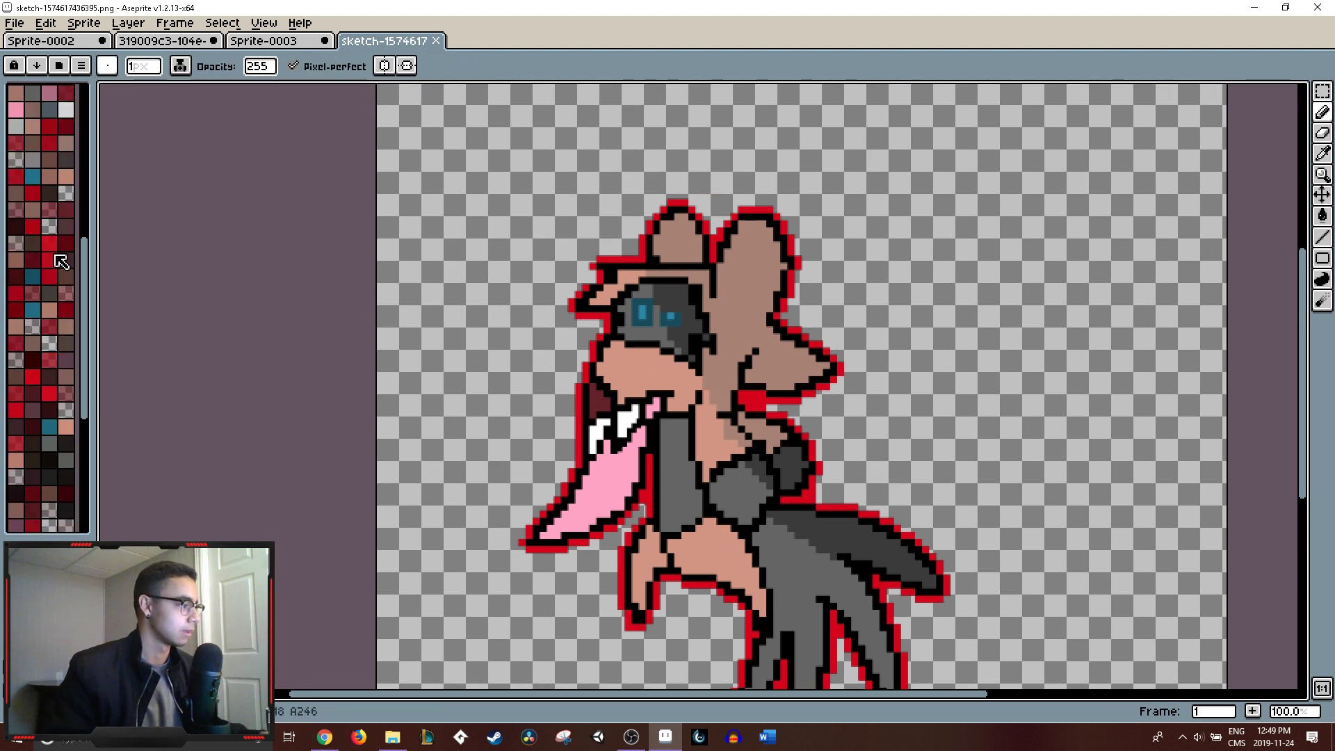
pyautogui.scroll(-2, 61, 261)
pyautogui.scroll(6, 56, 262)
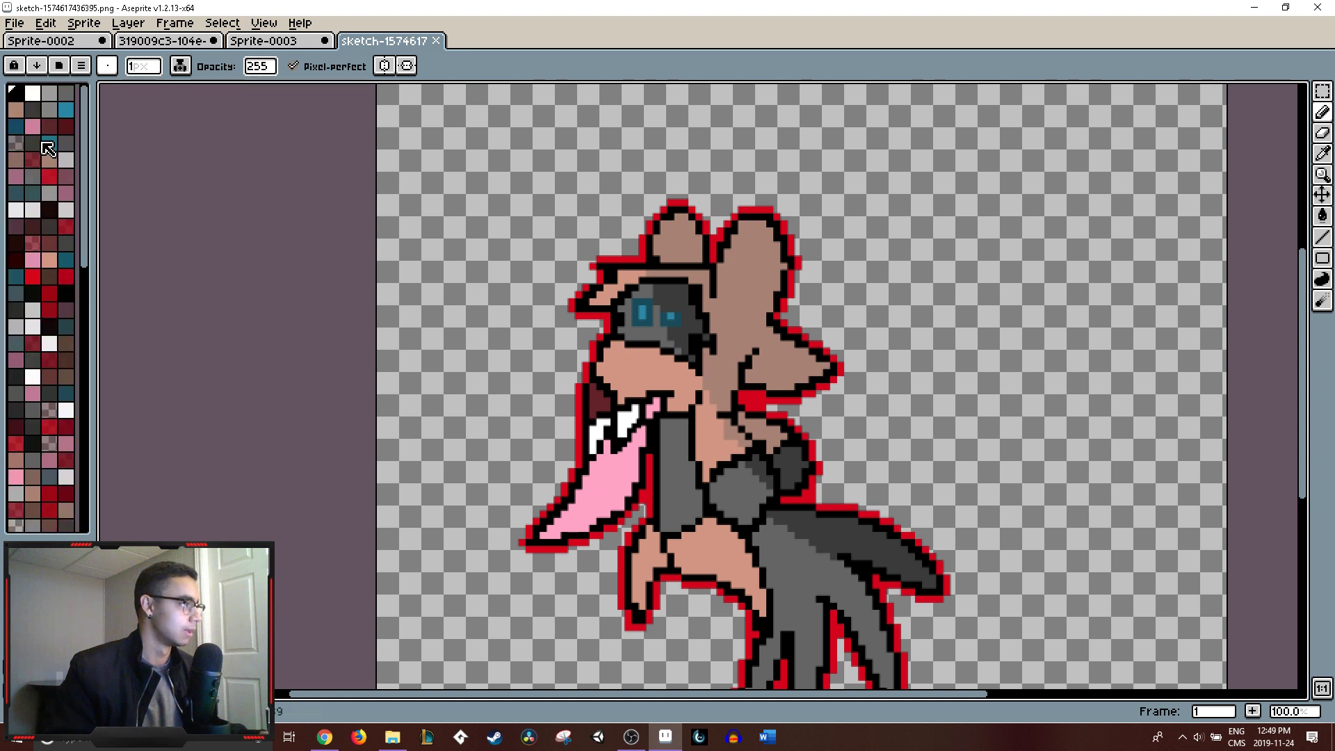
pyautogui.click(49, 93)
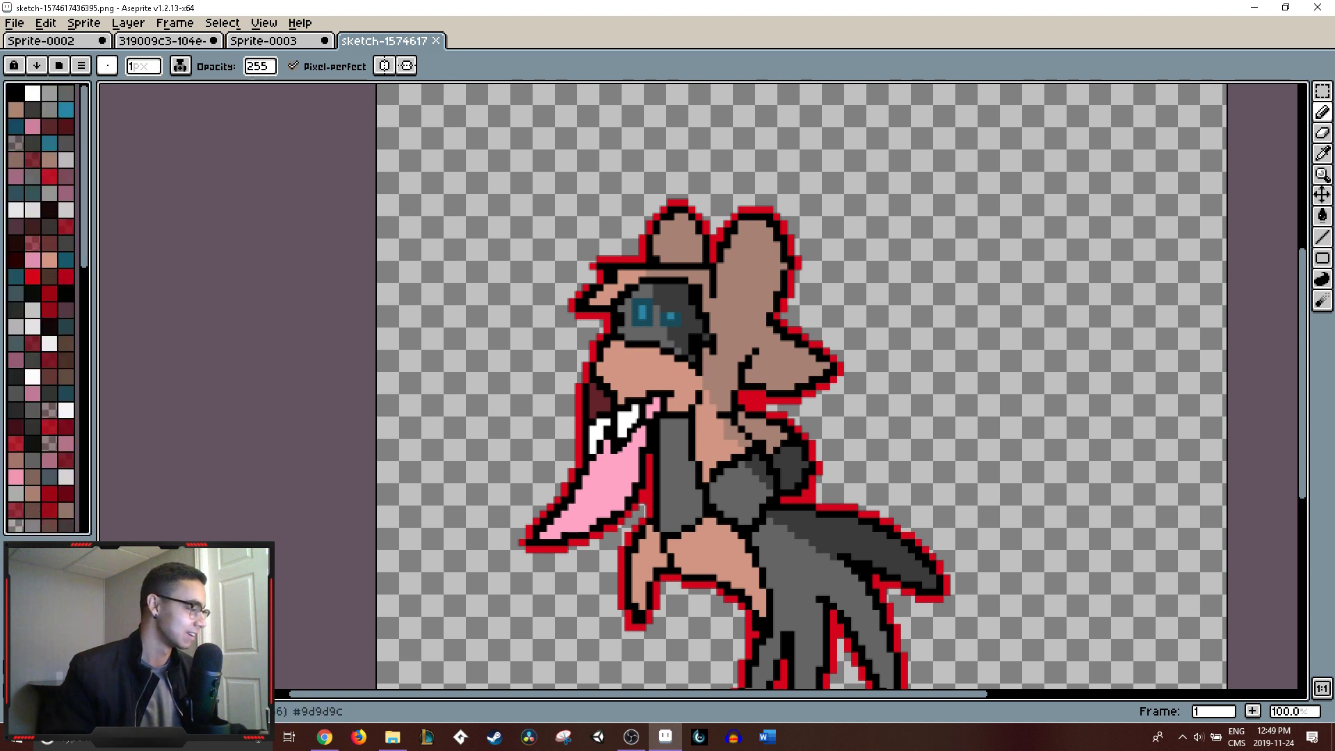
pyautogui.moveTo(407, 129); pyautogui.dragTo(480, 207)
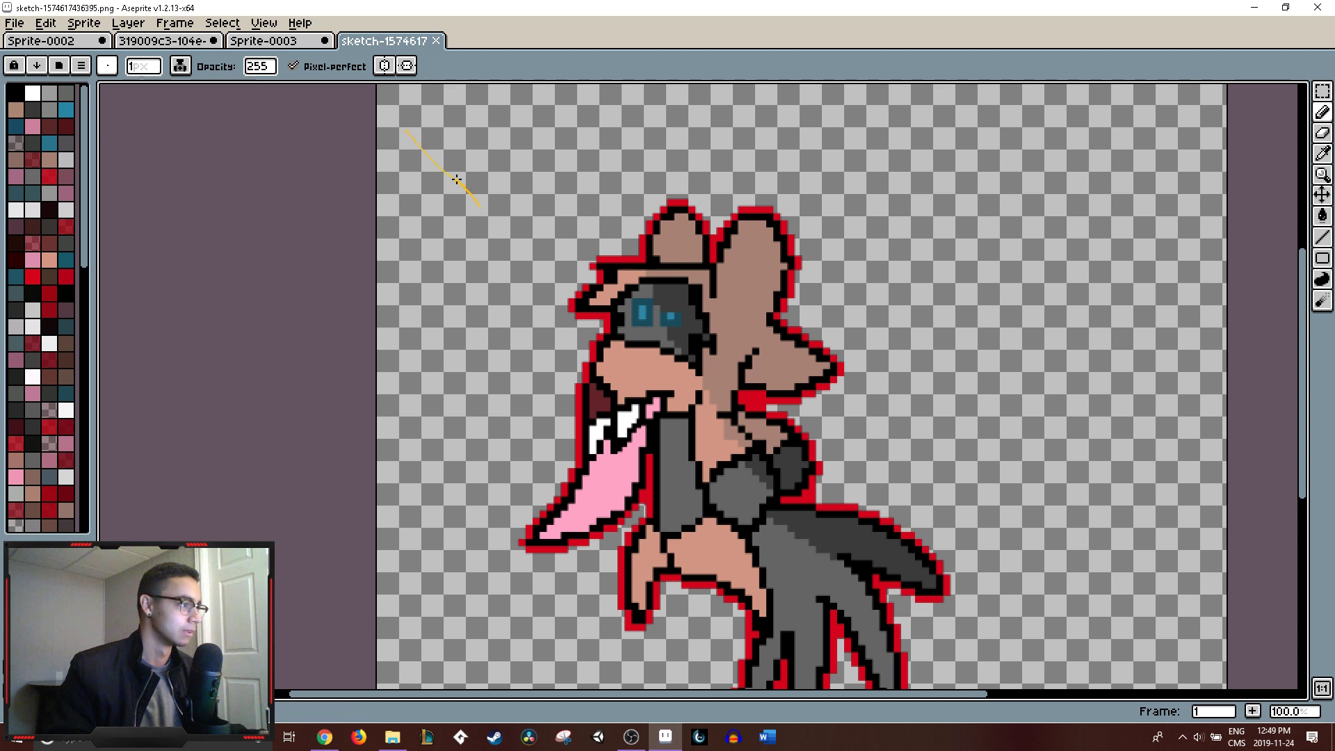
pyautogui.moveTo(404, 129)
pyautogui.mouseDown()
pyautogui.moveTo(486, 209)
pyautogui.moveTo(441, 208)
pyautogui.moveTo(477, 202)
pyautogui.moveTo(486, 233)
pyautogui.moveTo(464, 201)
pyautogui.moveTo(482, 202)
pyautogui.mouseUp()
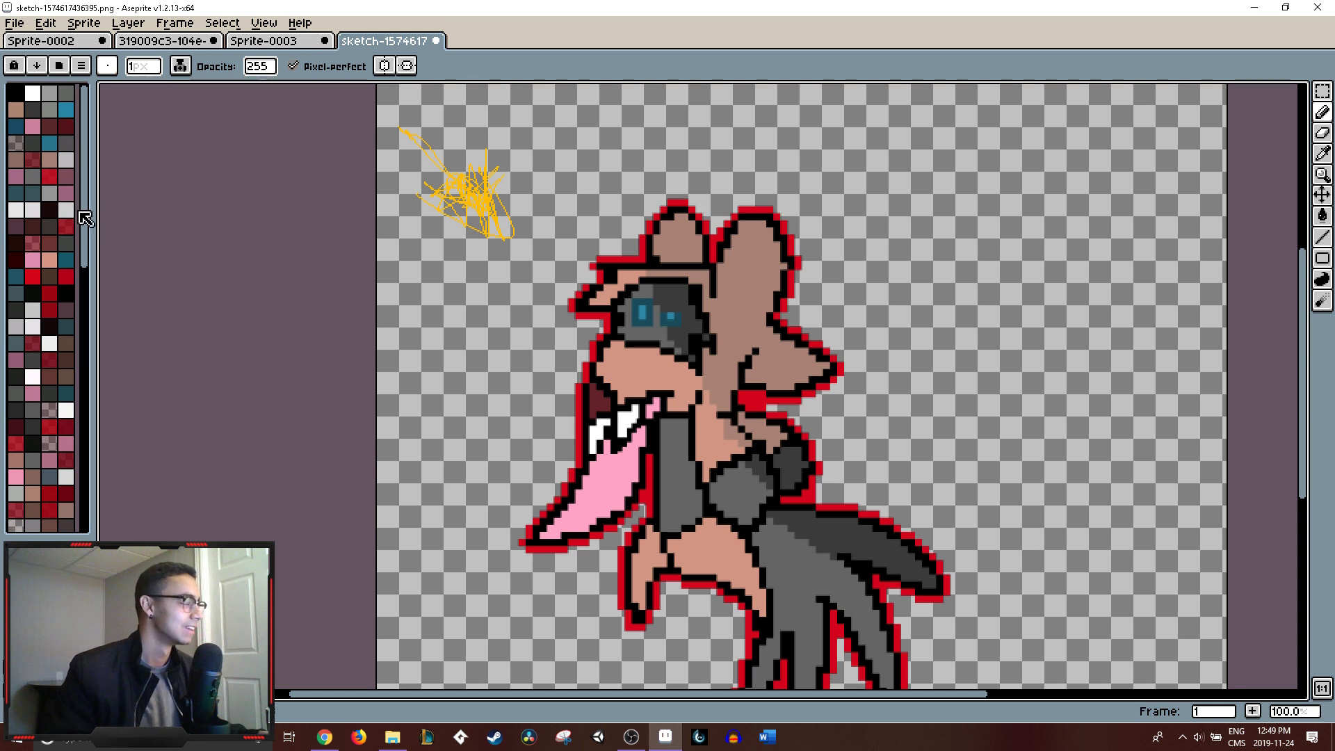
# - Sample the creature's light peach skin tone for the Pencil tool, ready to shade the ears
pyautogui.press('i')
pyautogui.press('b')
pyautogui.scroll(1, 680, 202)
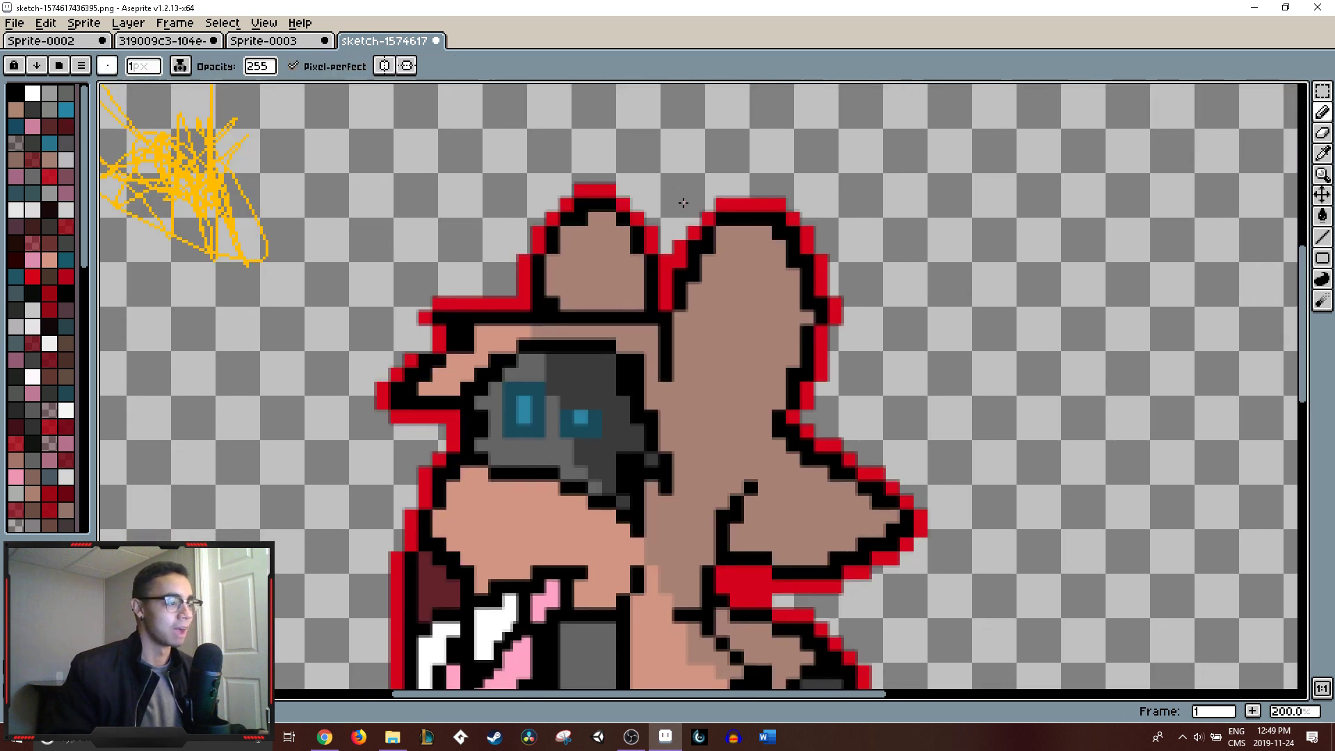
pyautogui.scroll(-1, 606, 208)
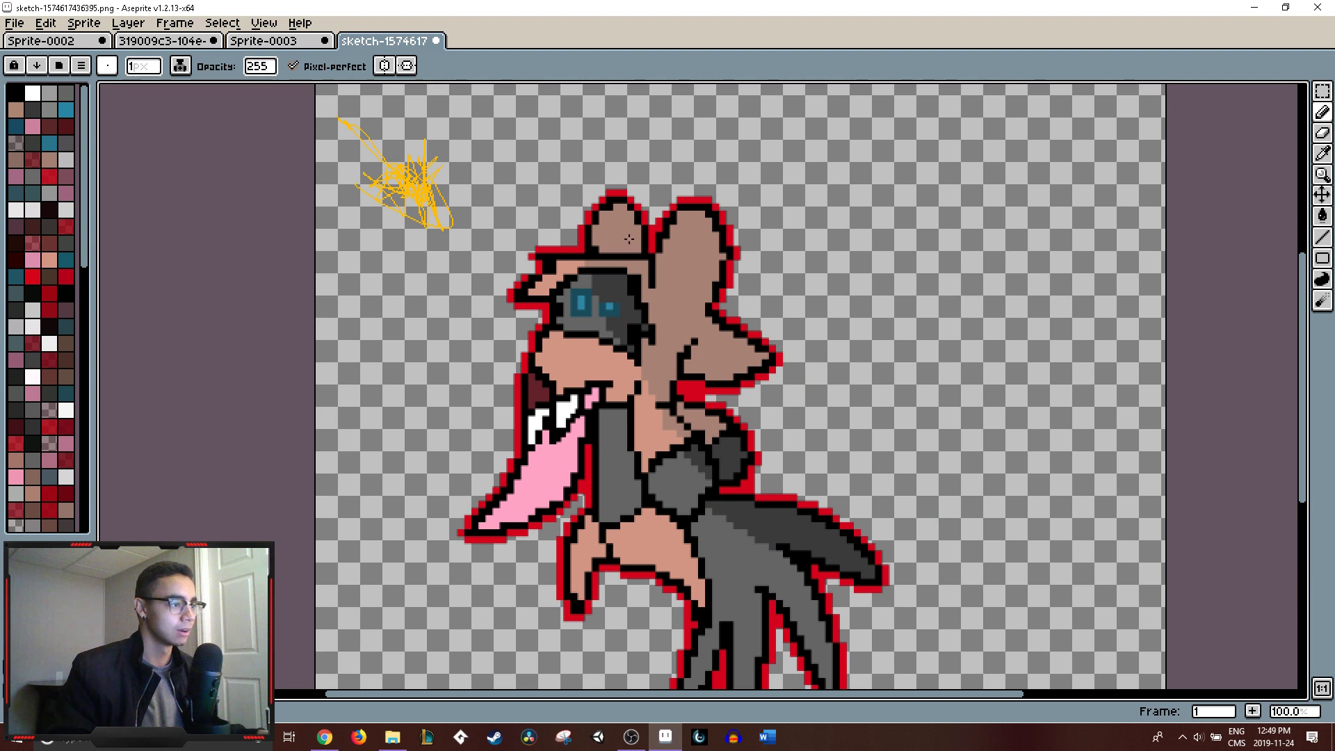
pyautogui.scroll(2, 620, 212)
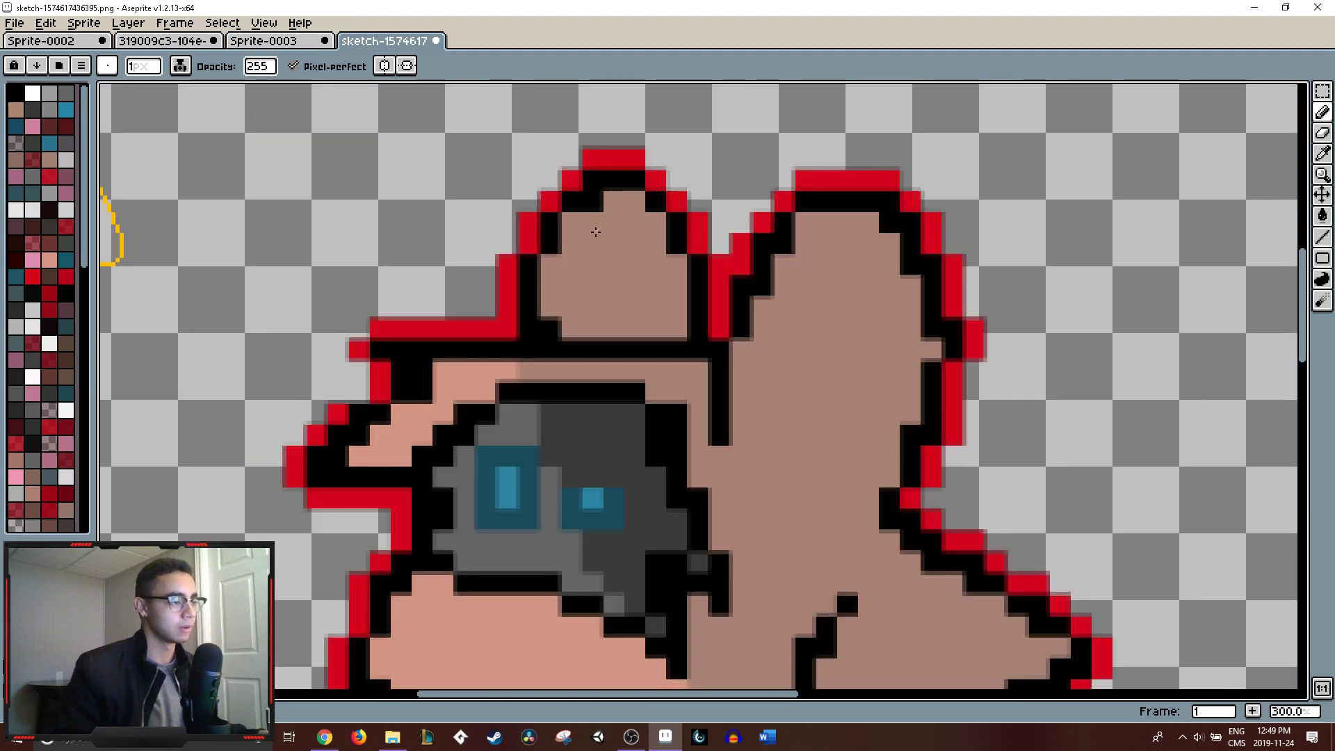
# - Try outlining and filling a light peach highlight on the smaller front ear, and undo the strokes and fill
pyautogui.moveTo(568, 244)
pyautogui.mouseDown()
pyautogui.moveTo(662, 233)
pyautogui.moveTo(621, 272)
pyautogui.moveTo(544, 281)
pyautogui.mouseUp()
pyautogui.hotkey('ctrl', 'z')
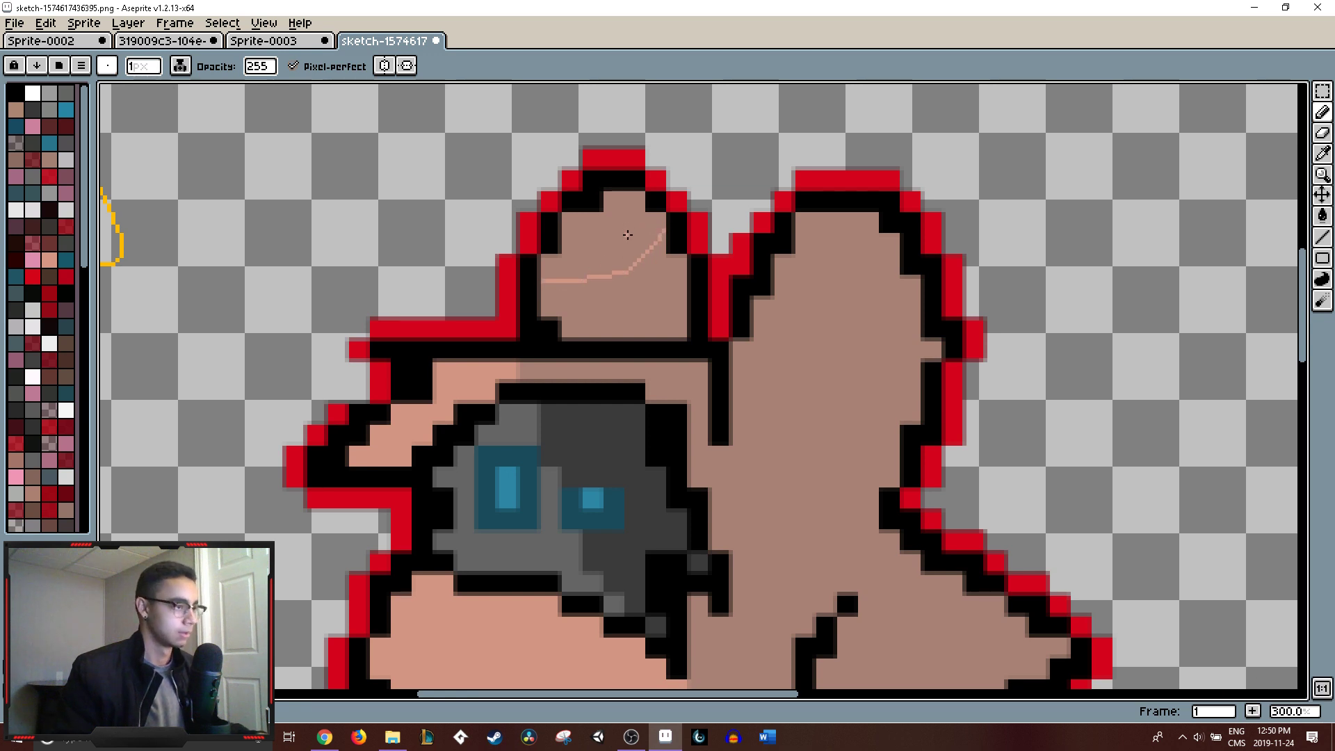
pyautogui.press('g')
pyautogui.hotkey('ctrl', 'z')
pyautogui.scroll(-4, 666, 239)
pyautogui.scroll(1, 685, 236)
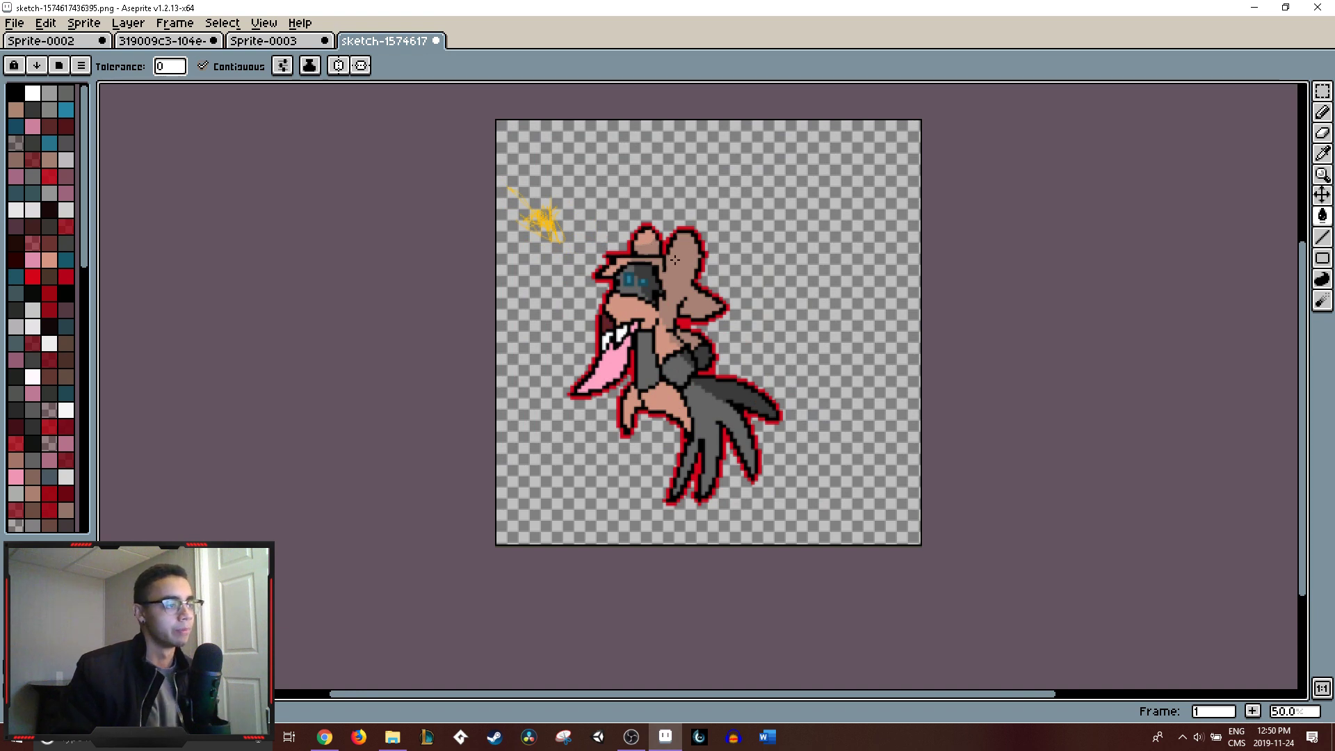
pyautogui.click(668, 252)
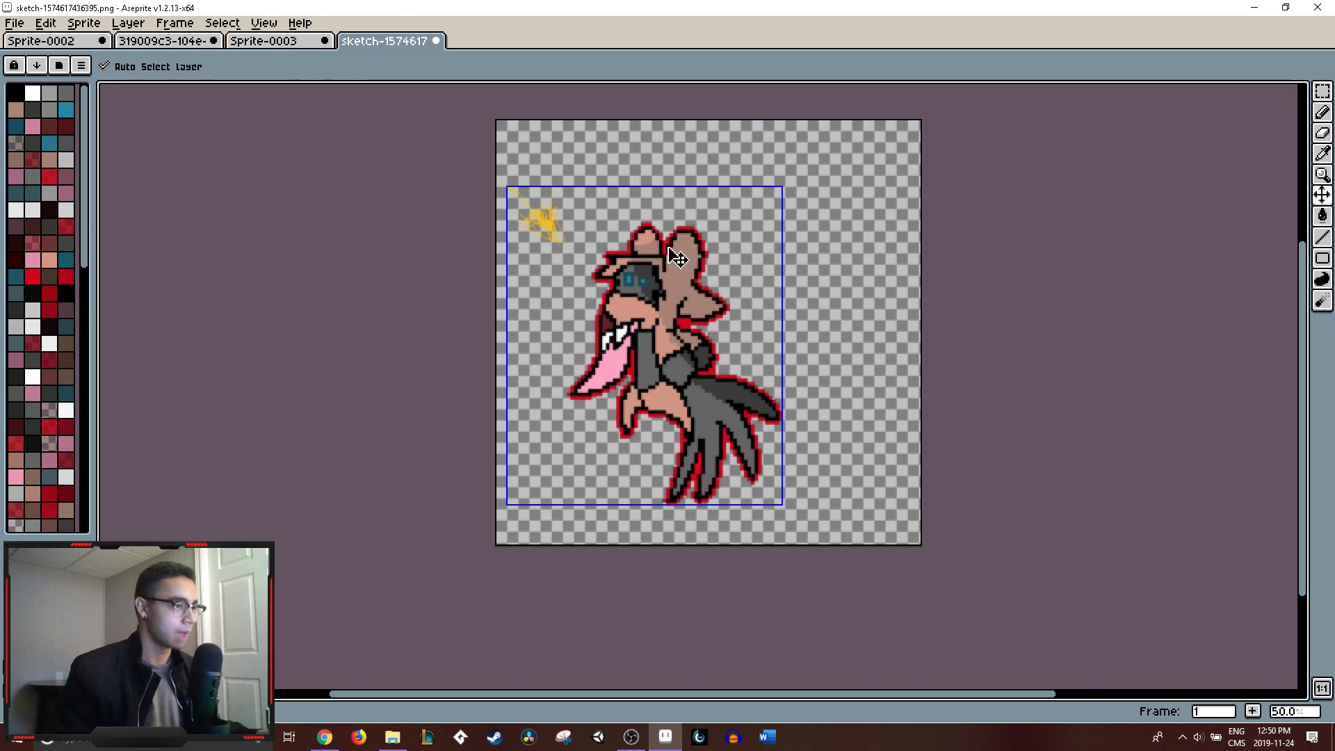
pyautogui.hotkey('ctrl', 'z')
pyautogui.hotkey('ctrl', 'z')
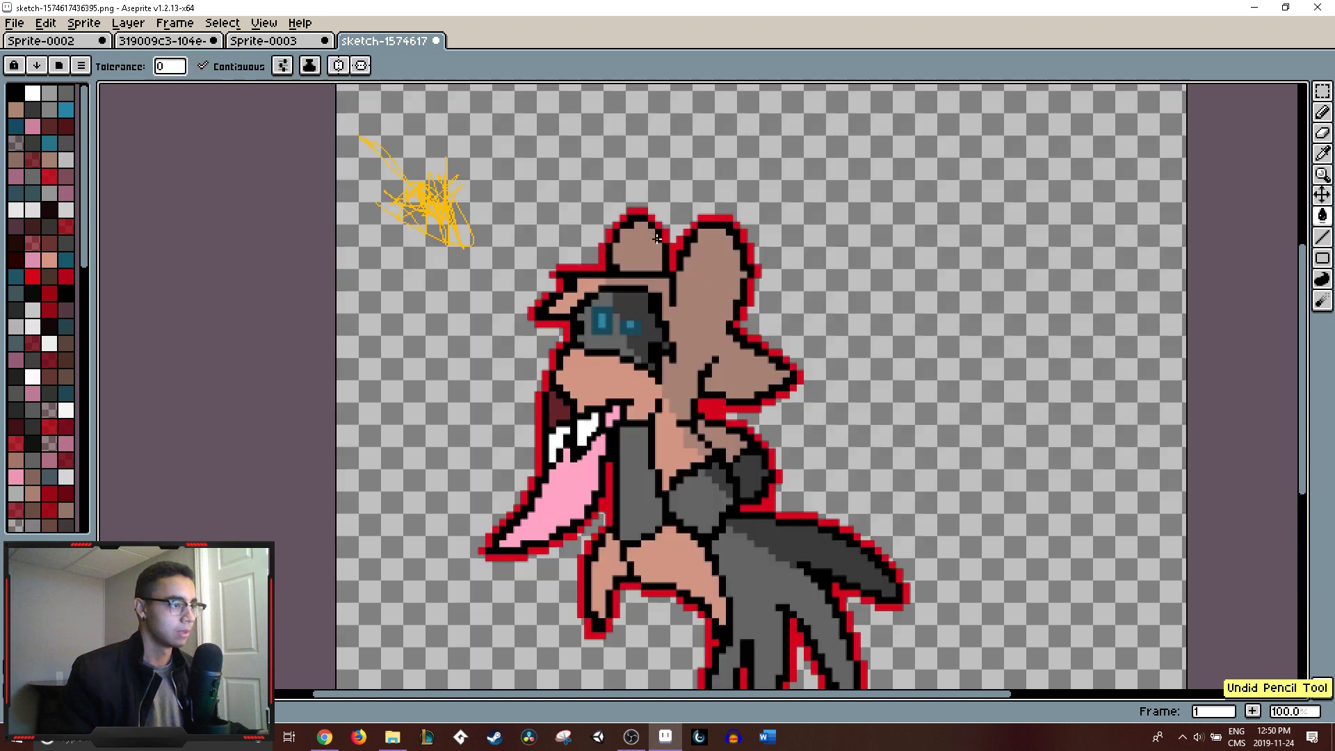
pyautogui.scroll(1, 607, 252)
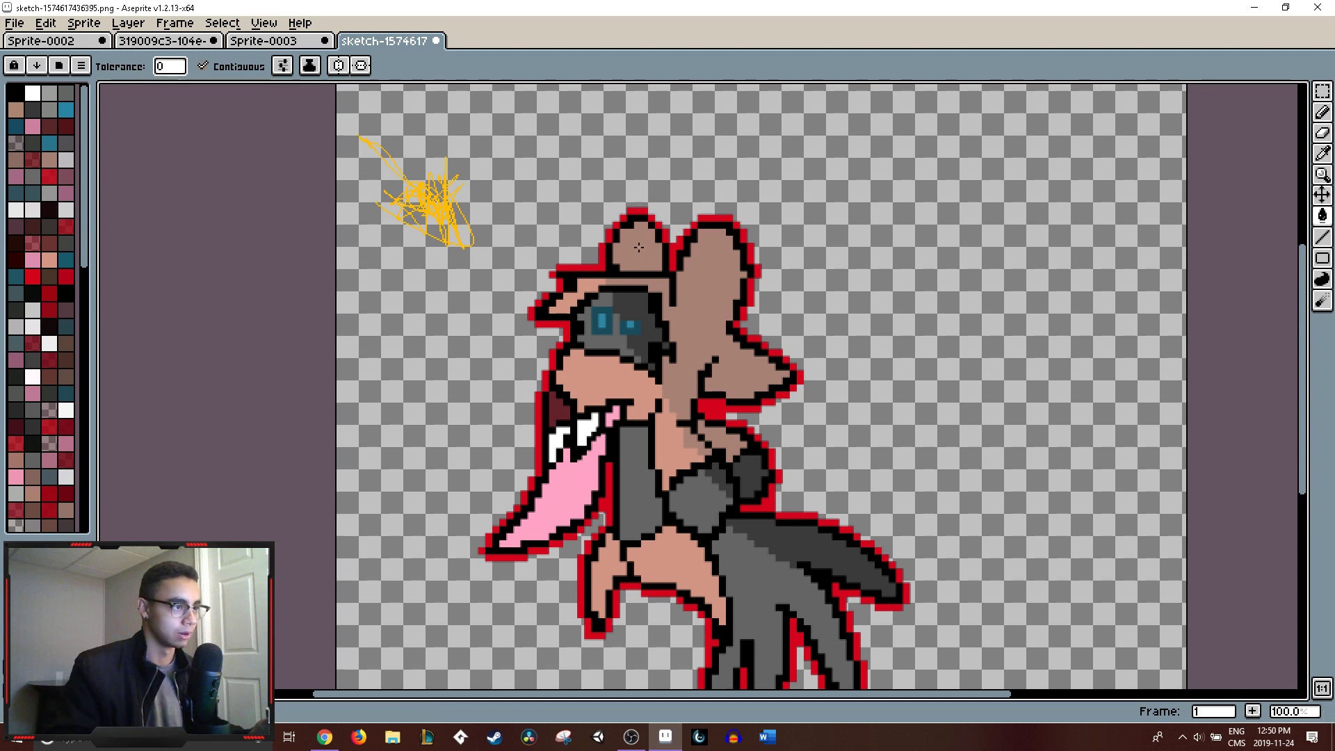
pyautogui.press('b')
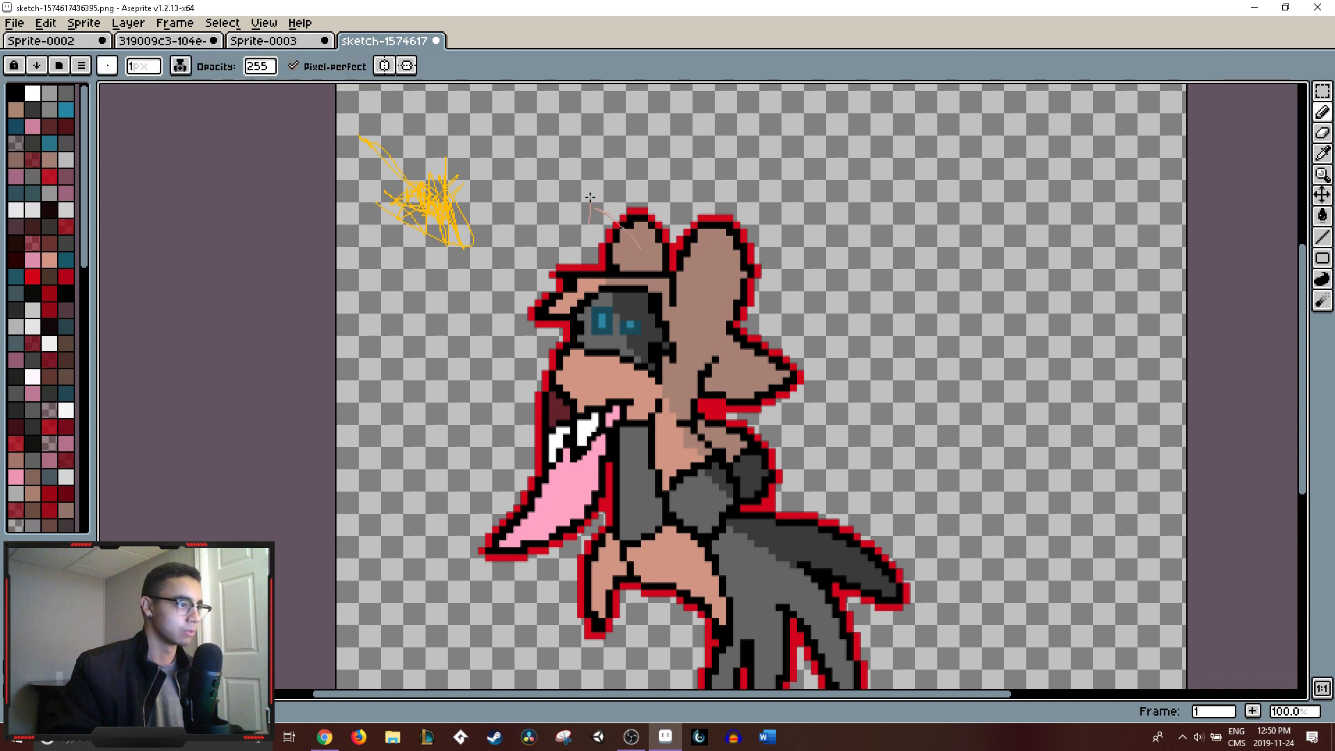
pyautogui.hotkey('ctrl', 'z')
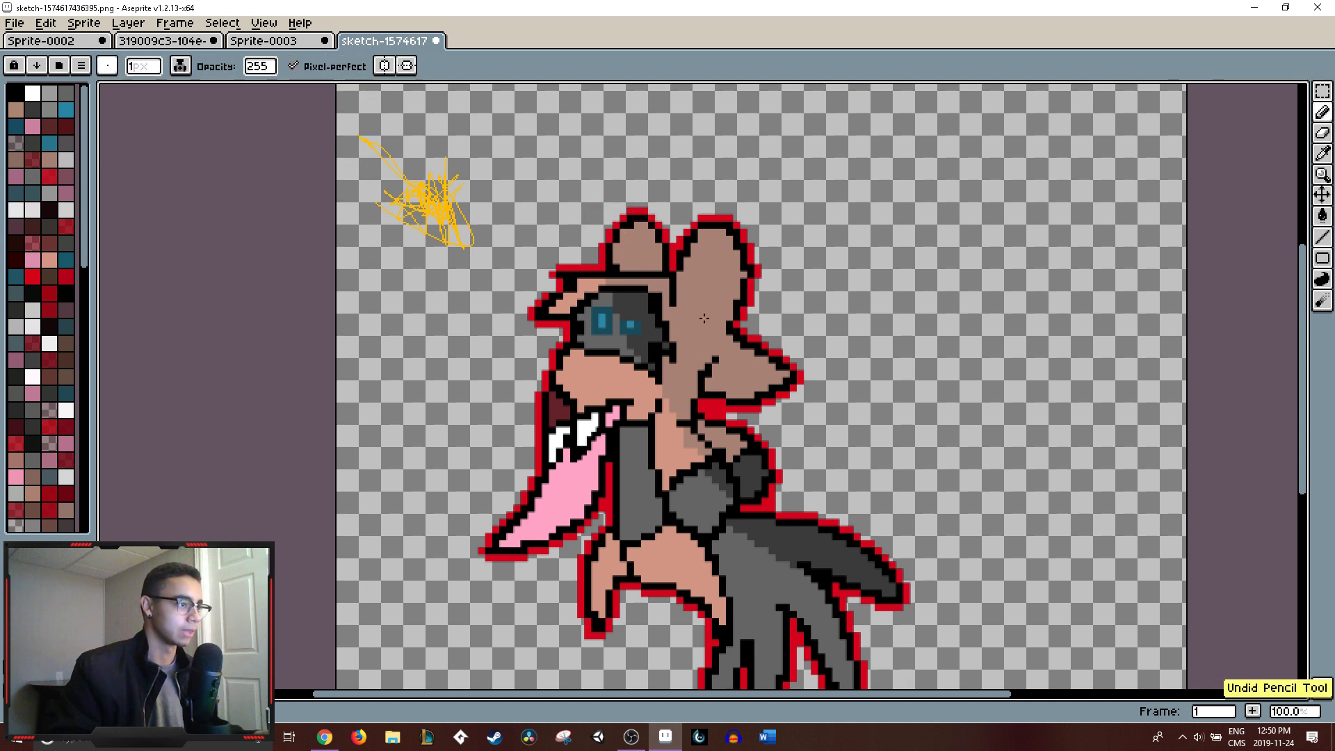
# - Outline a curved highlight across the top of the taller ear with a pencil stroke and fill it with light peach
pyautogui.scroll(-1, 673, 288)
pyautogui.scroll(2, 619, 244)
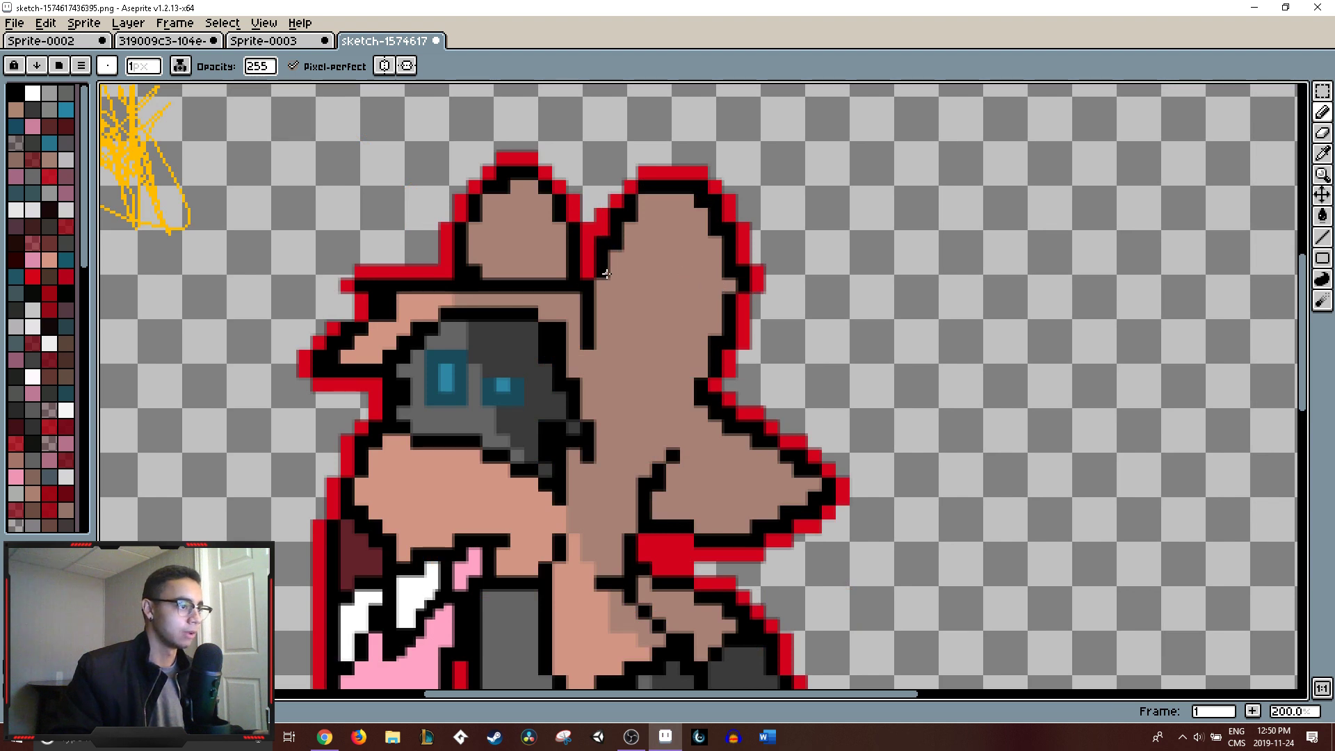
pyautogui.press('b')
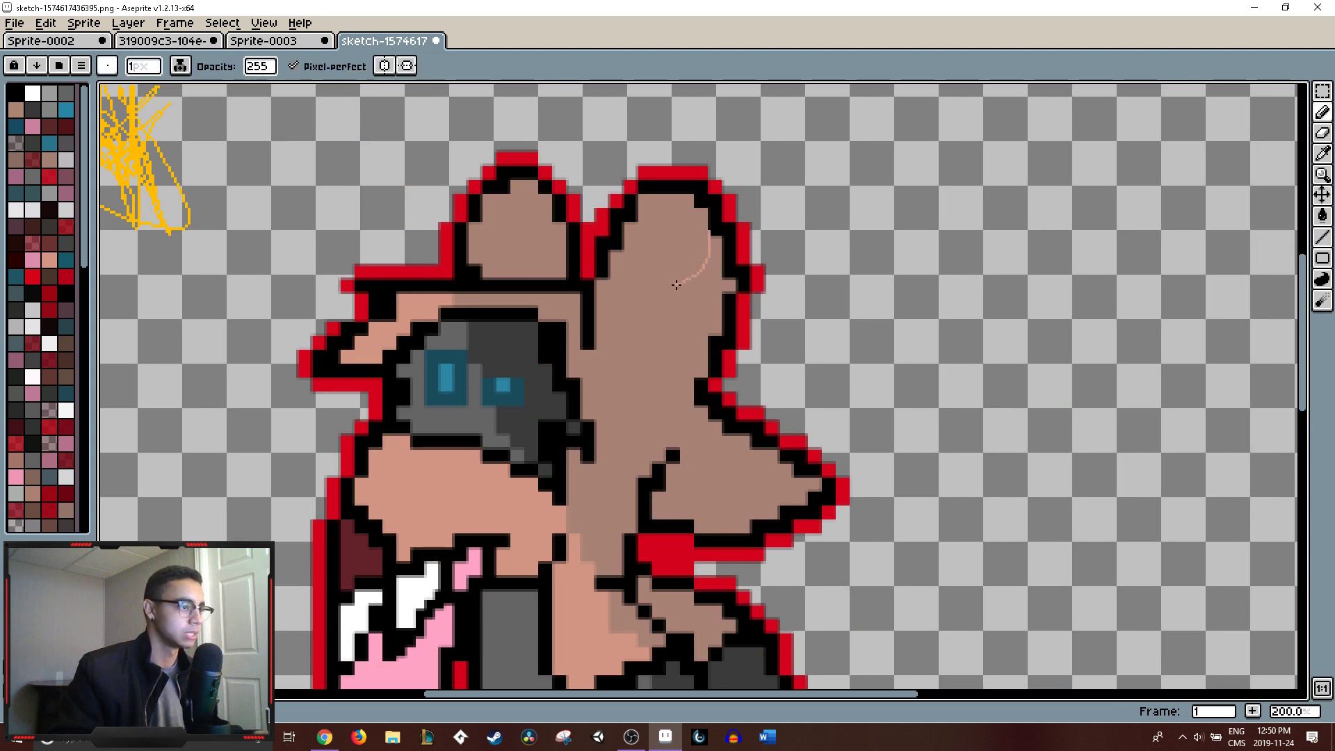
pyautogui.moveTo(676, 285); pyautogui.dragTo(612, 291)
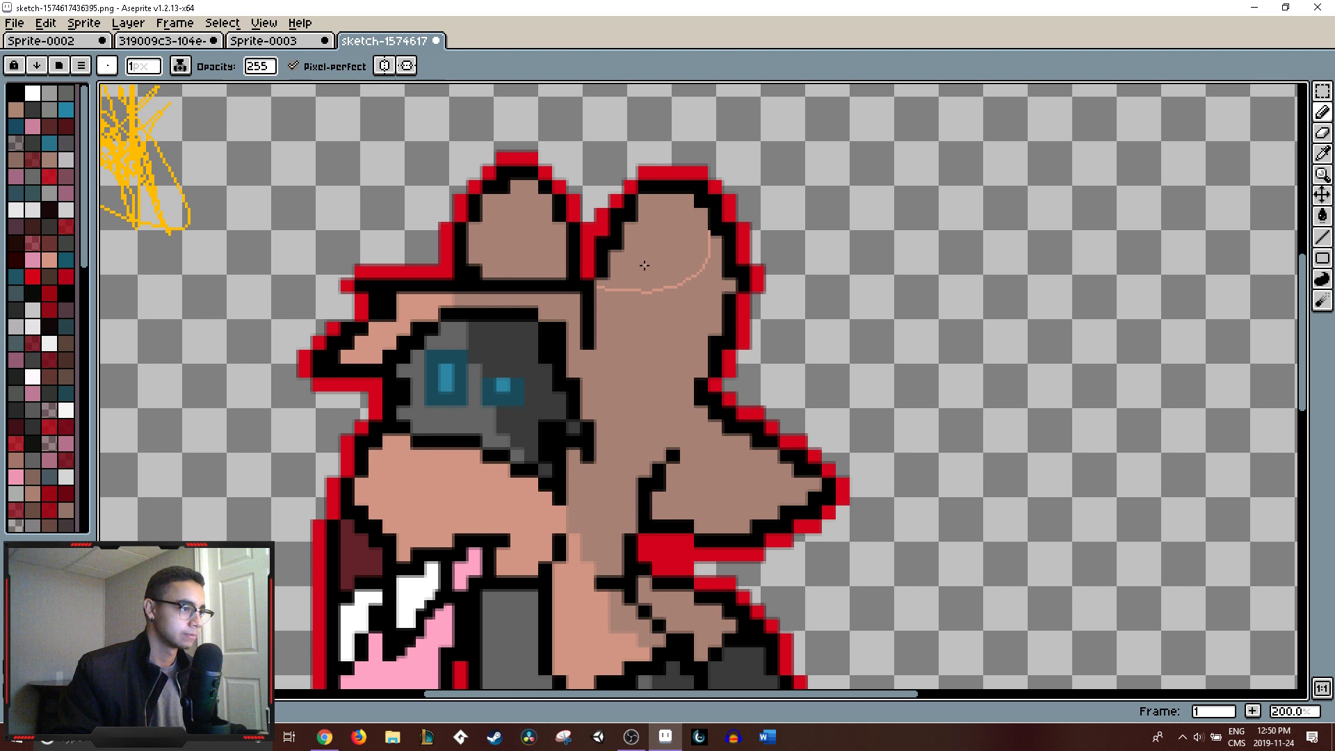
pyautogui.press('g')
pyautogui.click(644, 265)
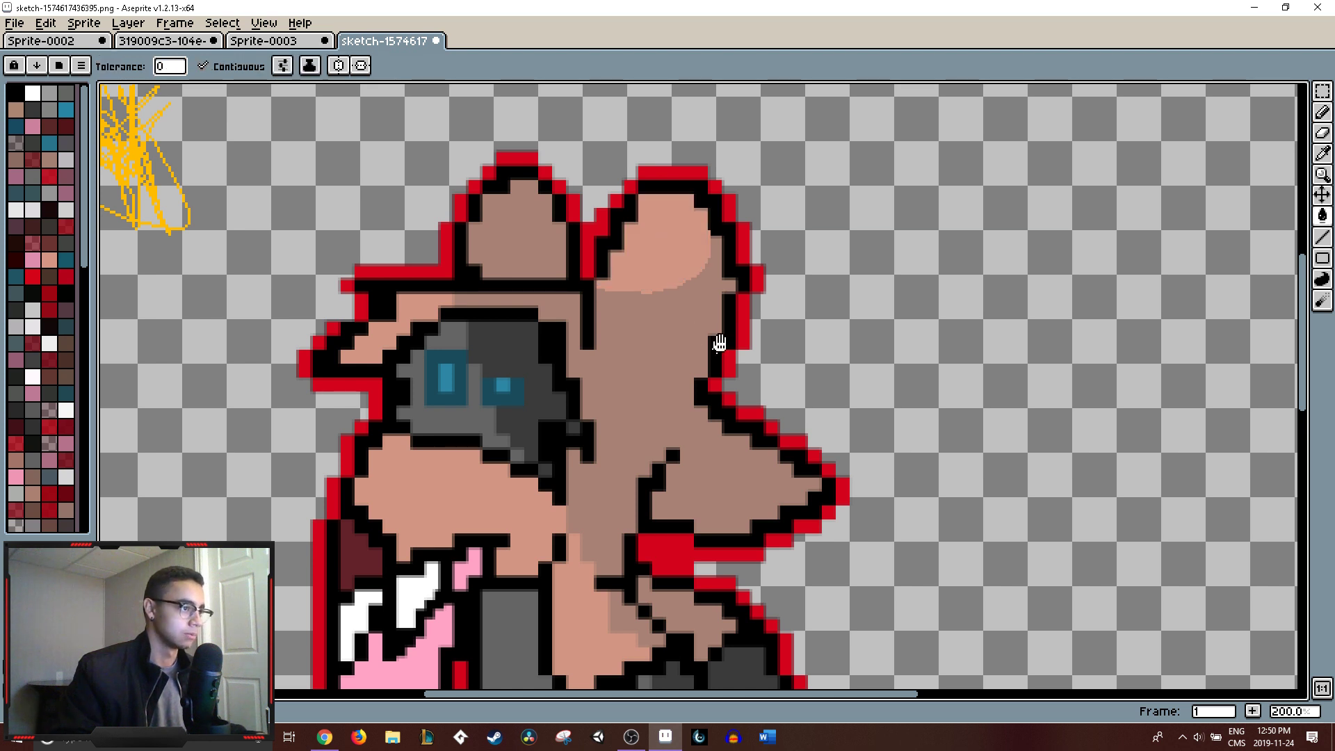
# - Try extending the taller ear's highlight downward with peach strokes and Paint Bucket fills, and undo the additions
pyautogui.scroll(-3, 718, 346)
pyautogui.scroll(2, 720, 303)
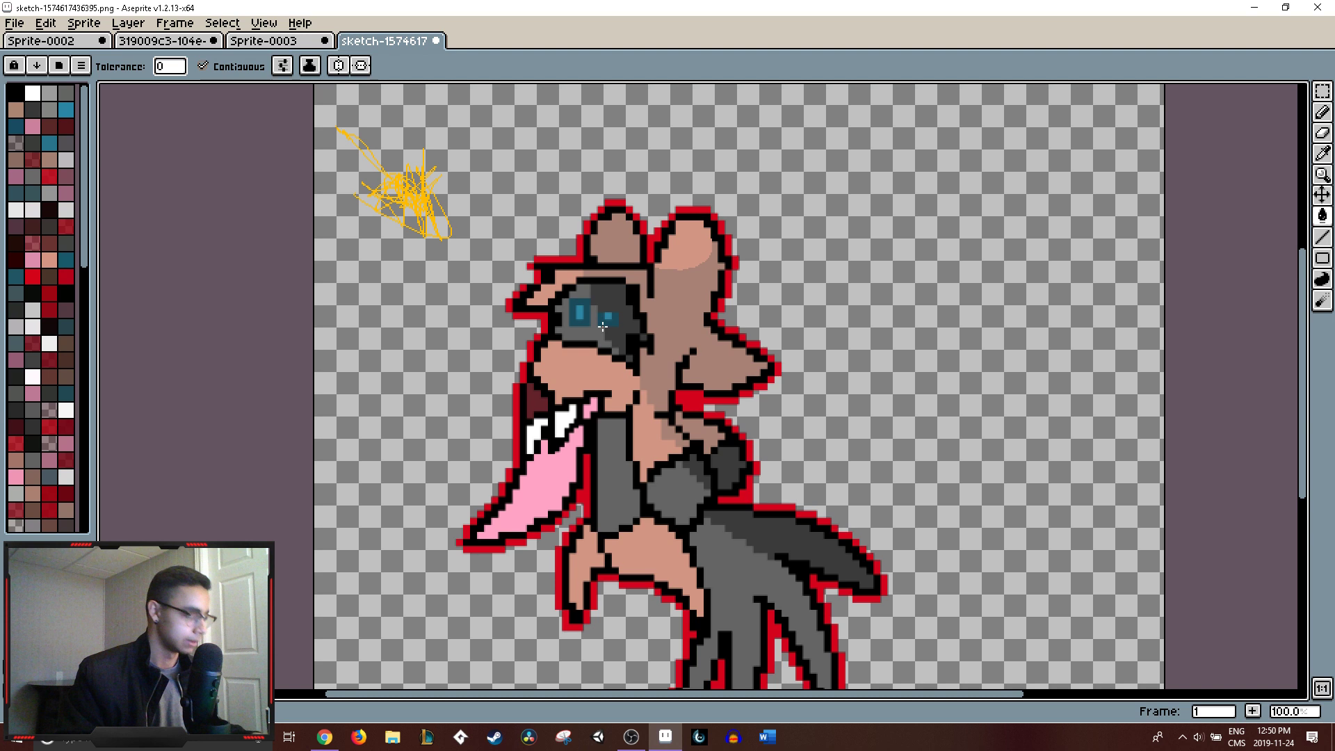
pyautogui.press('b')
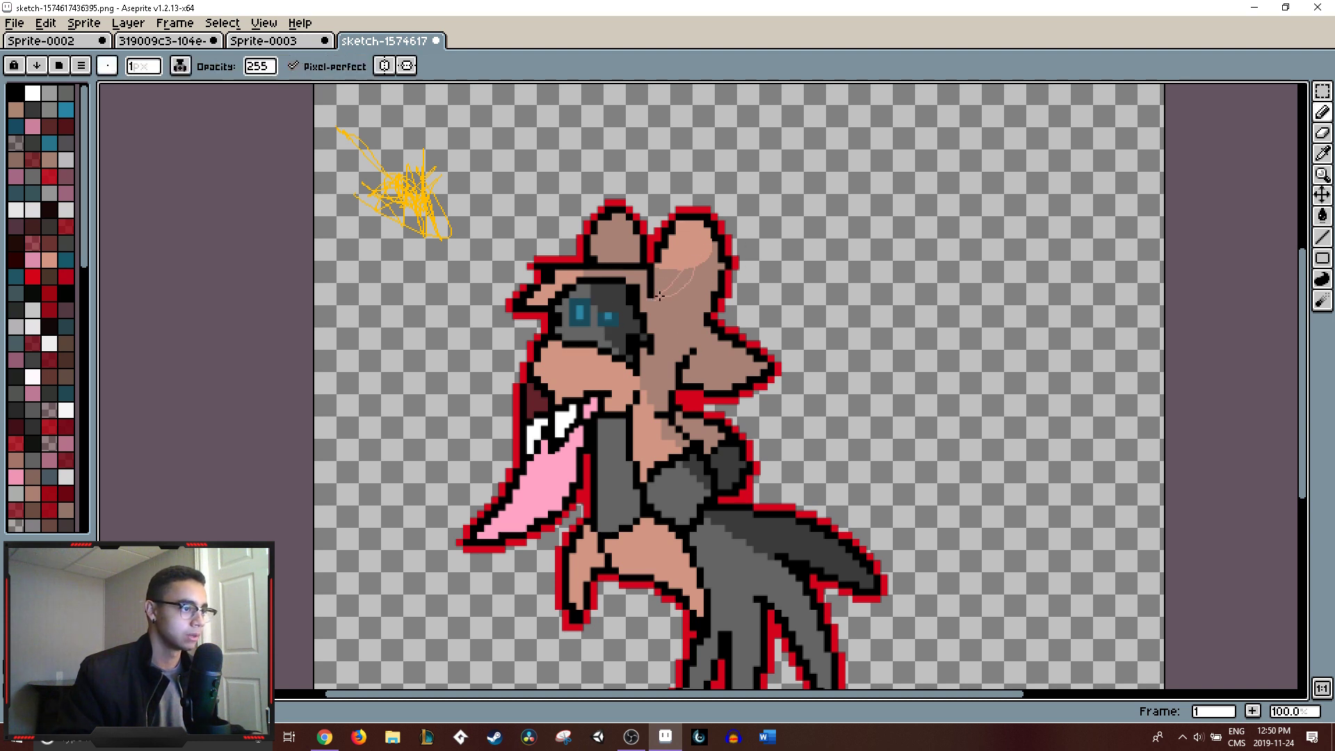
pyautogui.hotkey('ctrl', 'z')
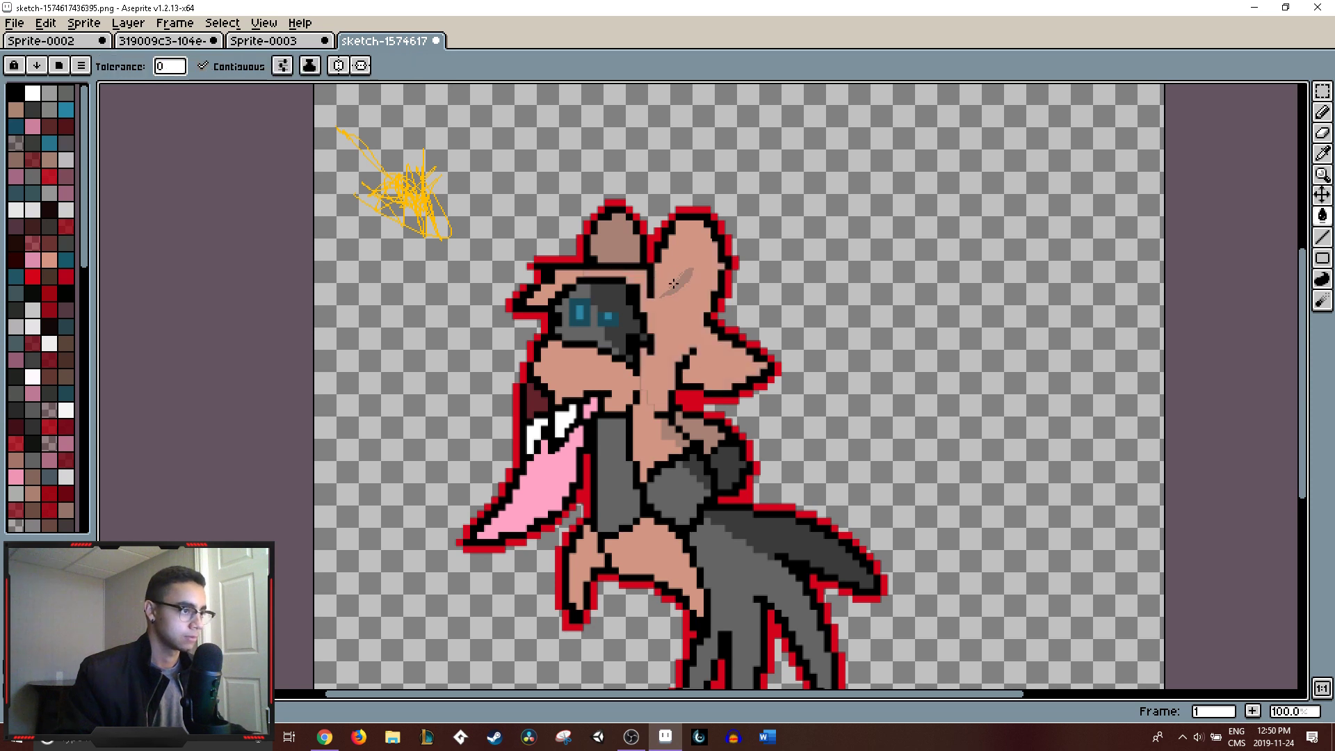
pyautogui.hotkey('ctrl', 'y')
pyautogui.press('g')
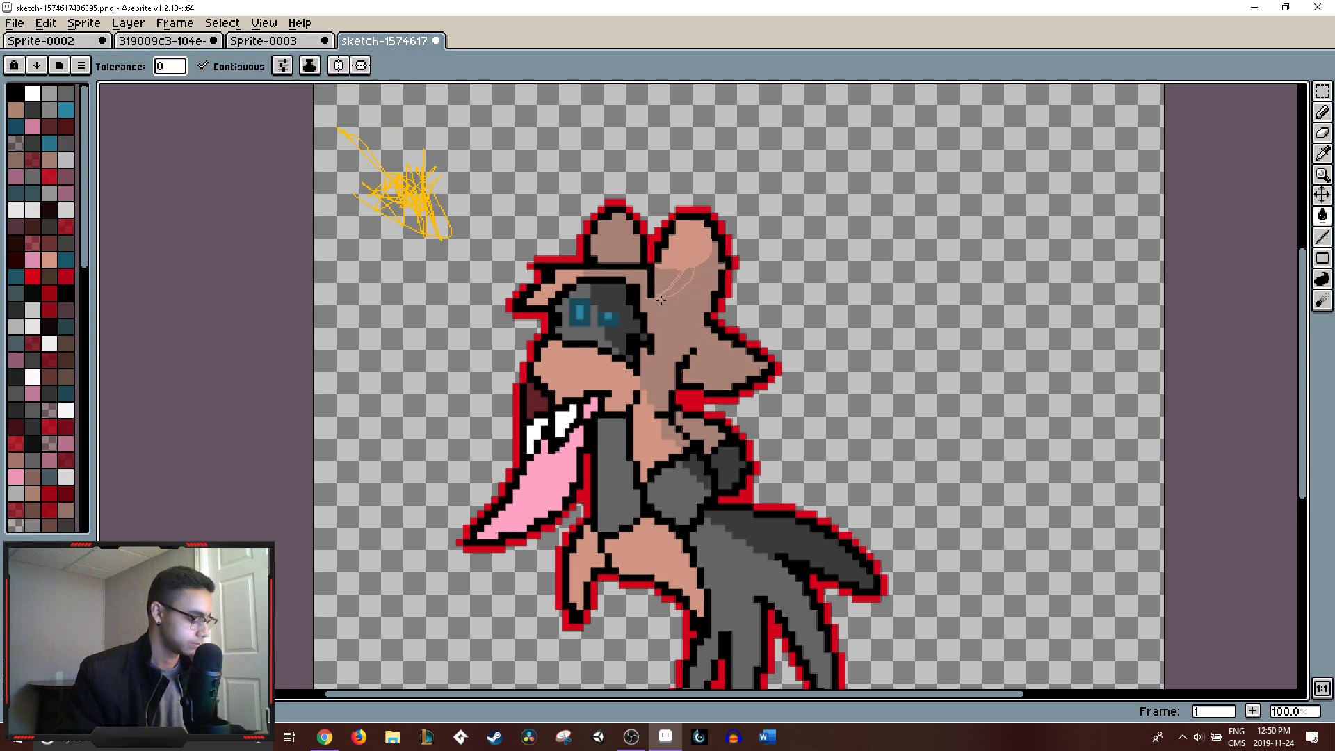
pyautogui.press('b')
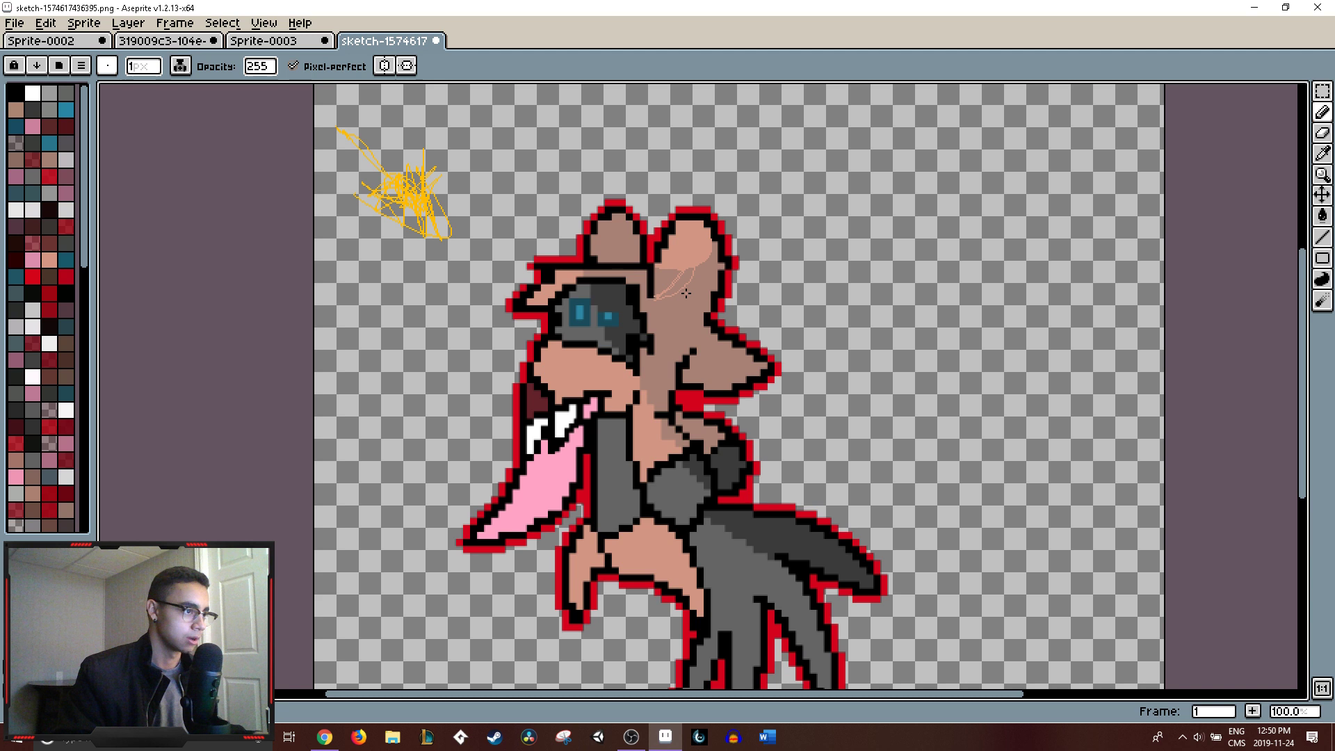
pyautogui.press('g')
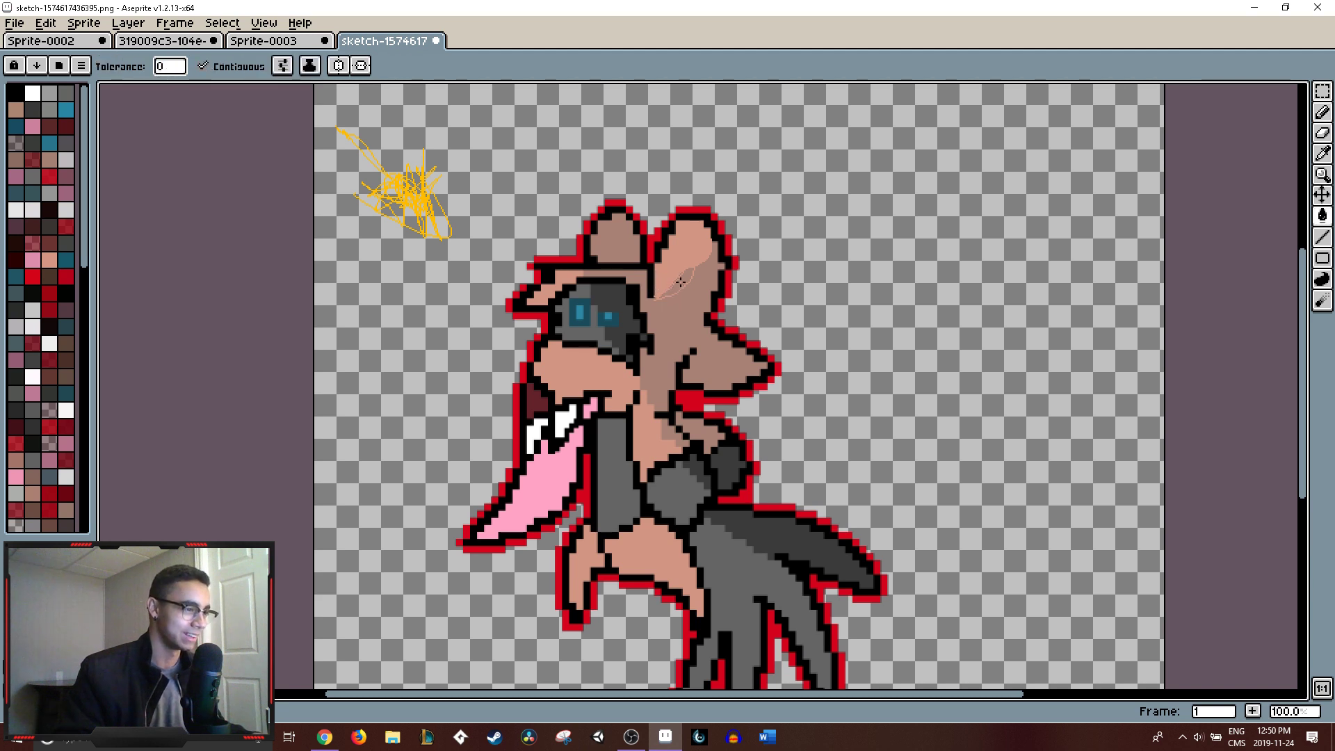
pyautogui.scroll(-1, 730, 278)
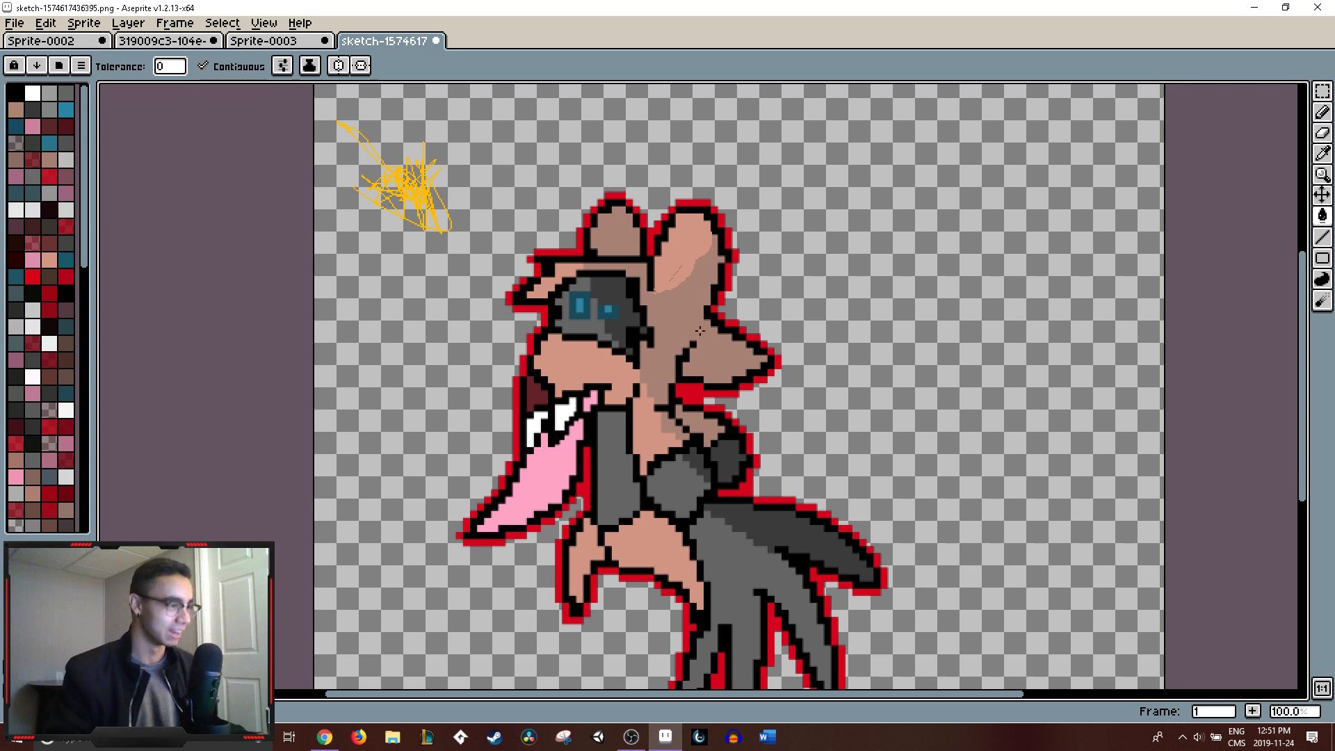
pyautogui.press('v')
pyautogui.hotkey('ctrl', 'z')
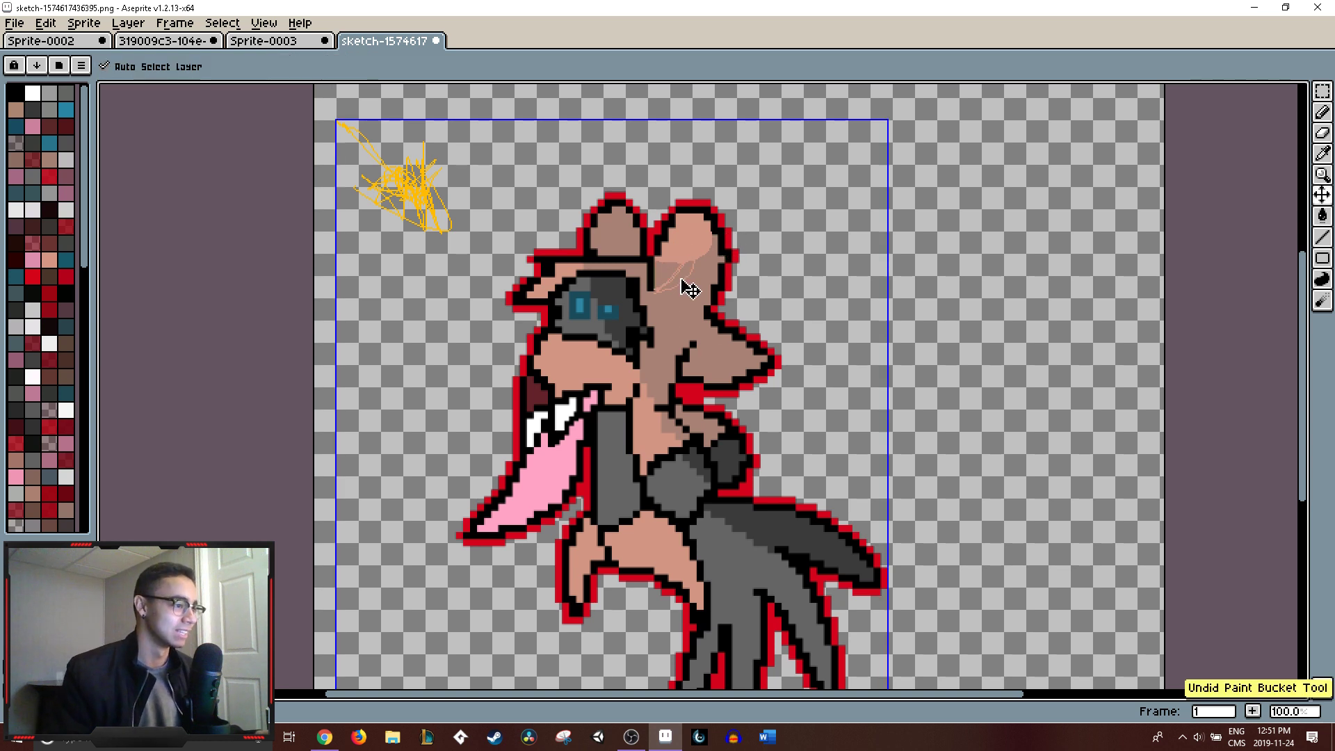
pyautogui.hotkey('ctrl', 'z')
pyautogui.press('g')
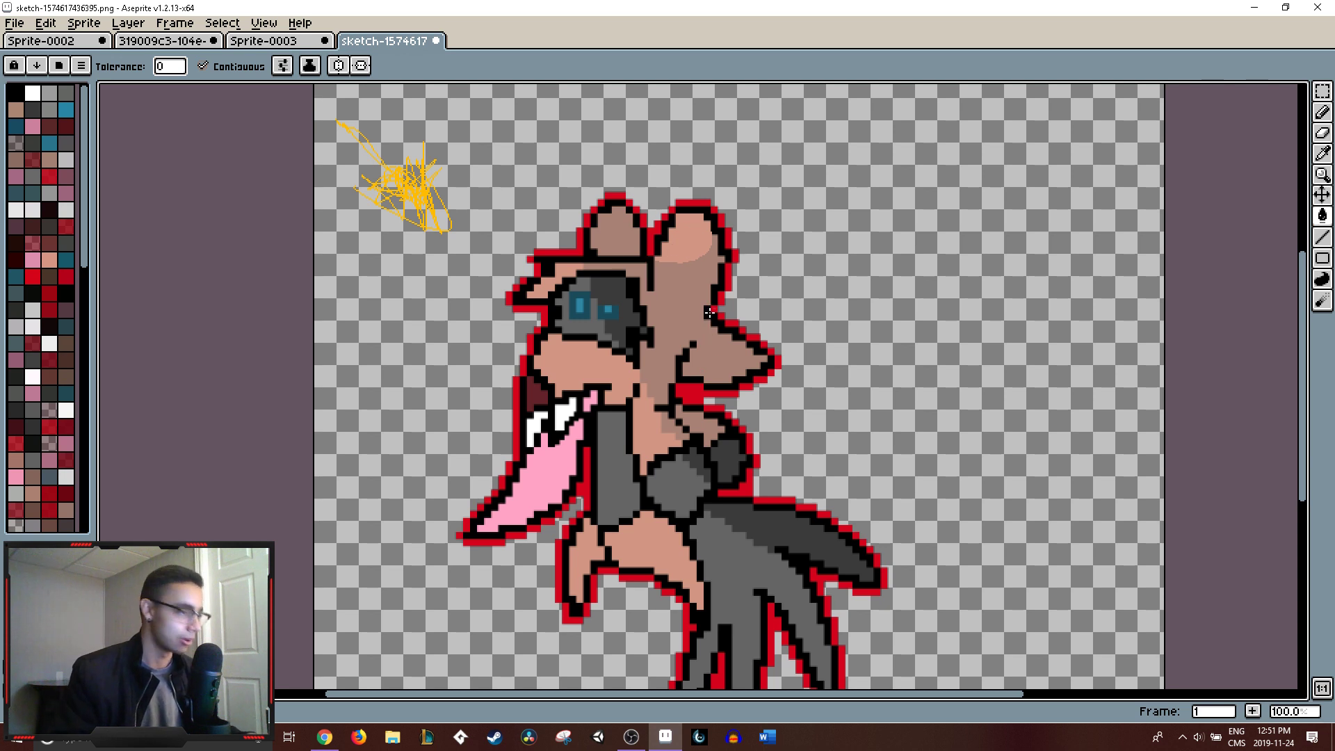
# - Outline a highlight along the upper edge of the pointed tuft behind the head and fill it with light peach
pyautogui.press('b')
pyautogui.scroll(-2, 696, 326)
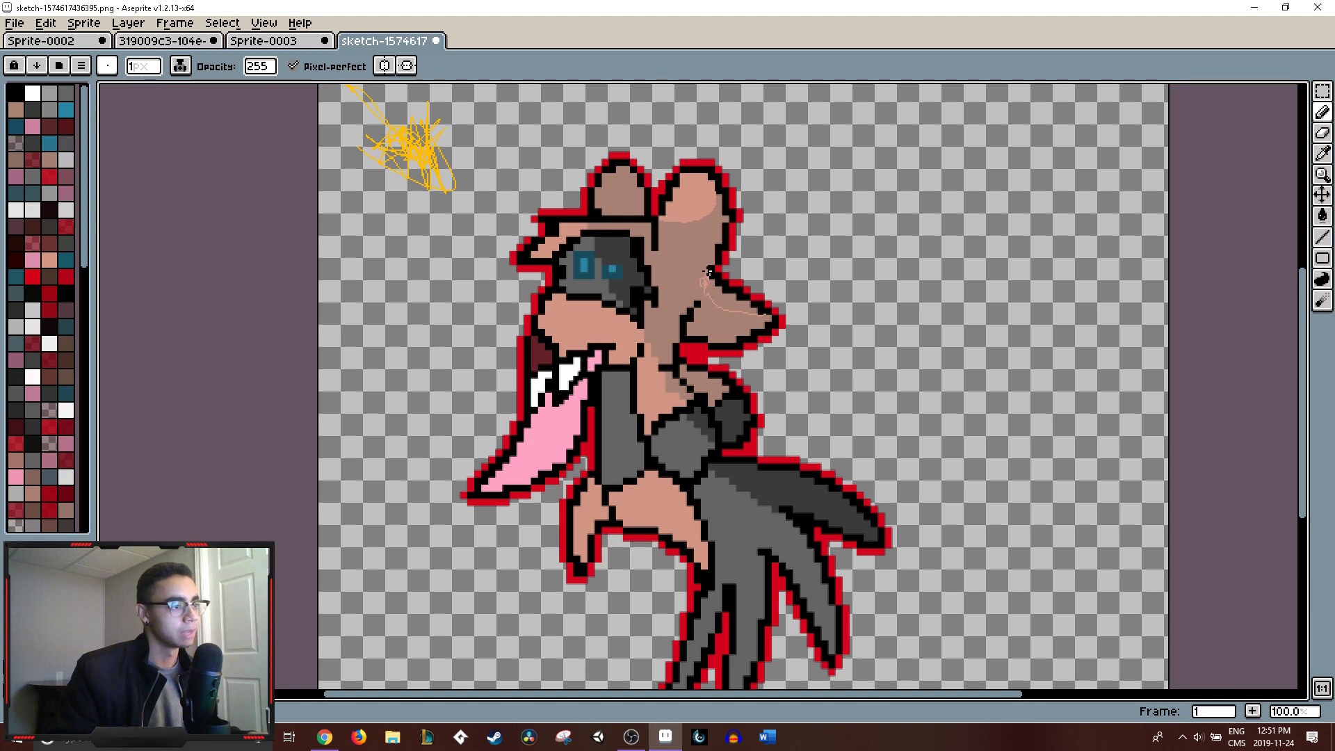
pyautogui.press('g')
pyautogui.click(716, 294)
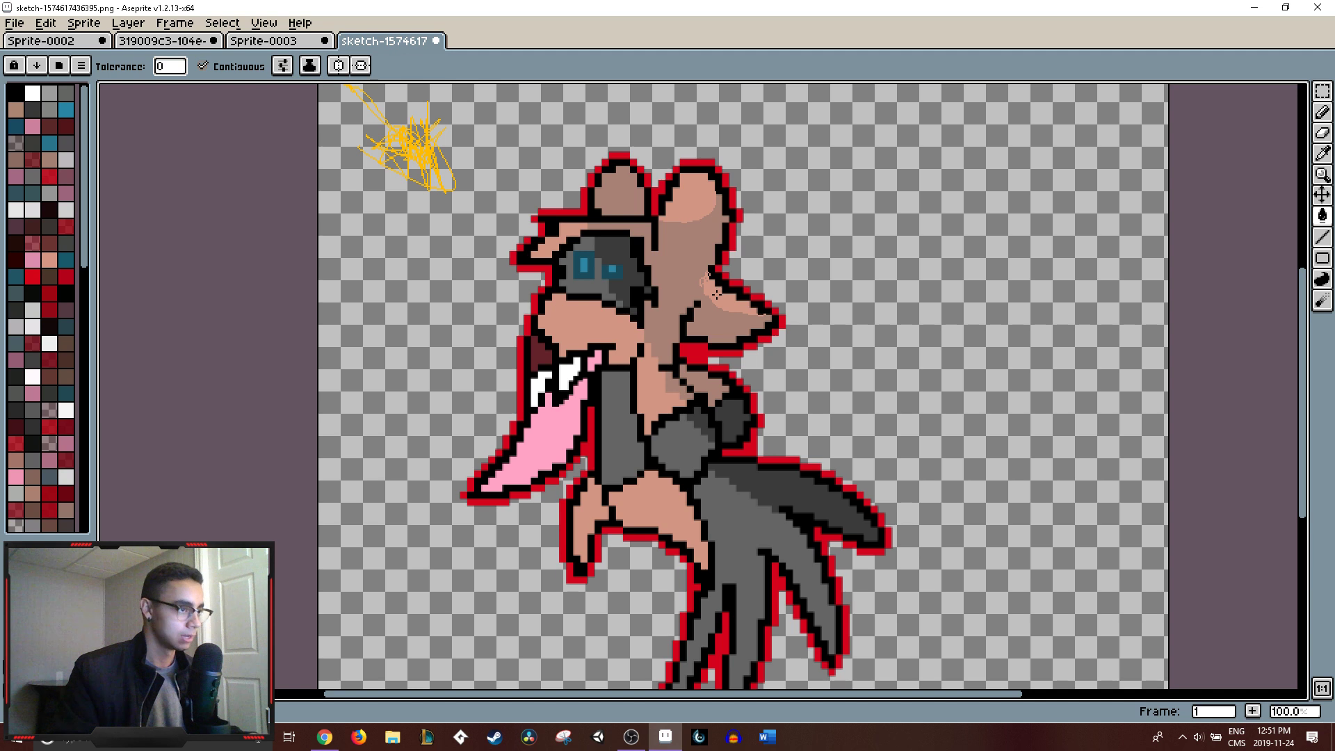
pyautogui.scroll(-2, 793, 315)
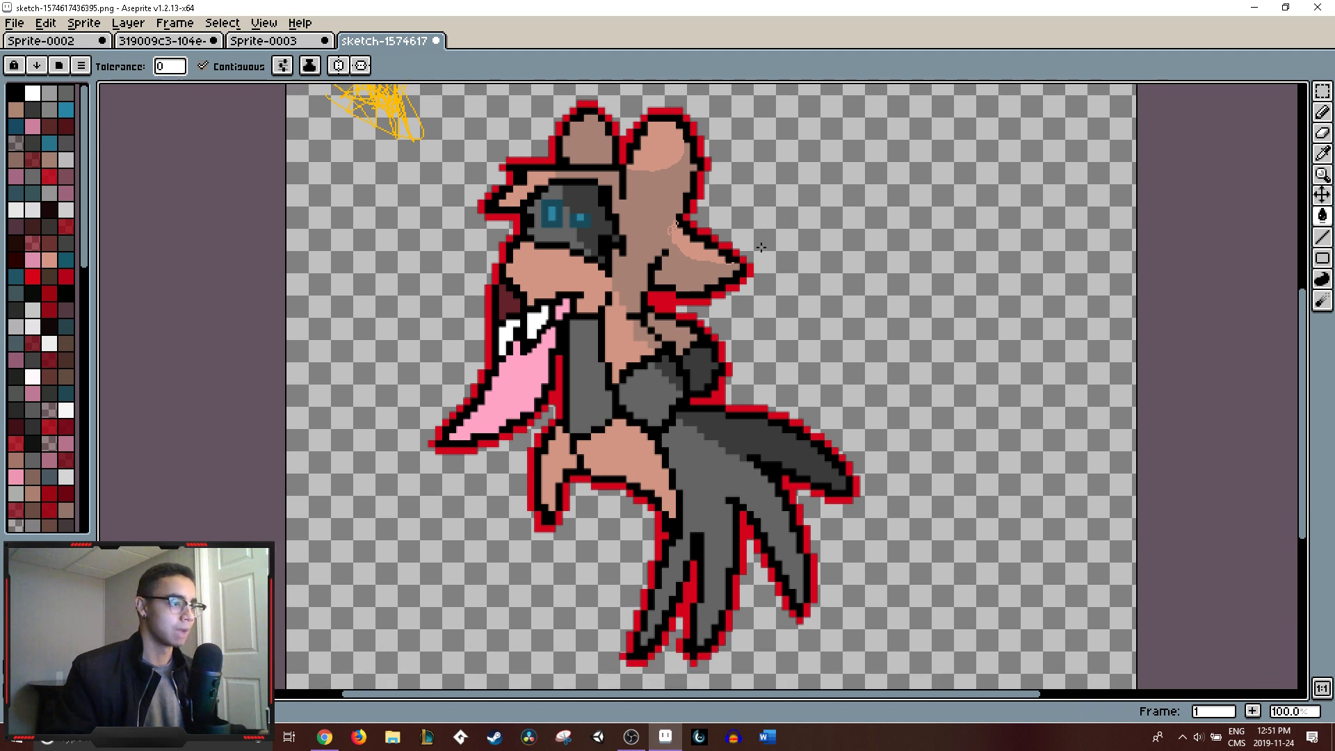
pyautogui.scroll(-2, 744, 241)
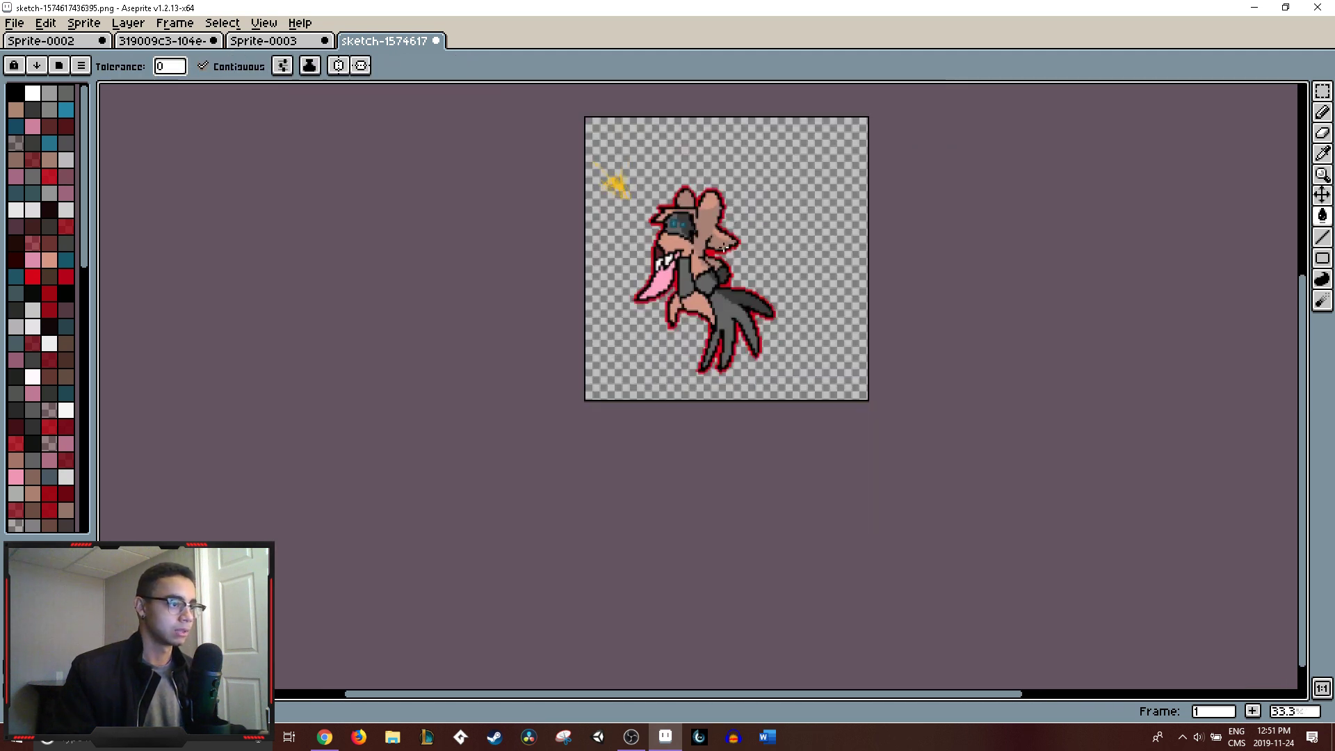
pyautogui.scroll(6, 710, 225)
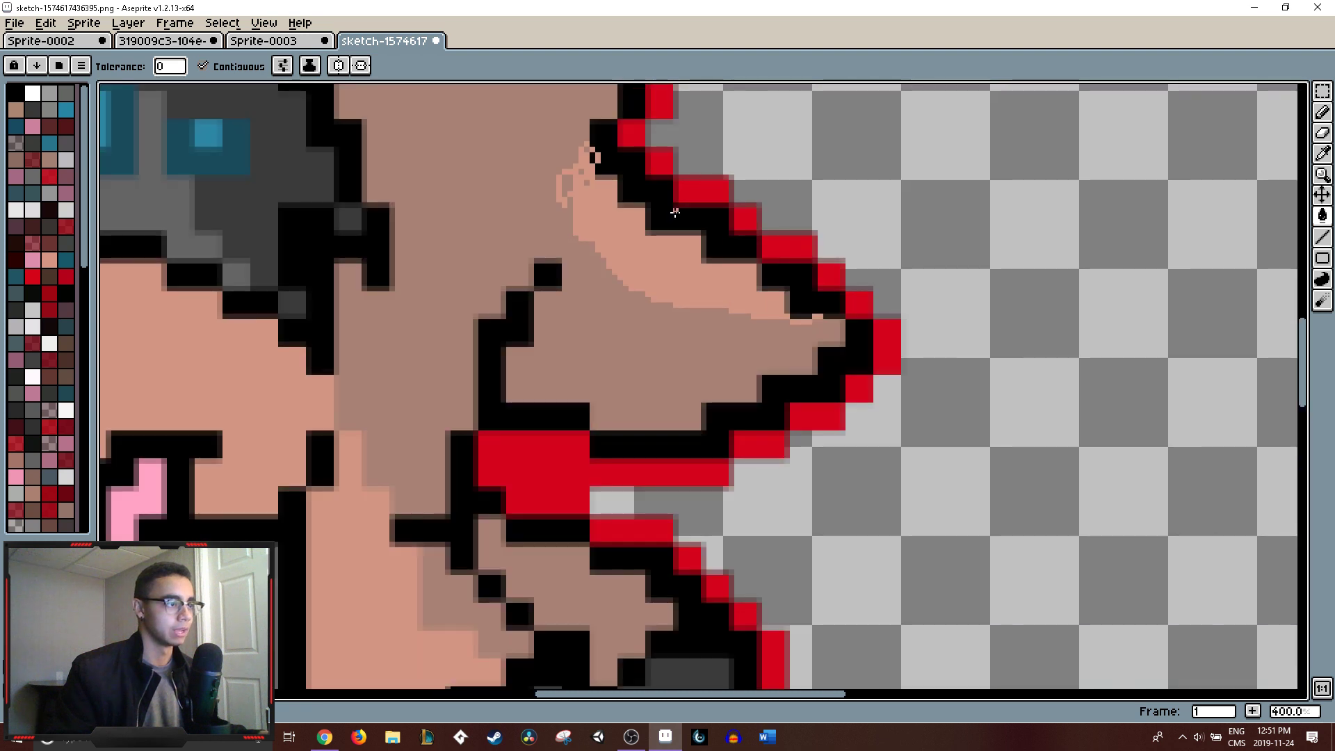
pyautogui.scroll(-5, 589, 185)
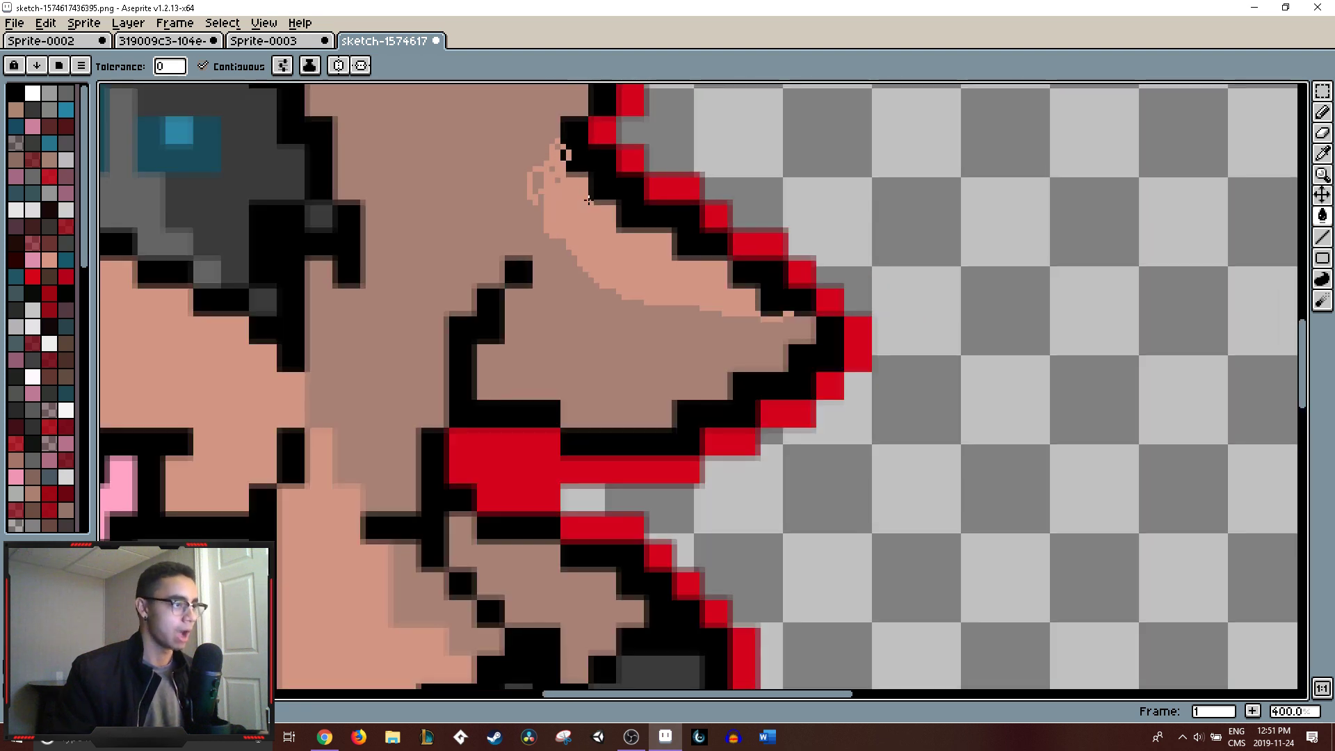
pyautogui.moveTo(589, 185); pyautogui.dragTo(592, 213)
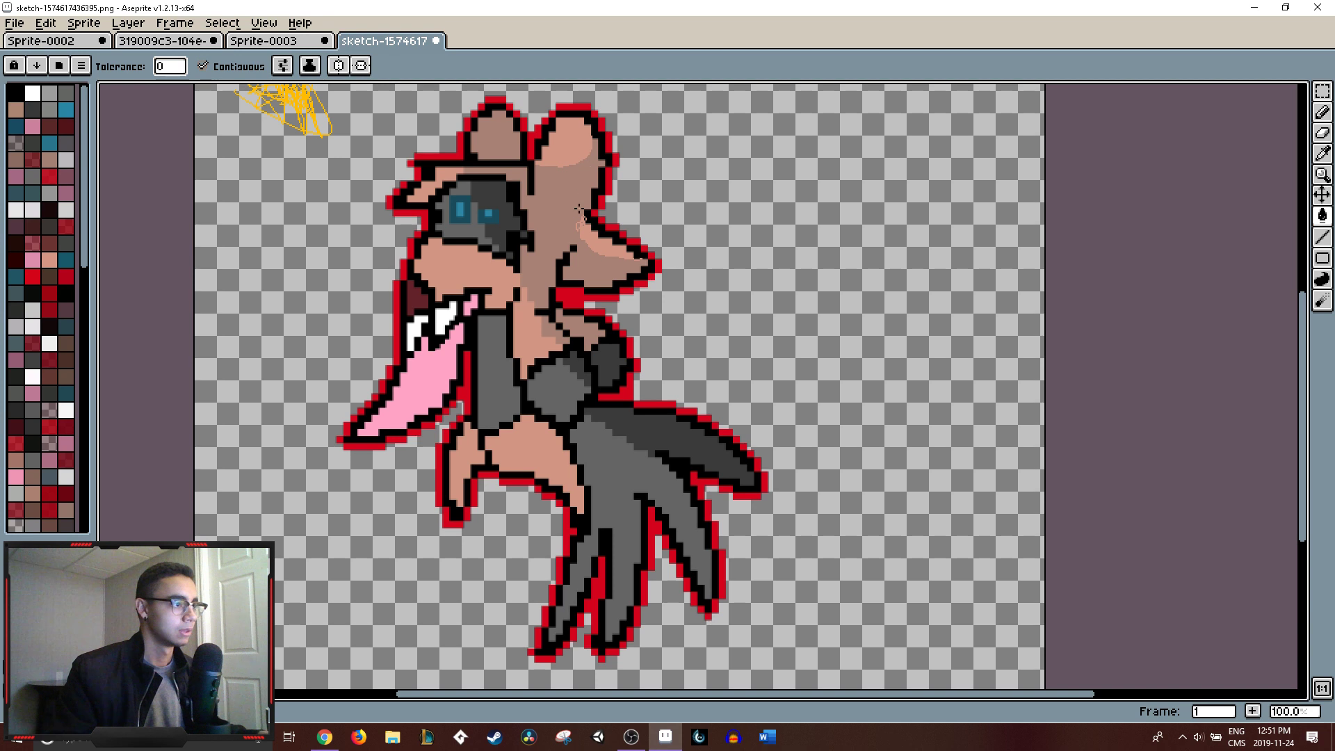
# - Try filling the lower part of the pointed tuft behind the head with a darker brown, and undo the fill
pyautogui.scroll(3, 616, 158)
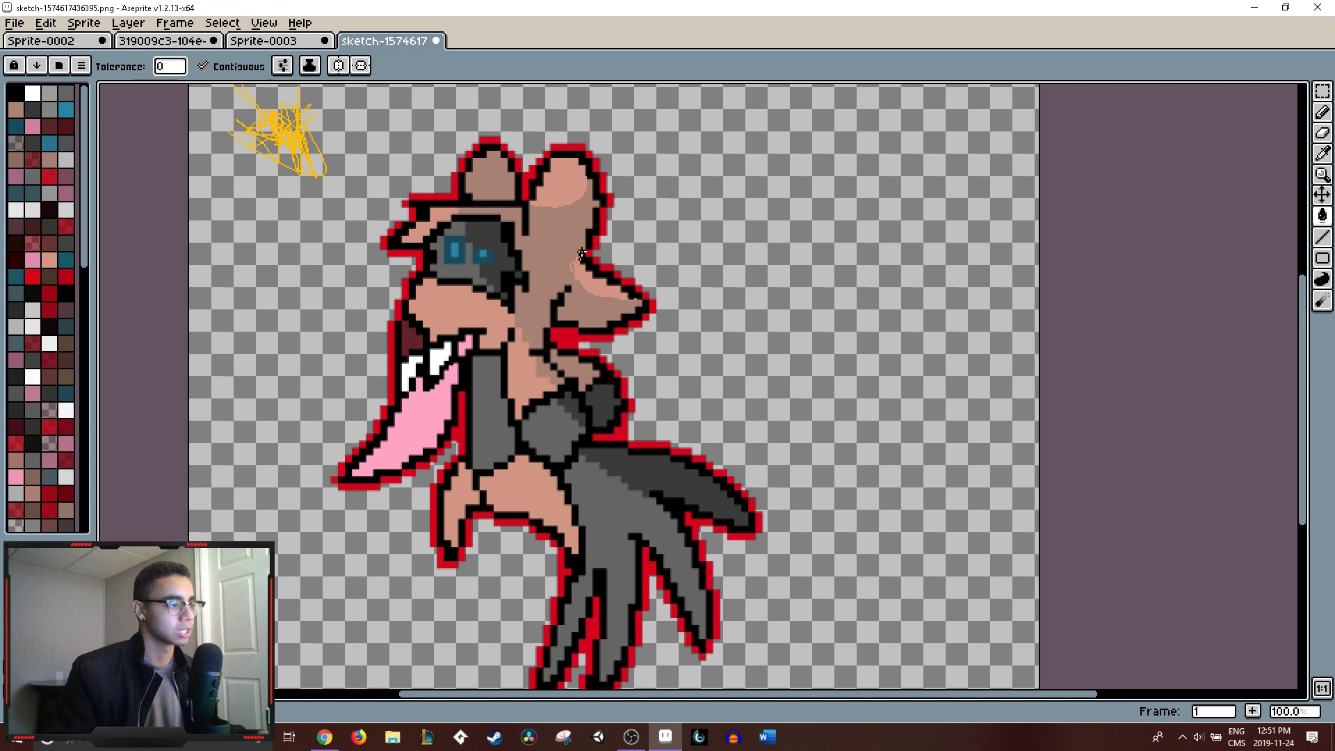
pyautogui.scroll(-3, 683, 291)
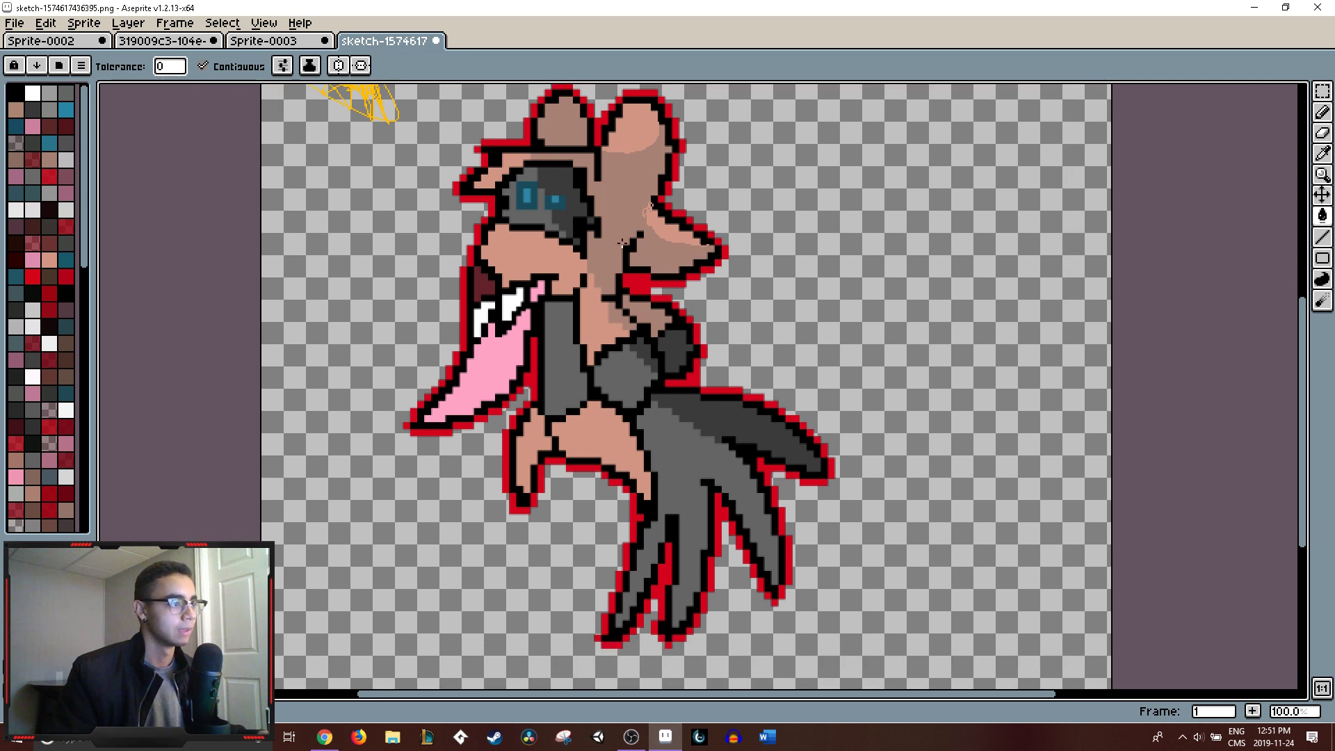
pyautogui.keyDown('alt'); pyautogui.click(613, 245); pyautogui.keyUp('alt')
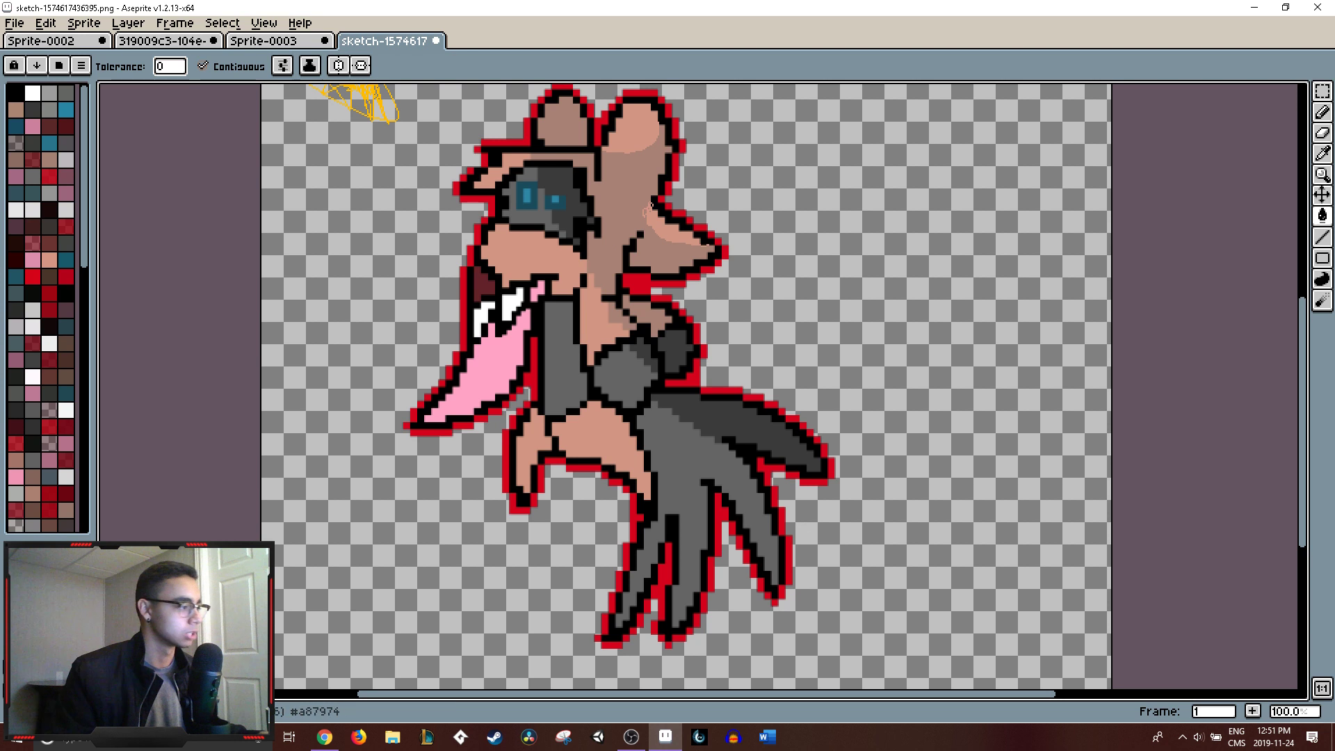
pyautogui.click(635, 245)
pyautogui.hotkey('ctrl', 'z')
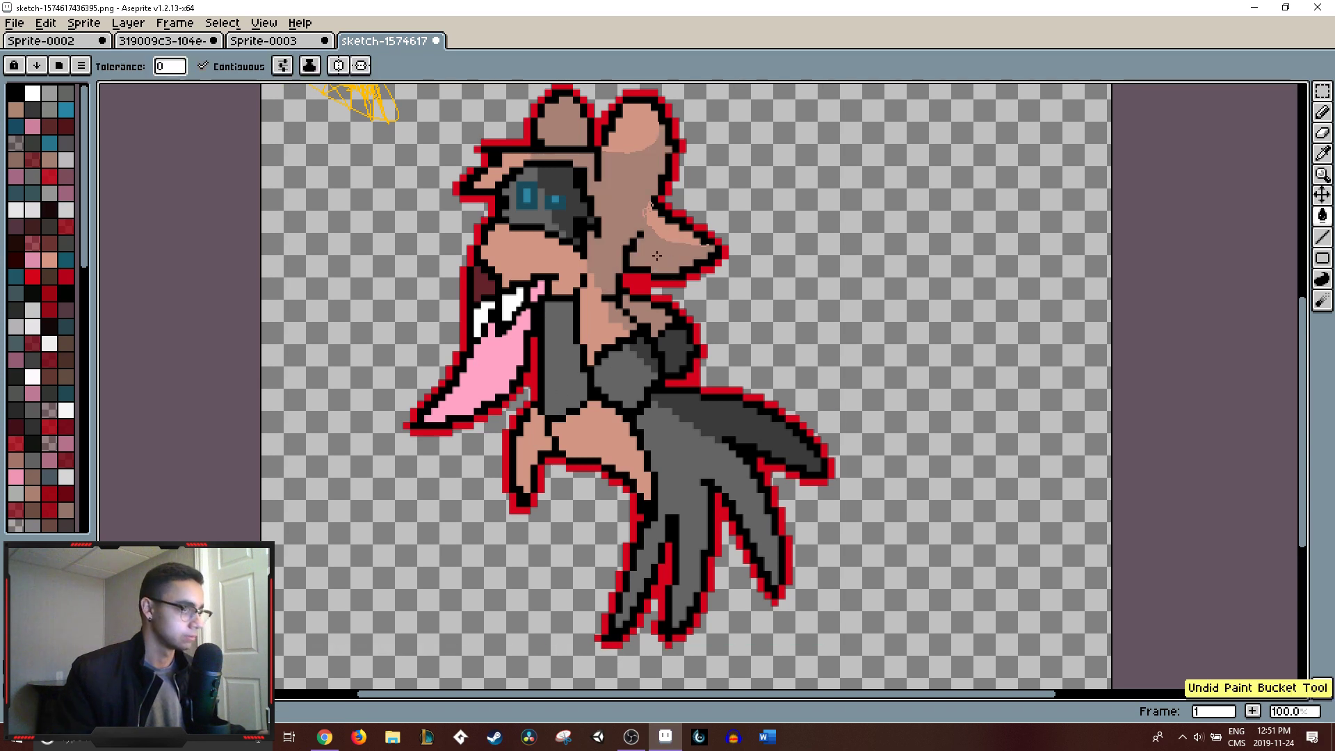
# - Outline a shadow along the lower edge of the pointed tuft with a pencil stroke and fill it with darker brown
pyautogui.press('b')
pyautogui.moveTo(638, 250); pyautogui.dragTo(688, 264)
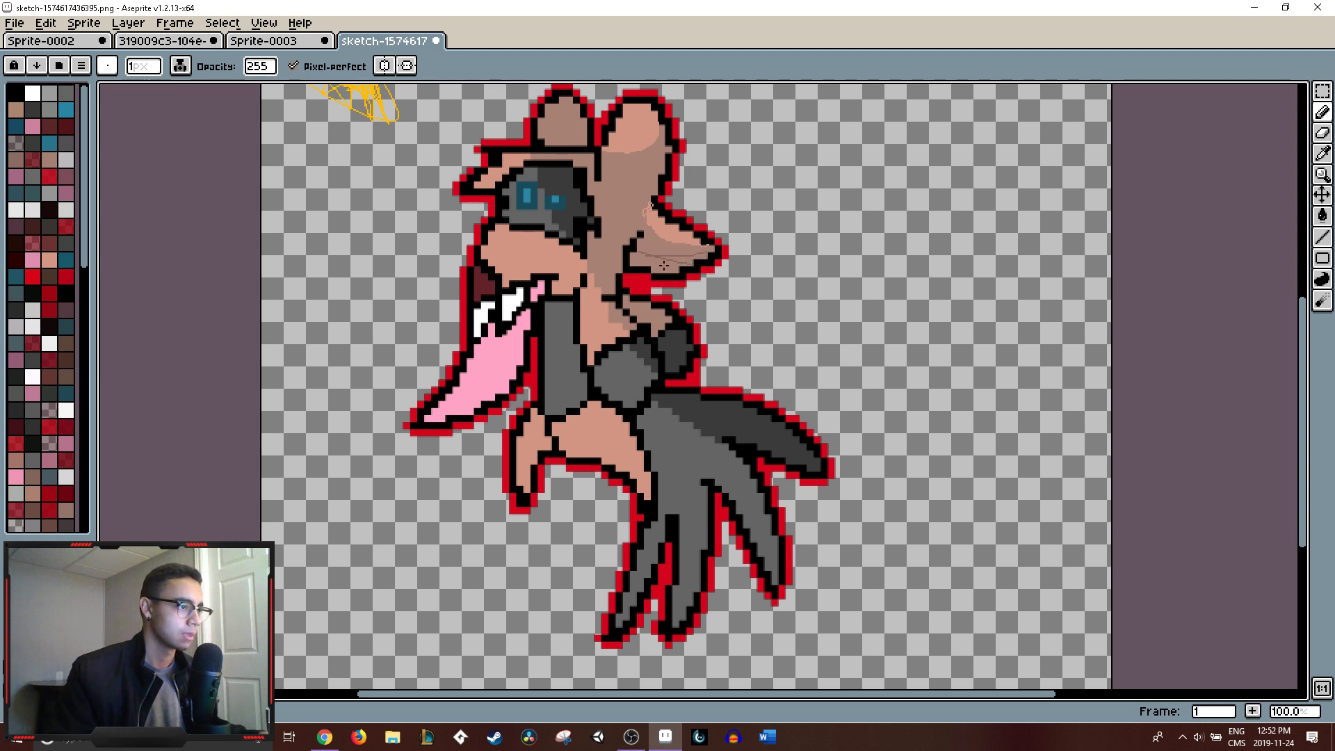
pyautogui.press('g')
pyautogui.click(669, 263)
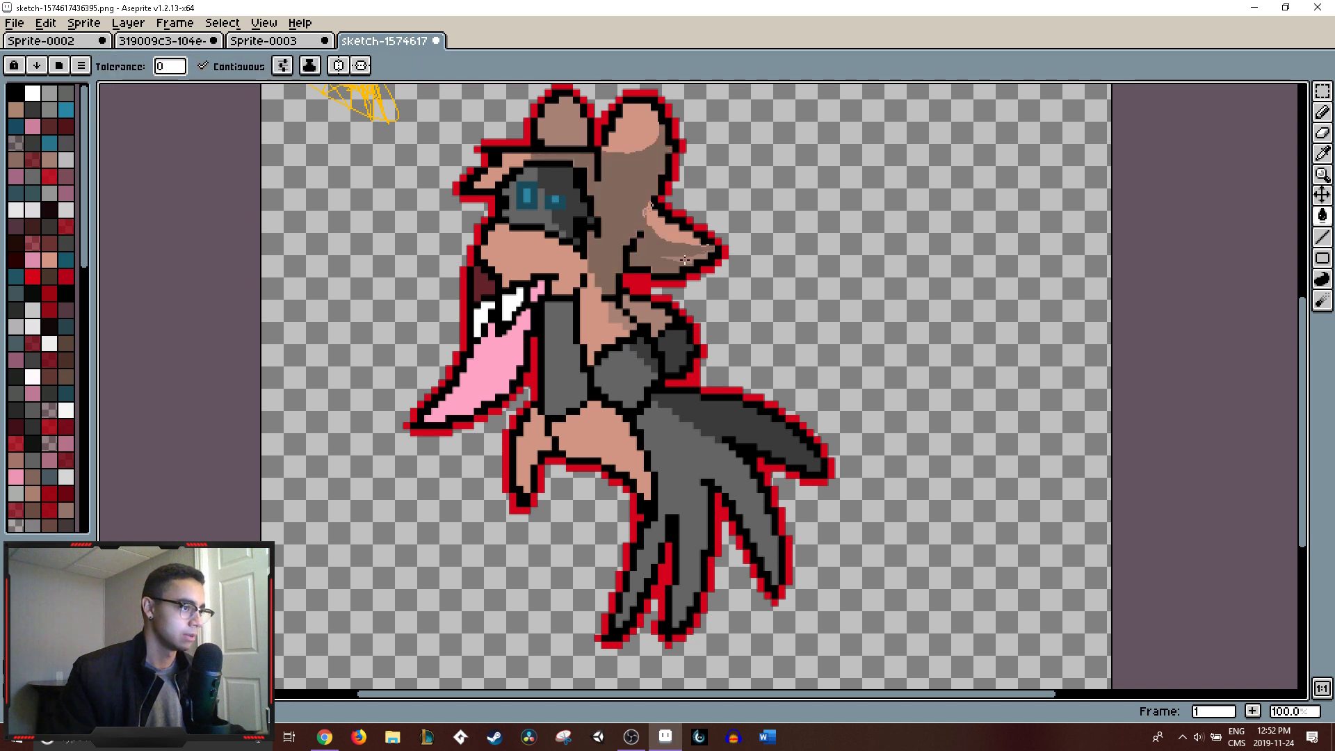
pyautogui.hotkey('ctrl', 'z')
pyautogui.click(692, 262)
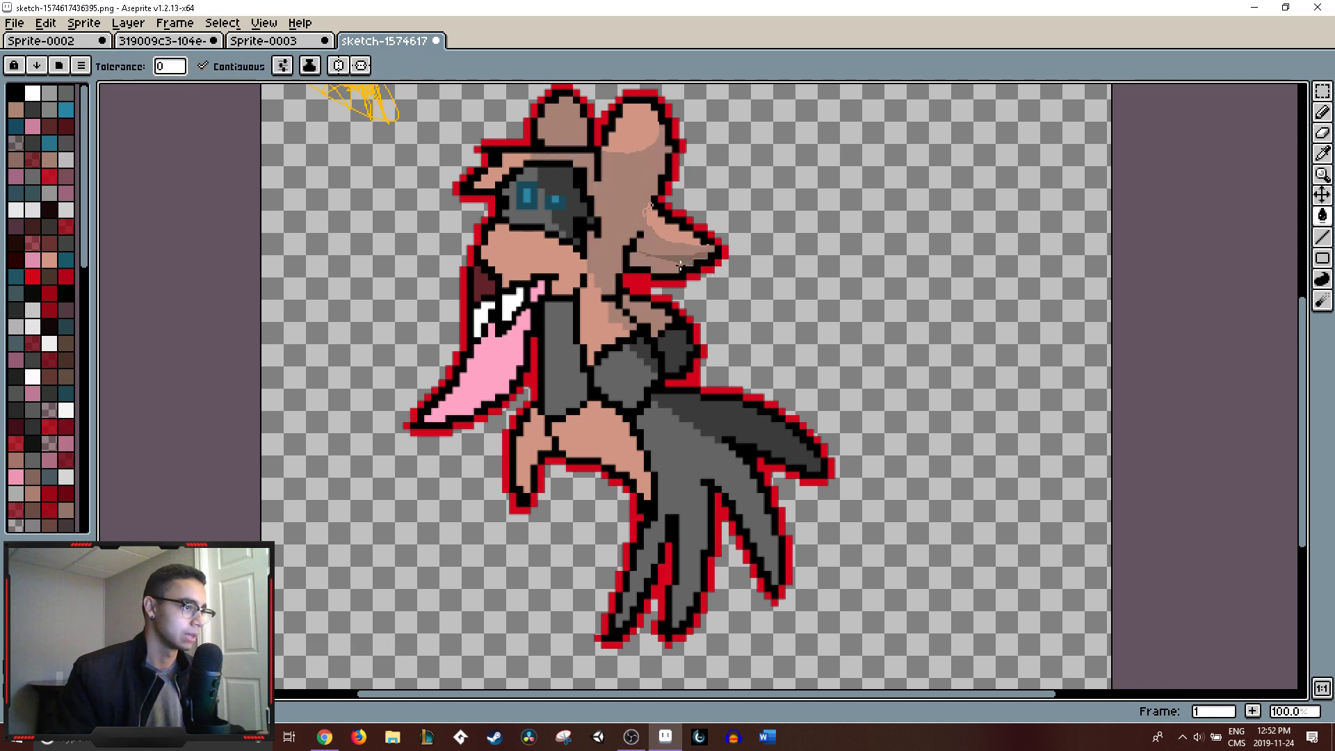
pyautogui.press('b')
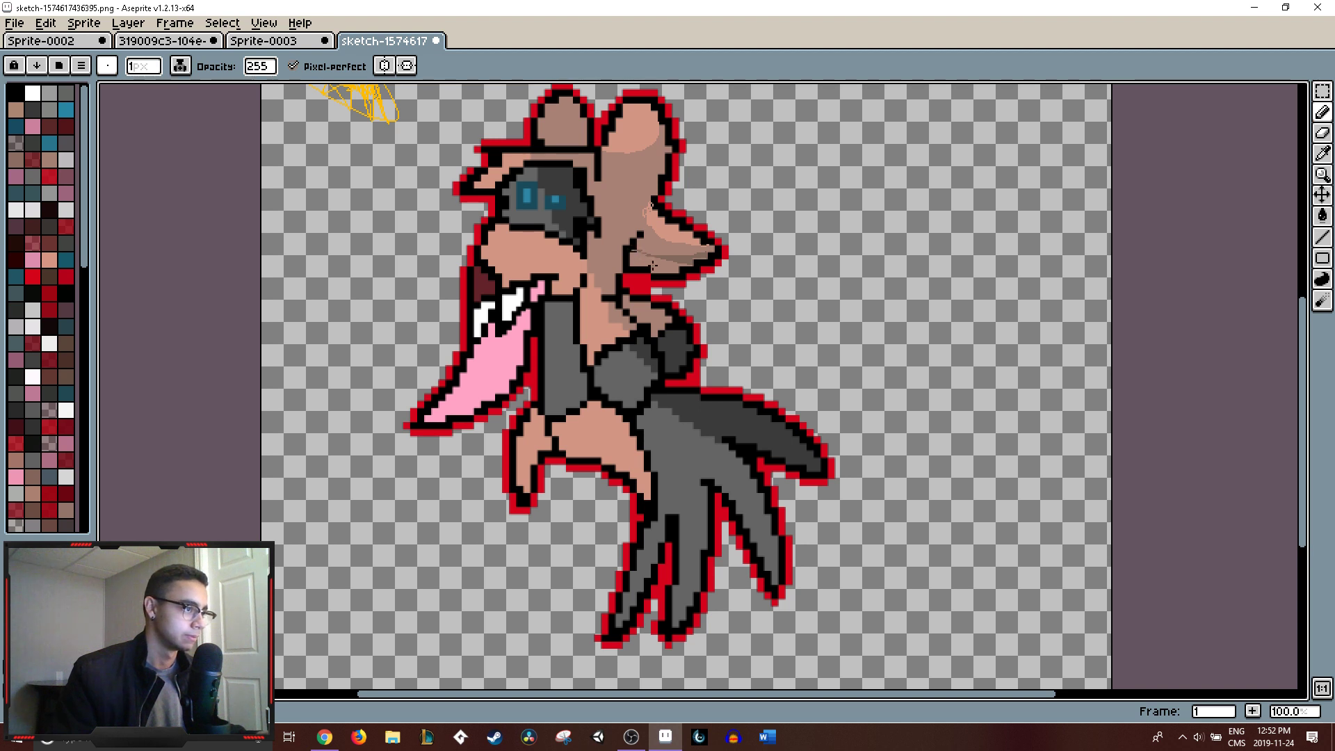
pyautogui.press('g')
pyautogui.click(643, 262)
pyautogui.moveTo(741, 263); pyautogui.dragTo(776, 253)
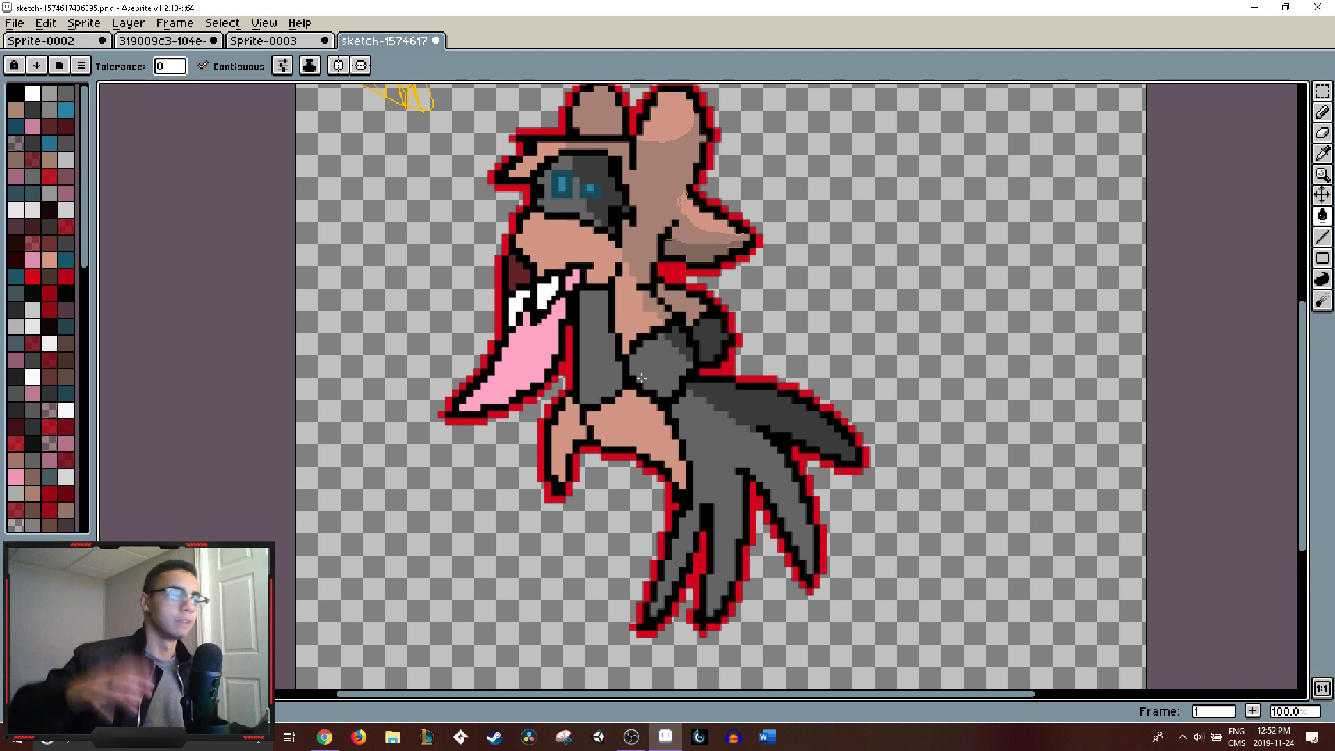
# - Draw a thin red guide line from the tail feathers up through the body and face to above the brow
pyautogui.scroll(1, 640, 377)
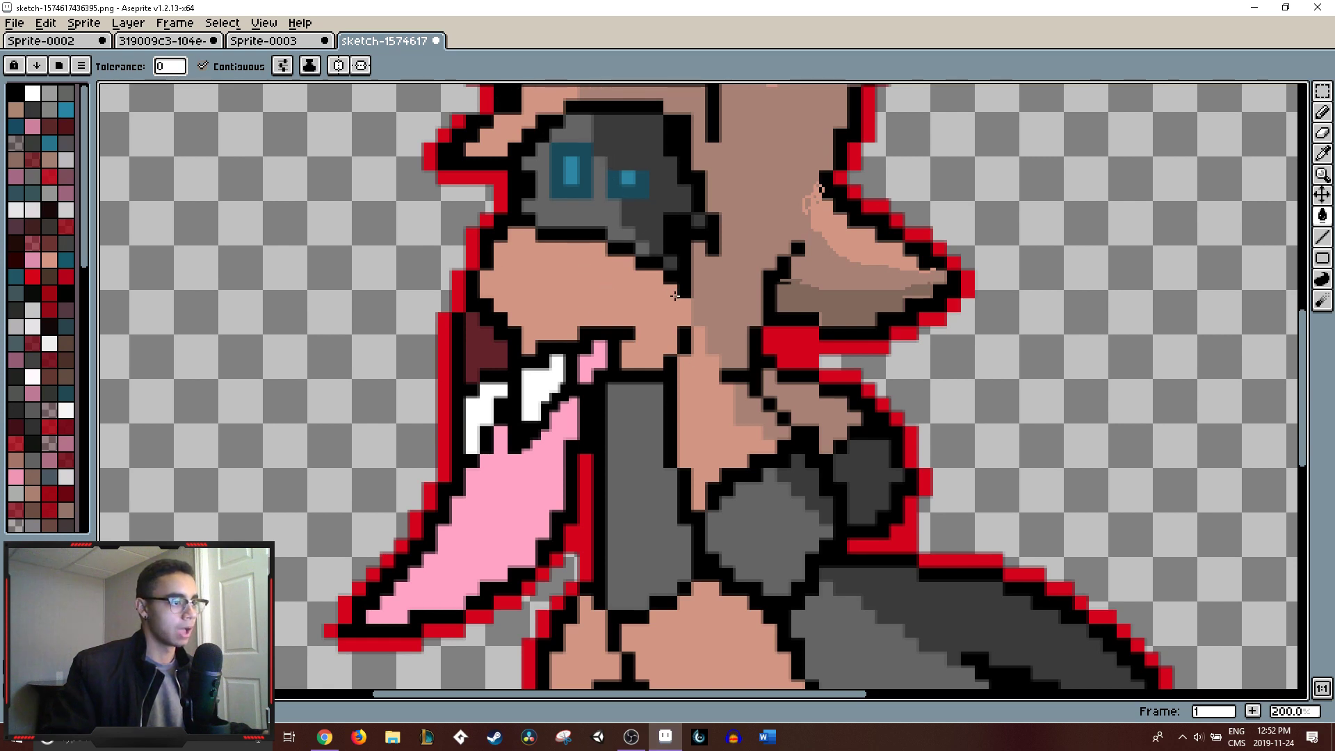
pyautogui.scroll(-3, 987, 455)
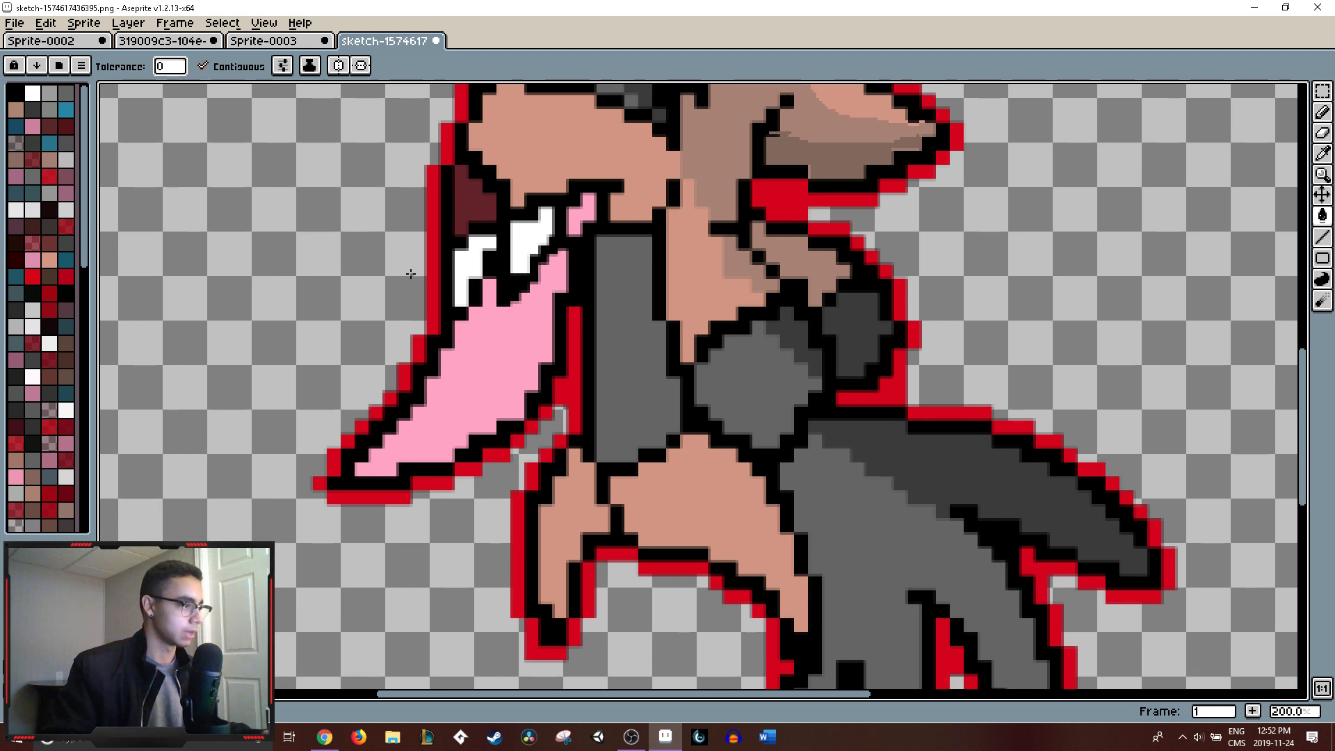
pyautogui.moveTo(1010, 512)
pyautogui.mouseDown()
pyautogui.moveTo(1069, 571)
pyautogui.moveTo(1050, 596)
pyautogui.mouseUp()
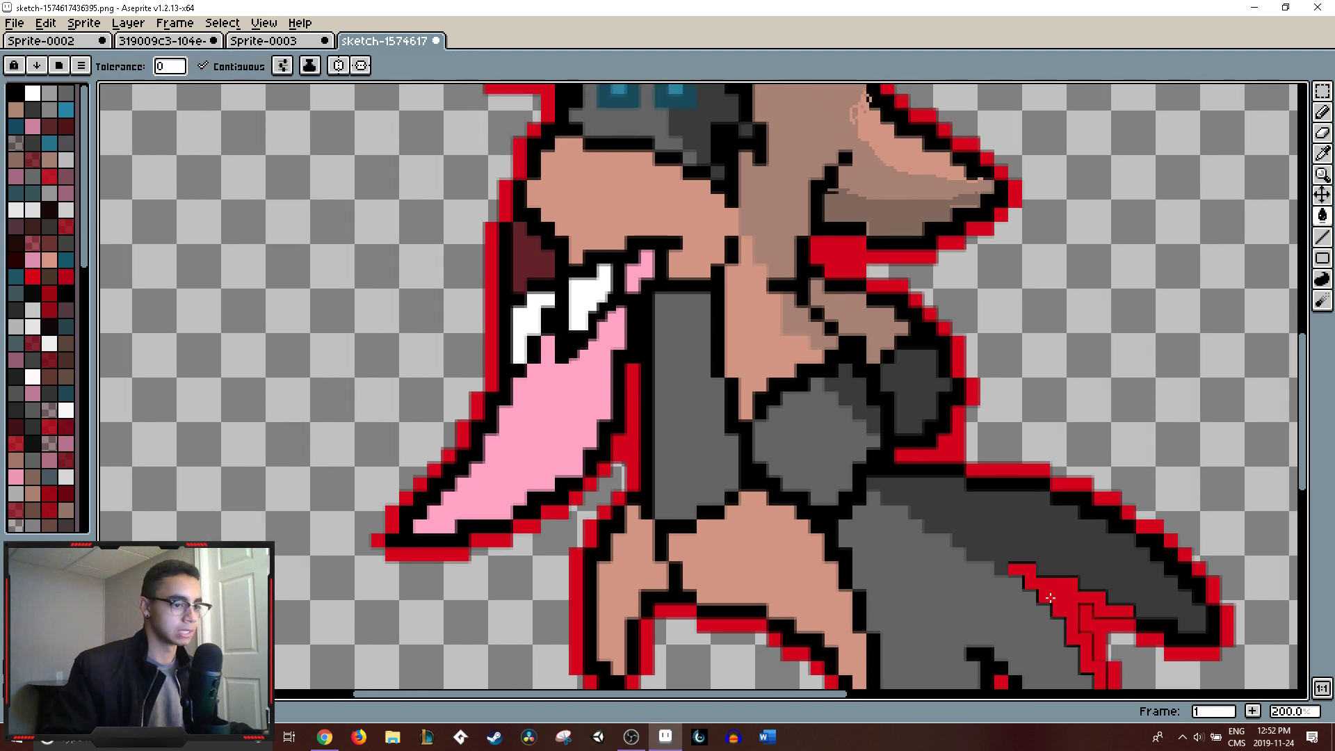
pyautogui.press('b')
pyautogui.hotkey('ctrl', 'z')
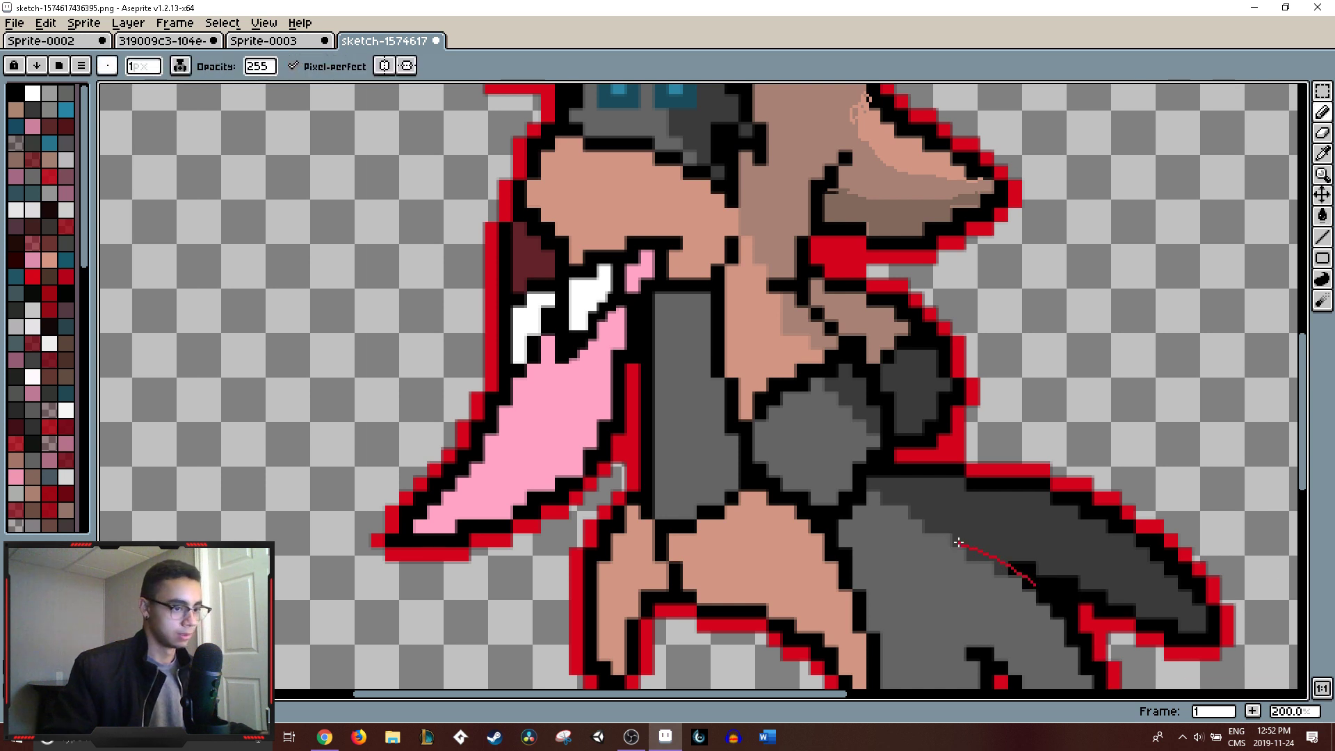
pyautogui.moveTo(845, 438); pyautogui.dragTo(641, 96)
pyautogui.moveTo(658, 151); pyautogui.dragTo(649, 209)
pyautogui.moveTo(646, 161)
pyautogui.mouseDown()
pyautogui.moveTo(637, 117)
pyautogui.moveTo(657, 229)
pyautogui.moveTo(603, 164)
pyautogui.mouseUp()
pyautogui.moveTo(801, 334); pyautogui.dragTo(760, 265)
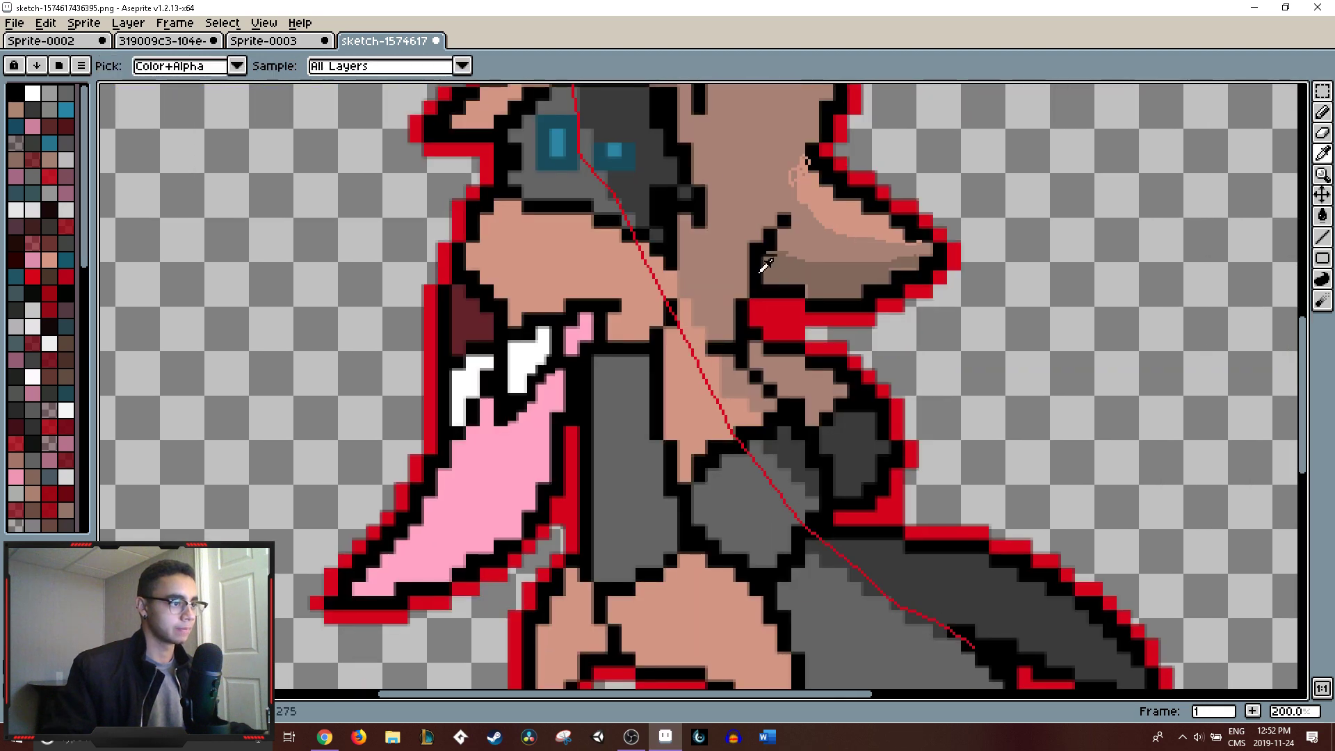
pyautogui.scroll(-4, 760, 271)
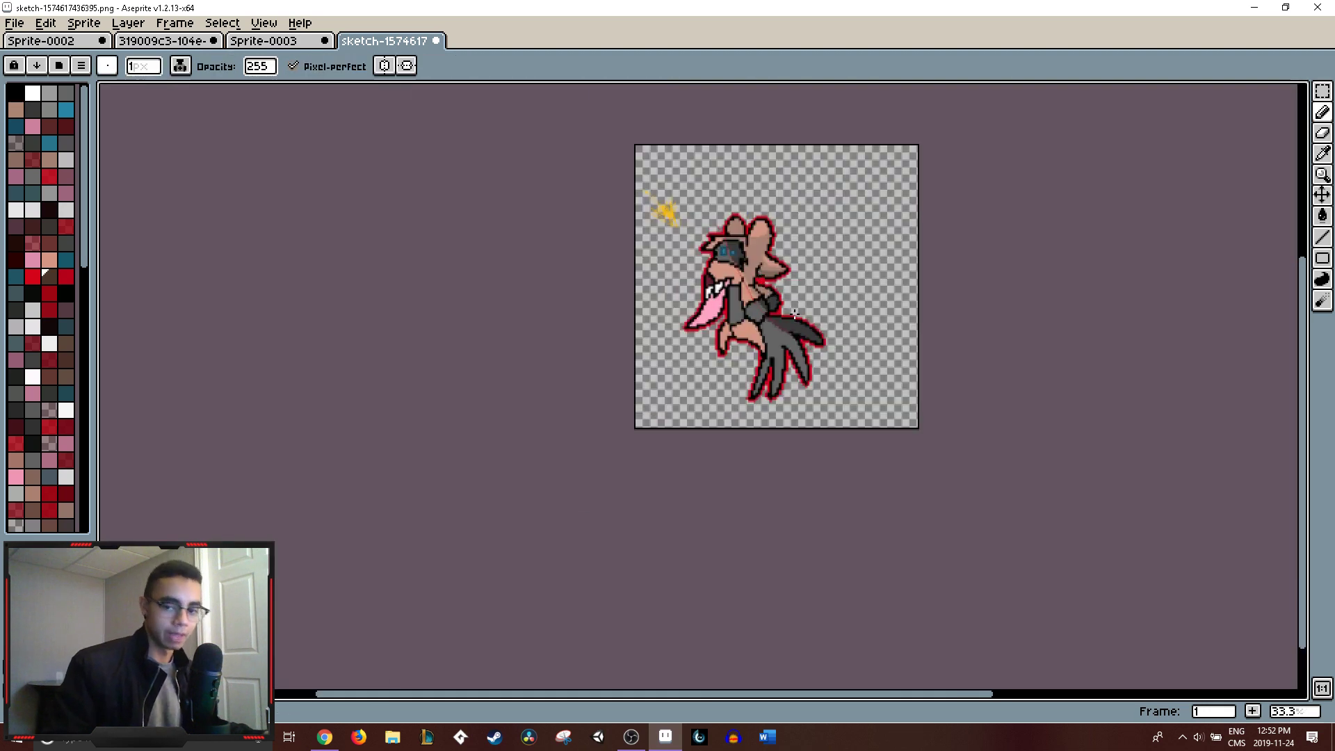
pyautogui.scroll(2, 795, 314)
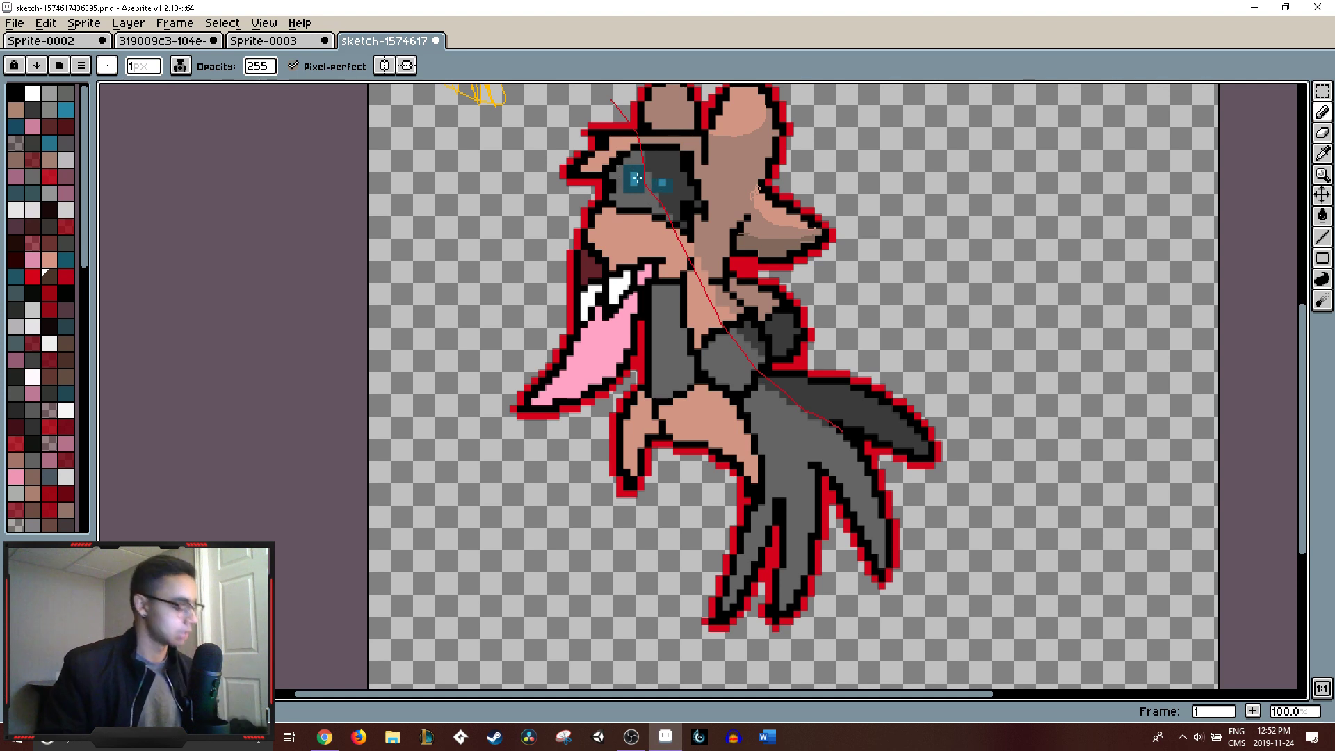
# - Outline the upper part of the dark face mask around the eyes, fill it with lighter grey, and paint over leftover dark pixels
pyautogui.scroll(3, 670, 169)
pyautogui.moveTo(650, 172)
pyautogui.mouseDown()
pyautogui.moveTo(602, 256)
pyautogui.moveTo(616, 194)
pyautogui.moveTo(702, 214)
pyautogui.moveTo(625, 222)
pyautogui.moveTo(646, 238)
pyautogui.mouseUp()
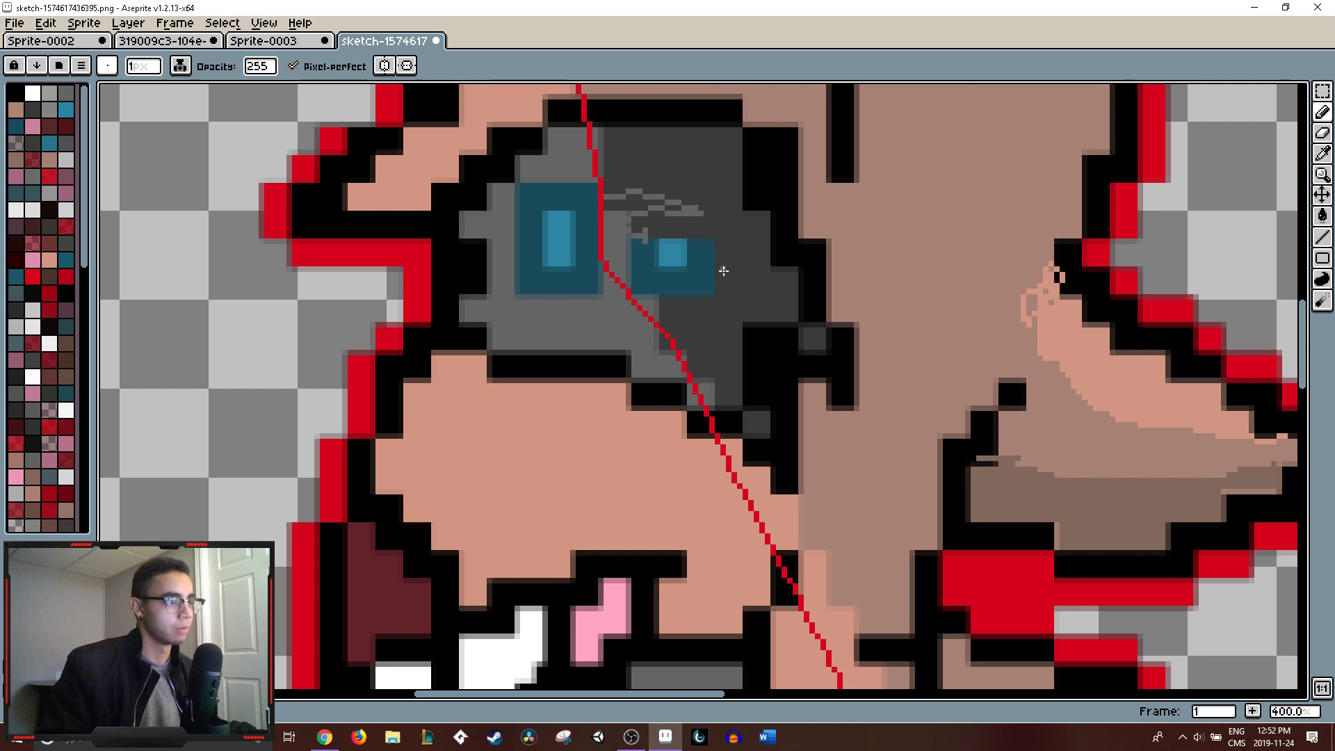
pyautogui.moveTo(718, 279); pyautogui.dragTo(782, 323)
pyautogui.press('space')
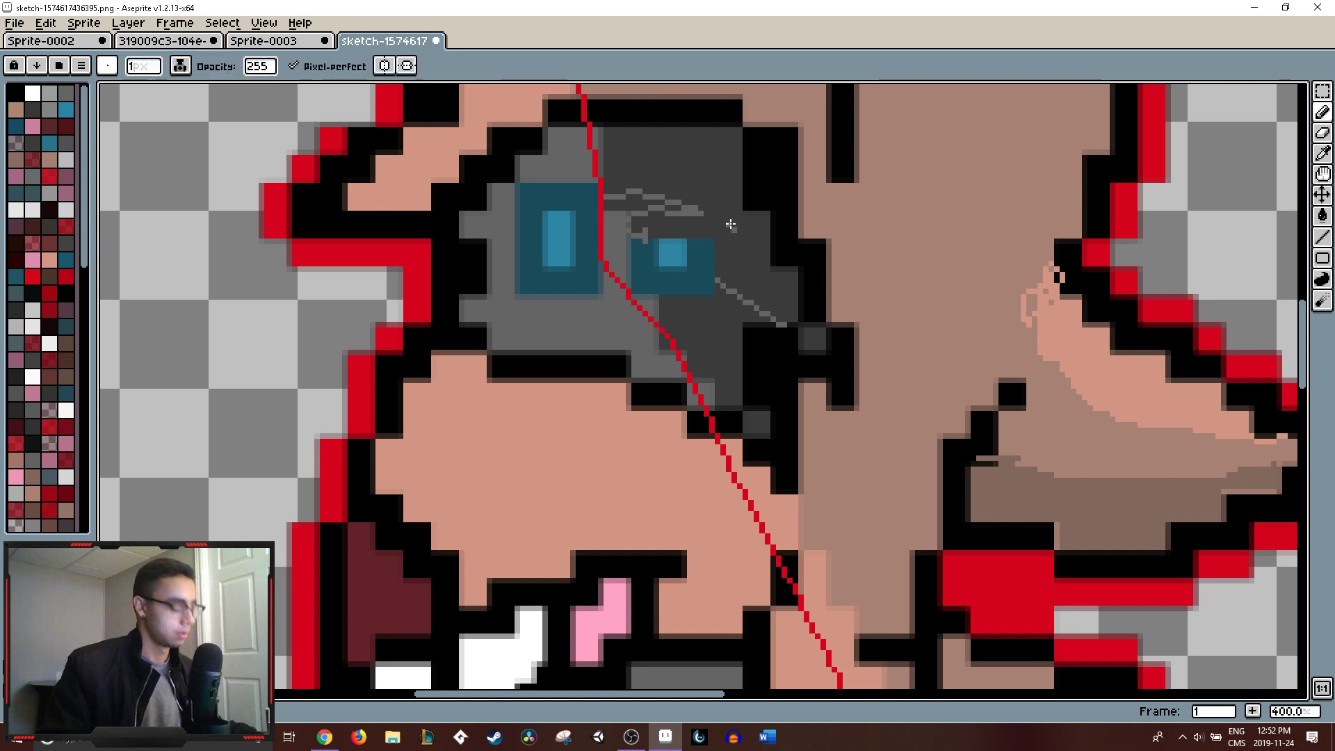
pyautogui.press('g')
pyautogui.click(721, 192)
pyautogui.press('b')
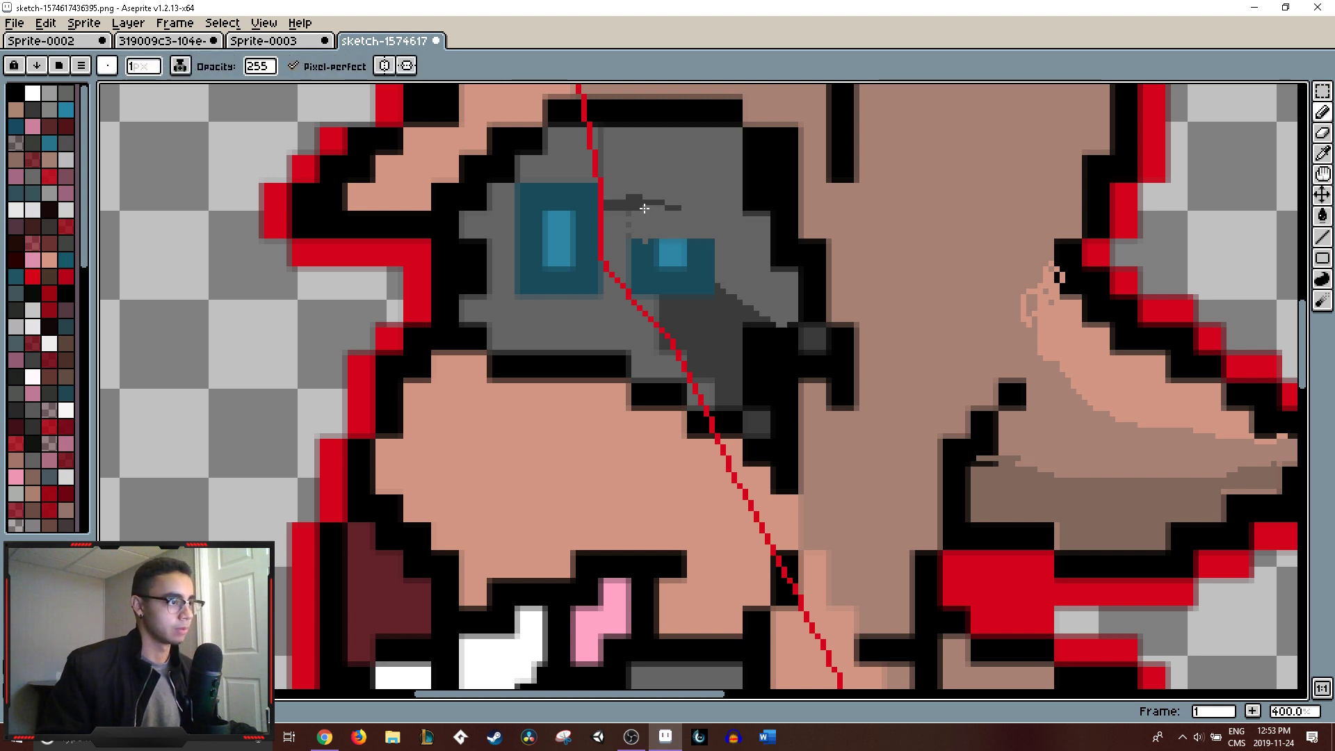
pyautogui.moveTo(616, 196)
pyautogui.mouseDown()
pyautogui.moveTo(642, 219)
pyautogui.moveTo(635, 206)
pyautogui.moveTo(661, 198)
pyautogui.mouseUp()
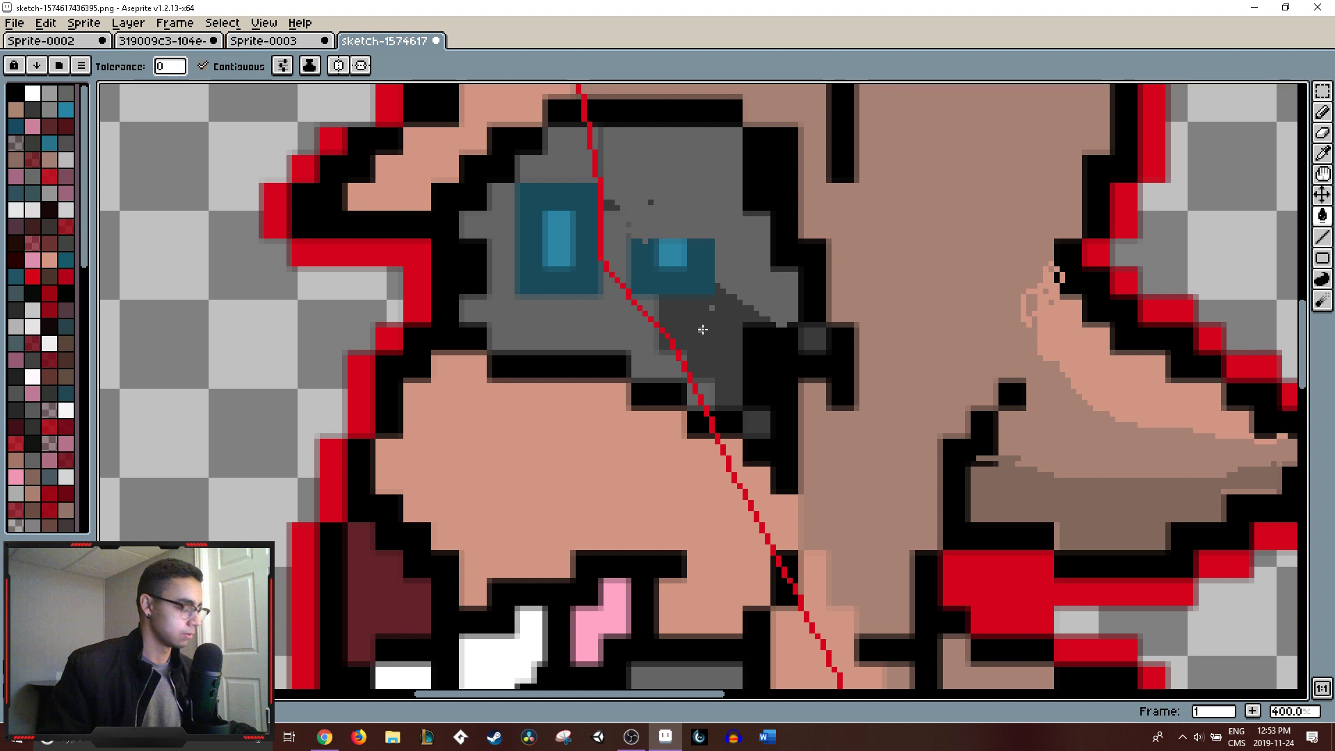
# - Close the gap between the eyes with a dark grey stroke and fill the lower part of the face mask with dark grey
pyautogui.press('i')
pyautogui.press('b')
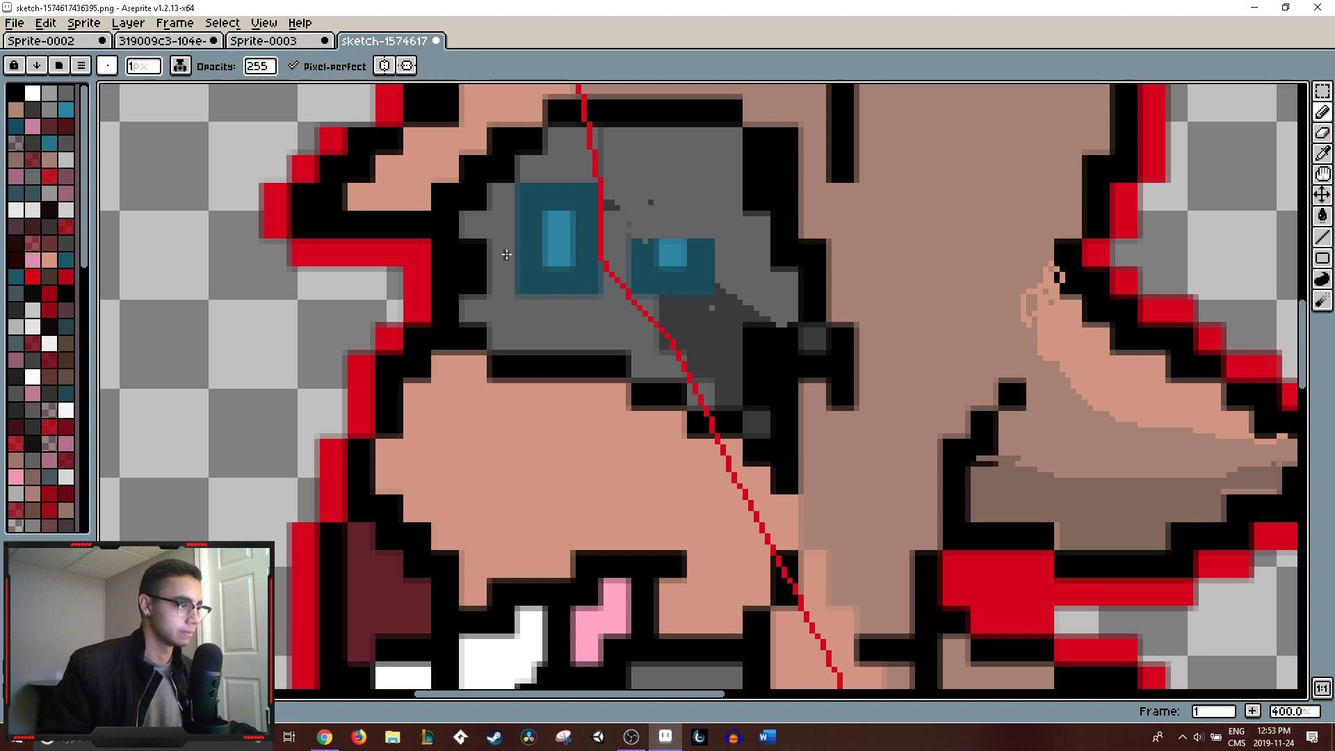
pyautogui.moveTo(497, 248); pyautogui.dragTo(499, 199)
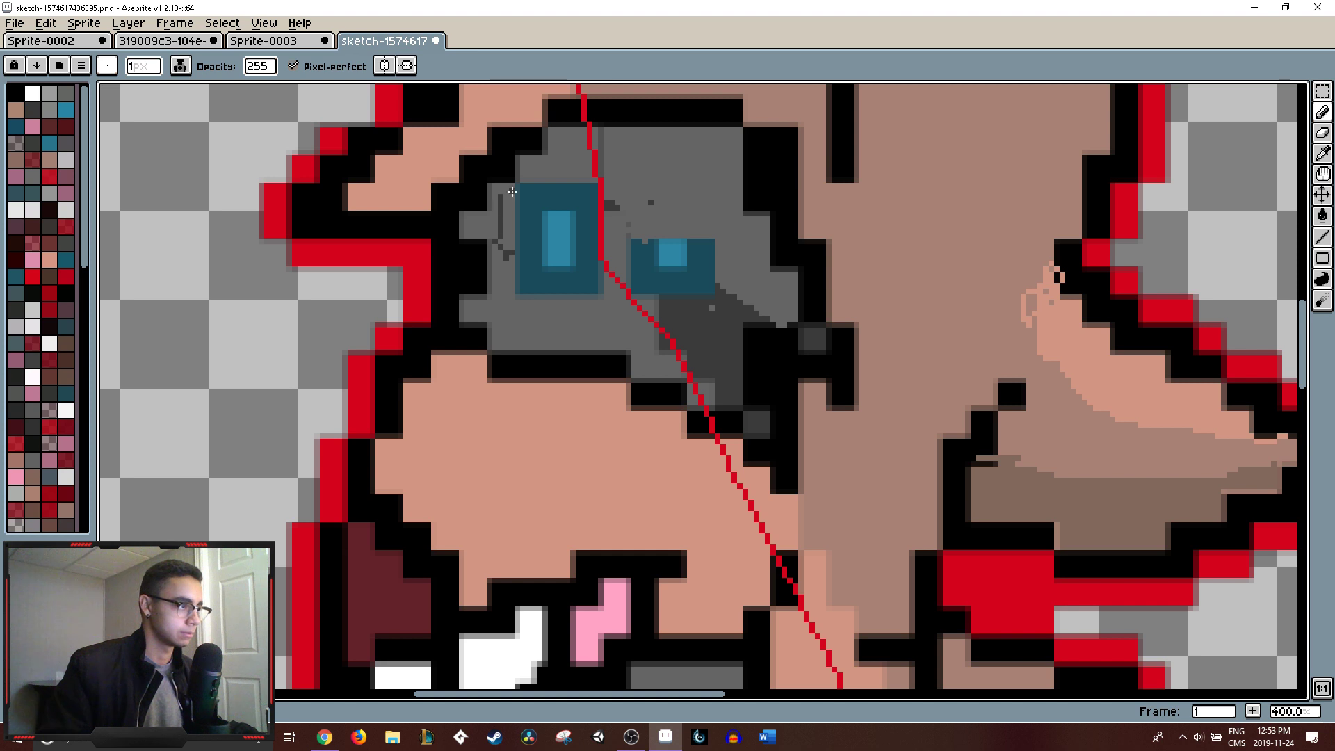
pyautogui.hotkey('ctrl', 'z')
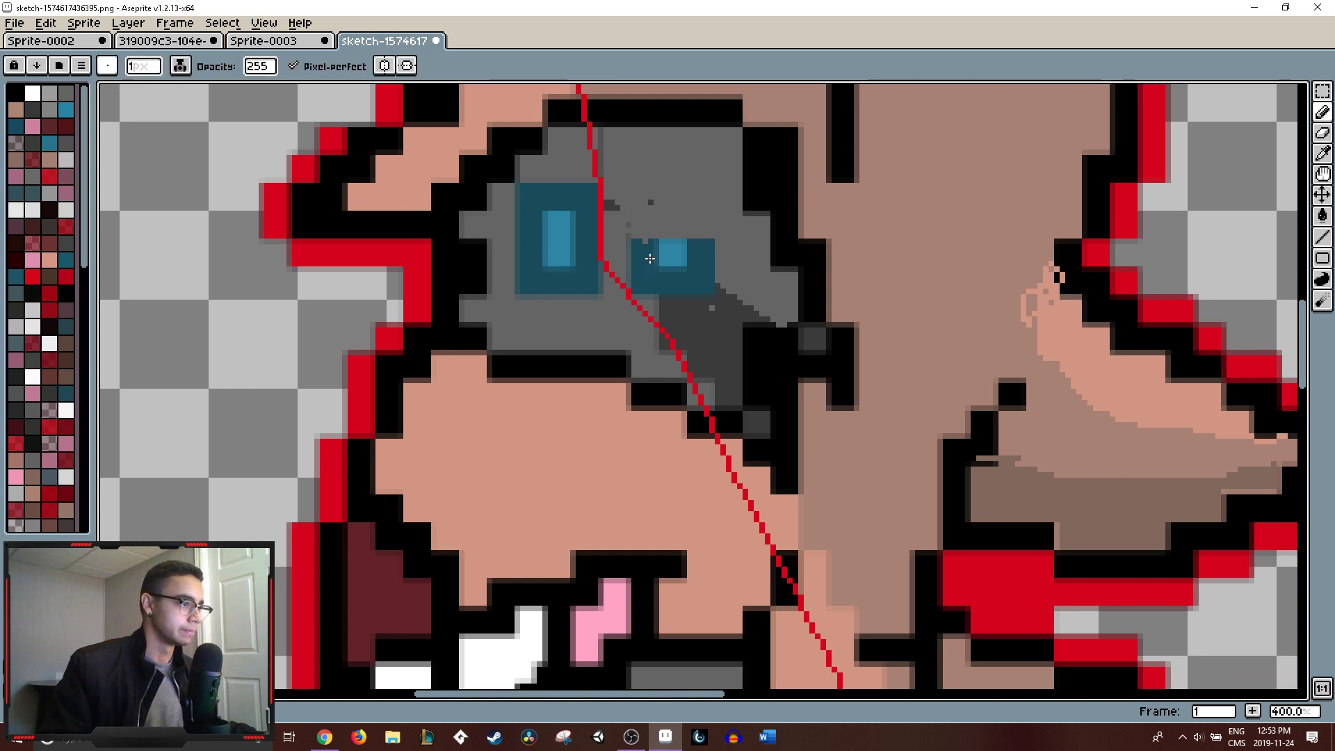
pyautogui.moveTo(607, 230); pyautogui.dragTo(626, 250)
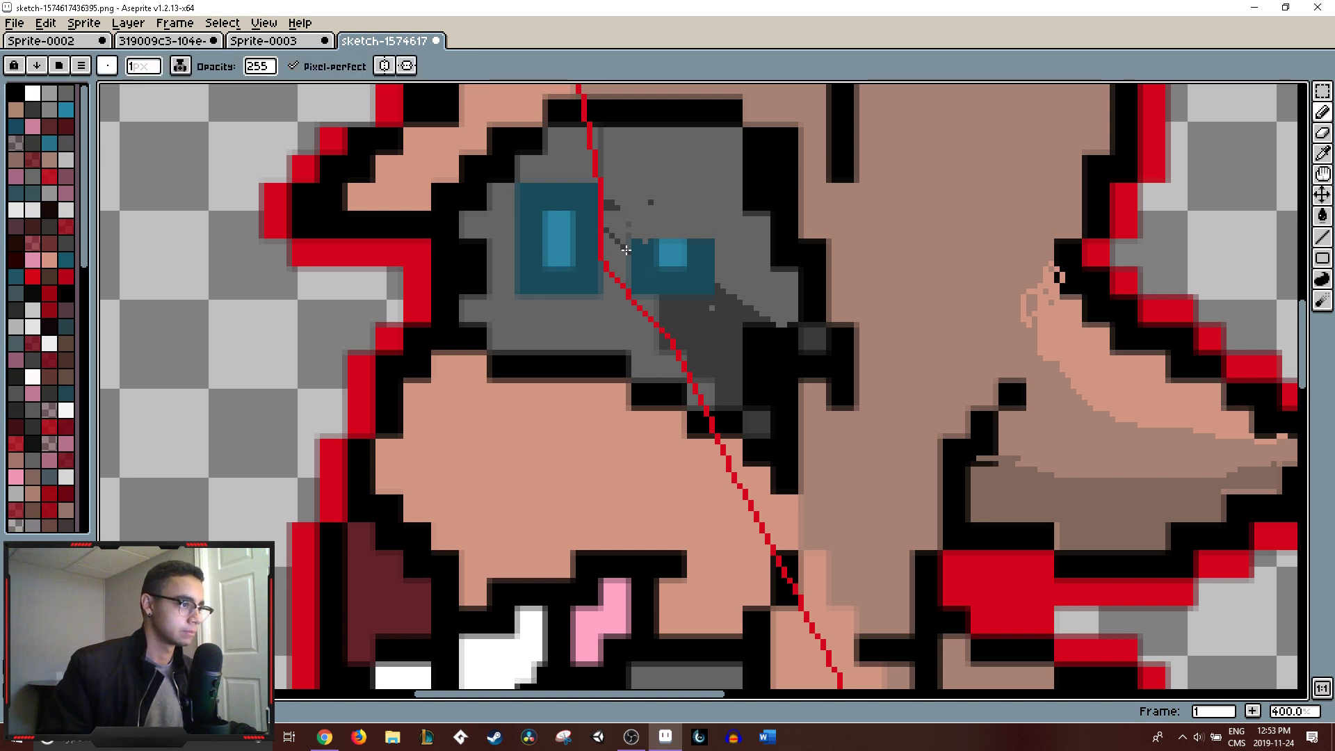
pyautogui.press('g')
pyautogui.click(588, 309)
pyautogui.scroll(-4, 662, 309)
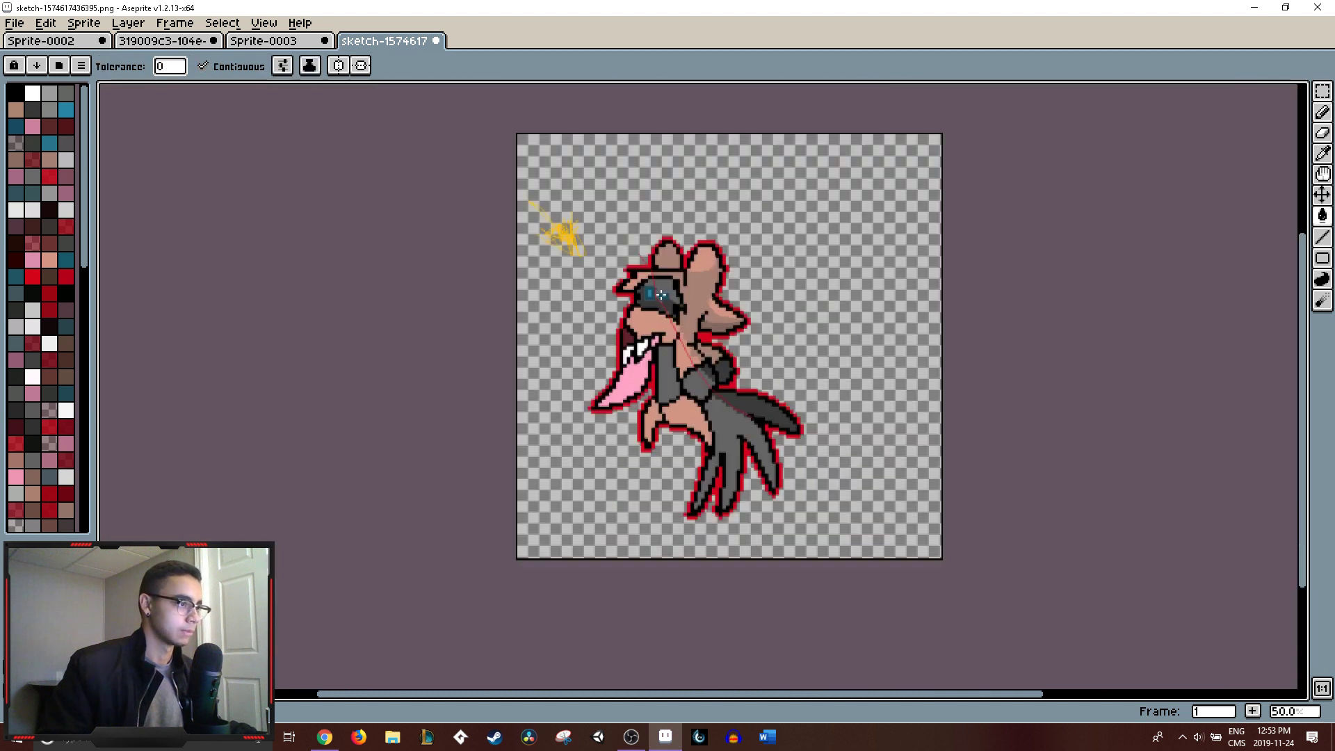
pyautogui.scroll(1, 699, 306)
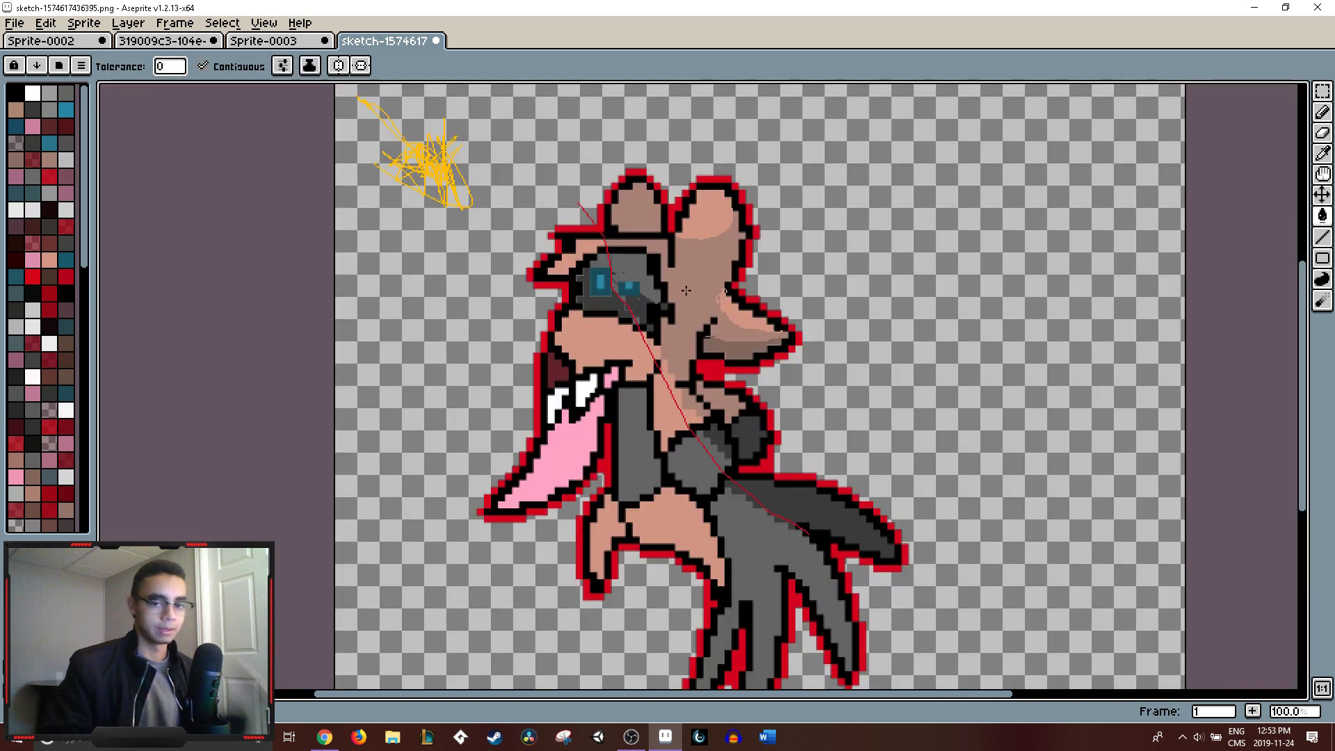
pyautogui.scroll(-1, 725, 459)
pyautogui.scroll(-1, 724, 459)
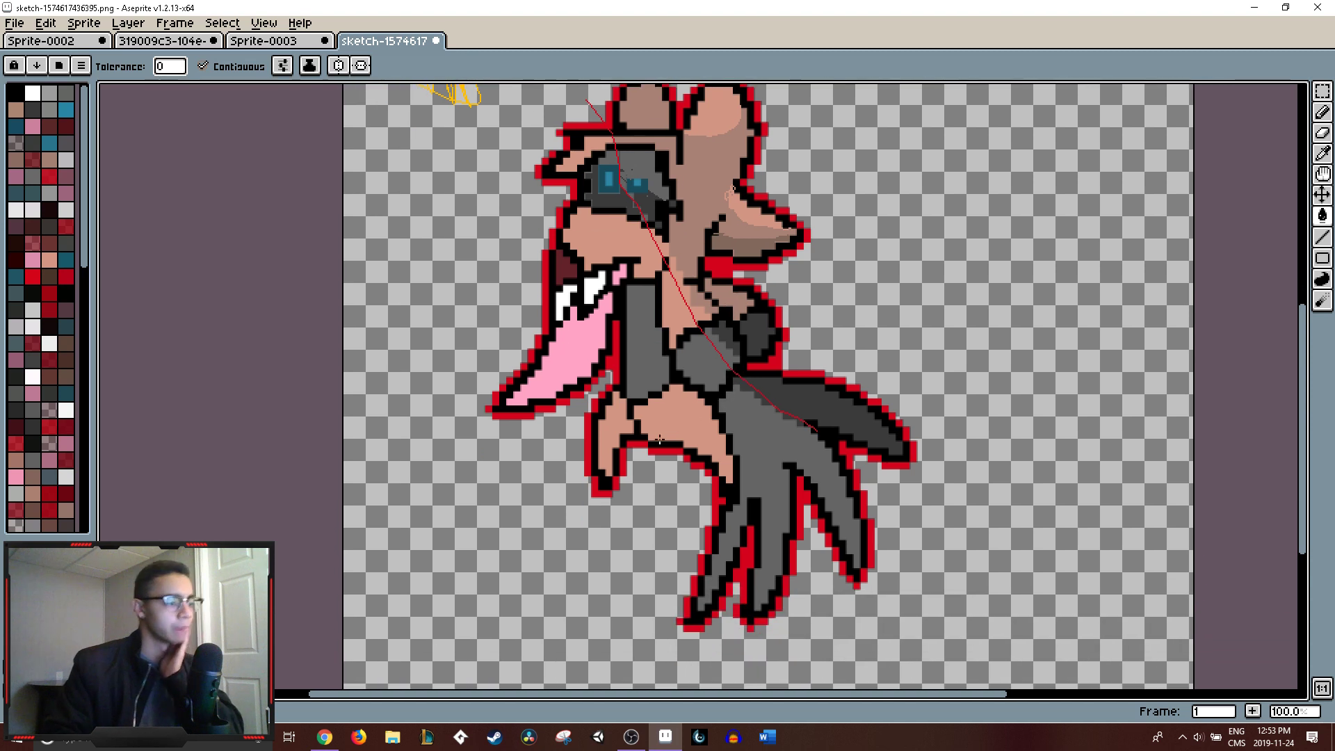
# - Sketch a curved shadow edge in darker brown across the large peach area of the lower body, down to its tip
pyautogui.press('i')
pyautogui.press('b')
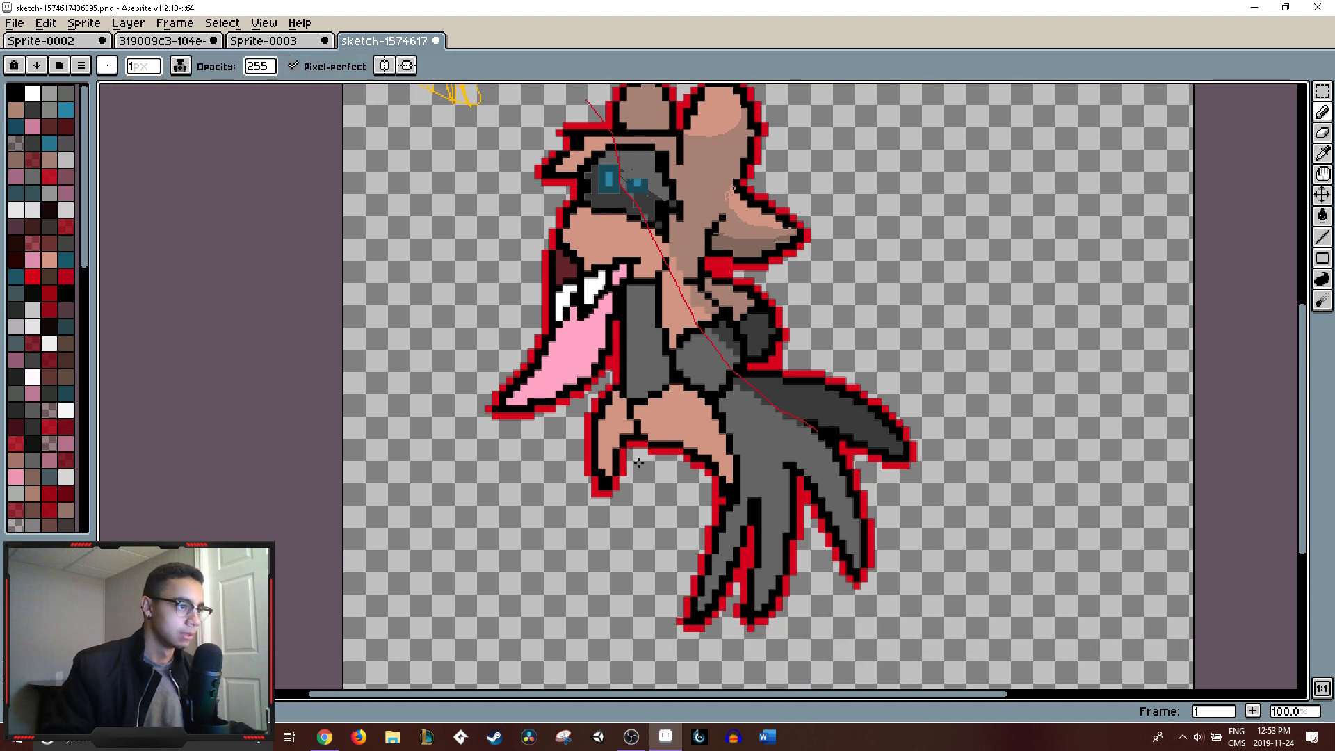
pyautogui.scroll(3, 689, 404)
pyautogui.moveTo(652, 184)
pyautogui.mouseDown()
pyautogui.moveTo(679, 184)
pyautogui.moveTo(730, 228)
pyautogui.moveTo(824, 402)
pyautogui.mouseUp()
pyautogui.moveTo(754, 252); pyautogui.dragTo(866, 410)
pyautogui.moveTo(845, 347); pyautogui.dragTo(904, 465)
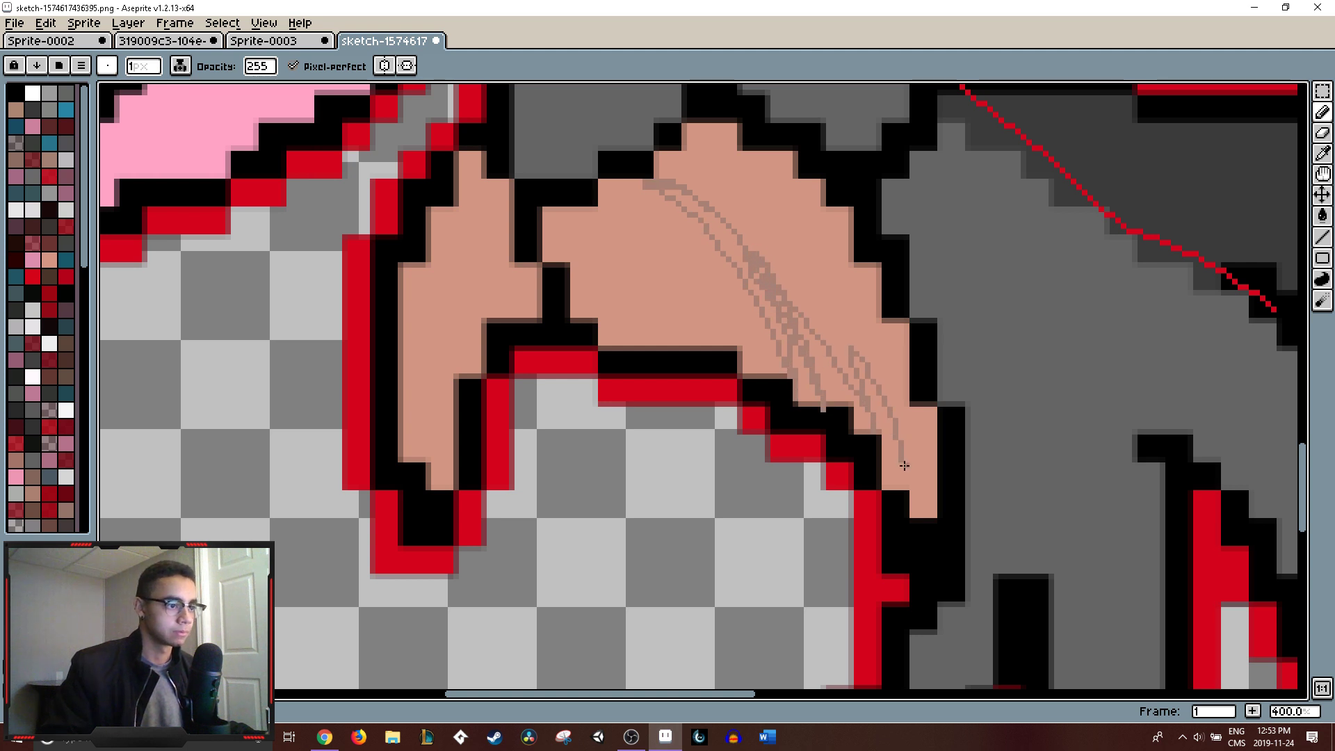
pyautogui.moveTo(878, 402)
pyautogui.mouseDown()
pyautogui.moveTo(911, 445)
pyautogui.moveTo(922, 512)
pyautogui.mouseUp()
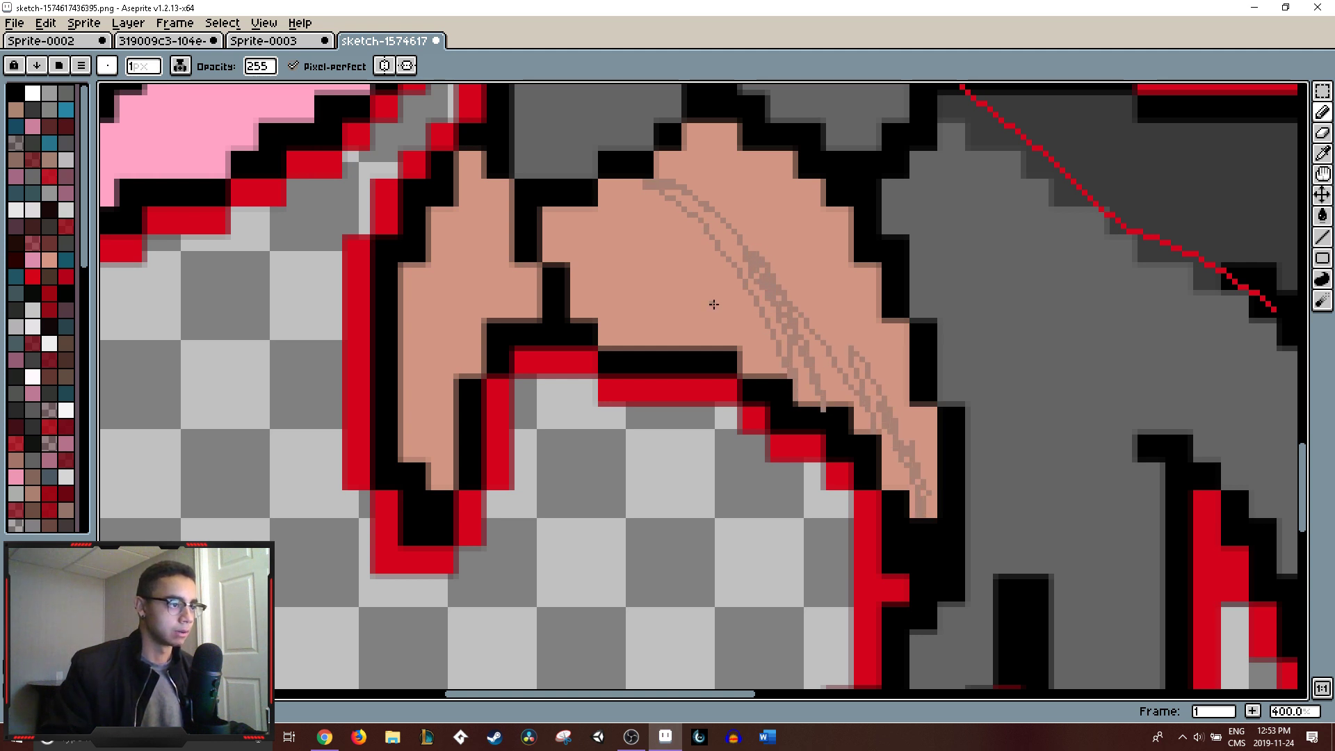
# - Fill the area beneath the lower body's curved shadow edge and the gaps between its strokes with the darker brown
pyautogui.press('g')
pyautogui.press('b')
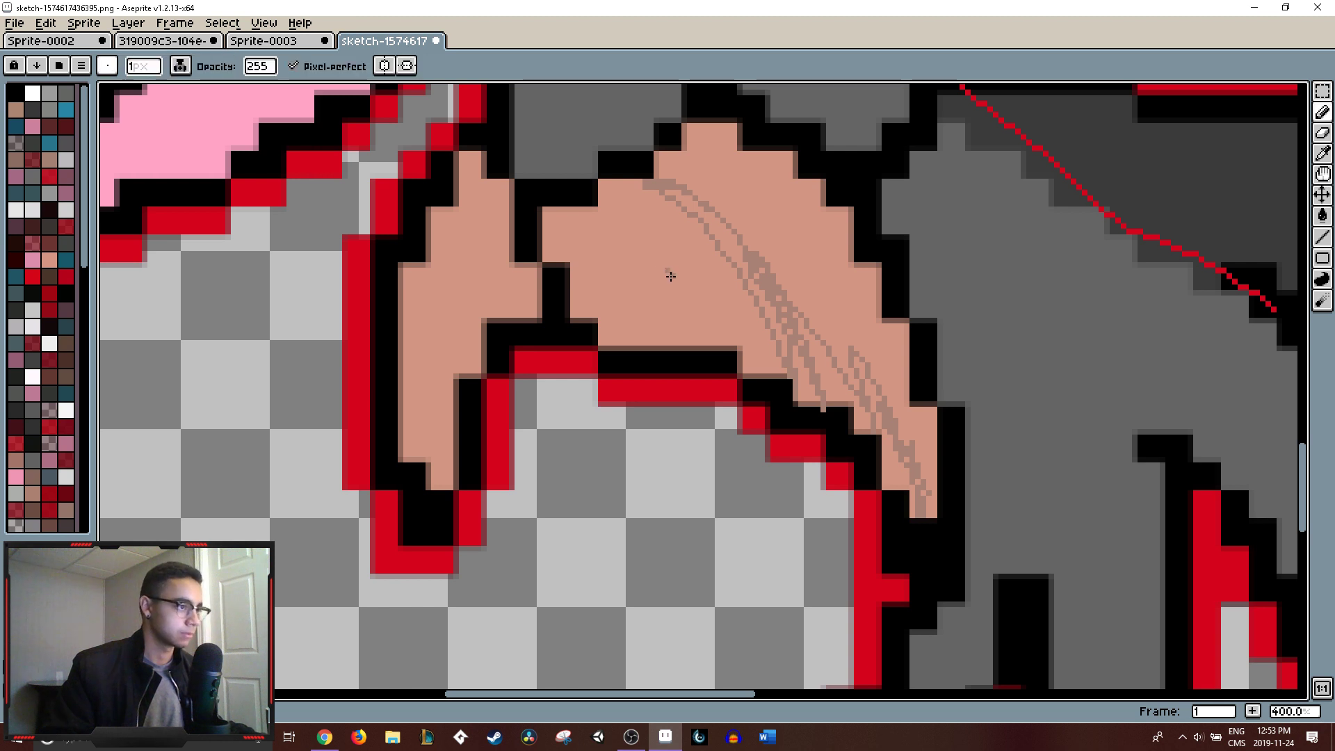
pyautogui.press('g')
pyautogui.click(674, 278)
pyautogui.click(824, 367)
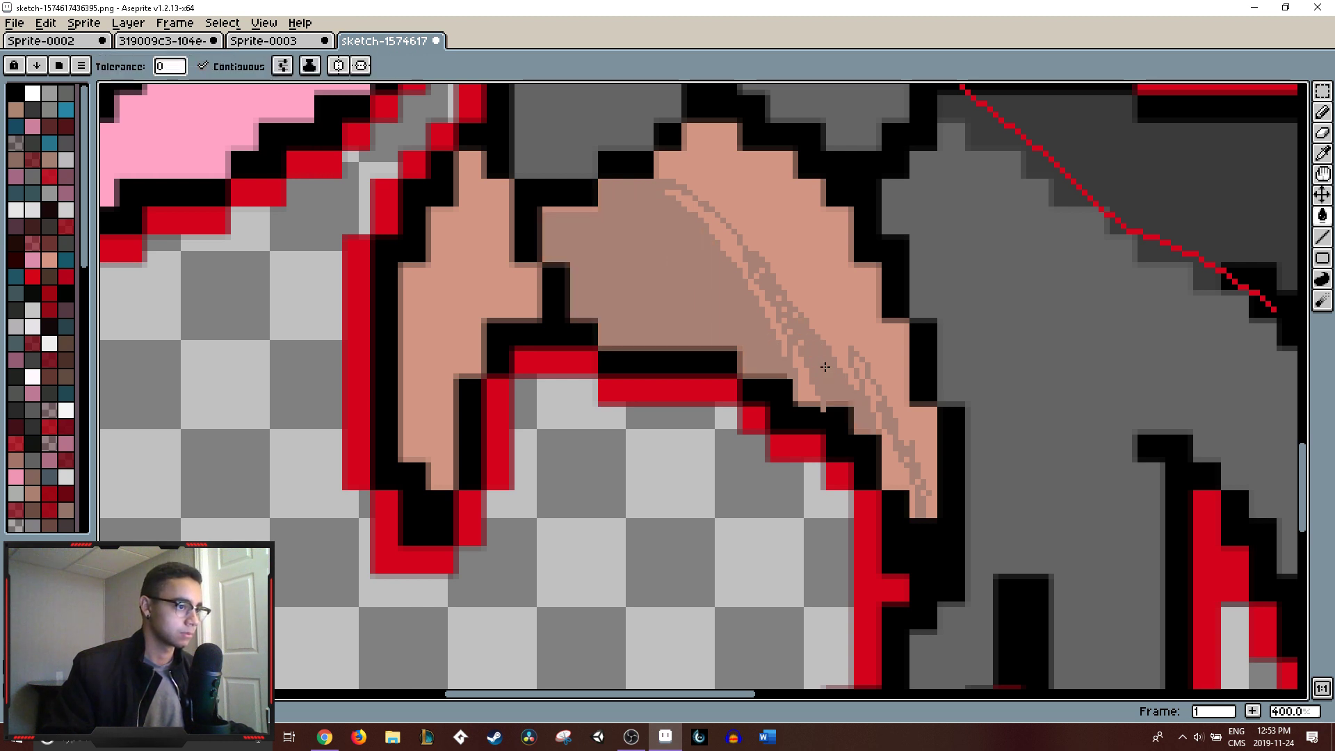
pyautogui.click(814, 381)
pyautogui.scroll(-4, 855, 348)
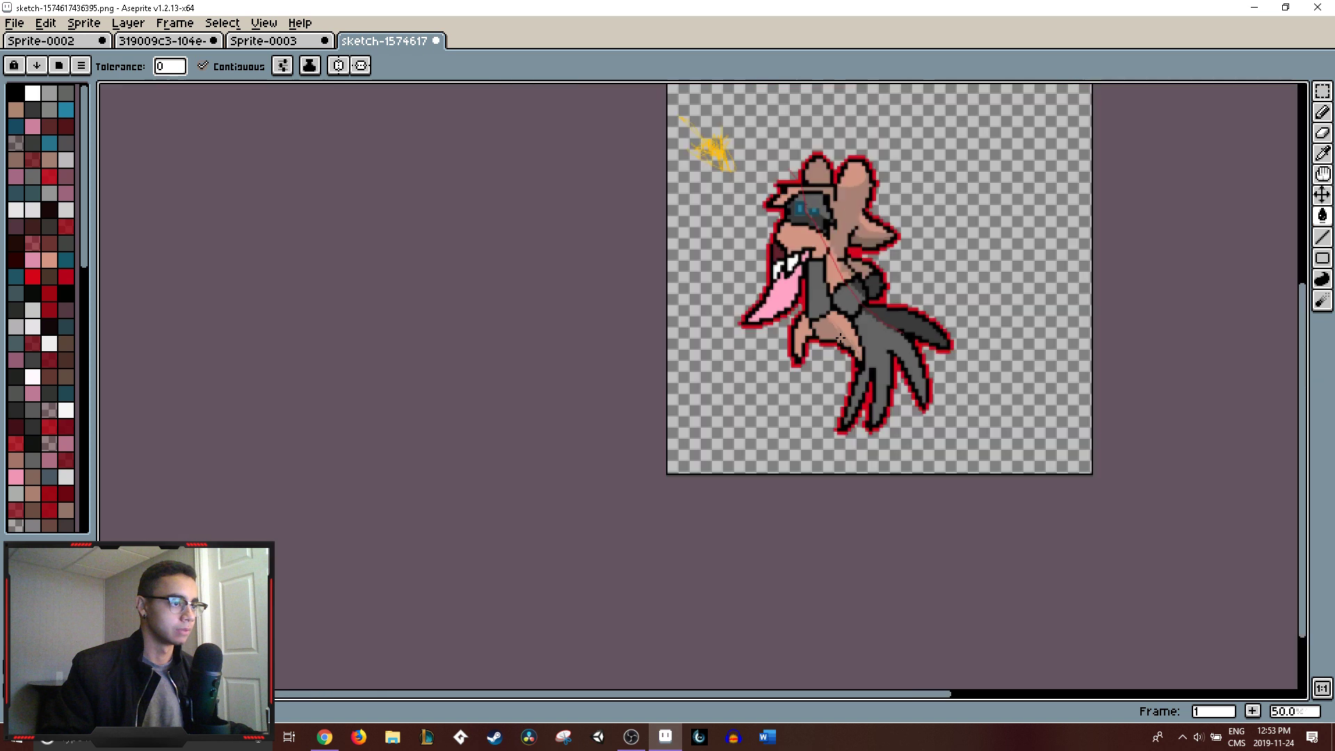
# - Fill the small peach limb beneath the tongue with the darker brown shadow colour
pyautogui.scroll(3, 865, 325)
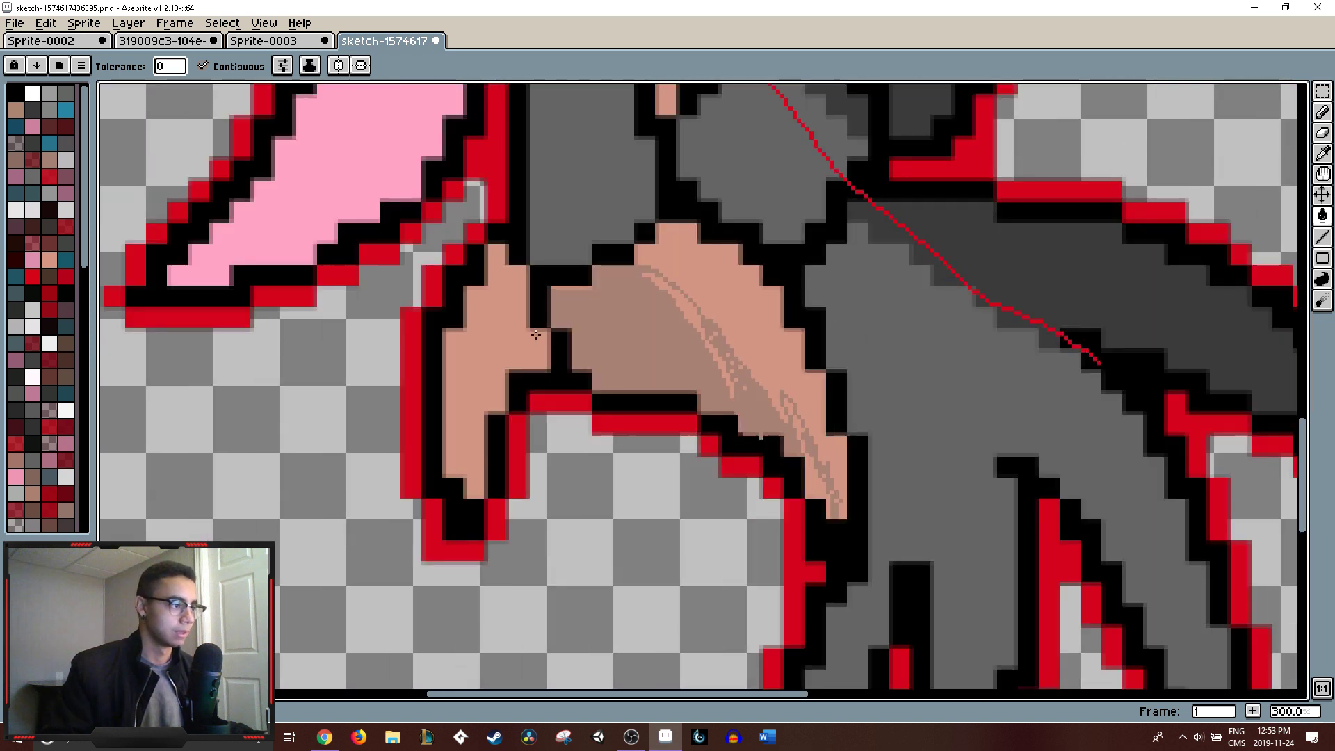
pyautogui.press('i')
pyautogui.press('g')
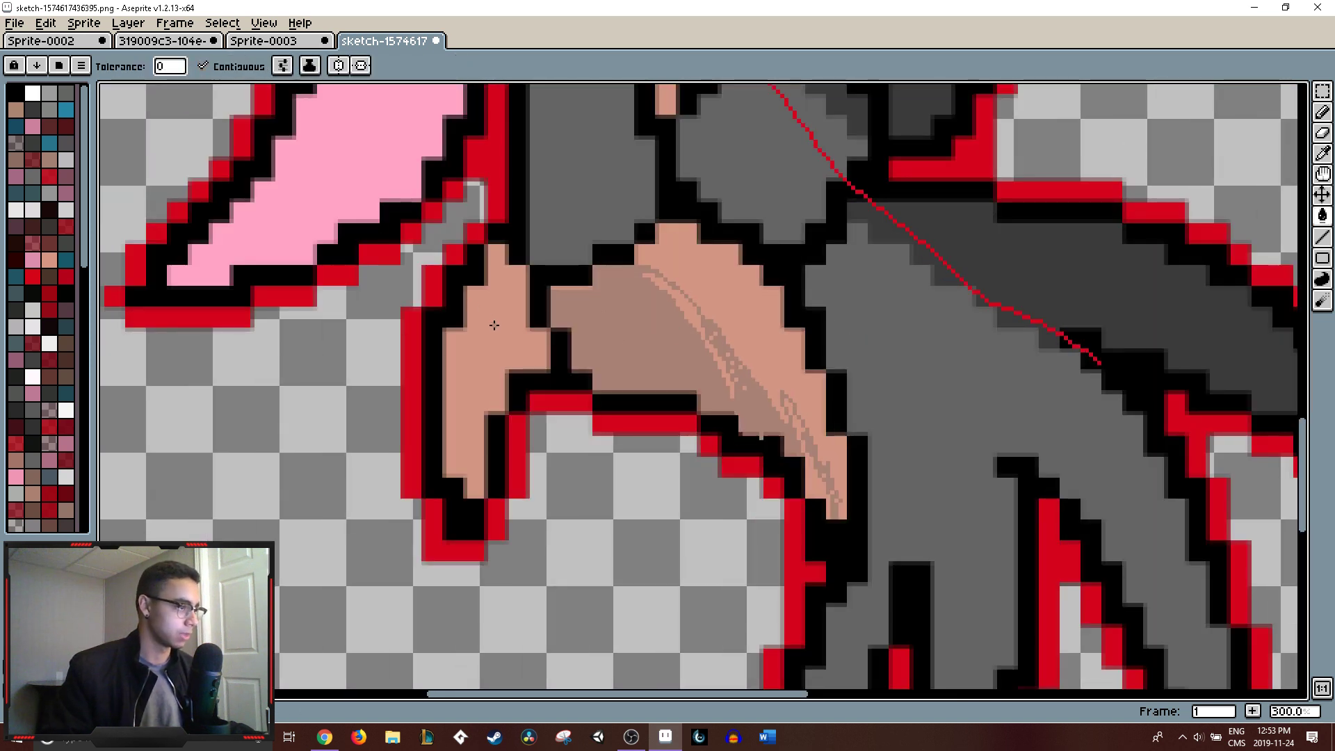
pyautogui.keyDown('alt'); pyautogui.click(493, 324); pyautogui.keyUp('alt')
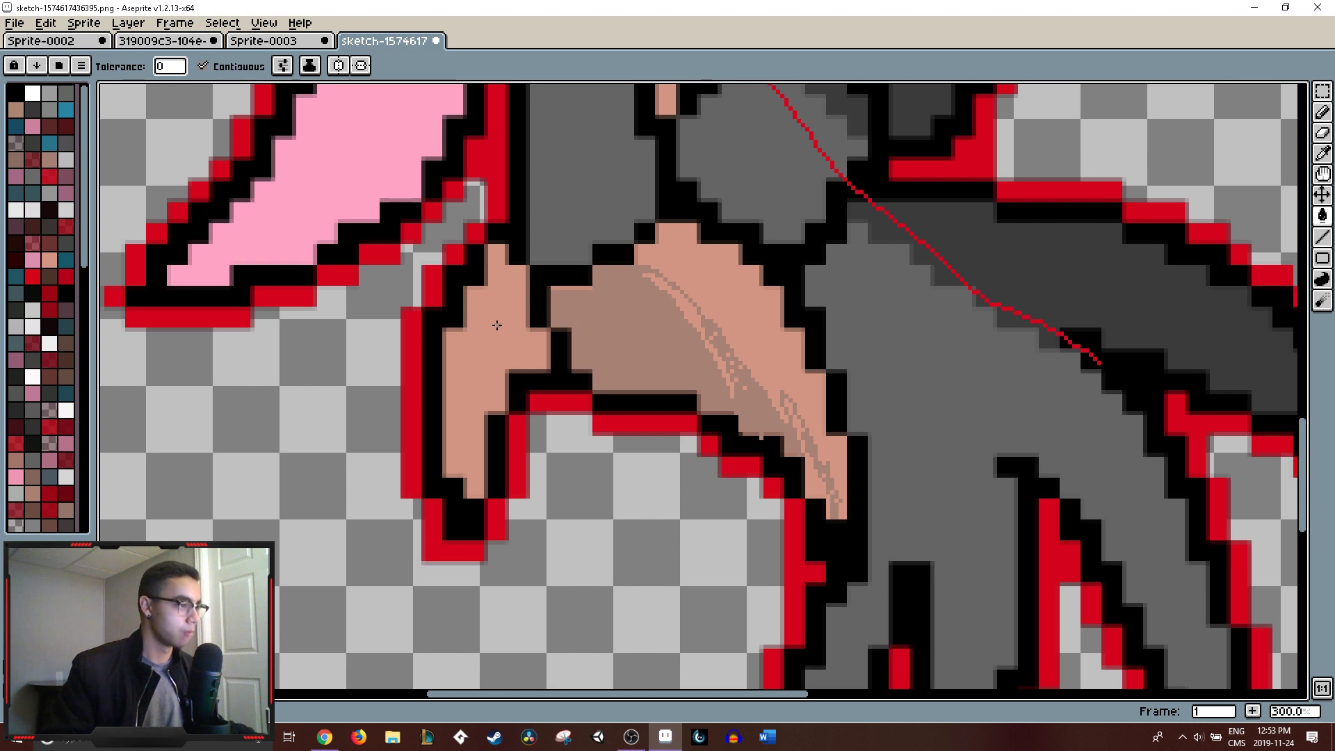
pyautogui.click(497, 325)
pyautogui.scroll(-4, 709, 358)
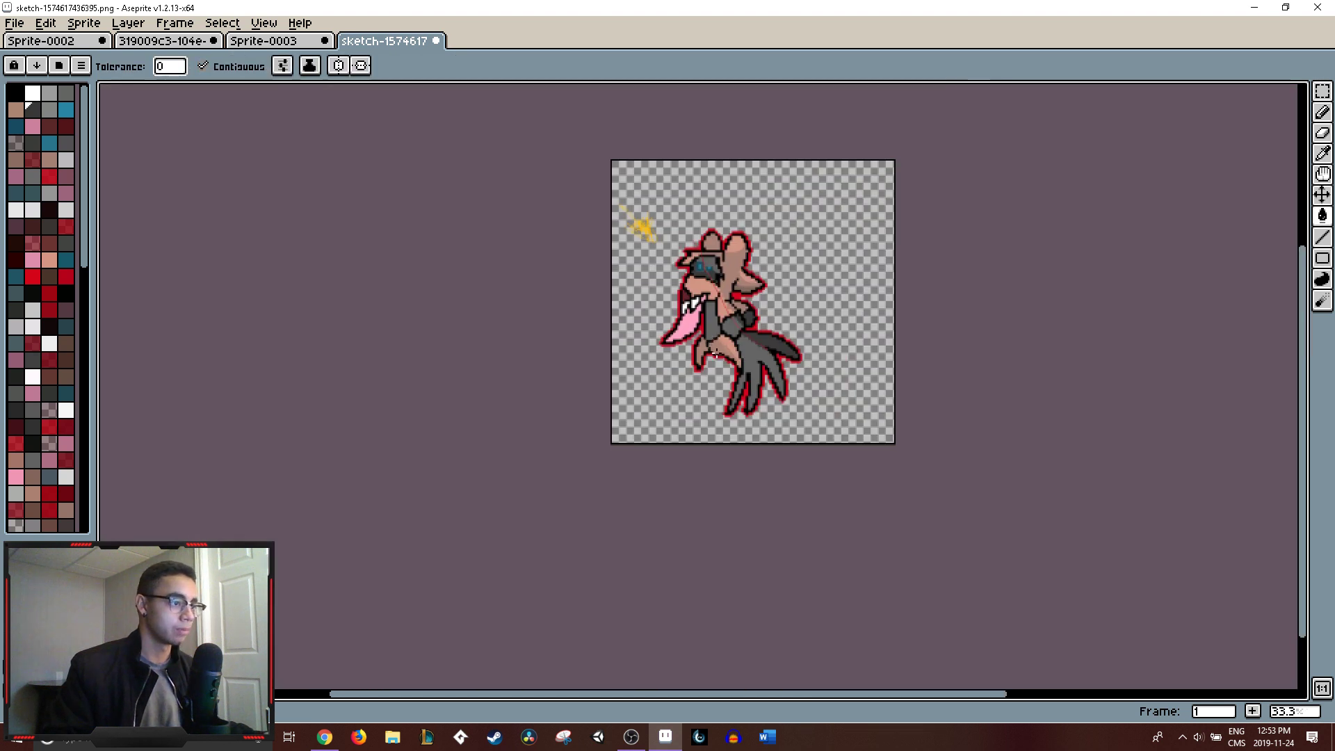
pyautogui.scroll(4, 714, 355)
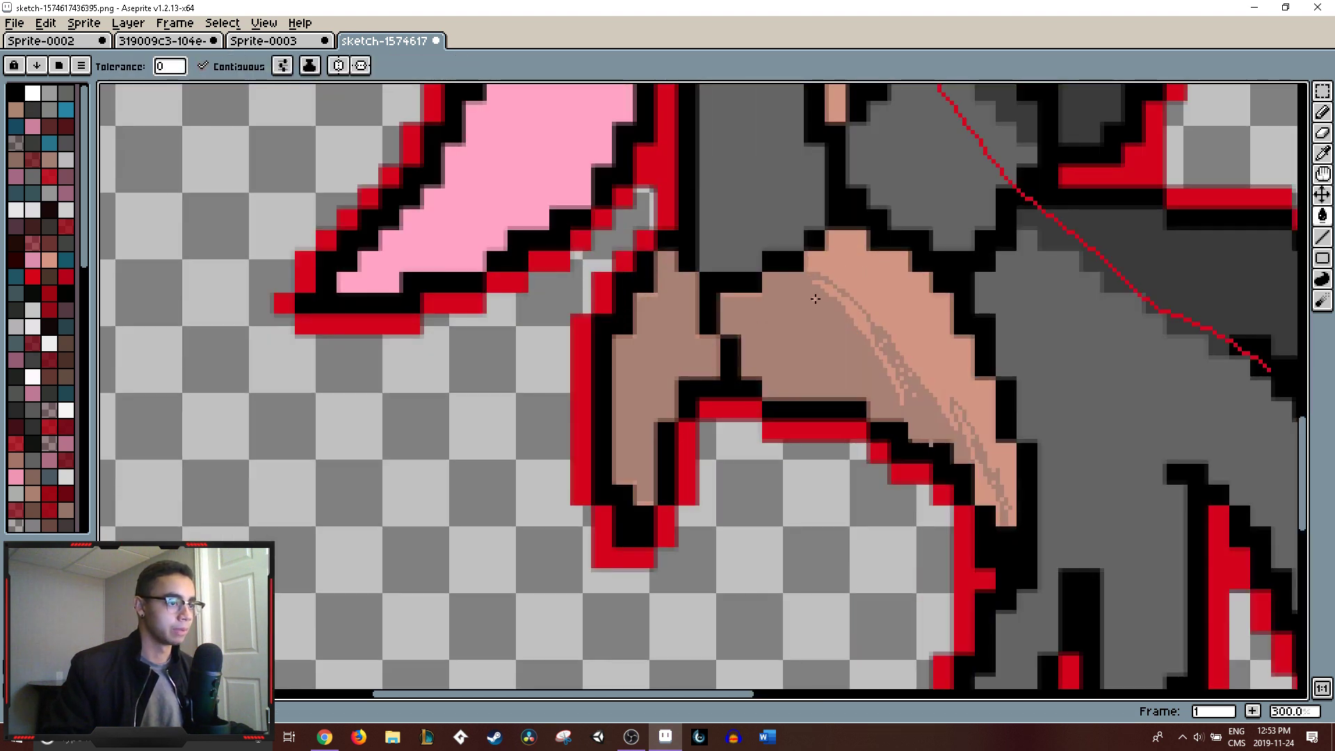
# - Draw a slanted light peach line along the small limb and fill its light-facing side with the same light peach
pyautogui.press('b')
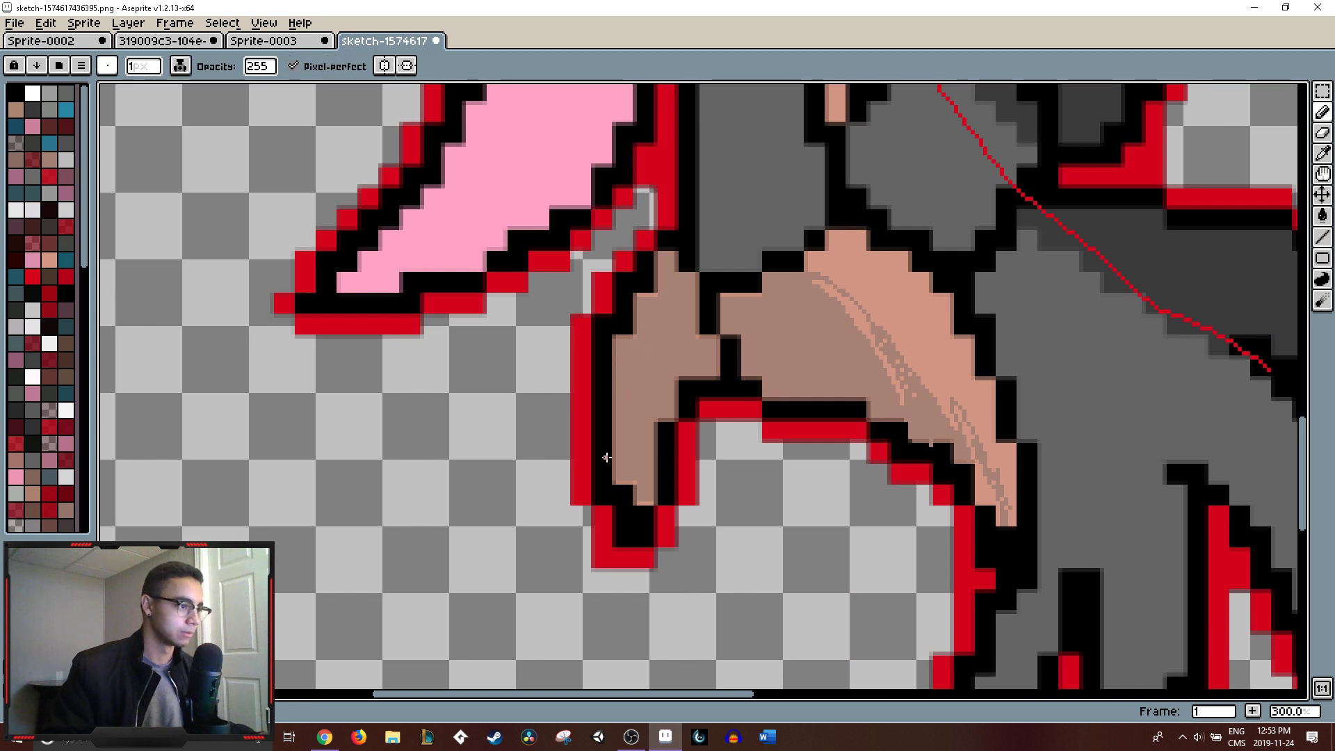
pyautogui.moveTo(617, 463); pyautogui.dragTo(686, 258)
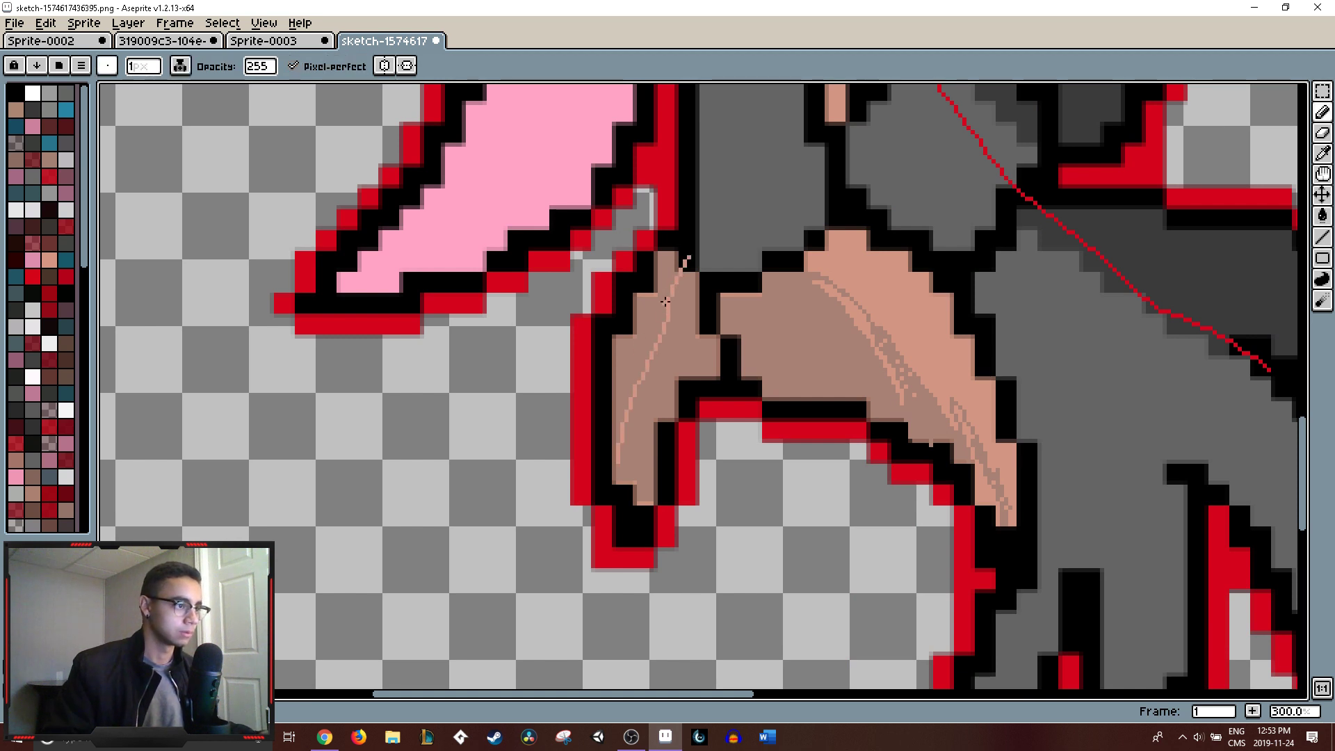
pyautogui.press('g')
pyautogui.click(646, 325)
pyautogui.scroll(-5, 700, 300)
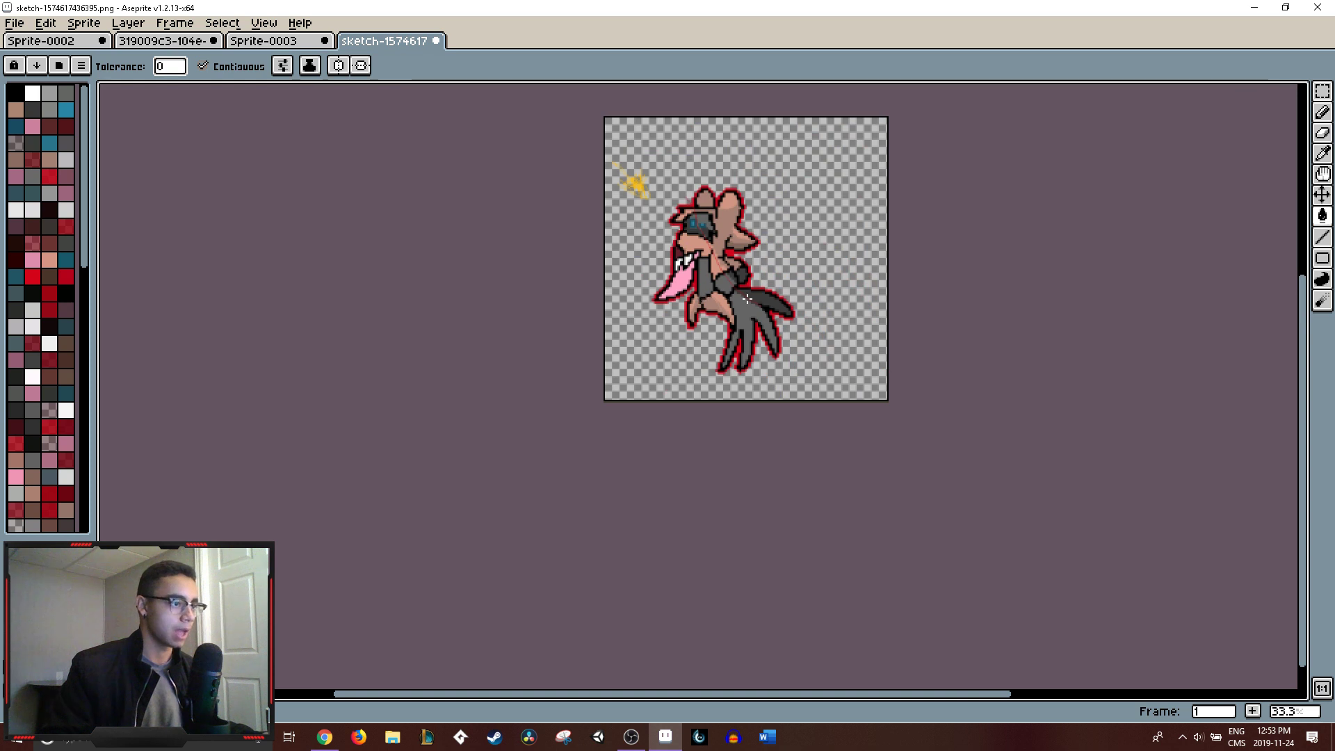
pyautogui.scroll(5, 747, 299)
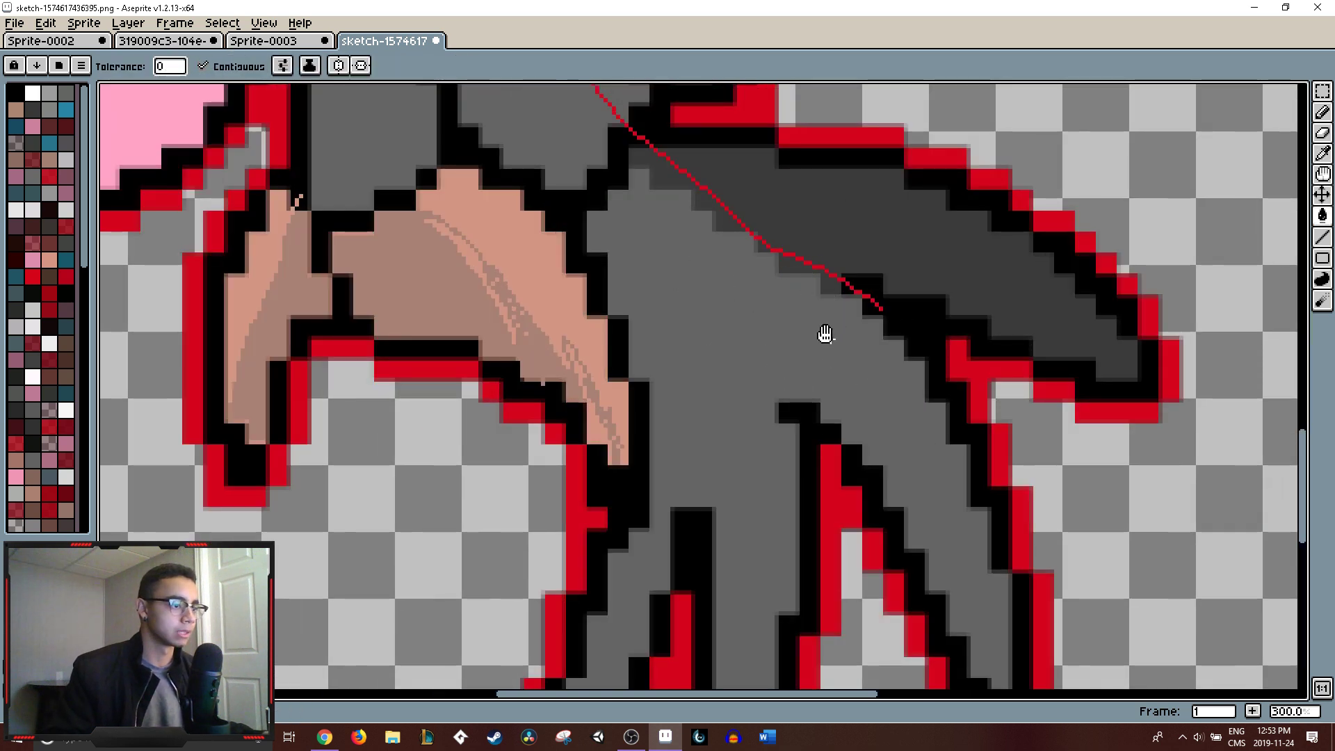
# - Fill the uppermost tail feather's dark area and the leftover dark patches along the red guide line with the lighter grey
pyautogui.moveTo(813, 351); pyautogui.dragTo(750, 299)
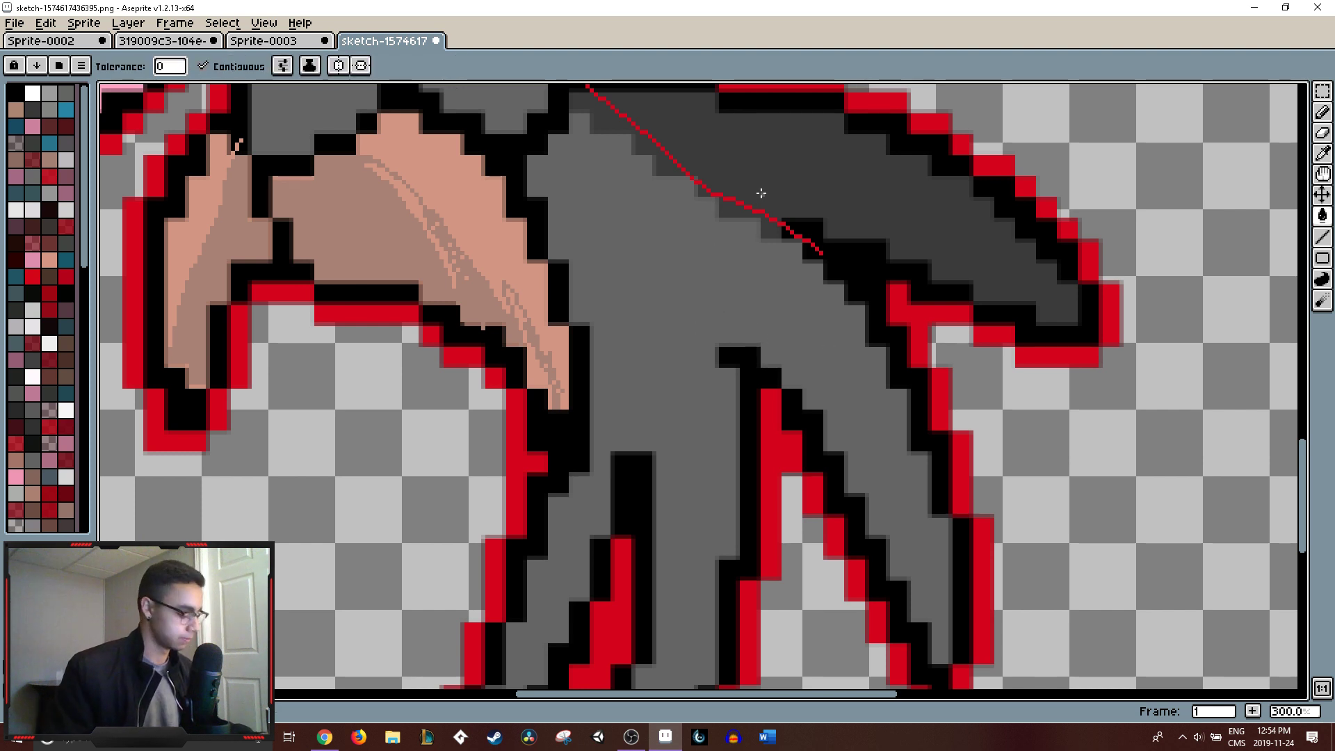
pyautogui.press('b')
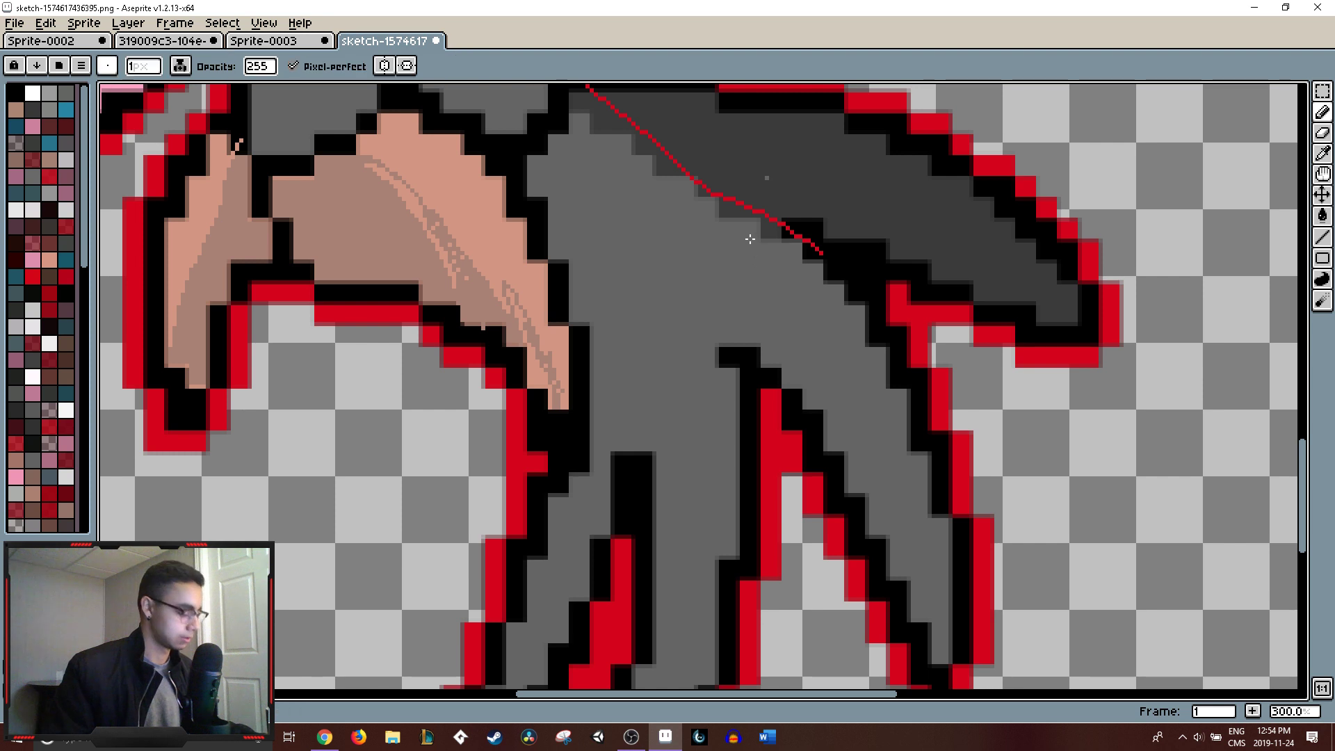
pyautogui.press('g')
pyautogui.click(766, 192)
pyautogui.click(740, 209)
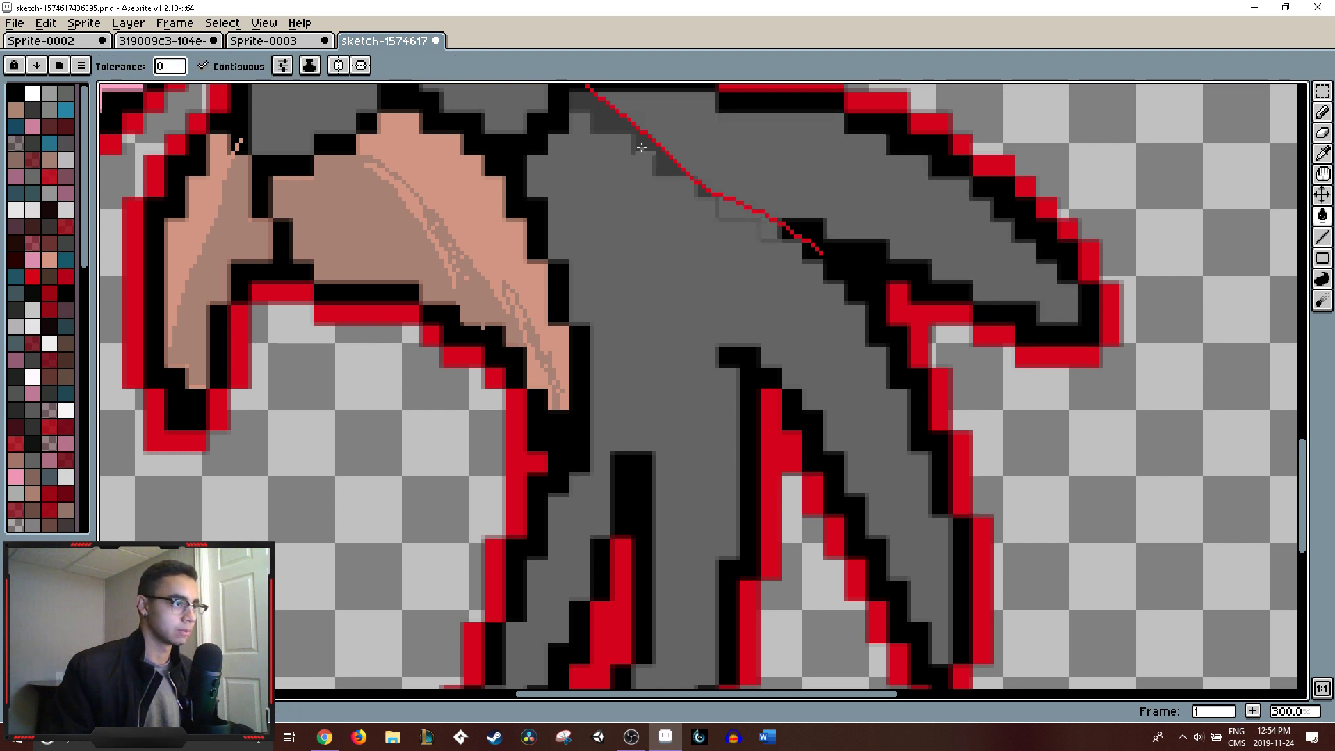
pyautogui.click(589, 104)
pyautogui.click(650, 141)
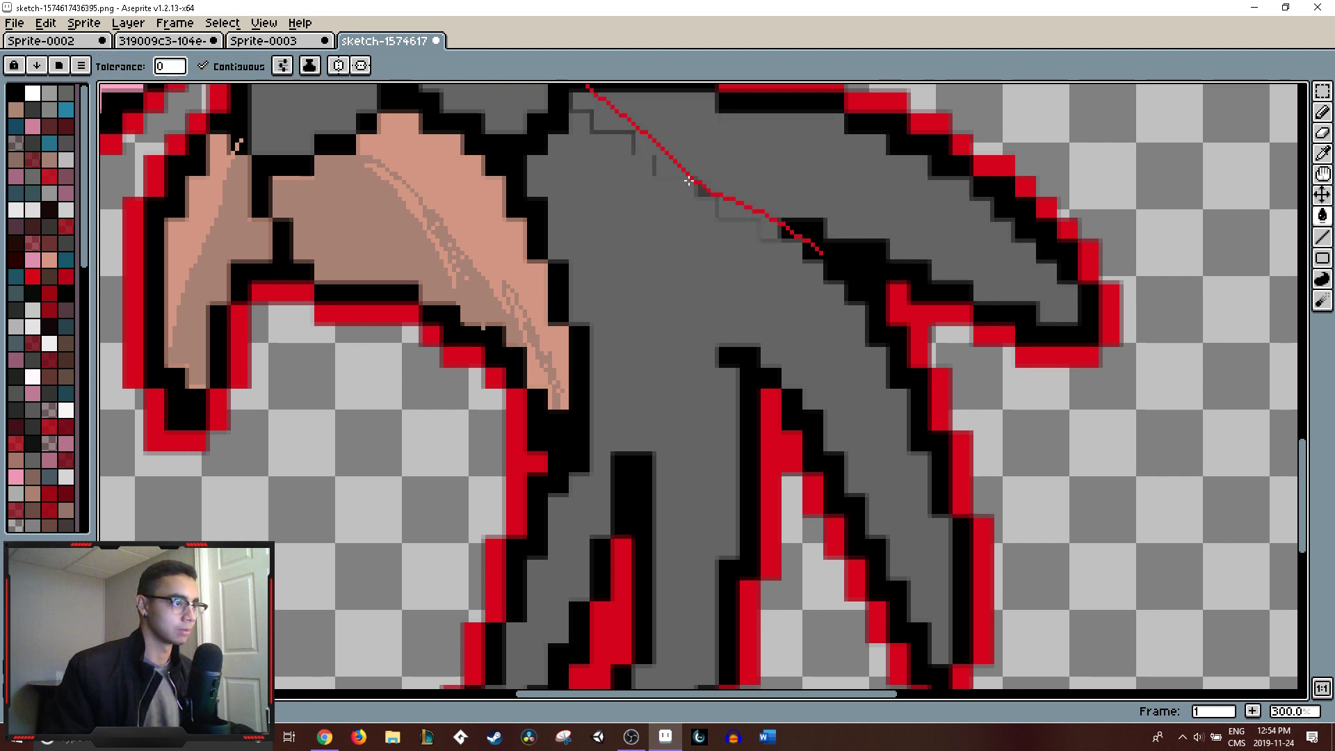
pyautogui.click(700, 188)
pyautogui.scroll(-1, 704, 193)
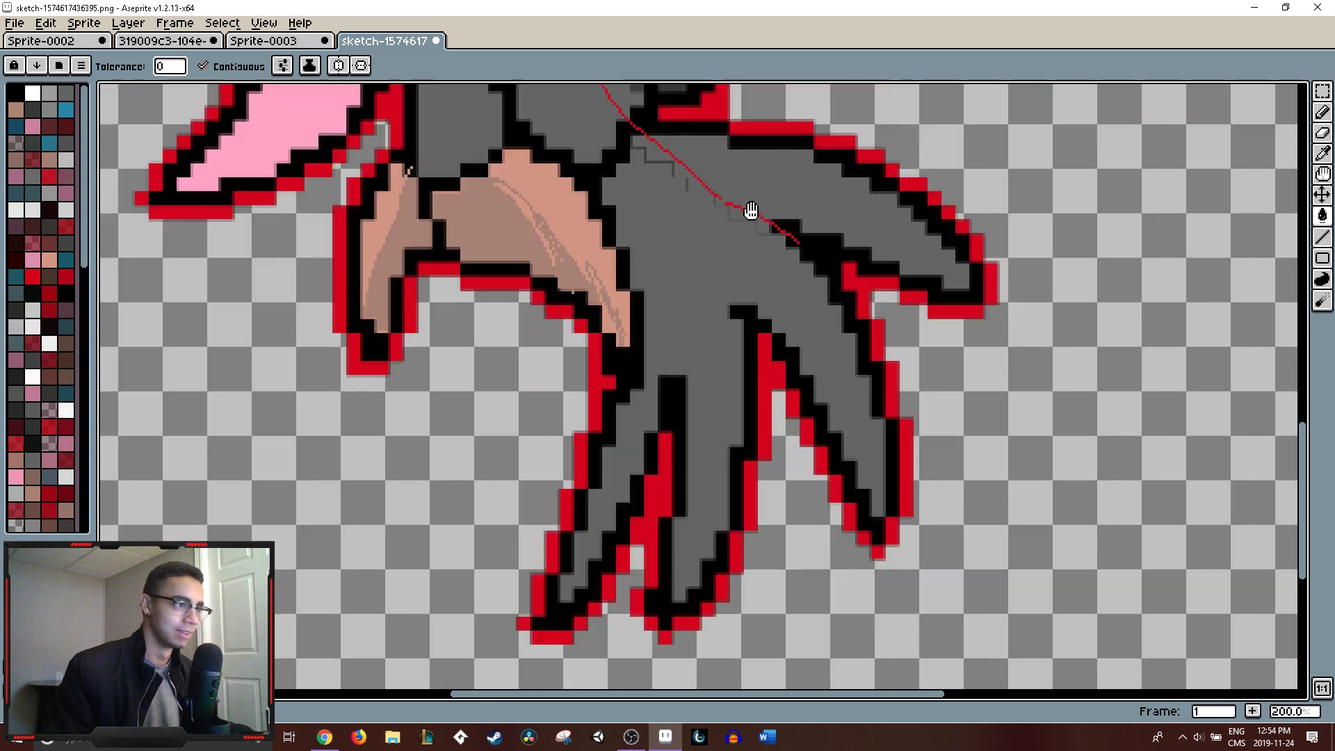
# - Draw a curved dark grey shadow edge along the second tail feather, from the gap between the feathers down to its tip
pyautogui.scroll(3, 474, 146)
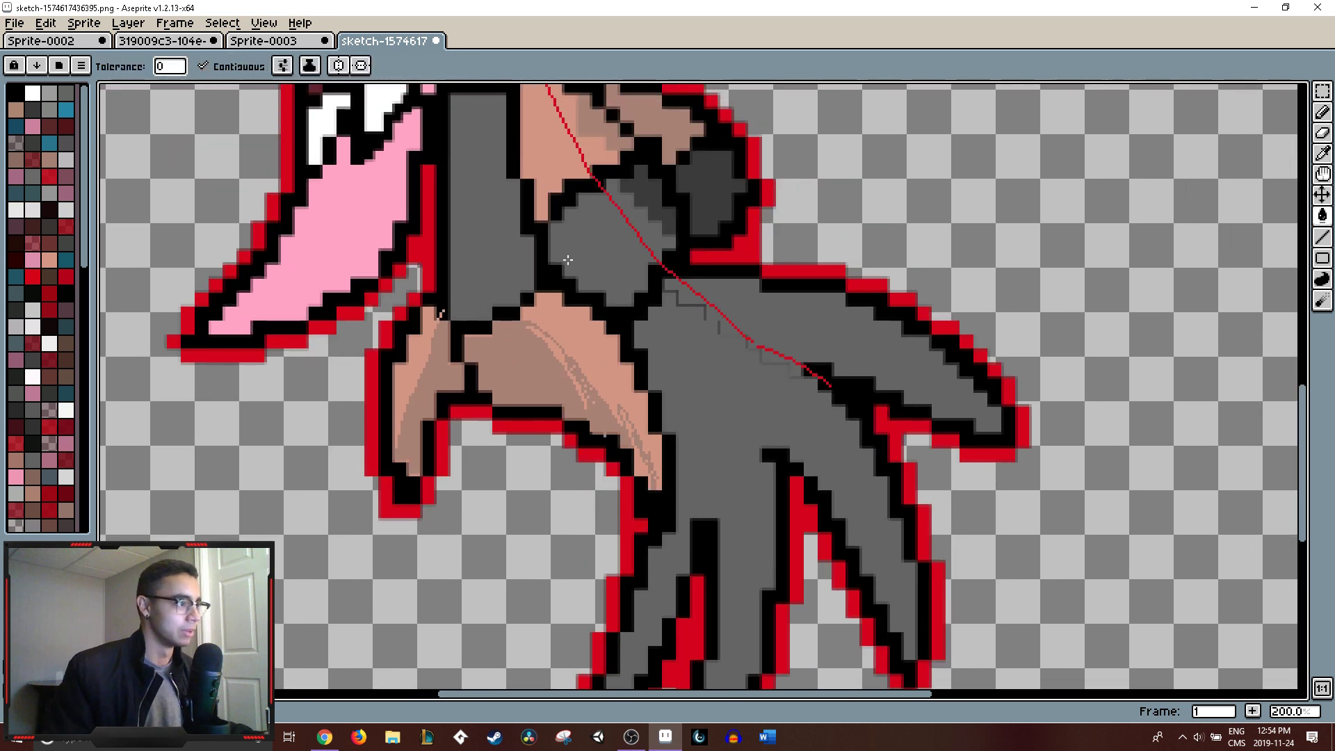
pyautogui.press('b')
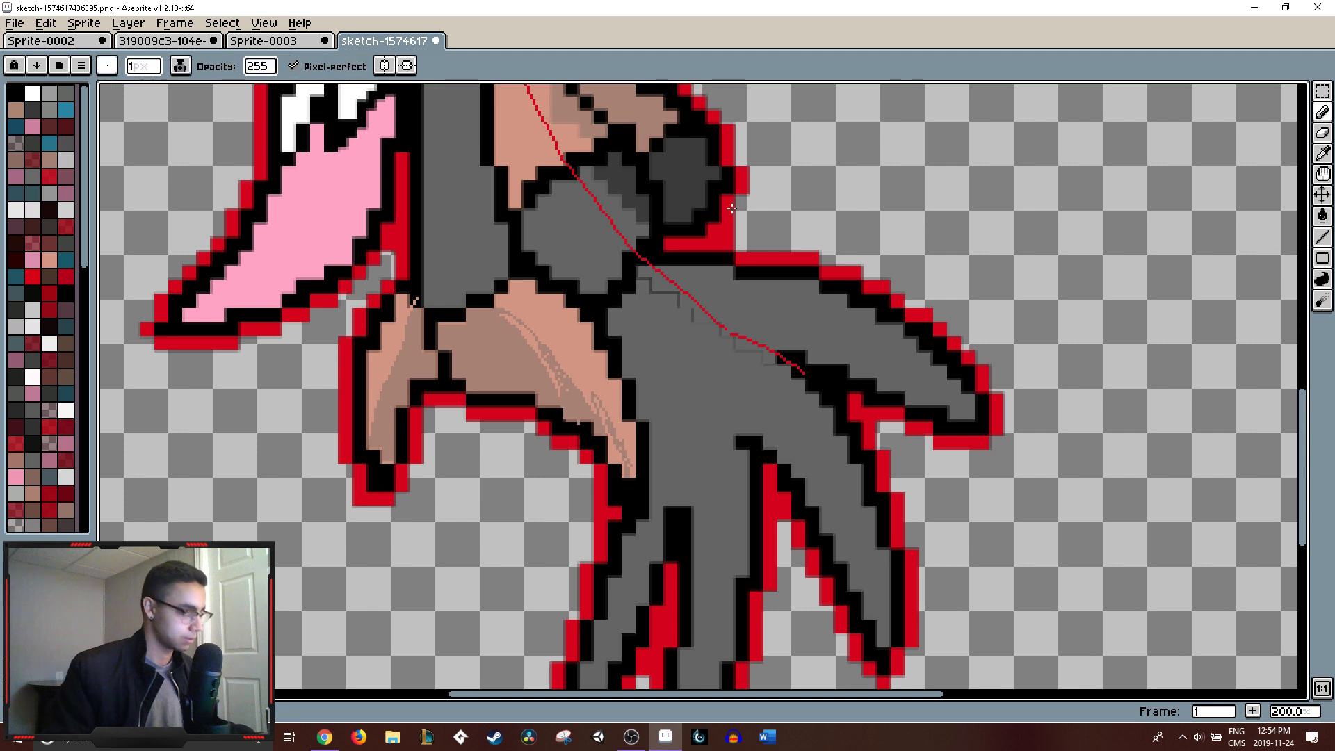
pyautogui.scroll(3, 717, 295)
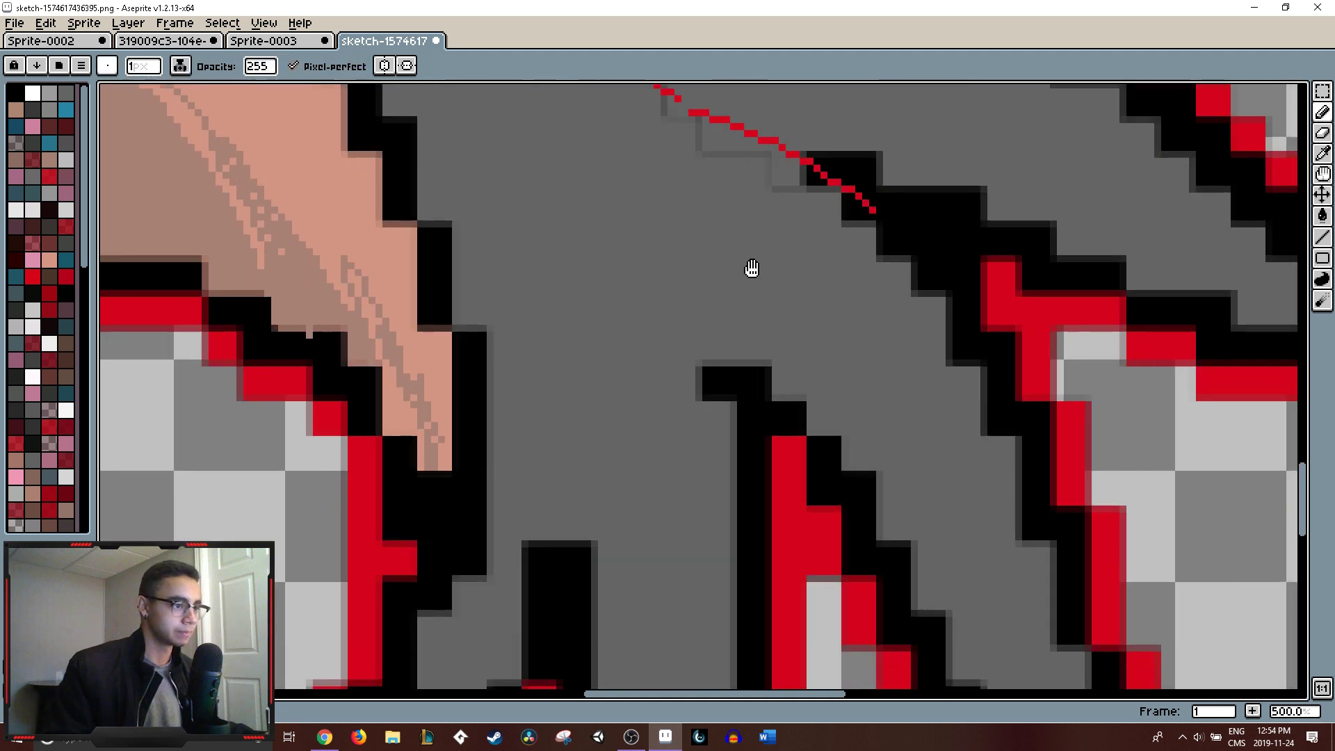
pyautogui.moveTo(752, 268); pyautogui.dragTo(725, 211)
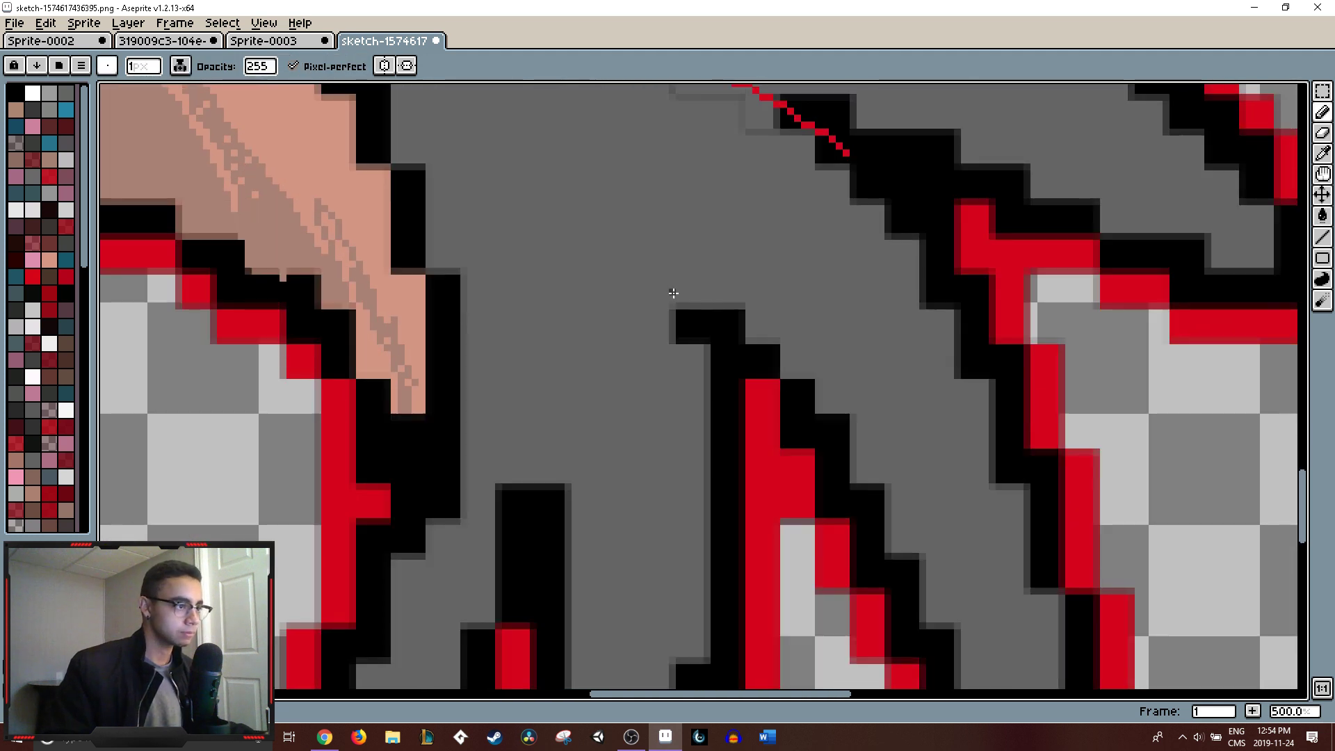
pyautogui.moveTo(671, 310); pyautogui.dragTo(592, 184)
pyautogui.moveTo(613, 198)
pyautogui.mouseDown()
pyautogui.moveTo(790, 307)
pyautogui.moveTo(977, 564)
pyautogui.moveTo(1020, 704)
pyautogui.mouseUp()
pyautogui.moveTo(1000, 518); pyautogui.dragTo(1007, 593)
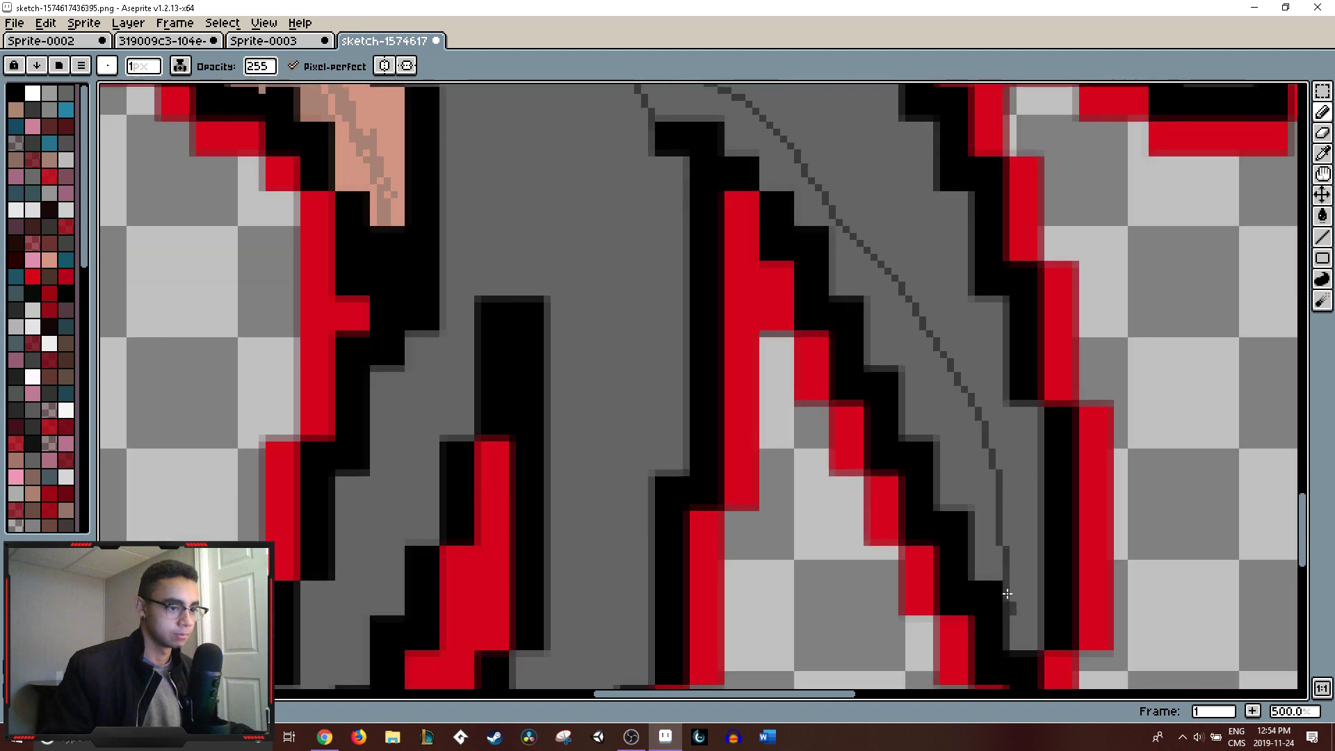
# - Fill the area beneath the second tail feather's curved shadow edge with dark grey
pyautogui.press('g')
pyautogui.click(938, 417)
pyautogui.moveTo(786, 159); pyautogui.dragTo(817, 234)
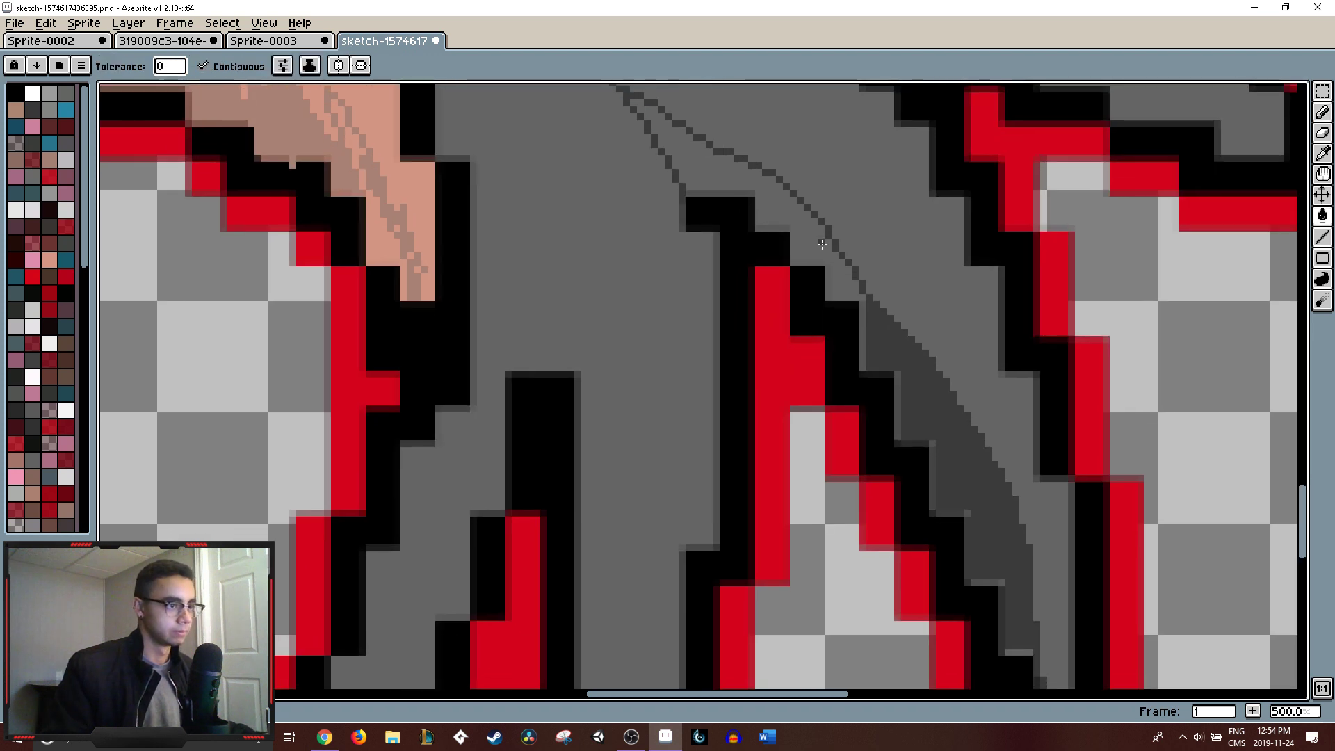
pyautogui.click(817, 234)
pyautogui.scroll(-5, 708, 145)
pyautogui.scroll(4, 839, 257)
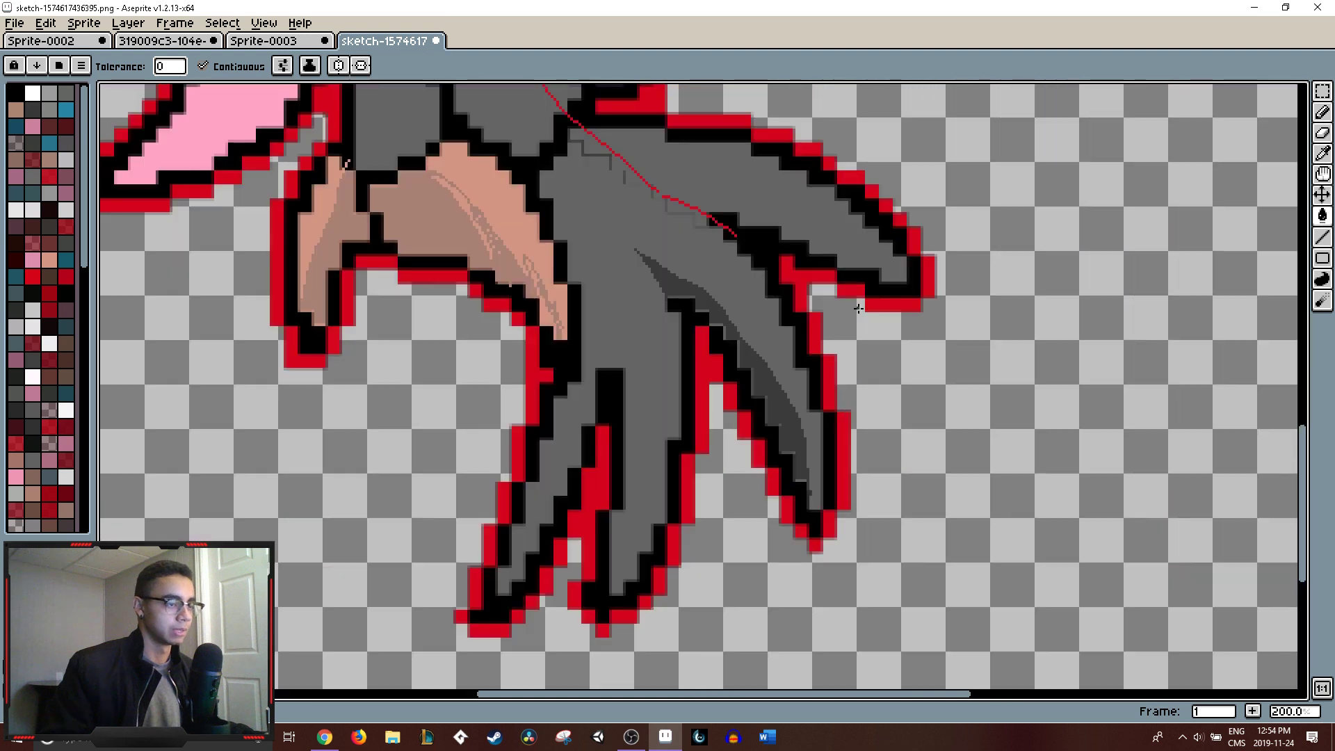
pyautogui.scroll(1, 839, 257)
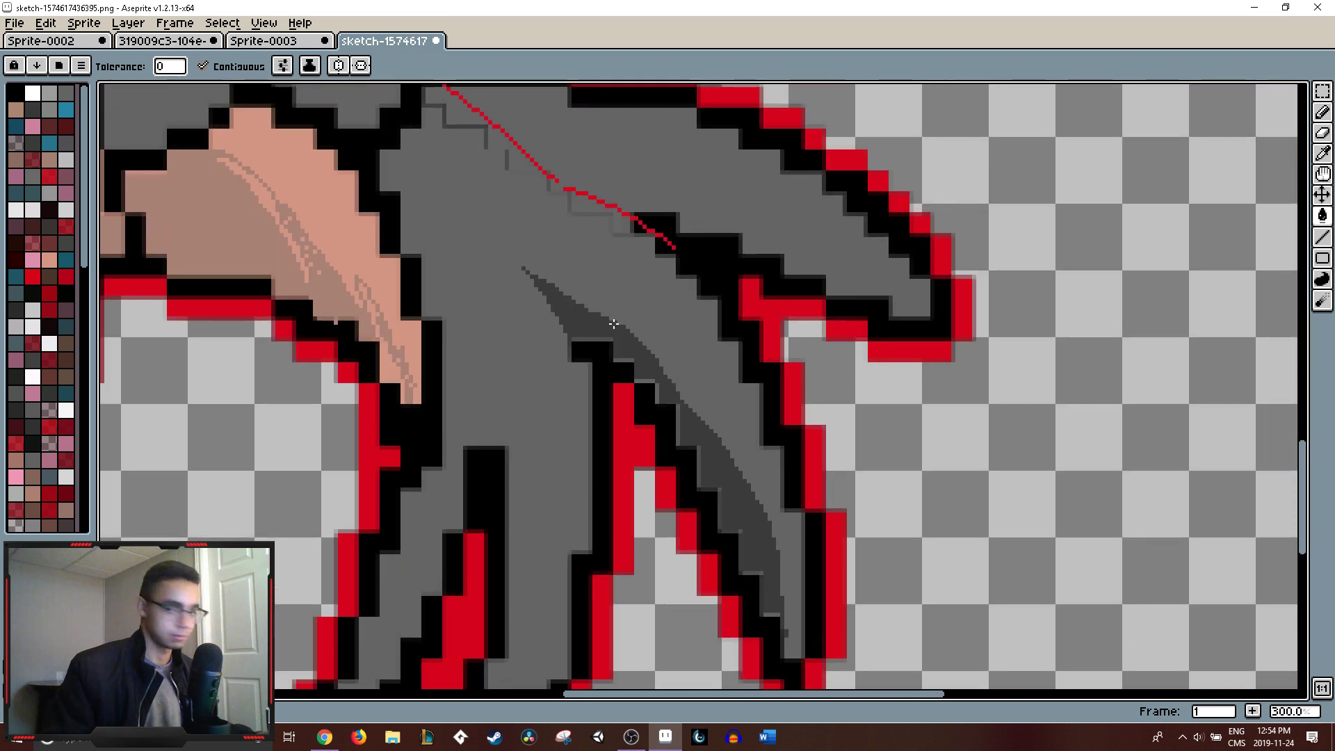
# - Draw a curved dark grey shadow edge along the uppermost tail feather and fill the area beneath it with dark grey
pyautogui.press('b')
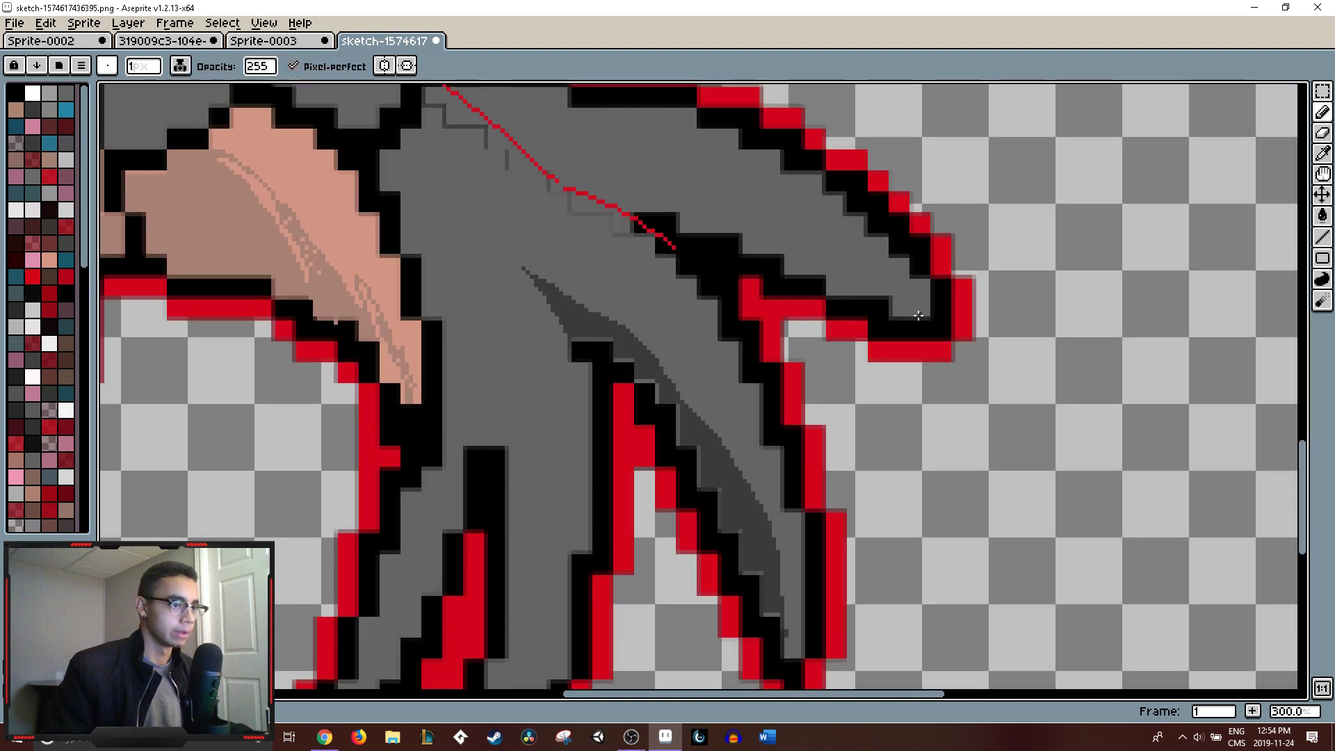
pyautogui.moveTo(918, 315)
pyautogui.mouseDown()
pyautogui.moveTo(800, 234)
pyautogui.moveTo(641, 170)
pyautogui.moveTo(560, 163)
pyautogui.mouseUp()
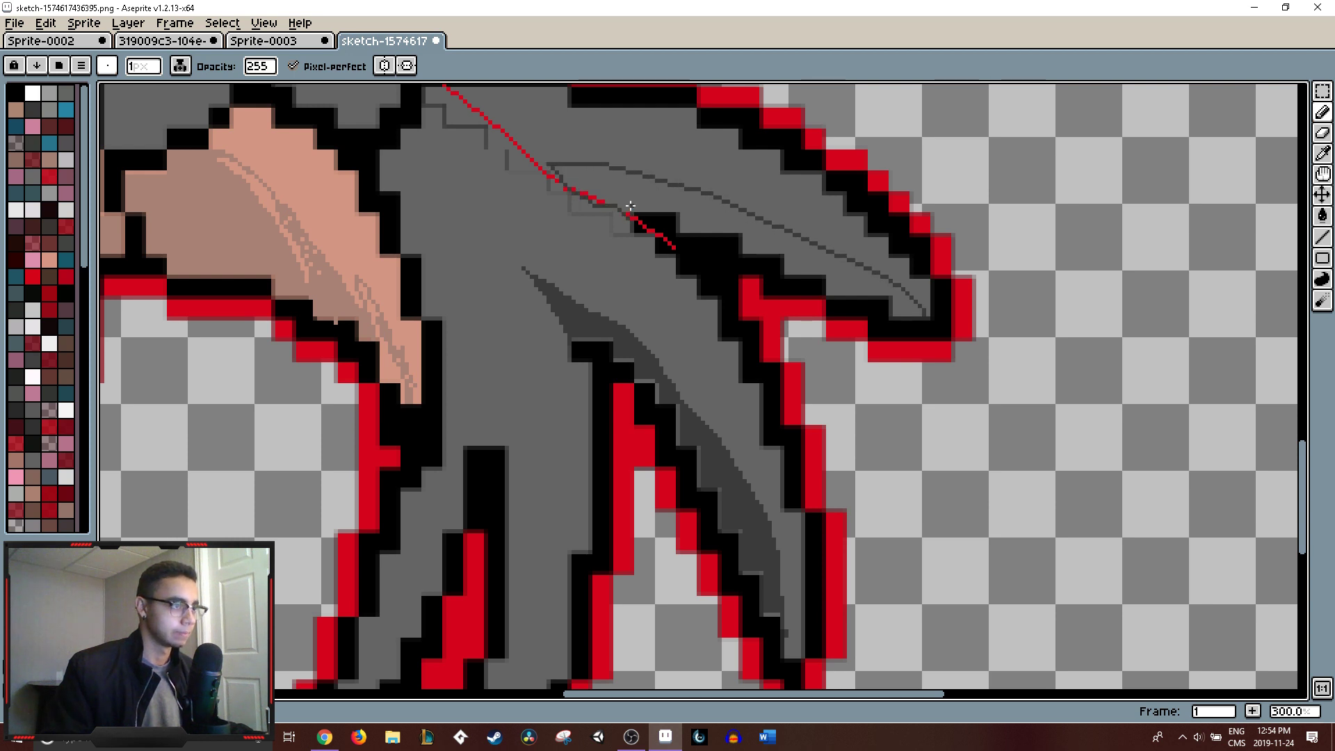
pyautogui.press('g')
pyautogui.scroll(-4, 902, 314)
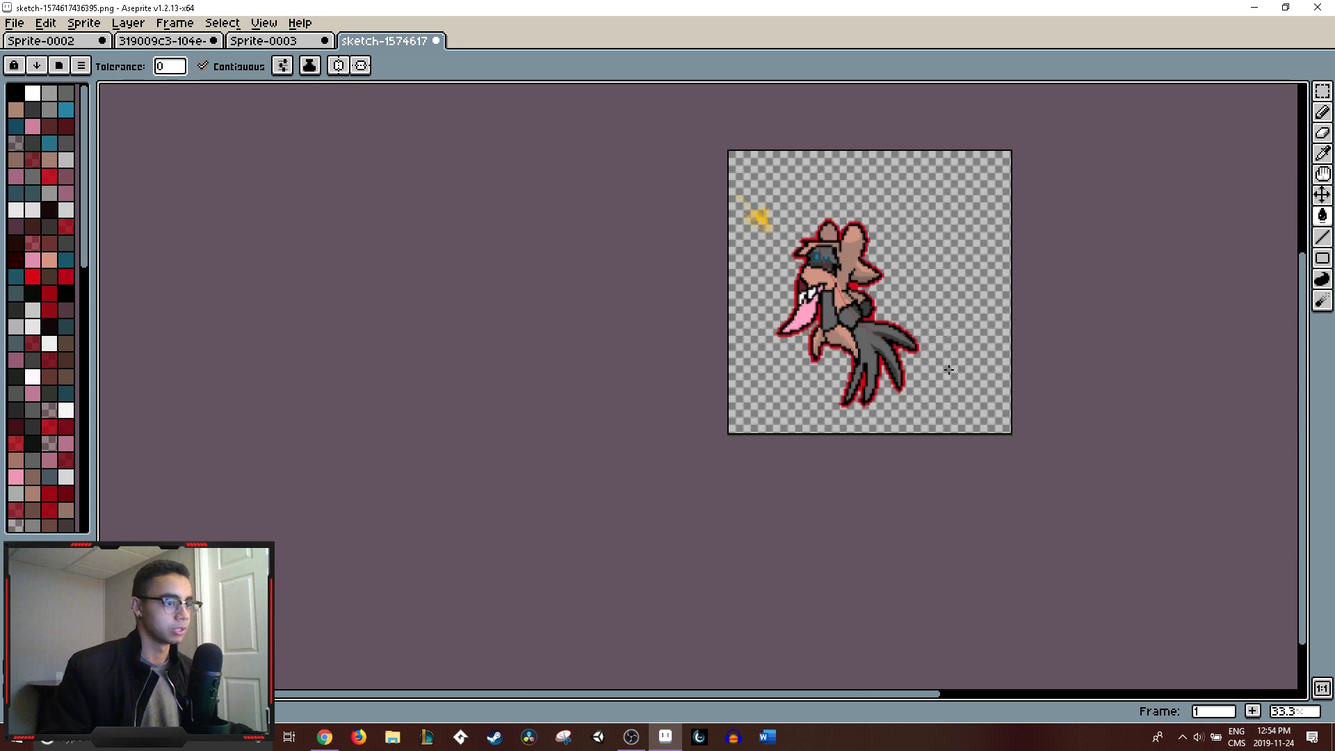
pyautogui.scroll(4, 949, 369)
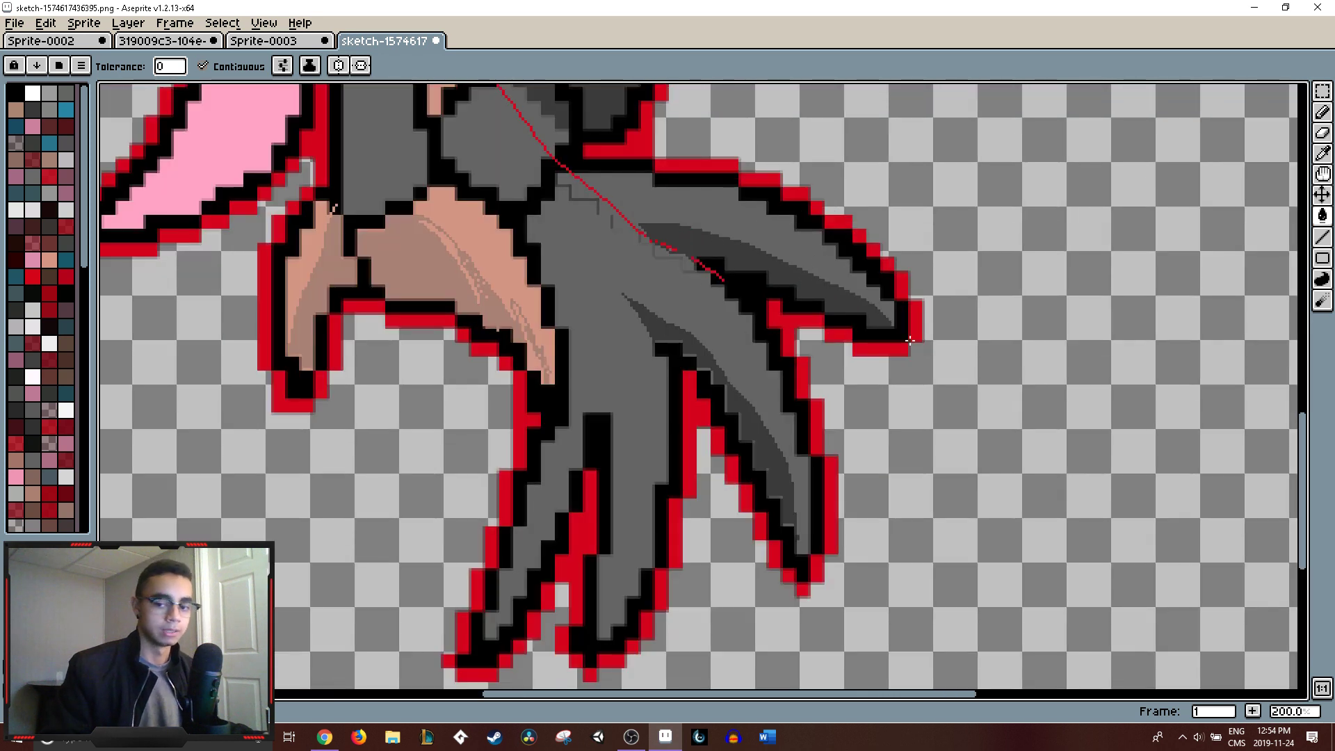
pyautogui.moveTo(917, 458); pyautogui.dragTo(953, 411)
pyautogui.keyDown('alt'); pyautogui.click(688, 279); pyautogui.keyUp('alt')
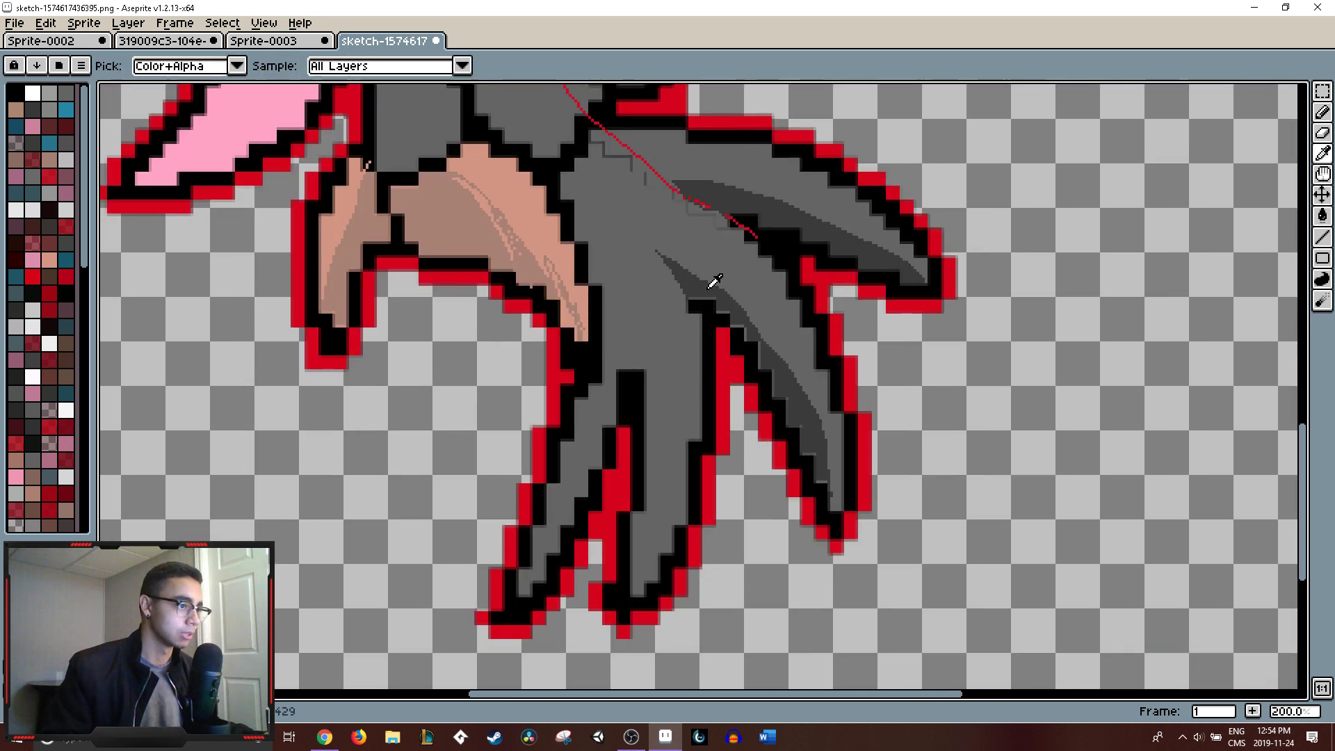
pyautogui.keyDown('alt'); pyautogui.click(714, 283); pyautogui.keyUp('alt')
pyautogui.moveTo(724, 357); pyautogui.dragTo(795, 342)
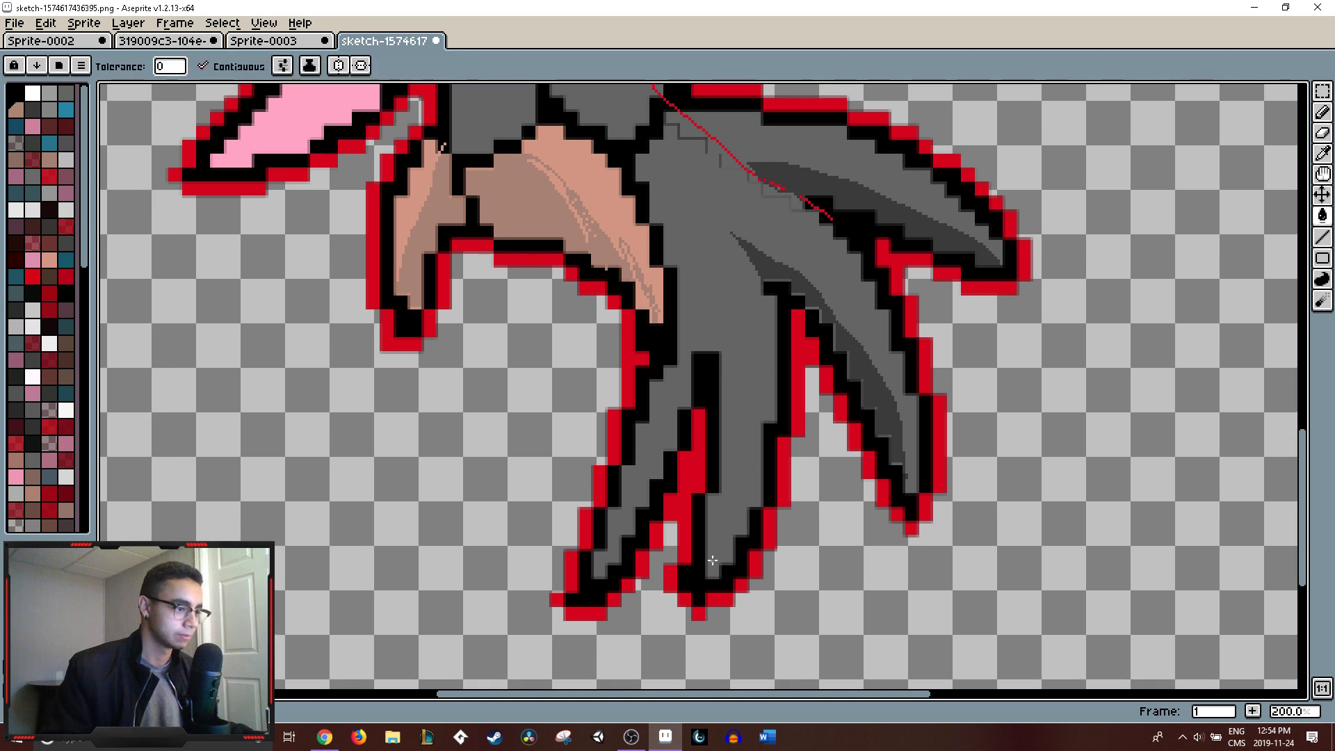
pyautogui.click(706, 579)
pyautogui.hotkey('ctrl', 'z')
pyautogui.press('b')
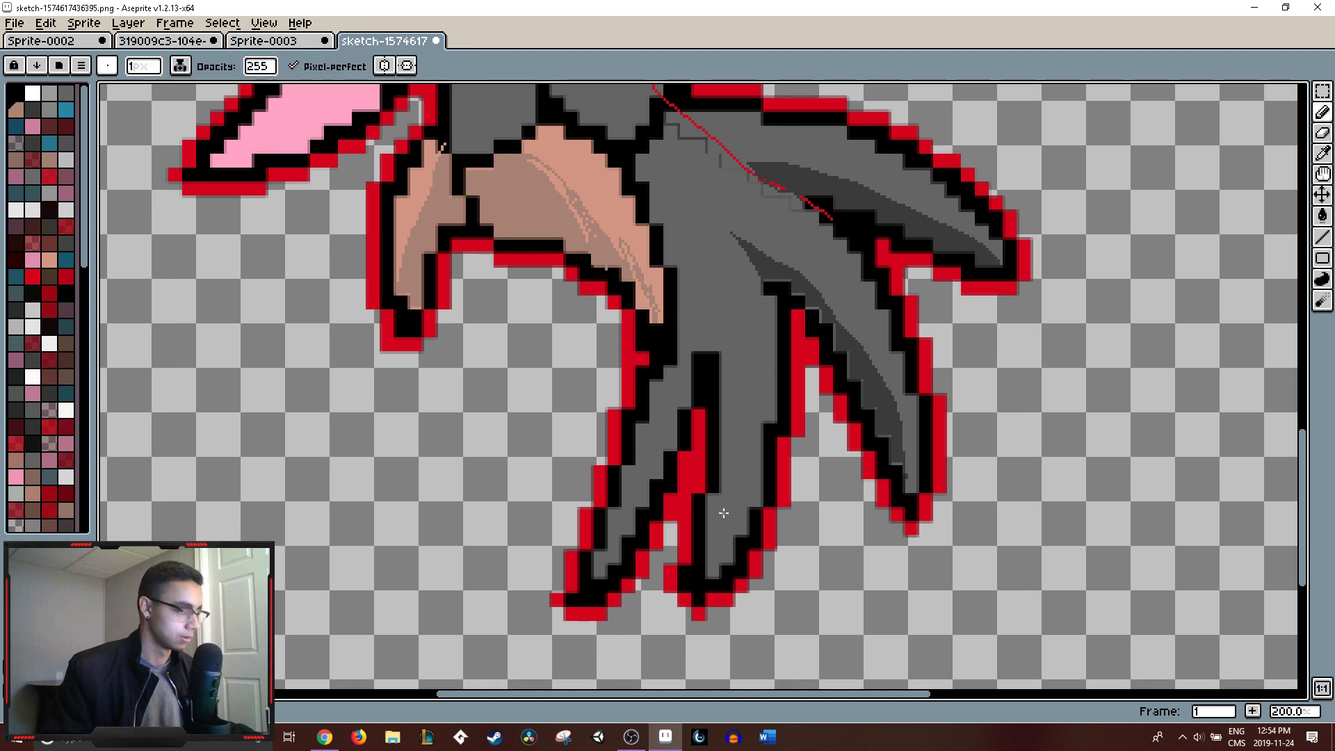
pyautogui.moveTo(723, 570); pyautogui.dragTo(751, 435)
pyautogui.hotkey('ctrl', 'z')
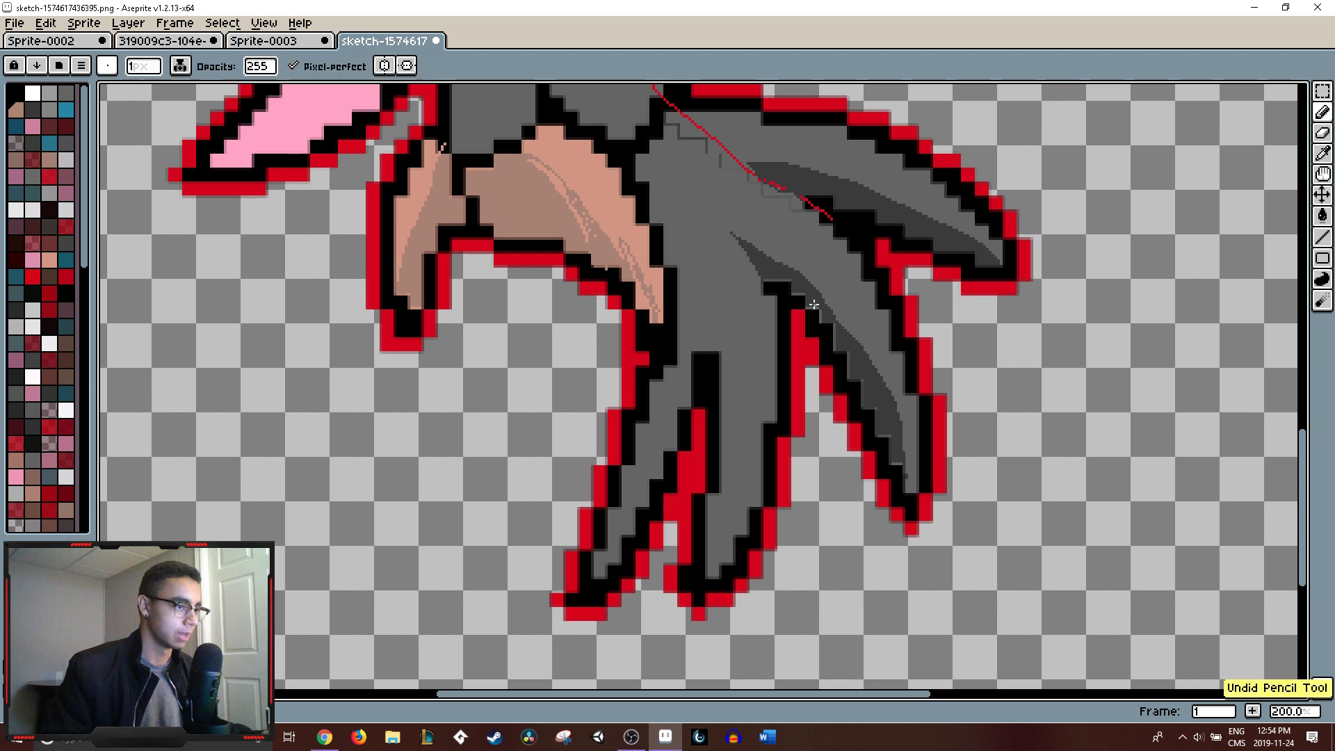
# - Outline a dark grey shadow along the third tail feather and close off the base of the last feather with a short stroke
pyautogui.press('alt')
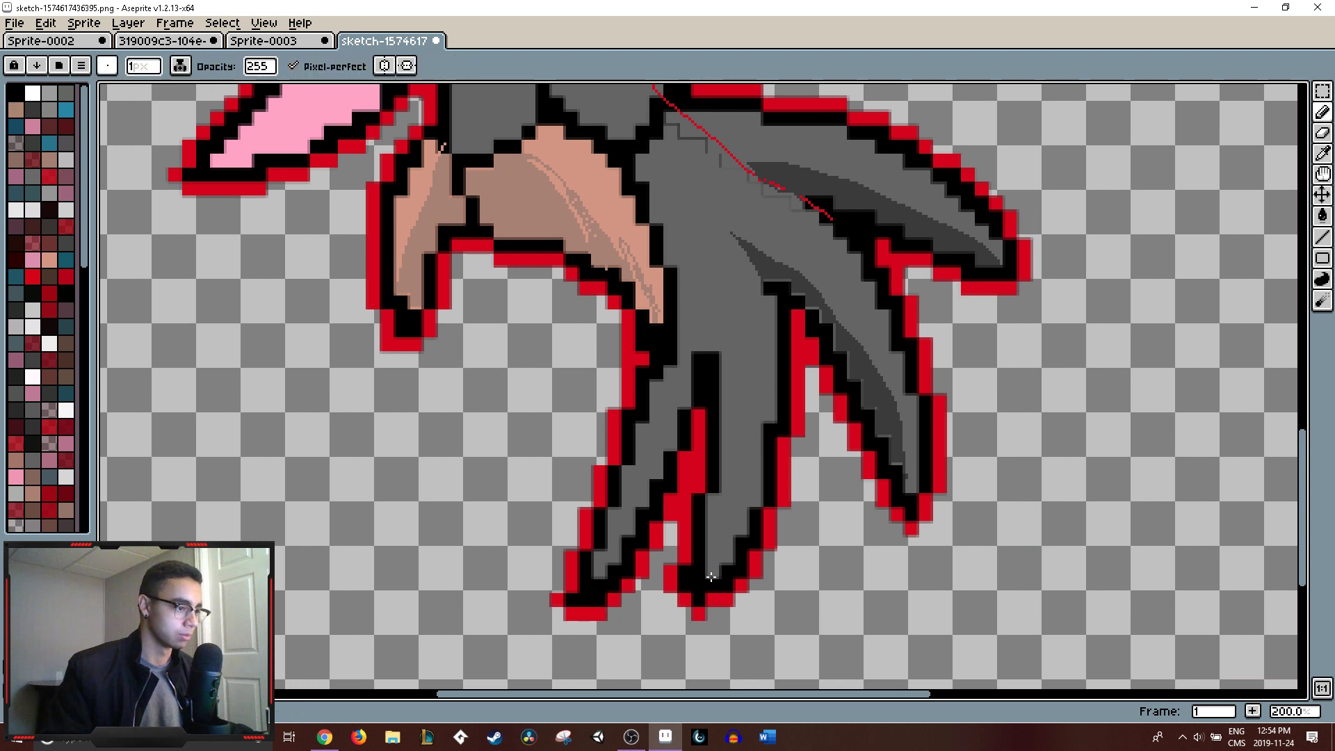
pyautogui.moveTo(713, 559)
pyautogui.mouseDown()
pyautogui.moveTo(757, 429)
pyautogui.moveTo(744, 308)
pyautogui.moveTo(718, 362)
pyautogui.mouseUp()
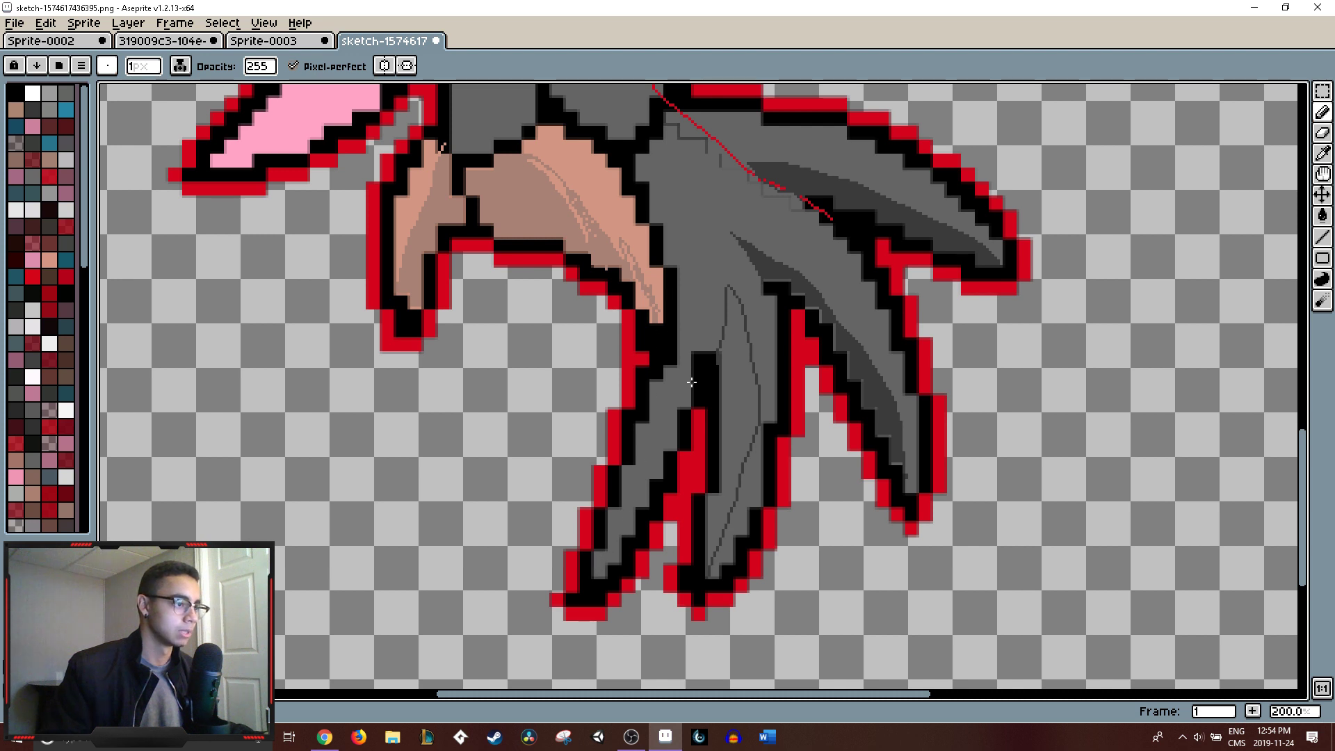
pyautogui.moveTo(685, 303); pyautogui.dragTo(691, 364)
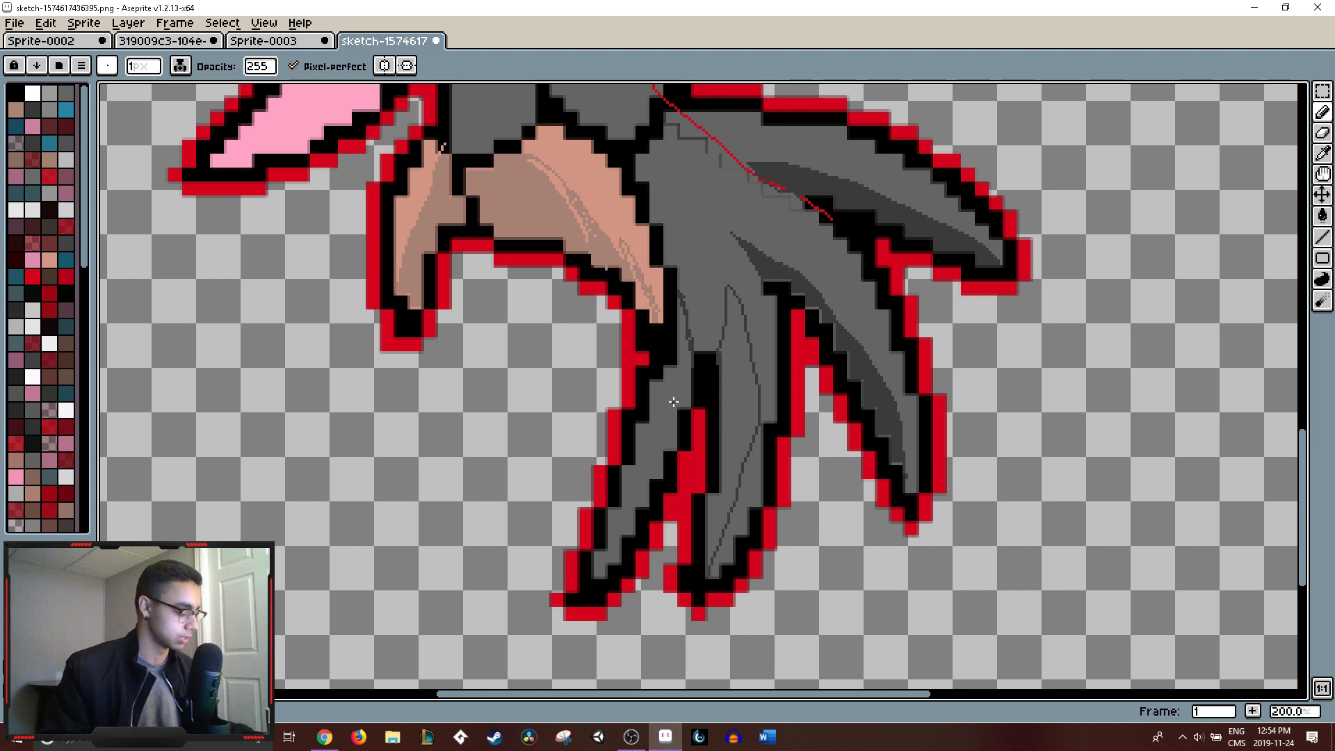
# - Fill the last tail feather and the outlined shadow on the third feather with dark grey
pyautogui.press('g')
pyautogui.click(690, 385)
pyautogui.click(728, 379)
pyautogui.scroll(-3, 751, 389)
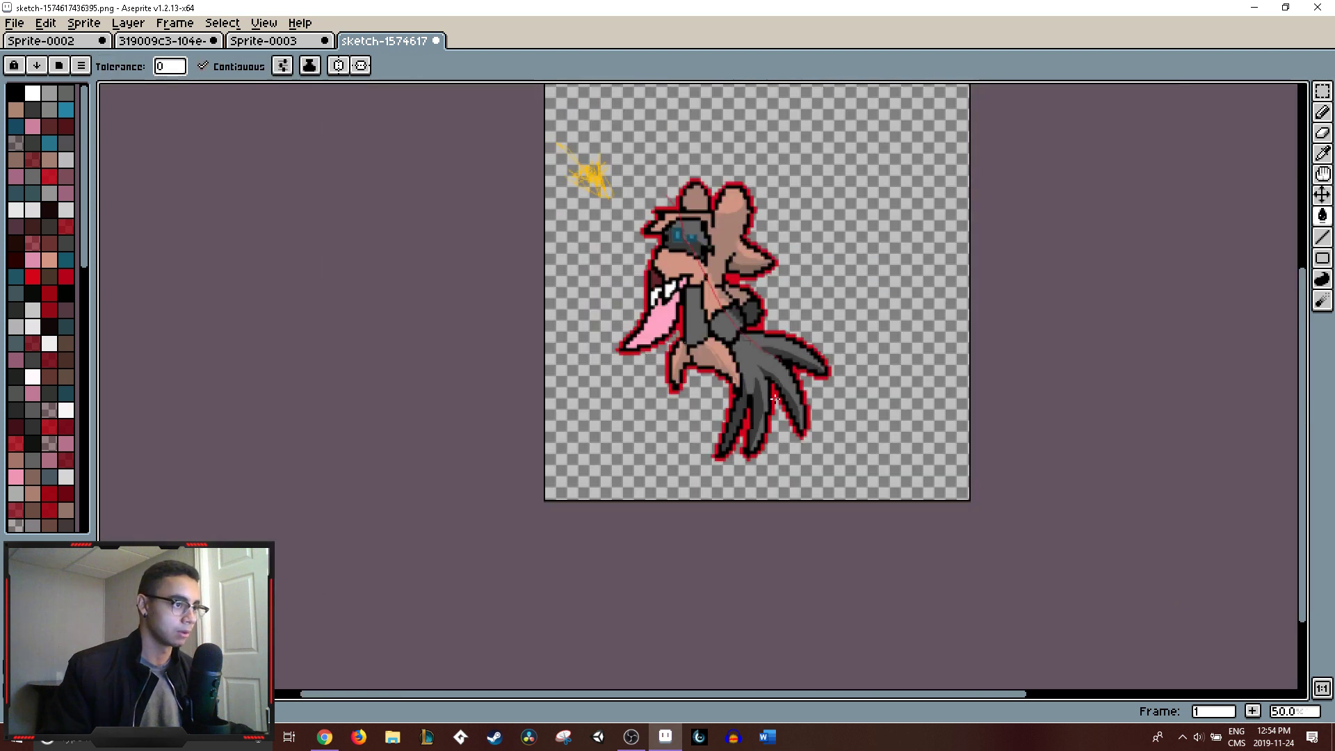
pyautogui.scroll(1, 791, 440)
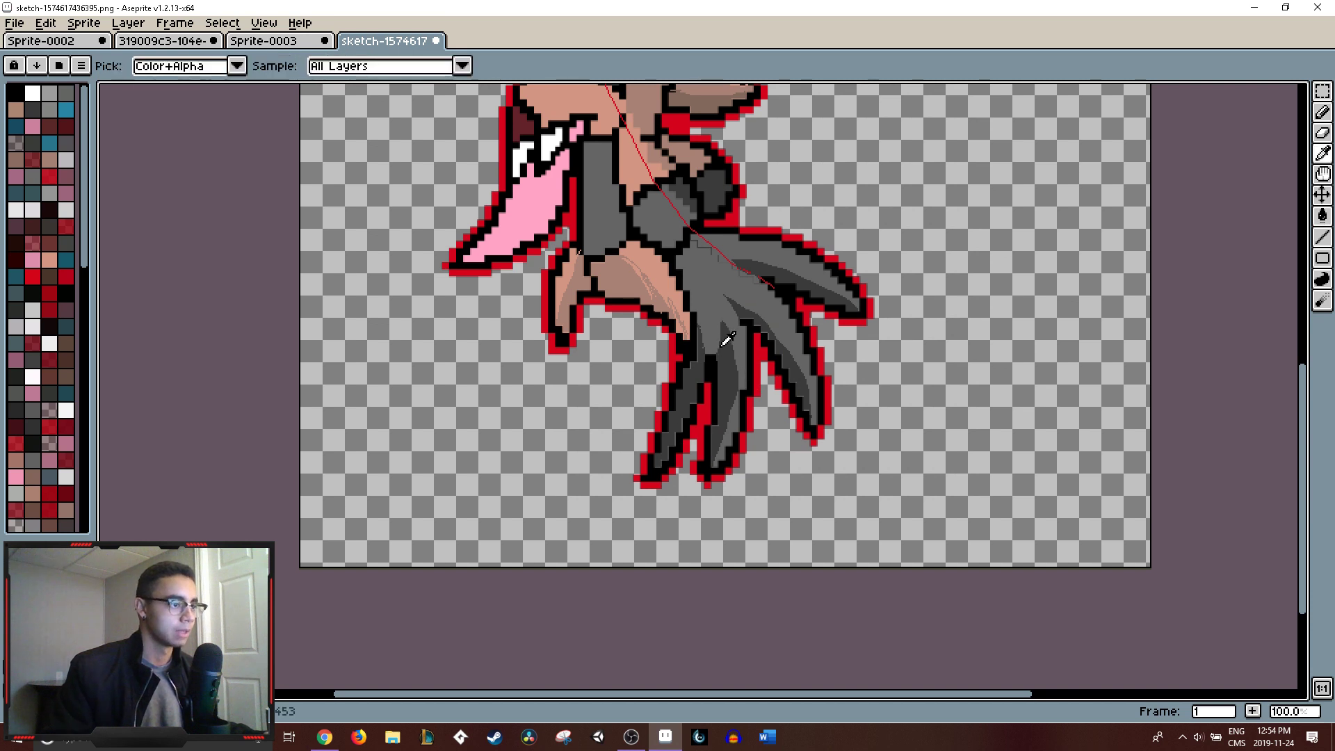
# - Fill the tail's central area where the feathers join with dark grey
pyautogui.click(710, 287)
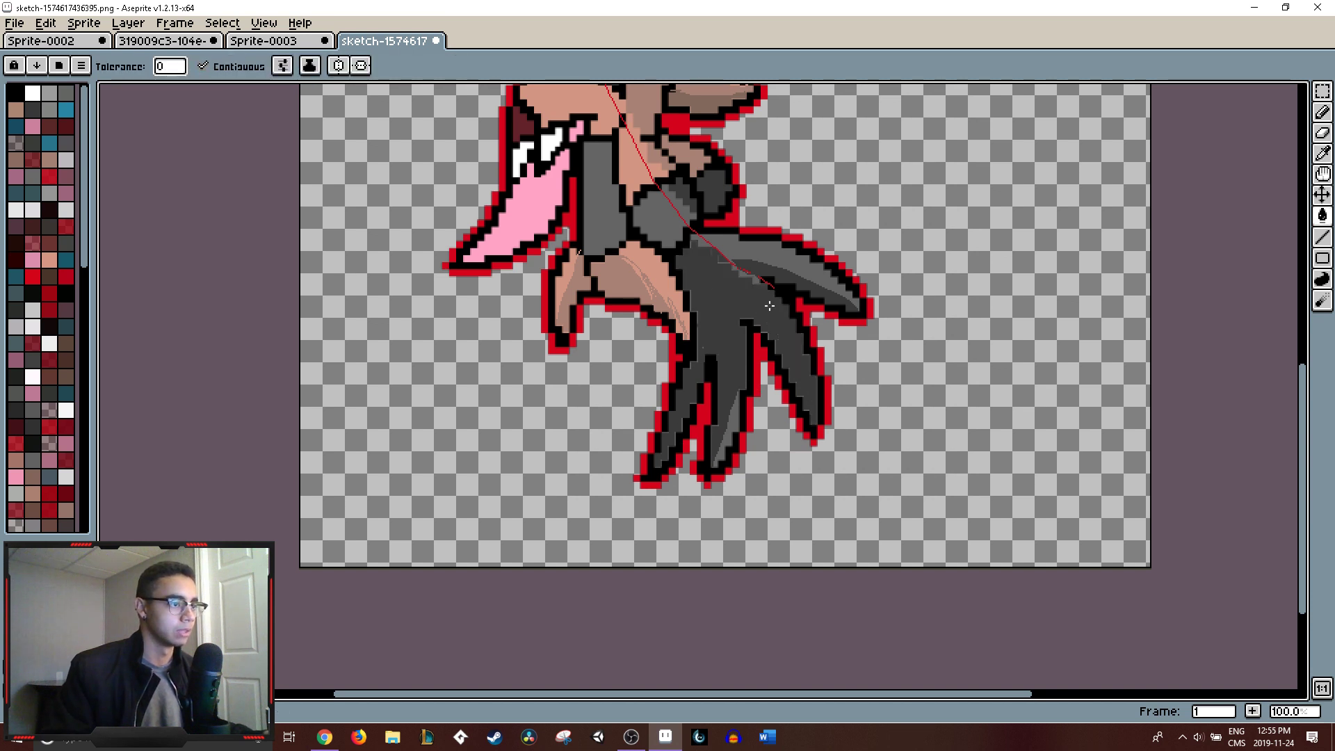
pyautogui.scroll(-3, 769, 306)
pyautogui.scroll(1, 798, 354)
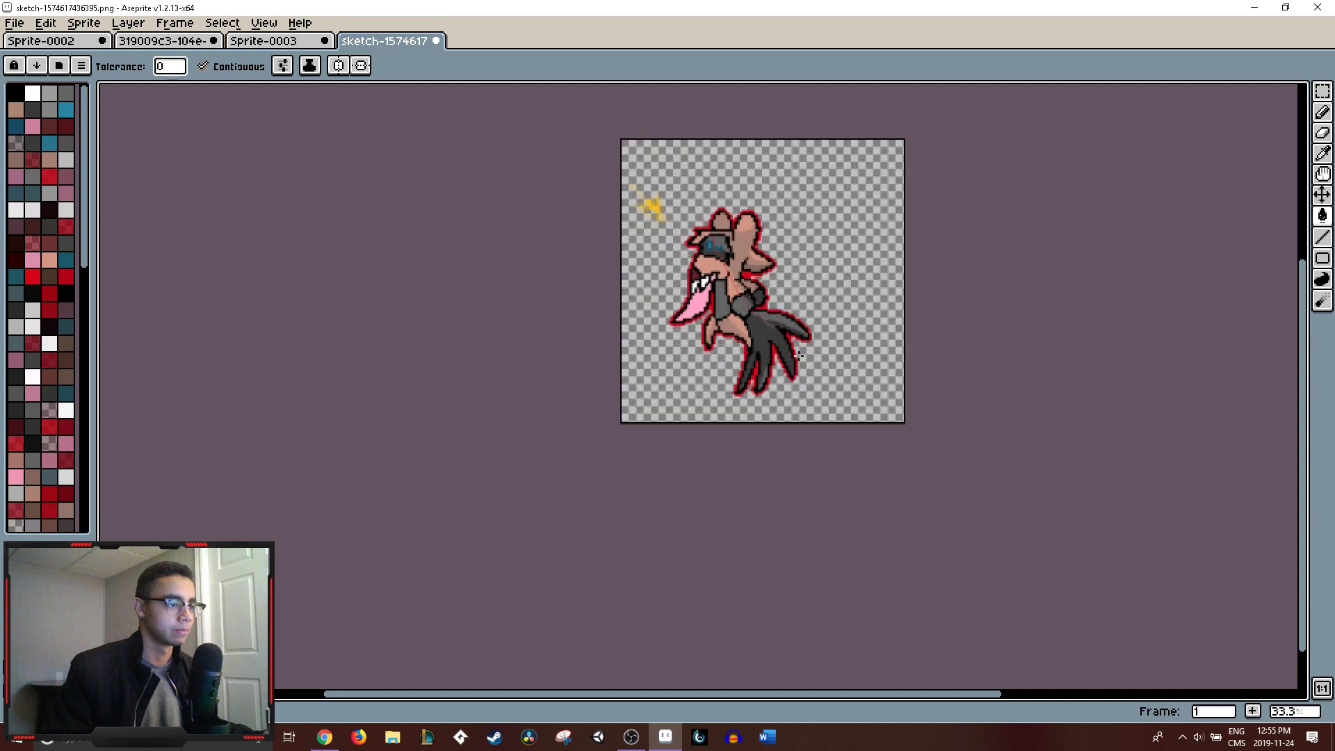
# - Sample the lighter grey, draw a curved highlight edge along the third tail feather, and fill the area beside it
pyautogui.scroll(3, 799, 355)
pyautogui.keyDown('alt'); pyautogui.click(591, 468); pyautogui.keyUp('alt')
pyautogui.click(623, 422)
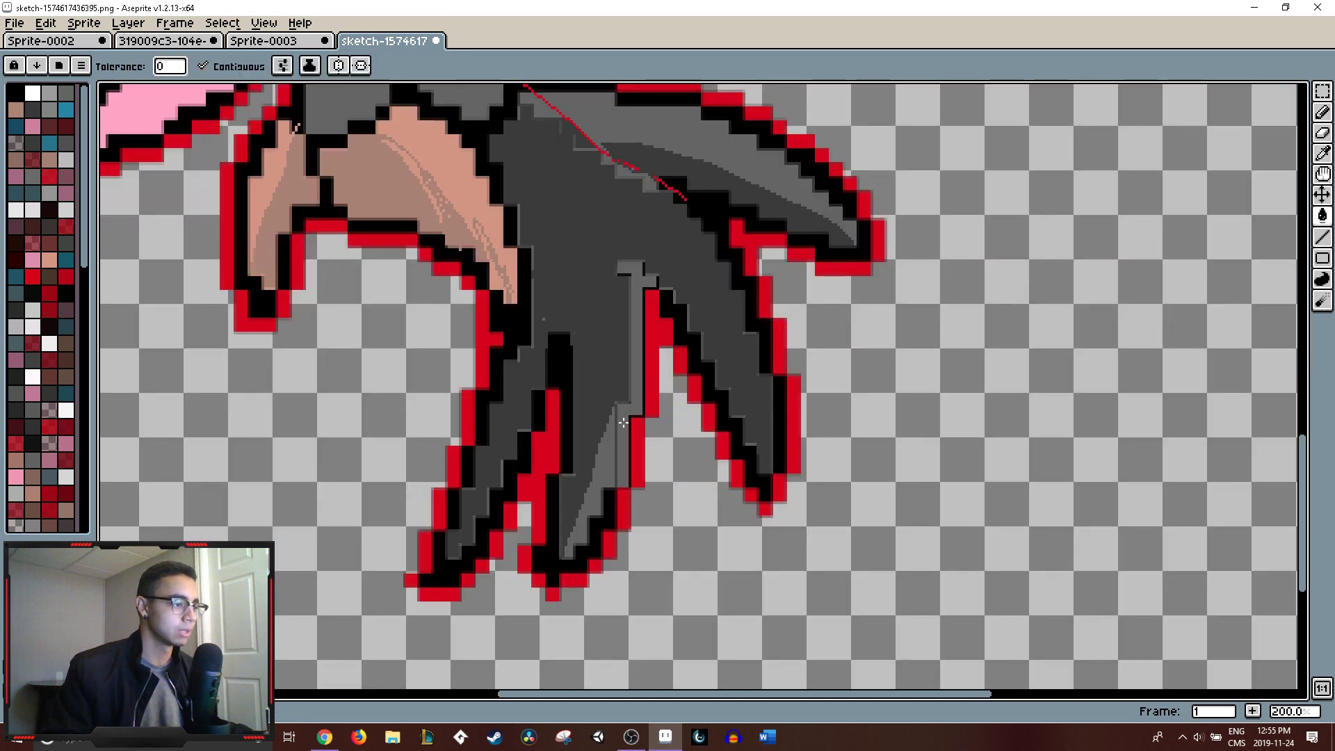
pyautogui.hotkey('ctrl', 'z')
pyautogui.press('b')
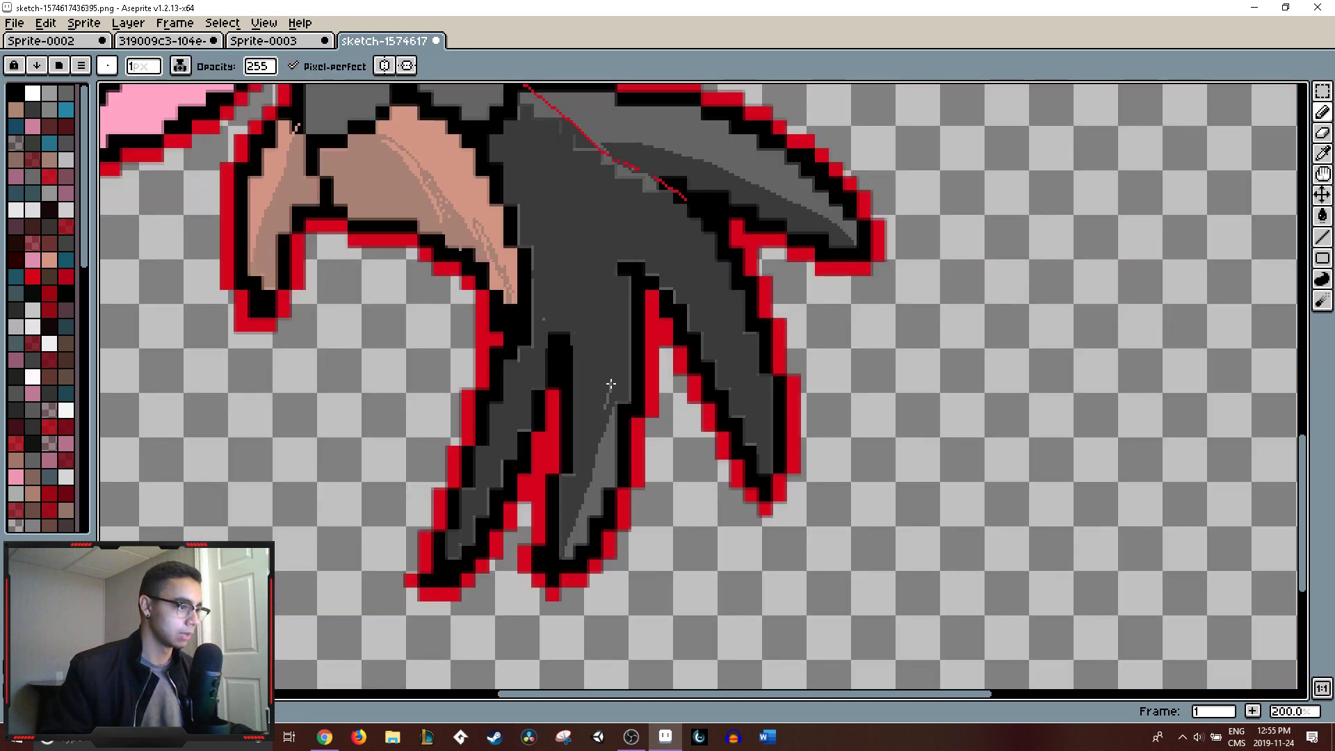
pyautogui.moveTo(611, 384)
pyautogui.mouseDown()
pyautogui.moveTo(627, 311)
pyautogui.moveTo(560, 549)
pyautogui.mouseUp()
pyautogui.moveTo(588, 487); pyautogui.dragTo(562, 538)
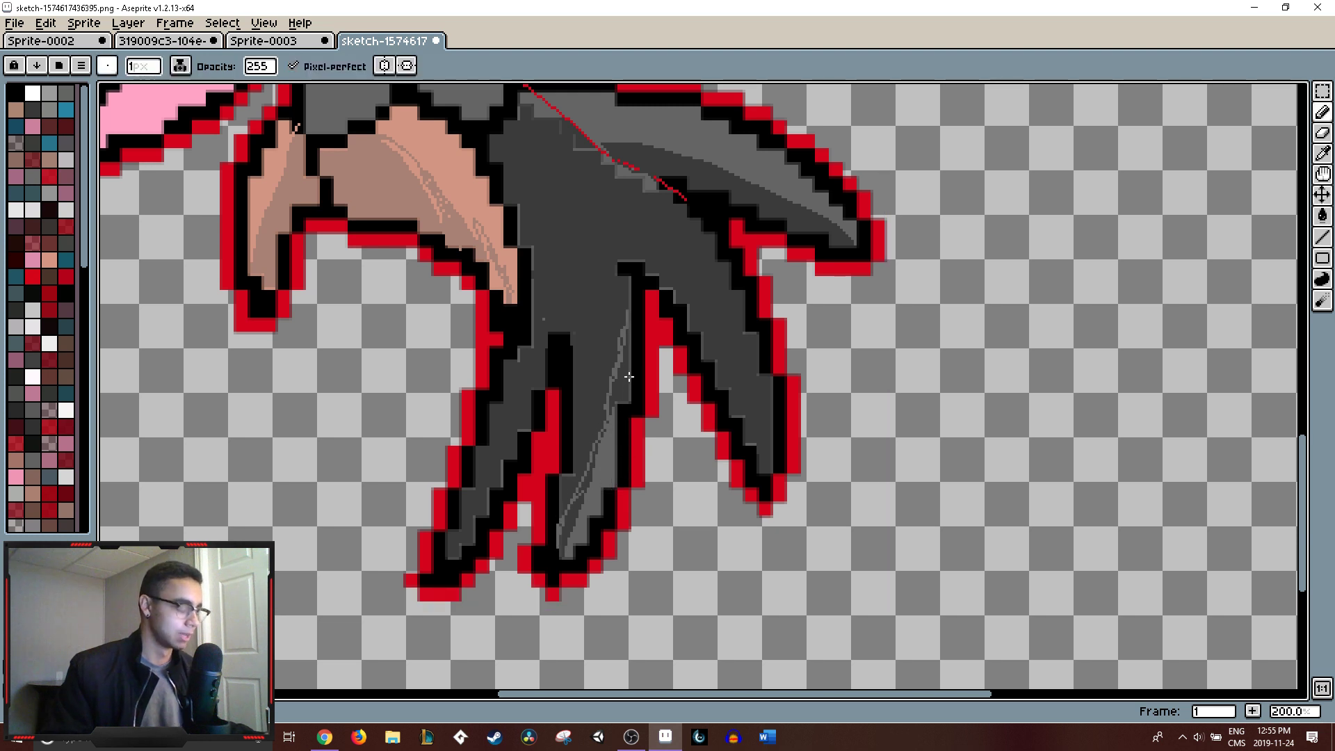
pyautogui.press('g')
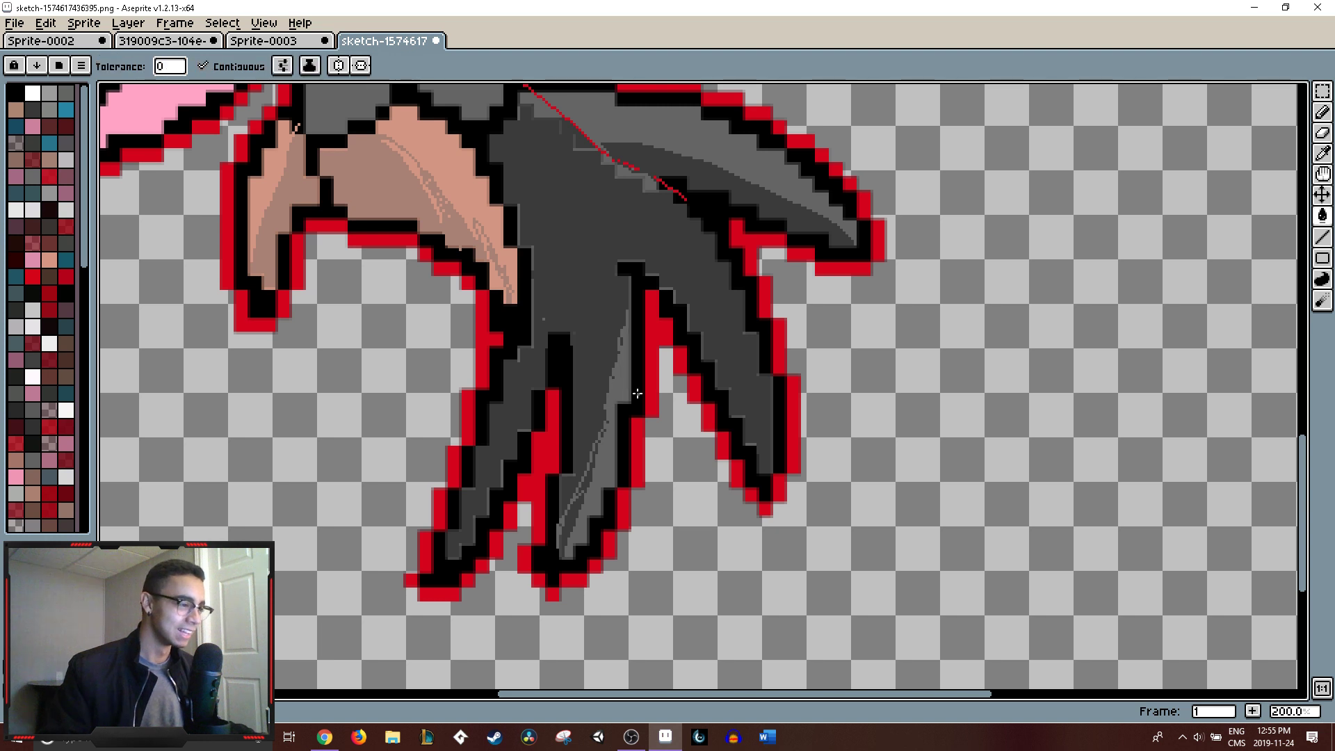
# - Fill the leftover dark sliver inside the third tail feather's highlight with lighter grey
pyautogui.scroll(-4, 646, 362)
pyautogui.scroll(4, 675, 338)
pyautogui.press('b')
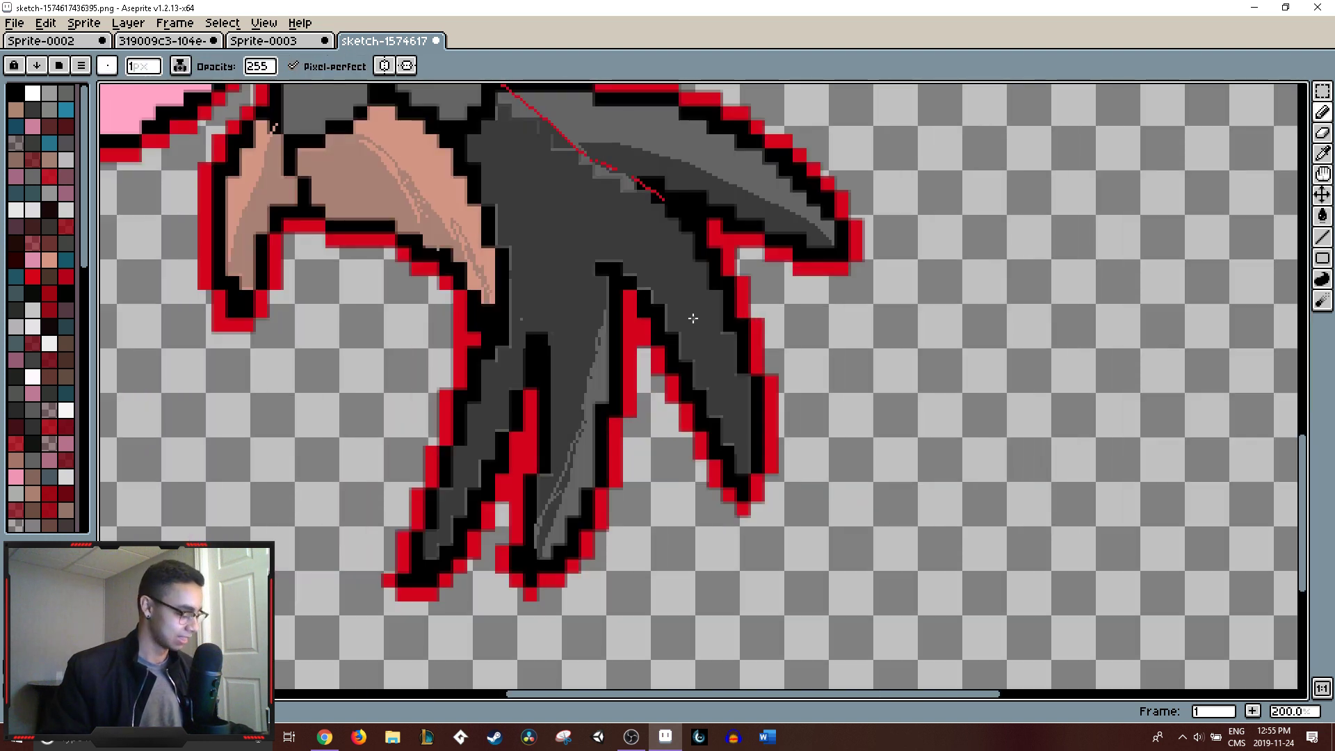
pyautogui.scroll(-4, 728, 307)
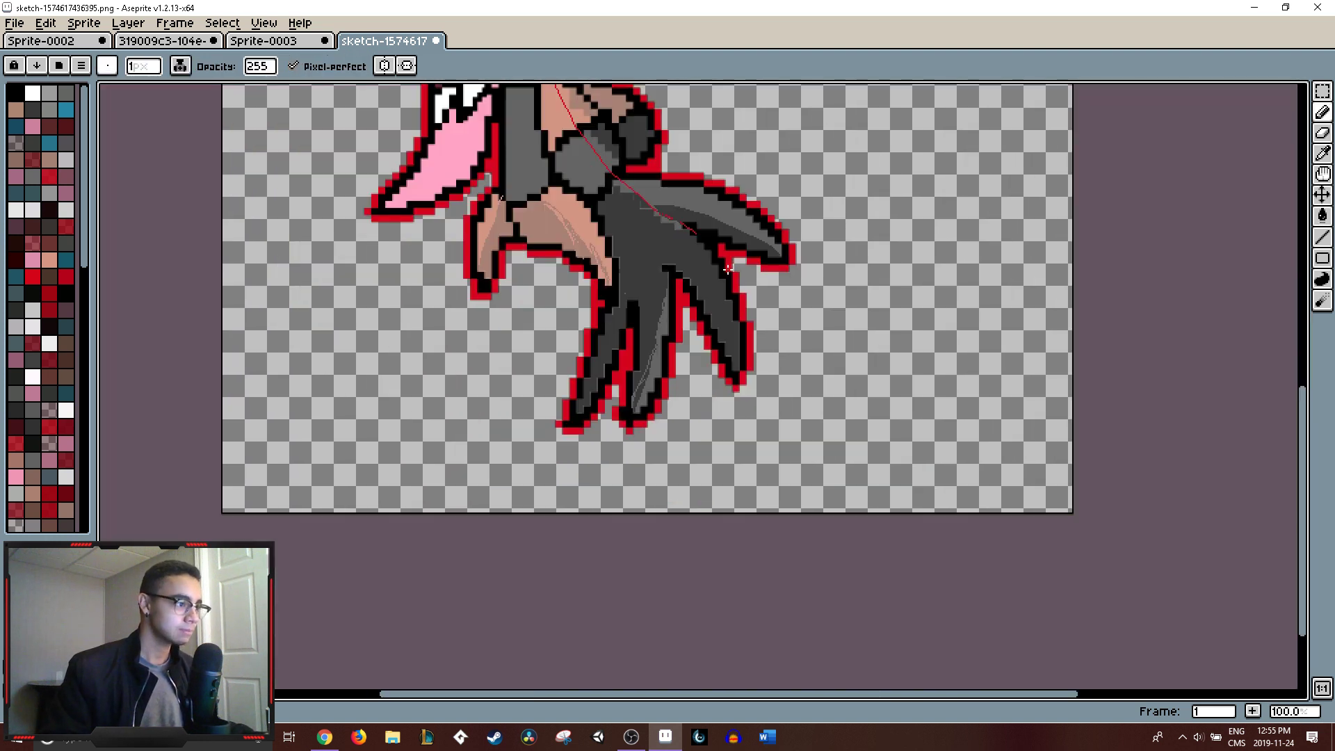
pyautogui.scroll(4, 683, 206)
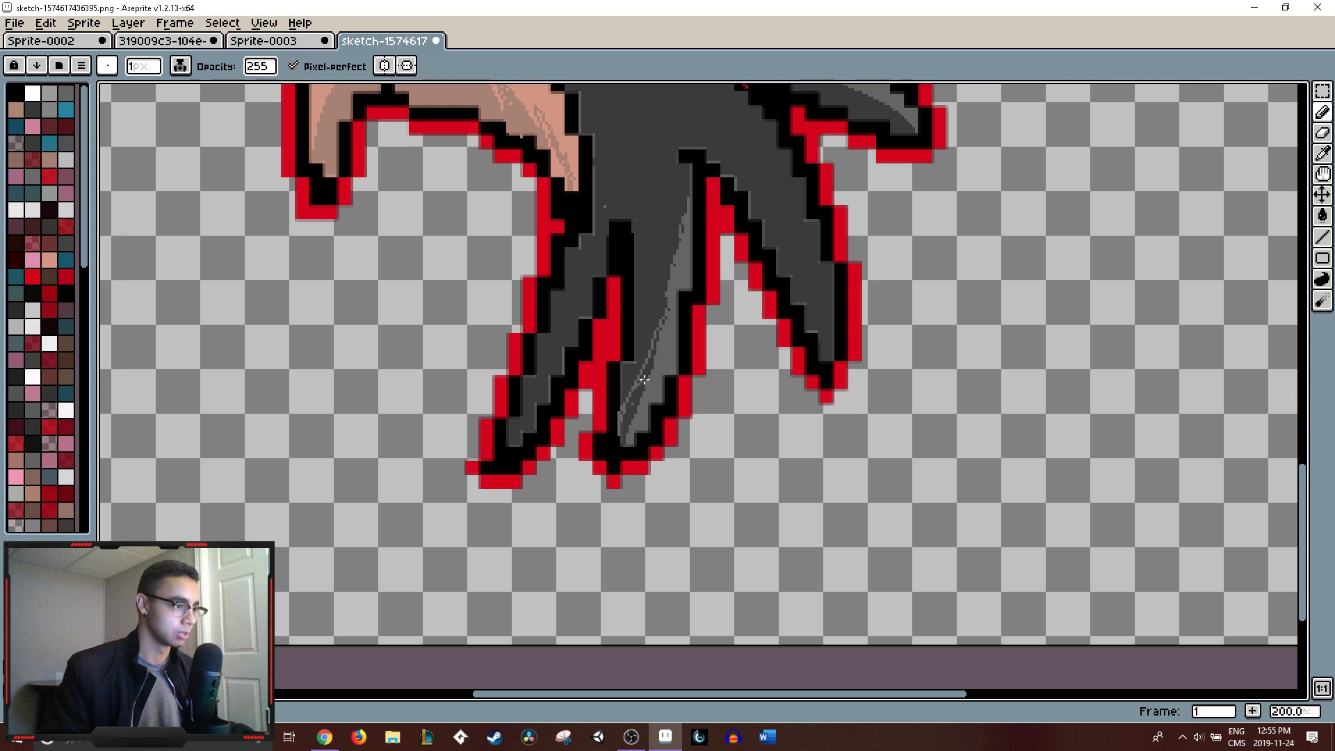
pyautogui.press('g')
pyautogui.click(636, 400)
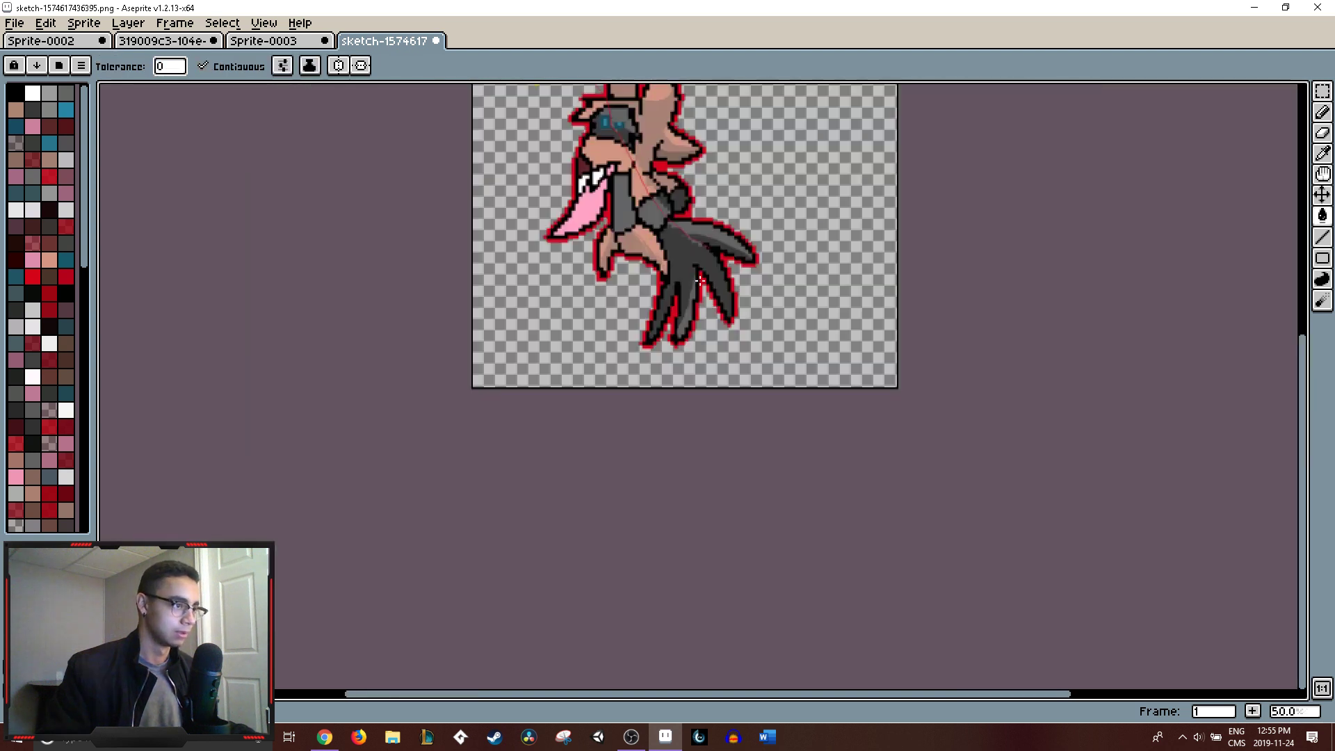
pyautogui.scroll(-3, 695, 292)
pyautogui.scroll(1, 717, 285)
pyautogui.scroll(-1, 716, 299)
pyautogui.scroll(-1, 710, 287)
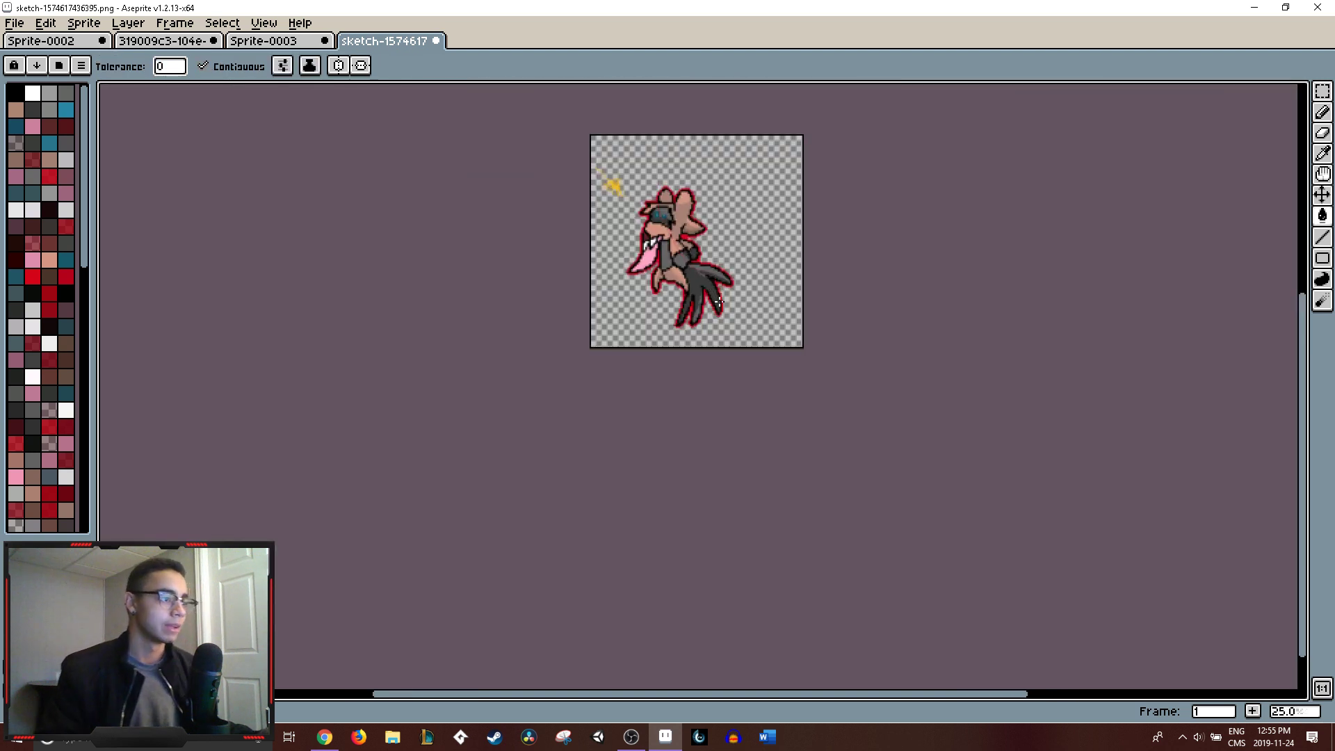
# - Fill the upright grey section beside the tongue with the sampled dark grey
pyautogui.scroll(3, 695, 281)
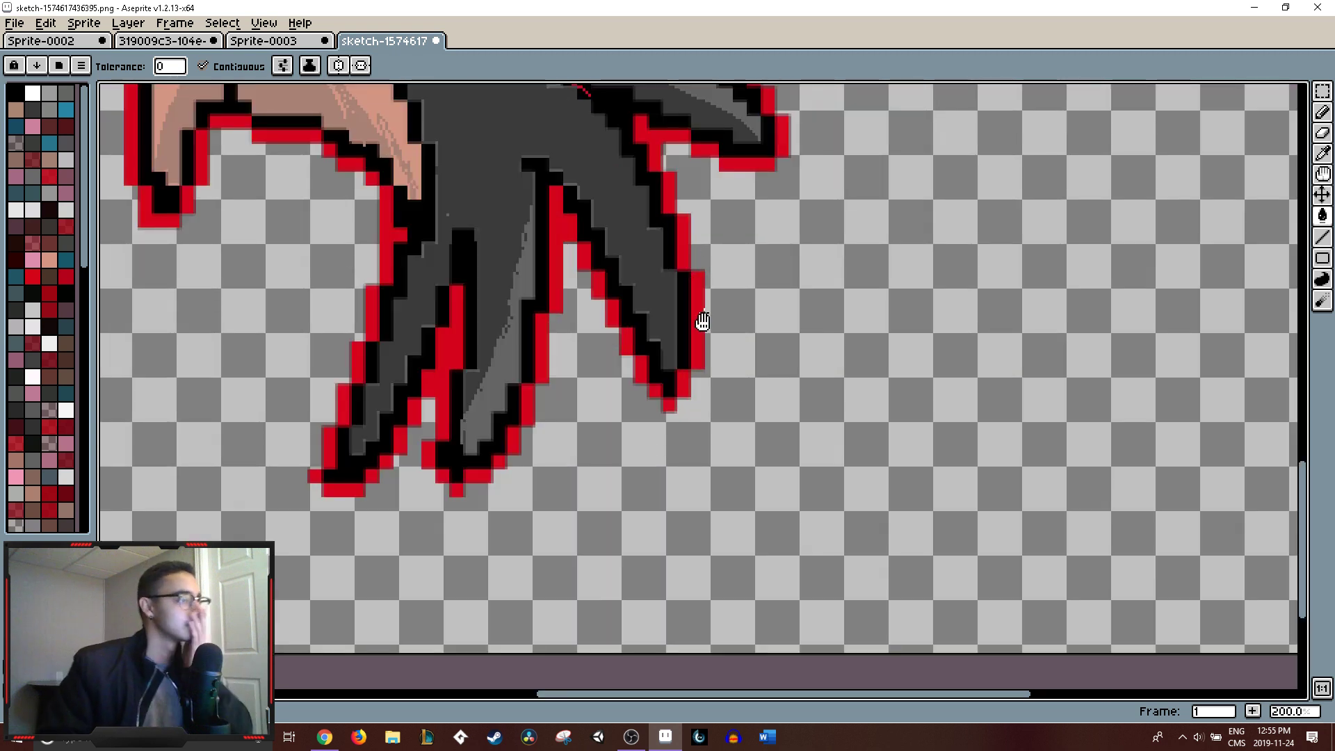
pyautogui.scroll(-1, 703, 320)
pyautogui.scroll(1, 833, 295)
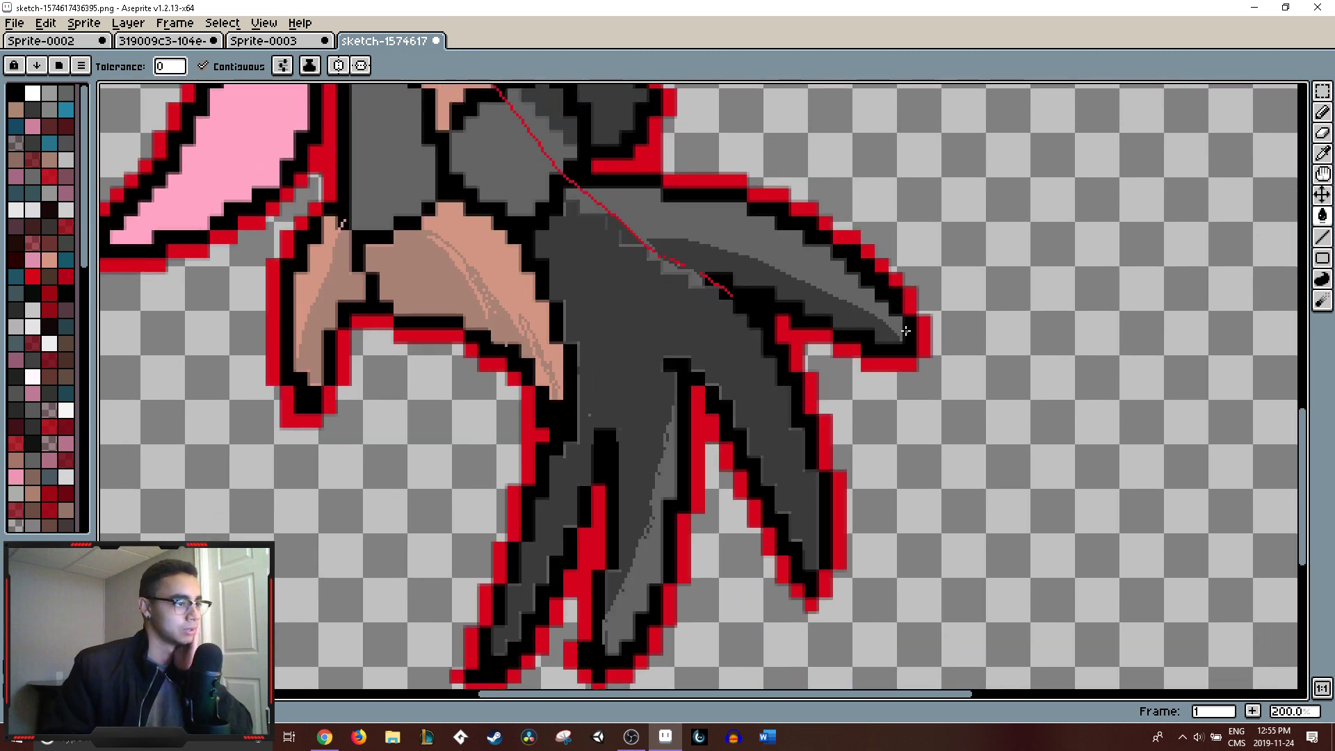
pyautogui.scroll(-2, 726, 273)
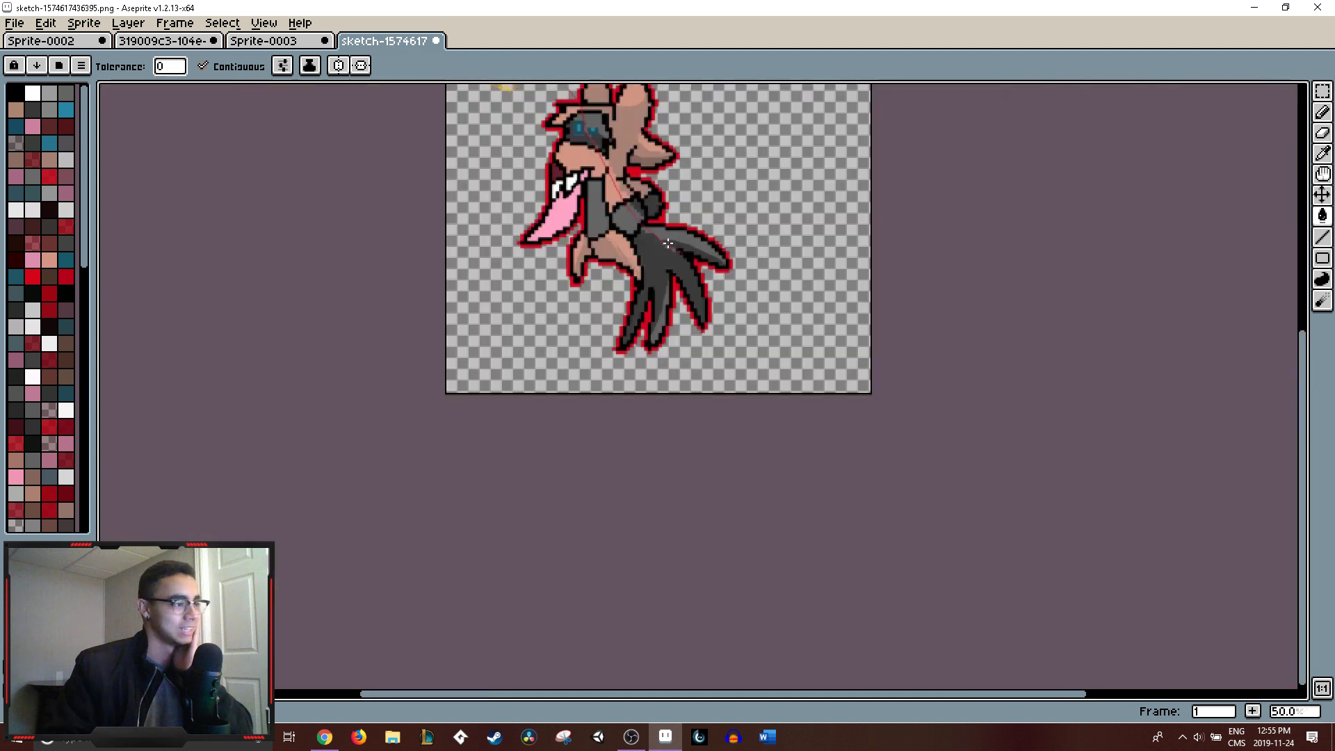
pyautogui.scroll(3, 702, 262)
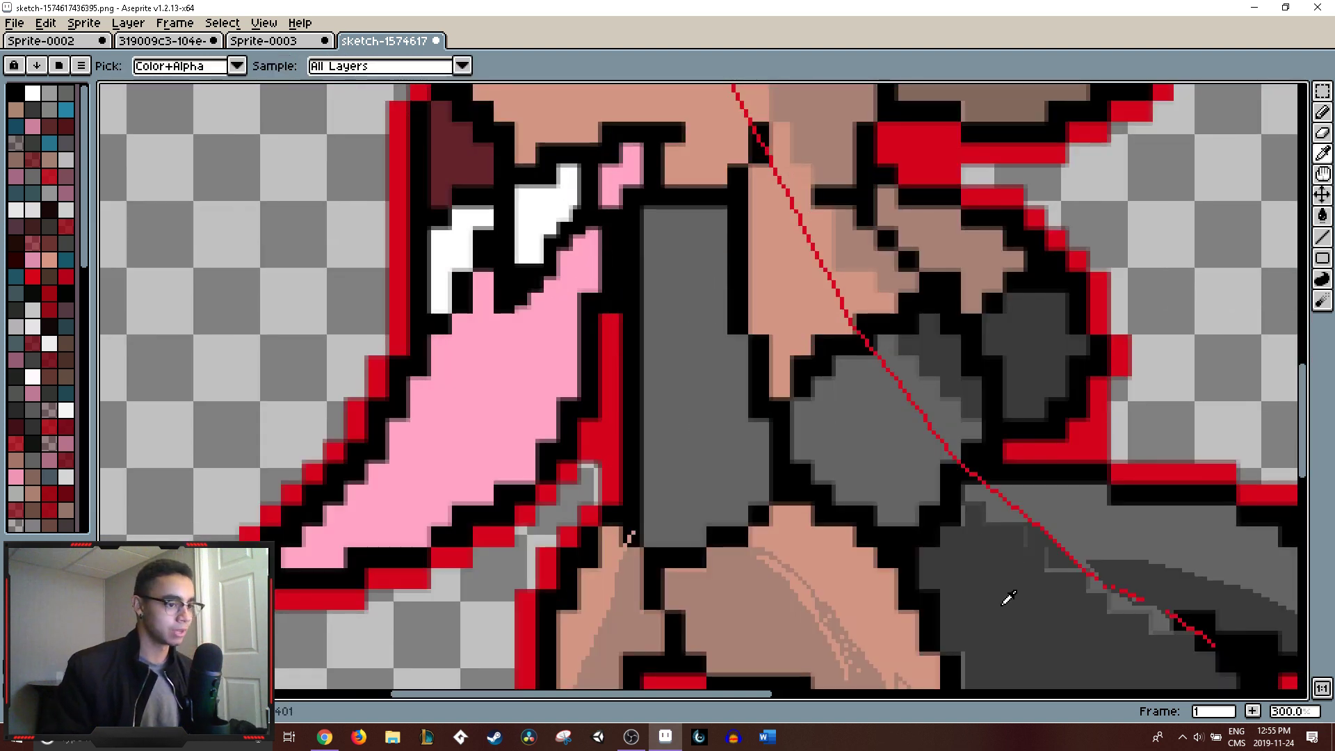
pyautogui.click(666, 303)
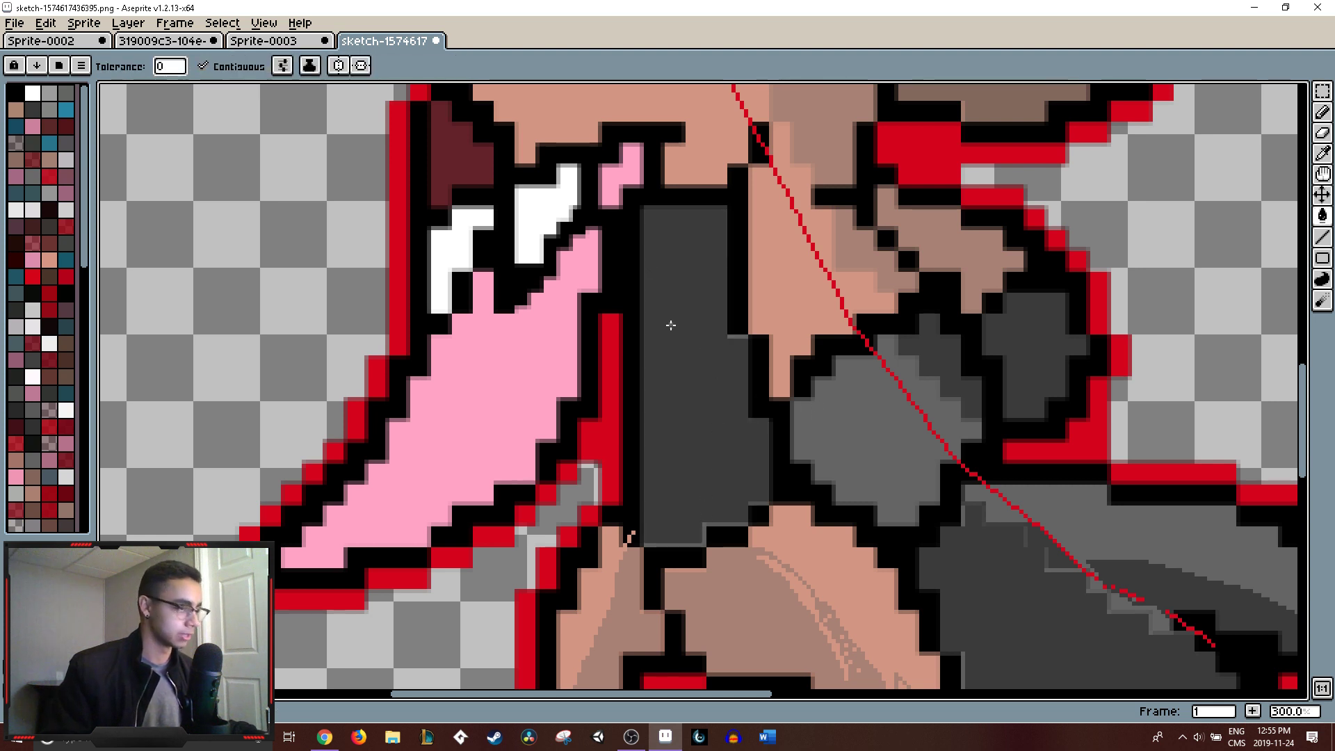
# - Try a curved lighter grey highlight along the front edge of the upright section beside the tongue
pyautogui.press('b')
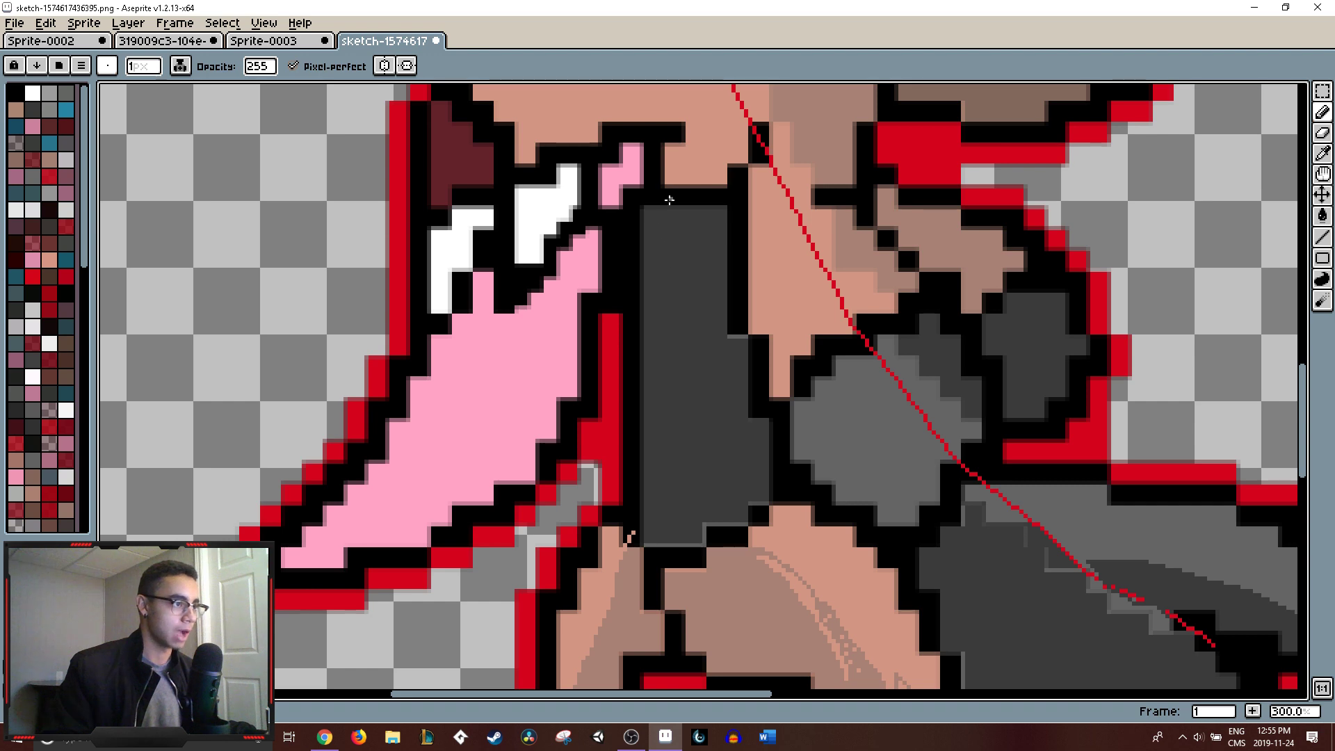
pyautogui.moveTo(670, 207)
pyautogui.mouseDown()
pyautogui.moveTo(679, 505)
pyautogui.moveTo(647, 546)
pyautogui.mouseUp()
pyautogui.press('g')
pyautogui.click(664, 387)
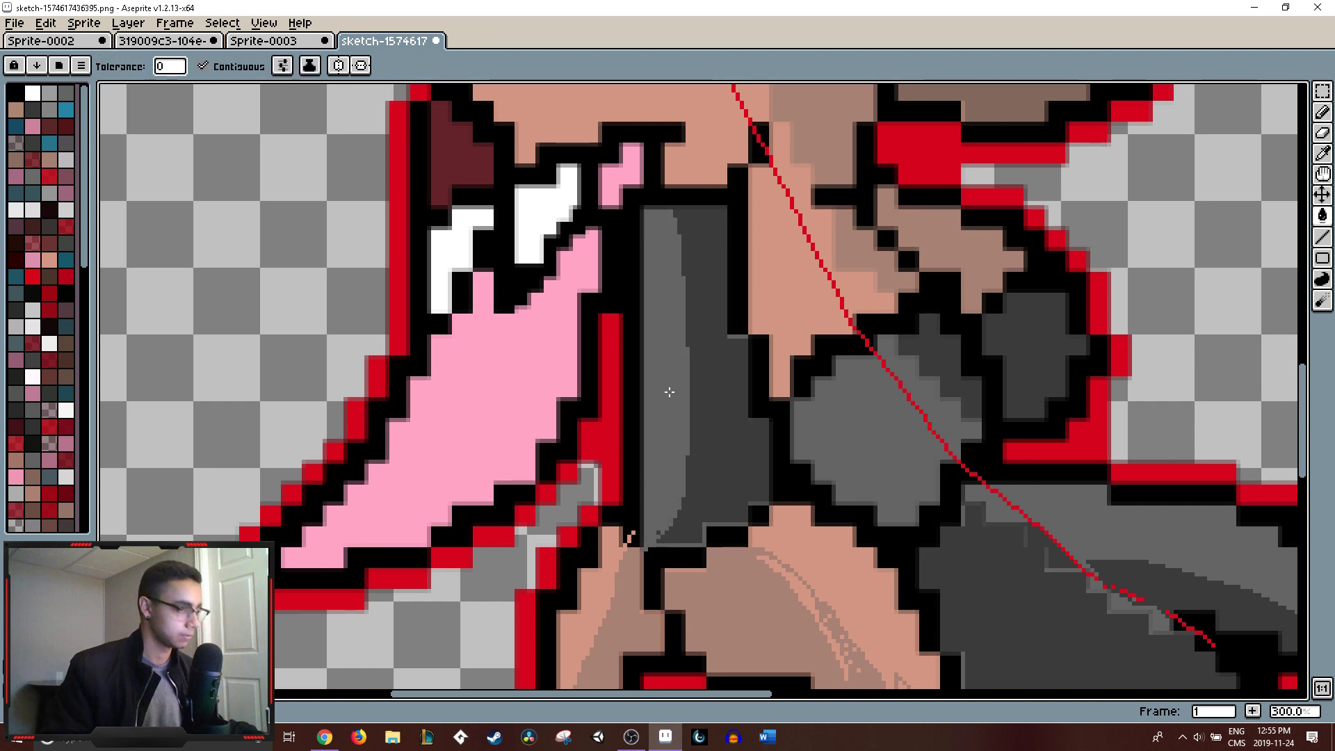
pyautogui.scroll(-4, 712, 380)
pyautogui.scroll(3, 713, 380)
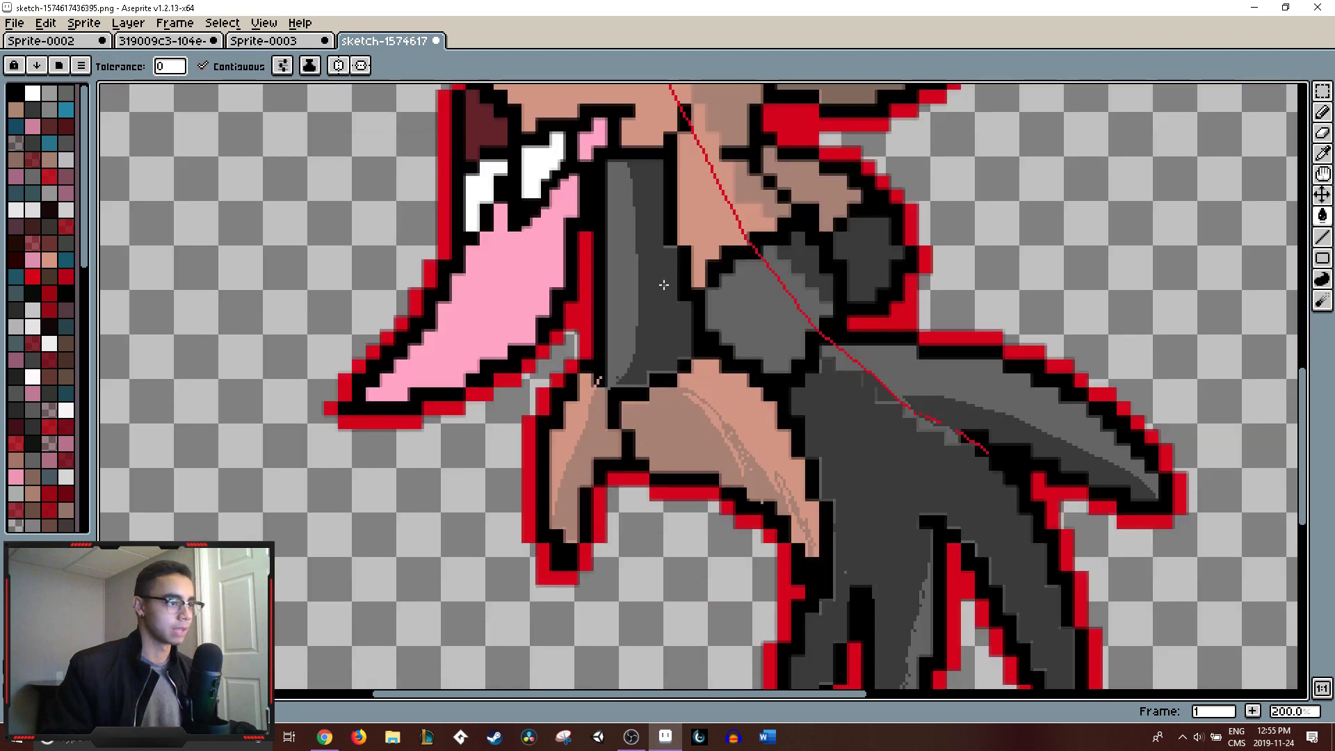
pyautogui.press('v')
pyautogui.hotkey('ctrl', 'z')
pyautogui.press('g')
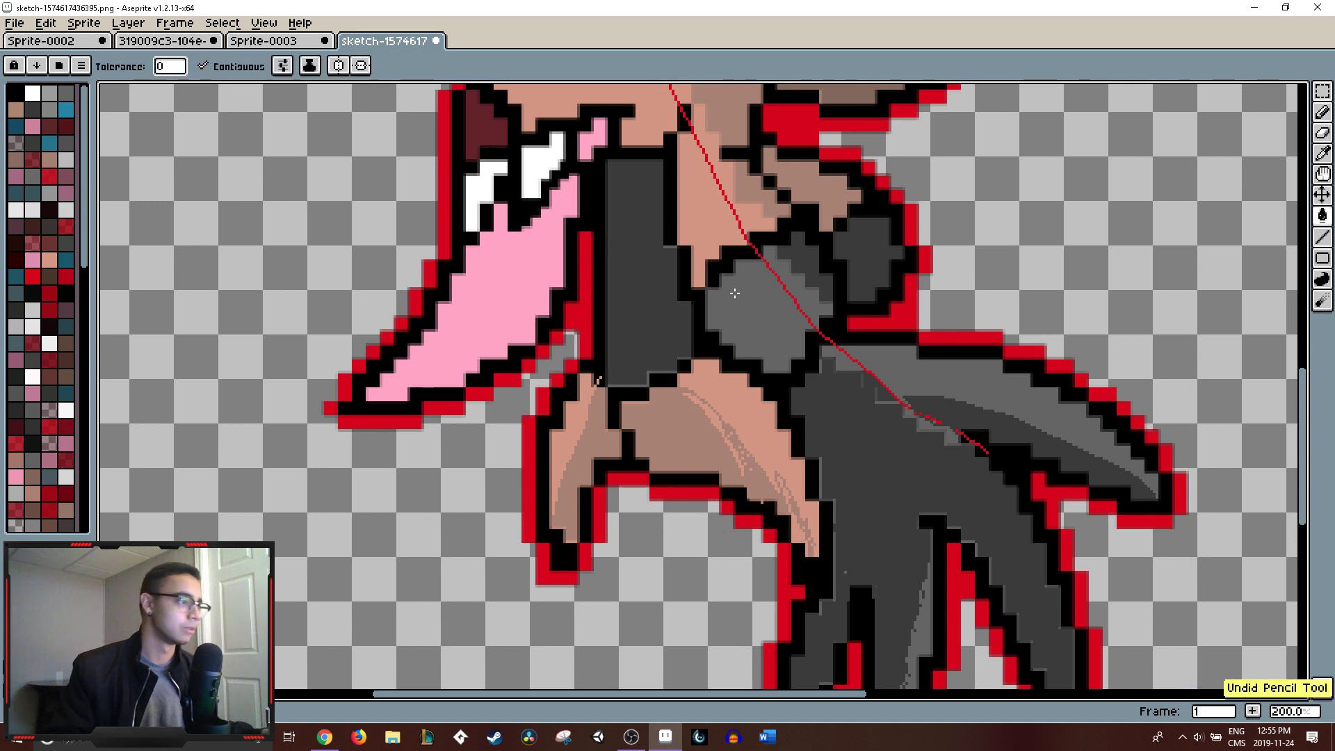
# - Fill the brown part of the far arm behind the body with the darker brown shadow colour
pyautogui.scroll(-2, 869, 409)
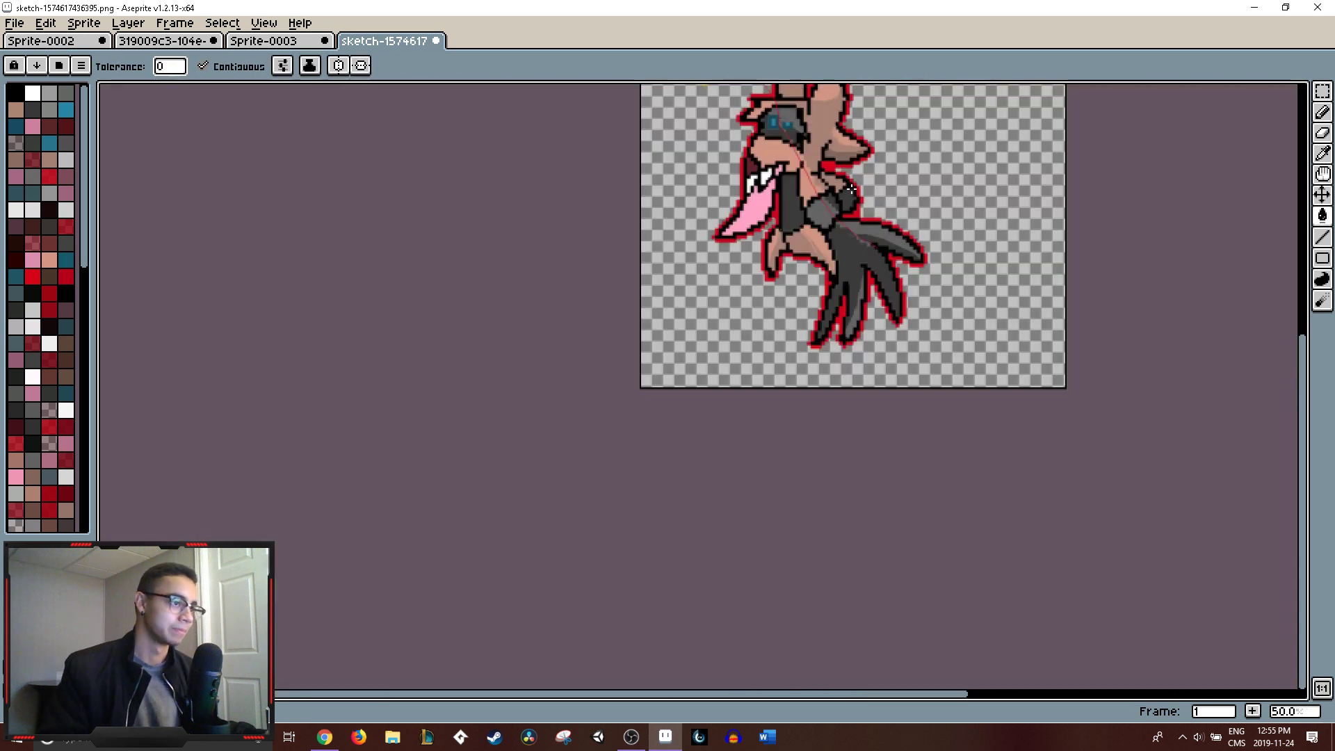
pyautogui.scroll(4, 830, 224)
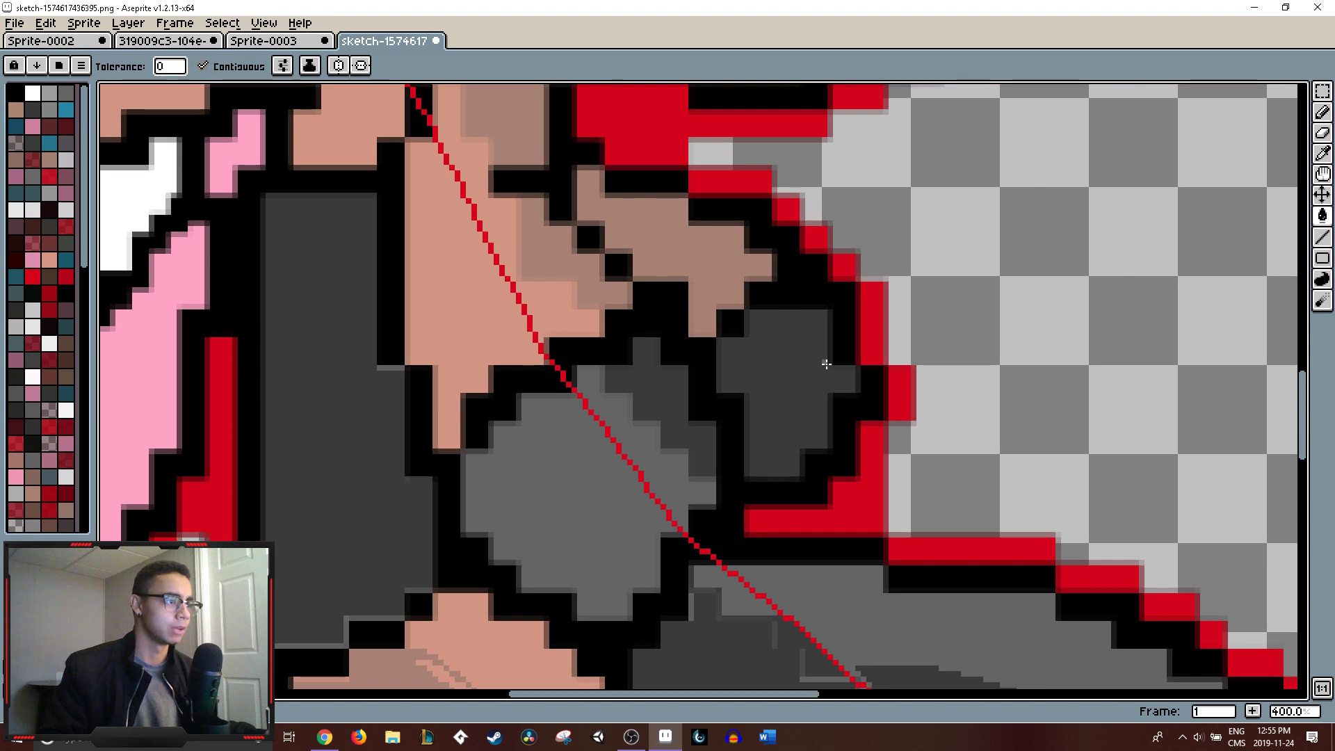
pyautogui.scroll(-3, 632, 184)
pyautogui.scroll(2, 548, 290)
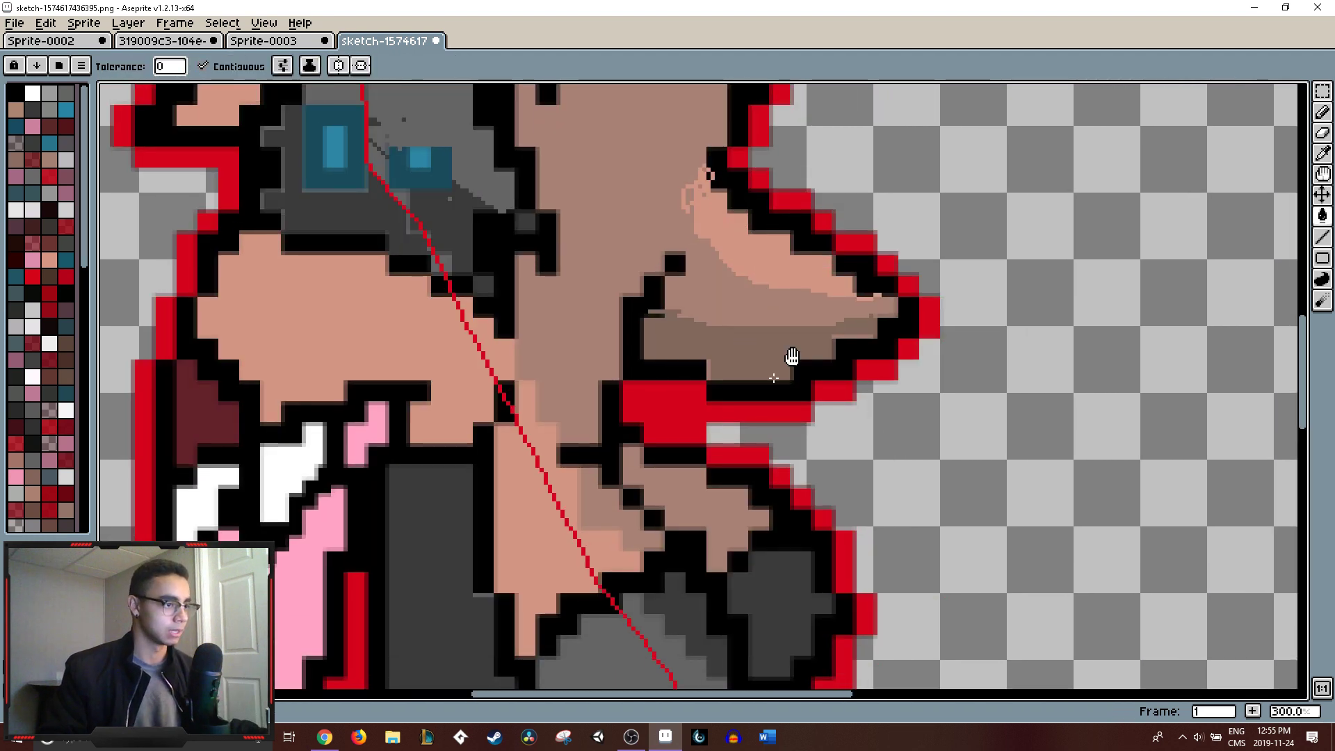
pyautogui.moveTo(874, 363); pyautogui.dragTo(908, 299)
pyautogui.click(717, 428)
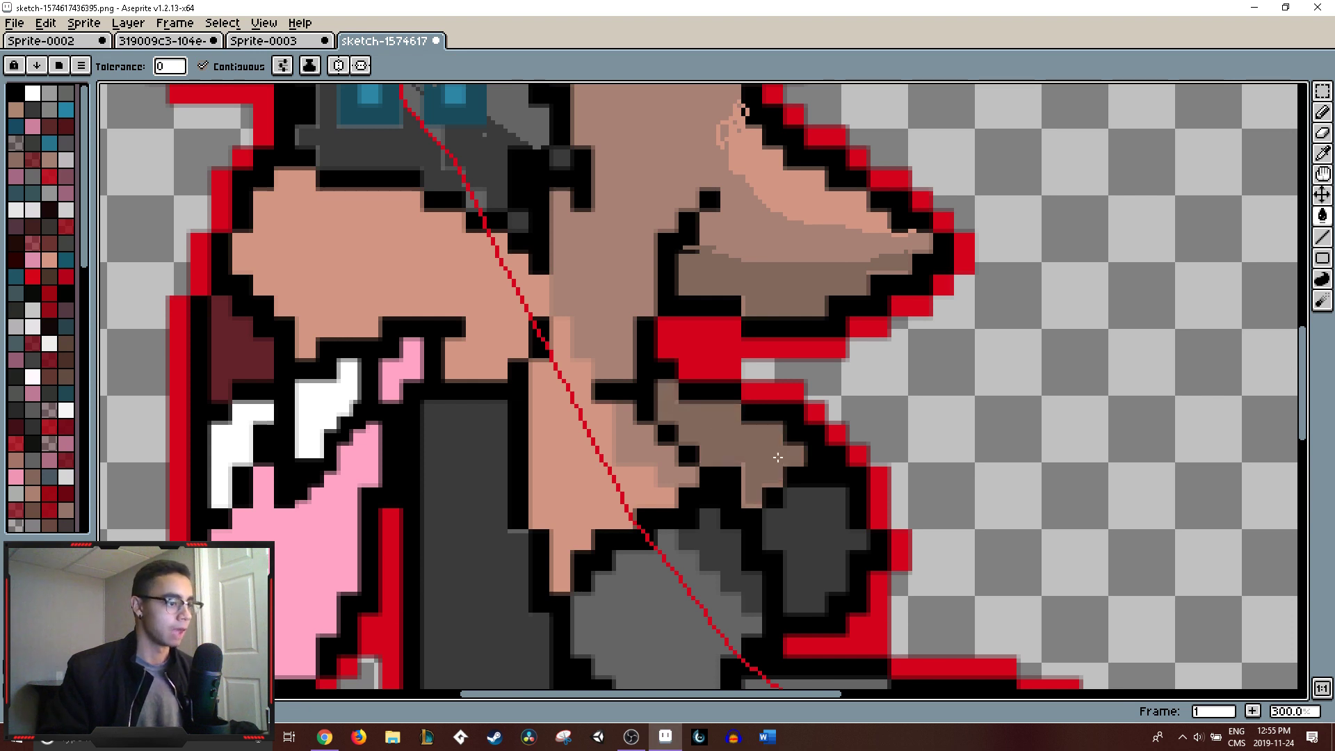
pyautogui.press('b')
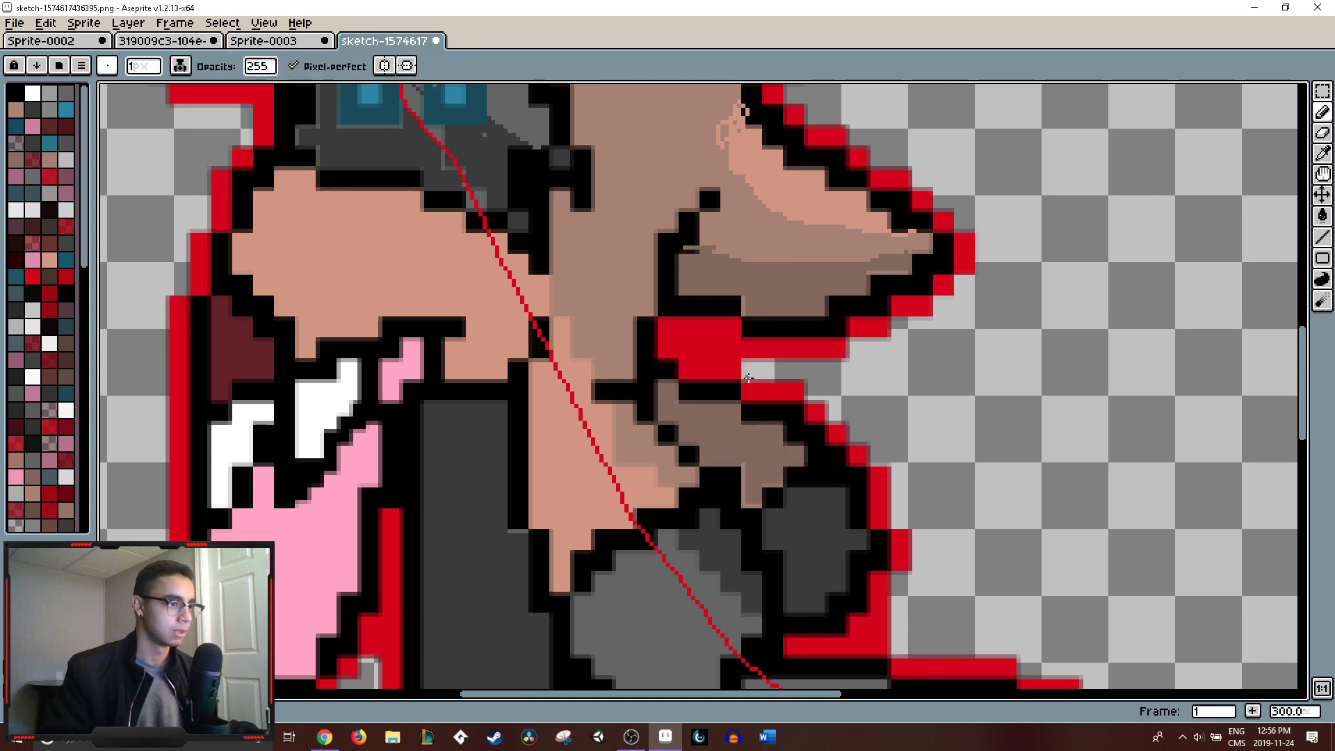
pyautogui.press('g')
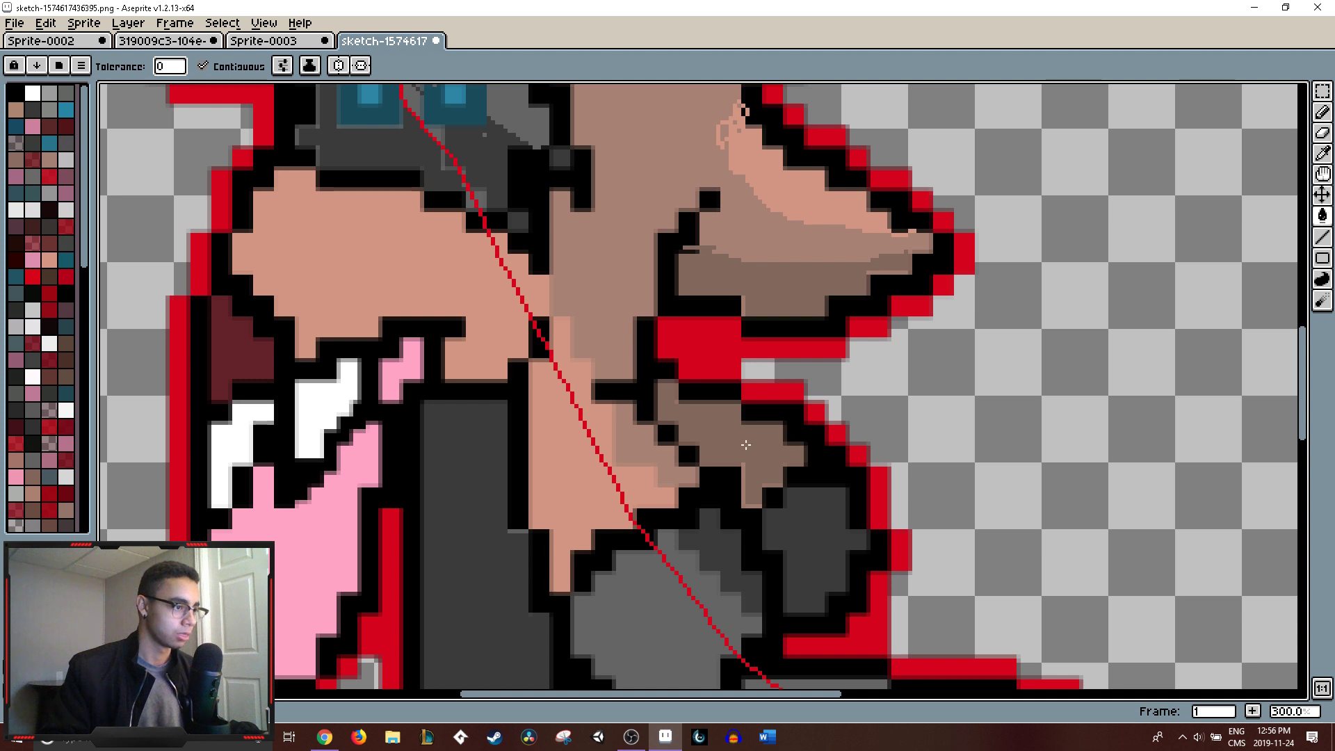
# - Review the shaded creature as a whole and close its sprite without saving the changes
pyautogui.scroll(-1, 820, 445)
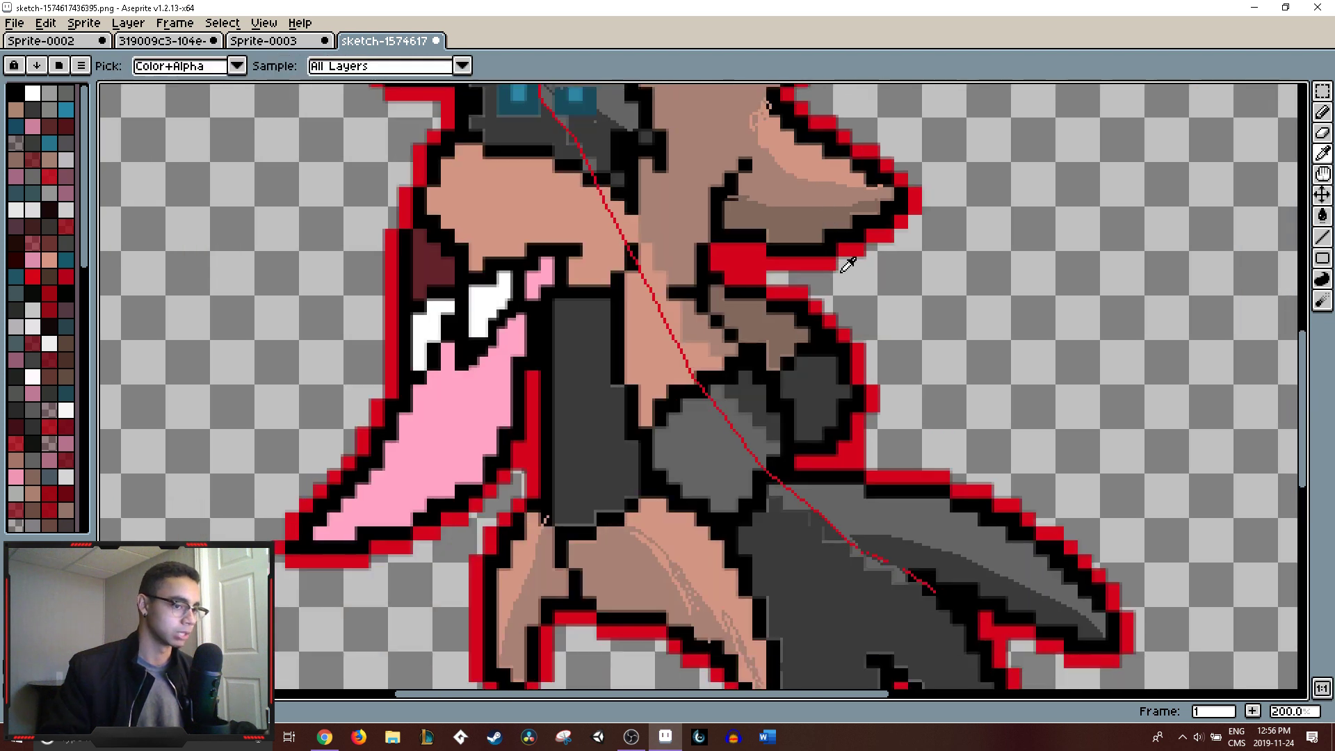
pyautogui.scroll(-3, 839, 277)
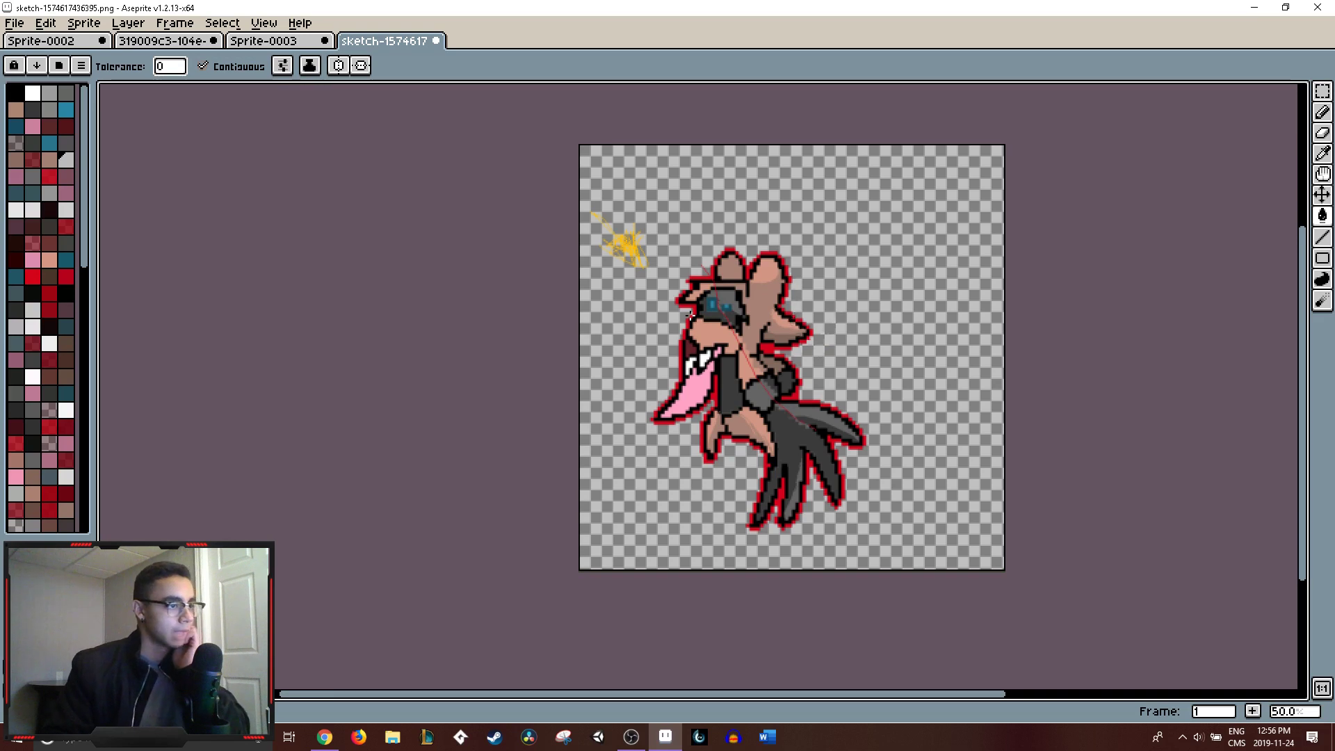
pyautogui.scroll(1, 782, 322)
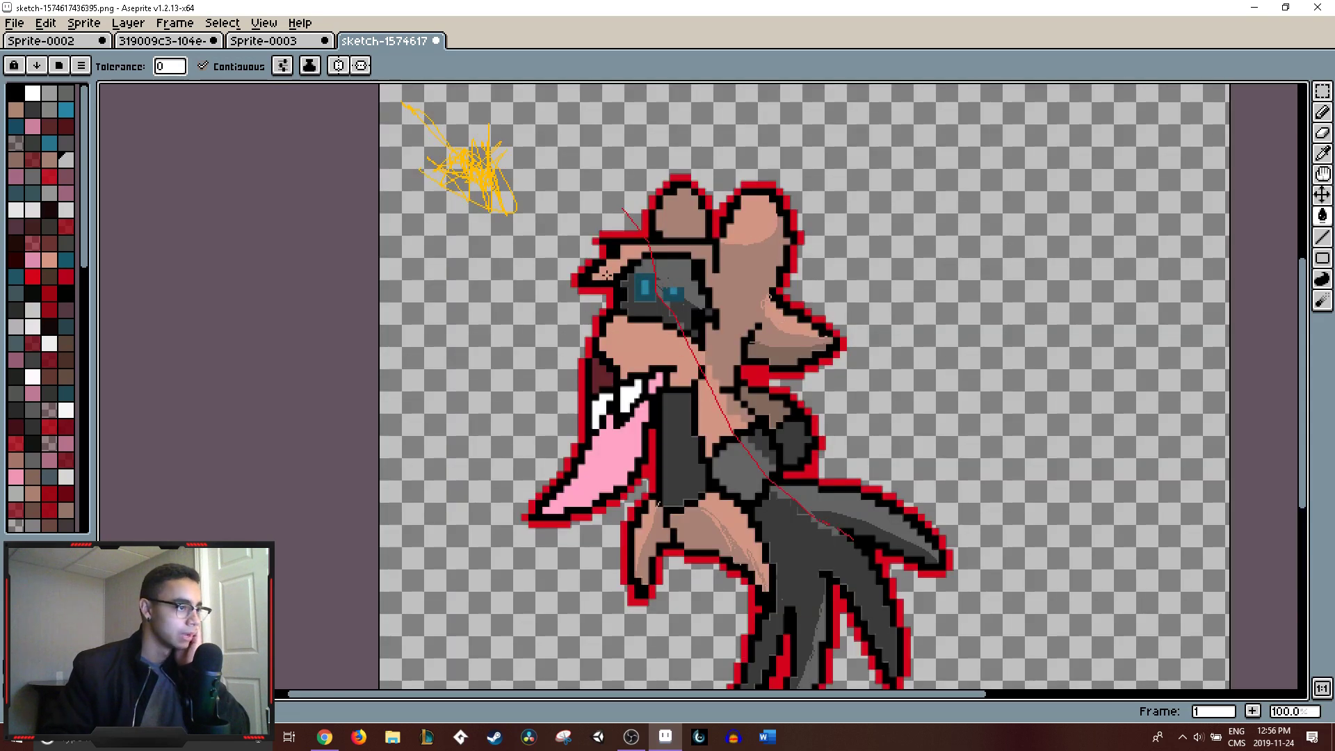
pyautogui.click(436, 40)
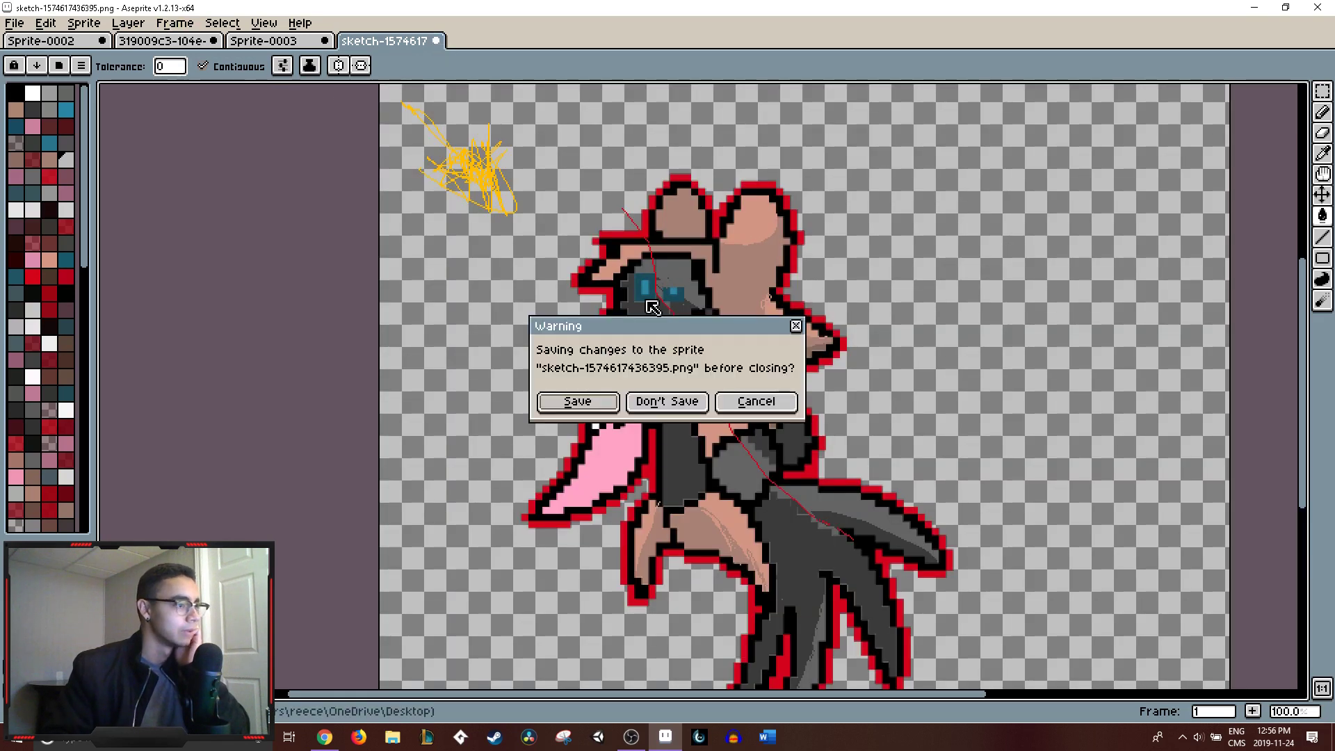
pyautogui.click(685, 410)
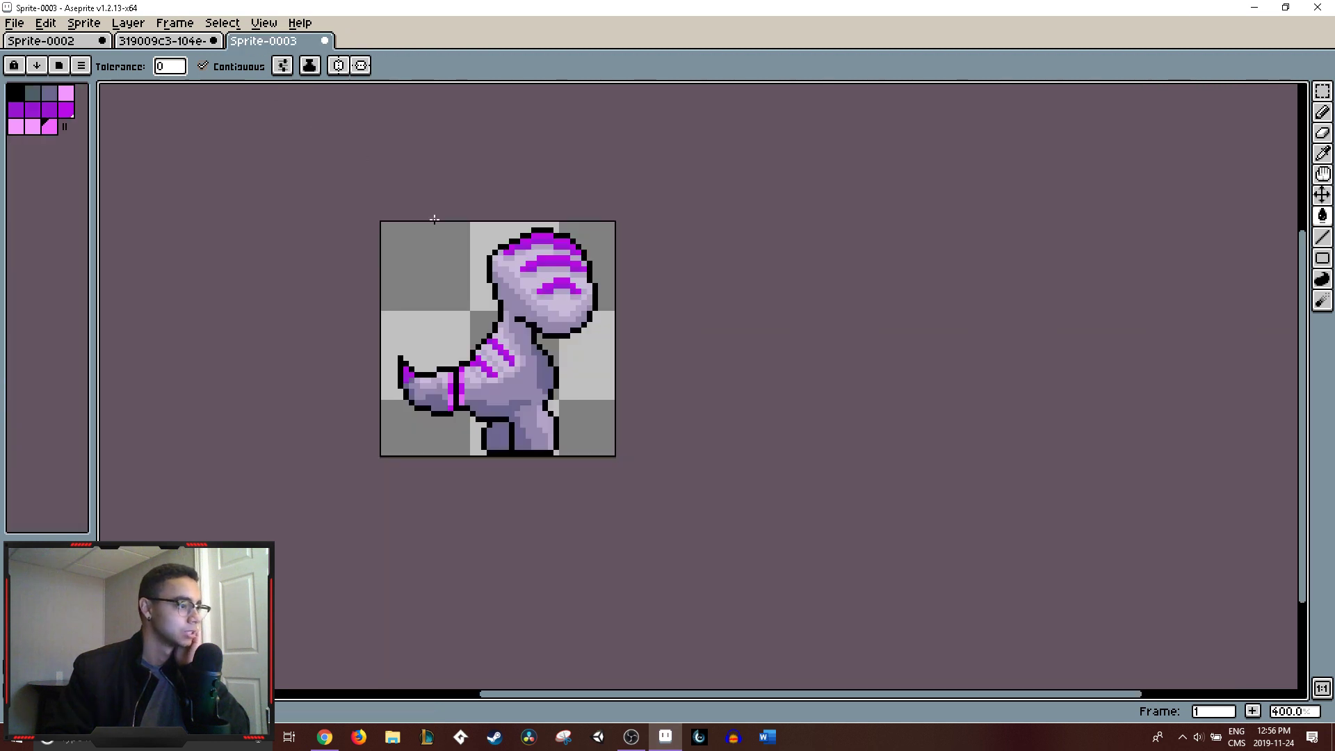
# - Fill the dinosaur's dark chest area with the light pink sampled from the band at the base of the tail
pyautogui.moveTo(646, 362); pyautogui.dragTo(675, 339)
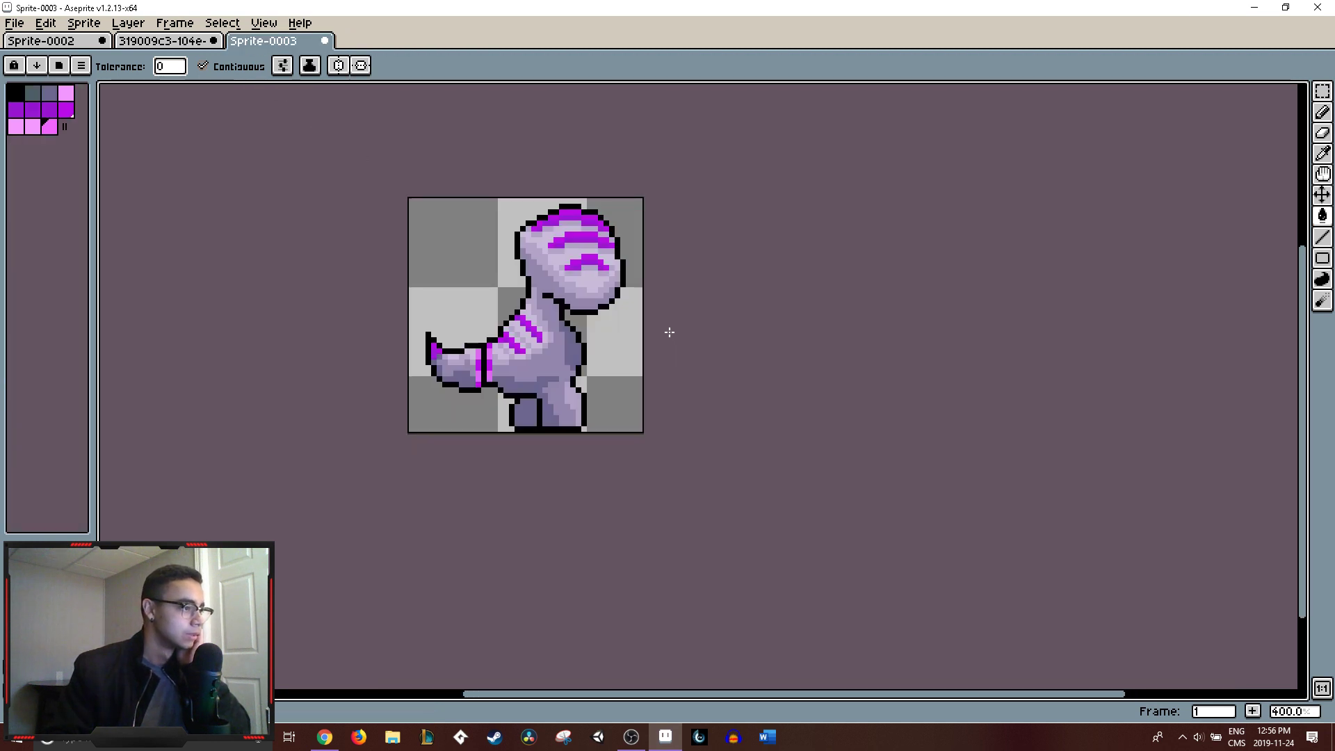
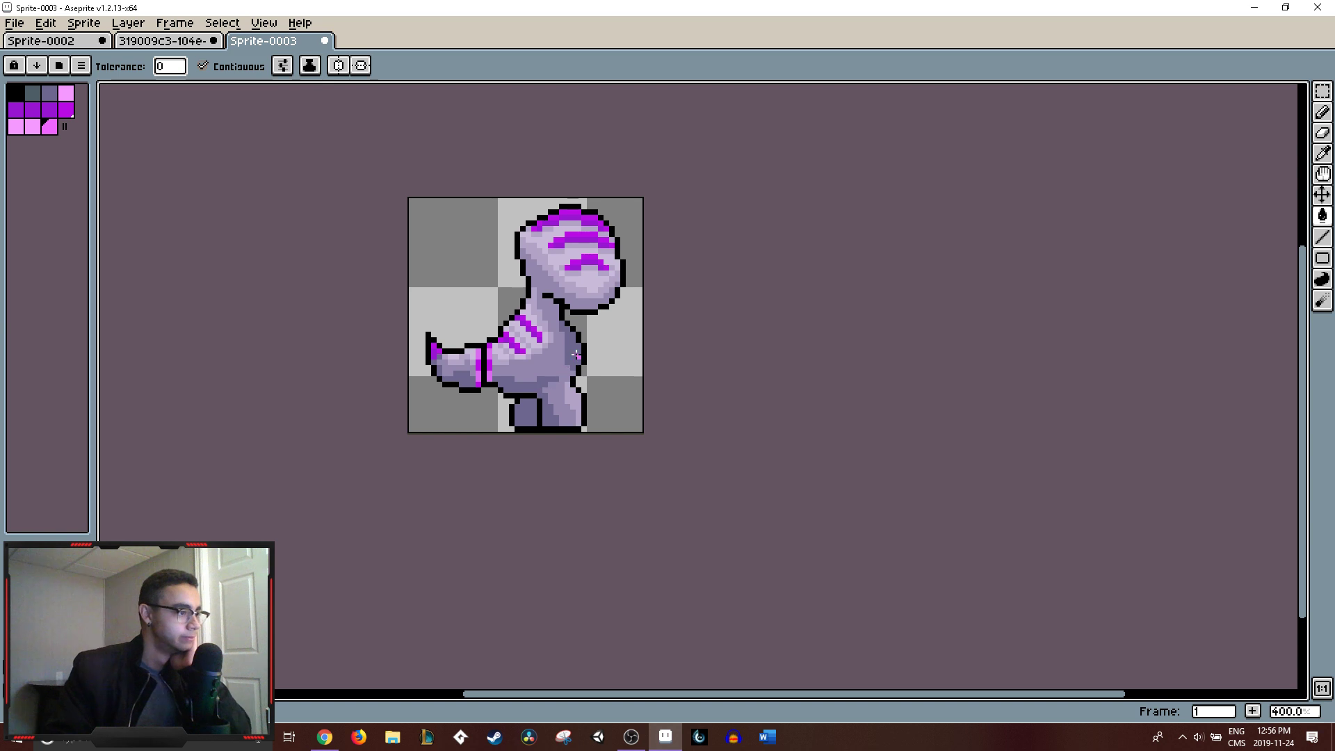
pyautogui.press('i')
pyautogui.press('g')
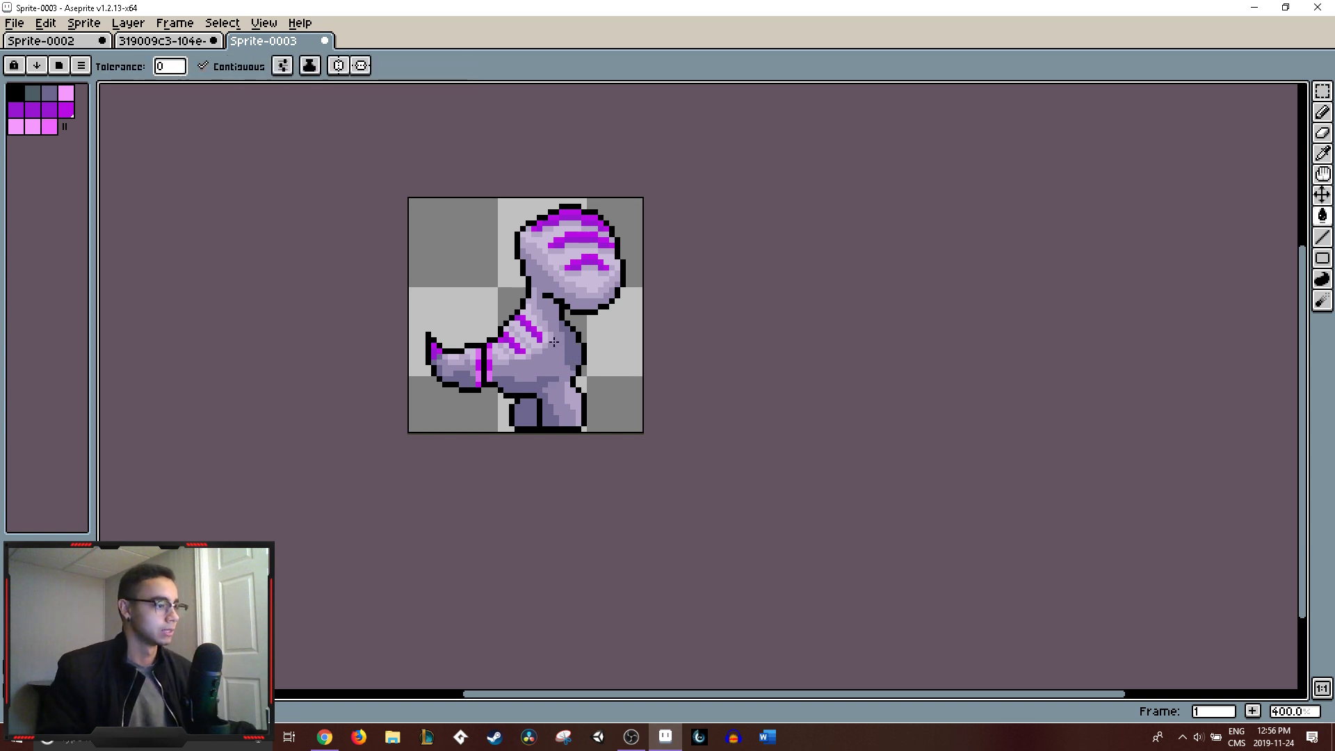
pyautogui.scroll(3, 580, 311)
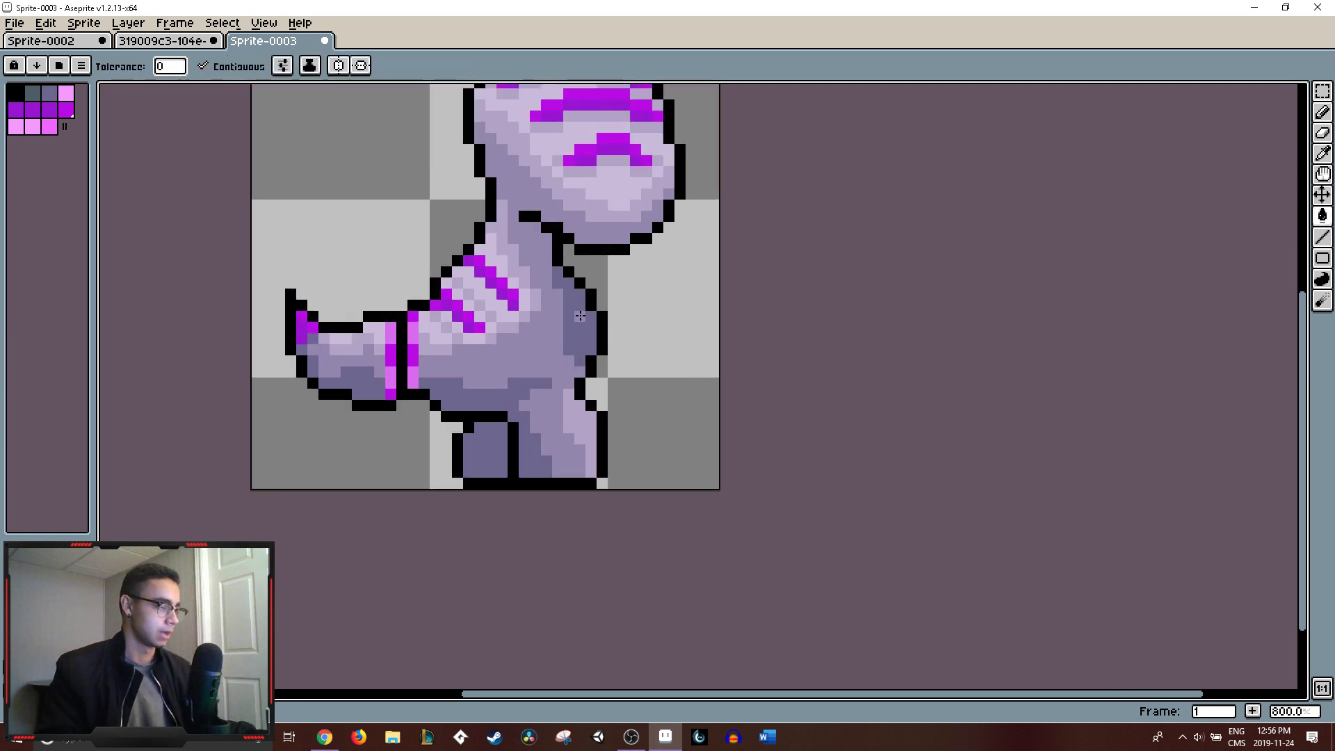
pyautogui.press('i')
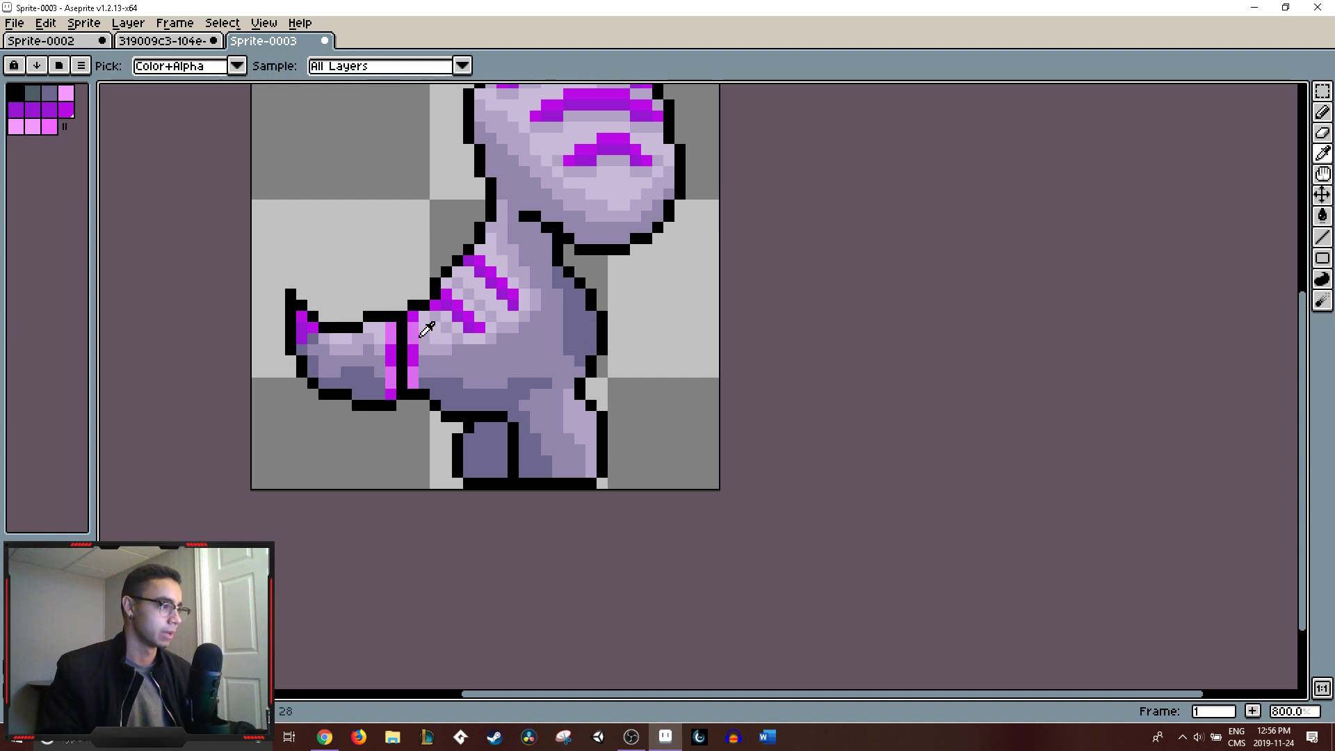
pyautogui.click(426, 330)
pyautogui.press('g')
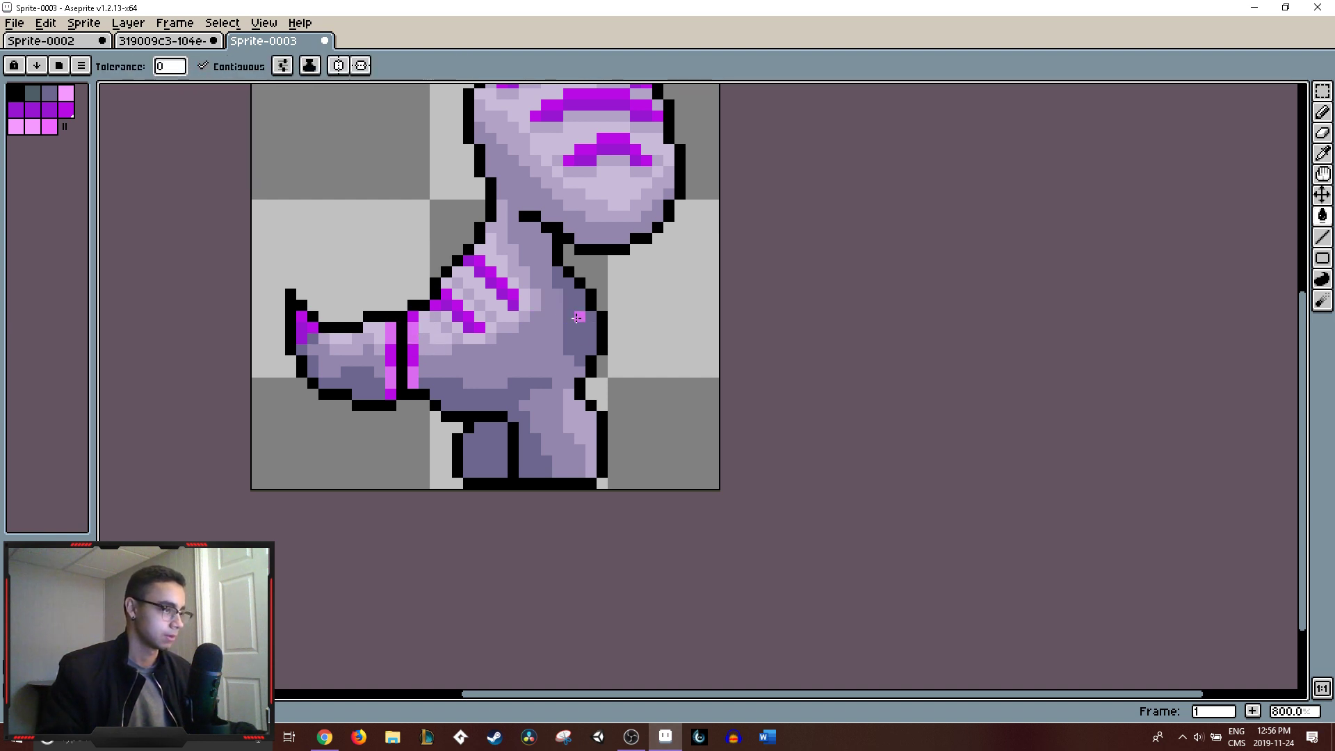
pyautogui.scroll(-6, 577, 318)
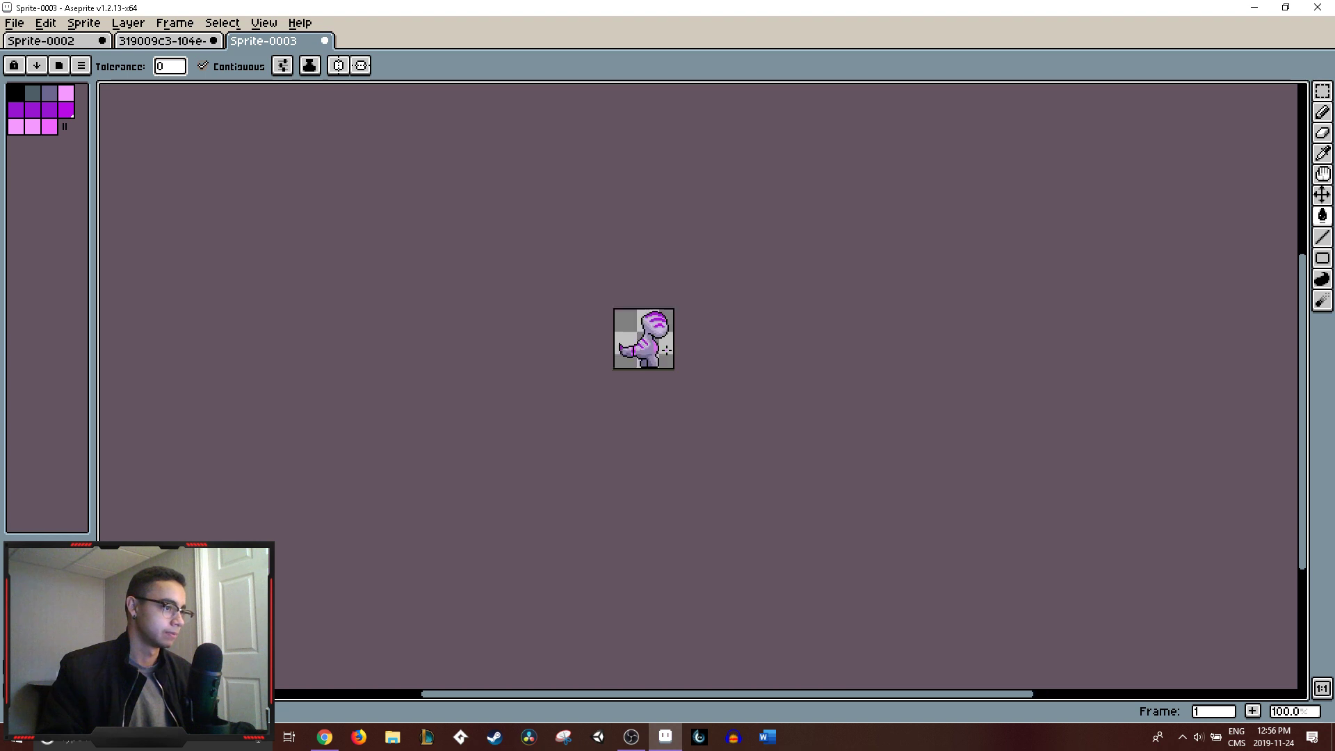
pyautogui.scroll(9, 666, 350)
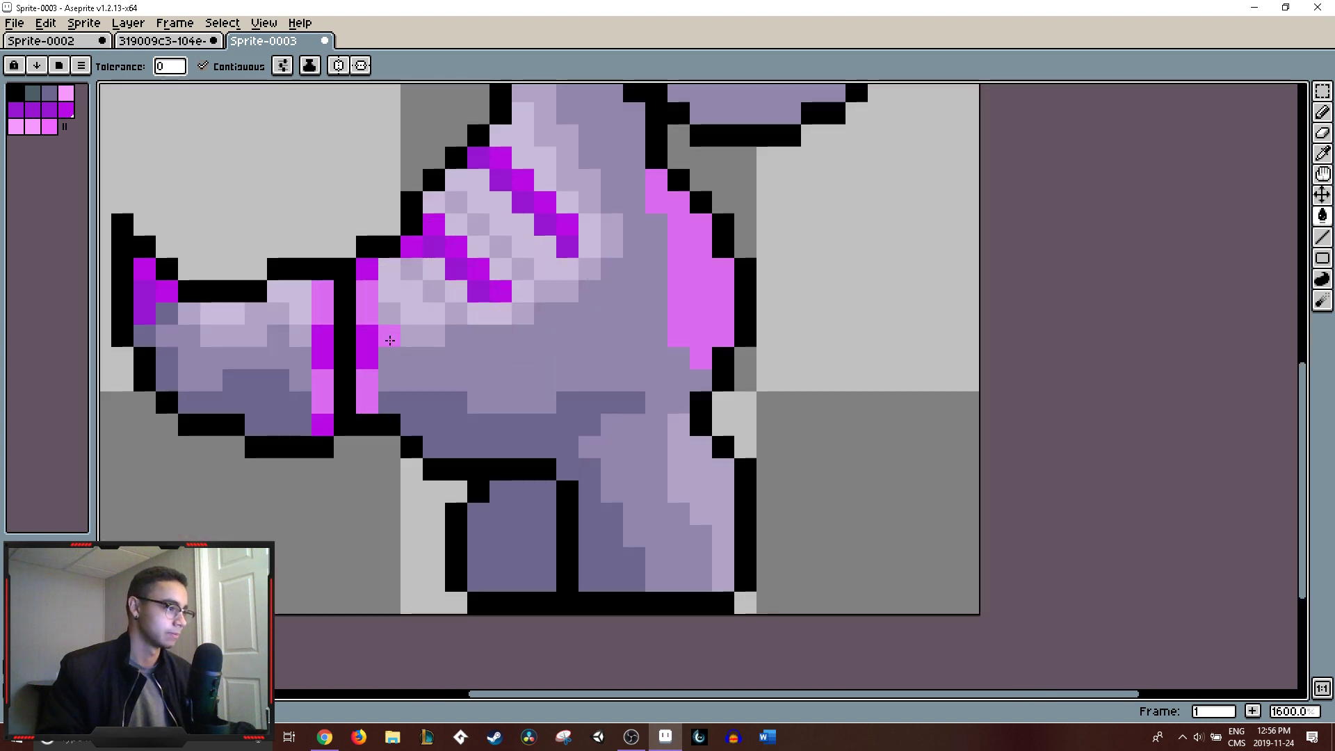
# - Try filling the mid-tone purple of the body with bright magenta
pyautogui.click(644, 162)
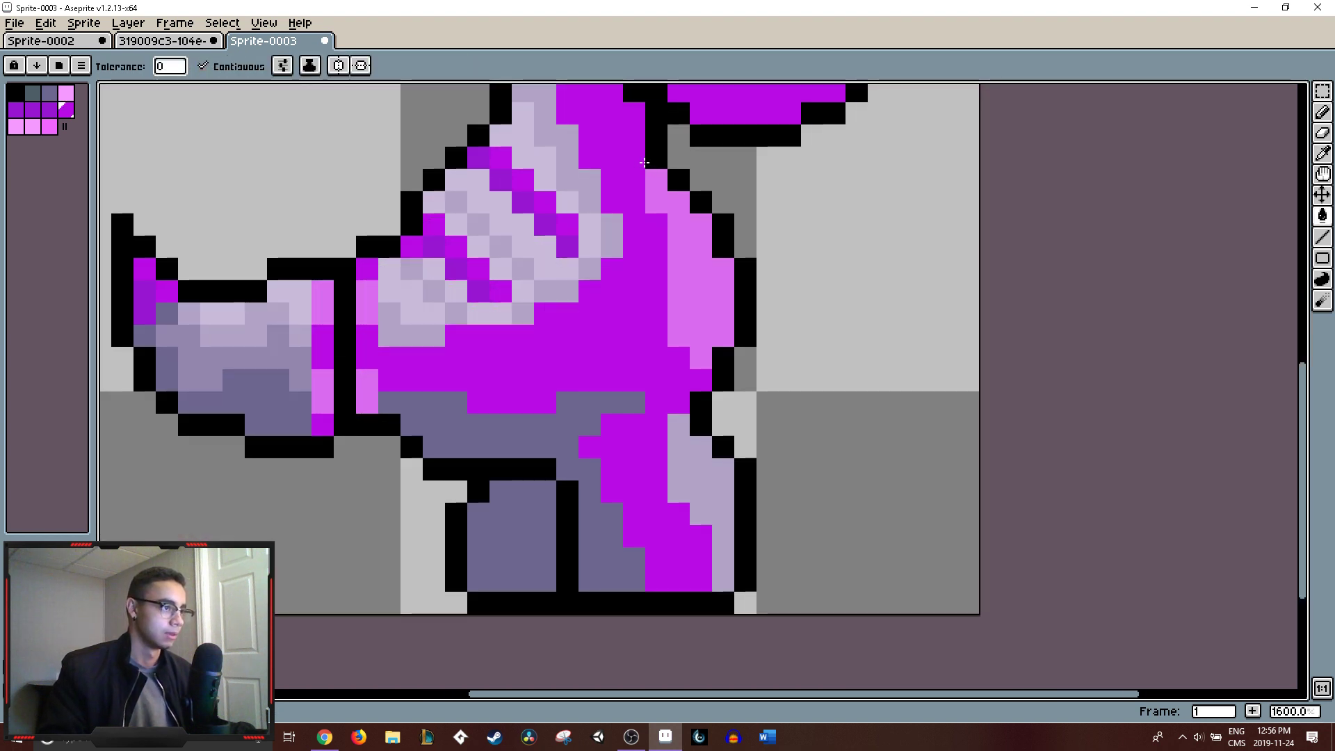
pyautogui.scroll(-3, 682, 317)
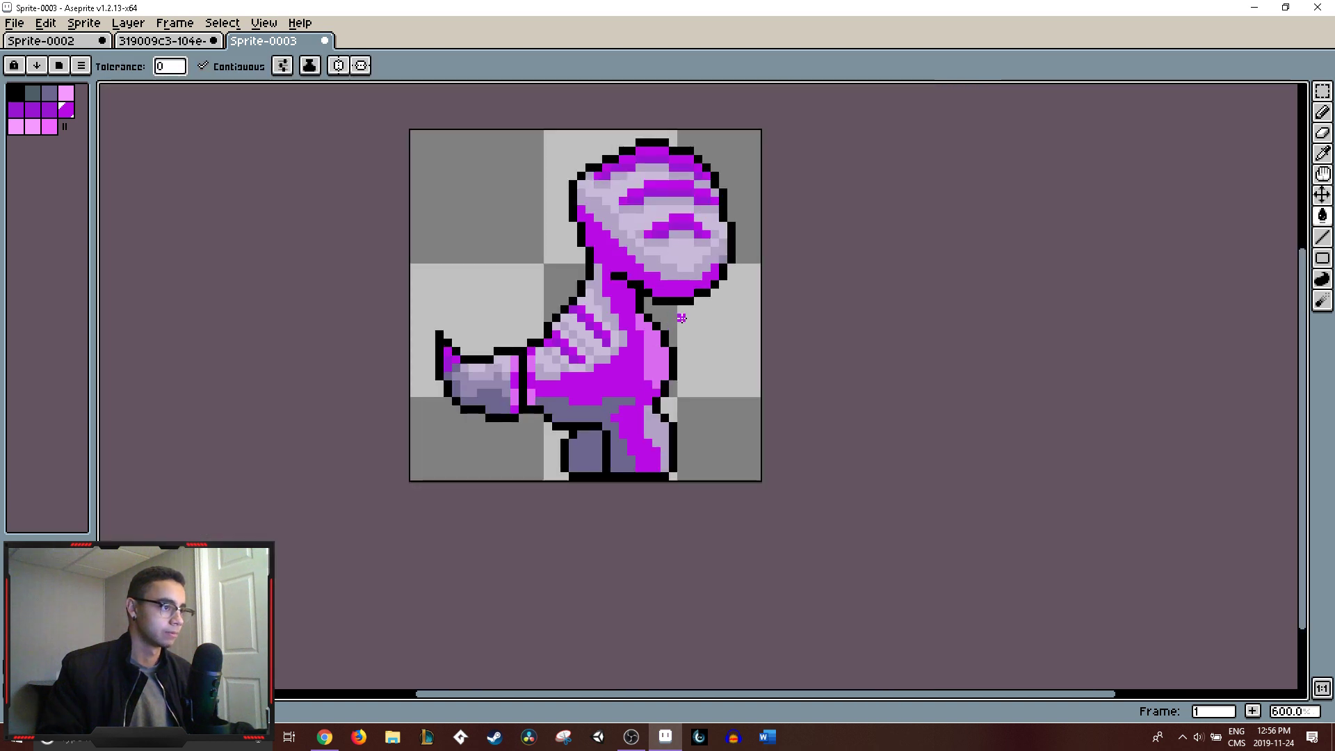
pyautogui.hotkey('ctrl', 'z')
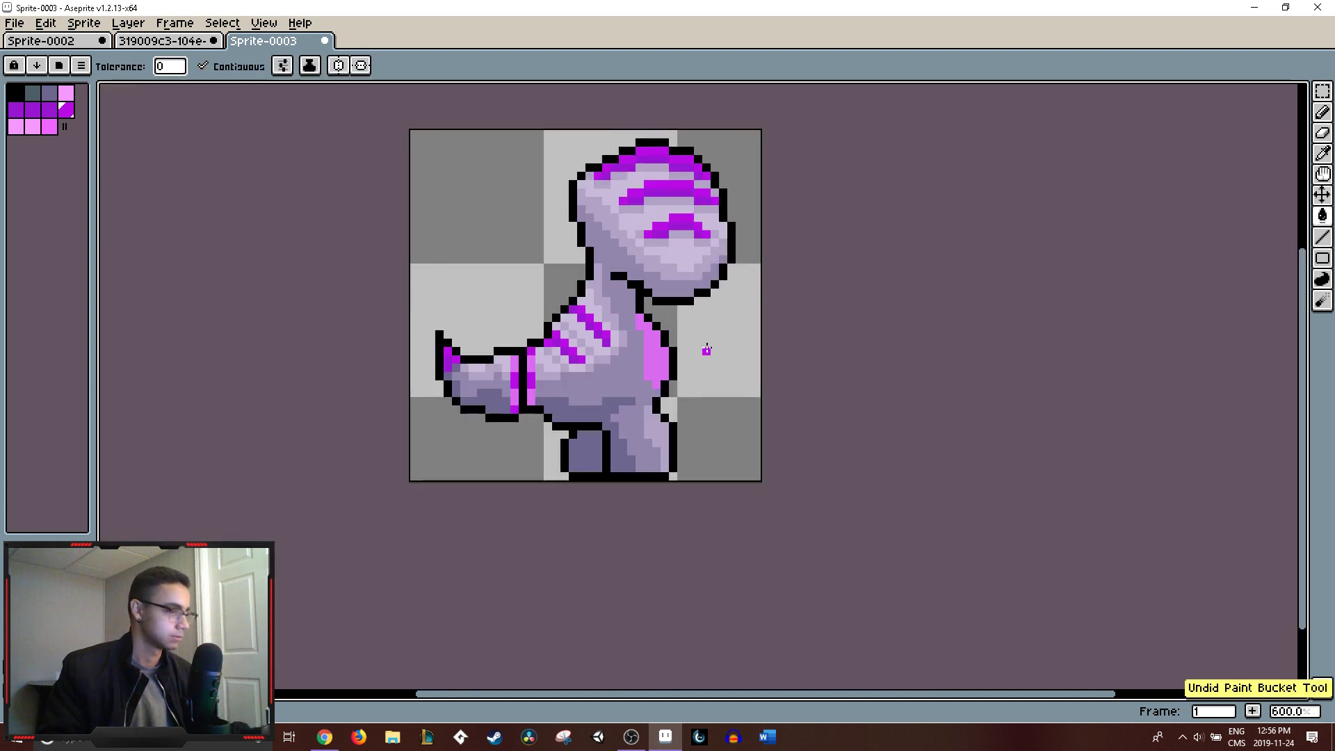
# - Draw a one-pixel bright magenta line along the inner edge of the pink chest patch, from neck to belly
pyautogui.click(647, 333)
pyautogui.press('b')
pyautogui.scroll(3, 645, 330)
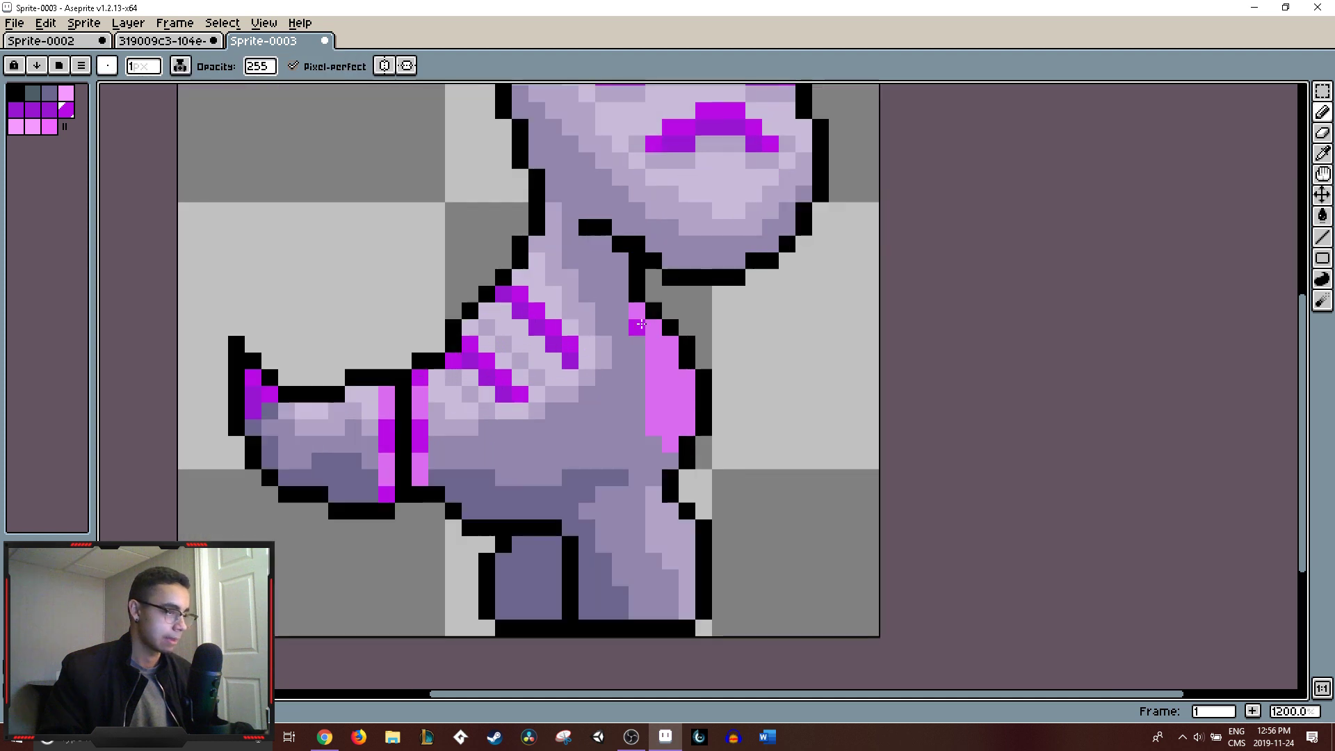
pyautogui.click(623, 295)
pyautogui.moveTo(620, 309)
pyautogui.mouseDown()
pyautogui.moveTo(636, 403)
pyautogui.moveTo(669, 458)
pyautogui.moveTo(655, 427)
pyautogui.mouseUp()
pyautogui.scroll(-8, 664, 392)
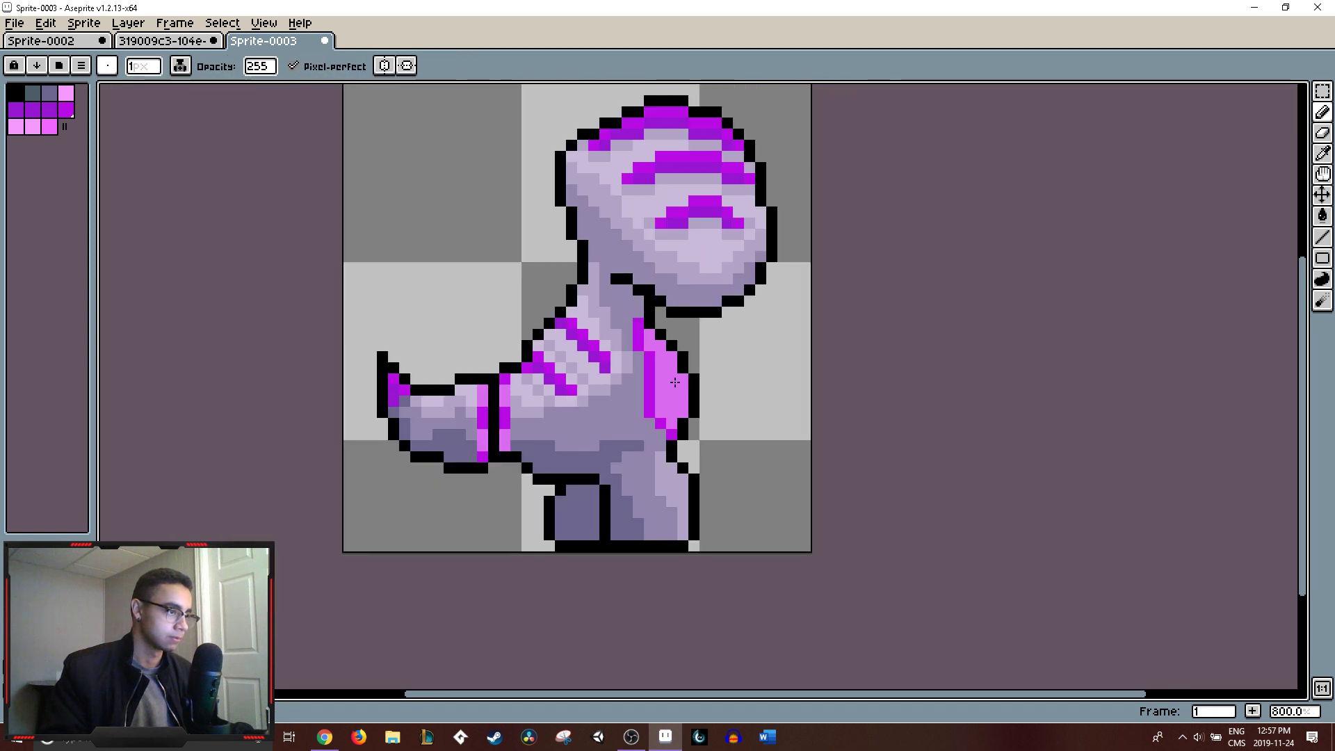
pyautogui.scroll(9, 705, 365)
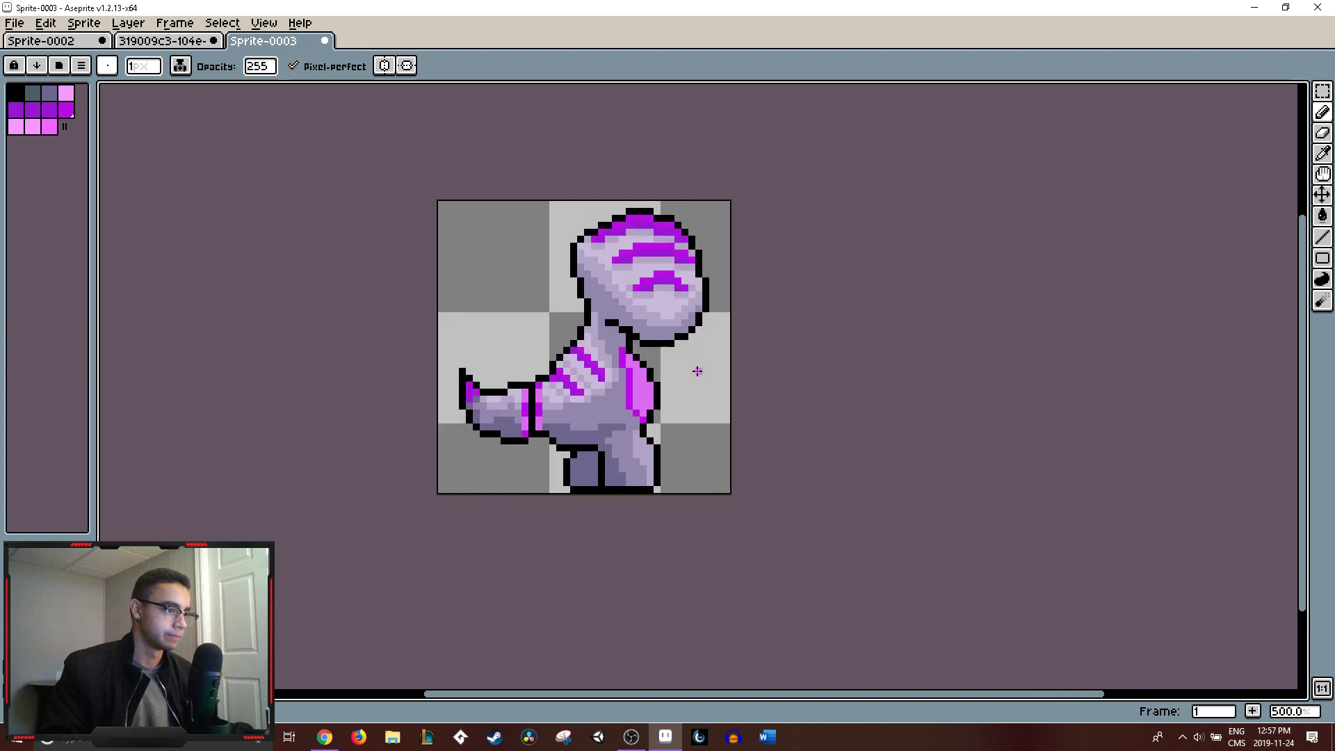
pyautogui.keyDown('alt'); pyautogui.click(584, 347); pyautogui.keyUp('alt')
pyautogui.moveTo(585, 348); pyautogui.dragTo(670, 436)
pyautogui.scroll(-9, 695, 438)
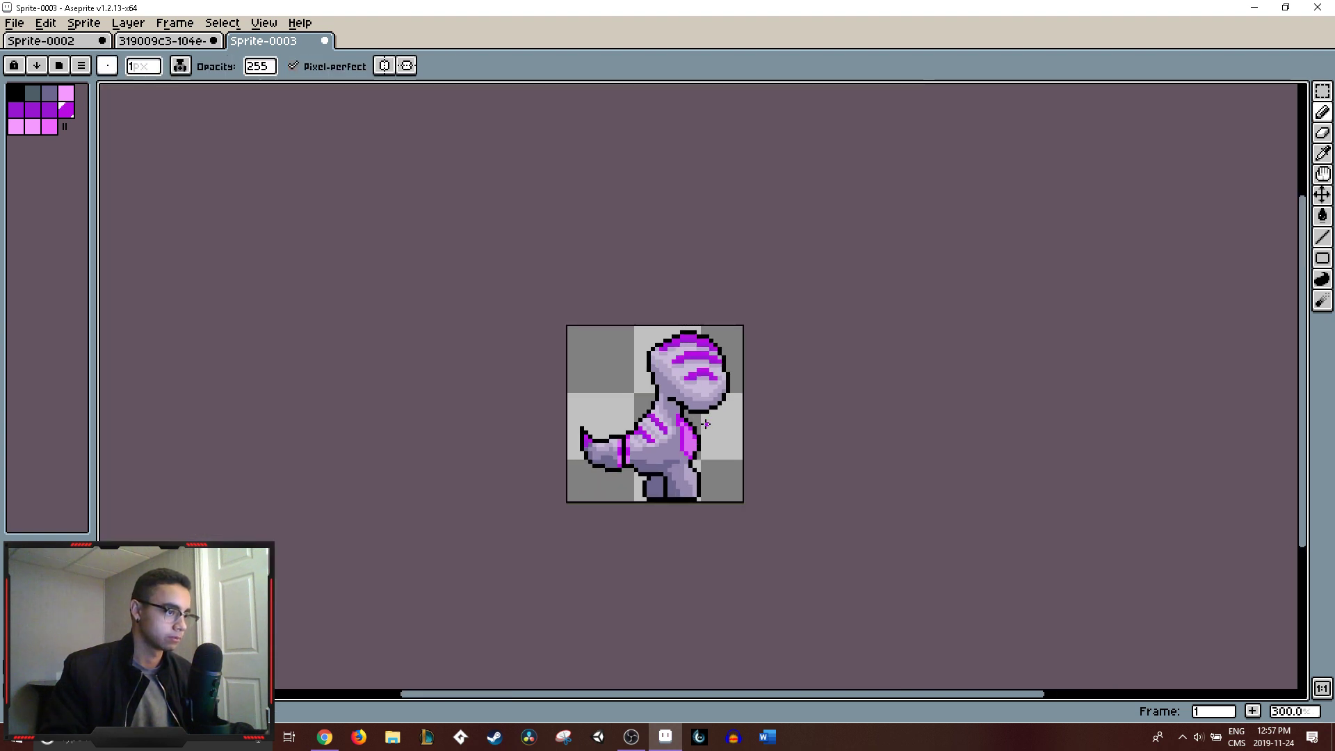
# - Try magenta shading pixels along the front edge of the pink chest patch
pyautogui.scroll(2, 723, 442)
pyautogui.scroll(5, 724, 442)
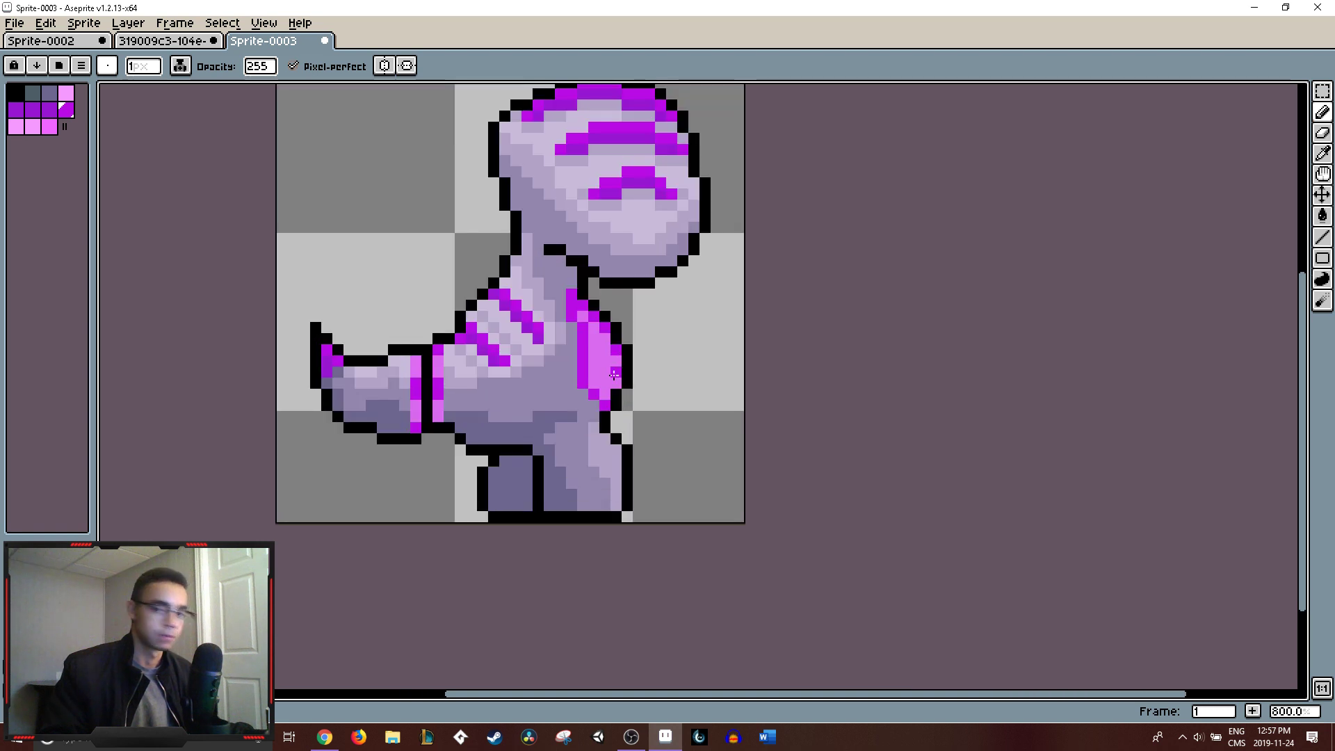
pyautogui.click(621, 353)
pyautogui.hotkey('ctrl', 'z')
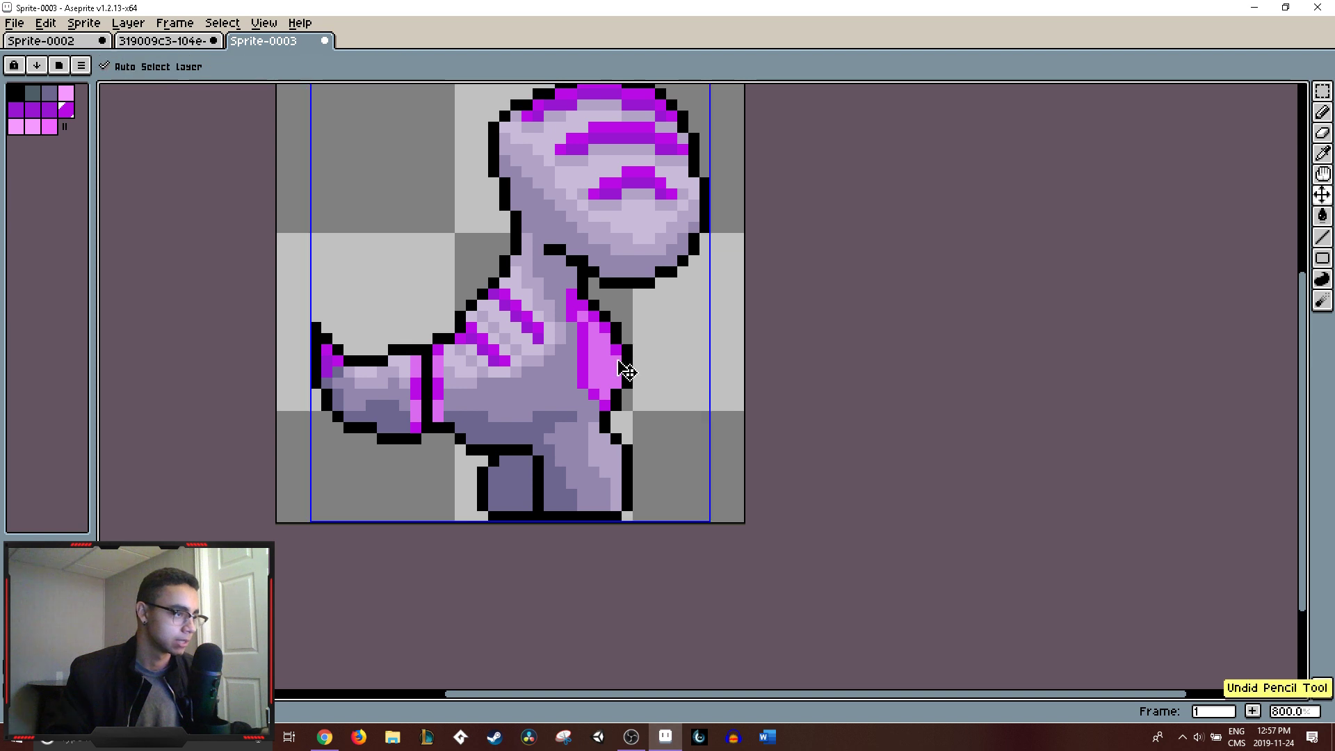
pyautogui.moveTo(620, 356)
pyautogui.mouseDown()
pyautogui.moveTo(614, 391)
pyautogui.moveTo(617, 345)
pyautogui.mouseUp()
pyautogui.hotkey('ctrl', 'z')
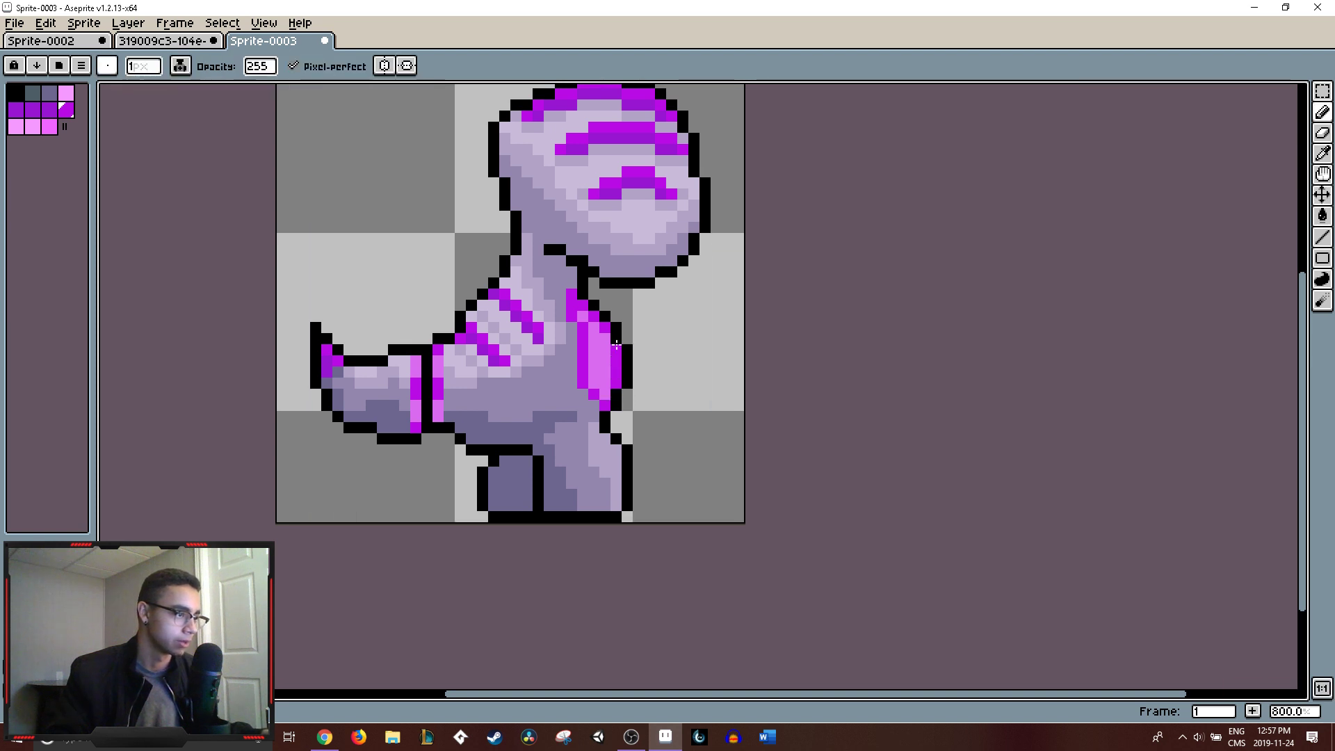
pyautogui.hotkey('ctrl', 'z')
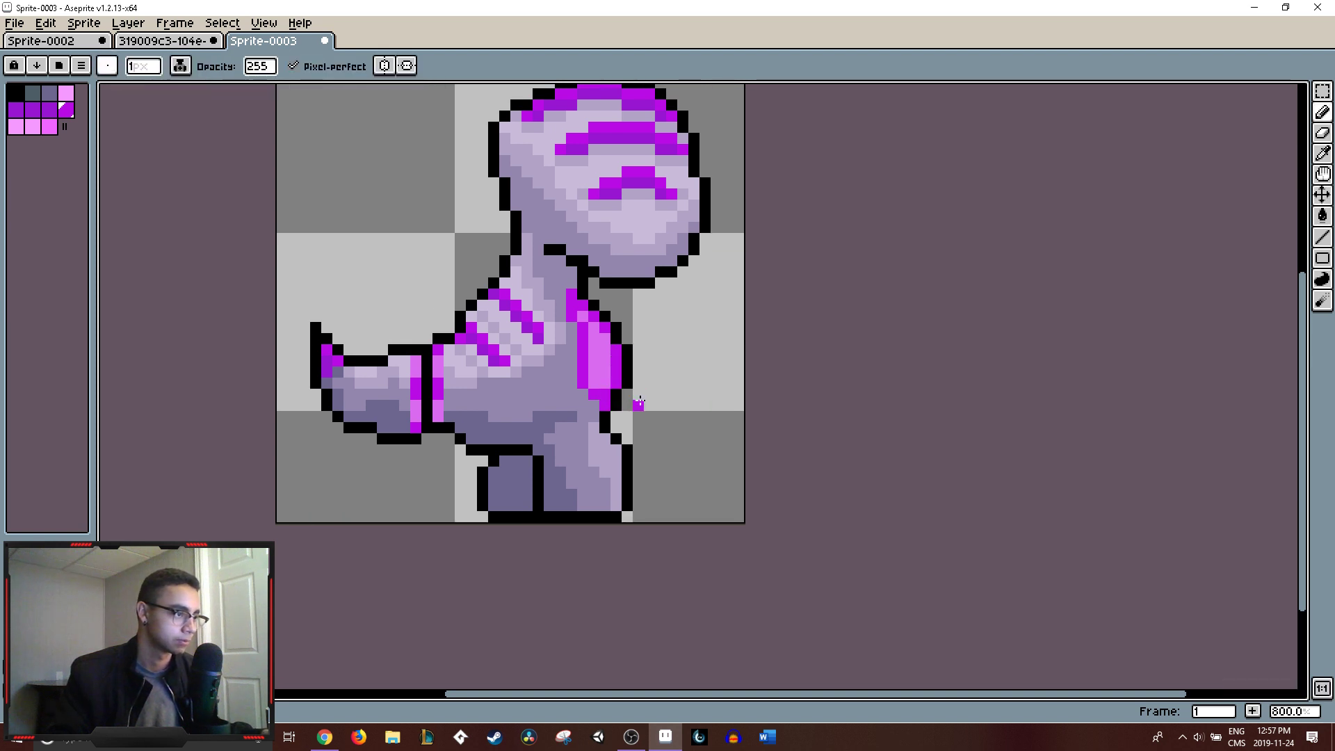
pyautogui.hotkey('ctrl', 'z')
pyautogui.scroll(-3, 645, 362)
pyautogui.scroll(-3, 645, 362)
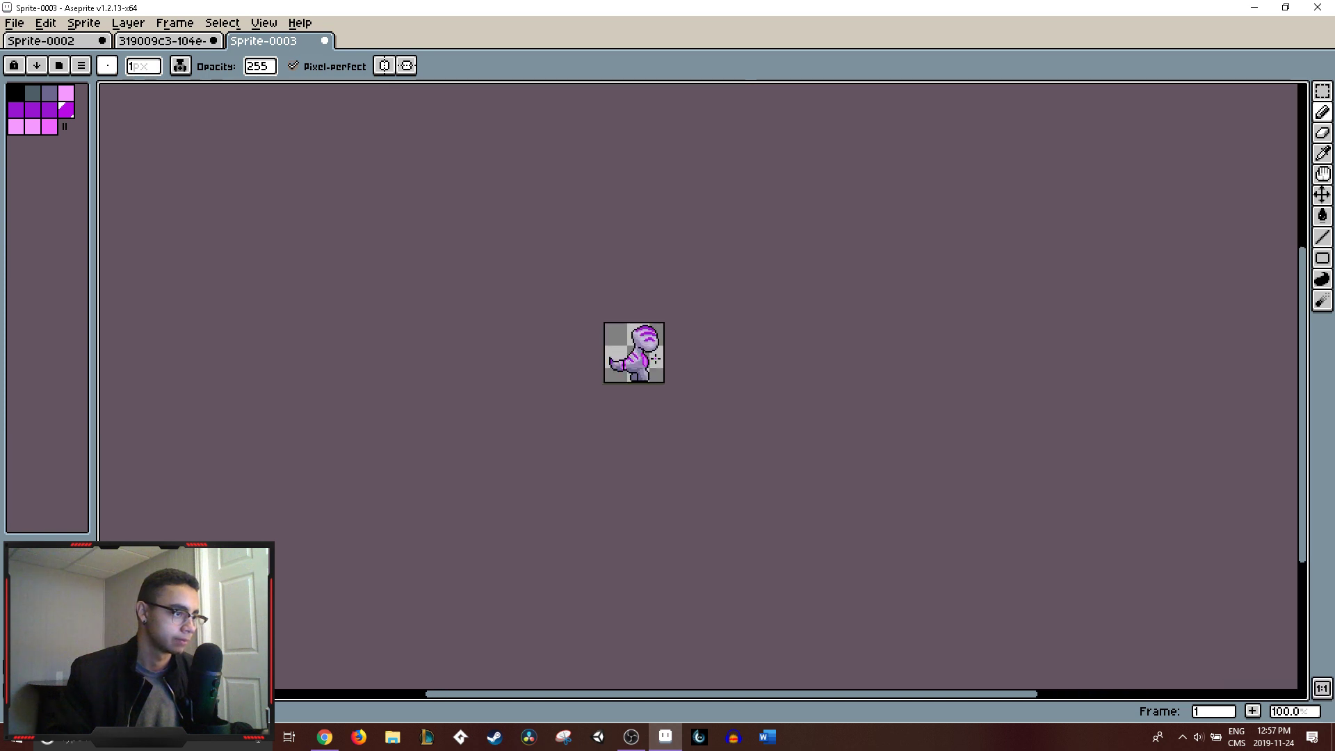
pyautogui.scroll(8, 662, 361)
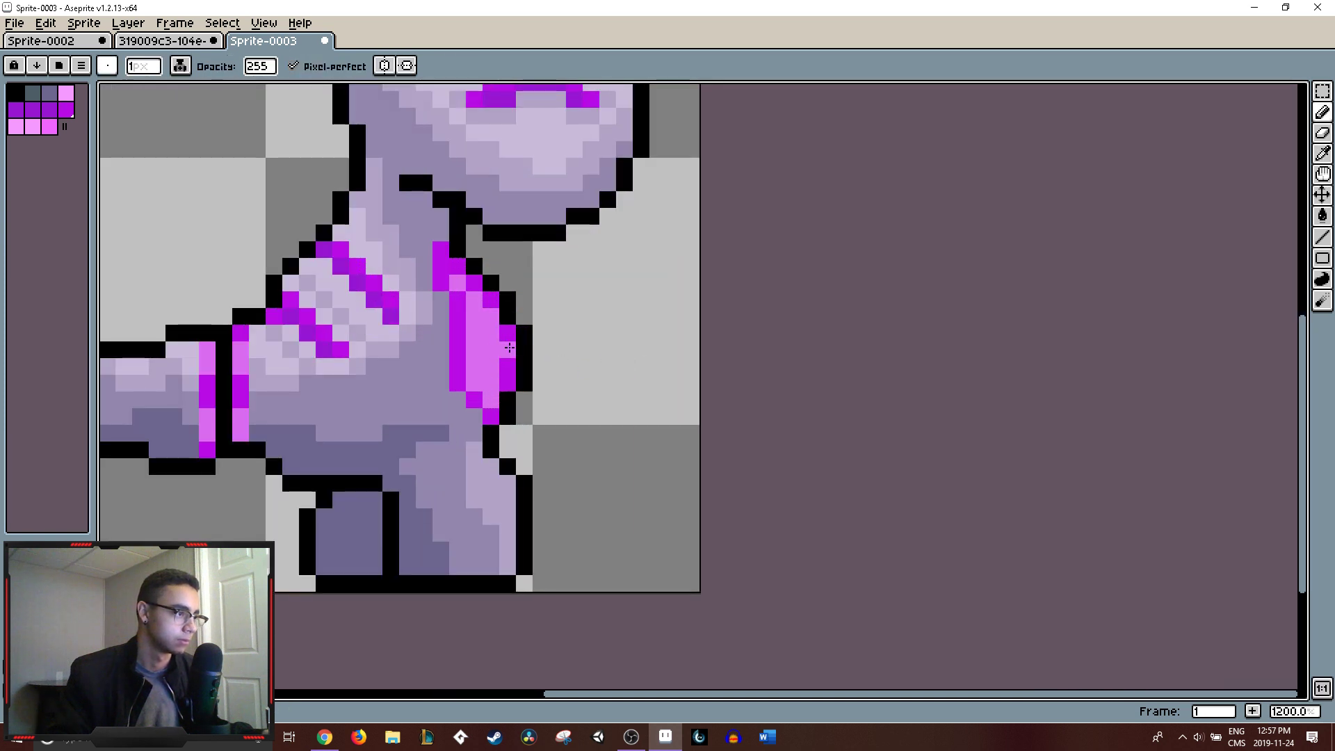
# - Repaint the chest patch's front edge in light pink and add a black outline pixel beside it
pyautogui.moveTo(508, 343)
pyautogui.mouseDown()
pyautogui.moveTo(507, 383)
pyautogui.moveTo(502, 319)
pyautogui.mouseUp()
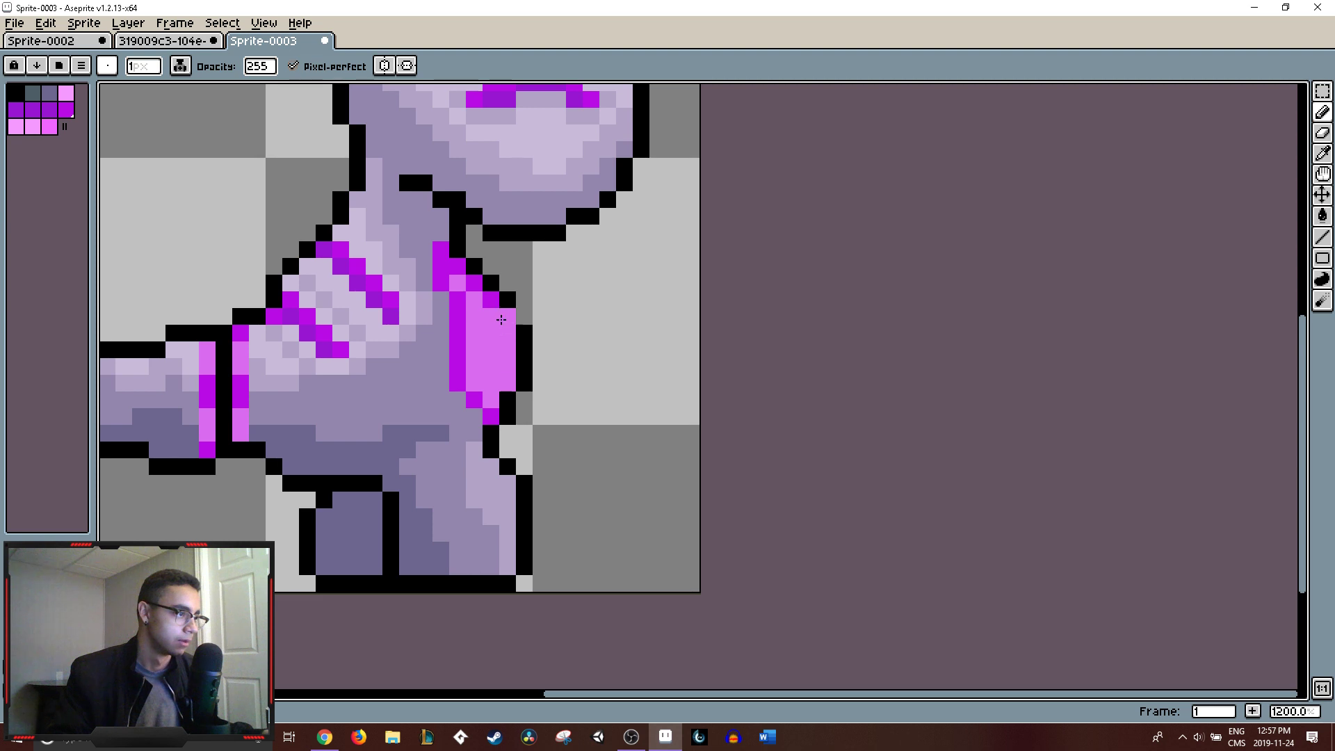
pyautogui.click(469, 282)
pyautogui.keyDown('alt'); pyautogui.click(492, 291); pyautogui.keyUp('alt')
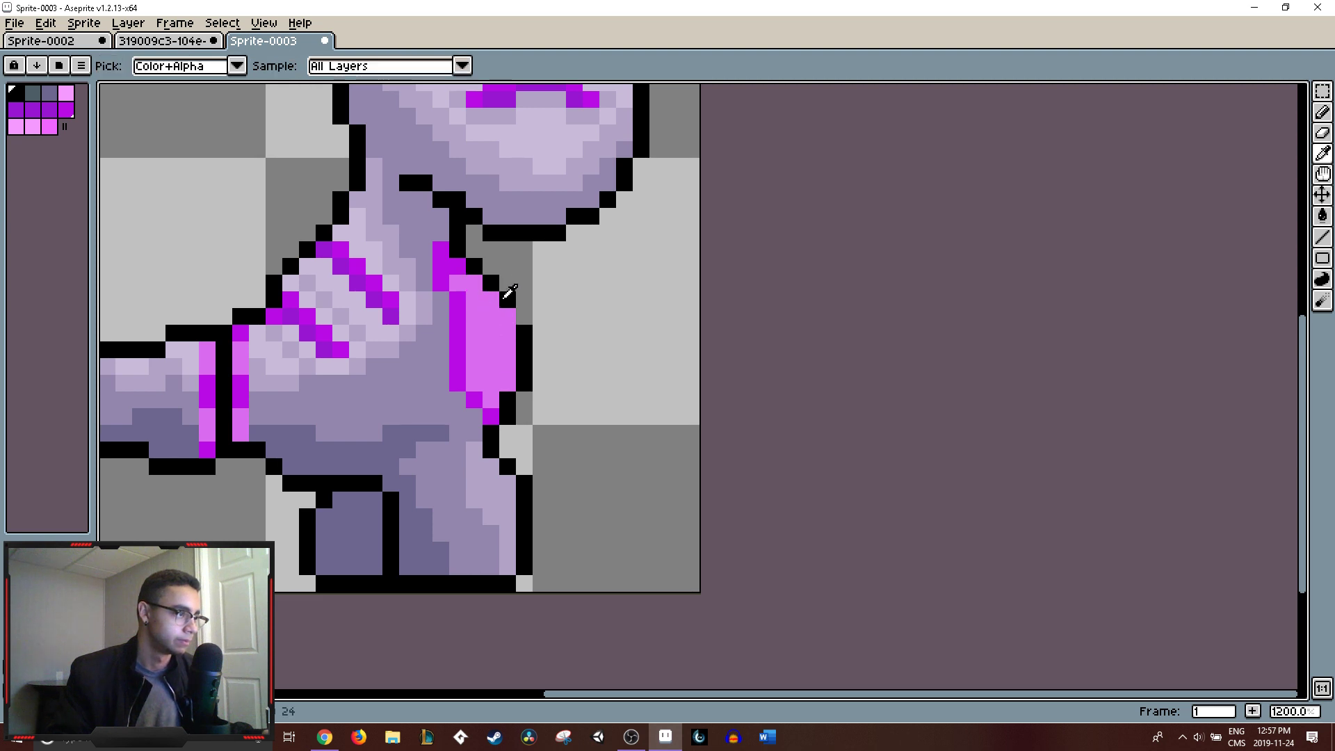
pyautogui.click(523, 316)
pyautogui.scroll(-2, 611, 417)
pyautogui.scroll(-3, 610, 410)
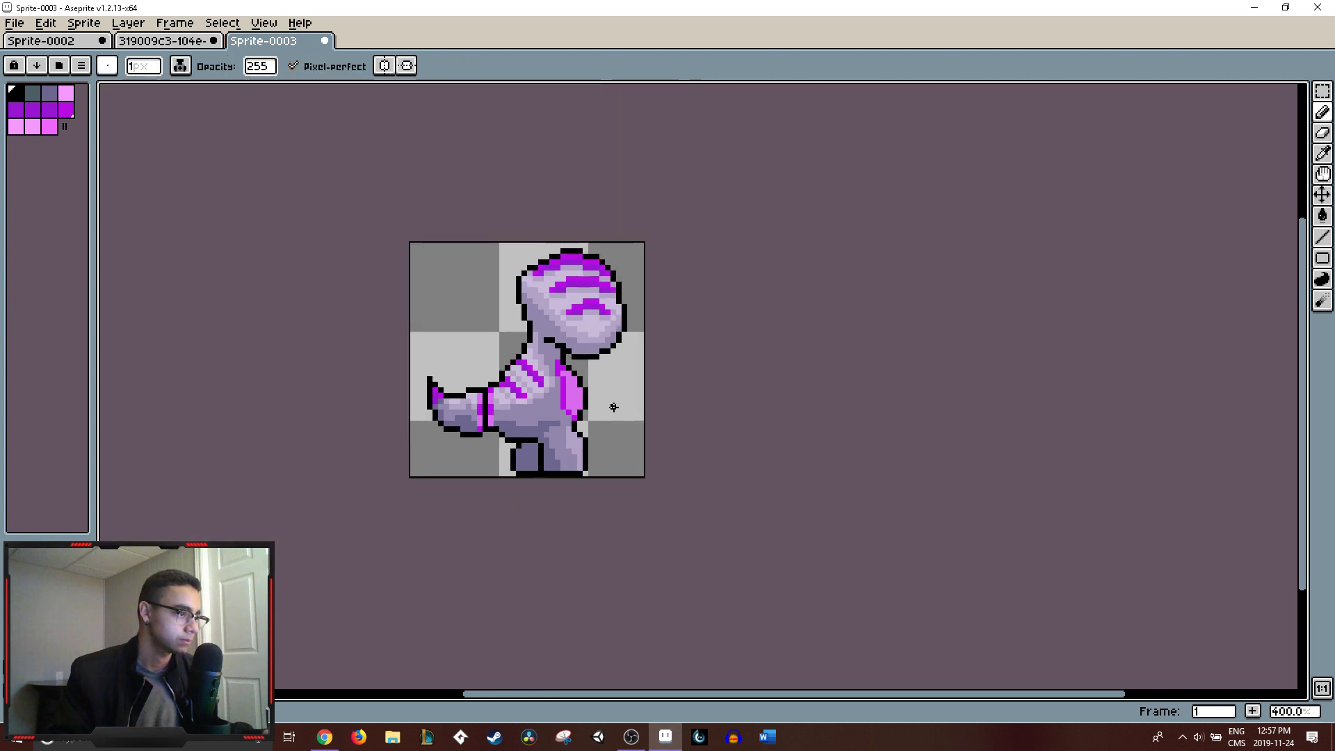
# - Try extending the upper end of the chest patch toward the neck with light pink and a magenta edge
pyautogui.scroll(6, 604, 396)
pyautogui.keyDown('alt'); pyautogui.click(484, 281); pyautogui.keyUp('alt')
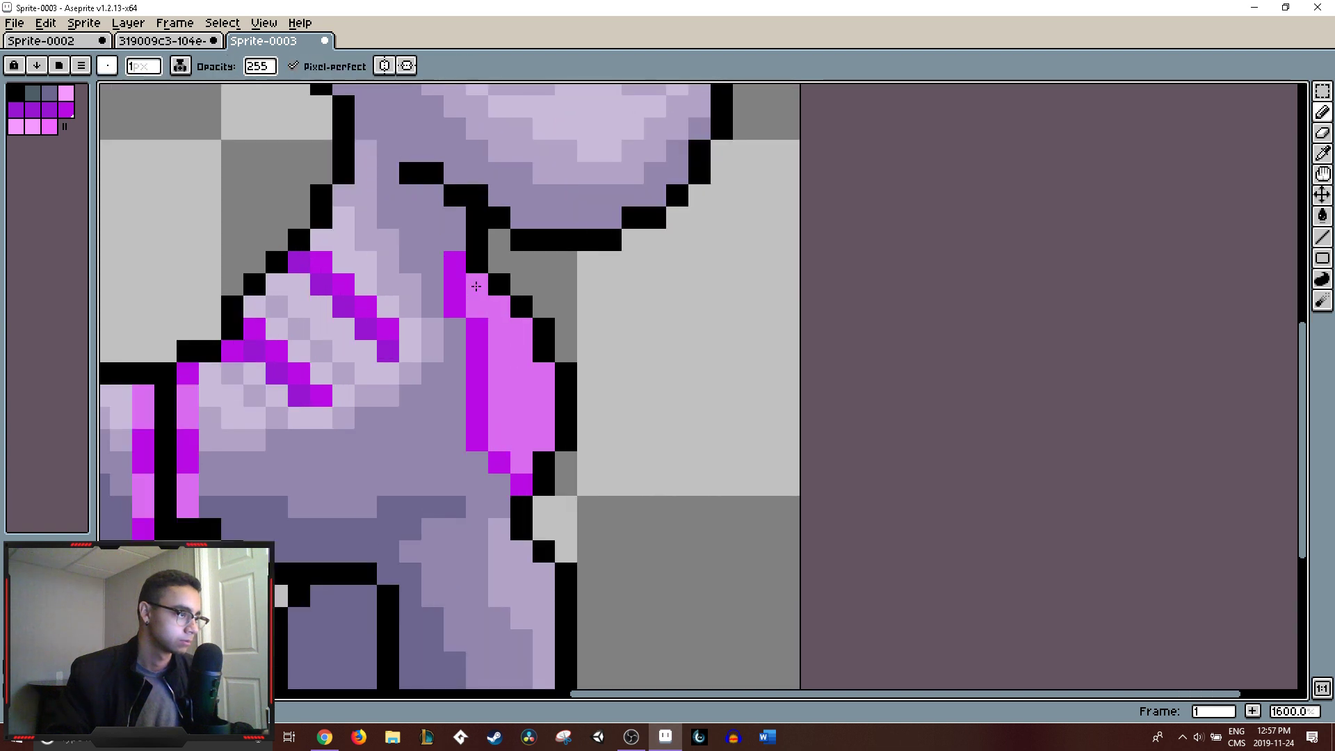
pyautogui.click(455, 262)
pyautogui.keyDown('alt'); pyautogui.click(455, 284); pyautogui.keyUp('alt')
pyautogui.click(434, 261)
pyautogui.scroll(-7, 543, 278)
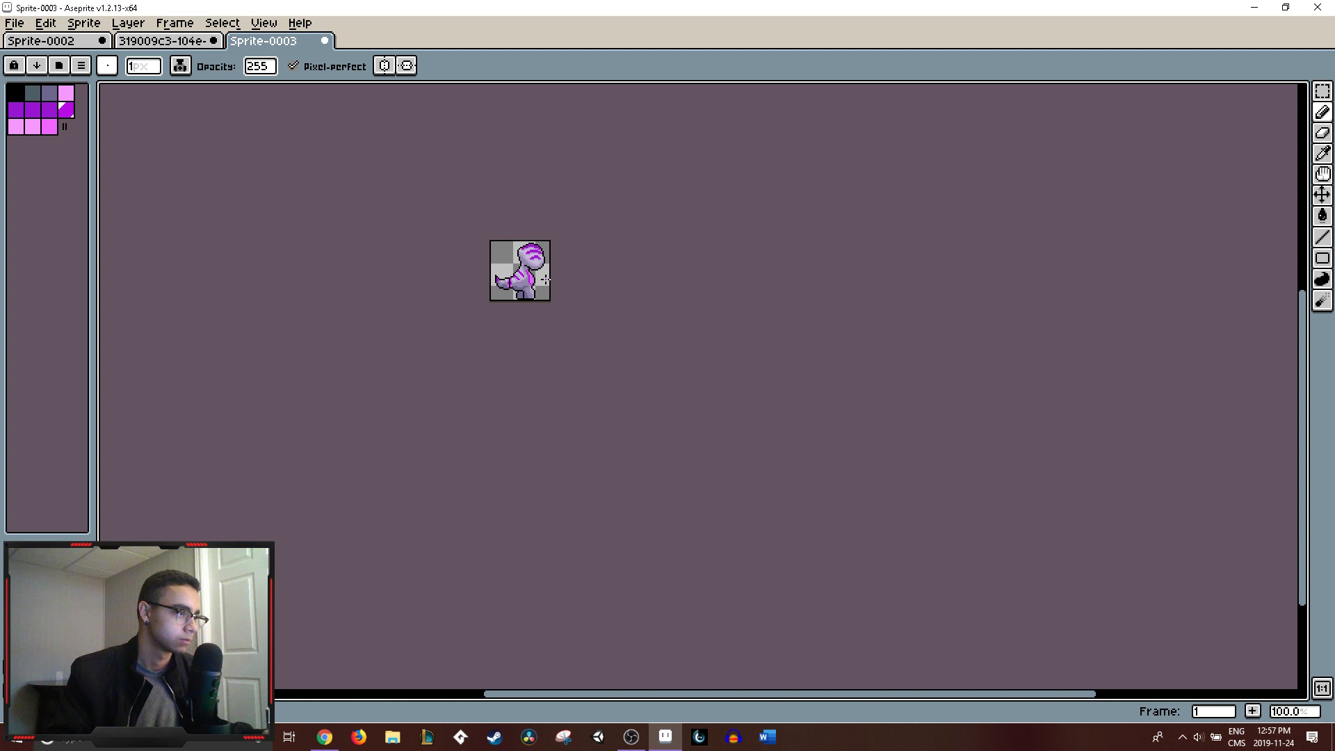
pyautogui.scroll(12, 546, 279)
pyautogui.scroll(-3, 477, 260)
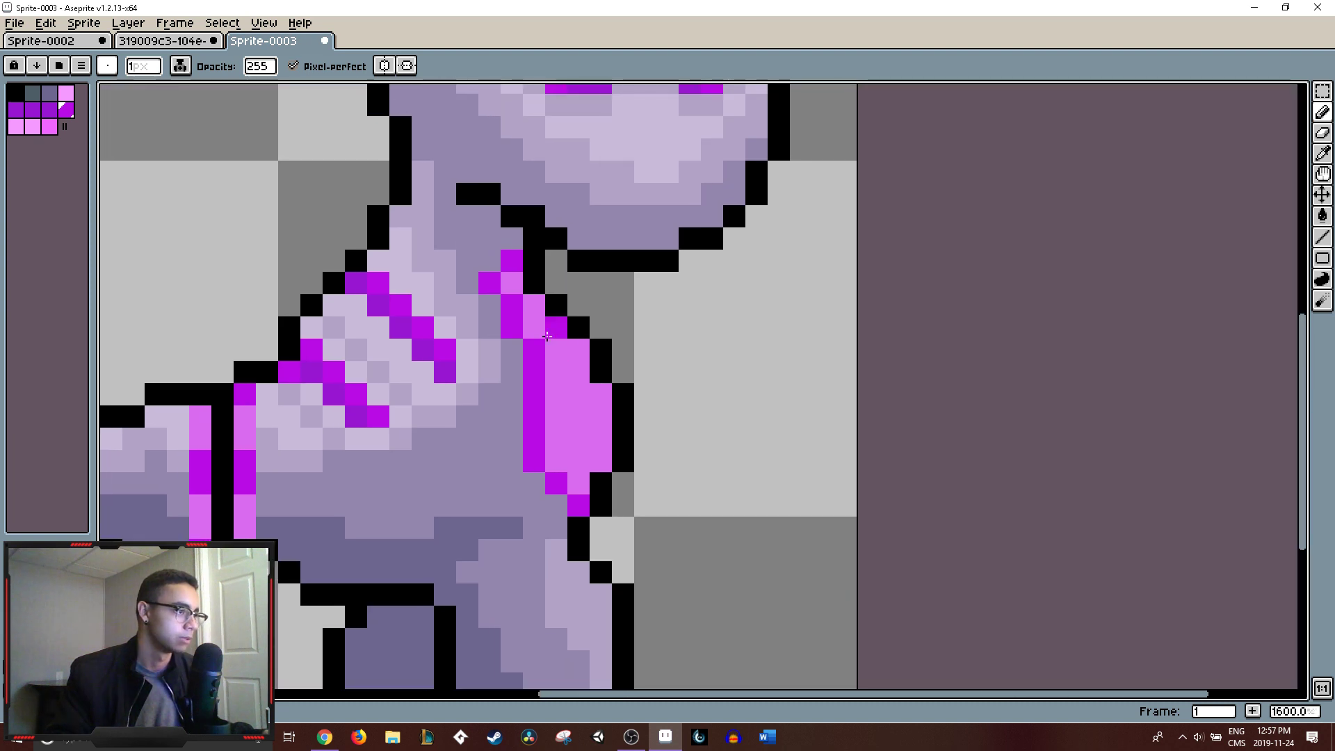
# - Paint the chest patch's neck extension back to body purple and restore the magenta line's upper end
pyautogui.keyDown('alt'); pyautogui.click(496, 312); pyautogui.keyUp('alt')
pyautogui.click(506, 283)
pyautogui.click(493, 282)
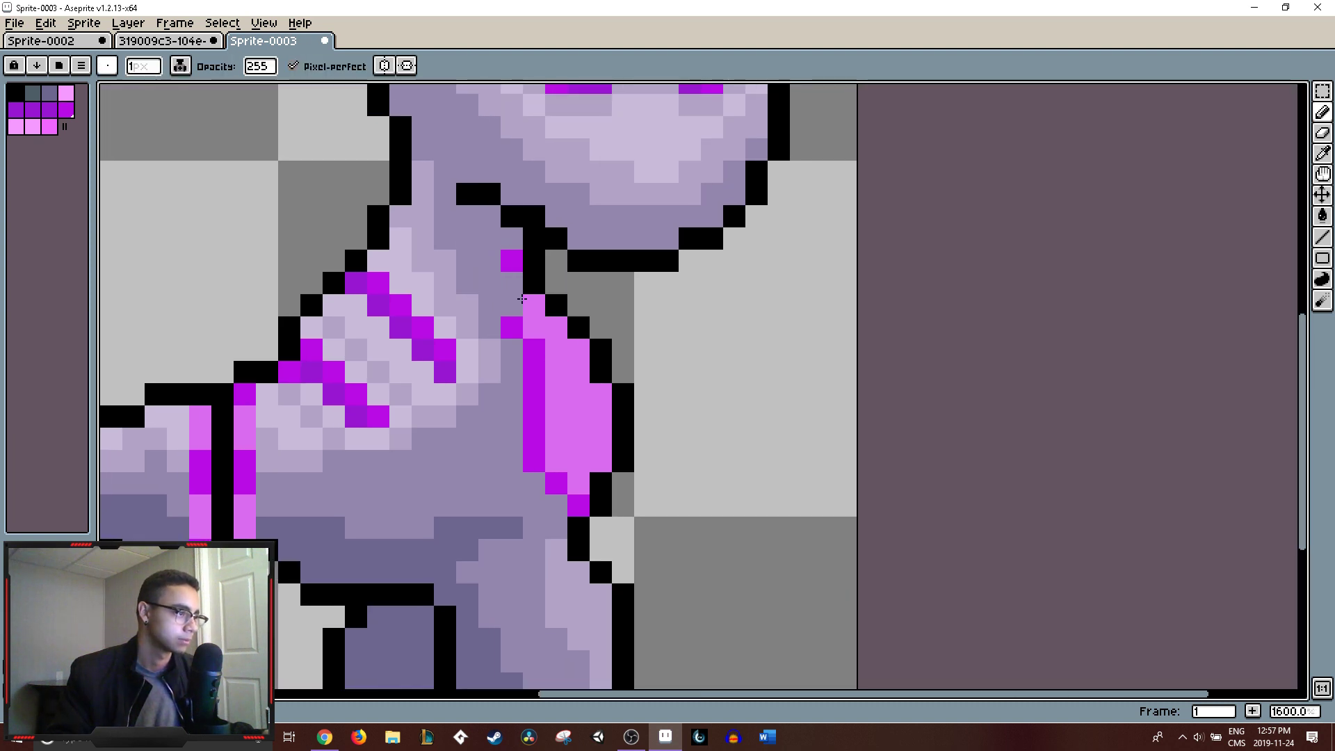
pyautogui.click(512, 261)
pyautogui.keyDown('alt'); pyautogui.click(515, 310); pyautogui.keyUp('alt')
pyautogui.click(512, 283)
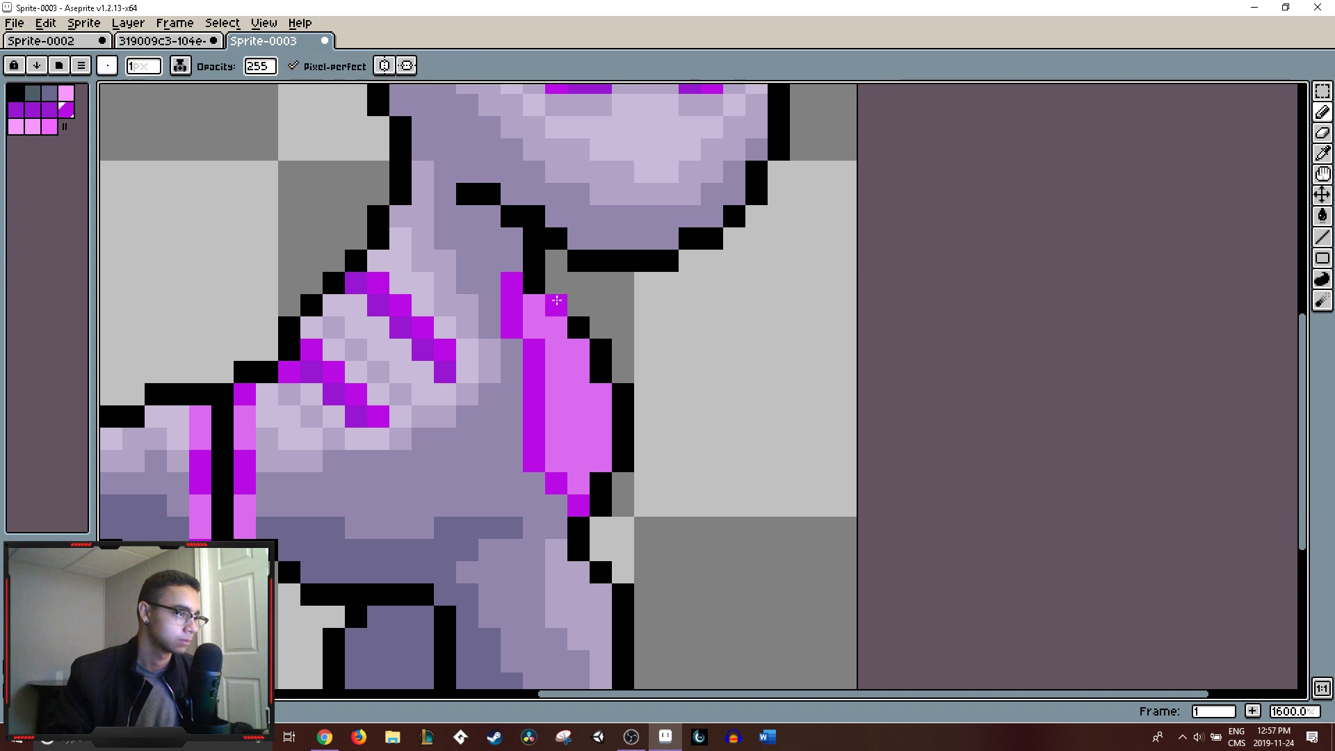
# - Fill the pink chest patch with the dark purple shadow colour sampled from the lower body
pyautogui.scroll(-7, 556, 301)
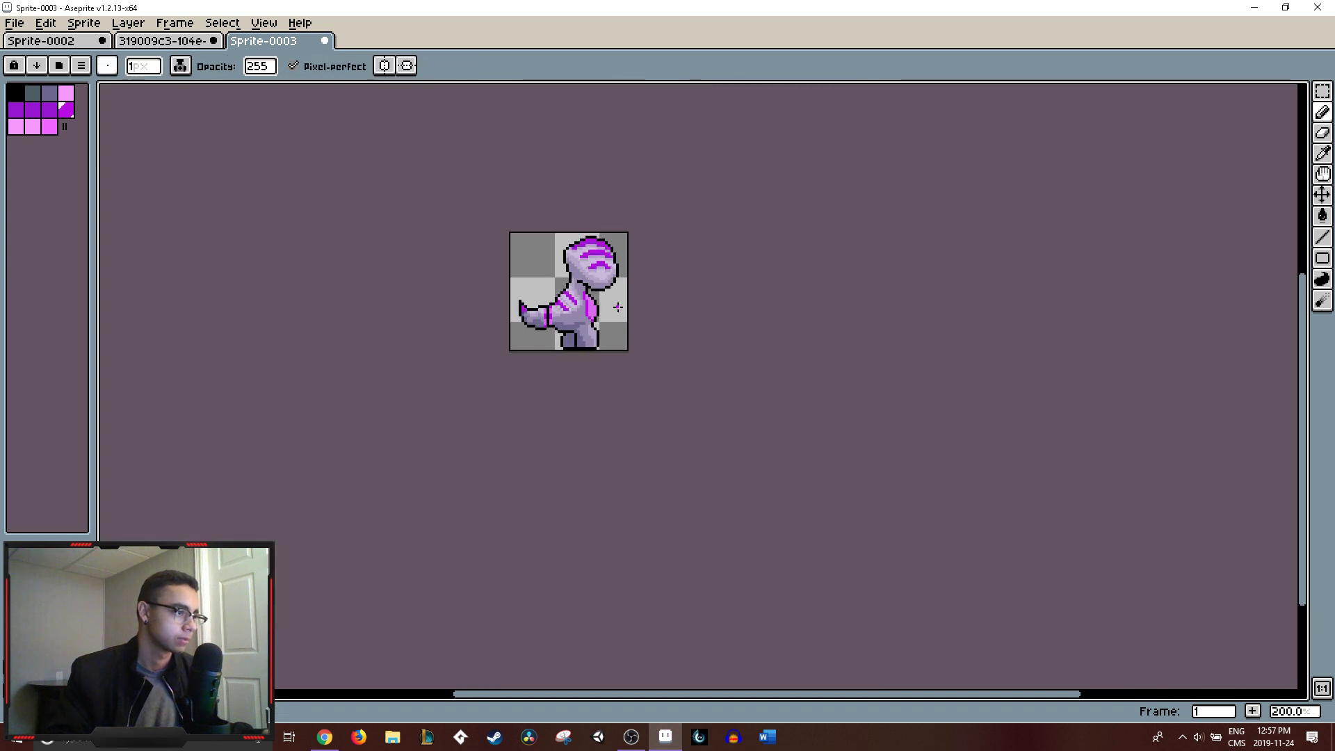
pyautogui.scroll(-1, 617, 307)
pyautogui.scroll(6, 618, 306)
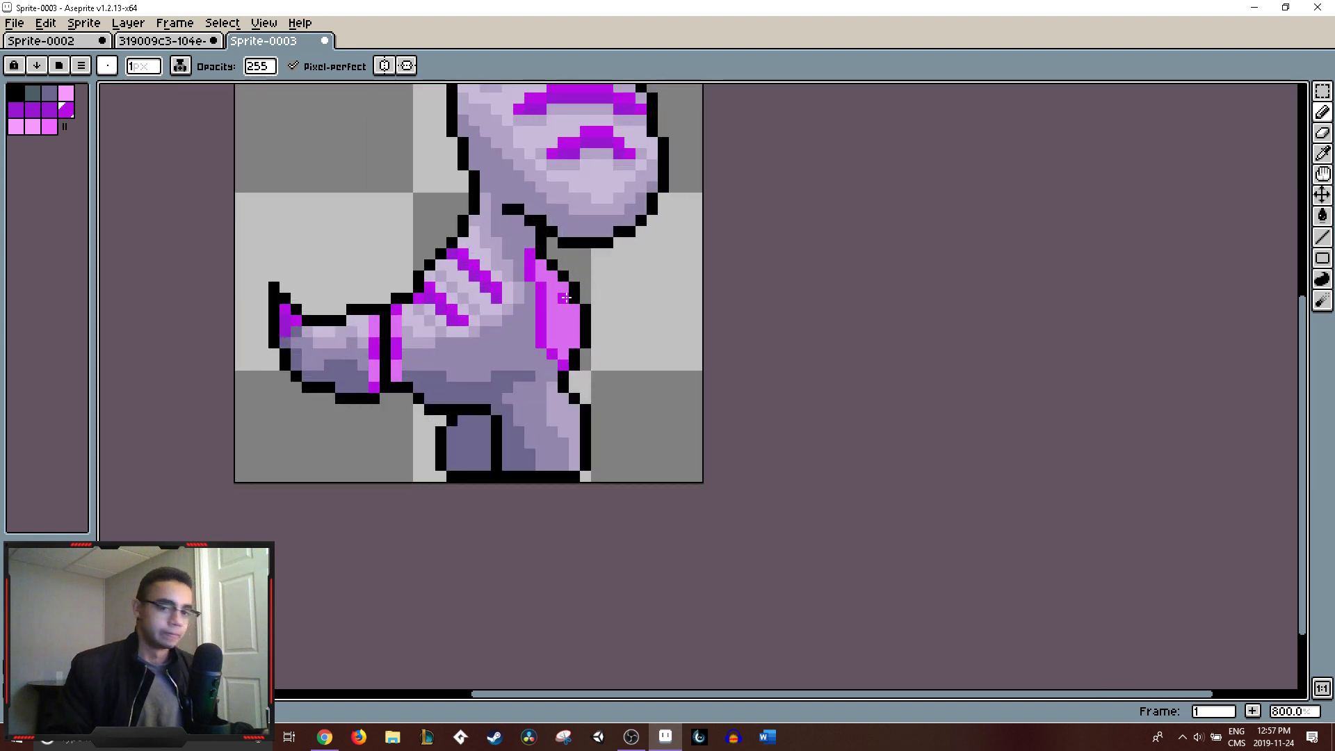
pyautogui.press('i')
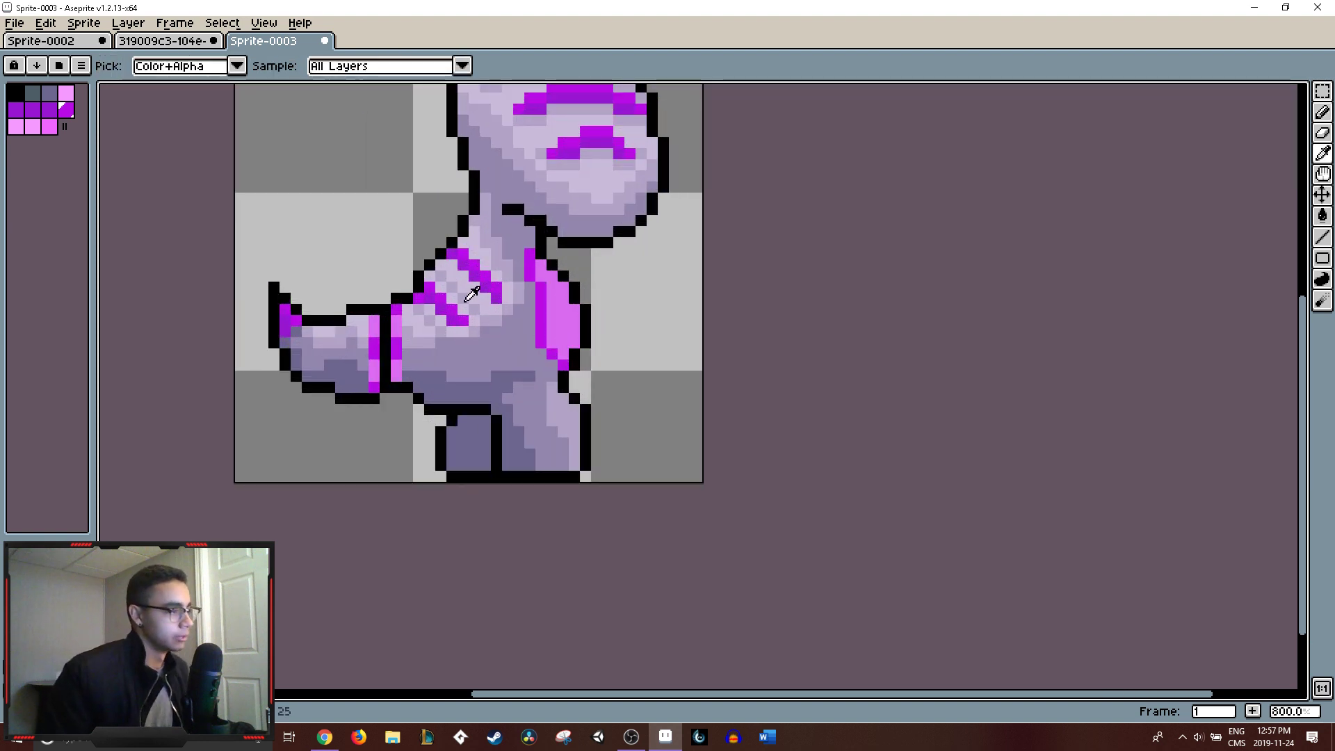
pyautogui.click(501, 378)
pyautogui.press('b')
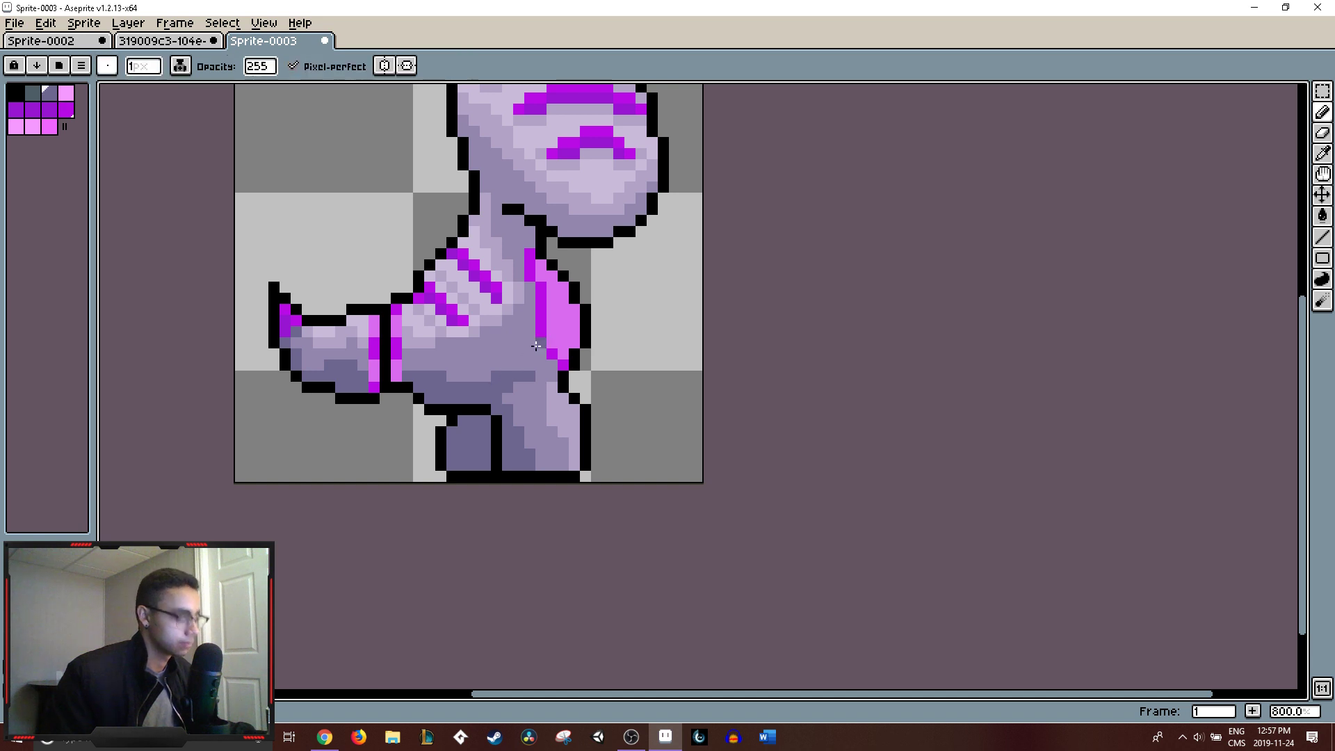
pyautogui.press('g')
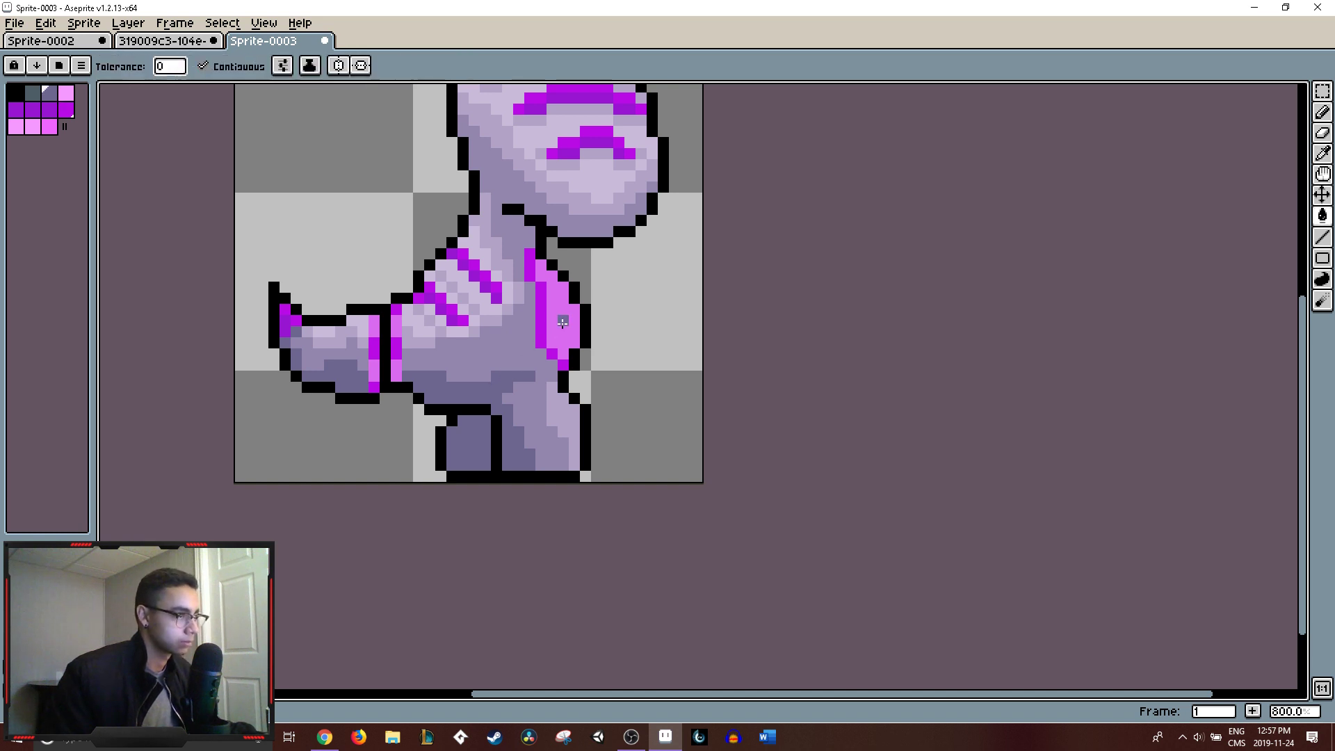
pyautogui.click(562, 341)
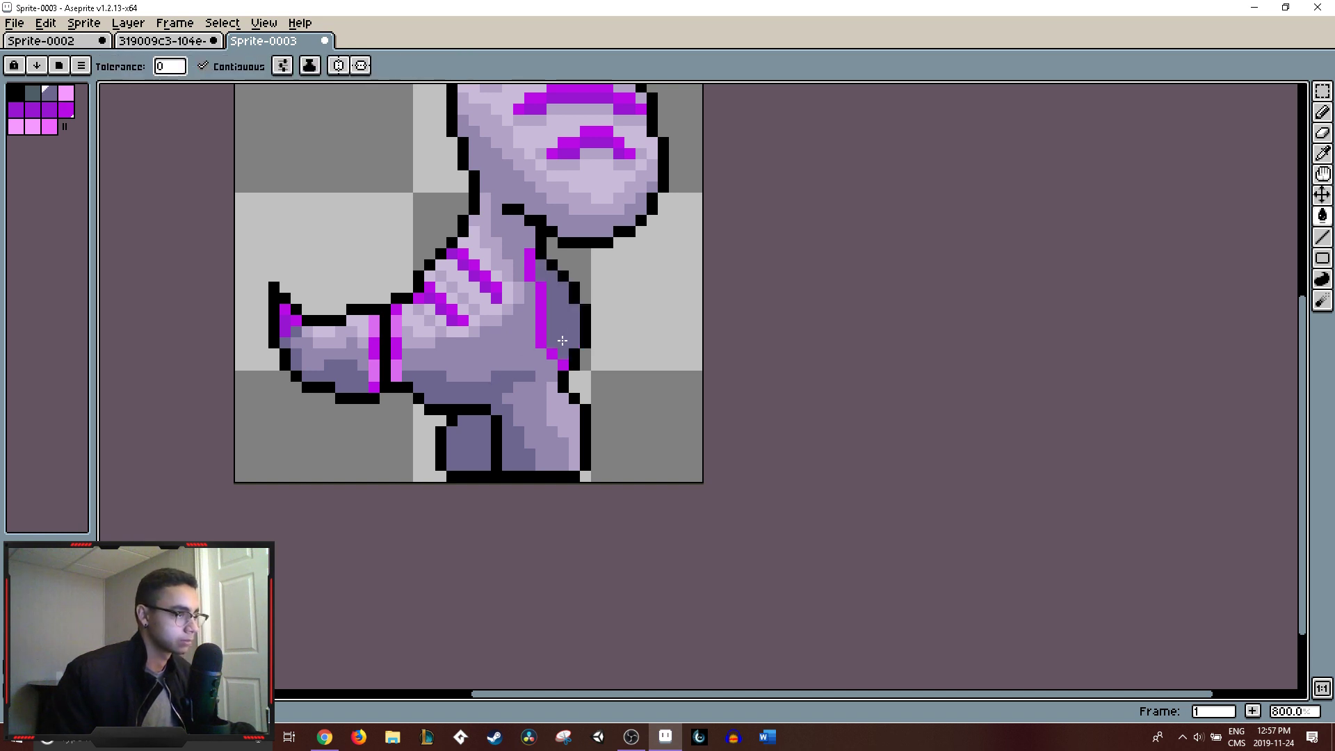
# - Fill the magenta line along the chest patch with the mid purple sampled from the neighbouring body
pyautogui.keyDown('alt'); pyautogui.click(531, 326); pyautogui.keyUp('alt')
pyautogui.click(535, 324)
pyautogui.click(529, 282)
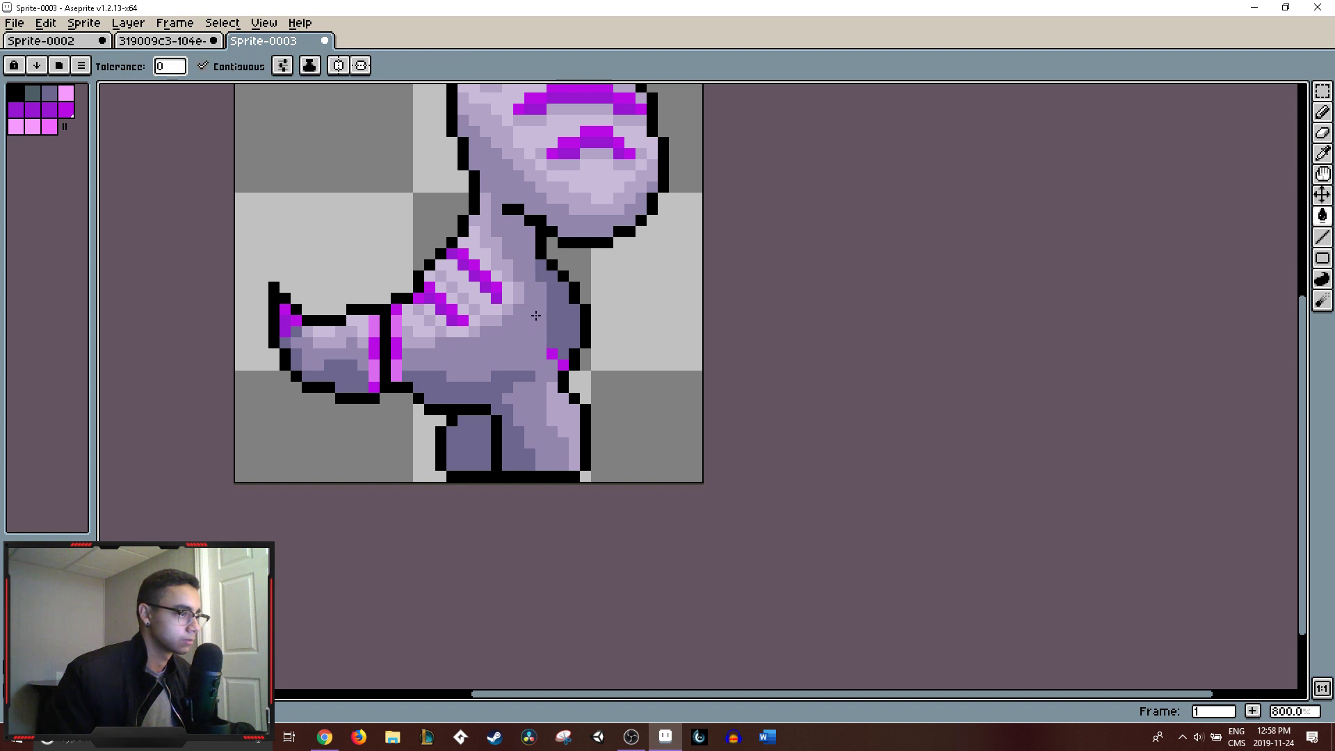
pyautogui.scroll(-1, 629, 407)
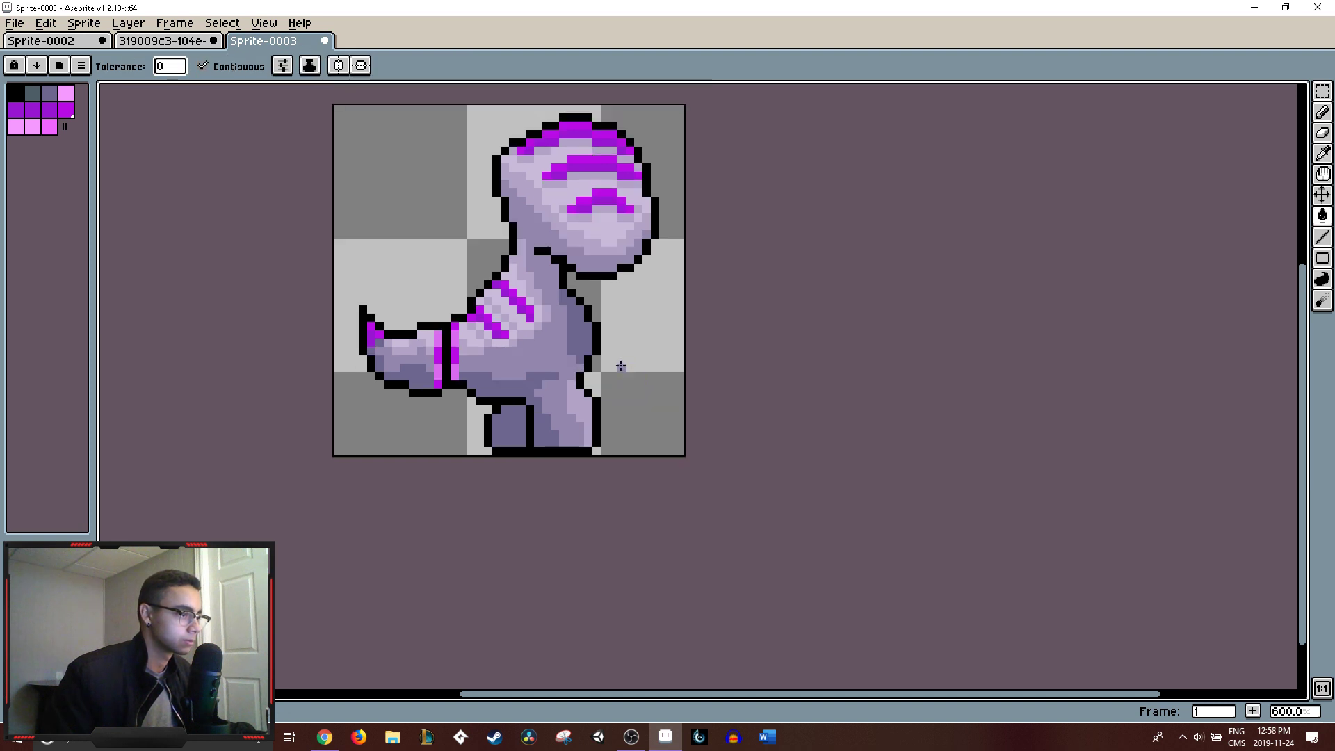
# - Try a mid-purple pencil highlight along the front edge of the dark chest patch
pyautogui.scroll(3, 621, 370)
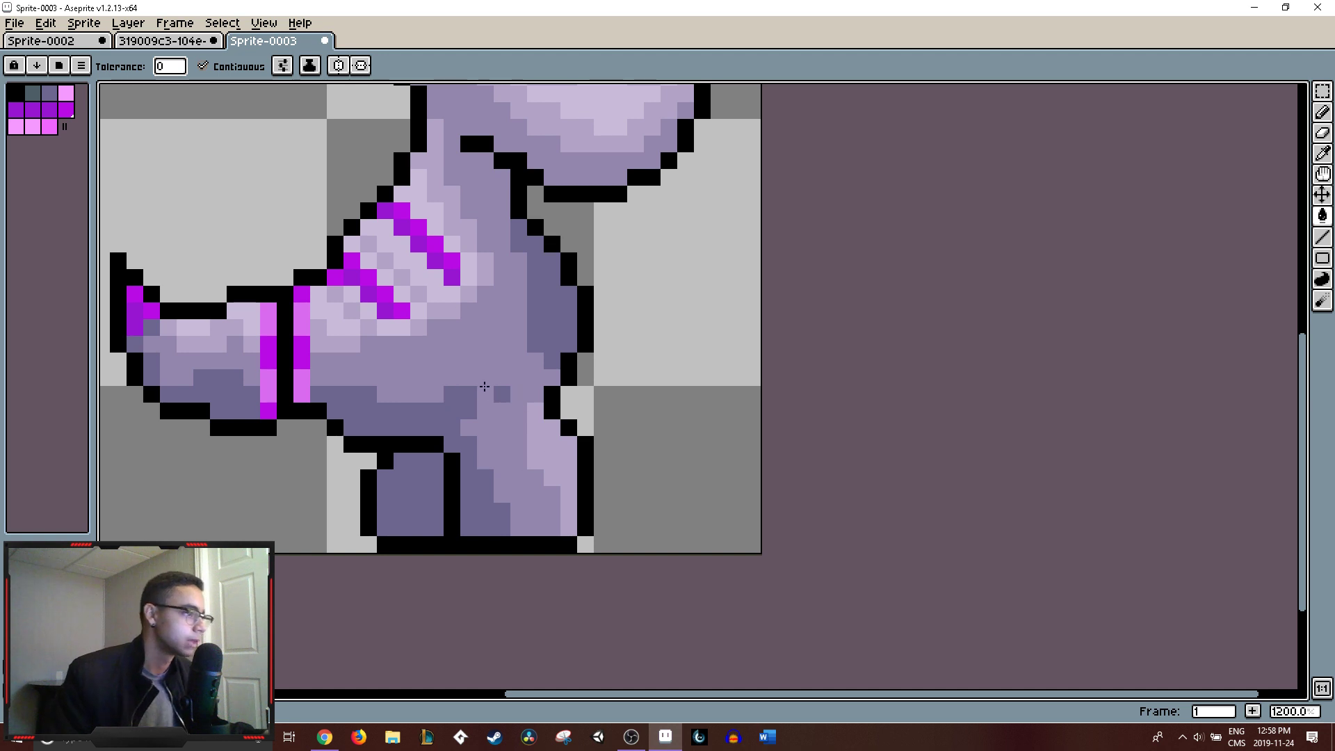
pyautogui.keyDown('alt'); pyautogui.click(479, 348); pyautogui.keyUp('alt')
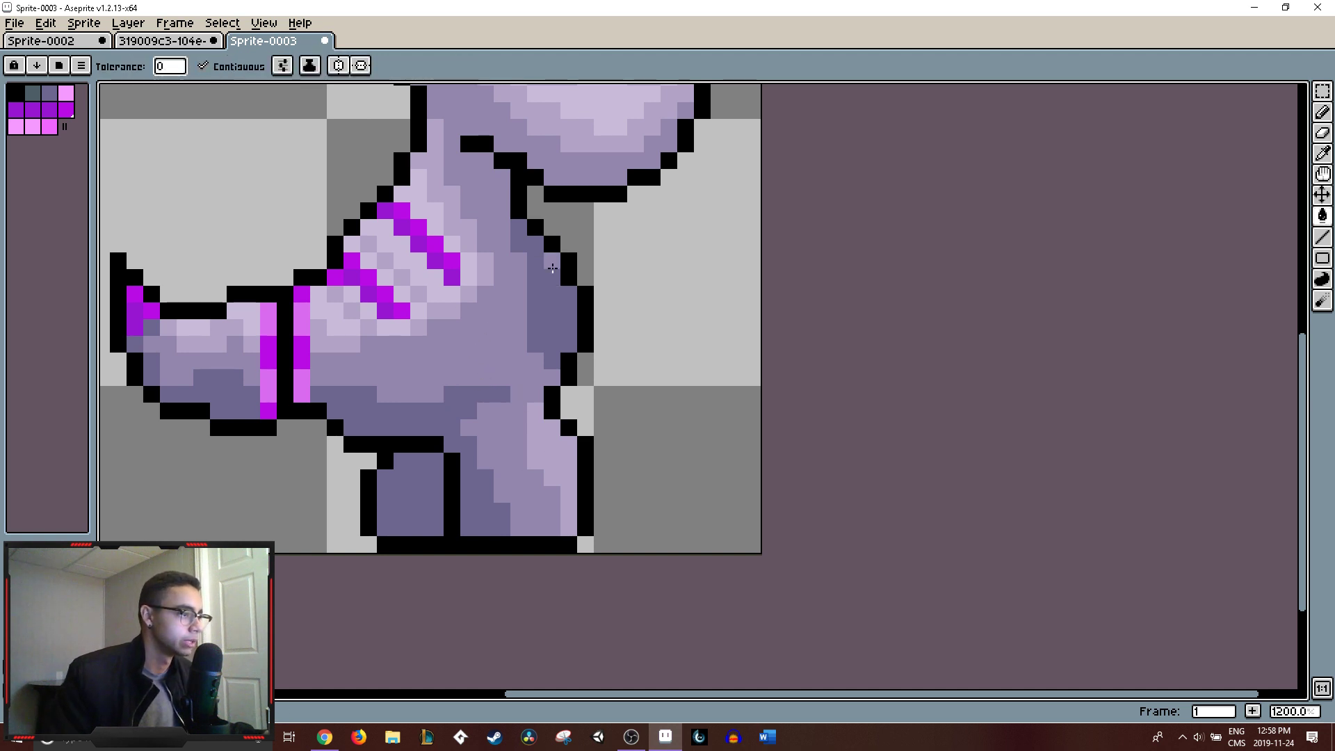
pyautogui.press('b')
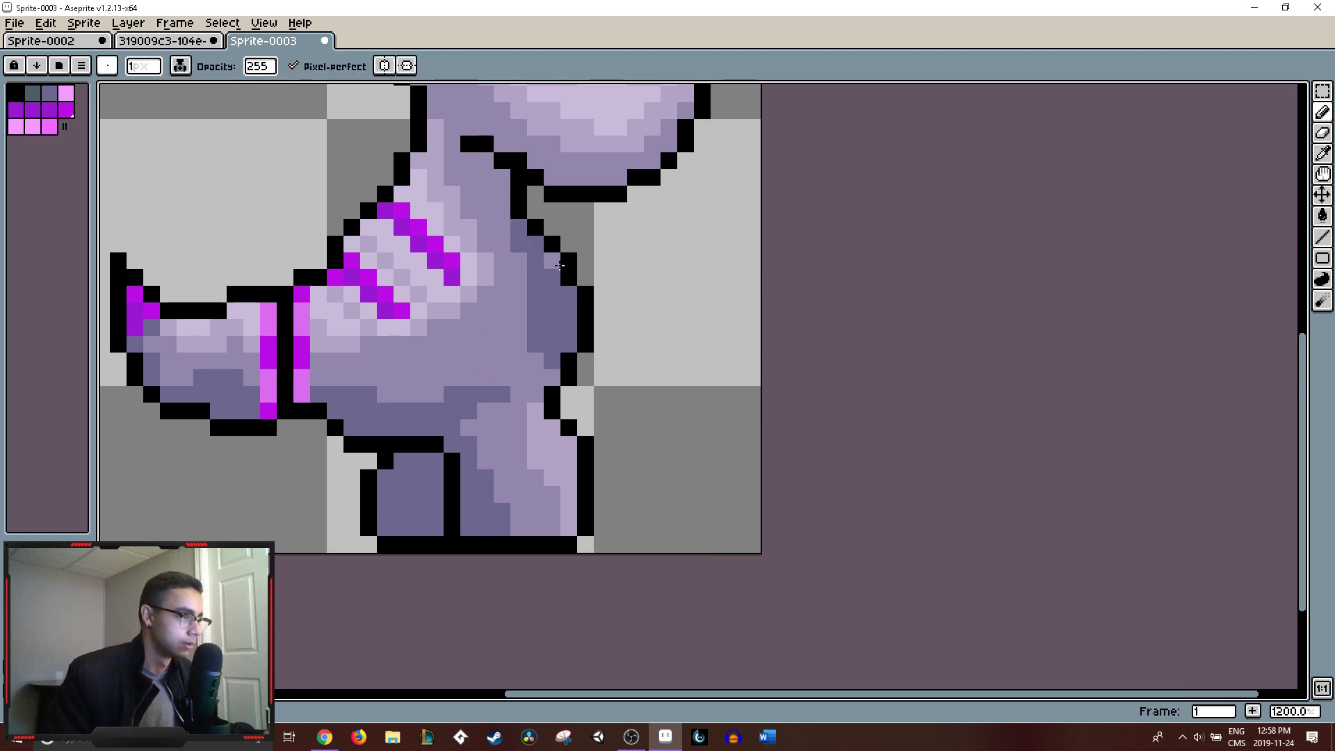
pyautogui.moveTo(552, 261); pyautogui.dragTo(552, 278)
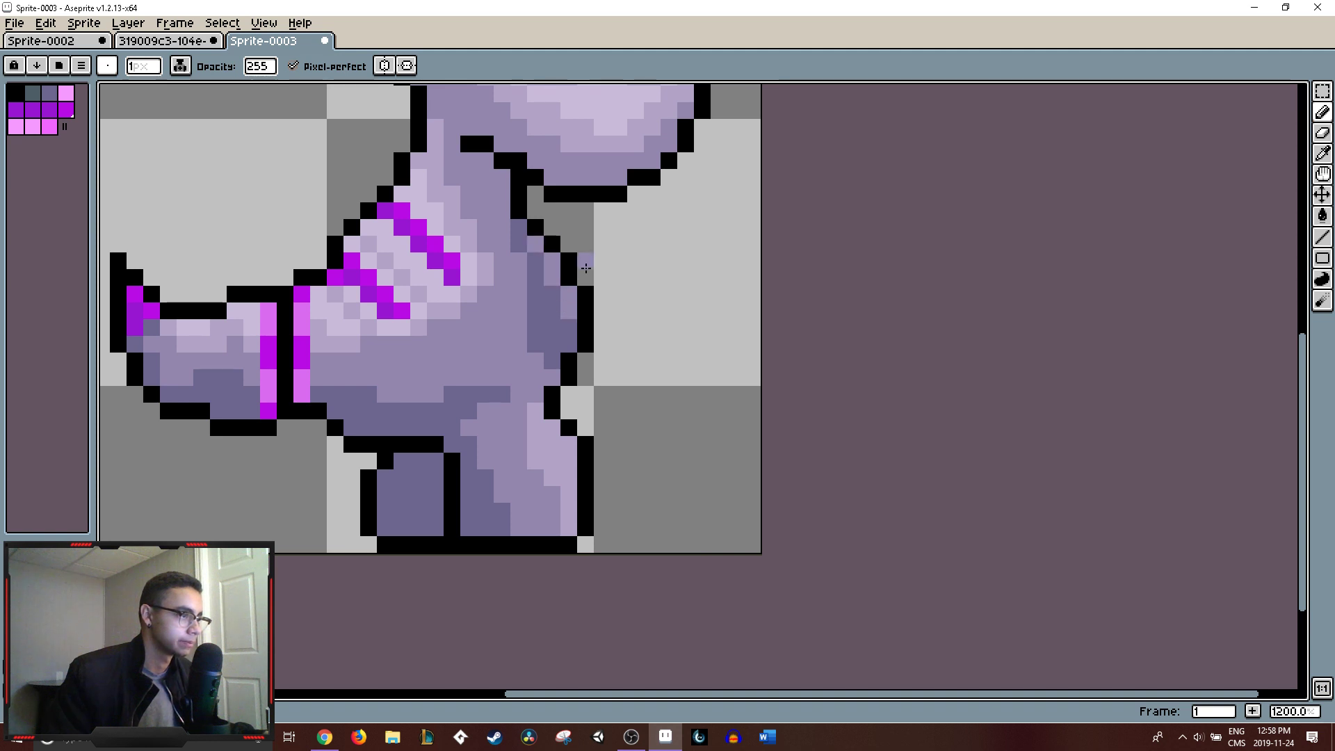
pyautogui.scroll(-8, 555, 258)
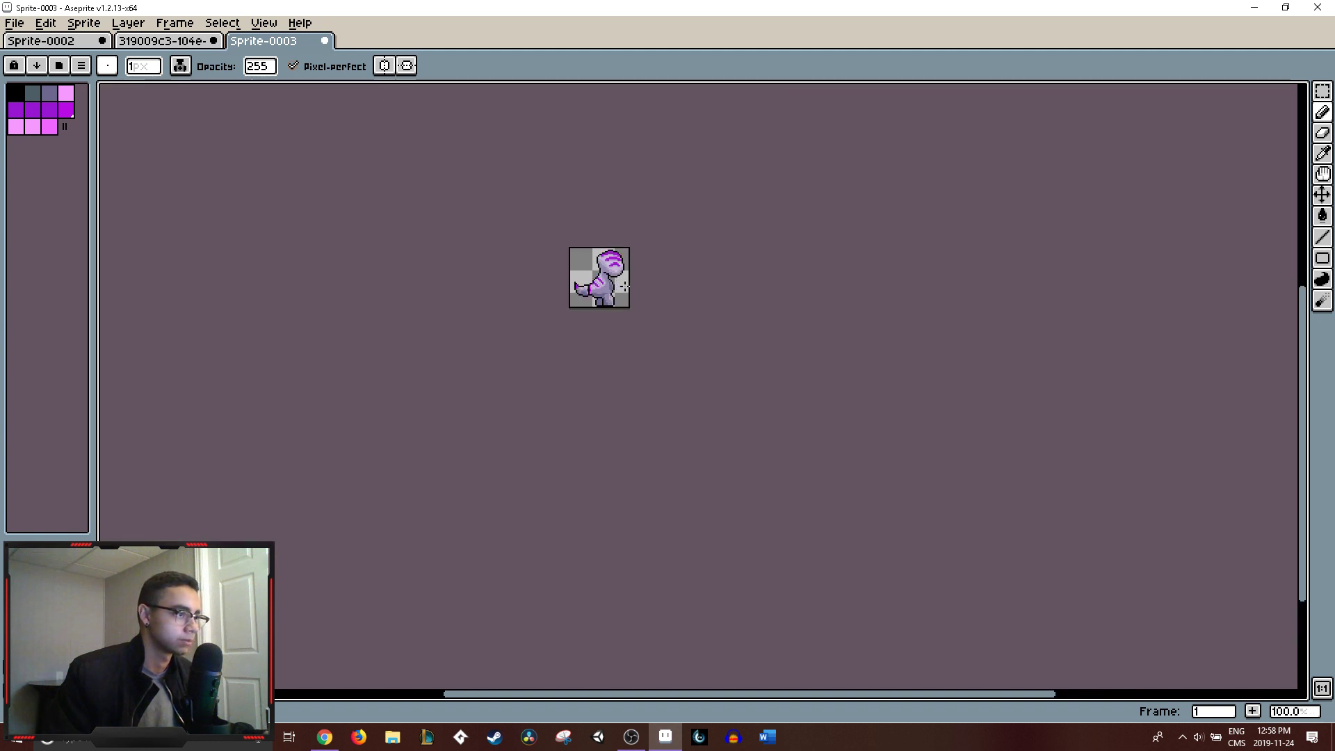
# - Examine the dinosaur's chest shading up close and at small size
pyautogui.scroll(6, 624, 287)
pyautogui.keyDown('alt'); pyautogui.click(522, 247); pyautogui.keyUp('alt')
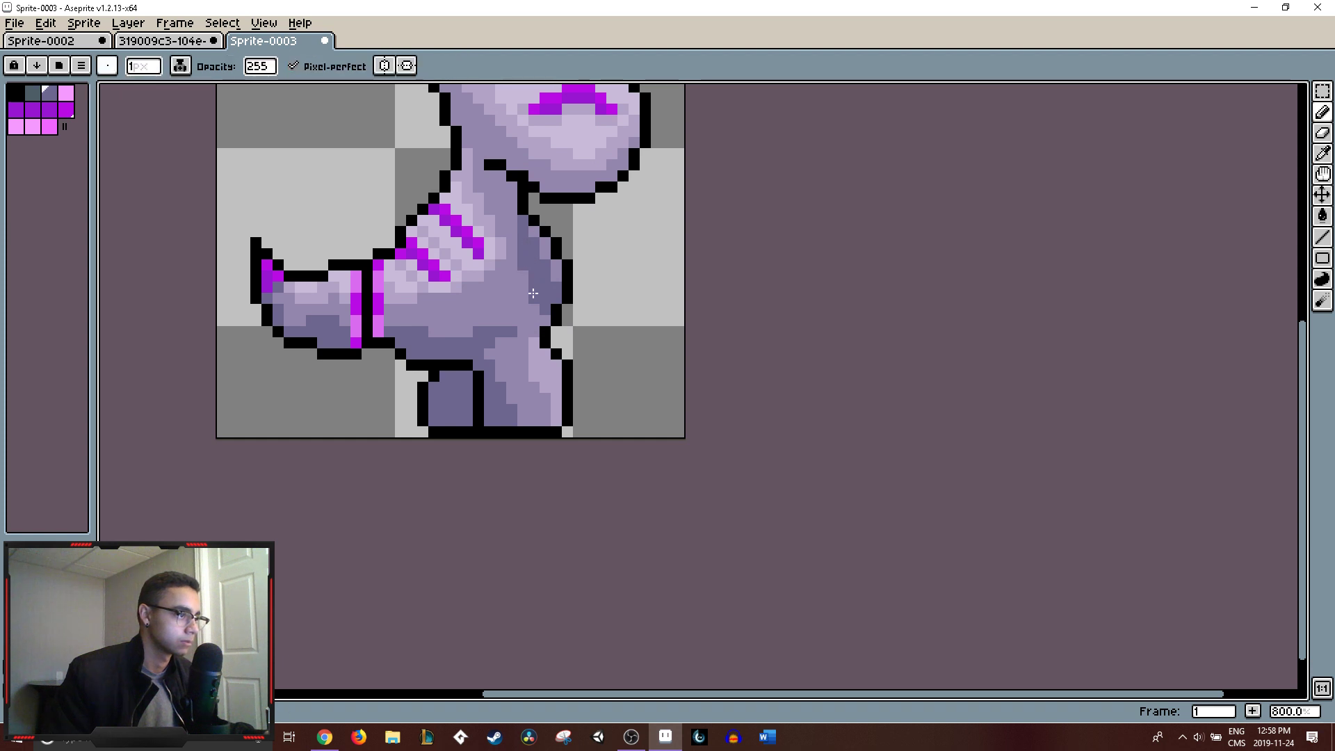
pyautogui.scroll(-3, 550, 271)
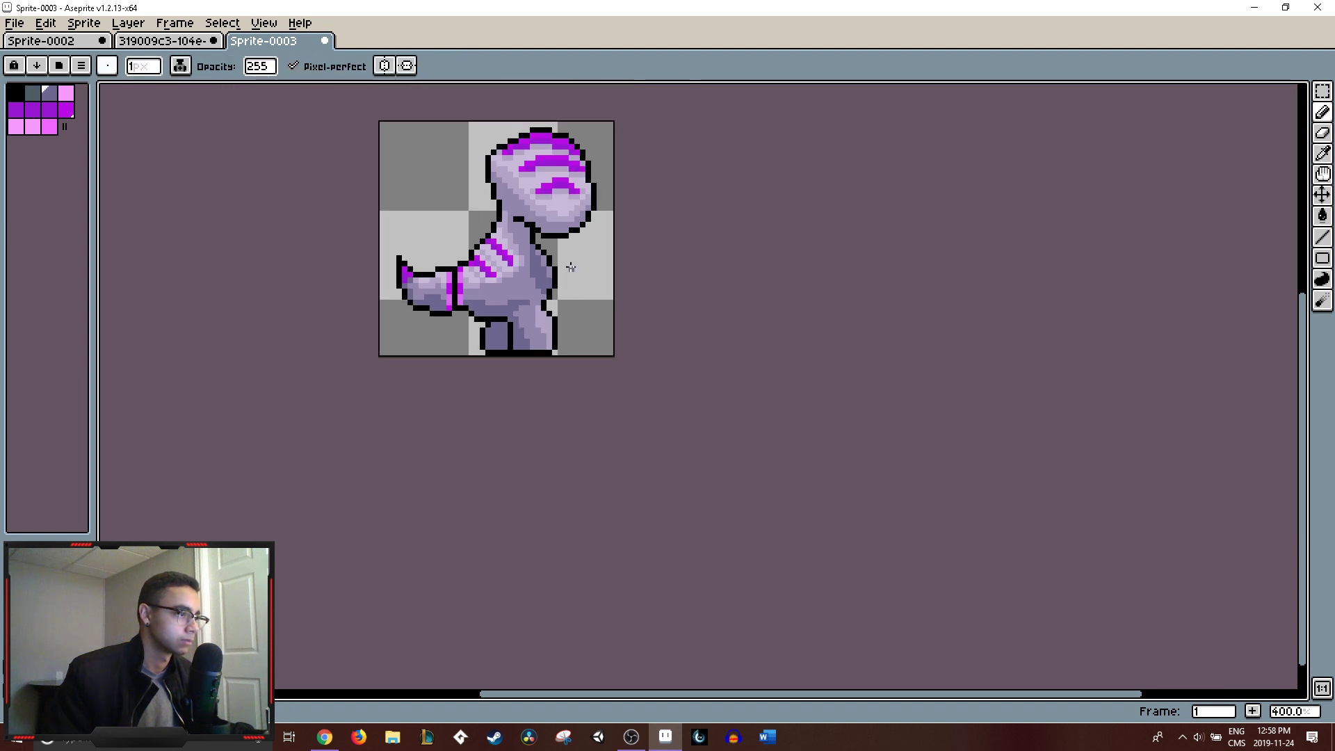
pyautogui.scroll(-3, 602, 268)
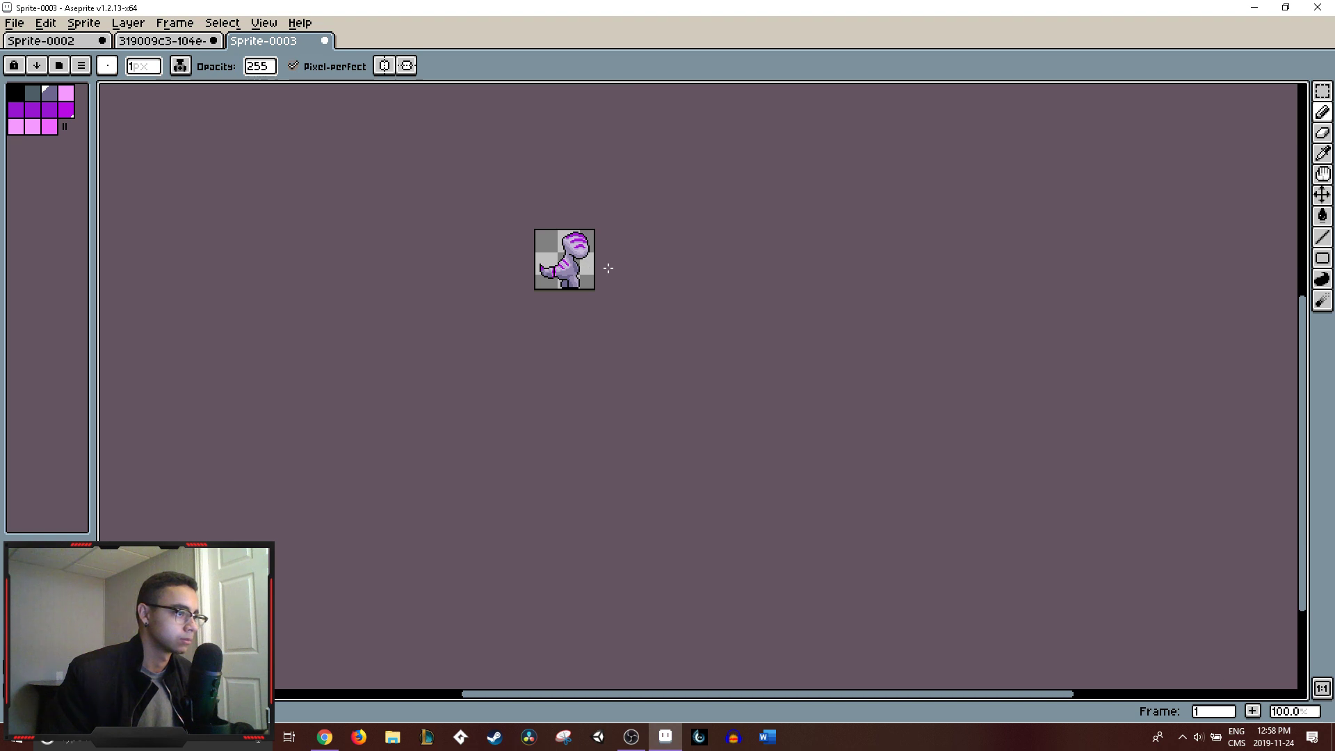
pyautogui.scroll(1, 603, 267)
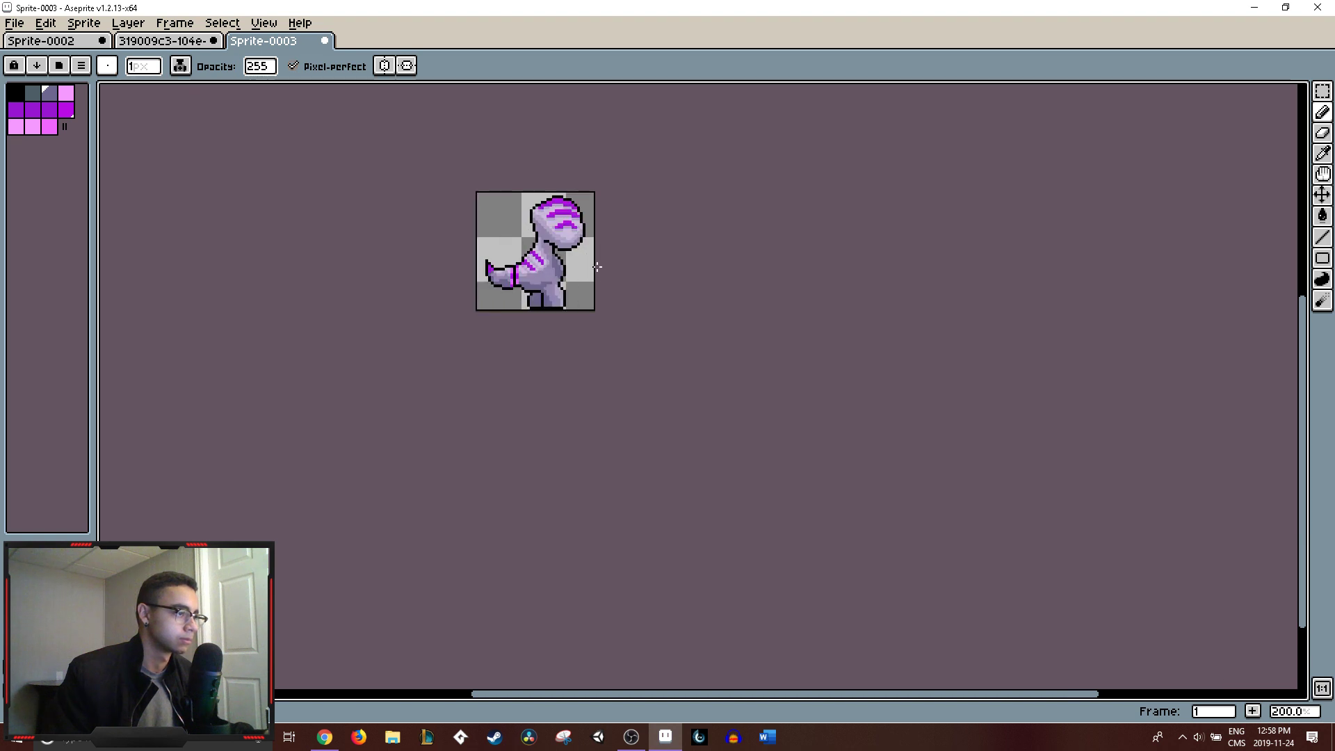
pyautogui.scroll(1, 597, 267)
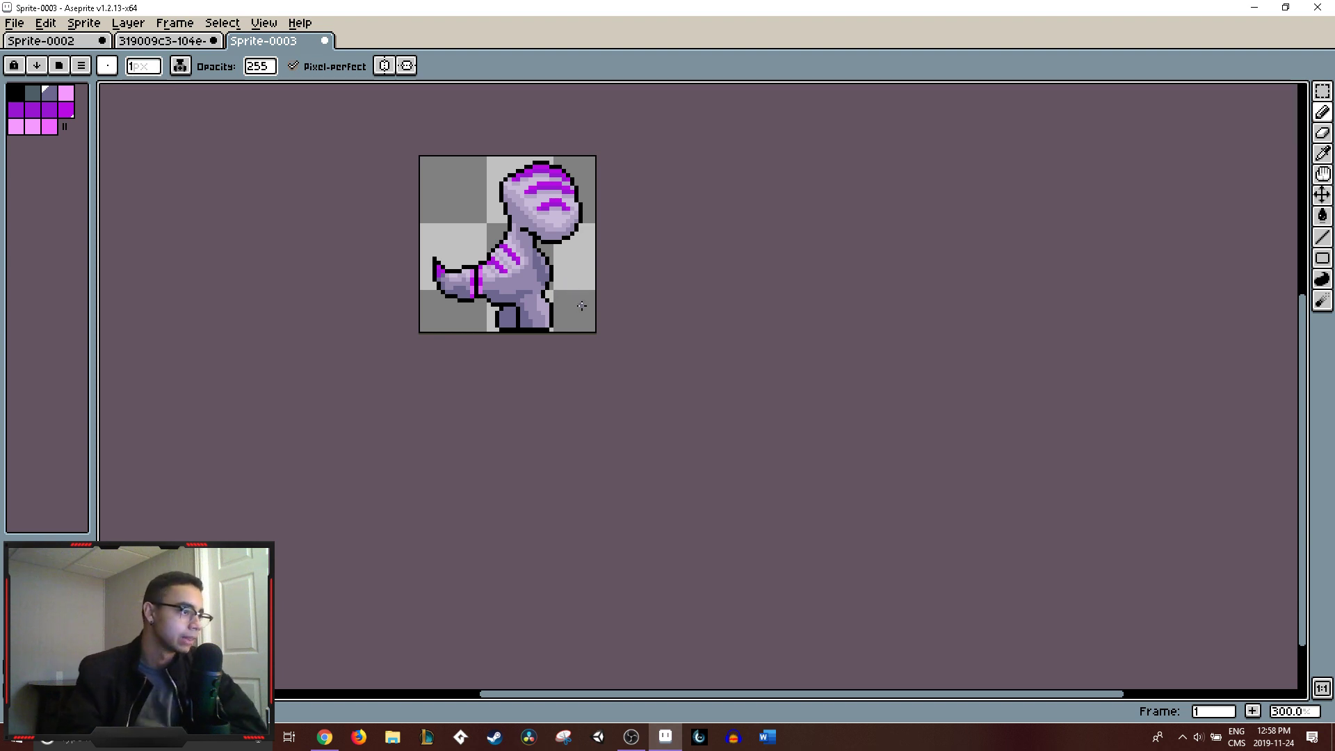
pyautogui.scroll(-2, 628, 269)
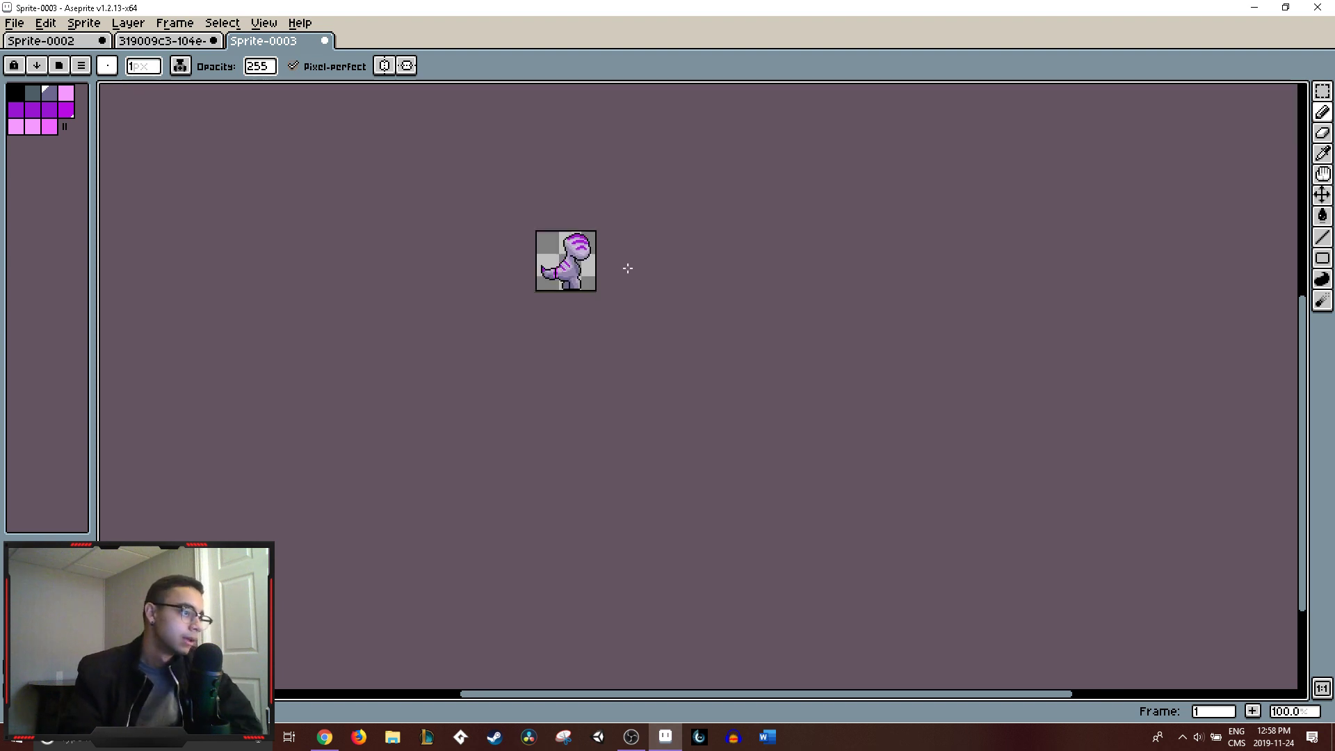
pyautogui.scroll(6, 626, 269)
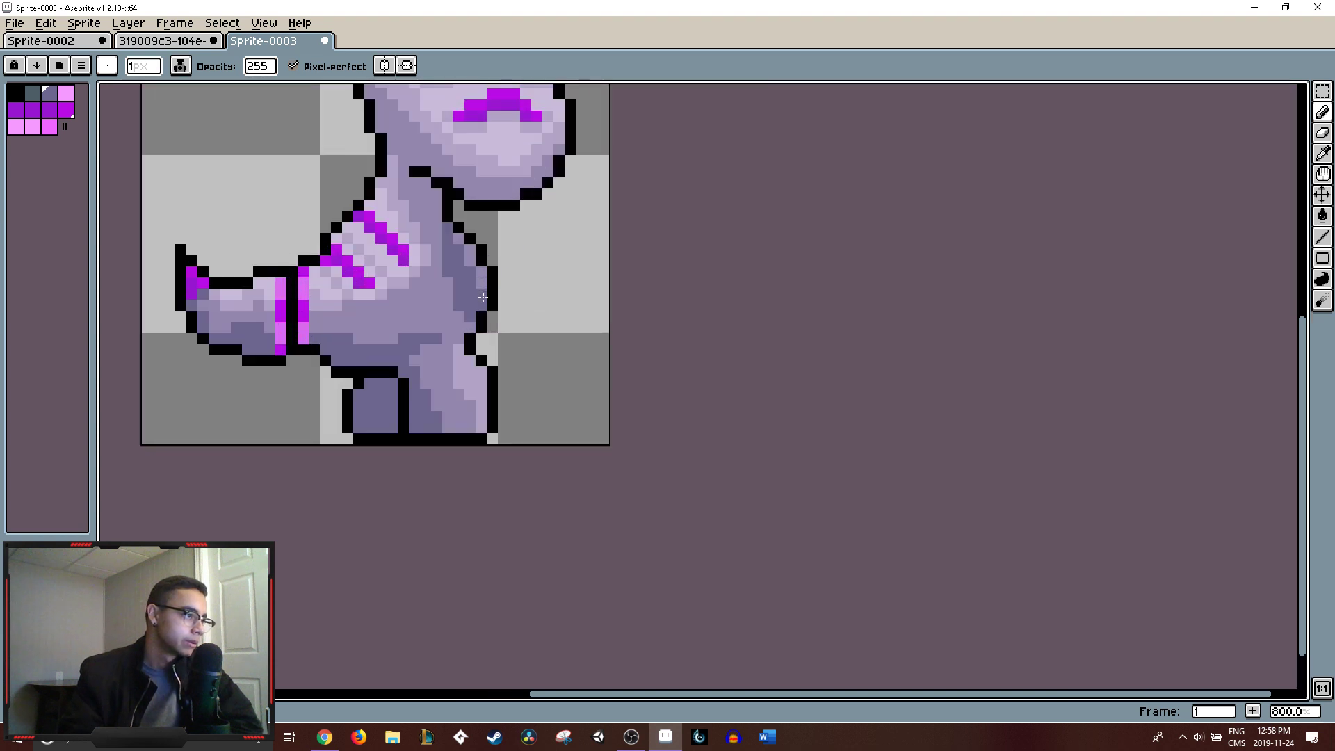
pyautogui.keyDown('alt'); pyautogui.click(482, 284); pyautogui.keyUp('alt')
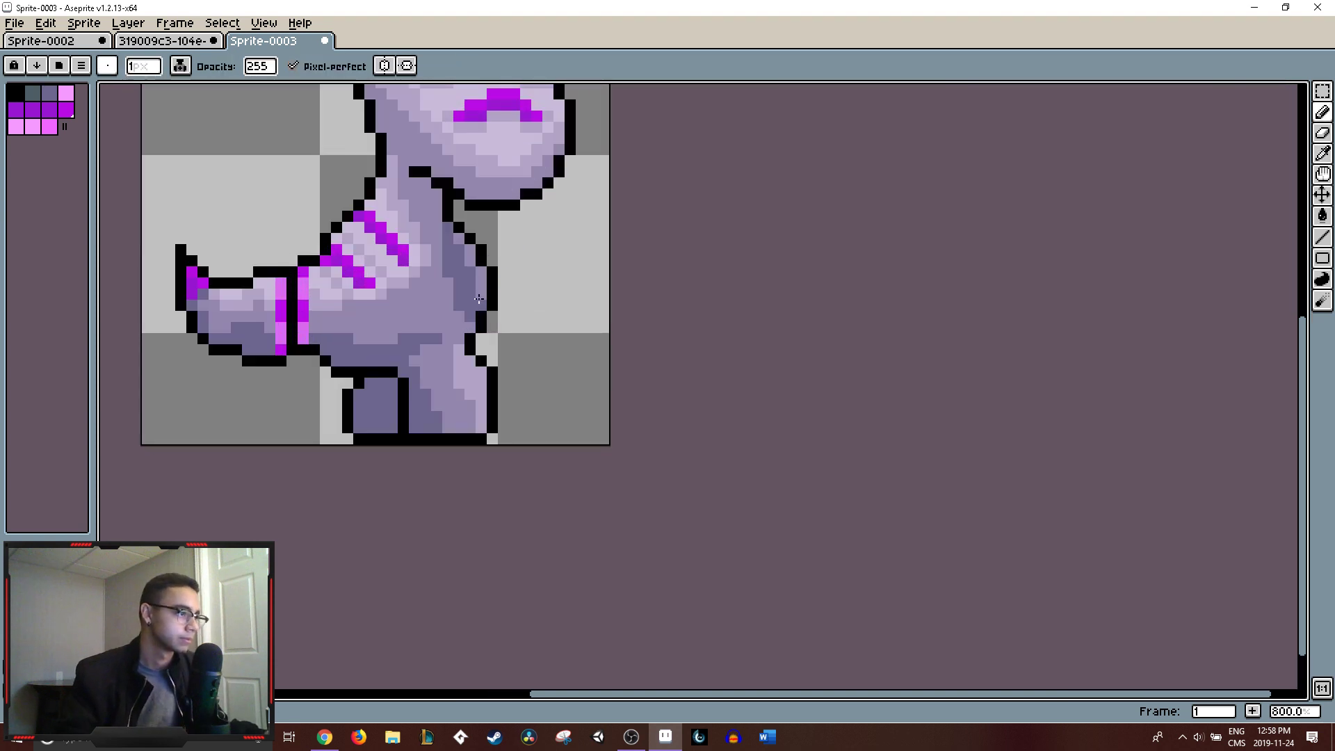
# - Undo the highlight along the chest patch's front edge, keeping the filled dark purple patch
pyautogui.scroll(-5, 545, 301)
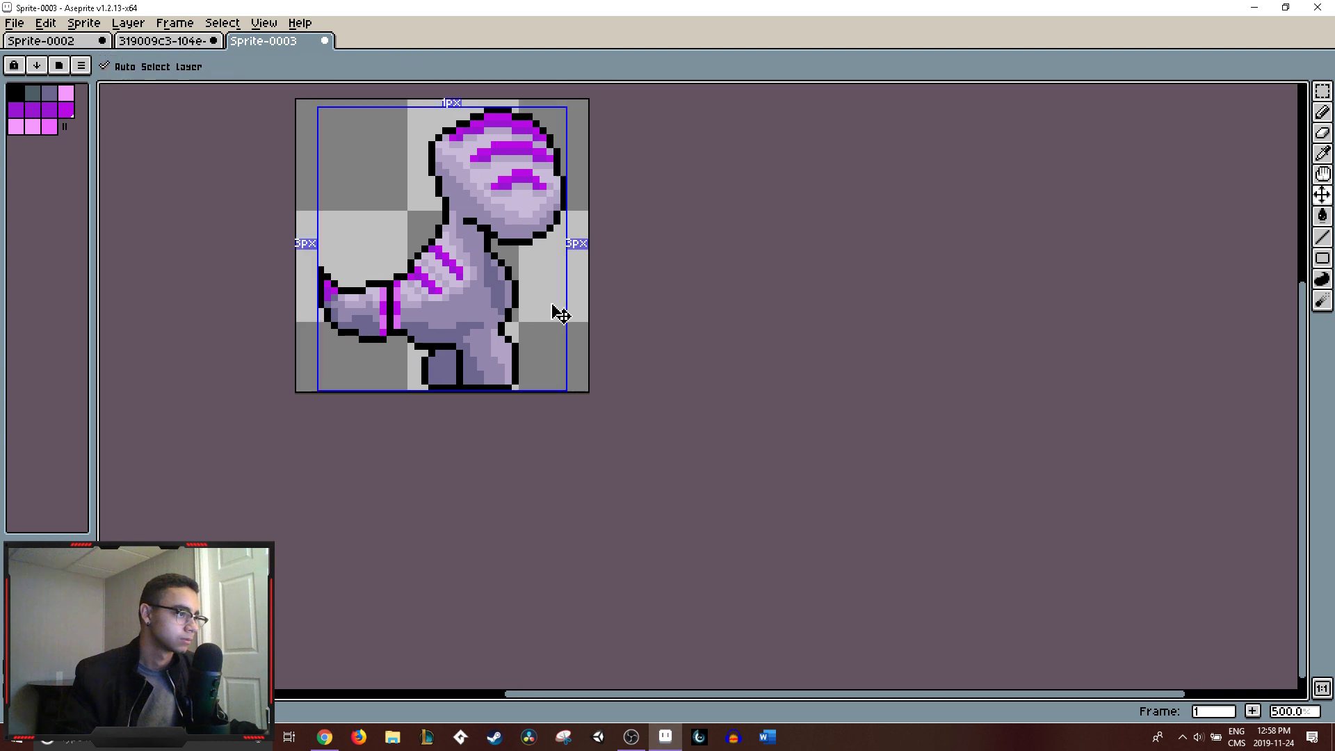
pyautogui.hotkey('ctrl', 'z')
pyautogui.press('ctrl')
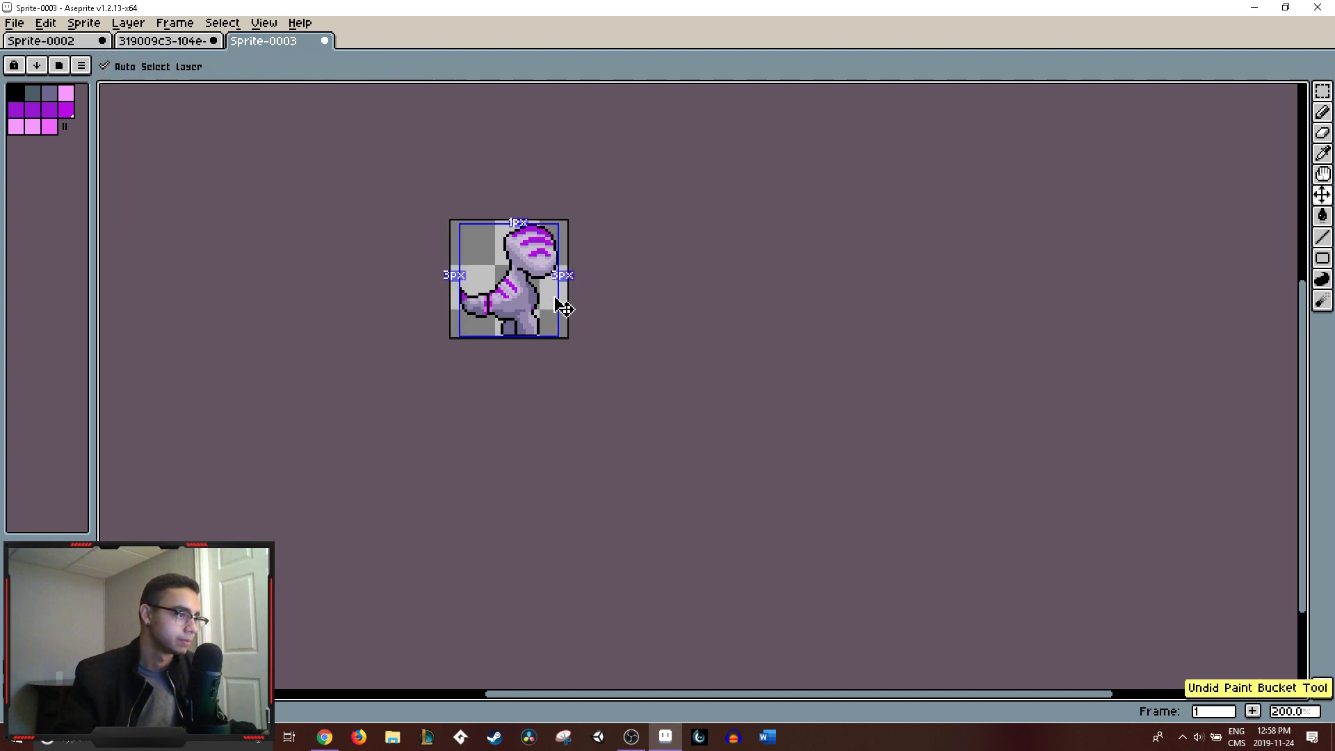
pyautogui.scroll(7, 555, 300)
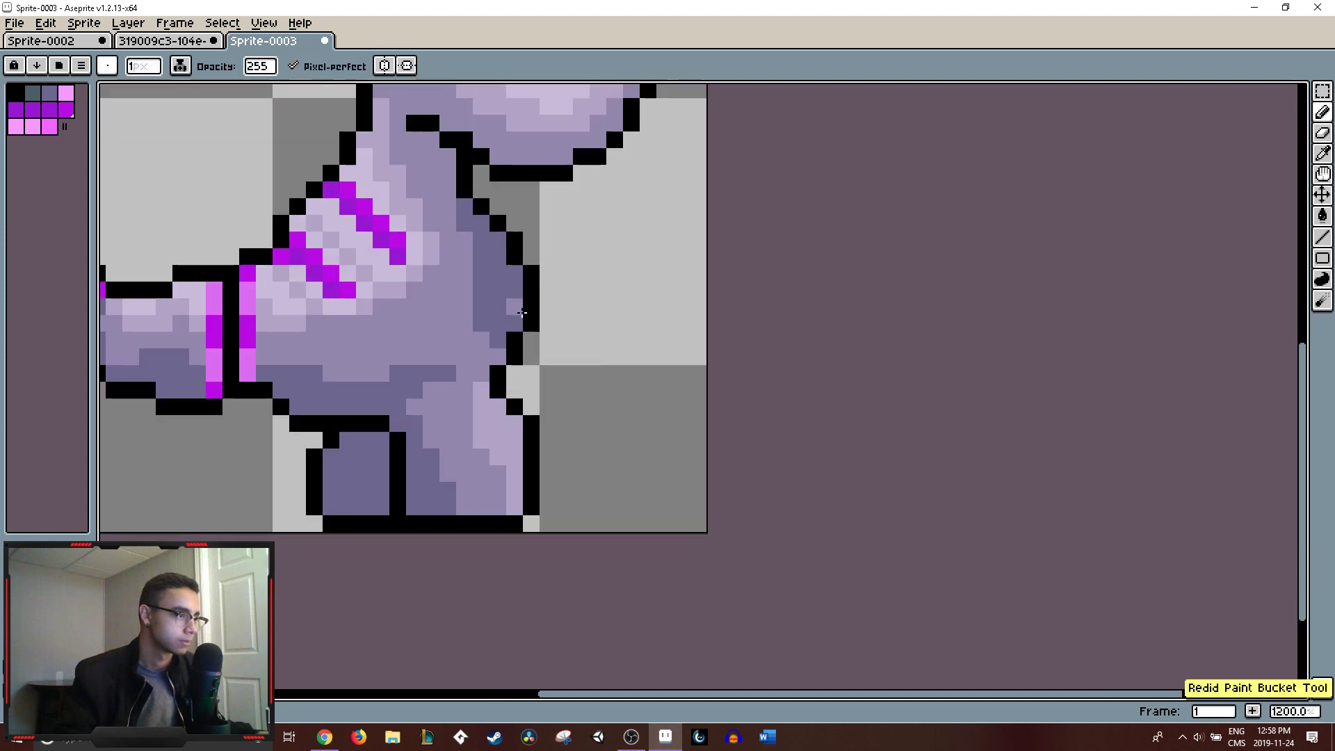
# - Extend the base of the front leg forward by one pixel with black outline to form a foot
pyautogui.press('alt')
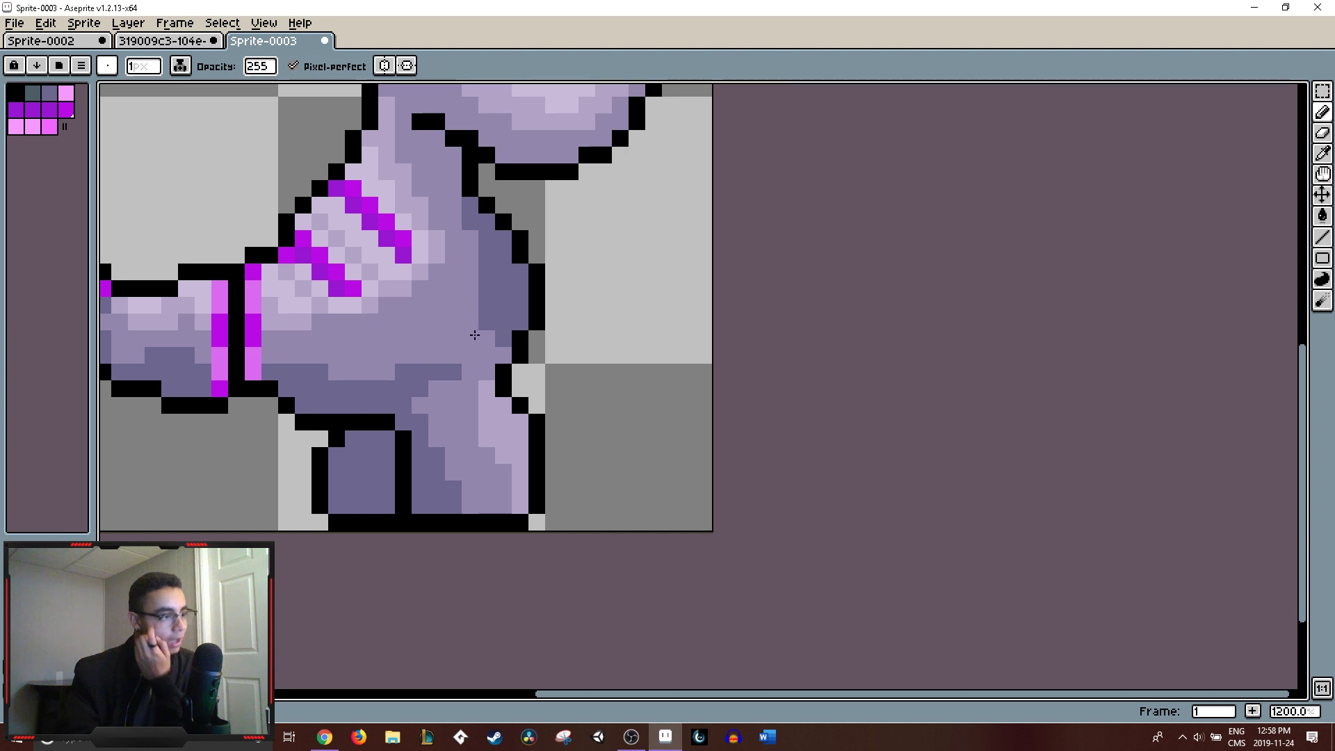
pyautogui.keyDown('alt'); pyautogui.click(535, 496); pyautogui.keyUp('alt')
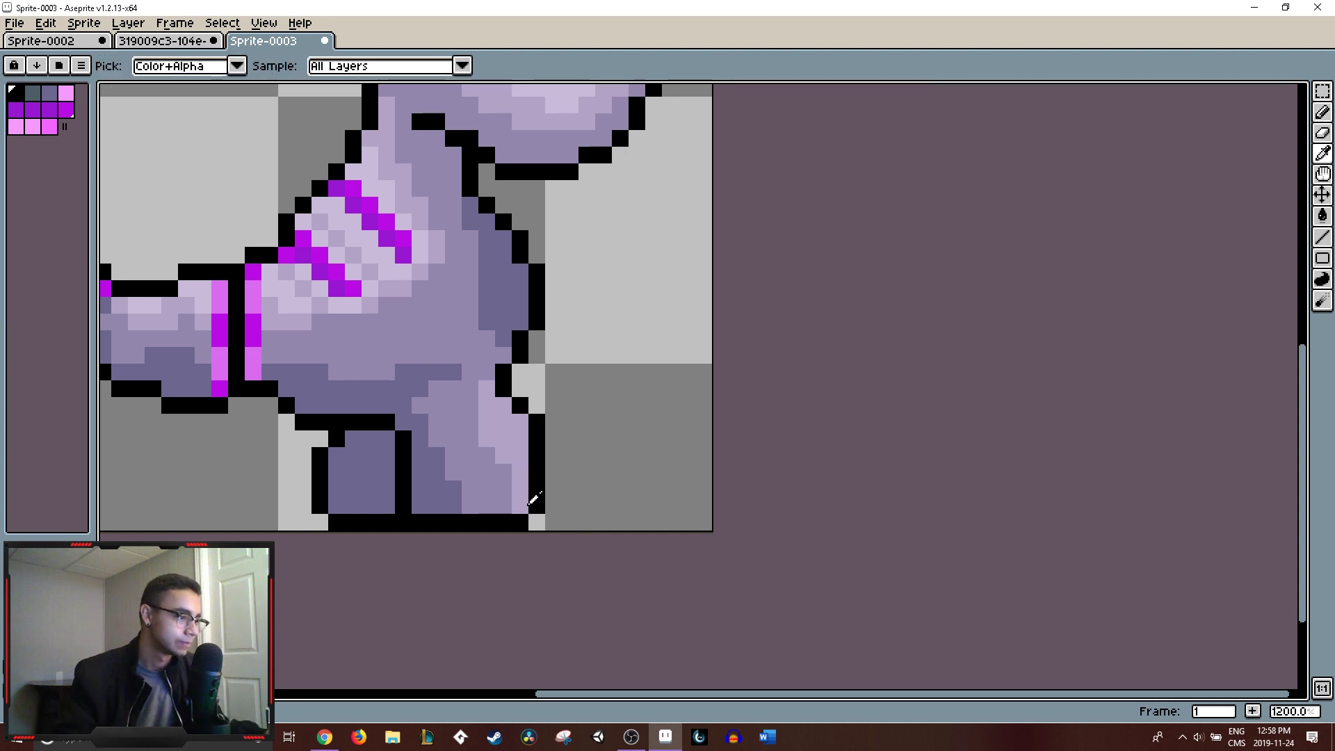
pyautogui.moveTo(553, 503); pyautogui.dragTo(557, 515)
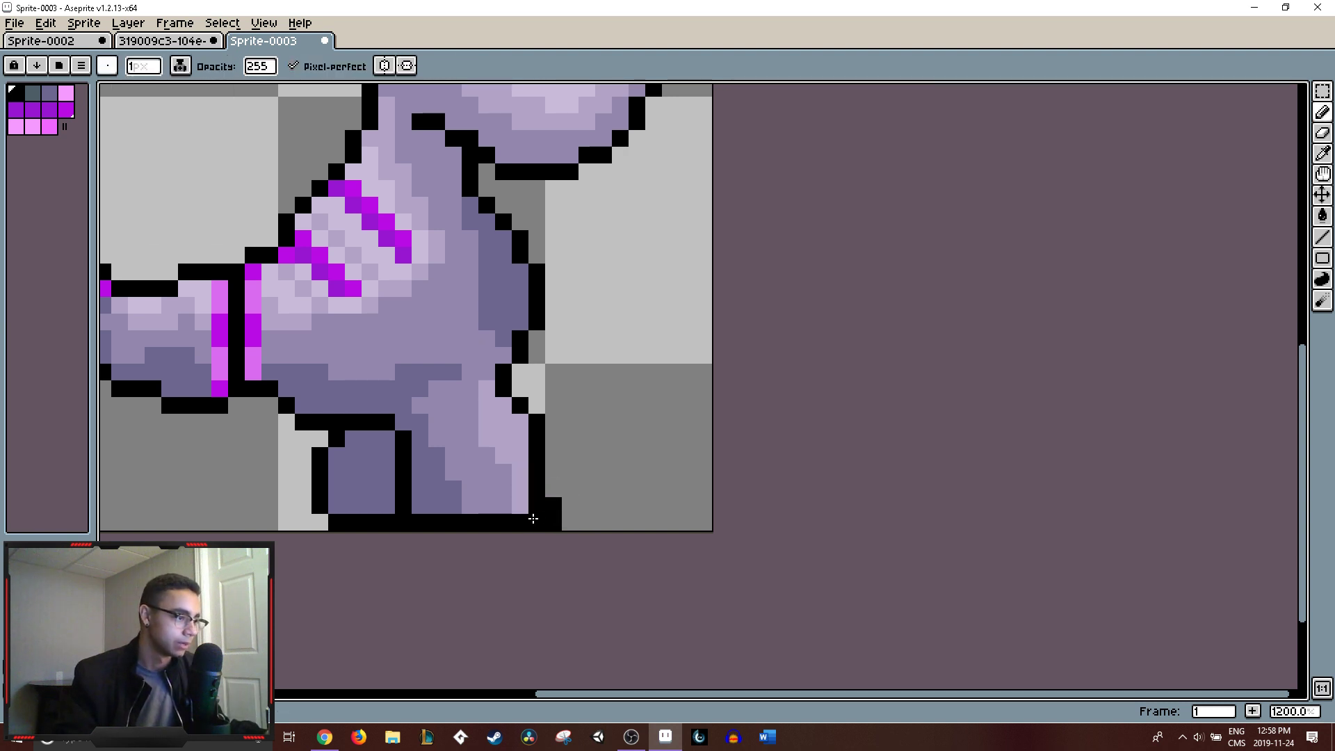
pyautogui.scroll(-8, 564, 481)
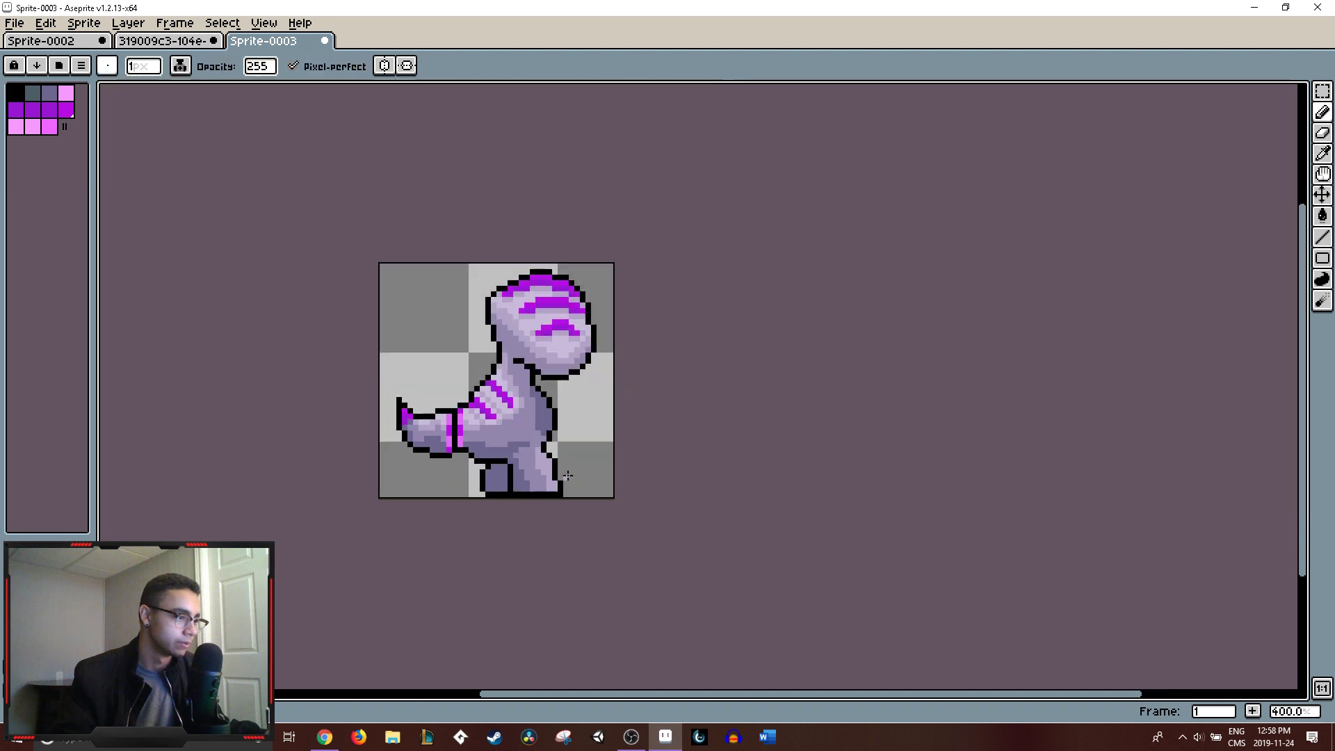
pyautogui.scroll(6, 567, 474)
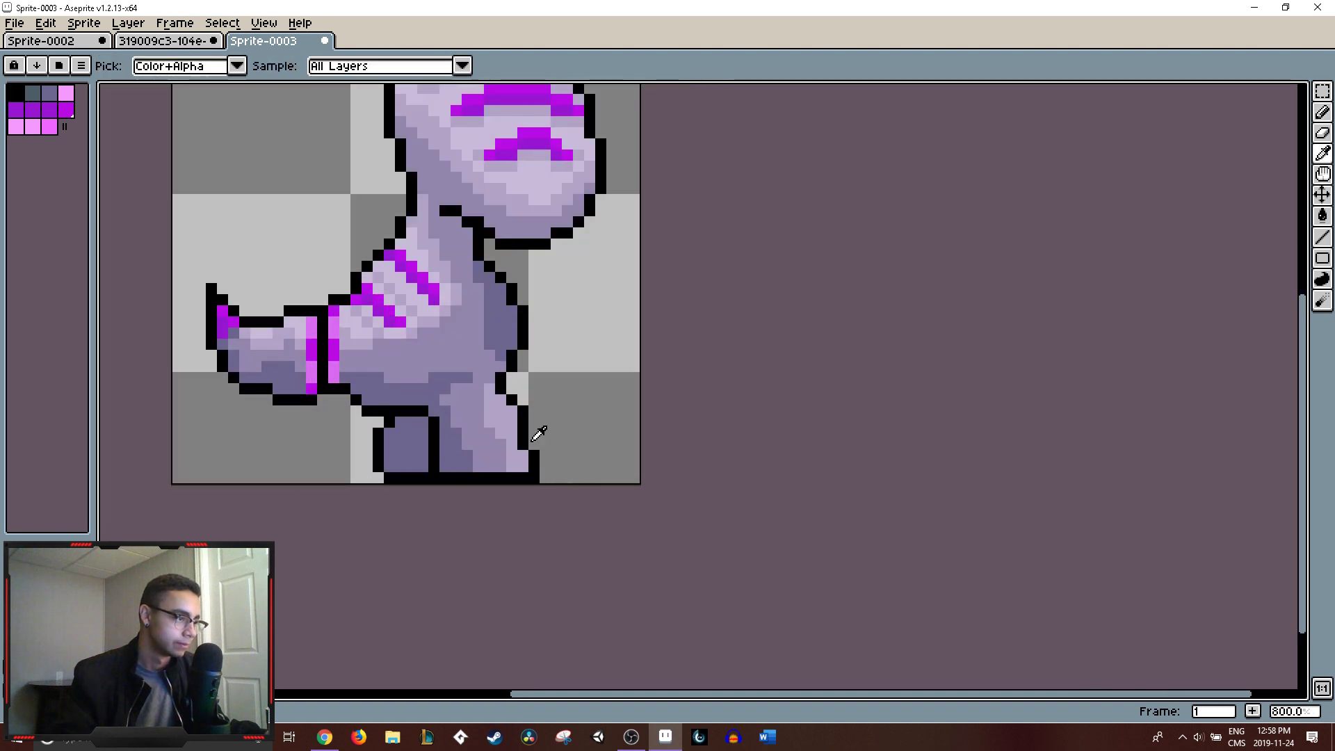
# - Shorten the front shin's black outline and clean up the outline pixels where it meets the foot
pyautogui.keyDown('alt'); pyautogui.click(537, 451); pyautogui.keyUp('alt')
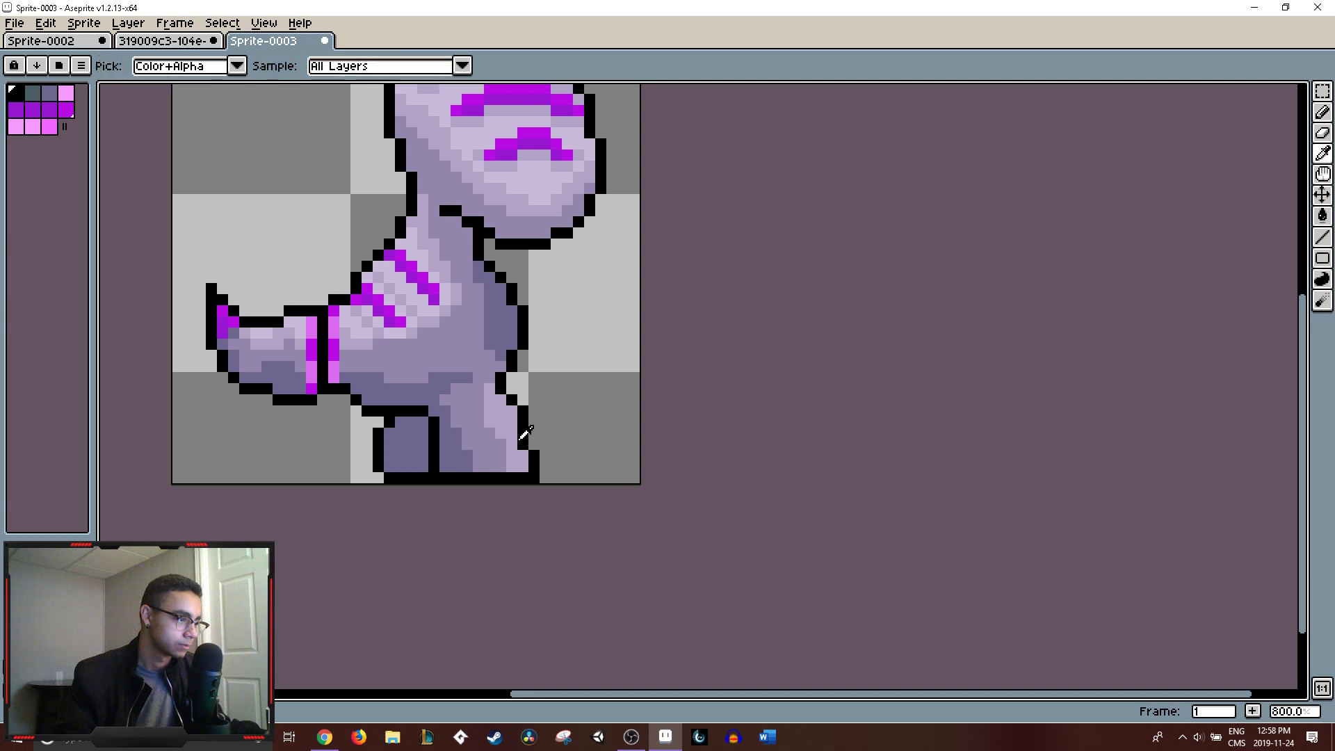
pyautogui.keyDown('alt'); pyautogui.click(523, 442); pyautogui.keyUp('alt')
pyautogui.keyDown('alt'); pyautogui.click(526, 436); pyautogui.keyUp('alt')
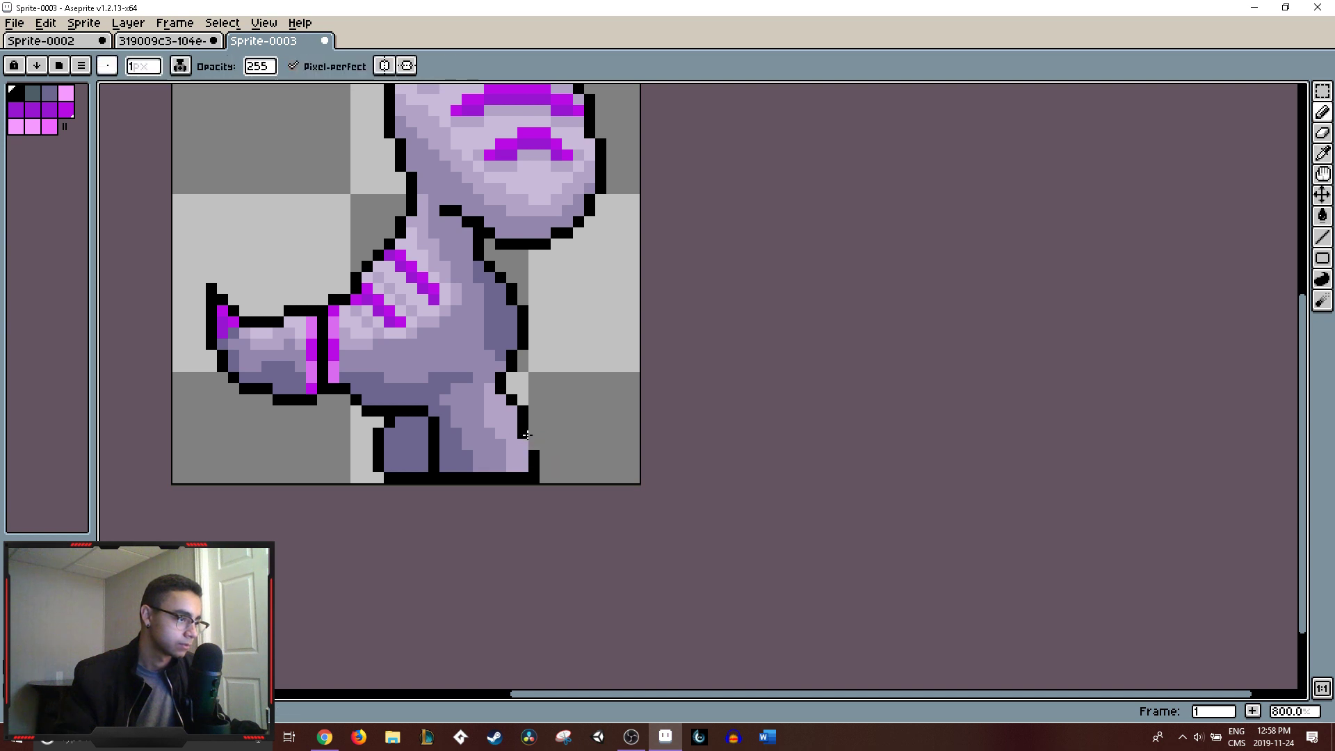
pyautogui.press('e')
pyautogui.scroll(-3, 619, 486)
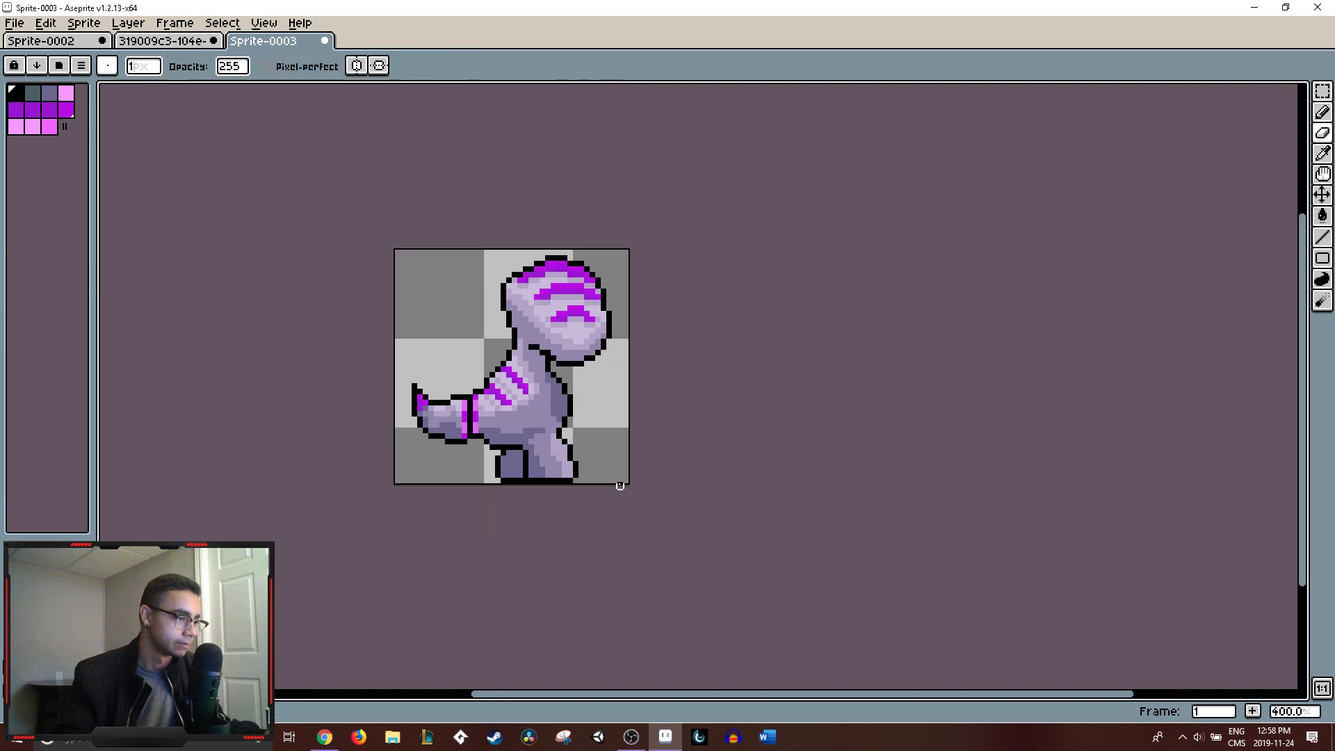
pyautogui.hotkey('ctrl', 'z')
pyautogui.scroll(2, 615, 483)
pyautogui.moveTo(593, 429); pyautogui.dragTo(658, 283)
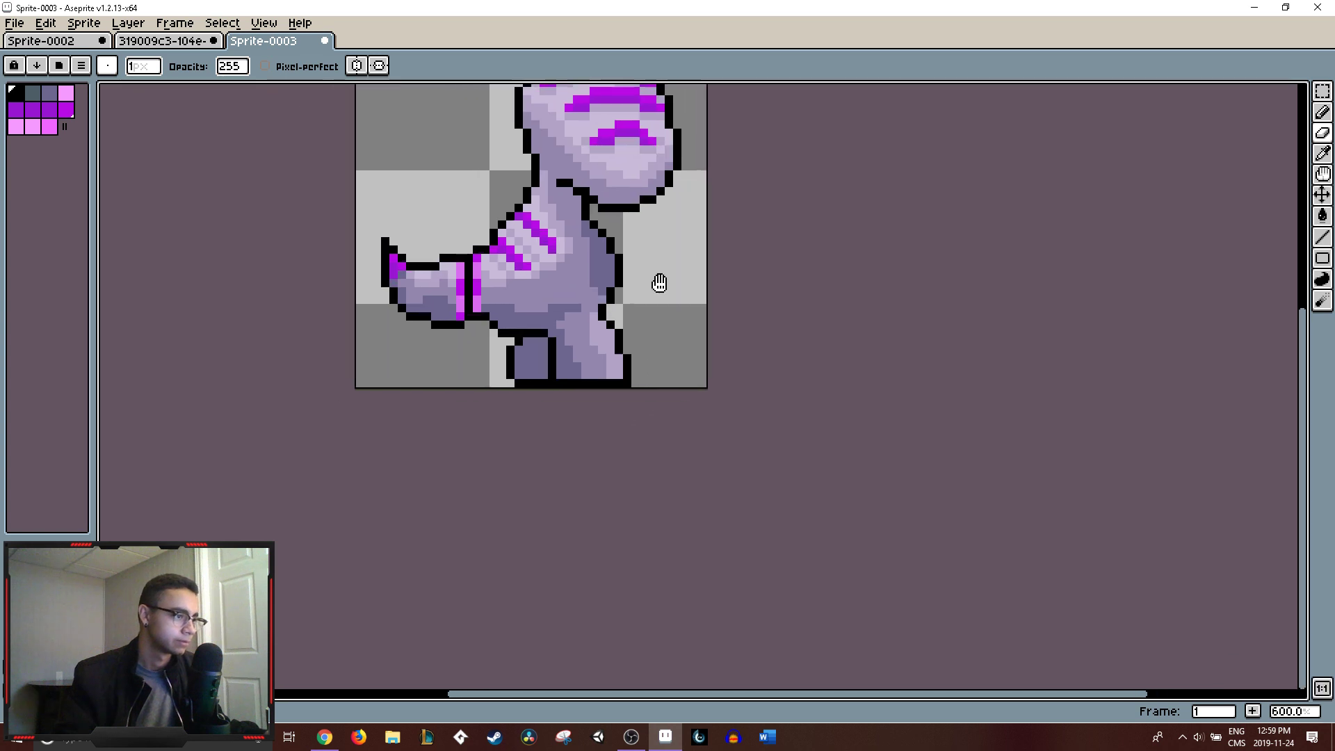
# - Redraw the foot's front outline in black, one pixel ahead of the shin outline and down to the ground line
pyautogui.scroll(-4, 659, 298)
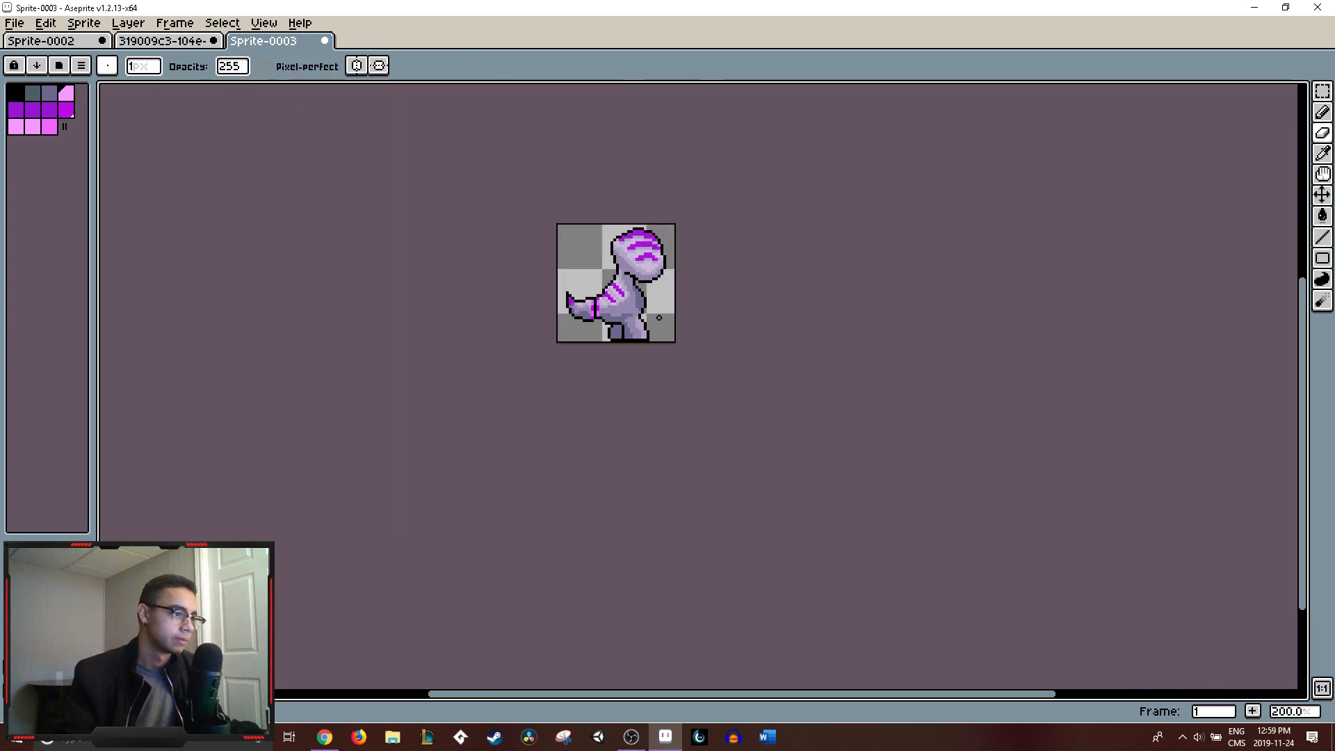
pyautogui.scroll(2, 656, 327)
pyautogui.scroll(6, 656, 327)
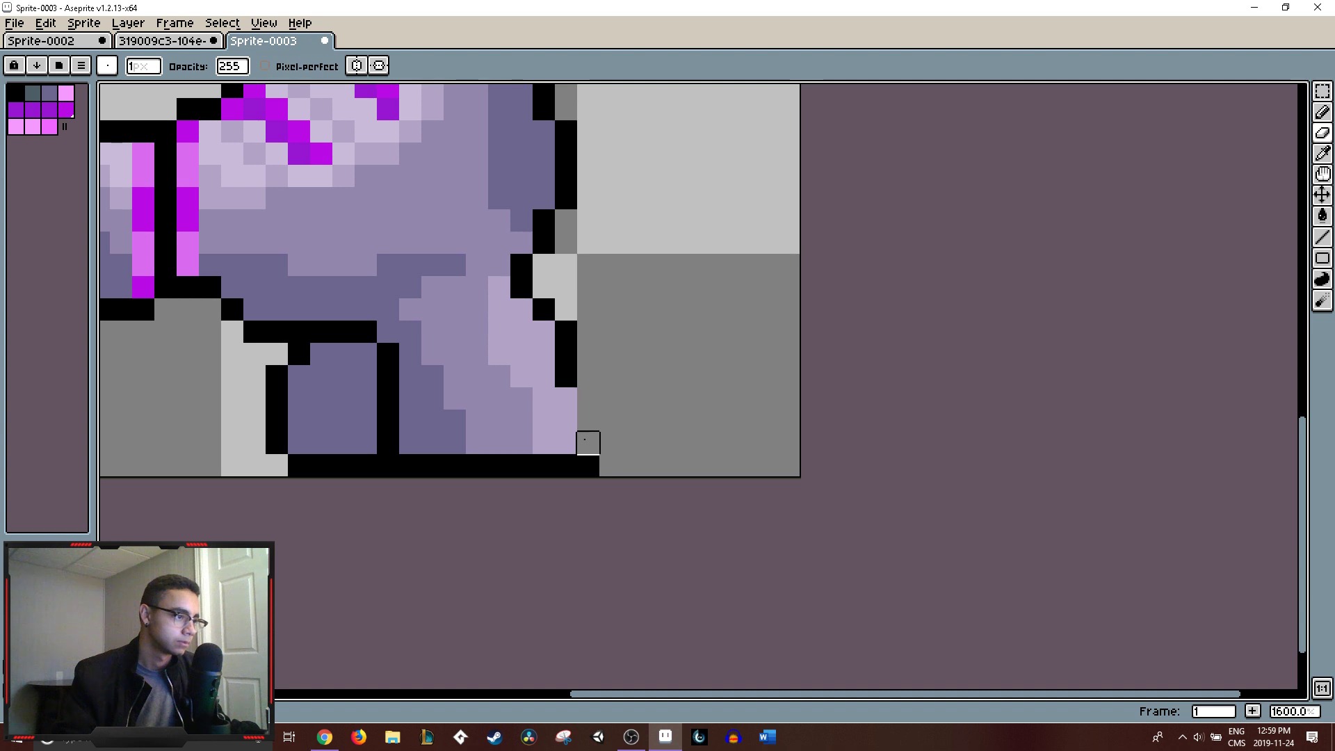
pyautogui.press('alt')
pyautogui.moveTo(587, 399); pyautogui.dragTo(588, 455)
# - Try moving the foot's front outline one more pixel forward, and undo it
pyautogui.moveTo(609, 438); pyautogui.dragTo(609, 377)
pyautogui.scroll(-8, 612, 376)
pyautogui.scroll(-1, 620, 372)
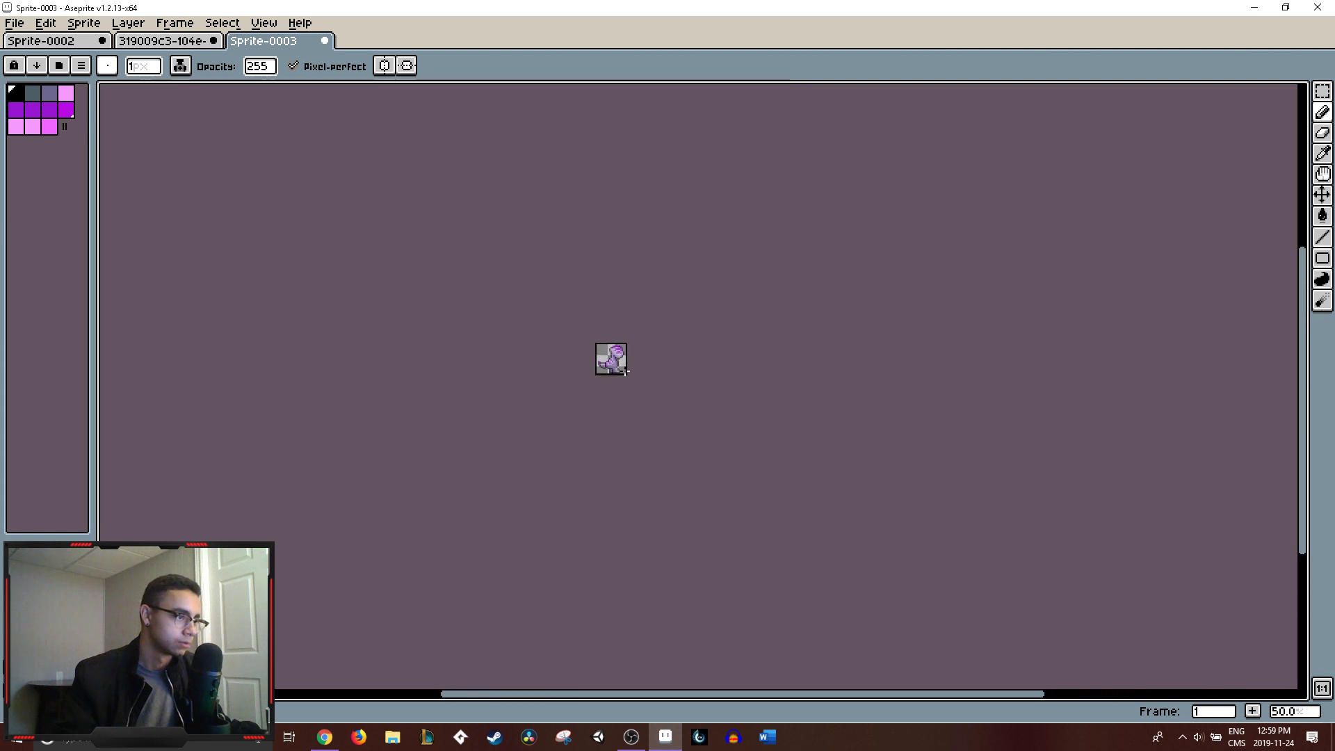
pyautogui.scroll(3, 636, 362)
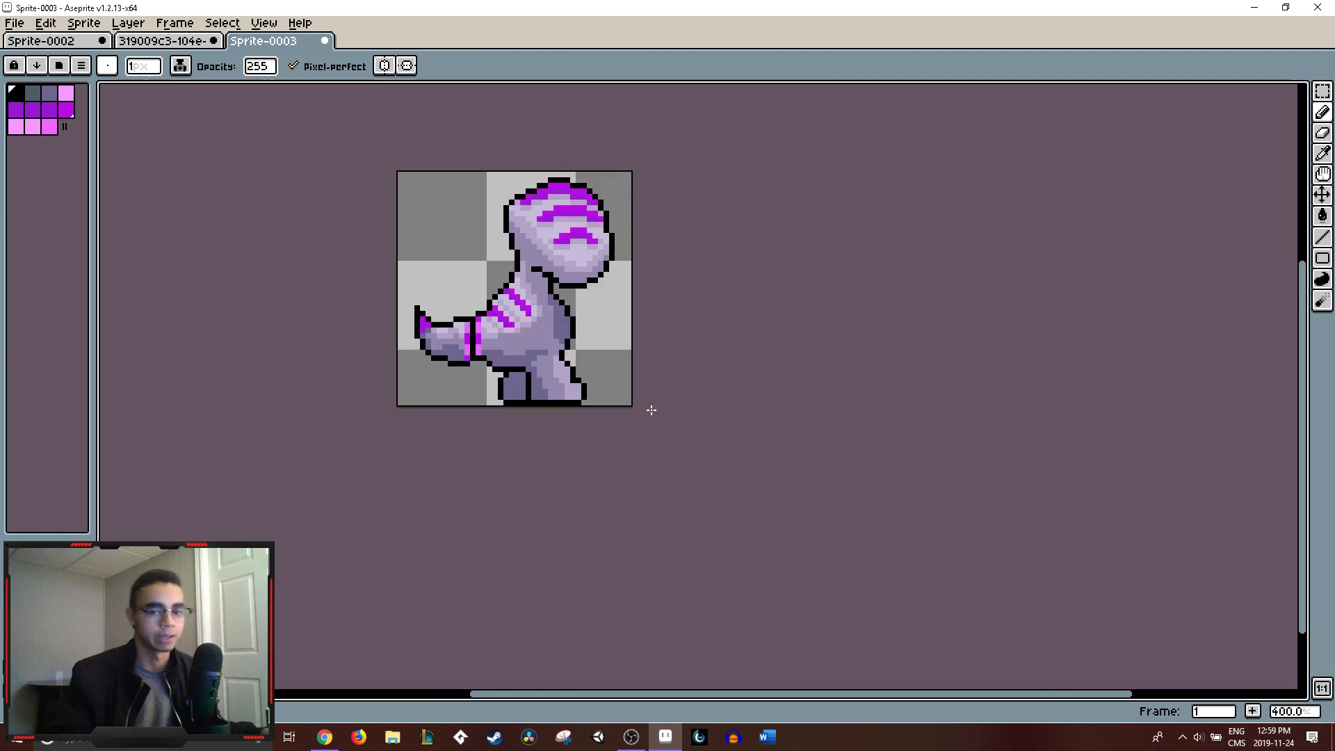
pyautogui.hotkey('ctrl', 'z')
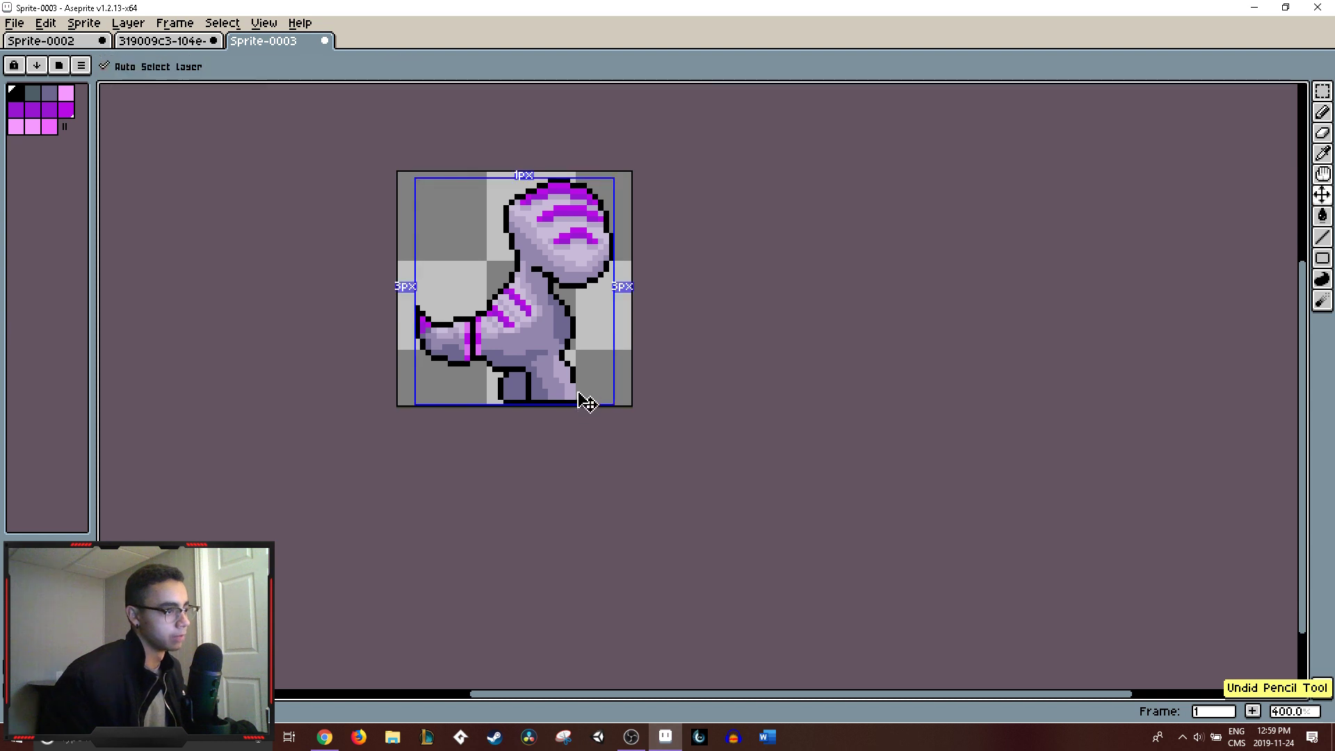
pyautogui.hotkey('ctrl', 'z')
# - Replace the lower front outline of the foot with three darker magenta pixels to start a toe
pyautogui.scroll(6, 559, 381)
pyautogui.click(451, 227)
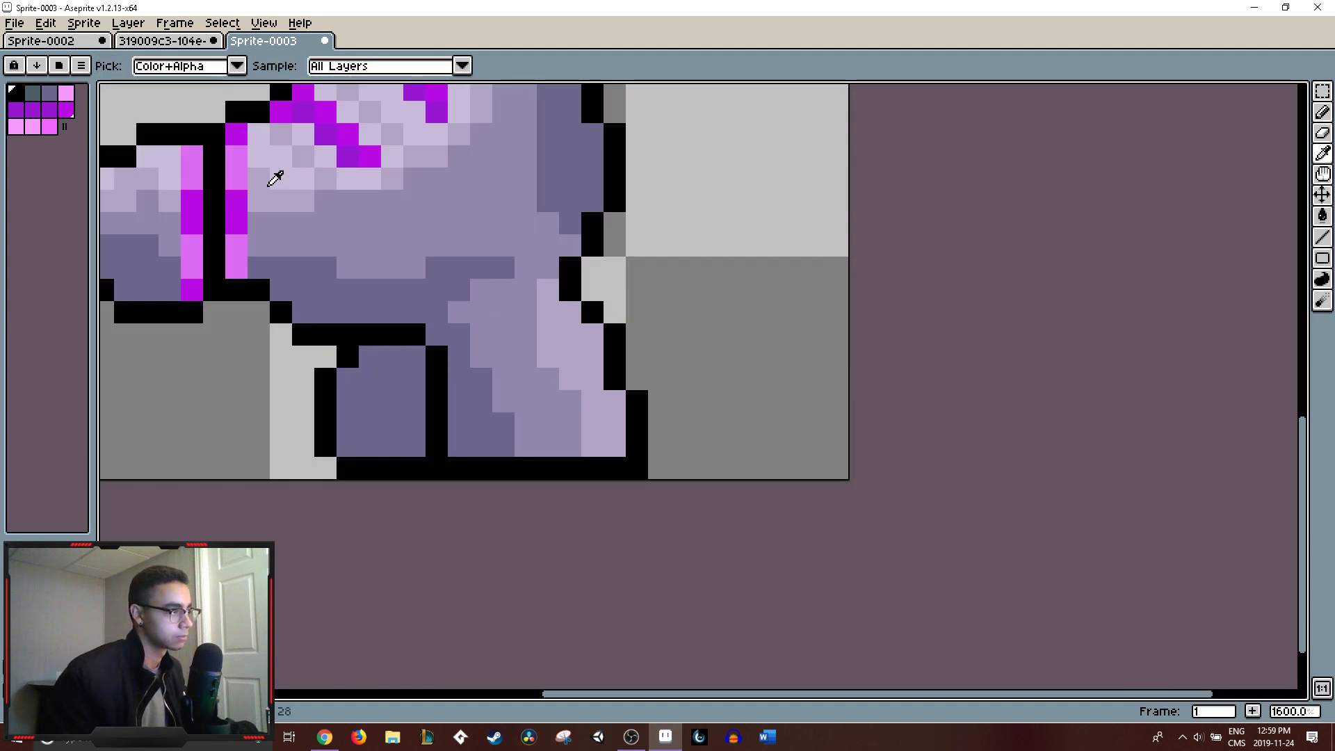
pyautogui.keyDown('alt'); pyautogui.click(245, 160); pyautogui.keyUp('alt')
pyautogui.moveTo(614, 444)
pyautogui.mouseDown()
pyautogui.moveTo(655, 451)
pyautogui.moveTo(616, 422)
pyautogui.mouseUp()
pyautogui.hotkey('ctrl', 'z')
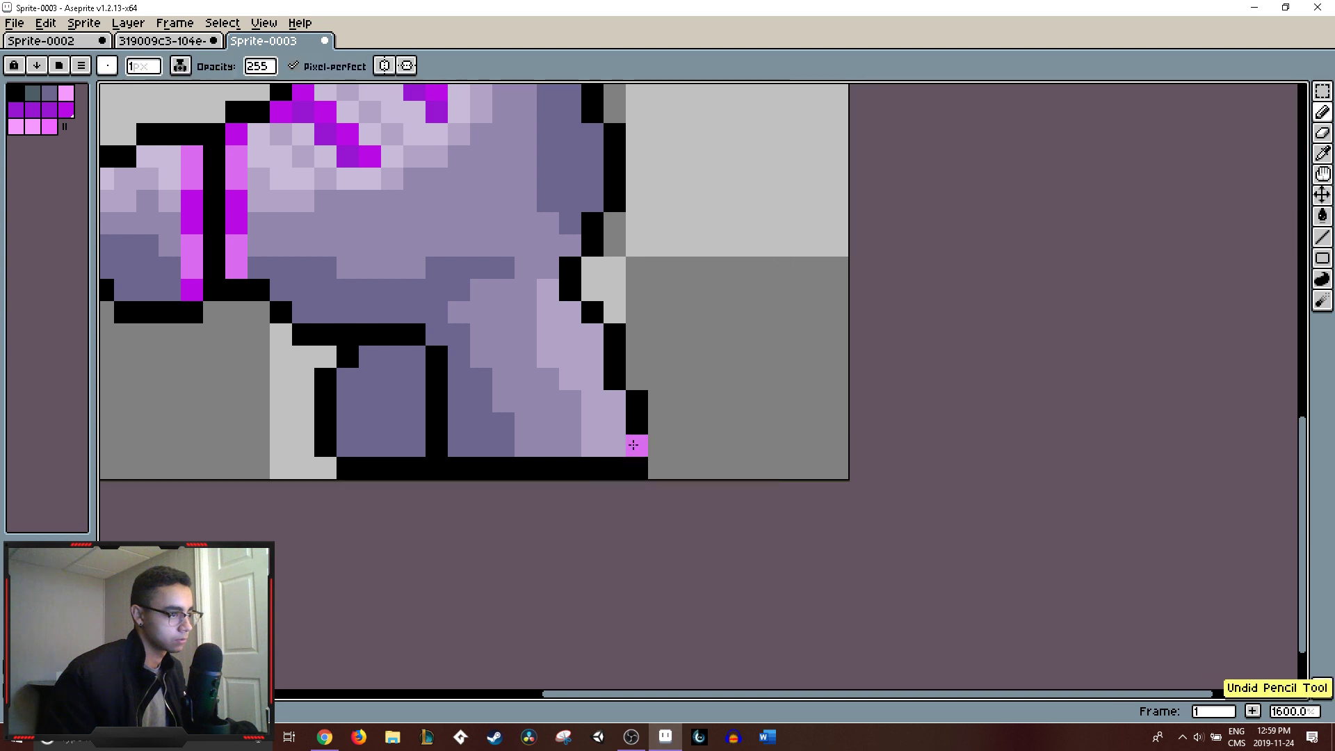
pyautogui.click(614, 419)
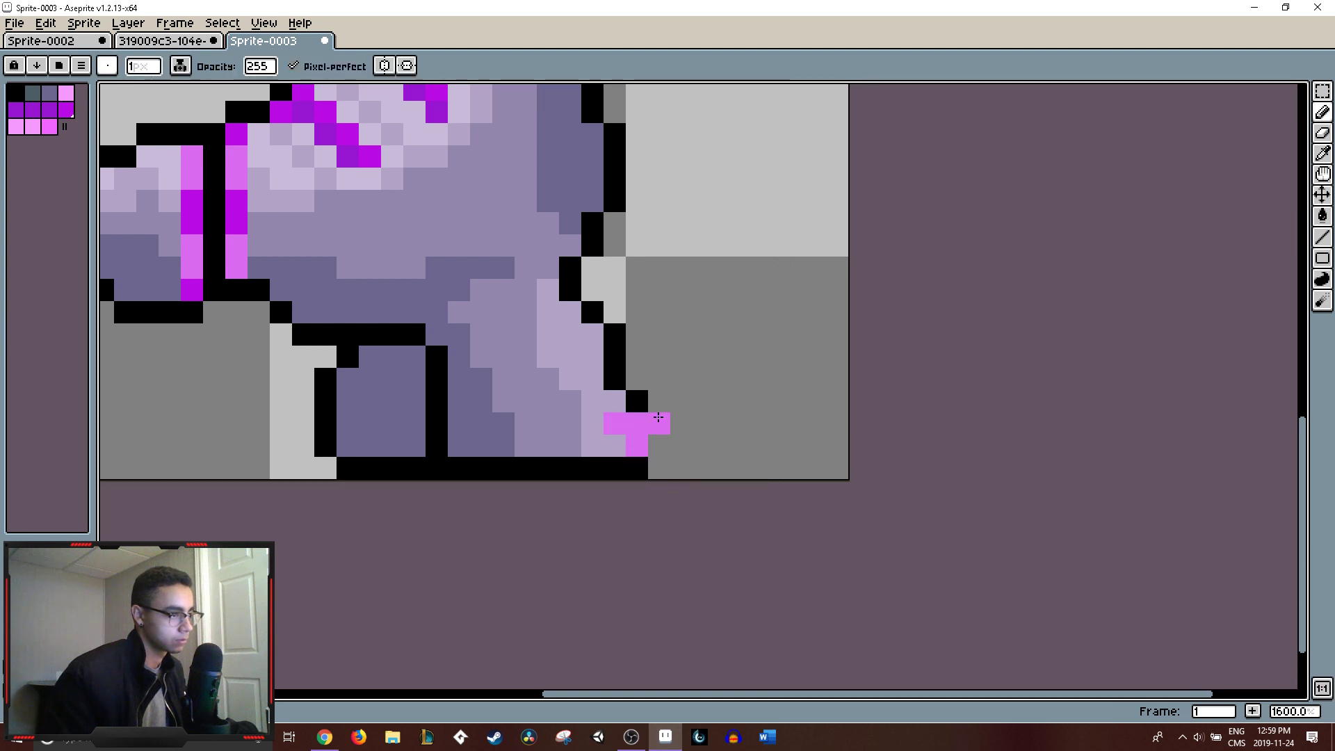
pyautogui.rightClick(614, 426)
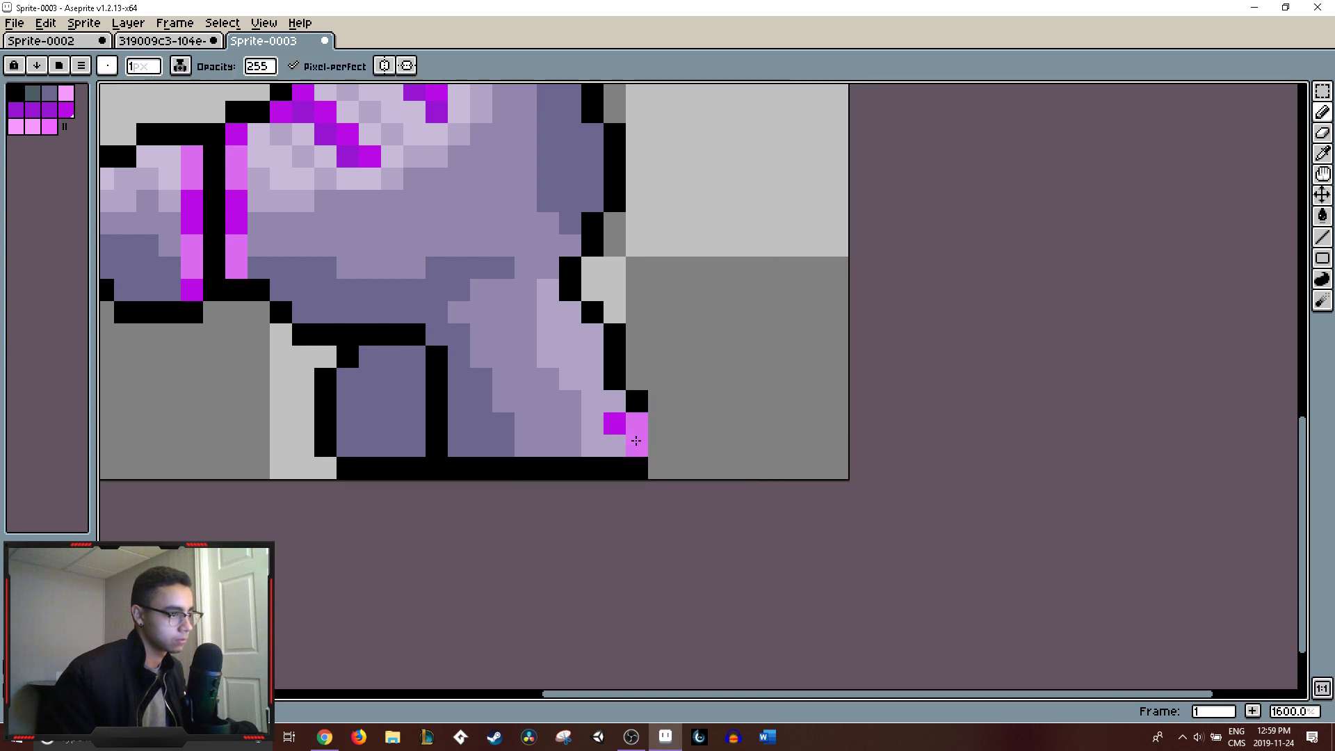
pyautogui.rightClick(636, 446)
pyautogui.scroll(-3, 637, 446)
pyautogui.scroll(3, 682, 432)
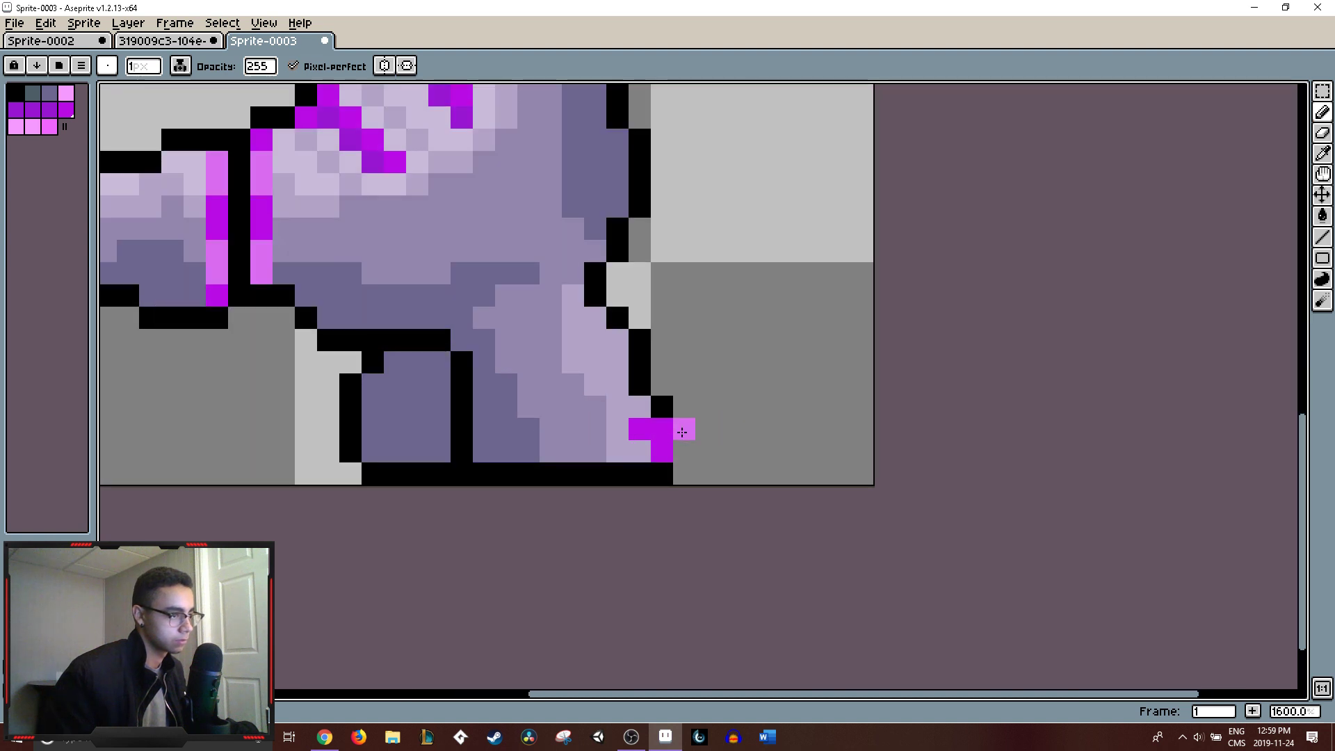
# - Add light magenta pixels along the top and front edge of the toe
pyautogui.moveTo(641, 408); pyautogui.dragTo(663, 407)
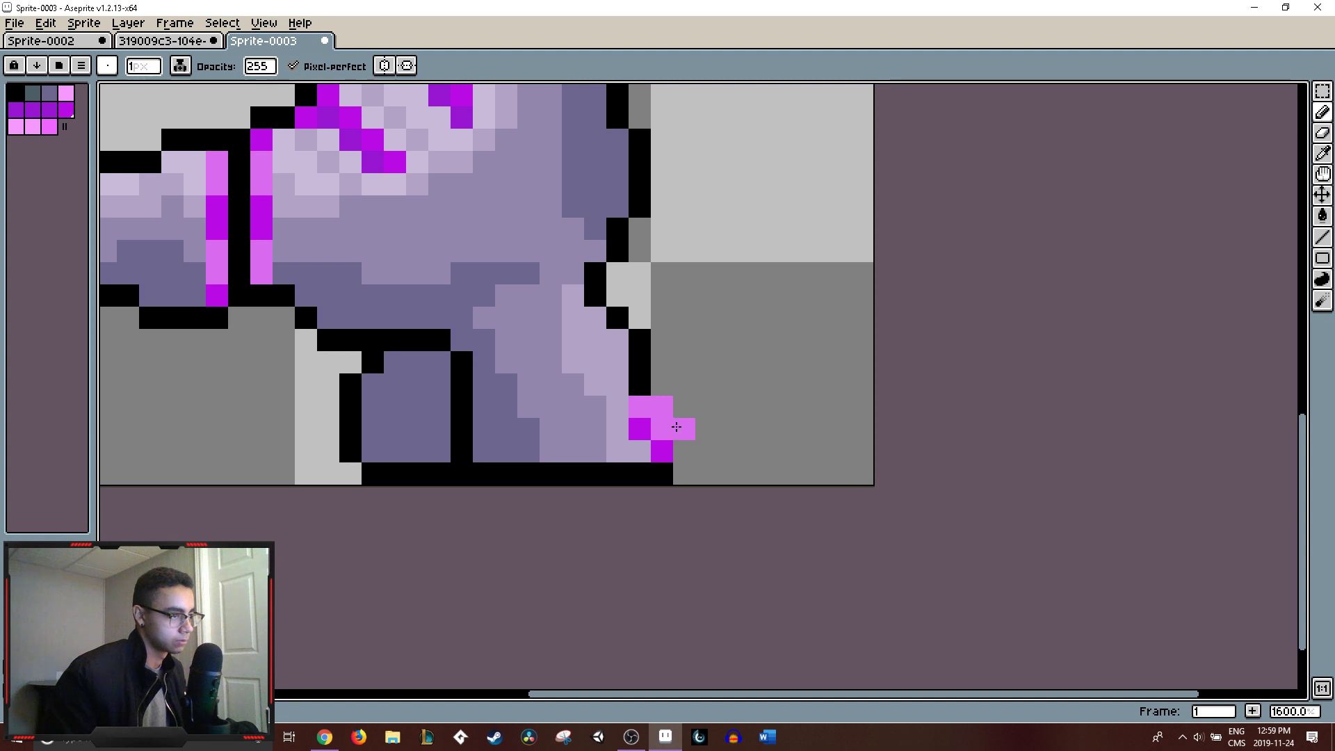
pyautogui.scroll(-5, 731, 408)
pyautogui.scroll(1, 730, 409)
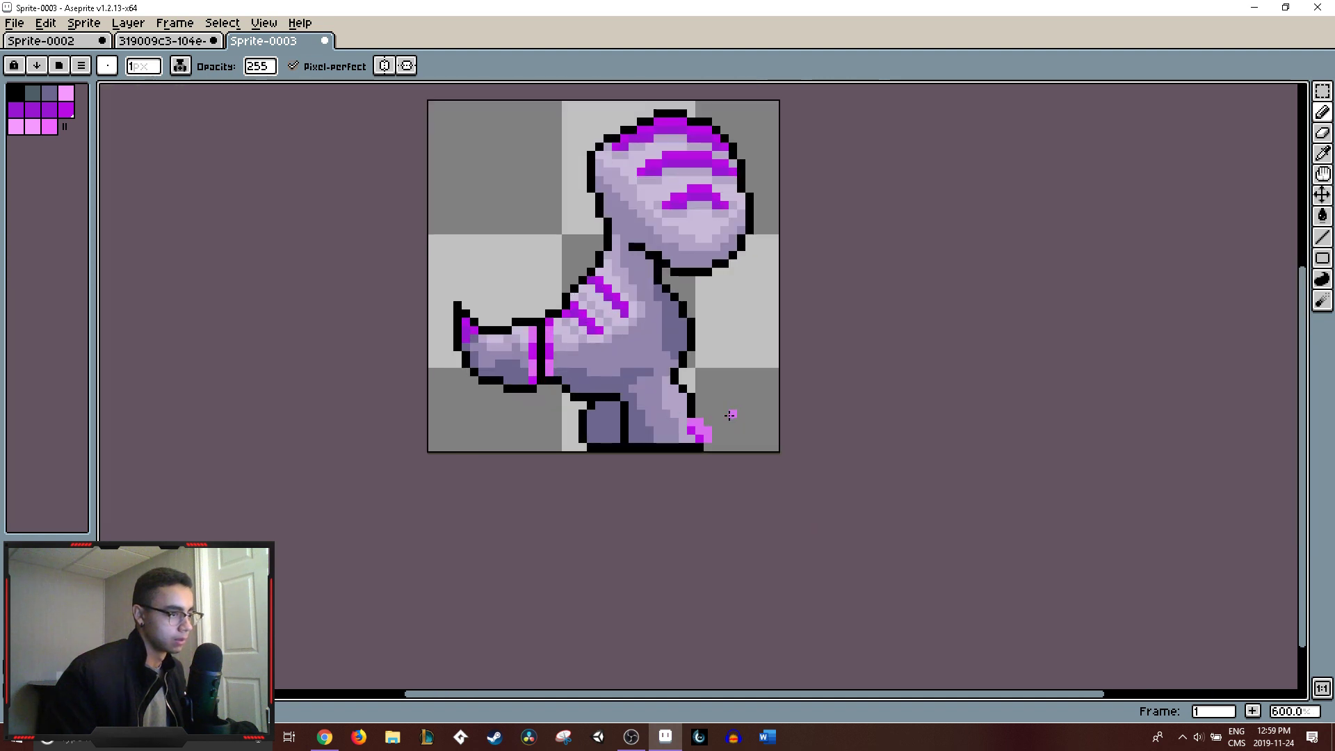
# - Outline the front of the magenta toe in black, stepping down diagonally to the ground line
pyautogui.scroll(6, 708, 423)
pyautogui.keyDown('alt'); pyautogui.click(648, 385); pyautogui.keyUp('alt')
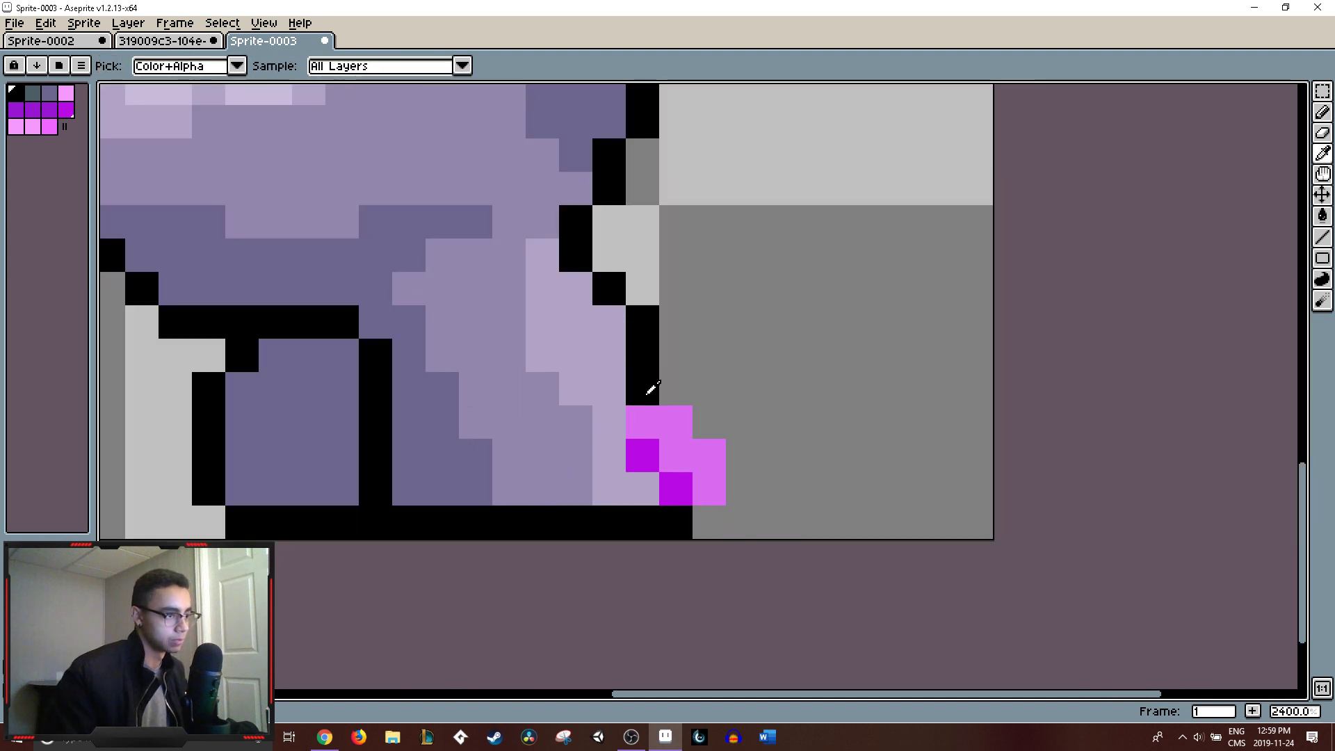
pyautogui.click(710, 410)
pyautogui.moveTo(723, 431)
pyautogui.mouseDown()
pyautogui.moveTo(739, 491)
pyautogui.moveTo(716, 522)
pyautogui.moveTo(763, 518)
pyautogui.moveTo(737, 521)
pyautogui.mouseUp()
pyautogui.scroll(-7, 736, 521)
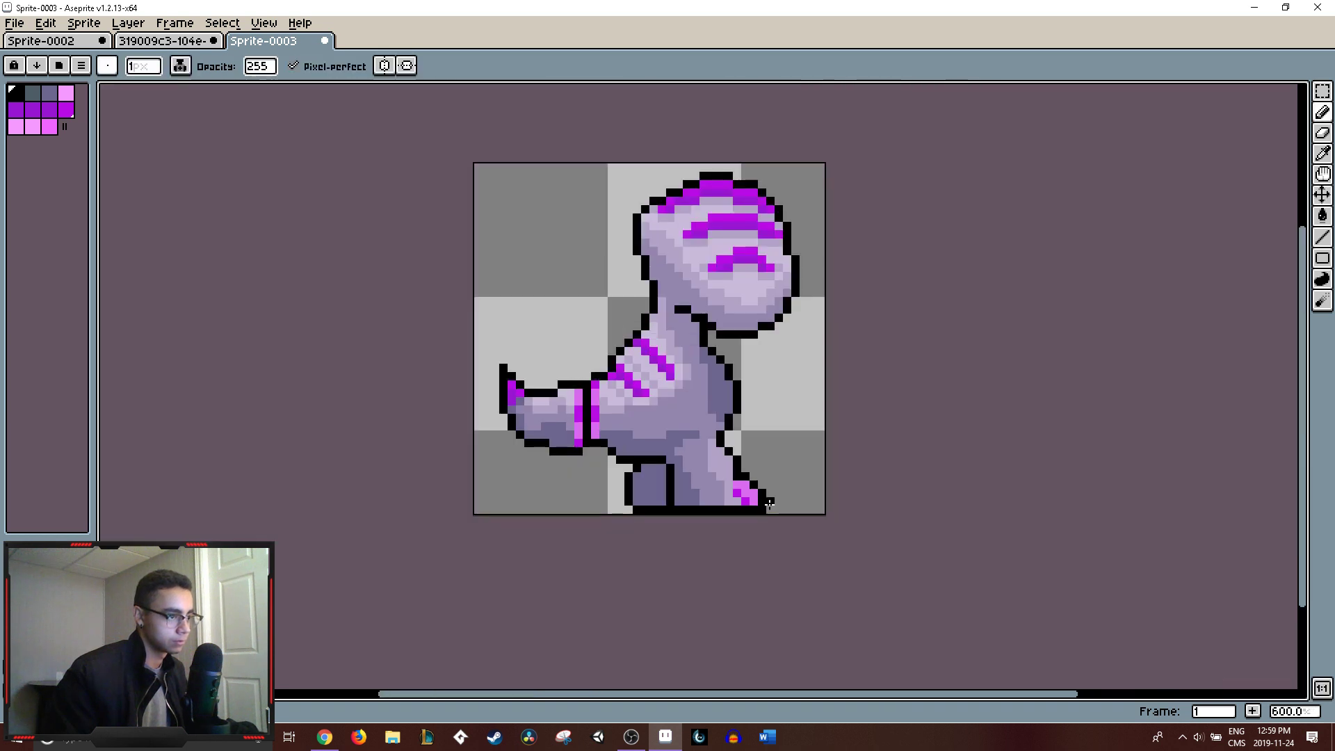
pyautogui.scroll(-3, 787, 477)
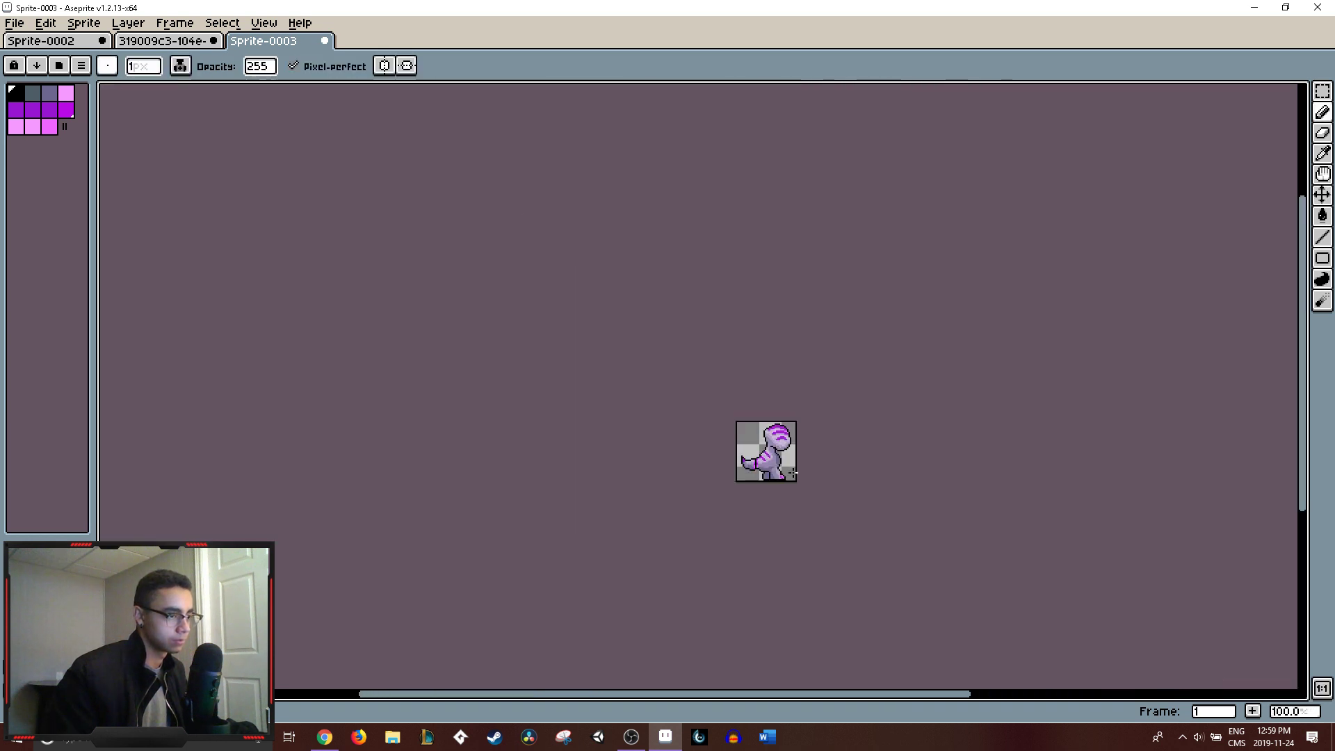
pyautogui.scroll(3, 793, 473)
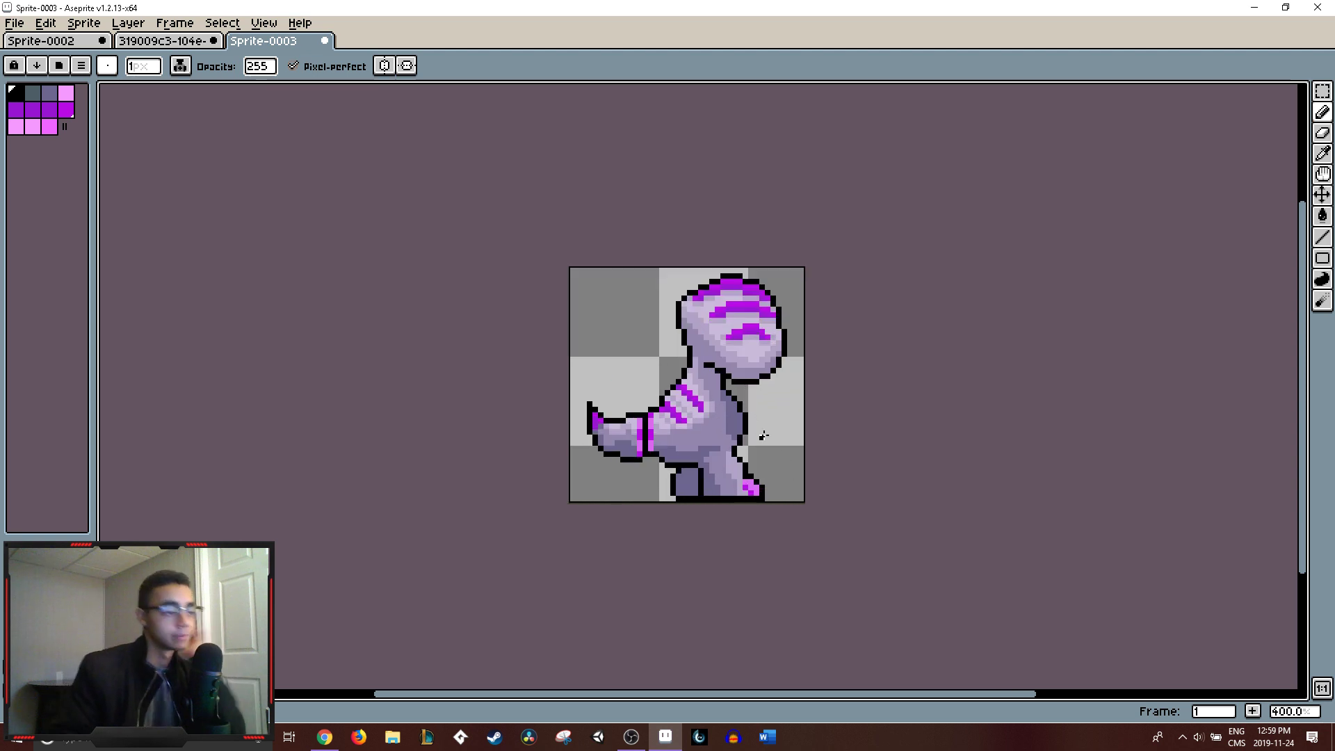
# - Try darker magenta shading along the toe's back edge and bottom row, and undo it
pyautogui.scroll(5, 782, 466)
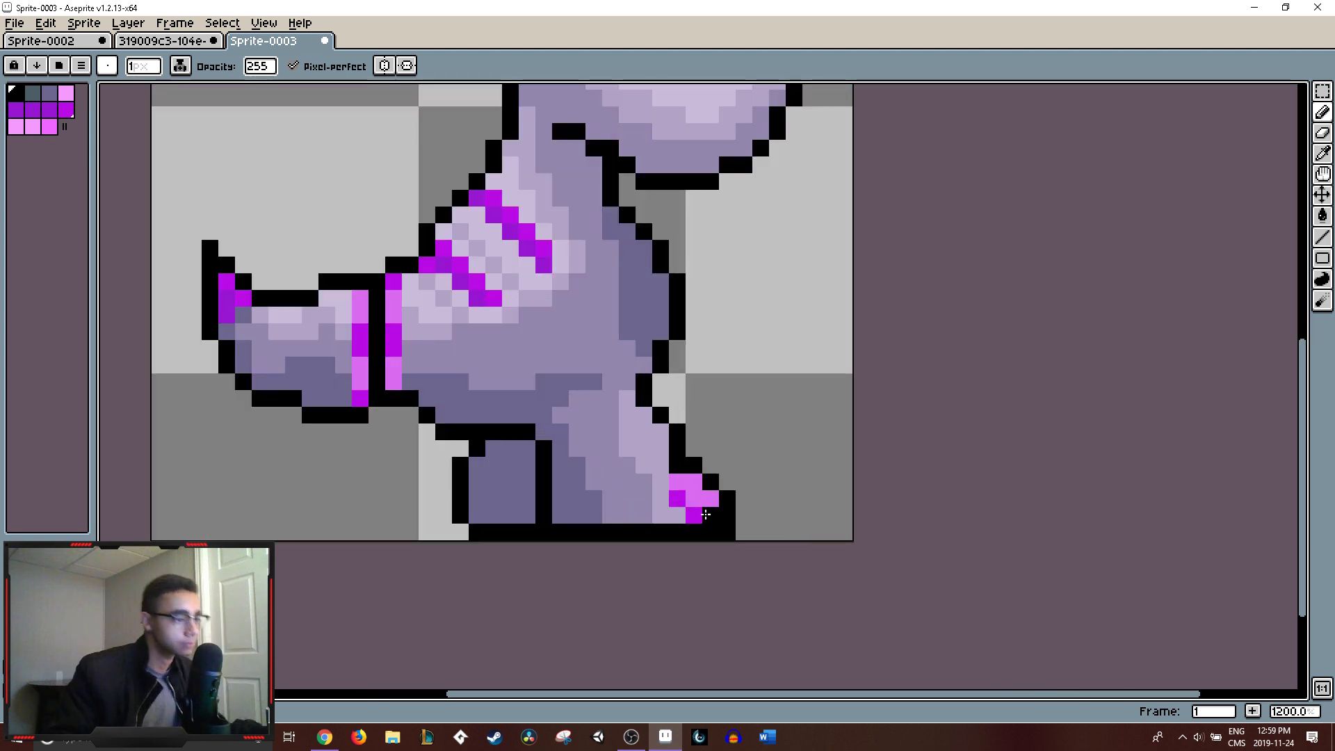
pyautogui.keyDown('alt'); pyautogui.click(695, 513); pyautogui.keyUp('alt')
pyautogui.scroll(-5, 799, 511)
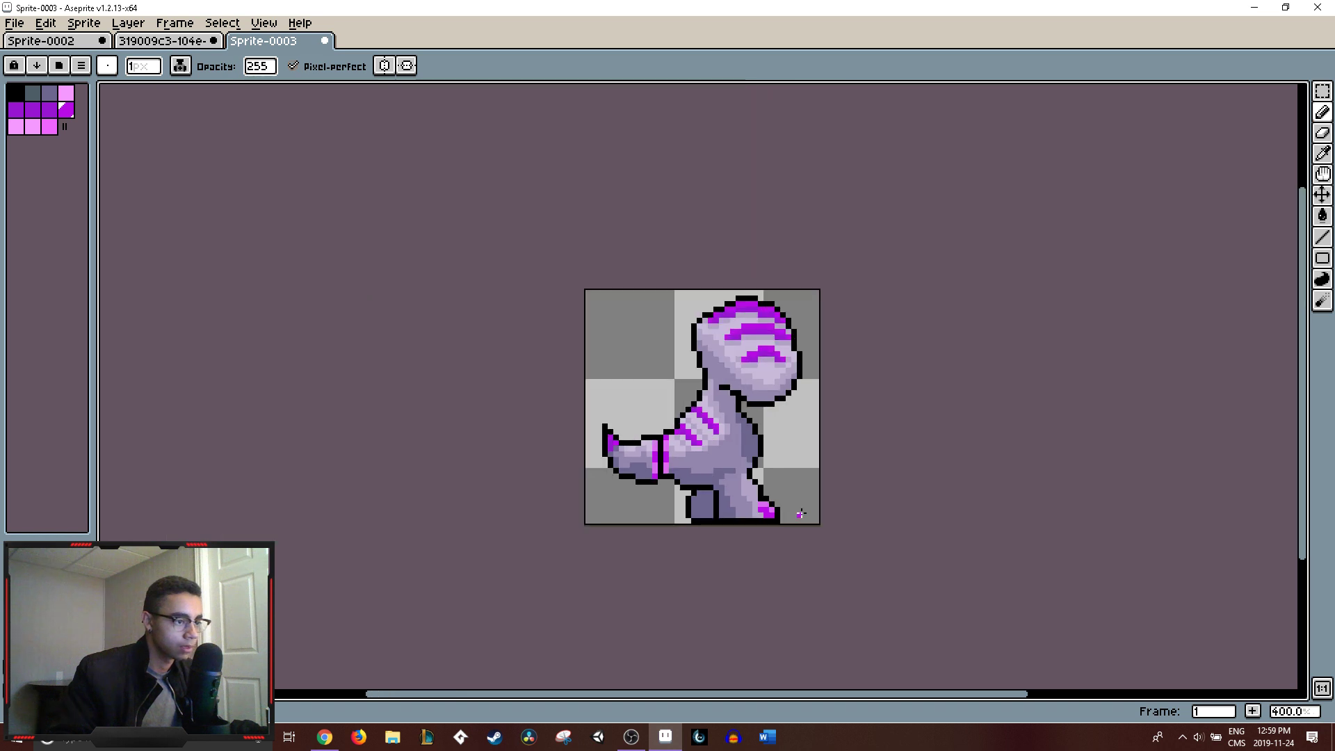
pyautogui.scroll(-2, 800, 514)
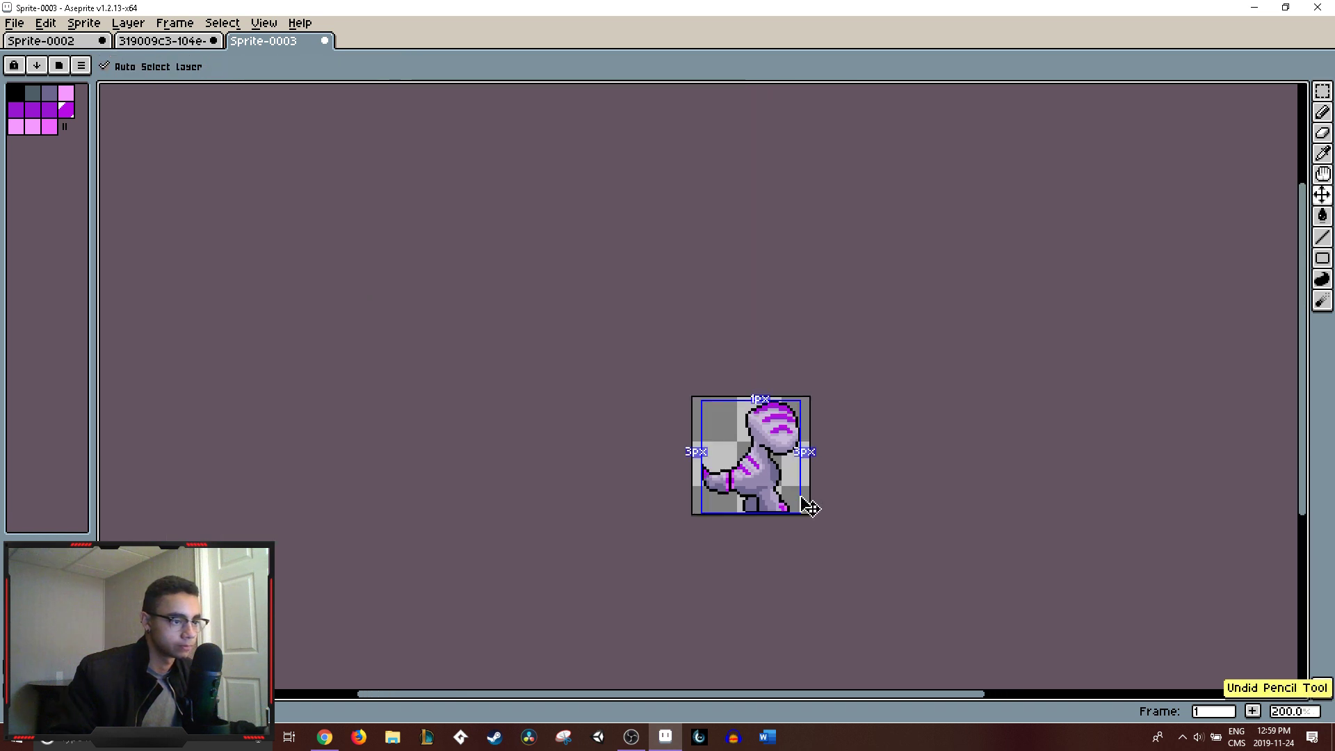
pyautogui.scroll(6, 799, 502)
pyautogui.moveTo(708, 525); pyautogui.dragTo(708, 547)
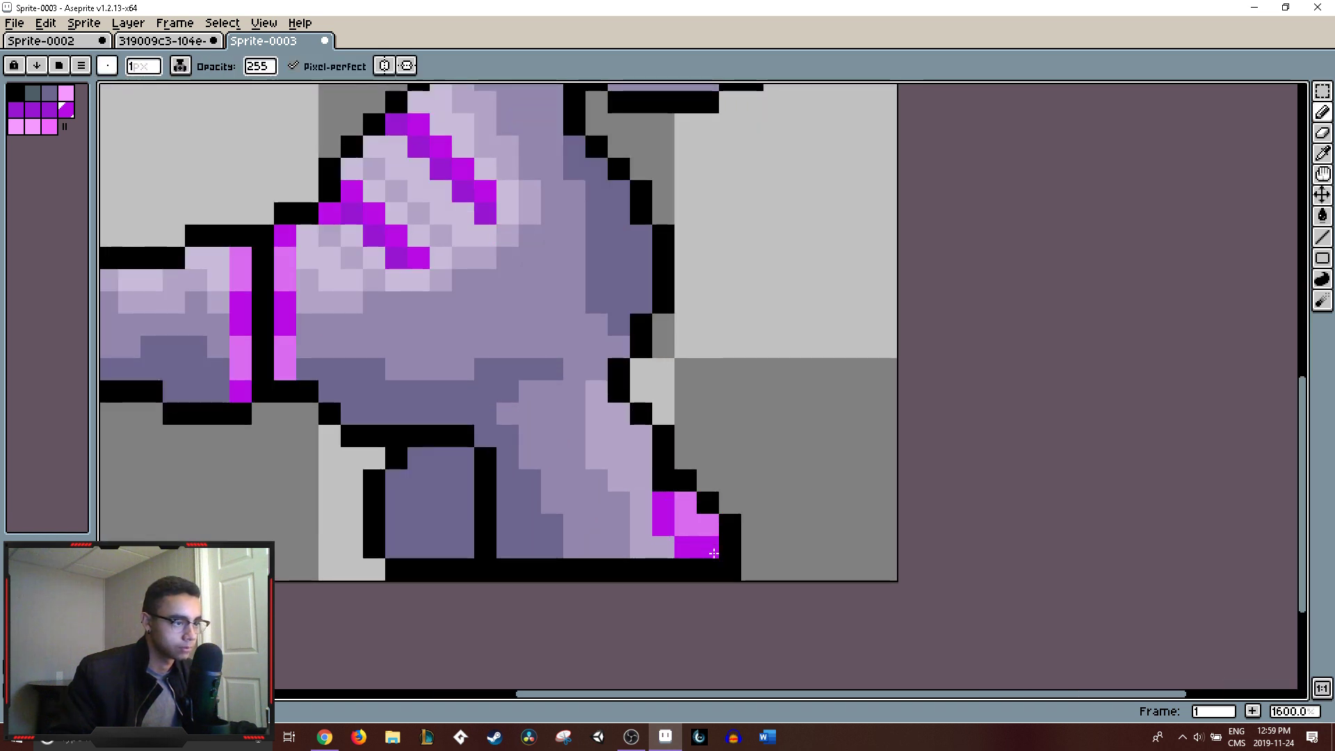
pyautogui.scroll(-7, 758, 512)
pyautogui.hotkey('ctrl', 'z')
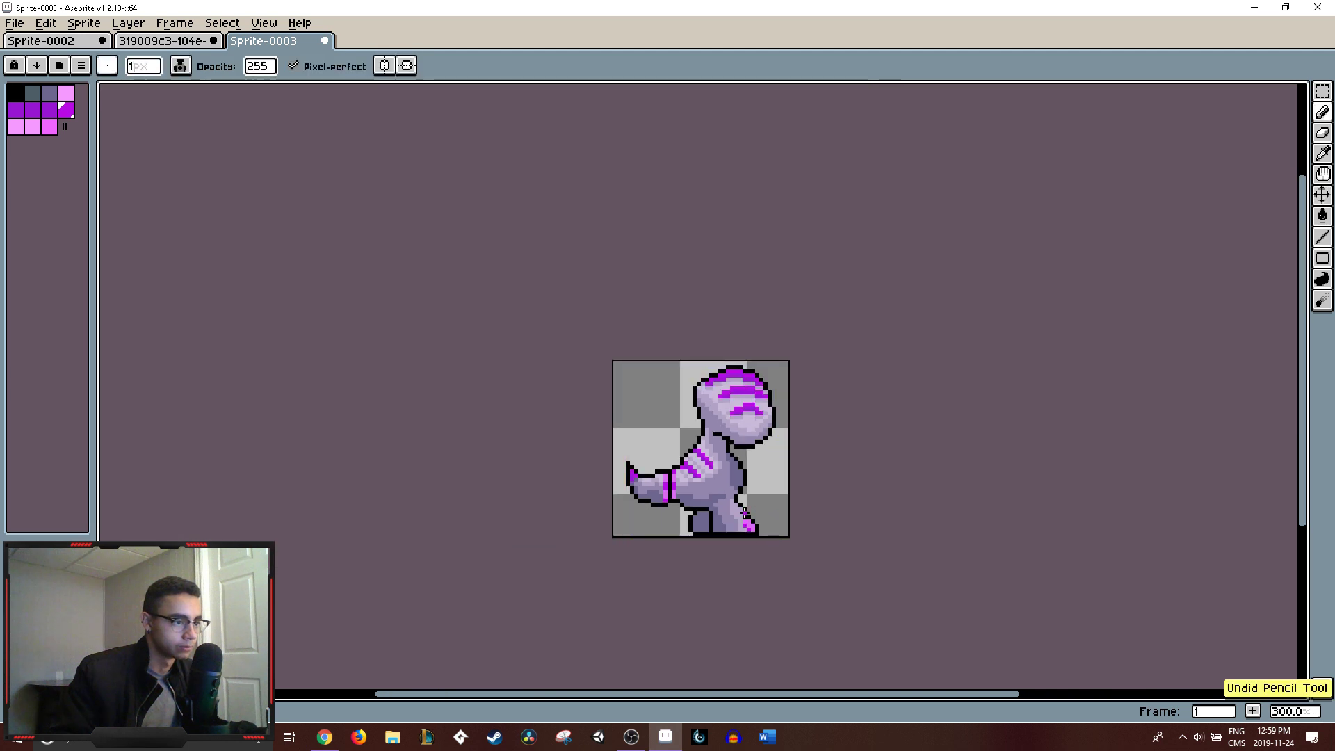
# - Try a darker magenta line running down through the middle of the toe, and undo it
pyautogui.scroll(2, 745, 513)
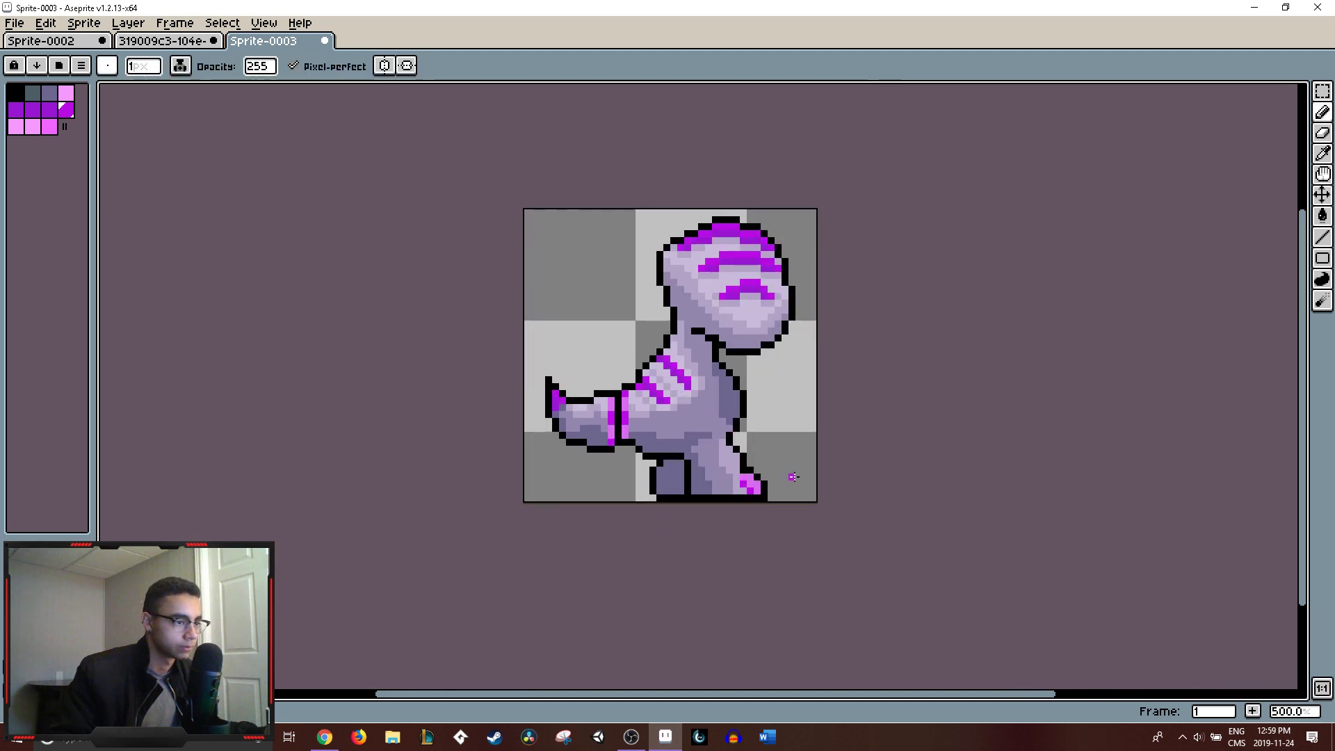
pyautogui.scroll(1, 773, 498)
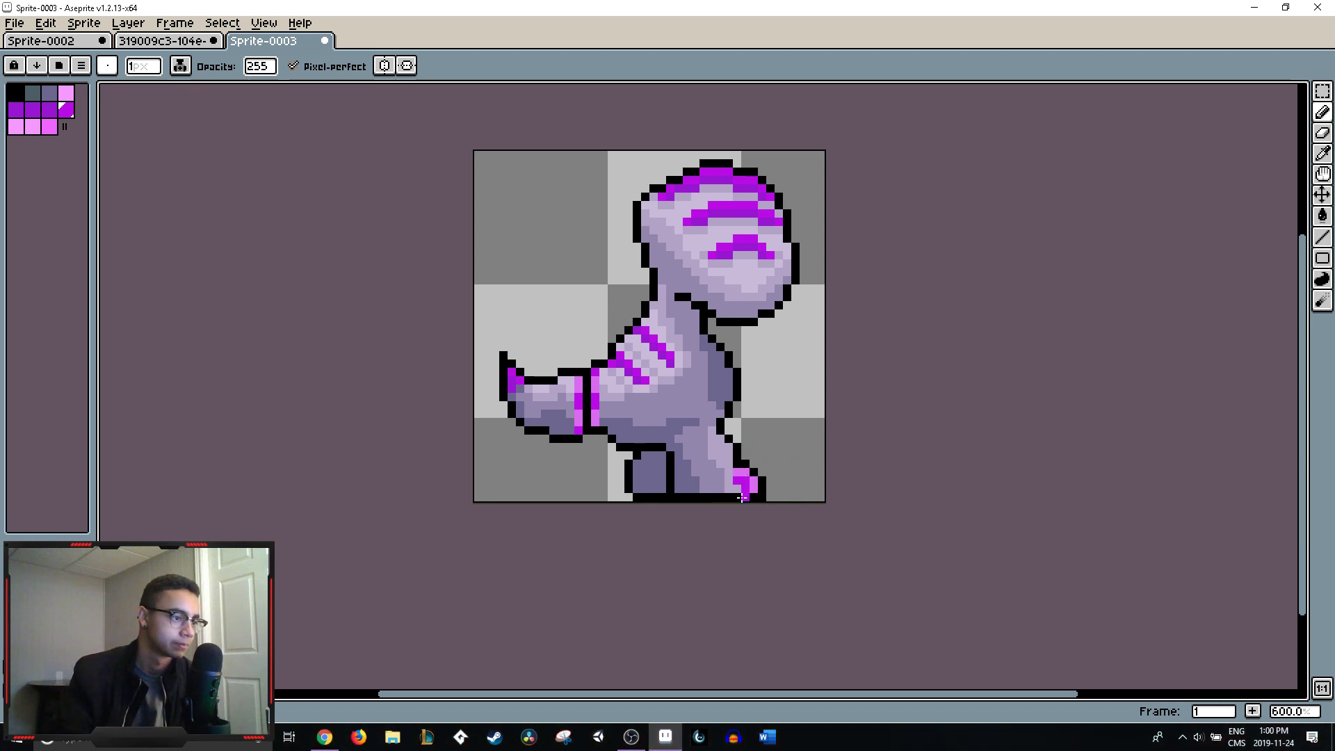
pyautogui.scroll(-2, 891, 511)
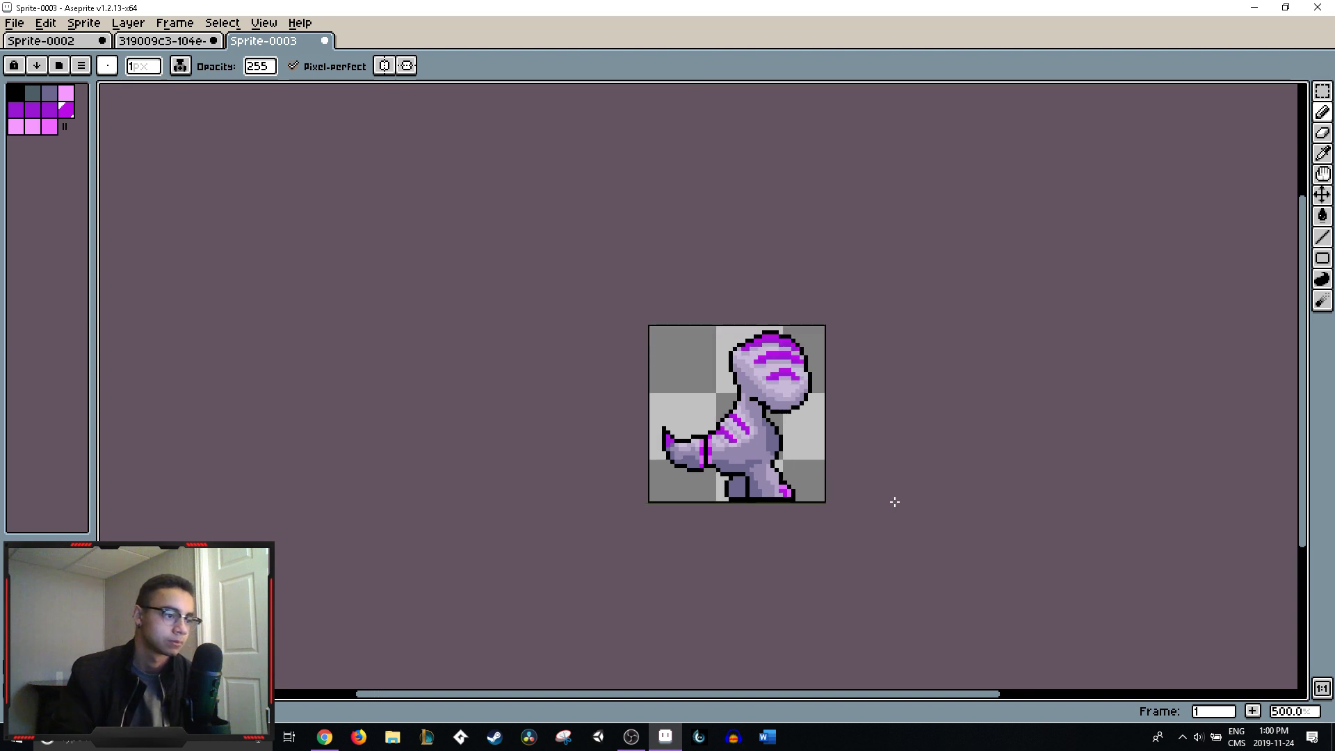
pyautogui.hotkey('ctrl', 'z')
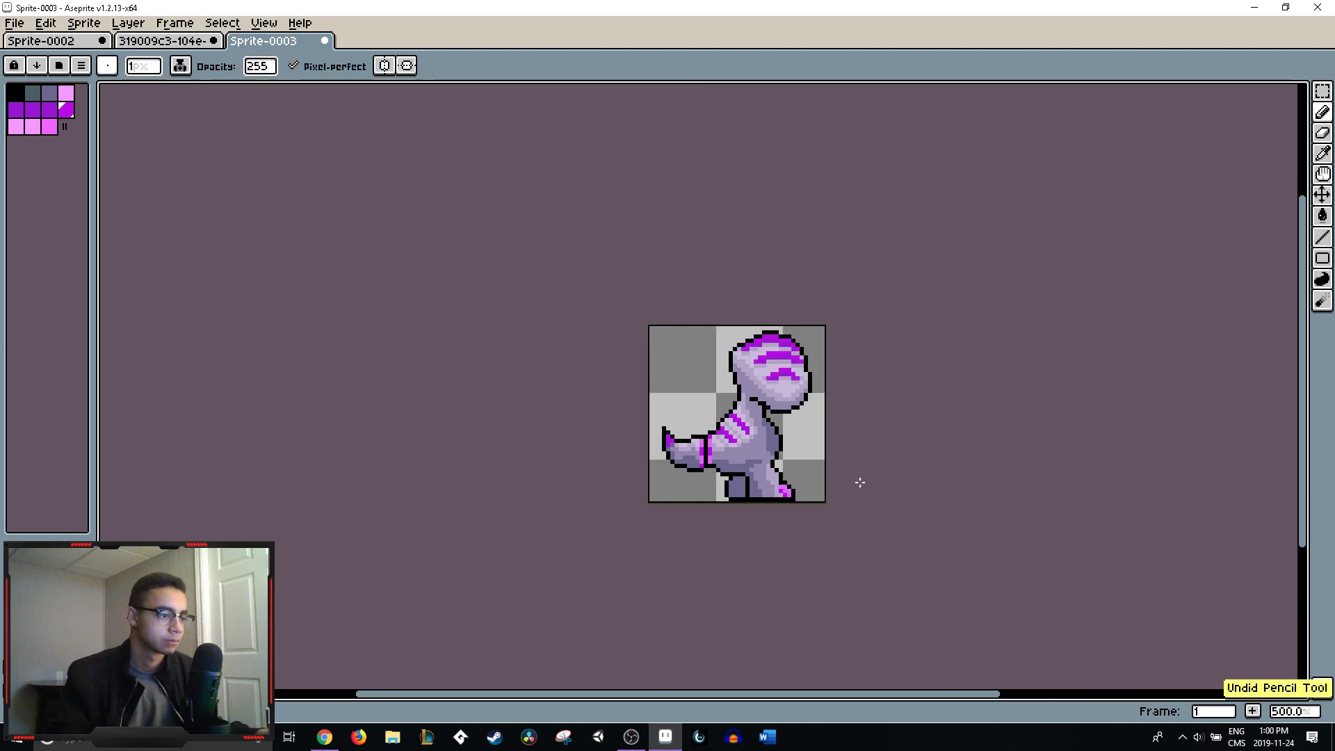
# - Shade the toe's lower part in darker magenta, leaving light magenta along its top and front
pyautogui.scroll(3, 759, 470)
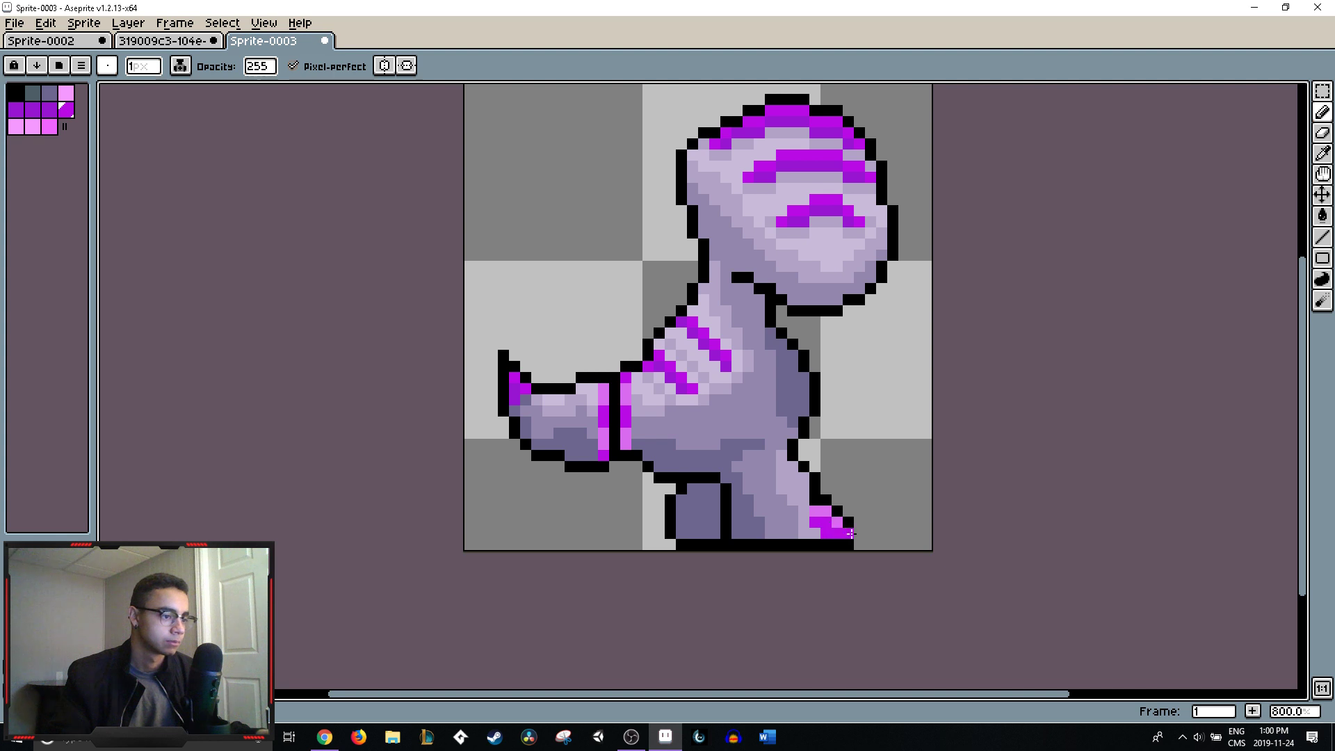
pyautogui.scroll(-4, 930, 534)
pyautogui.moveTo(916, 489); pyautogui.dragTo(754, 369)
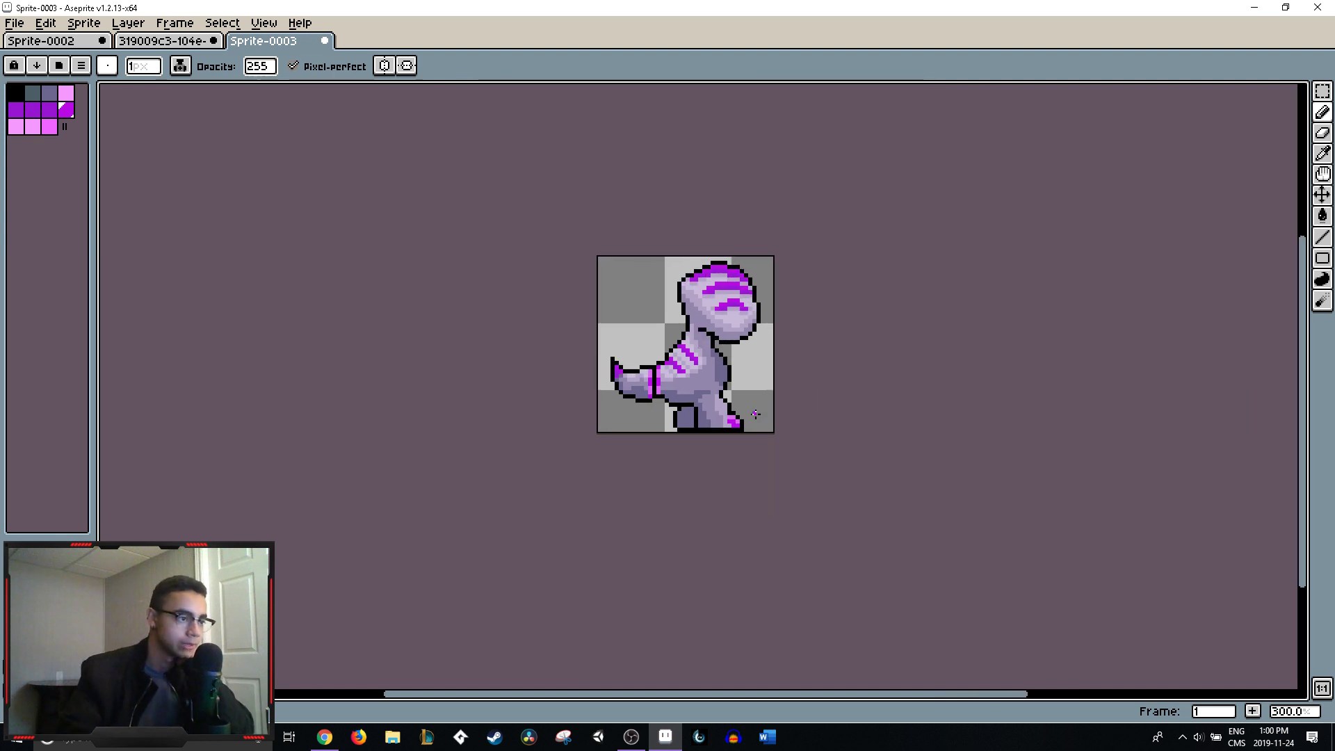
# - Paint a three-pixel column of medium purple on the foot directly behind the toe
pyautogui.scroll(10, 755, 415)
pyautogui.press('i')
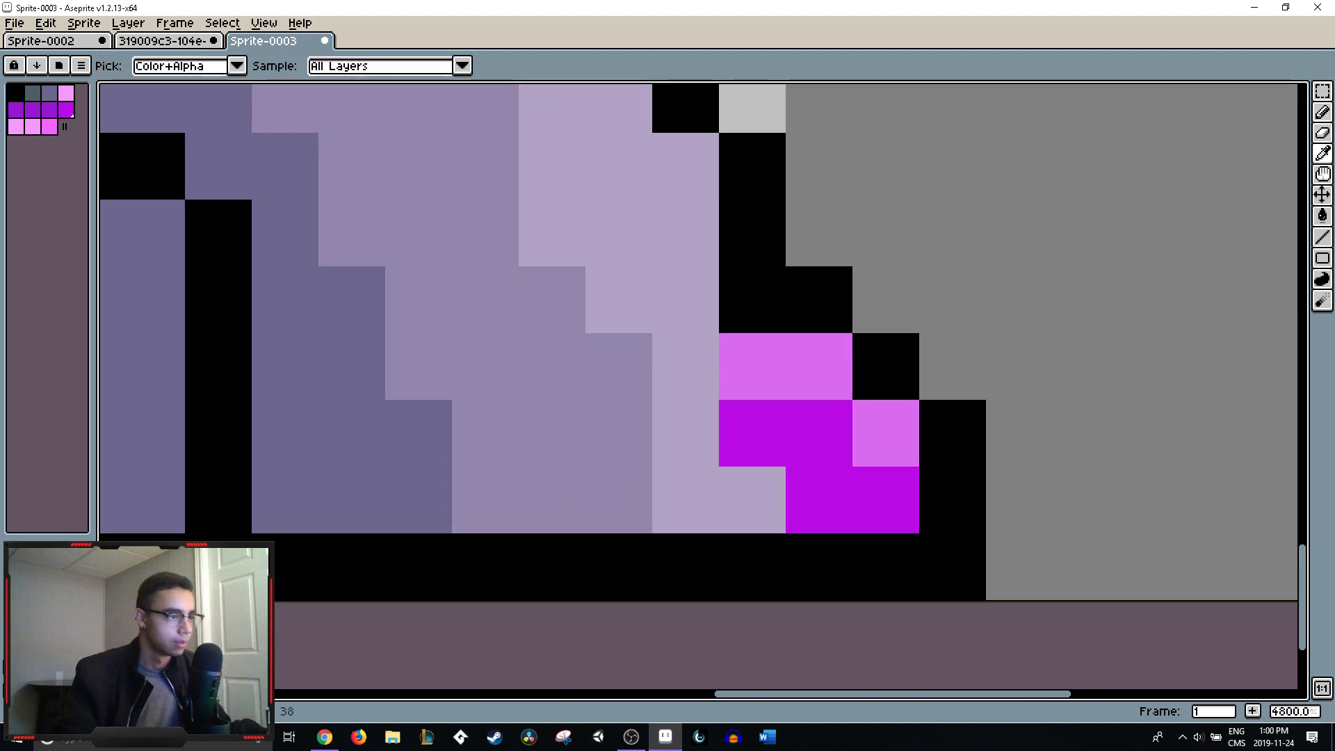
pyautogui.press('b')
pyautogui.click(685, 366)
pyautogui.click(684, 431)
pyautogui.click(685, 299)
# - Extend the light purple highlight down the lower leg behind the medium purple column, to the ground line
pyautogui.keyDown('alt'); pyautogui.click(615, 313); pyautogui.keyUp('alt')
pyautogui.click(603, 394)
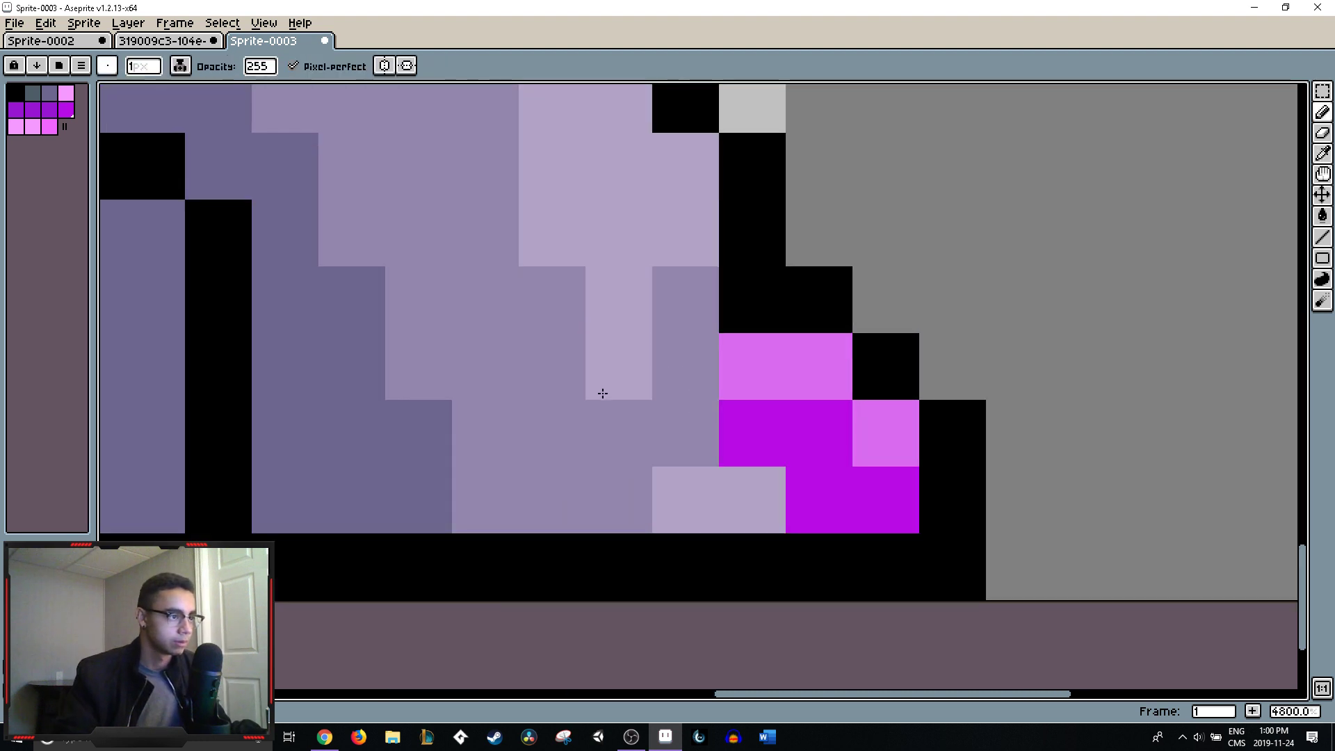
pyautogui.hotkey('ctrl', 'z')
pyautogui.click(566, 318)
pyautogui.click(582, 387)
pyautogui.click(611, 431)
pyautogui.click(619, 498)
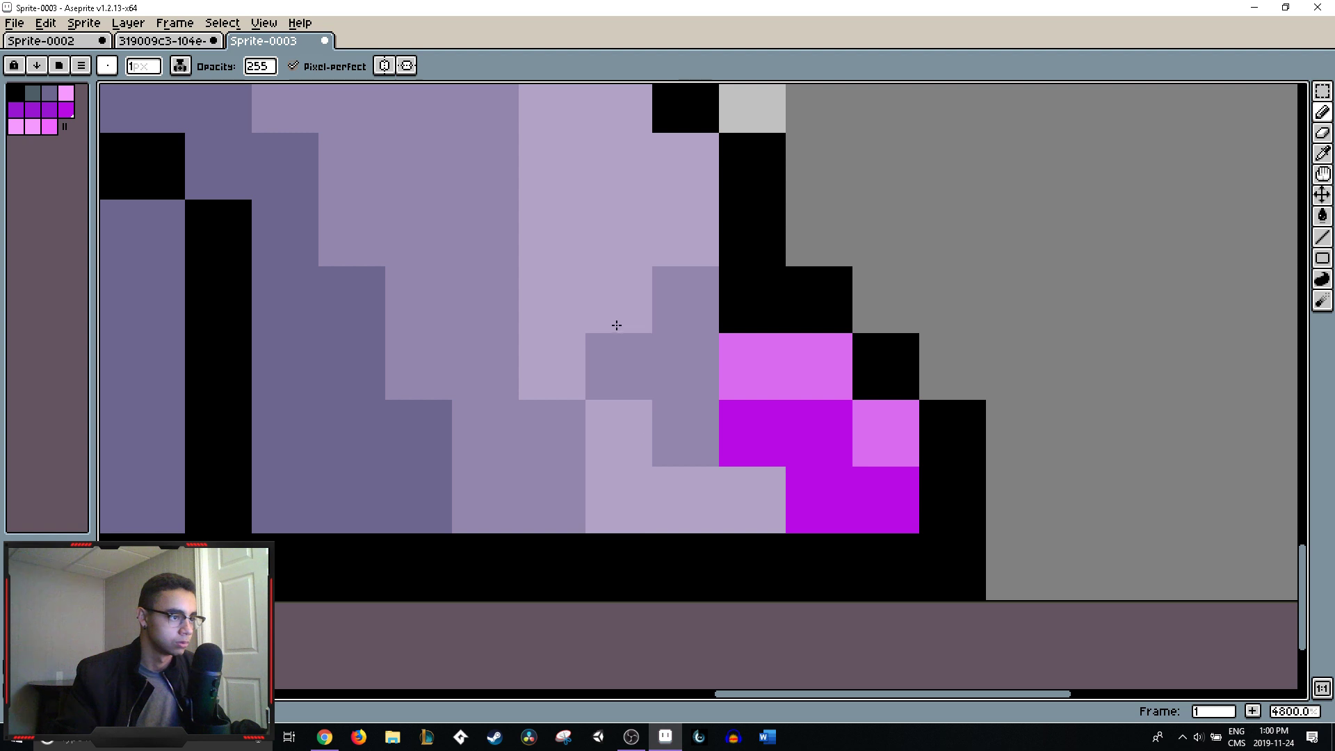
# - Try shading the lower foot beside the magenta toe with the mid and light purple tones
pyautogui.click(623, 365)
pyautogui.click(685, 366)
pyautogui.scroll(-7, 701, 317)
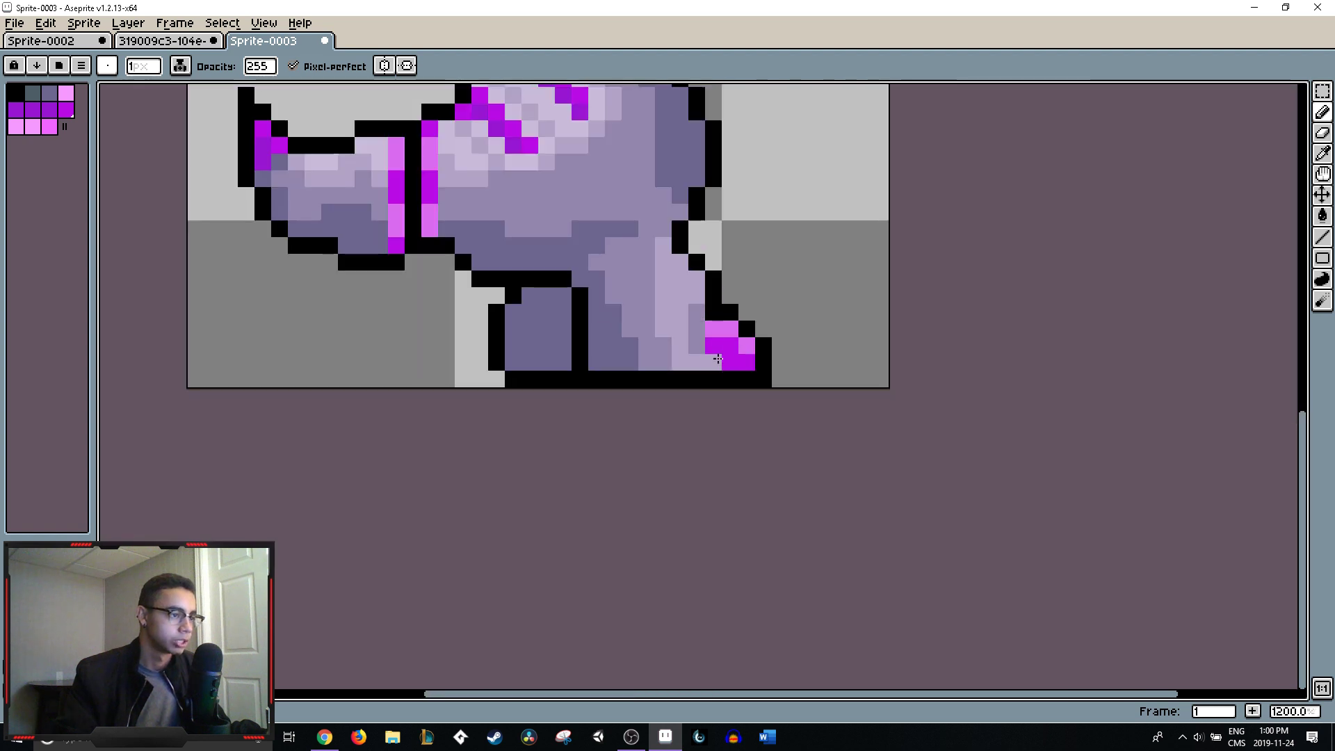
pyautogui.keyDown('alt'); pyautogui.click(718, 358); pyautogui.keyUp('alt')
pyautogui.scroll(-3, 741, 356)
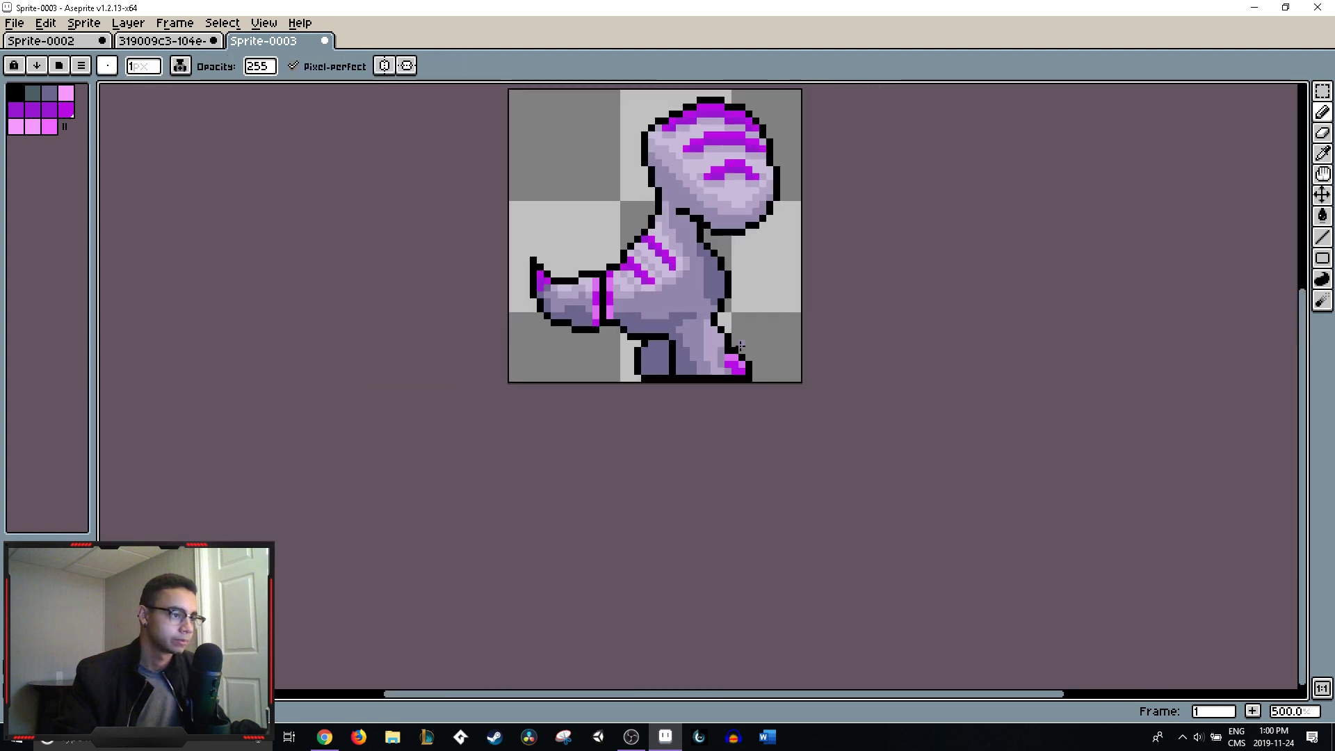
pyautogui.scroll(5, 723, 351)
pyautogui.keyDown('alt'); pyautogui.click(692, 350); pyautogui.keyUp('alt')
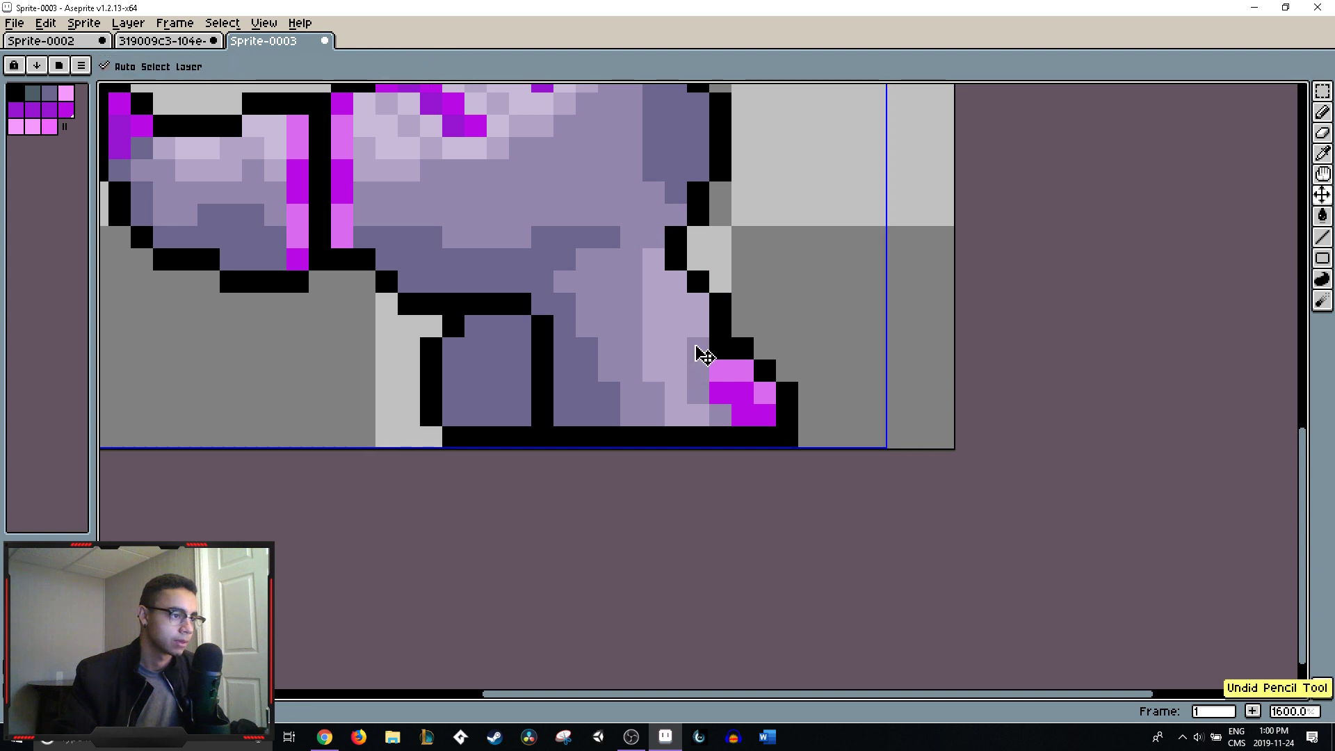
pyautogui.scroll(-5, 730, 351)
pyautogui.scroll(-2, 772, 352)
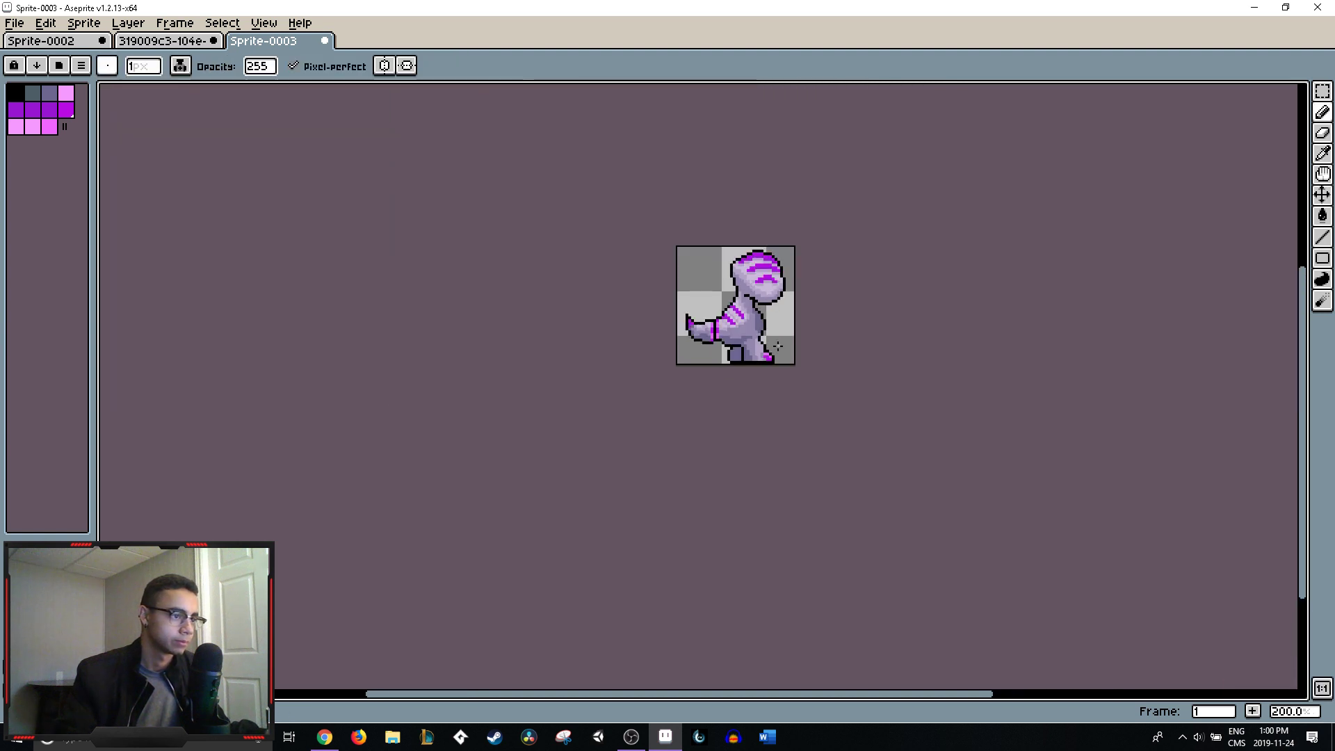
# - Undo the recent pencil strokes on the foot shading and toe, and redo the last two that were undone
pyautogui.scroll(6, 788, 354)
pyautogui.hotkey('ctrl', 'z')
pyautogui.hotkey('ctrl', 'z')
pyautogui.hotkey('ctrl', 'z')
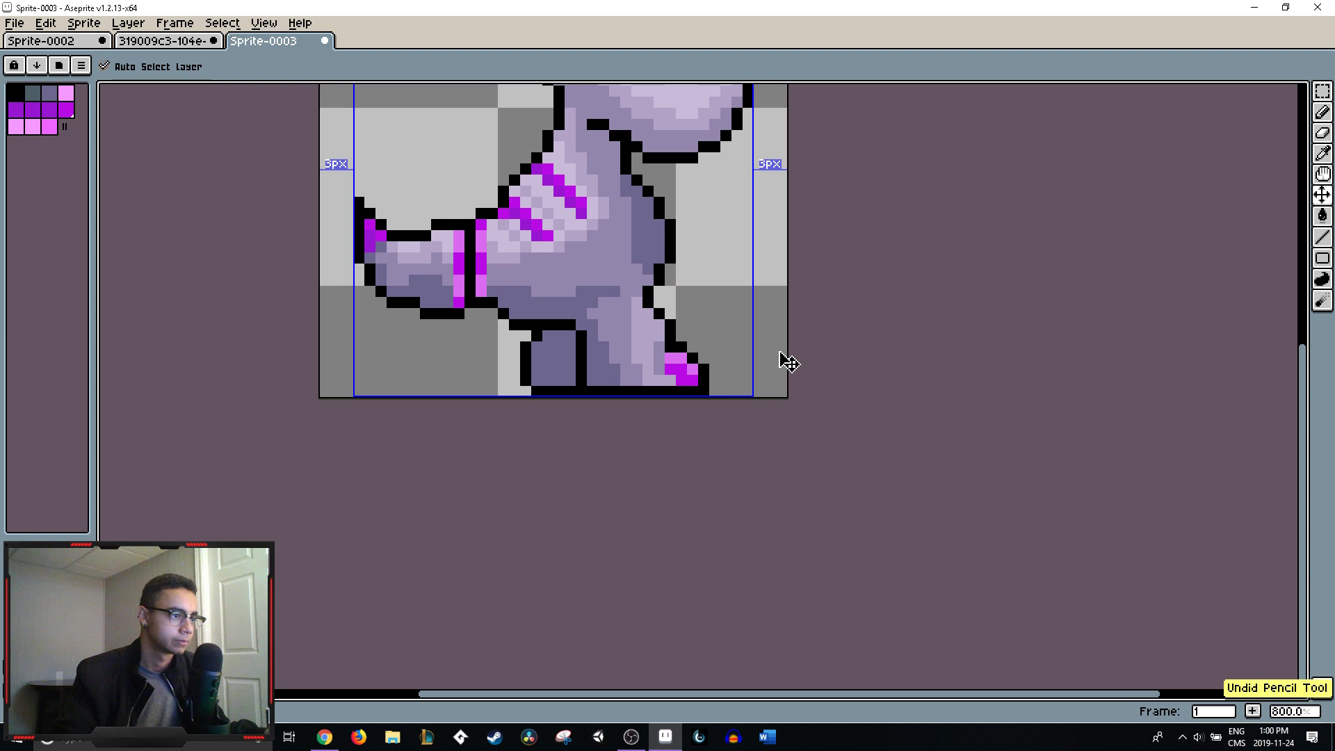
pyautogui.hotkey('ctrl', 'z')
pyautogui.hotkey('ctrl', 'z')
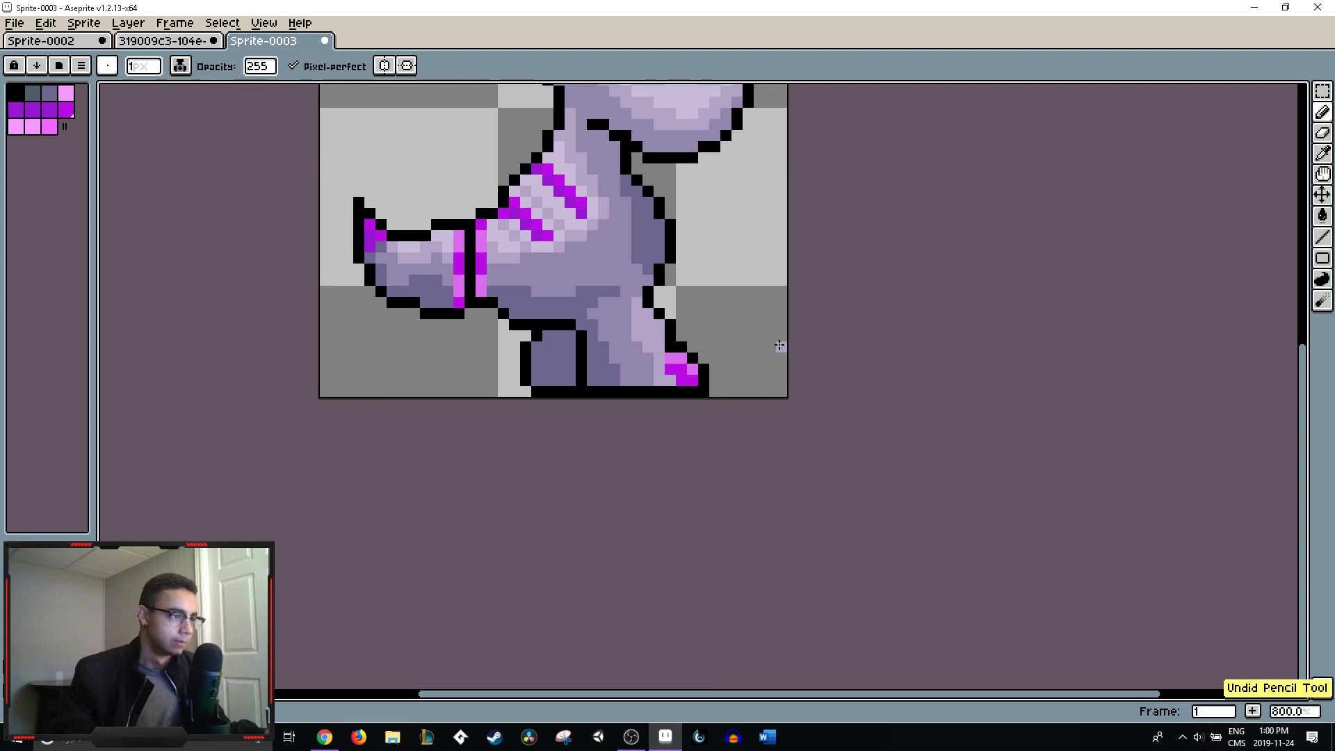
pyautogui.hotkey('ctrl', 'z')
pyautogui.hotkey('ctrl', 'z')
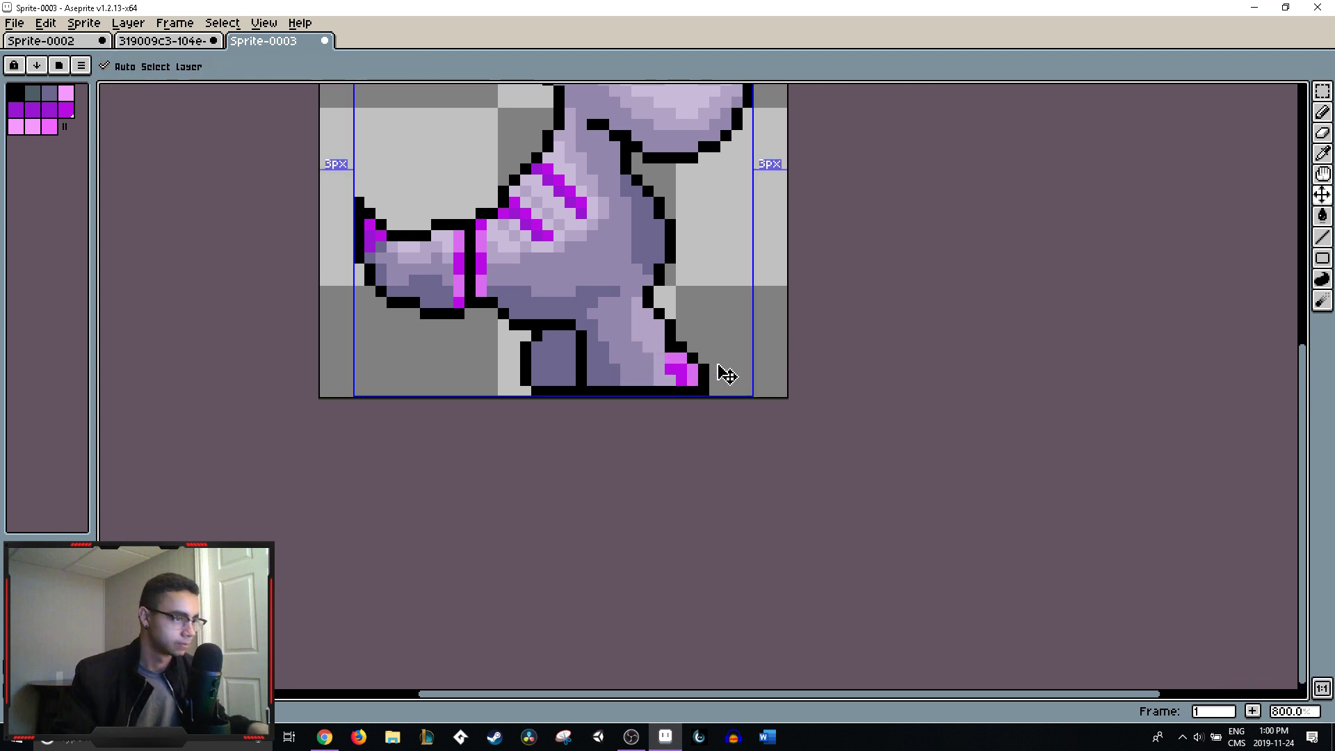
pyautogui.hotkey('ctrl', 'y')
pyautogui.hotkey('ctrl', 'y')
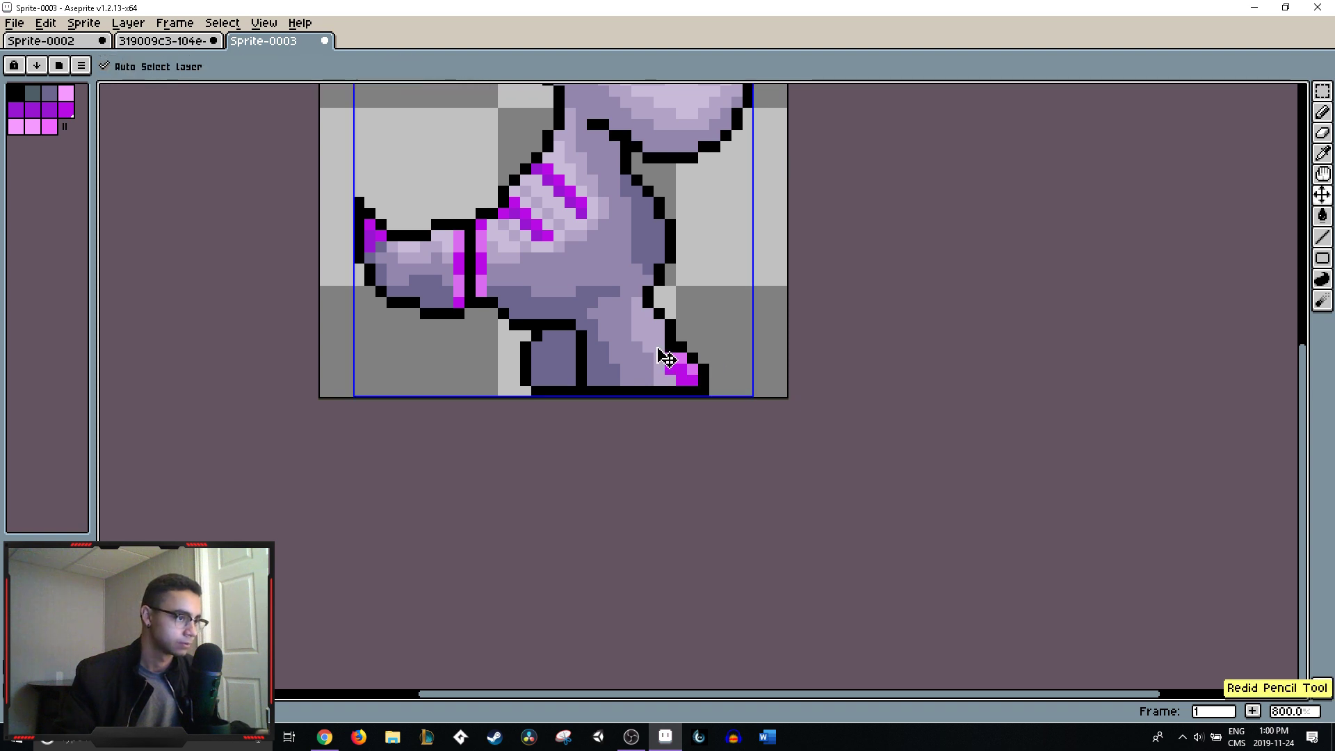
# - Recolor the light pixels on the lower foot beside the toe with the mid purple, undoing the last extra stroke
pyautogui.press('b')
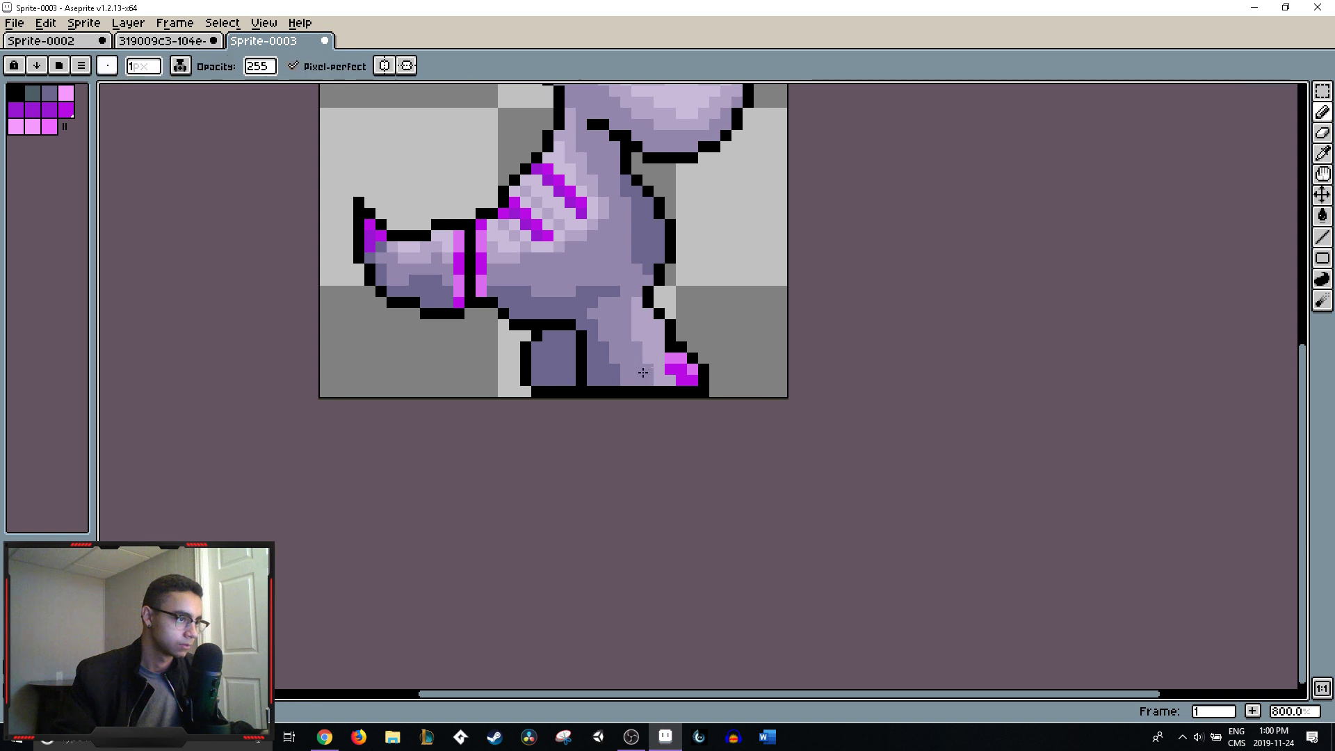
pyautogui.click(658, 372)
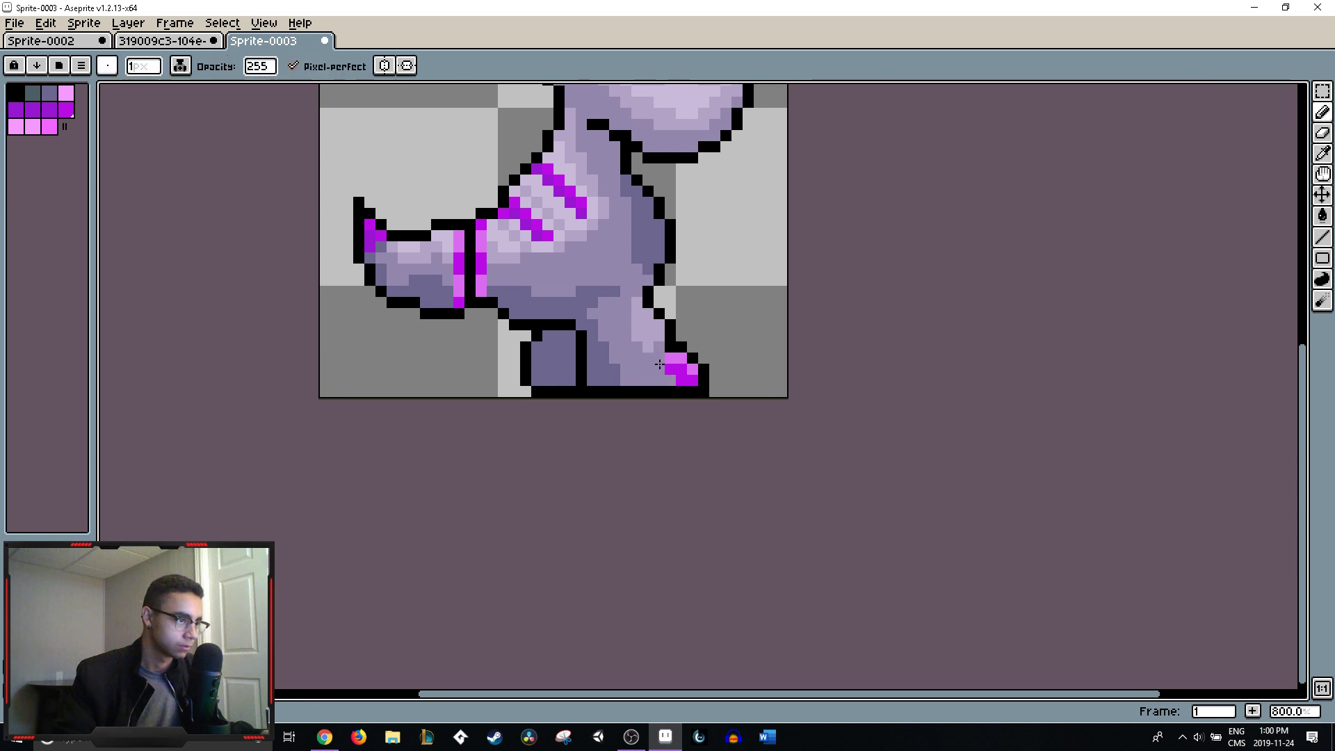
pyautogui.keyDown('alt'); pyautogui.click(639, 327); pyautogui.keyUp('alt')
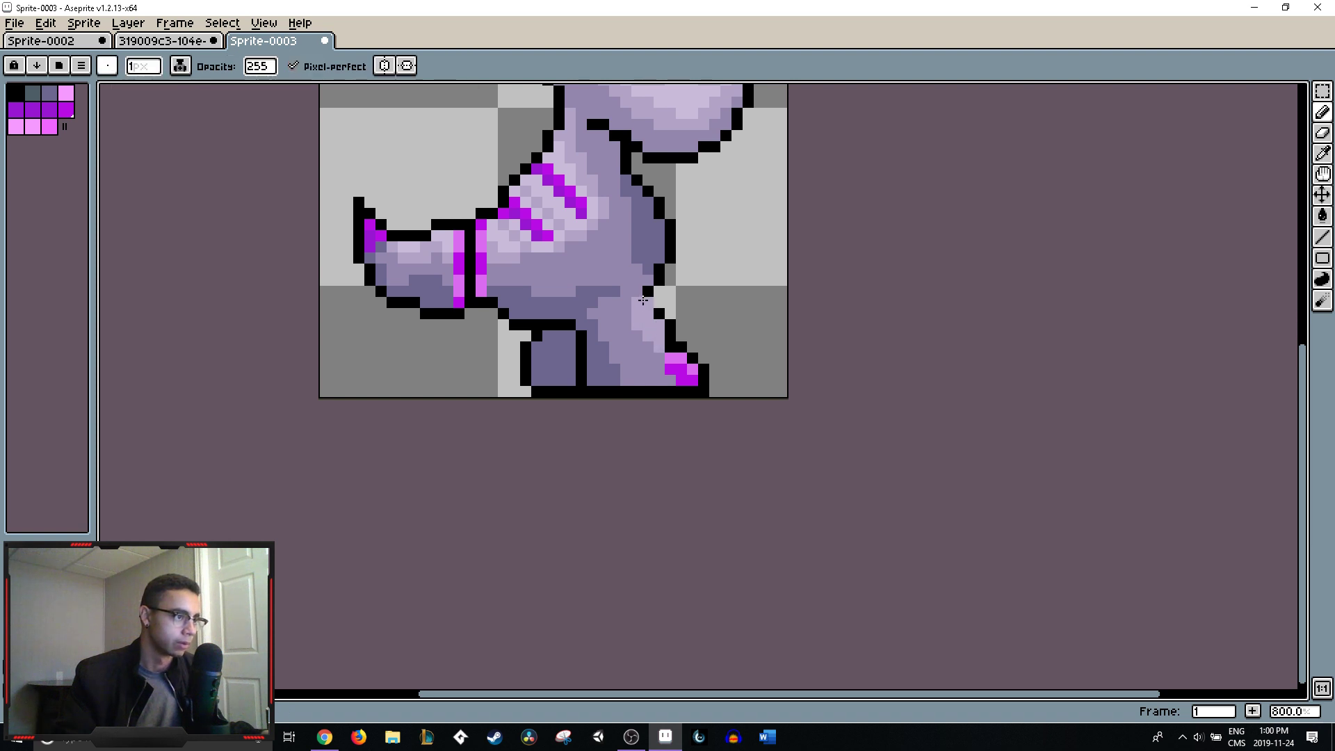
pyautogui.scroll(-2, 716, 328)
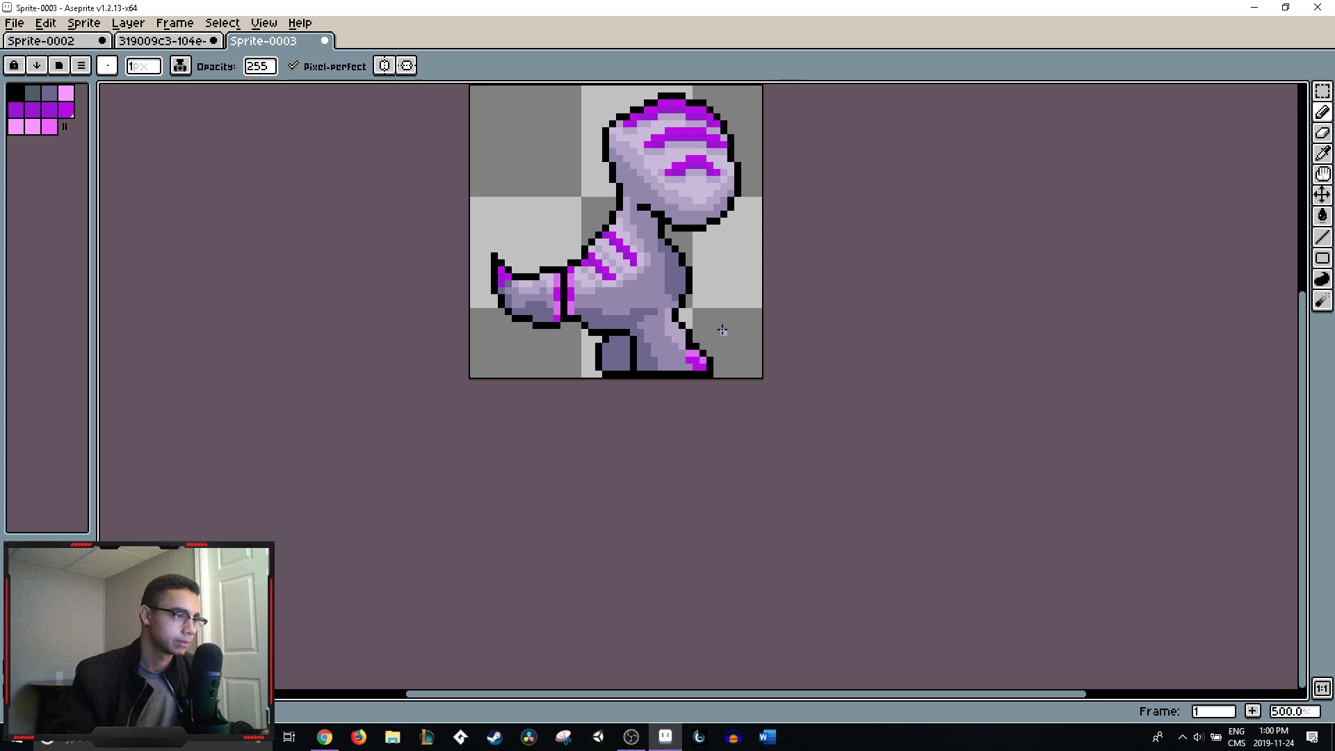
pyautogui.hotkey('ctrl', 'z')
# - Sample the dark purple from the leg and paint a shadow along the bottom of the foot up to the toe
pyautogui.scroll(2, 723, 330)
pyautogui.keyDown('alt'); pyautogui.click(638, 338); pyautogui.keyUp('alt')
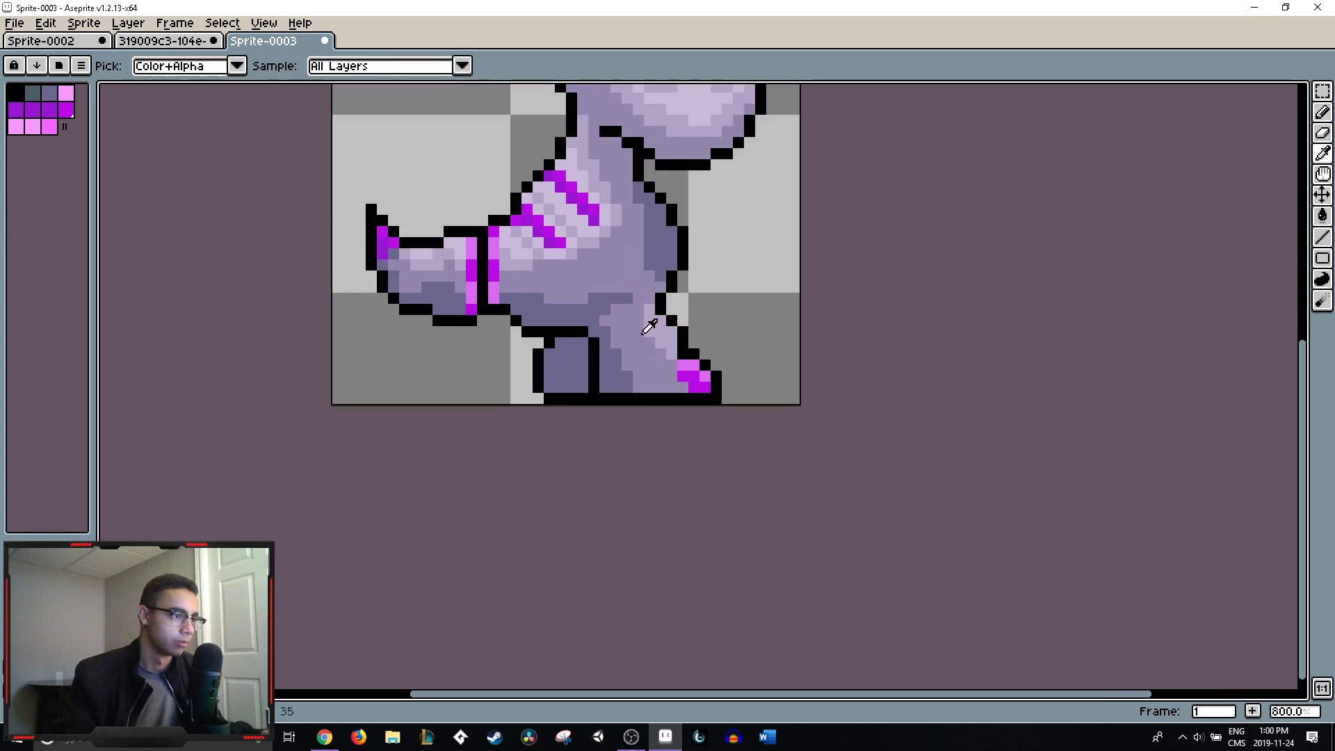
pyautogui.keyDown('alt'); pyautogui.click(616, 354); pyautogui.keyUp('alt')
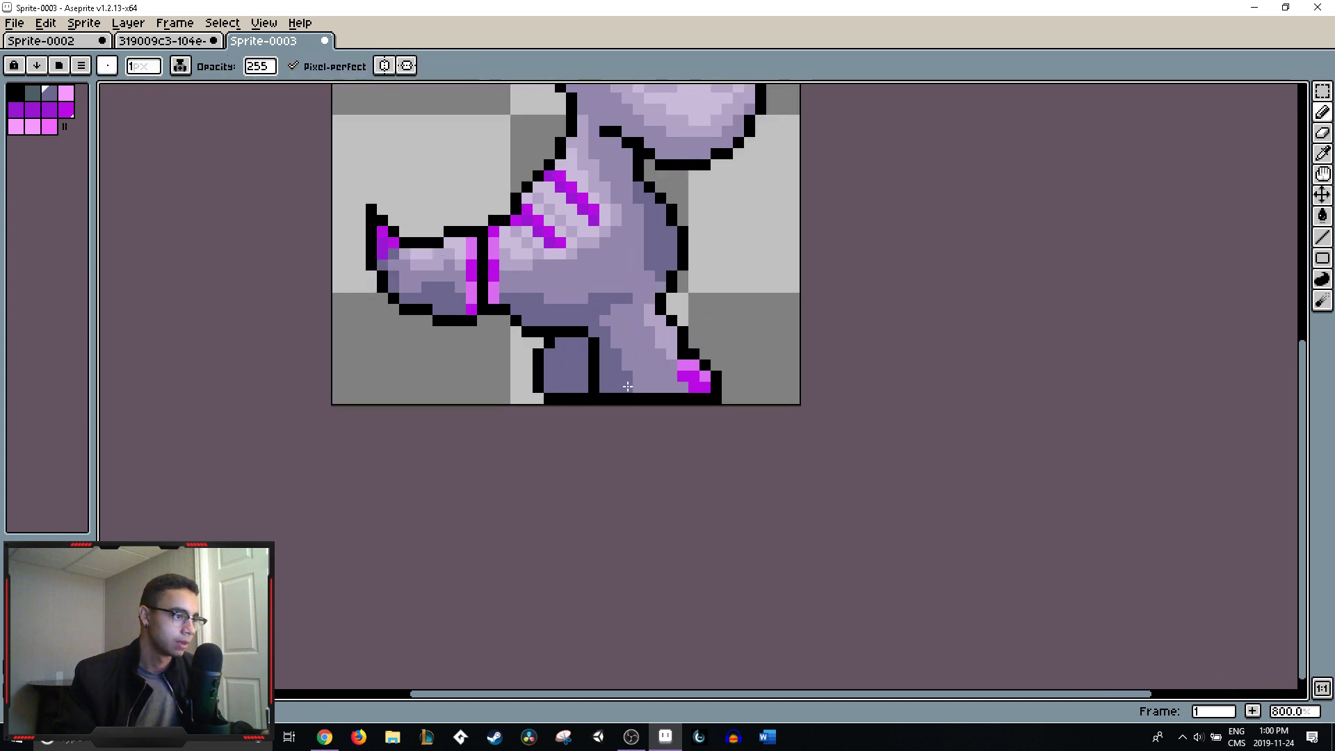
pyautogui.moveTo(625, 376); pyautogui.dragTo(663, 385)
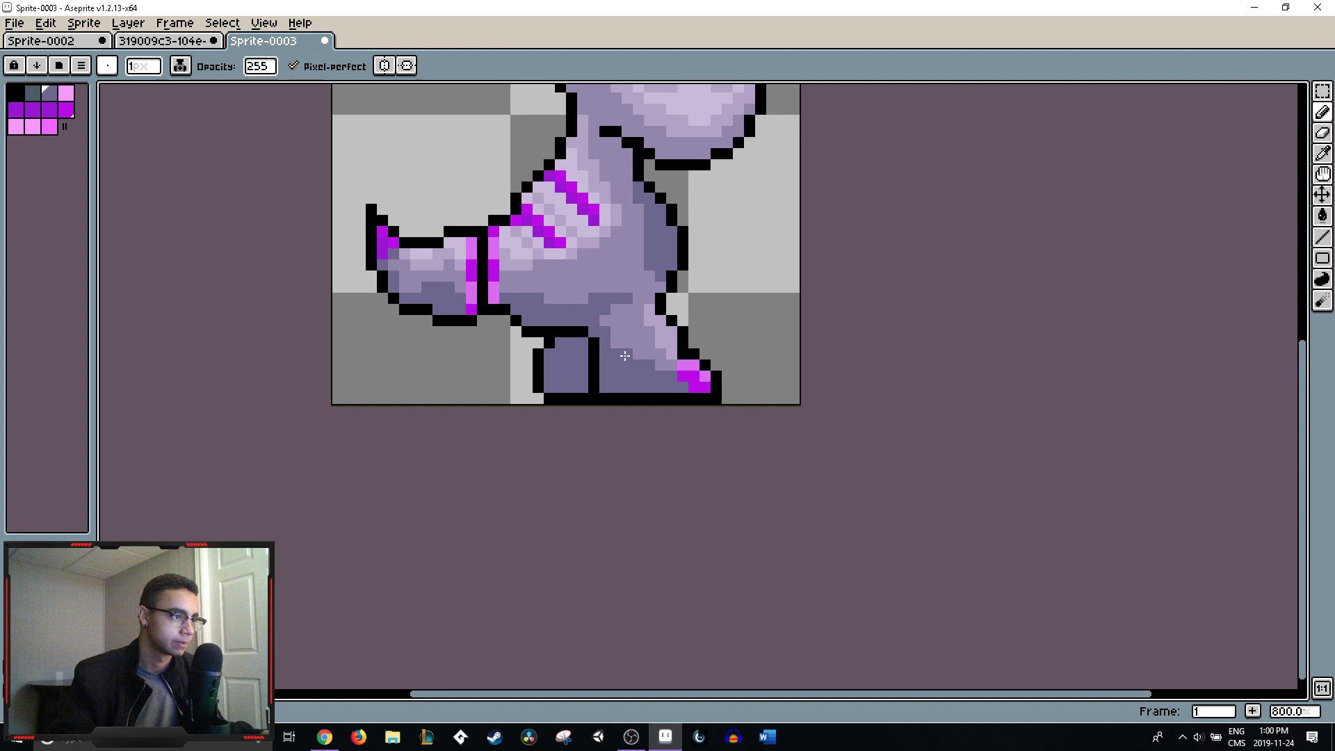
pyautogui.scroll(-5, 624, 356)
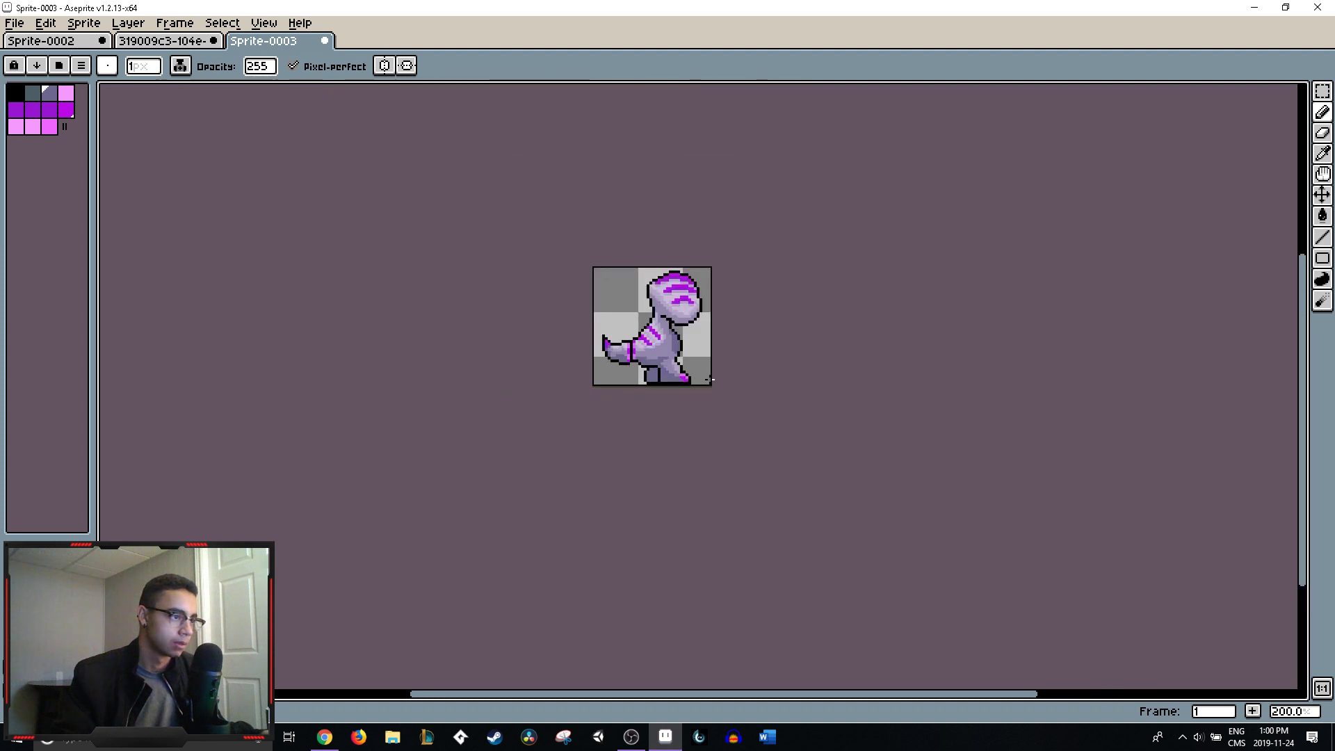
pyautogui.scroll(-1, 710, 379)
# - Sample the leg's mid purple and soften the shadow's edge on the foot pixels beside the toe
pyautogui.scroll(5, 708, 376)
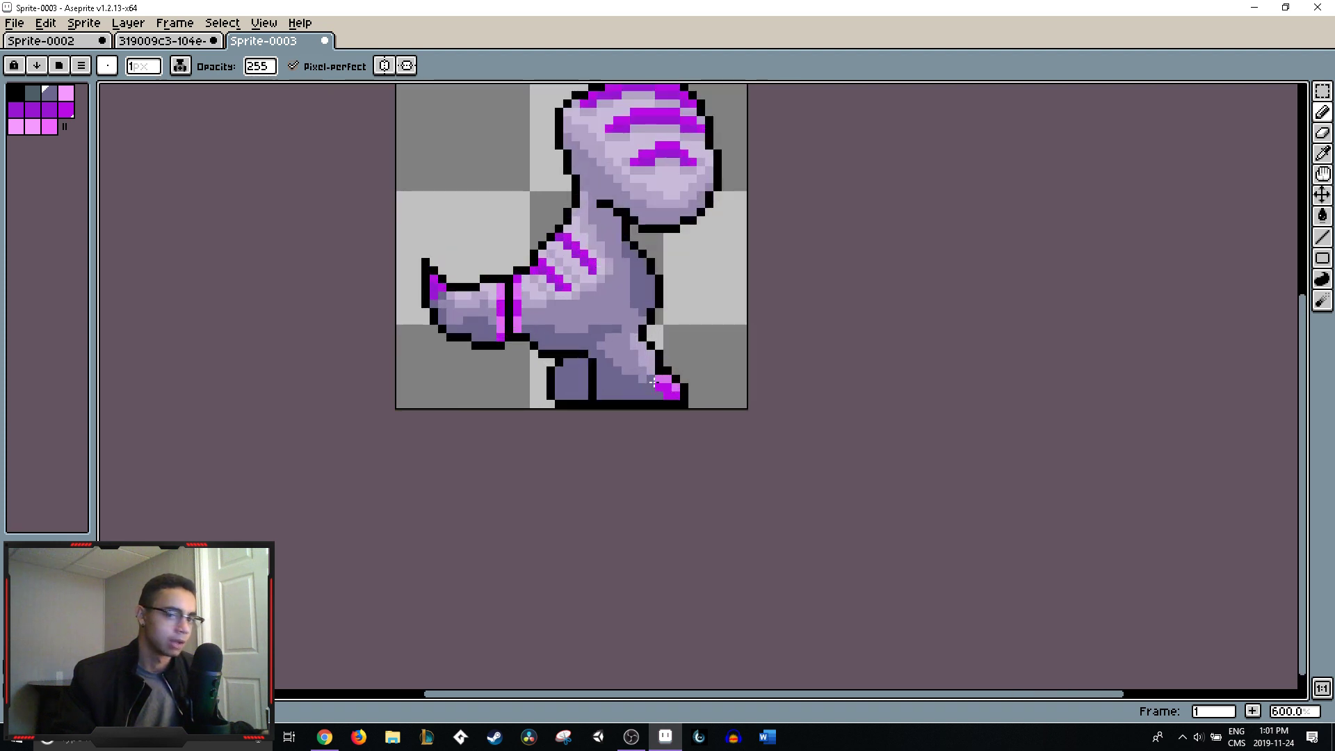
pyautogui.scroll(1, 630, 382)
pyautogui.keyDown('alt'); pyautogui.click(640, 357); pyautogui.keyUp('alt')
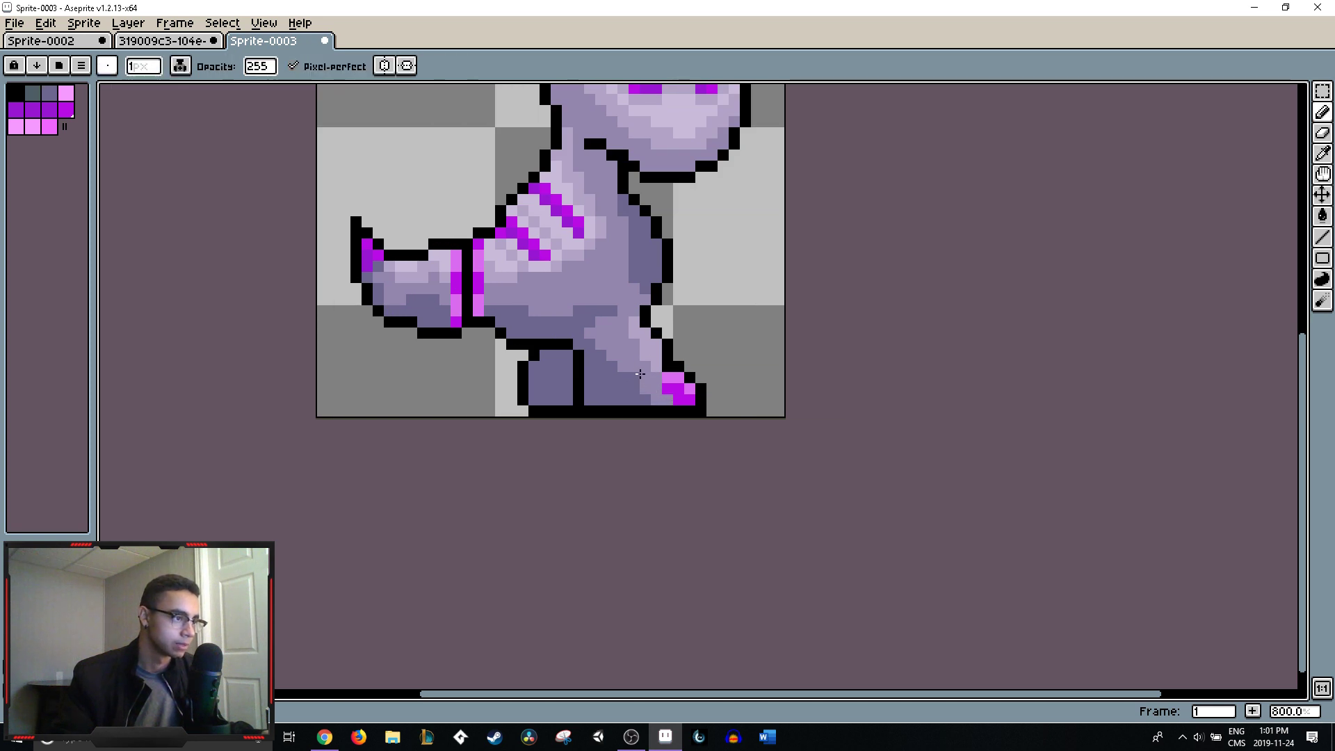
pyautogui.scroll(-8, 616, 370)
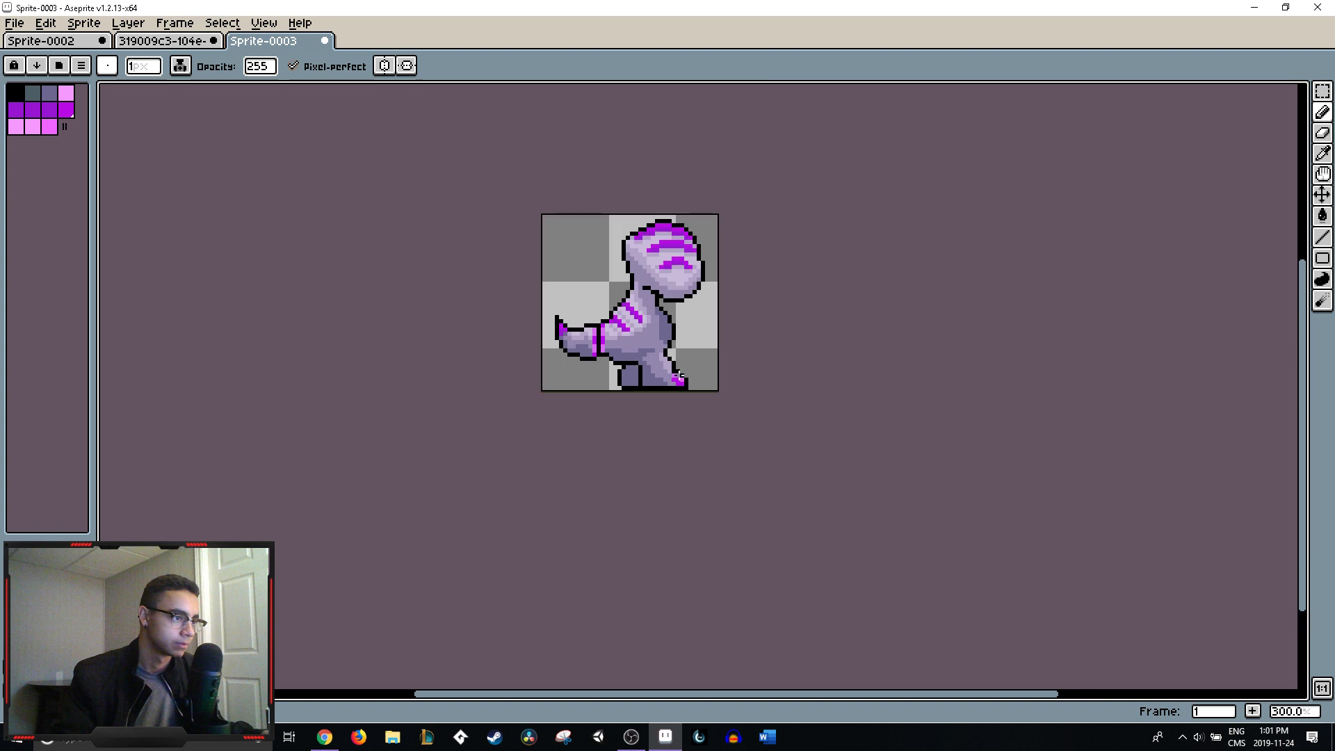
pyautogui.scroll(5, 696, 376)
pyautogui.scroll(6, 696, 376)
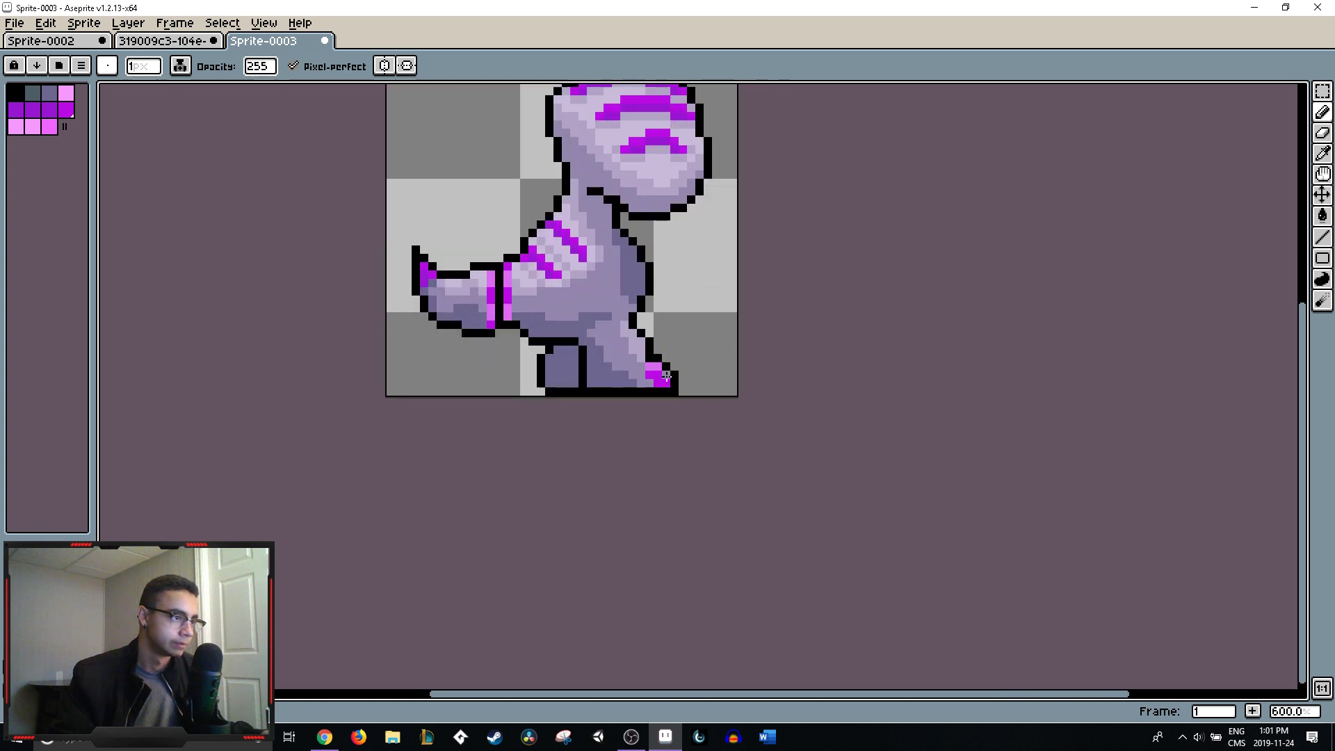
# - Paint the toe's upper inner pixel magenta and erase the toe's front pixels together with their black outline
pyautogui.keyDown('alt'); pyautogui.click(639, 359); pyautogui.keyUp('alt')
pyautogui.click(622, 348)
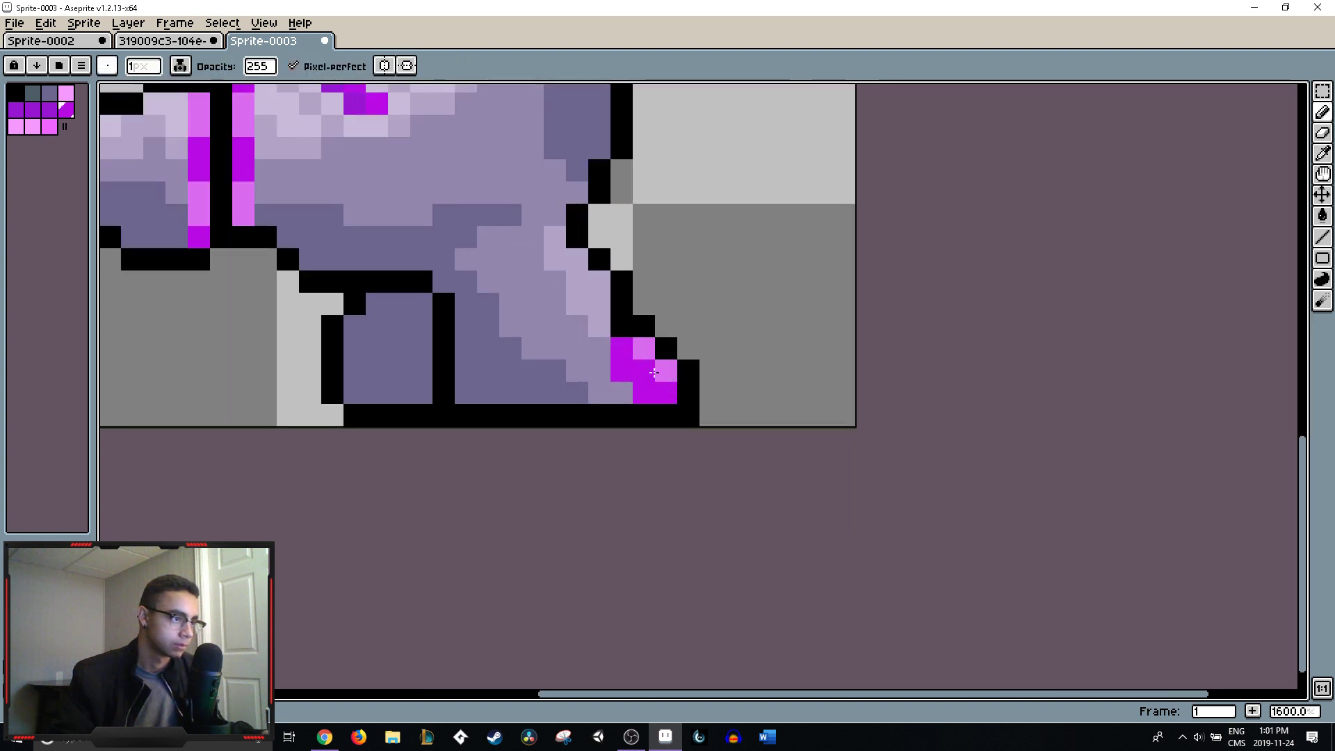
pyautogui.rightClick(666, 370)
pyautogui.rightClick(666, 348)
pyautogui.rightClick(637, 349)
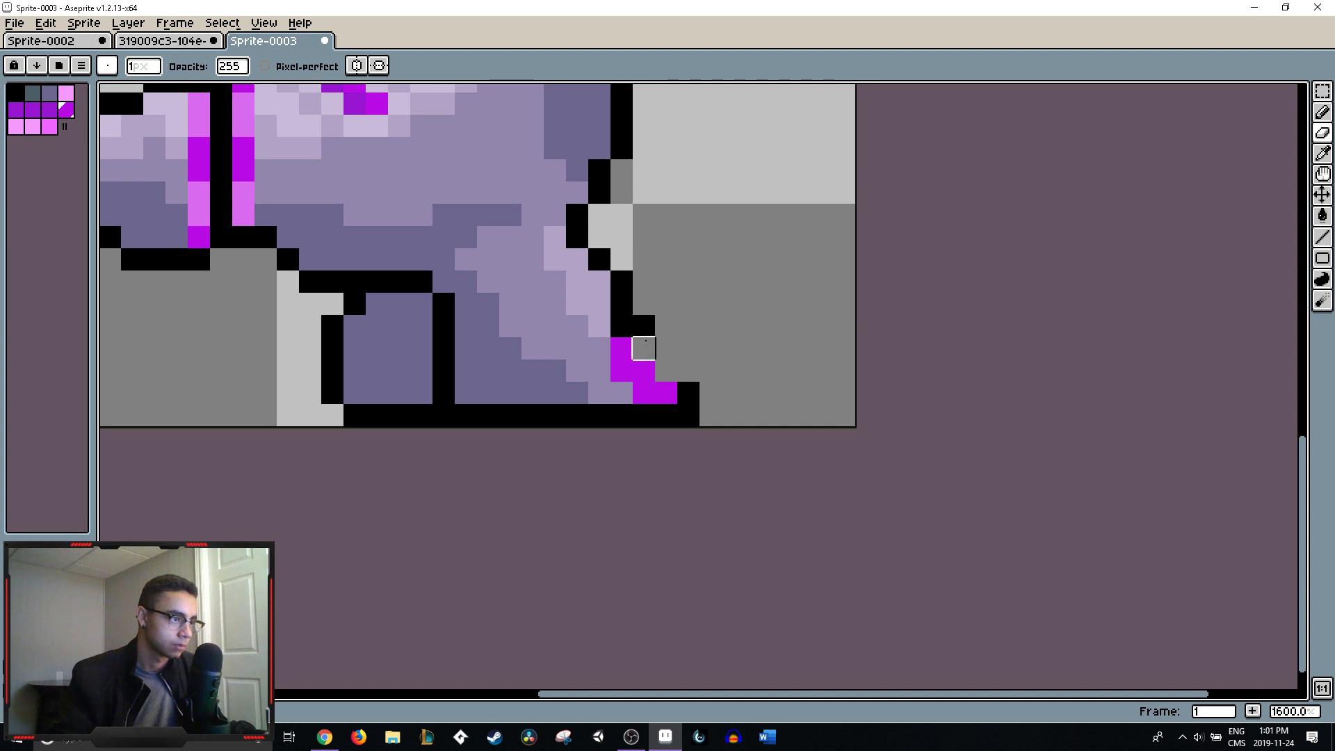
pyautogui.rightClick(643, 327)
pyautogui.rightClick(688, 393)
pyautogui.rightClick(667, 393)
# - Redraw the black outline closer around the shortened toe and remove the leftover pixel at the end of the baseline
pyautogui.press('v')
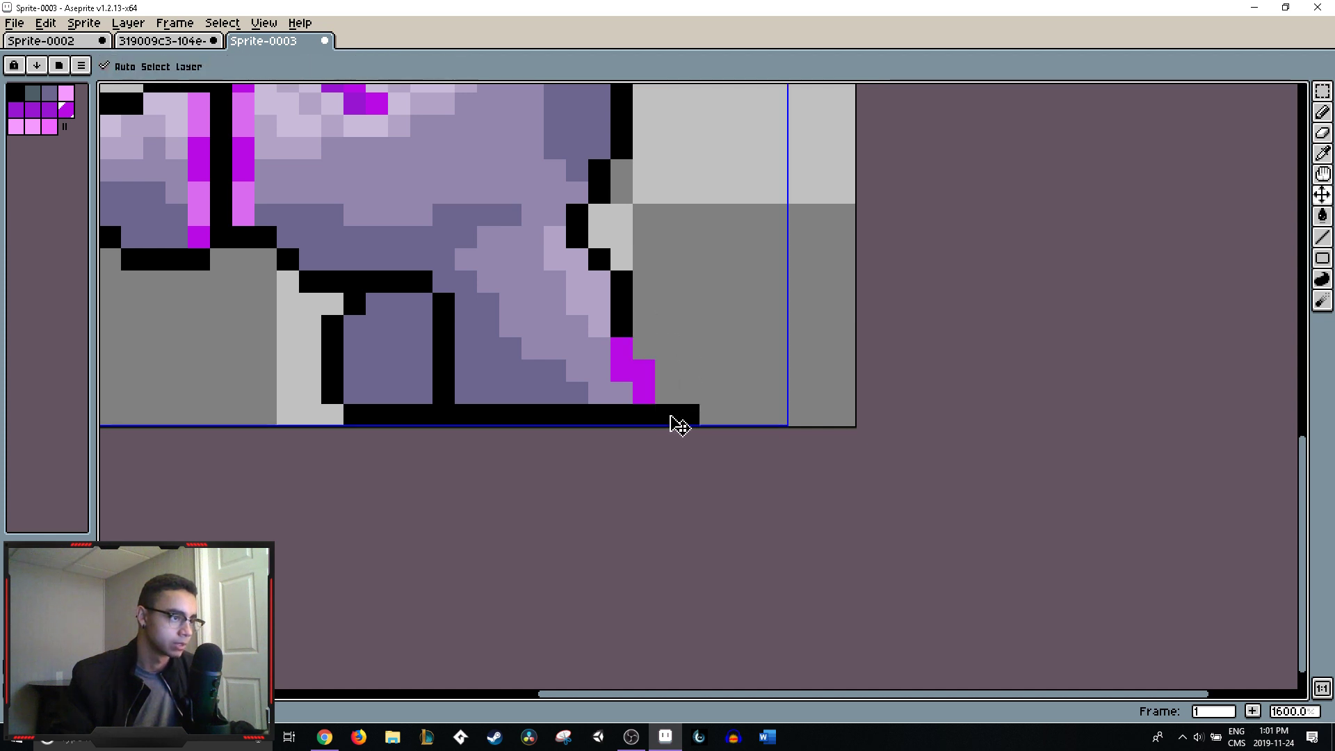
pyautogui.press('b')
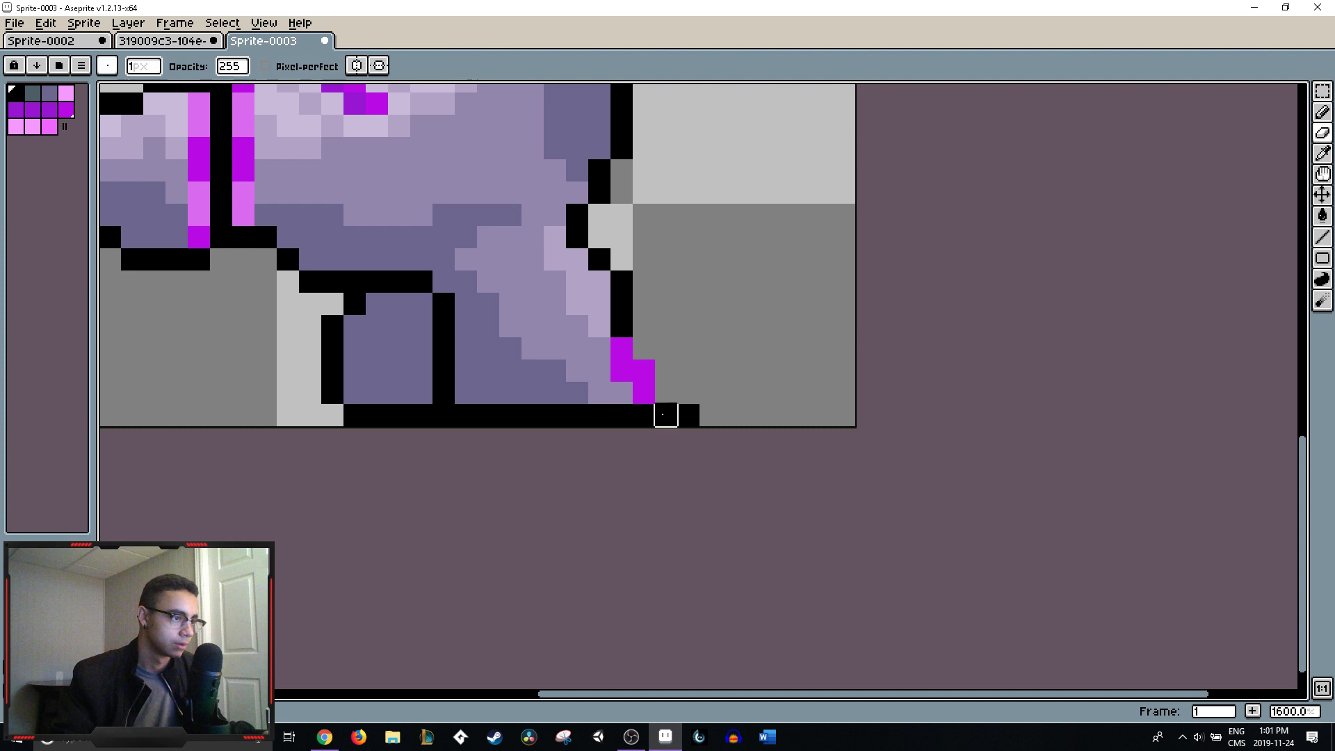
pyautogui.click(643, 348)
pyautogui.click(666, 371)
pyautogui.click(666, 393)
pyautogui.press('w')
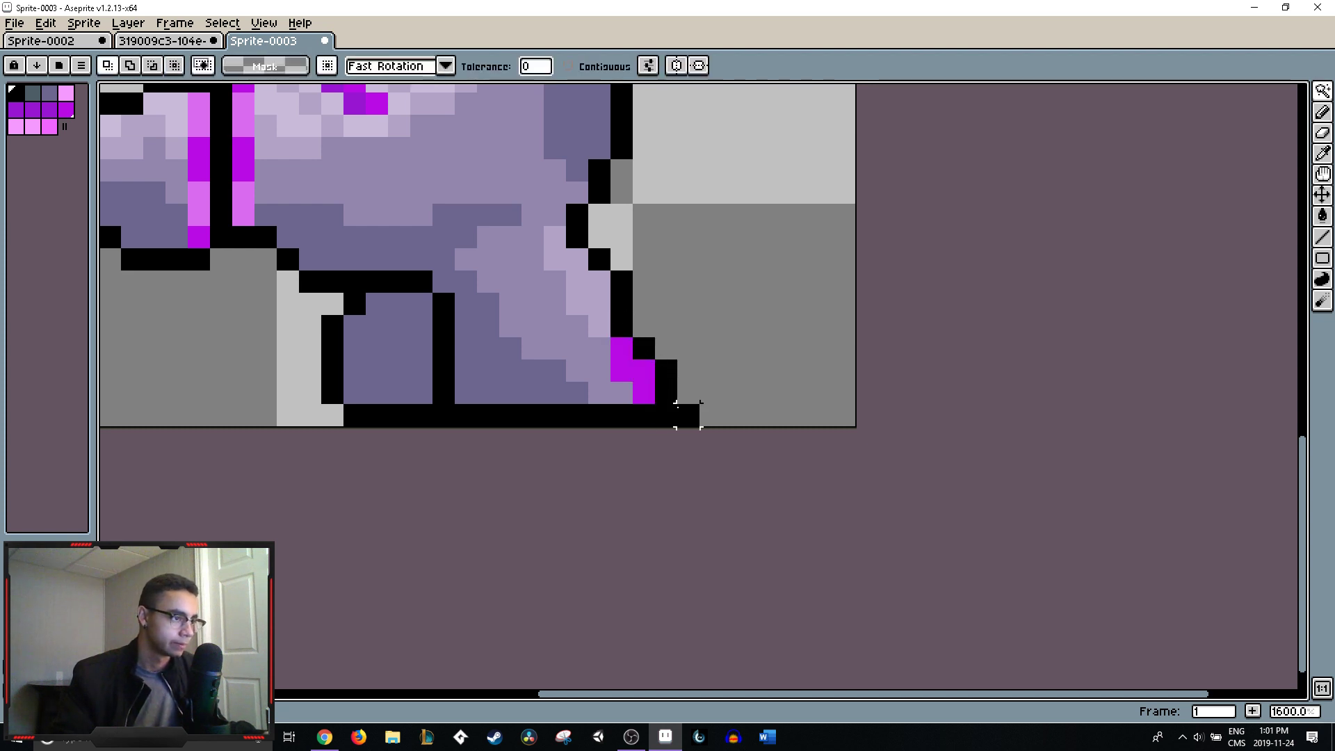
pyautogui.press('b')
# - Examine the dinosaur at small size, compare it with the creature reference sheet, and return to Sprite-0003
pyautogui.scroll(-6, 744, 348)
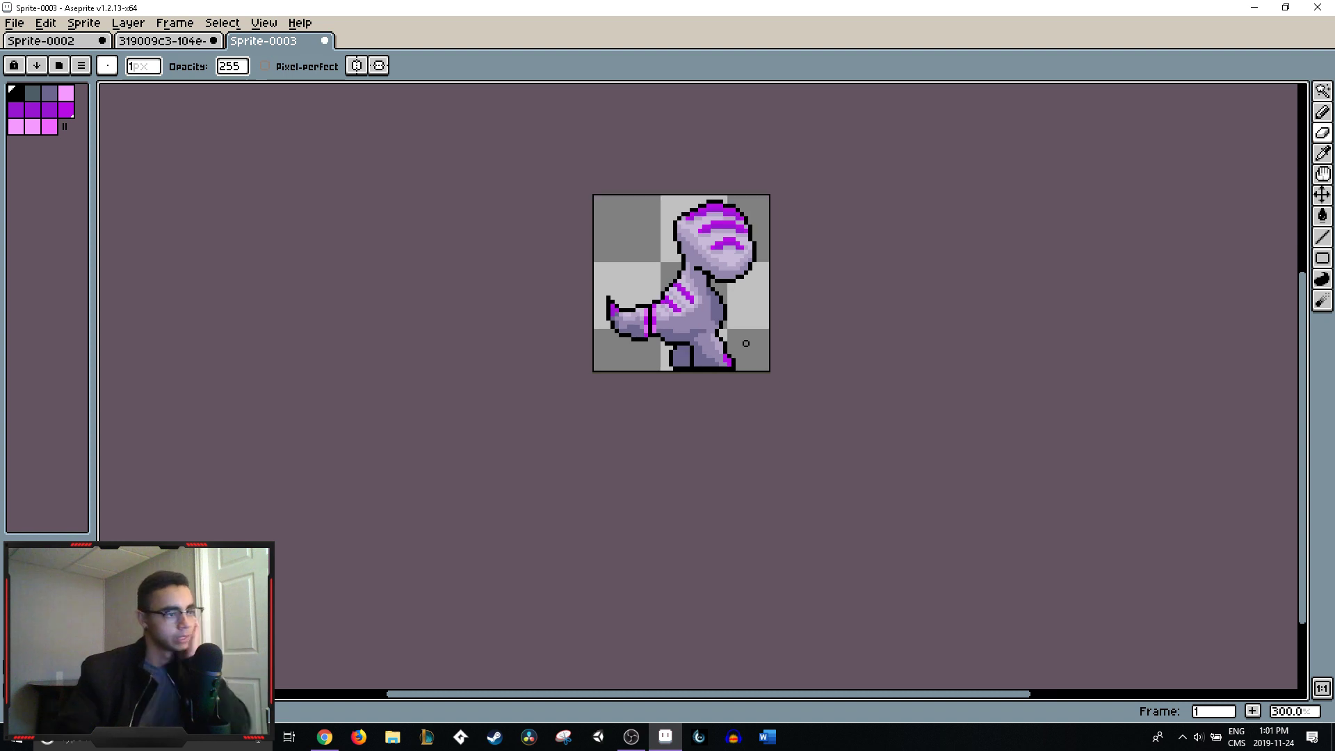
pyautogui.scroll(-2, 746, 335)
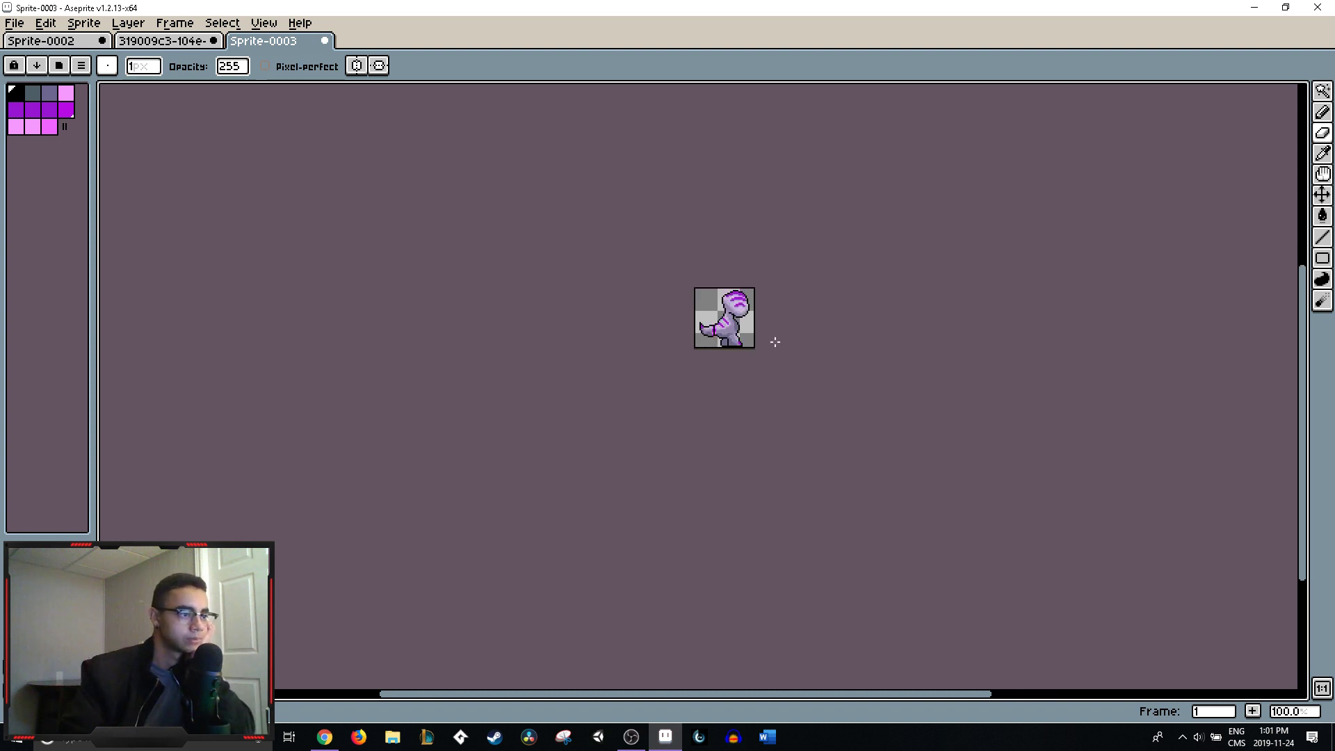
pyautogui.scroll(2, 774, 342)
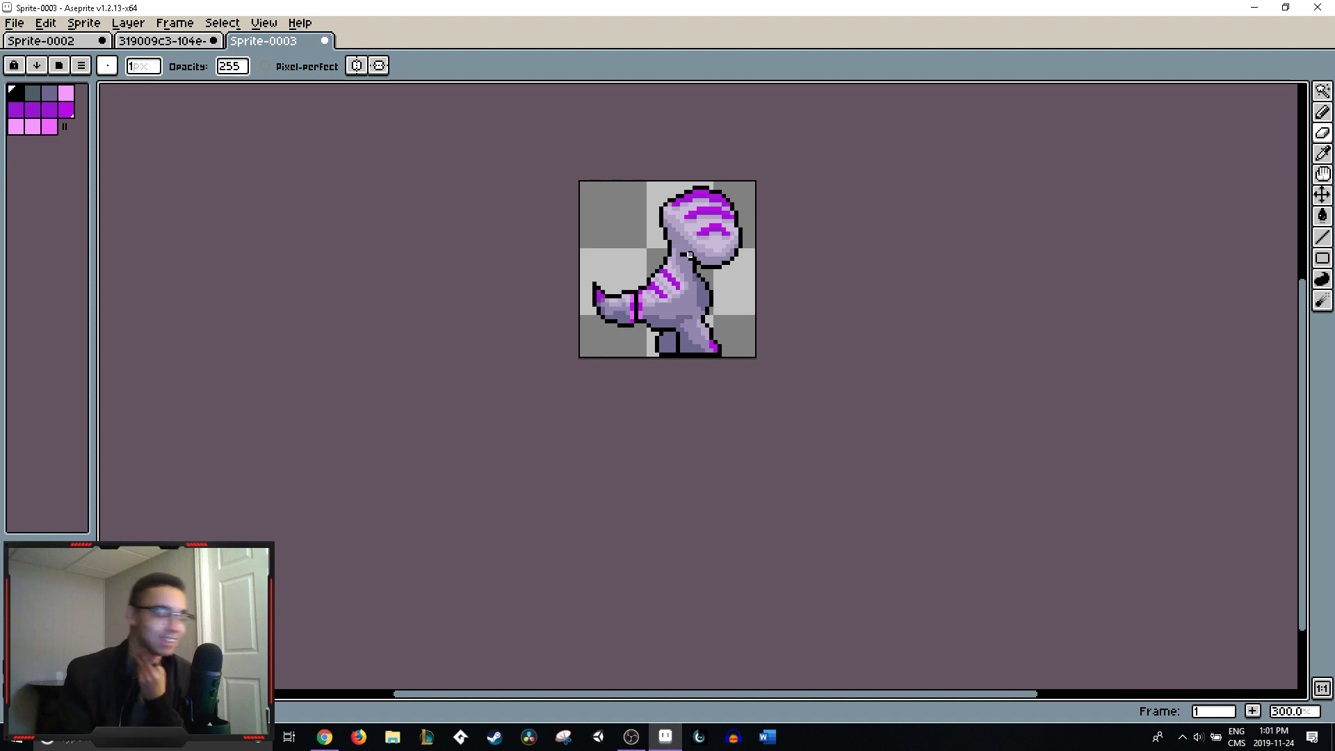
pyautogui.scroll(1, 706, 322)
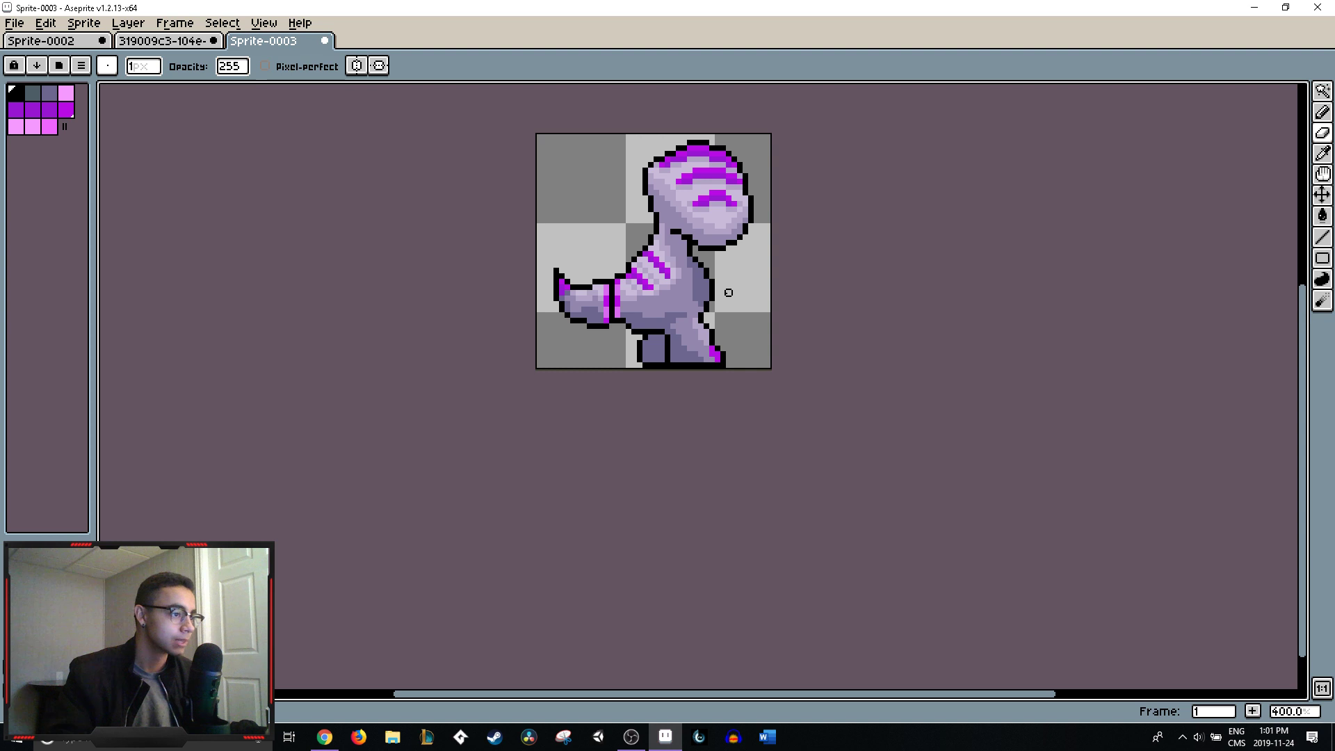
pyautogui.scroll(1, 724, 292)
pyautogui.click(174, 40)
pyautogui.moveTo(717, 314); pyautogui.dragTo(717, 255)
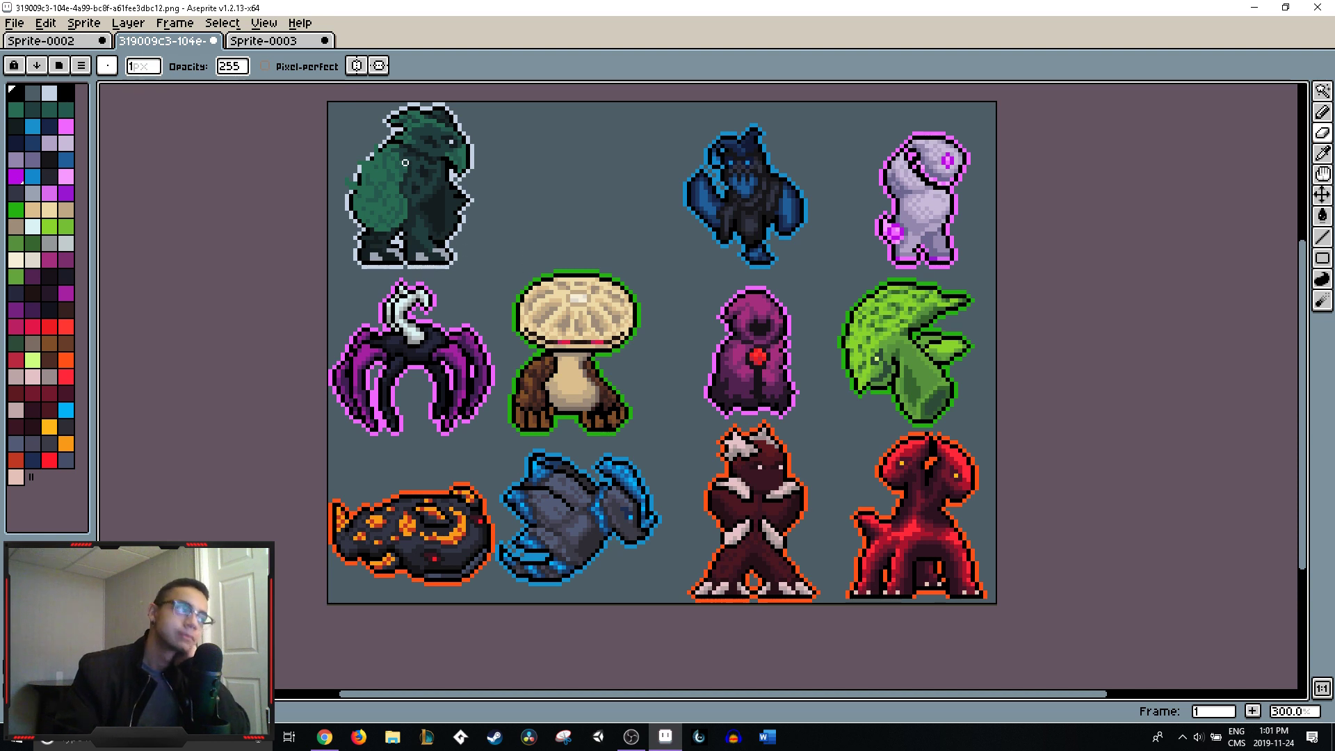
pyautogui.click(264, 41)
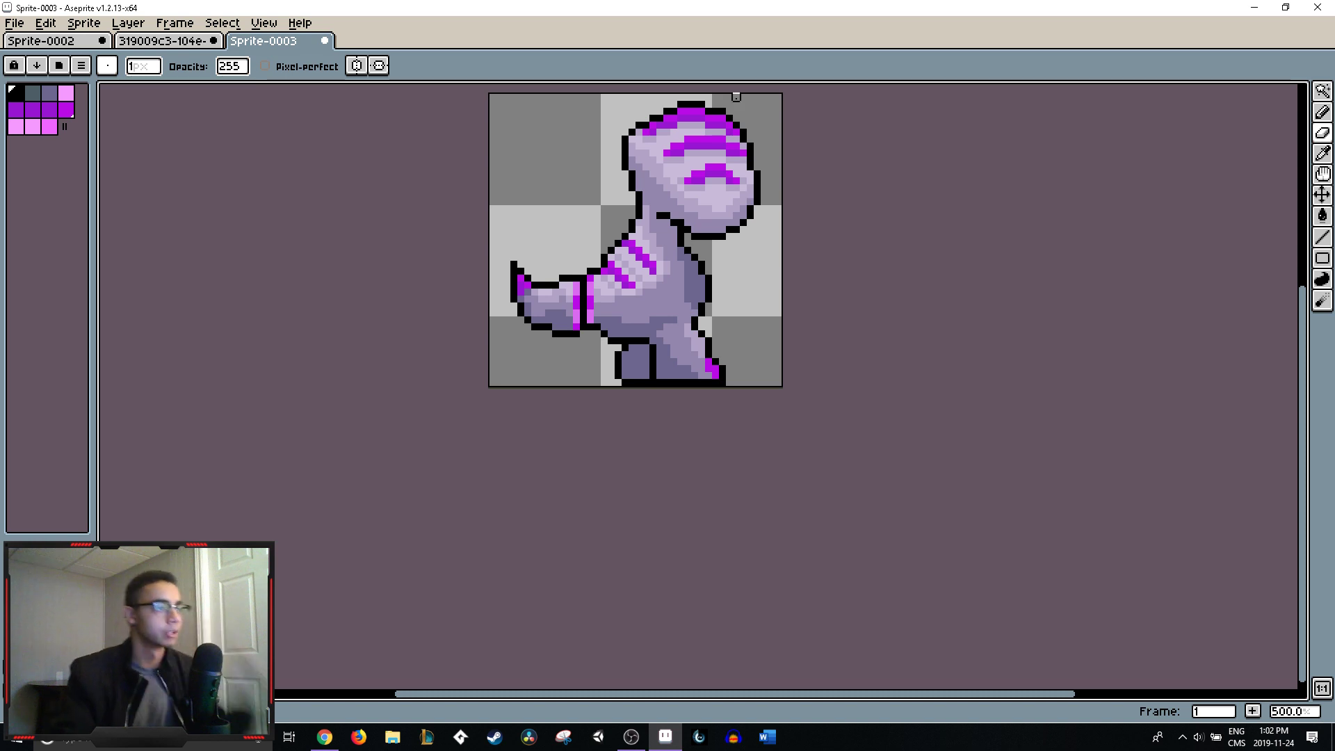
# - Sample the light pink from the stripe at the tail base and paint two highlight pixels along the toe's front edge
pyautogui.press('i')
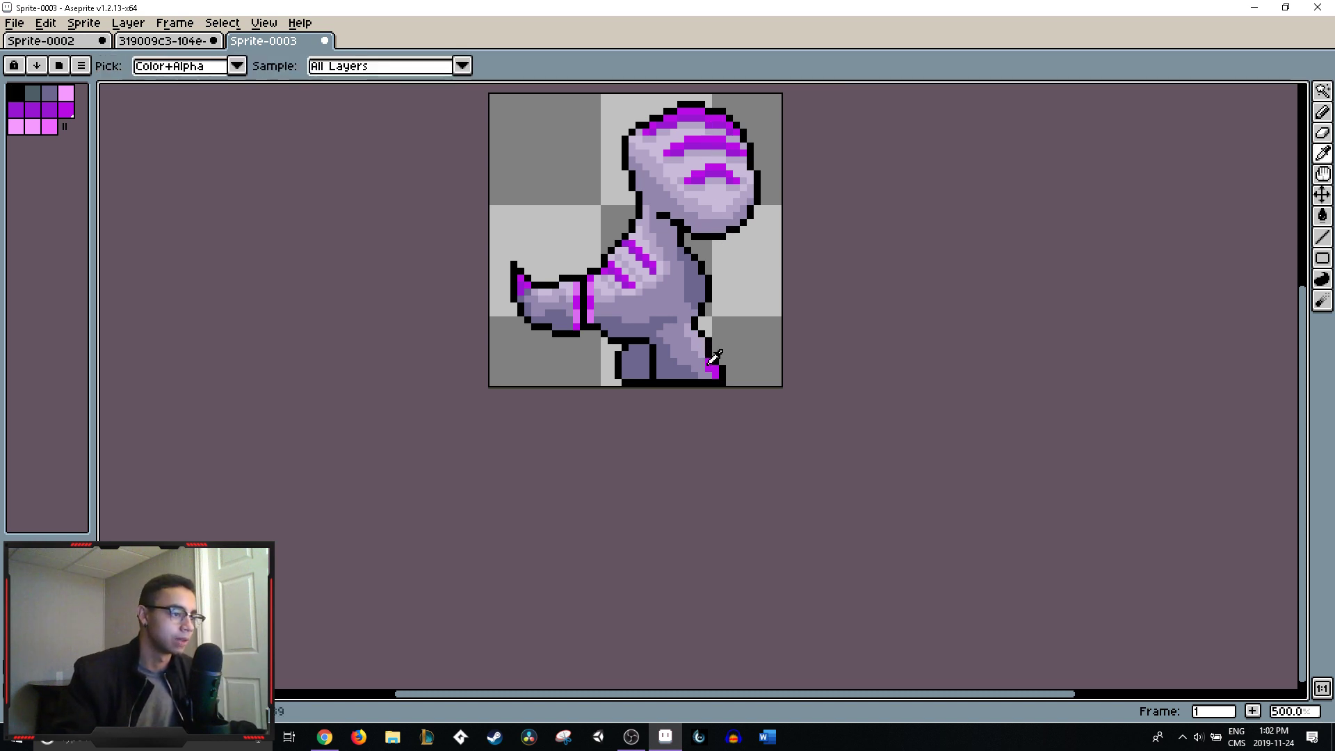
pyautogui.press('e')
pyautogui.press('i')
pyautogui.press('e')
pyautogui.press('i')
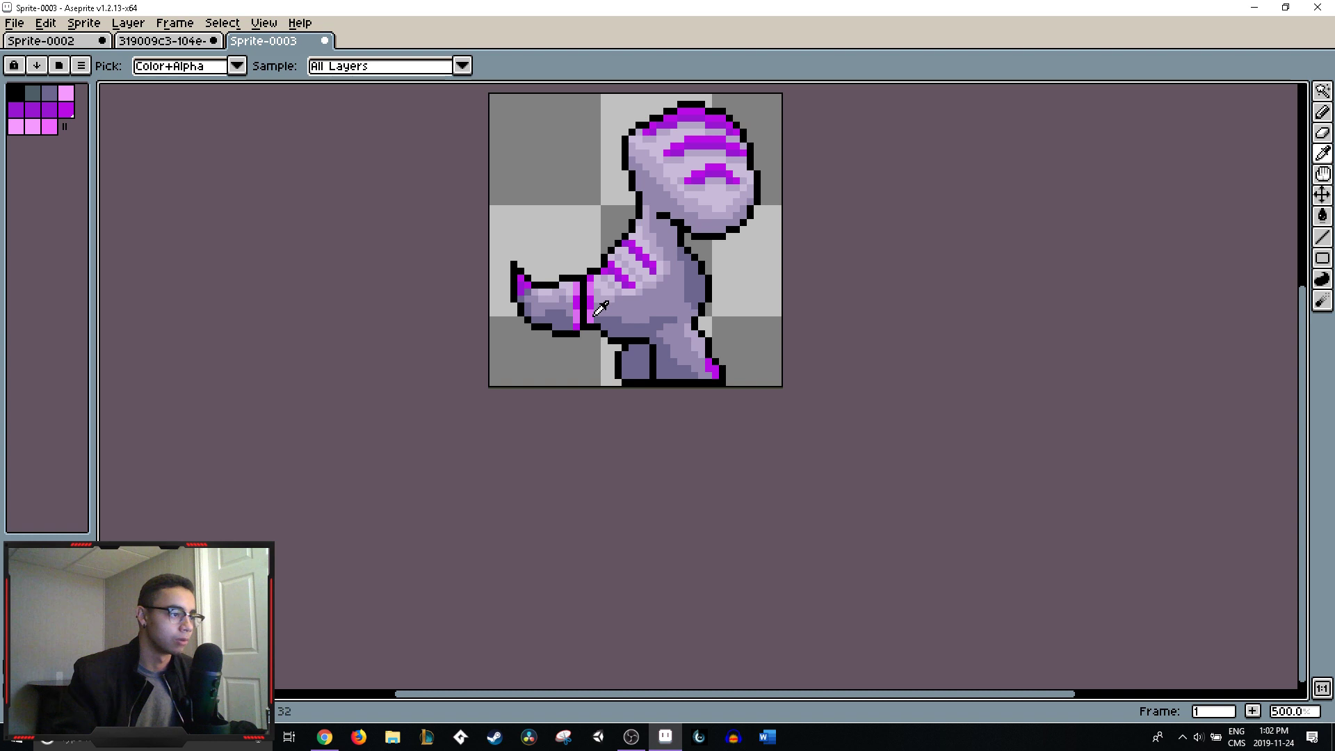
pyautogui.press('e')
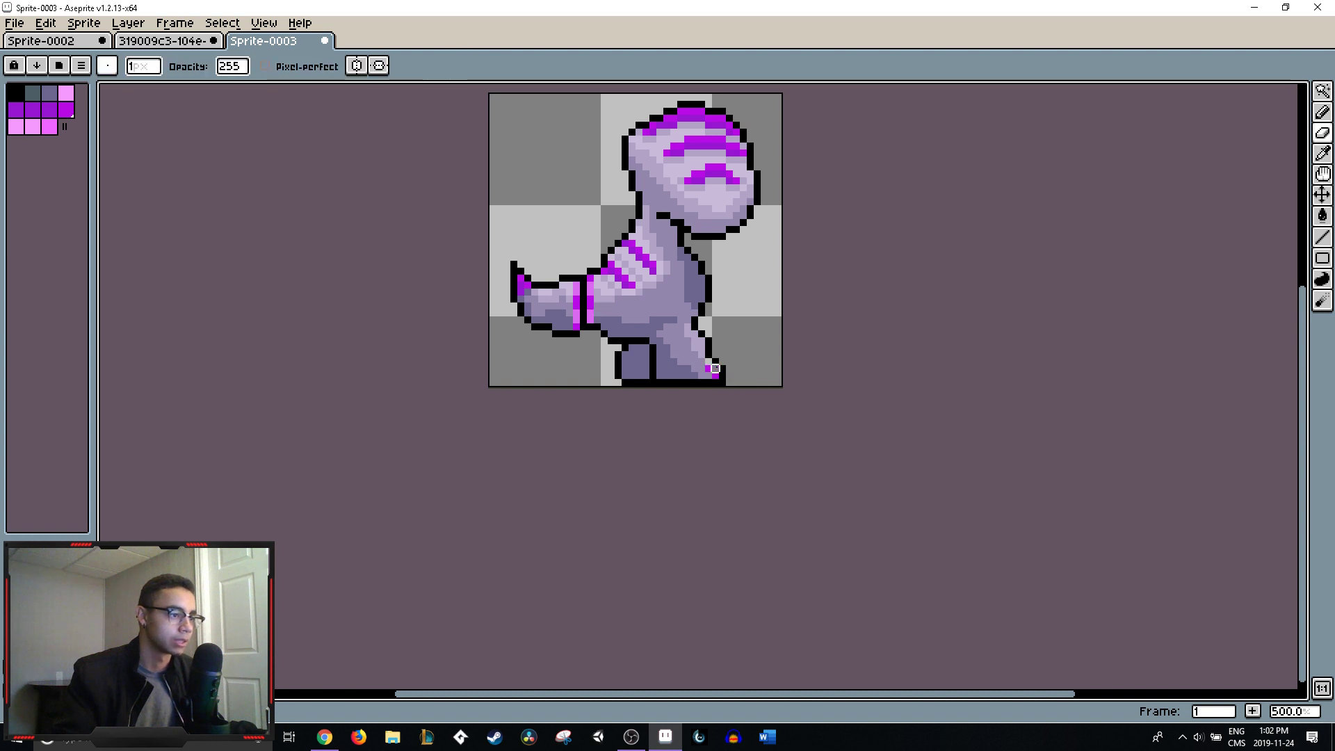
pyautogui.press('b')
pyautogui.scroll(5, 722, 362)
pyautogui.click(717, 366)
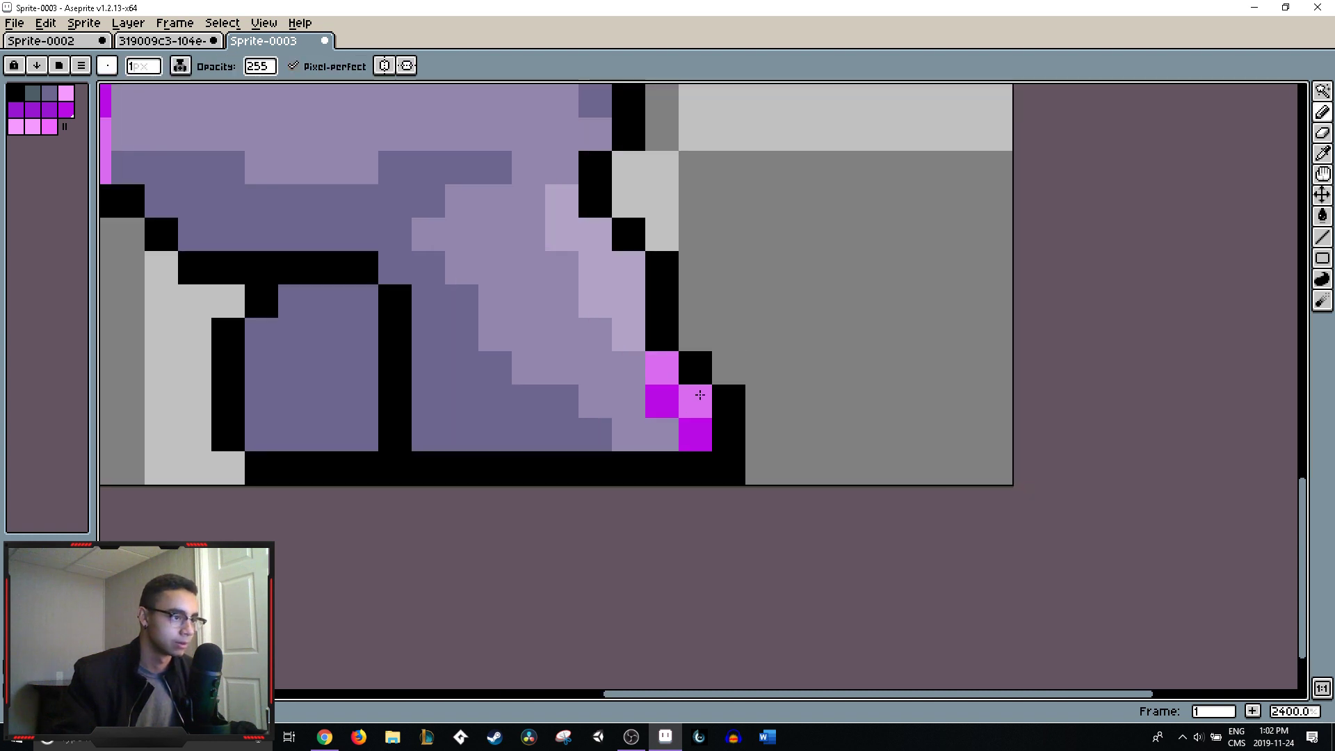
# - Add a light pink pixel at the toe's front tip and extend the black outline and baseline around it
pyautogui.scroll(-5, 763, 366)
pyautogui.scroll(-4, 764, 366)
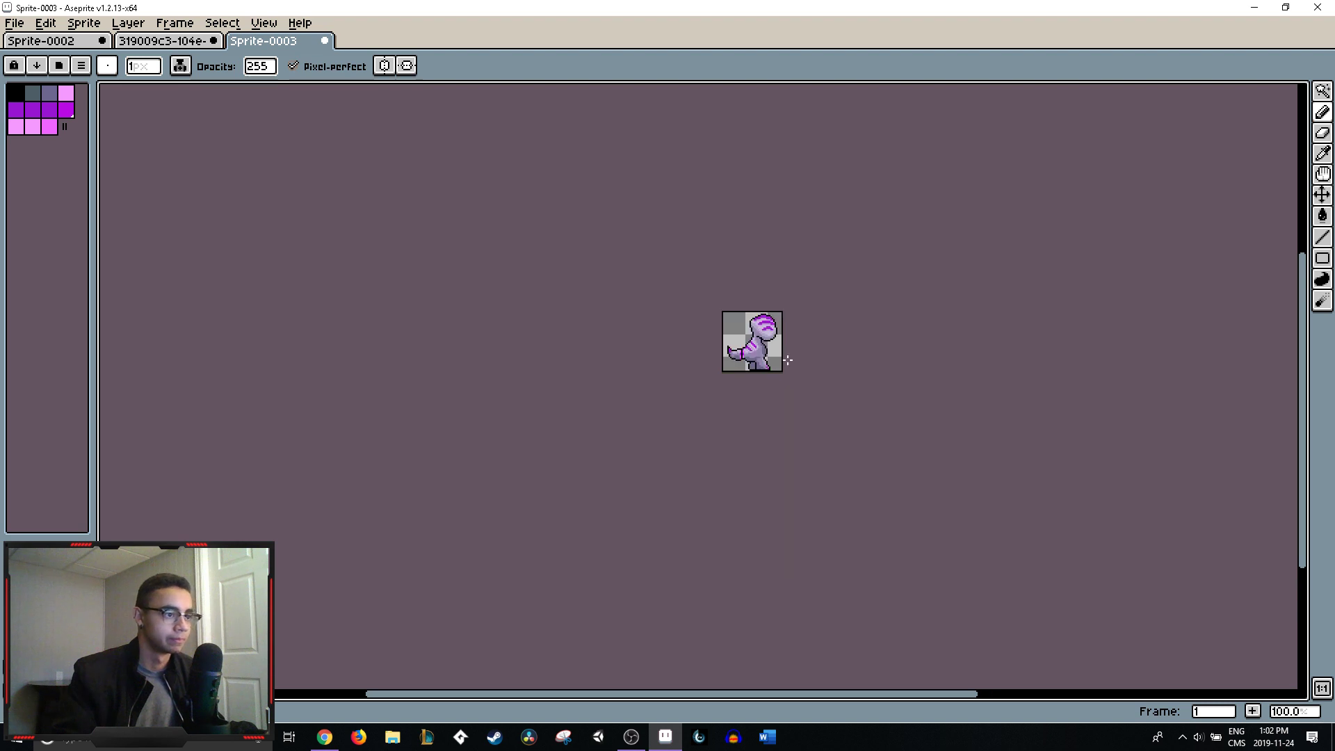
pyautogui.scroll(1, 787, 360)
pyautogui.scroll(5, 787, 359)
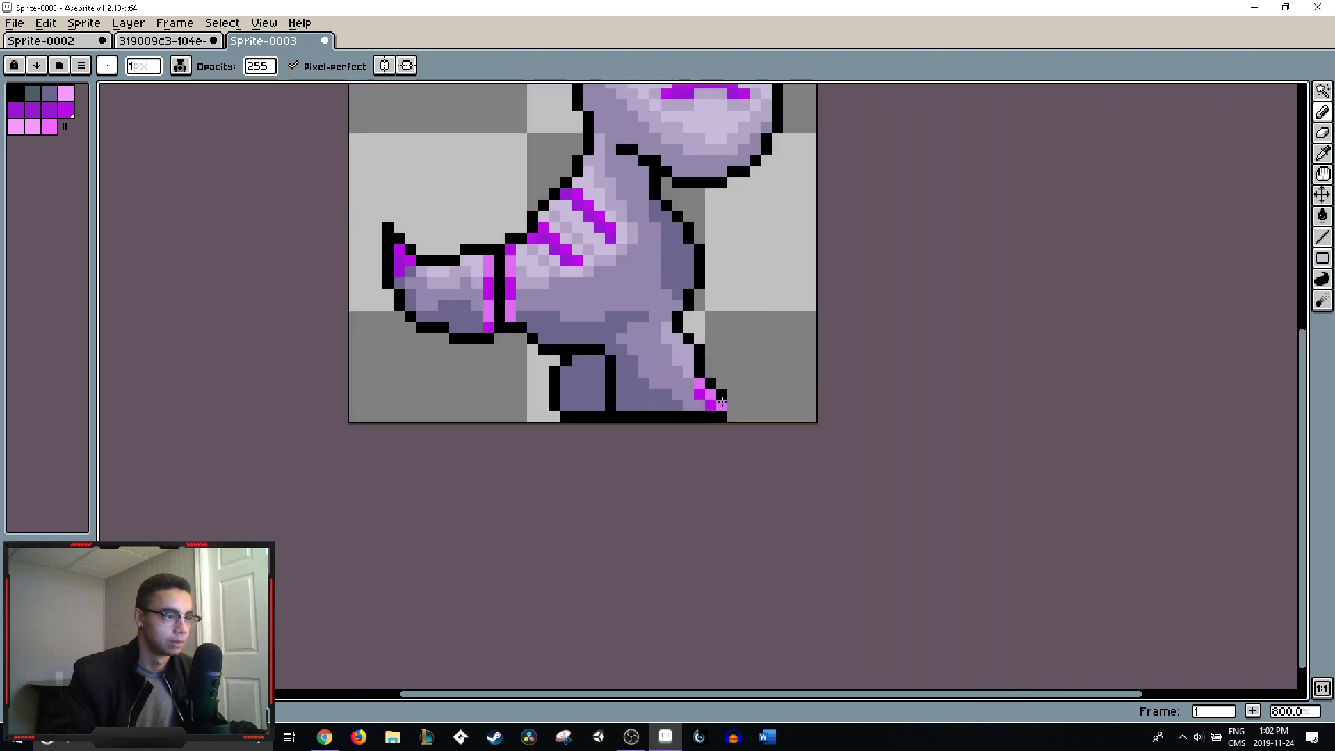
pyautogui.keyDown('alt'); pyautogui.click(727, 397); pyautogui.keyUp('alt')
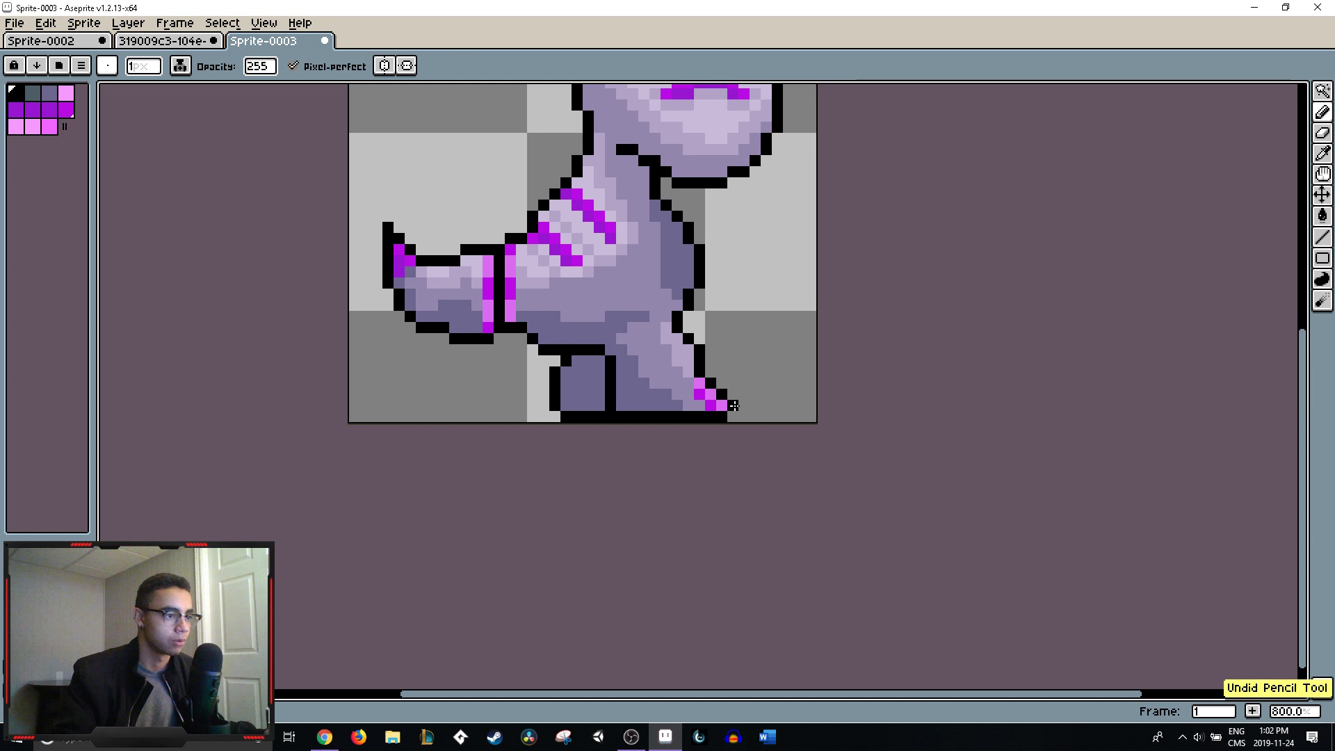
pyautogui.scroll(-4, 783, 397)
pyautogui.scroll(-2, 783, 396)
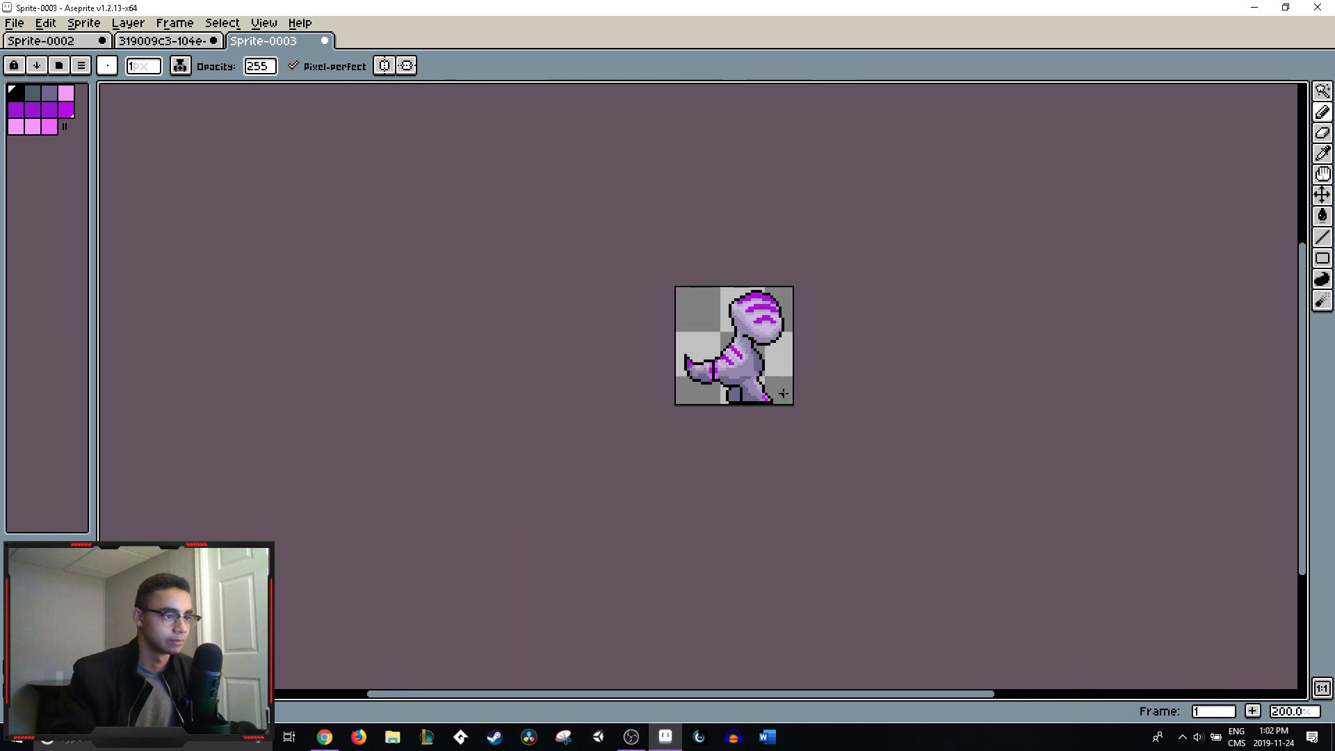
pyautogui.scroll(2, 783, 392)
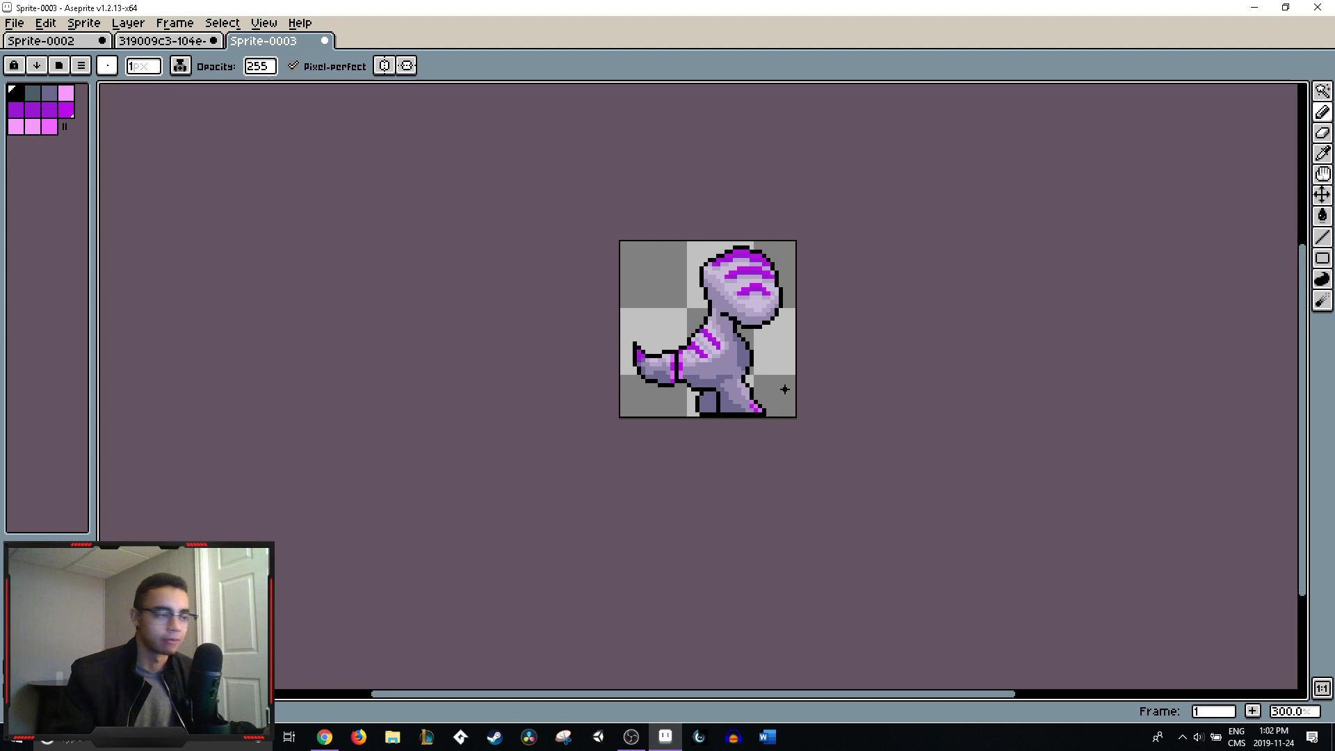
pyautogui.scroll(6, 725, 393)
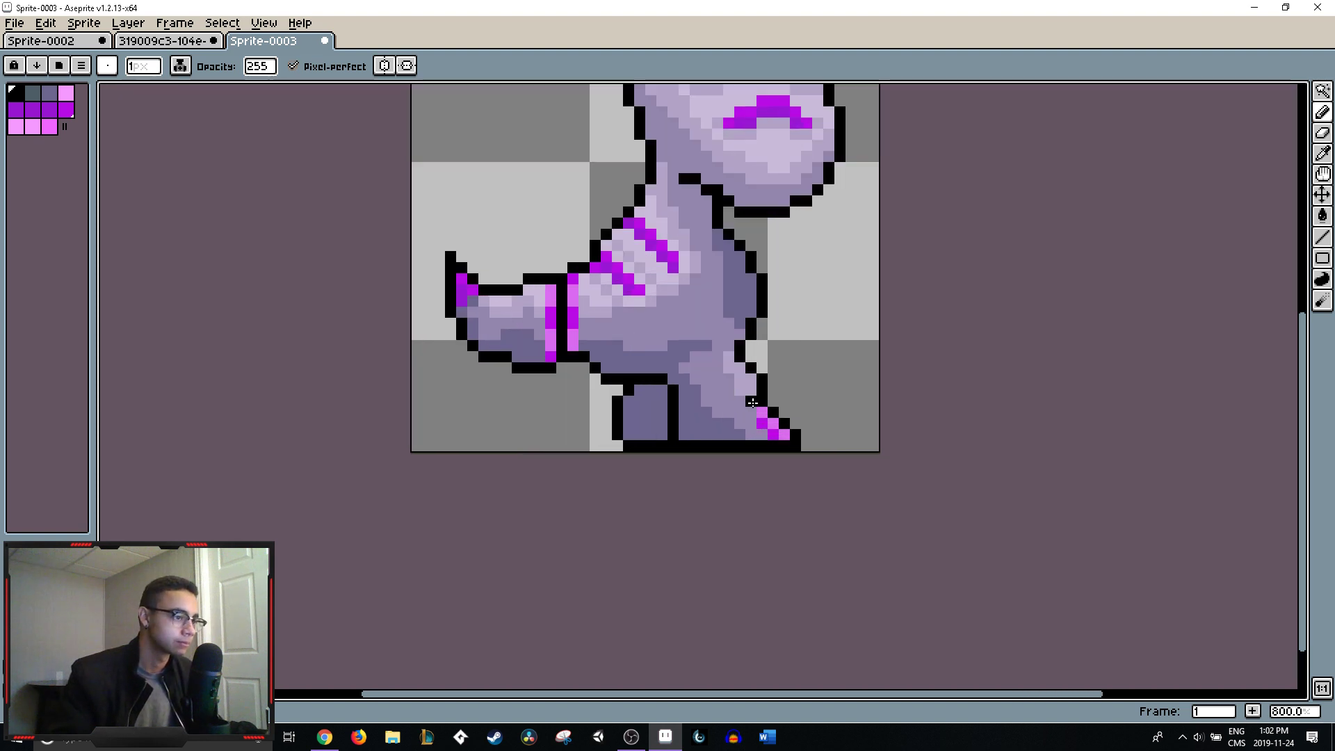
# - Try to thicken the toe with light pink pixels above its outline and a new black outline around them
pyautogui.keyDown('alt'); pyautogui.click(782, 401); pyautogui.keyUp('alt')
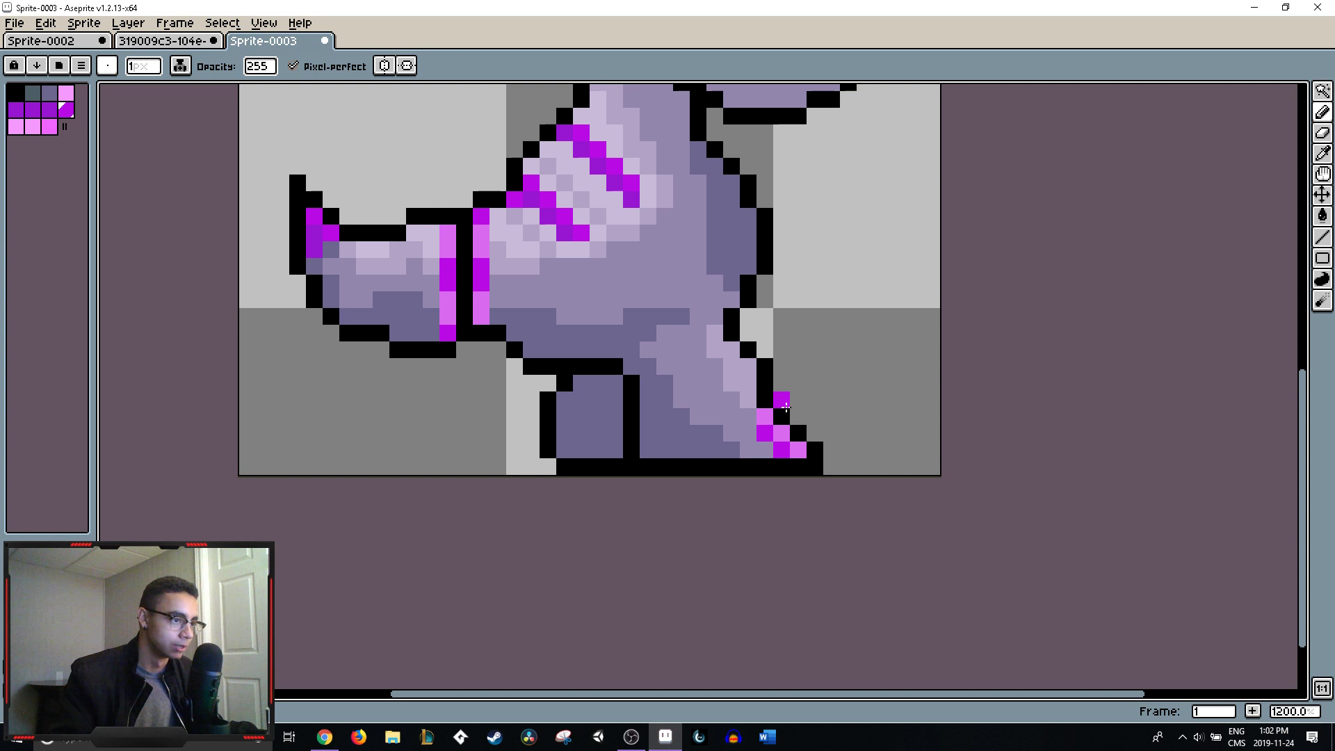
pyautogui.keyDown('alt'); pyautogui.click(765, 416); pyautogui.keyUp('alt')
pyautogui.moveTo(781, 401); pyautogui.dragTo(793, 406)
pyautogui.press('b')
pyautogui.click(800, 416)
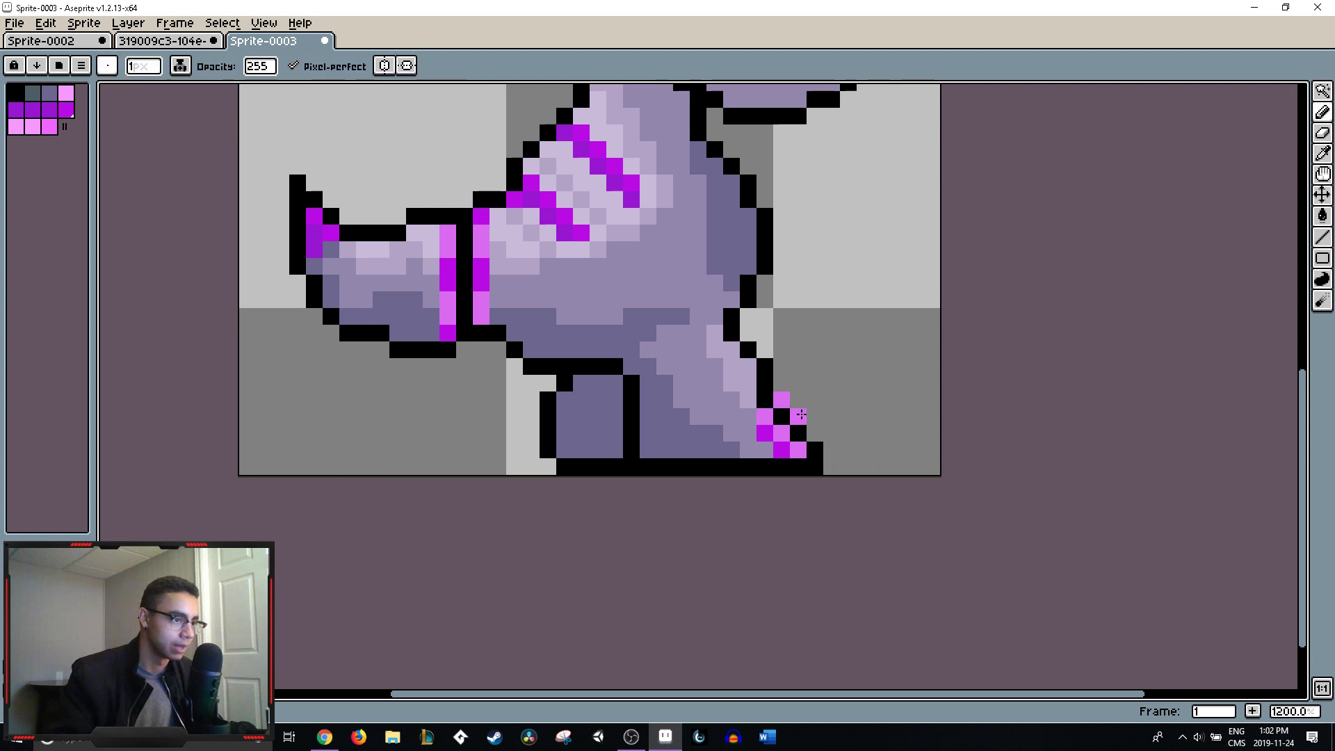
pyautogui.keyDown('alt'); pyautogui.click(781, 387); pyautogui.keyUp('alt')
pyautogui.click(798, 399)
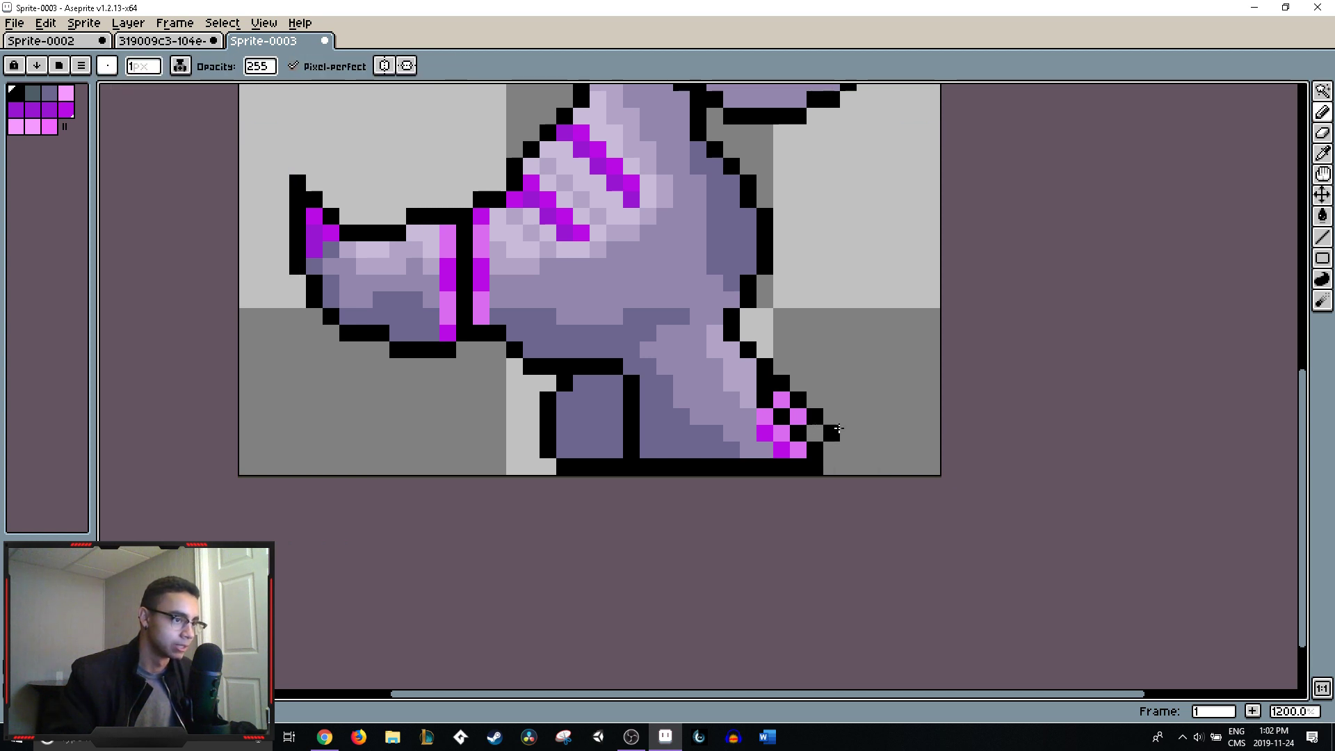
pyautogui.scroll(-5, 949, 412)
pyautogui.scroll(-1, 952, 408)
pyautogui.scroll(-1, 951, 409)
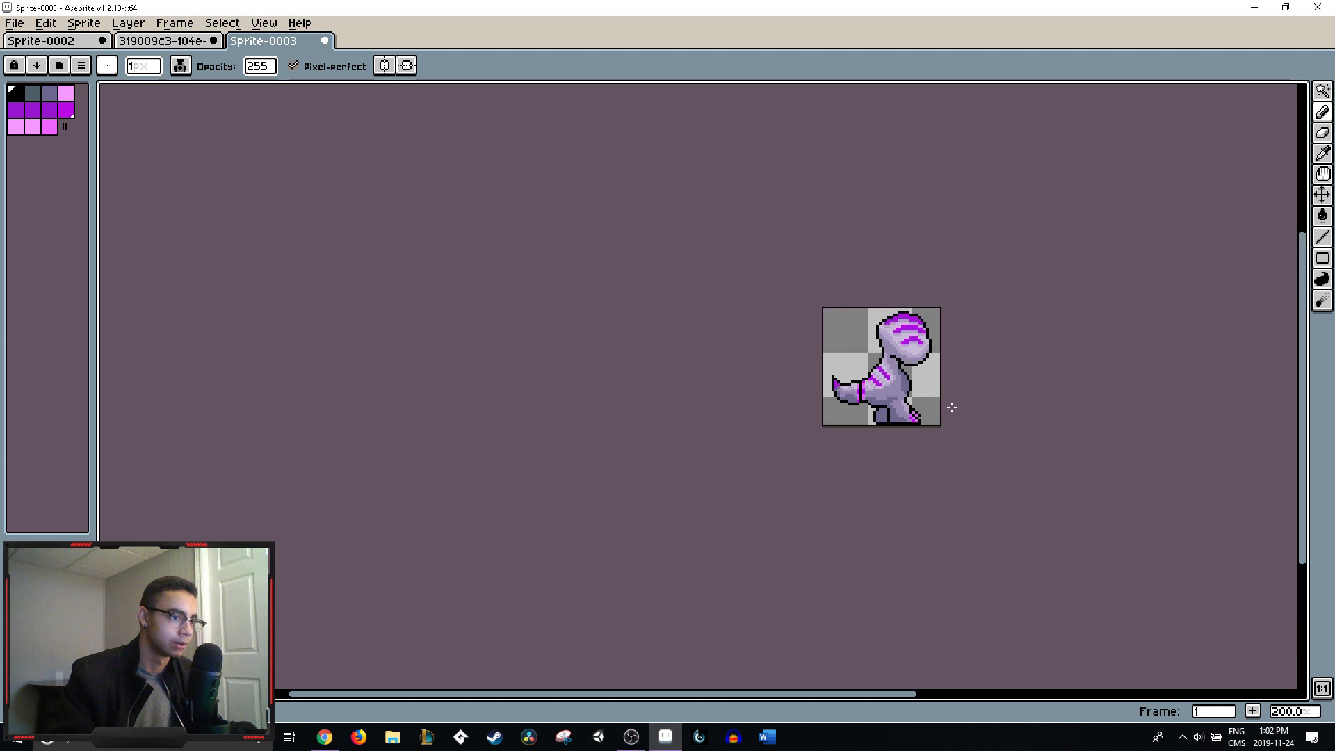
# - Undo the extra pink pixels and black outline added above the toe
pyautogui.hotkey('ctrl', 'z')
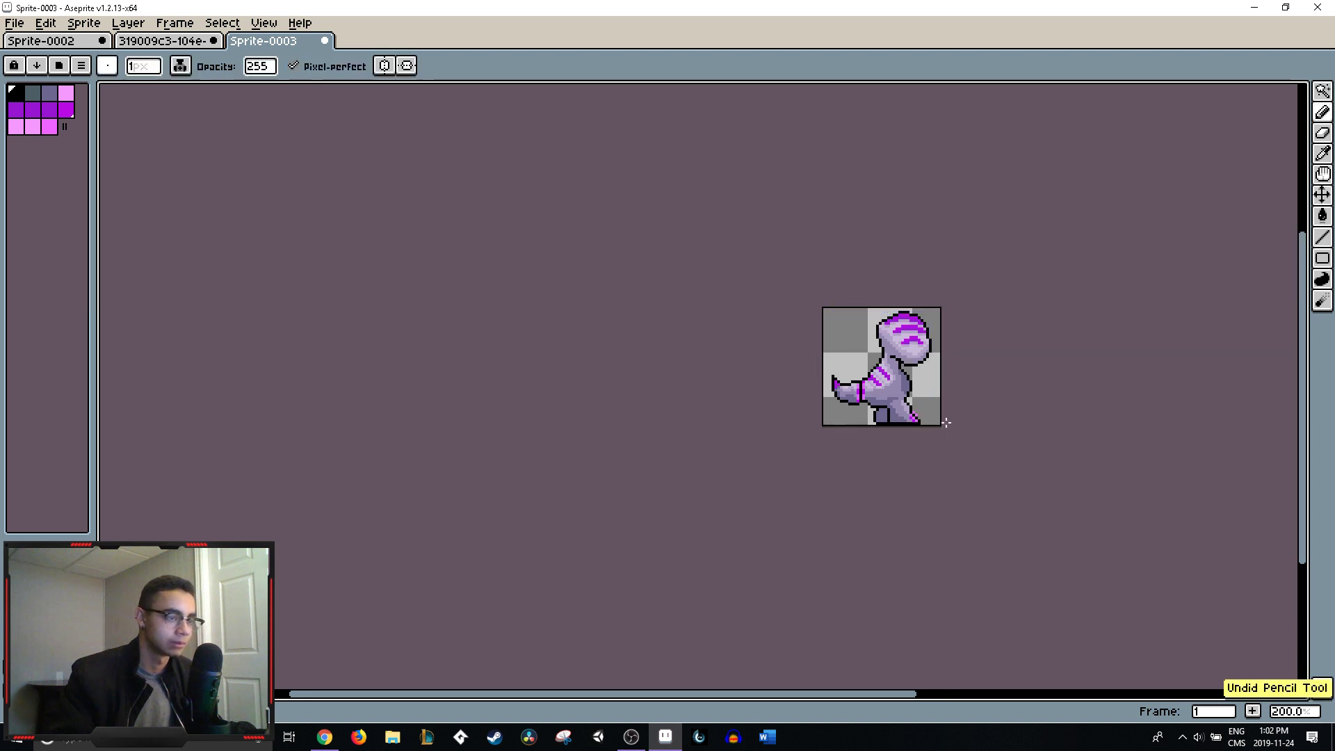
pyautogui.scroll(3, 947, 420)
pyautogui.scroll(5, 946, 417)
pyautogui.hotkey('ctrl', 'z')
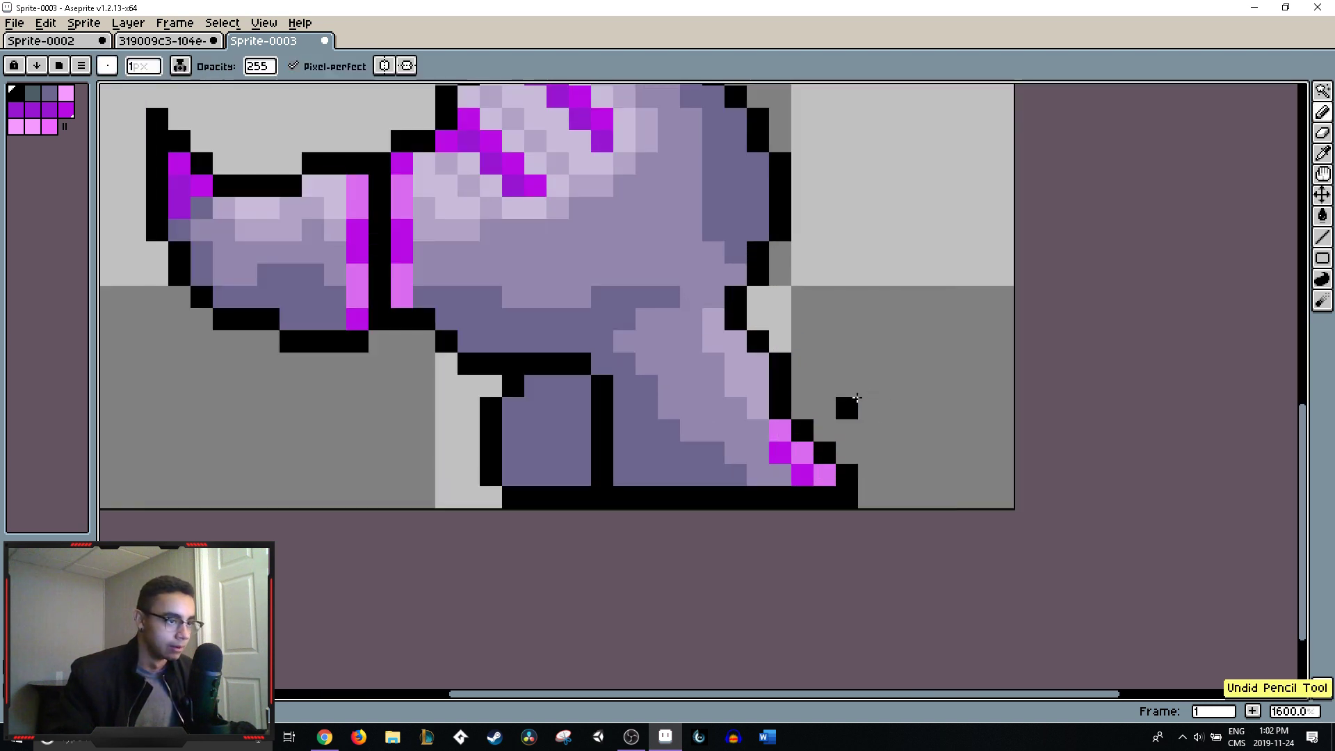
# - Sample a purple from the tail and paint over the magenta pixel on the inner side of the tail tip
pyautogui.scroll(-5, 827, 432)
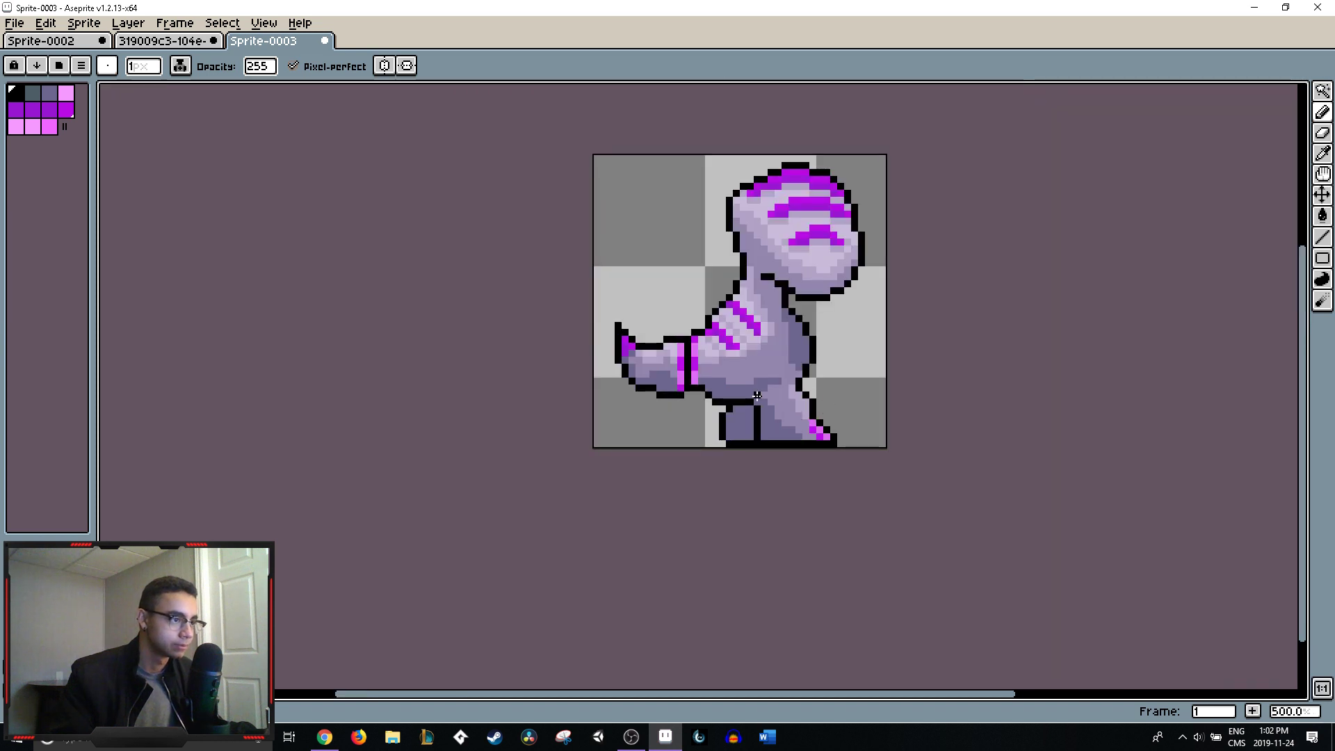
pyautogui.scroll(5, 643, 351)
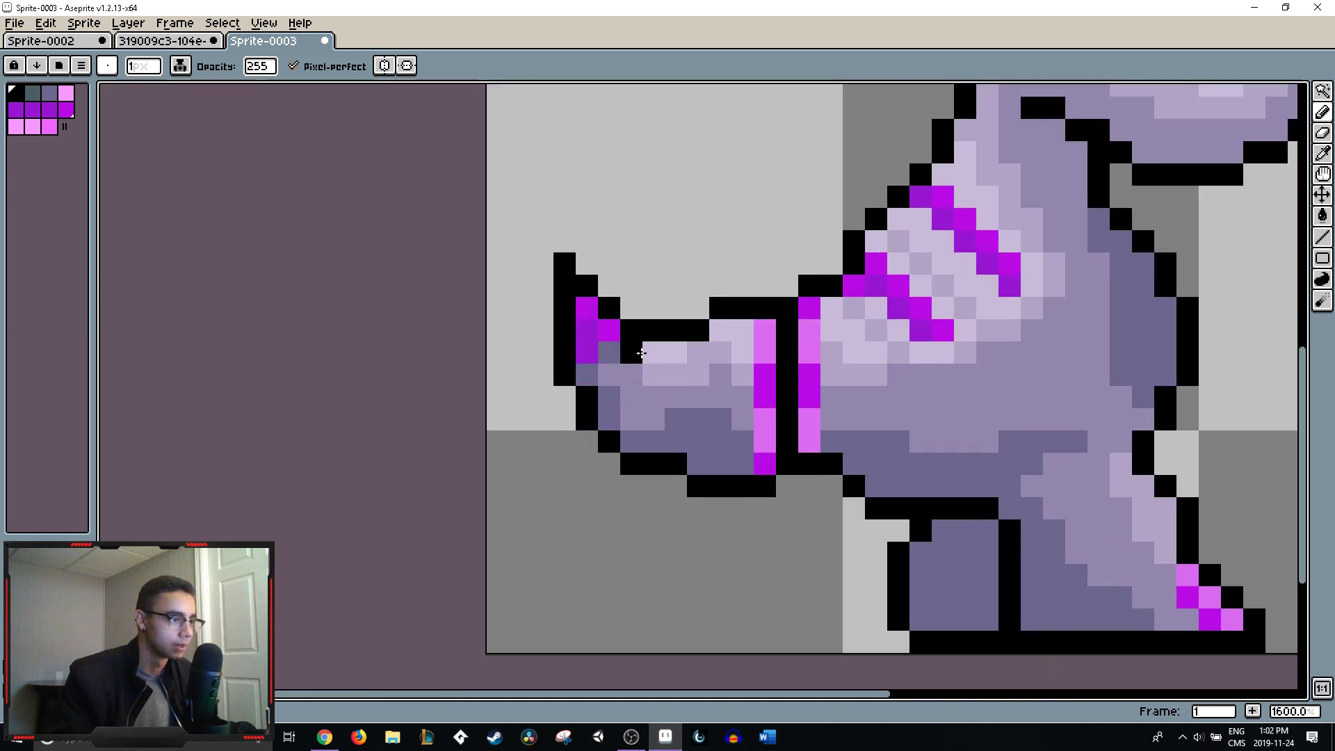
pyautogui.press('i')
pyautogui.click(607, 359)
pyautogui.press('b')
pyautogui.click(604, 338)
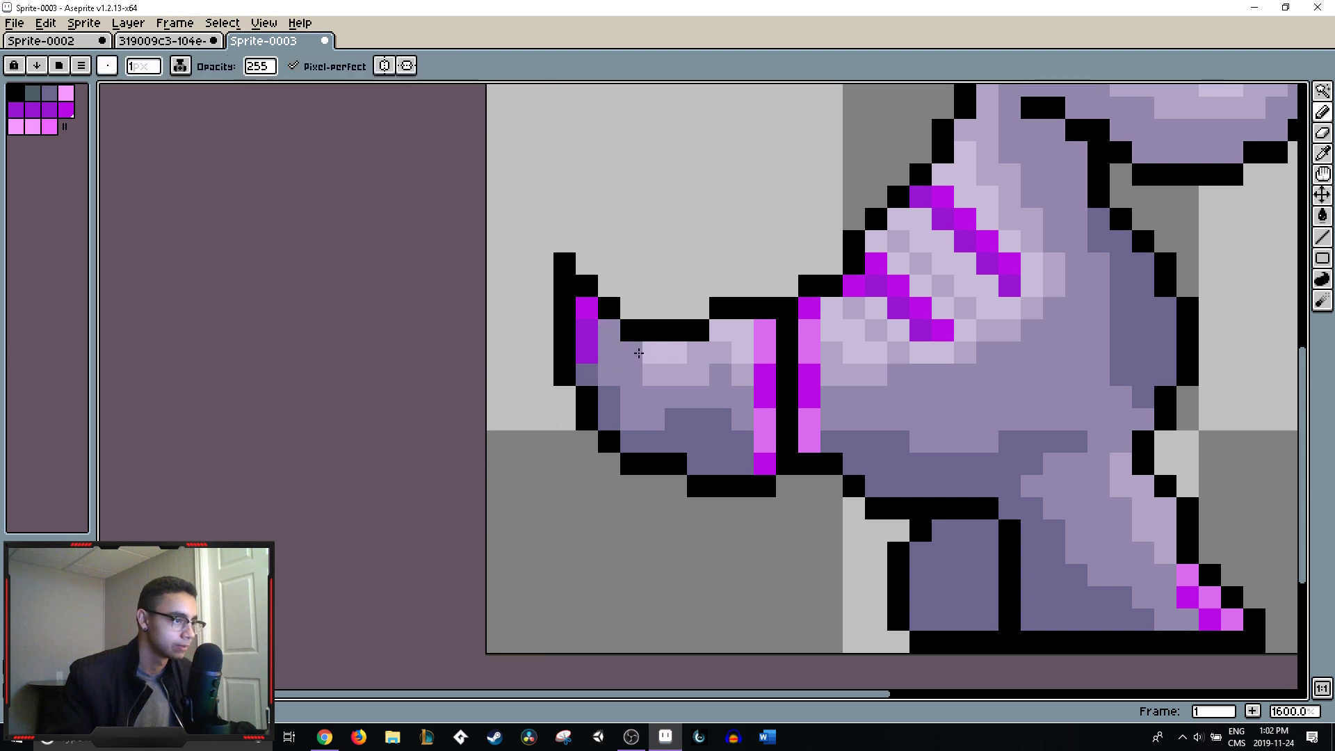
# - Sample the tail's light lavender and paint highlight pixels at the top of the tail tip, covering the upper magenta
pyautogui.press('i')
pyautogui.click(650, 349)
pyautogui.press('b')
pyautogui.click(602, 334)
pyautogui.click(587, 307)
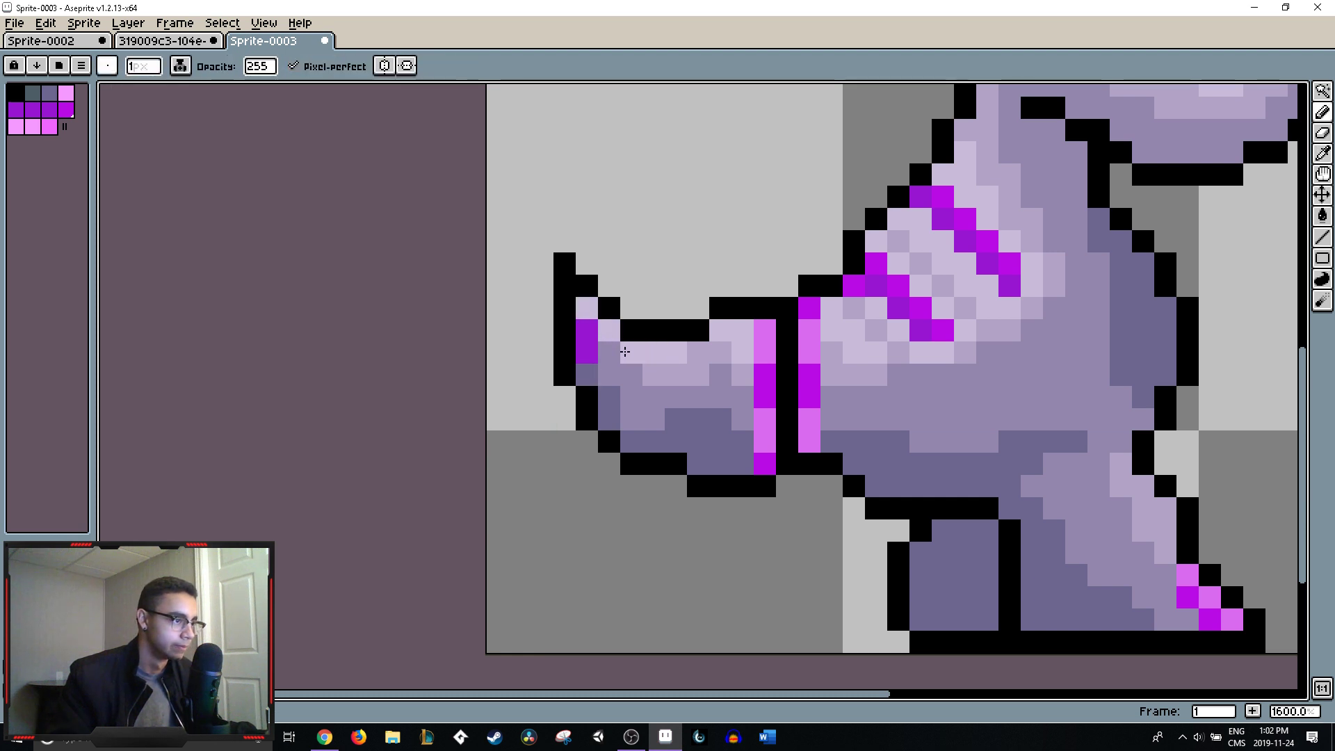
# - Replace the remaining dark magenta pixels along the tail tip's outer edge with lavender and mid purple sampled from the tail
pyautogui.press('i')
pyautogui.click(630, 352)
pyautogui.press('b')
pyautogui.click(587, 330)
pyautogui.press('i')
pyautogui.click(616, 361)
pyautogui.press('b')
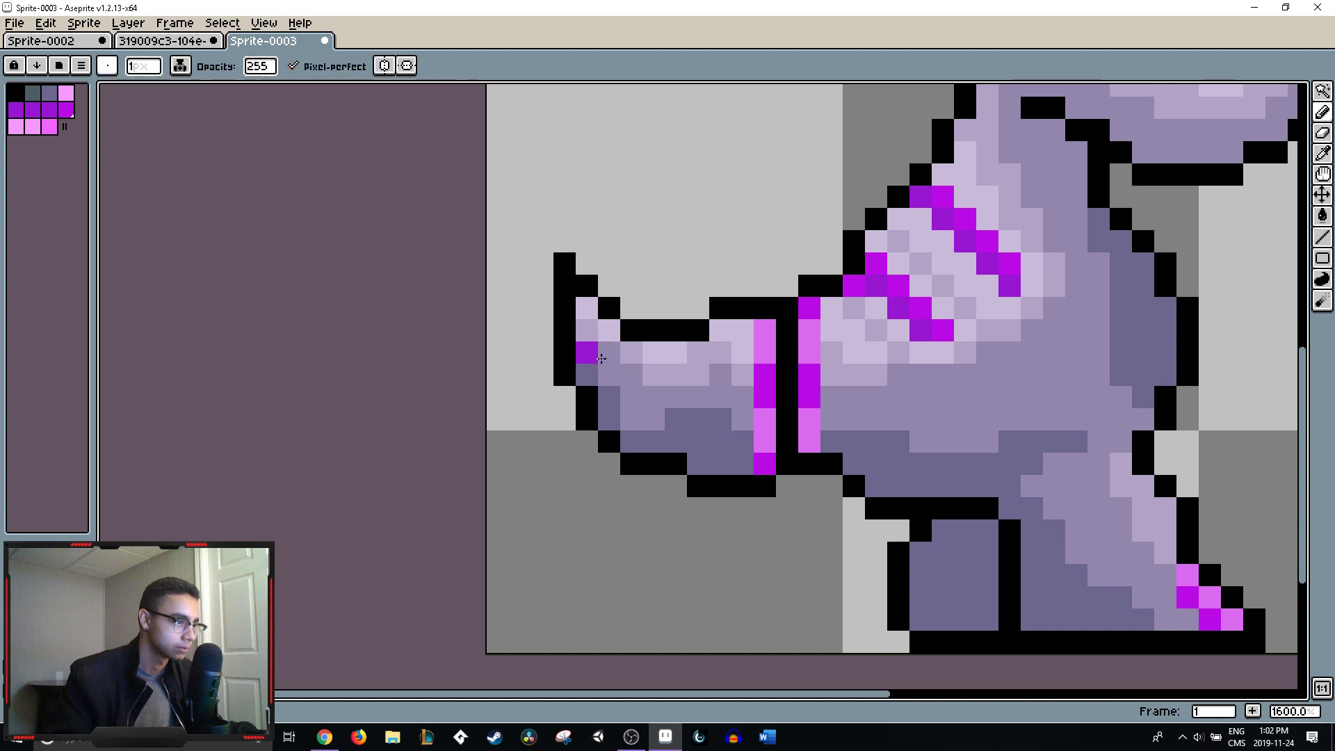
pyautogui.click(587, 352)
pyautogui.click(587, 375)
# - Sample the dark purple shadow colour and extend the shading on the tail's underside and the lower belly near the tail base
pyautogui.scroll(-3, 643, 383)
pyautogui.scroll(-1, 647, 383)
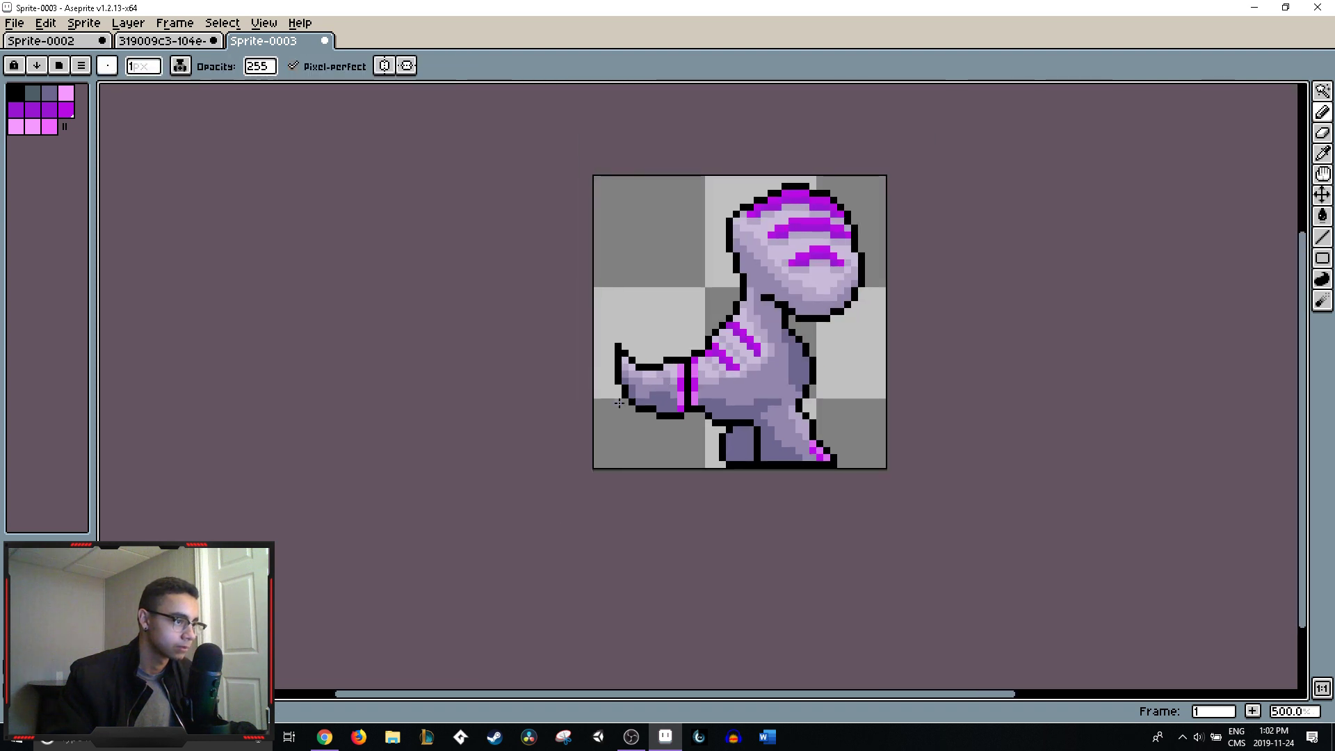
pyautogui.press('i')
pyautogui.click(635, 396)
pyautogui.press('b')
pyautogui.press('i')
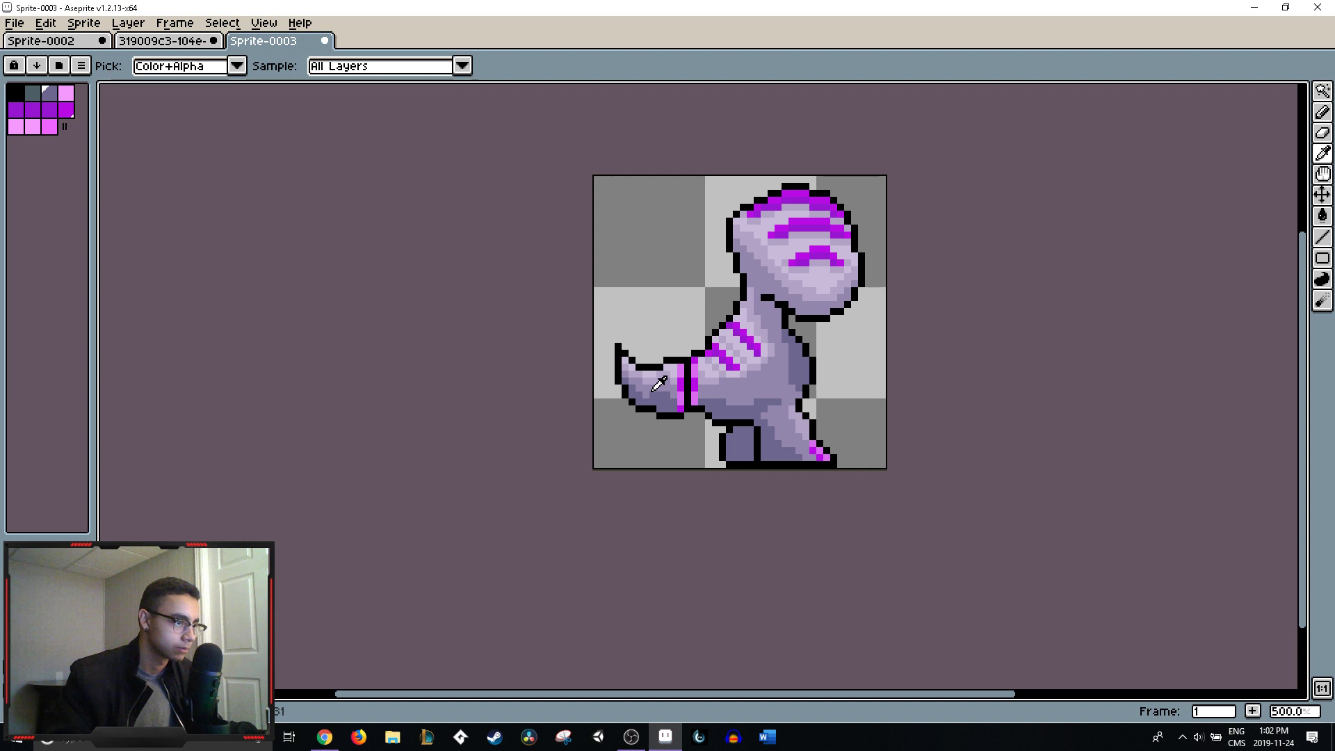
pyautogui.scroll(4, 652, 395)
pyautogui.press('b')
pyautogui.press('i')
pyautogui.click(672, 397)
pyautogui.press('b')
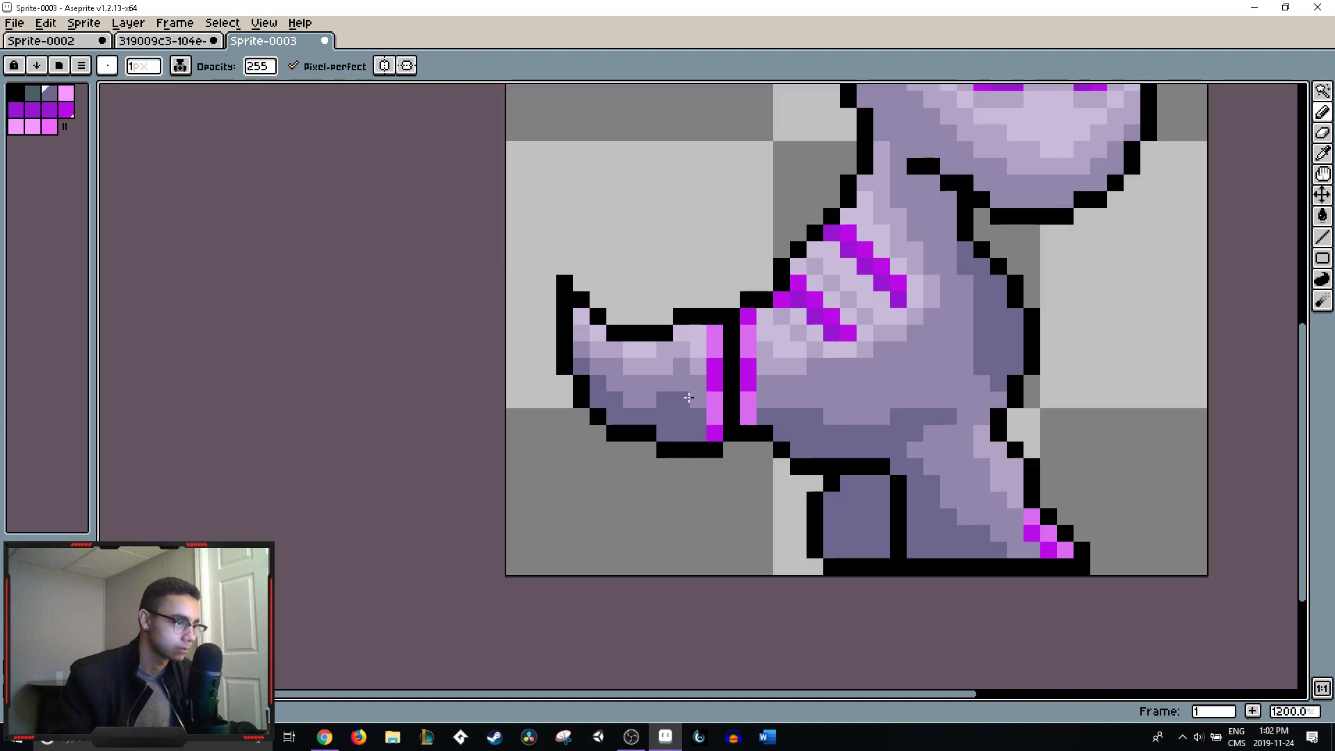
pyautogui.click(695, 400)
pyautogui.click(780, 400)
pyautogui.click(832, 417)
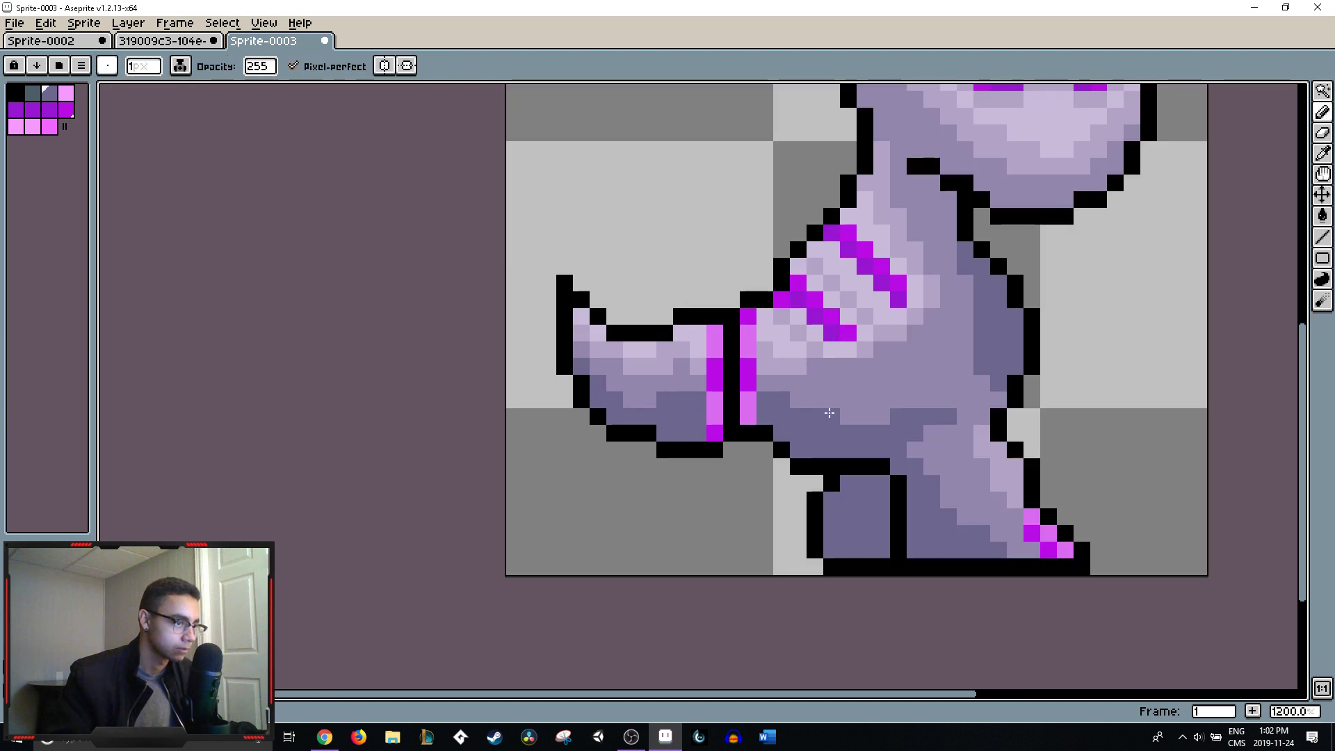
pyautogui.click(932, 433)
# - Examine the tail base up close and at small size, and undo the last edit
pyautogui.scroll(-6, 933, 428)
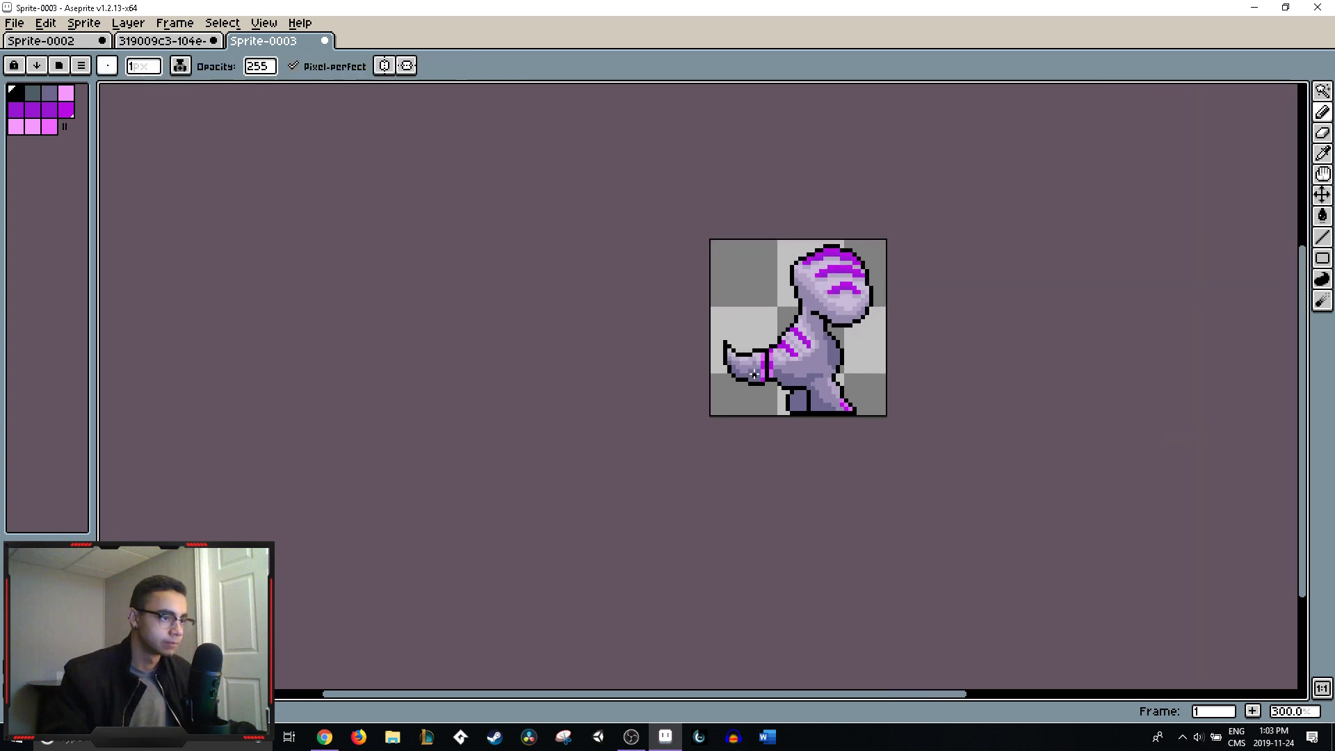
pyautogui.scroll(6, 777, 369)
pyautogui.scroll(-6, 810, 371)
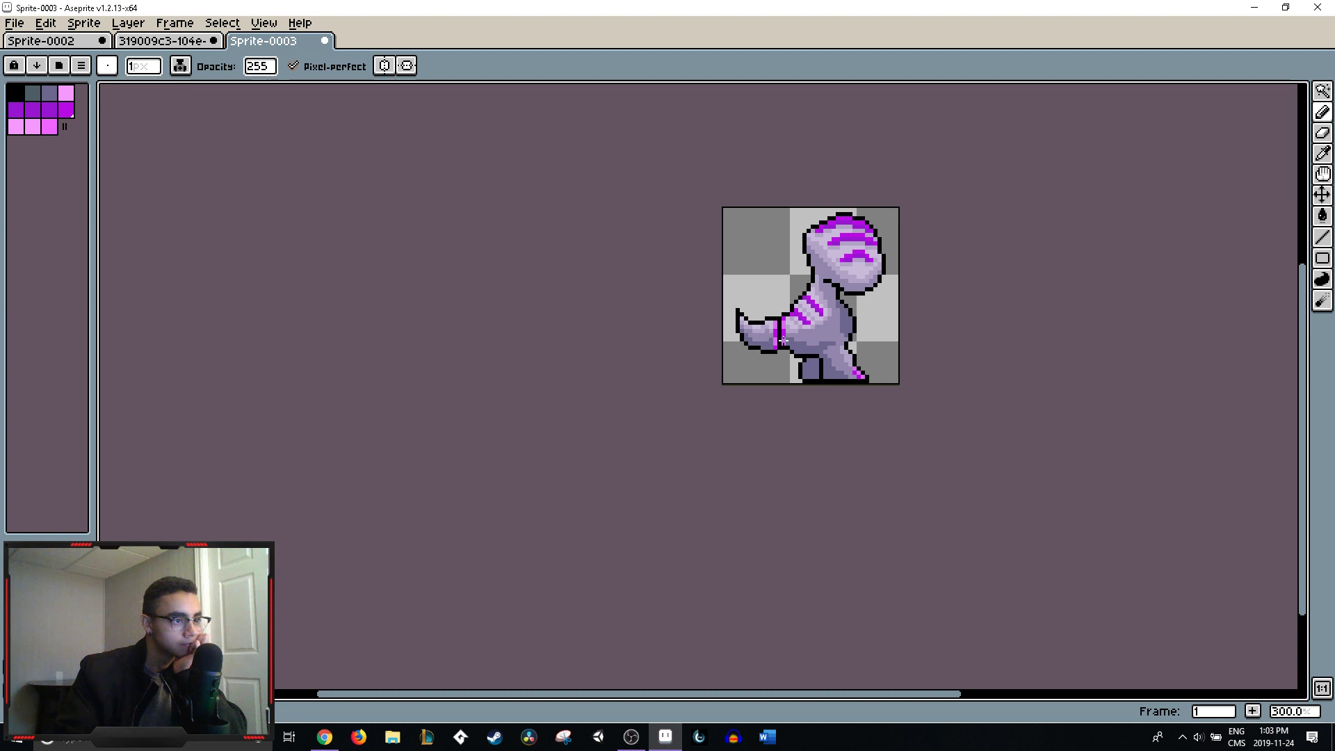
pyautogui.hotkey('ctrl', 'z')
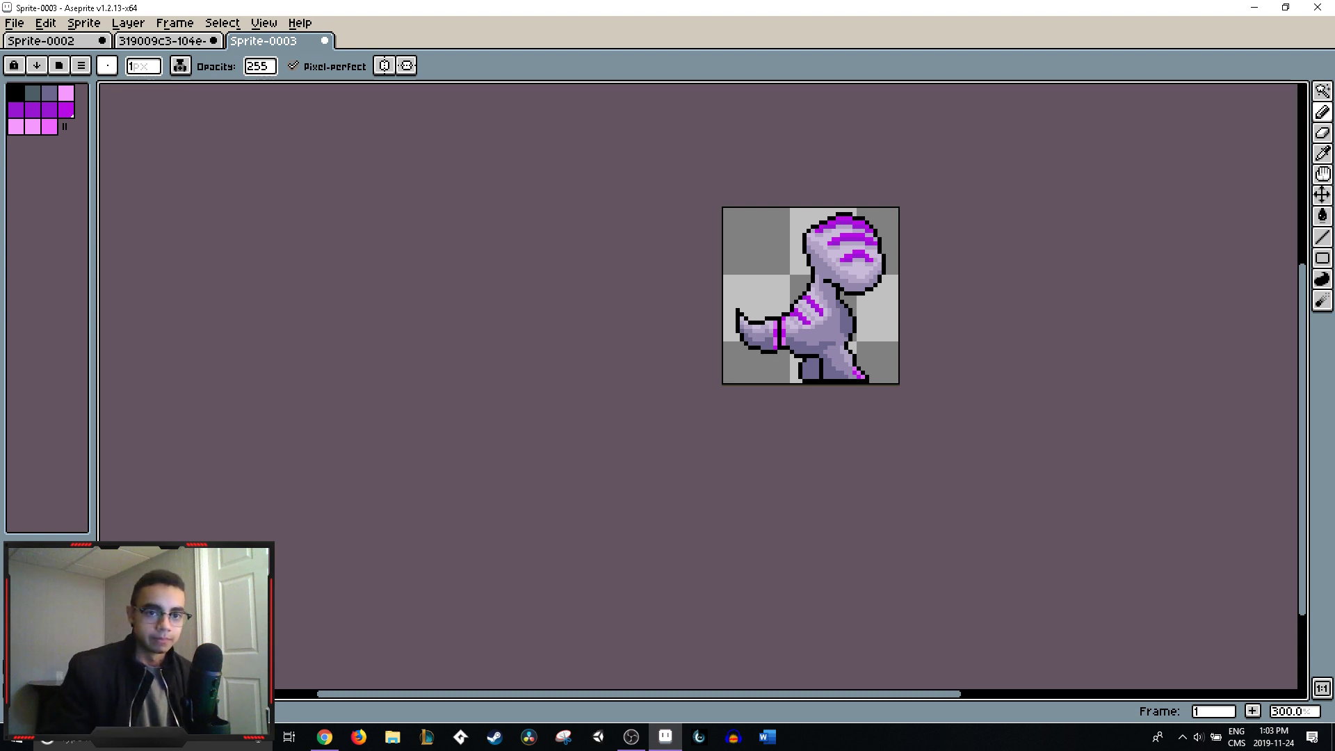
# - Switch to the Discord conversation in Chrome and compare the non-pixel-art Ralaeater drawing with its pixel-art version
pyautogui.hotkey('alt', 'Tab')
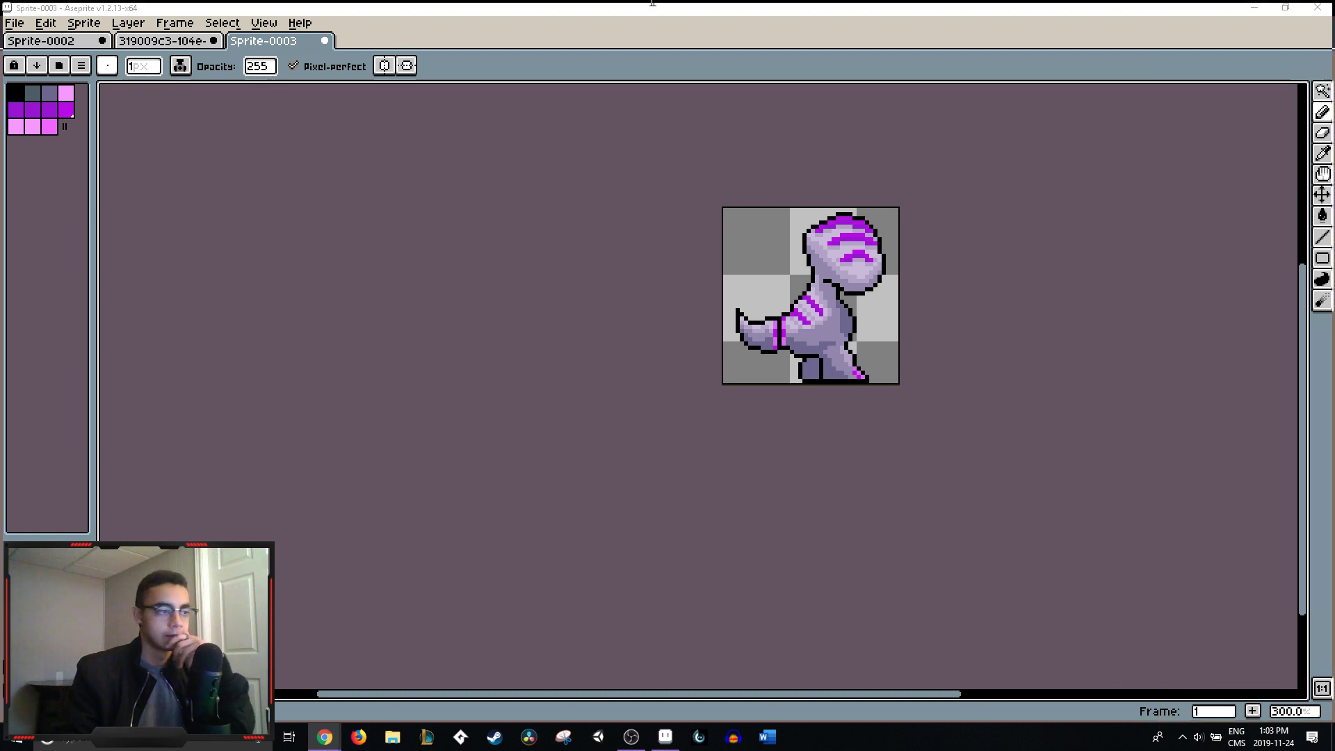
pyautogui.hotkey('alt', 'Tab')
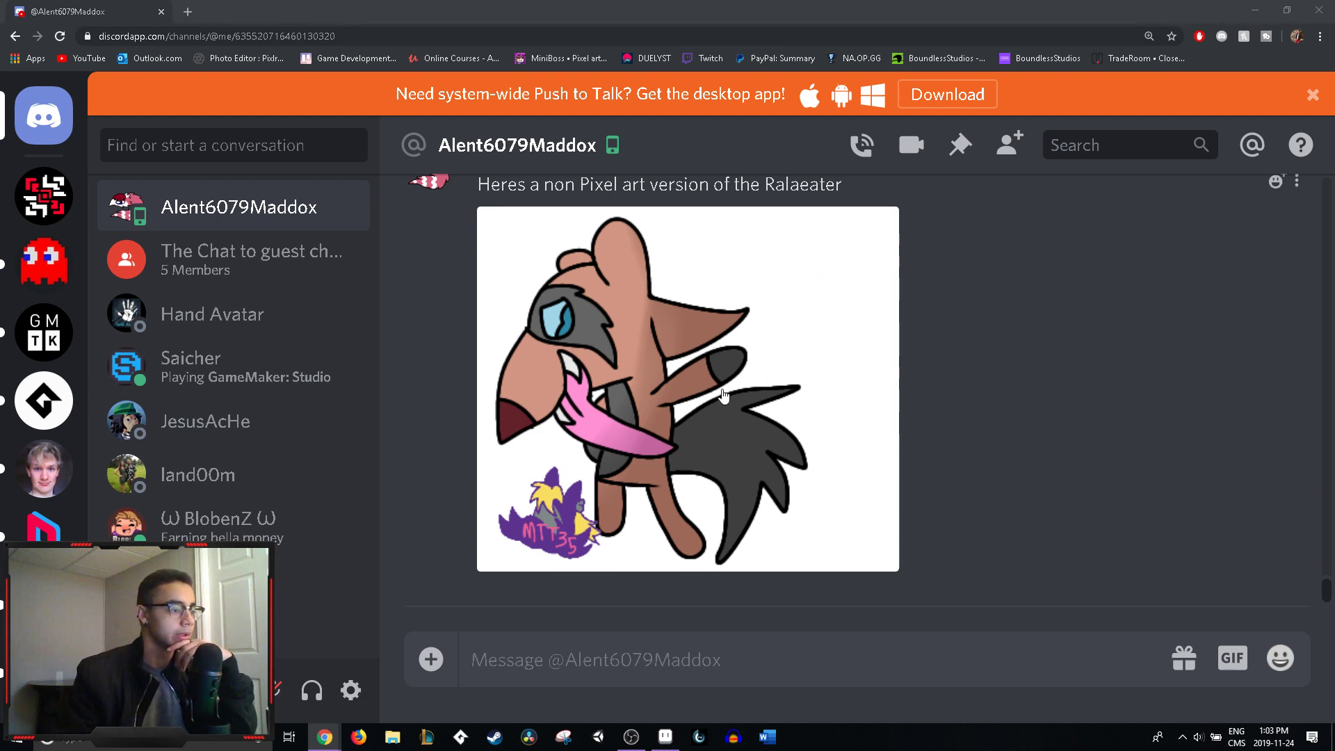
pyautogui.scroll(2, 798, 408)
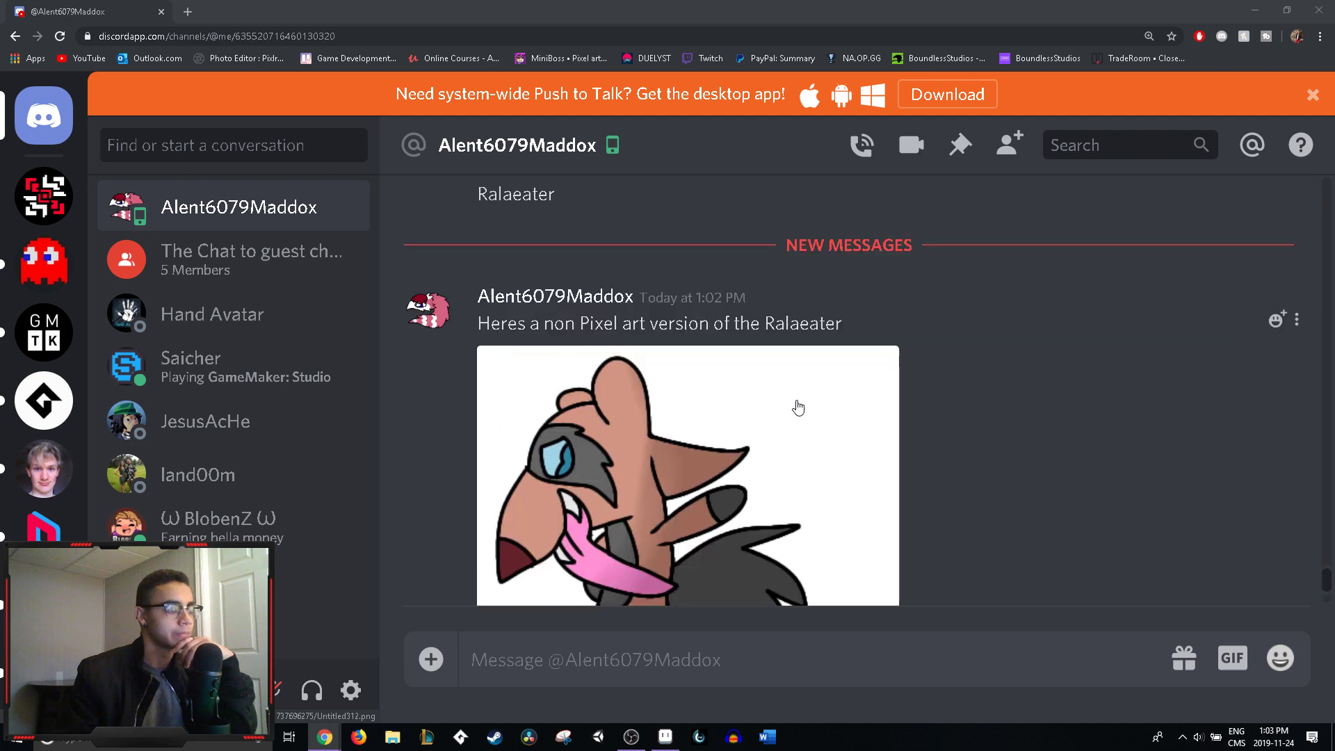
pyautogui.scroll(5, 797, 408)
pyautogui.scroll(-6, 792, 407)
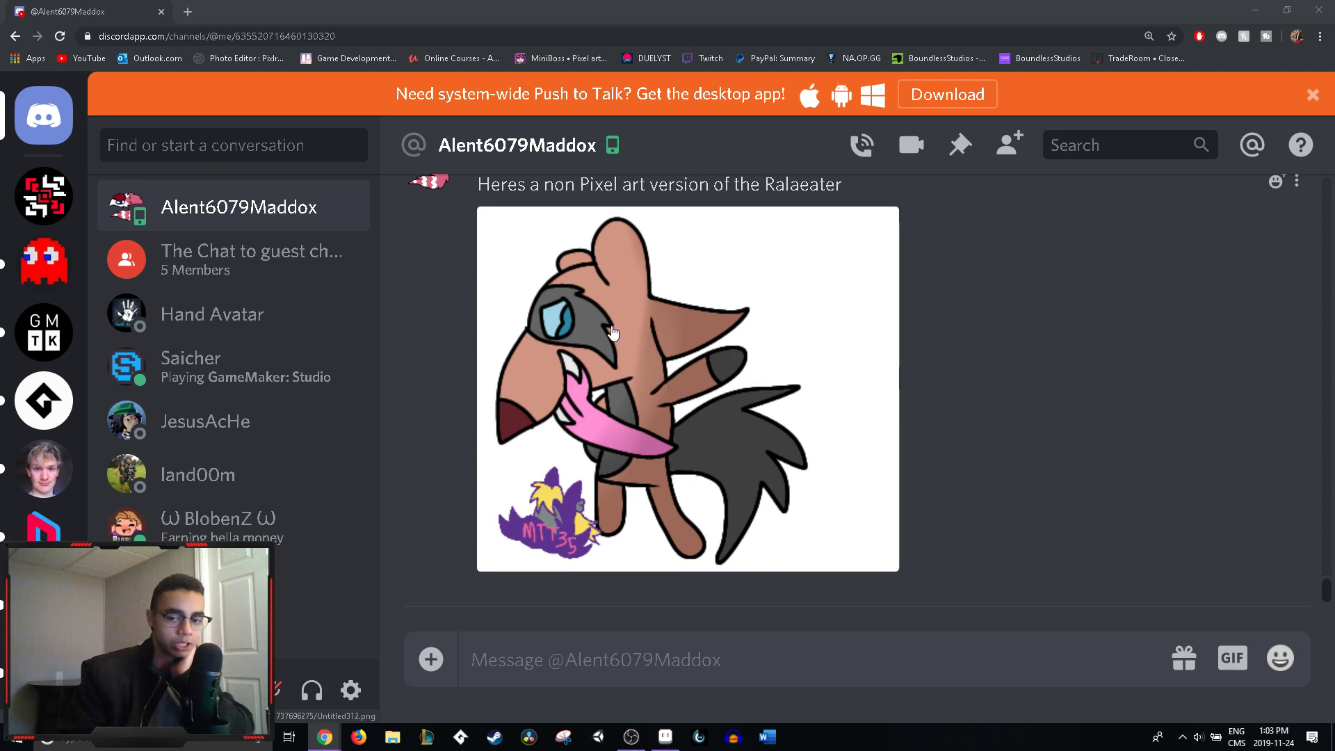
pyautogui.scroll(6, 630, 400)
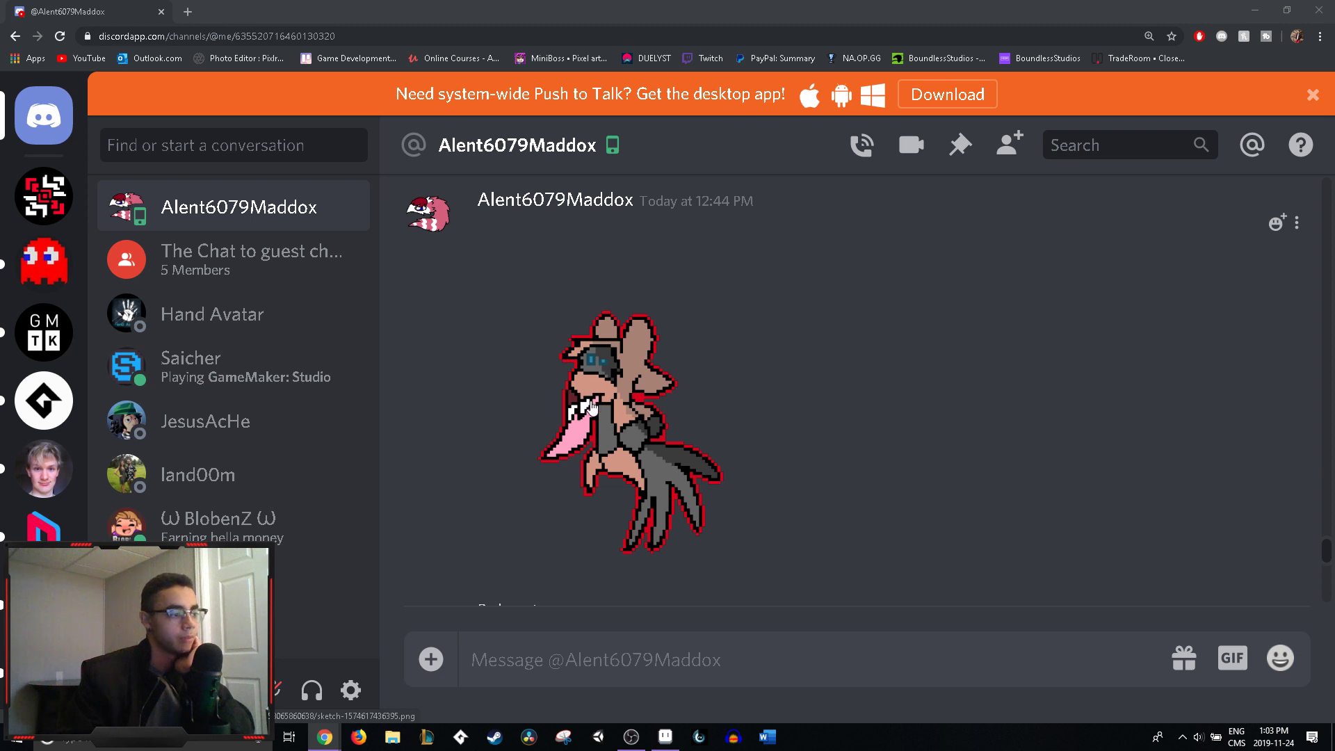
pyautogui.scroll(-7, 591, 407)
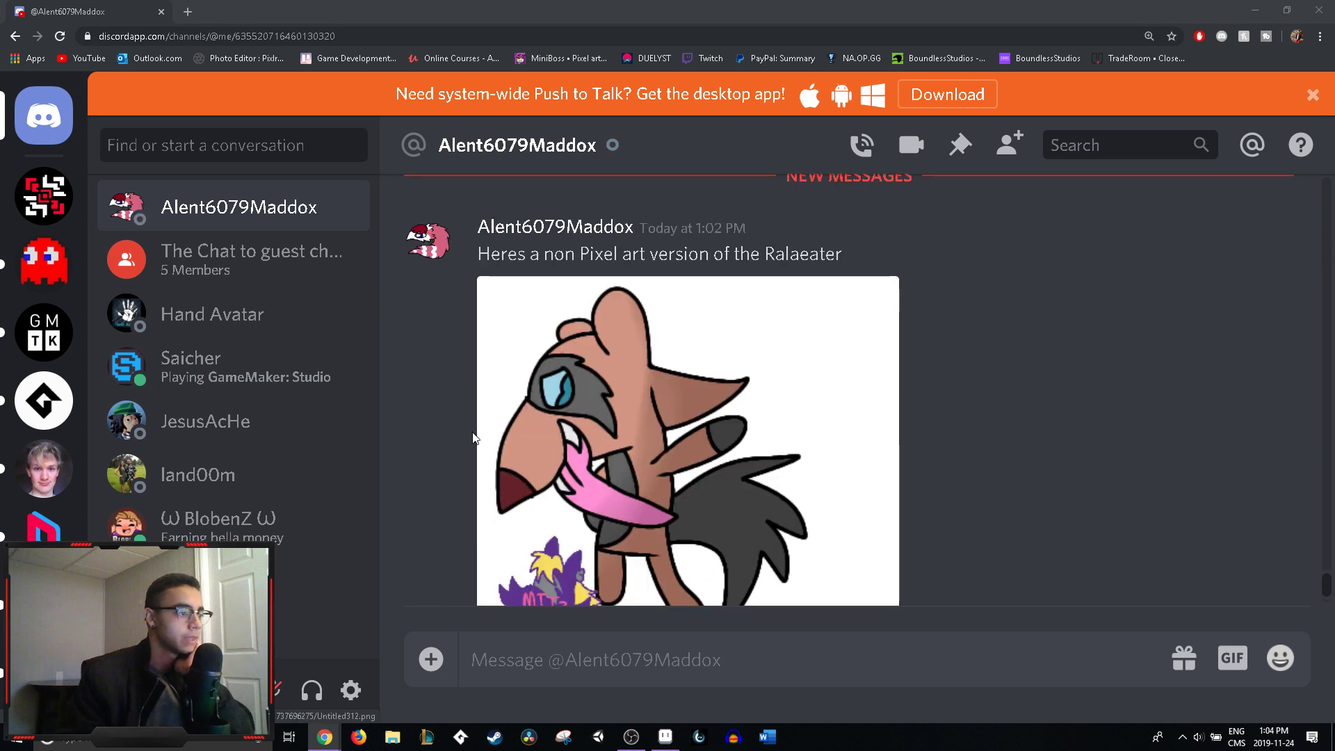
pyautogui.scroll(-1, 591, 445)
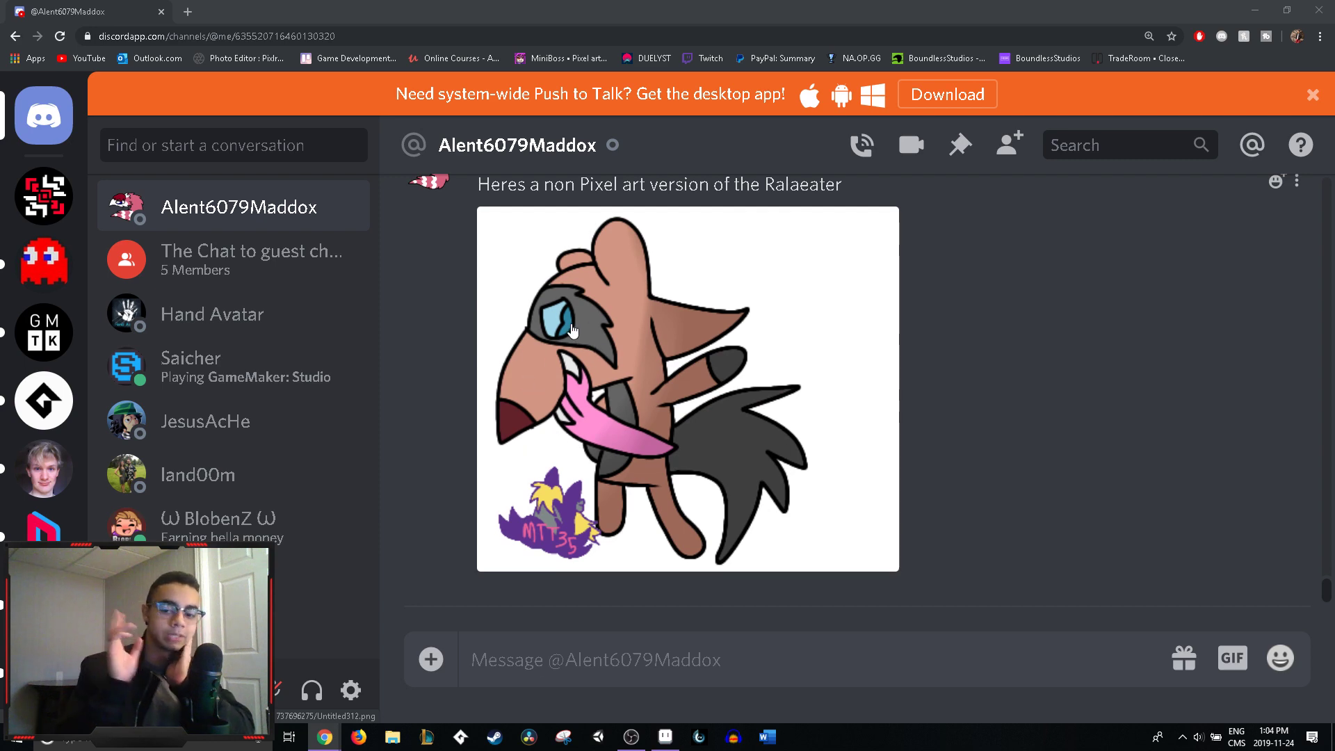
pyautogui.scroll(7, 572, 329)
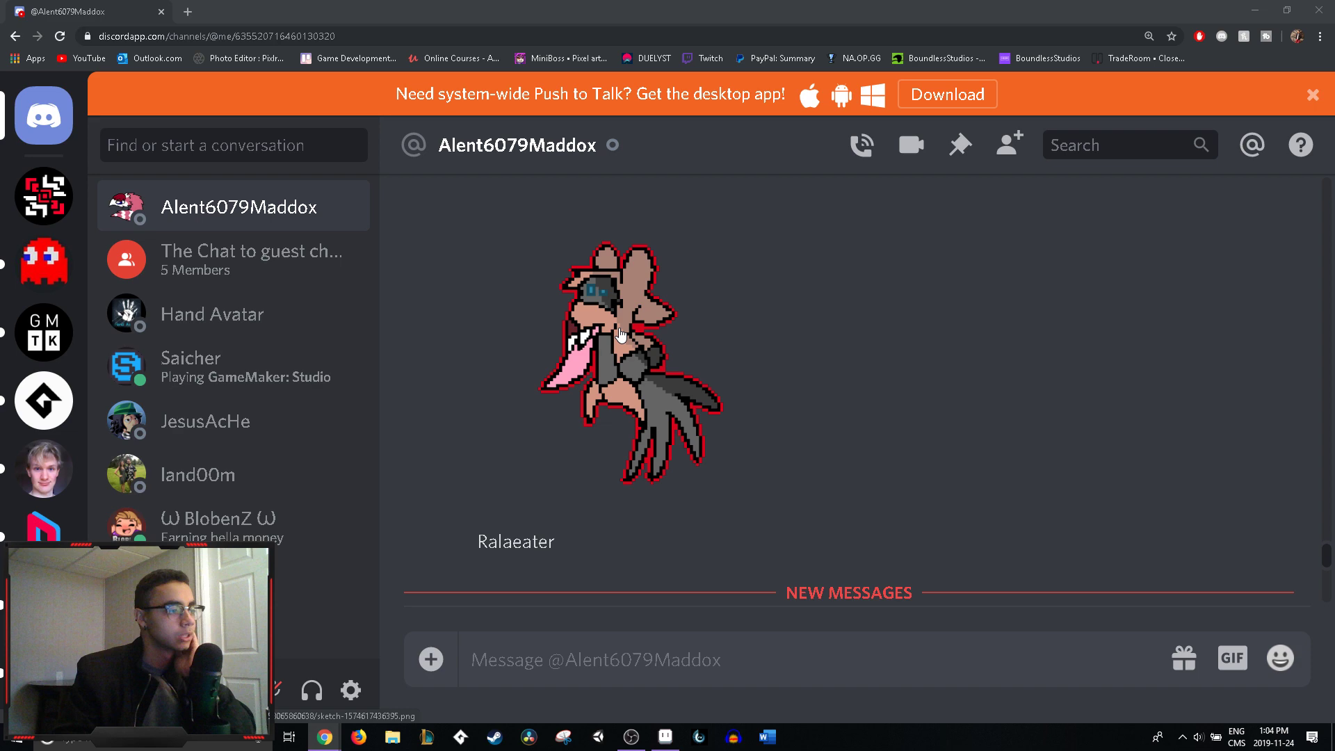
pyautogui.scroll(-4, 621, 334)
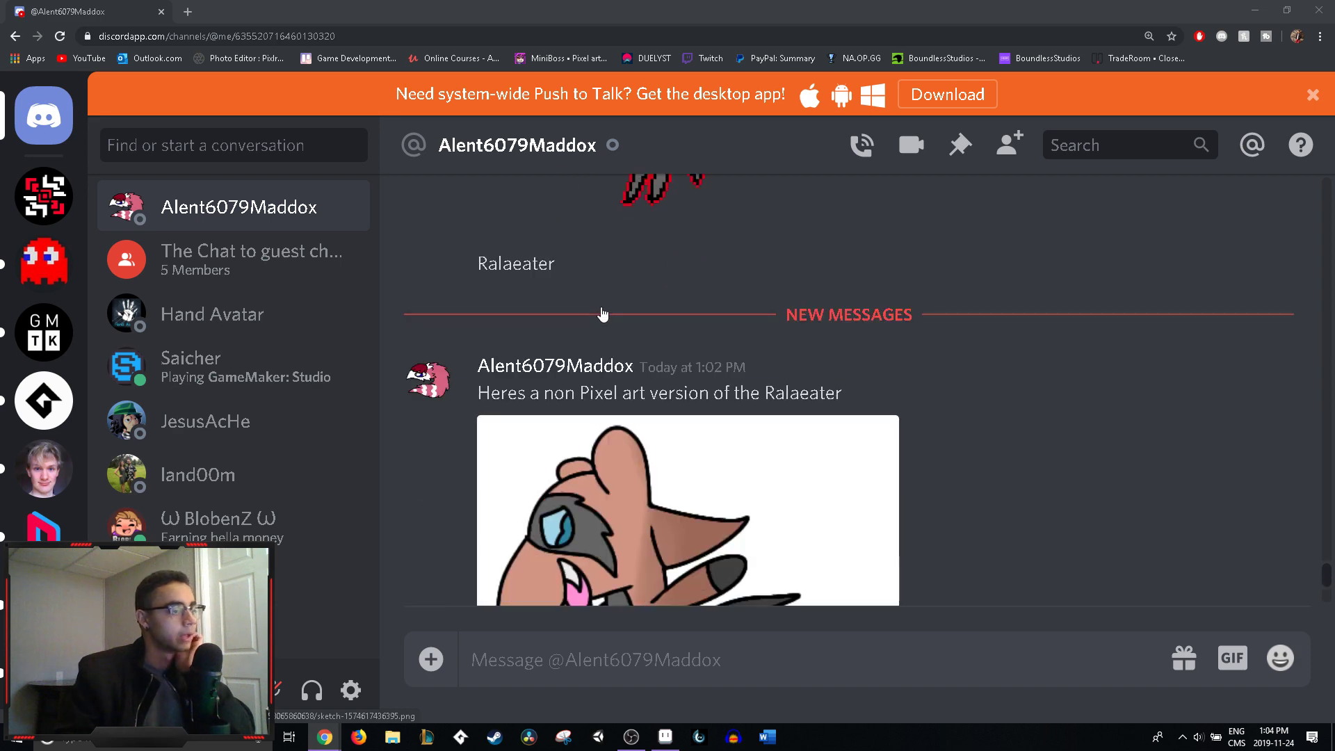
pyautogui.scroll(-2, 602, 314)
pyautogui.scroll(5, 611, 301)
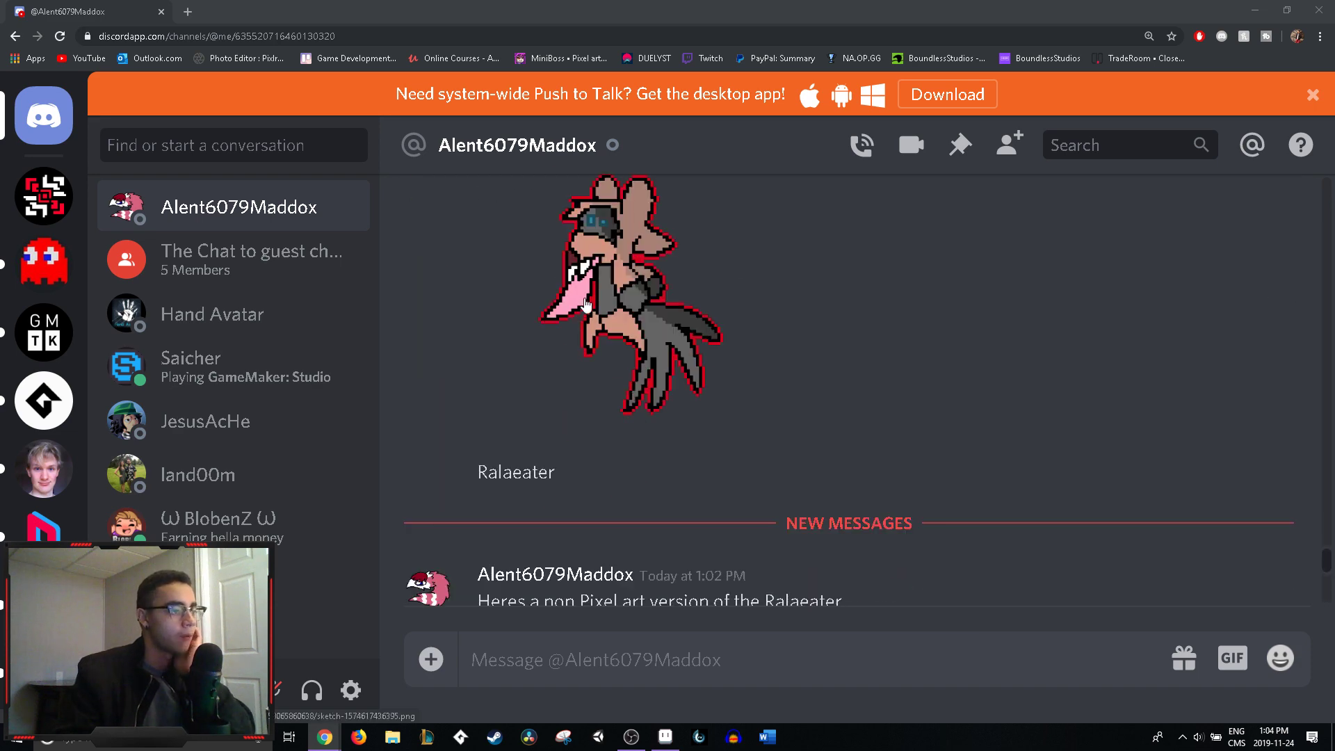
pyautogui.scroll(-6, 587, 306)
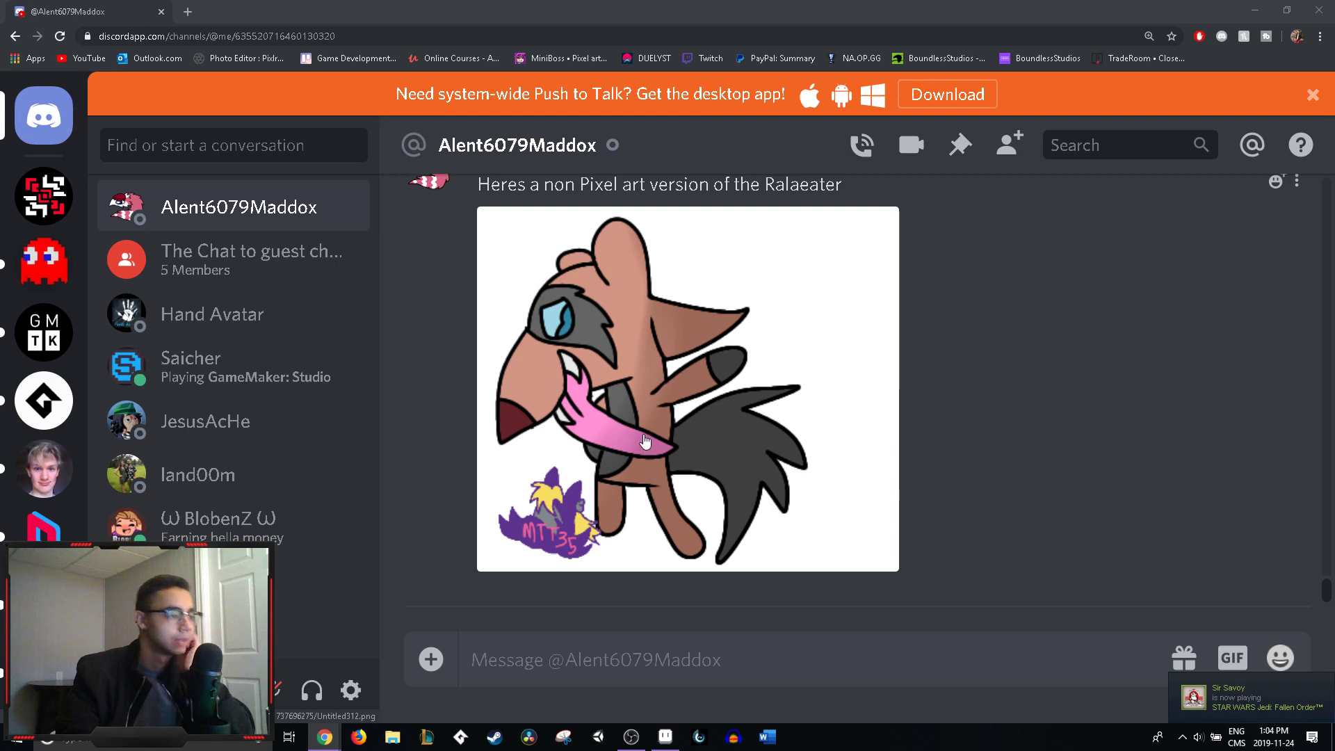
# - Compare the Ralaeater pixel sprite with its non-pixel-art drawing again and read the new message about the creature
pyautogui.scroll(1, 633, 431)
pyautogui.scroll(6, 628, 420)
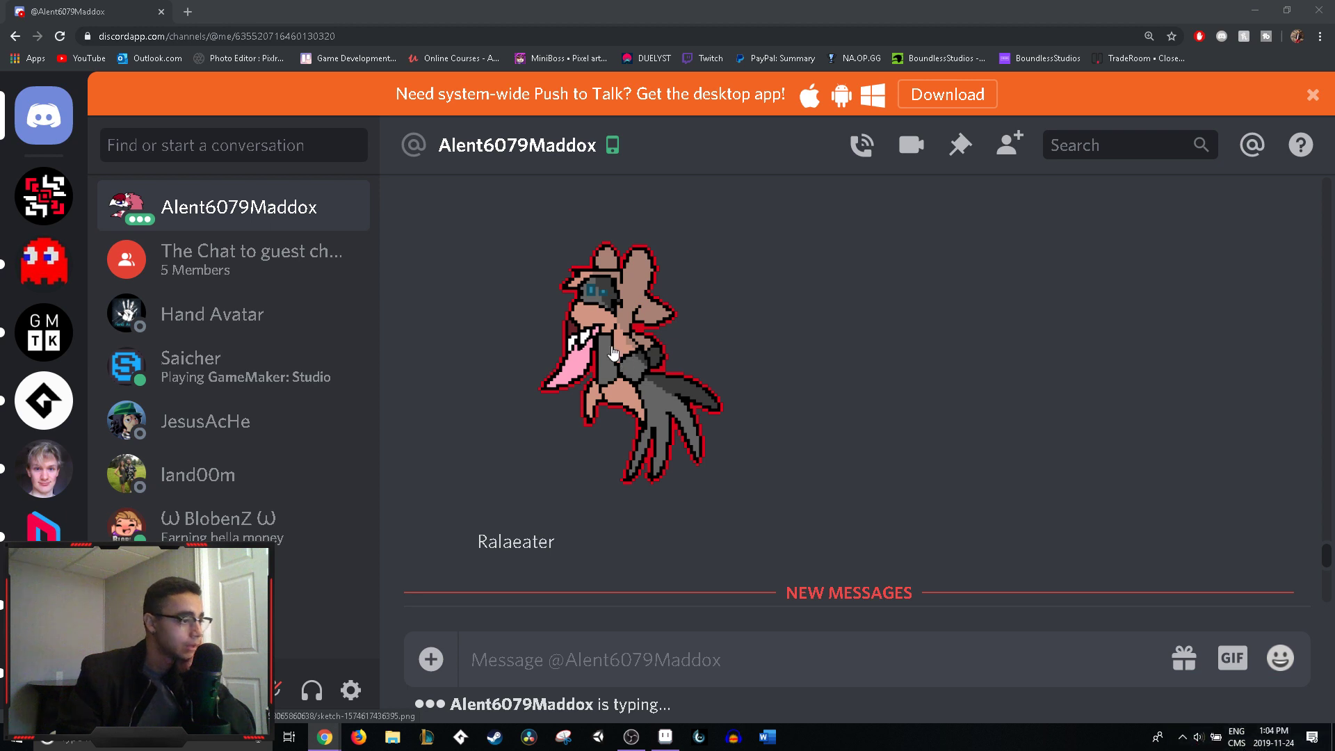
pyautogui.scroll(-3, 602, 312)
pyautogui.scroll(-4, 598, 305)
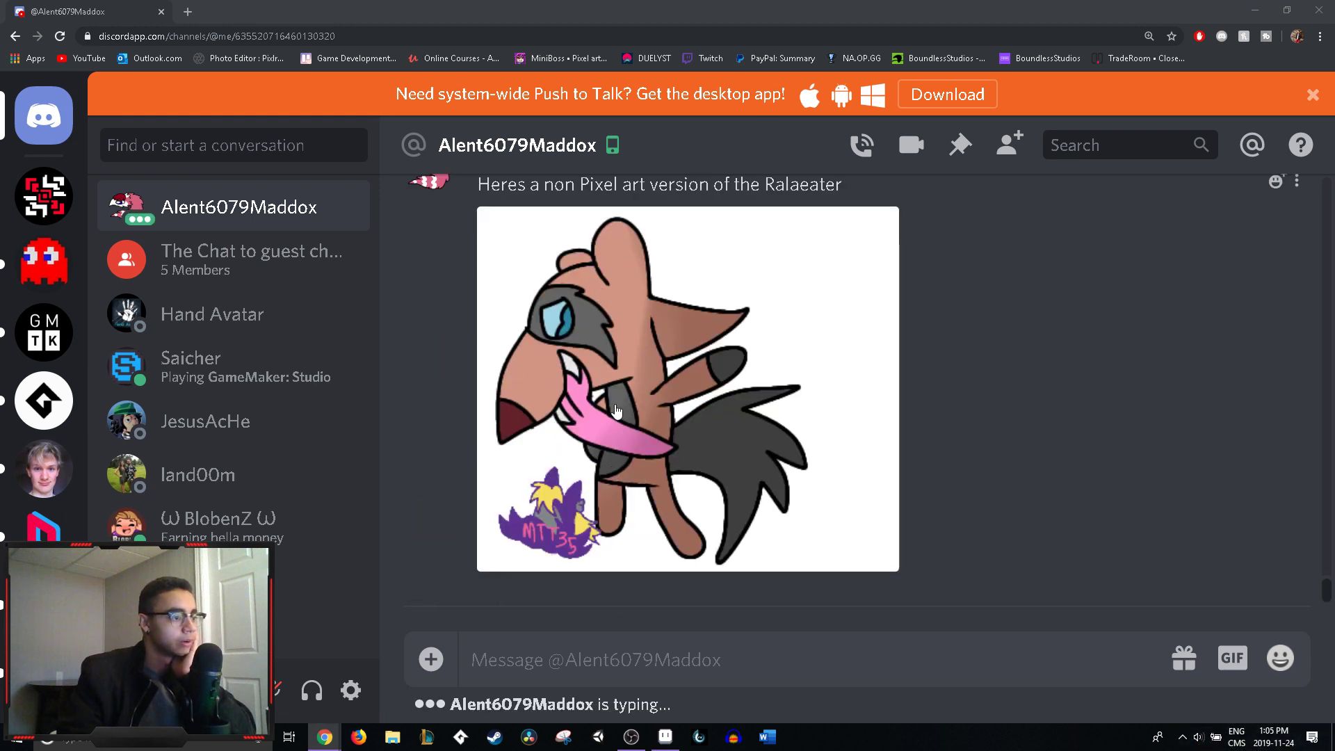
pyautogui.scroll(6, 624, 452)
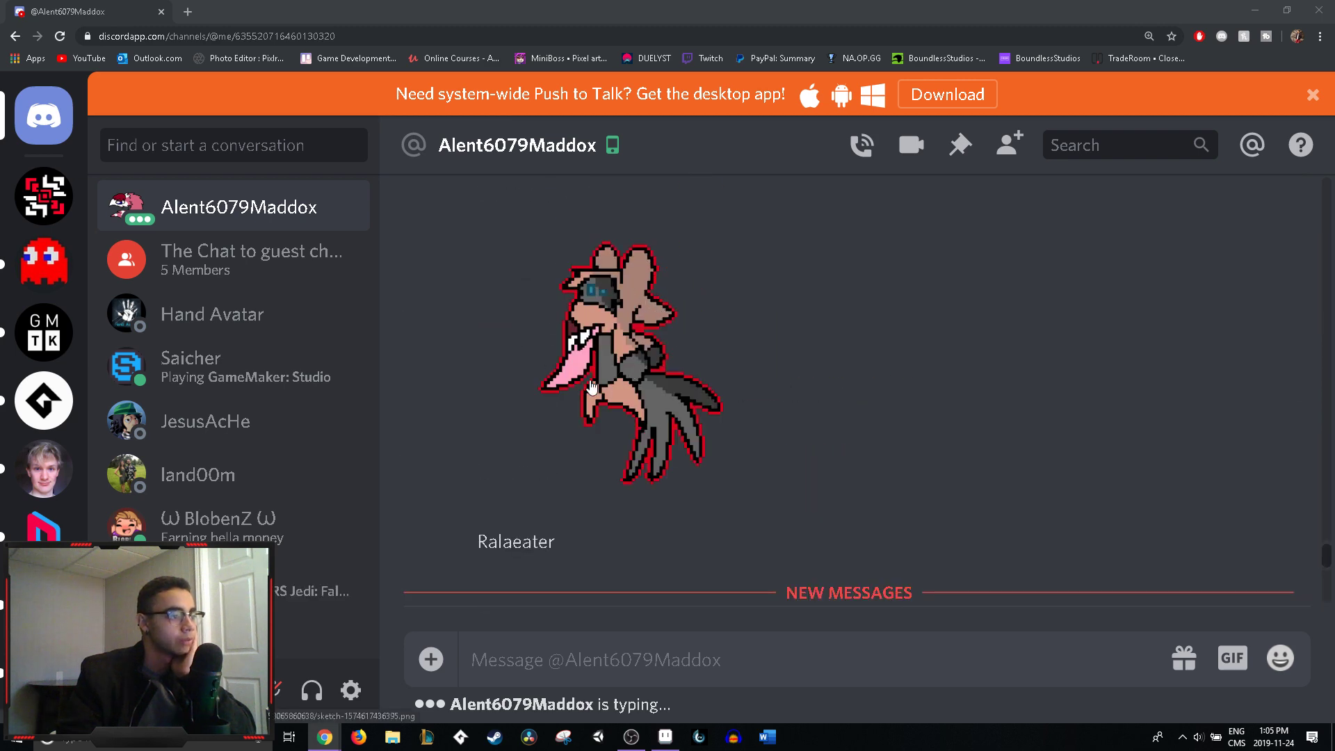
pyautogui.scroll(-6, 588, 327)
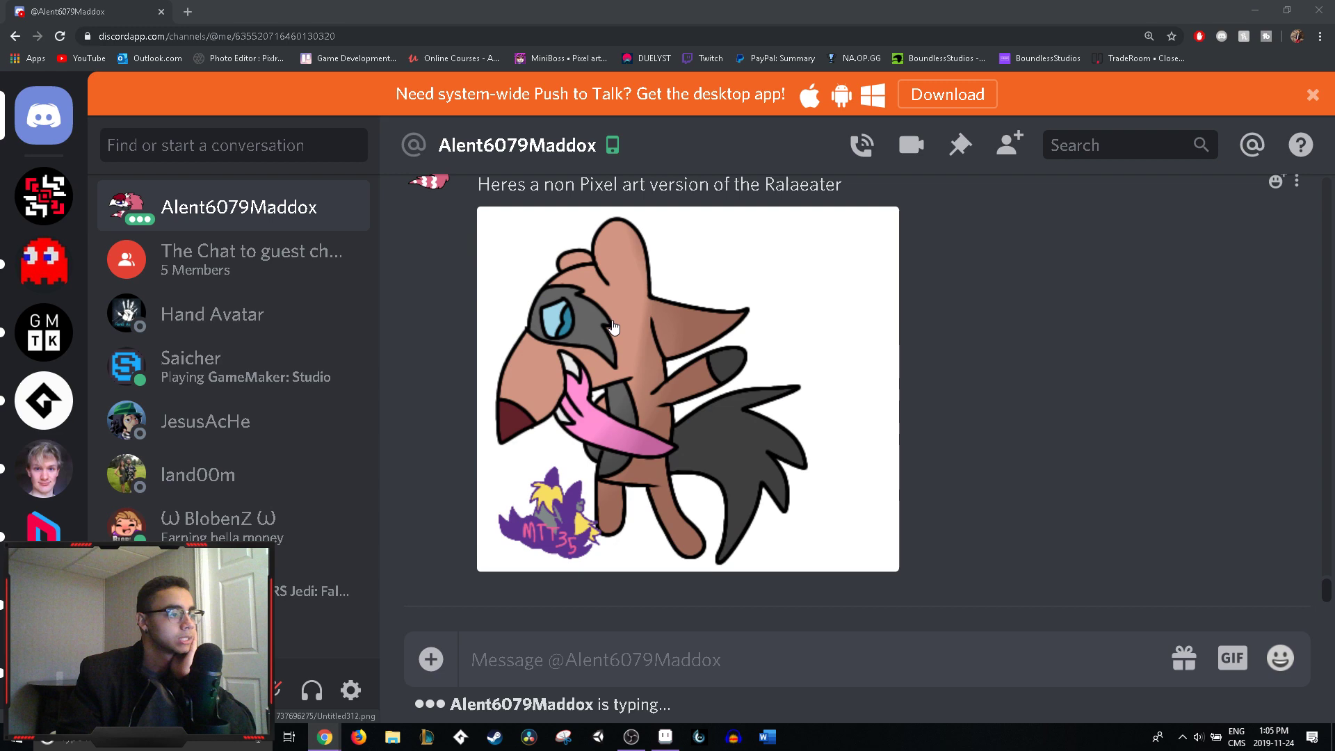
pyautogui.scroll(6, 615, 328)
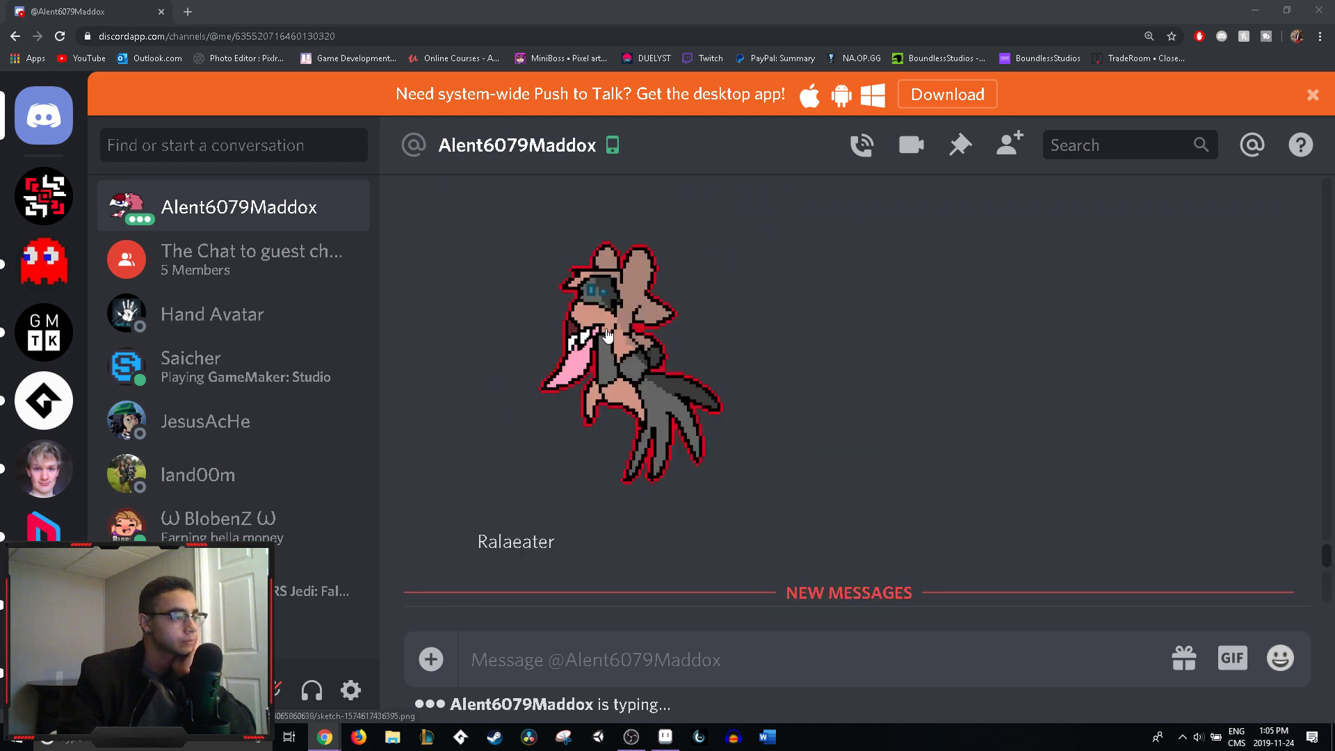
pyautogui.scroll(2, 598, 345)
pyautogui.scroll(-3, 598, 326)
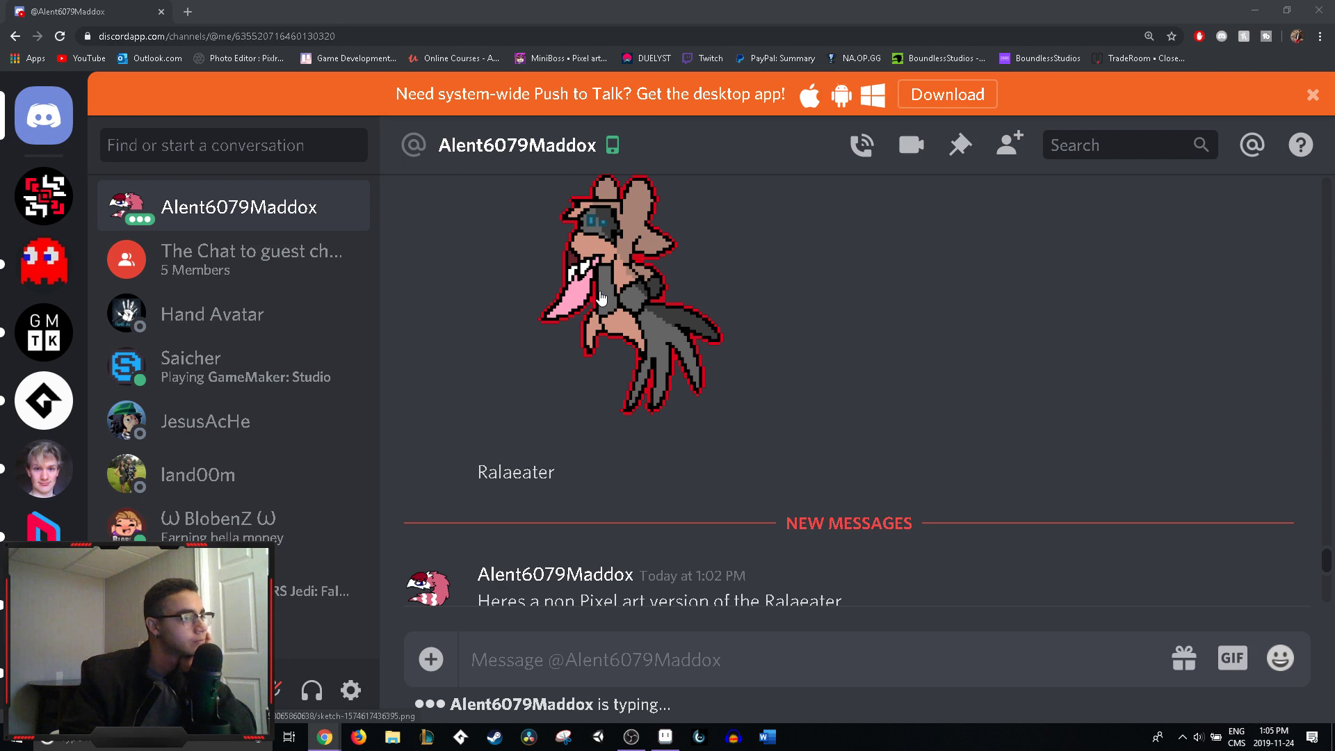
pyautogui.scroll(-3, 599, 299)
pyautogui.scroll(5, 601, 306)
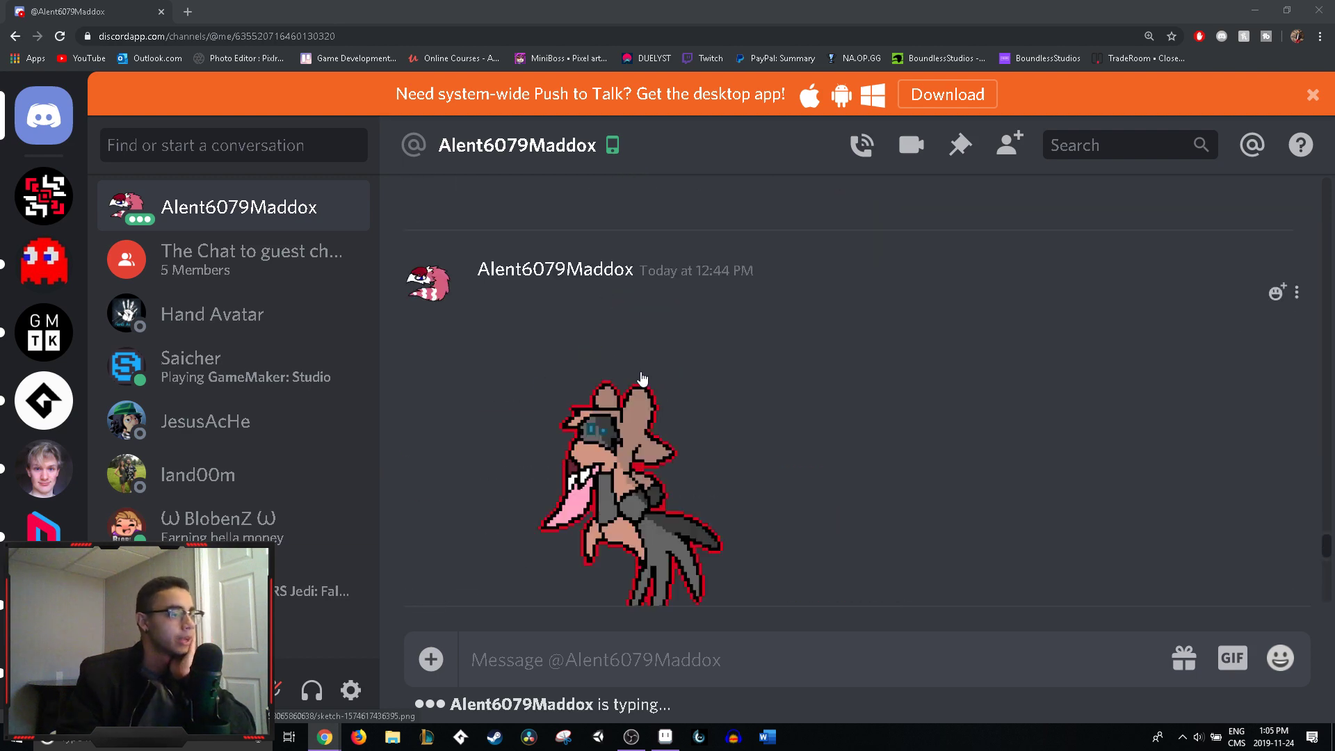
pyautogui.scroll(-7, 612, 313)
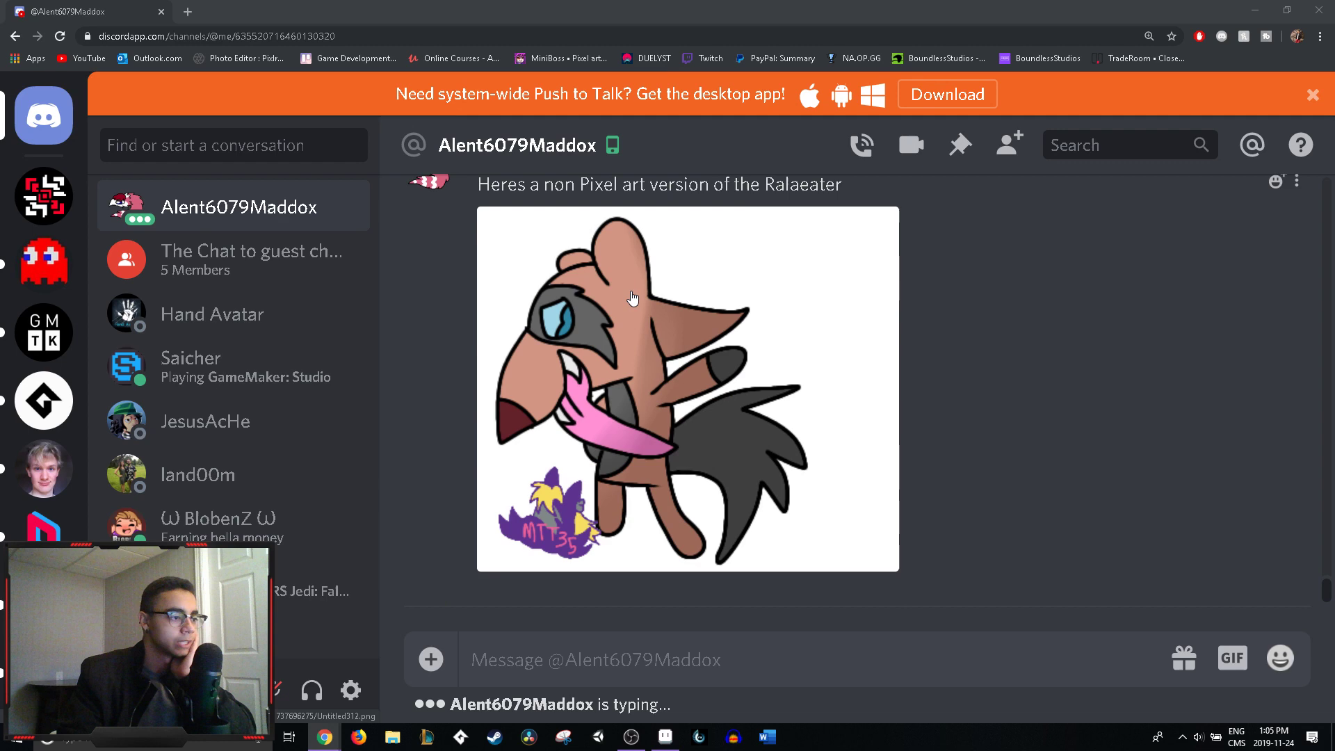
pyautogui.scroll(4, 629, 300)
pyautogui.scroll(1, 632, 299)
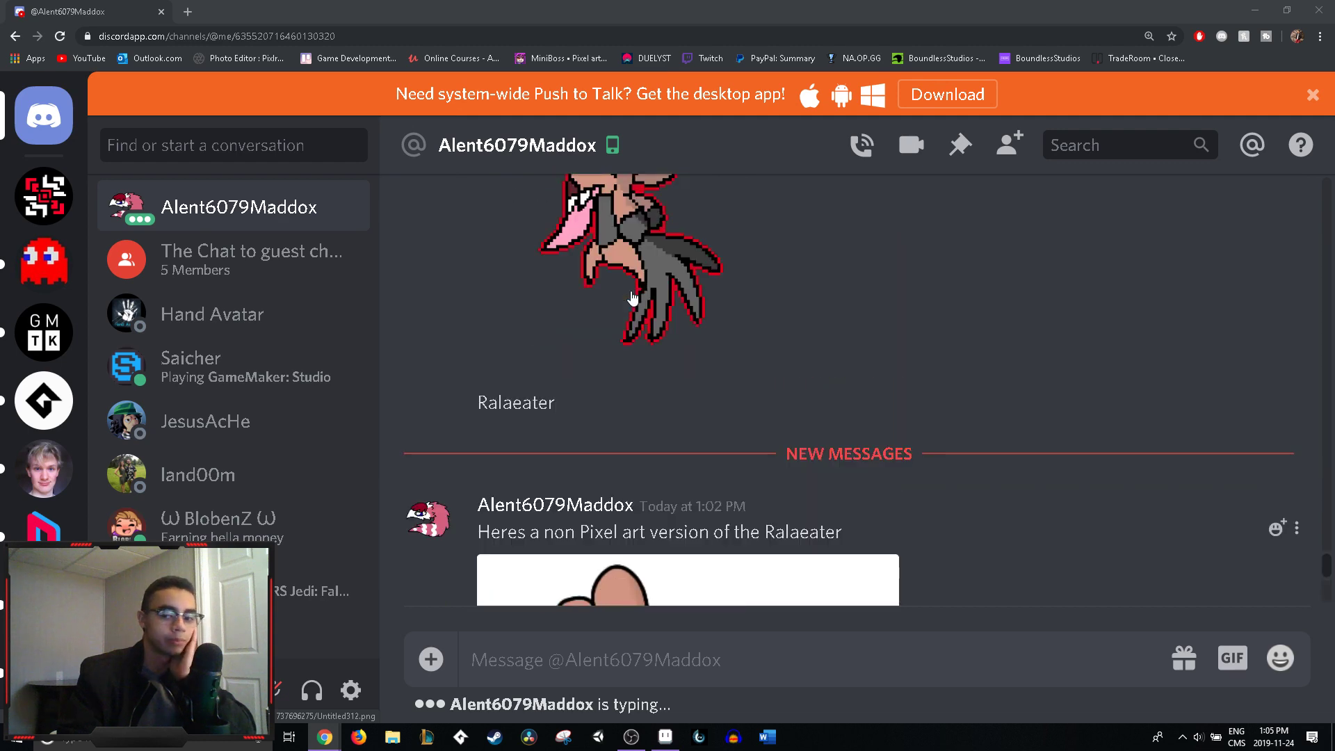
pyautogui.scroll(1, 591, 287)
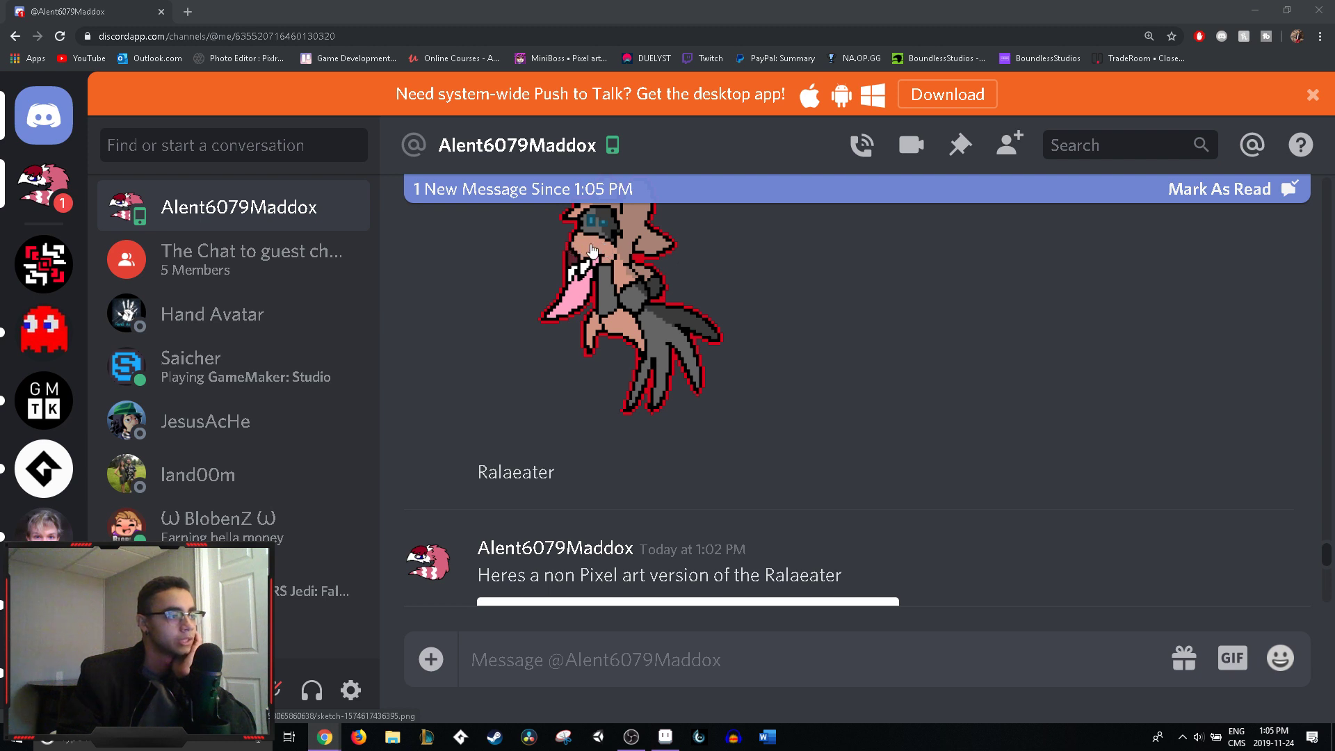
pyautogui.scroll(1, 592, 250)
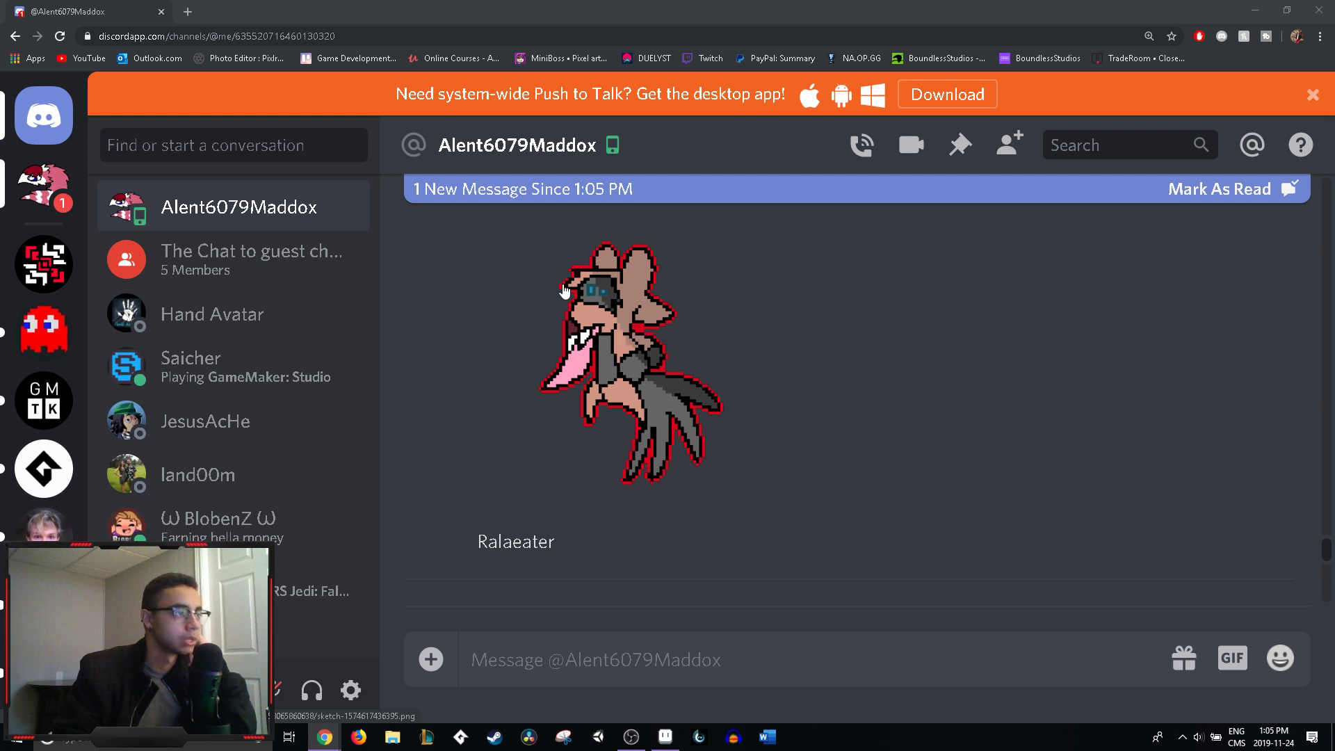
pyautogui.scroll(-5, 565, 292)
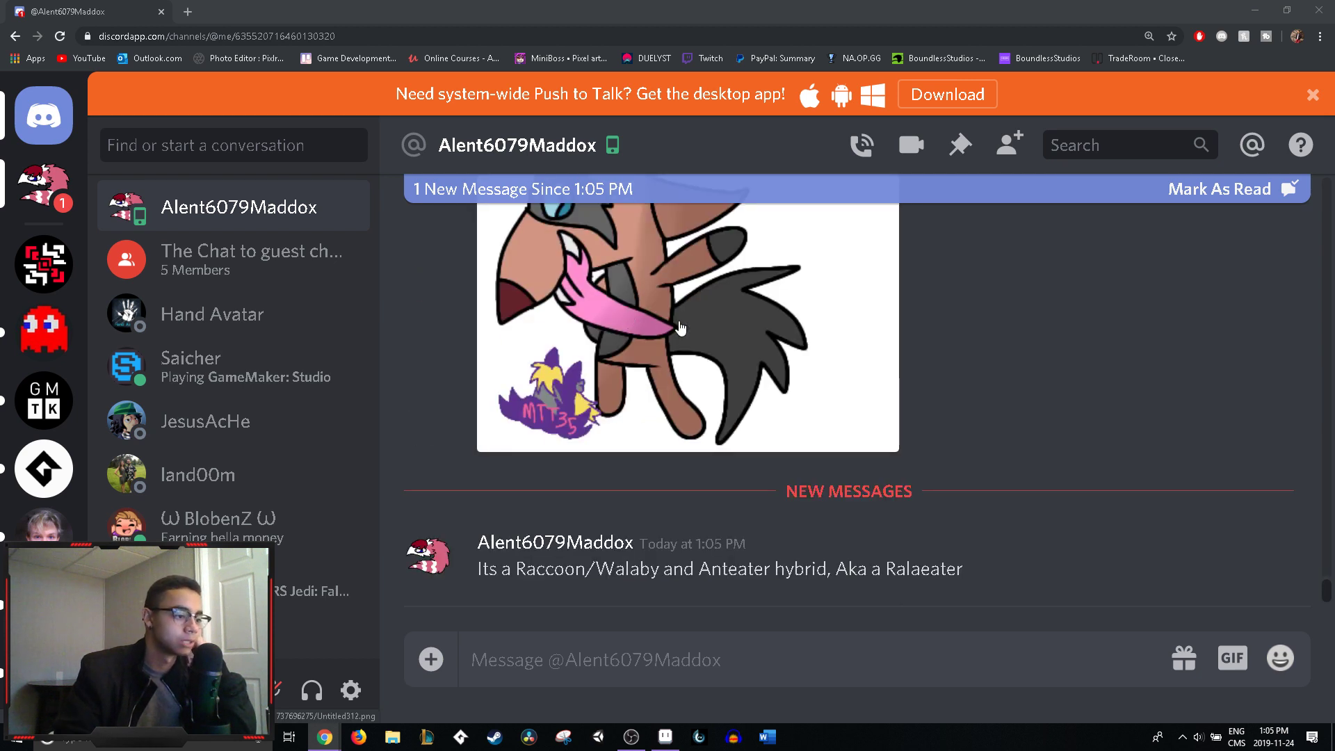
pyautogui.scroll(2, 682, 330)
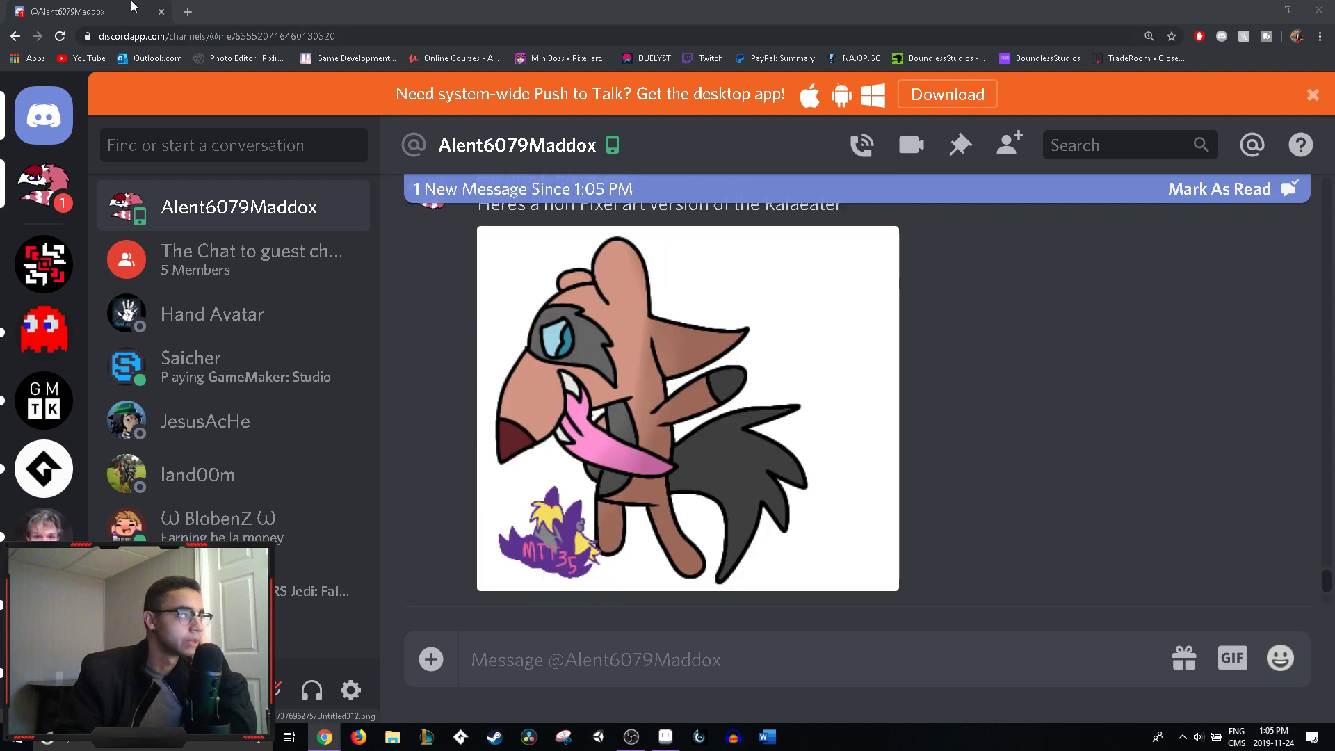
pyautogui.moveTo(132, 7)
pyautogui.mouseDown()
pyautogui.moveTo(132, 37)
pyautogui.moveTo(669, 299)
pyautogui.moveTo(139, 11)
pyautogui.mouseUp()
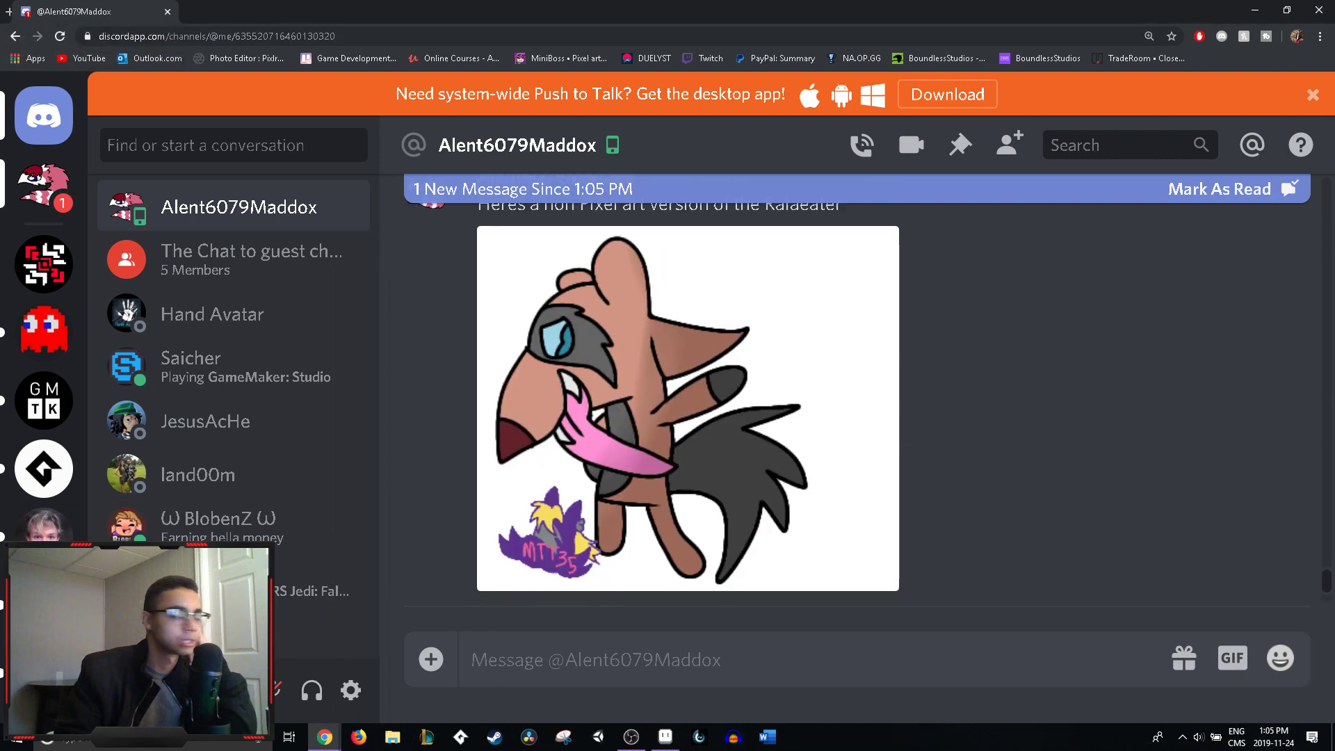
# - Switch to Aseprite, review the monster sprite sheet for reference, and return to the dinosaur in Sprite-0003
pyautogui.hotkey('alt', 'Tab')
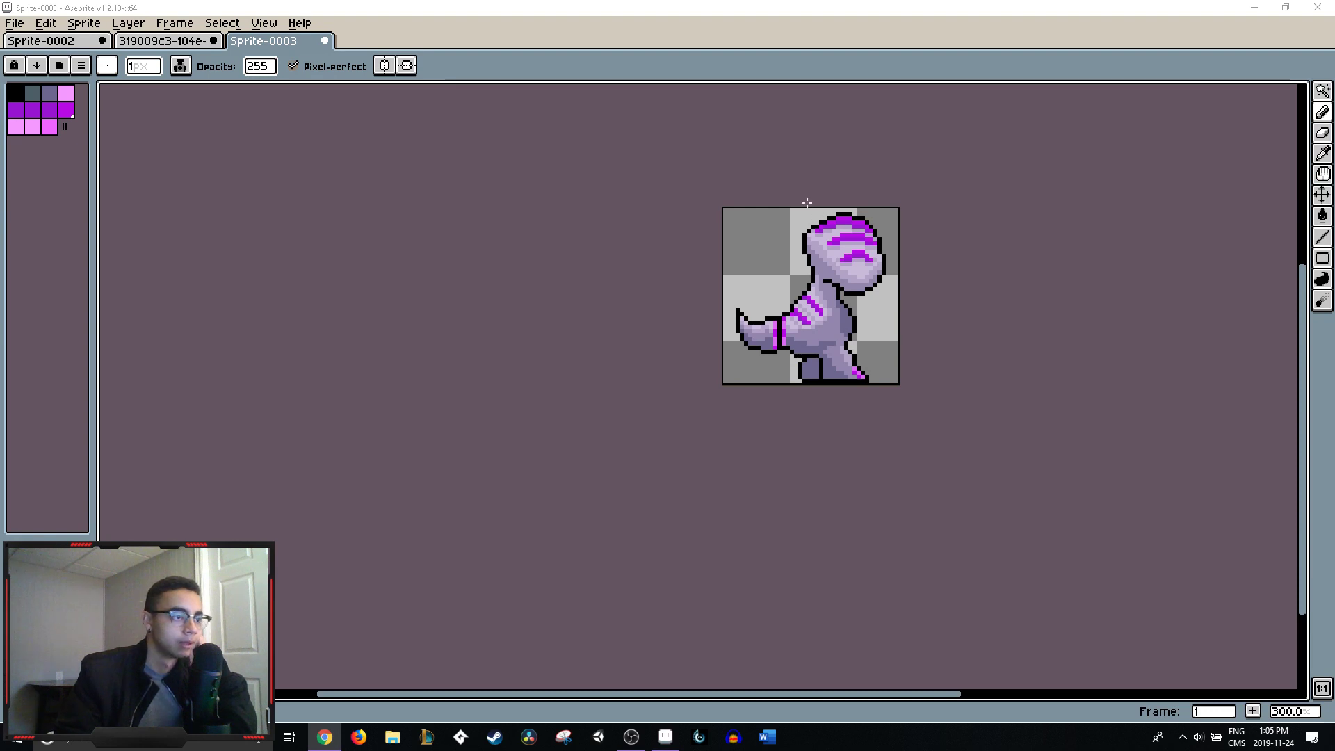
pyautogui.scroll(3, 883, 268)
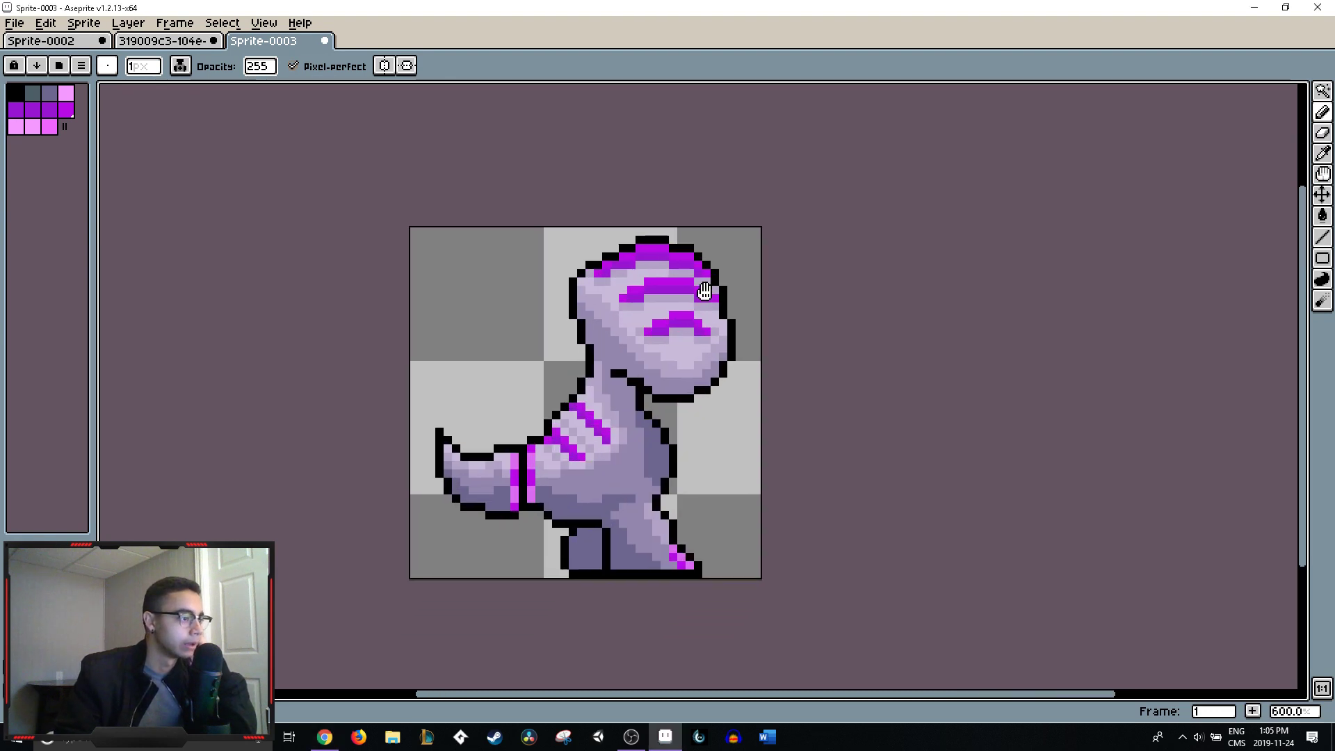
pyautogui.click(167, 41)
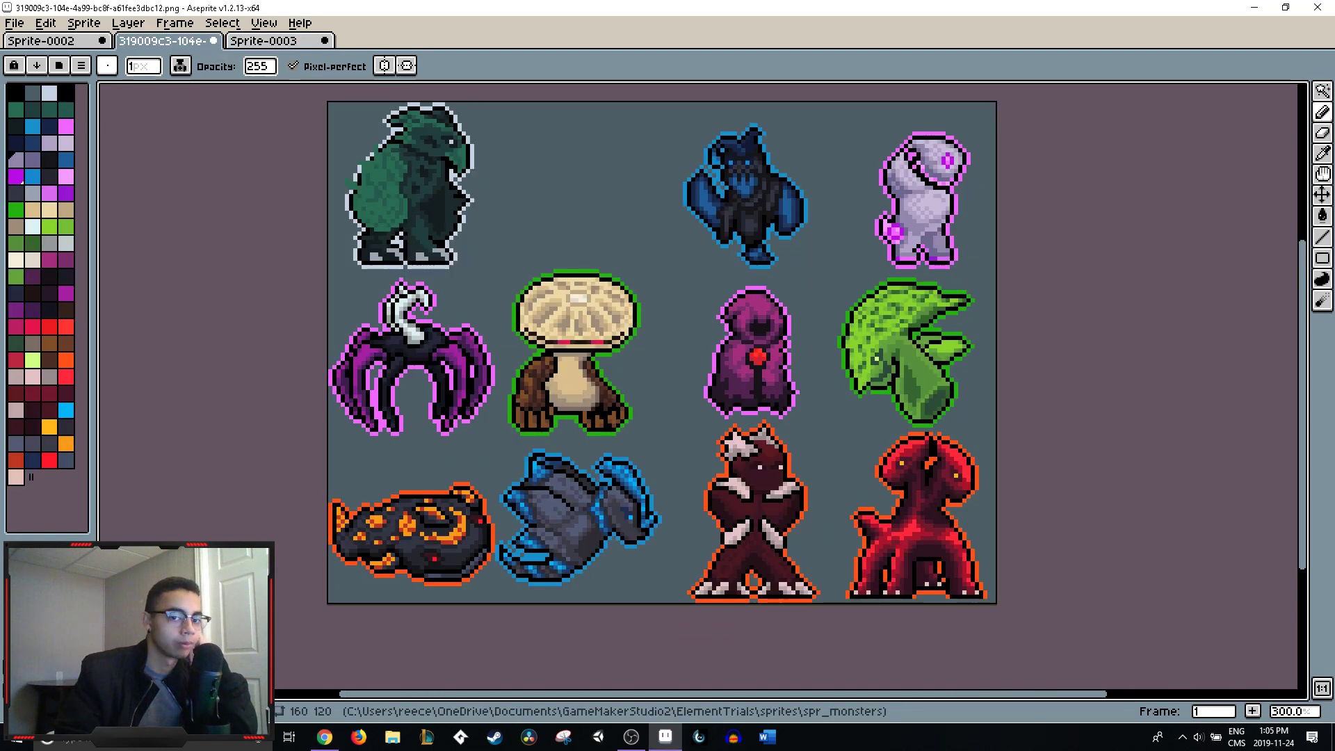
pyautogui.hotkey('alt', 'Tab')
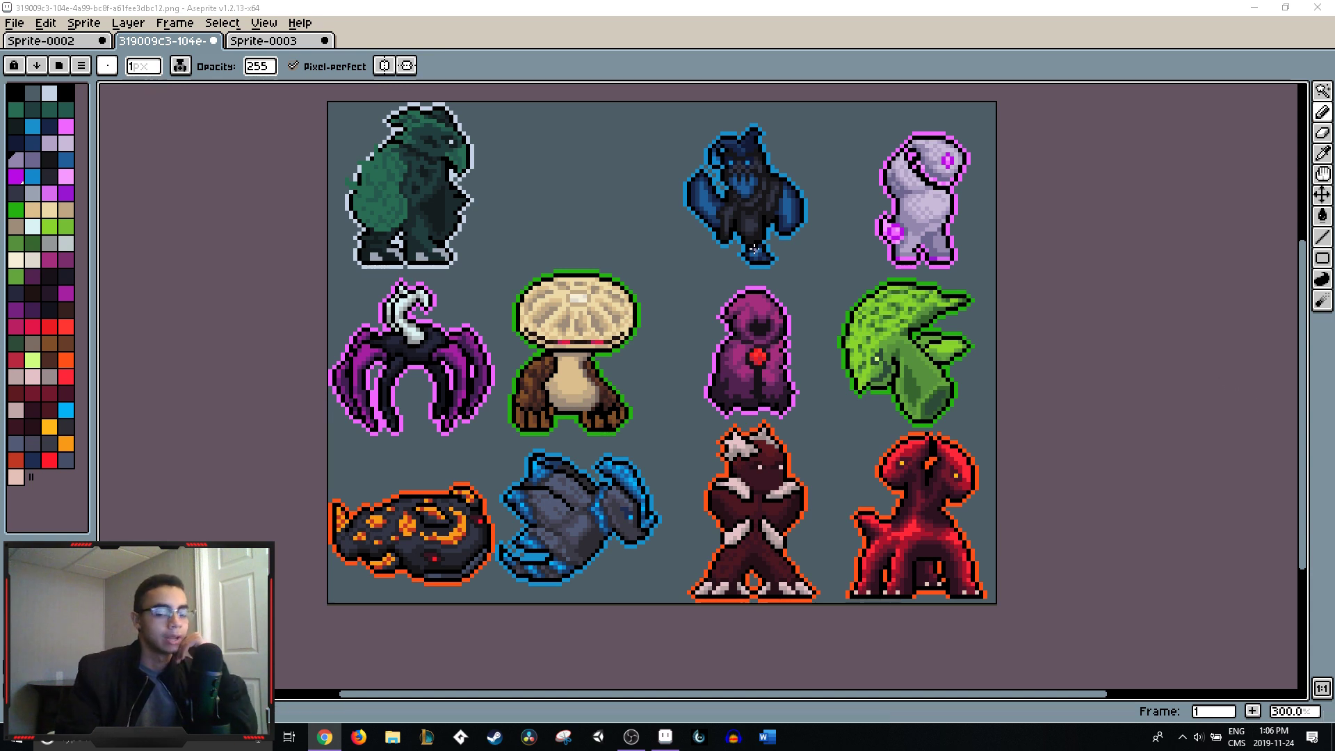
pyautogui.click(271, 41)
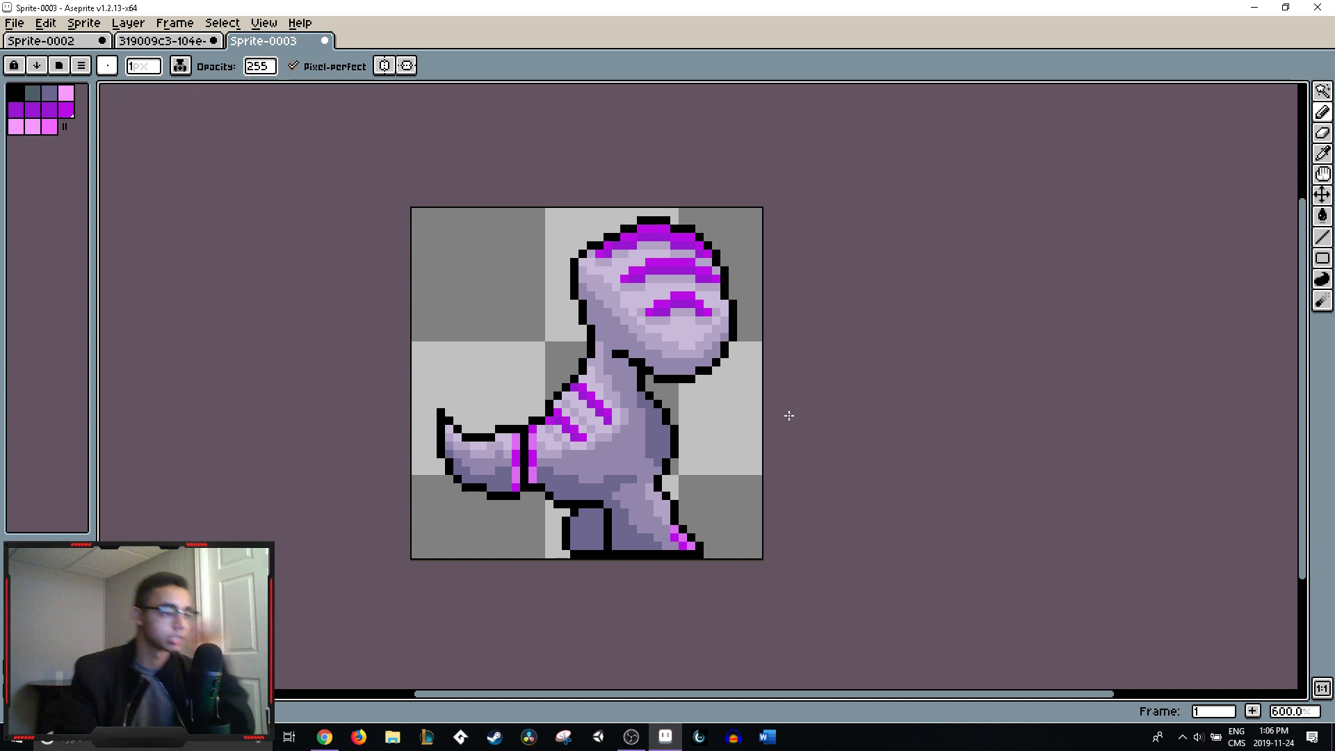
# - Repaint the magenta toe pixels on the dinosaur's front foot near-white and check the sprite at small size
pyautogui.scroll(1, 666, 523)
pyautogui.press('alt')
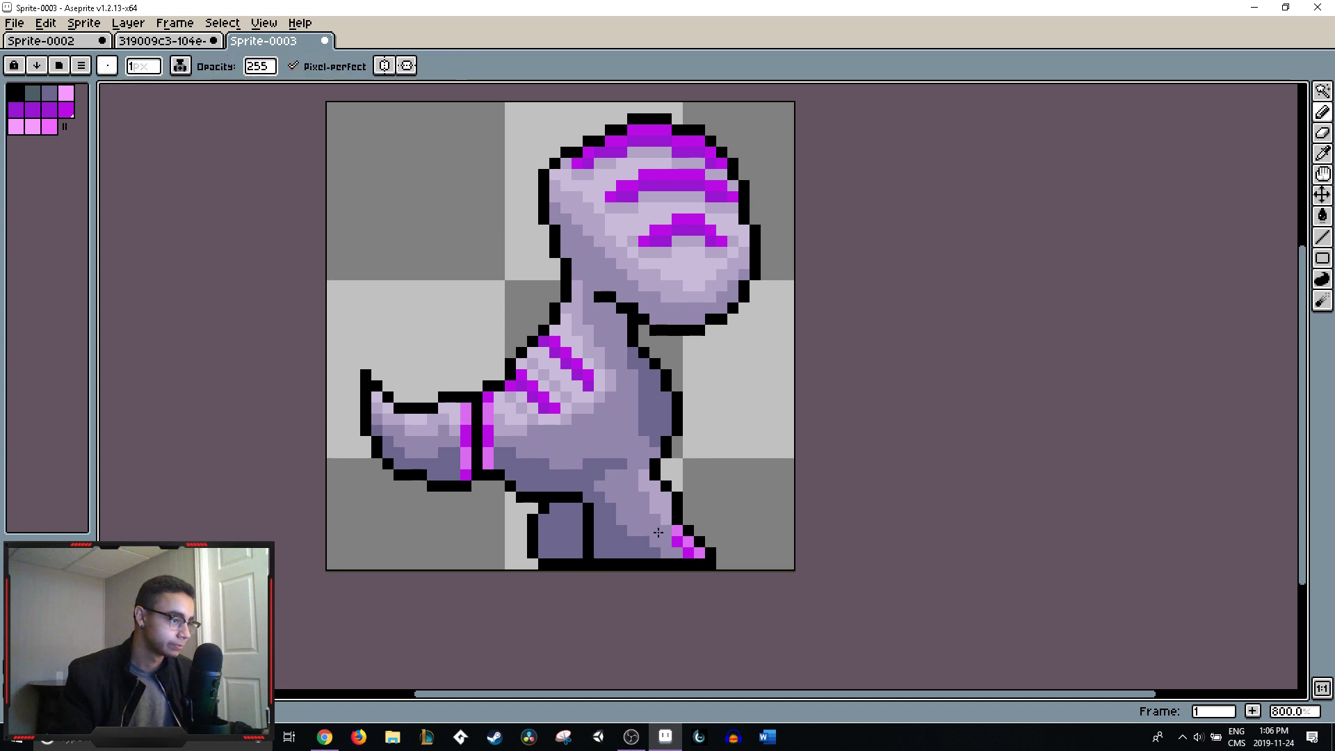
pyautogui.scroll(-6, 706, 543)
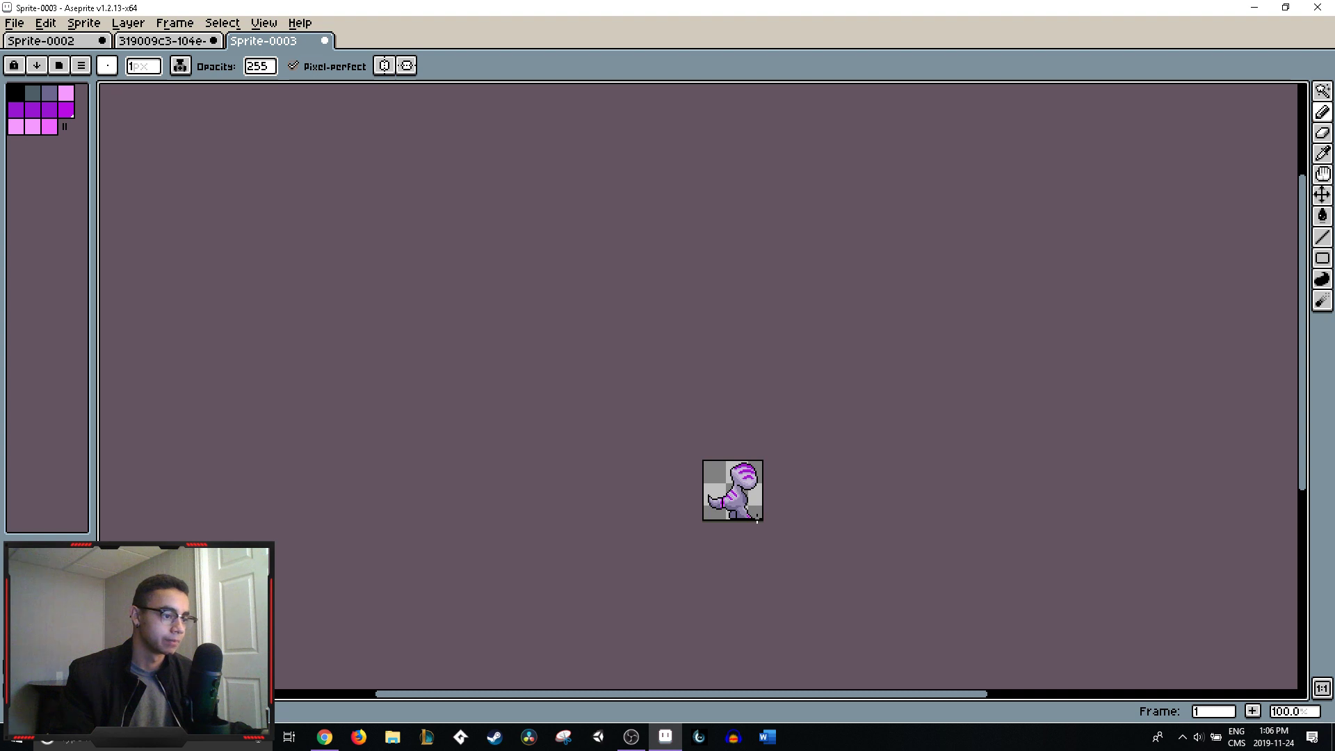
pyautogui.scroll(5, 758, 520)
pyautogui.press('alt')
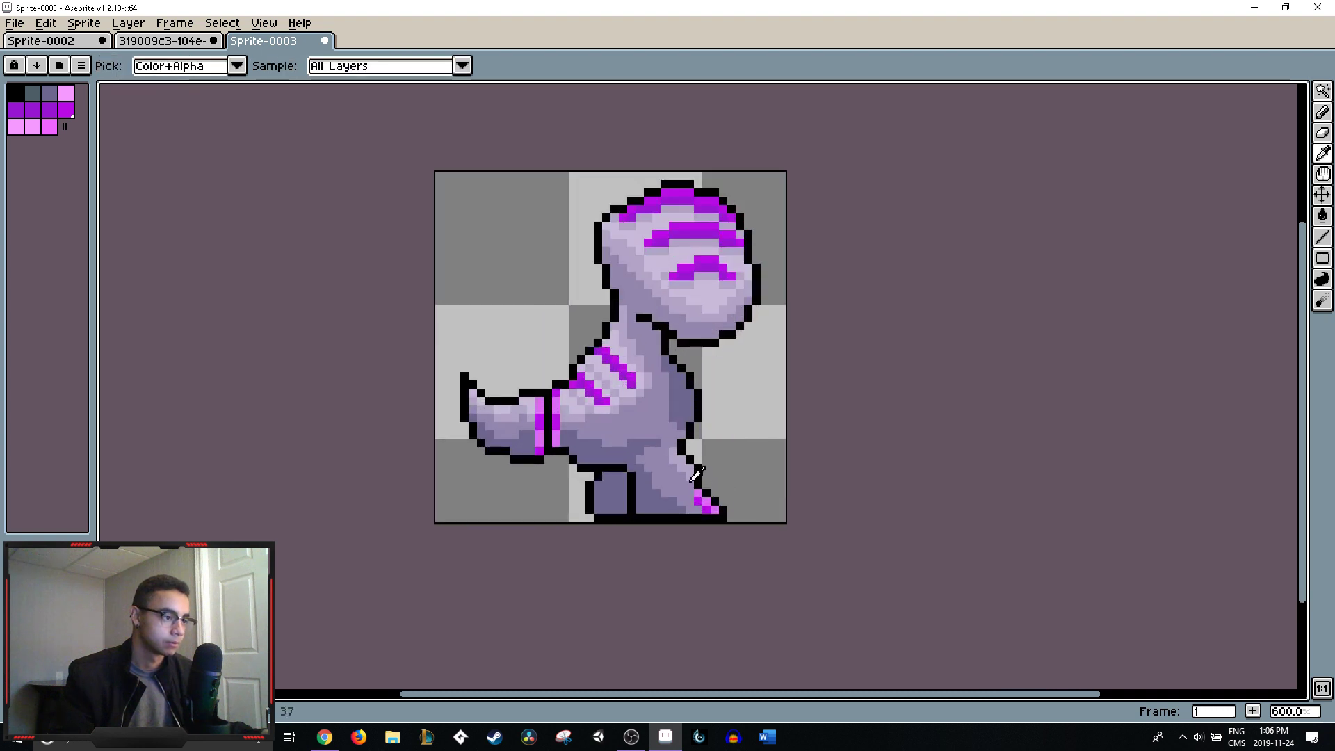
pyautogui.scroll(-5, 806, 487)
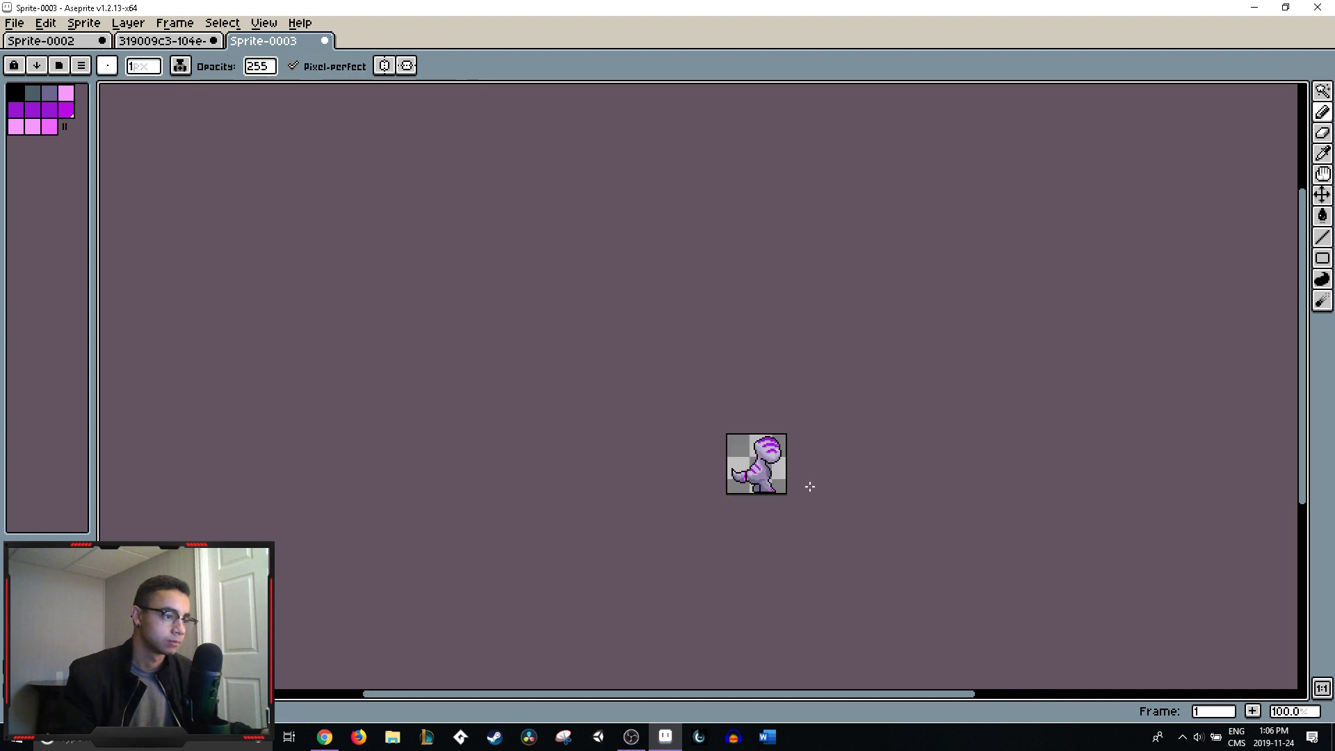
pyautogui.press('ctrl')
pyautogui.scroll(6, 800, 486)
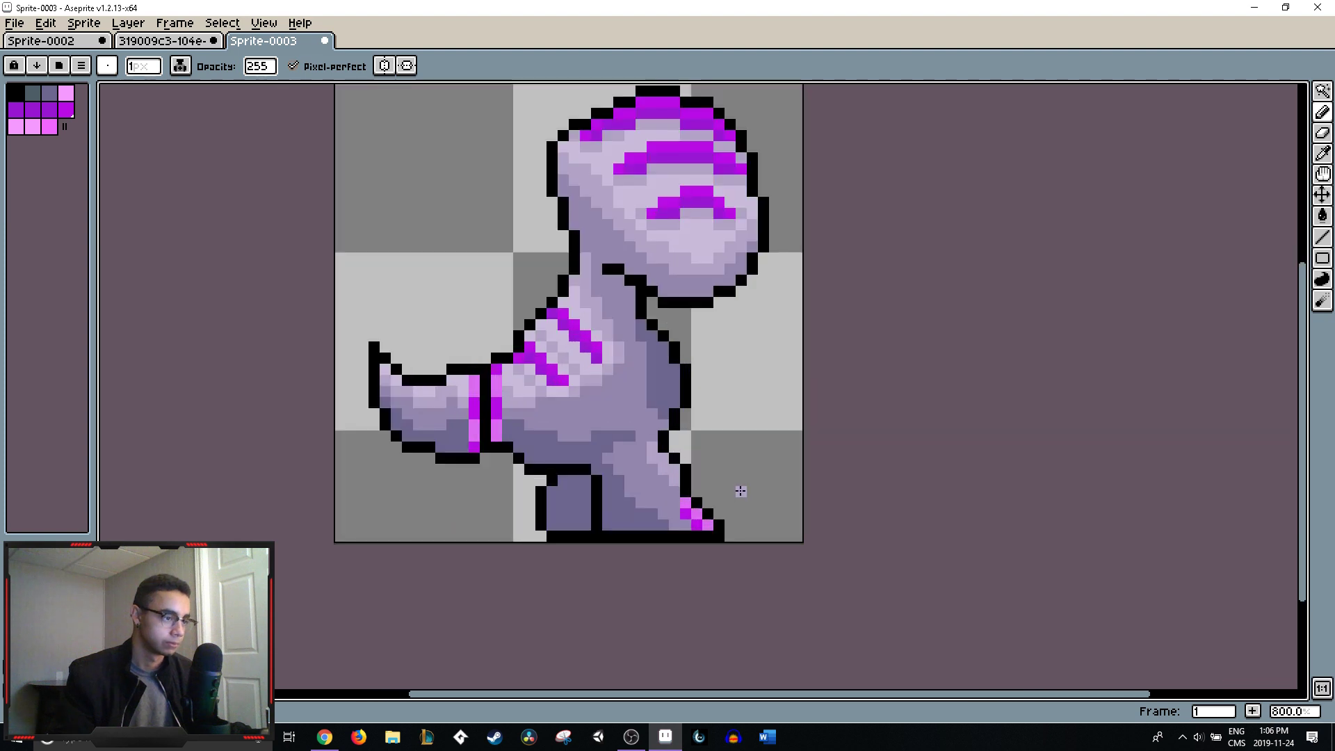
pyautogui.press('alt')
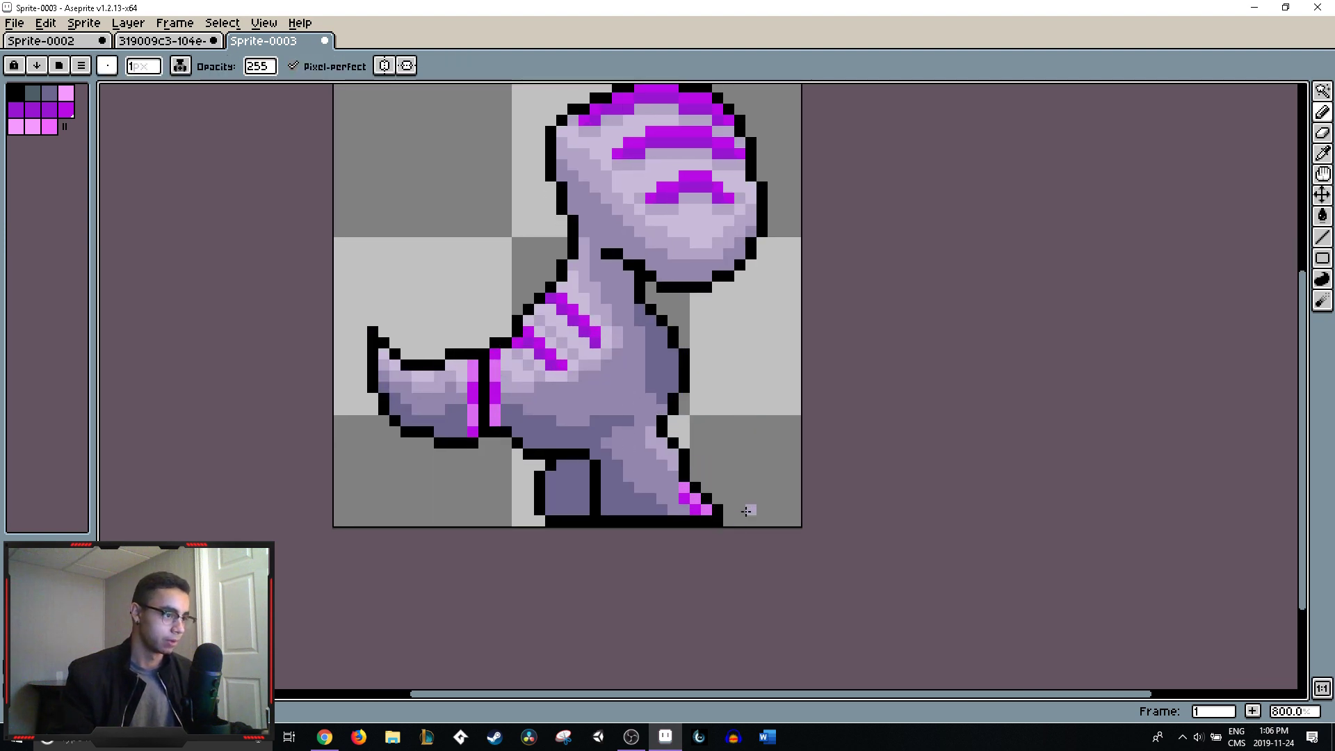
pyautogui.press('alt')
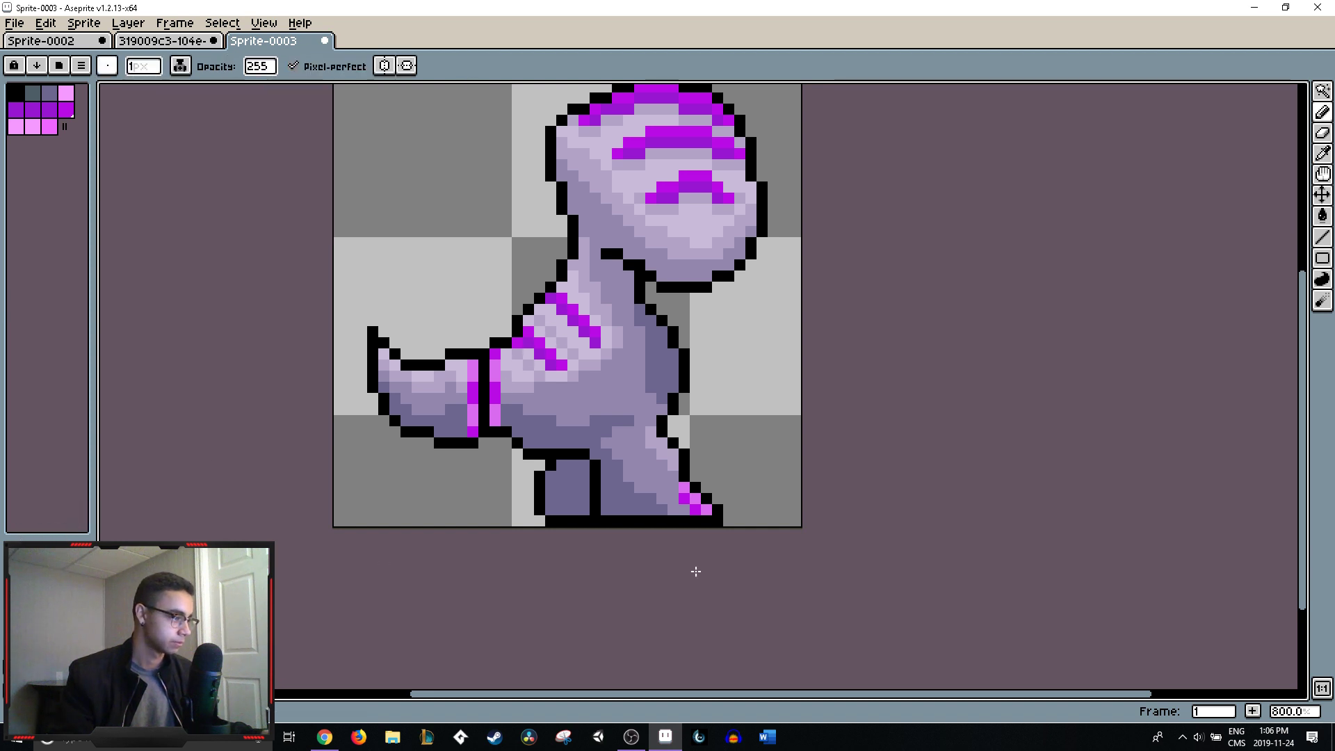
pyautogui.moveTo(685, 488); pyautogui.dragTo(689, 509)
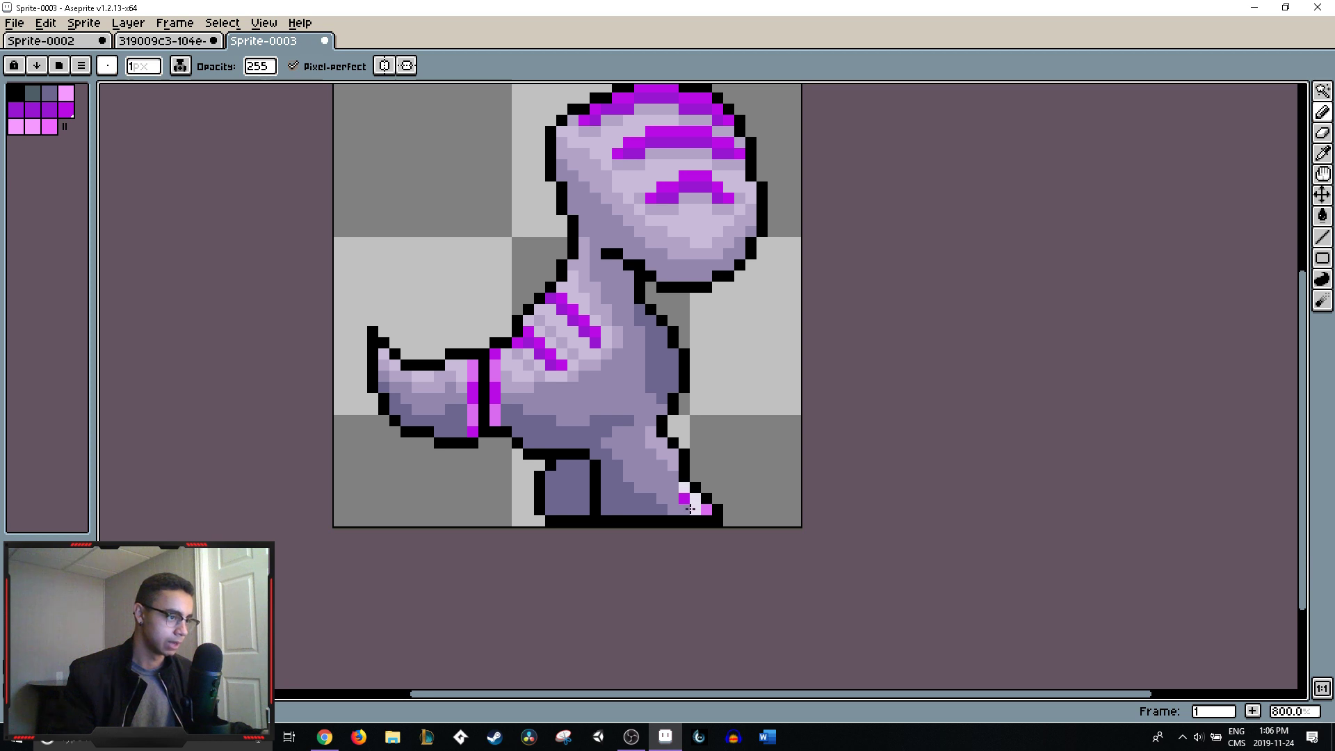
pyautogui.scroll(-5, 747, 498)
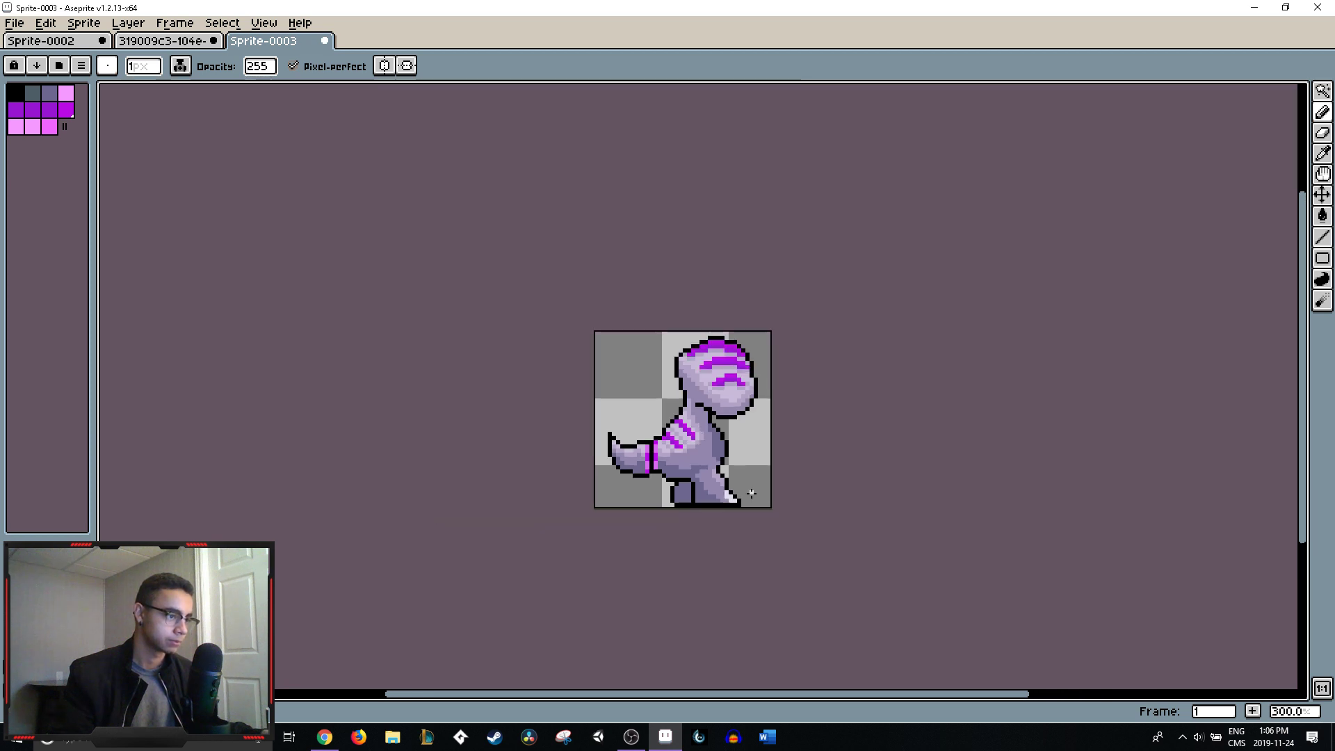
pyautogui.scroll(-1, 788, 477)
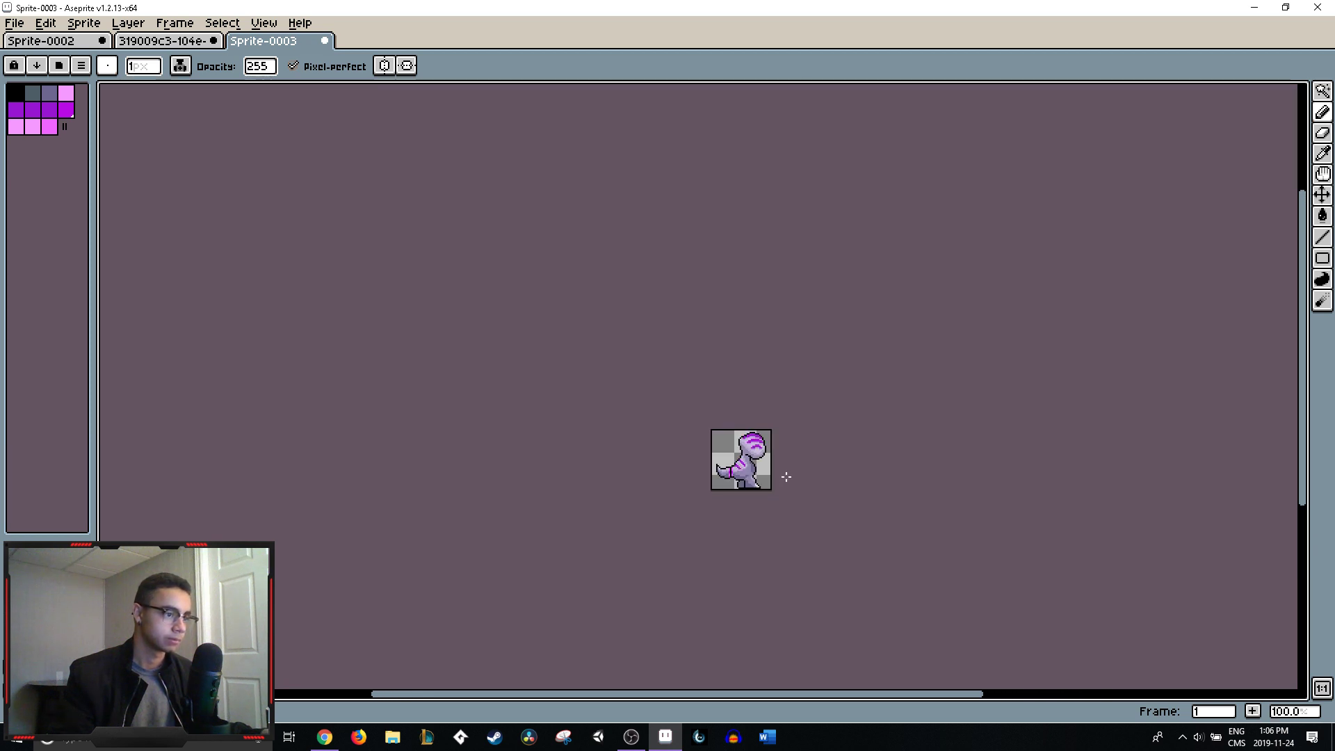
# - Sample the light lavender from the leg and shade the toe's inner pixels, keeping a near-white diagonal along the outer edge
pyautogui.scroll(8, 779, 479)
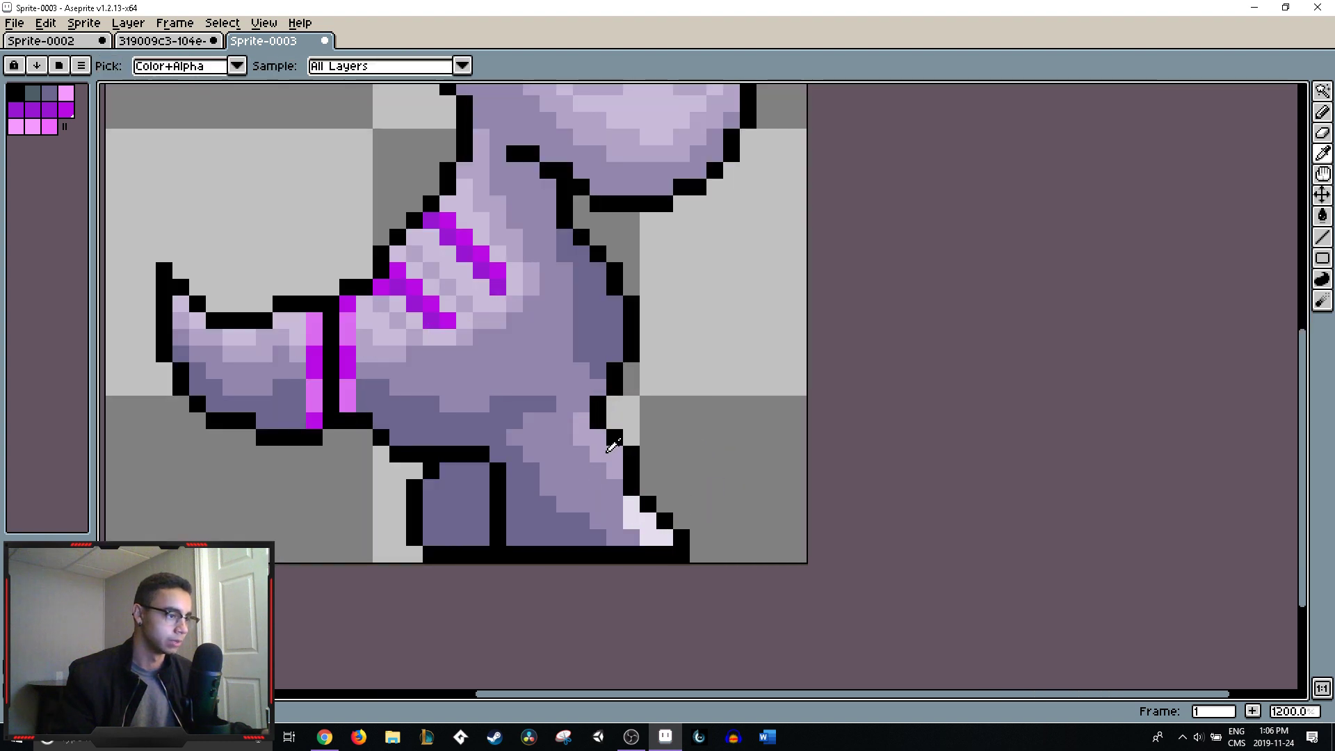
pyautogui.click(647, 520)
pyautogui.click(647, 536)
pyautogui.click(664, 537)
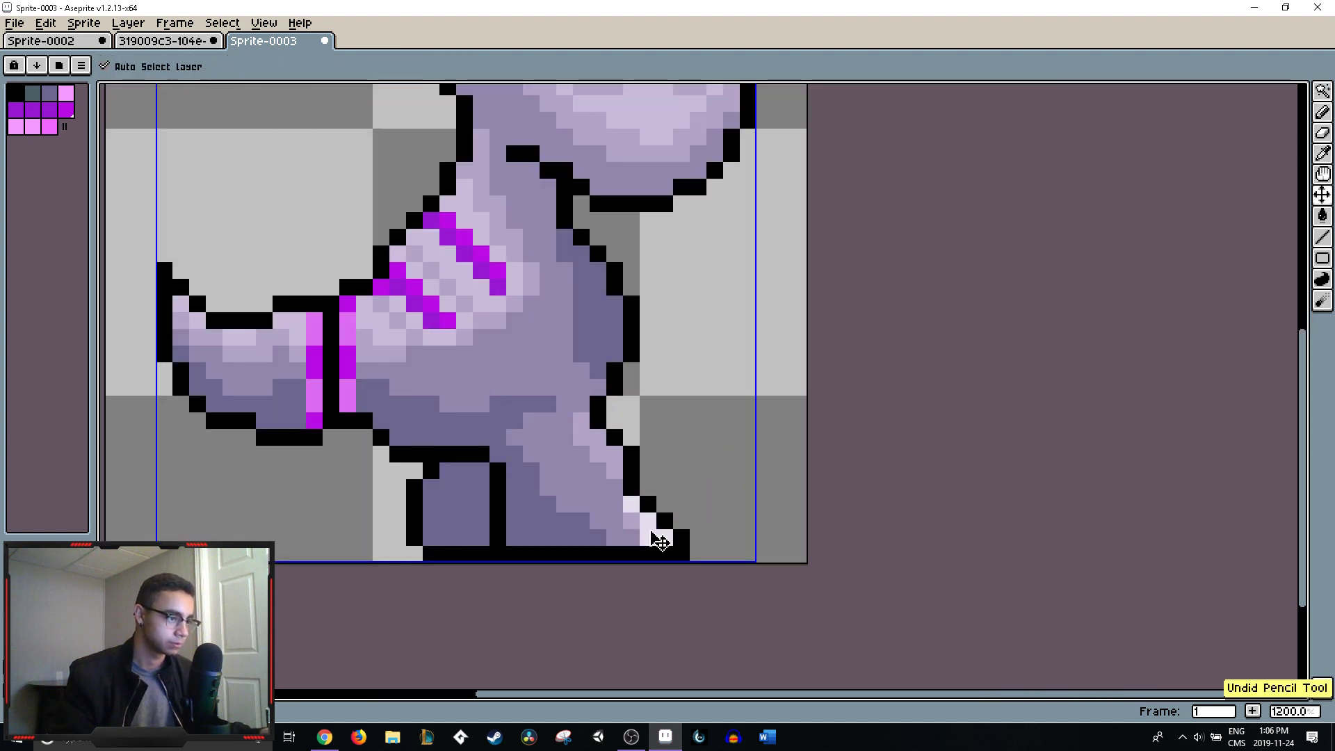
pyautogui.scroll(-8, 686, 540)
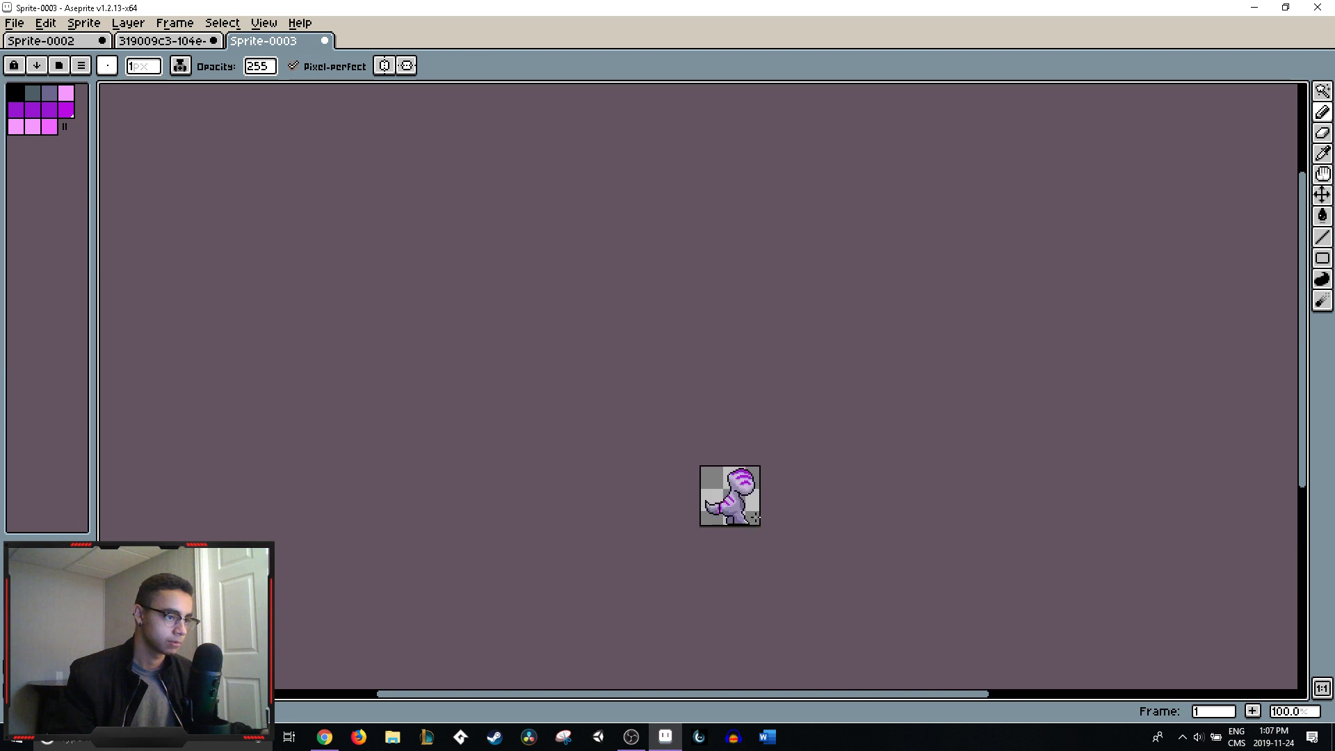
pyautogui.scroll(1, 757, 516)
pyautogui.scroll(7, 755, 529)
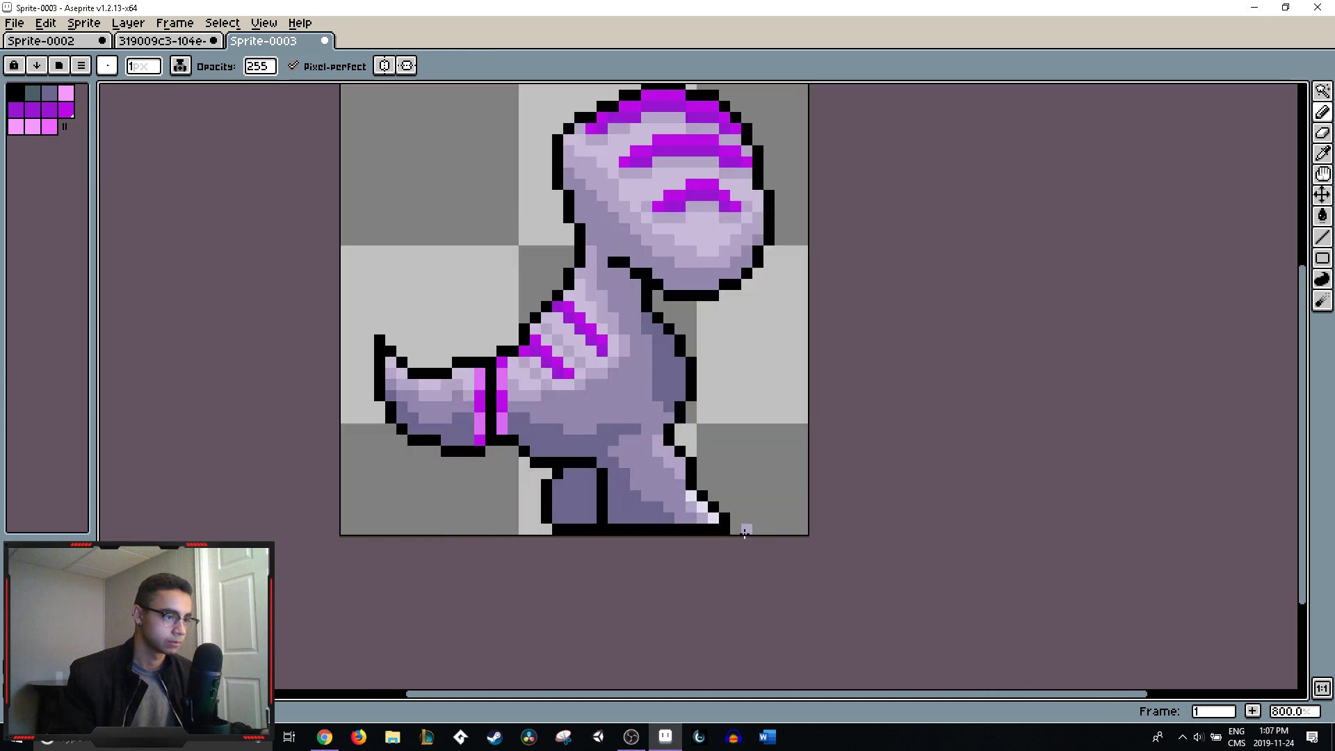
pyautogui.keyDown('alt'); pyautogui.click(697, 510); pyautogui.keyUp('alt')
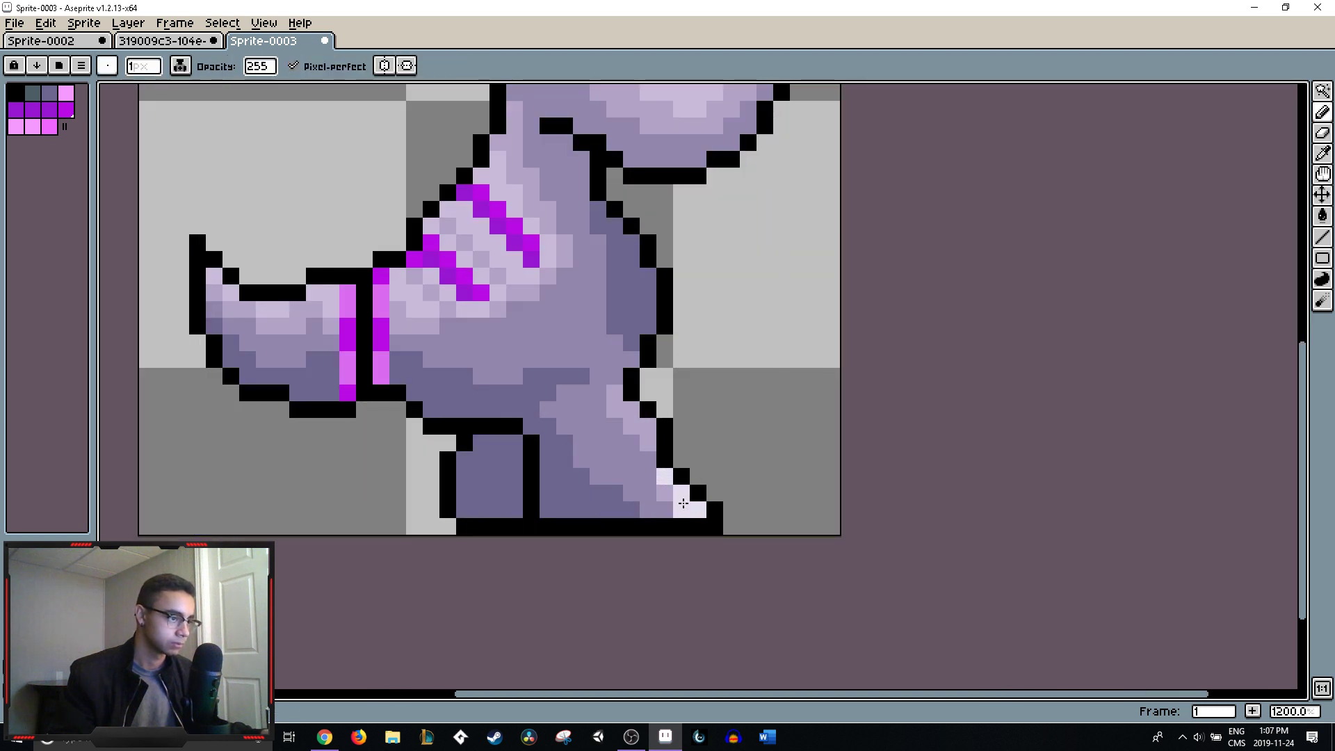
pyautogui.click(681, 493)
pyautogui.press('alt')
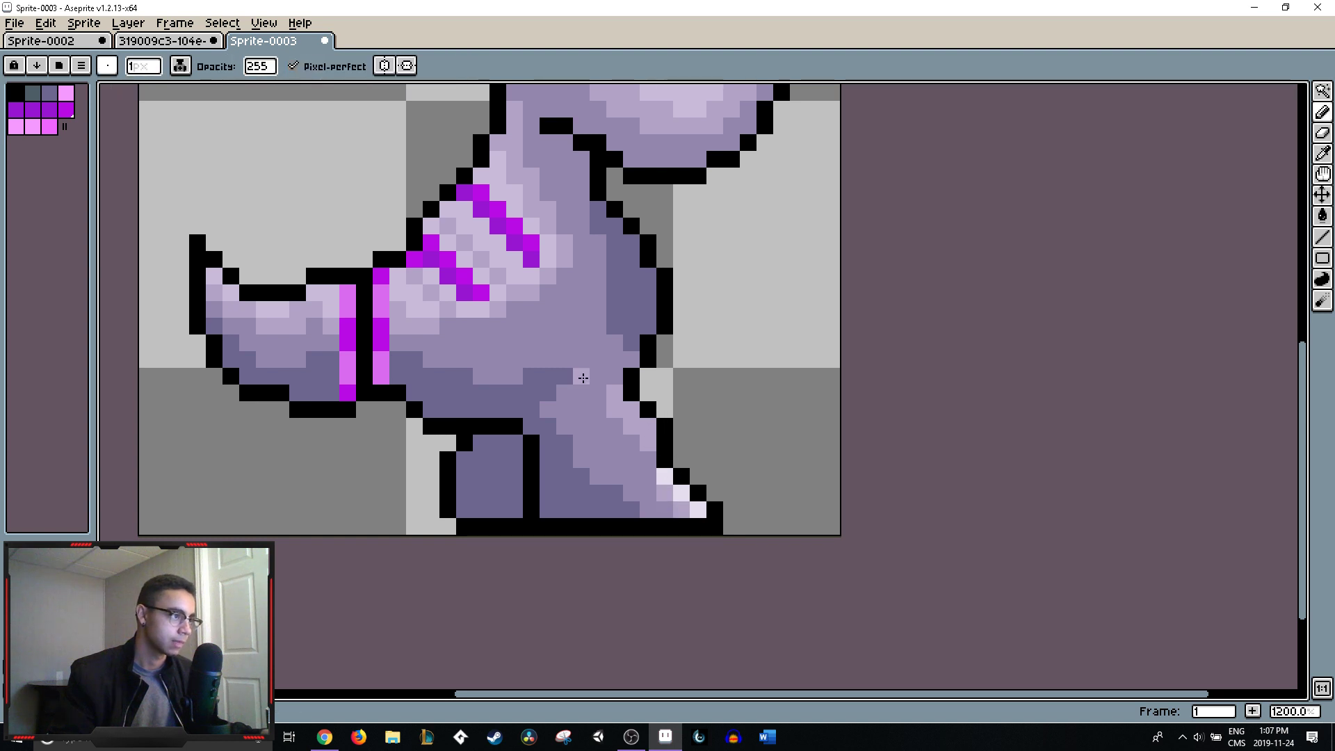
# - Undo the near-white and lavender shading on the front toe, restoring its magenta pixels, and check the dinosaur at several zoom levels
pyautogui.press('alt')
pyautogui.press('ctrl')
pyautogui.hotkey('ctrl', 'z')
pyautogui.hotkey('ctrl', 'z')
pyautogui.hotkey('ctrl', 'z')
pyautogui.hotkey('ctrl', 'z')
pyautogui.hotkey('ctrl', 'z')
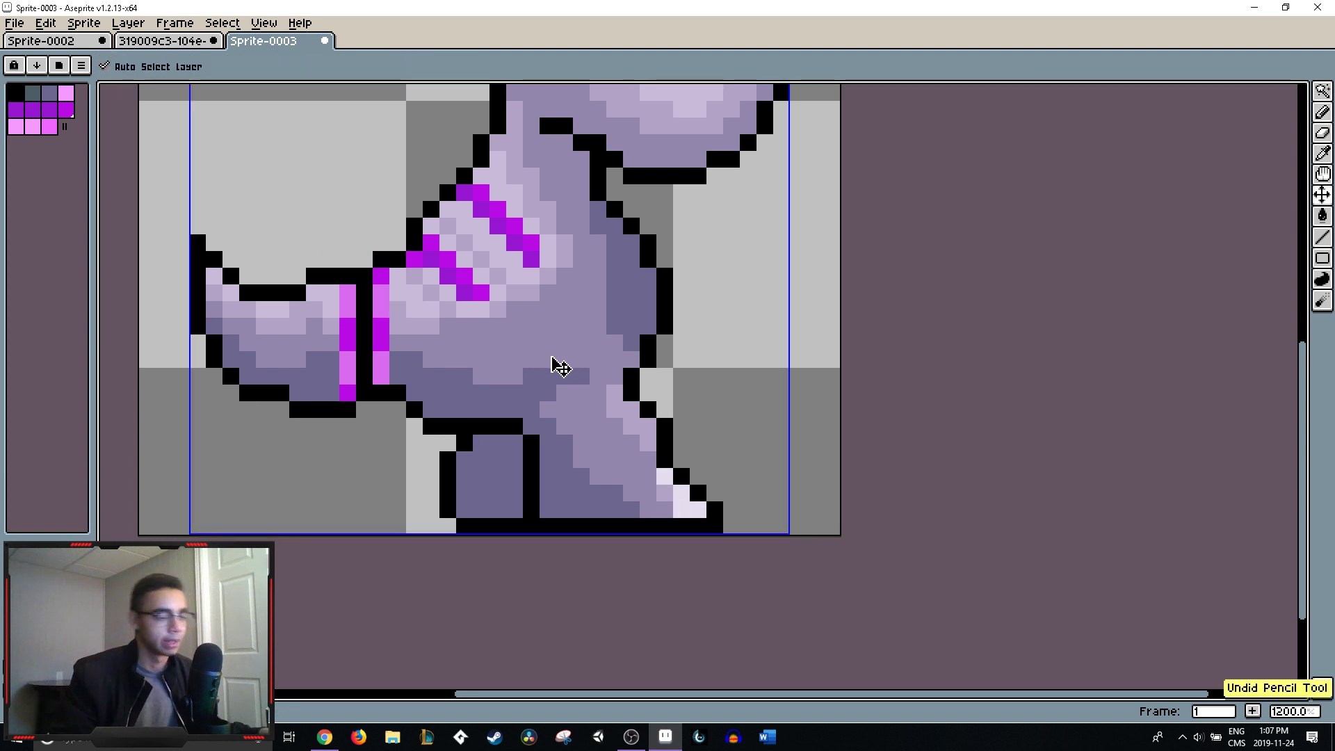
pyautogui.scroll(-8, 566, 367)
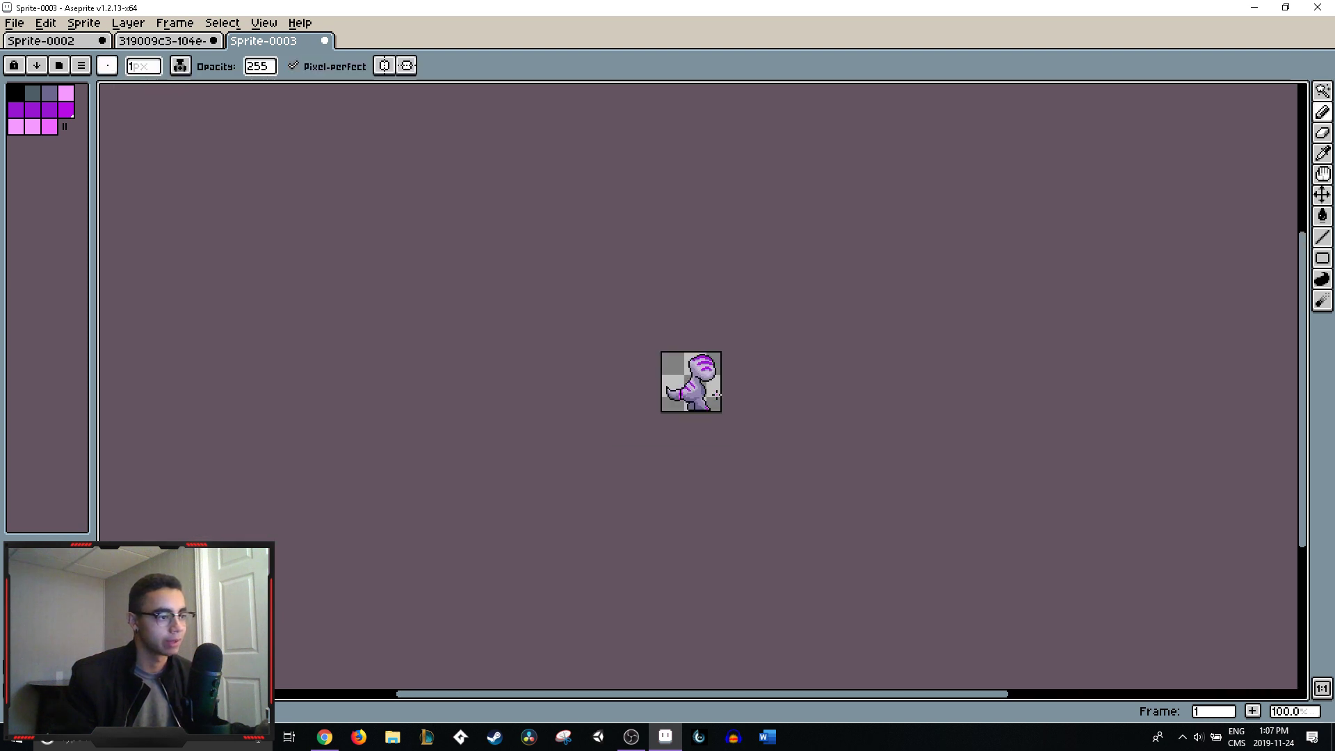
pyautogui.scroll(4, 716, 395)
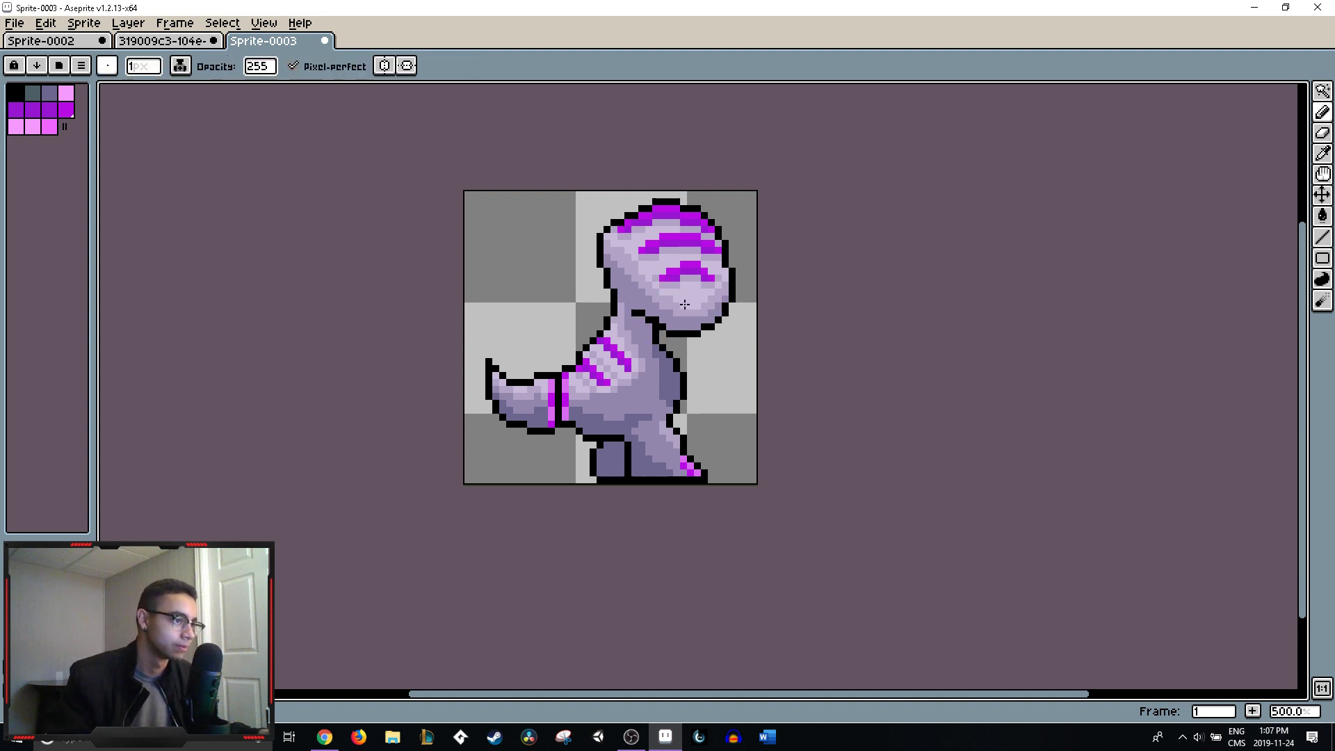
pyautogui.scroll(-3, 747, 289)
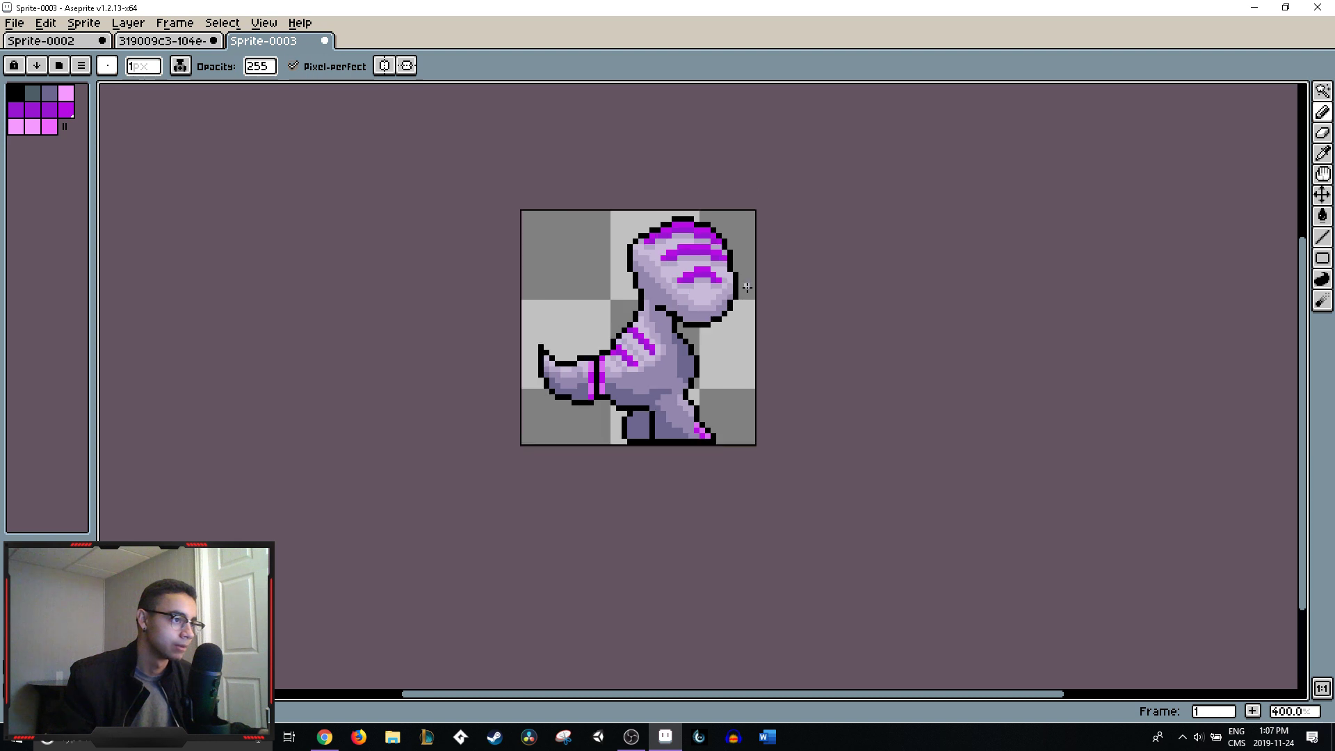
pyautogui.scroll(2, 747, 289)
pyautogui.scroll(-2, 747, 289)
pyautogui.scroll(4, 742, 297)
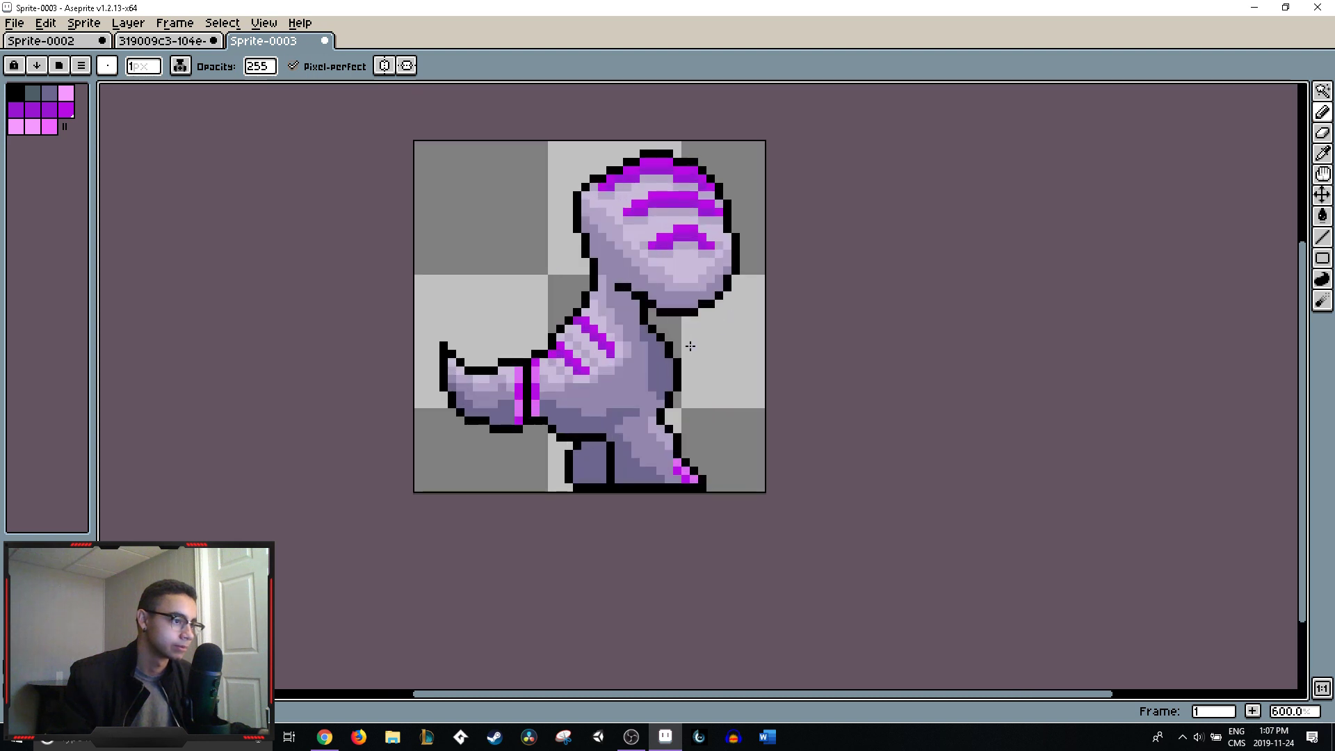
# - Try painting a slate-grey shadow from the palette on the dinosaur's back leg and check it at small size
pyautogui.keyDown('alt'); pyautogui.click(590, 450); pyautogui.keyUp('alt')
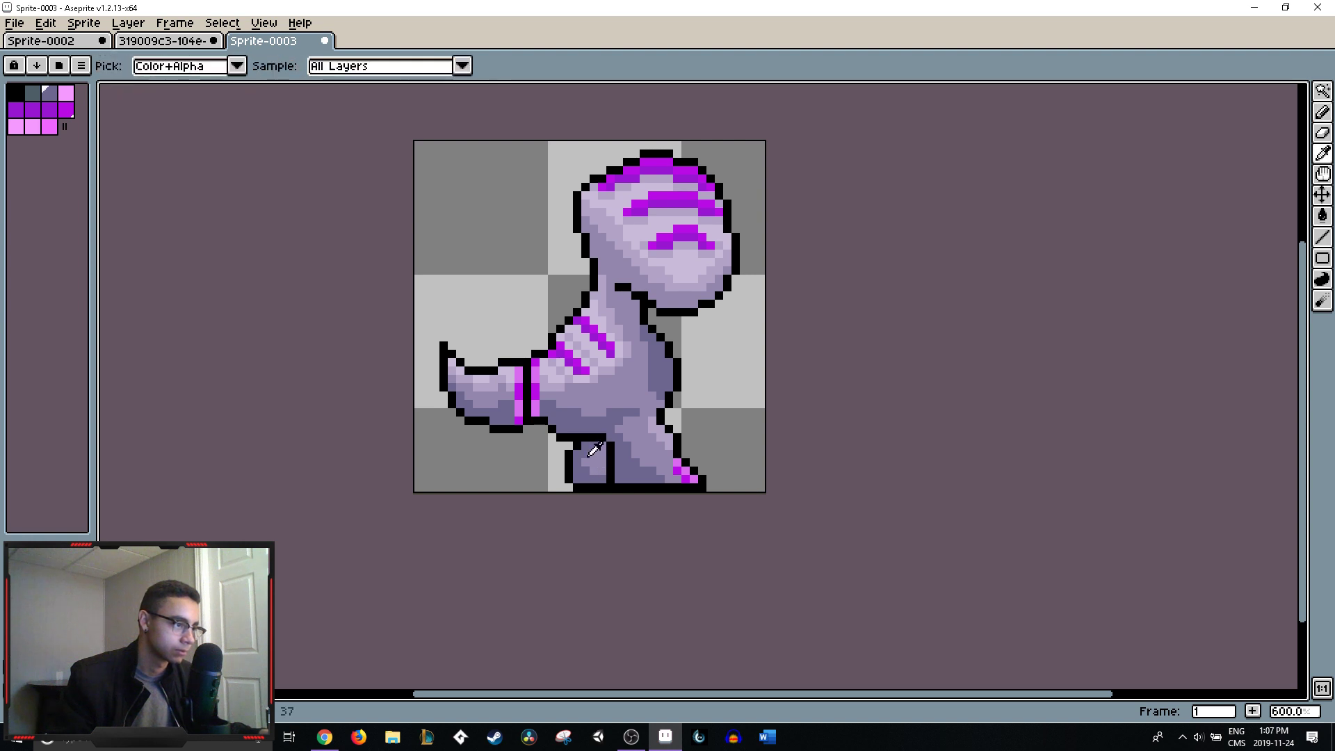
pyautogui.scroll(-3, 703, 450)
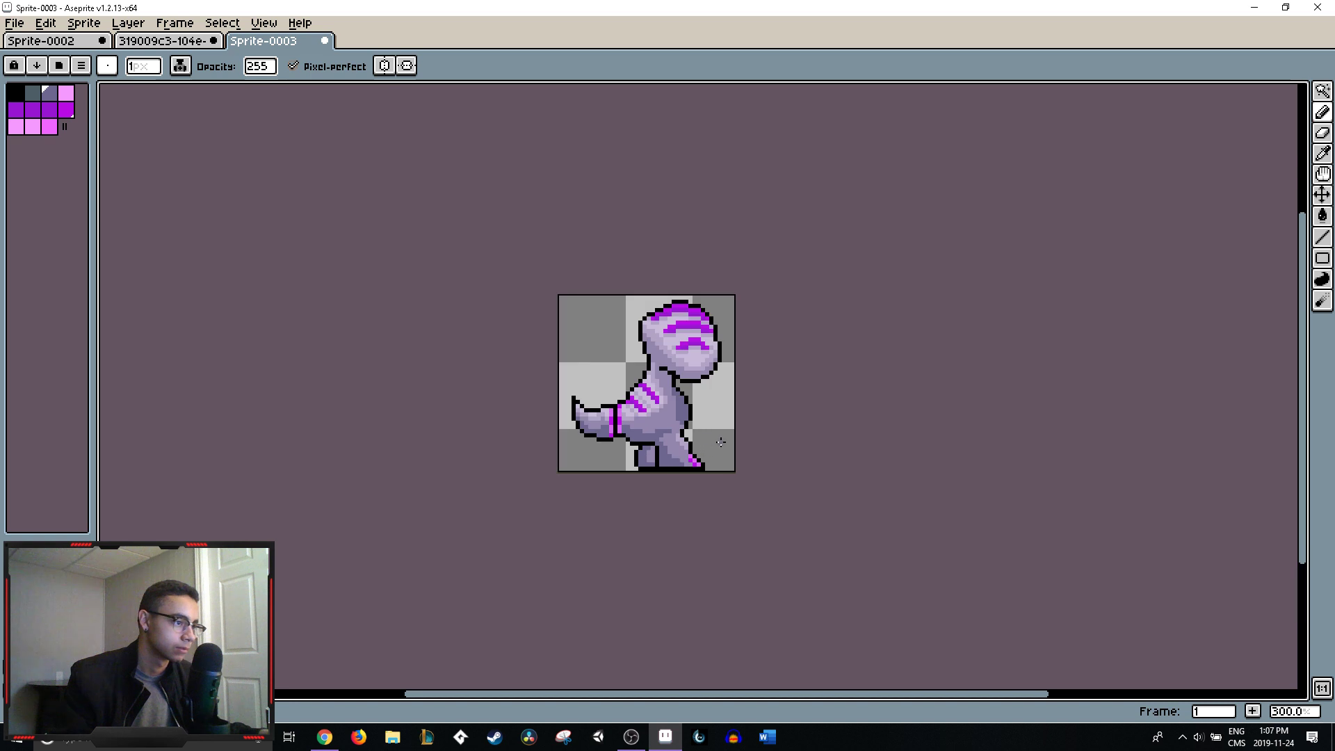
pyautogui.hotkey('ctrl', 'z')
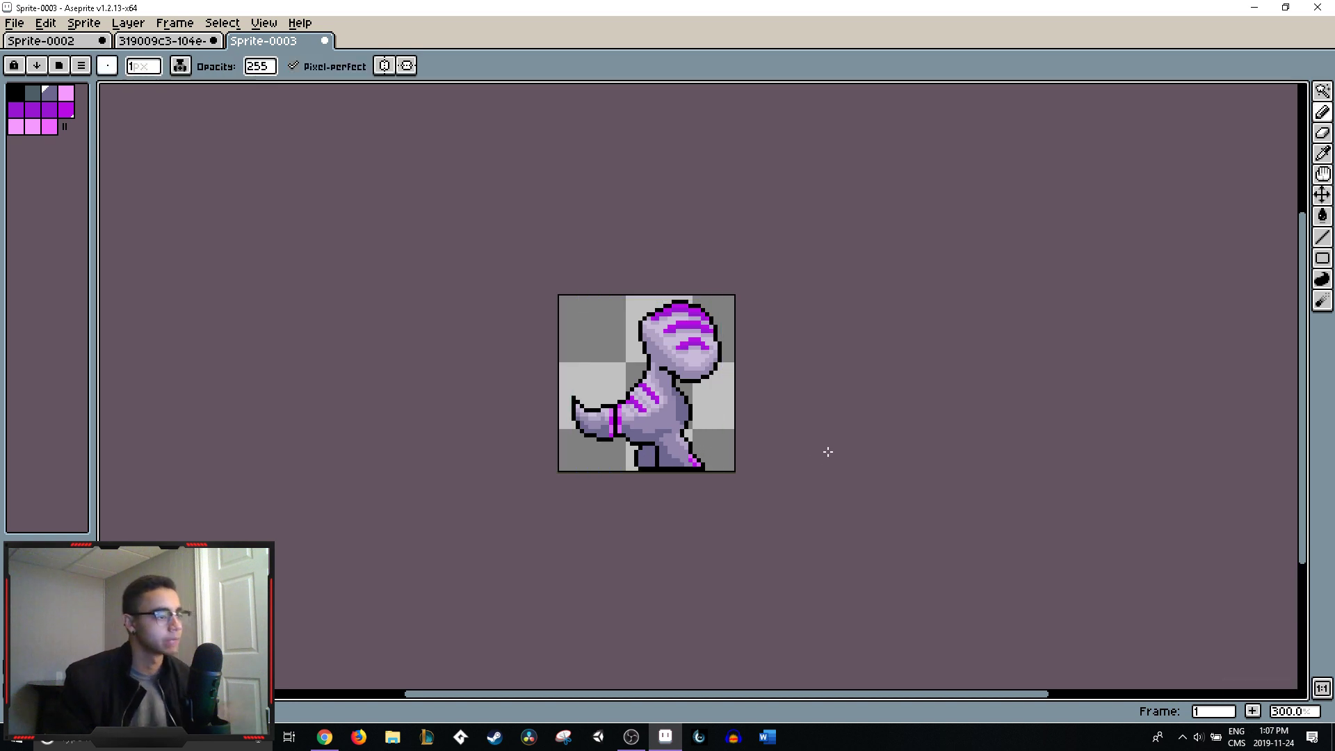
pyautogui.press('ctrl')
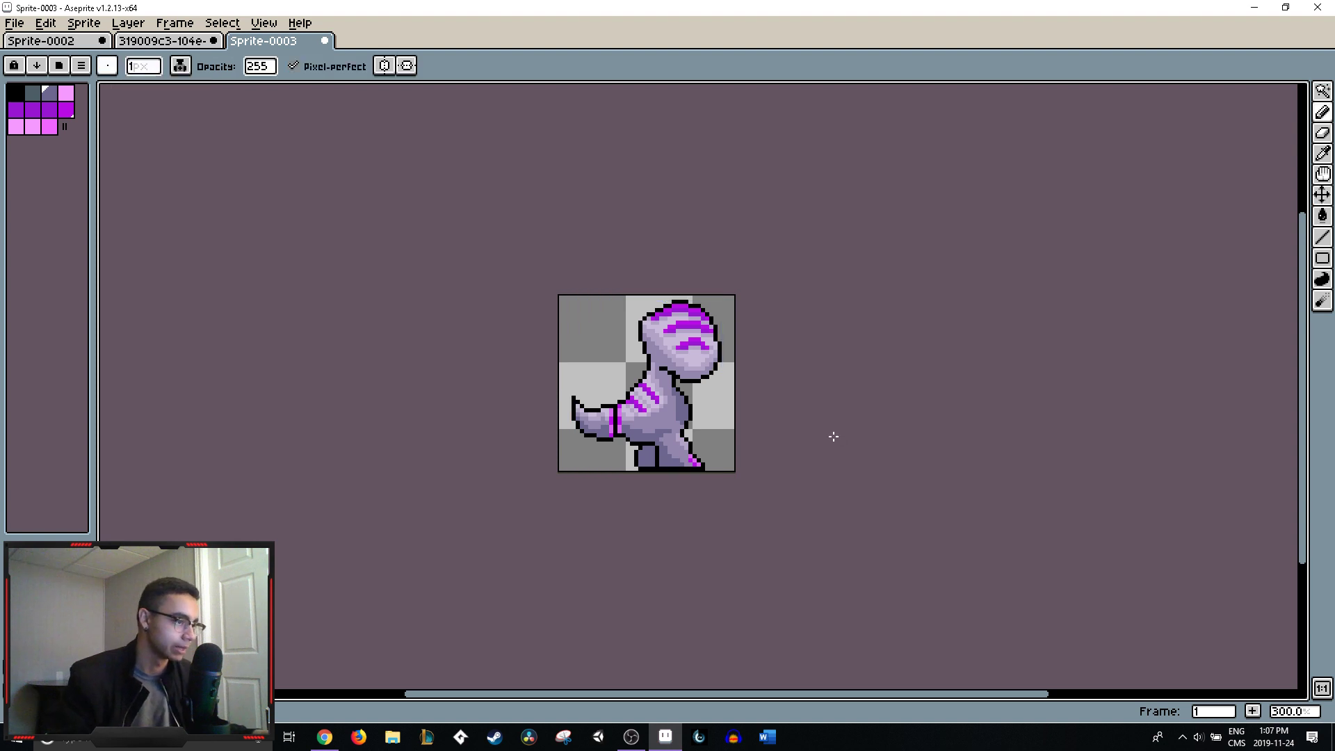
pyautogui.scroll(3, 654, 422)
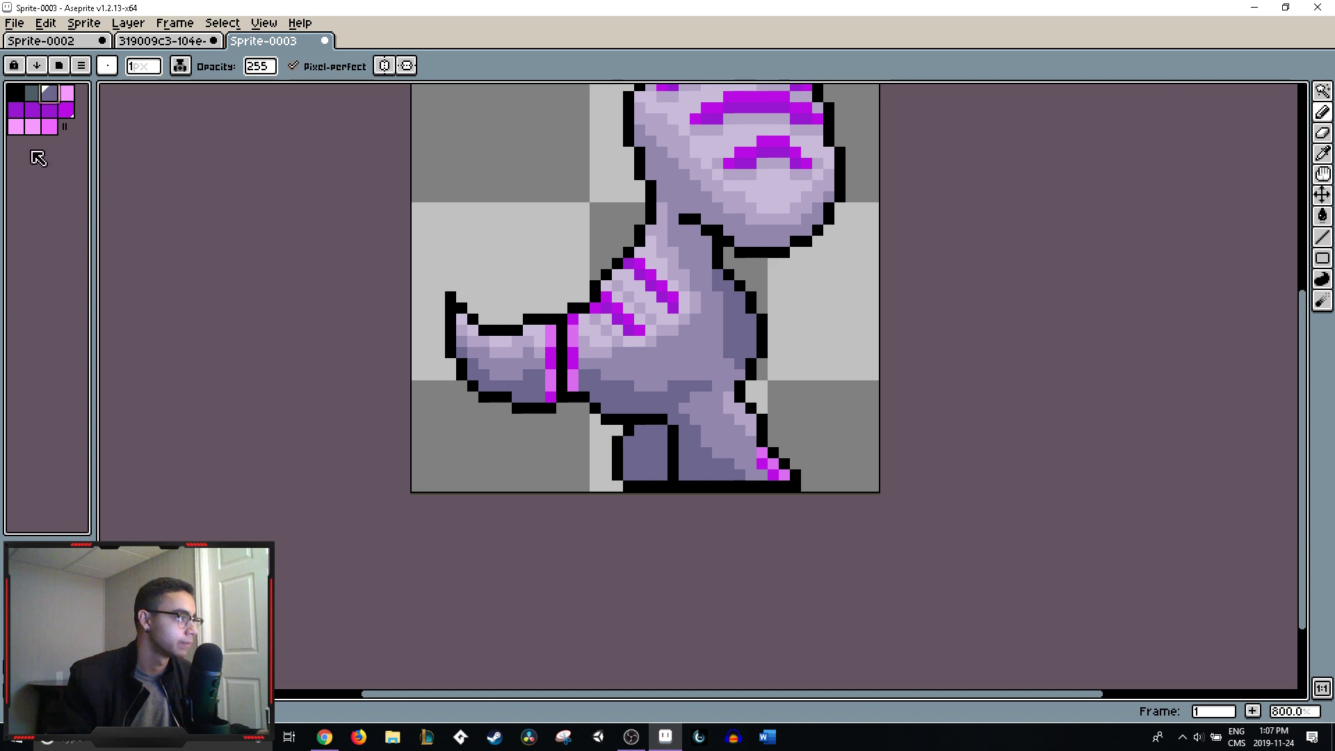
pyautogui.click(36, 93)
pyautogui.moveTo(650, 441)
pyautogui.mouseDown()
pyautogui.moveTo(639, 466)
pyautogui.moveTo(652, 422)
pyautogui.mouseUp()
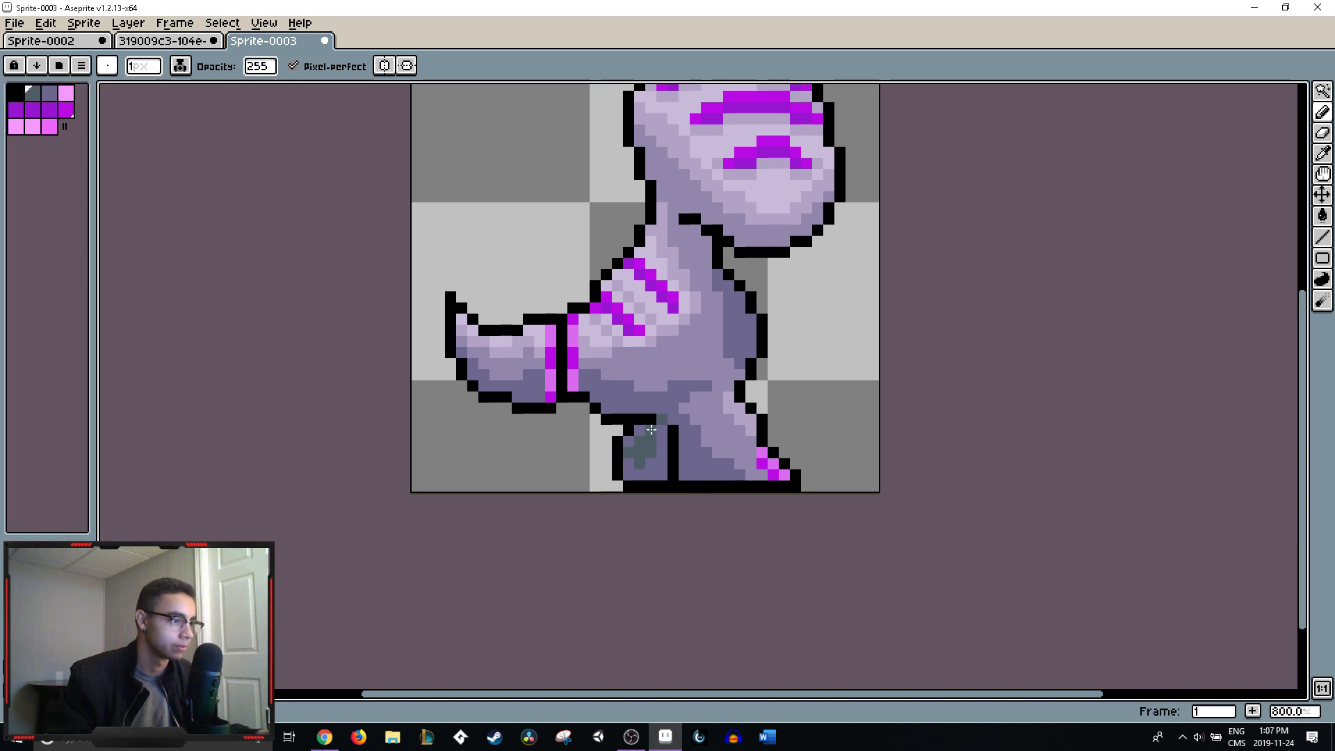
pyautogui.scroll(-5, 630, 447)
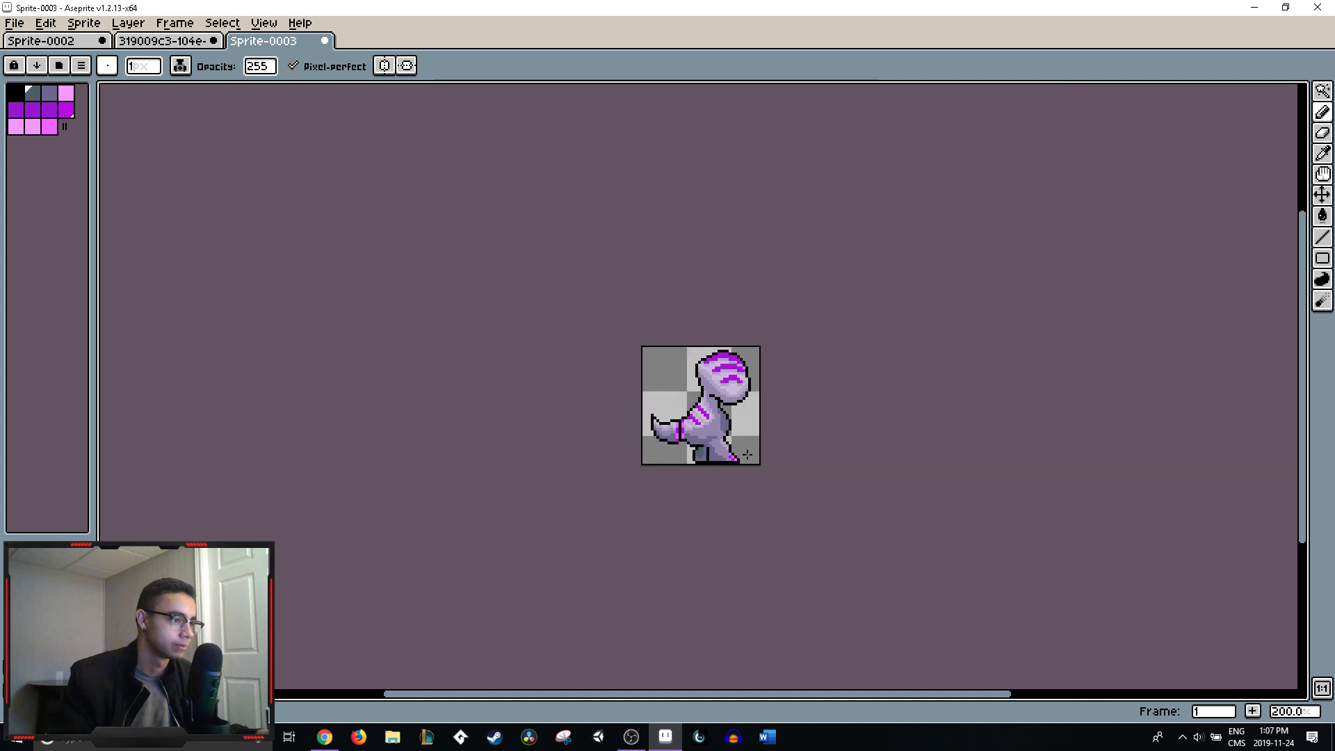
pyautogui.press('ctrl')
# - Try covering the back leg with a dark greyish purple, undoing the stray stroke on its black outline
pyautogui.scroll(4, 754, 465)
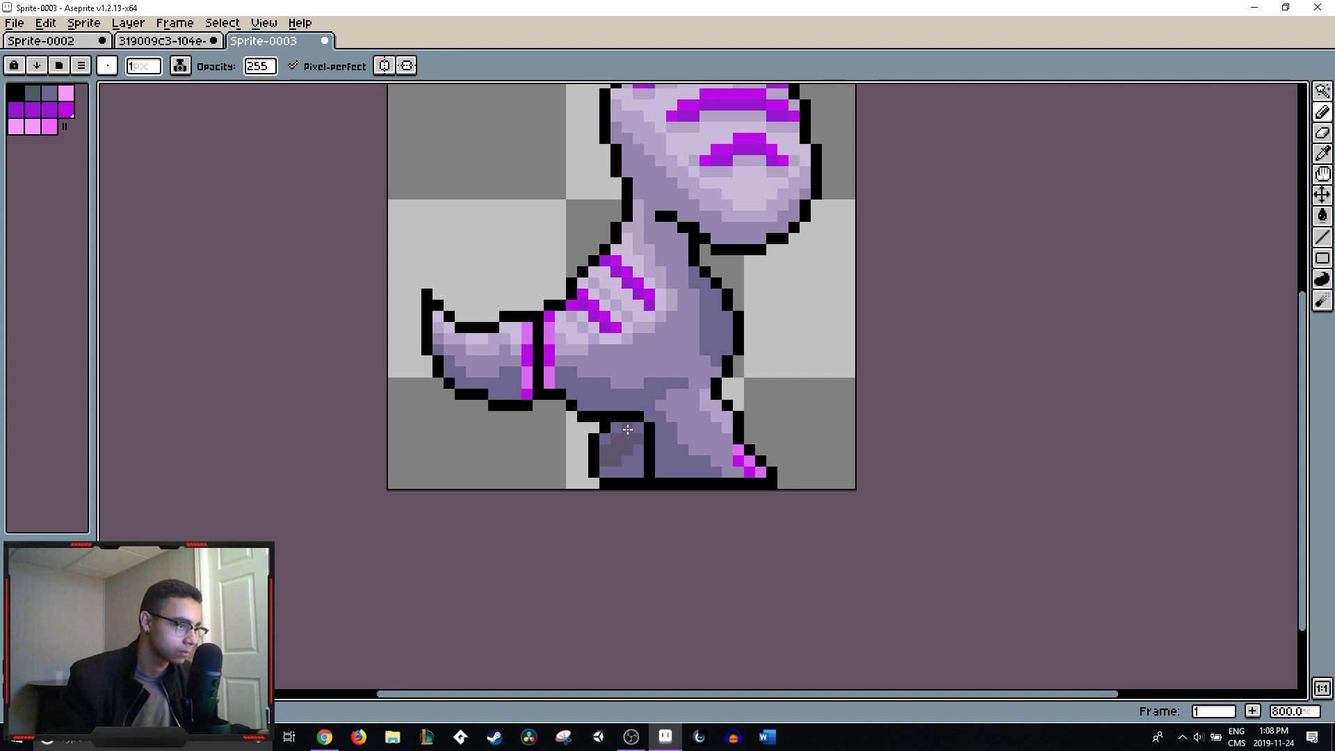
pyautogui.hotkey('ctrl', 'z')
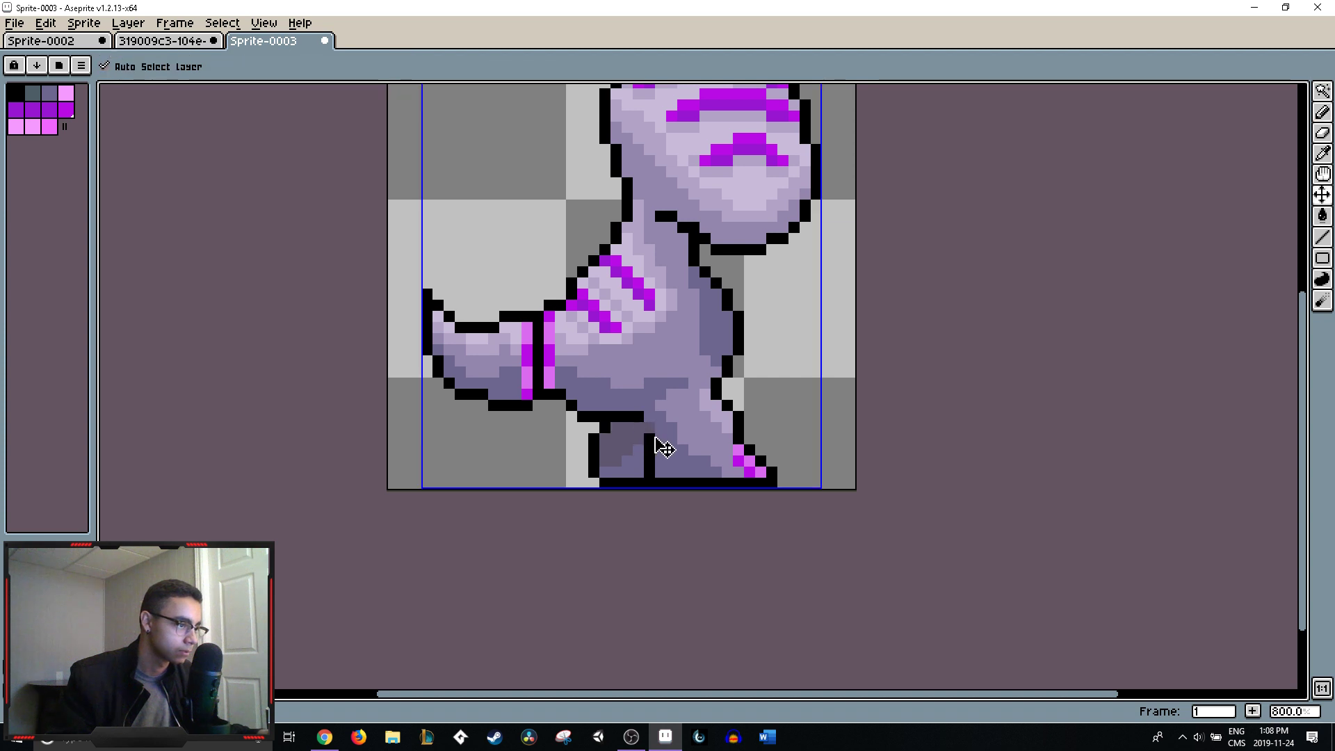
pyautogui.scroll(-4, 657, 473)
pyautogui.scroll(9, 612, 477)
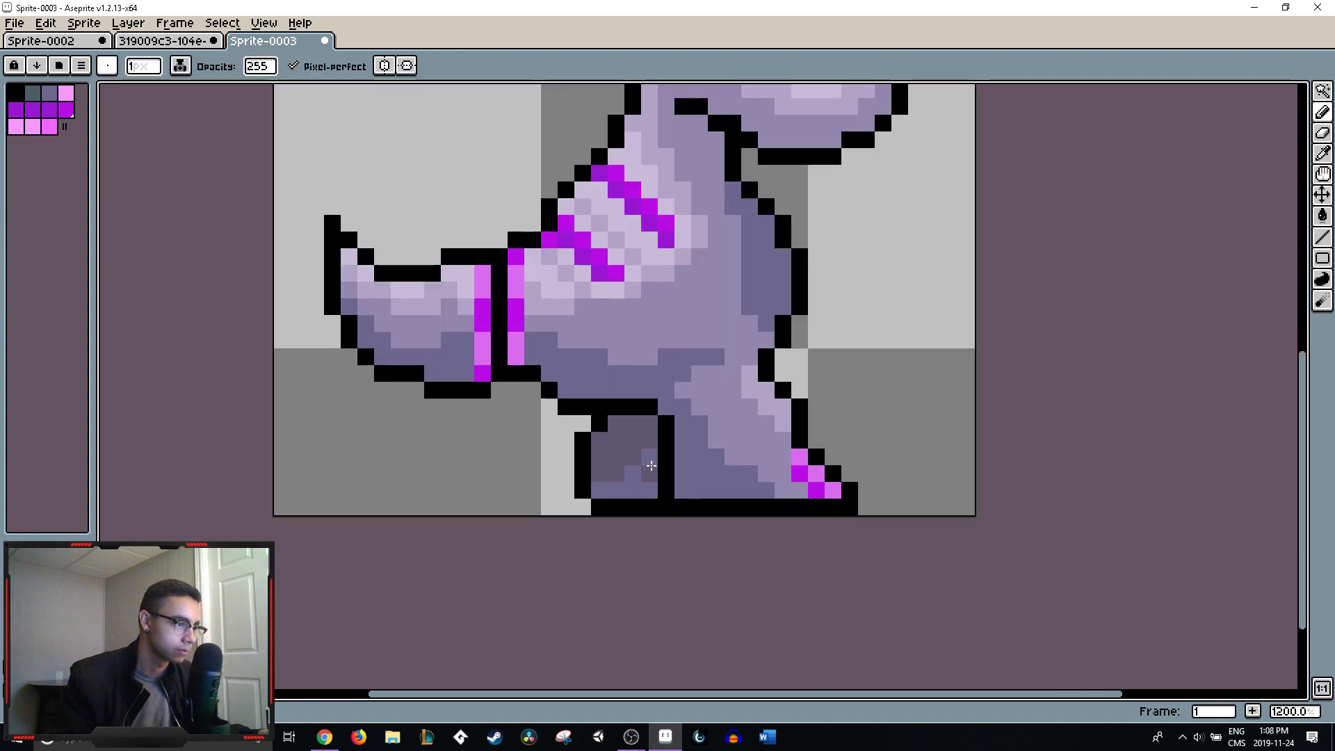
pyautogui.moveTo(640, 498); pyautogui.dragTo(563, 504)
# - Try a purple highlight patch along the back leg's inner edge, trim it with the dark greyish purple, and check the sprite small
pyautogui.keyDown('alt'); pyautogui.click(668, 462); pyautogui.keyUp('alt')
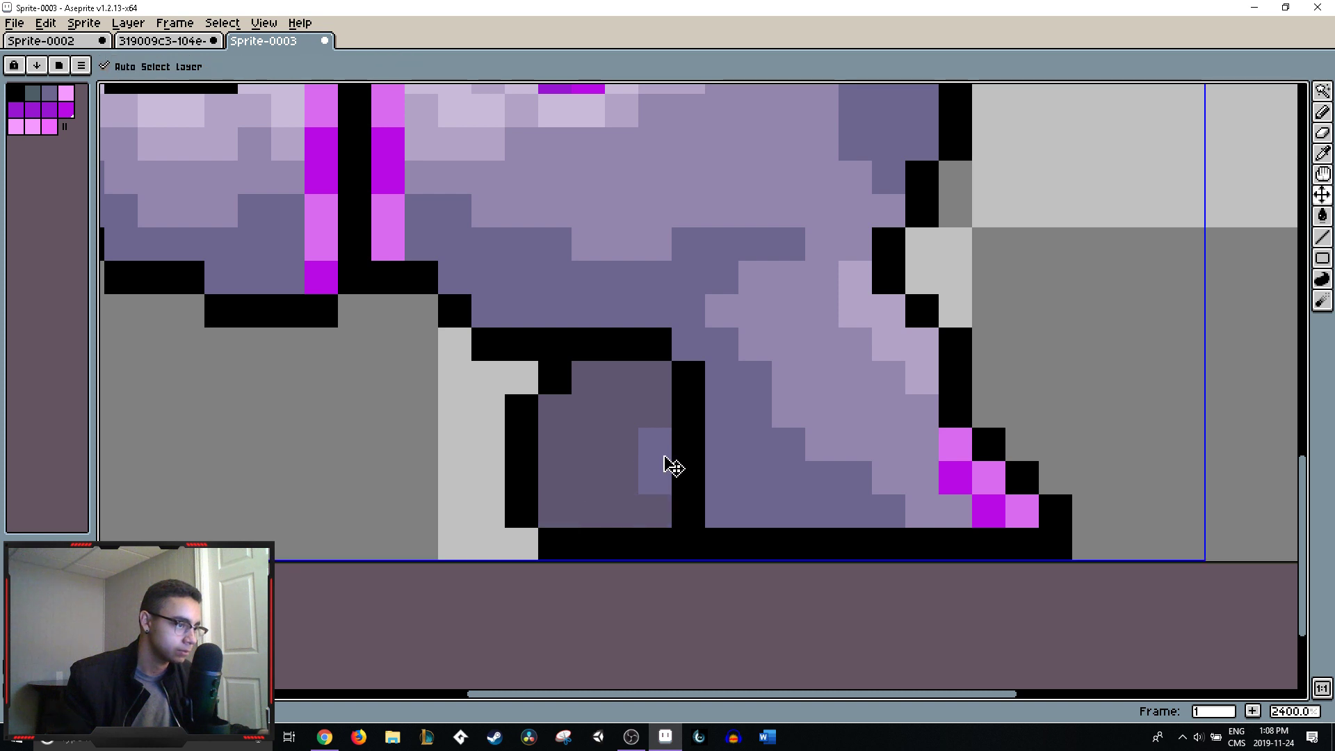
pyautogui.click(632, 464)
pyautogui.moveTo(633, 464)
pyautogui.mouseDown()
pyautogui.moveTo(655, 399)
pyautogui.moveTo(631, 420)
pyautogui.moveTo(628, 448)
pyautogui.moveTo(666, 416)
pyautogui.moveTo(660, 374)
pyautogui.moveTo(660, 408)
pyautogui.moveTo(625, 426)
pyautogui.moveTo(599, 467)
pyautogui.moveTo(643, 387)
pyautogui.mouseUp()
pyautogui.keyDown('alt'); pyautogui.click(604, 388); pyautogui.keyUp('alt')
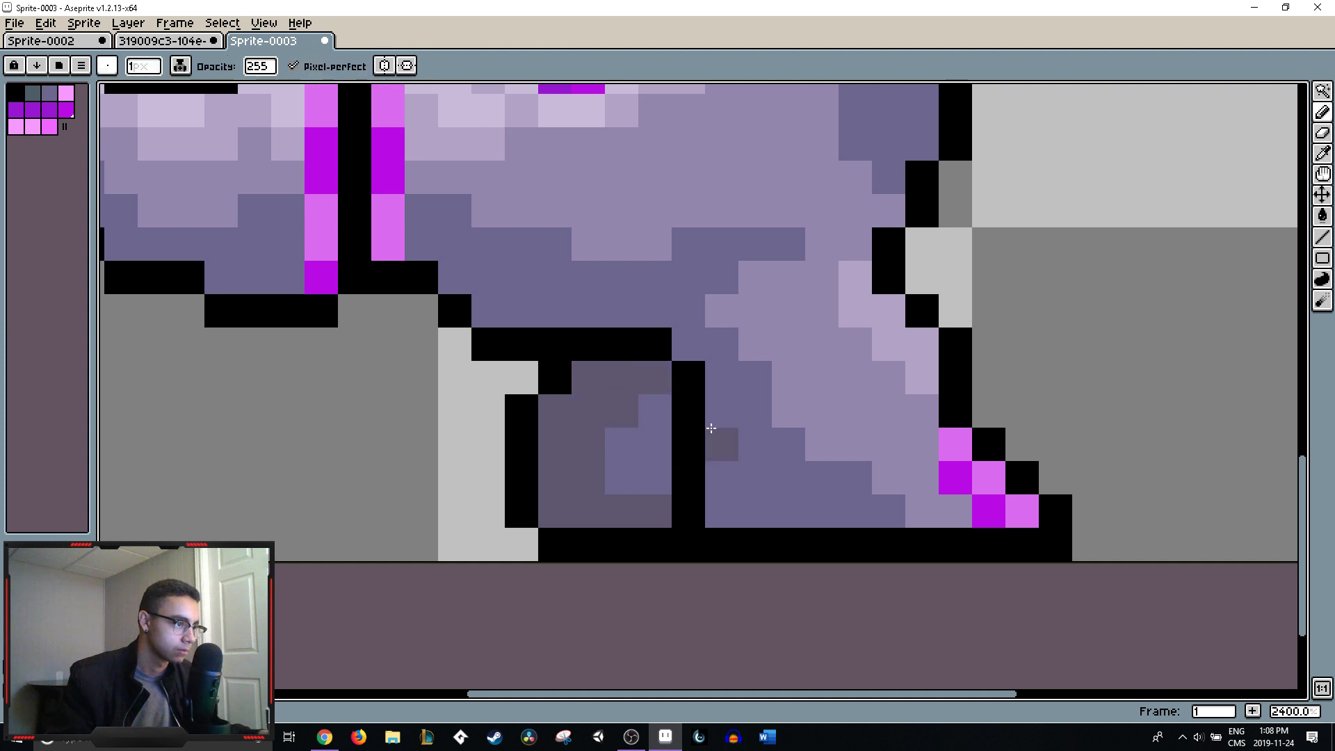
pyautogui.click(619, 477)
pyautogui.scroll(-3, 727, 442)
pyautogui.scroll(-5, 728, 442)
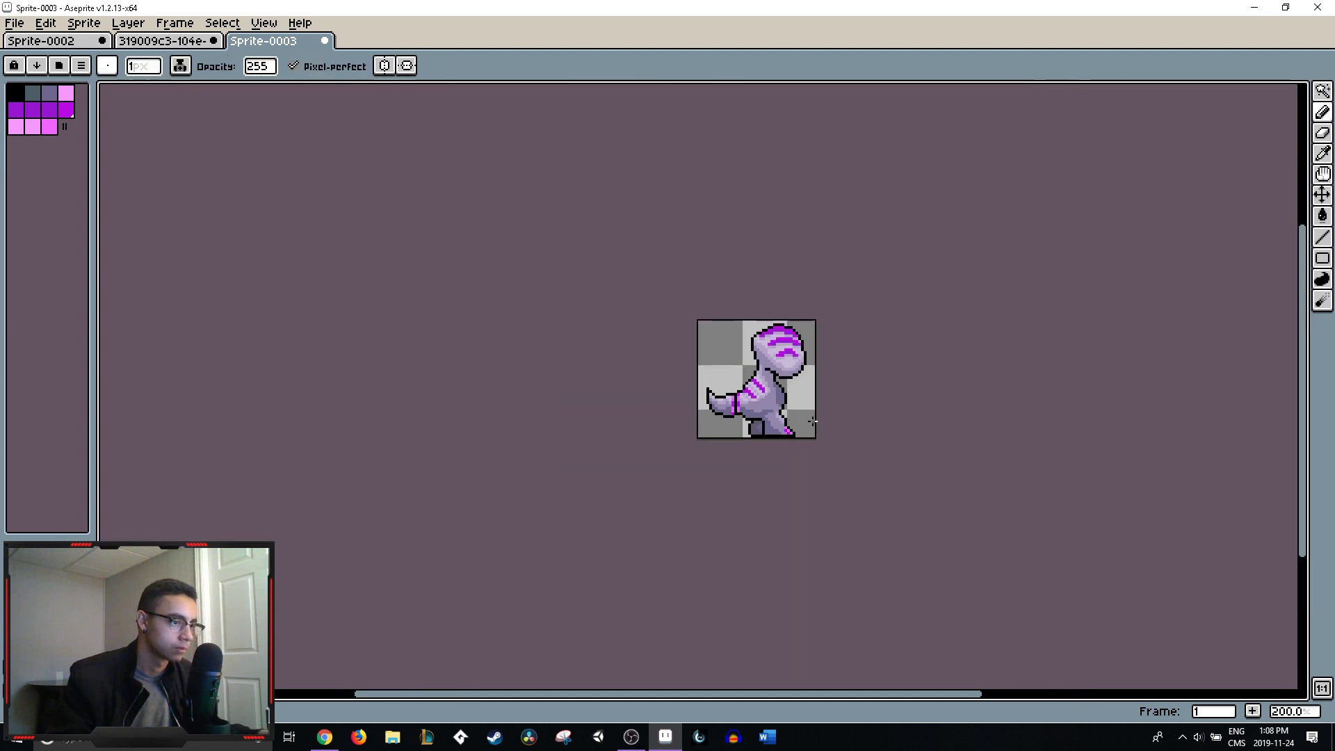
pyautogui.scroll(1, 798, 443)
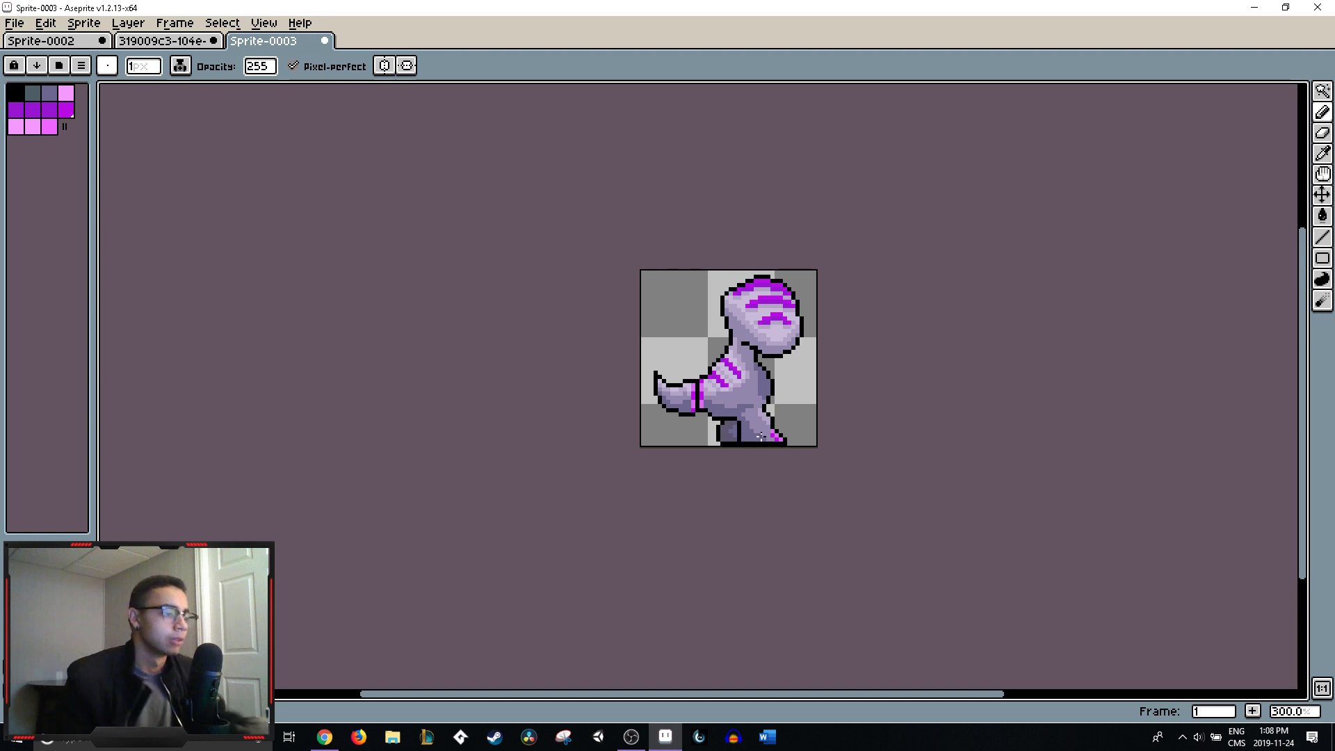
pyautogui.scroll(7, 727, 432)
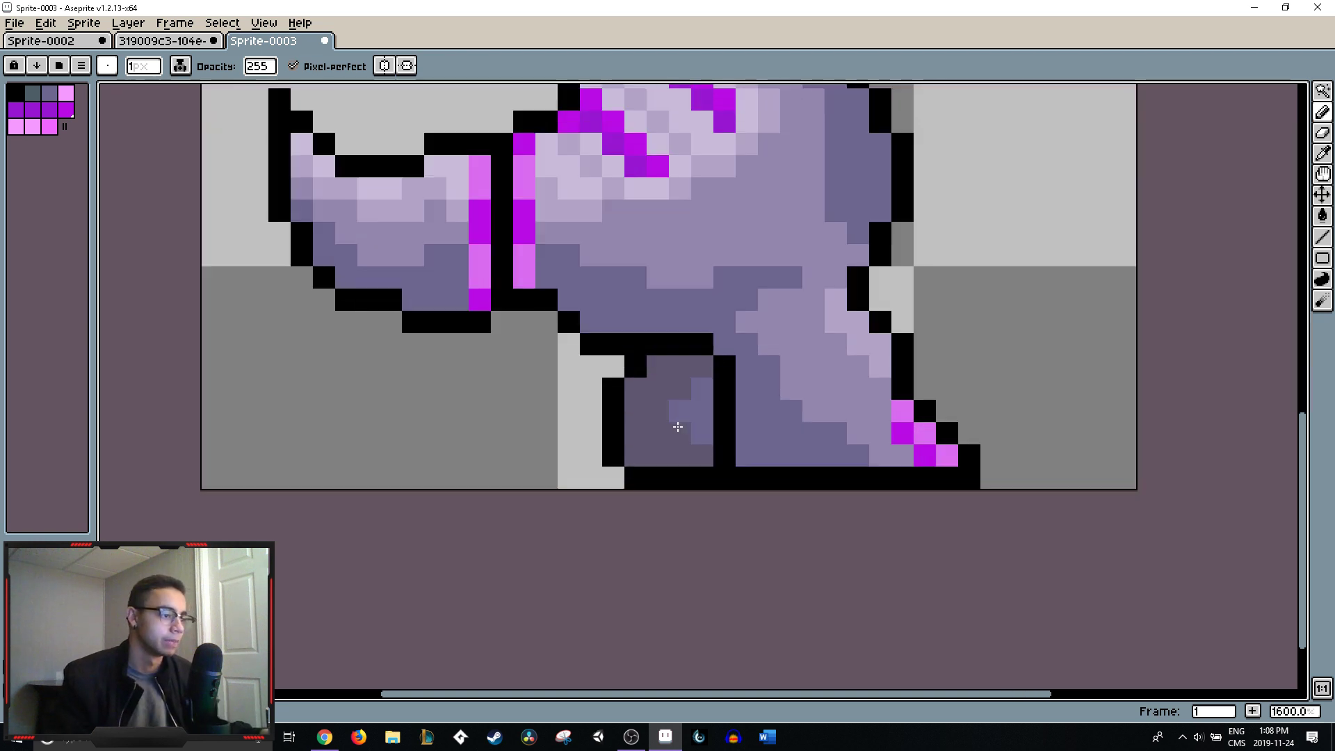
# - Refill the back leg with the sampled darker purple, then try a lighter purple fill and undo it
pyautogui.keyDown('alt'); pyautogui.click(699, 408); pyautogui.keyUp('alt')
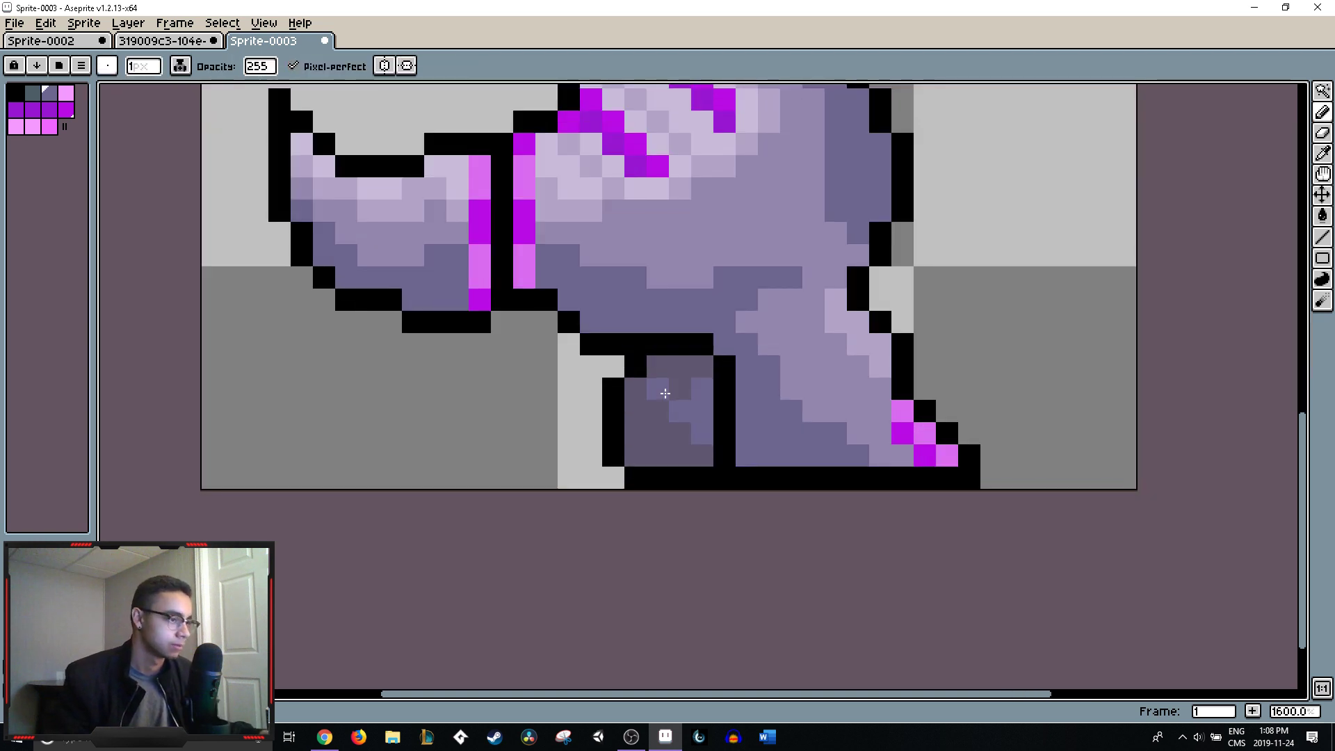
pyautogui.press('g')
pyautogui.click(666, 389)
pyautogui.keyDown('alt'); pyautogui.click(772, 345); pyautogui.keyUp('alt')
pyautogui.click(703, 379)
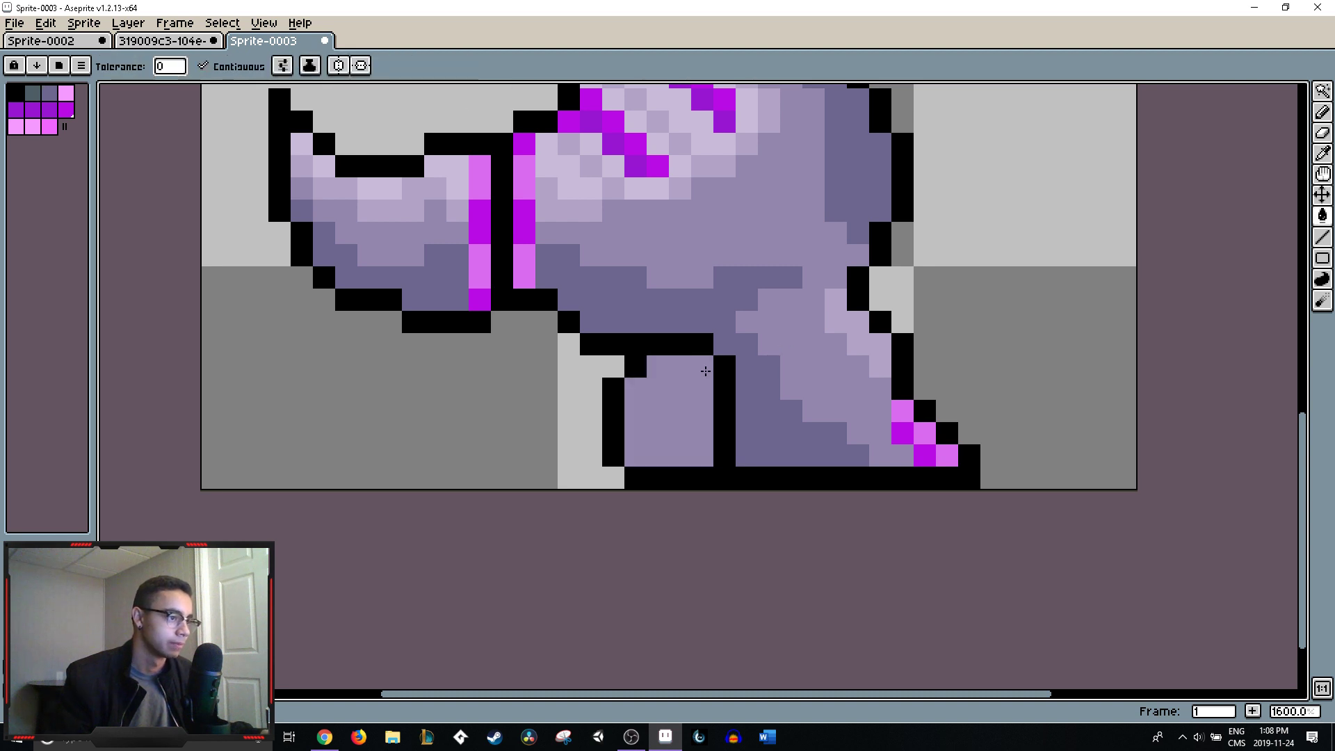
pyautogui.hotkey('ctrl', 'z')
# - Paint a lighter purple highlight patch on the inner side of the back leg and check it at small size
pyautogui.press('b')
pyautogui.moveTo(680, 410)
pyautogui.mouseDown()
pyautogui.moveTo(708, 409)
pyautogui.moveTo(683, 425)
pyautogui.moveTo(666, 417)
pyautogui.moveTo(679, 392)
pyautogui.mouseUp()
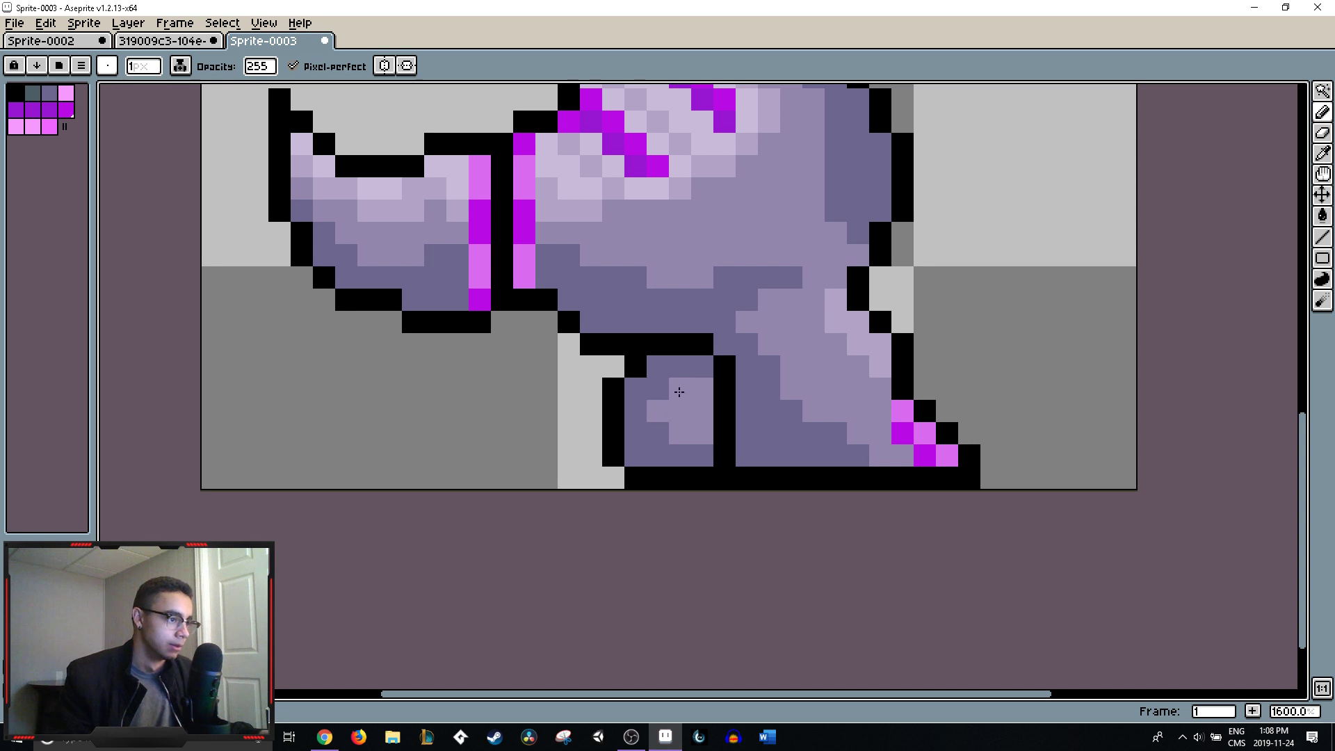
pyautogui.scroll(-4, 771, 381)
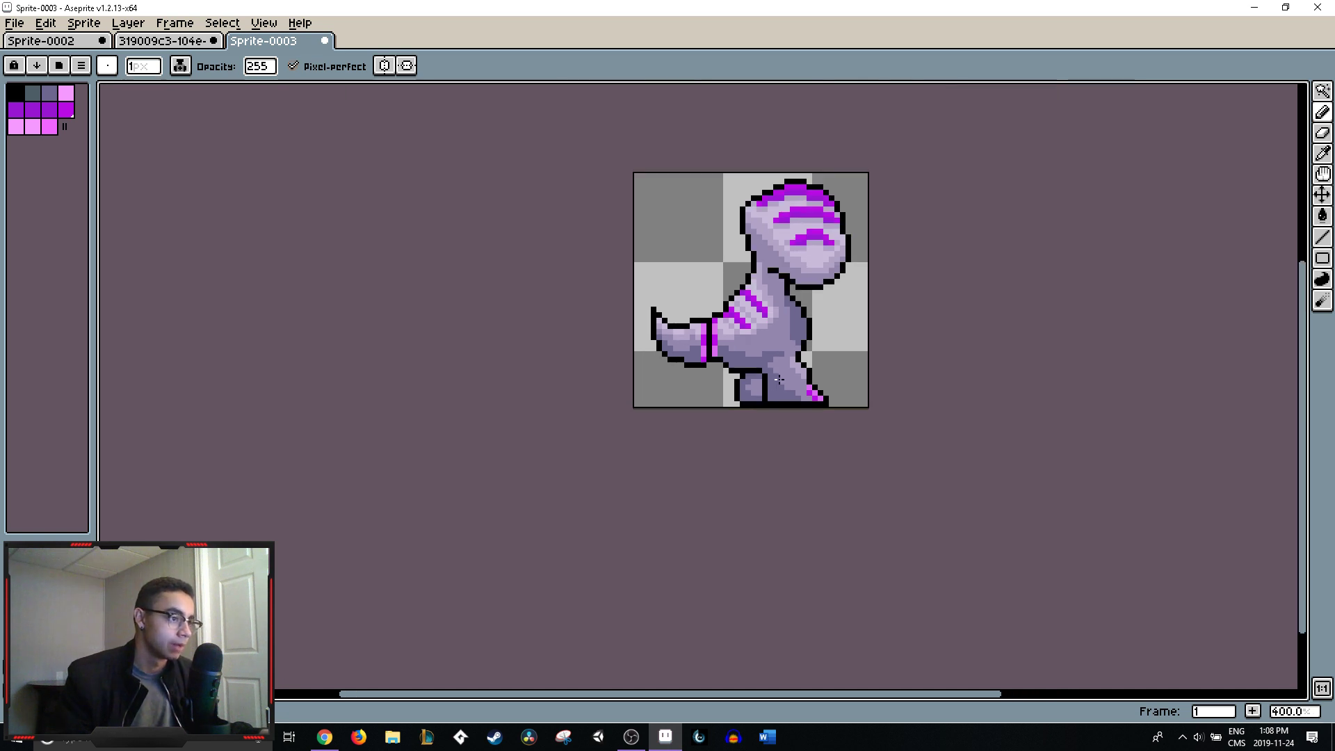
pyautogui.scroll(-3, 778, 380)
# - Reshape the back leg's highlight into a narrower patch beside the black outline and review the whole dinosaur
pyautogui.scroll(12, 779, 380)
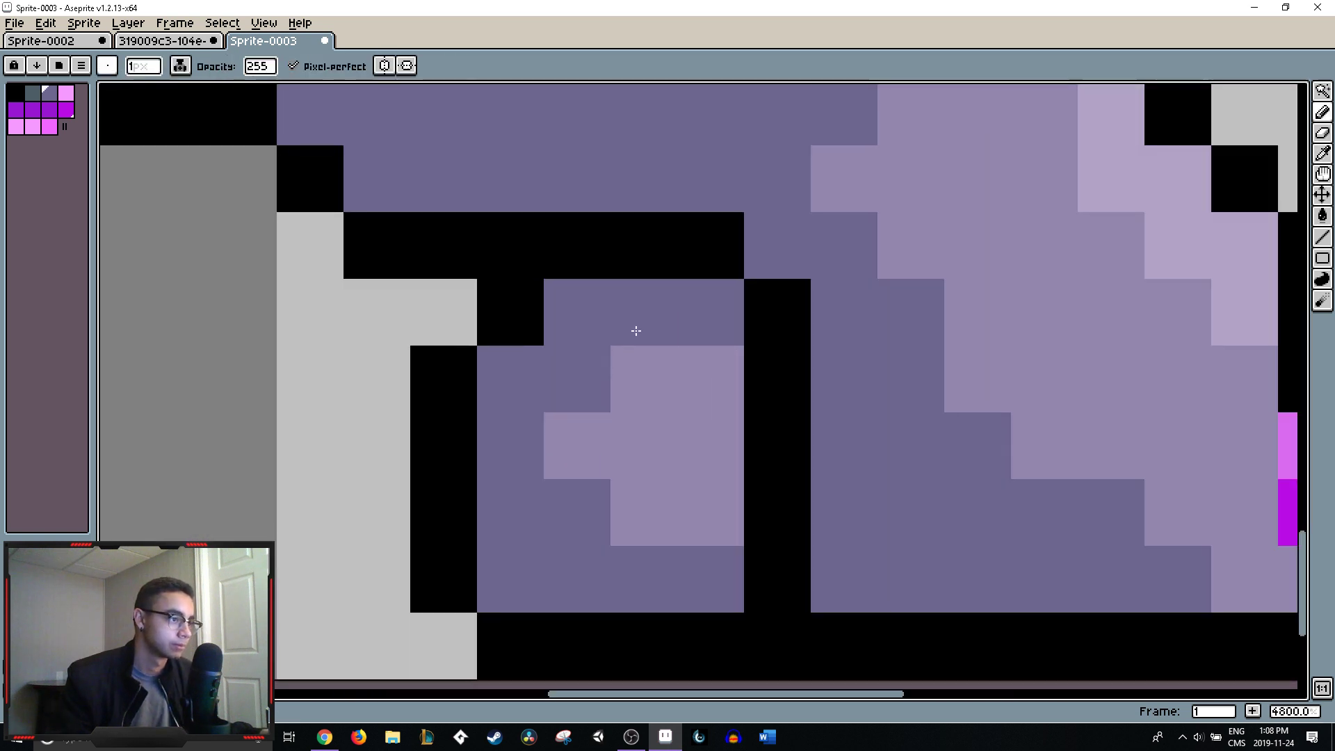
pyautogui.moveTo(635, 331)
pyautogui.mouseDown()
pyautogui.moveTo(577, 407)
pyautogui.moveTo(593, 442)
pyautogui.moveTo(662, 512)
pyautogui.moveTo(715, 467)
pyautogui.mouseUp()
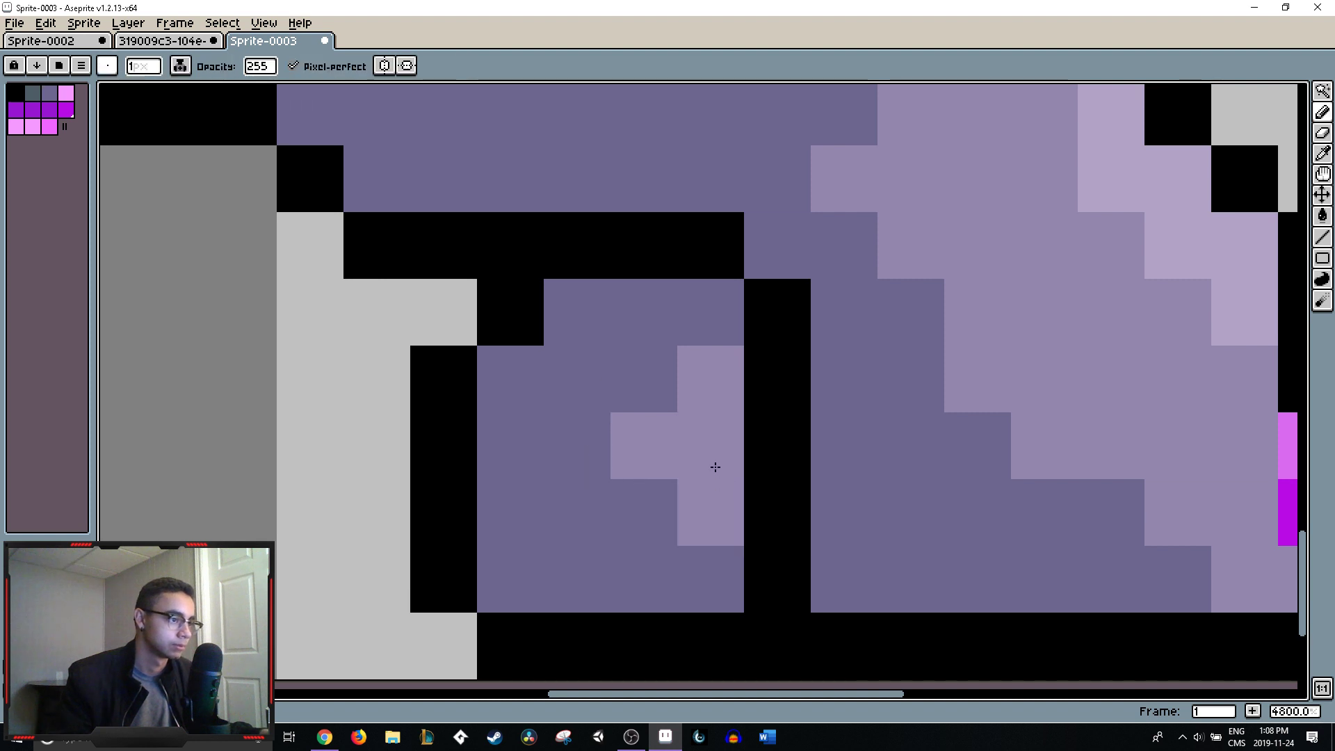
pyautogui.moveTo(723, 346)
pyautogui.mouseDown()
pyautogui.moveTo(695, 388)
pyautogui.moveTo(665, 399)
pyautogui.mouseUp()
pyautogui.scroll(-6, 716, 389)
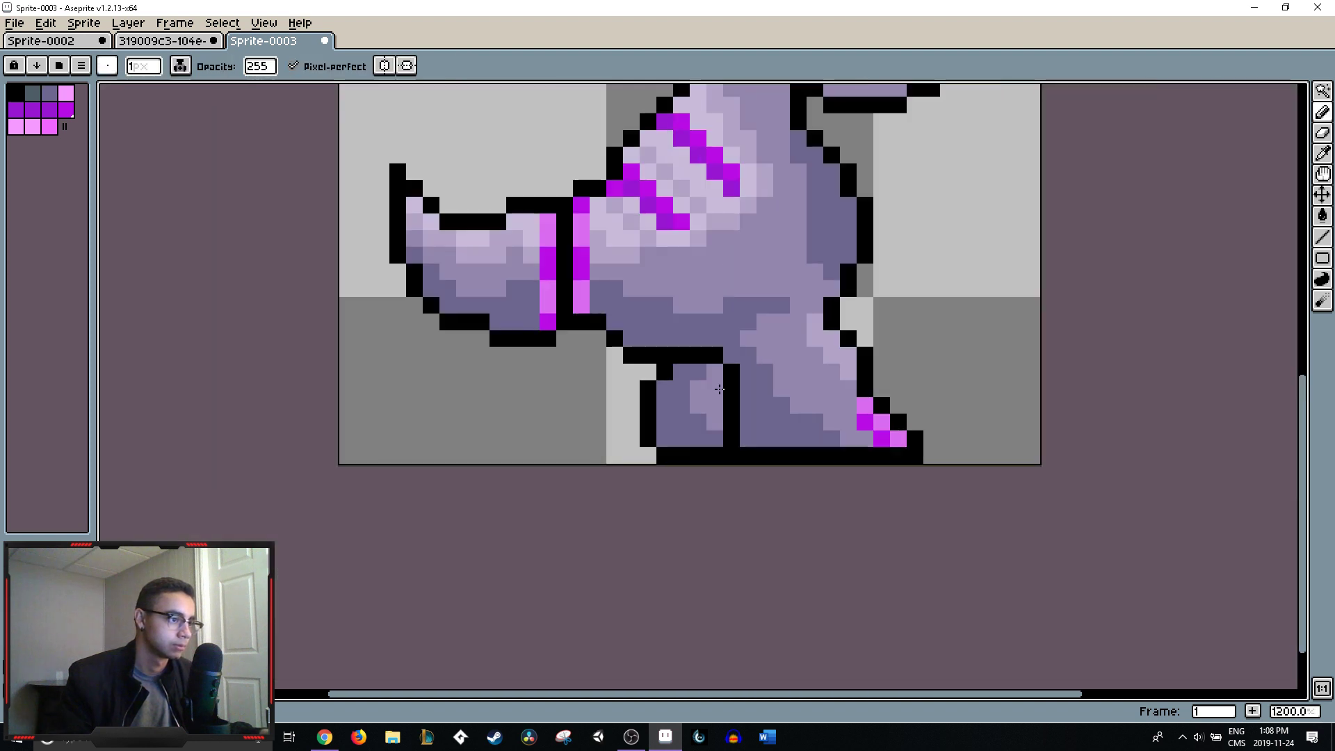
pyautogui.click(724, 409)
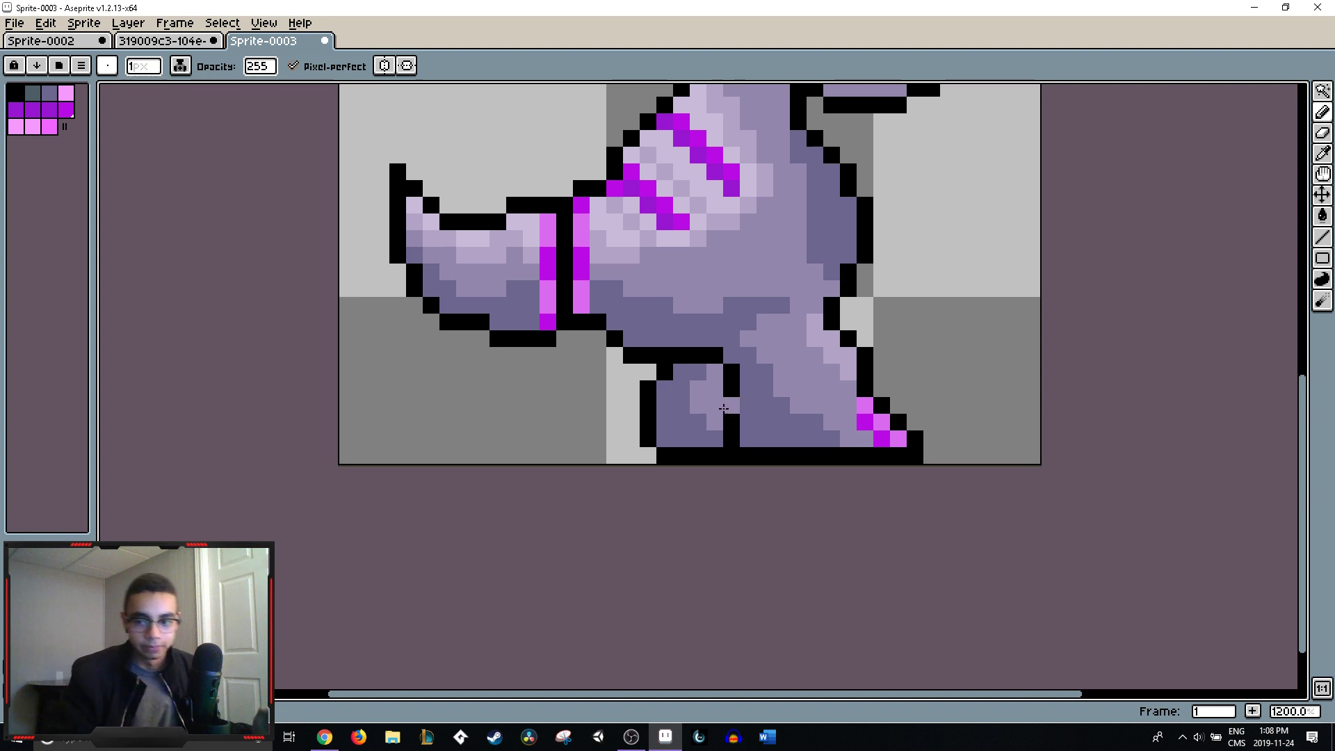
pyautogui.scroll(-5, 724, 409)
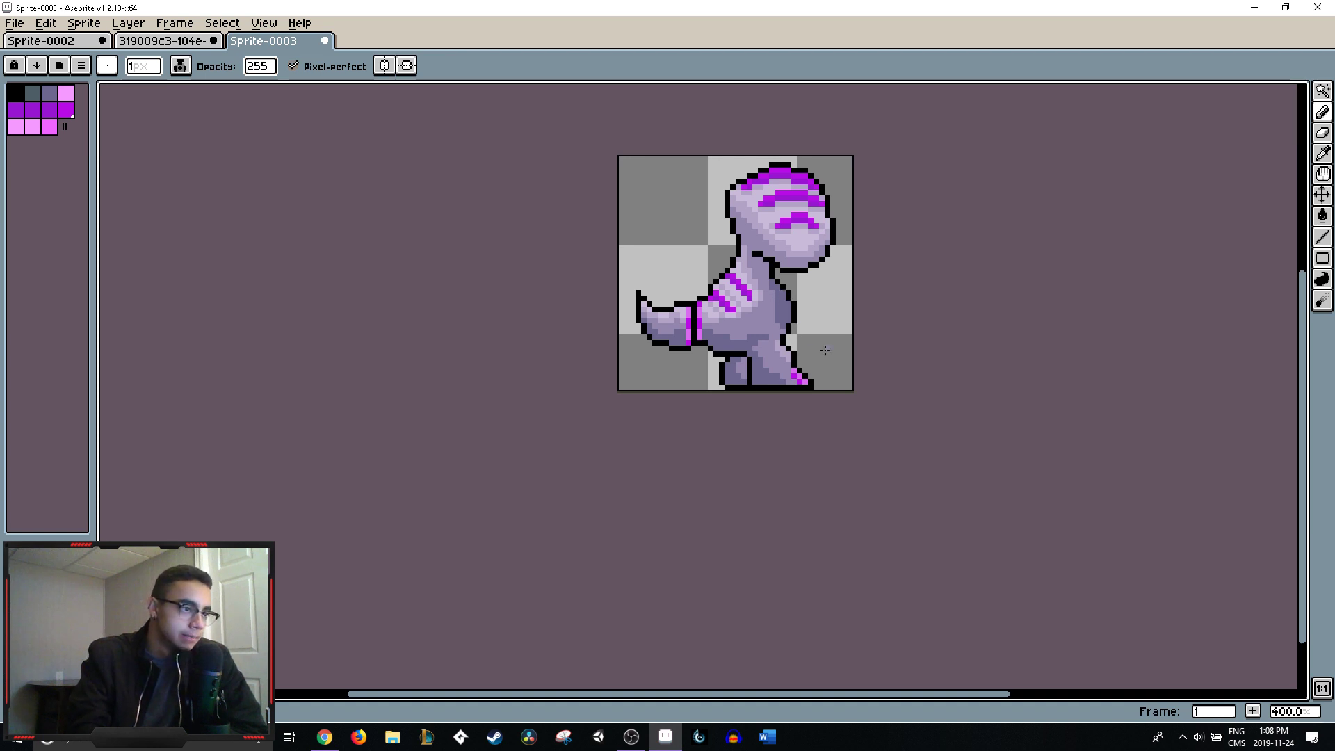
# - Sample the outline black and draw a dividing line between the front leg and the magenta toe, then check the sprite small
pyautogui.scroll(5, 825, 350)
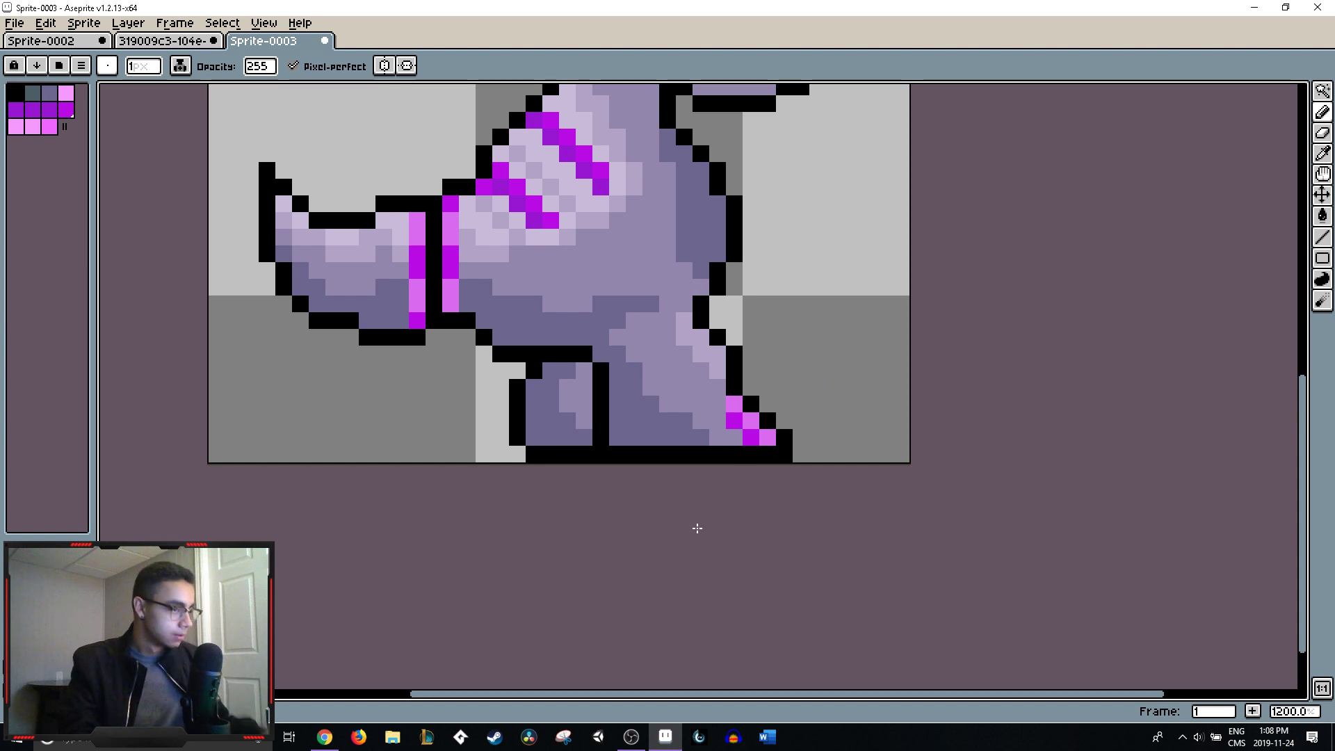
pyautogui.keyDown('alt'); pyautogui.click(731, 383); pyautogui.keyUp('alt')
pyautogui.click(719, 405)
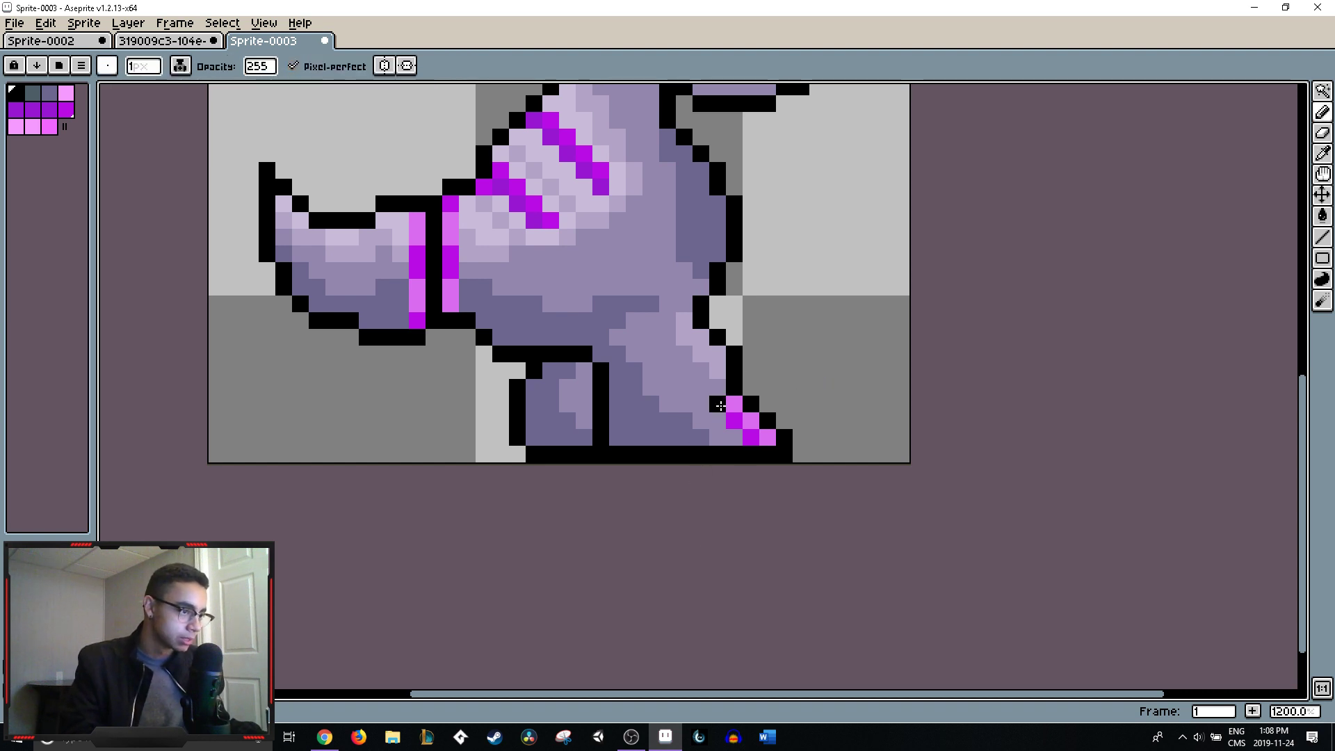
pyautogui.moveTo(721, 405); pyautogui.dragTo(728, 433)
pyautogui.scroll(-6, 792, 448)
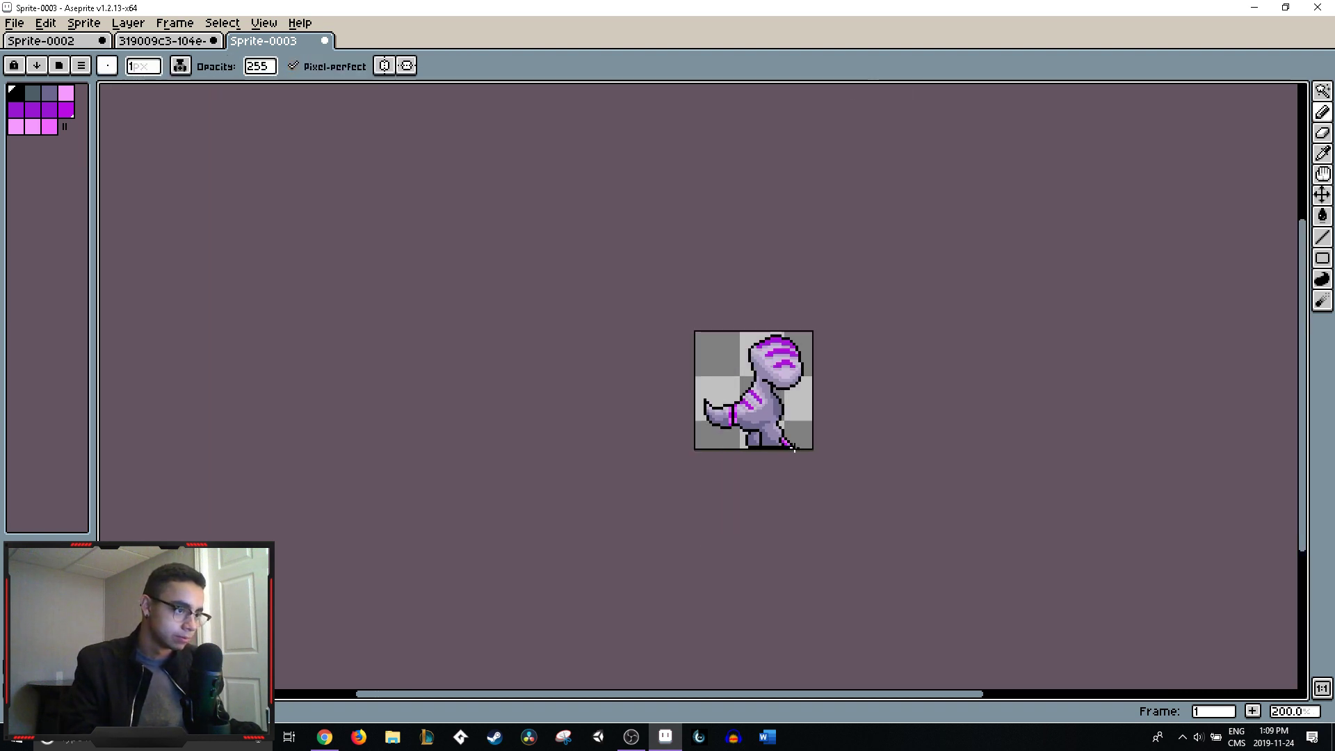
pyautogui.scroll(4, 803, 446)
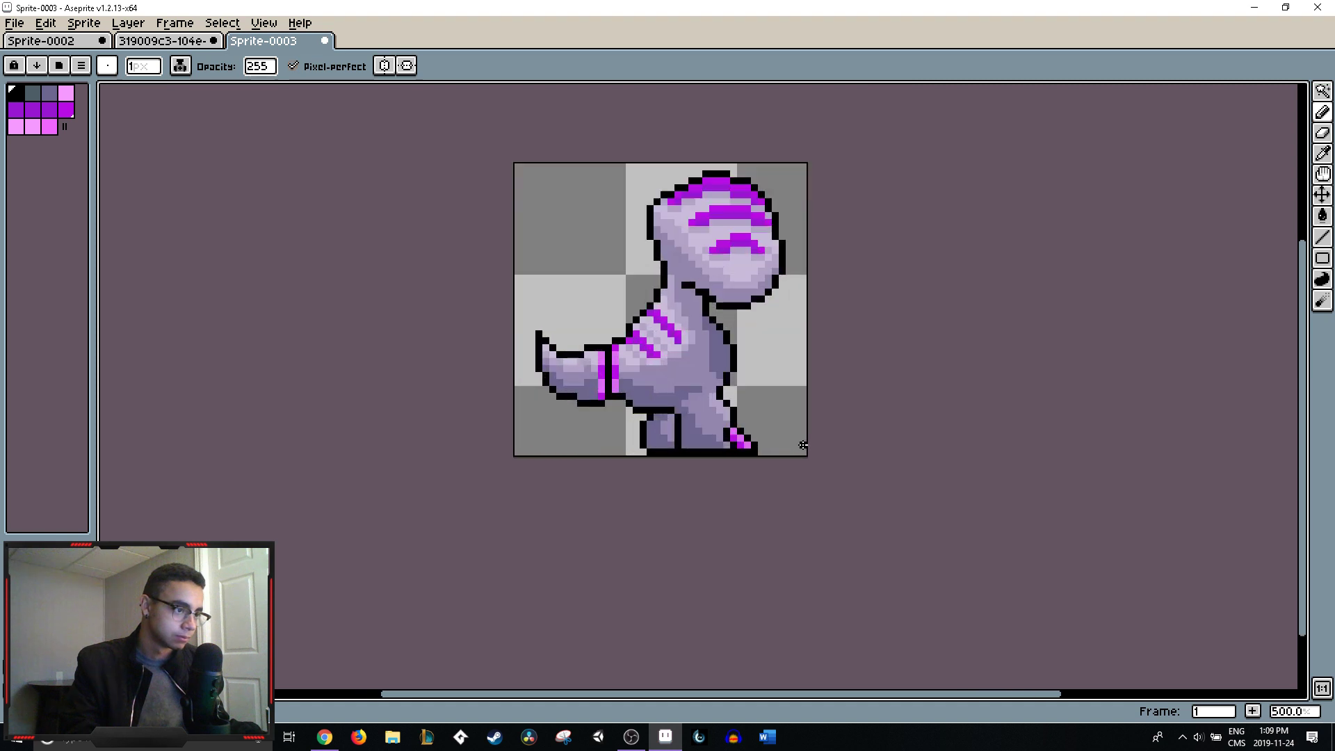
# - Compare the clawed feet on the monster sheet, return to the dinosaur, and shade the front leg's base beside the toe with sampled darker purple
pyautogui.click(163, 40)
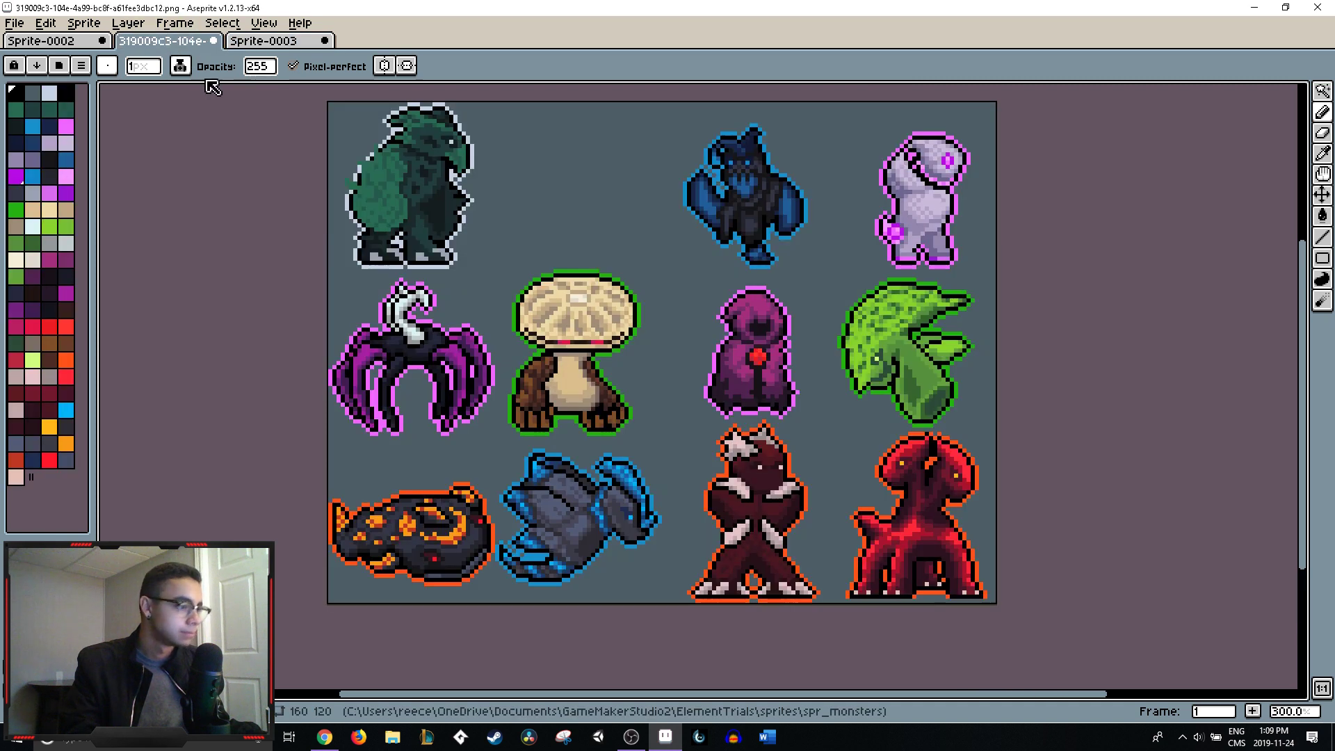
pyautogui.scroll(3, 788, 574)
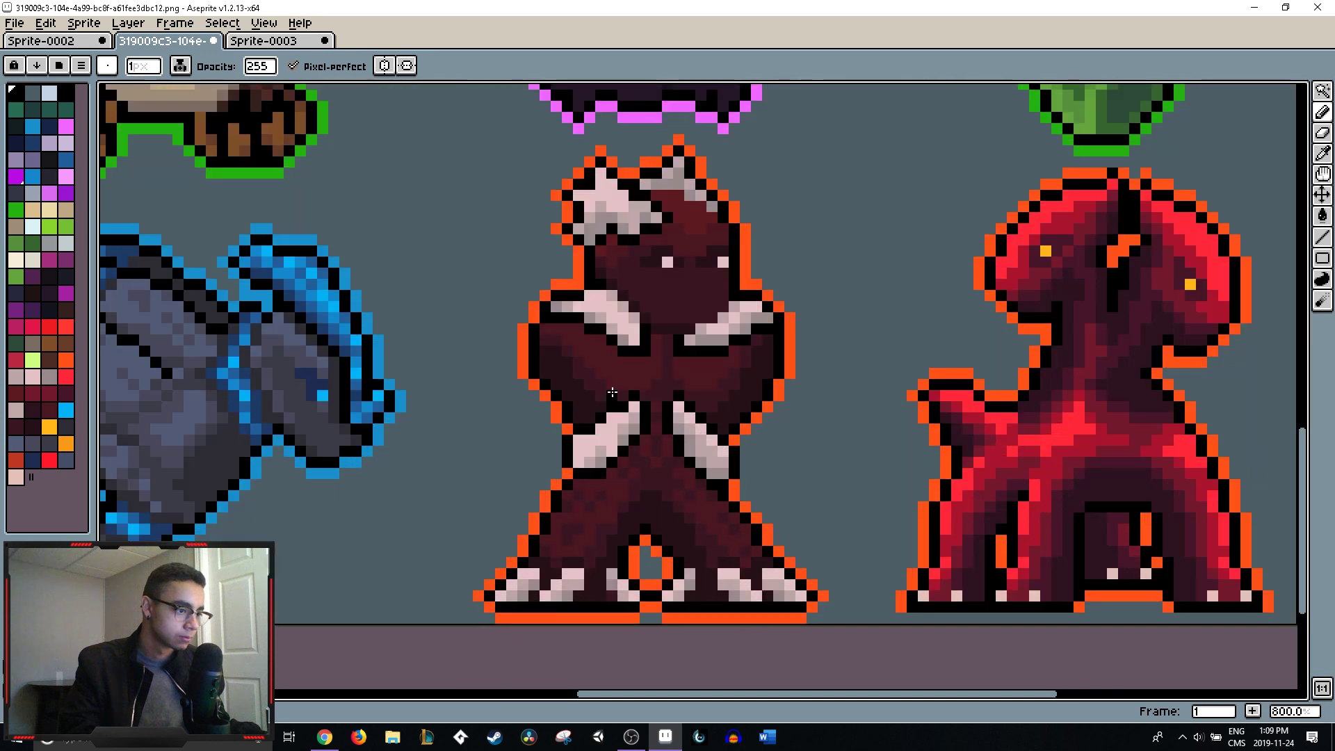
pyautogui.click(255, 42)
pyautogui.keyDown('alt'); pyautogui.click(684, 424); pyautogui.keyUp('alt')
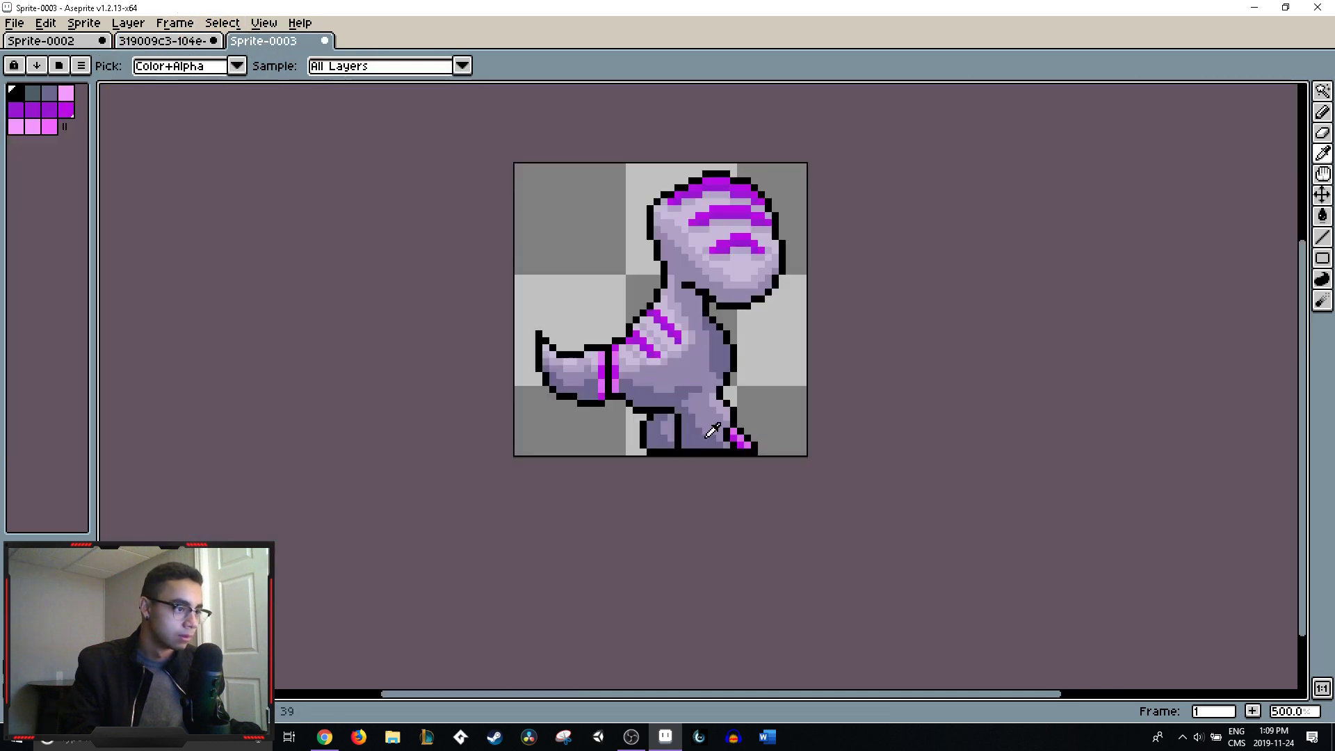
pyautogui.scroll(6, 716, 425)
pyautogui.moveTo(739, 401)
pyautogui.mouseDown()
pyautogui.moveTo(751, 435)
pyautogui.moveTo(762, 416)
pyautogui.moveTo(787, 456)
pyautogui.mouseUp()
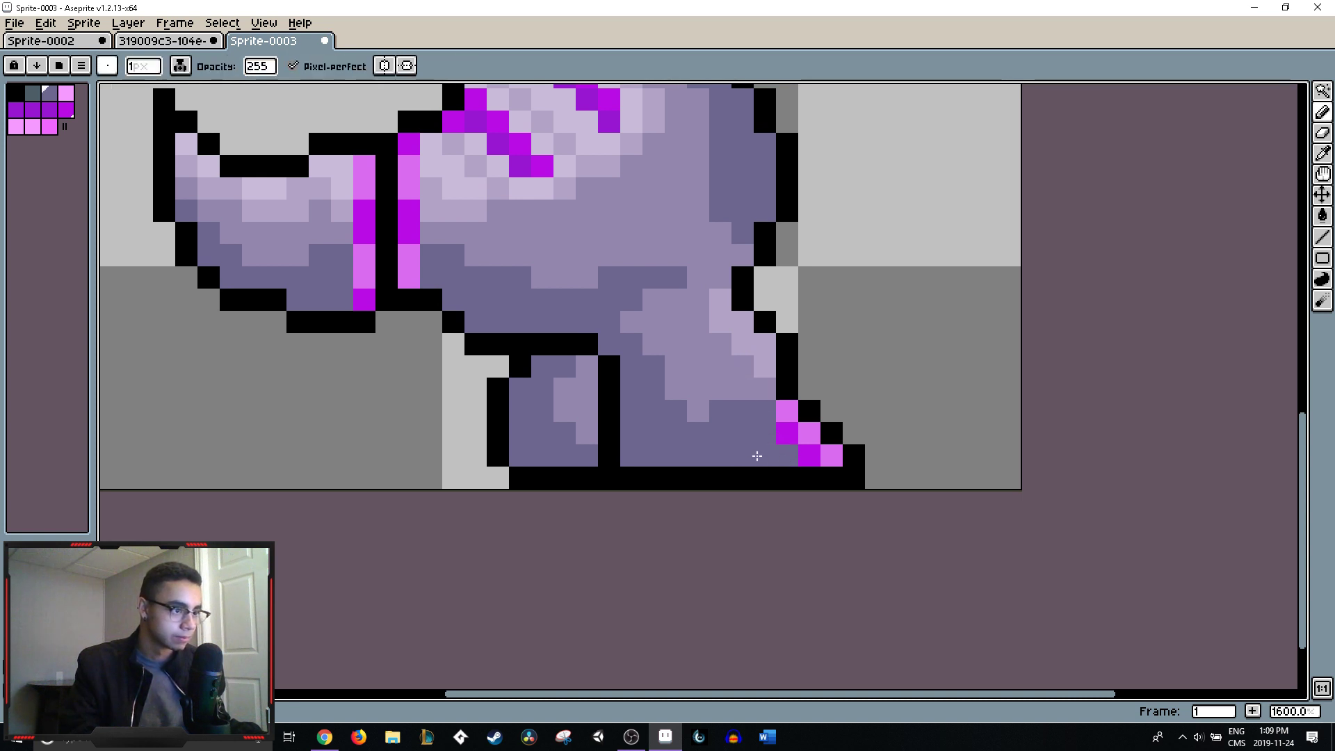
# - Touch up the front leg's edge above the magenta toe with sampled purples, check it small, and undo the last stroke
pyautogui.keyDown('alt'); pyautogui.click(771, 397); pyautogui.keyUp('alt')
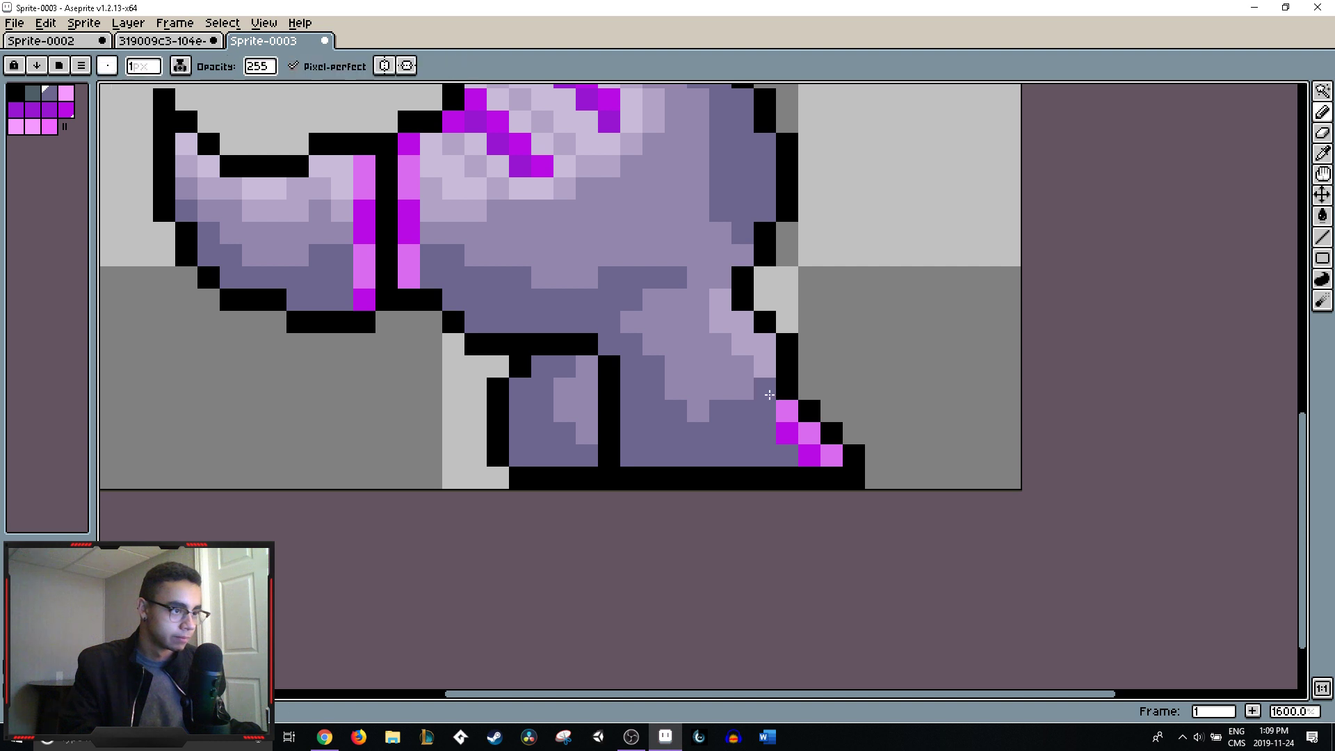
pyautogui.keyDown('alt'); pyautogui.click(755, 370); pyautogui.keyUp('alt')
pyautogui.scroll(-1, 746, 387)
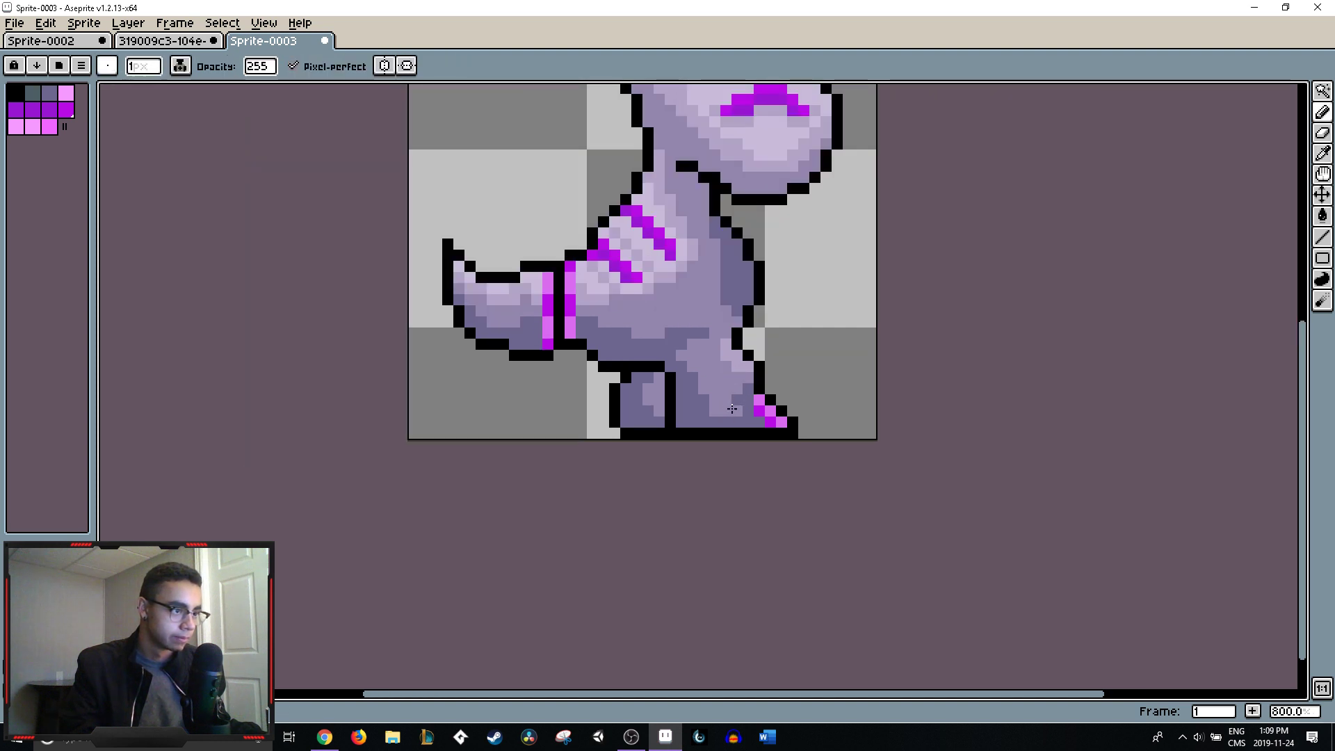
pyautogui.scroll(-5, 764, 401)
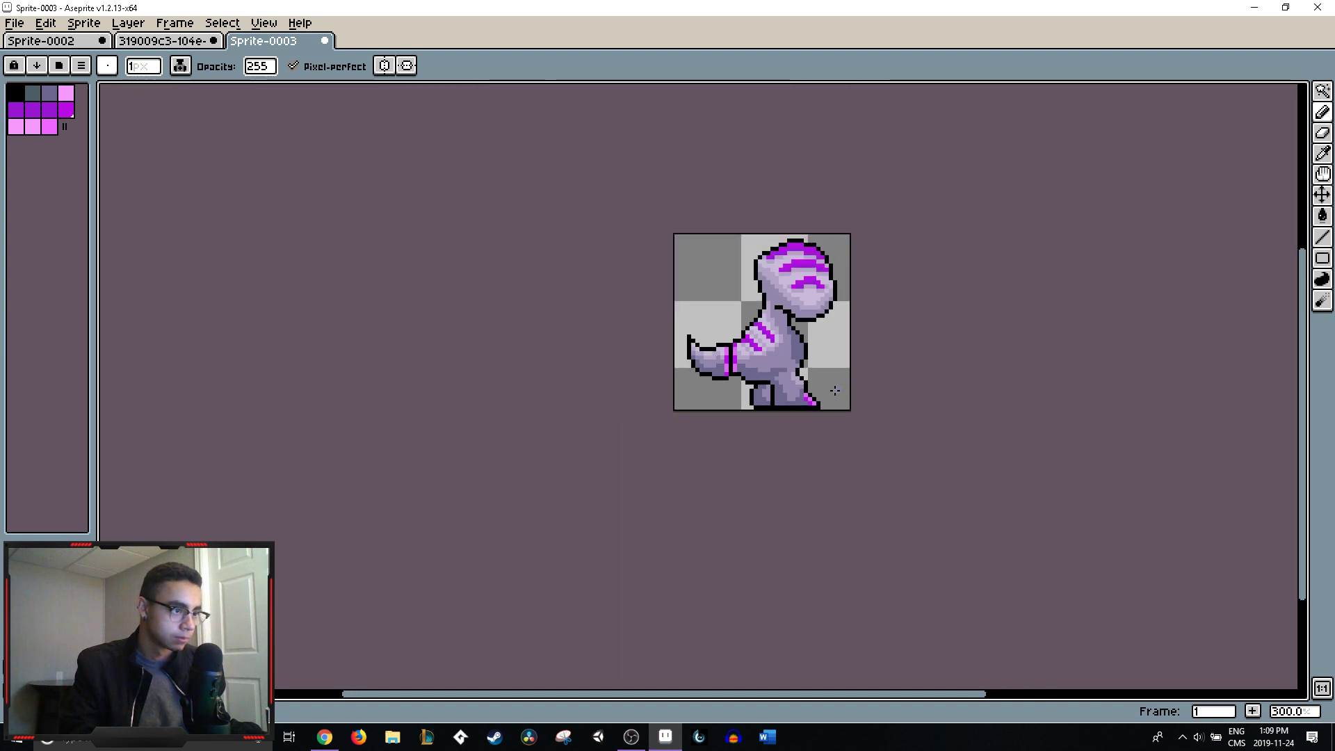
pyautogui.scroll(7, 733, 372)
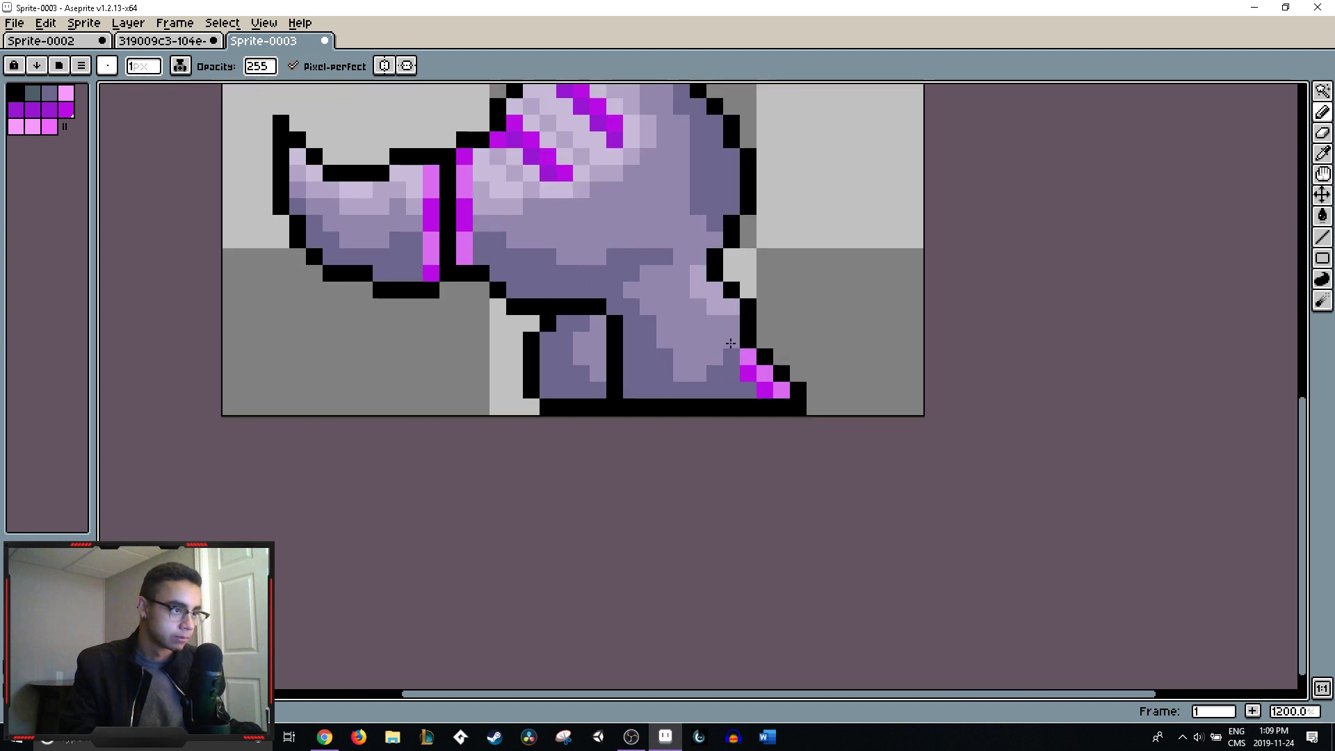
pyautogui.scroll(-5, 806, 379)
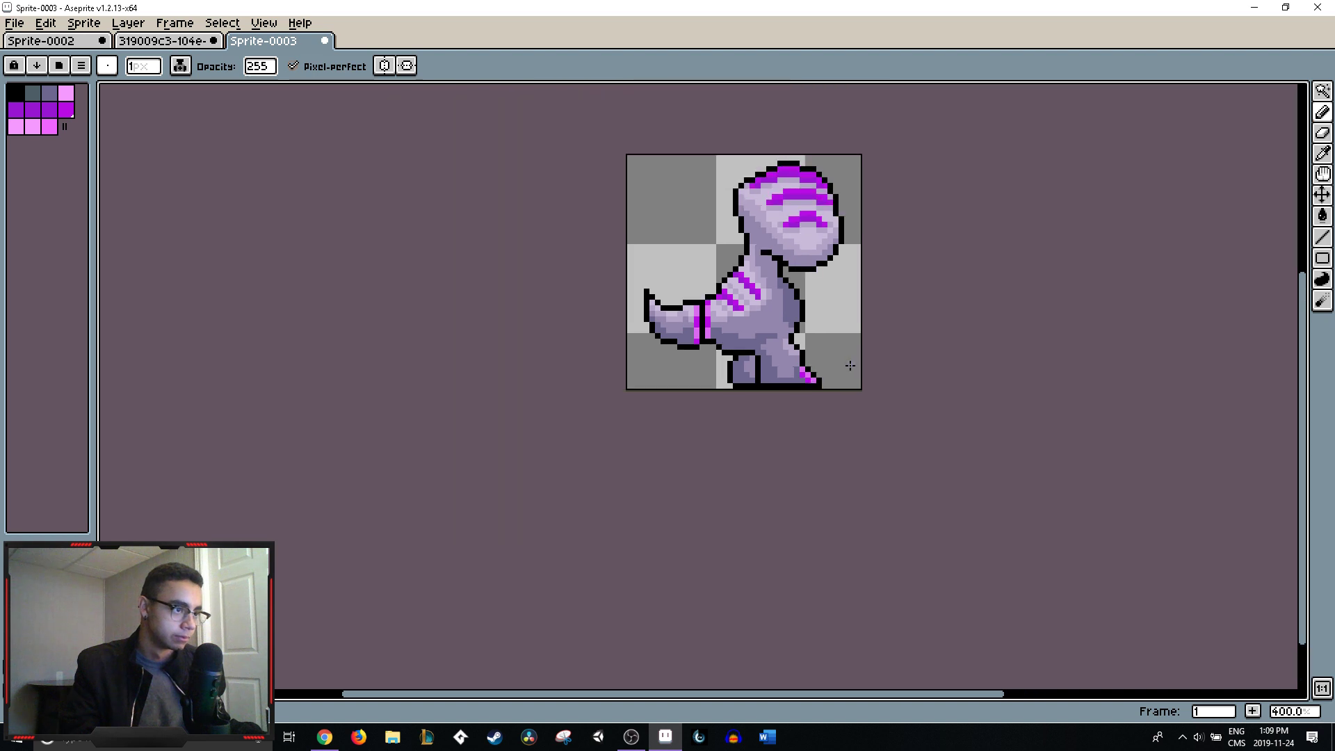
pyautogui.hotkey('ctrl', 'z')
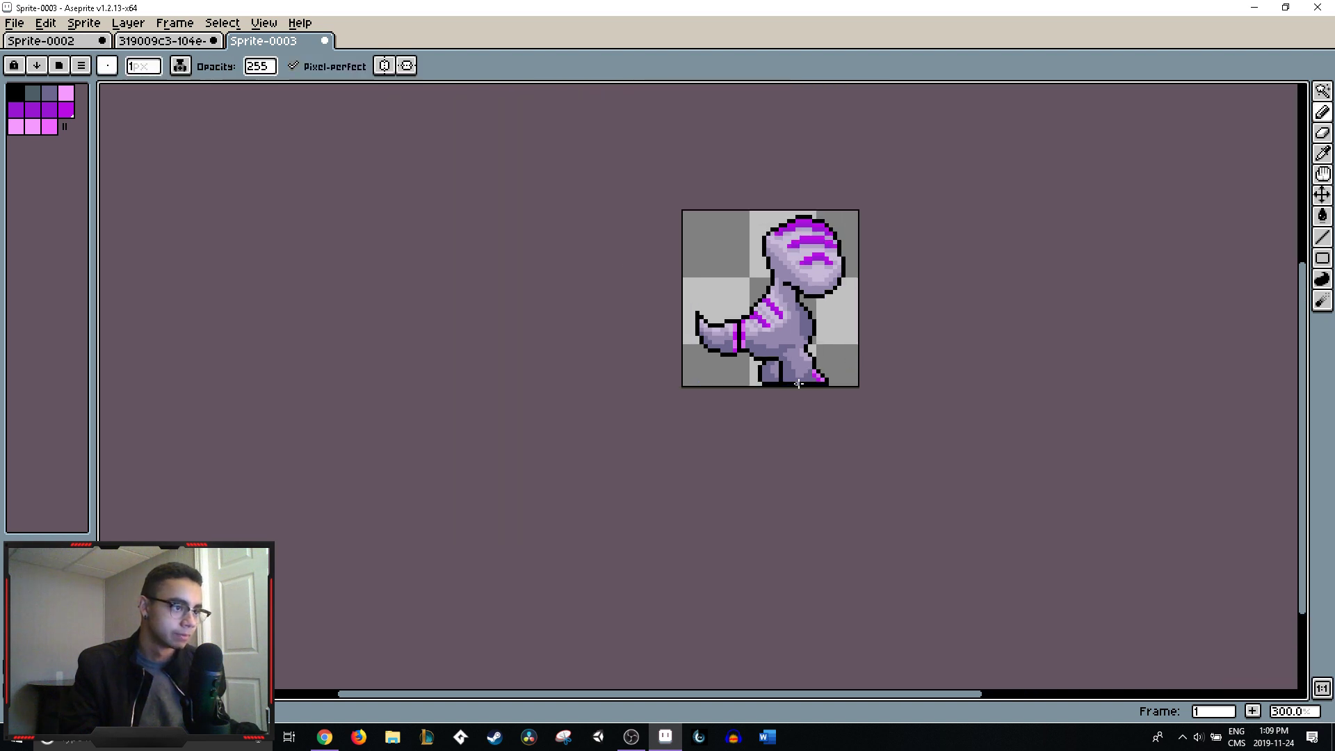
# - Reshape the inner edge of the front leg's mid-purple area into a smoother diagonal and review the whole dinosaur
pyautogui.scroll(7, 799, 383)
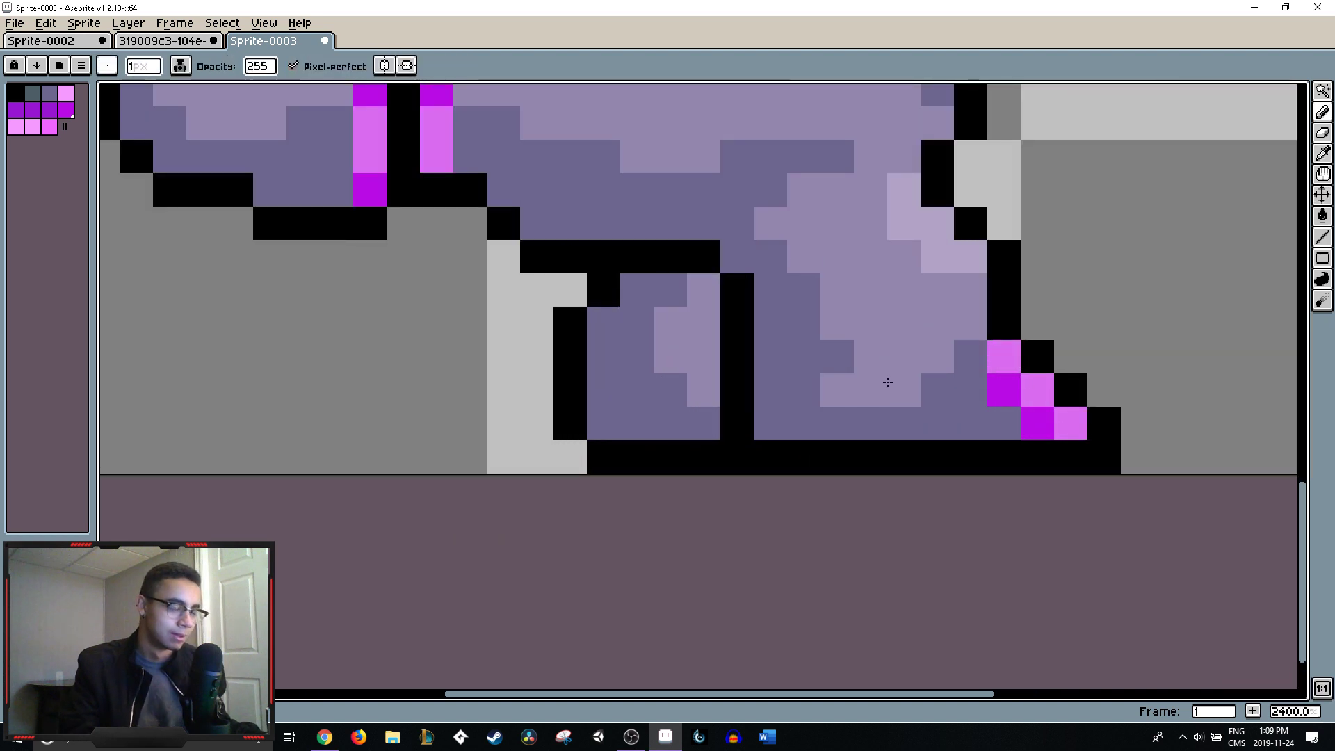
pyautogui.click(854, 355)
pyautogui.click(805, 289)
pyautogui.click(802, 387)
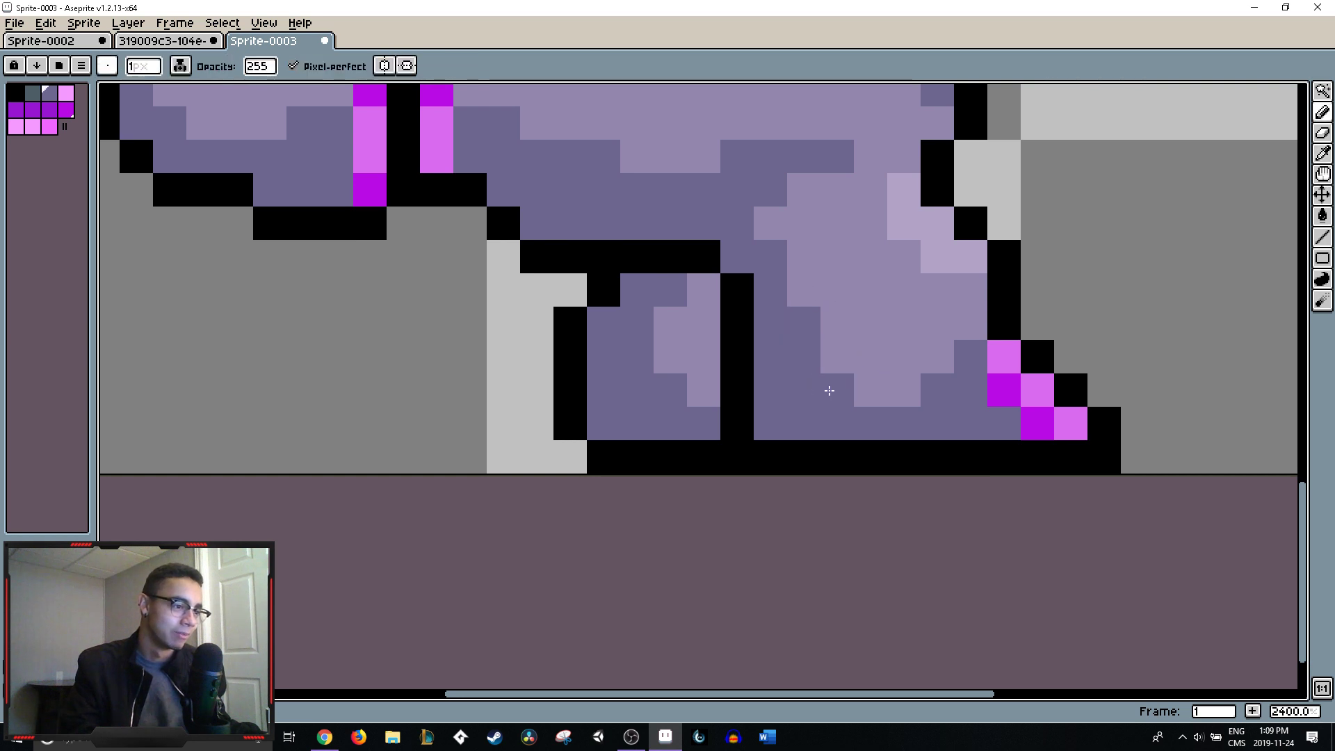
pyautogui.scroll(-6, 828, 387)
pyautogui.moveTo(808, 199); pyautogui.dragTo(634, 199)
pyautogui.scroll(-2, 723, 223)
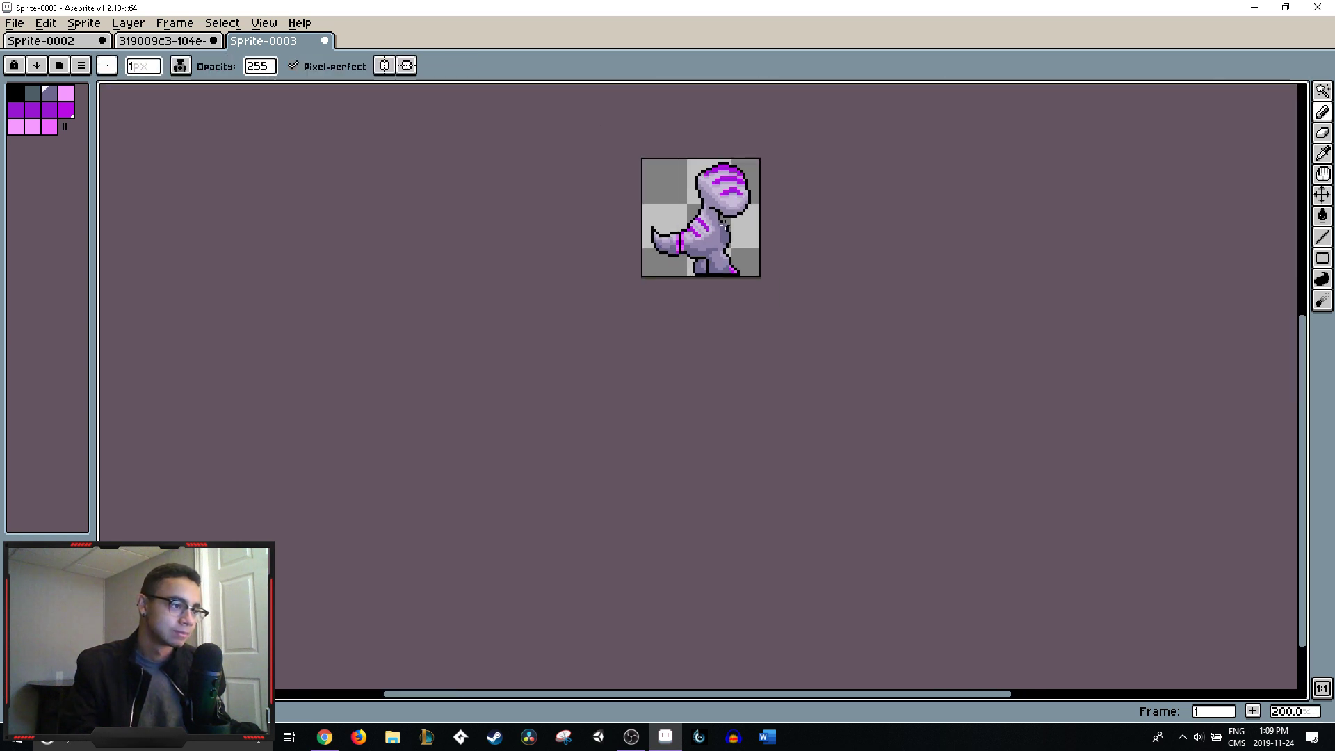
pyautogui.scroll(8, 766, 233)
pyautogui.scroll(-5, 741, 417)
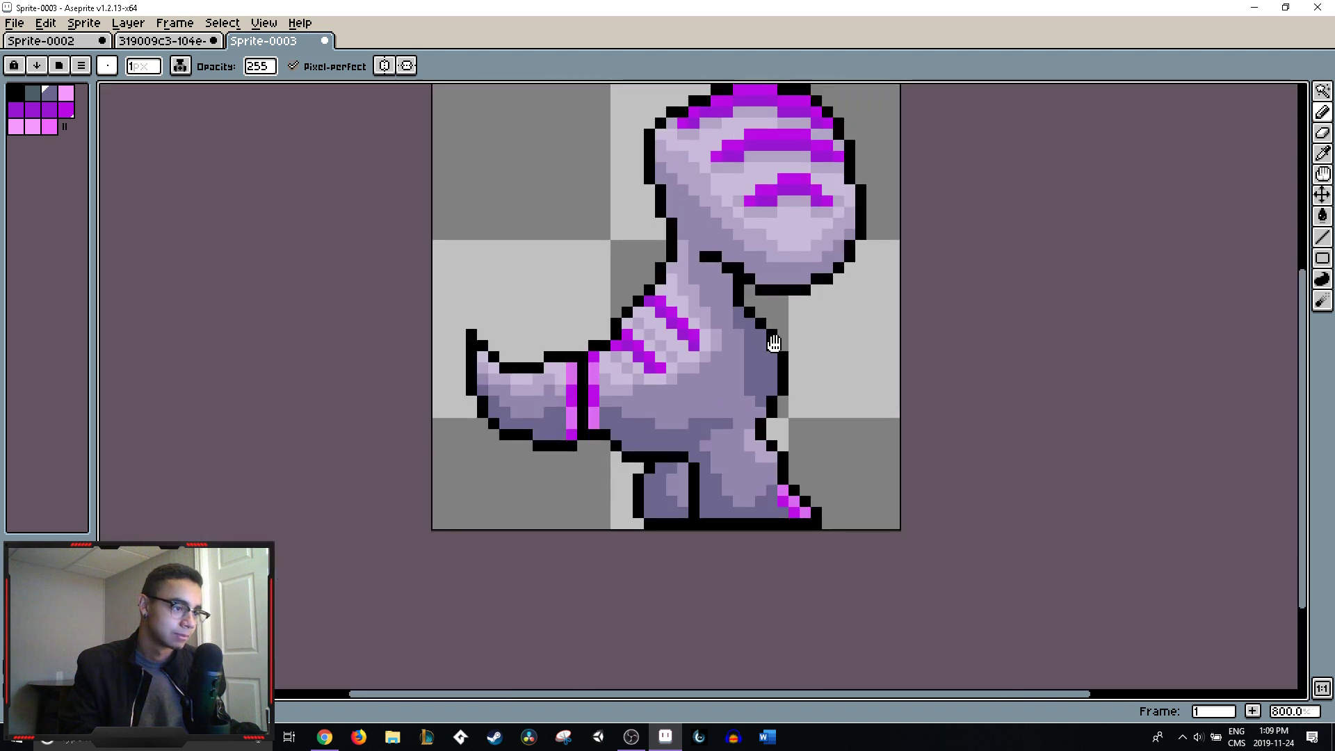
# - Rework the front leg's mid-purple area so it extends to the magenta toe, and check the sprite at small size
pyautogui.scroll(-2, 772, 340)
pyautogui.scroll(1, 776, 364)
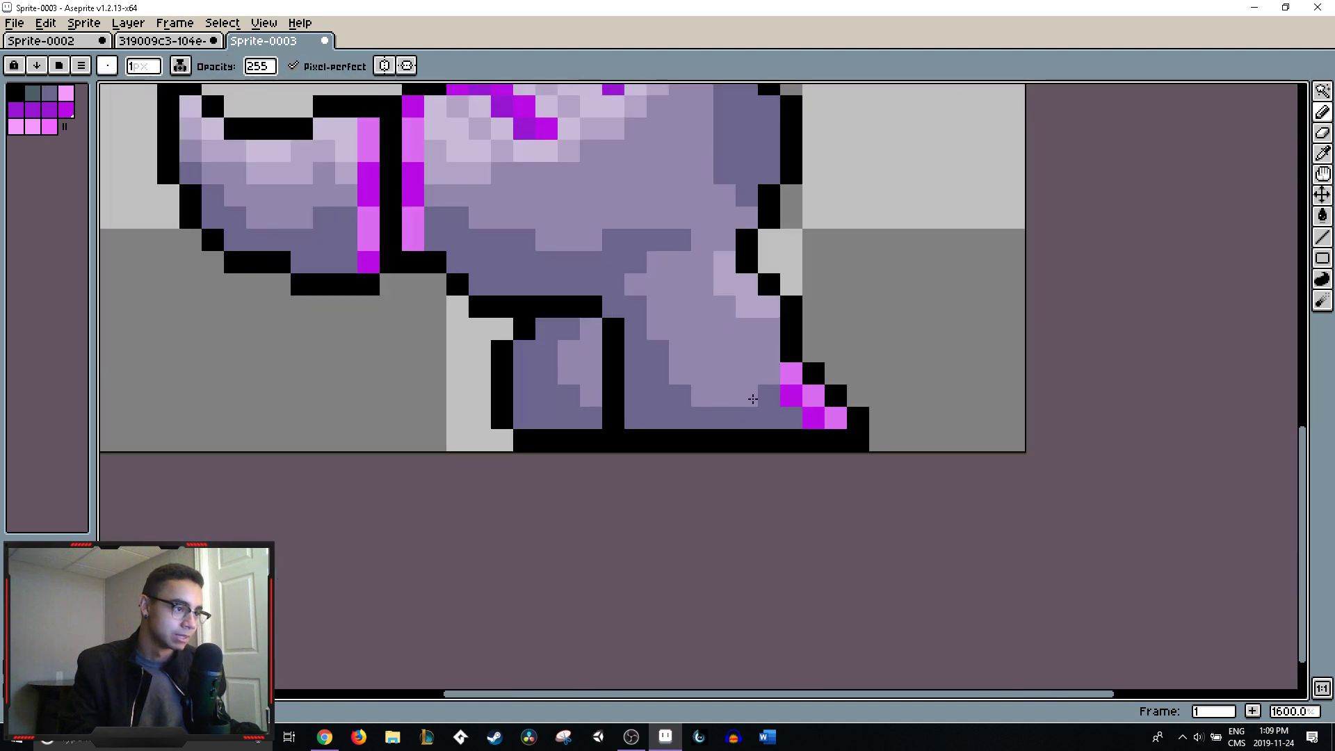
pyautogui.scroll(-1, 800, 411)
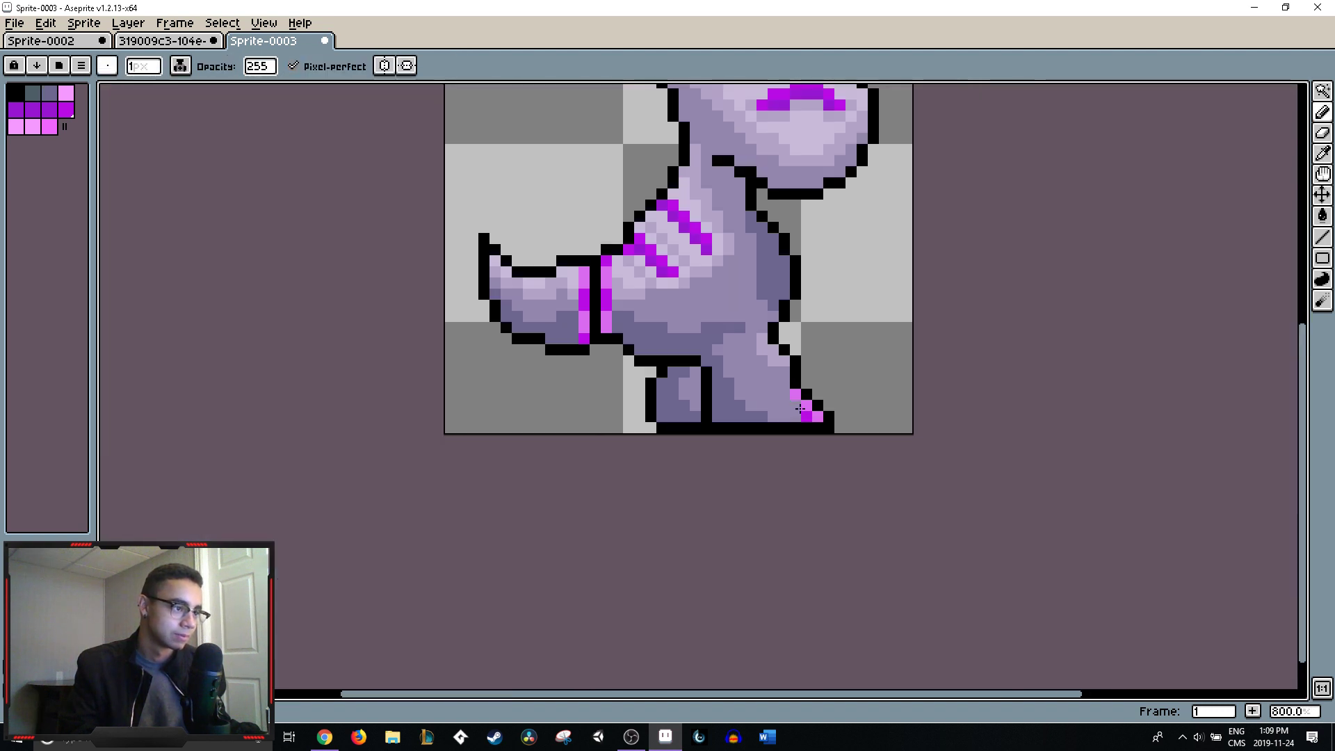
pyautogui.scroll(-4, 761, 420)
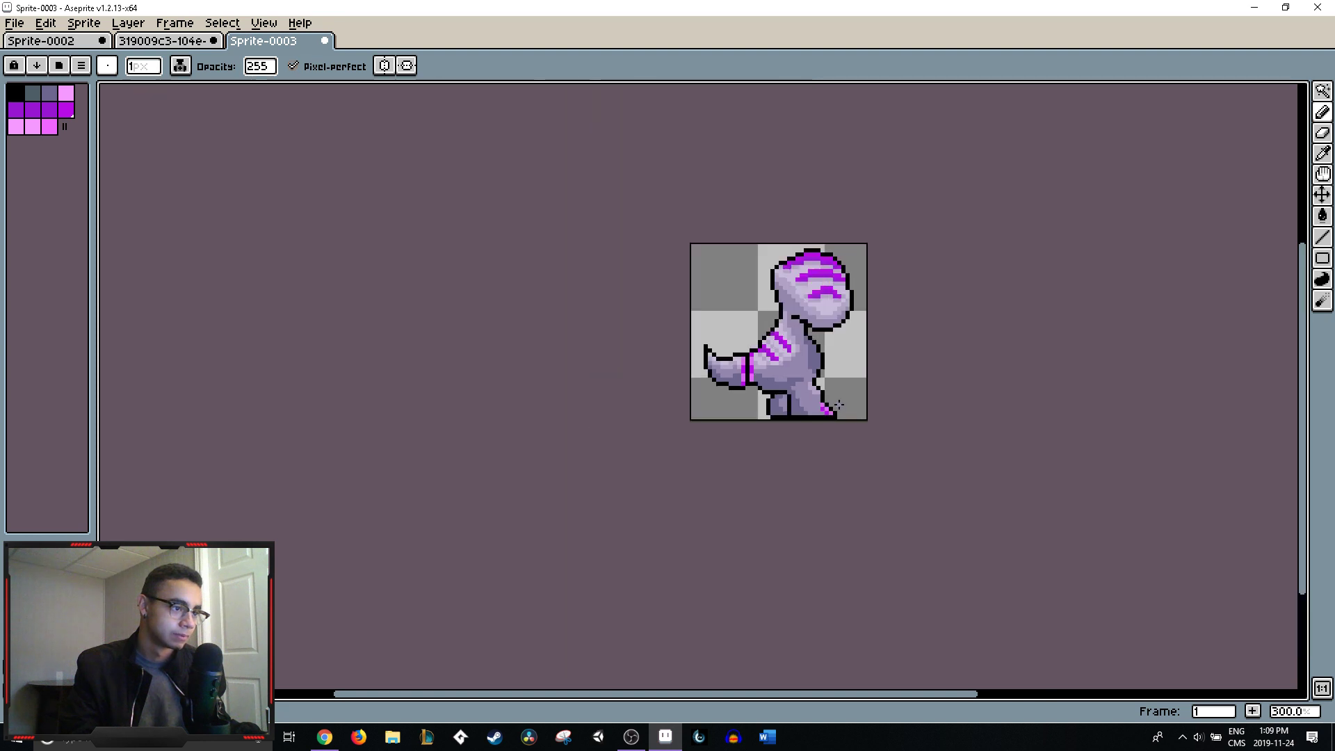
pyautogui.hotkey('ctrl', 'z')
pyautogui.scroll(7, 816, 408)
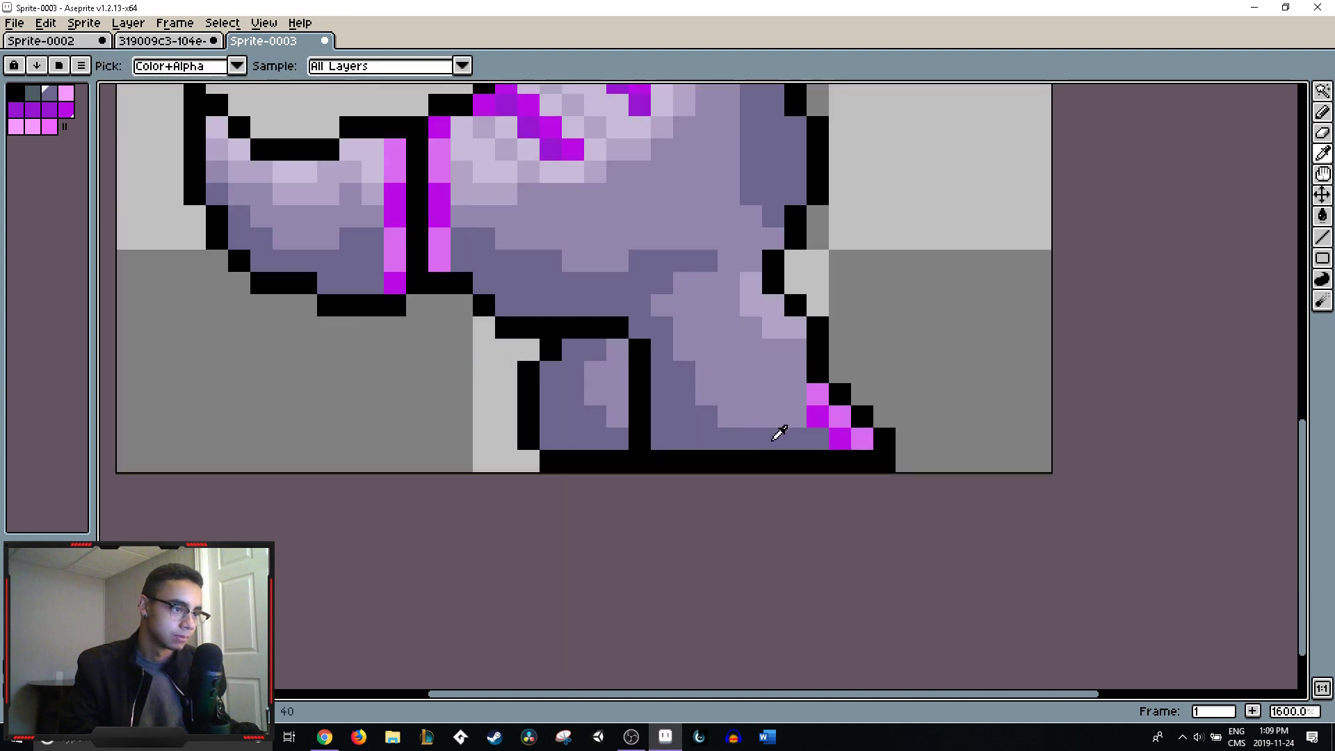
pyautogui.scroll(-8, 779, 412)
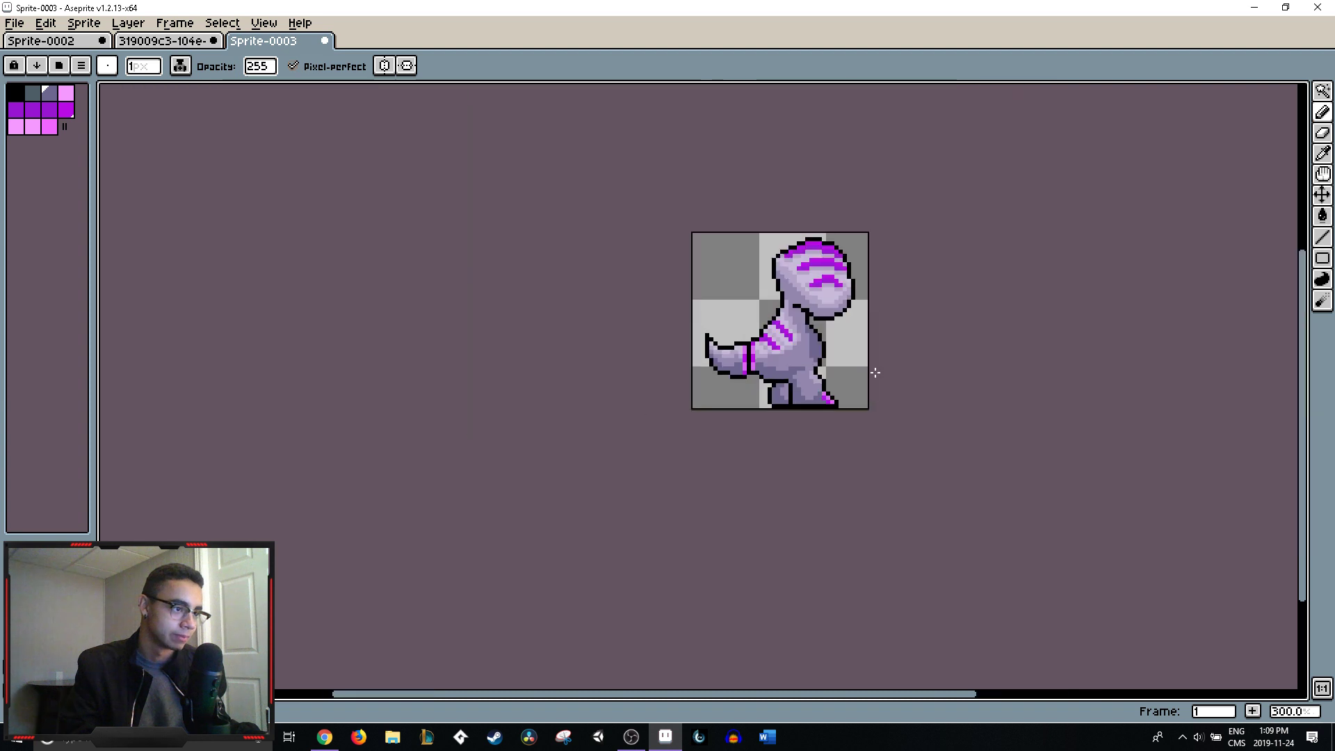
# - Paint darker purple shadows on the neck beneath the head and along the underside of the jaw, then check the sprite small
pyautogui.scroll(1, 888, 377)
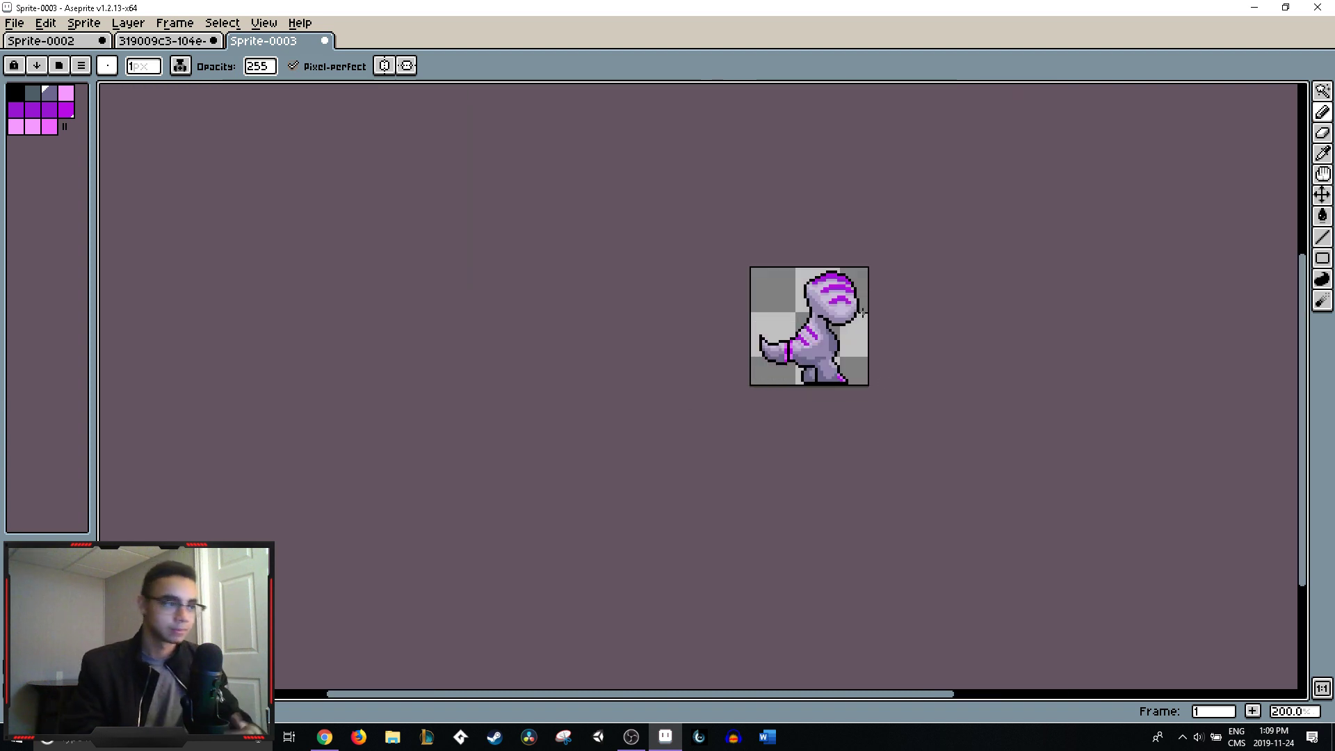
pyautogui.scroll(1, 864, 306)
pyautogui.scroll(1, 864, 306)
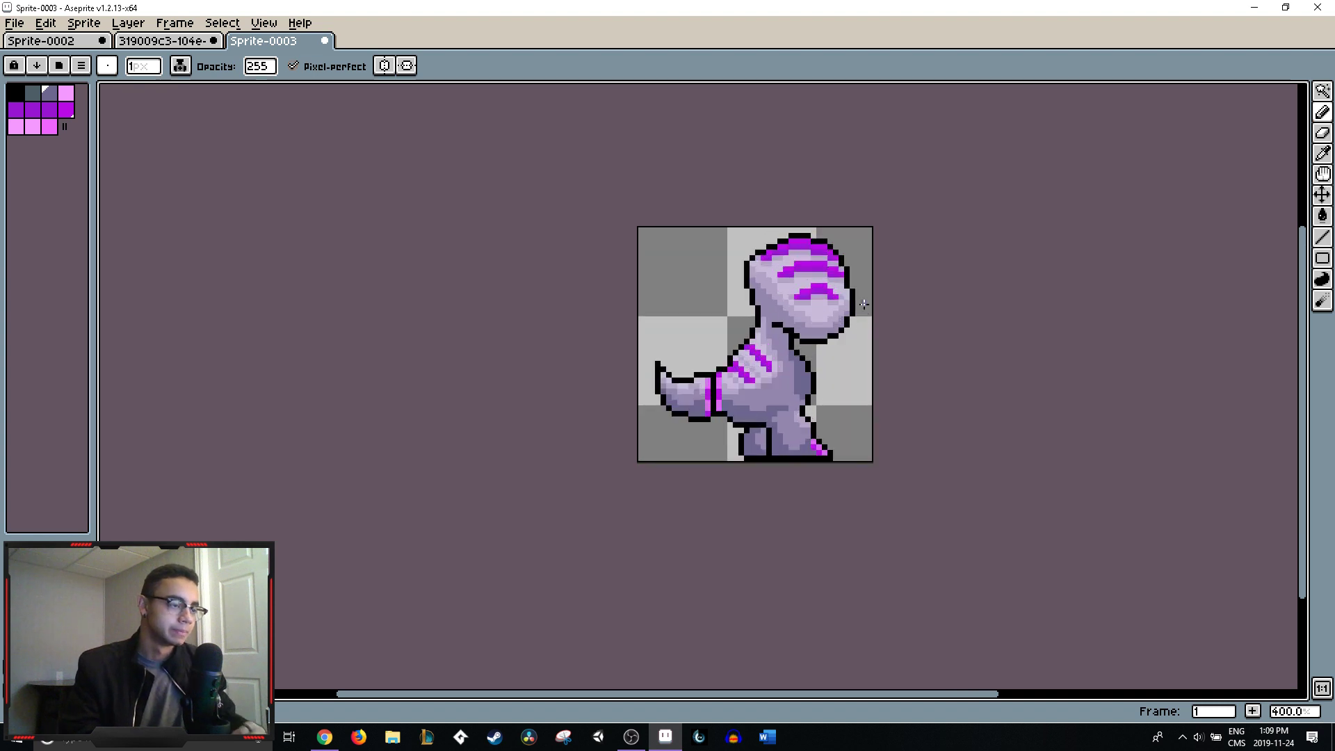
pyautogui.scroll(1, 863, 306)
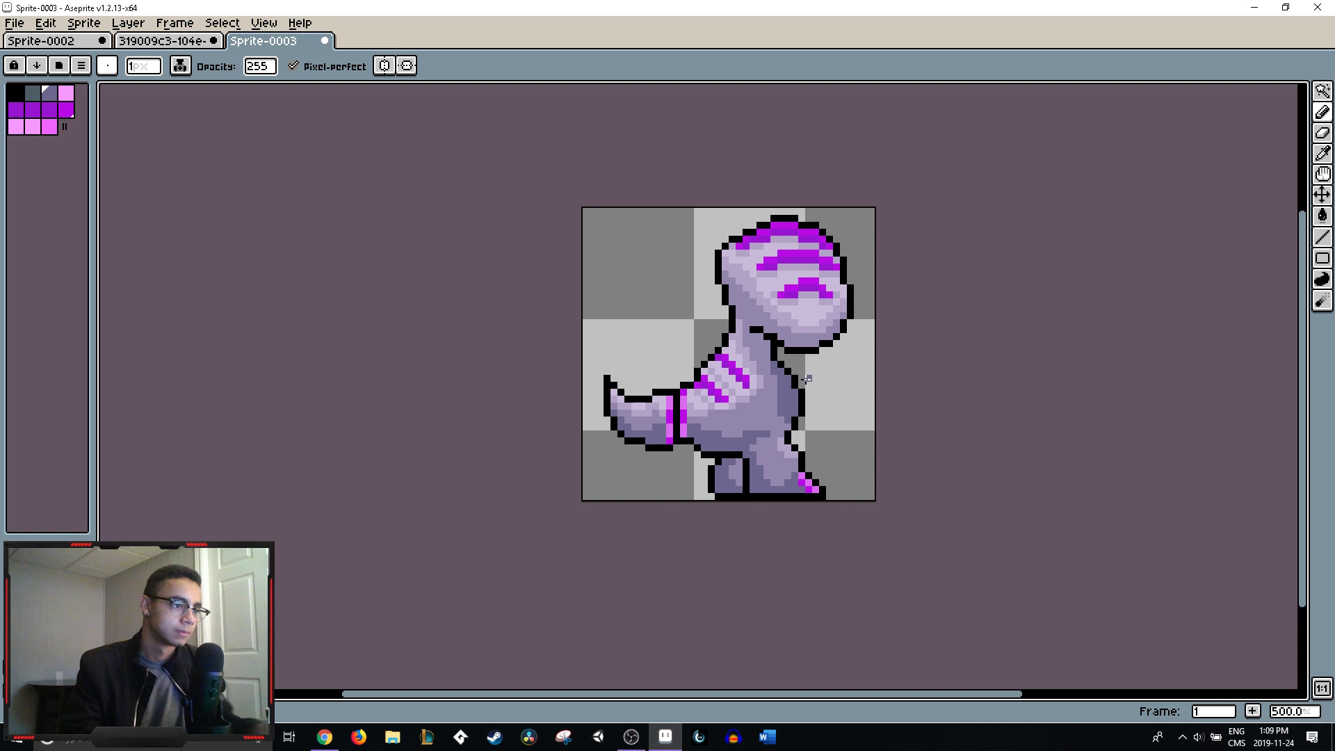
pyautogui.scroll(4, 774, 365)
pyautogui.moveTo(751, 311); pyautogui.dragTo(758, 344)
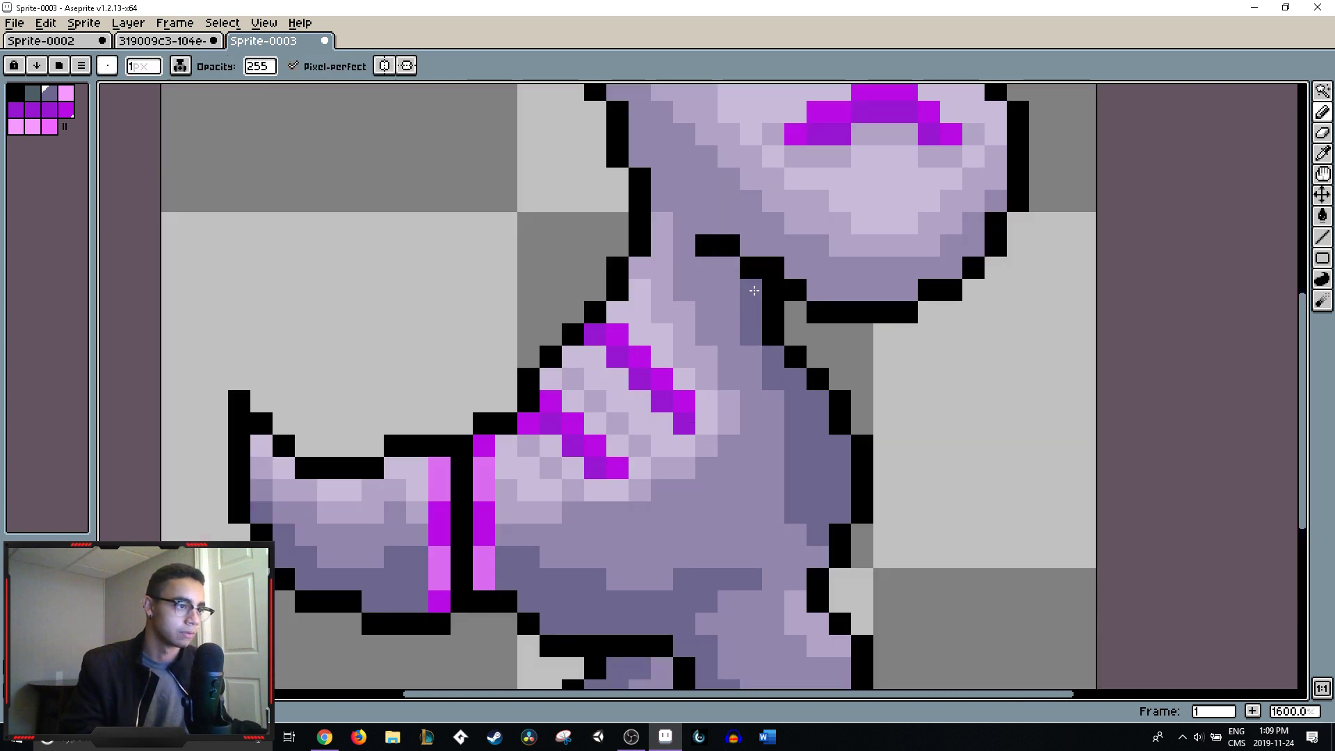
pyautogui.moveTo(729, 268)
pyautogui.mouseDown()
pyautogui.moveTo(707, 264)
pyautogui.moveTo(701, 231)
pyautogui.mouseUp()
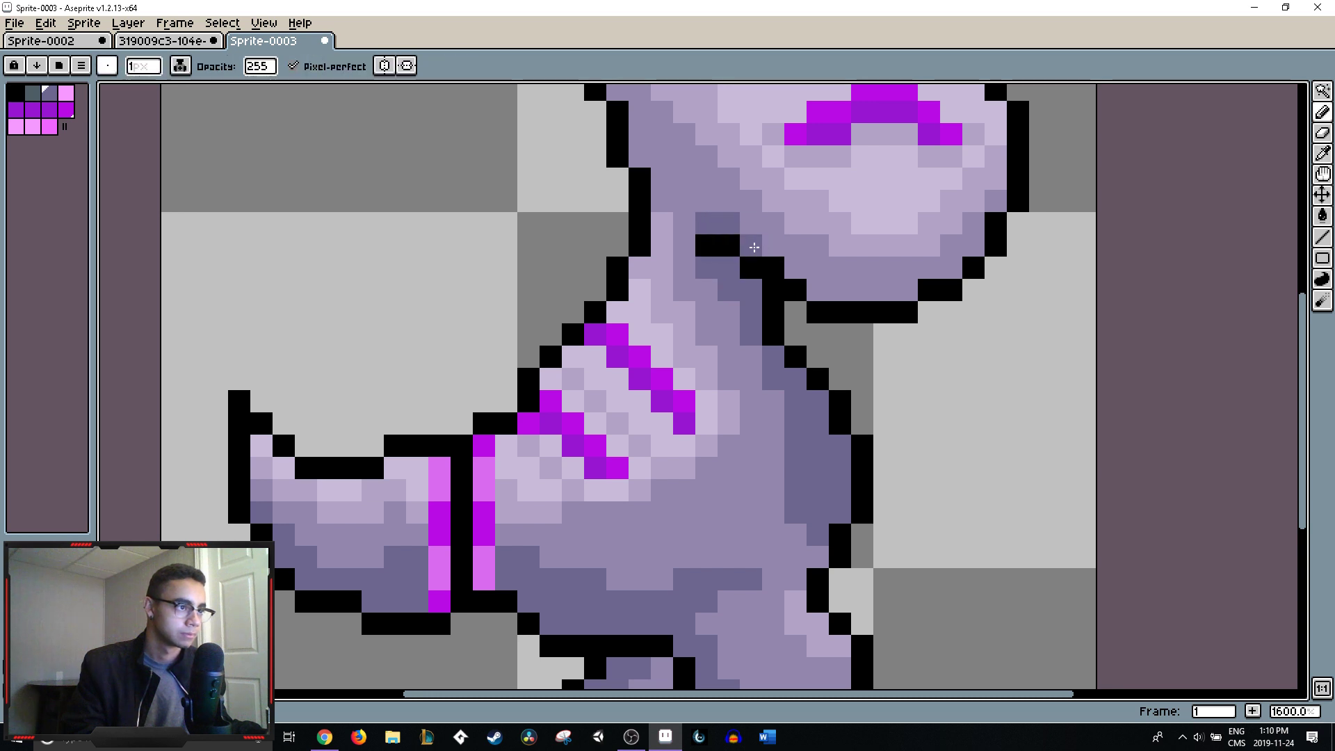
pyautogui.moveTo(800, 265)
pyautogui.mouseDown()
pyautogui.moveTo(827, 290)
pyautogui.moveTo(902, 287)
pyautogui.mouseUp()
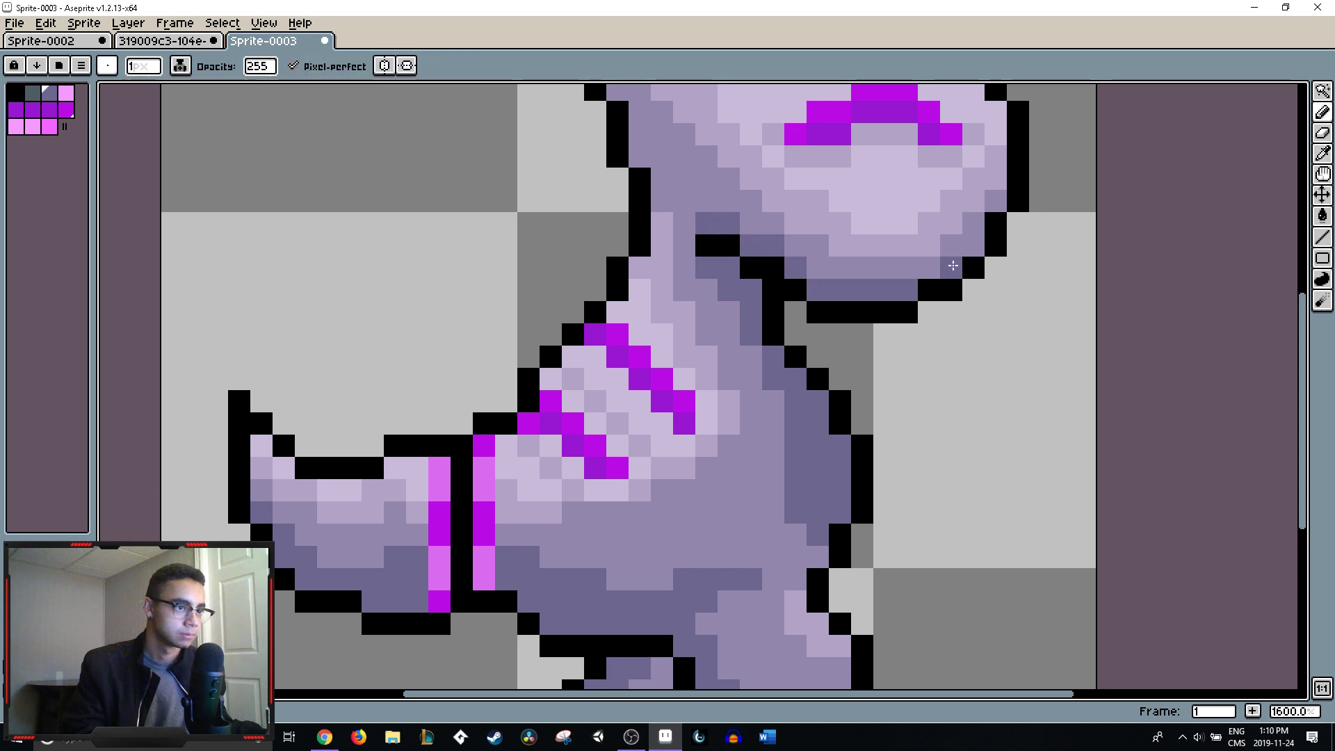
pyautogui.scroll(-6, 979, 249)
pyautogui.scroll(-2, 1050, 224)
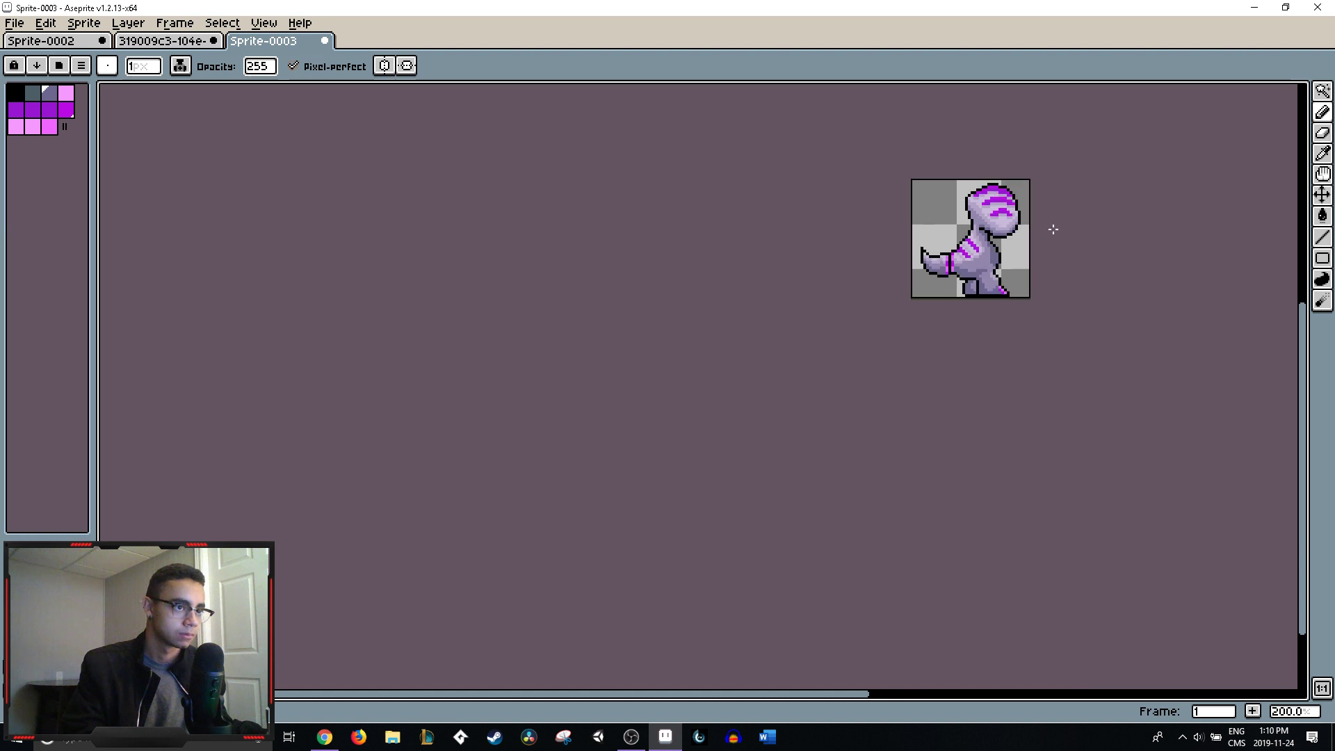
# - Extend the dark purple shadow upward where the head meets the neck and check the whole sprite
pyautogui.scroll(7, 1019, 238)
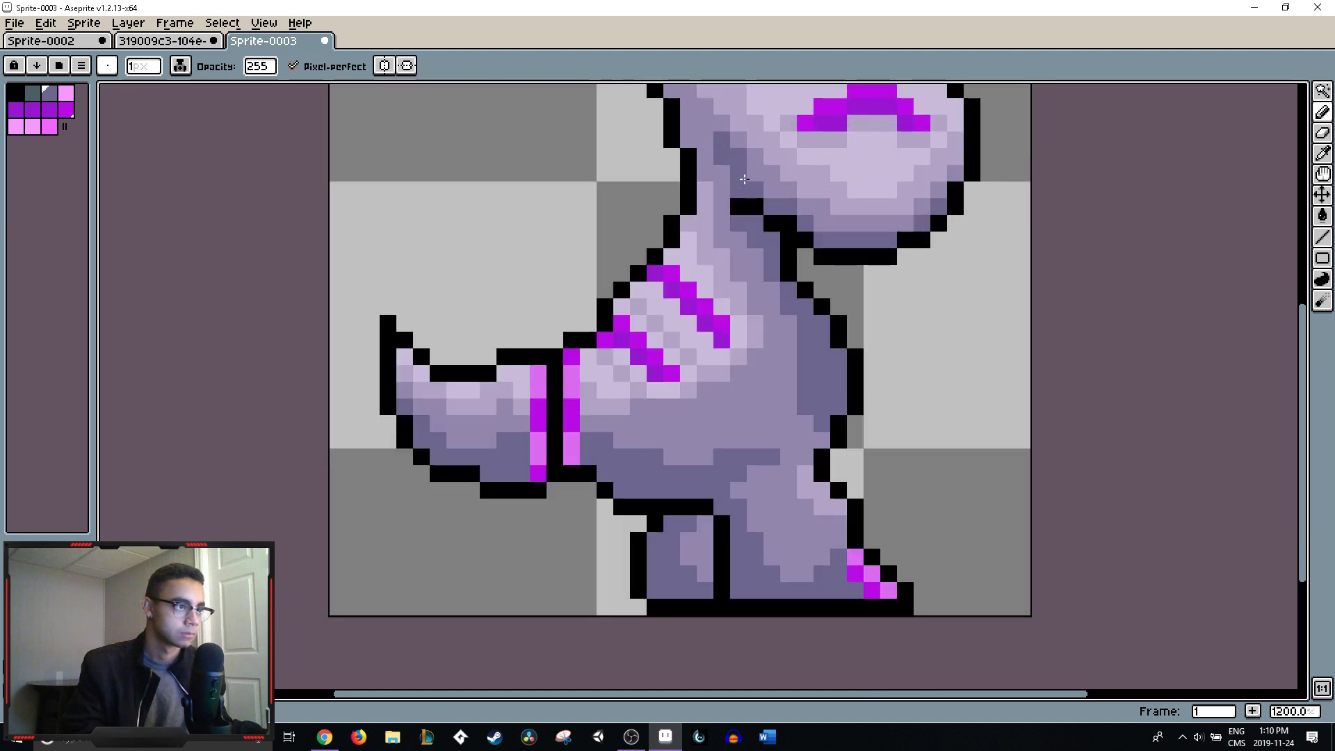
pyautogui.scroll(3, 730, 183)
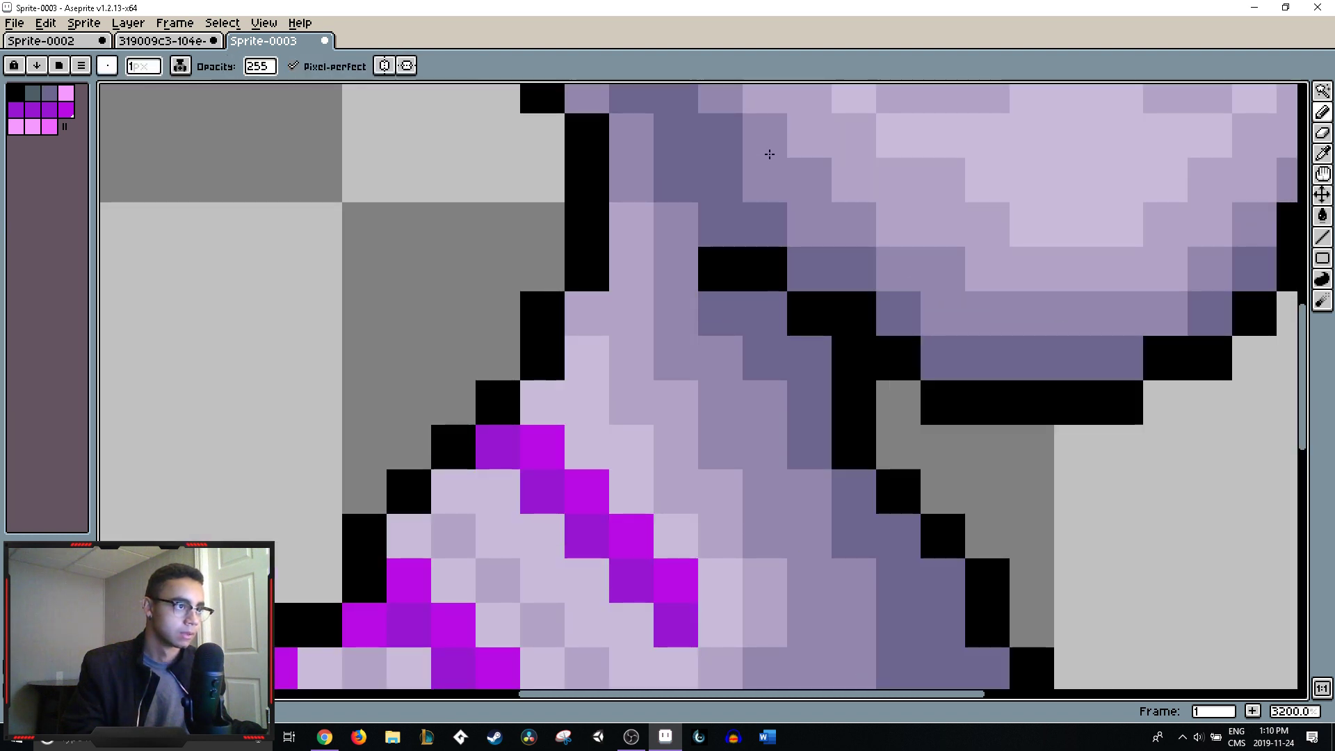
pyautogui.scroll(1, 723, 157)
pyautogui.scroll(-10, 734, 182)
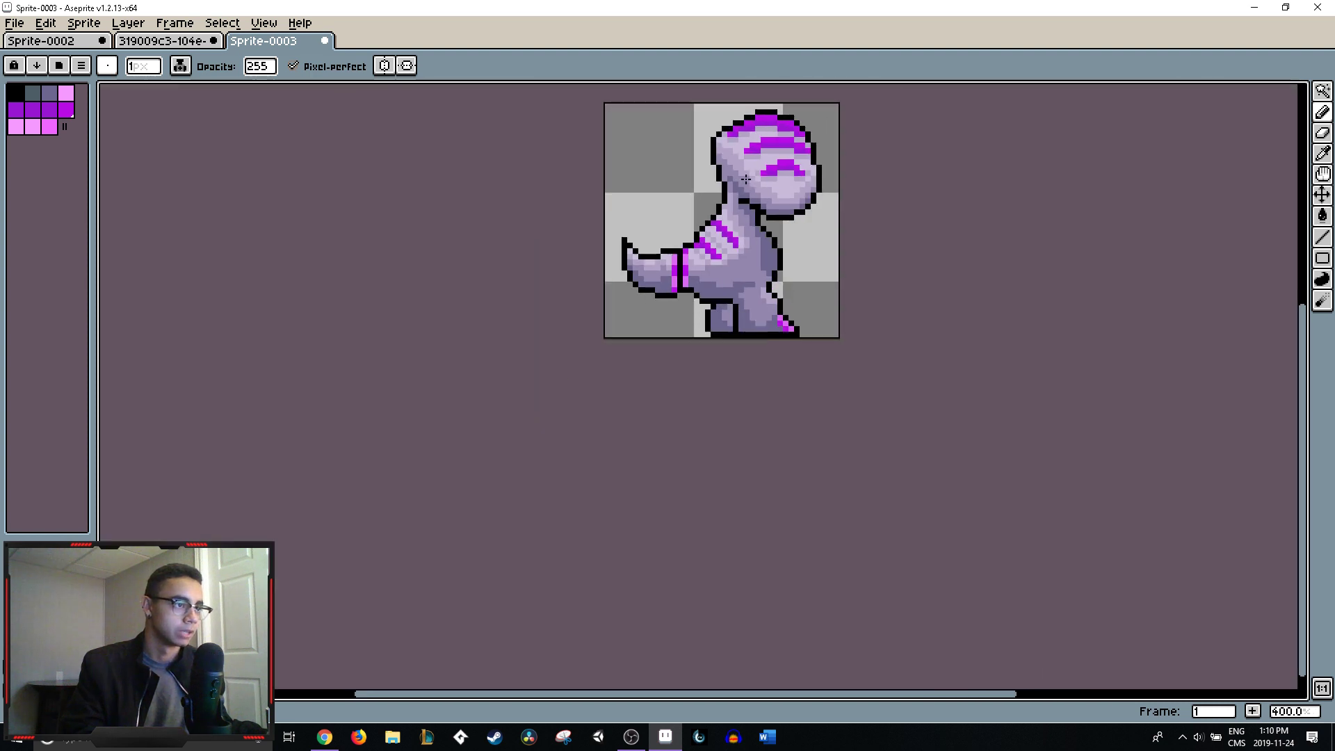
# - Trim the shadow between head and neck to a thin diagonal band using sampled purples
pyautogui.scroll(2, 778, 200)
pyautogui.scroll(6, 778, 200)
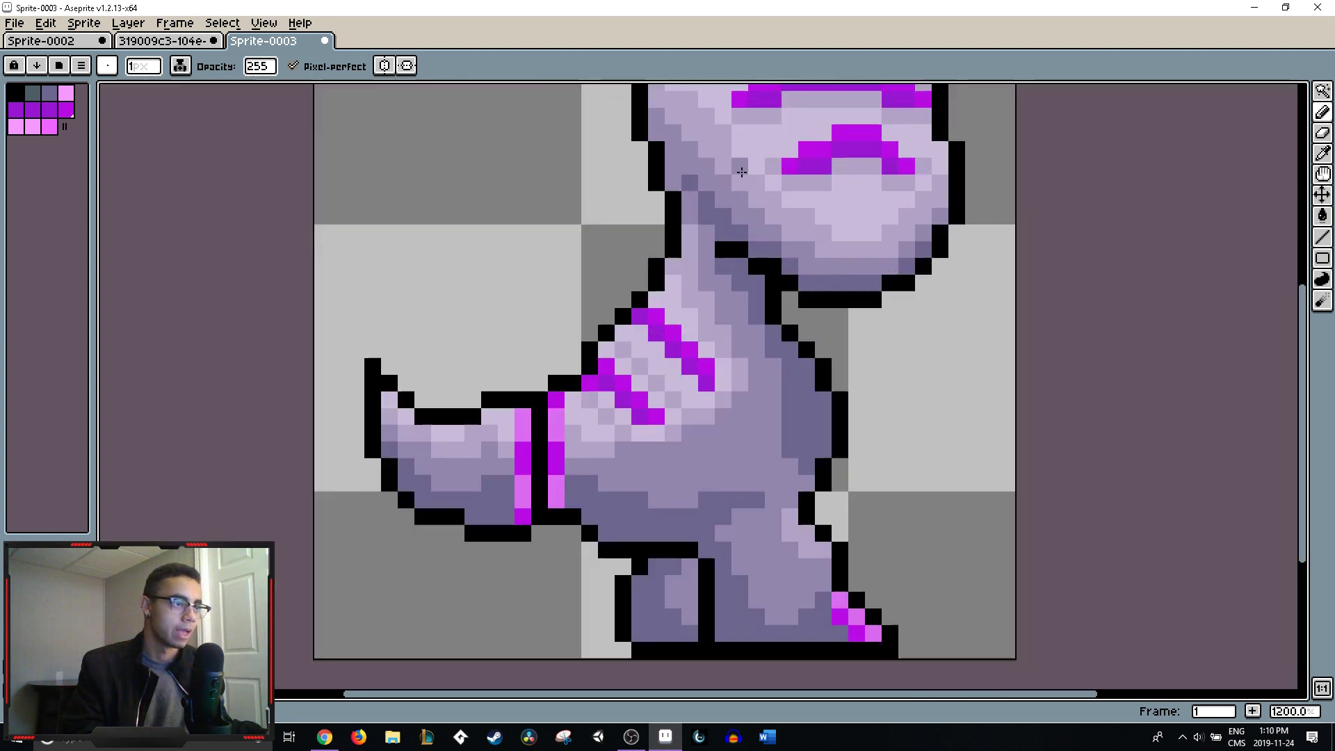
pyautogui.press('alt')
pyautogui.click(706, 199)
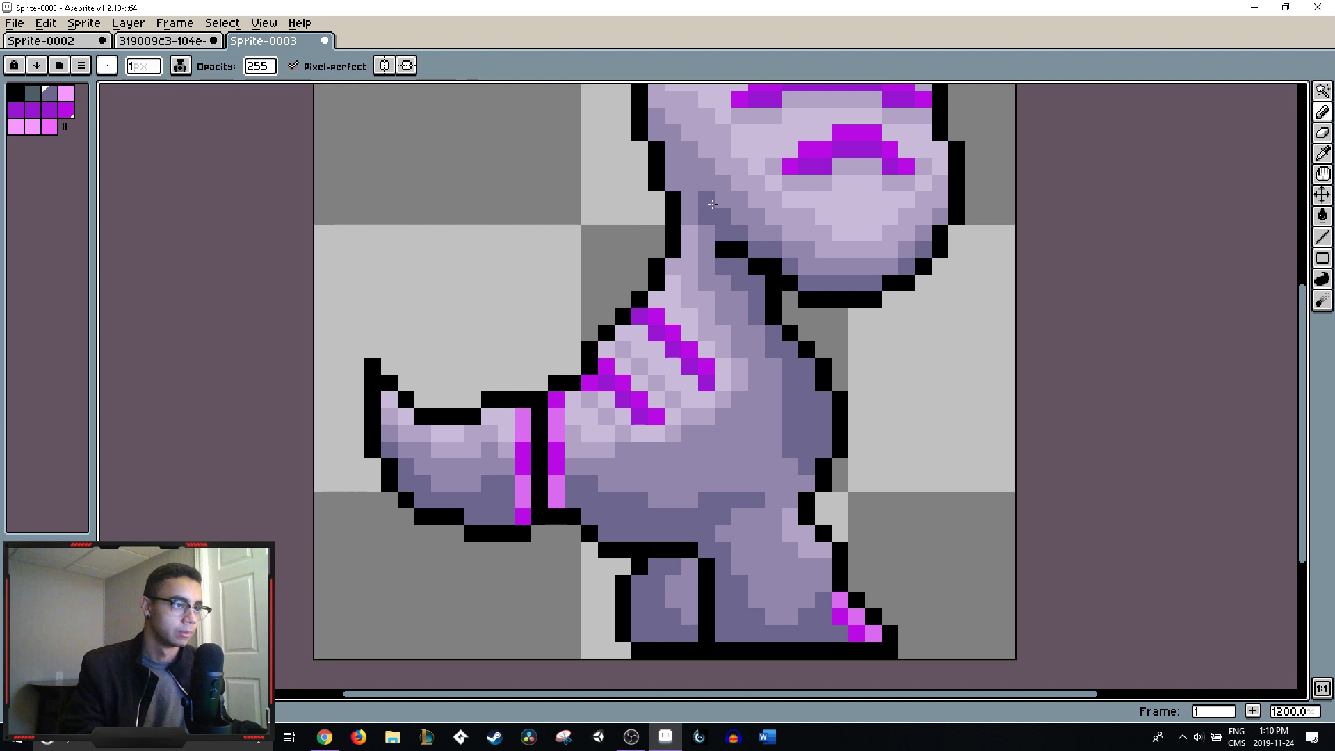
pyautogui.press('alt')
pyautogui.click(723, 222)
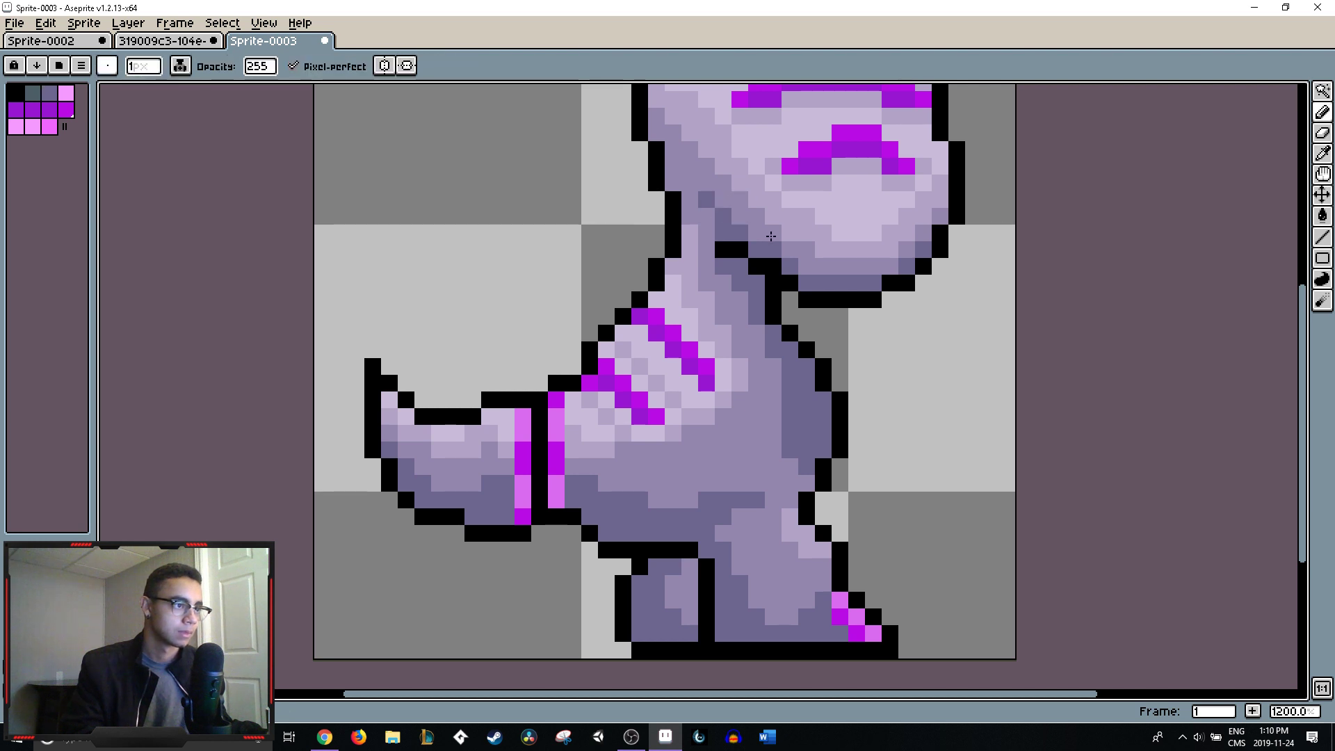
# - Examine the sprite's head, neck, tail and leg shading at small and large sizes
pyautogui.scroll(-7, 724, 221)
pyautogui.scroll(3, 868, 255)
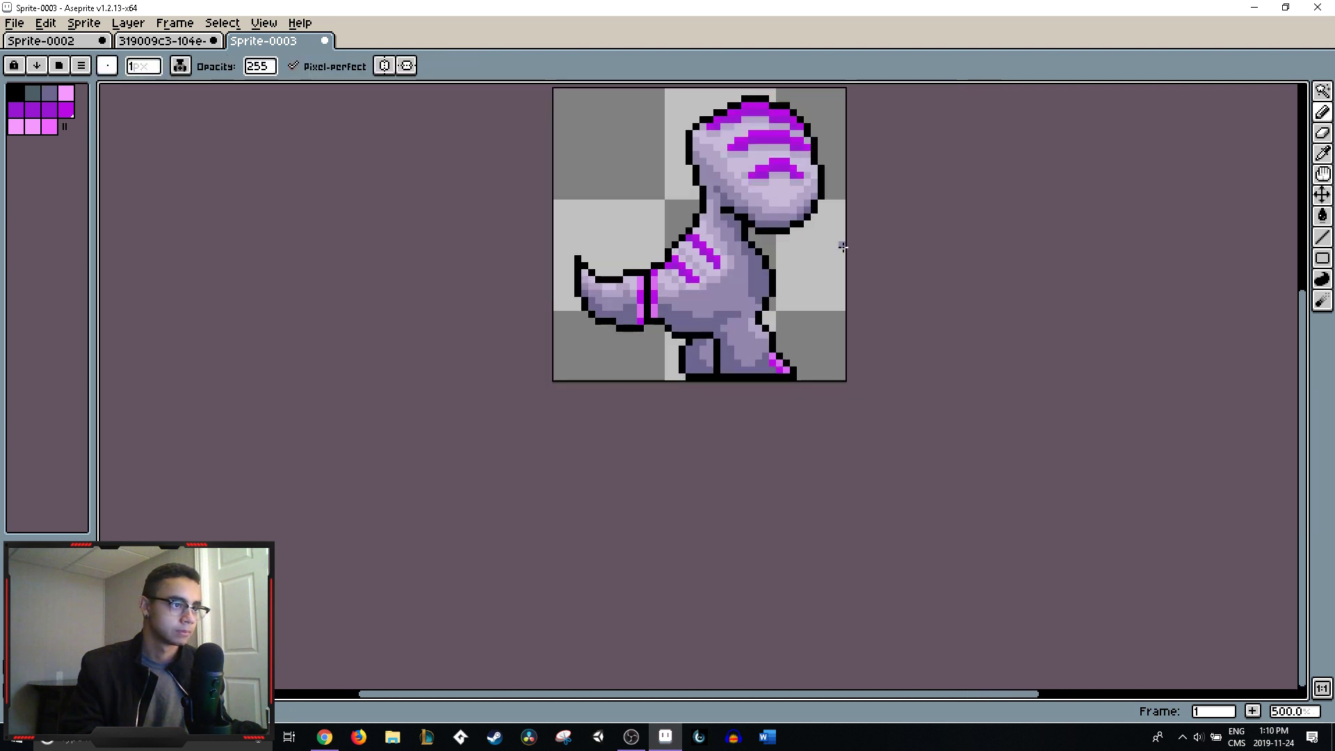
pyautogui.scroll(2, 754, 198)
pyautogui.keyDown('alt'); pyautogui.click(686, 173); pyautogui.keyUp('alt')
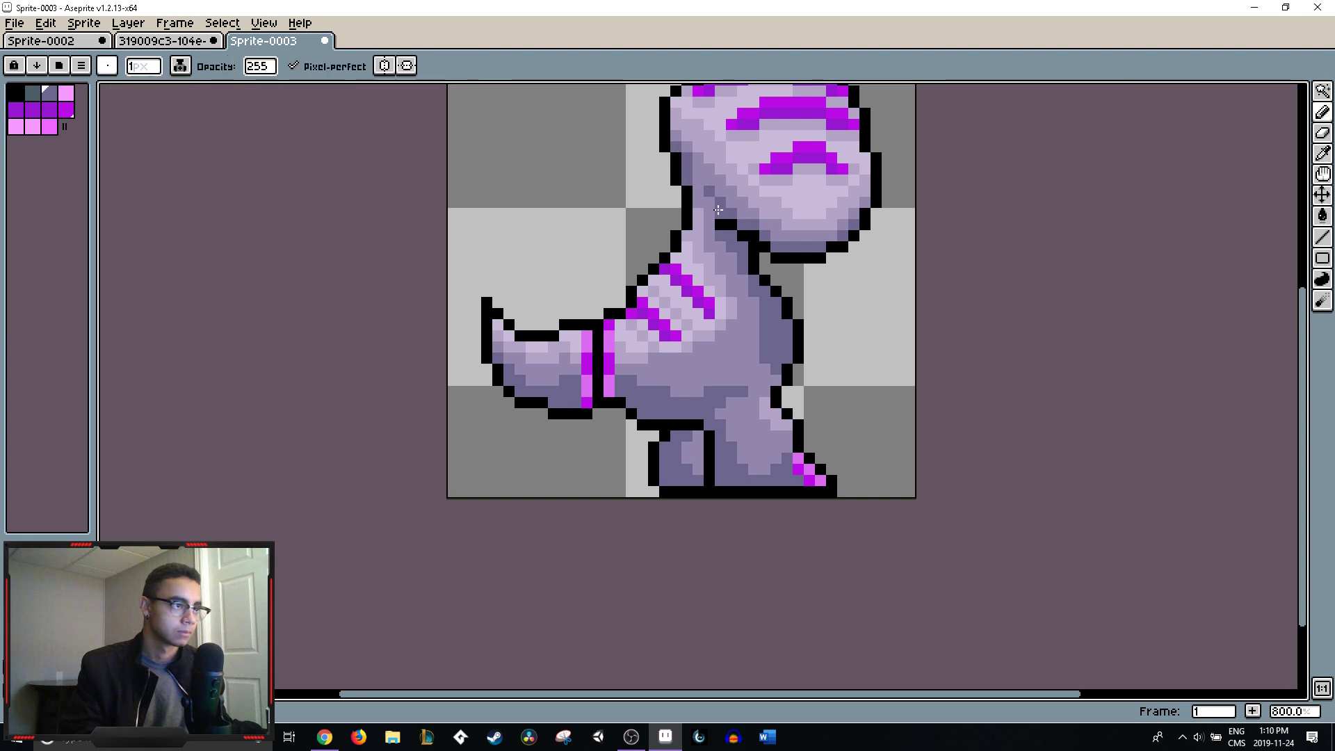
pyautogui.scroll(-5, 718, 209)
pyautogui.scroll(8, 732, 220)
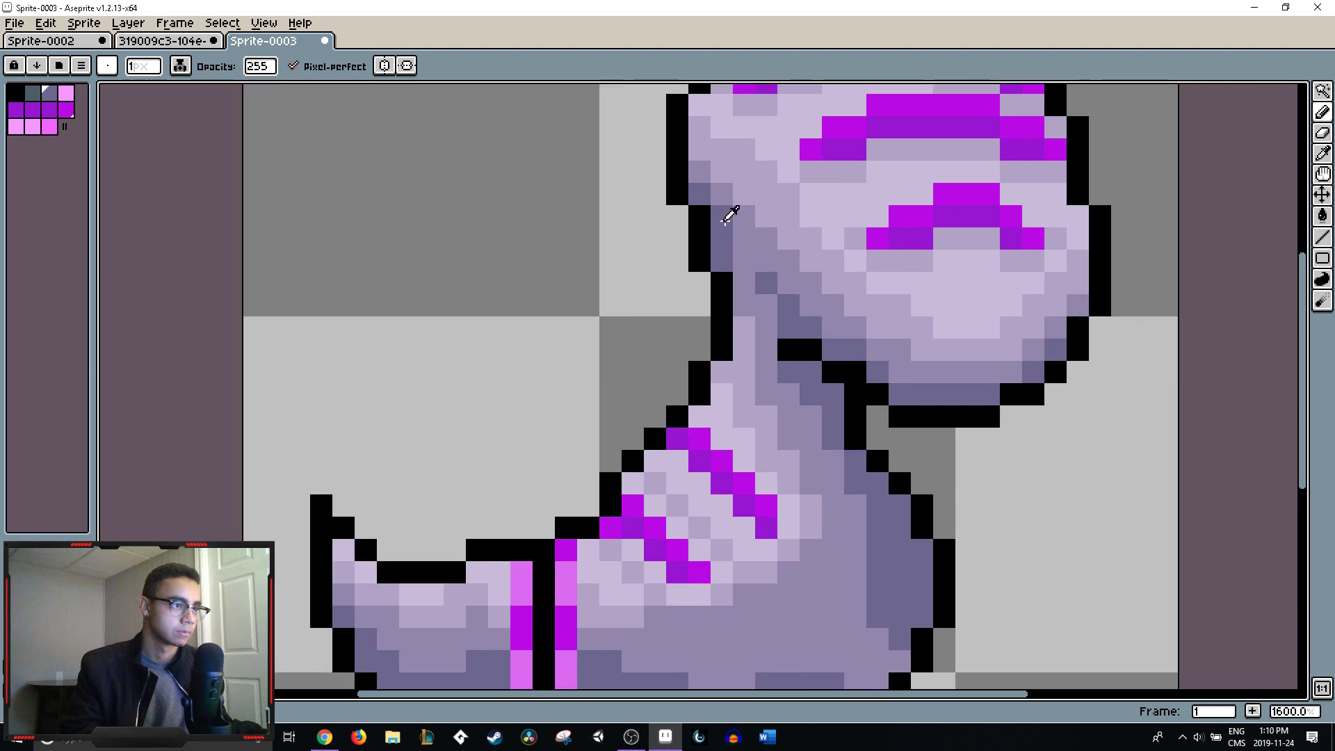
pyautogui.scroll(-6, 744, 258)
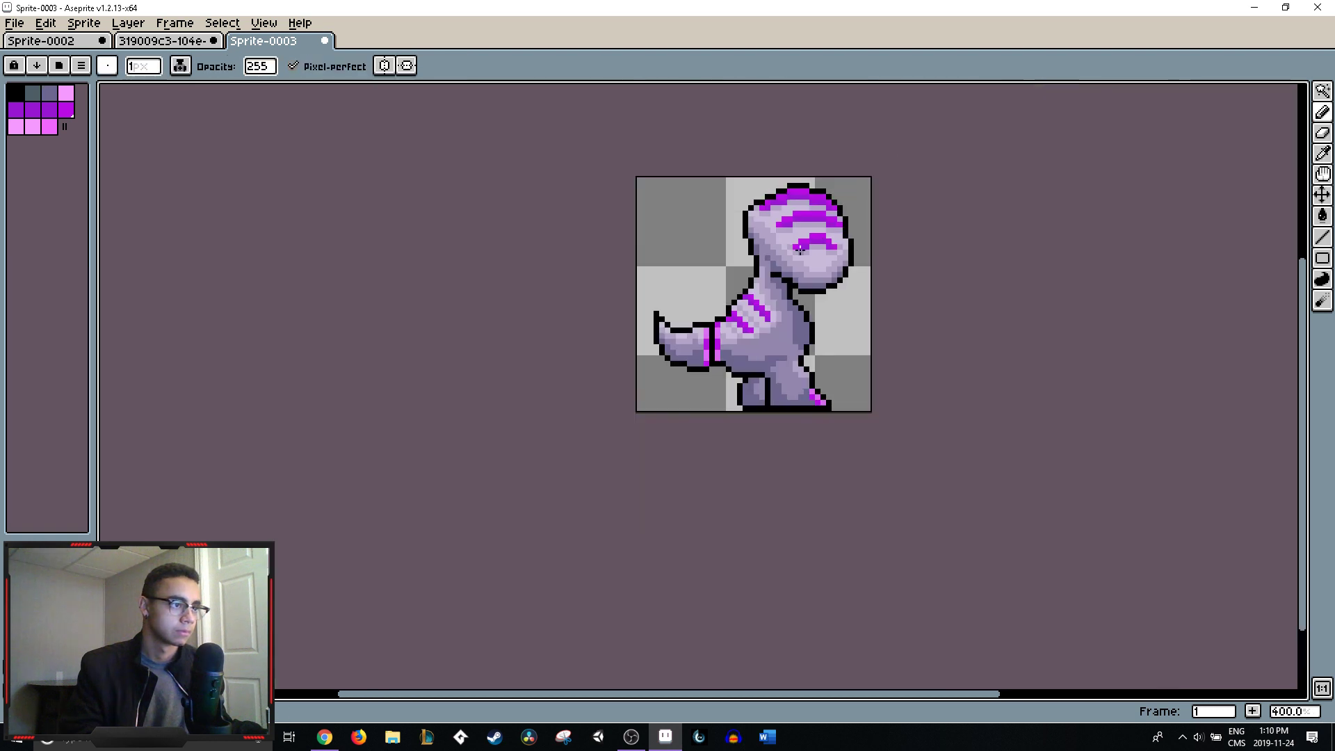
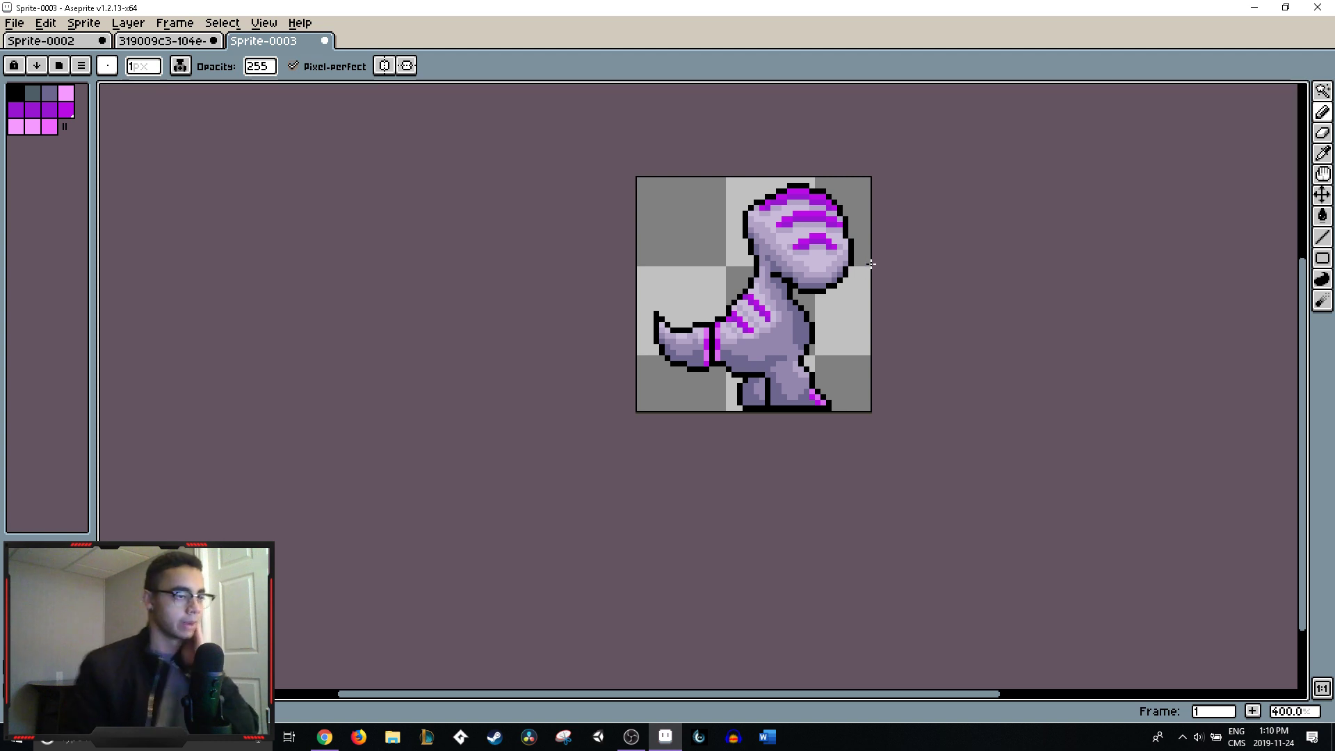
pyautogui.scroll(-2, 872, 276)
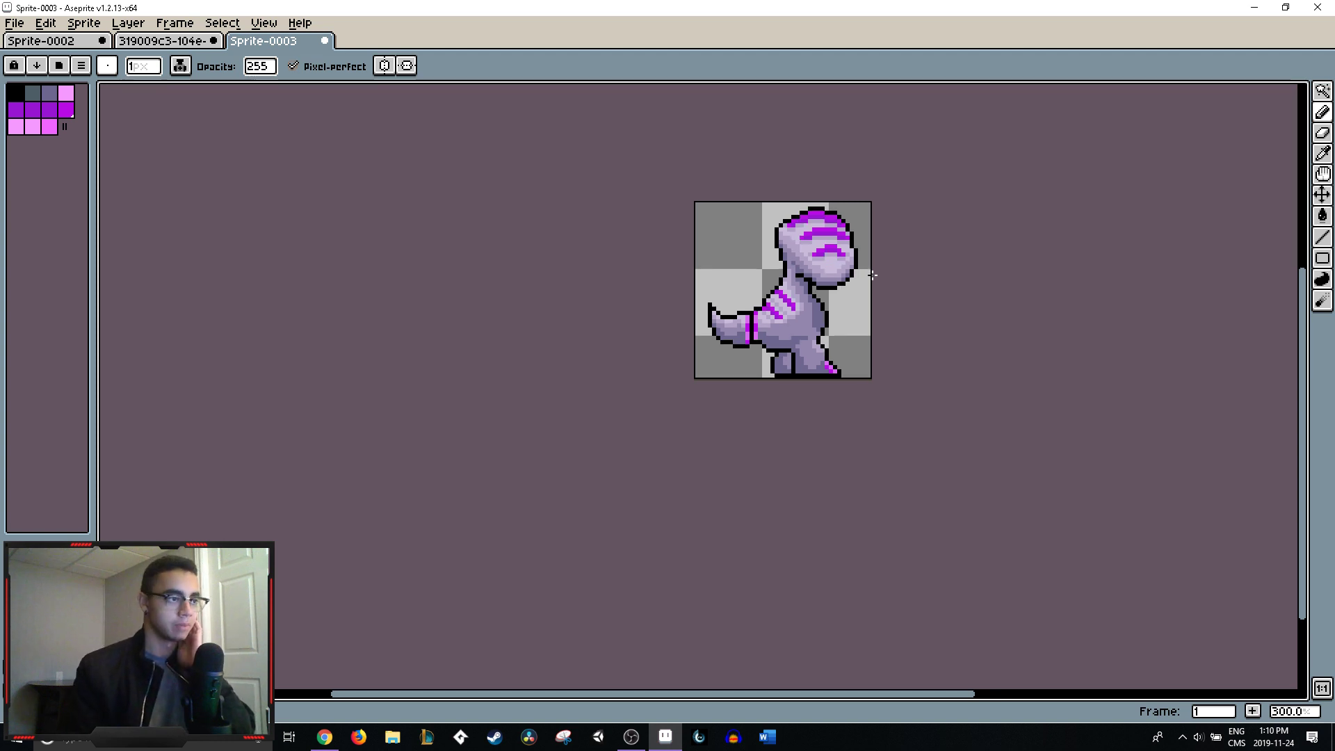
pyautogui.moveTo(684, 303); pyautogui.dragTo(679, 314)
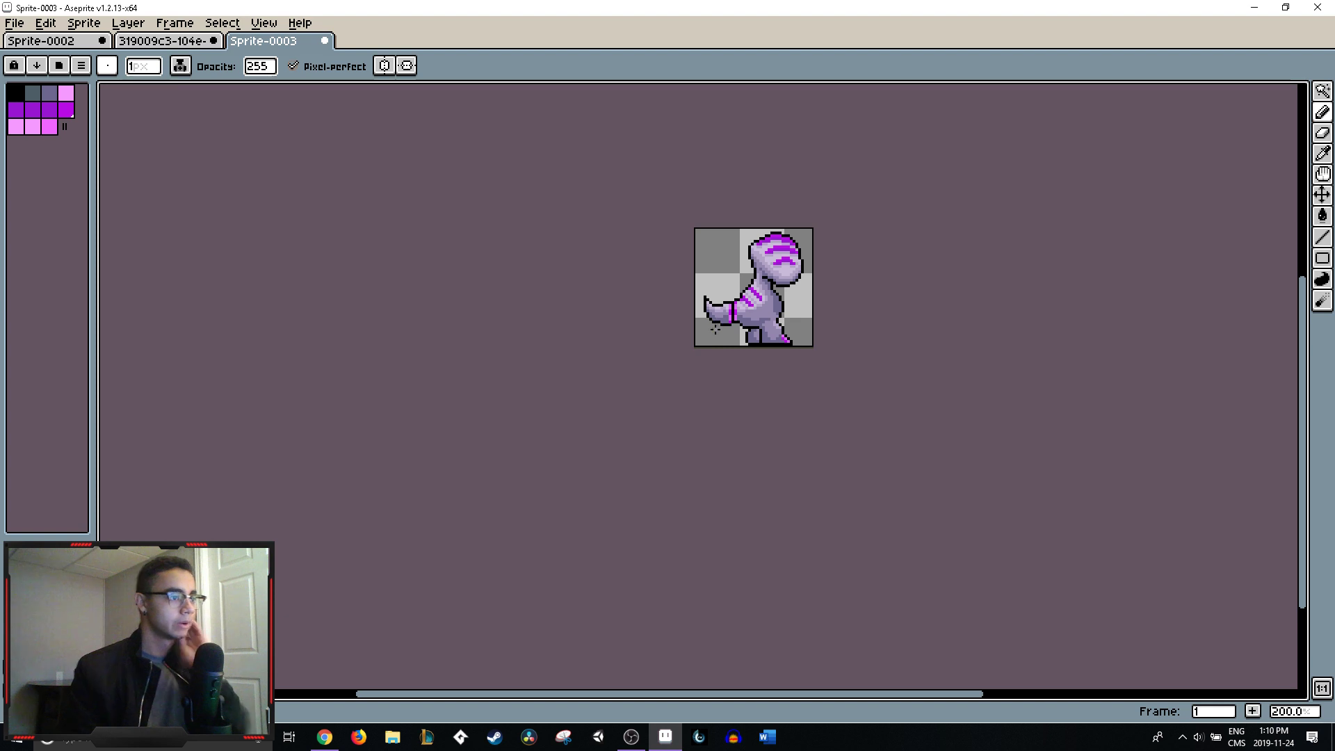
pyautogui.scroll(5, 765, 333)
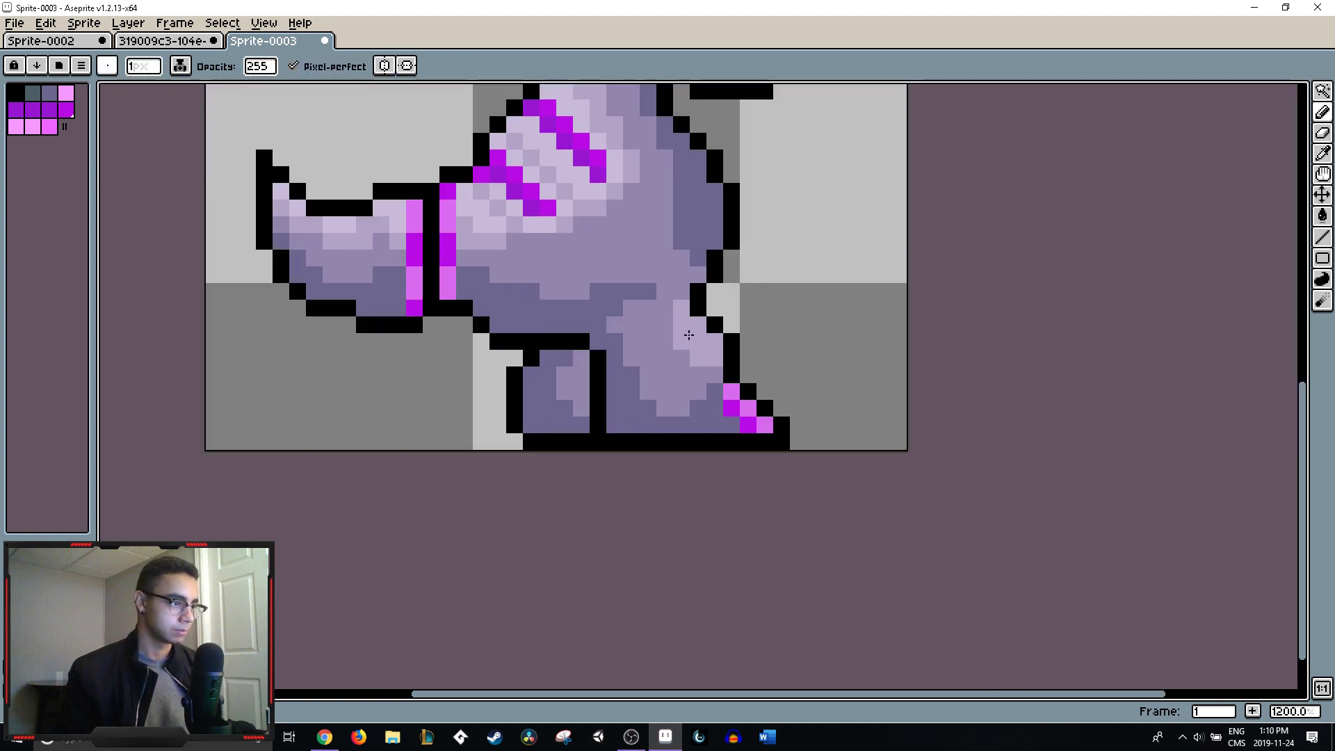
pyautogui.scroll(-5, 743, 356)
pyautogui.scroll(-1, 782, 335)
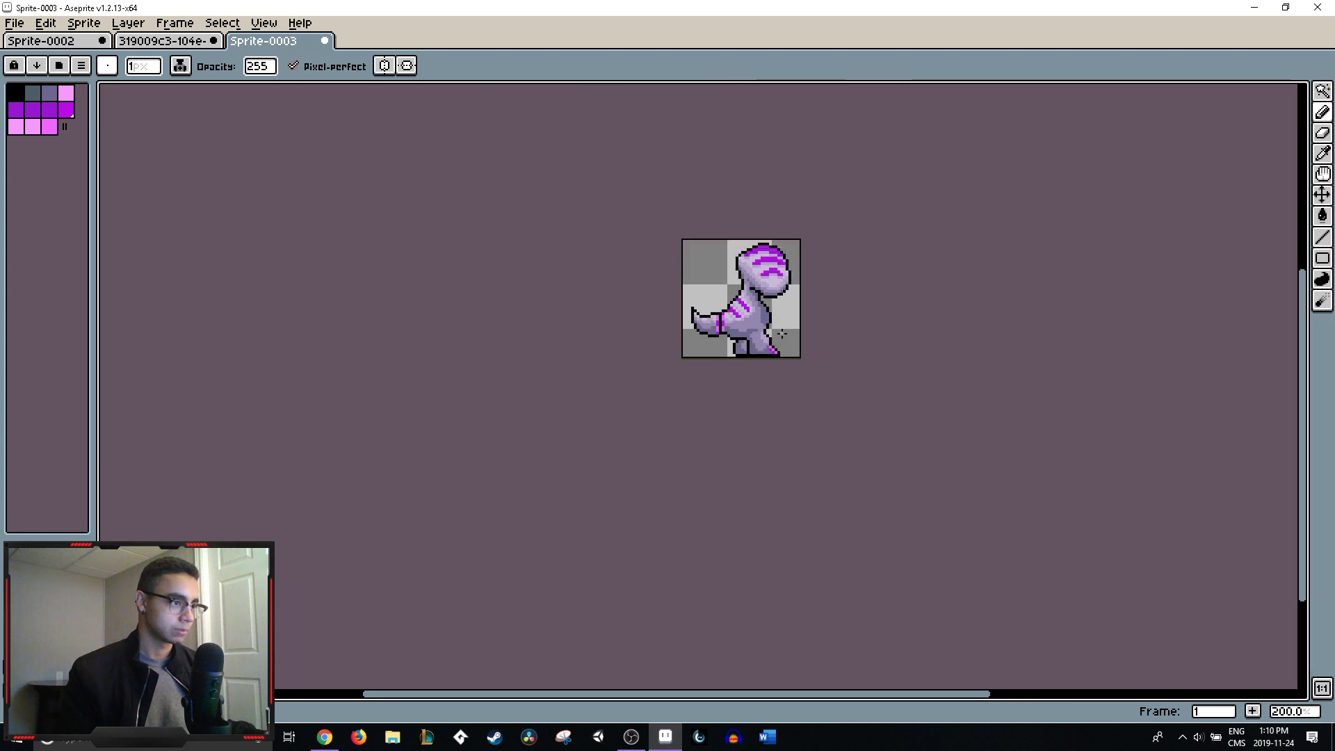
# - Paint the lower part of the front leg mid-purple and erase the protruding toe with its outline
pyautogui.scroll(9, 763, 341)
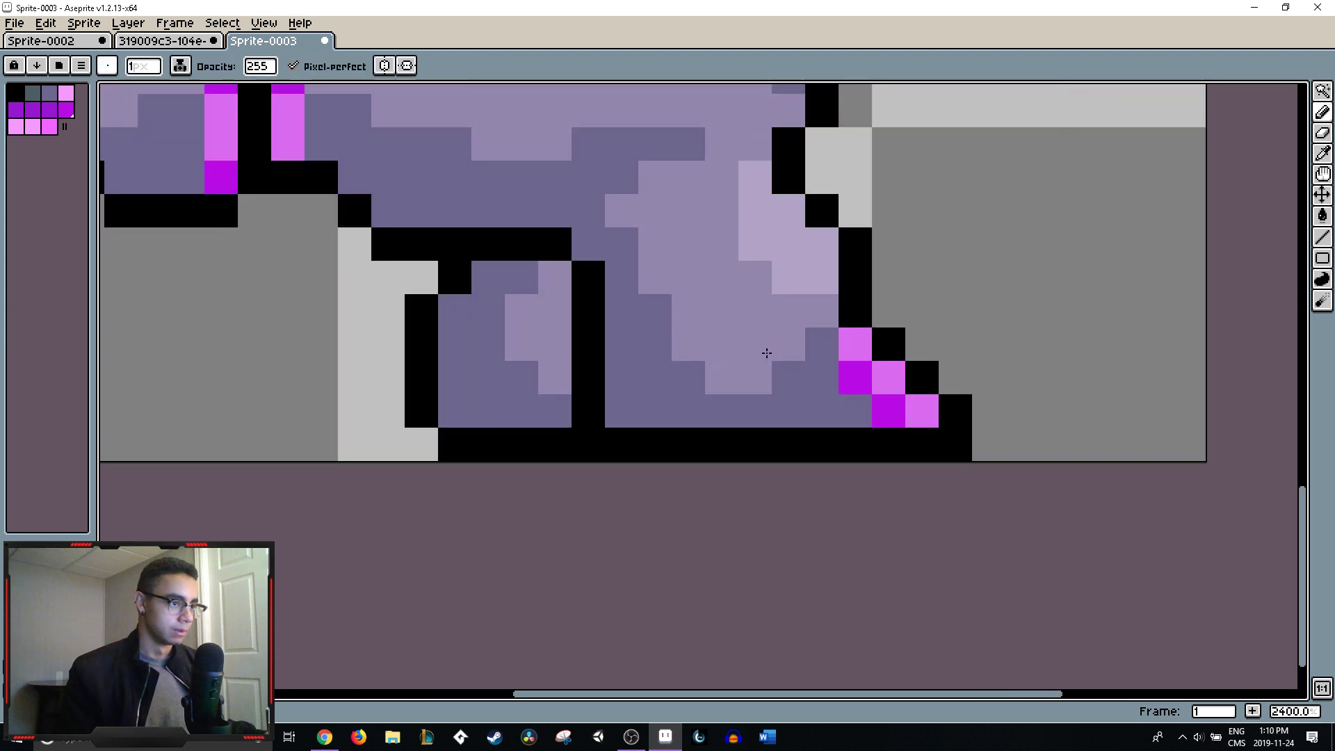
pyautogui.moveTo(810, 386)
pyautogui.mouseDown()
pyautogui.moveTo(807, 402)
pyautogui.moveTo(842, 409)
pyautogui.mouseUp()
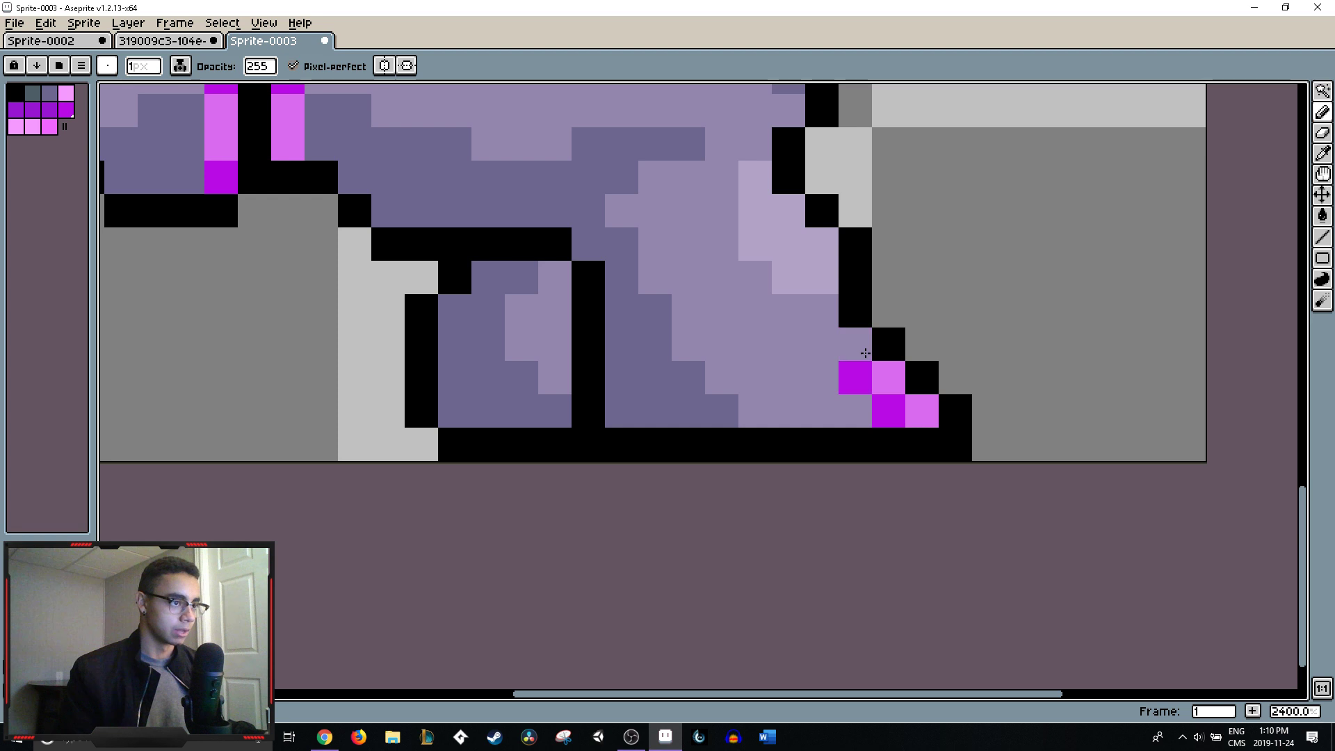
pyautogui.press('e')
pyautogui.moveTo(904, 340)
pyautogui.mouseDown()
pyautogui.moveTo(967, 445)
pyautogui.moveTo(934, 391)
pyautogui.moveTo(927, 435)
pyautogui.moveTo(885, 408)
pyautogui.mouseUp()
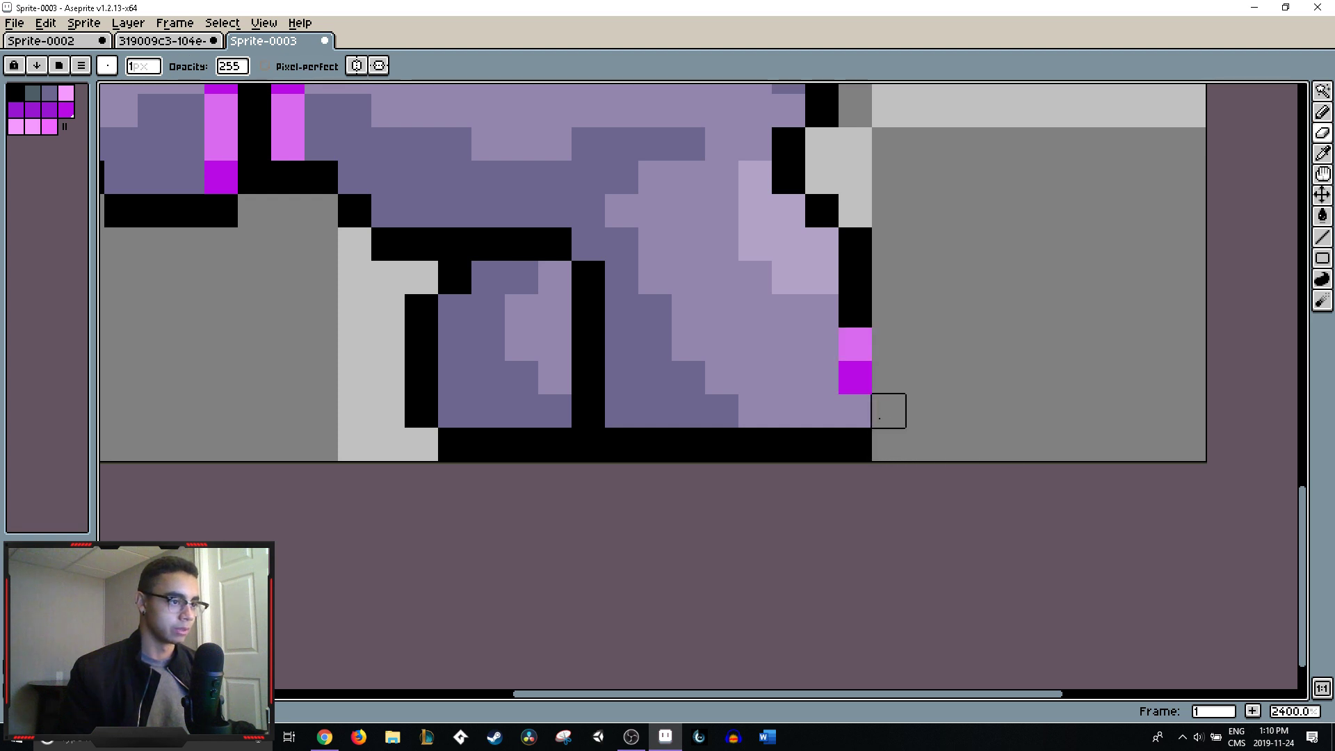
# - Redraw the front edge of the front leg as a straight black outline down to the base
pyautogui.press('i')
pyautogui.press('b')
pyautogui.moveTo(855, 309); pyautogui.dragTo(856, 413)
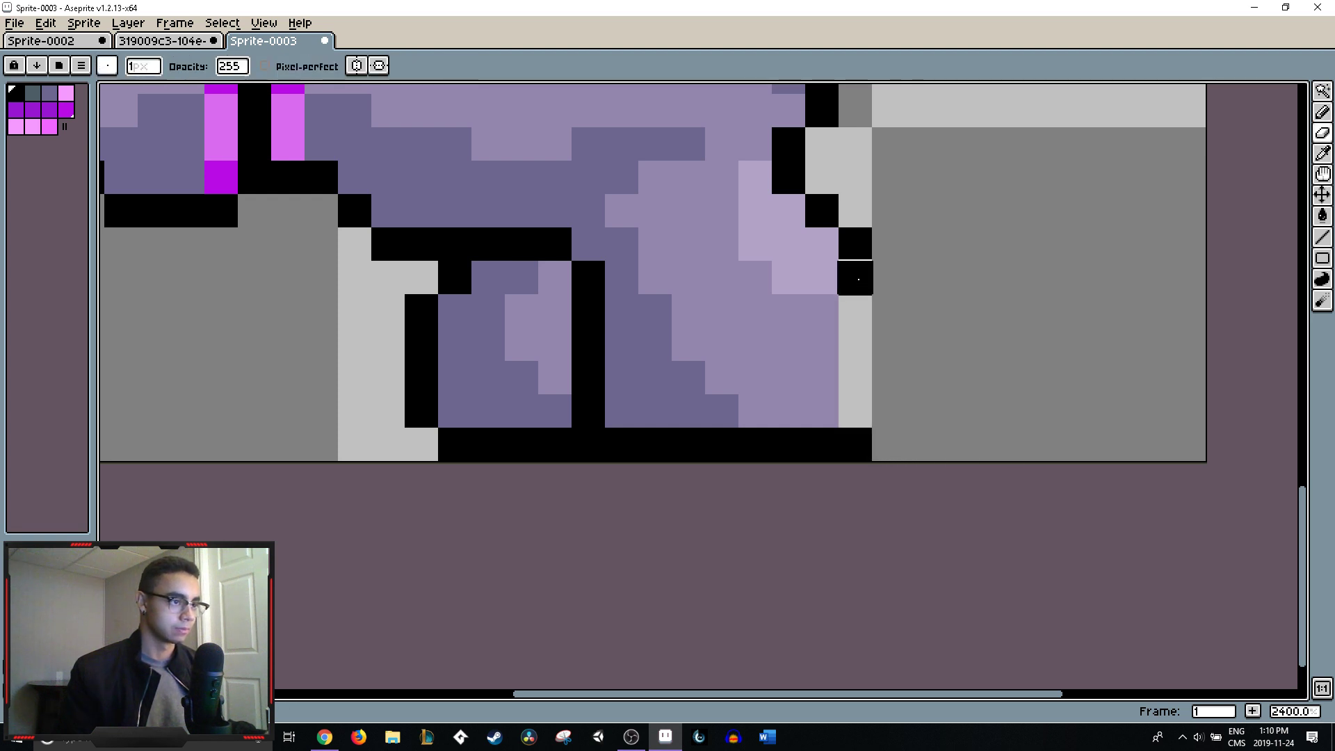
pyautogui.moveTo(857, 280); pyautogui.dragTo(864, 396)
# - Try to round the front foot's lower corner by erasing its outline pixel
pyautogui.press('e')
pyautogui.click(856, 440)
pyautogui.scroll(-8, 930, 378)
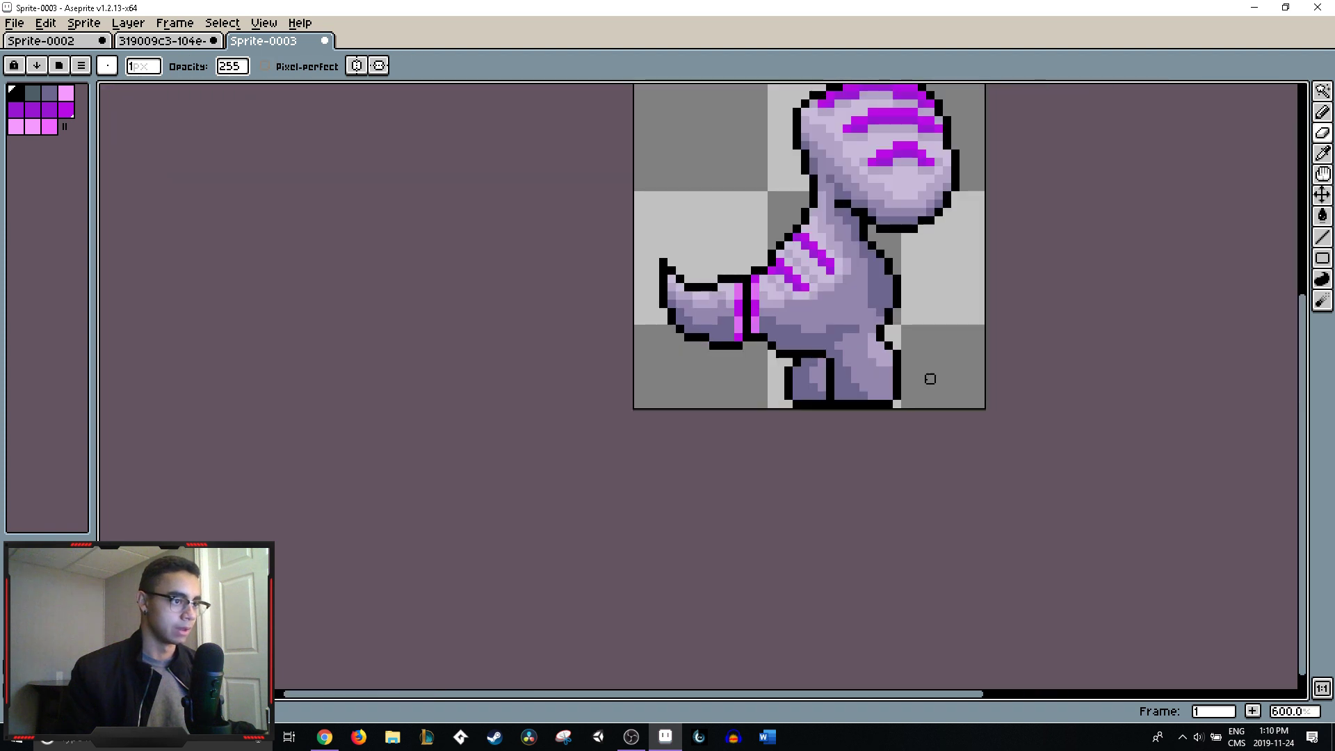
pyautogui.hotkey('ctrl', 'z')
# - Paint a light purple highlight down the inside of the front leg's front outline, filling the erased pixels
pyautogui.scroll(7, 945, 375)
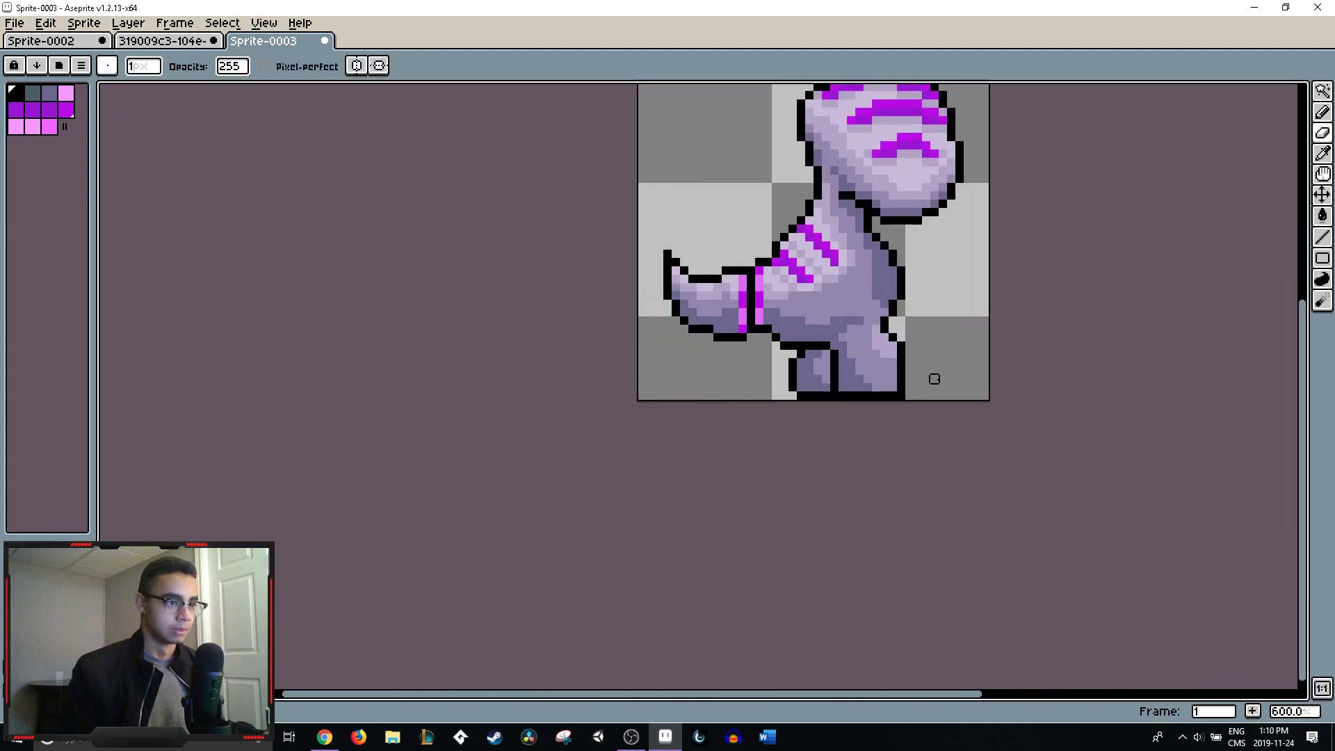
pyautogui.moveTo(849, 306); pyautogui.dragTo(850, 358)
pyautogui.press('b')
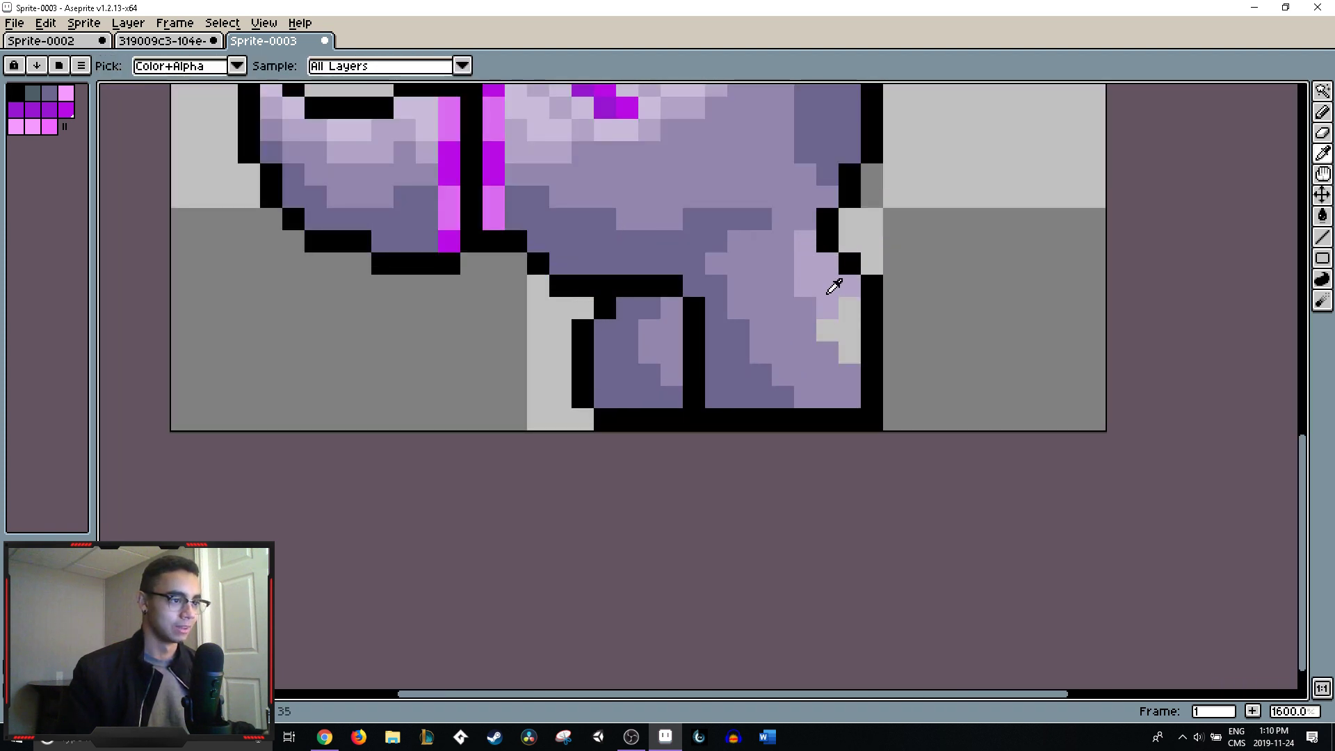
pyautogui.press('e')
pyautogui.moveTo(830, 286)
pyautogui.mouseDown()
pyautogui.moveTo(850, 353)
pyautogui.moveTo(850, 310)
pyautogui.moveTo(830, 297)
pyautogui.moveTo(862, 322)
pyautogui.moveTo(848, 351)
pyautogui.mouseUp()
pyautogui.press('b')
pyautogui.click(850, 309)
pyautogui.click(830, 296)
# - Widen the leg's light purple highlight inward and extend it one pixel lower, then check the sprite at small size
pyautogui.keyDown('alt'); pyautogui.click(872, 306); pyautogui.keyUp('alt')
pyautogui.click(883, 345)
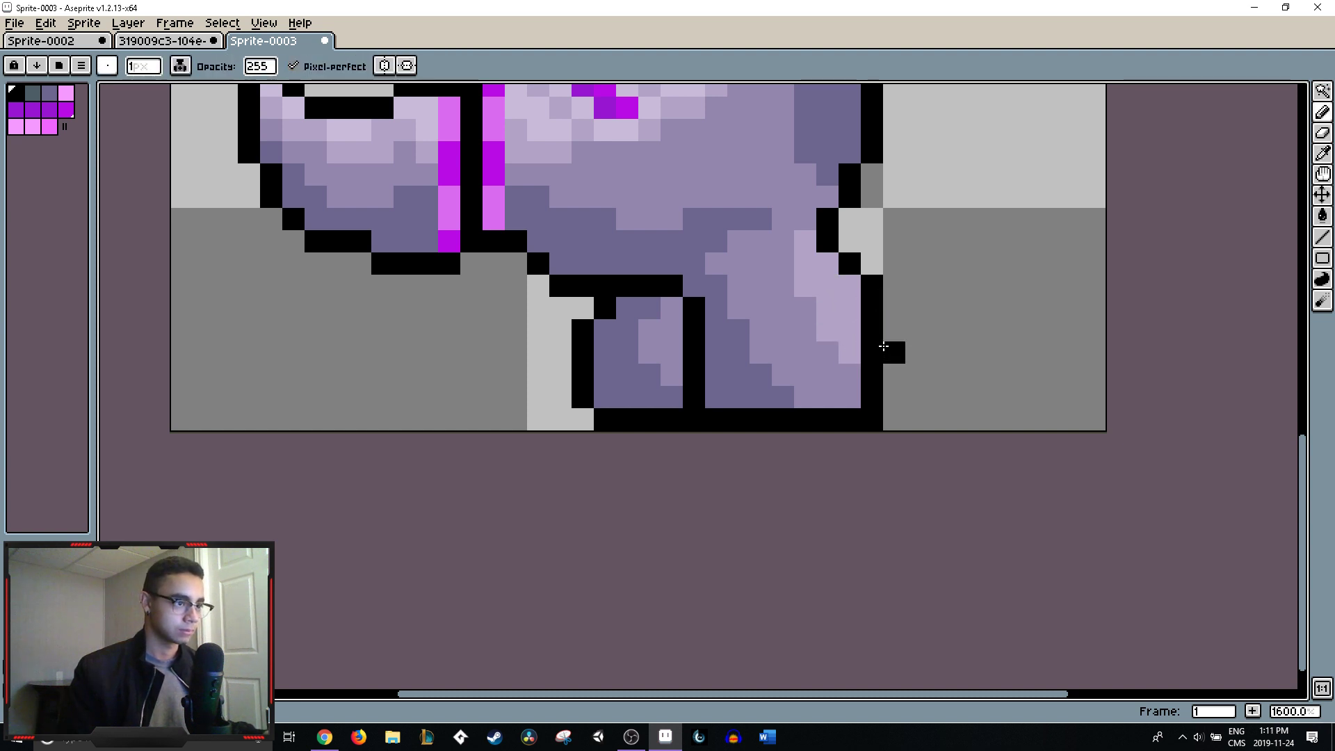
pyautogui.keyDown('alt'); pyautogui.click(849, 299); pyautogui.keyUp('alt')
pyautogui.click(806, 306)
pyautogui.click(850, 373)
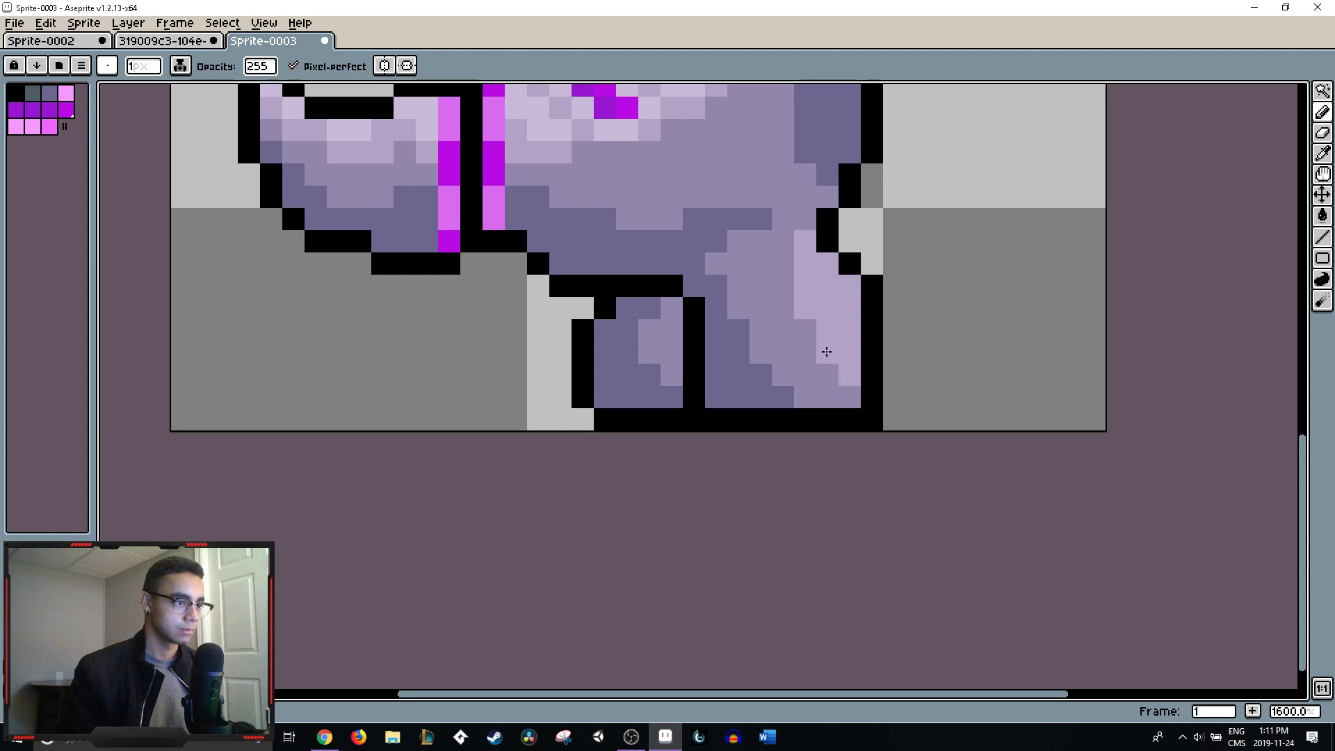
pyautogui.scroll(-7, 847, 345)
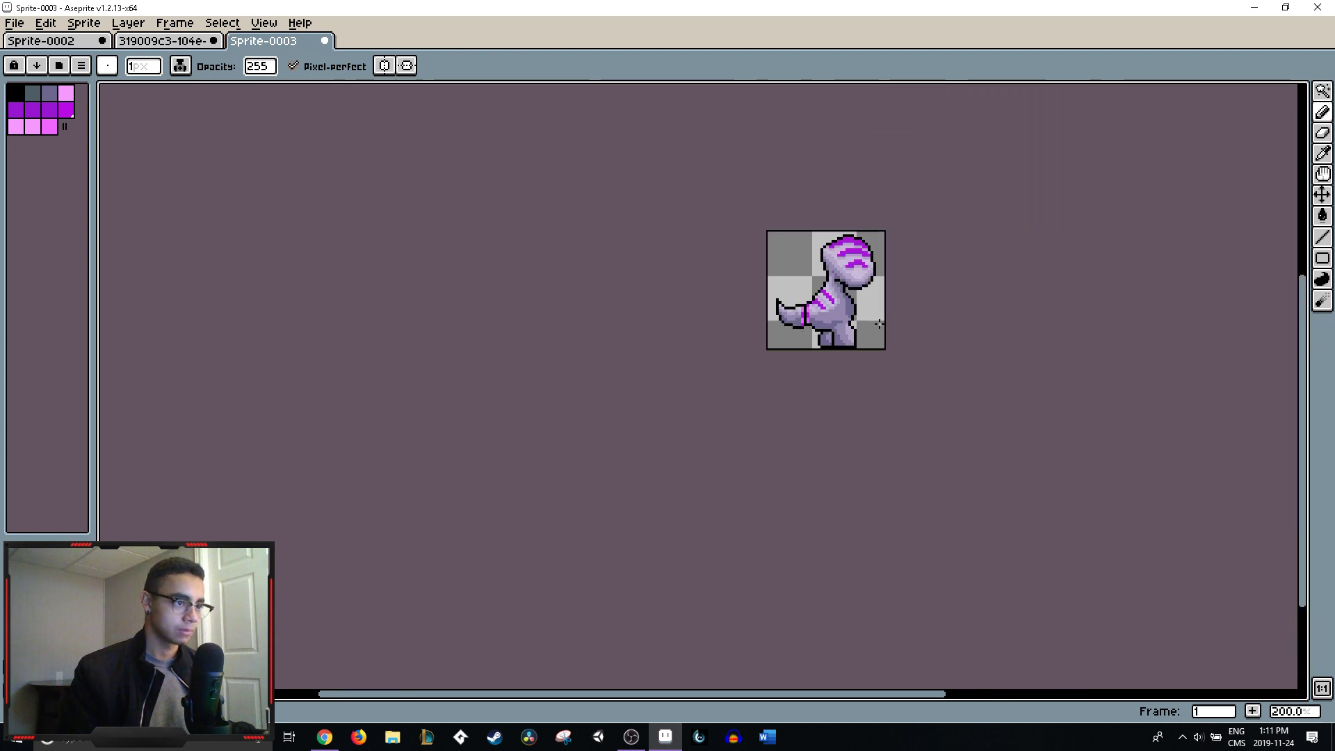
pyautogui.scroll(-1, 880, 324)
# - Trim the front leg's highlight from its inner side with mid-purple and check the sprite at small size
pyautogui.scroll(8, 881, 324)
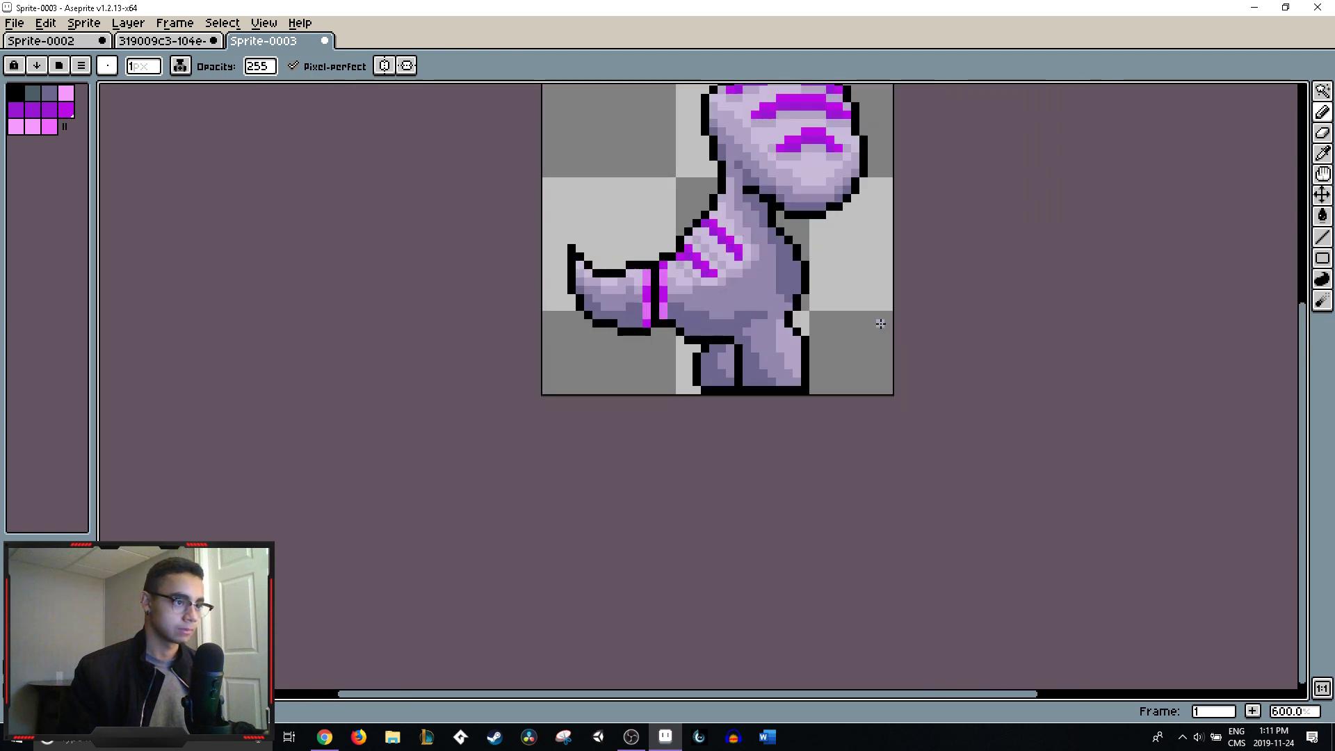
pyautogui.moveTo(787, 418); pyautogui.dragTo(746, 360)
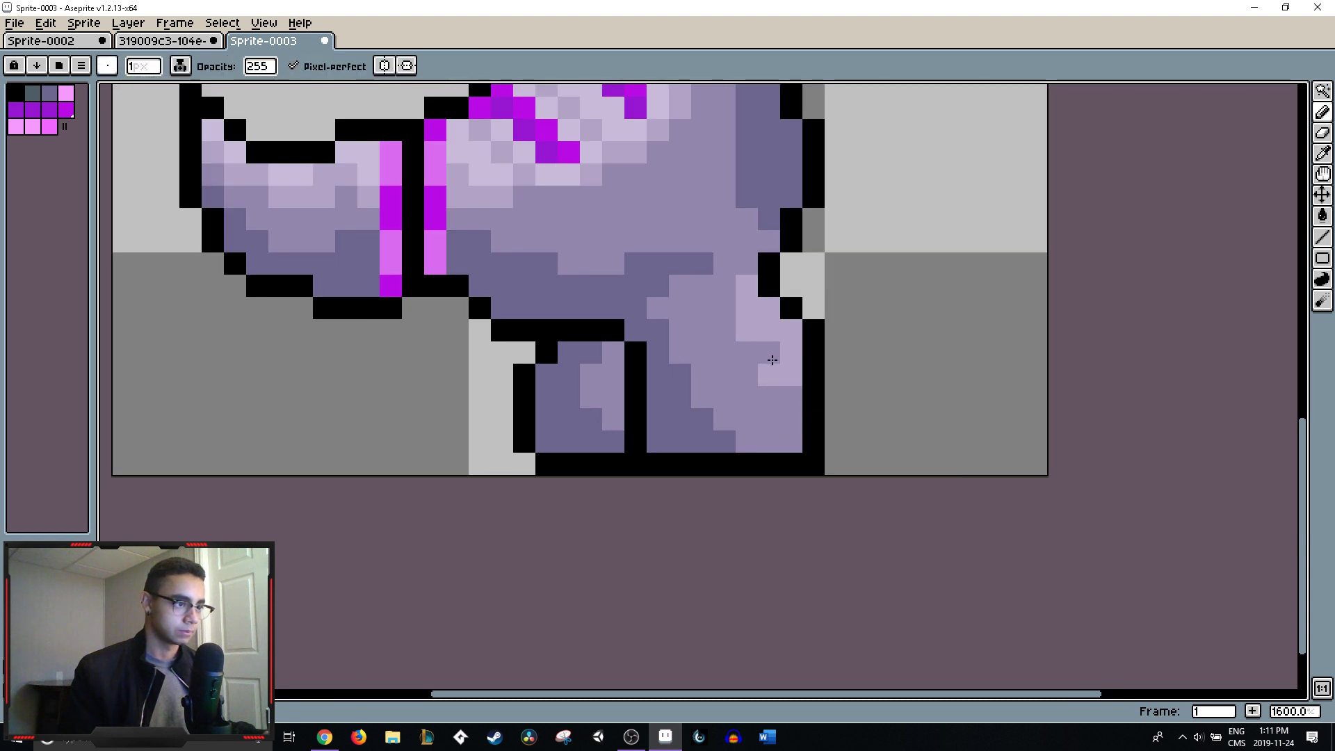
pyautogui.scroll(-6, 799, 353)
pyautogui.scroll(6, 793, 344)
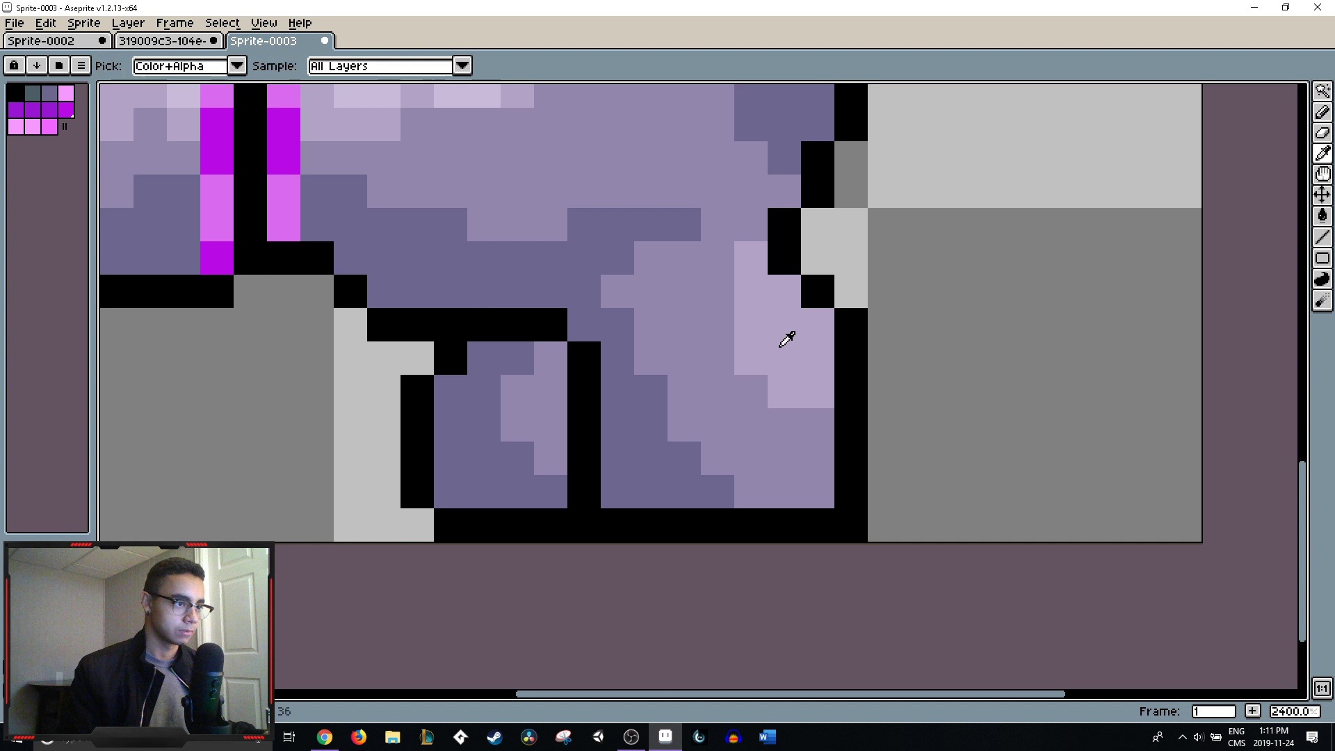
pyautogui.moveTo(738, 339); pyautogui.dragTo(724, 289)
pyautogui.scroll(-4, 835, 307)
pyautogui.scroll(-5, 835, 306)
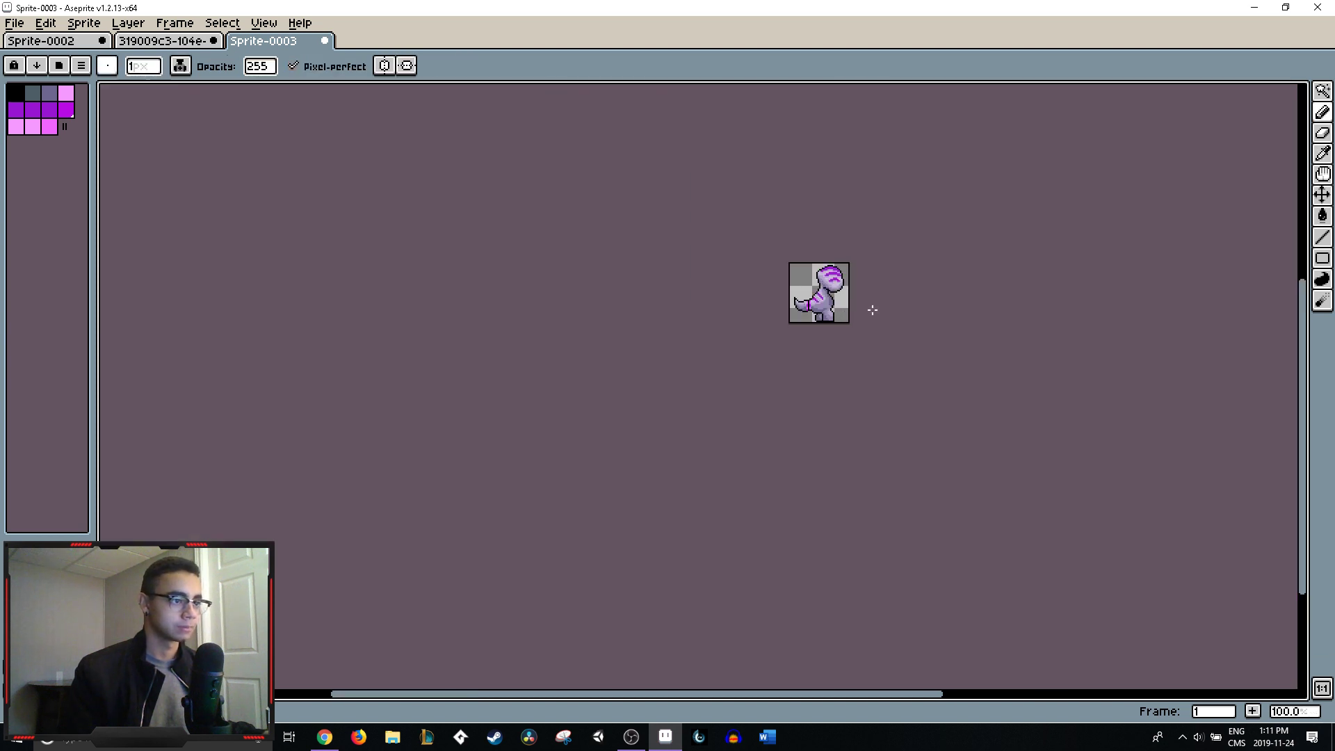
pyautogui.scroll(2, 842, 321)
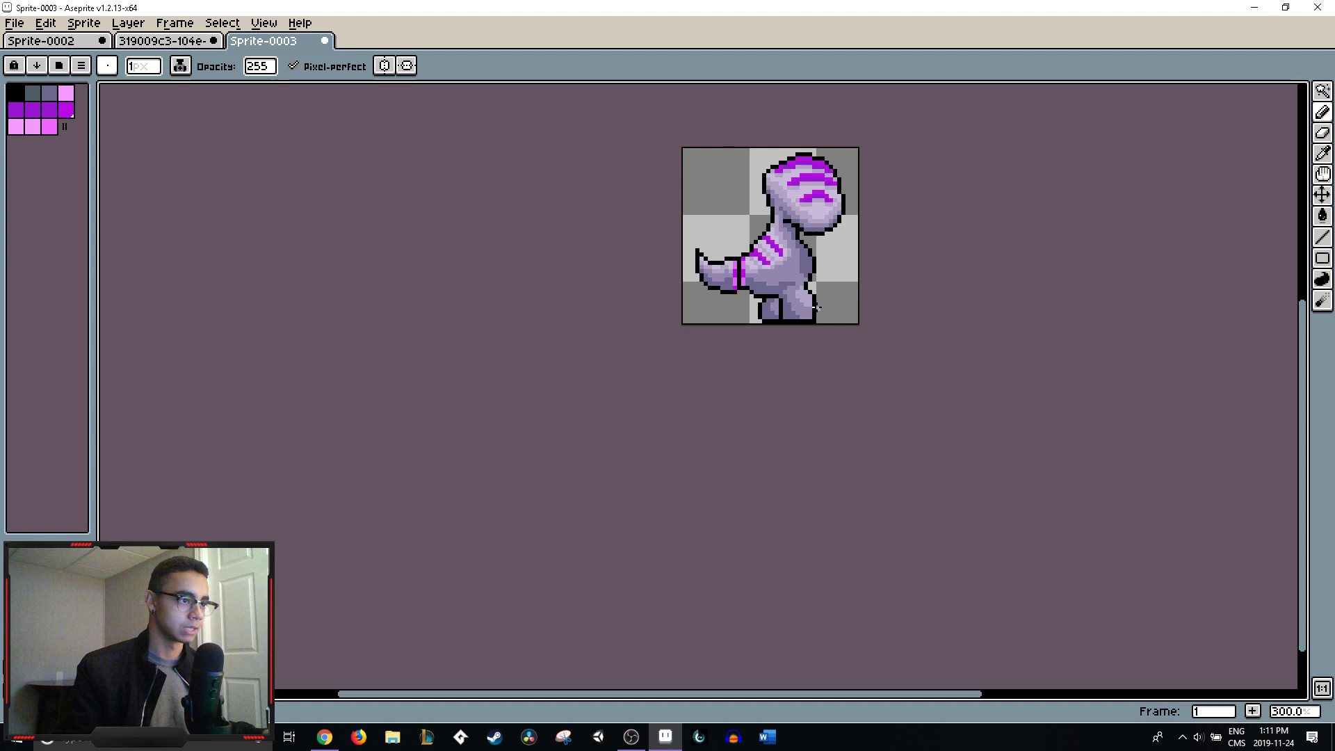
# - Reshape the front leg's light purple highlight into a diagonal band tapering downward along the front outline, and check the whole sprite
pyautogui.scroll(6, 857, 298)
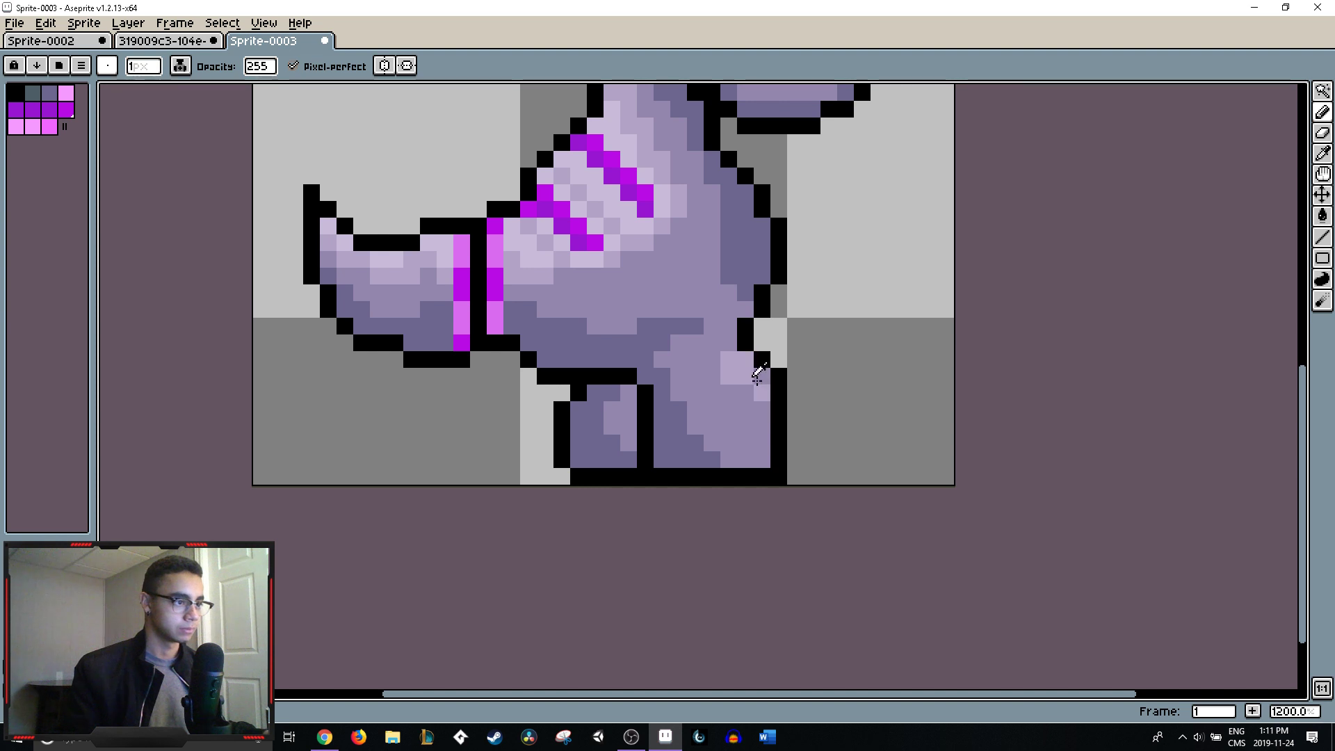
pyautogui.moveTo(757, 376); pyautogui.dragTo(747, 388)
pyautogui.scroll(-8, 762, 403)
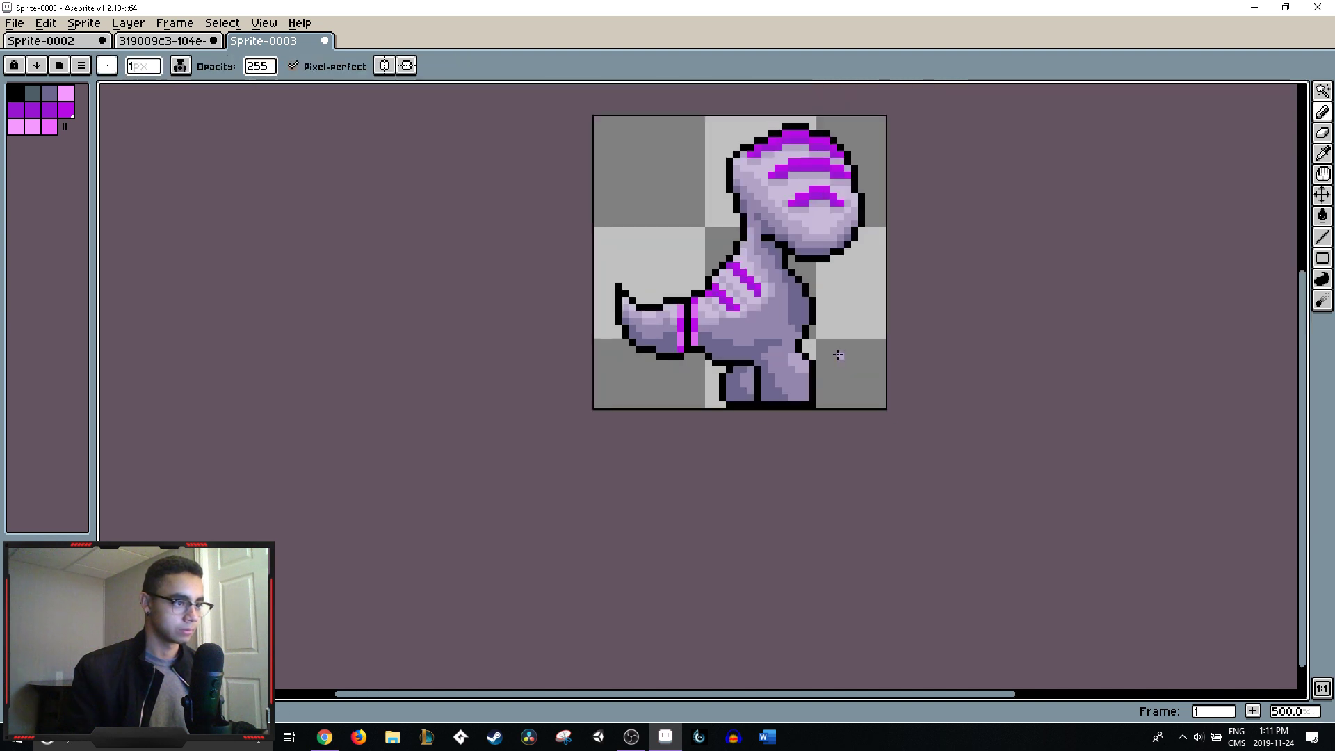
pyautogui.scroll(9, 839, 367)
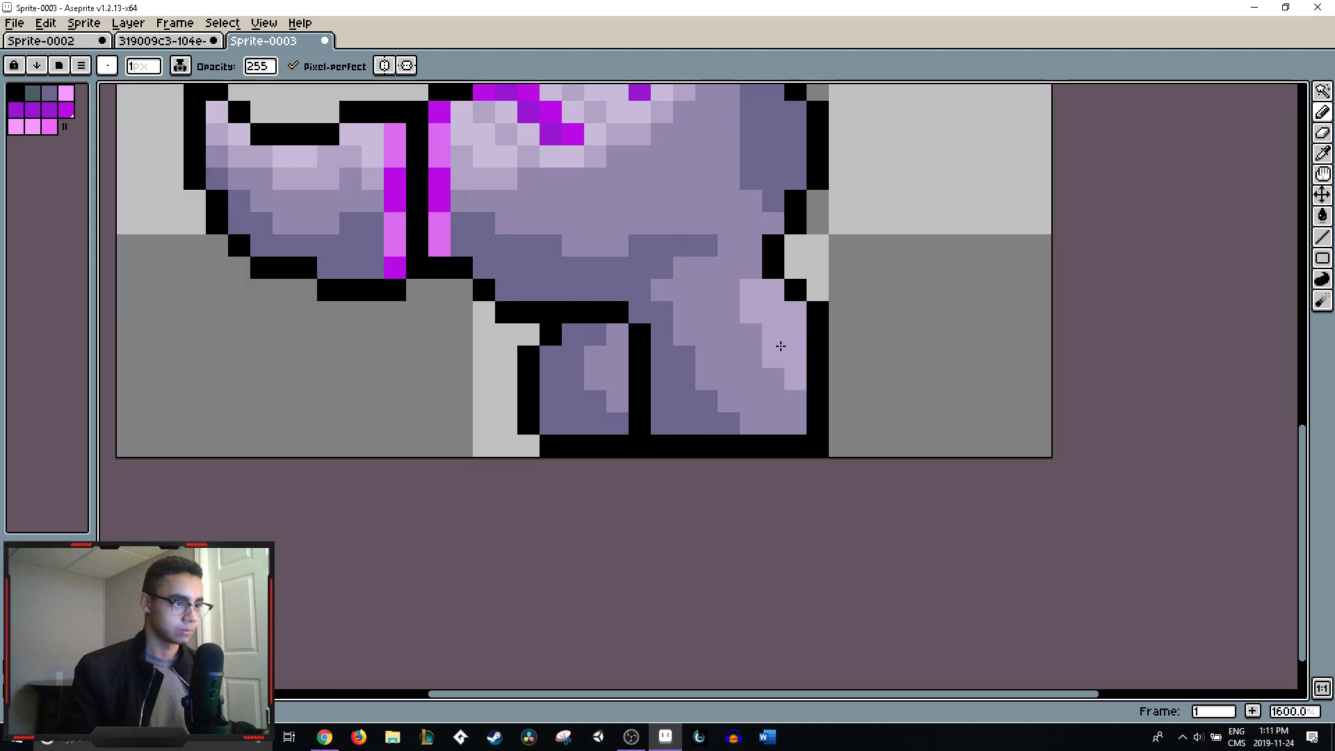
pyautogui.scroll(-5, 754, 318)
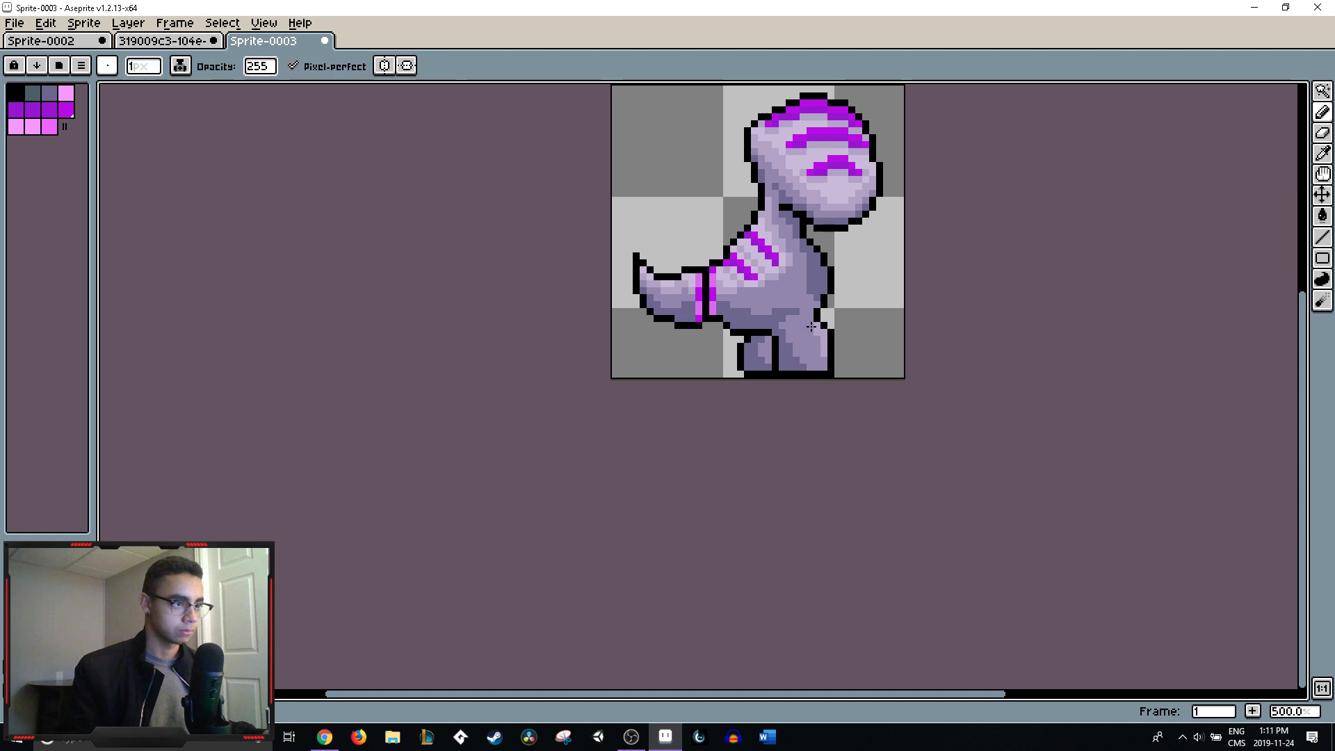
pyautogui.keyDown('alt'); pyautogui.click(823, 337); pyautogui.keyUp('alt')
pyautogui.scroll(4, 823, 337)
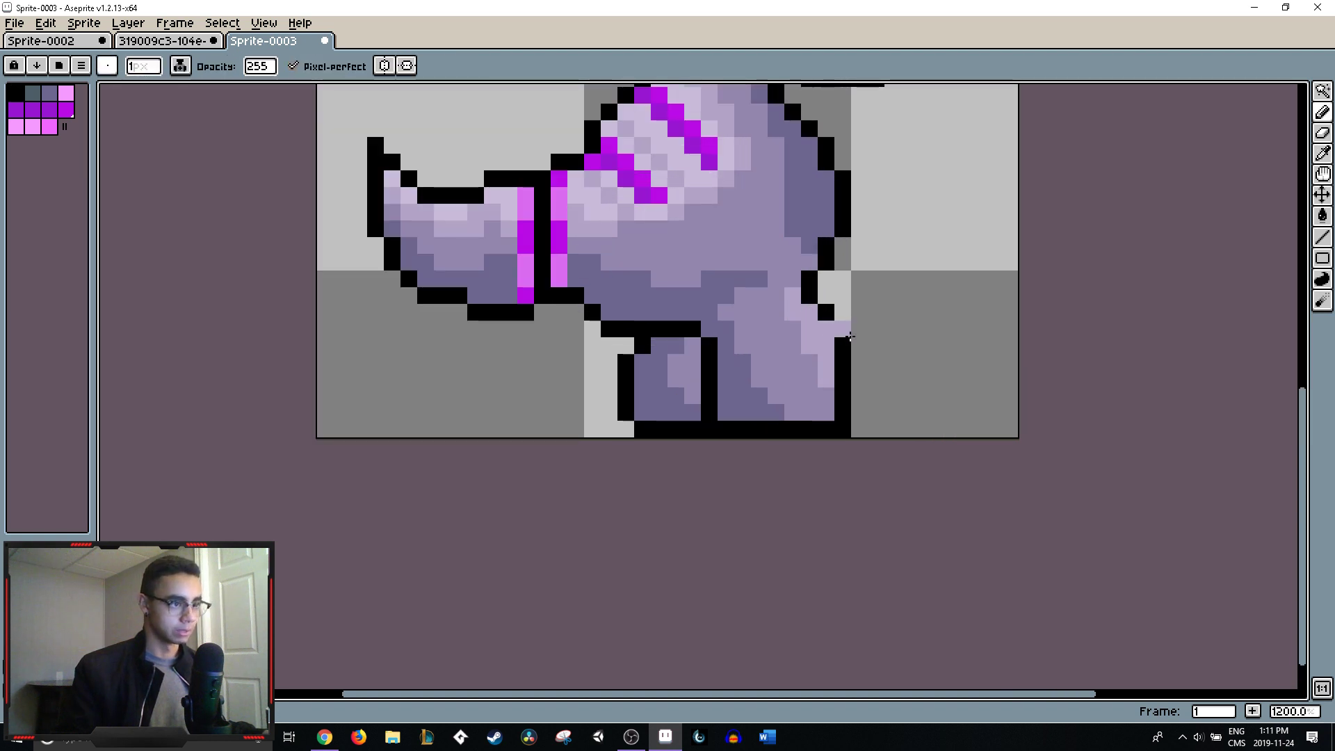
pyautogui.scroll(-3, 861, 337)
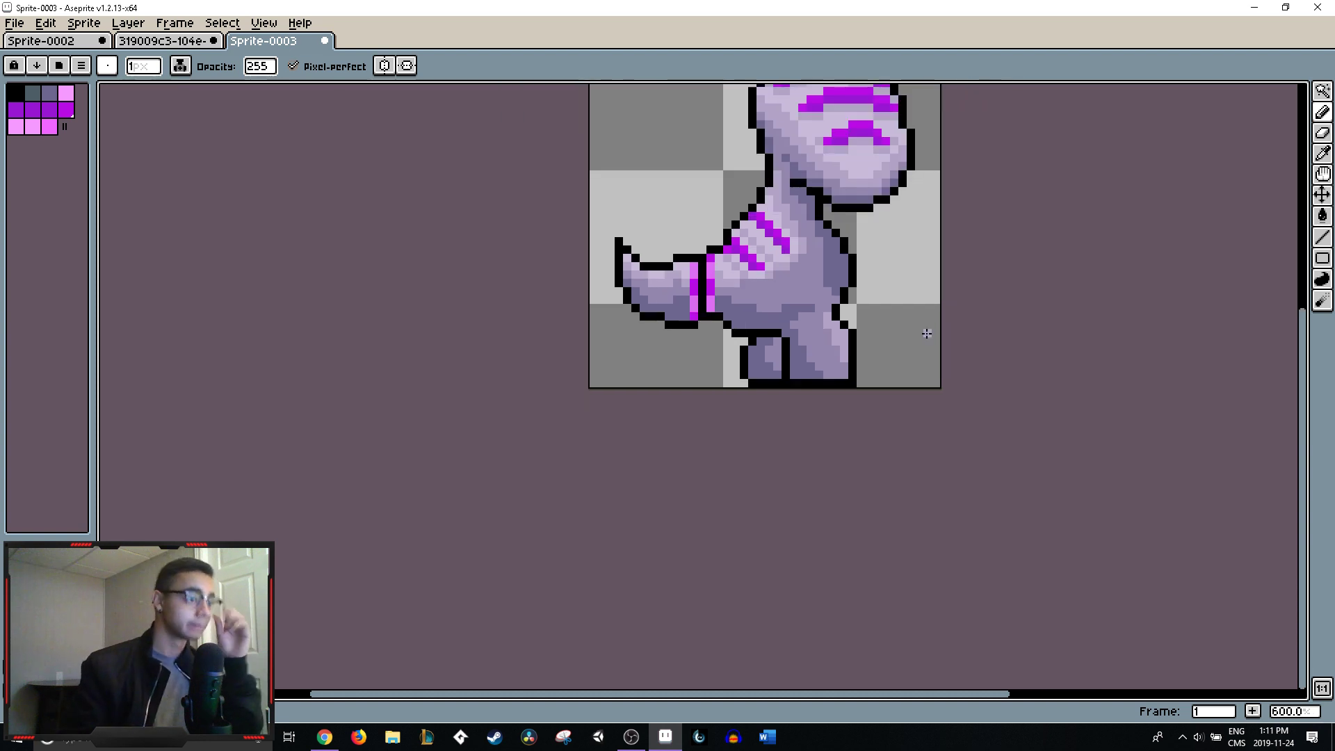
pyautogui.scroll(-1, 927, 334)
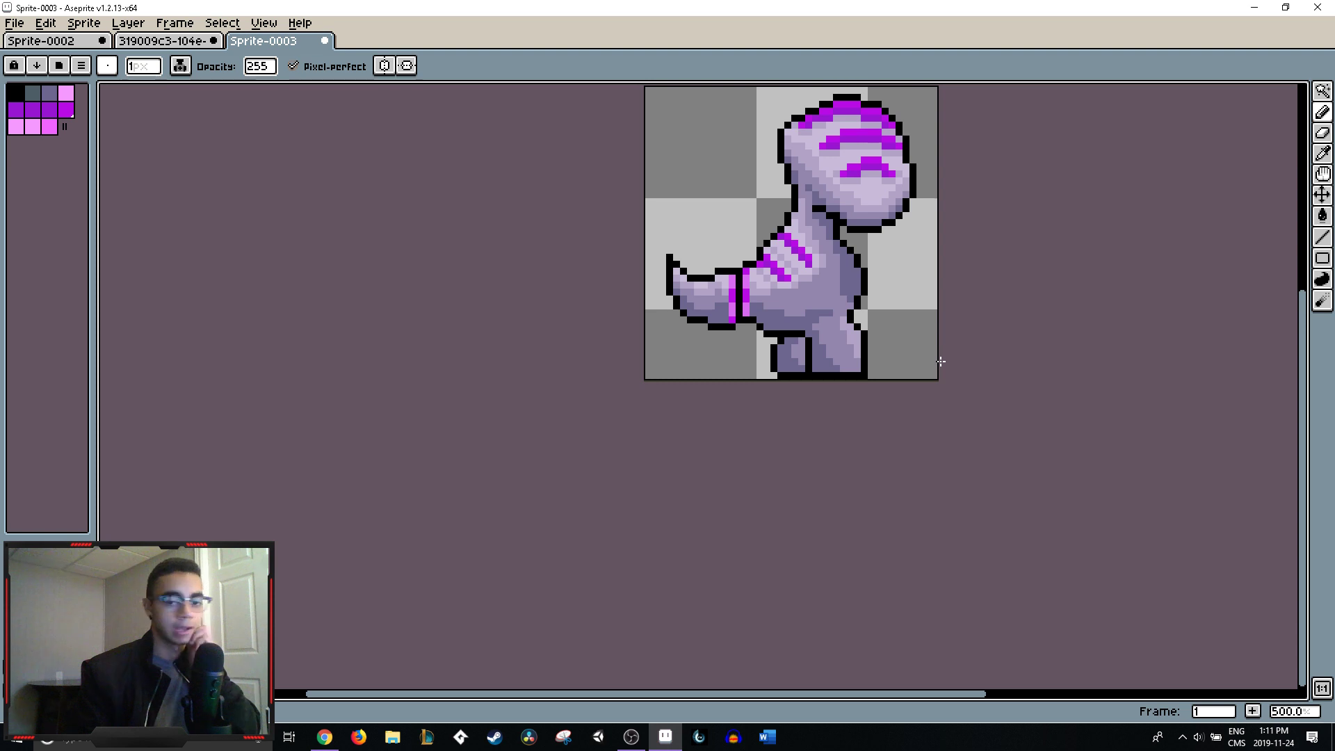
# - Extend the dark purple shadow along the rear side and bottom of the front leg using the sampled shade
pyautogui.scroll(5, 897, 363)
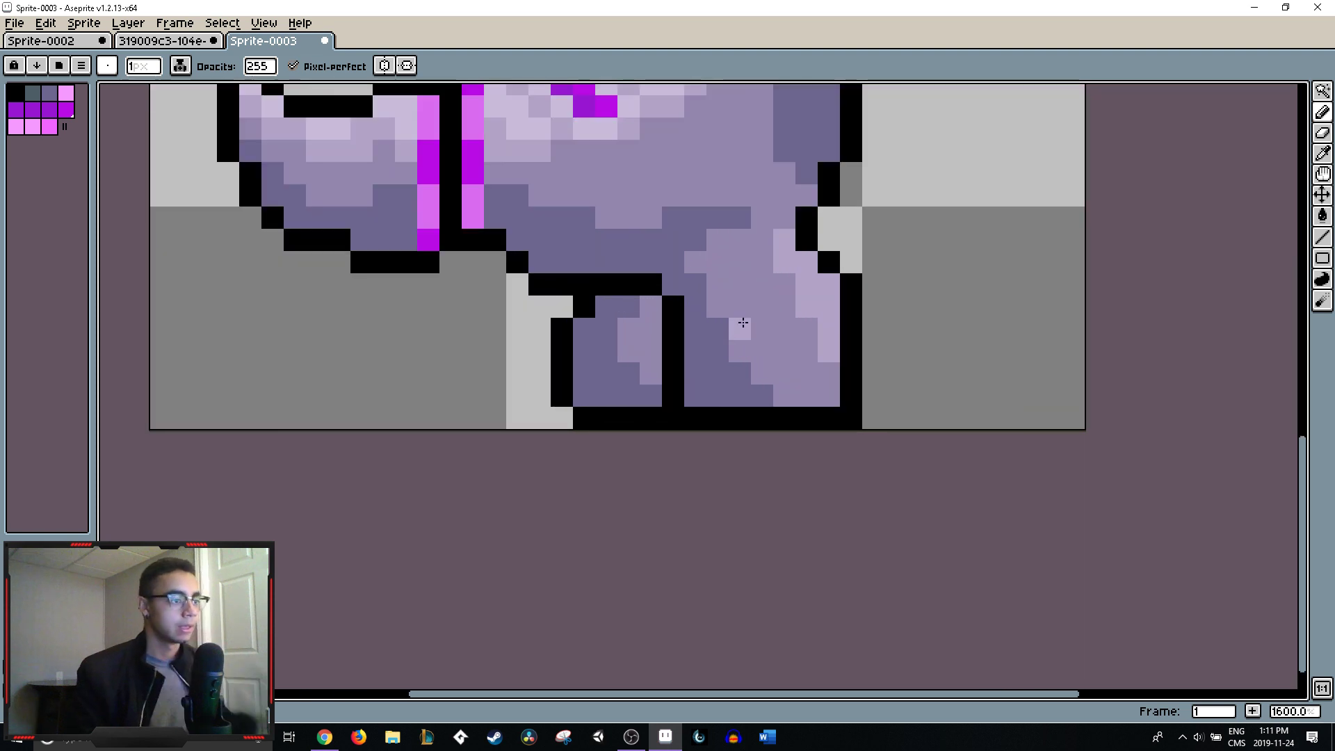
pyautogui.press('i')
pyautogui.click(695, 263)
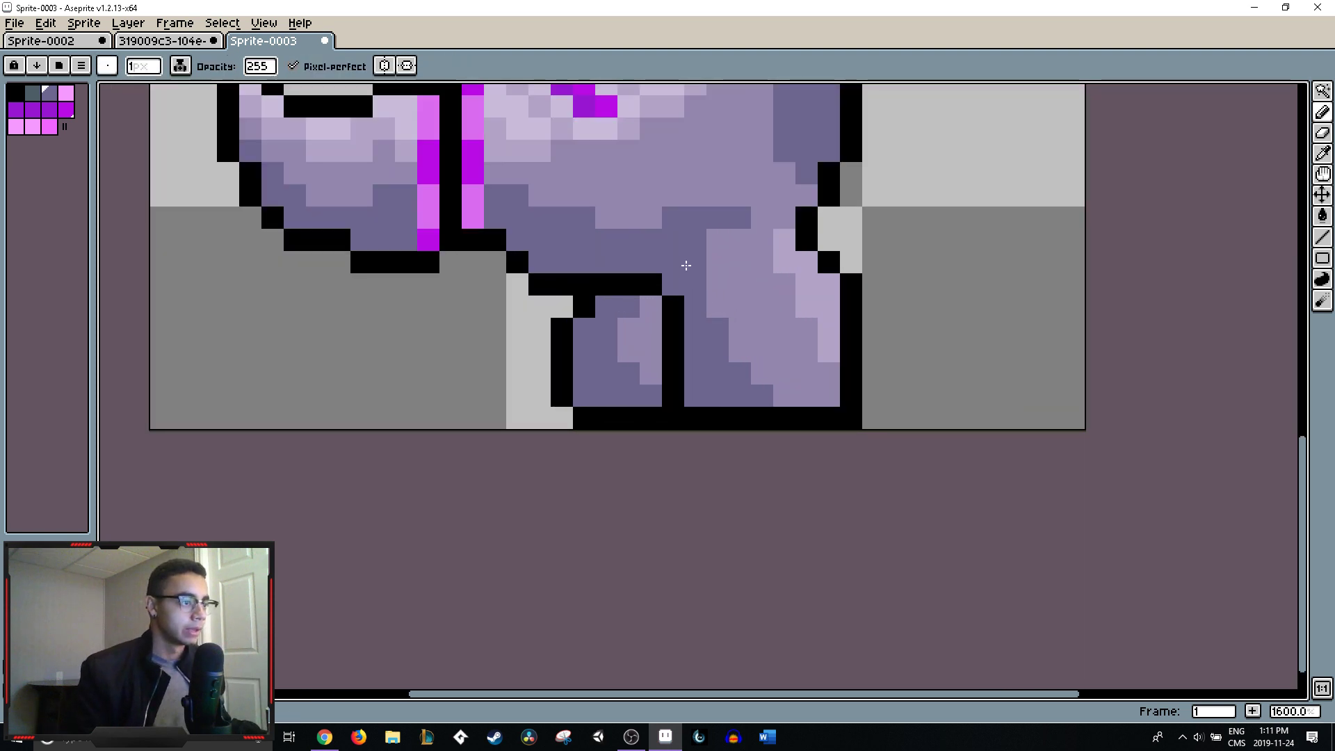
pyautogui.click(718, 309)
pyautogui.moveTo(761, 418); pyautogui.dragTo(741, 328)
pyautogui.keyDown('alt'); pyautogui.click(787, 420); pyautogui.keyUp('alt')
pyautogui.click(762, 417)
# - Extend the front leg's dark purple shadow diagonally forward and along its full bottom row, and check the sprite at small size
pyautogui.moveTo(762, 373); pyautogui.dragTo(813, 393)
pyautogui.keyDown('alt'); pyautogui.click(744, 369); pyautogui.keyUp('alt')
pyautogui.click(784, 373)
pyautogui.click(762, 373)
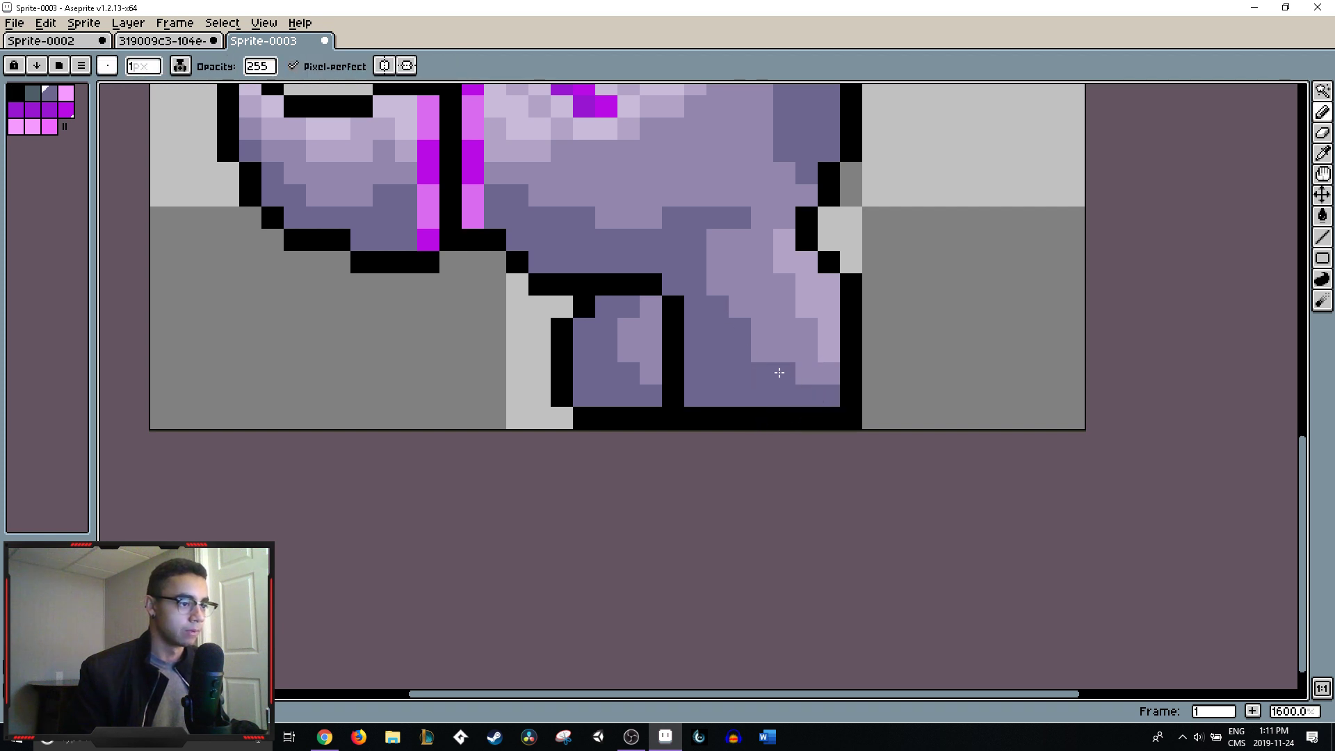
pyautogui.moveTo(762, 351); pyautogui.dragTo(762, 329)
pyautogui.click(740, 284)
pyautogui.click(751, 314)
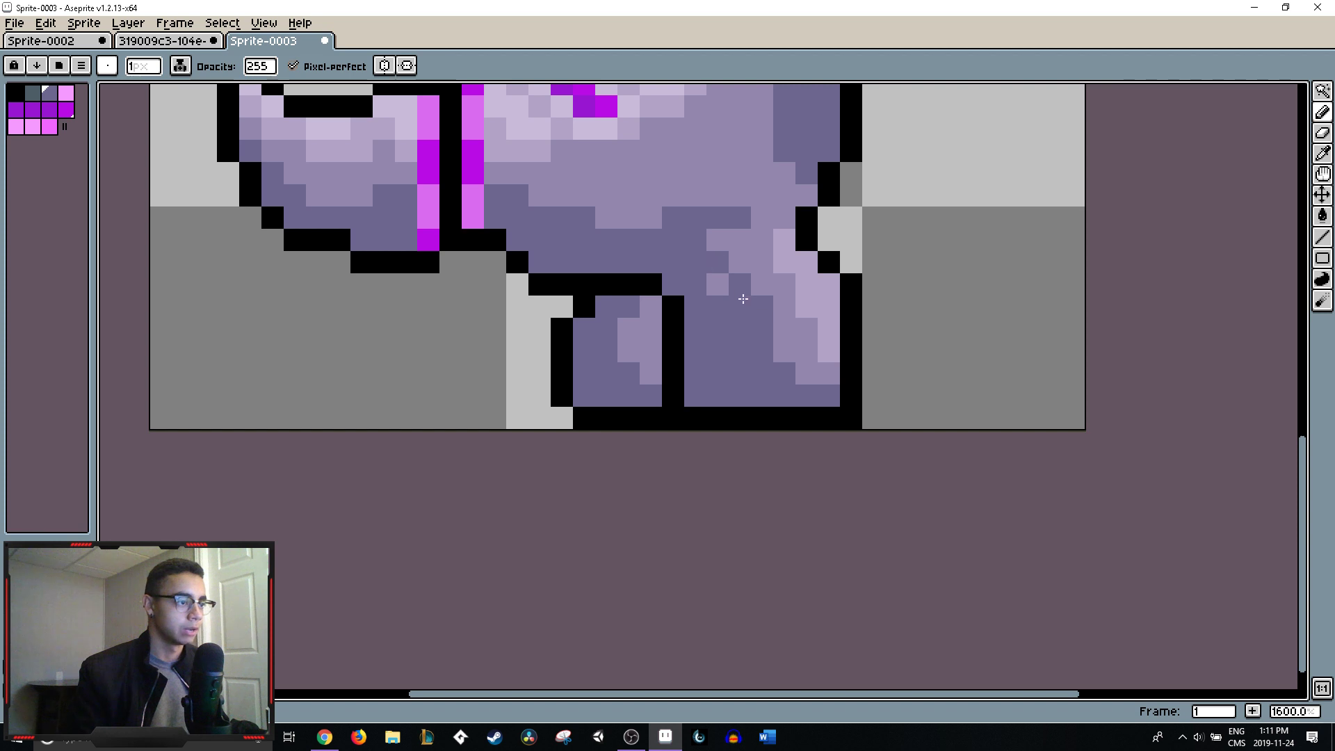
pyautogui.scroll(-8, 752, 292)
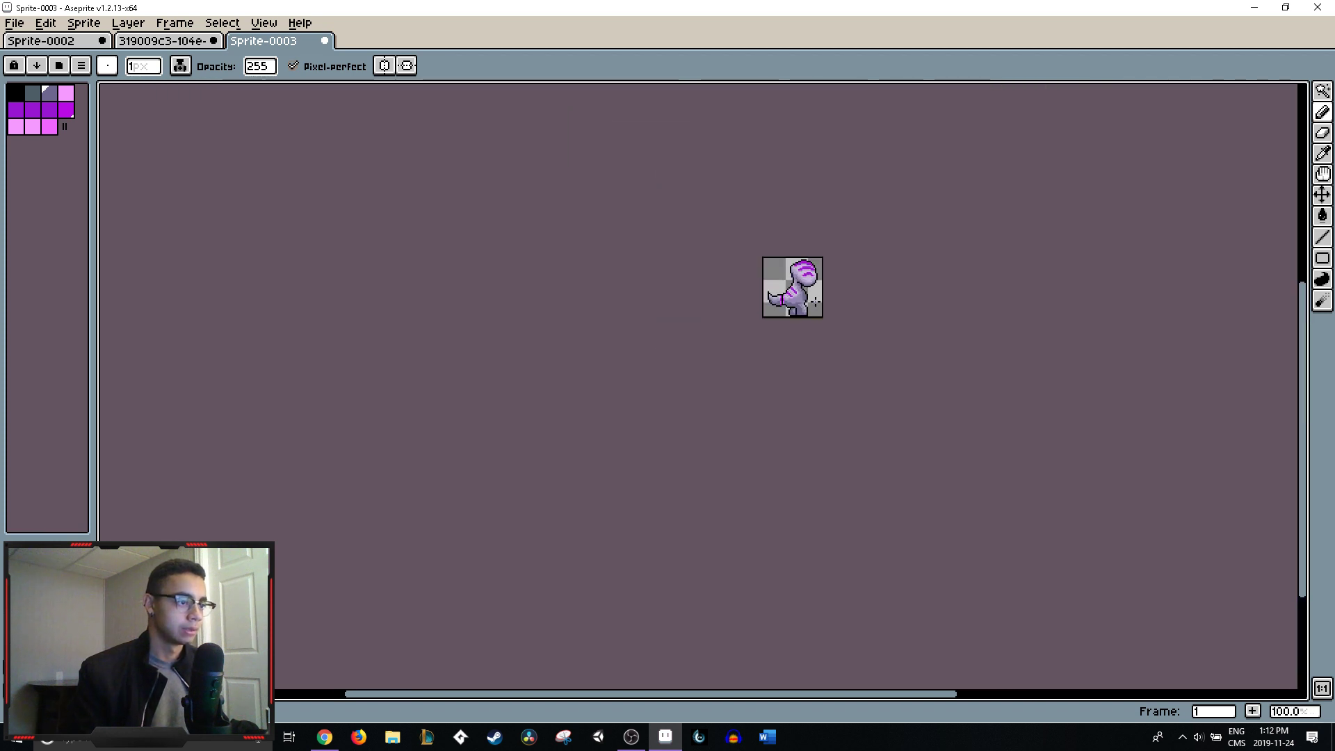
# - Extend the mid-purple band down into the bottom front corner of the front leg using the sampled shade
pyautogui.scroll(11, 815, 304)
pyautogui.keyDown('alt'); pyautogui.click(634, 483); pyautogui.keyUp('alt')
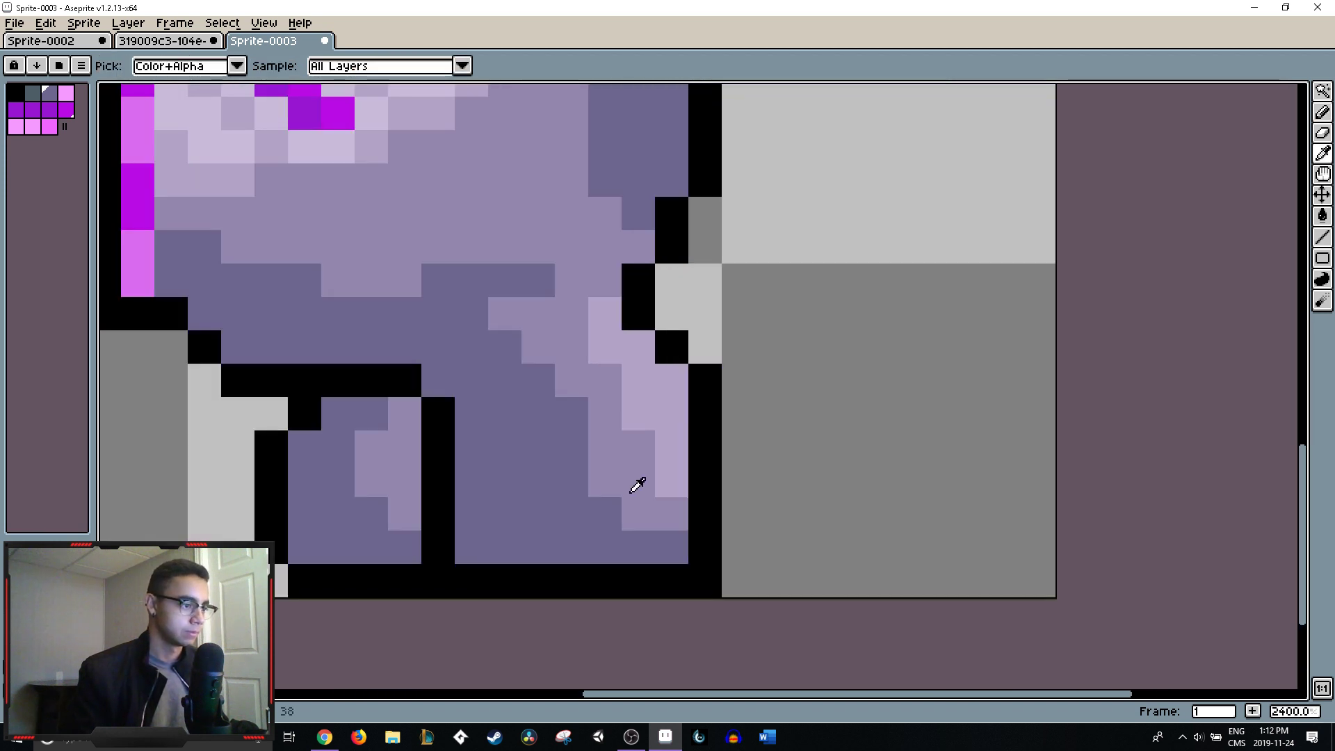
pyautogui.click(692, 544)
pyautogui.keyDown('alt'); pyautogui.click(678, 521); pyautogui.keyUp('alt')
pyautogui.click(667, 546)
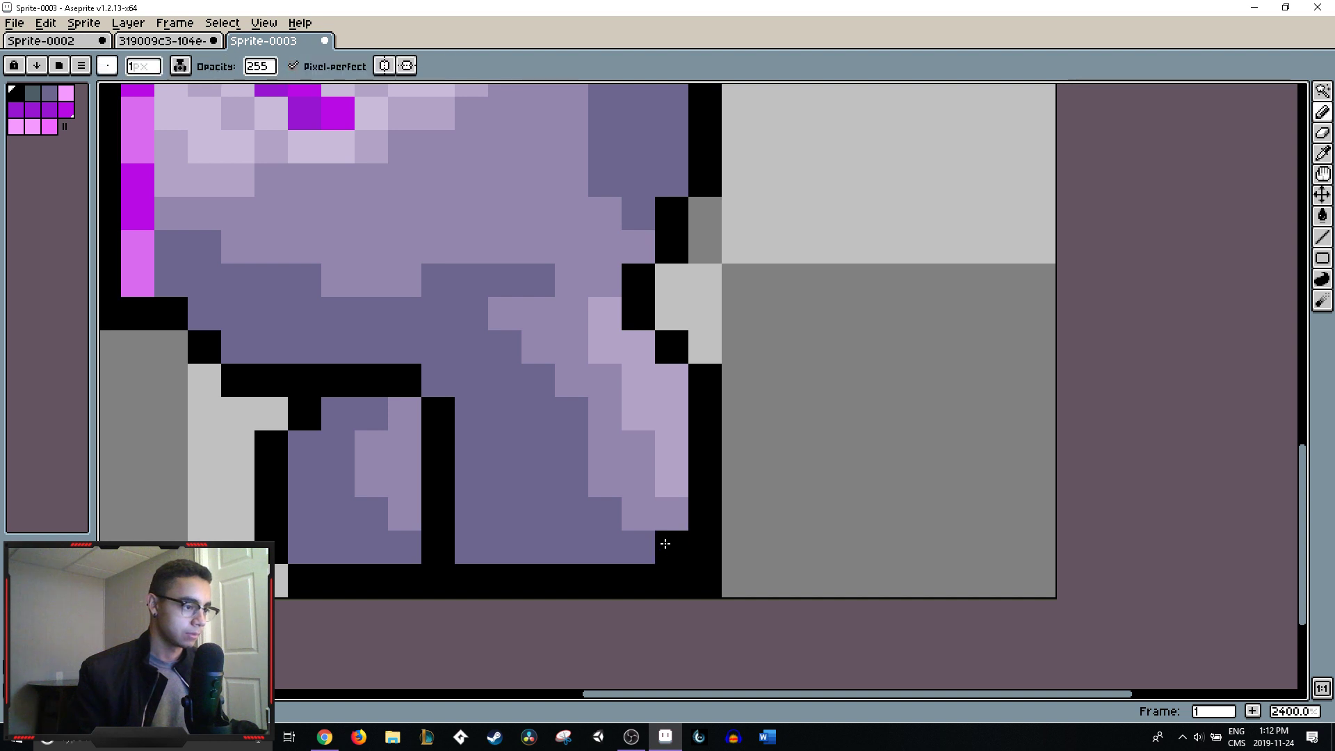
pyautogui.click(605, 515)
pyautogui.click(638, 547)
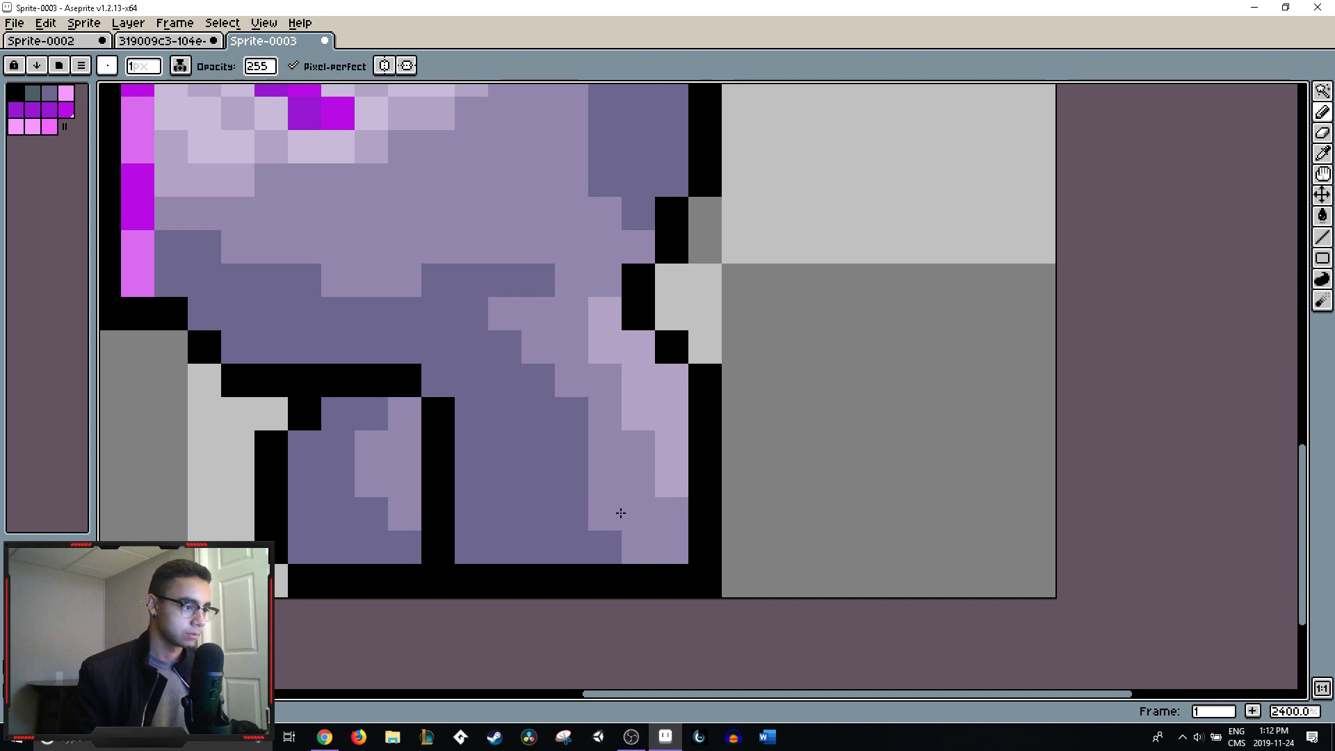
# - Trim the inner edge of the front leg's mid-purple band with sampled dark purple, and check the whole sprite
pyautogui.keyDown('alt'); pyautogui.click(566, 477); pyautogui.keyUp('alt')
pyautogui.click(602, 512)
pyautogui.click(638, 513)
pyautogui.scroll(-8, 654, 508)
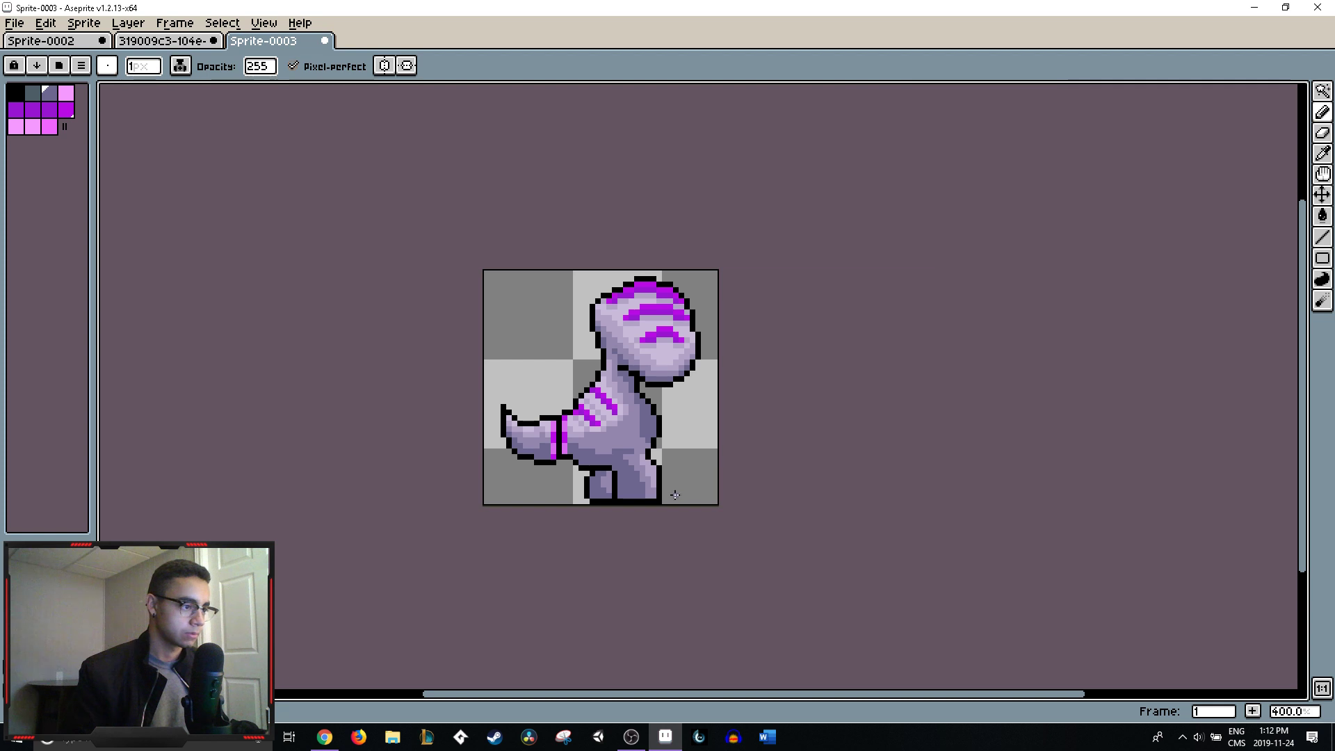
pyautogui.scroll(8, 674, 494)
pyautogui.keyDown('alt'); pyautogui.click(556, 427); pyautogui.keyUp('alt')
pyautogui.click(666, 457)
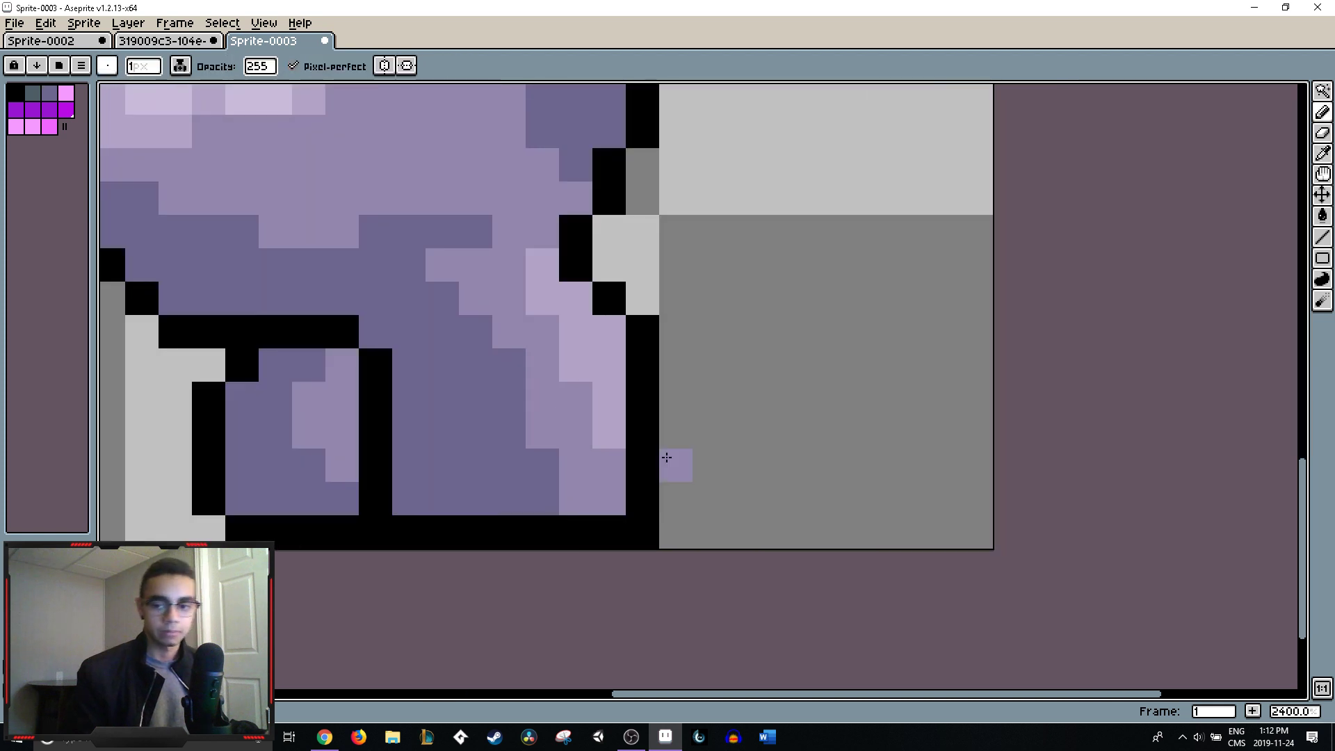
pyautogui.scroll(-7, 813, 436)
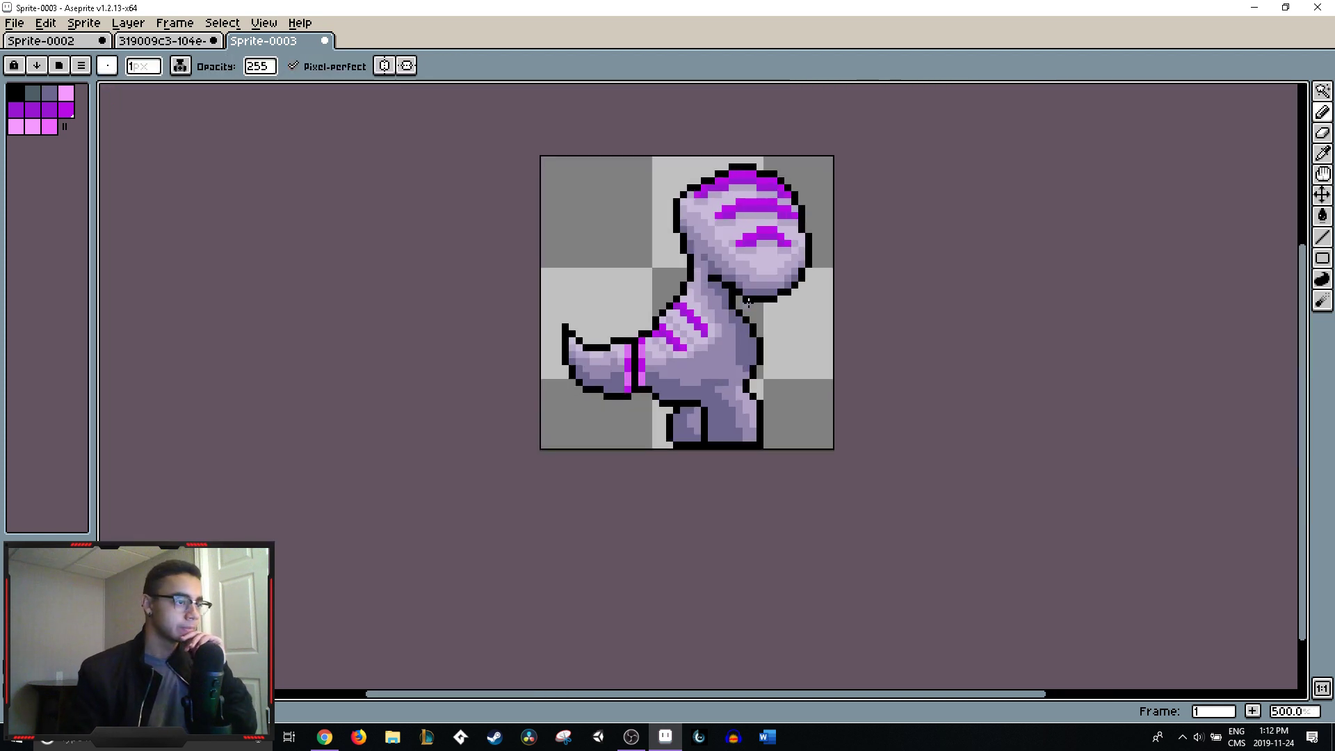
# - Try a small branching magenta mark on the light area below the lowest head stripe, extending up to the stripe
pyautogui.scroll(8, 756, 237)
pyautogui.press('alt')
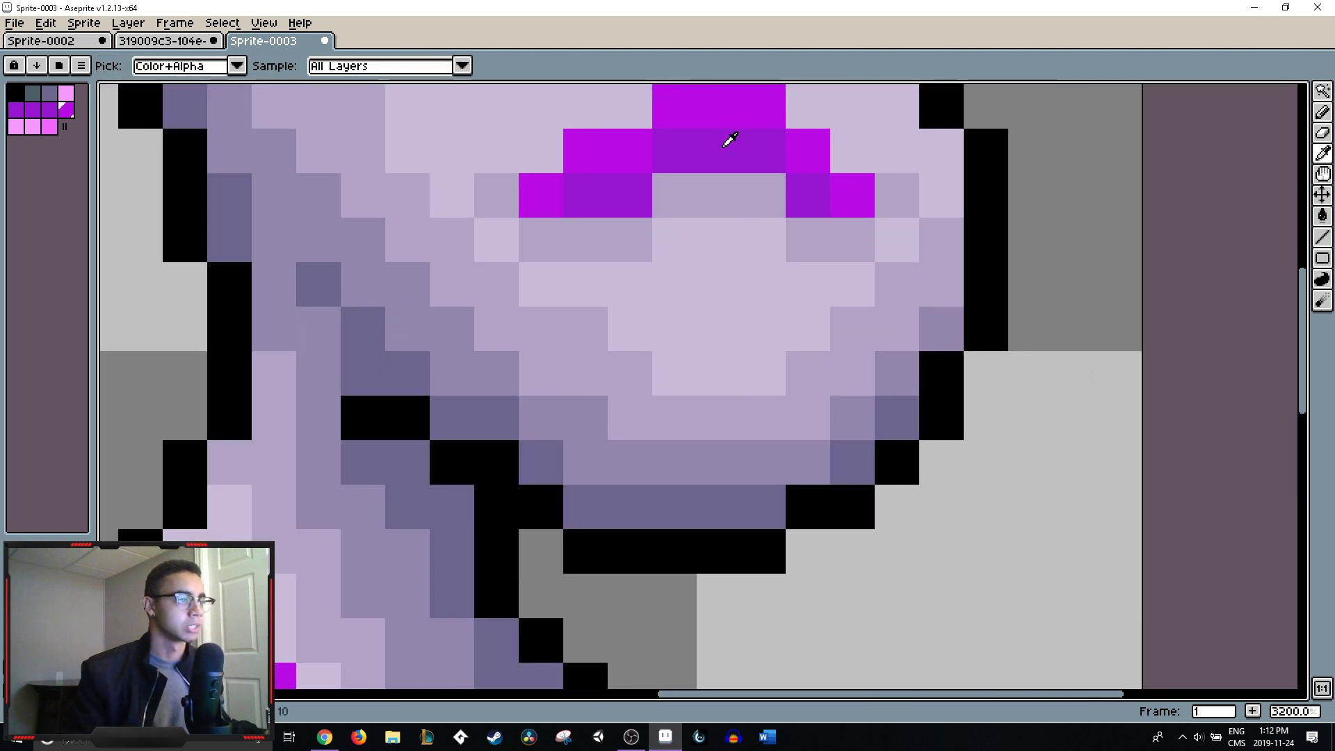
pyautogui.click(691, 326)
pyautogui.moveTo(719, 284)
pyautogui.mouseDown()
pyautogui.moveTo(722, 235)
pyautogui.moveTo(756, 306)
pyautogui.mouseUp()
pyautogui.scroll(-6, 771, 314)
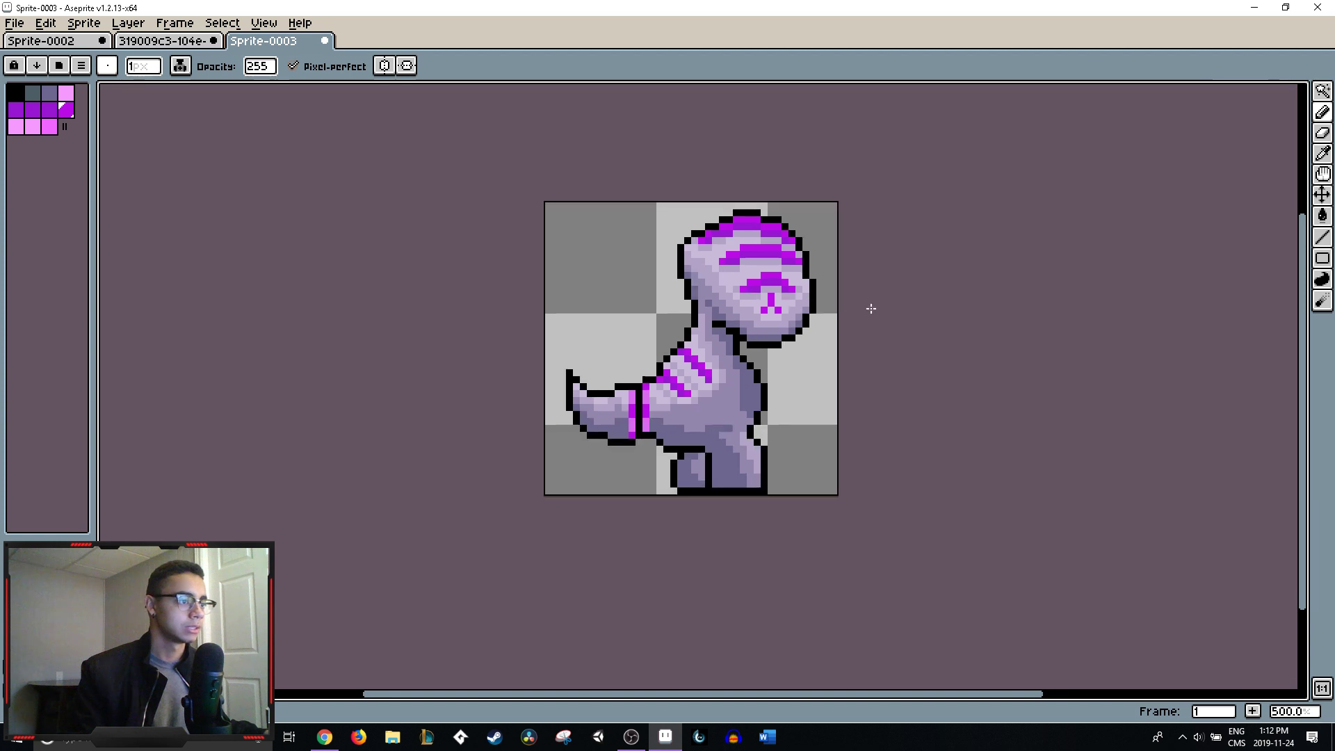
pyautogui.scroll(5, 792, 300)
pyautogui.scroll(-1, 792, 301)
pyautogui.click(797, 299)
pyautogui.click(730, 287)
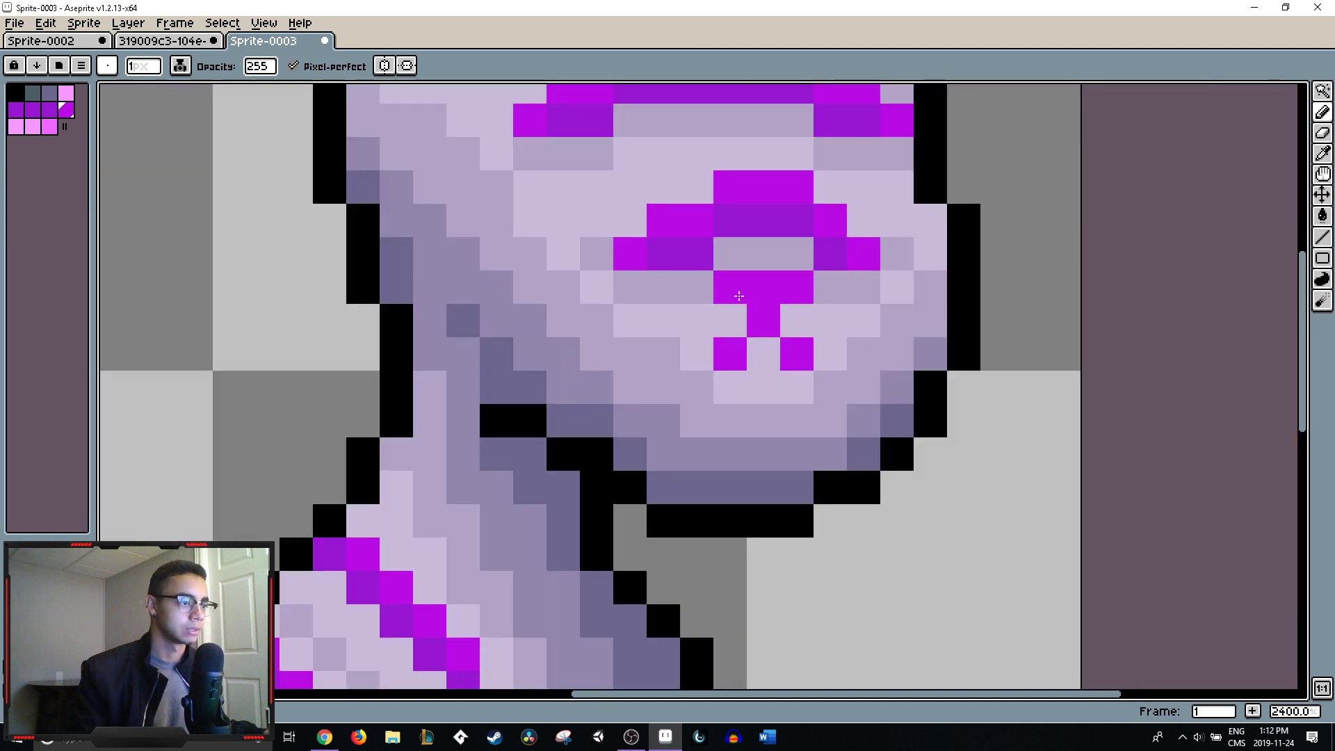
pyautogui.click(763, 256)
pyautogui.click(761, 269)
pyautogui.scroll(-3, 837, 298)
pyautogui.scroll(-1, 859, 301)
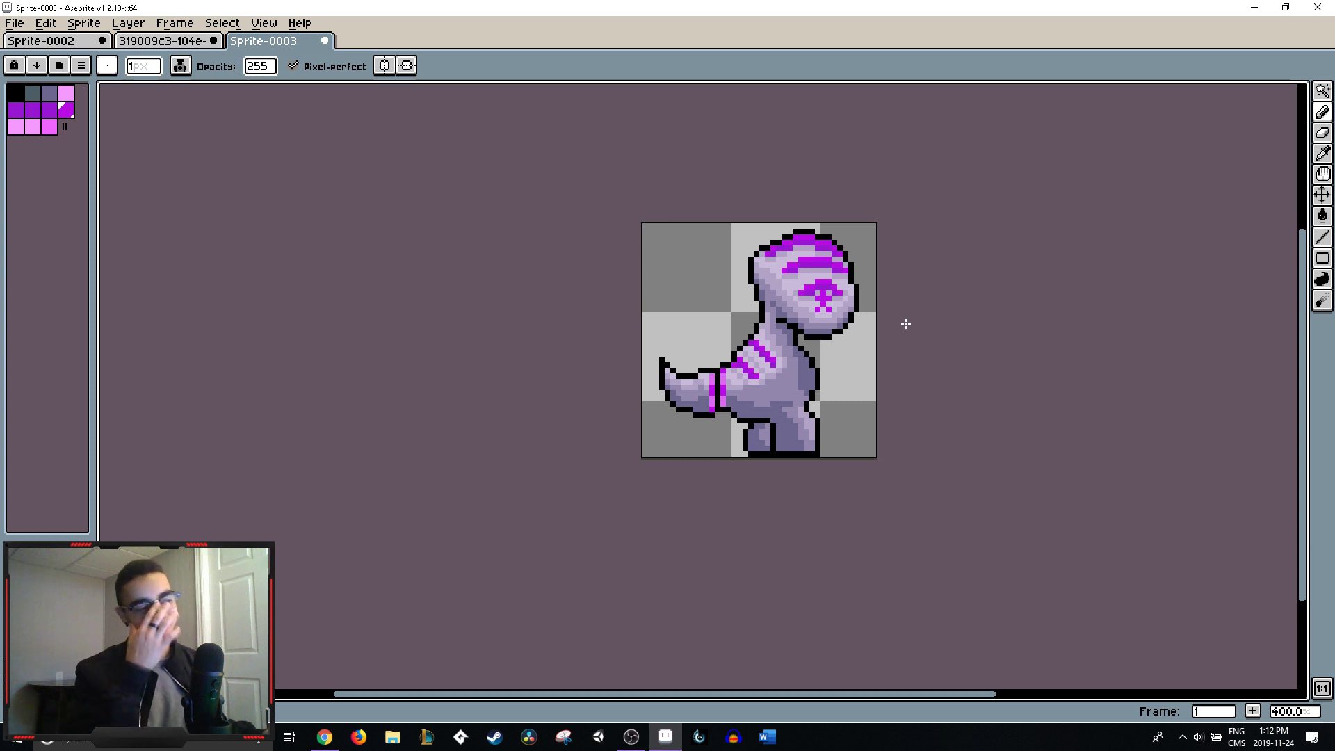
# - Undo the magenta pencil strokes of the mark below the lowest head stripe
pyautogui.hotkey('ctrl', 'z')
pyautogui.hotkey('ctrl', 'z')
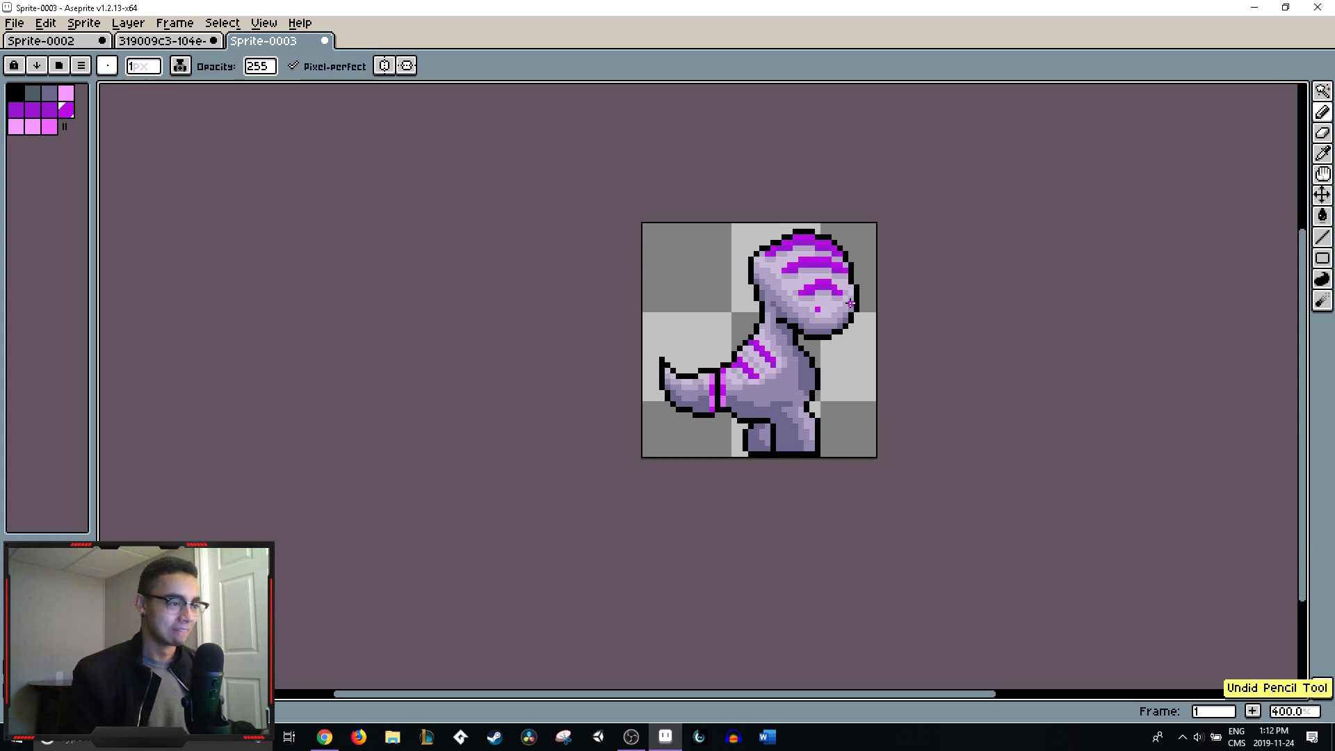
pyautogui.scroll(8, 821, 313)
pyautogui.hotkey('ctrl', 'z')
# - Draw a small magenta plus, three pixels wide and tall, below the lowest head stripe, and view the whole sprite
pyautogui.click(778, 329)
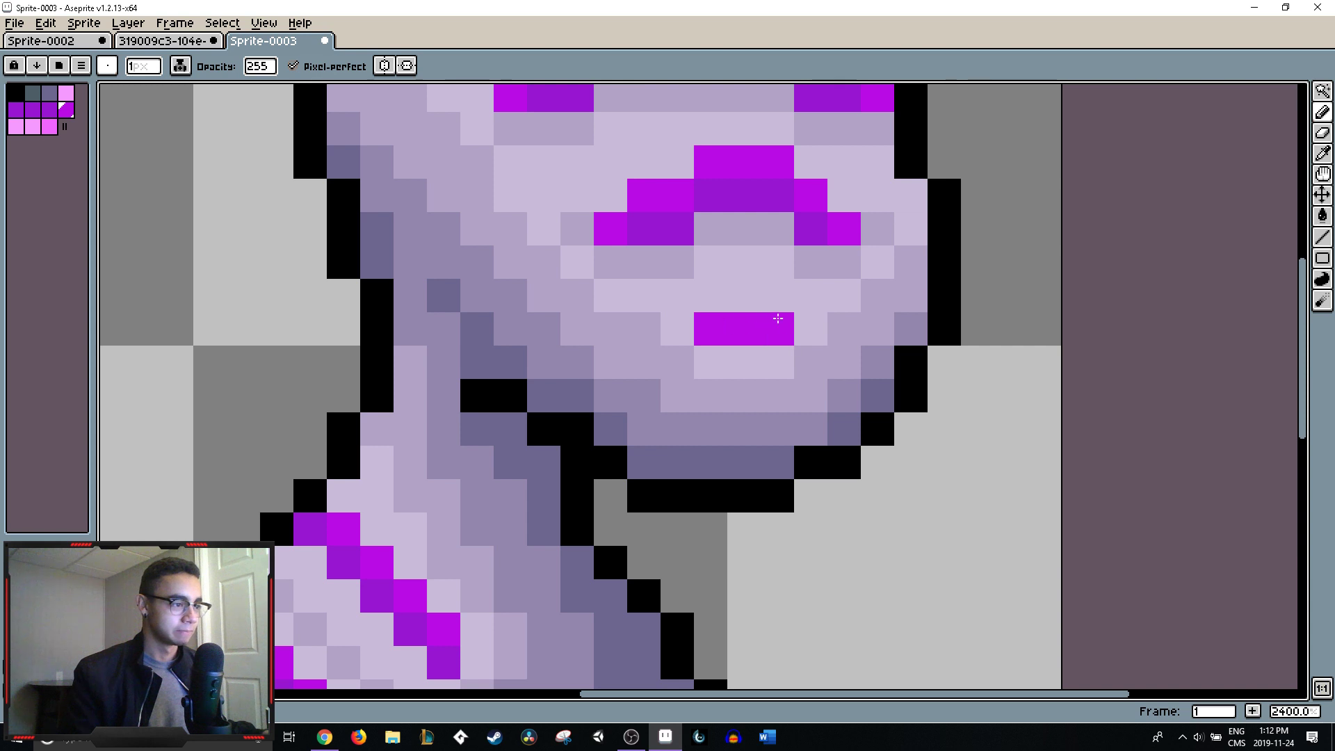
pyautogui.click(744, 296)
pyautogui.click(744, 362)
pyautogui.scroll(-3, 761, 324)
pyautogui.scroll(-7, 761, 324)
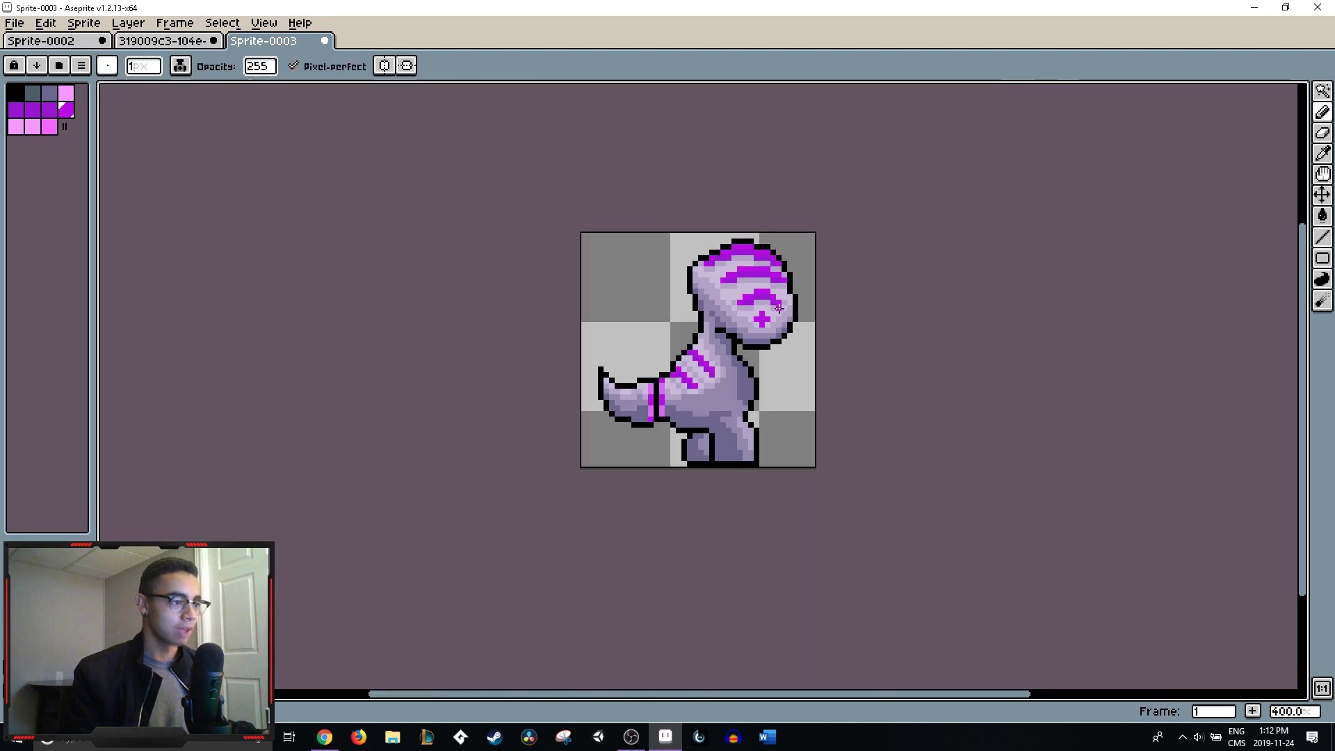
# - Recolor the plus's middle row and bottom pixel with the stripe's darker purple, and check the sprite at small size
pyautogui.scroll(4, 788, 310)
pyautogui.keyDown('alt'); pyautogui.click(760, 294); pyautogui.keyUp('alt')
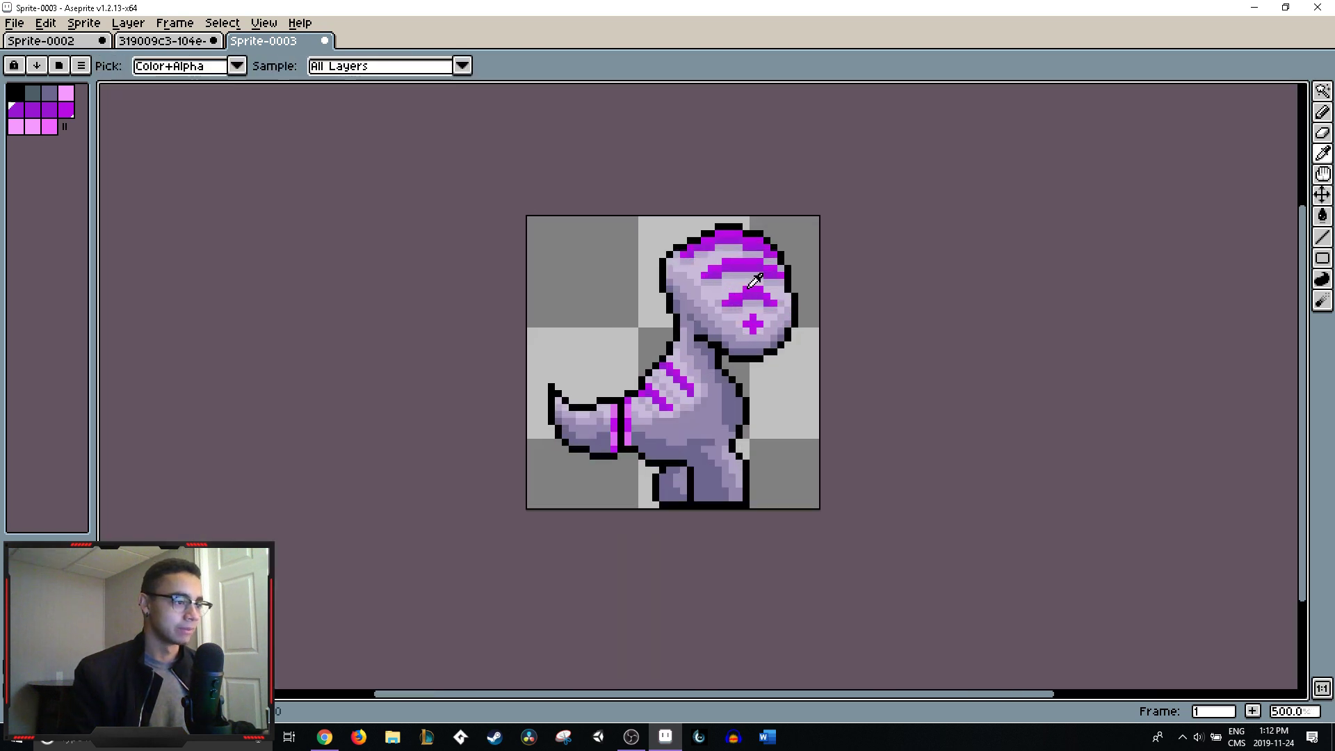
pyautogui.keyDown('alt'); pyautogui.click(760, 295); pyautogui.keyUp('alt')
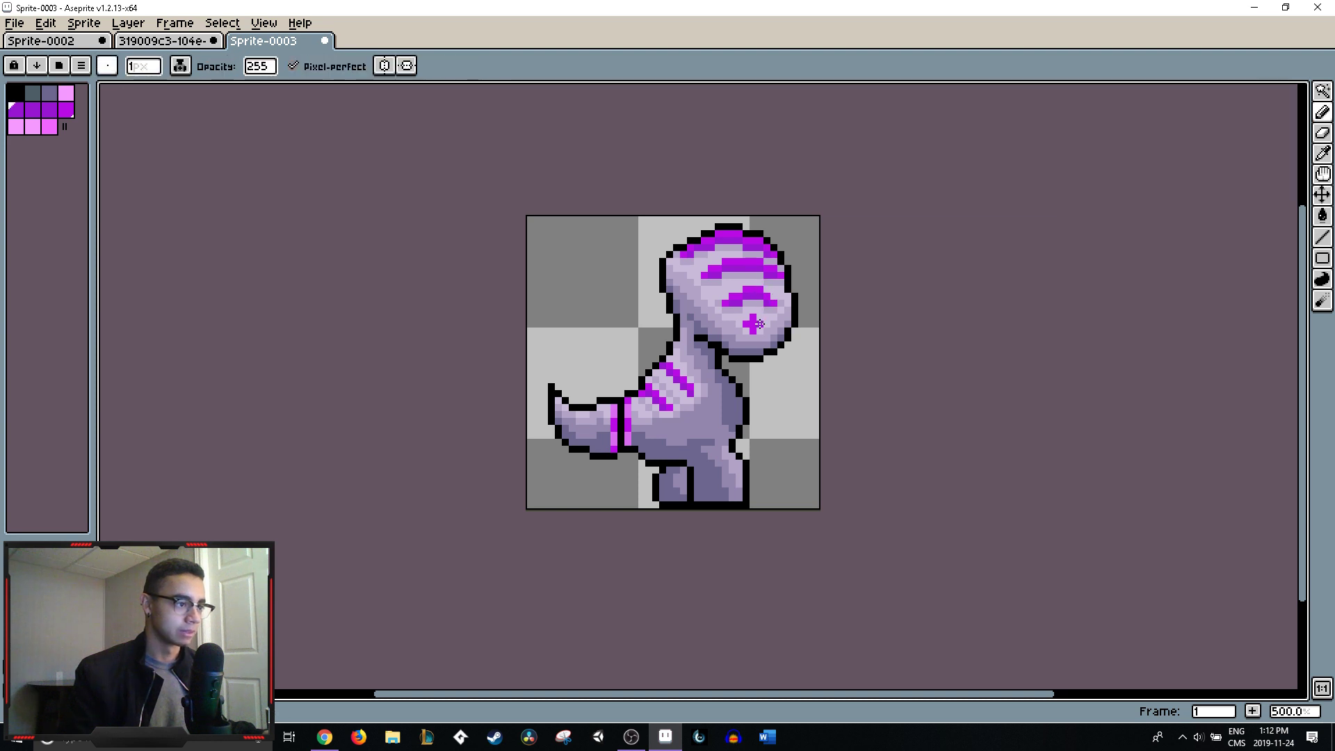
pyautogui.scroll(-4, 829, 327)
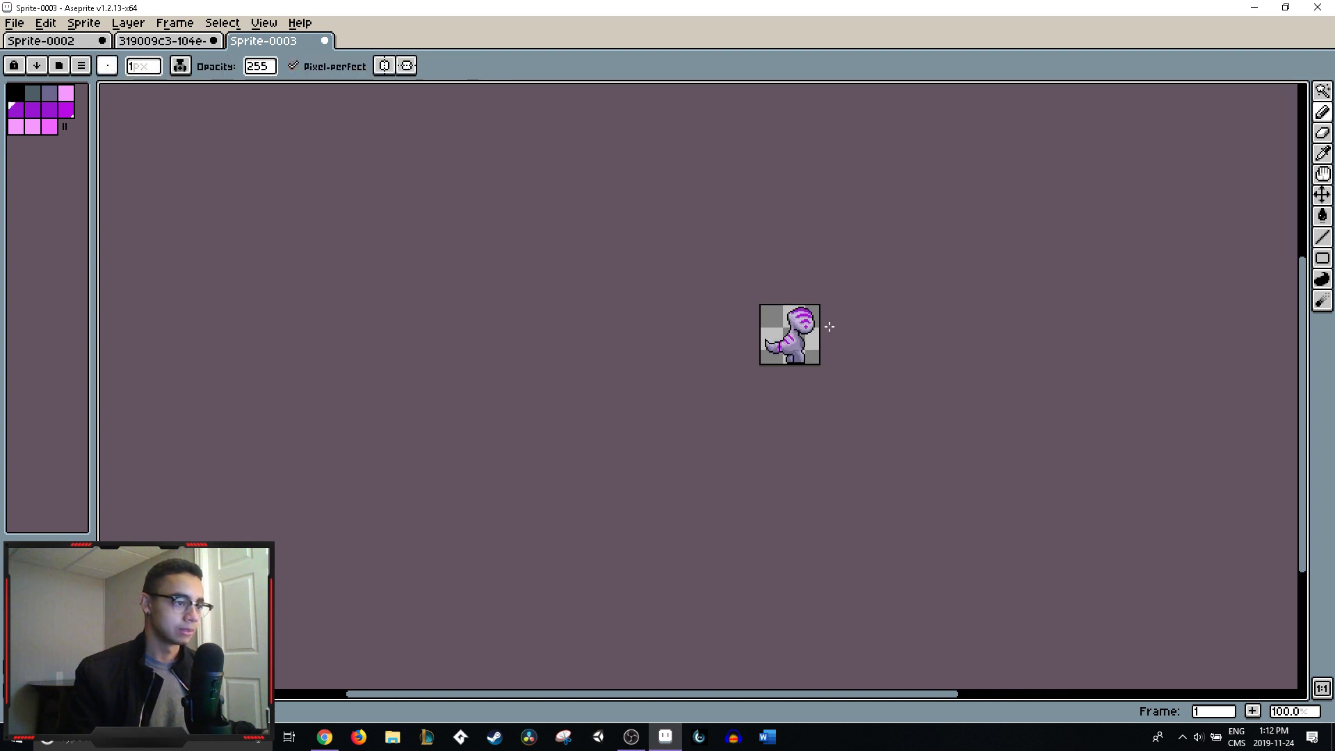
pyautogui.scroll(2, 830, 326)
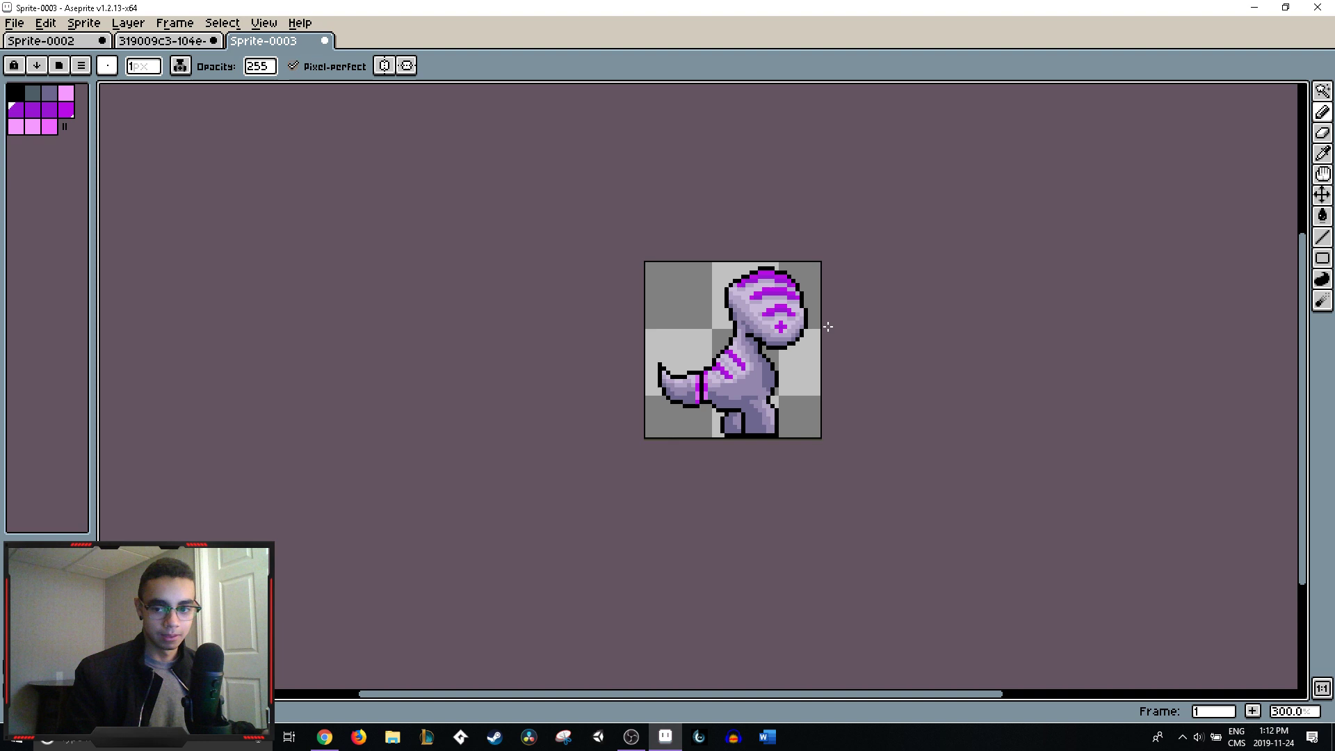
pyautogui.scroll(1, 828, 327)
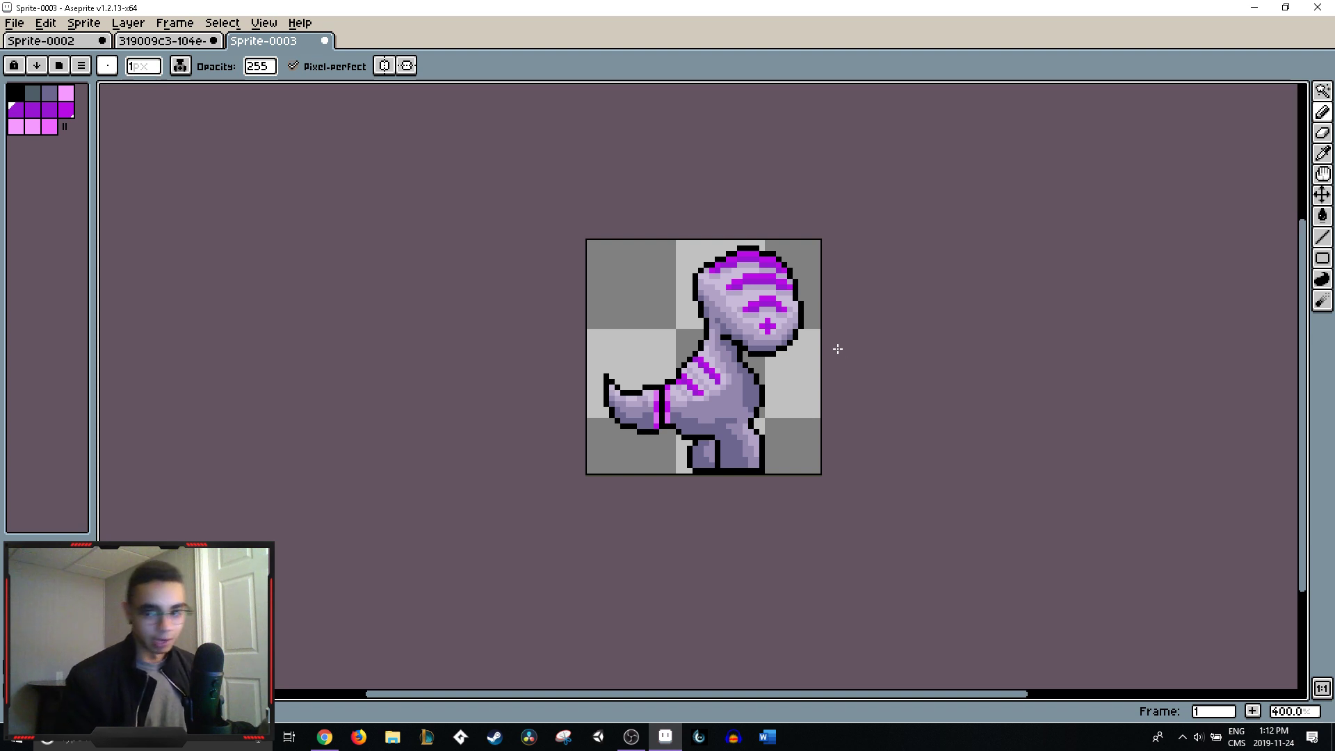
# - Paint over the plus below the lowest head stripe with the surrounding light purple
pyautogui.scroll(8, 788, 329)
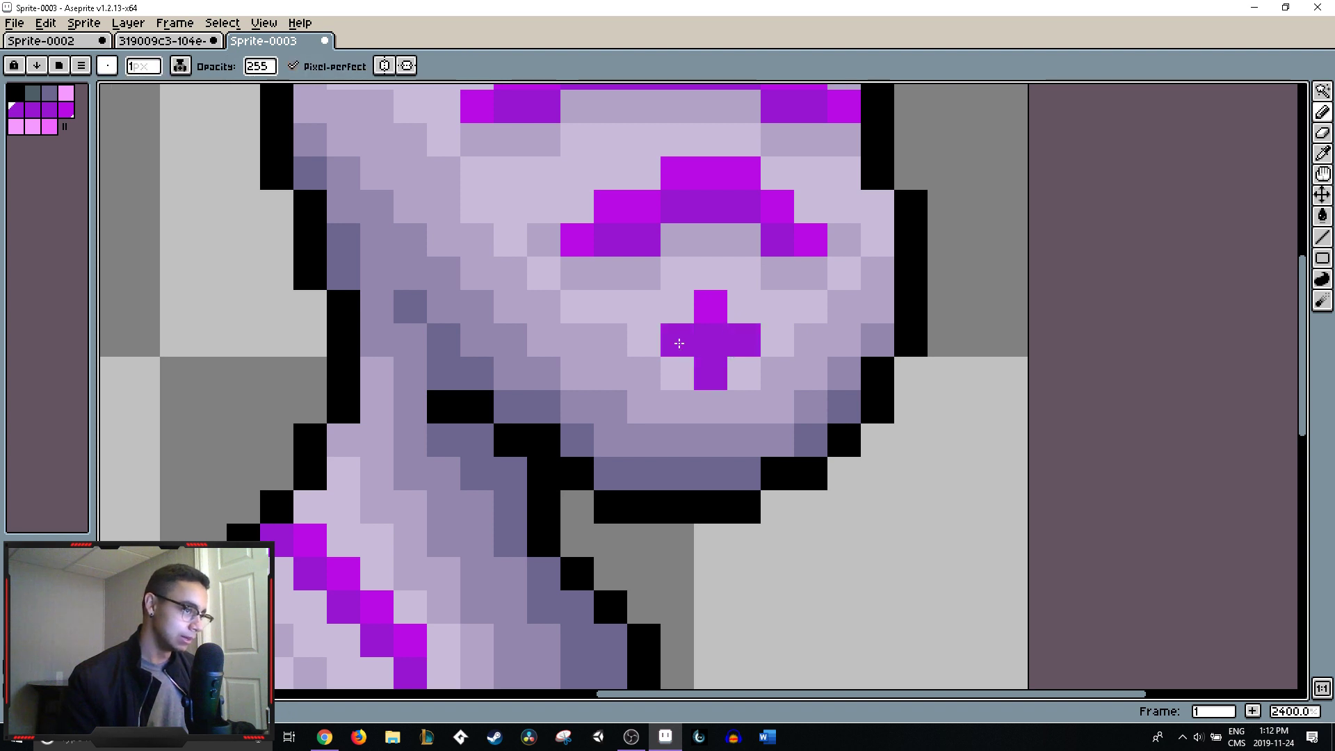
pyautogui.keyDown('alt'); pyautogui.click(711, 307); pyautogui.keyUp('alt')
pyautogui.click(724, 277)
pyautogui.moveTo(677, 306)
pyautogui.mouseDown()
pyautogui.moveTo(682, 342)
pyautogui.moveTo(710, 340)
pyautogui.mouseUp()
pyautogui.press('alt')
pyautogui.click(710, 274)
pyautogui.click(710, 306)
pyautogui.click(678, 340)
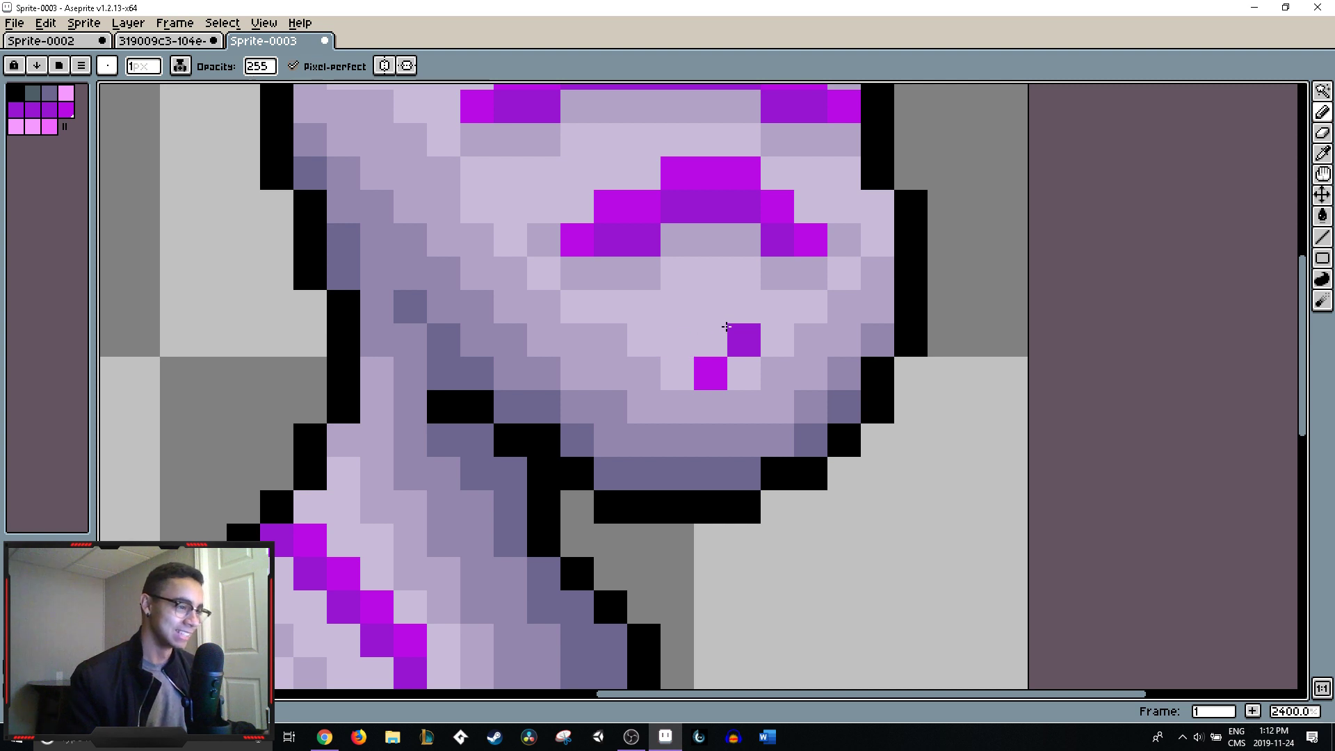
pyautogui.click(741, 340)
pyautogui.click(712, 371)
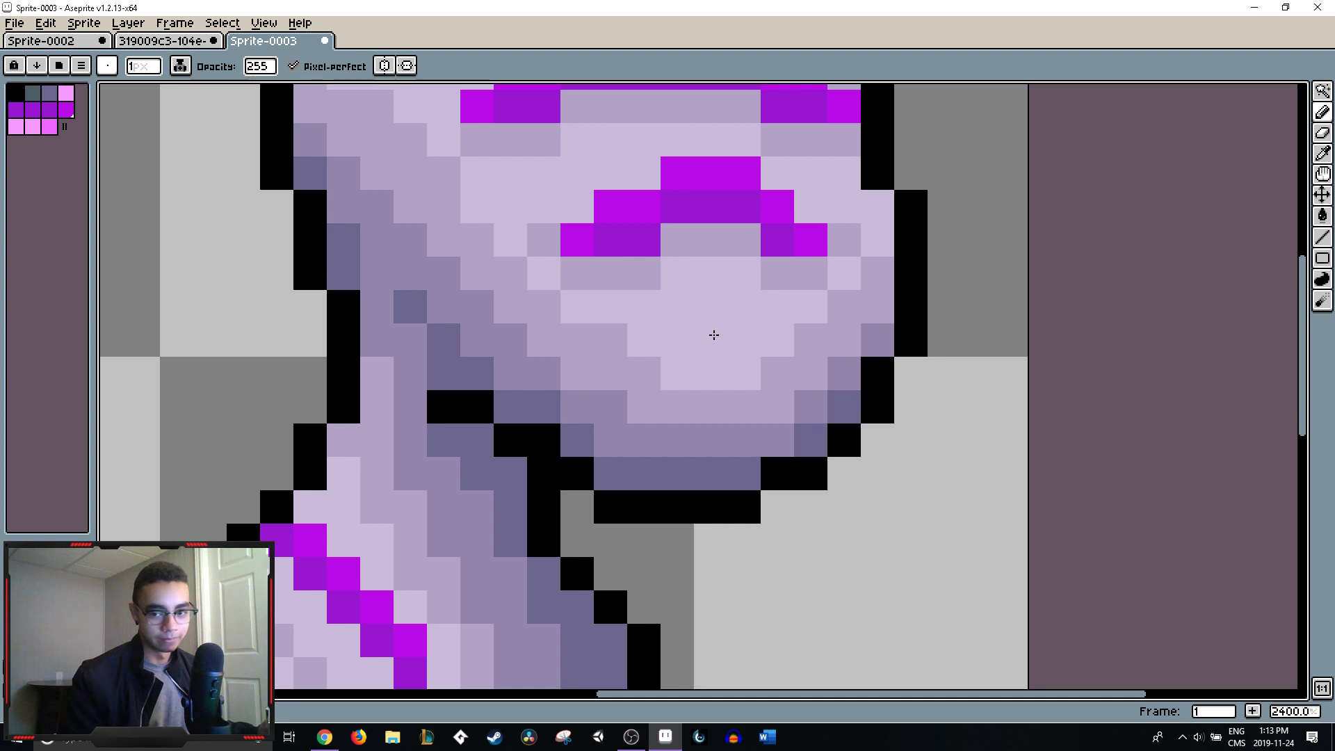
pyautogui.scroll(-7, 706, 306)
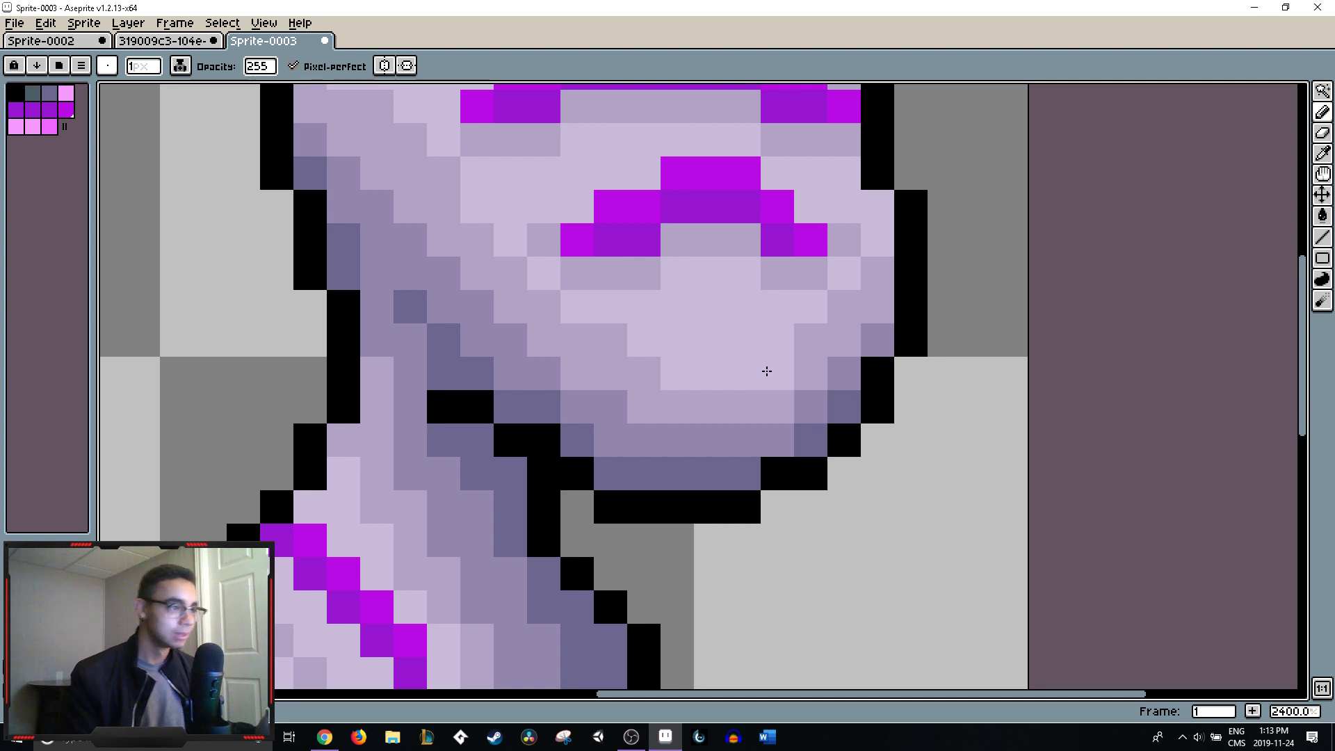
# - Extend the dark purple jaw shadow onto the neck beside the inner end of the jaw outline, and check the whole sprite
pyautogui.scroll(3, 744, 362)
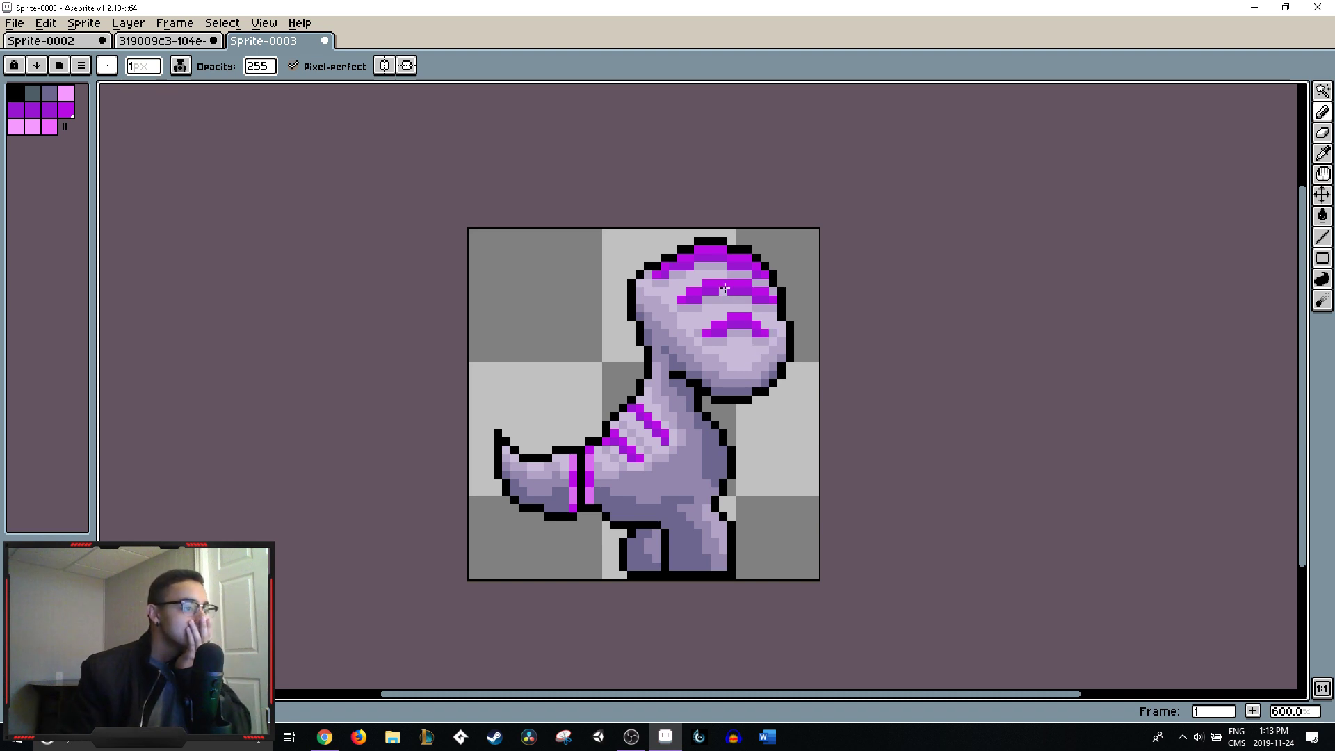
pyautogui.moveTo(749, 457); pyautogui.dragTo(724, 432)
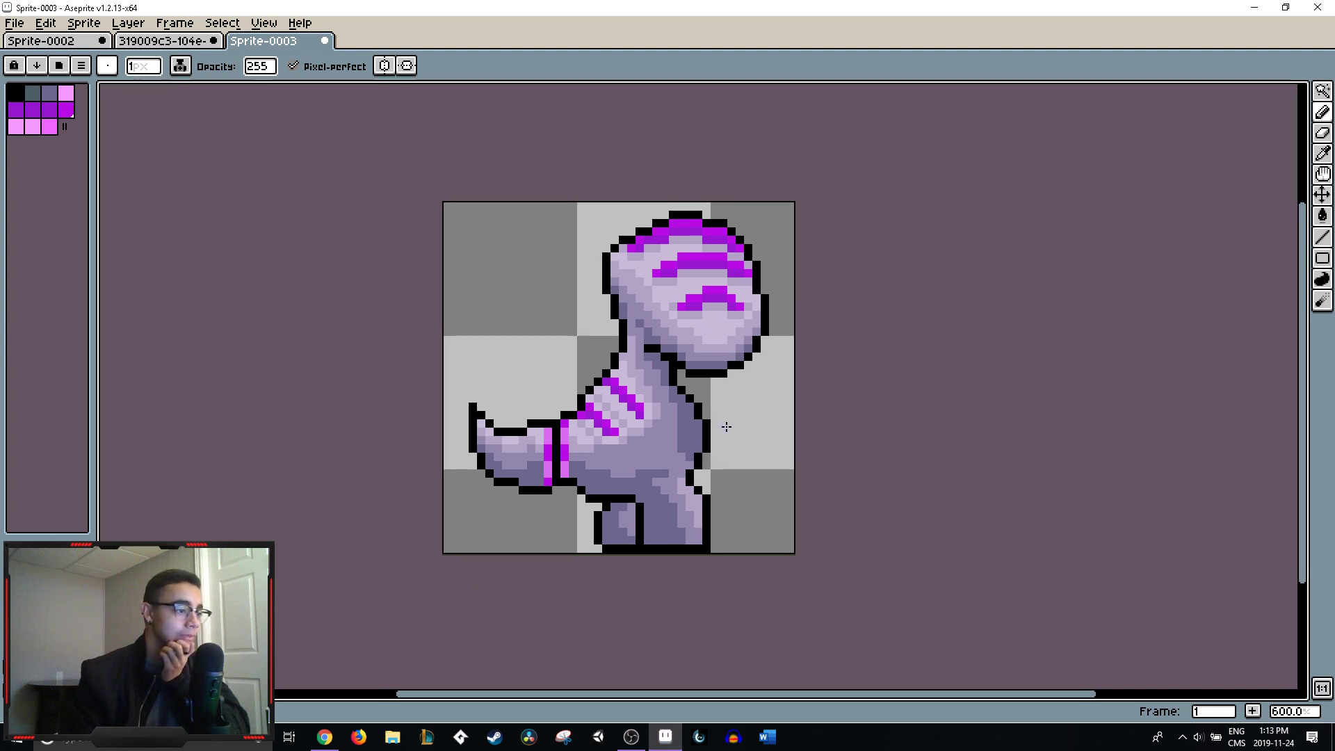
pyautogui.scroll(4, 648, 346)
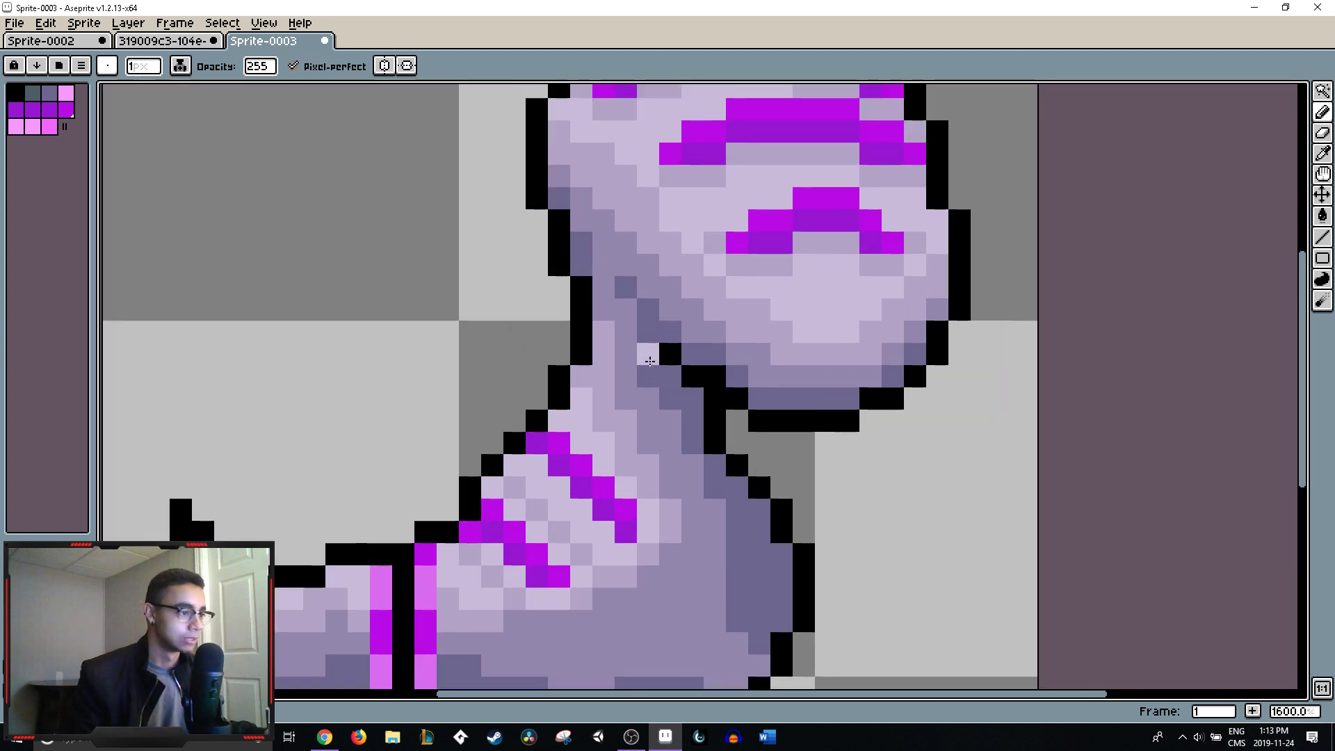
pyautogui.scroll(-7, 629, 351)
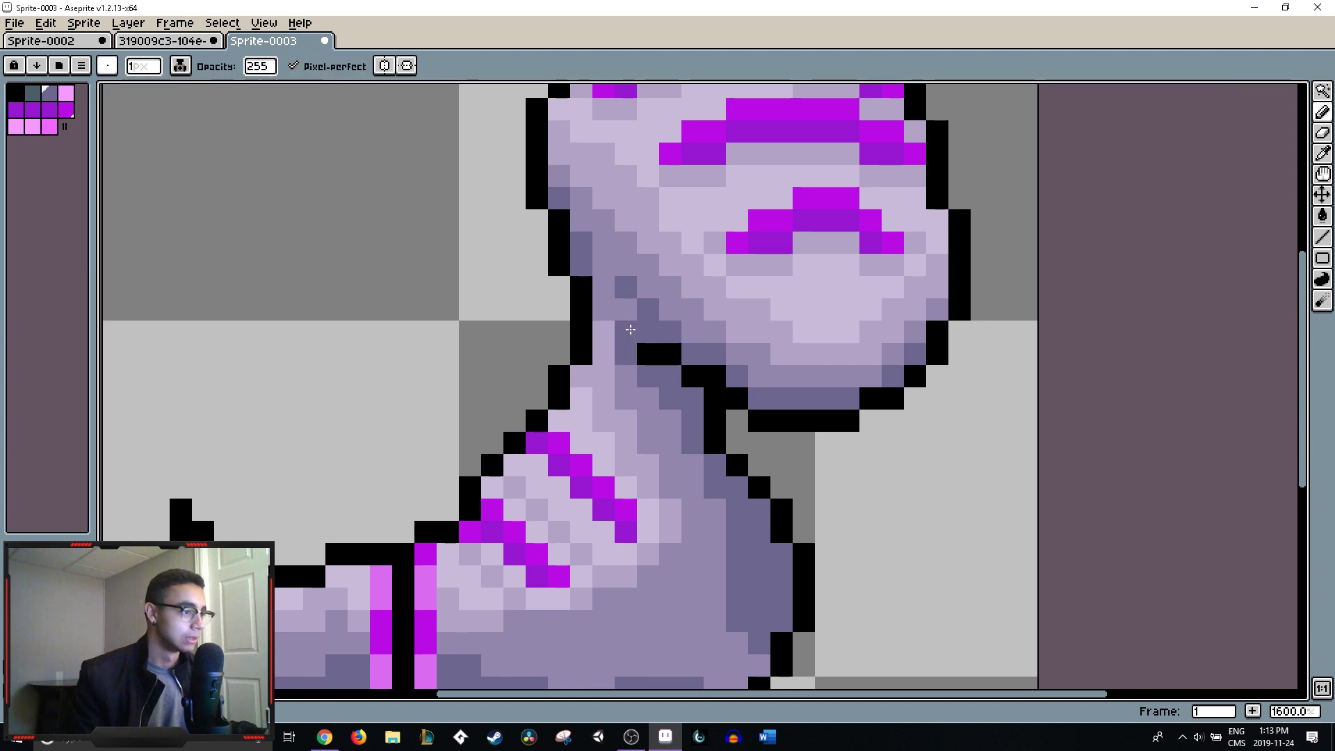
pyautogui.scroll(5, 686, 309)
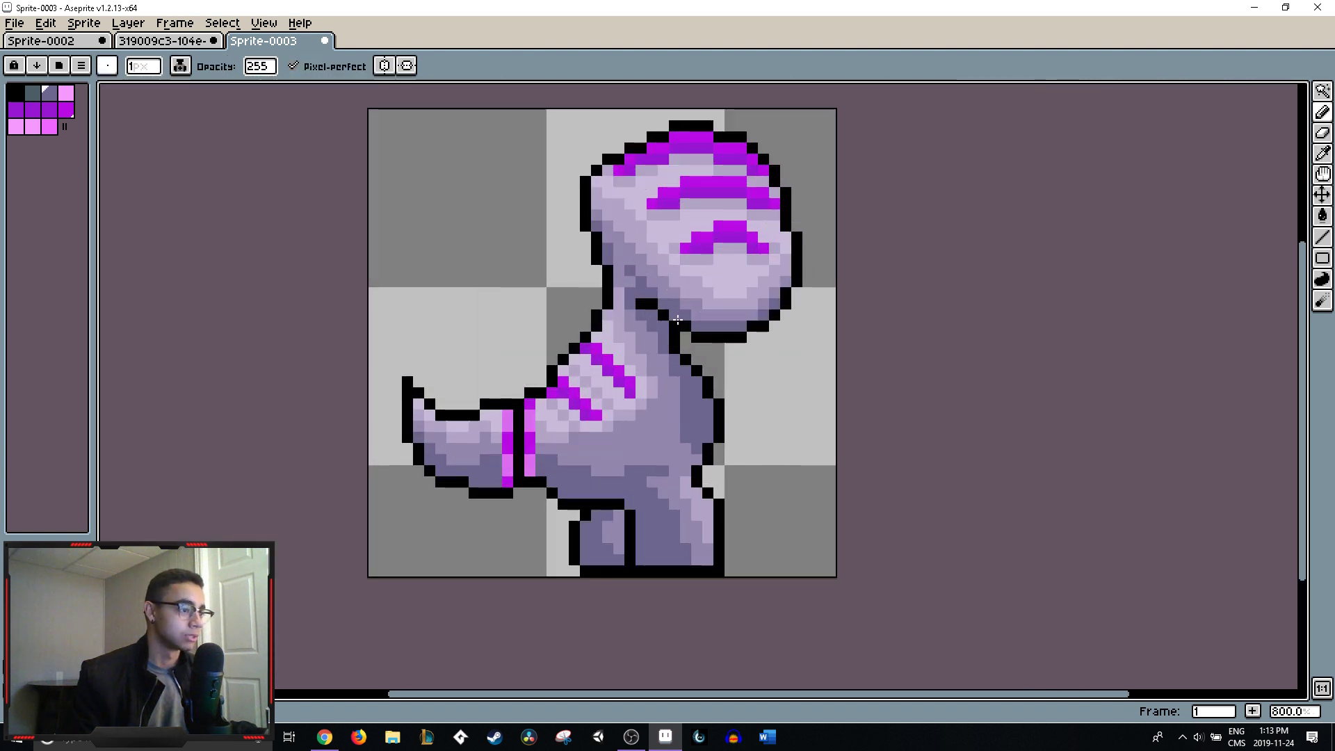
pyautogui.press('alt')
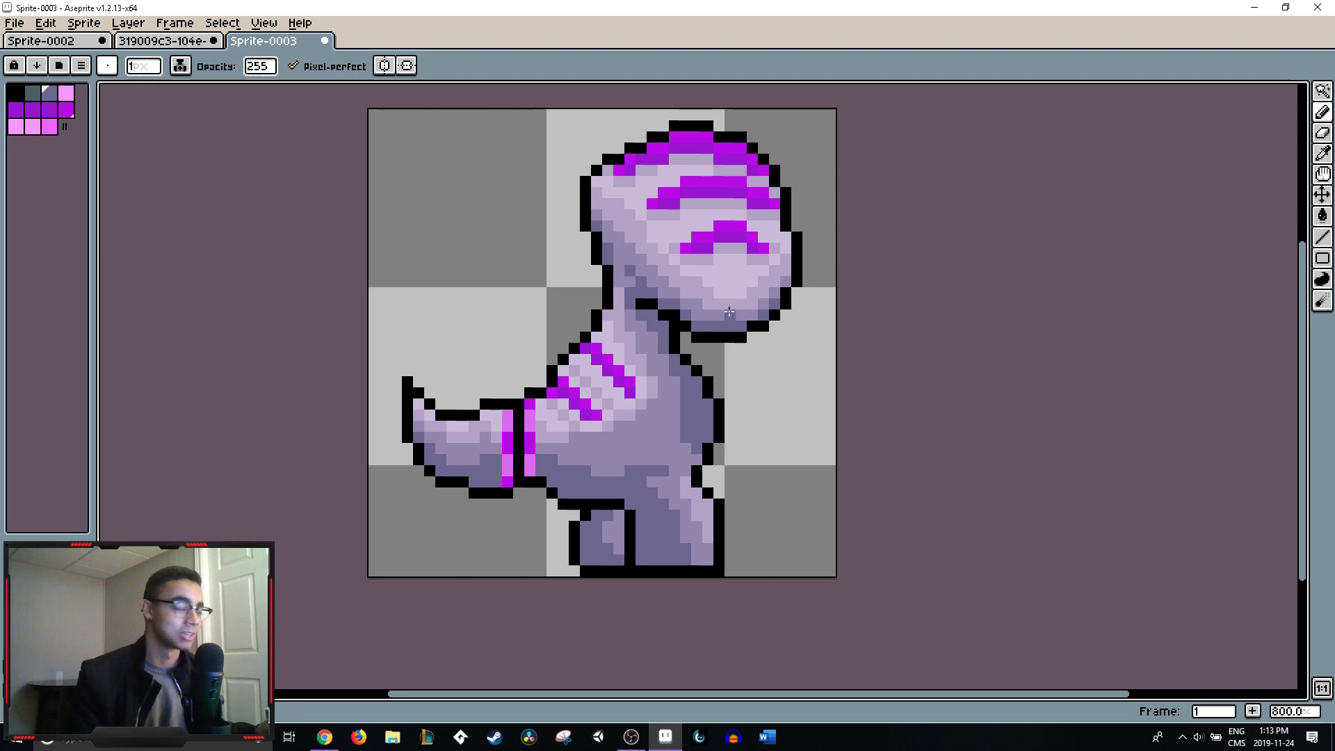
pyautogui.scroll(5, 627, 282)
pyautogui.press('alt')
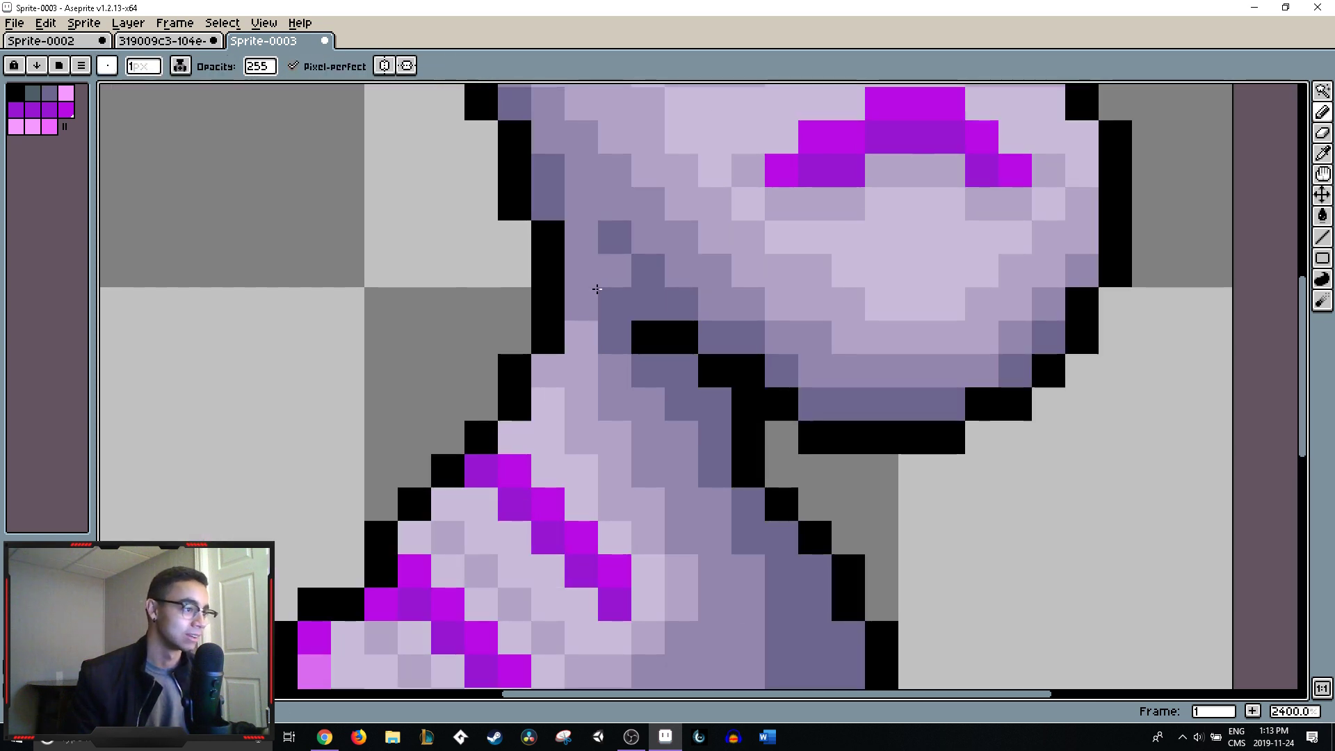
pyautogui.scroll(-5, 681, 365)
pyautogui.scroll(1, 696, 369)
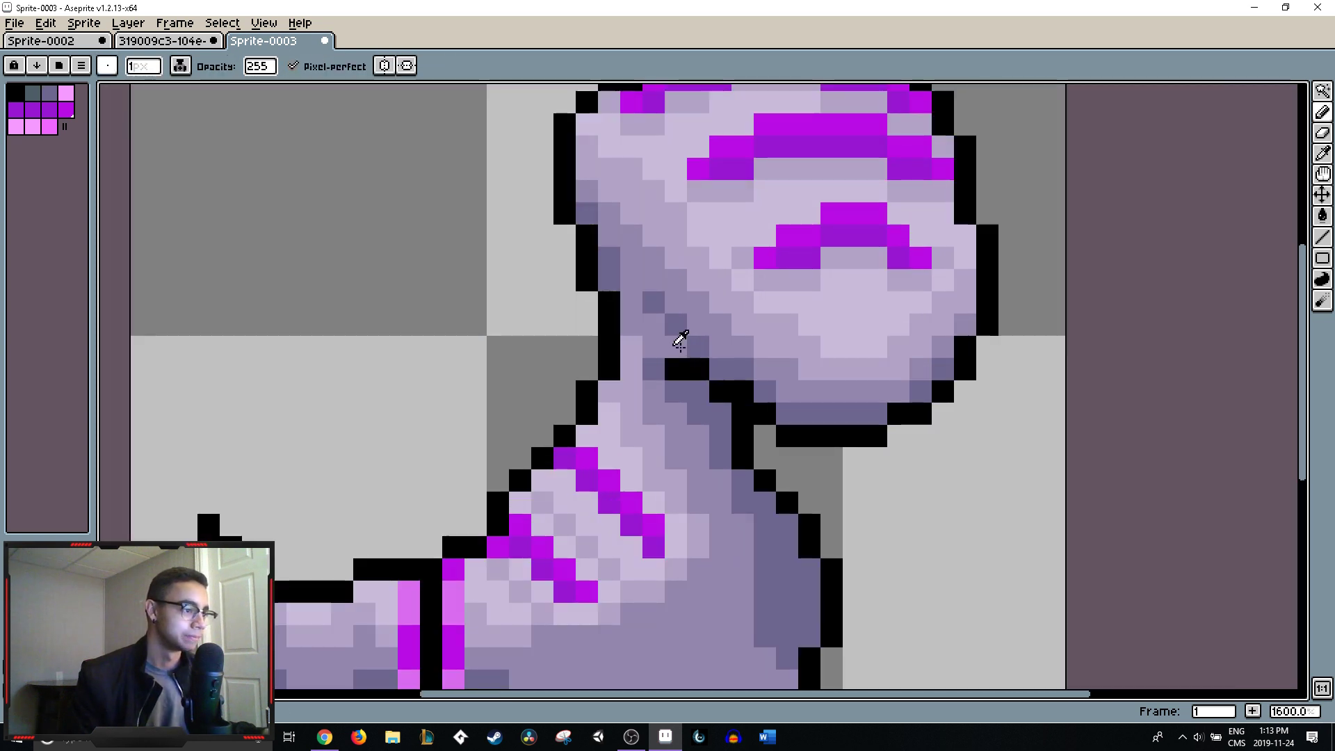
pyautogui.scroll(-1, 688, 373)
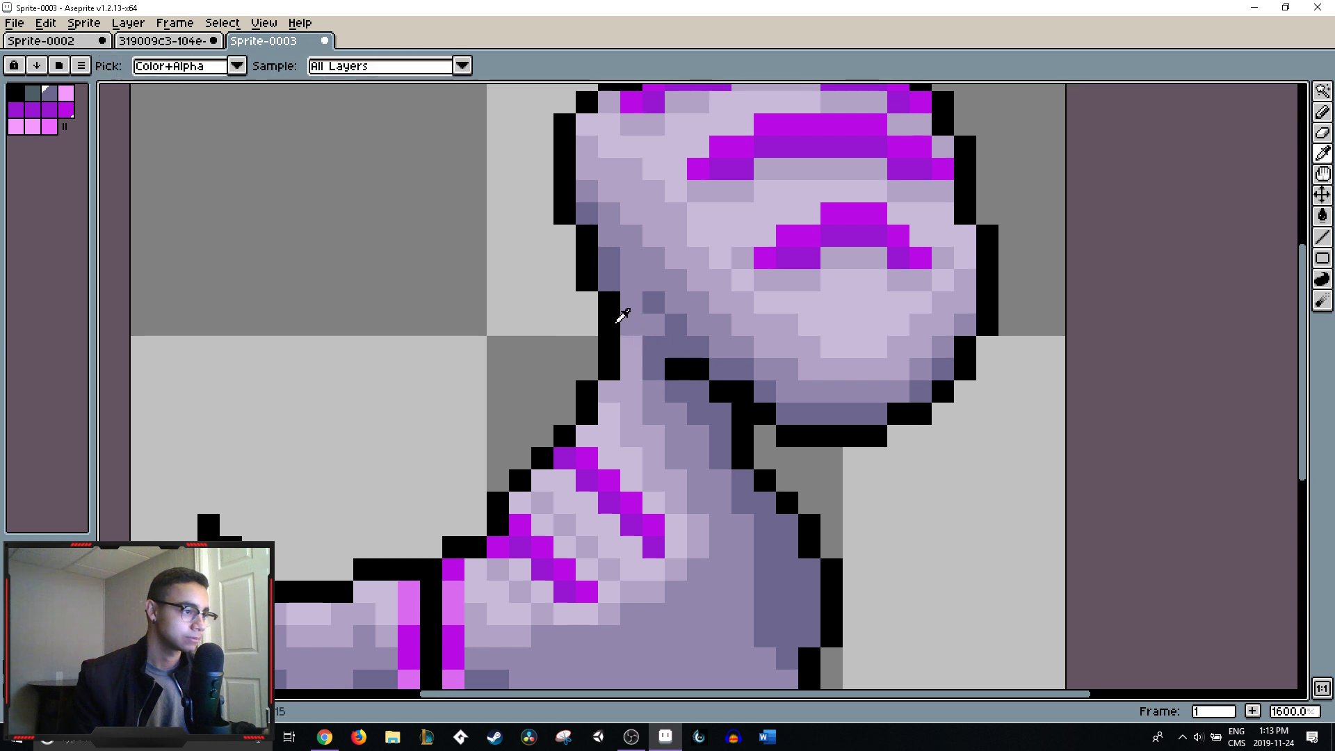
pyautogui.keyDown('alt'); pyautogui.click(644, 319); pyautogui.keyUp('alt')
pyautogui.scroll(-3, 673, 395)
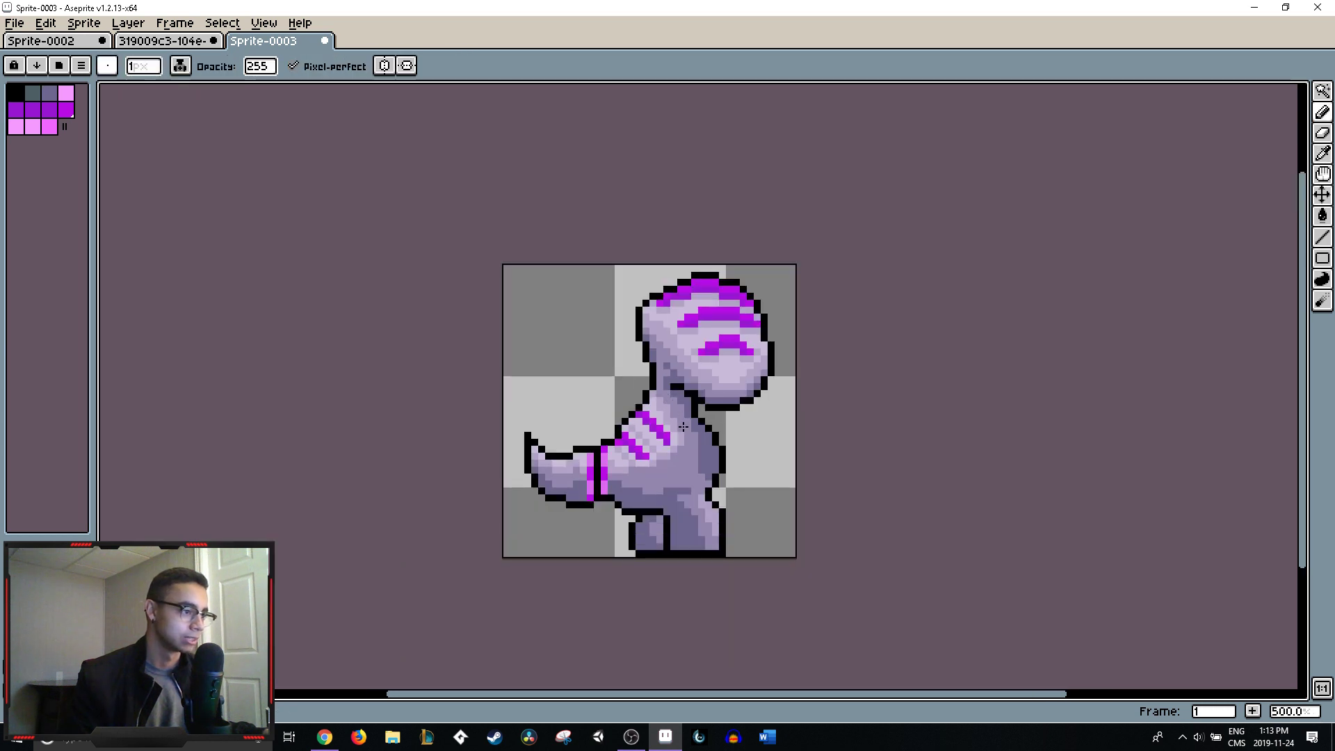
# - Recolor a light pixel beside the outline at the base of the neck with the adjoining medium-light purple, and view the whole sprite
pyautogui.scroll(-3, 684, 426)
pyautogui.scroll(14, 625, 375)
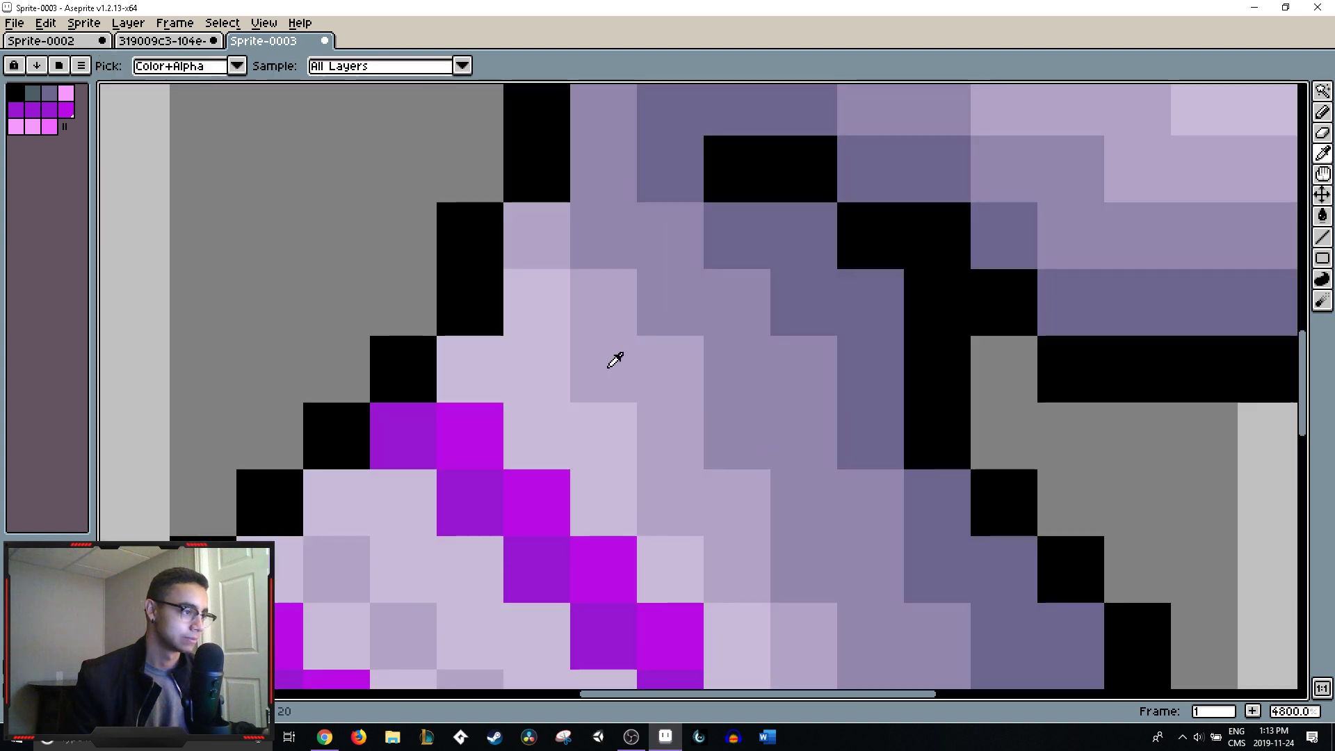
pyautogui.keyDown('alt'); pyautogui.click(616, 360); pyautogui.keyUp('alt')
pyautogui.click(549, 306)
pyautogui.scroll(-7, 626, 326)
pyautogui.moveTo(745, 334); pyautogui.dragTo(715, 291)
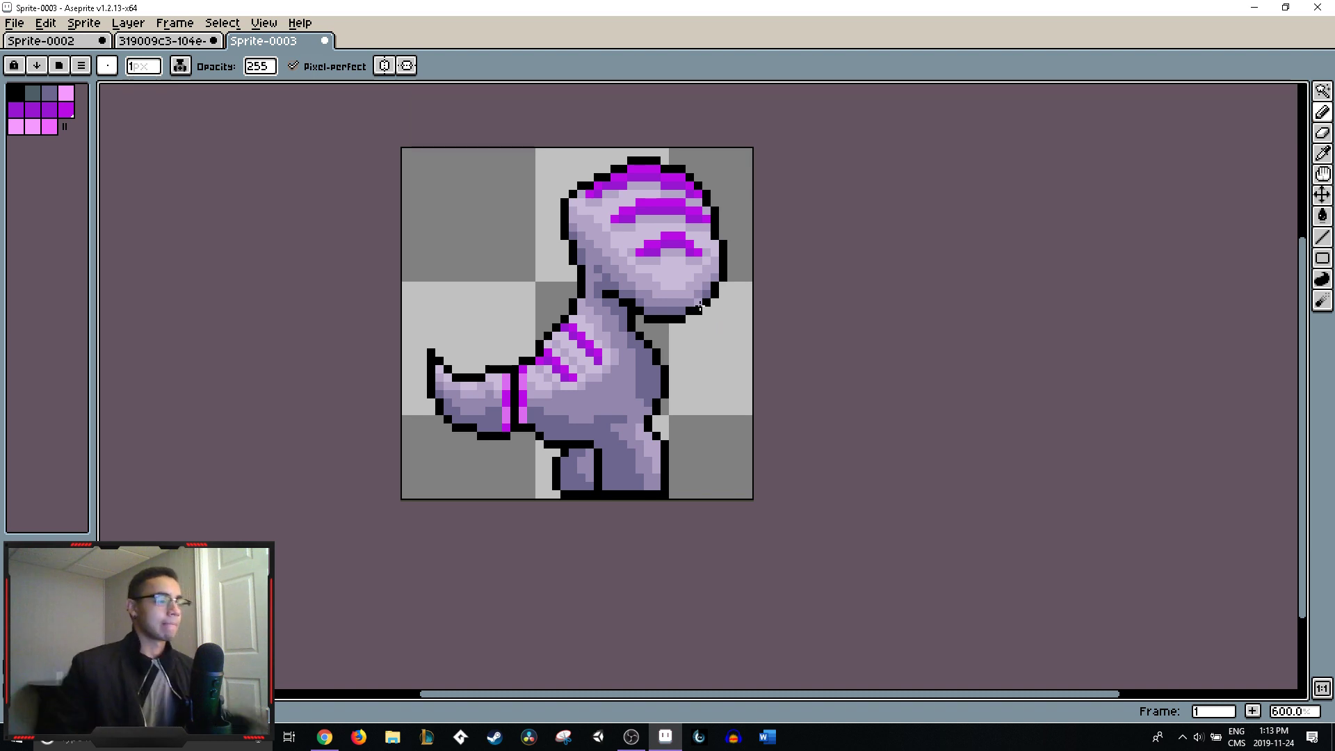
# - Extend the dark purple chest shadow one pixel column further into the body, and check the sprite at small size
pyautogui.scroll(3, 625, 372)
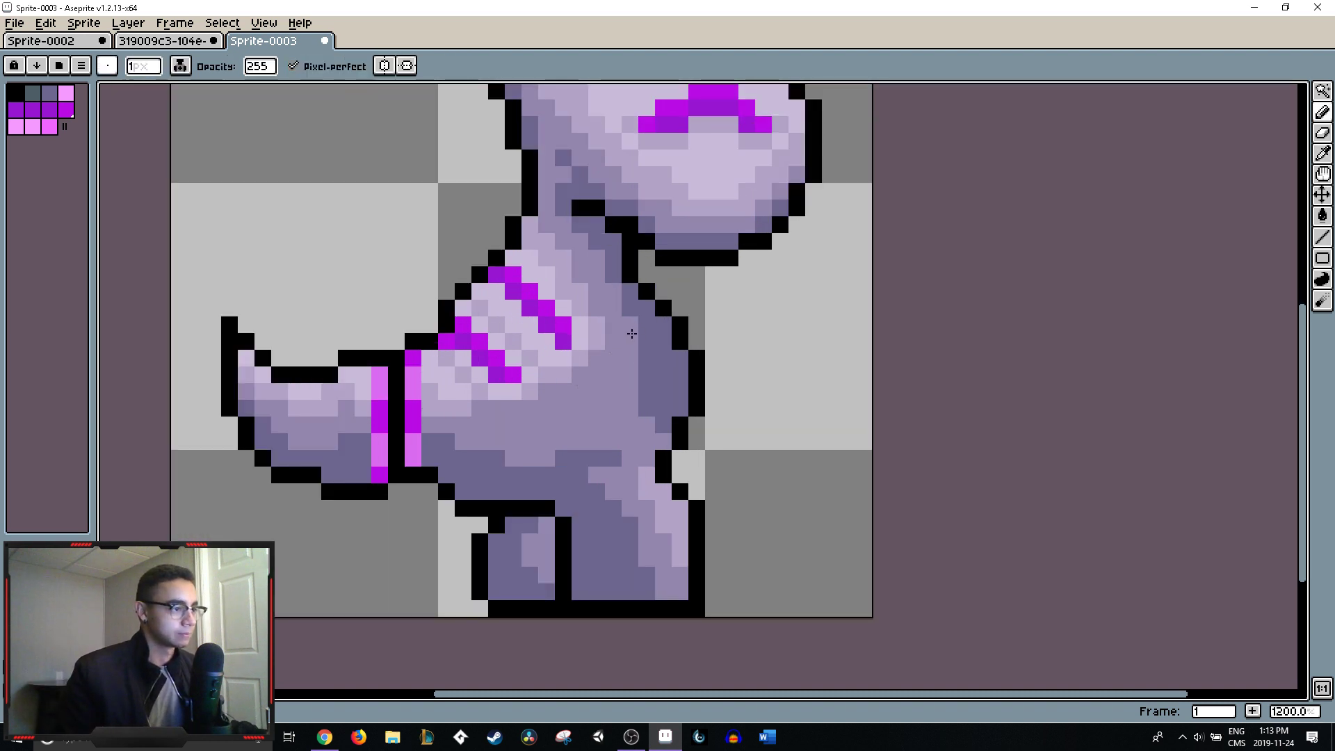
pyautogui.keyDown('alt'); pyautogui.click(653, 363); pyautogui.keyUp('alt')
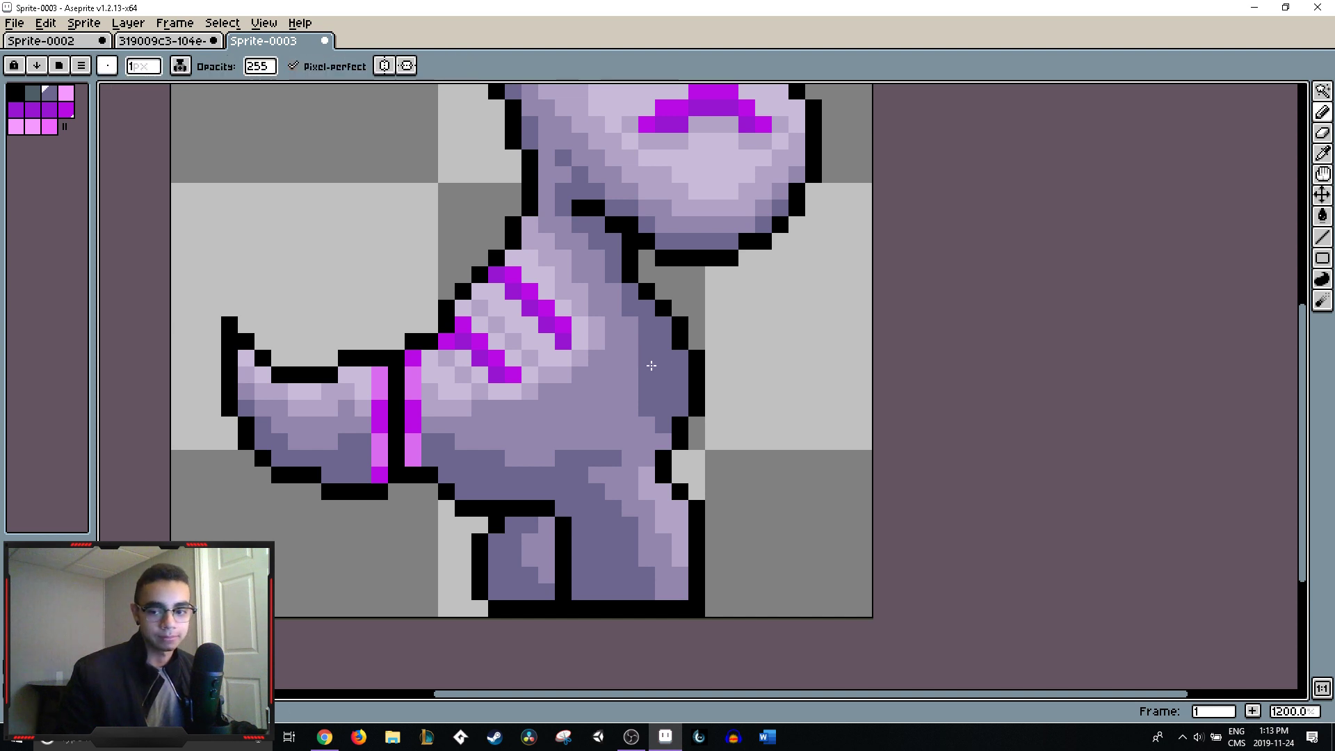
pyautogui.moveTo(630, 341)
pyautogui.mouseDown()
pyautogui.moveTo(638, 386)
pyautogui.moveTo(635, 304)
pyautogui.mouseUp()
pyautogui.keyDown('alt'); pyautogui.click(633, 320); pyautogui.keyUp('alt')
pyautogui.scroll(-8, 634, 304)
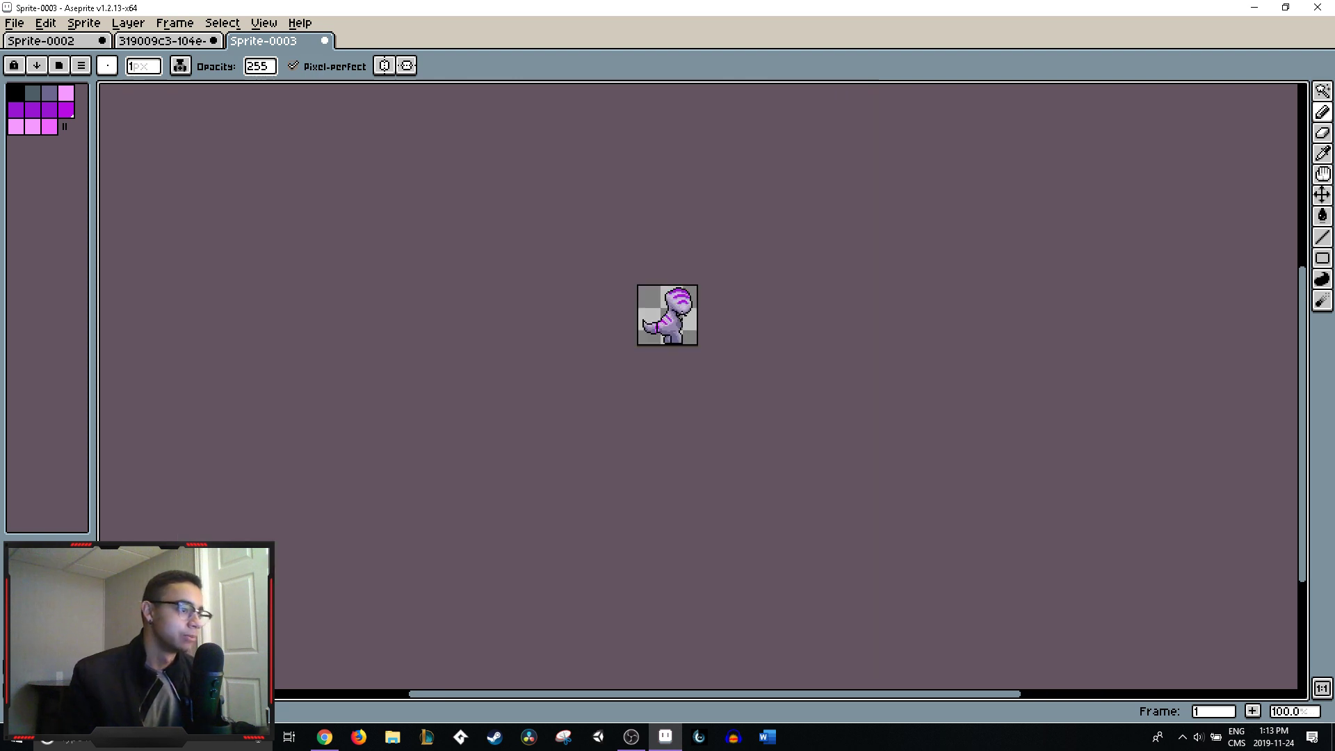
# - Try adding dark purple pixels at the upper inner corner of the chest shadow, and check the sprite at small size
pyautogui.scroll(8, 678, 310)
pyautogui.keyDown('alt'); pyautogui.click(682, 292); pyautogui.keyUp('alt')
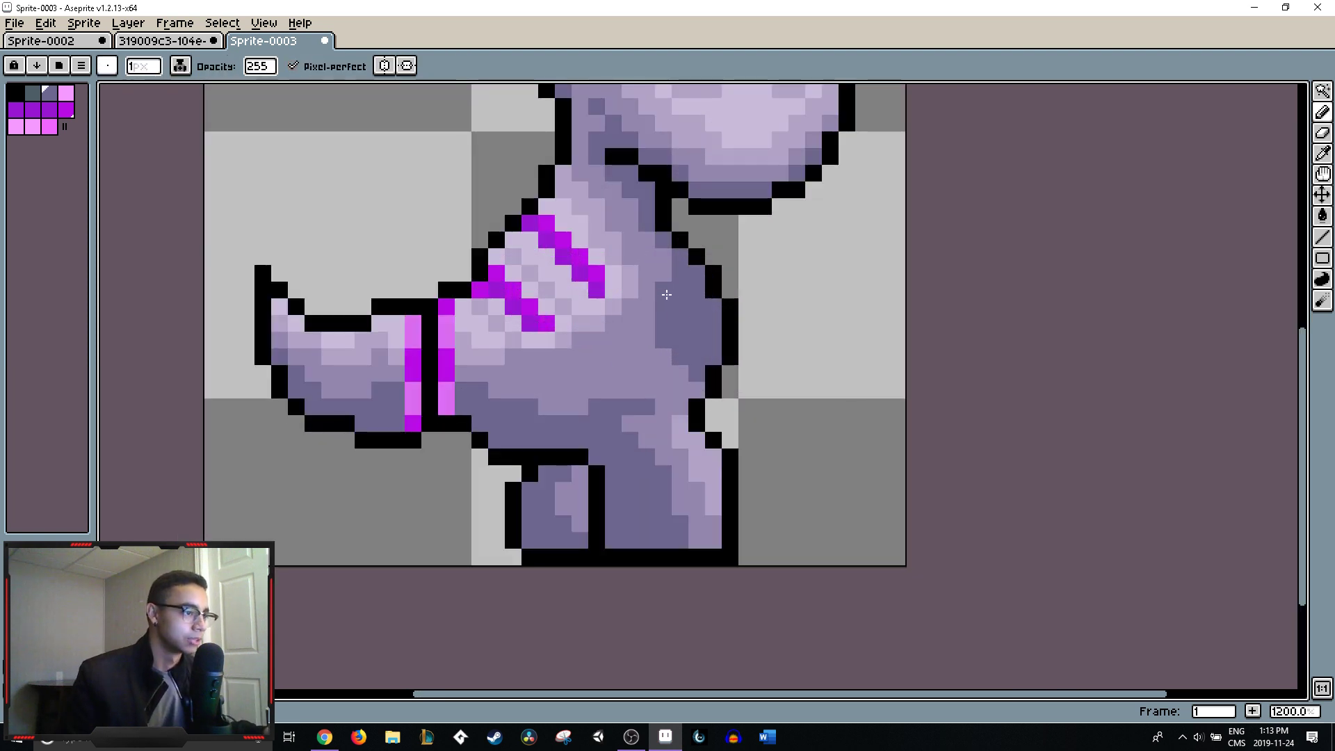
pyautogui.scroll(-6, 669, 279)
pyautogui.scroll(9, 617, 355)
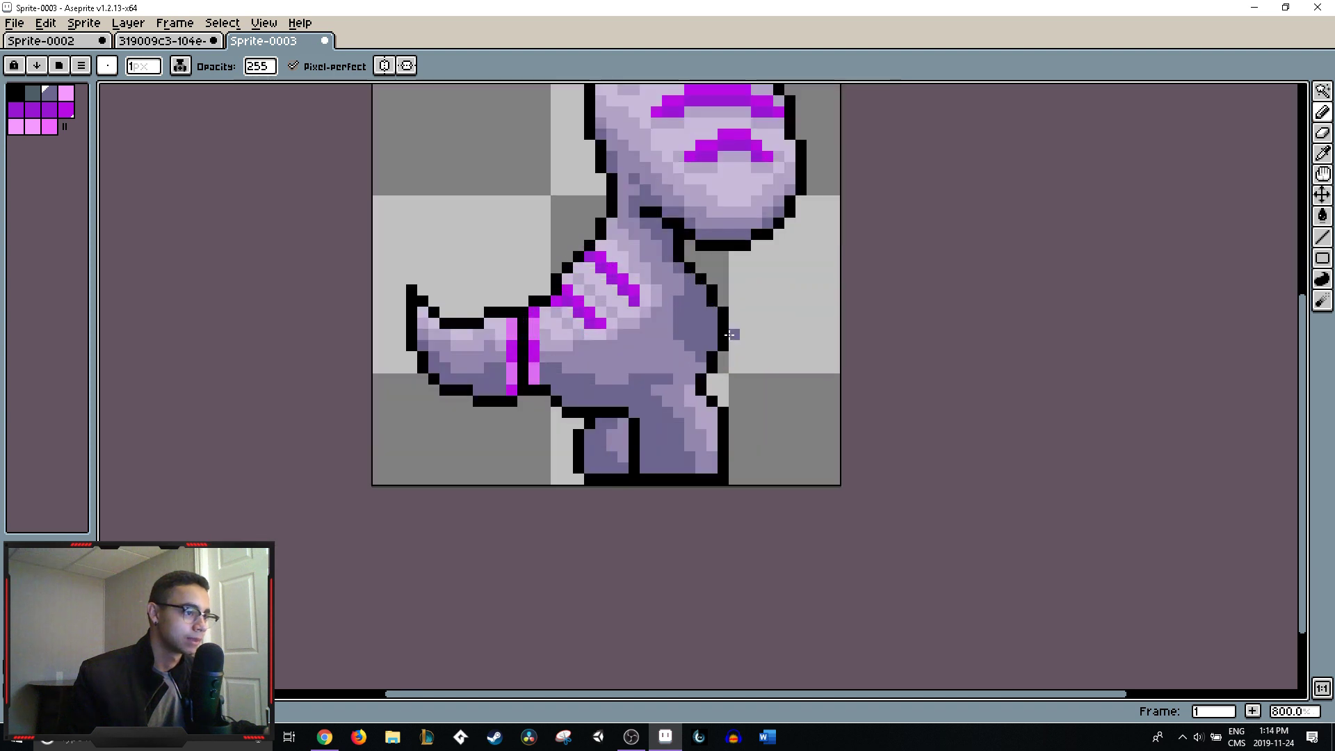
pyautogui.click(596, 319)
pyautogui.keyDown('alt'); pyautogui.click(626, 289); pyautogui.keyUp('alt')
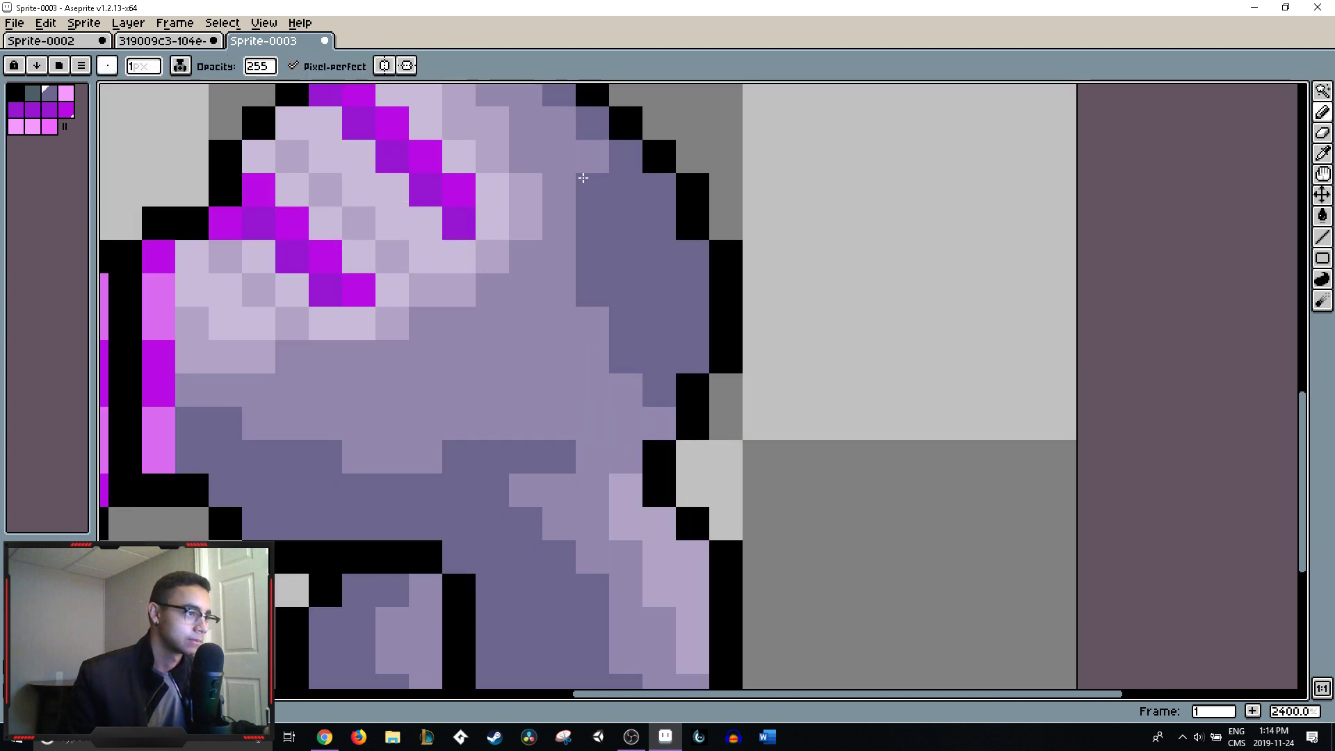
pyautogui.moveTo(591, 159); pyautogui.dragTo(594, 196)
pyautogui.scroll(-8, 594, 198)
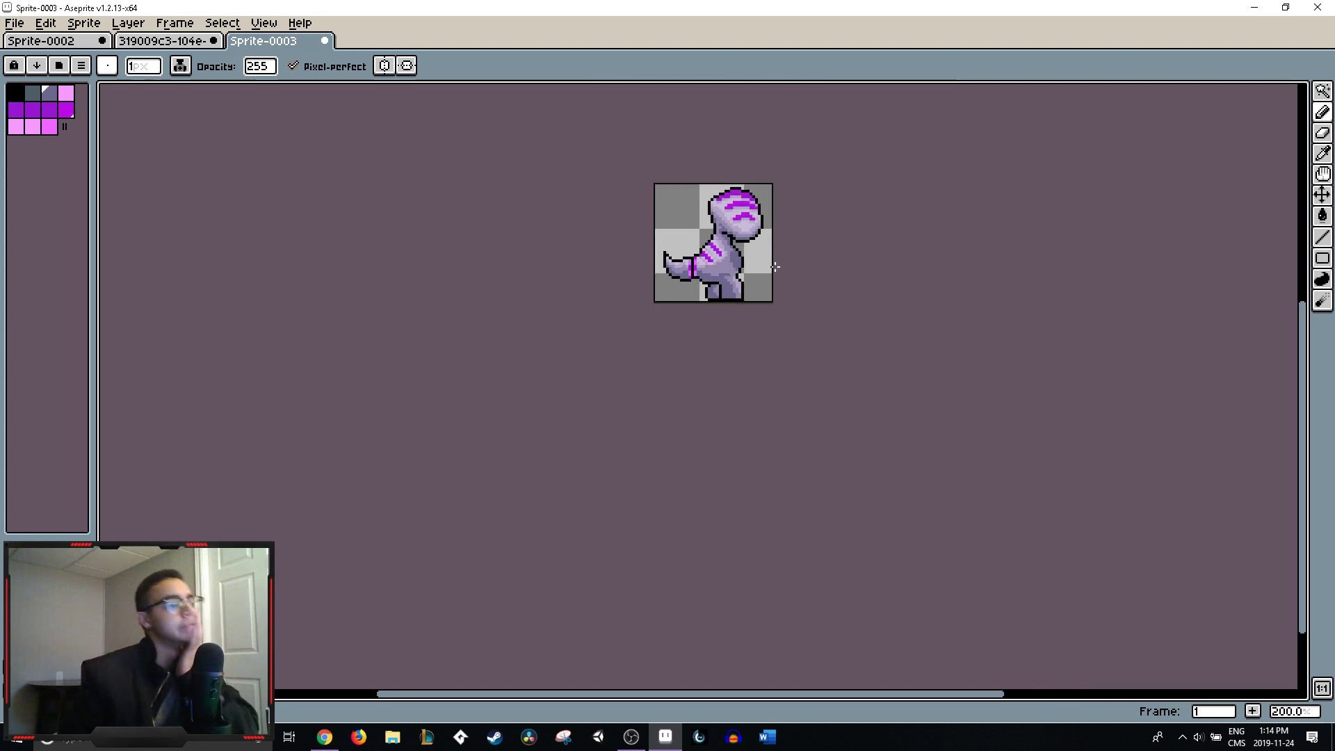
# - Try a single medium-purple highlight pixel in the chest shadow beside the outline, and undo it after viewing the whole sprite
pyautogui.scroll(3, 771, 261)
pyautogui.scroll(5, 723, 271)
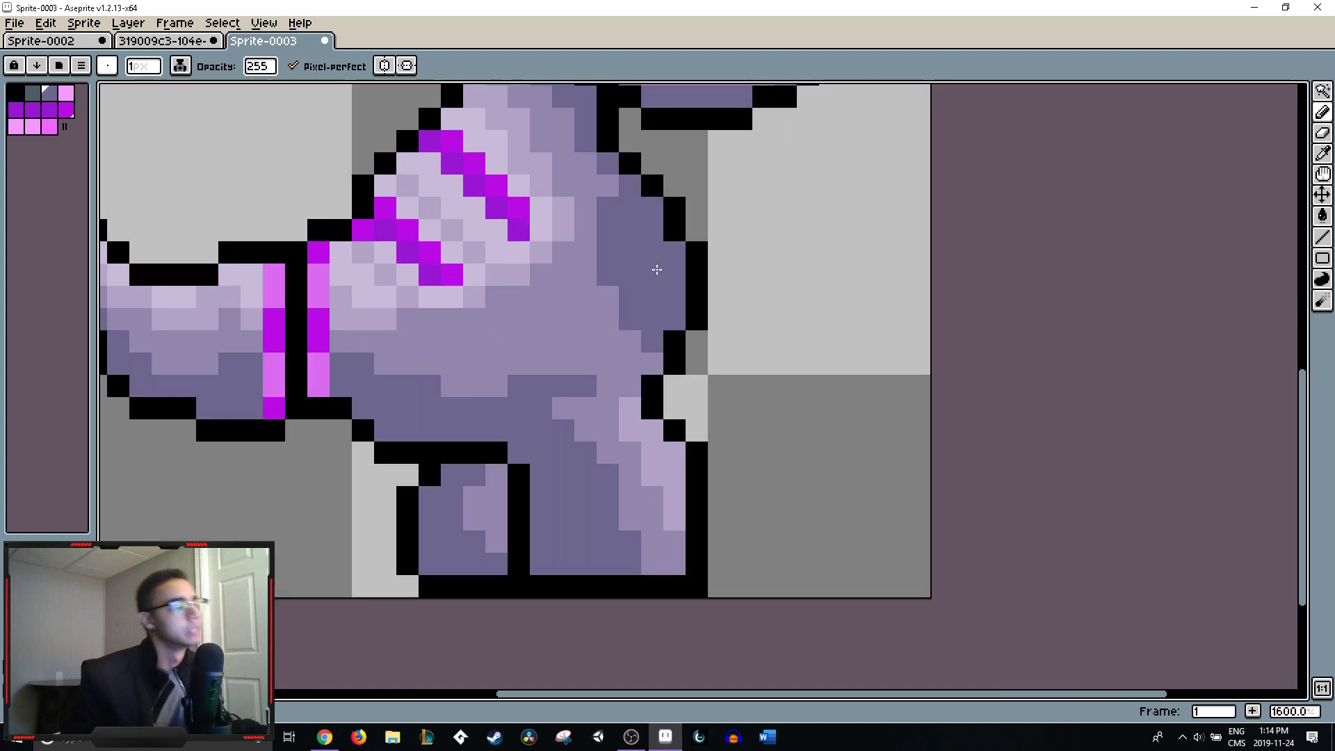
pyautogui.press('alt')
pyautogui.keyDown('alt'); pyautogui.click(554, 337); pyautogui.keyUp('alt')
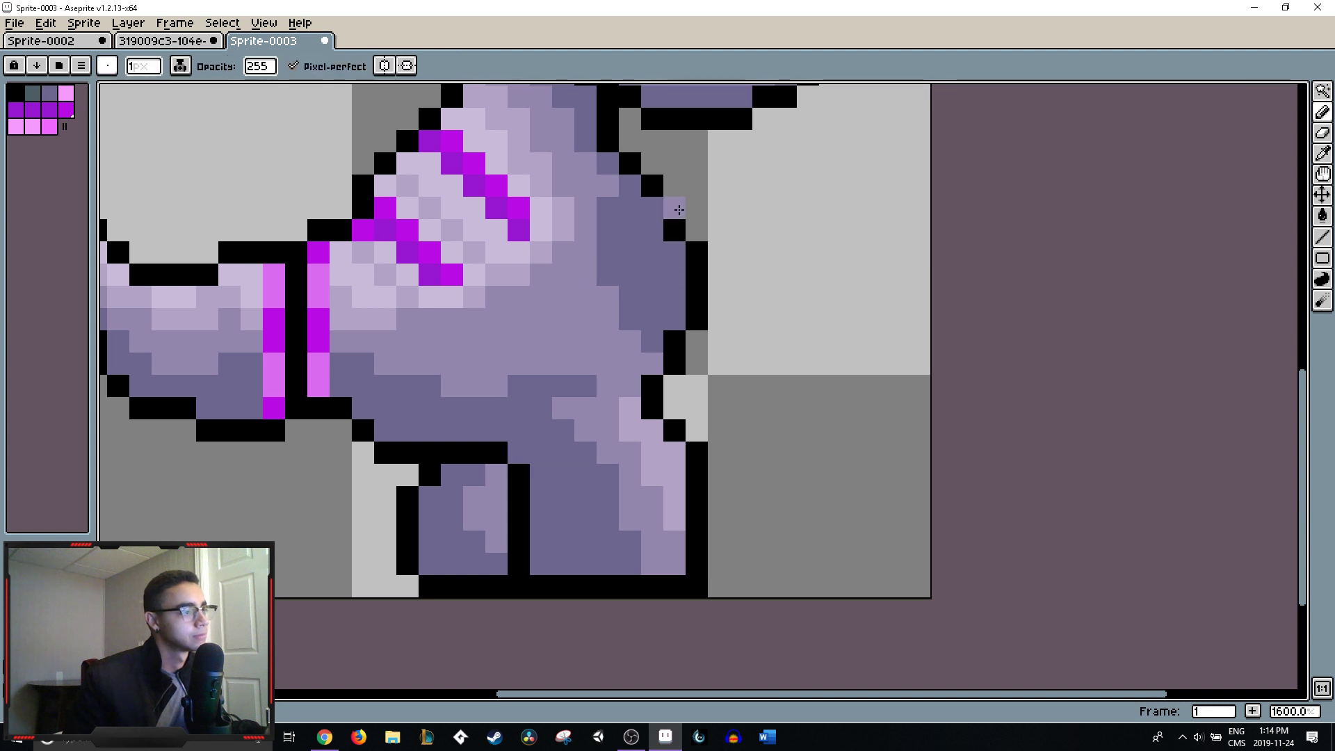
pyautogui.click(653, 219)
pyautogui.scroll(-8, 719, 274)
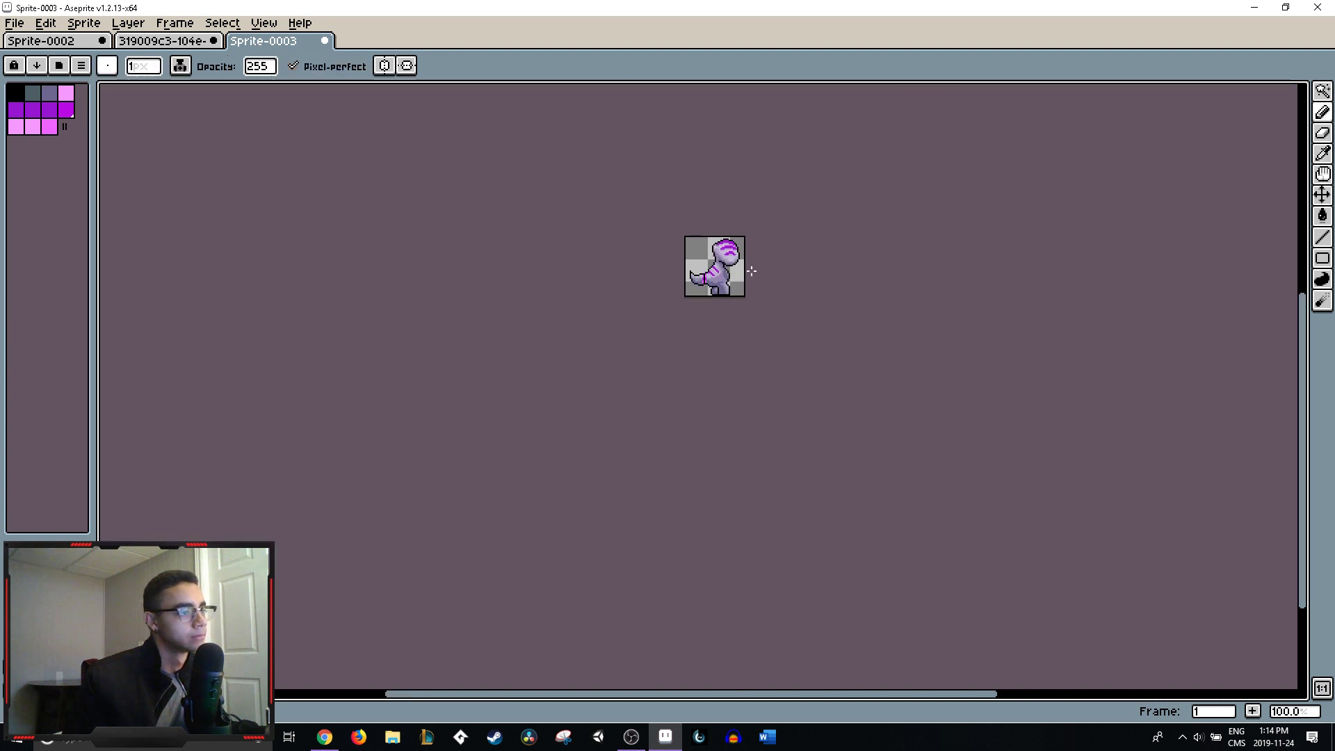
pyautogui.scroll(5, 751, 270)
pyautogui.hotkey('ctrl', 'z')
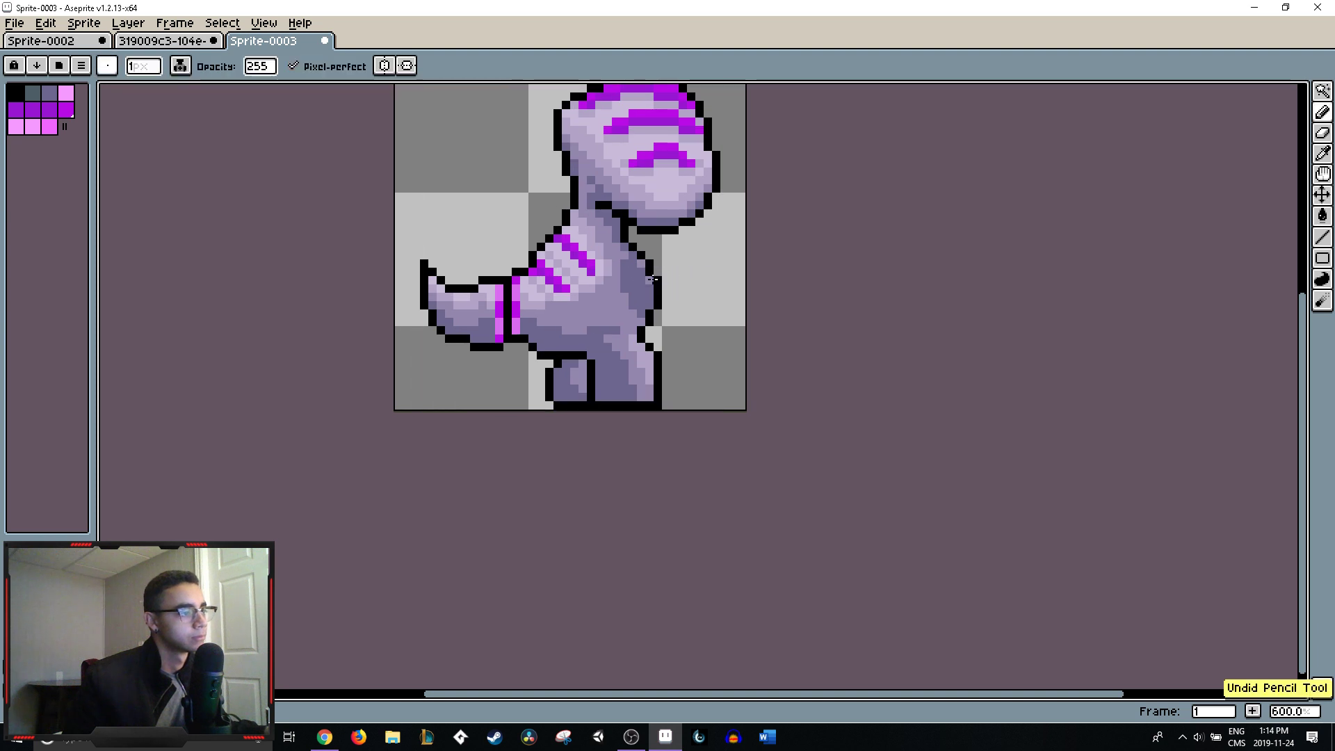
# - Paint a few medium-purple highlight pixels along the outer edge of the chest shadow, and check the sprite at small size
pyautogui.scroll(7, 647, 282)
pyautogui.click(648, 306)
pyautogui.moveTo(605, 263); pyautogui.dragTo(605, 217)
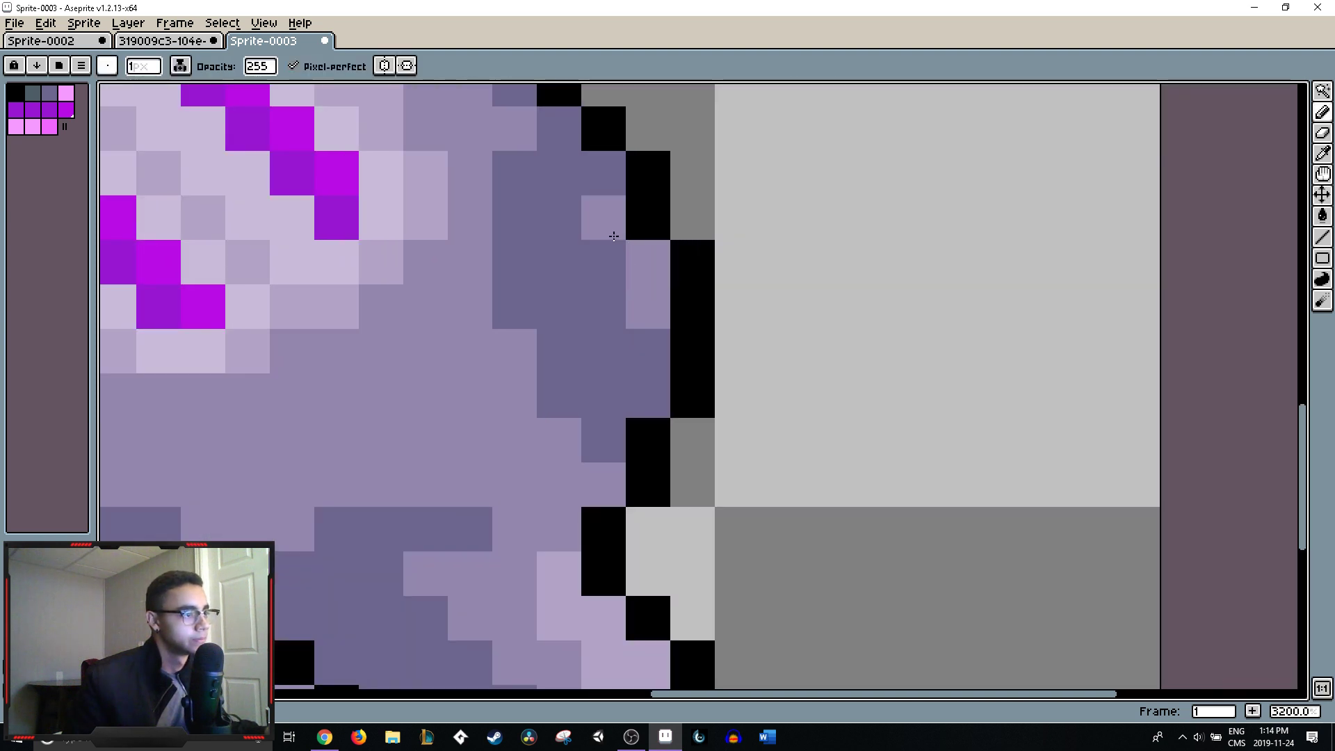
pyautogui.scroll(-7, 691, 290)
pyautogui.scroll(-2, 716, 299)
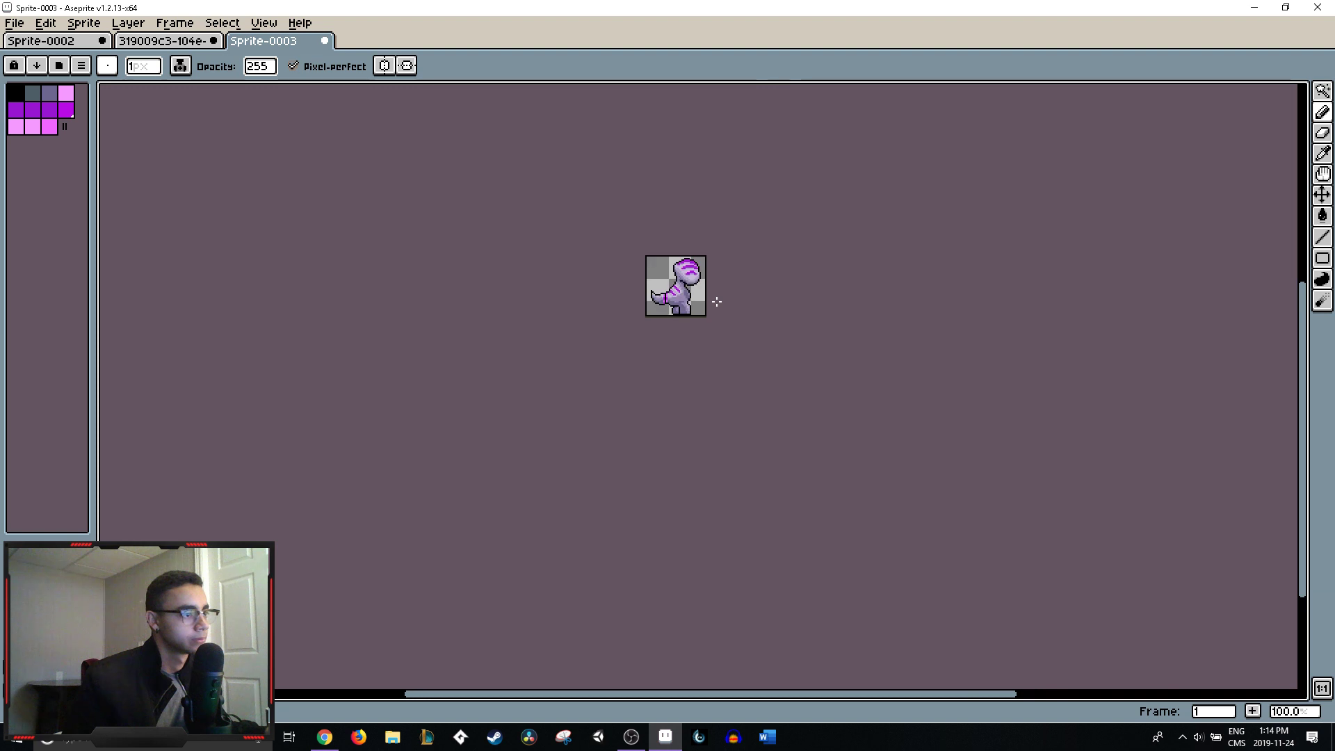
pyautogui.scroll(1, 717, 302)
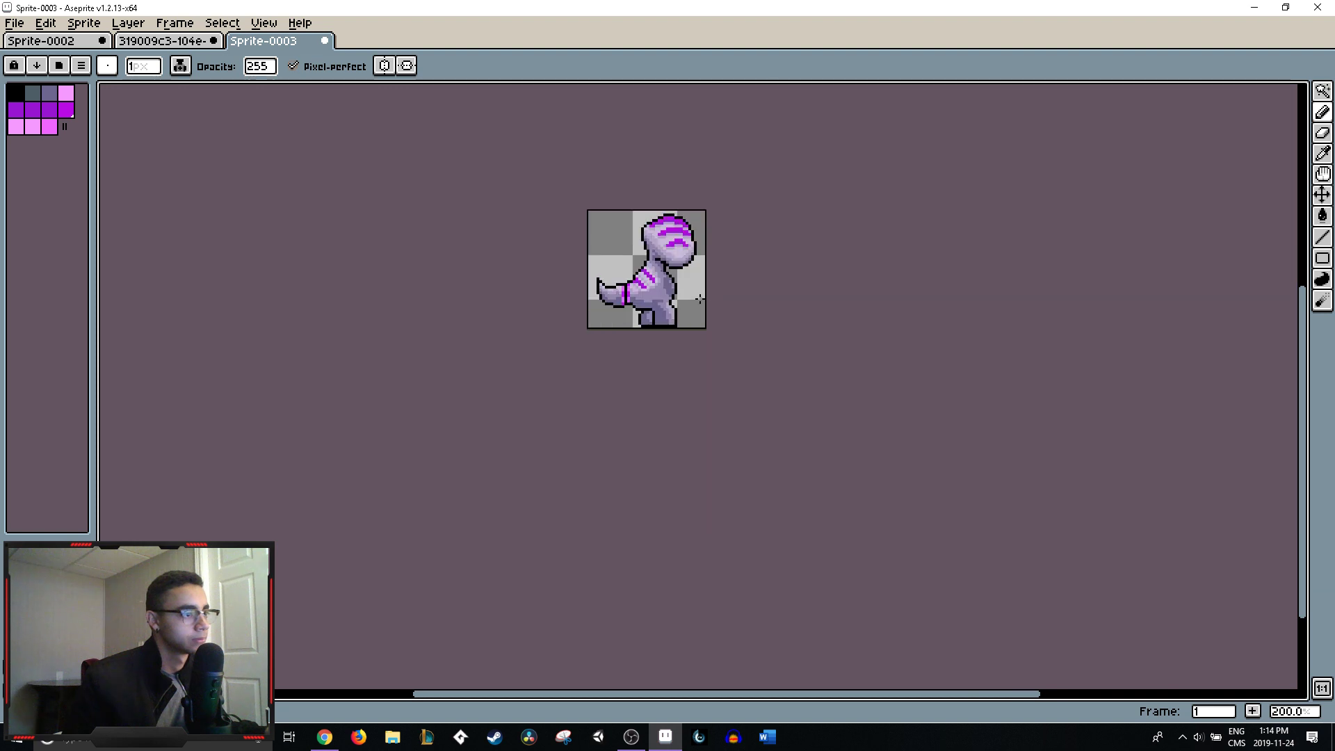
pyautogui.scroll(3, 699, 299)
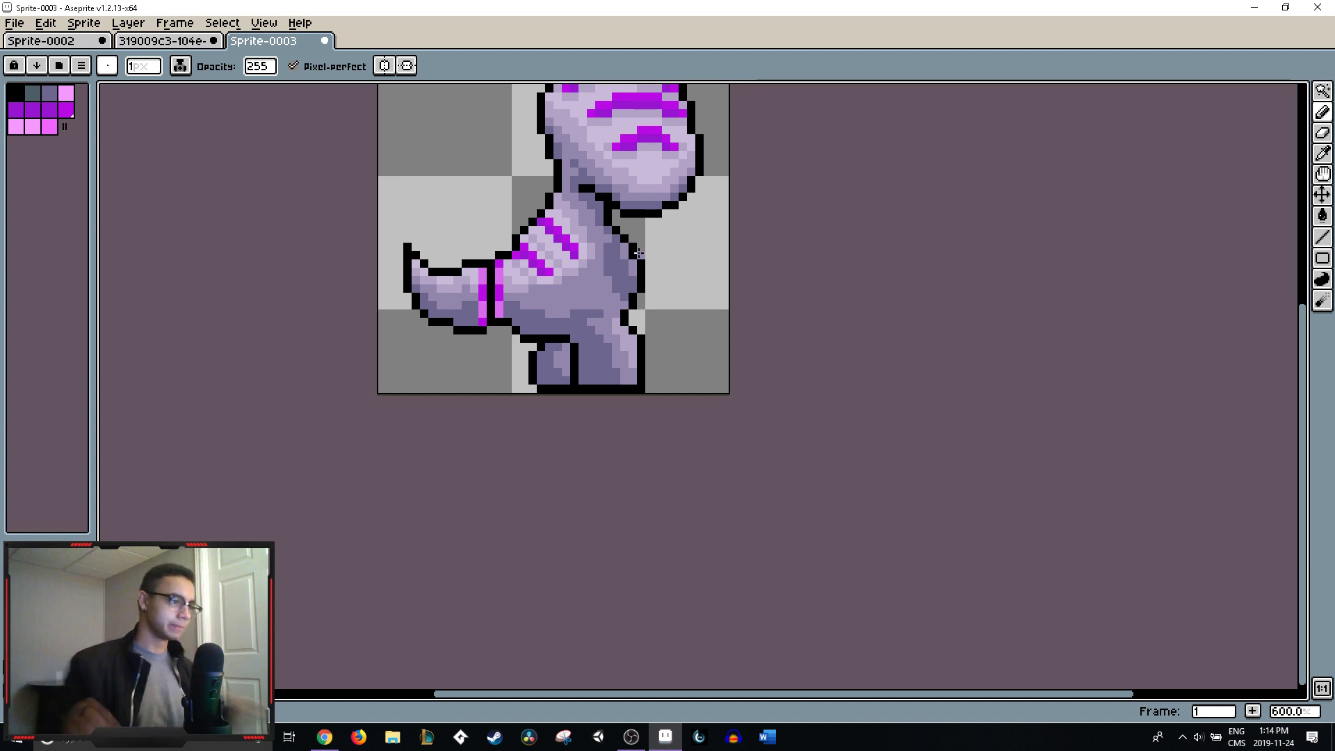
# - Undo the highlight pixels along the chest shadow's outer edge, and compare the sprite at several zoom levels
pyautogui.press('i')
pyautogui.click(629, 262)
pyautogui.press('b')
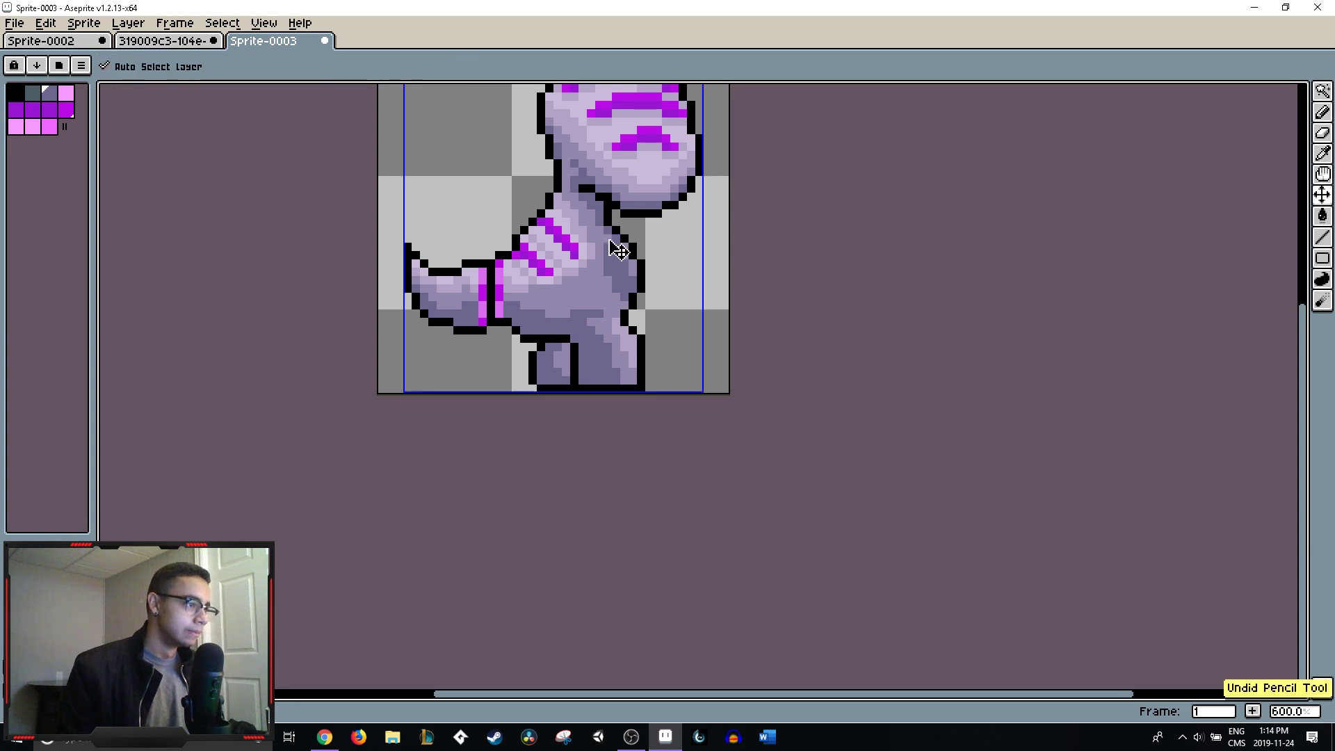
pyautogui.scroll(-5, 675, 256)
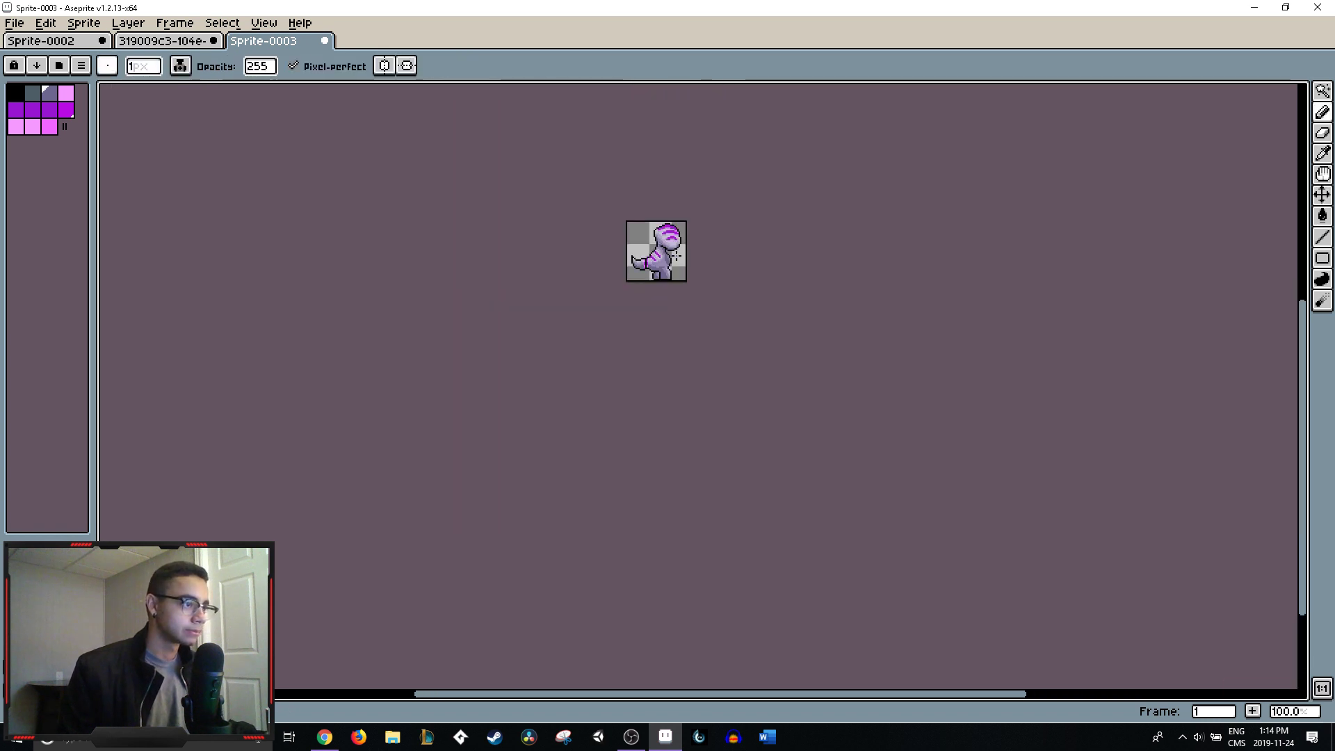
pyautogui.scroll(1, 677, 257)
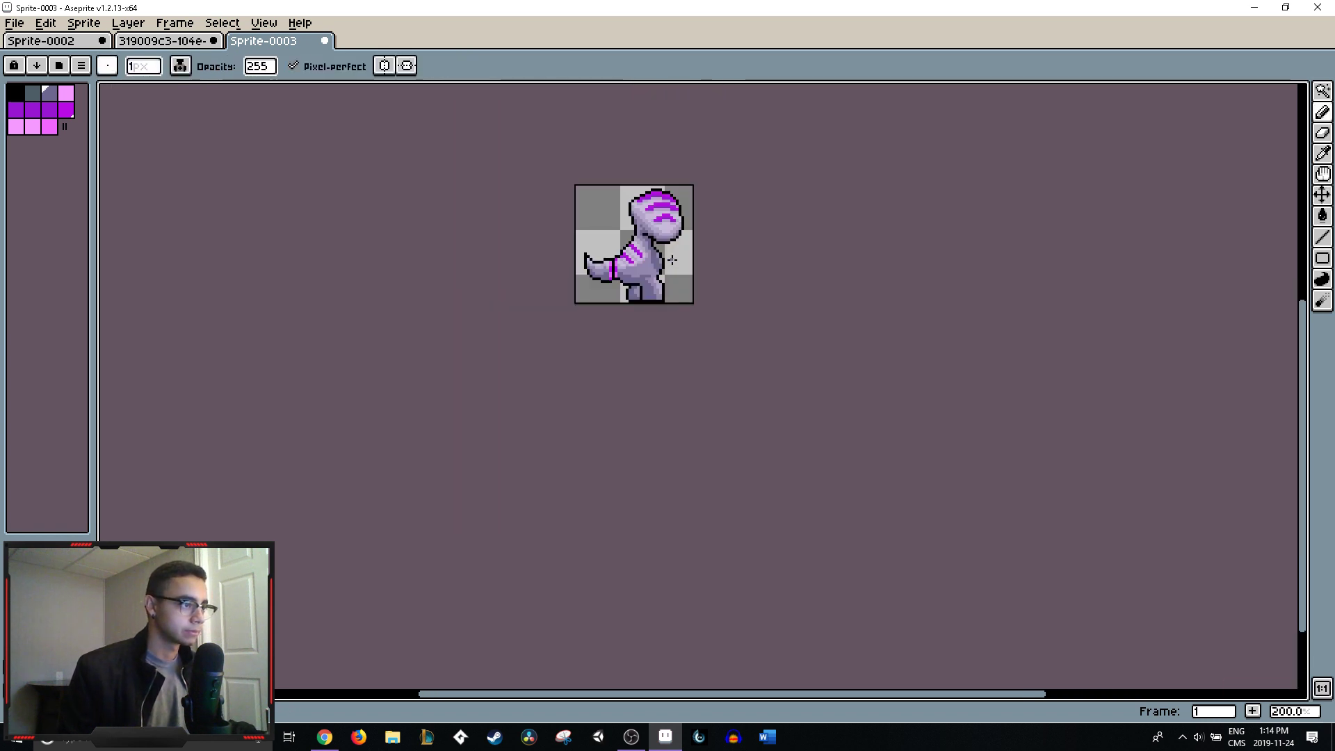
pyautogui.scroll(2, 672, 261)
pyautogui.press('v')
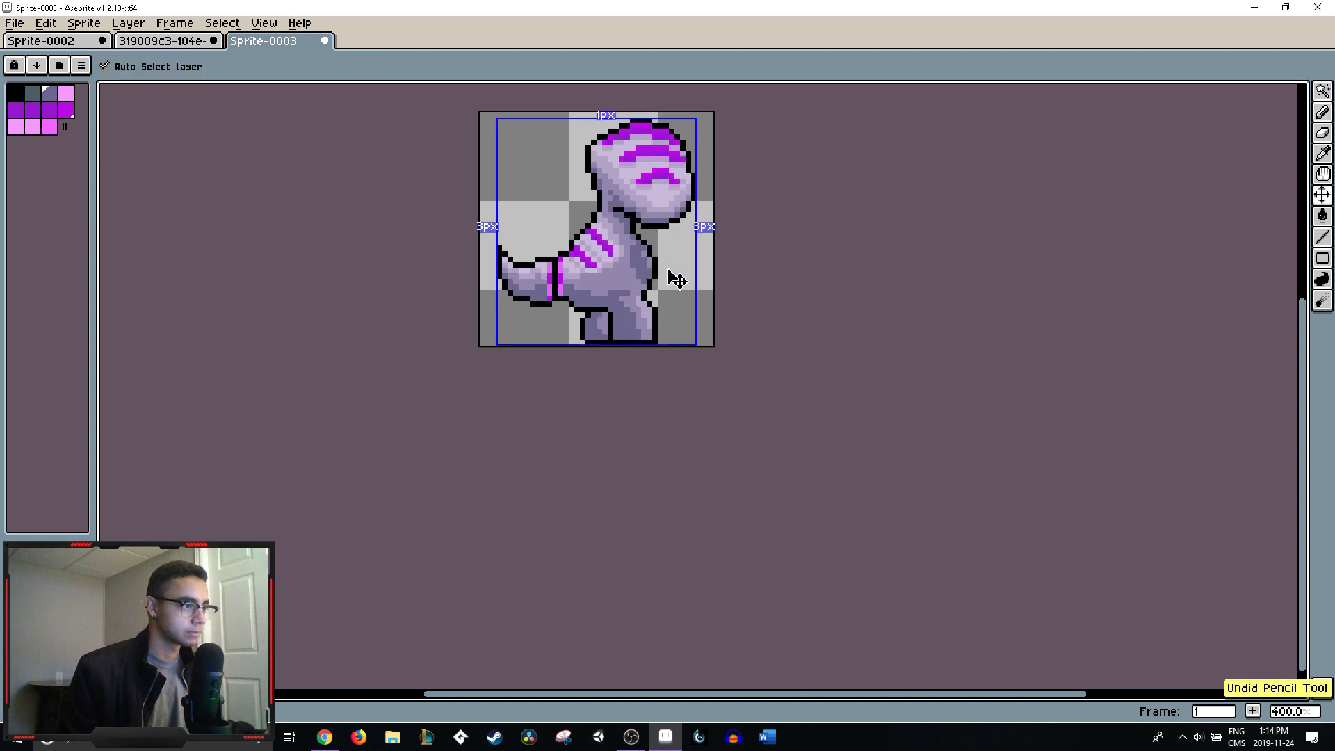
pyautogui.press('b')
pyautogui.scroll(-1, 690, 270)
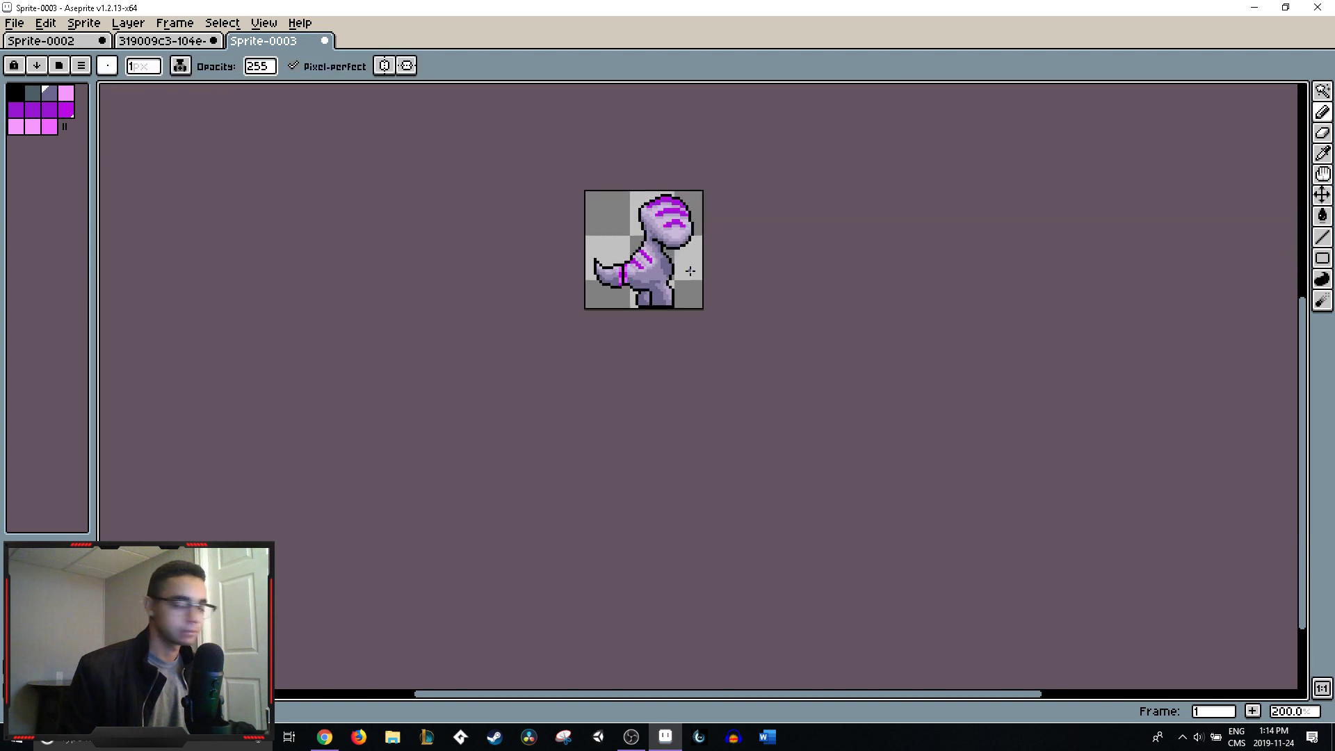
pyautogui.scroll(3, 688, 270)
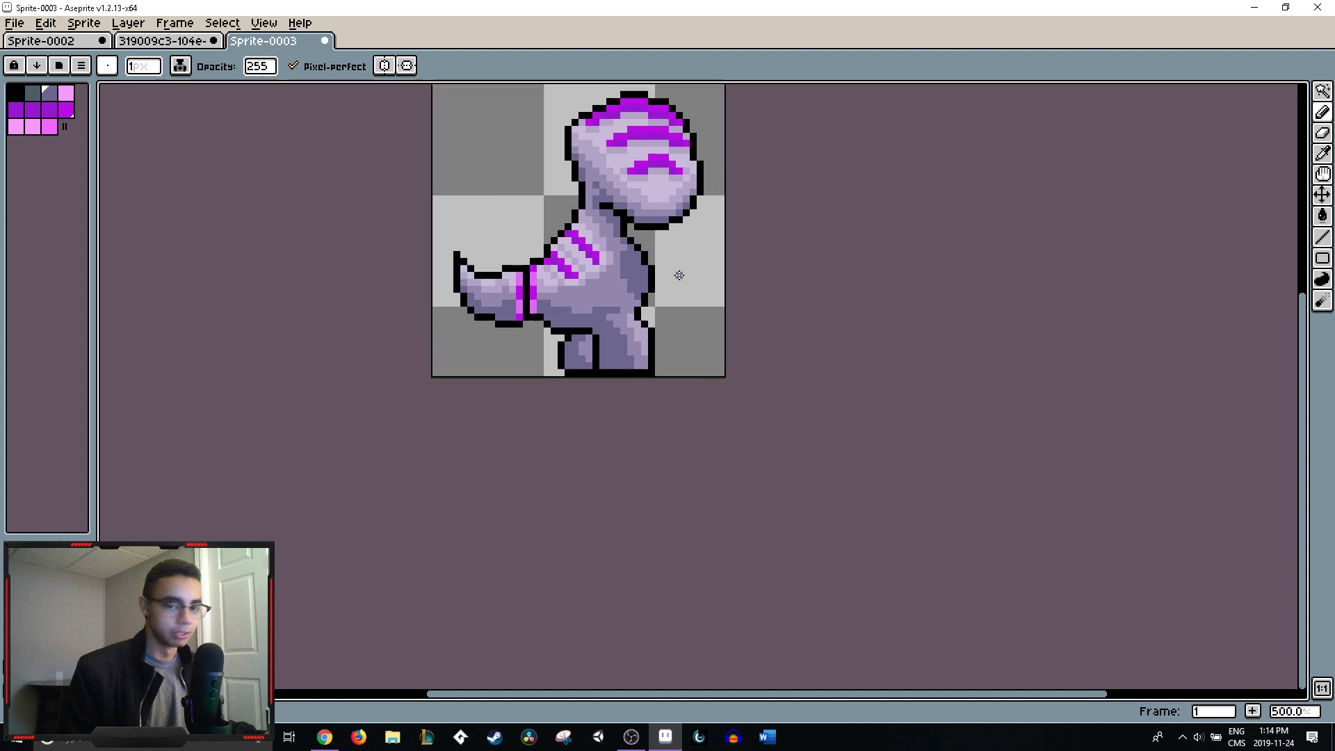
# - Extend the chest's vertical black outline one pixel upward and paint over the old inner outline pixels with the dark shadow purple
pyautogui.press('alt')
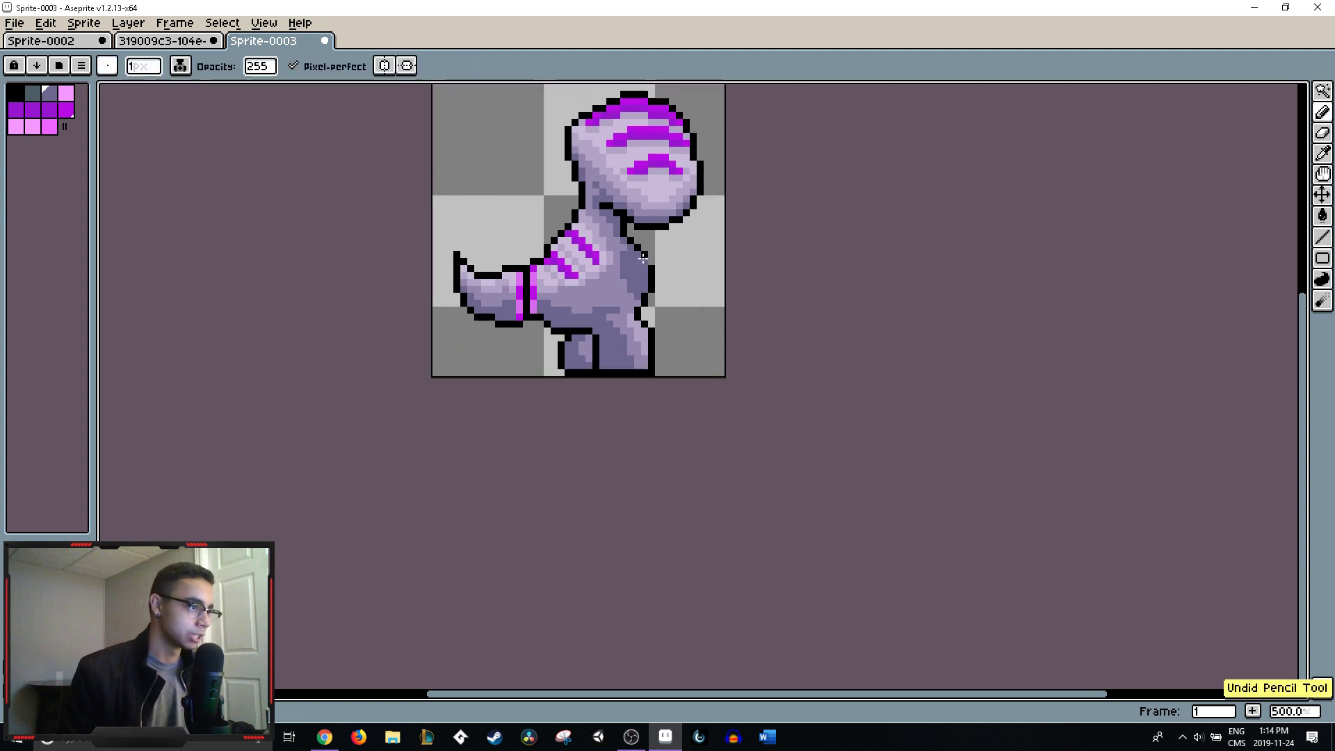
pyautogui.keyDown('alt'); pyautogui.click(652, 265); pyautogui.keyUp('alt')
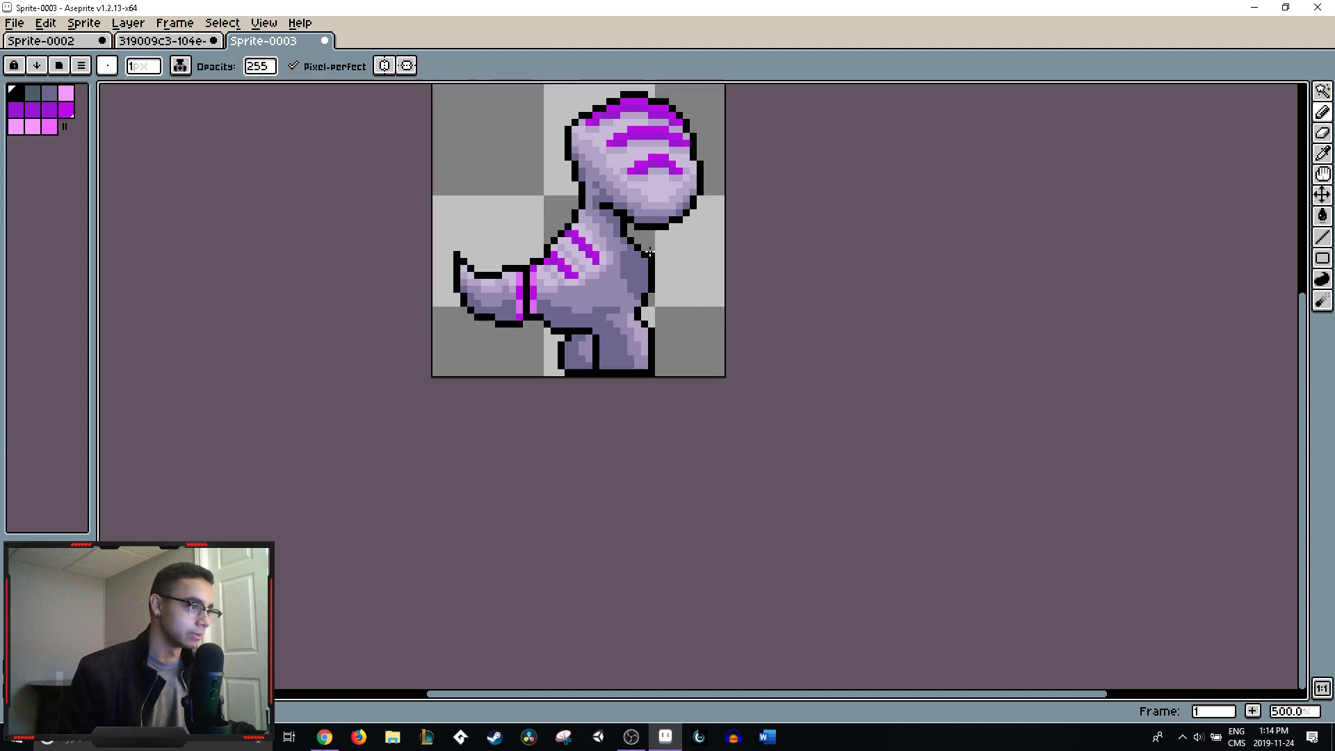
pyautogui.scroll(6, 649, 252)
pyautogui.keyDown('alt'); pyautogui.click(593, 256); pyautogui.keyUp('alt')
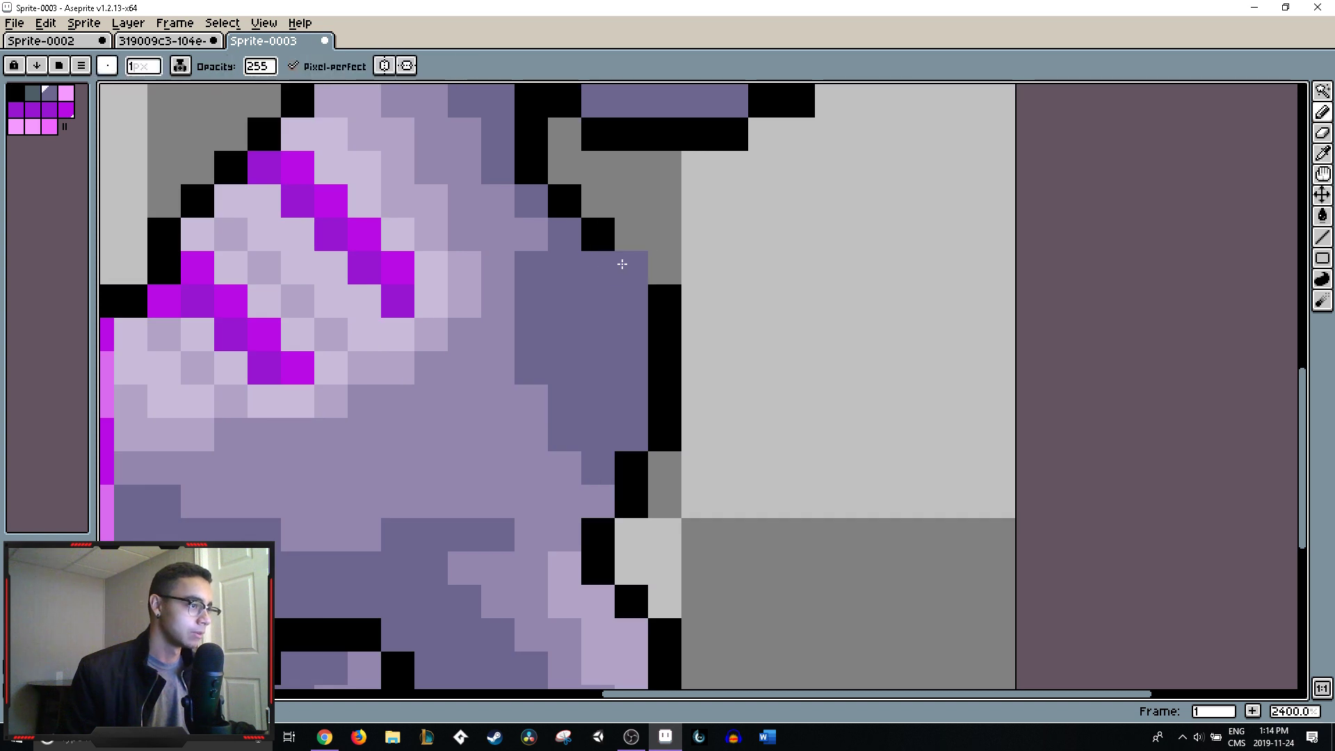
# - Close the gap at the upper corner of the chest outline in black, keeping the corner diagonal, and view the whole sprite
pyautogui.keyDown('alt'); pyautogui.click(602, 233); pyautogui.keyUp('alt')
pyautogui.click(666, 268)
pyautogui.scroll(-6, 704, 261)
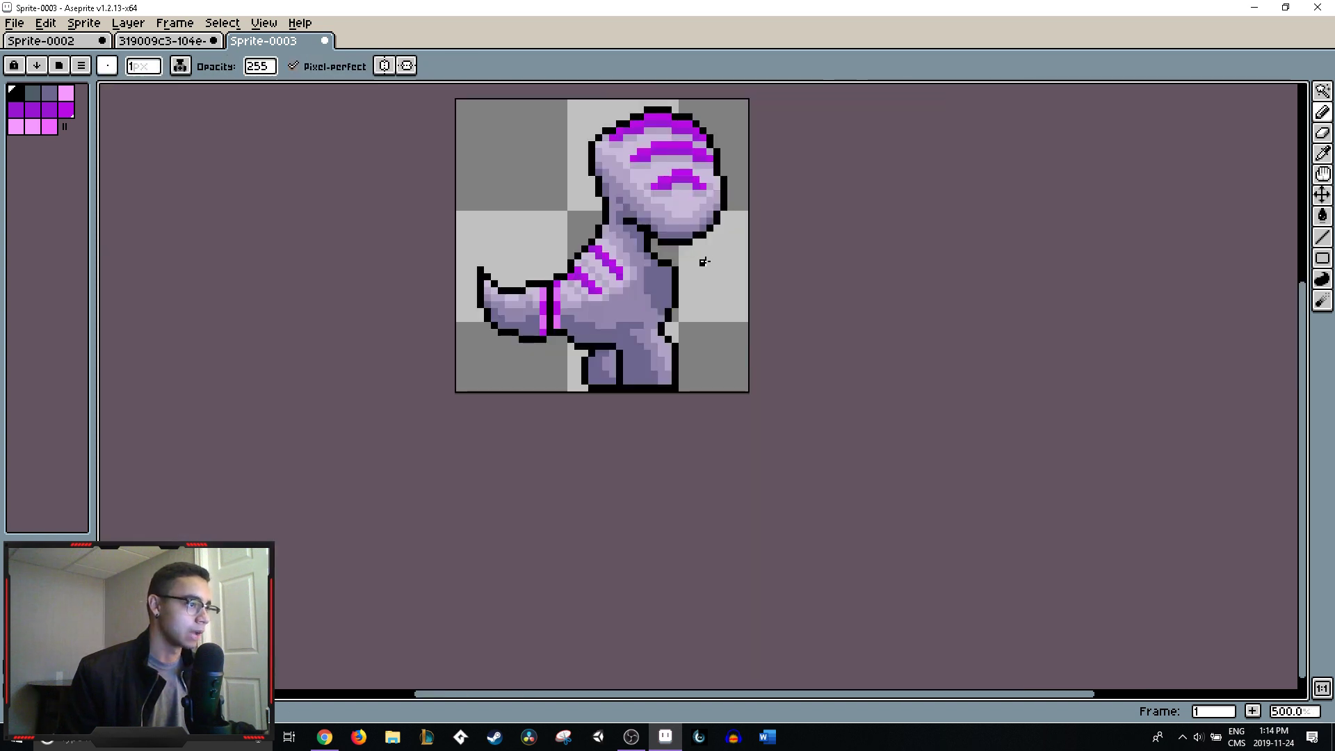
pyautogui.hotkey('ctrl', 'z')
pyautogui.press('z')
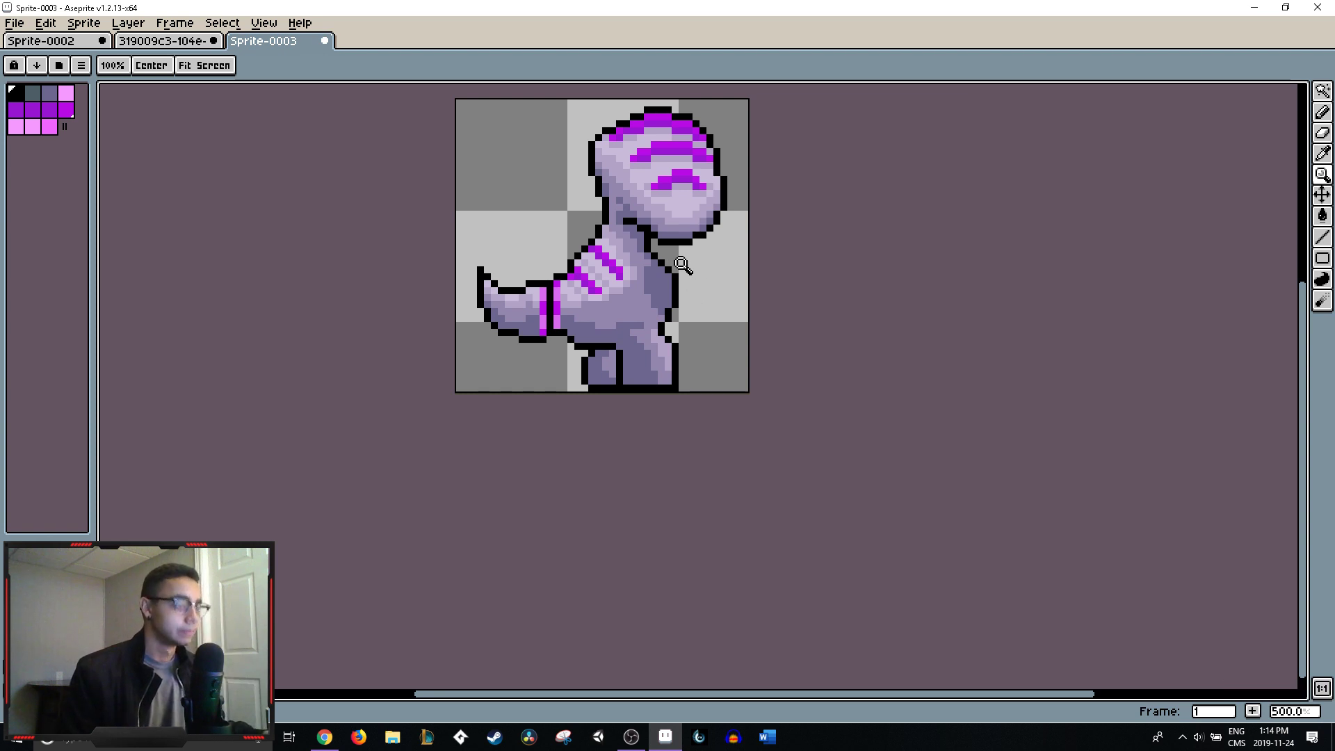
pyautogui.press('b')
pyautogui.scroll(-1, 661, 282)
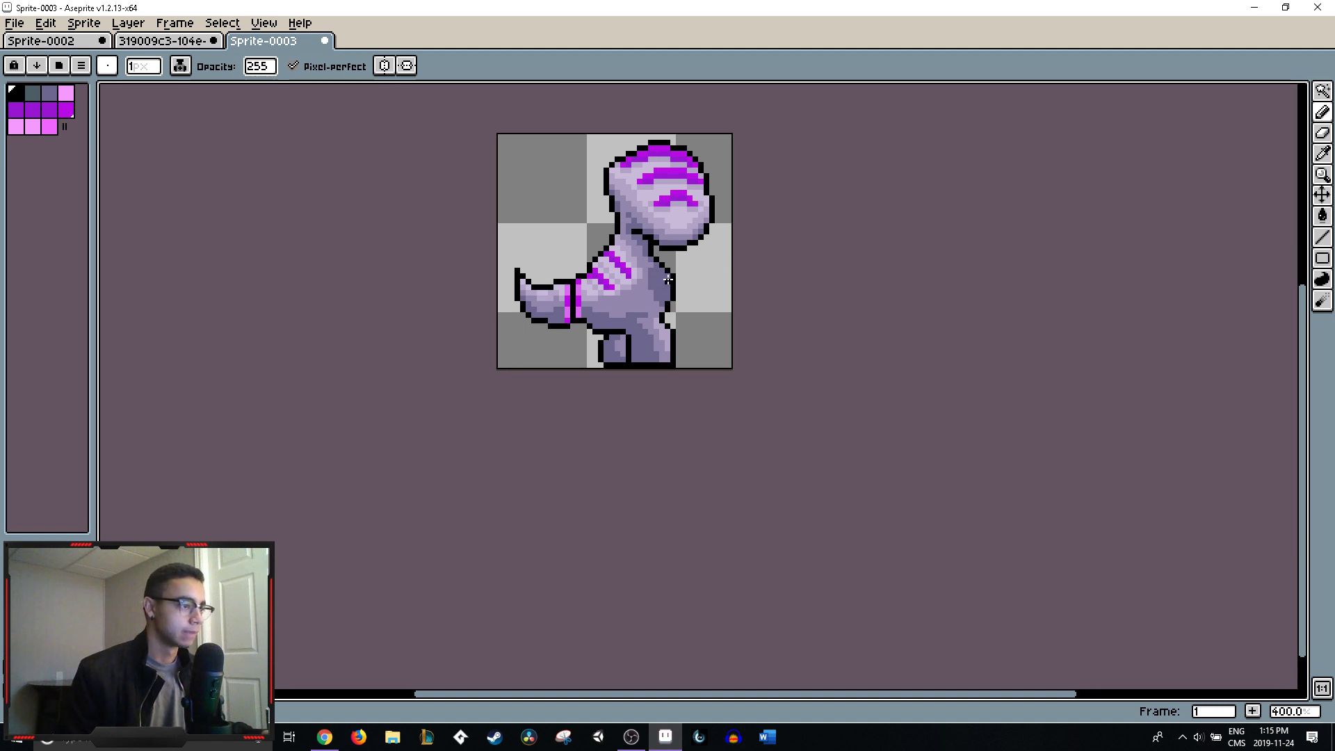
# - Mix a darker shade from the chest shadow's purple and paint a strip of it along the chest's outer edge inside the outline
pyautogui.keyDown('alt'); pyautogui.click(669, 279); pyautogui.keyUp('alt')
pyautogui.scroll(6, 678, 278)
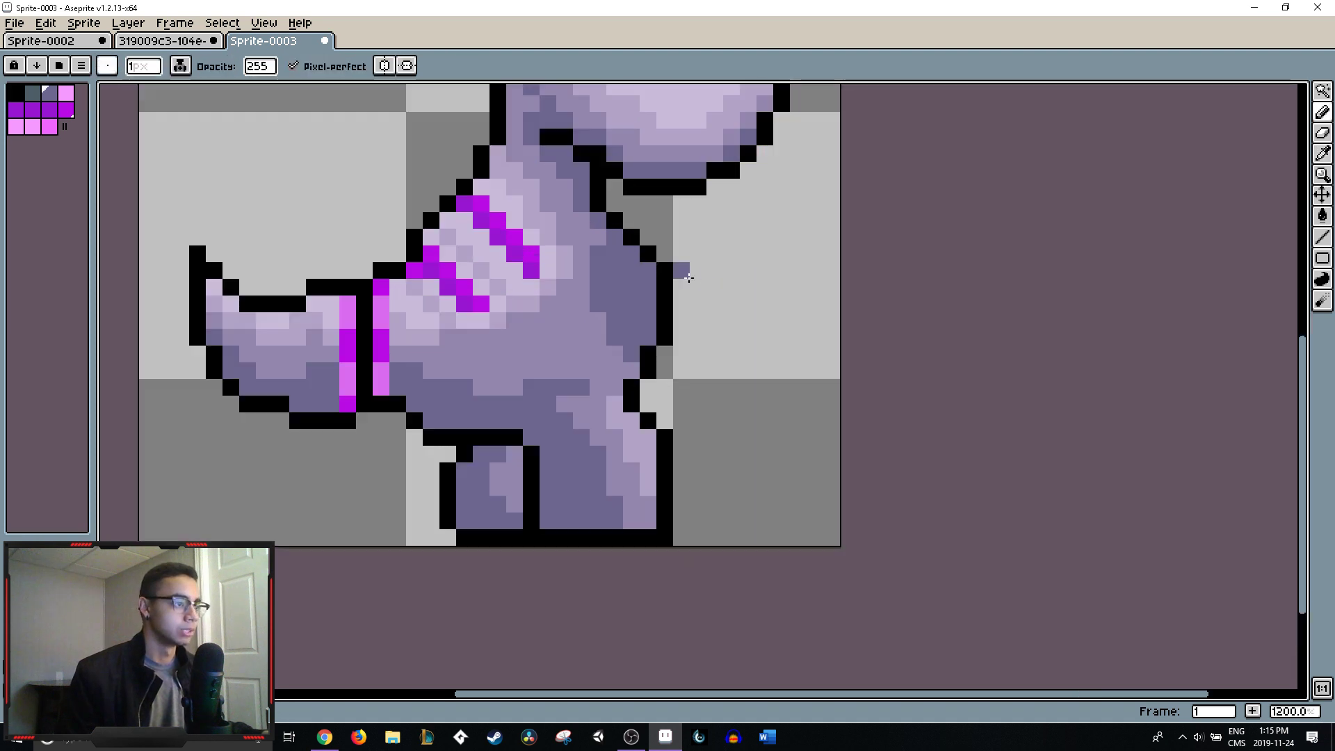
pyautogui.scroll(1, 688, 278)
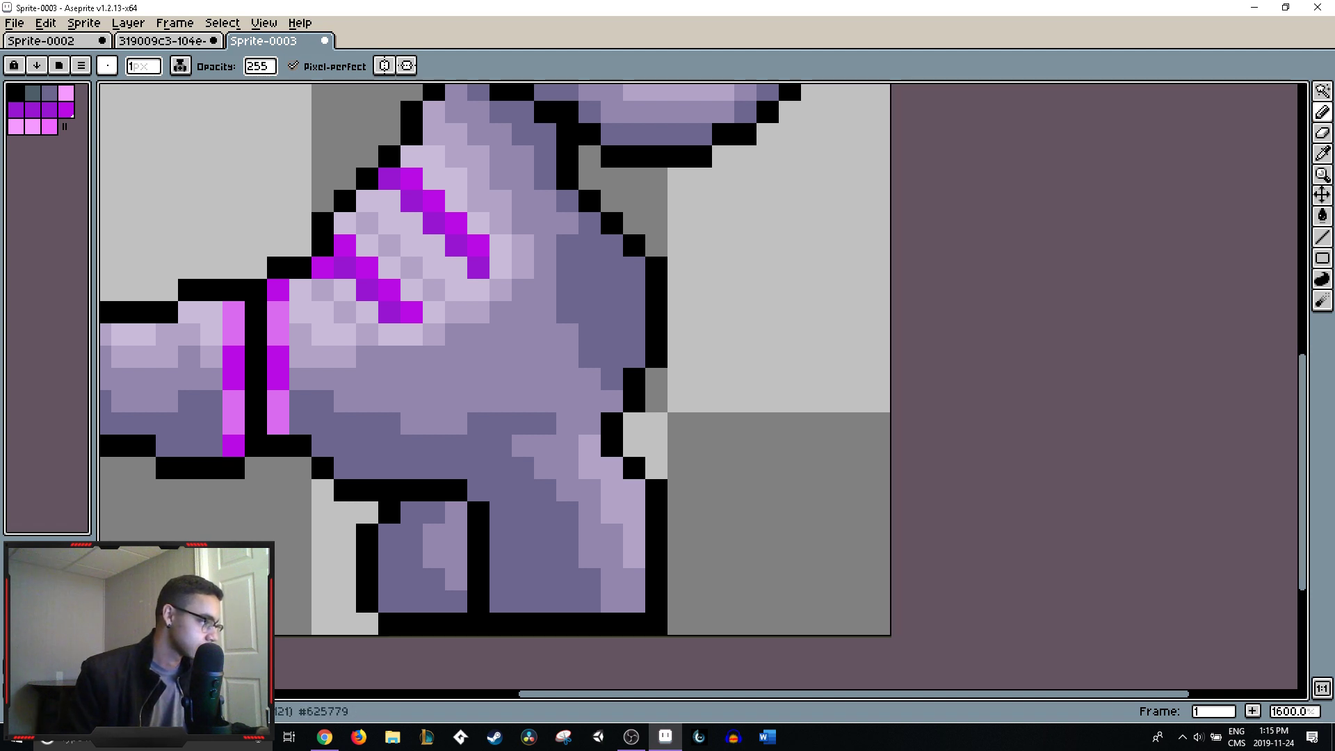
pyautogui.click(574, 402)
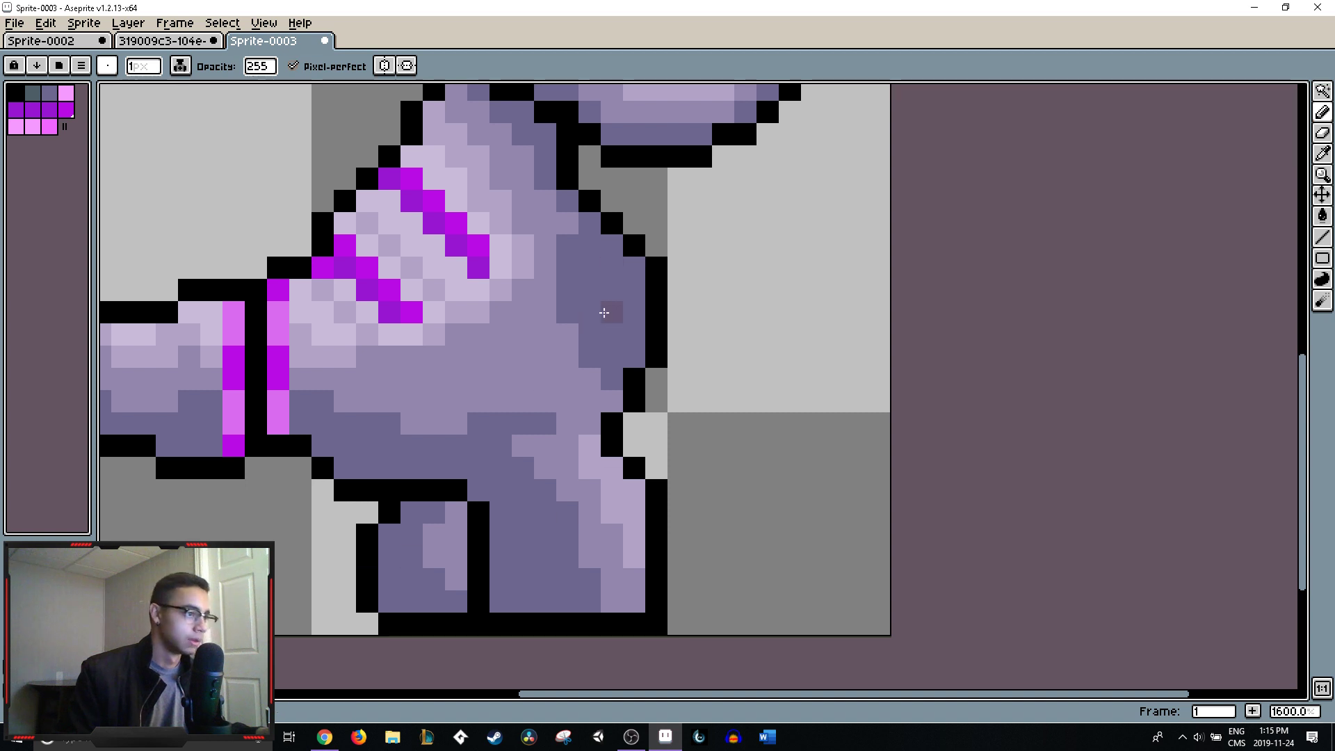
pyautogui.moveTo(634, 289)
pyautogui.mouseDown()
pyautogui.moveTo(634, 337)
pyautogui.moveTo(631, 265)
pyautogui.moveTo(612, 287)
pyautogui.moveTo(609, 254)
pyautogui.mouseUp()
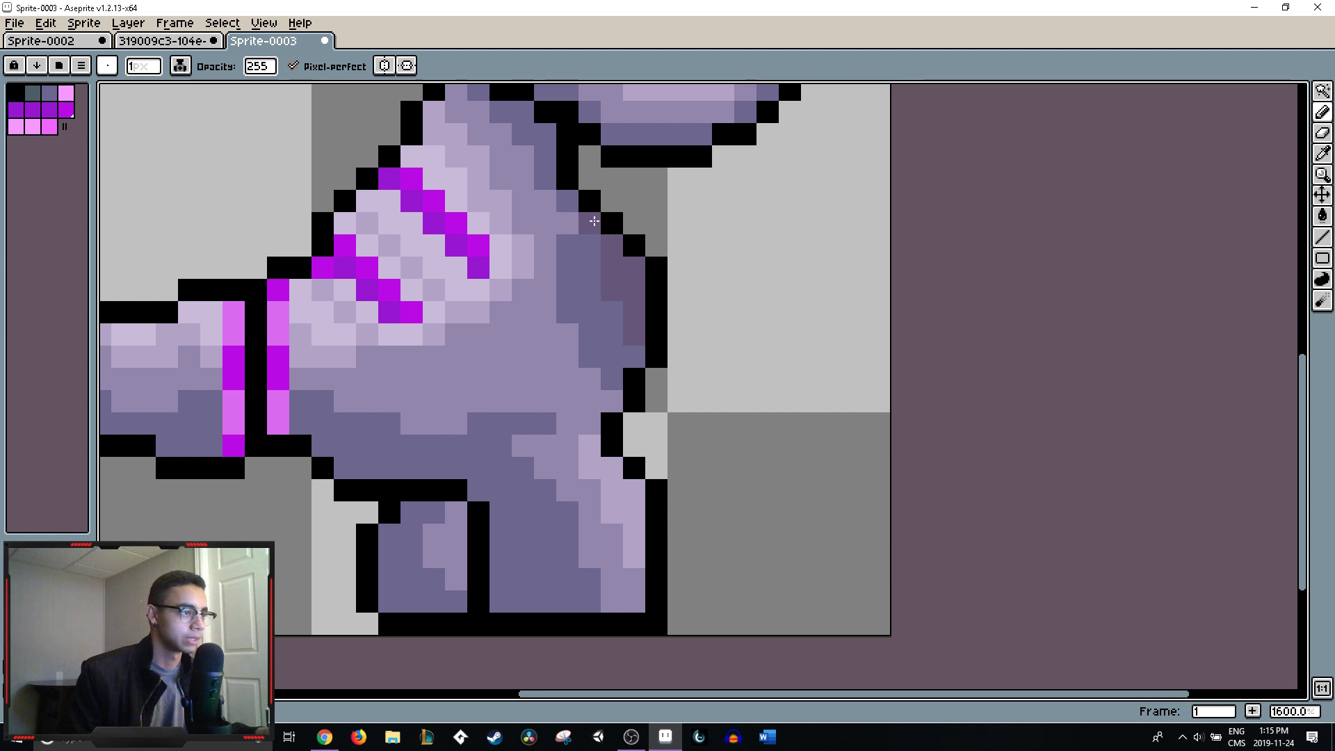
# - Set the drawing color to #5a4e6c and fill the darkest shadow strip at the chest's outer edge with it
pyautogui.scroll(-4, 671, 347)
pyautogui.scroll(4, 672, 338)
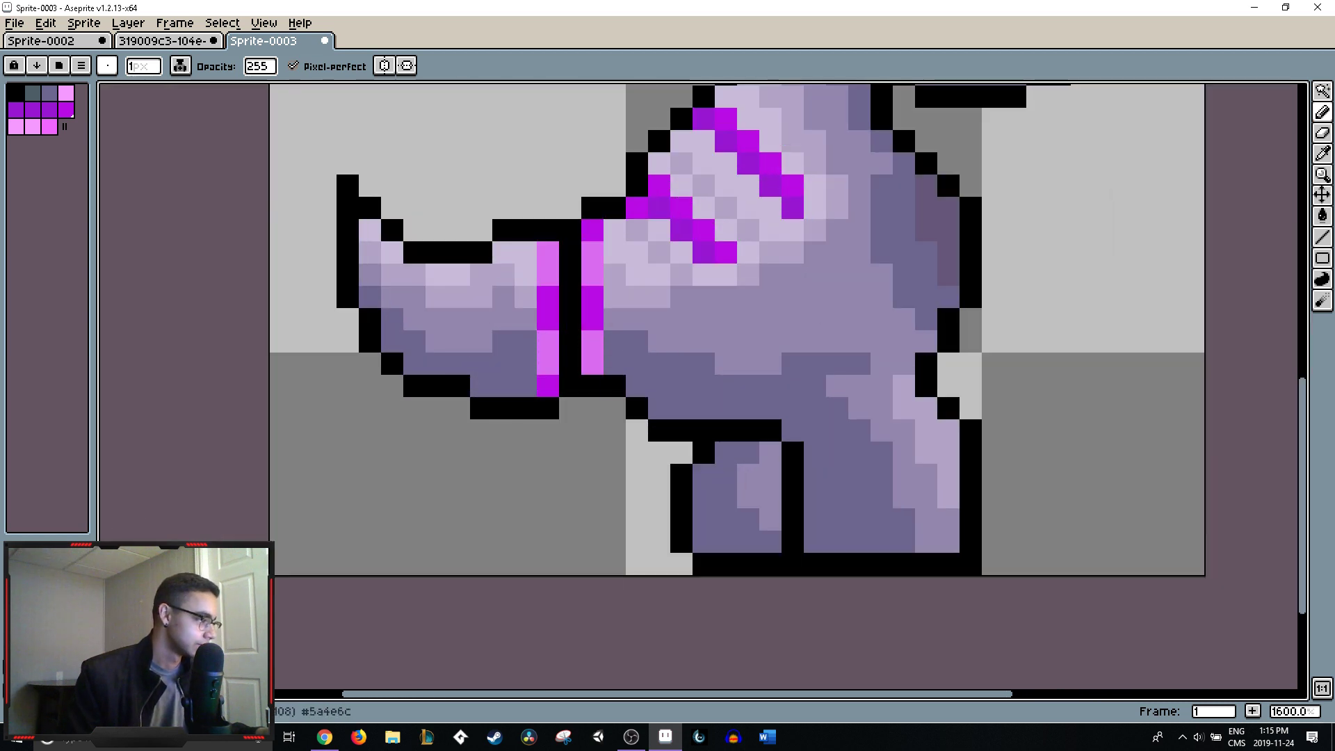
pyautogui.press('g')
pyautogui.click(953, 209)
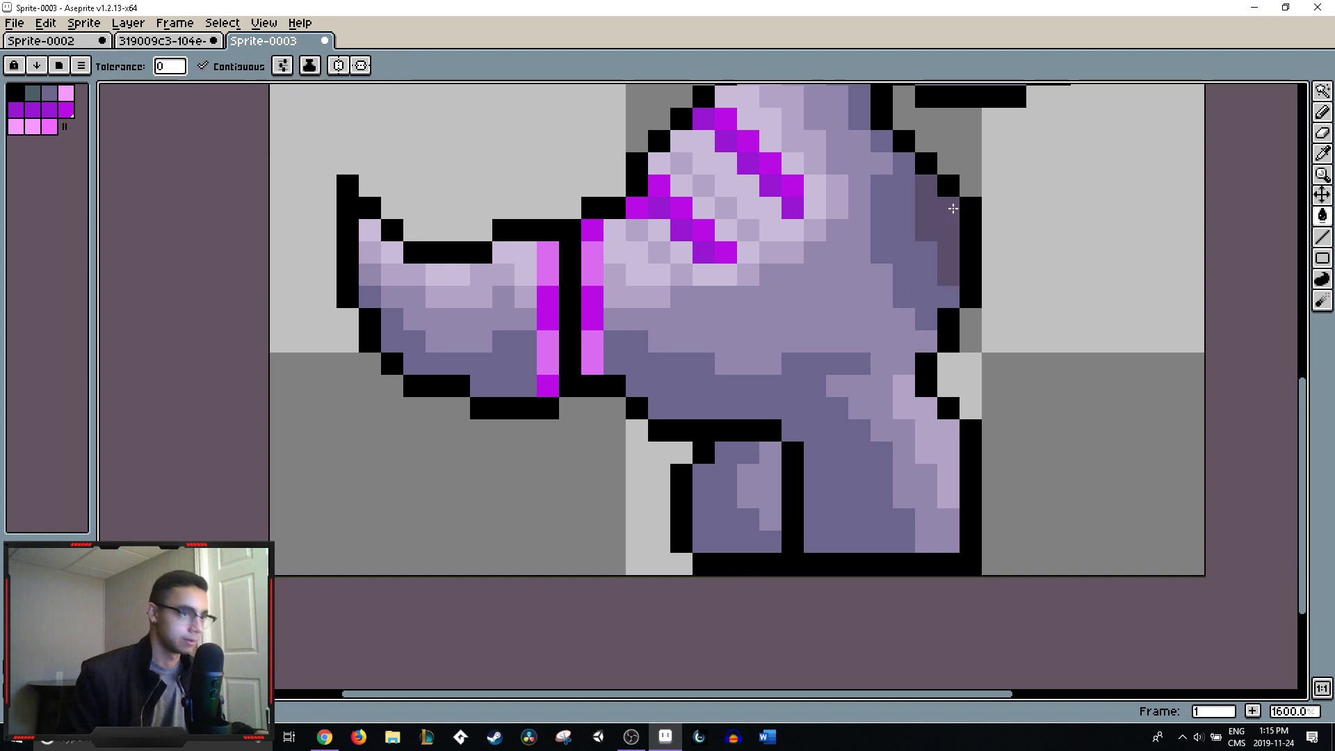
# - Paint the darkest shadow purple along the undersides of the belly and tail, just inside the black outline, with the Pencil
pyautogui.click(890, 300)
pyautogui.press('b')
pyautogui.moveTo(748, 408)
pyautogui.mouseDown()
pyautogui.moveTo(658, 400)
pyautogui.moveTo(639, 378)
pyautogui.moveTo(657, 399)
pyautogui.mouseUp()
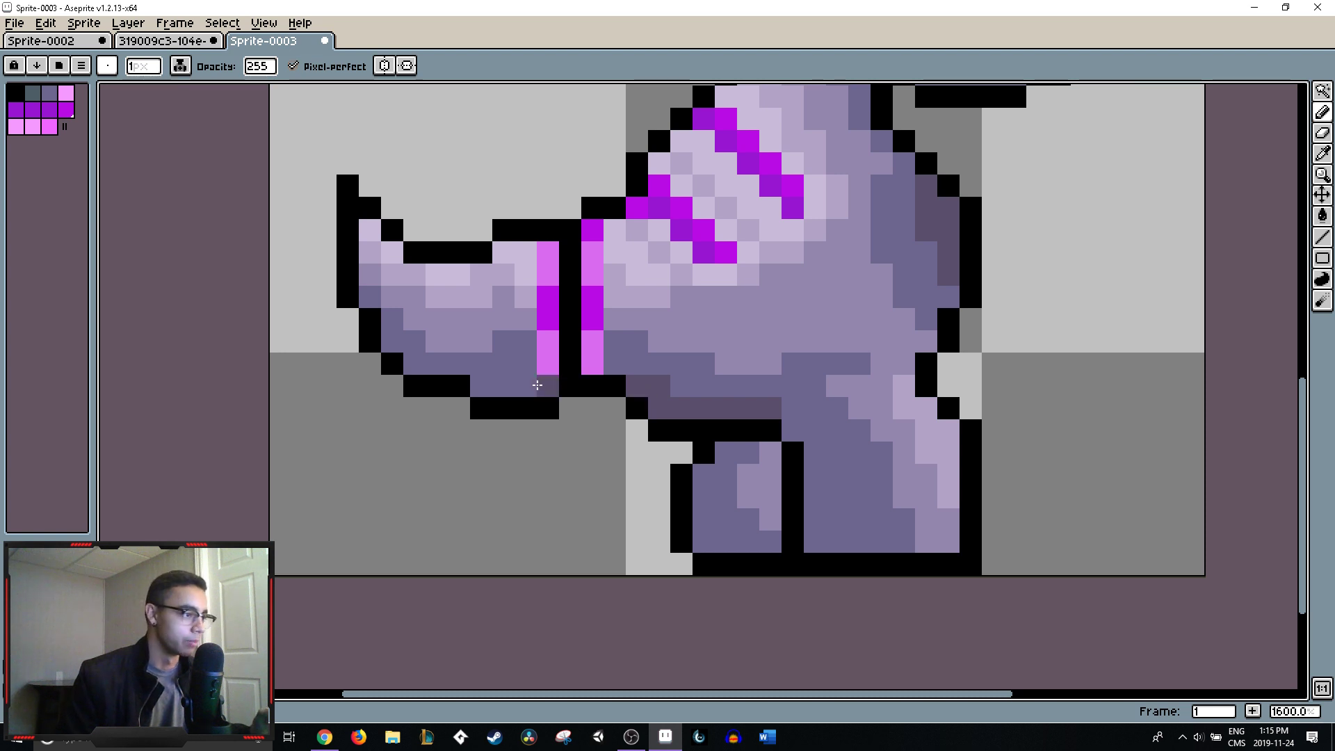
pyautogui.moveTo(536, 382)
pyautogui.mouseDown()
pyautogui.moveTo(486, 381)
pyautogui.moveTo(507, 364)
pyautogui.moveTo(522, 371)
pyautogui.mouseUp()
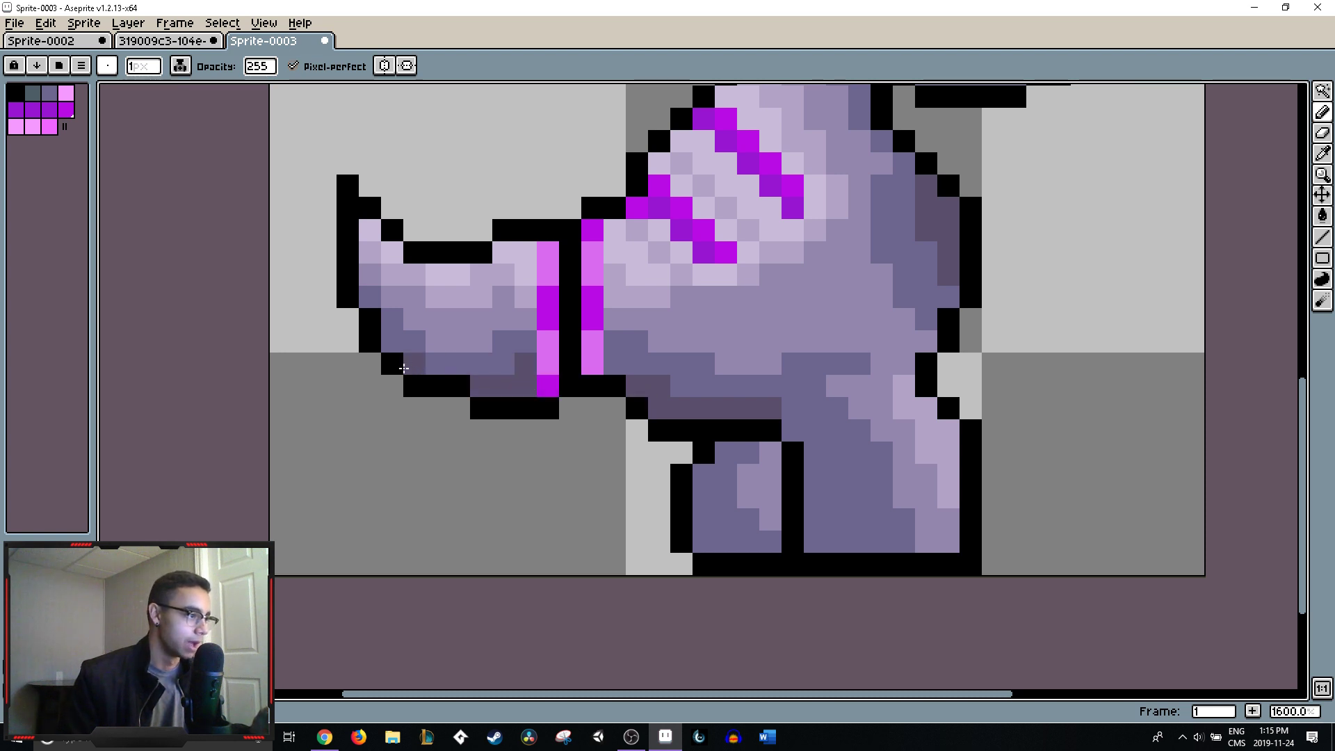
pyautogui.scroll(-4, 410, 357)
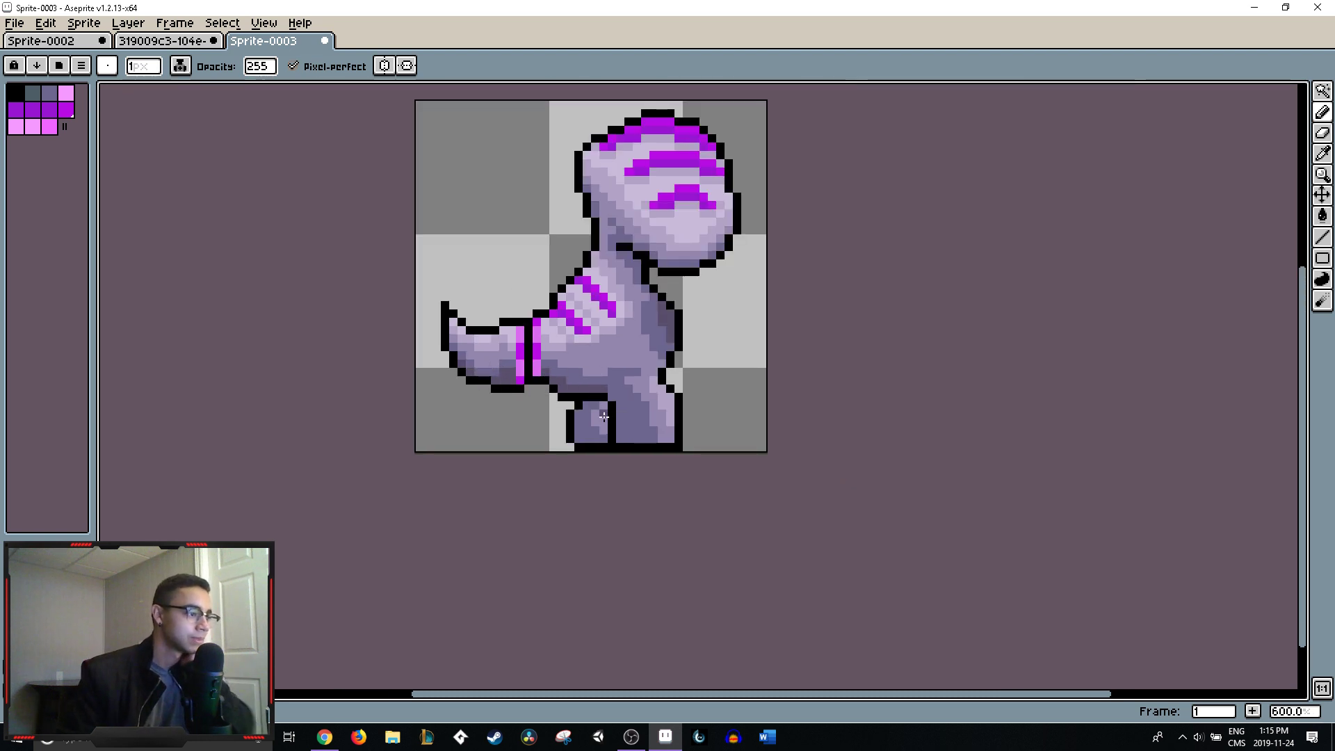
pyautogui.keyDown('alt'); pyautogui.click(505, 367); pyautogui.keyUp('alt')
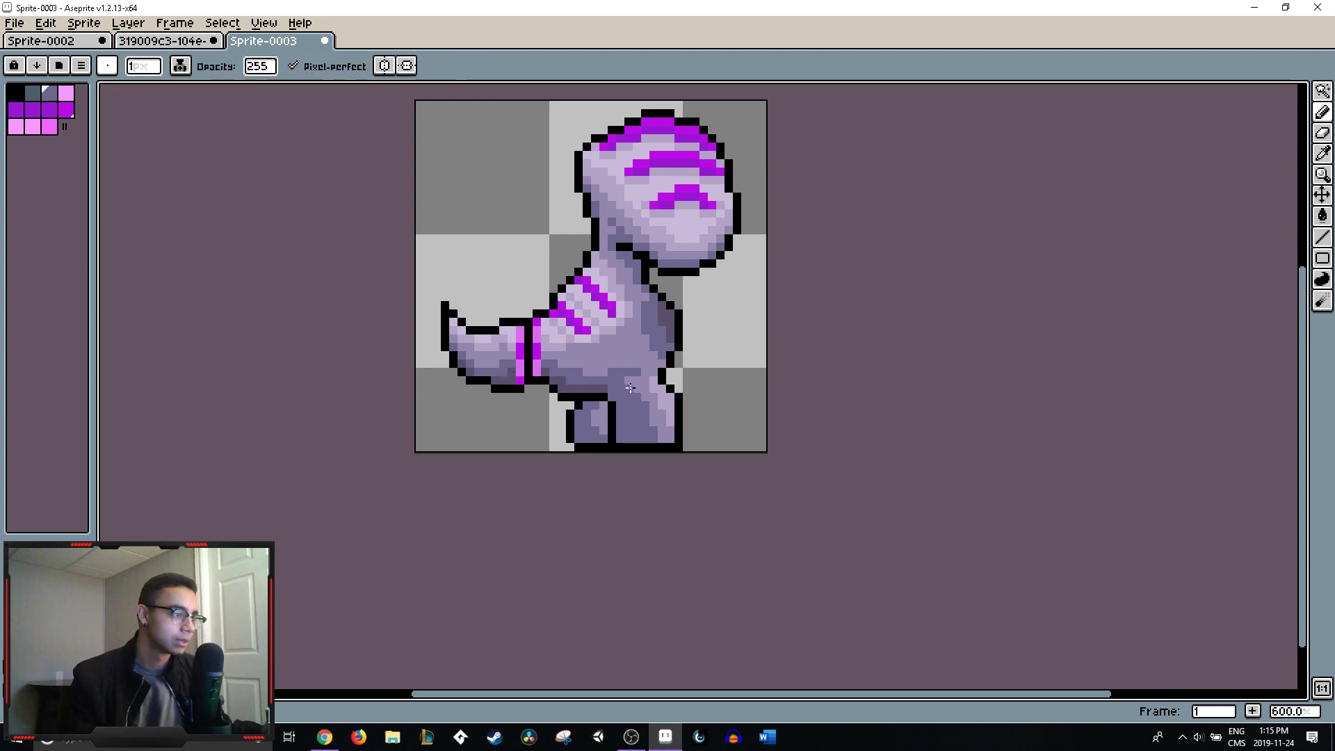
# - Switch to Chrome and look through the Shield Shock page's description and feature list down to the gameplay trailer
pyautogui.click(325, 737)
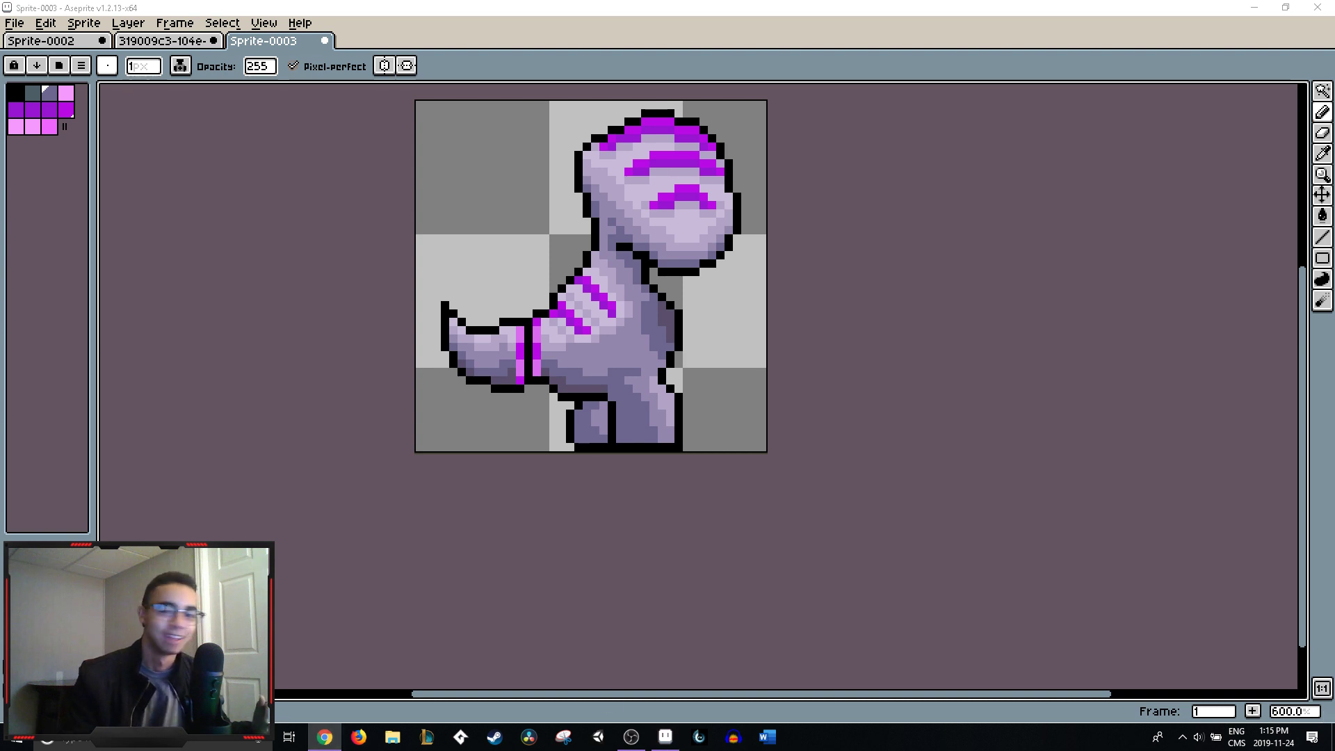
pyautogui.hotkey('alt', 'Tab')
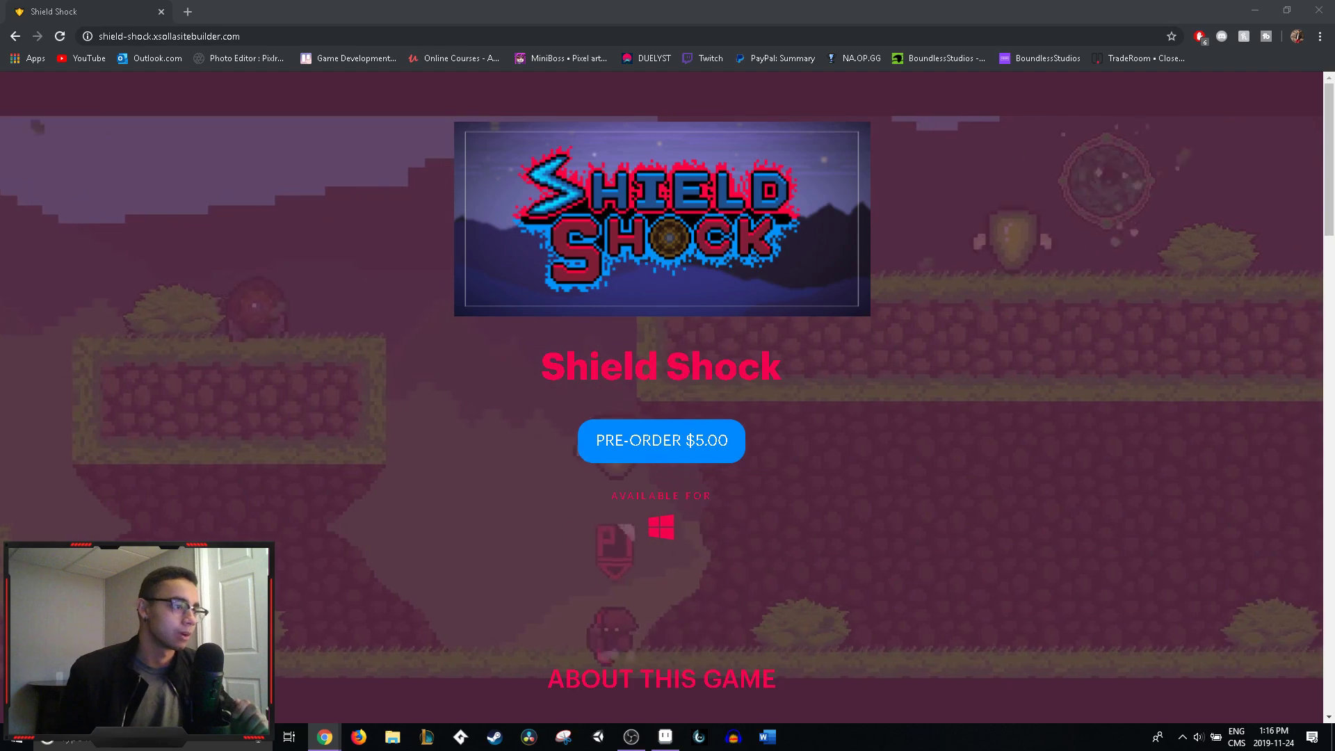
pyautogui.scroll(-7, 734, 365)
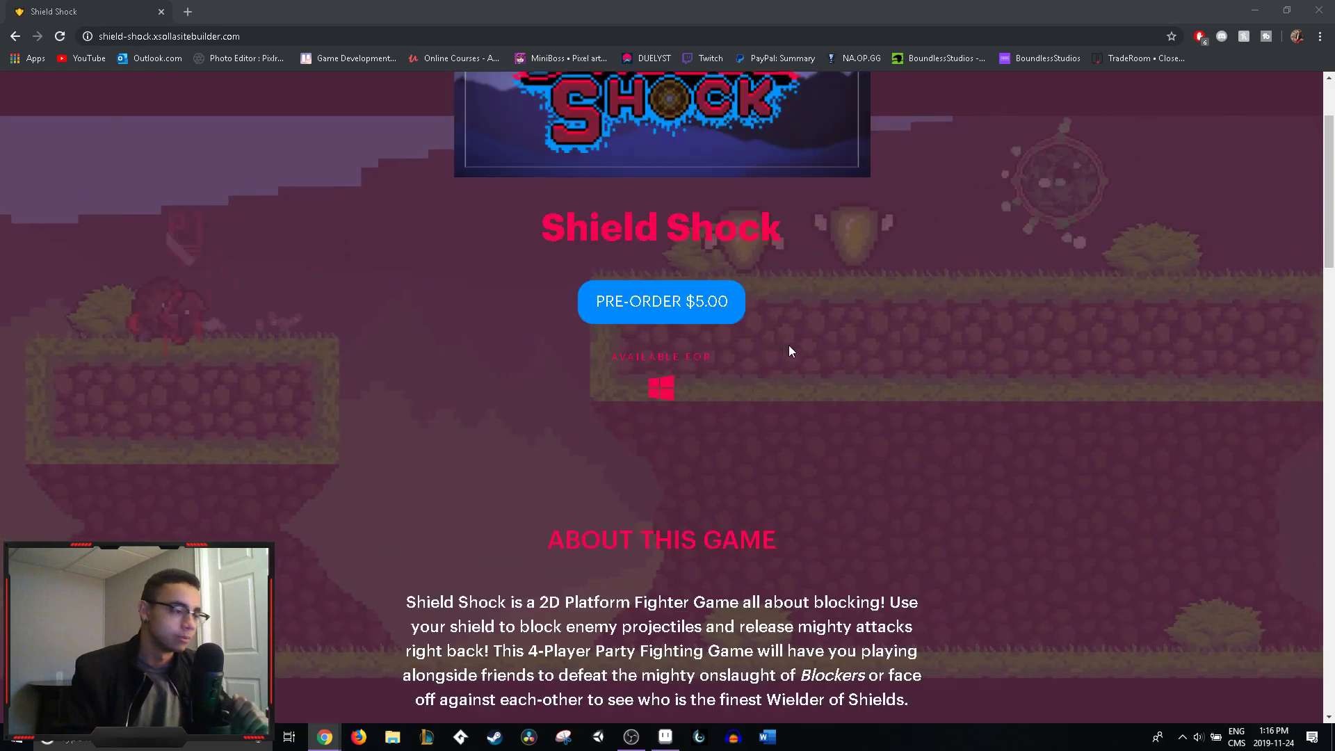
pyautogui.scroll(-5, 785, 324)
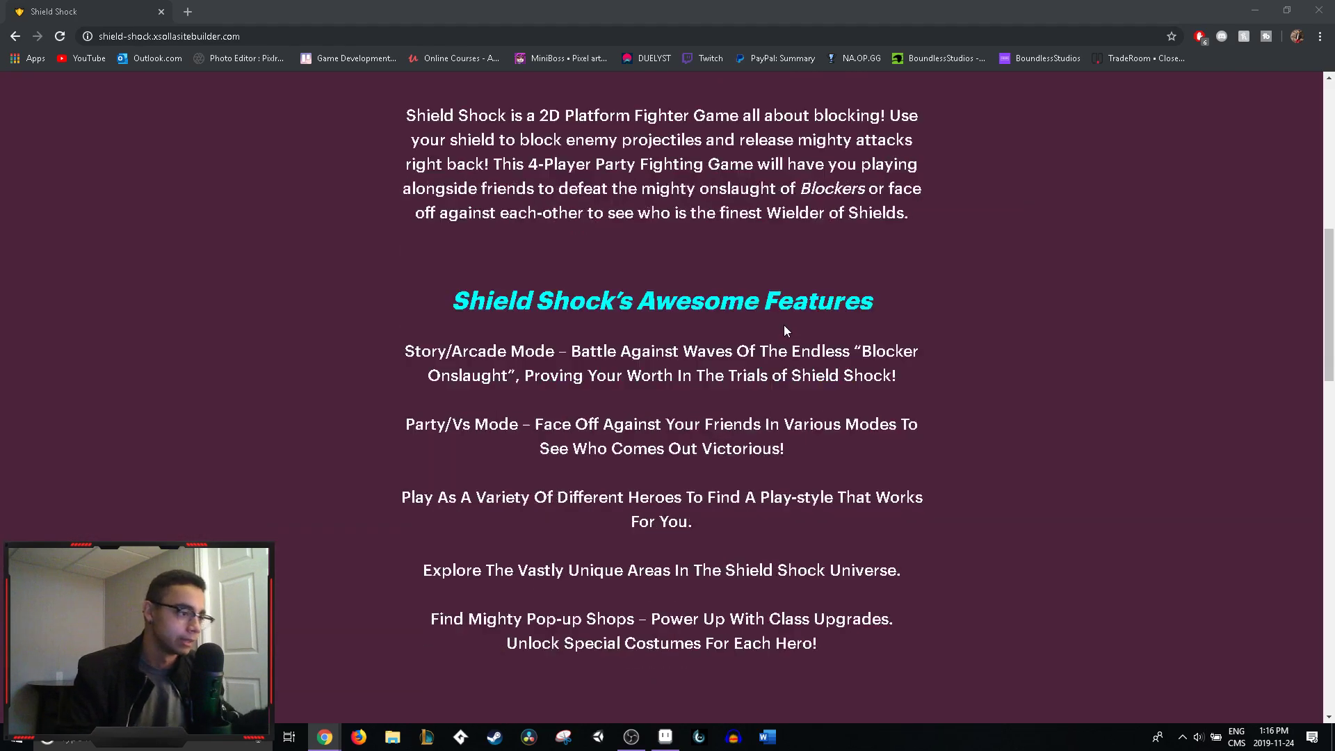
pyautogui.scroll(-6, 784, 331)
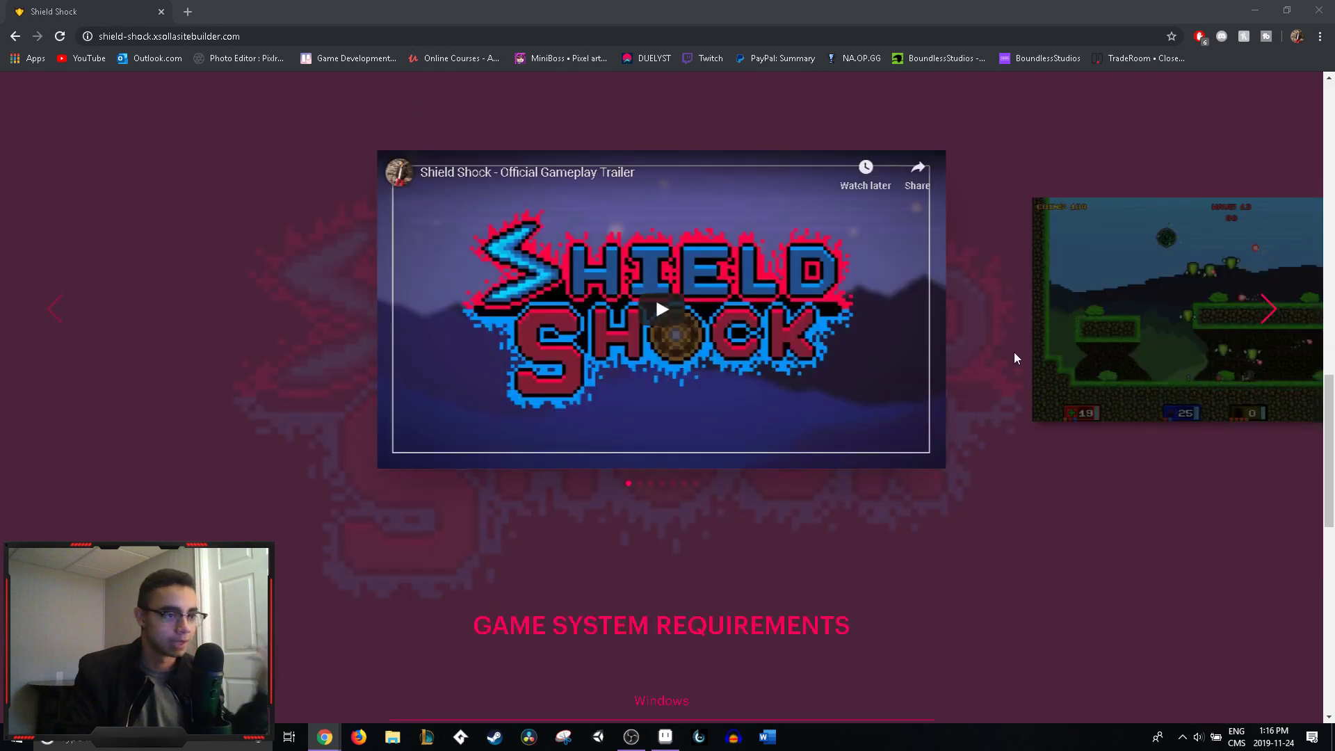
# - Browse the Shield Shock media gallery's gameplay, character selection and shop screenshots
pyautogui.click(1267, 313)
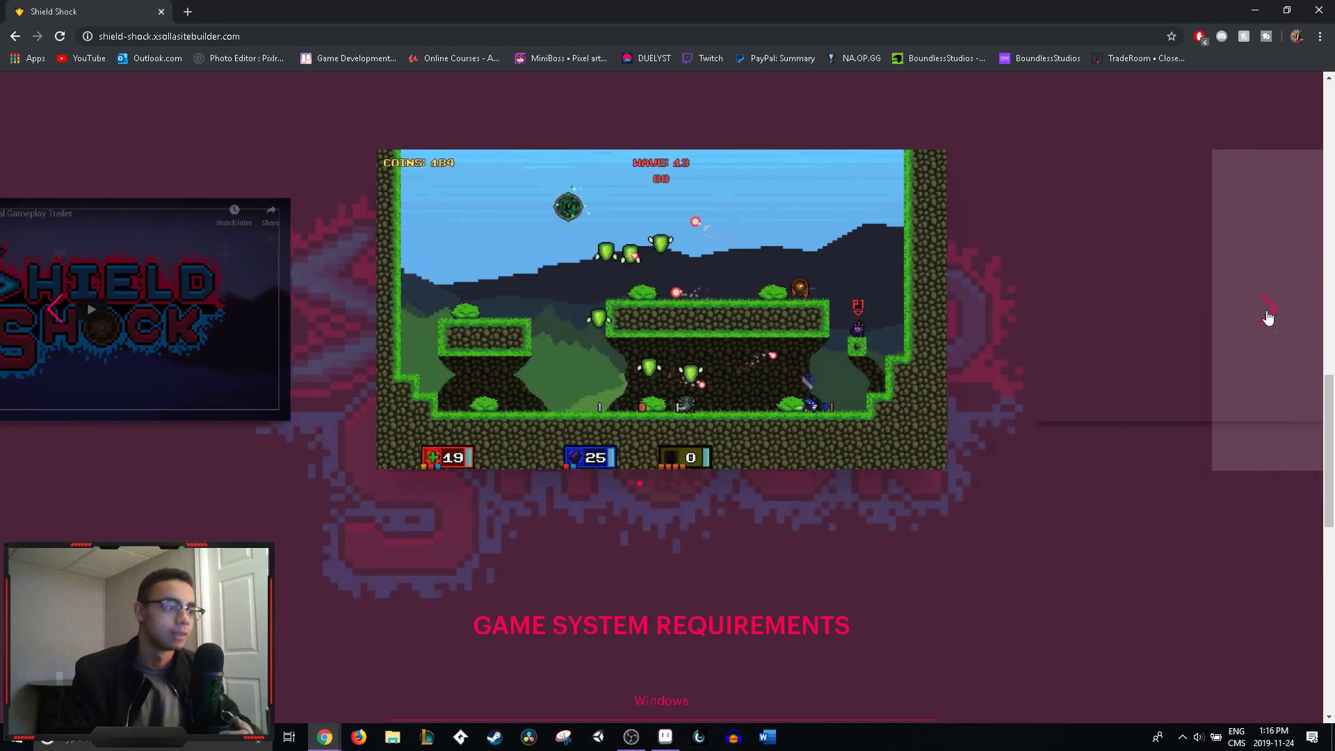
pyautogui.click(1267, 312)
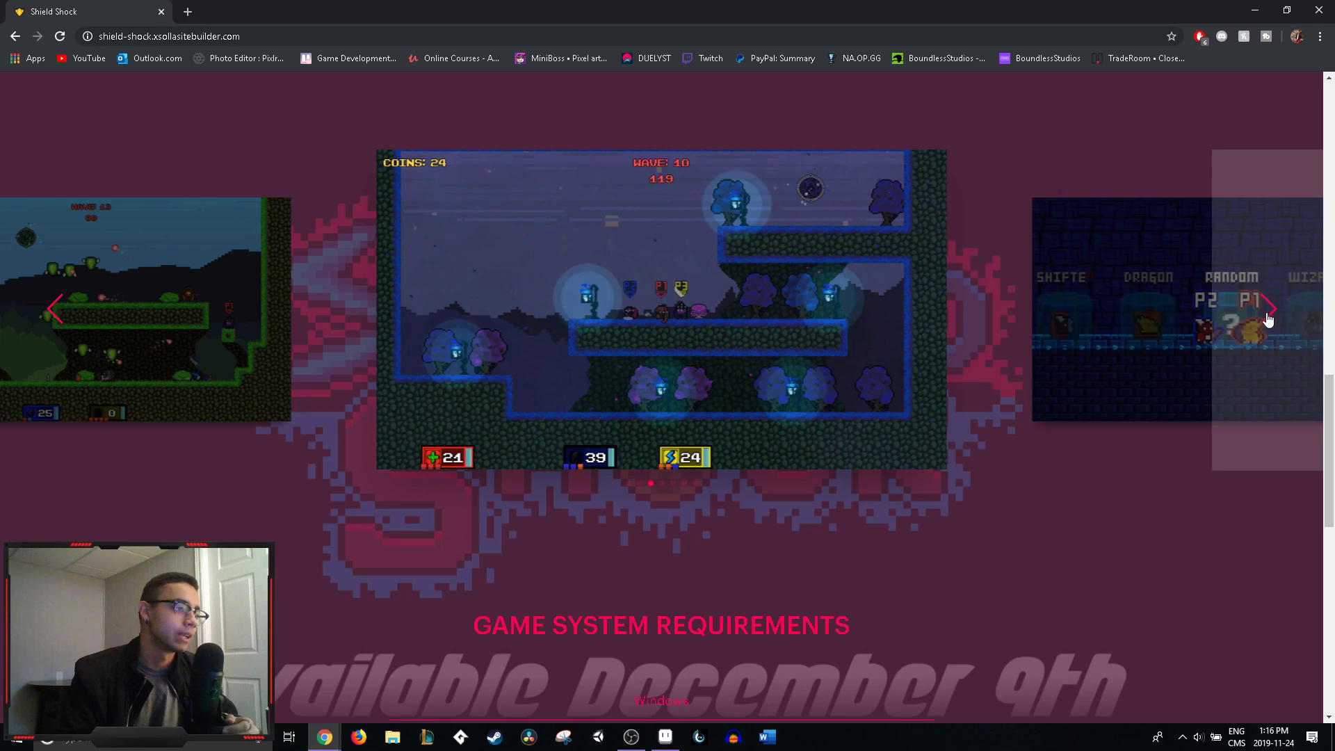
pyautogui.click(1244, 347)
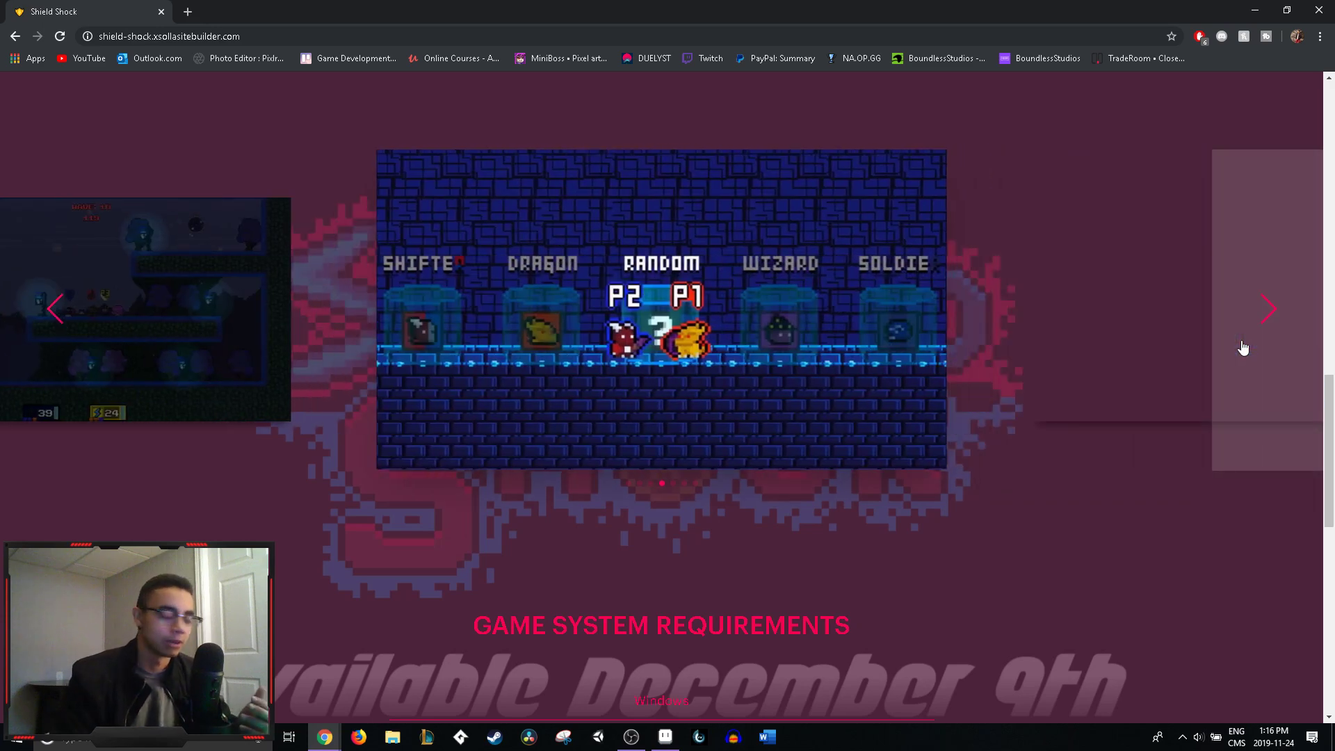
pyautogui.scroll(-1, 1244, 347)
pyautogui.click(1242, 346)
pyautogui.scroll(2, 784, 281)
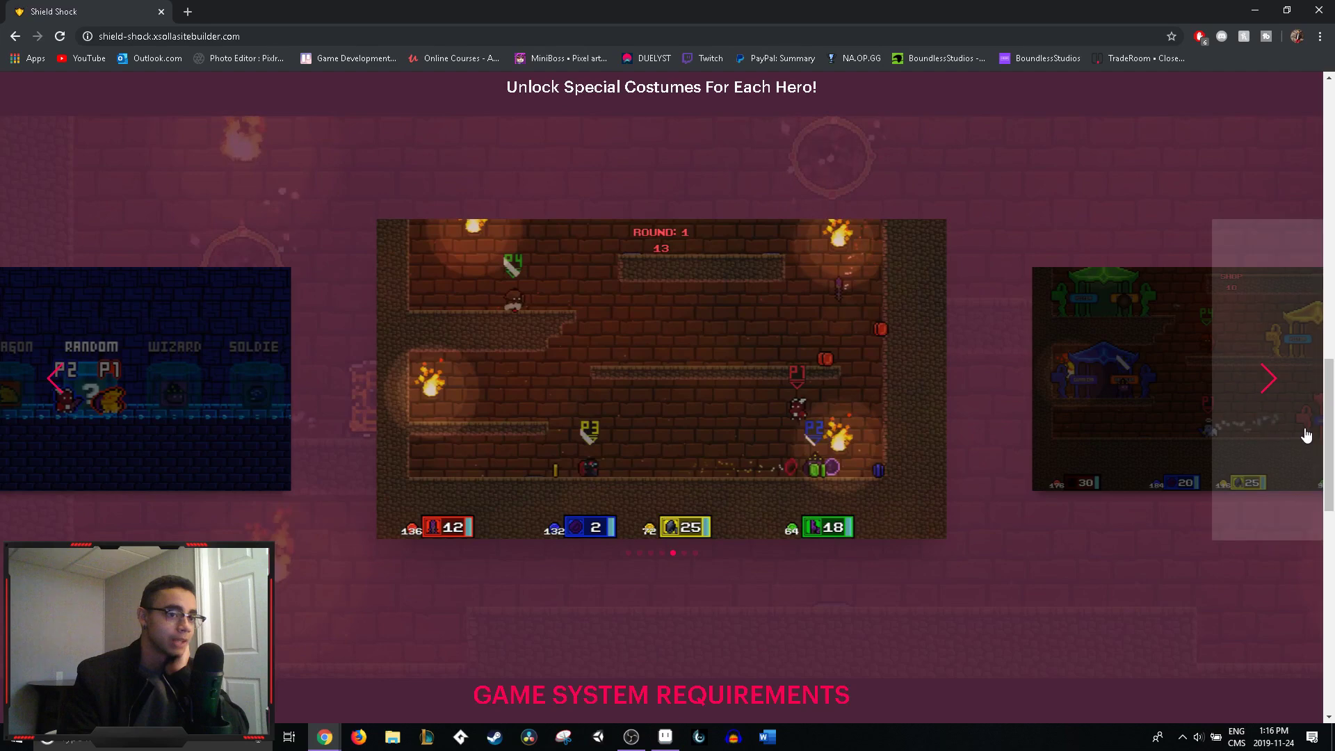
pyautogui.click(1262, 431)
pyautogui.click(1262, 431)
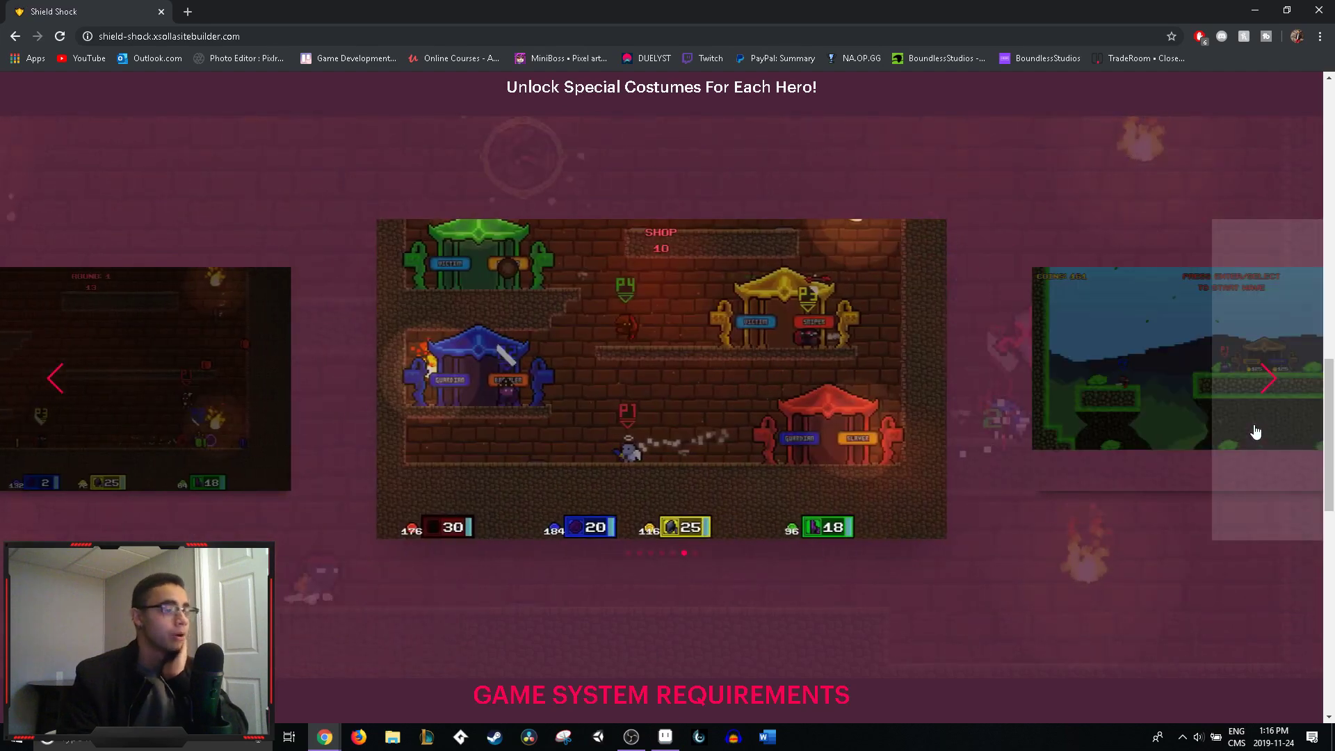
pyautogui.click(5, 370)
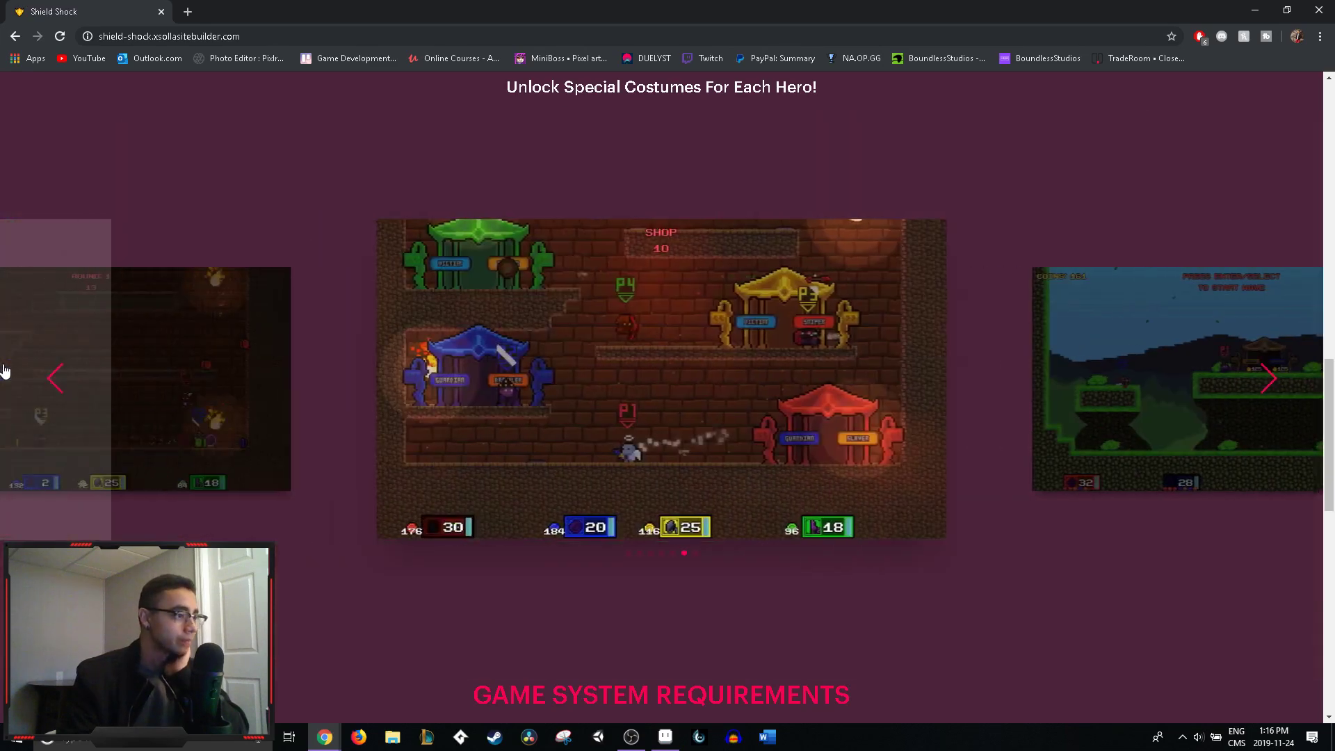
pyautogui.click(5, 371)
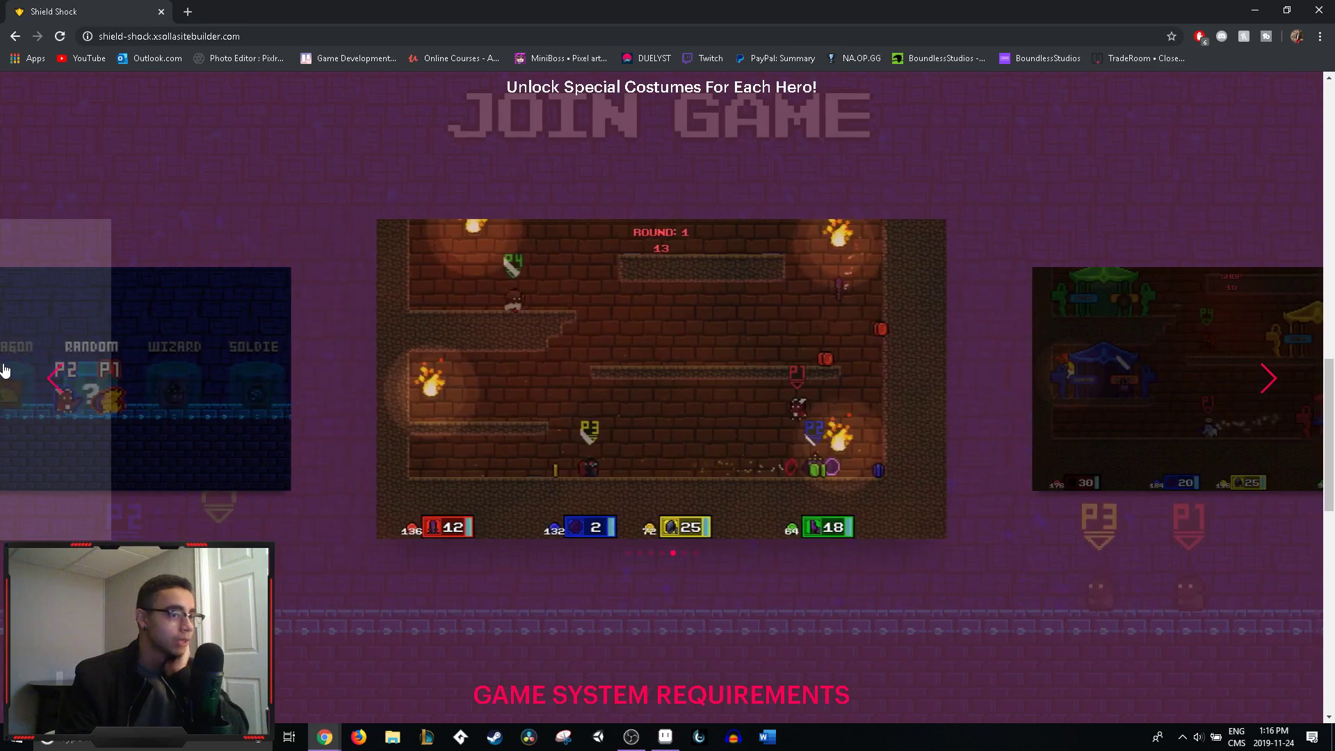
pyautogui.click(1242, 397)
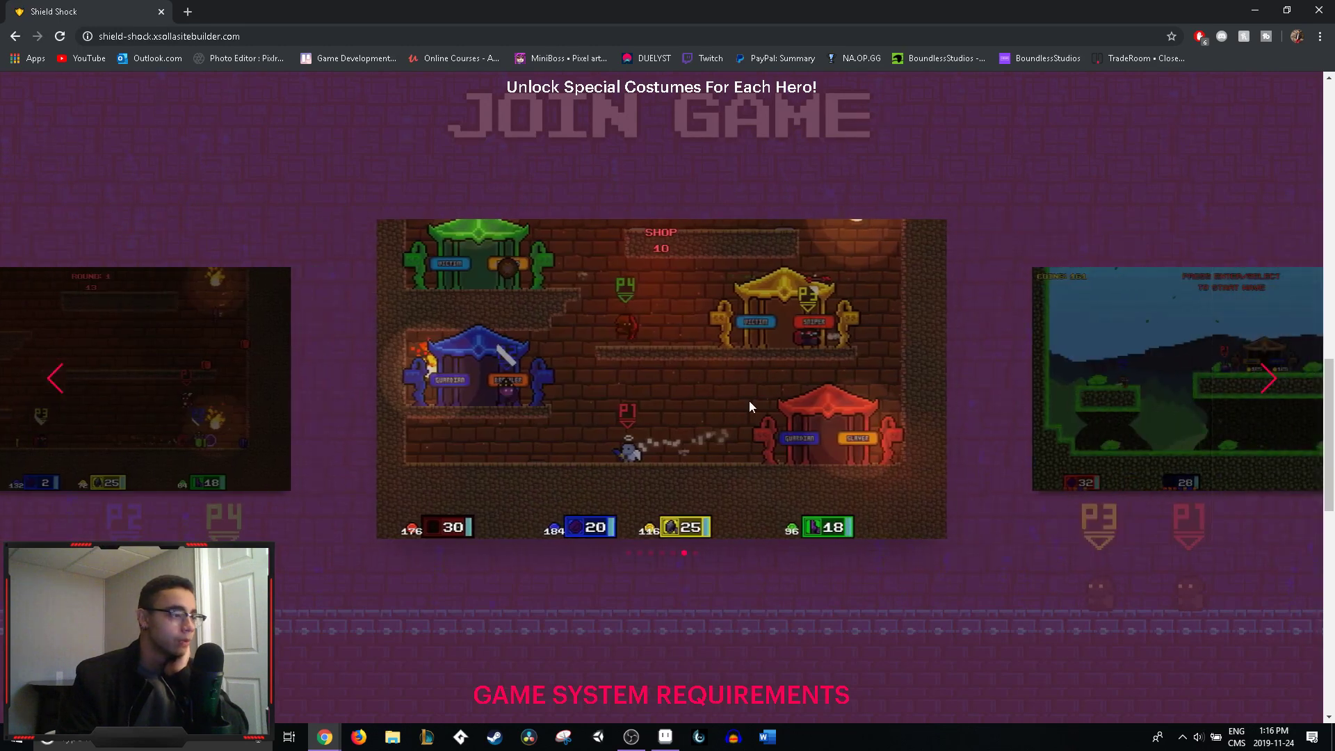
# - Return to the Shield Shock page header and select the page's web address
pyautogui.scroll(5, 448, 384)
pyautogui.scroll(13, 449, 384)
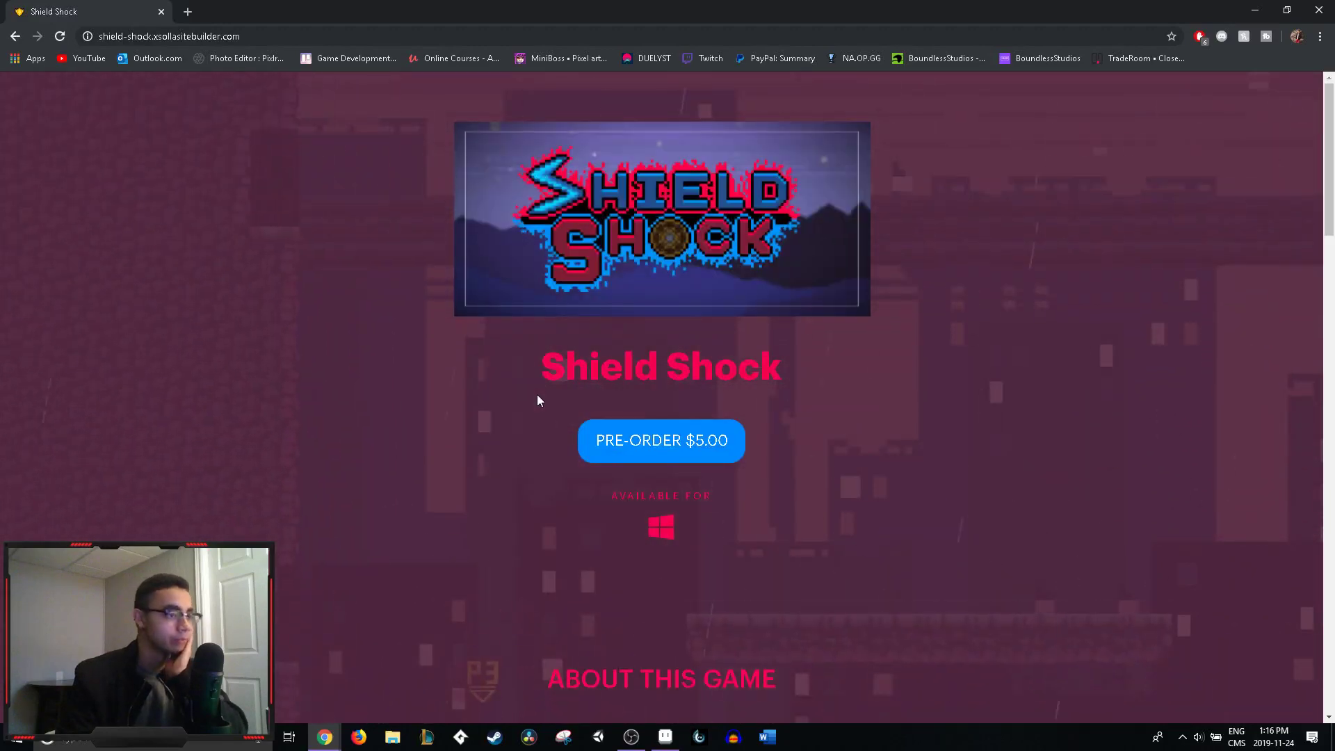
pyautogui.scroll(-2, 537, 395)
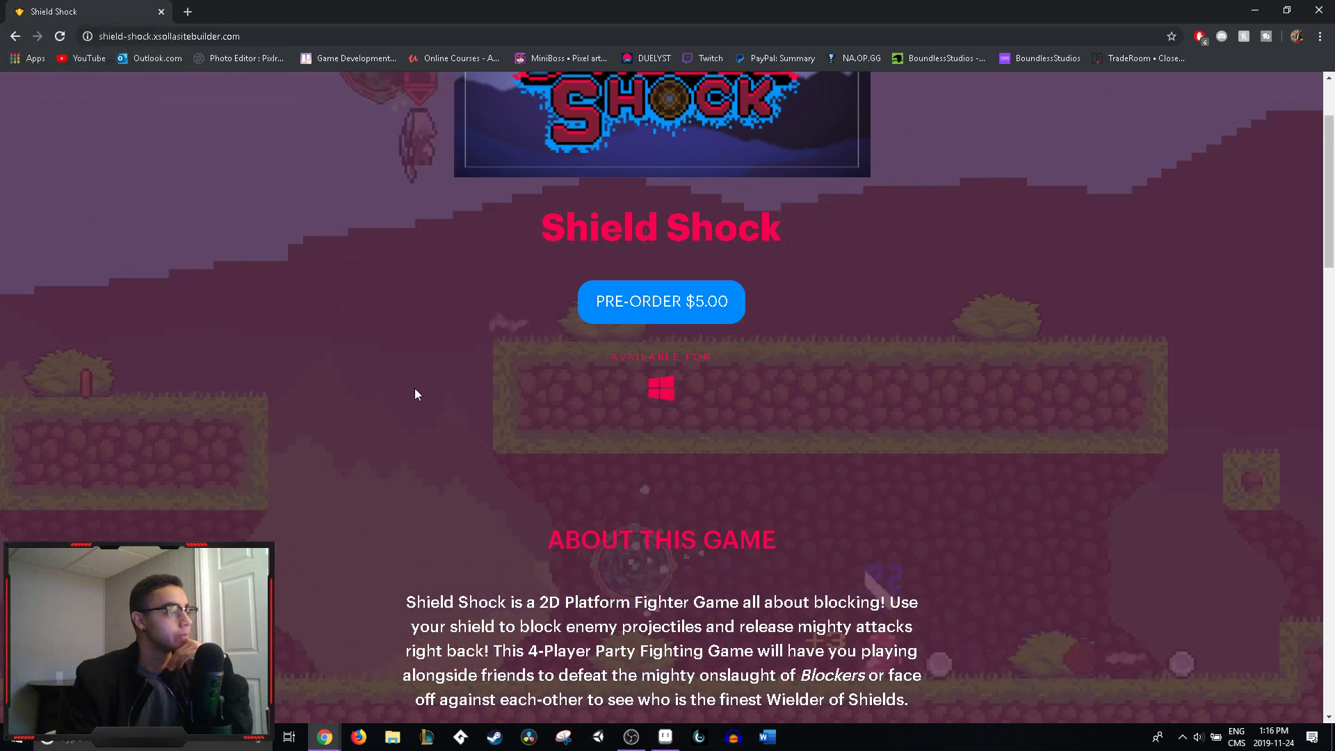
pyautogui.scroll(2, 415, 388)
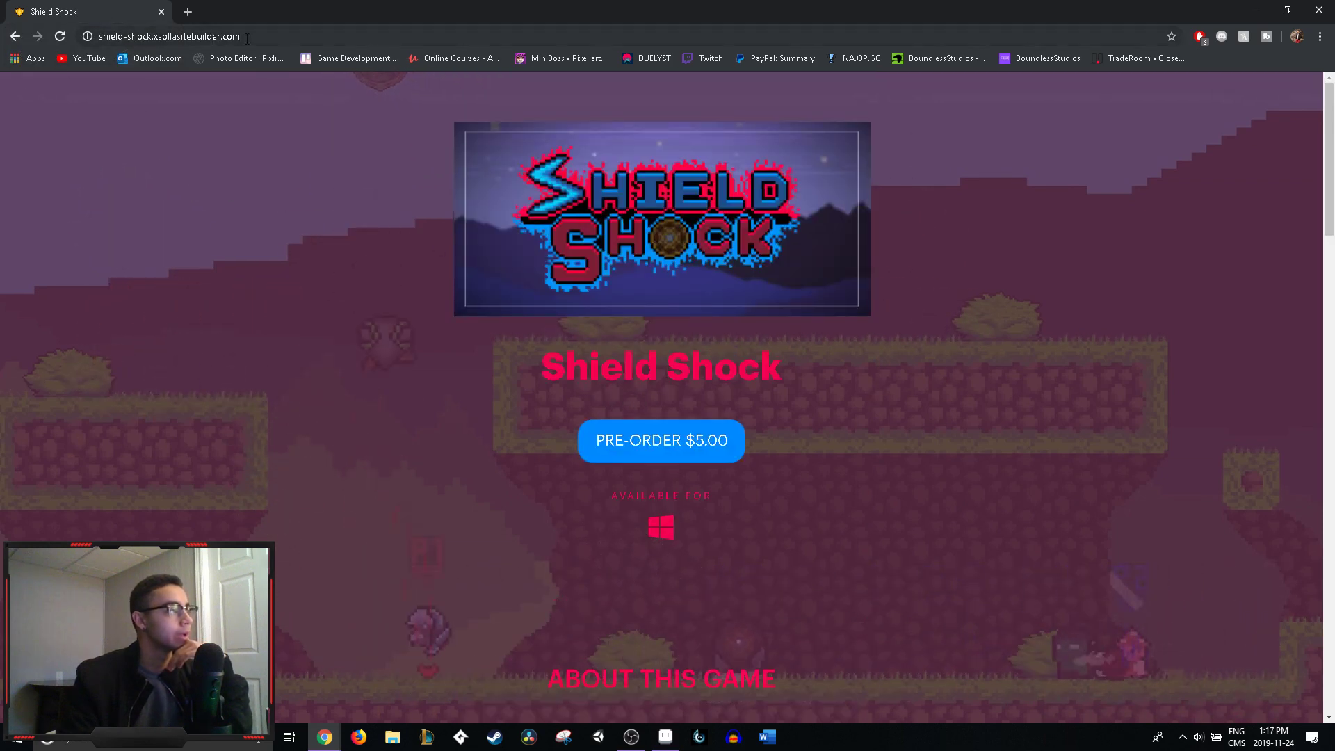
pyautogui.click(274, 37)
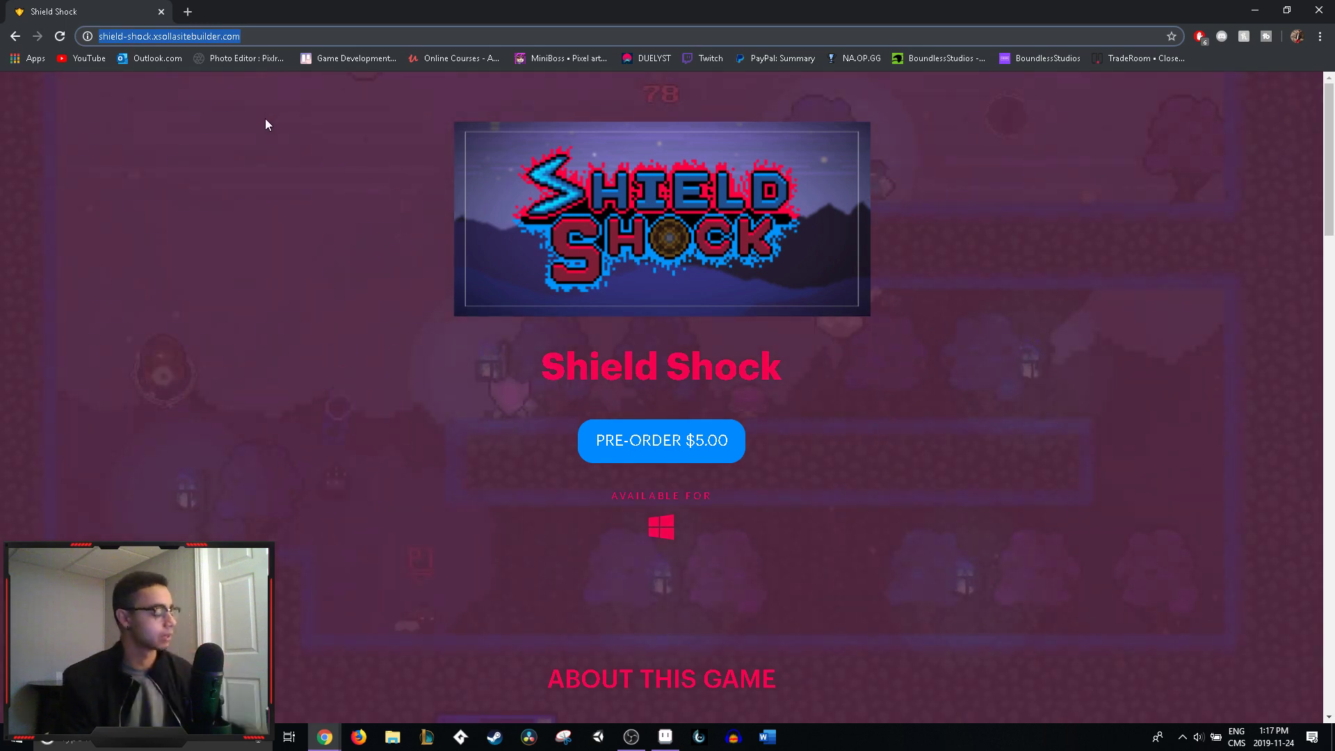
# - Switch back to Aseprite and paint darkest-shadow pixels along the front of the neck and around the inner end of the jaw outline
pyautogui.hotkey('alt', 'Tab')
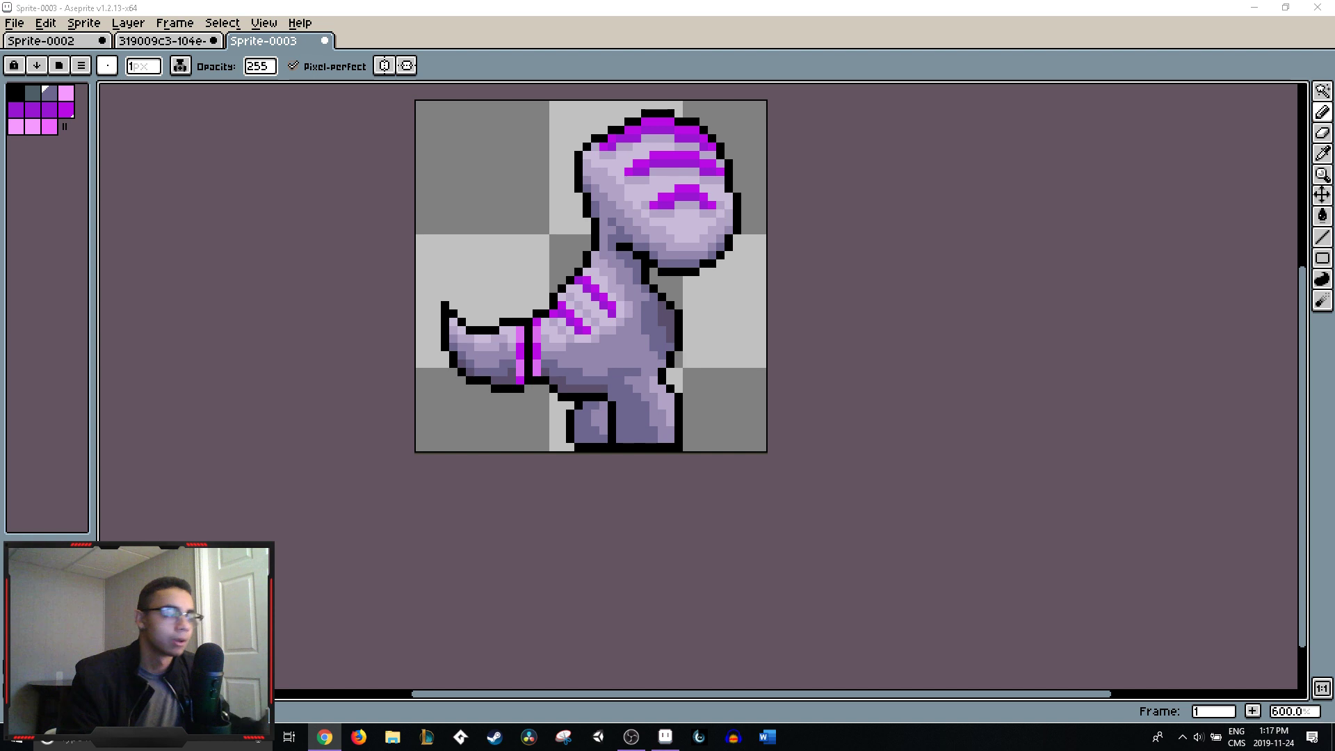
pyautogui.scroll(2, 703, 278)
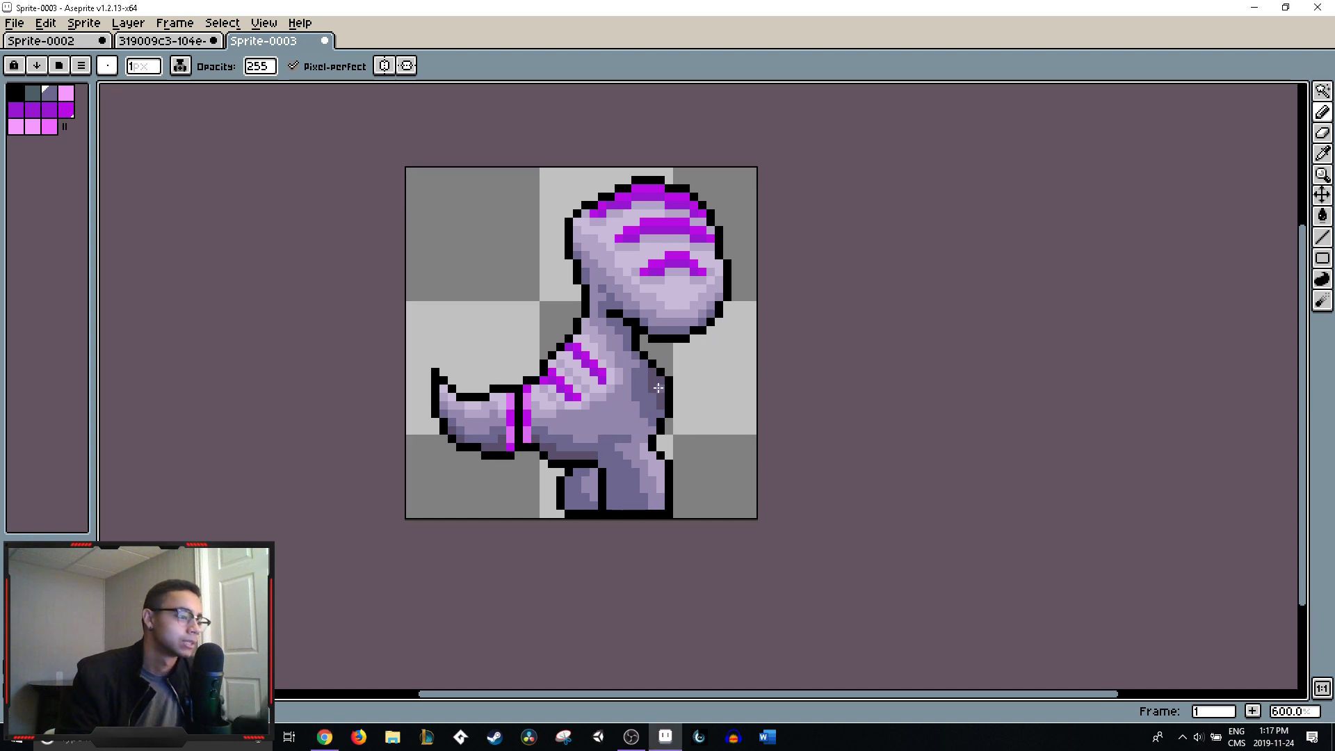
pyautogui.scroll(4, 658, 387)
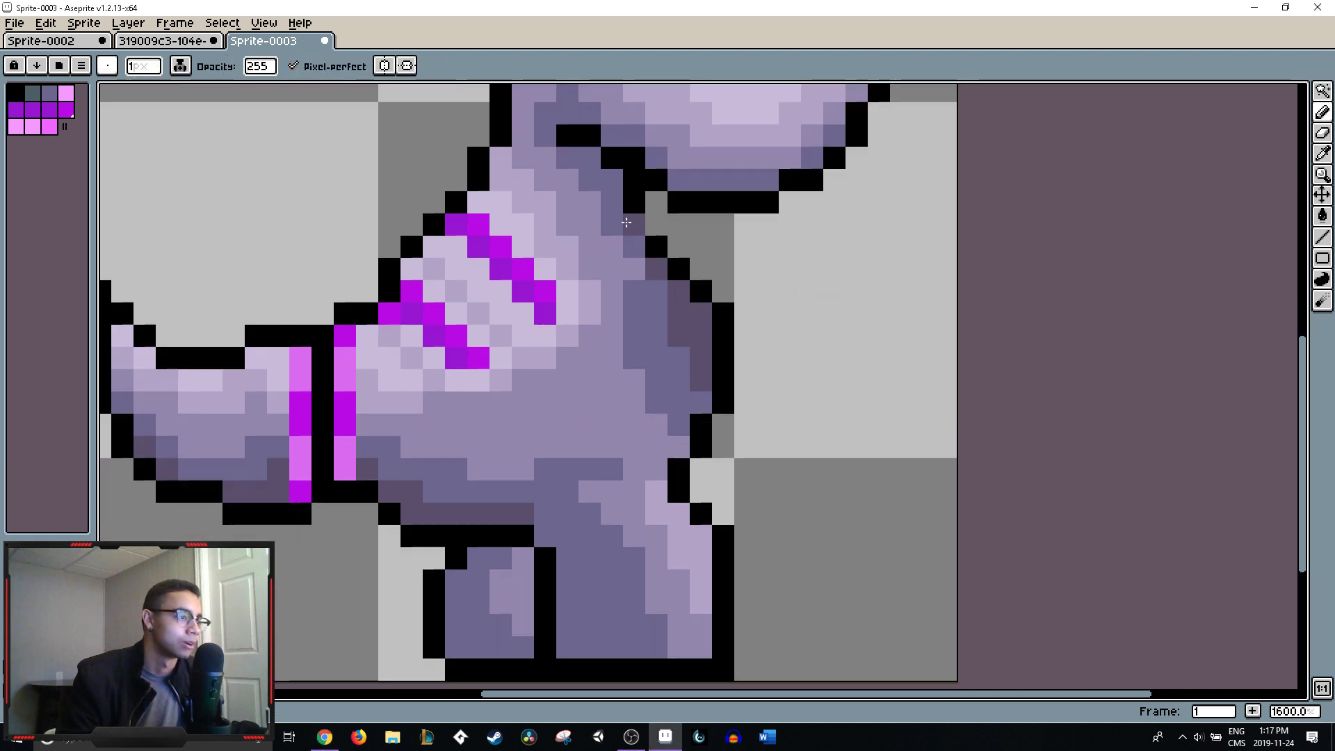
pyautogui.moveTo(626, 223)
pyautogui.mouseDown()
pyautogui.moveTo(566, 124)
pyautogui.moveTo(584, 208)
pyautogui.mouseUp()
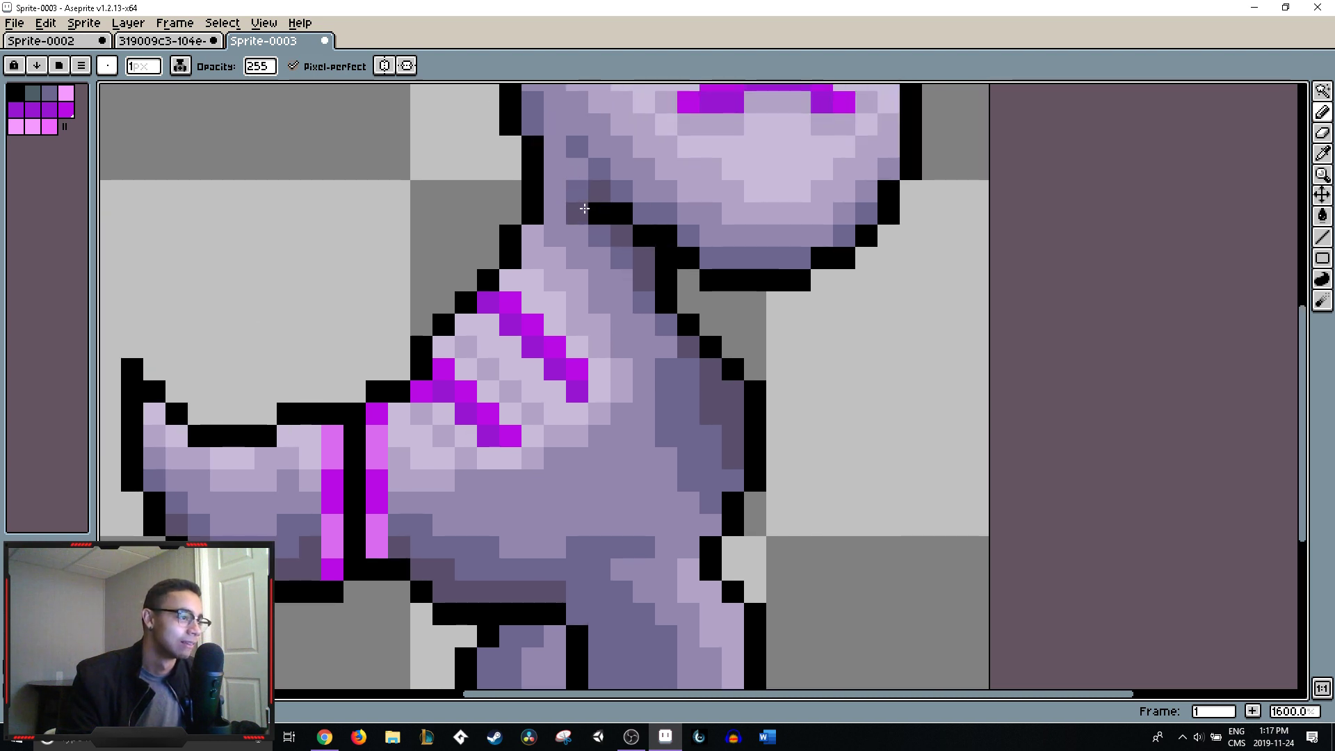
pyautogui.scroll(-3, 598, 222)
pyautogui.scroll(3, 625, 243)
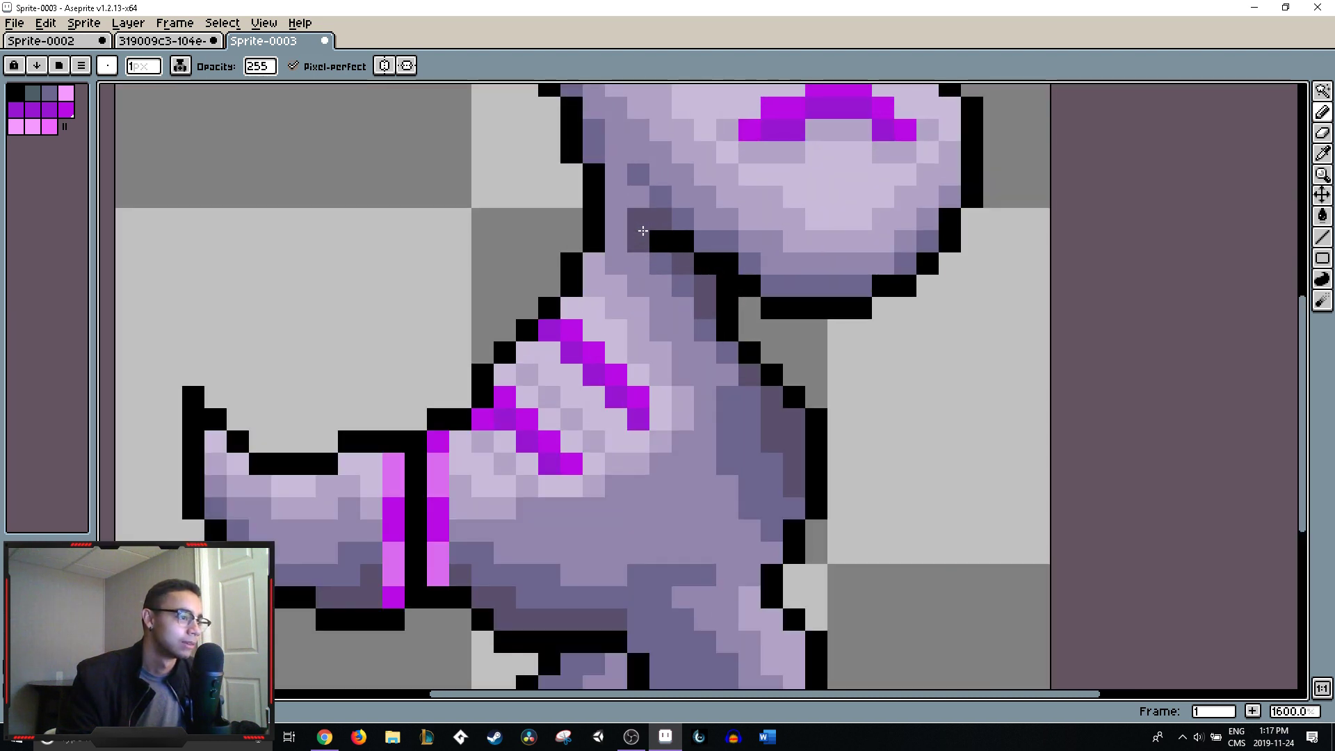
pyautogui.keyDown('alt'); pyautogui.click(642, 231); pyautogui.keyUp('alt')
# - Undo the last shading edit and check the neck shadow on the whole sprite at reduced sizes
pyautogui.scroll(-3, 705, 266)
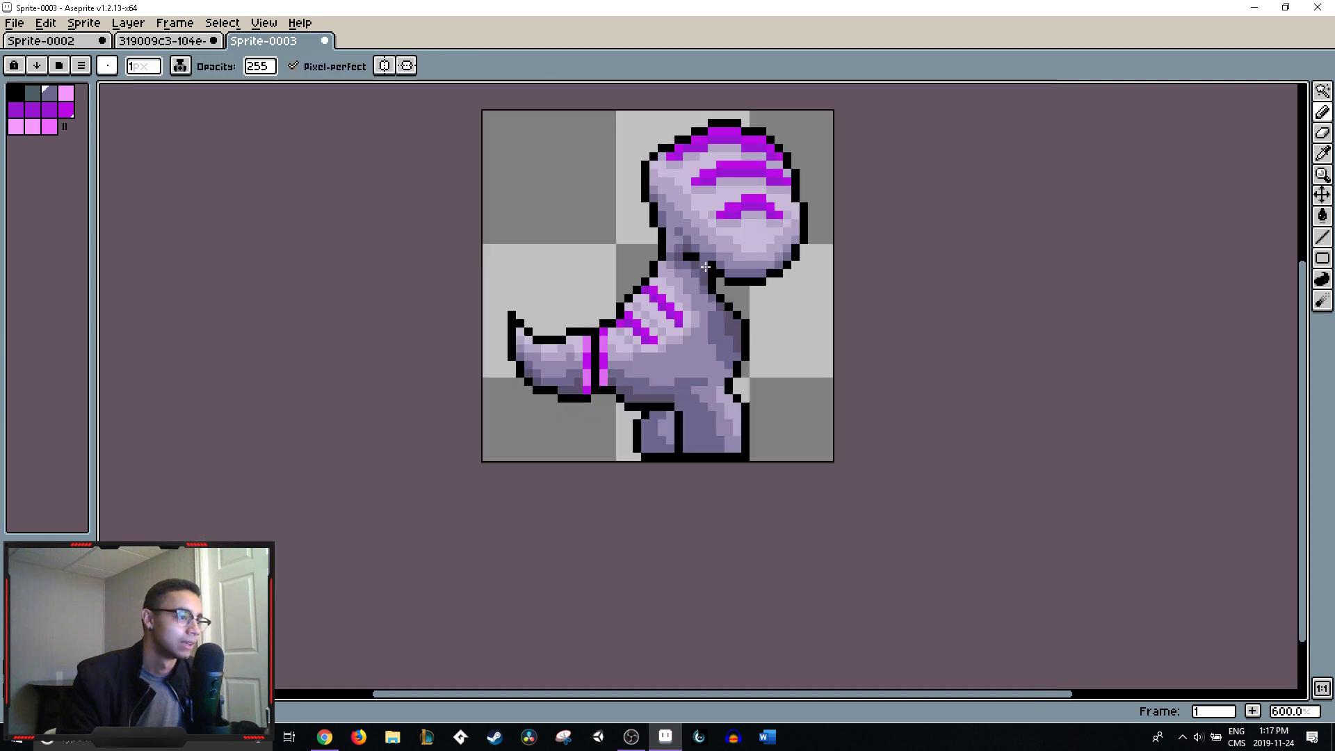
pyautogui.scroll(-3, 706, 267)
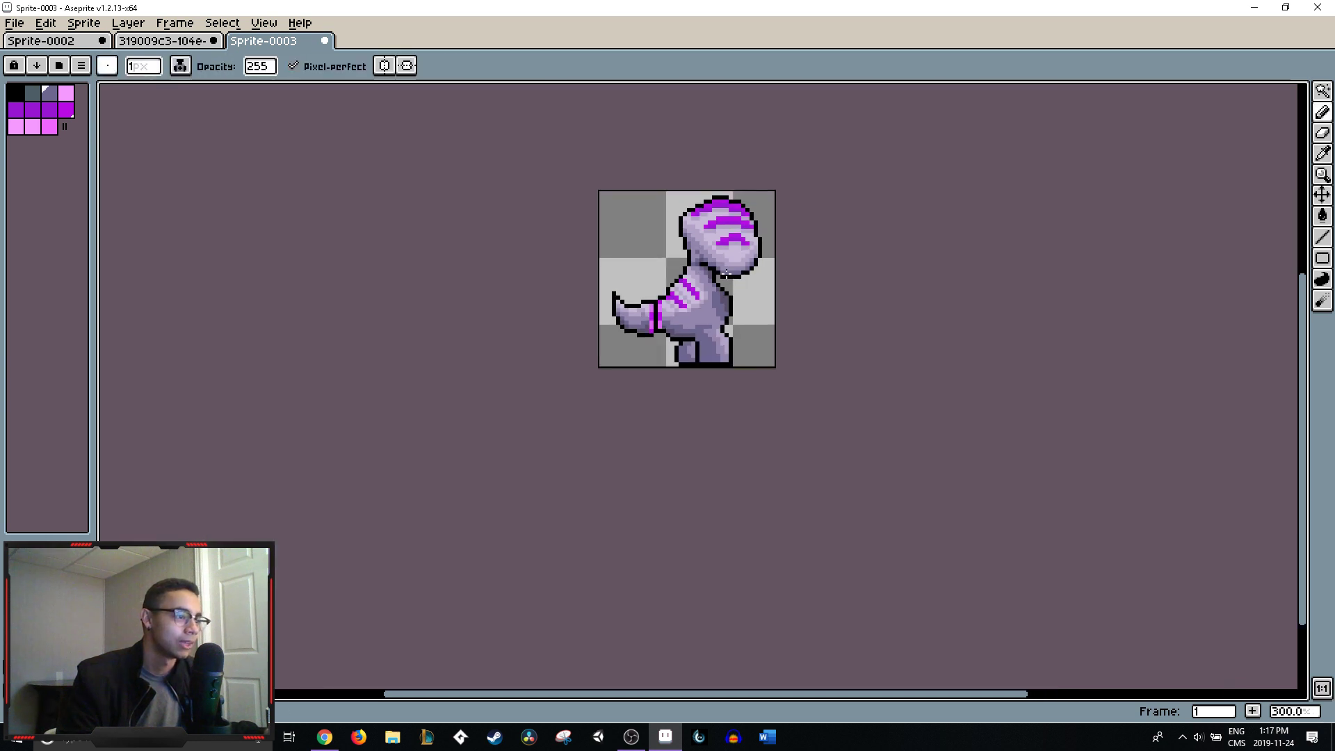
pyautogui.hotkey('ctrl', 'z')
pyautogui.scroll(1, 746, 298)
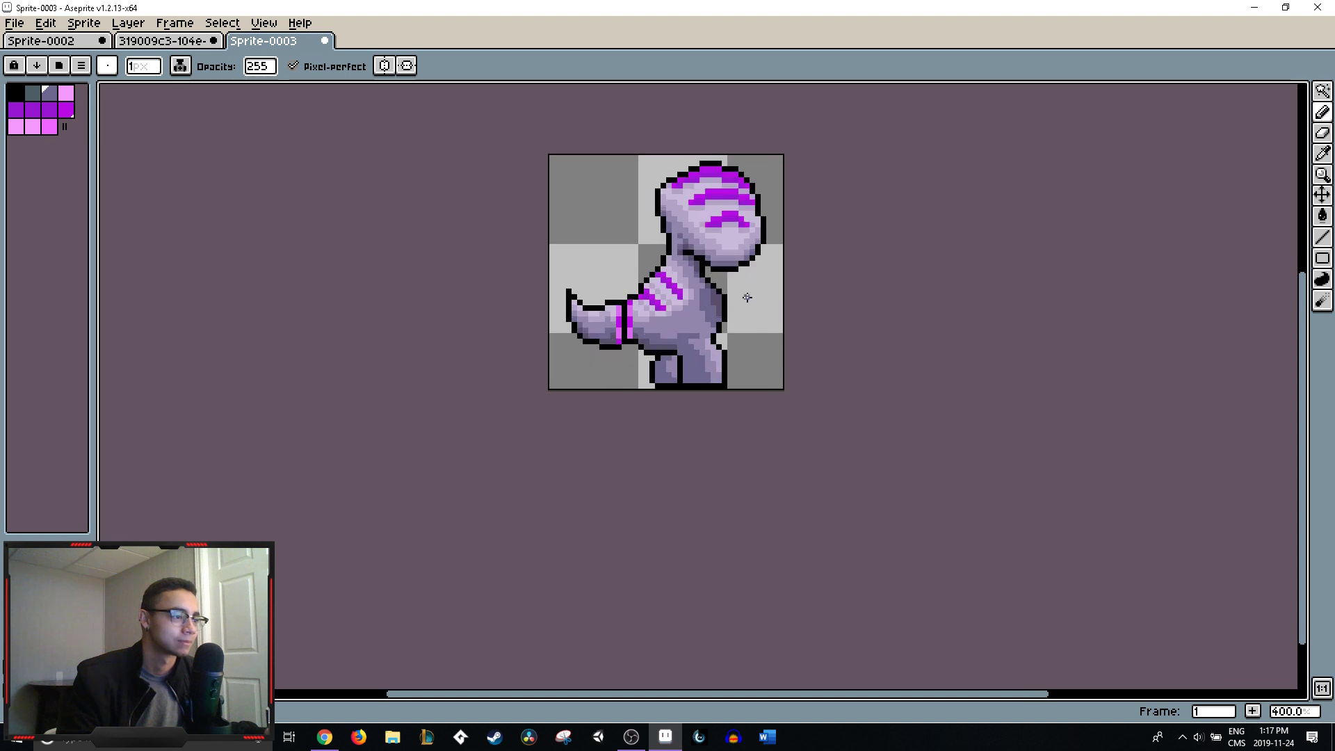
pyautogui.scroll(-2, 753, 306)
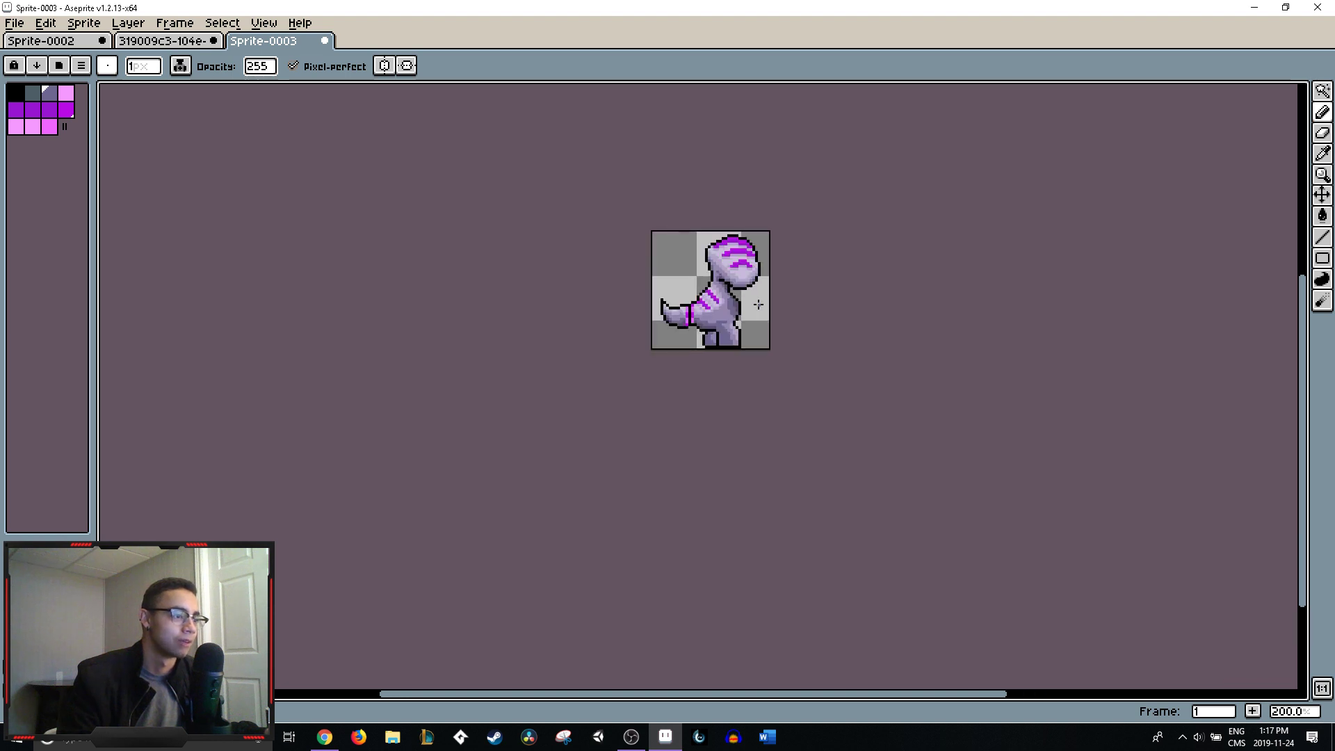
# - Extend the darkest shadow strip down to the chest's lower edge inside the outline and check it on the whole sprite
pyautogui.scroll(3, 758, 305)
pyautogui.scroll(4, 724, 309)
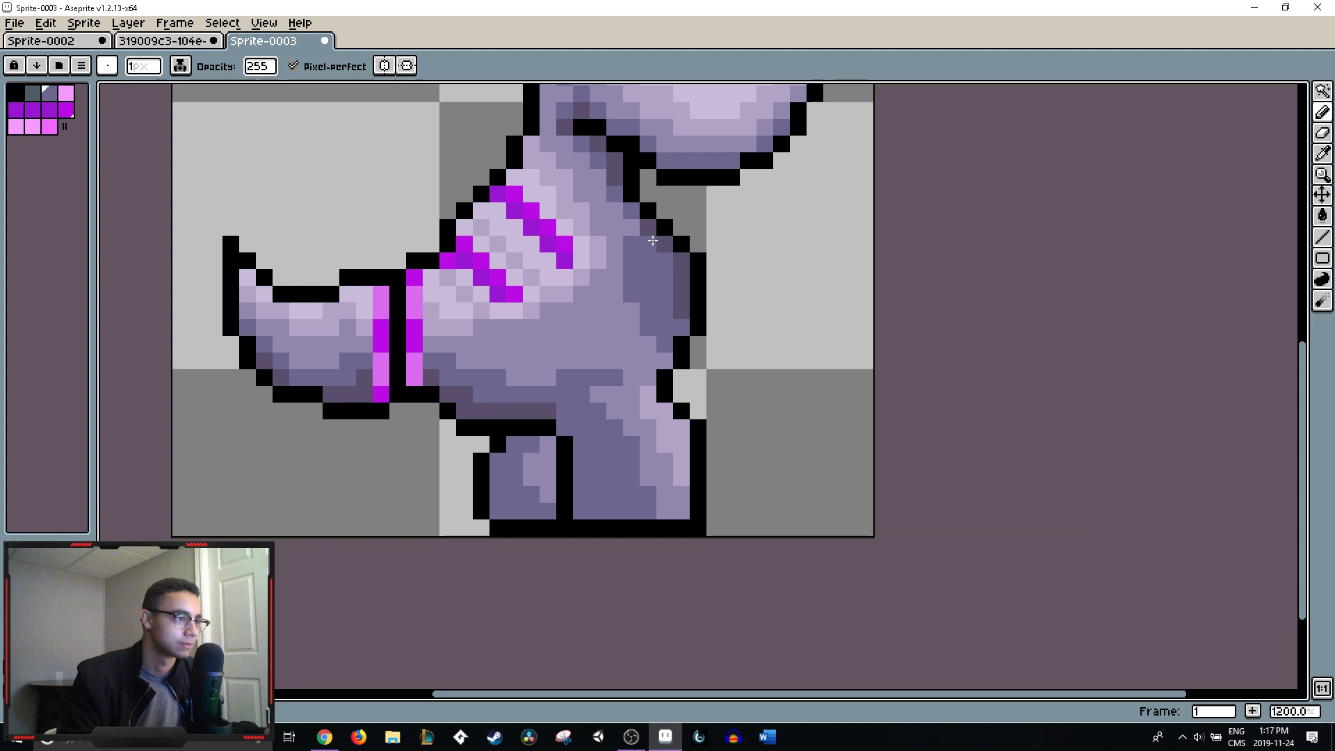
pyautogui.scroll(-8, 692, 261)
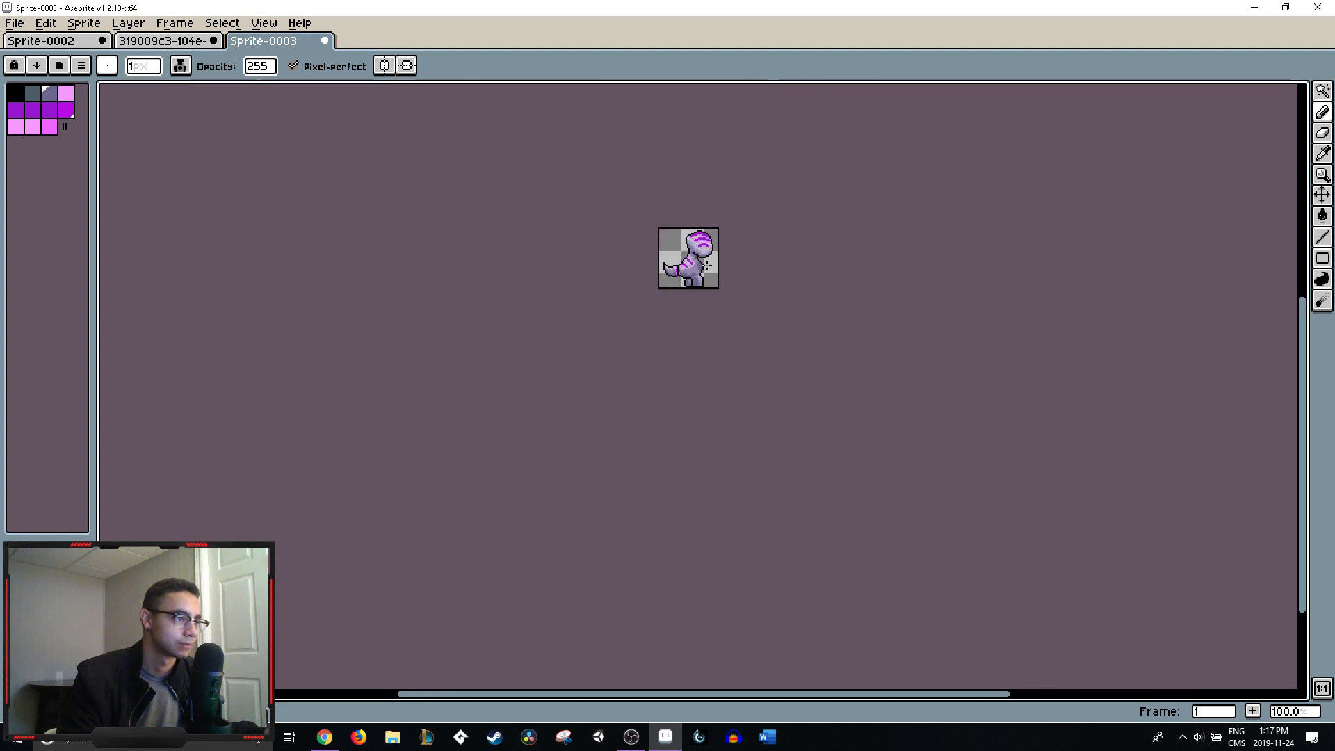
pyautogui.scroll(9, 706, 265)
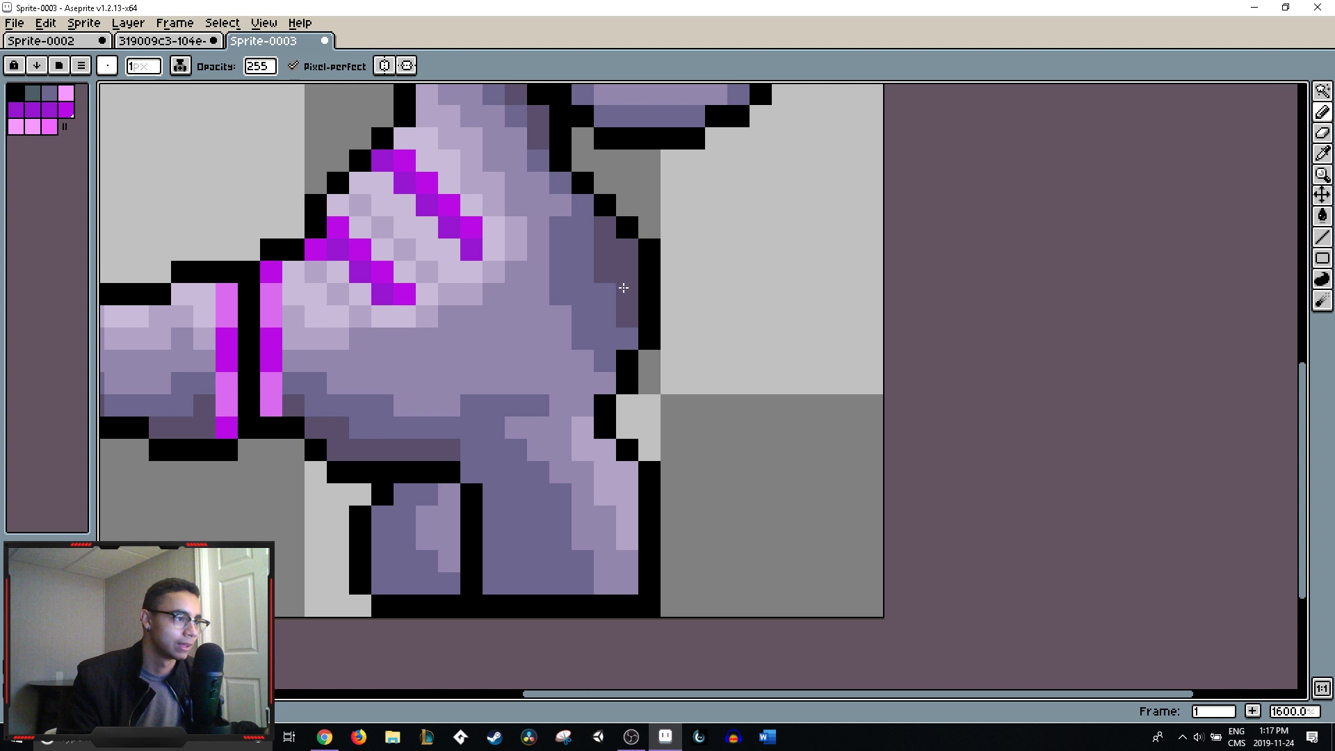
pyautogui.press('alt')
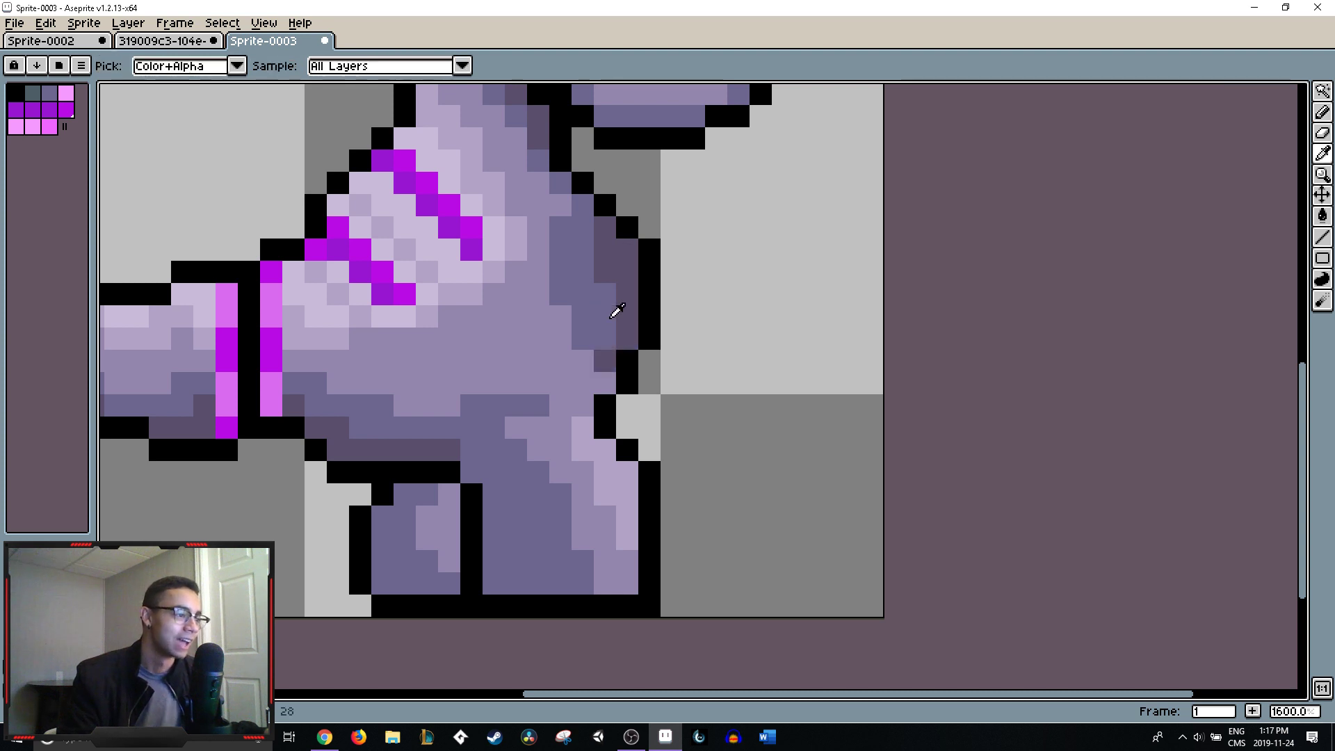
pyautogui.keyDown('alt'); pyautogui.click(611, 317); pyautogui.keyUp('alt')
pyautogui.scroll(-3, 645, 287)
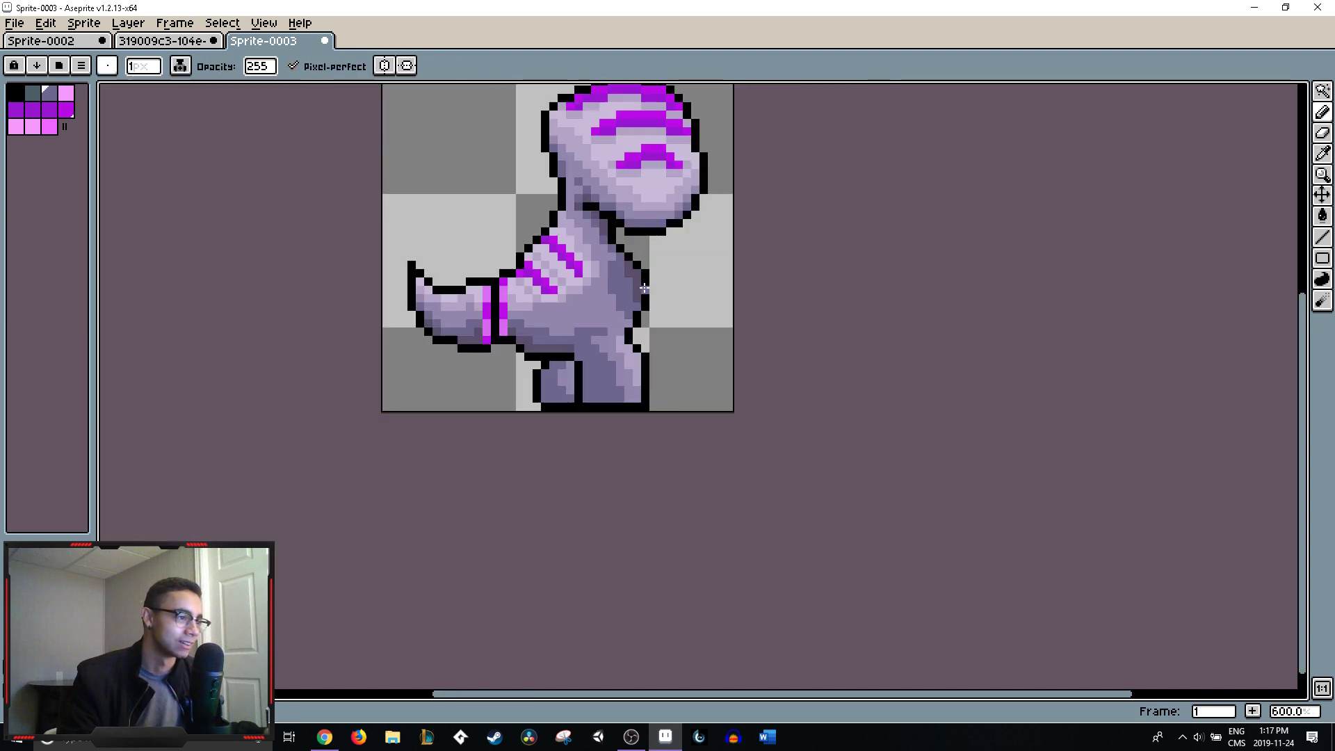
# - Fill the back leg's main shaded area with the belly's darkest shadow tone and check it on the whole sprite at reduced sizes
pyautogui.scroll(-3, 645, 288)
pyautogui.scroll(3, 640, 279)
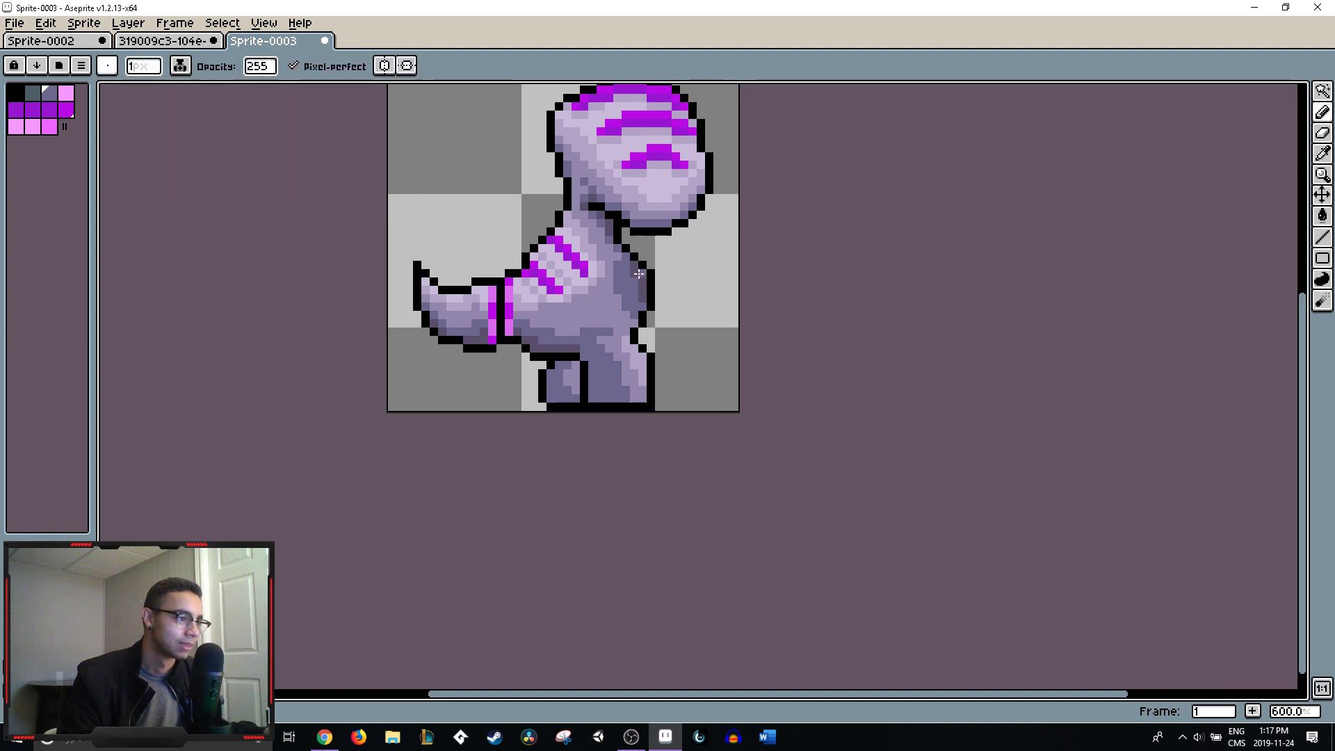
pyautogui.press('b')
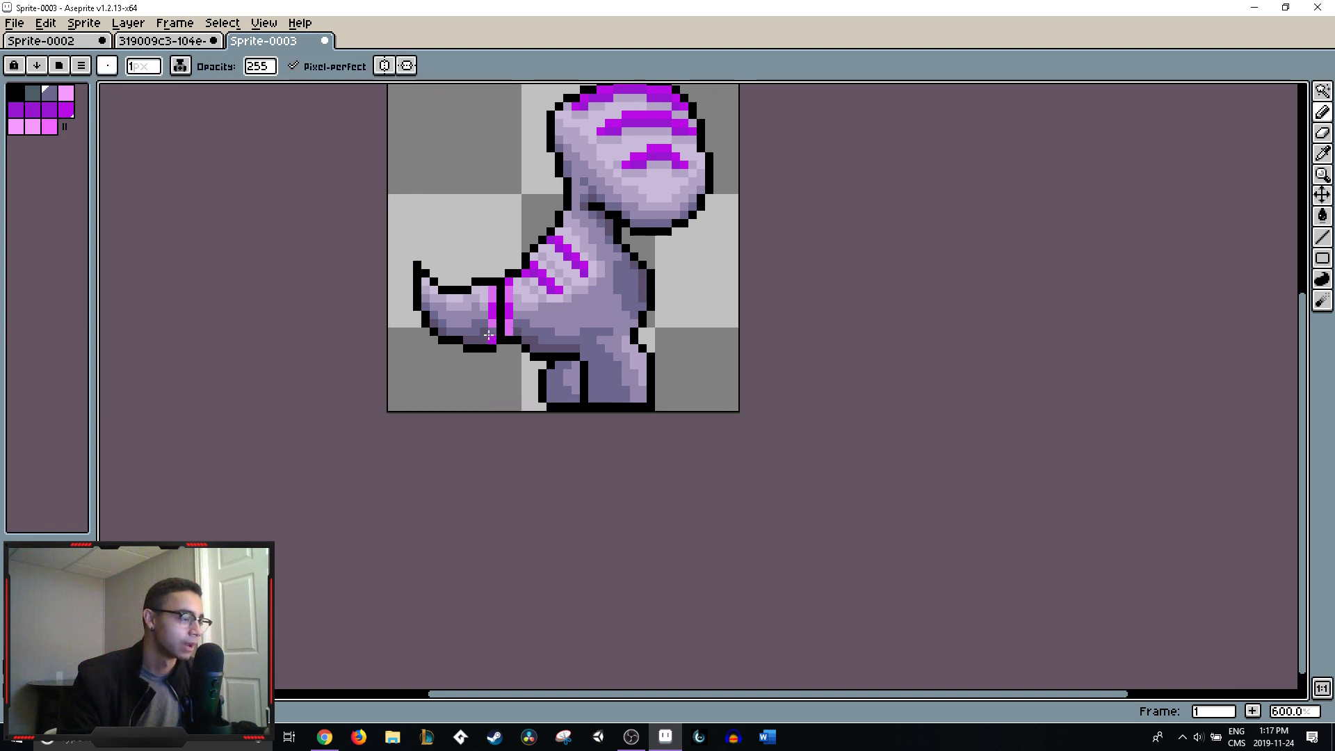
pyautogui.keyDown('alt'); pyautogui.click(488, 335); pyautogui.keyUp('alt')
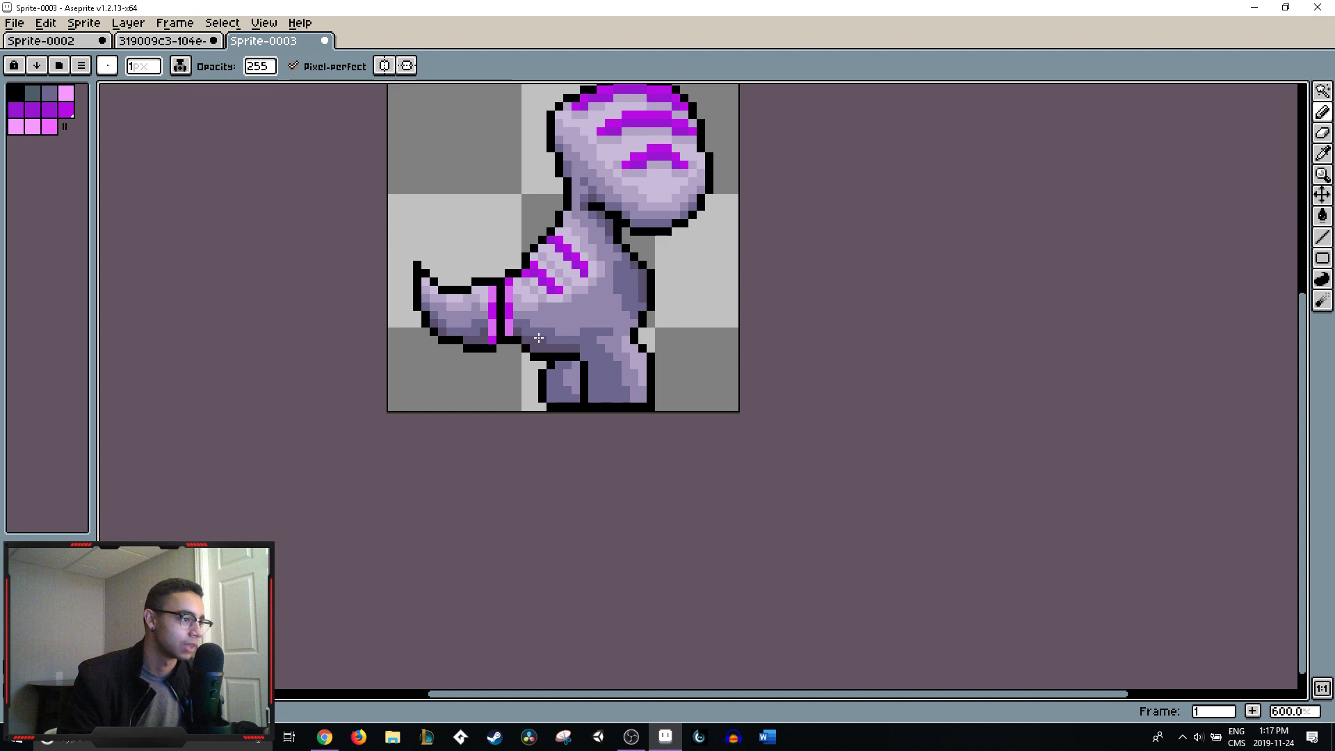
pyautogui.scroll(4, 574, 365)
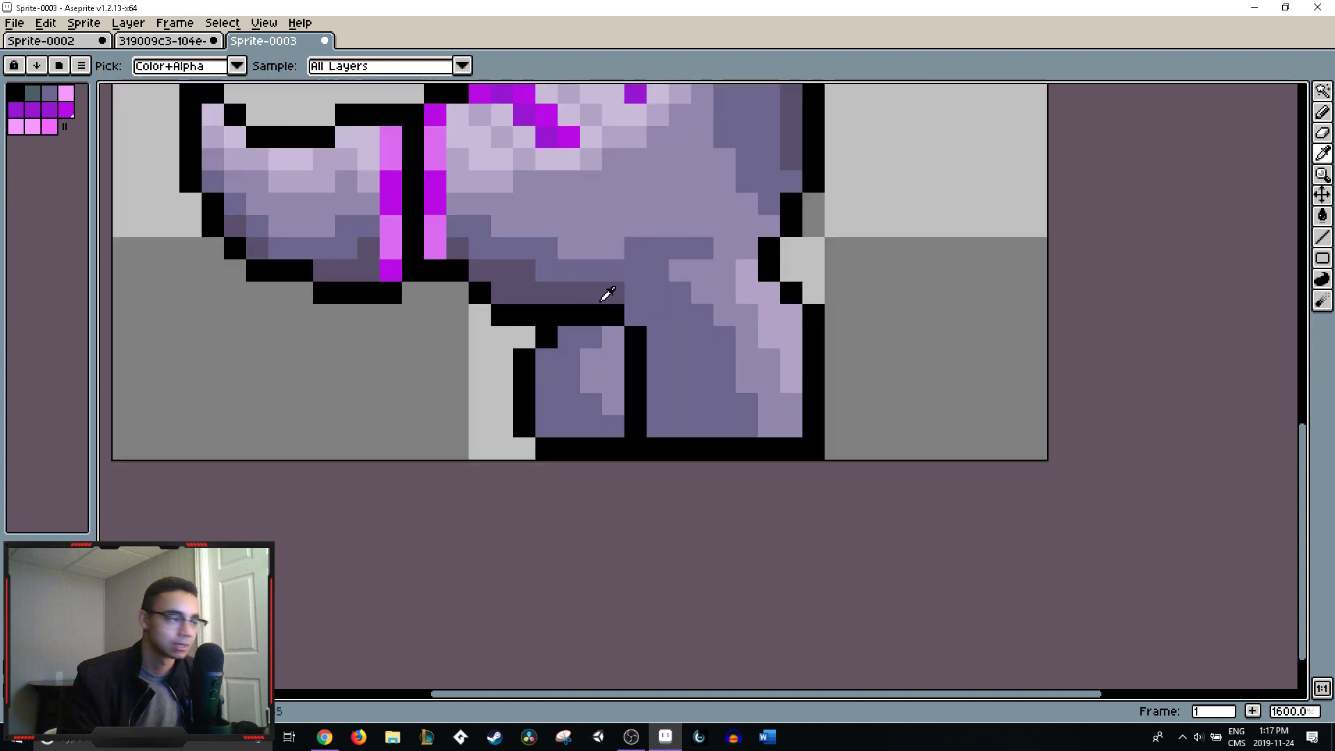
pyautogui.keyDown('alt'); pyautogui.click(646, 254); pyautogui.keyUp('alt')
pyautogui.press('g')
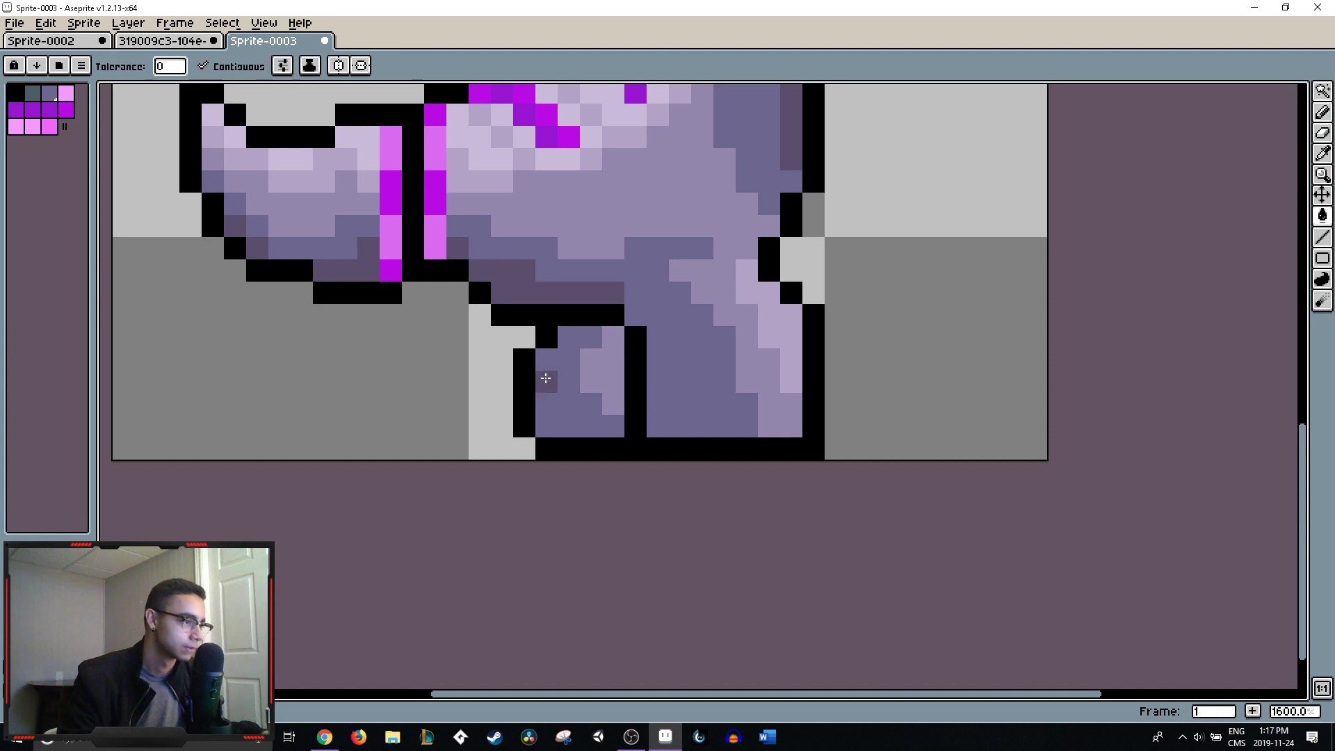
pyautogui.click(548, 375)
pyautogui.rightClick(591, 379)
pyautogui.scroll(-6, 660, 403)
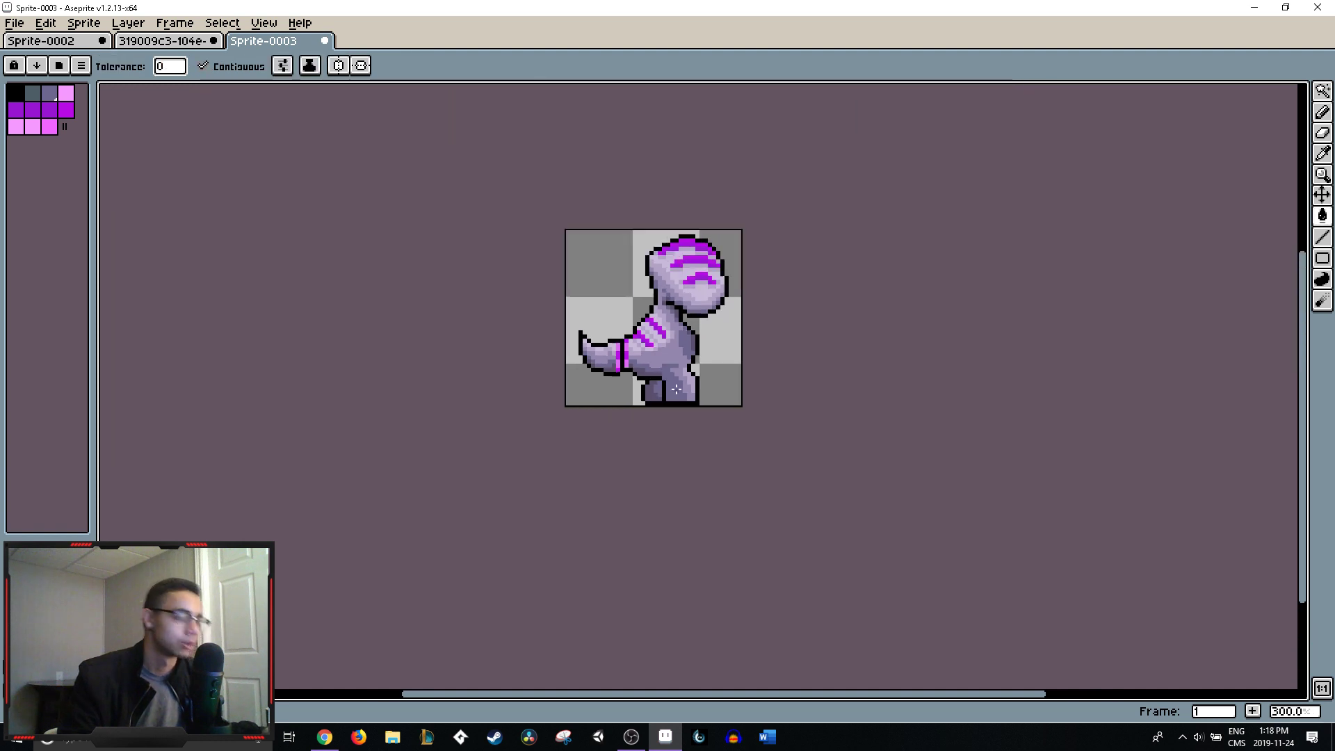
pyautogui.scroll(-2, 799, 374)
pyautogui.scroll(3, 777, 381)
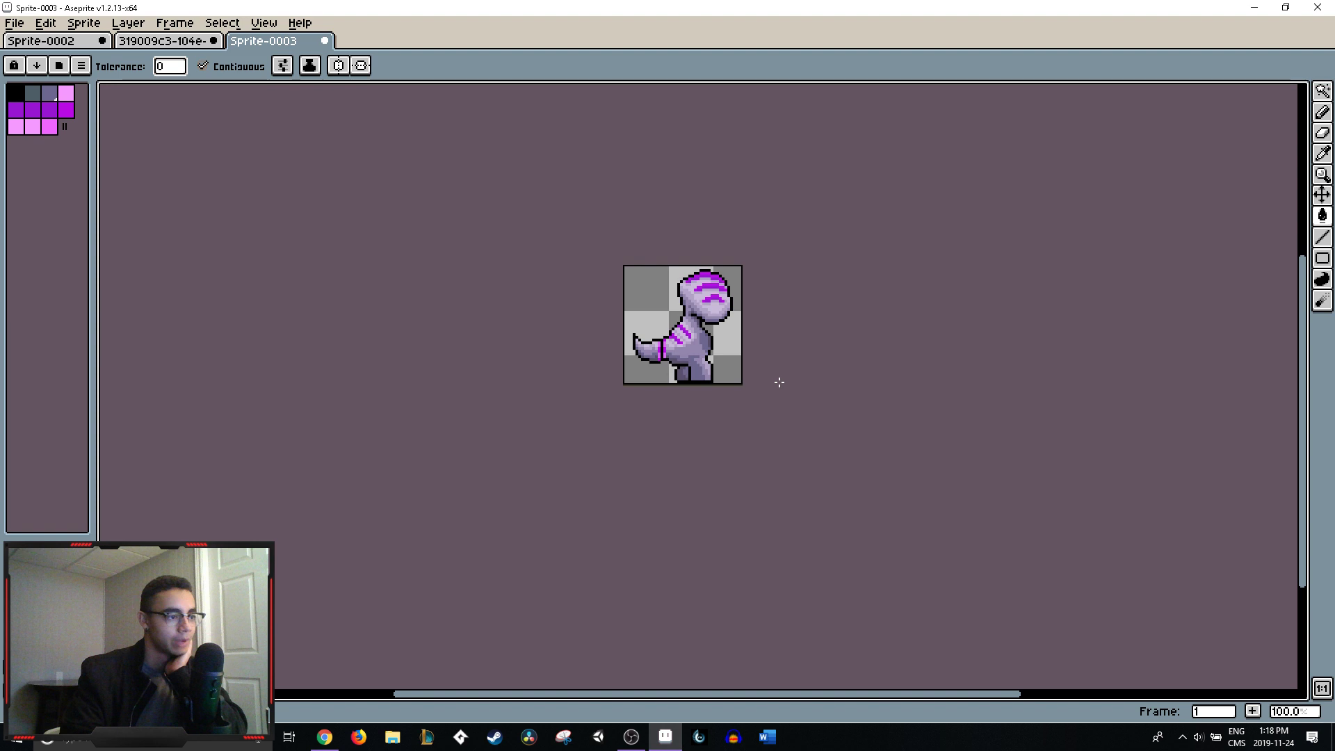
pyautogui.scroll(1, 716, 376)
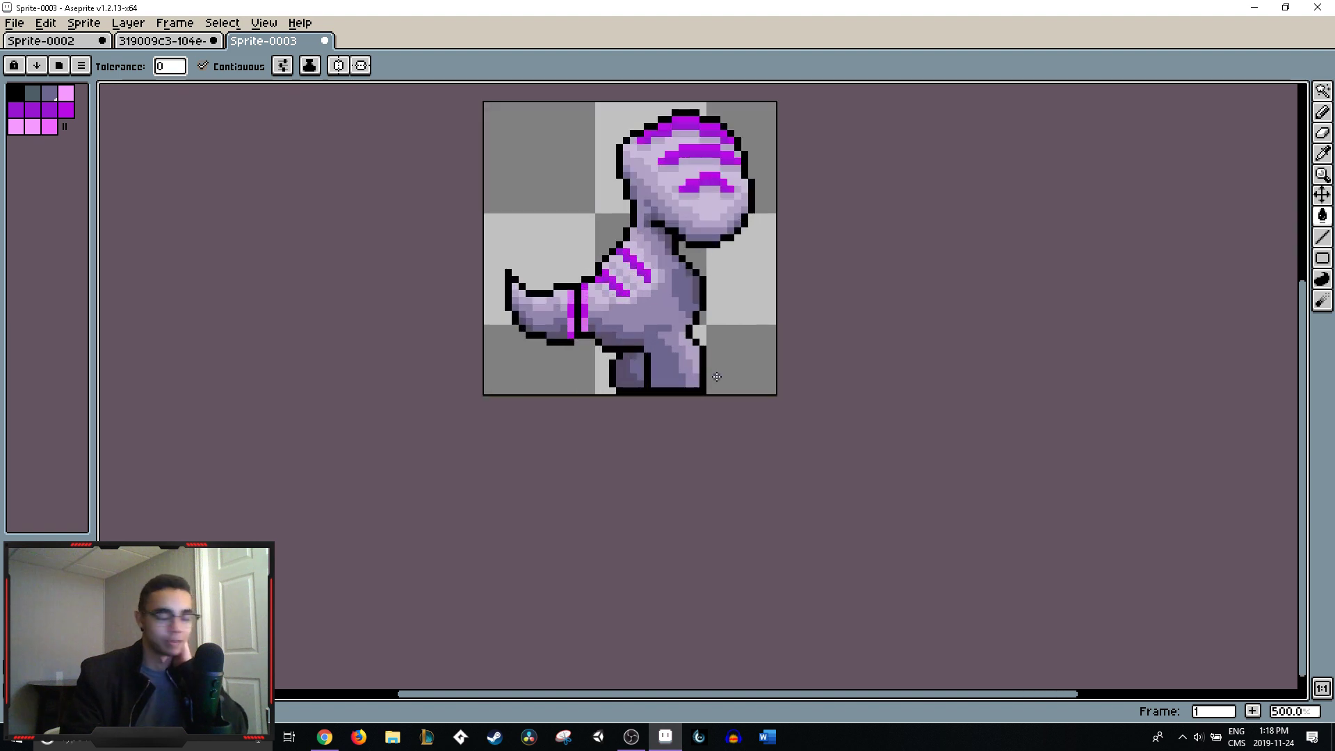
# - Undo the last fill on the back leg's lighter patch and check the leg shading against the whole sprite
pyautogui.scroll(2, 648, 372)
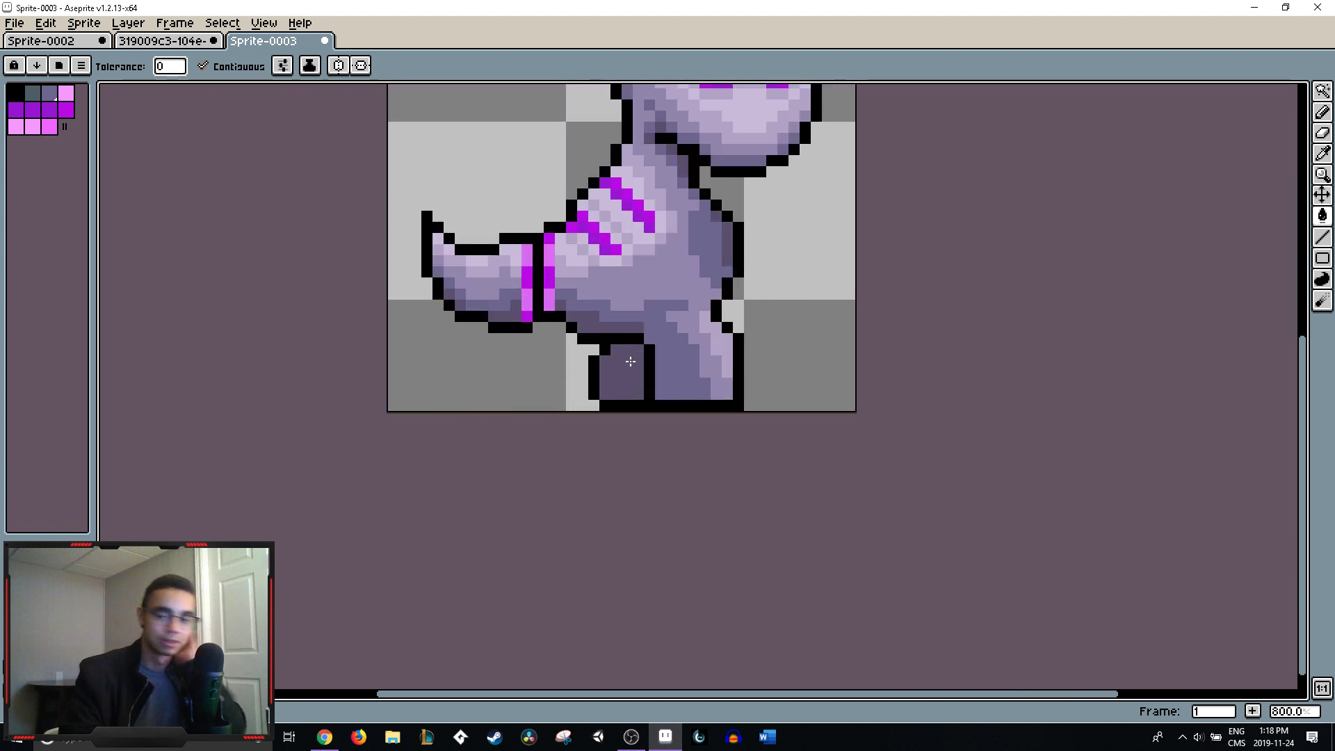
pyautogui.hotkey('ctrl', 'z')
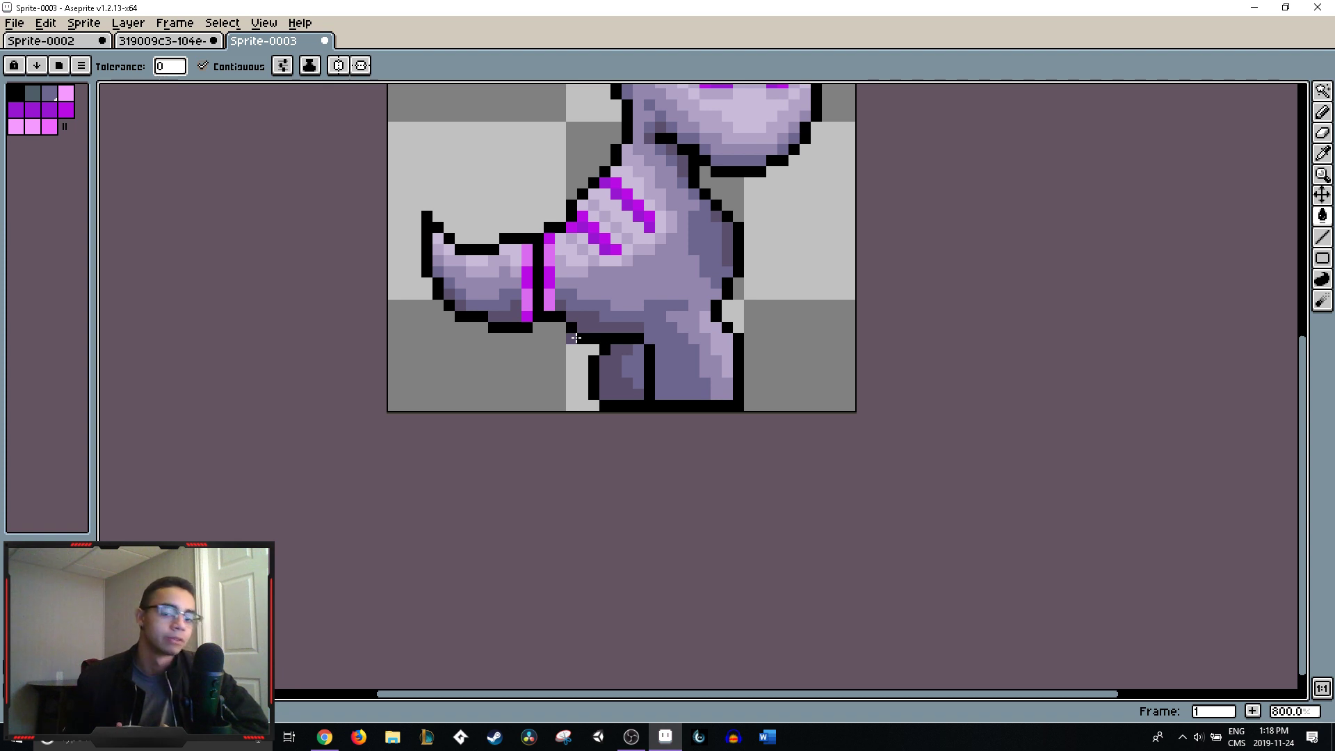
pyautogui.scroll(-2, 577, 337)
pyautogui.scroll(2, 557, 333)
pyautogui.scroll(-2, 626, 299)
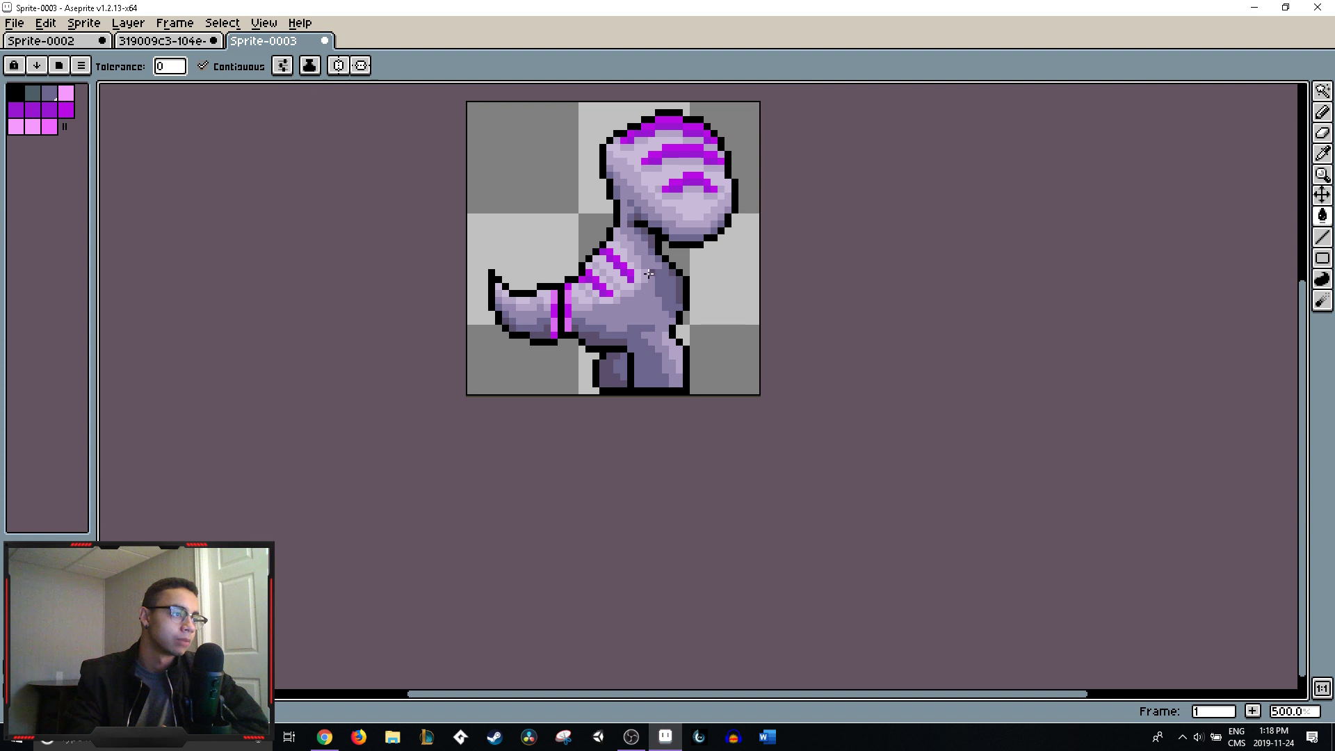
pyautogui.scroll(2, 652, 288)
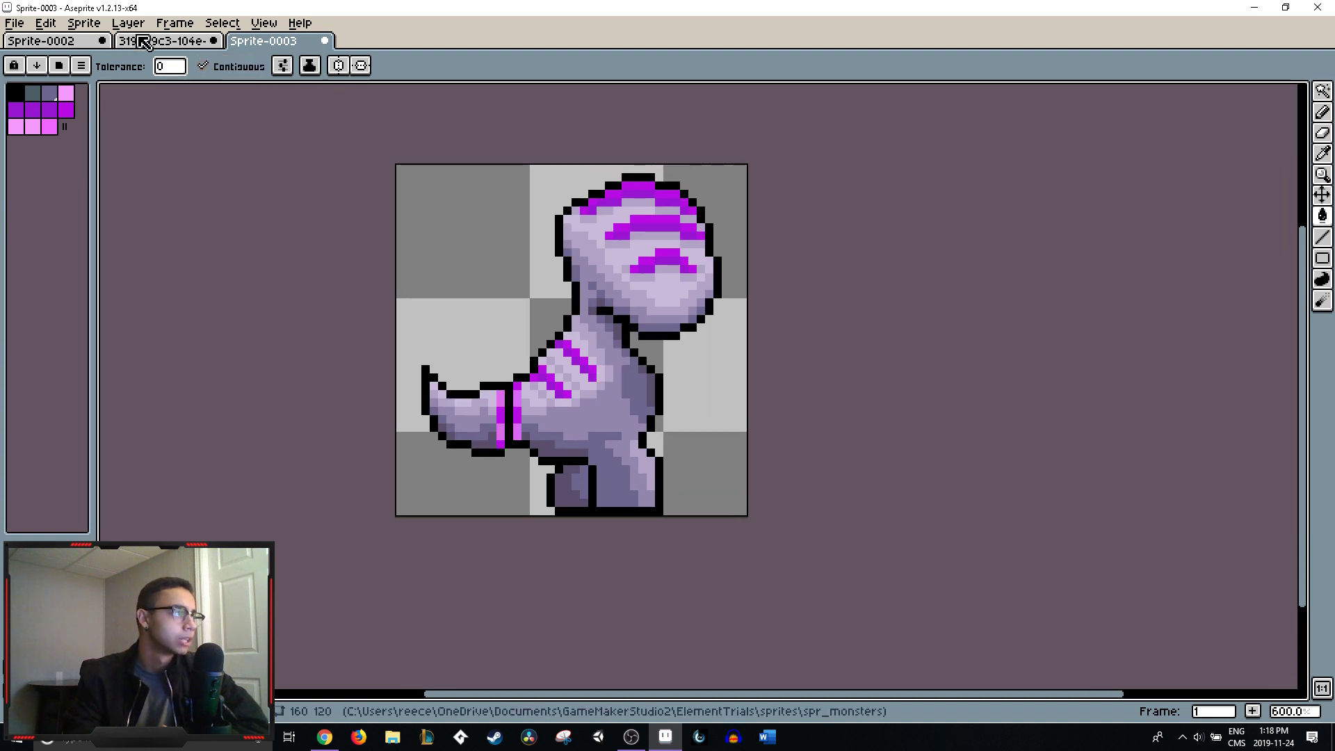
# - Examine the shading of the finished monsters on the reference sprite sheet and return to Sprite-0003
pyautogui.click(154, 42)
pyautogui.scroll(-4, 849, 260)
pyautogui.scroll(1, 835, 297)
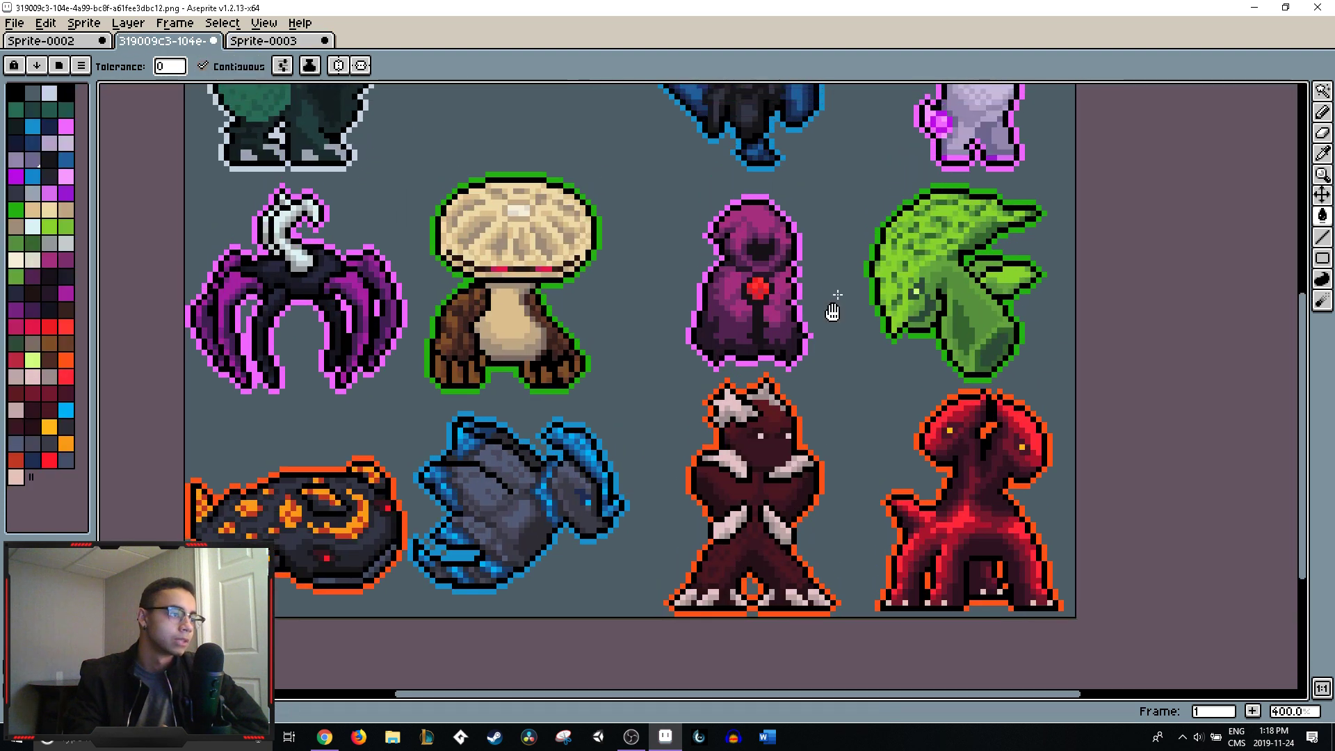
pyautogui.scroll(-1, 835, 410)
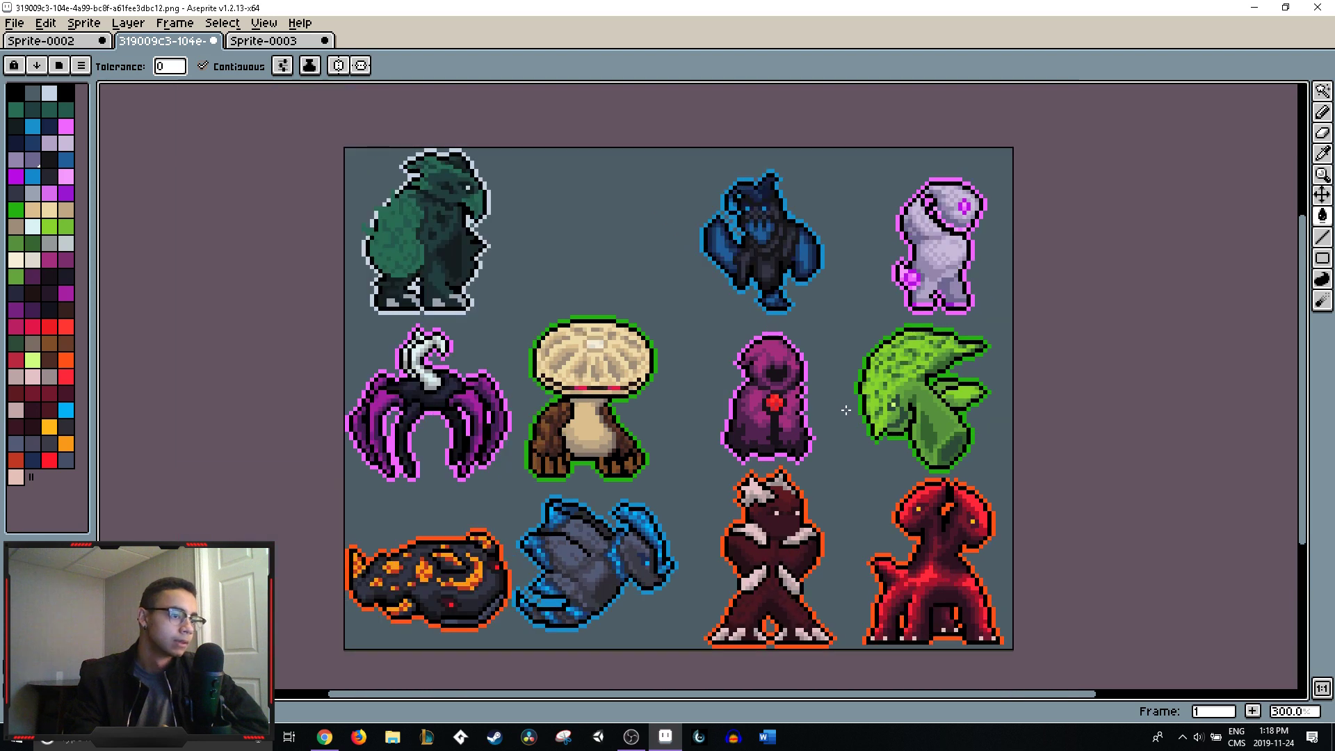
pyautogui.moveTo(835, 405); pyautogui.dragTo(799, 365)
pyautogui.click(259, 43)
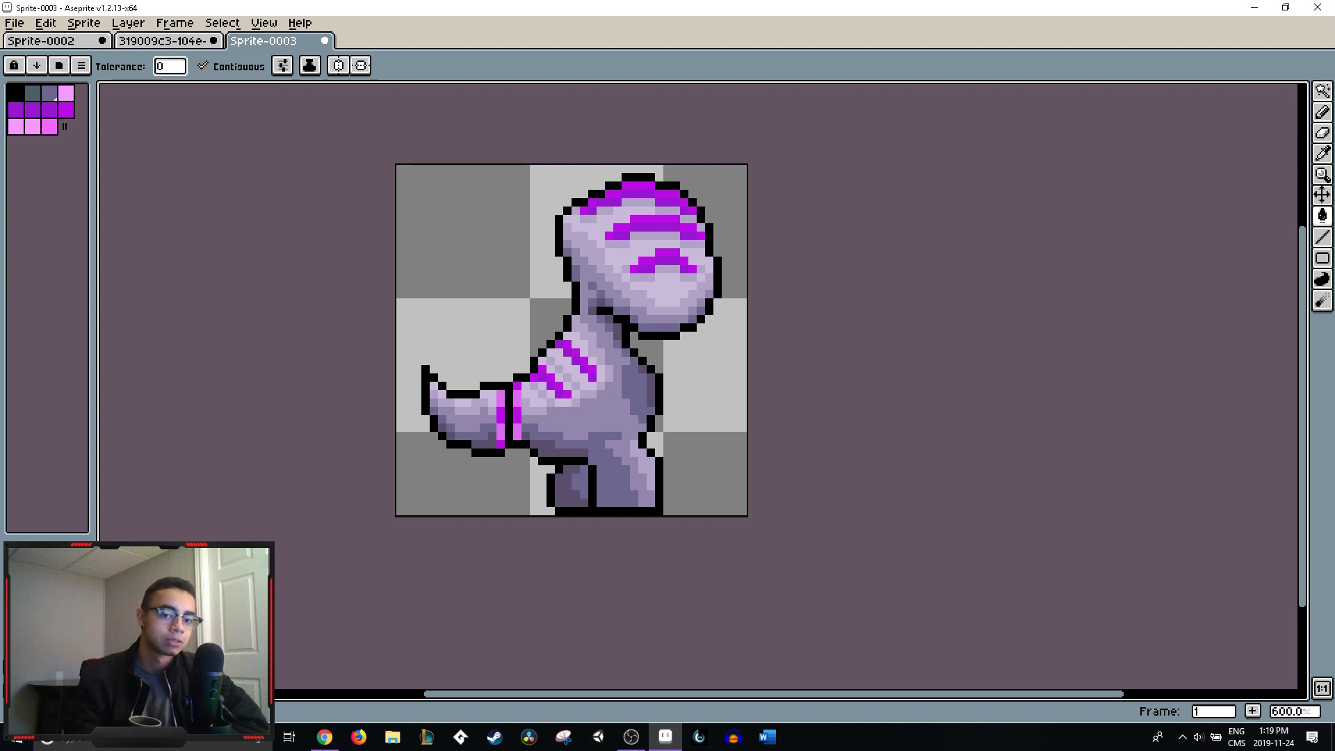
# - Switch from the dinosaur sprite to the Chrome browser window
pyautogui.hotkey('alt', 'Tab')
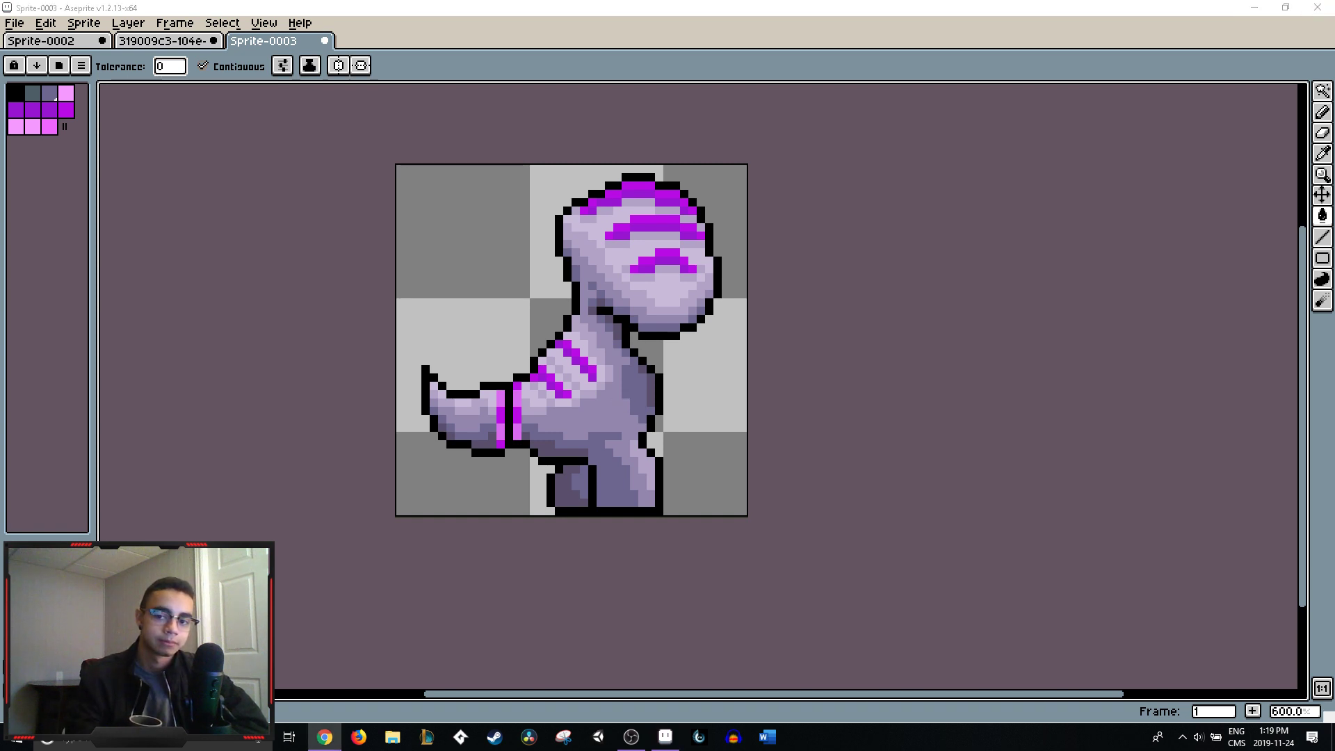